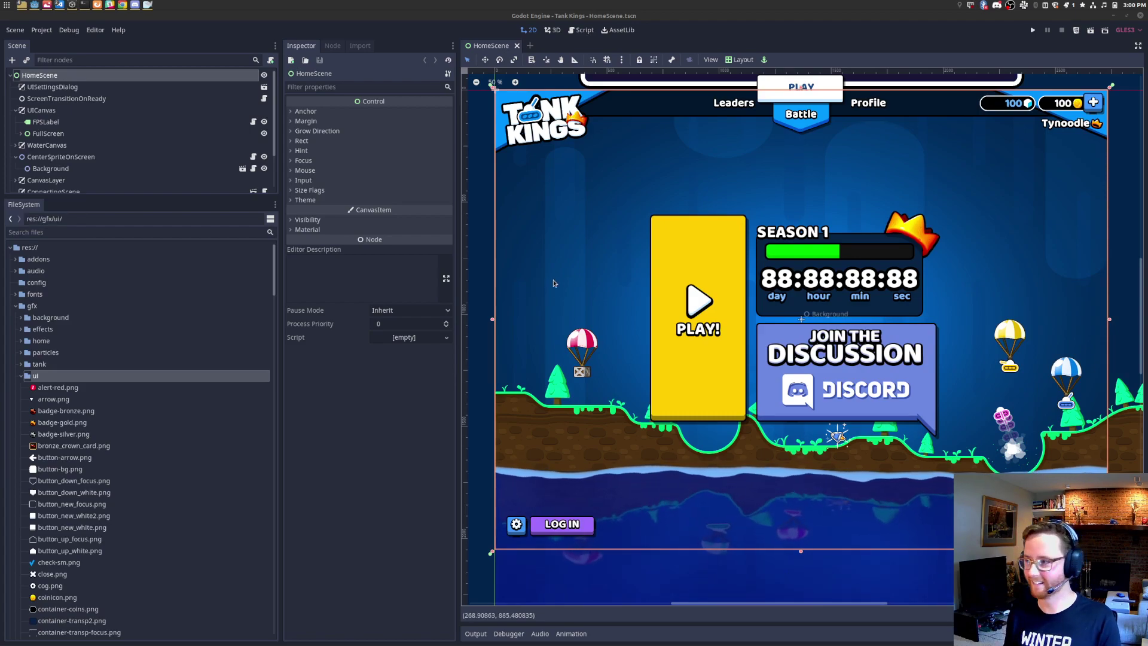
Step: Dismiss the pending Typixel desktop notification from the system tray
click(1073, 6)
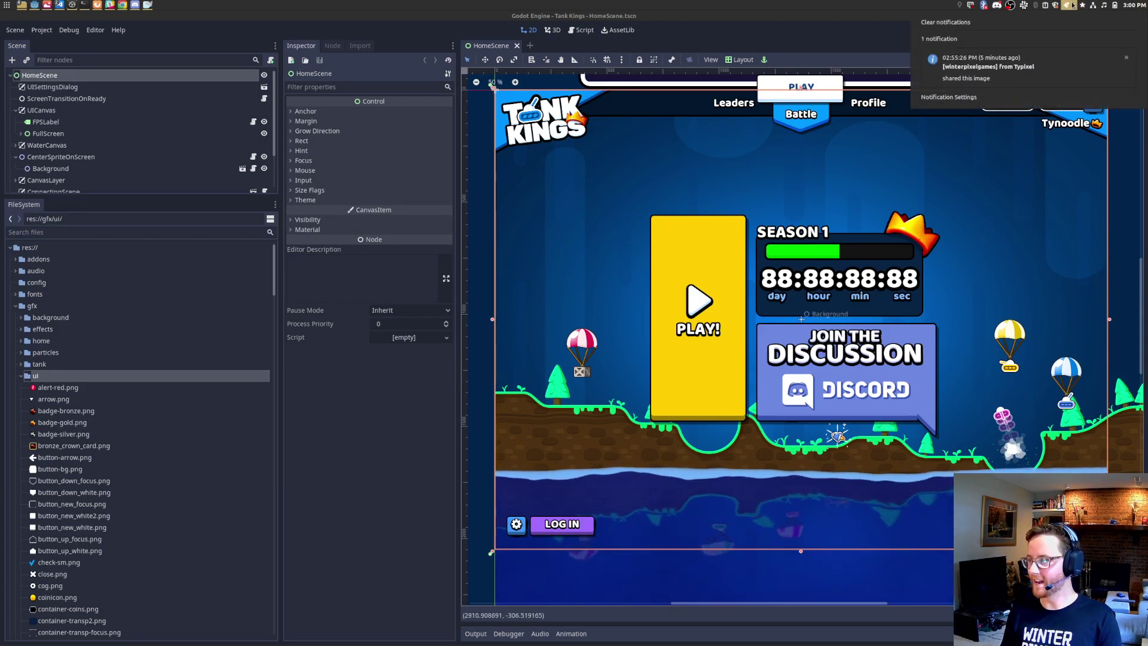
click(946, 22)
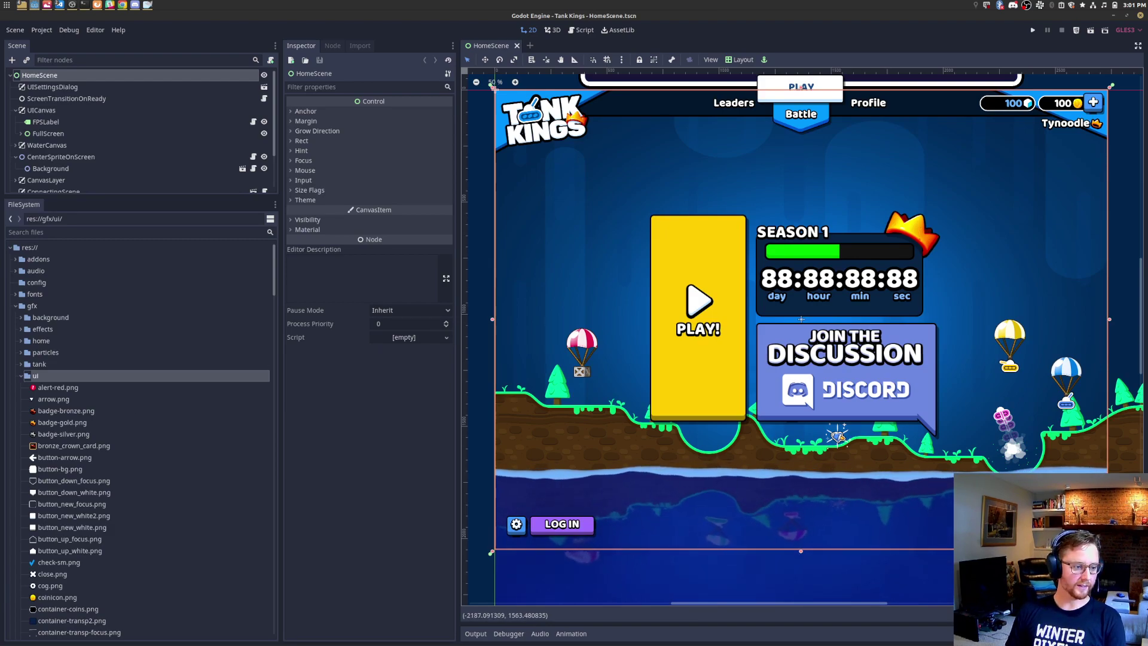
Step: Bring the goals.png mockup forward to review it, then return to the goal-base image in GIMP
key(alt+Tab)
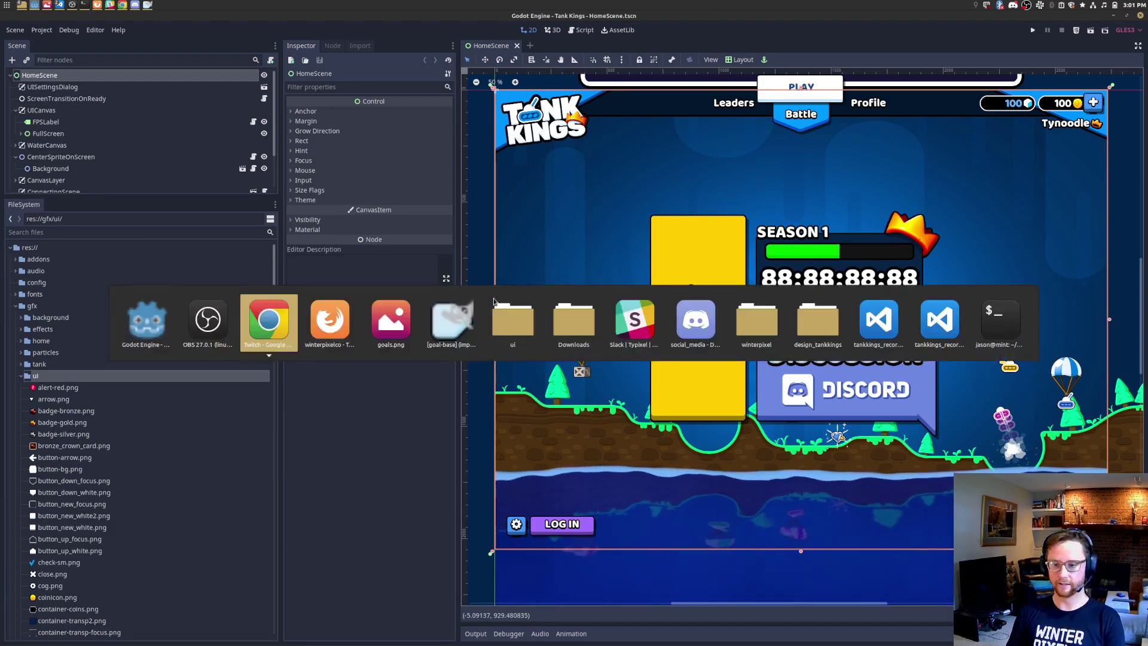
key(alt+Tab)
key(alt+Tab)
key(alt+Tab)
key(alt+shift+Tab)
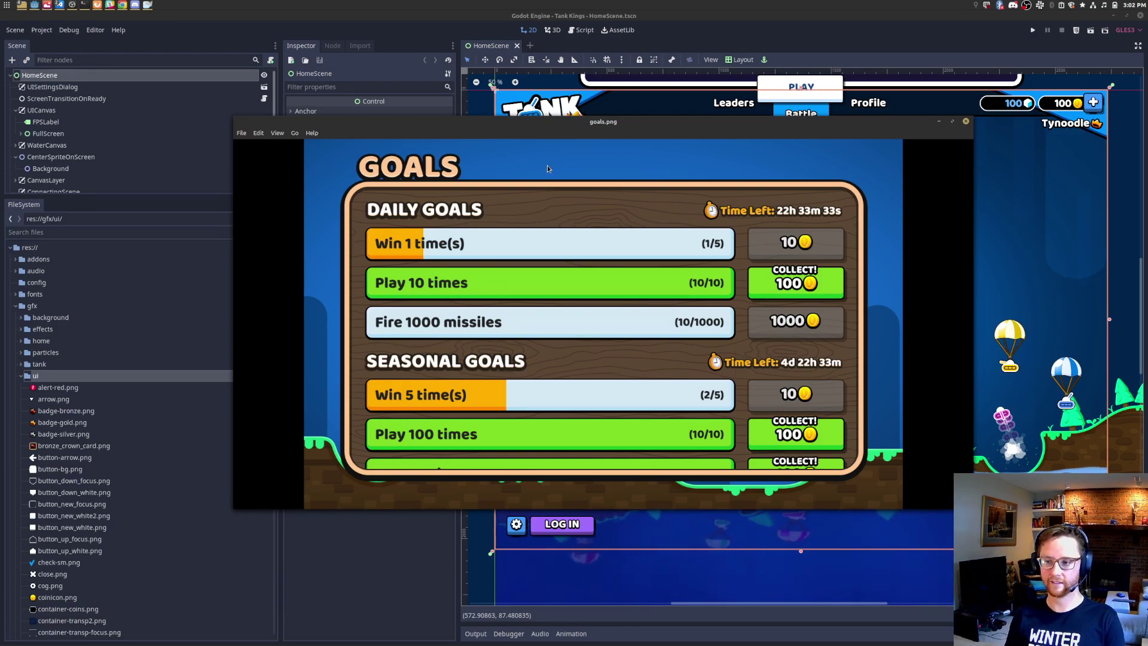
key(alt+Tab)
key(alt+Tab)
key(alt+Tab)
key(alt+Tab)
key(alt+Tab)
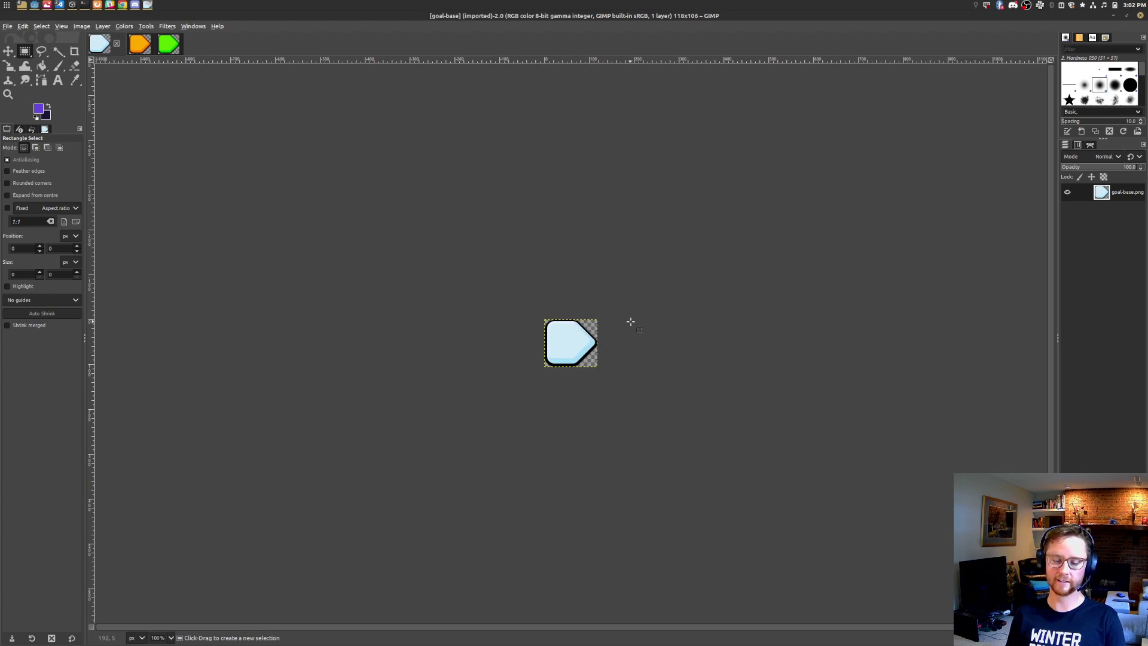
Step: Flip through the image viewer to the awards_angle_thing.png reference, then return to GIMP
key(alt+Tab)
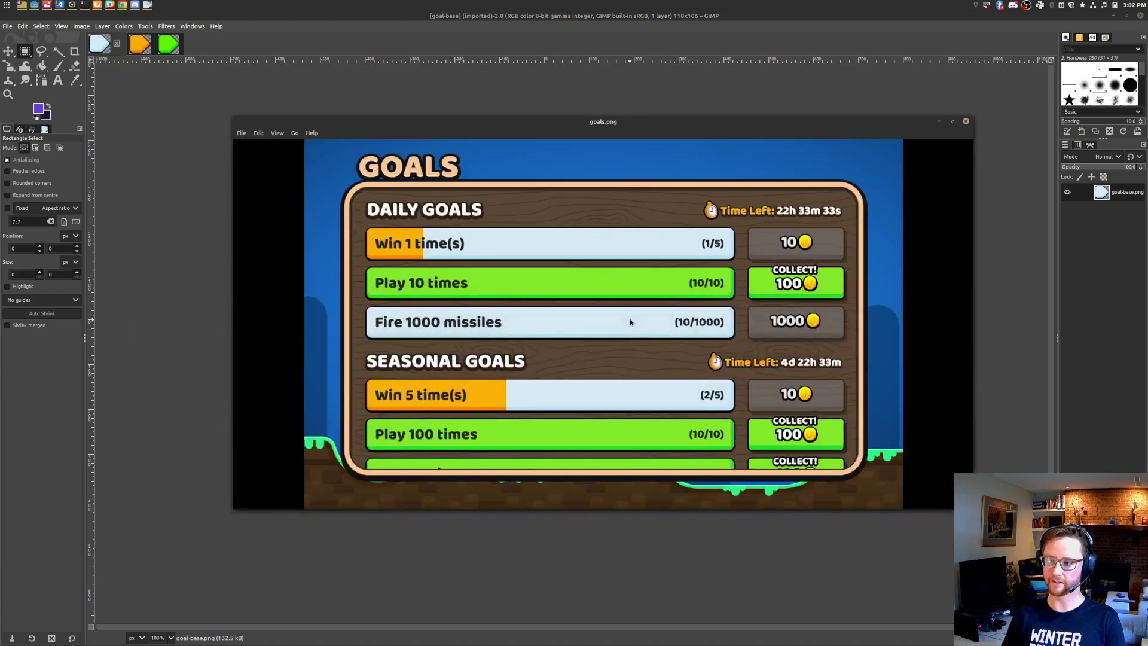
key(Right)
key(Right)
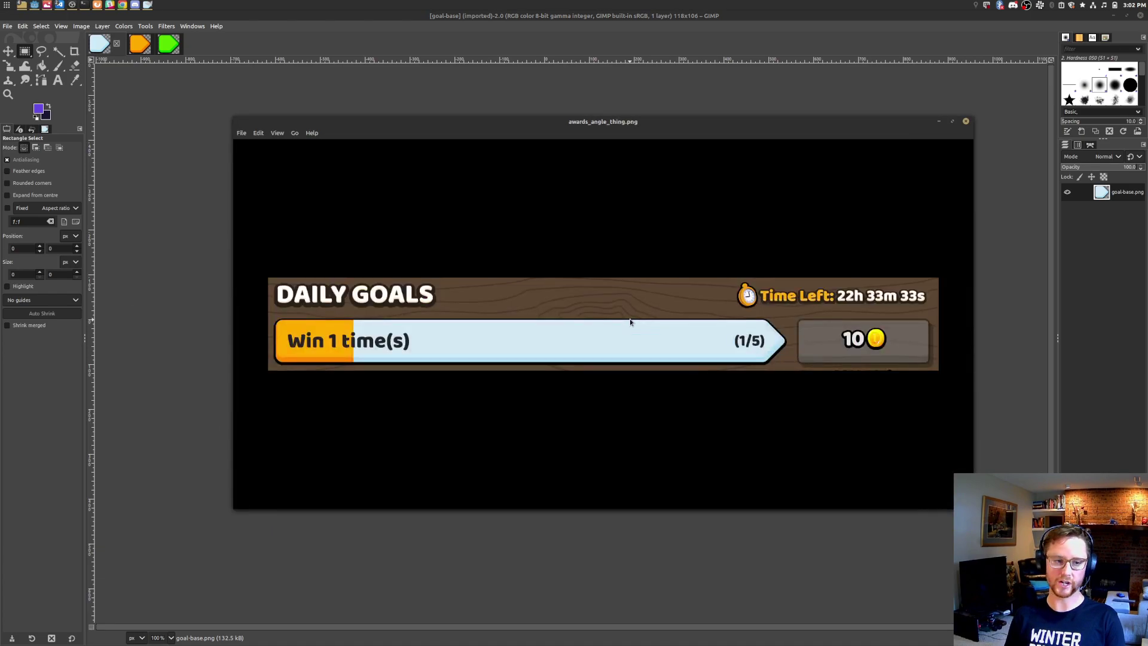
key(Left)
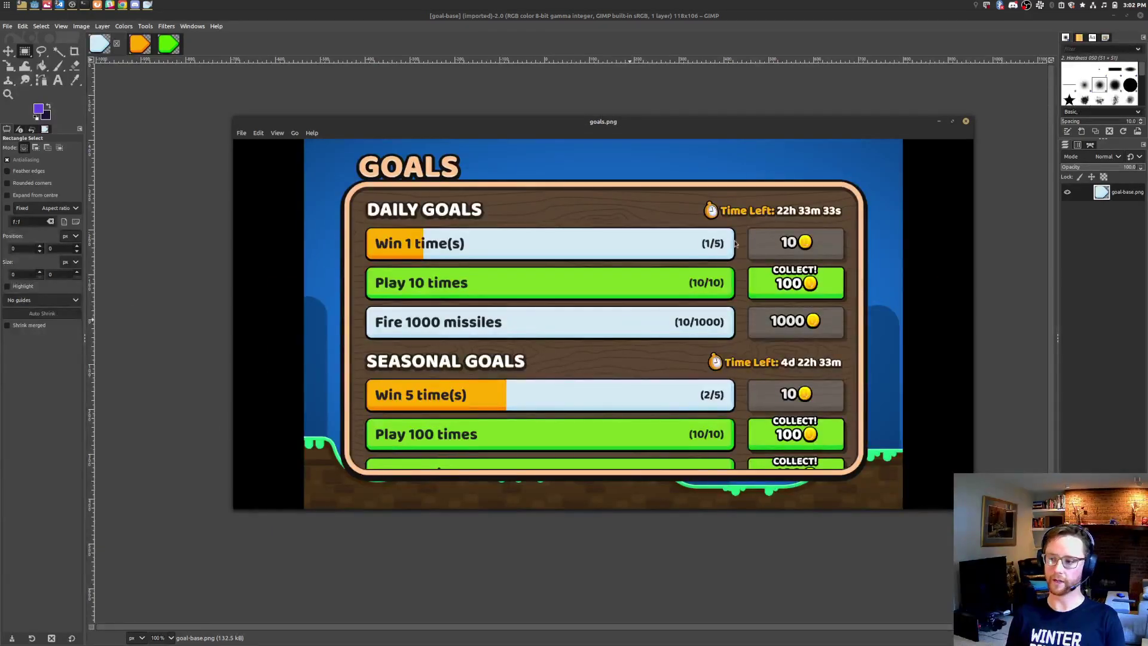
key(Right)
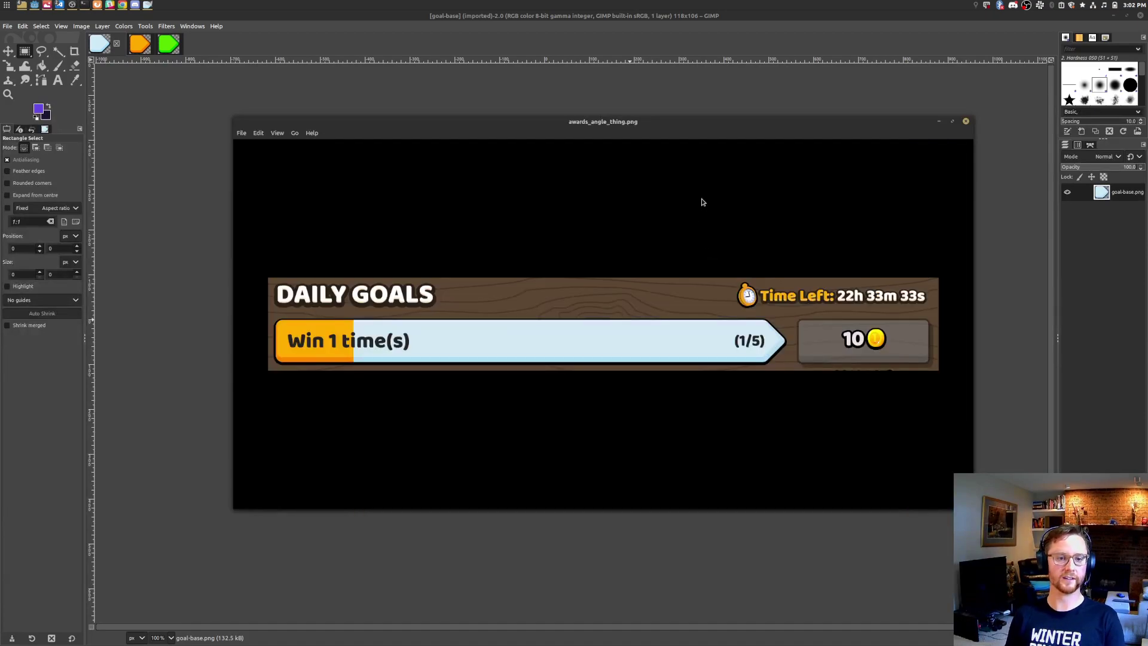
key(alt+Tab)
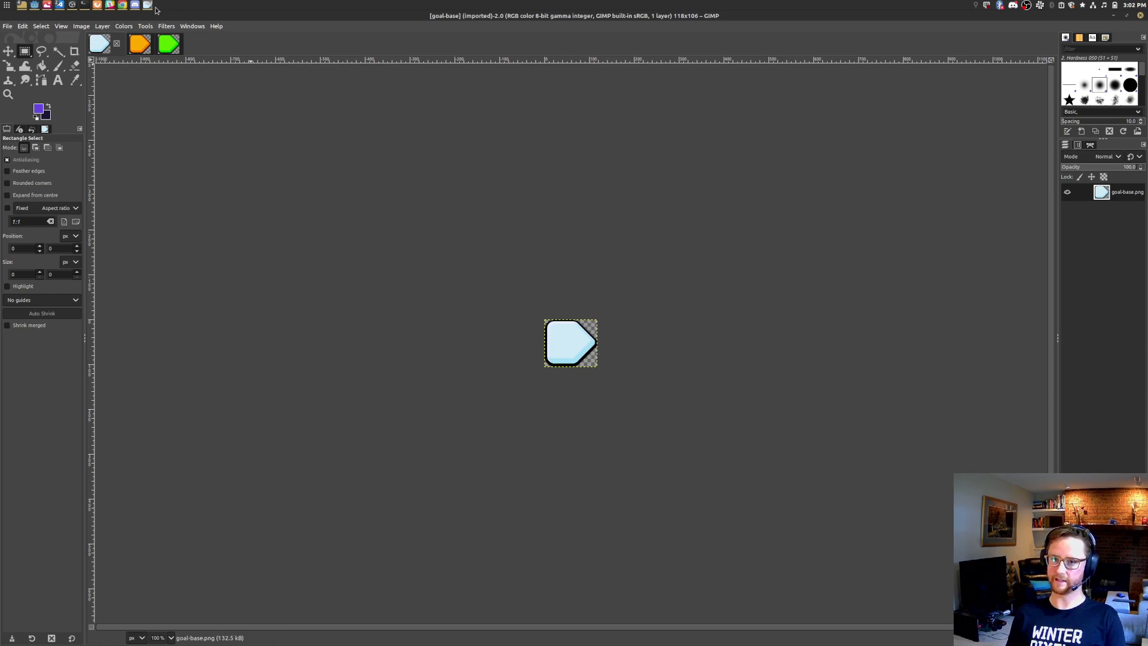
Step: Measure the green goal-complete image's border region with a temporary rectangle selection
click(139, 44)
click(168, 44)
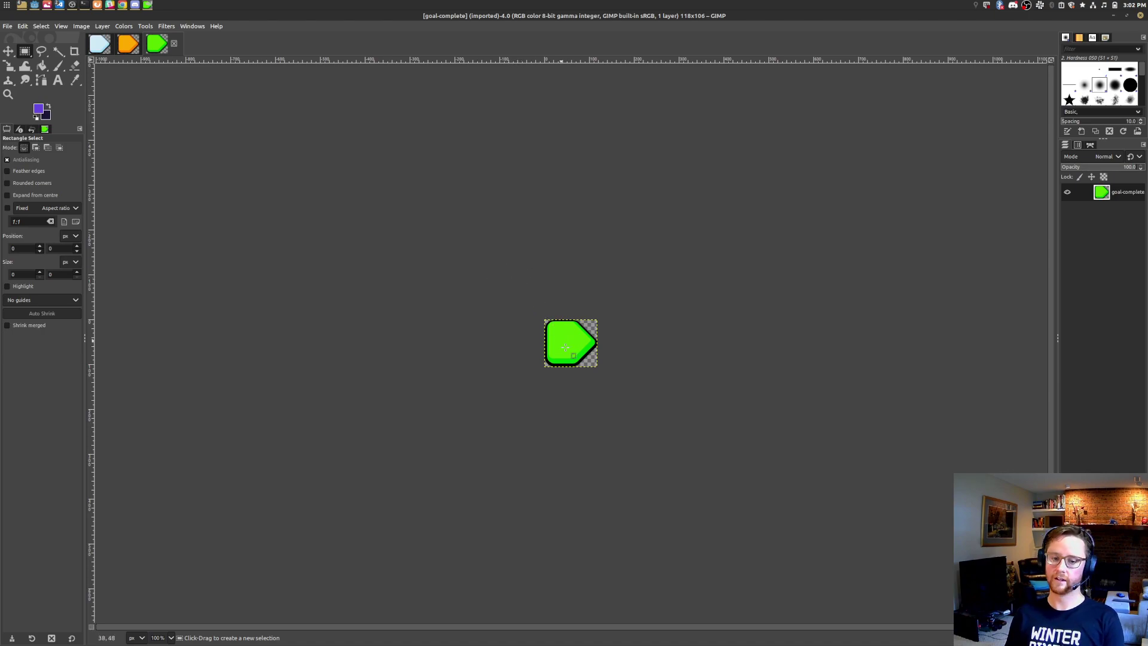
ctrl+scroll(574, 353, up, 5)
drag(587, 331, 439, 386)
click(619, 289)
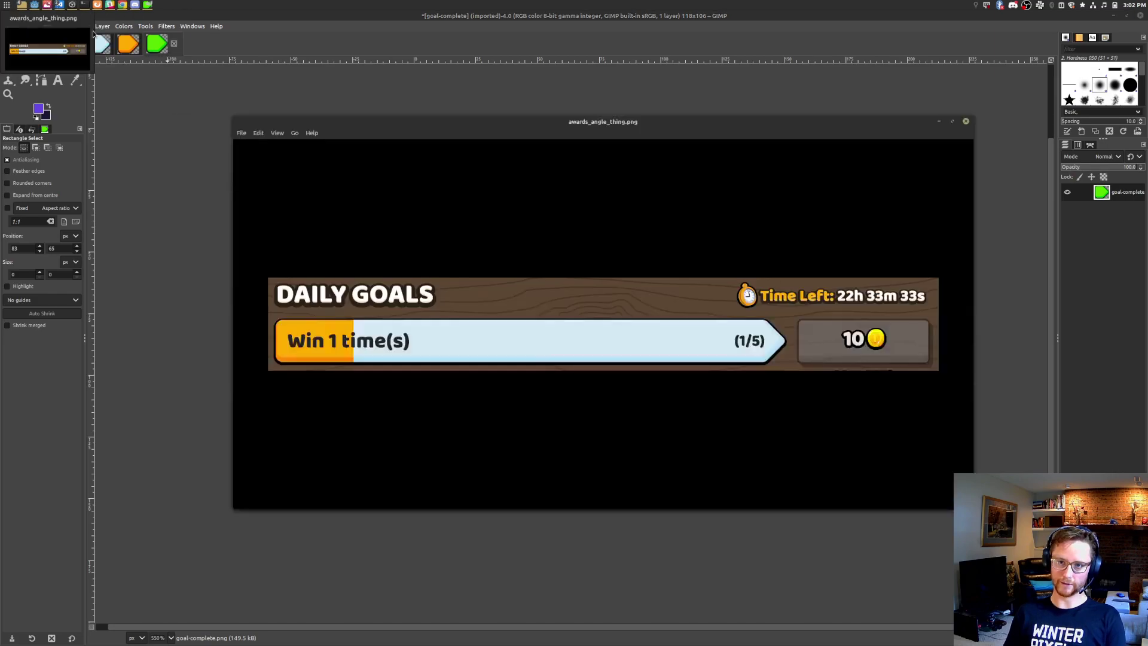
Step: Compare the goals.png mockup in the image viewer, then return to Godot's Tank Kings HomeScene
click(90, 36)
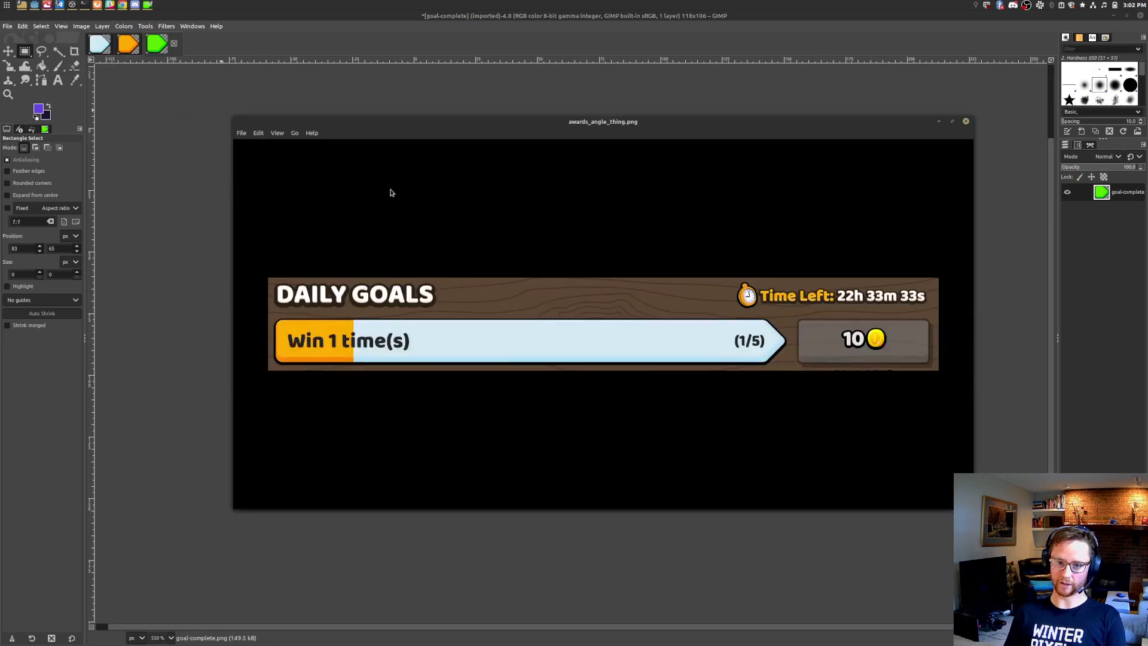
key(Right)
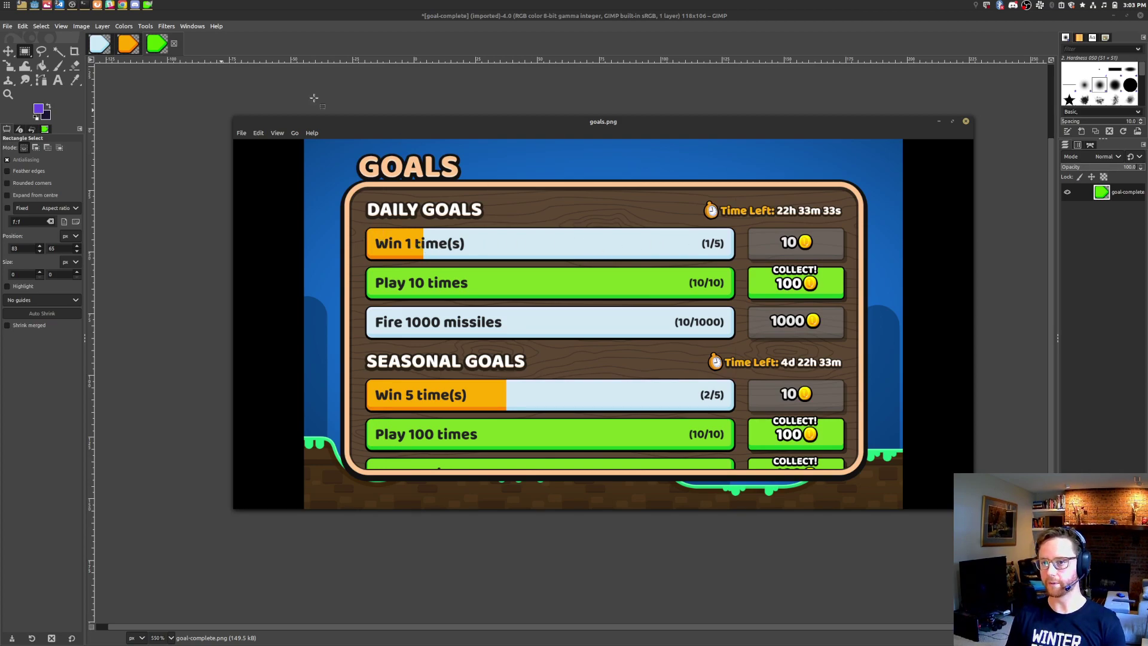
click(34, 5)
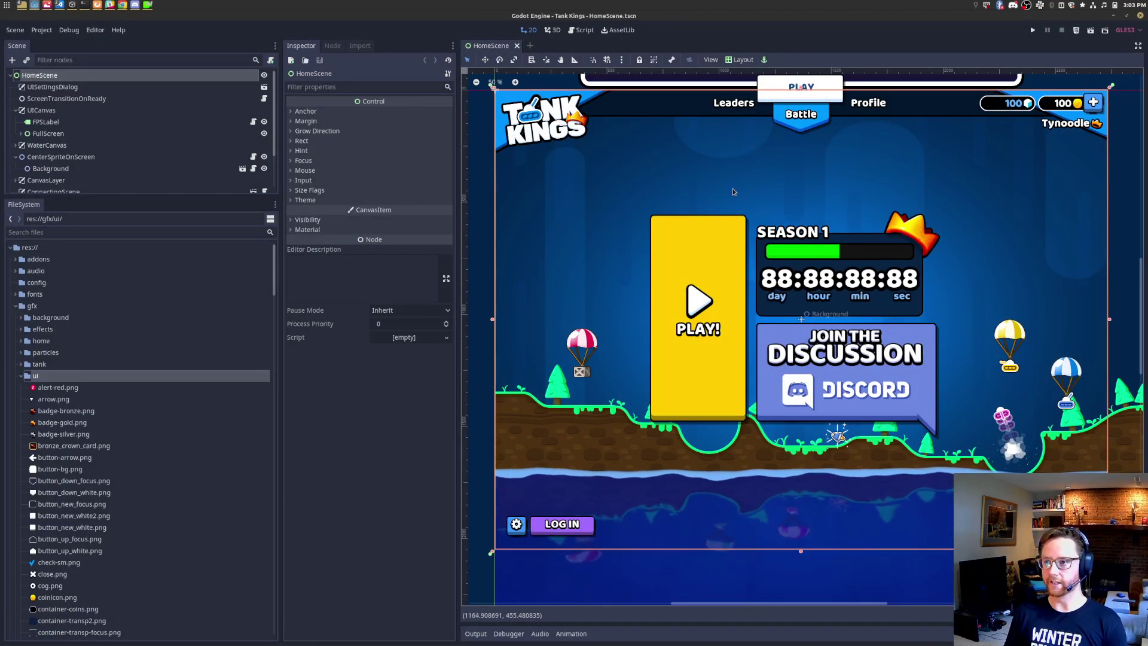
Step: Run Tank Kings and dismiss the Season 5 stats and rewards pages
click(1033, 30)
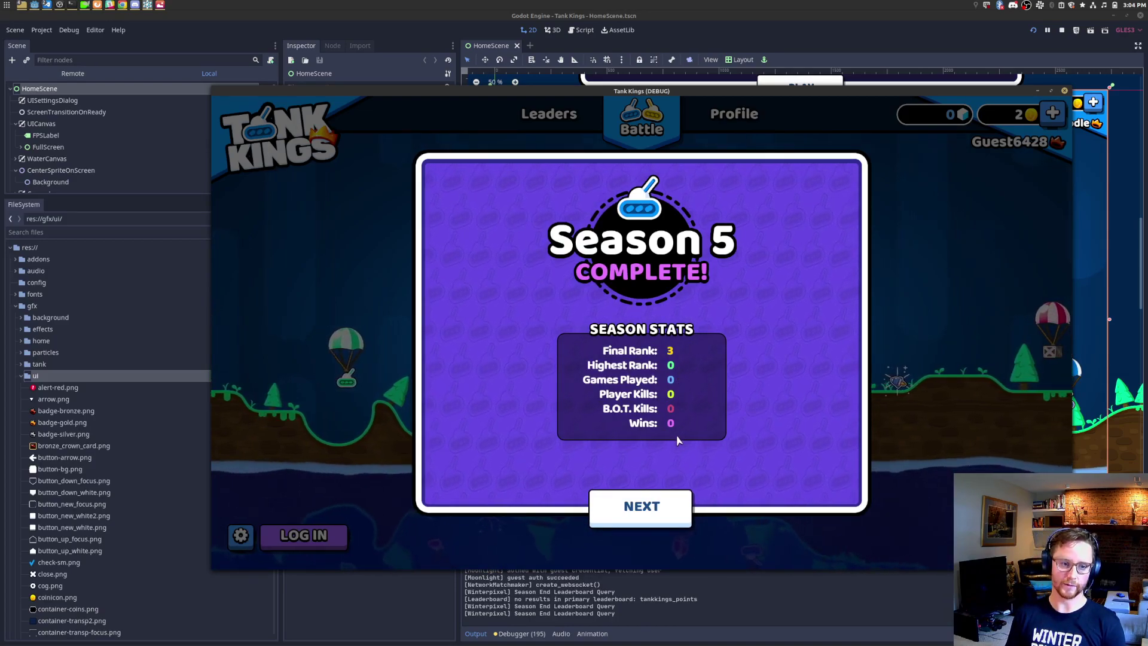
key(Return)
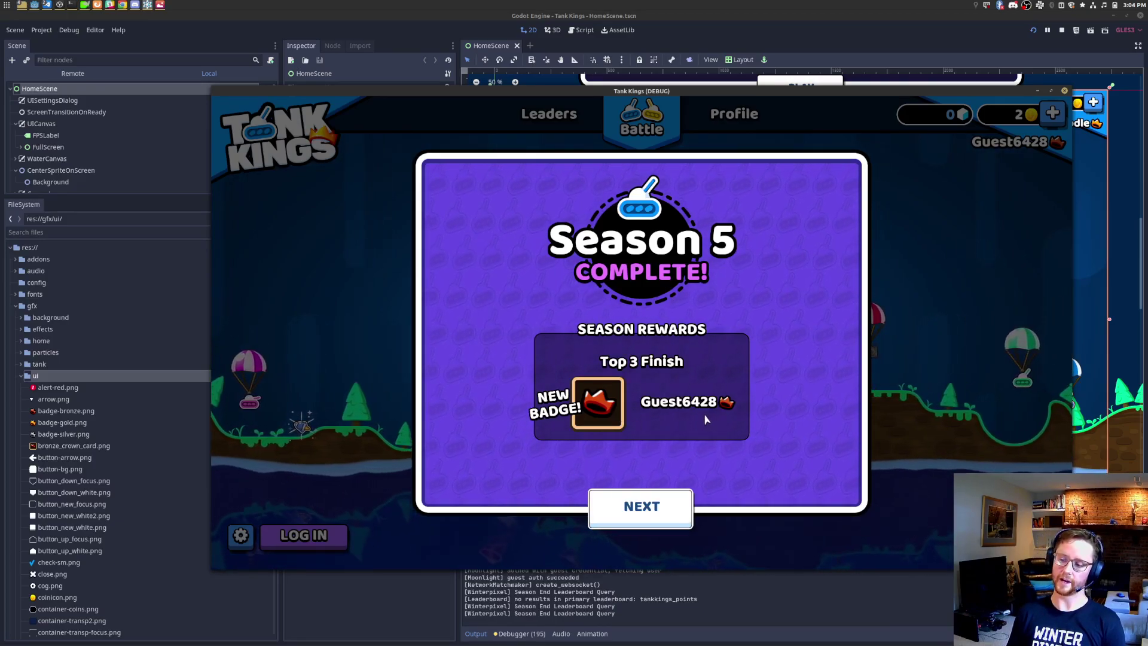
click(639, 507)
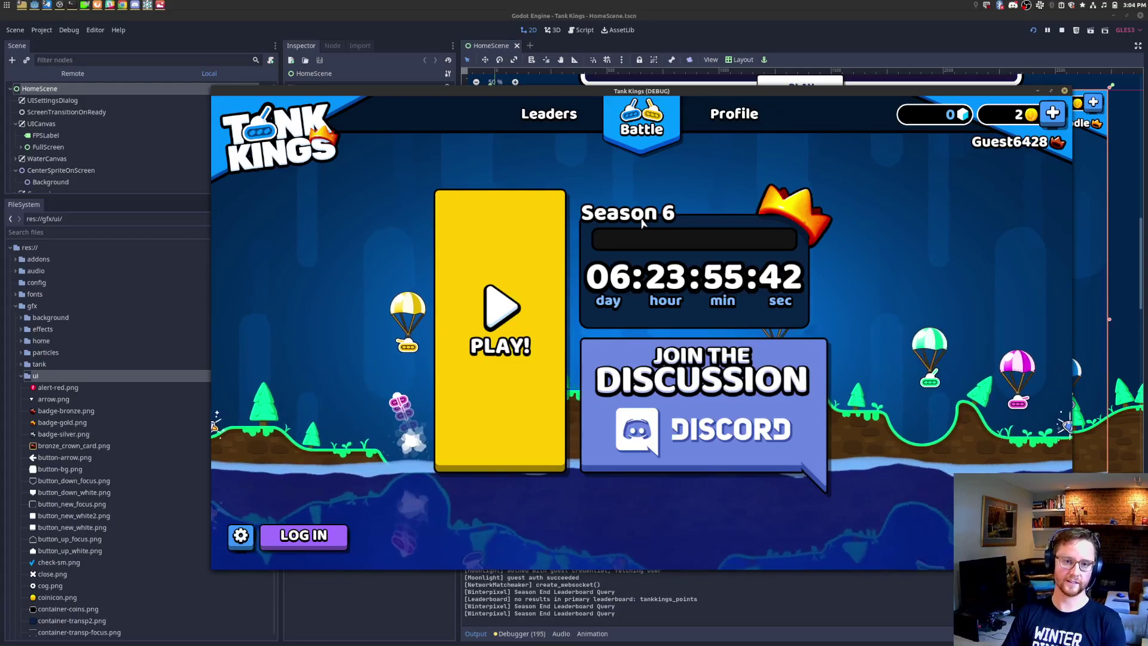
Step: Open the Leaders screen and shrink the game's UI Scale in settings
click(549, 115)
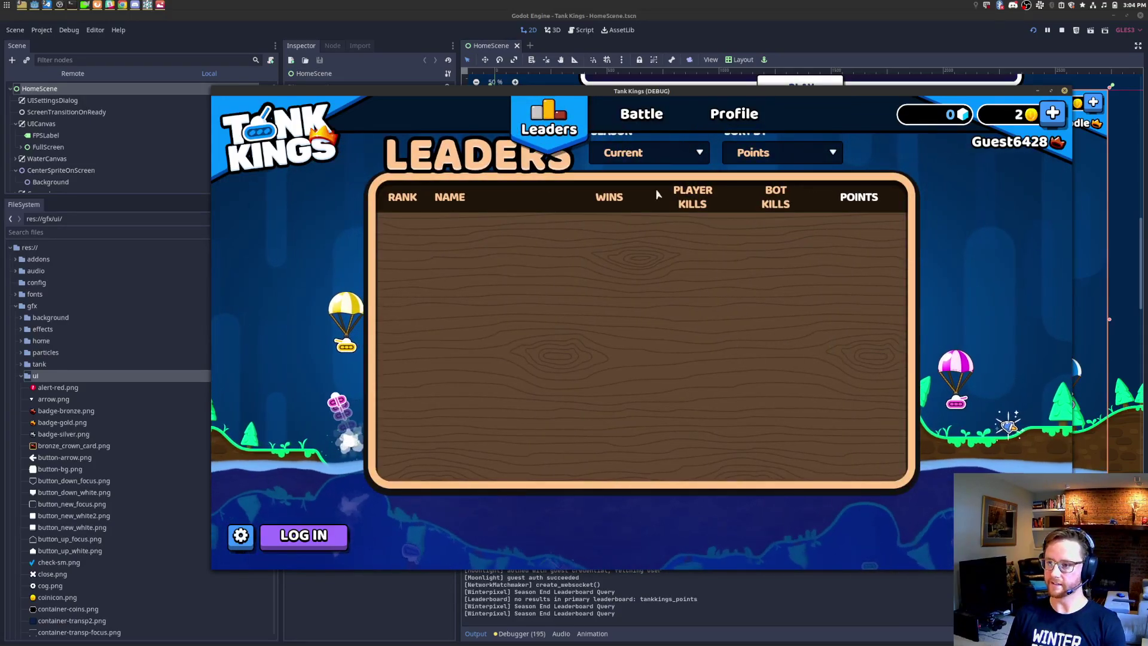
click(241, 536)
drag(675, 420, 752, 426)
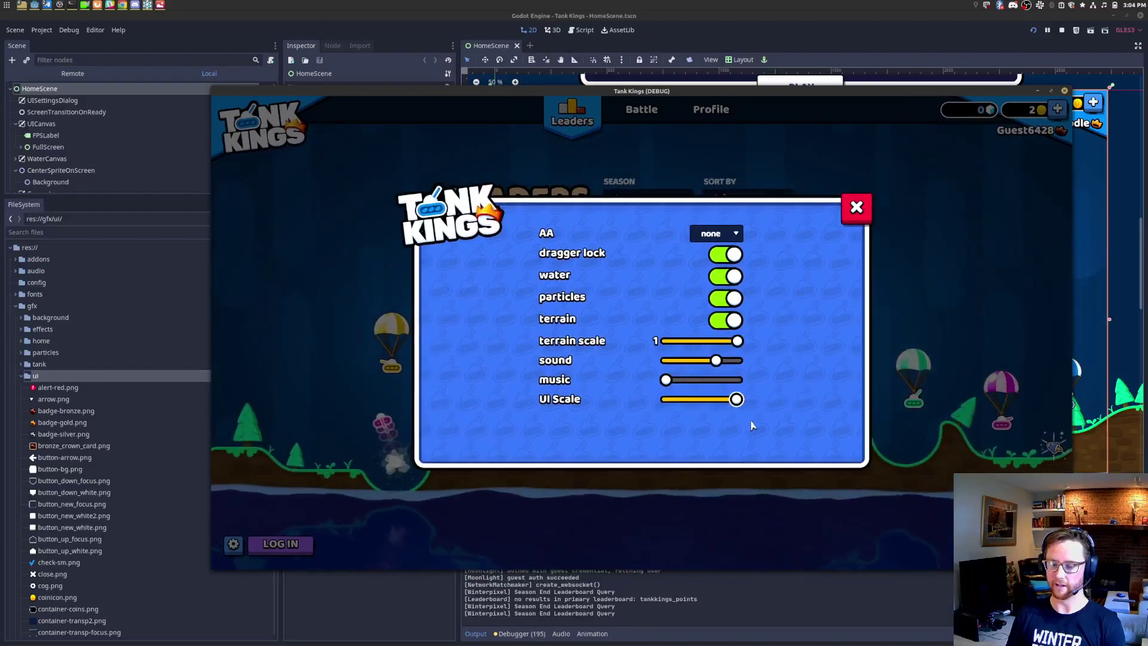
click(851, 217)
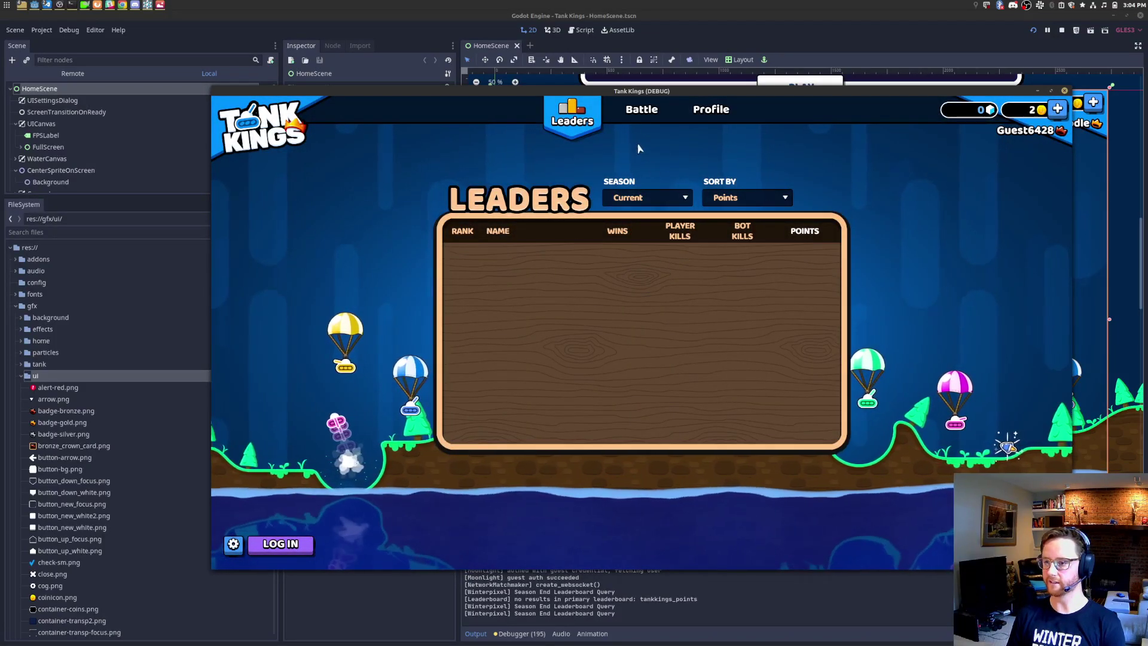
Step: Show the Season 5 leaderboard, glance at the goals.png mockup, then return to the editor
click(686, 192)
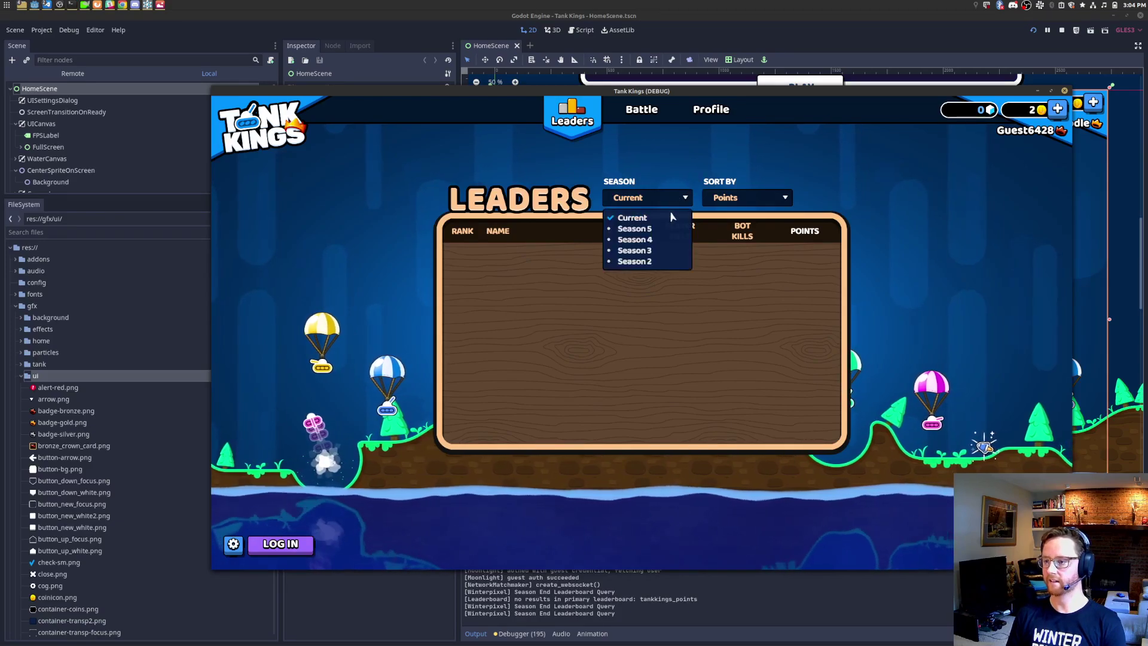
click(671, 230)
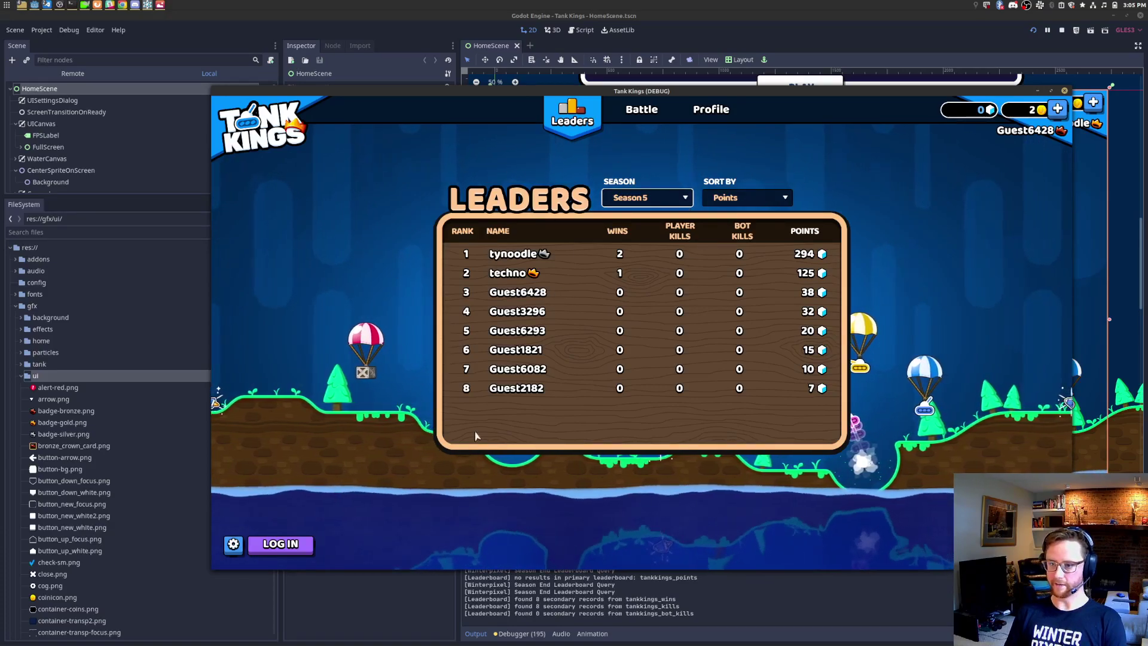
key(alt+Tab)
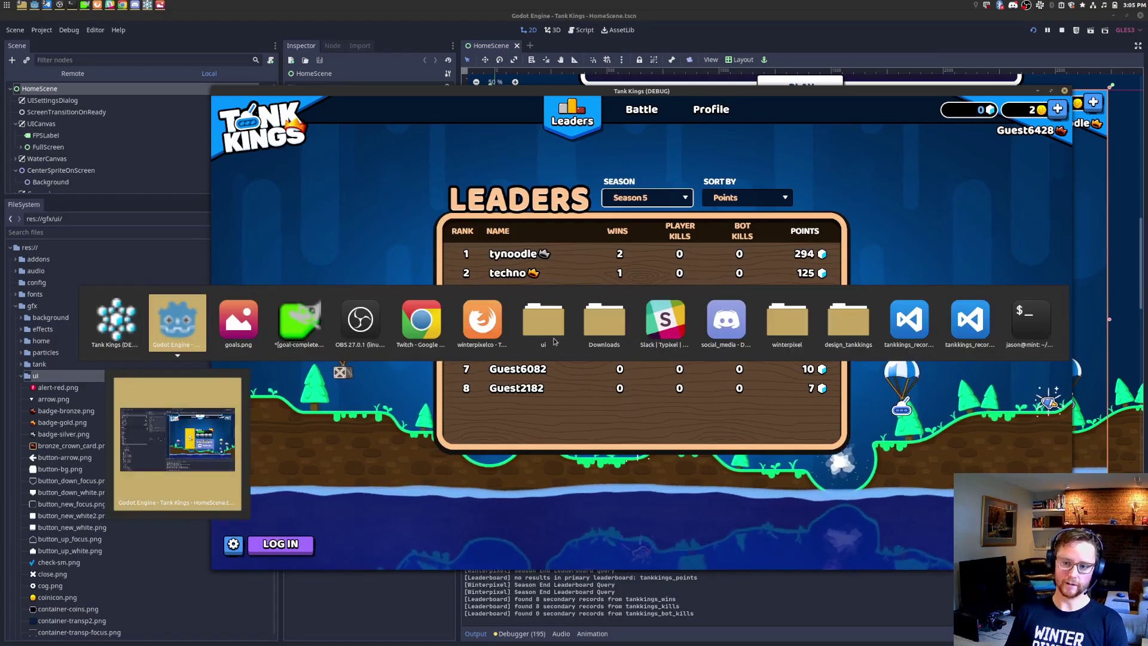
key(alt+Tab)
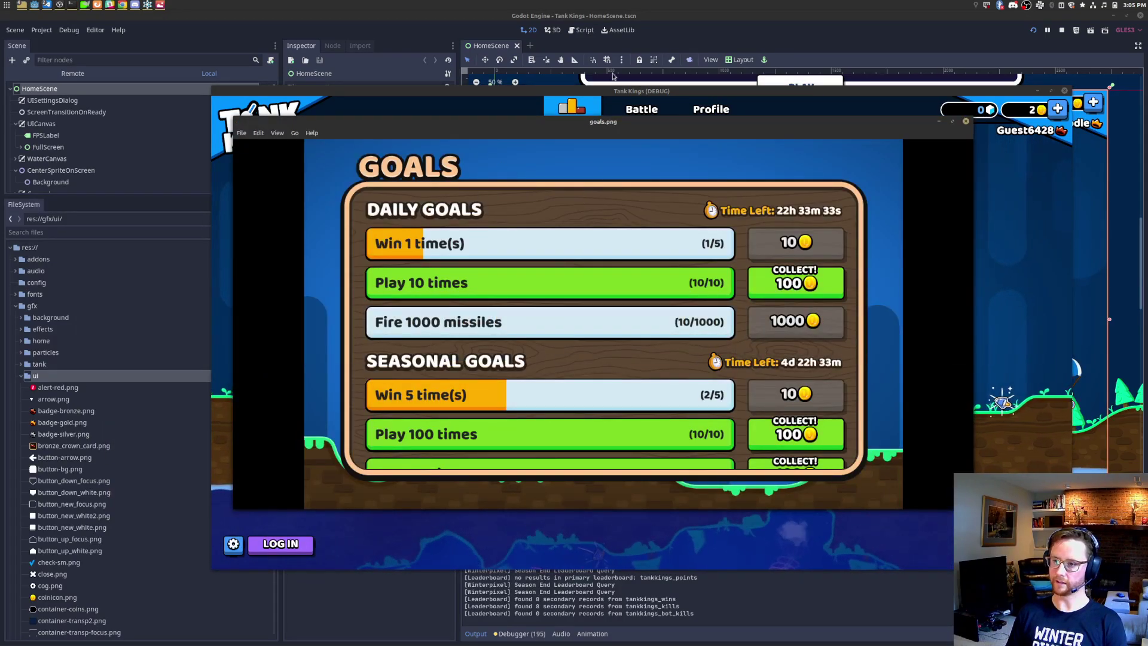
click(758, 97)
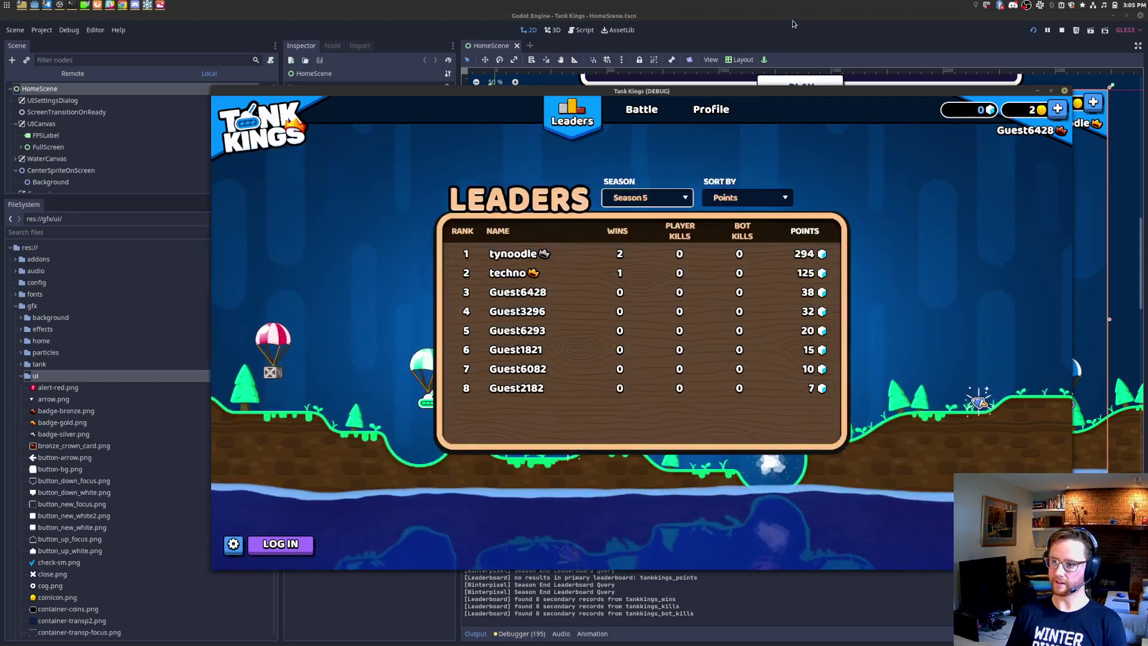
click(796, 38)
Step: Stop the game and start a new scene with a Control root node
click(1063, 31)
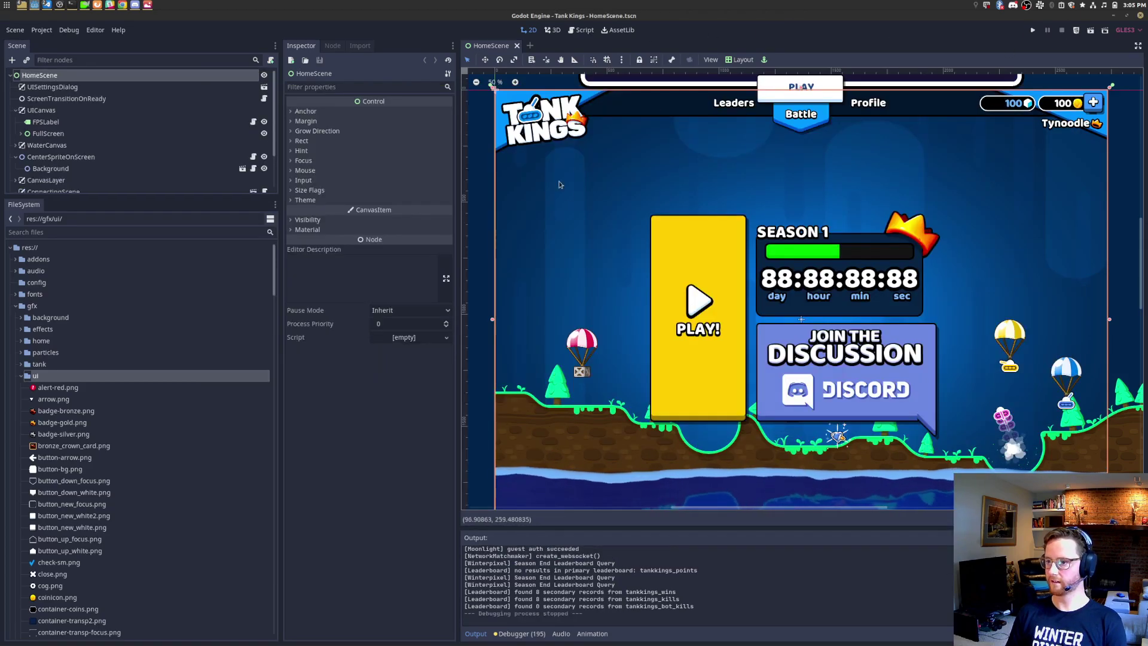
click(15, 30)
click(28, 45)
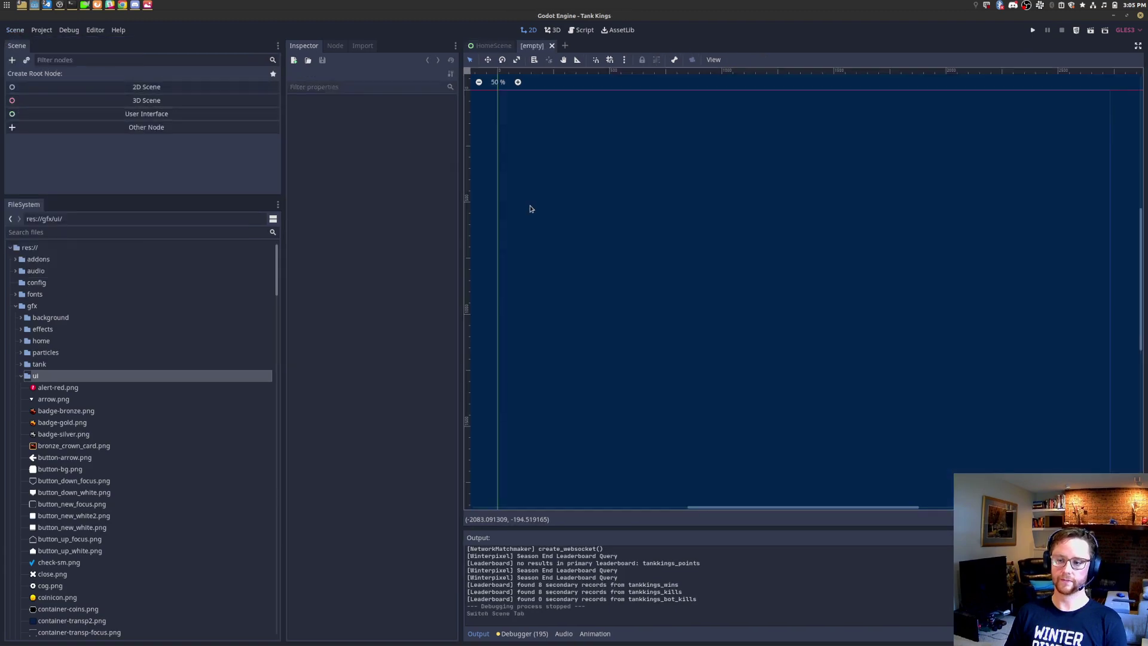
click(201, 116)
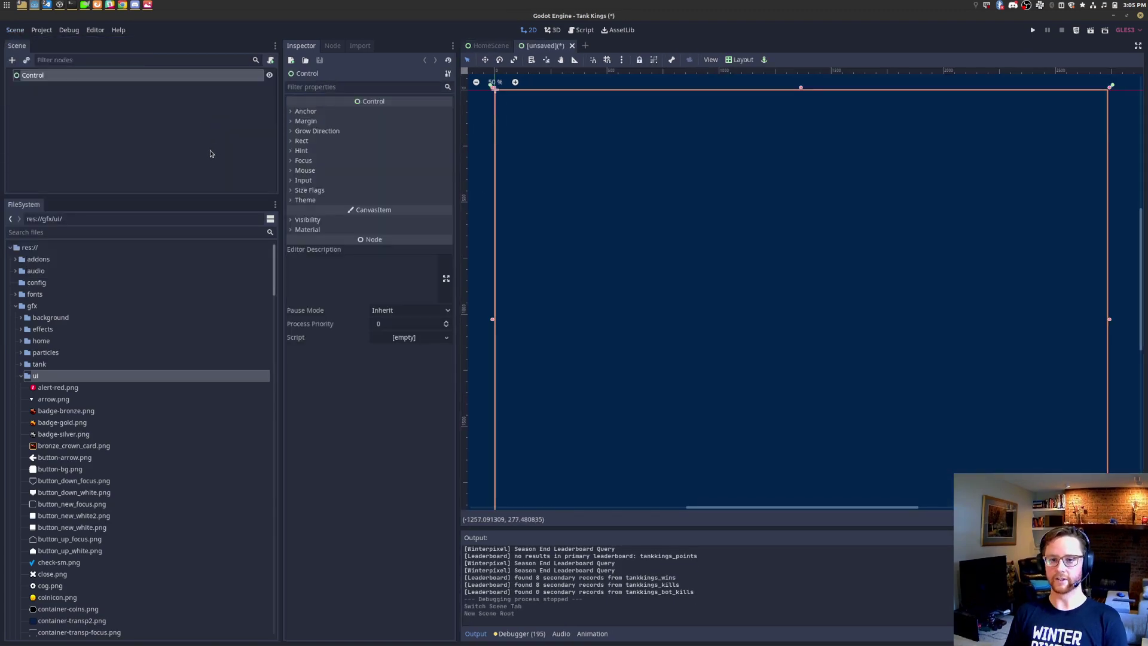
Step: Add a TextureProgress child under Control and expand its Textures section
right_click(67, 75)
click(89, 85)
text(texturepro)
key(Return)
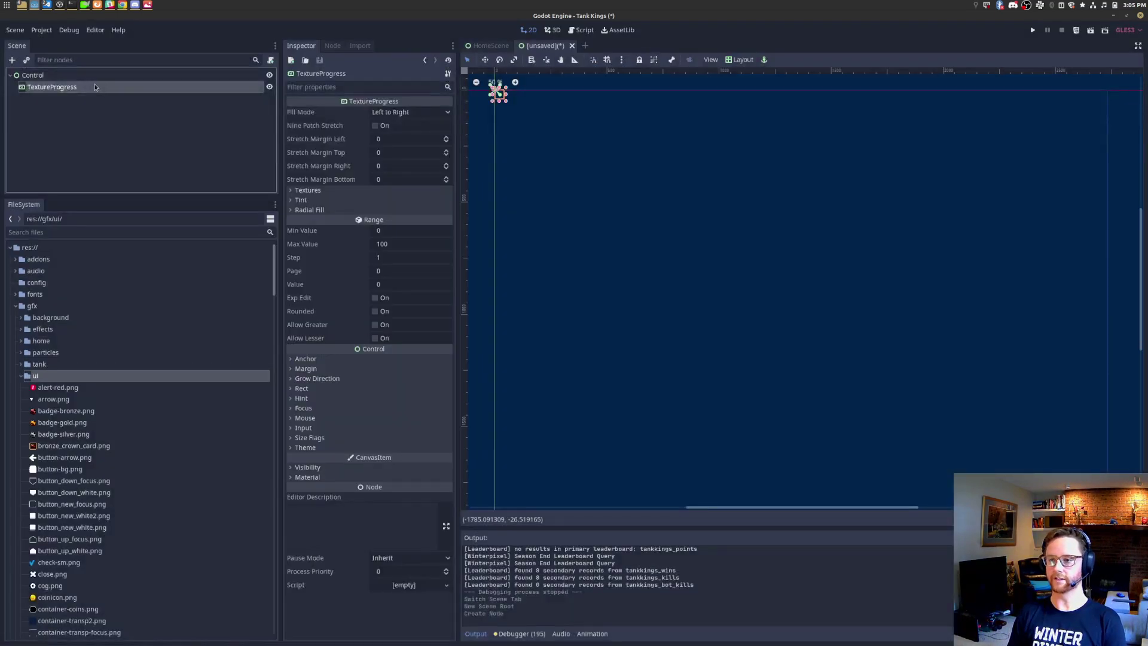
scroll(542, 131, up, 3)
middle_drag(553, 142, 640, 305)
scroll(603, 257, up, 6)
scroll(603, 257, up, 10)
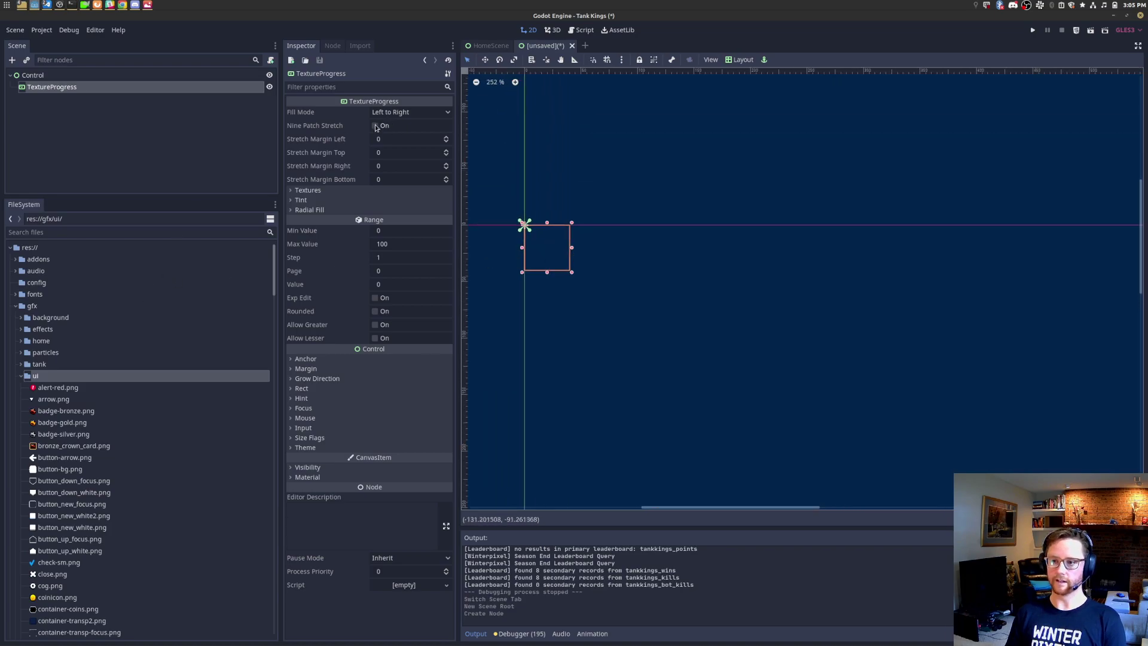
click(308, 190)
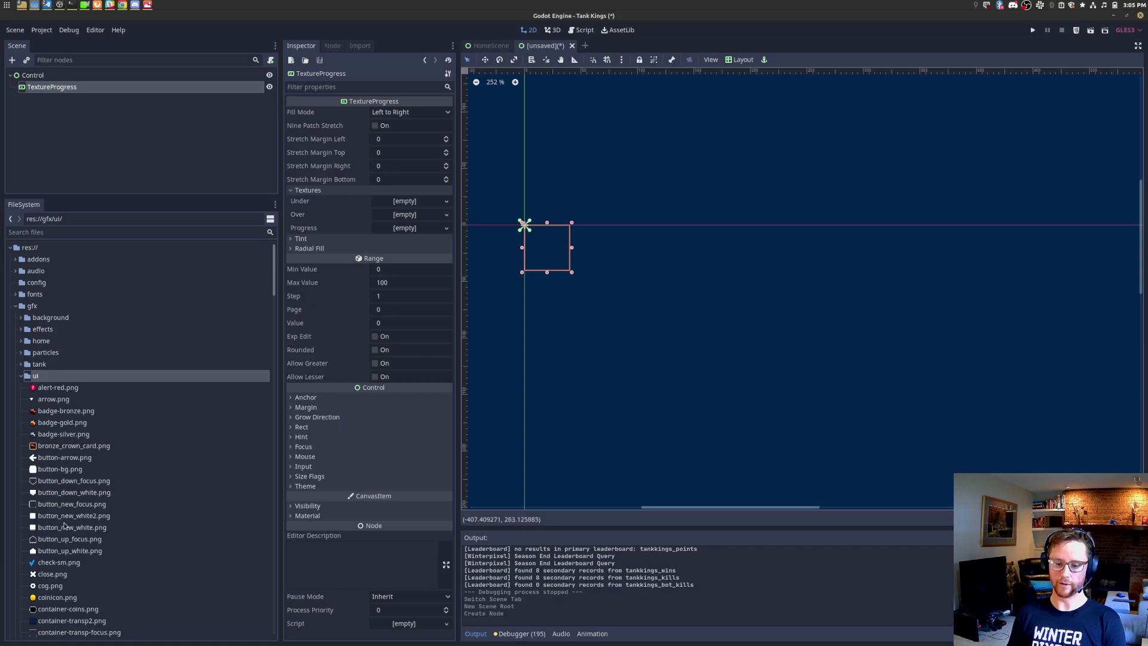
Step: Scroll through the TextureProgress Inspector and preview the goal-complete window without switching
scroll(64, 526, down, 6)
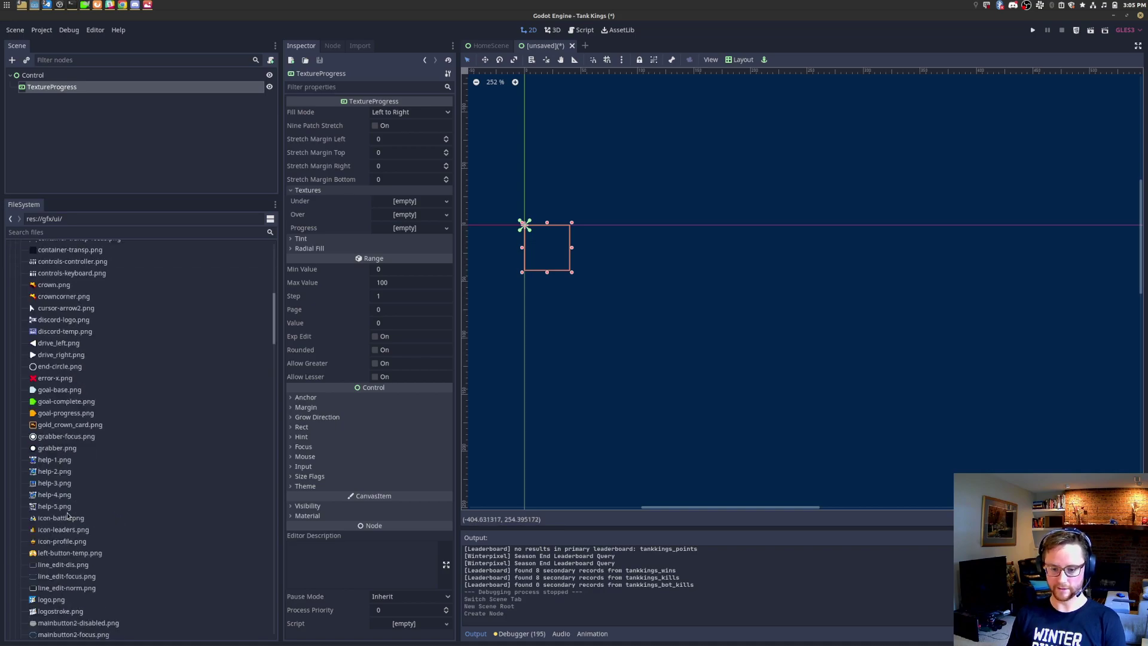
scroll(67, 516, down, 10)
scroll(67, 516, down, 5)
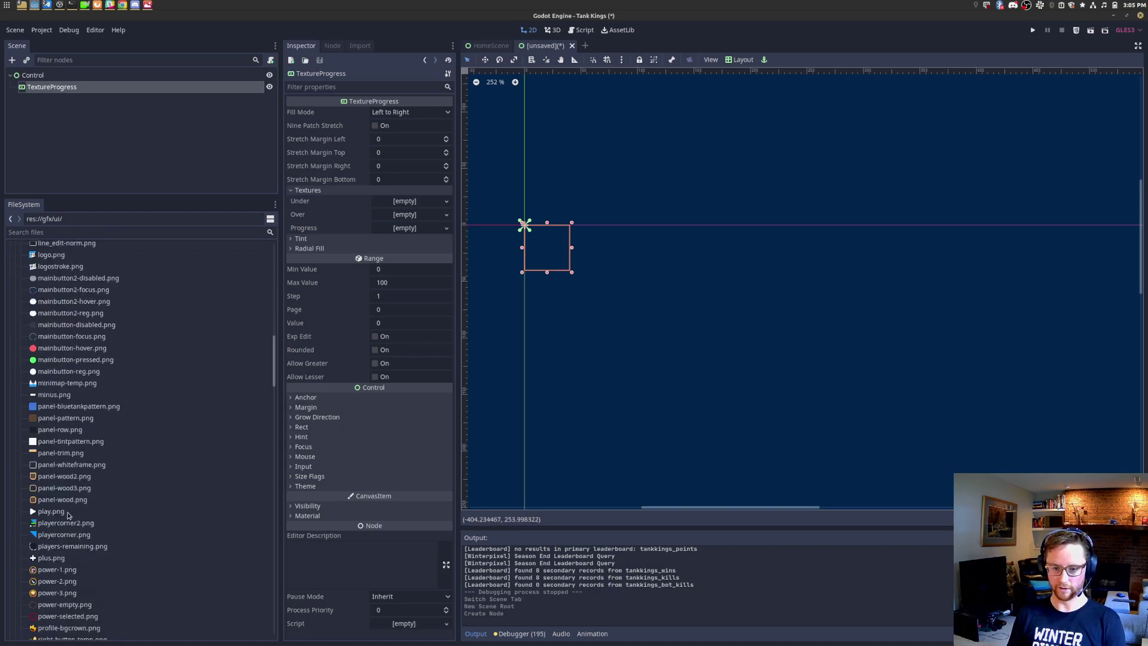
scroll(67, 456, down, 2)
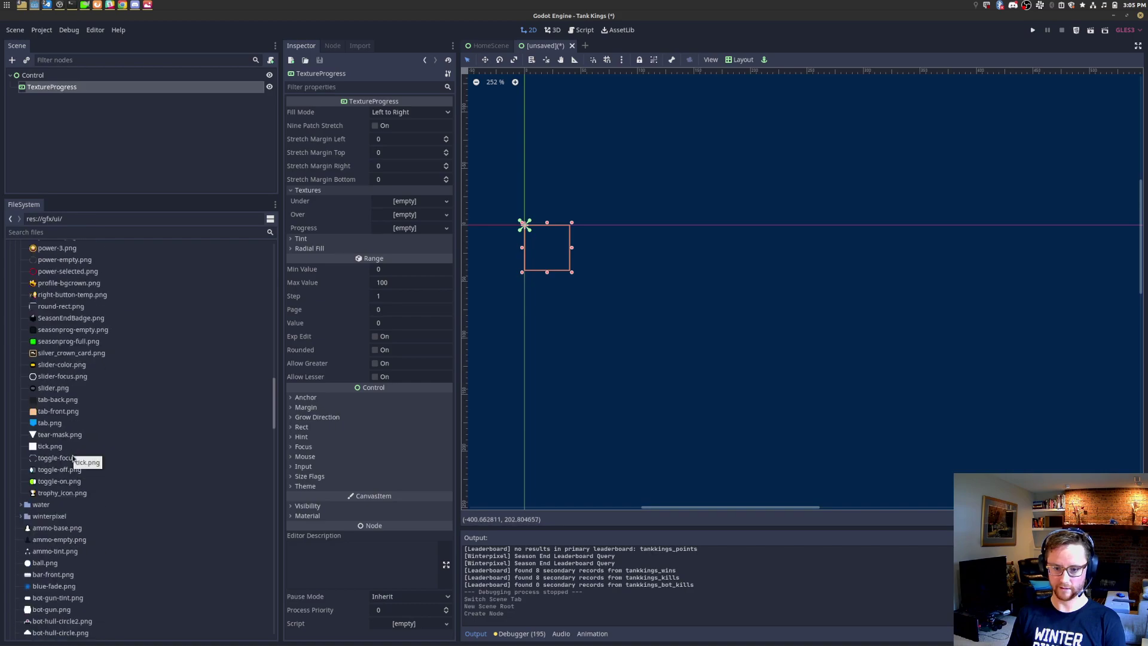
scroll(74, 459, up, 13)
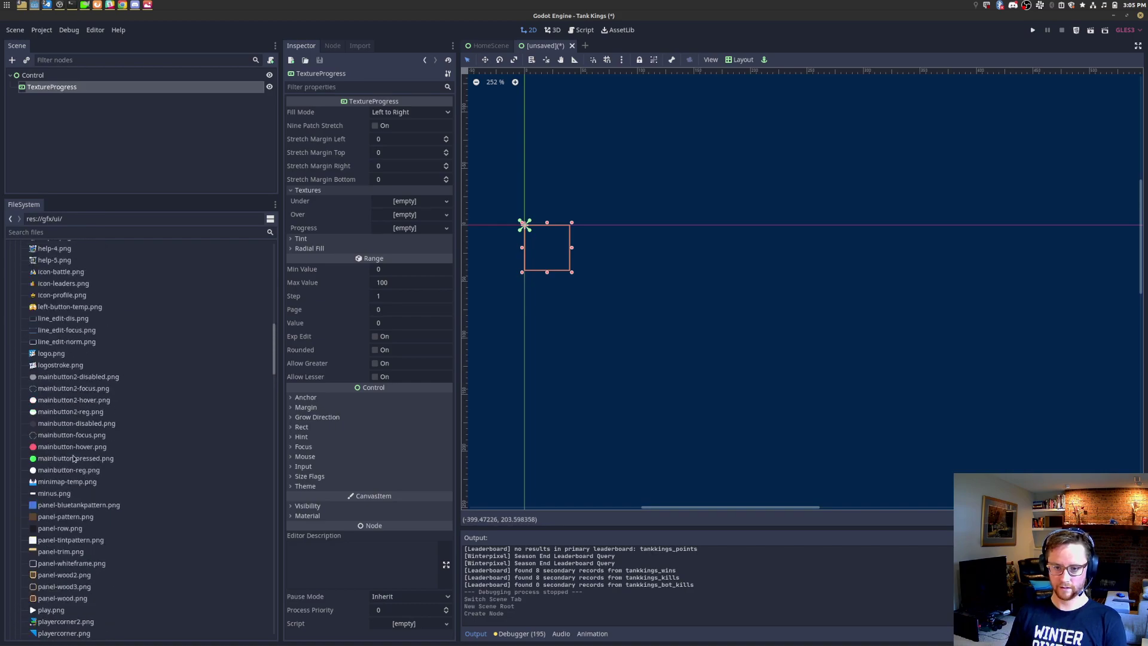
key(alt+Tab)
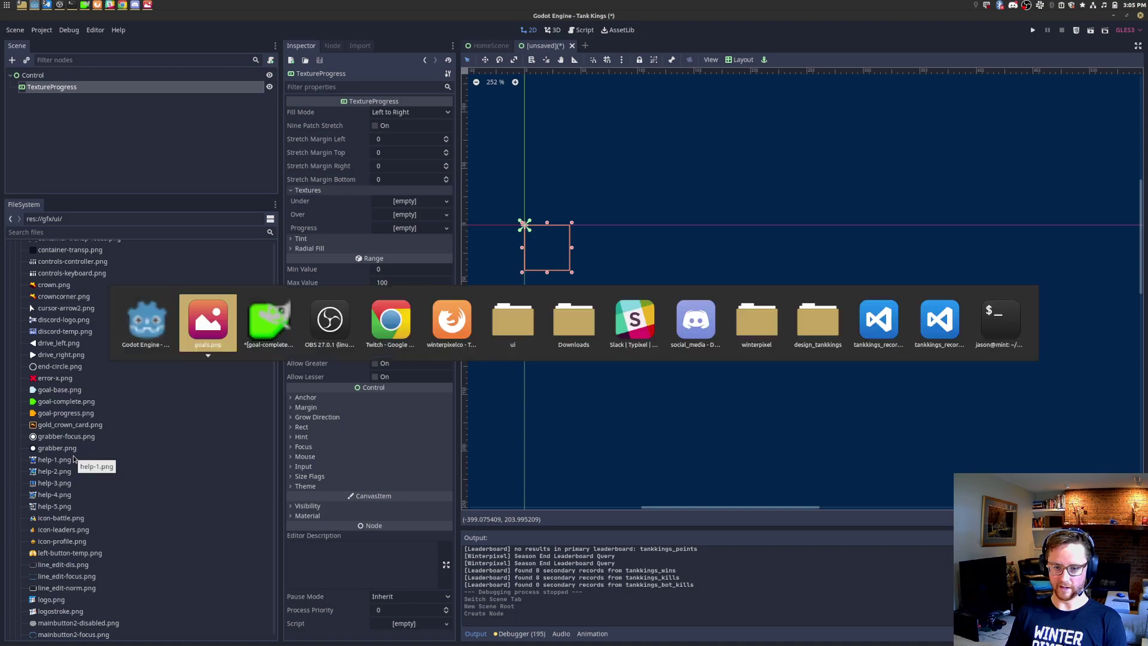
key(alt+Tab)
key(Escape)
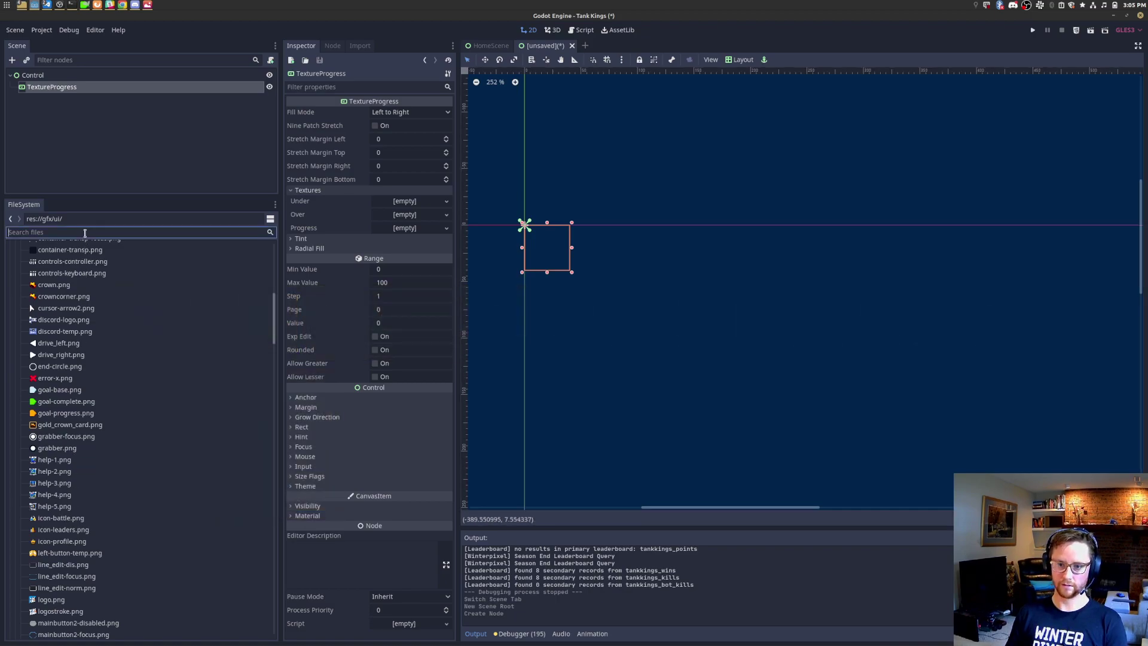
Step: Filter FileSystem by 'goal'; assign goal-base.png as Under and goal-progress.png as Progress textures
click(85, 233)
text(goal)
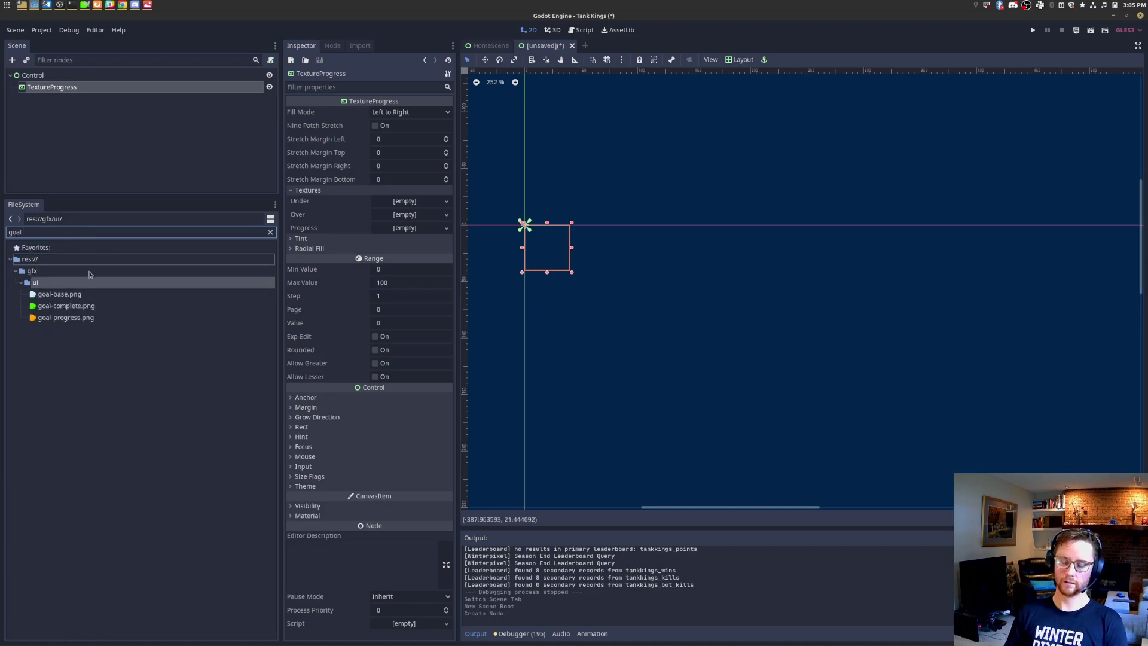
drag(80, 299, 392, 207)
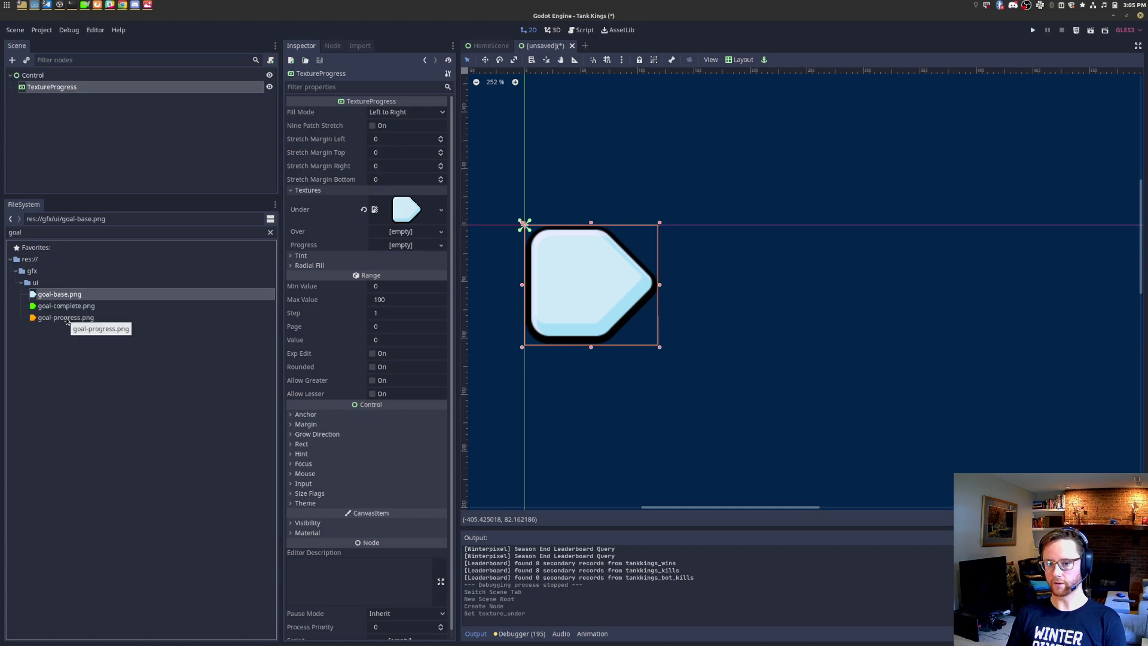
drag(66, 319, 413, 252)
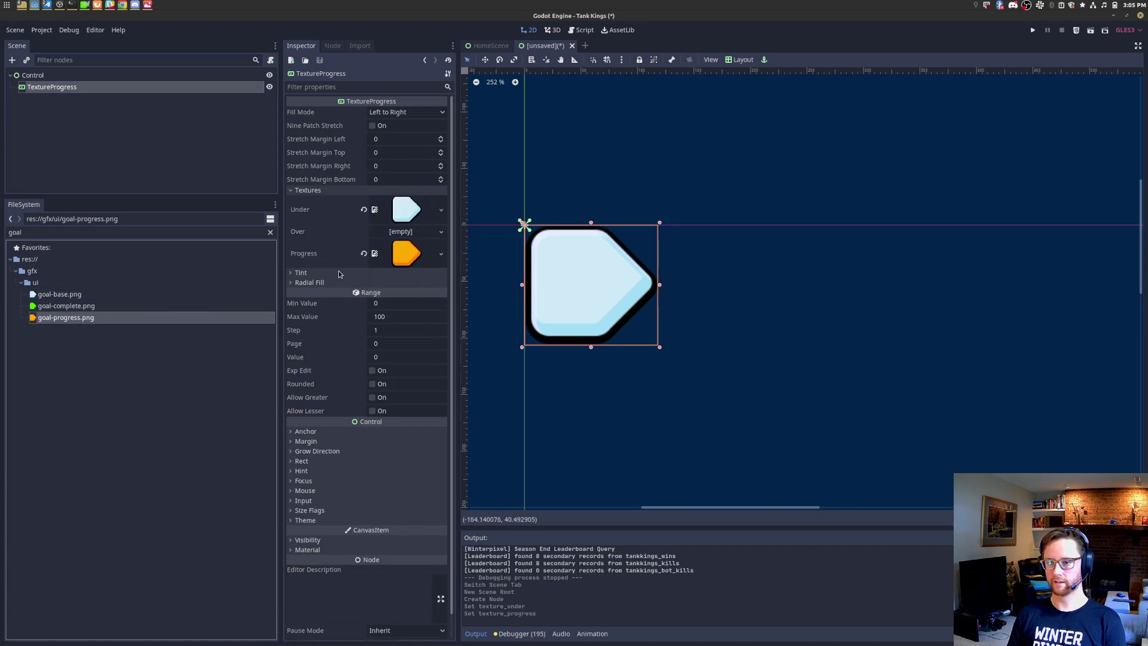
click(416, 321)
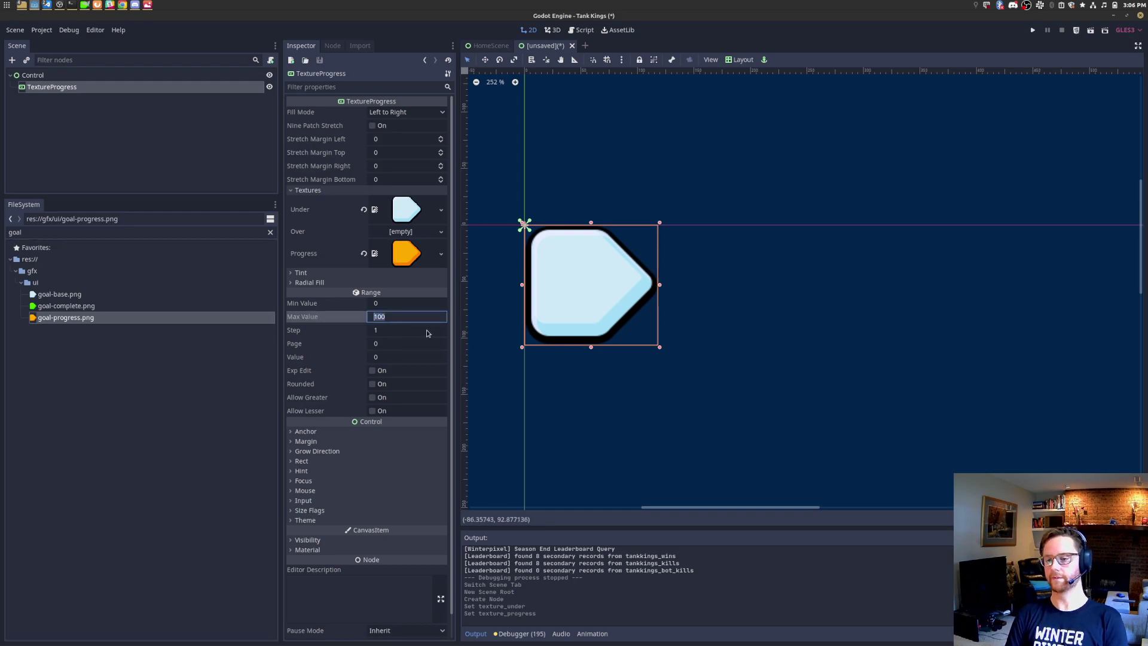
click(400, 308)
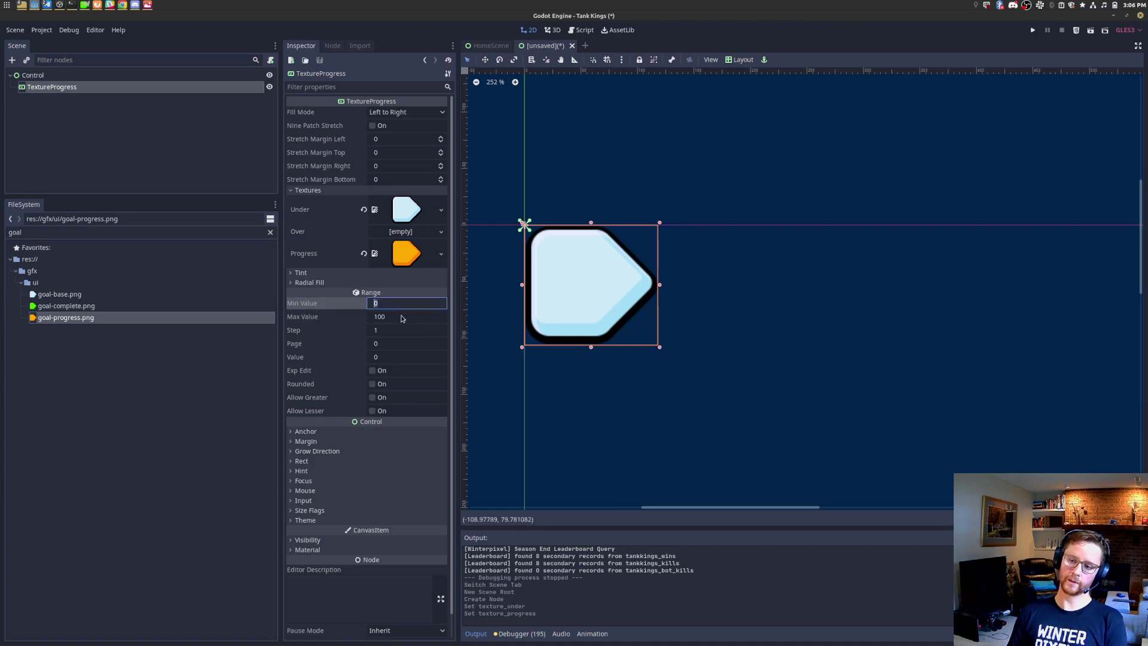
Step: Set the progress bar's current Value to 10 in the Inspector
click(402, 318)
key(Tab)
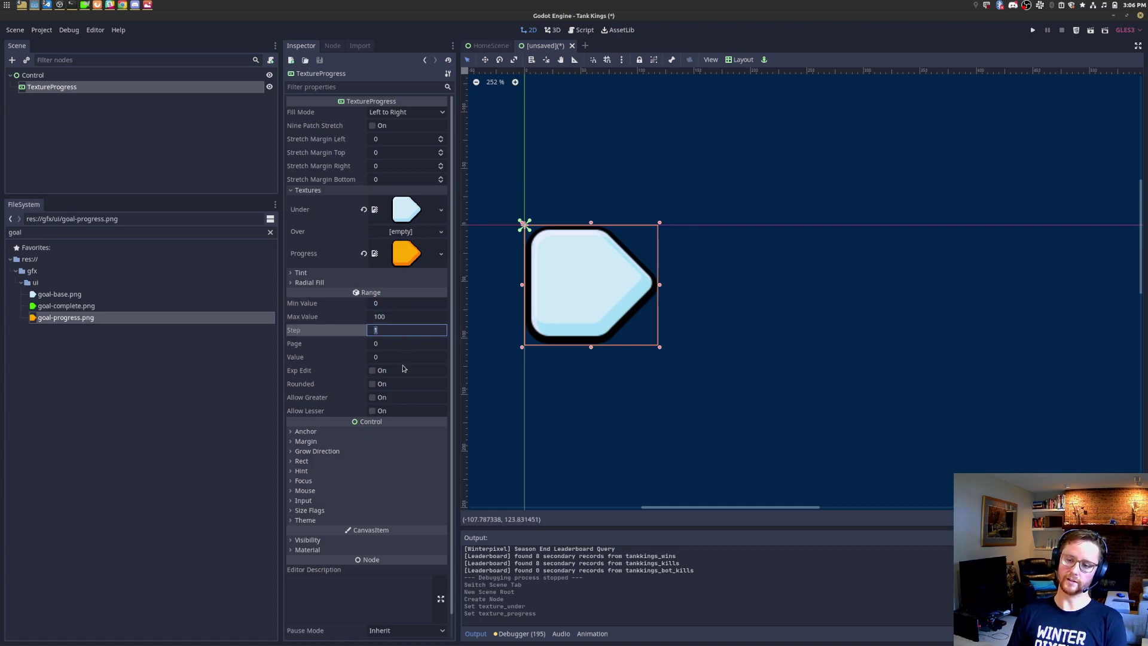
click(418, 356)
text(10)
key(Return)
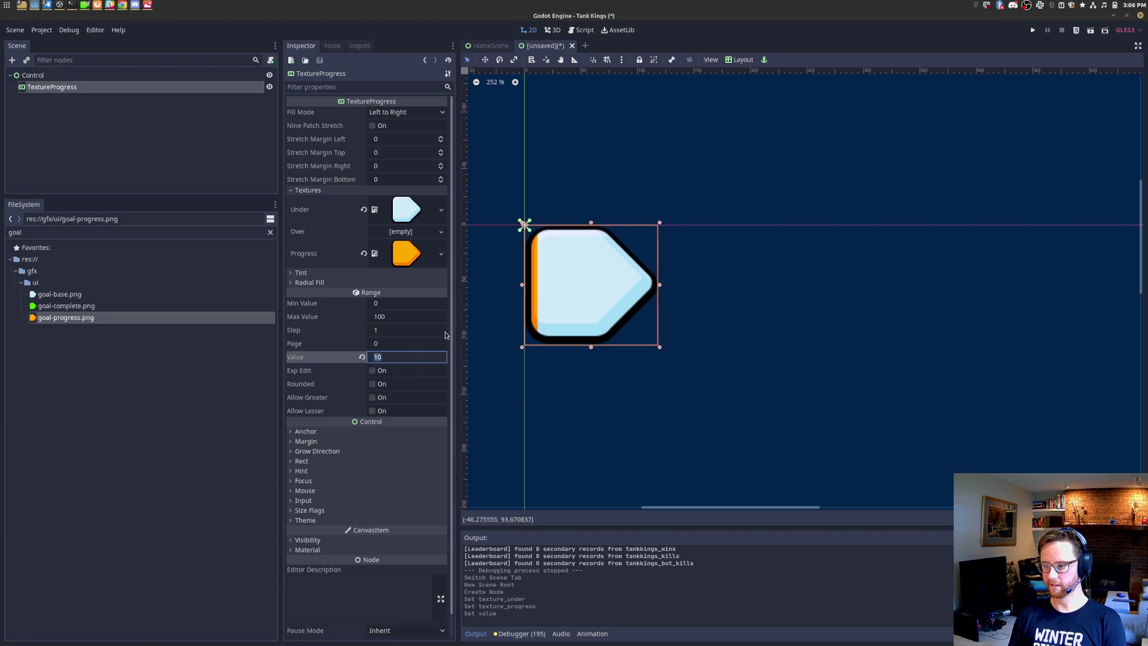
Step: Set Max Value 1, Step 0 and Value 0.5 so the bar is half full
click(418, 320)
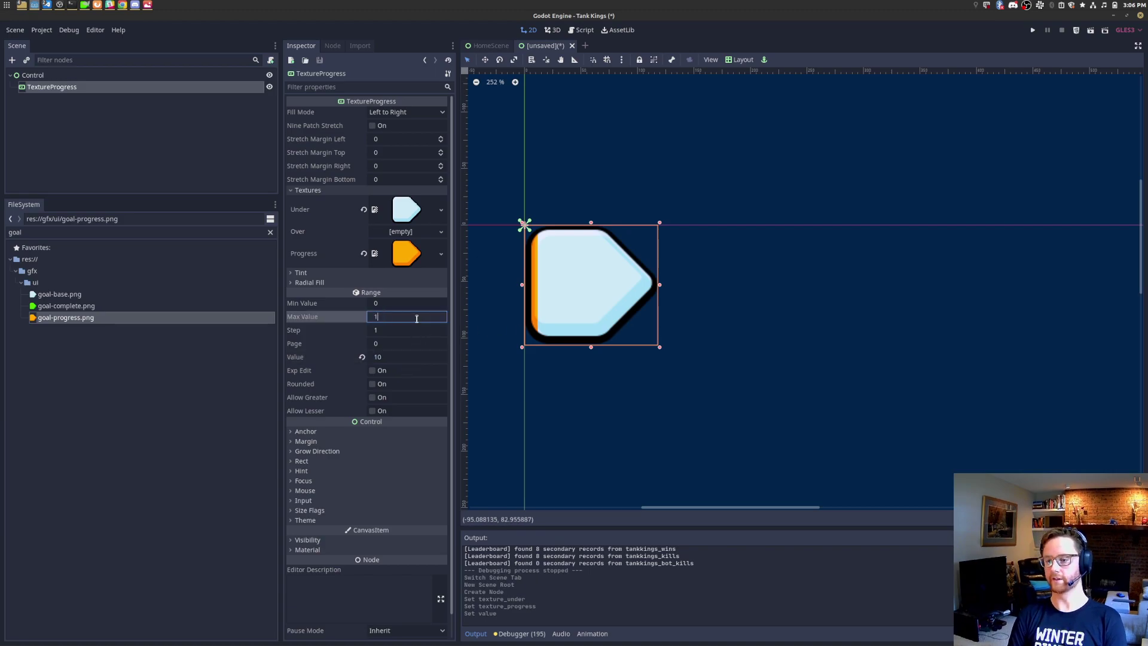
text(1)
key(Tab)
text(0)
key(Return)
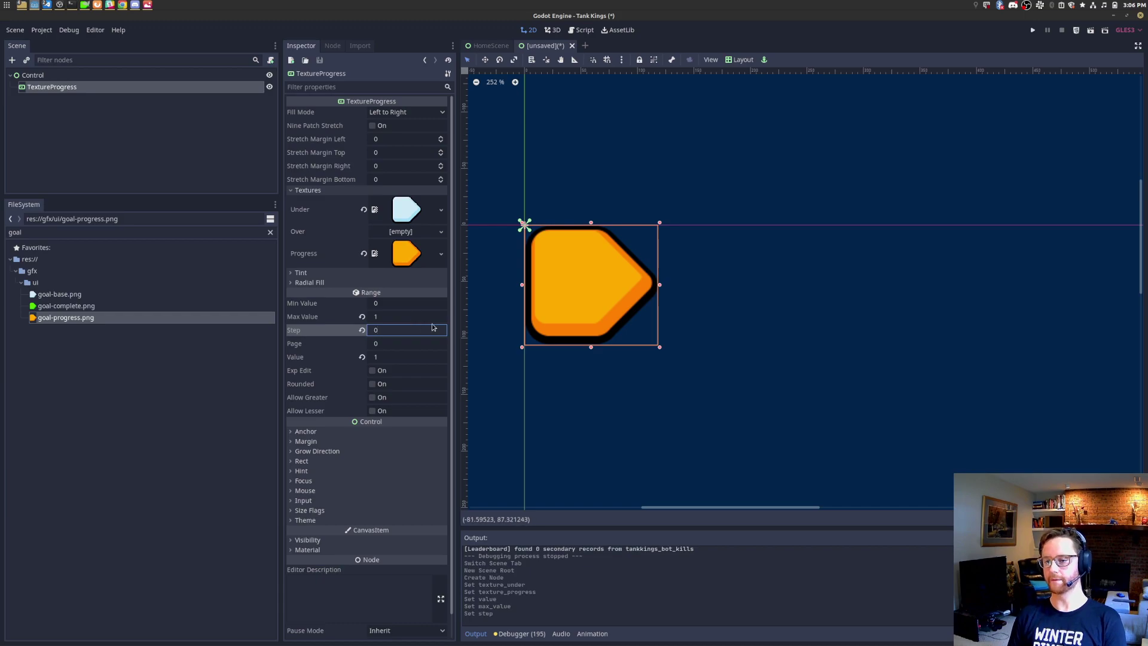
click(402, 356)
text(0.5)
key(Return)
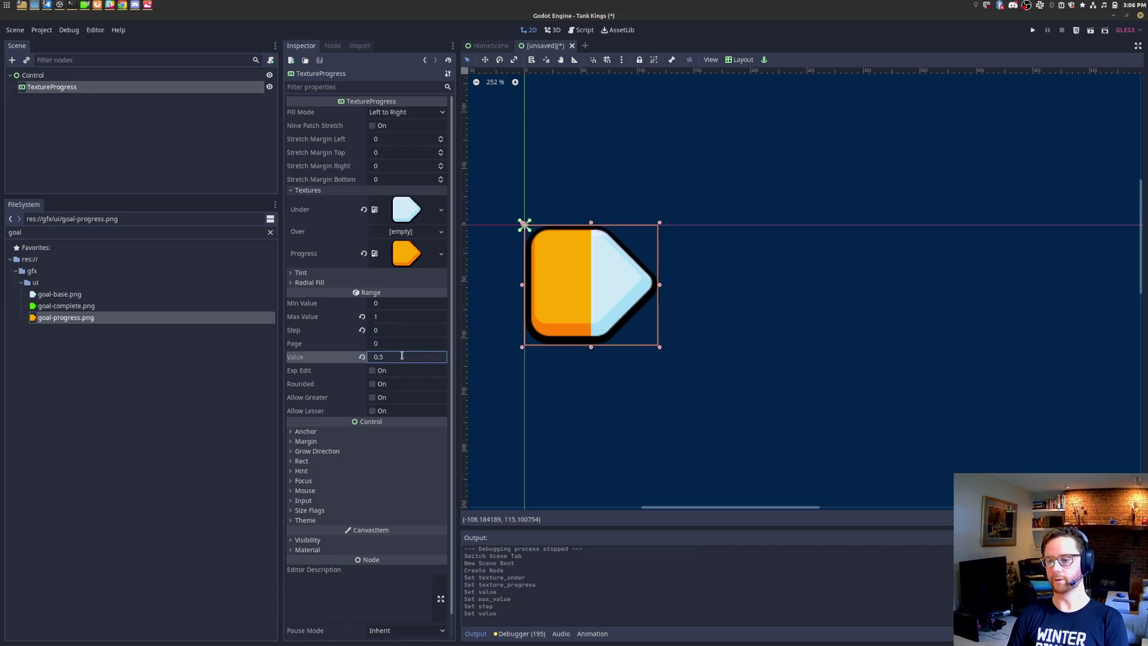
Step: Resize the progress bar's box on the canvas to about 346×156
scroll(654, 276, up, 3)
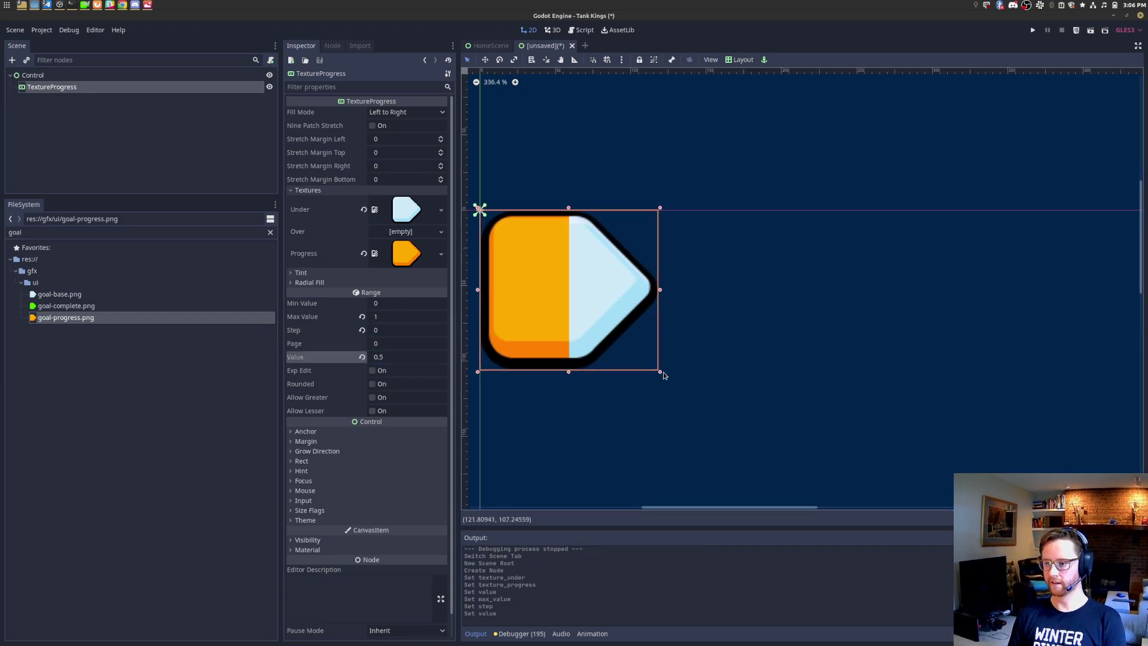
drag(660, 291, 813, 300)
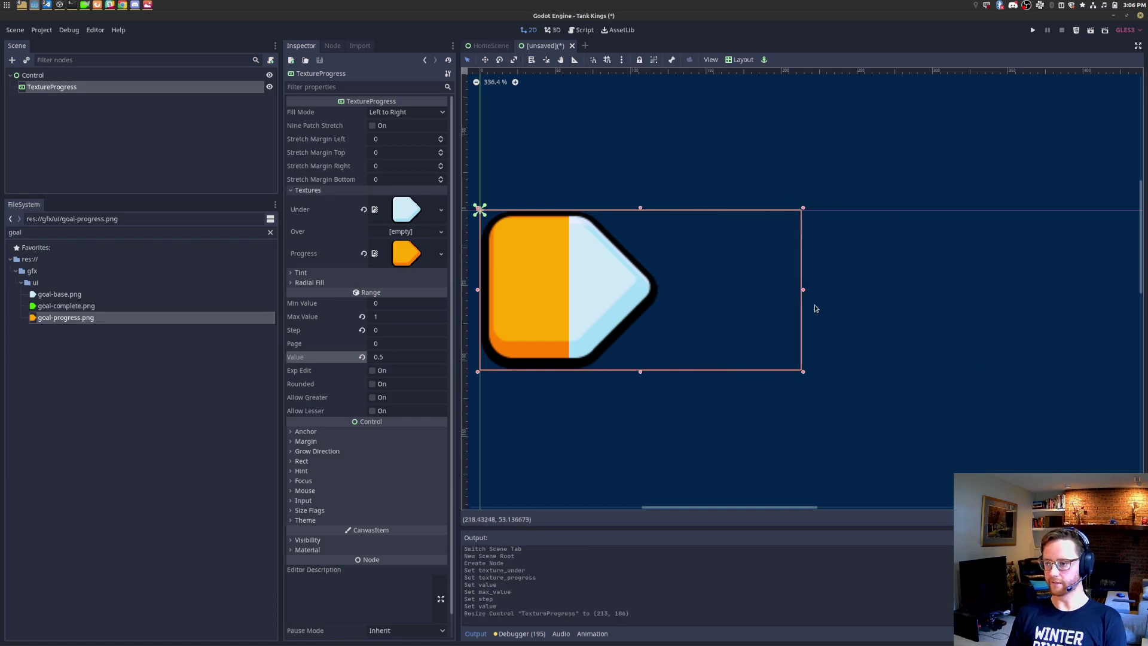
drag(804, 376, 1004, 445)
scroll(703, 305, down, 5)
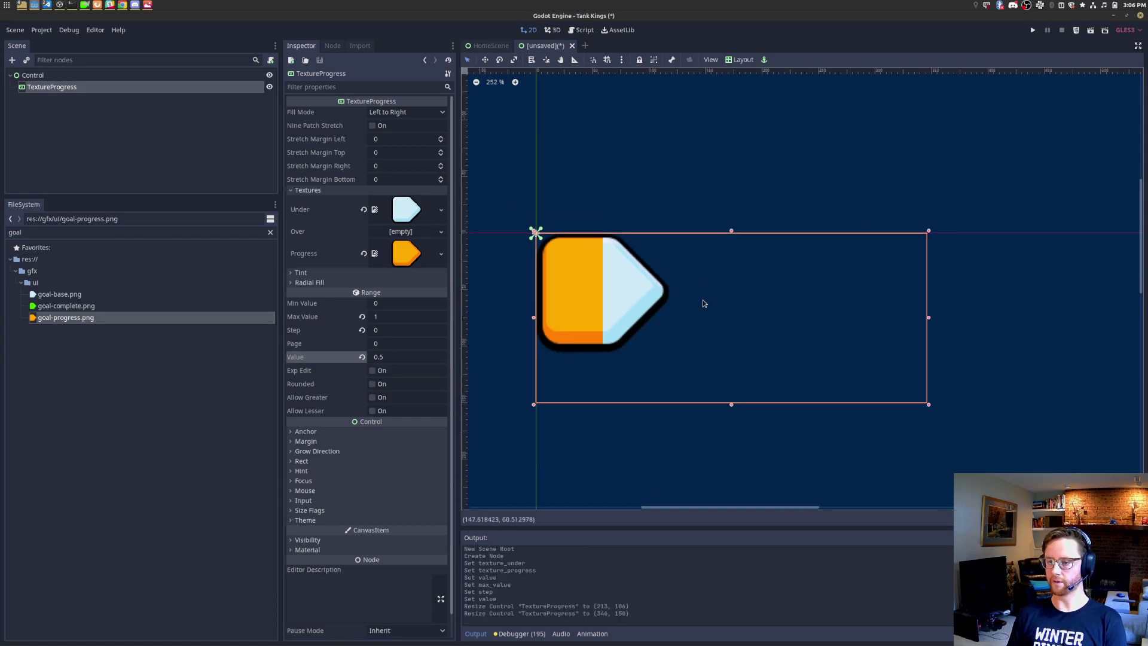
Step: Enable nine-patch stretch and check the progress texture's pixel size
click(395, 141)
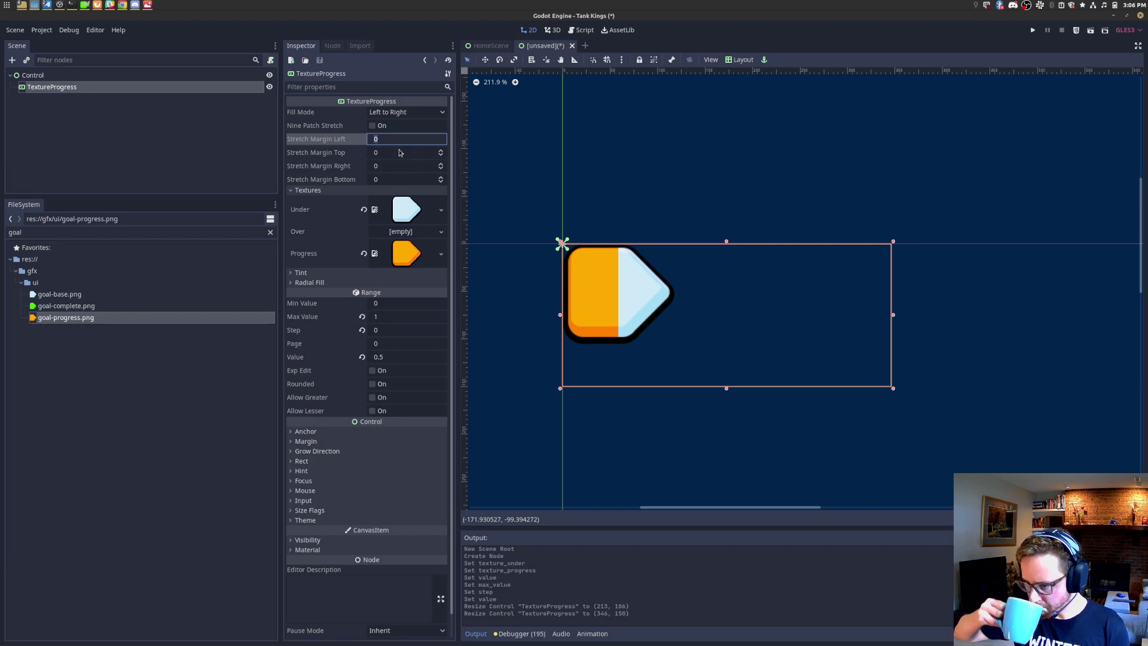
click(379, 125)
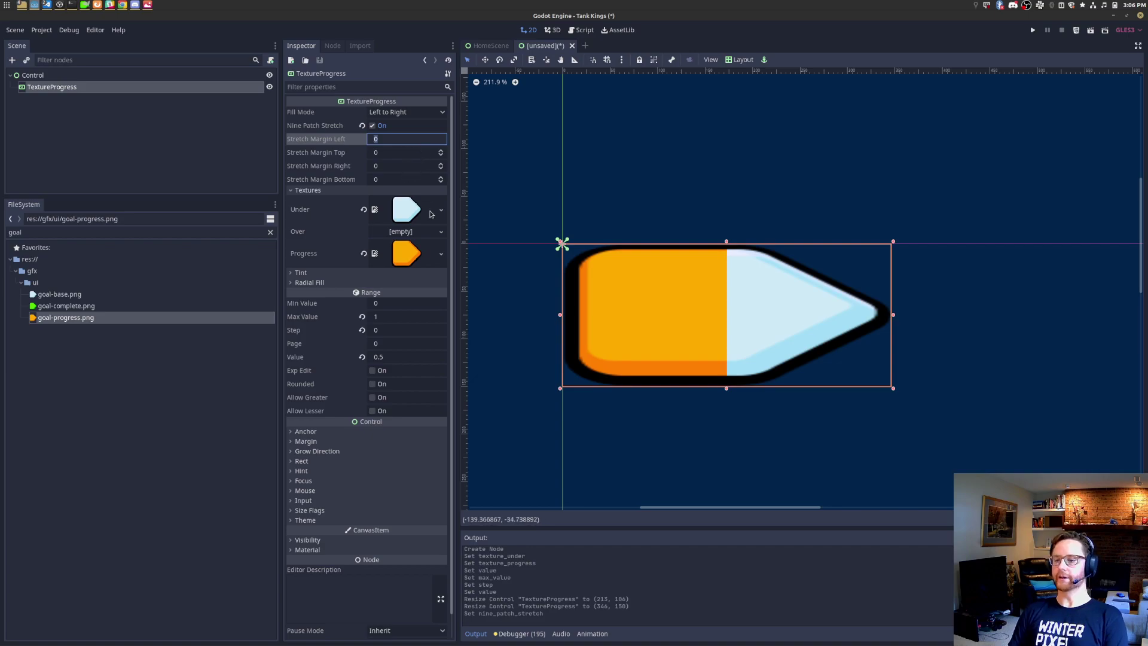
click(407, 253)
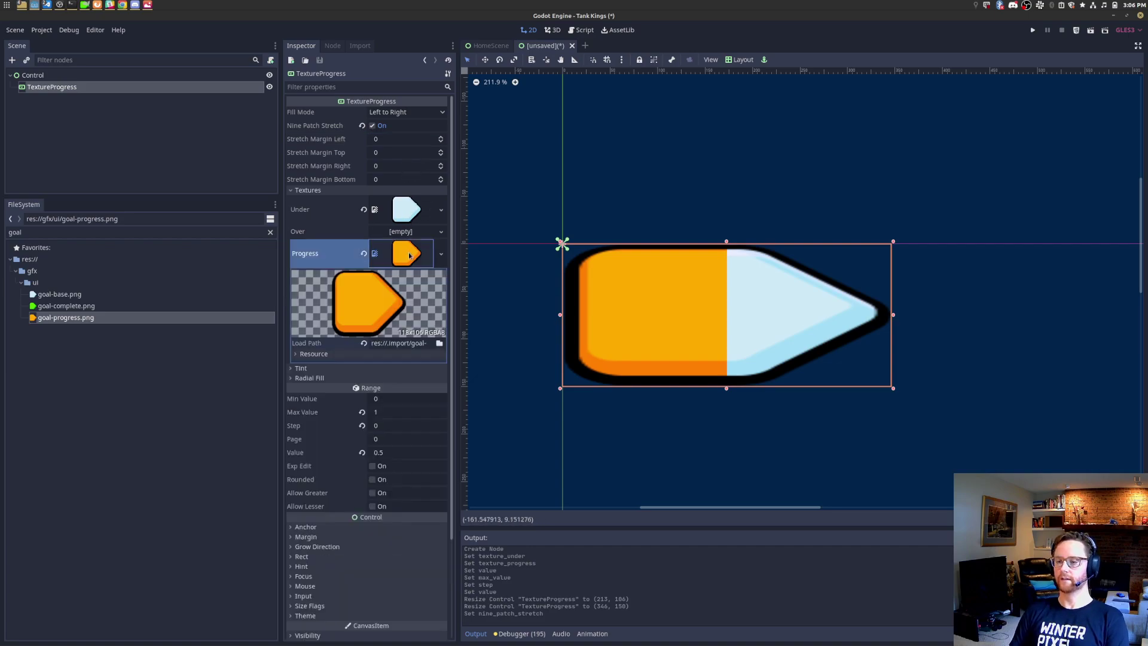
Step: Enter stretch margins as halves of the texture size: 118/2, 18/2, 106/2, 106/2
click(393, 143)
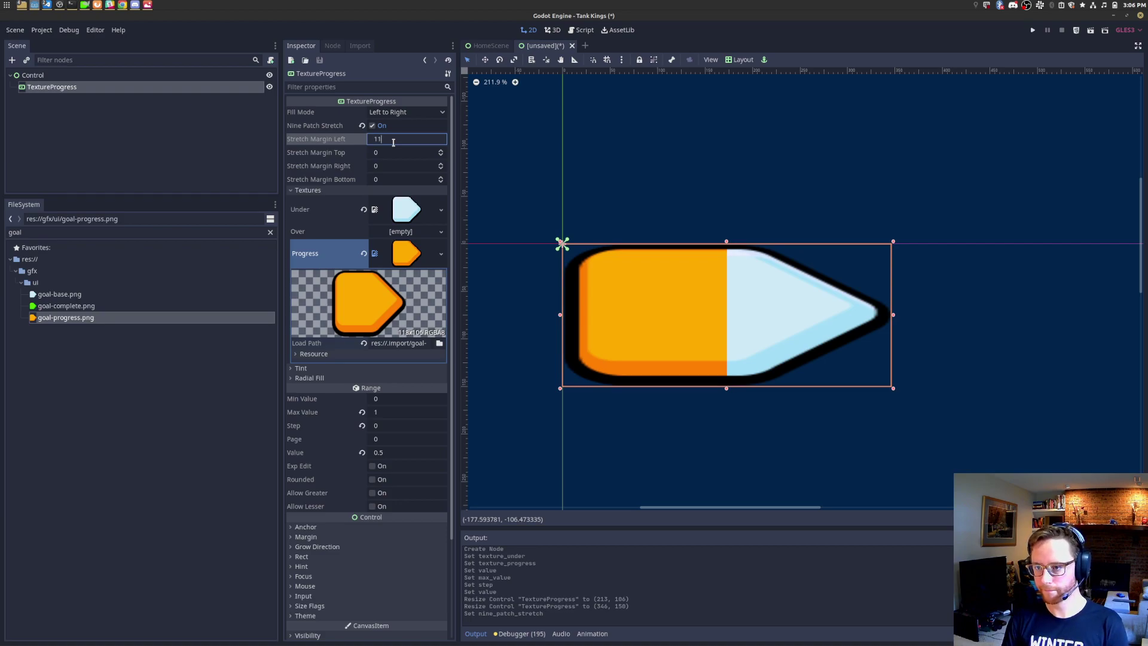
text(118/2)
key(Tab)
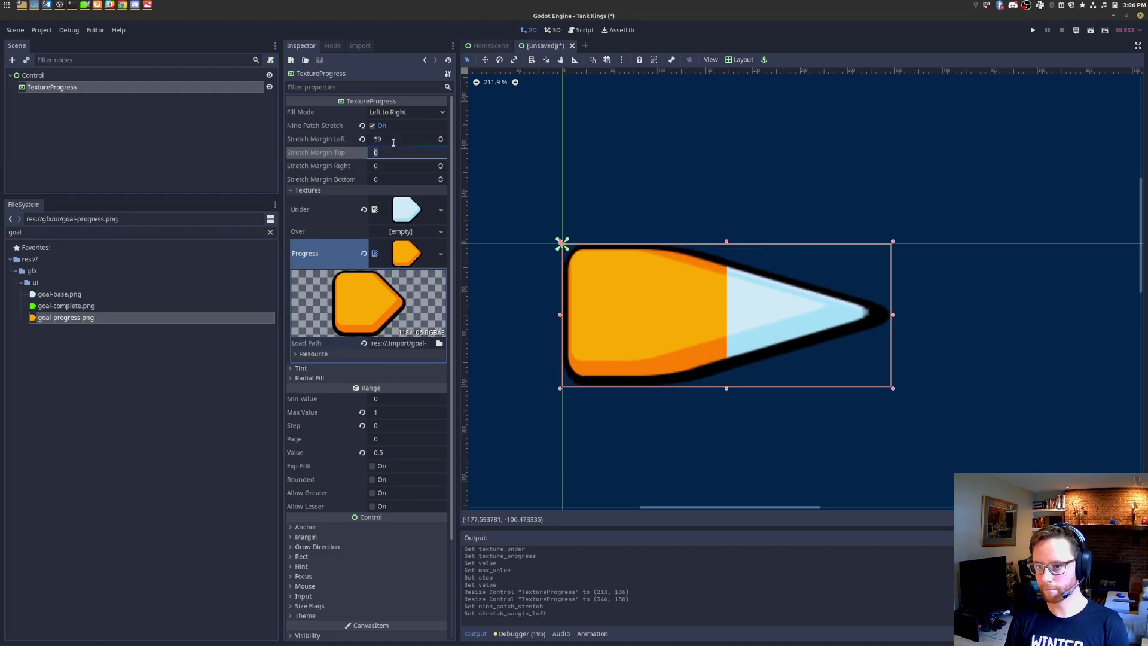
key(Tab)
text(18)
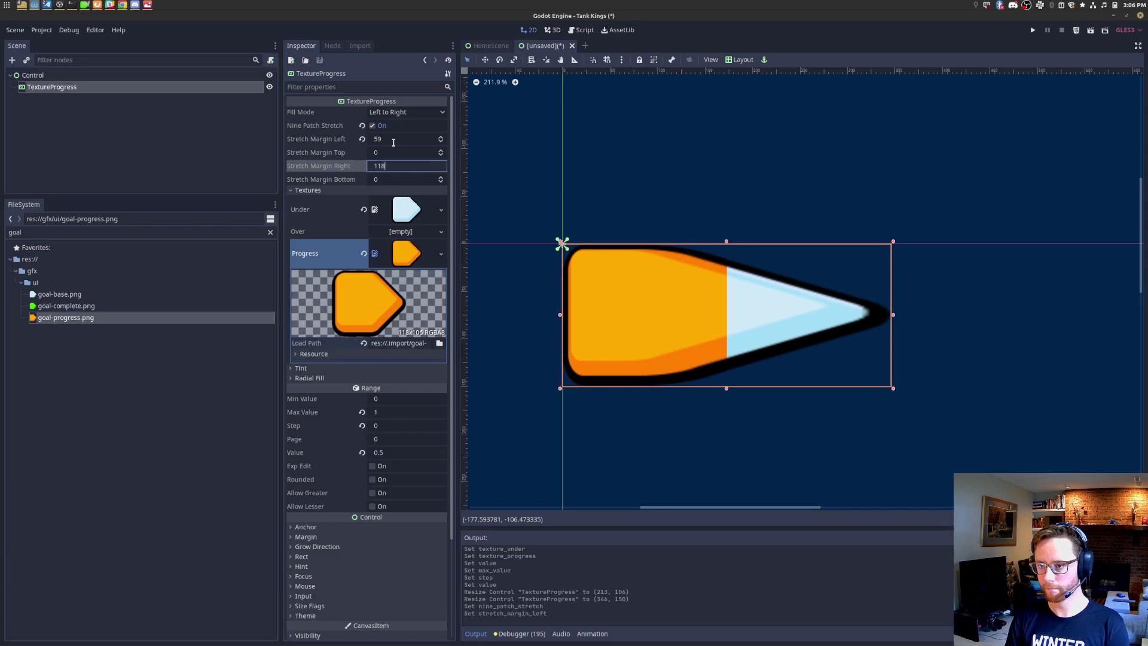
text(/2)
key(Tab)
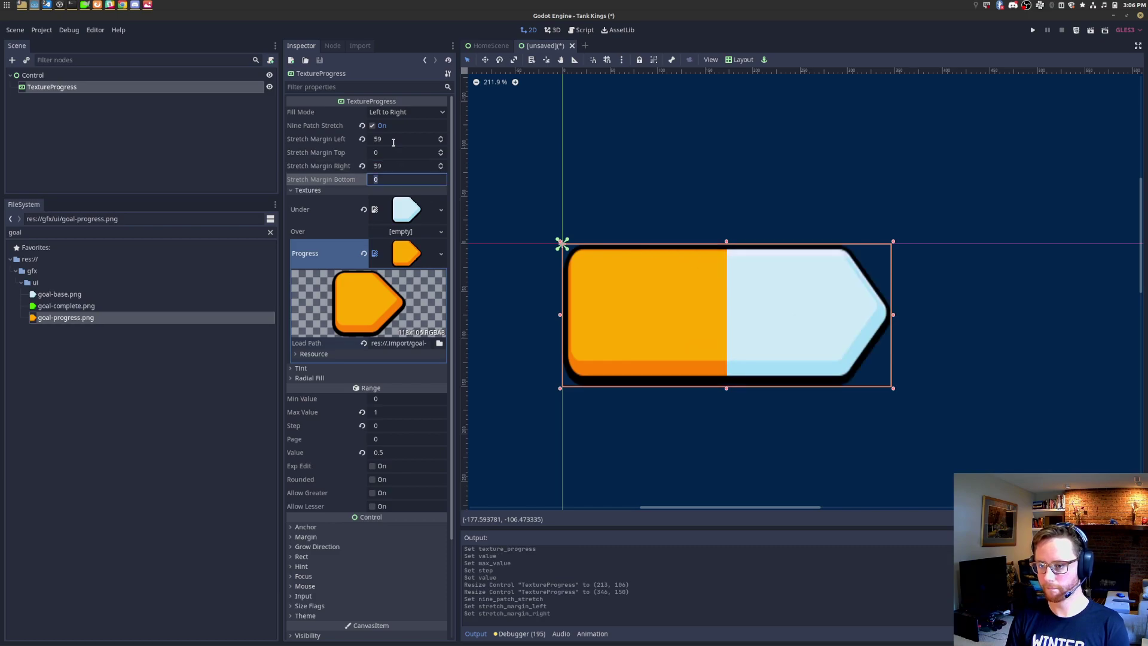
text(106/2)
key(shift+Tab)
key(shift+Tab)
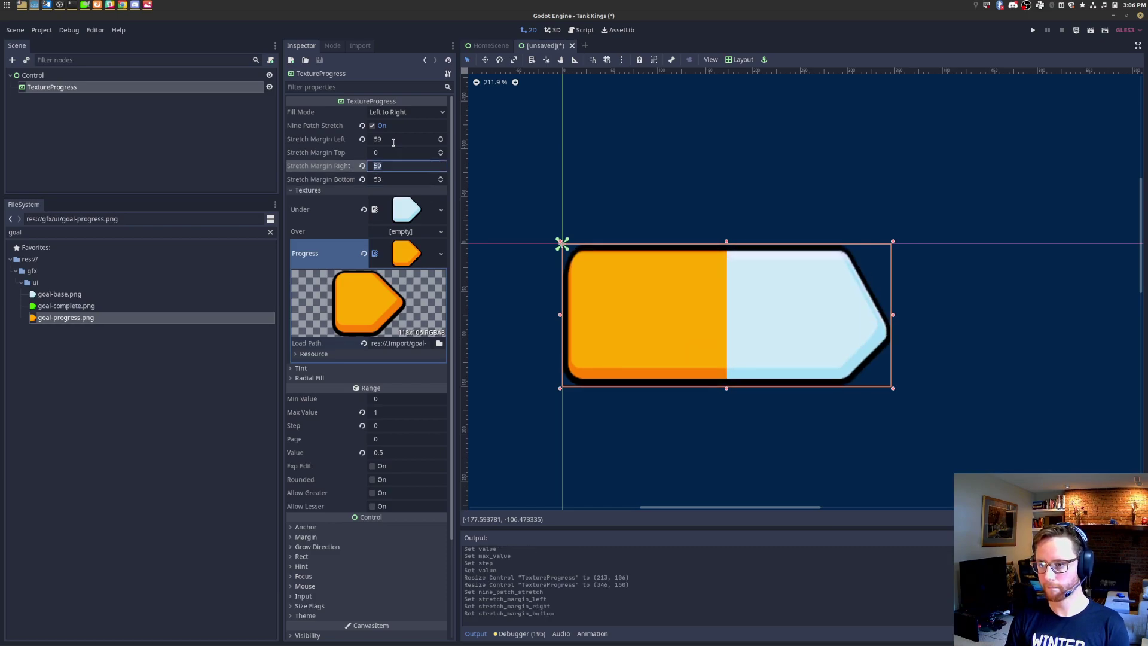
text(106/2)
key(Return)
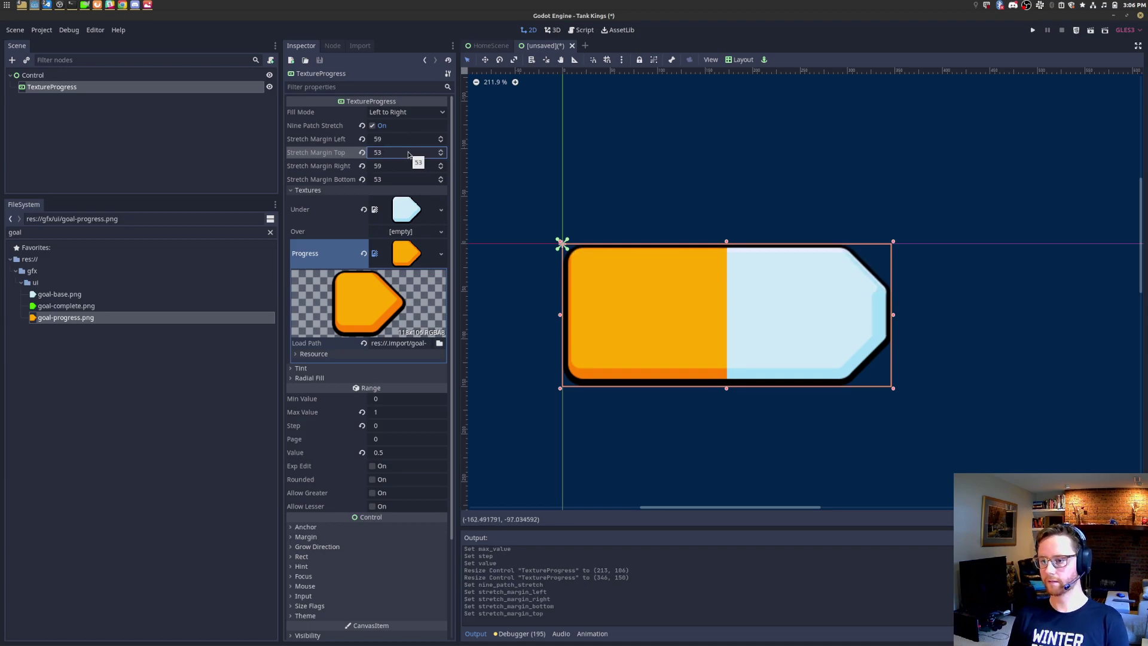
Step: Change the Left stretch margin to 24 and the Right to 61
click(410, 139)
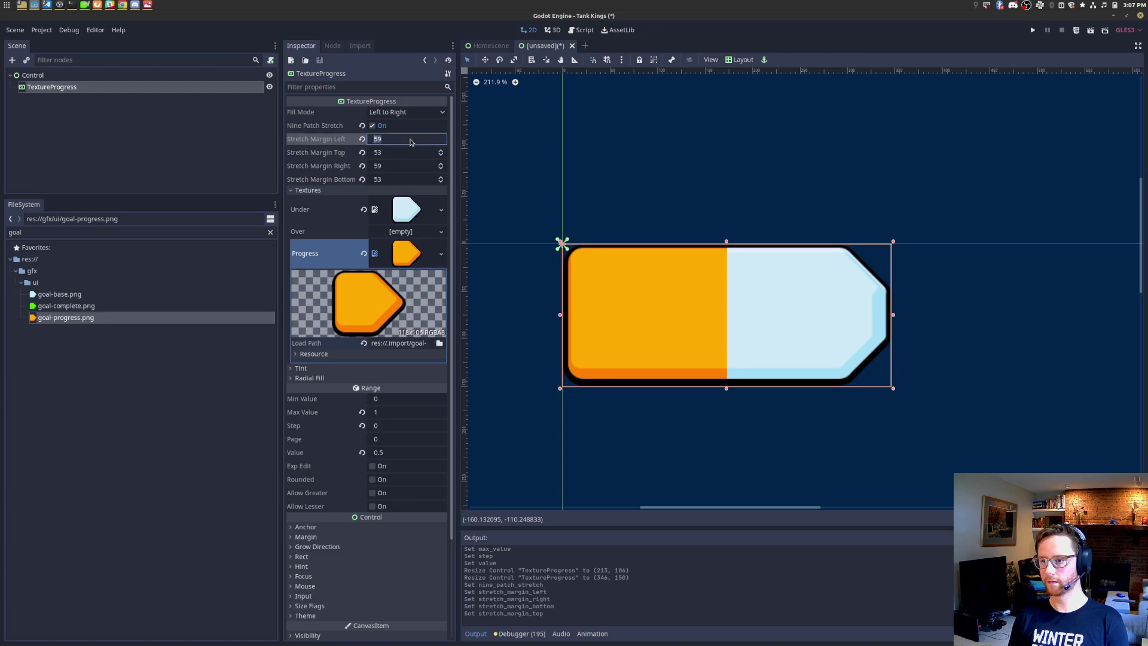
key(Return)
key(Tab)
key(Tab)
key(Tab)
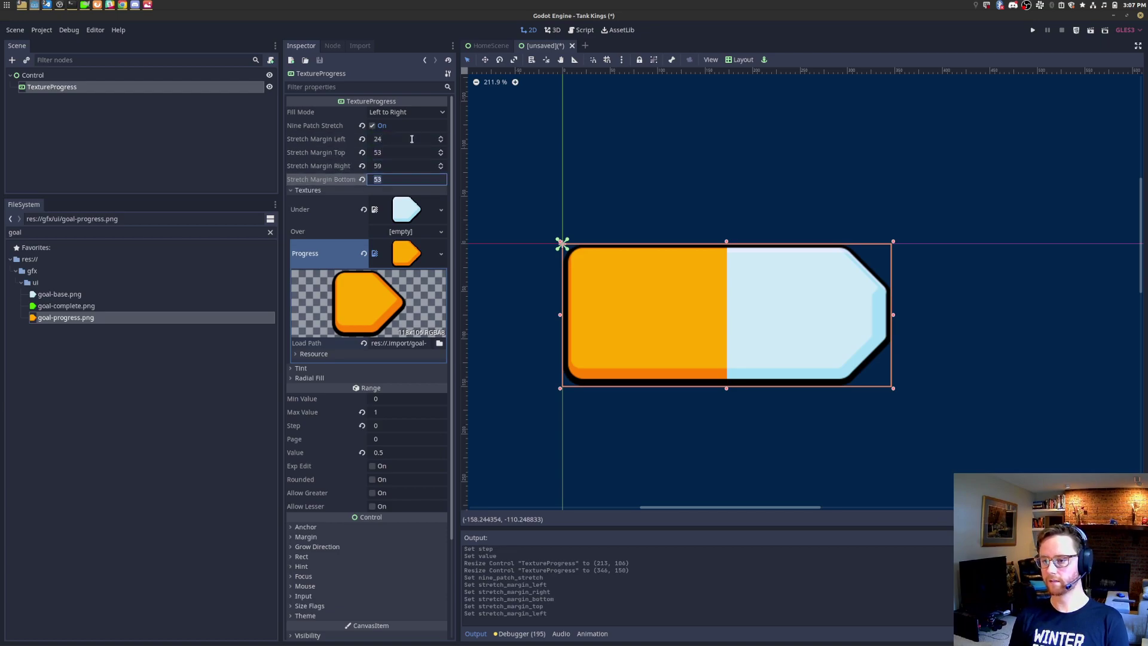
key(Tab)
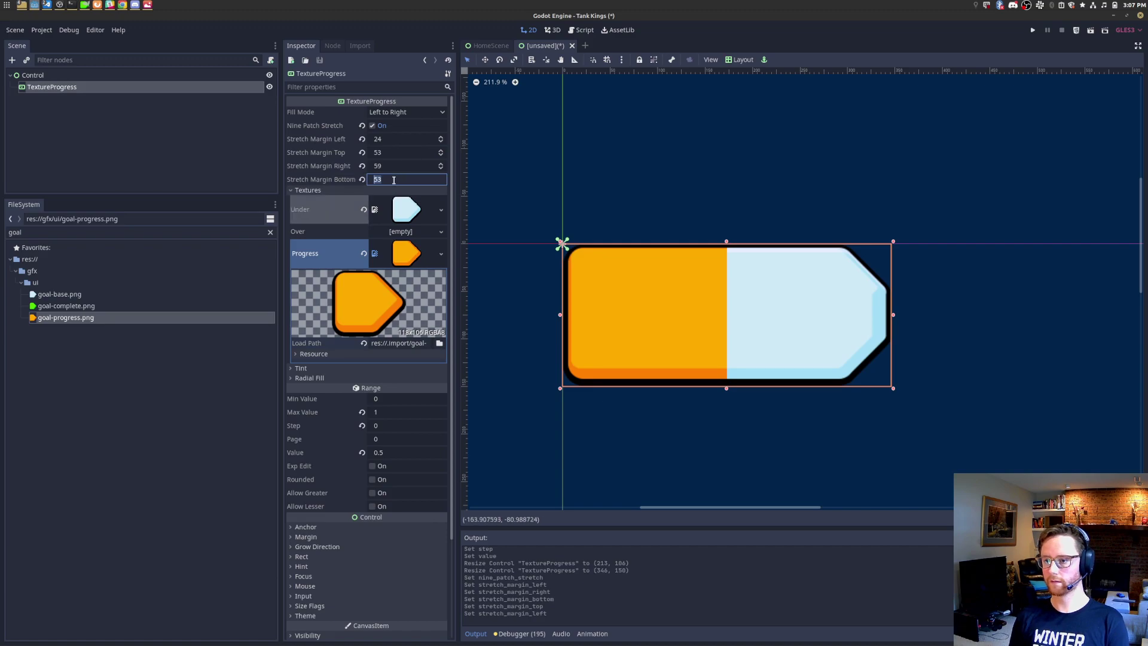
click(403, 170)
key(Return)
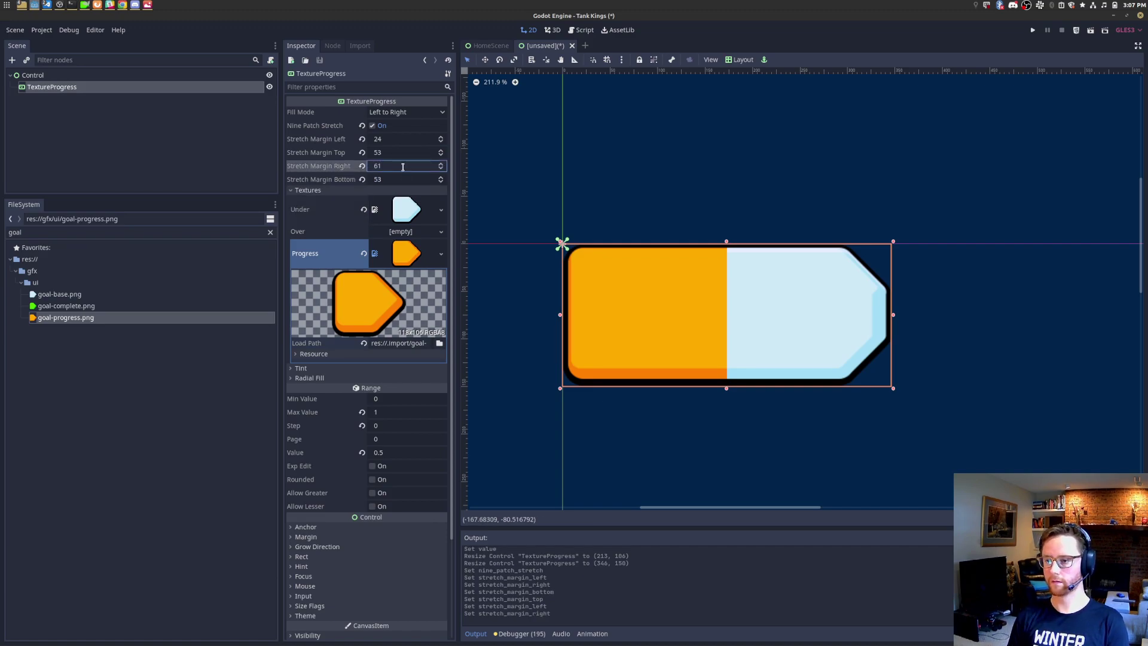
Step: Set the Bottom and Top stretch margins to 0
click(395, 181)
text(0)
key(Return)
key(shift+Tab)
key(shift+Tab)
key(shift+Tab)
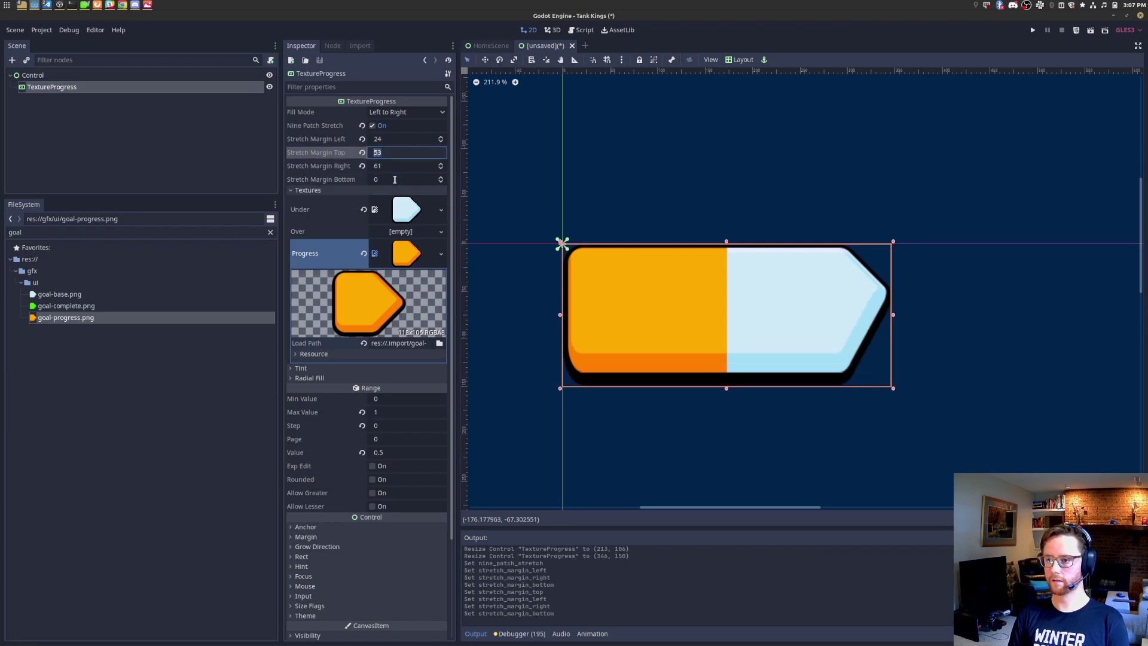
key(Tab)
text(0)
key(Return)
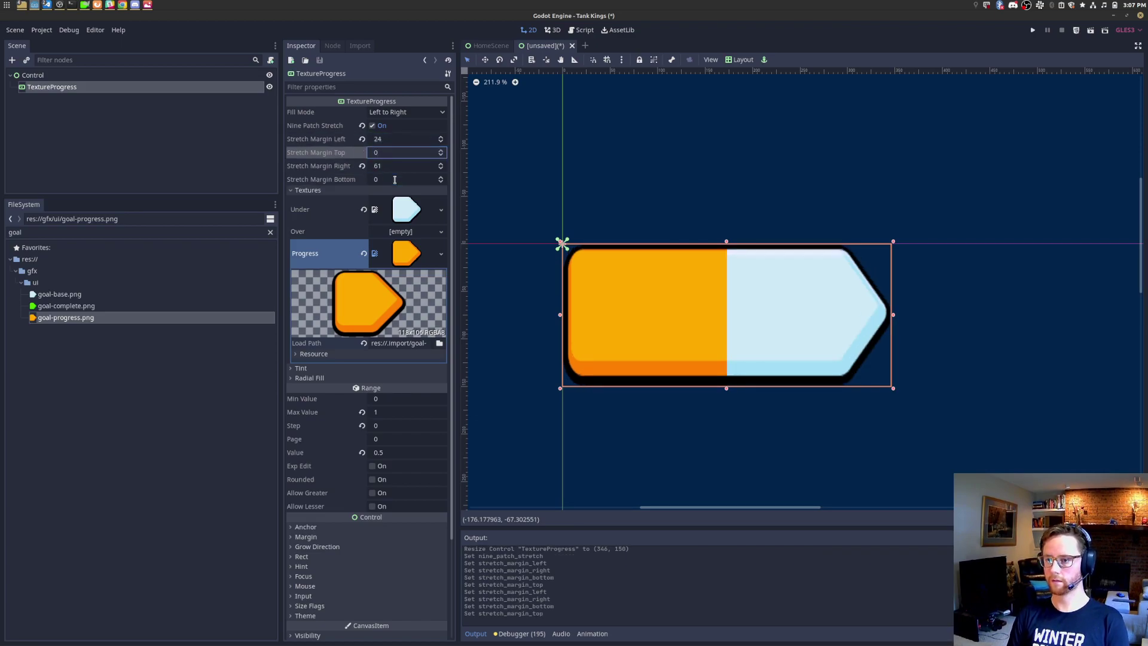
Step: Drag the progress bar's handles to stretch it taller and wider
drag(896, 392, 828, 348)
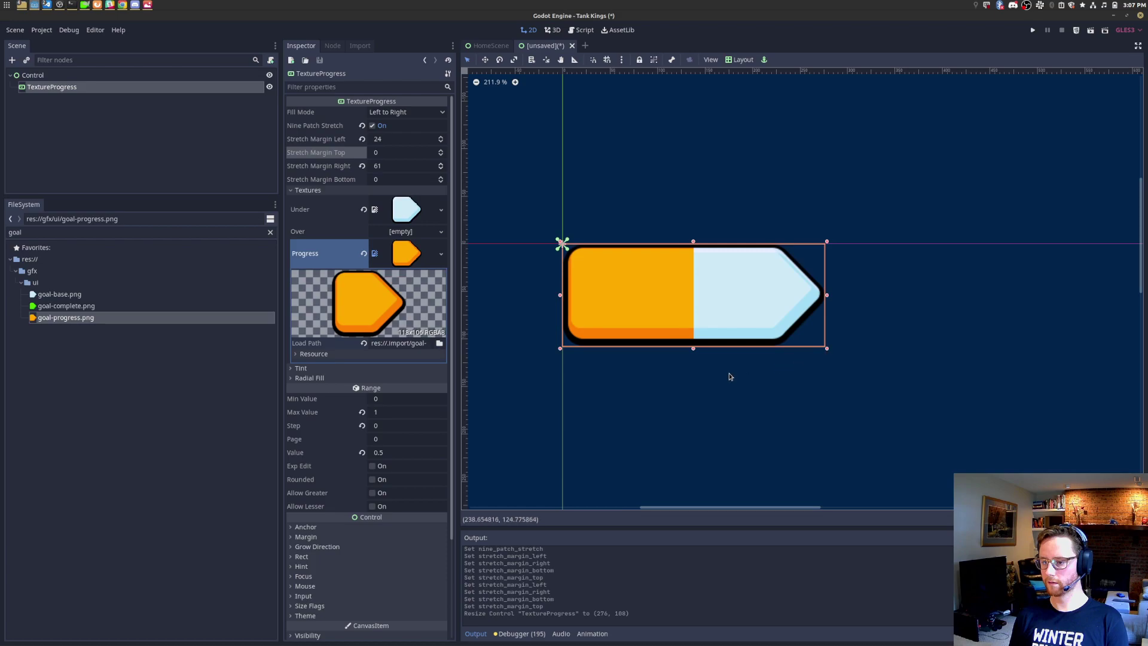
scroll(712, 302, up, 12)
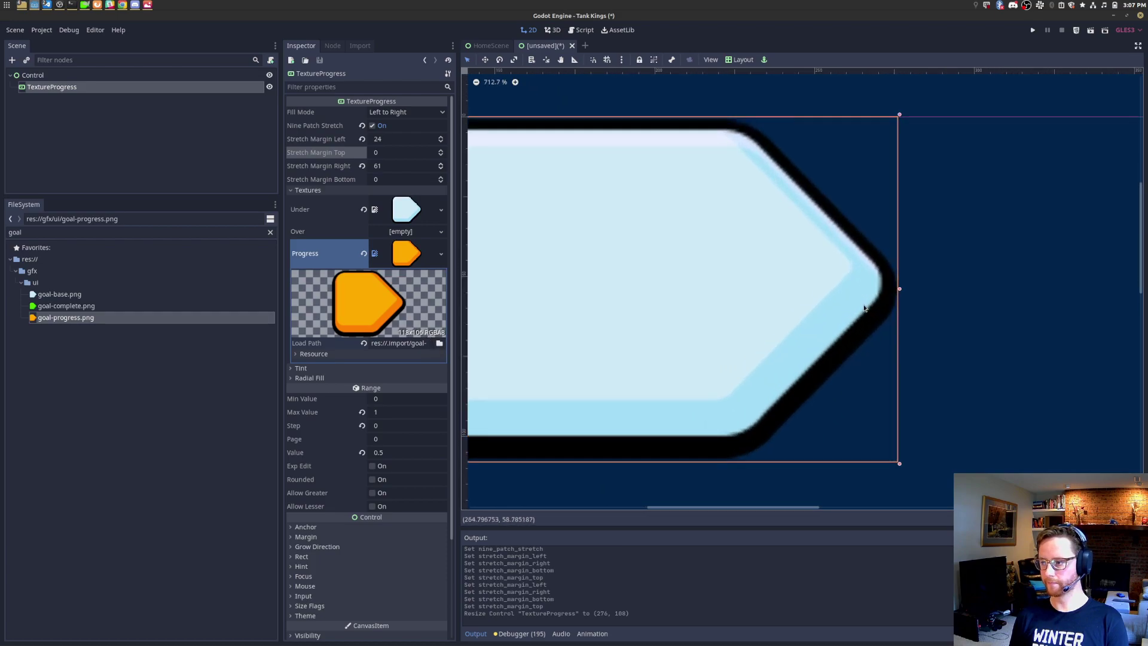
scroll(852, 311, down, 10)
drag(865, 305, 953, 301)
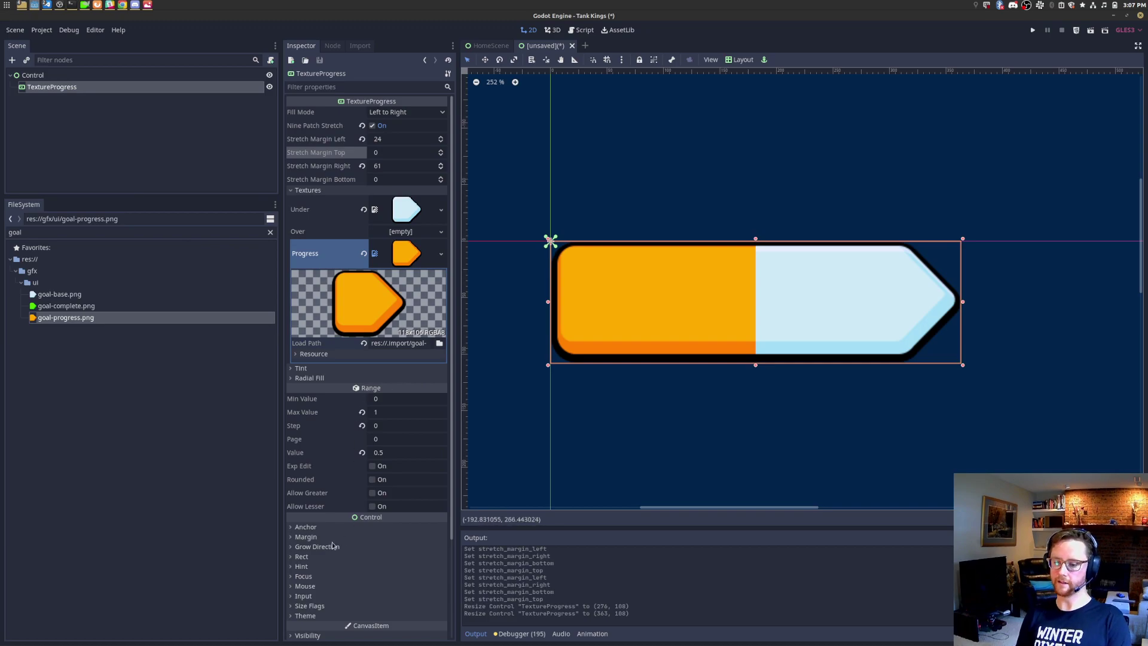
Step: In the Rect properties, set the bar's height to 106 and its minimum height to 106
click(315, 560)
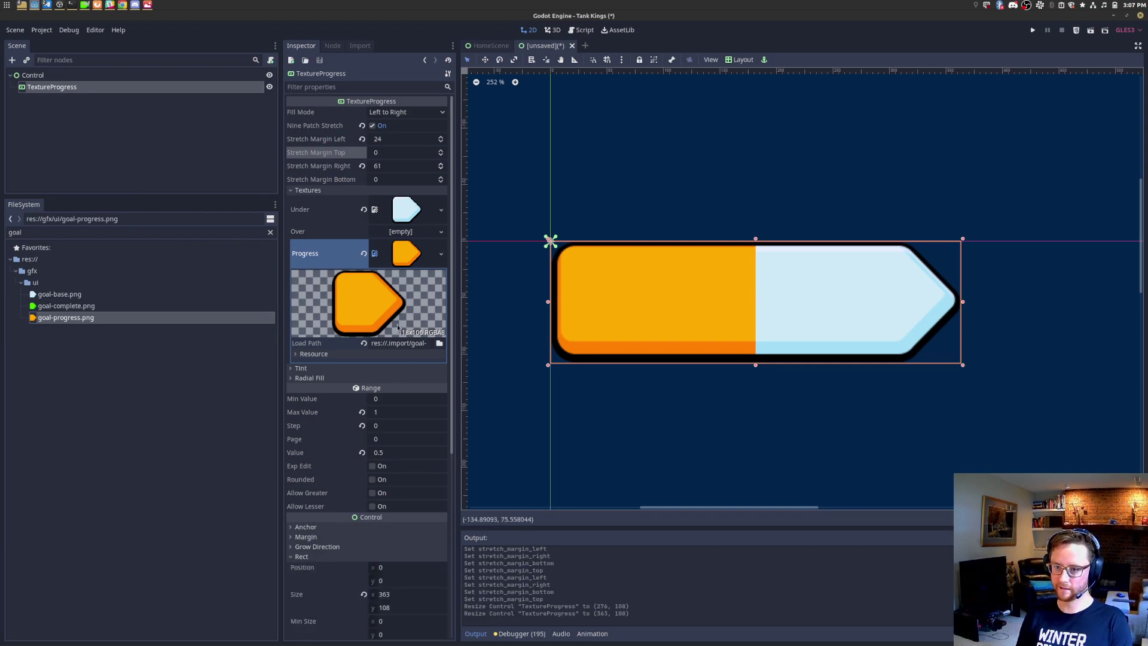
click(406, 608)
text(106)
key(Tab)
key(Return)
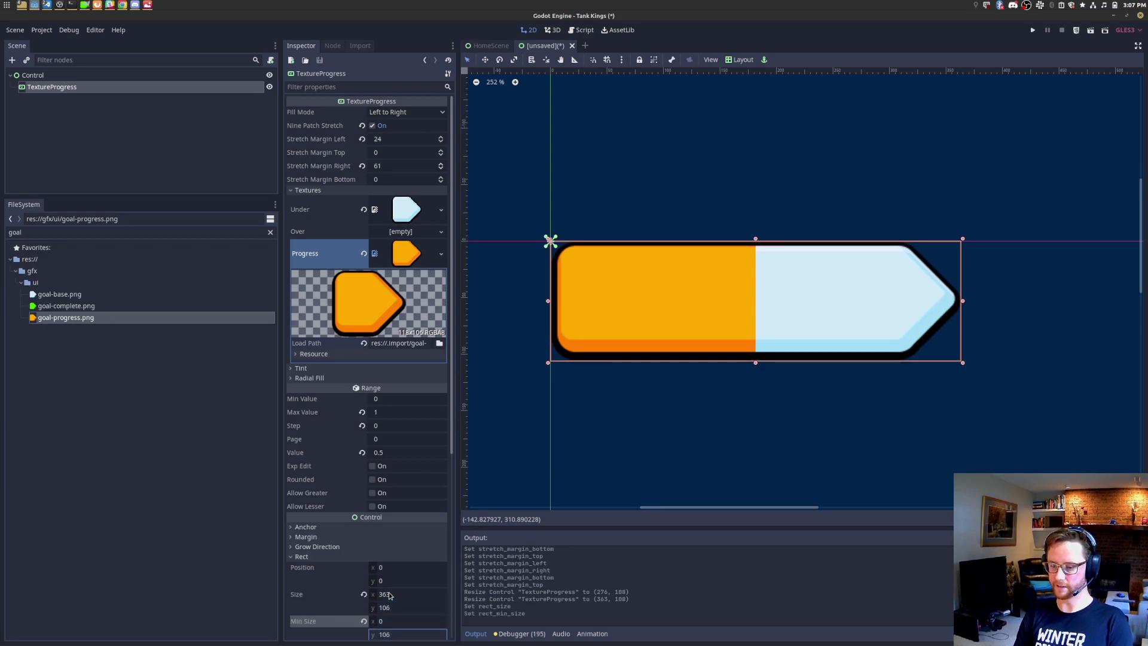
Step: Widen the bar to 644, return its height to 106, and switch to the reference image
scroll(978, 334, down, 2)
middle_drag(836, 377, 606, 348)
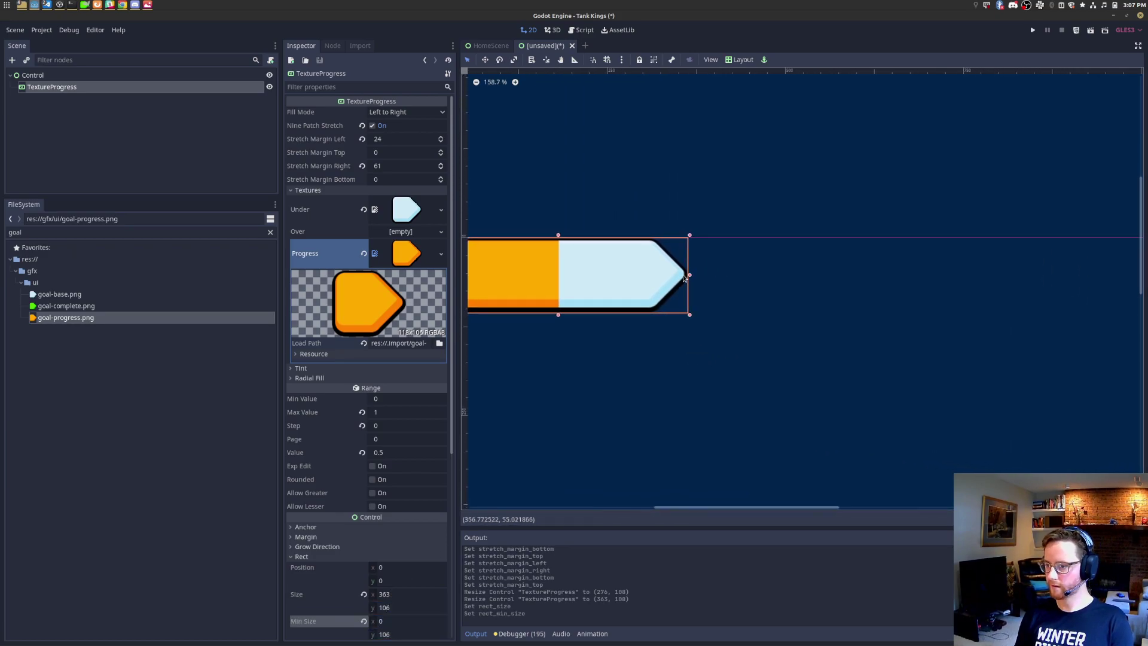
drag(690, 279, 902, 302)
drag(658, 315, 658, 428)
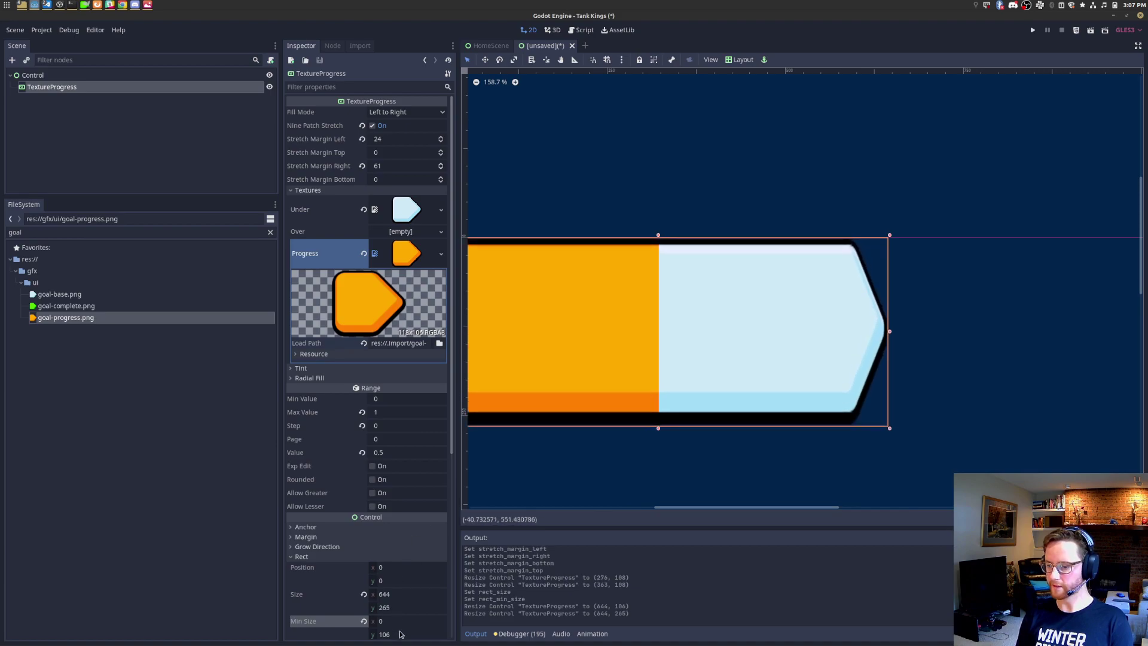
click(412, 607)
text(106)
key(Return)
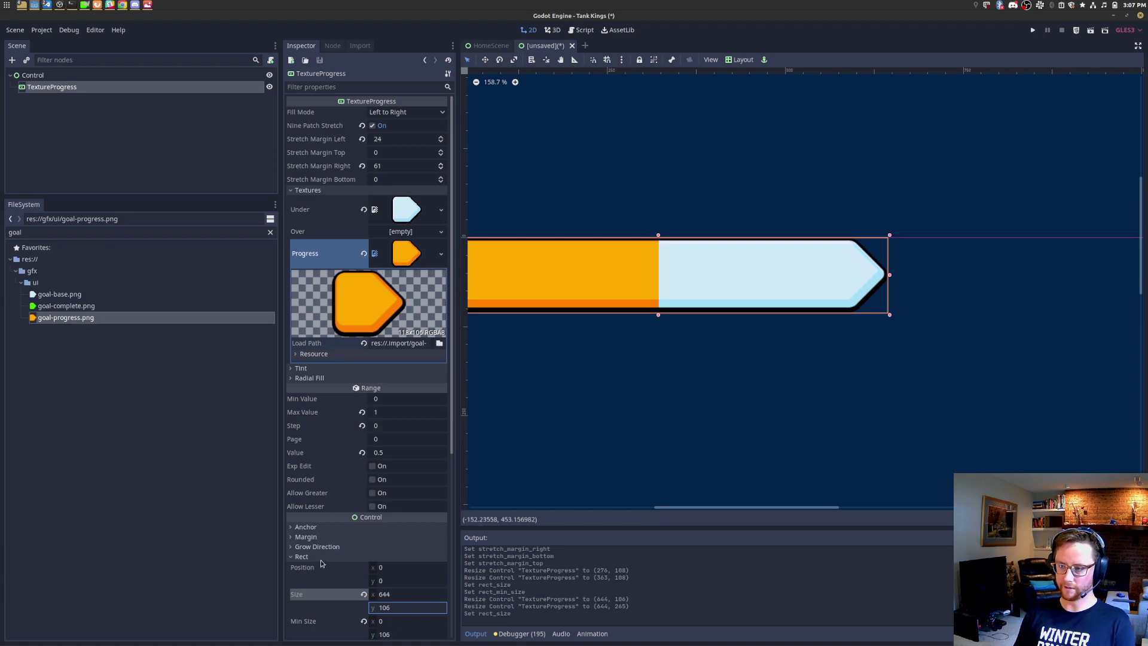
middle_drag(641, 410, 721, 426)
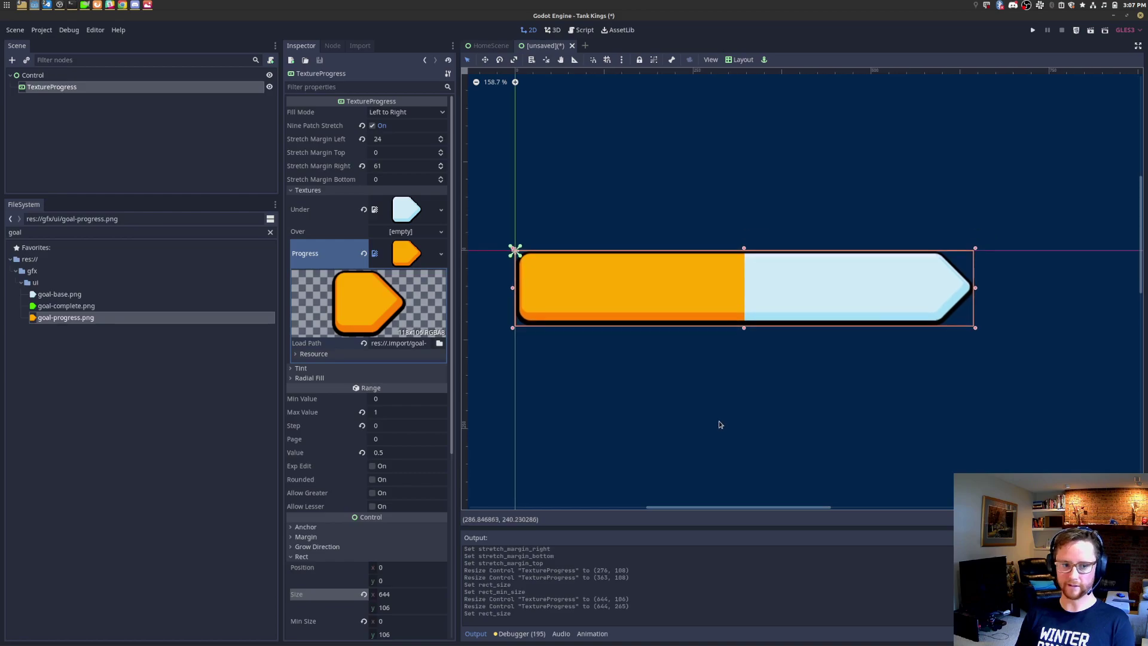
key(alt+Tab)
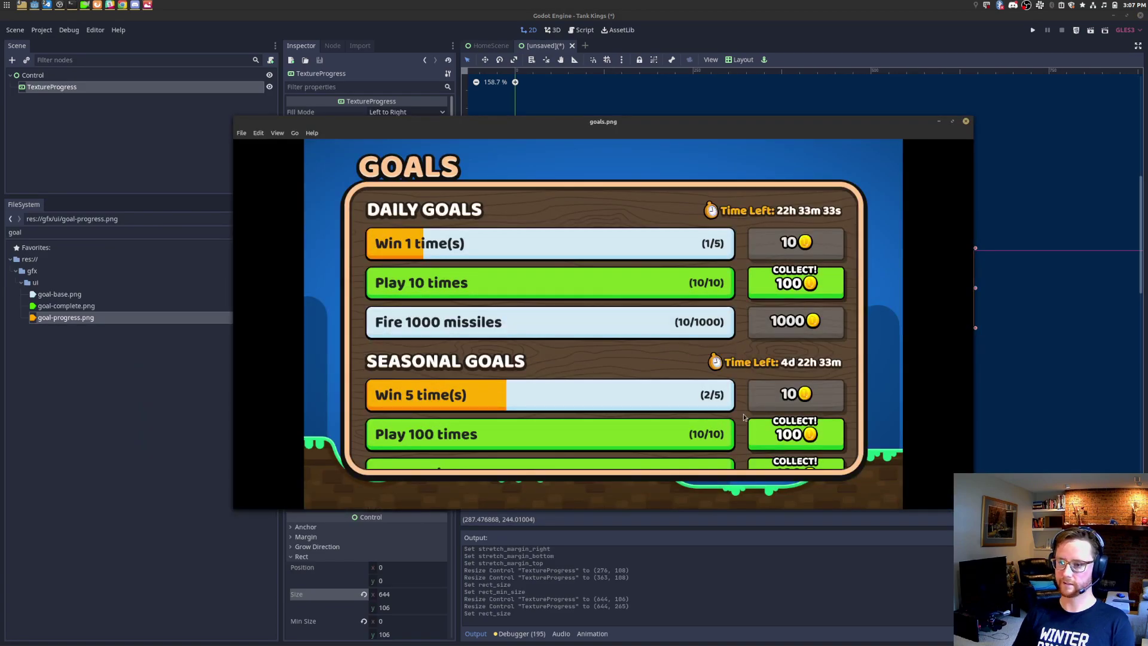
Step: Show awards_angle_thing.png at 100% zoom beside the Godot editor
key(Left)
key(Left)
key(Left)
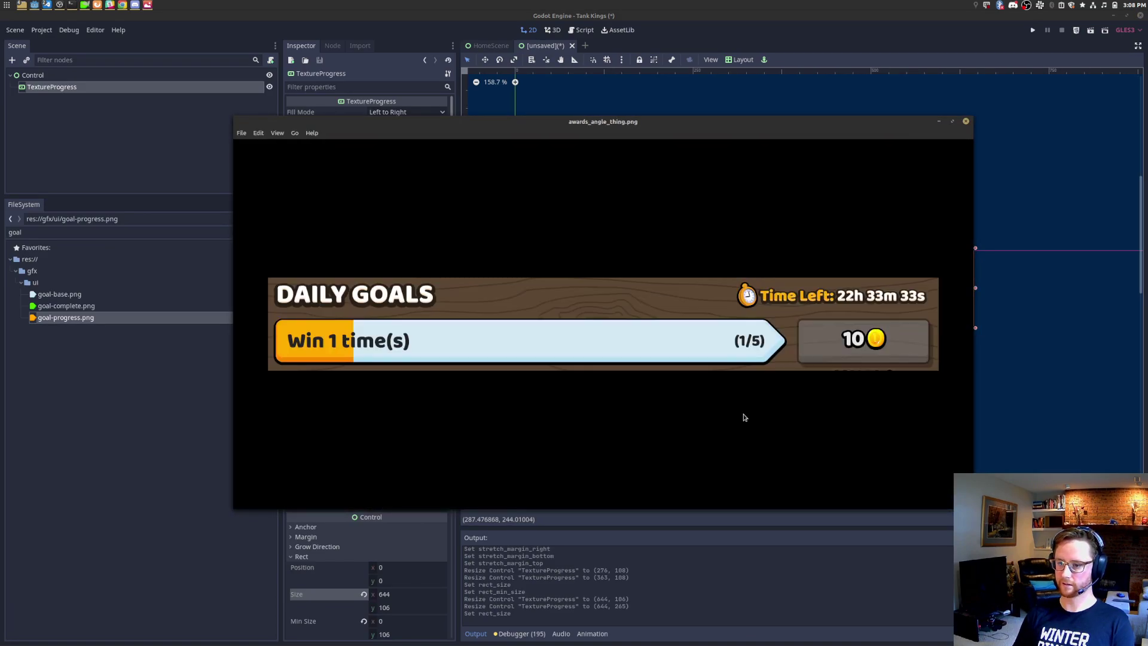
drag(774, 128, 937, 357)
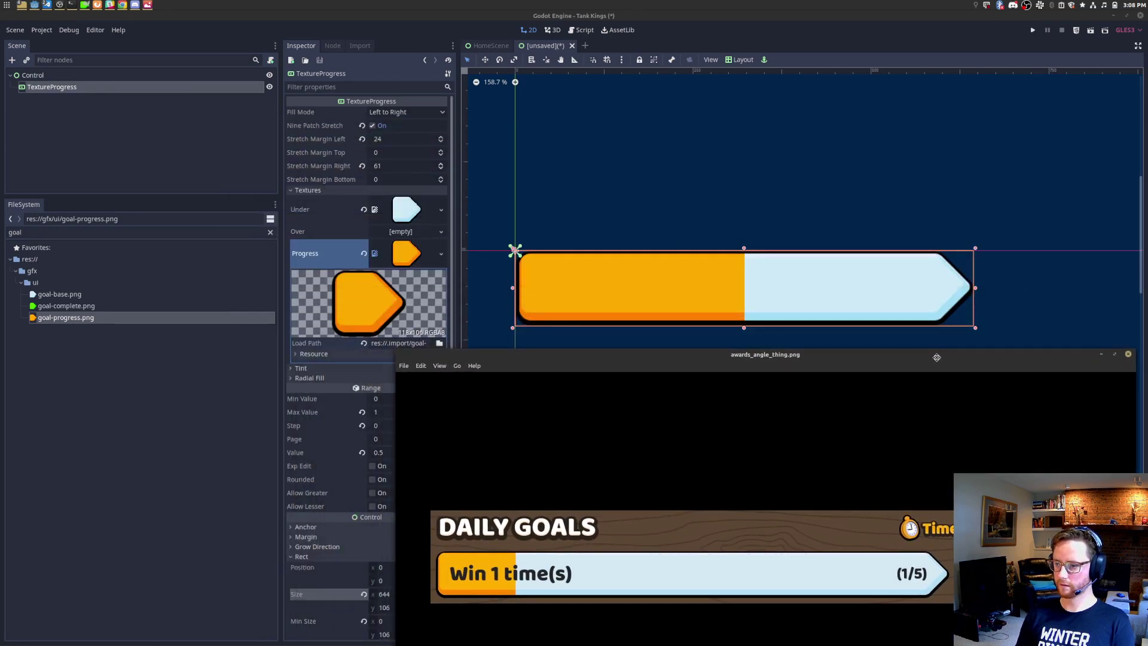
scroll(977, 291, up, 8)
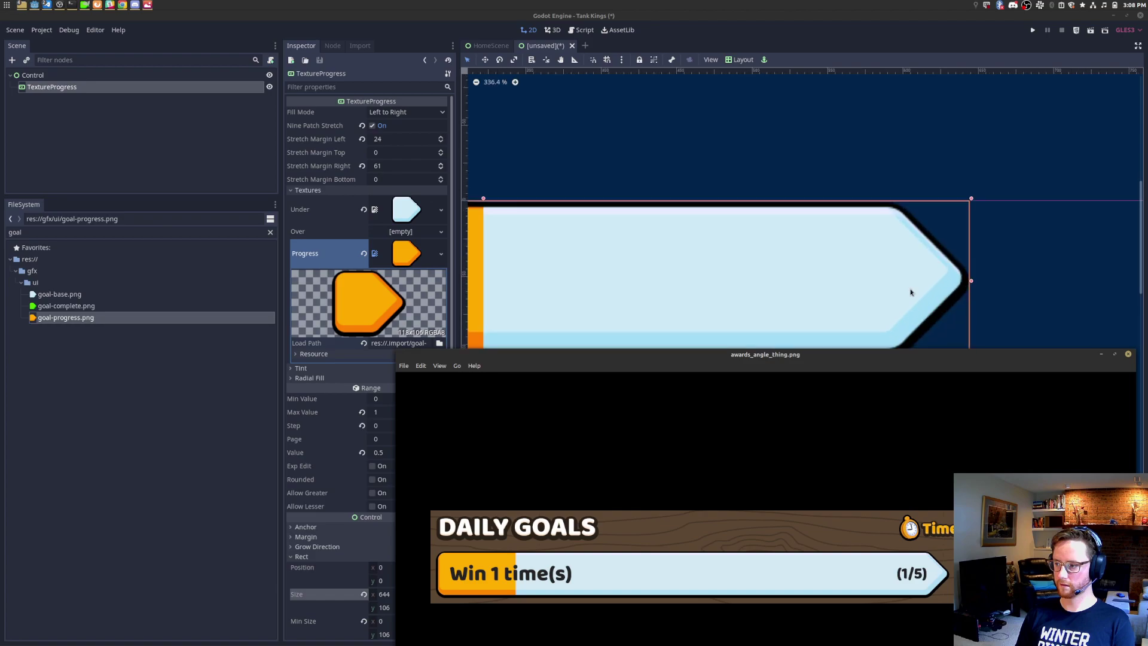
click(496, 83)
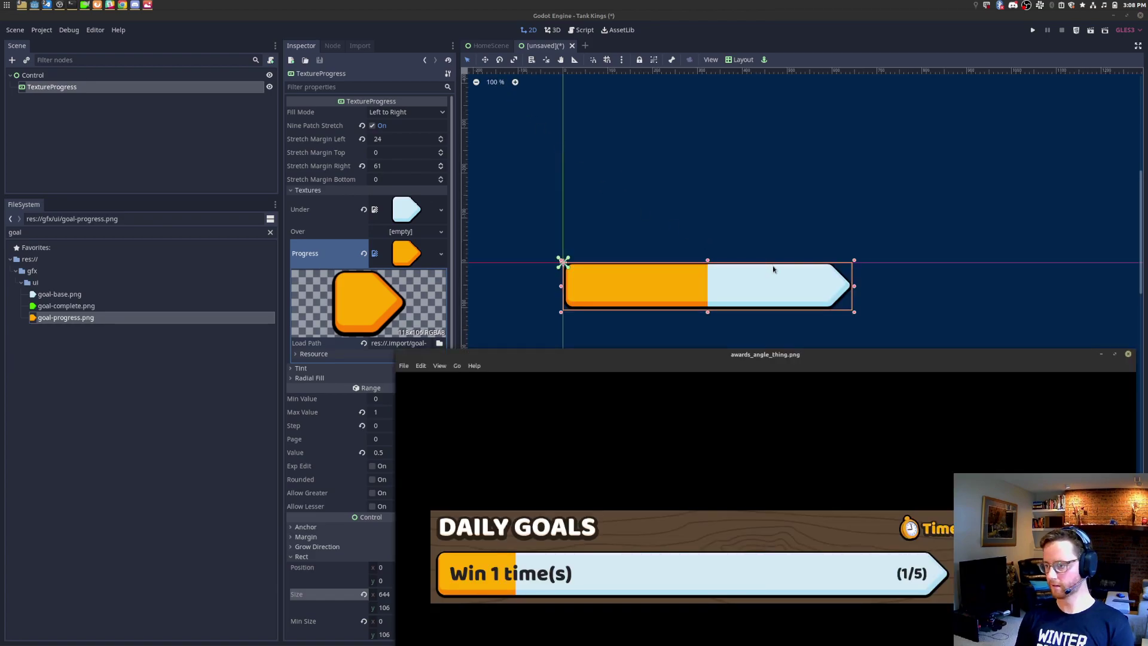
click(793, 36)
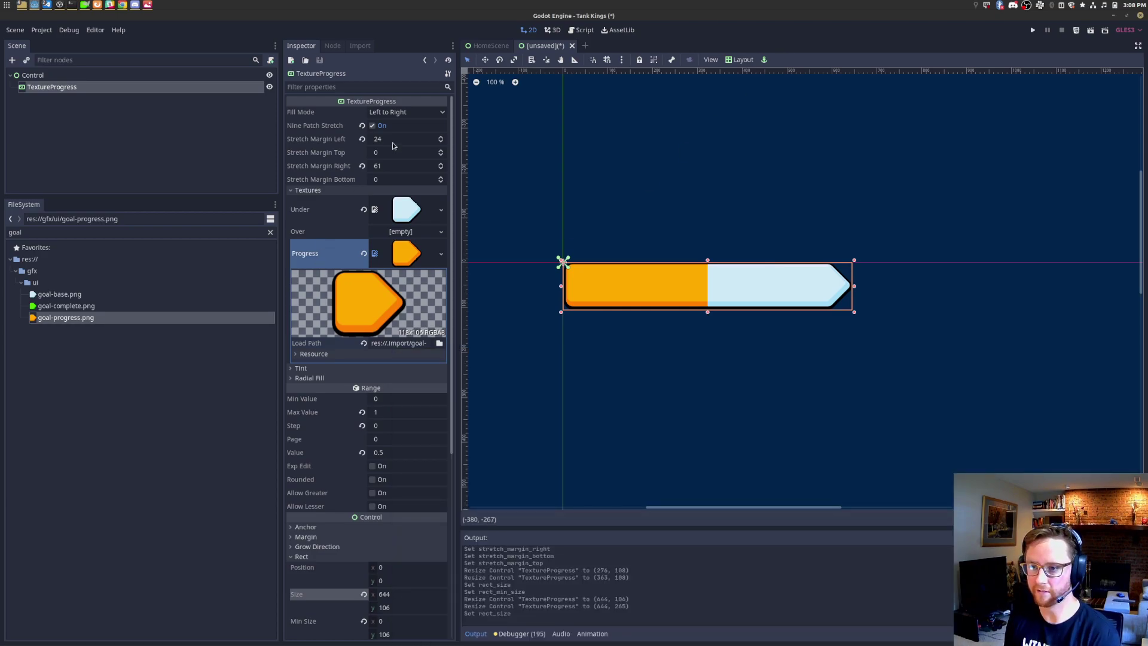
key(alt+Tab)
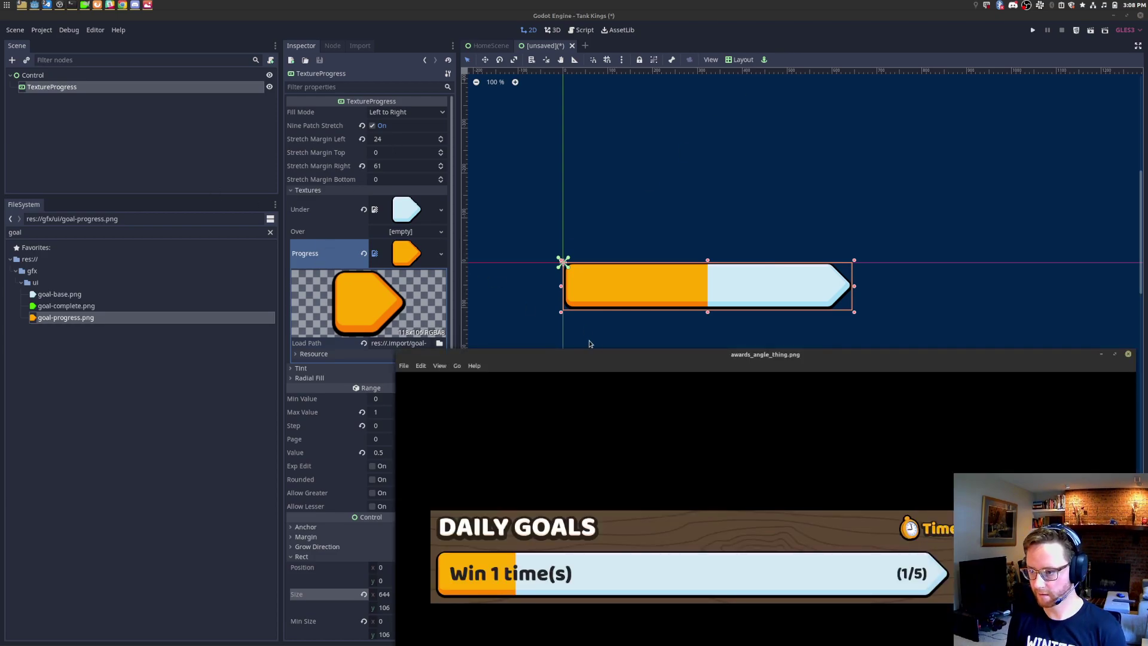
Step: Set the reference image window to Always on Top and move it below the bar
right_click(607, 354)
click(664, 420)
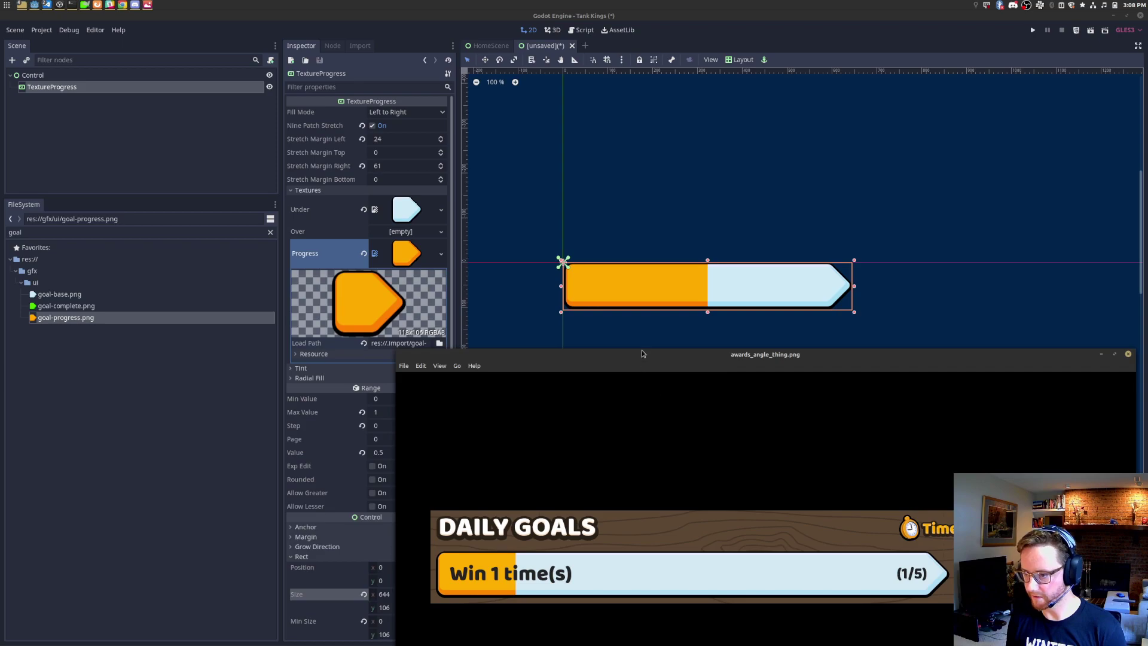
drag(641, 350, 488, 468)
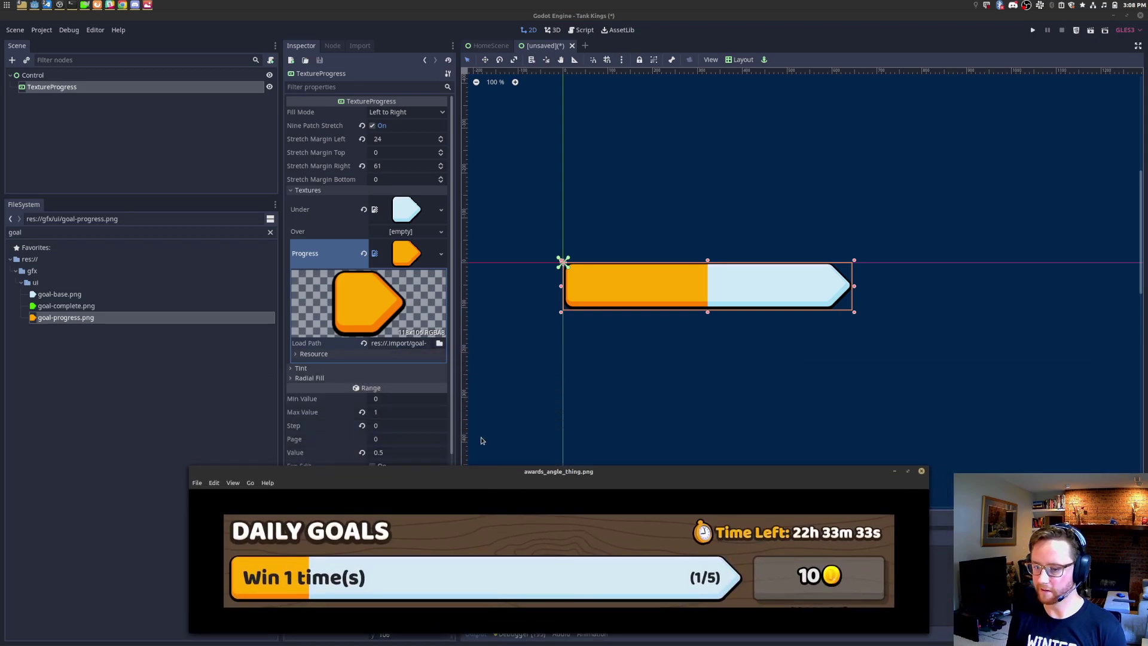
Step: Dismiss the node context menu and select the FileSystem filter text
right_click(71, 91)
click(81, 231)
double_click(87, 233)
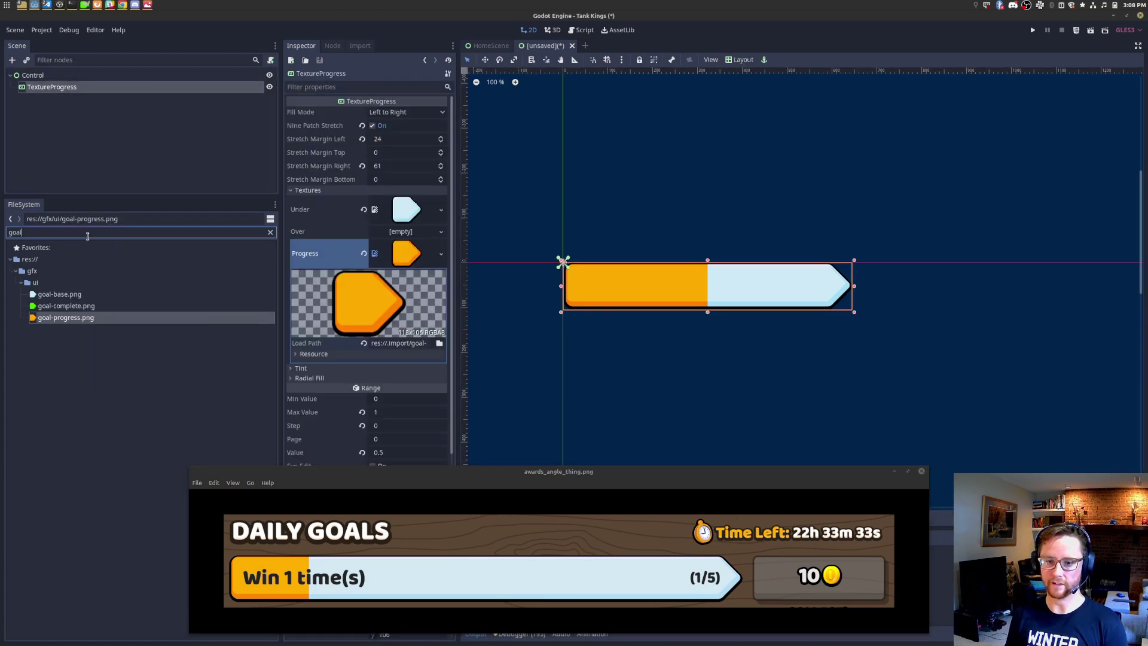
Step: Filter the files by 'theme' and apply TankKingsTheme.tres as the progress bar's theme
text(theme)
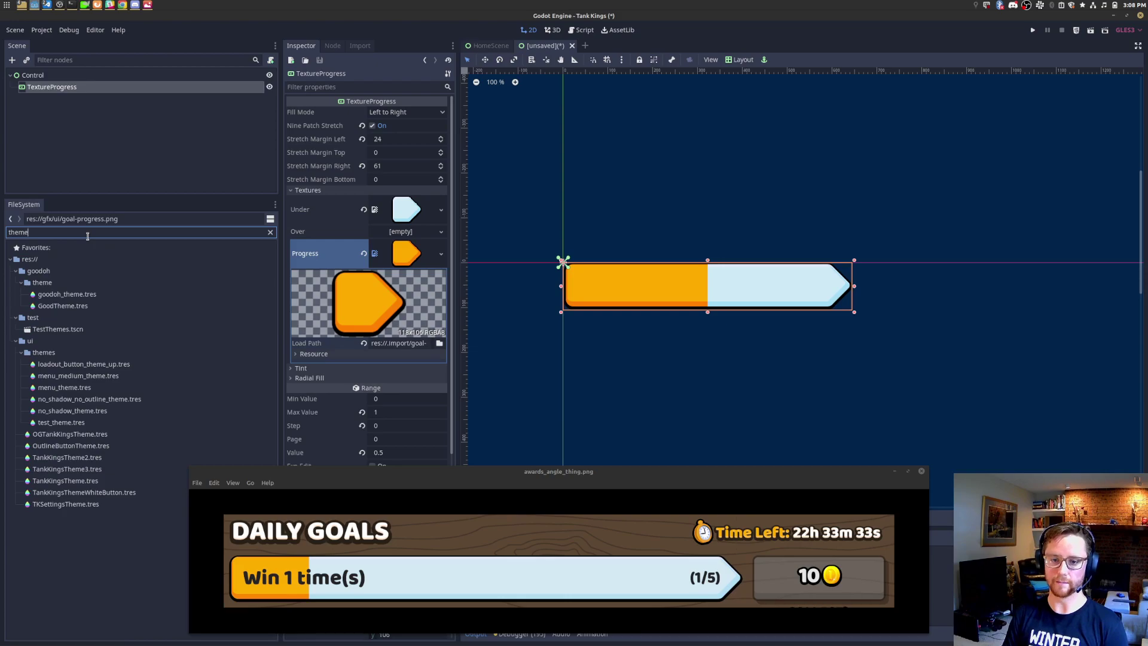
scroll(308, 356, down, 5)
drag(359, 473, 372, 518)
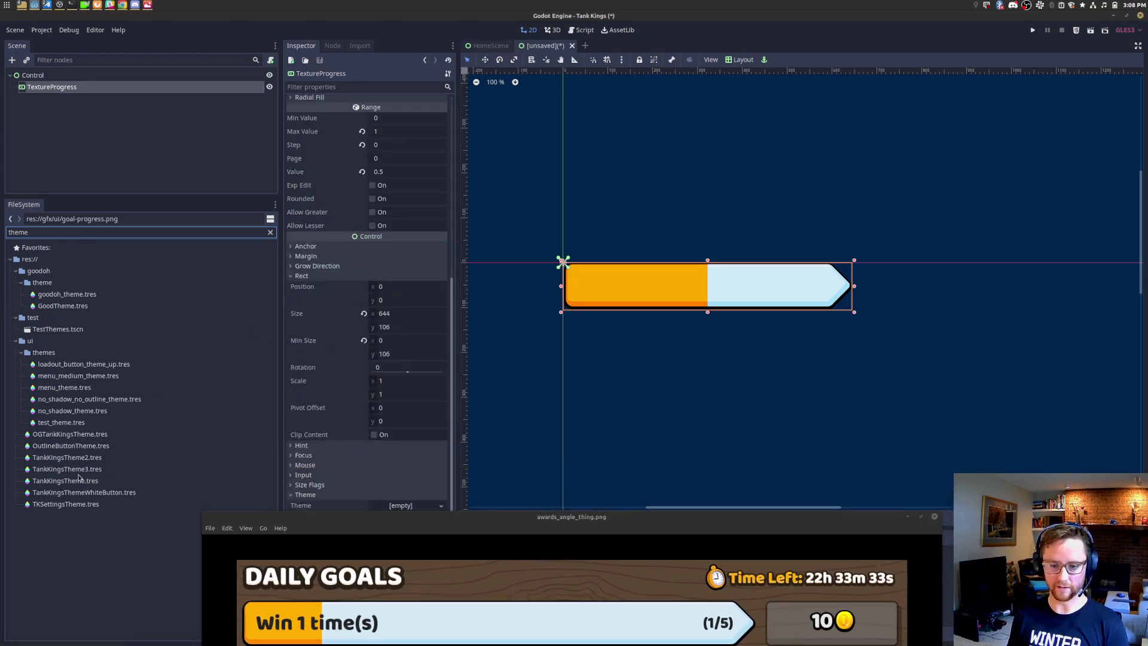
drag(79, 478, 413, 505)
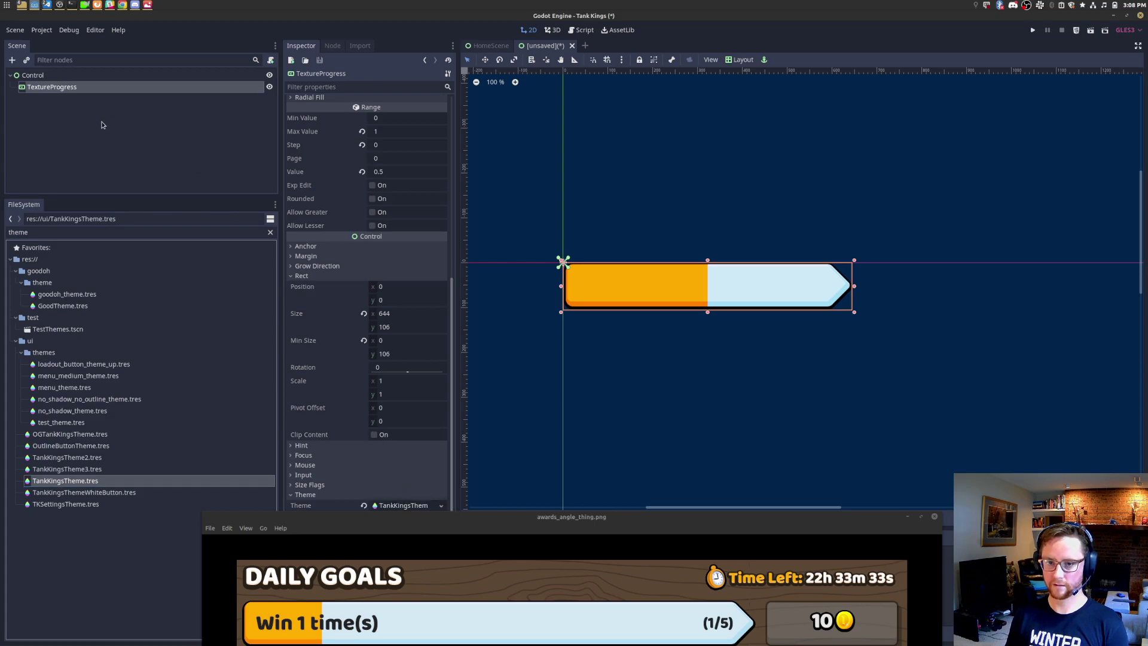
Step: Add a Label under TextureProgress with the text 'Win 5 Times'
key(ctrl+a)
text(label)
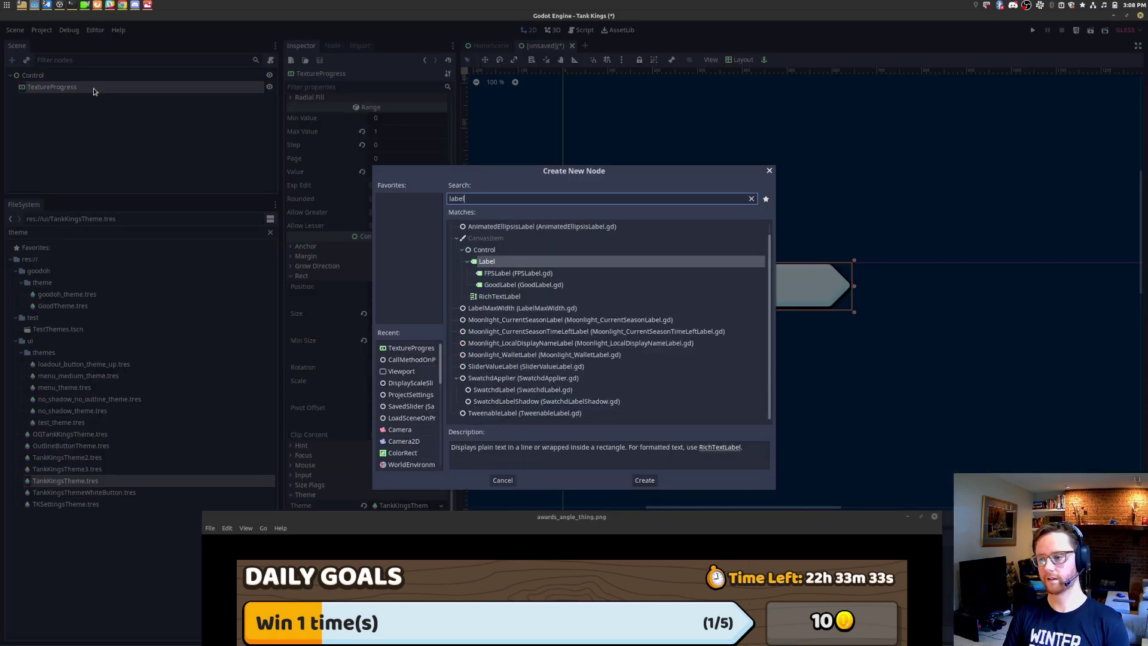
key(Return)
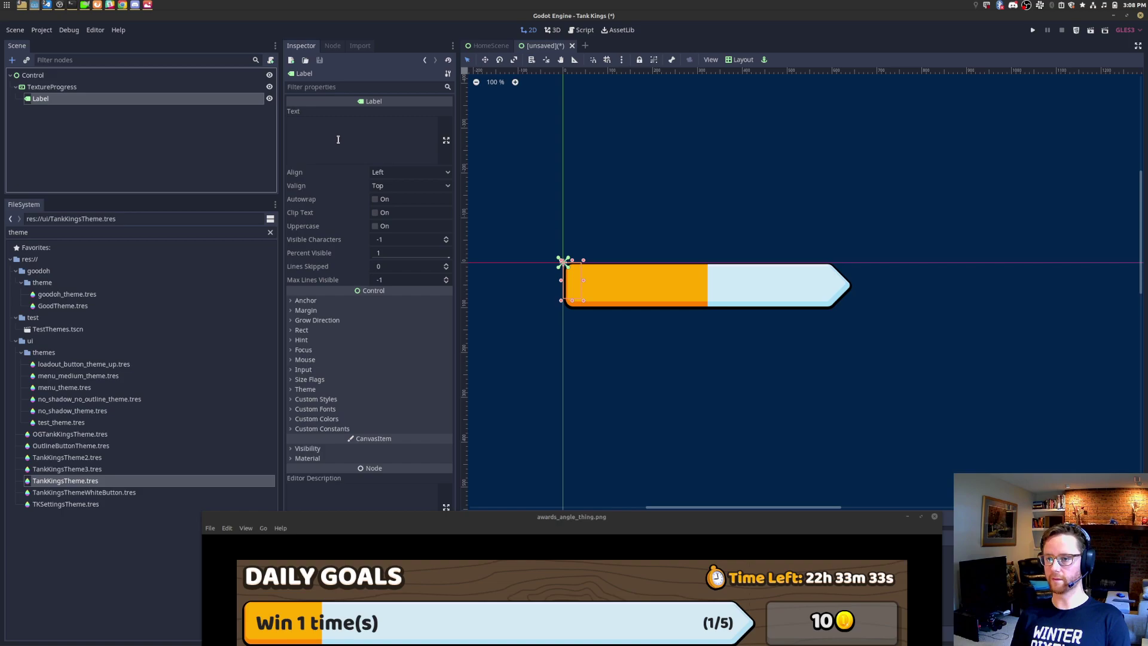
click(337, 139)
text(a)
key(BackSpace)
text(Win )
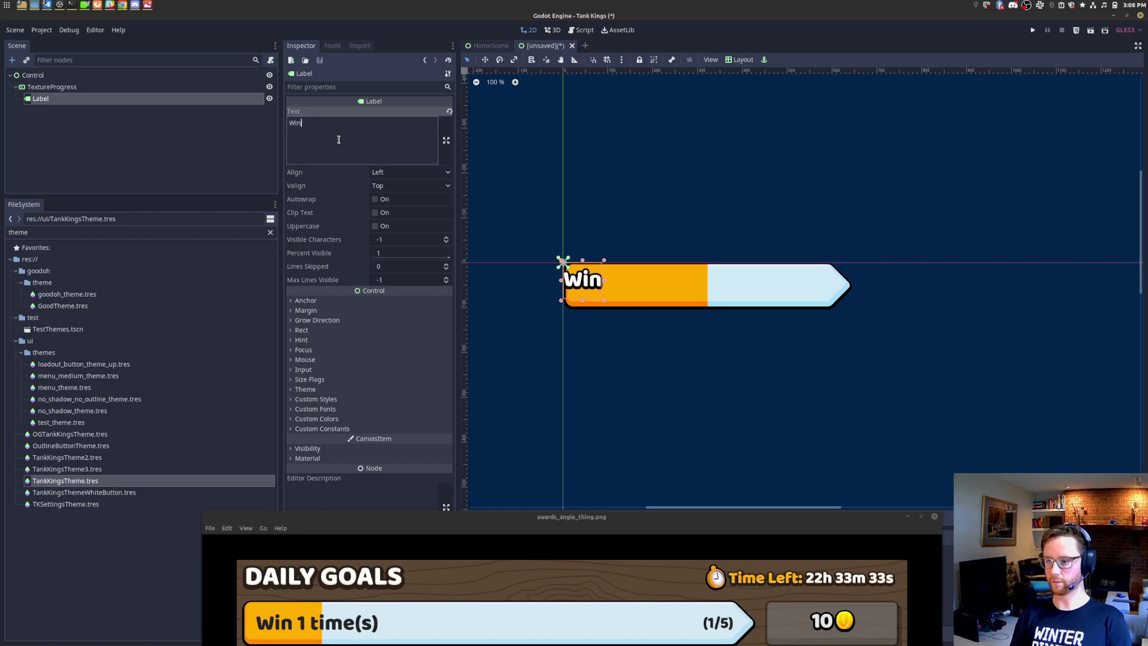
text(5 Times)
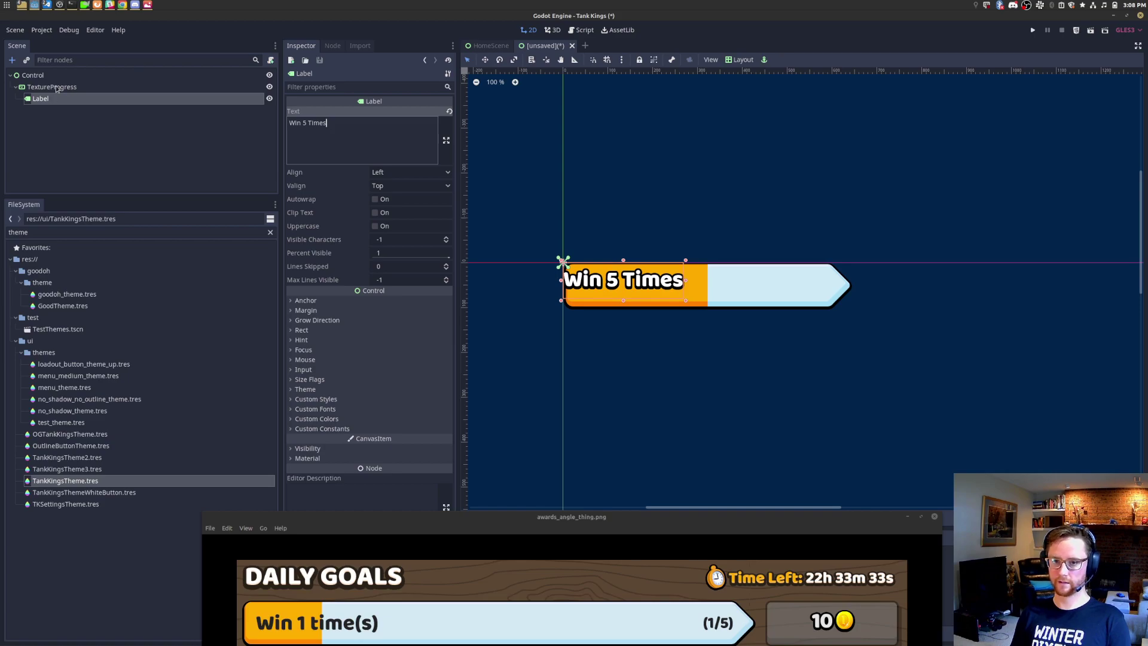
Step: Add a GoodLabel under TextureProgress that also reads 'Win 5 Times'
click(54, 88)
key(ctrl+a)
text(goodlab)
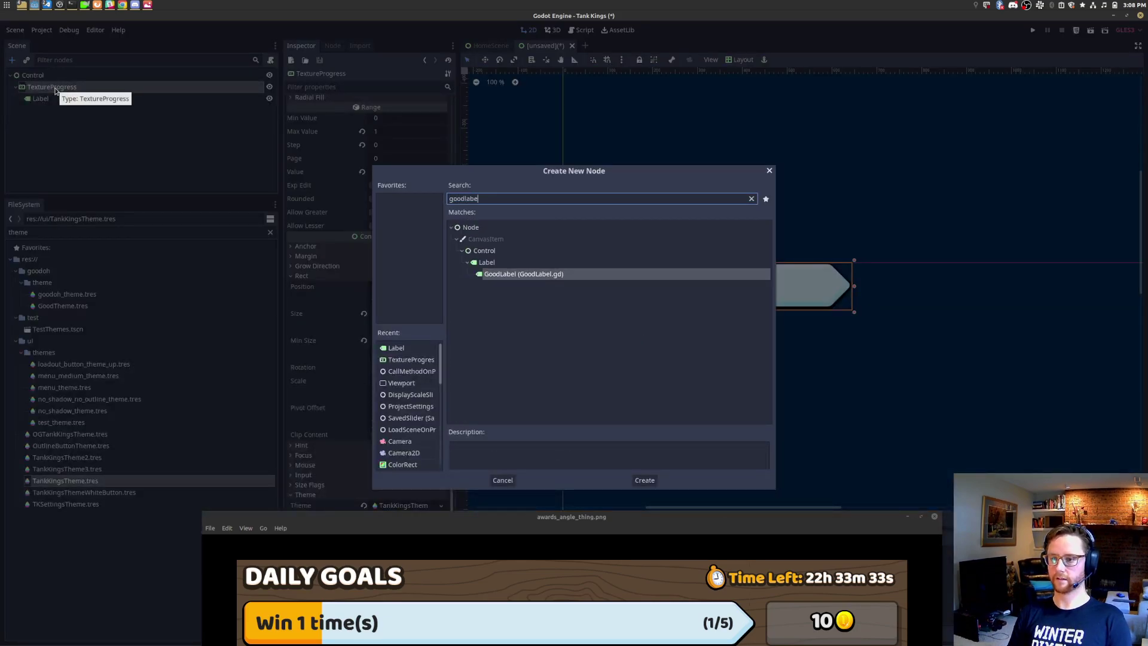
key(Return)
click(363, 307)
text(Win 5 Times)
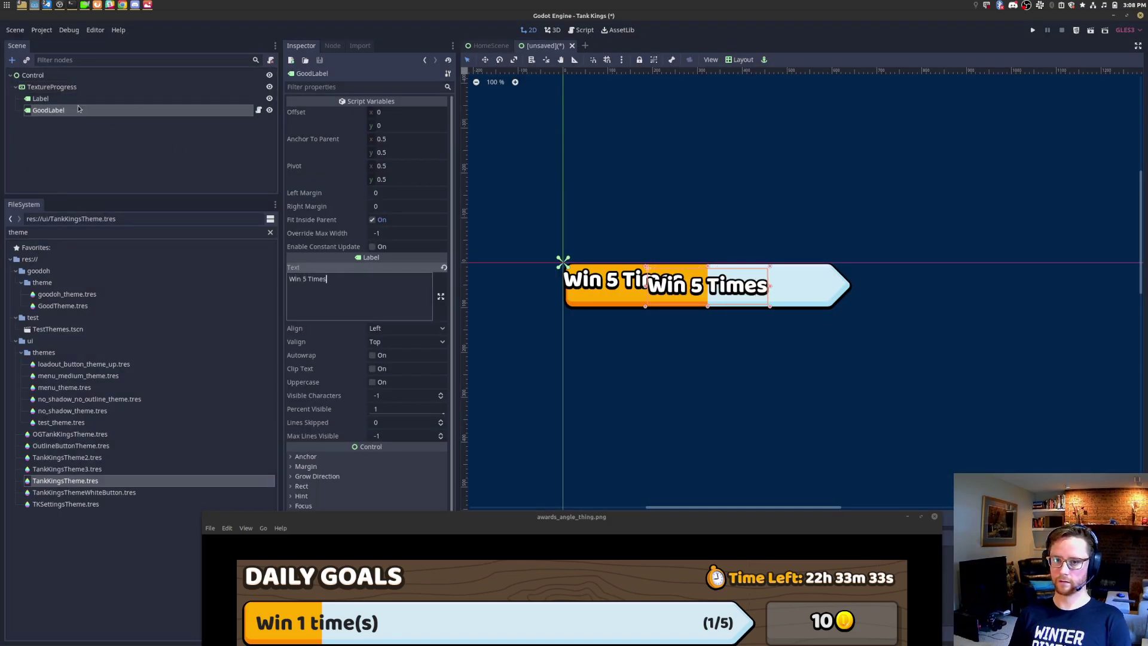
Step: Delete the plain Label node
click(78, 98)
key(Delete)
key(Return)
Step: Duplicate the GoodLabel and select all of the copy's text
click(82, 98)
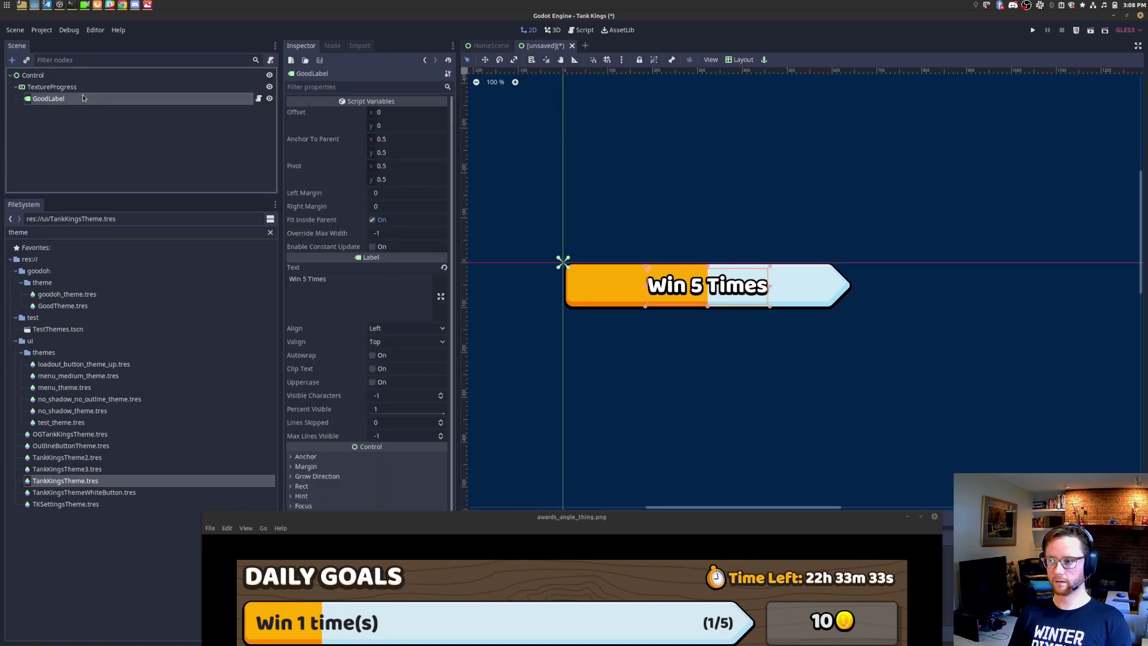
key(ctrl+d)
click(359, 287)
key(ctrl+a)
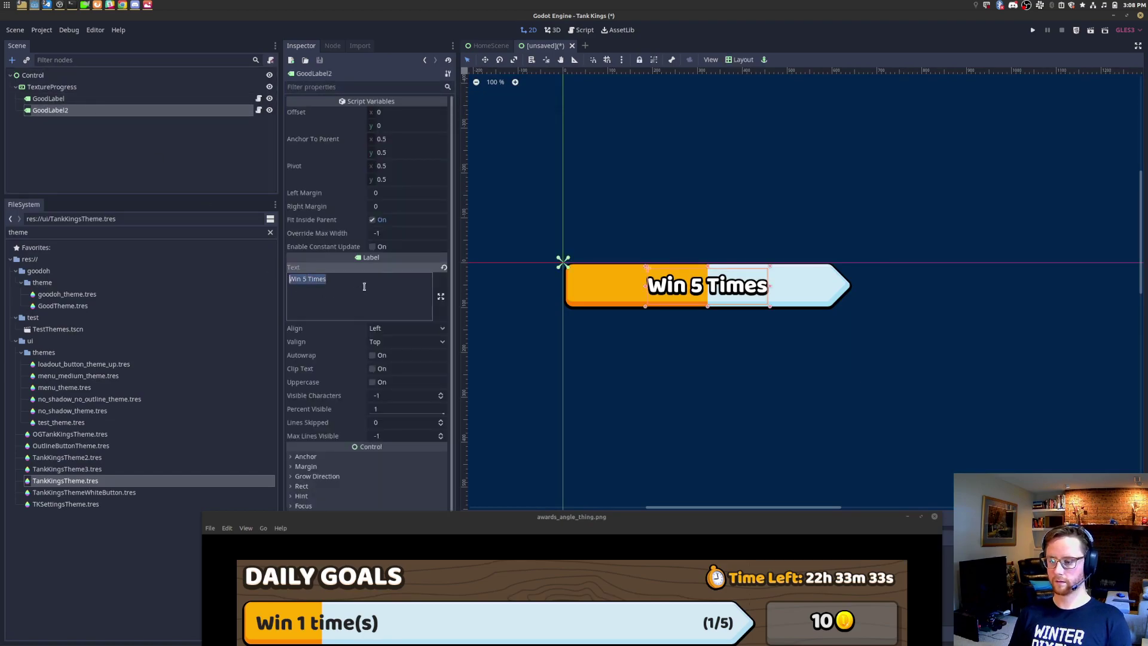
Step: Change the duplicate label's text to '(1/5)' and browse the save dialog to res://ui/nodes
text((1/5))
key(ctrl+s)
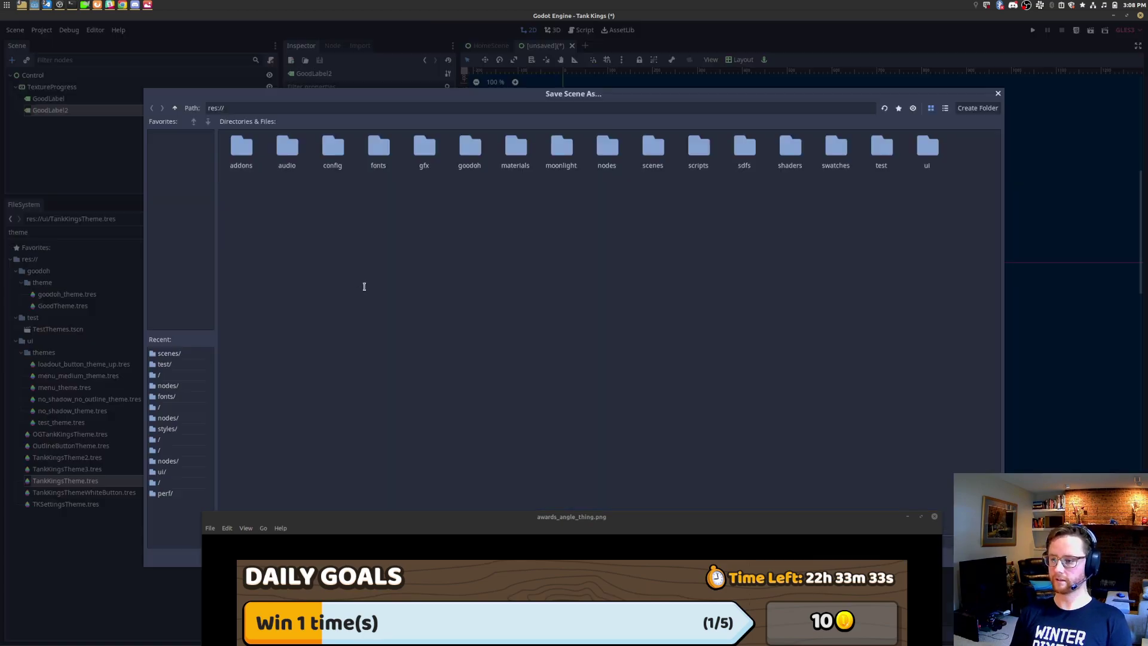
key(Escape)
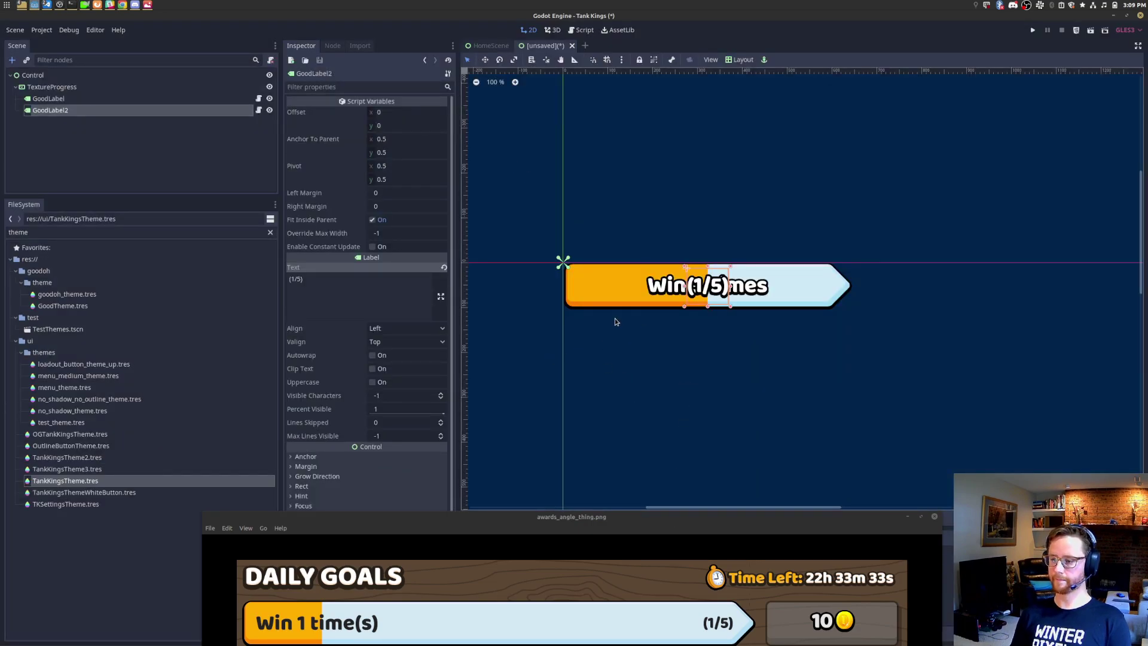
key(ctrl+s)
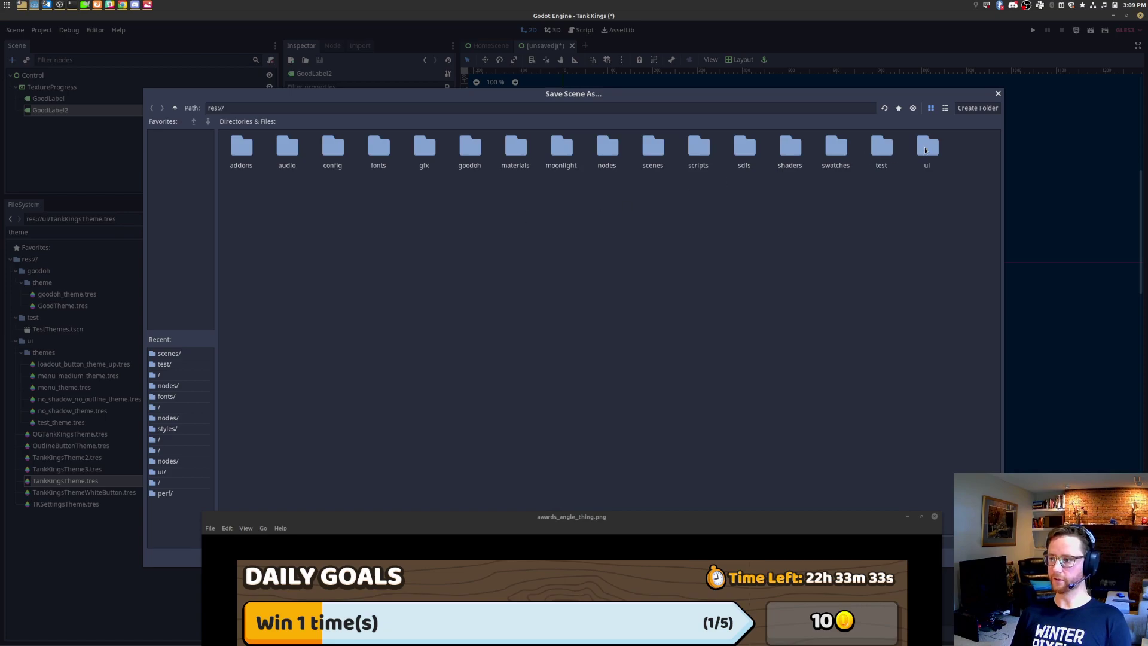
double_click(919, 151)
double_click(242, 147)
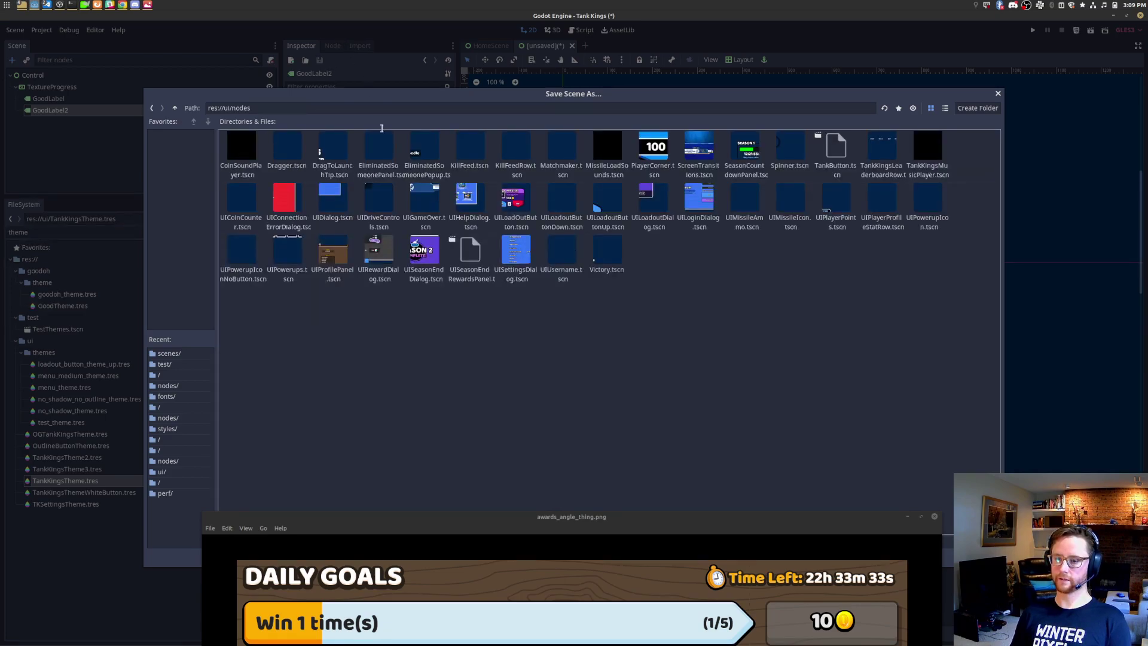
Step: Save the scene as UIGoalProgress.tscn and stay in Godot
drag(376, 520, 352, 603)
click(360, 542)
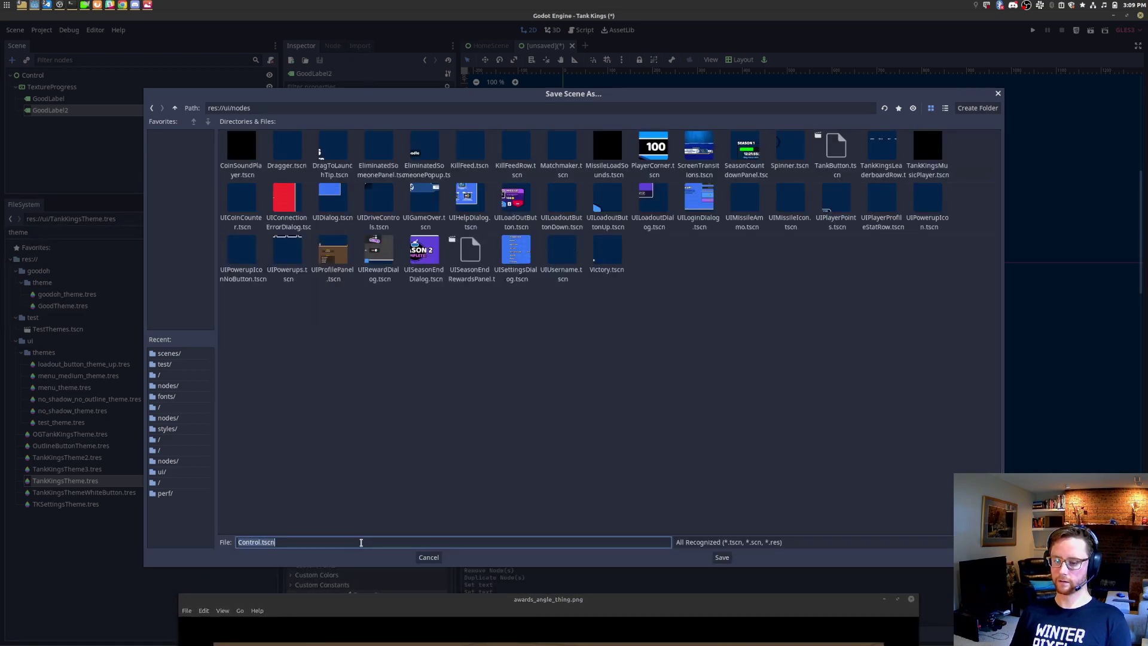
key(ctrl+shift+Right)
text(UIGoalProg)
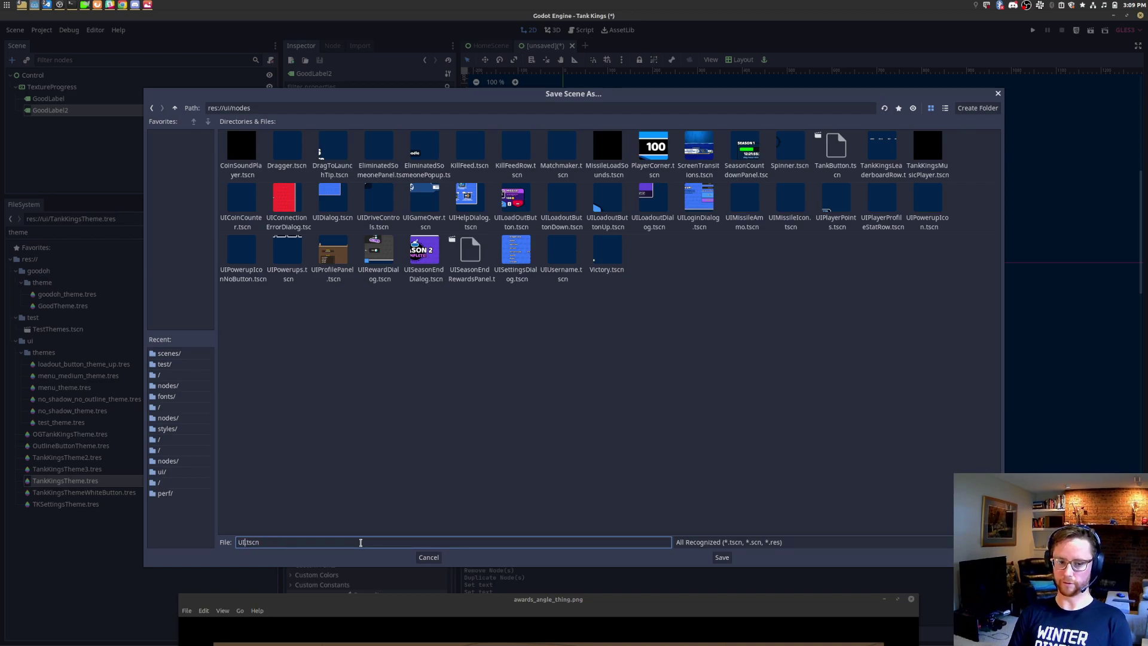
text(gress)
key(BackSpace)
key(BackSpace)
key(BackSpace)
key(BackSpace)
text(ress)
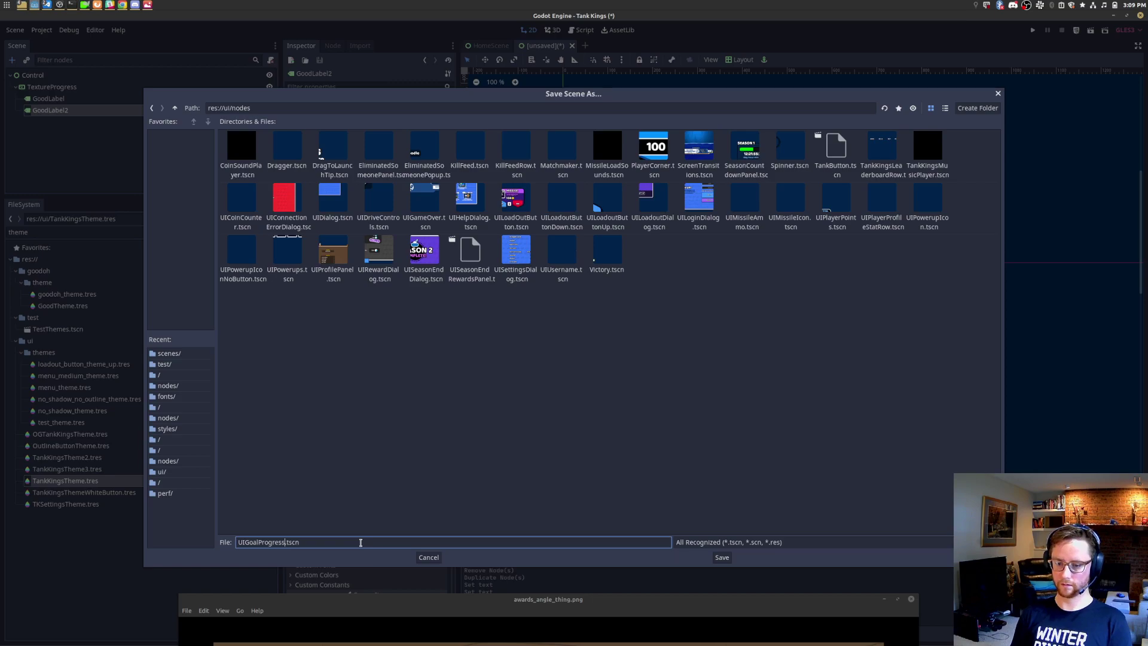
click(723, 557)
key(alt+Tab)
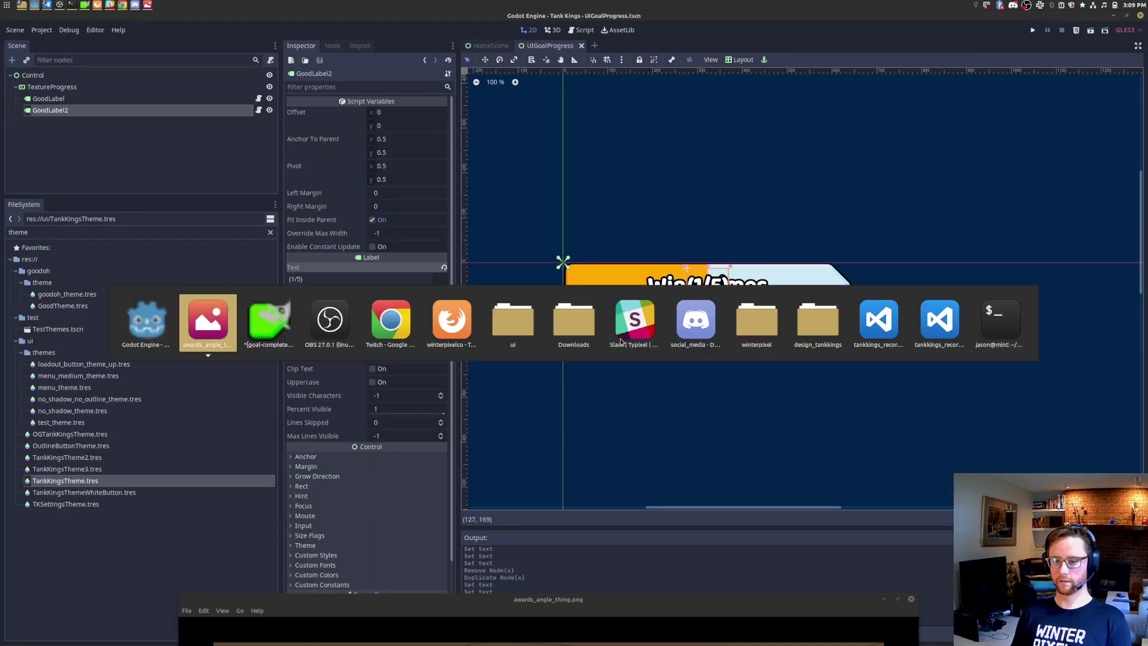
key(alt+Tab)
key(alt+Tab)
key(alt+Tab)
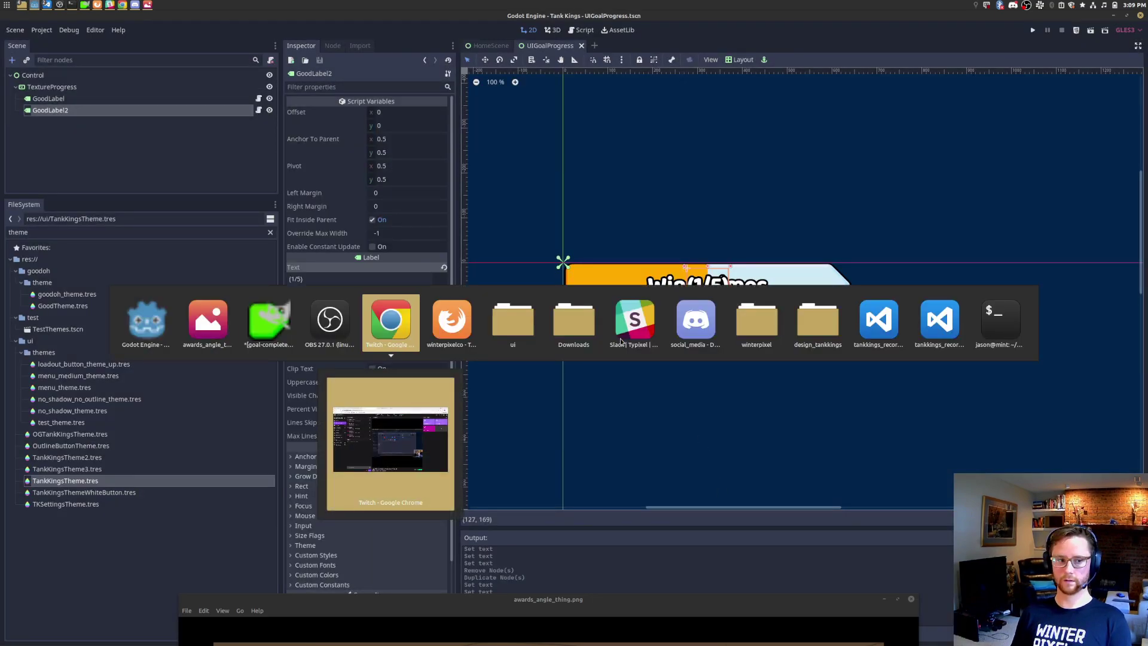
key(Escape)
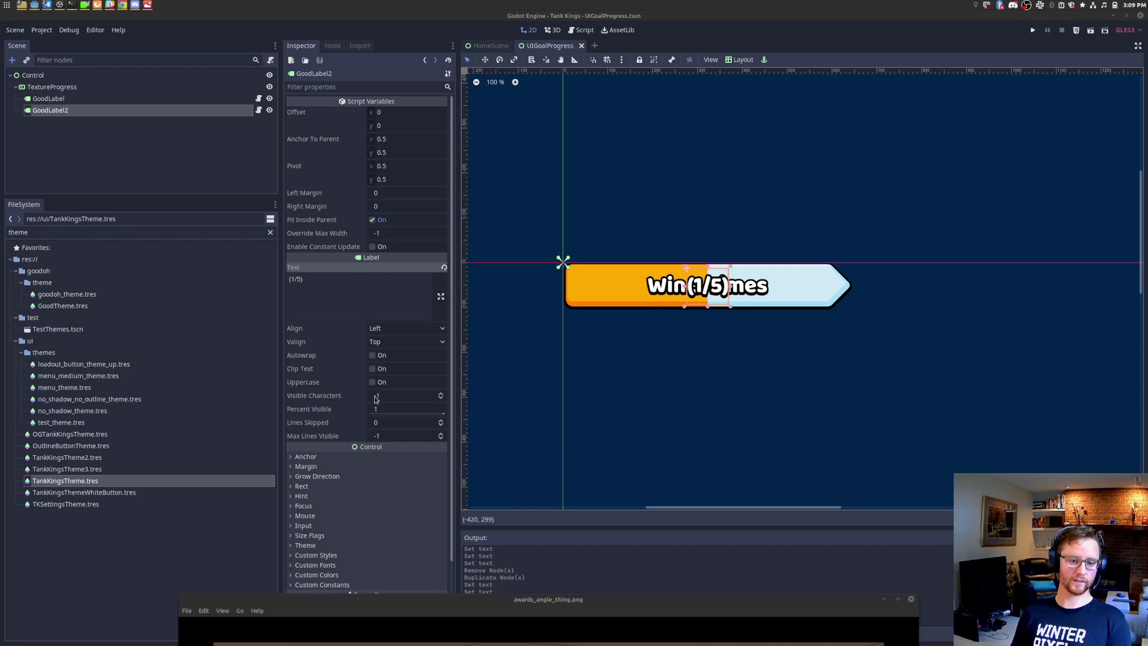
Step: Set GoodLabel's horizontal anchor and pivot to 0
click(674, 427)
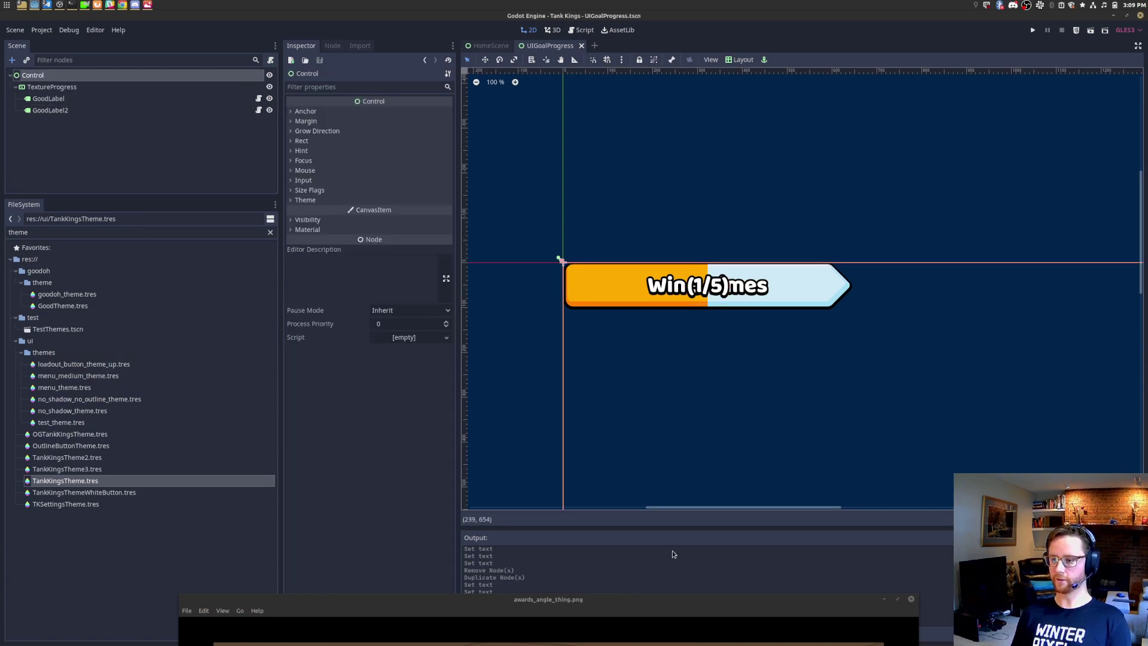
click(66, 99)
click(399, 139)
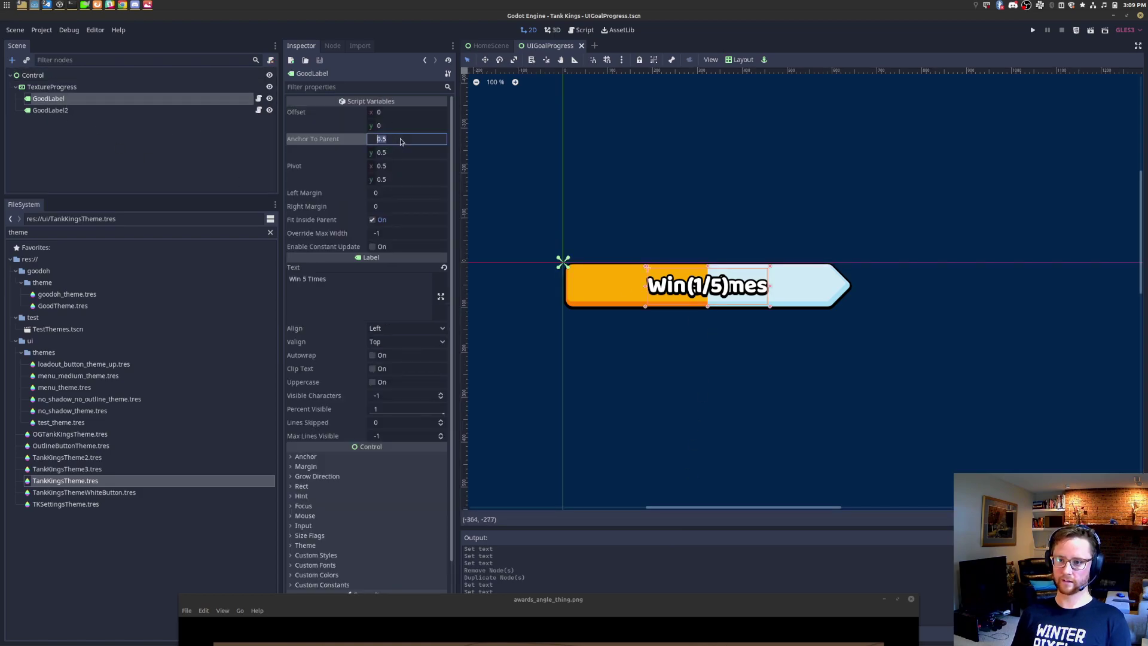
text(0)
key(Tab)
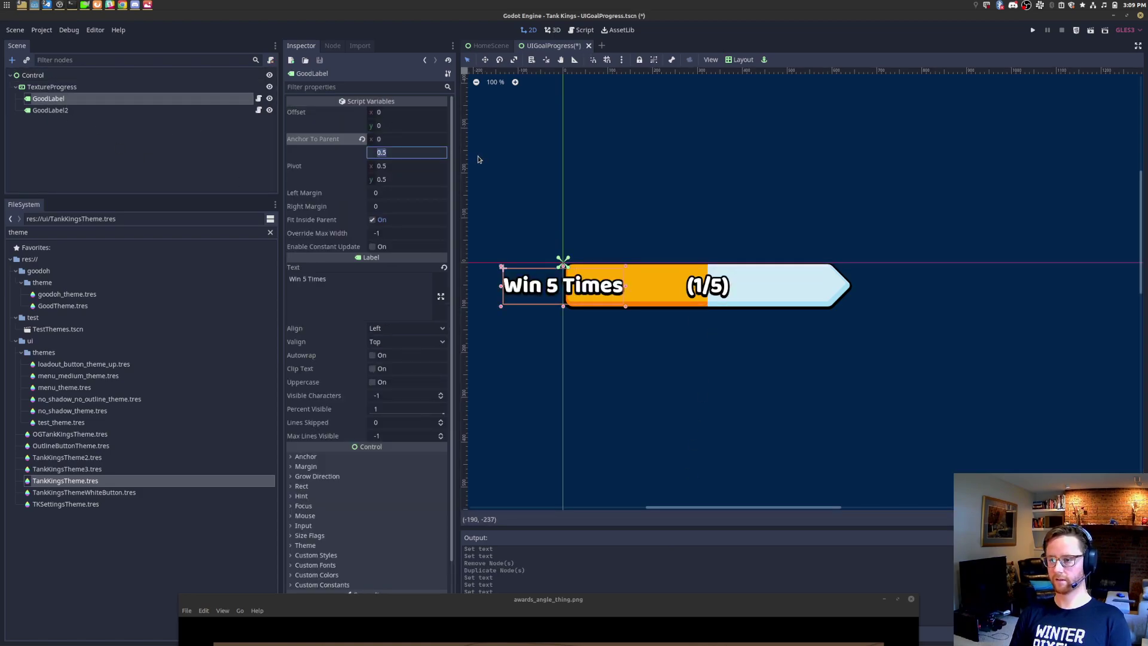
click(423, 170)
text(0)
key(Return)
Step: Set GoodLabel2's horizontal anchor and pivot to 1 and its x offset to -64
click(141, 111)
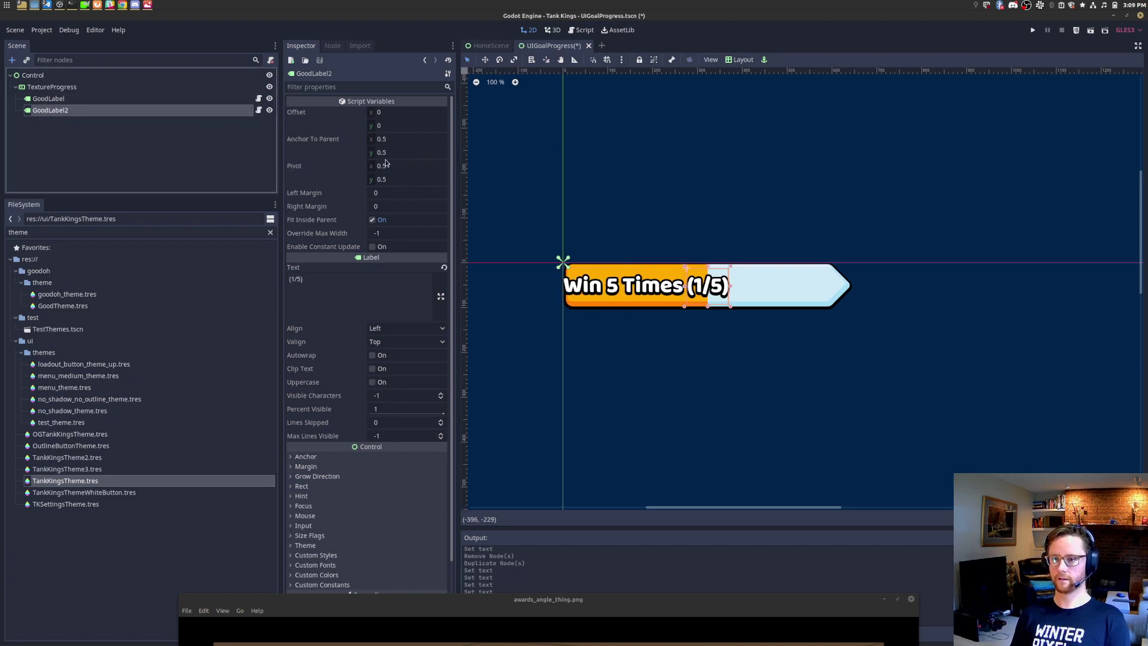
click(397, 140)
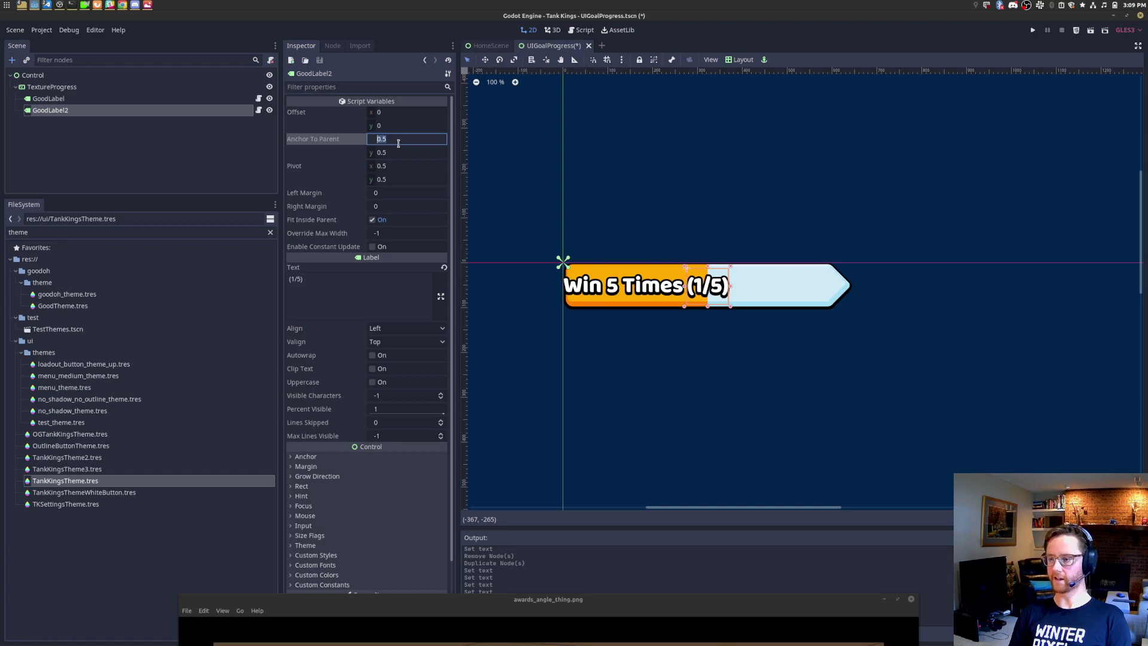
text(1)
key(Return)
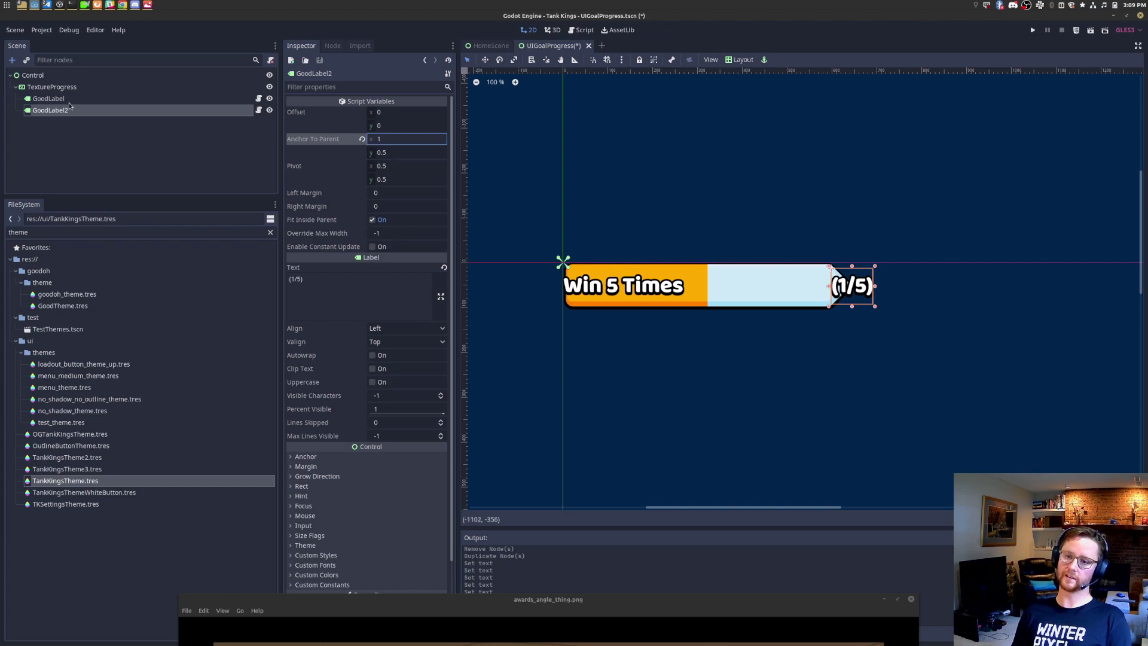
click(398, 166)
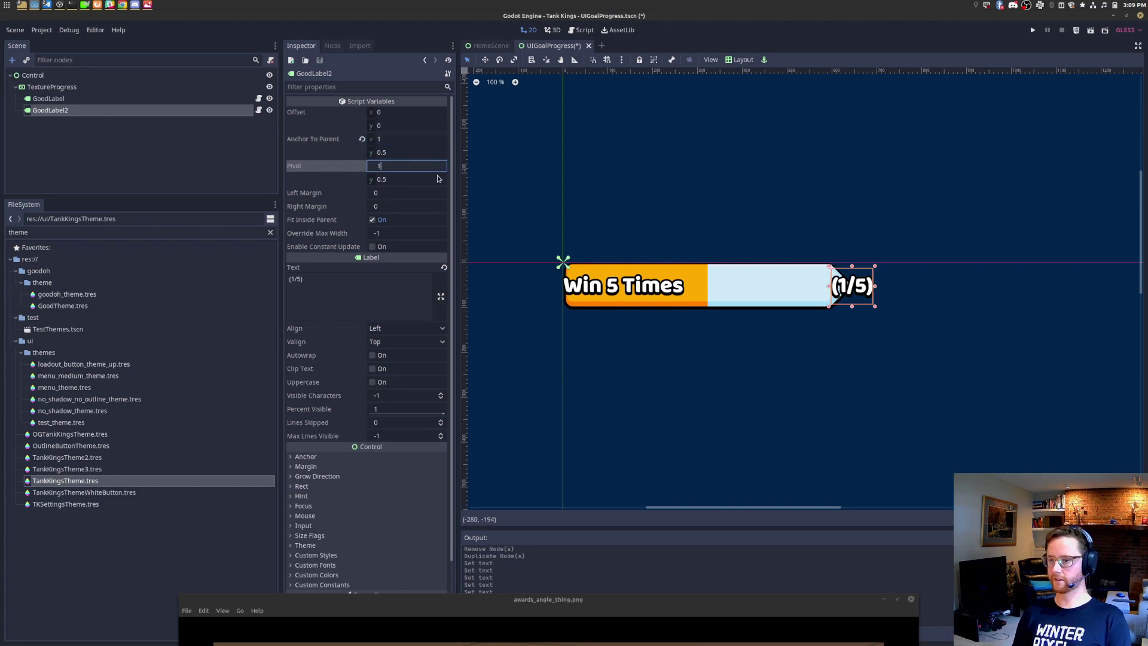
text(1)
key(Return)
click(409, 112)
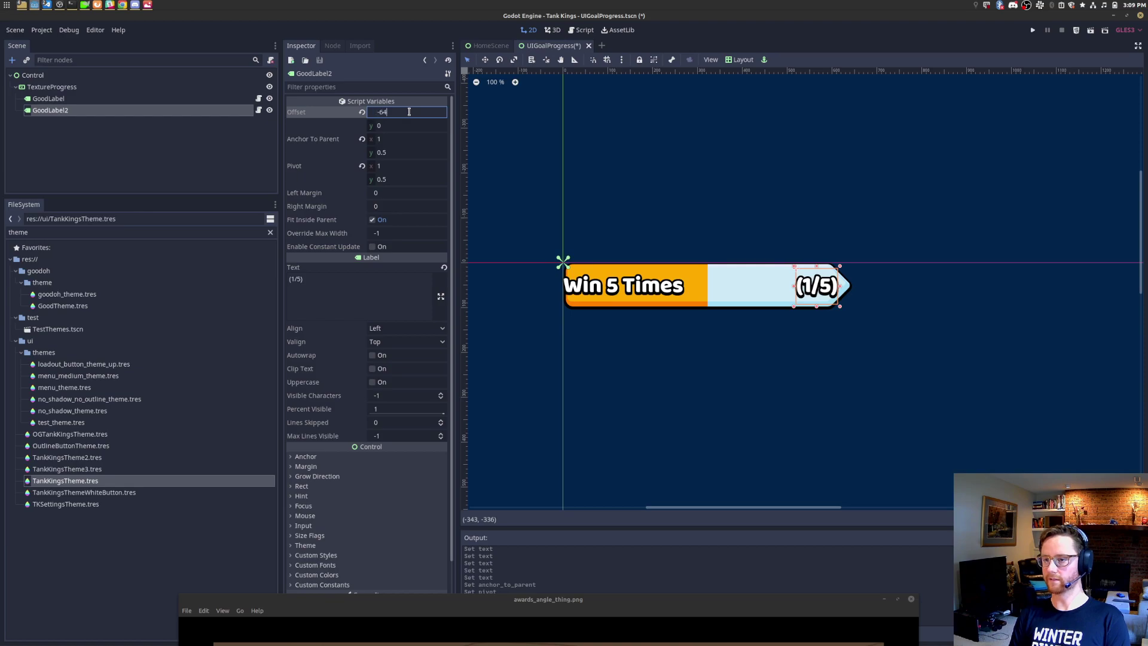
key(Return)
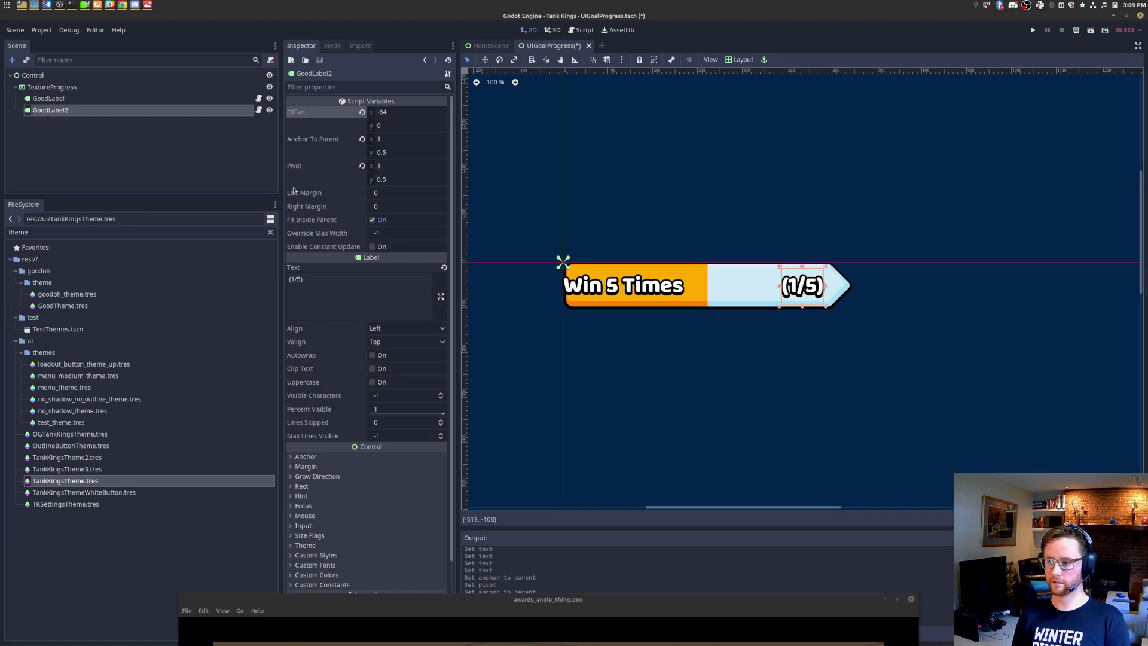
Step: Set GoodLabel's x offset to 32 and save the scene
click(101, 99)
click(401, 112)
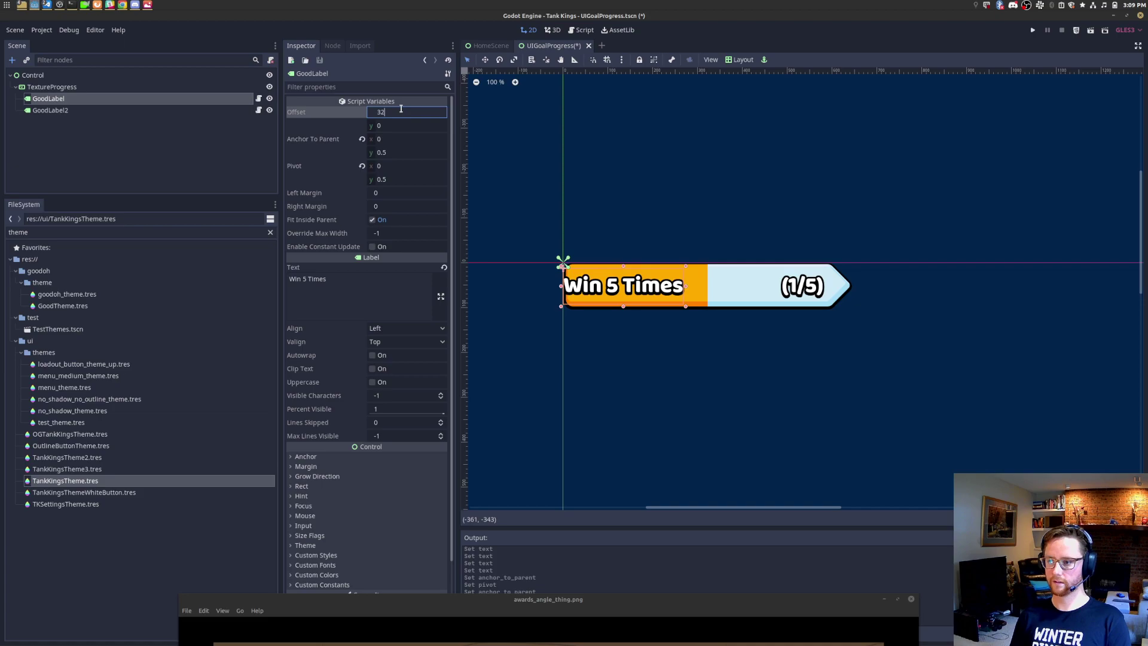
text(32)
key(Return)
key(ctrl+s)
Step: Drag menu_theme.tres onto the TextureProgress bar's Theme property to give the labels a plainer font
drag(654, 604, 688, 412)
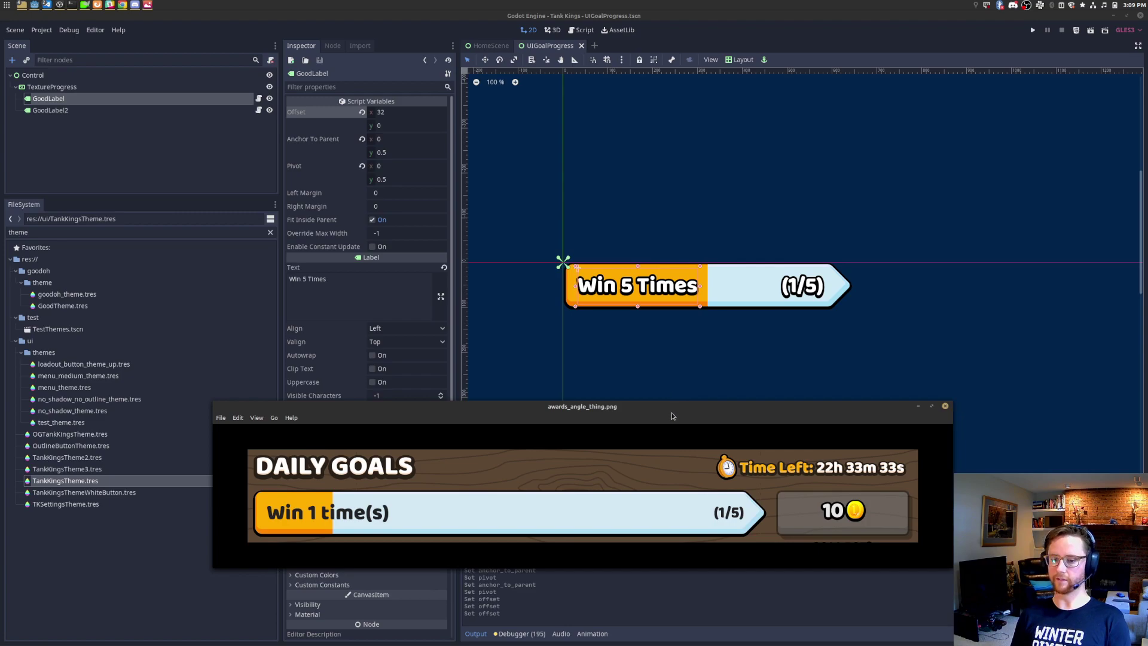
drag(670, 413, 833, 469)
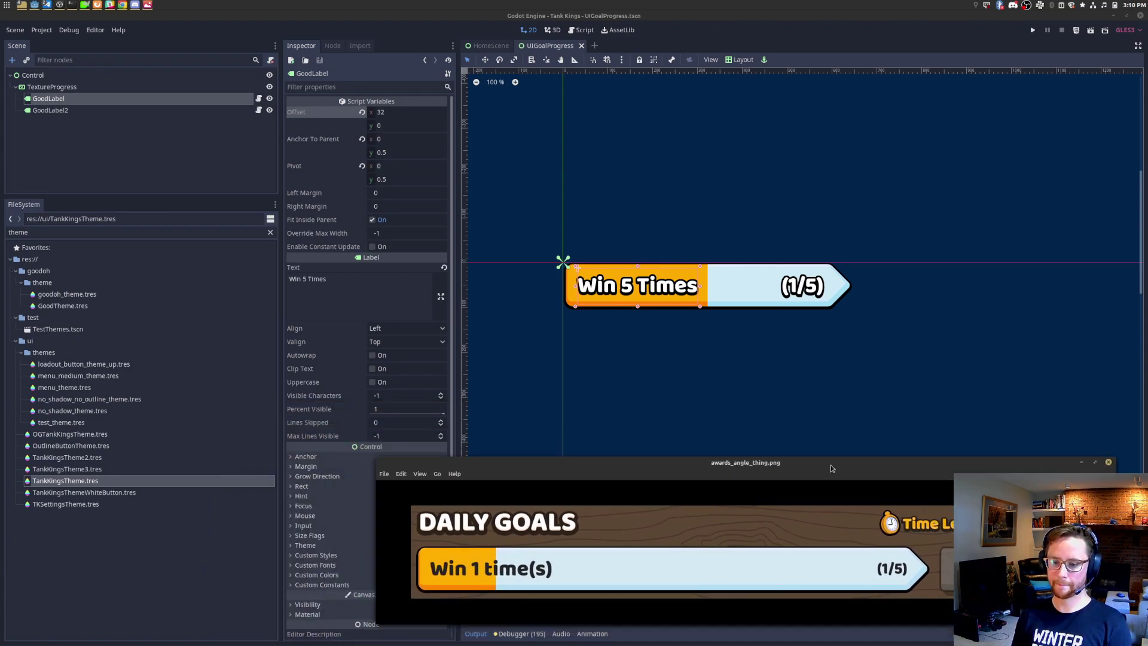
click(94, 390)
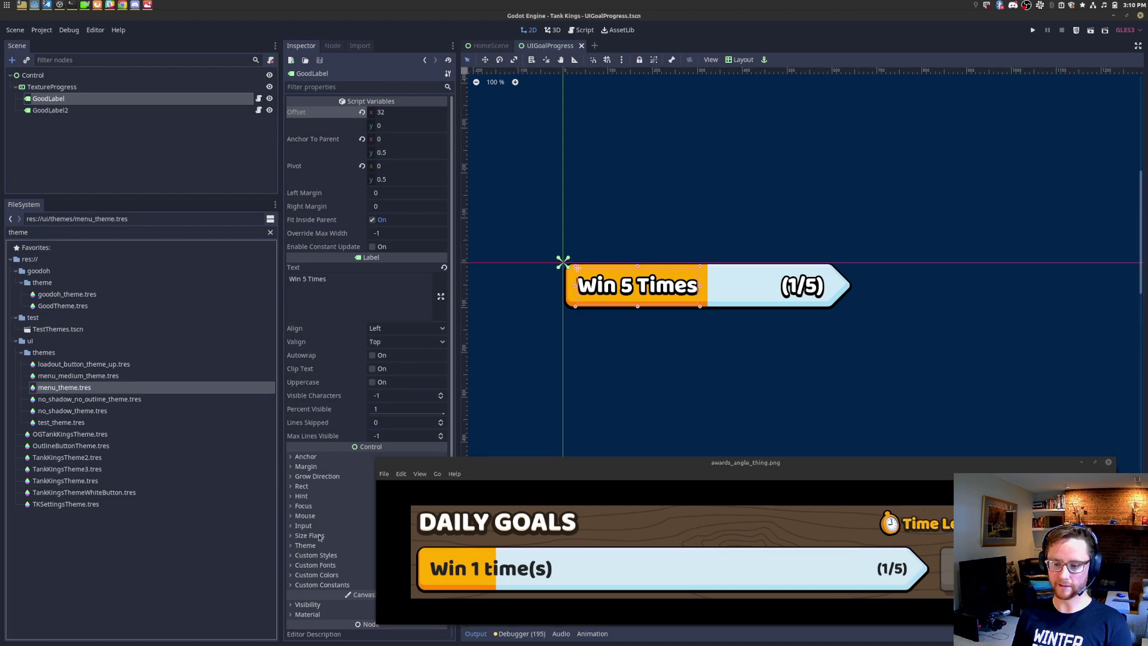
drag(513, 480, 638, 444)
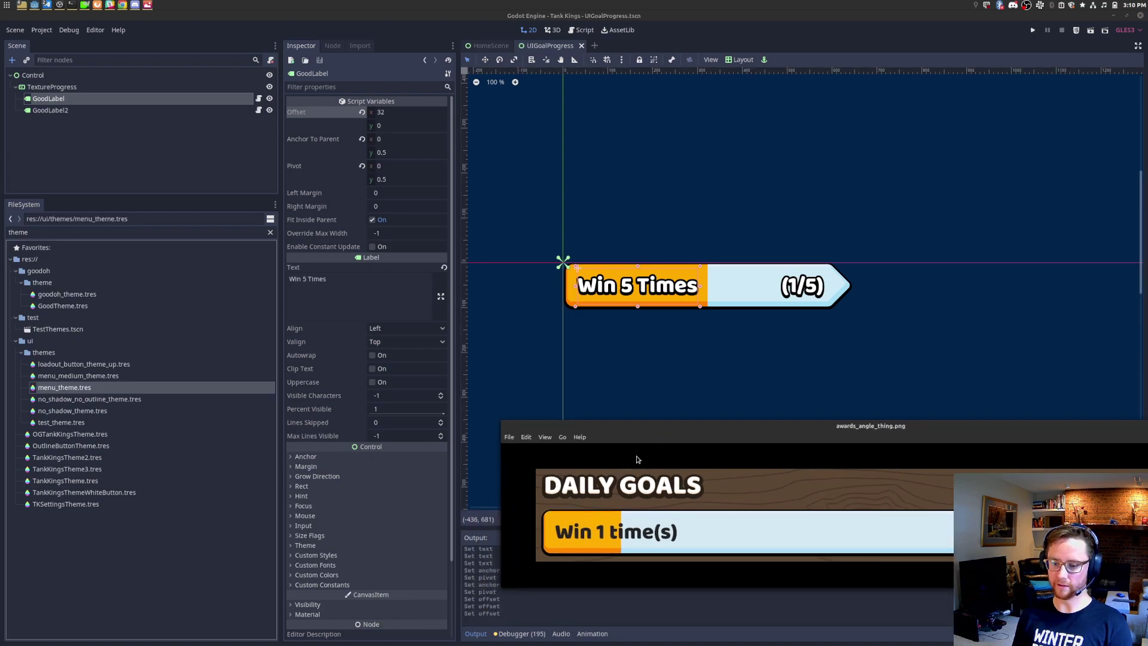
click(316, 547)
click(60, 87)
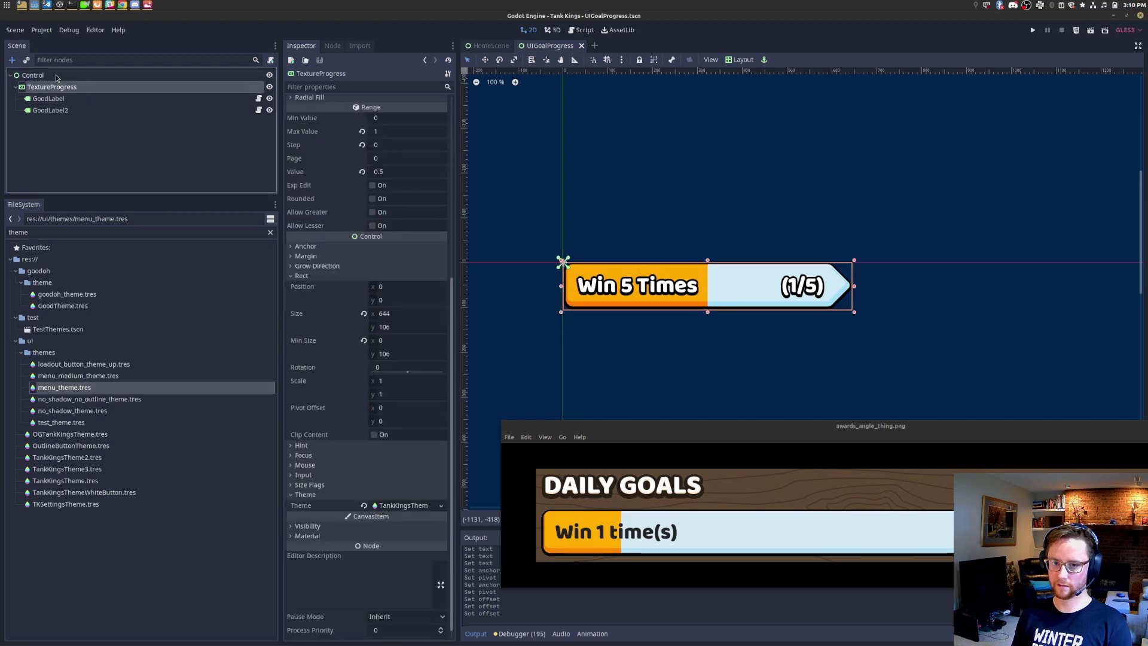
drag(64, 388, 374, 520)
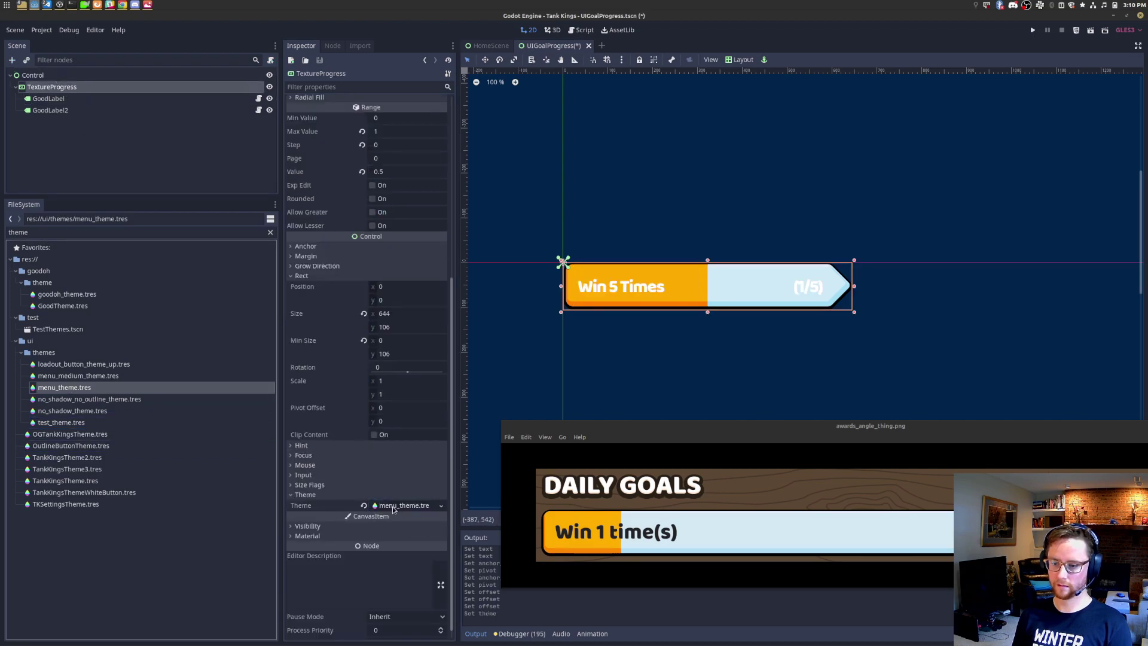
click(70, 101)
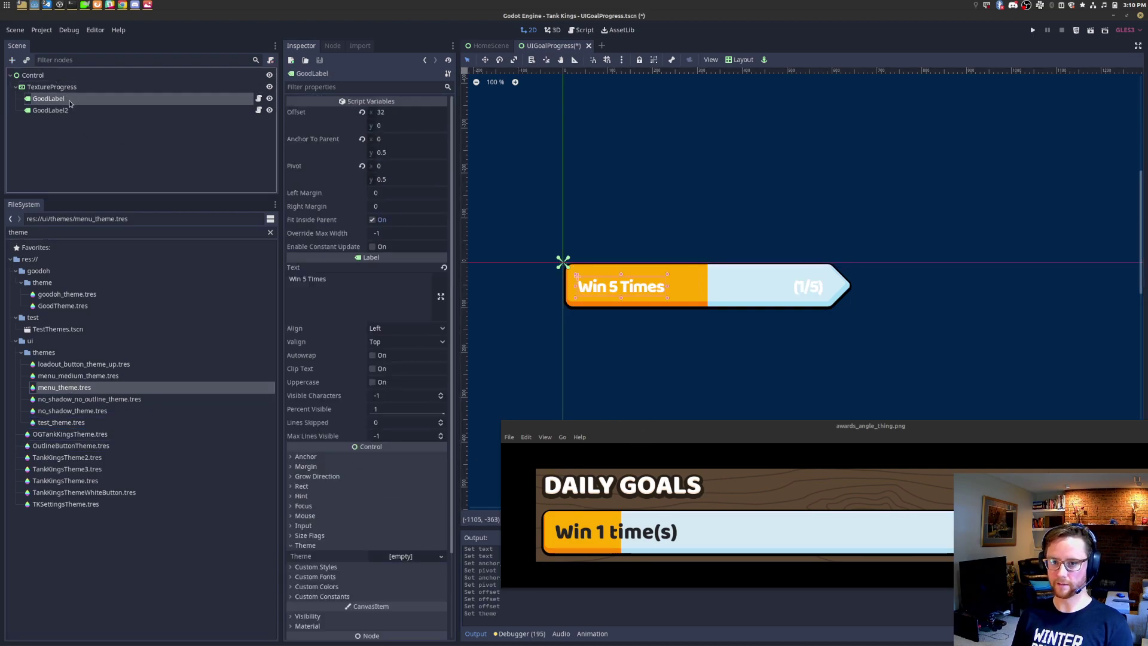
click(74, 113)
Step: Add a SwatchdLabel child under GoodLabel
click(75, 102)
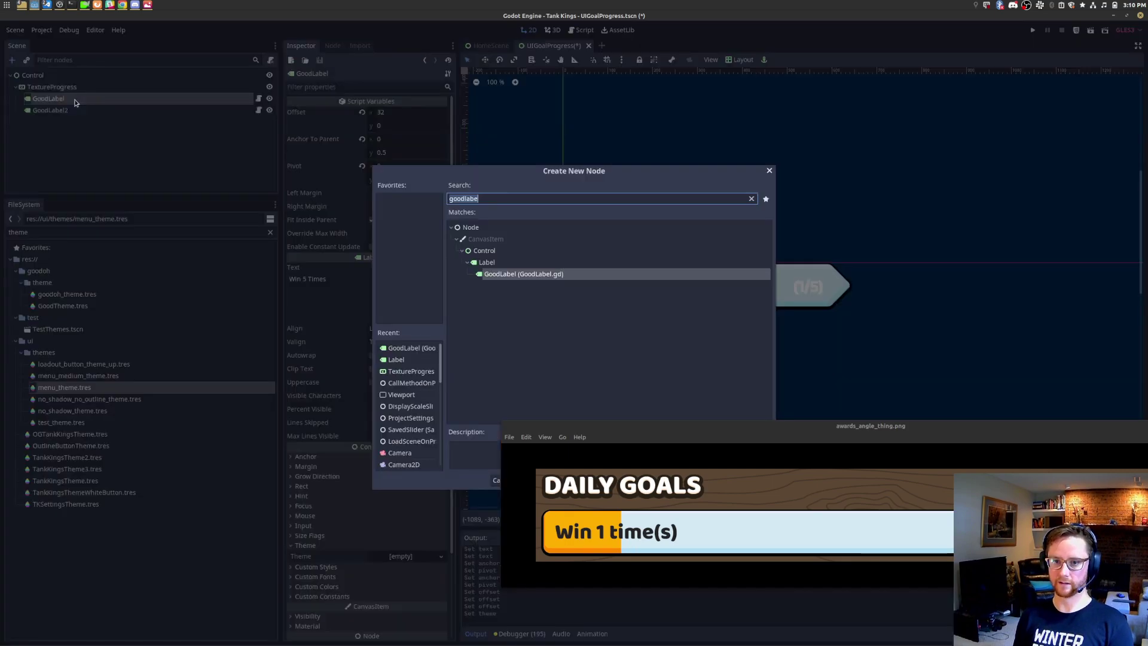
key(ctrl+a)
text(swatchdfont)
key(ctrl+BackSpace)
text(swatchdte)
key(BackSpace)
key(BackSpace)
text(label)
key(Return)
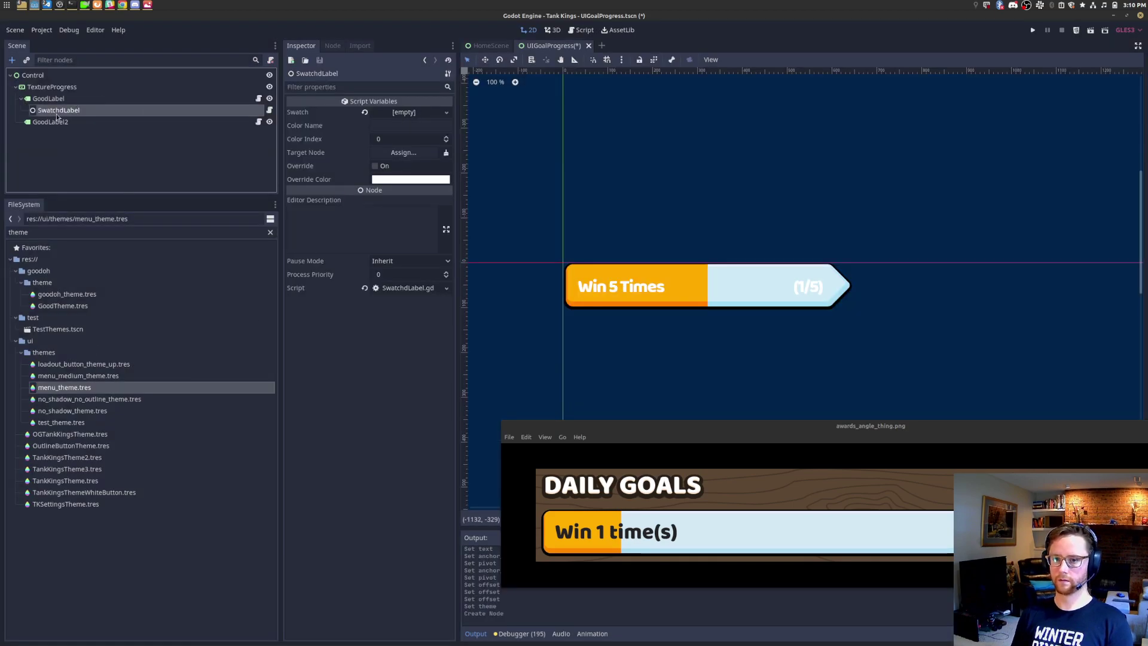
Step: Duplicate the SwatchdLabel and move the copy under GoodLabel2
right_click(59, 112)
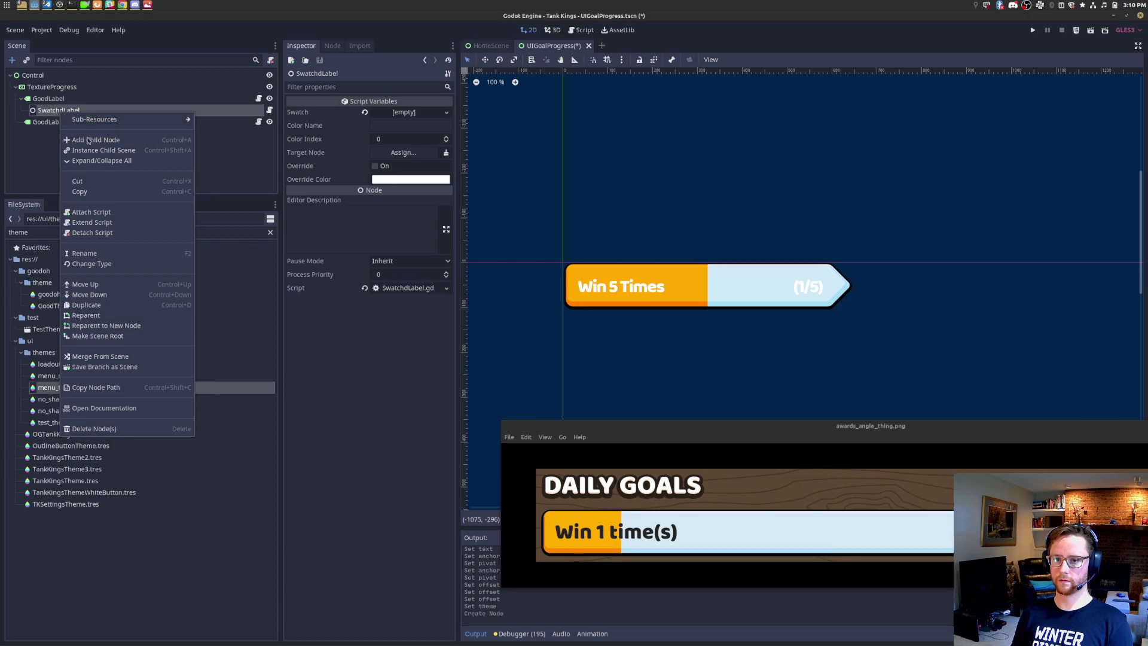
click(87, 305)
drag(82, 125, 72, 134)
Step: Filter the files by 'swatch' and assign tank_swatch.tres as the Swatch on both labels
double_click(99, 234)
text(swatch)
click(59, 110)
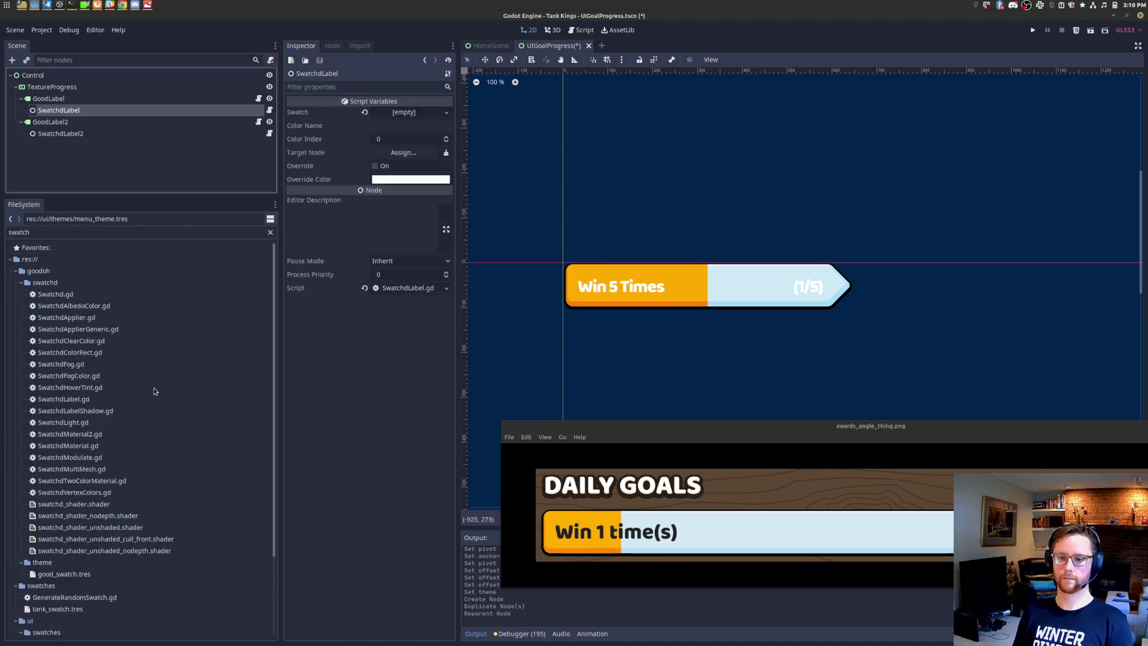
scroll(153, 390, down, 3)
drag(77, 510, 413, 113)
click(106, 138)
drag(78, 510, 406, 113)
click(407, 112)
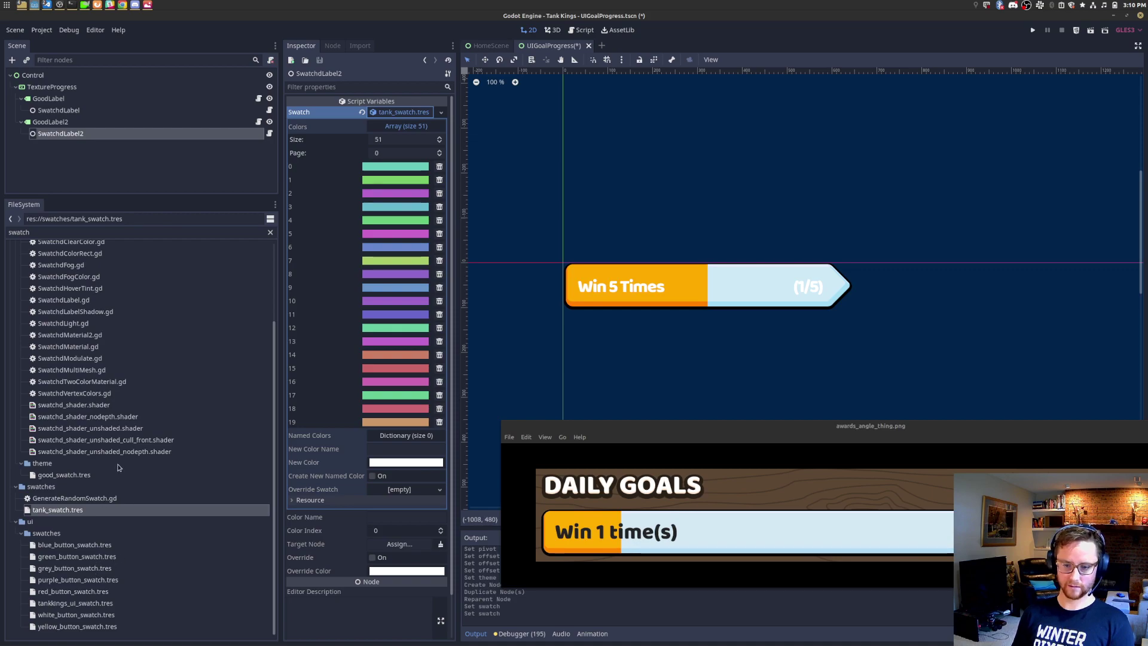
Step: Give SwatchdLabel2 the tankkings_ui_swatch.tres swatch and colour name 'ash'
double_click(66, 231)
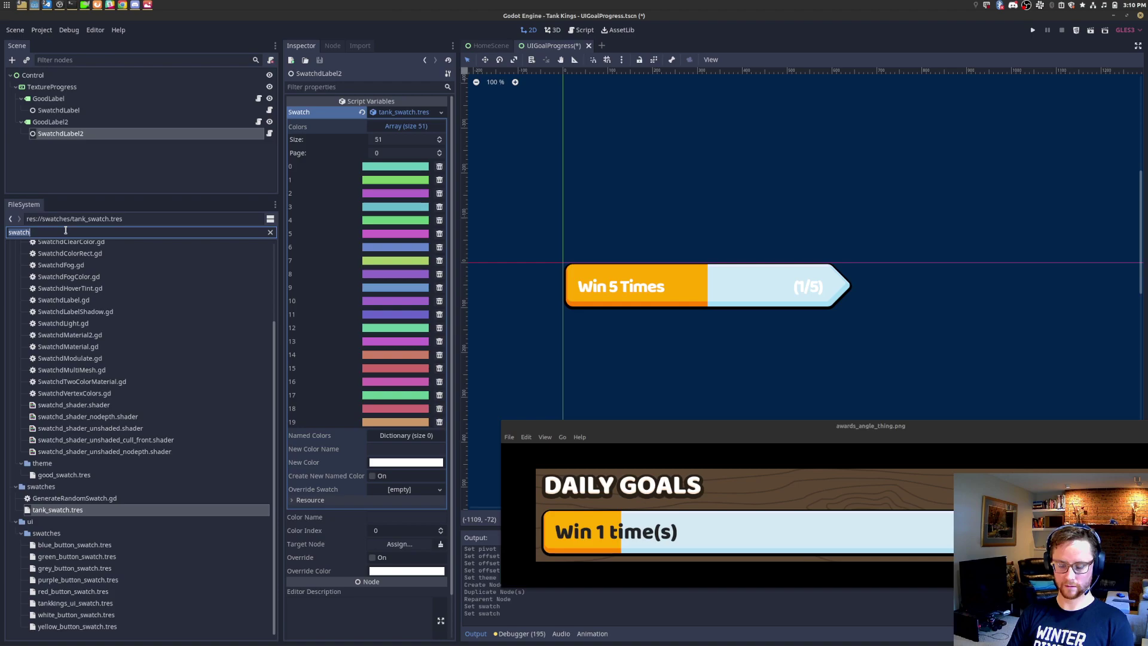
drag(87, 603, 401, 113)
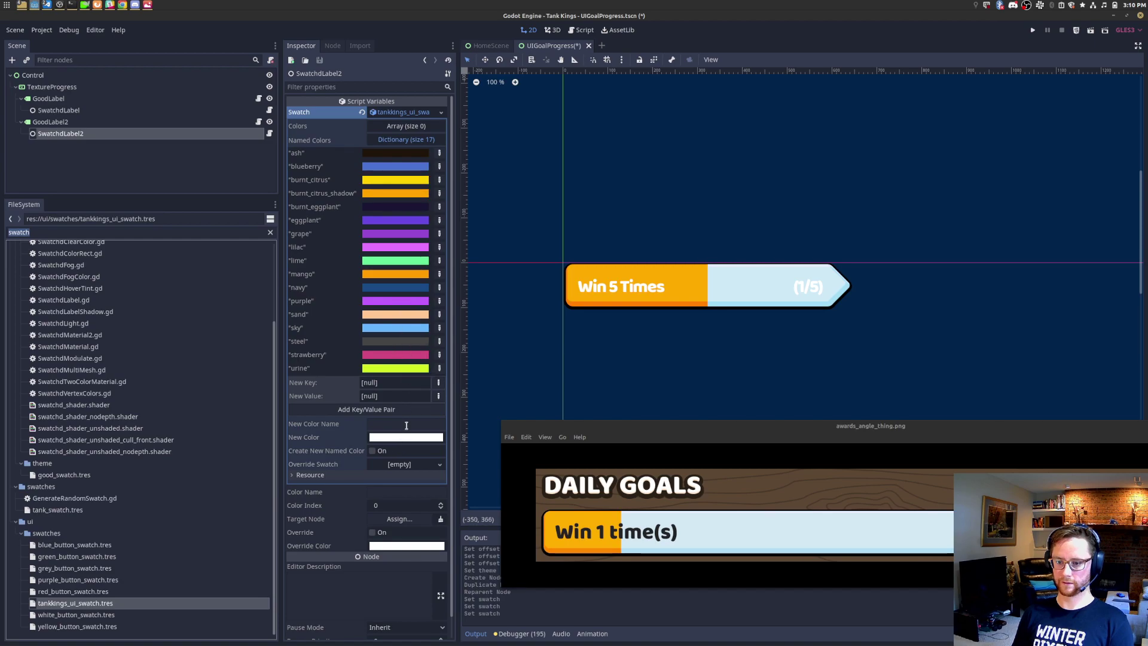
click(409, 492)
text(steel)
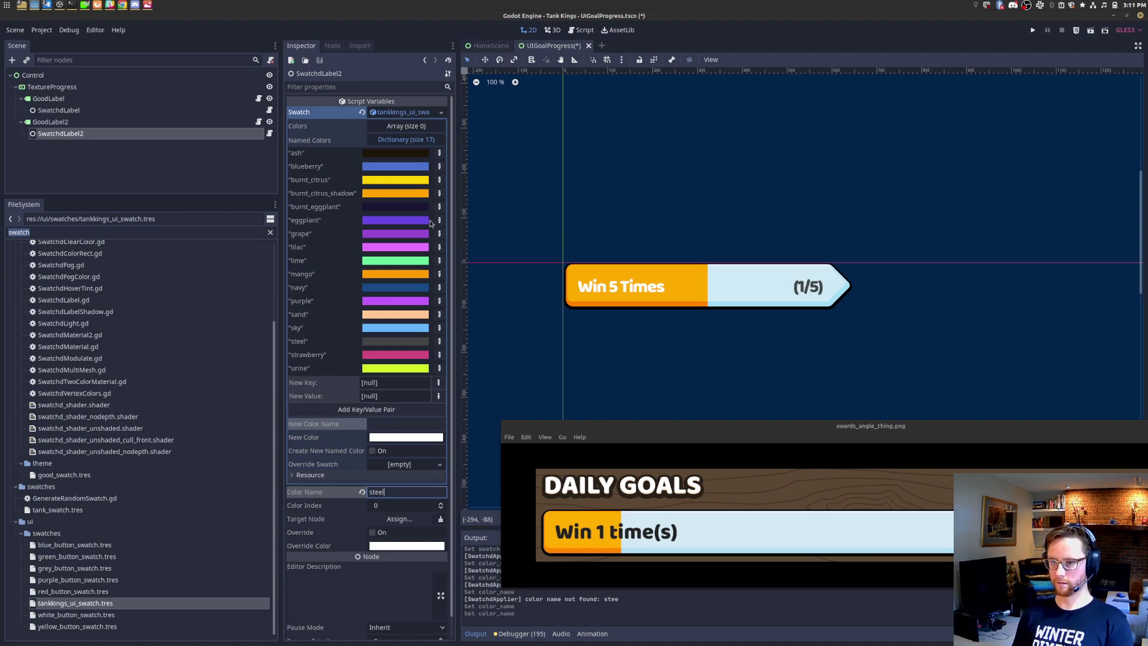
key(ctrl+a)
text(ash)
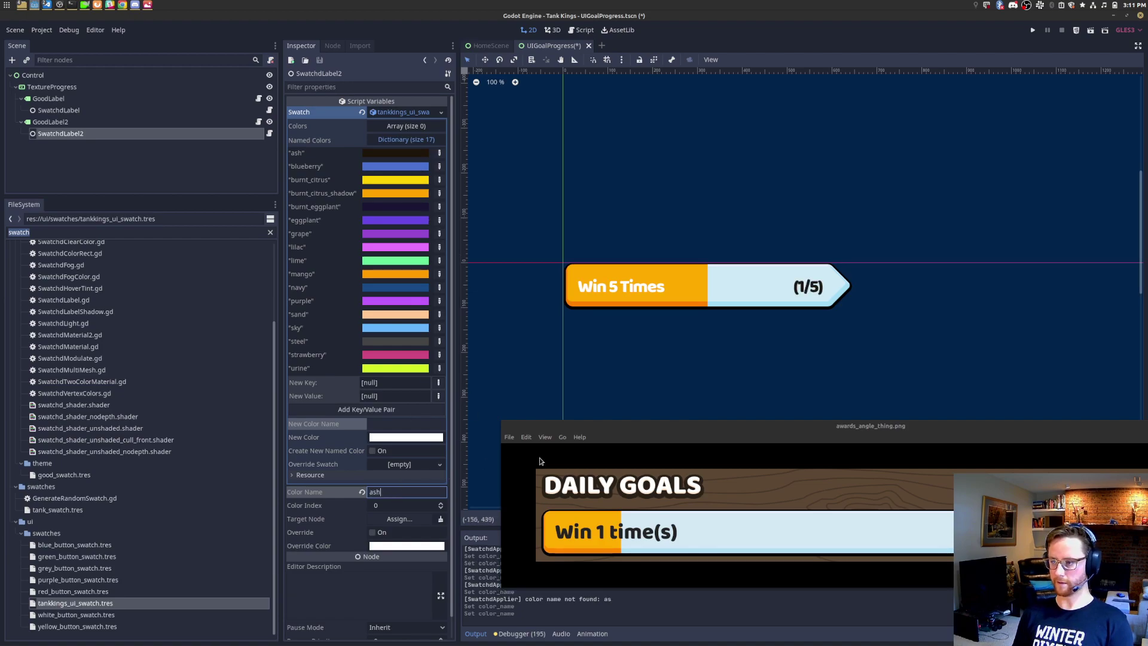
Step: Rename SwatchdLabel2 to SwatchdLabel
right_click(101, 135)
click(128, 275)
key(End)
key(BackSpace)
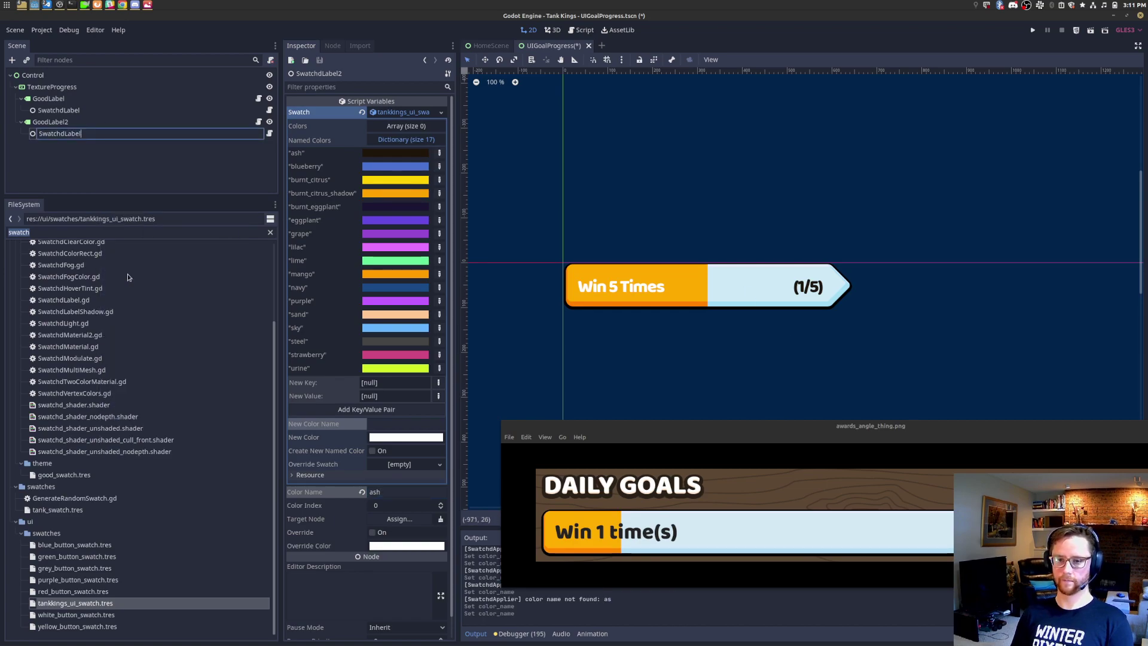
key(Return)
Step: Give the first SwatchdLabel the tankkings_ui_swatch.tres swatch and colour name 'ash'
click(96, 110)
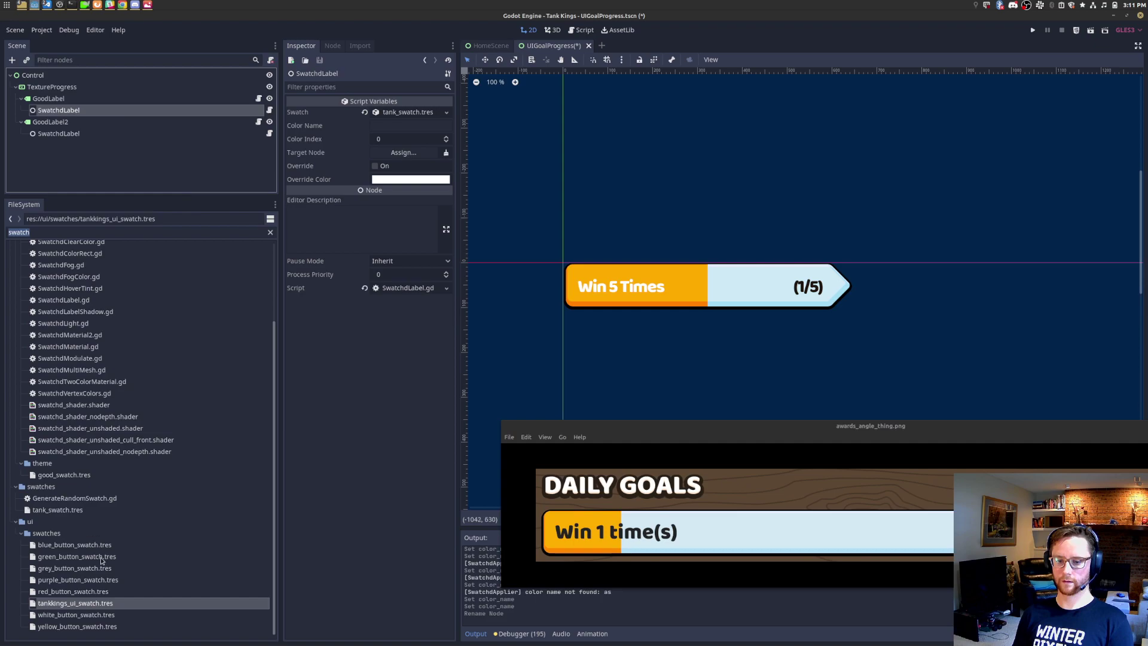
drag(86, 606, 412, 112)
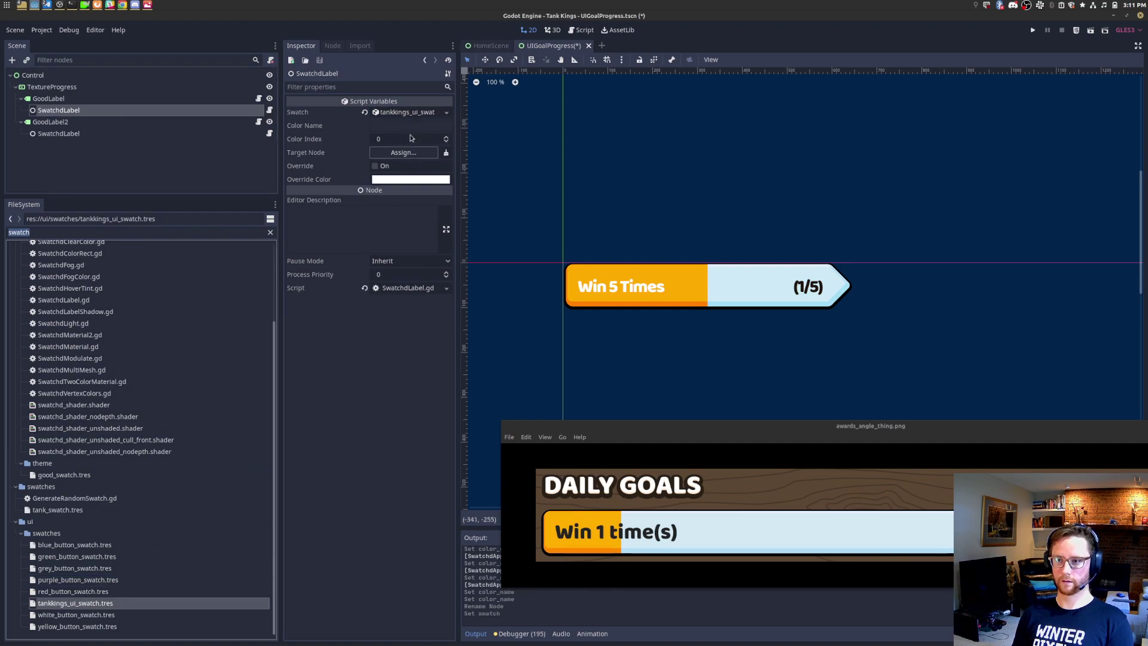
text(steel)
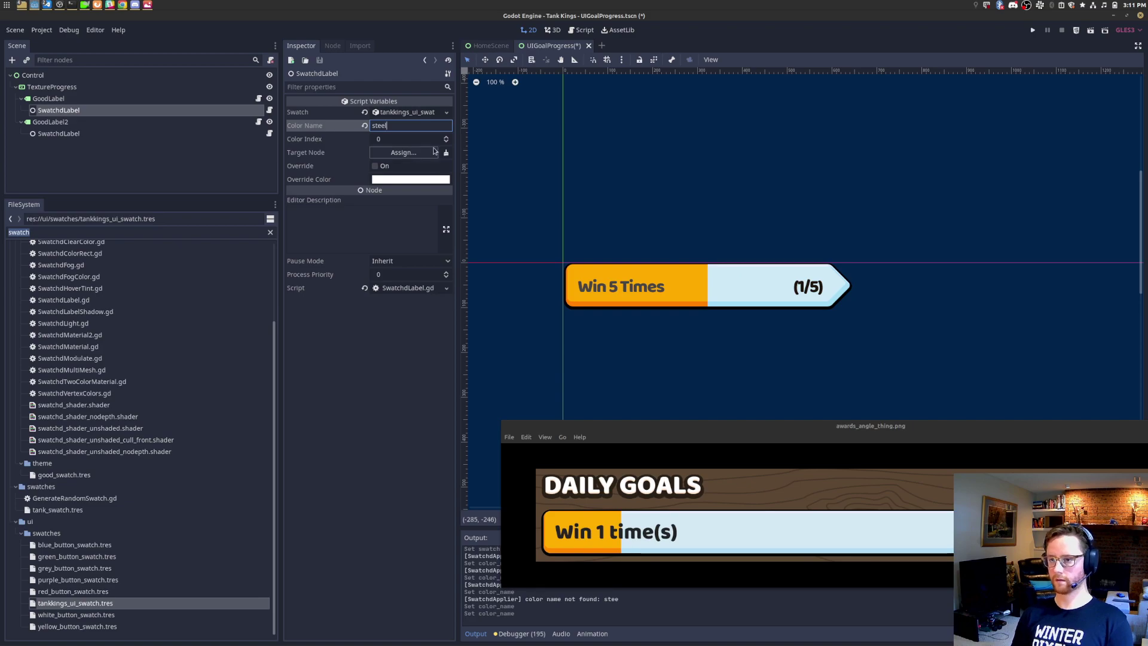
key(ctrl+a)
text(ash)
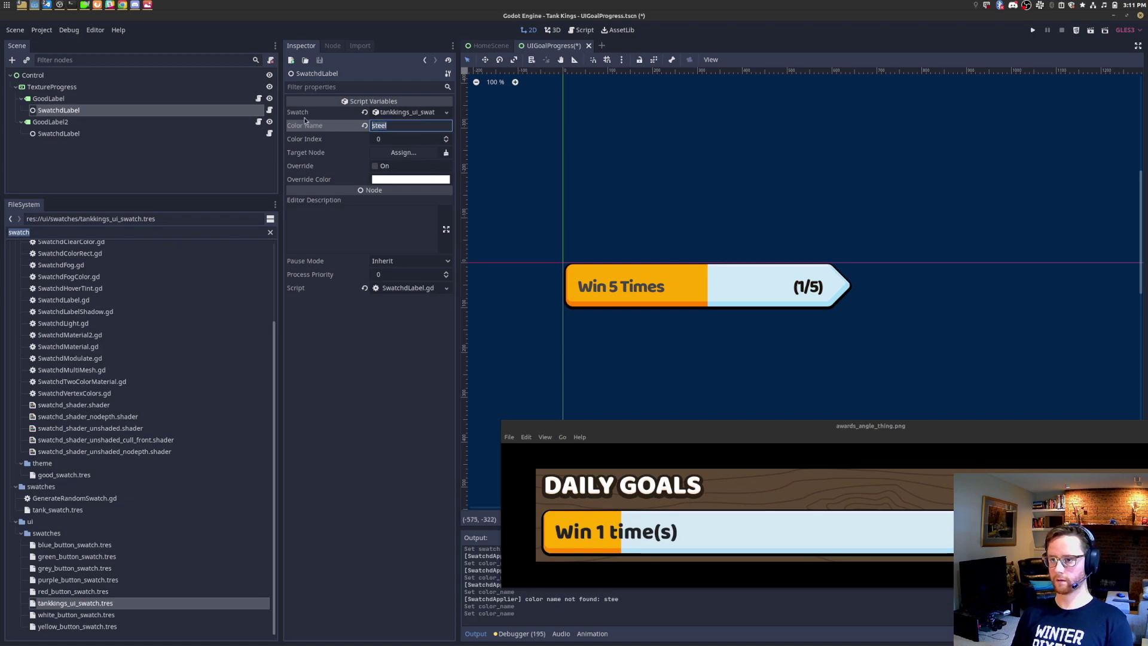
click(102, 124)
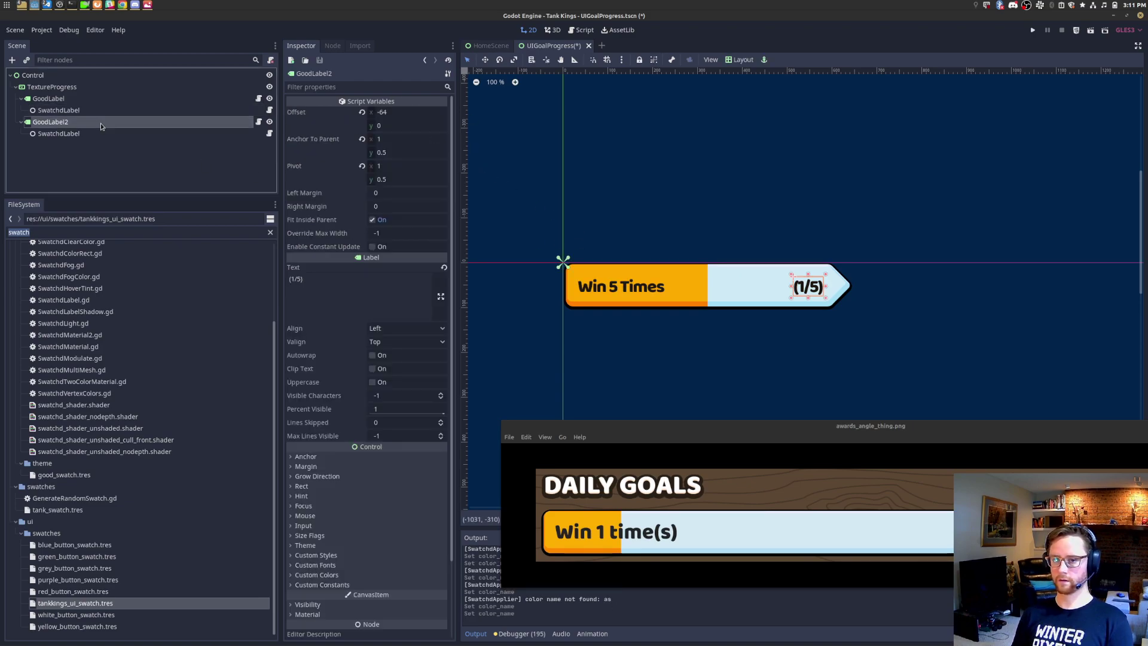
click(78, 134)
click(79, 122)
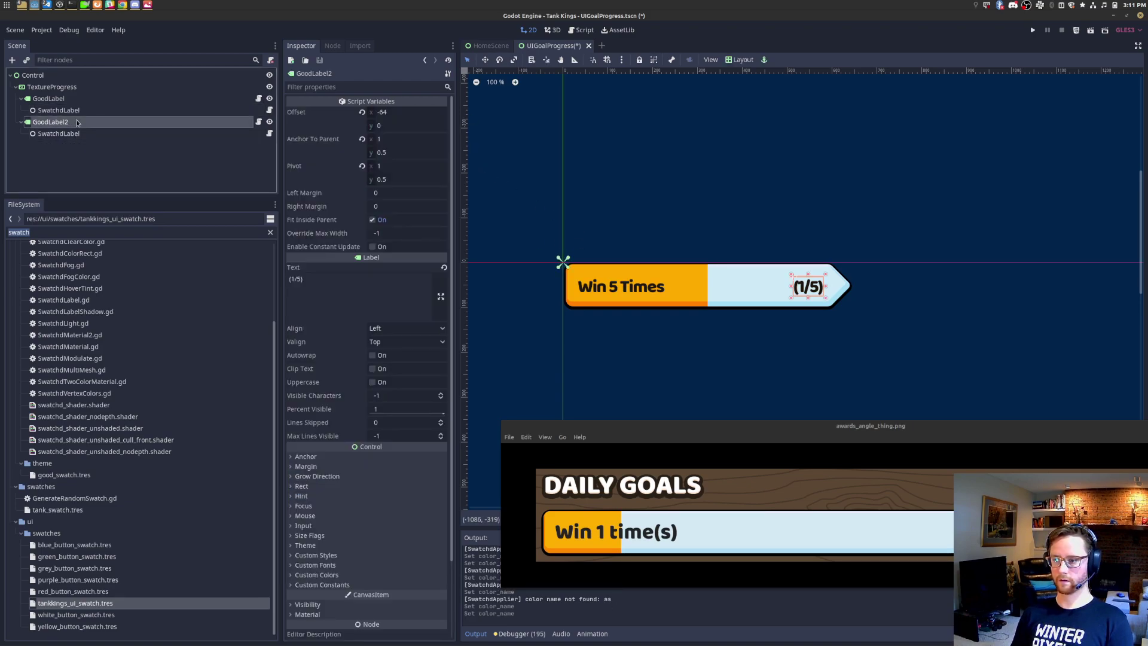
scroll(793, 271, up, 17)
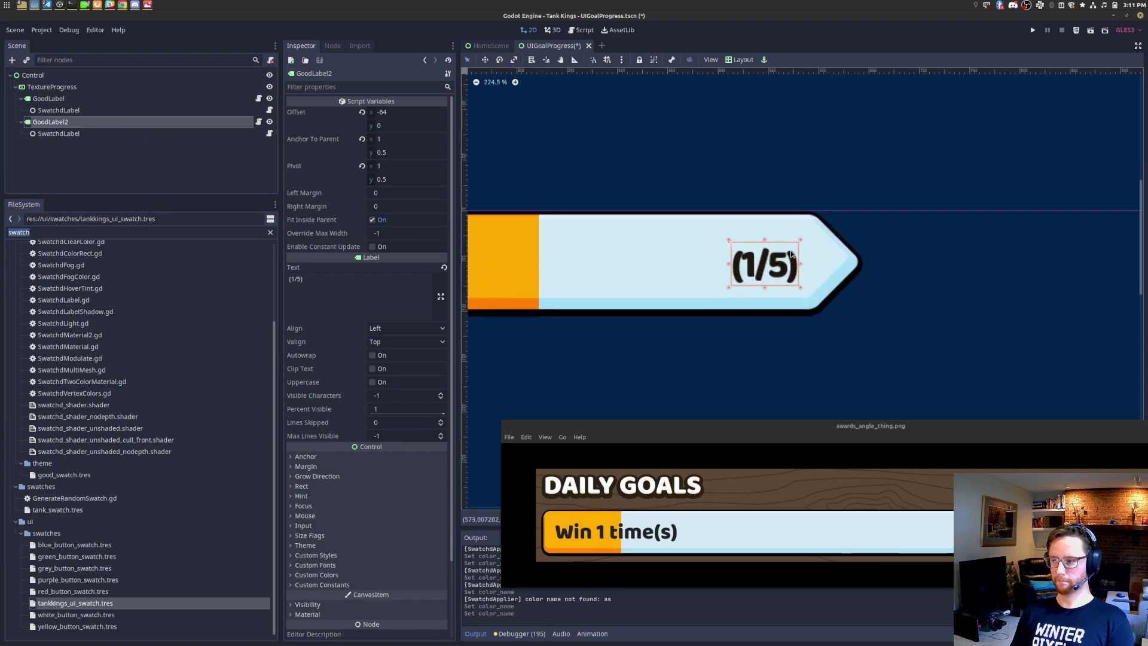
scroll(792, 268, down, 3)
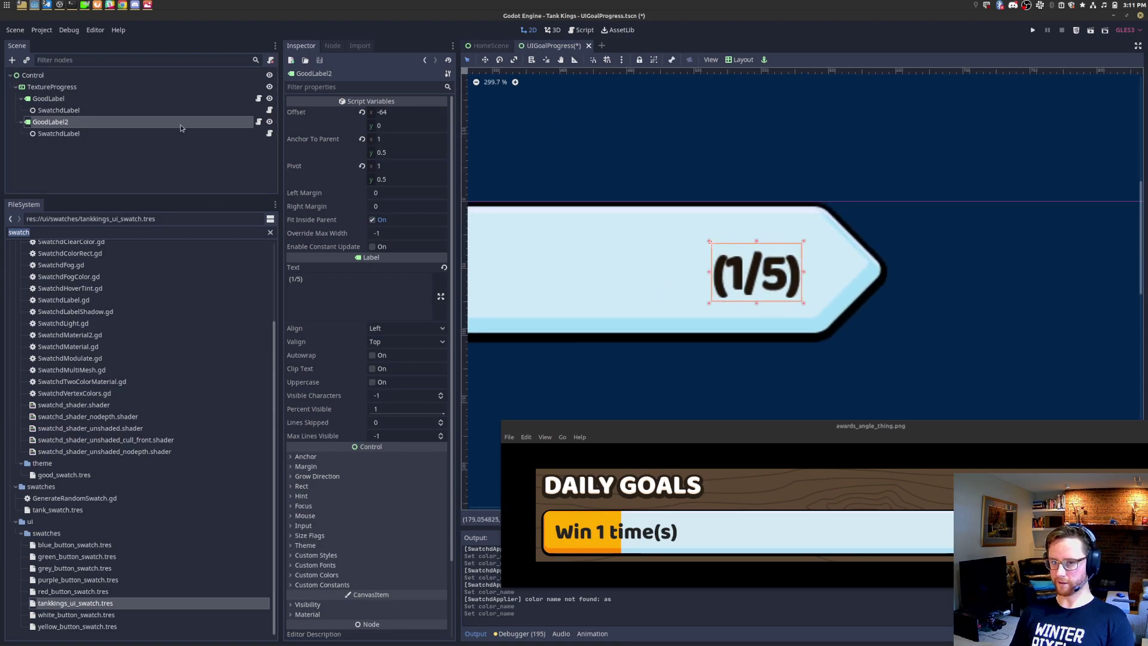
click(70, 89)
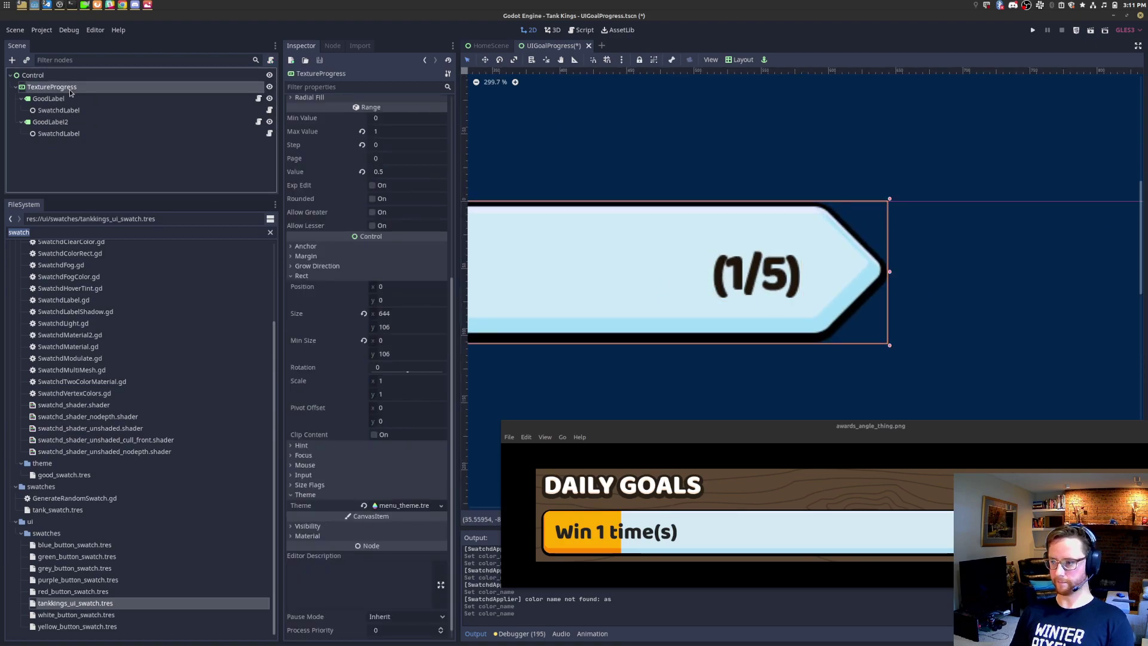
click(87, 124)
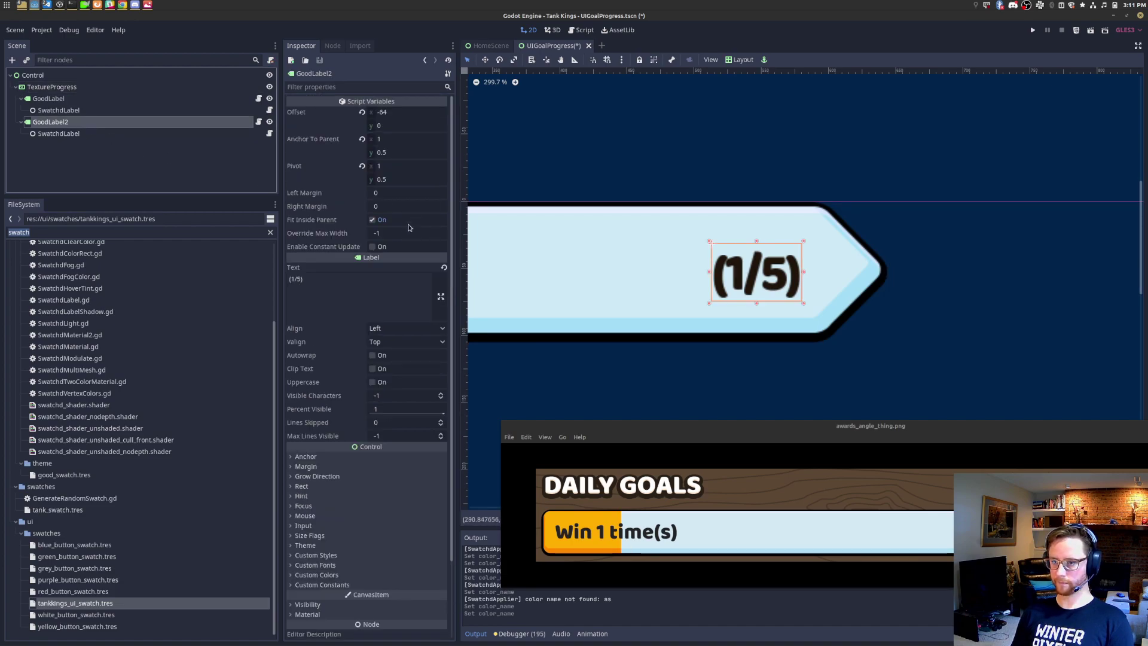
click(303, 486)
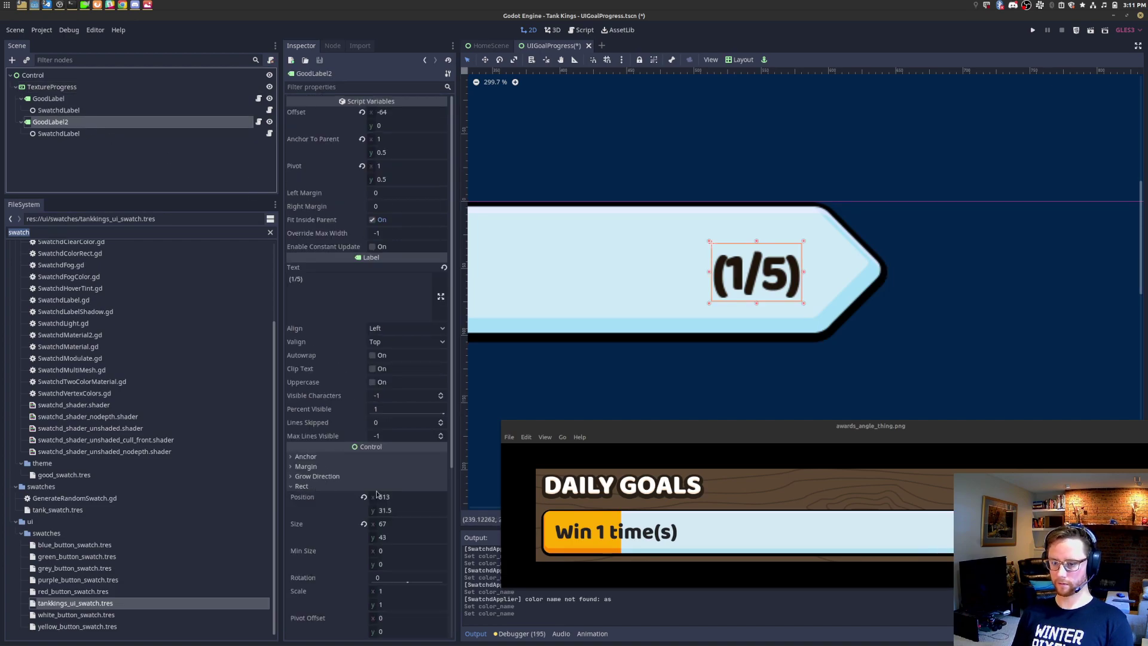
click(394, 537)
key(Return)
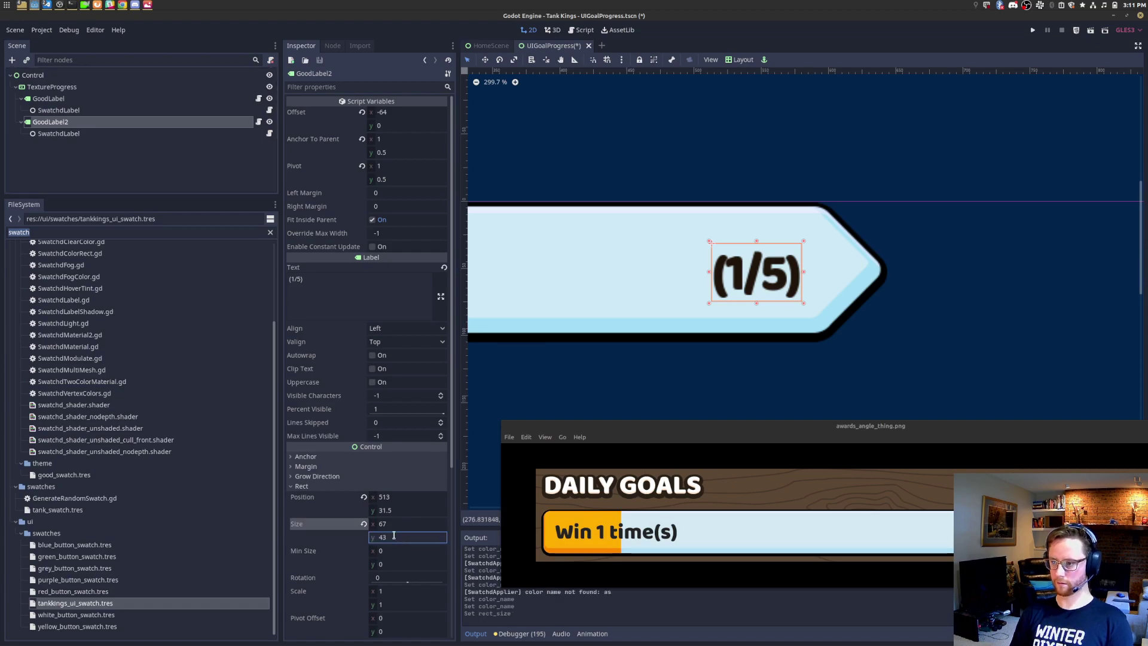
scroll(781, 246, up, 10)
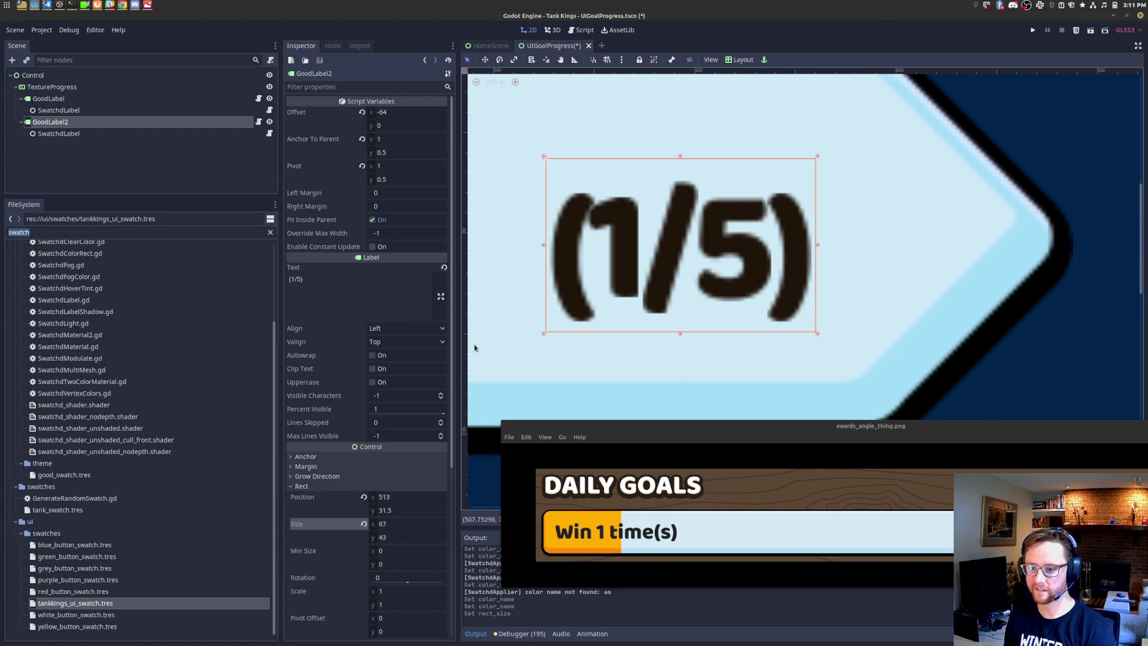
click(406, 342)
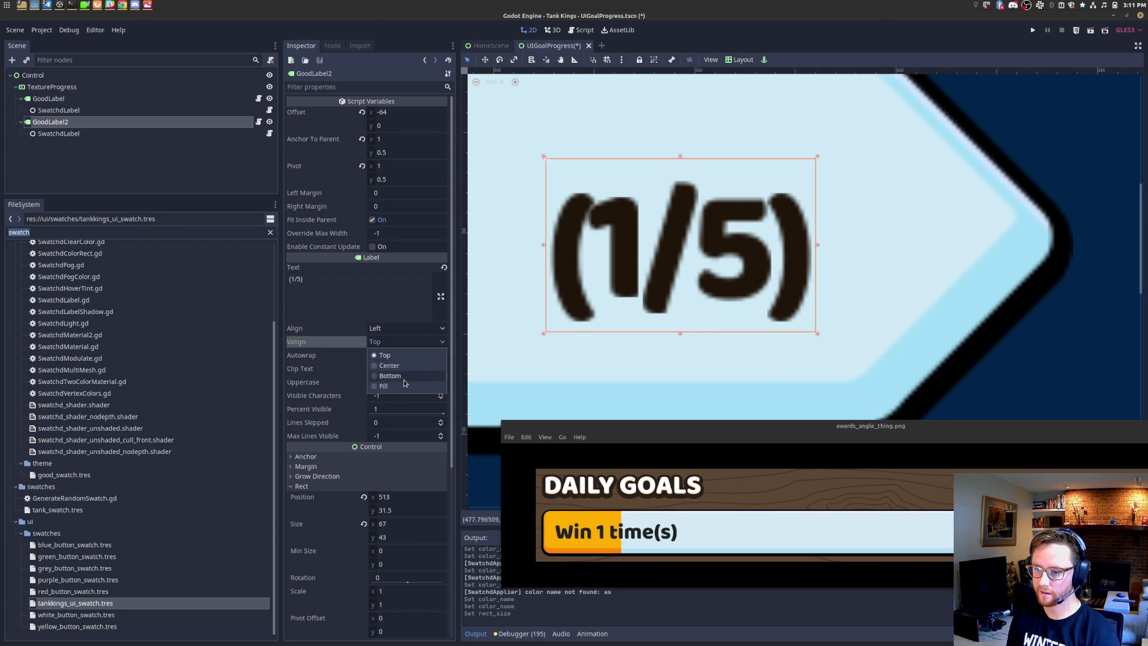
click(404, 377)
click(405, 342)
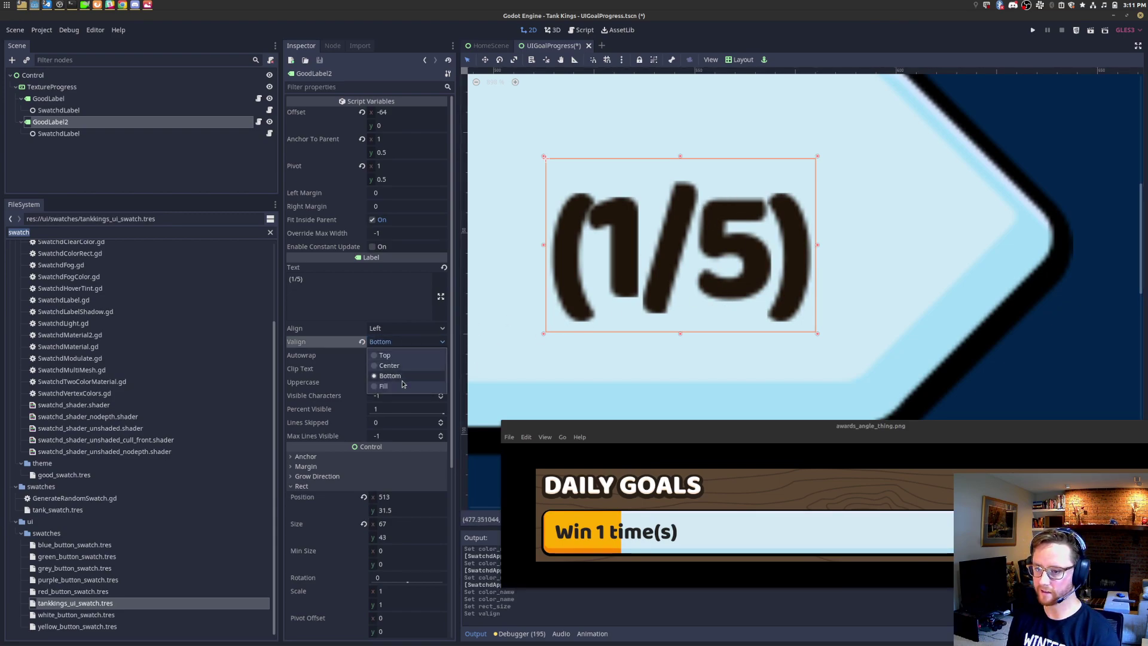
click(698, 246)
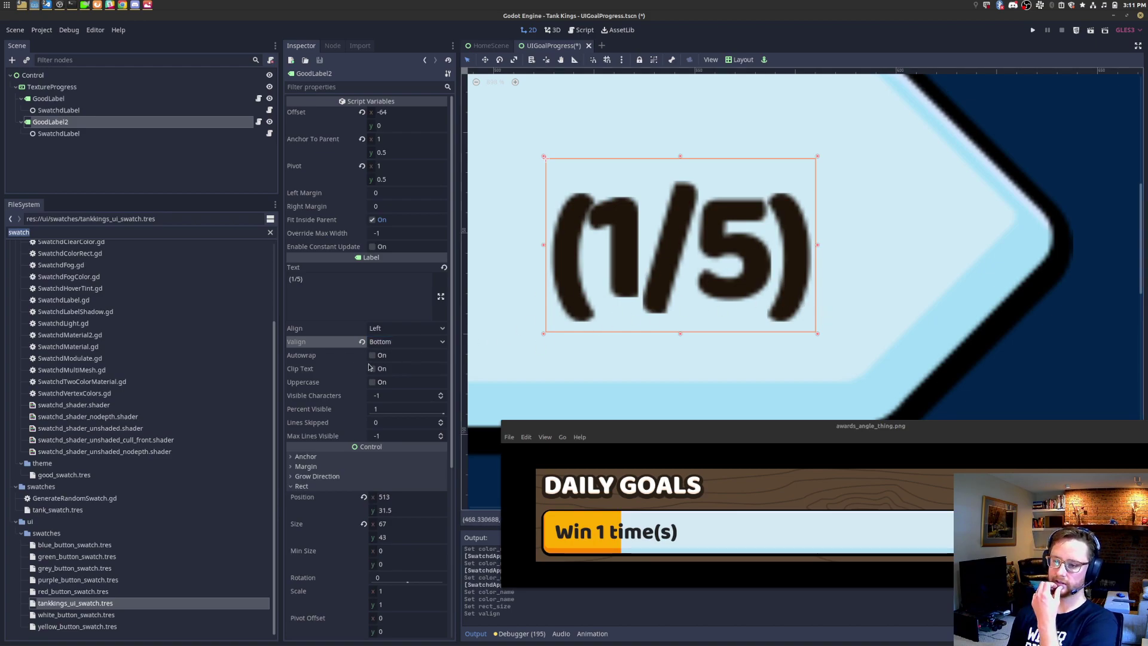
scroll(368, 367, down, 5)
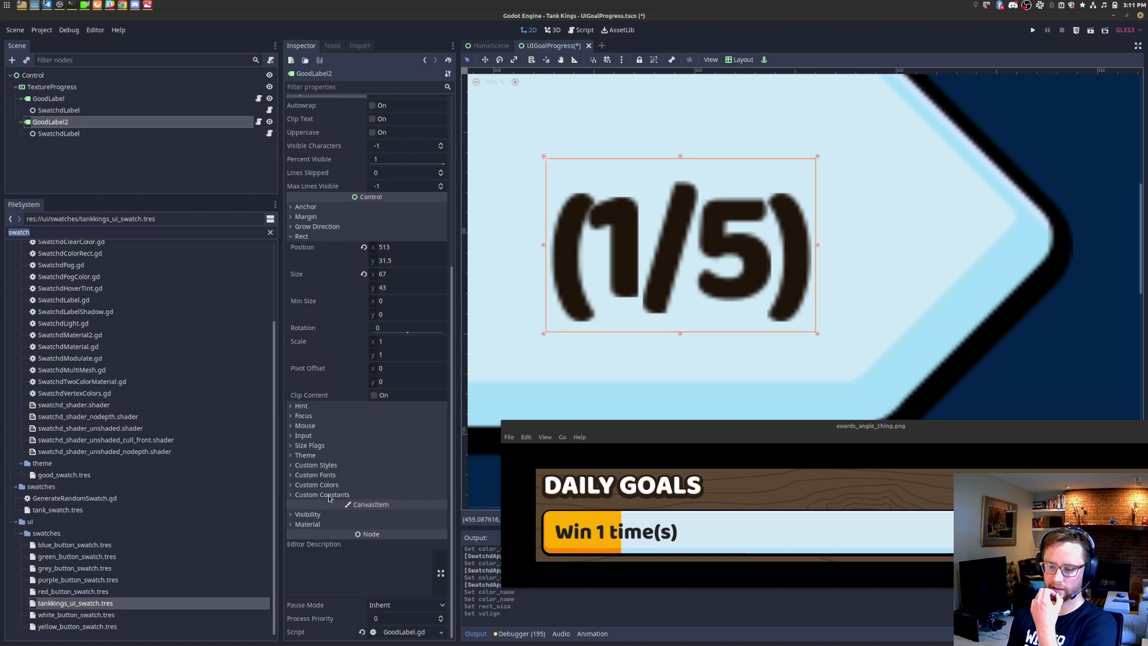
click(312, 456)
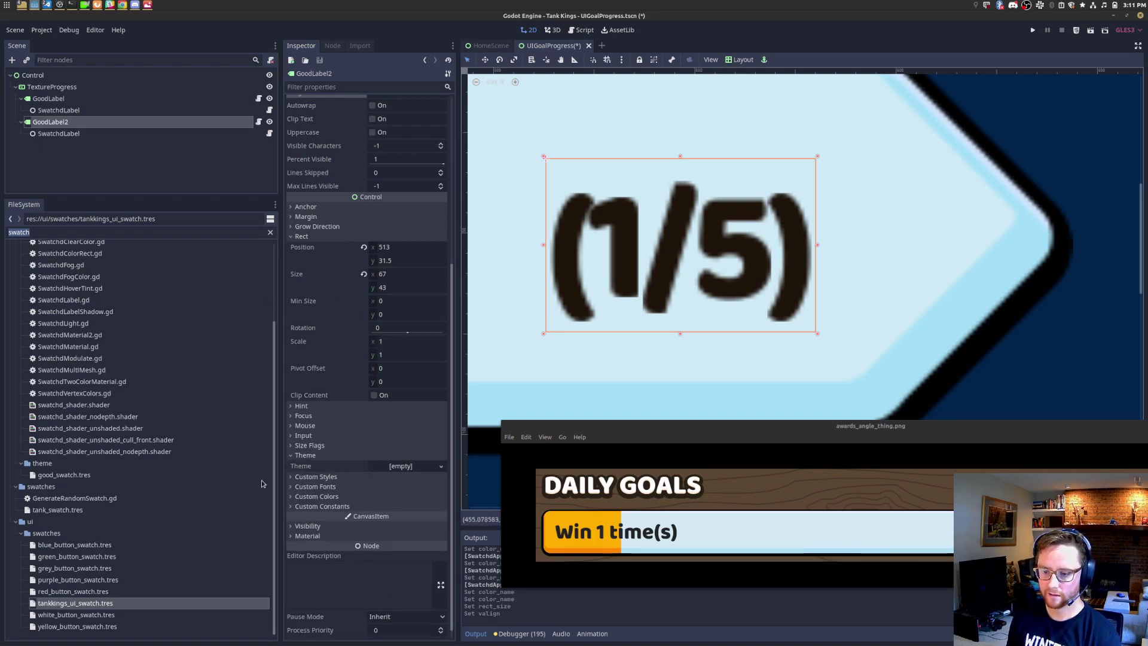
click(53, 87)
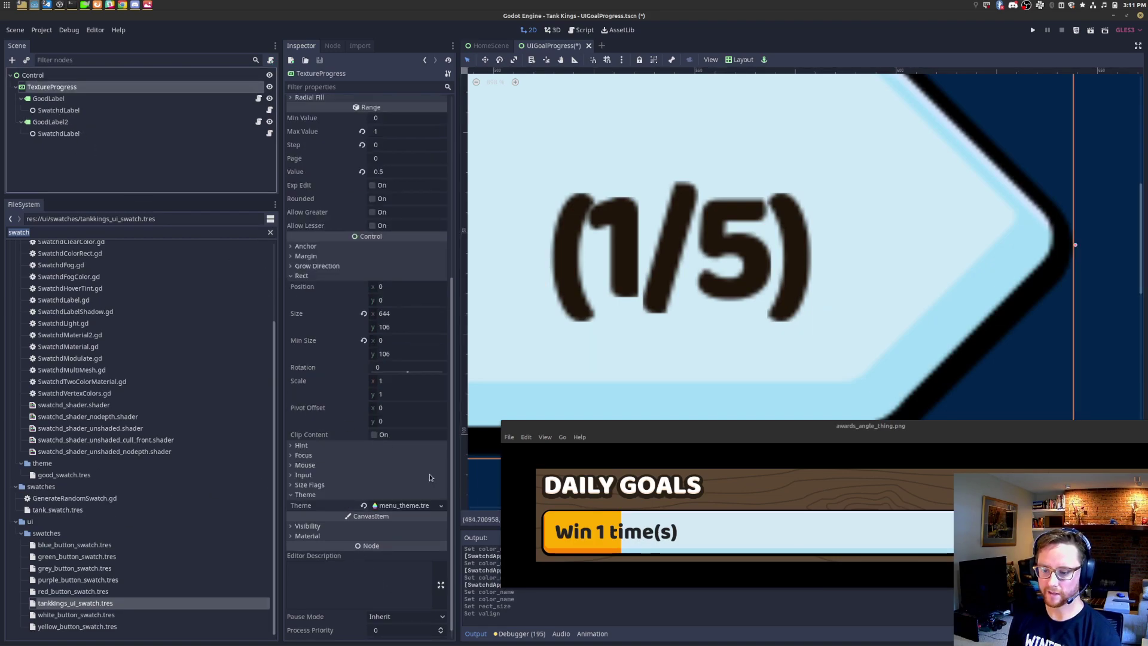
click(402, 506)
scroll(393, 410, down, 5)
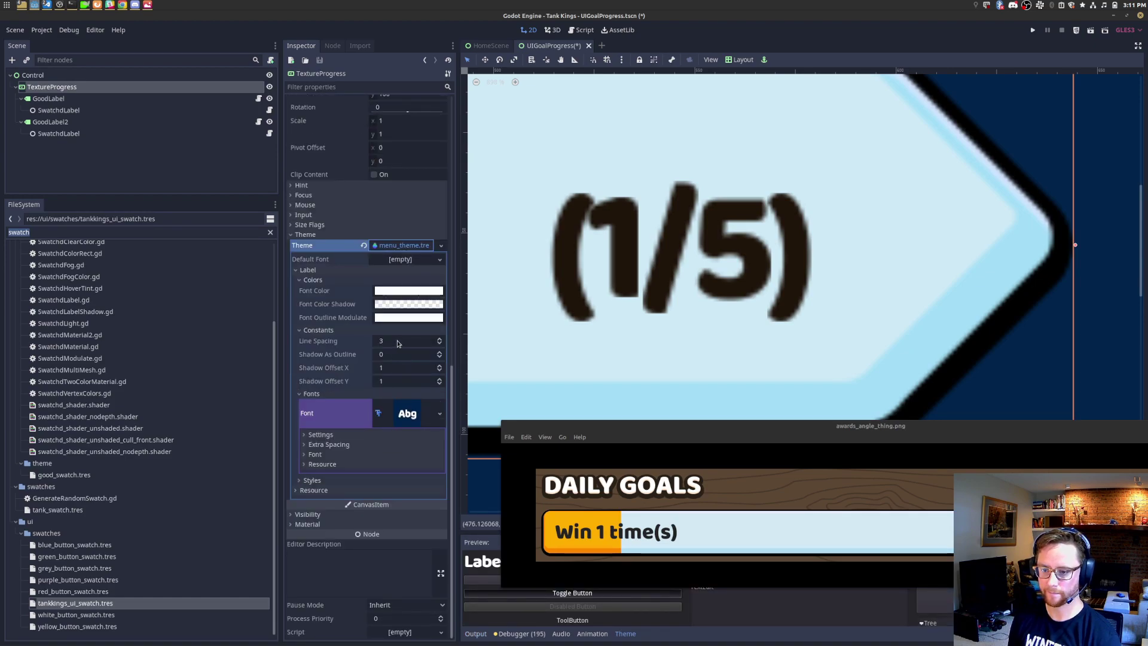
click(412, 247)
click(90, 99)
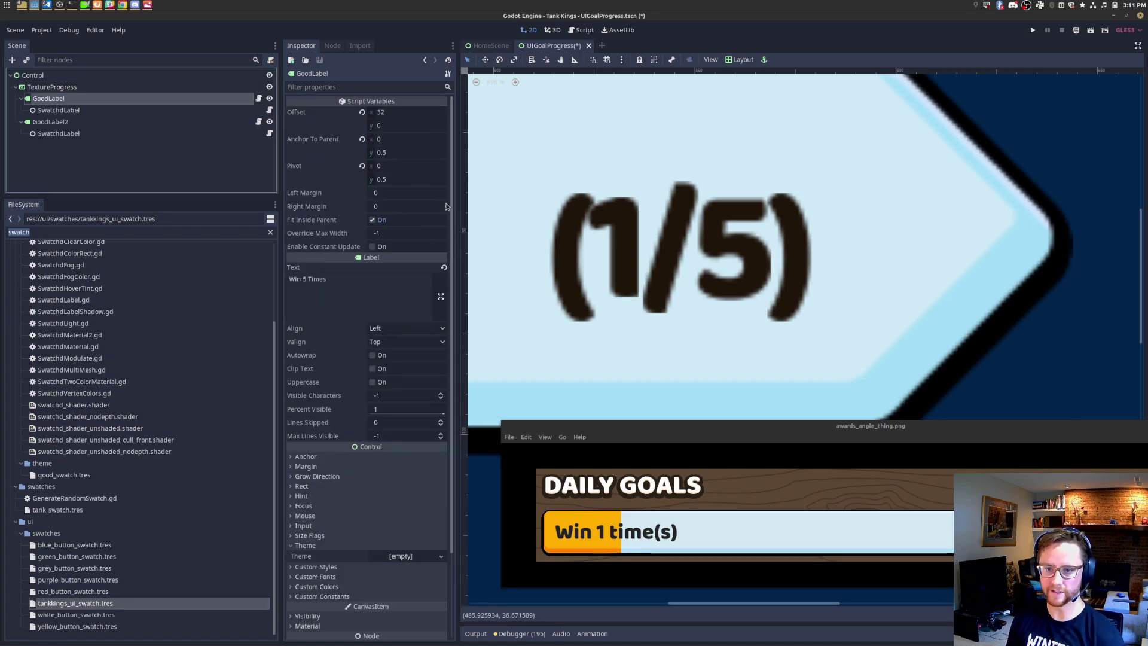
click(99, 121)
Step: Set the (1/5) label's (GoodLabel2) Offset y to -5
click(201, 134)
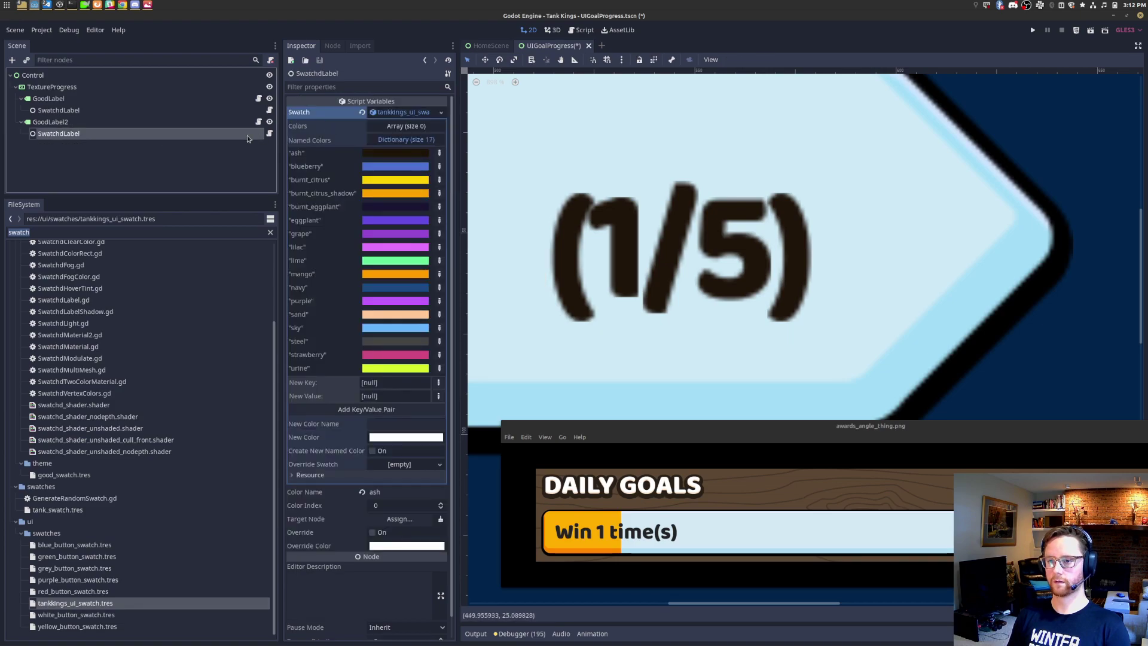
click(191, 122)
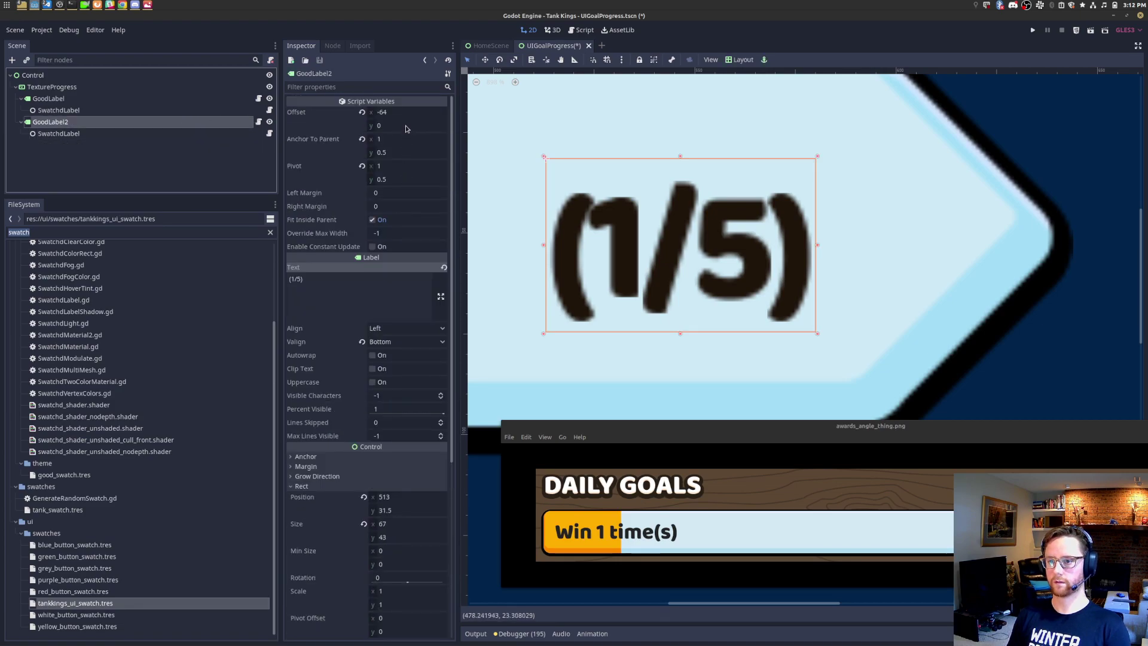
click(407, 125)
key(Return)
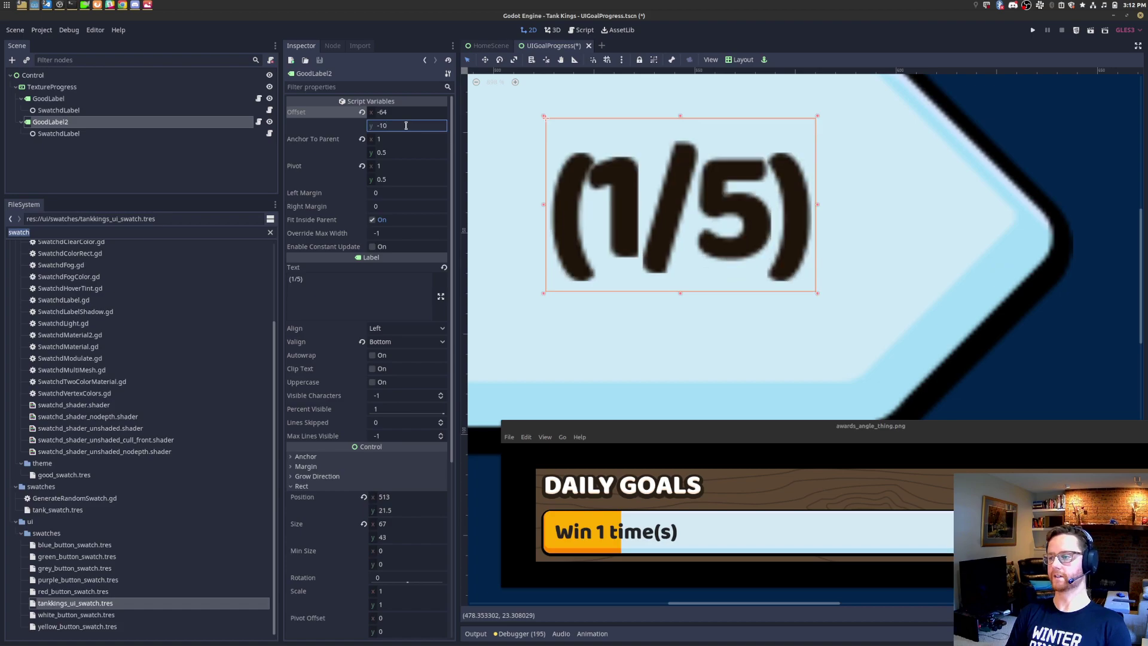
key(ctrl+a)
text(-5)
key(Return)
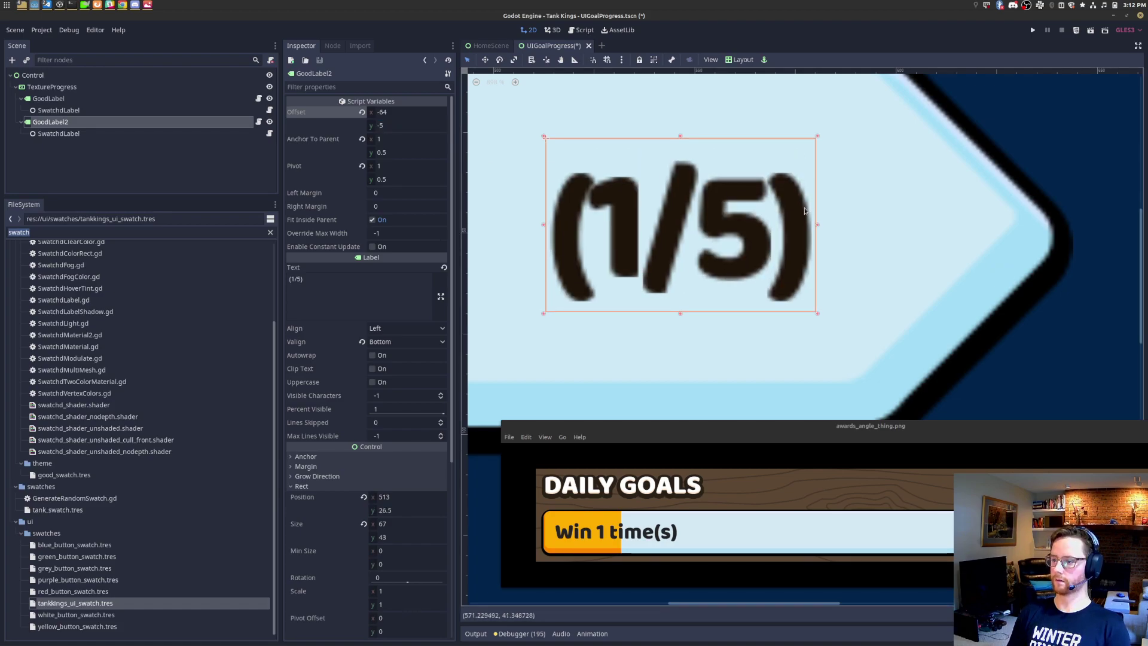
Step: Set the Win 5 Times label's (GoodLabel) Offset y to -5 and check the bar's alignment
scroll(802, 206, down, 7)
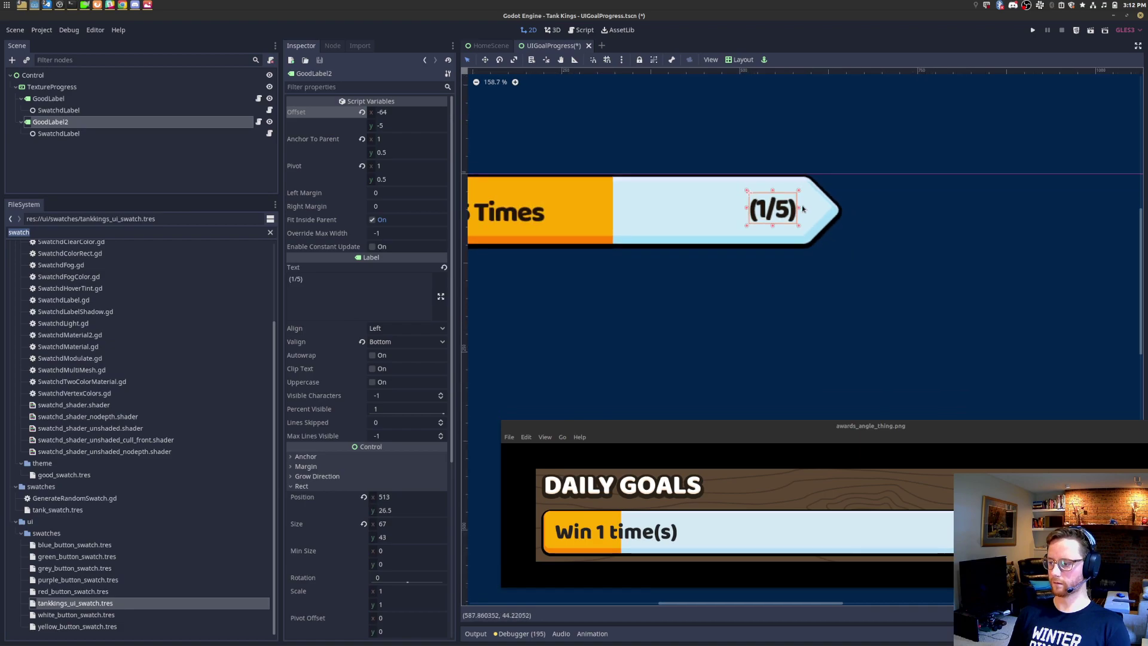
click(120, 99)
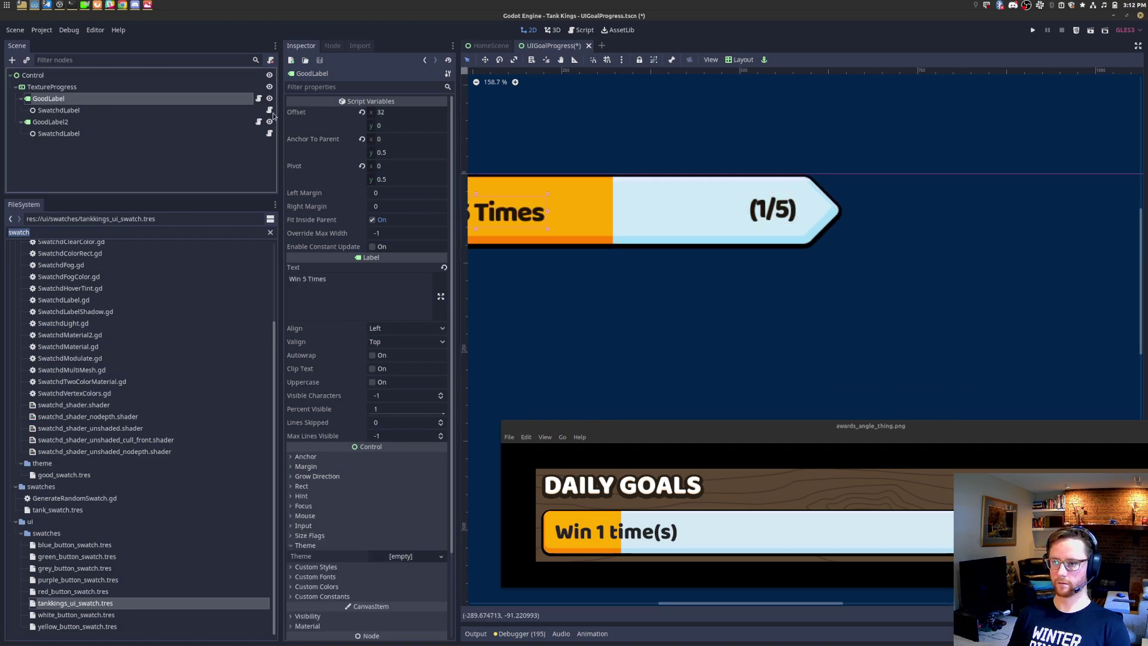
click(428, 130)
text(-5)
key(Return)
middle_drag(665, 317, 765, 325)
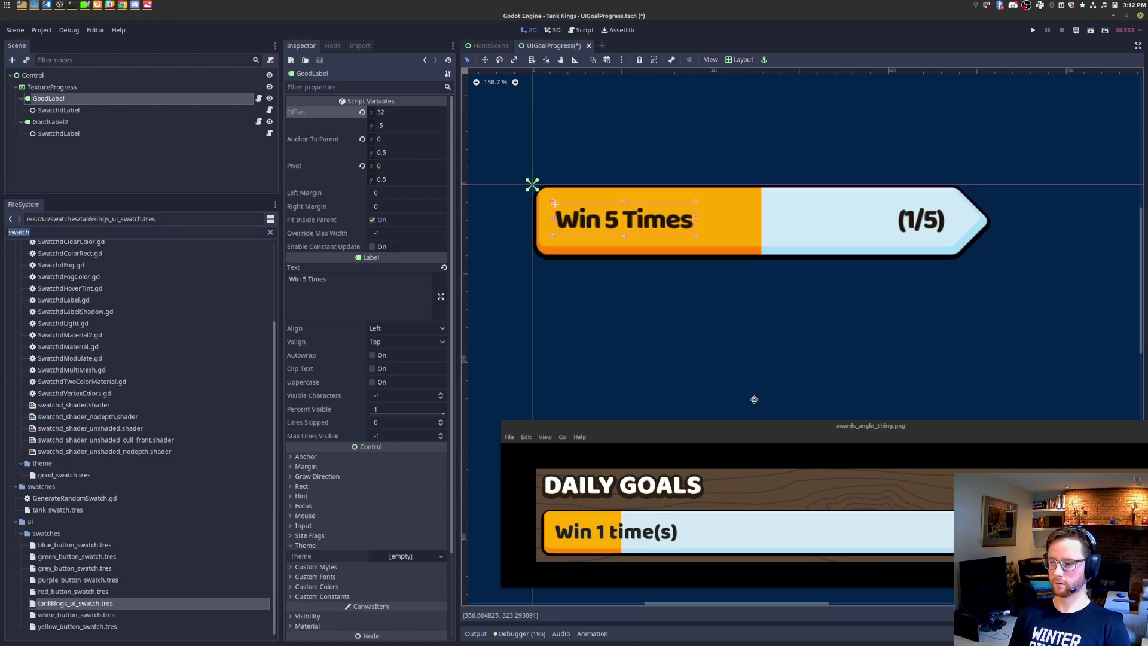
drag(776, 432, 722, 360)
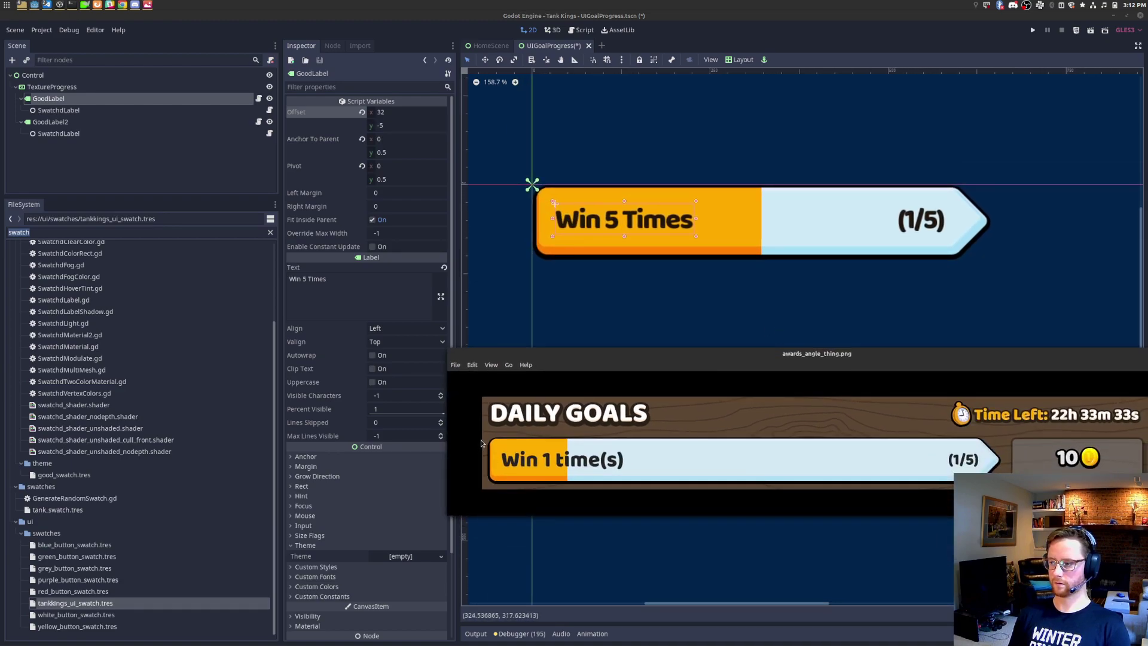
scroll(931, 215, up, 5)
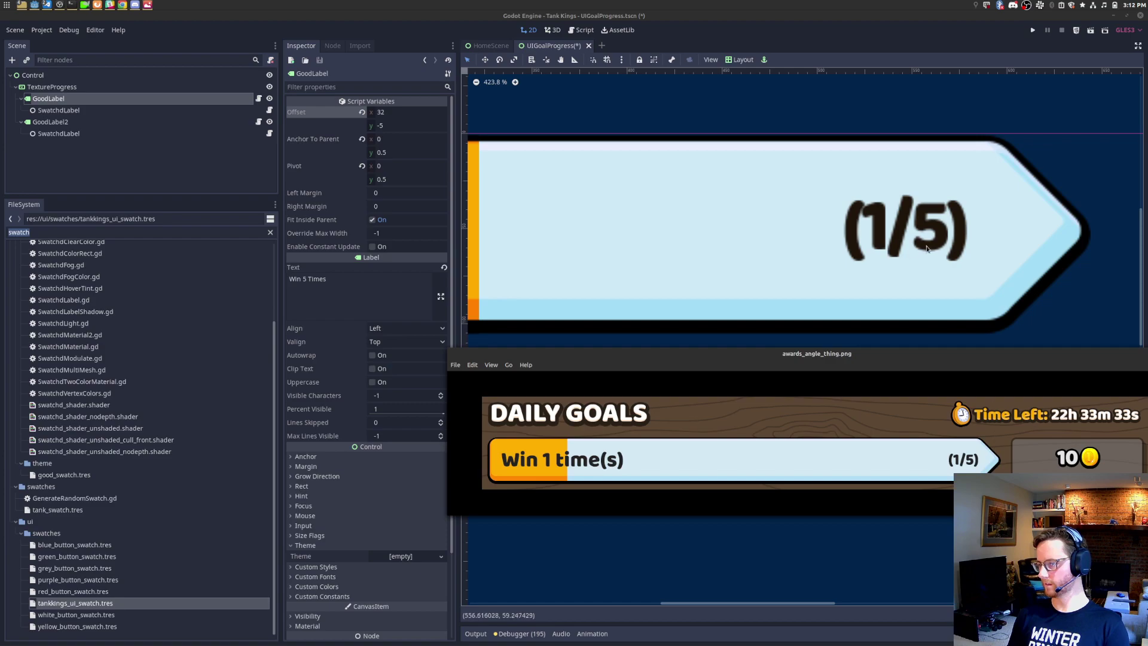
scroll(887, 233, up, 6)
scroll(887, 233, down, 12)
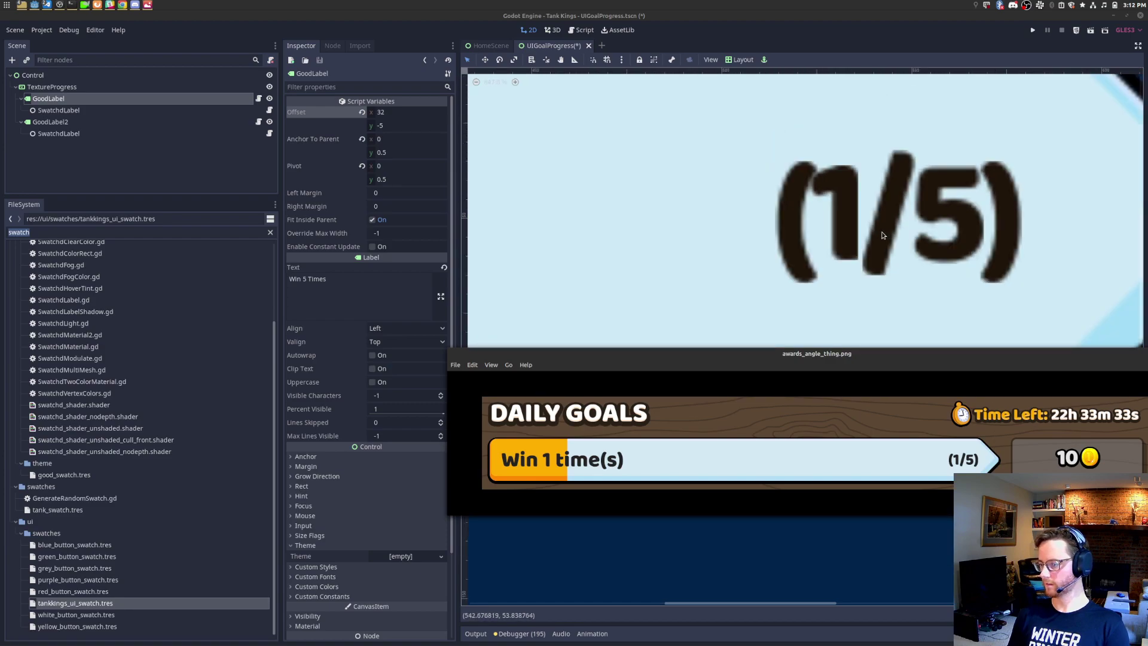
middle_drag(669, 292, 726, 250)
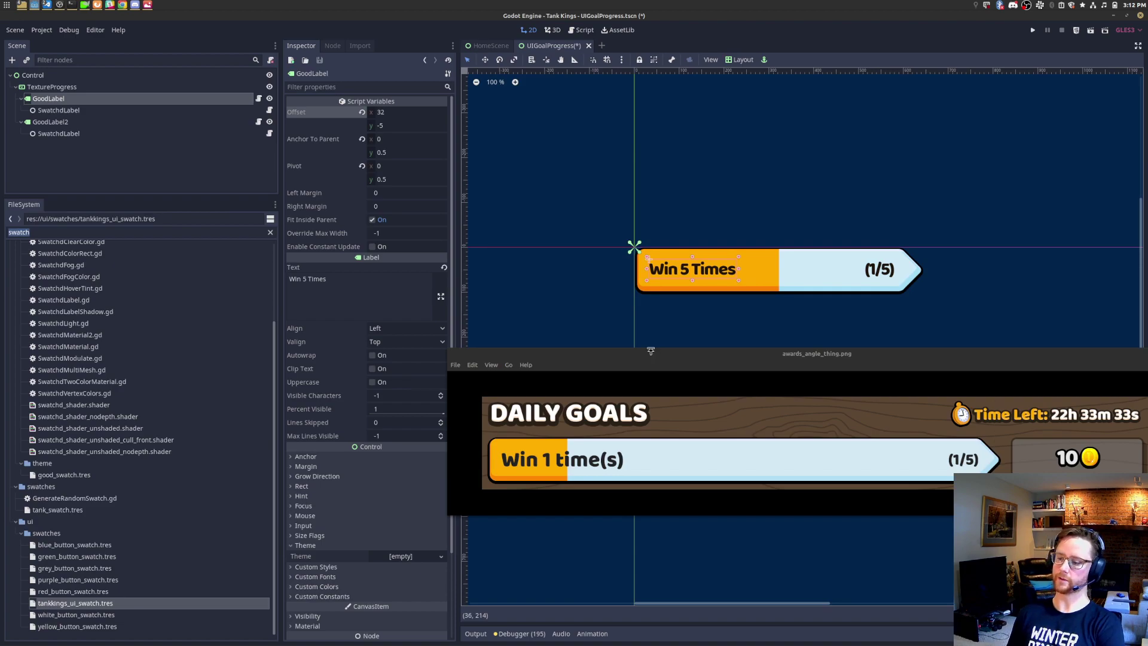
Step: Rename the (1/5) label node to QuantityLabel
click(99, 122)
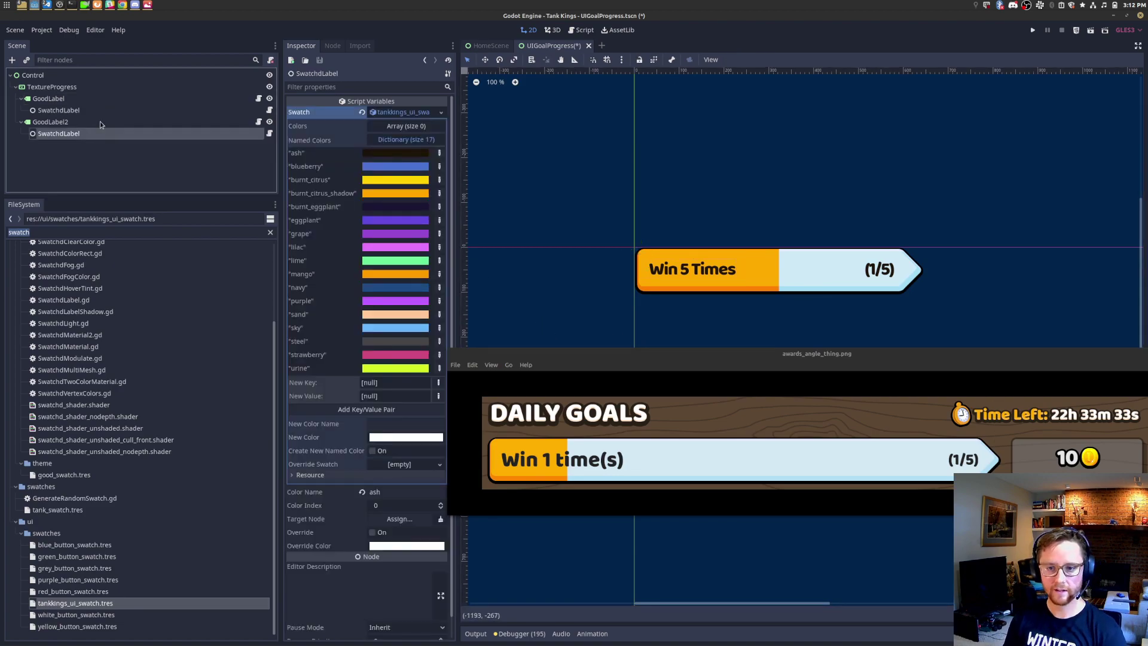
right_click(99, 122)
click(168, 266)
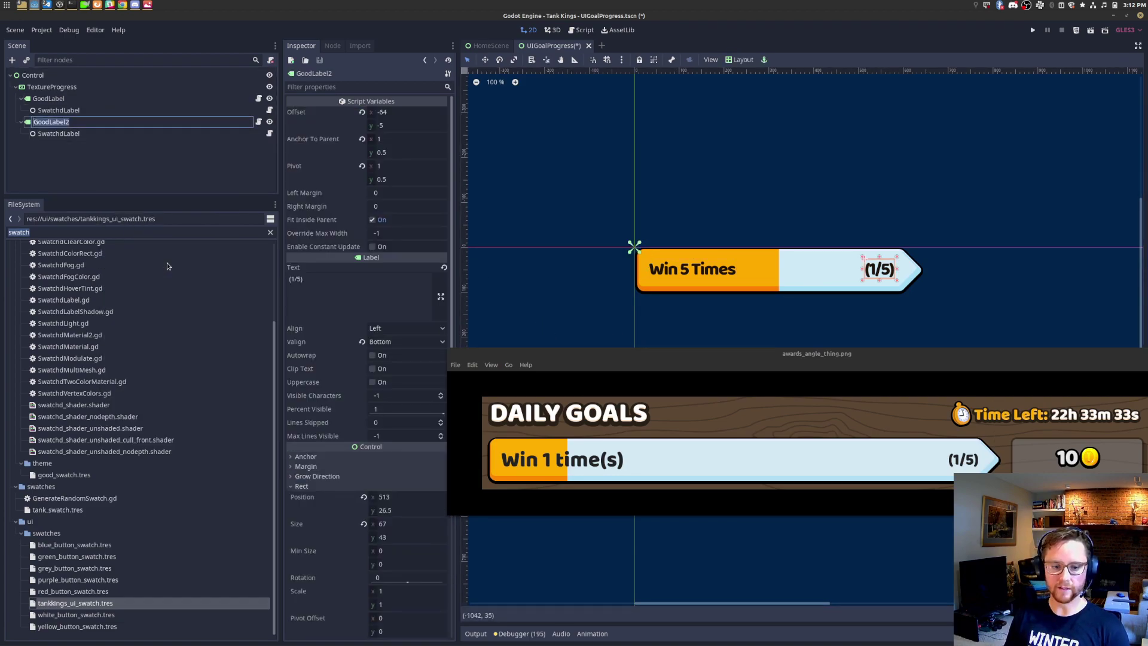
key(Escape)
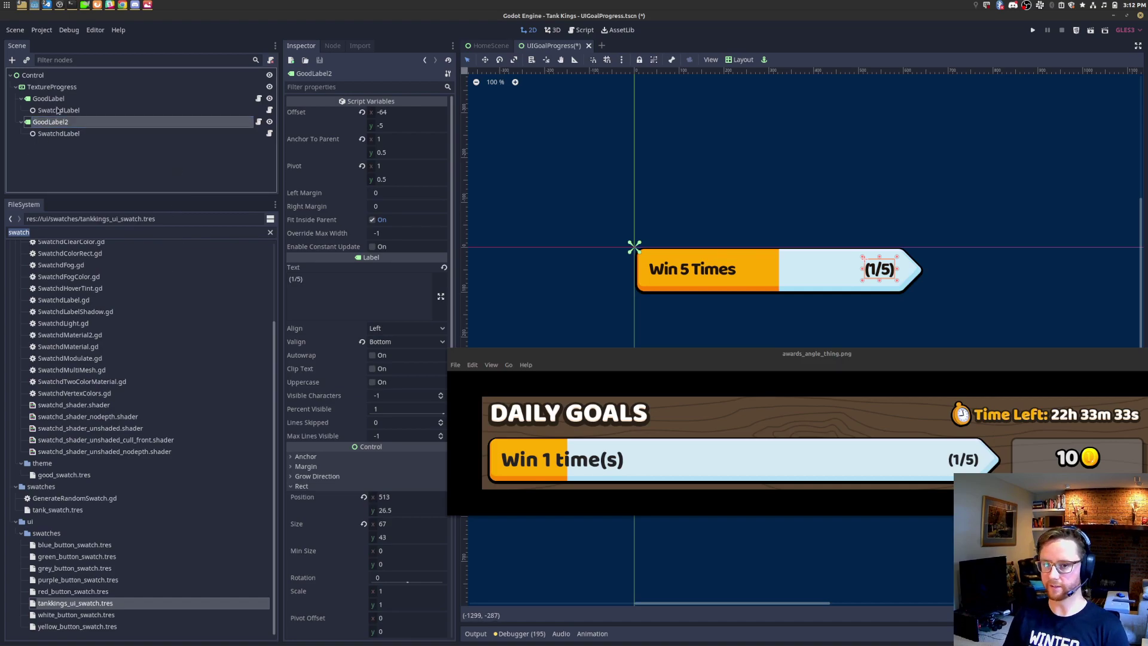
right_click(67, 125)
click(103, 268)
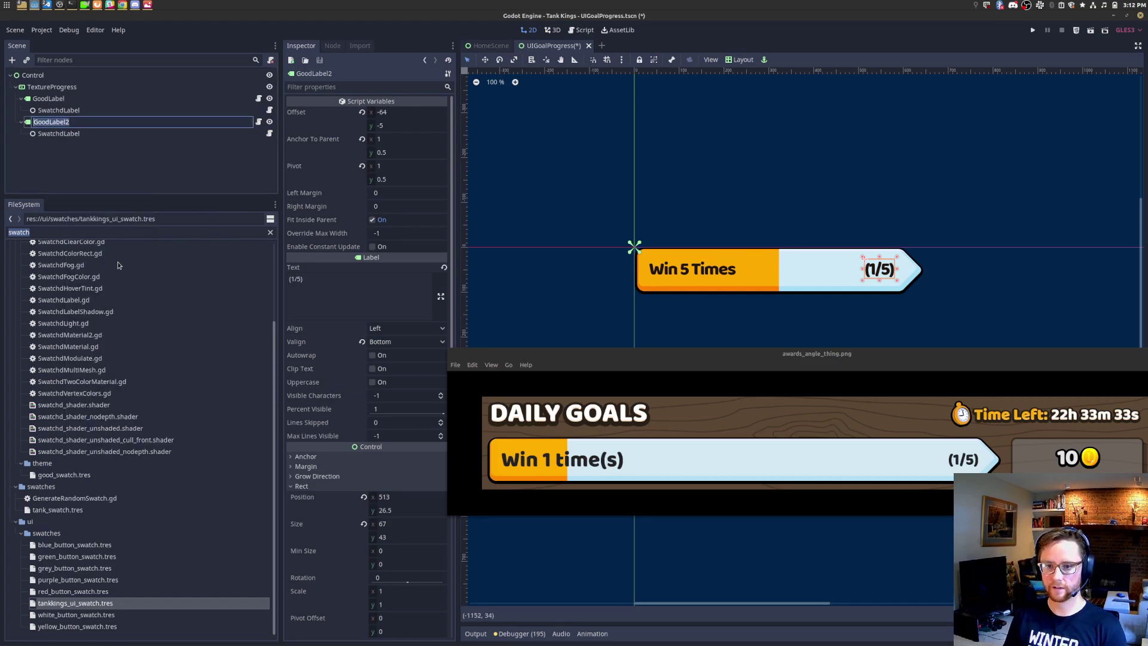
text(Quantity)
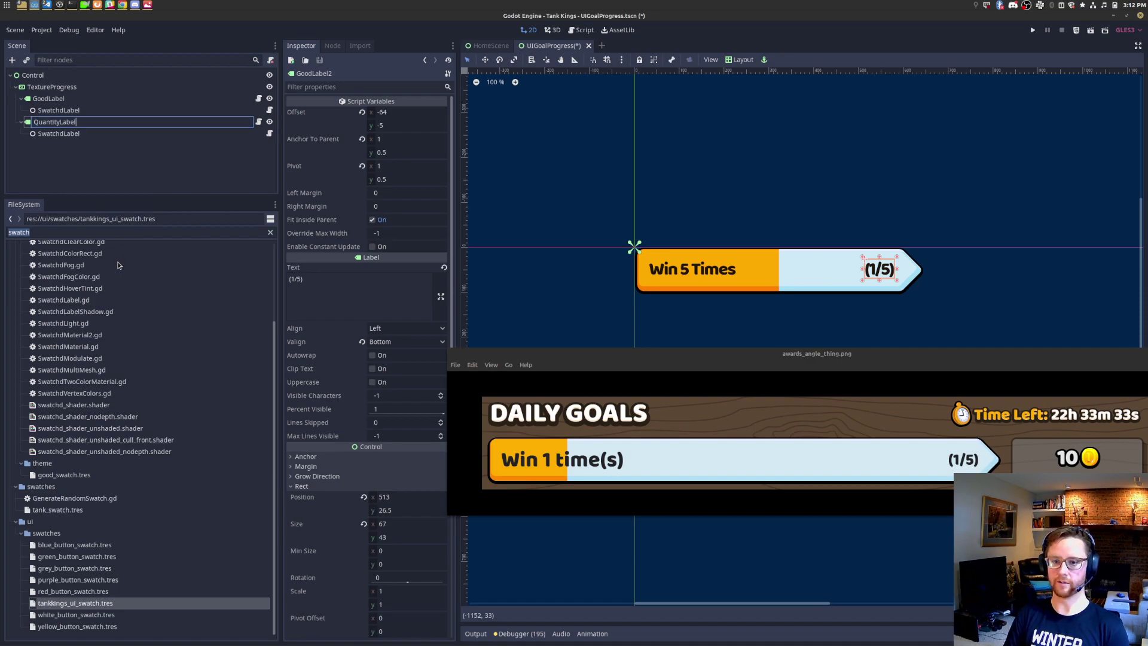
key(Return)
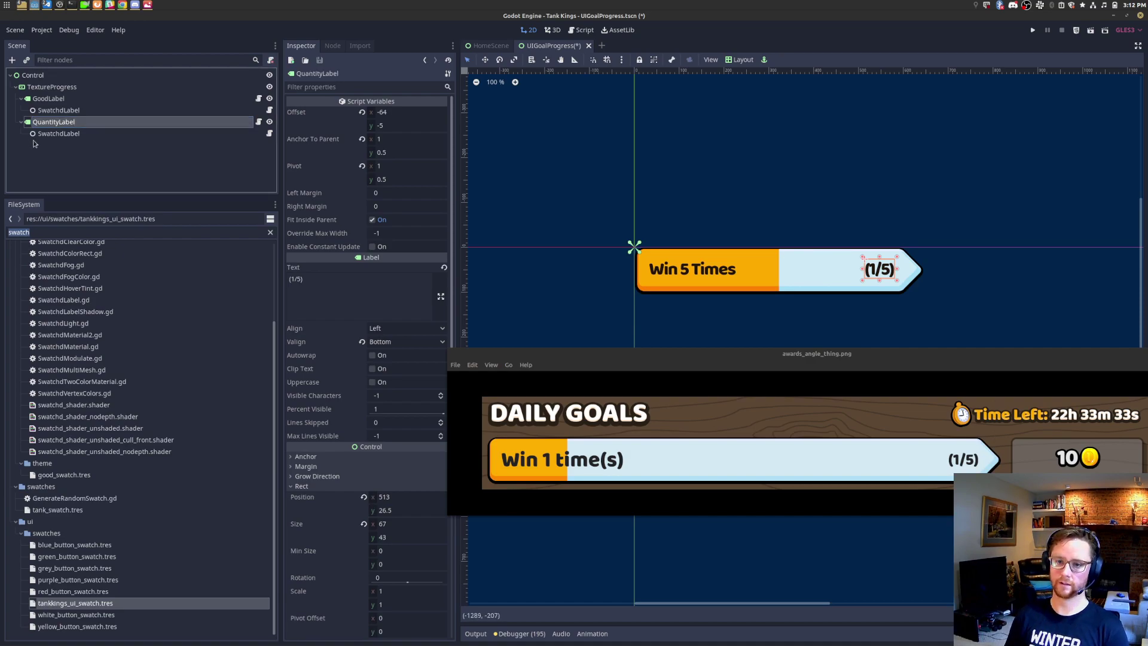
Step: Rename the Win 5 Times label node to NameLabel
right_click(63, 102)
click(105, 244)
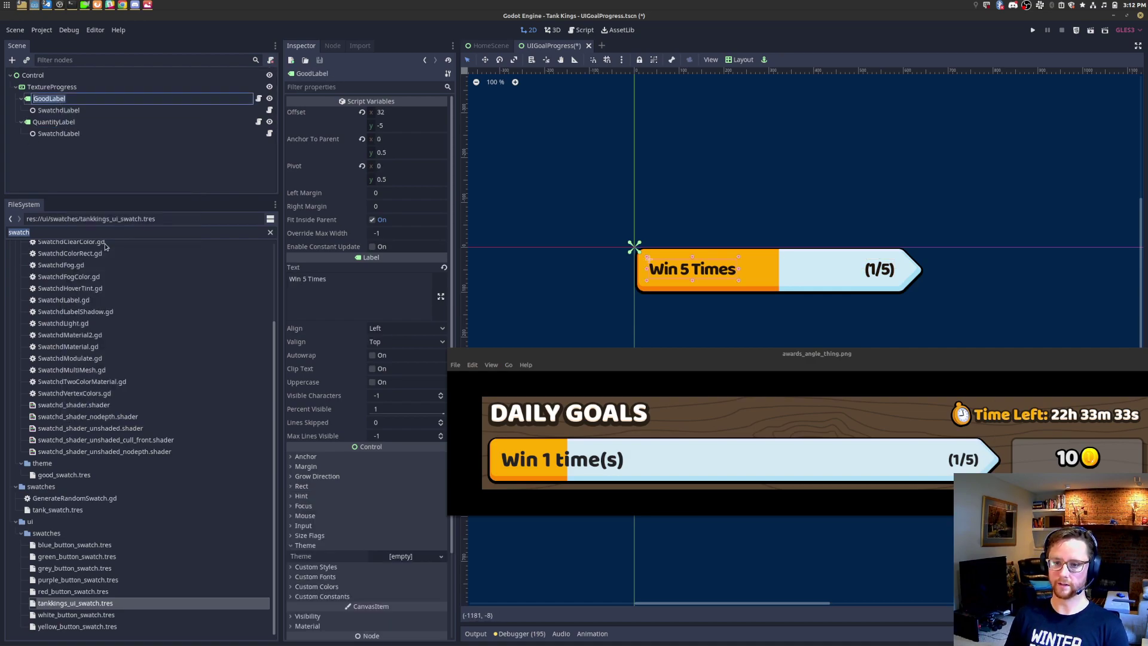
text(NameLabel)
key(Return)
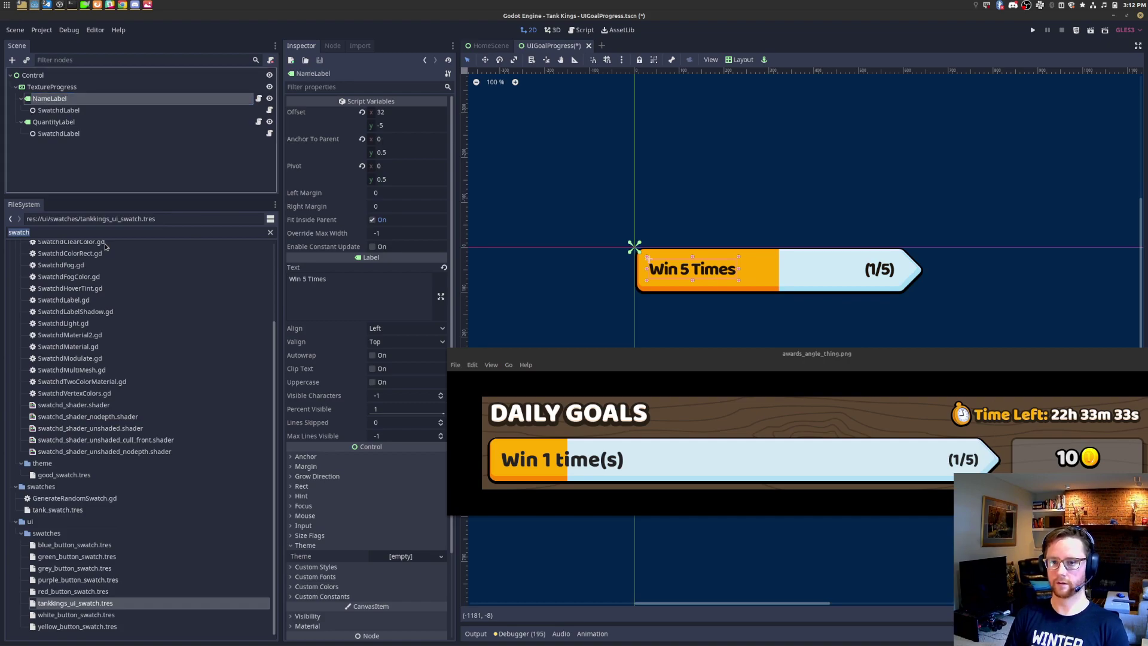
right_click(66, 89)
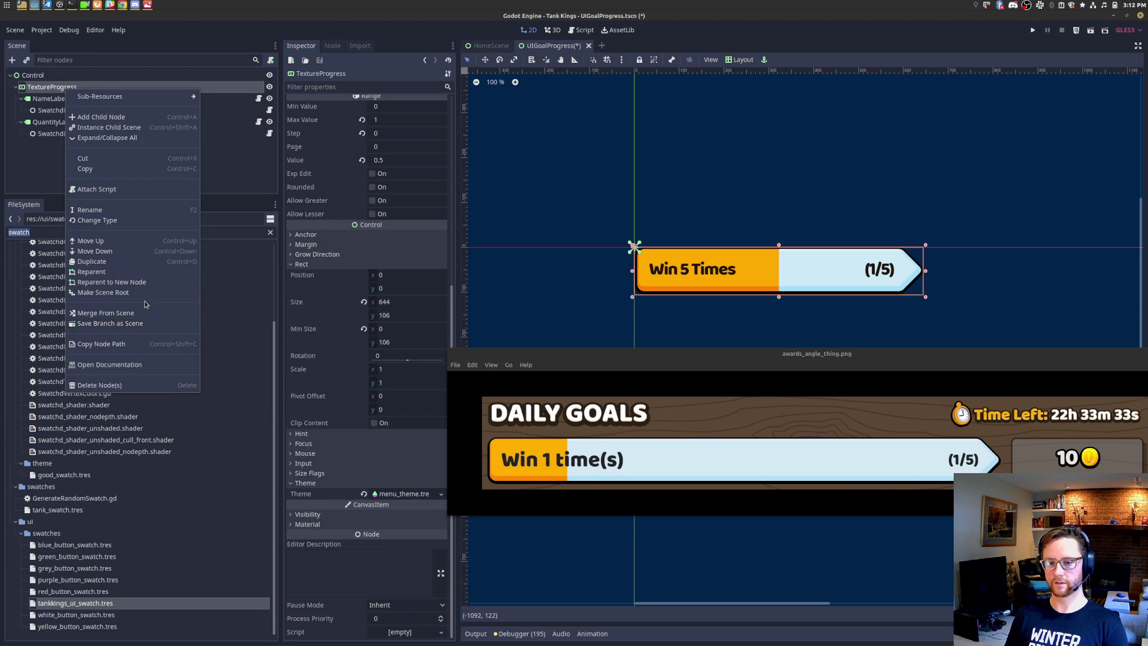
Step: Make TextureProgress the scene root and delete the leftover Control node
click(142, 292)
click(55, 132)
right_click(128, 134)
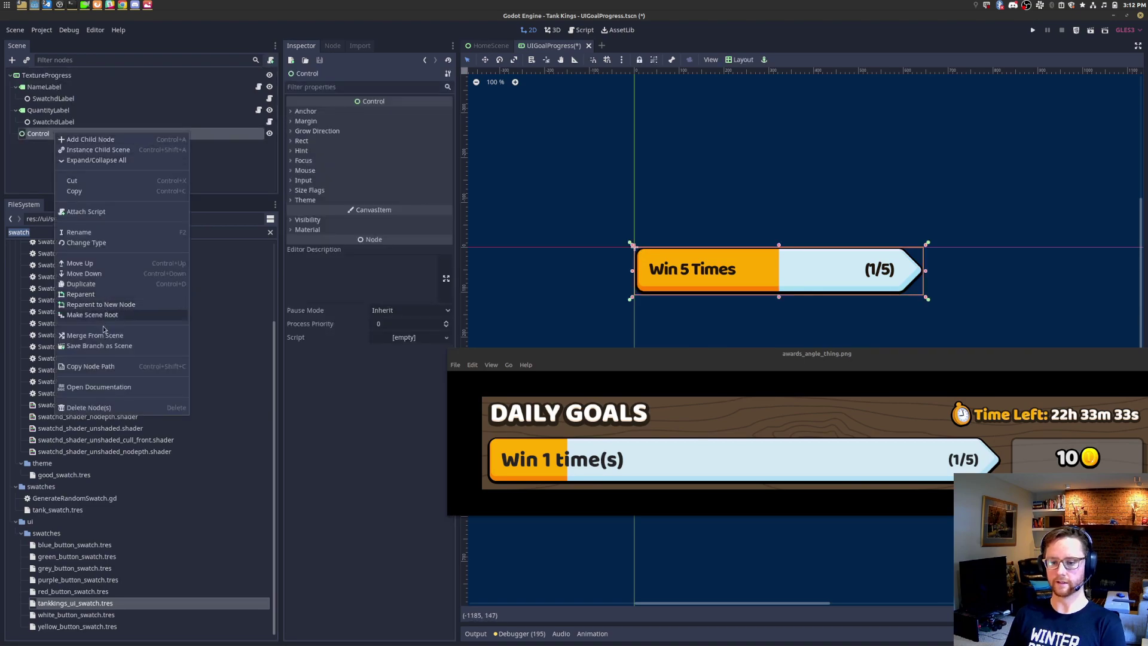
click(119, 407)
key(Return)
Step: Rename the root to UIGoalProgress and save the scene
right_click(57, 76)
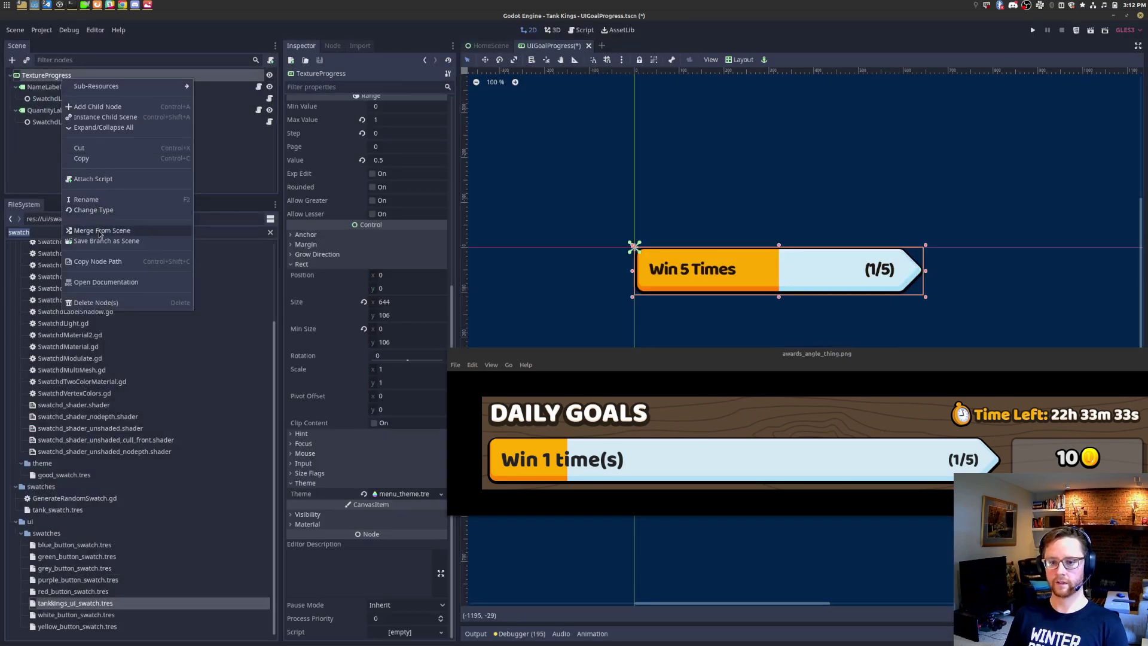
click(109, 201)
text(UIGoal)
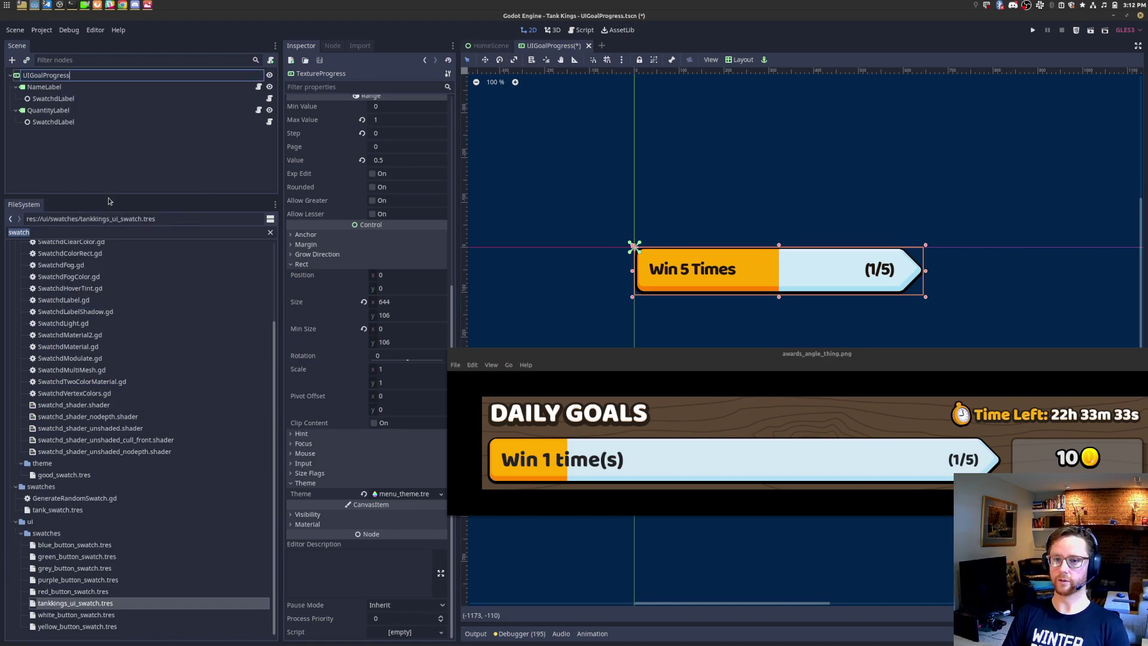
key(Return)
key(ctrl+s)
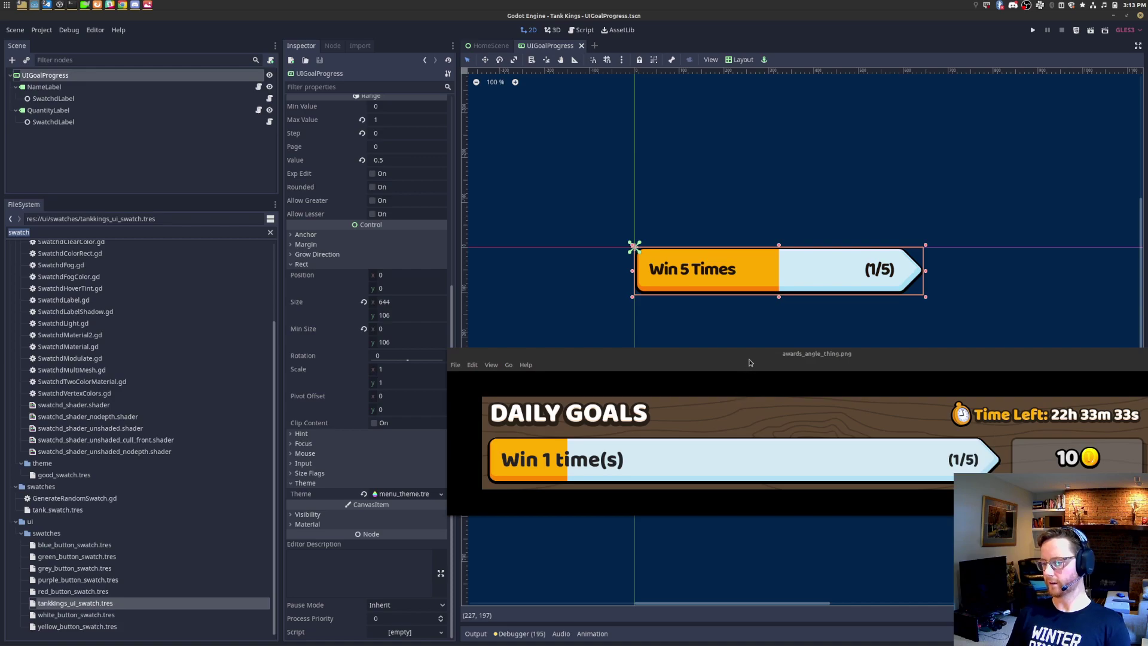
Step: Move the reference image window aside and open the Scene menu
scroll(327, 276, up, 5)
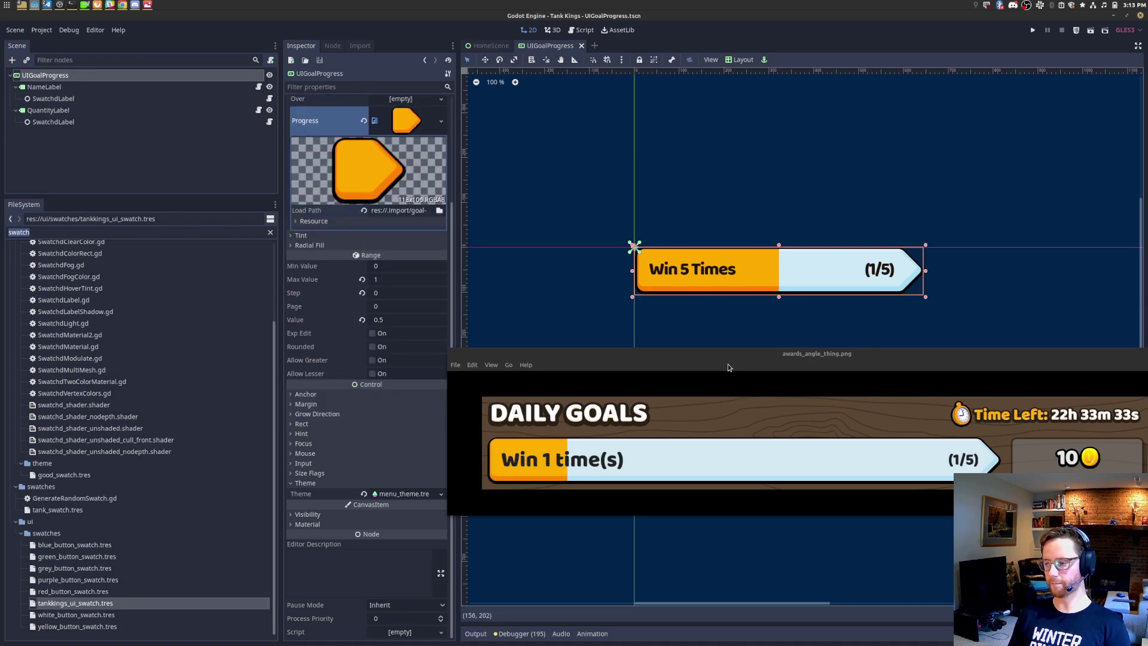
drag(729, 368, 711, 331)
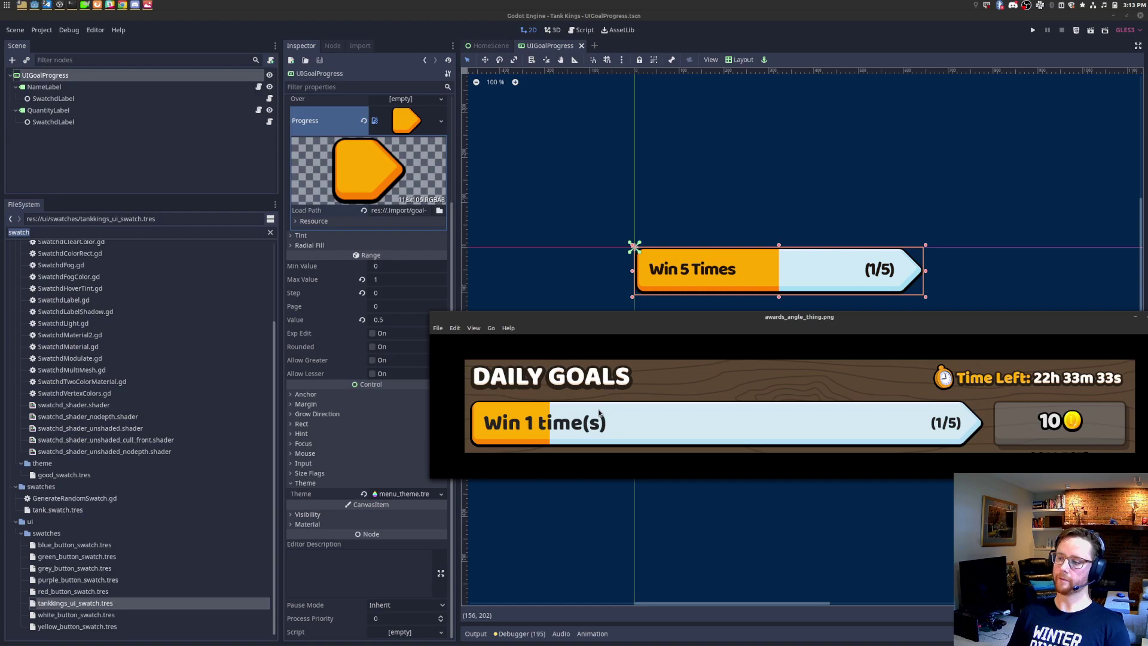
click(18, 29)
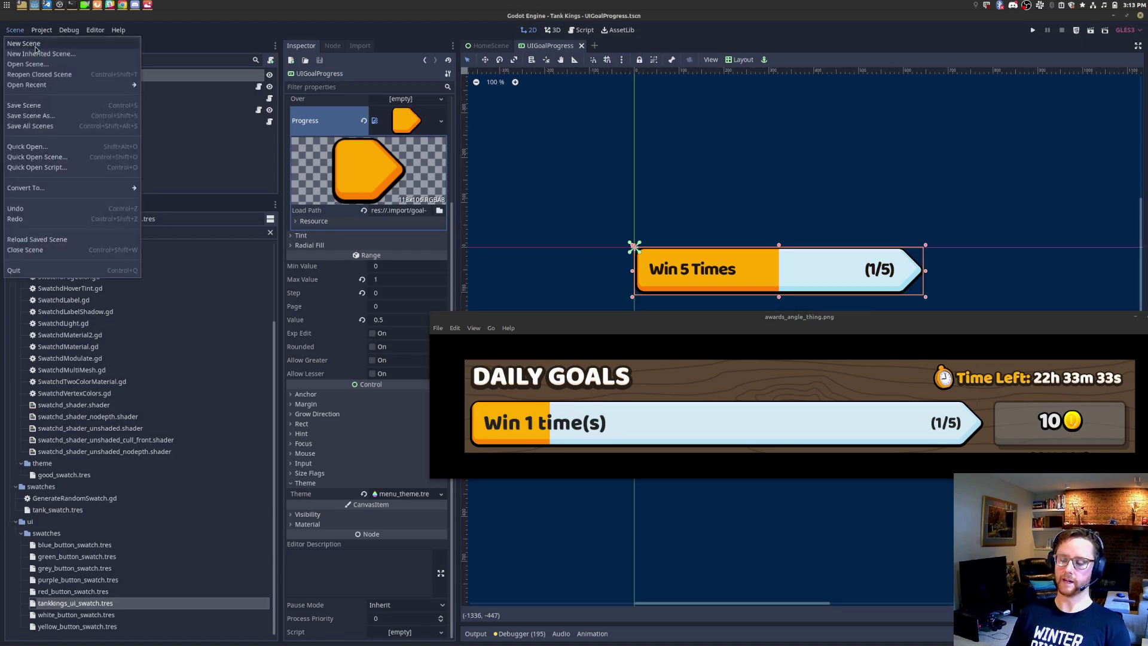
Step: Create a new scene and quick-open Panel.tscn for reference
click(35, 48)
click(106, 232)
key(ctrl+shift+o)
text(panel)
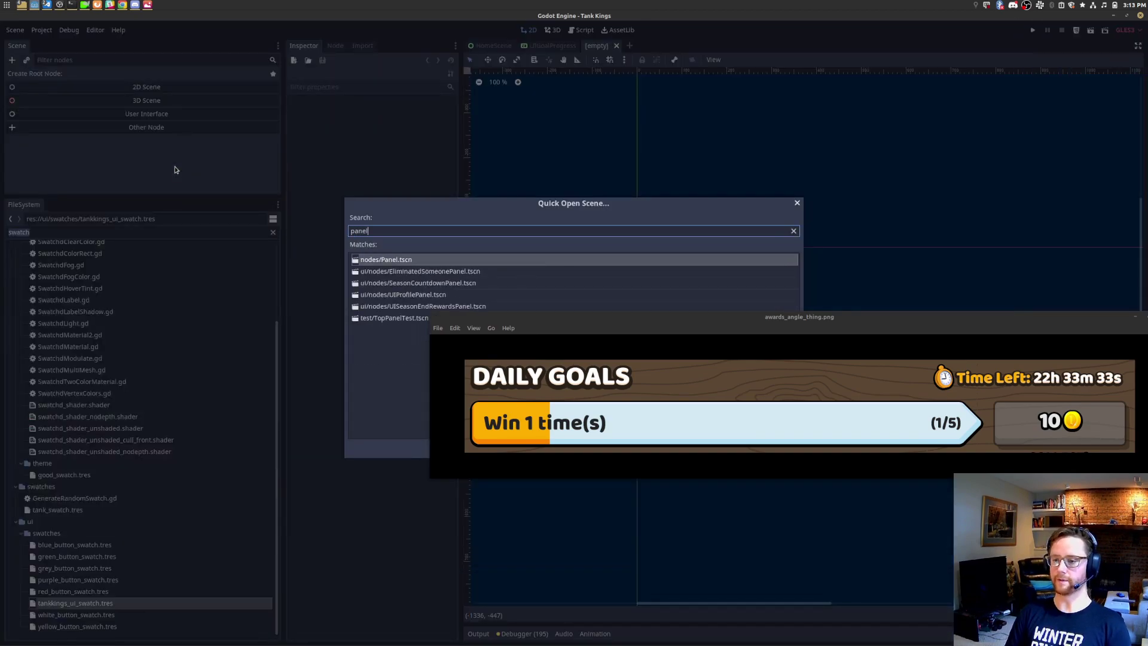
key(Return)
drag(679, 325, 646, 406)
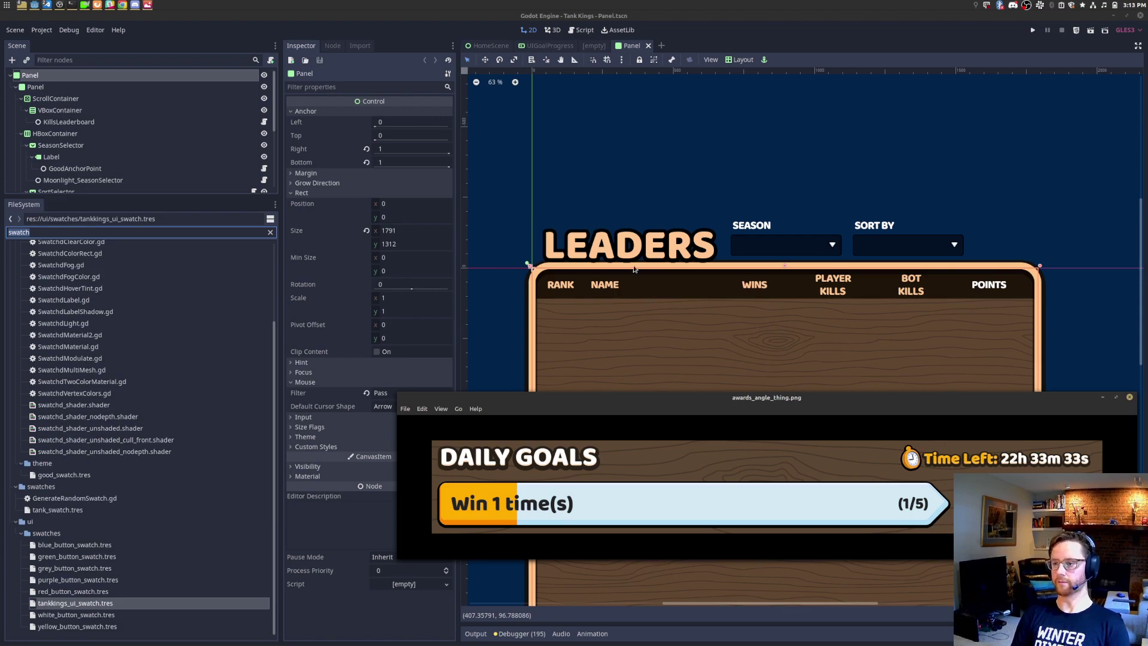
Step: Quick-open the UIProfilePanel.tscn scene and select its Panel node
key(ctrl+shift+o)
text(uiplayer)
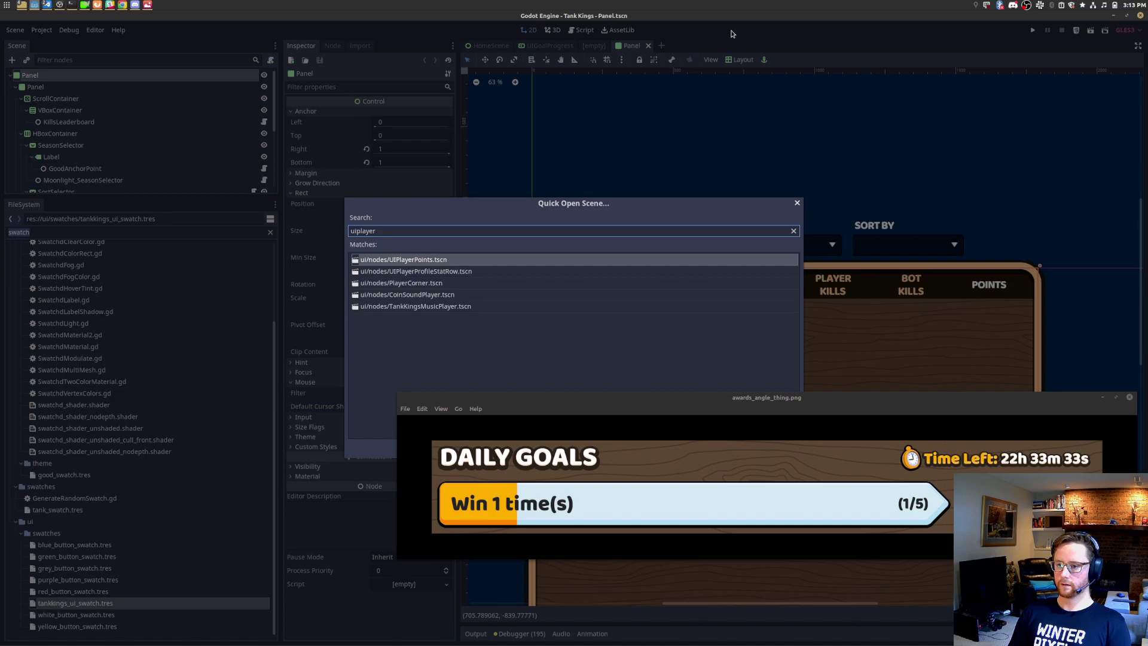
key(BackSpace)
key(BackSpace)
key(BackSpace)
text(r)
key(Return)
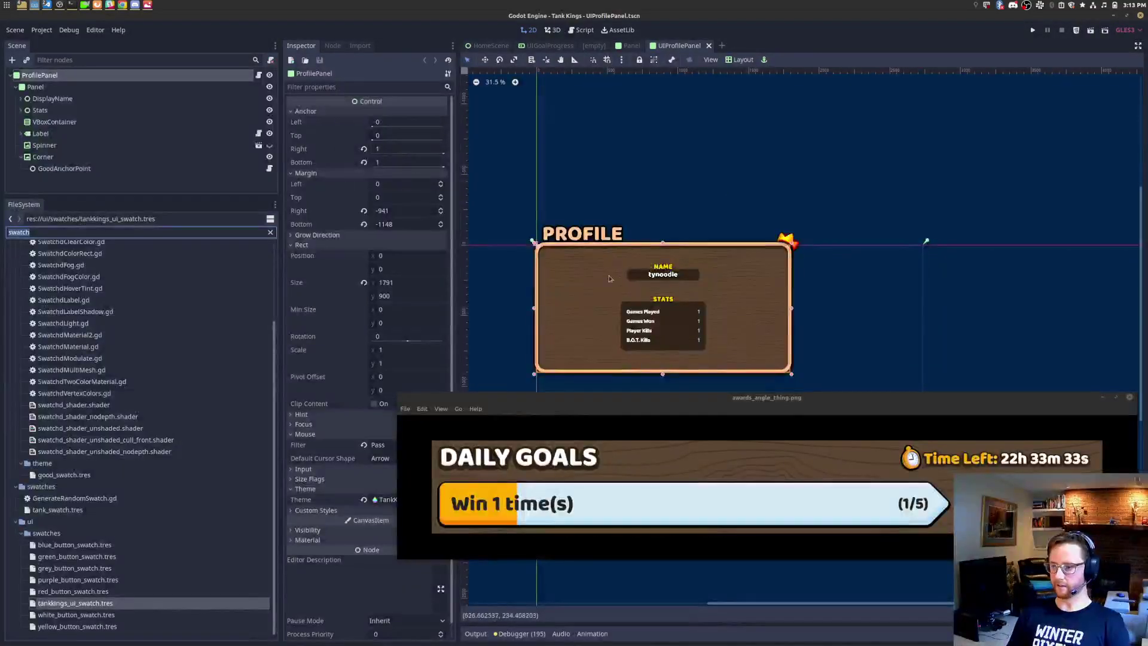
click(83, 89)
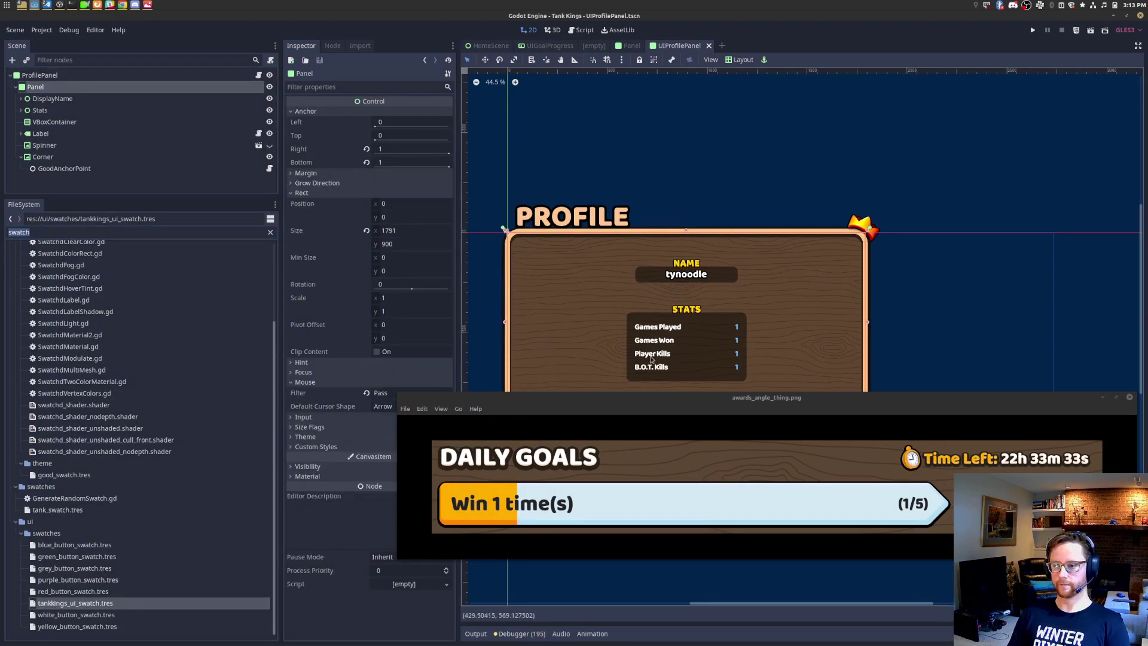
Step: Show goals.png in the reference window, move it aside, and give the new scene a Control root
click(780, 404)
right_click(723, 404)
click(711, 408)
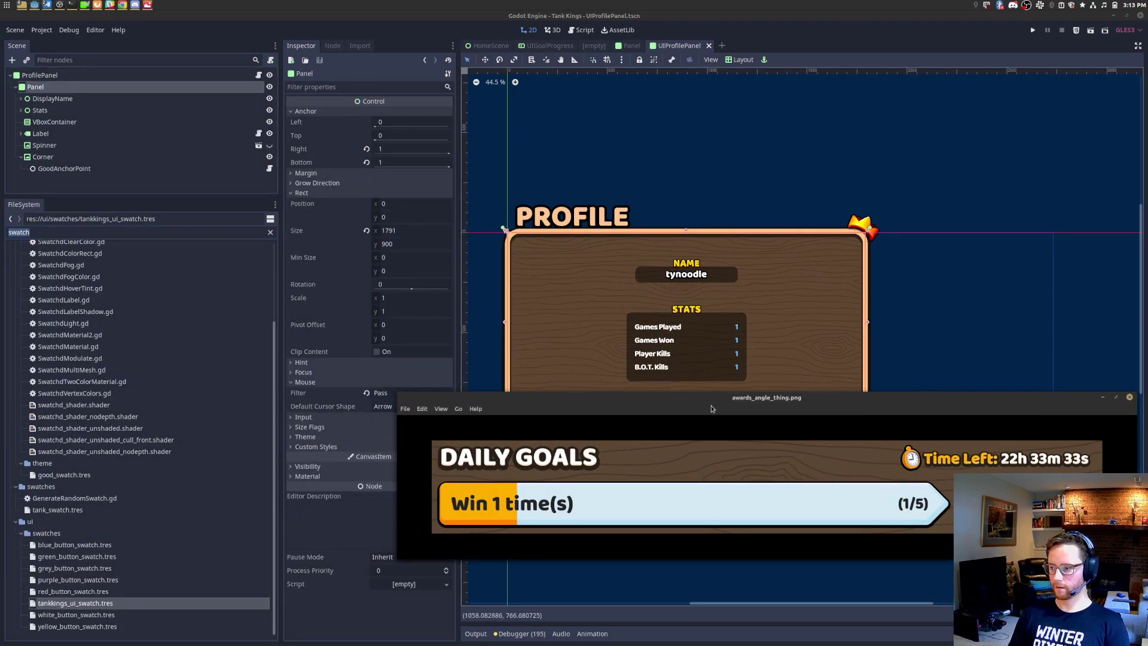
key(Right)
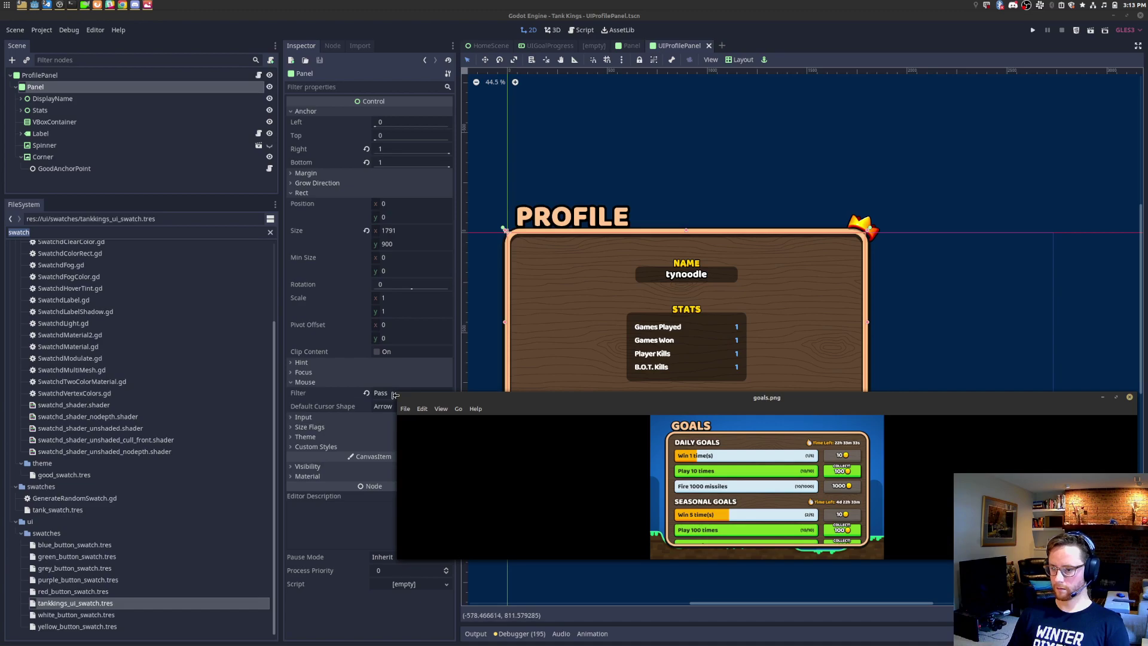
drag(397, 395, 912, 398)
drag(983, 398, 993, 260)
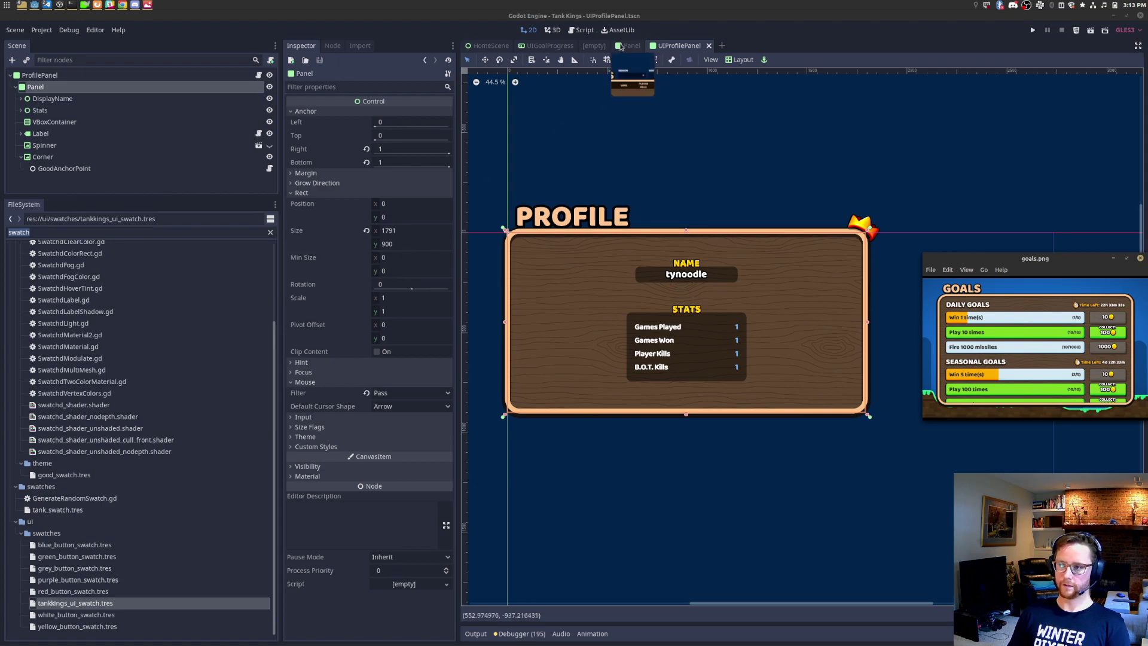
click(595, 46)
click(89, 113)
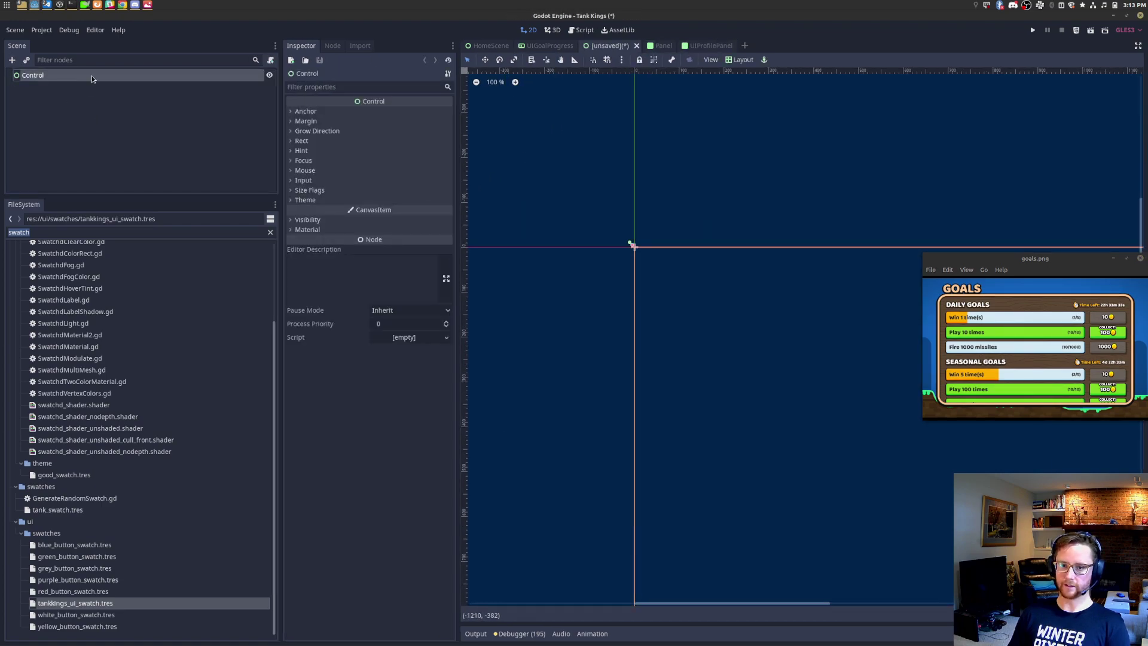
Step: Add a Panel child node under the Control root
right_click(92, 76)
click(117, 89)
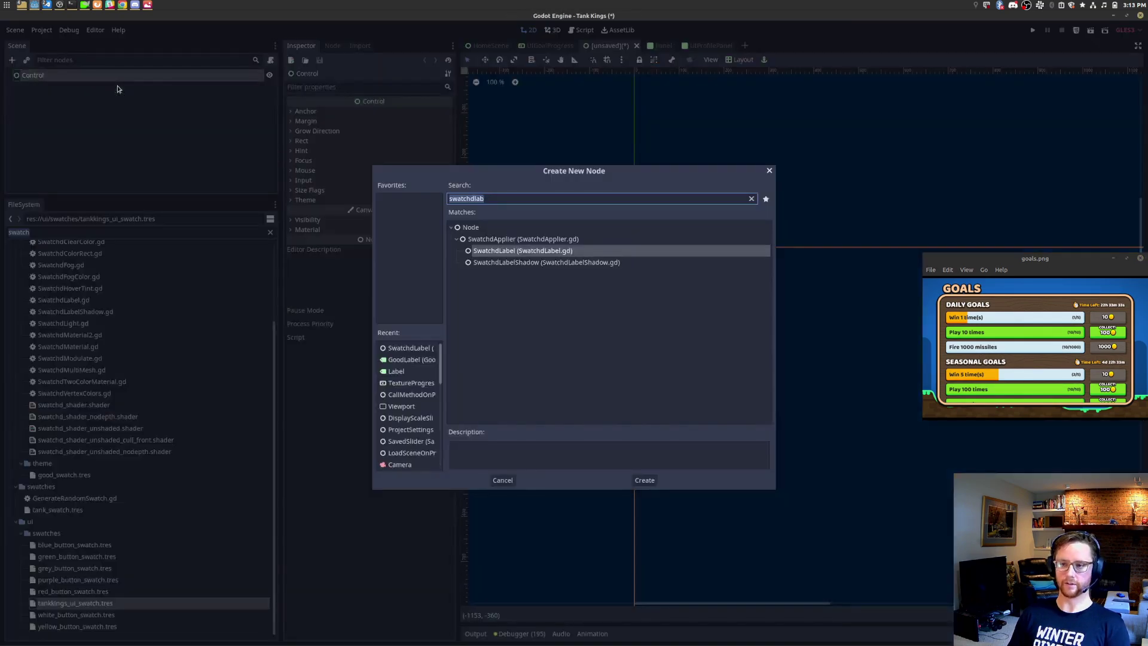
text(panel)
key(Return)
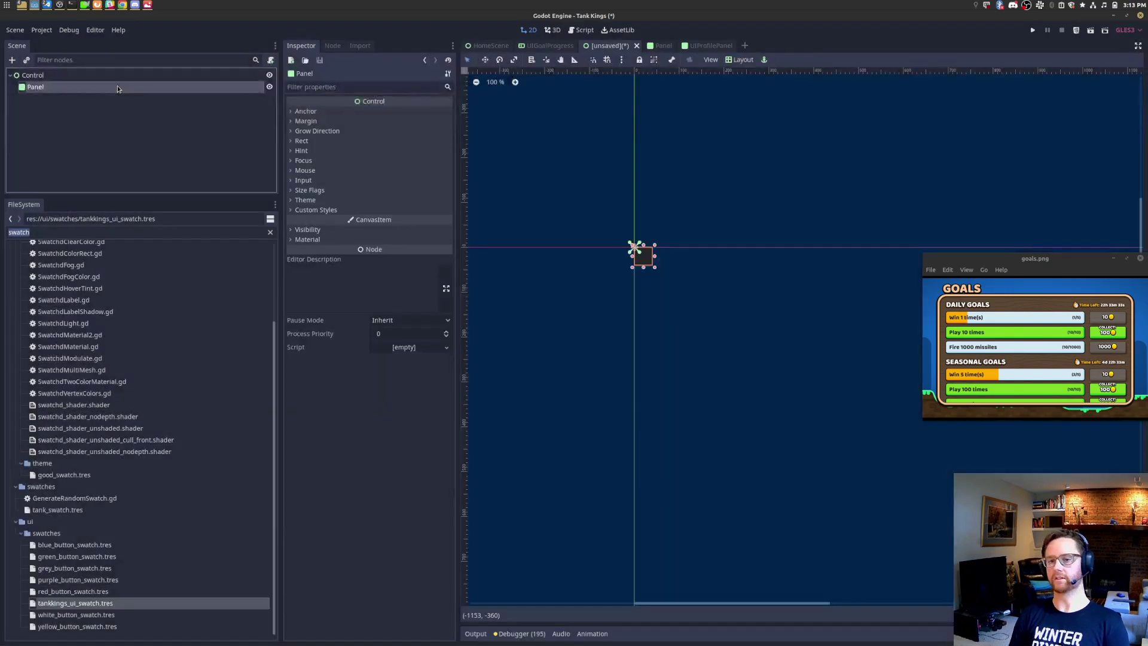
Step: Assign TankKingsTheme.tres as the Control node's Theme
click(79, 236)
click(78, 77)
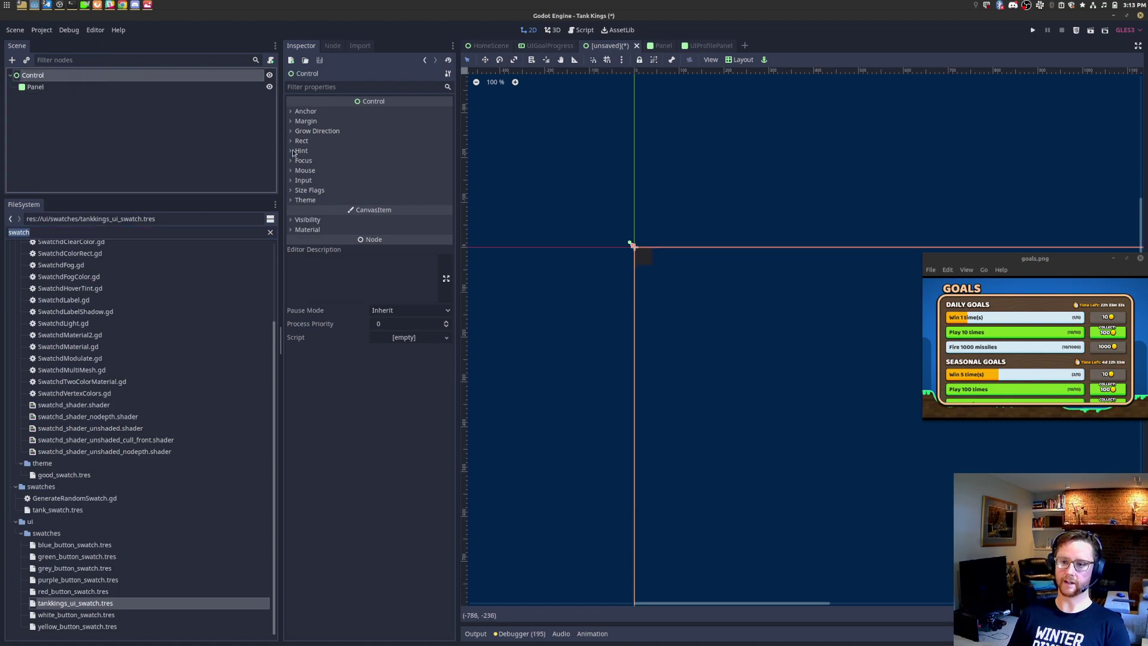
click(305, 200)
click(36, 232)
text(theme)
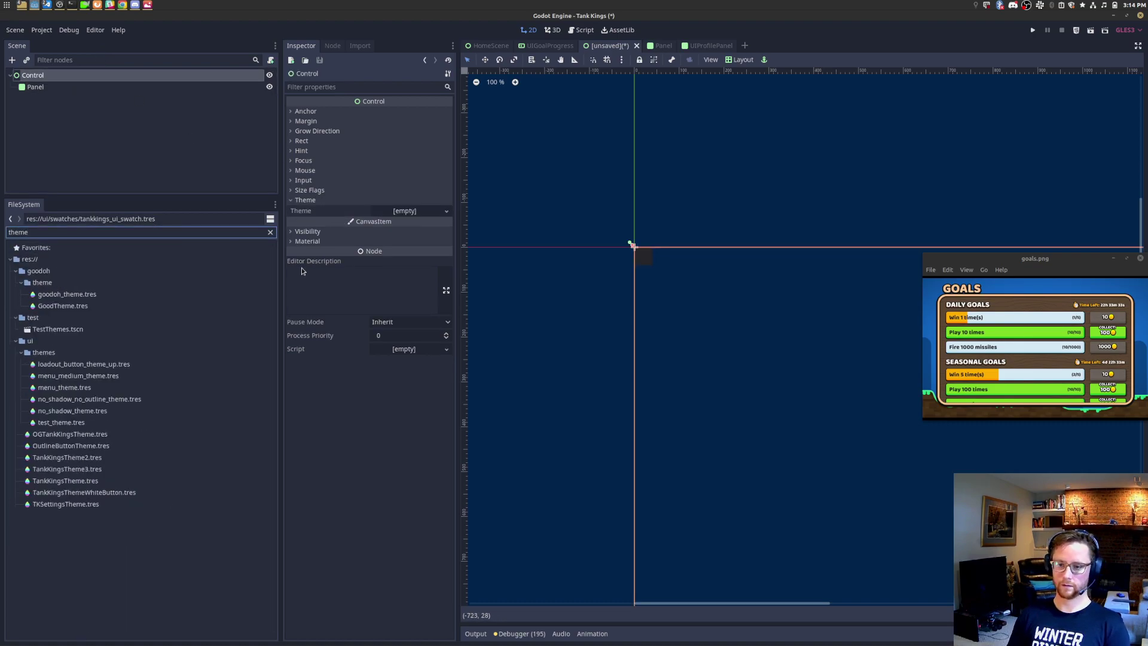
drag(73, 483, 407, 211)
scroll(676, 258, up, 4)
scroll(606, 237, up, 5)
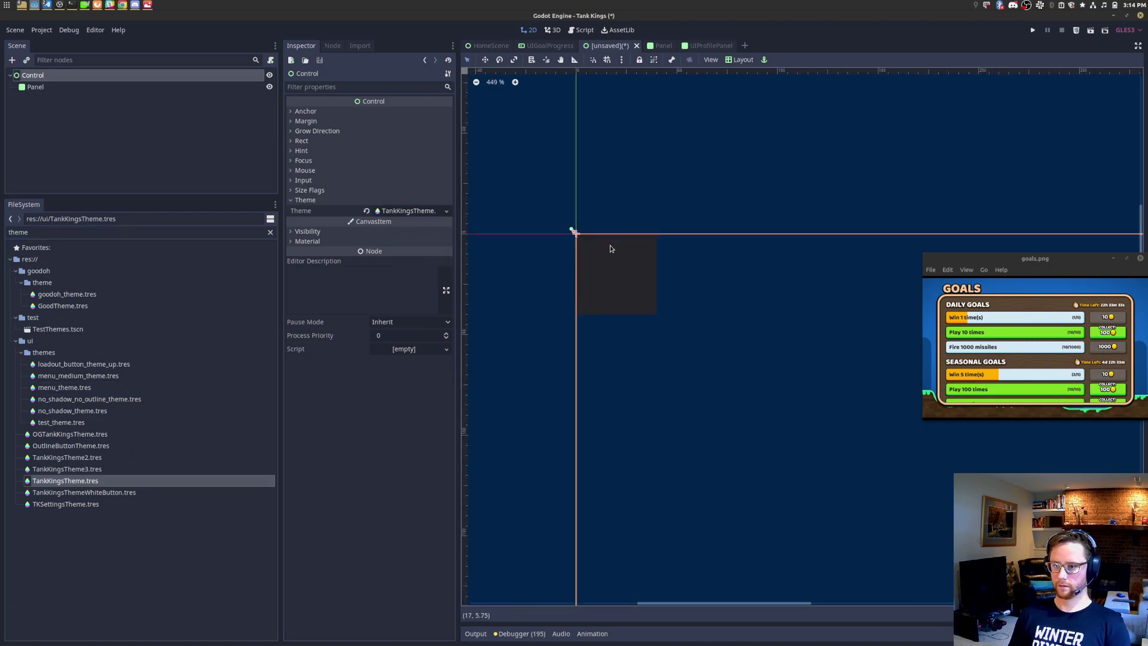
Step: Switch to the Panel.tscn scene and expand its Custom Styles
click(71, 92)
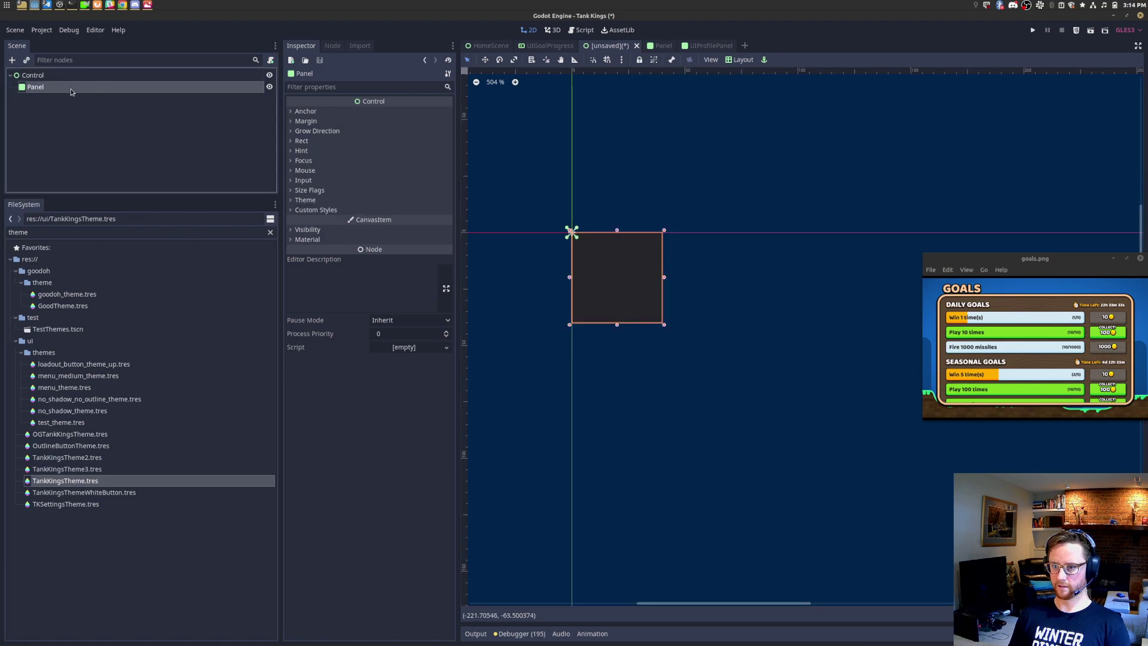
key(ctrl+Tab)
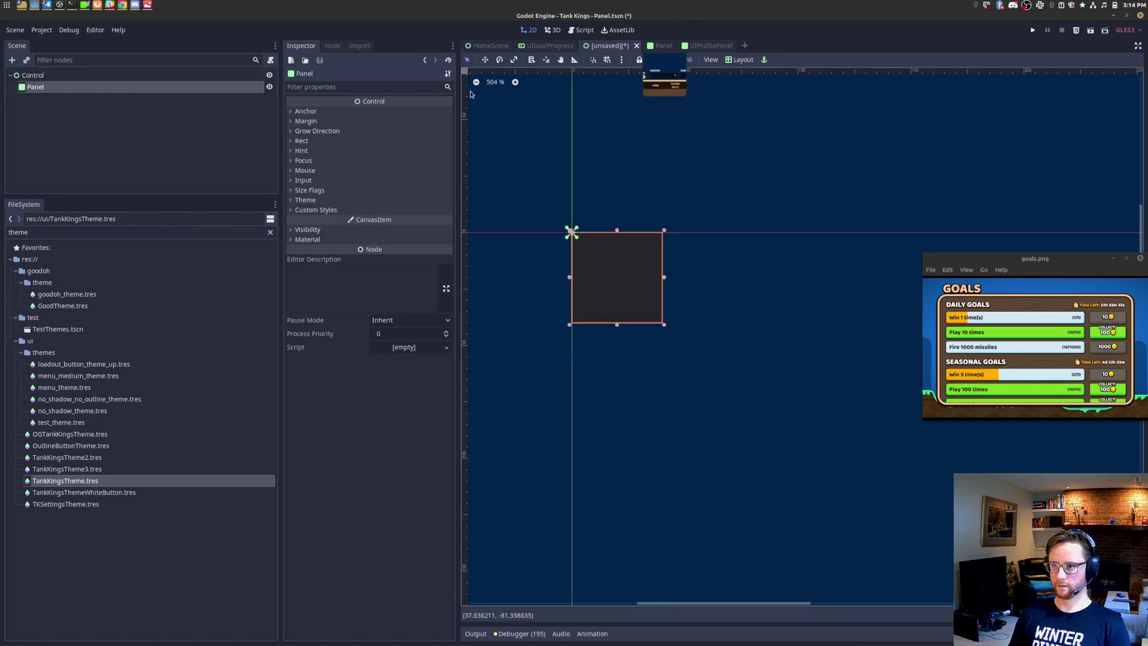
click(316, 447)
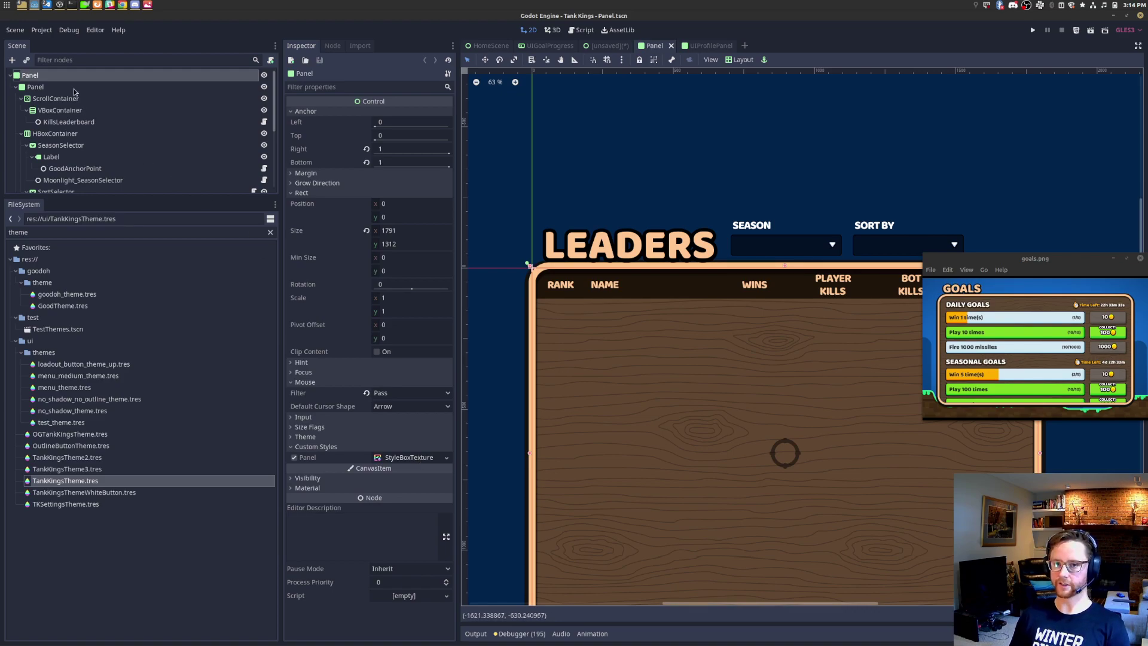
Step: Toggle the child Panel's visibility and inspect its StyleBoxTexture settings
click(240, 89)
click(264, 86)
click(264, 87)
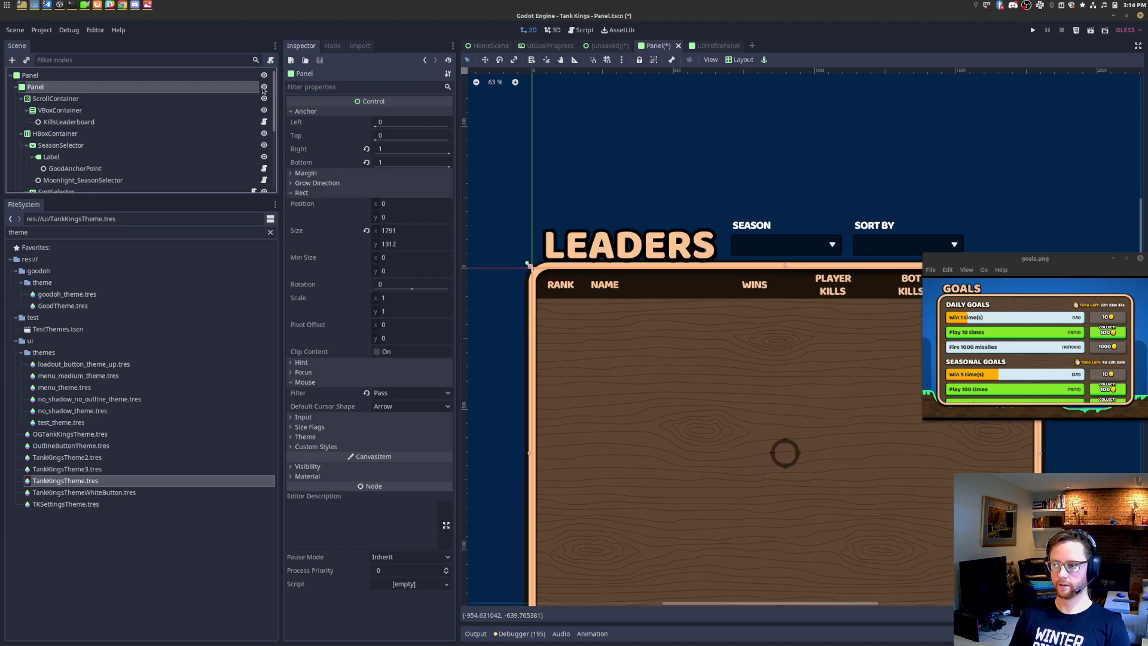
click(264, 88)
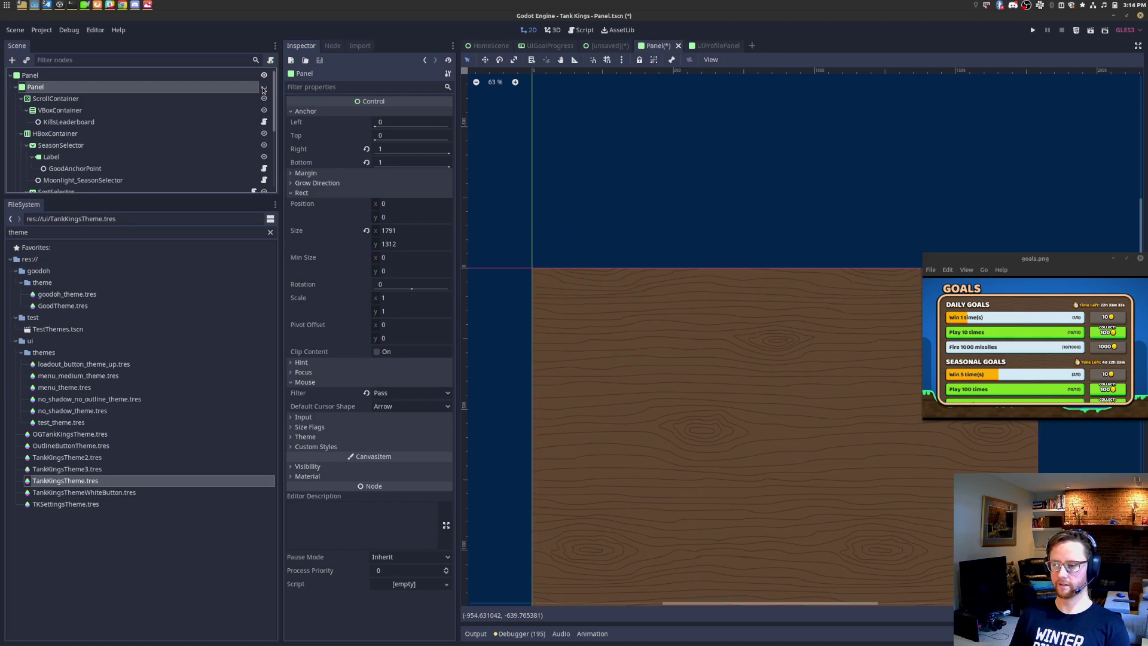
click(109, 75)
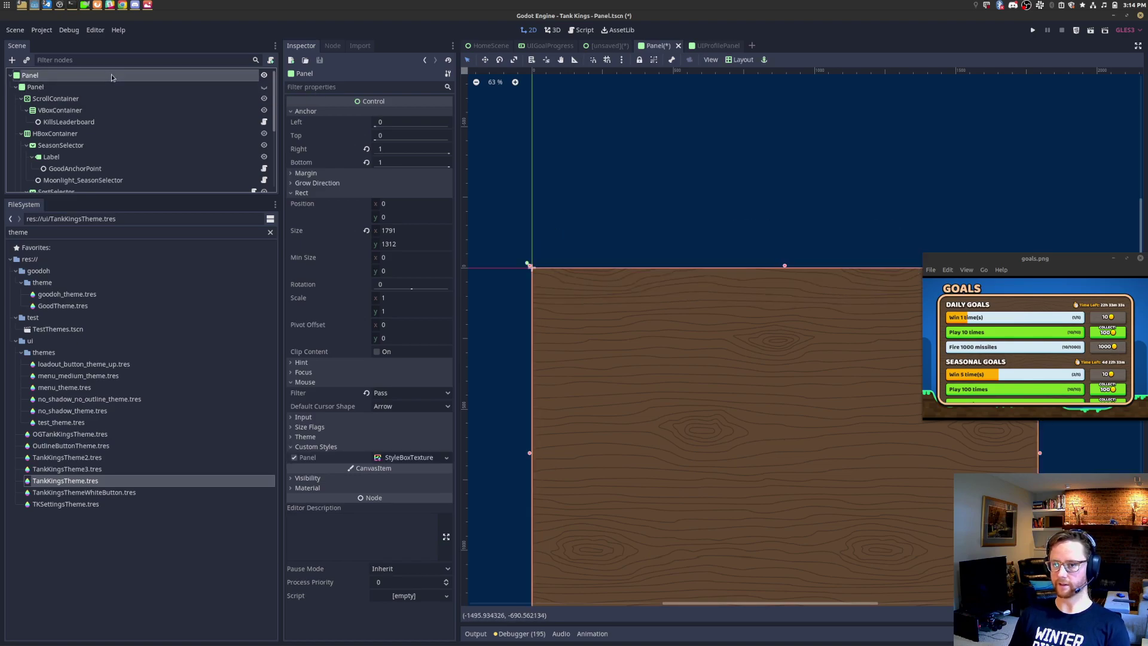
key(Down)
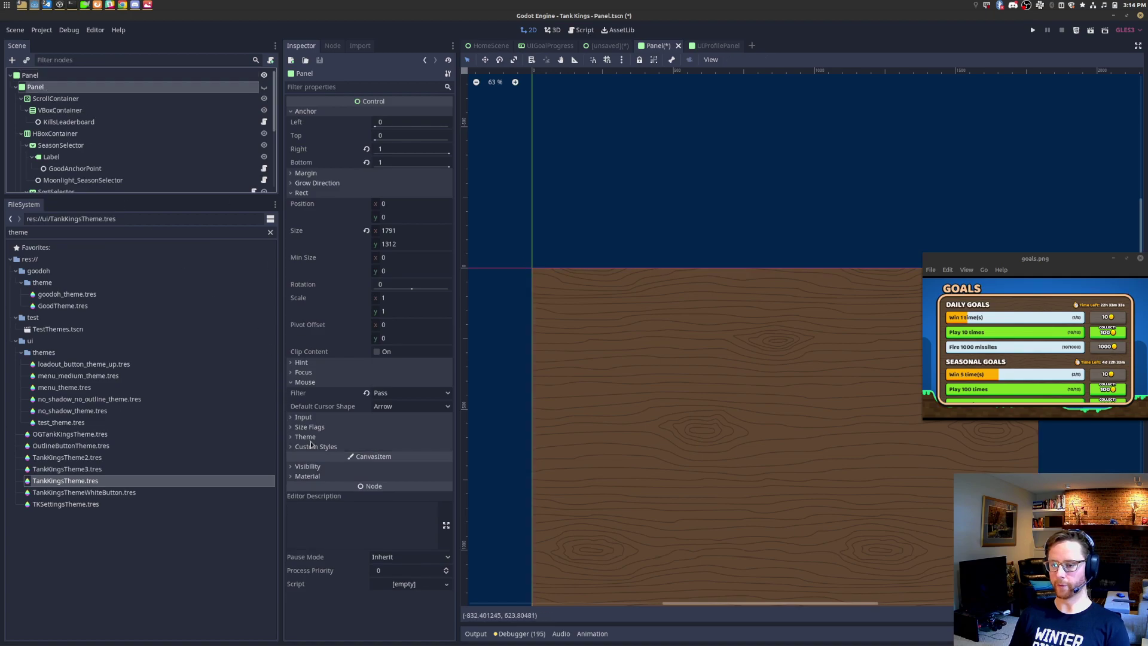
click(319, 447)
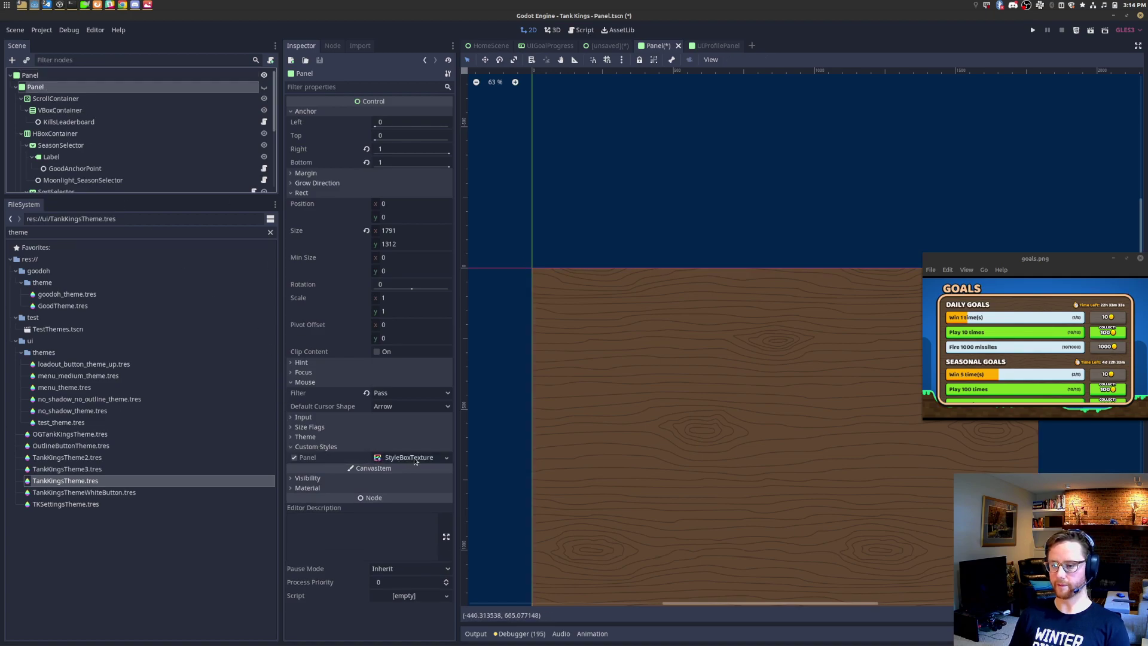
click(411, 457)
drag(457, 494, 325, 477)
scroll(347, 469, down, 5)
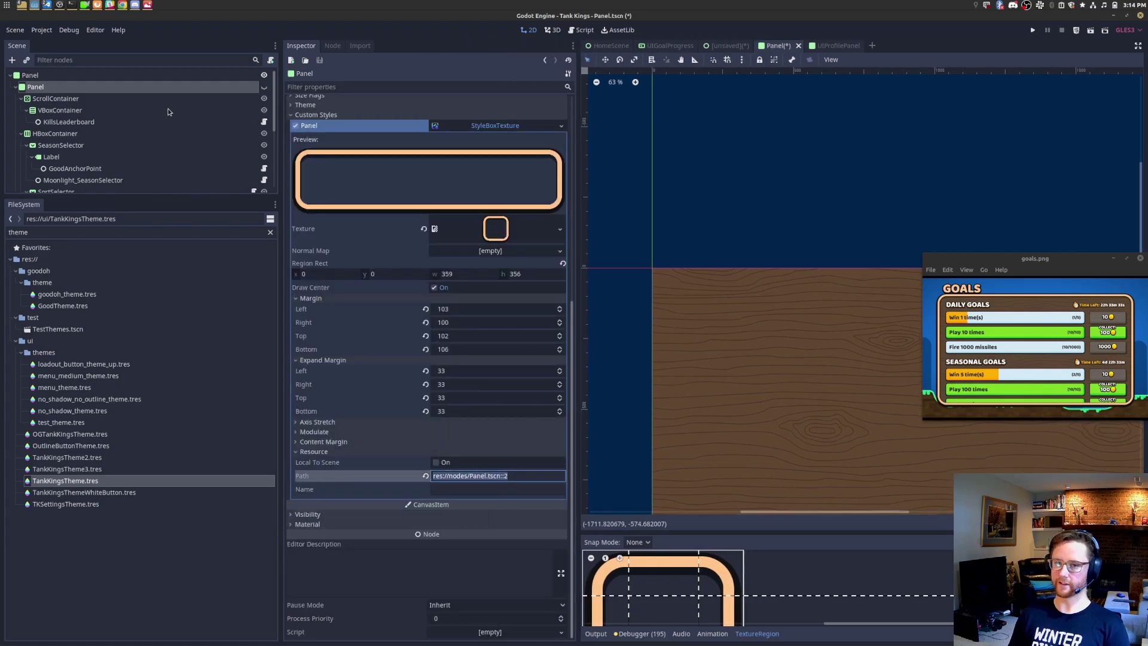
Step: Copy the wooden root Panel and close Panel.tscn without saving
click(123, 77)
right_click(124, 78)
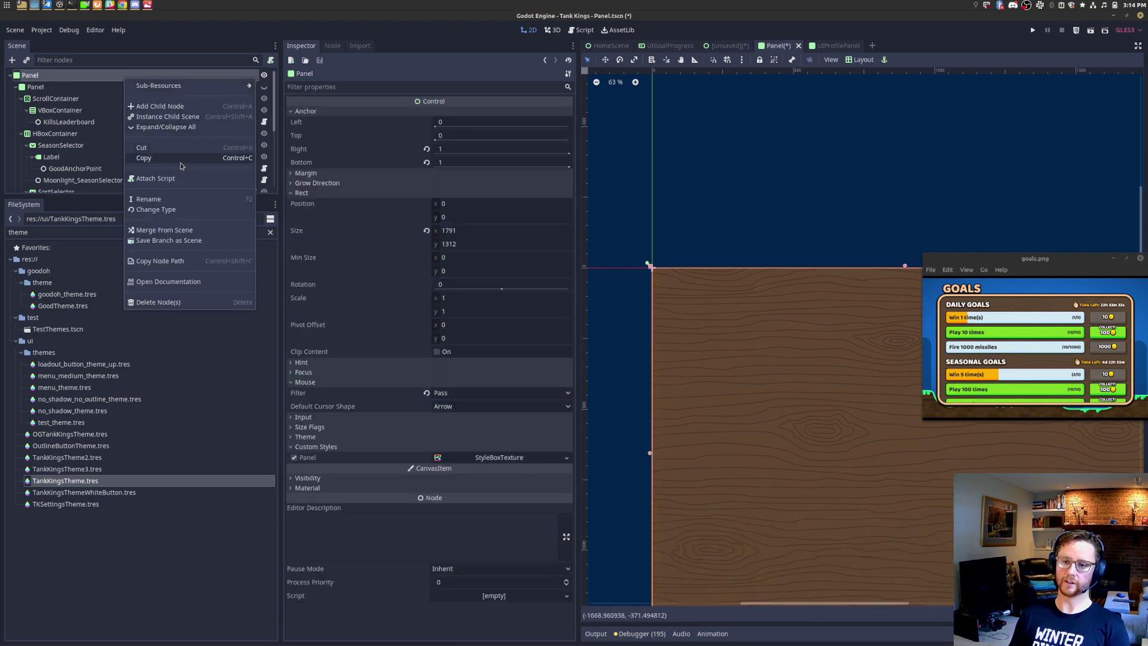
click(811, 56)
click(799, 45)
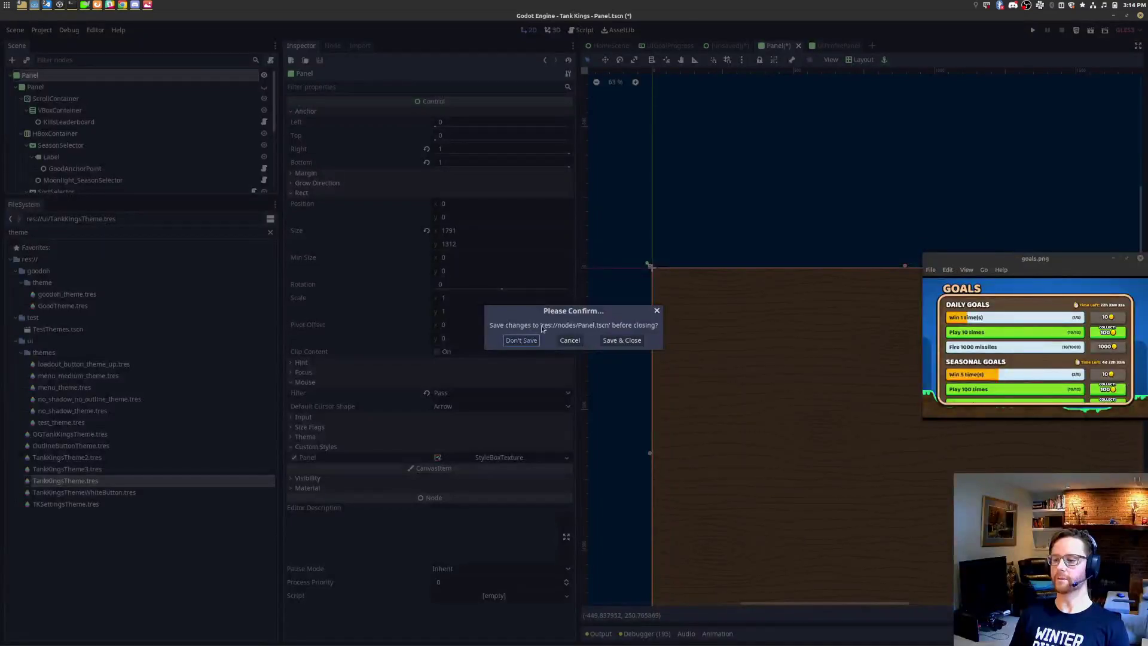
click(521, 340)
Step: Paste the wooden panel under Control, then delete both Panel nodes
right_click(73, 77)
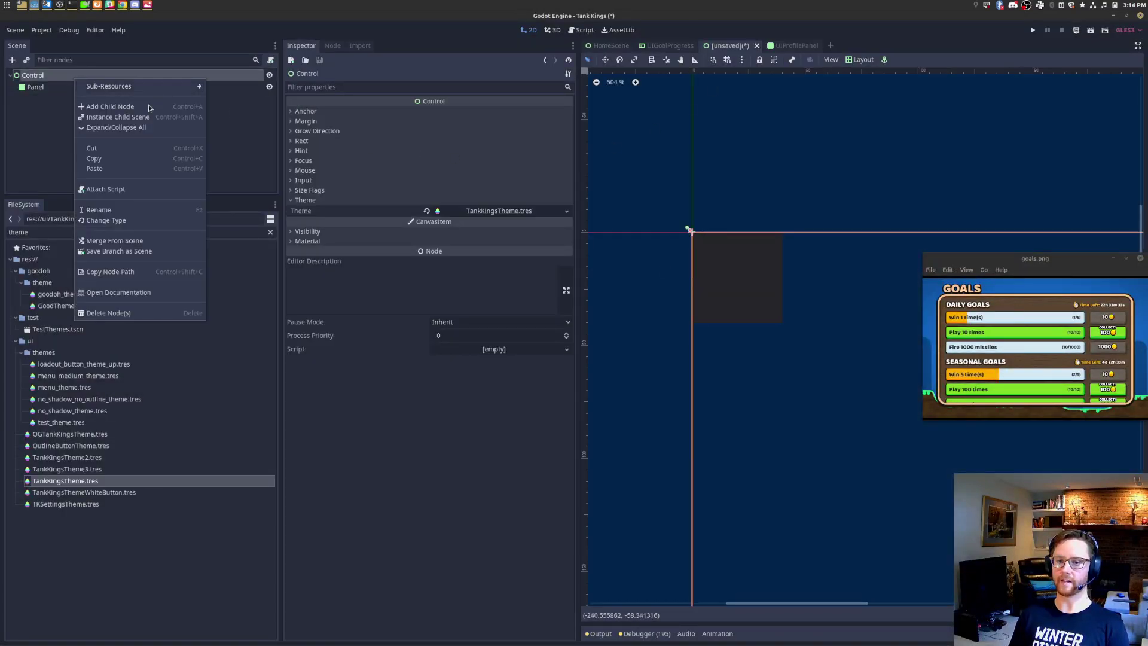
click(94, 169)
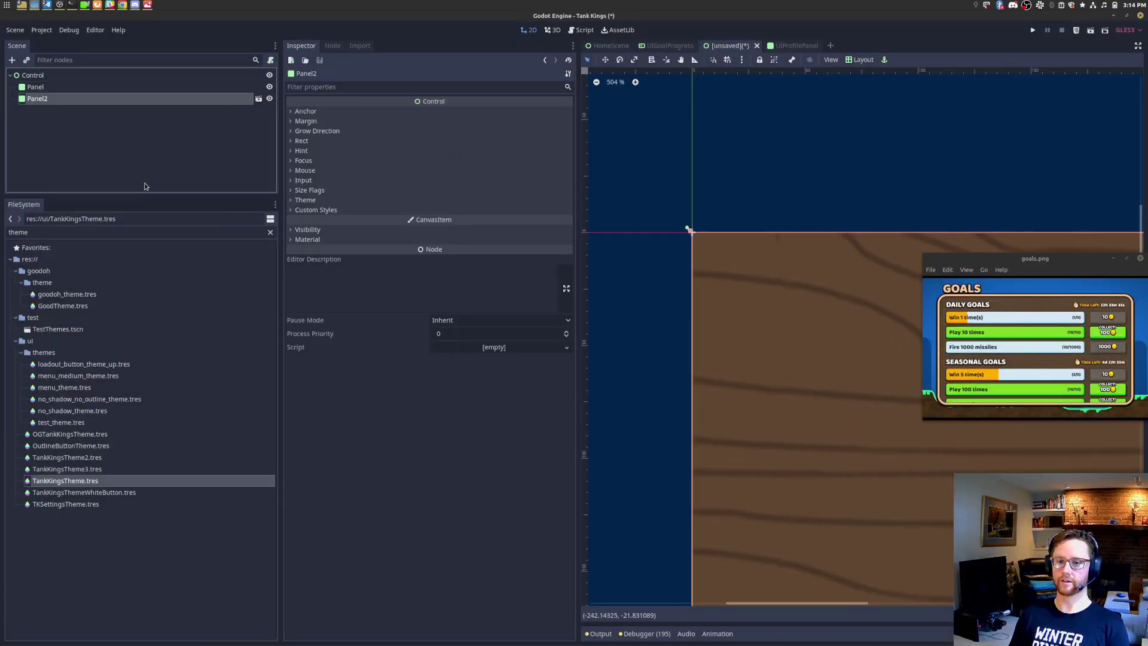
ctrl+click(52, 89)
right_click(55, 97)
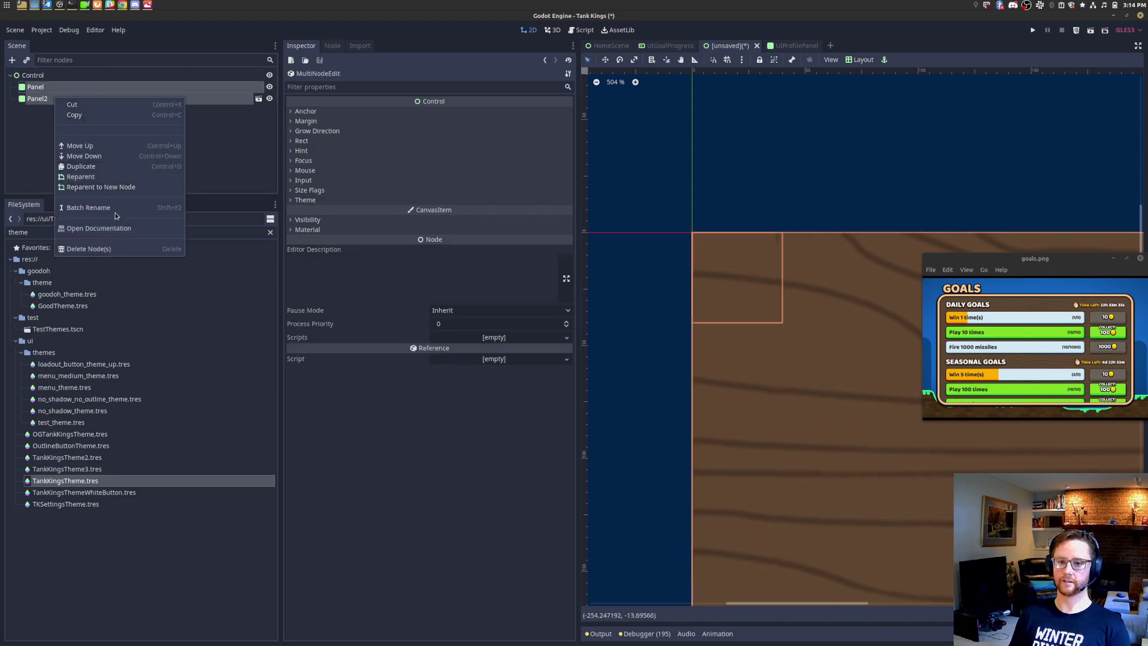
click(88, 249)
click(599, 344)
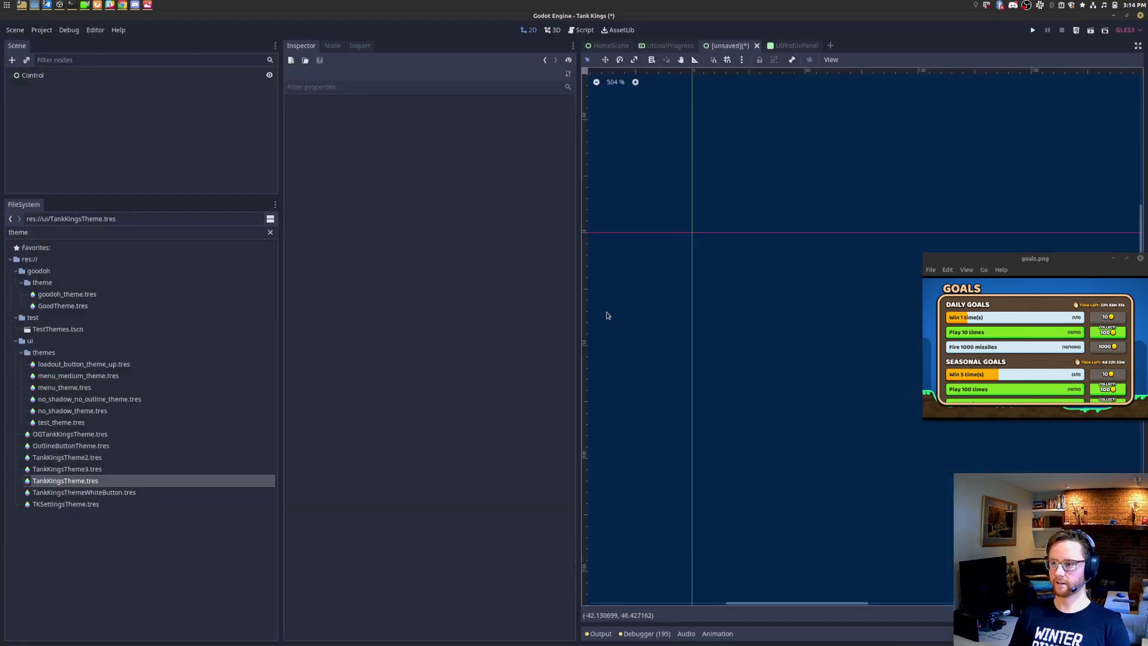
Step: Copy ProfilePanel from the UIProfilePanel scene and paste it under the new scene's Control root
click(795, 45)
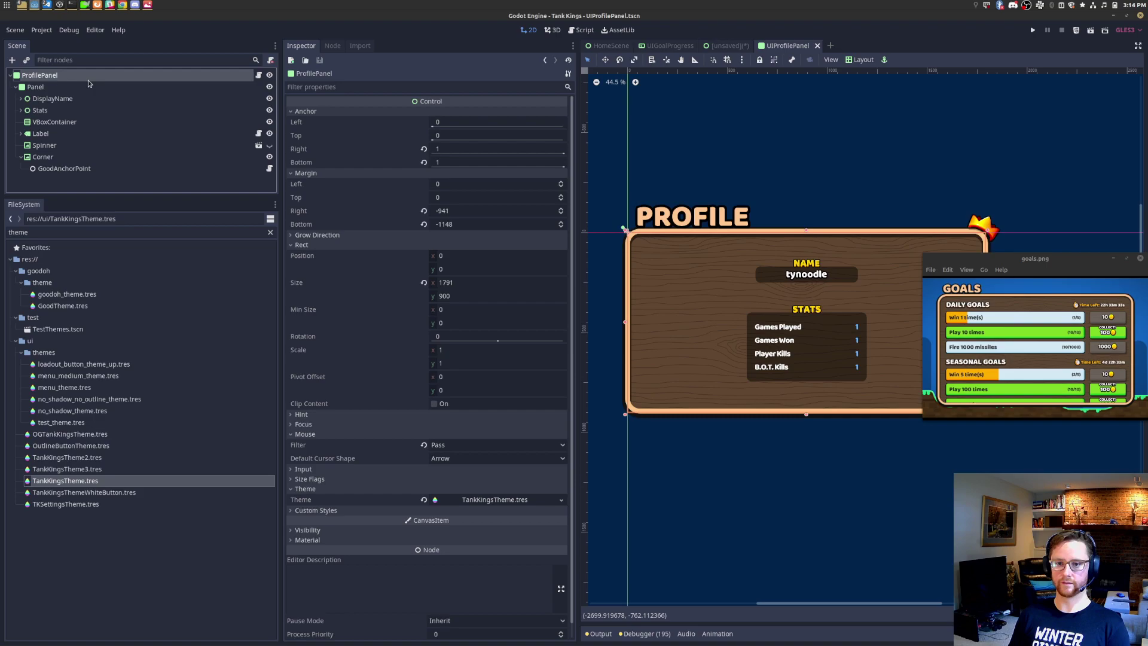
right_click(89, 80)
click(117, 163)
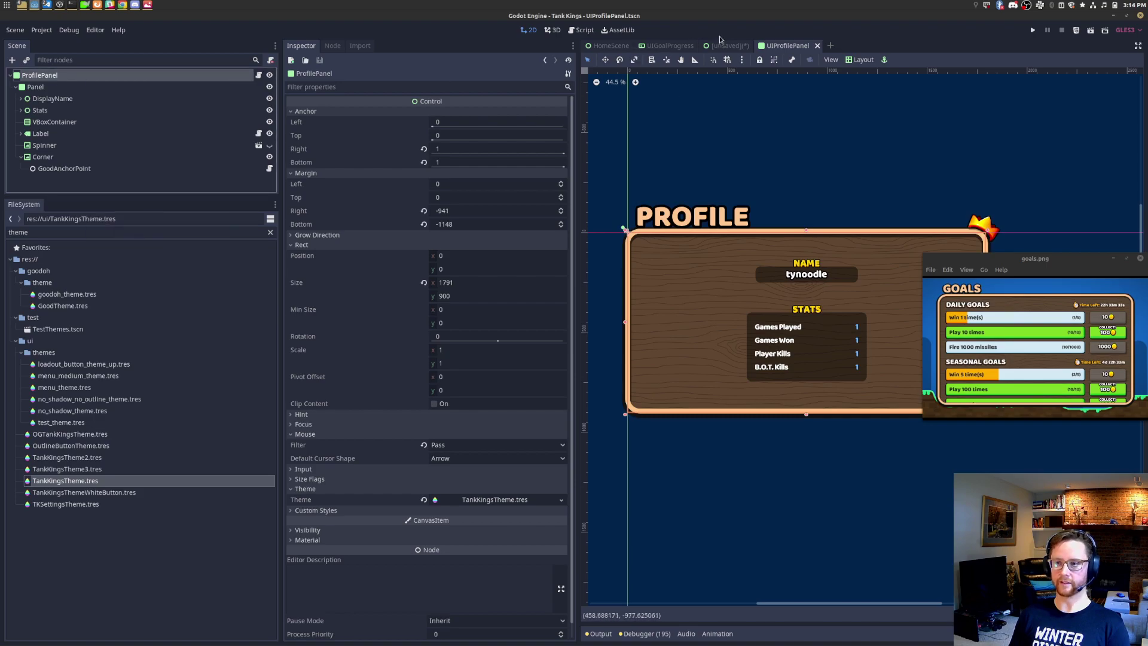
click(731, 46)
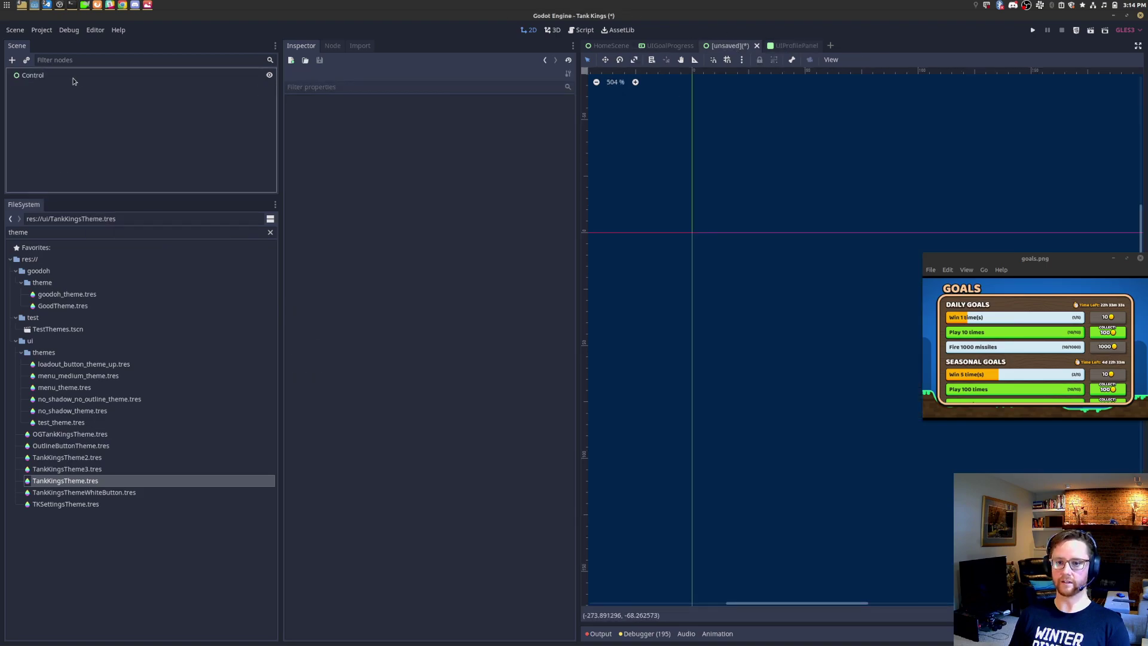
right_click(73, 81)
click(110, 174)
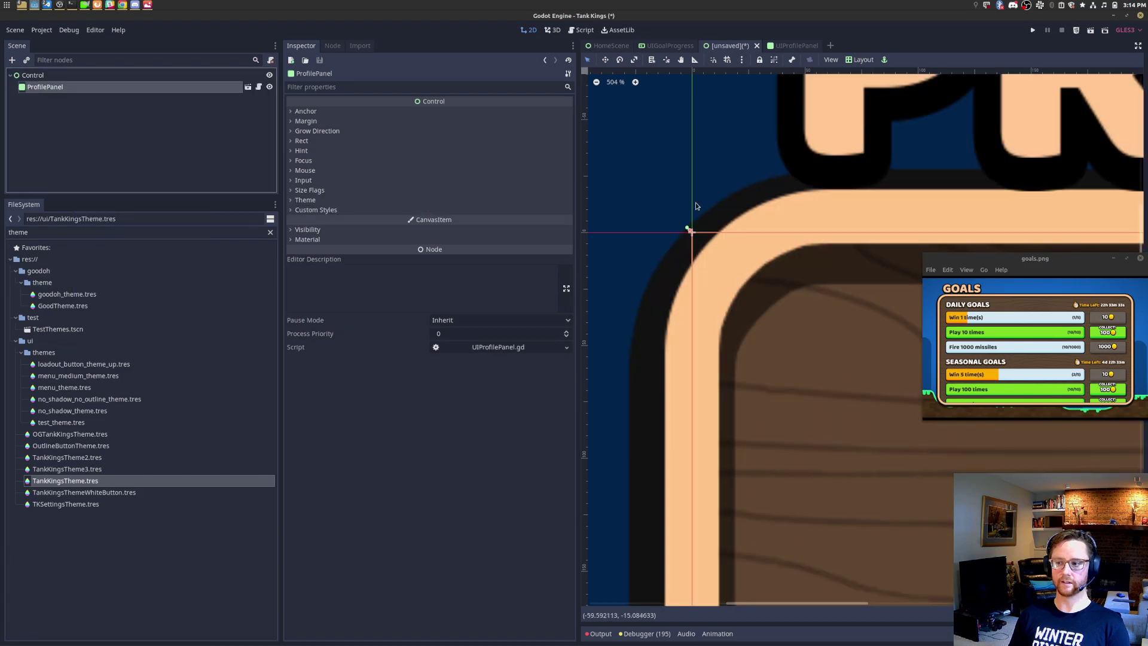
scroll(650, 206, down, 4)
right_click(167, 87)
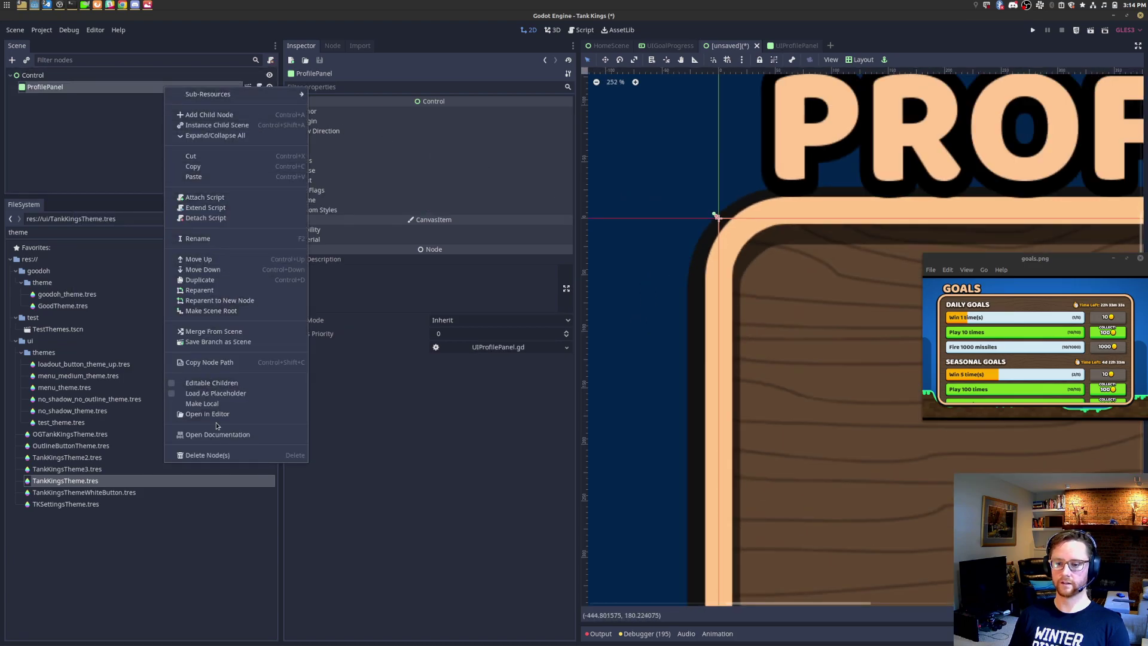
Step: Make ProfilePanel's children editable and bring the panel into view
click(211, 383)
scroll(881, 291, down, 3)
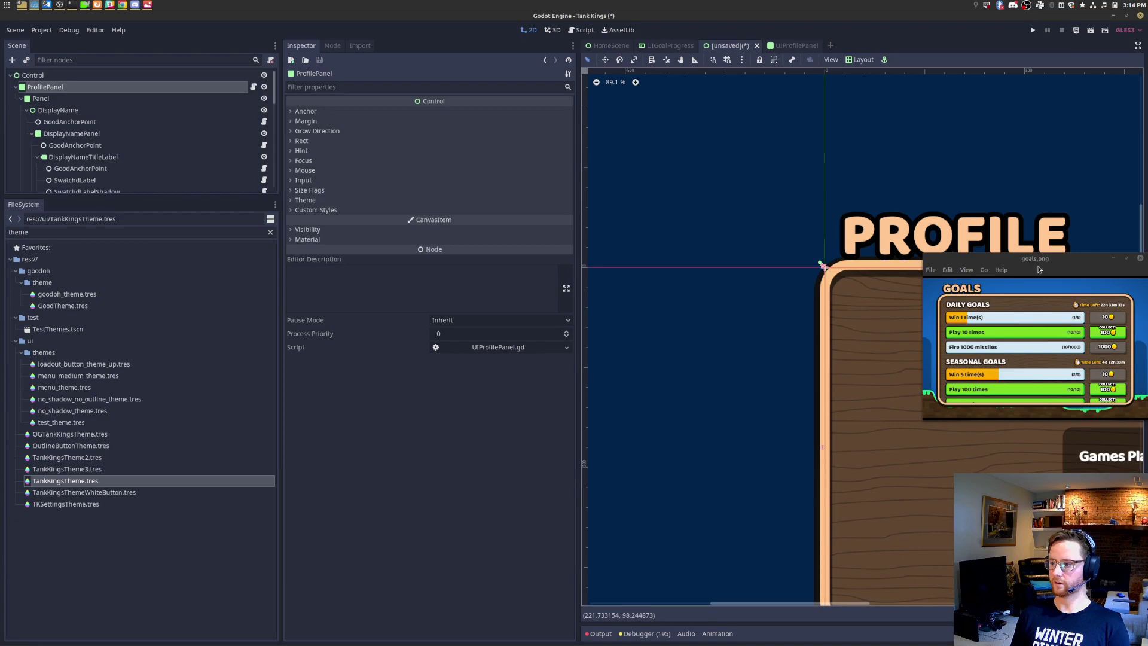
drag(1051, 259, 179, 484)
middle_drag(899, 360, 642, 311)
scroll(642, 311, down, 10)
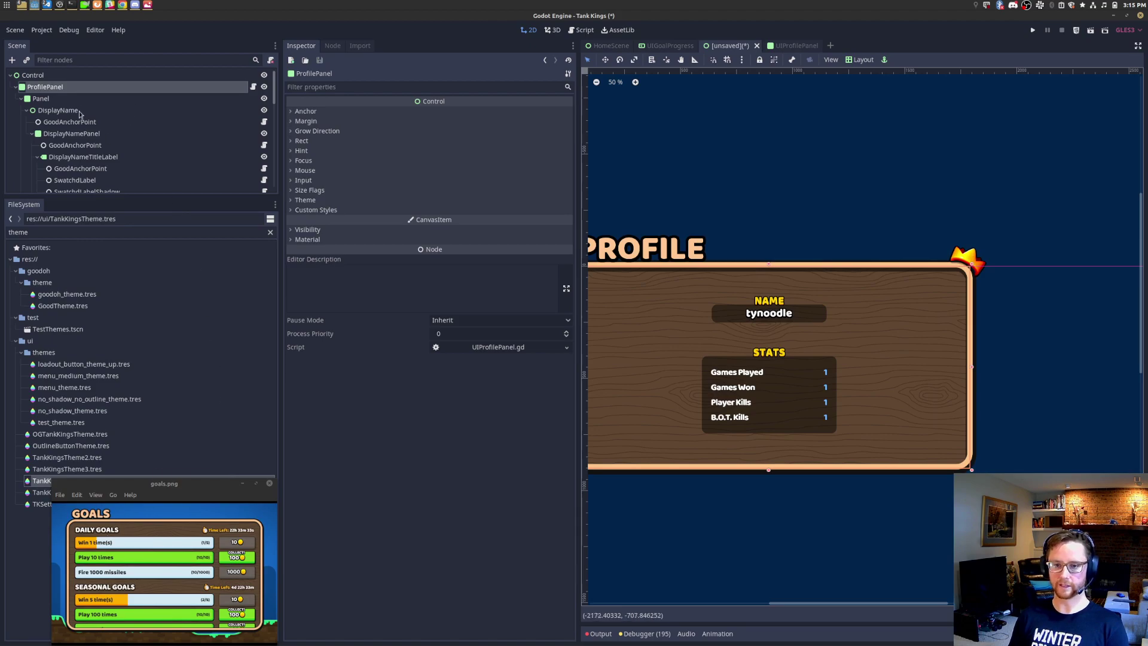
Step: Delete the nodes from DisplayName to Corner, then undo the deletion
click(27, 110)
click(42, 110)
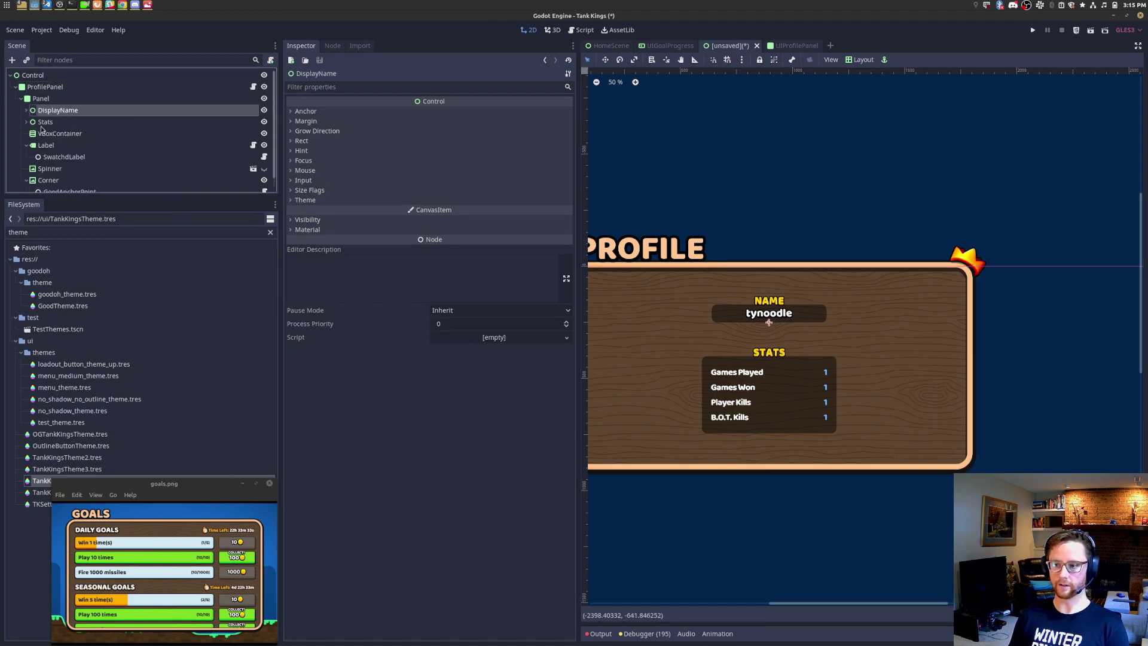
click(31, 145)
click(26, 145)
click(26, 168)
click(48, 168)
shift+click(70, 111)
right_click(70, 114)
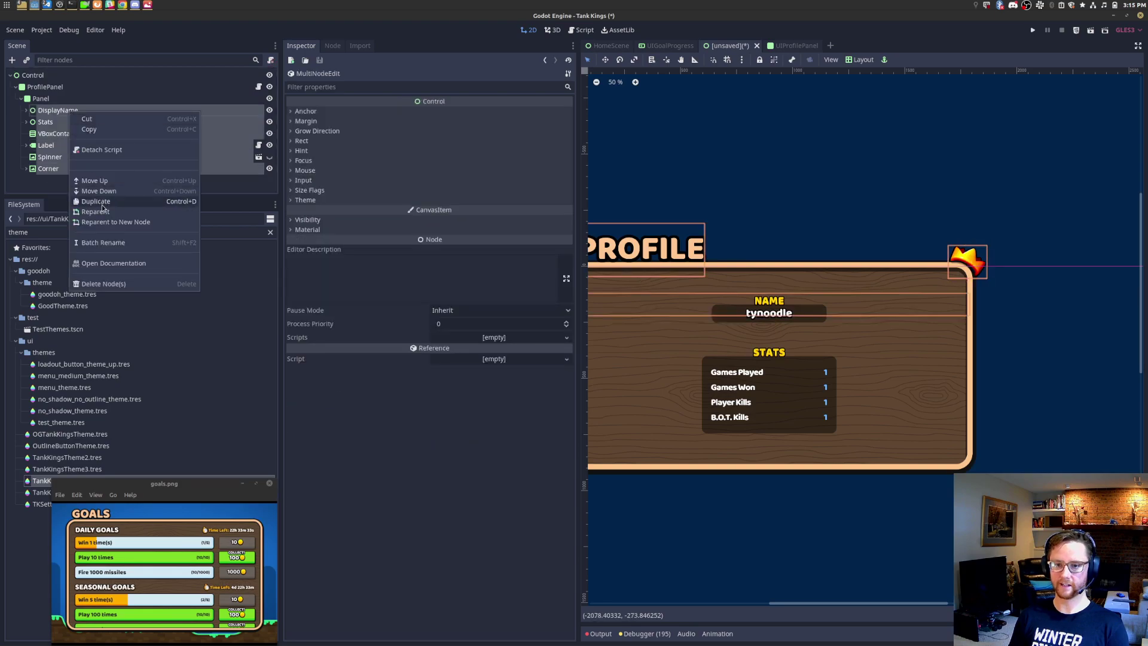
click(114, 284)
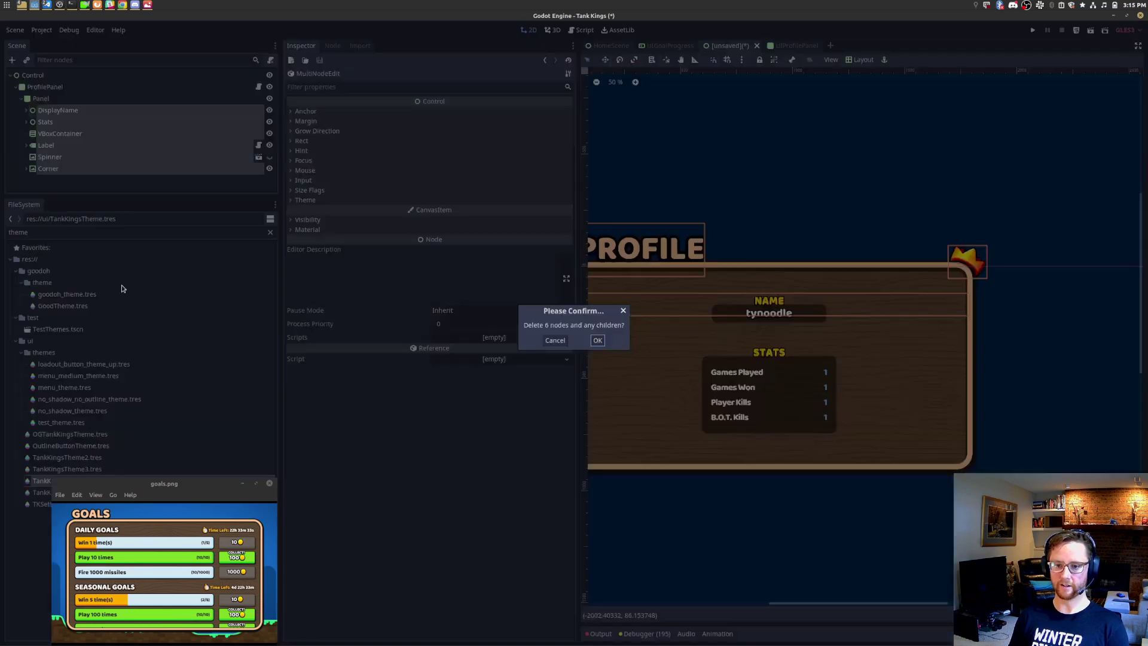
click(597, 340)
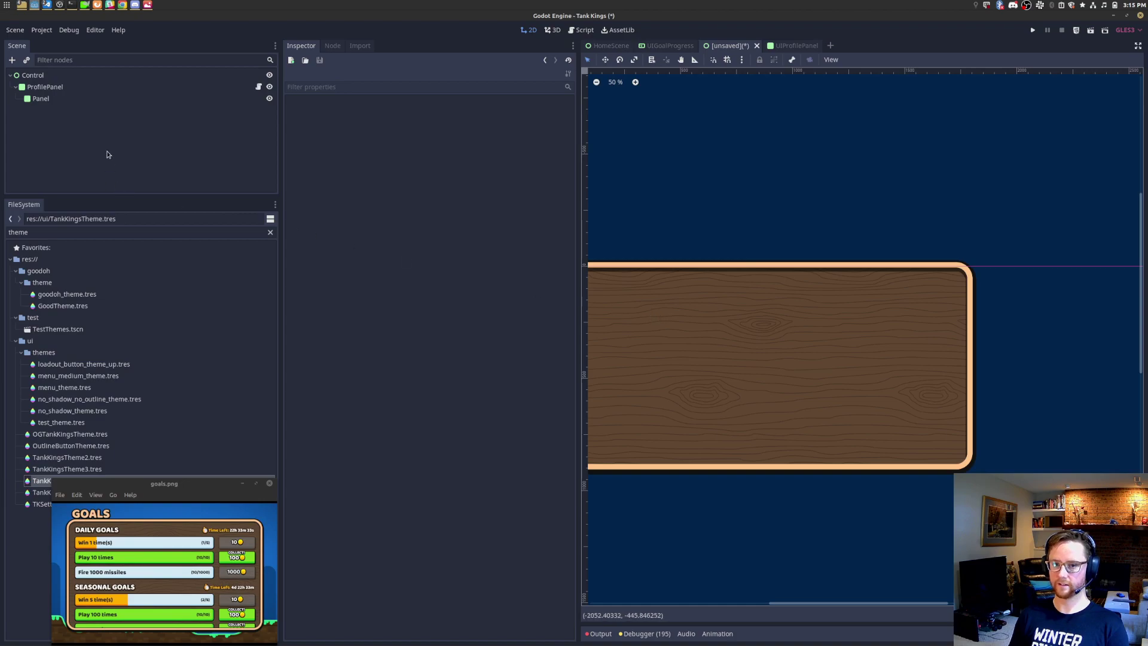
key(ctrl+z)
Step: Delete the nodes from DisplayName to Spinner, then undo again
click(63, 156)
shift+click(57, 113)
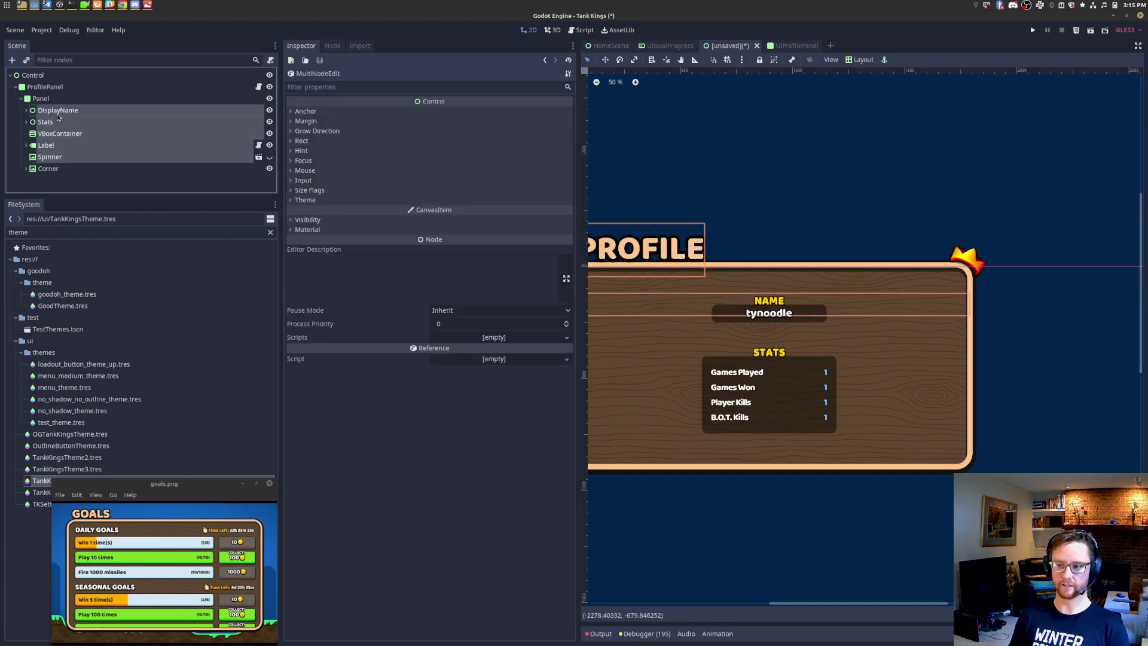
right_click(71, 116)
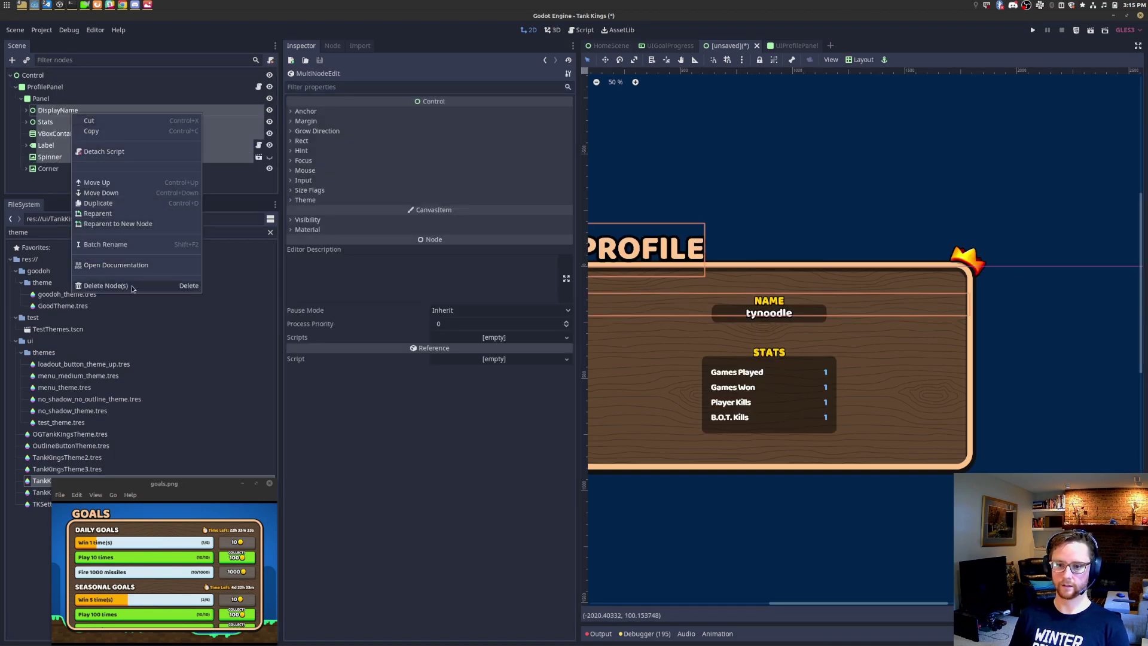
click(102, 287)
click(599, 341)
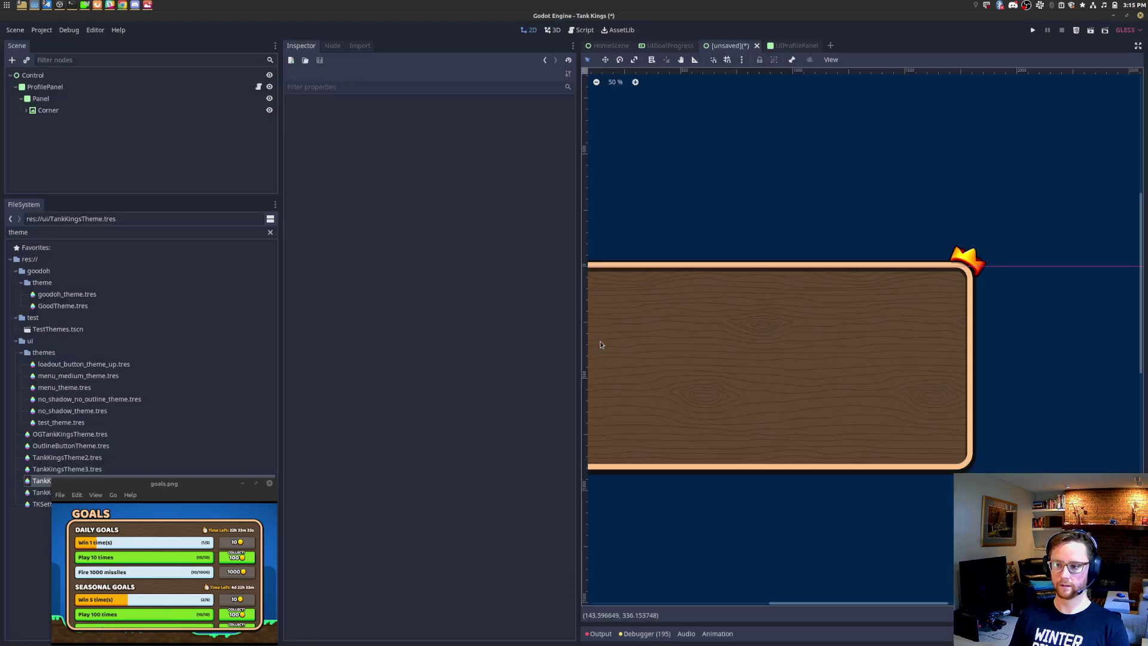
click(46, 111)
key(ctrl+z)
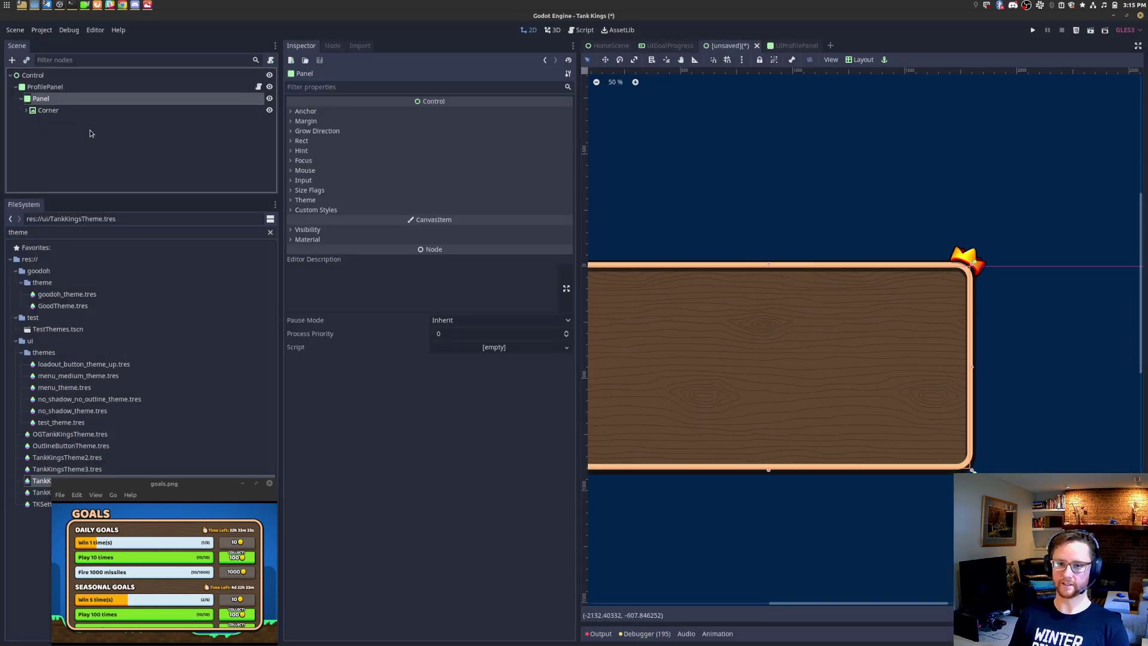
Step: Delete DisplayName, Stats and VBoxContainer, keeping Label, Spinner and Corner
click(74, 113)
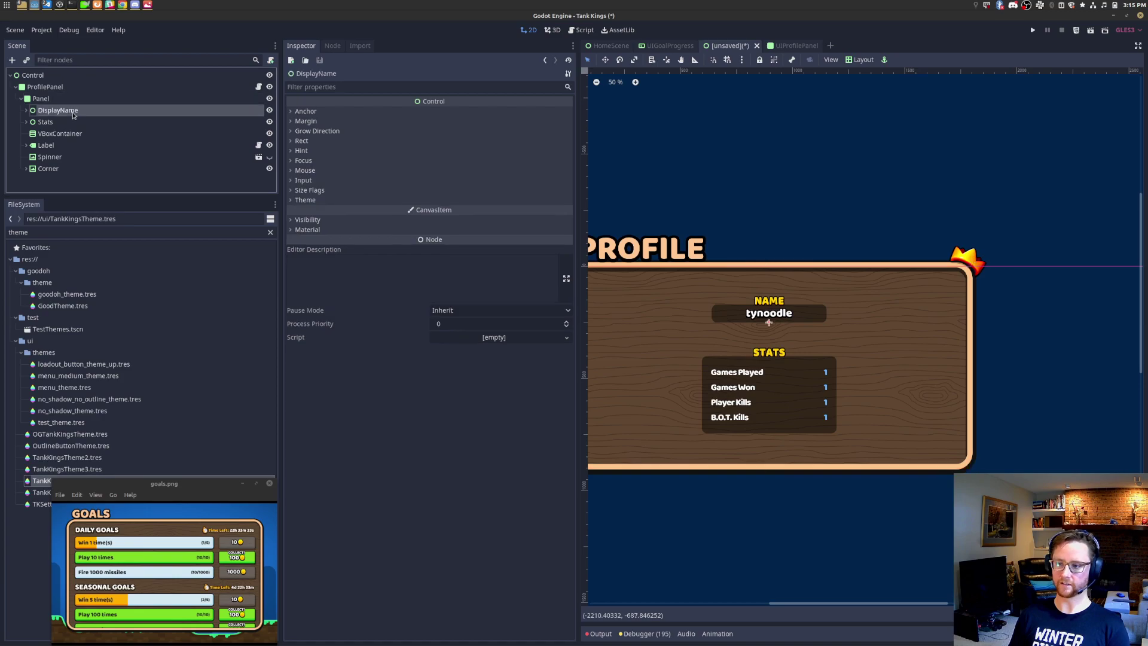
click(62, 147)
click(60, 158)
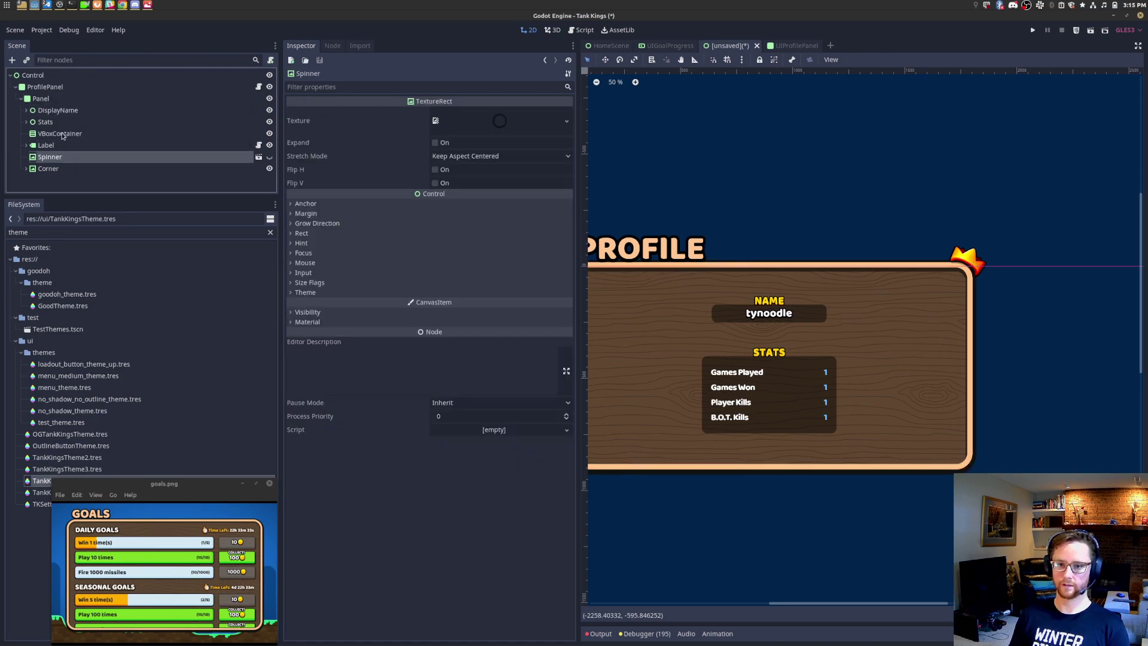
click(67, 135)
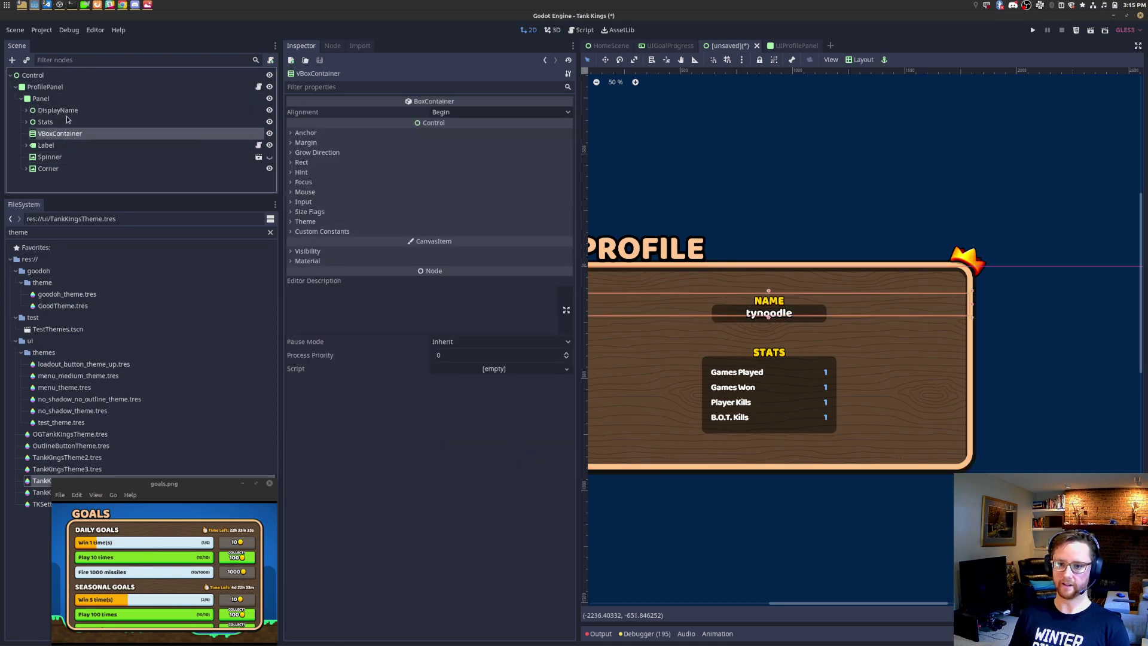
shift+click(71, 113)
right_click(70, 113)
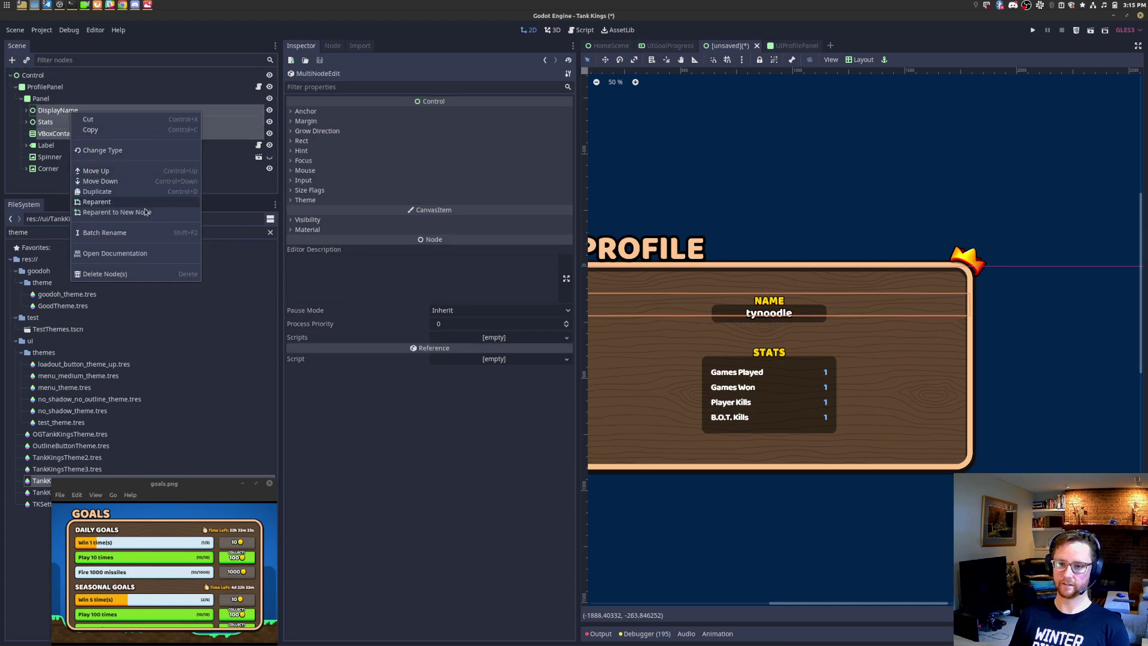
click(123, 274)
click(592, 340)
scroll(1024, 263, up, 10)
Step: Select the title Label and replace its PROFILE text with GOALS
scroll(1024, 263, up, 1)
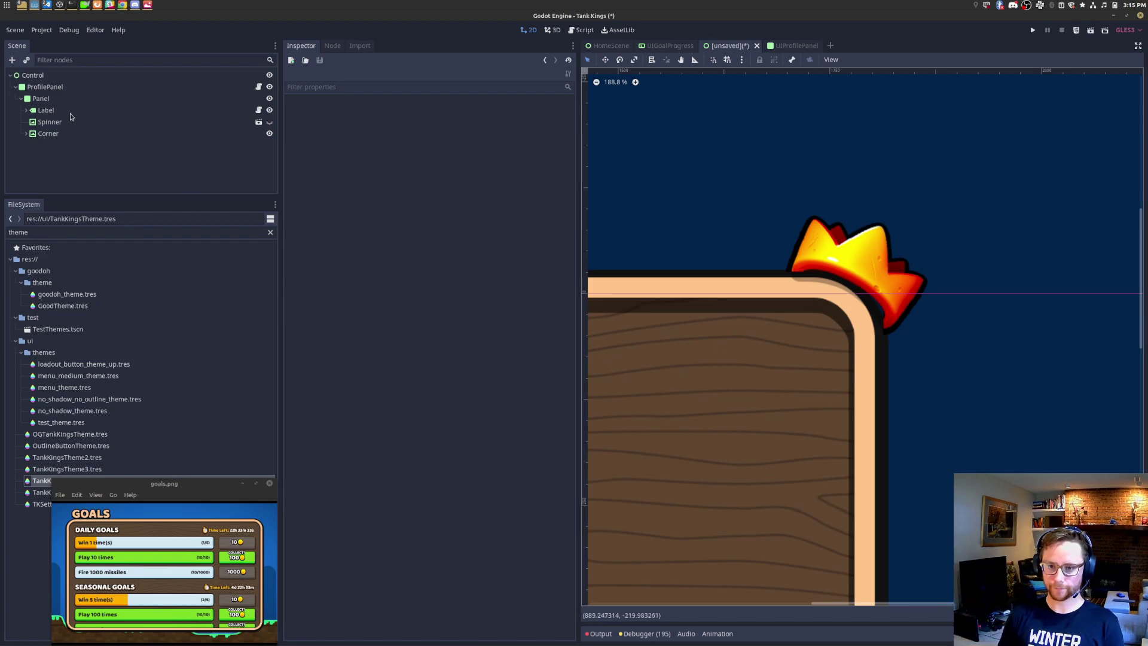
click(48, 110)
scroll(718, 254, down, 20)
middle_drag(734, 275, 1021, 290)
click(442, 299)
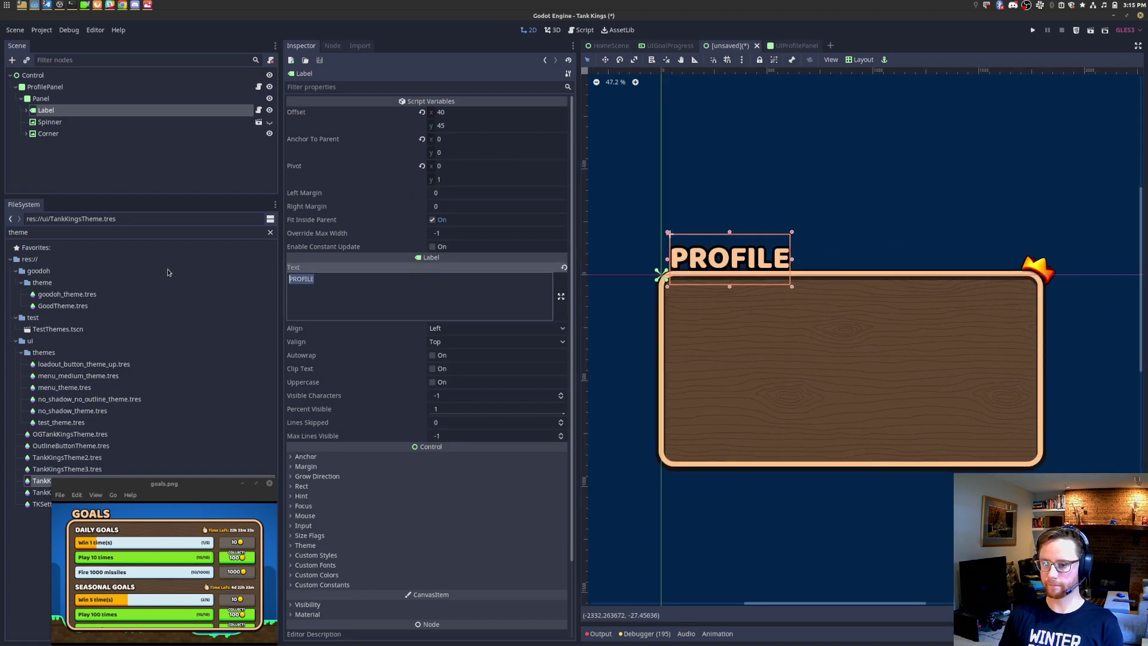
key(ctrl+a)
text(GOALS)
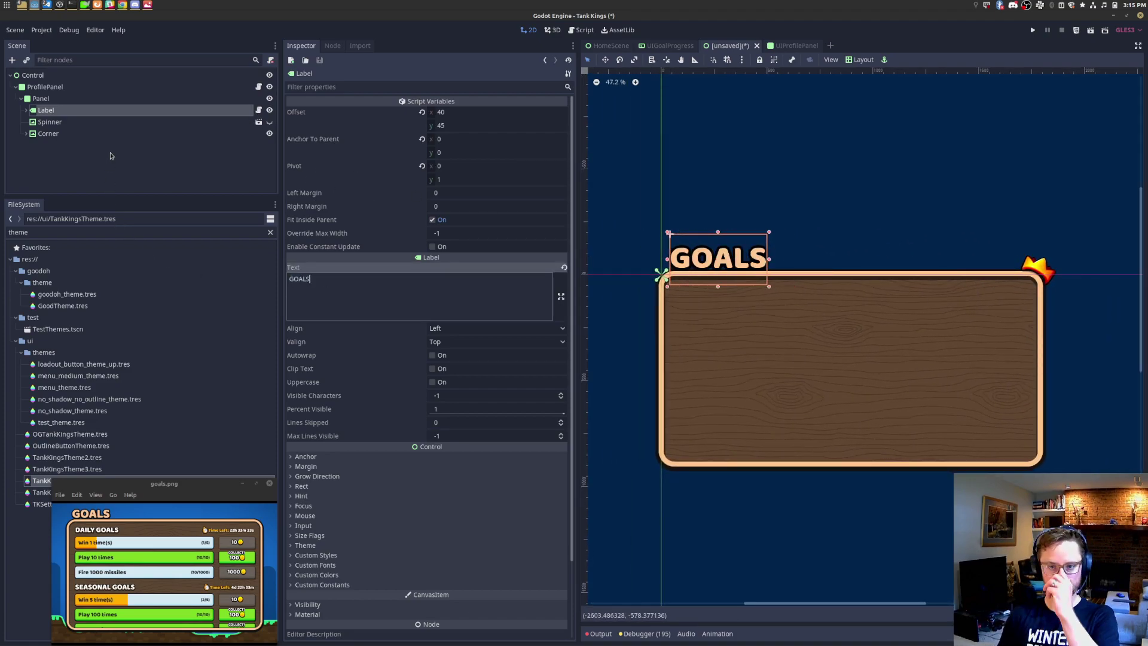
ctrl+click(76, 111)
Step: Add a VBoxContainer as a child of the Panel node
click(79, 99)
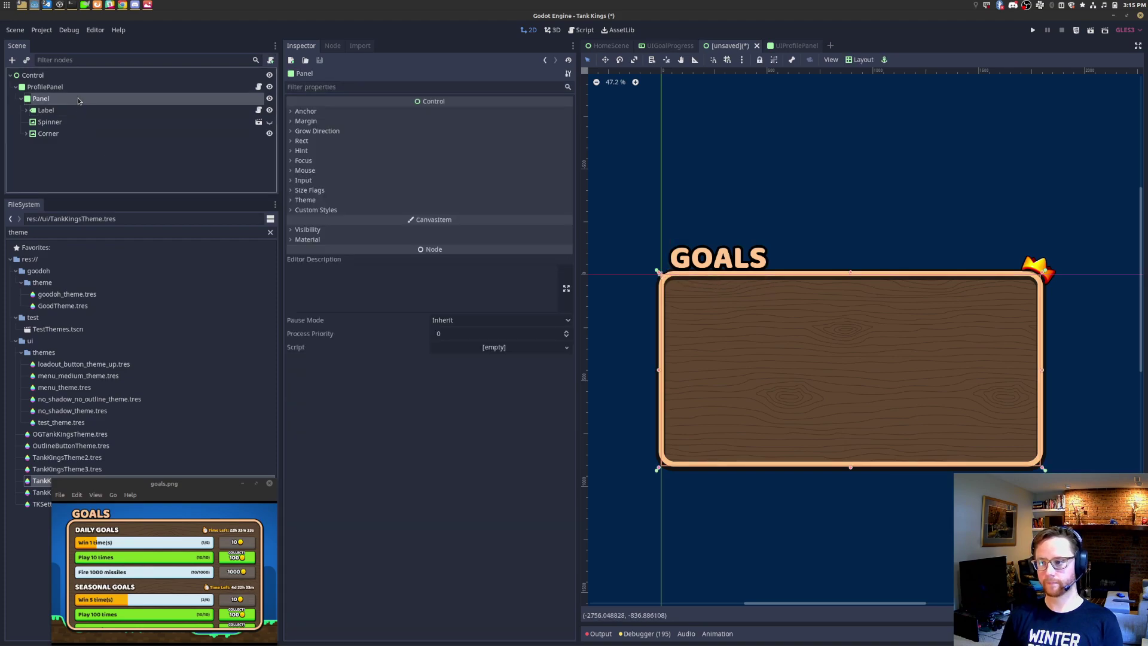
right_click(79, 100)
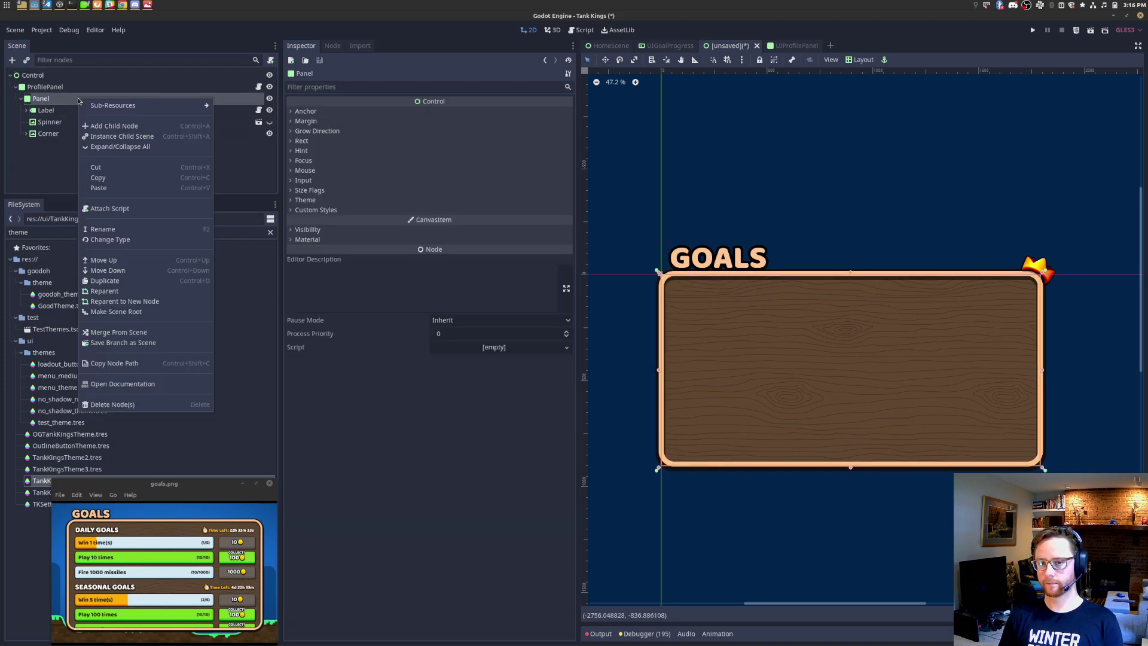
click(119, 127)
text(v)
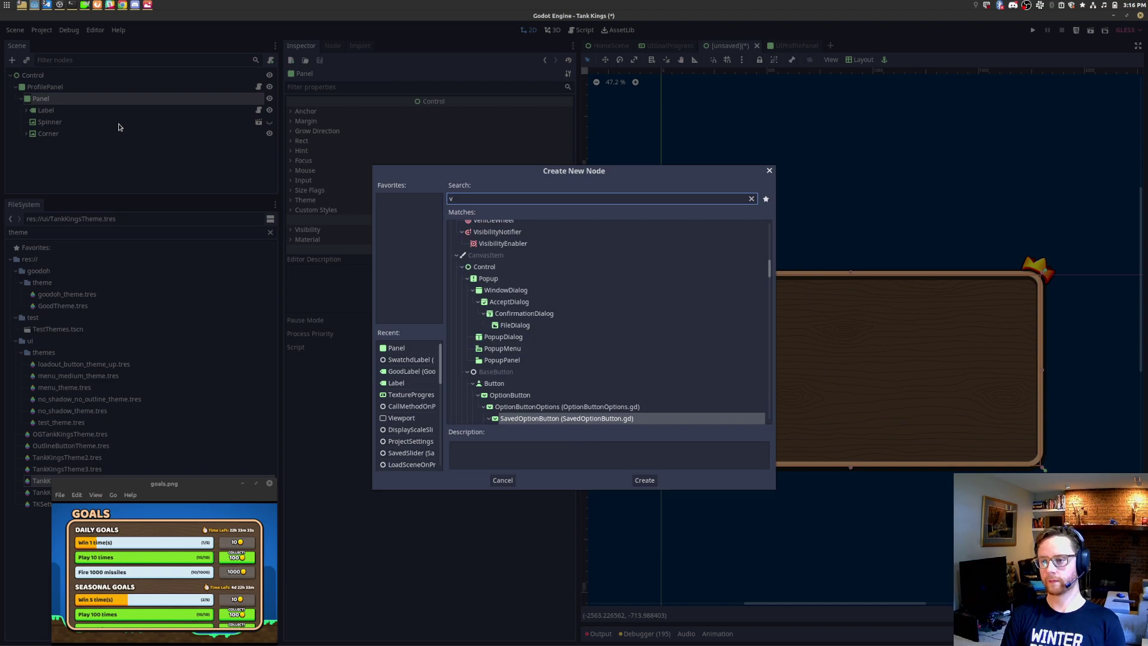
text(box)
key(Return)
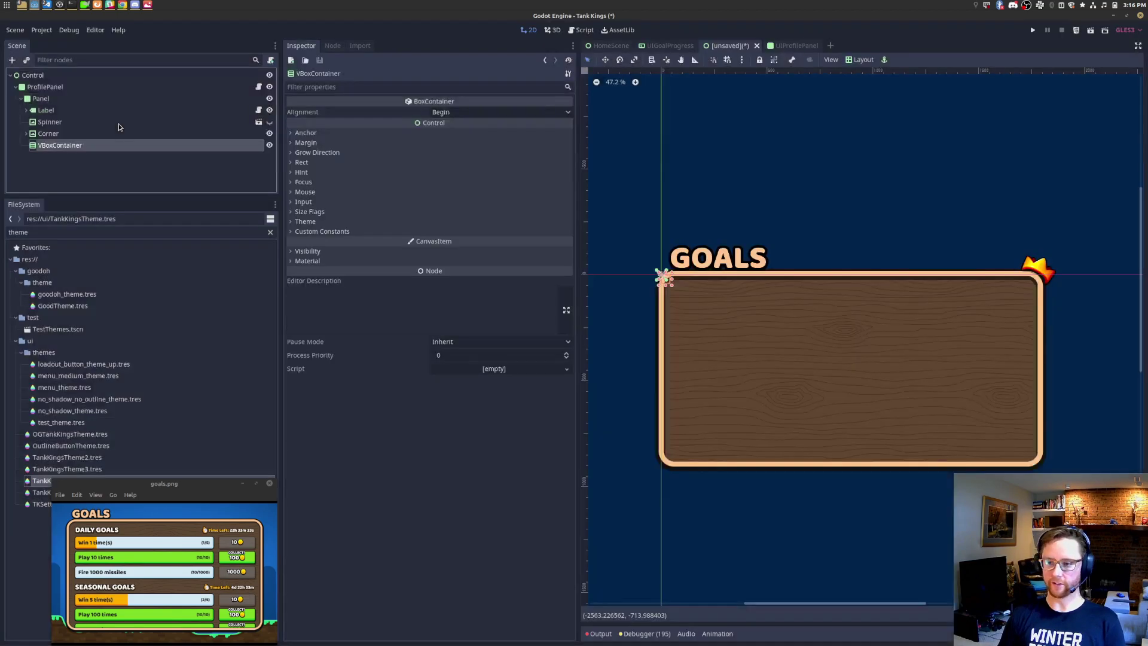
Step: Instance UIGoalProgress.tscn into the VBoxContainer, duplicate it to three rows, and save as UIGoalsPanel.tscn
key(ctrl+shift+a)
text(goalprog)
key(Return)
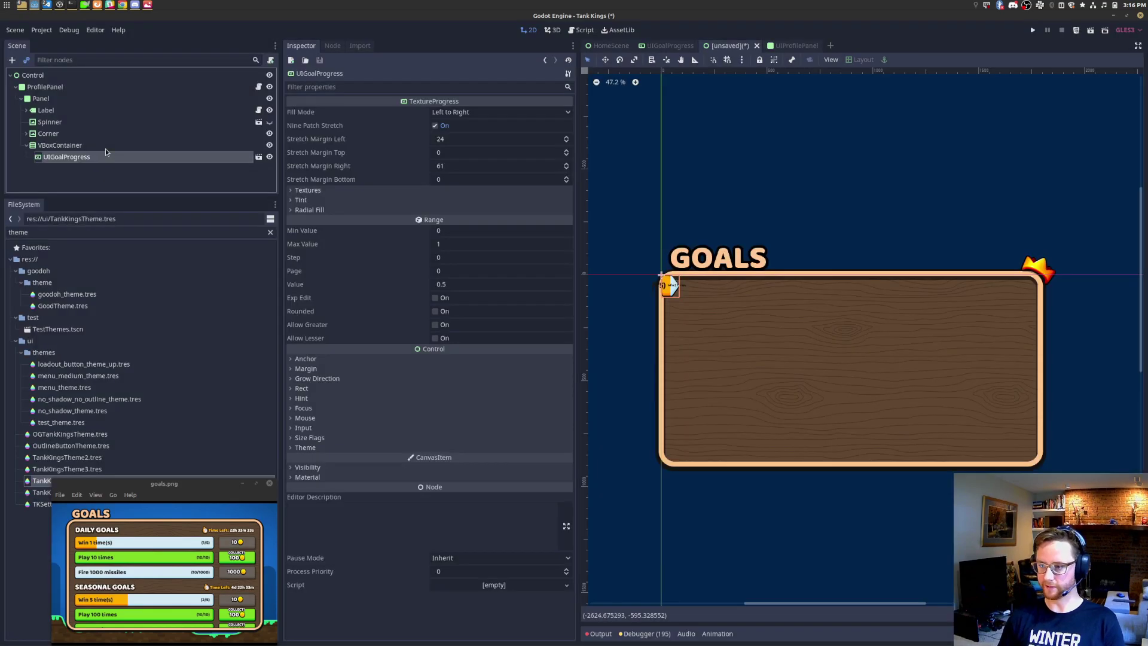
key(ctrl+d)
key(ctrl+d)
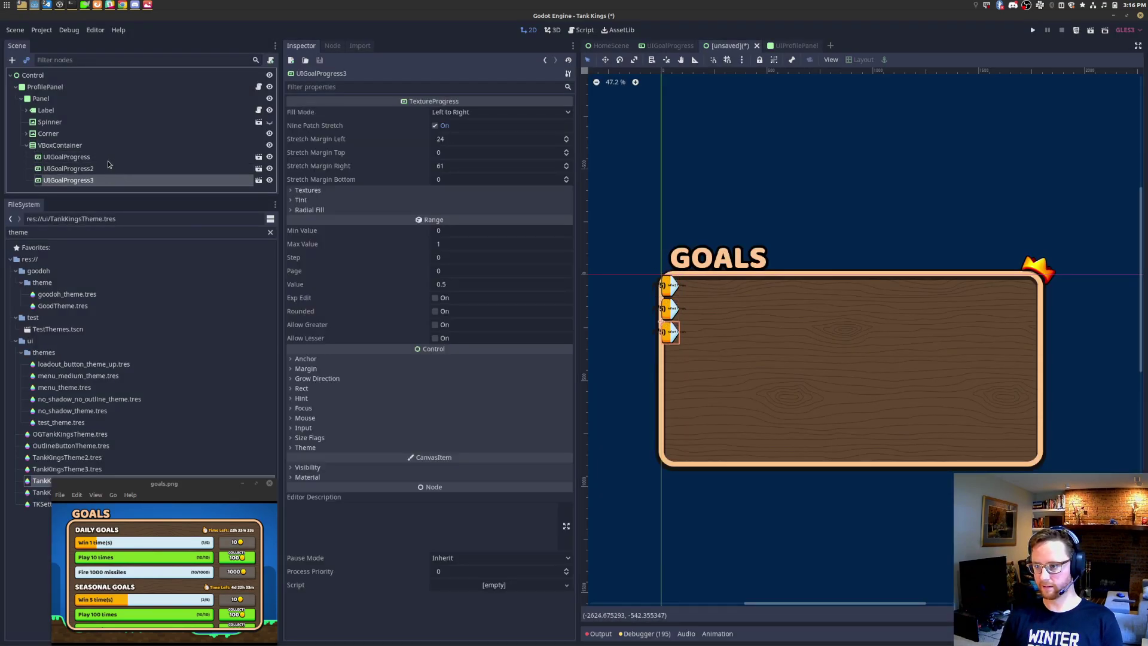
key(ctrl+s)
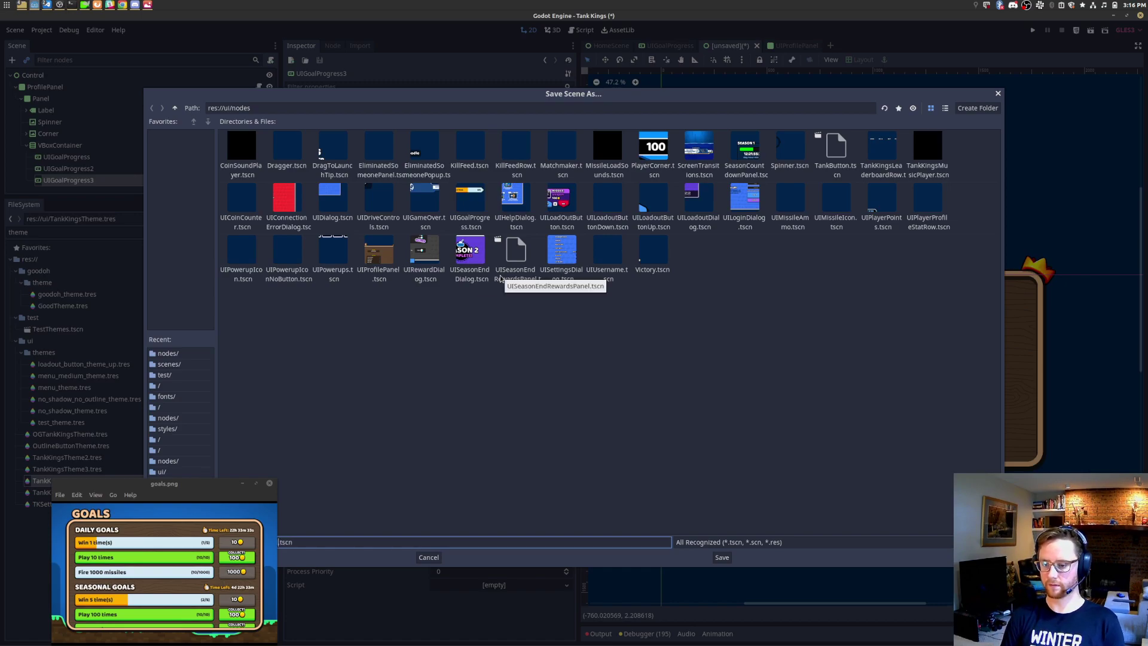
key(Return)
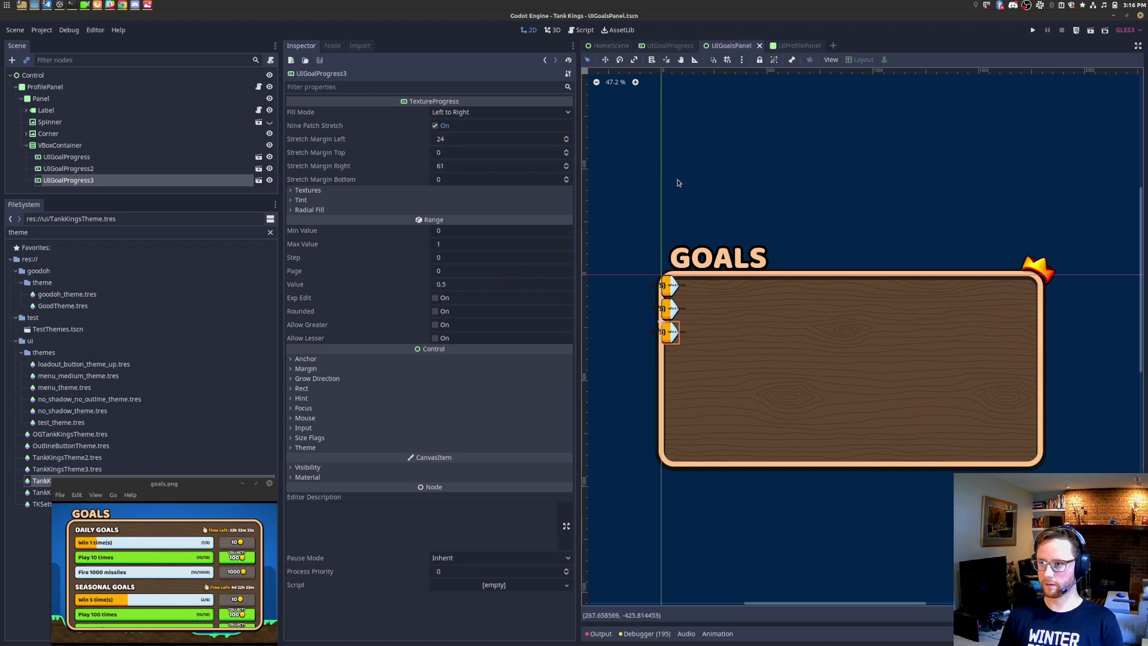
Step: Apply the Full Rect layout preset to the VBoxContainer so it fills the panel at 1791×900
click(86, 145)
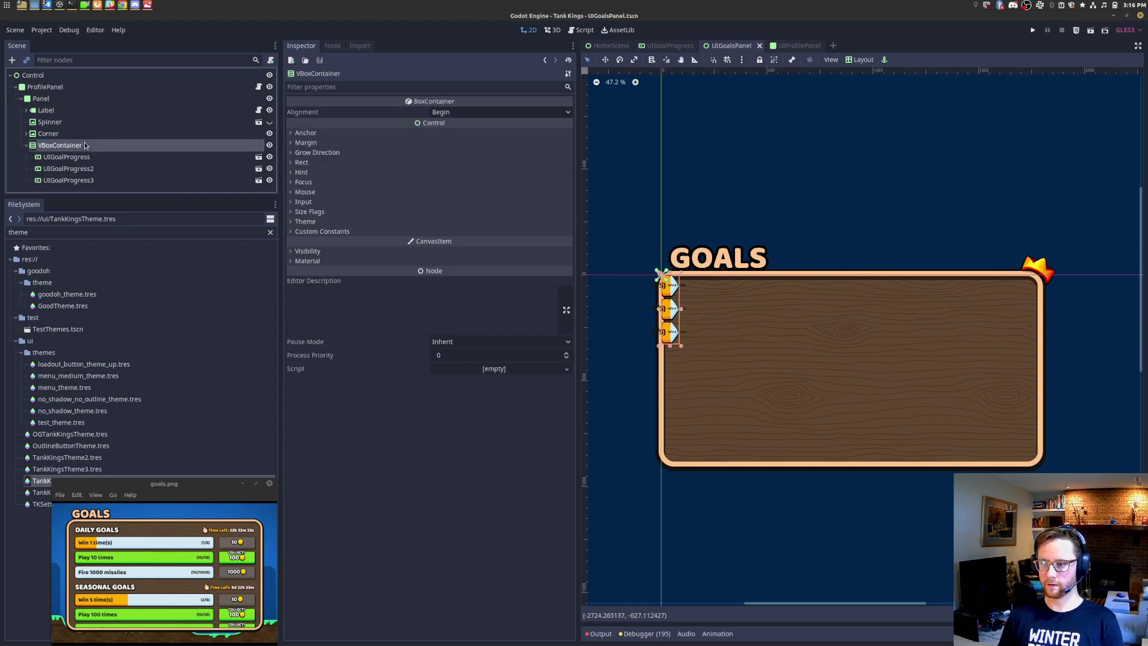
click(89, 158)
click(91, 148)
click(312, 163)
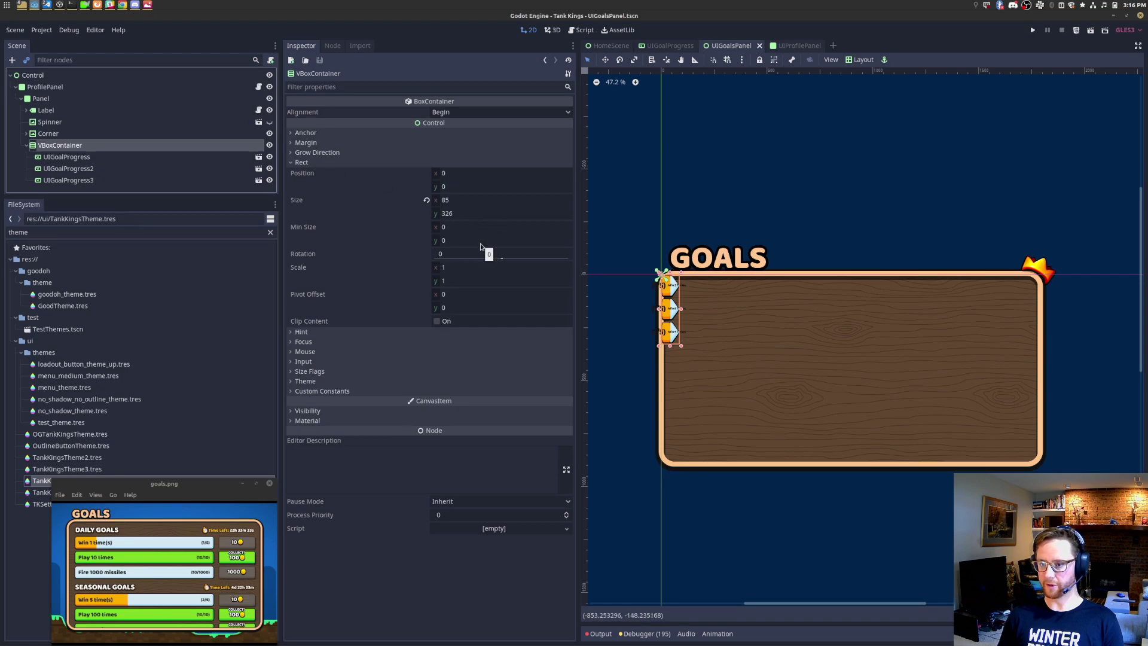
click(860, 60)
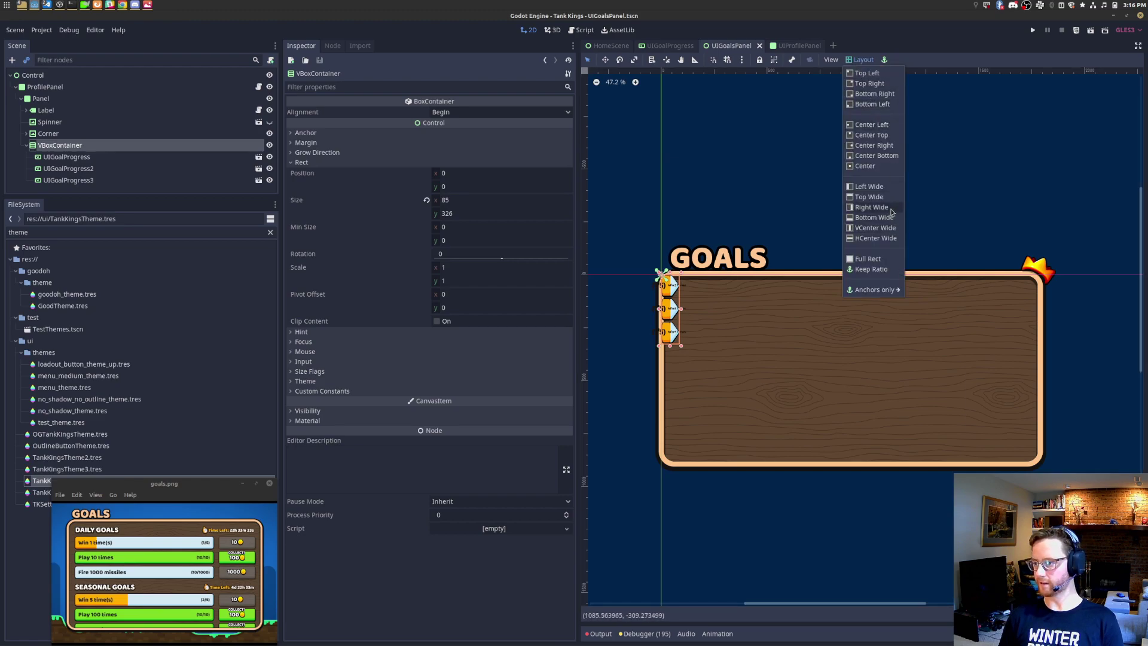
click(891, 259)
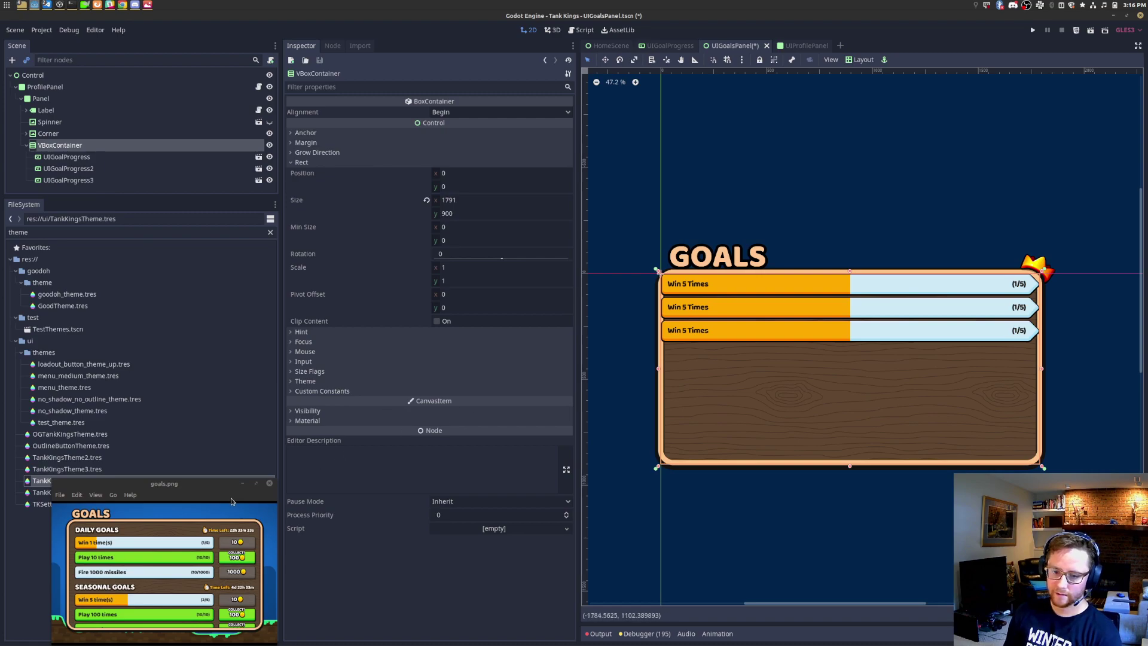
drag(219, 492, 589, 451)
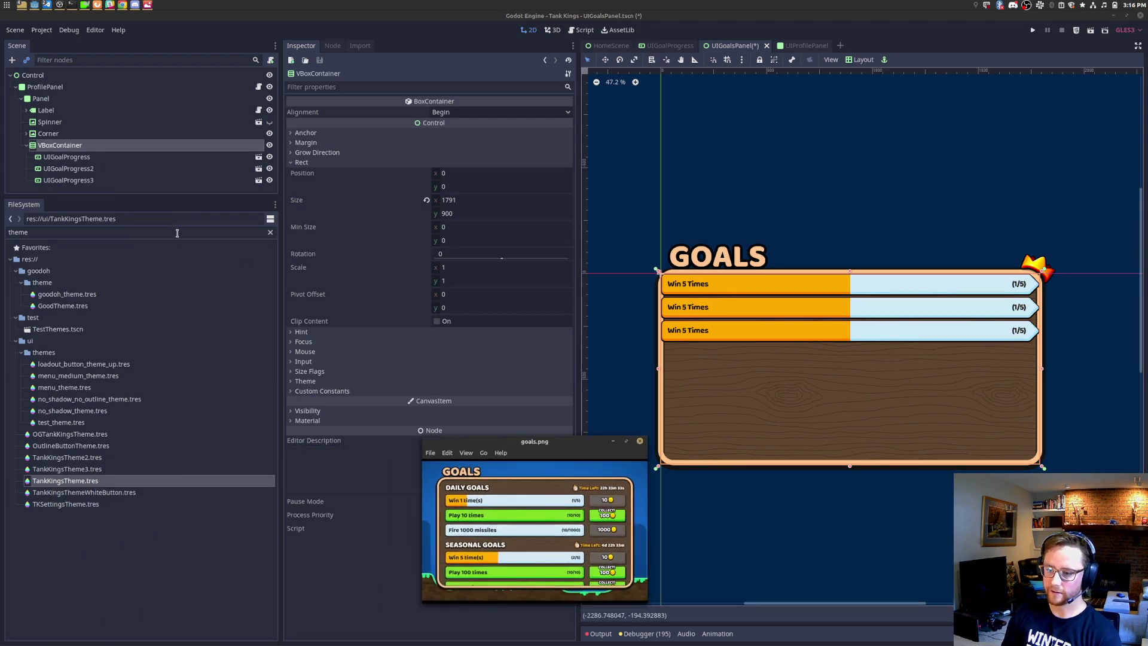
Step: Add a Label reading DAILY GOALS above the first goal row in the VBoxContainer
right_click(52, 150)
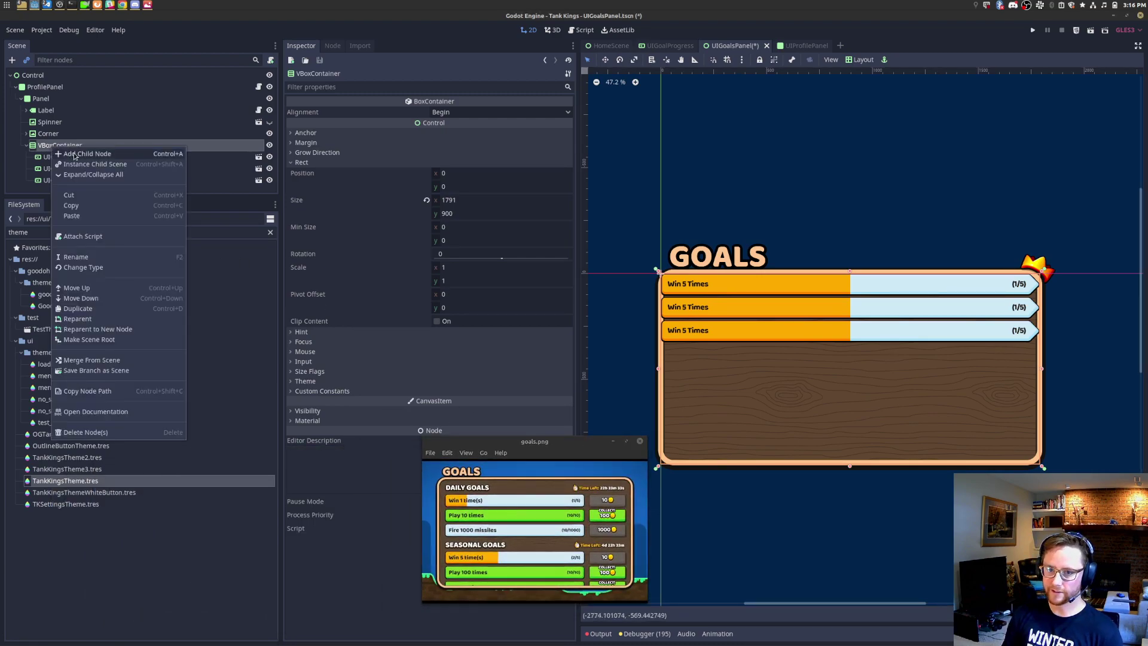
click(82, 157)
text(label)
key(Return)
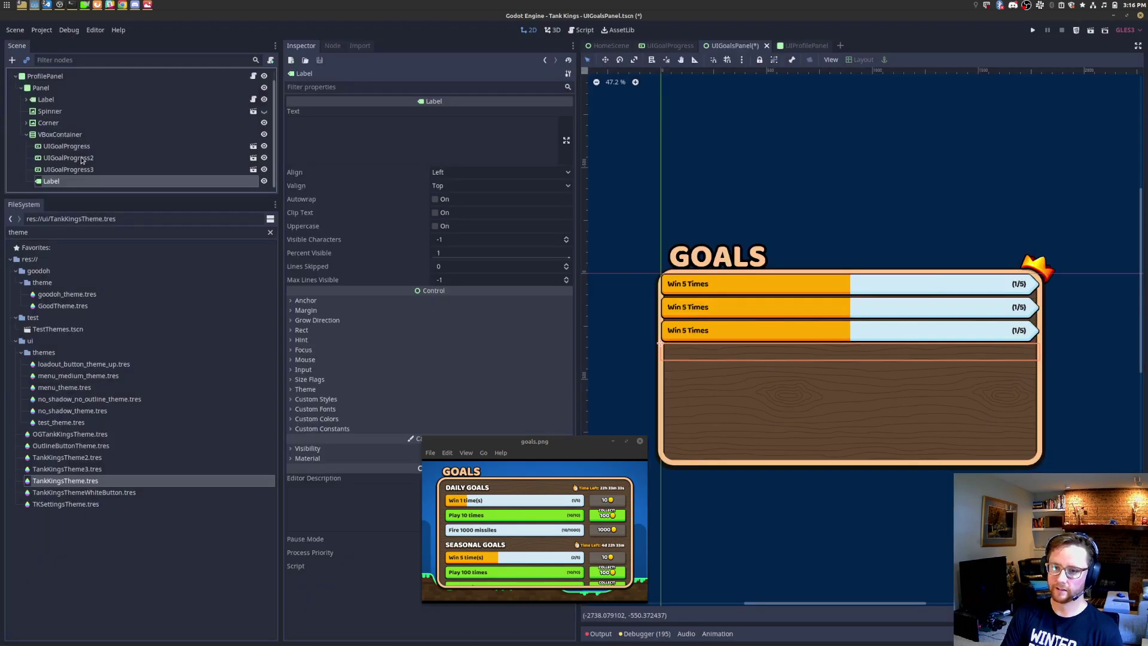
drag(76, 182, 99, 143)
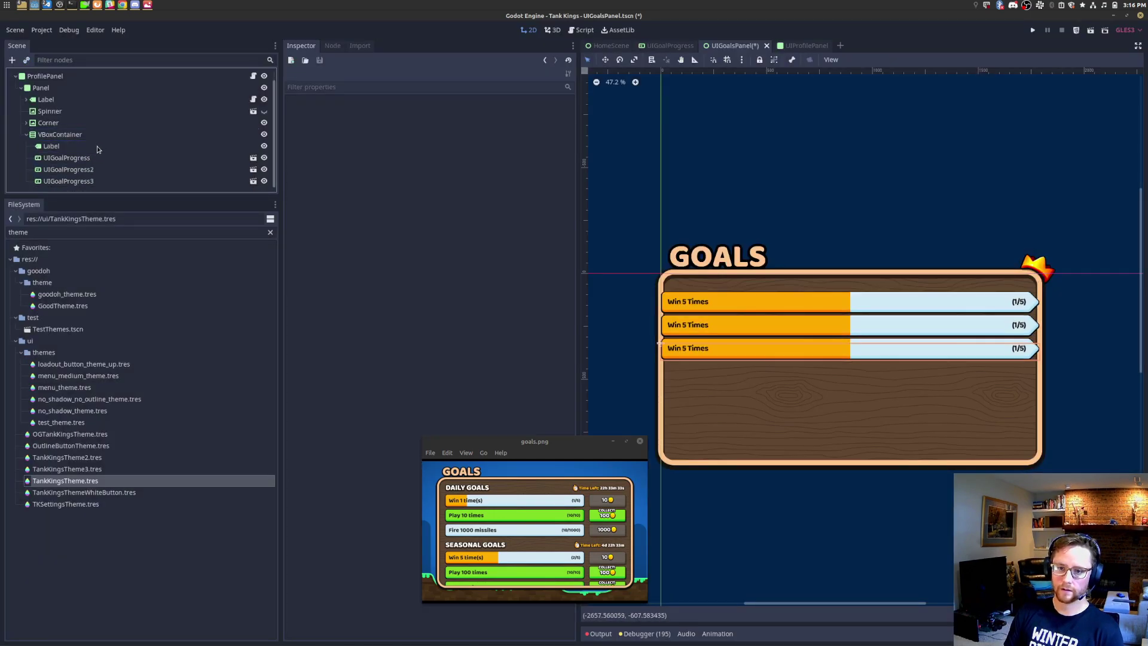
click(100, 146)
click(385, 155)
text(DAILY GOALS)
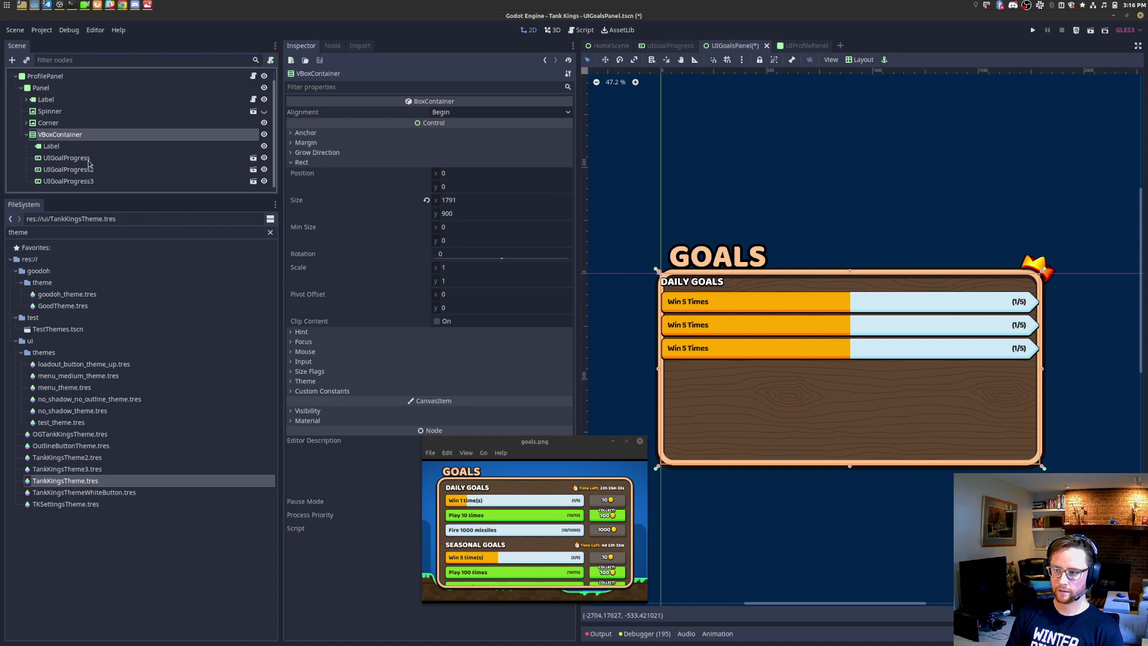
Step: Duplicate the heading with its three rows and retitle the copy SEASONAL GOALS
shift+click(92, 182)
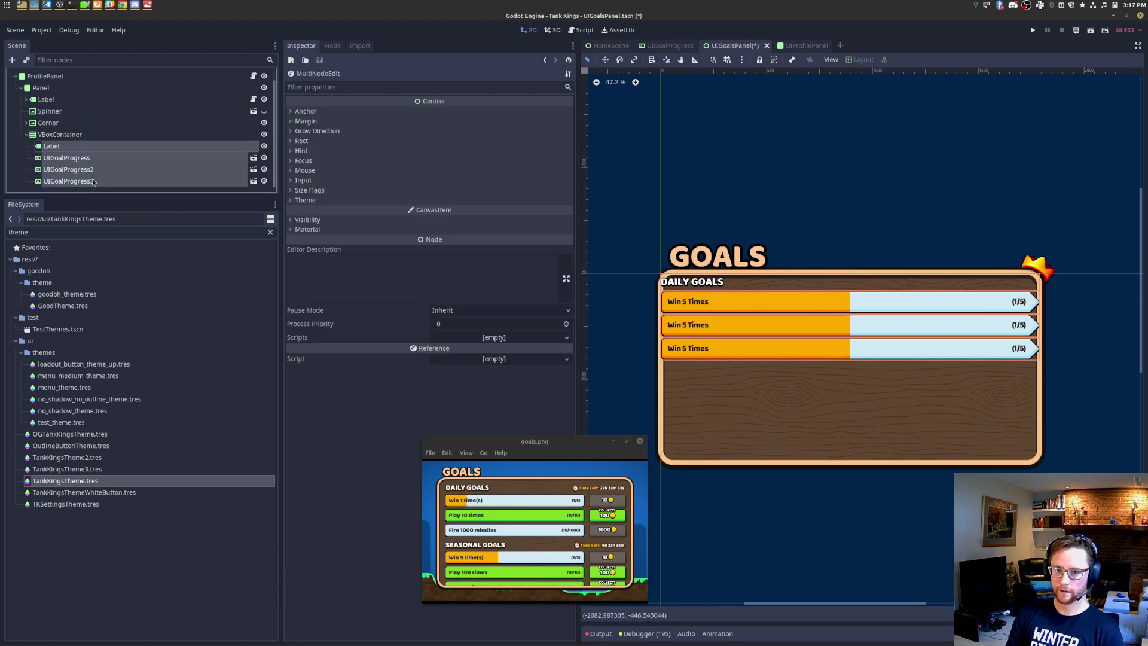
key(ctrl+d)
double_click(89, 179)
click(98, 179)
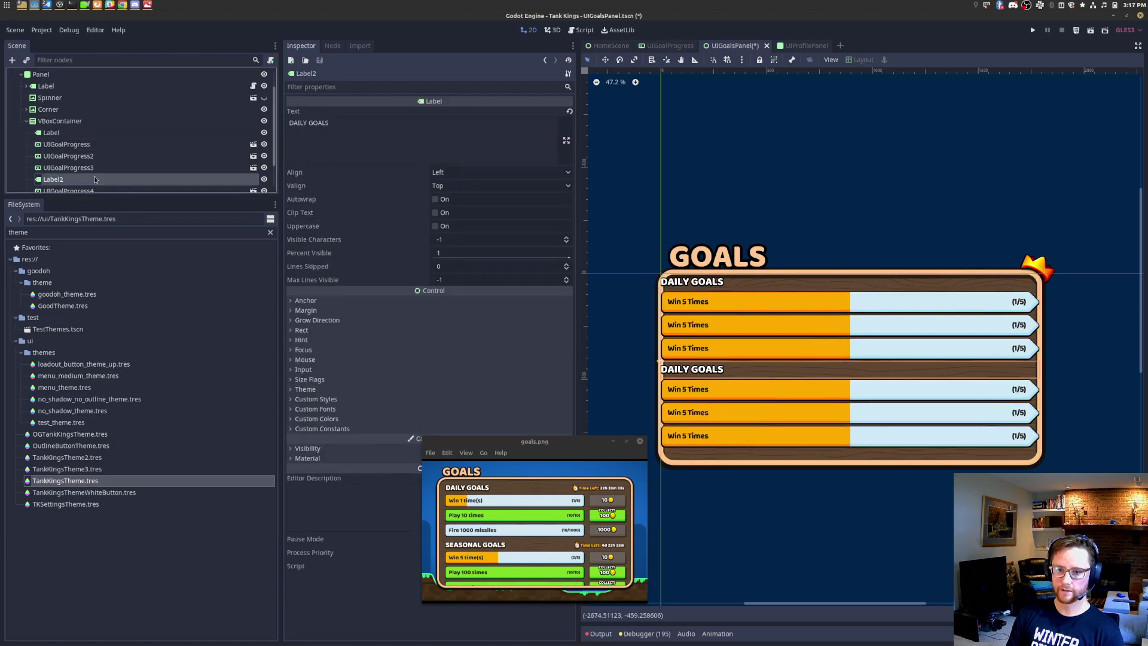
drag(421, 124, 170, 129)
text(sEAS)
key(BackSpace)
key(BackSpace)
key(BackSpace)
key(BackSpace)
text(SEASONAL GOALS)
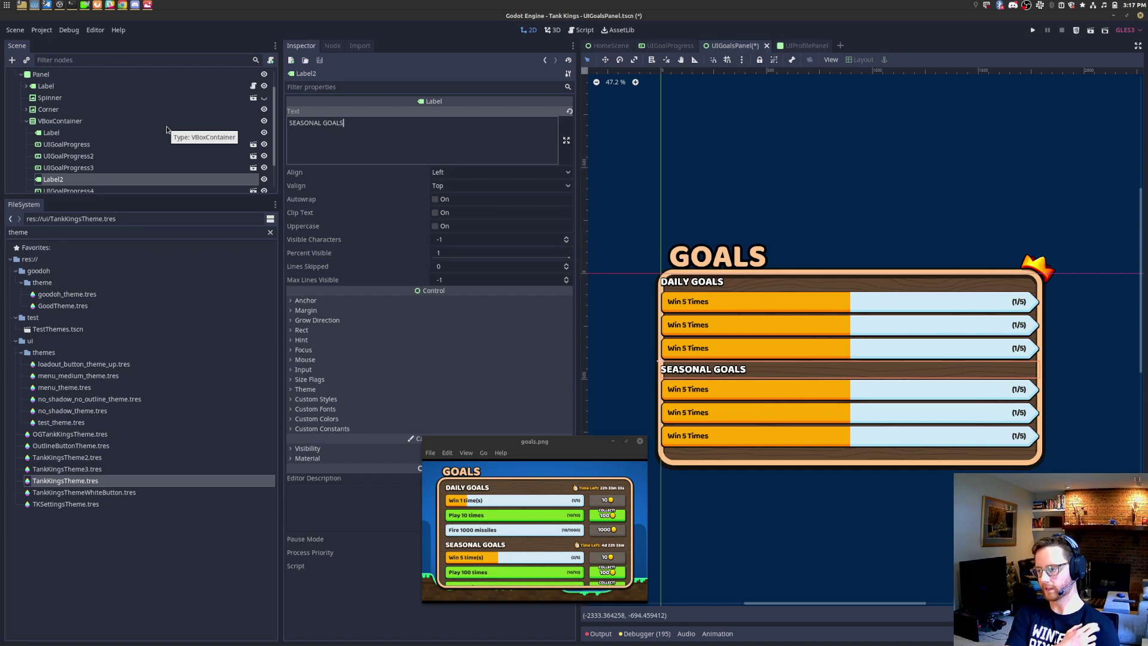
Step: Duplicate the seasonal goal rows to six bars and enlarge the scene tree panel
scroll(166, 127, down, 3)
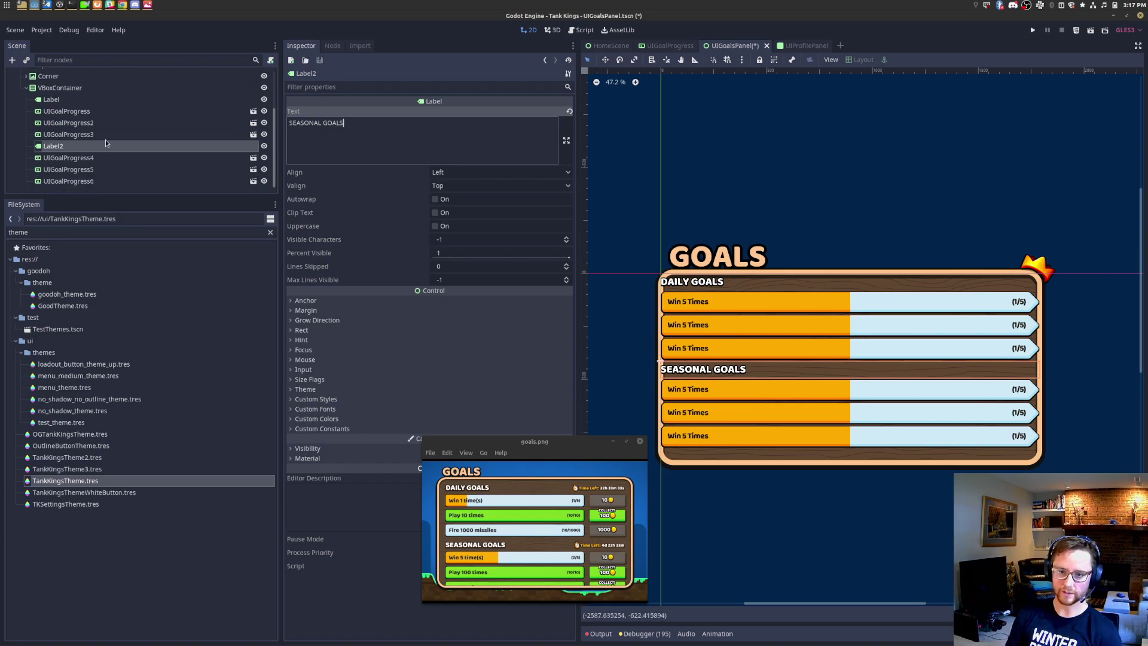
click(85, 182)
key(ctrl+d)
key(ctrl+d)
key(ctrl+d)
key(ctrl+s)
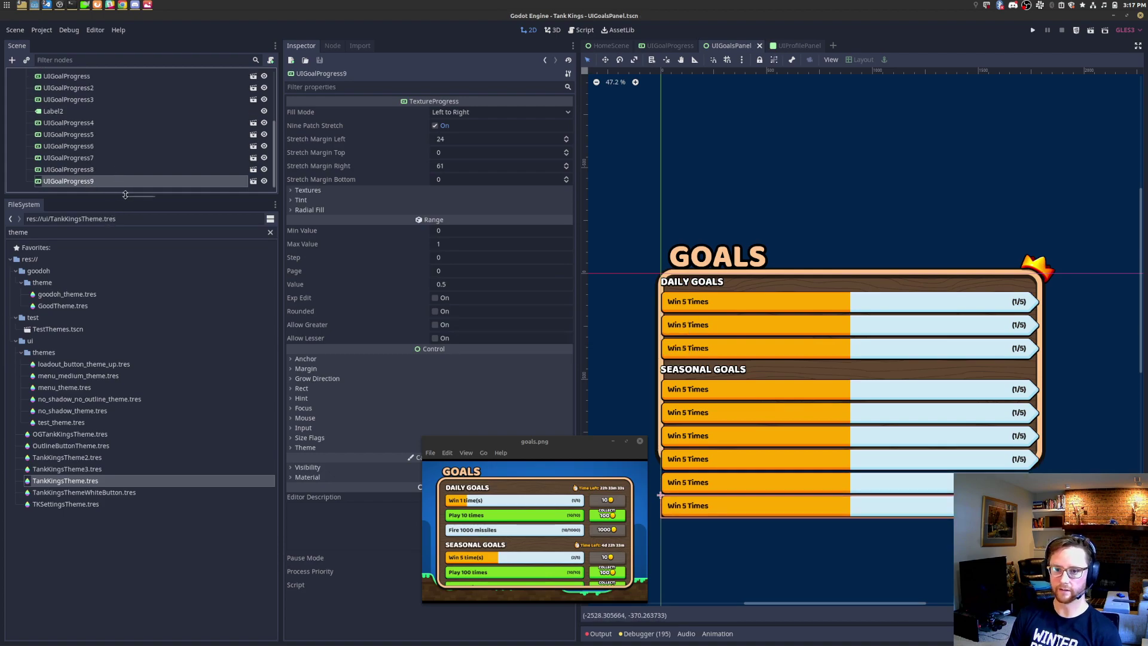
drag(139, 197, 148, 381)
click(111, 146)
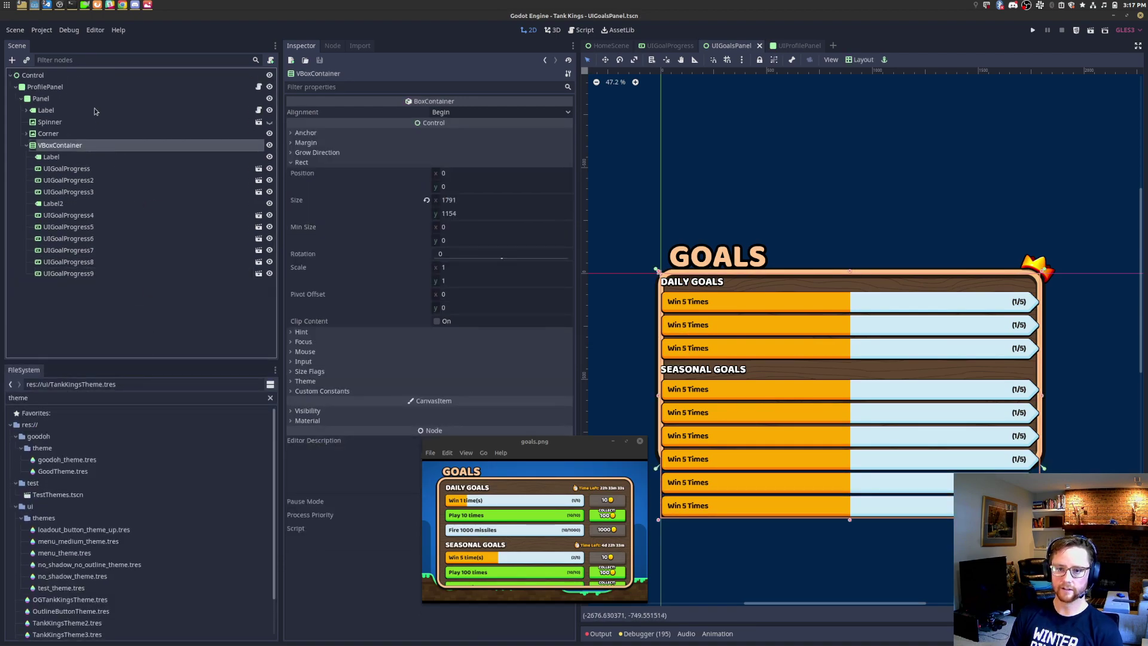
click(96, 102)
Step: Add a ScrollContainer under the Panel and give it the Full Rect layout preset
key(ctrl+a)
text(scroll)
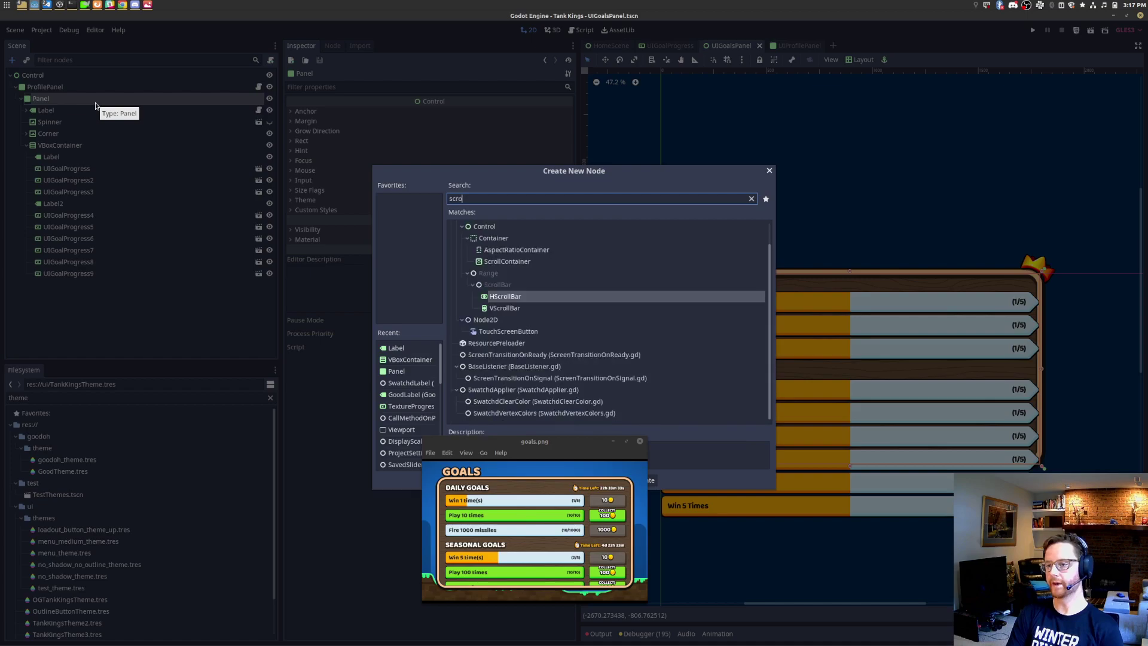
key(Down)
key(Down)
key(Down)
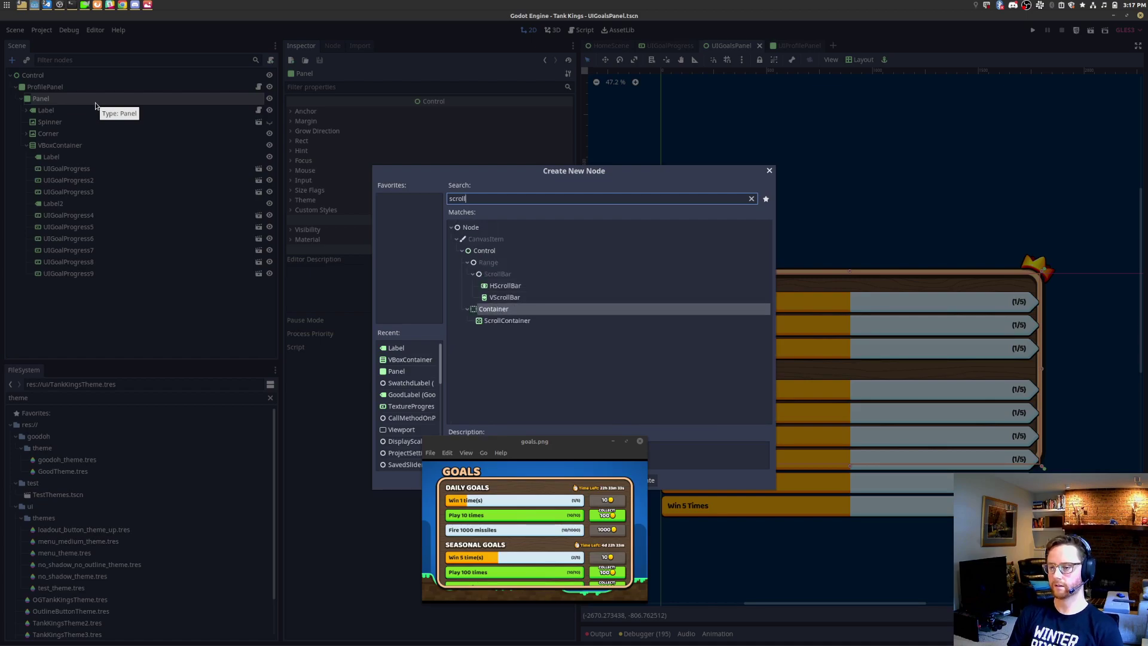
key(Return)
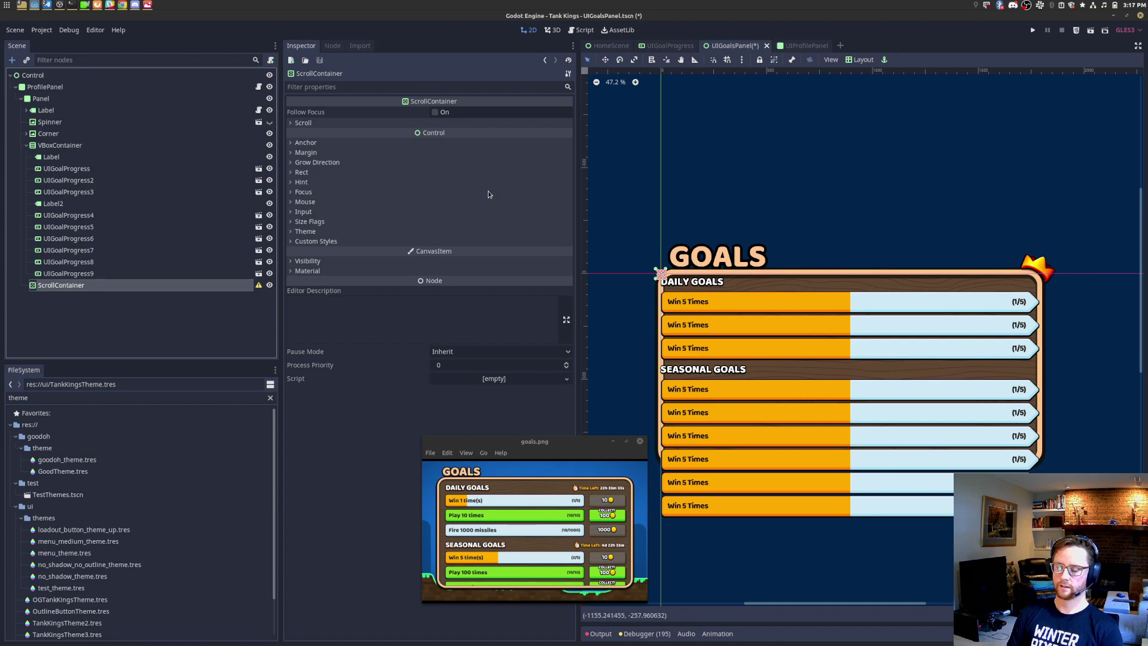
click(860, 59)
click(885, 263)
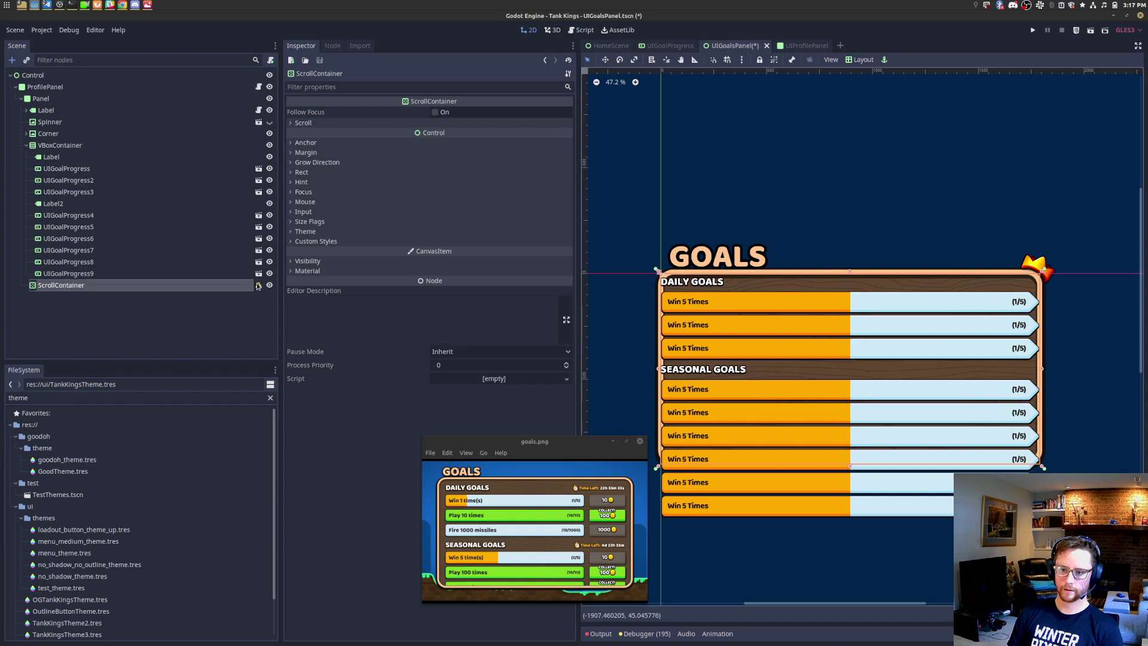
mouse_move(258, 286)
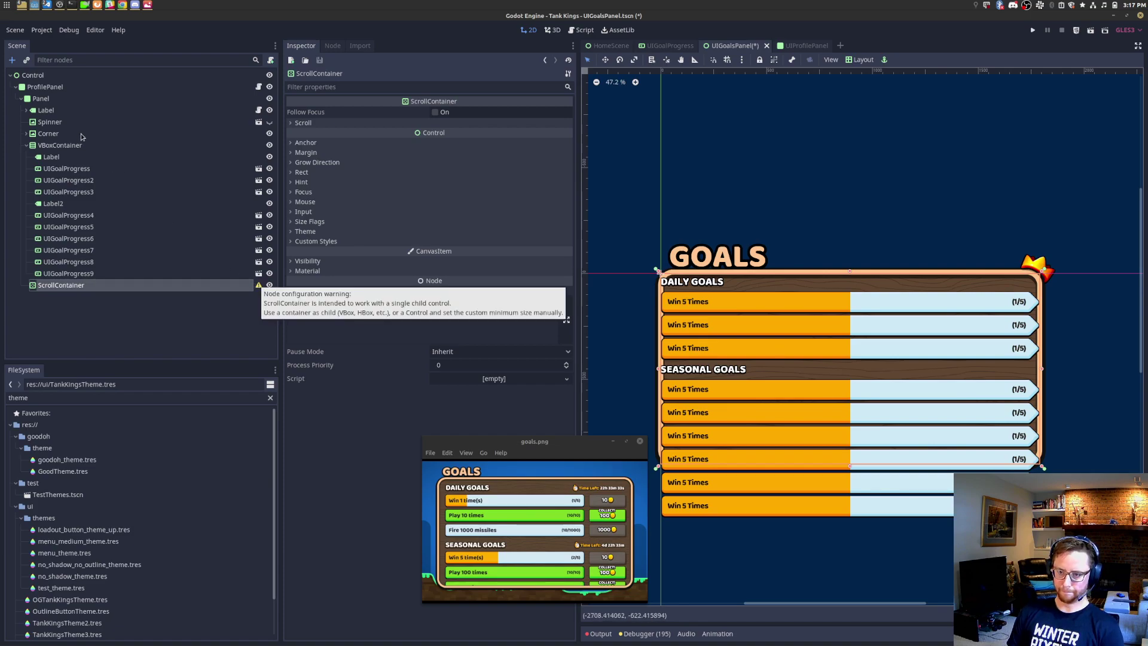
Step: Reparent the goal-rows VBoxContainer into the ScrollContainer and enable horizontal Expand size flag
drag(83, 146, 88, 285)
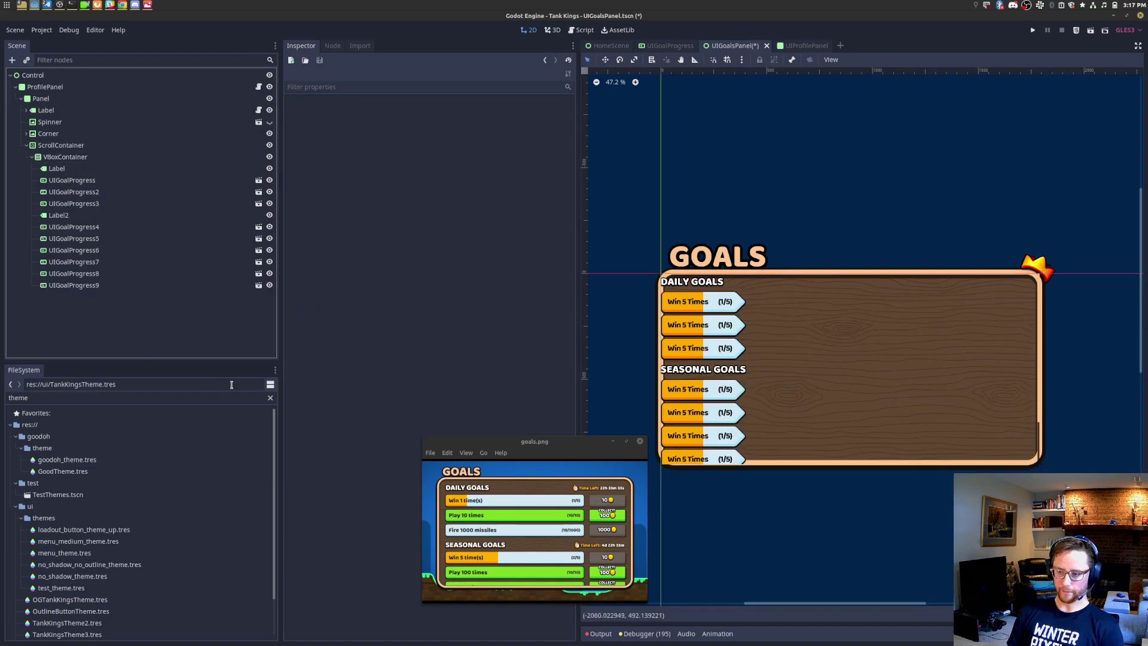
click(77, 158)
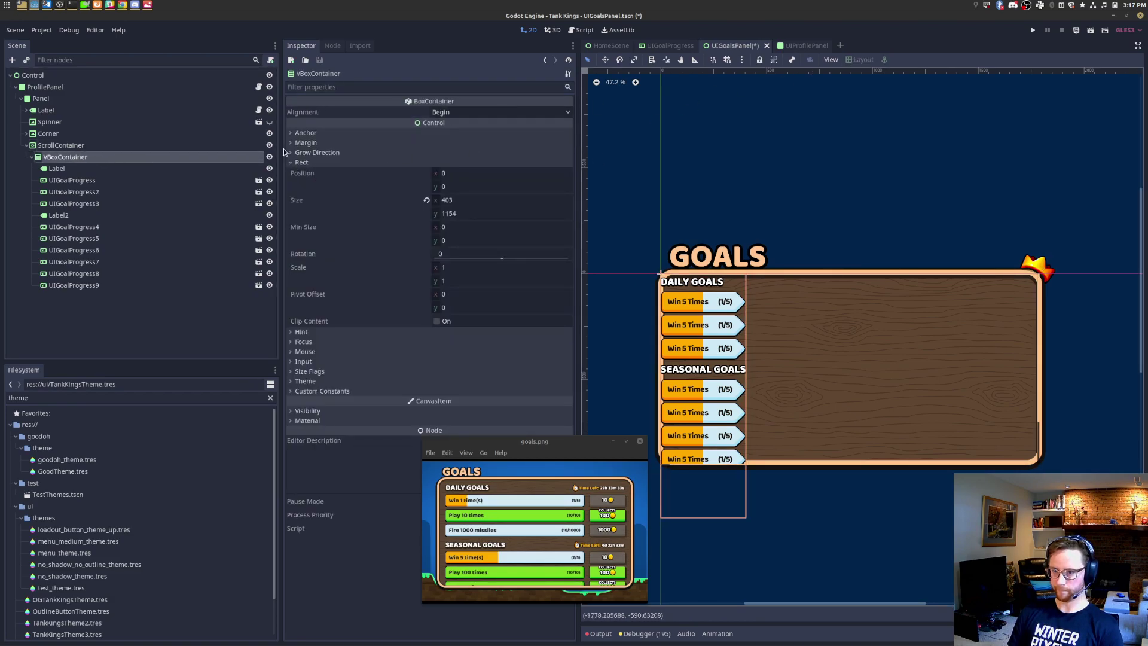
click(315, 371)
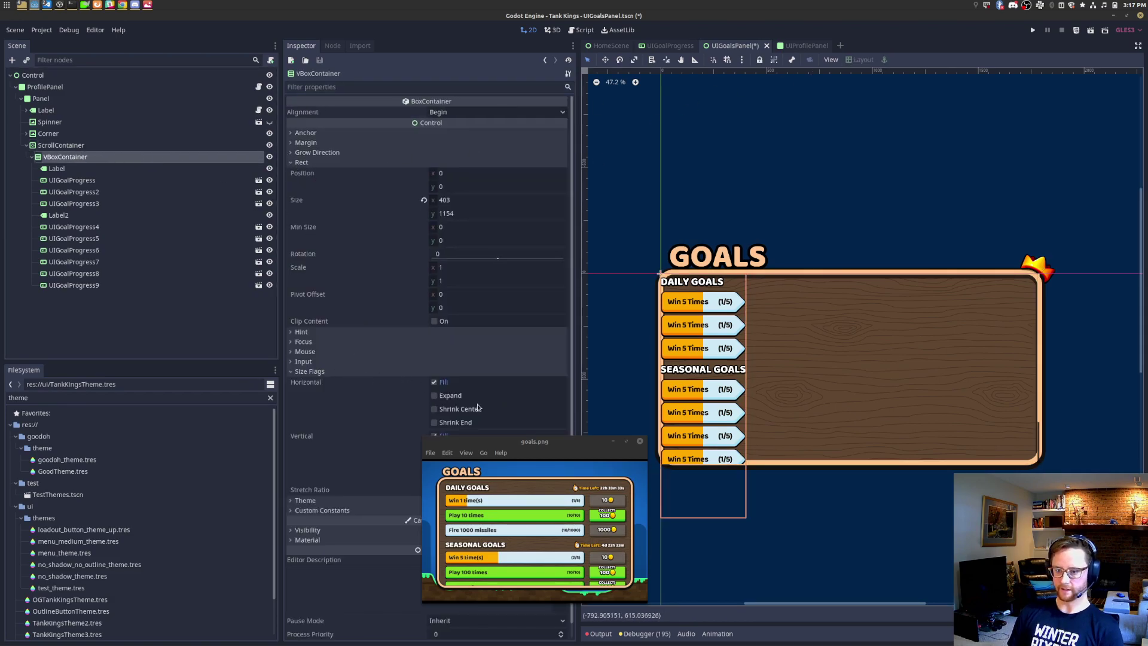
click(461, 397)
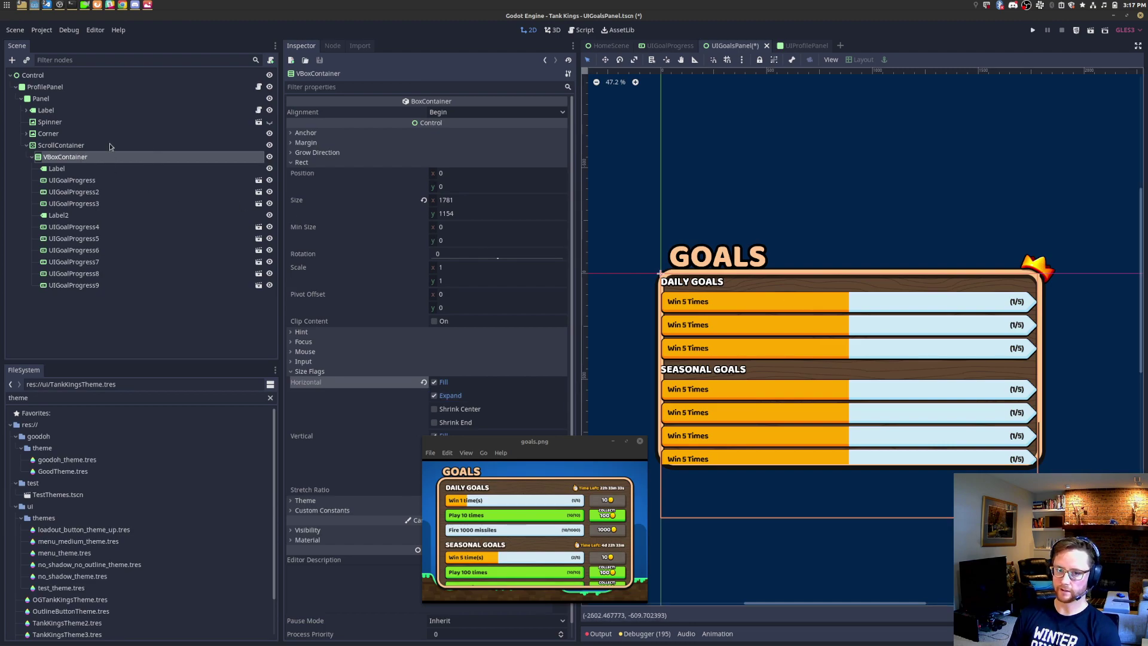
scroll(886, 432, up, 4)
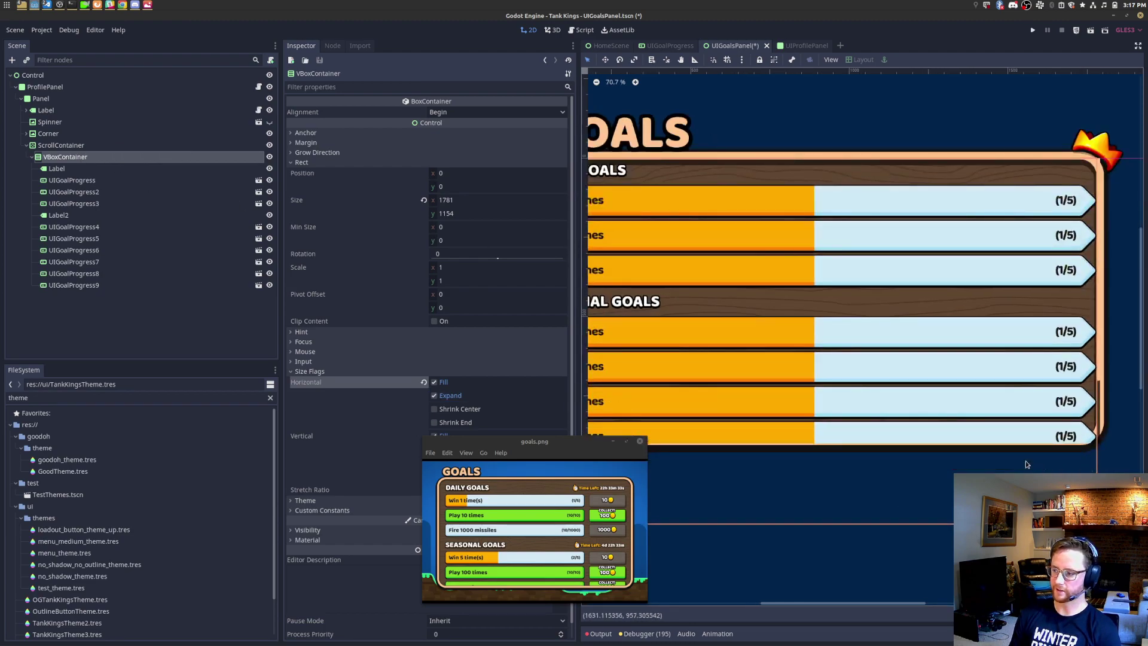
scroll(886, 432, up, 7)
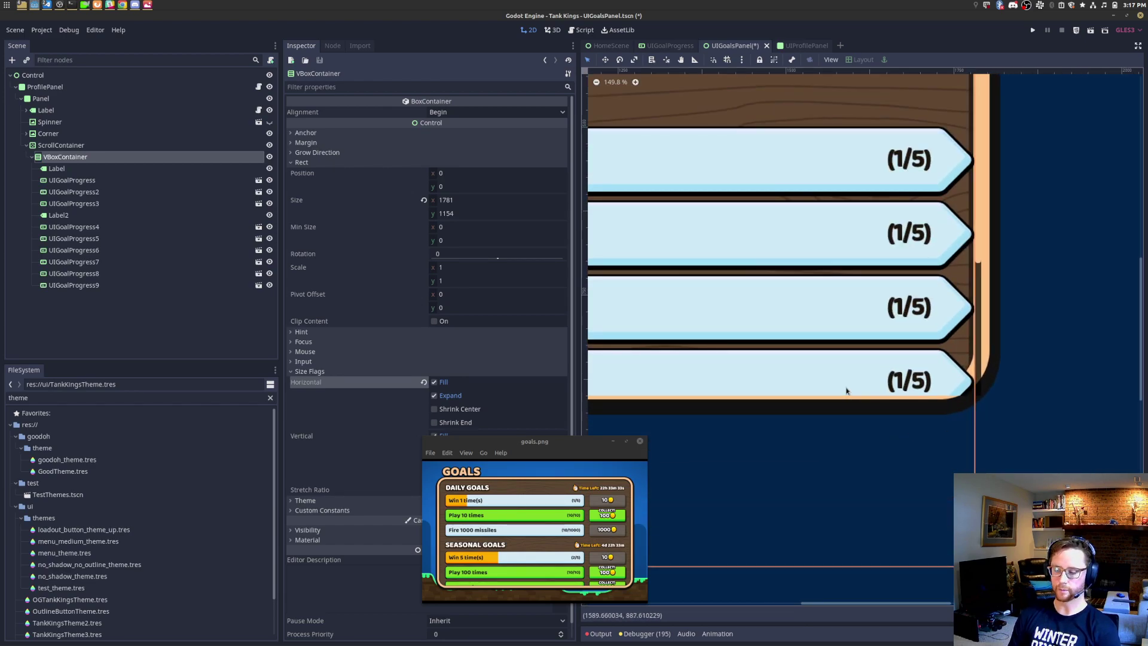
click(105, 149)
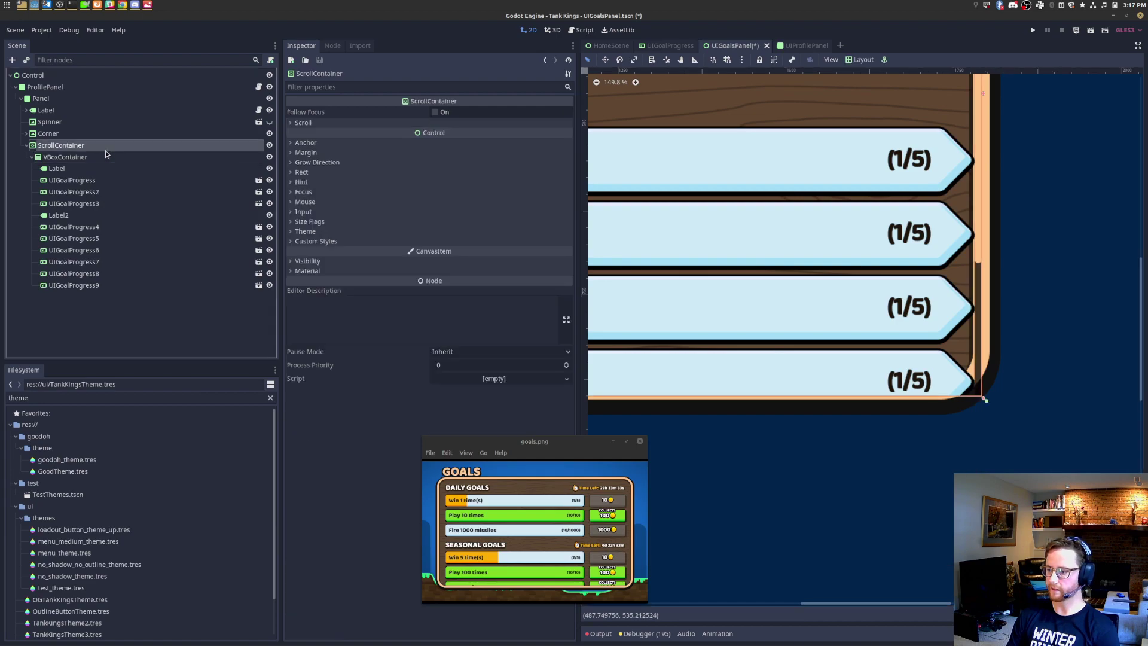
Step: Try ScrollContainer bottom margins of -32, -10, -16, -20 and -2
click(313, 153)
click(494, 205)
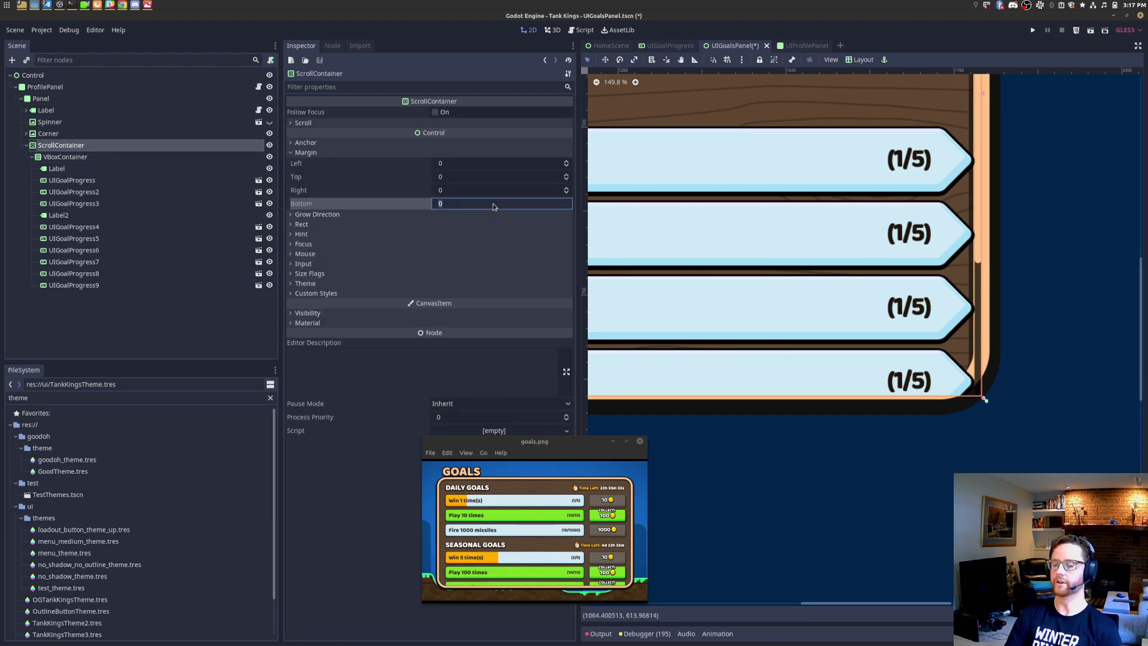
text(-32)
key(Return)
key(Return)
text(-10)
key(Return)
key(Return)
text(-)
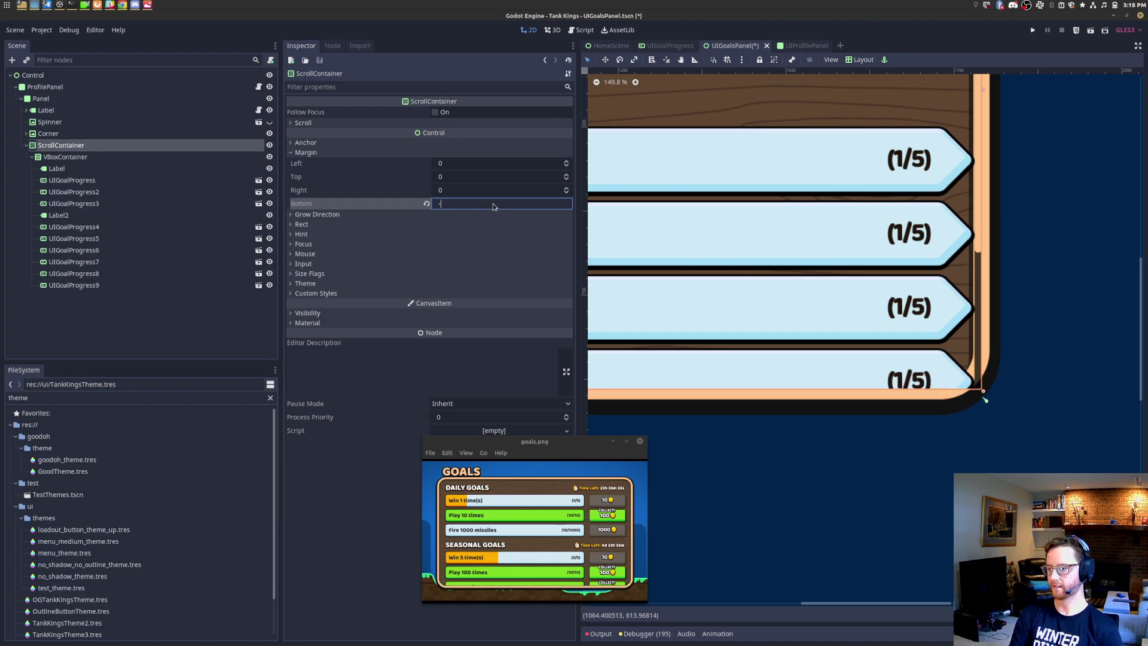
text(16)
key(Return)
key(Return)
text(-20)
key(Return)
key(Return)
text(-25)
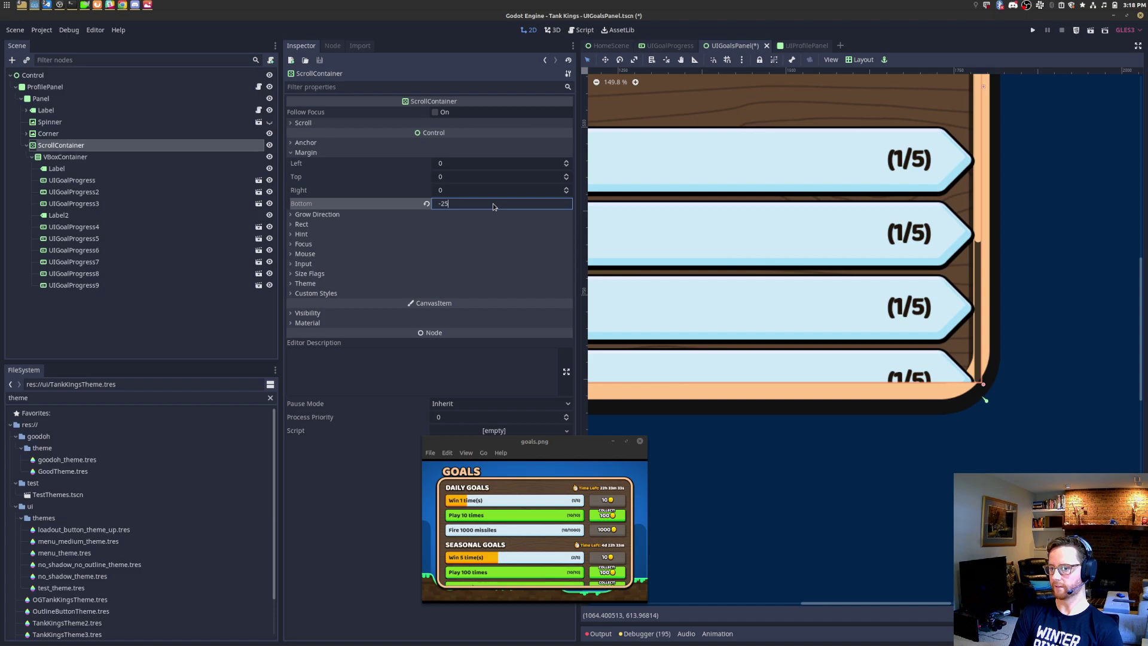
key(Return)
Step: Settle the bottom margin at -19 and zoom onto the panel's bottom-left corner
key(Return)
text(-22)
key(Return)
key(Return)
text(-)
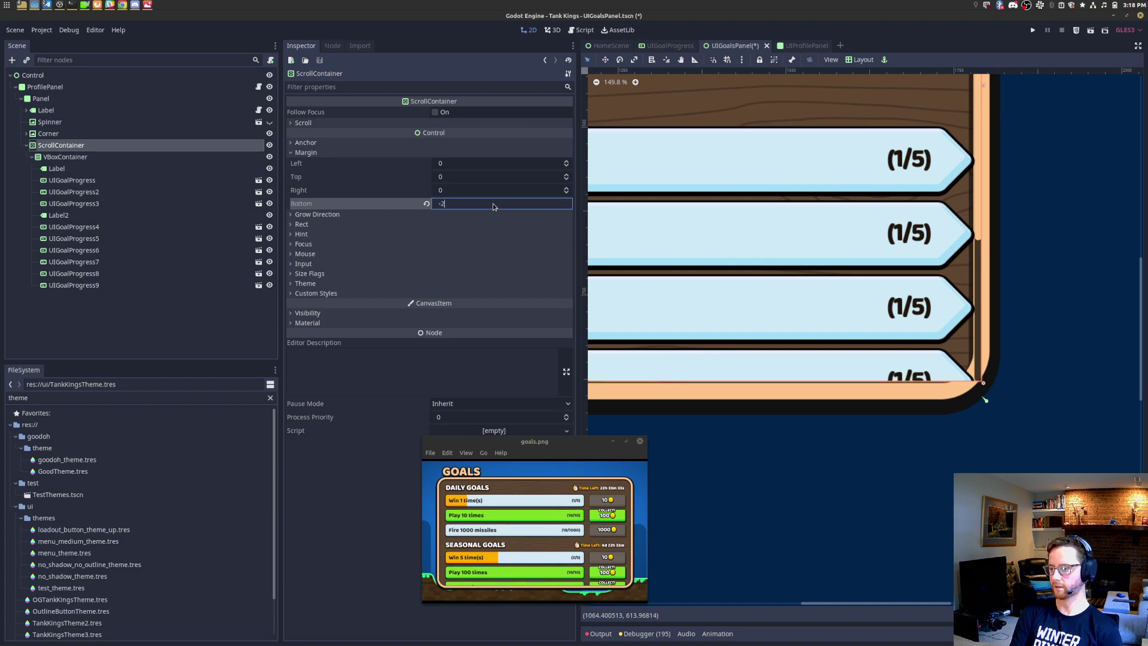
text(20)
key(Return)
key(Return)
text(-19)
key(Return)
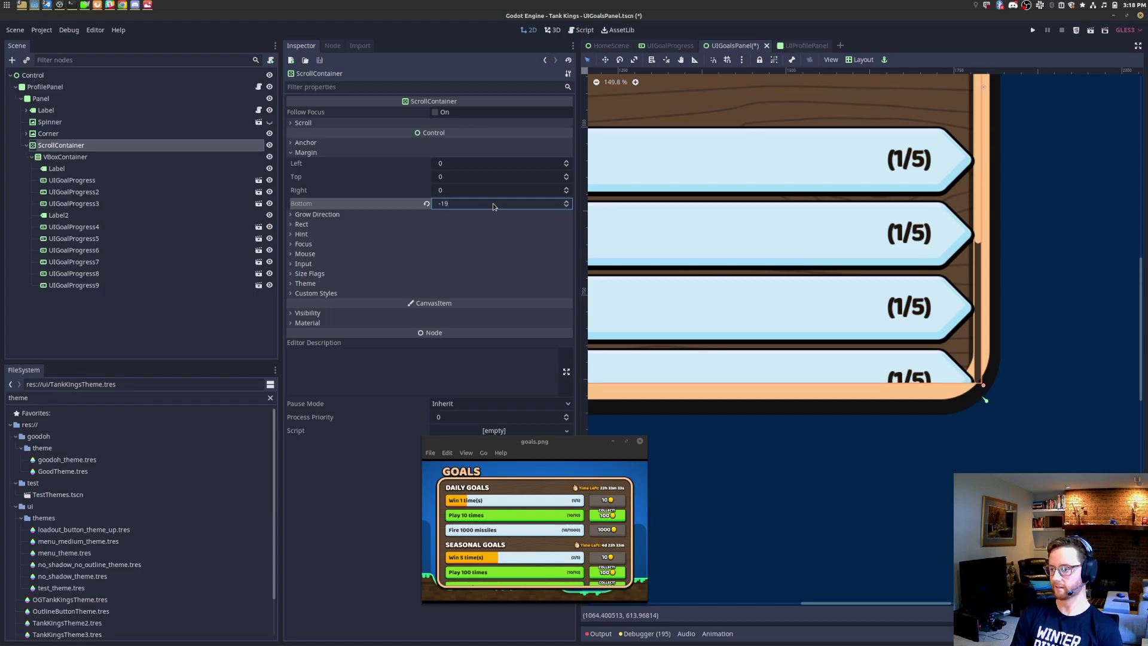
scroll(959, 306, down, 3)
scroll(958, 306, down, 6)
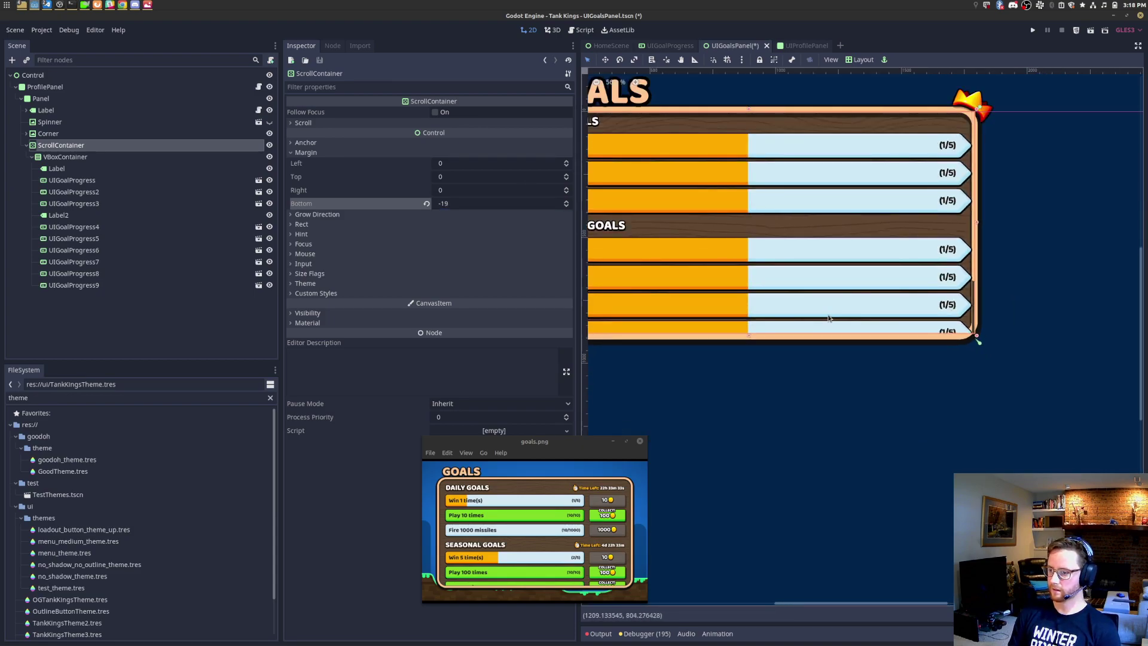
middle_drag(831, 321, 972, 381)
scroll(686, 379, up, 20)
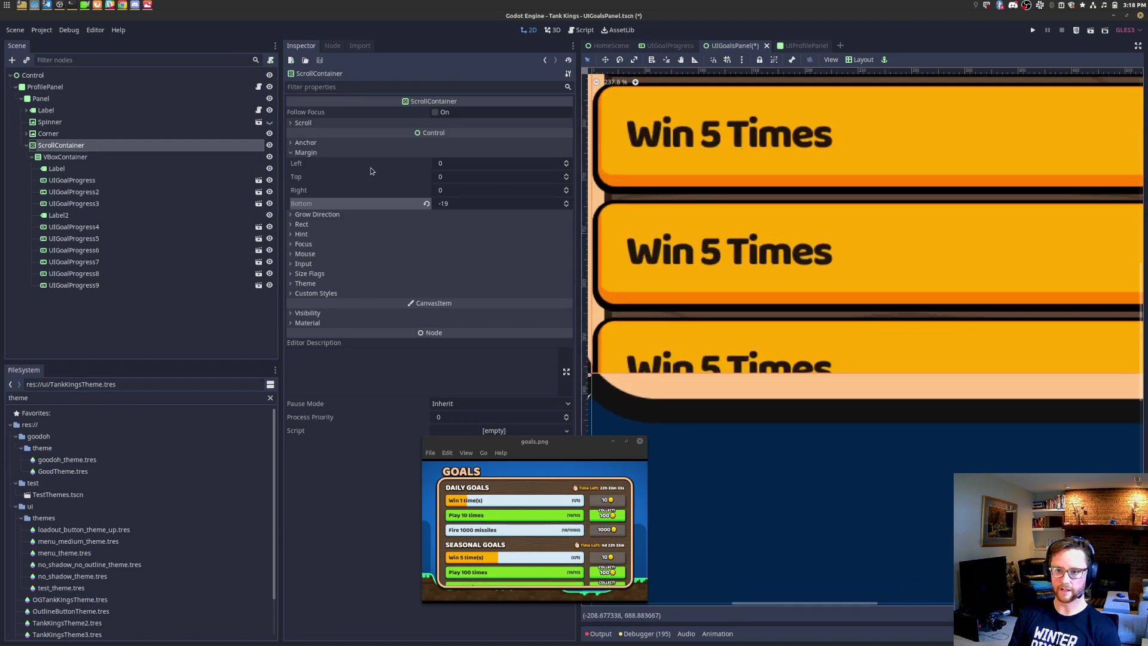
Step: Set the ScrollContainer's left margin to 40, then try 100
click(480, 163)
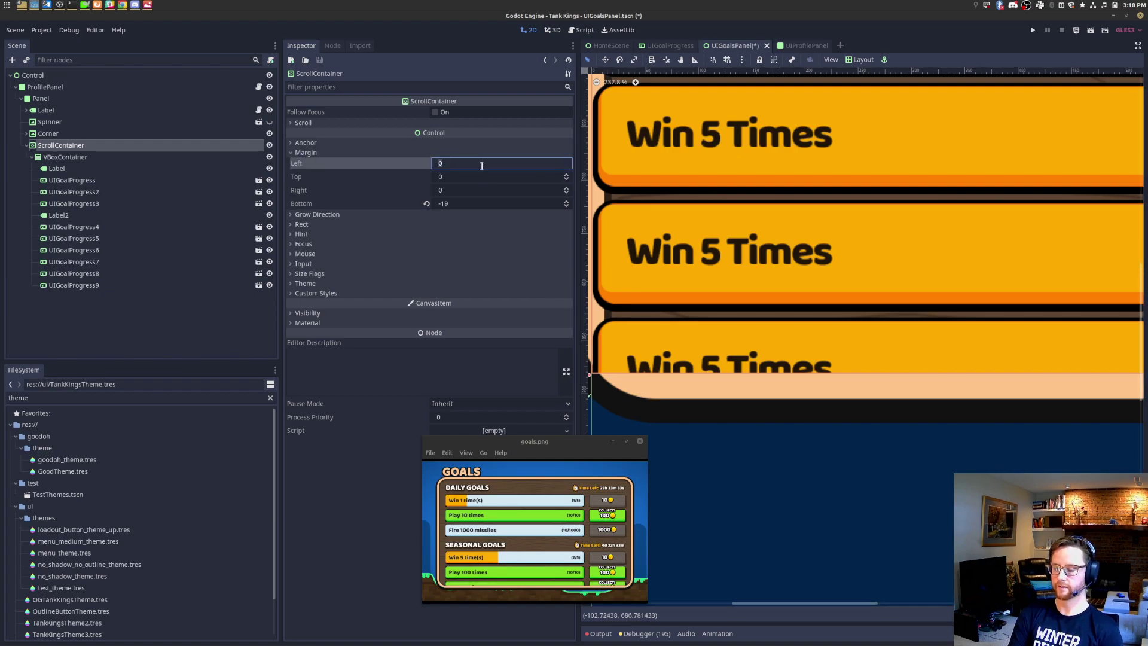
text(40)
key(Return)
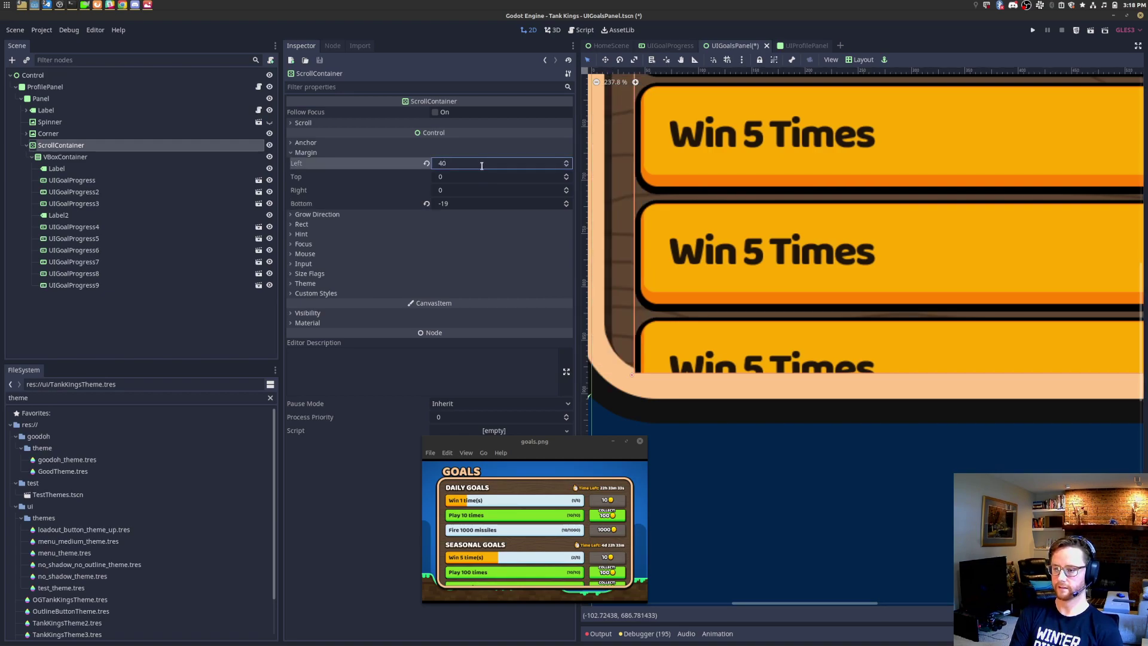
click(482, 166)
text(100)
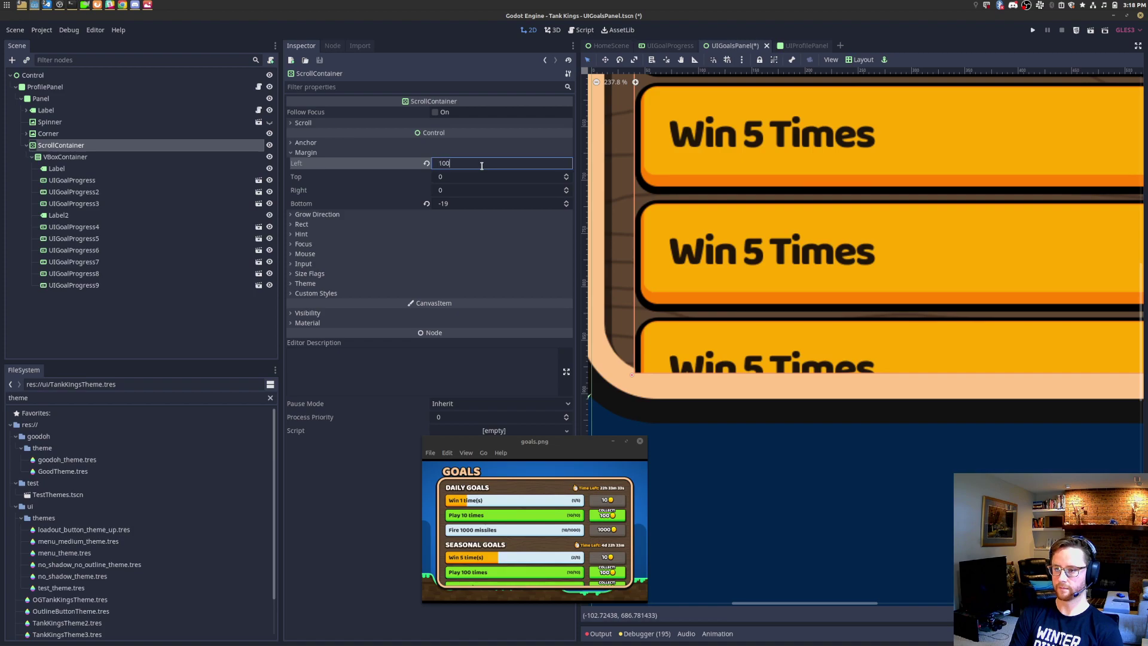
key(Return)
scroll(830, 252, down, 6)
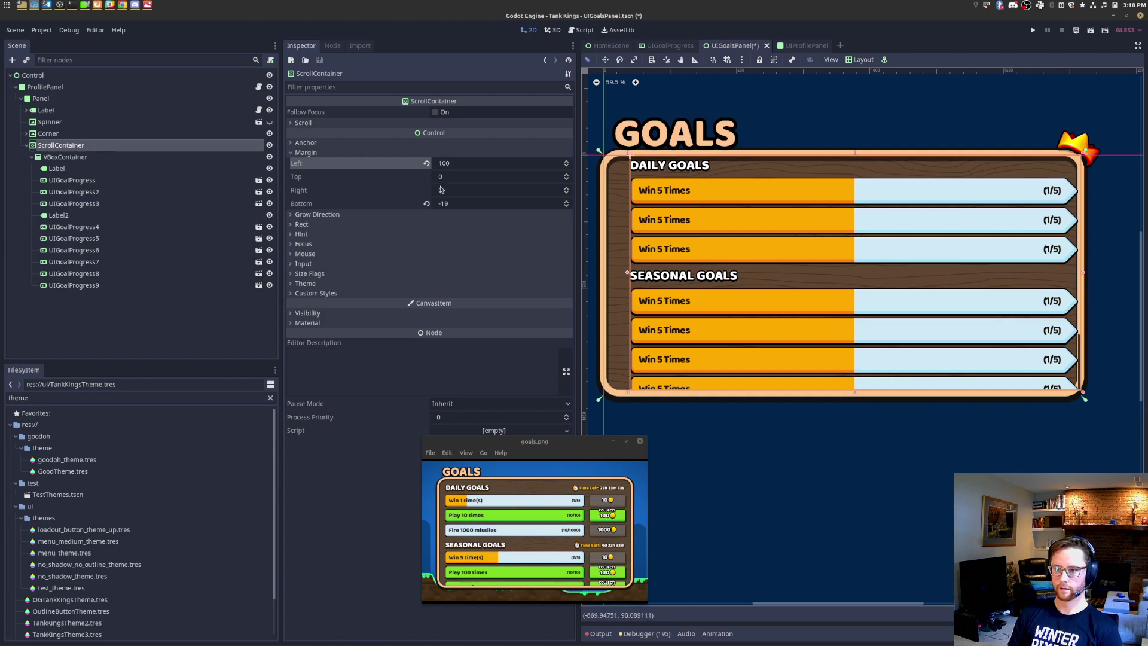
Step: Set the ScrollContainer's right margin to -300
click(480, 191)
text(240)
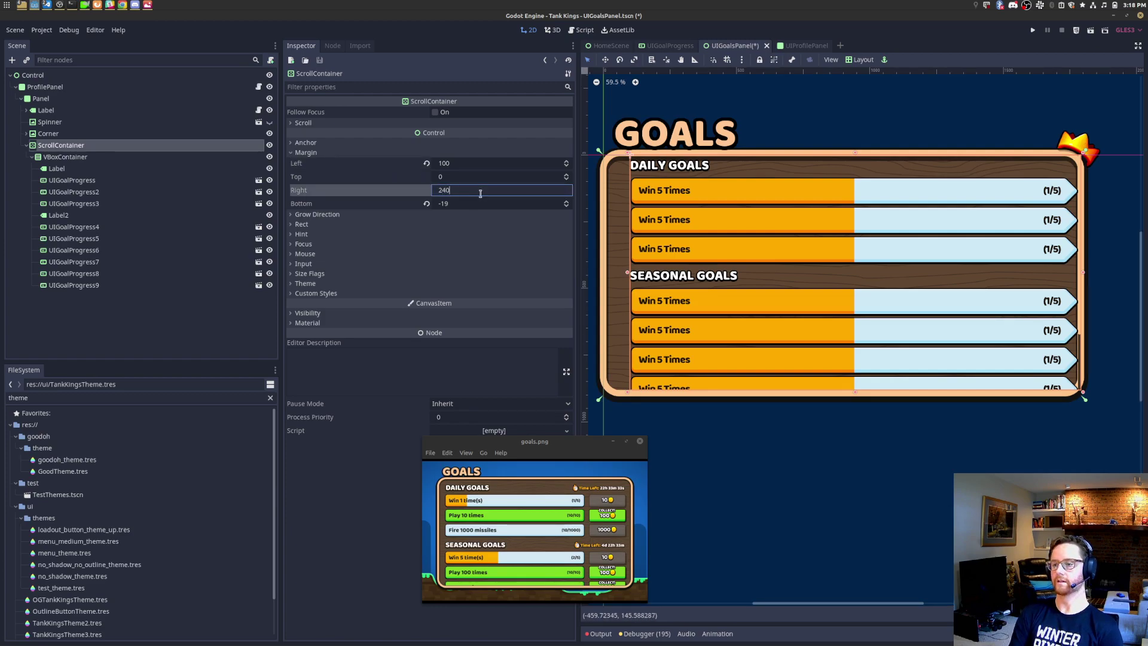
text(0)
key(Return)
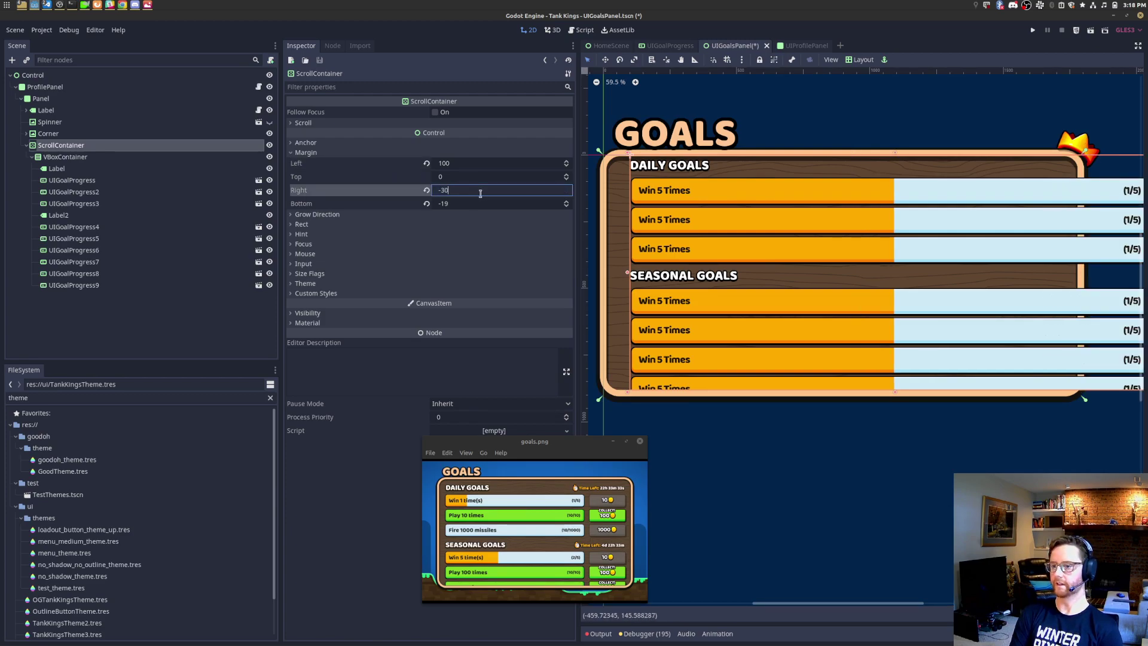
text(0)
key(Return)
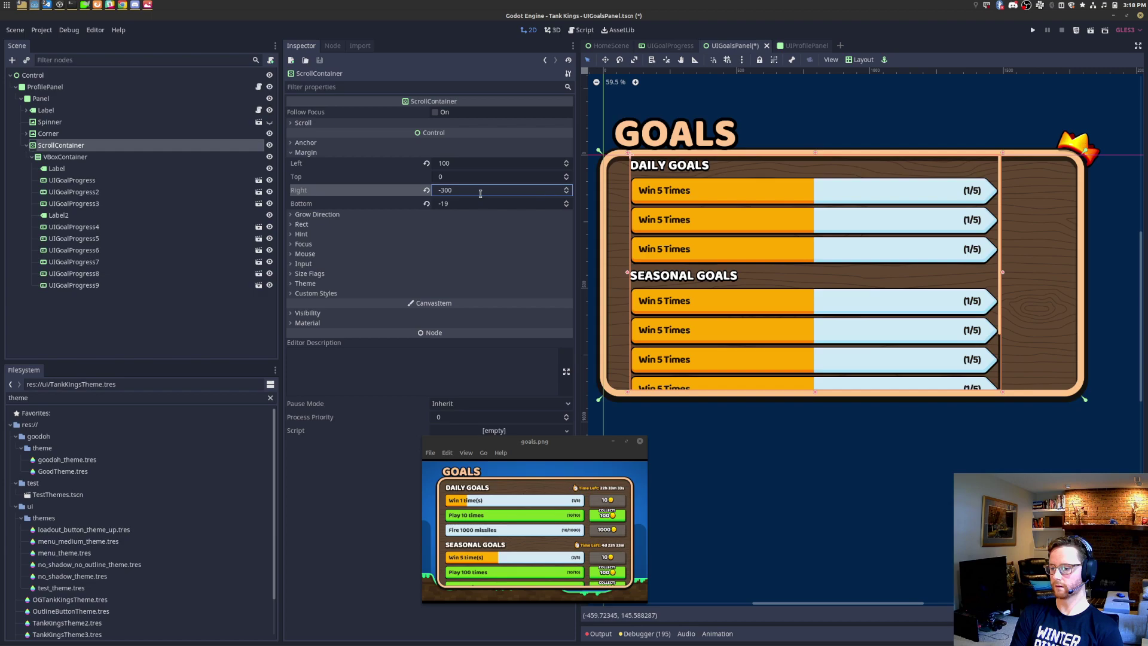
Step: Try a left margin of 80, then return it to 40
click(485, 165)
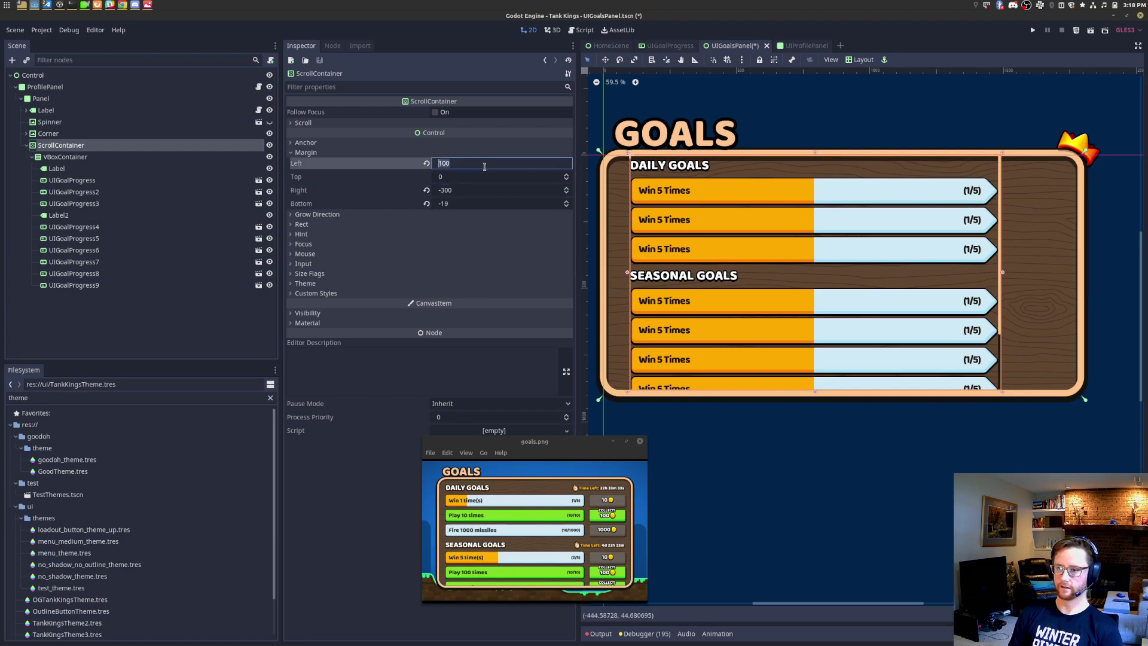
text(80)
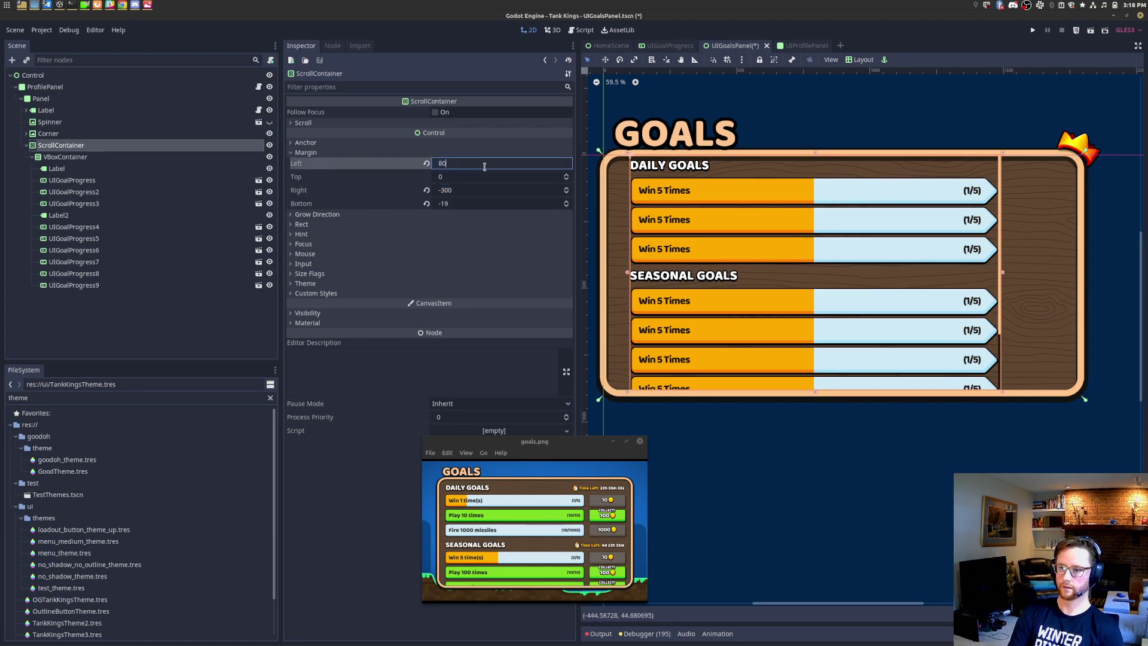
key(Return)
text(40)
key(Return)
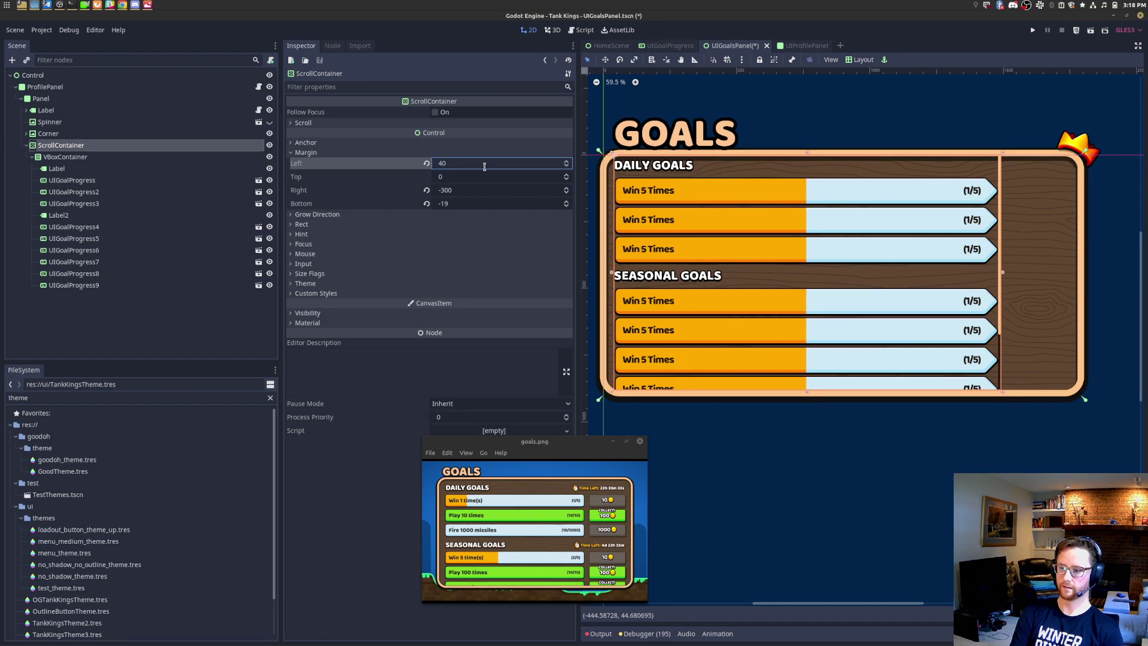
Step: Raise the ScrollContainer's left margin to 50, then to 60
scroll(622, 399, up, 9)
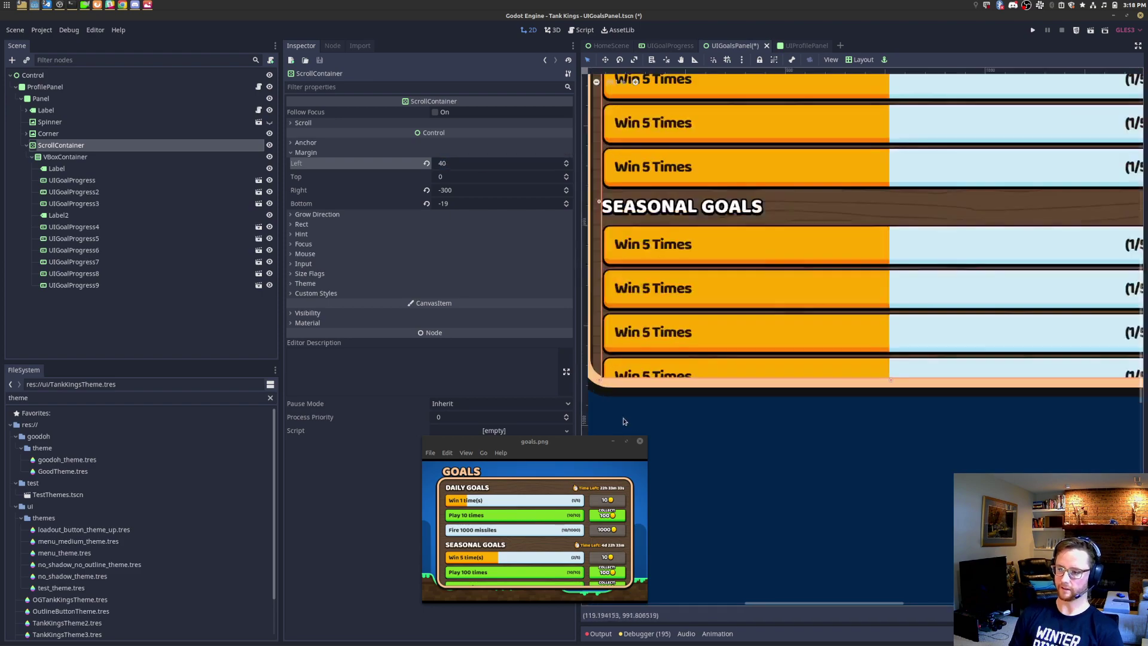
click(475, 154)
click(476, 153)
click(482, 164)
text(50)
key(Return)
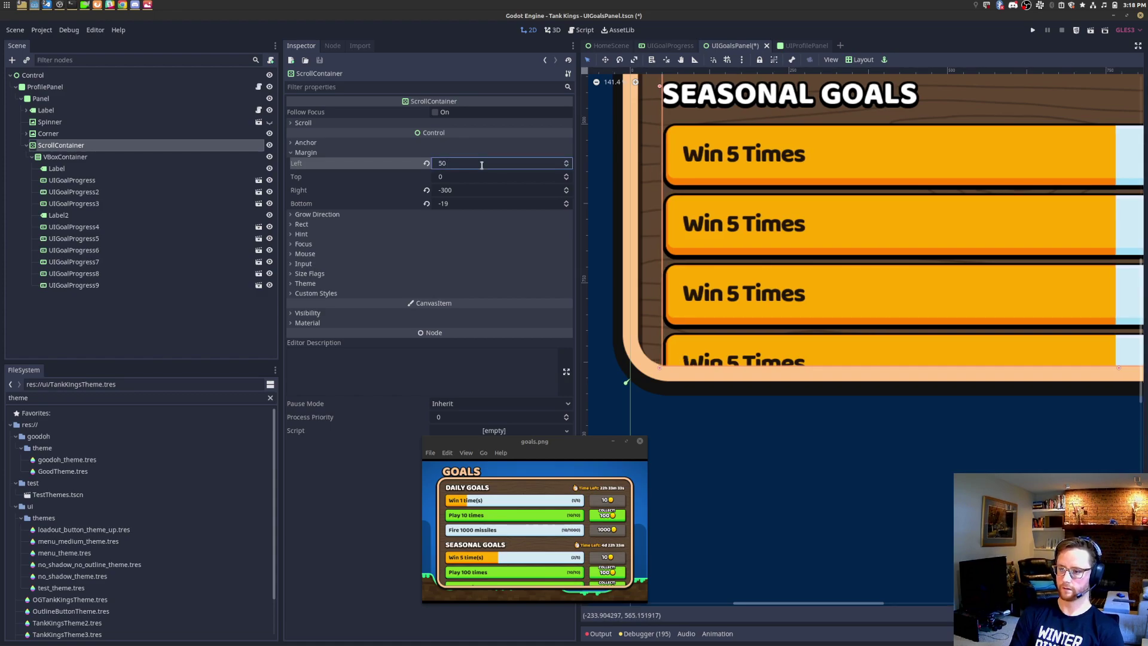
scroll(680, 389, up, 1)
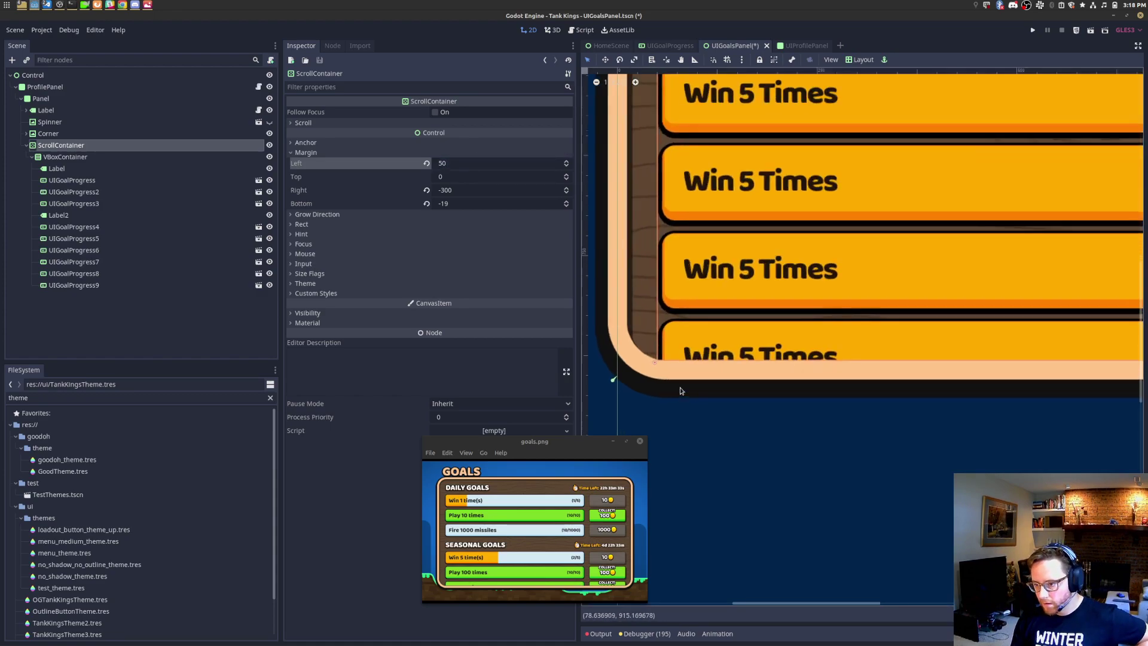
scroll(957, 411, down, 8)
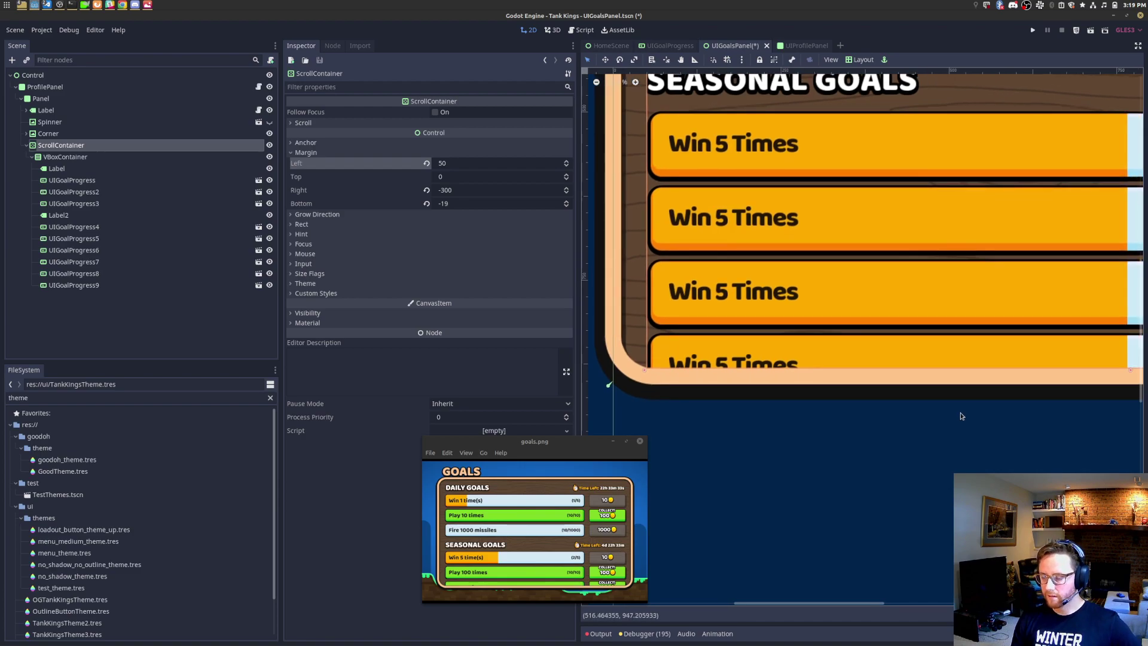
middle_drag(980, 426, 854, 461)
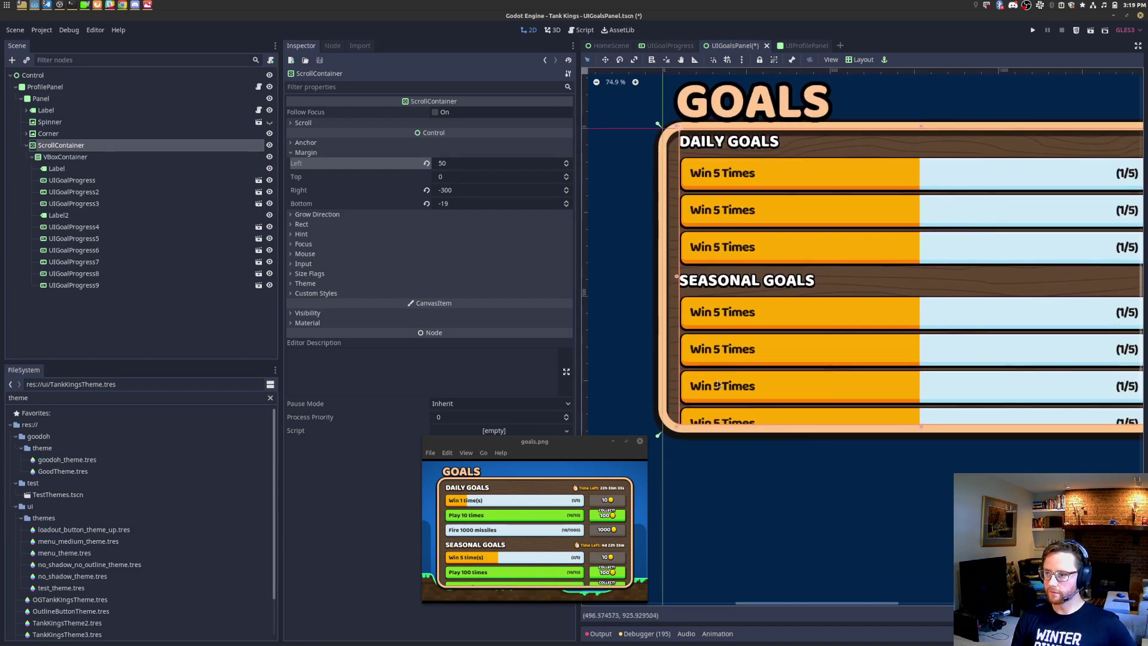
click(472, 163)
text(60)
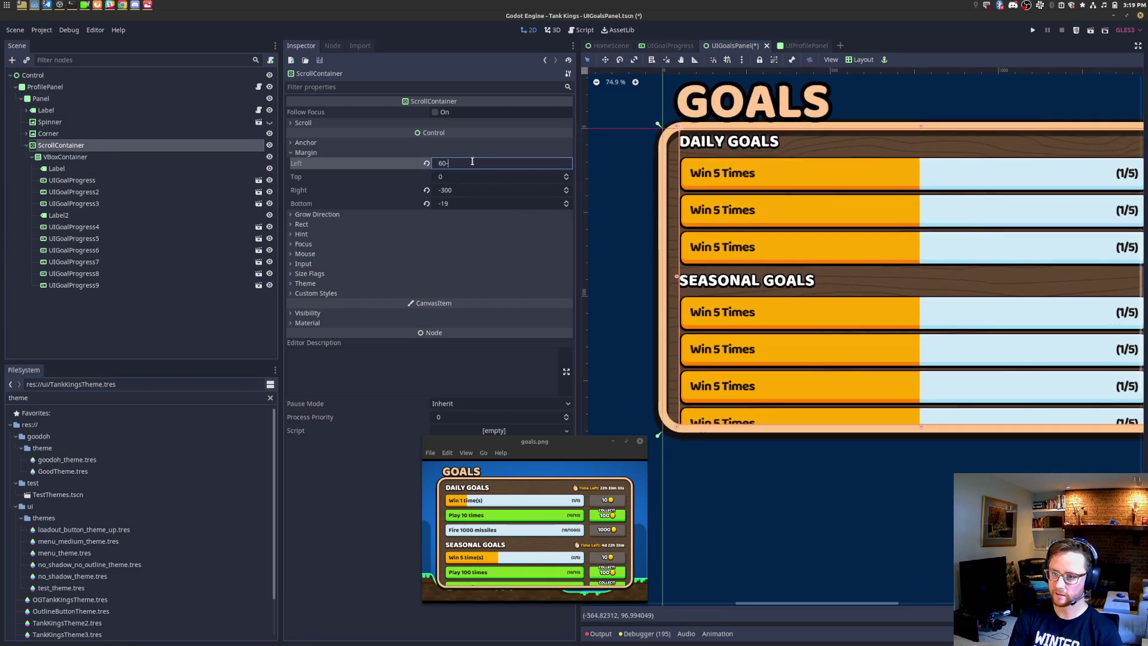
key(Return)
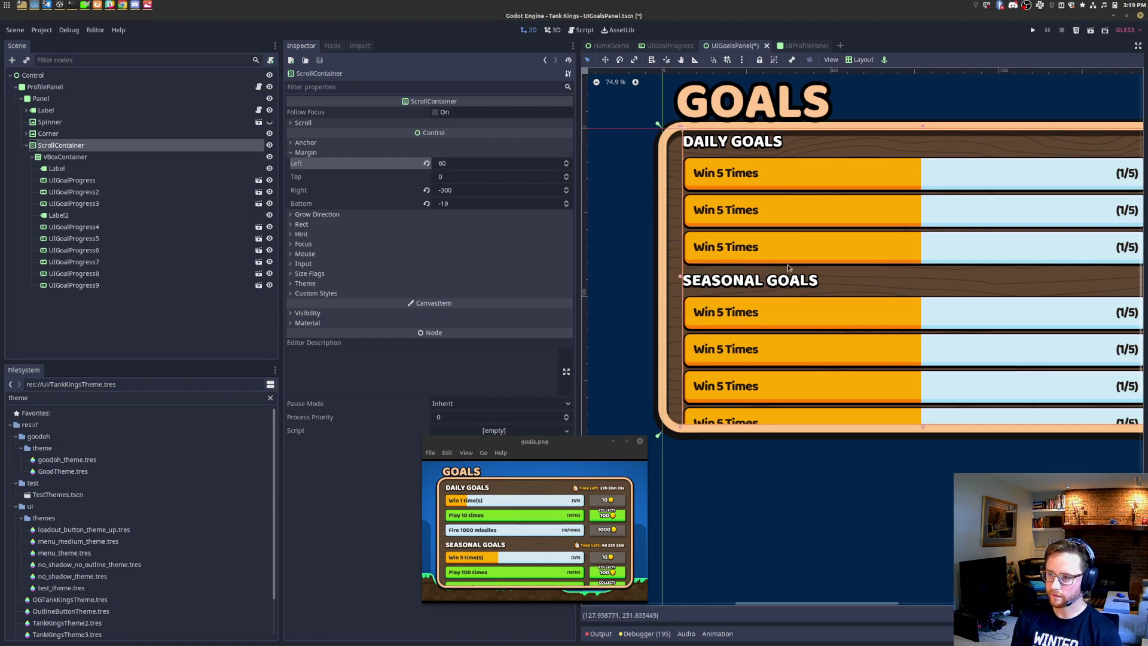
Step: Set the ScrollContainer's top margin to 10, then settle on 20
middle_drag(913, 402, 874, 417)
click(499, 179)
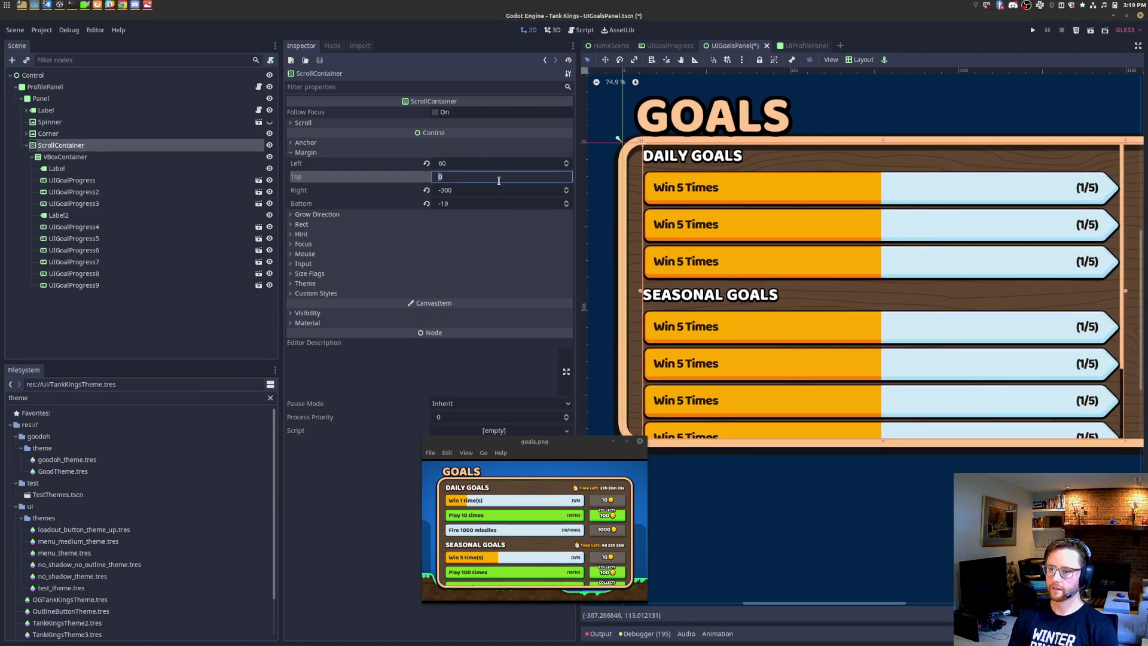
text(10)
key(Return)
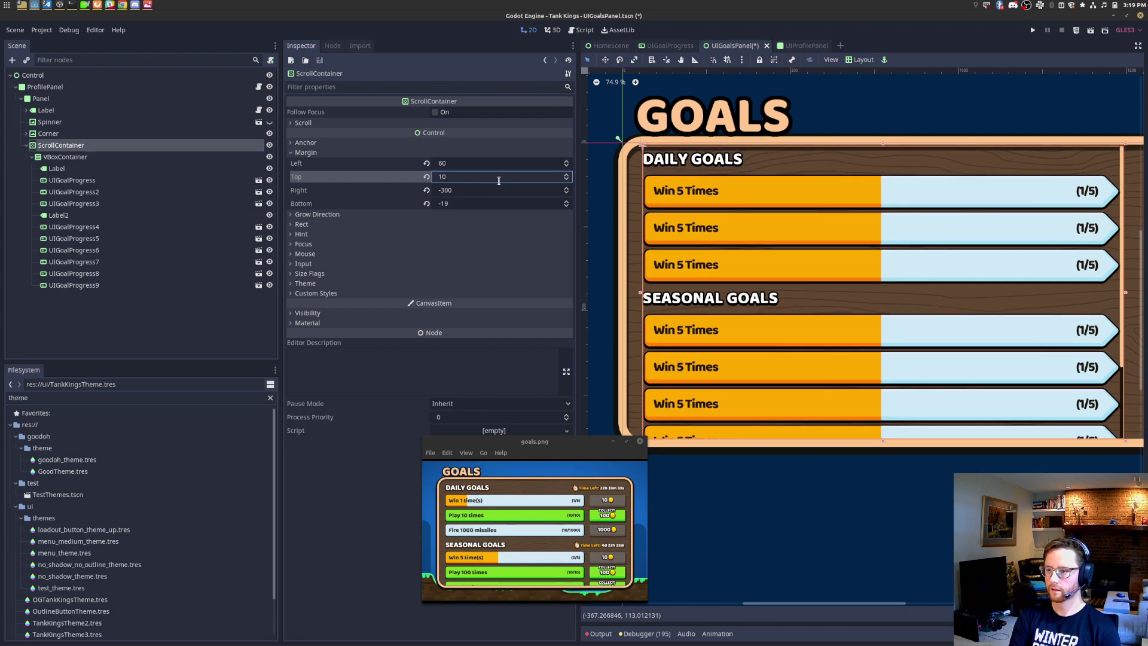
text(20)
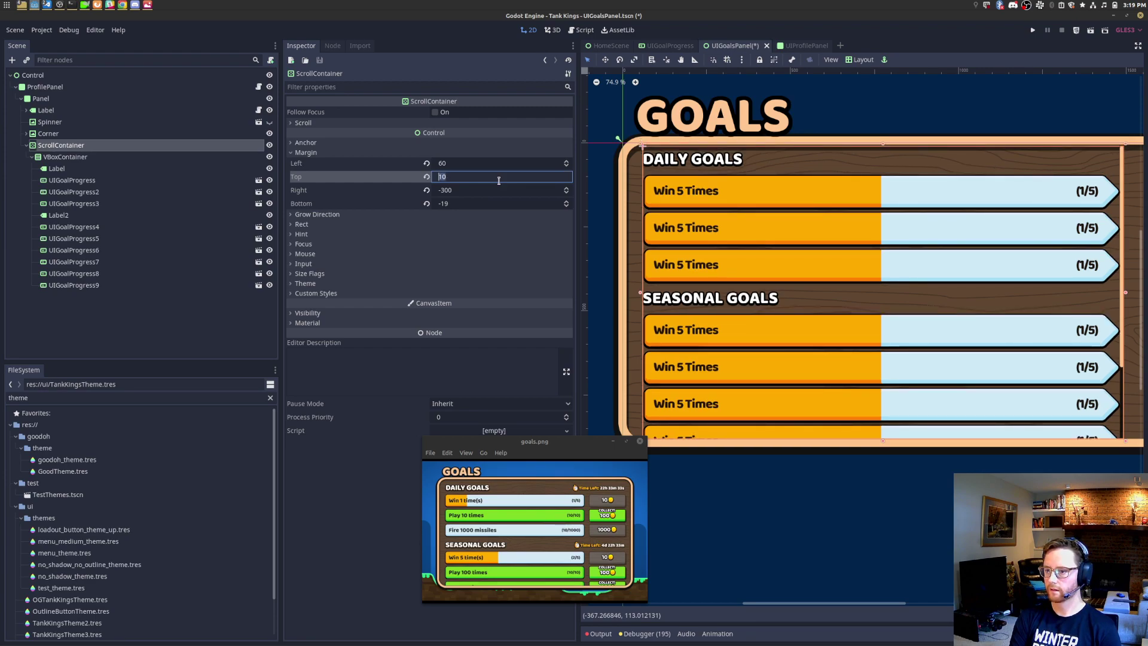
key(Return)
middle_drag(1017, 418, 935, 418)
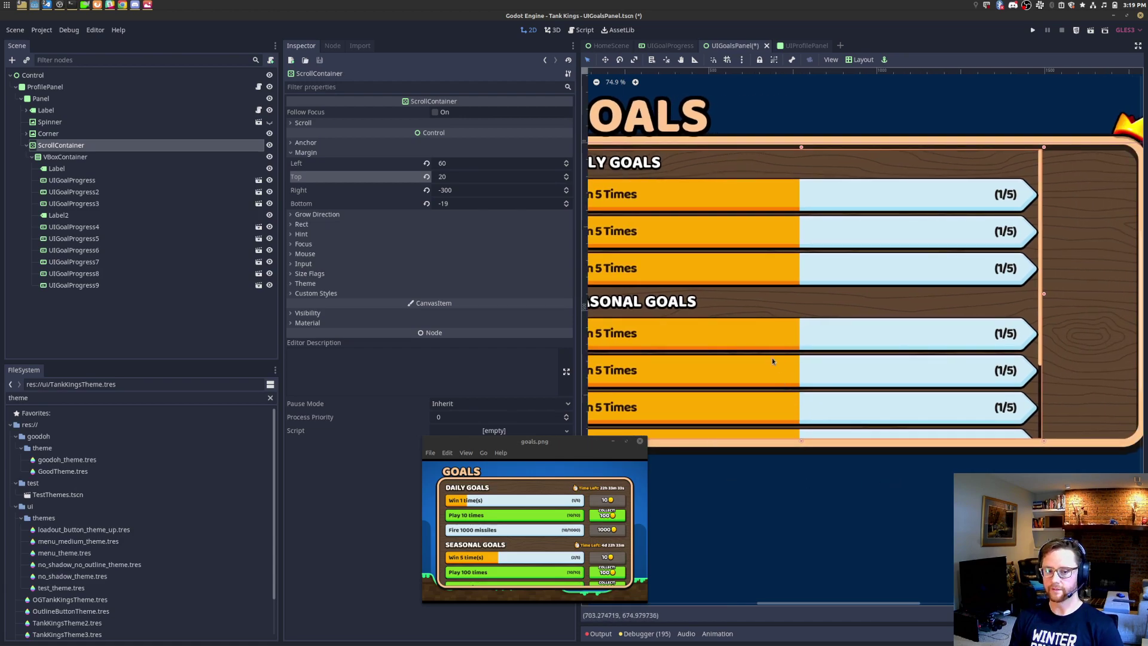
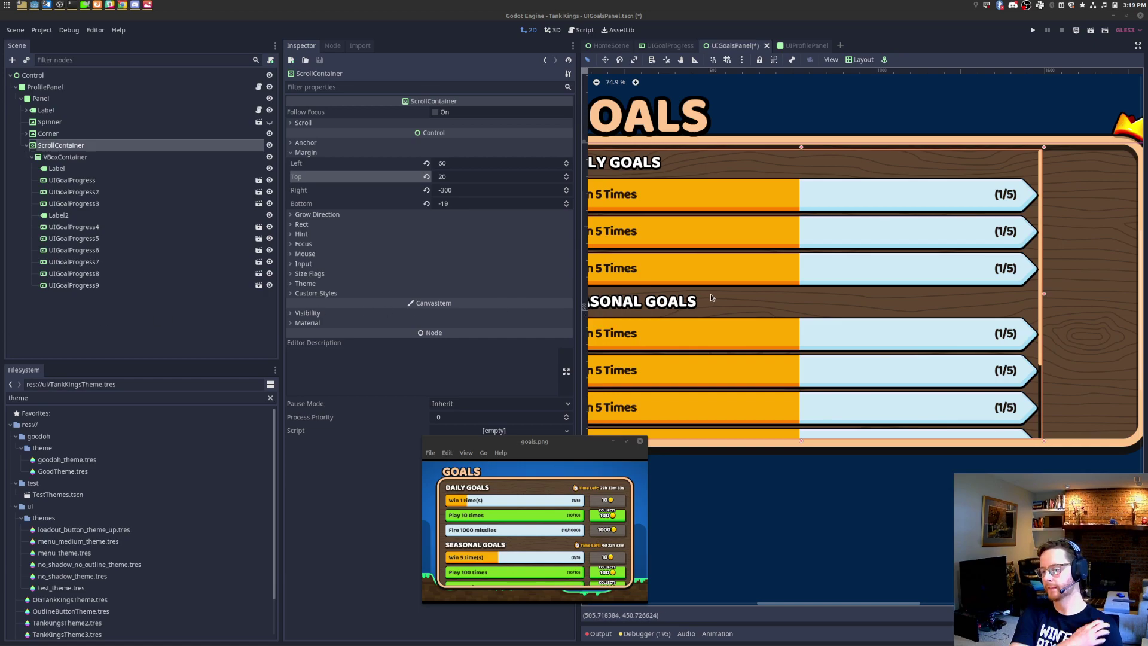
Step: Zoom out to the goals panel, enlarge the goals.png mockup, and collapse the ScrollContainer
scroll(817, 252, down, 3)
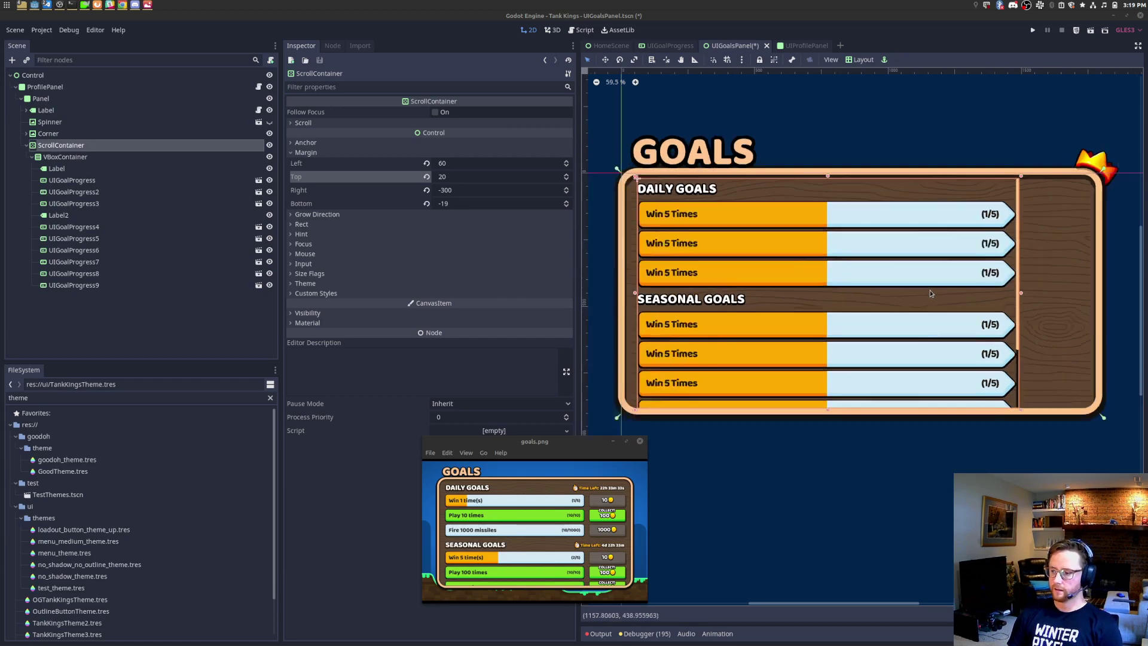
middle_drag(1068, 379, 964, 403)
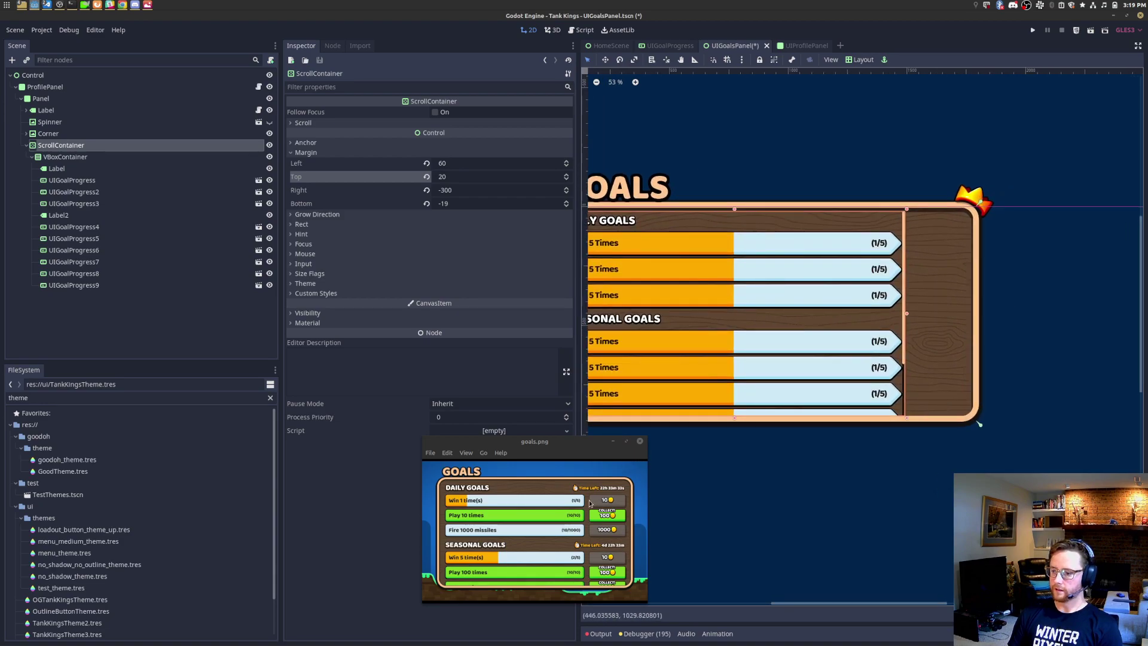
drag(422, 437, 156, 293)
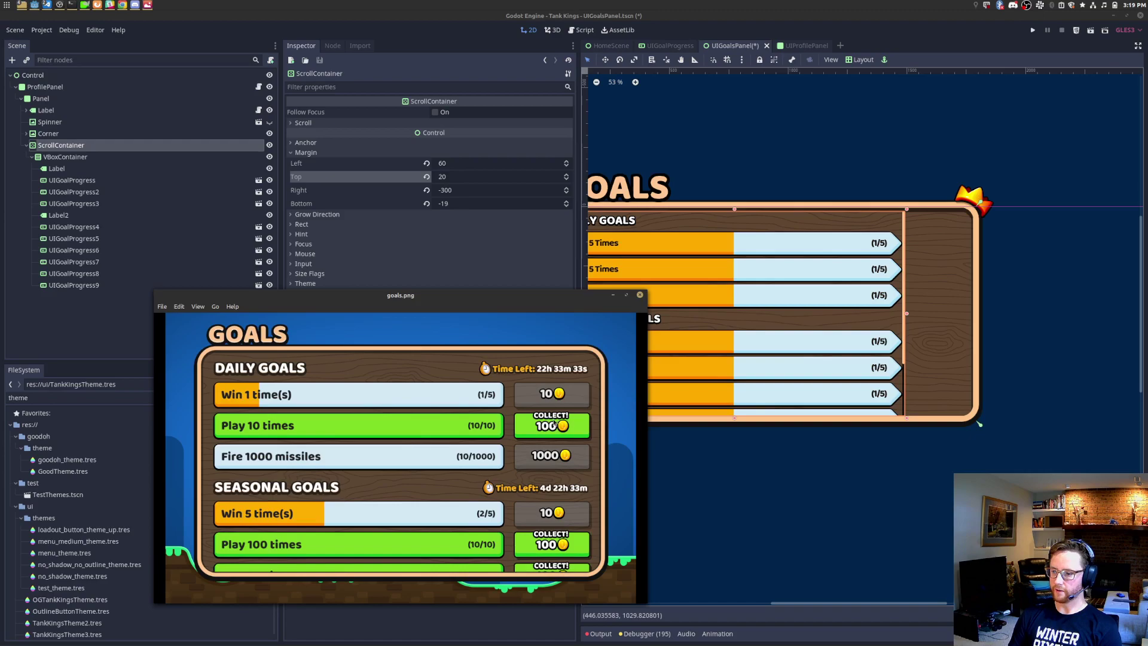
click(26, 145)
Step: Instance the GoodButton scene as a child of the Panel
right_click(48, 99)
click(82, 129)
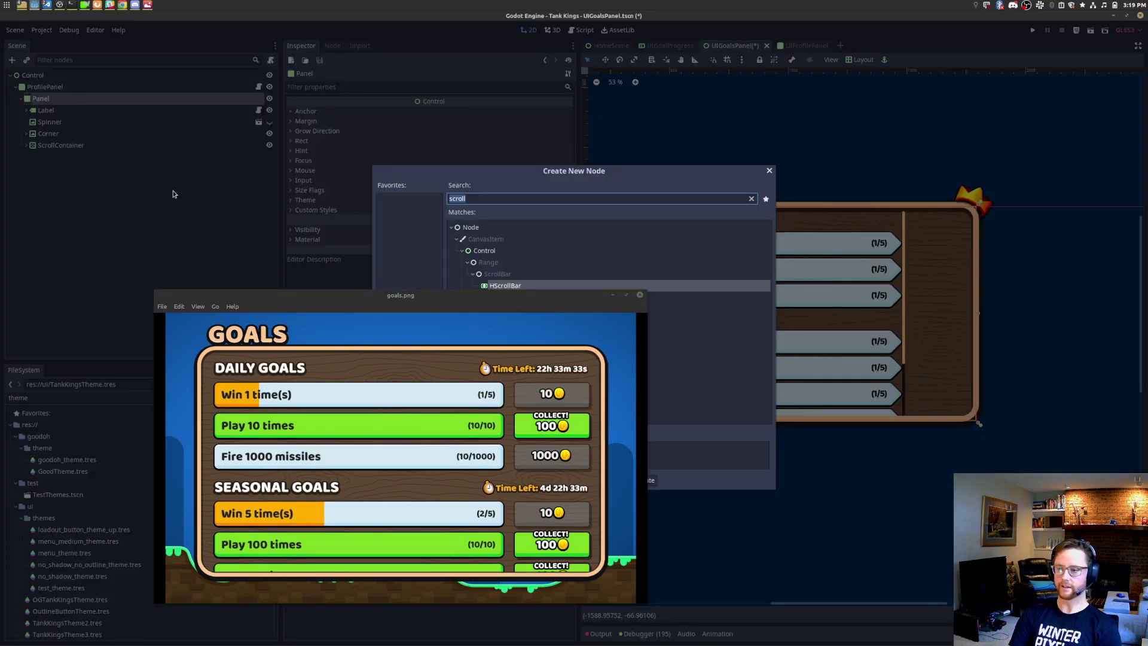
drag(644, 293, 371, 447)
click(550, 201)
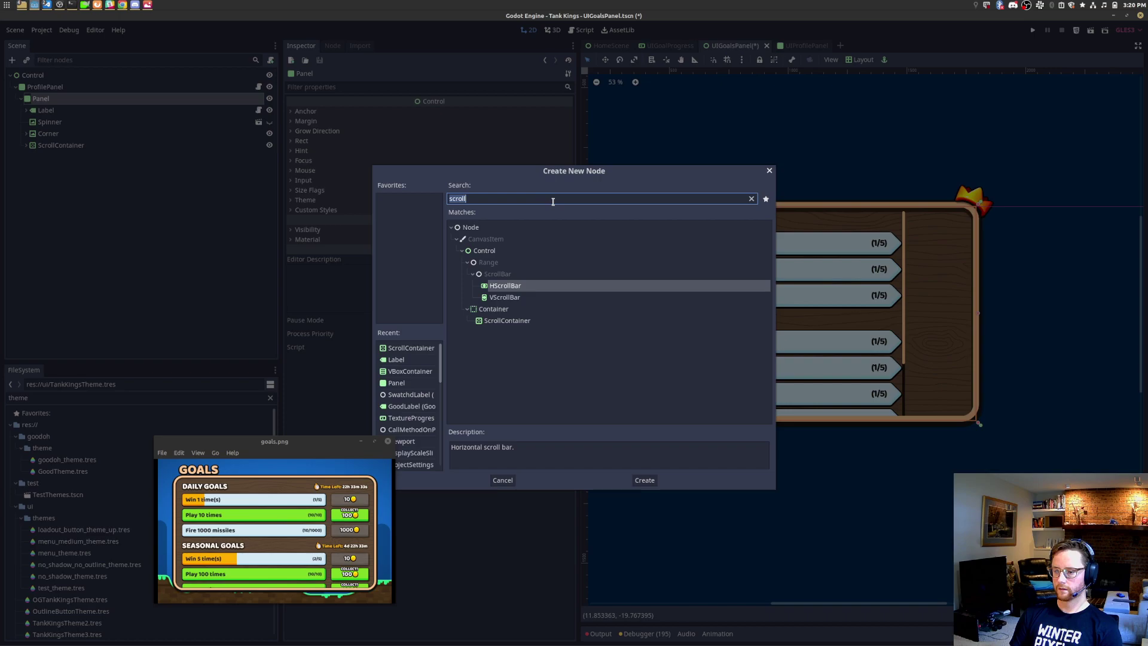
text(goodbu)
key(ctrl+a)
key(Escape)
click(46, 110)
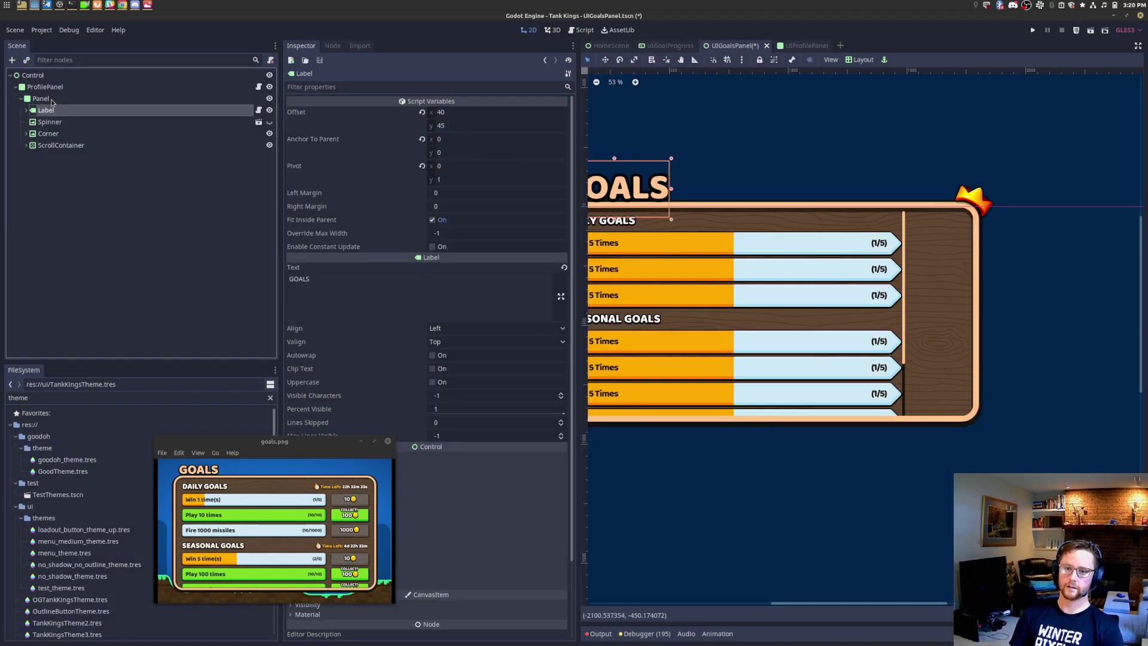
click(41, 98)
key(ctrl+shift+a)
text(goodbu)
key(Return)
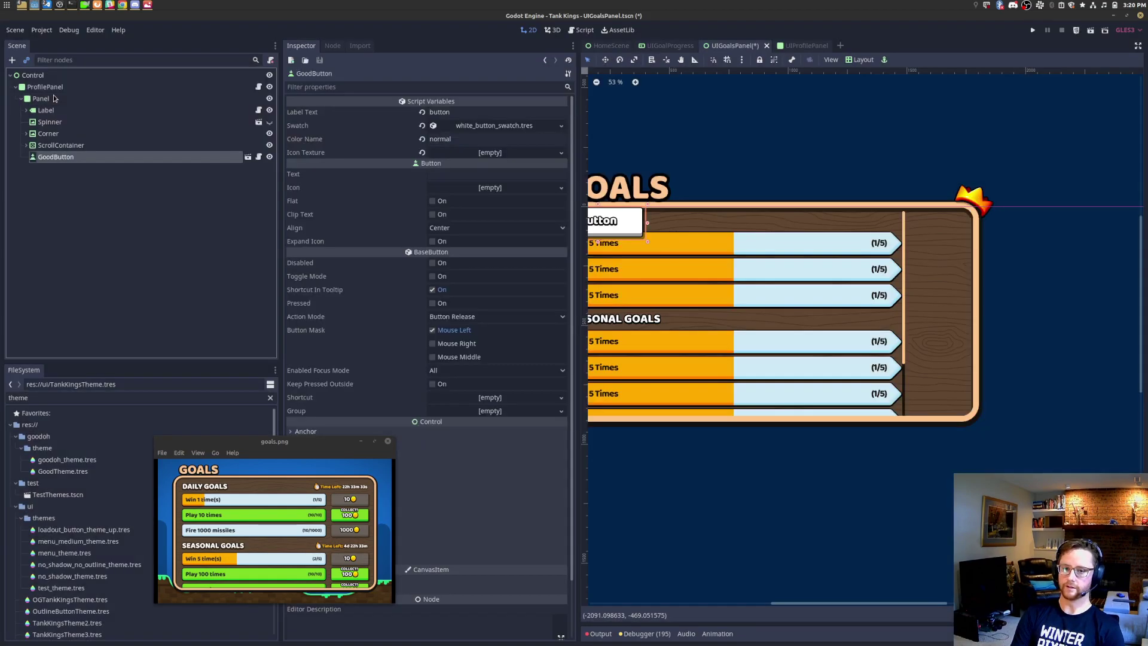
Step: Add a GoodAnchorPoint under GoodButton with Anchor To Parent x 1 and pivot (1, 0.5)
right_click(121, 158)
click(164, 187)
text(goodanchor)
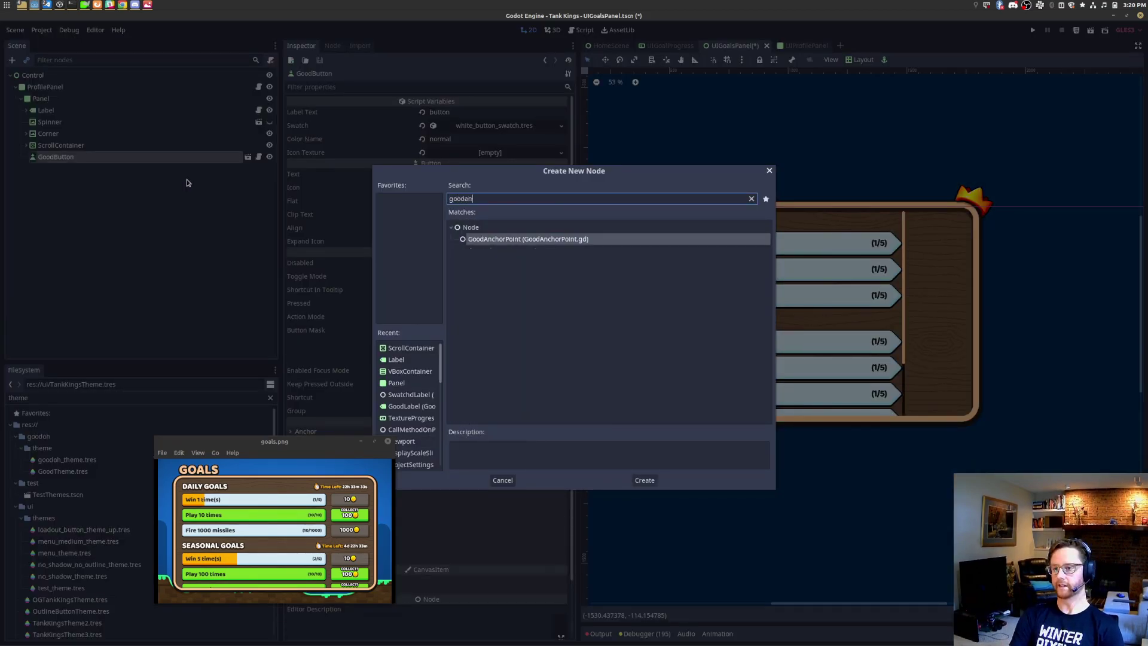
key(Return)
click(498, 139)
text(1)
key(Tab)
text(1)
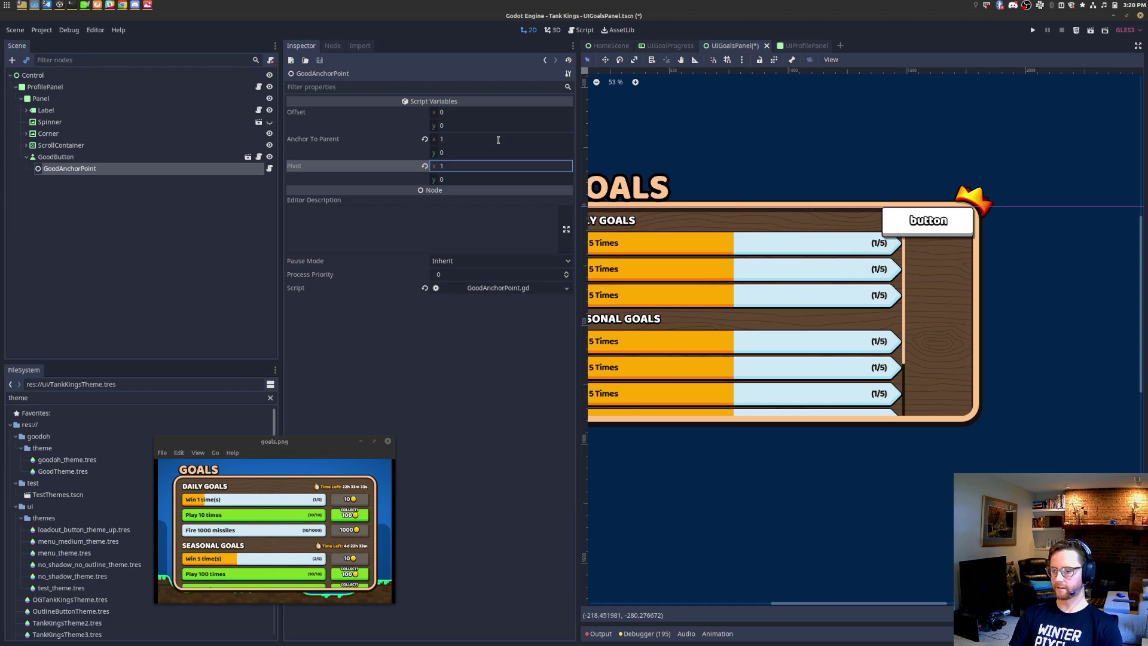
key(Tab)
text(0.5)
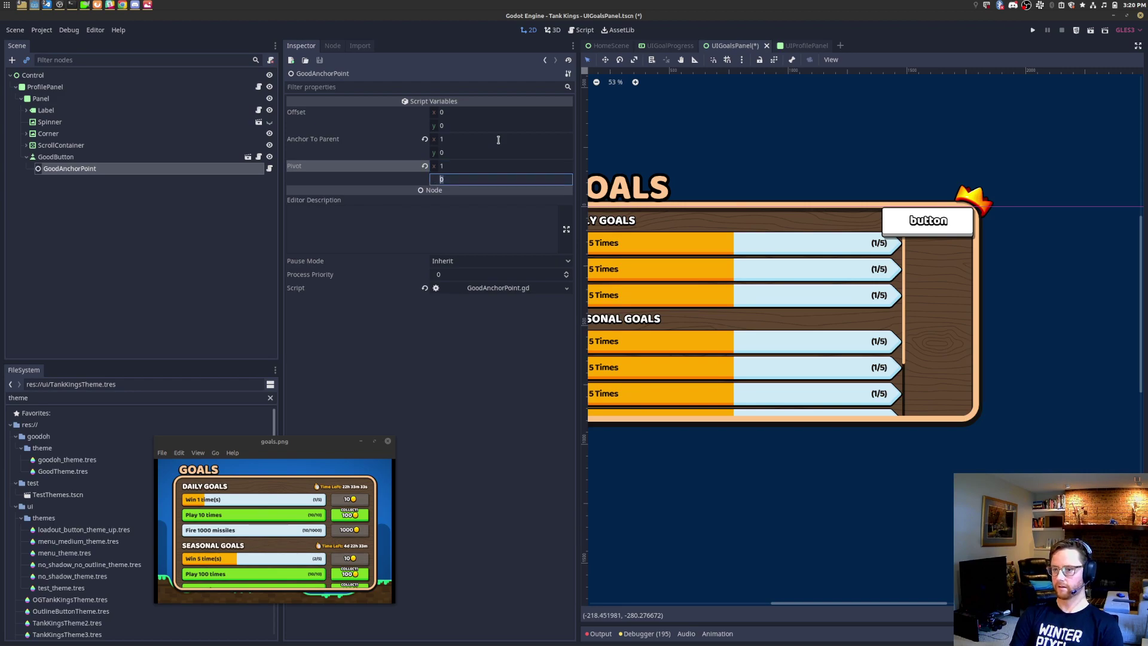
key(Return)
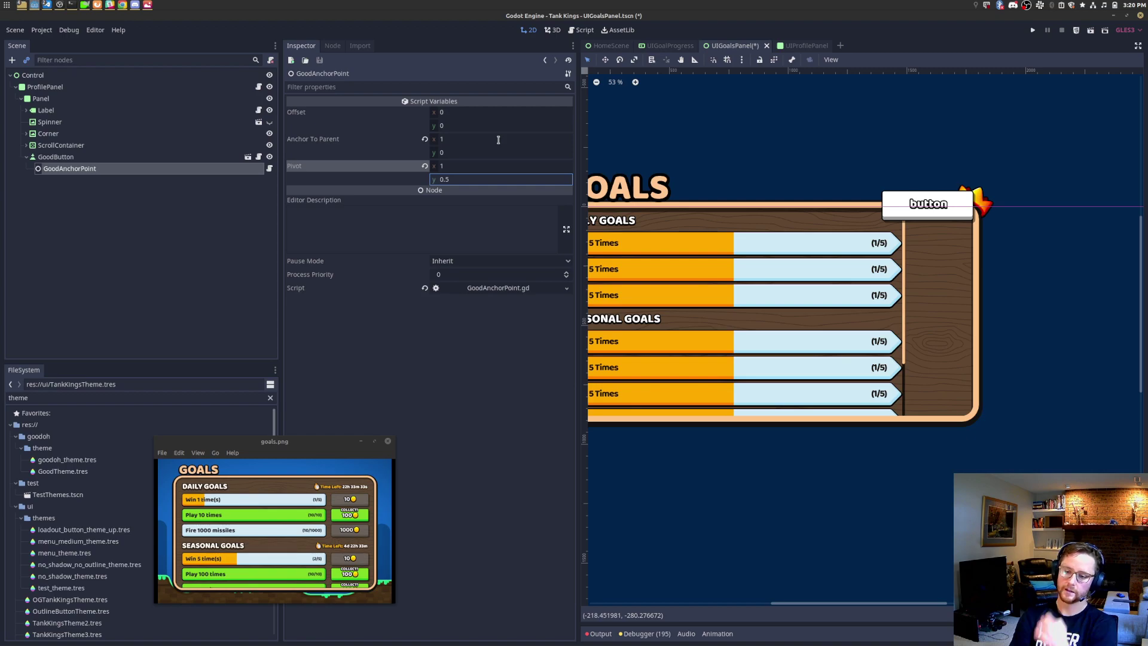
drag(396, 437, 962, 98)
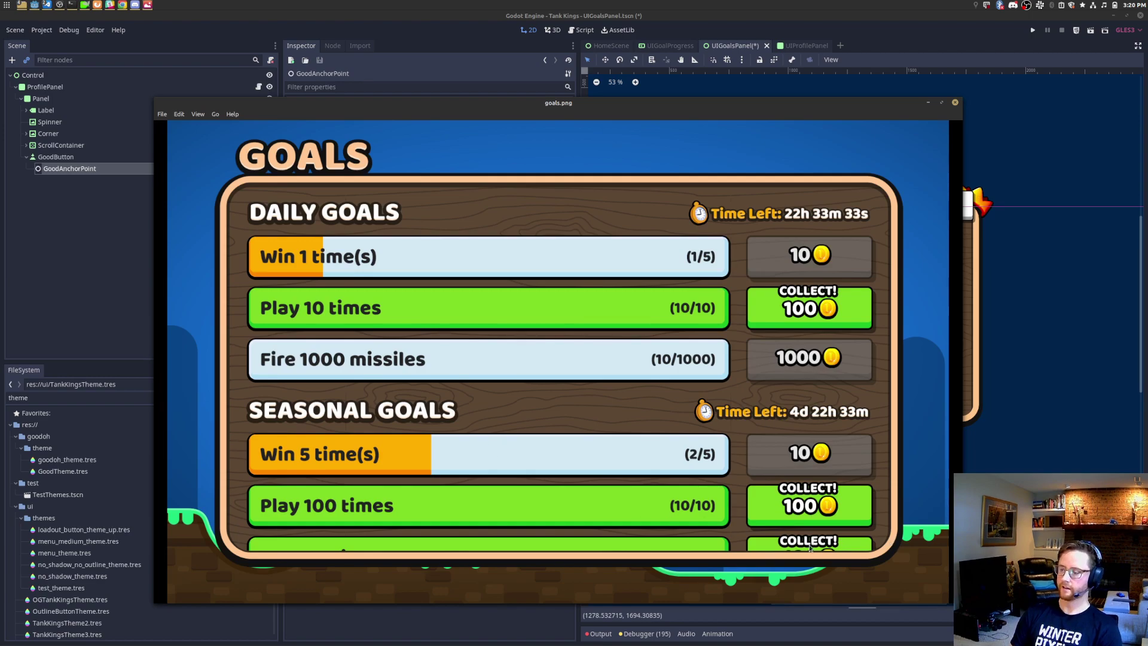
Step: Add an HBoxContainer under the goals list's VBoxContainer
click(51, 147)
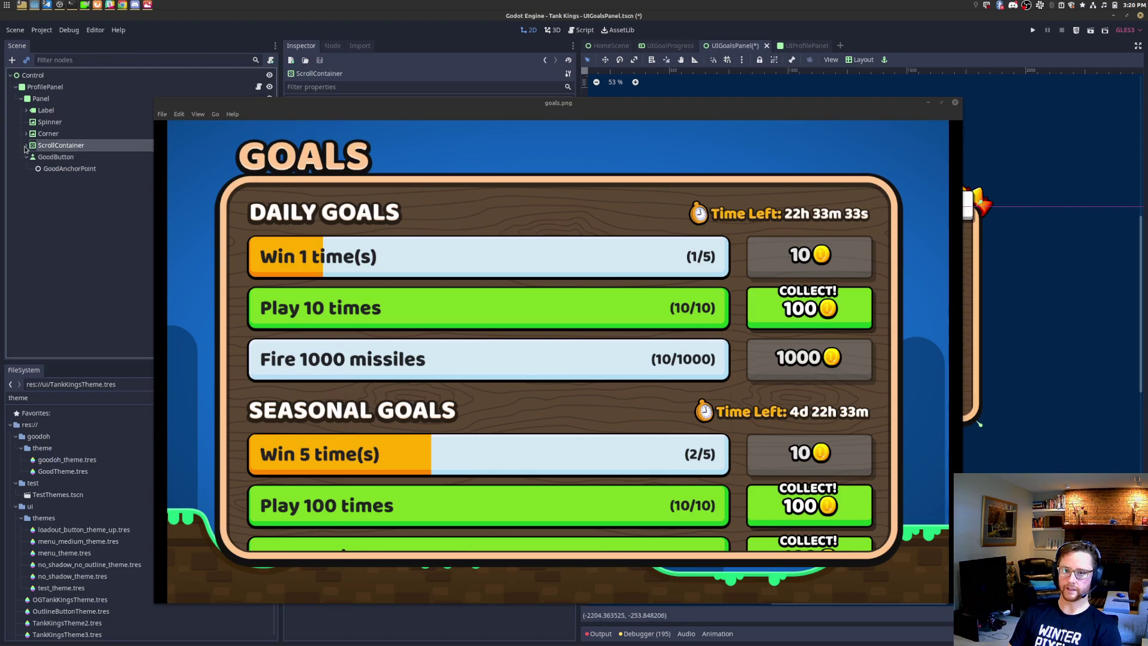
click(26, 146)
drag(157, 100, 574, 437)
drag(637, 459, 189, 460)
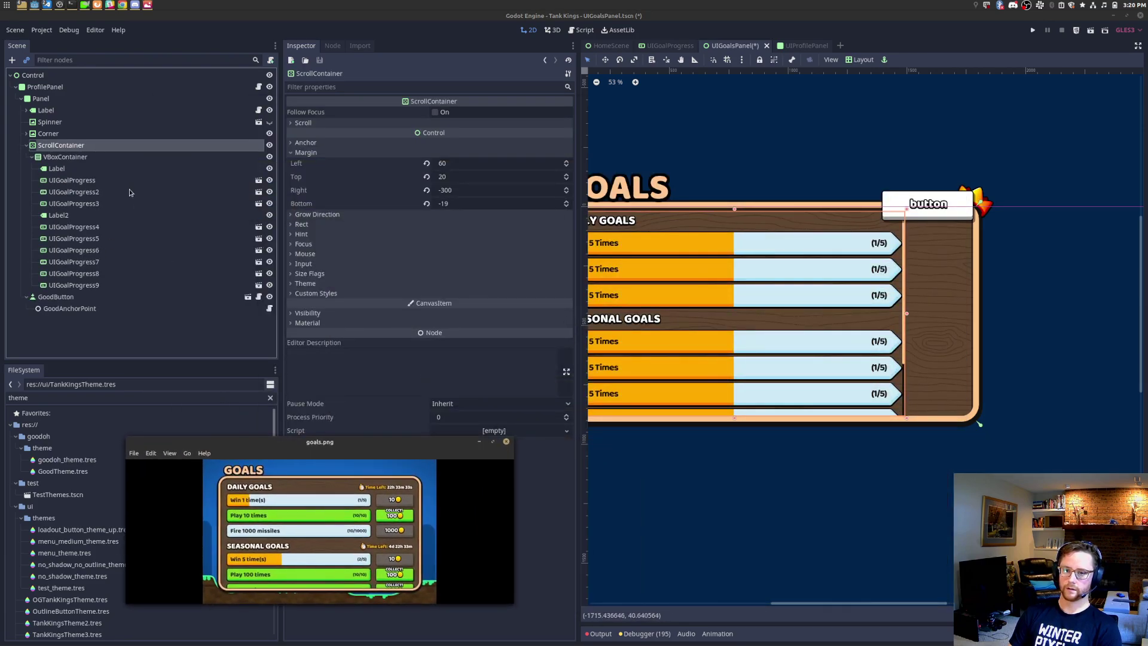
click(90, 158)
key(Down)
key(Down)
key(Down)
key(Down)
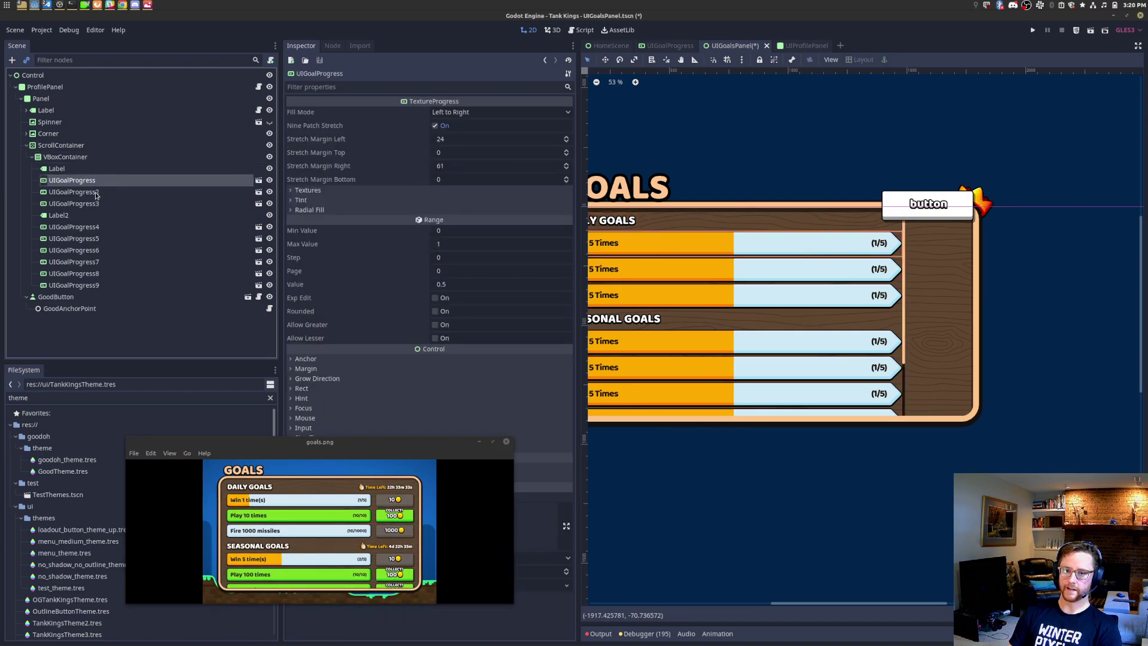
key(Down)
key(Down)
key(Down)
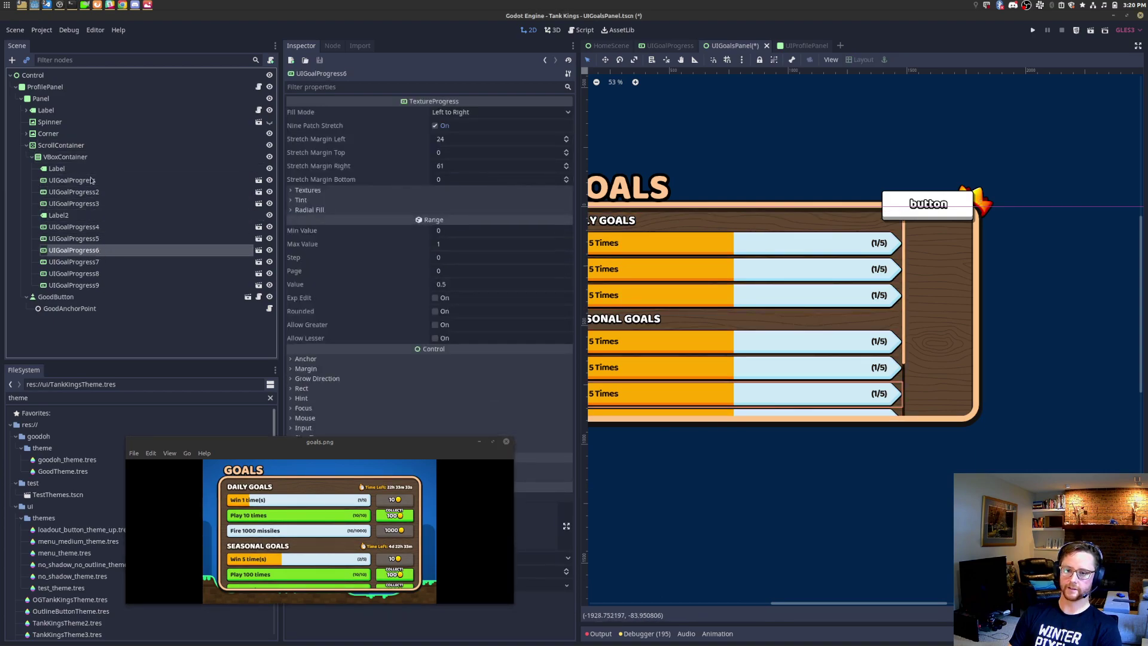
right_click(93, 159)
key(ctrl+a)
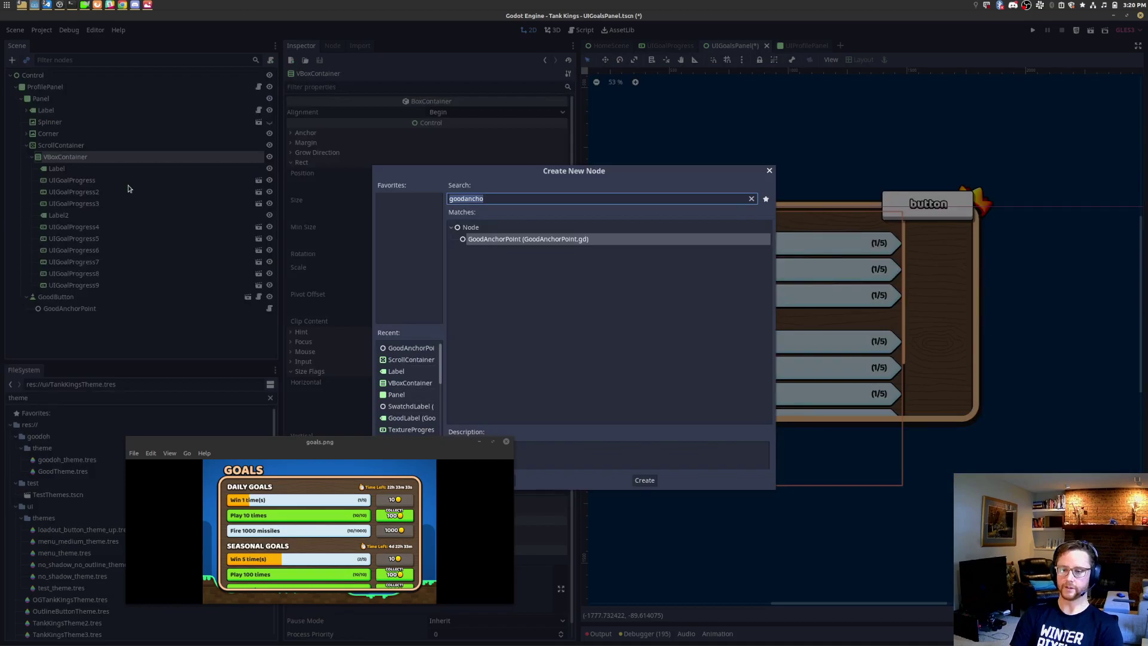
text(hbox)
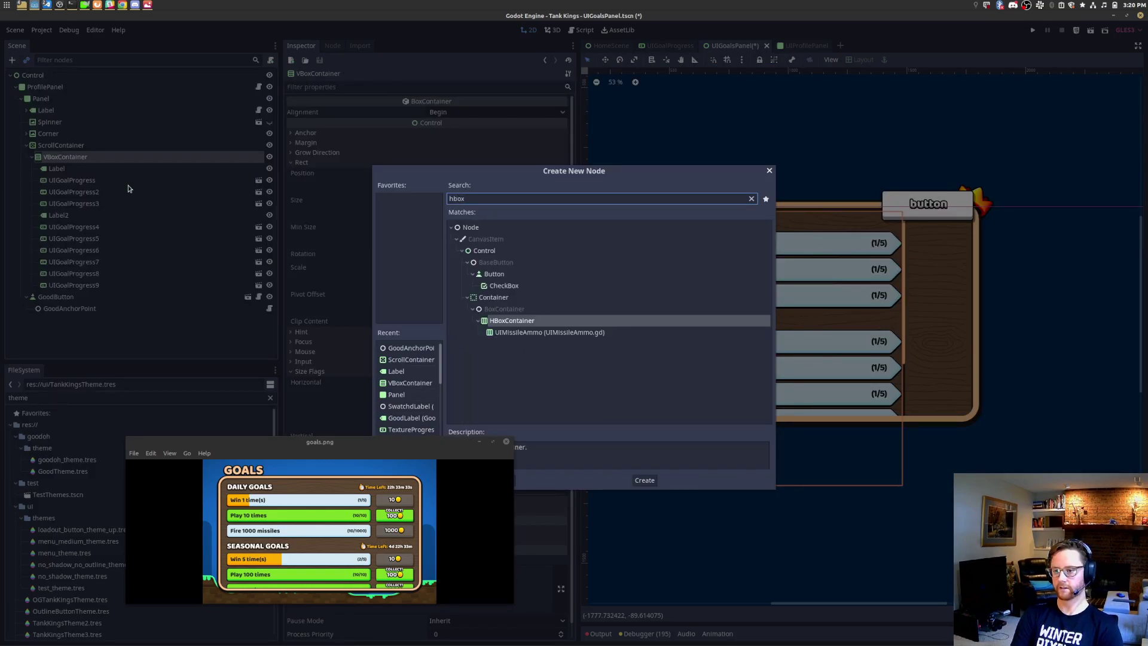
key(Return)
Step: Move the first UIGoalProgress into the HBoxContainer and add a Button beside it
drag(101, 299, 100, 180)
click(102, 180)
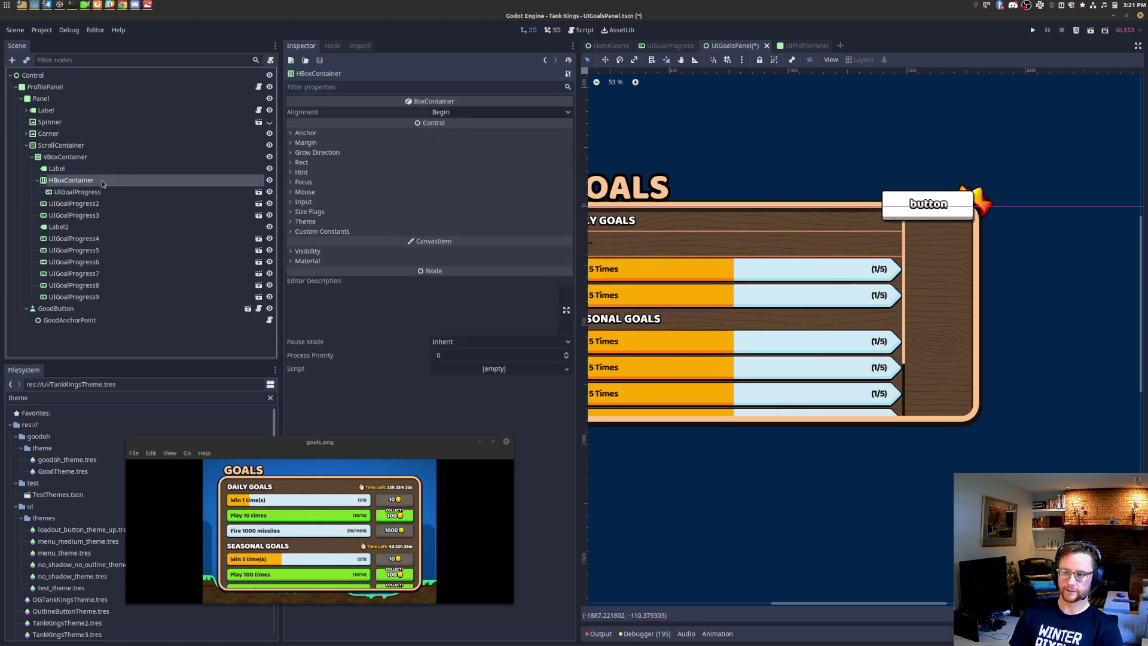
key(ctrl+a)
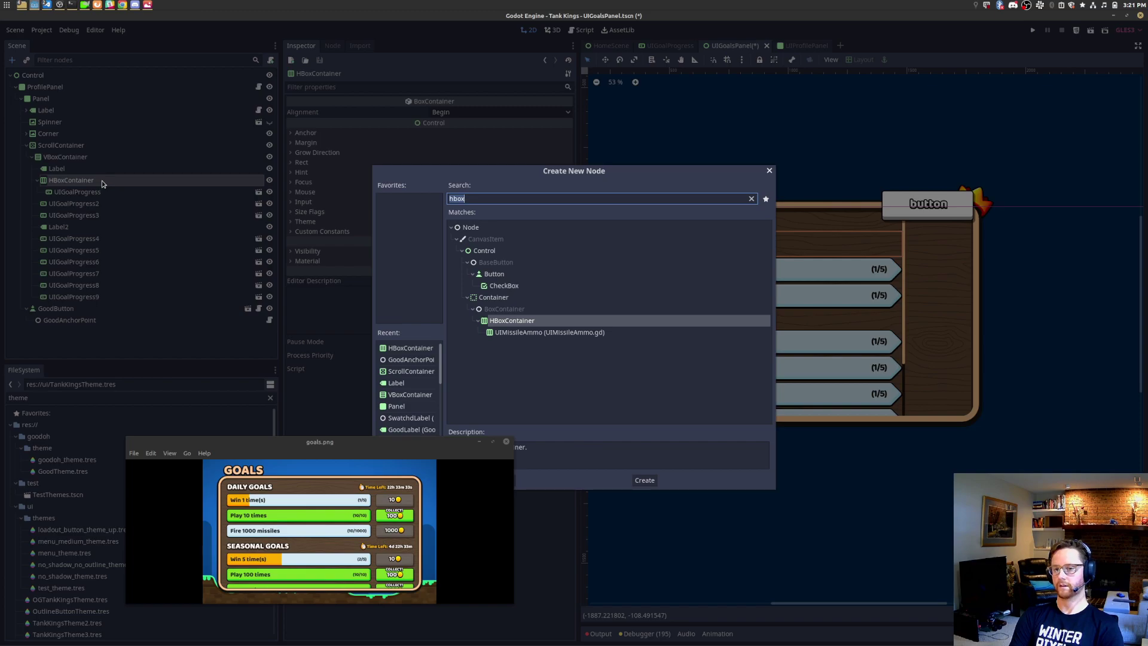
text(button)
key(Return)
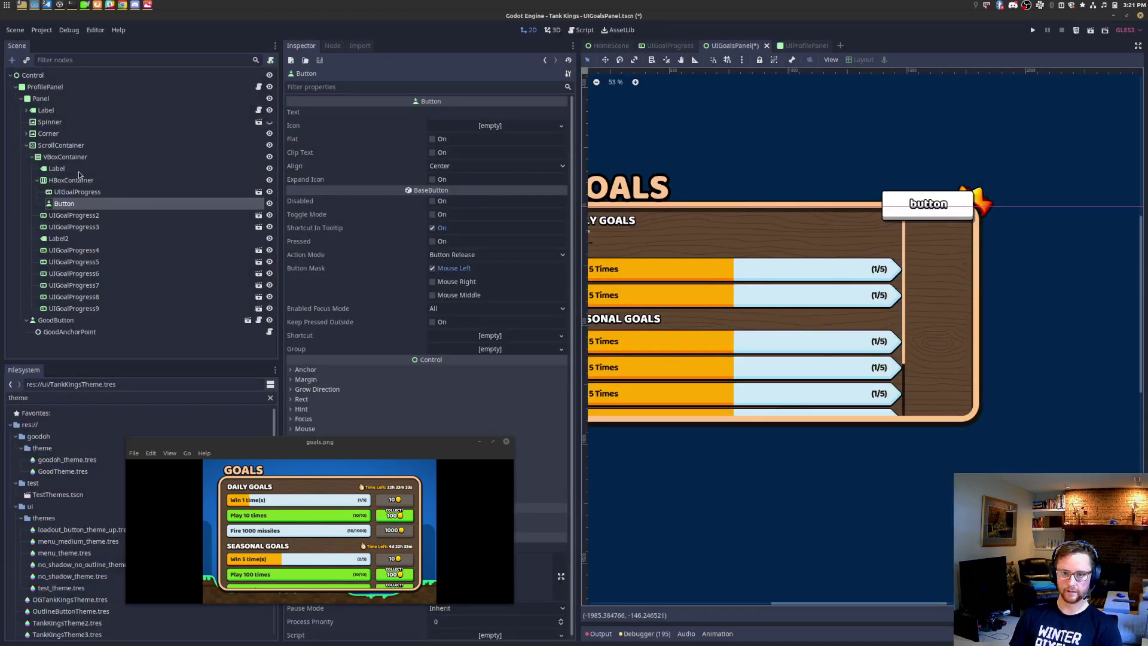
click(73, 322)
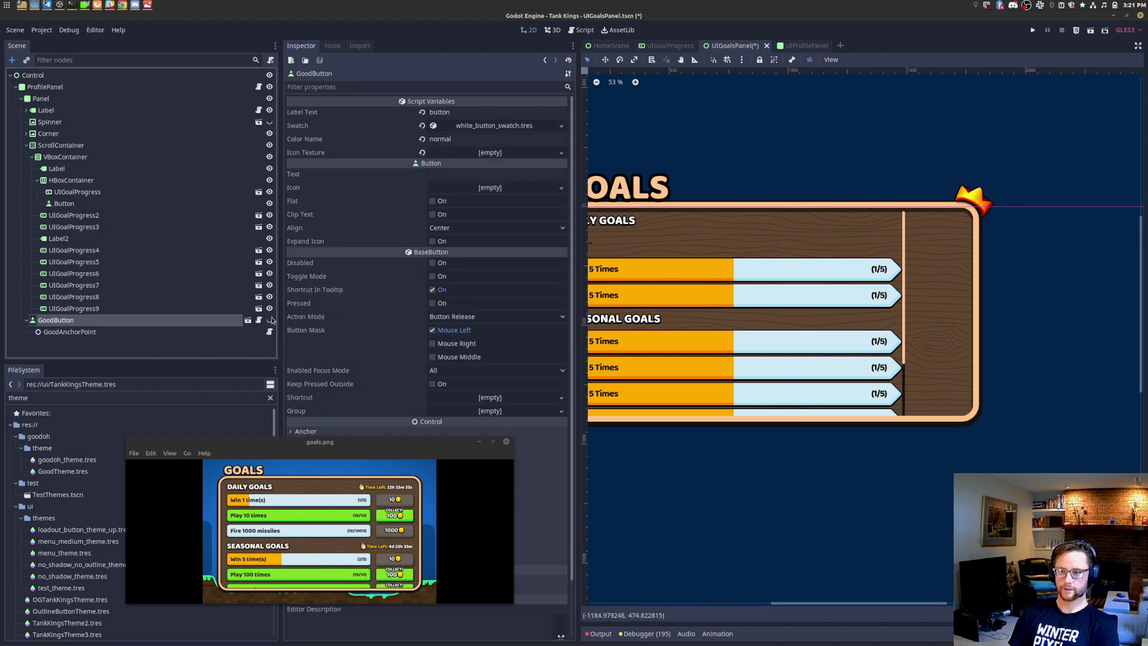
scroll(664, 245, up, 4)
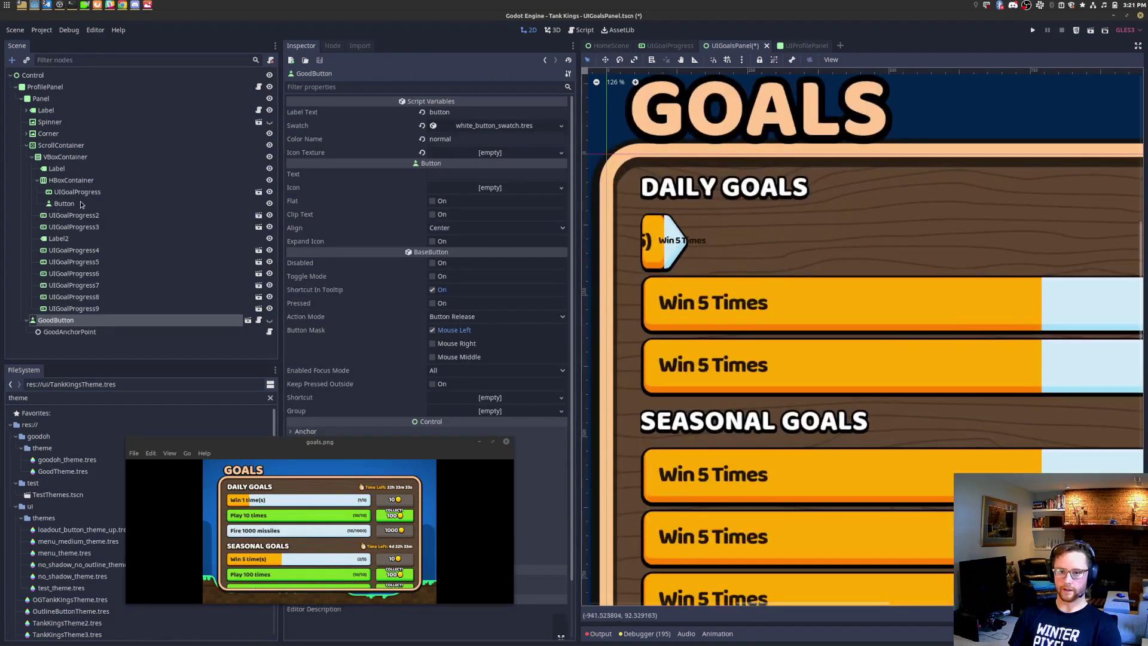
click(84, 194)
click(90, 181)
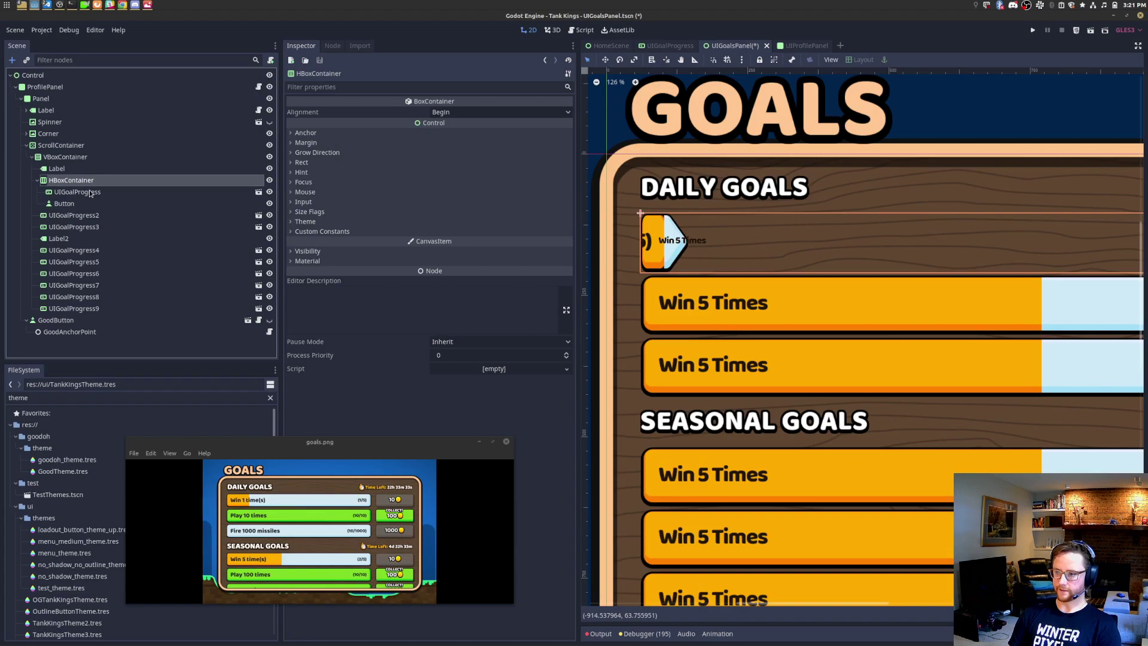
scroll(690, 253, down, 4)
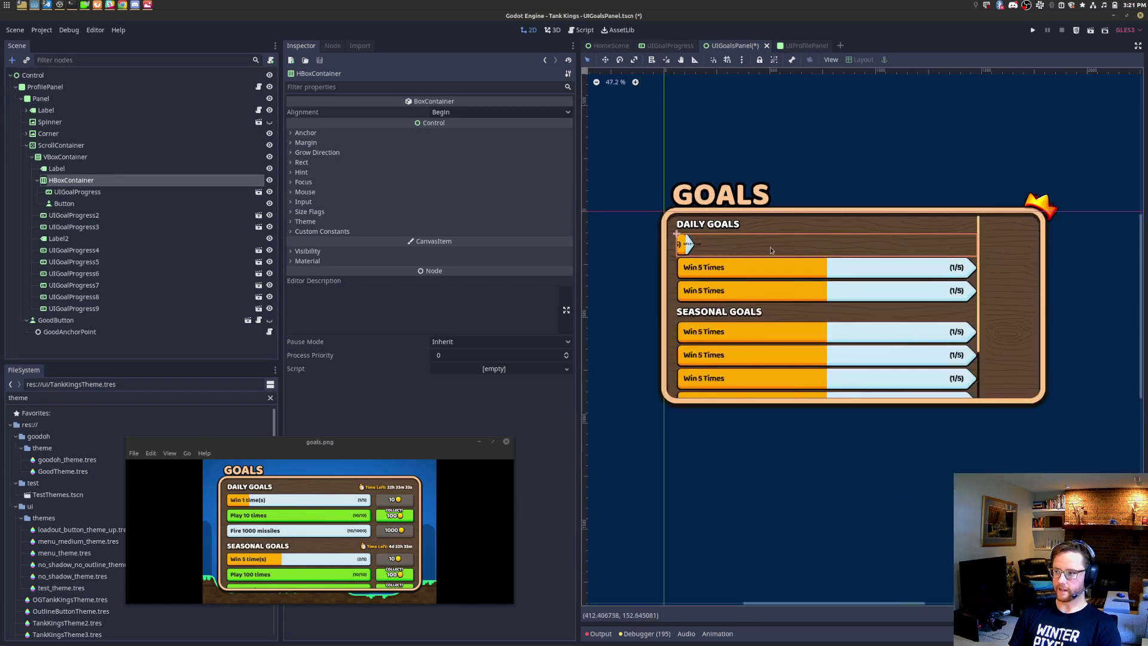
Step: Set the goal row and the first UIGoalProgress to expand horizontally
click(327, 214)
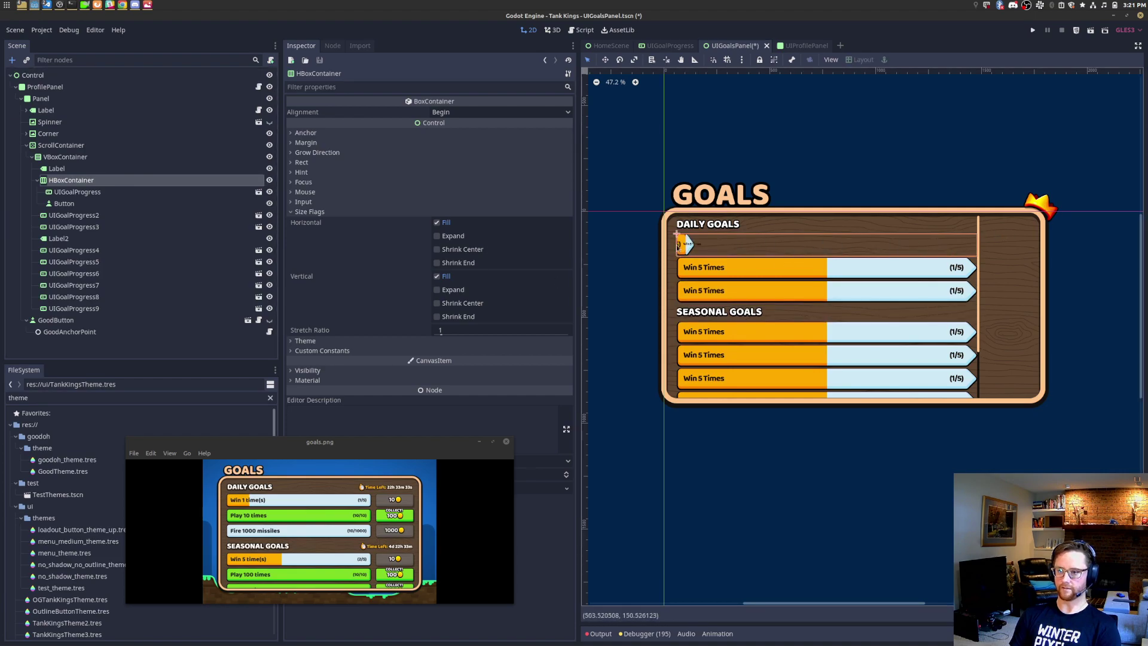
click(437, 224)
click(437, 224)
click(437, 224)
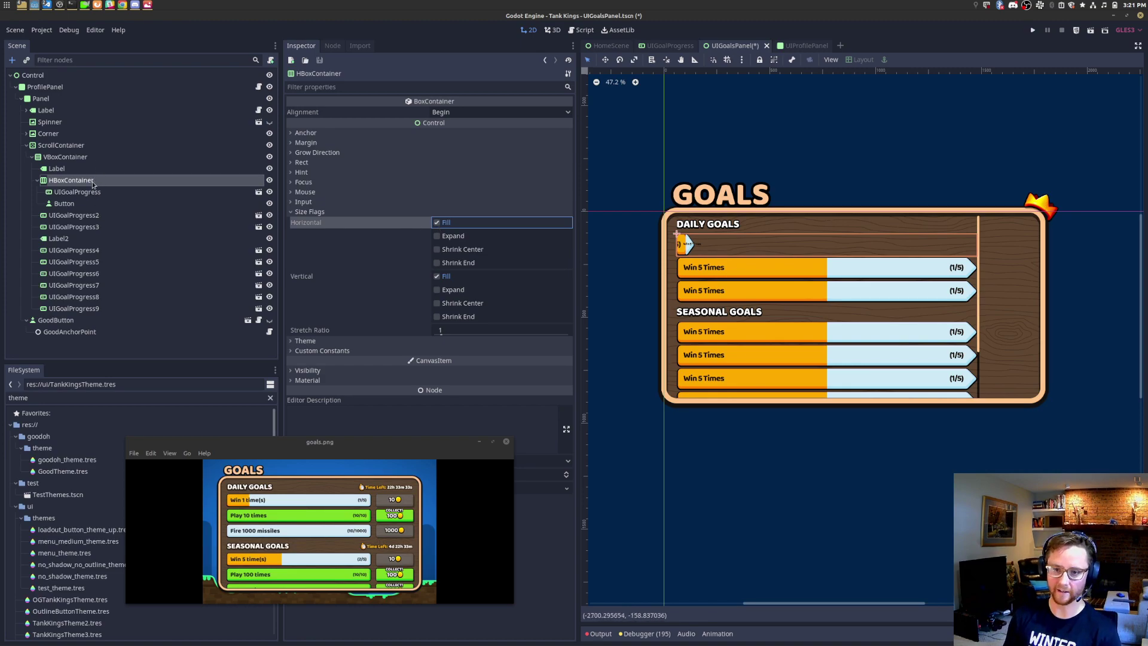
click(442, 237)
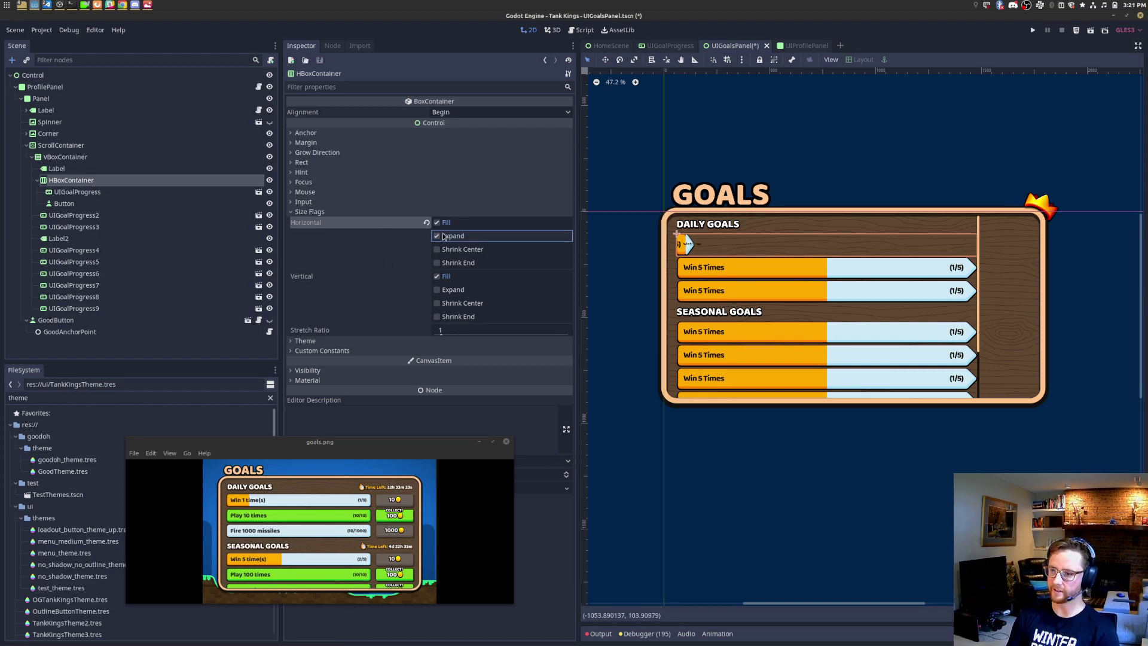
click(102, 195)
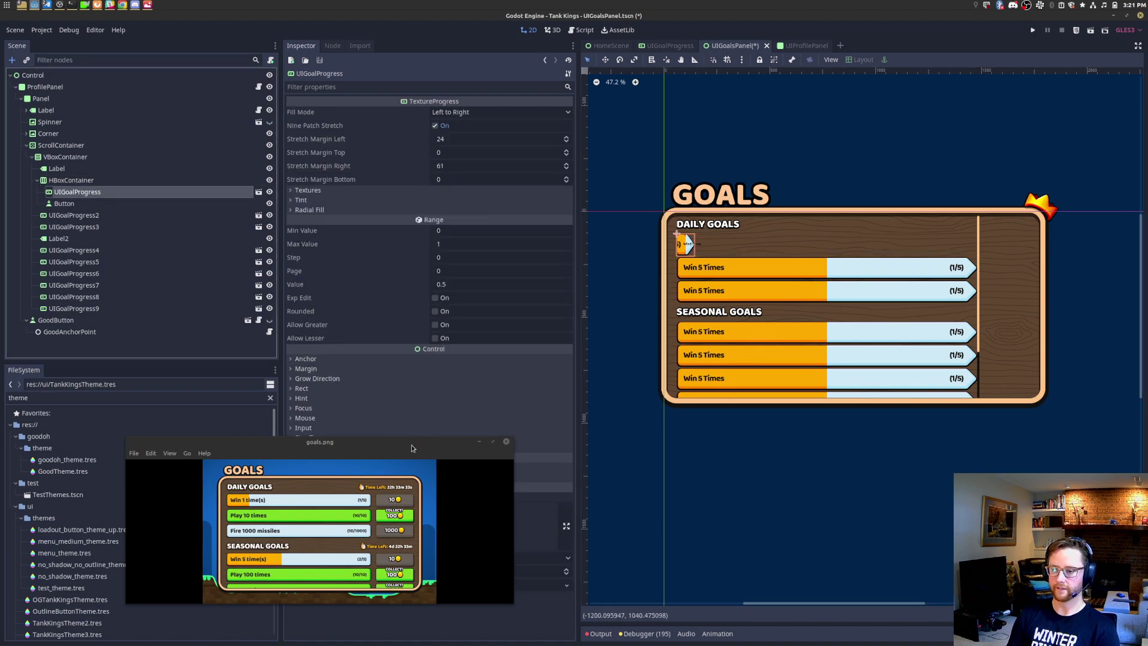
drag(410, 450, 365, 546)
click(309, 438)
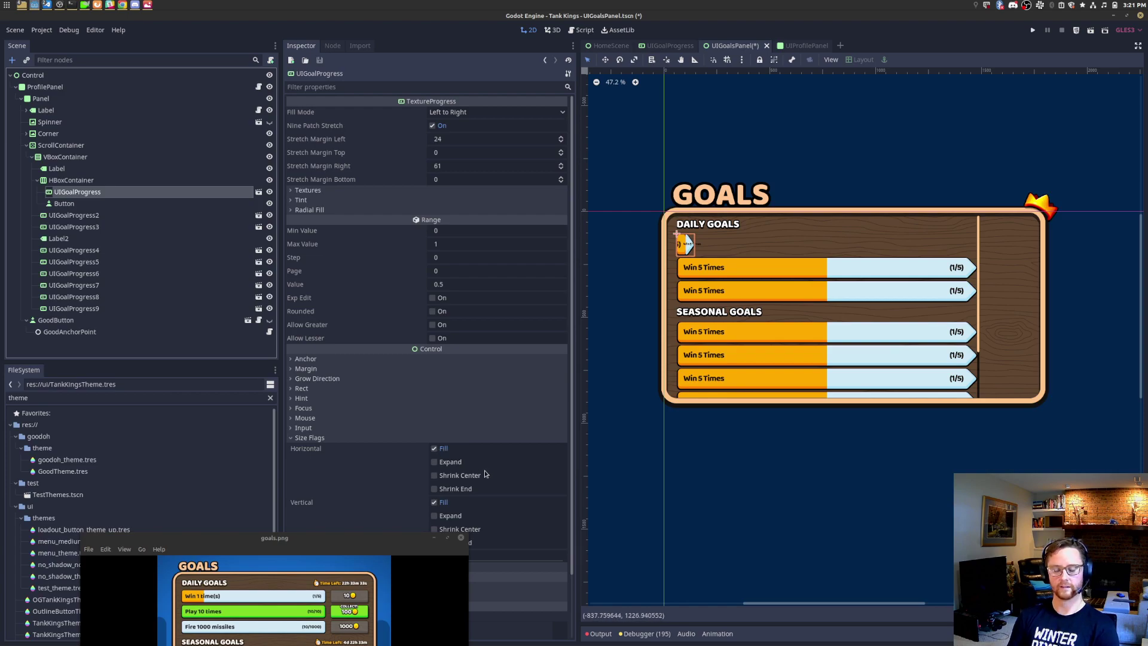
click(457, 464)
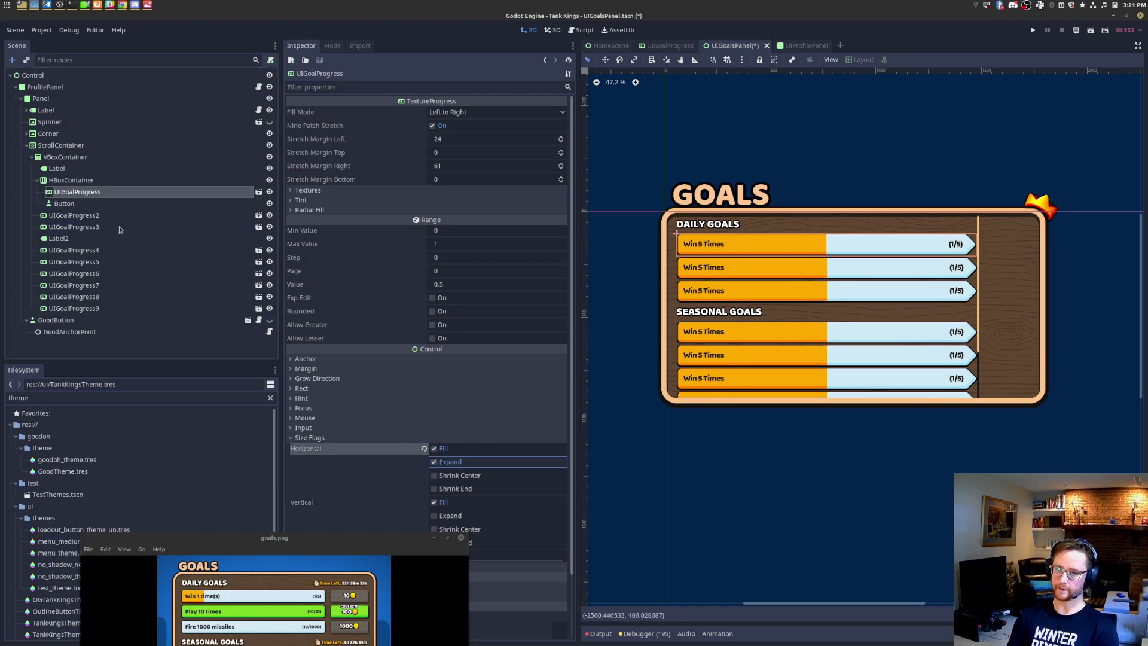
Step: Give the Button a minimum width, trying 300 and 400 before settling on 350
click(90, 204)
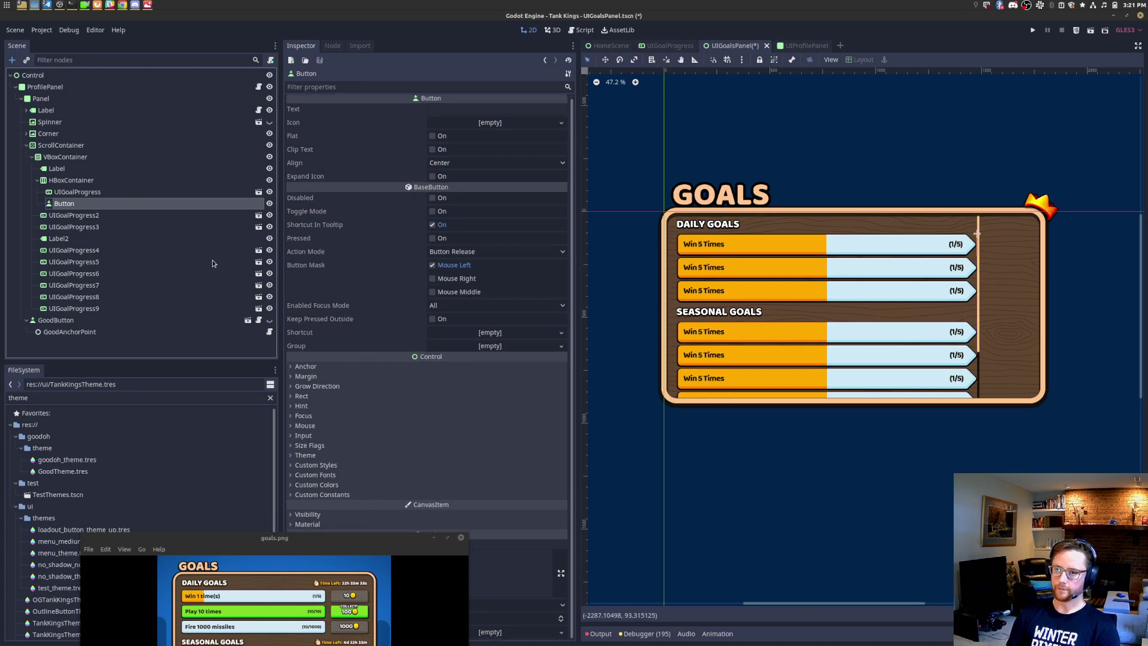
scroll(975, 237, up, 10)
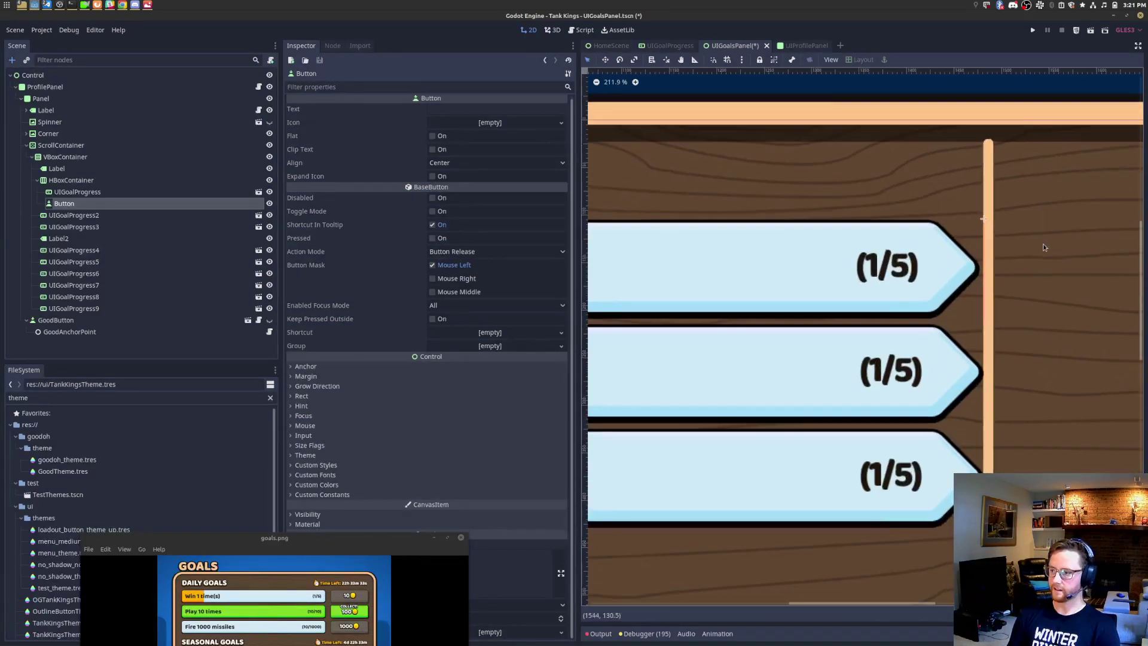
click(302, 396)
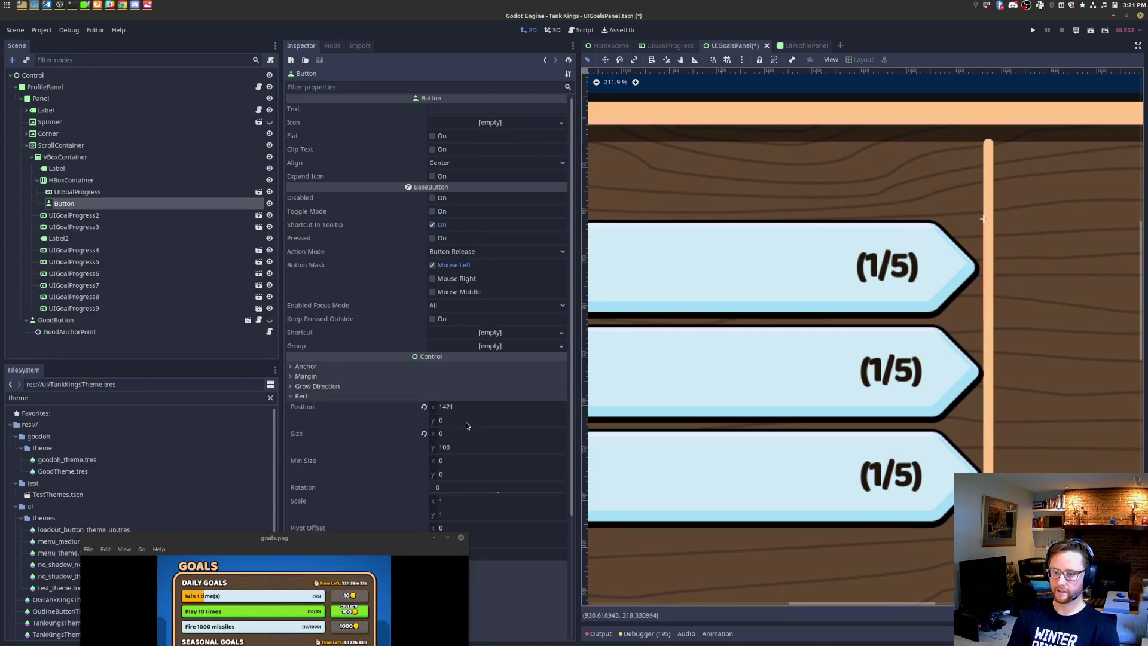
click(497, 459)
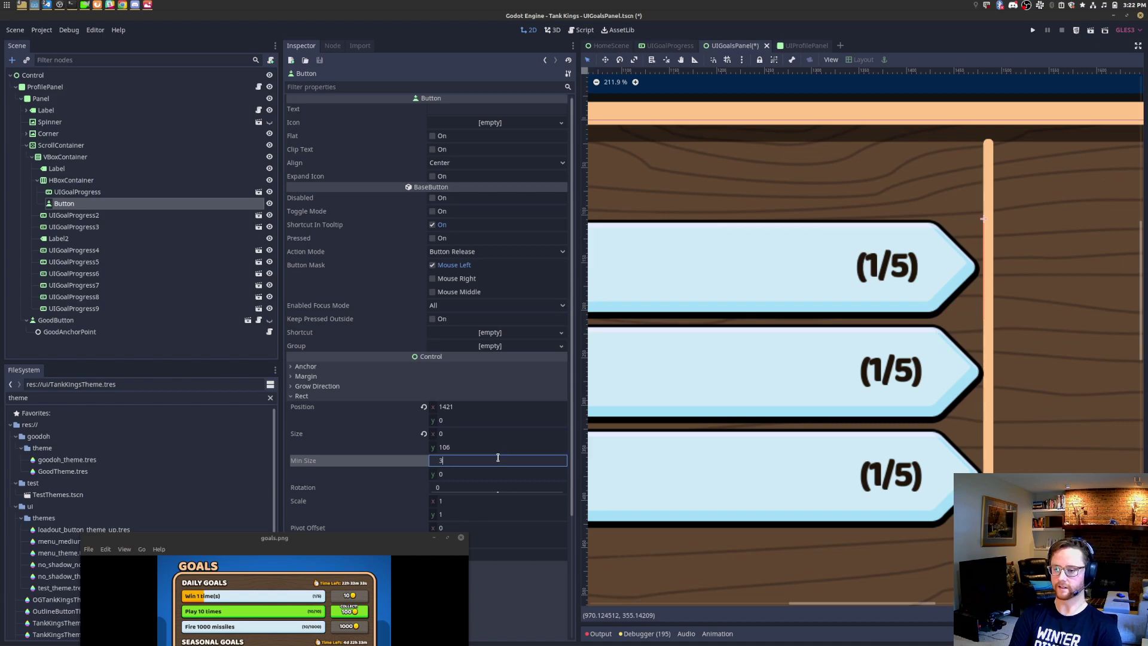
text(300)
key(Return)
scroll(827, 285, down, 8)
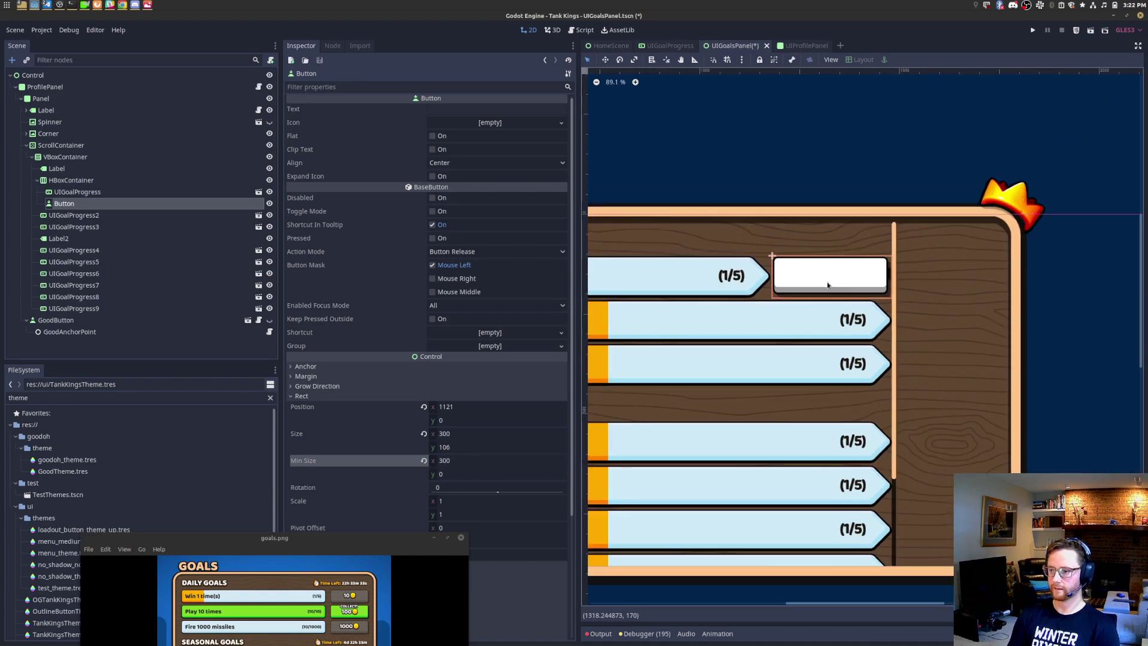
drag(469, 533, 471, 468)
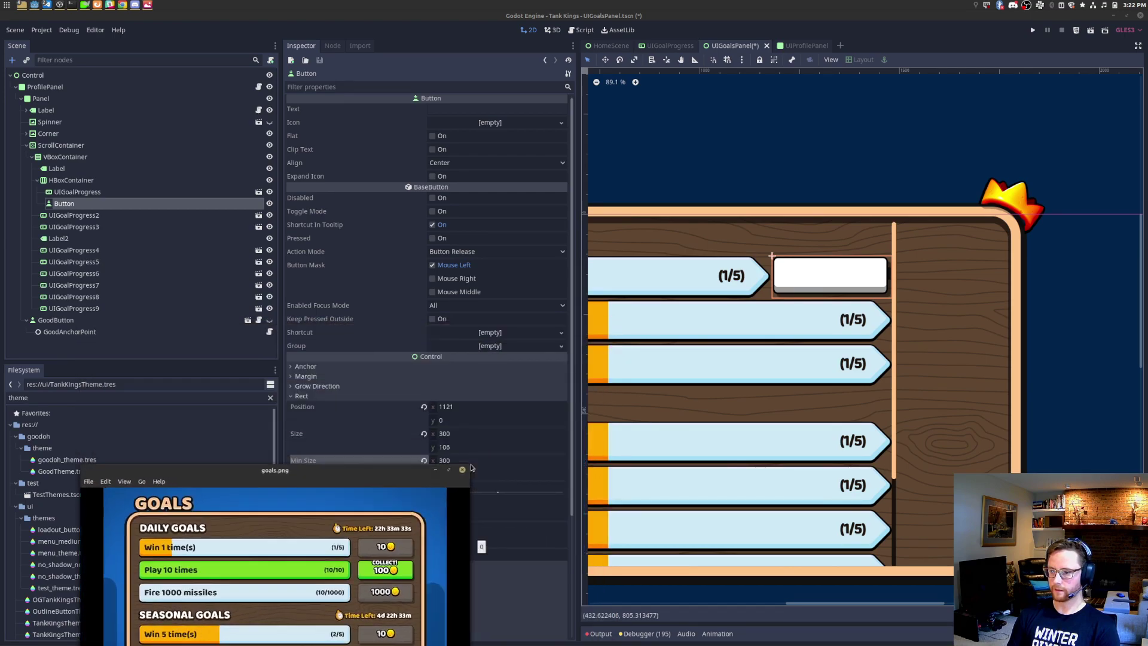
click(510, 460)
text(400)
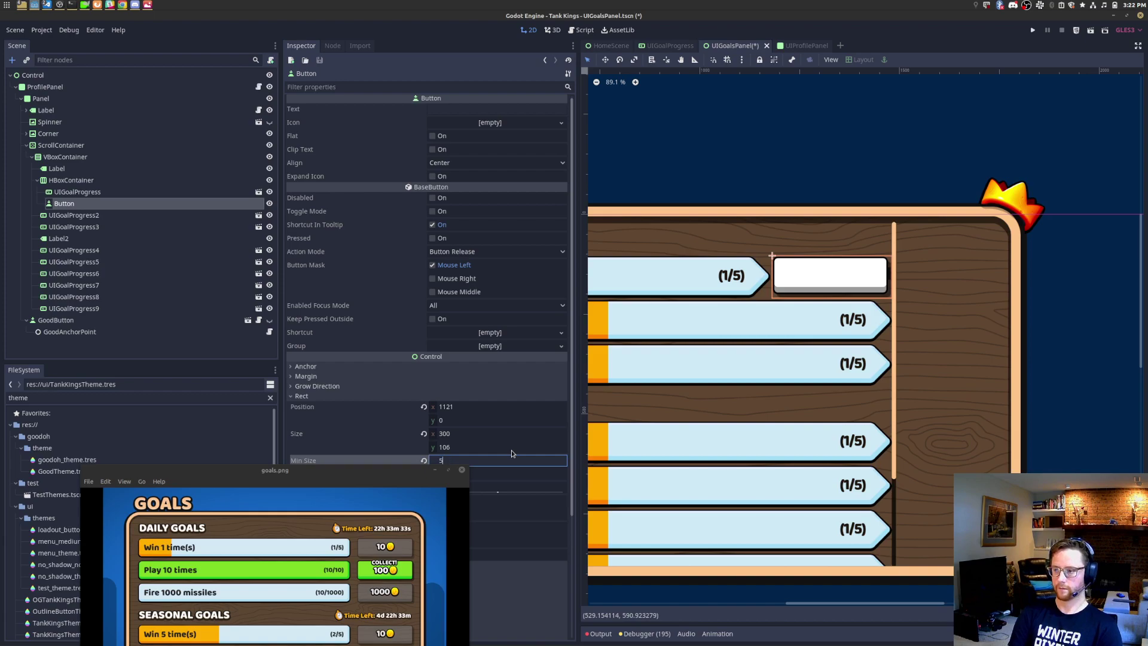
key(Return)
text(350)
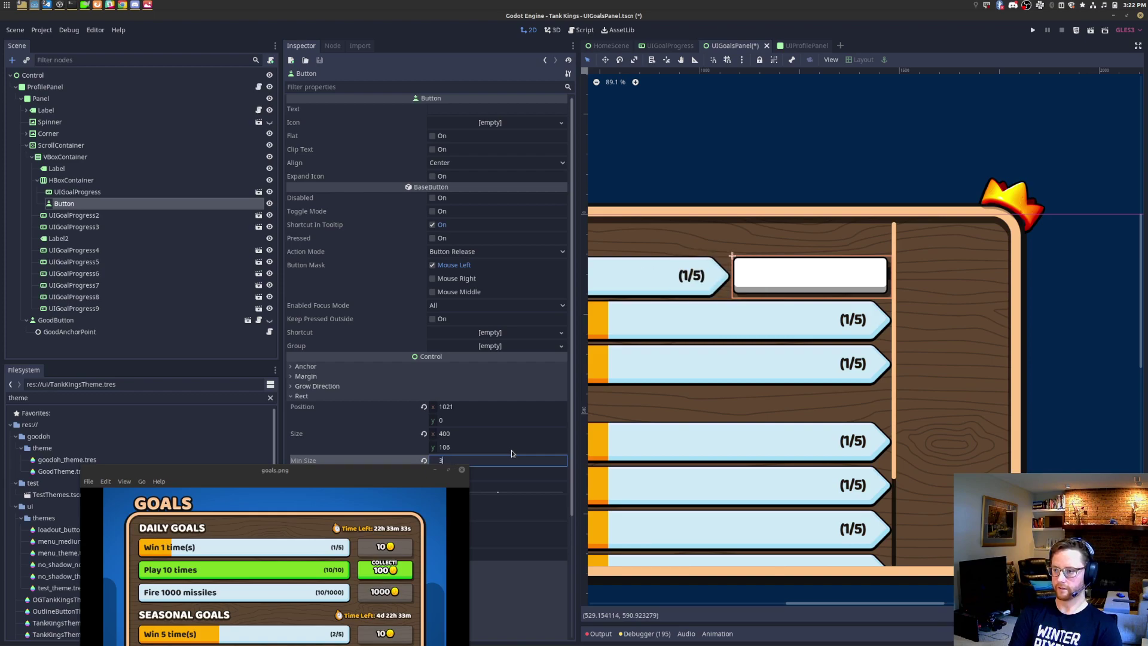
key(Return)
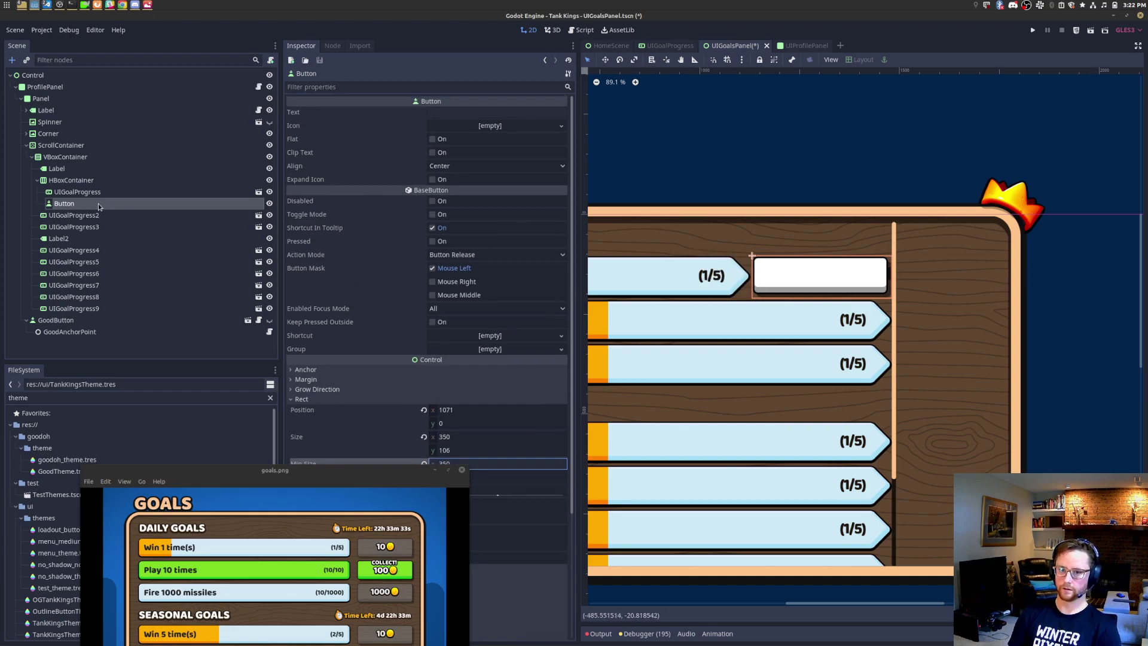
right_click(100, 207)
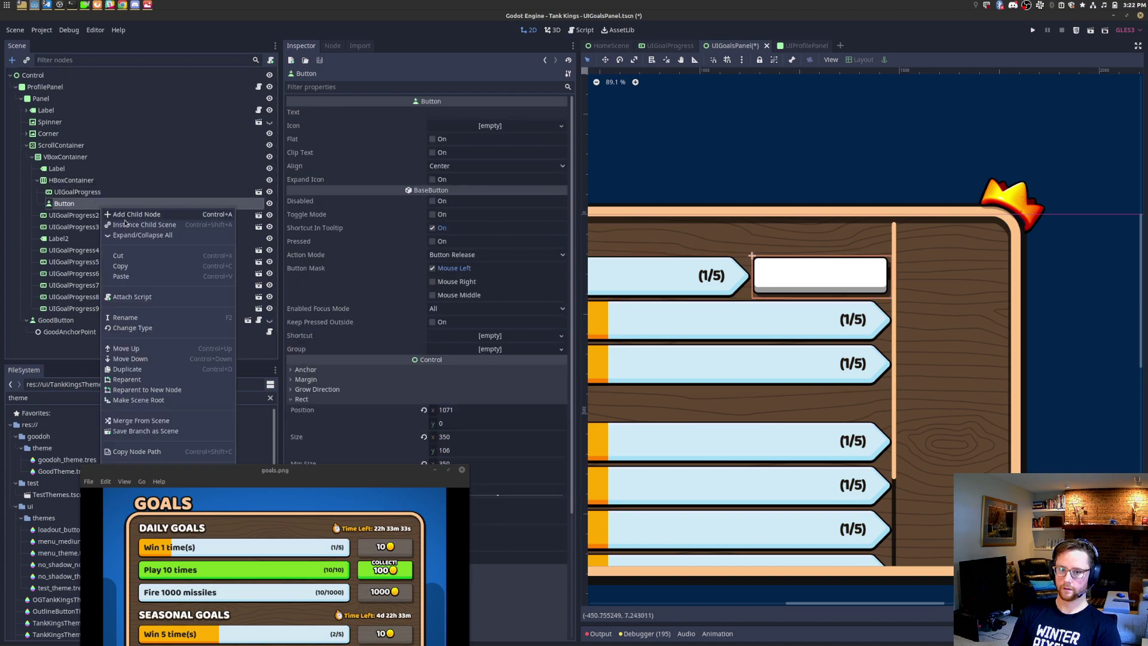
click(440, 136)
click(446, 115)
click(432, 142)
click(450, 116)
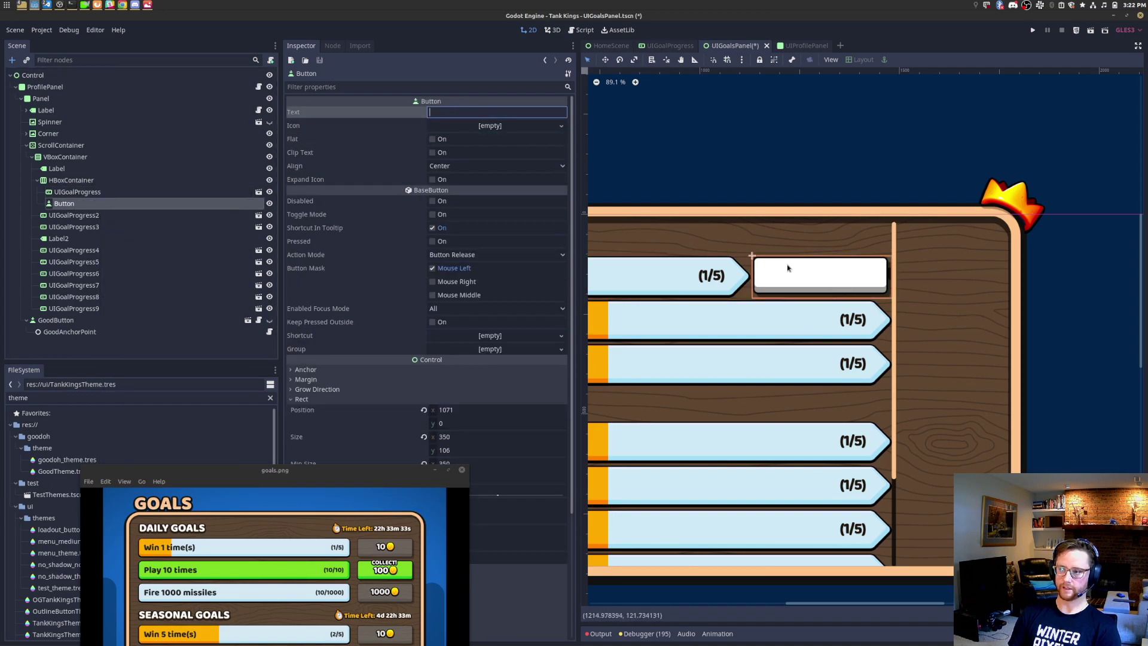
text(asdfasdfadfasdf)
scroll(788, 269, up, 8)
text(asdfasdfa)
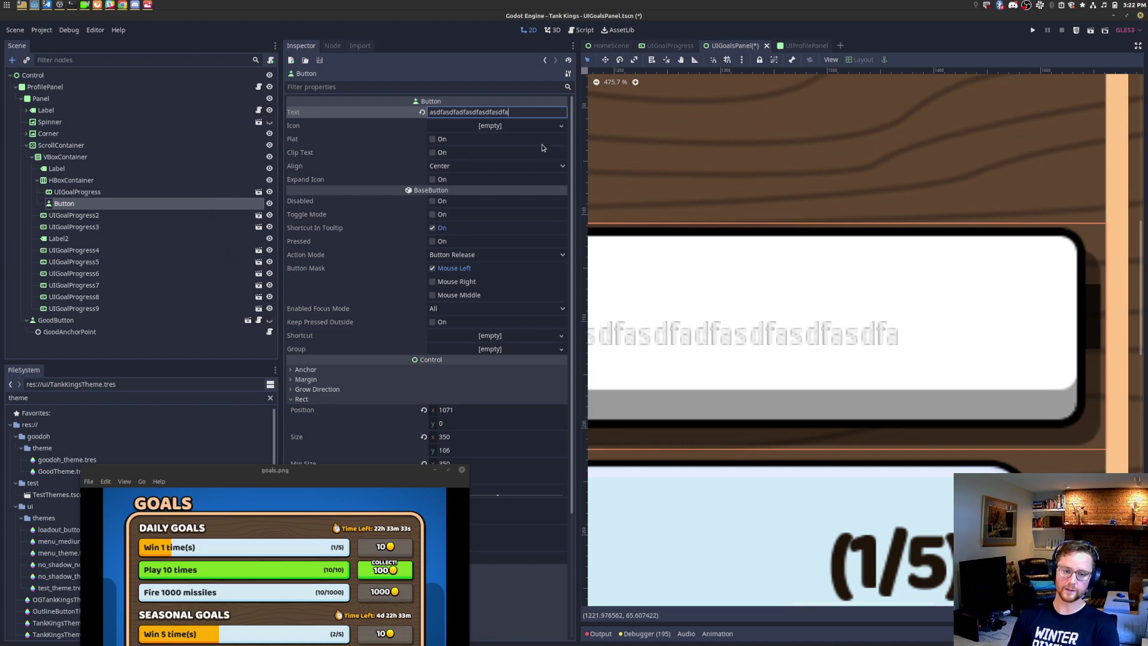
double_click(546, 113)
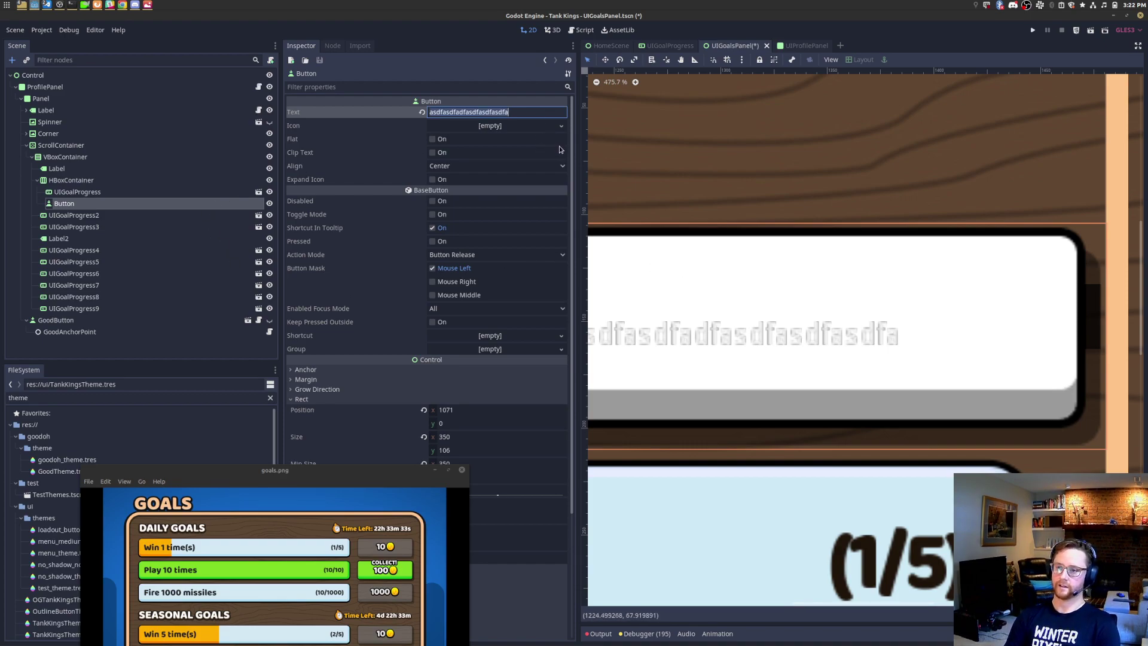
key(BackSpace)
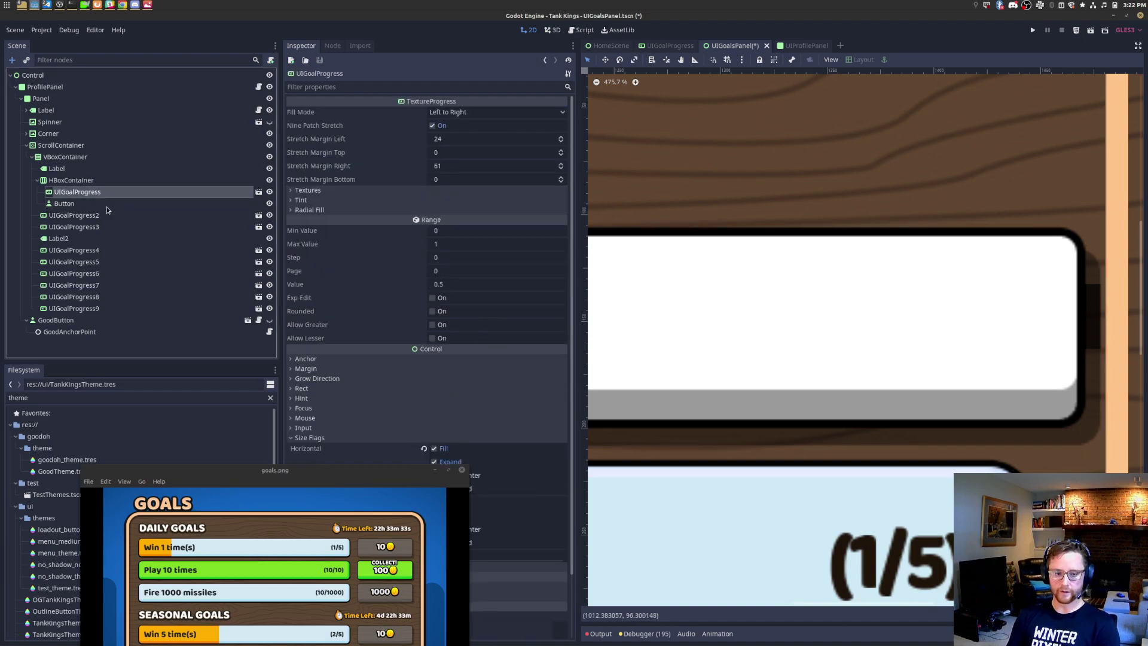
right_click(107, 209)
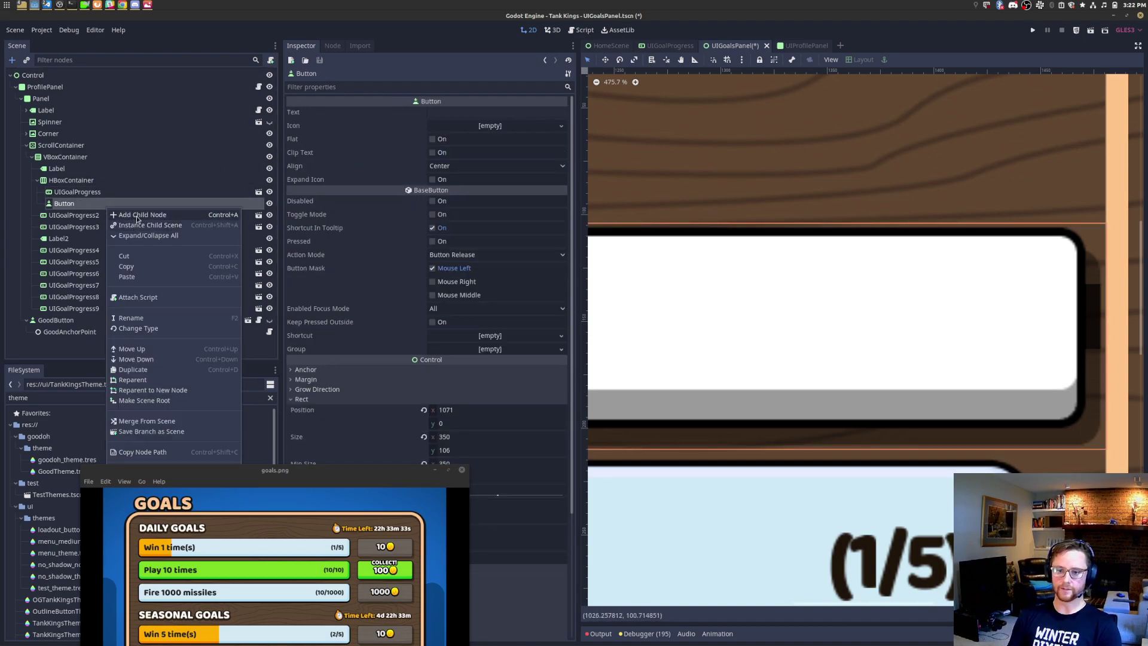
Step: Add a Label under the Button and give it the Full Rect layout
click(138, 215)
text(team)
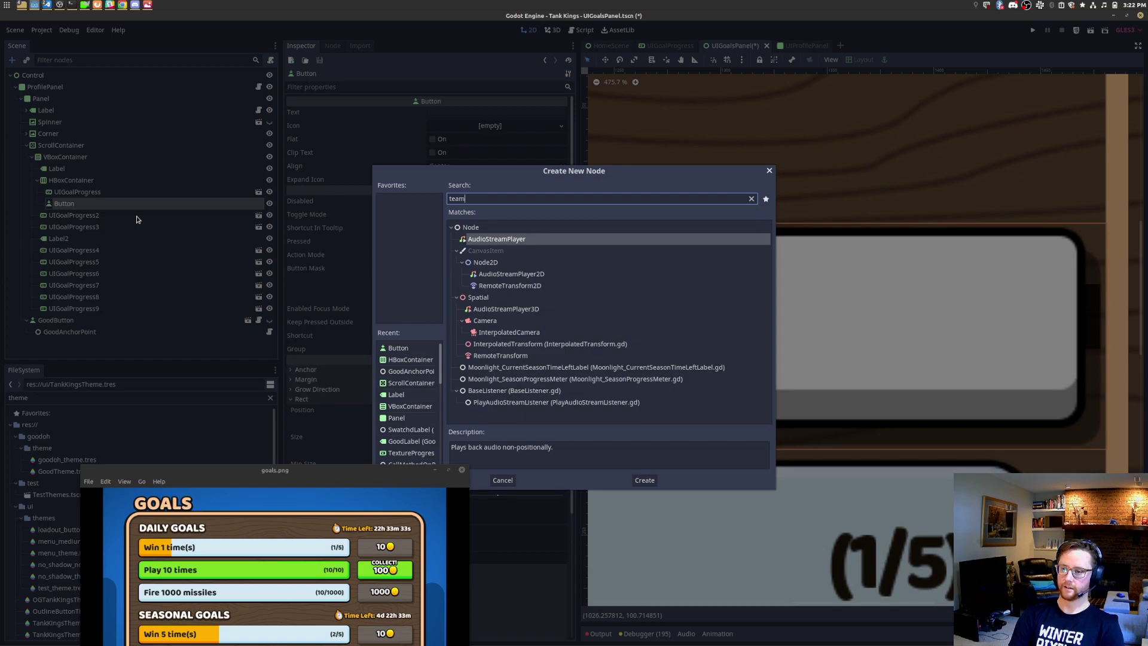
key(BackSpace)
key(BackSpace)
key(BackSpace)
key(BackSpace)
text(label)
key(Return)
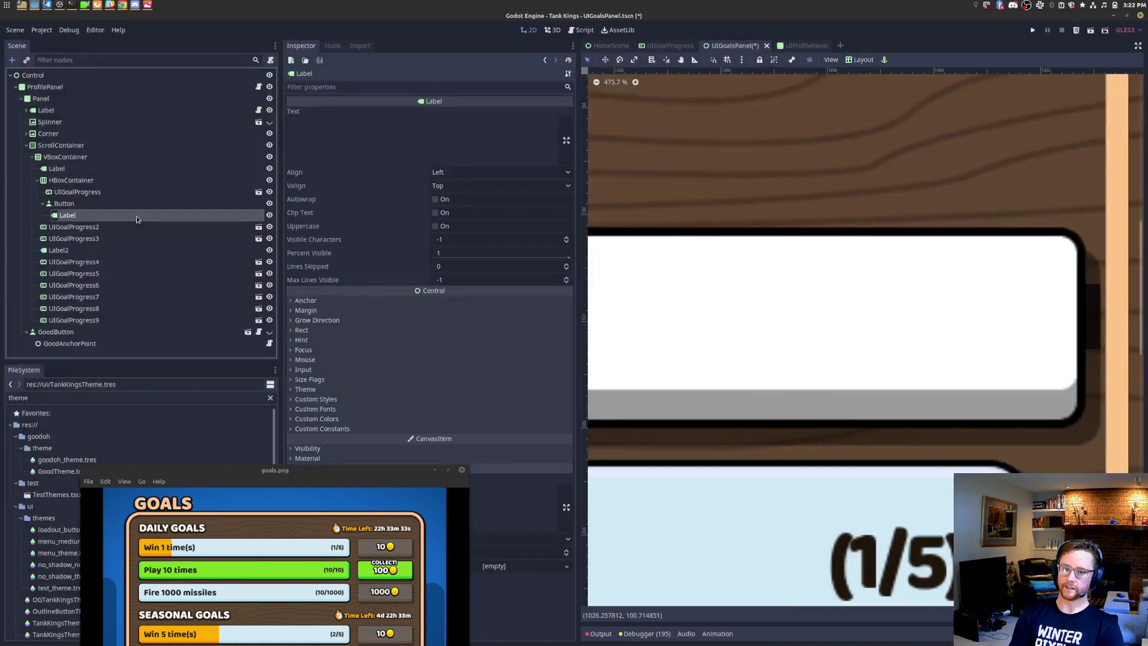
scroll(835, 87, down, 6)
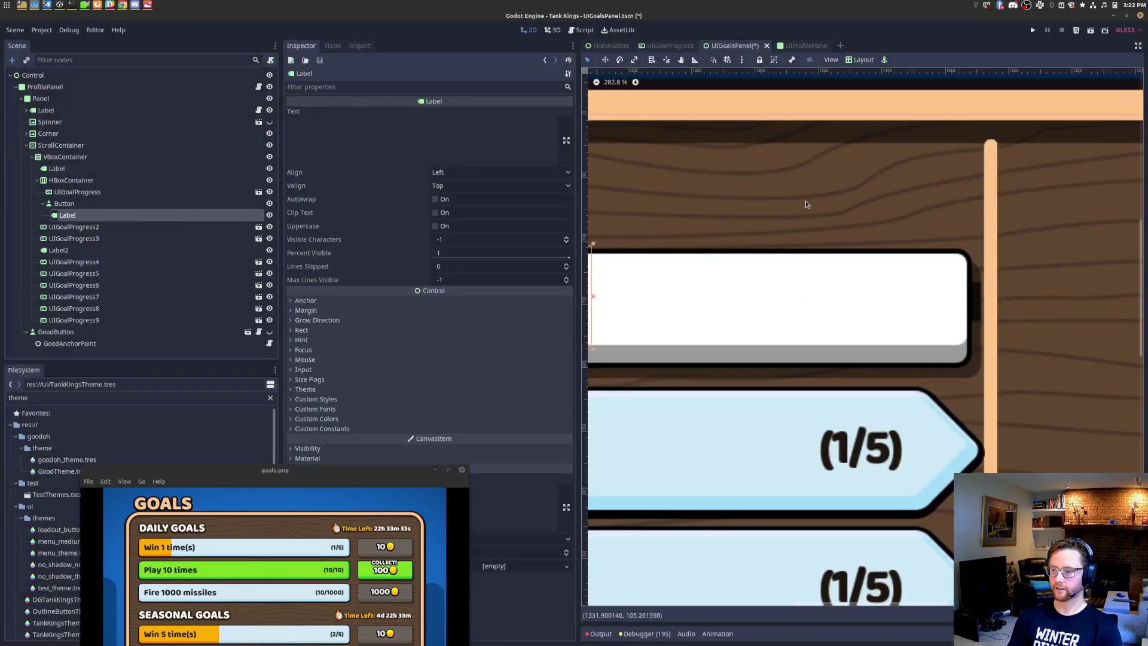
click(859, 60)
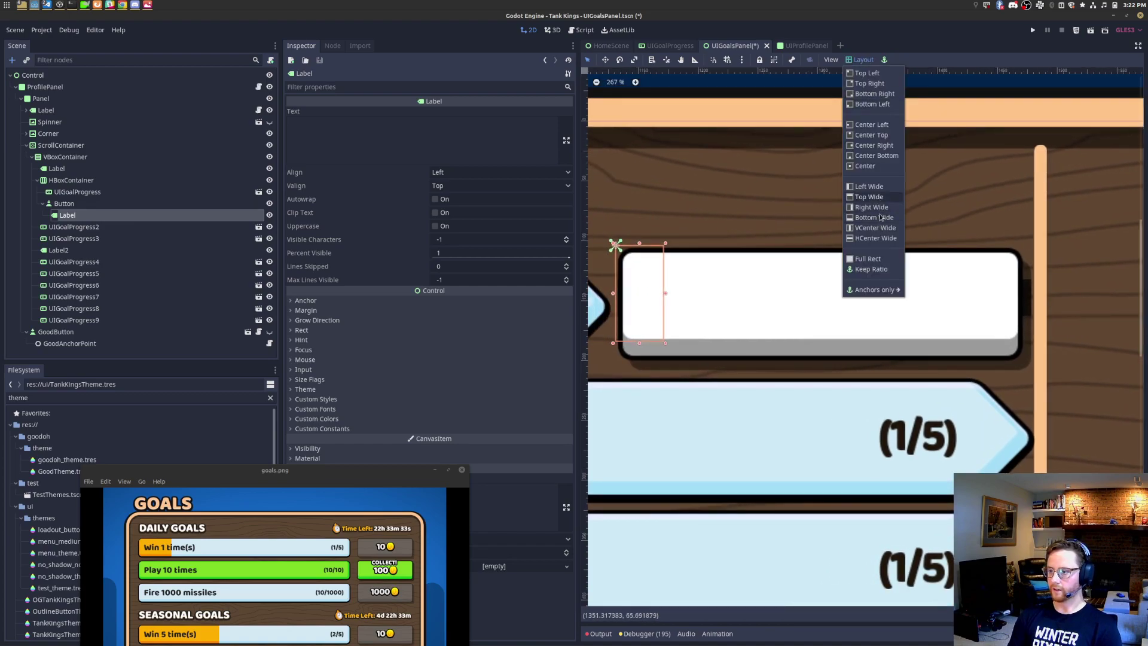
click(874, 259)
Step: Set the Label's text to 10
click(488, 135)
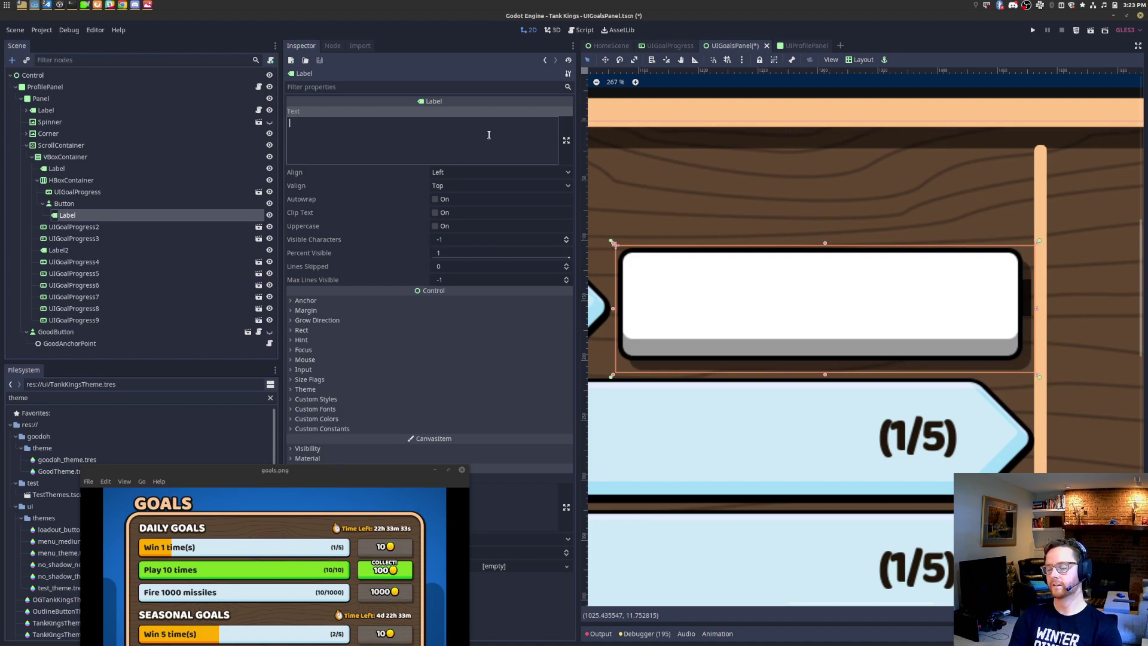
click(144, 203)
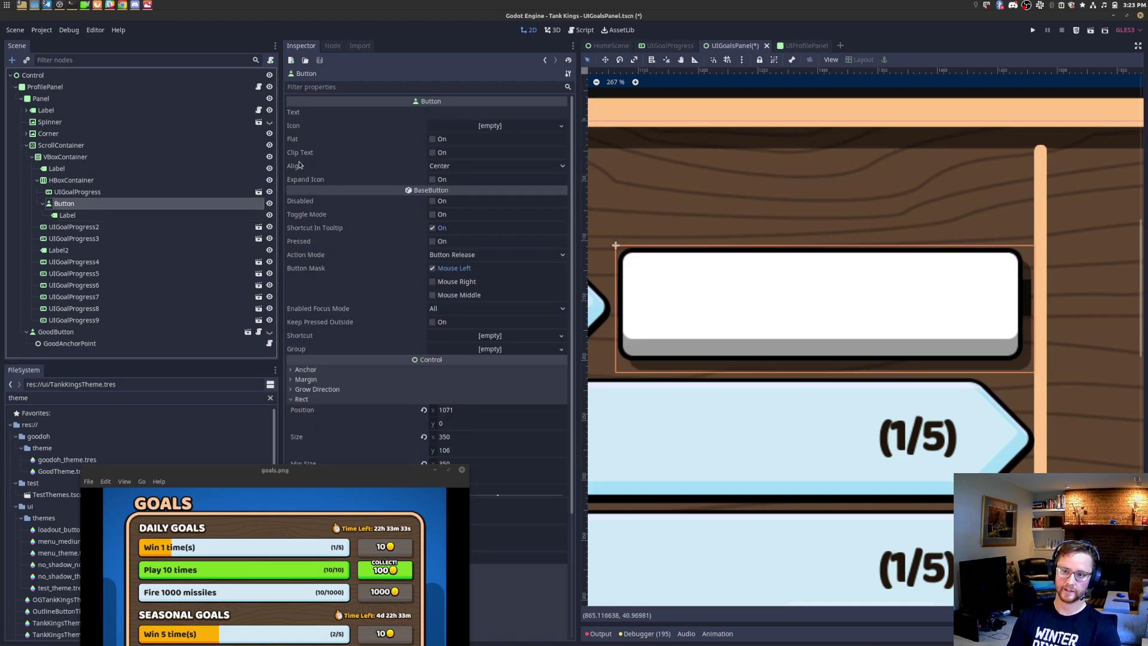
click(134, 216)
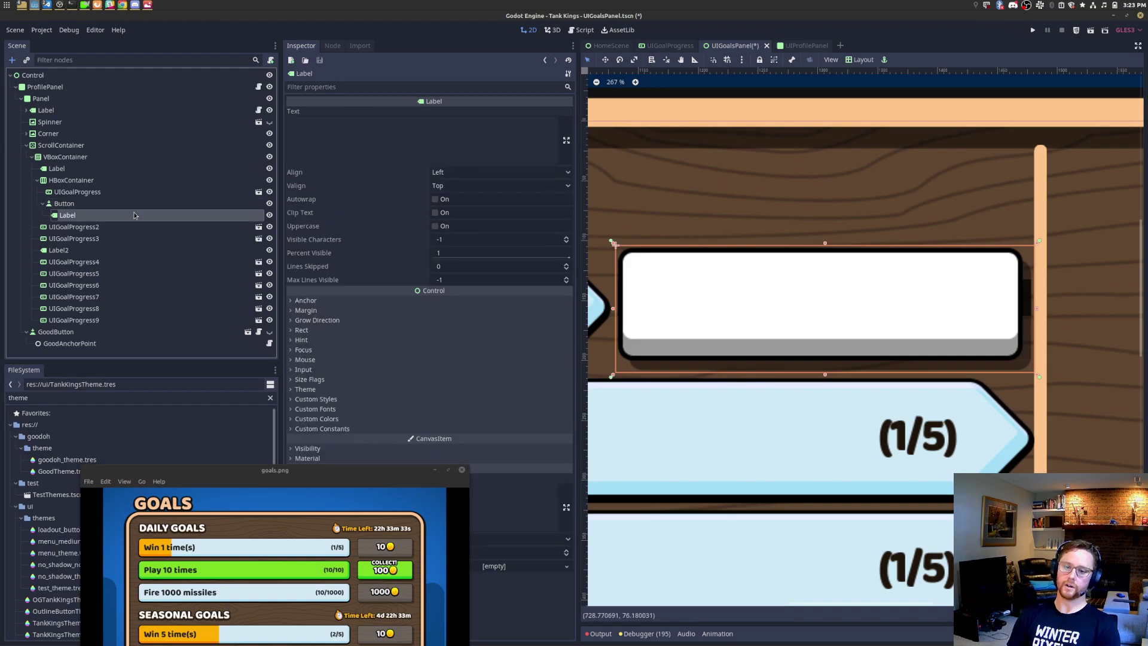
click(362, 138)
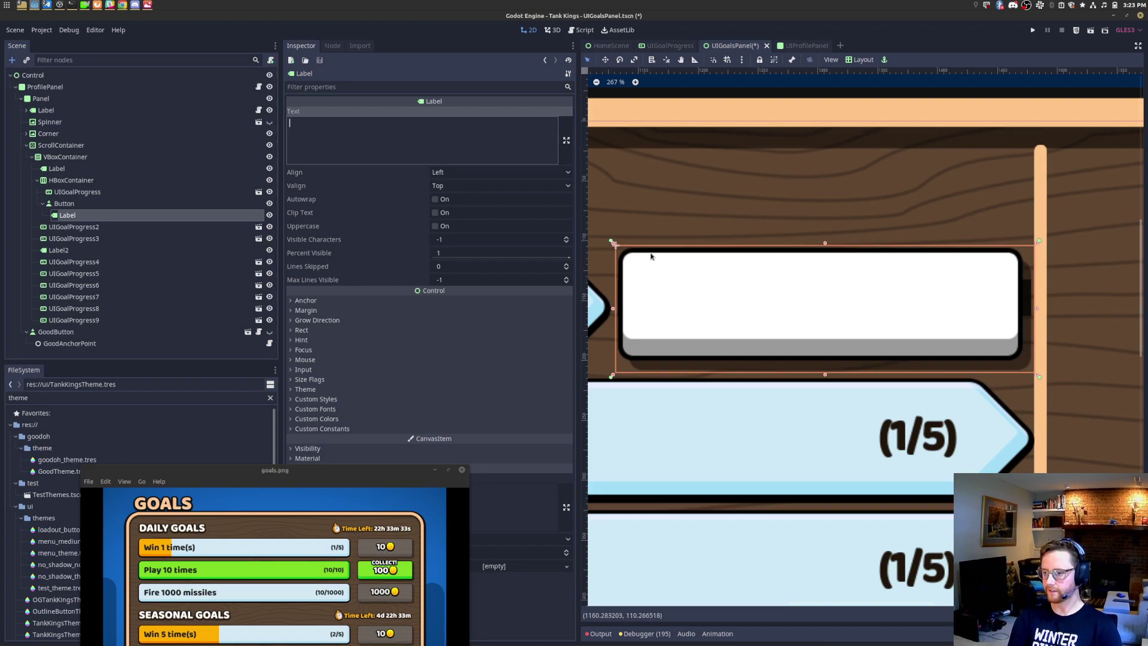
text(10)
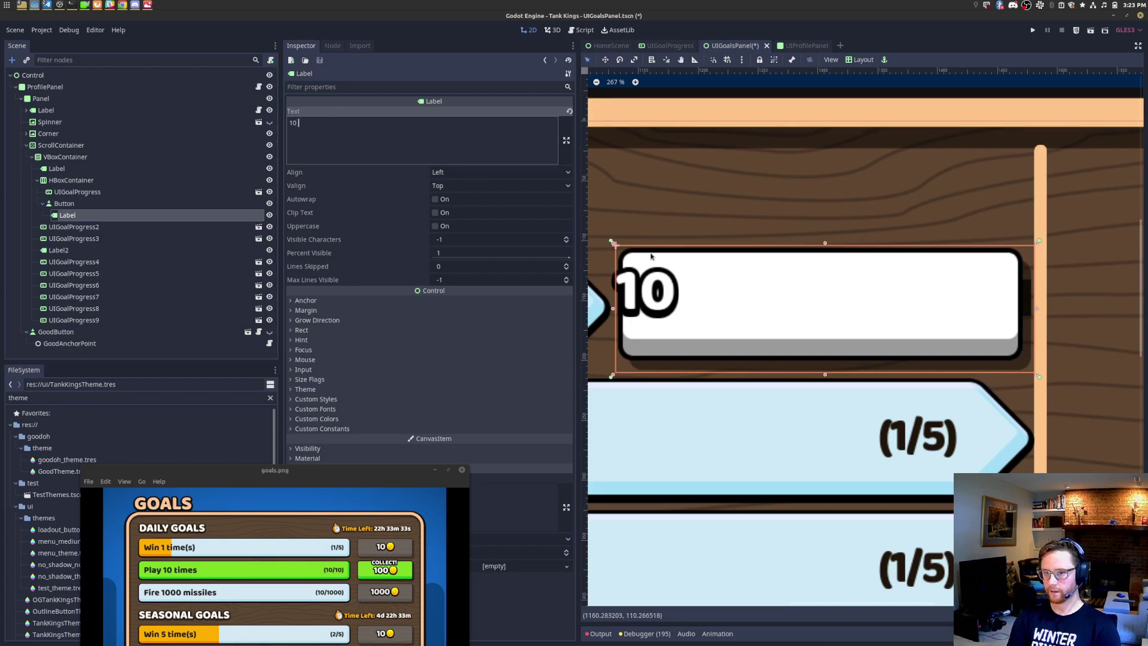
Step: Begin instancing a scene into the row's HBoxContainer, searching 'godo'
click(126, 207)
click(127, 185)
key(ctrl+shift+a)
text(godo)
key(BackSpace)
key(BackSpace)
text(odb)
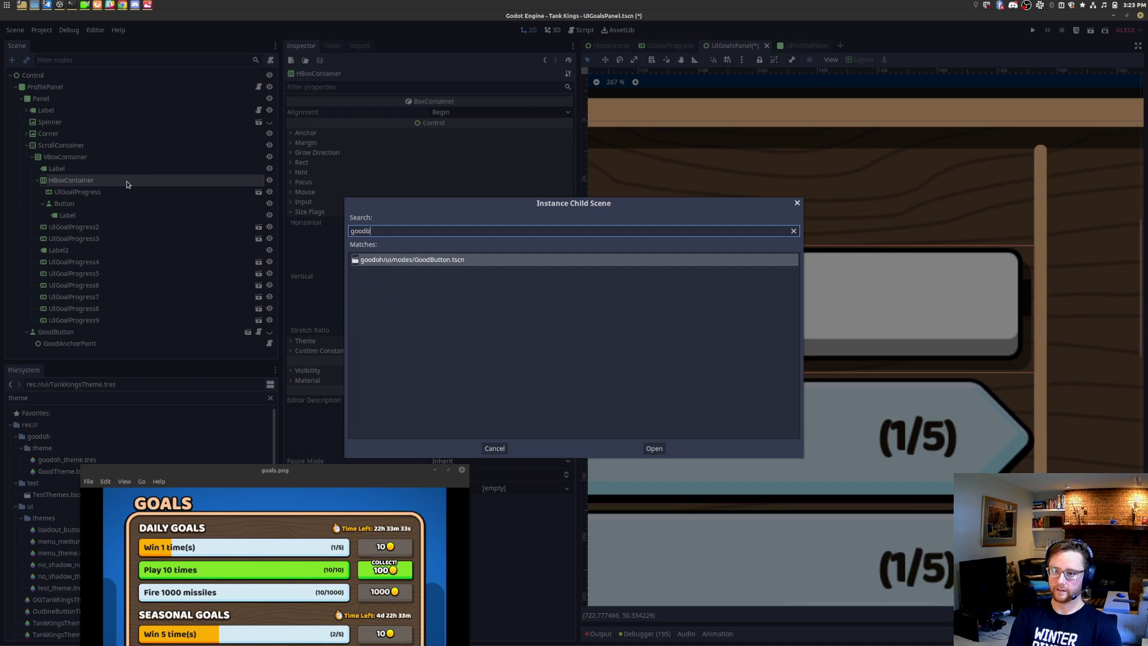
key(Return)
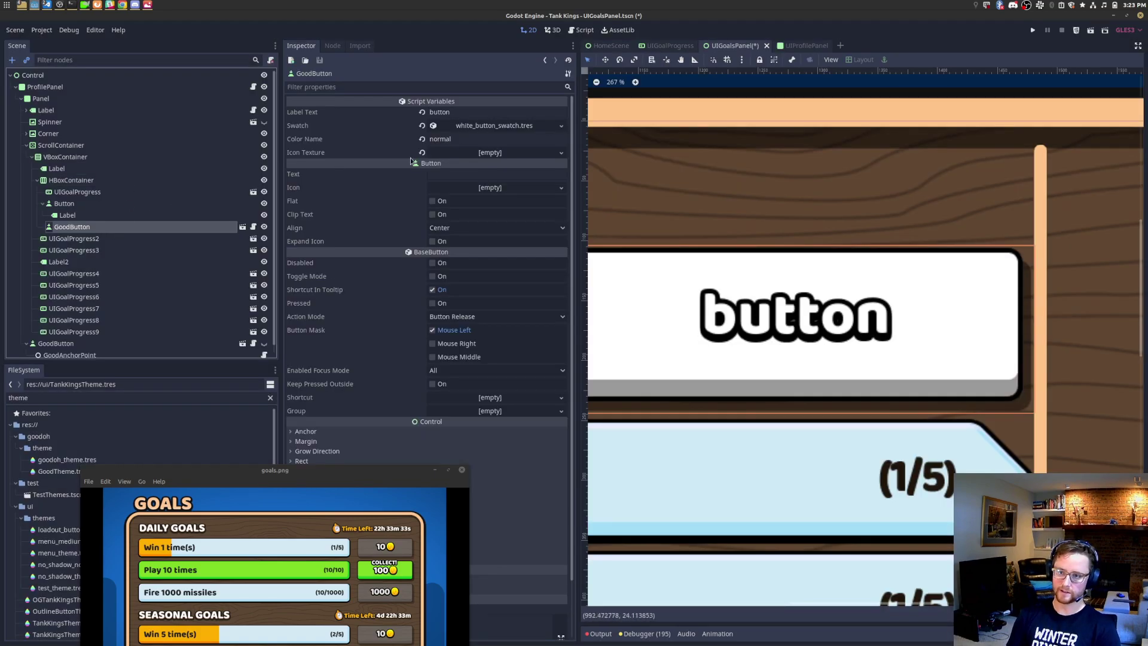
scroll(745, 316, down, 5)
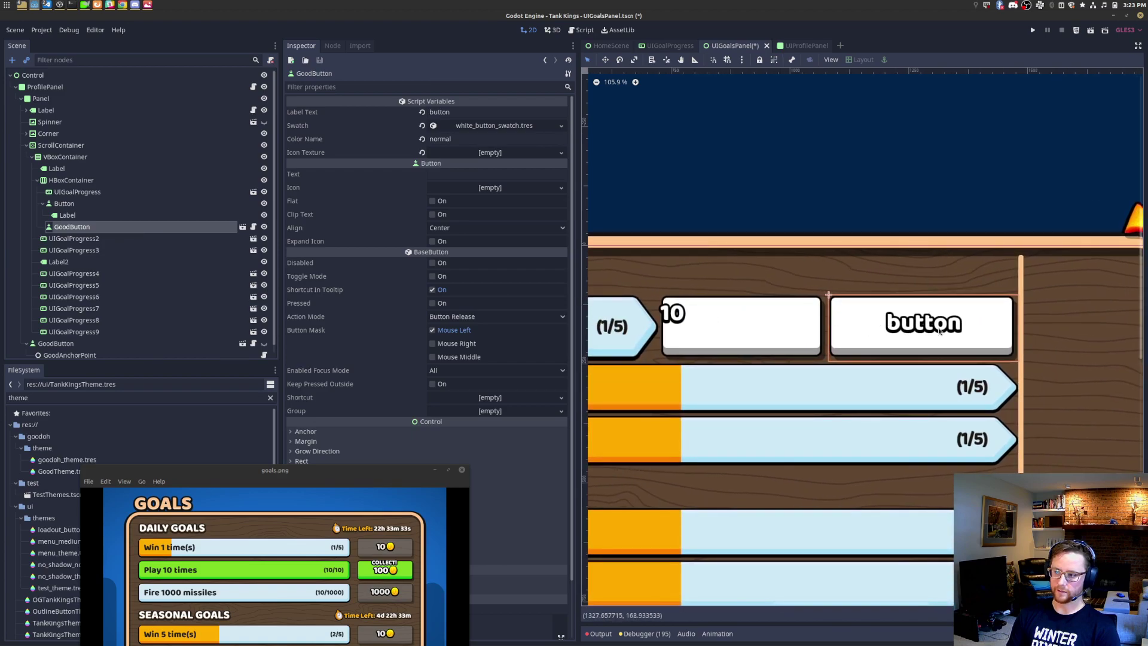
scroll(748, 327, up, 5)
scroll(827, 336, up, 1)
scroll(839, 336, down, 1)
scroll(840, 336, down, 2)
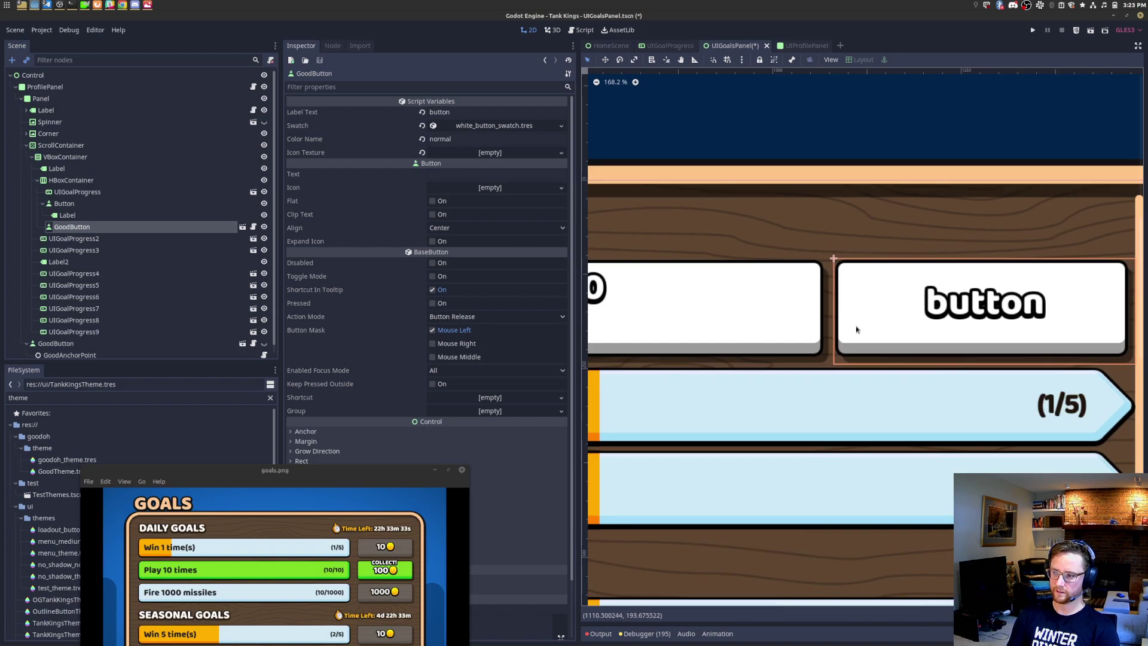
scroll(848, 325, up, 10)
middle_drag(877, 320, 1051, 359)
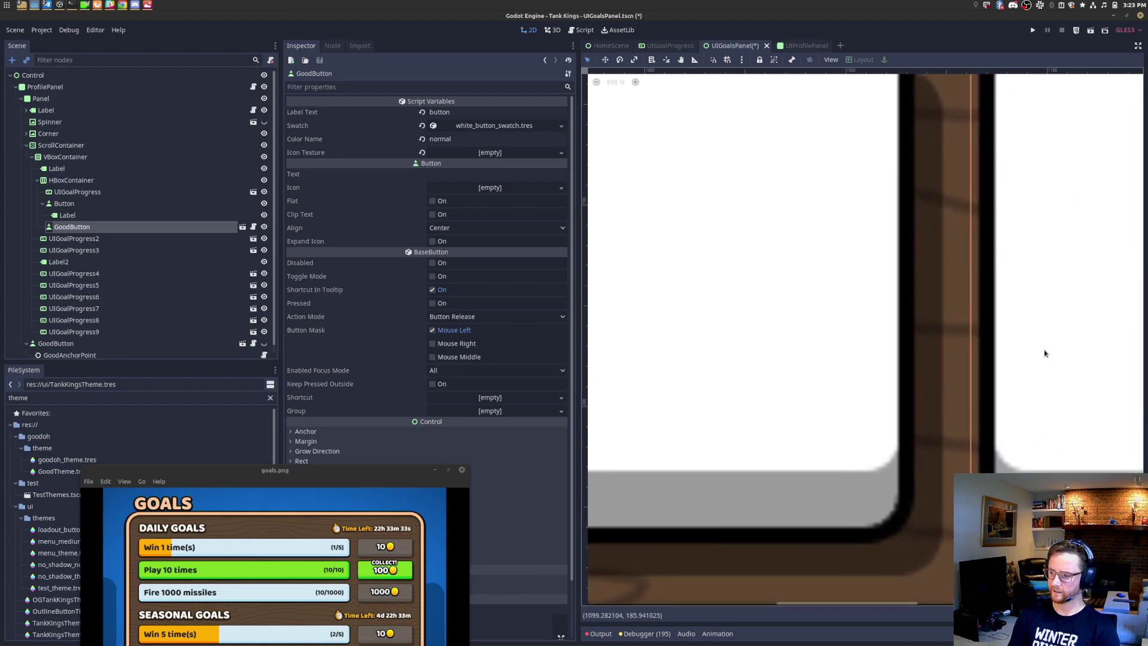
scroll(1002, 354, down, 2)
scroll(988, 354, down, 7)
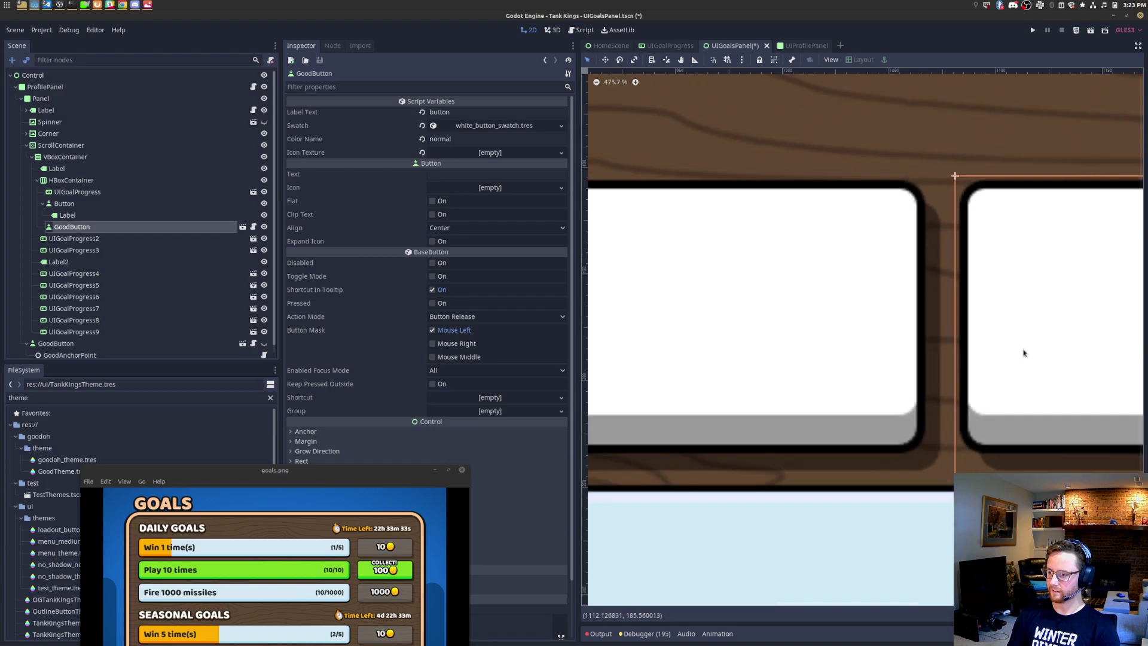
mouse_move(970, 332)
middle_down()
mouse_move(925, 332)
mouse_move(984, 330)
mouse_move(990, 341)
middle_up()
scroll(984, 330, down, 7)
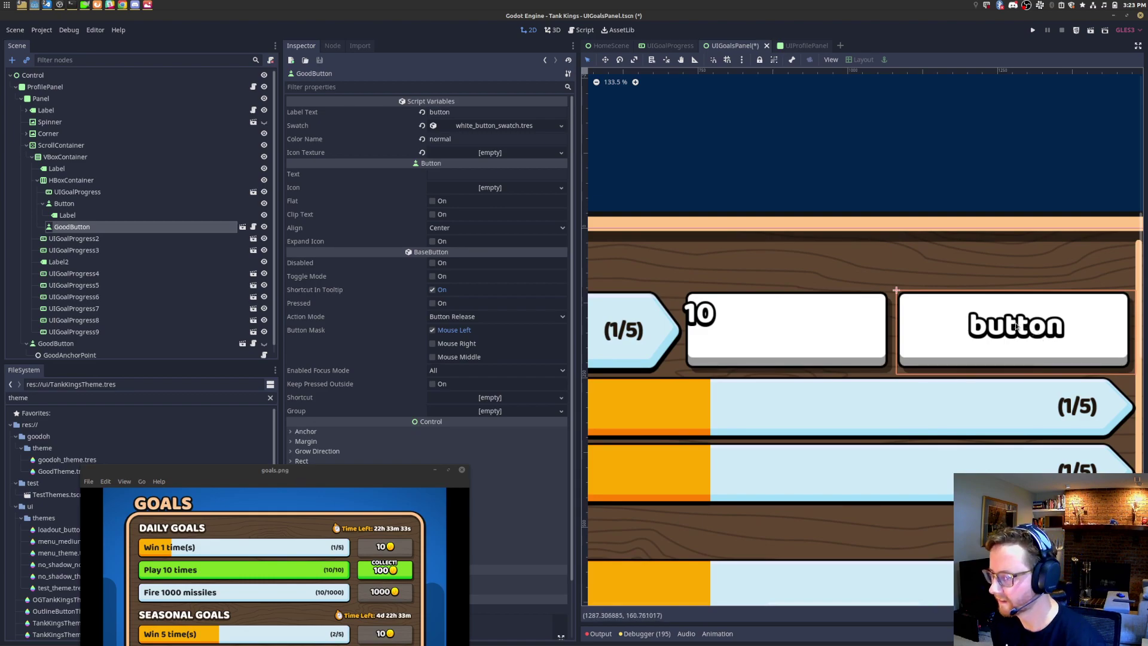
scroll(984, 334, up, 3)
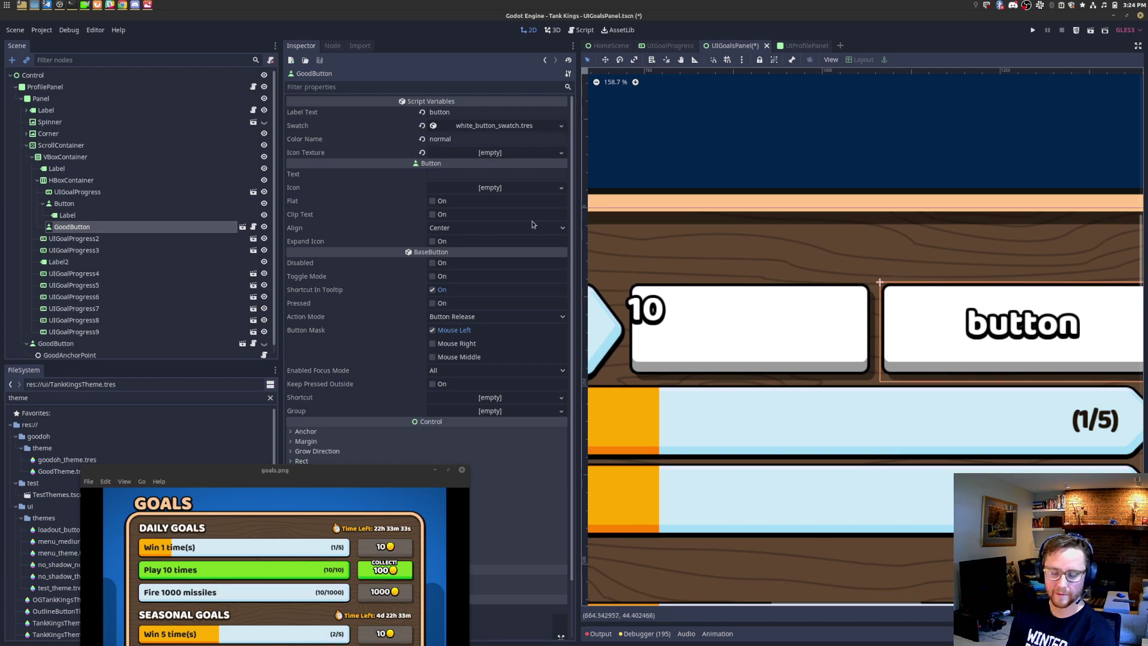
click(136, 207)
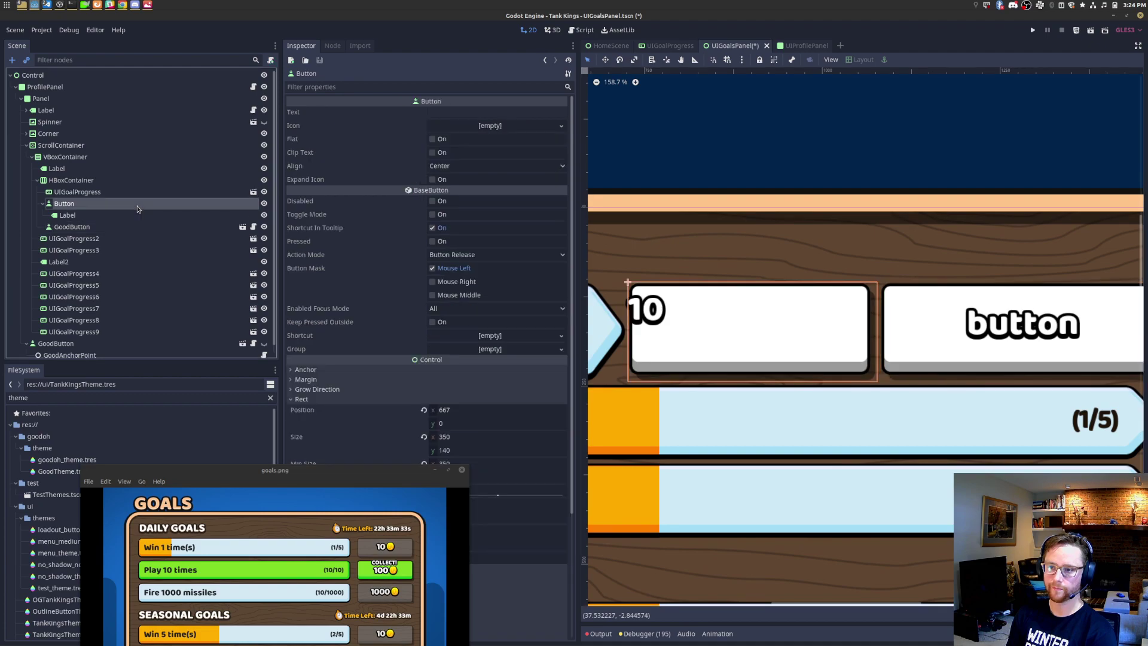
click(136, 228)
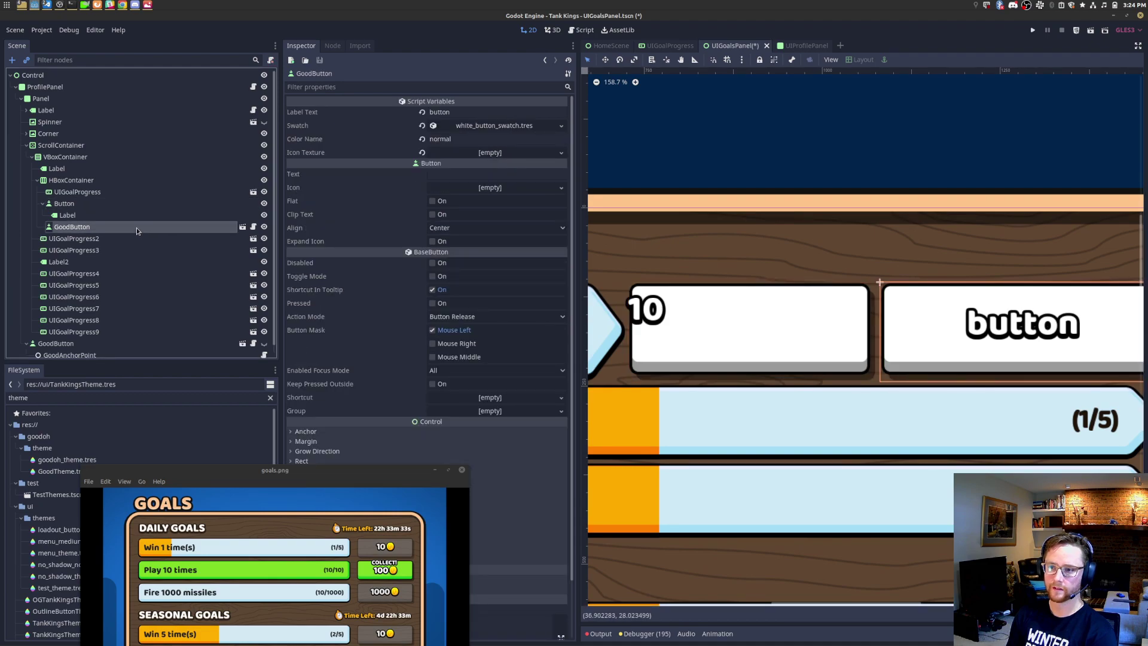
click(469, 114)
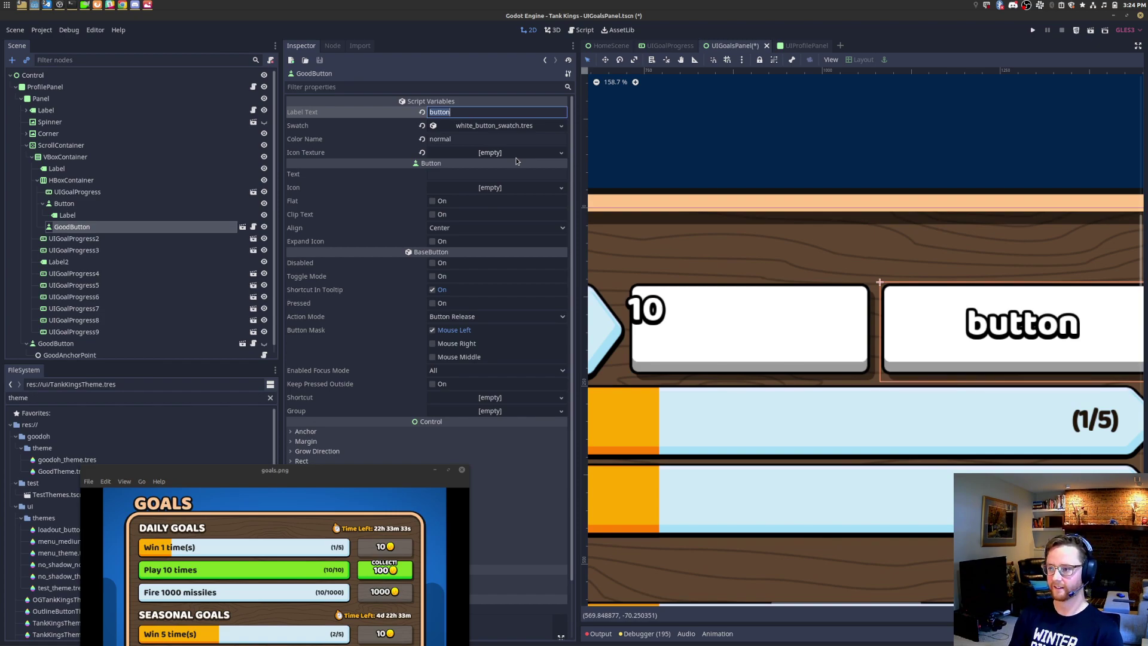
Step: Make the GoodButton read 10 with coinicon.png as its icon, then open GoodButton.tscn
text(10)
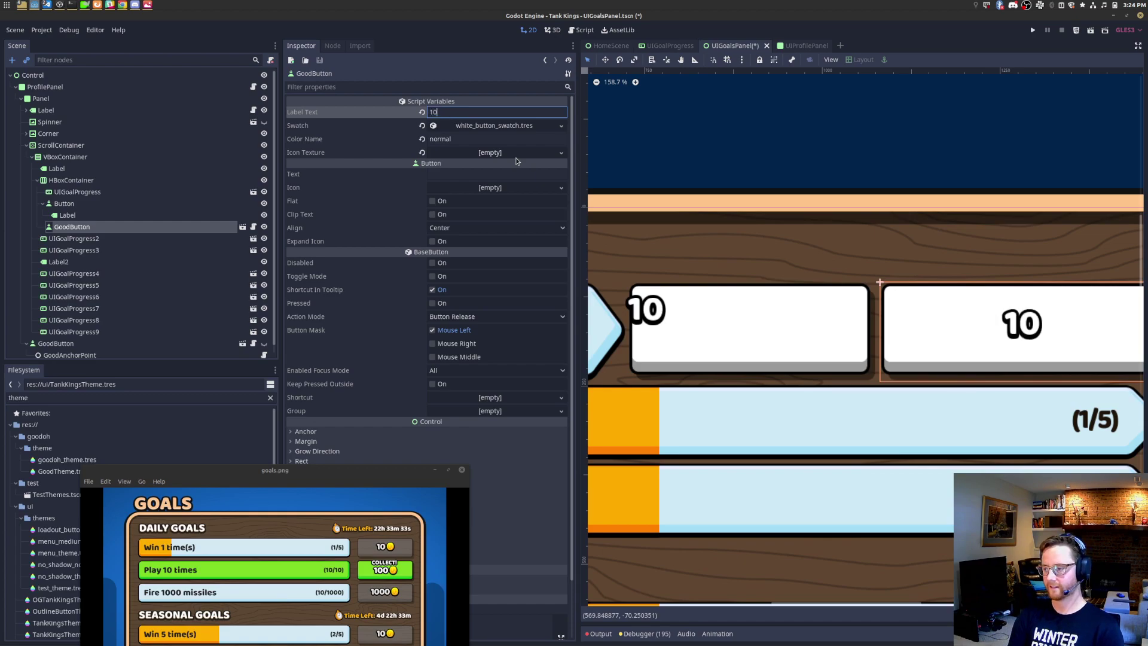
double_click(161, 398)
text(coin)
drag(215, 473, 293, 548)
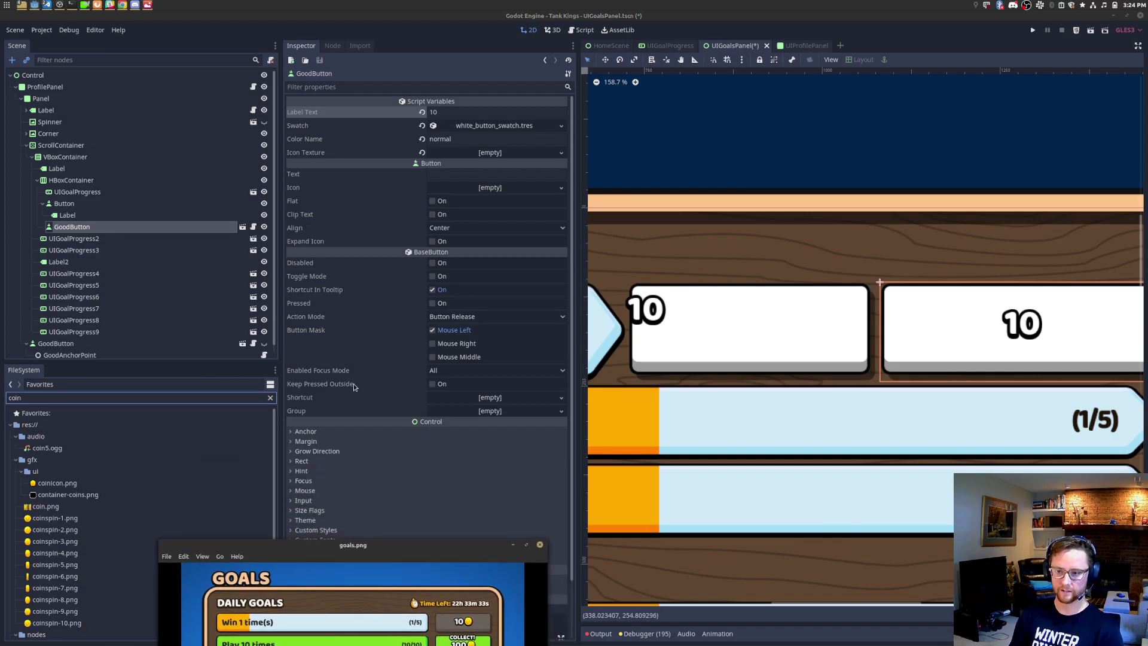
drag(68, 487, 516, 155)
scroll(832, 331, right, 5)
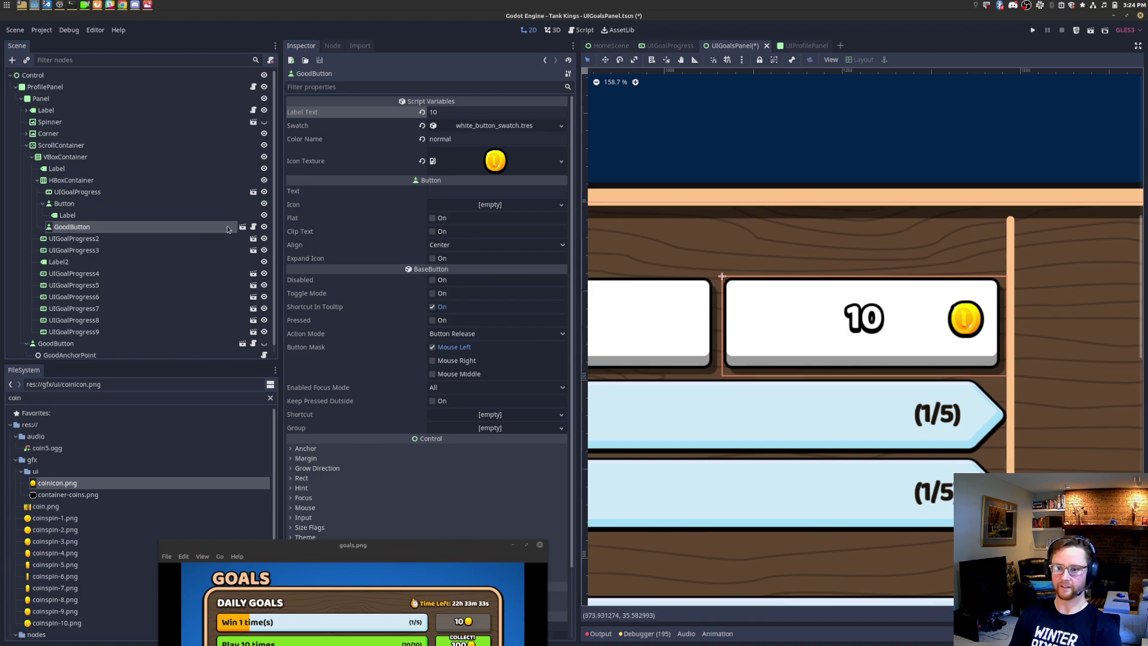
click(243, 226)
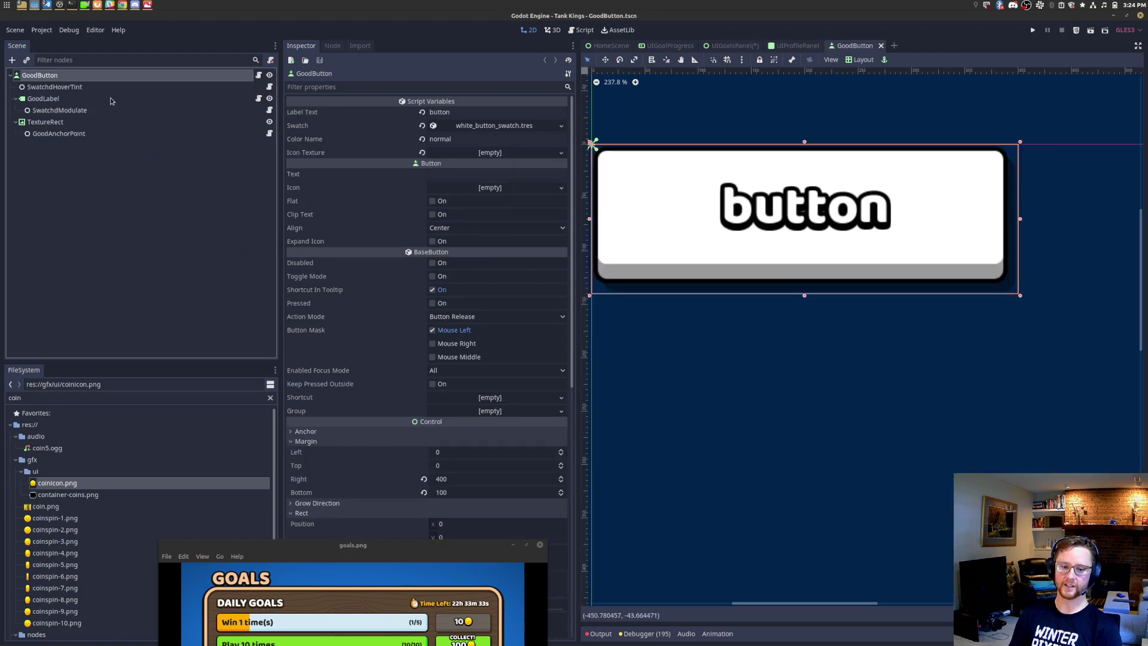
Step: Return to UIGoalsPanel and enable Editable Children on the GoodButton instance
click(126, 134)
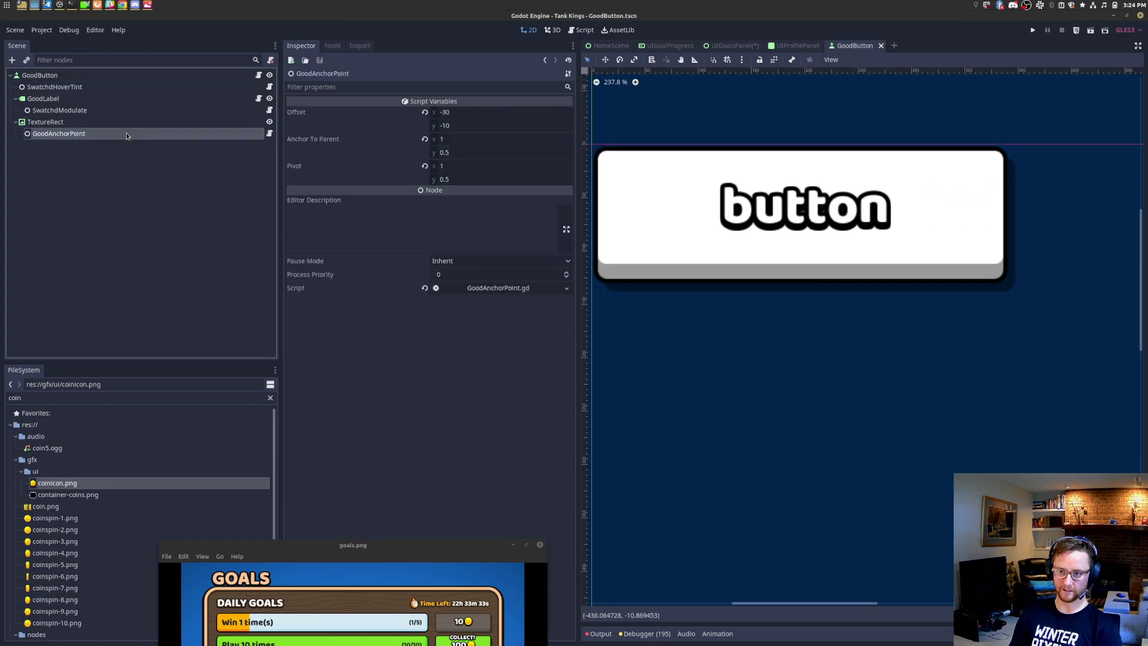
click(720, 47)
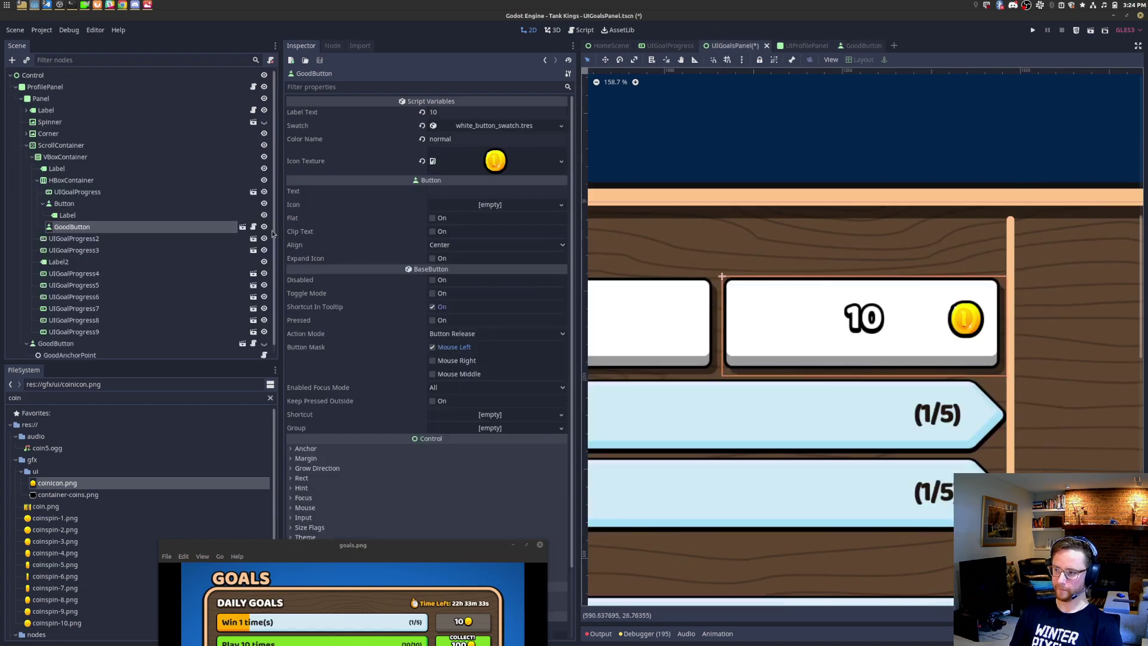
right_click(93, 227)
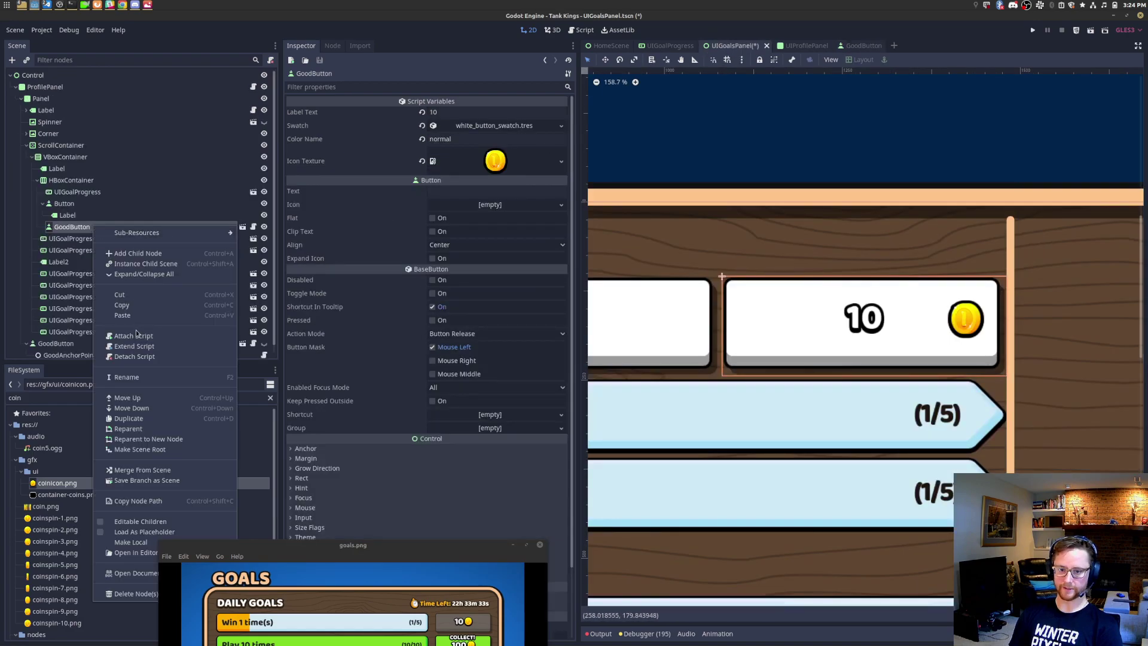
click(141, 521)
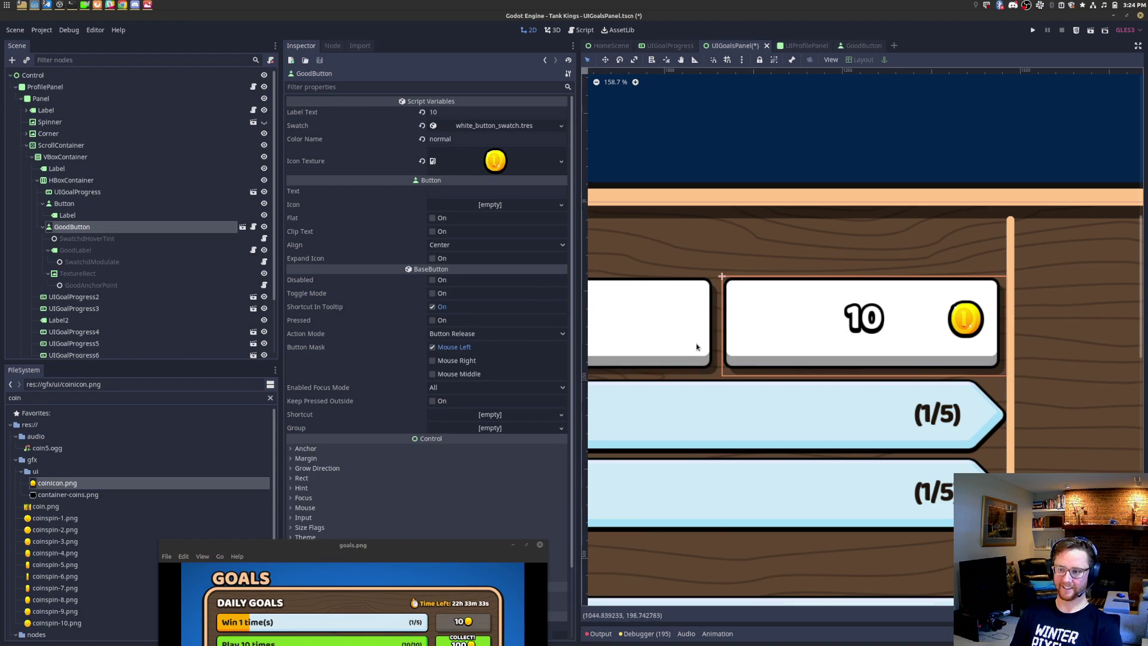
Step: Inspect the GoodButton's GoodAnchorPoint and compare it with the 10-coin button in goals.png
scroll(711, 342, up, 2)
middle_drag(712, 342, 830, 348)
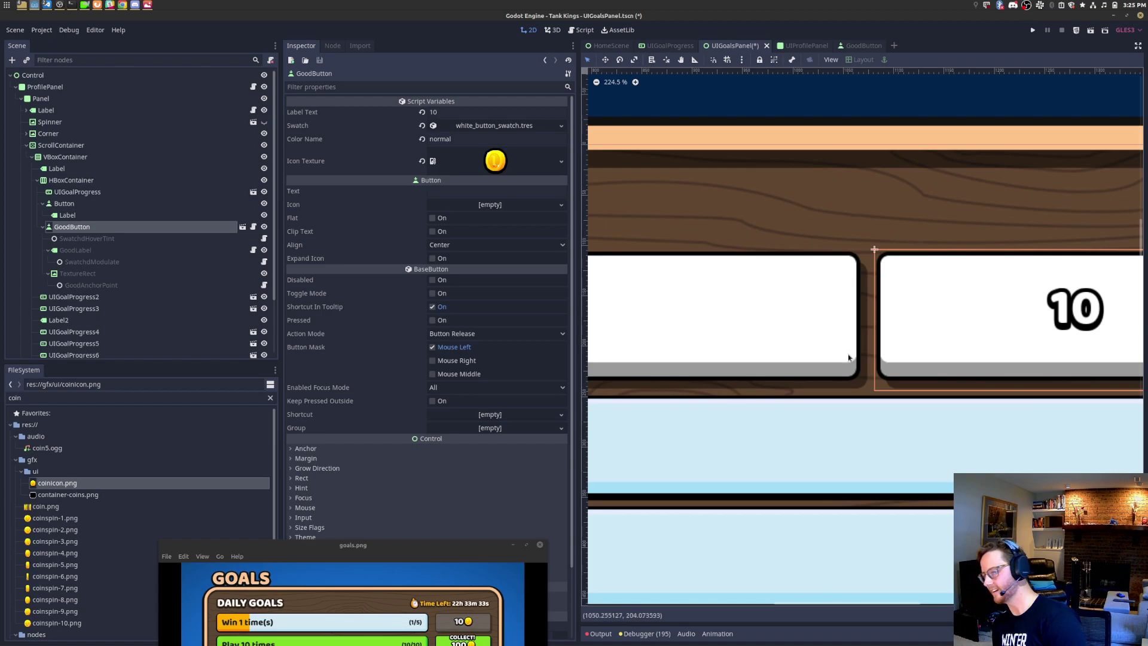
scroll(845, 361, up, 3)
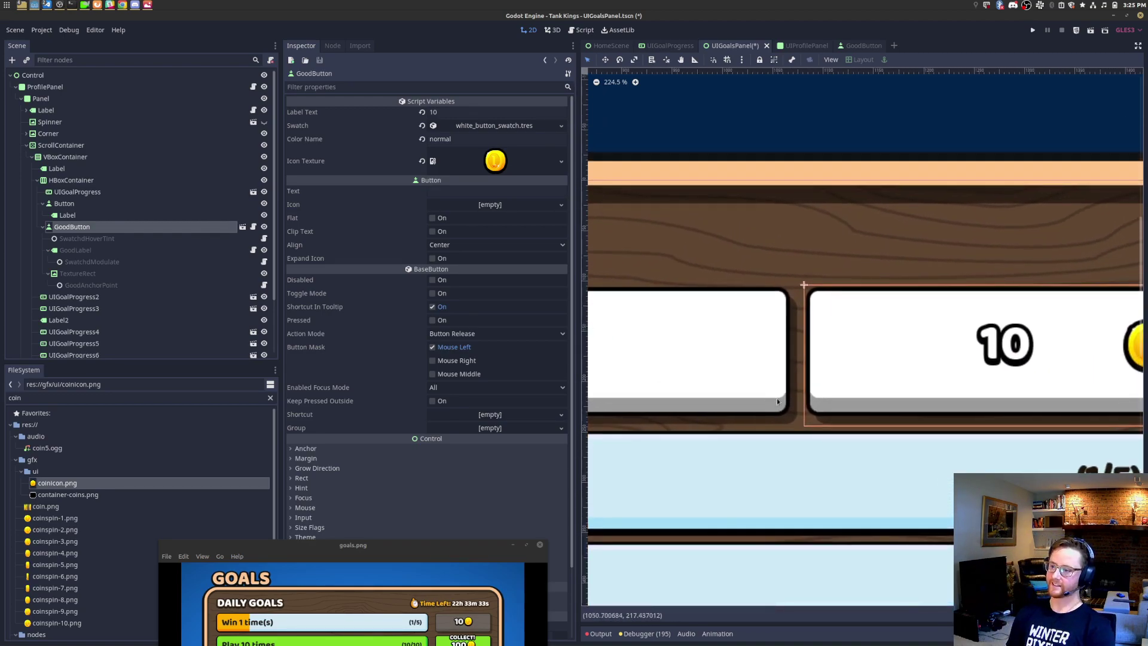
scroll(802, 395, up, 1)
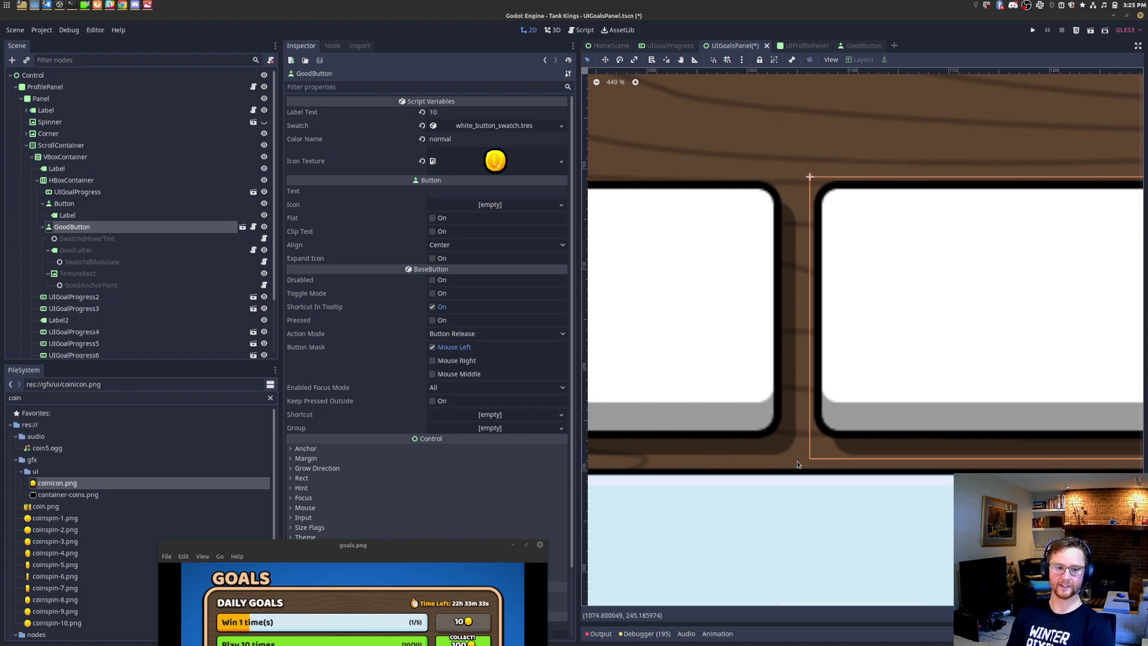
scroll(884, 361, down, 5)
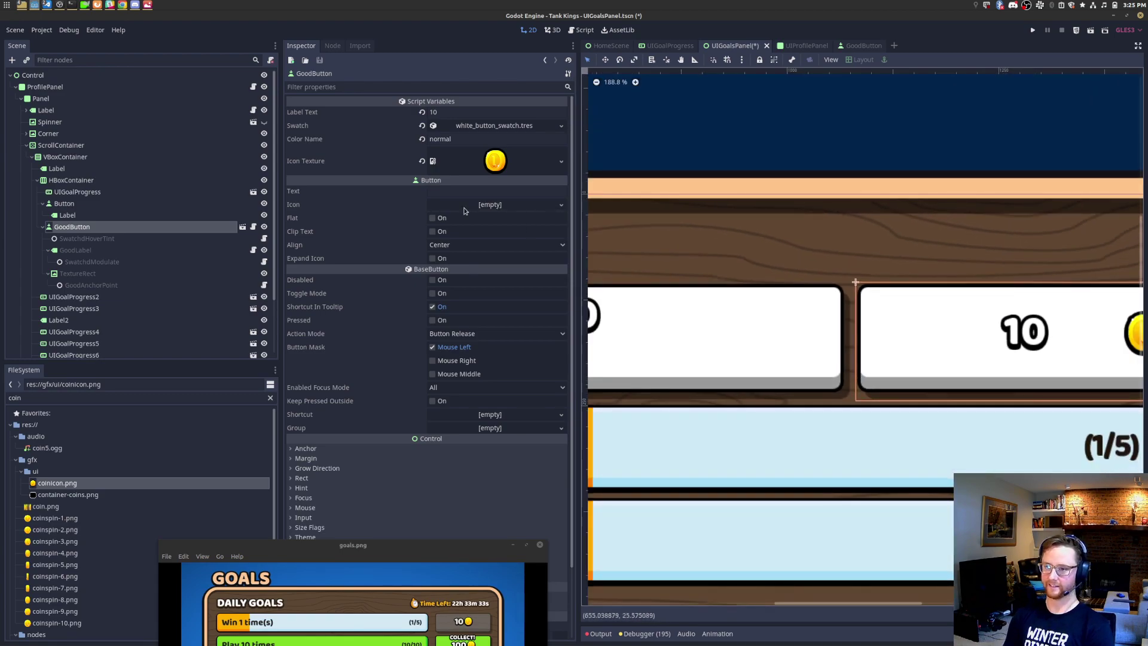
click(128, 286)
click(487, 140)
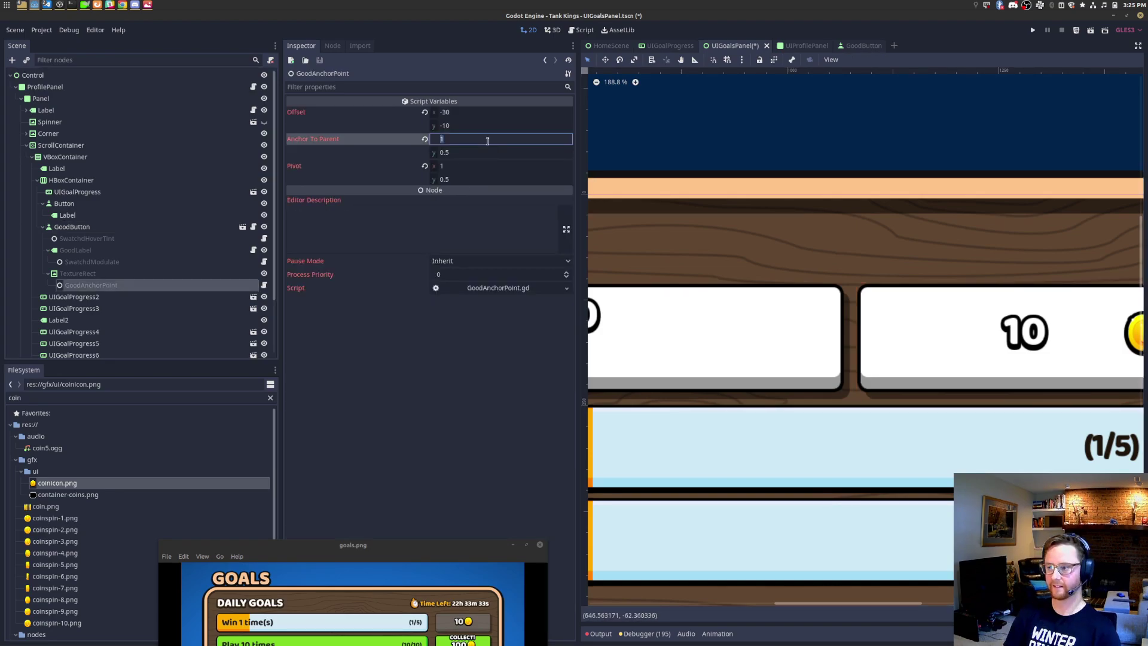
drag(457, 555, 467, 387)
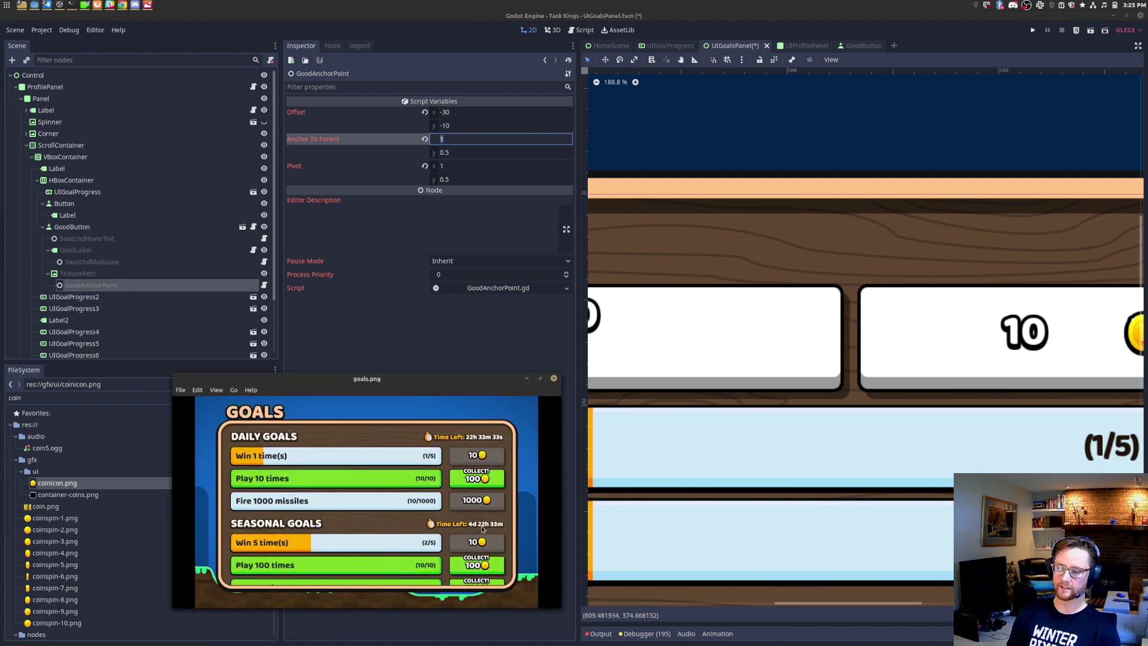
scroll(482, 530, up, 5)
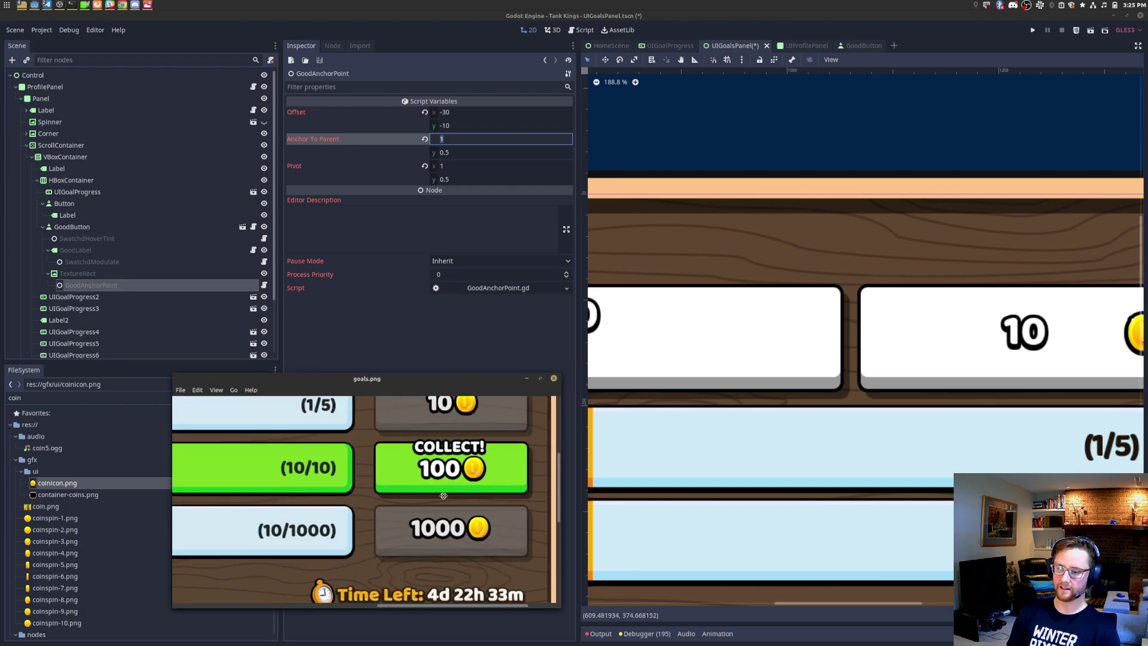
scroll(399, 421, up, 2)
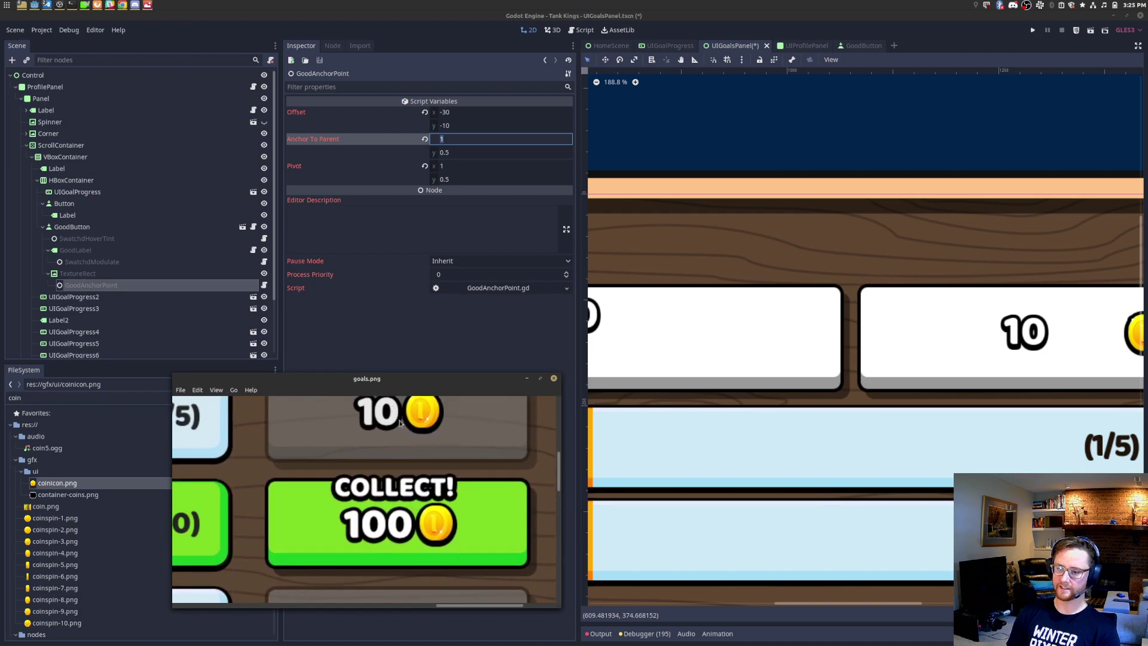
scroll(400, 422, up, 1)
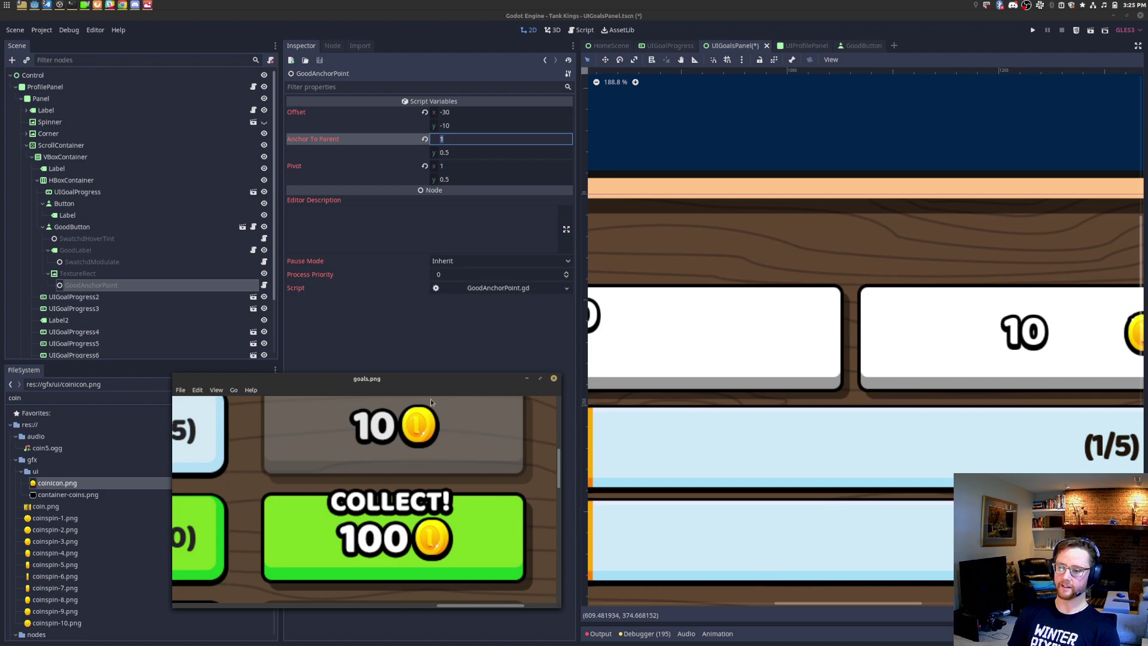
drag(437, 444, 434, 484)
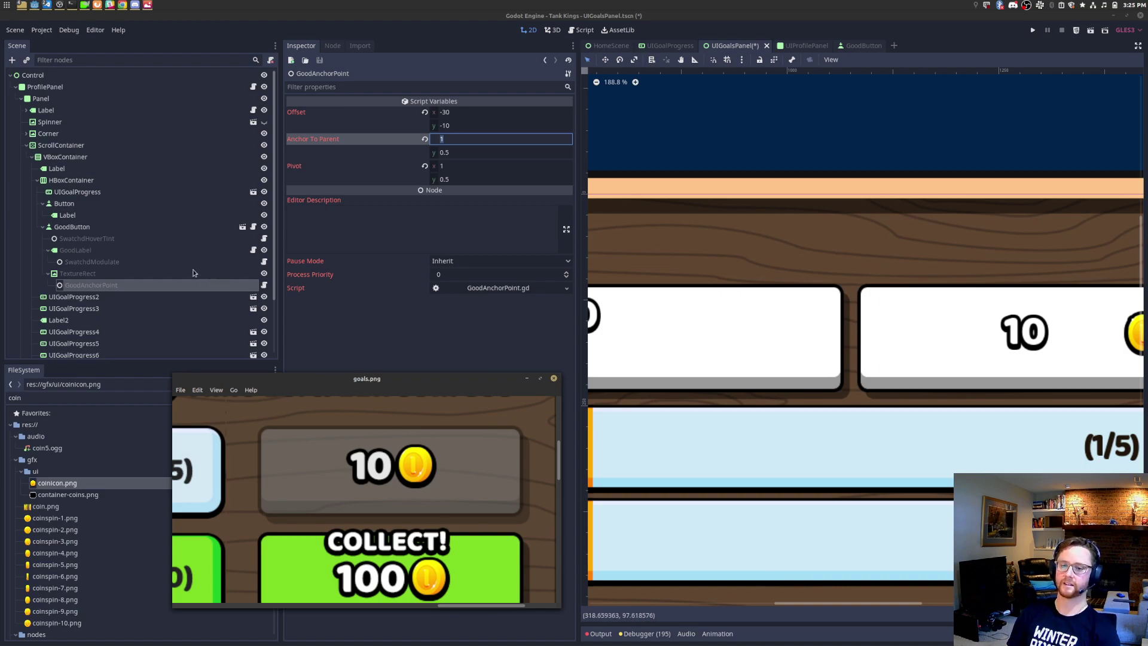
click(145, 229)
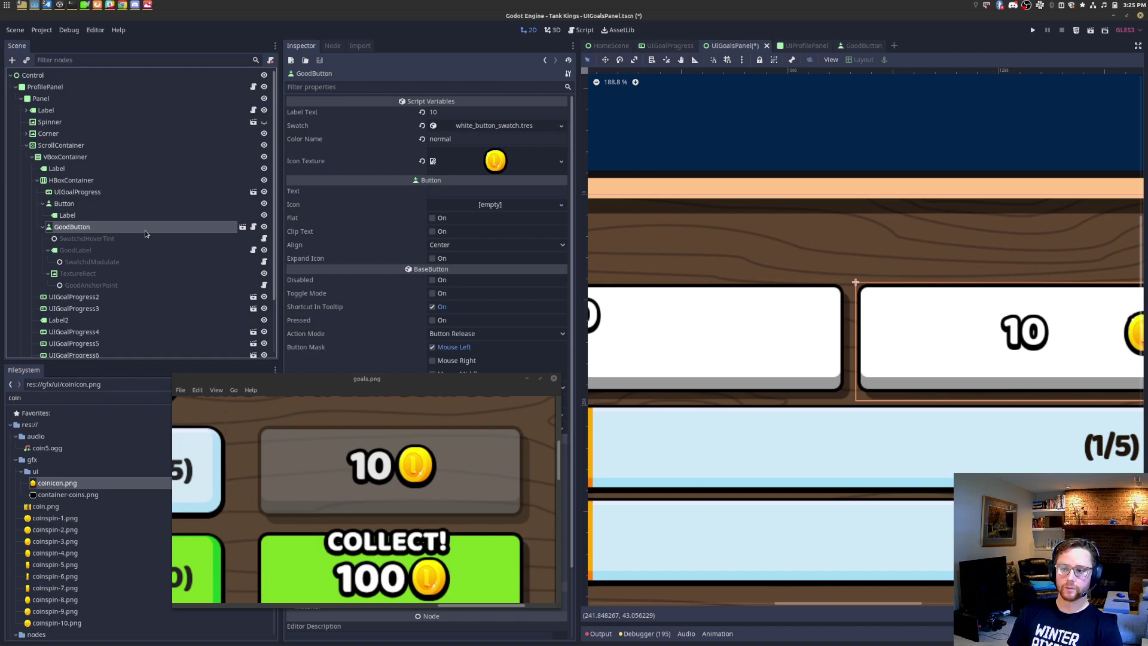
Step: Make the GoodButton's children local and delete the old placeholder Button
right_click(144, 231)
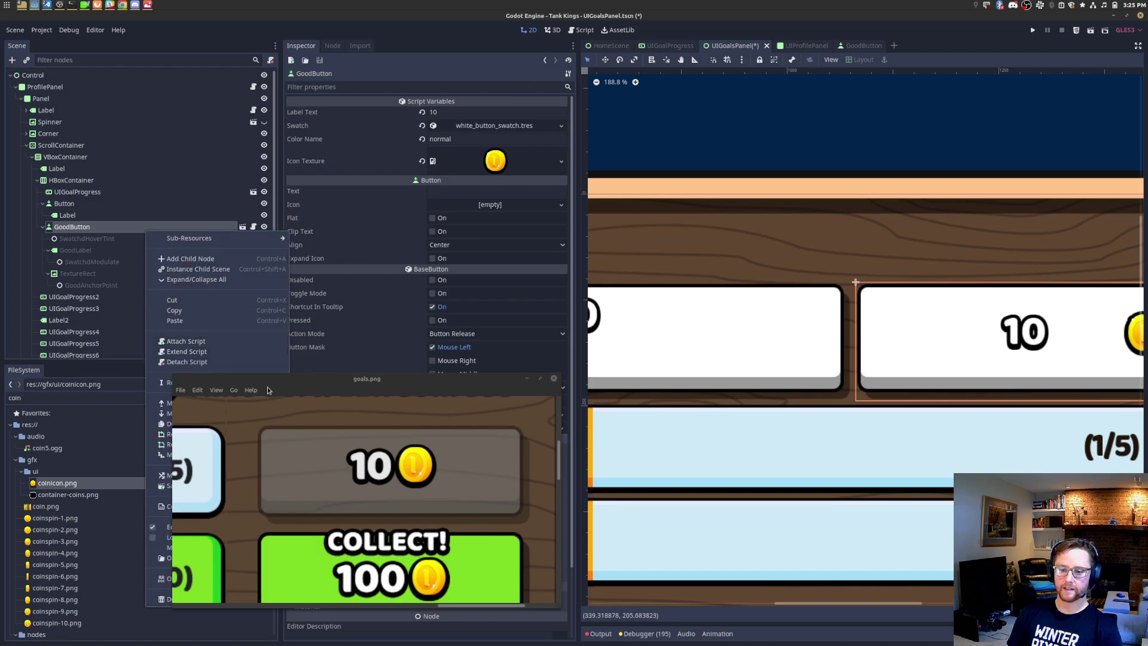
drag(403, 394, 627, 416)
right_click(128, 232)
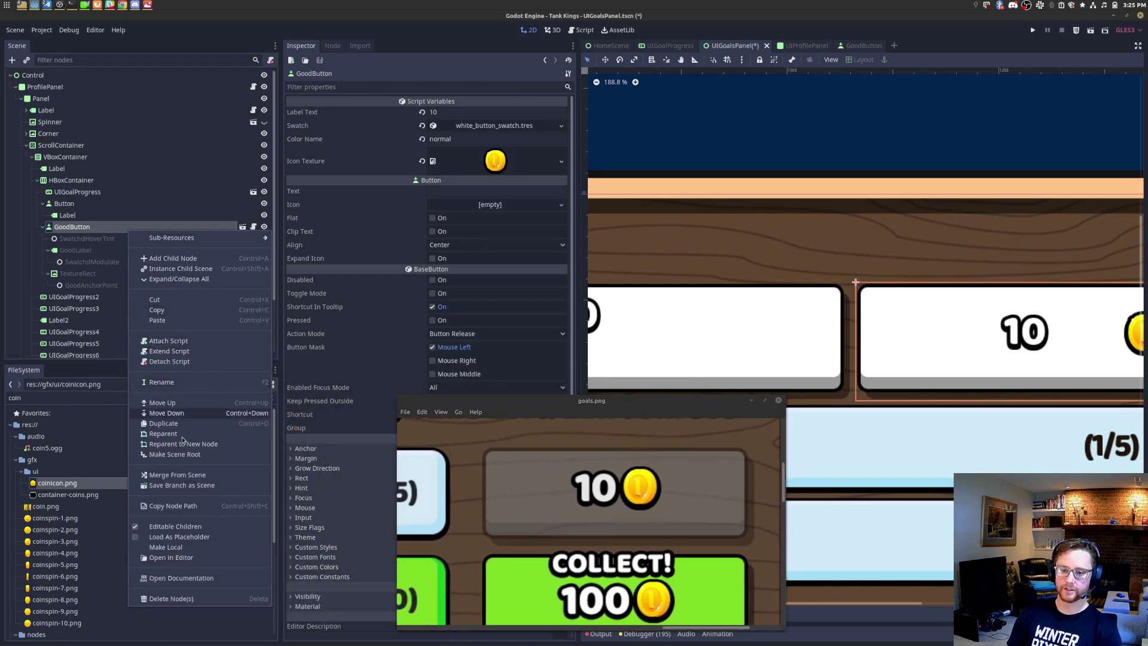
click(173, 547)
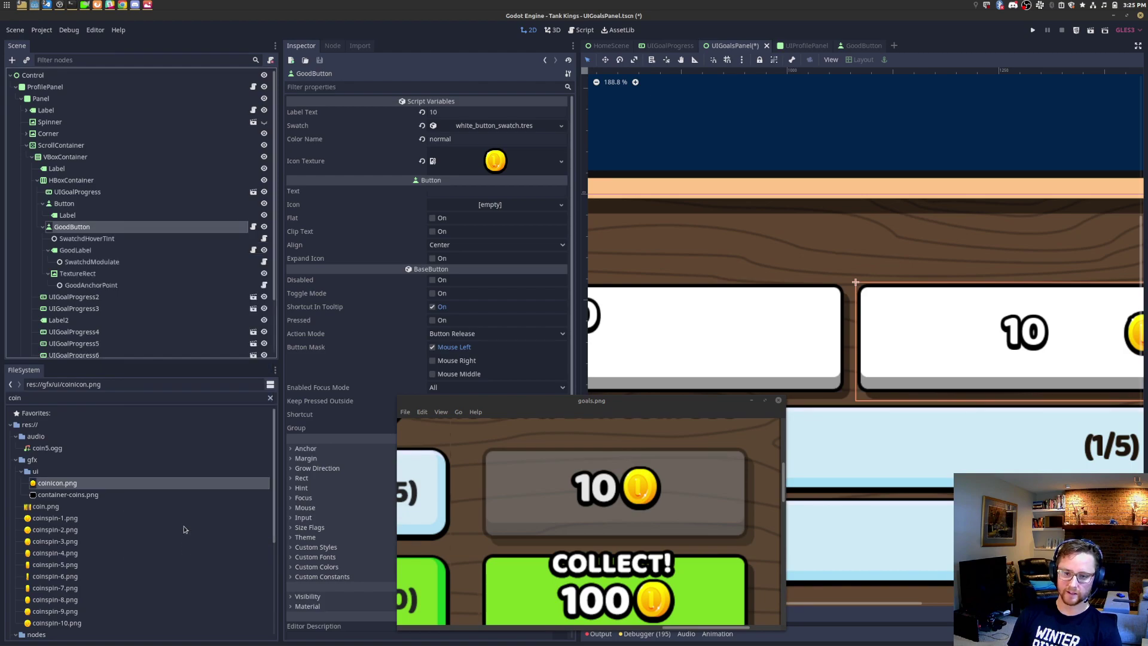
click(100, 205)
key(Delete)
key(Return)
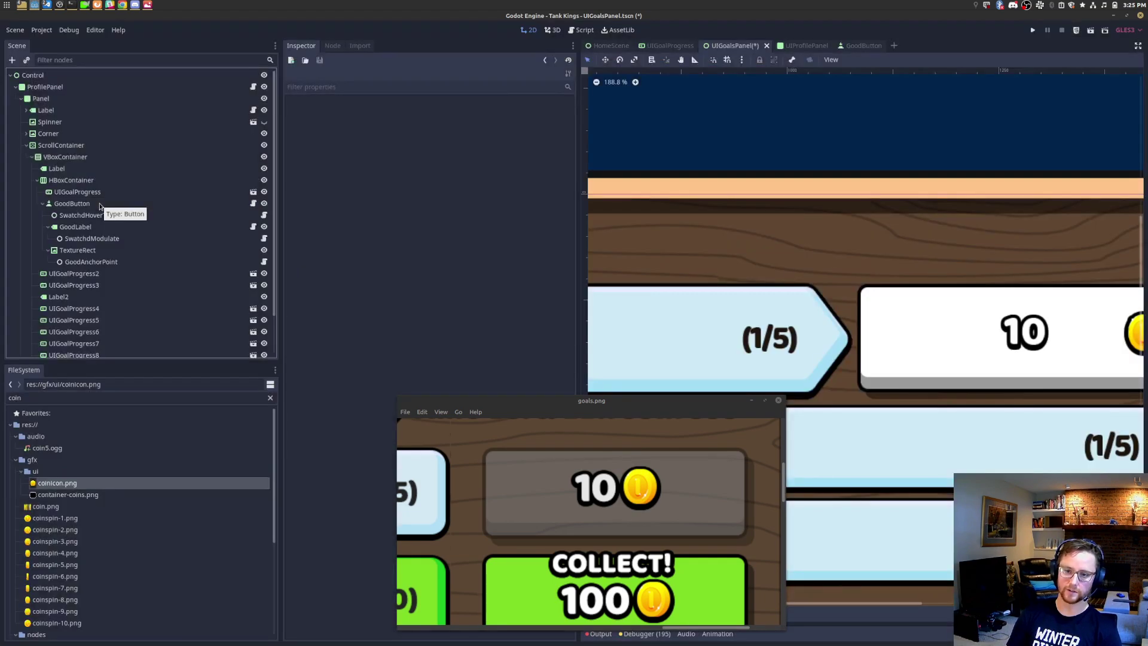
Step: Add an HBoxContainer under GoodButton and rearrange GoodLabel and TextureRect into it
right_click(99, 206)
click(148, 234)
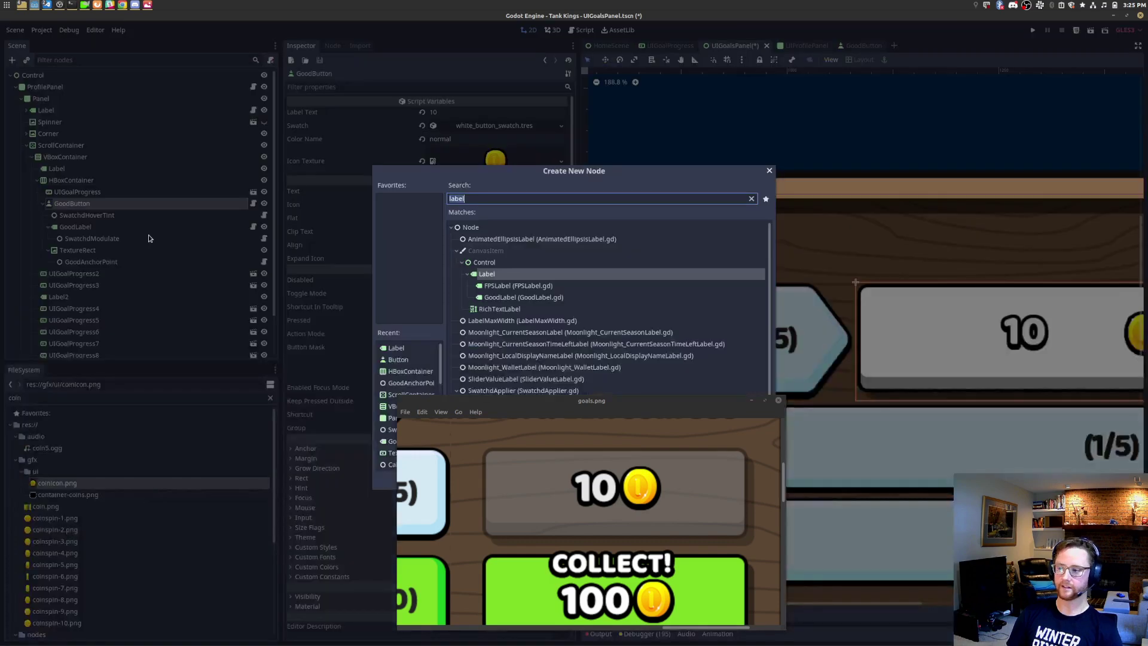
text(hbox)
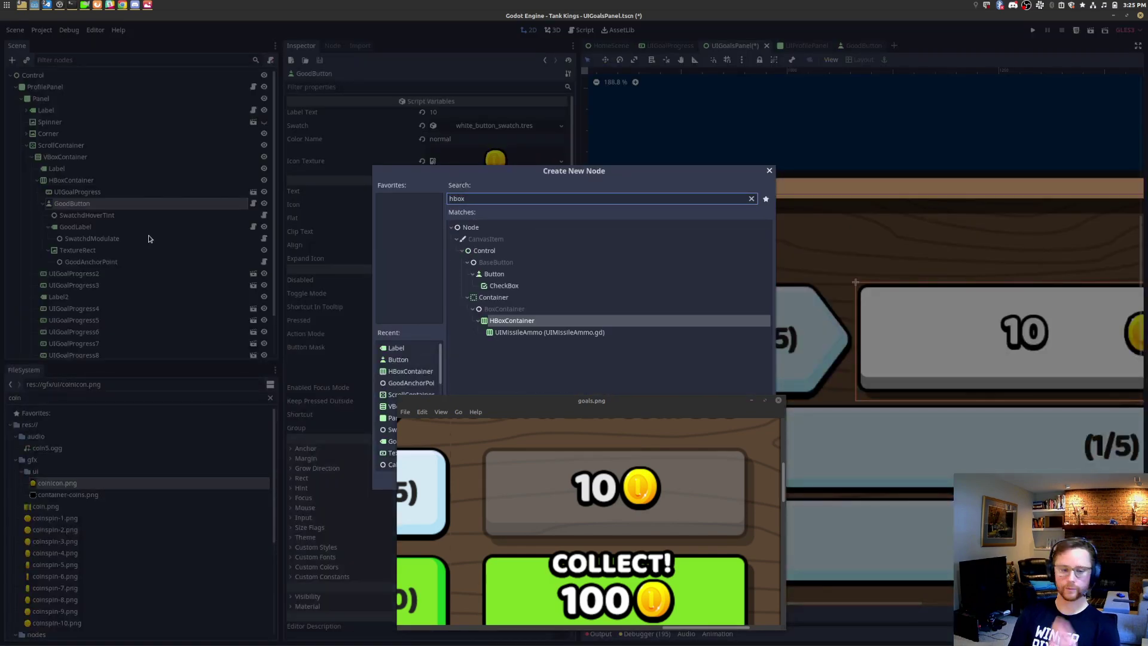
key(Return)
drag(150, 274, 144, 226)
click(49, 239)
click(49, 250)
mouse_move(100, 242)
mouse_down()
mouse_move(99, 228)
mouse_move(103, 250)
mouse_move(108, 242)
mouse_move(71, 241)
mouse_move(106, 241)
mouse_move(108, 255)
mouse_up()
key(ctrl+z)
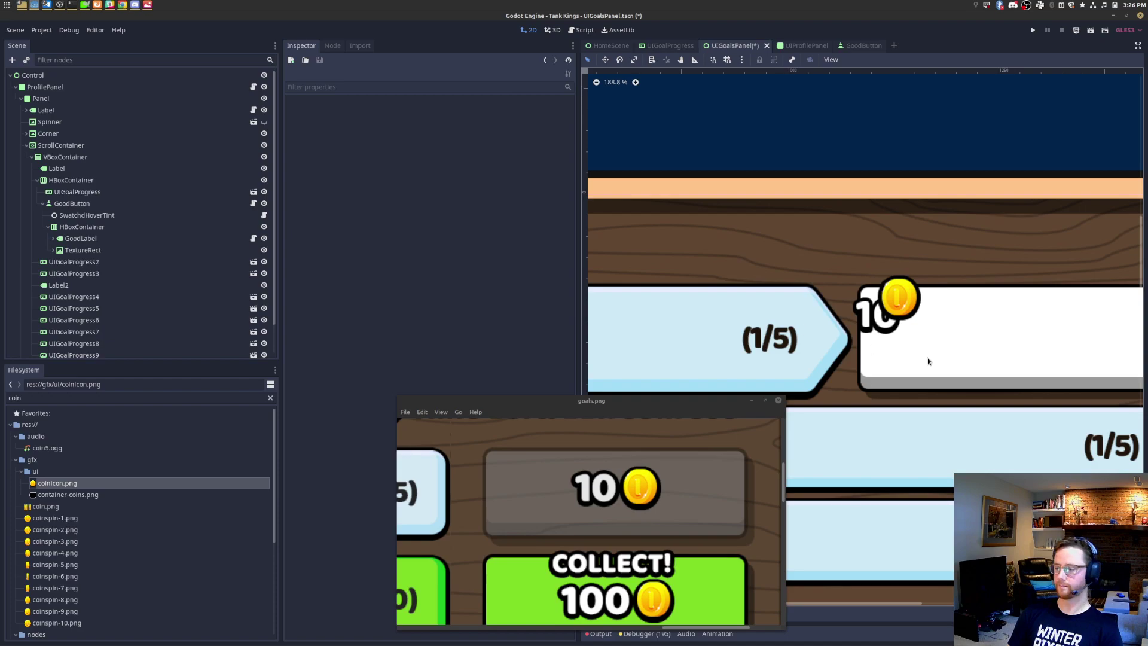
Step: Select the HBoxContainer and apply the Center layout preset inside the white button
click(101, 227)
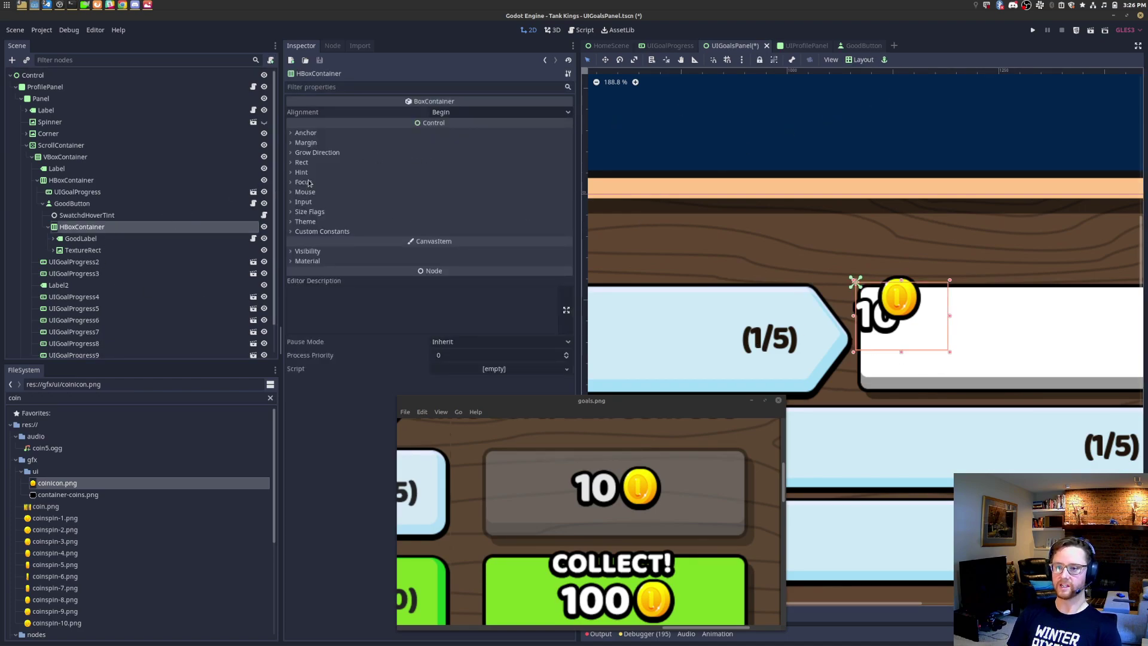
click(120, 238)
click(130, 230)
key(ctrl+a)
text(good)
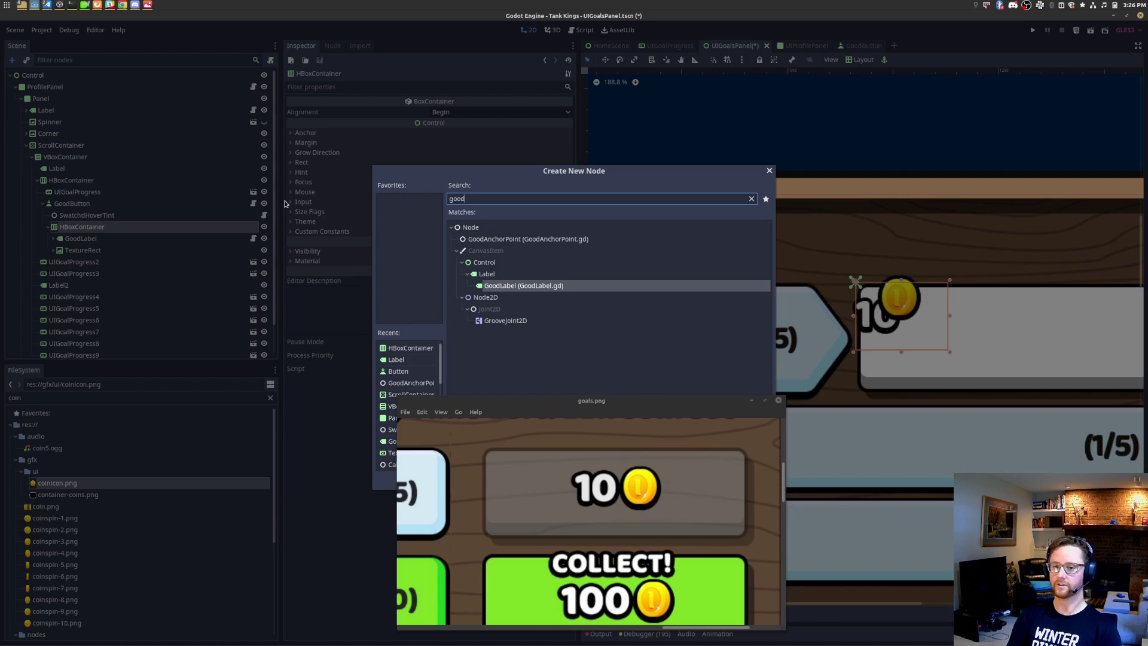
key(Escape)
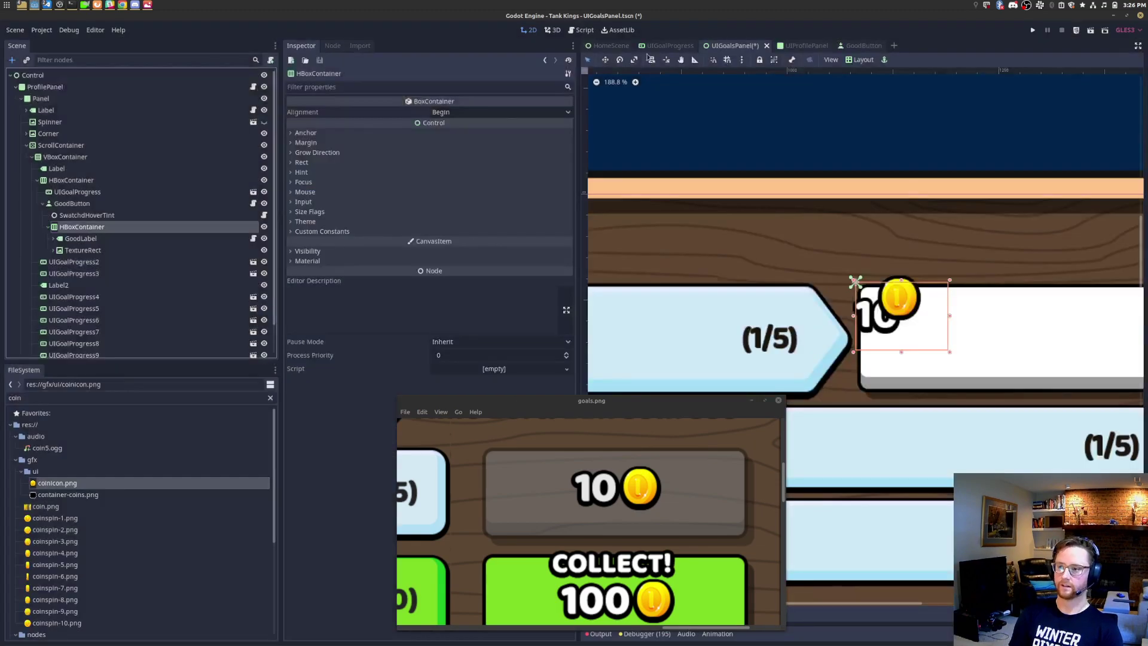
click(861, 60)
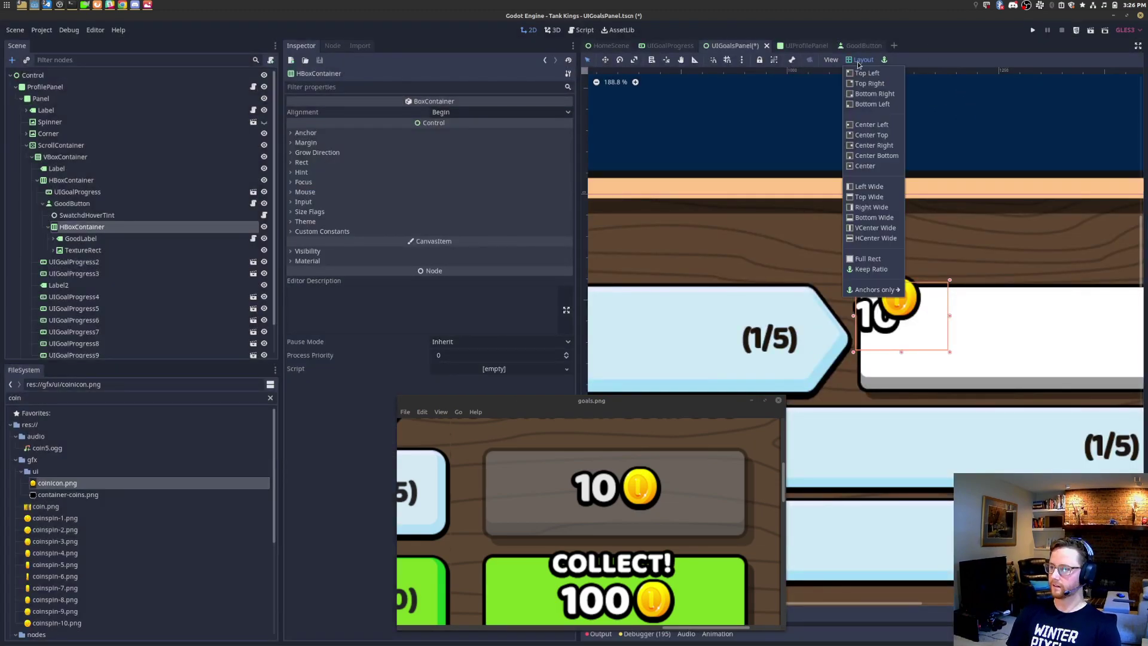
click(872, 167)
middle_drag(945, 229, 794, 221)
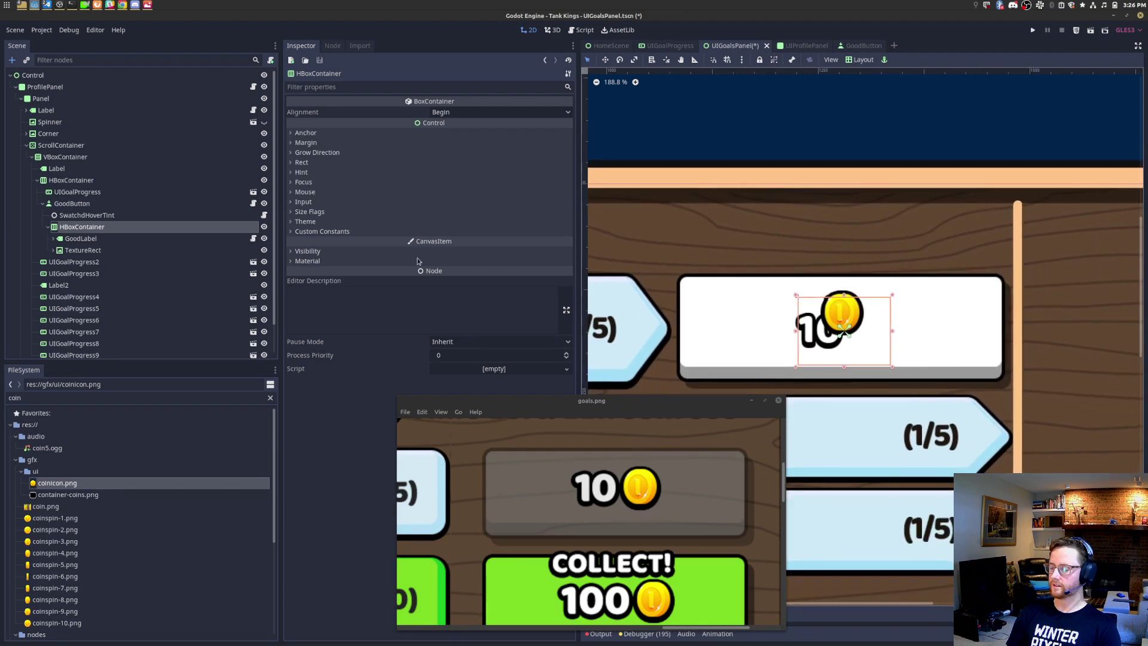
Step: Append test text 'asdfas' to GoodLabel so it reads '10asdfas'
click(84, 242)
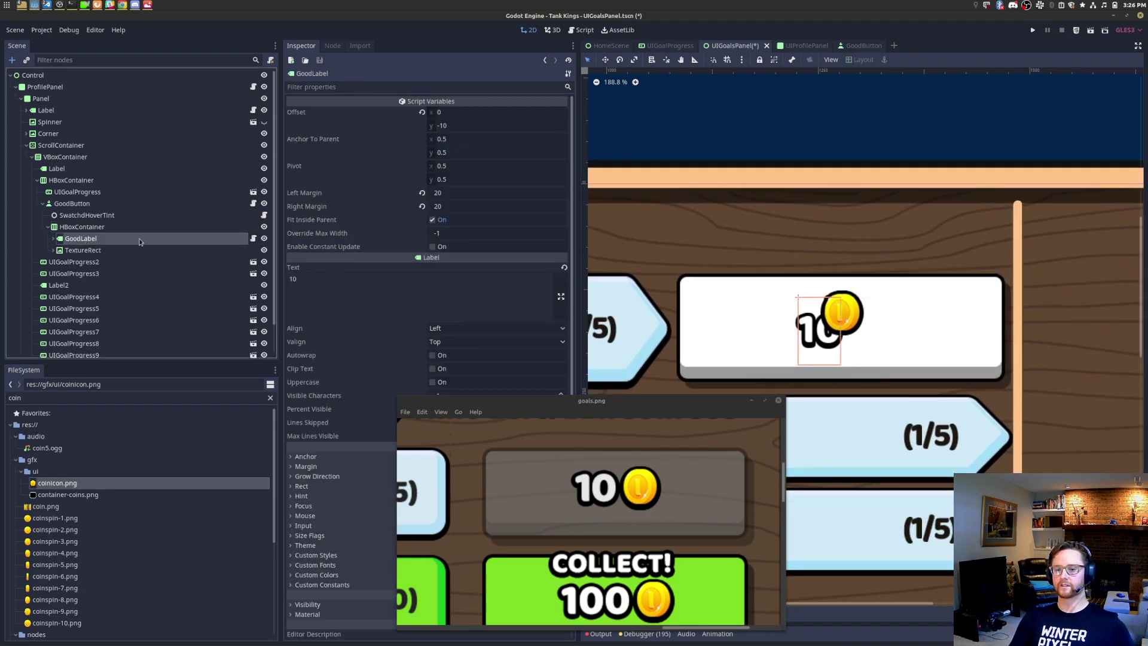
click(317, 280)
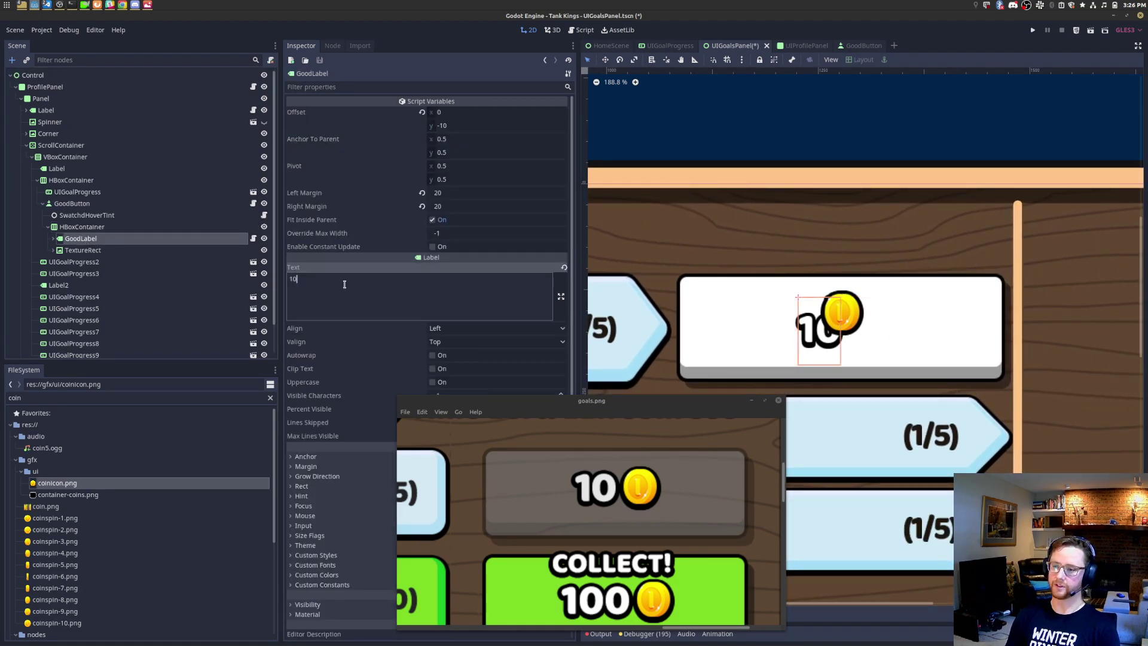
text(asdfas)
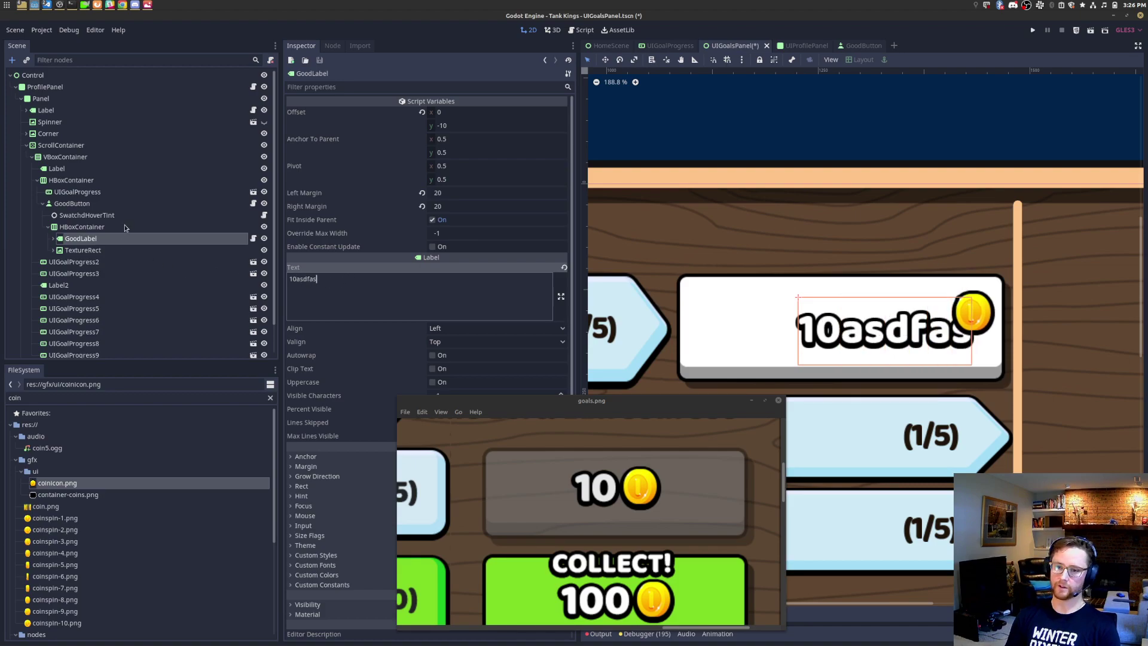
Step: Set the HBoxContainer's horizontal Grow Direction to Both
click(123, 227)
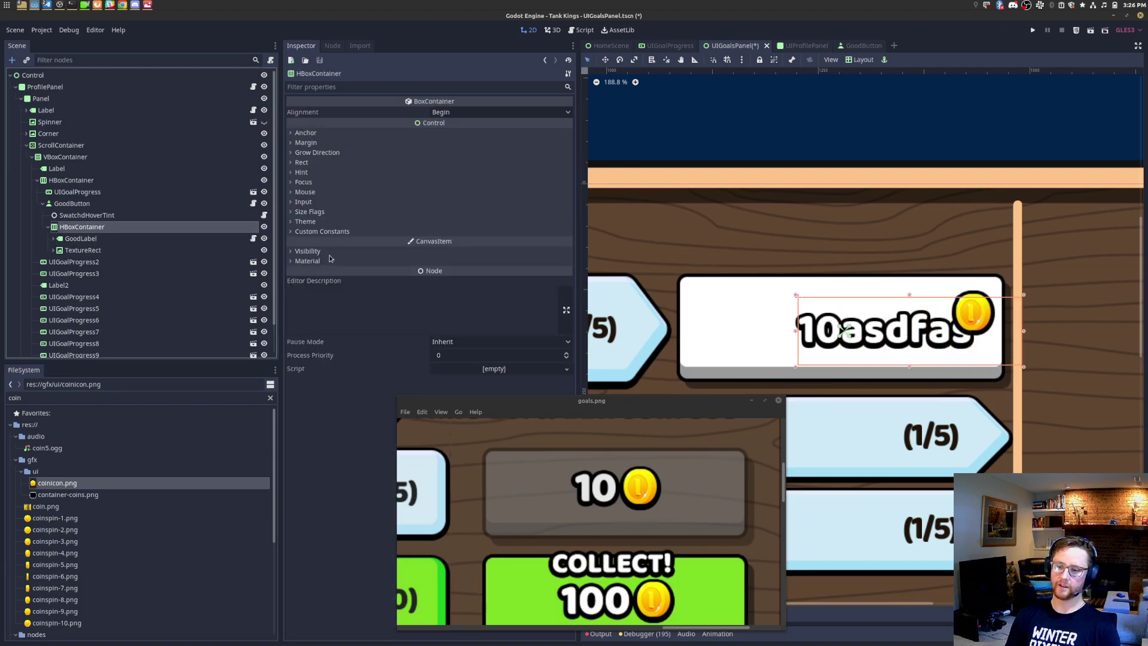
click(329, 153)
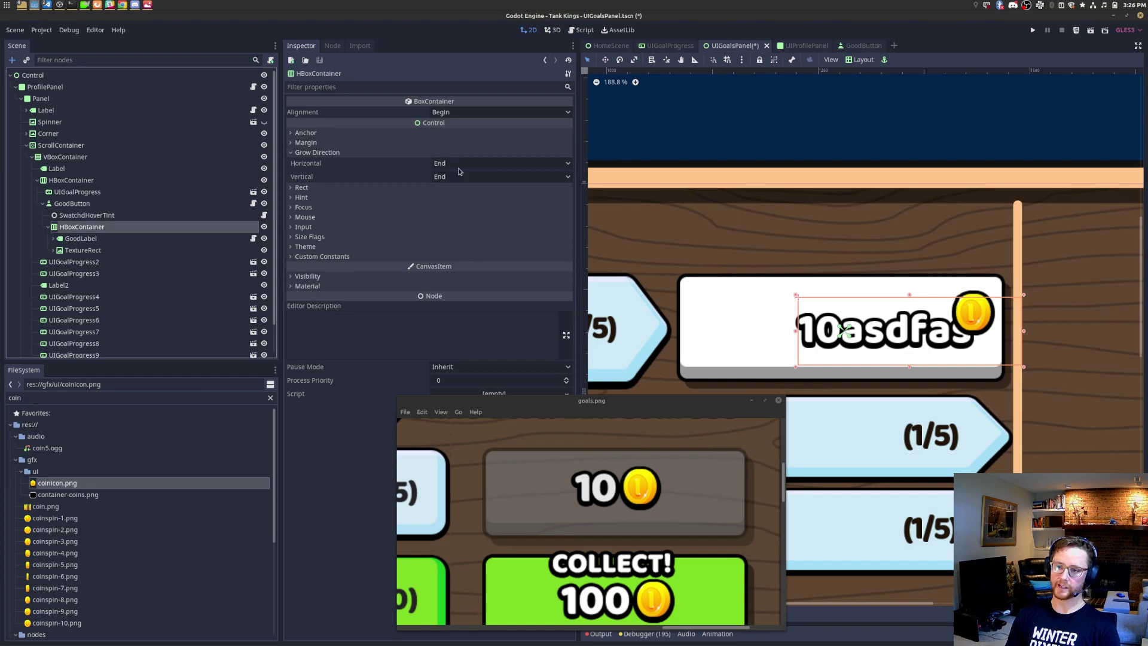
click(459, 164)
click(459, 195)
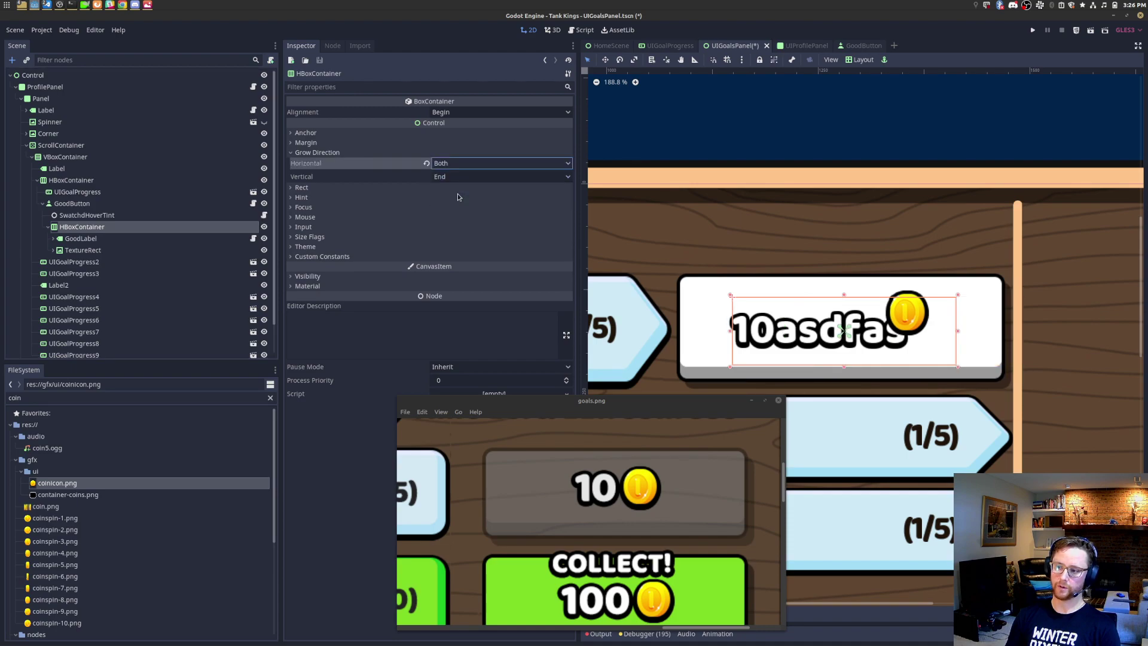
click(108, 241)
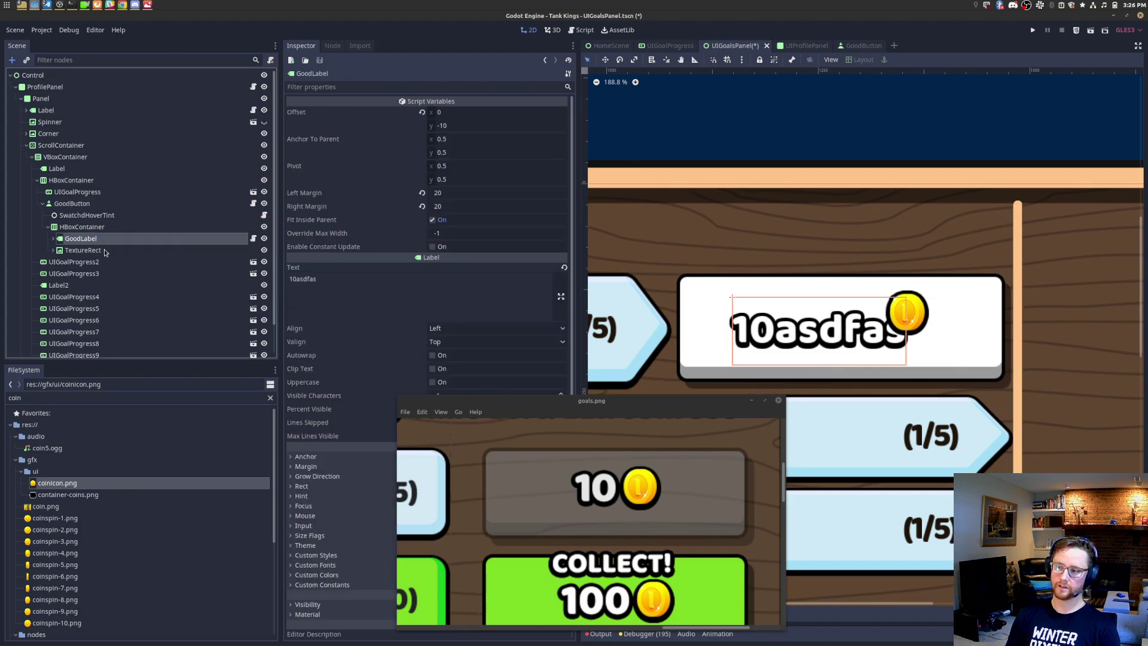
click(102, 250)
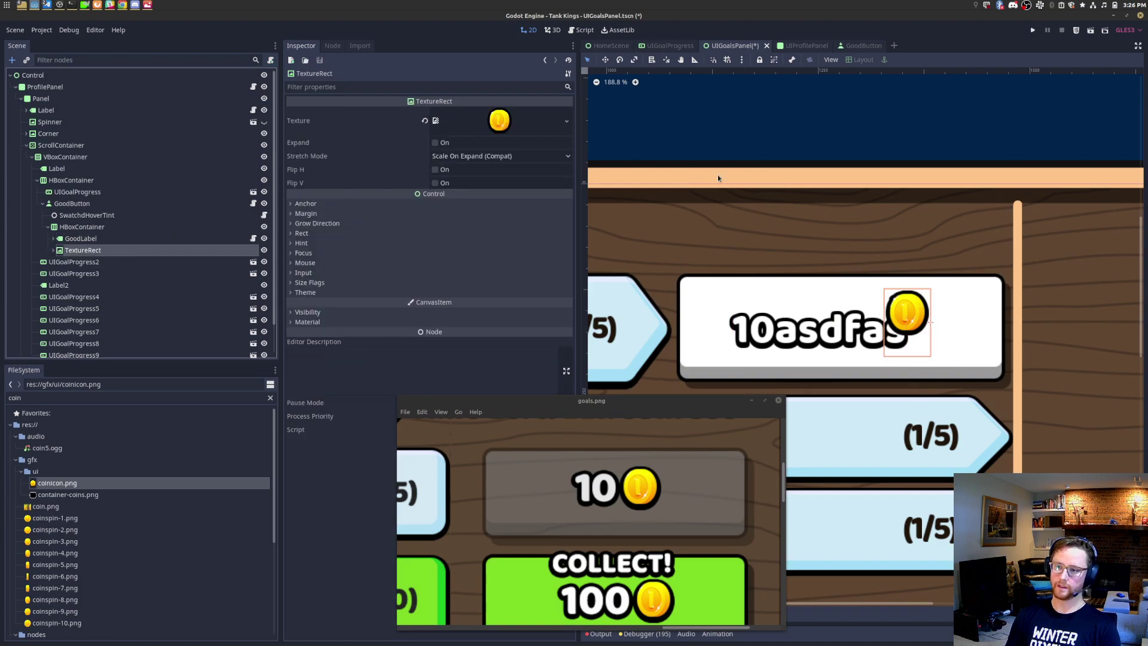
Step: Set the coin TextureRect's Stretch Mode to Keep Aspect Centered, leaving Expand off
click(468, 155)
click(487, 232)
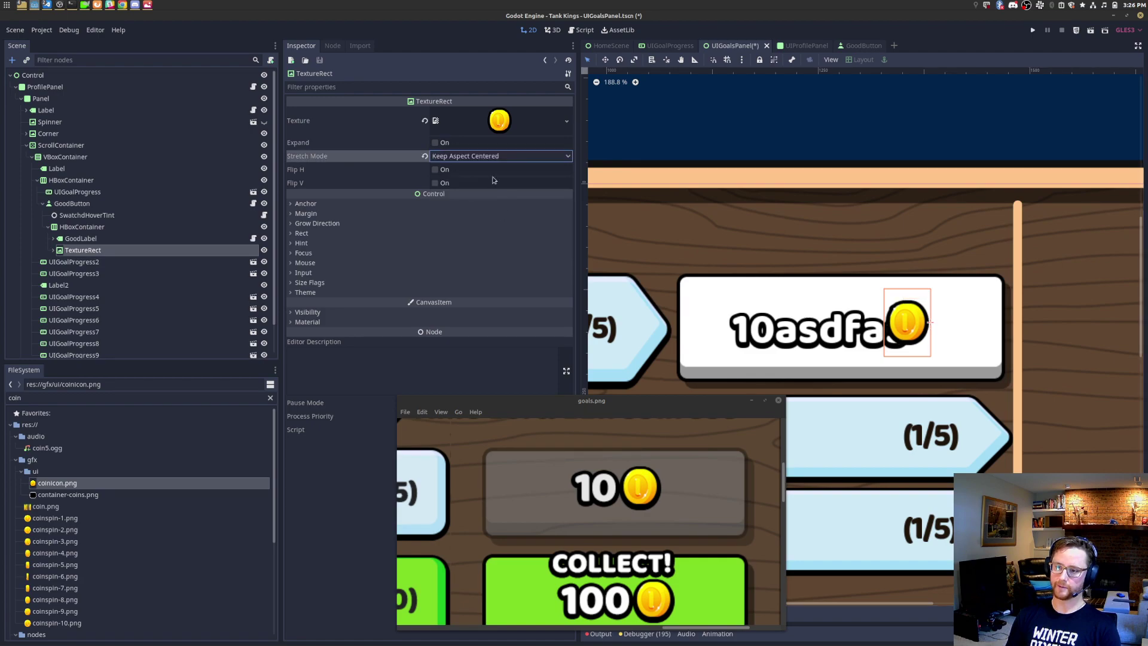
click(443, 142)
click(440, 143)
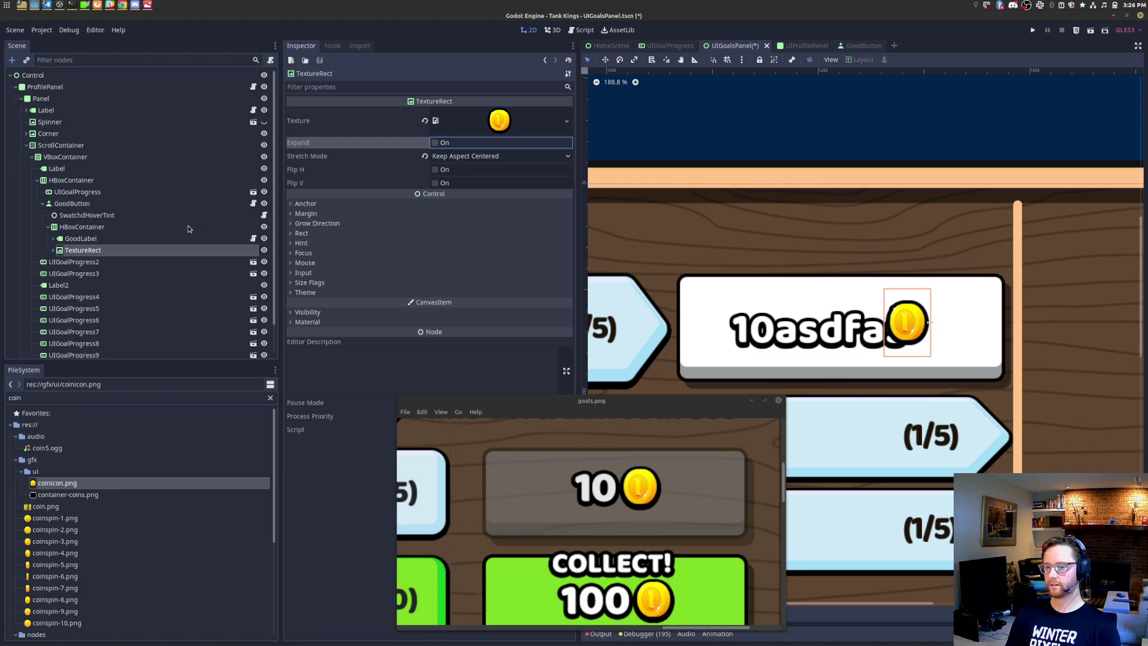
Step: Inspect the GoodLabel, coin TextureRect and HBoxContainer nodes, expanding GoodLabel's children
click(80, 239)
click(85, 250)
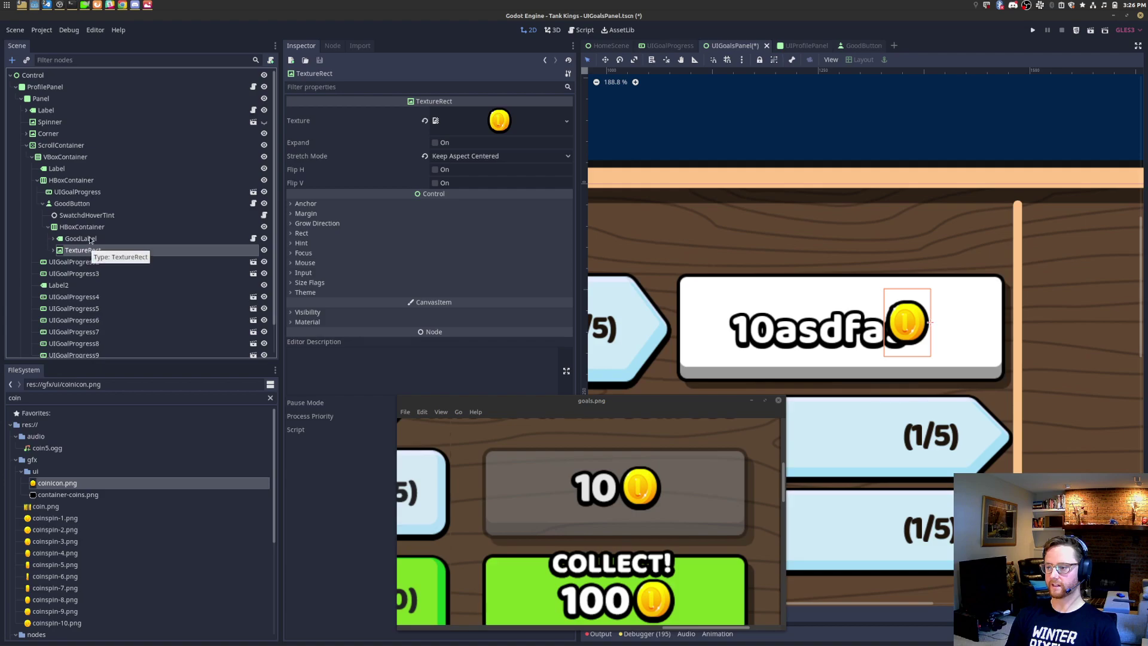
click(91, 239)
click(94, 227)
click(96, 238)
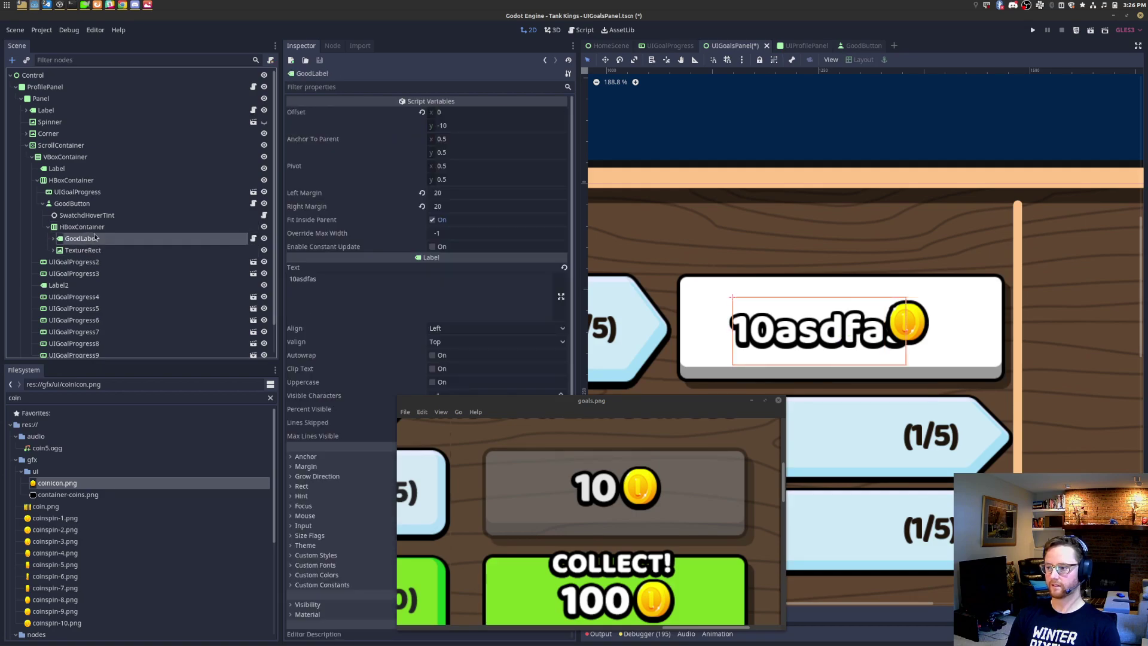
click(94, 227)
click(96, 238)
click(53, 239)
click(95, 228)
click(103, 239)
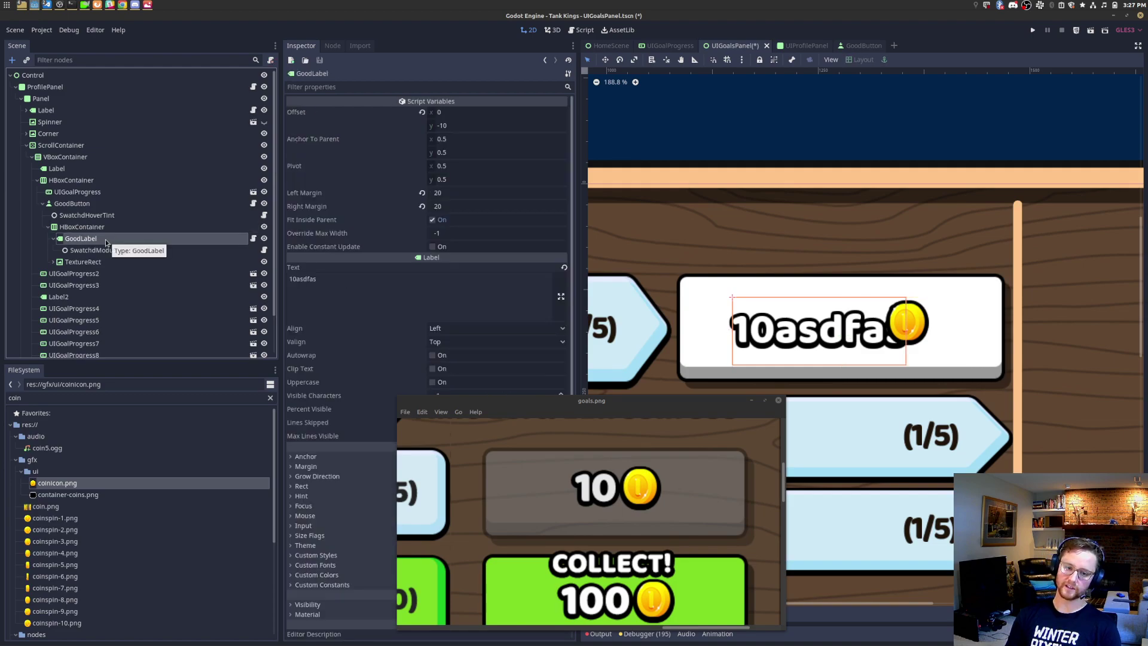
Step: Add a plain Label under the HBoxContainer above GoodLabel, with text '10'
click(113, 230)
key(ctrl+a)
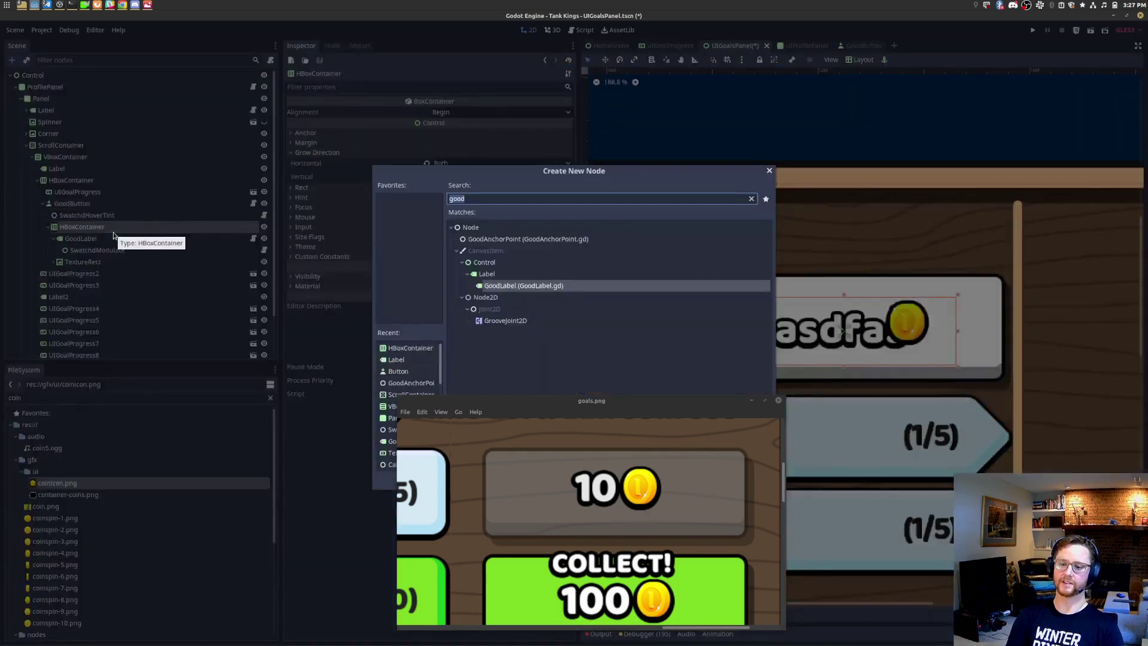
text(label)
key(Return)
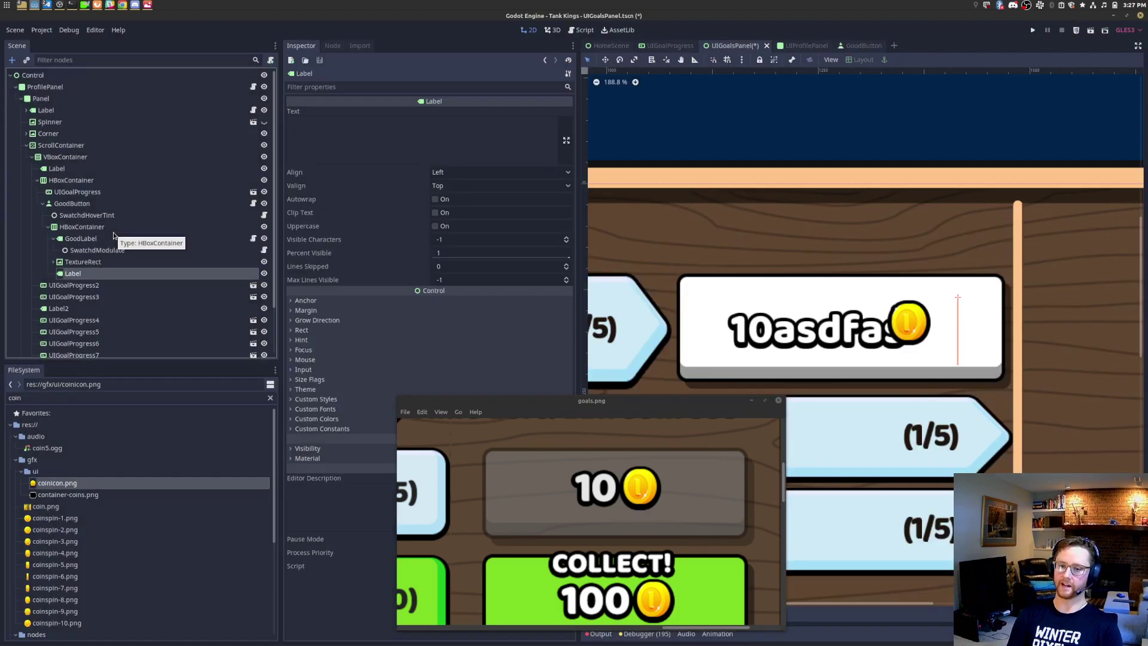
drag(101, 238, 102, 239)
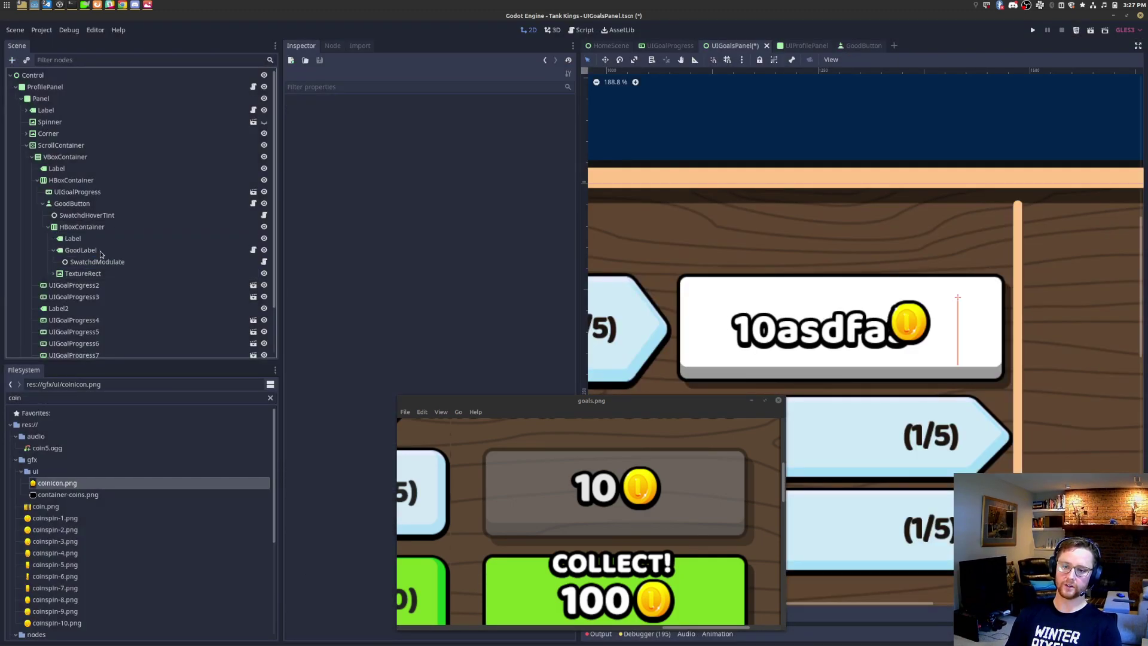
click(411, 152)
text(10)
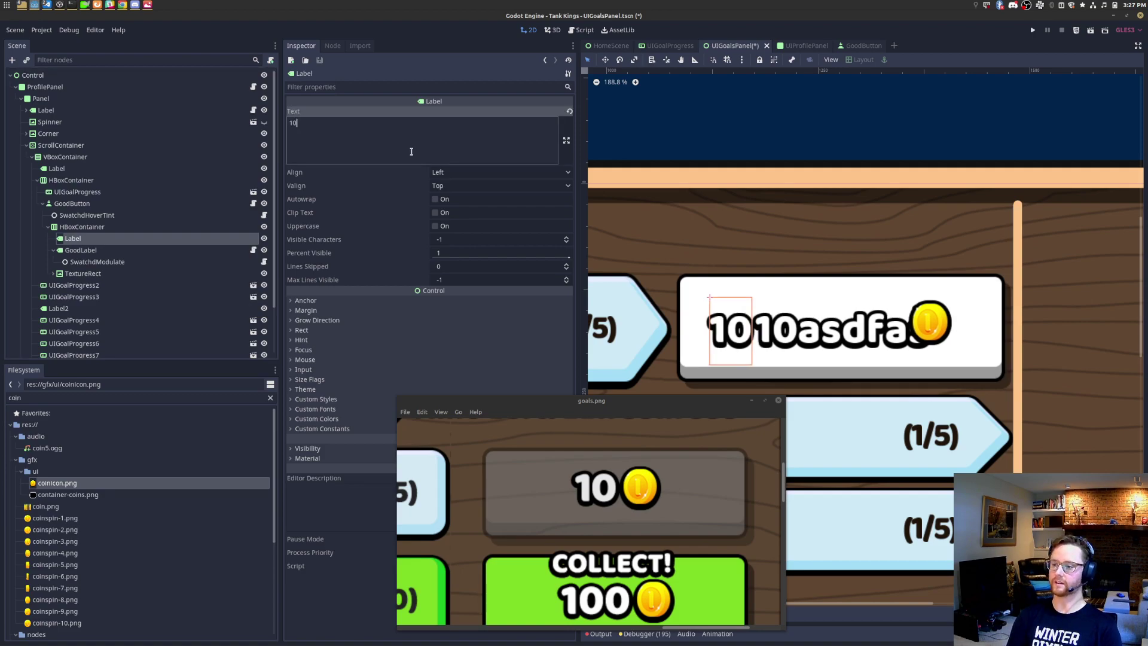
Step: Delete GoodLabel and toggle the HBoxContainer's visibility to refresh the layout
click(121, 250)
key(Delete)
key(Return)
click(133, 249)
click(133, 241)
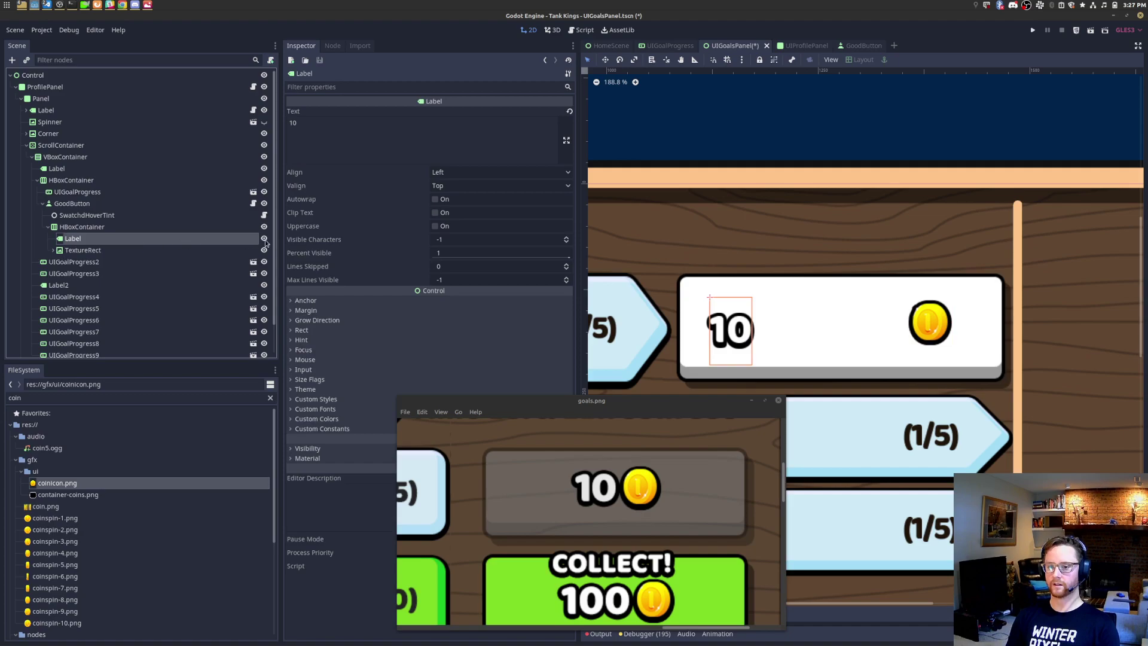
click(225, 228)
click(263, 227)
click(263, 227)
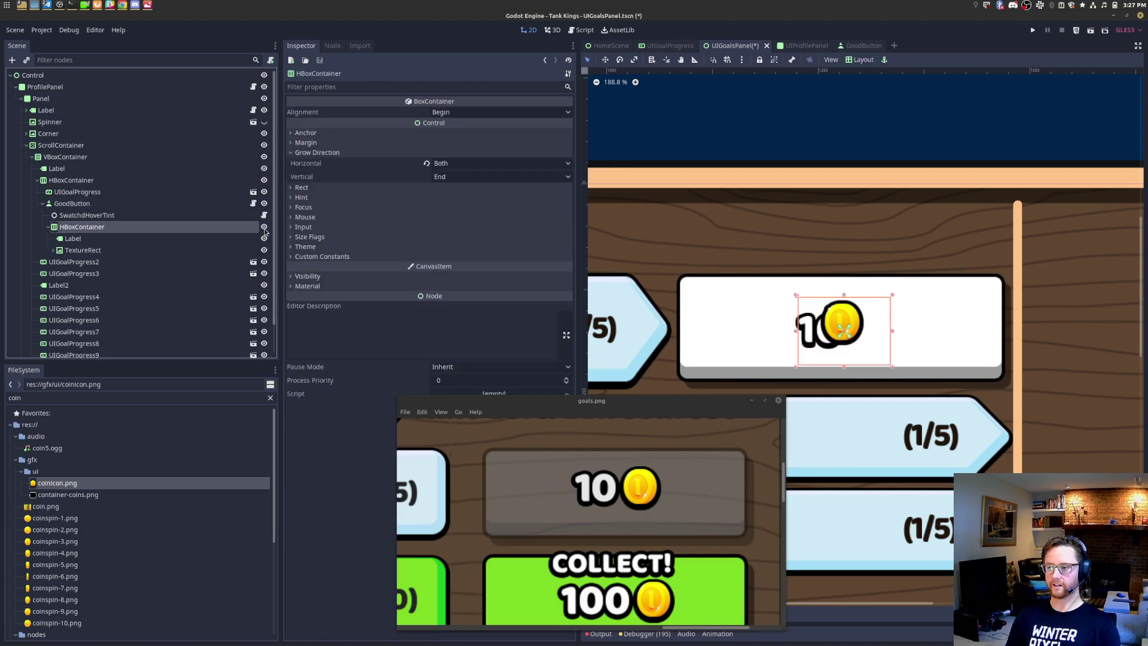
Step: Delete the GoodAnchorPoint child under the coin TextureRect
click(126, 238)
click(129, 250)
click(129, 240)
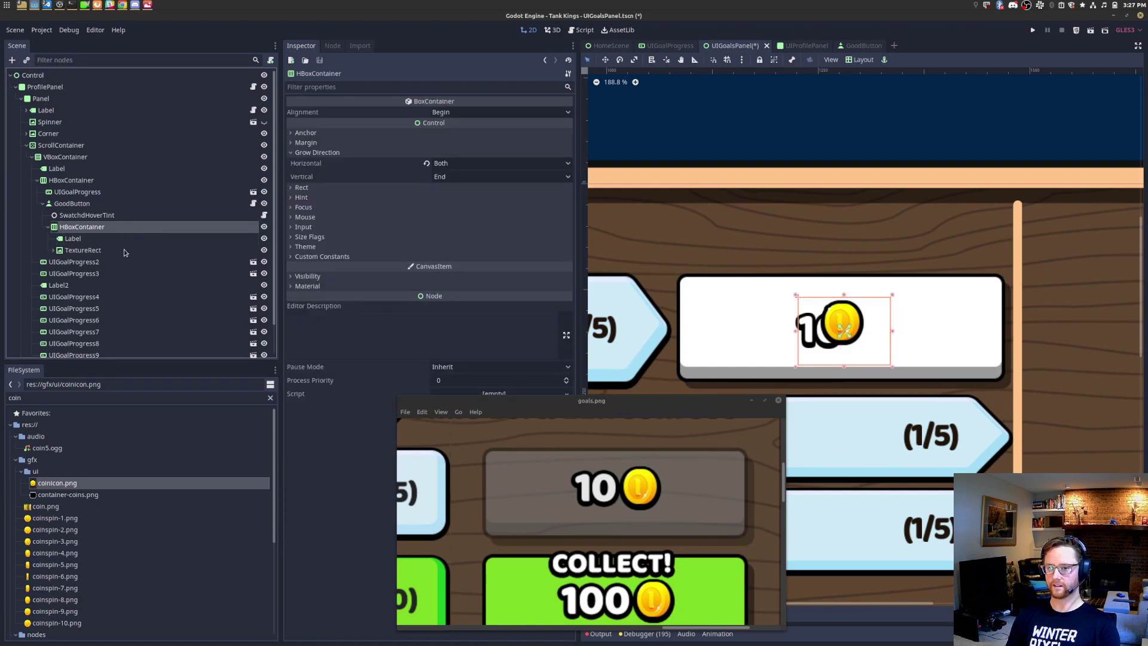
click(128, 250)
click(53, 250)
click(95, 262)
key(Delete)
key(Return)
click(127, 250)
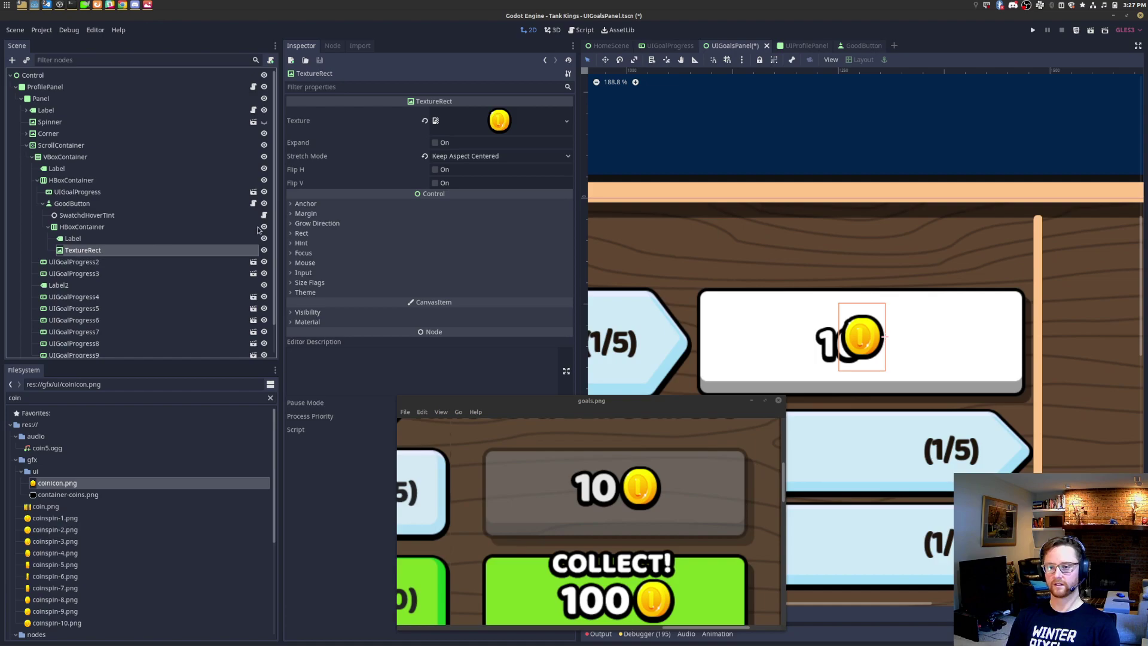
click(141, 228)
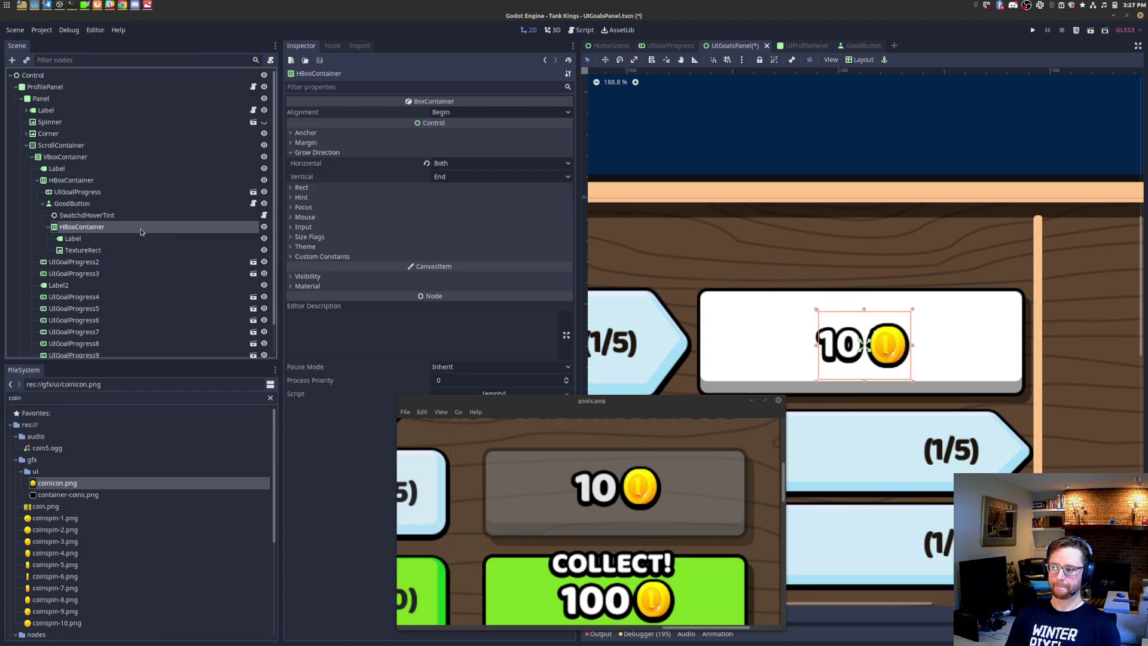
Step: Add a GoodAnchorPoint under the HBoxContainer with anchor and pivot values of 0.5
right_click(142, 228)
click(159, 237)
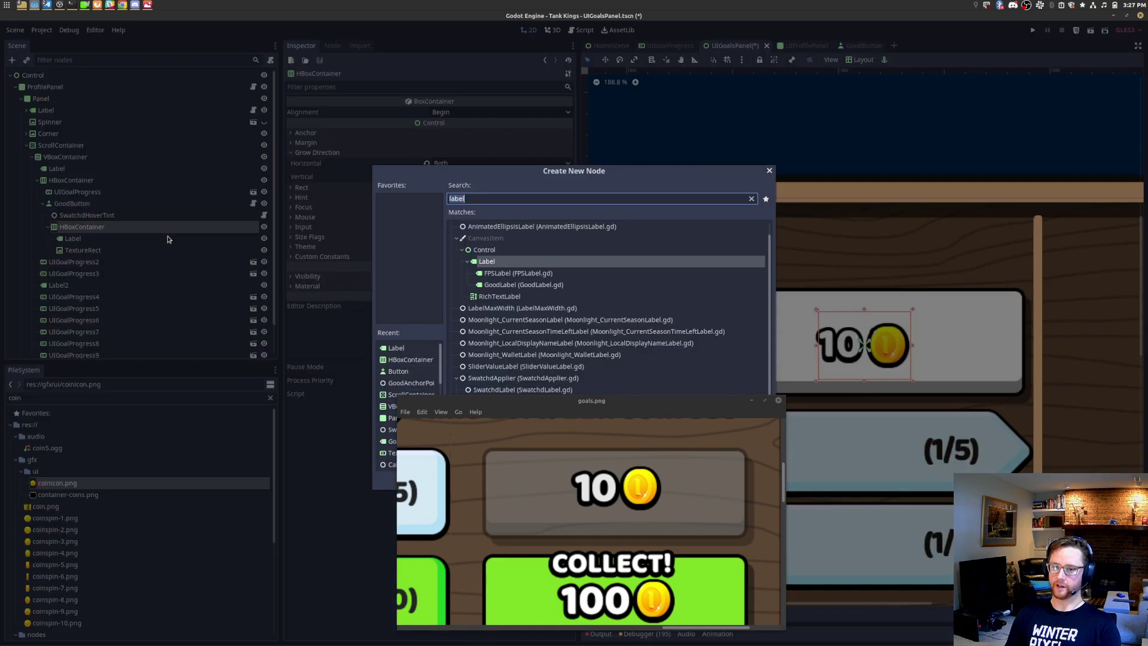
text(goodanchor)
key(Return)
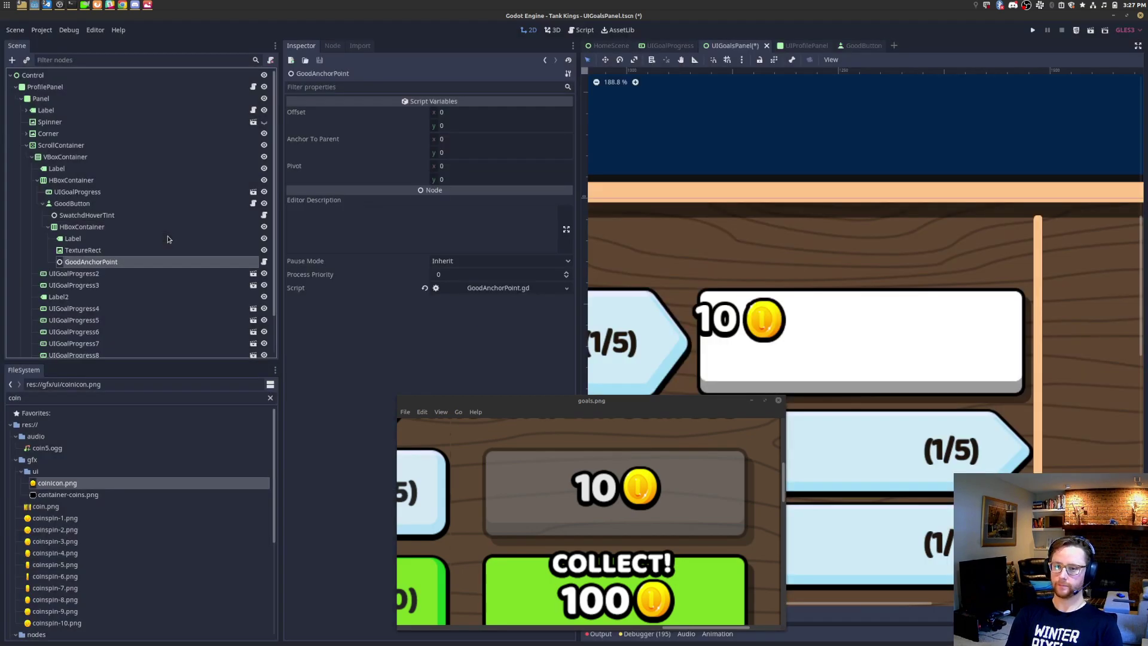
click(492, 127)
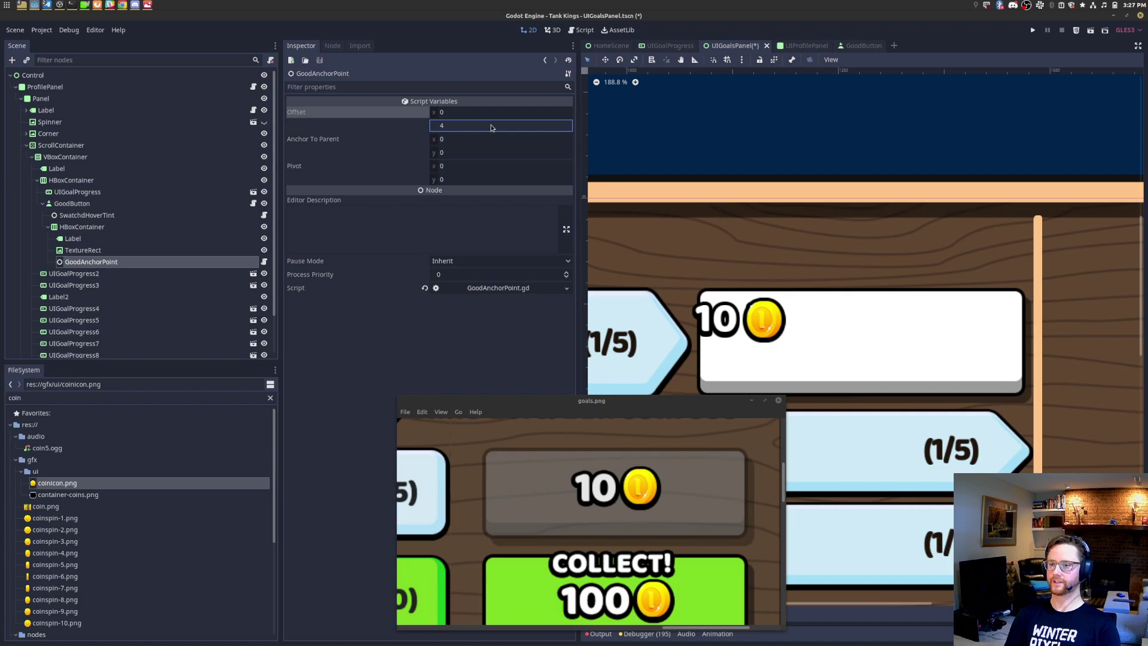
key(Tab)
text(0.5)
key(Tab)
text(0.5)
key(Tab)
text(0.5)
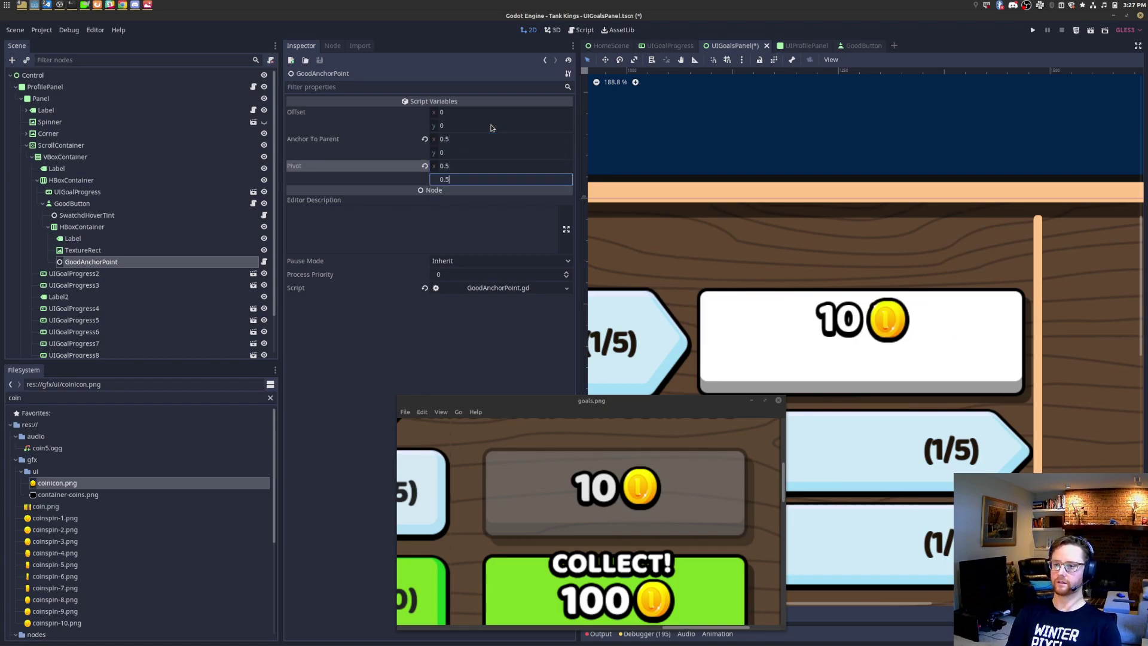
key(Tab)
key(shift+Tab)
text(0.5)
key(Return)
Step: Set GoodAnchorPoint's vertical offset to -10 and save the scene
click(491, 127)
text(-4)
key(BackSpace)
text(10)
key(Return)
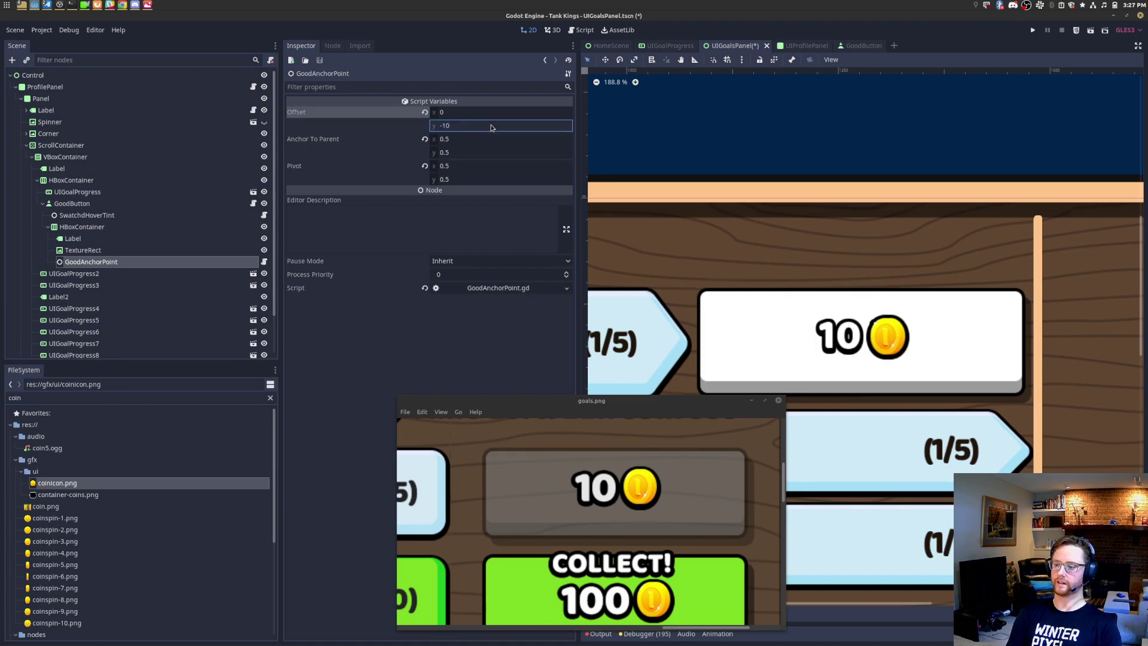
key(ctrl+s)
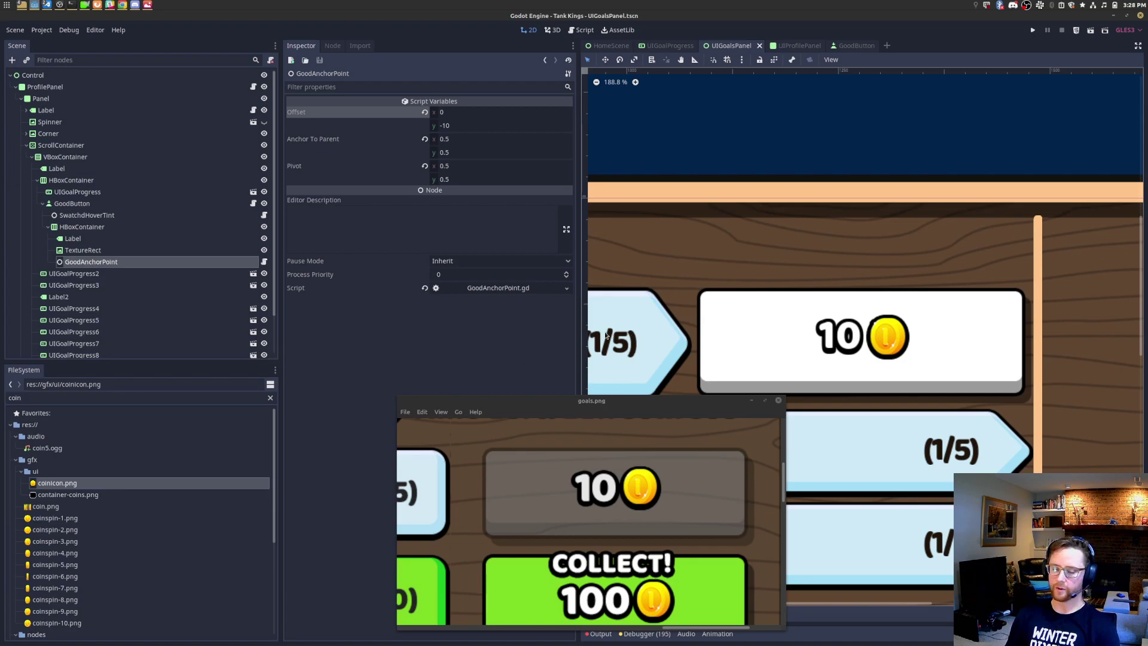
Step: Select the 10 label and expand its Rect size and position properties
click(120, 239)
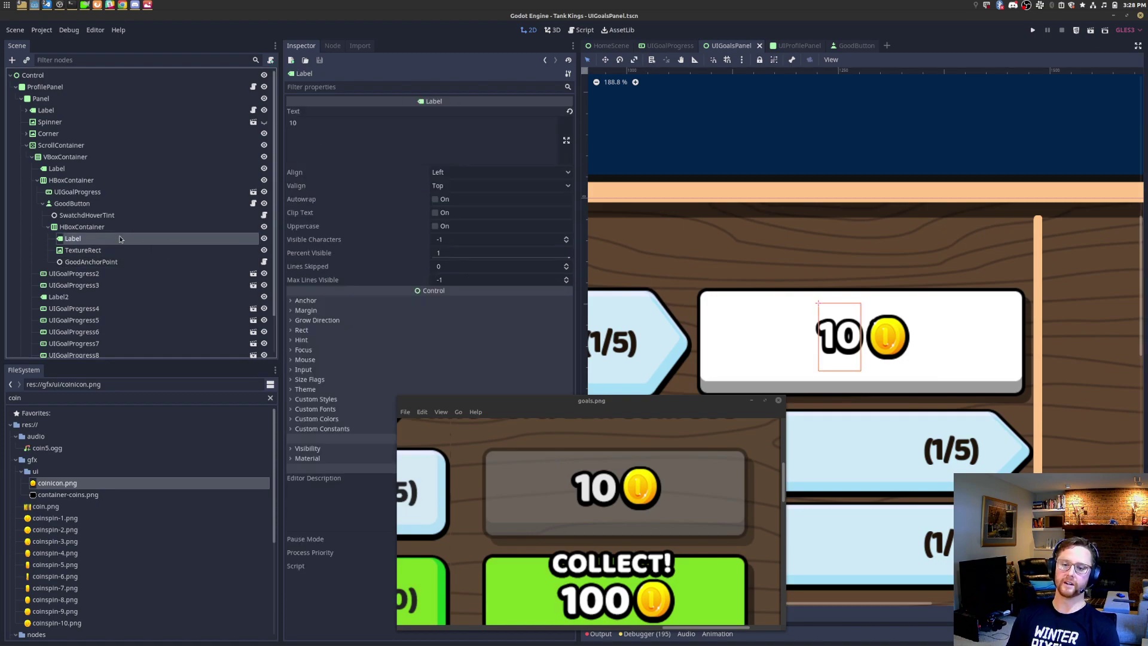
click(340, 333)
drag(497, 398, 765, 378)
mouse_move(317, 467)
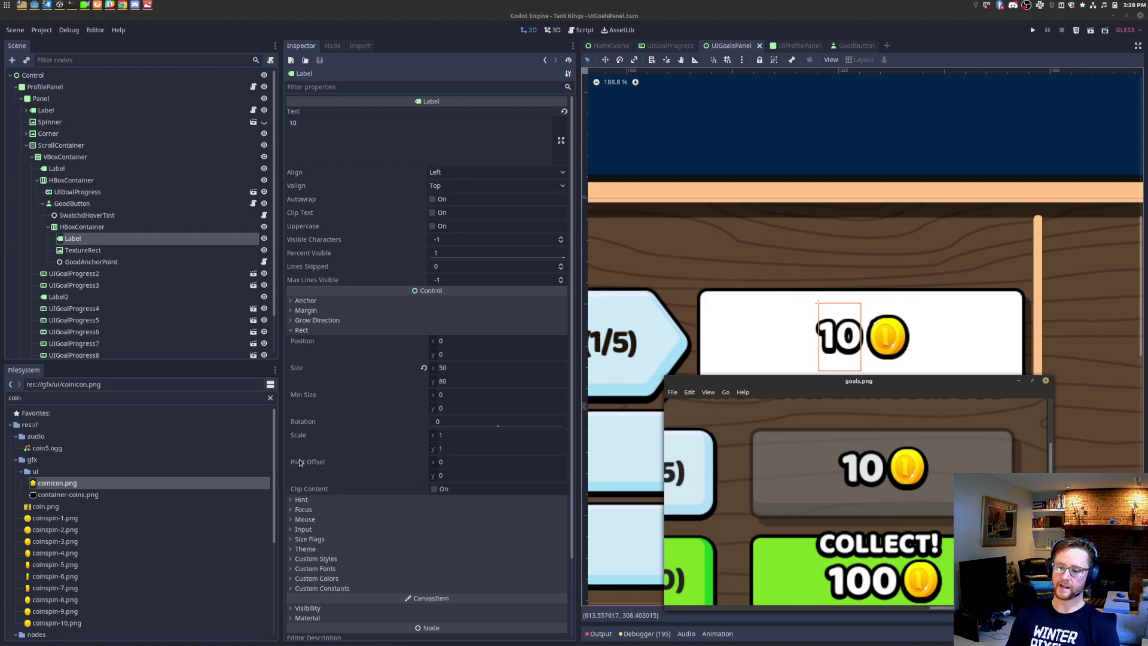
click(491, 372)
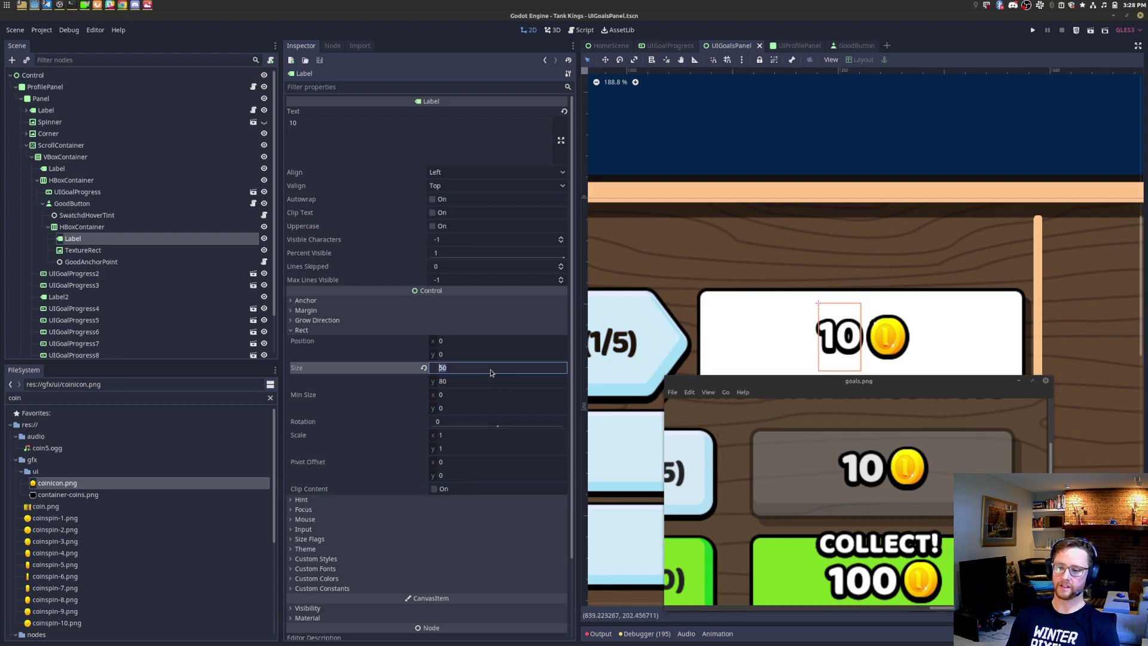
click(474, 383)
click(472, 370)
Step: Try a label Pivot Offset x of 0.5, revert it to 0, and save
click(461, 464)
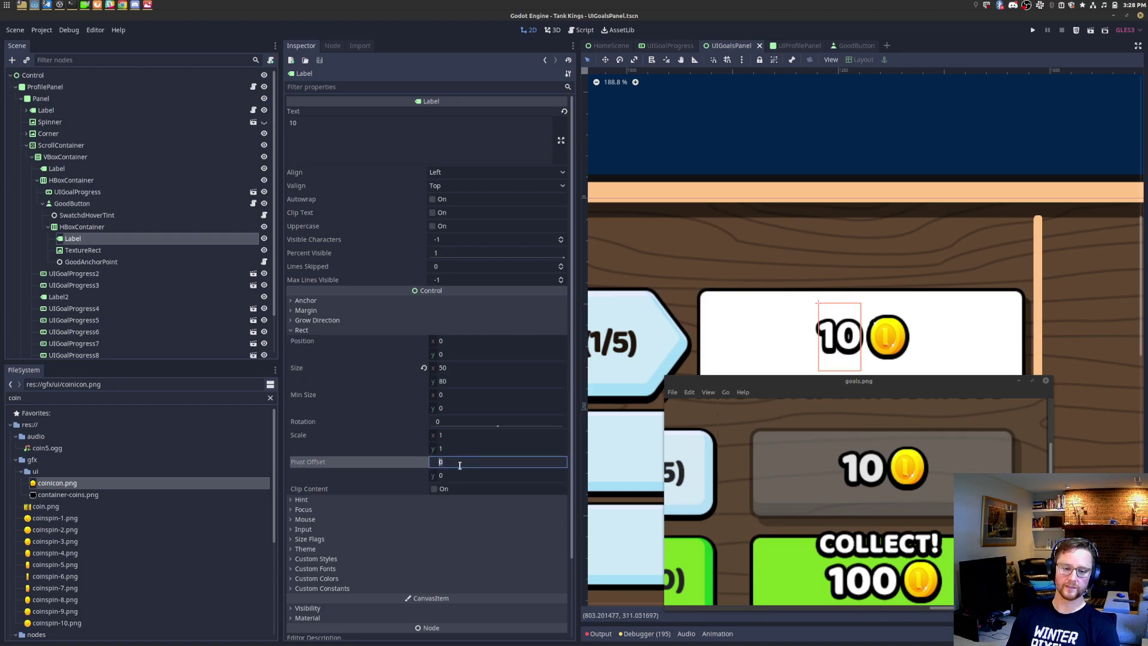
click(465, 472)
click(465, 466)
click(465, 474)
click(466, 464)
click(464, 474)
click(464, 466)
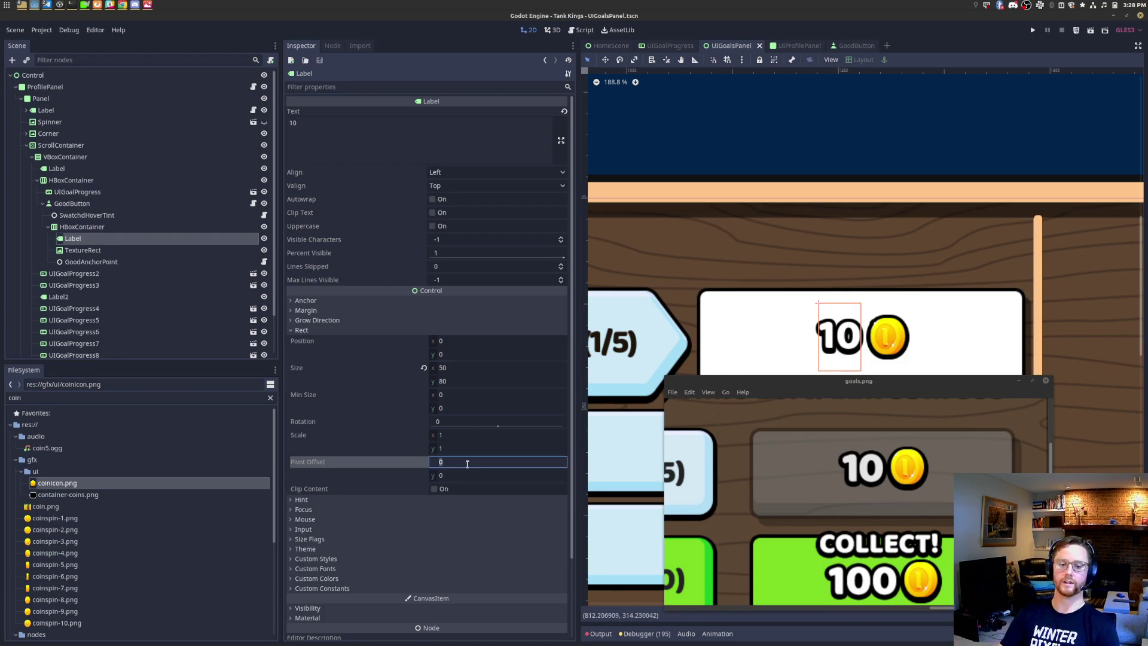
text(.5)
key(Tab)
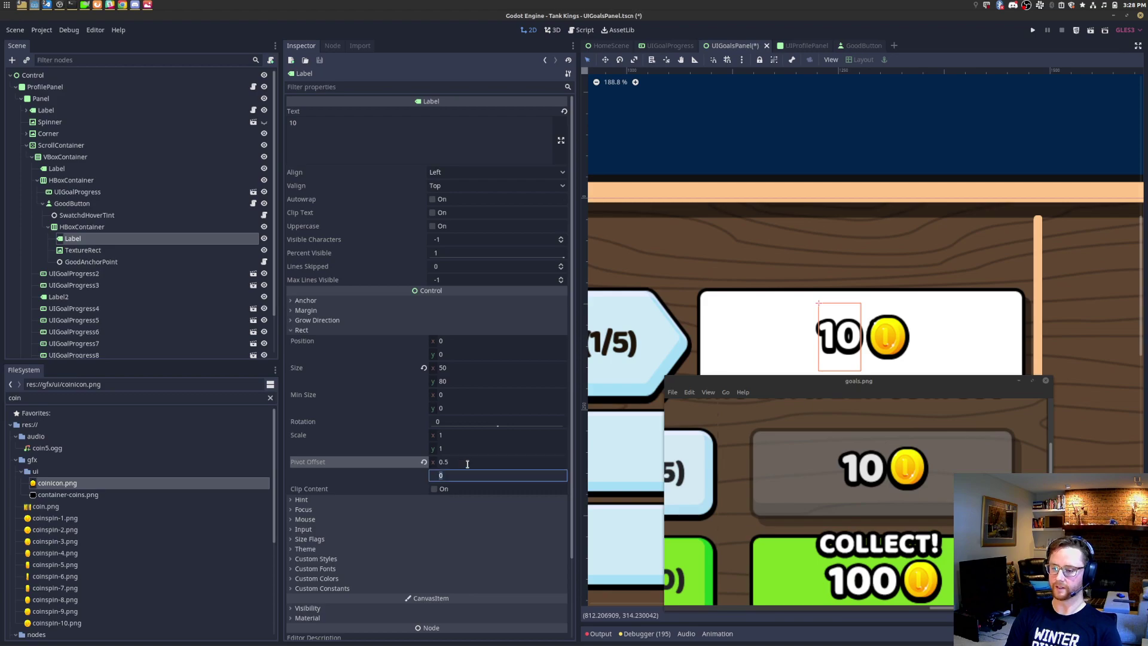
key(Return)
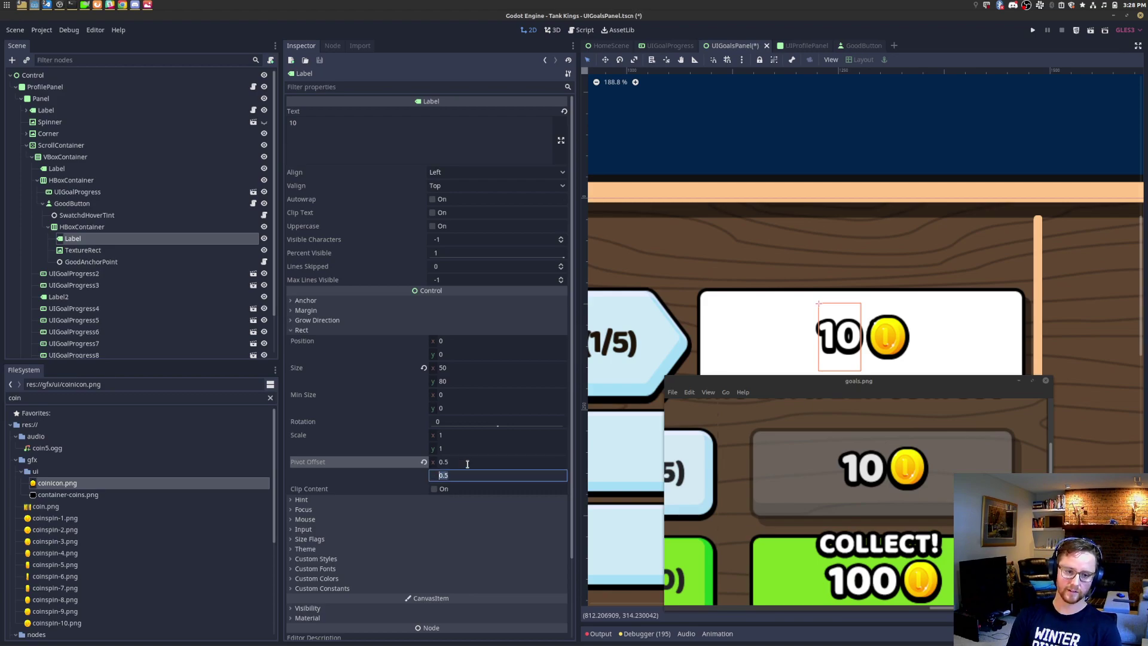
click(467, 461)
text(0)
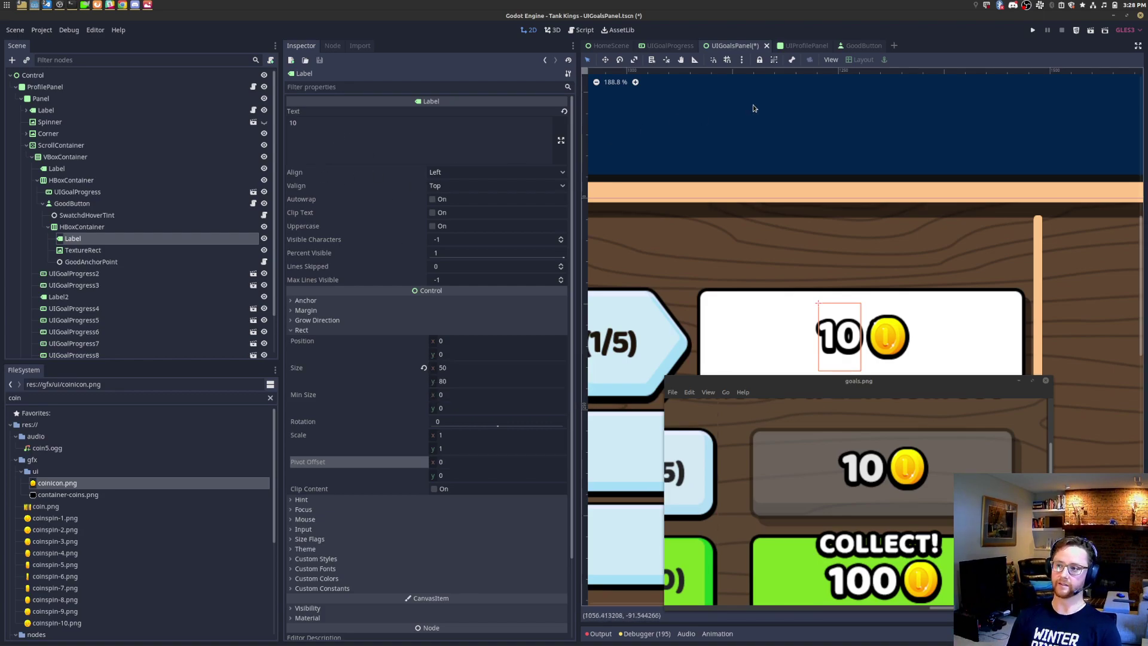
key(ctrl+s)
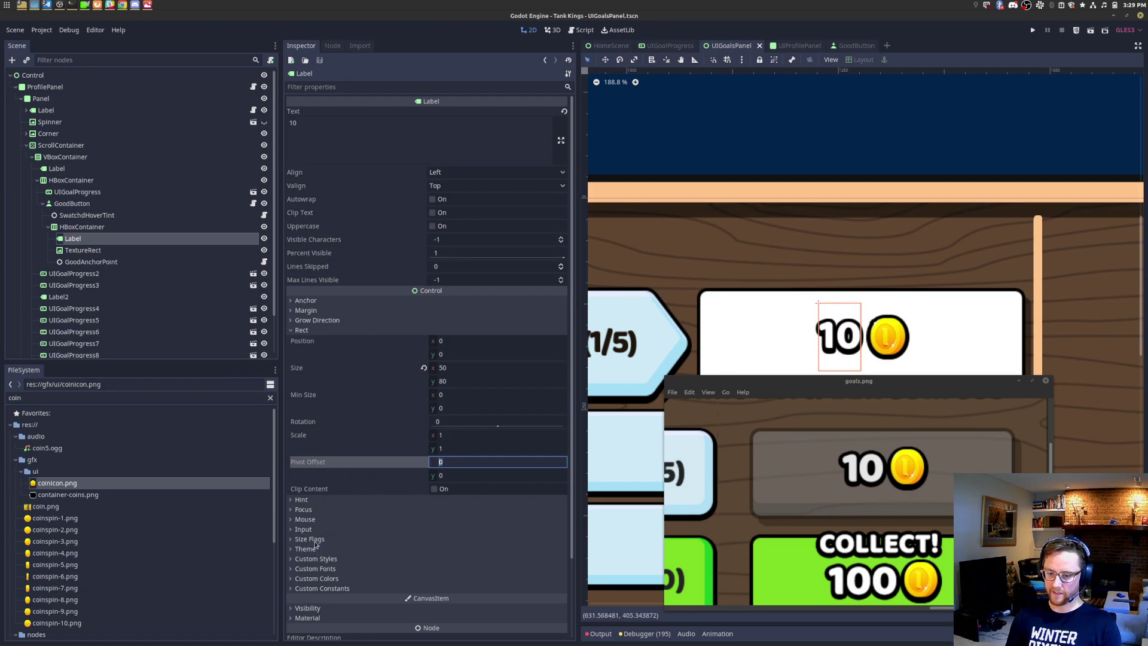
Step: Expand the 10 label's Grow Direction, keeping Horizontal and Vertical at End, then select the HBoxContainer
scroll(317, 541, down, 2)
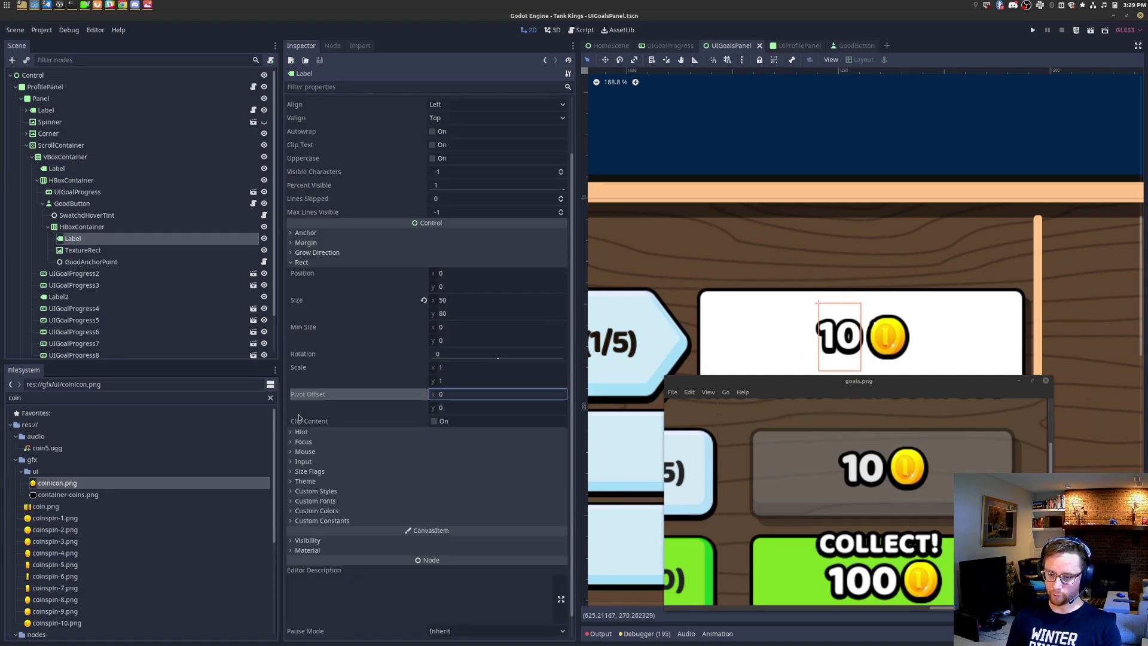
click(317, 252)
click(496, 263)
click(479, 274)
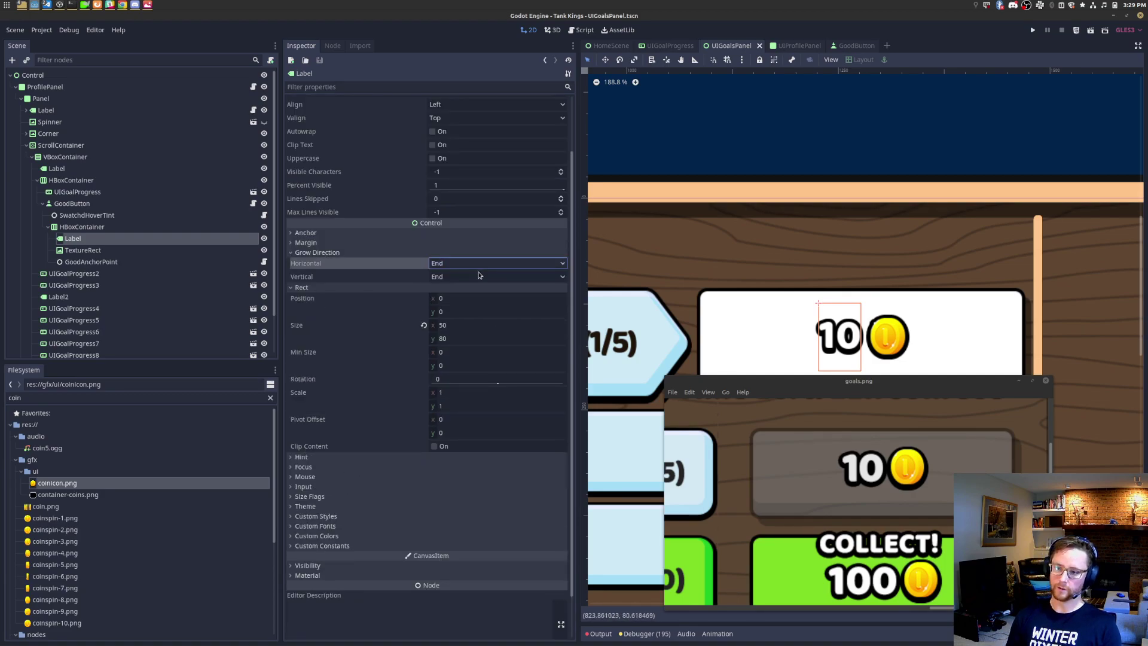
click(480, 276)
click(484, 265)
click(485, 265)
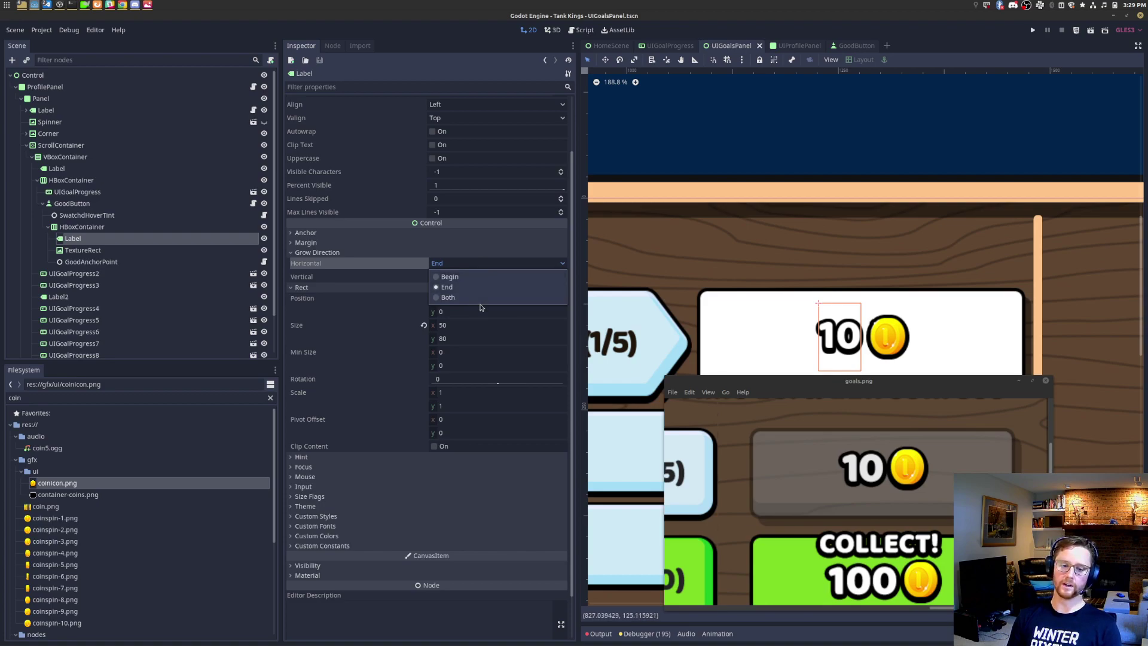
click(459, 265)
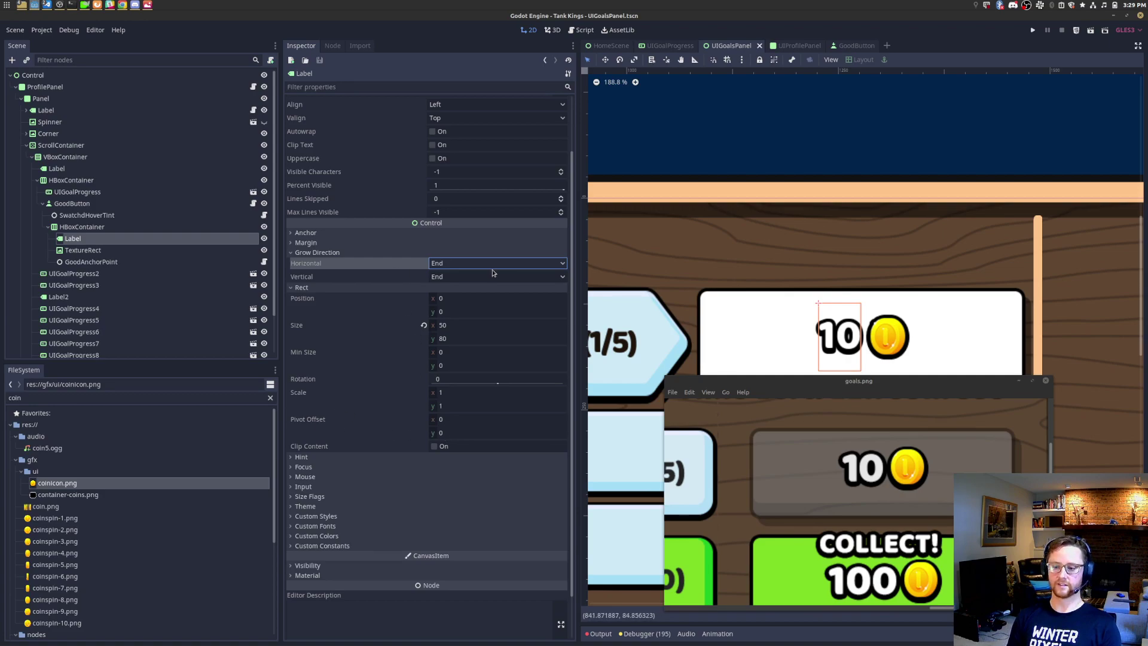
click(491, 264)
click(490, 264)
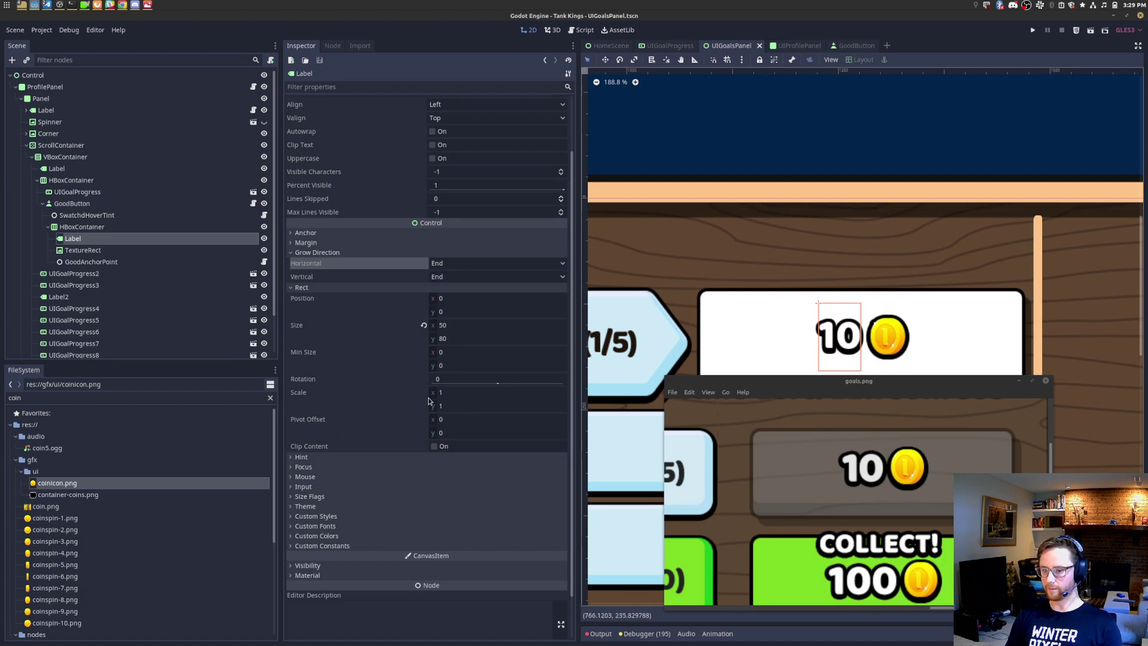
click(153, 228)
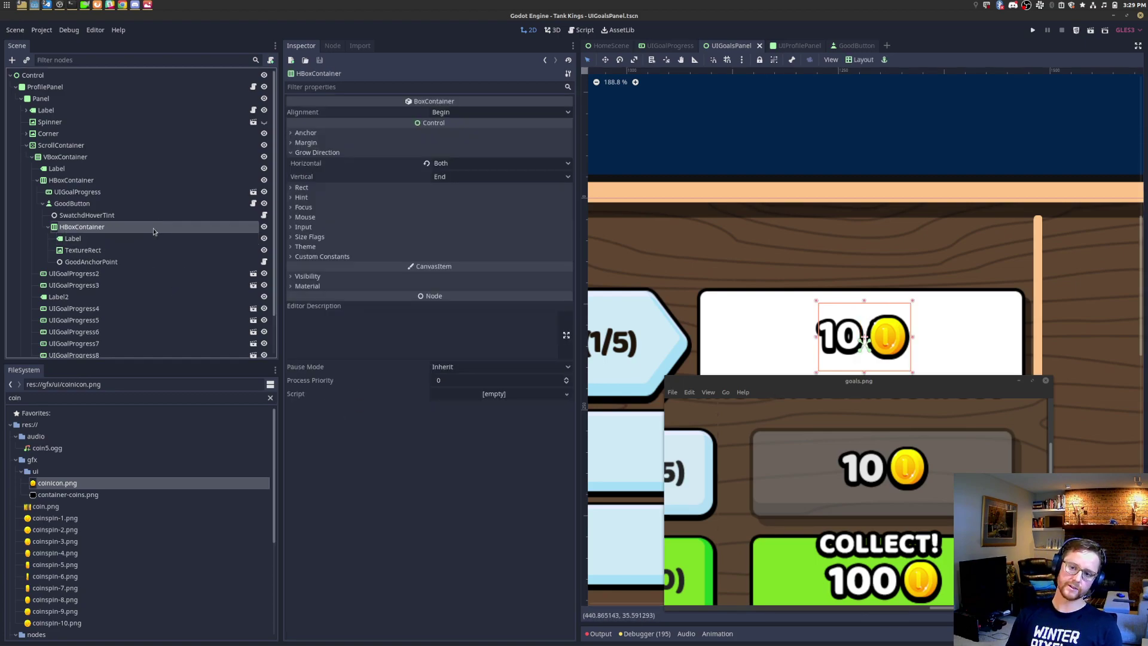
Step: Duplicate the coin image node, then delete the ten extra coin copies
click(73, 238)
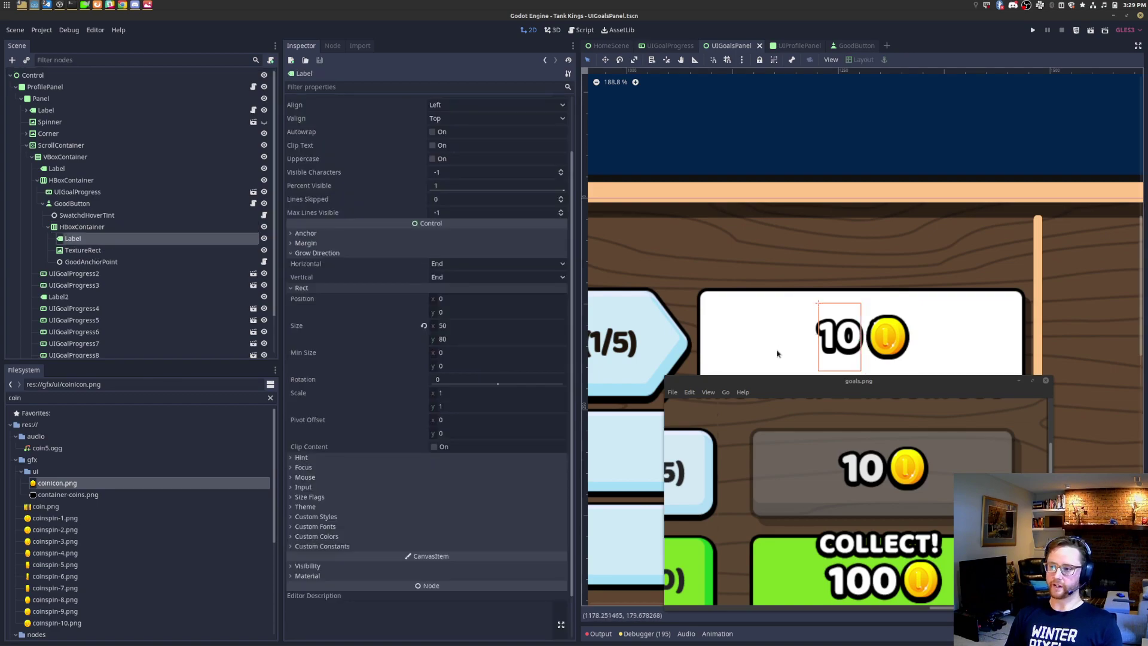
click(134, 252)
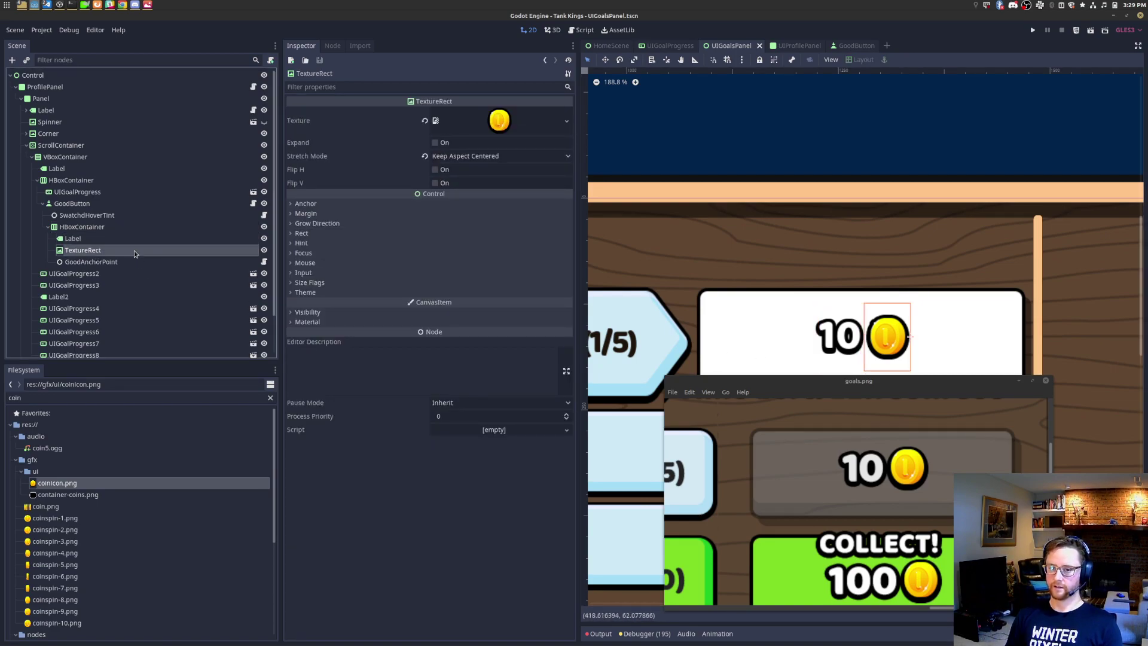
key(ctrl+d)
key(ctrl+d)
key(ctrl+d)
key(ctrl+d)
key(ctrl+d)
key(ctrl+d)
key(ctrl+d)
key(ctrl+d)
key(ctrl+d)
key(ctrl+d)
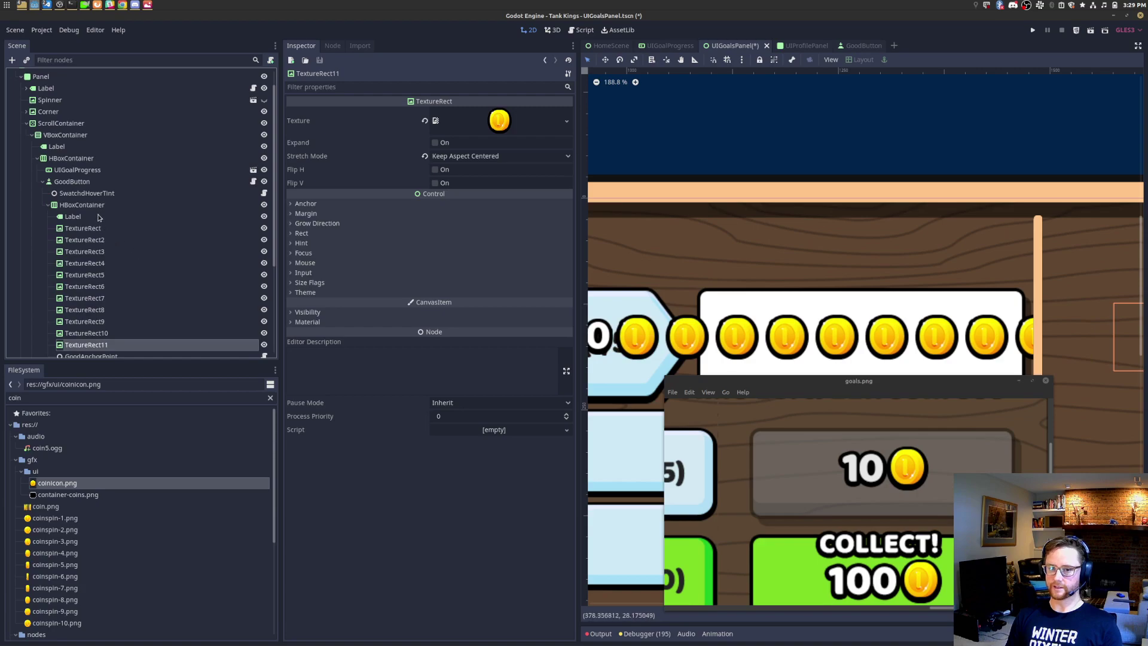
click(96, 205)
scroll(972, 333, down, 3)
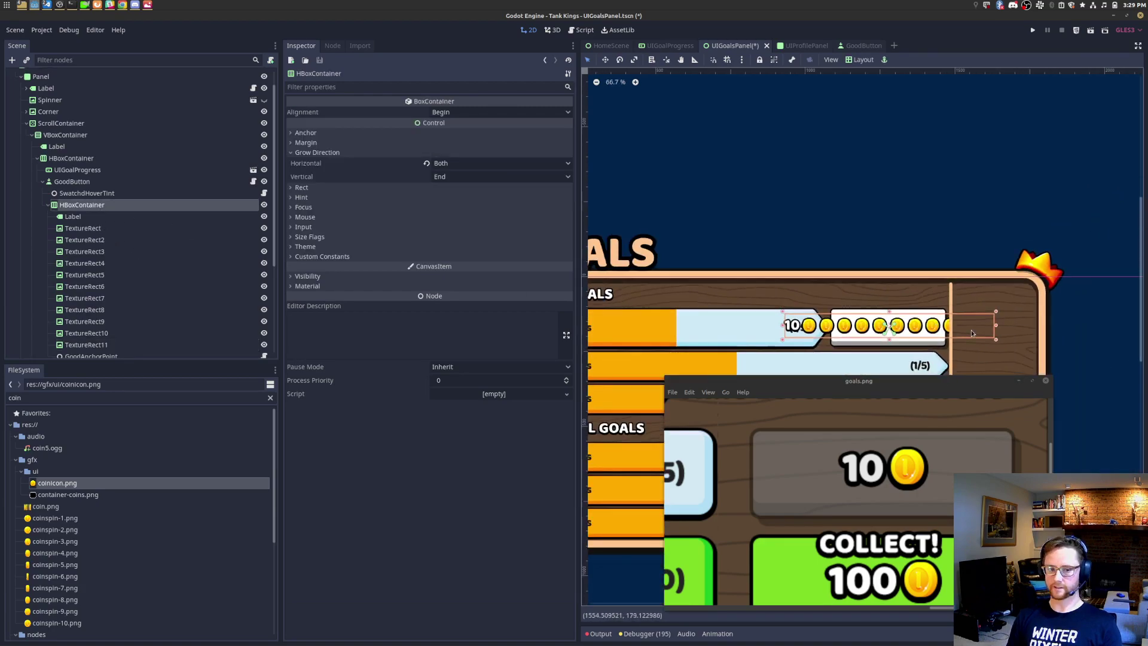
scroll(974, 332, down, 1)
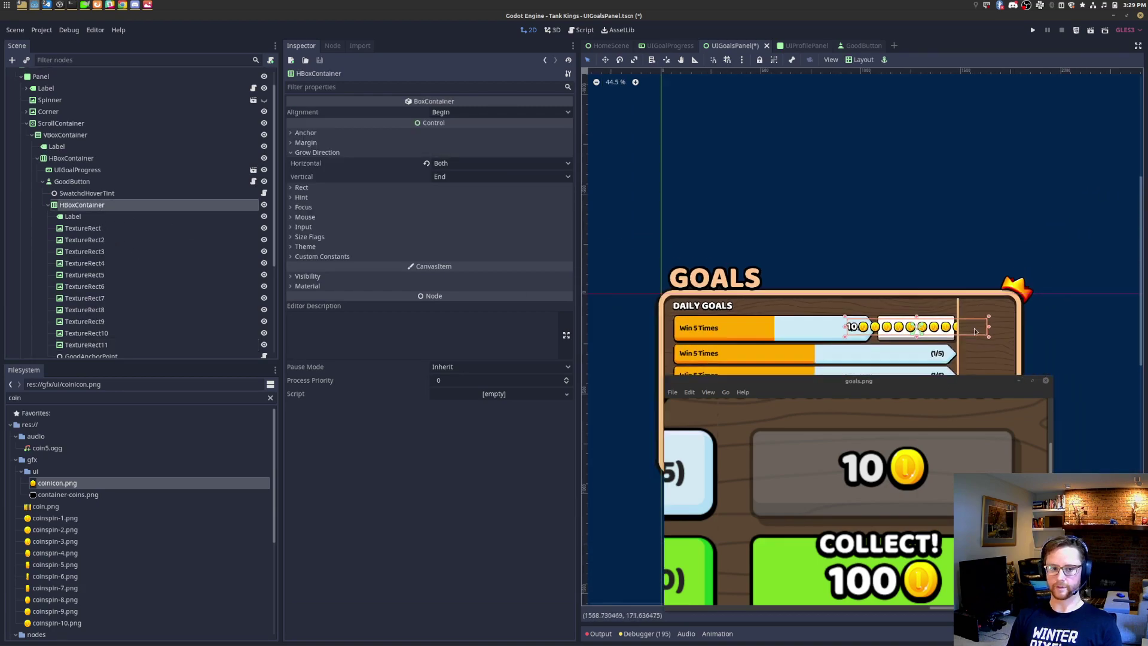
click(114, 345)
shift+click(114, 242)
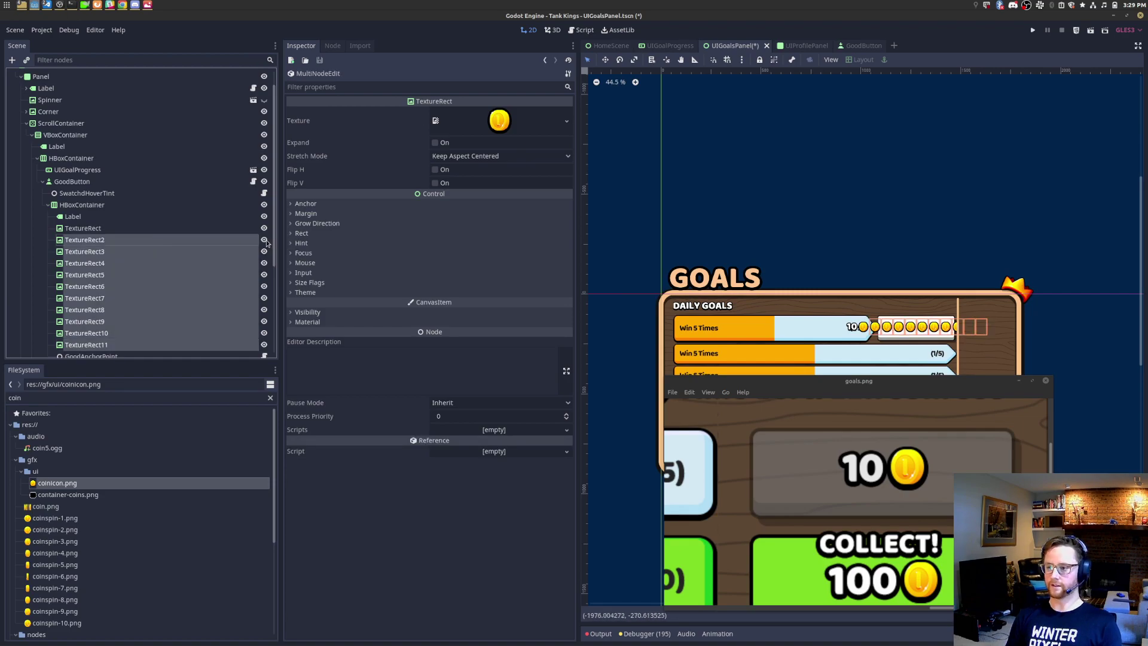
key(Delete)
key(Return)
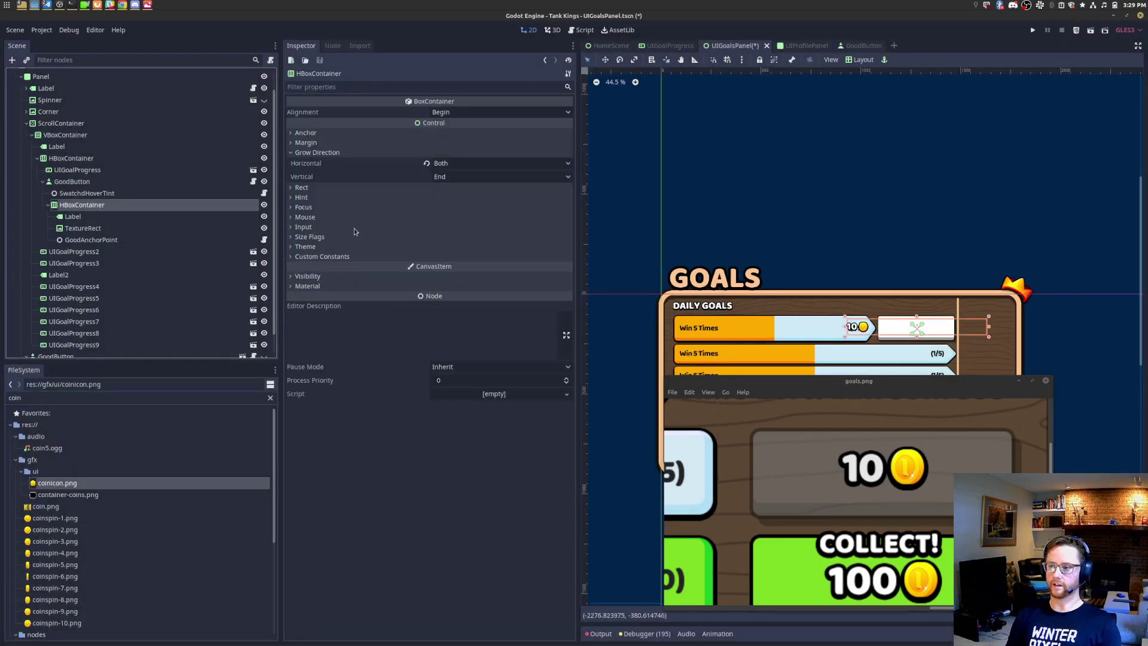
scroll(862, 328, up, 8)
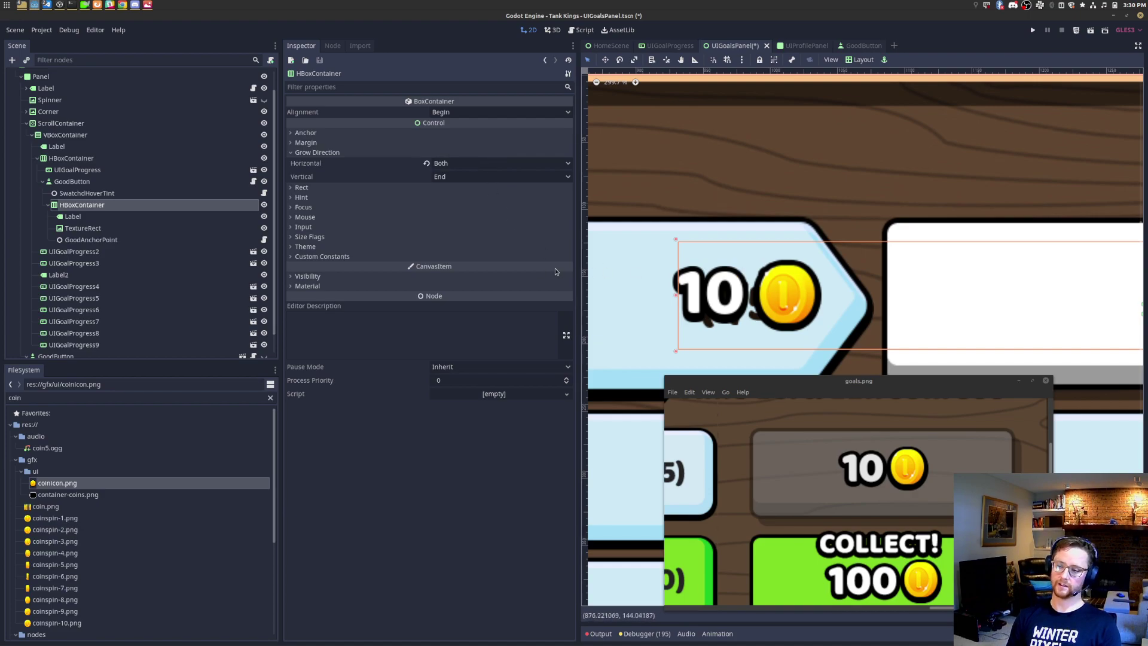
Step: Turn off the HBoxContainer's horizontal Fill size flag
click(309, 237)
scroll(849, 326, down, 1)
scroll(849, 325, down, 17)
middle_drag(1038, 282, 988, 282)
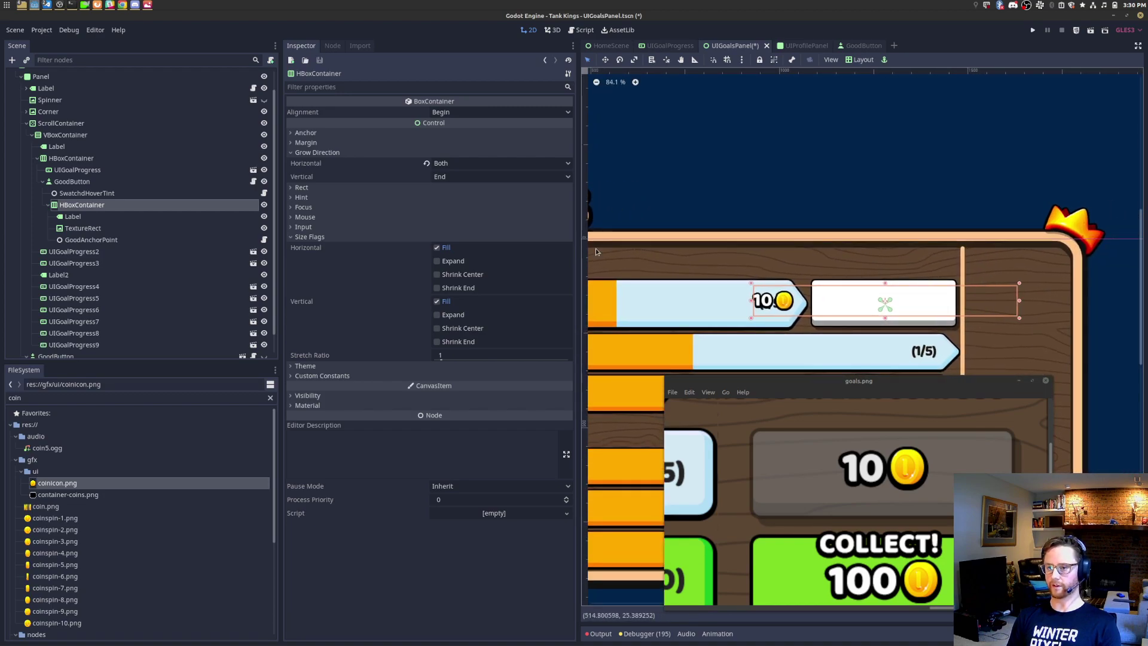
click(445, 248)
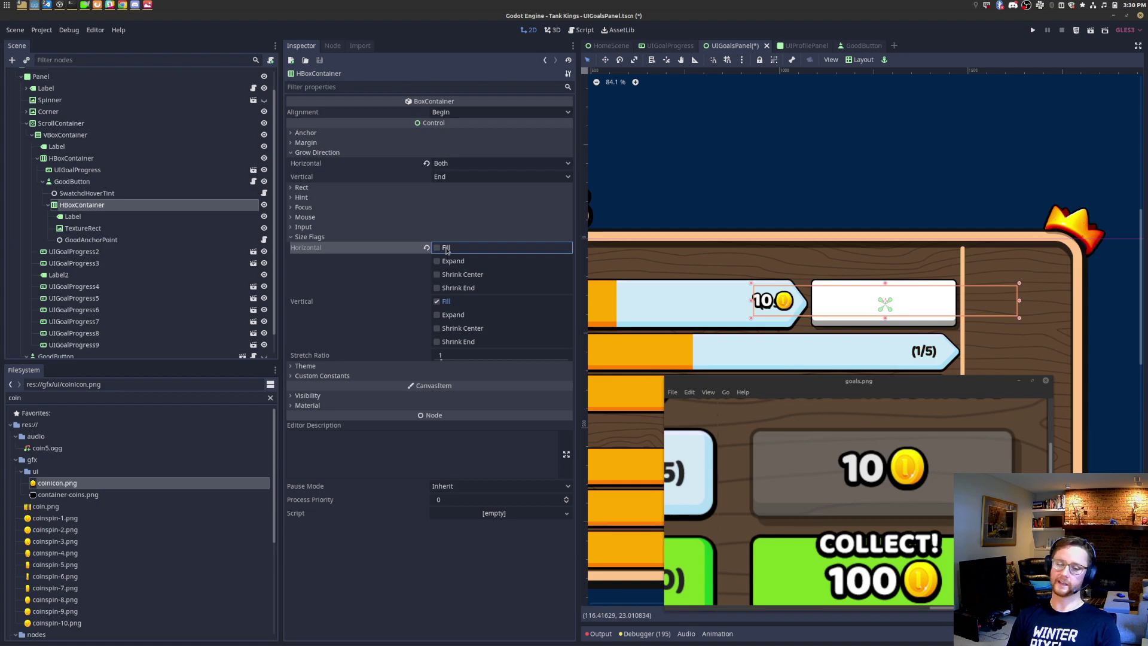
click(119, 217)
click(128, 205)
Step: Add a ForceMinSize child node under the coin row and inspect its script
key(ctrl+a)
text(foce)
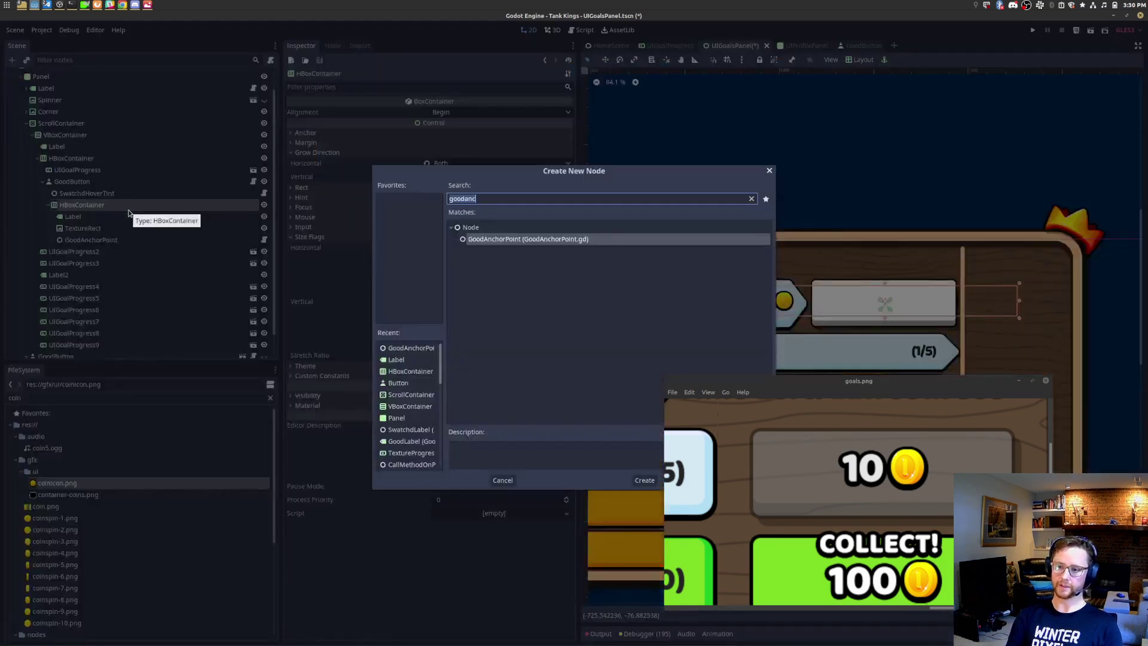
text(min)
key(Return)
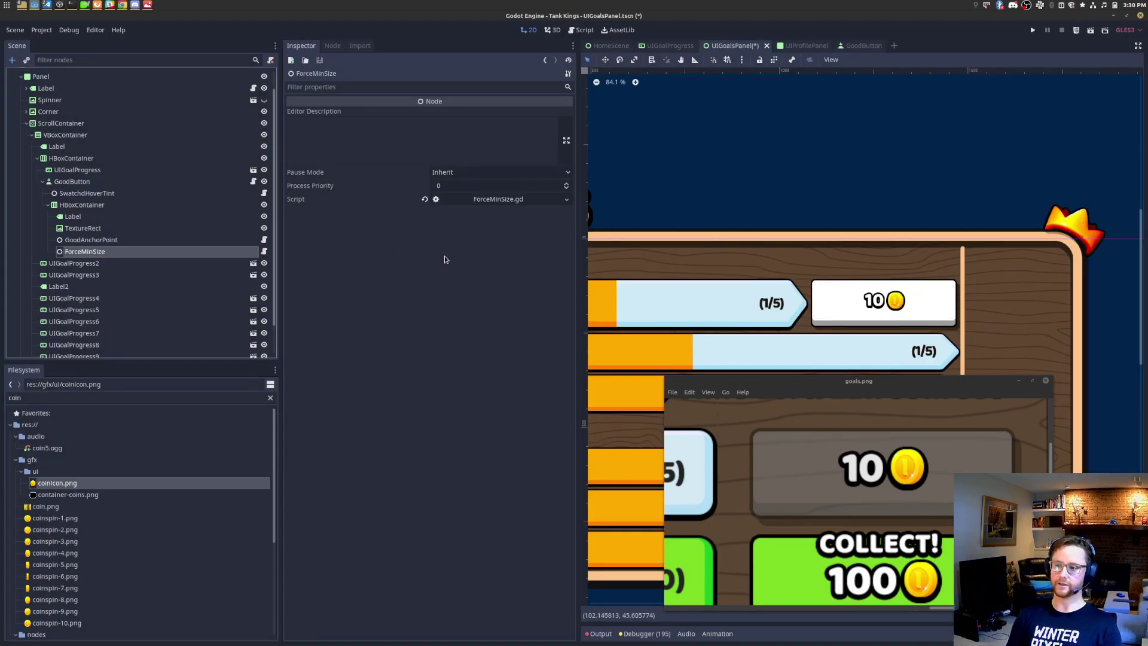
click(264, 251)
drag(943, 241, 711, 127)
triple_click(886, 187)
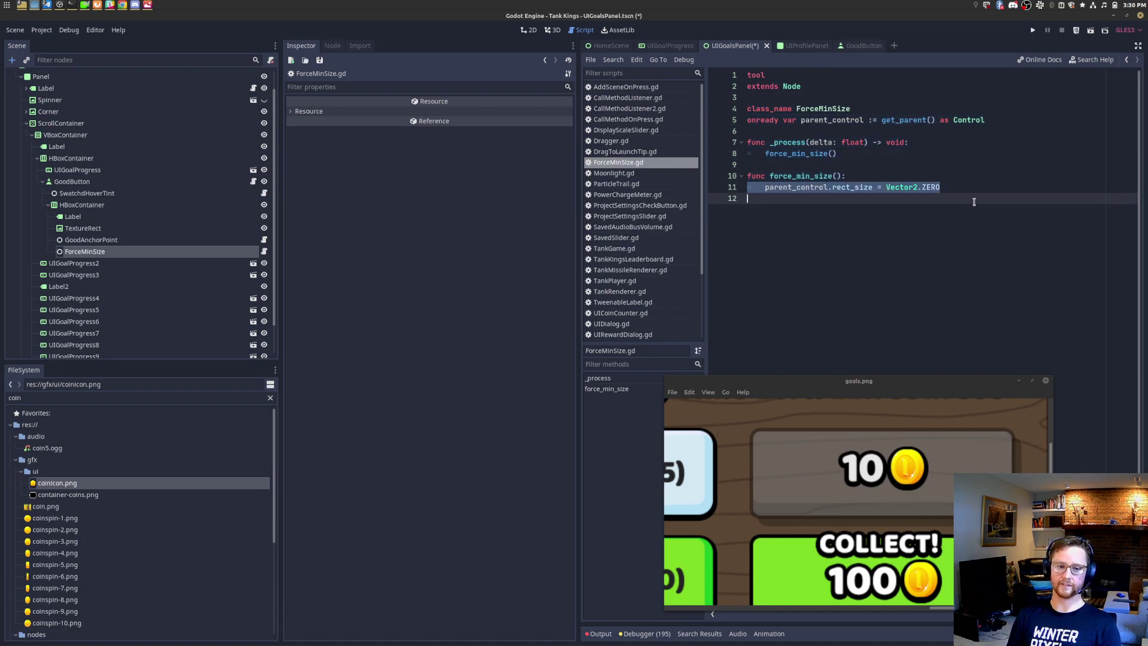
key(ctrl+Home)
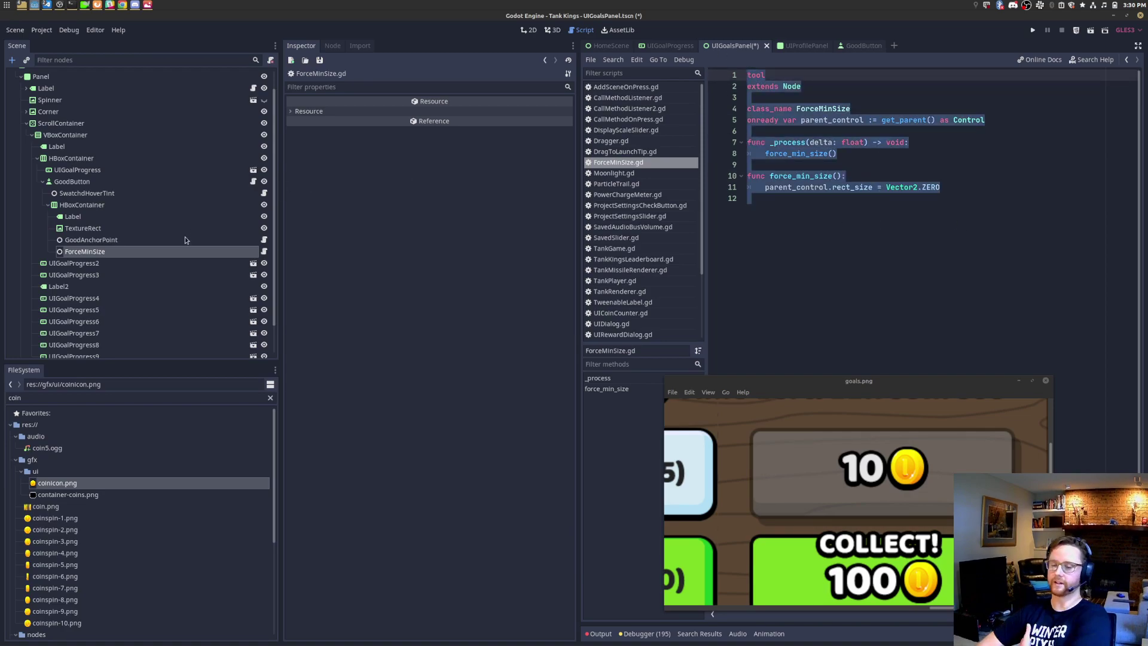
Step: Save the scene, then delete the ForceMinSize node from GoodButton's row
click(95, 253)
click(101, 240)
click(99, 251)
click(99, 229)
click(104, 251)
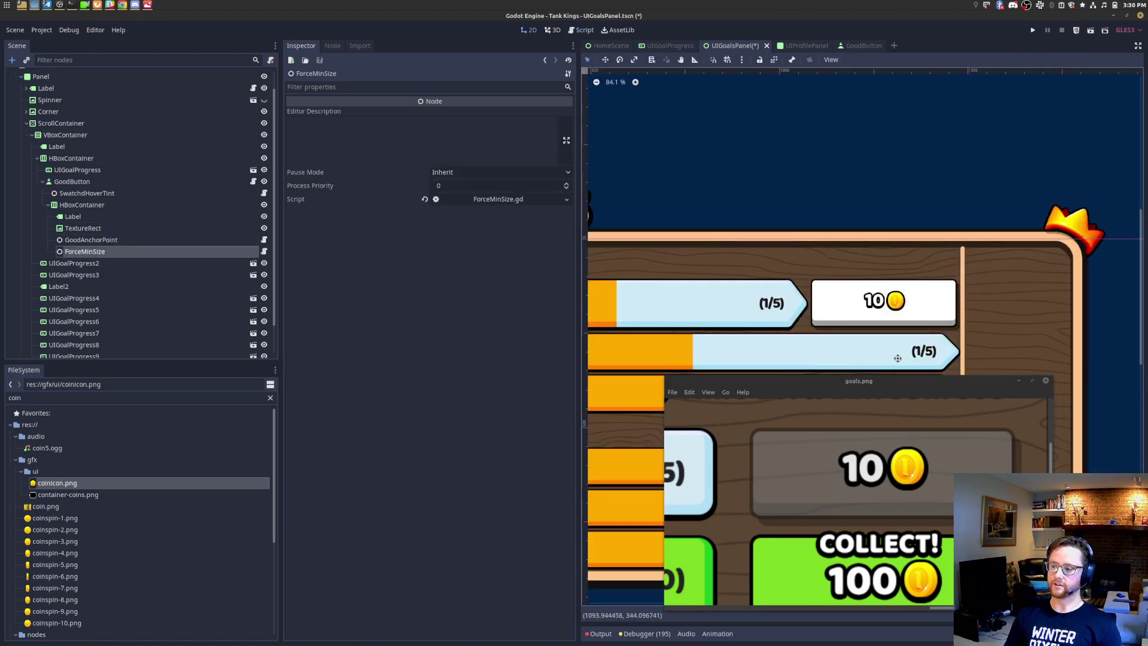
drag(910, 385, 868, 341)
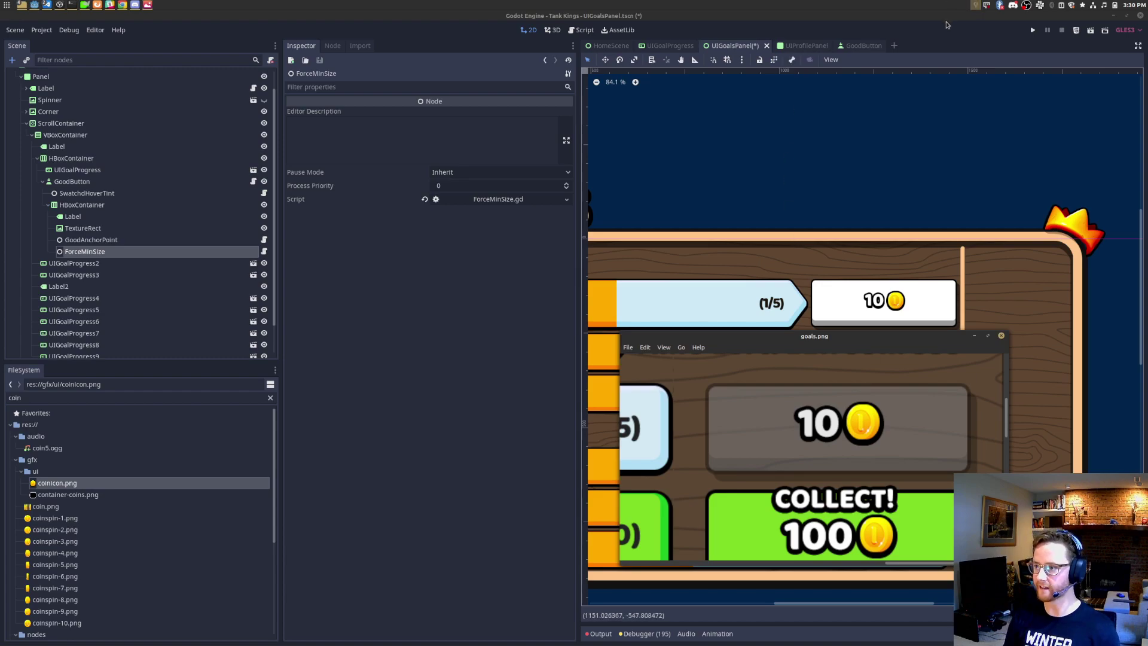
key(ctrl+s)
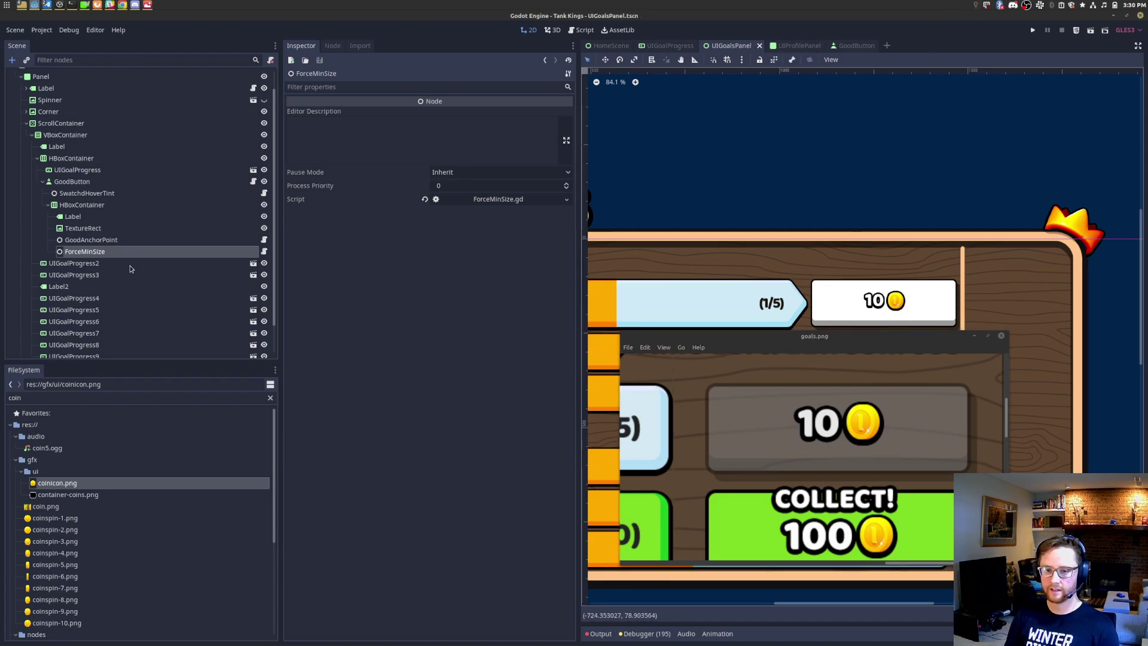
click(135, 252)
key(Delete)
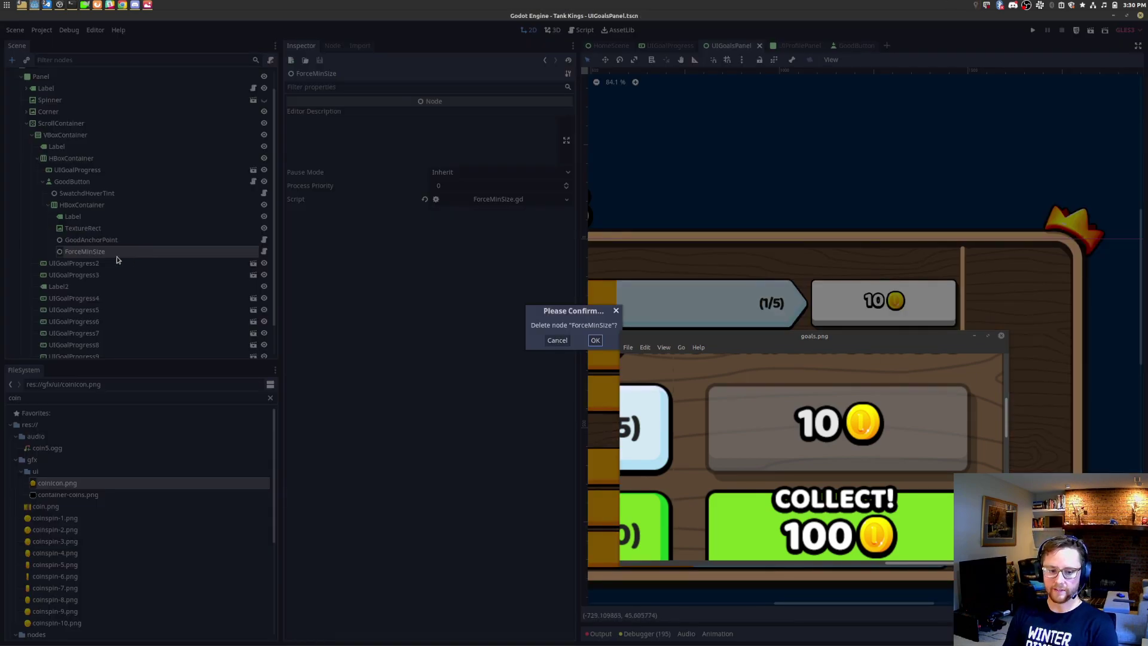
key(Return)
Step: Save the scene and reposition the goals.png mockup window beside the canvas
key(ctrl+s)
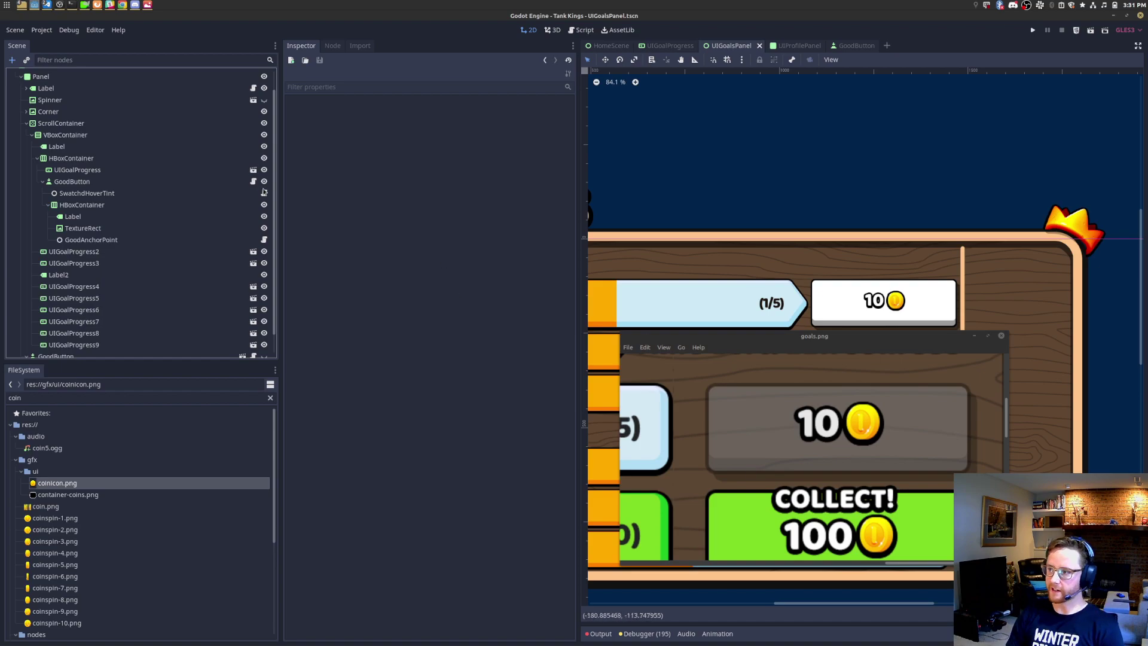
drag(841, 339, 784, 335)
scroll(864, 386, down, 1)
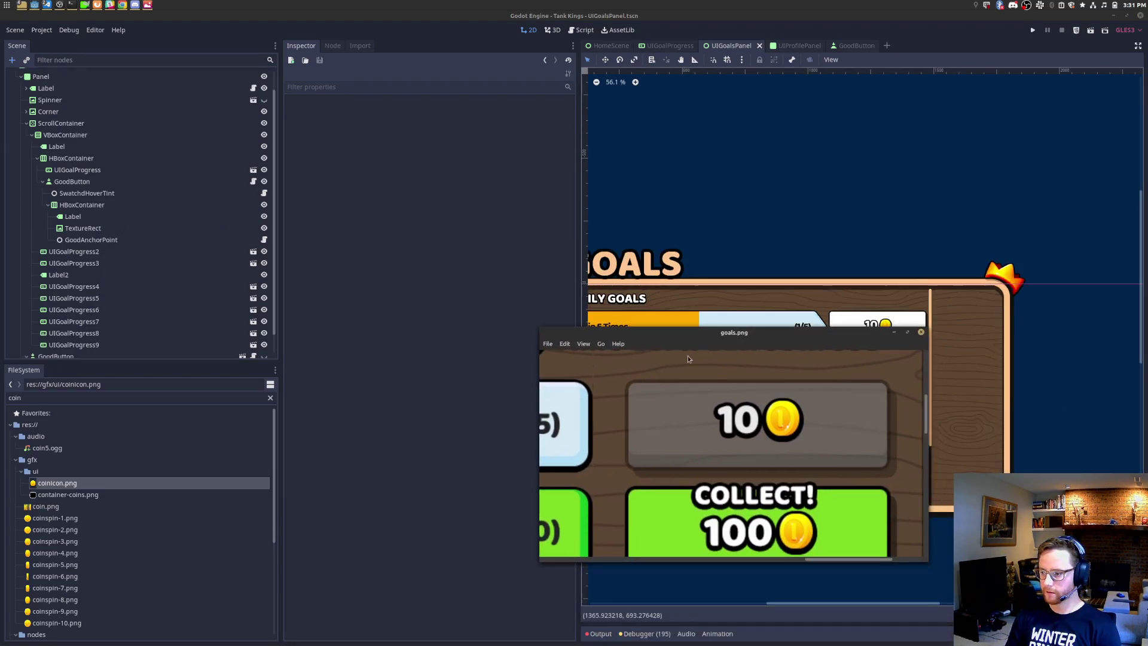
drag(538, 321, 110, 144)
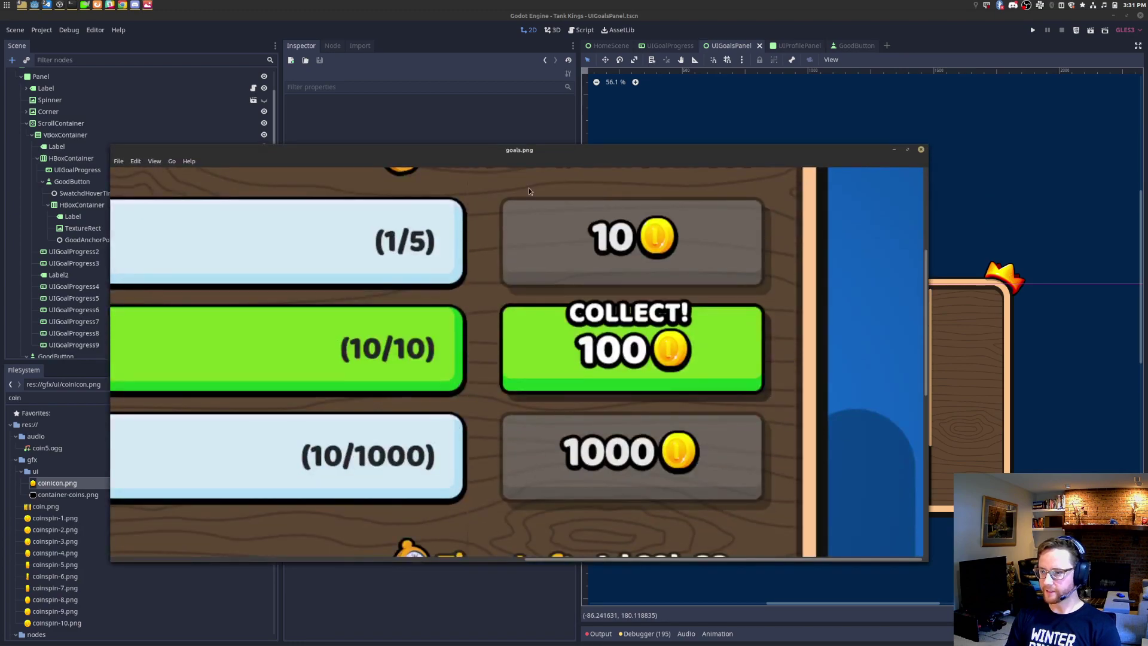
scroll(619, 277, down, 4)
drag(732, 155, 865, 391)
scroll(863, 273, down, 2)
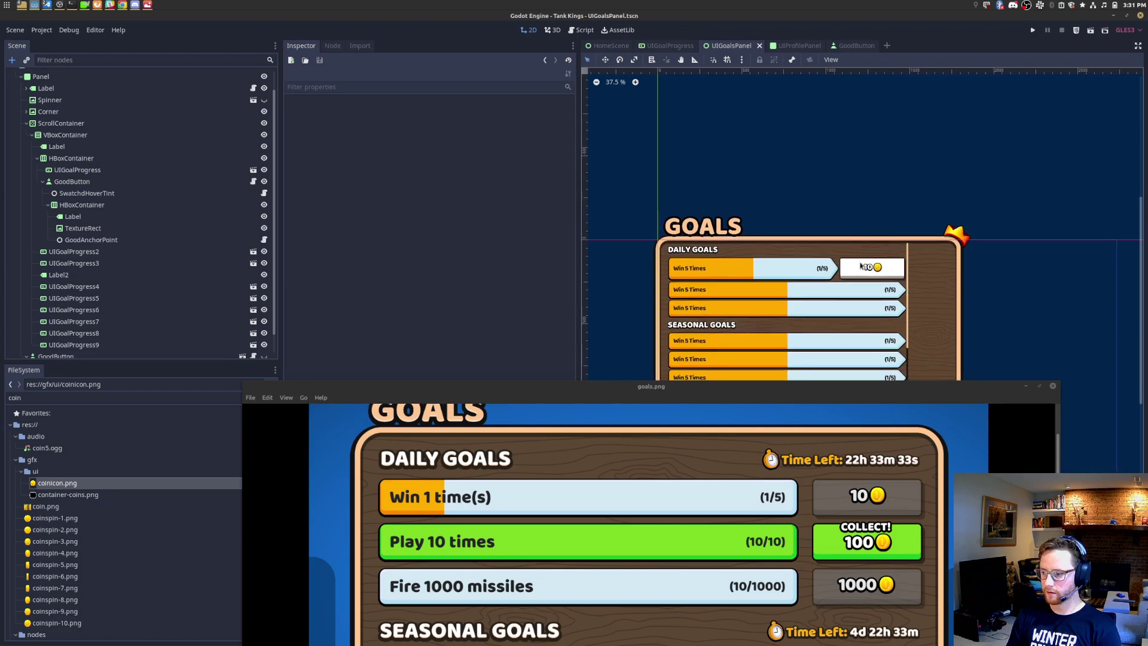
Step: Enable a Separation override of 100 on GoodButton's inner HBoxContainer
click(115, 207)
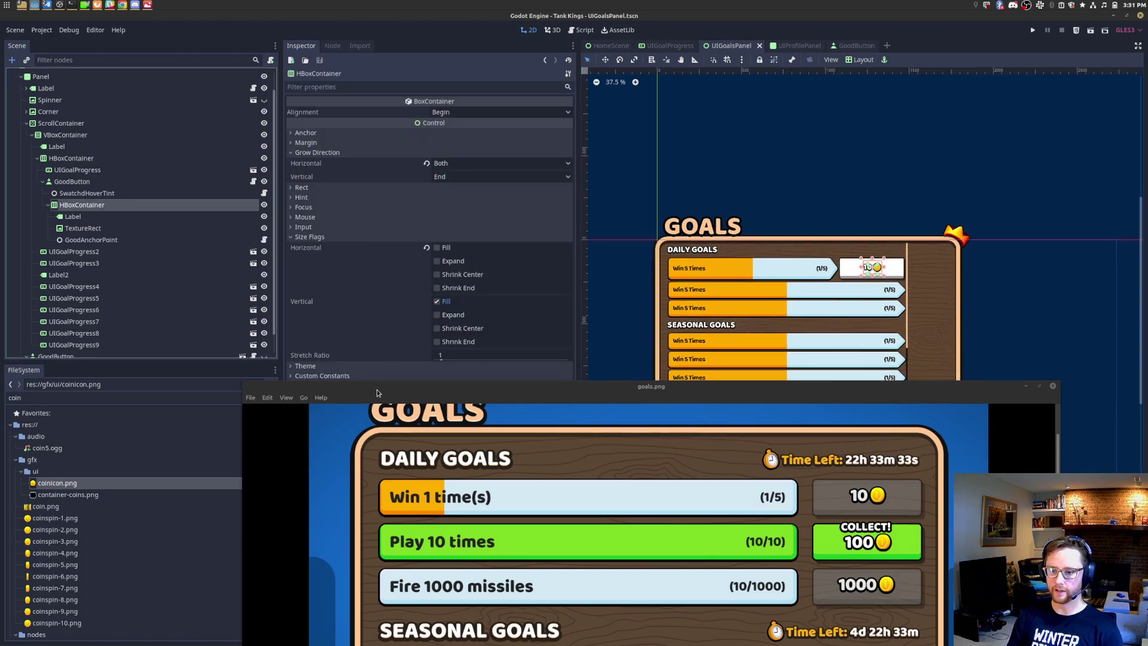
drag(380, 393, 522, 504)
click(479, 376)
click(480, 388)
text(100)
key(Return)
Step: Reset the inner HBoxContainer's Separation to 0 and check its extent by toggling visibility
click(482, 392)
text(0)
key(Return)
scroll(912, 278, up, 2)
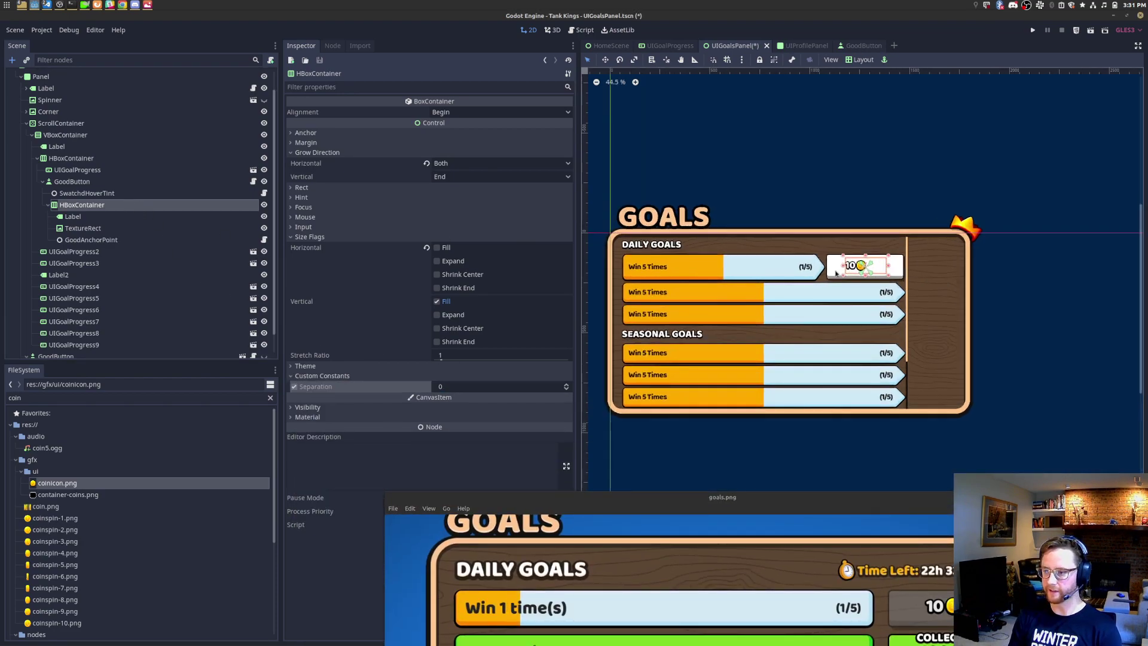
click(264, 205)
click(264, 204)
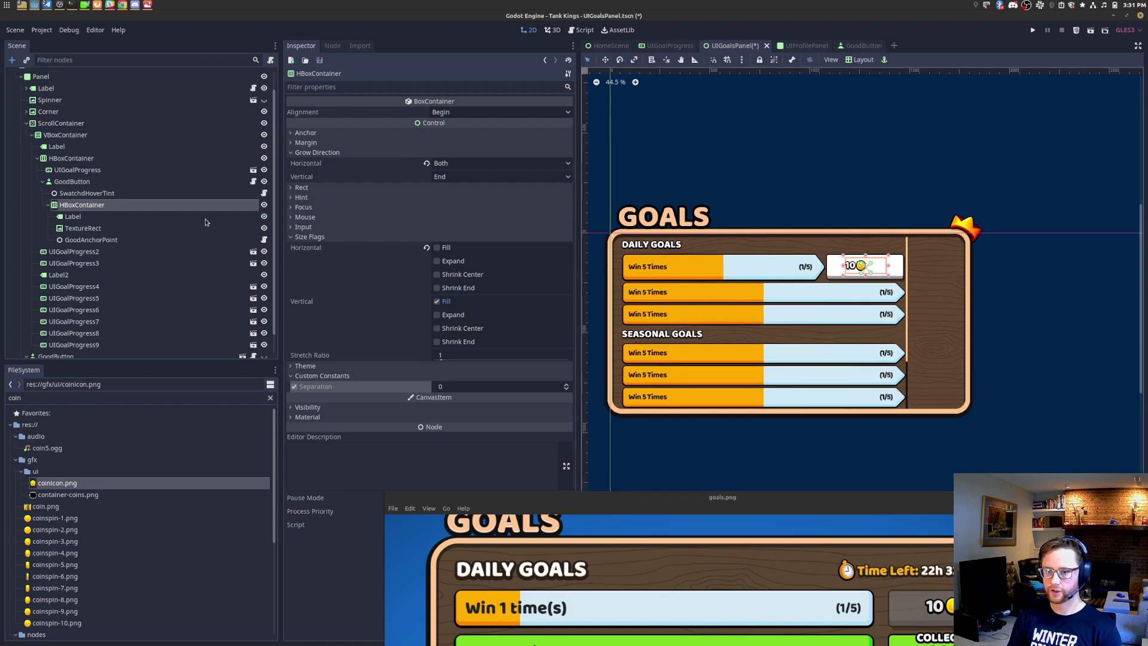
click(151, 216)
click(160, 207)
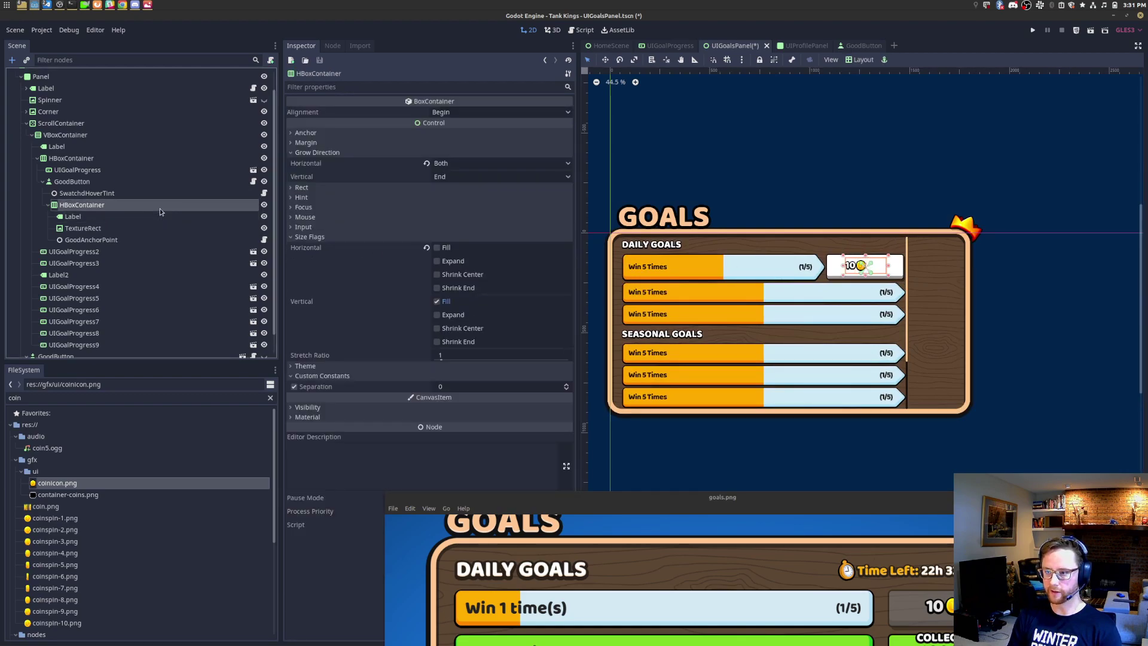
click(264, 205)
click(264, 206)
Step: Make the inner HBoxContainer fill horizontally with a Rect Size width of 105
click(449, 247)
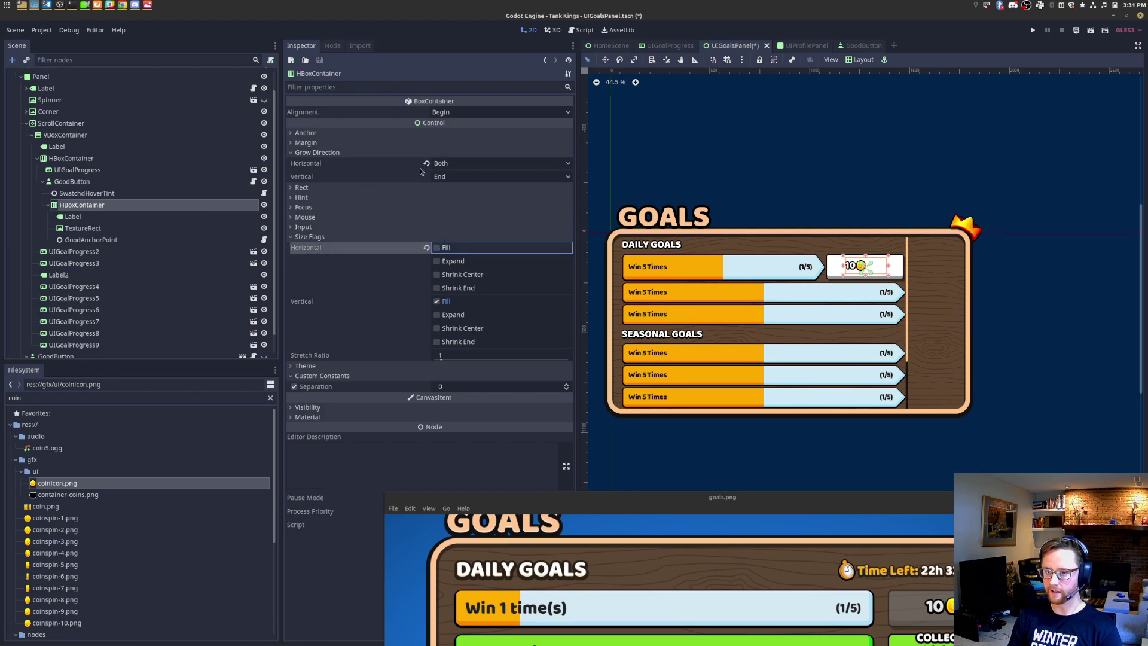
click(300, 188)
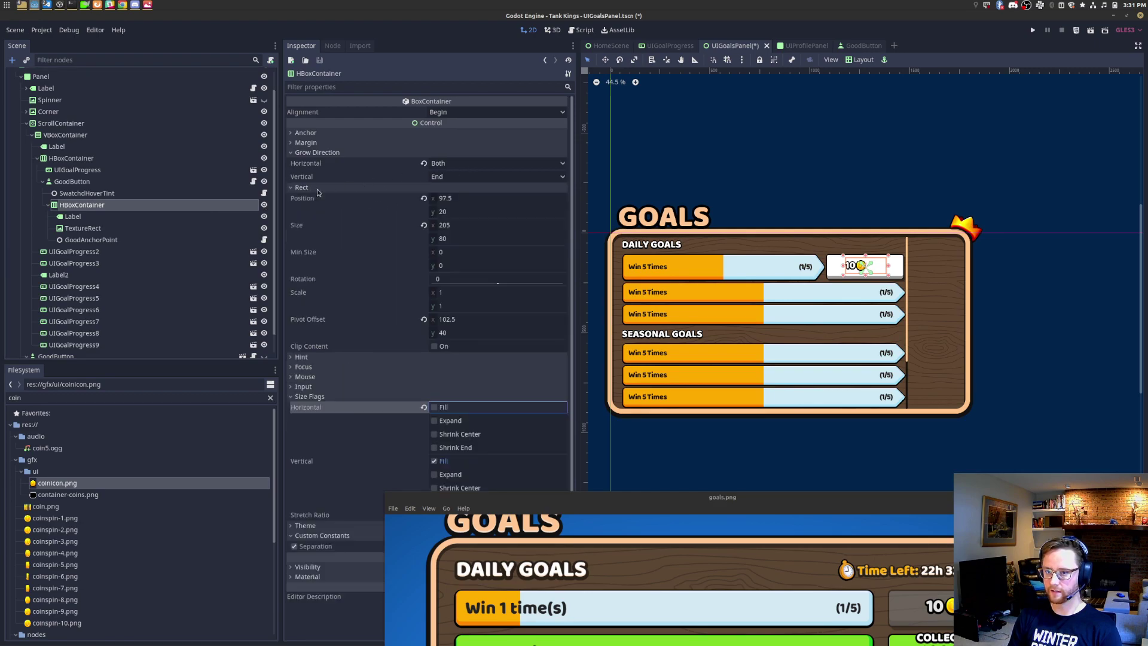
click(487, 227)
text(105)
key(Return)
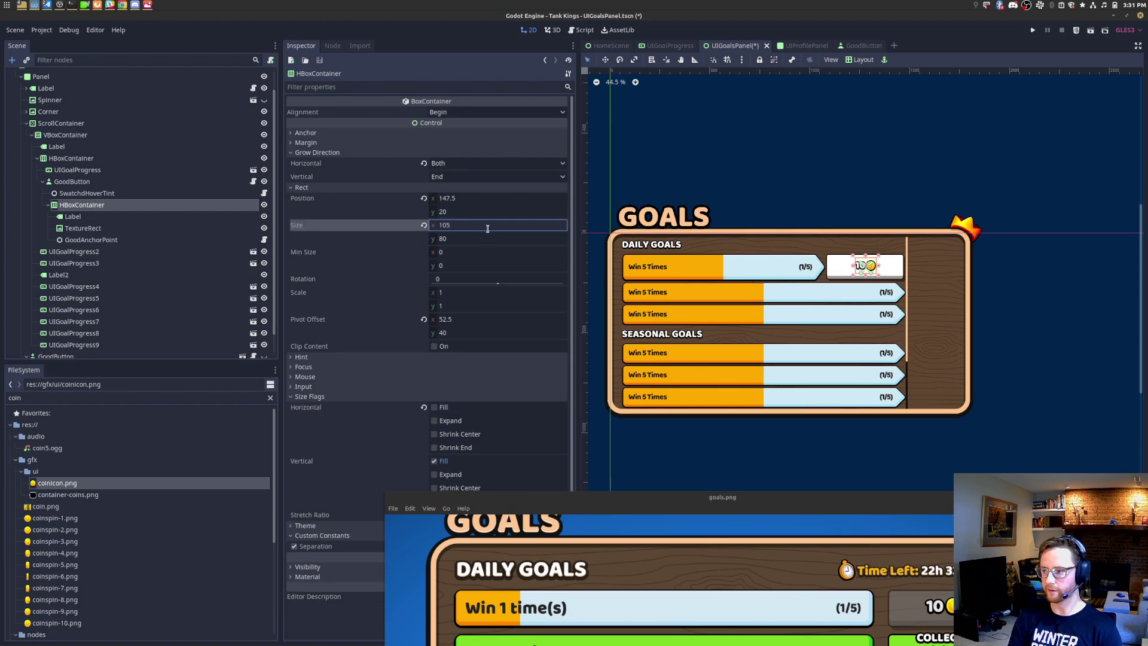
click(126, 240)
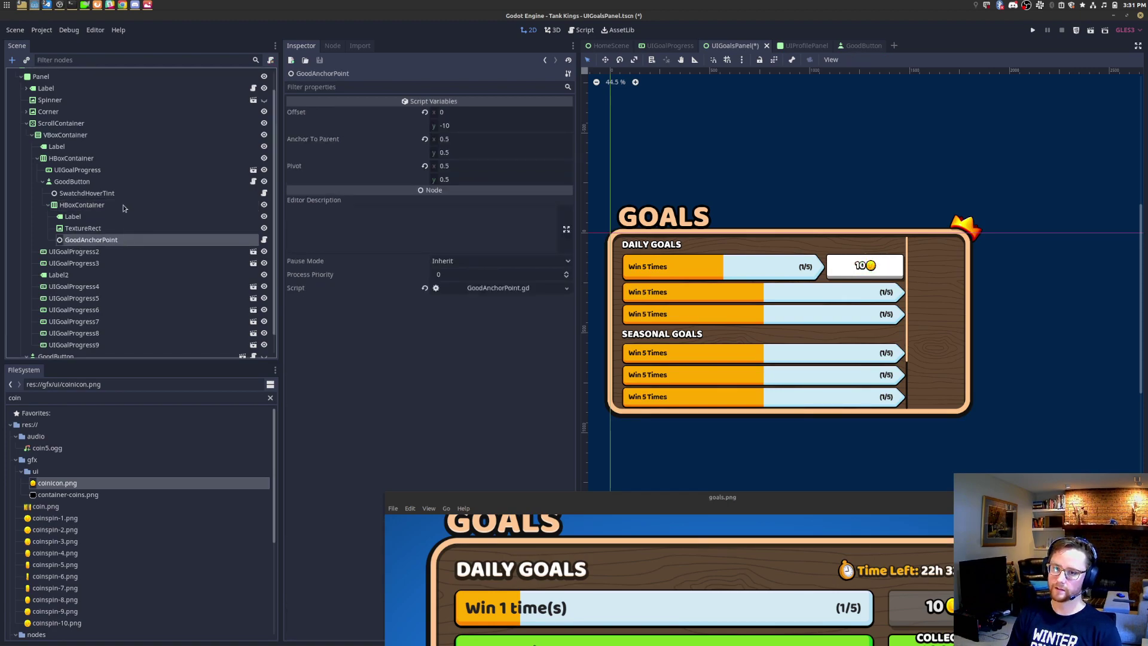
click(48, 205)
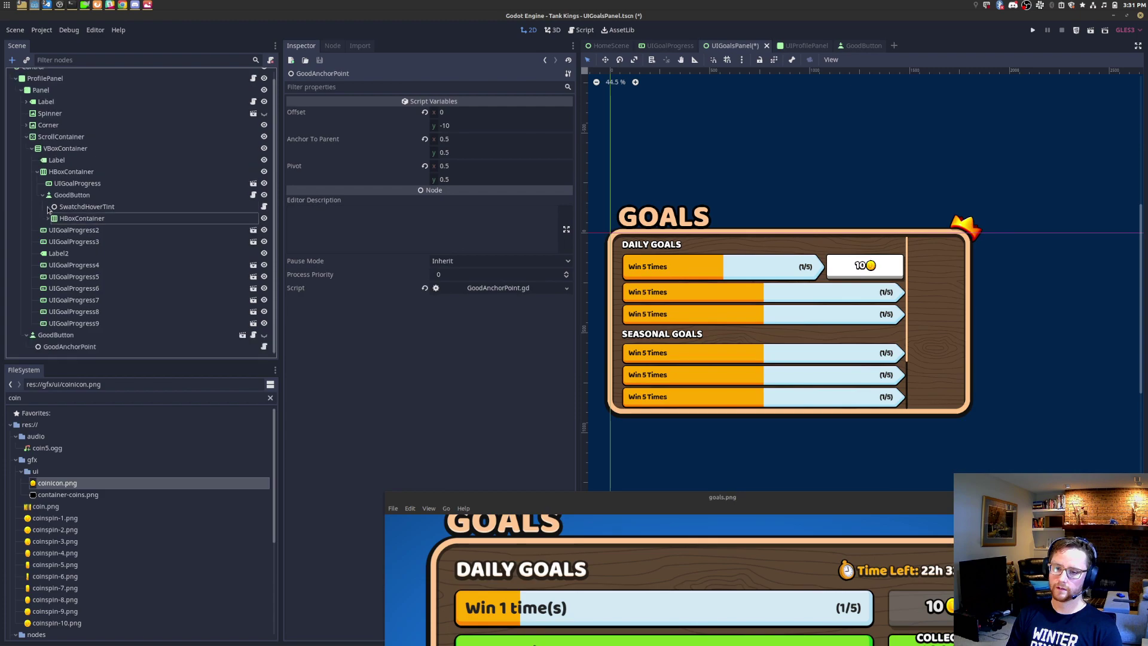
Step: Set the first goal row HBoxContainer's Separation to 30
click(69, 173)
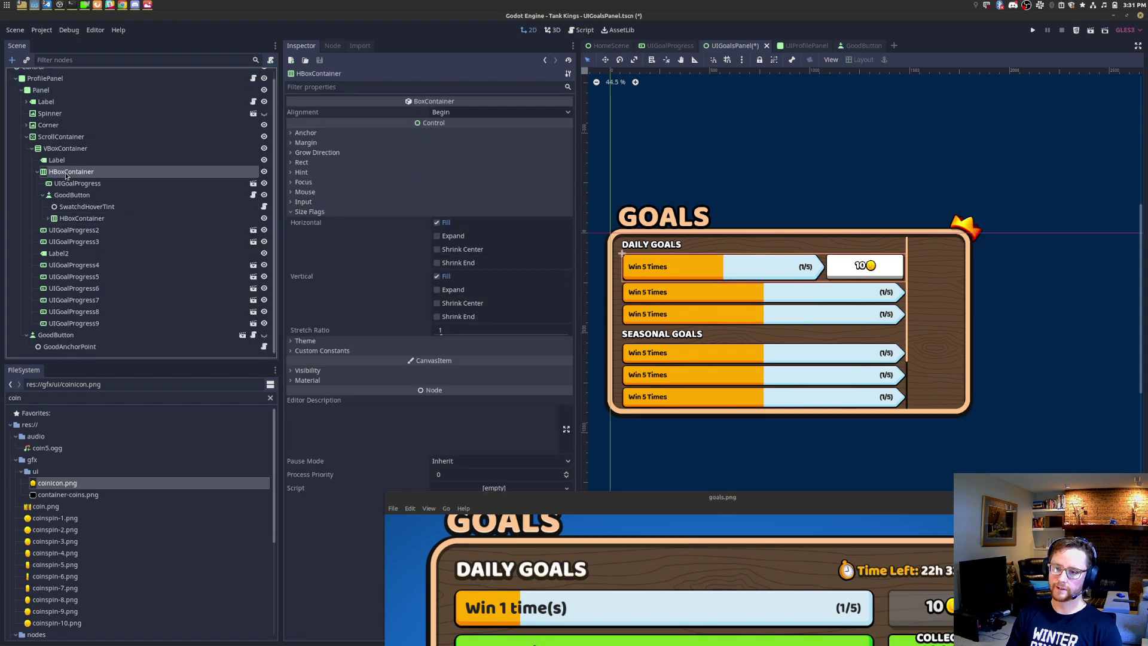
click(351, 352)
click(479, 363)
text(1--)
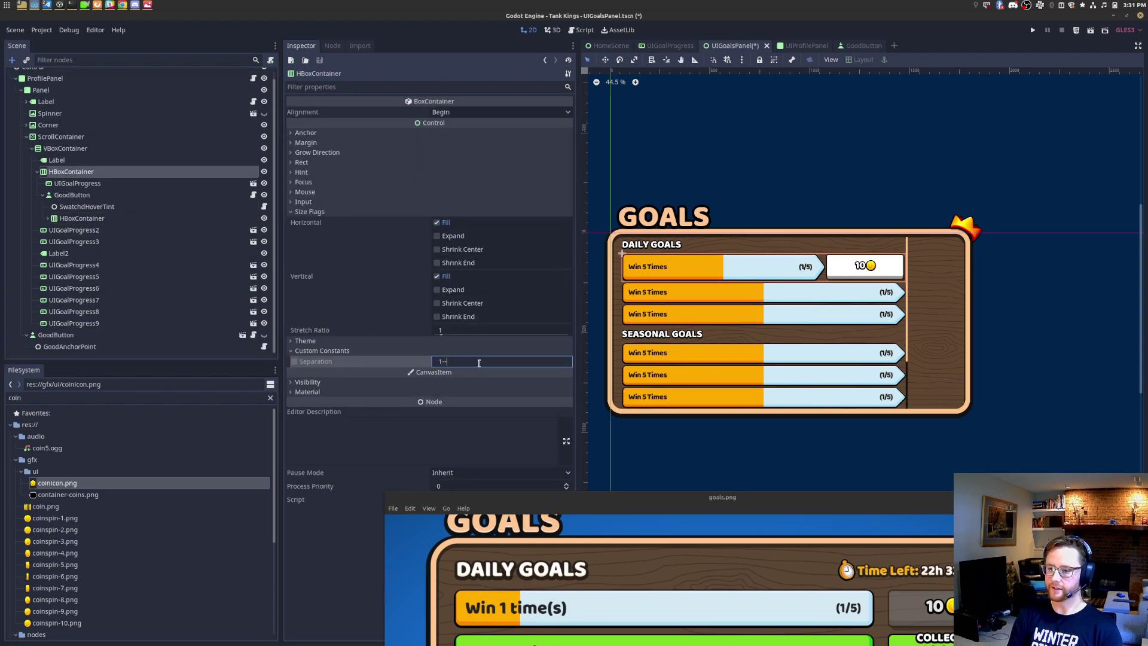
text(0)
key(Return)
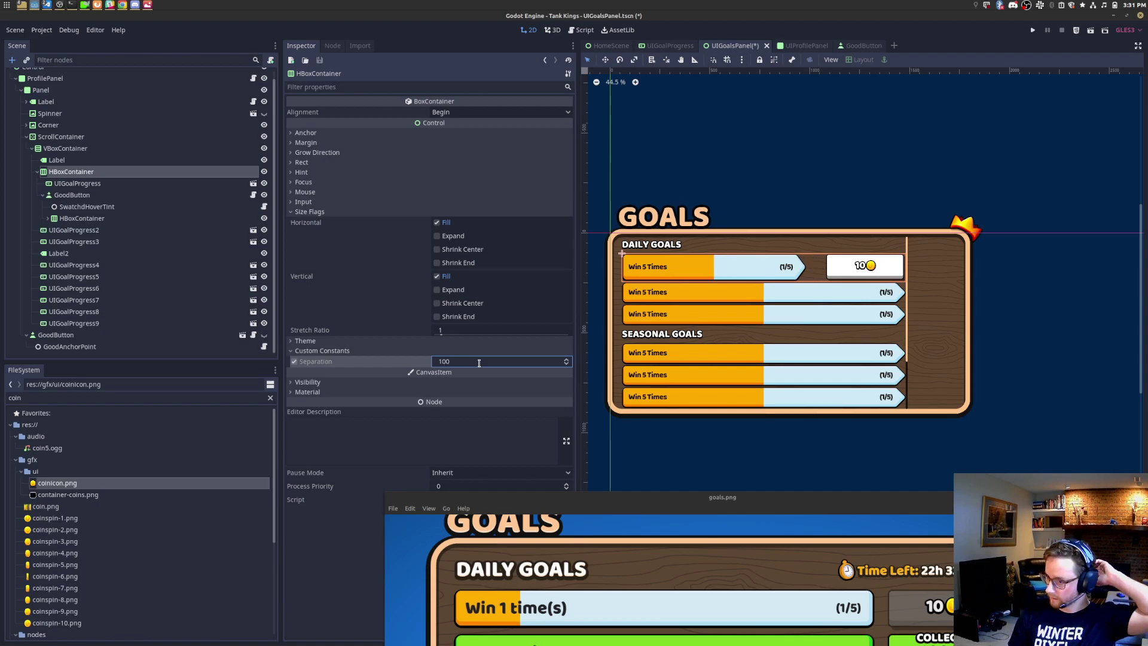
click(481, 362)
text(30)
key(Return)
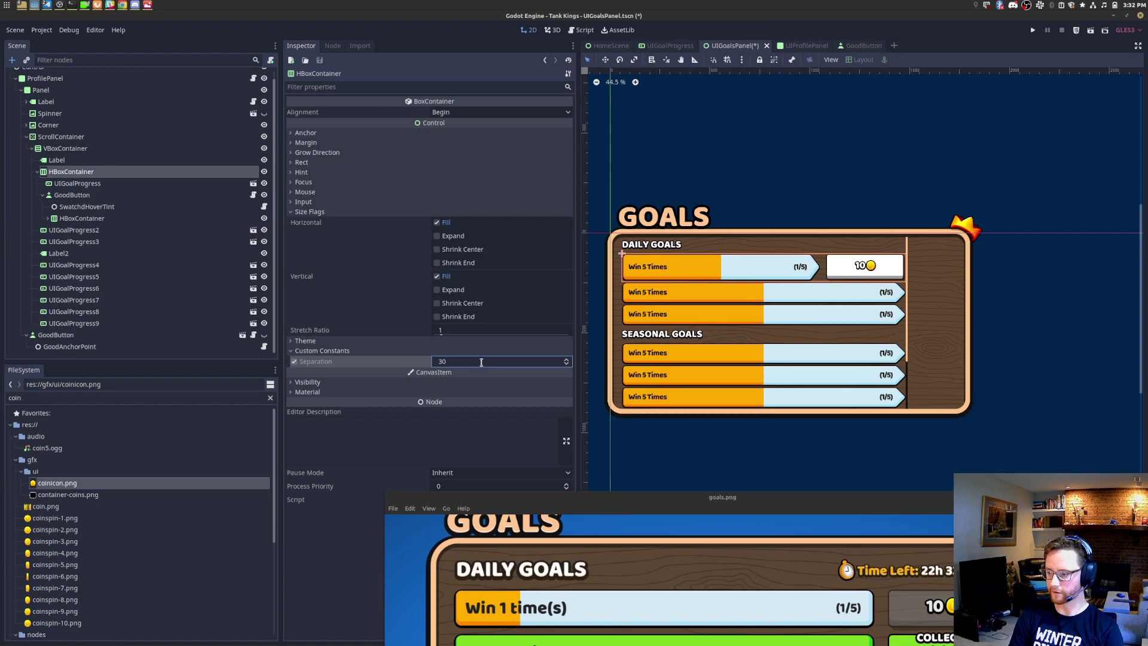
drag(852, 514, 827, 437)
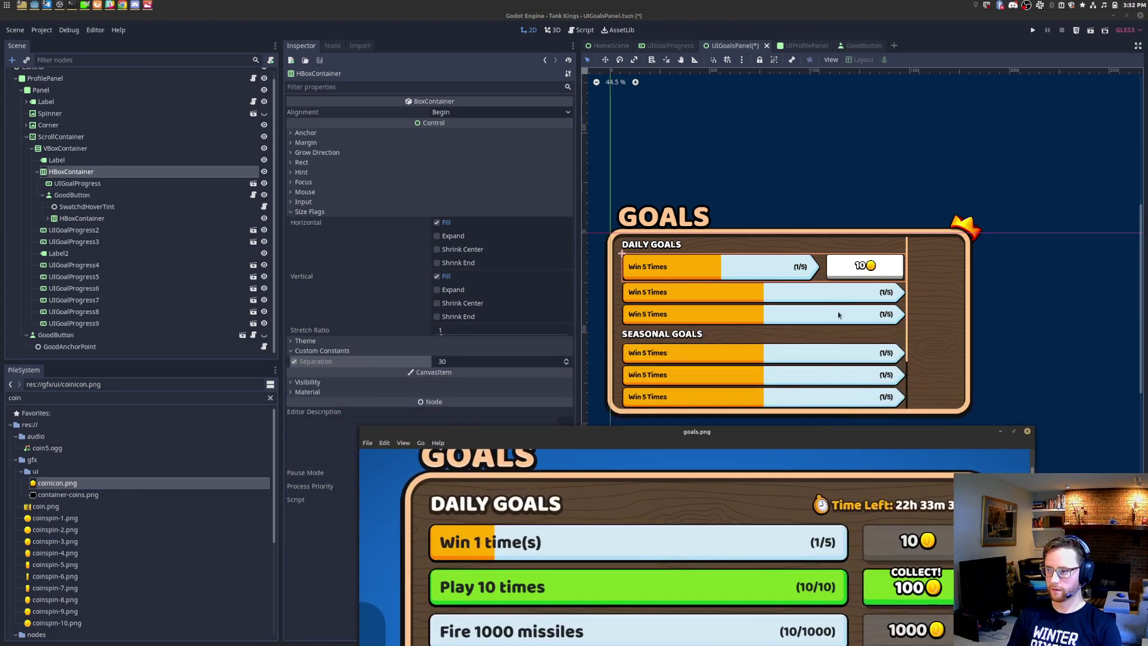
scroll(897, 272, up, 2)
scroll(897, 272, up, 2)
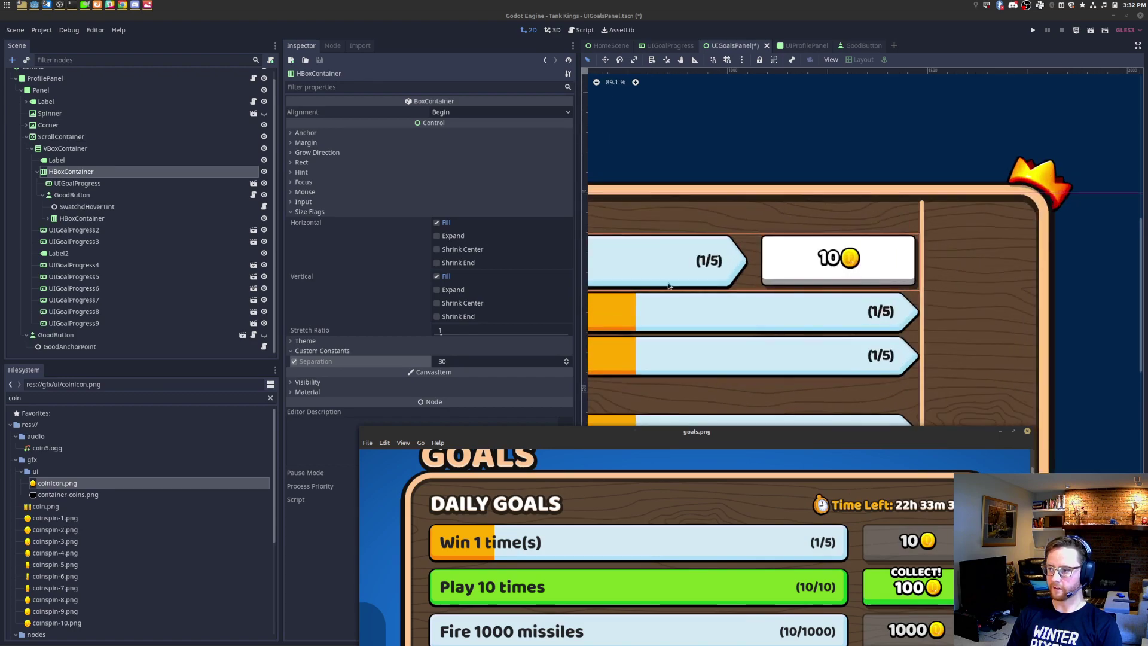
Step: Rename the GoodButton node to CollectButton
click(122, 194)
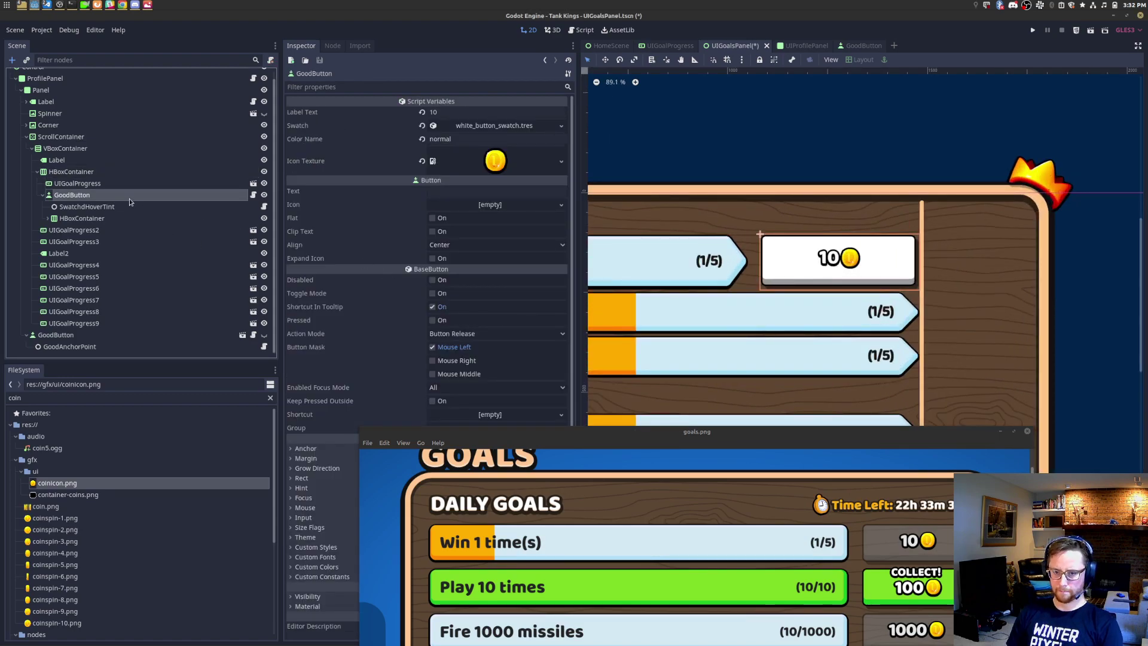
right_click(130, 195)
click(174, 349)
text(CollectBu)
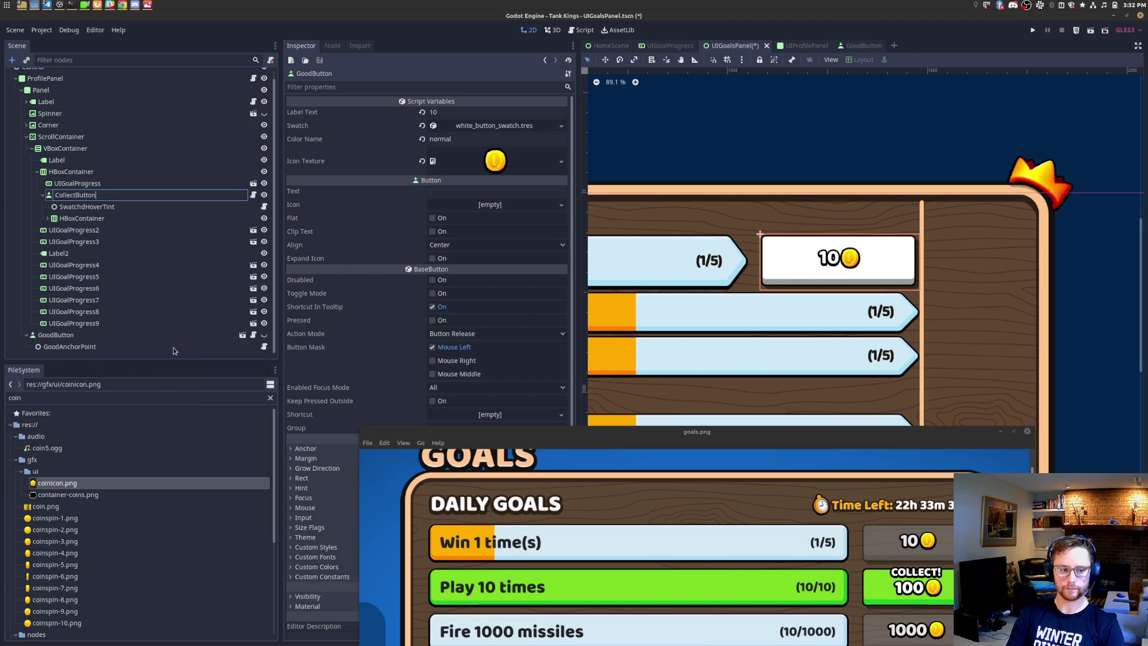
text(tton)
key(Return)
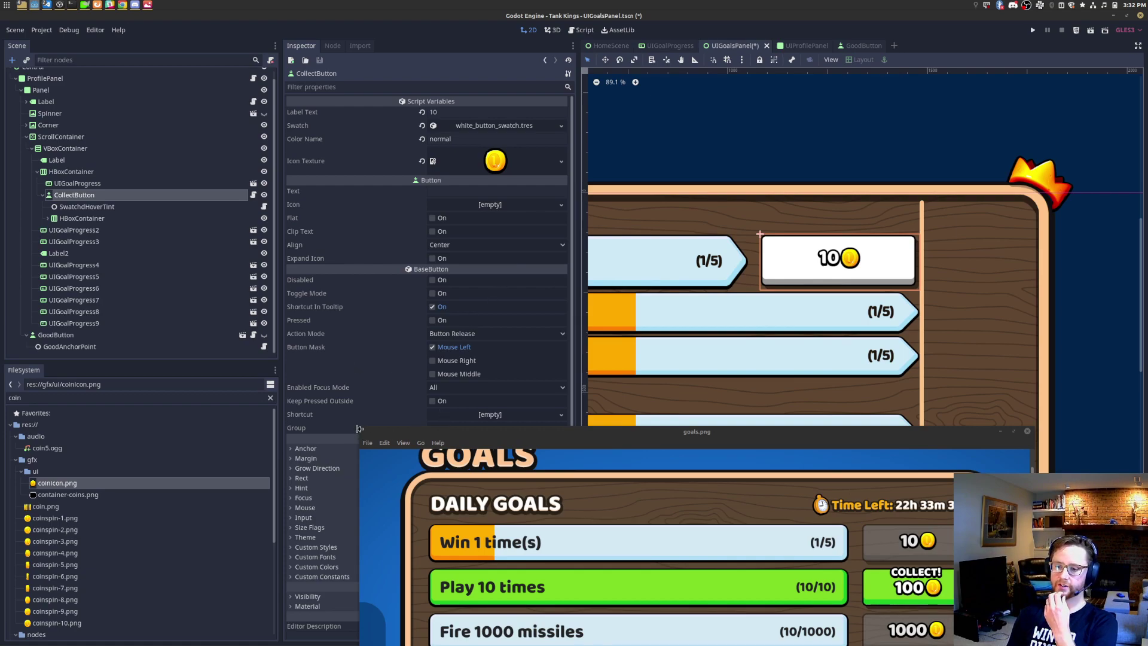
Step: Set CollectButton to Disabled so the 10-coin button turns grey
drag(360, 428, 492, 501)
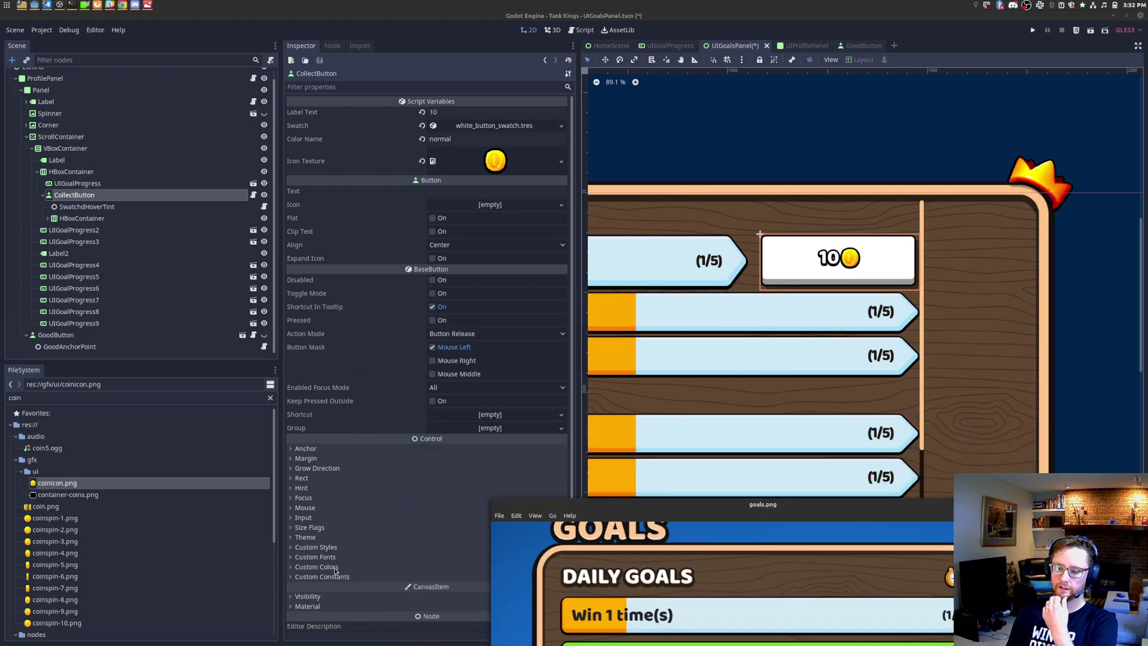
click(316, 567)
scroll(335, 562, down, 3)
click(317, 413)
scroll(326, 413, down, 2)
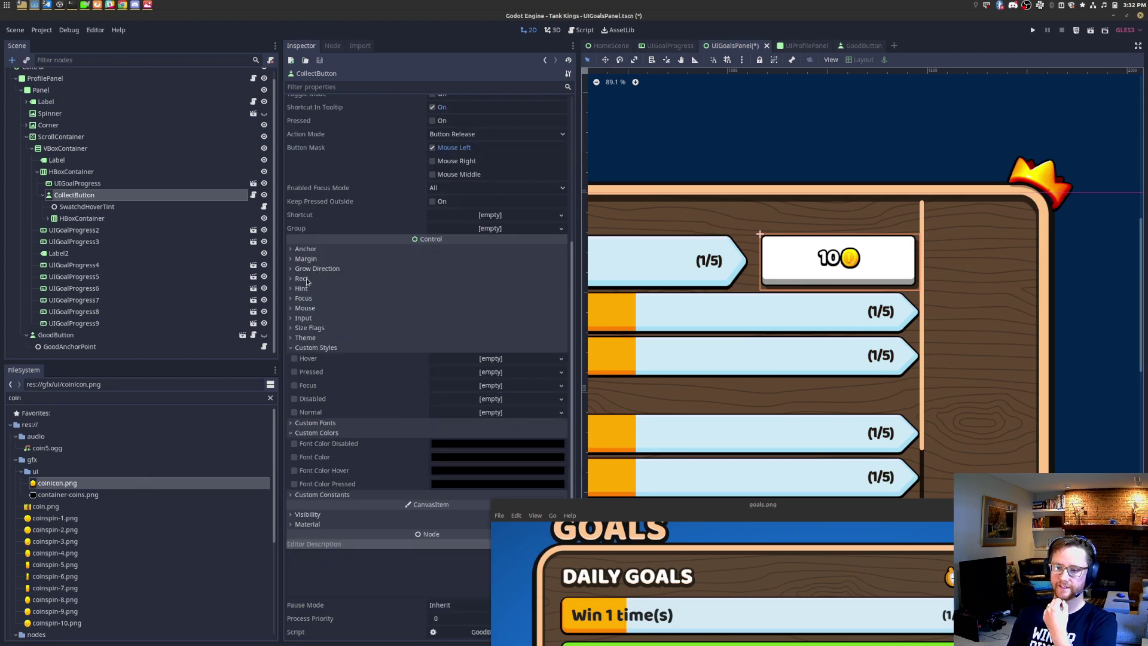
scroll(345, 205, up, 4)
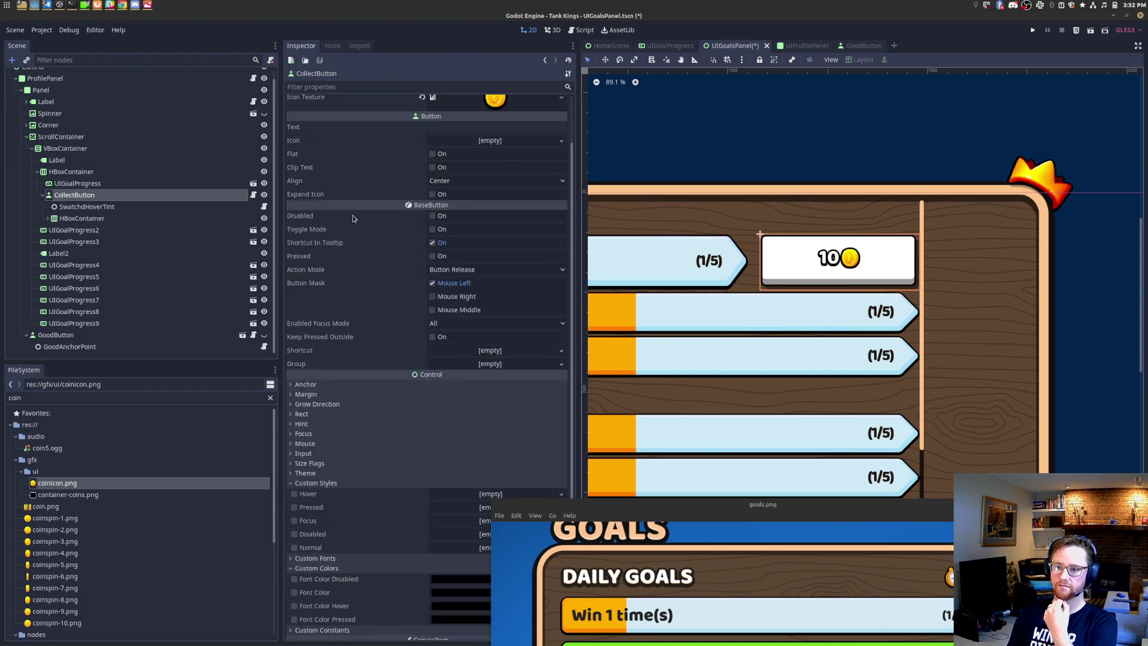
click(432, 215)
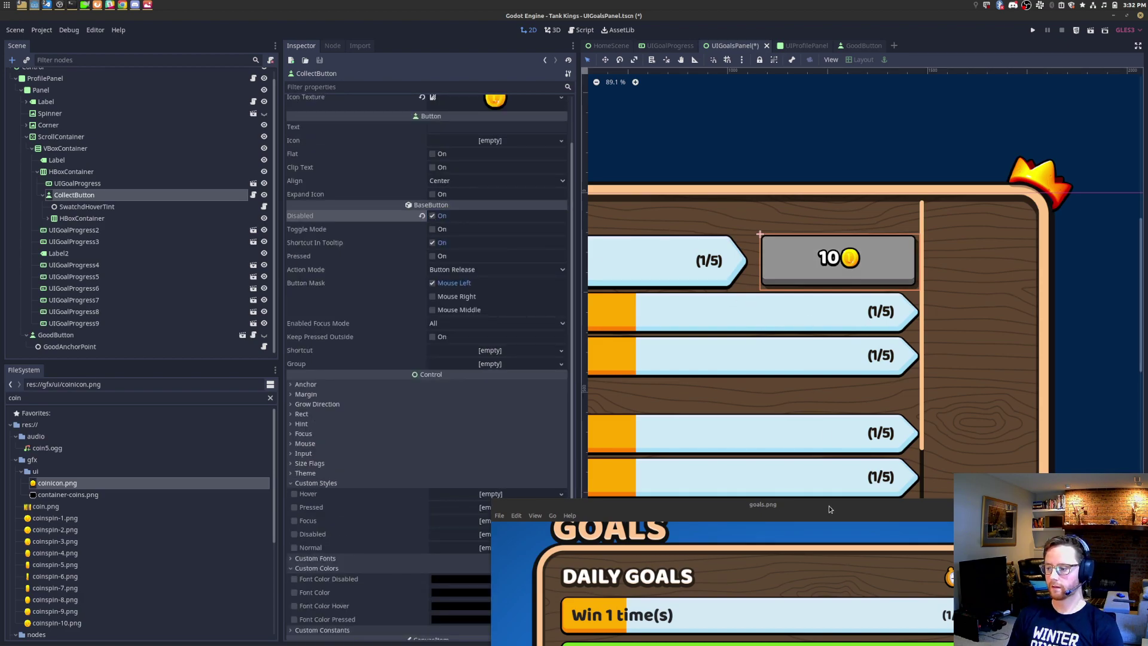
Step: Resize the mockup window and frame the whole goals panel for comparison
drag(833, 513, 745, 457)
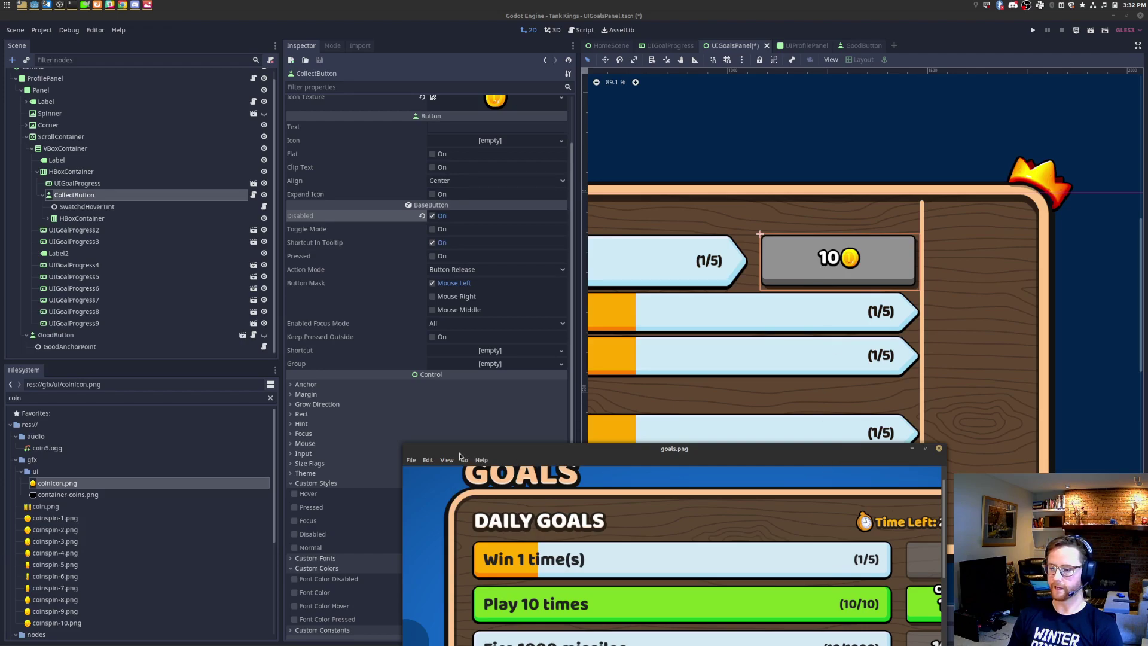
drag(403, 445, 192, 259)
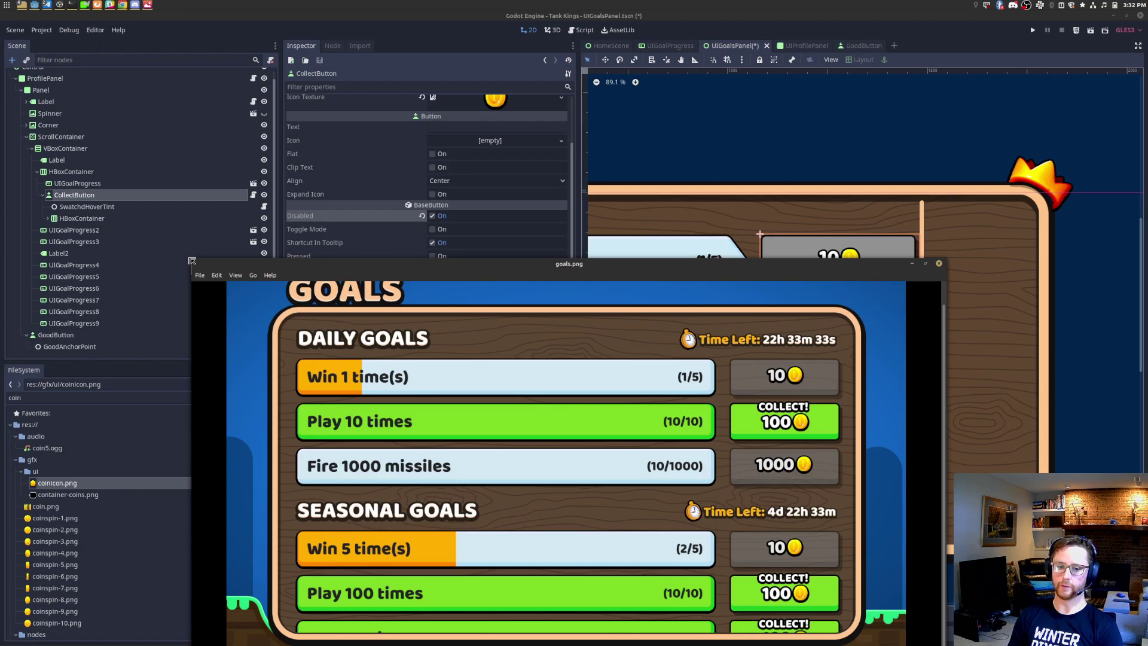
drag(192, 261, 168, 347)
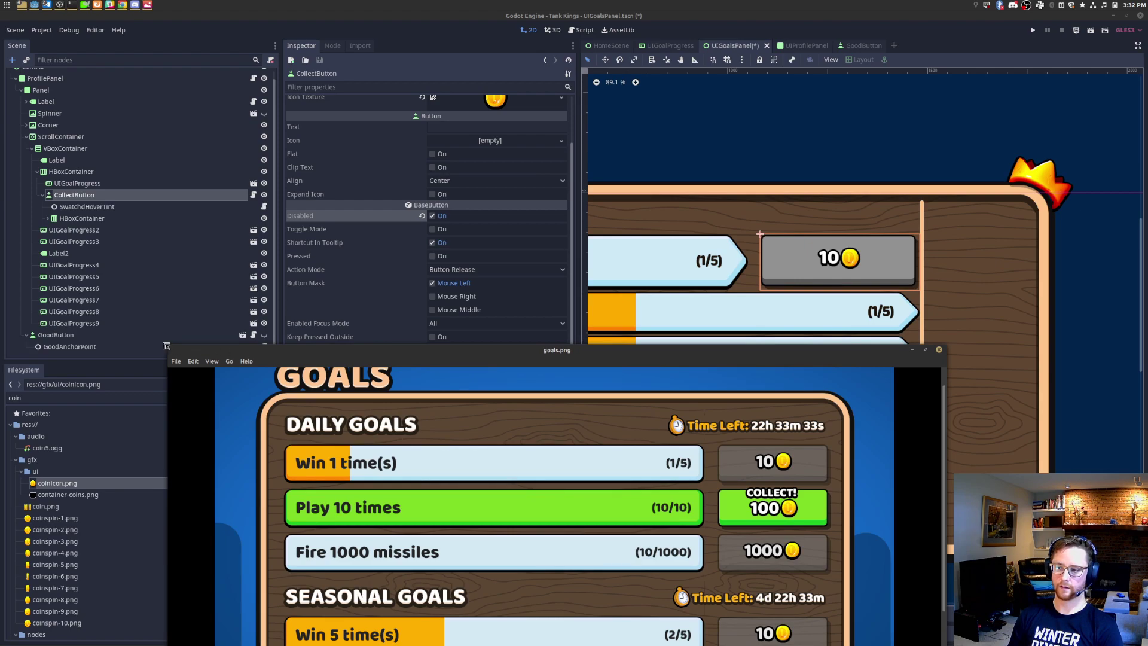
scroll(808, 281, down, 4)
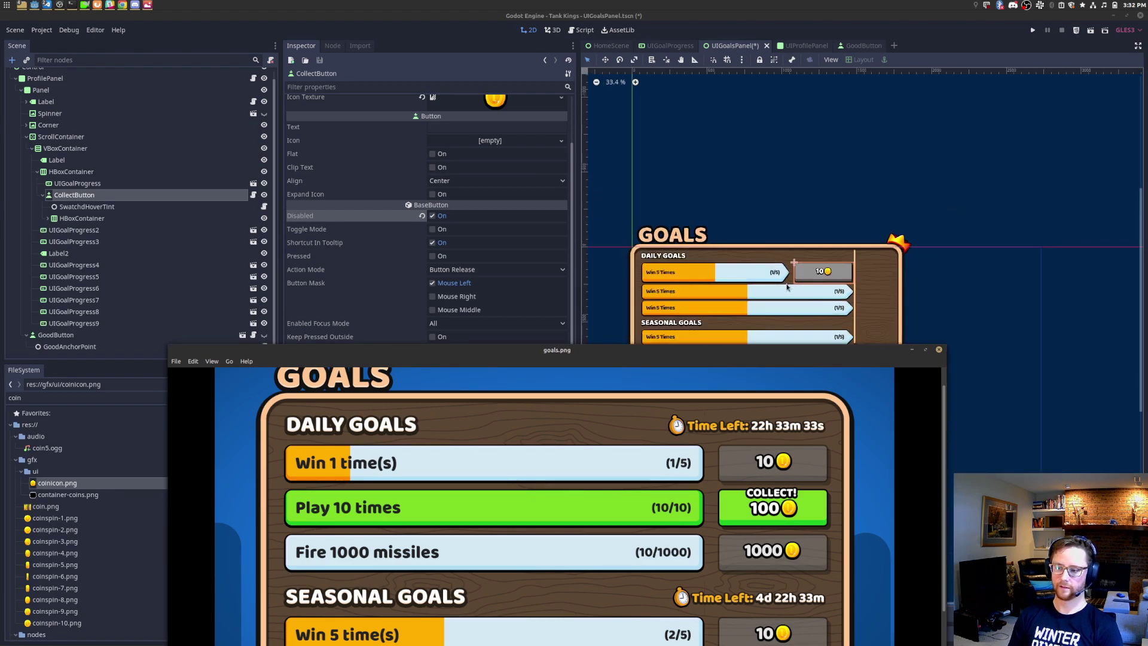
middle_drag(787, 287, 769, 220)
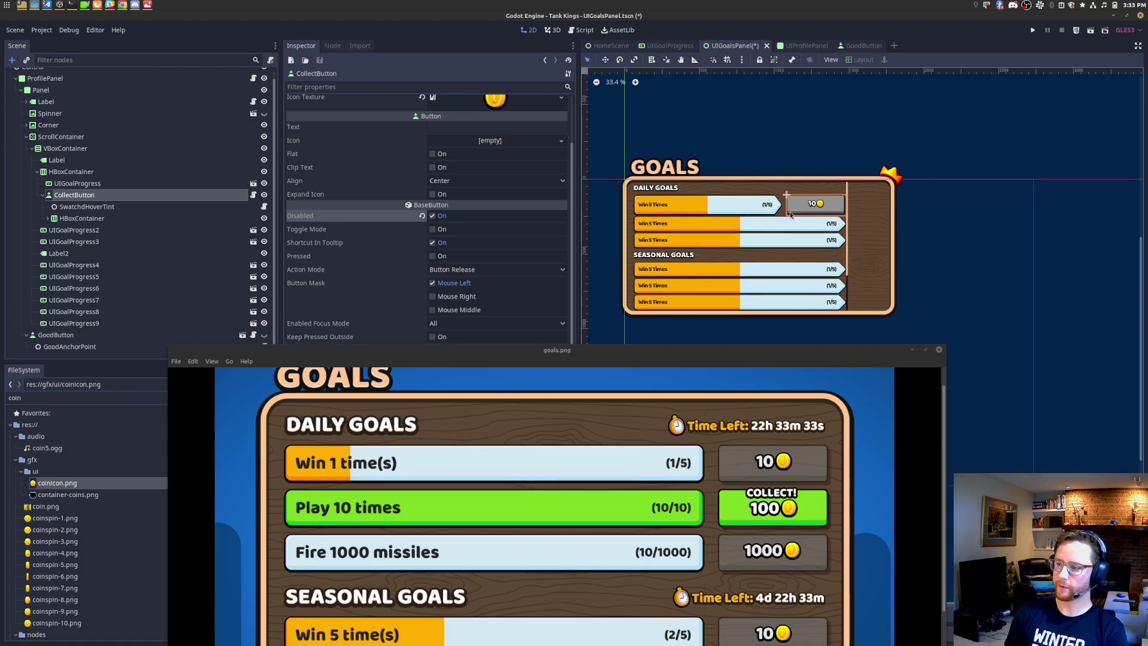
scroll(824, 205, up, 1)
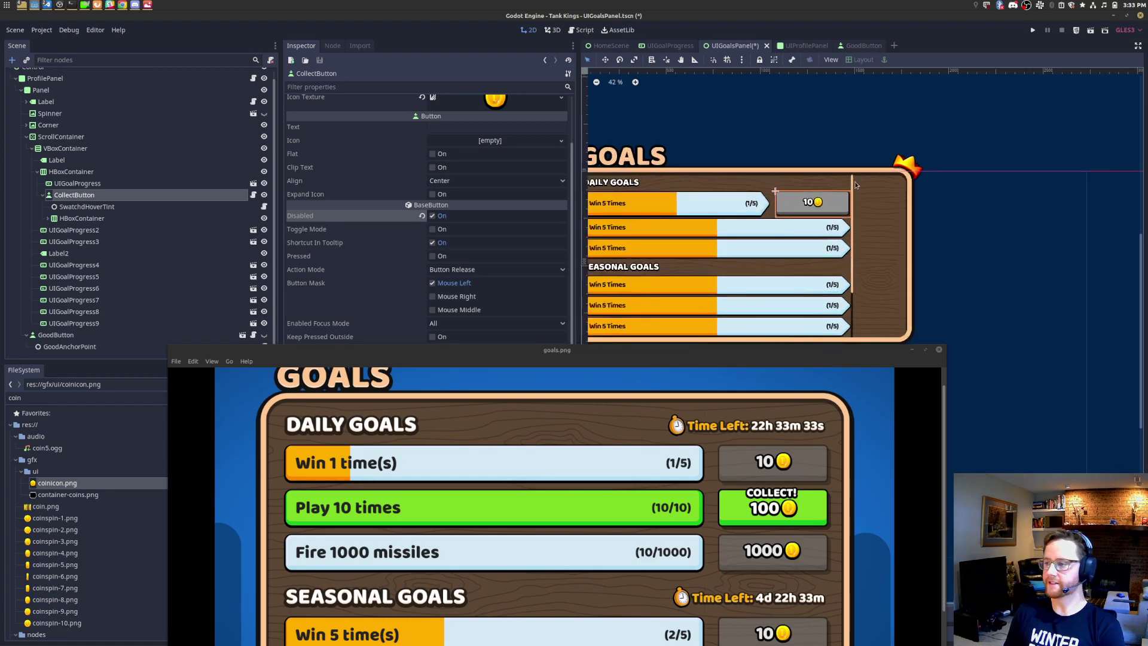
click(90, 172)
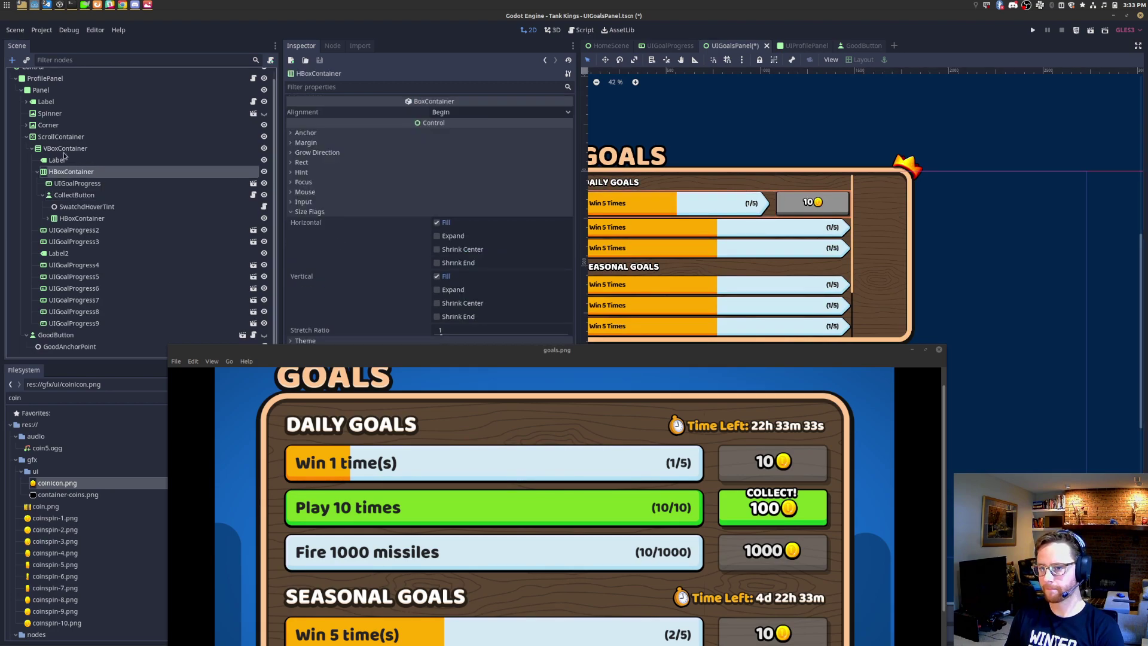
Step: Set the ScrollContainer's right margin to -60
click(68, 139)
scroll(785, 232, down, 3)
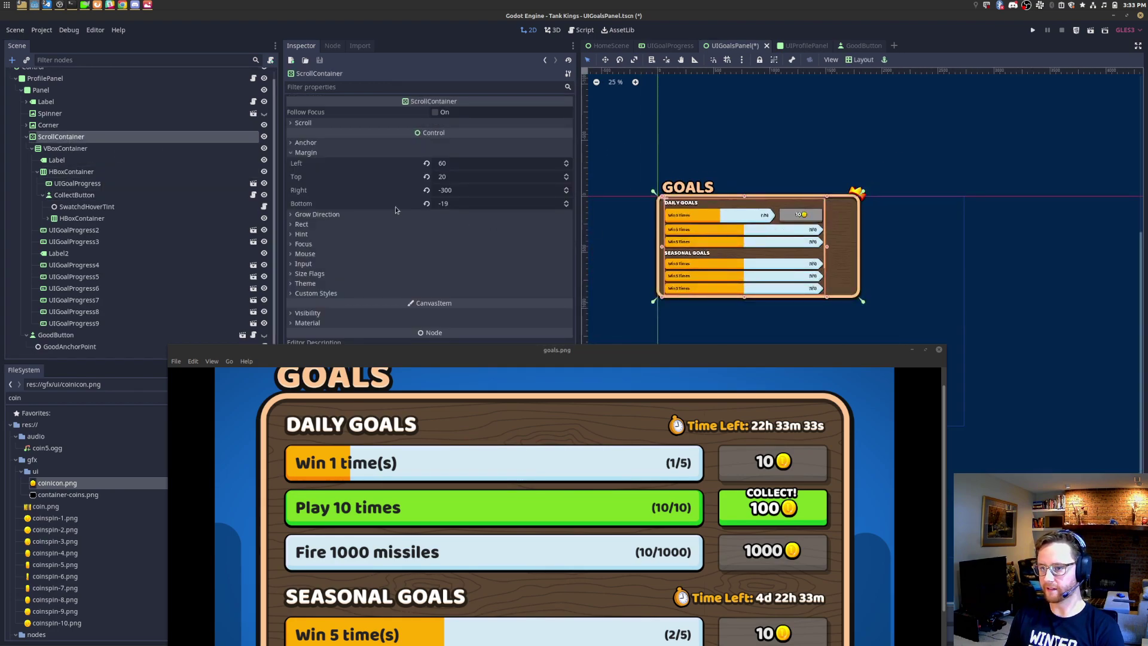
click(489, 191)
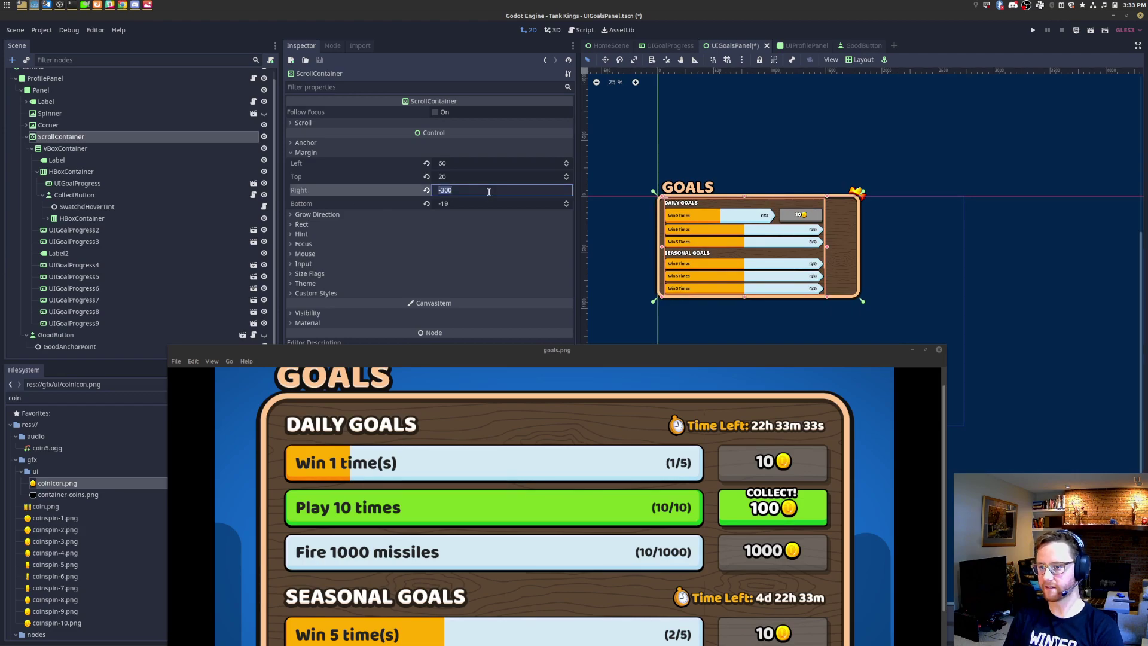
text(0)
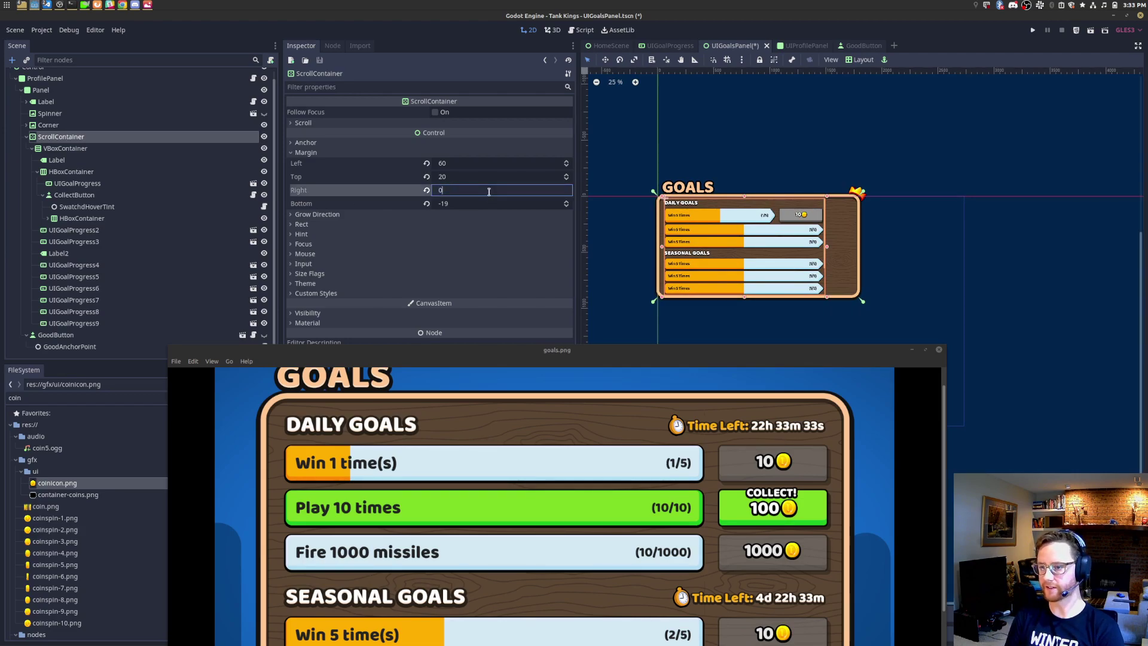
key(Return)
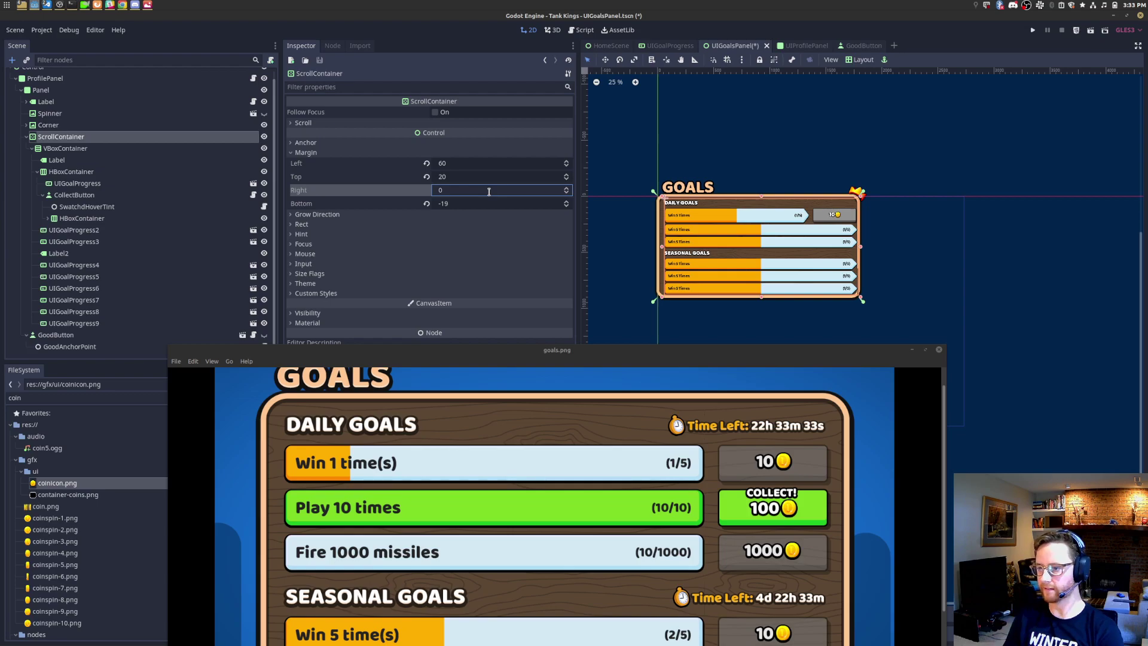
text(-)
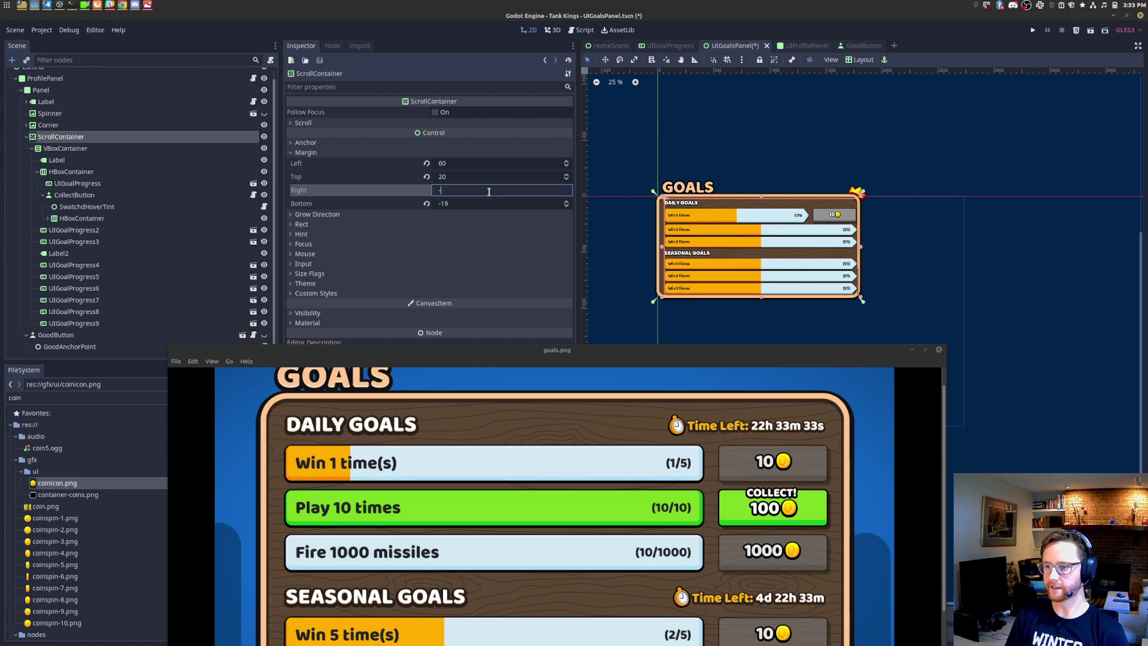
text(560)
key(Return)
Step: Try ScrollContainer top margins of 100 and then 30
scroll(829, 238, up, 3)
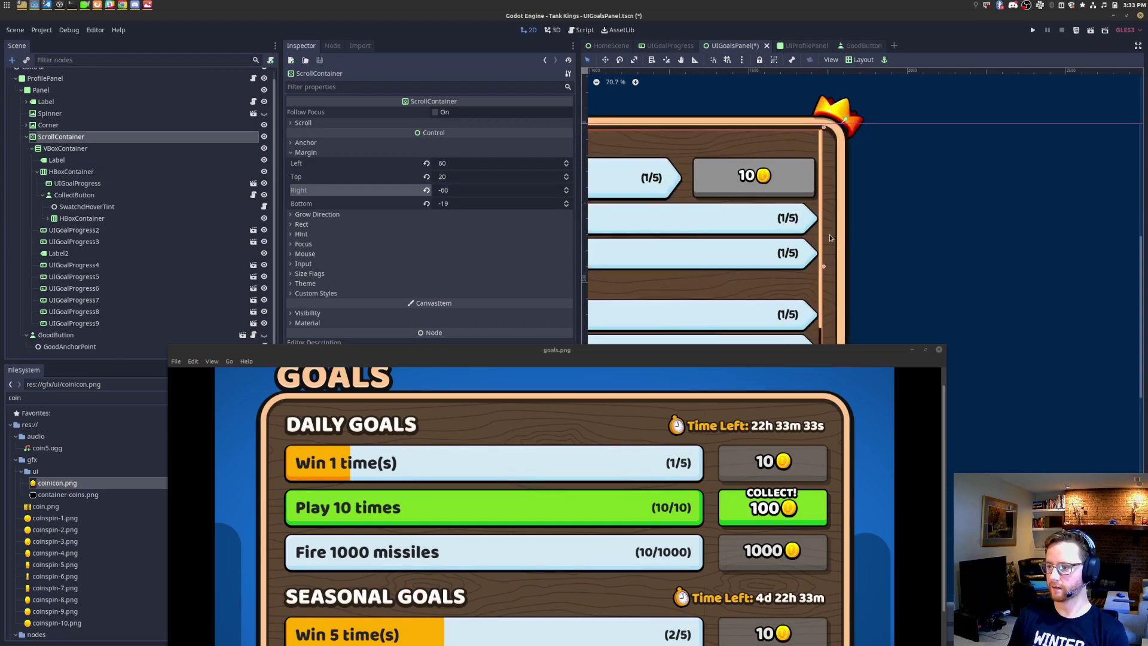
scroll(837, 231, down, 5)
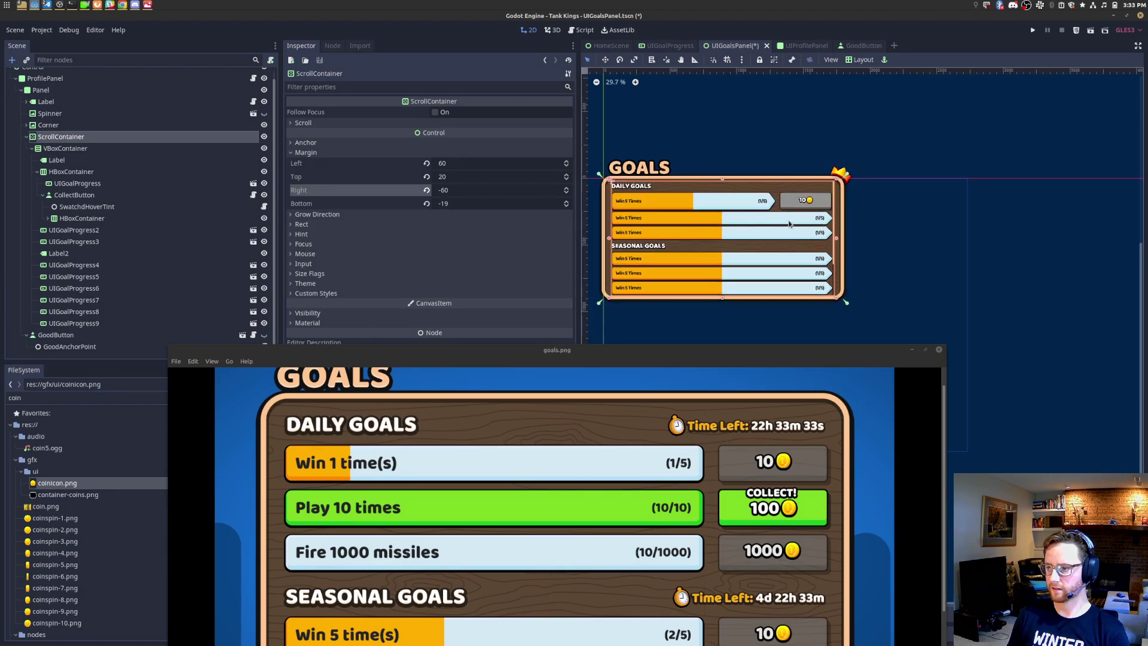
scroll(631, 188, up, 7)
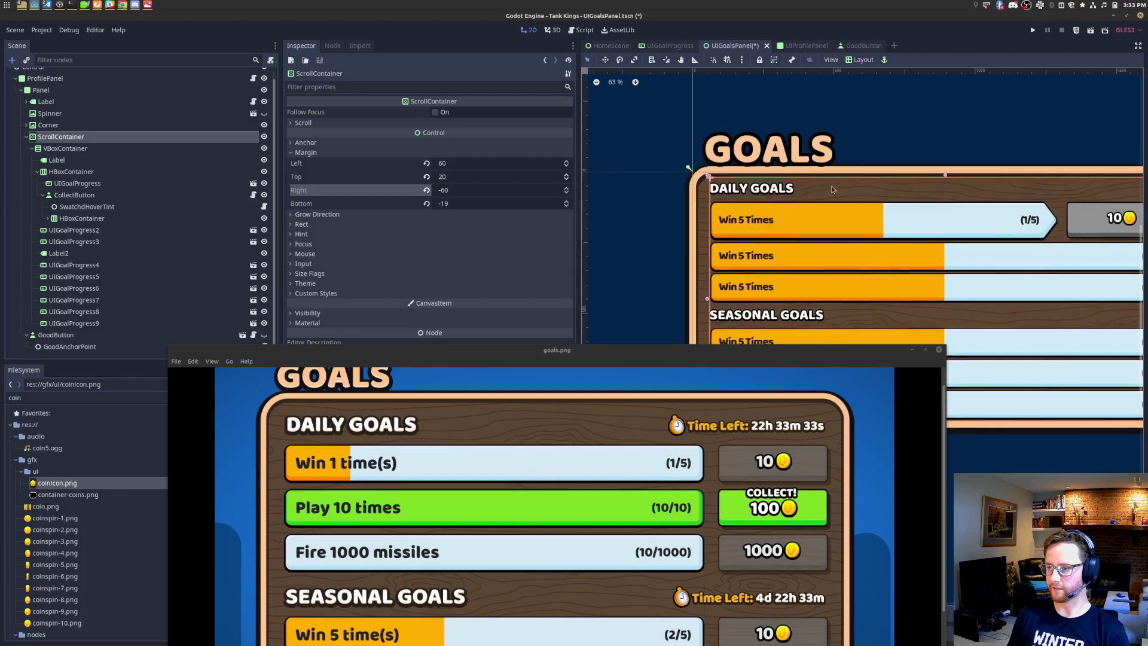
scroll(794, 188, up, 1)
click(466, 176)
text(10)
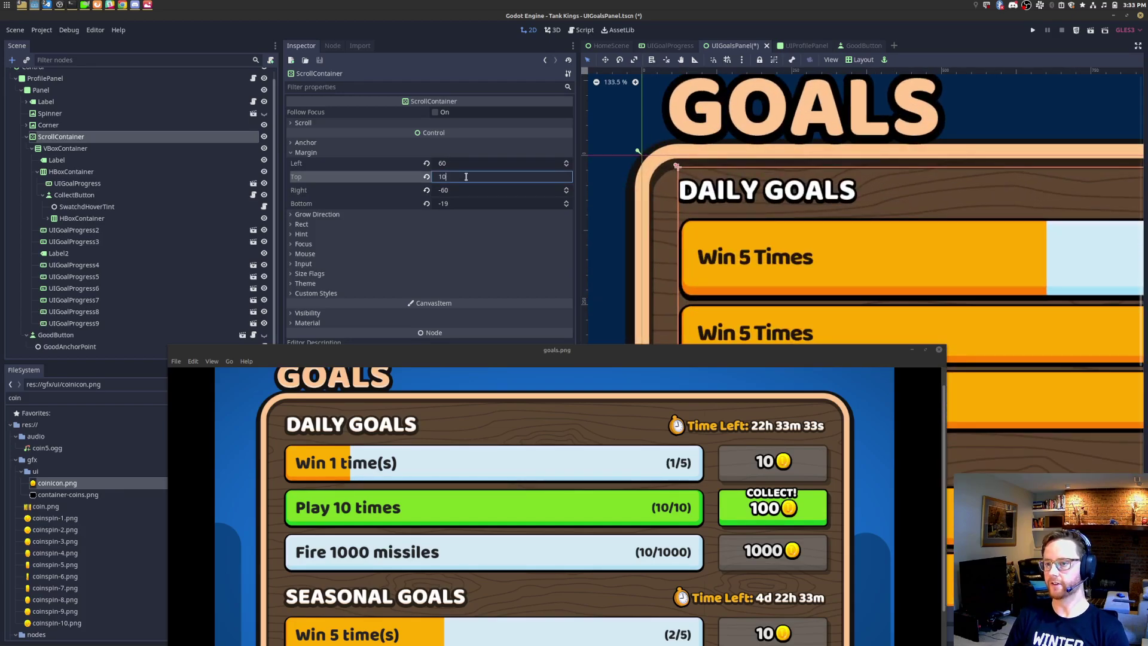
text(0)
key(Return)
double_click(466, 177)
text(30)
key(Return)
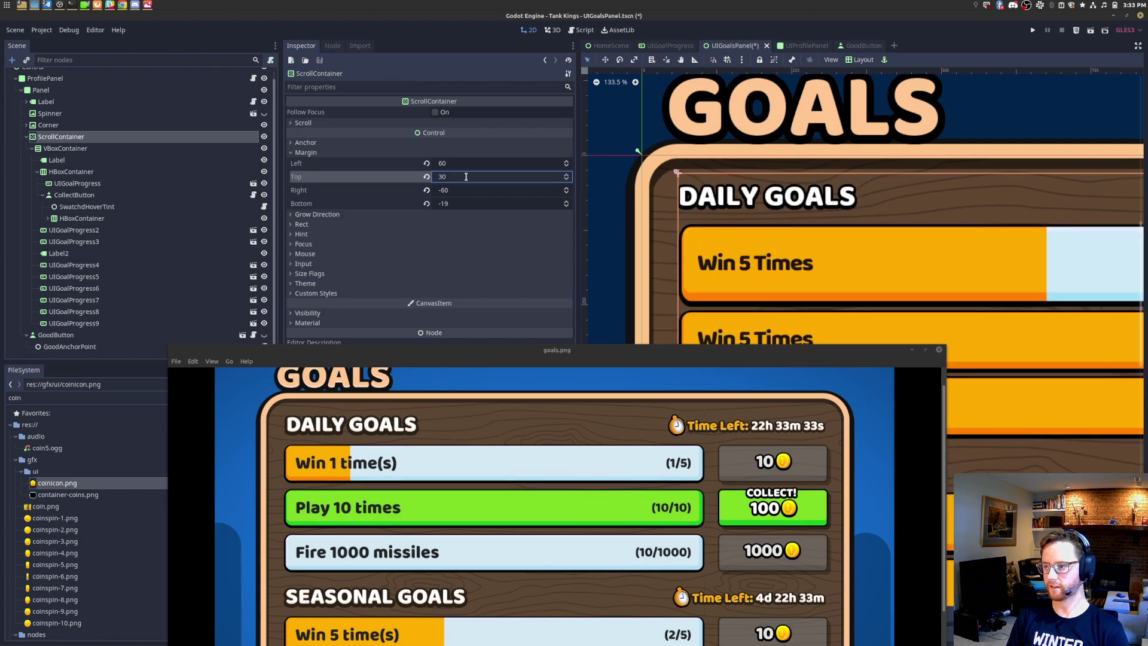
Step: Compare the rows with the mockup and reduce the top margin to 5
scroll(918, 262, down, 10)
middle_drag(996, 287, 878, 113)
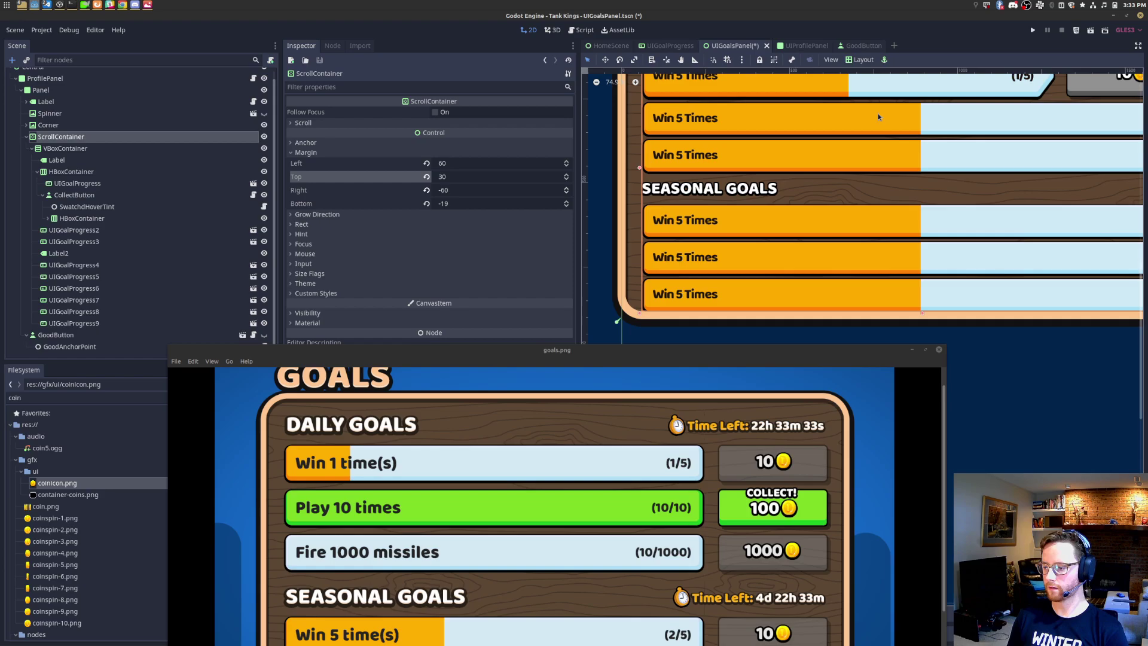
drag(638, 352, 688, 179)
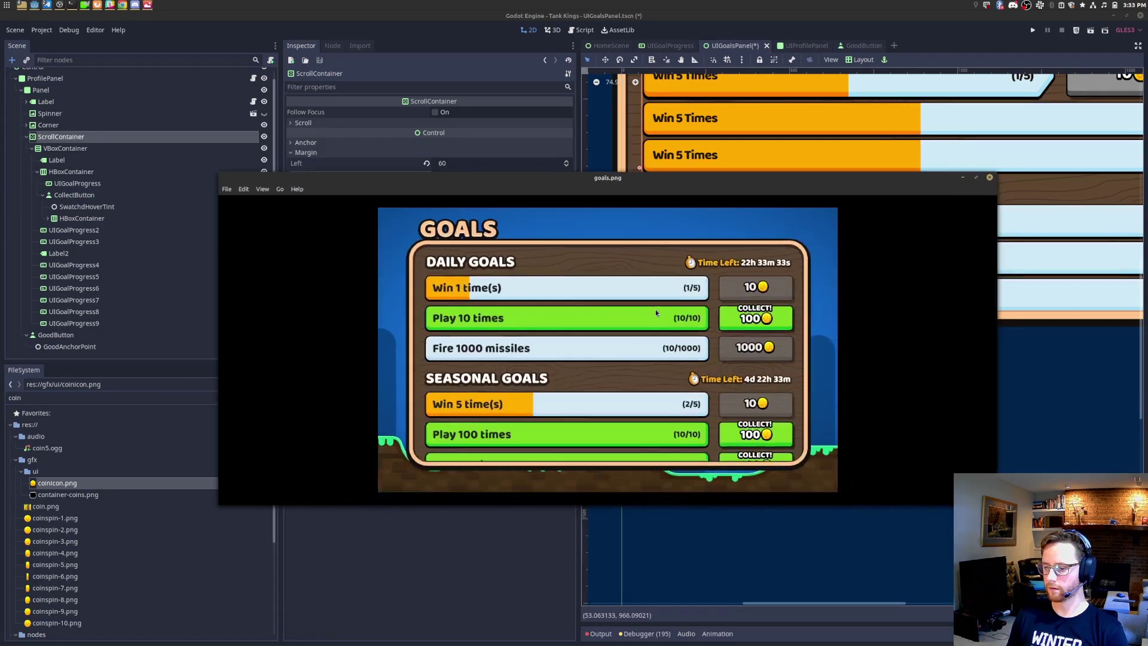
scroll(547, 485, up, 7)
scroll(561, 476, down, 4)
middle_drag(791, 148, 759, 318)
drag(776, 177, 755, 449)
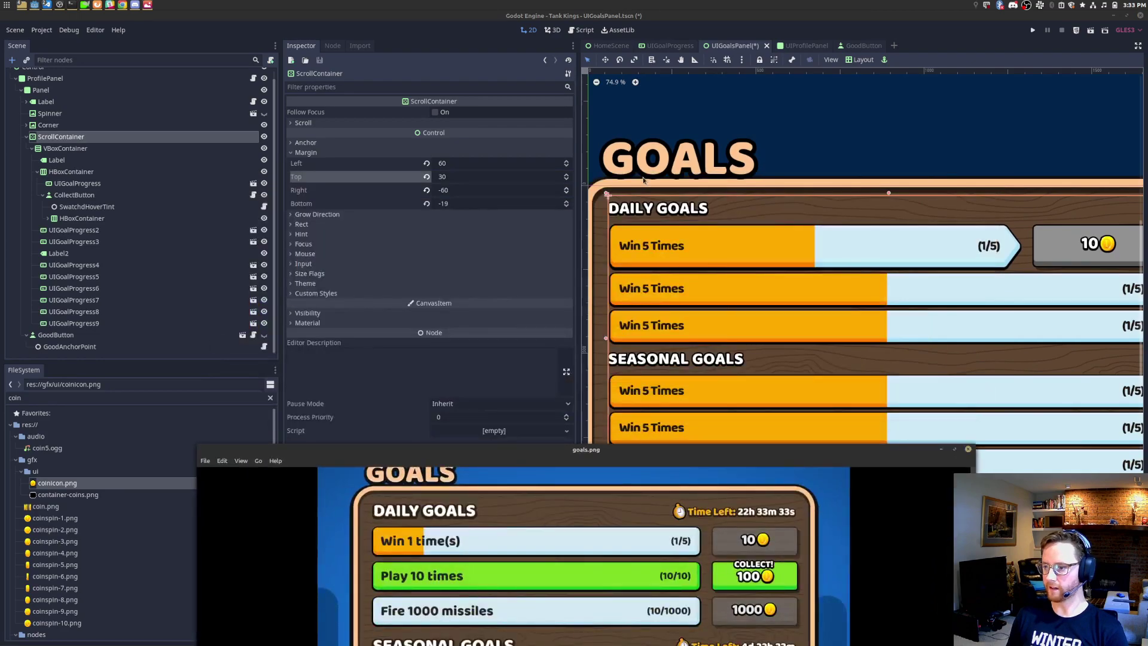
scroll(664, 199, up, 14)
middle_drag(680, 221, 772, 266)
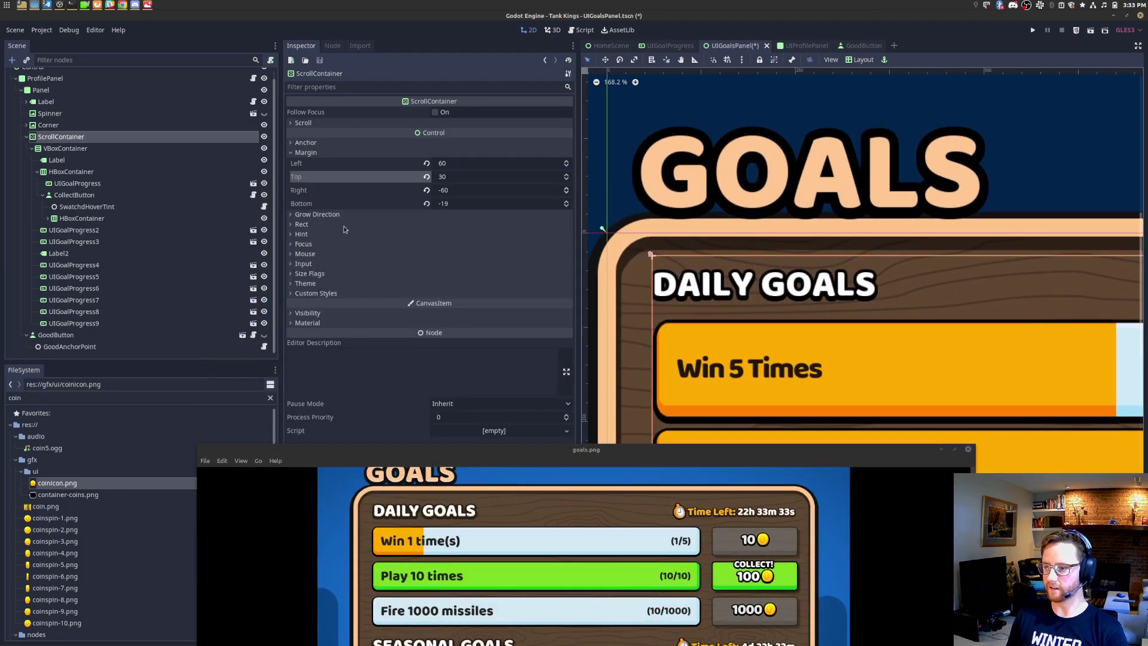
click(469, 180)
text(19)
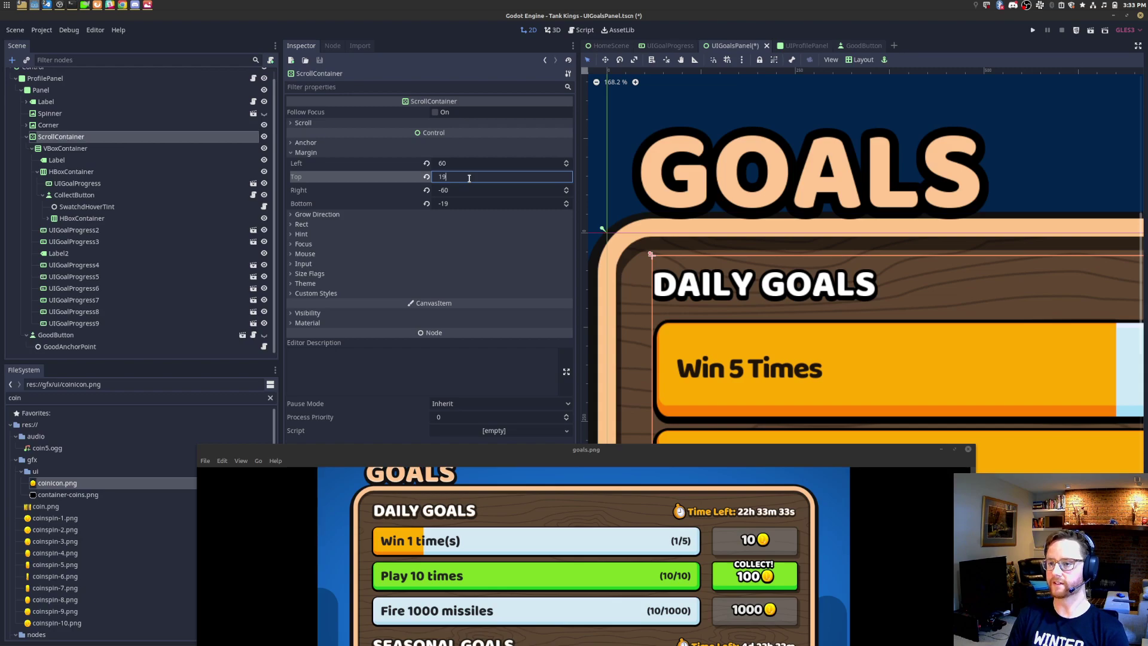
key(Return)
key(BackSpace)
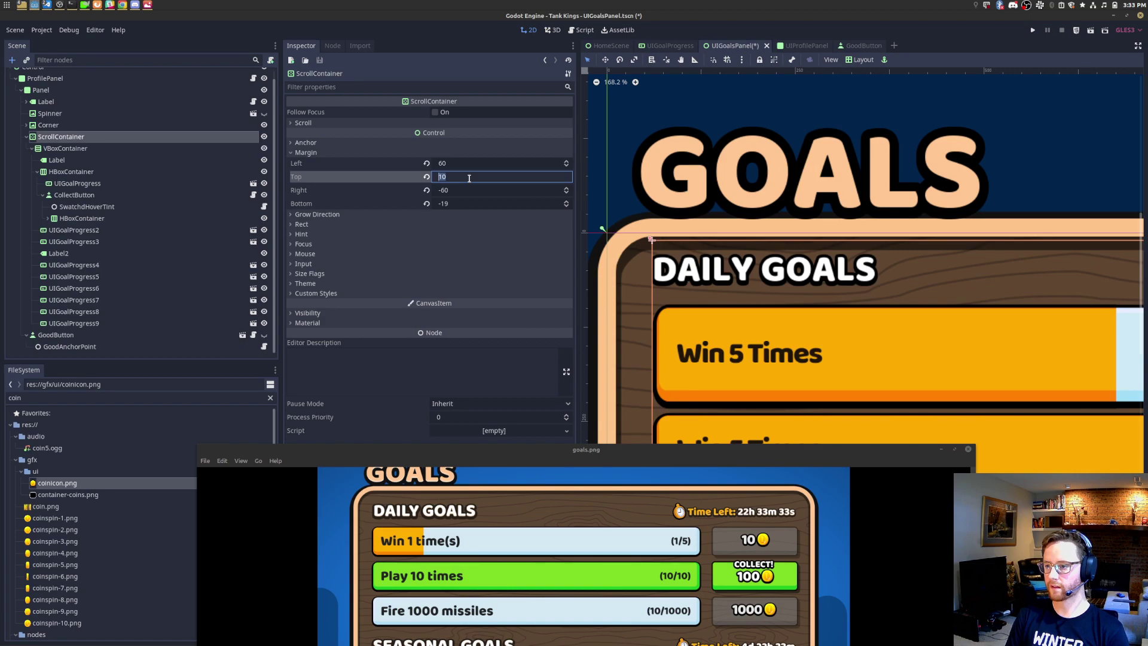
text(9)
key(Return)
key(Return)
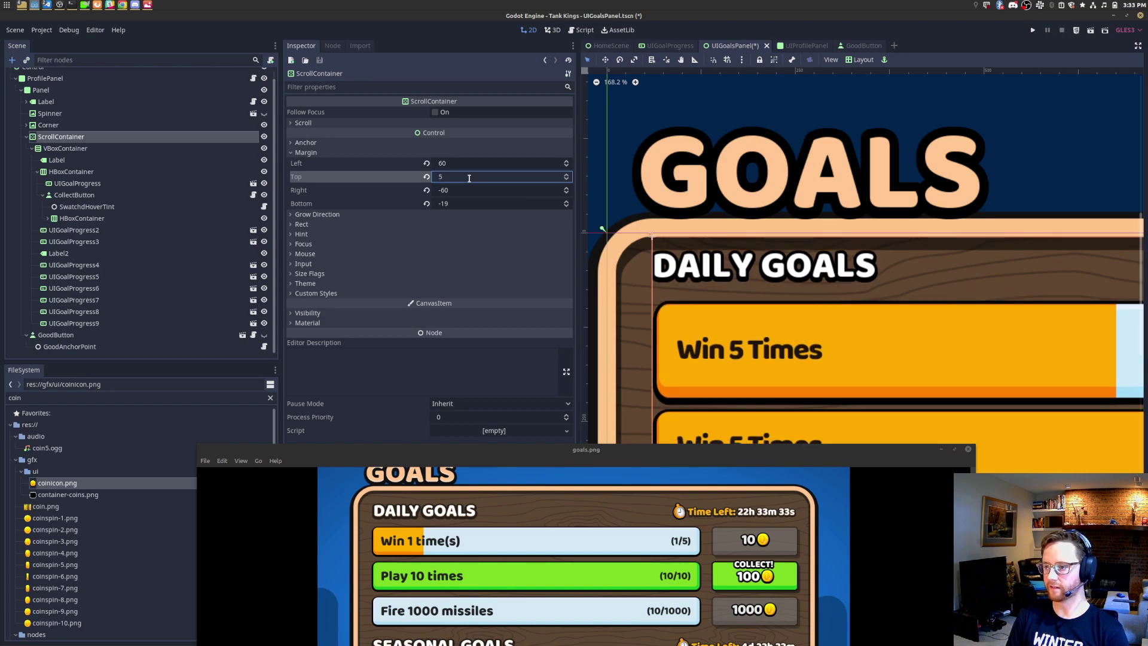
scroll(1019, 198, down, 10)
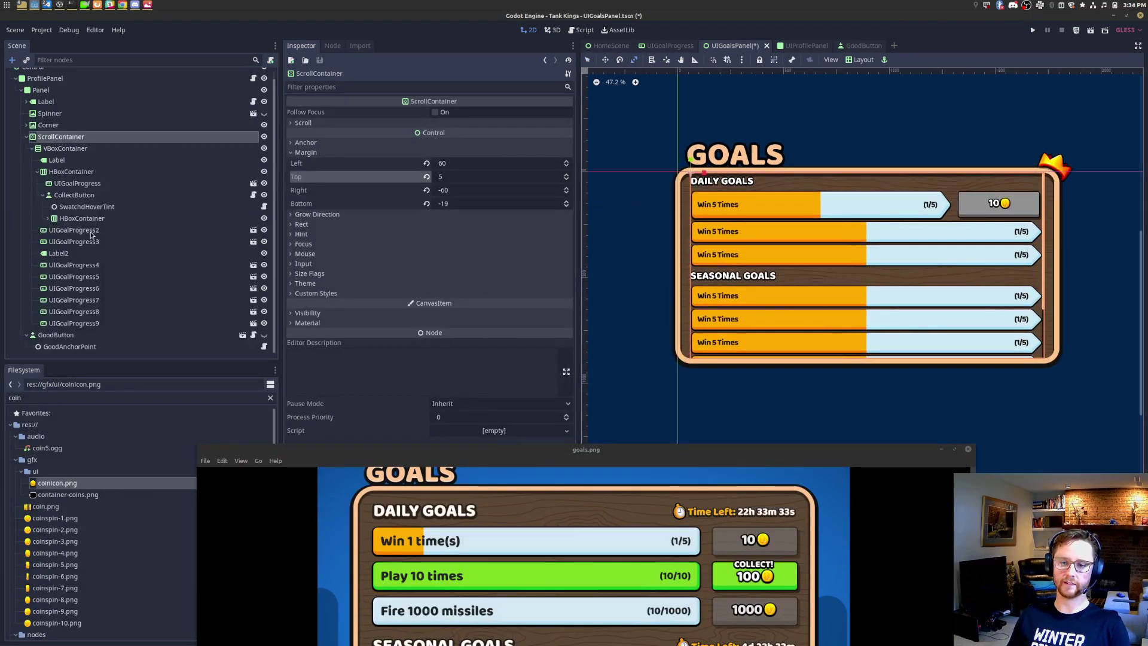
Step: Compare CollectButton with the progress bar and set its minimum height to 0
click(89, 196)
scroll(1066, 202, up, 3)
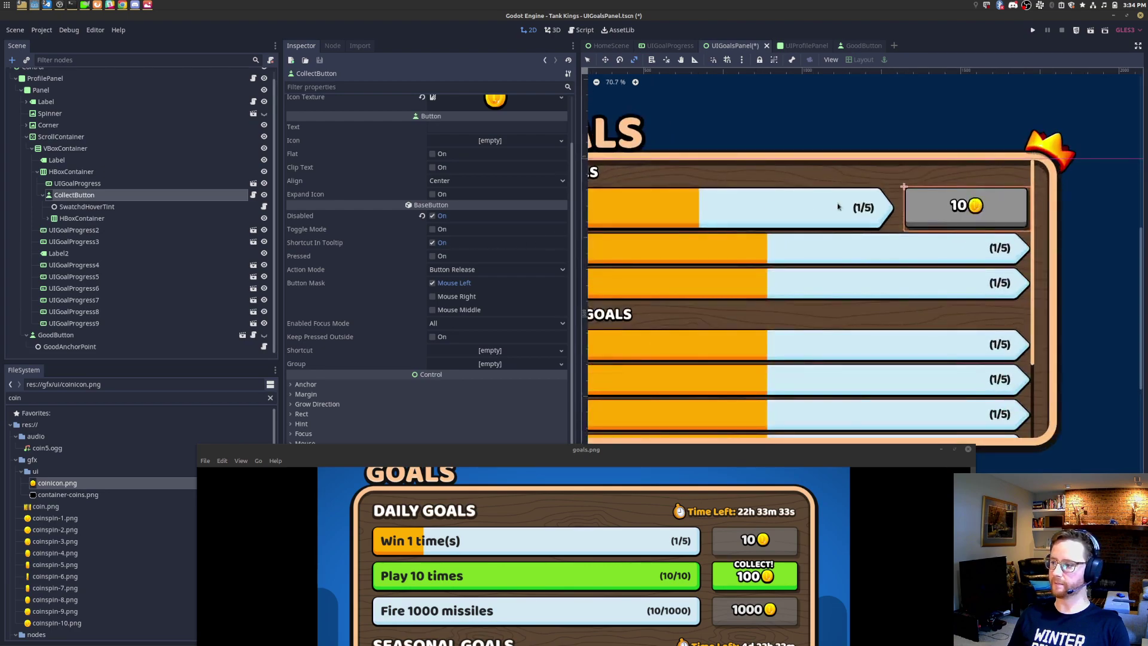
scroll(341, 393, down, 3)
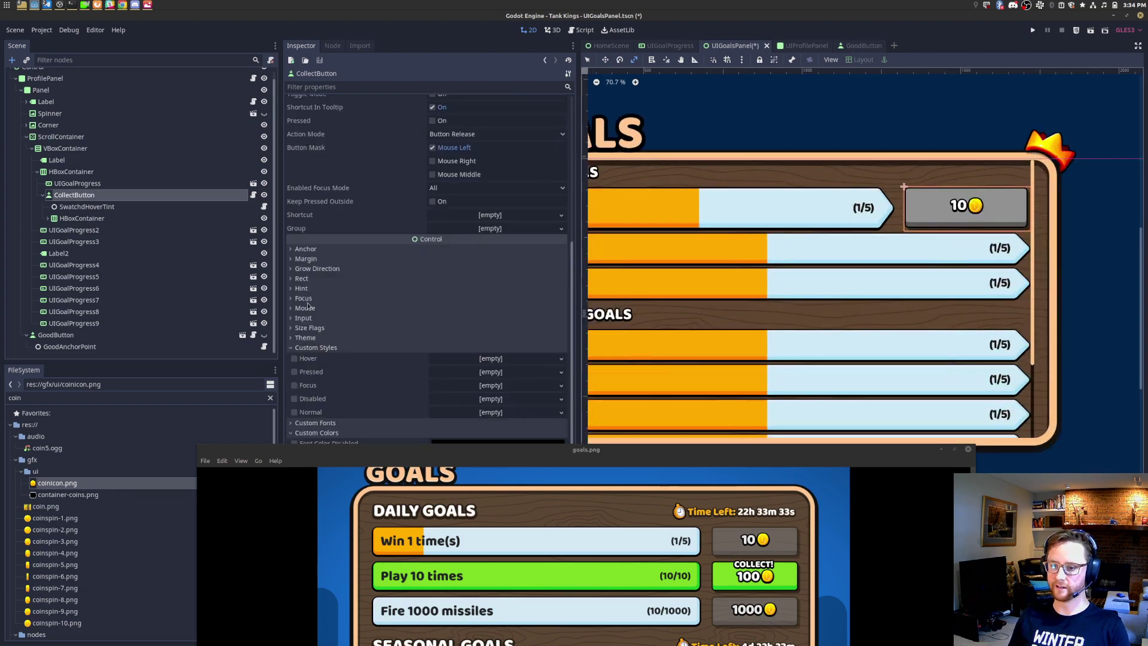
click(306, 279)
click(472, 357)
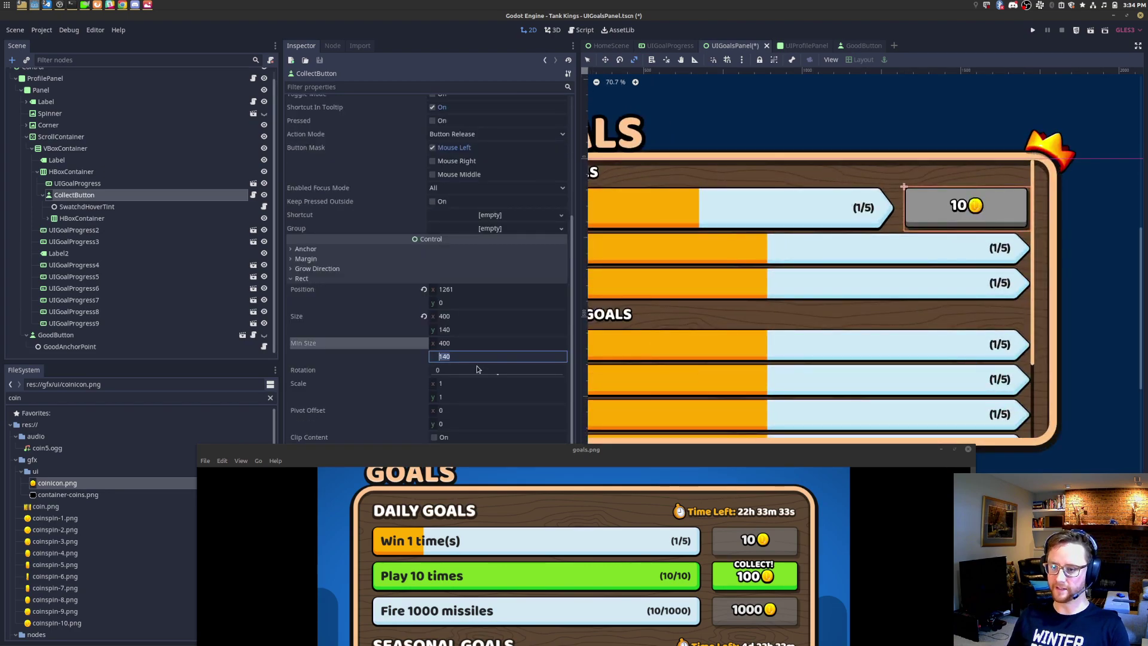
click(78, 183)
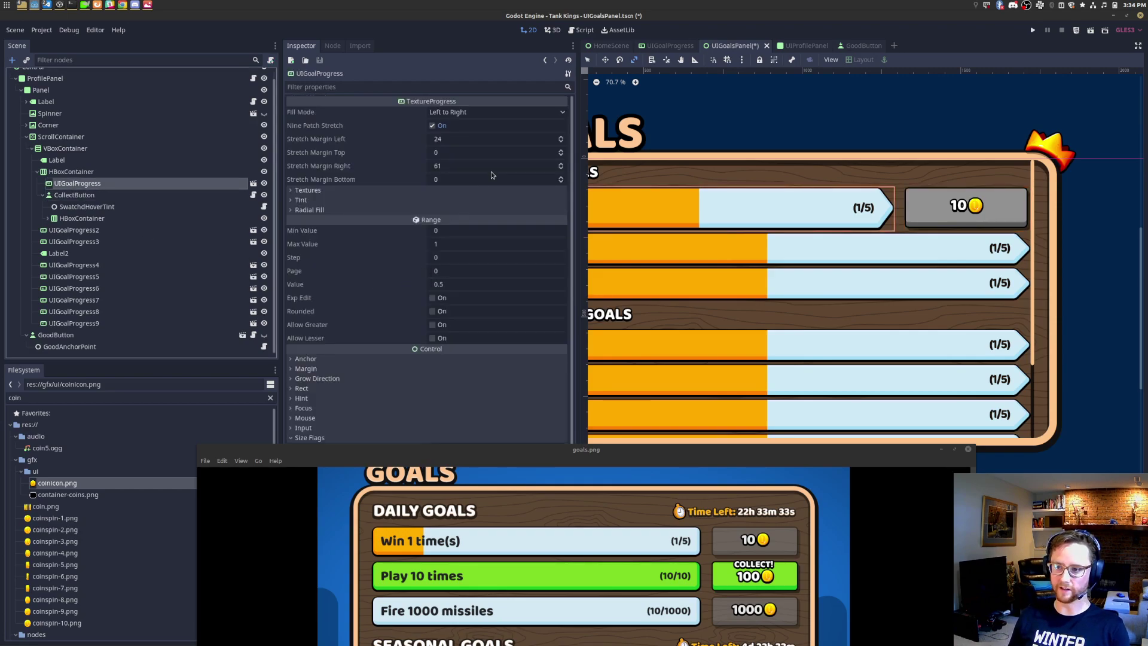
click(310, 389)
scroll(463, 268, down, 5)
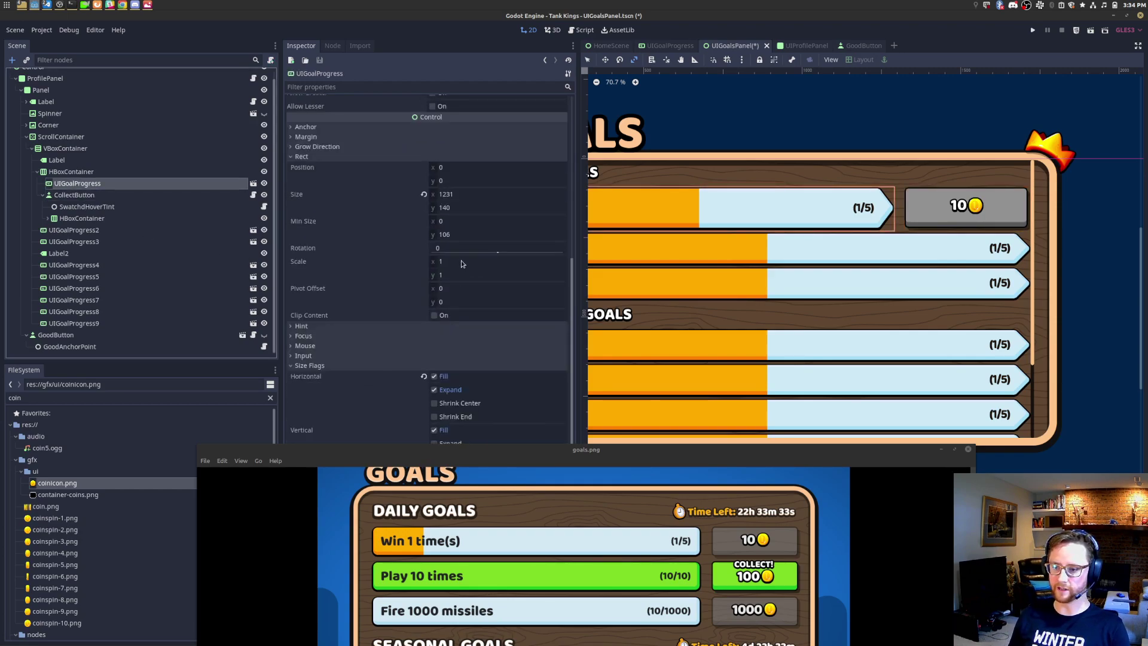
click(77, 196)
click(494, 354)
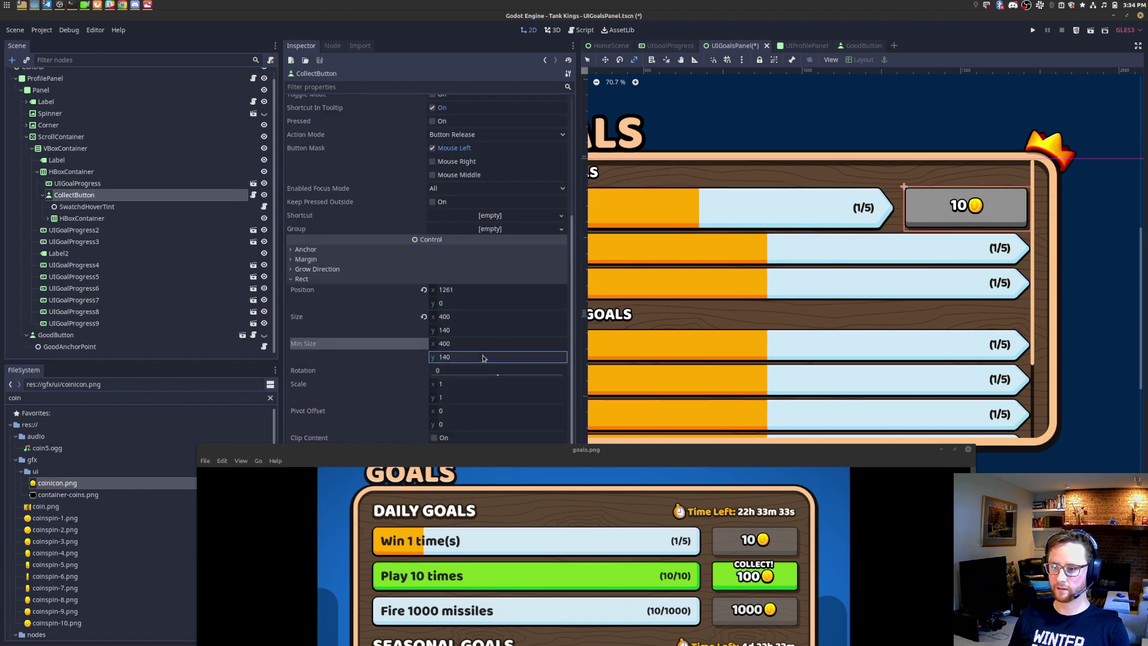
text(0)
key(shift+Tab)
key(shift+Tab)
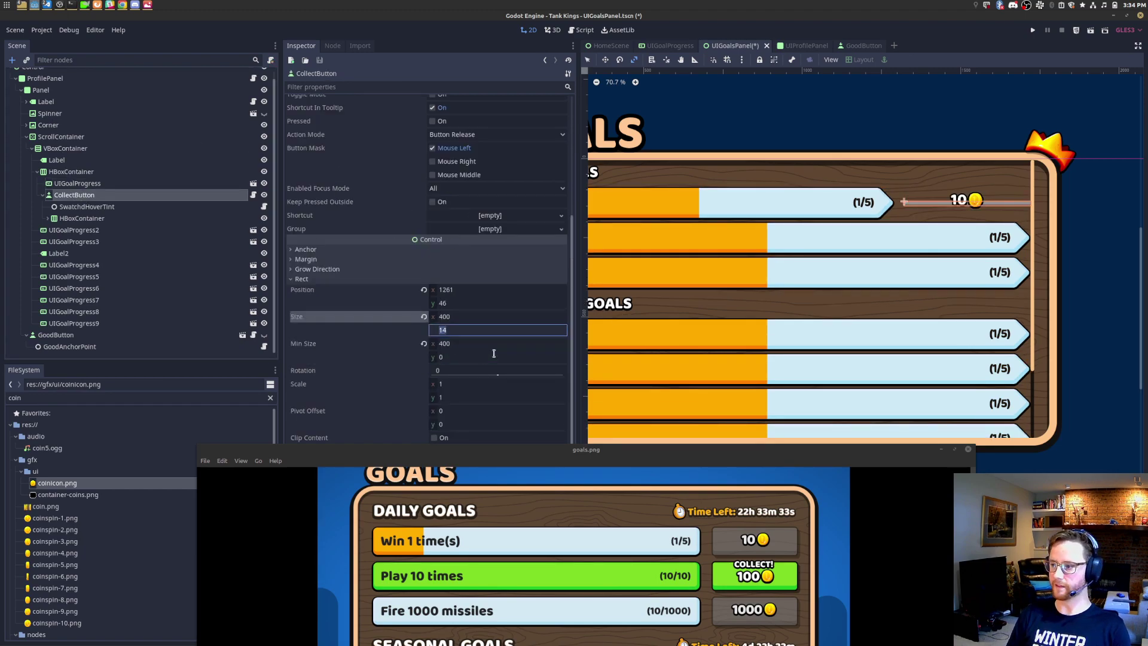
Step: Set CollectButton's vertical size flags to Fill and Expand without Shrink Center, and save
click(78, 183)
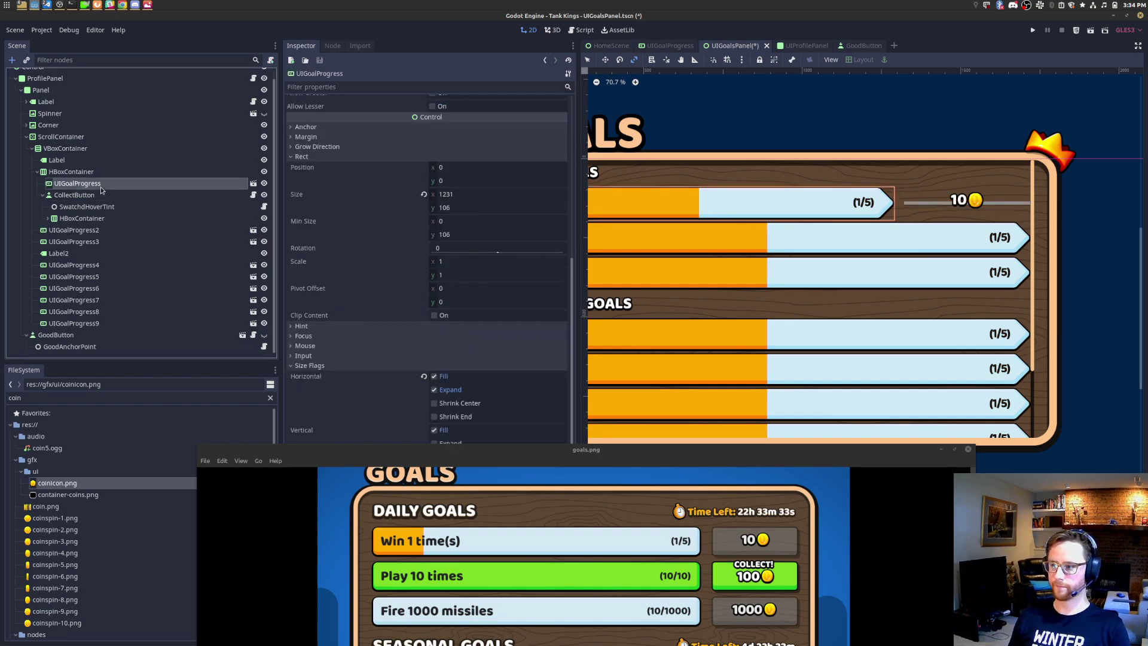
click(102, 196)
drag(353, 452, 532, 579)
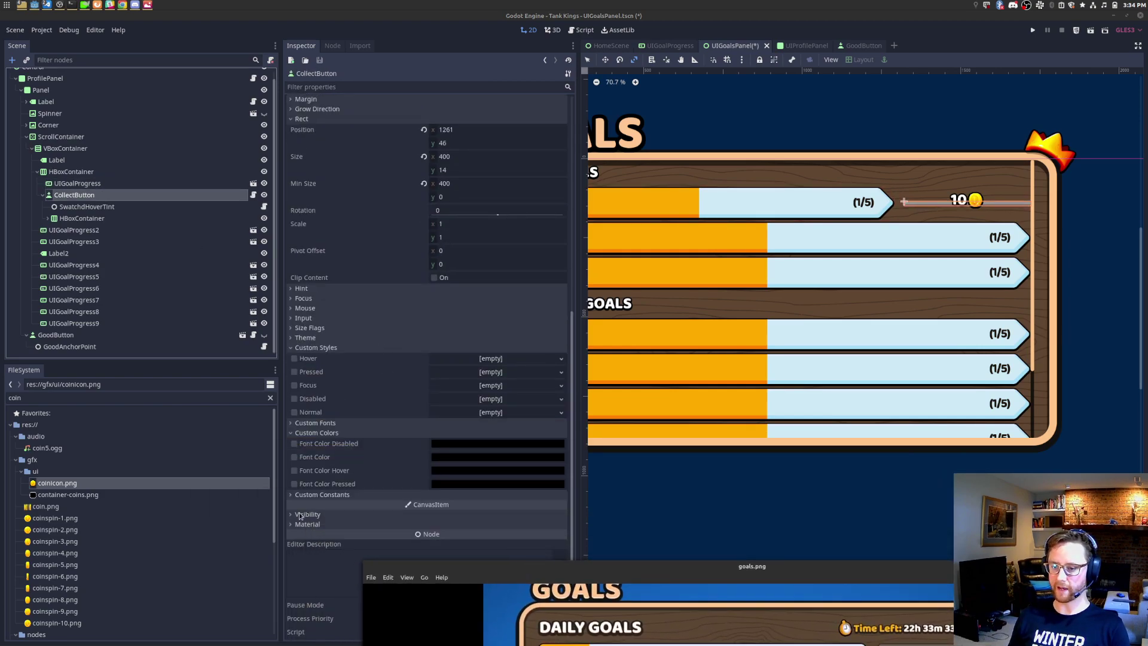
click(309, 328)
click(452, 408)
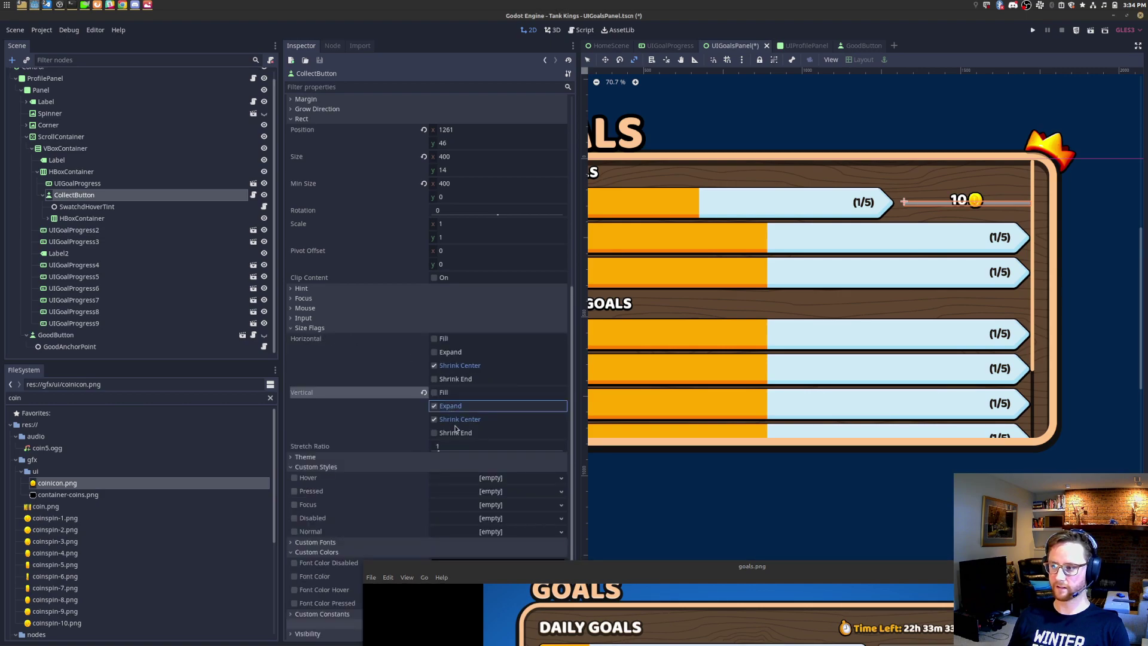
click(457, 420)
click(435, 392)
key(ctrl+s)
drag(820, 576, 727, 373)
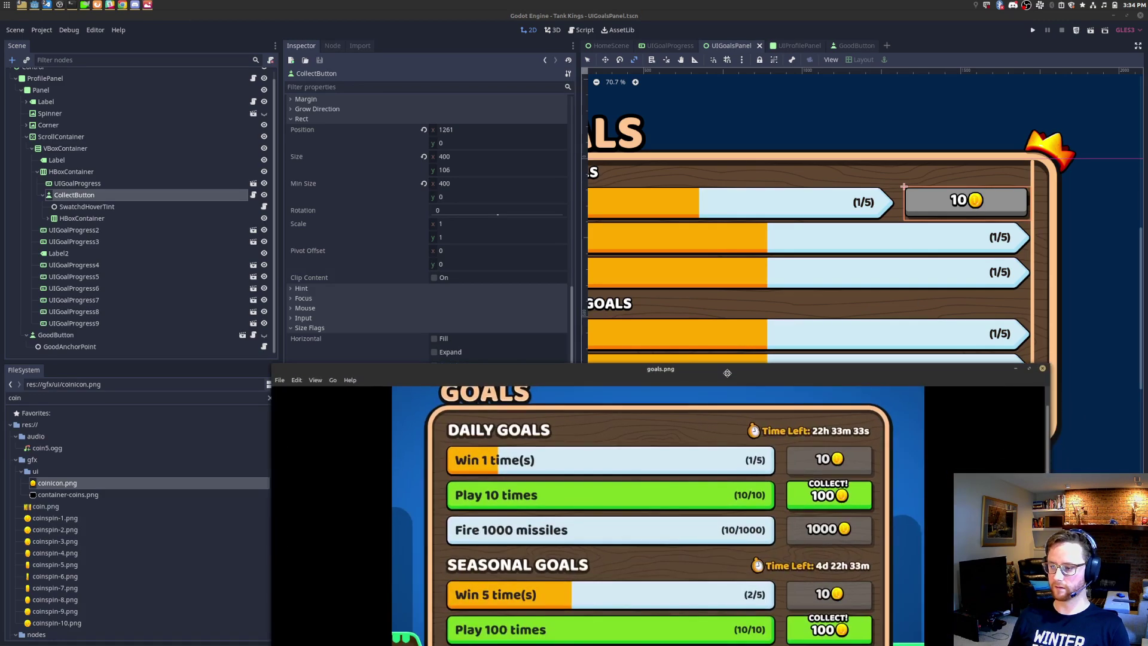
scroll(902, 177, up, 10)
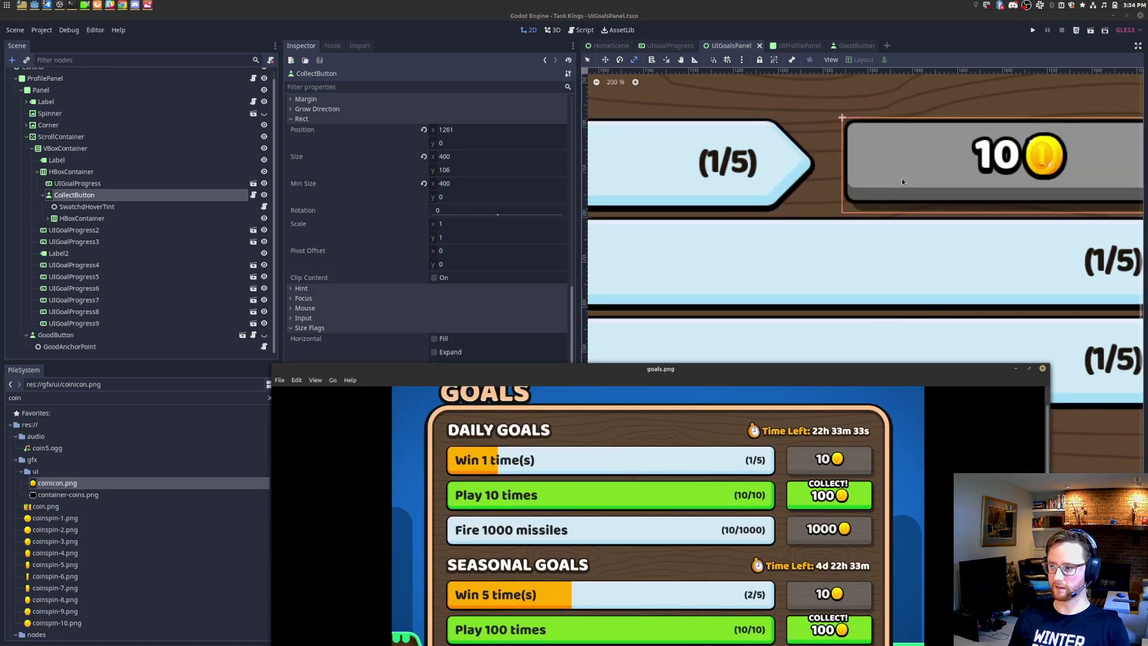
middle_drag(904, 259, 810, 238)
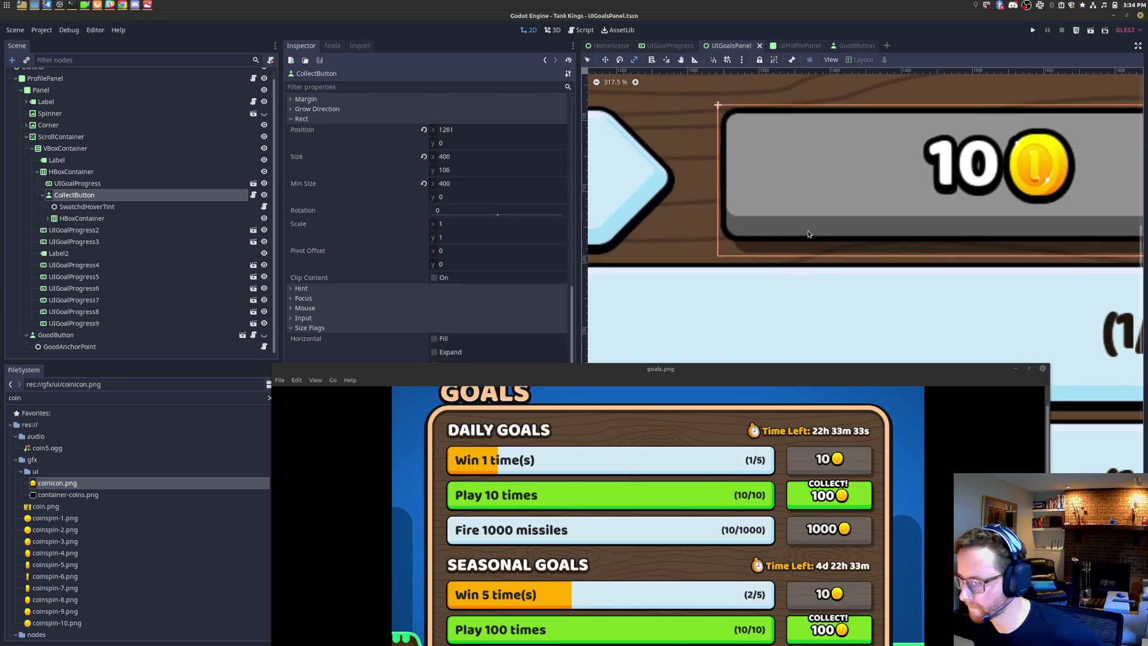
middle_drag(802, 214, 830, 217)
scroll(834, 457, up, 6)
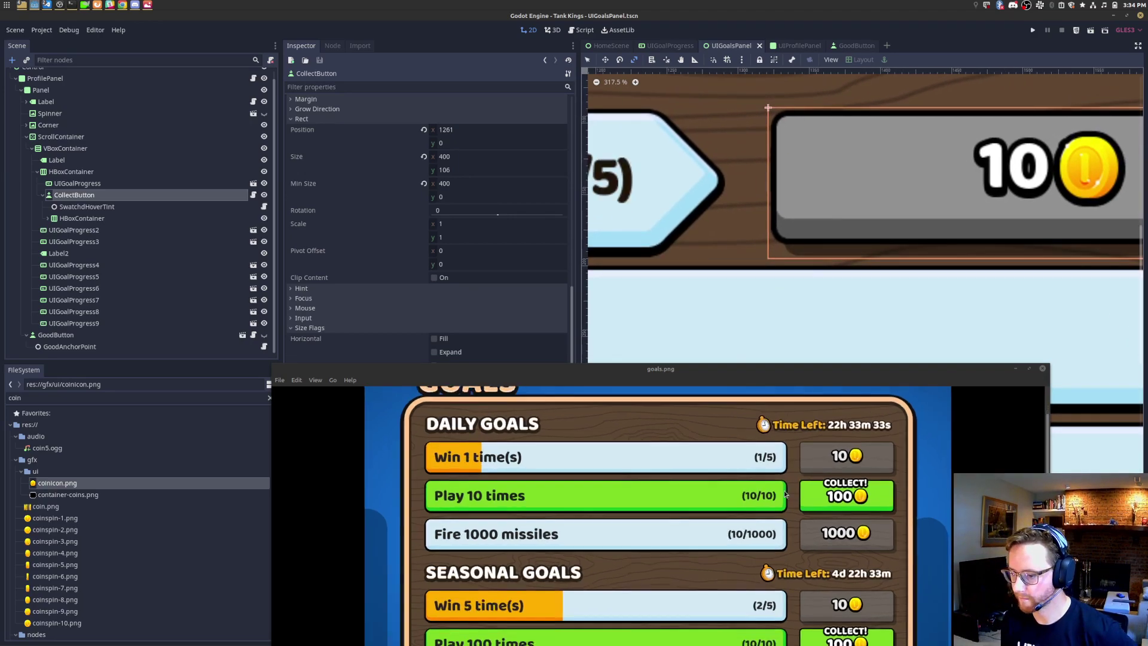
scroll(719, 228, down, 5)
scroll(777, 251, up, 4)
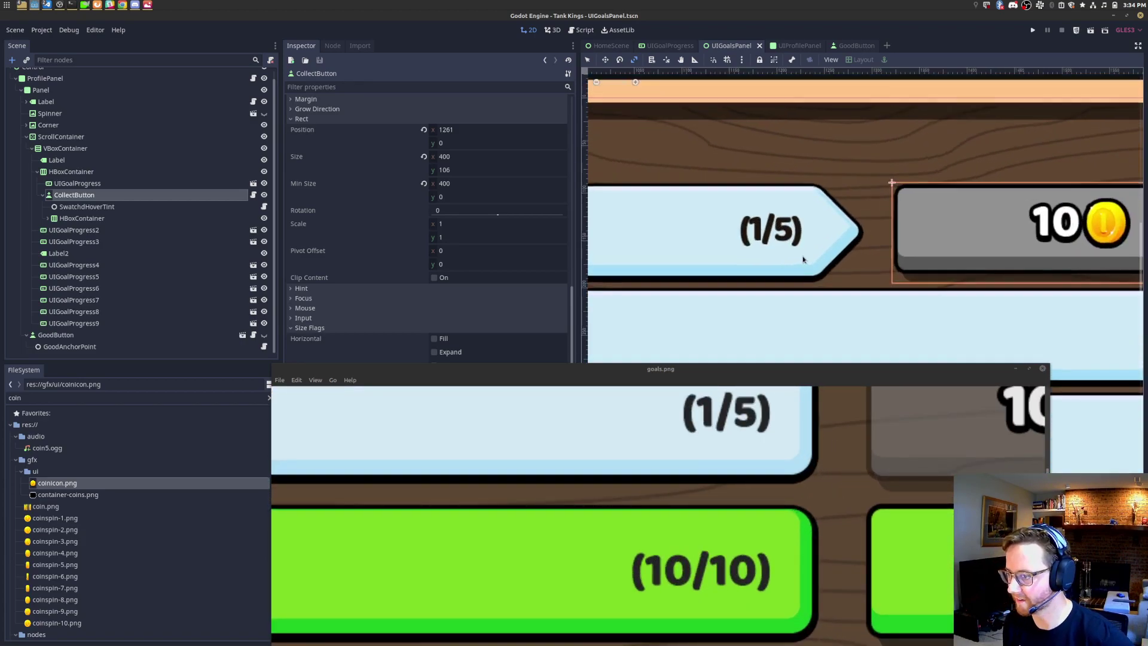
scroll(803, 259, up, 3)
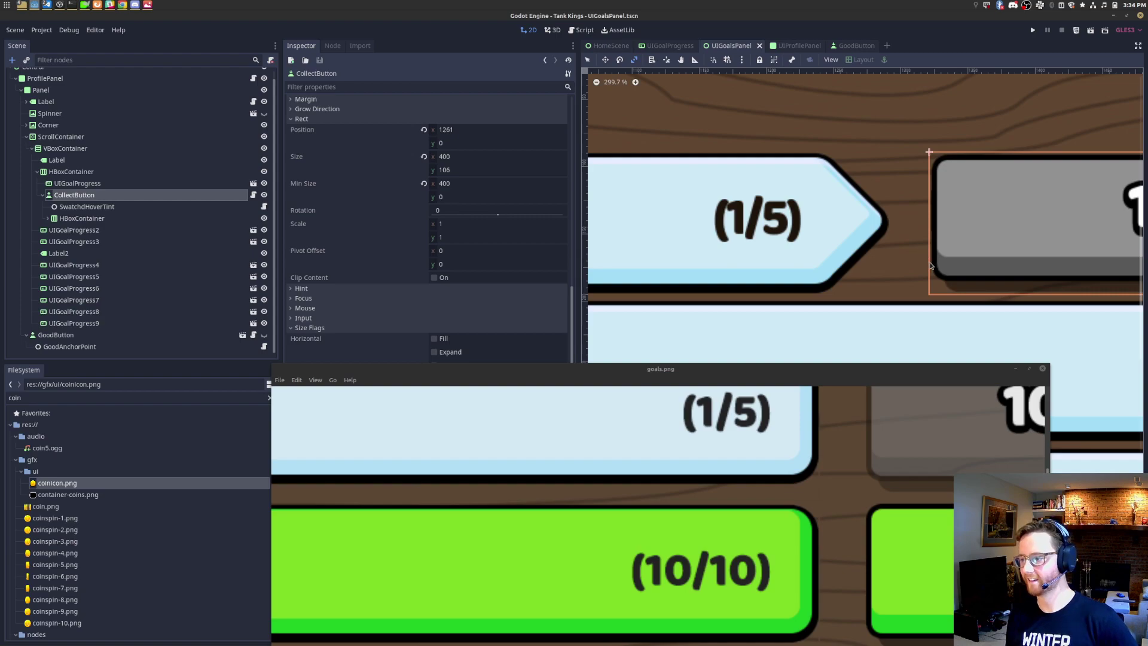
middle_drag(957, 279, 871, 264)
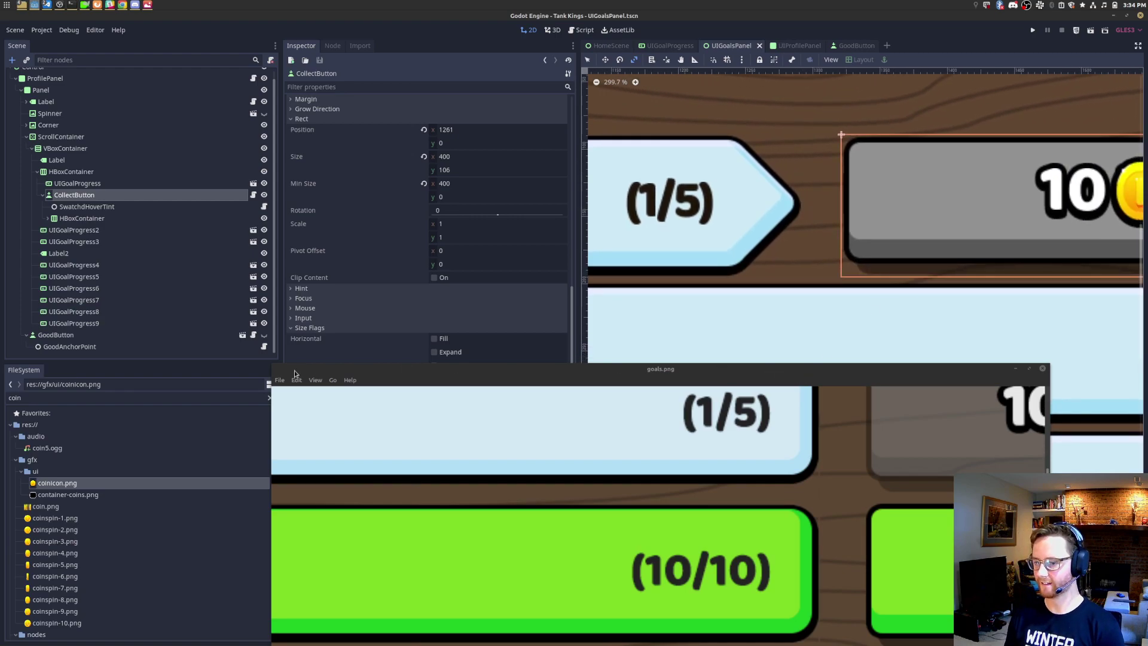
drag(479, 334, 510, 477)
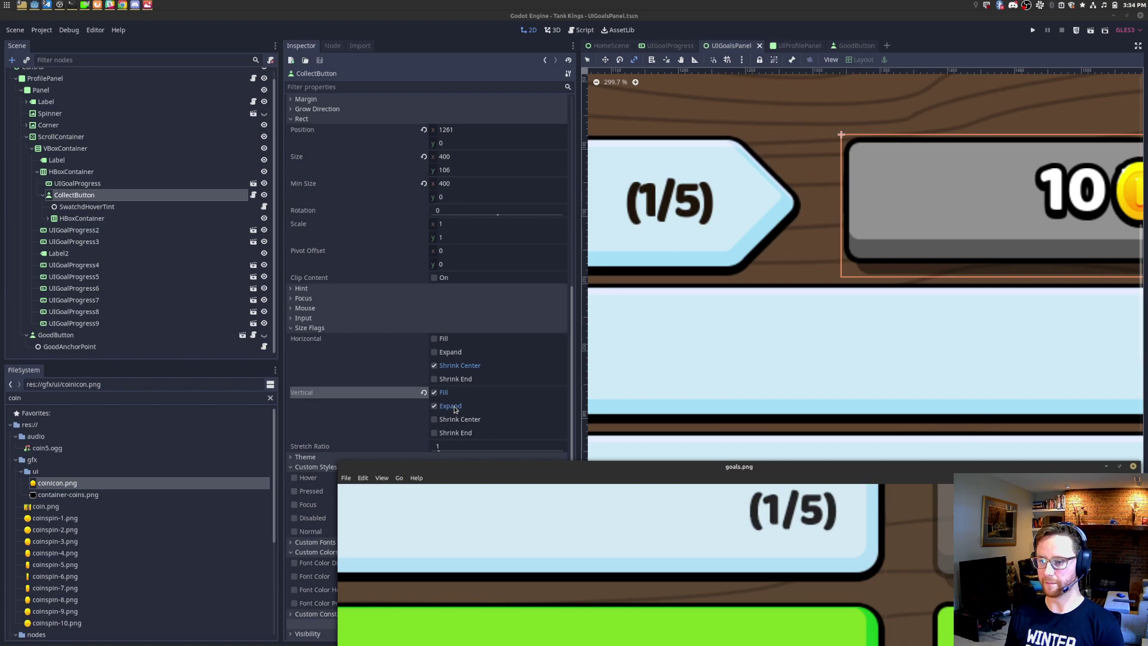
Step: Set CollectButton's Size y and Min Size y to 120
click(469, 171)
text(12)
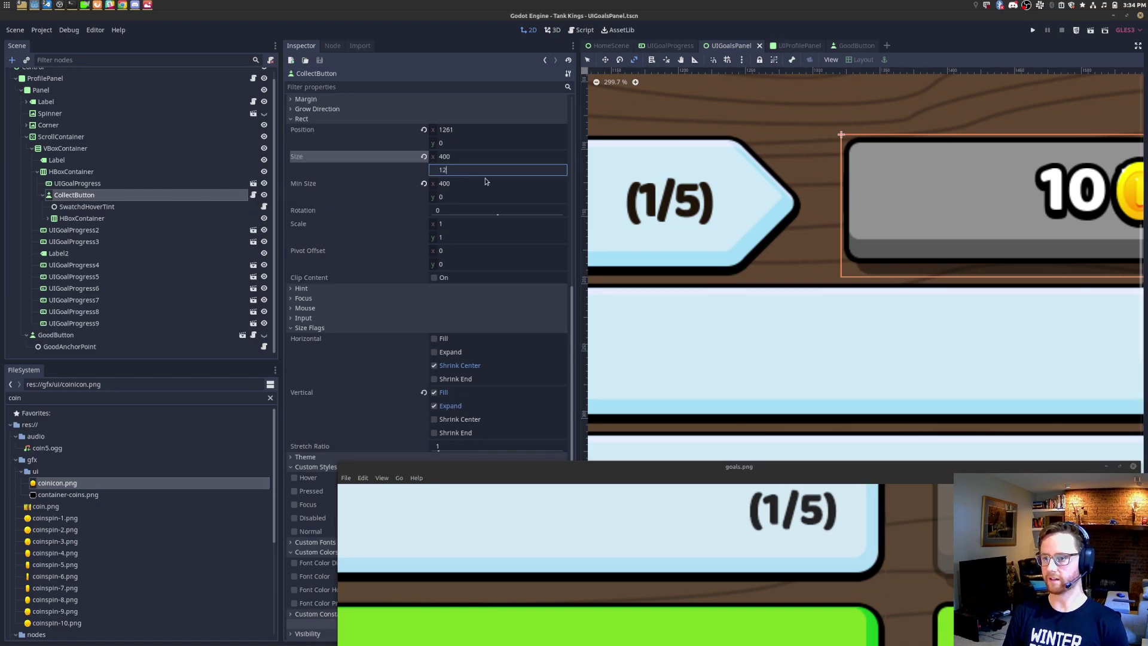
key(Tab)
key(Tab)
text(120)
key(Return)
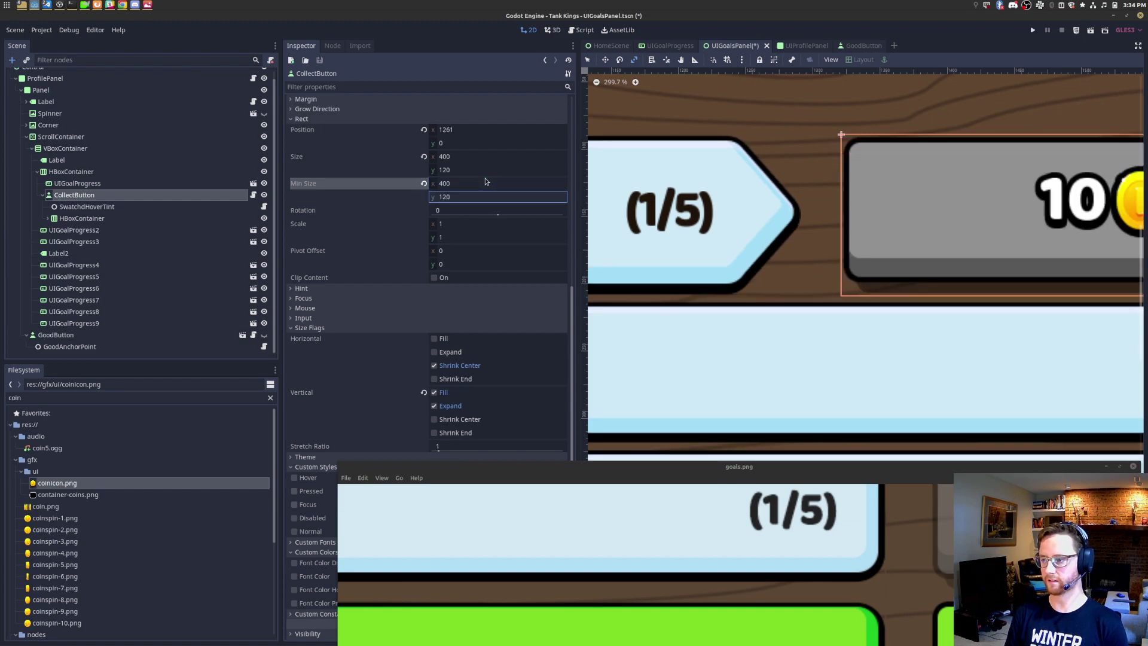
Step: Uncheck Vertical Fill on UIGoalProgress so the bar keeps its 106 height, then compare against the mockup
click(126, 183)
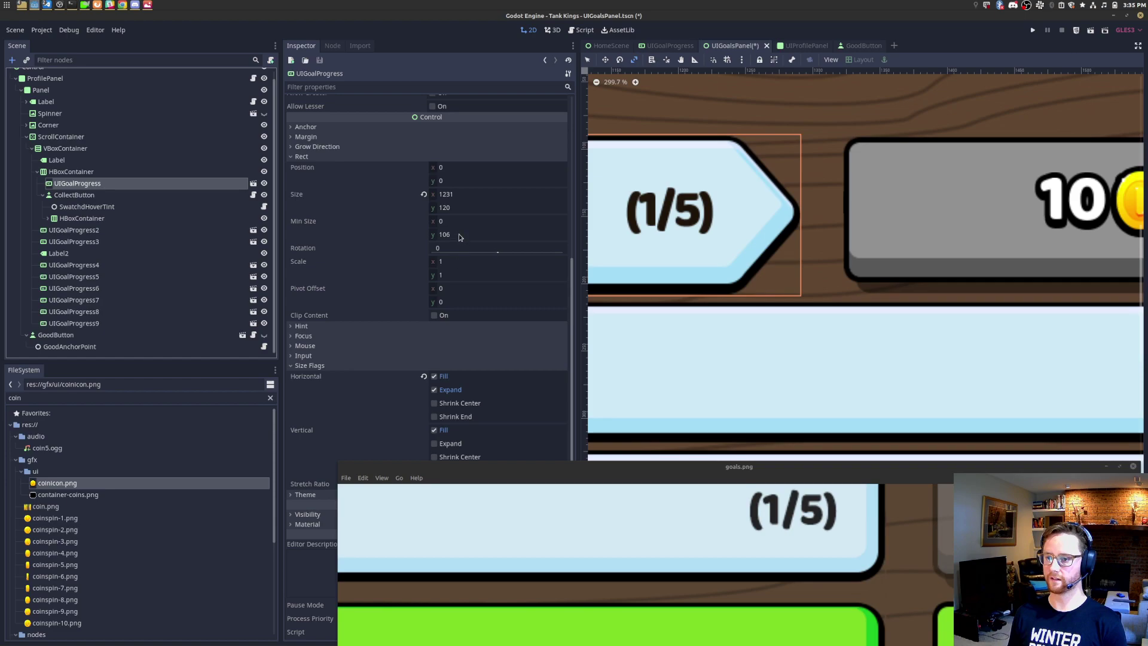
click(434, 430)
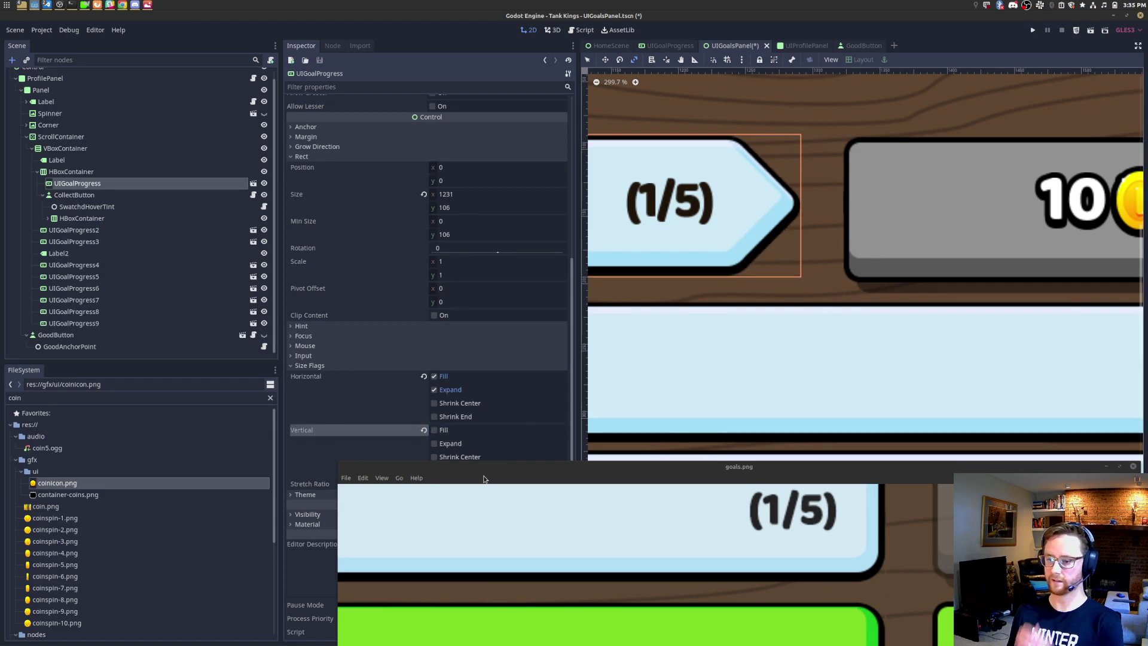
drag(539, 467, 541, 506)
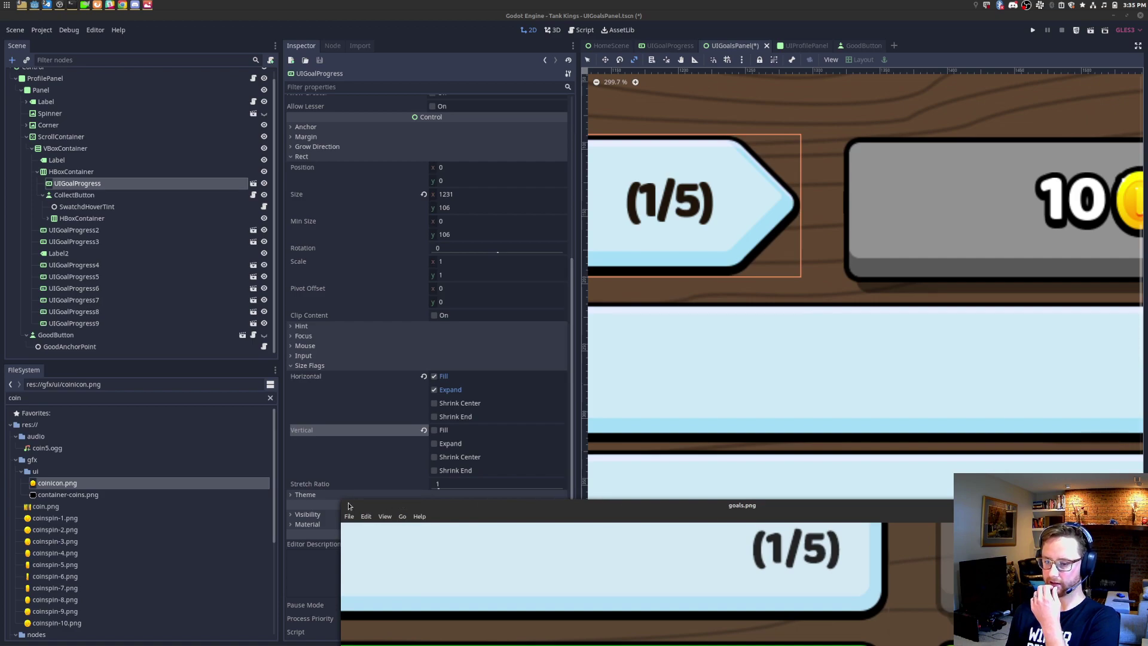
drag(341, 500, 198, 225)
drag(676, 366, 587, 486)
scroll(654, 351, up, 3)
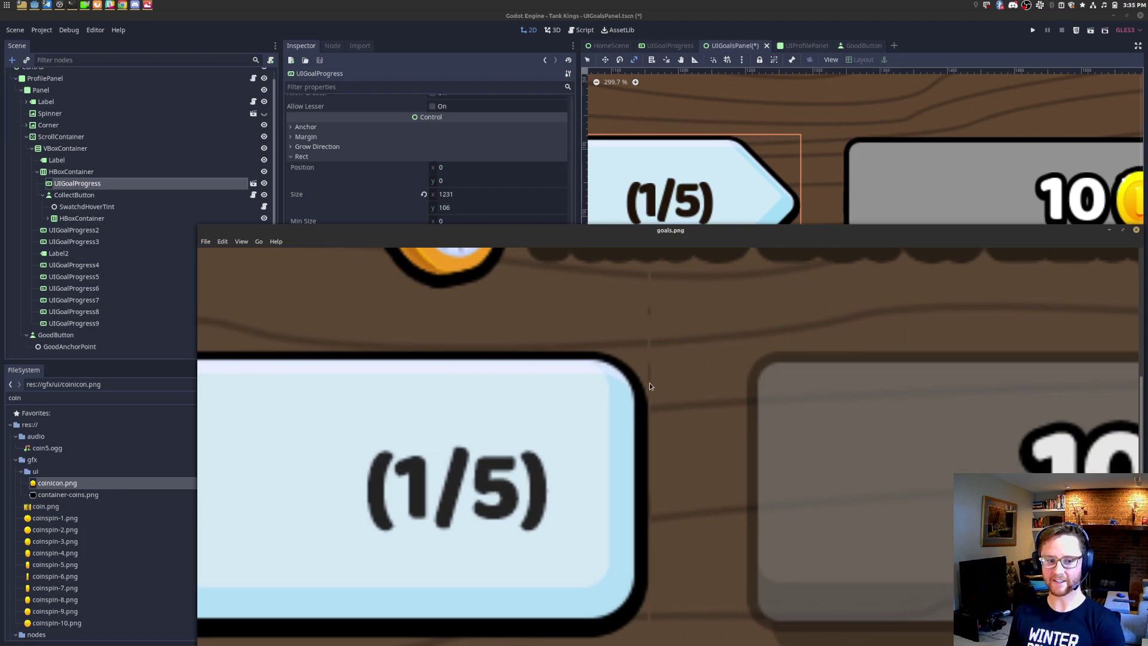
Step: Set CollectButton's Min Size y to 116 to match the mockup's coin button
drag(801, 382, 757, 314)
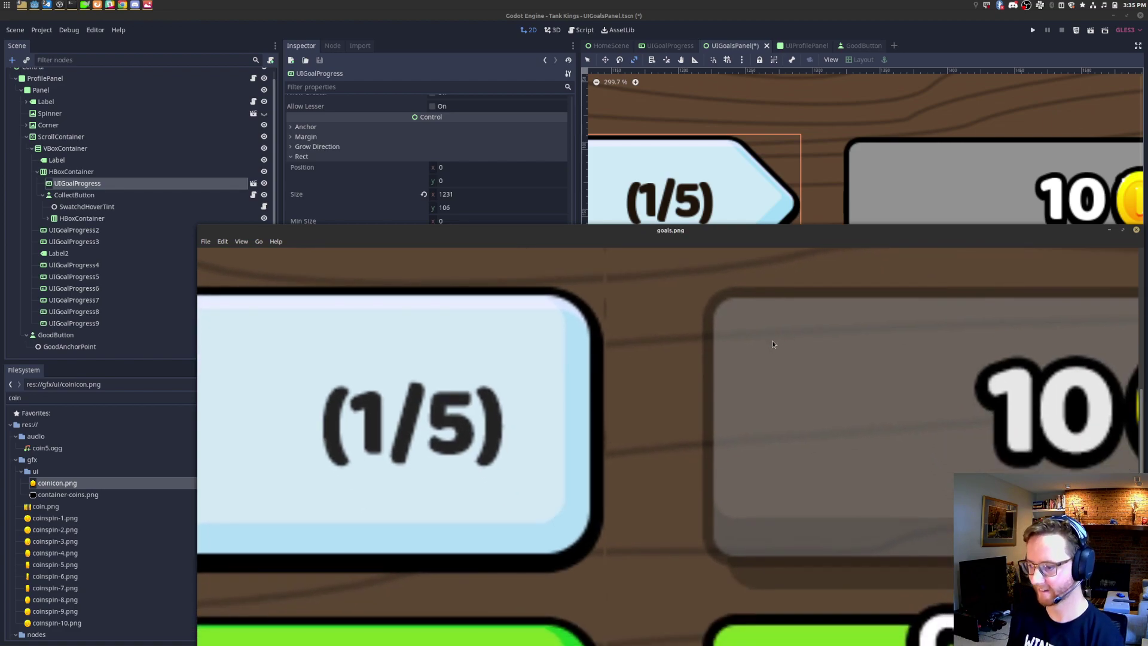
scroll(770, 342, down, 3)
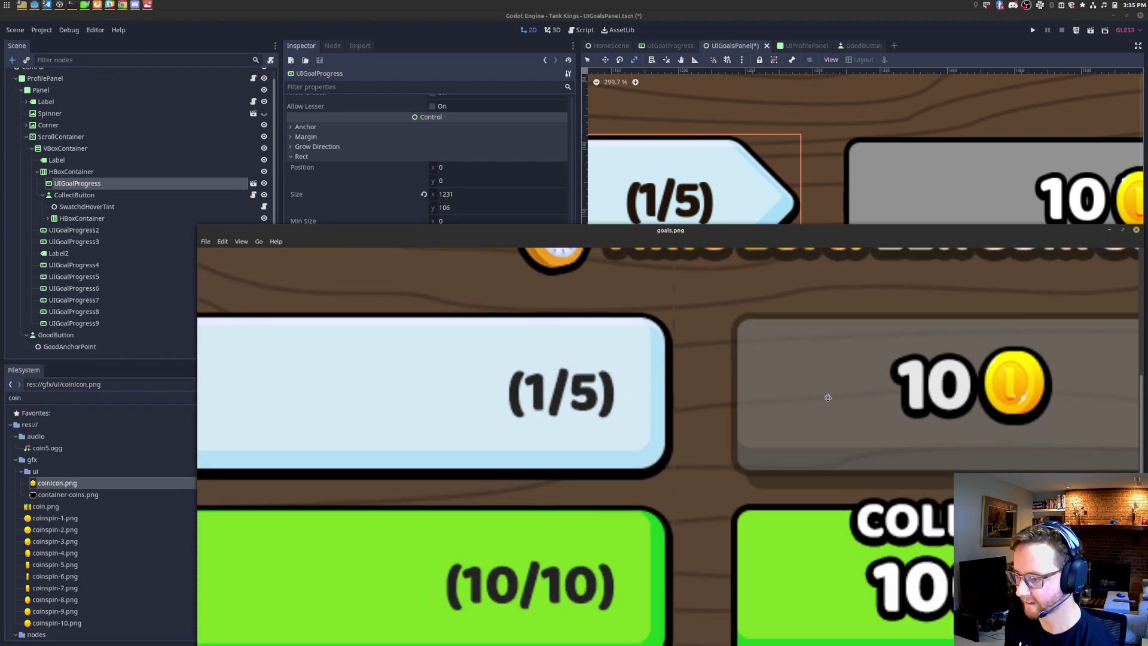
drag(828, 397, 804, 393)
drag(870, 246, 826, 358)
middle_drag(917, 227, 868, 225)
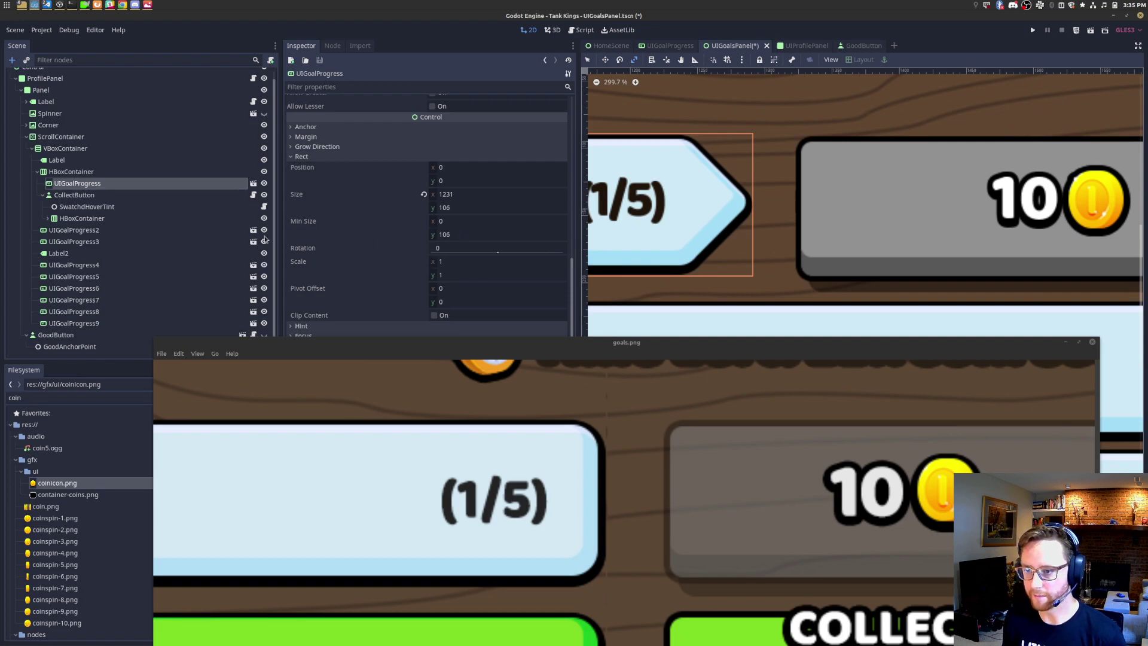
click(118, 194)
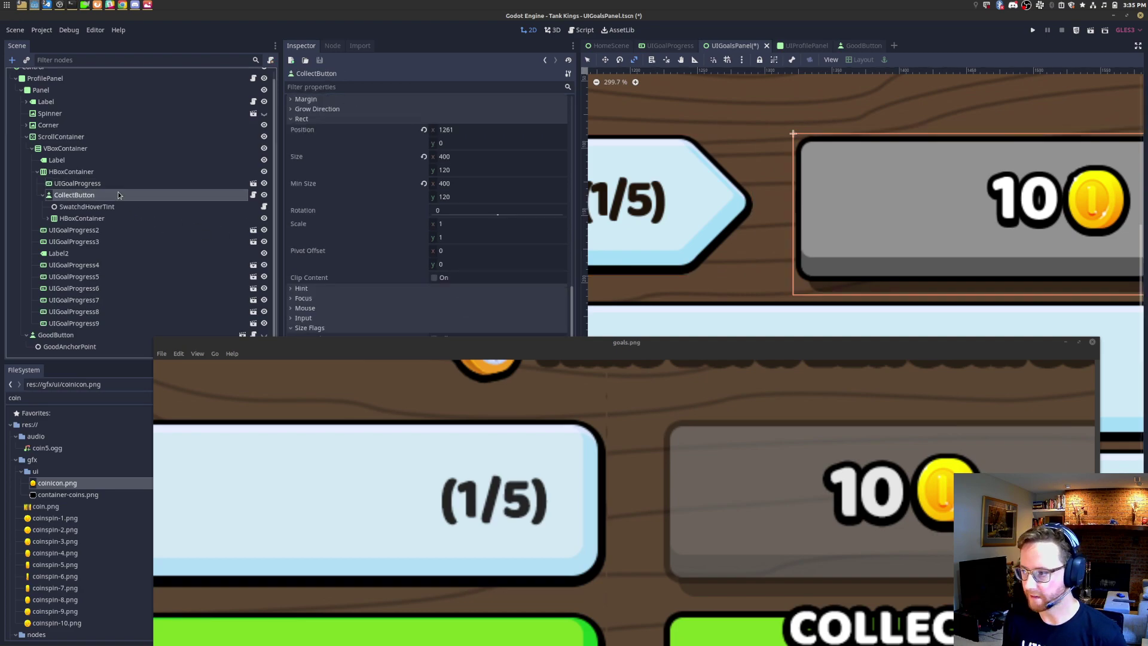
click(457, 196)
text(110)
key(Return)
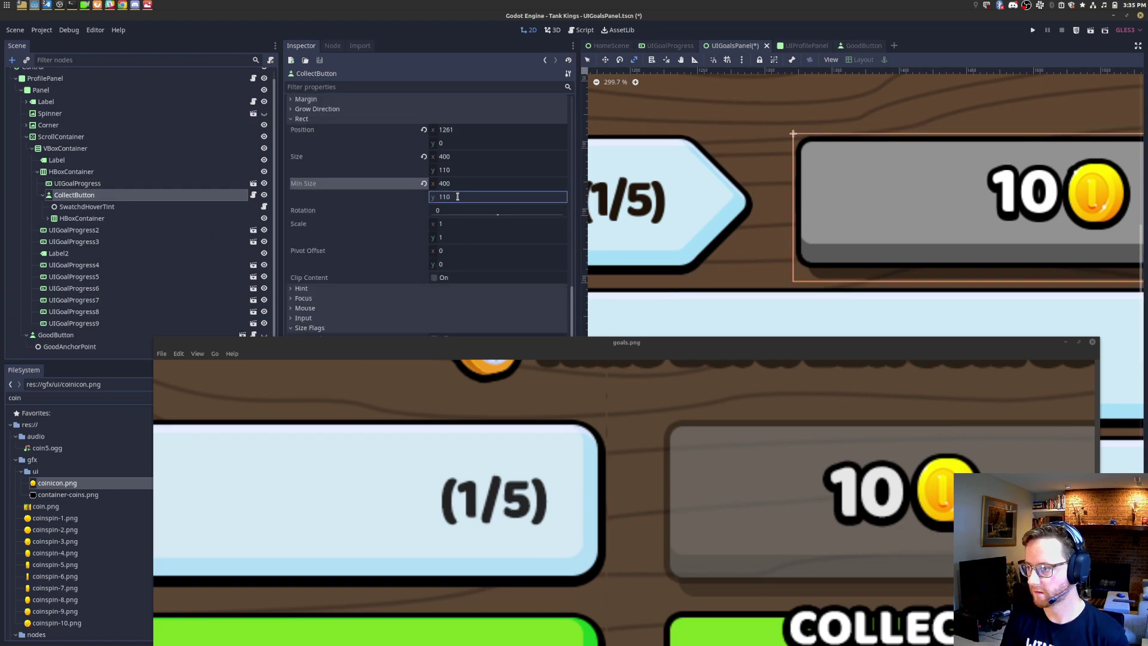
click(458, 196)
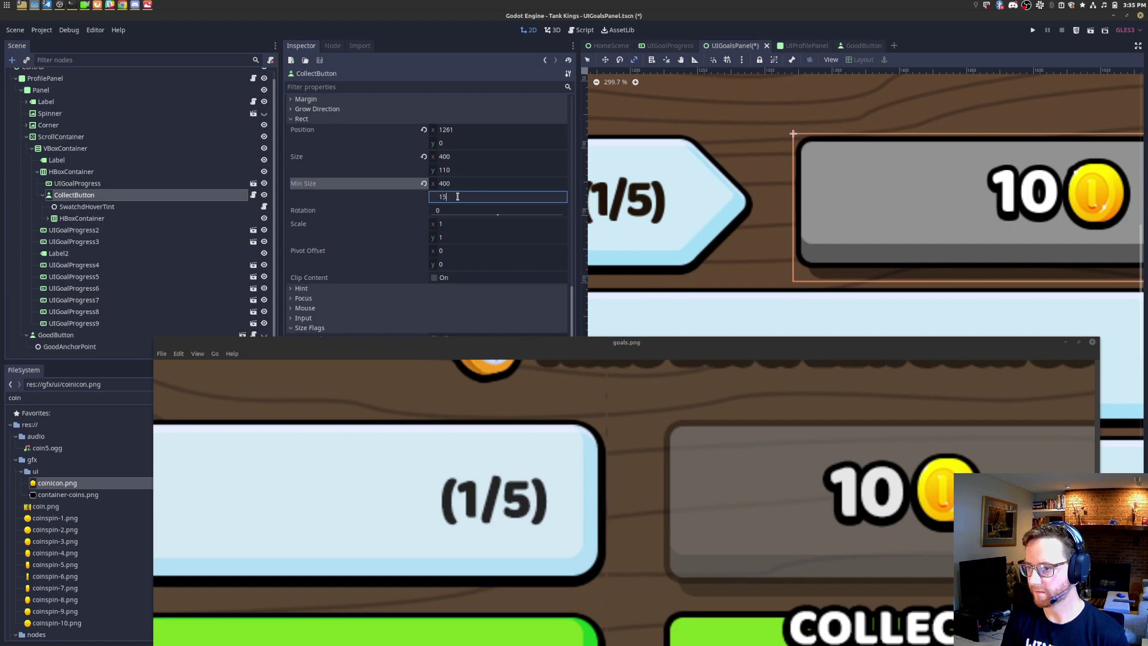
key(Return)
Step: Measure the collect button's width along its bottom edge with the Ruler tool
click(695, 60)
drag(674, 275, 985, 277)
scroll(963, 209, down, 10)
scroll(988, 210, down, 3)
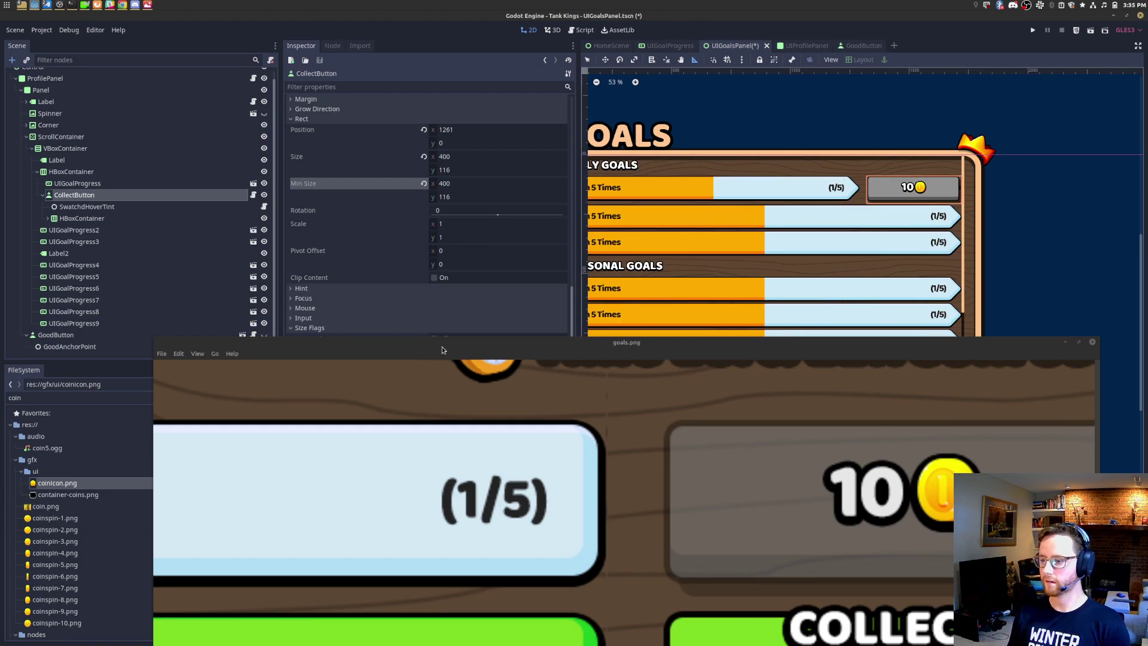
scroll(539, 419, down, 4)
scroll(717, 455, down, 3)
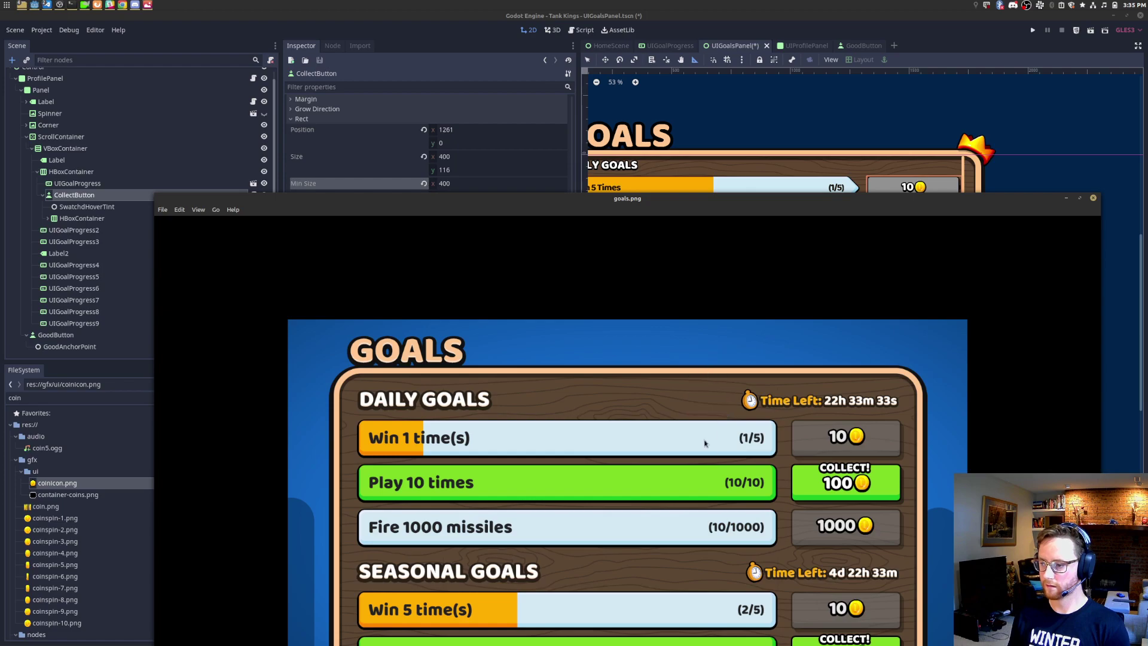
right_click(688, 453)
click(557, 228)
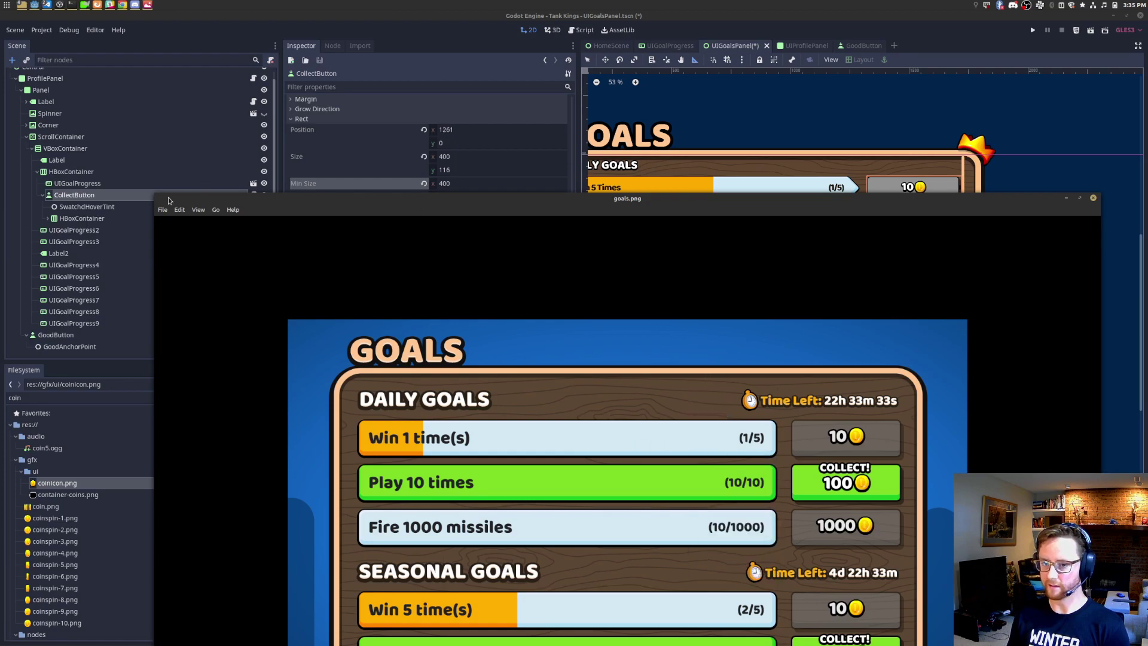
drag(160, 200, 414, 162)
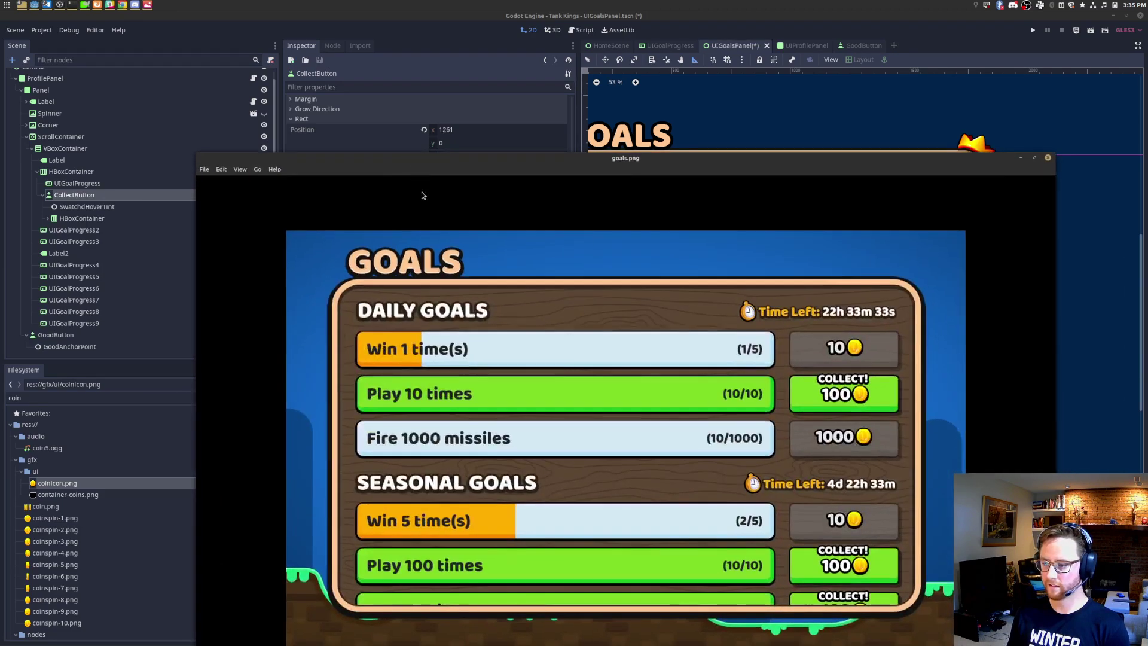
drag(198, 155, 236, 219)
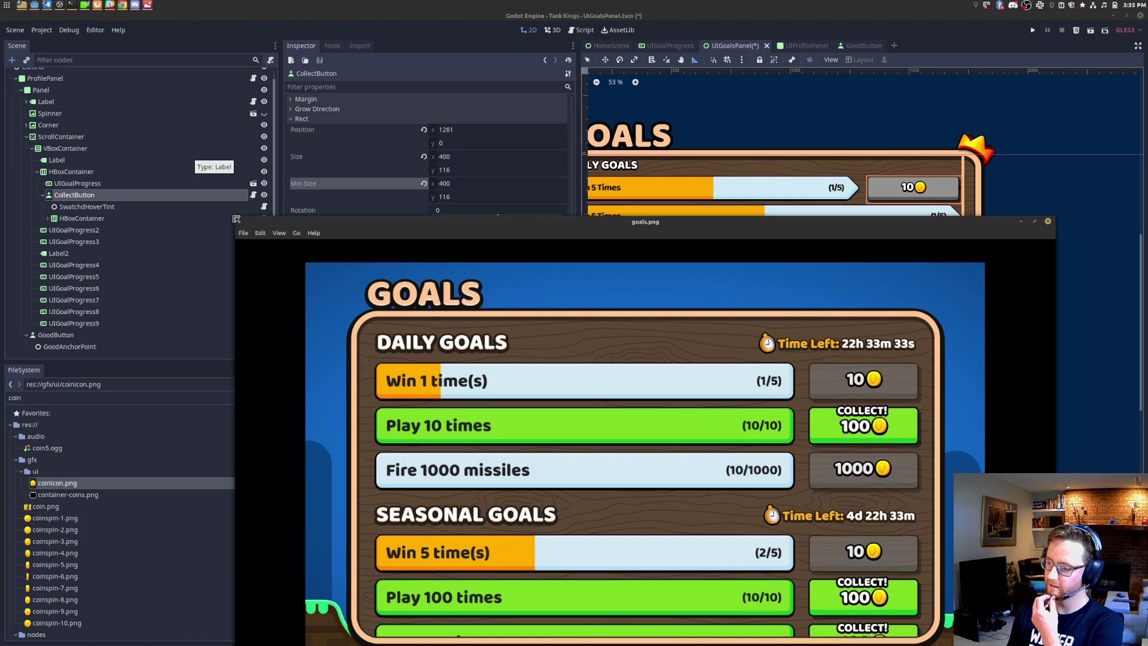
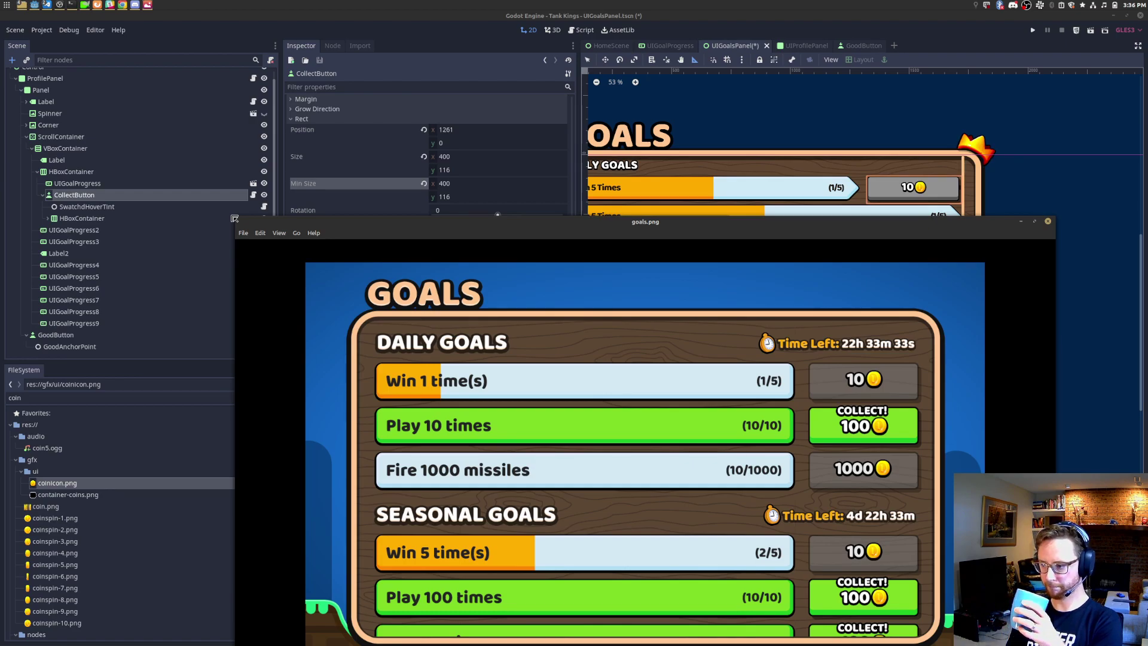
Step: Reduce CollectButton's Min Size x from 400 to 350
scroll(837, 387, up, 5)
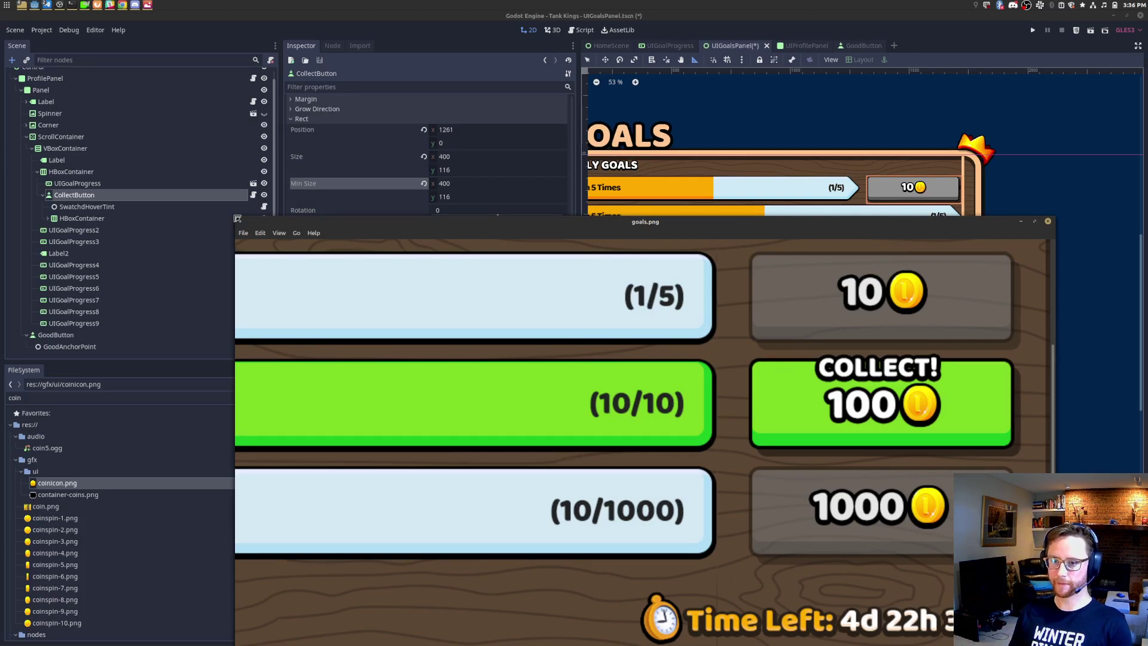
drag(238, 219, 406, 367)
scroll(934, 223, up, 4)
scroll(933, 223, up, 4)
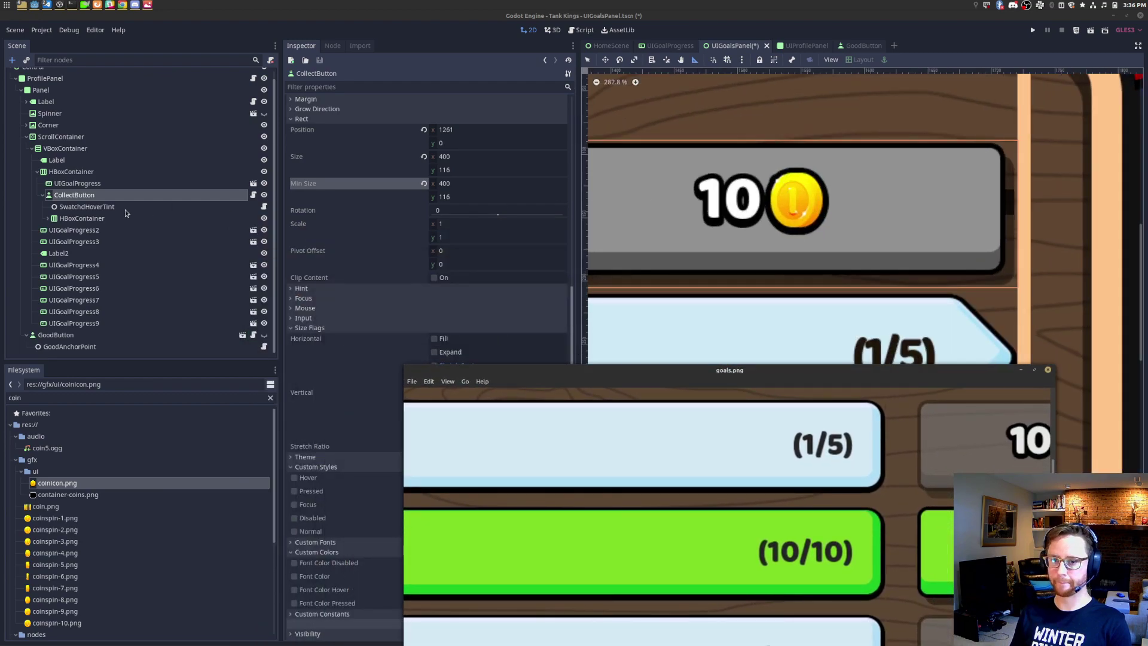
click(128, 207)
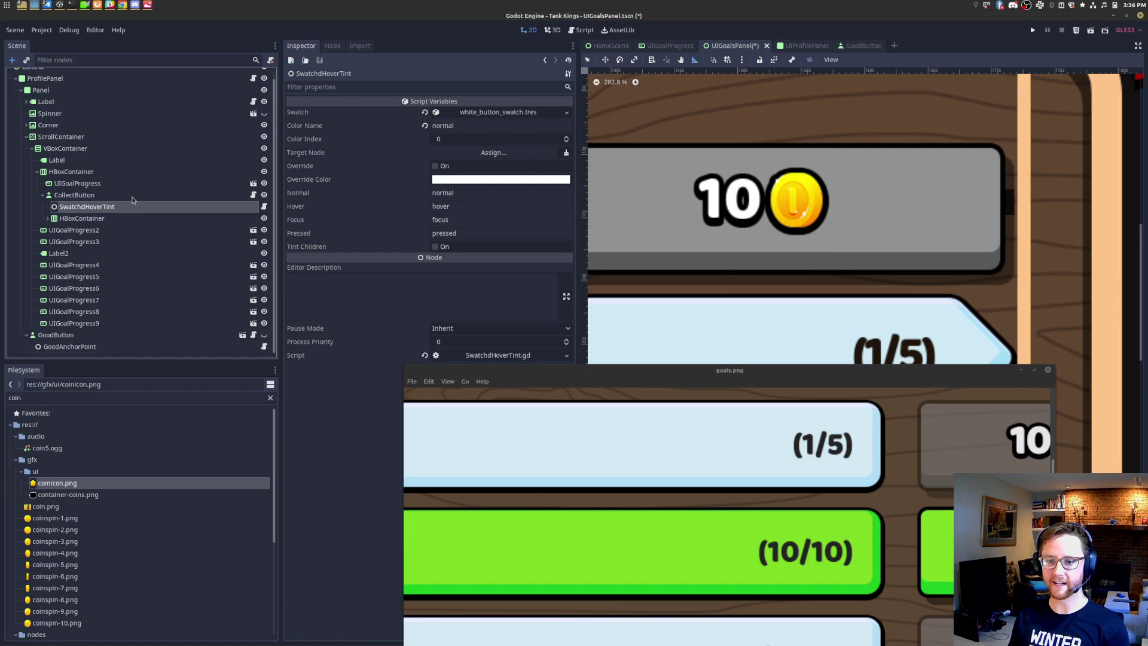
click(133, 196)
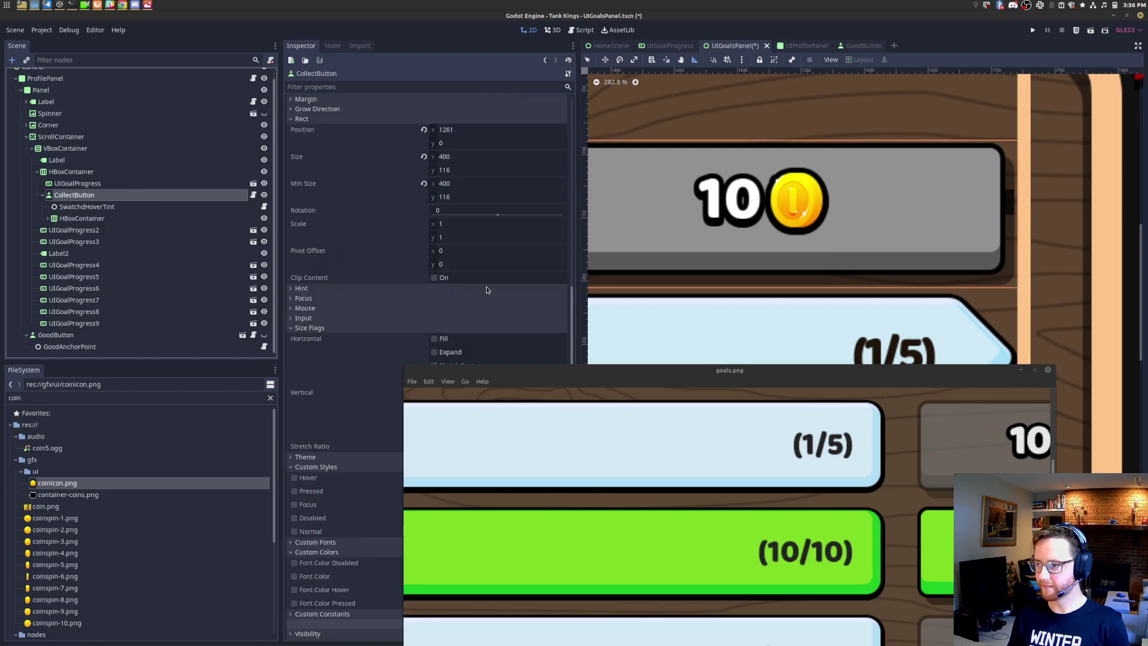
scroll(808, 261, down, 3)
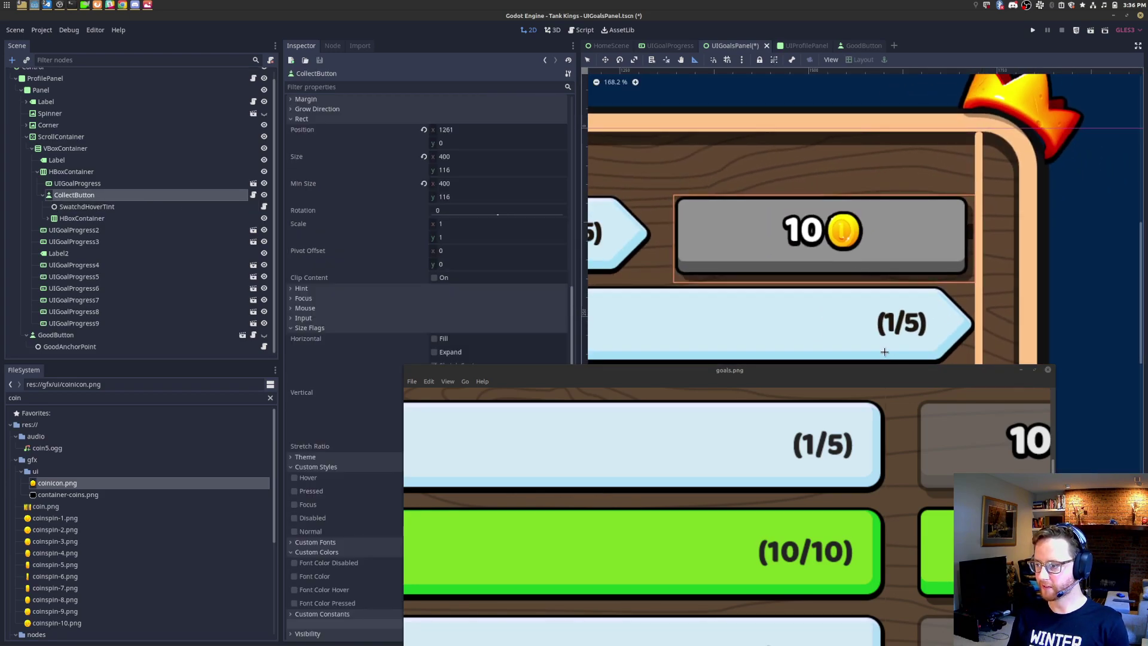
scroll(932, 431, down, 3)
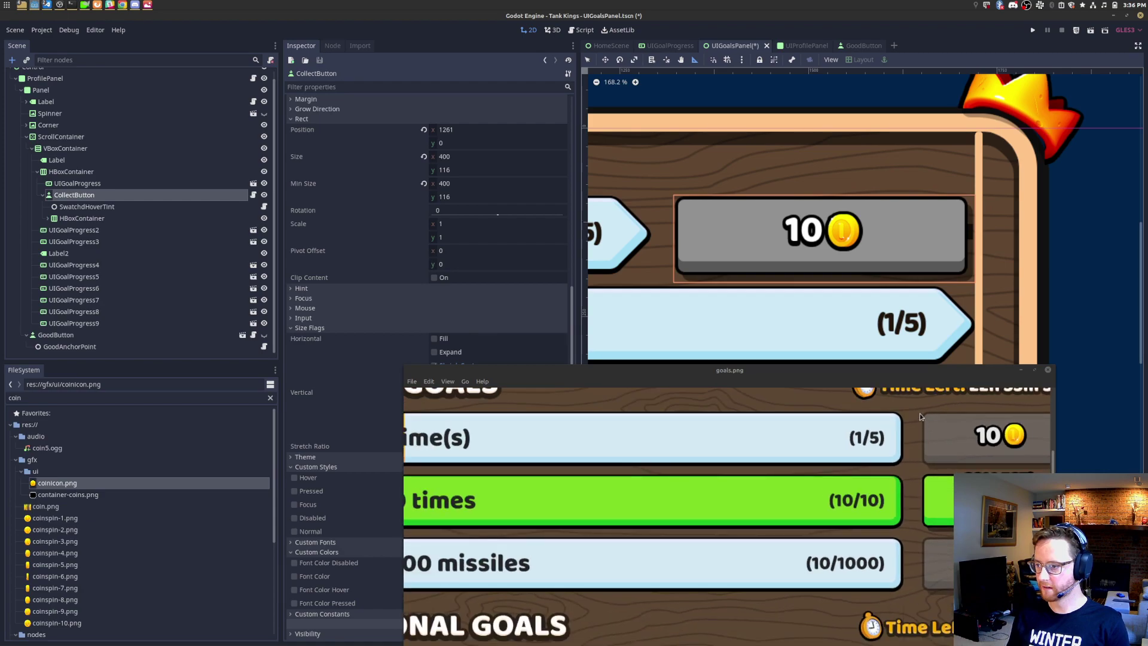
click(455, 182)
text(350)
key(Return)
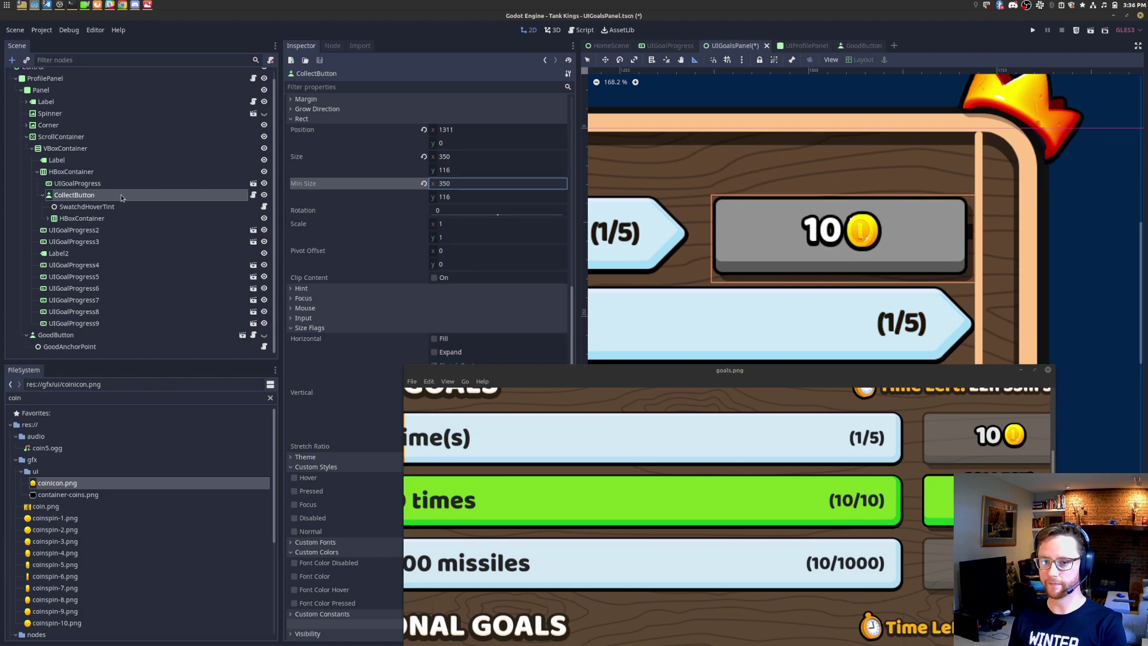
Step: Narrow CollectButton further to a Min Size x of 330
click(465, 183)
text(330)
key(Return)
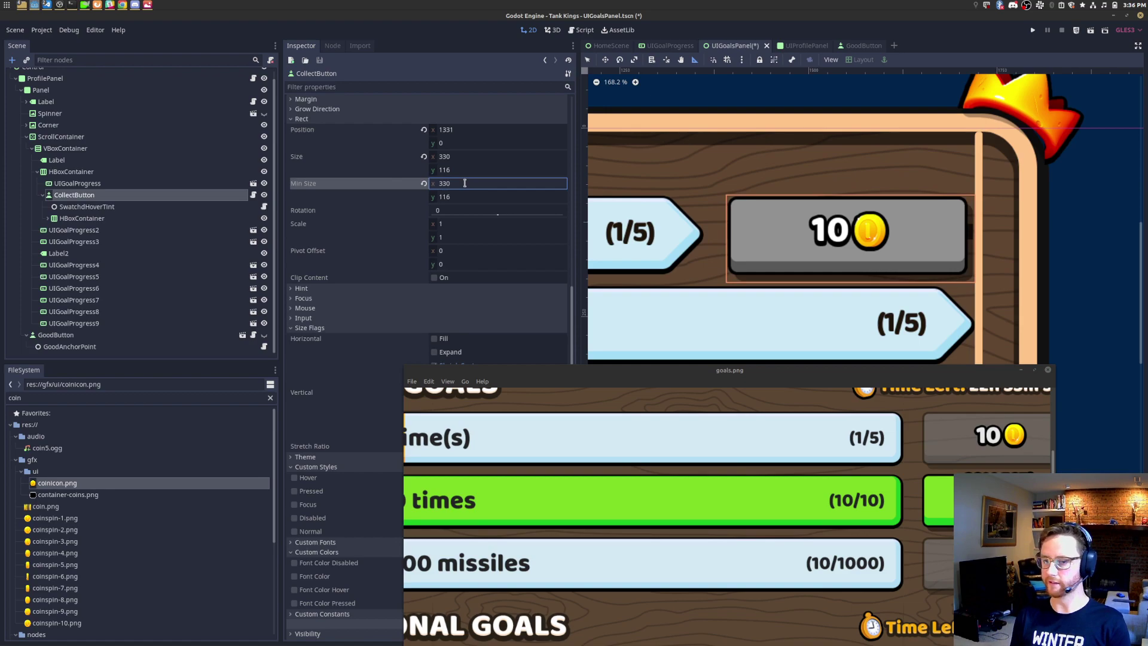
Step: Add a GoodLabel child under CollectButton with the text COLLECT!
right_click(99, 201)
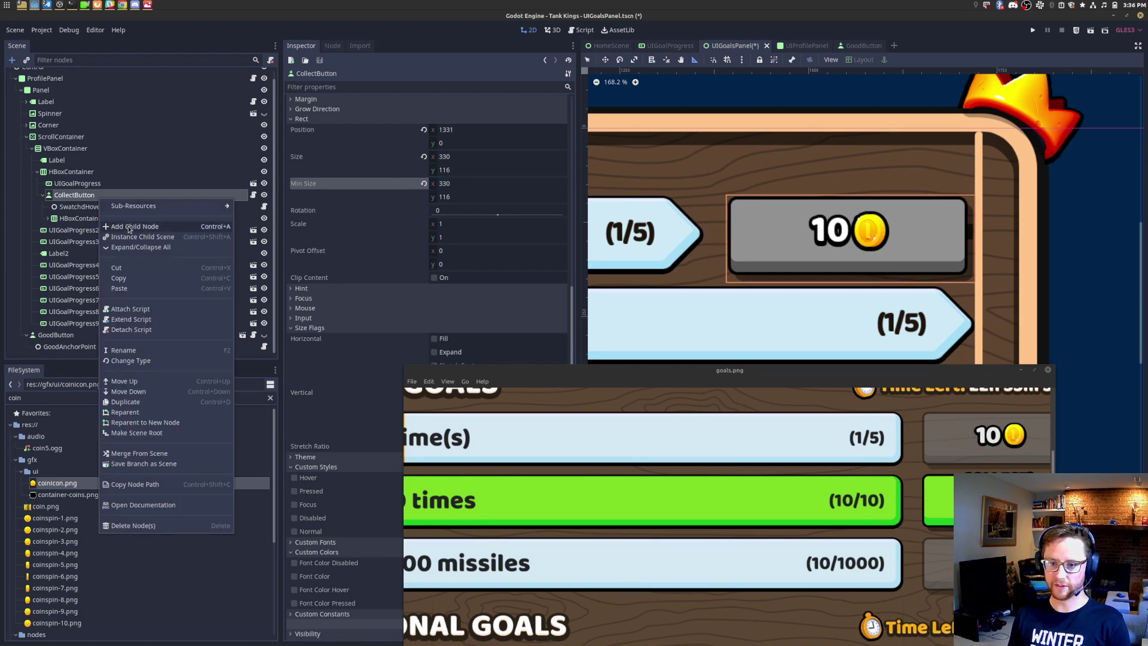
click(128, 227)
text(goodla)
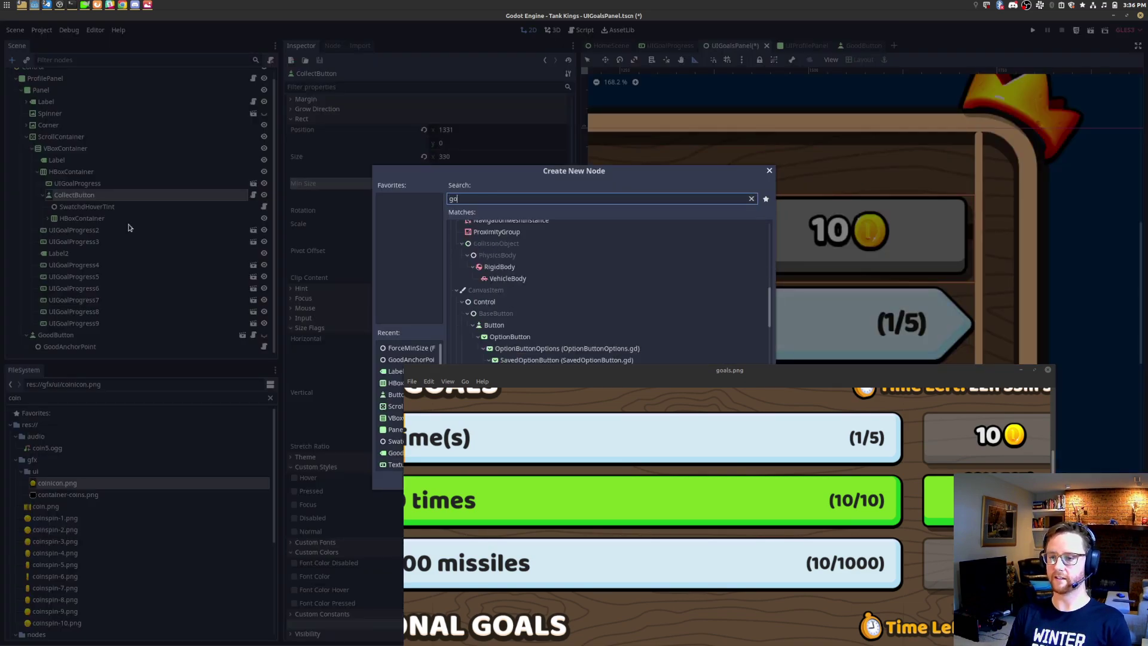
key(Return)
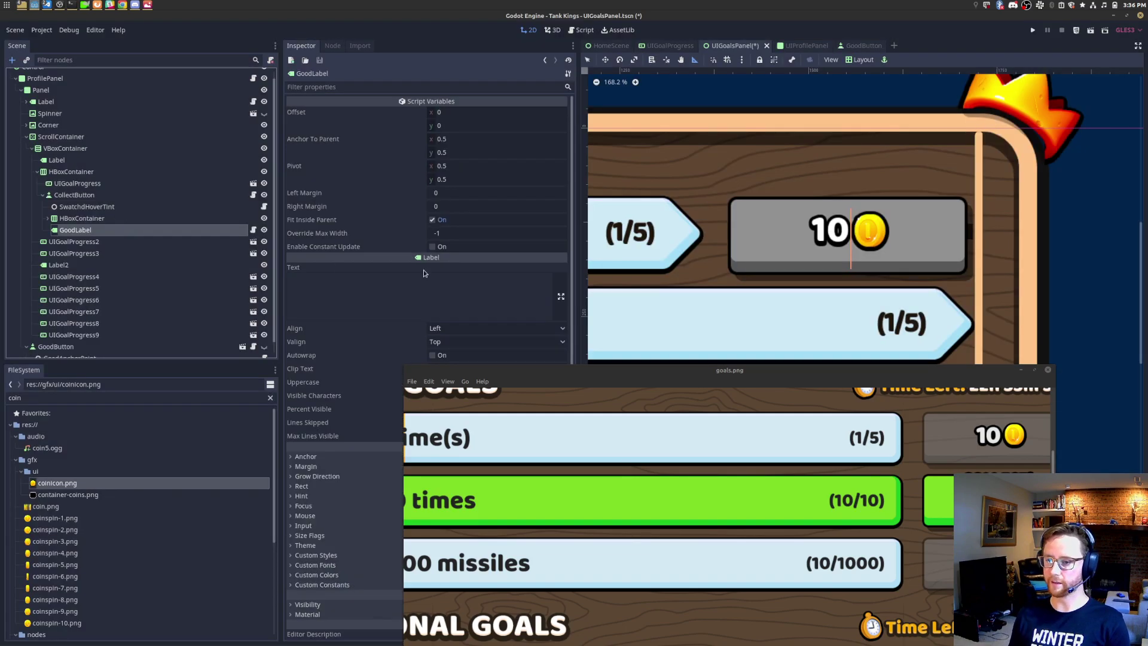
click(425, 291)
text(COLLECT!)
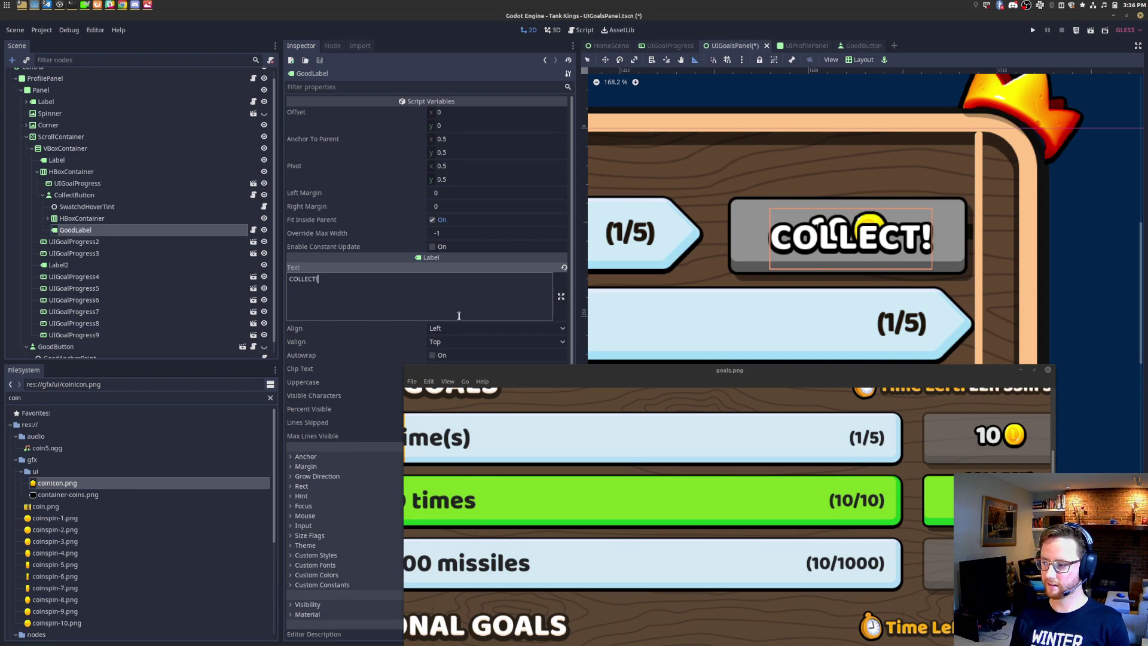
Step: Set the label's vertical anchor to 0 and its vertical pivot to 0.3
click(461, 154)
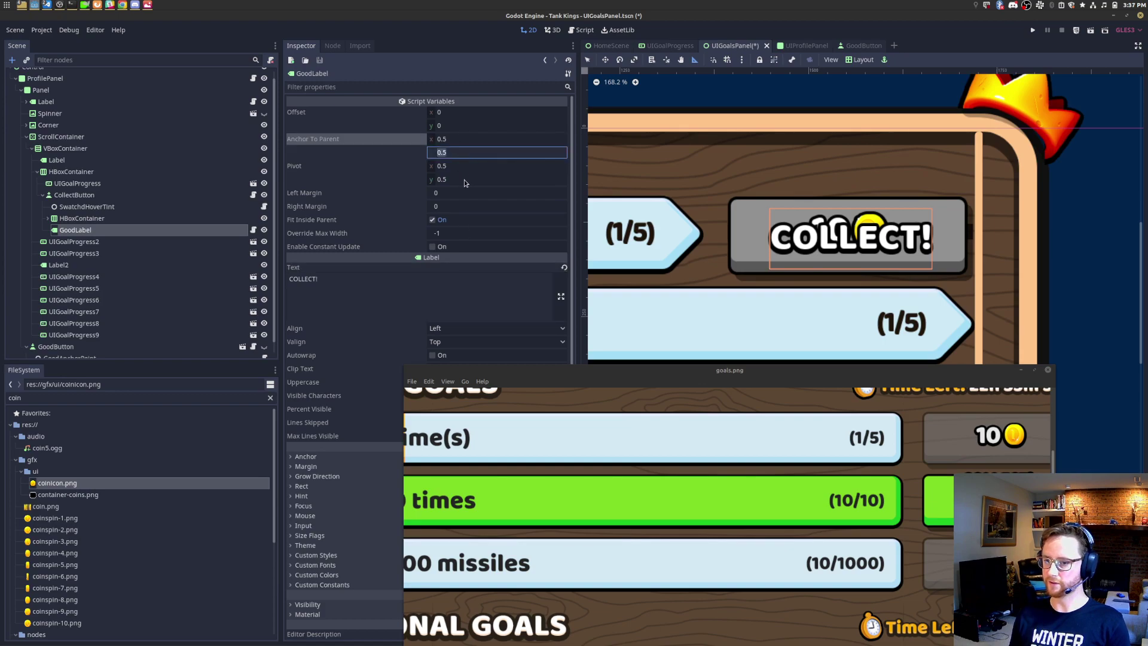
text(0)
key(Return)
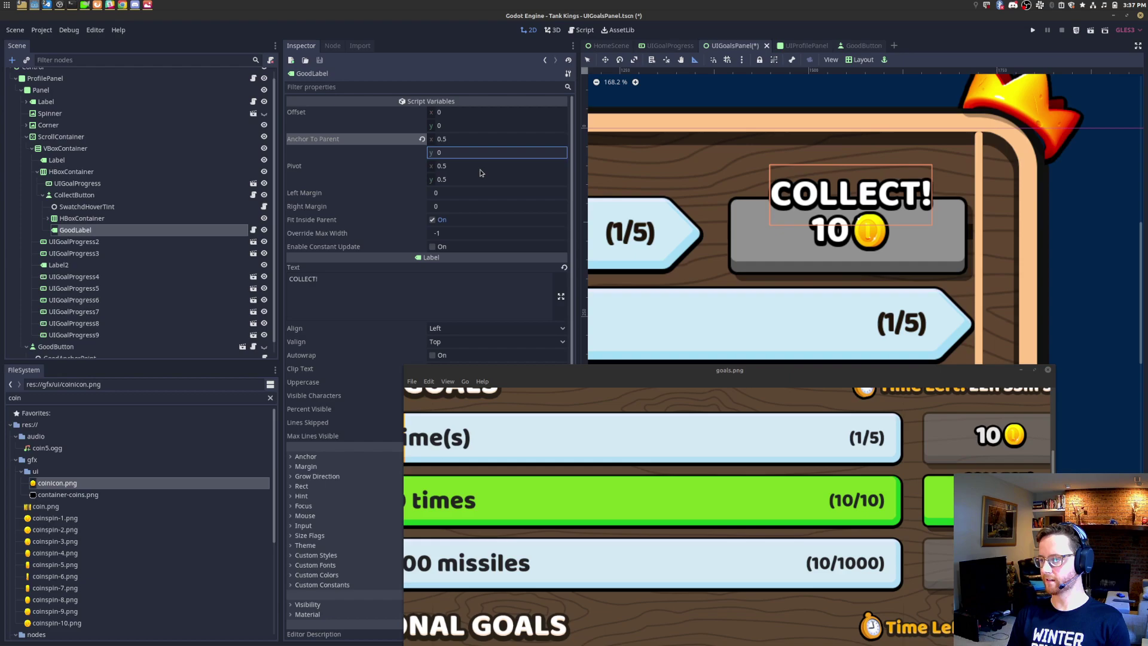
click(480, 172)
text(1)
key(Return)
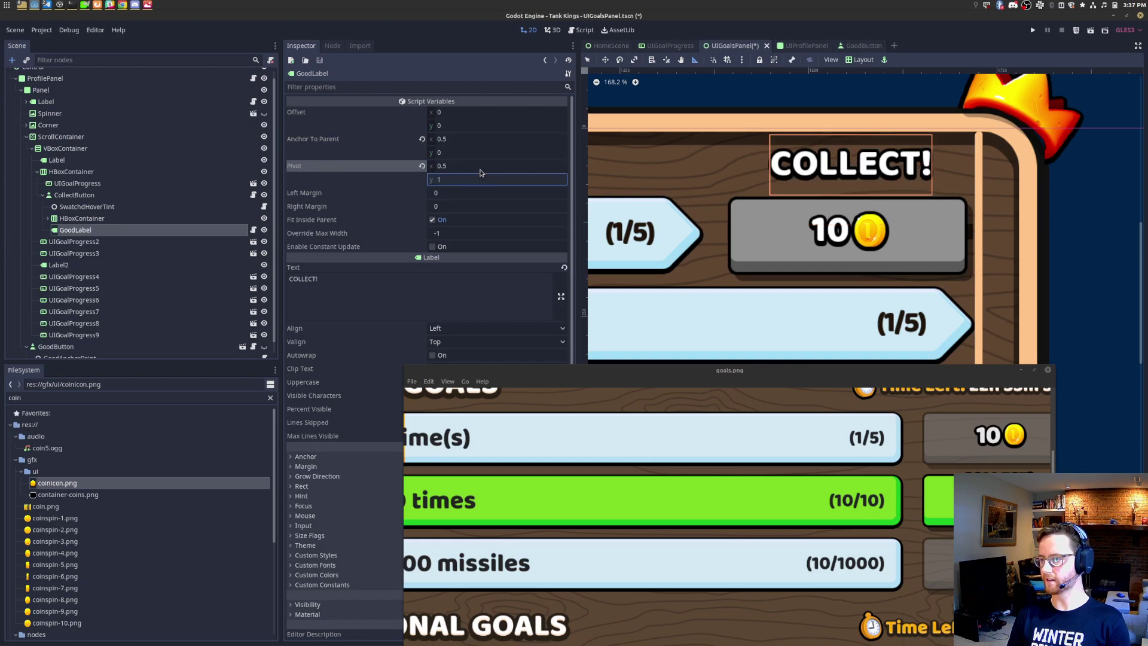
text(0)
key(Return)
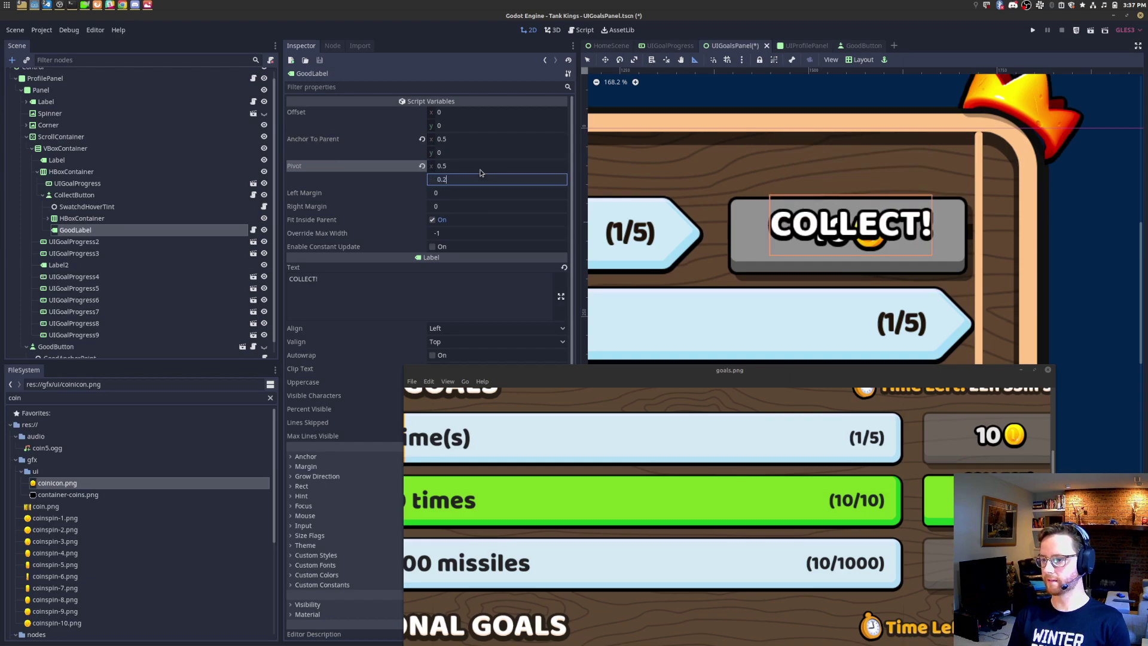
key(Return)
key(ctrl+a)
text(0.3)
key(Return)
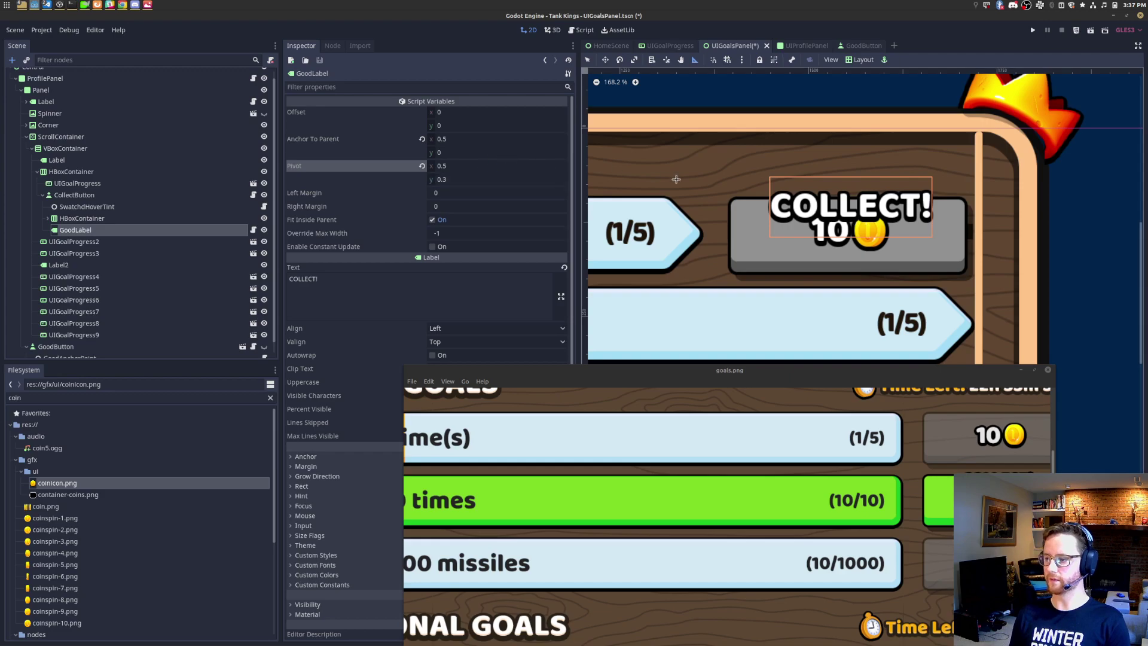
Step: Assign baloo_32.tres from the fonts folder as the label's custom font
click(269, 398)
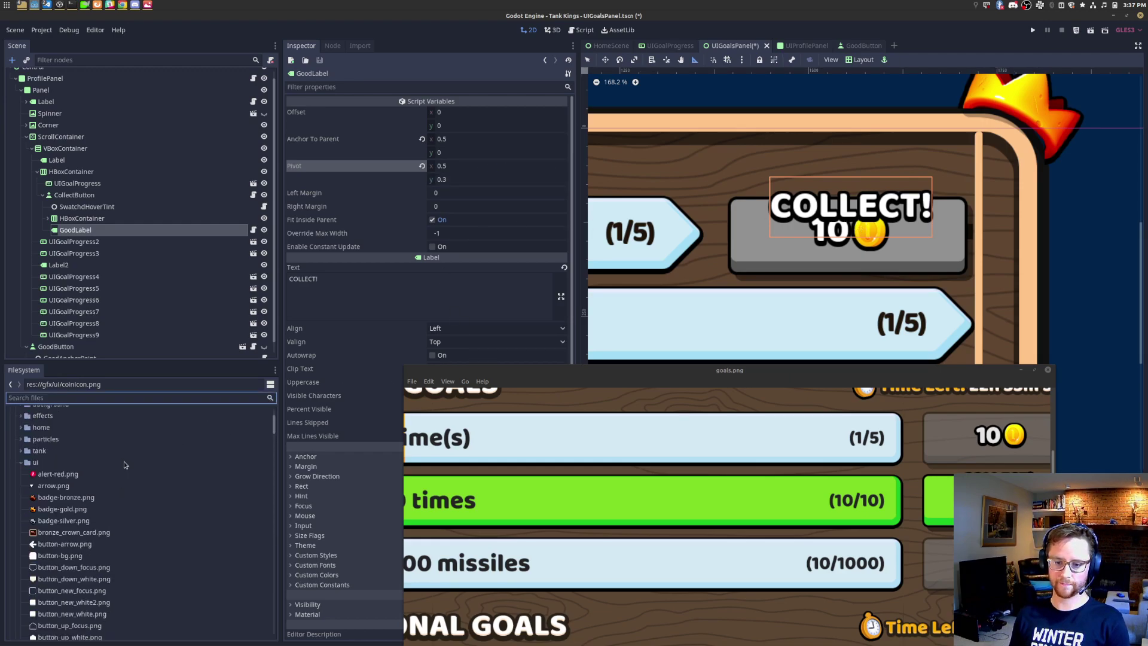
click(15, 473)
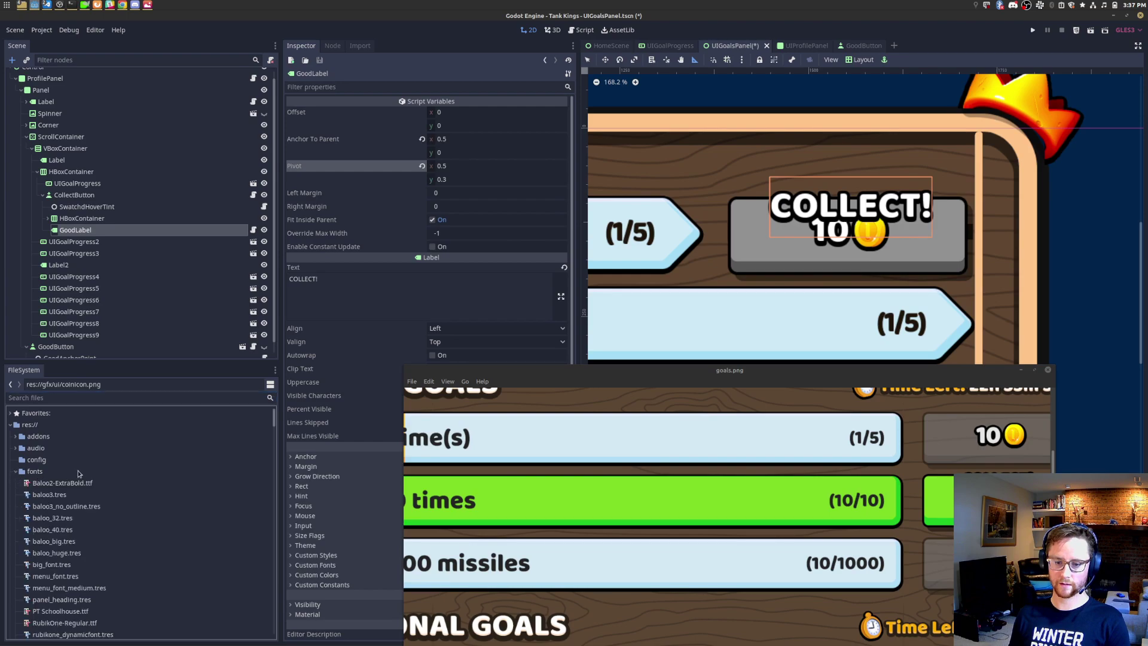
drag(483, 387, 810, 432)
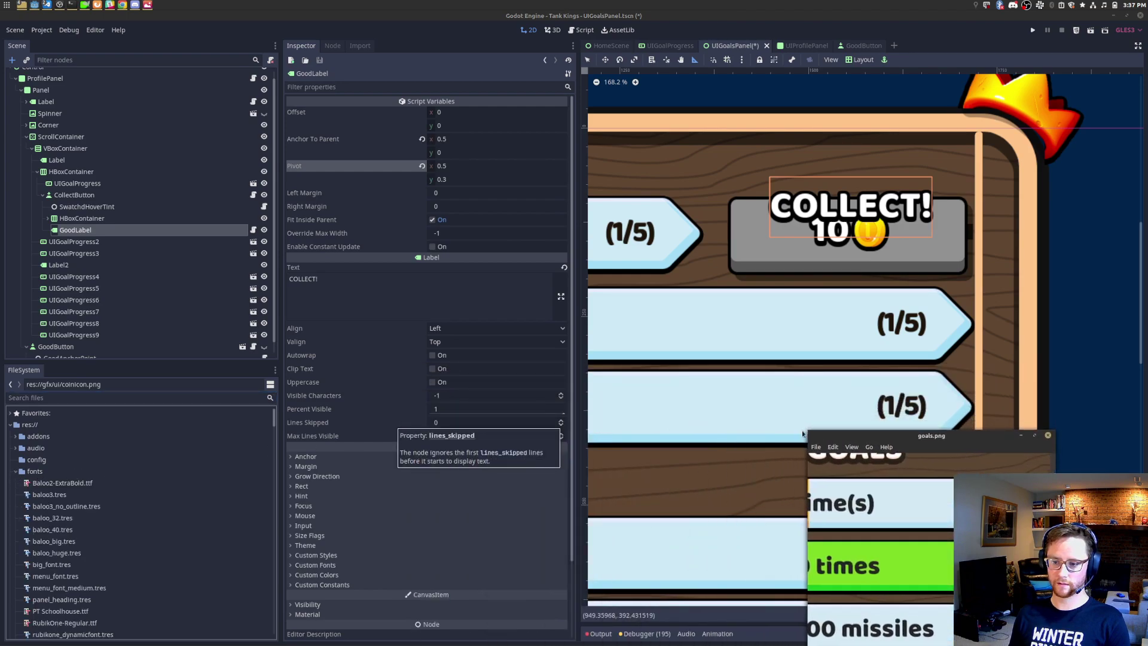
click(316, 566)
scroll(316, 566, down, 3)
scroll(69, 508, down, 1)
drag(52, 490, 496, 475)
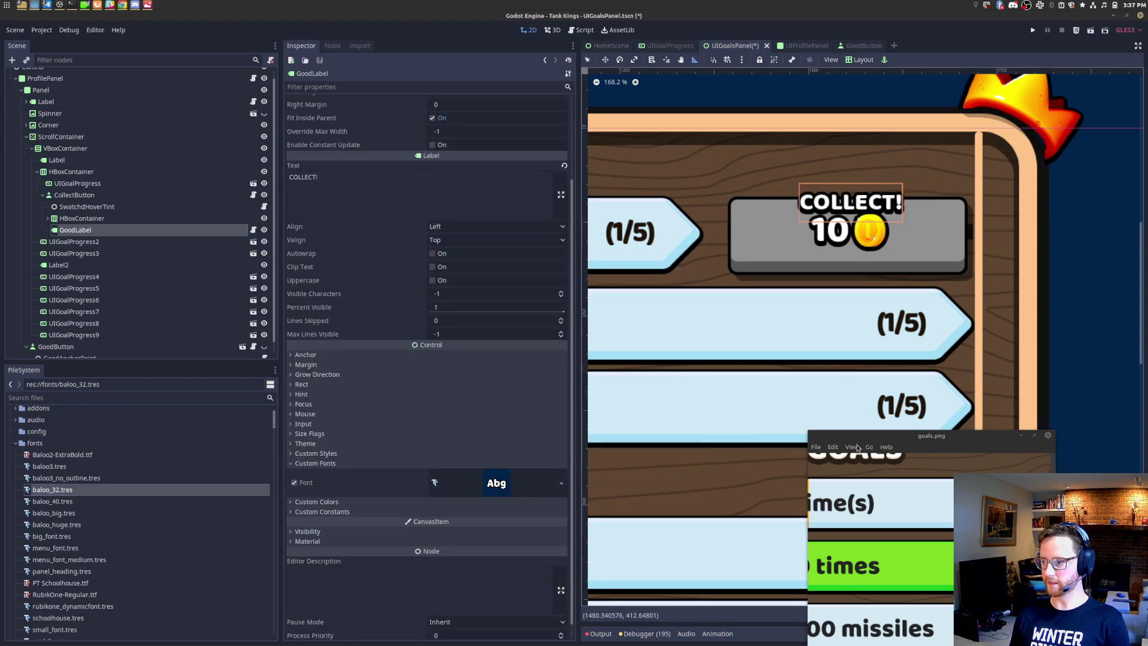
drag(808, 430, 349, 345)
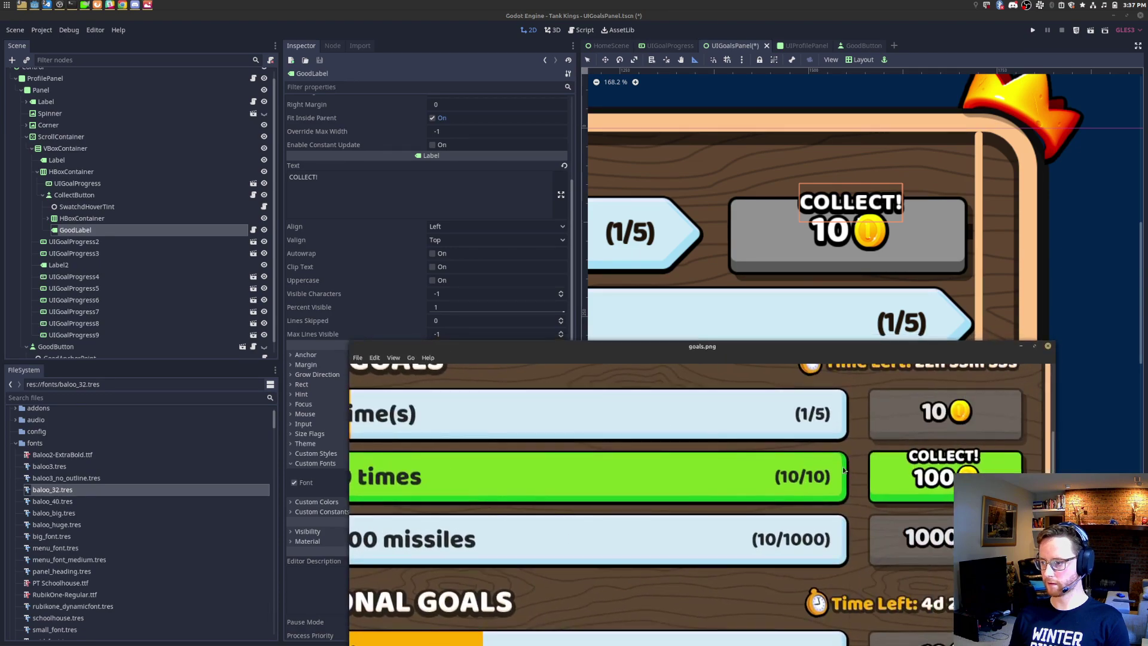
click(71, 219)
key(f)
click(48, 218)
drag(875, 353, 880, 420)
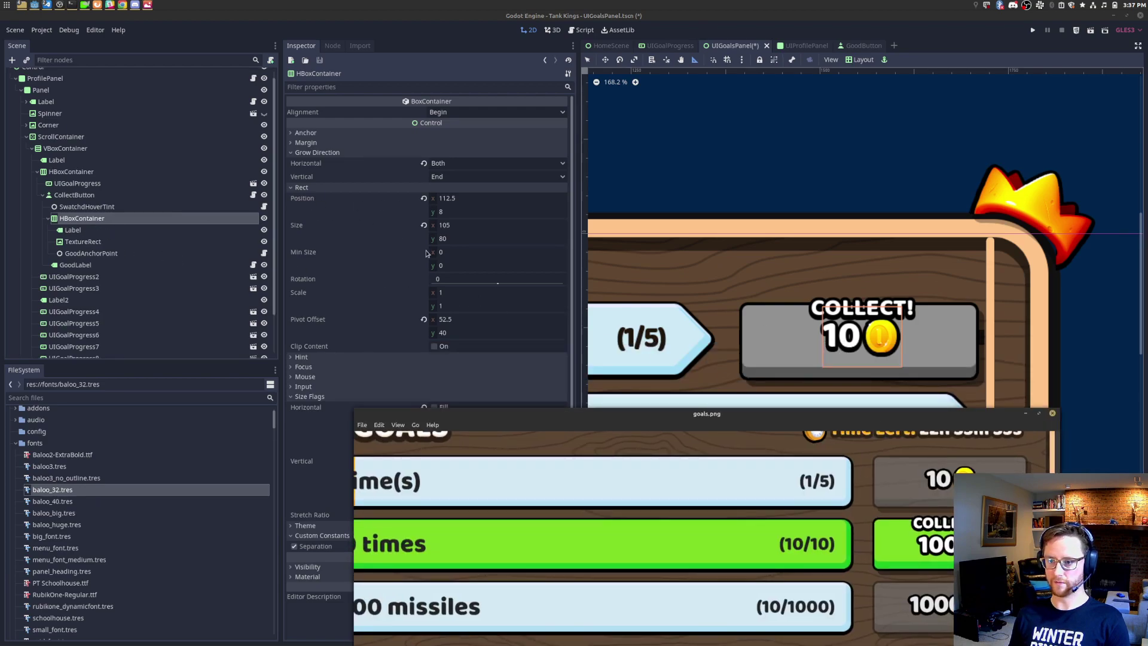
click(455, 212)
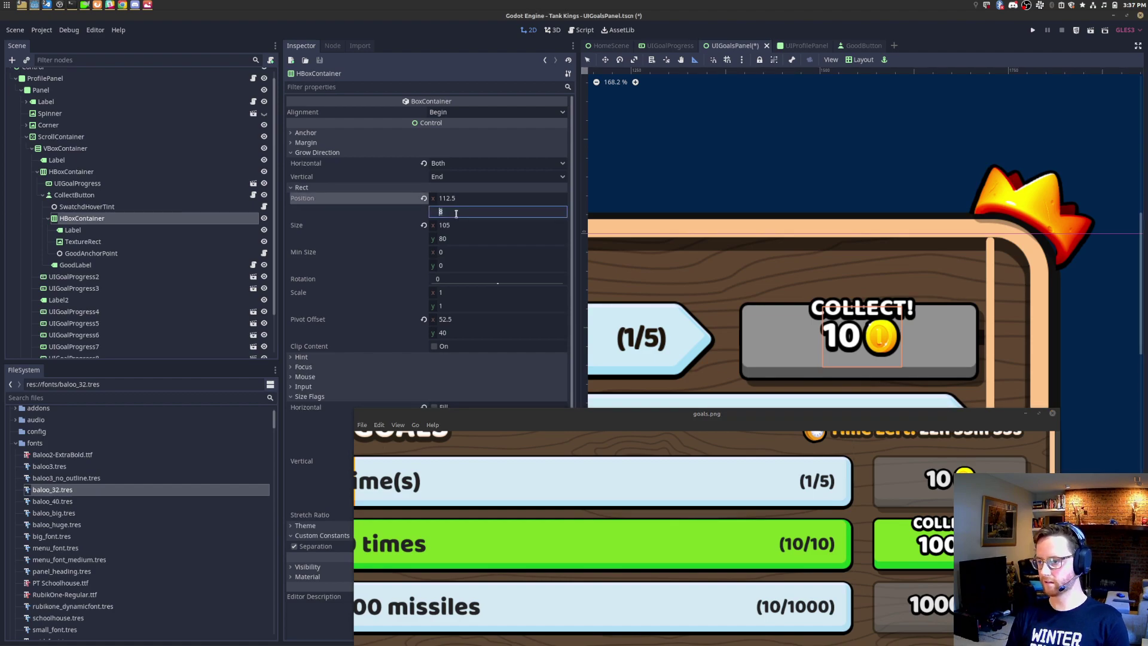
key(Escape)
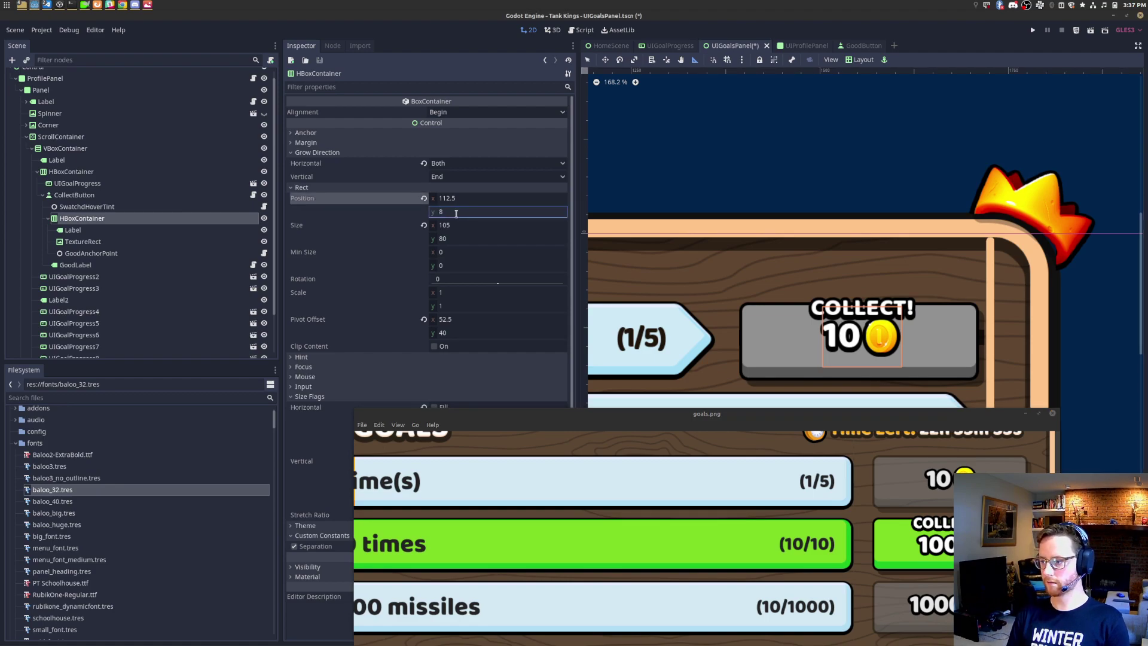
click(90, 253)
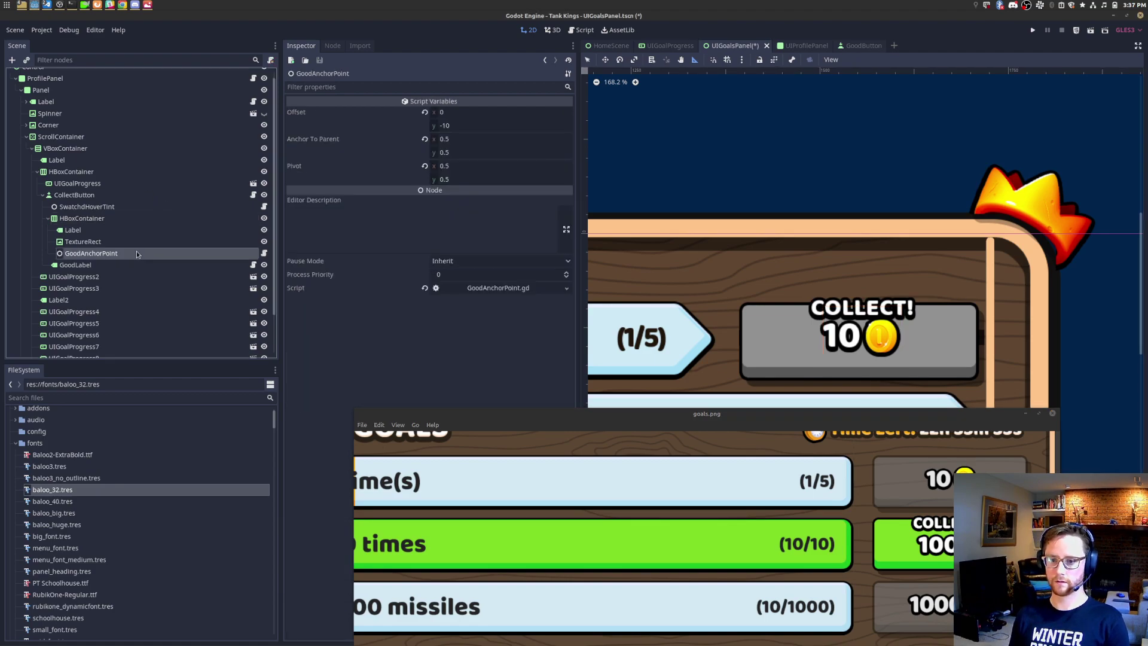
click(471, 125)
text(0)
key(Return)
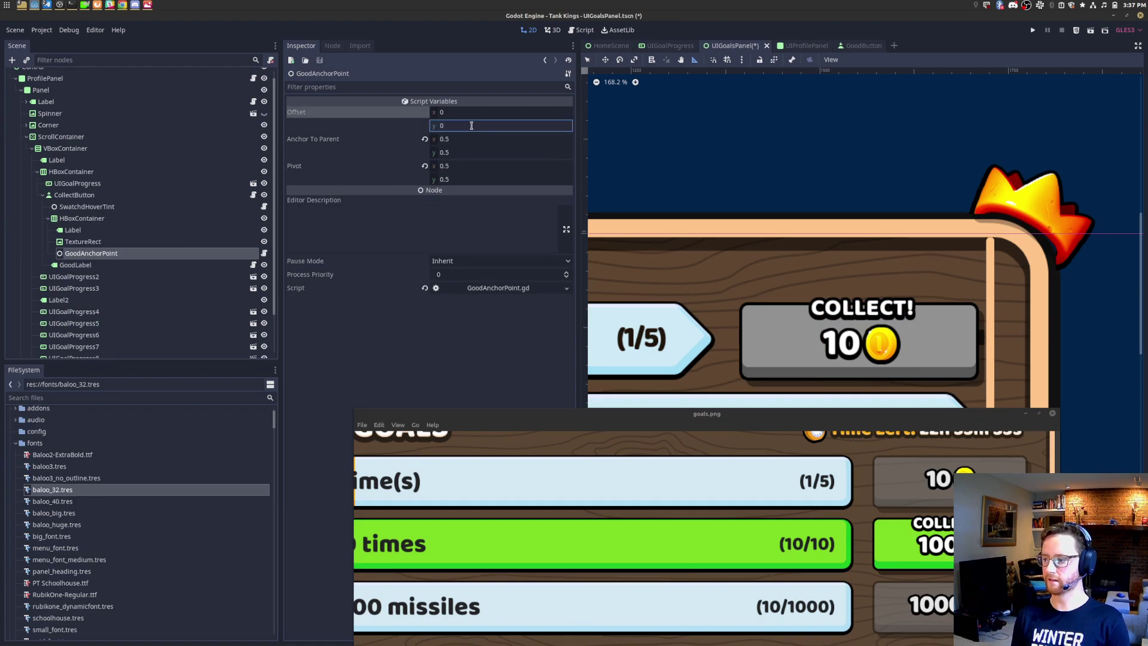
click(265, 267)
click(265, 267)
click(265, 267)
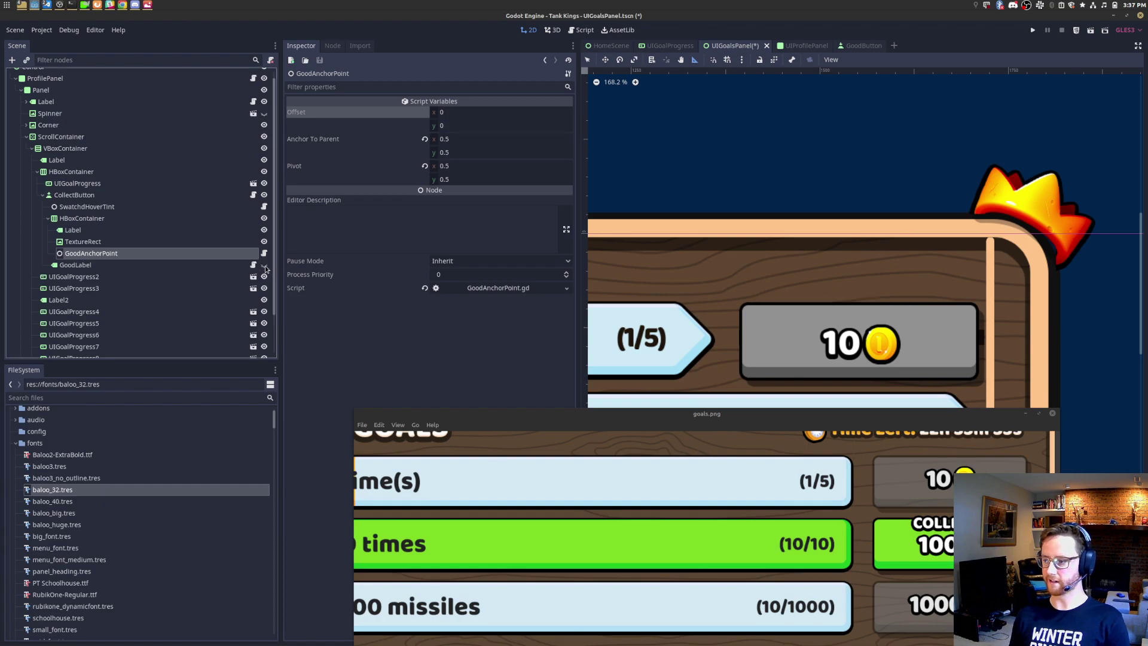
click(265, 267)
click(463, 126)
text(-10)
key(Return)
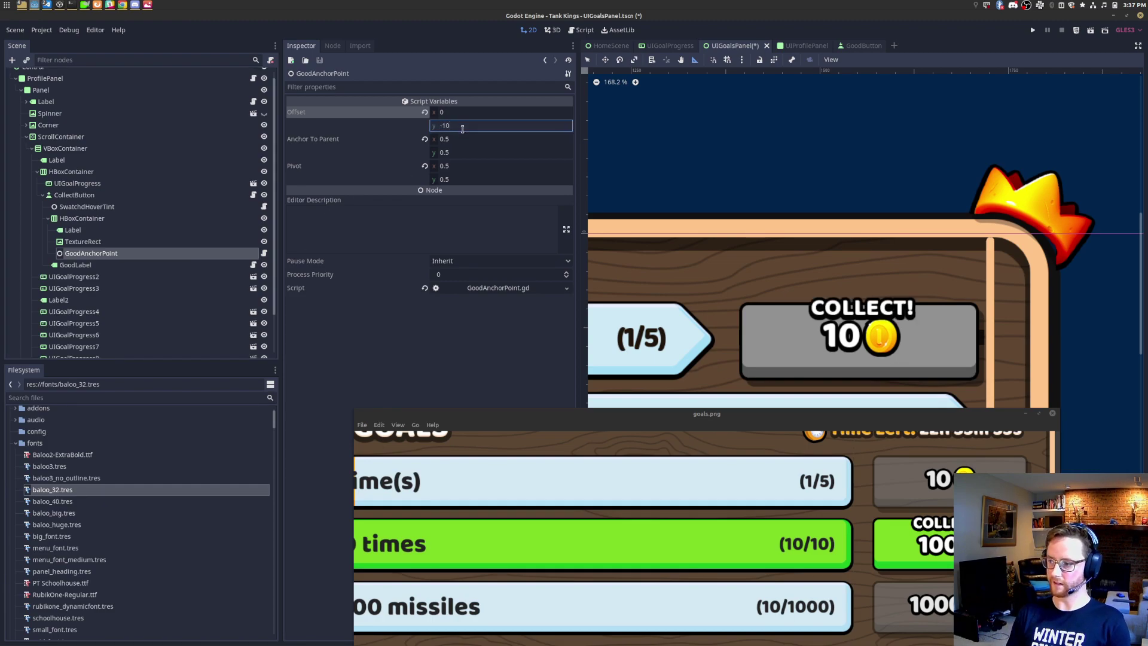
Step: Rename the button's children to CoinContainer, CoinLabel, CoinIcon and CollectLabel
right_click(124, 225)
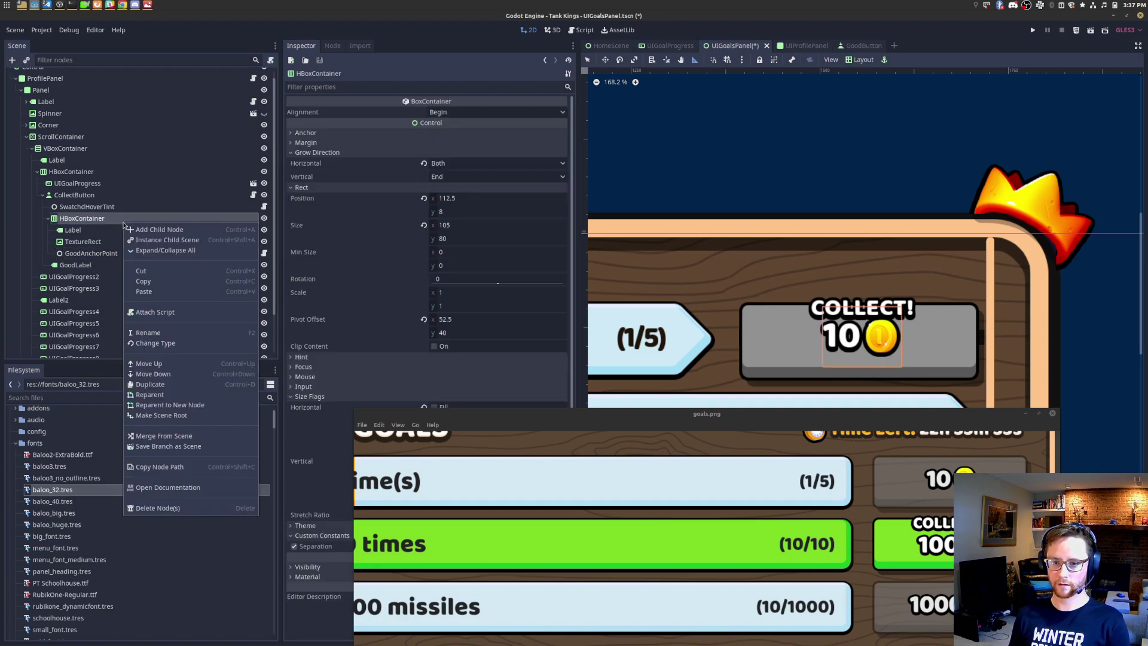
click(168, 330)
text(CoinContainer)
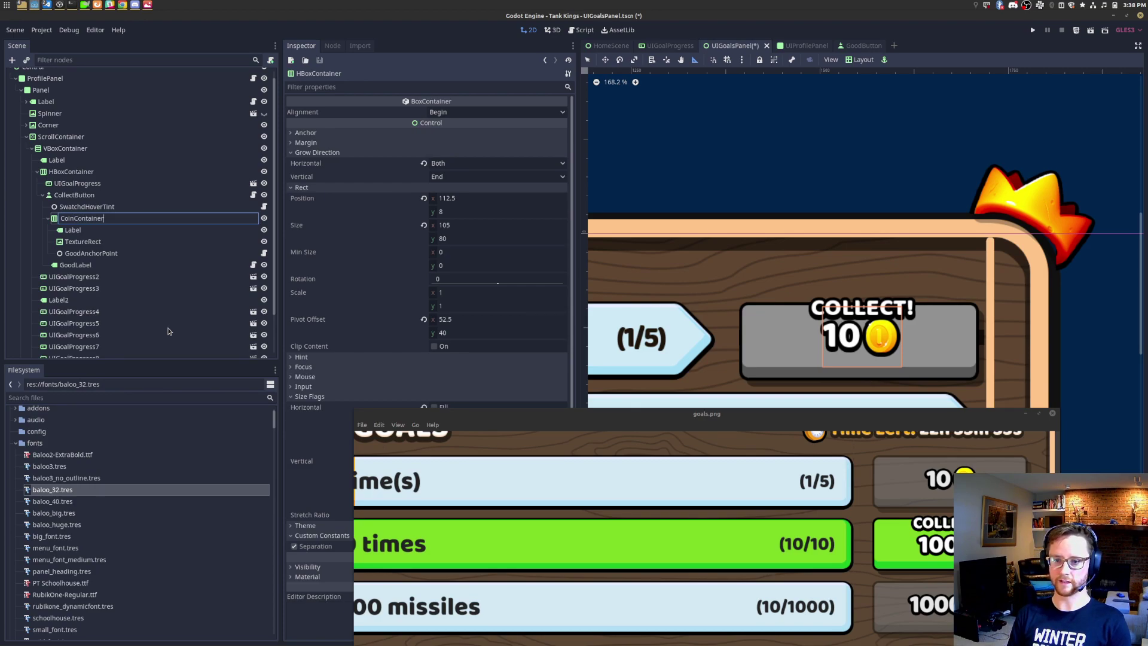
key(Return)
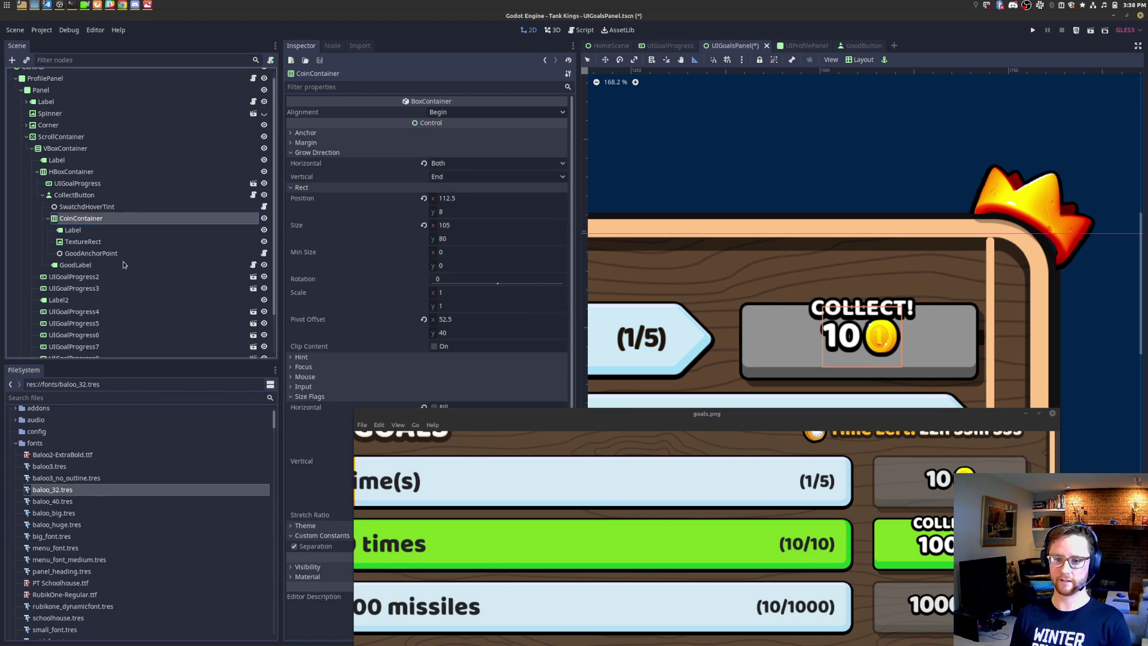
double_click(118, 231)
text(CoinLa)
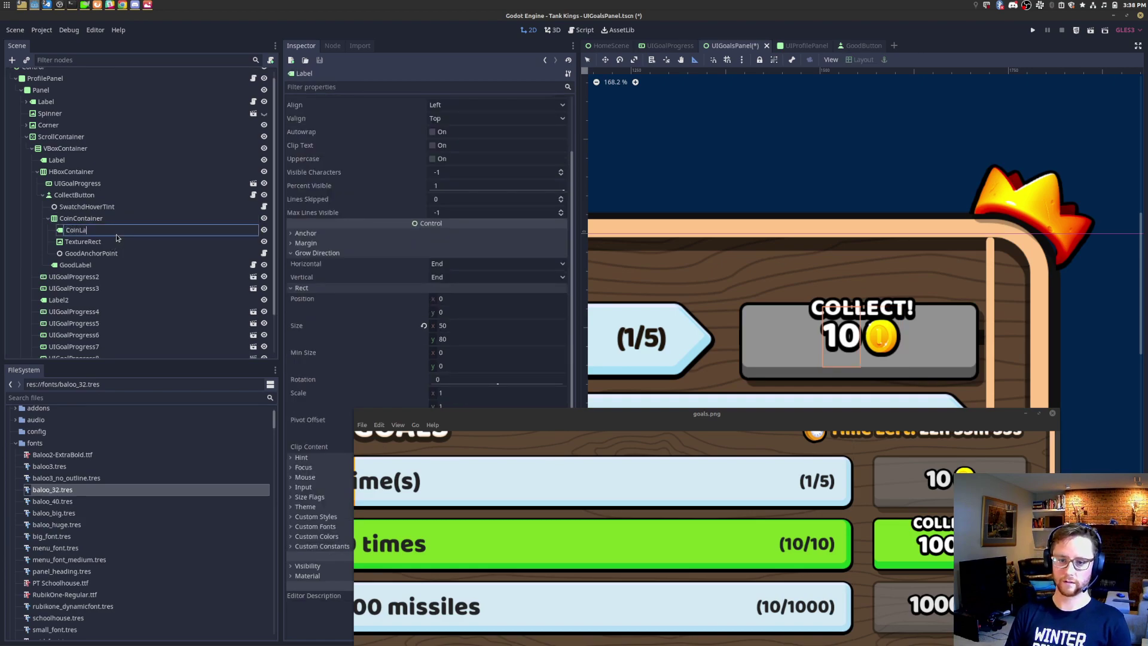
key(Return)
double_click(123, 243)
text(CoinIcon)
key(Return)
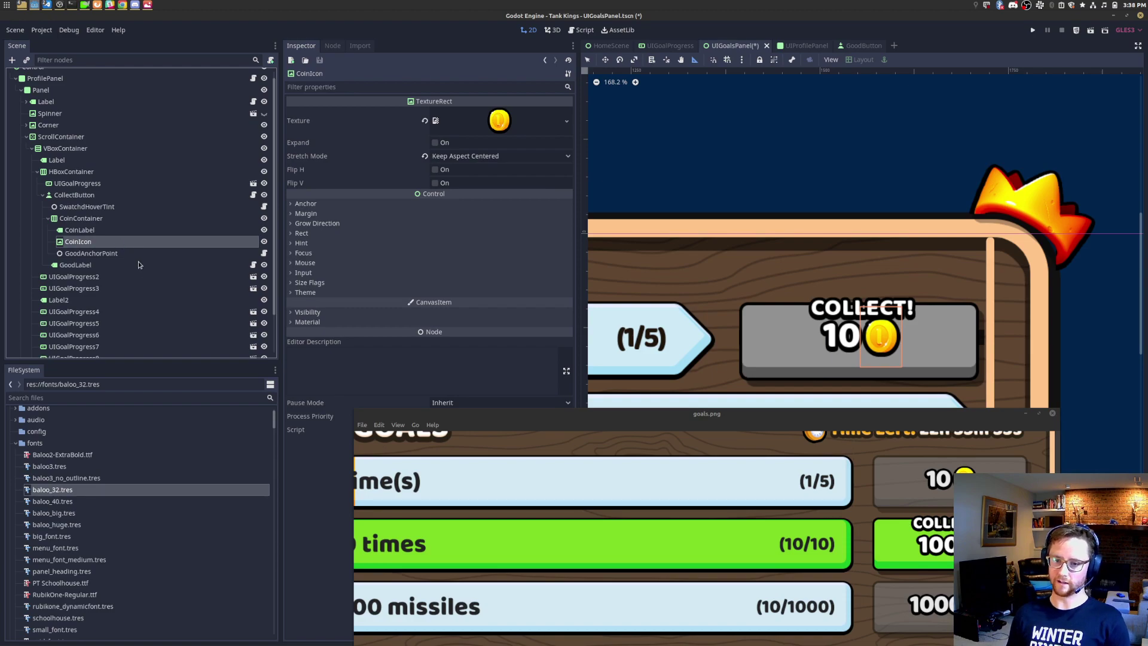
double_click(138, 264)
text(CollectLabel)
key(Return)
Step: Rename the outer goal row HBoxContainer to UIGoalRow
scroll(833, 341, down, 2)
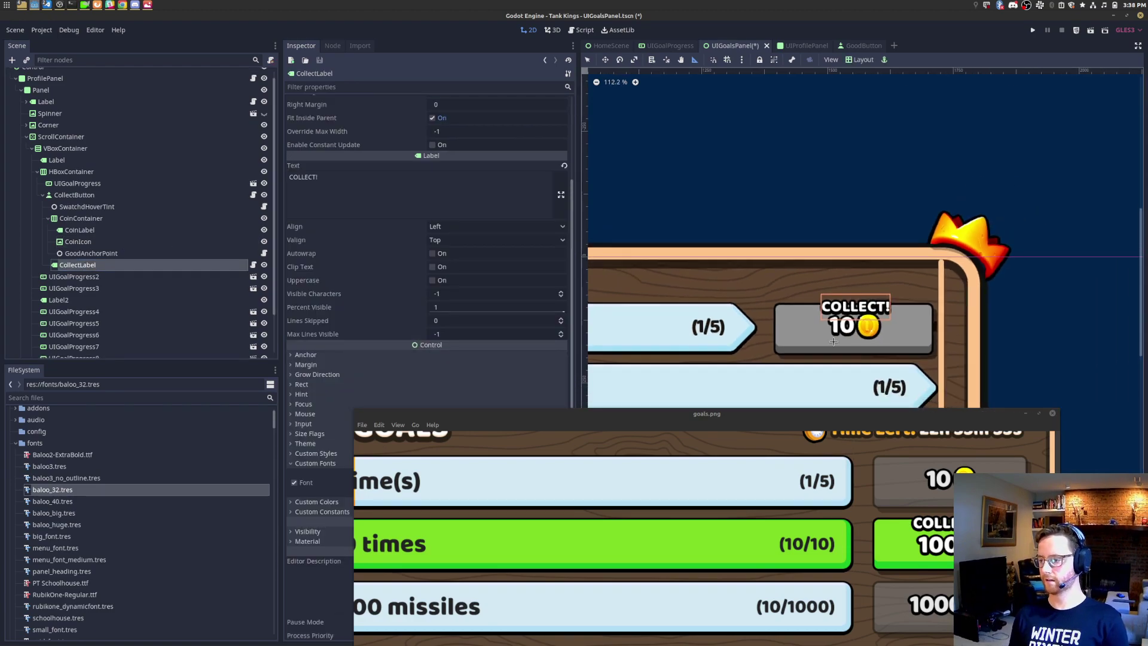
middle_drag(772, 347, 811, 273)
drag(357, 412, 248, 261)
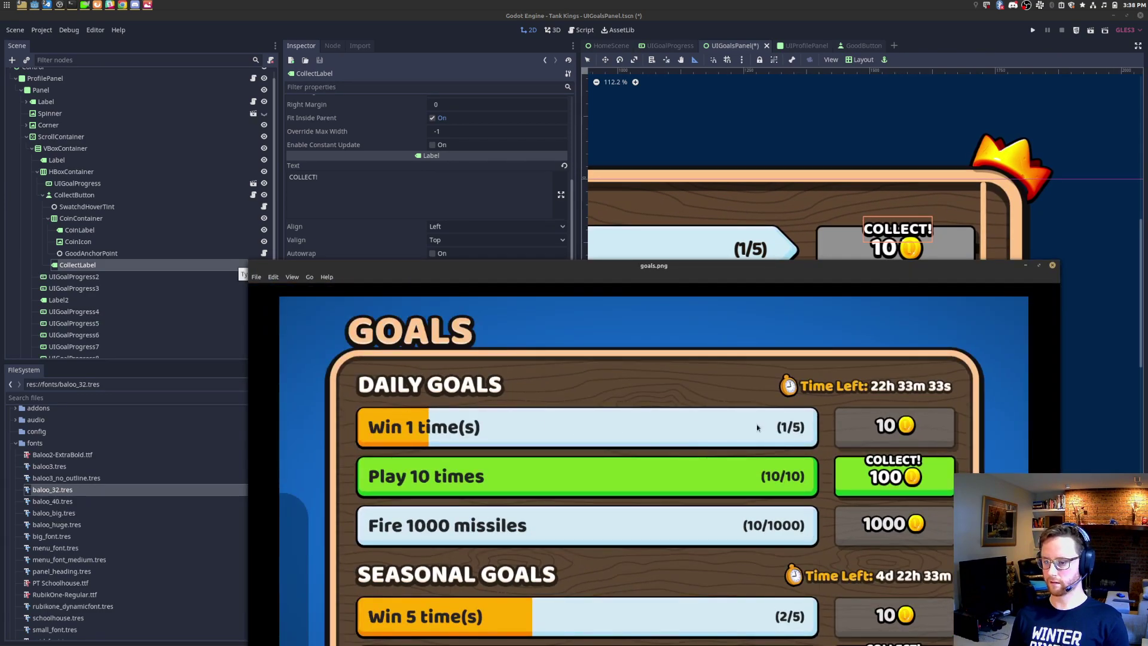
scroll(844, 128, down, 8)
middle_drag(812, 158, 842, 153)
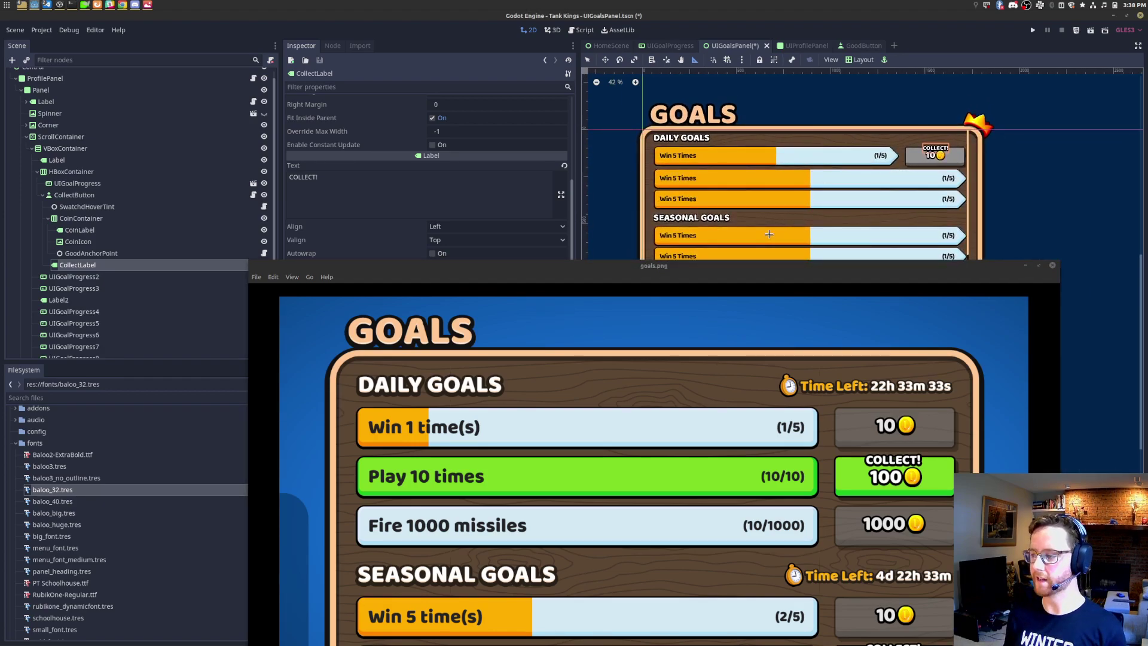
click(131, 171)
right_click(131, 171)
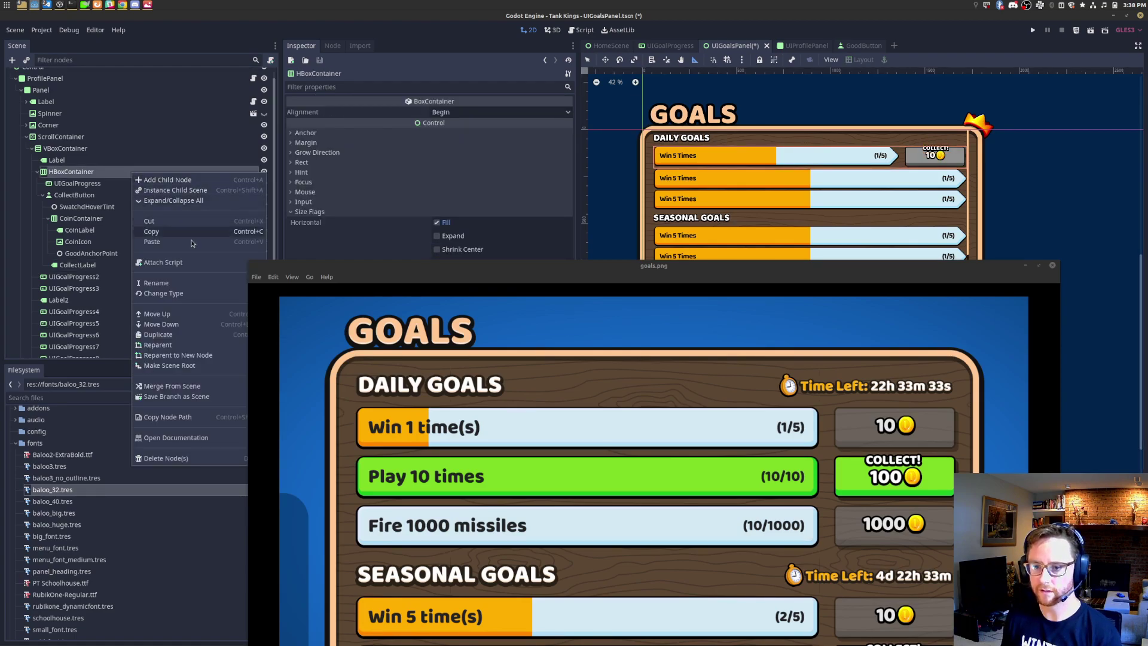
click(185, 283)
text(UI)
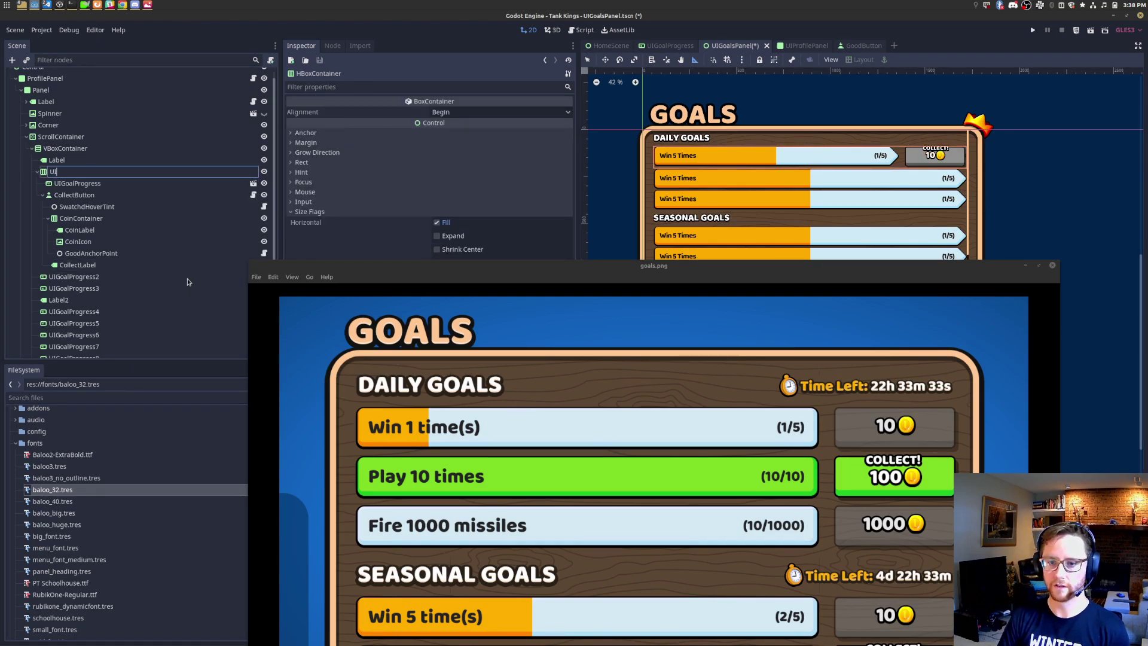
text(Goal)
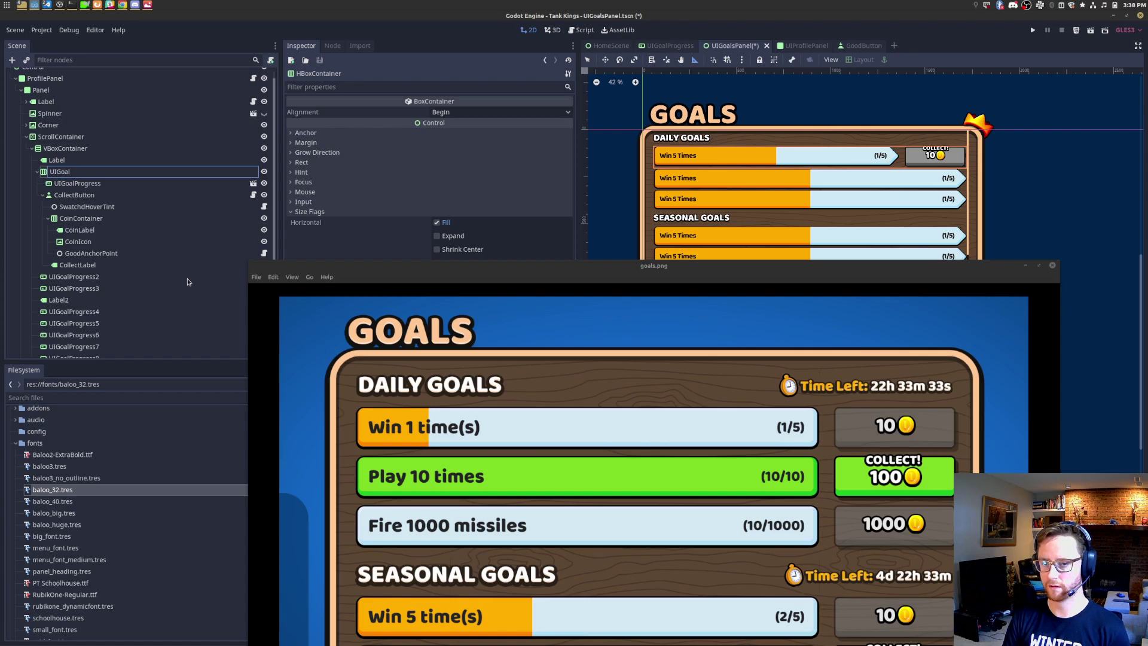
text(Row)
key(Return)
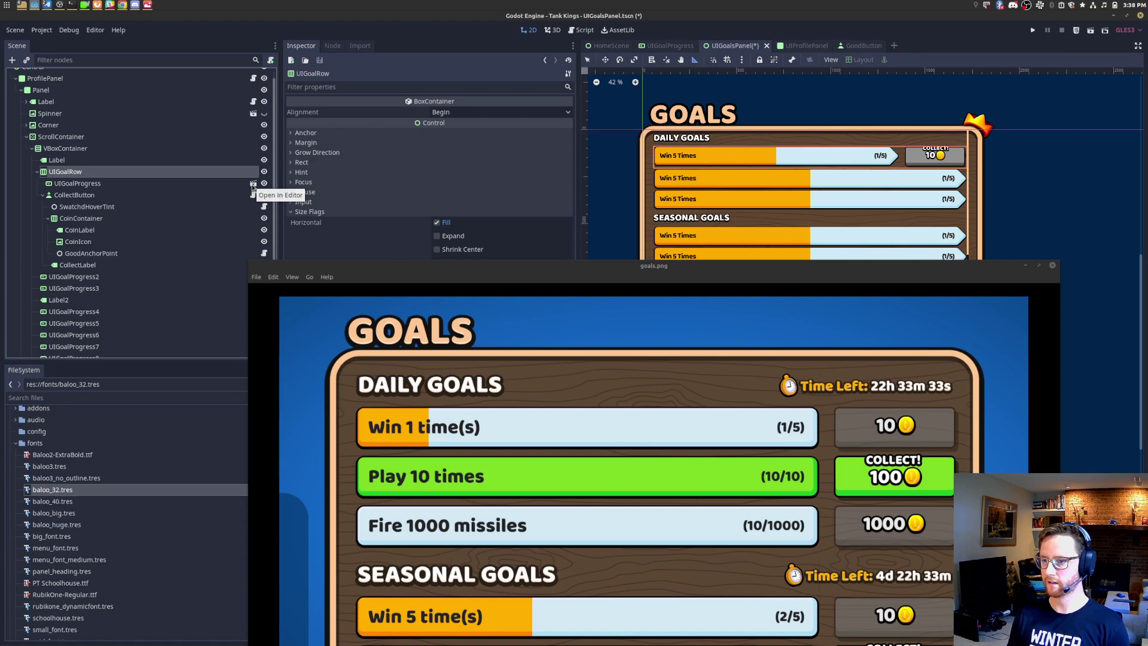
click(216, 185)
right_click(215, 185)
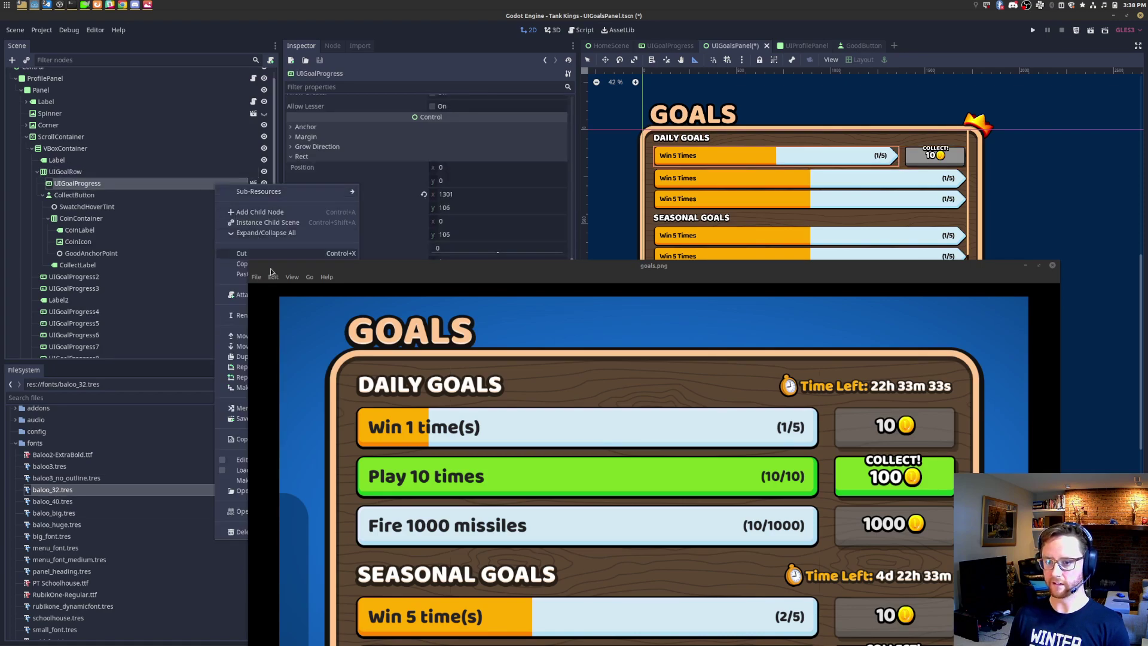
key(Escape)
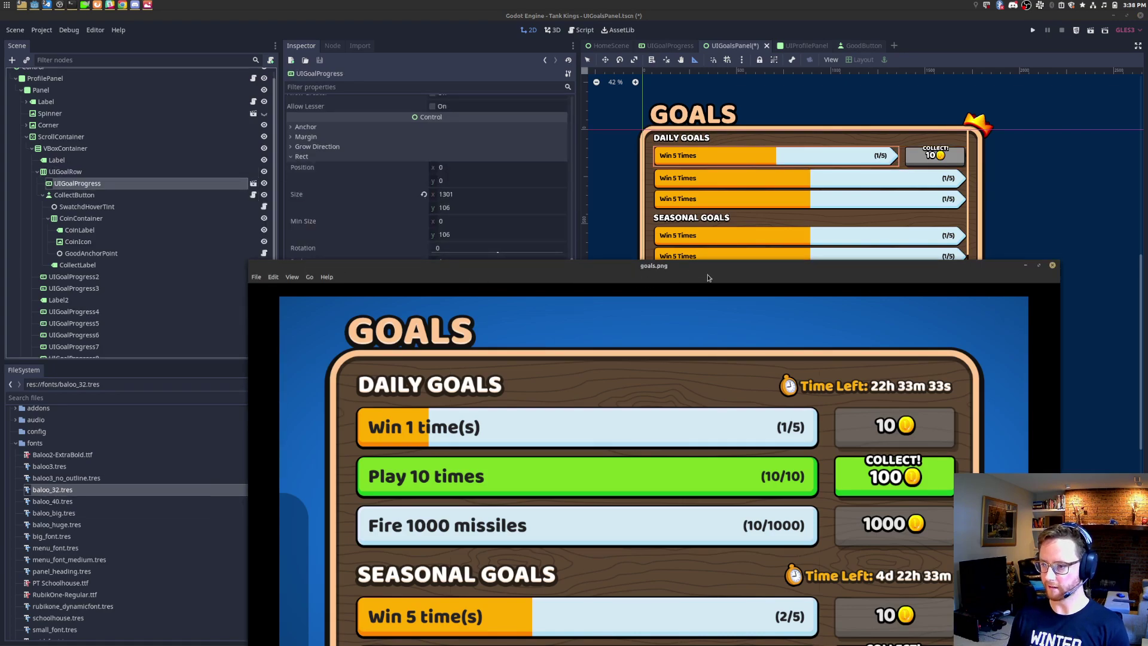
Step: Turn on Editable Children for the UIGoalProgress node
right_click(746, 281)
click(777, 326)
click(122, 192)
right_click(122, 187)
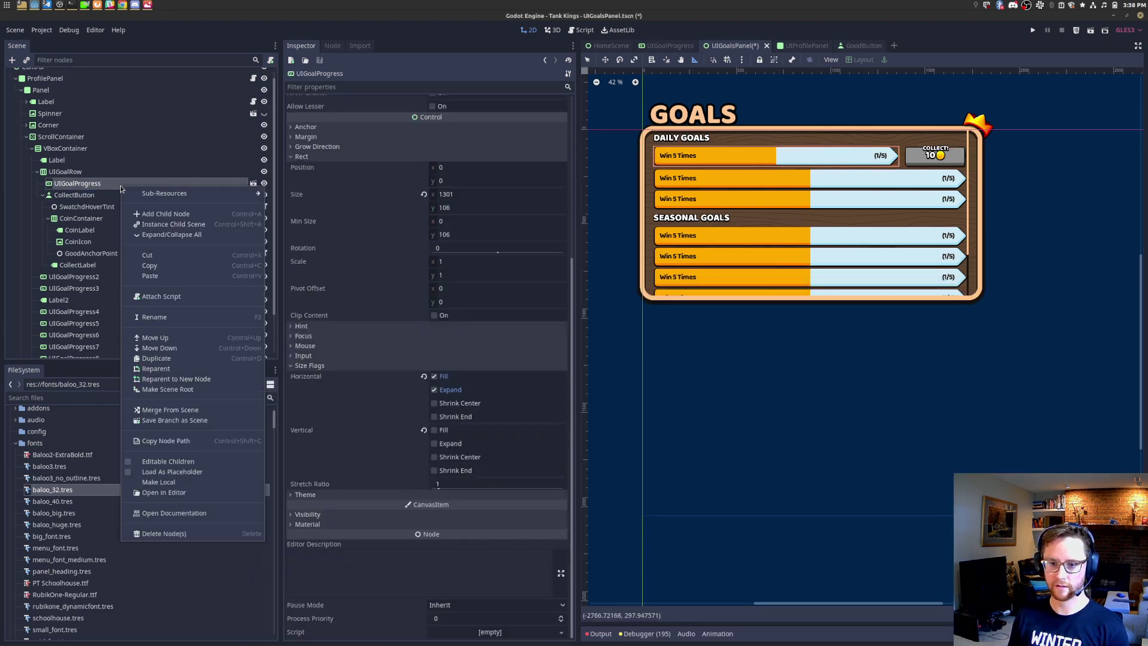
click(119, 220)
right_click(170, 187)
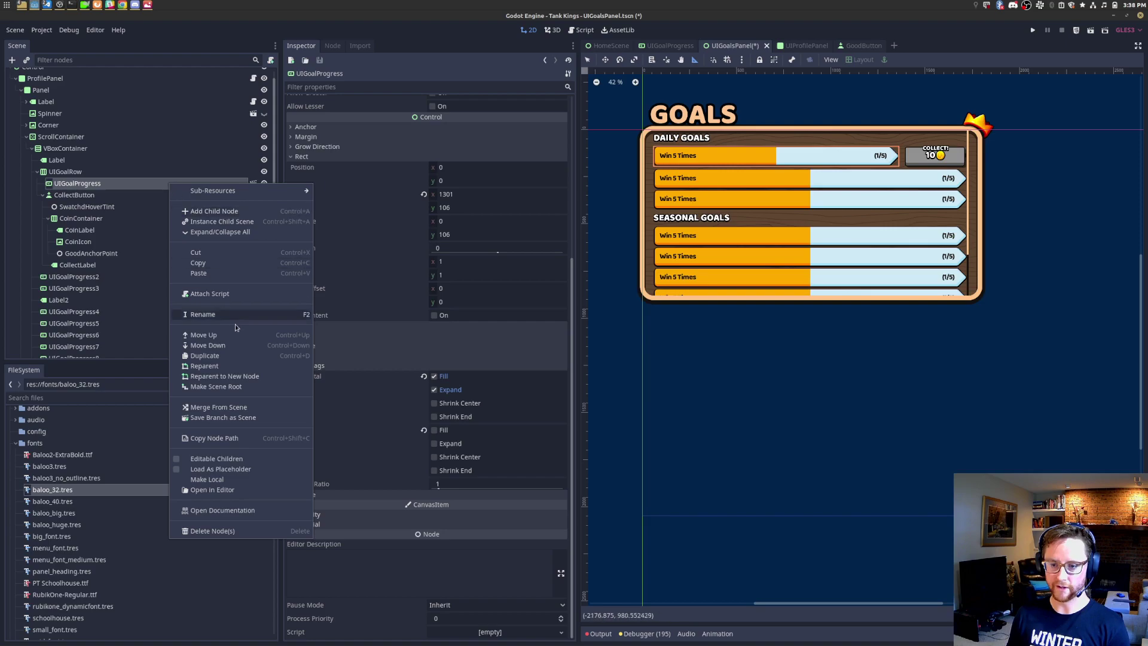
click(239, 478)
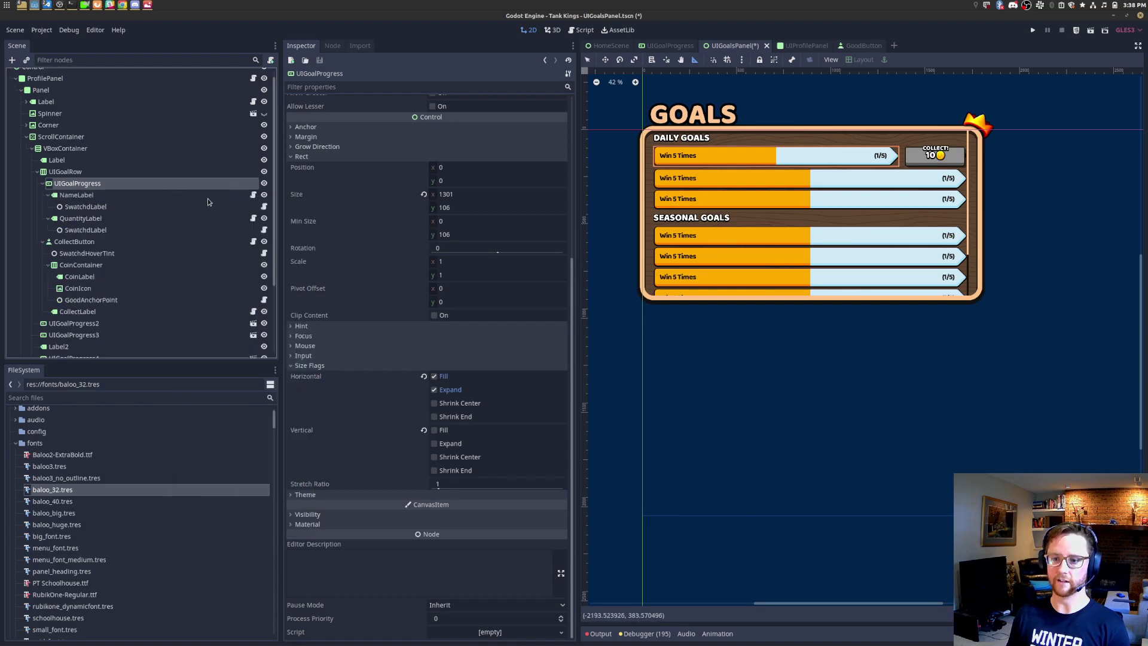
Step: Save the UIGoalRow branch as UIGoalRow.tscn in res://ui and open it in its own tab
click(106, 174)
right_click(107, 173)
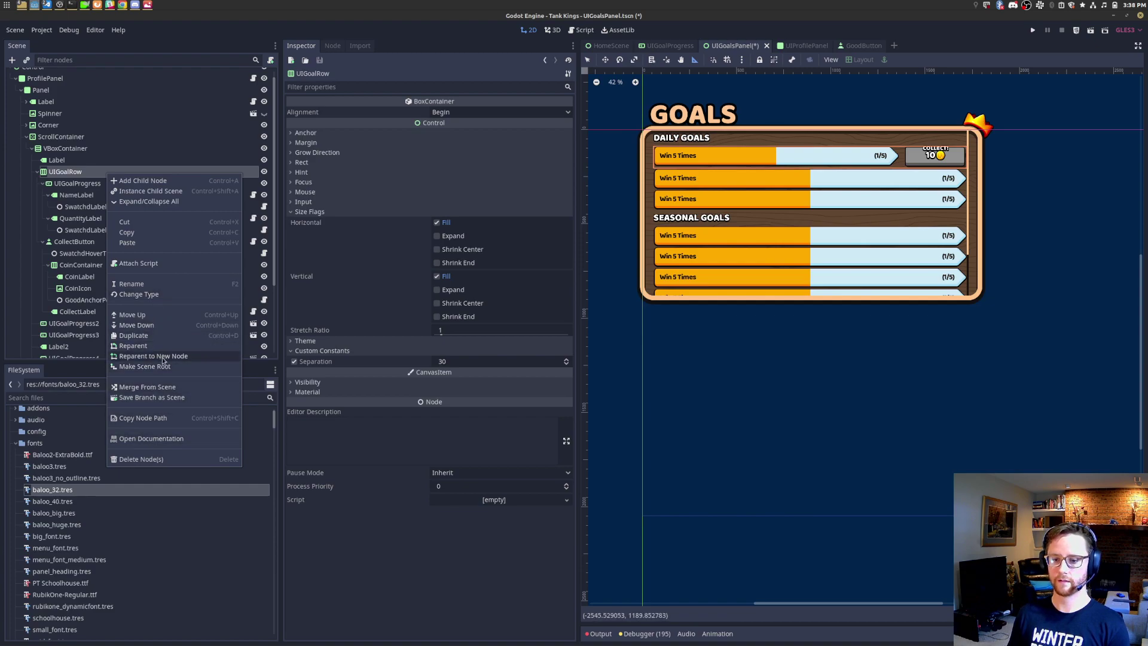
click(153, 397)
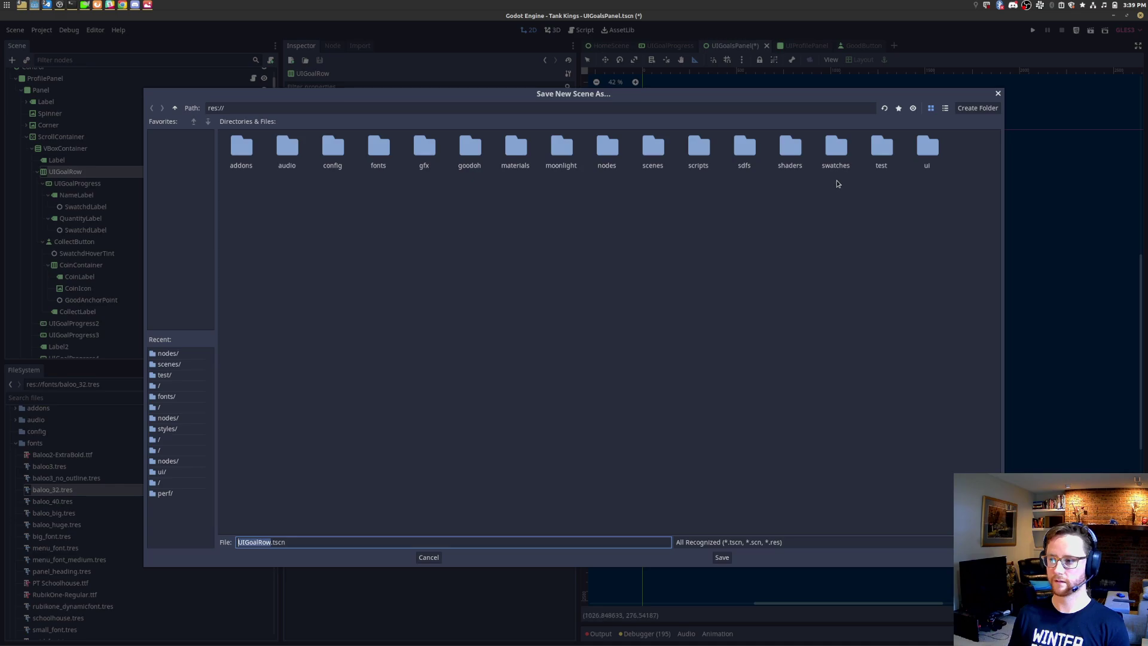
double_click(939, 158)
click(722, 558)
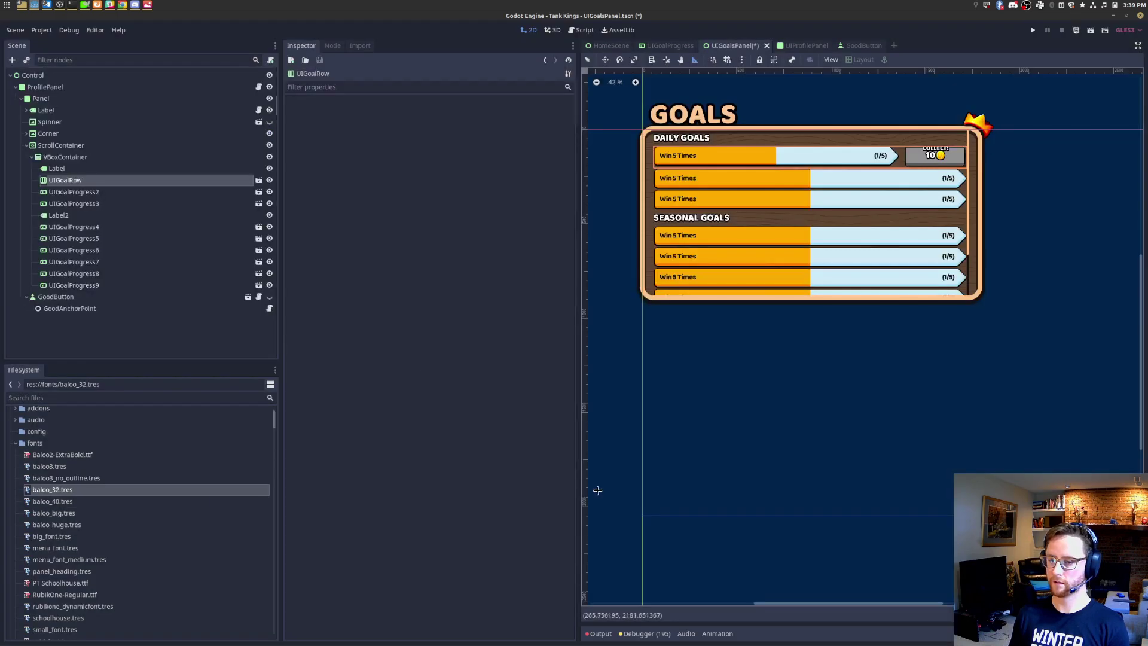
click(258, 181)
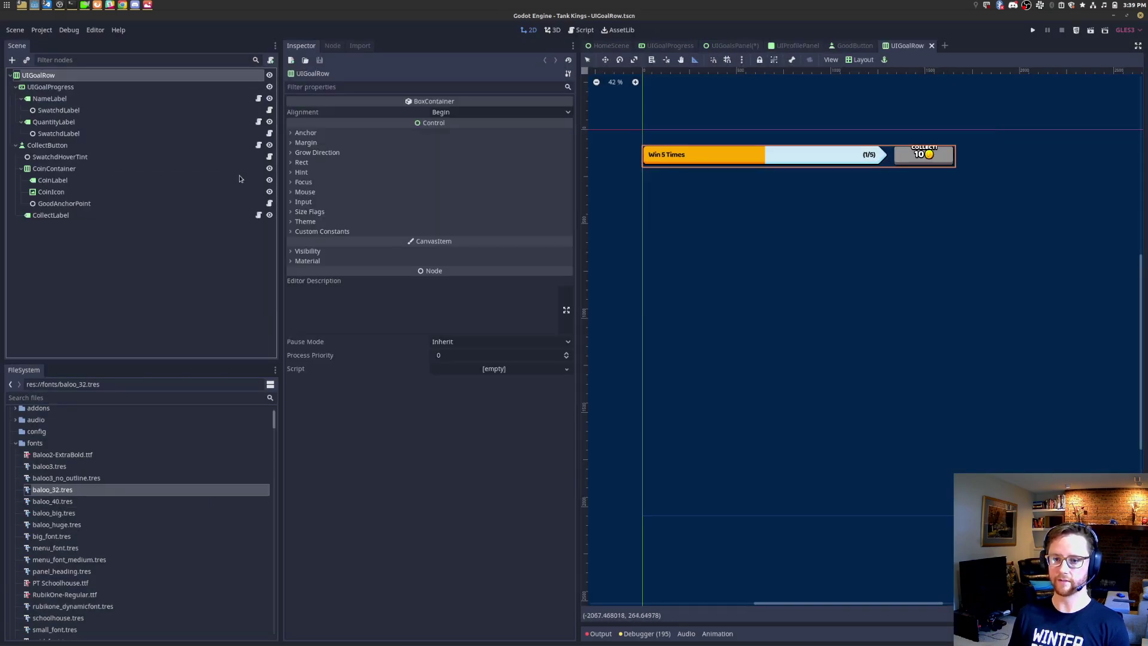
click(86, 397)
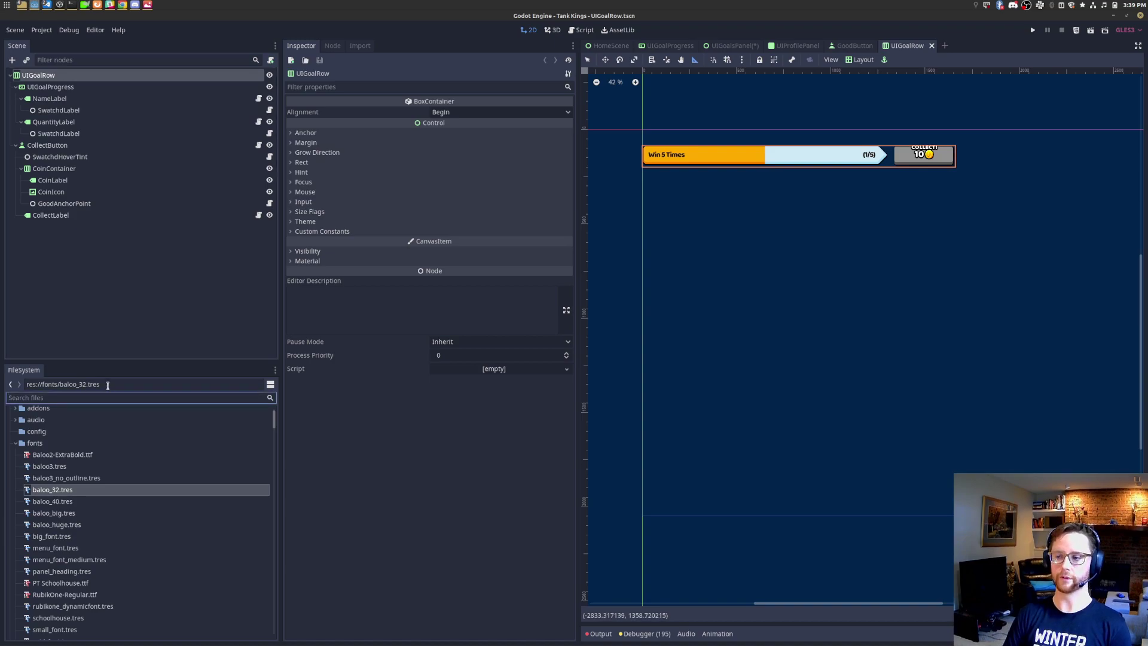
Step: Delete UIGoalProgress2 through UIGoalProgress9 from UIGoalsPanel and save the scene
text(uigoalp)
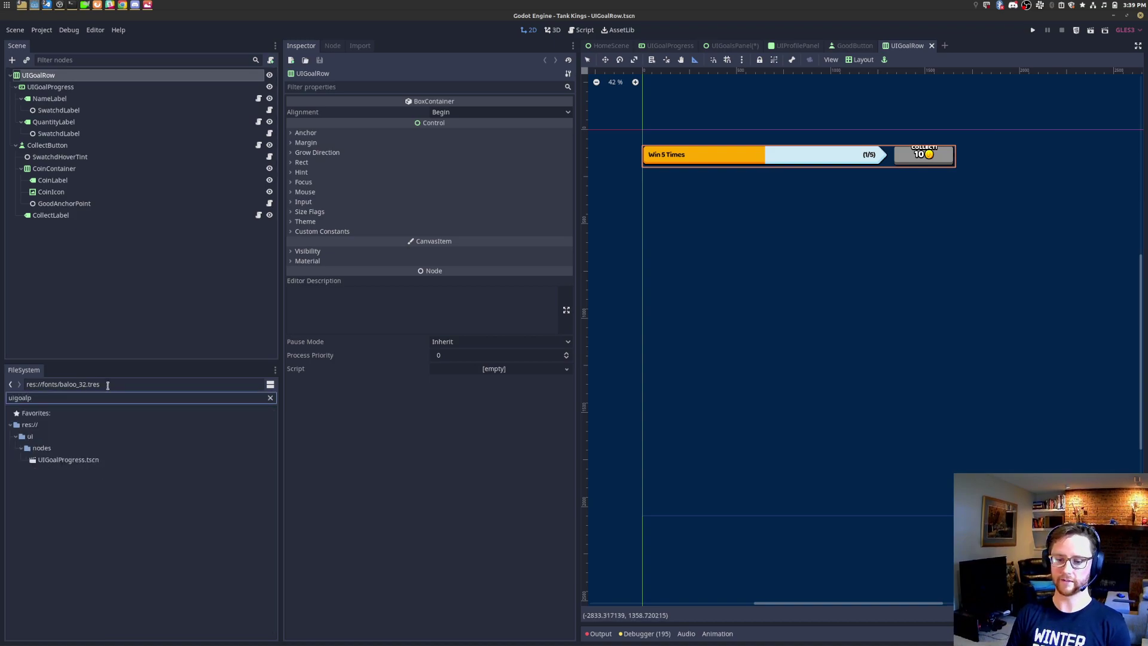
right_click(89, 460)
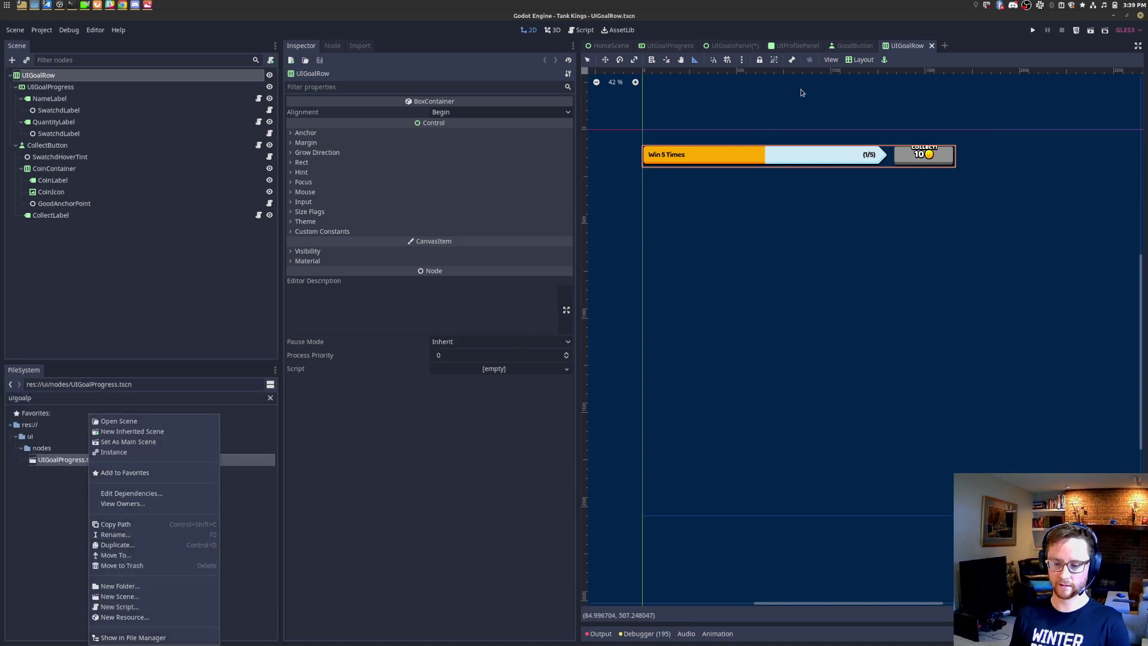
click(769, 125)
click(733, 45)
click(102, 190)
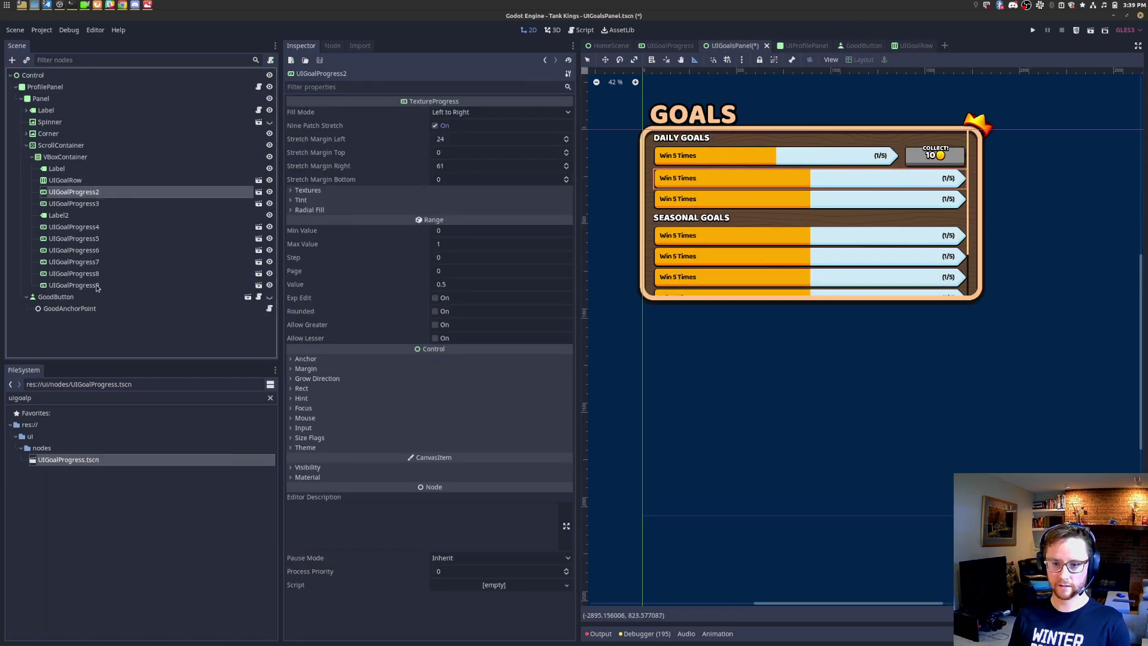
shift+click(97, 285)
right_click(97, 286)
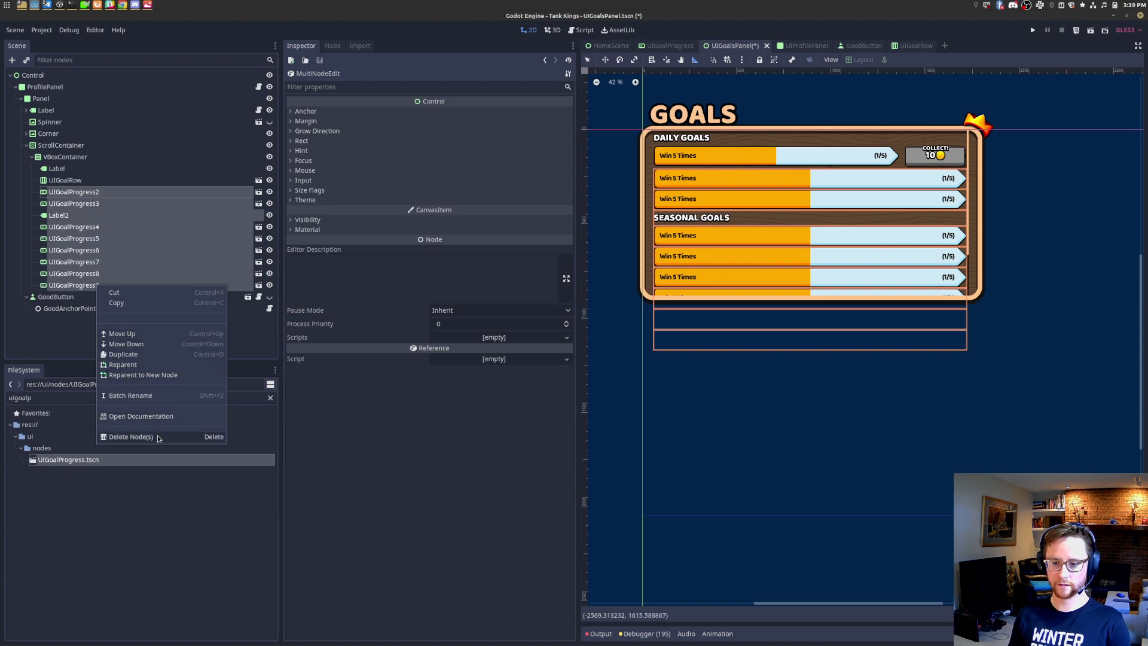
click(157, 437)
click(599, 342)
key(ctrl+s)
Step: Move the old UIGoalProgress.tscn file to the trash
right_click(86, 460)
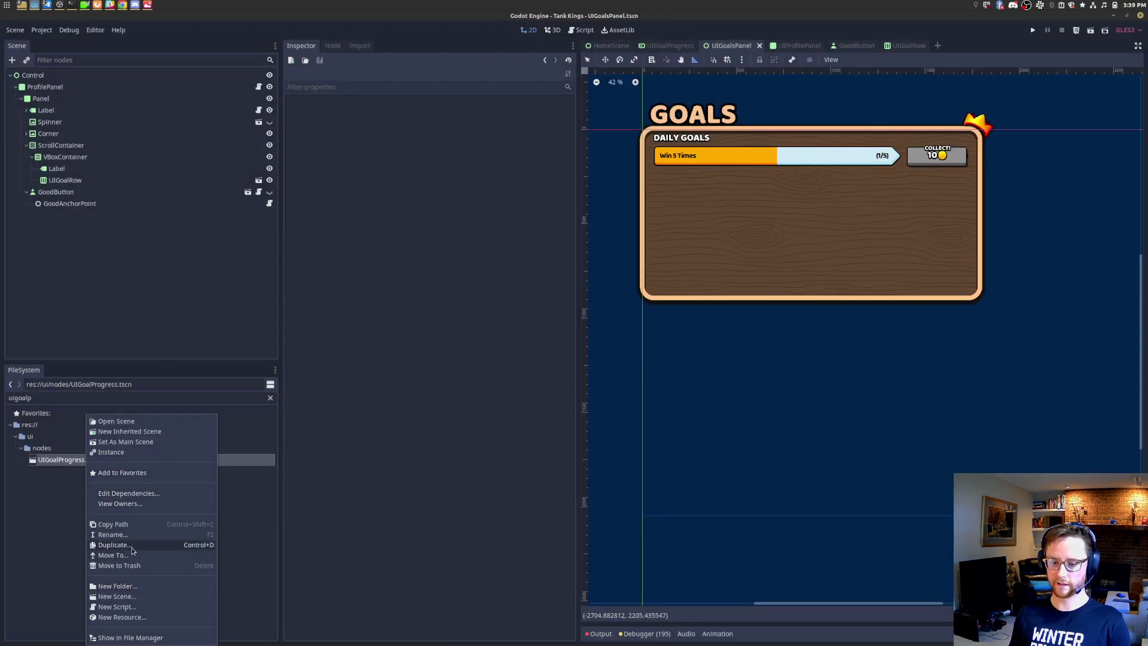
click(126, 567)
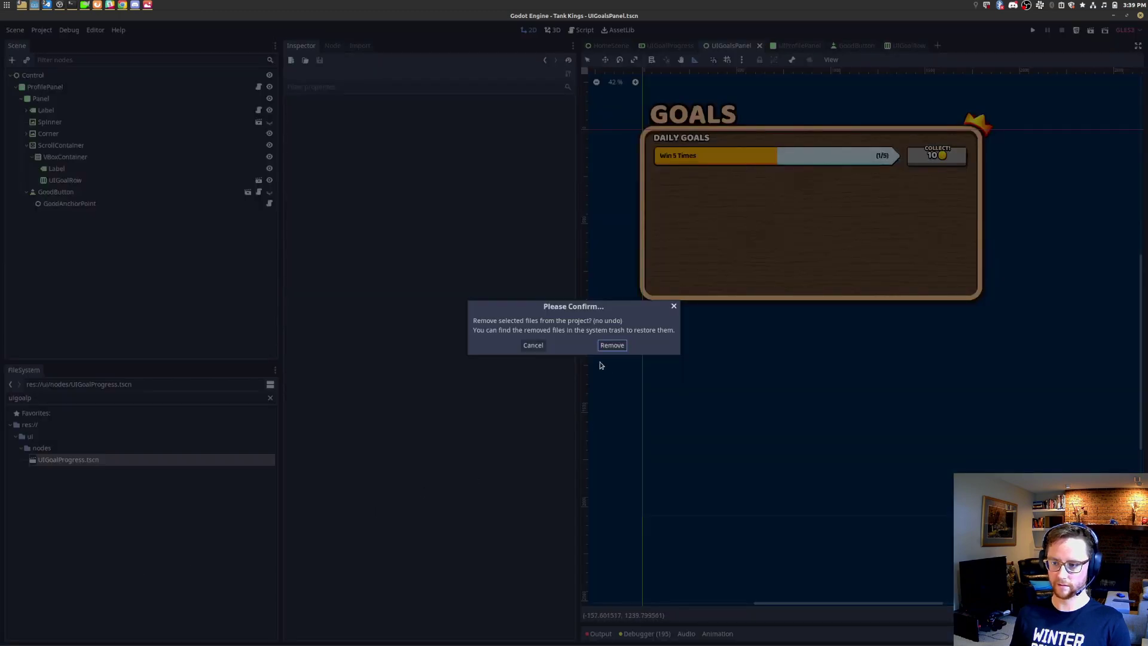
click(533, 345)
right_click(108, 460)
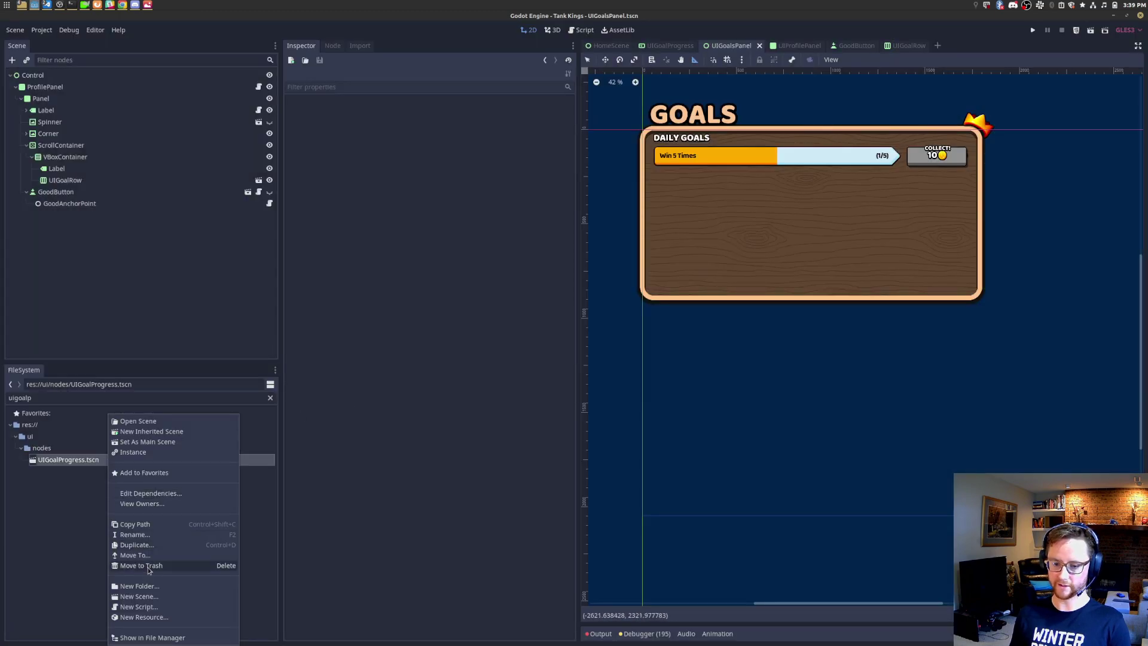
click(149, 566)
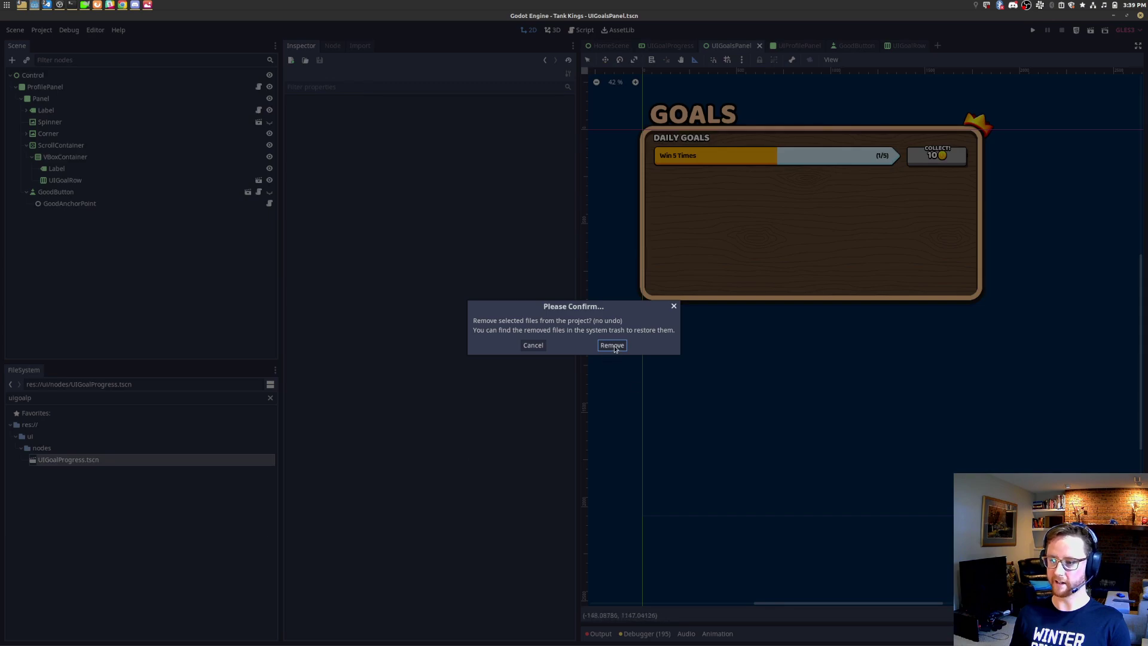
click(612, 346)
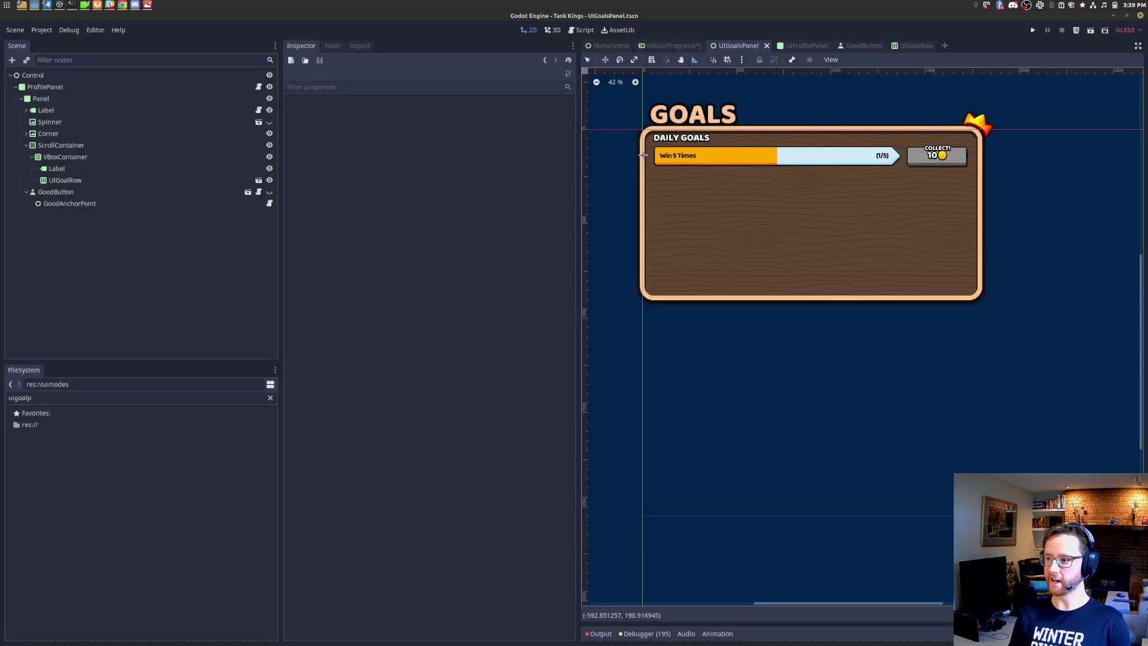
scroll(610, 162, up, 2)
drag(578, 153, 462, 154)
middle_drag(609, 226, 751, 272)
scroll(995, 205, up, 1)
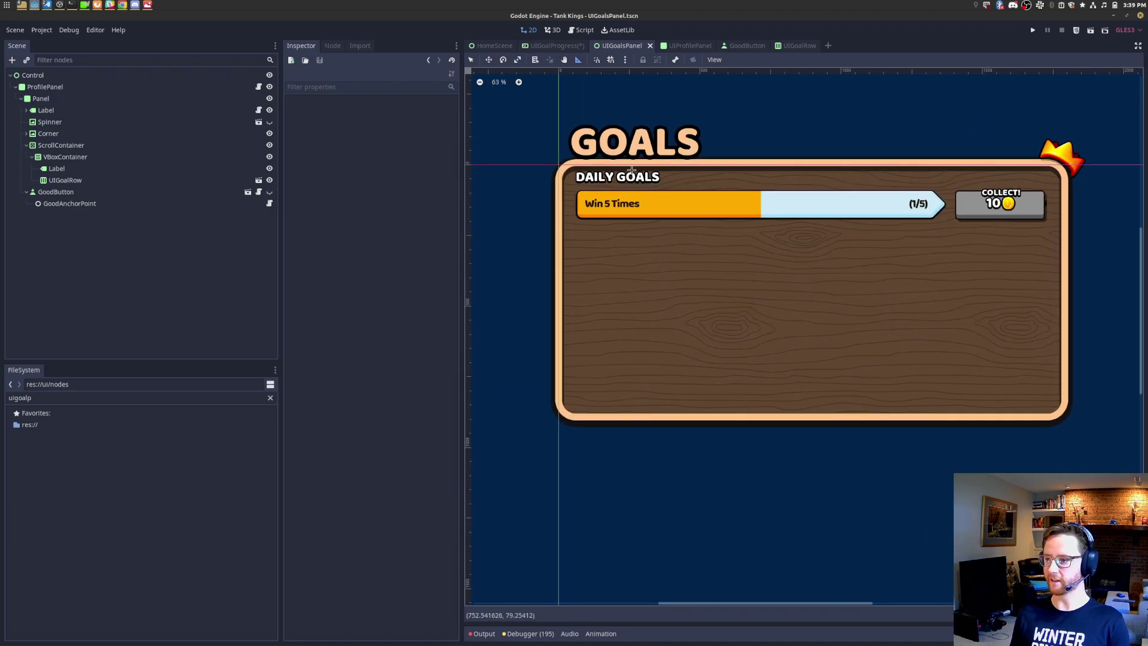
click(92, 192)
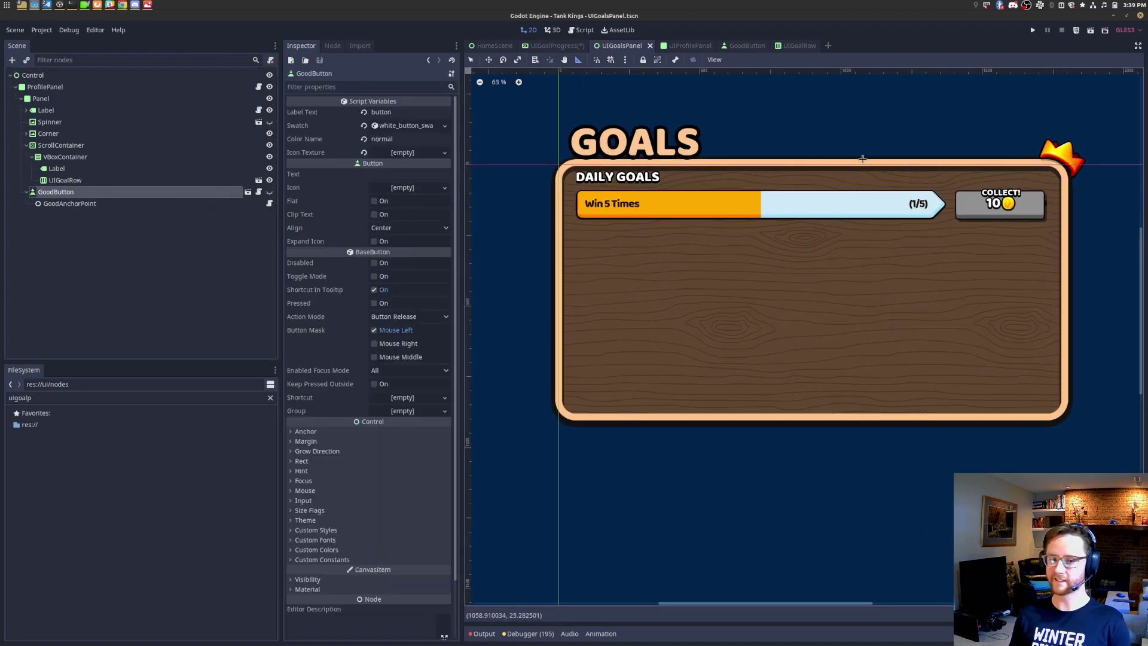
middle_drag(1095, 247, 1047, 265)
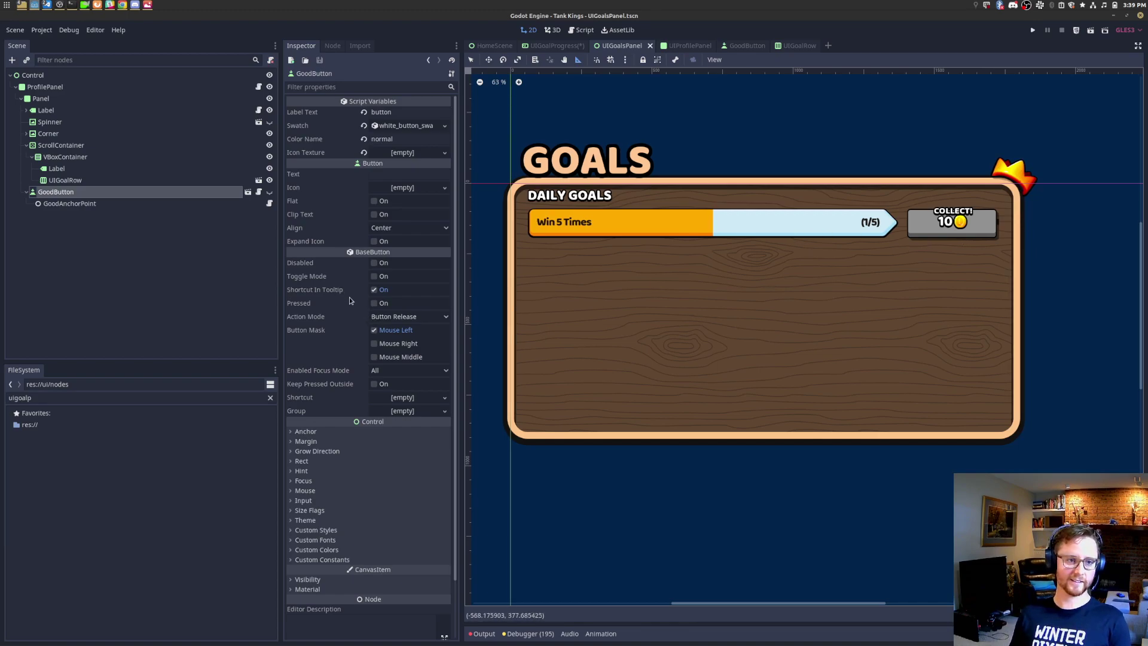
click(63, 203)
click(68, 193)
click(65, 157)
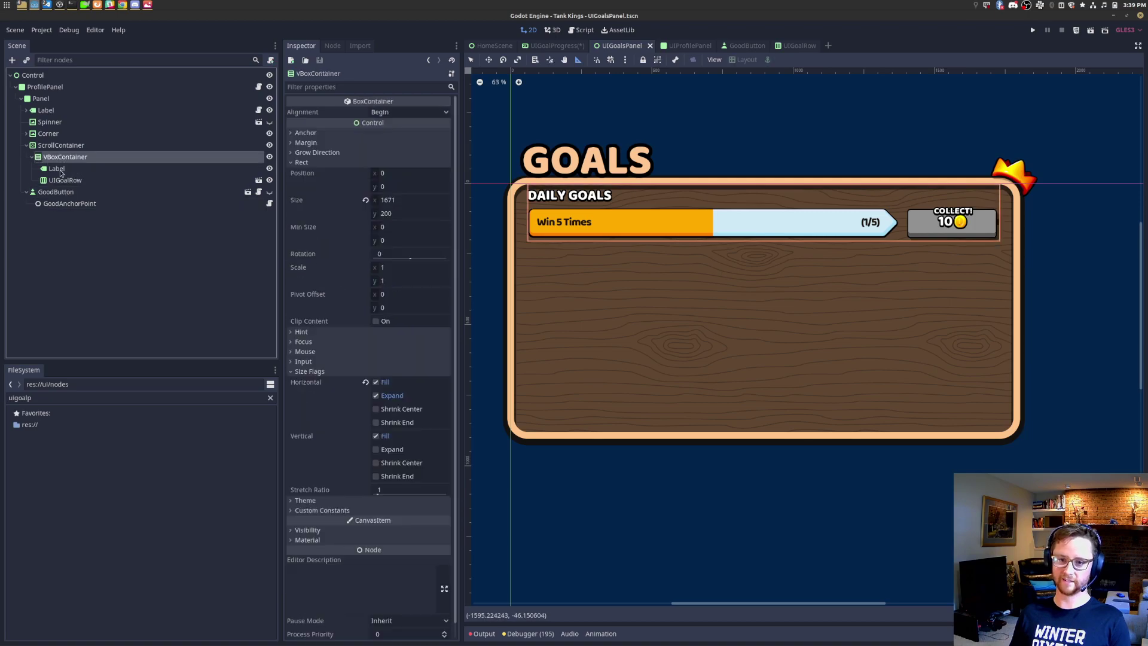
click(64, 181)
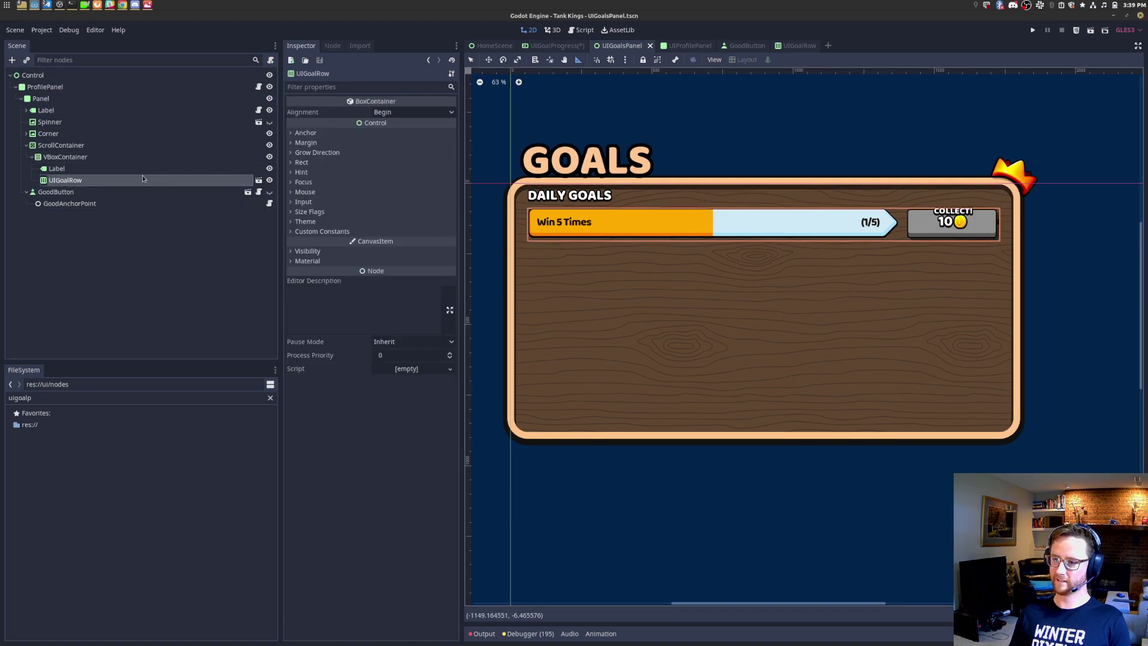
click(111, 168)
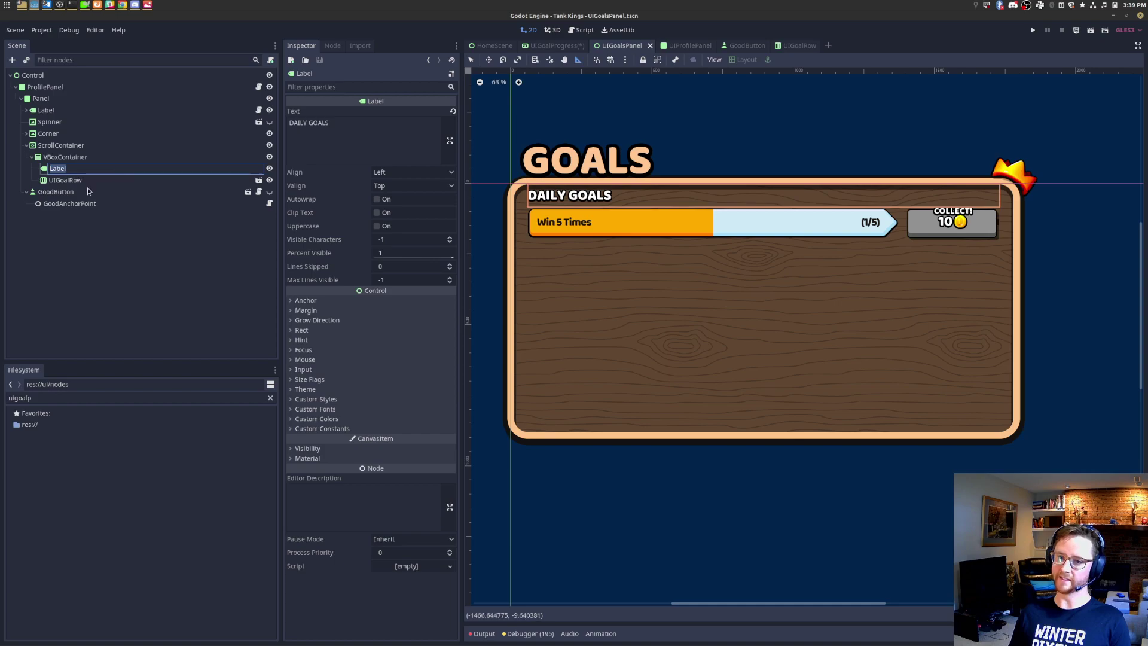
click(85, 192)
click(69, 158)
click(73, 145)
click(78, 158)
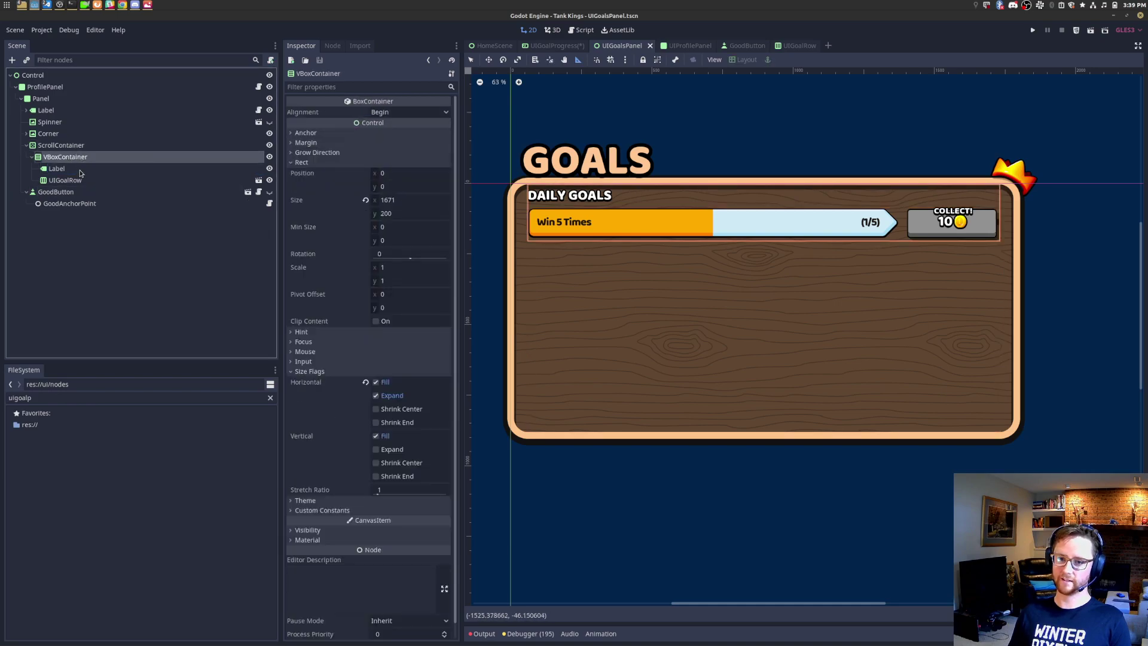
click(76, 193)
click(76, 182)
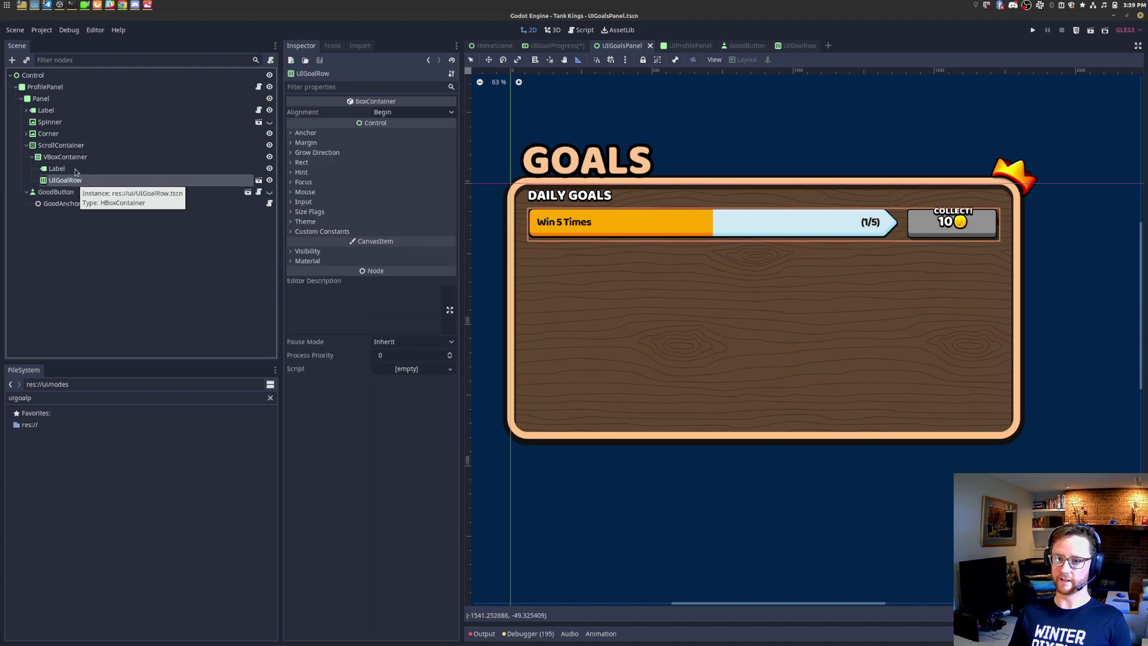
click(76, 170)
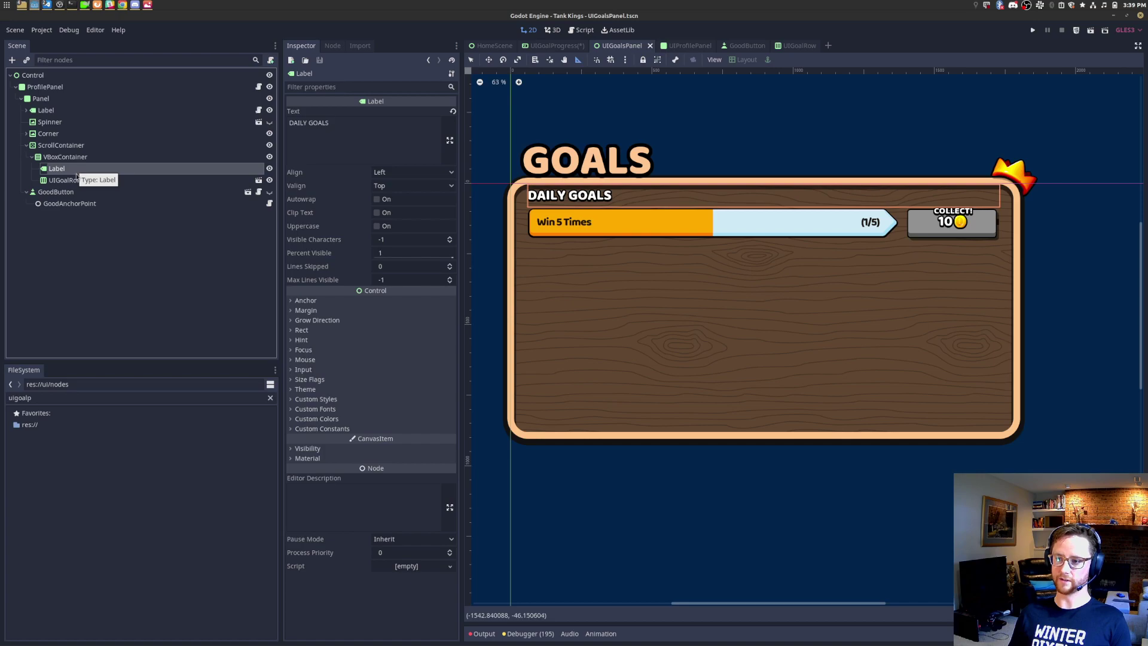
click(79, 181)
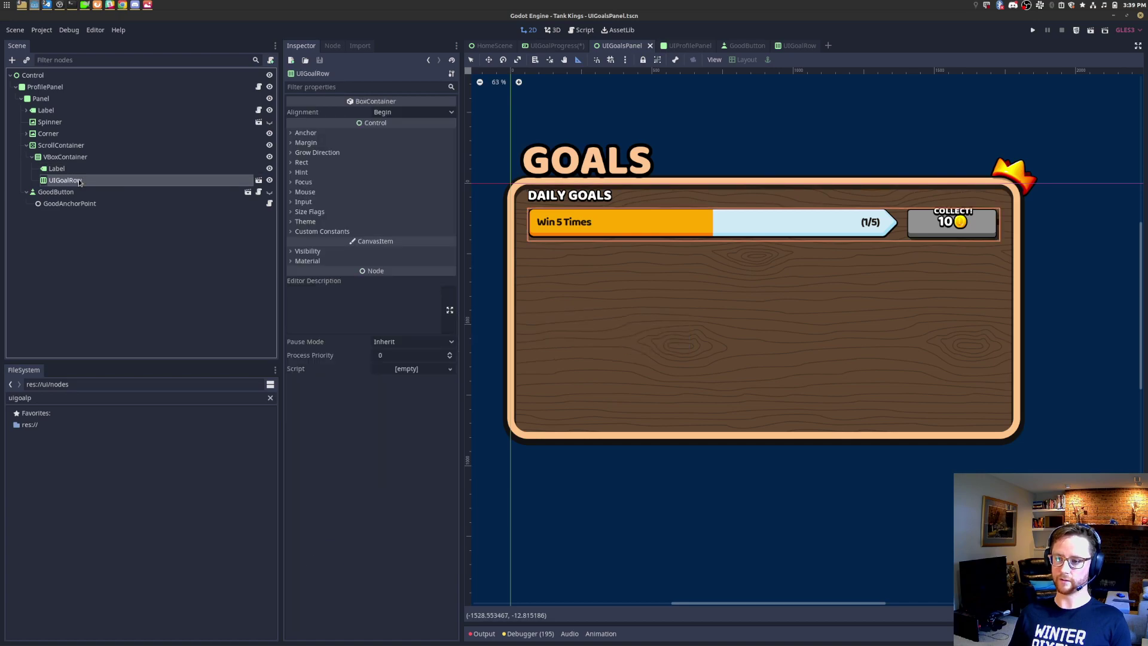
Step: Duplicate the goal row and add a SEASONAL GOALS header copy below the third row, then save
key(ctrl+d)
key(ctrl+d)
click(78, 169)
key(ctrl+d)
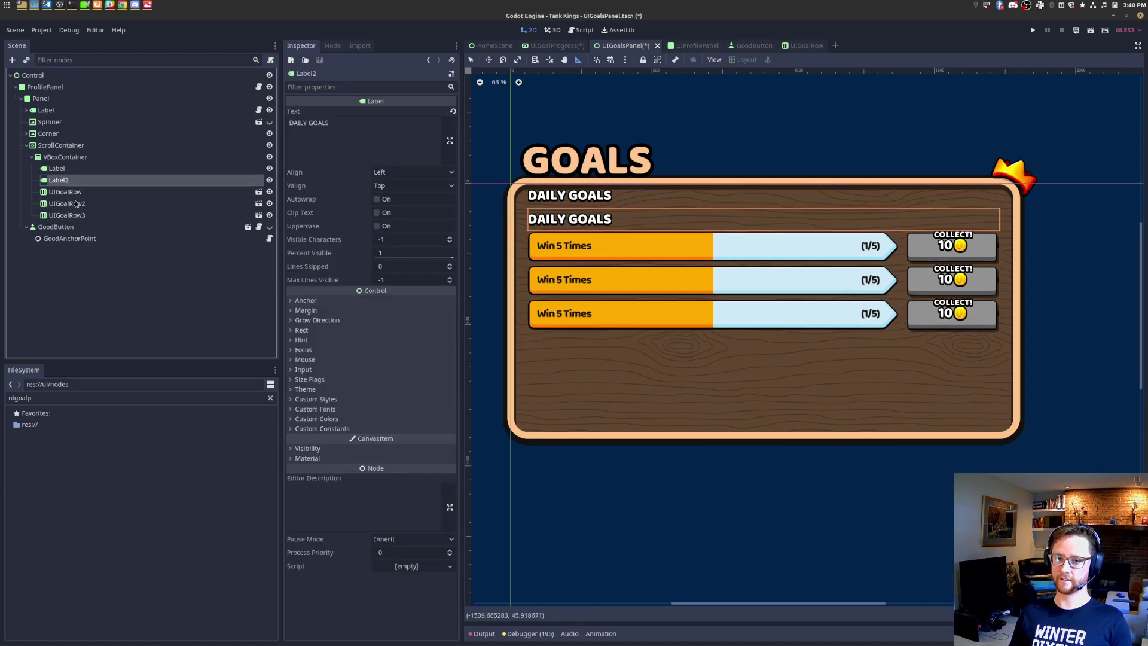
drag(75, 181, 81, 223)
click(334, 143)
key(ctrl+a)
text(Seas)
key(BackSpace)
key(BackSpace)
key(BackSpace)
text(EASONAL)
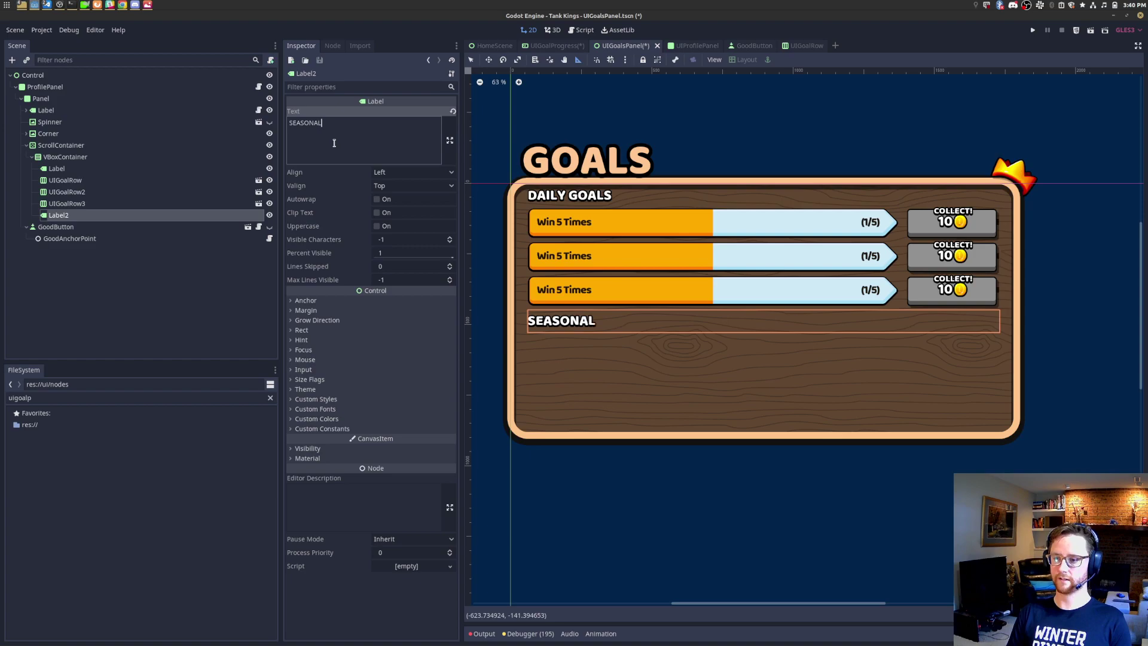
text( GOALS)
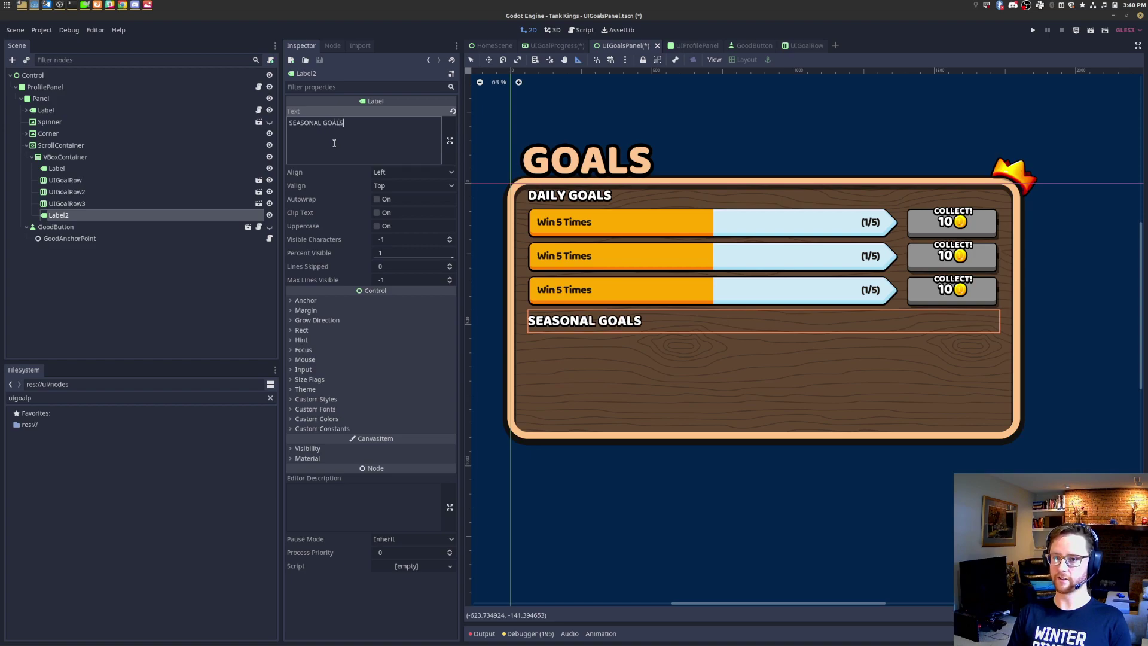
key(ctrl+s)
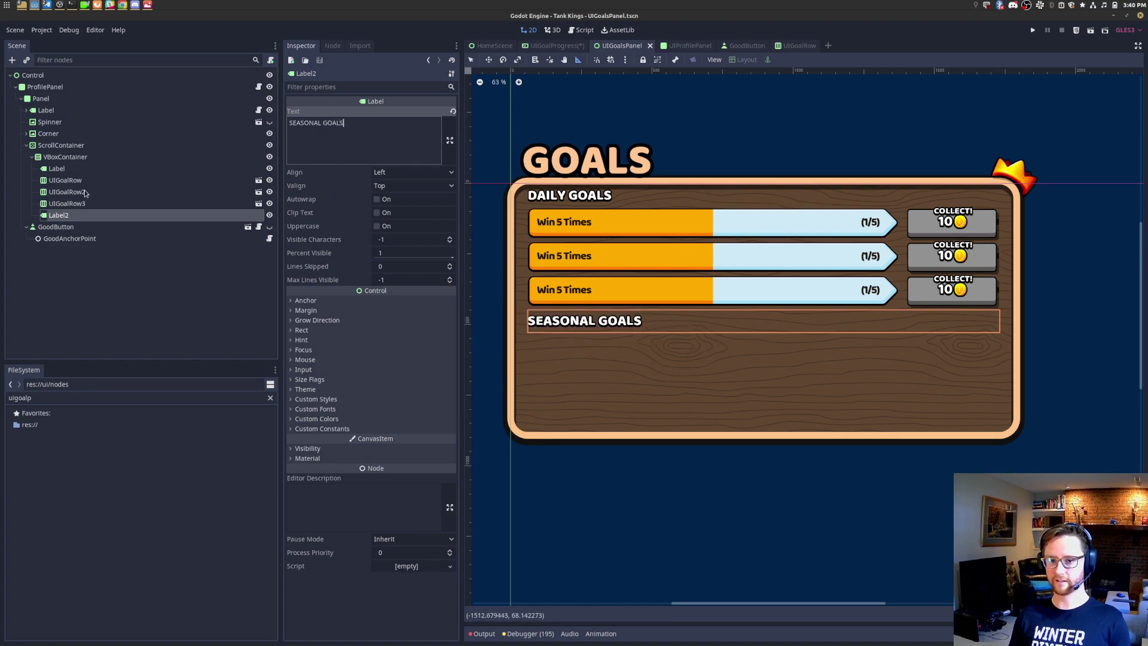
Step: Duplicate the three daily rows twice beneath SEASONAL GOALS and save
click(84, 202)
shift+click(80, 182)
key(ctrl+d)
drag(81, 230, 83, 256)
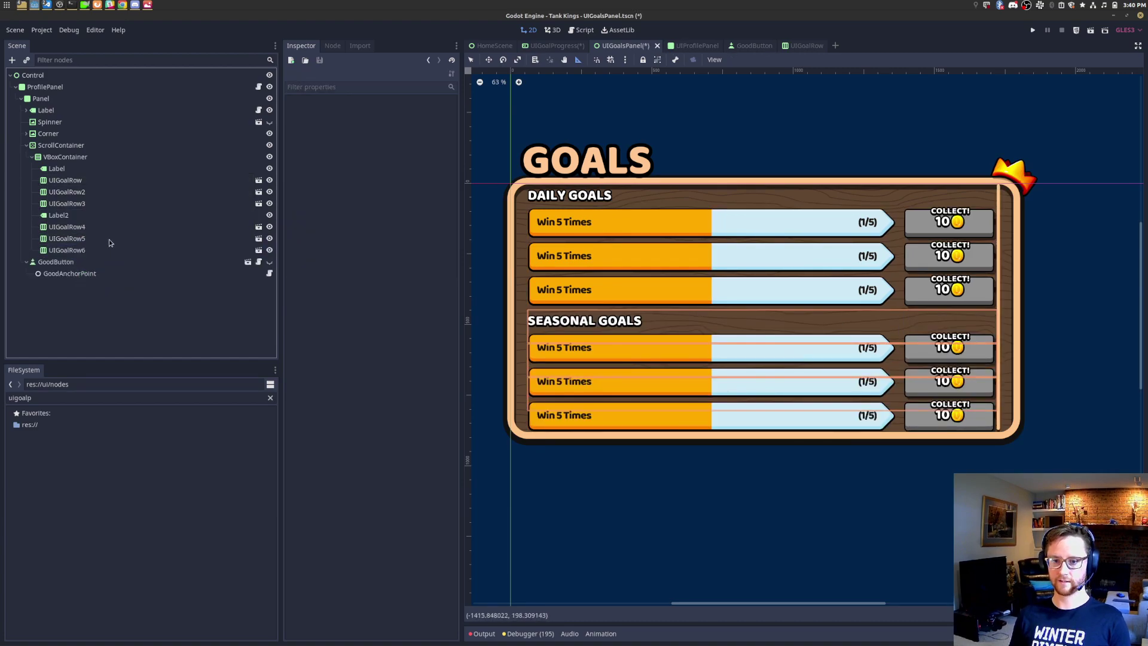
key(ctrl+d)
key(ctrl+d)
key(ctrl+d)
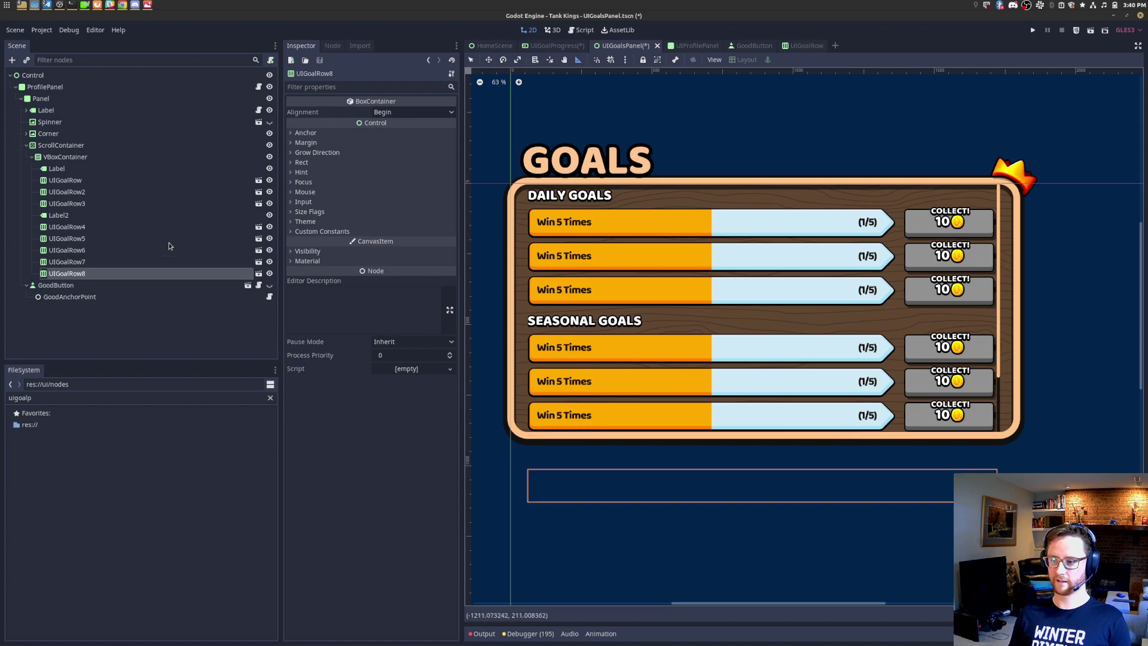
key(ctrl+s)
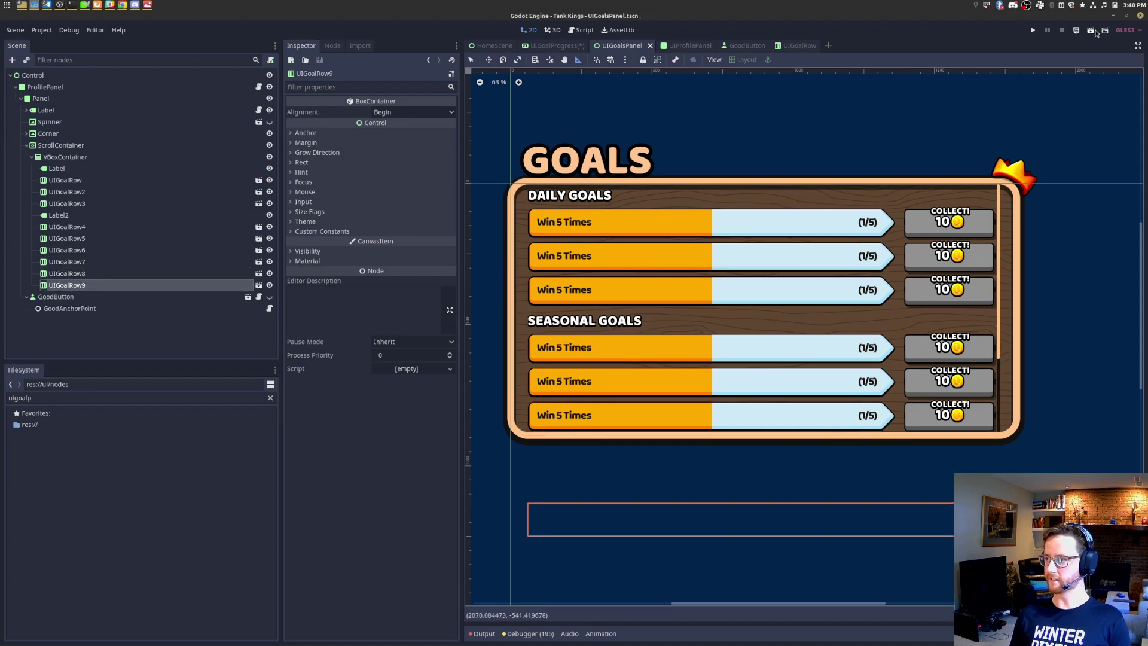
Step: Test-run the scene with F6, check the stat_parent_one error on line 17, and stop it
key(F6)
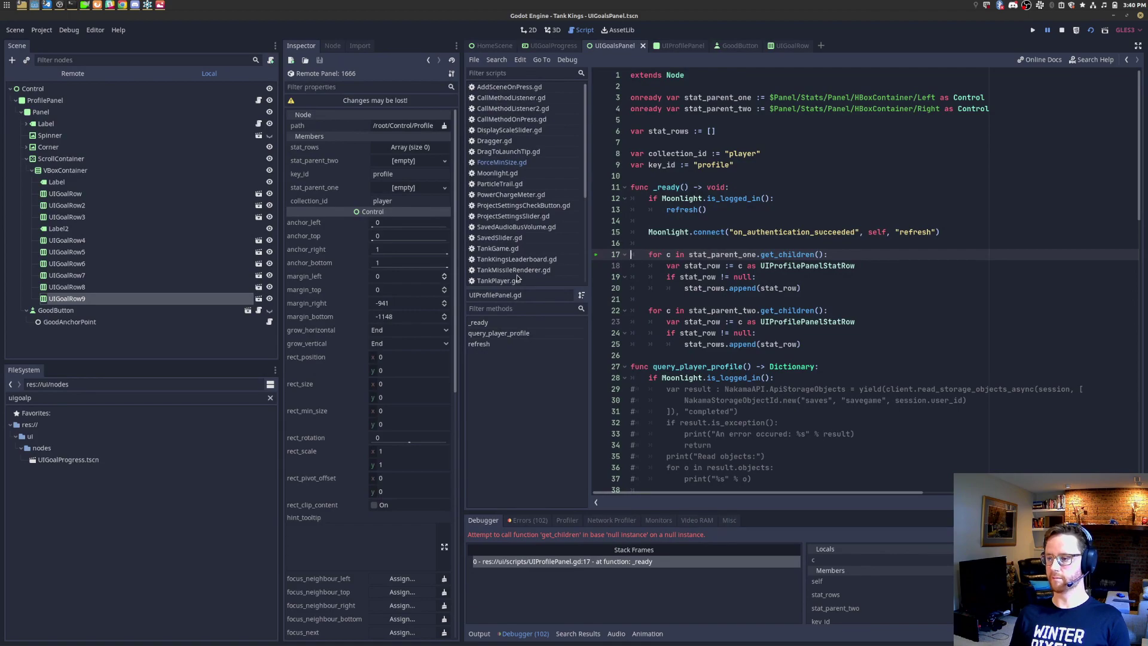
scroll(518, 279, down, 5)
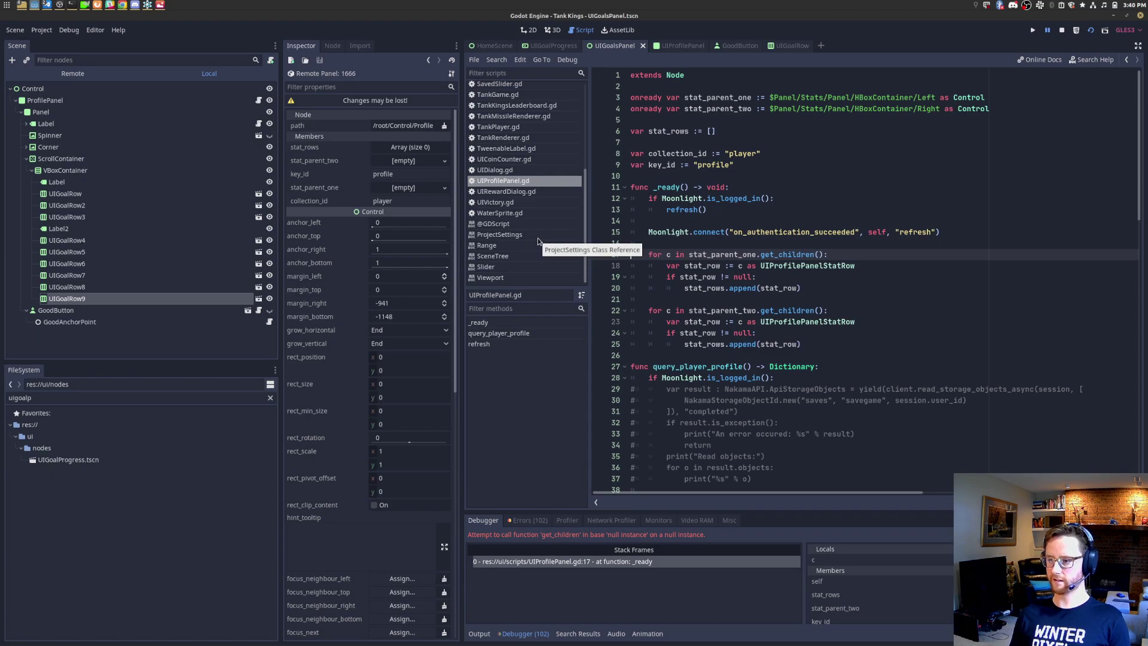
double_click(745, 255)
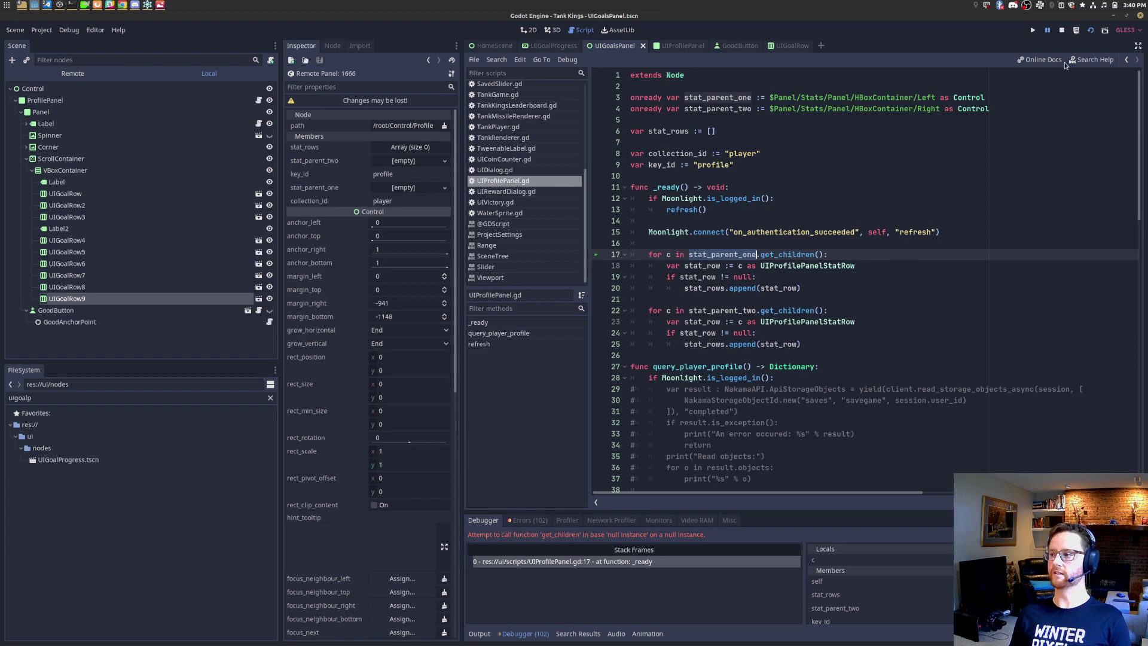
click(1062, 31)
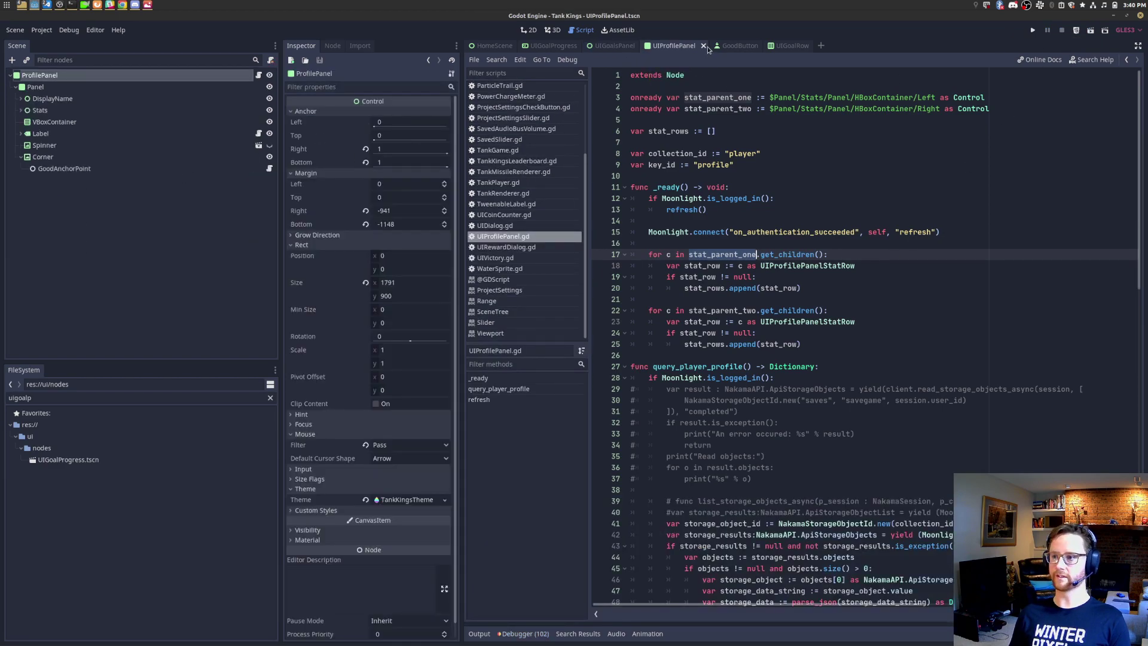
Step: Close the UIProfilePanel tab, clear ProfilePanel's Script property, and save the scene
click(703, 47)
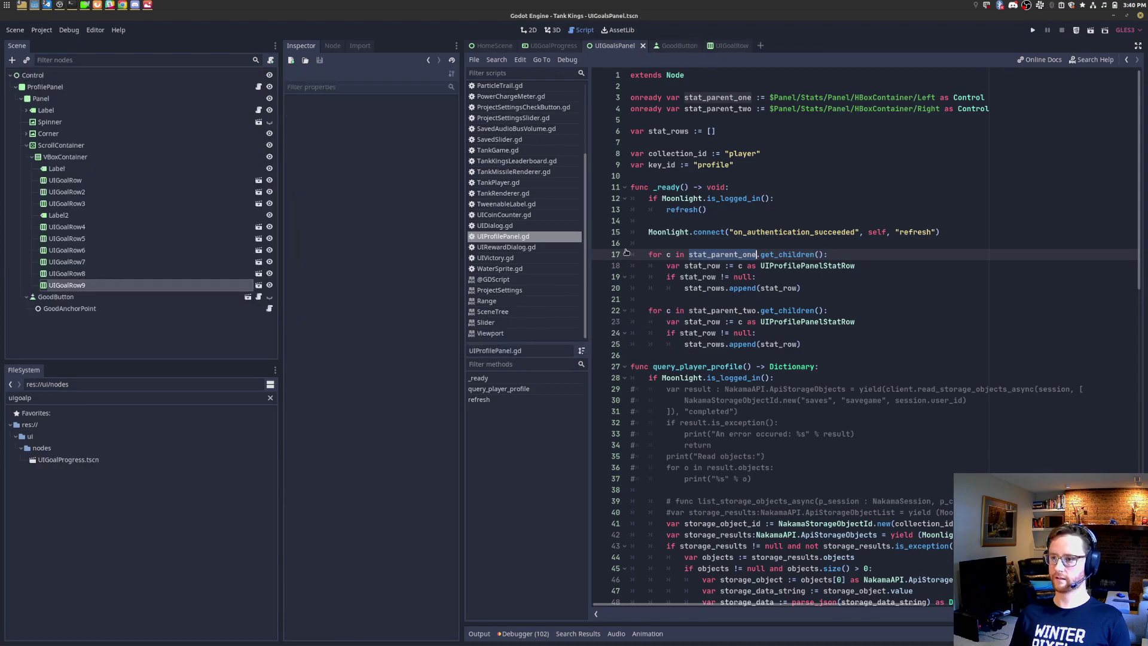
key(alt+Tab)
click(98, 89)
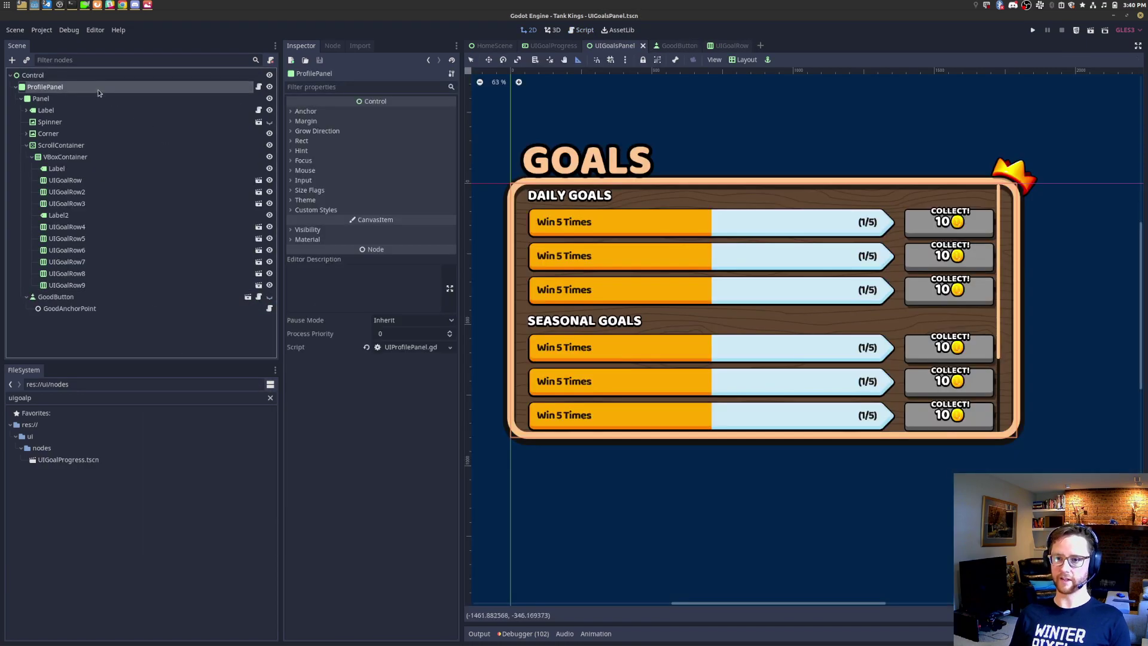
double_click(85, 398)
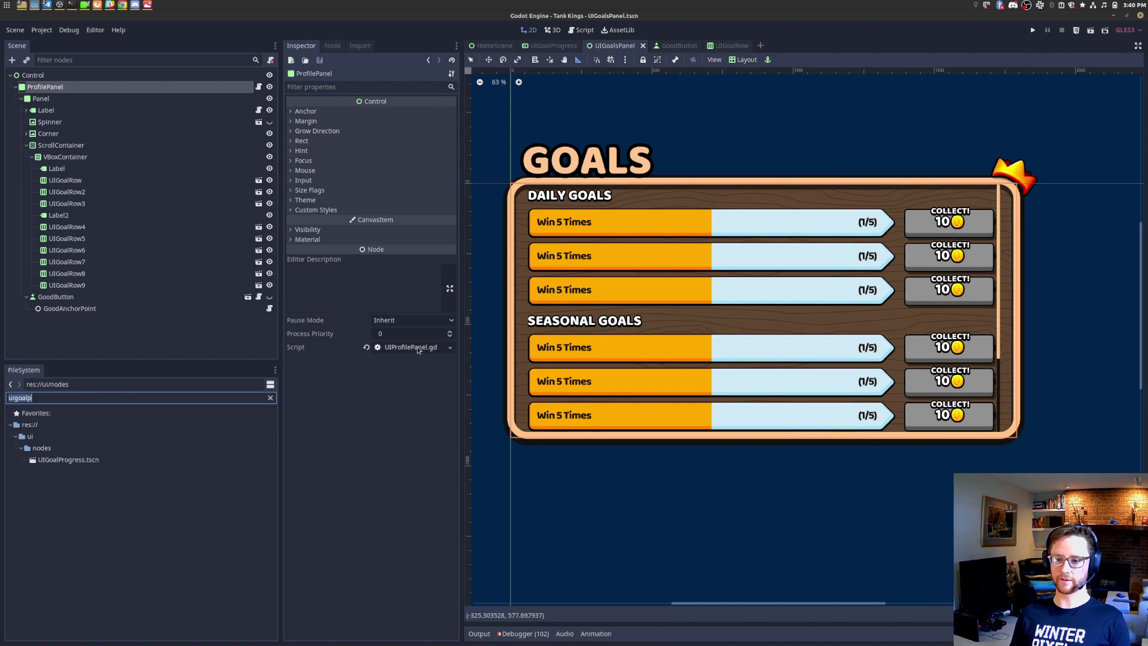
click(366, 348)
key(ctrl+s)
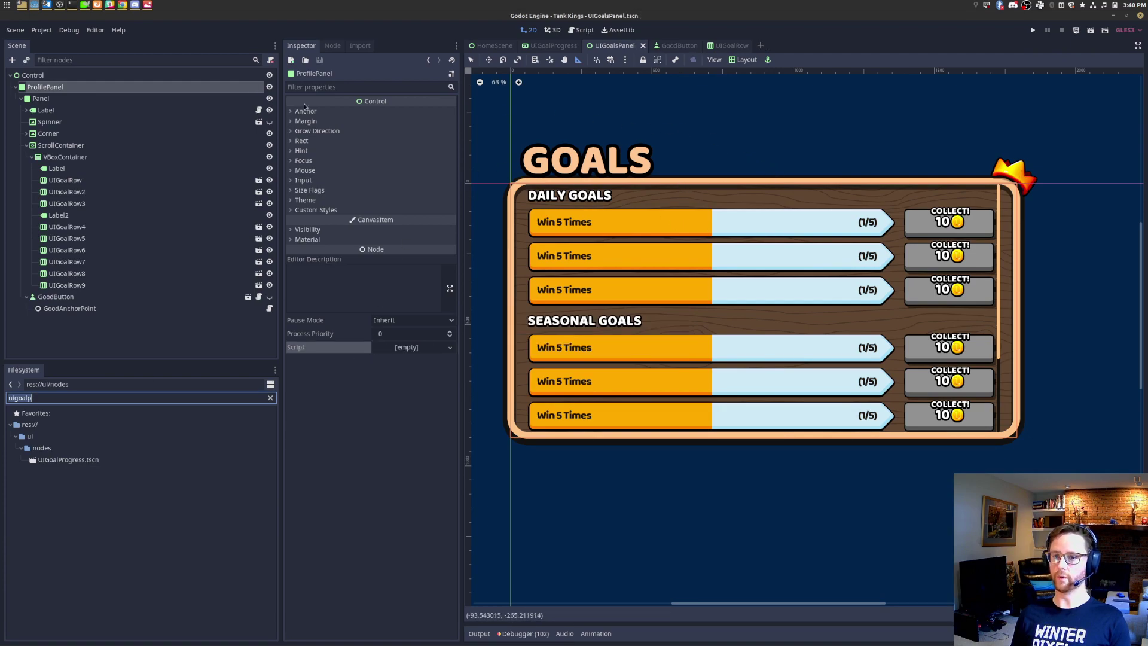
click(138, 111)
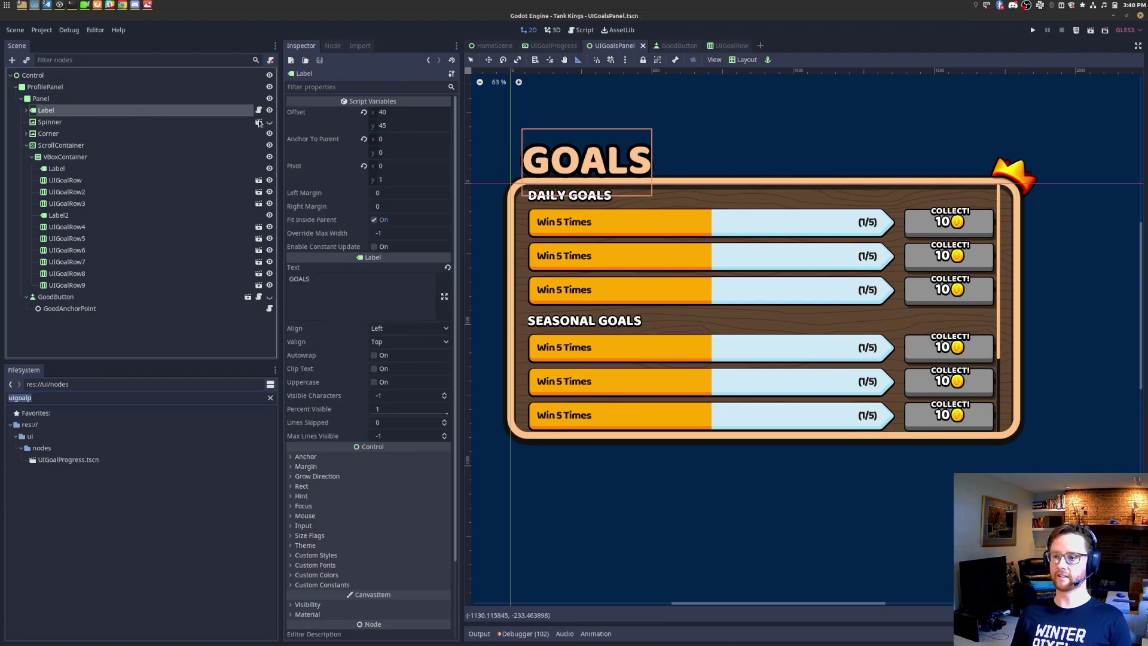
Step: Run the goals panel scene, scroll the goal list up and down, then close it
click(1091, 30)
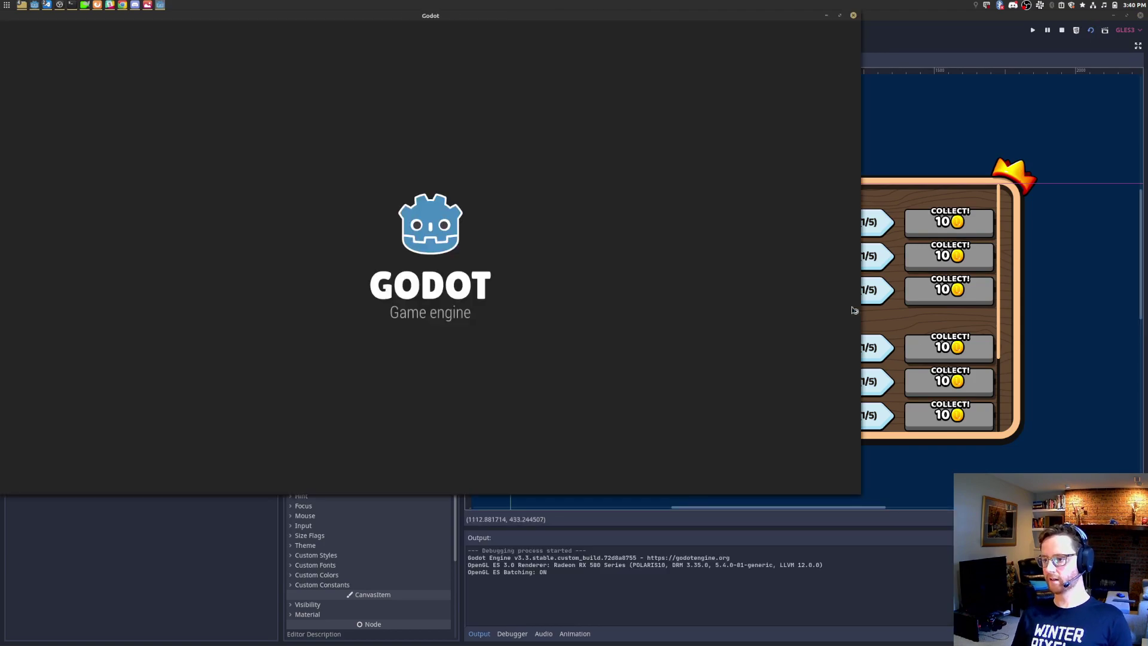
scroll(549, 131, down, 3)
scroll(549, 130, up, 3)
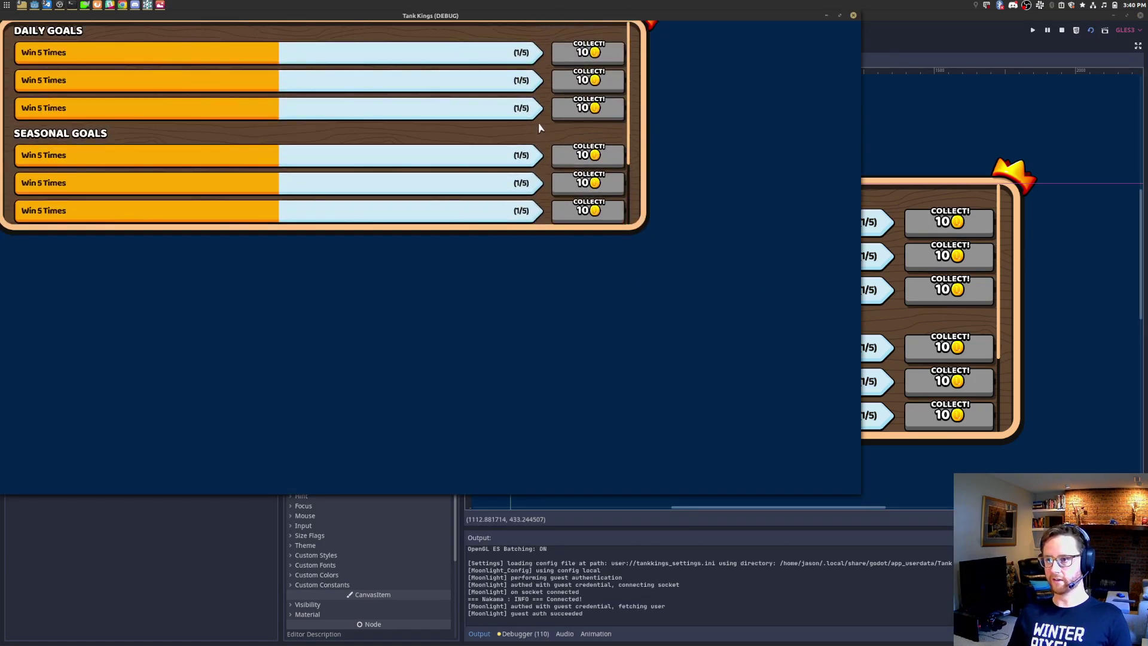
scroll(549, 131, down, 1)
scroll(546, 122, up, 1)
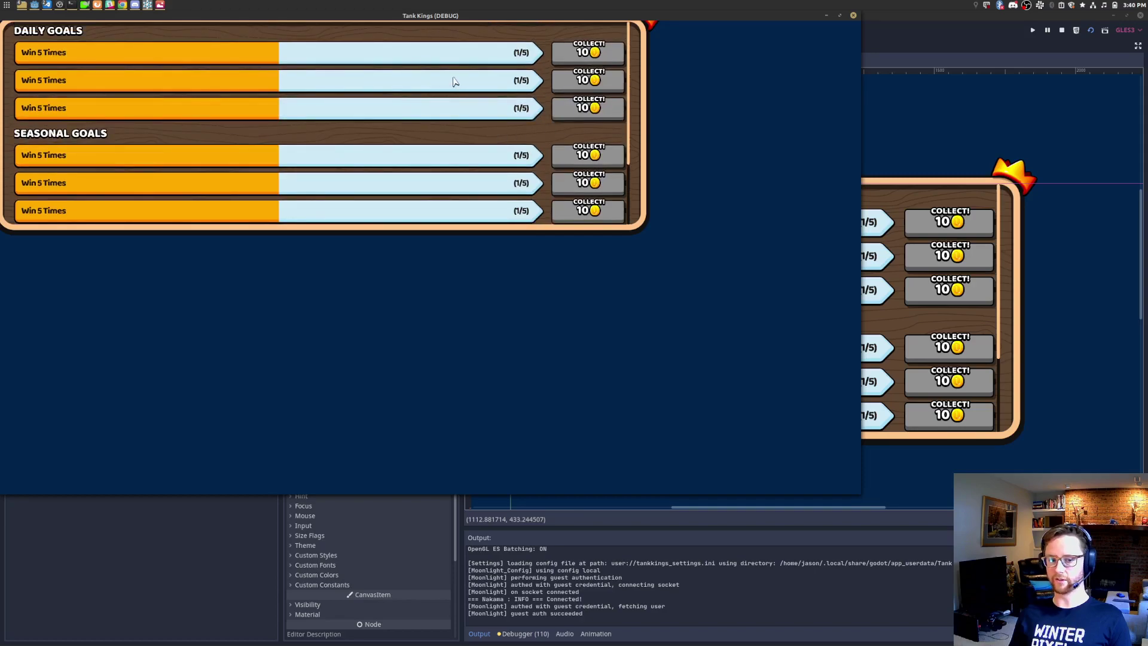
scroll(467, 96, down, 3)
click(853, 15)
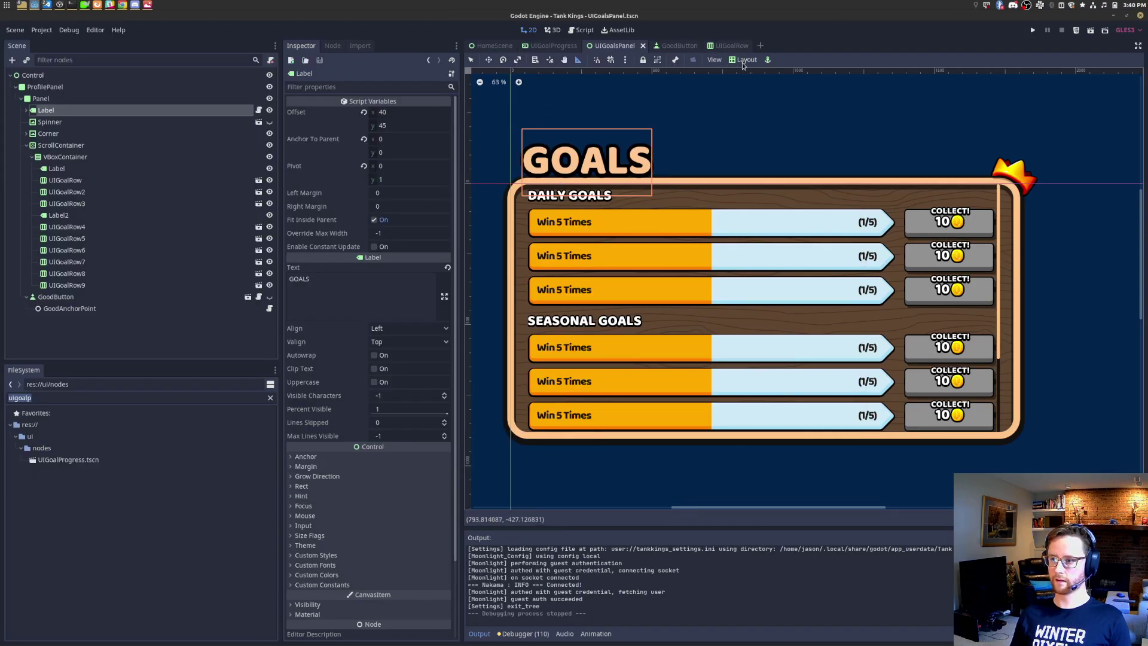
Step: Centre ProfilePanel on screen with the Center layout preset, undoing a mistaken GOALS label centring
click(745, 60)
click(756, 167)
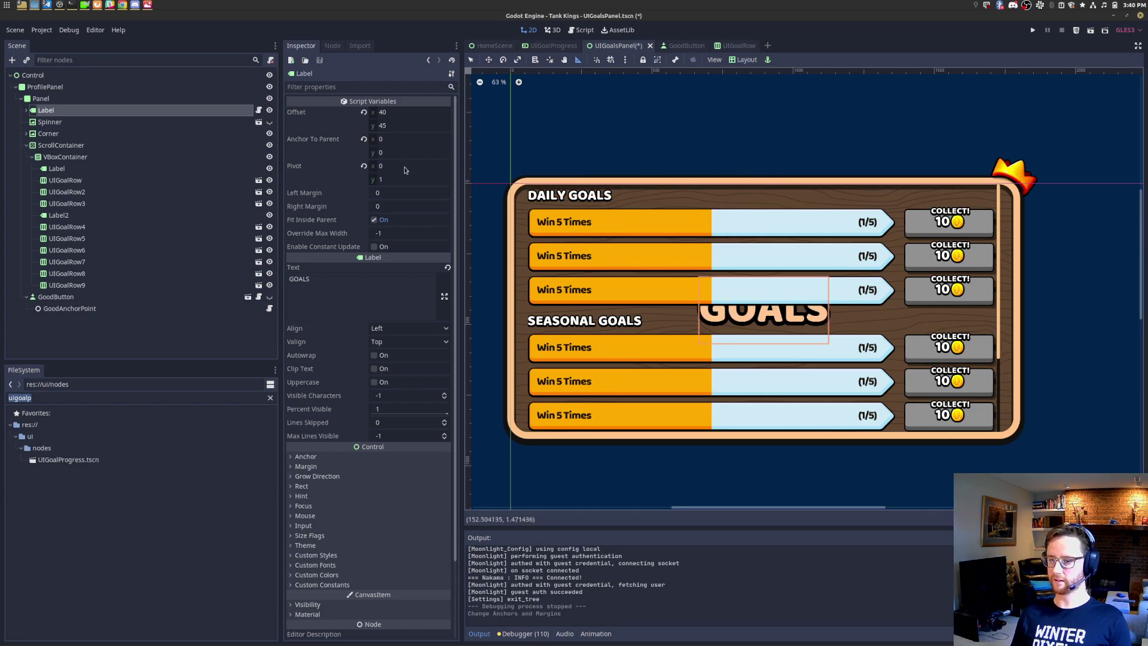
key(ctrl+z)
click(128, 79)
click(128, 88)
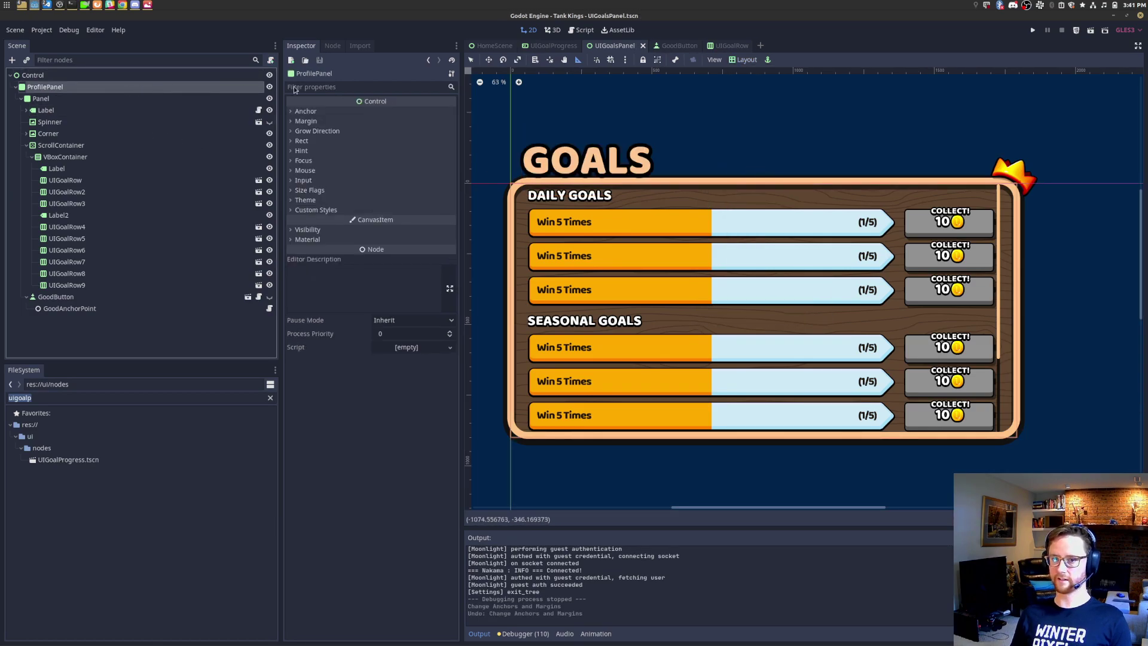
click(745, 59)
click(770, 168)
Step: Test-run the game with F5, scroll the goal list, then stop the game
key(F5)
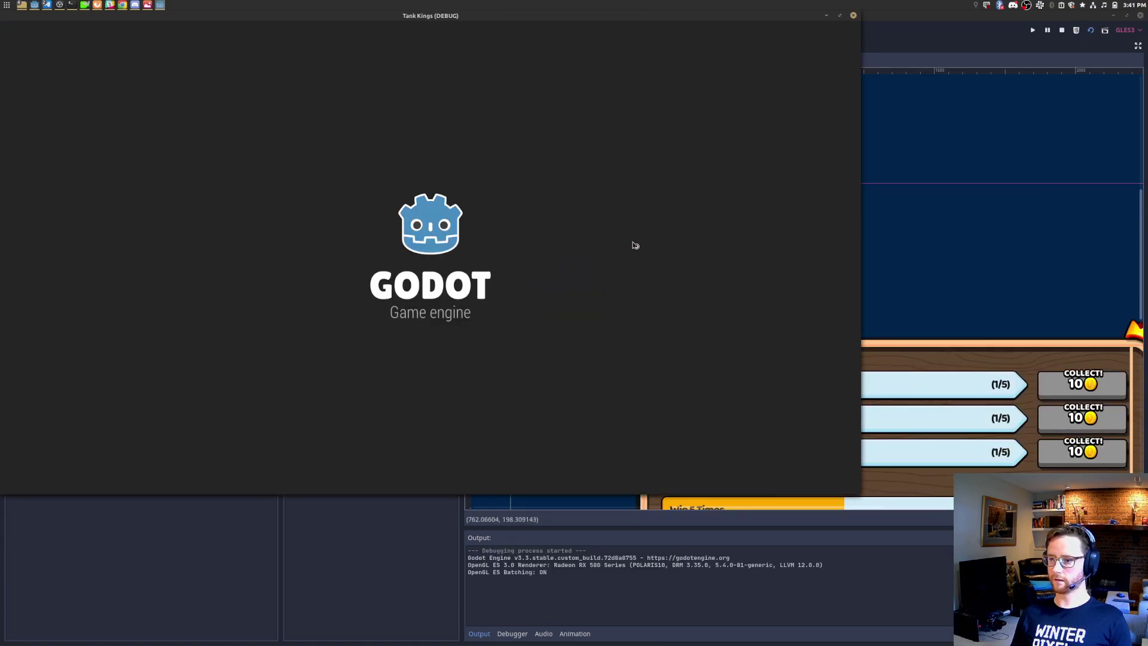
scroll(624, 215, down, 2)
scroll(624, 215, down, 1)
scroll(624, 215, up, 4)
click(853, 15)
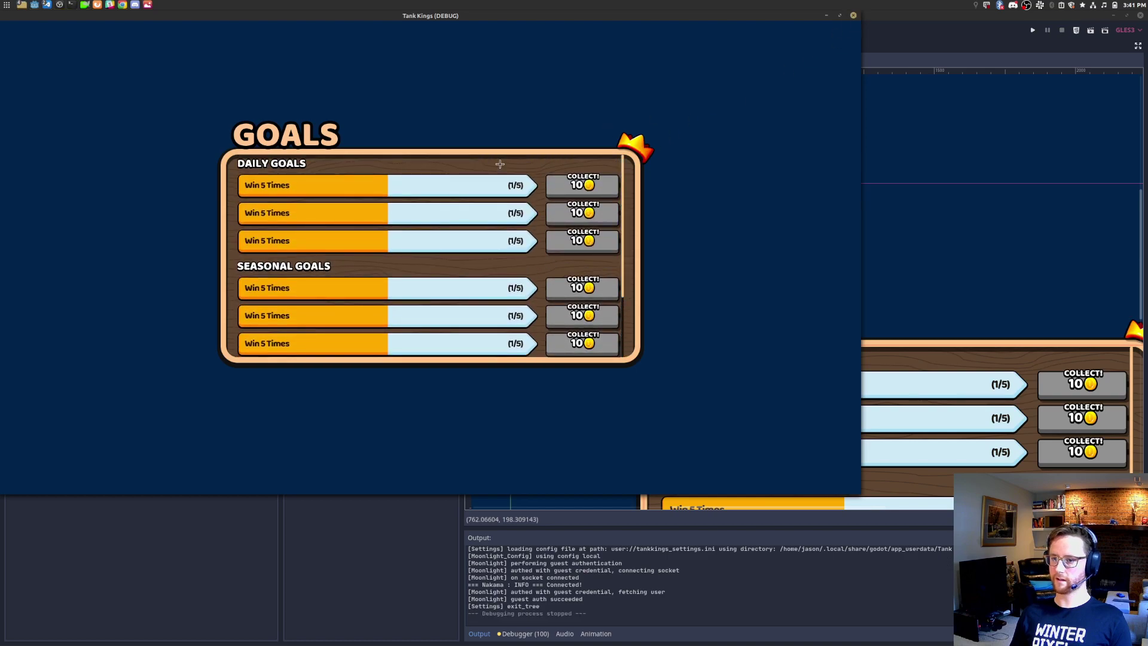
click(91, 158)
Step: In ScrollContainer's Scroll settings, uncheck Horizontal Enabled and leave Vertical Enabled checked
click(93, 146)
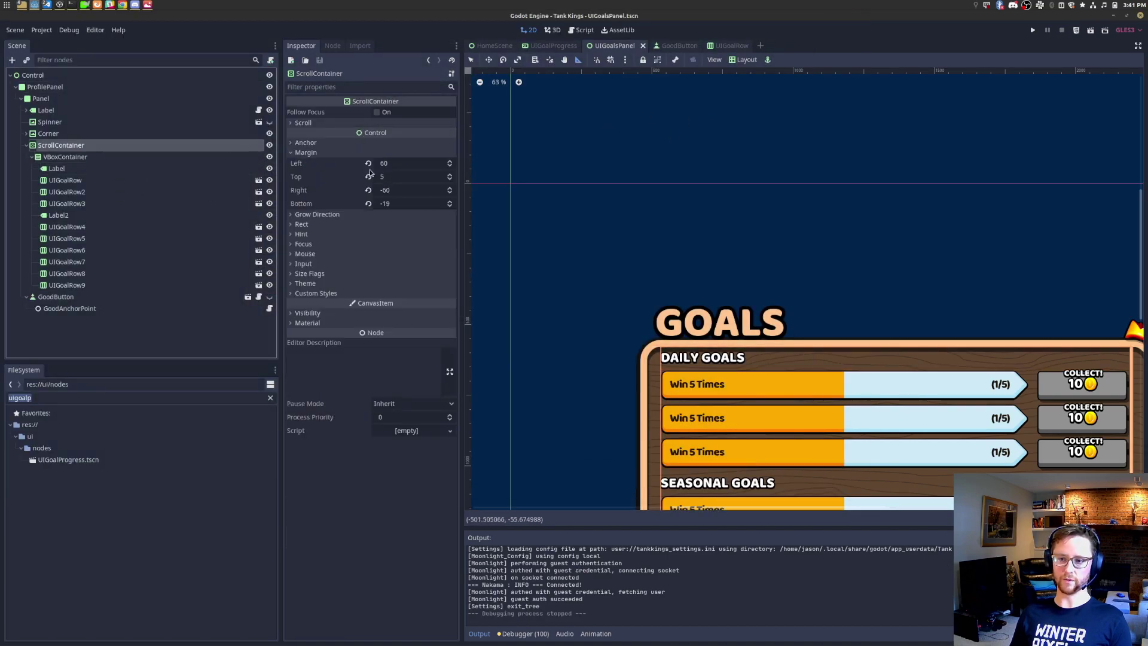
click(324, 293)
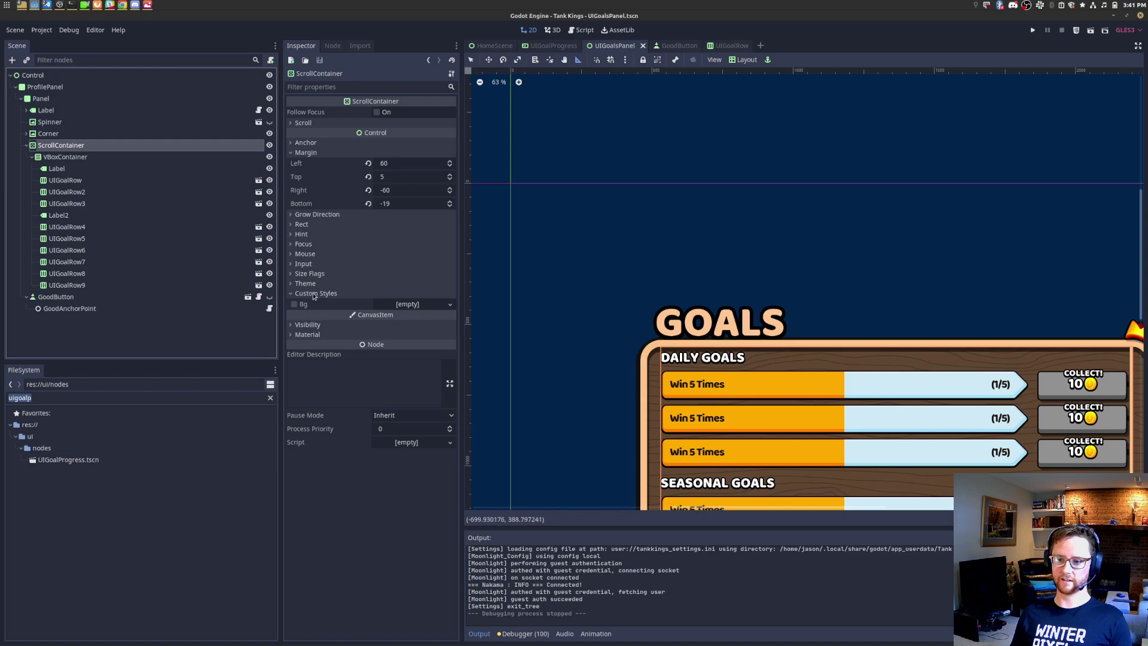
click(318, 124)
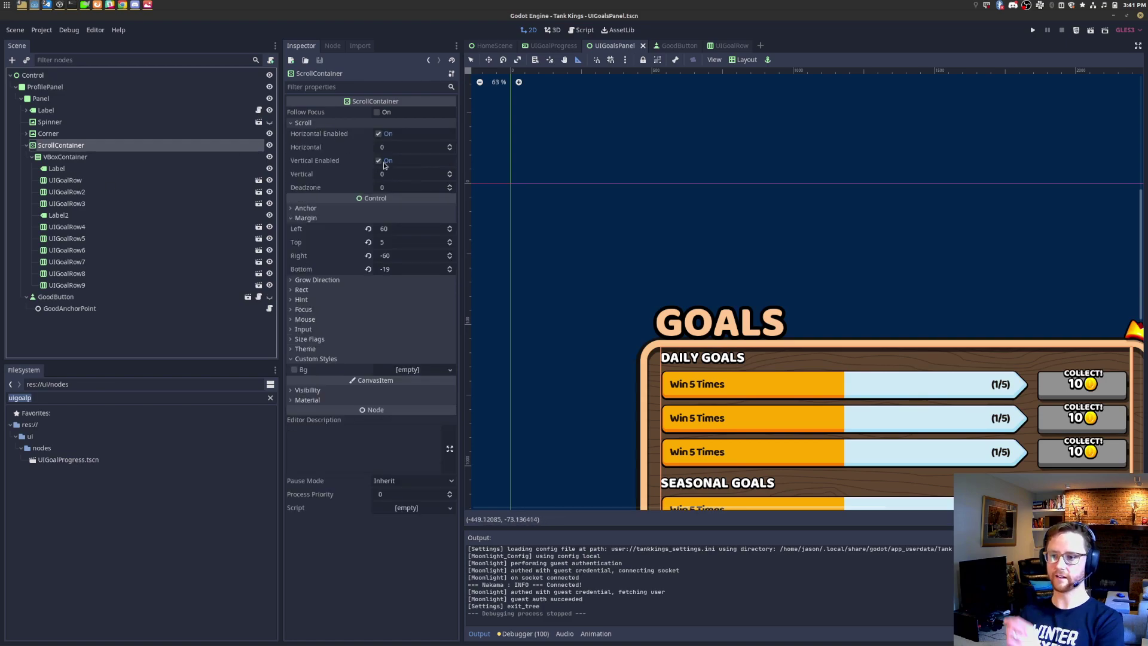
click(379, 134)
double_click(379, 160)
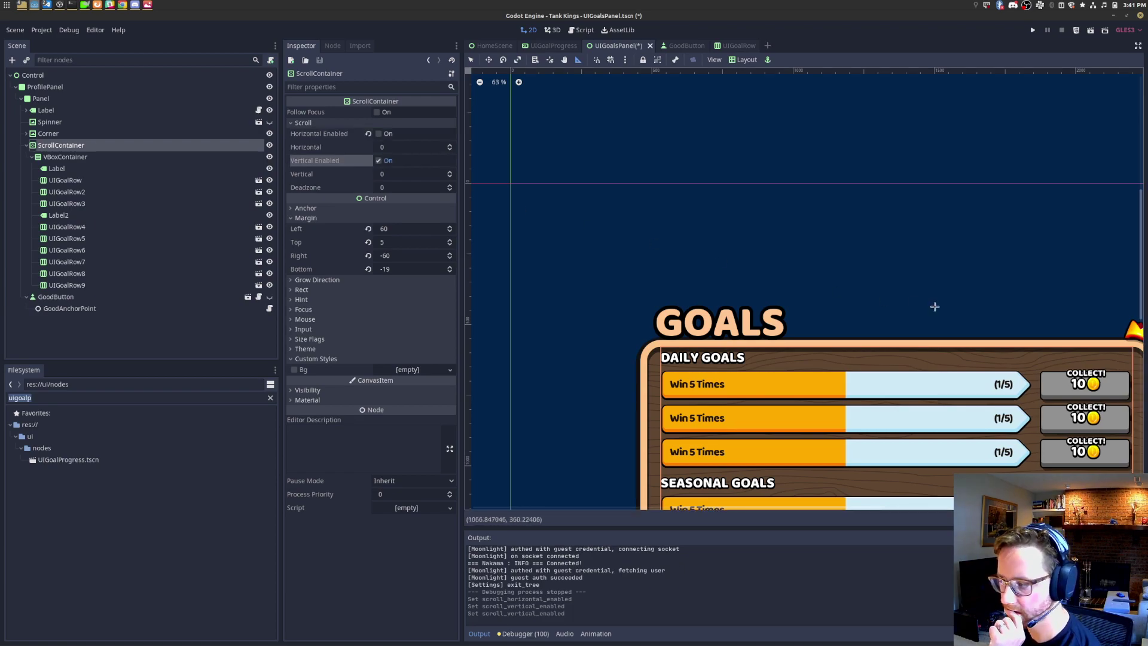
key(shift+f)
scroll(934, 306, up, 2)
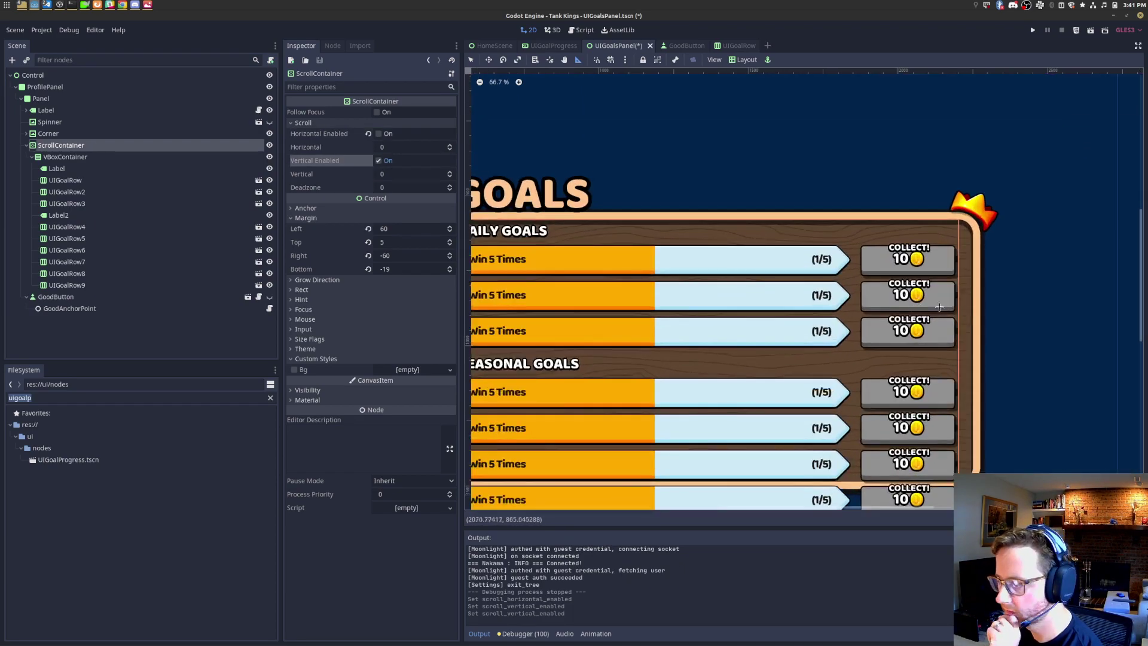
scroll(993, 281, down, 1)
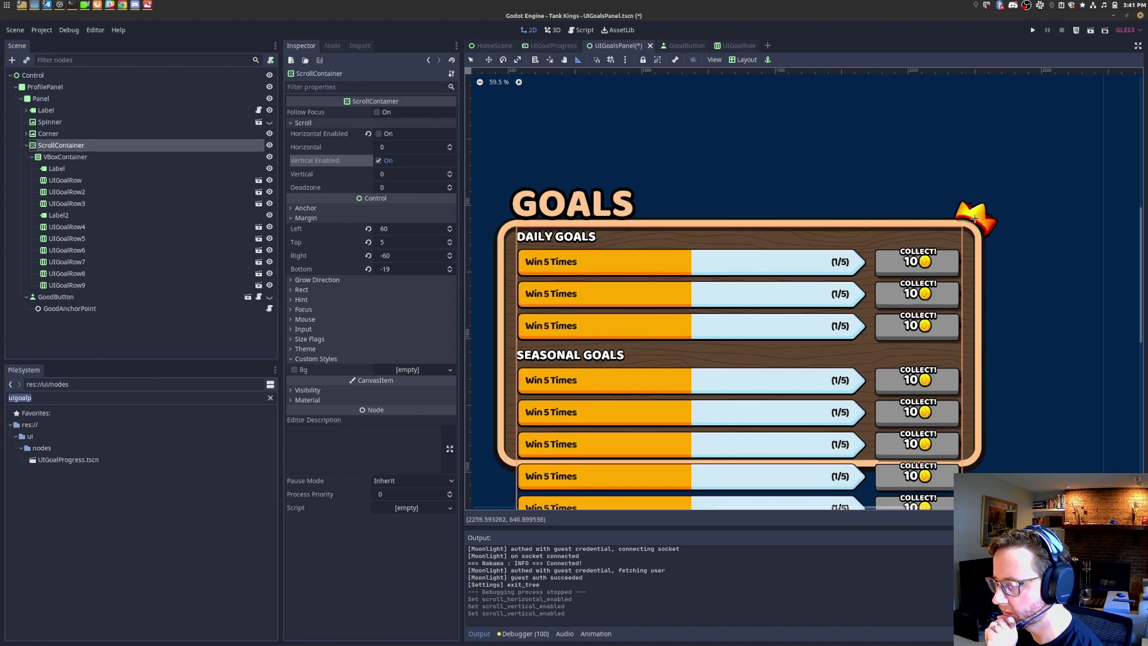
click(122, 136)
click(122, 146)
key(shift+f)
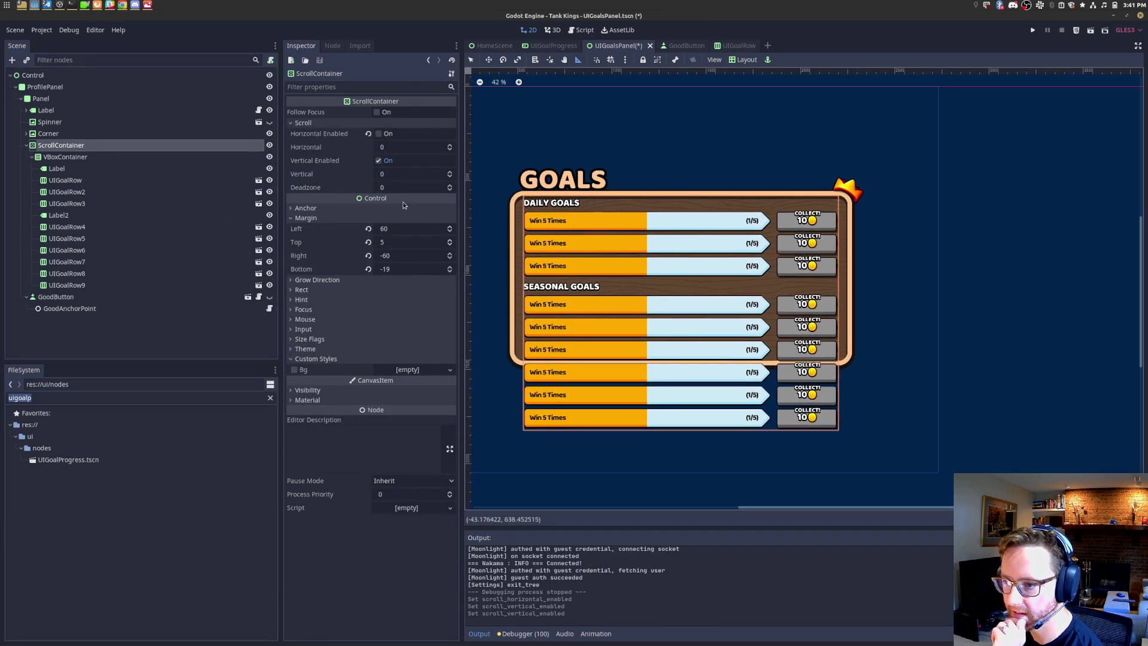
Step: Inspect ScrollContainer's anchor and grow-direction settings, toggling vertical scrolling to view all rows
click(379, 161)
click(379, 162)
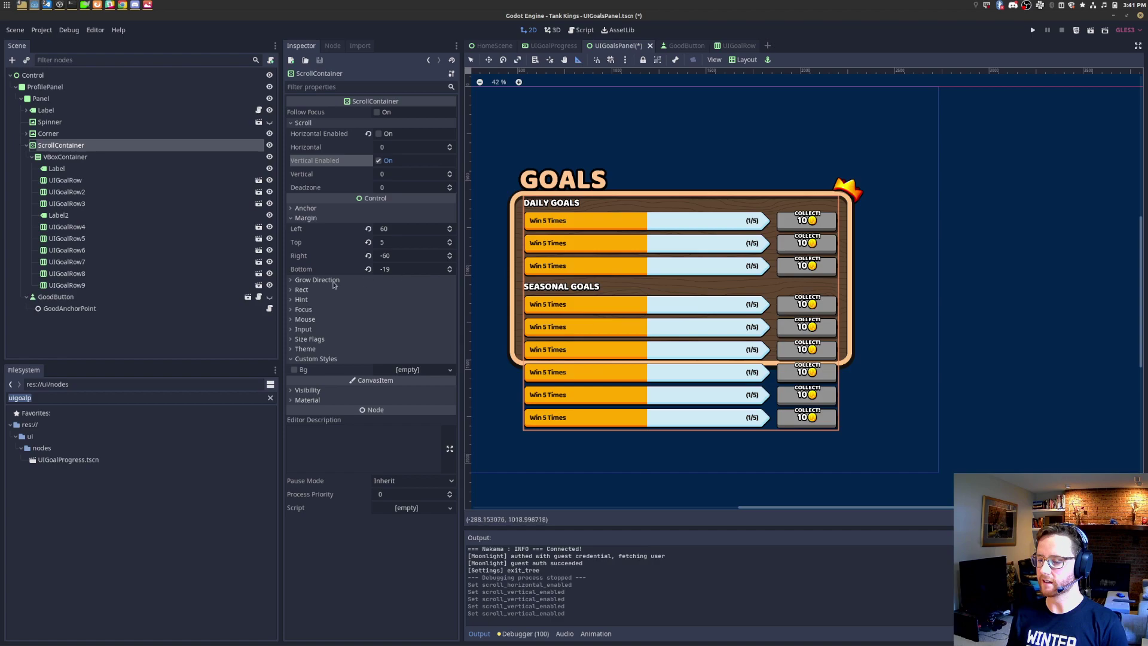
click(307, 208)
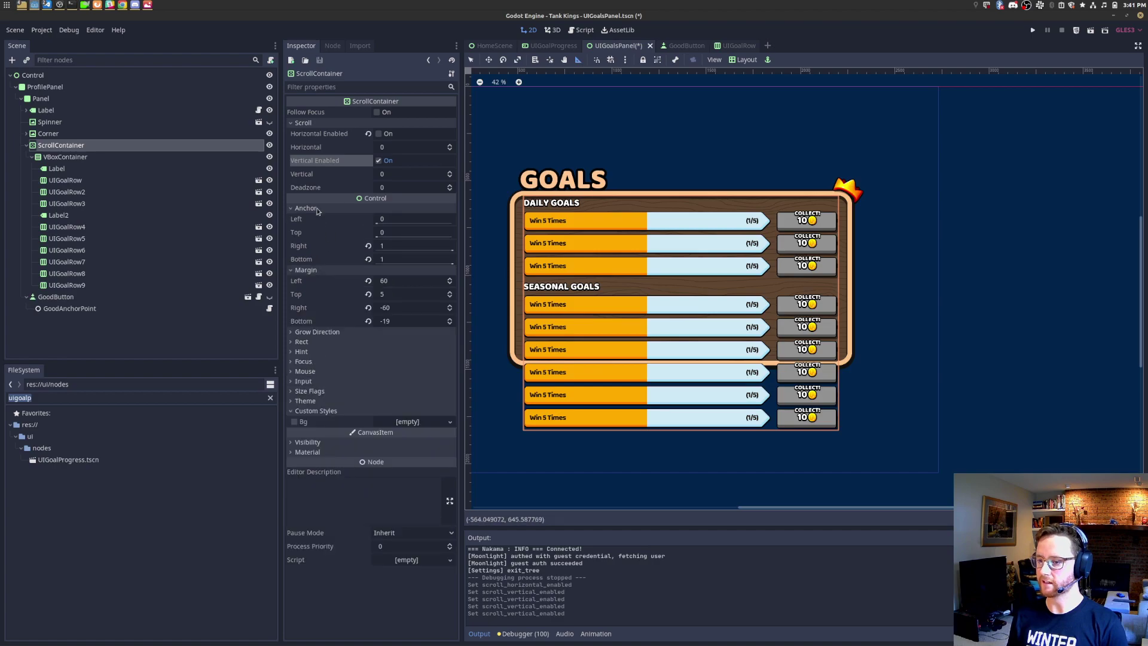
click(317, 332)
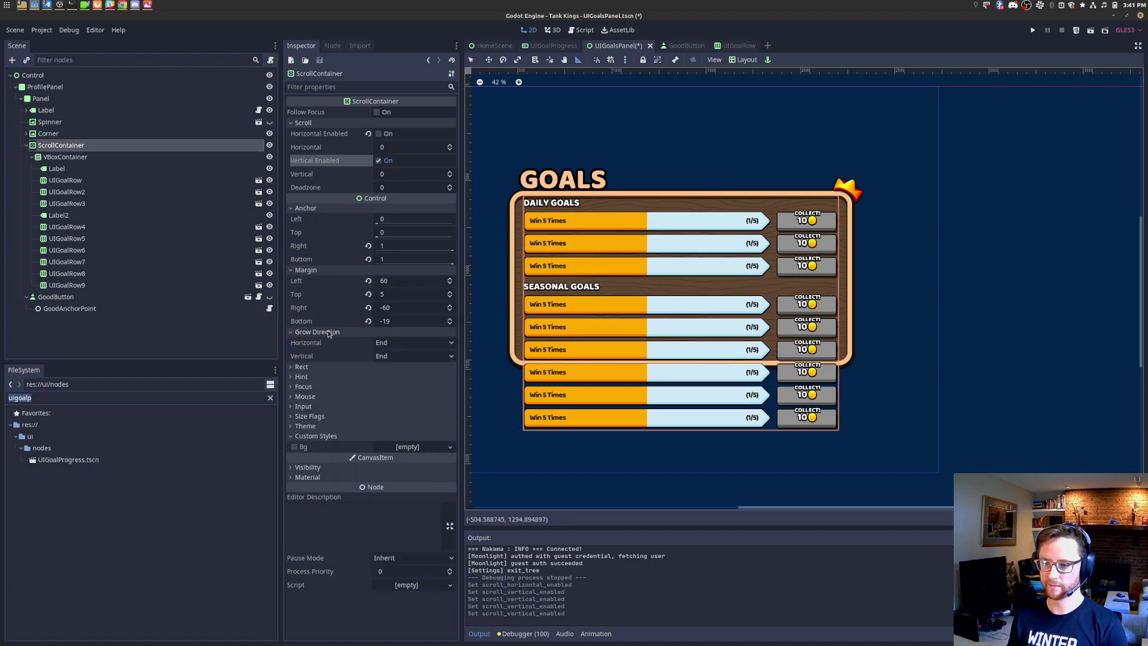
click(86, 156)
click(85, 146)
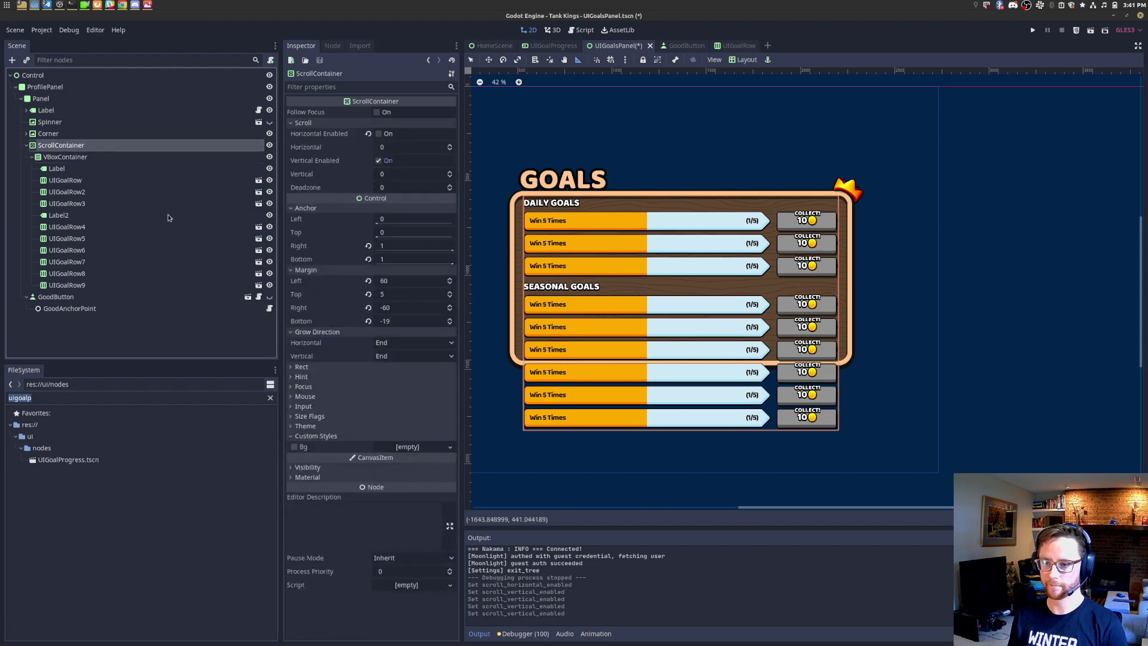
Step: Set the ScrollContainer's bottom margin to -19 and save the scene
click(397, 321)
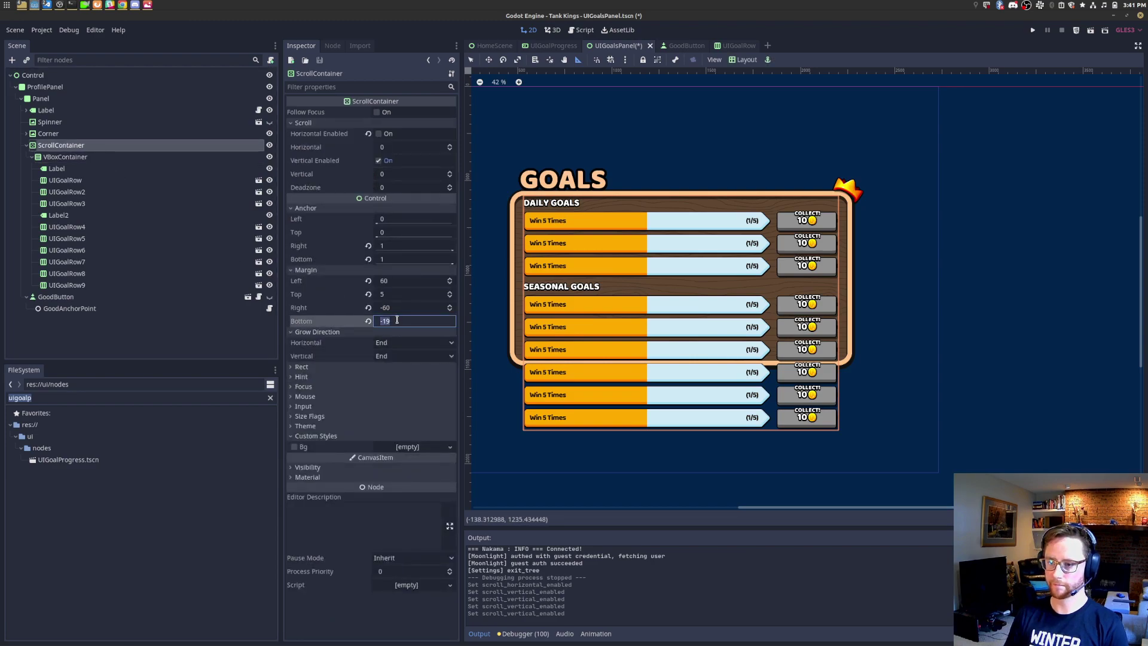
text(0)
key(Return)
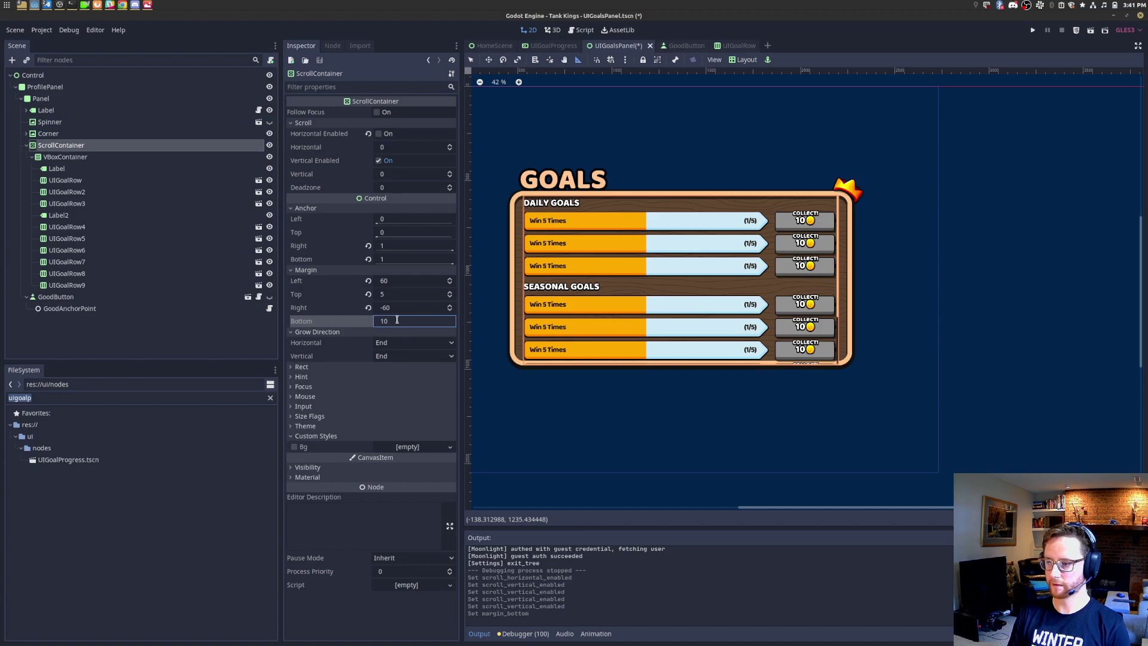
click(397, 319)
text(19)
key(Return)
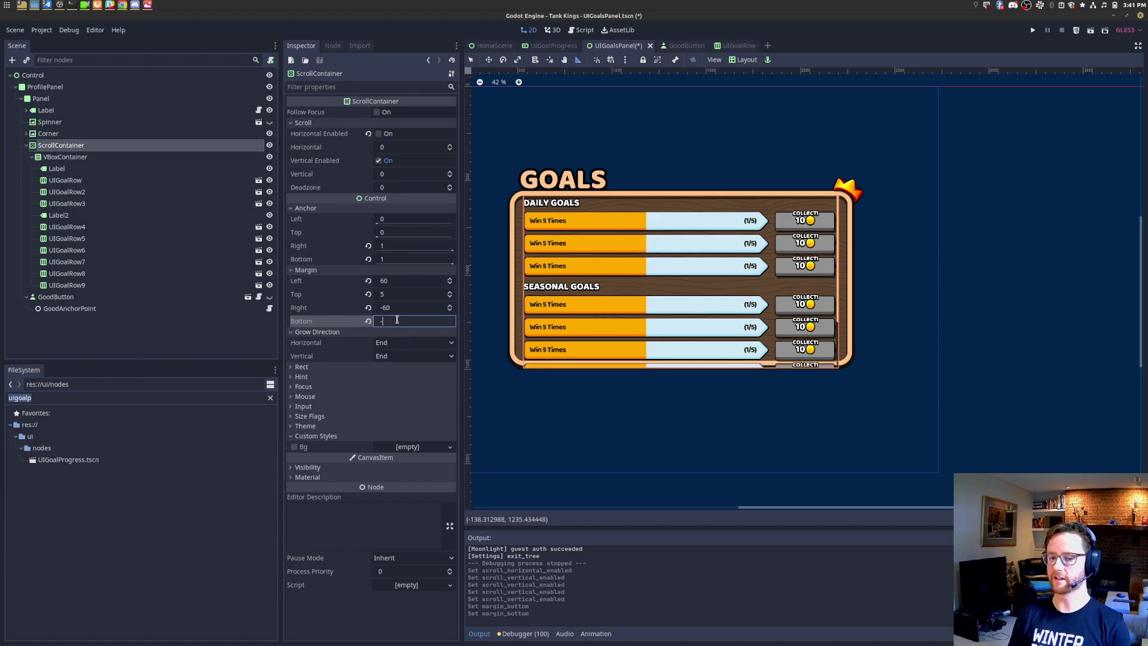
key(Return)
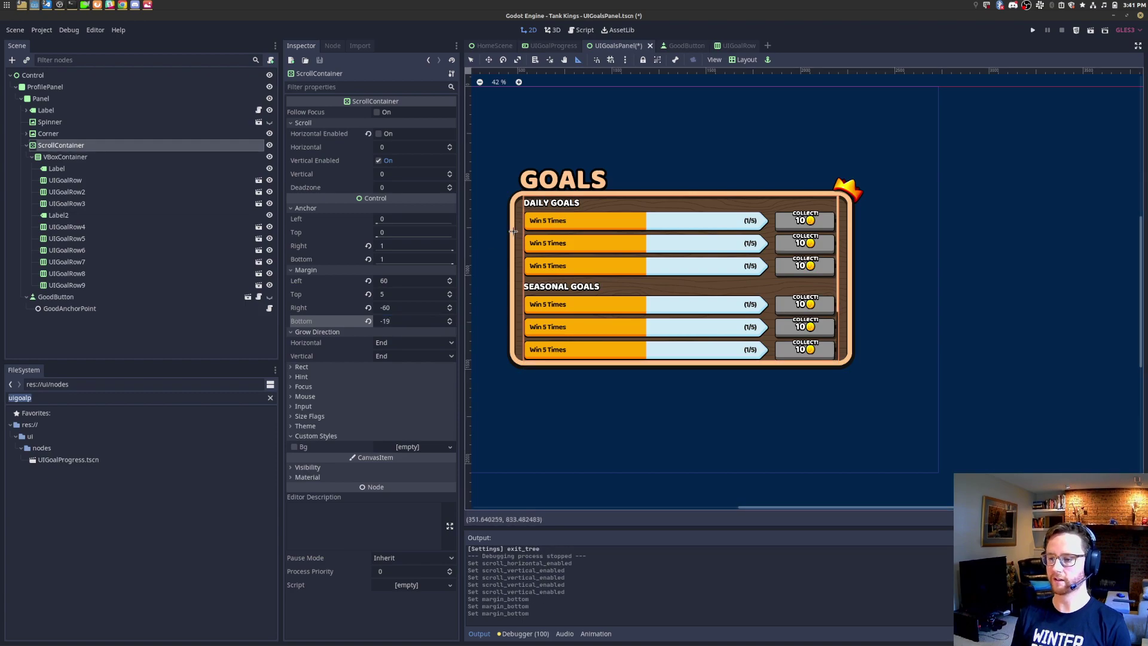
key(ctrl+s)
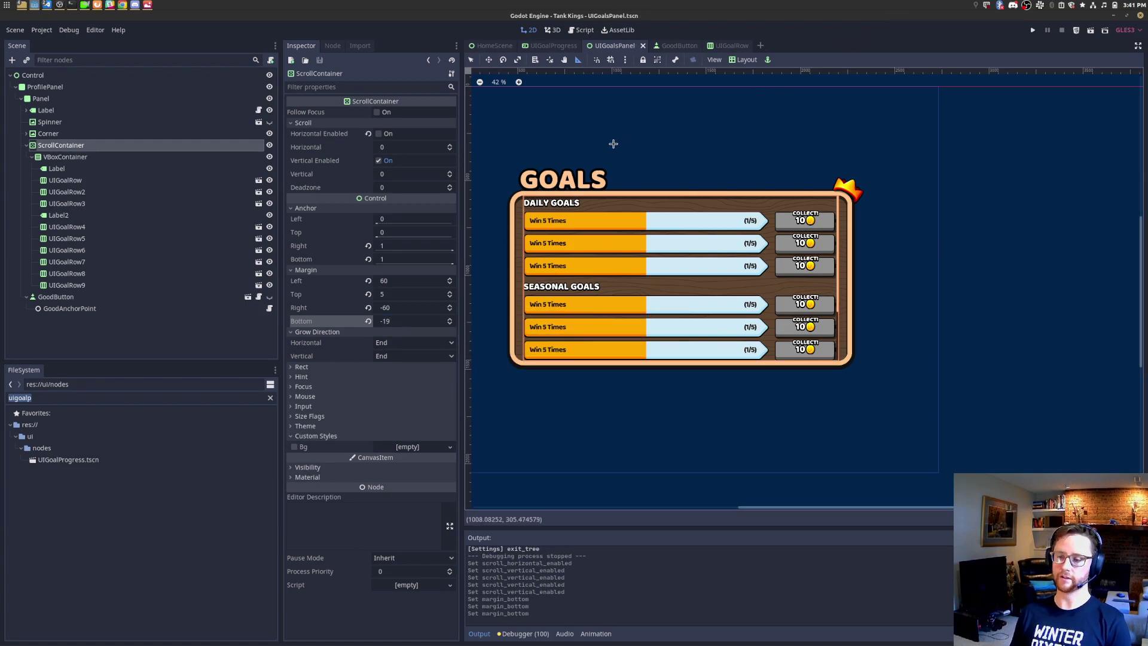
Step: Compare overflow by toggling vertical scrolling, retry bottom margin 0, restore -19, and save
click(379, 160)
click(379, 161)
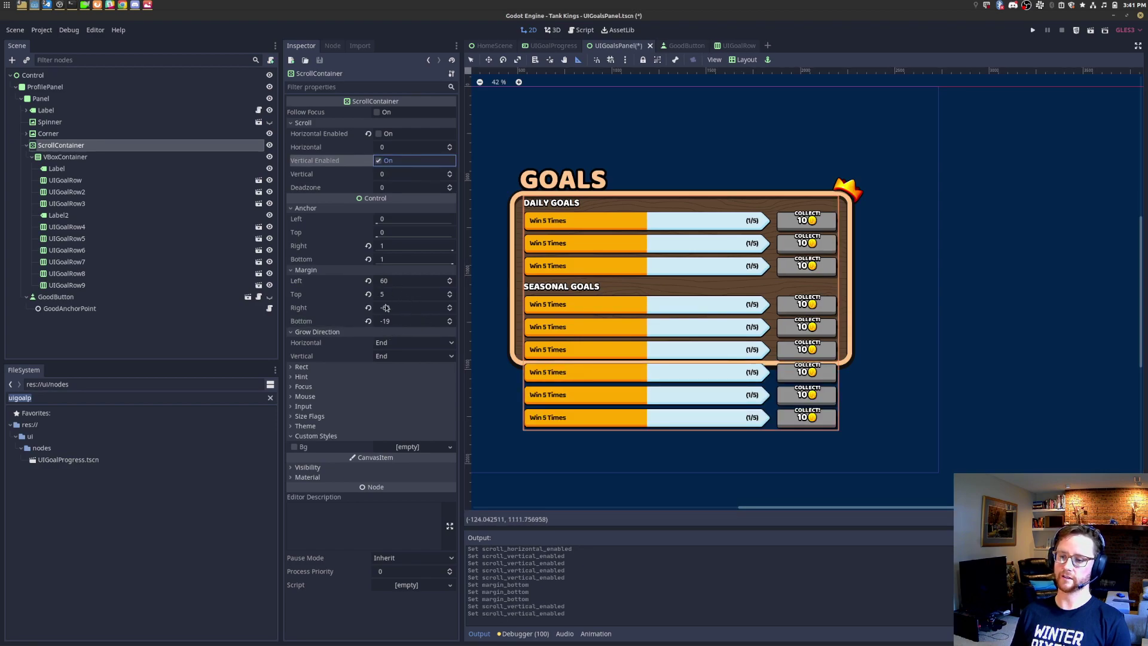
click(432, 320)
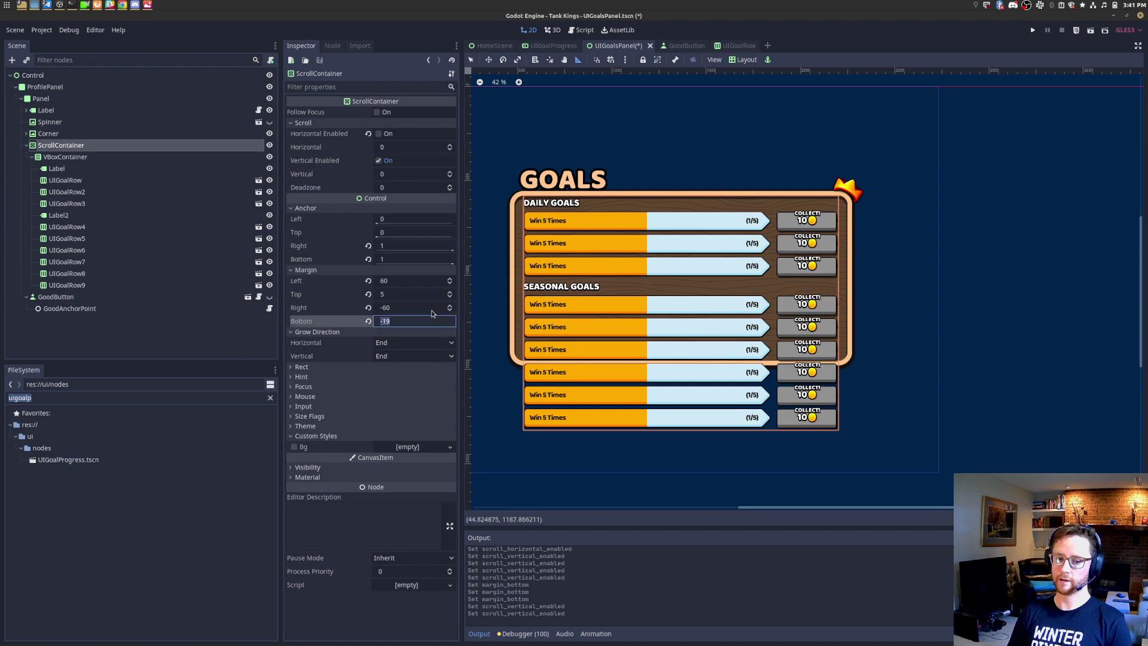
text(0)
key(Return)
text(-19)
key(Return)
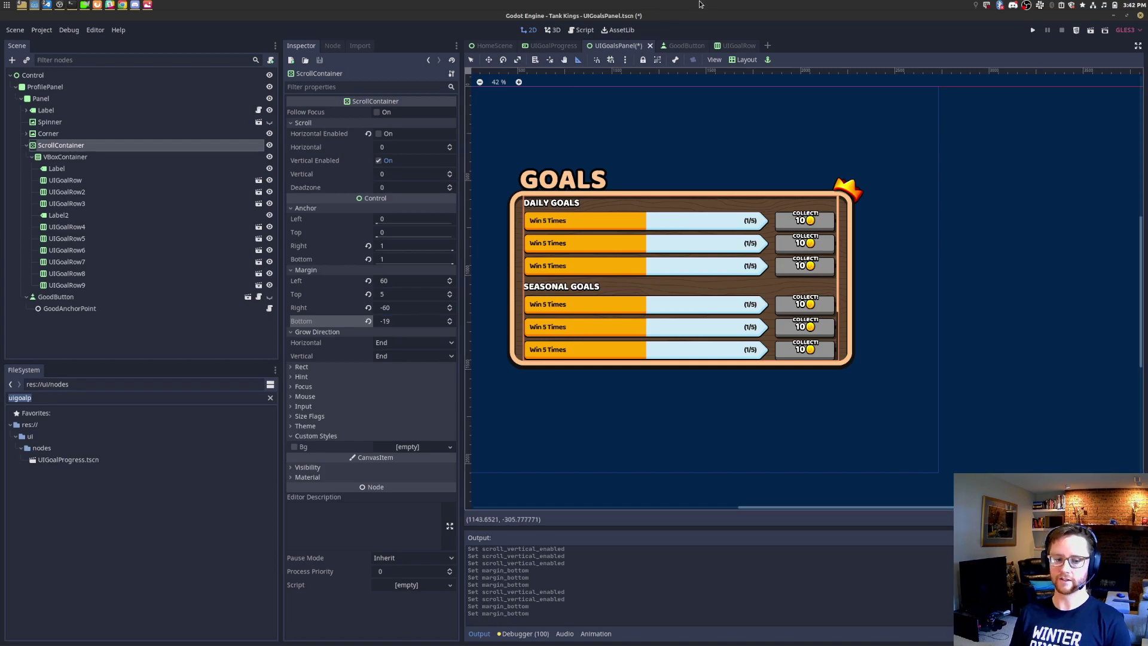
key(ctrl+s)
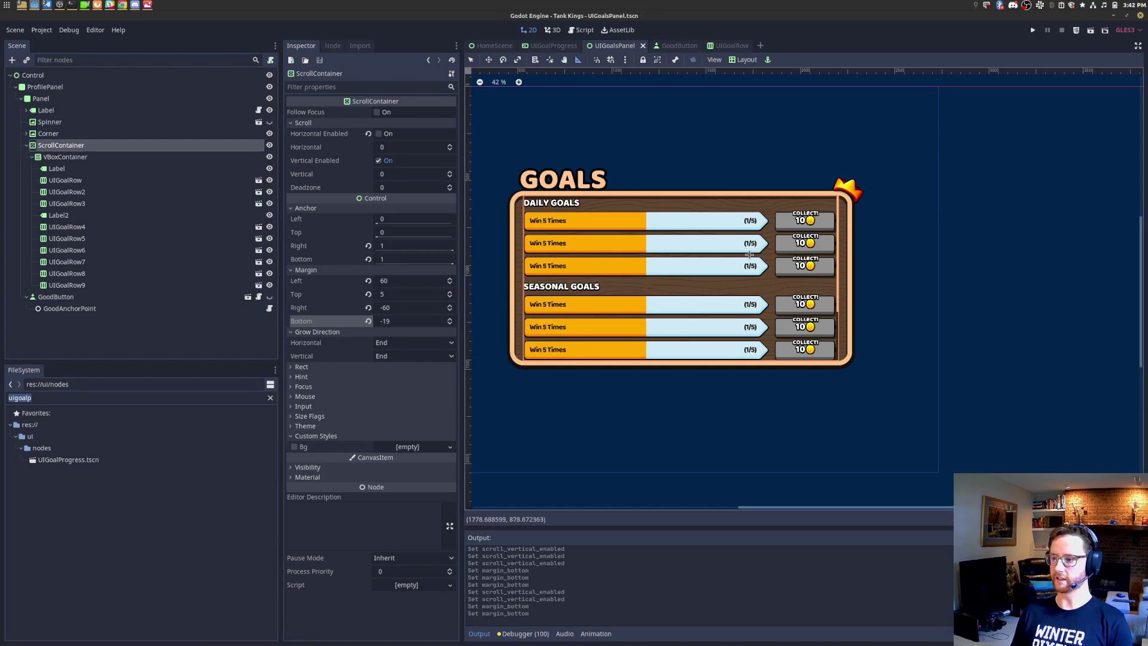
Step: Try a bottom margin of -20, revert to -19, and save the scene
click(405, 323)
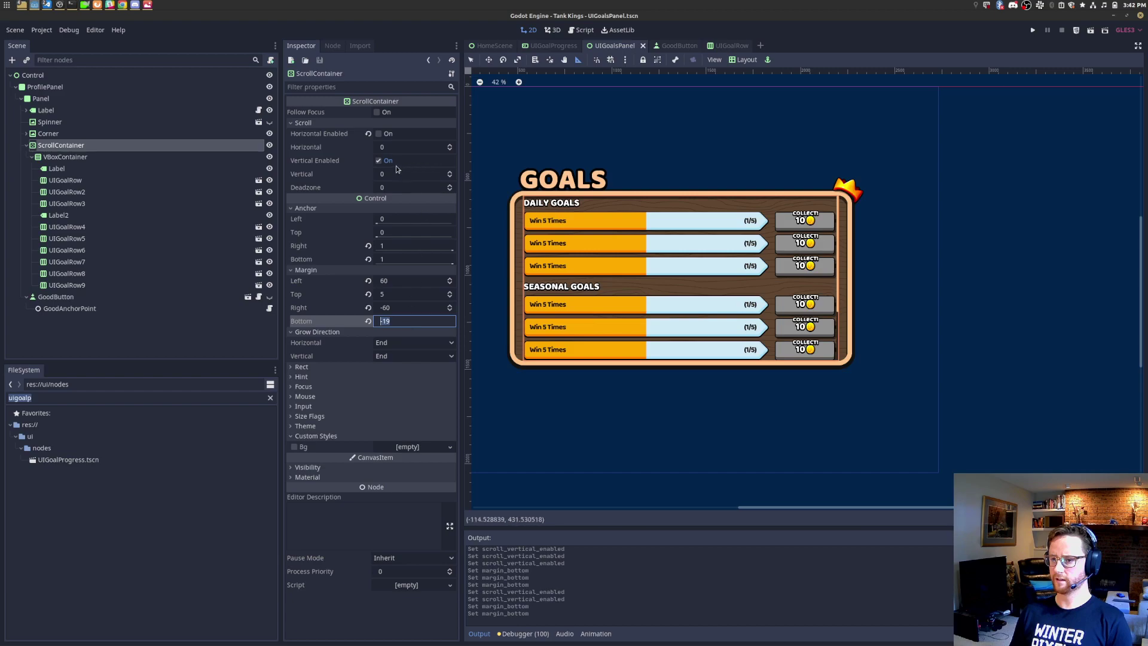
click(379, 160)
click(378, 160)
click(428, 321)
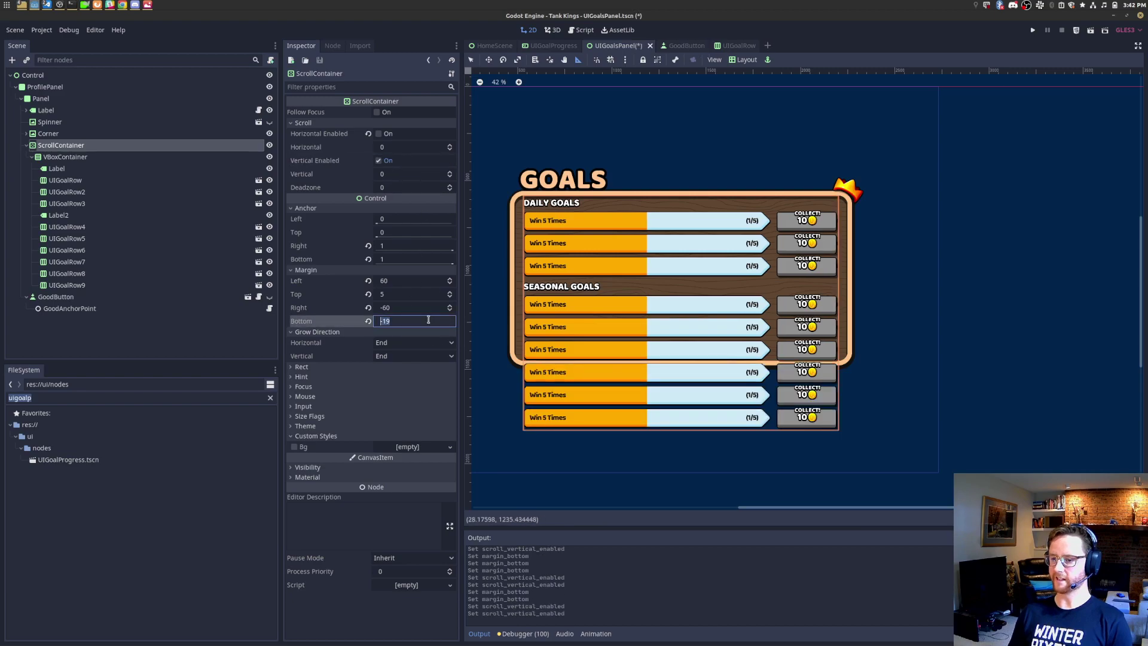
text(-20)
key(Return)
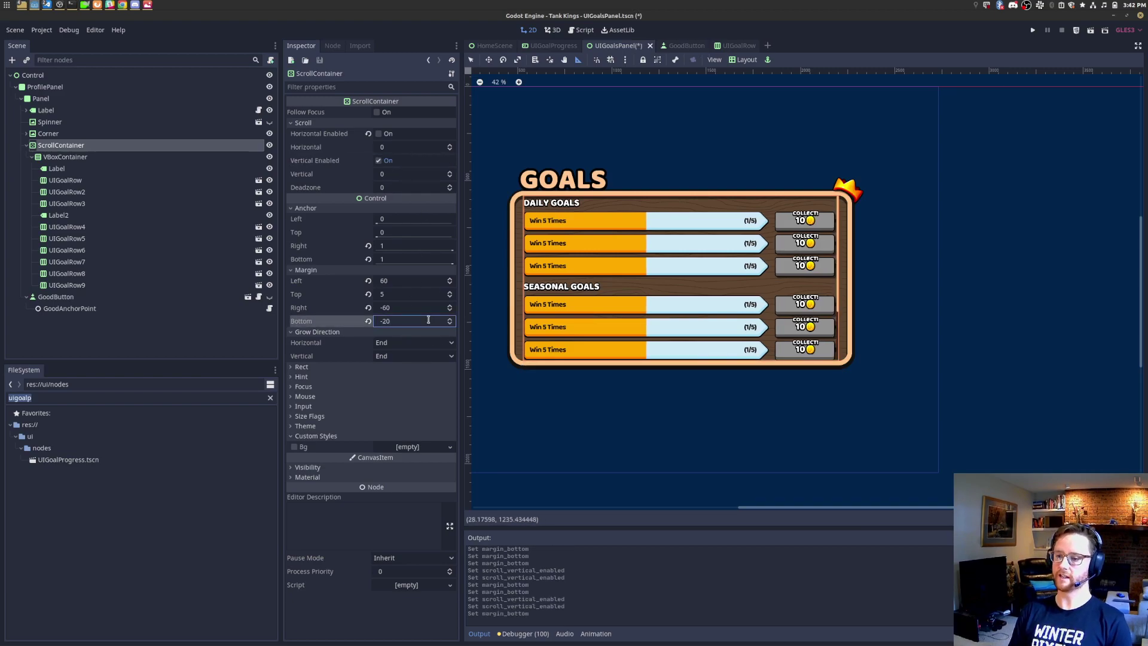
key(Return)
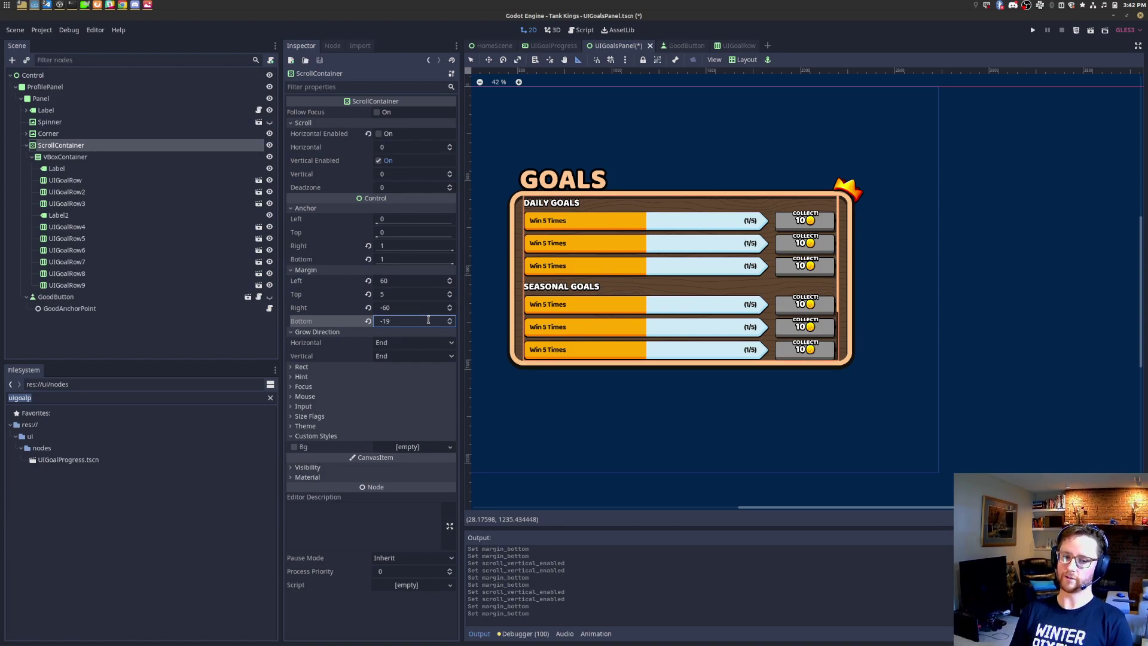
key(ctrl+s)
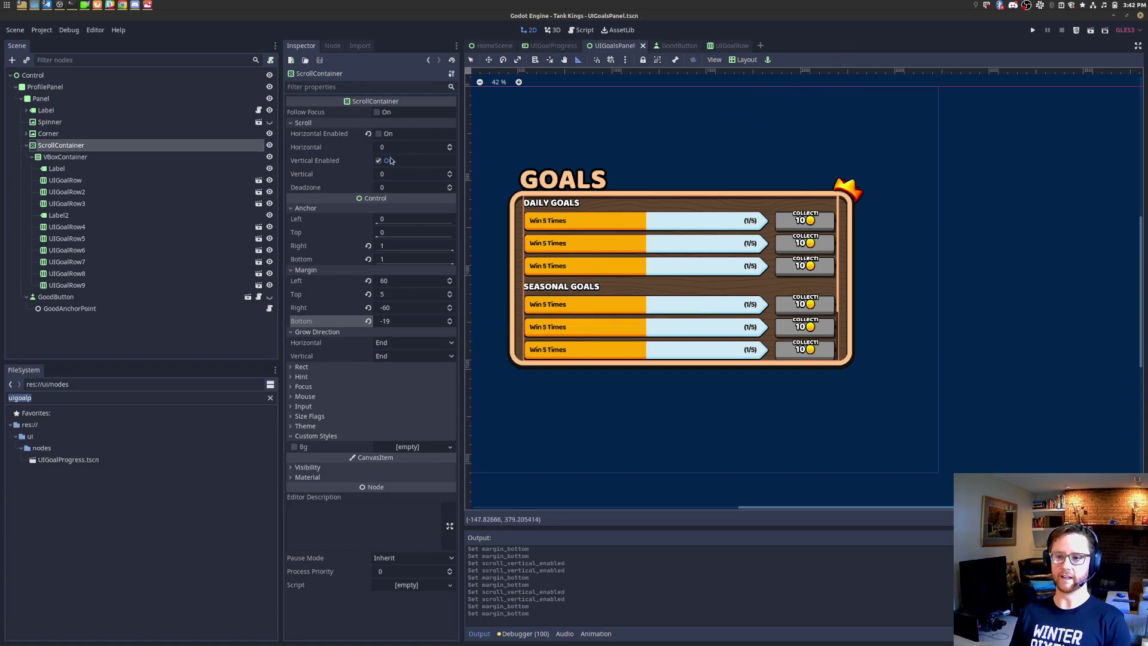
Step: Toggle vertical scrolling repeatedly to compare overflow, leaving Vertical Enabled on
click(384, 163)
click(382, 163)
click(382, 162)
click(382, 162)
click(382, 162)
click(382, 162)
click(382, 162)
click(382, 162)
click(381, 162)
click(382, 162)
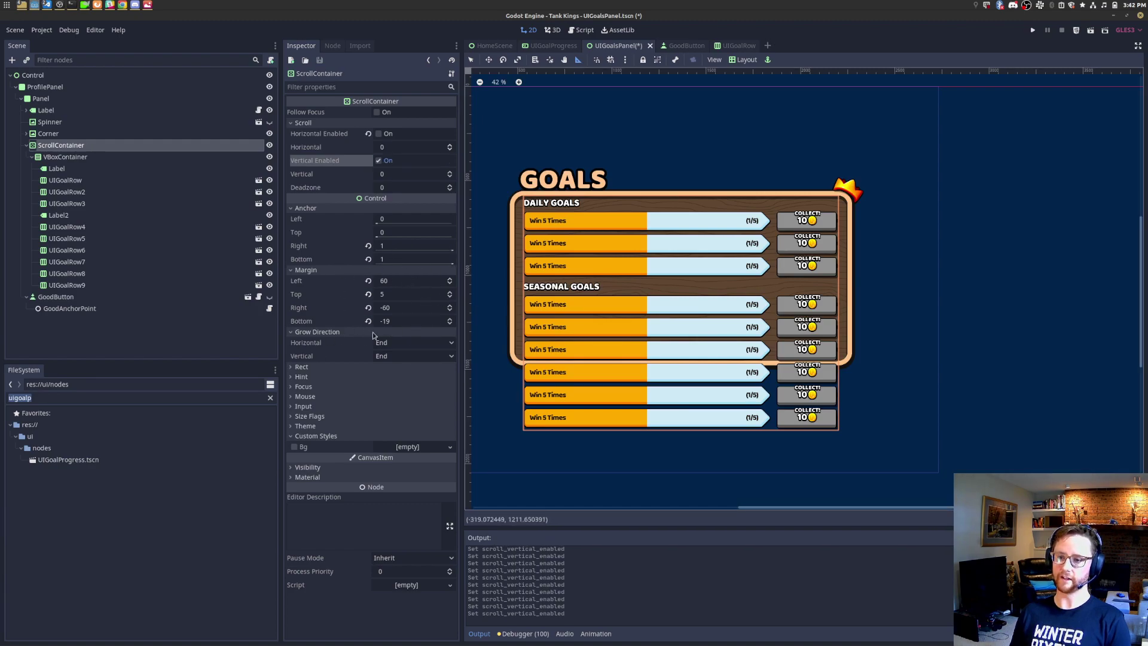
Step: Check the container's size details and re-enter the bottom margin as -19
click(302, 367)
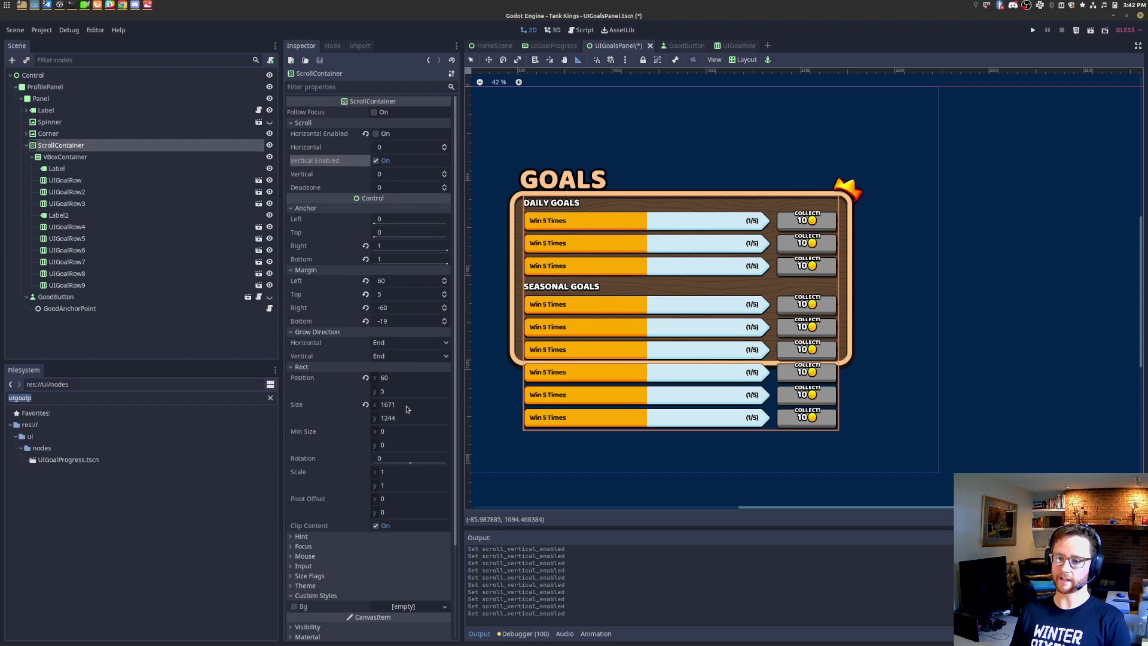
click(402, 419)
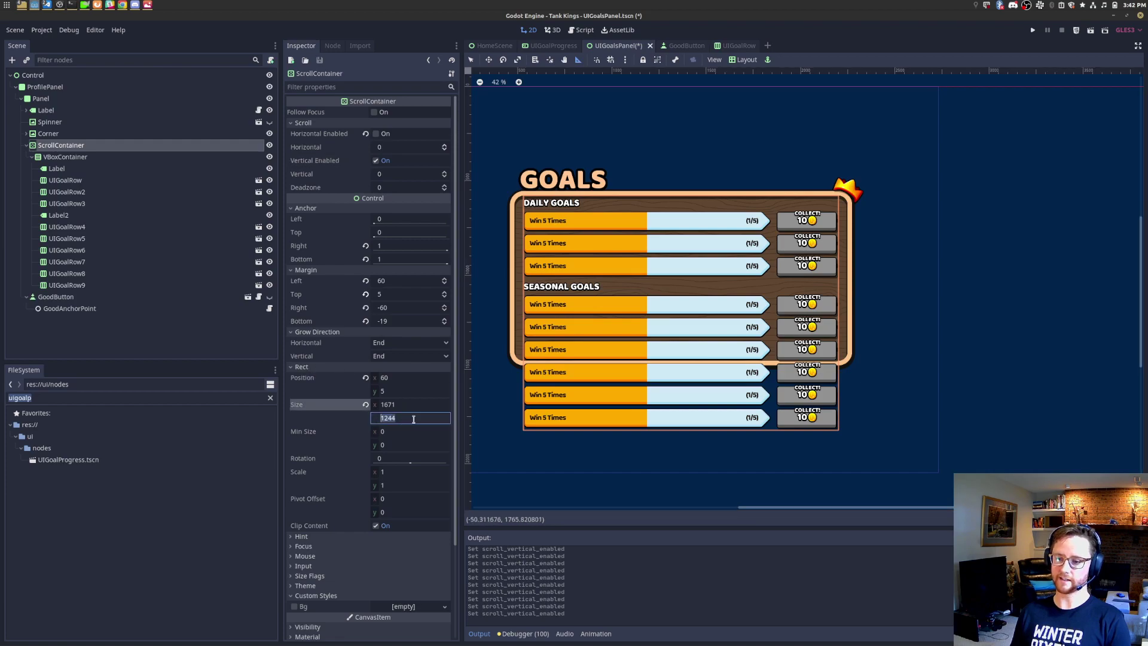
click(402, 322)
click(414, 323)
key(BackSpace)
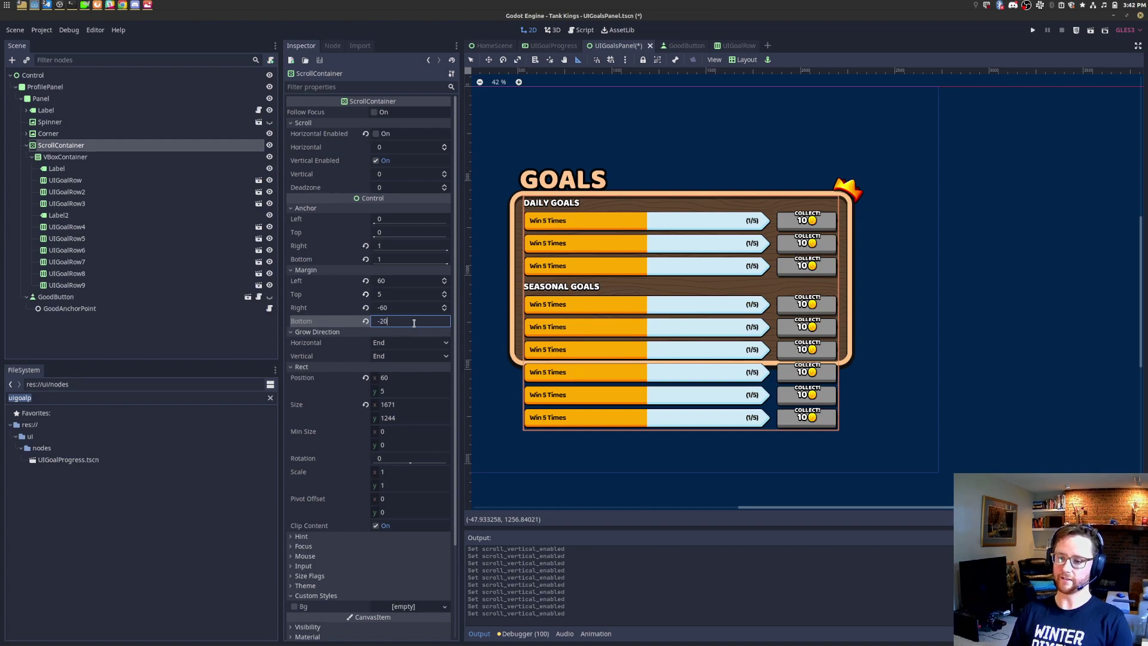
key(BackSpace)
key(BackSpace)
text(19)
key(Return)
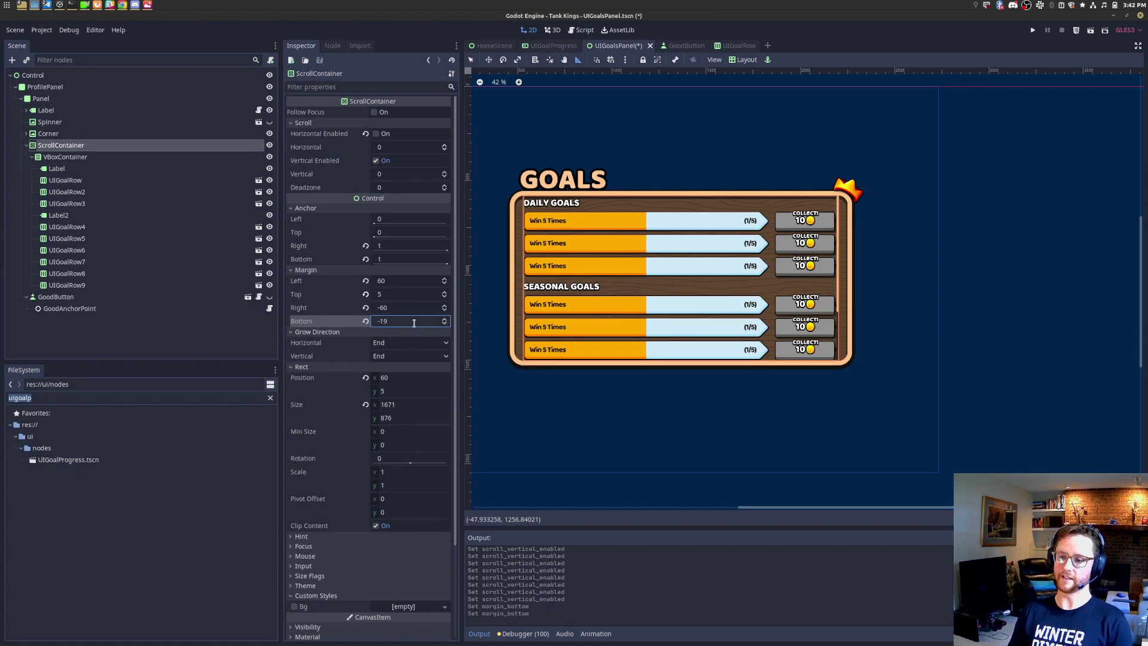
Step: Toggle Vertical Enabled and the ScrollContainer's visibility until extra rows clip, then save the scene
click(376, 161)
click(376, 160)
click(377, 161)
click(377, 161)
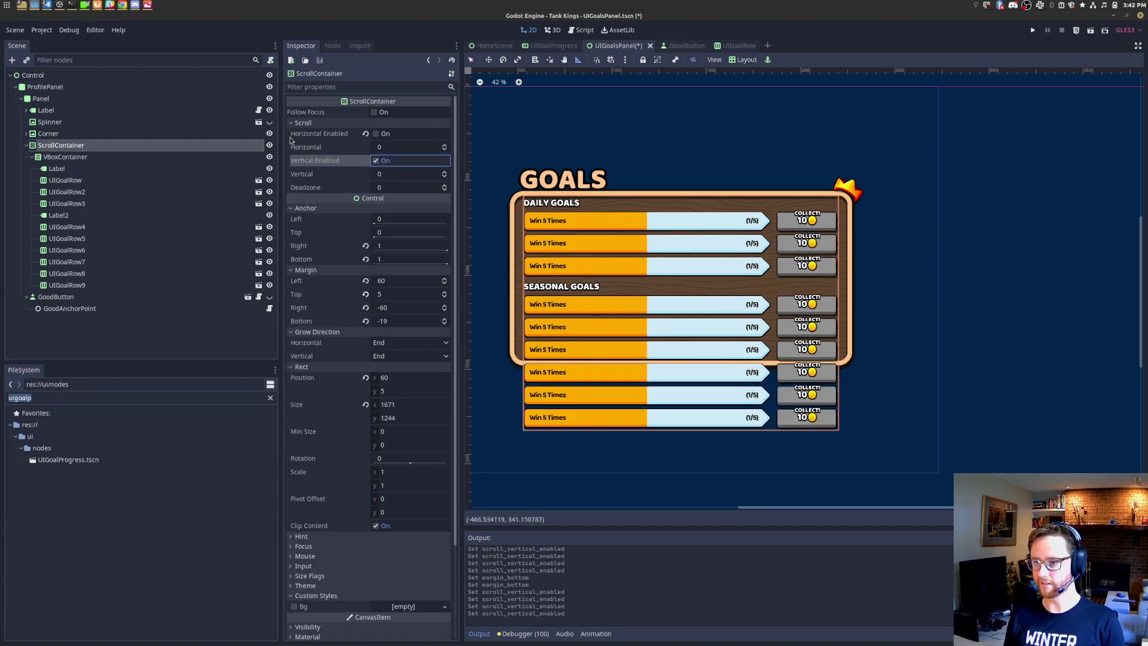
click(269, 146)
click(270, 146)
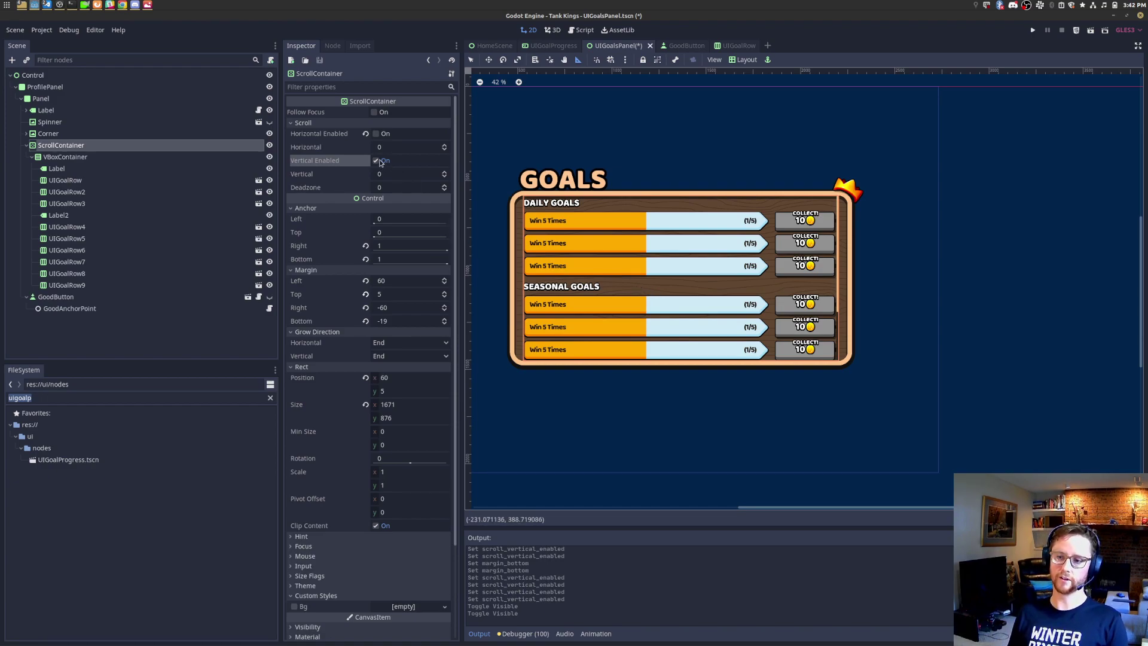
click(377, 161)
click(270, 146)
click(270, 146)
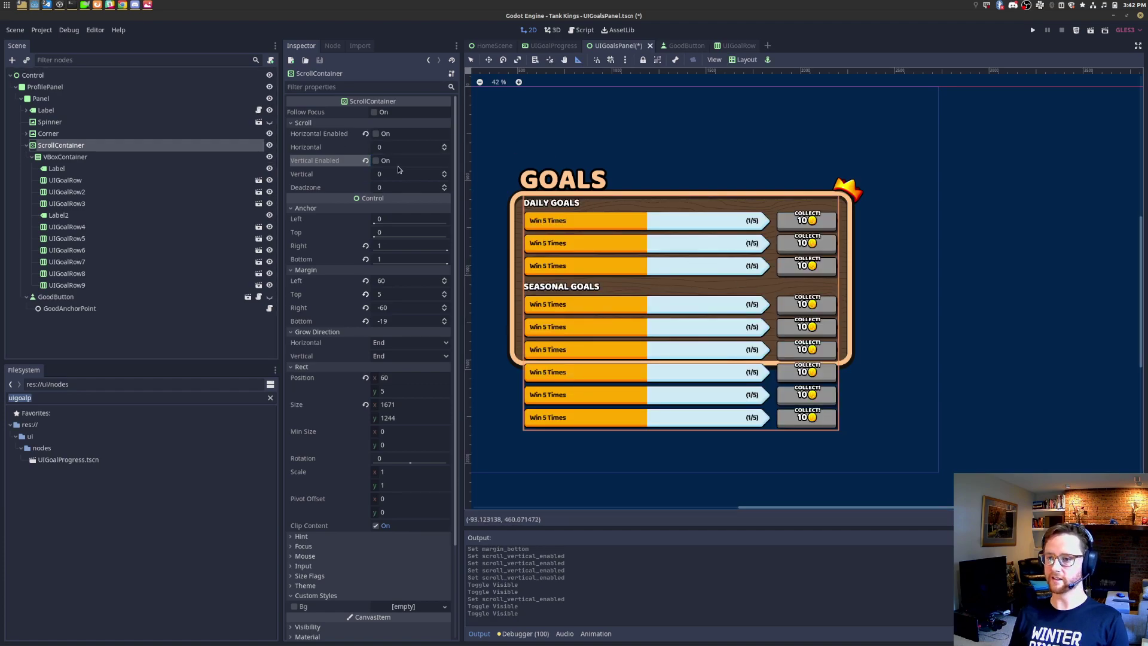
click(376, 161)
click(269, 146)
click(269, 146)
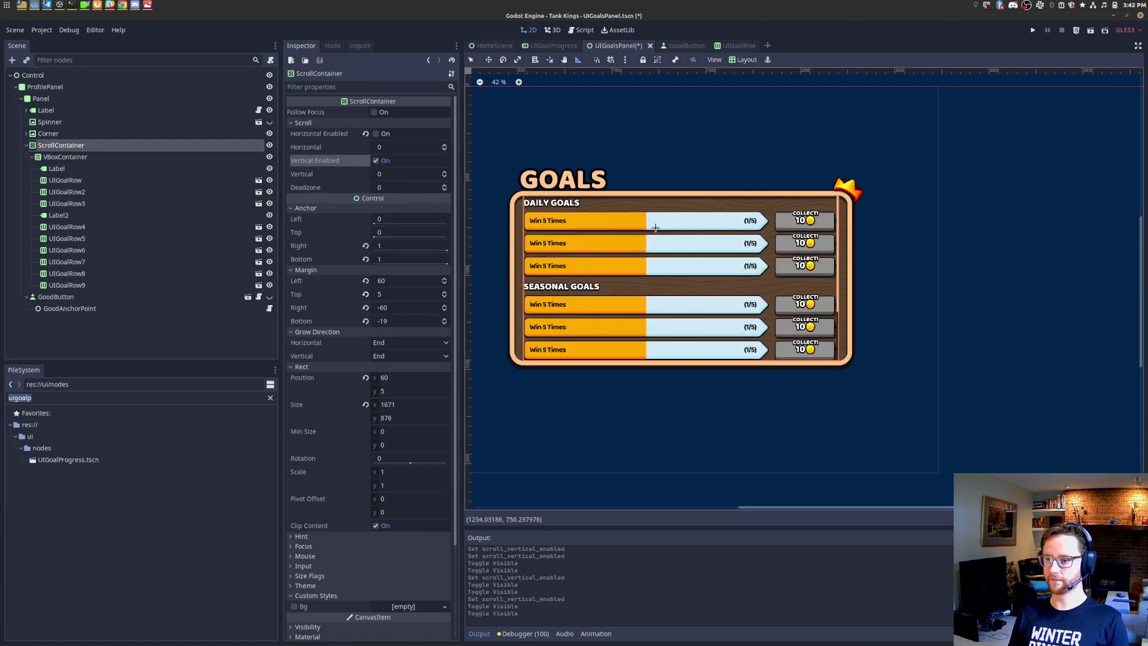
key(ctrl+s)
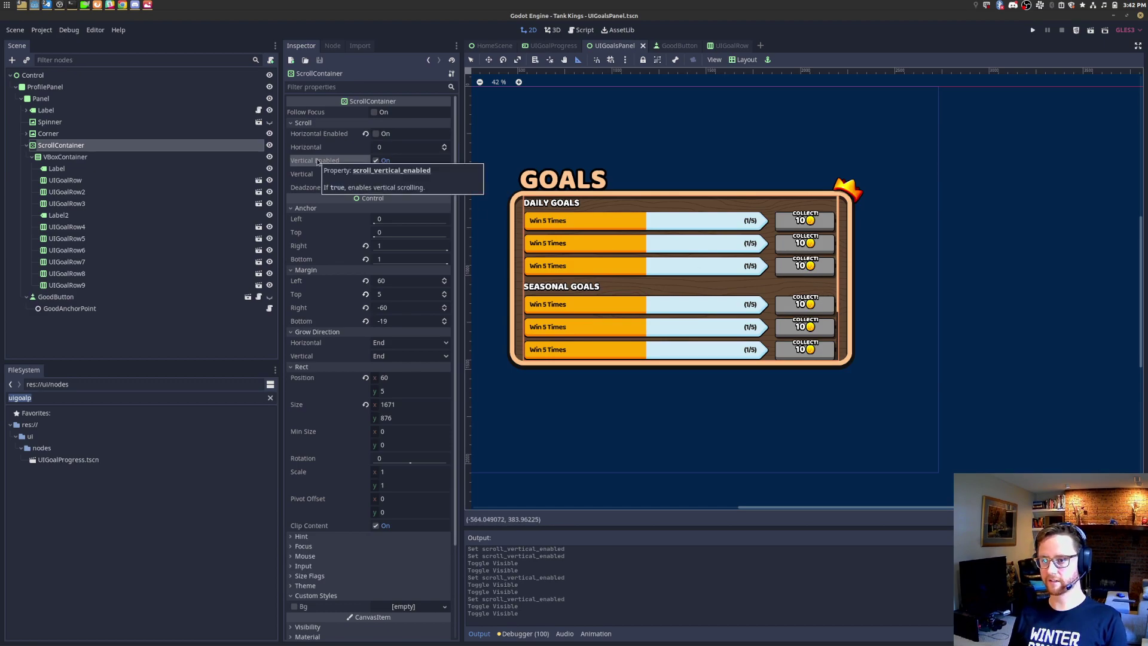
scroll(723, 270, up, 10)
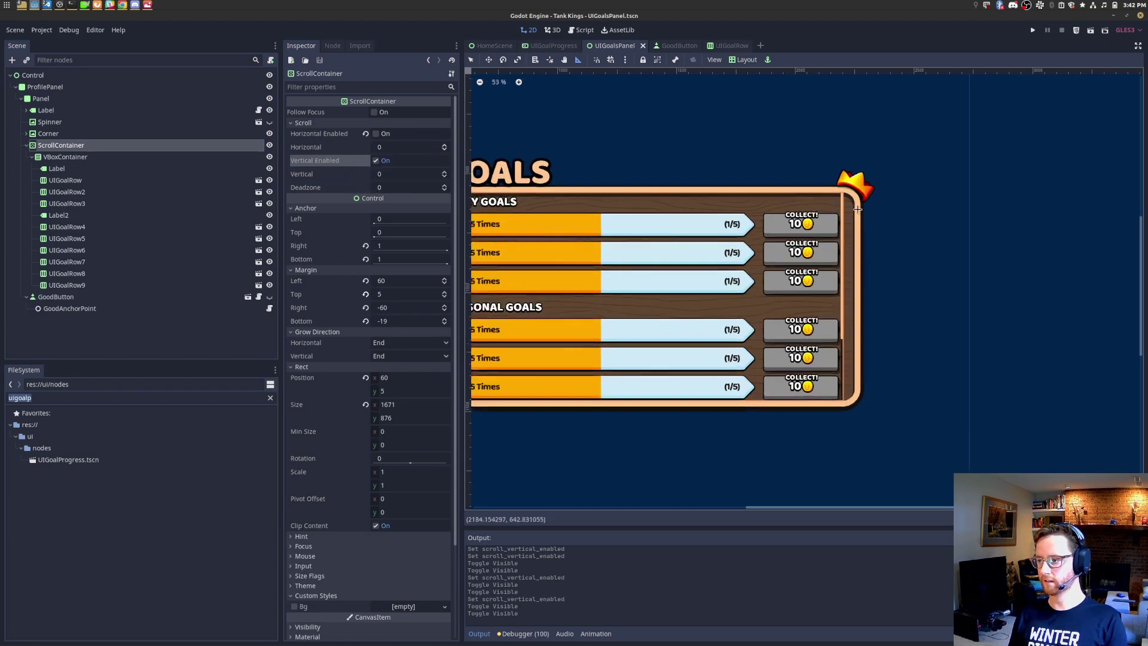
scroll(840, 222, down, 5)
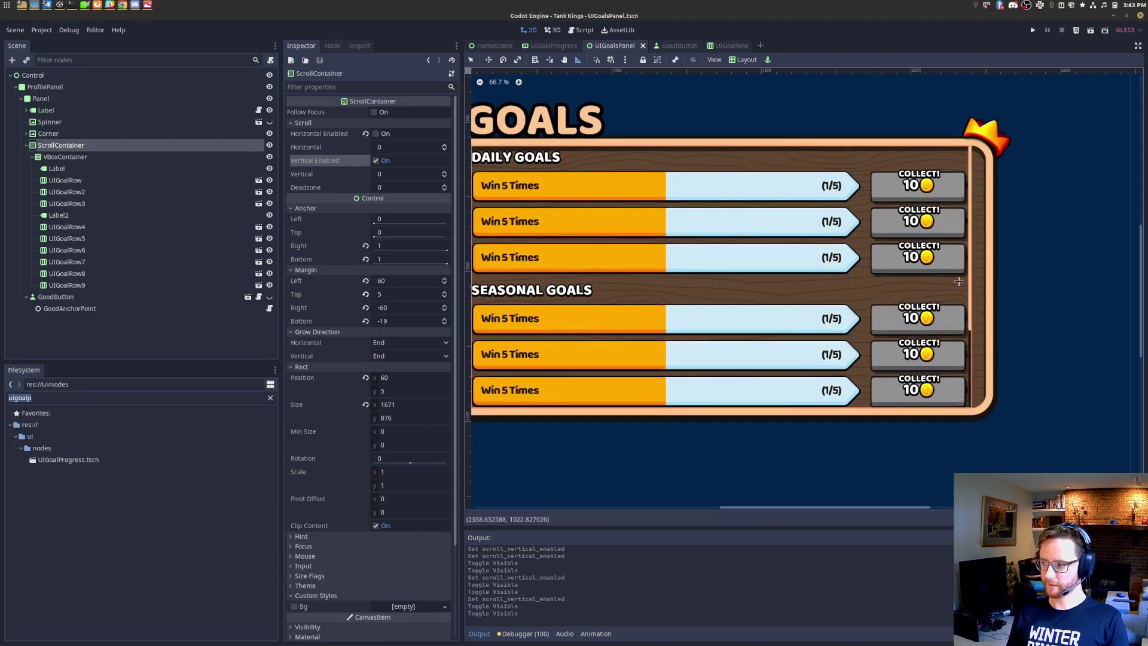
Step: Filter the FileSystem for 'theme' and open TankKingsTheme.tres
text(theme)
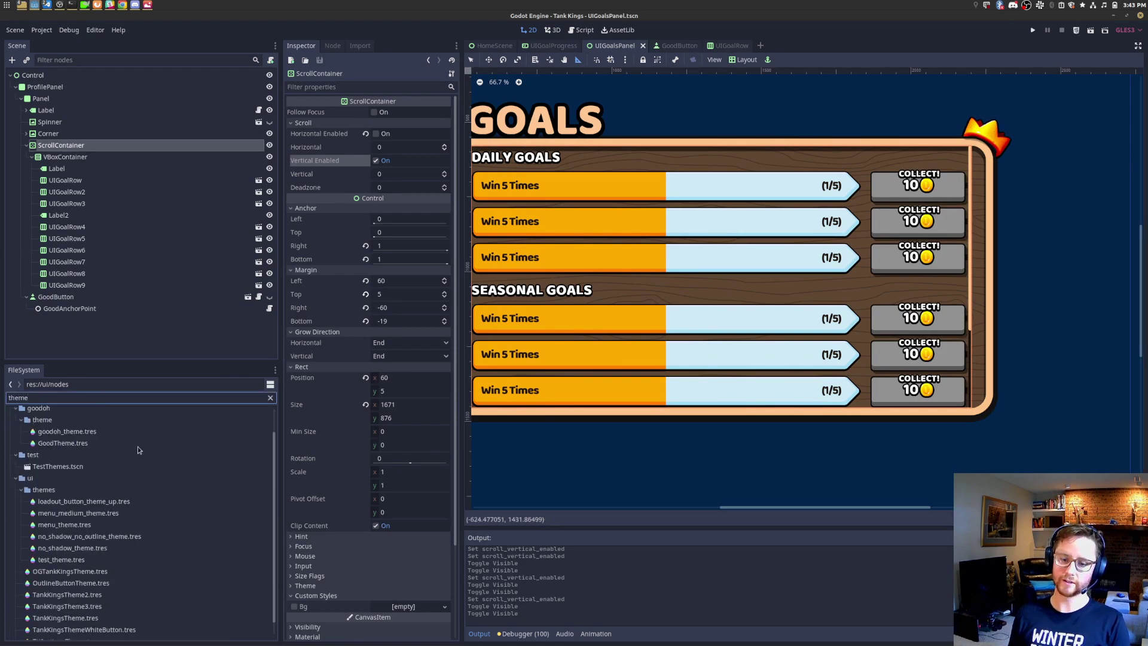
scroll(138, 455, down, 1)
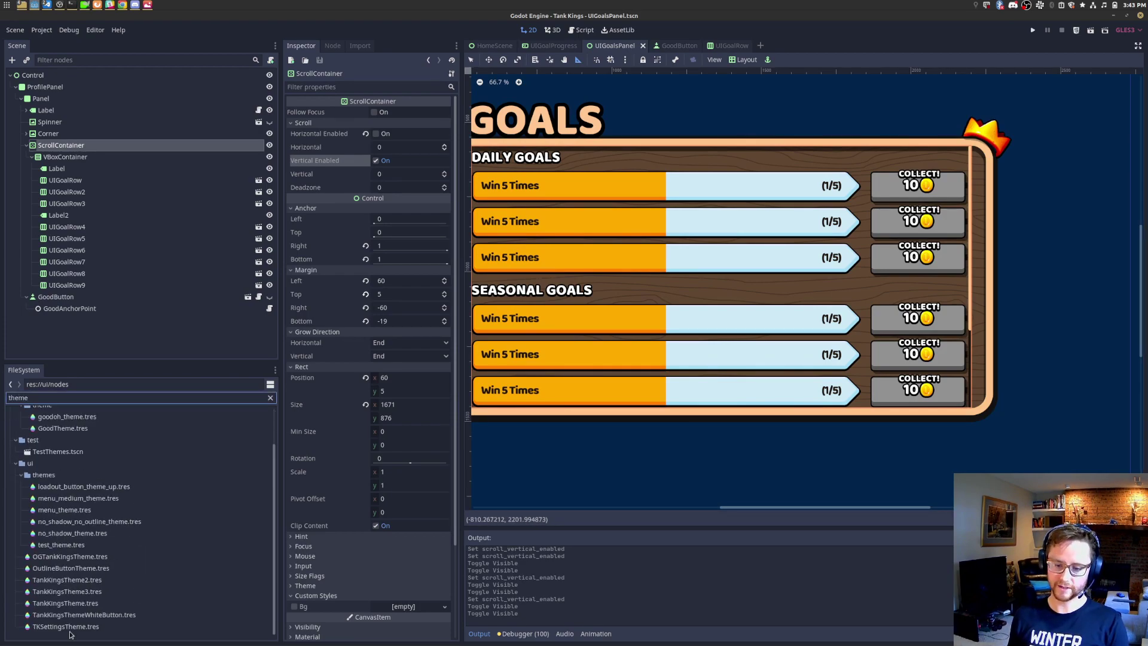
click(178, 604)
double_click(177, 604)
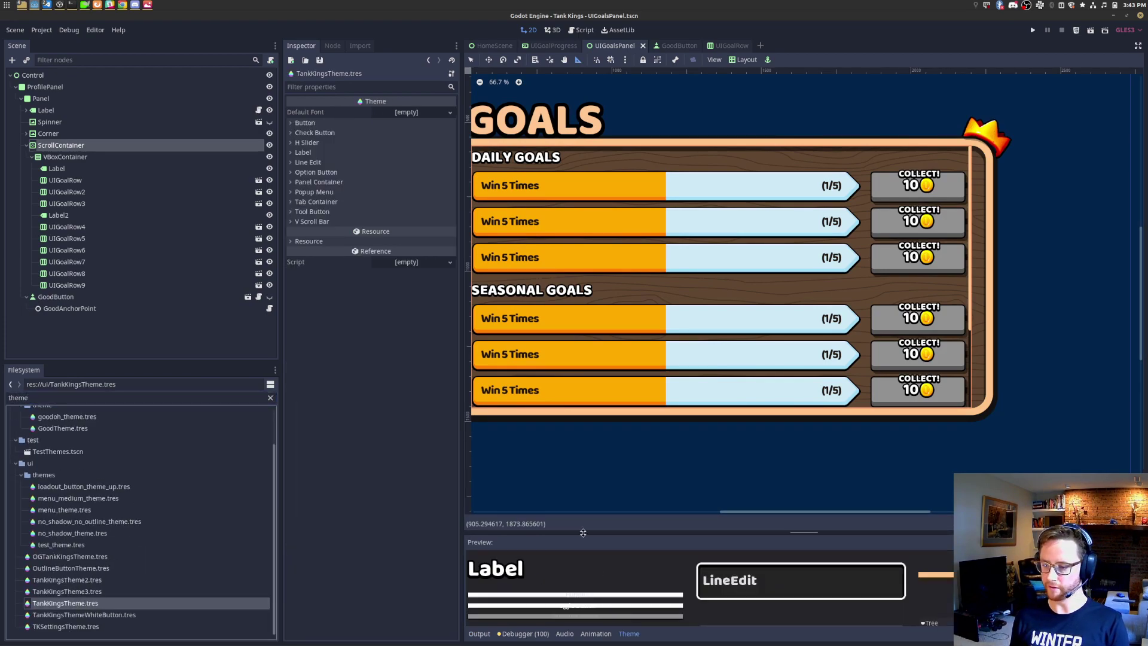
Step: Expand V Scroll Bar Icons and Styles in the Inspector and enlarge the editing areas
click(321, 223)
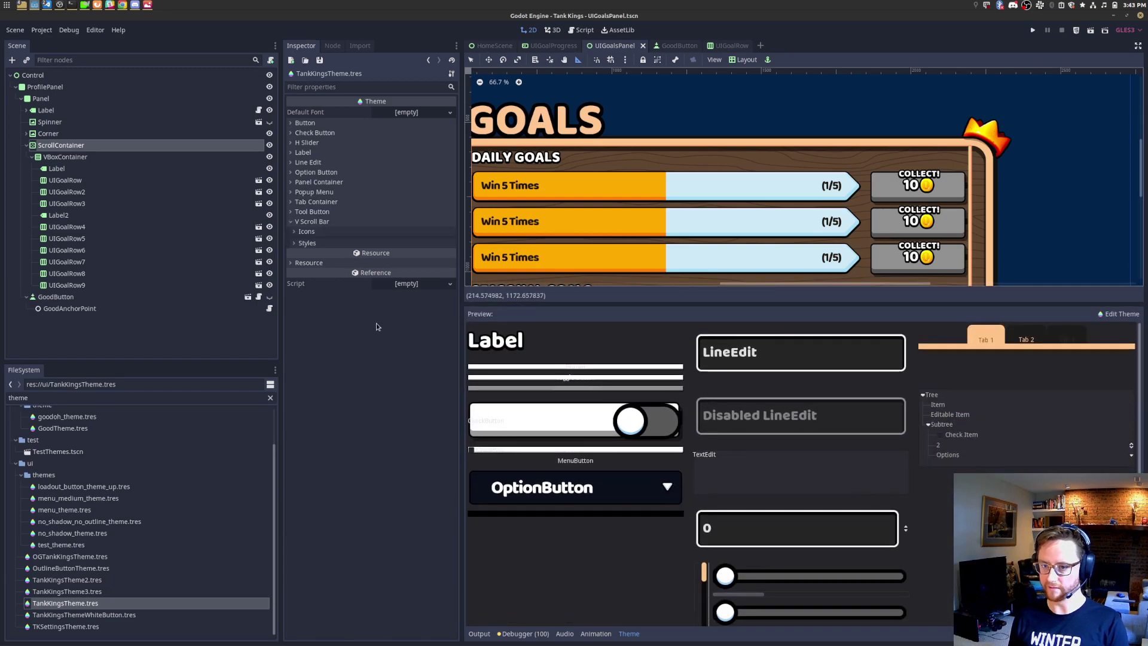
click(308, 241)
click(306, 231)
drag(461, 323, 482, 323)
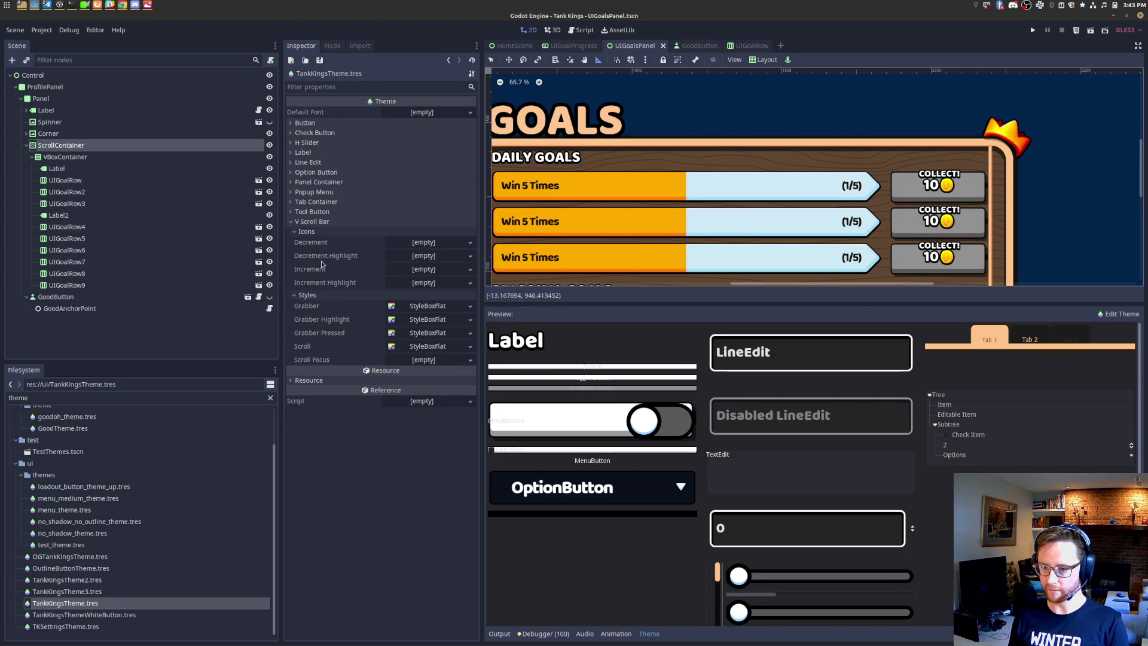
scroll(890, 183, down, 3)
scroll(890, 183, up, 2)
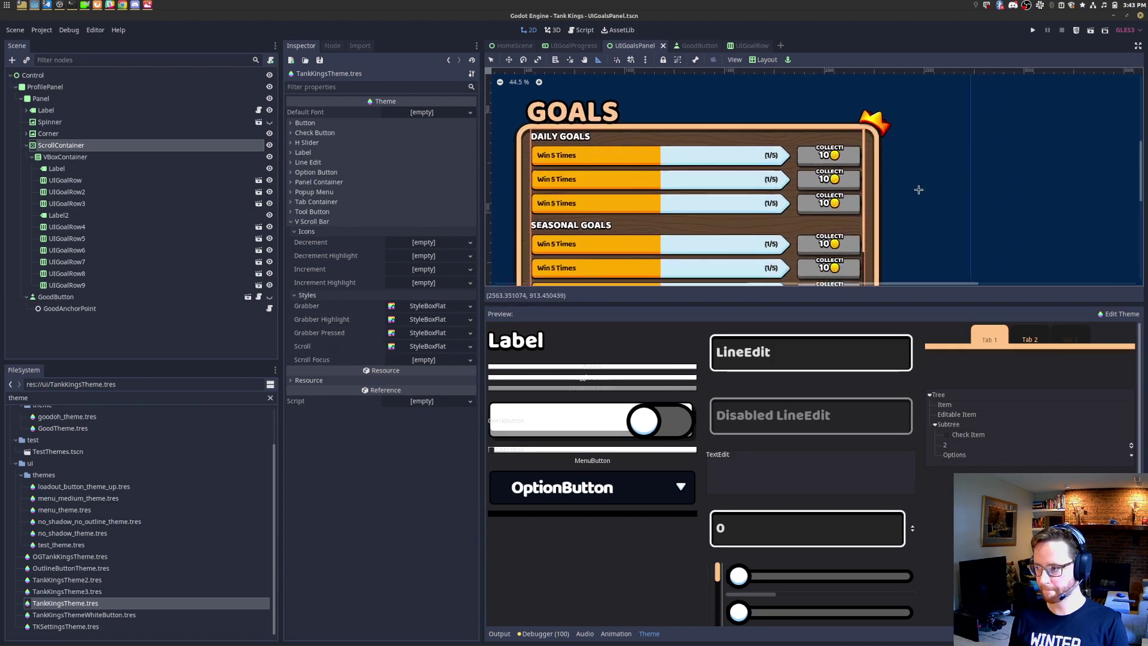
scroll(849, 168, up, 4)
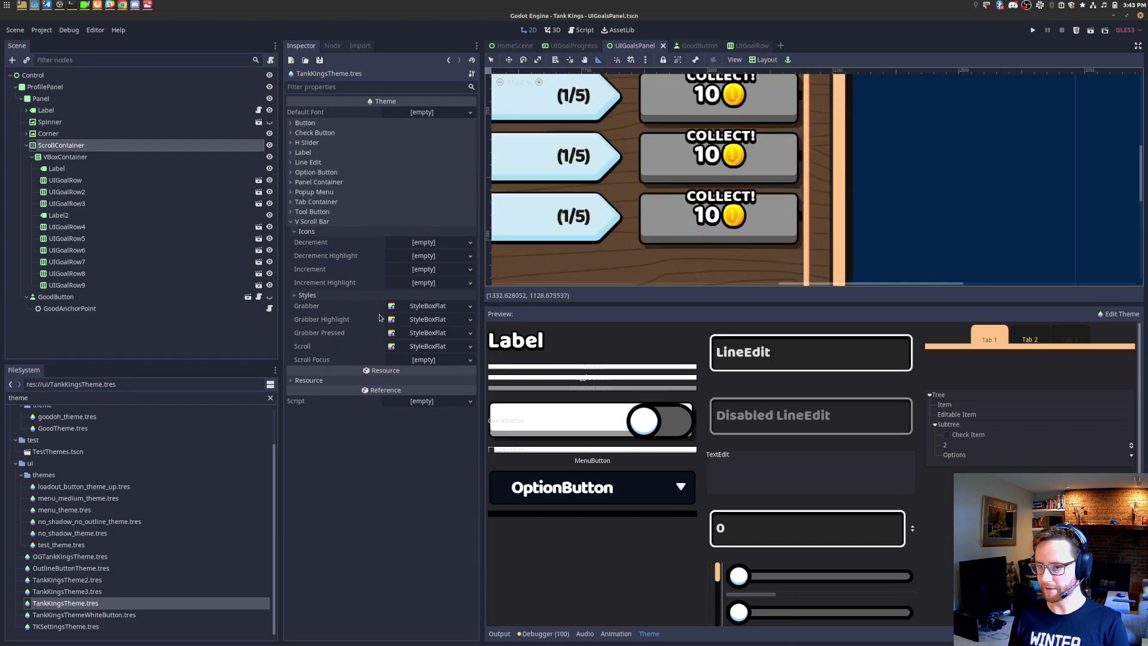
click(308, 380)
click(309, 381)
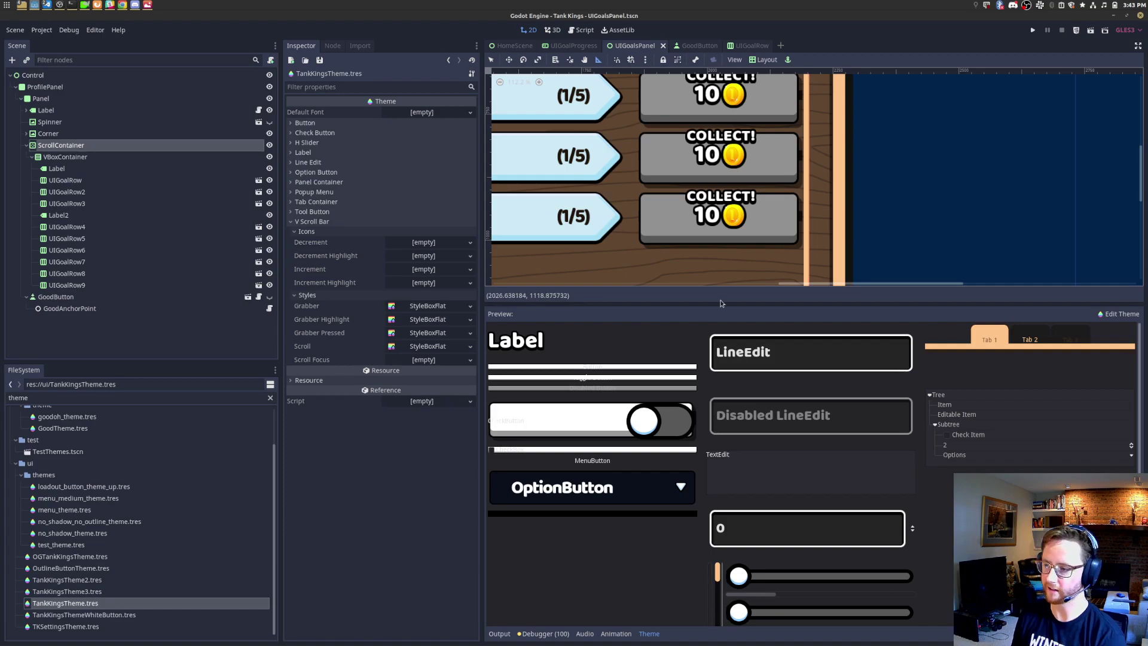
drag(726, 301, 730, 463)
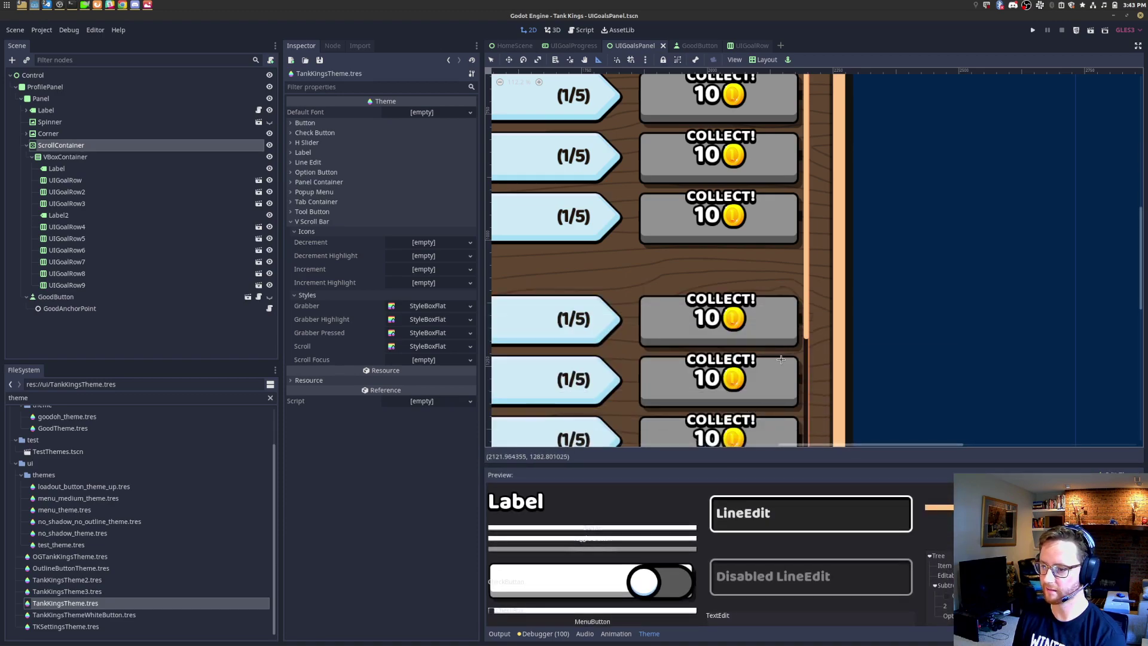
scroll(815, 299, up, 2)
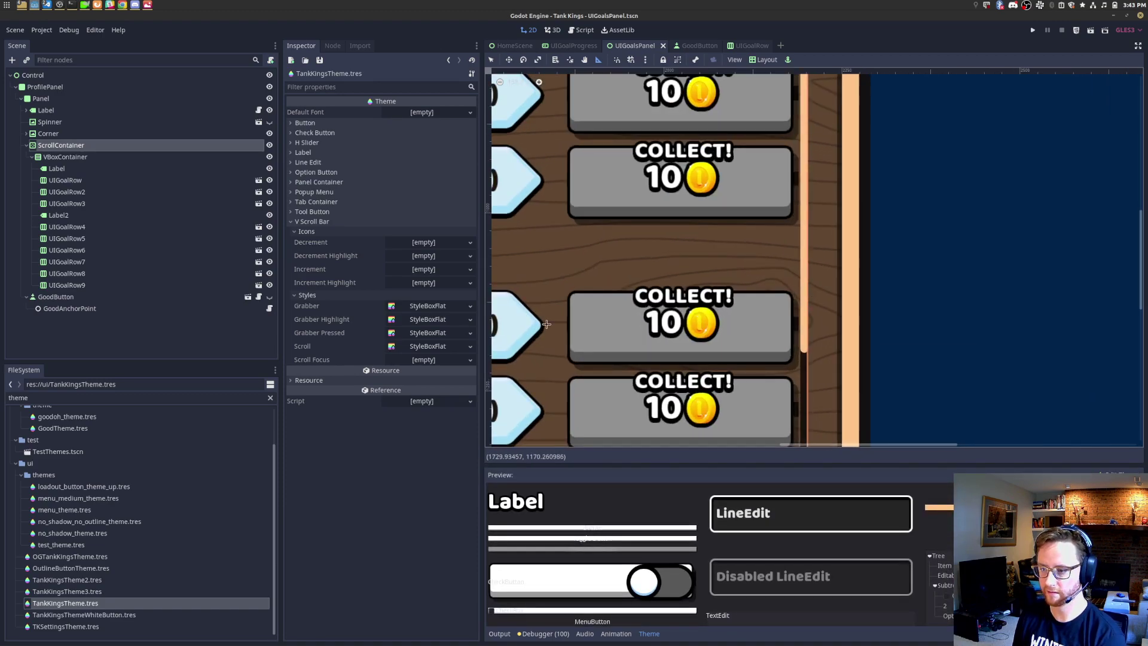
scroll(835, 317, down, 2)
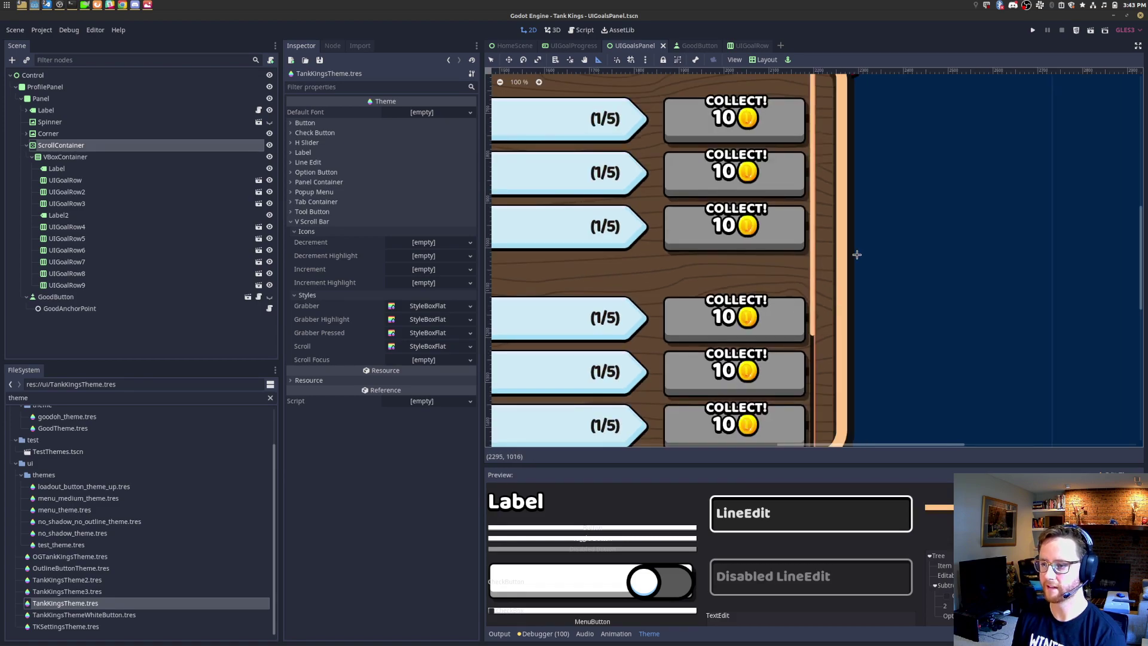
click(426, 347)
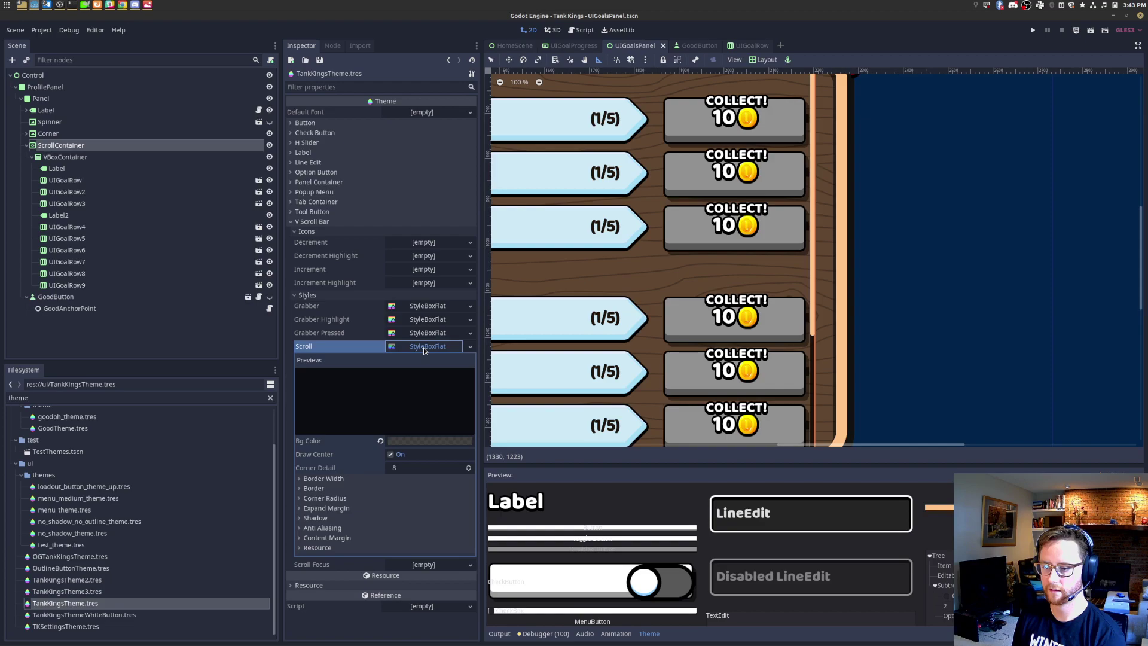
scroll(812, 314, up, 4)
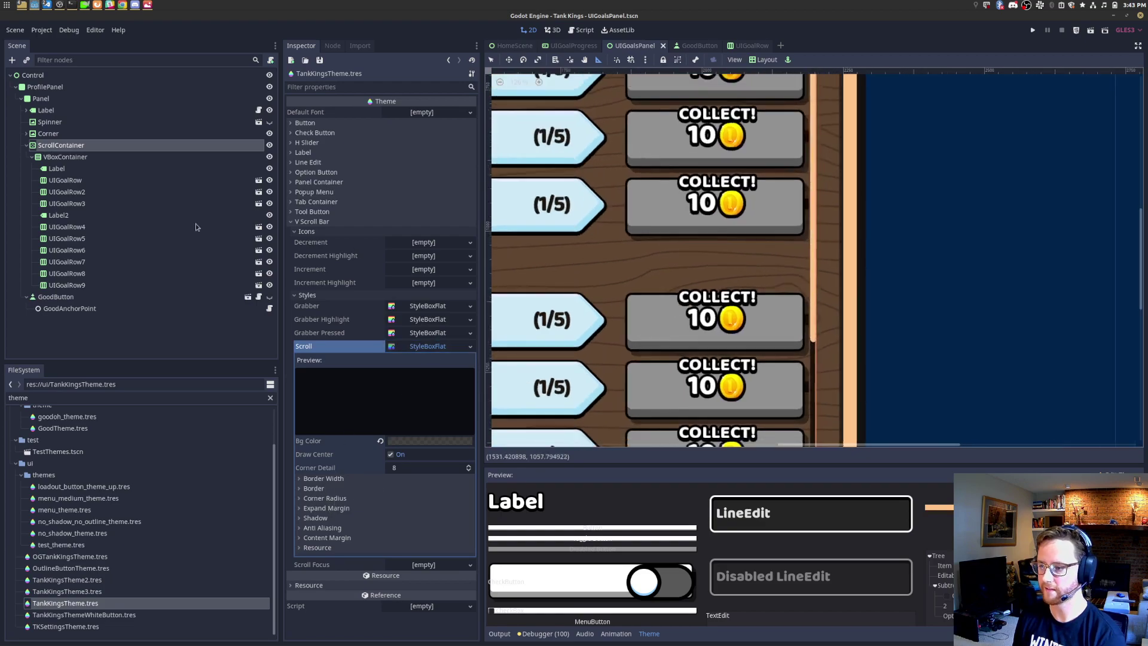
click(73, 147)
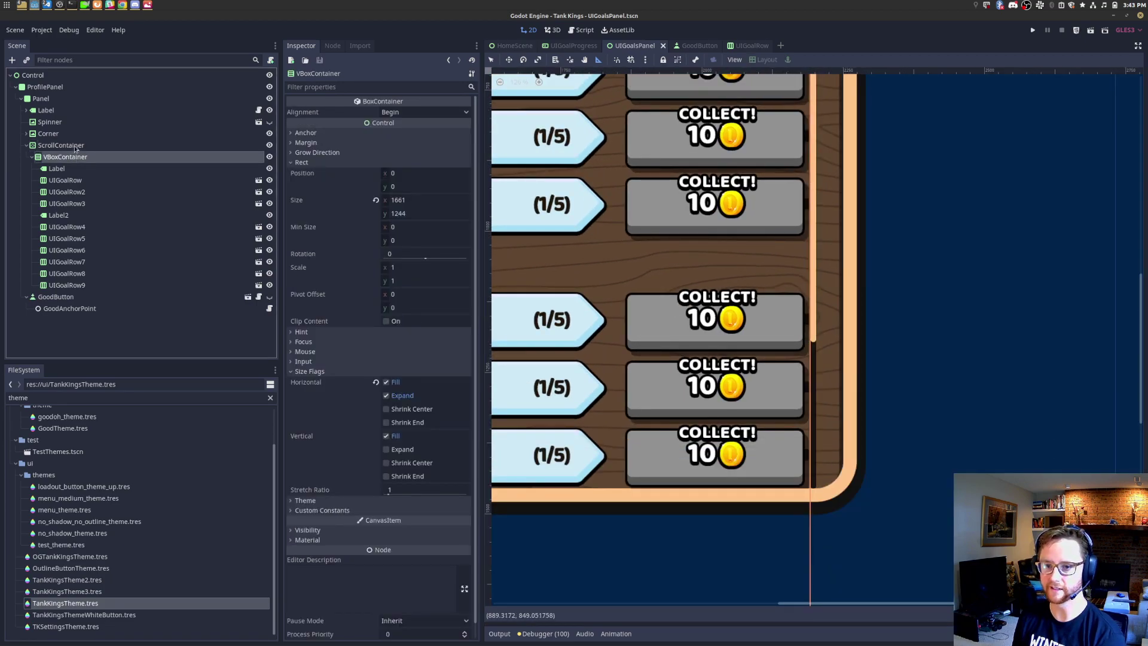
scroll(332, 509, down, 5)
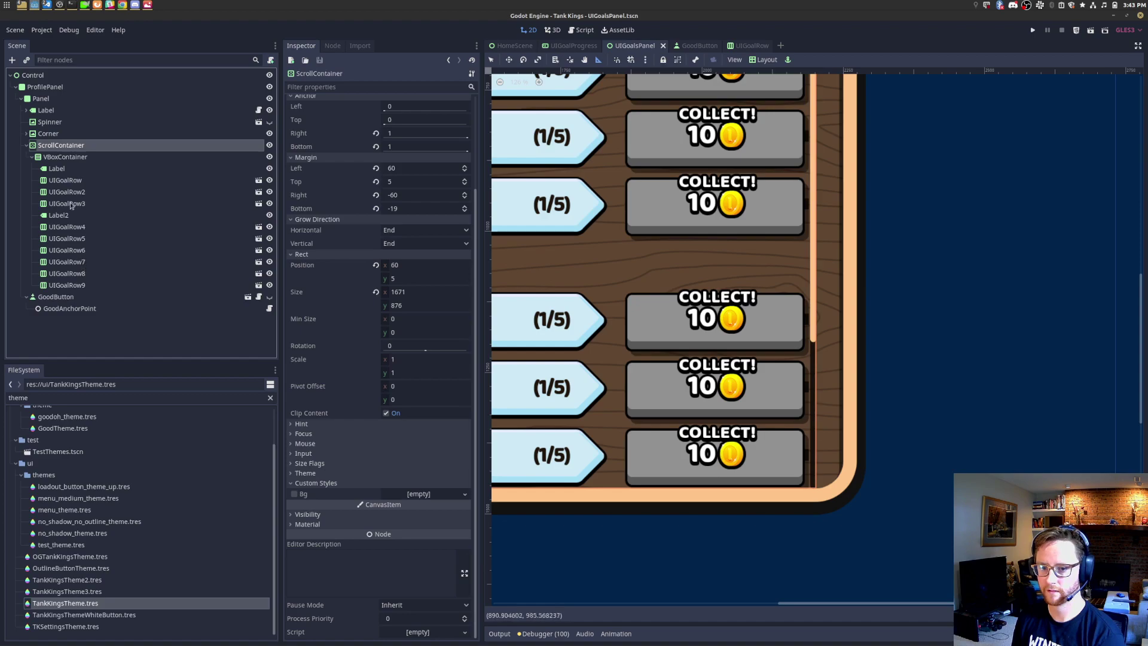
click(84, 603)
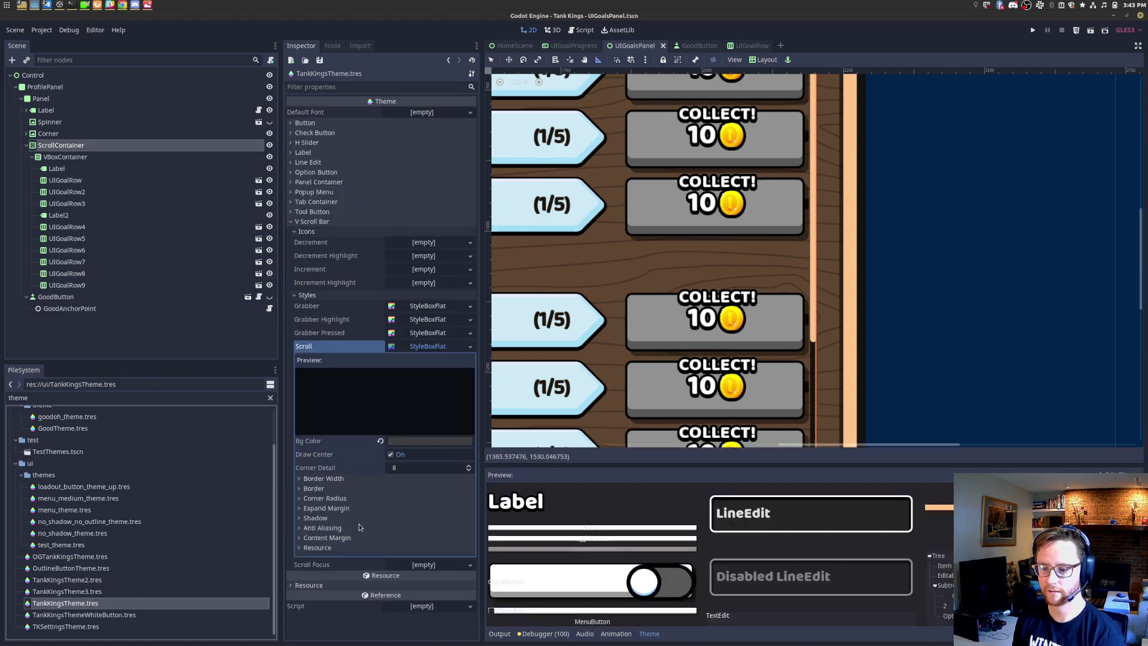
scroll(708, 298, down, 5)
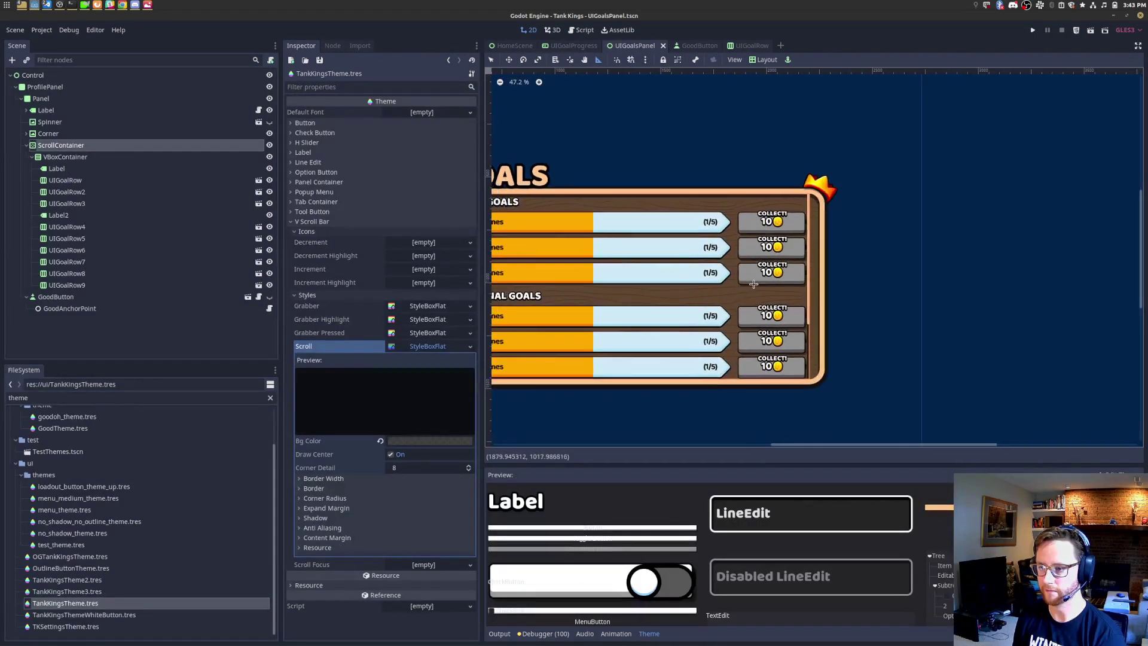
scroll(708, 299, up, 7)
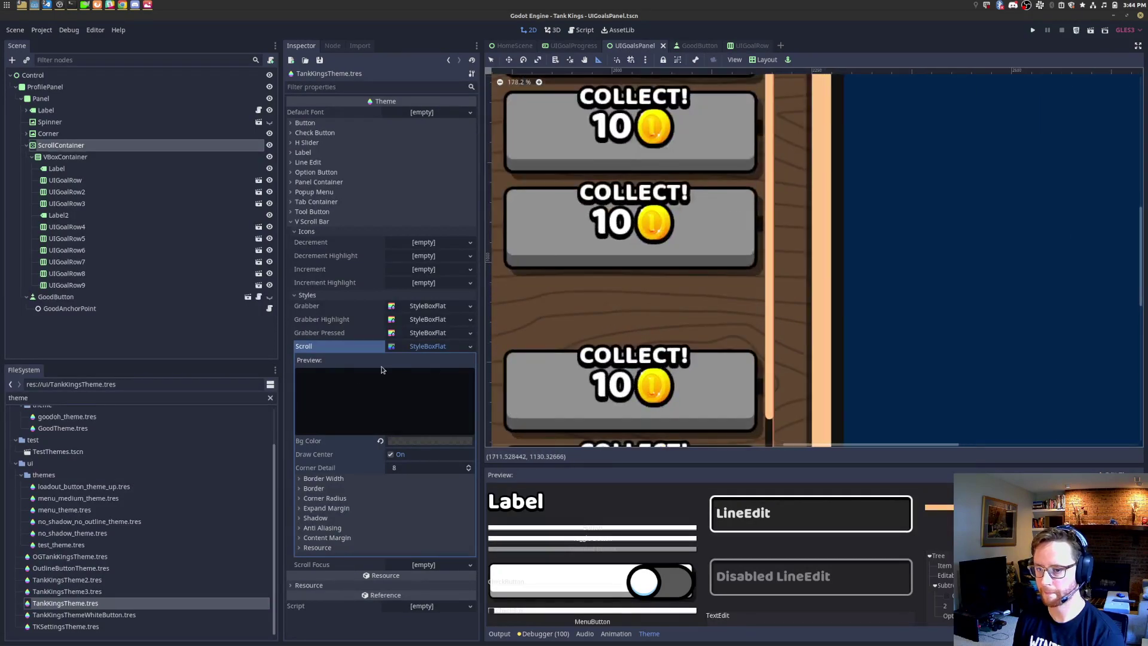
click(330, 297)
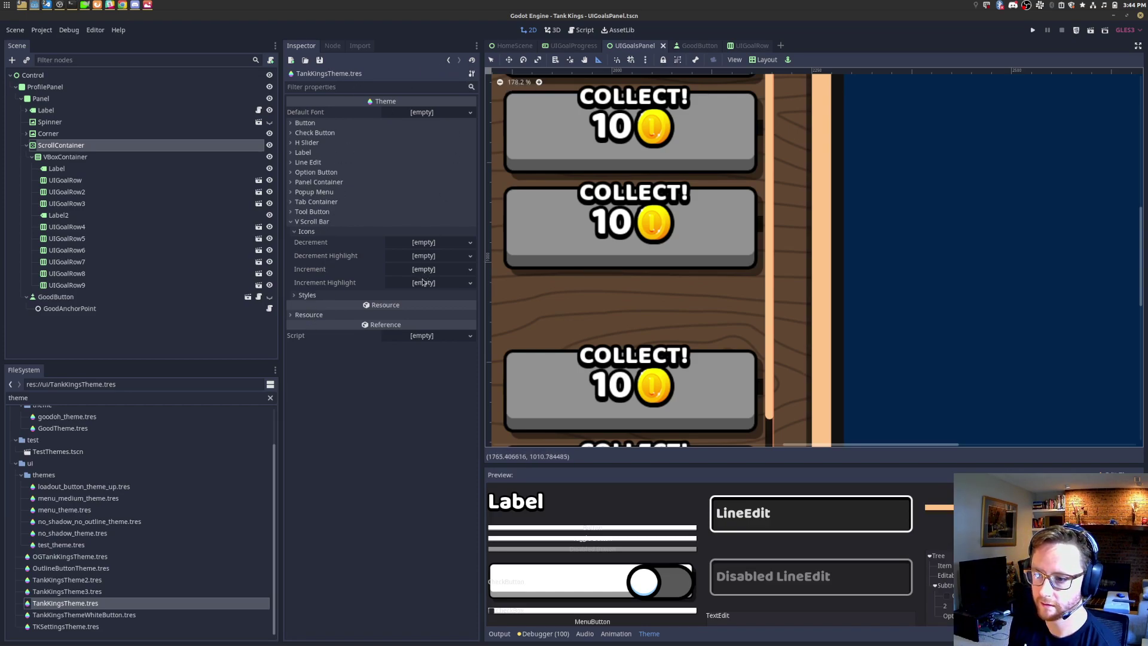
Step: Expand the V Scroll Bar's Scroll track style and reveal its Content Margin values
click(433, 296)
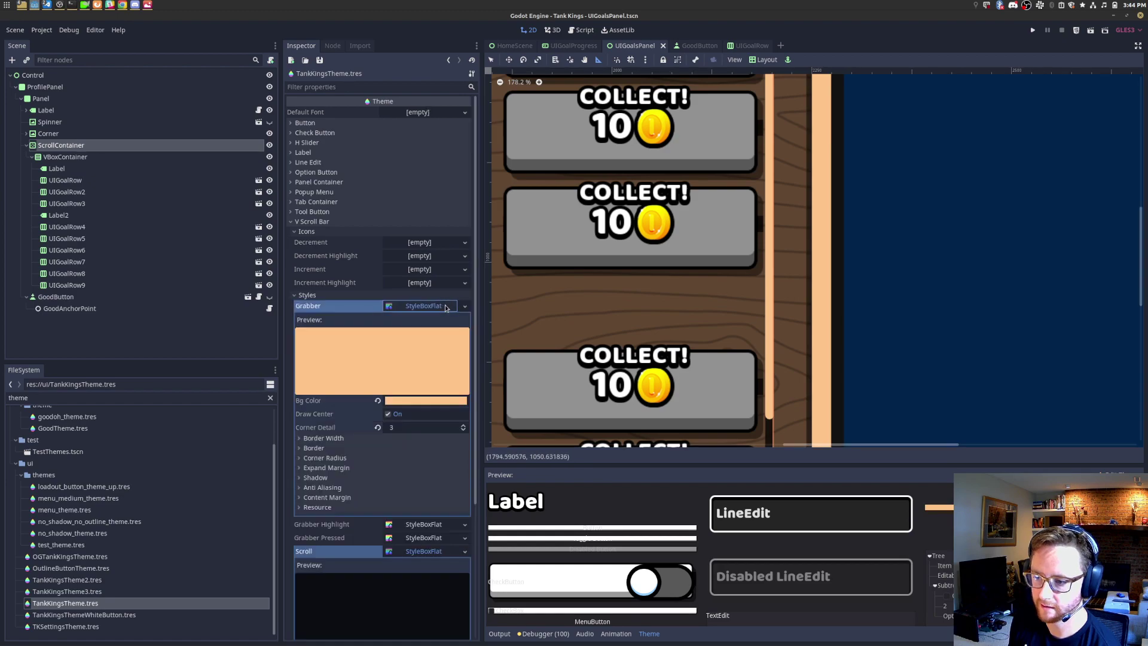
click(439, 305)
click(432, 319)
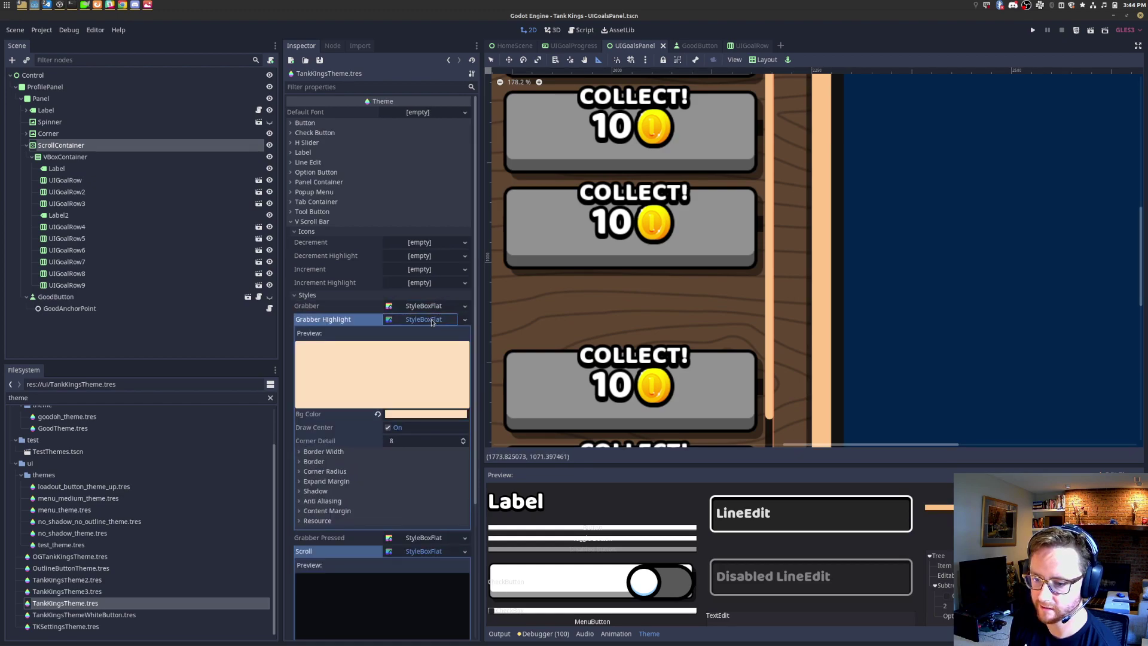
click(432, 320)
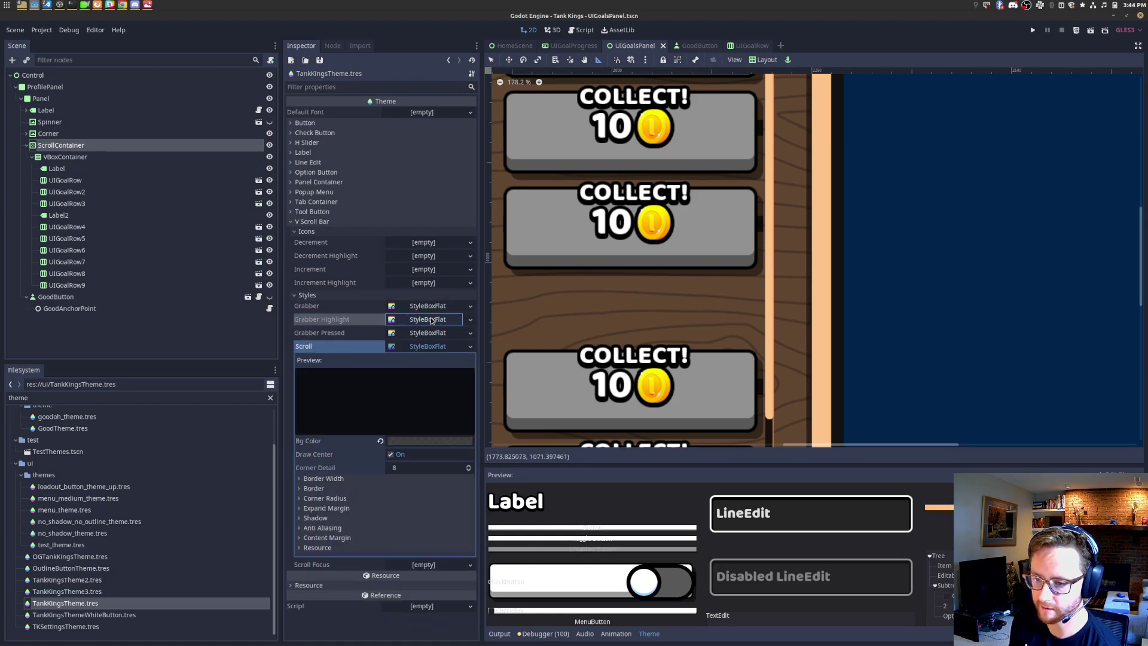
click(424, 347)
click(418, 347)
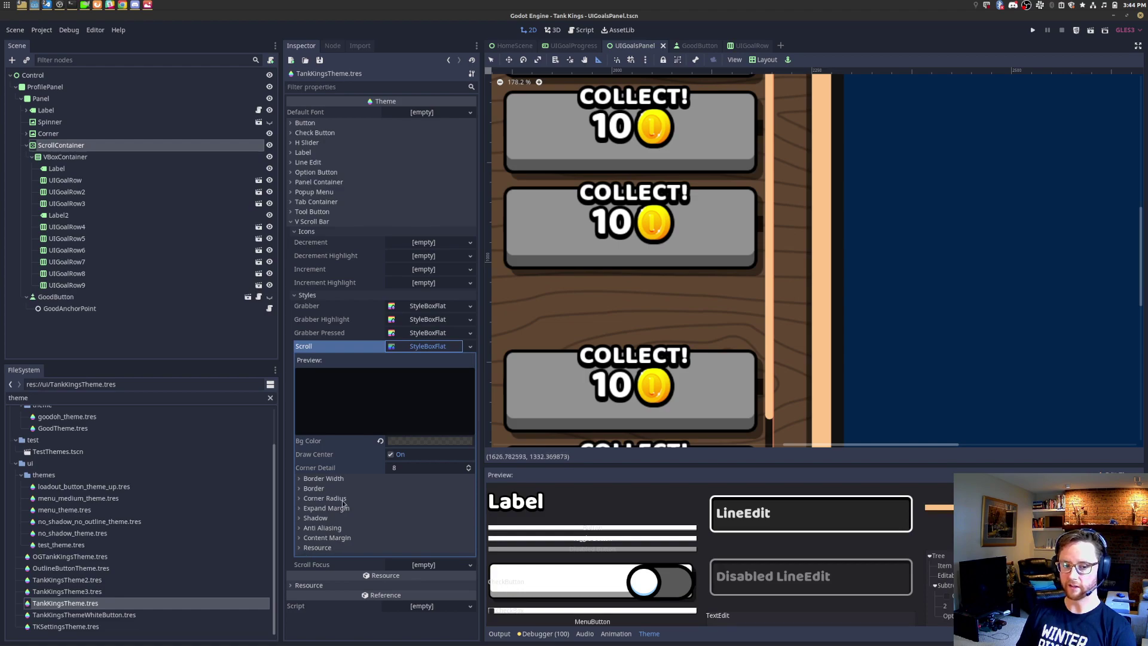
click(320, 538)
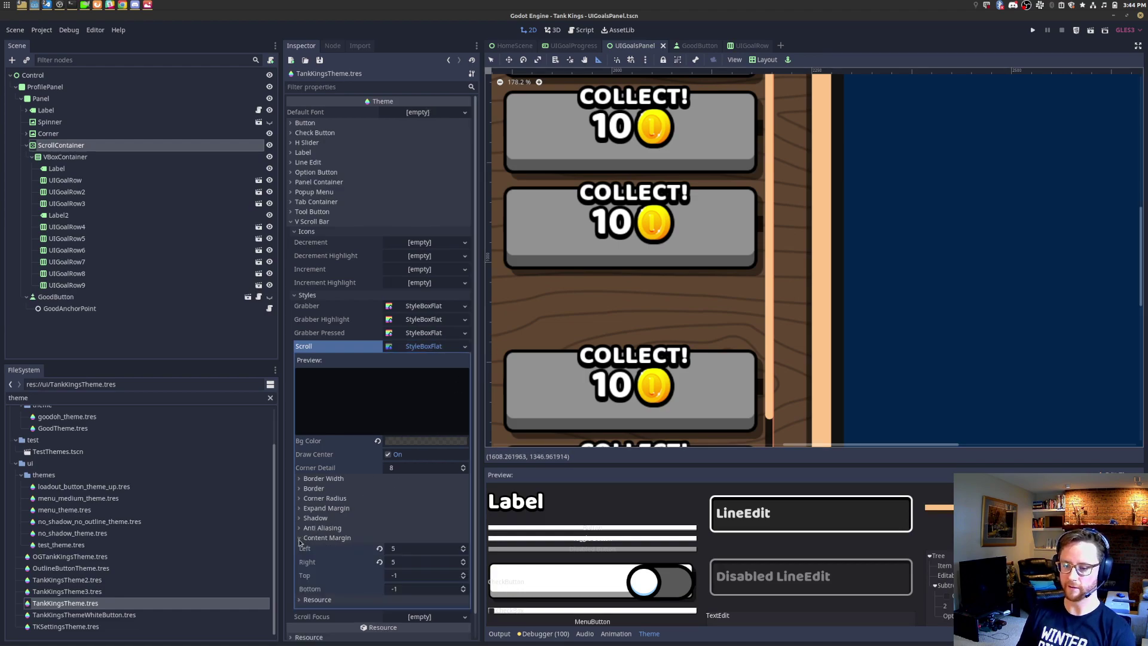
Step: Try left content margin values of 10, 100 and 32 on the scroll track
click(420, 551)
text(1)
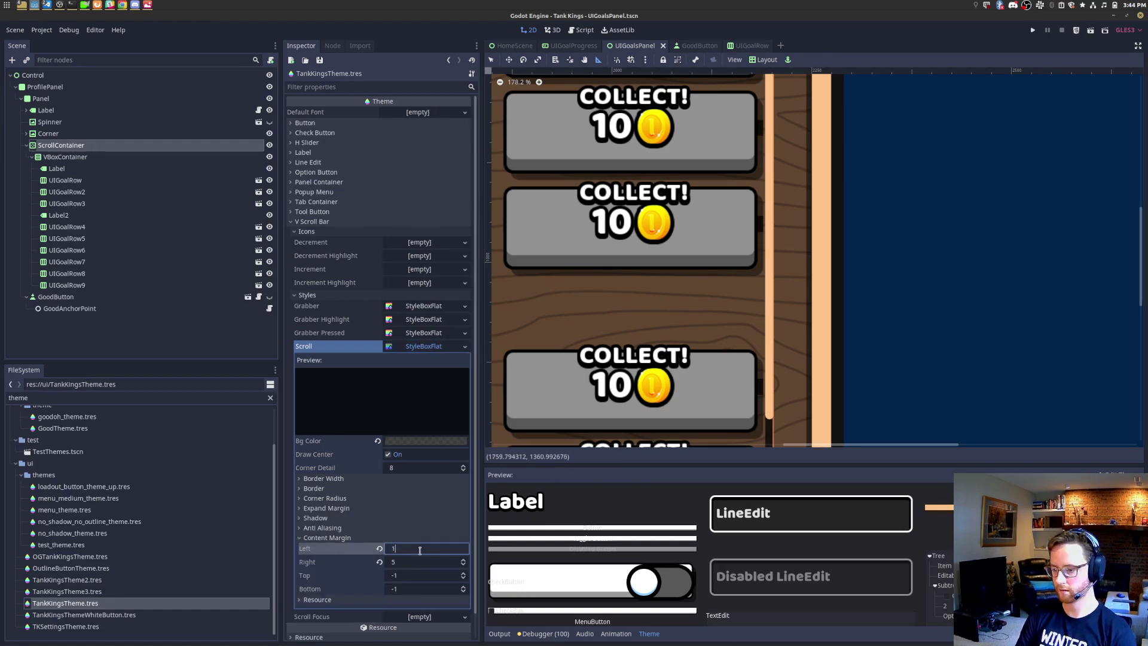
text(0)
key(Return)
text(100)
key(Return)
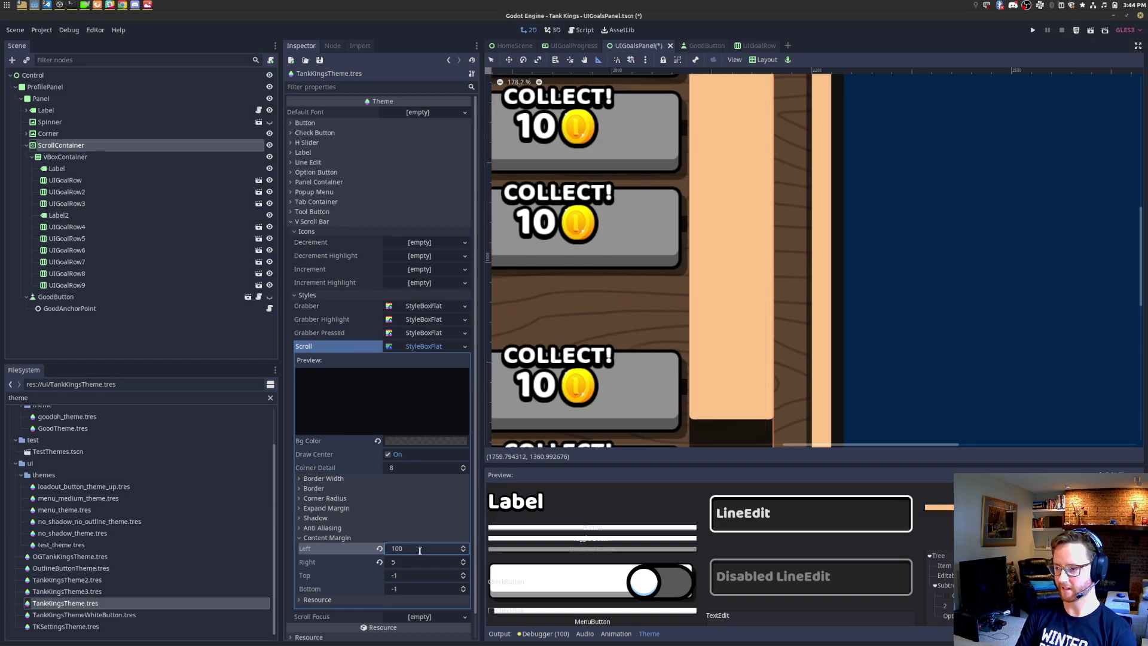
text(30)
key(BackSpace)
text(2)
key(Return)
scroll(568, 429, down, 5)
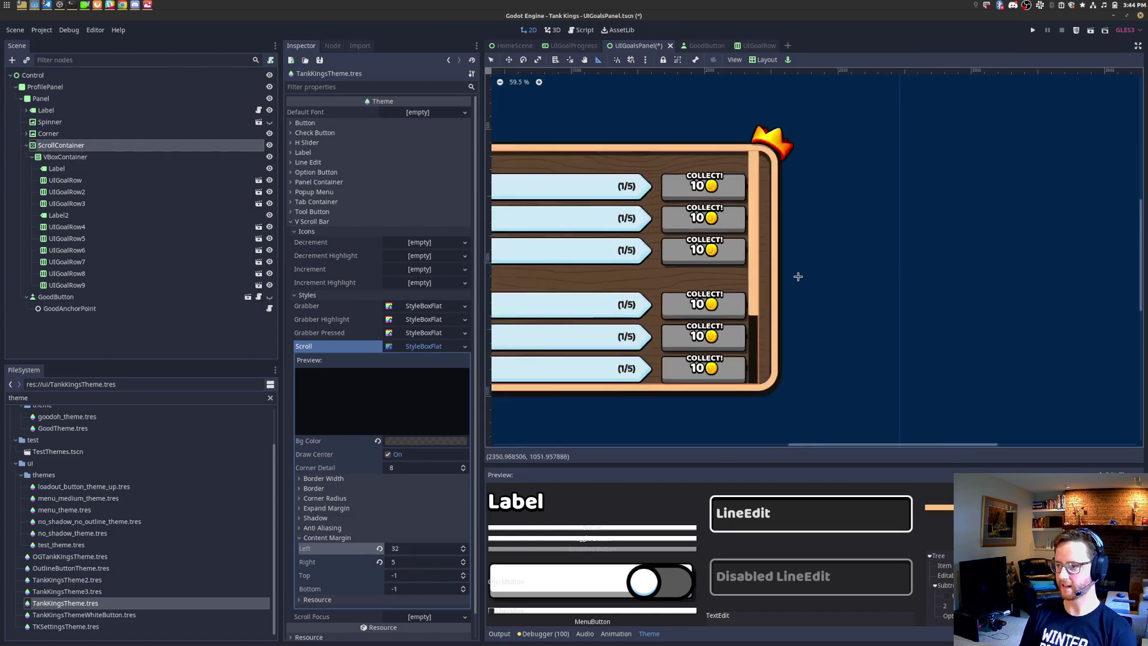
Step: Set the scroll track's content margins to 16 left and 4 right
click(423, 546)
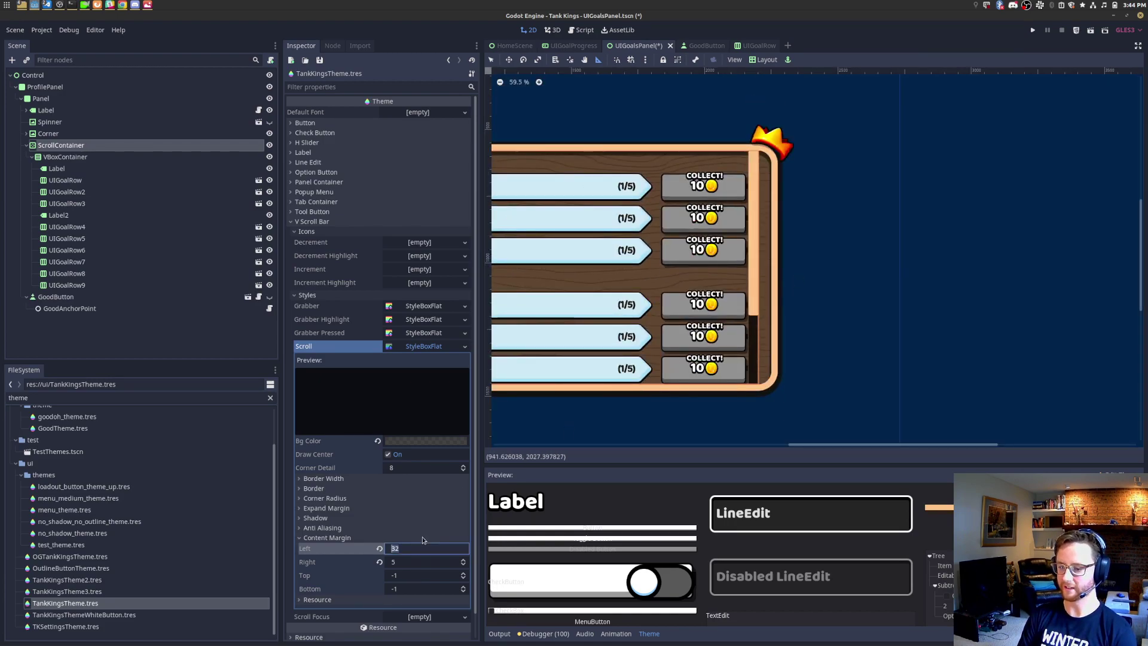
text(10)
key(BackSpace)
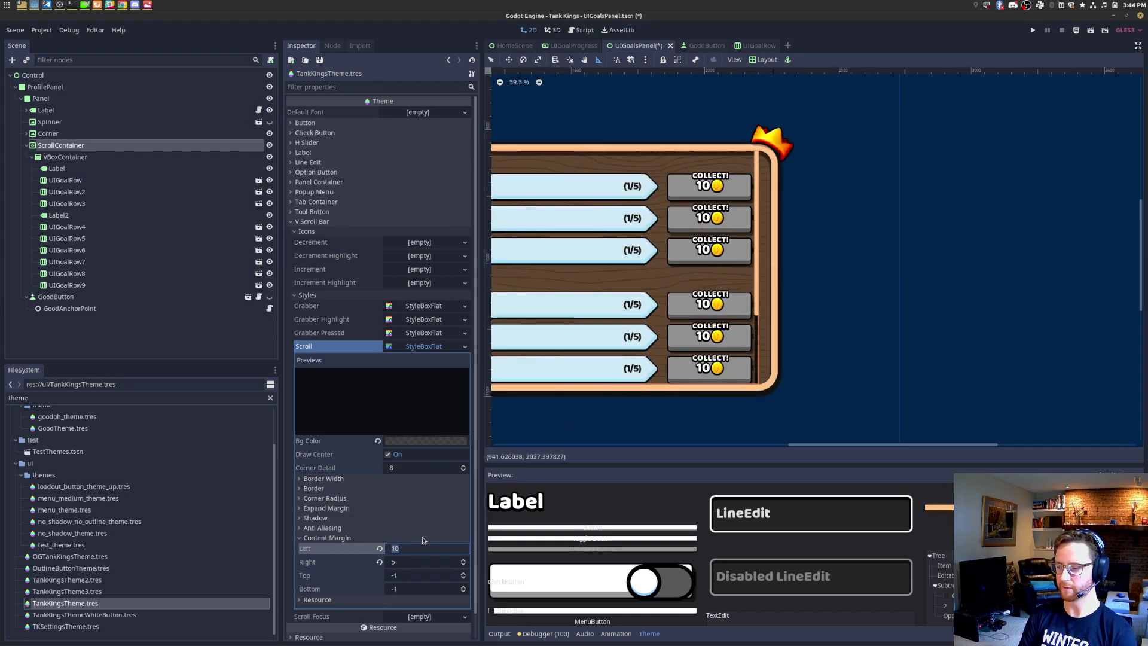
text(6)
key(Tab)
text(4)
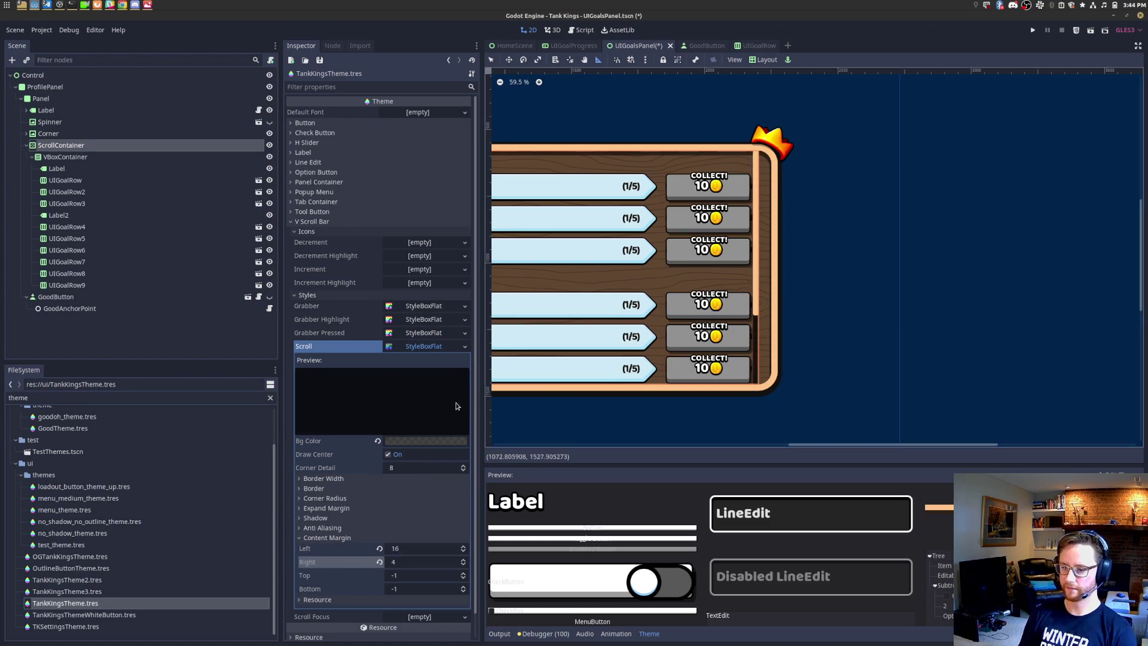
Step: Switch the Scroll, Grabber Pressed, Grabber Highlight and Grabber styles to empty styleboxes
click(465, 346)
click(451, 363)
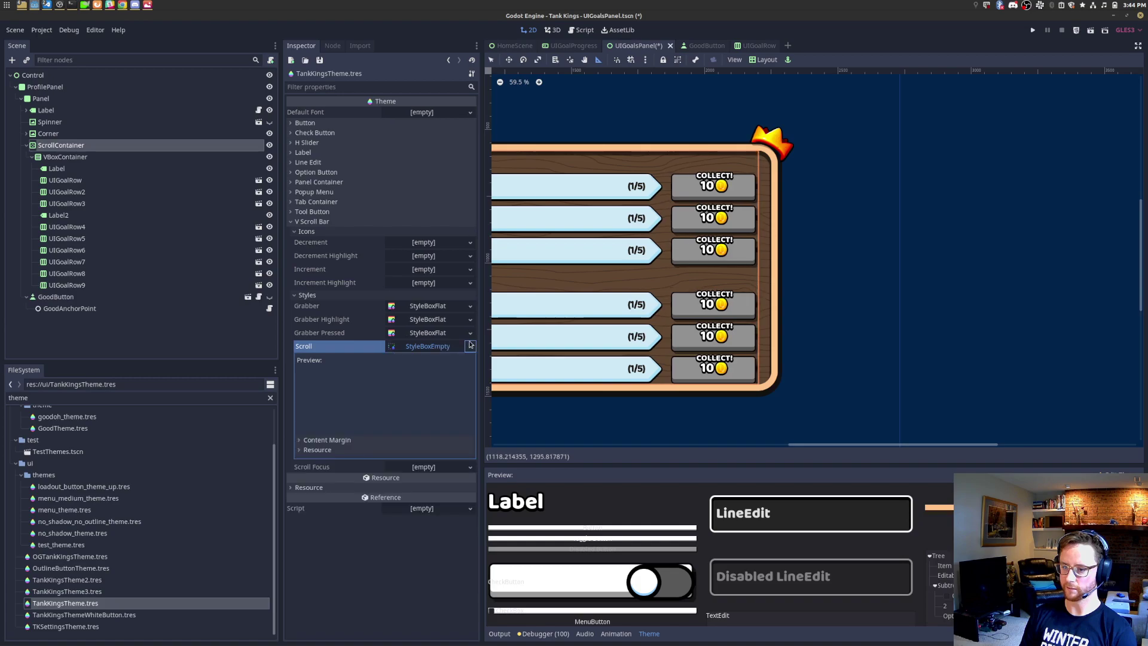
click(470, 336)
click(460, 349)
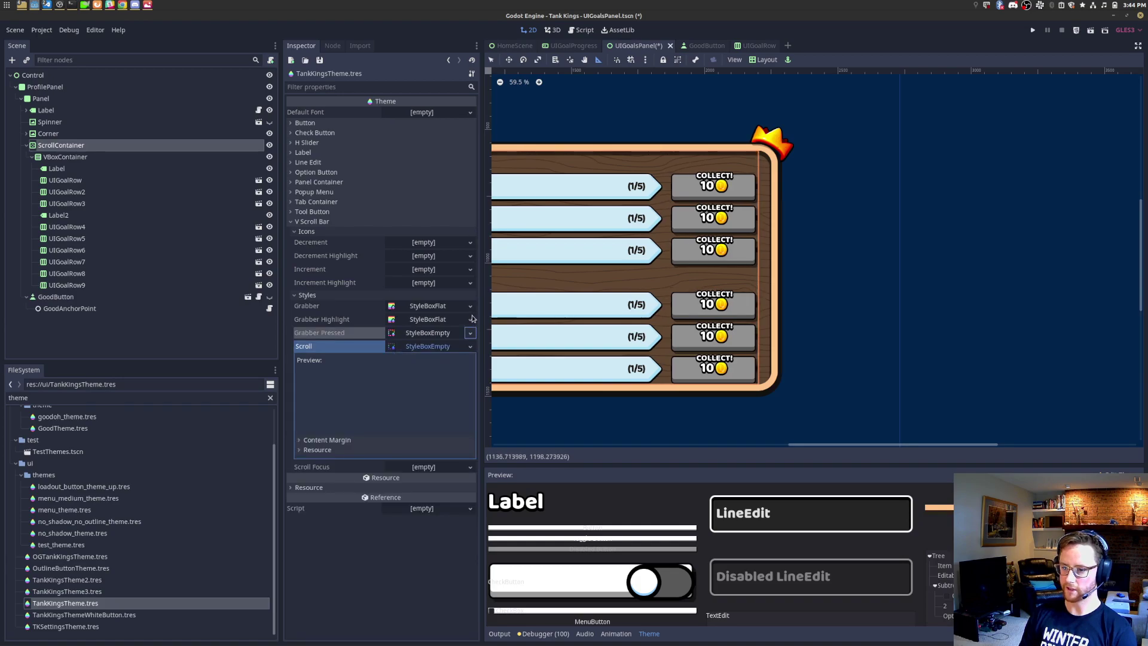
click(470, 320)
click(459, 336)
click(470, 306)
click(462, 323)
Step: Clear the Scroll, Grabber Pressed, Grabber Highlight and Grabber style slots
click(396, 347)
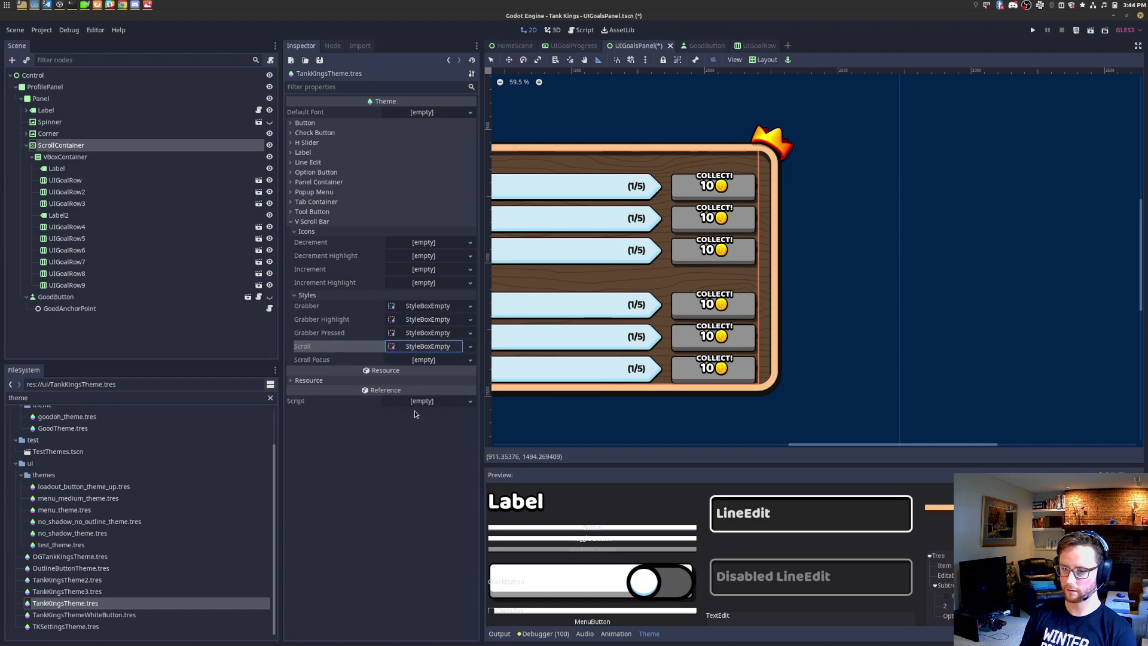
click(471, 346)
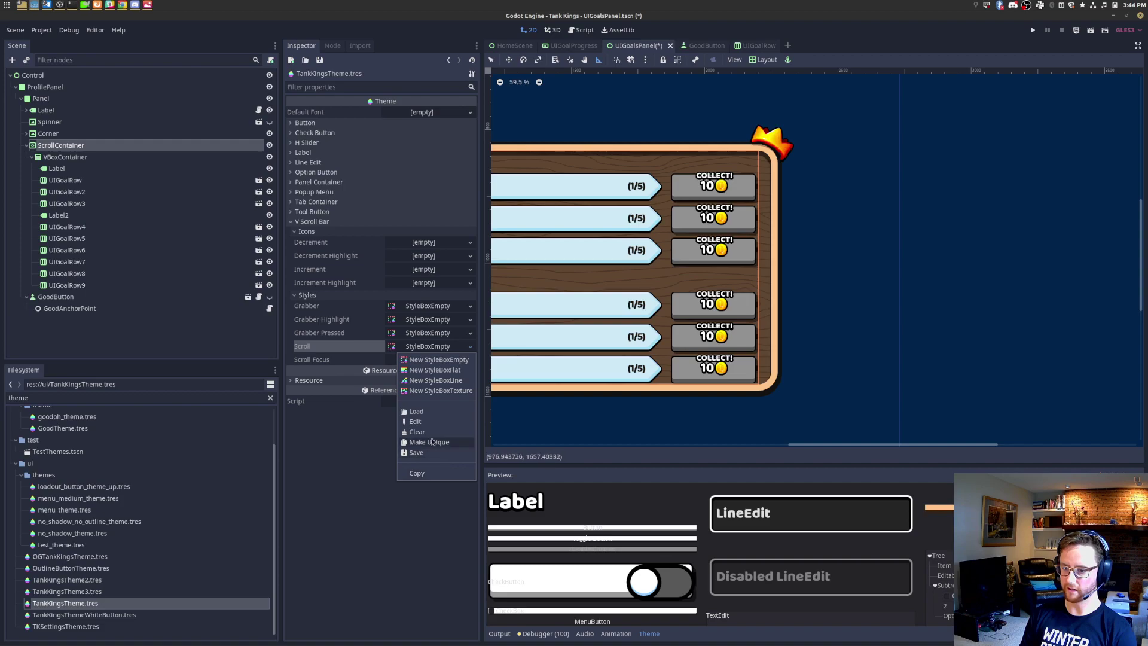
click(432, 432)
click(471, 332)
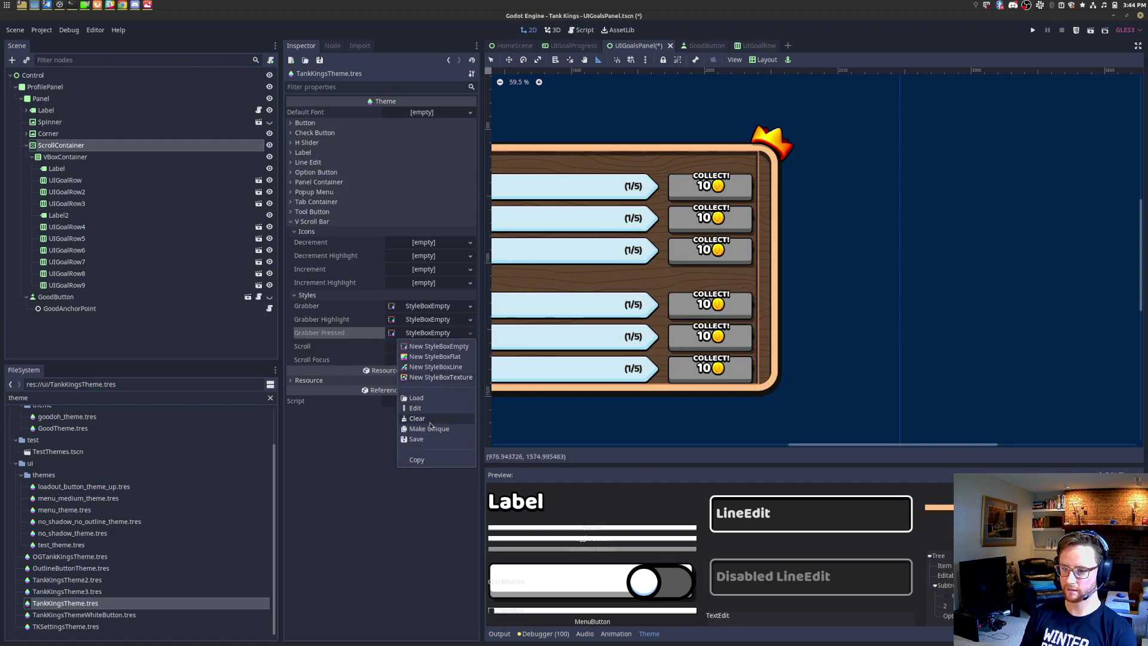
click(434, 418)
click(470, 319)
click(429, 406)
click(470, 306)
click(431, 392)
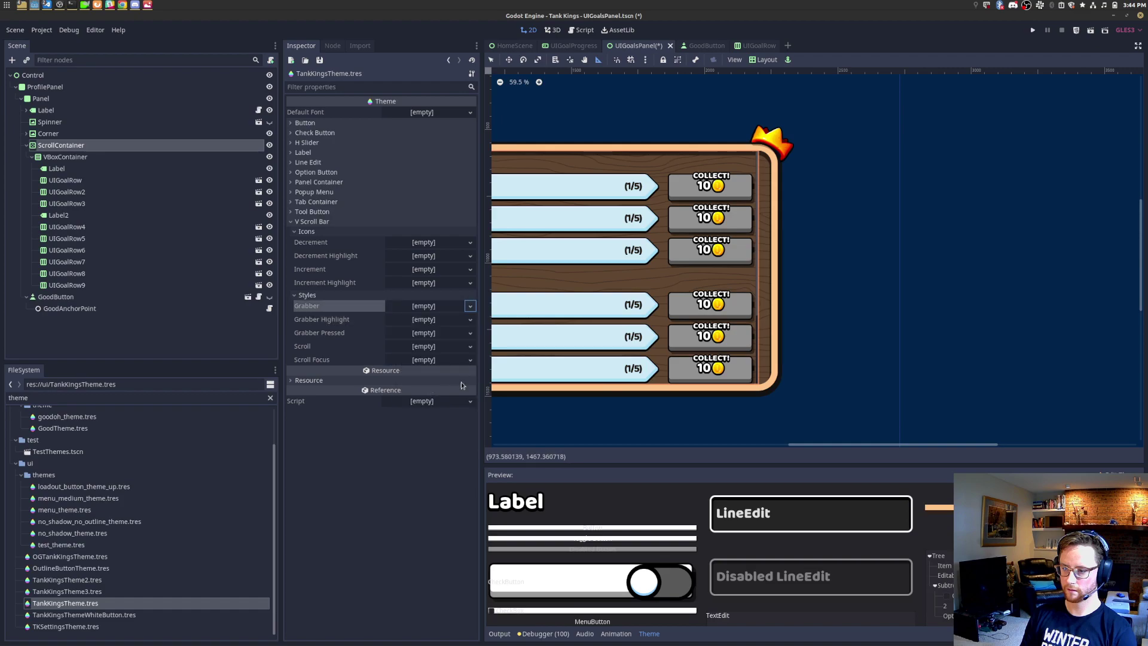
Step: Give Grabber, Grabber Highlight, Grabber Pressed, Scroll and Scroll Focus a new StyleBoxEmpty and save
click(471, 306)
click(455, 320)
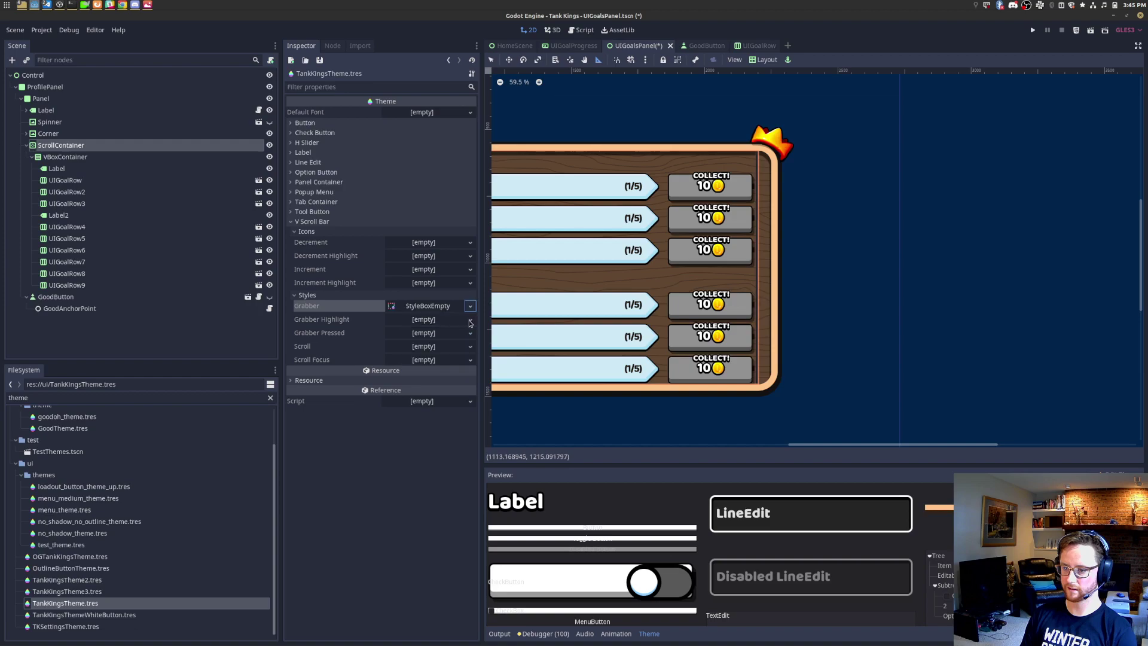
click(471, 319)
click(471, 333)
click(471, 333)
click(455, 347)
click(470, 346)
click(455, 360)
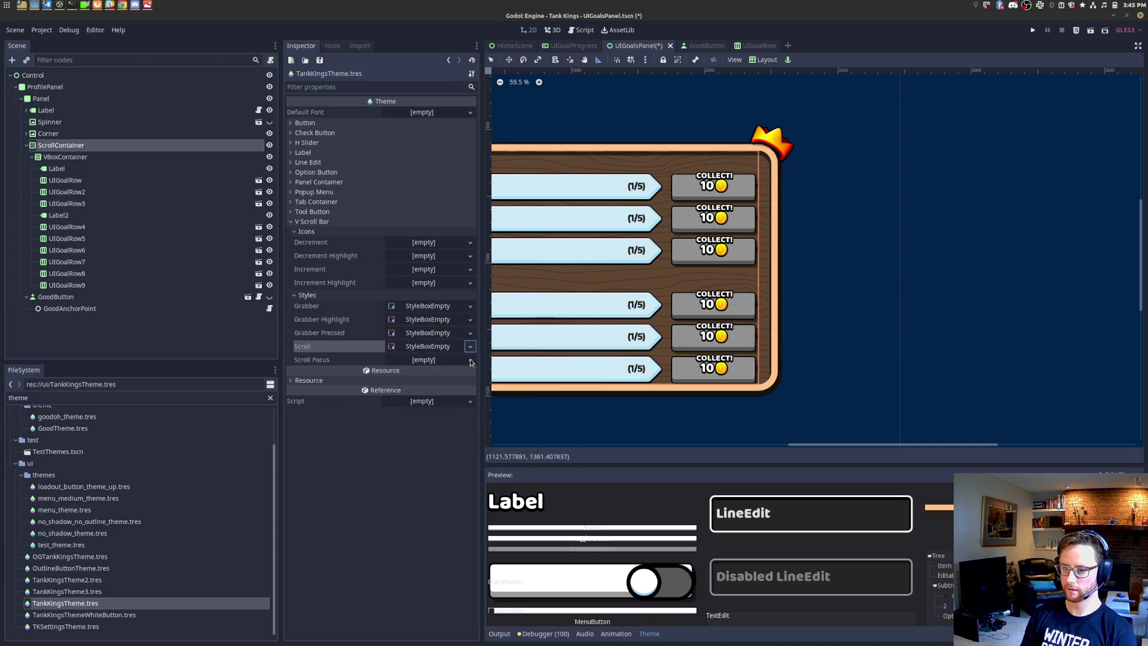
click(471, 360)
click(458, 373)
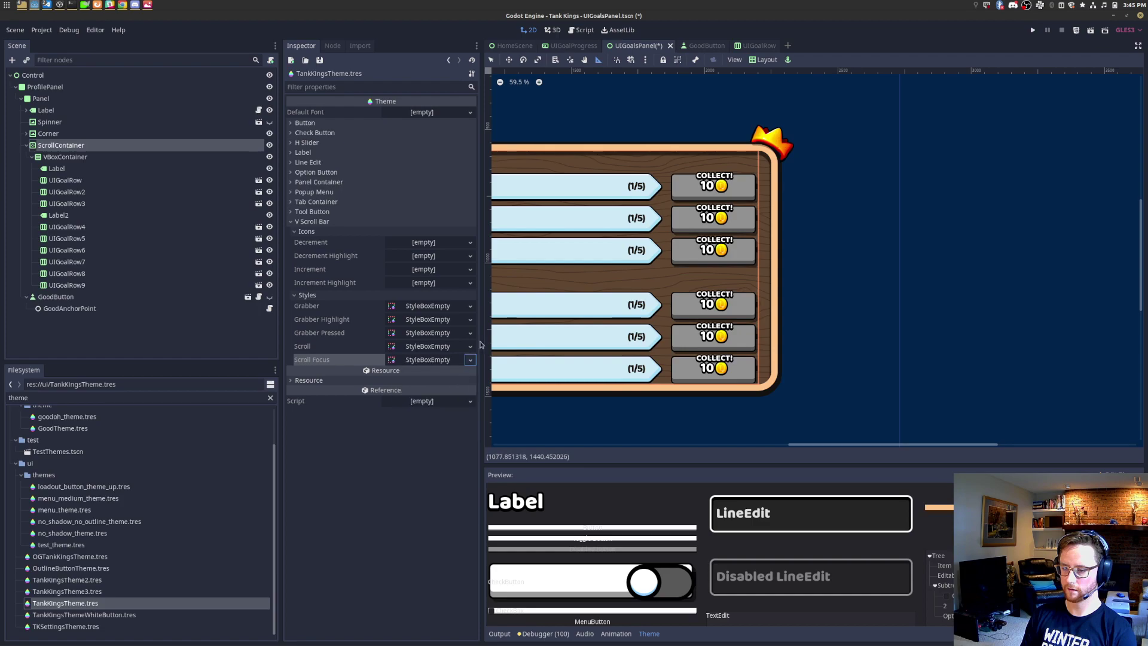
key(ctrl+s)
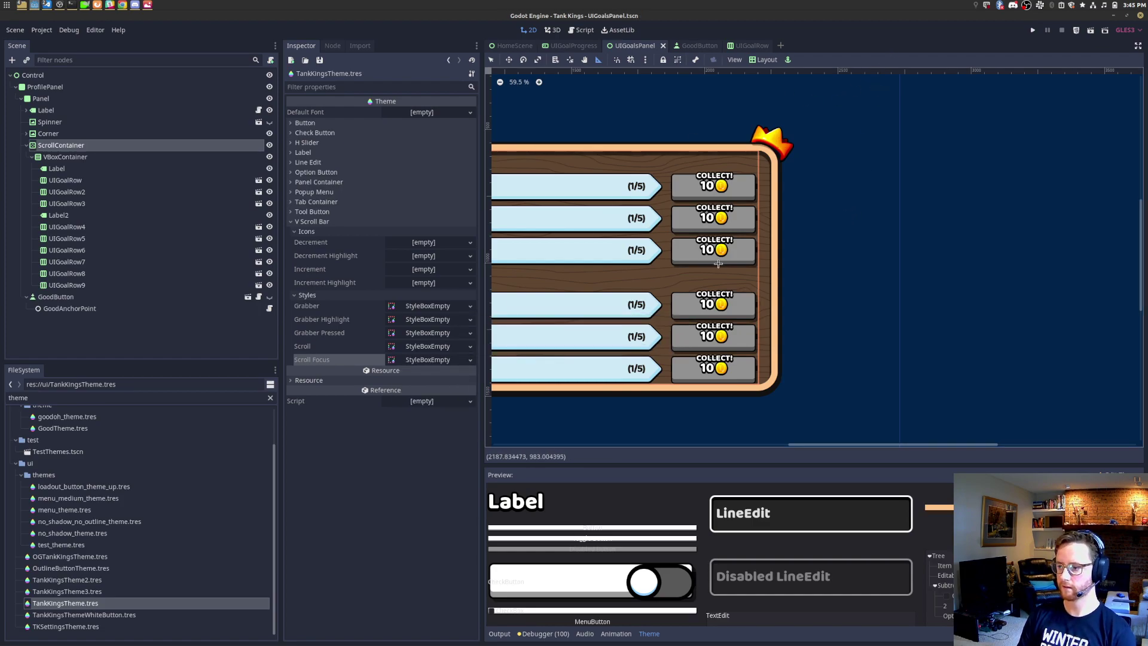
shift+scroll(1003, 256, left, 5)
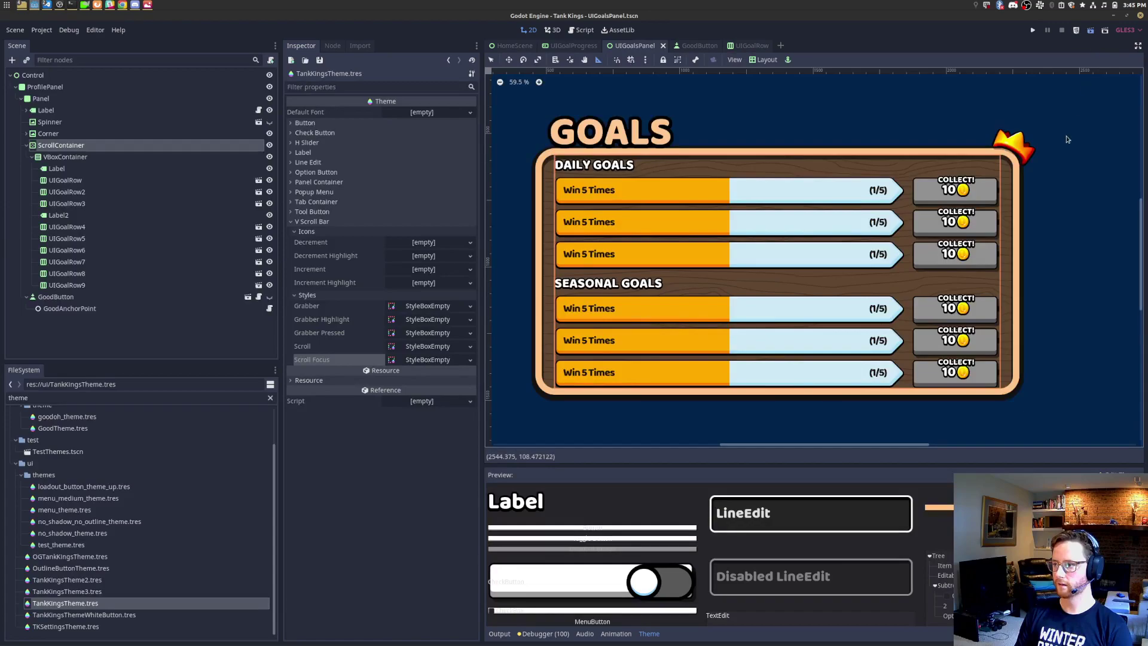
Step: Run the goals scene with F6, scroll the list up and down, then close the game window
key(F6)
scroll(457, 251, down, 3)
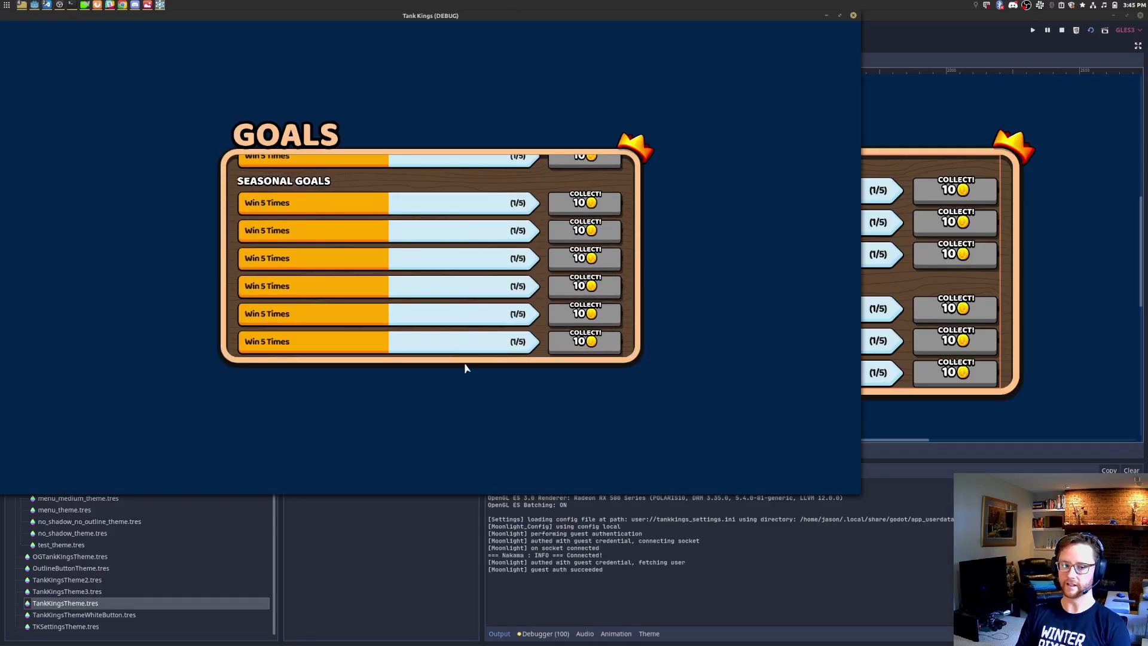
scroll(522, 210, up, 3)
scroll(525, 211, down, 3)
scroll(541, 191, up, 2)
scroll(546, 190, up, 1)
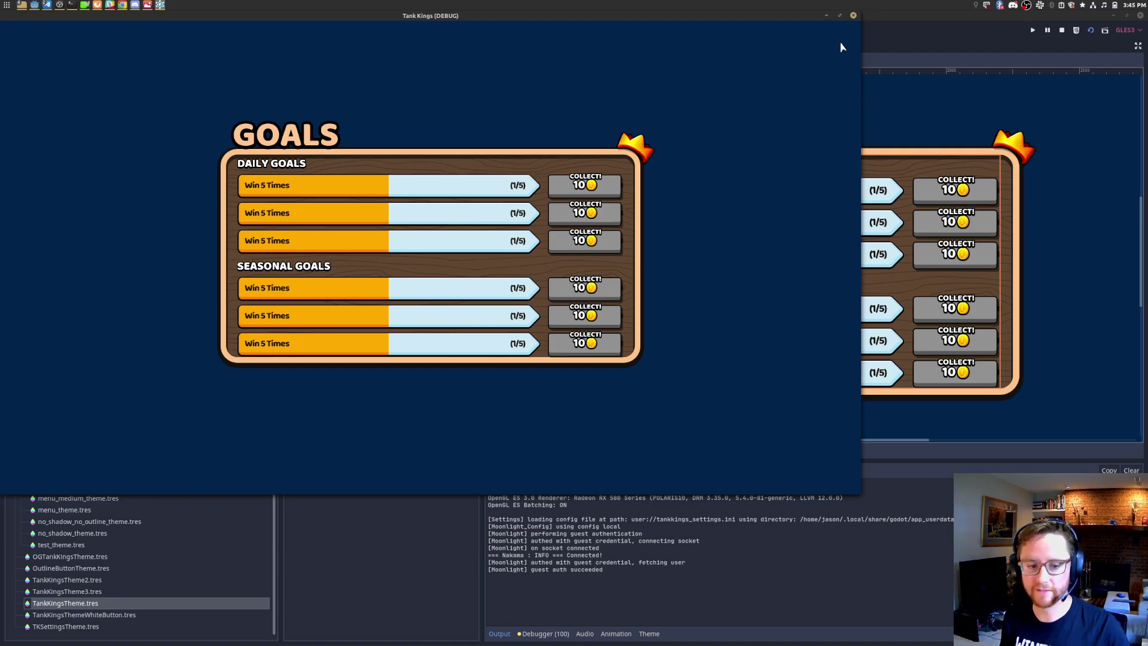
key(alt+Tab)
click(853, 16)
click(95, 31)
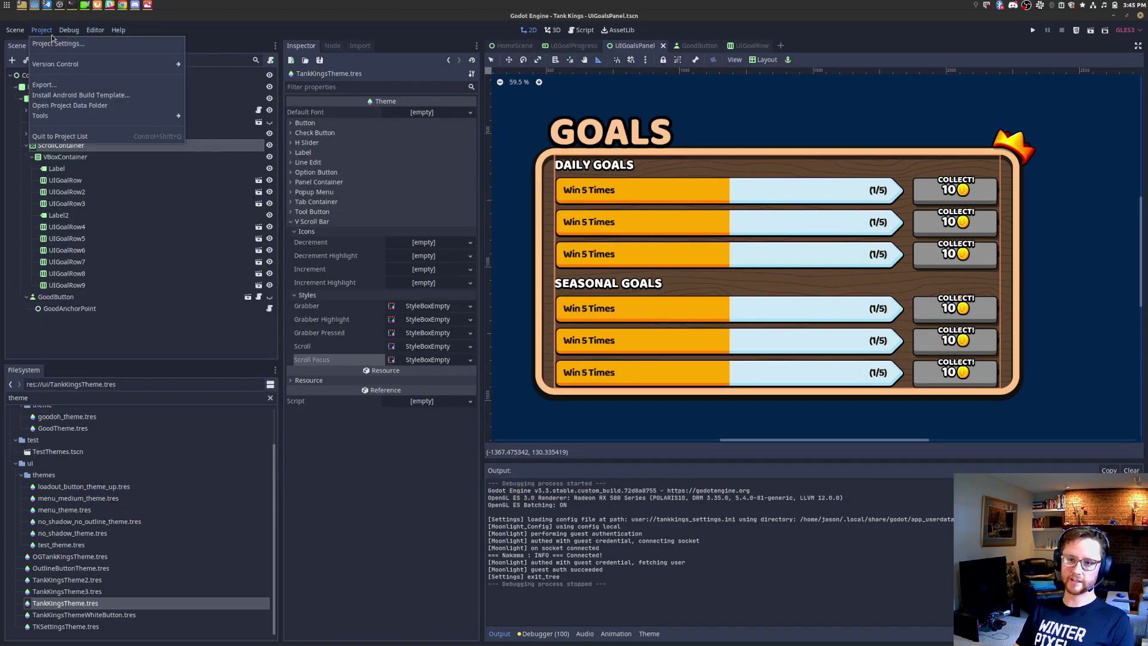
Step: In Project Settings > Pointing, enable Emulate Touch From Mouse and disable Emulate Mouse From Touch
click(57, 44)
scroll(260, 332, down, 3)
scroll(261, 333, down, 5)
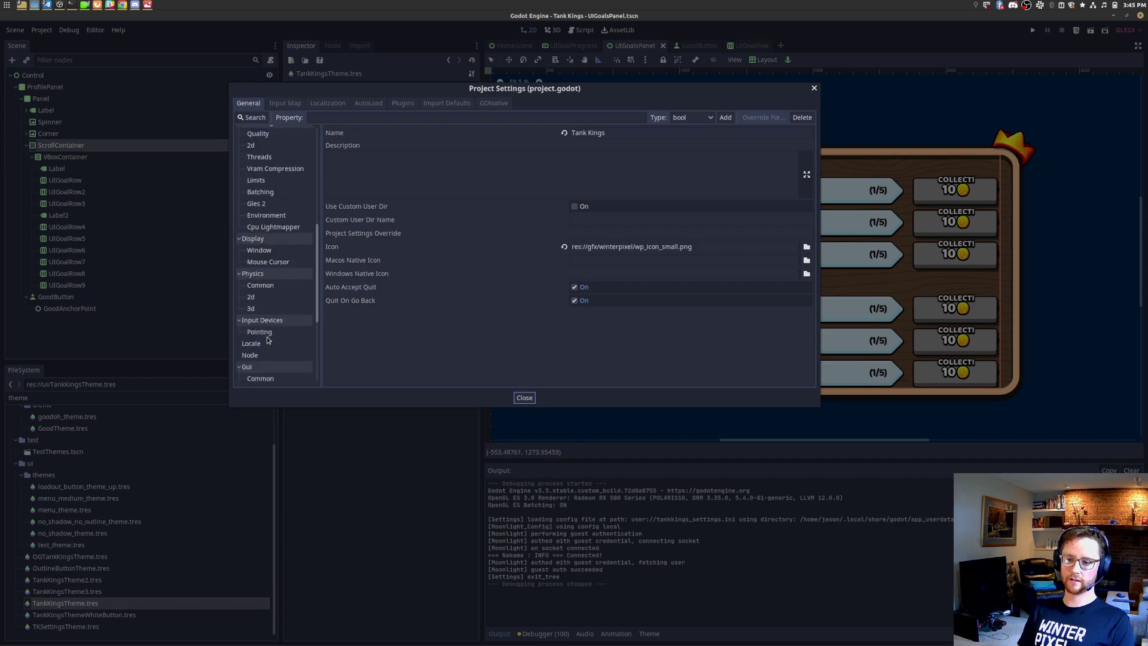
click(262, 333)
click(575, 133)
click(575, 145)
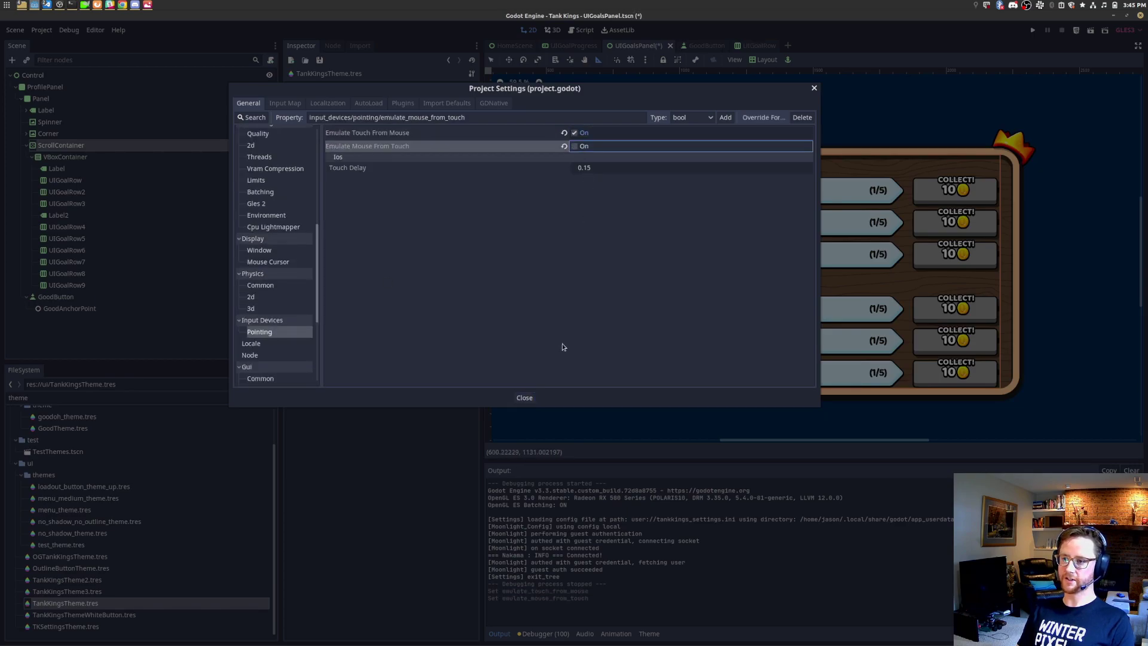
click(524, 398)
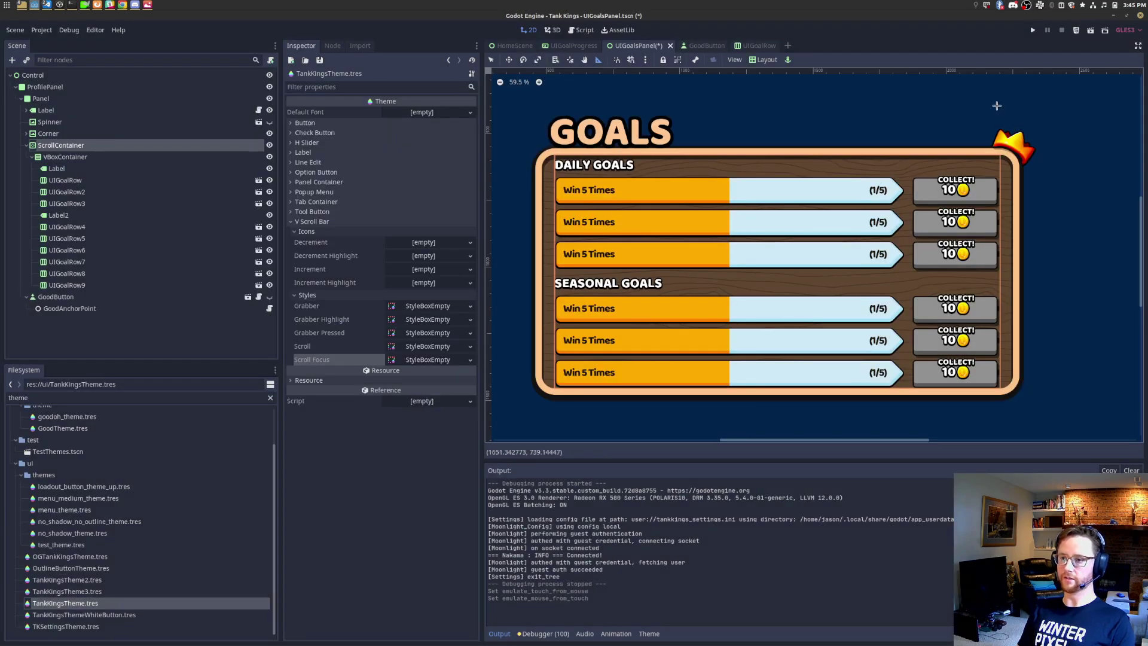
Step: Run the scene again, drag the goals list to test touch scrolling, then close the game
click(1090, 30)
drag(380, 244, 409, 177)
drag(418, 250, 432, 335)
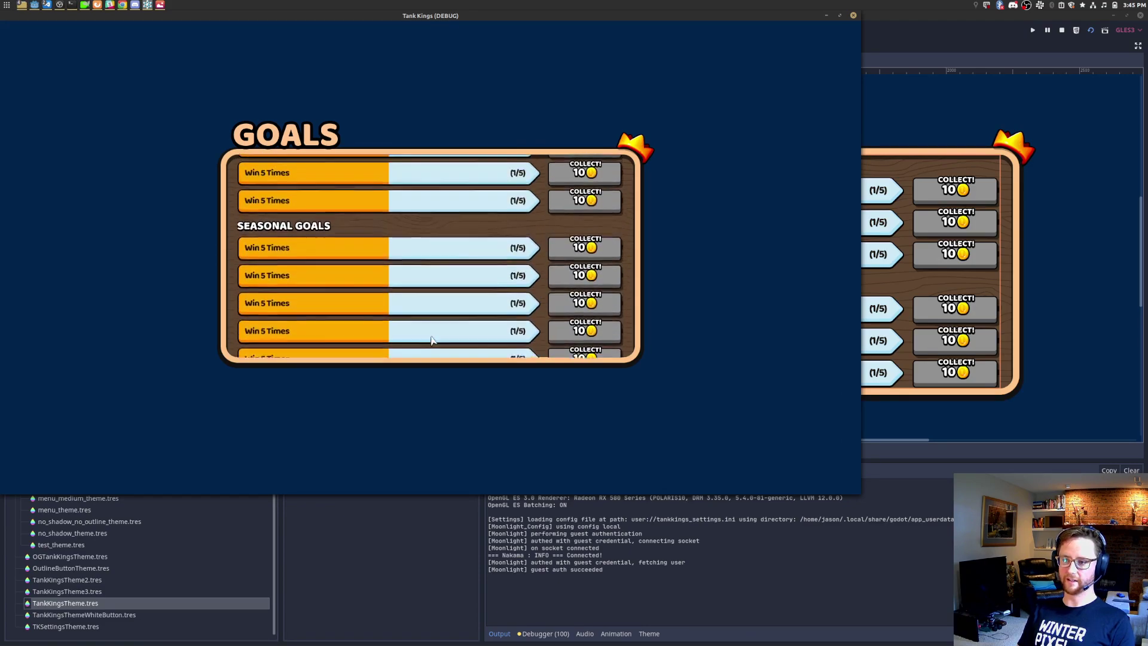
click(854, 16)
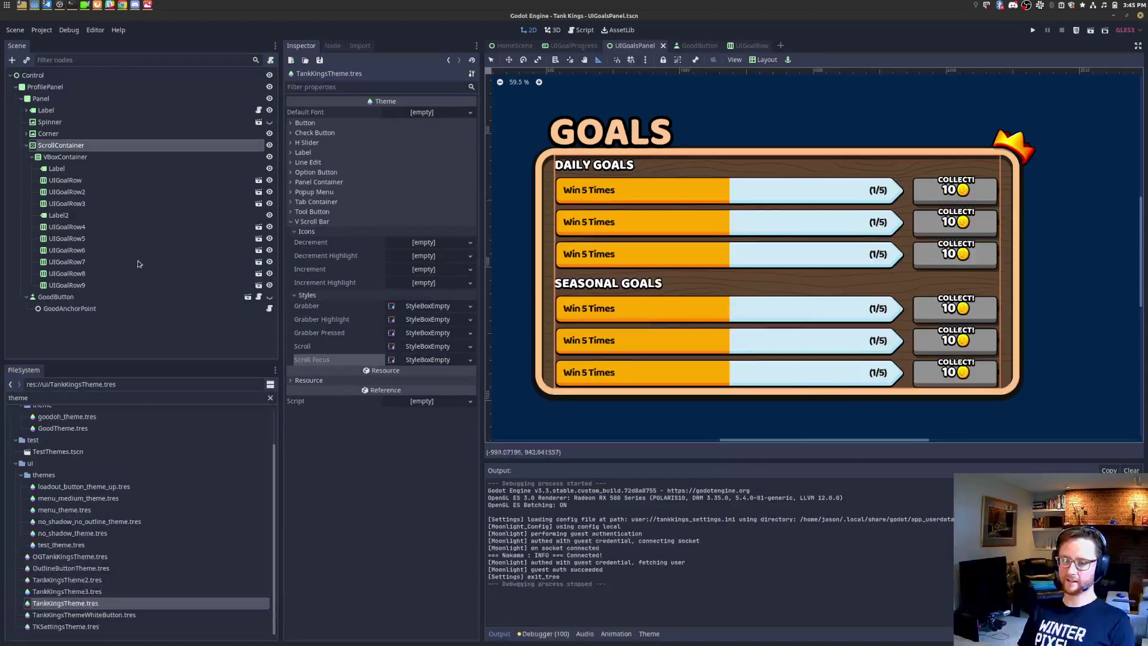
click(92, 286)
Step: Duplicate UIGoalRow4–9, run the scene, and drag the long goals list end to end
shift+click(99, 226)
key(ctrl+d)
key(ctrl+d)
key(ctrl+d)
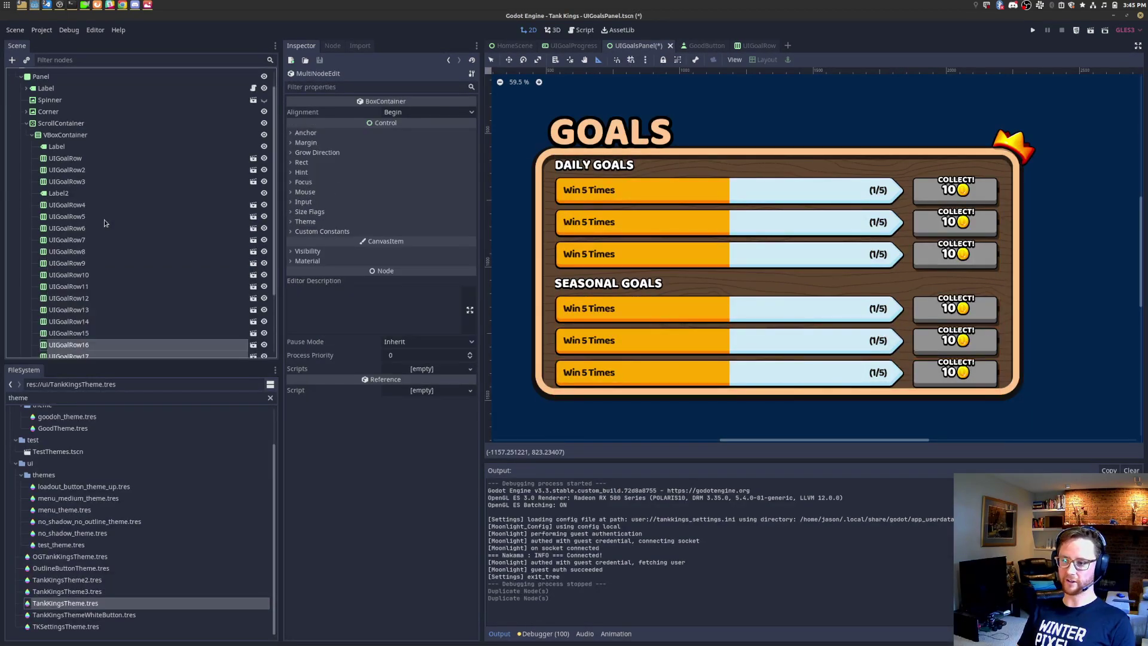
click(1077, 30)
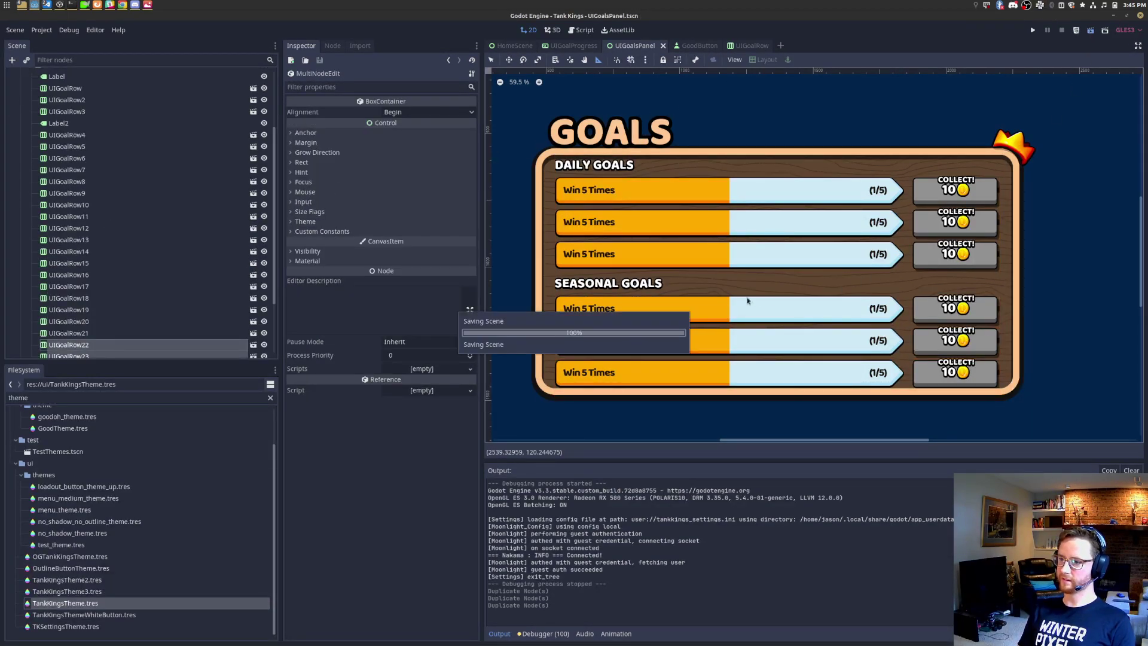
scroll(478, 239, down, 5)
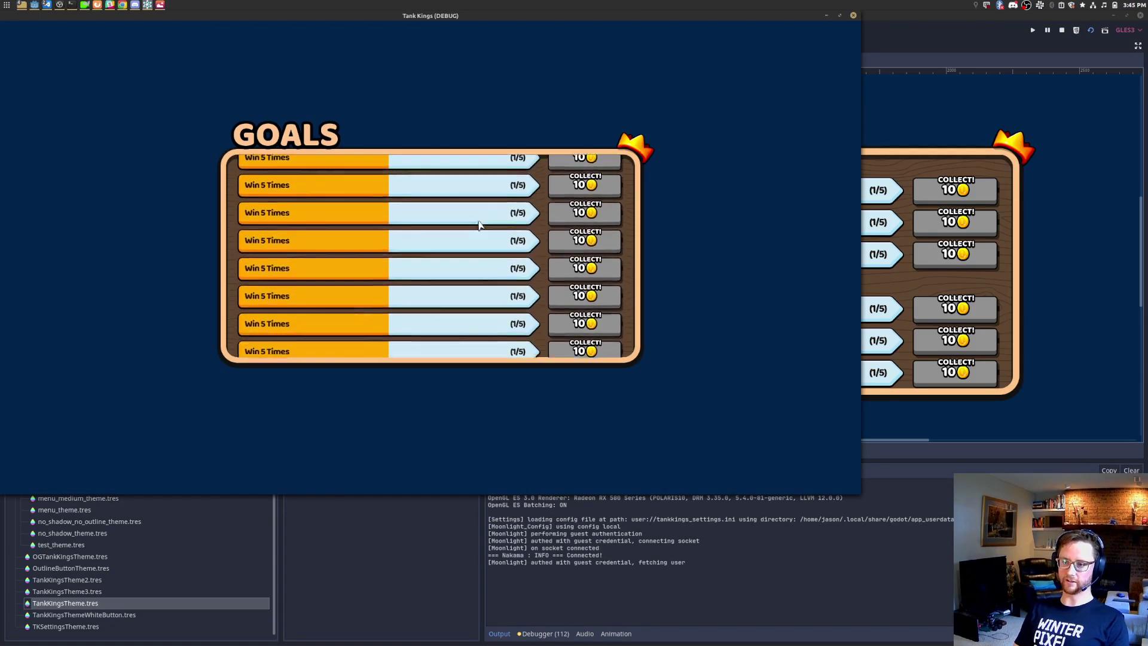
drag(485, 223, 478, 380)
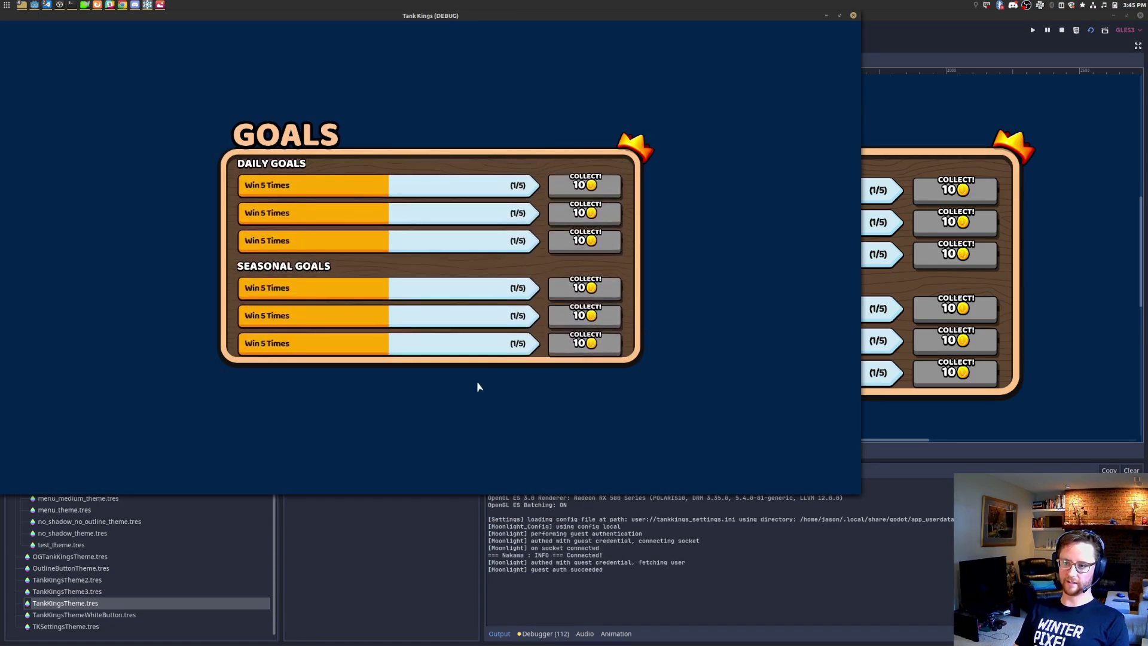
scroll(472, 221, down, 3)
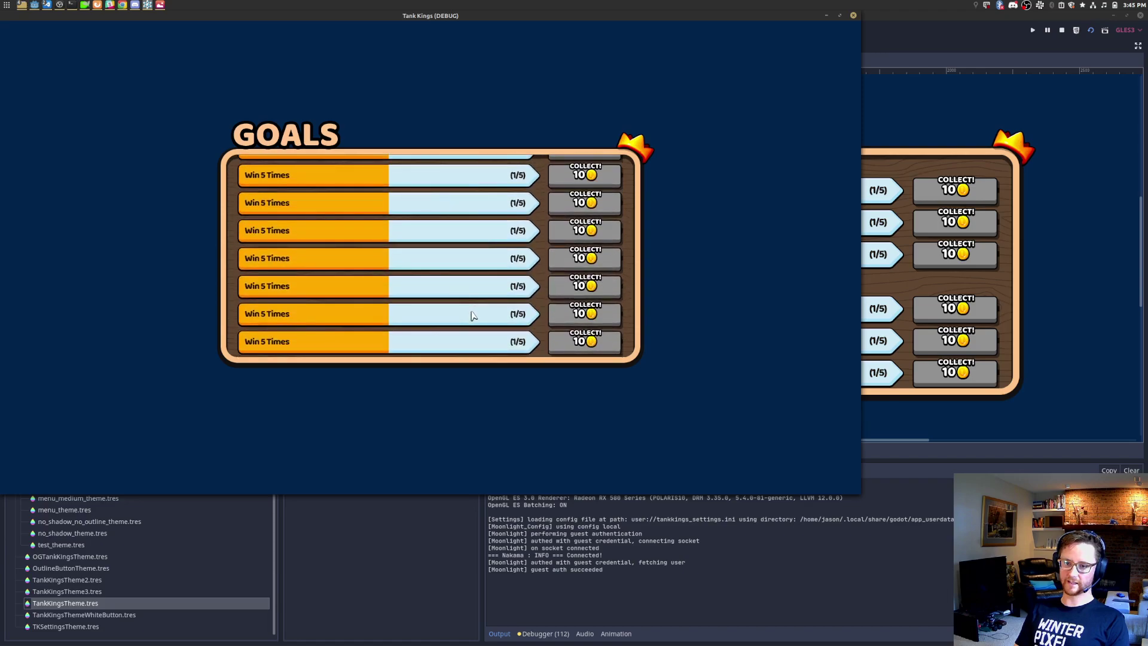
drag(470, 260, 485, 387)
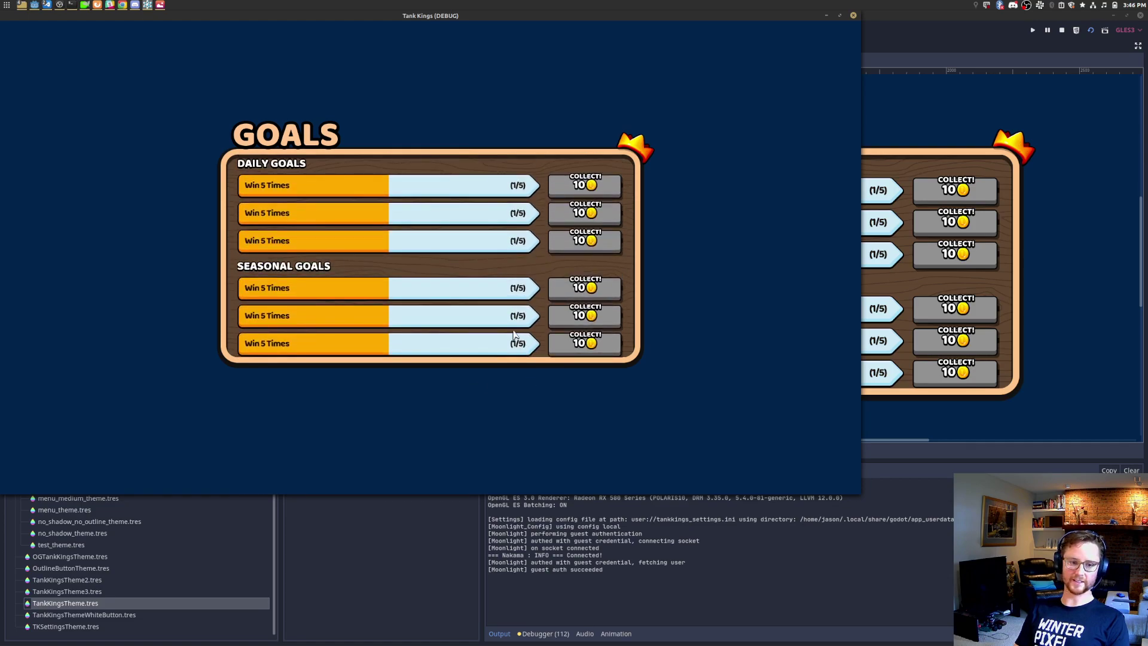
drag(510, 335, 521, 3)
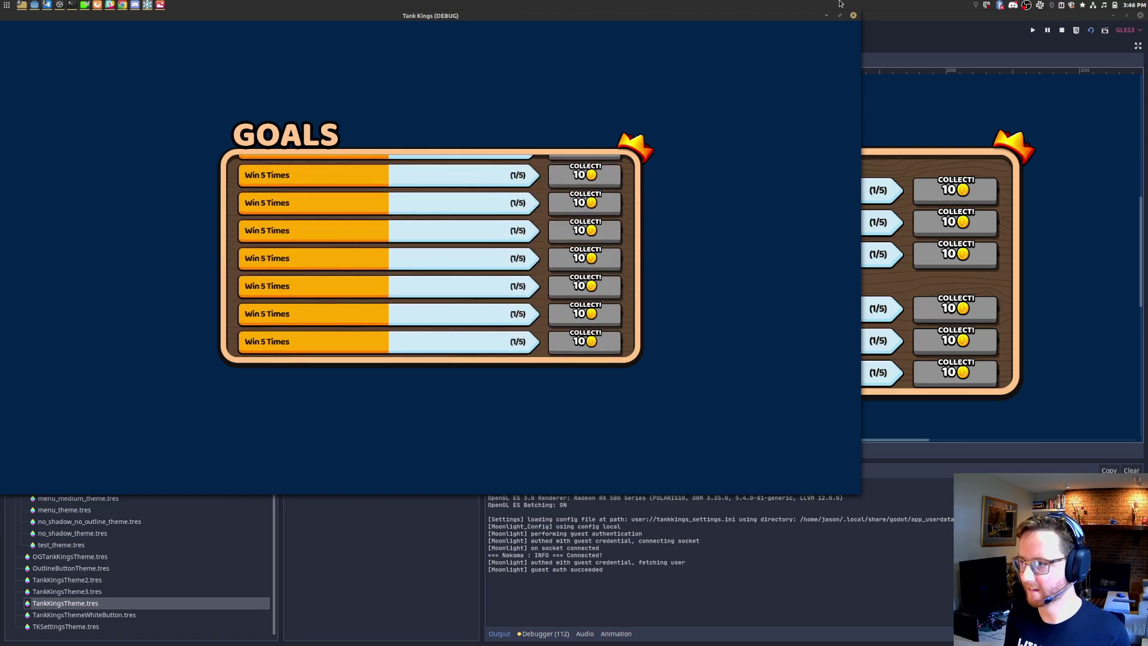
drag(442, 204, 461, 251)
click(854, 15)
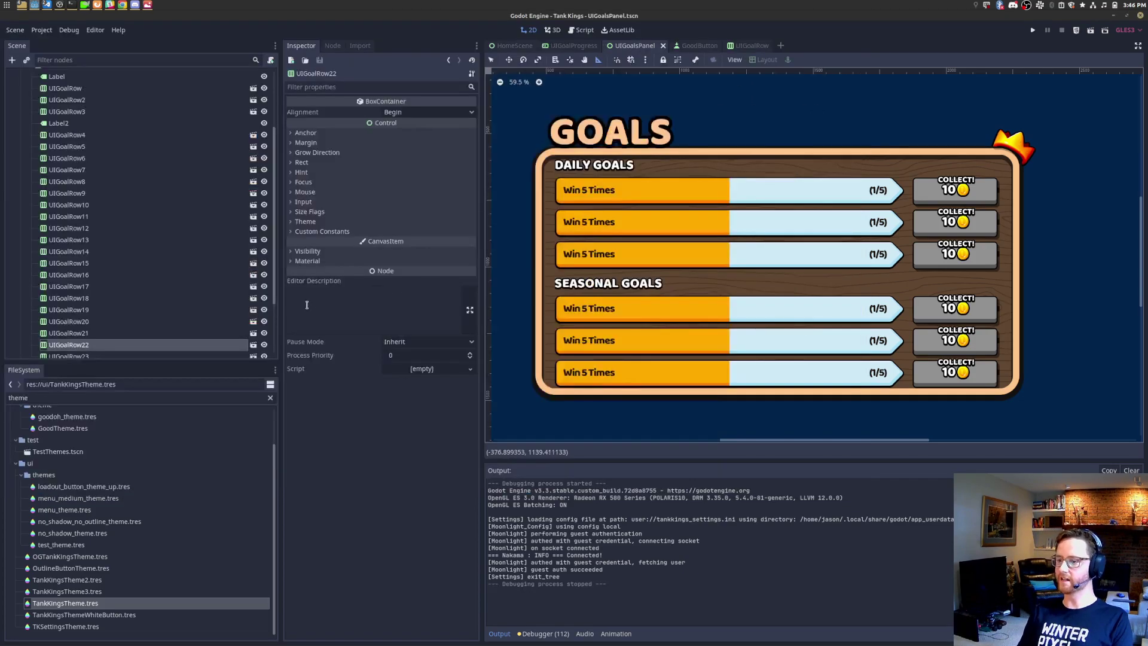
Step: Delete the 21 duplicated goal rows from UIGoalRow7 downward
scroll(140, 338, down, 3)
click(105, 323)
scroll(109, 192, up, 4)
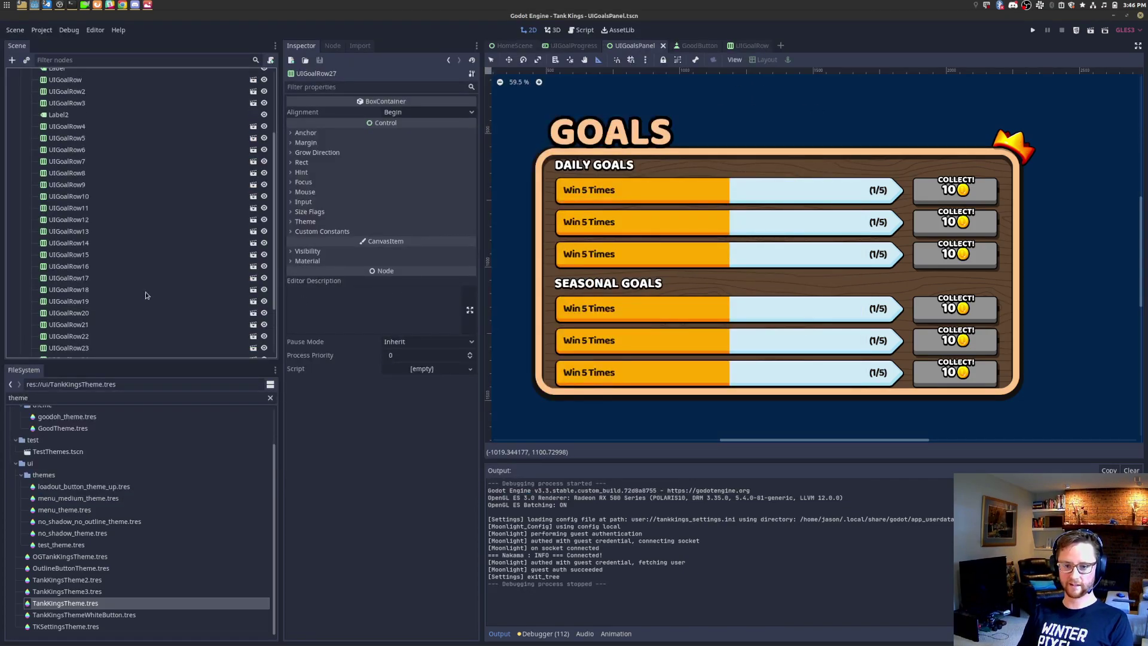
shift+click(110, 197)
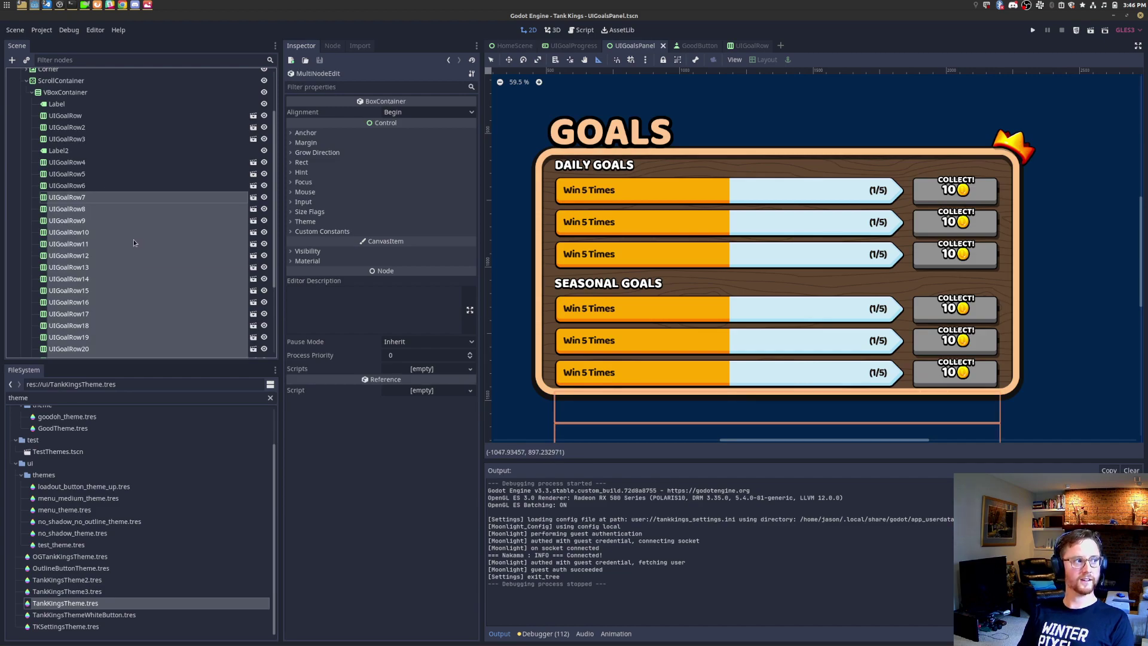
right_click(112, 197)
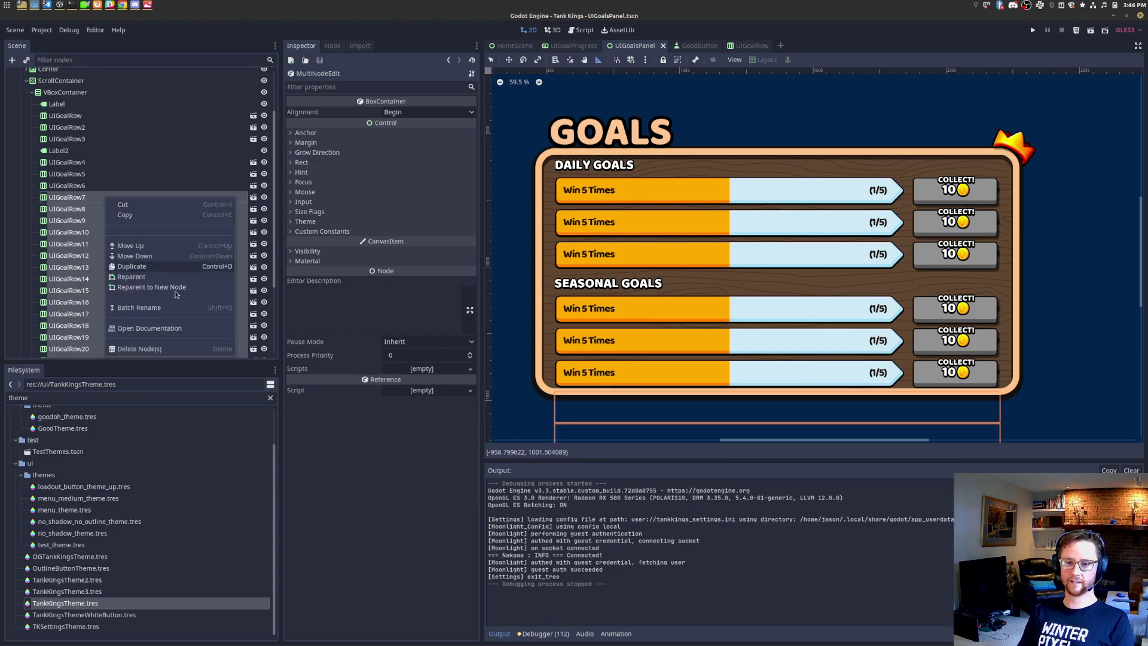
click(139, 349)
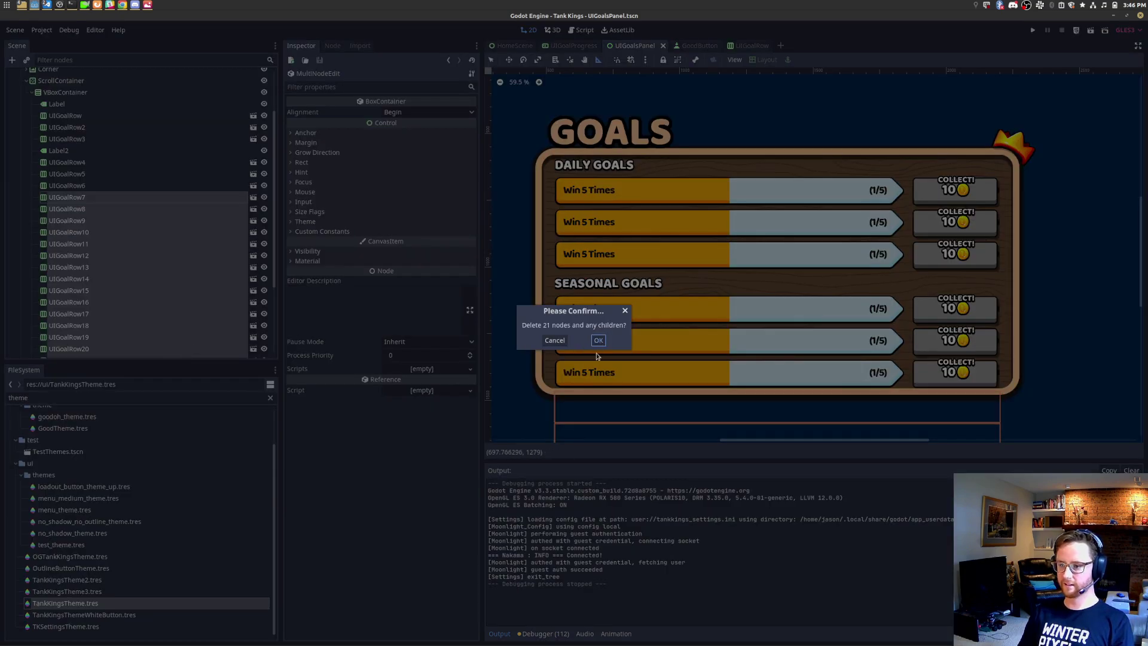
click(598, 341)
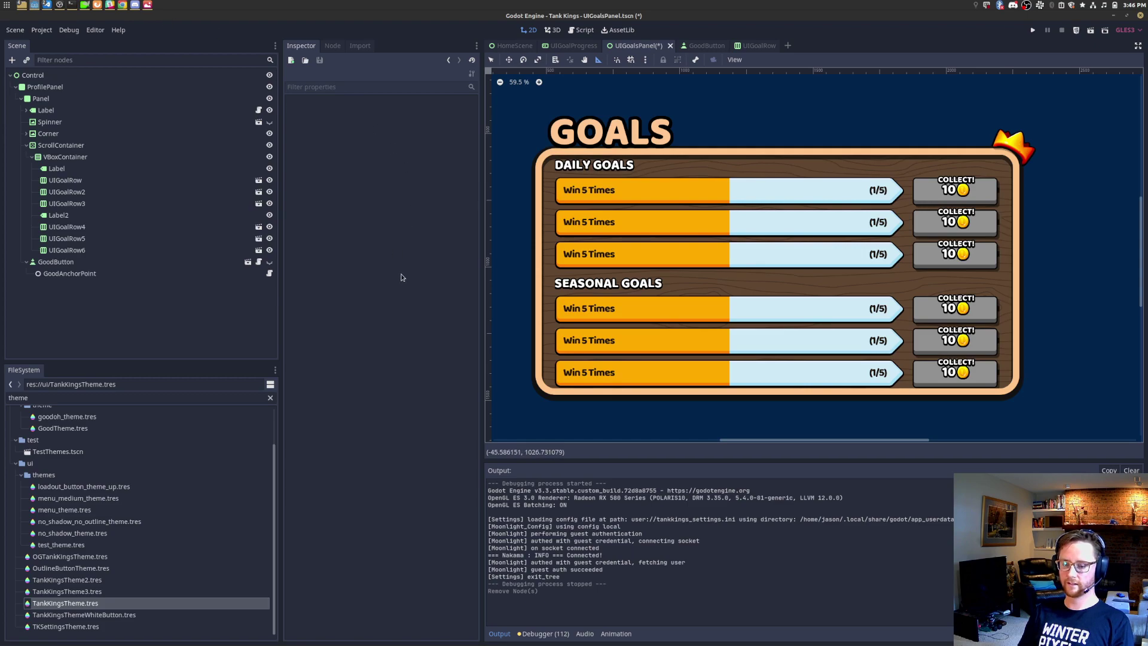
Step: Select UIGoalRow4 through UIGoalRow6, then switch to the goals.png mockup
click(116, 228)
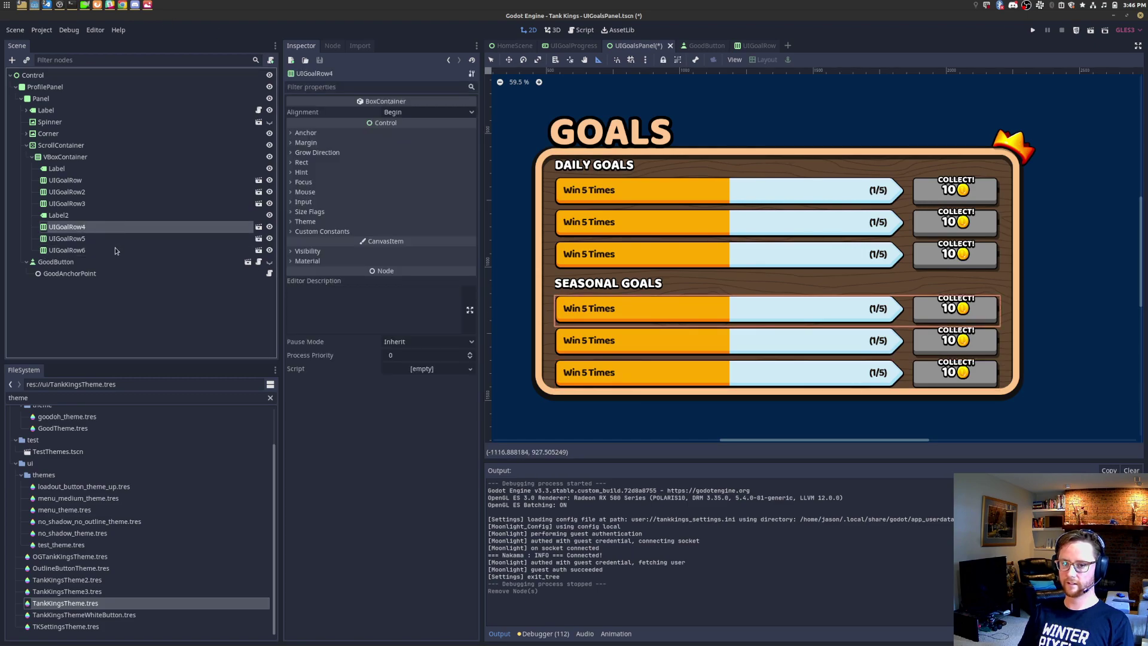
shift+click(115, 246)
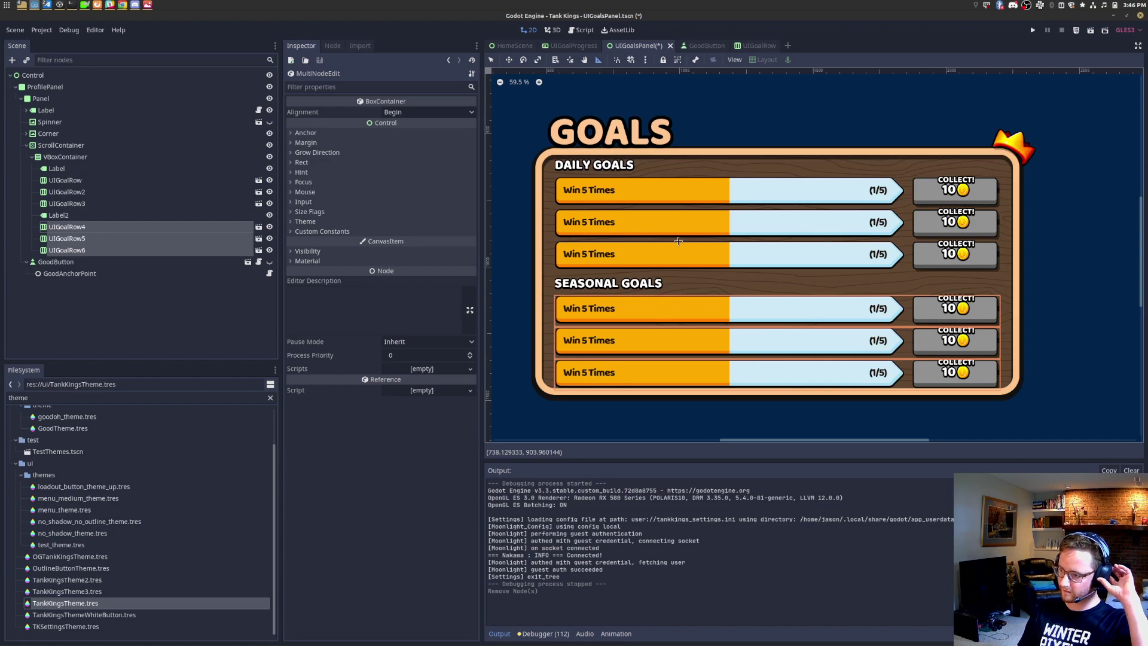
scroll(747, 264, down, 3)
scroll(900, 311, up, 2)
drag(1142, 256, 1143, 257)
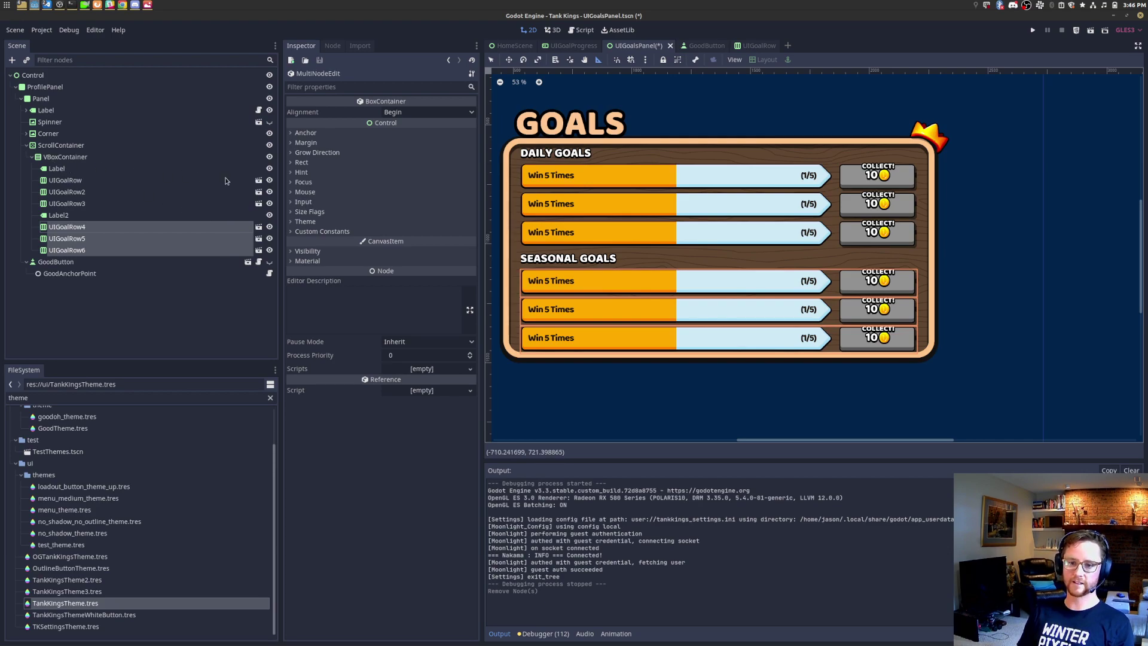
key(alt+Tab)
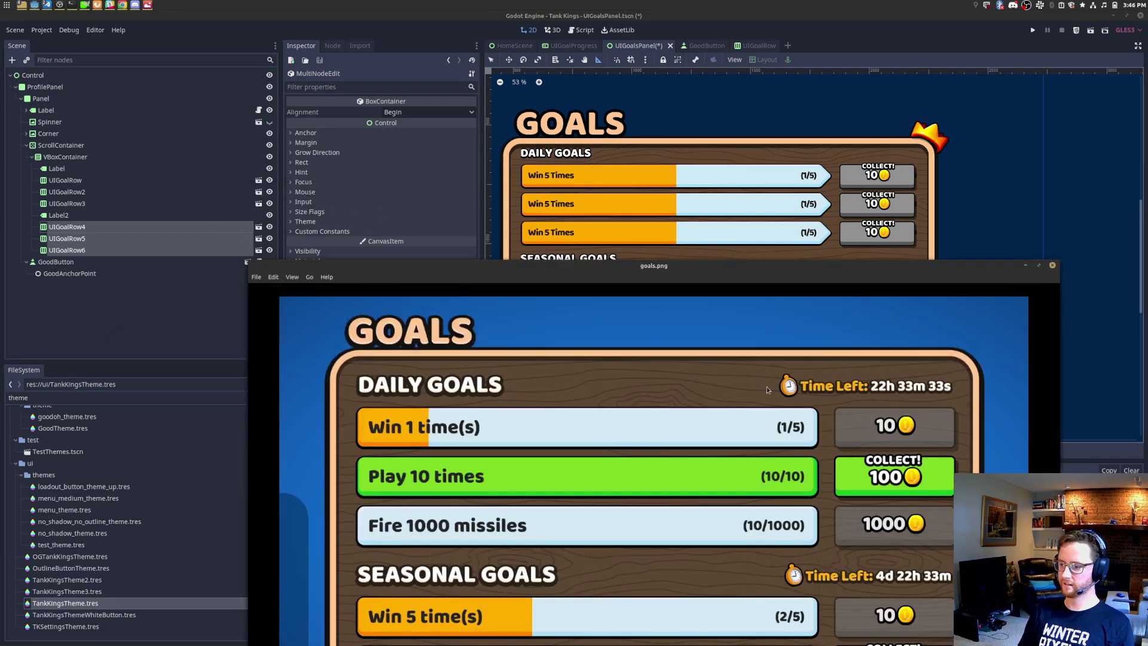
Step: In Project Settings, disable Emulate Touch From Mouse and enable Emulate Mouse From Touch
click(184, 37)
click(42, 30)
click(60, 44)
click(579, 133)
click(579, 146)
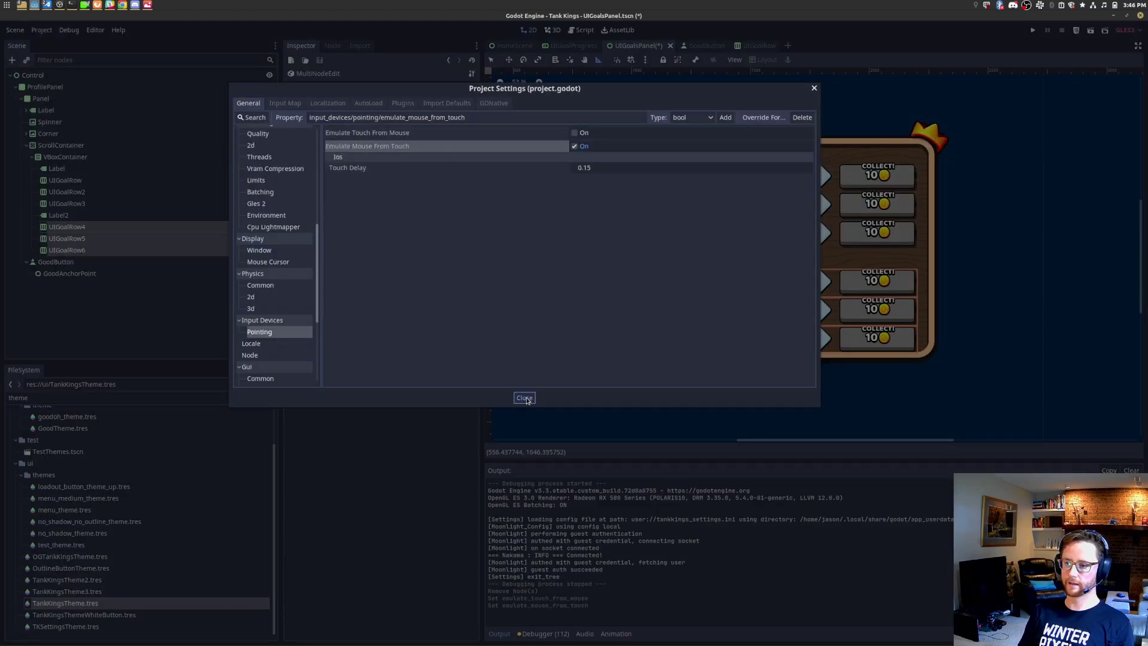
click(519, 398)
Step: Zoom into the goals.png mockup to study the stopwatch and Time Left label
key(alt+Tab)
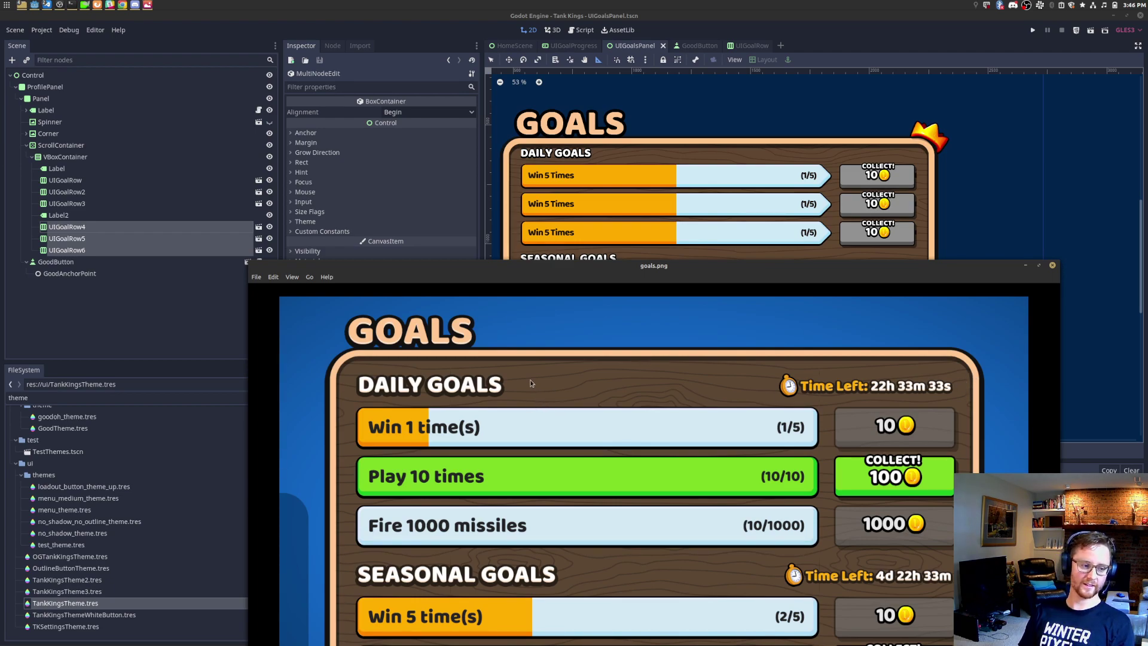
scroll(826, 398, up, 5)
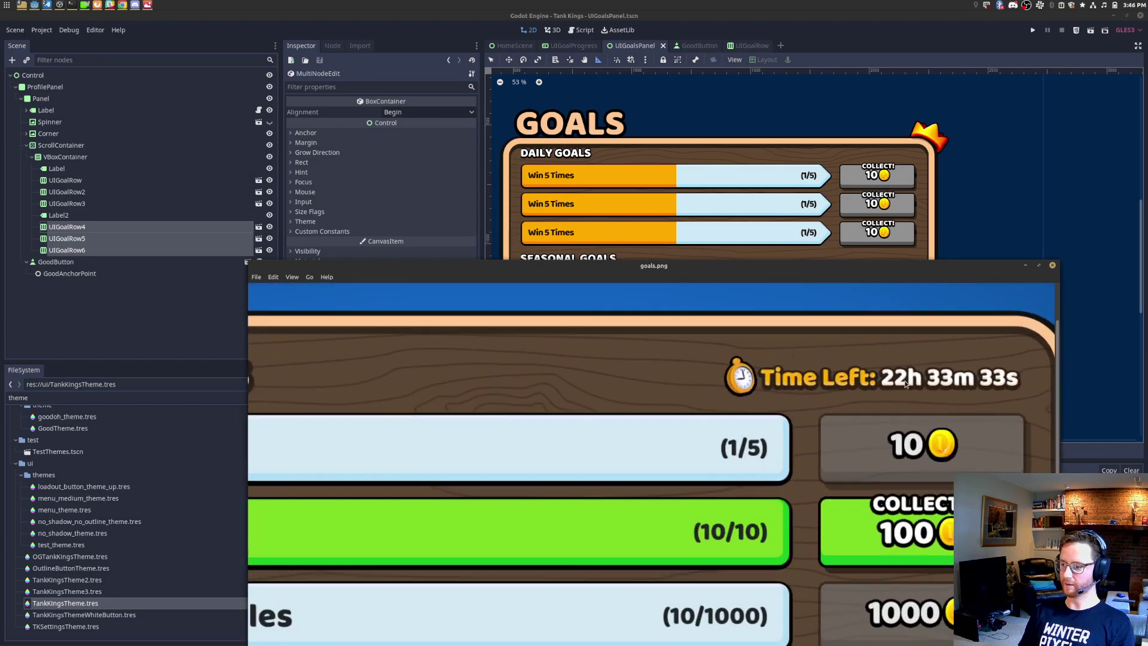
scroll(814, 409, up, 1)
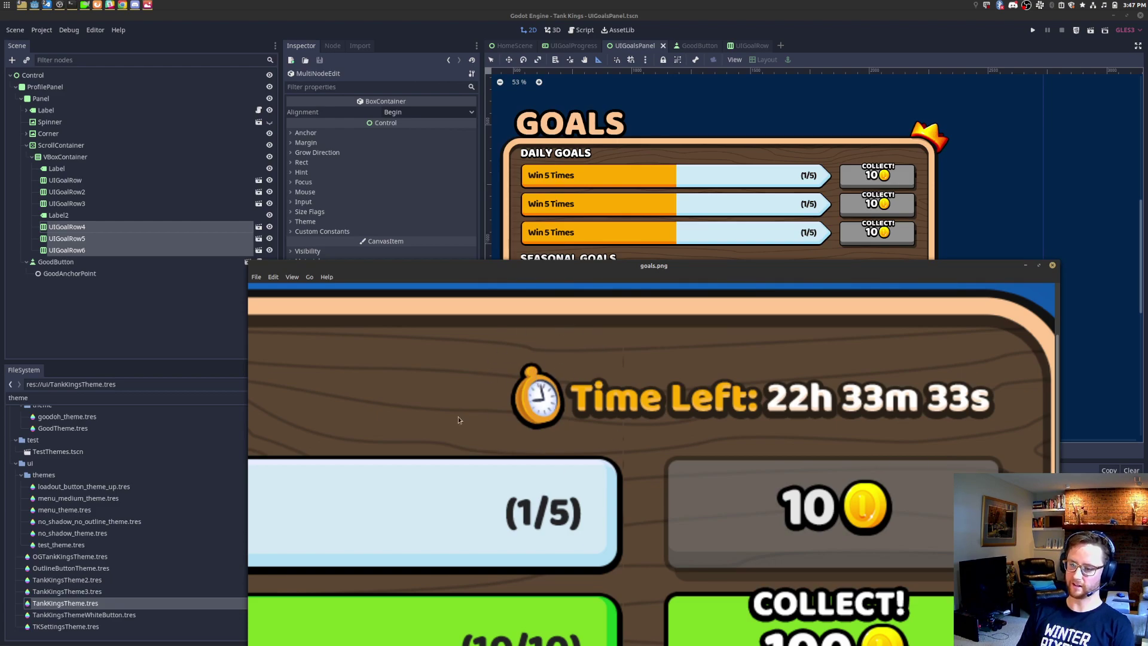
click(66, 157)
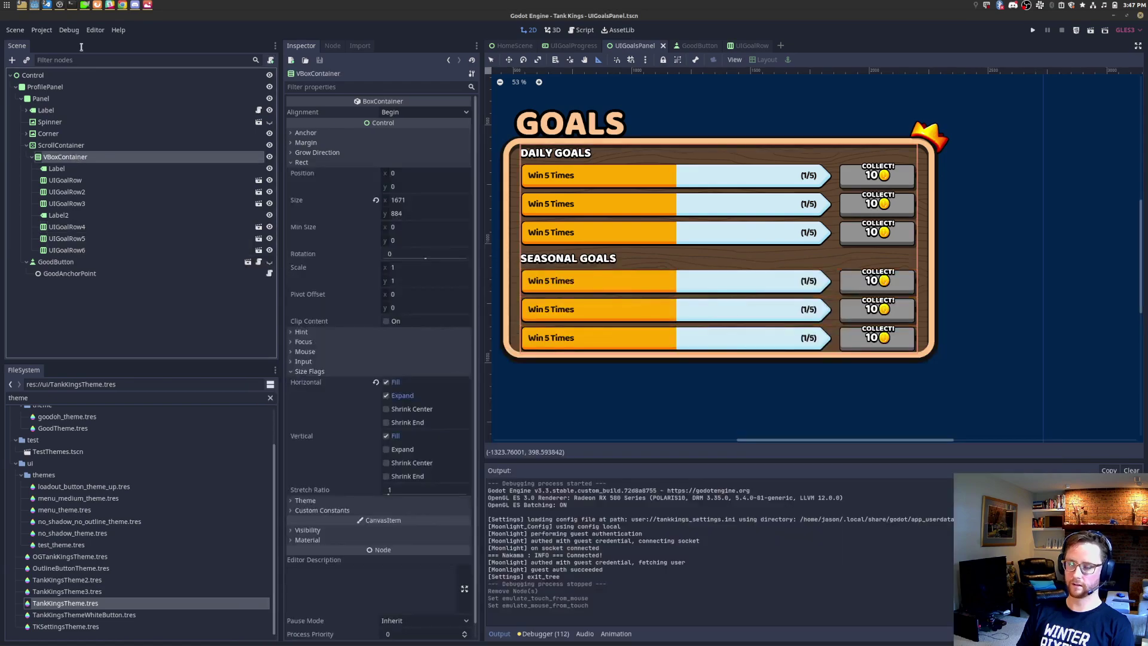
Step: Clear the FileSystem filter, open gfx/ui in the file manager, and paste goal-timer.png there
mouse_move(109, 5)
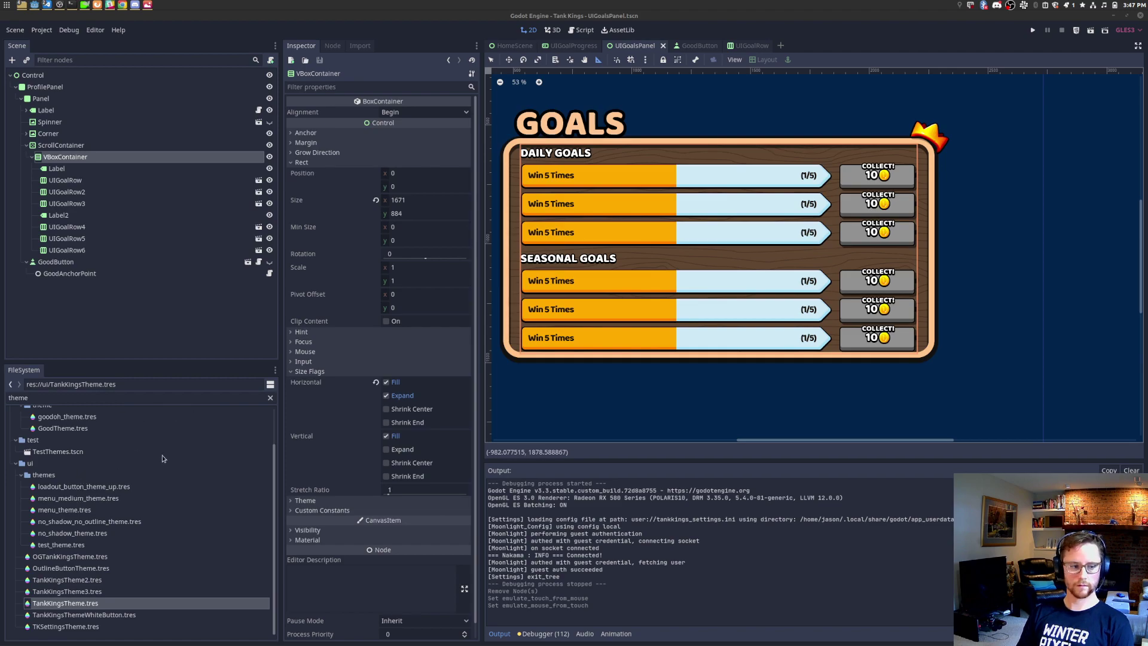
scroll(155, 459, up, 3)
click(270, 398)
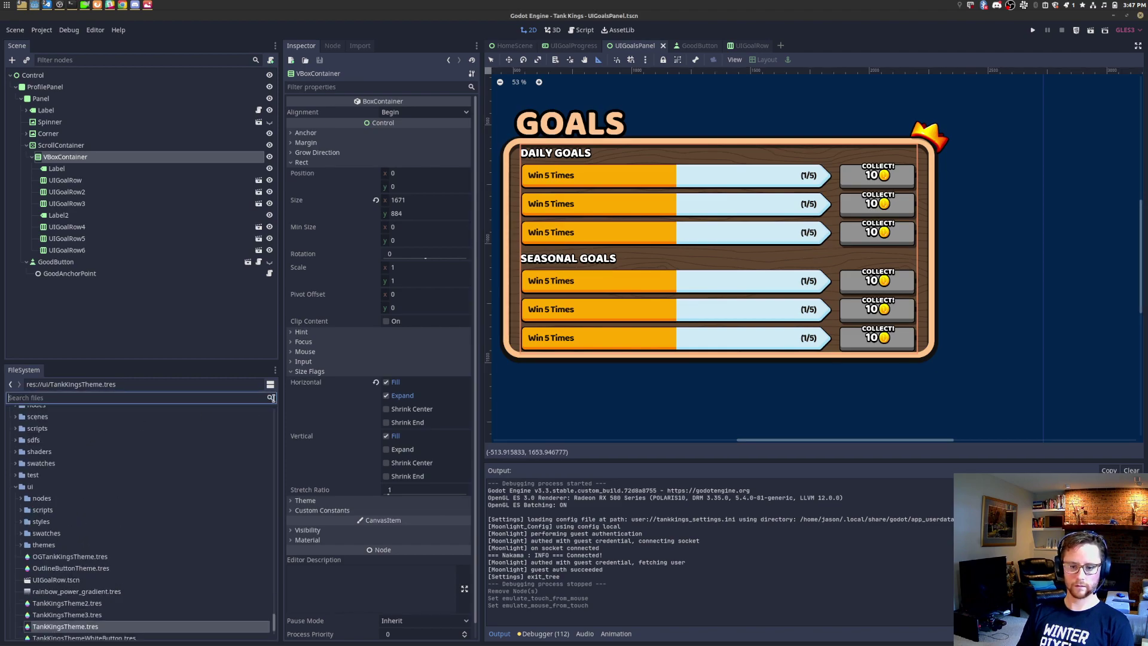
click(17, 490)
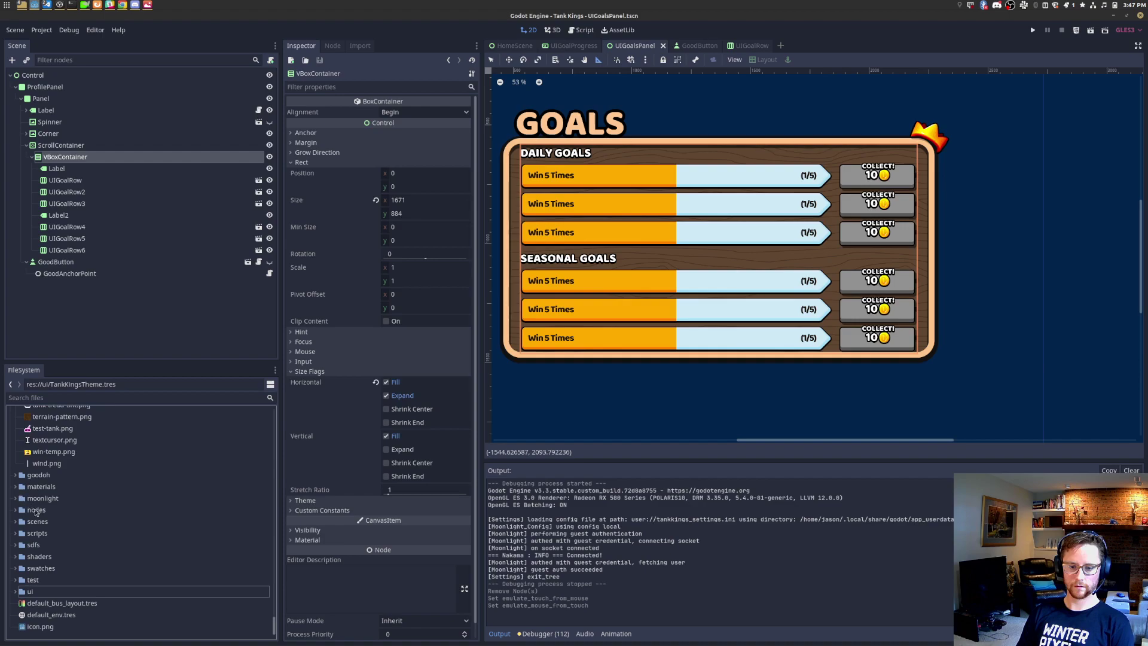
scroll(227, 522, down, 5)
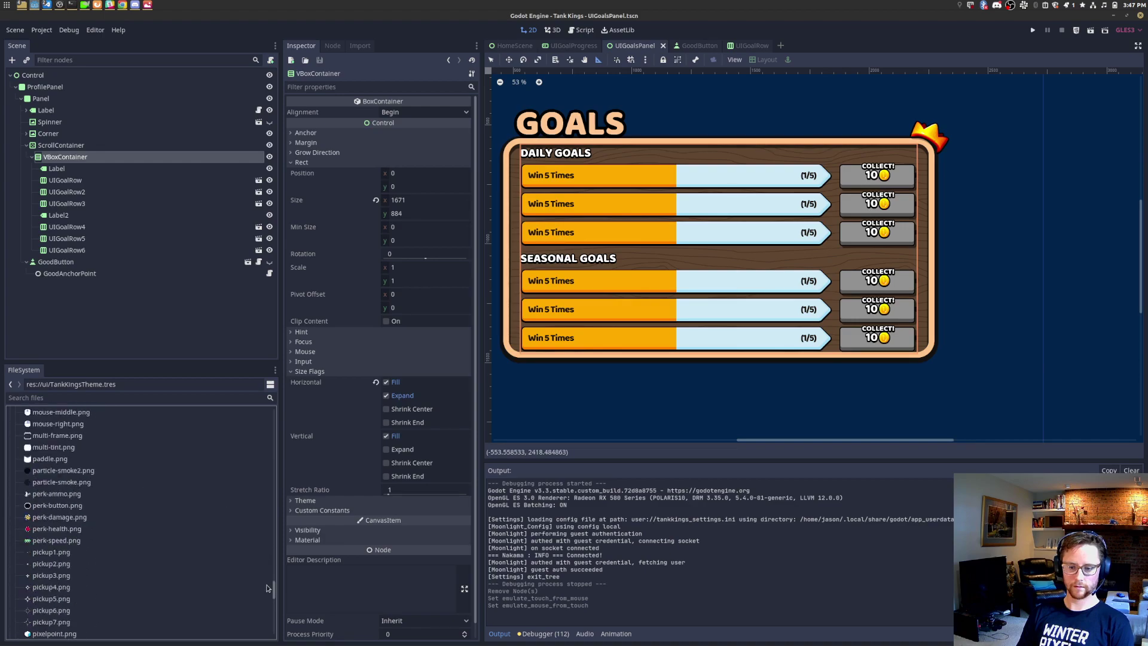
drag(274, 581, 275, 416)
click(16, 471)
click(22, 553)
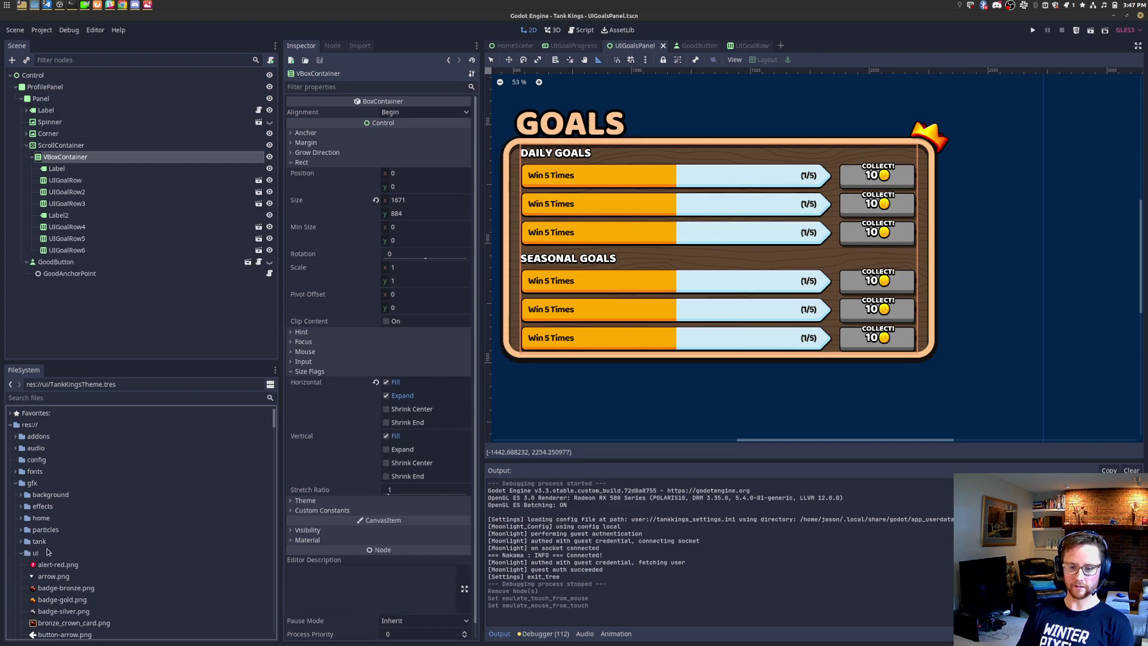
right_click(50, 553)
click(90, 638)
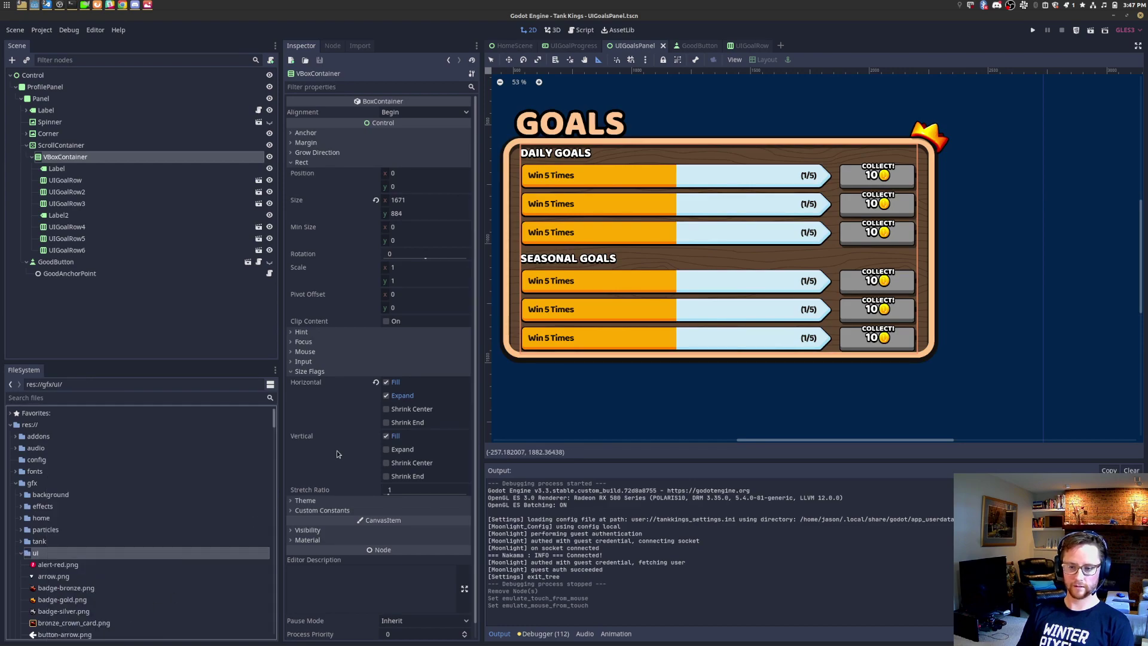
right_click(569, 282)
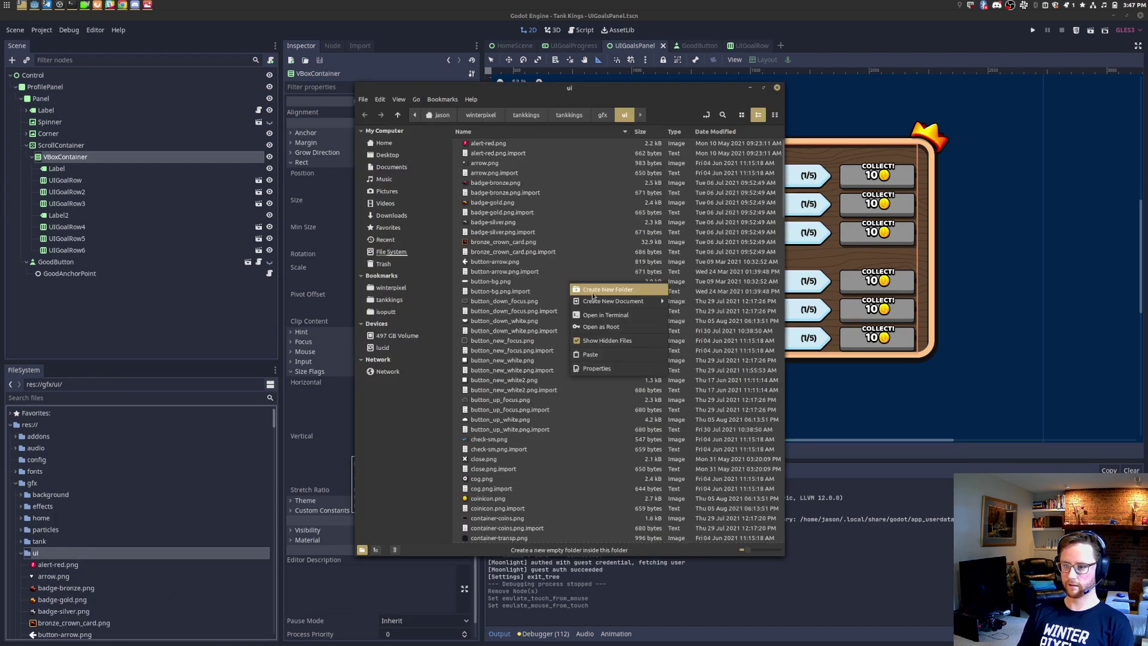
click(612, 353)
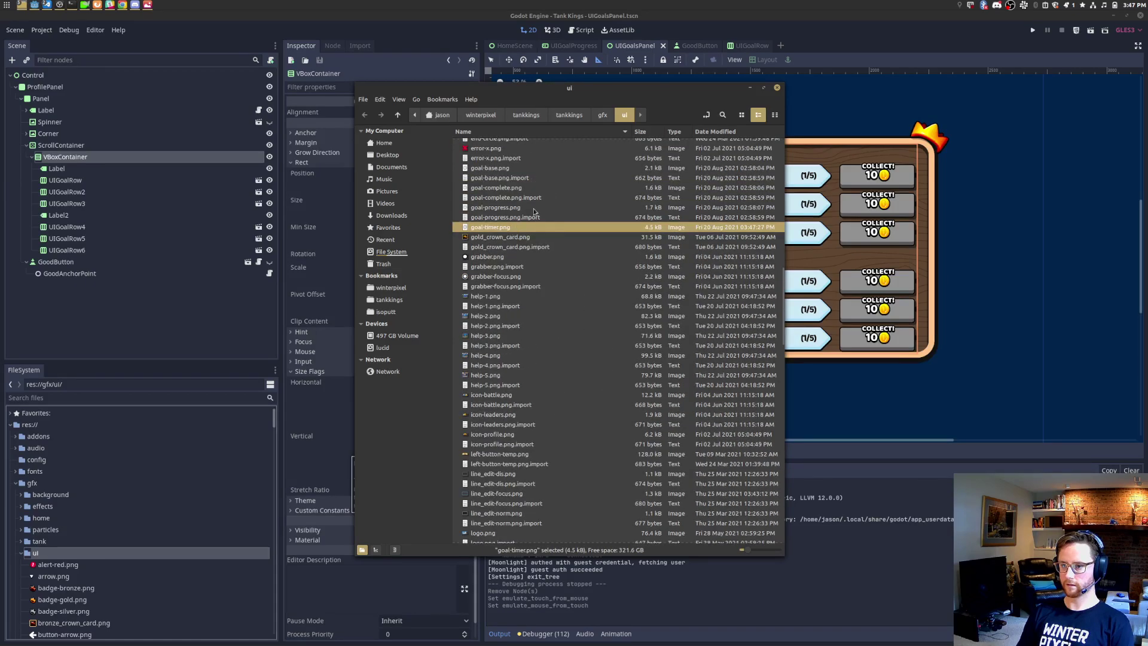
Step: Back in Godot, select the VBoxContainer node and open its context menu
click(352, 205)
click(110, 170)
click(99, 158)
right_click(100, 158)
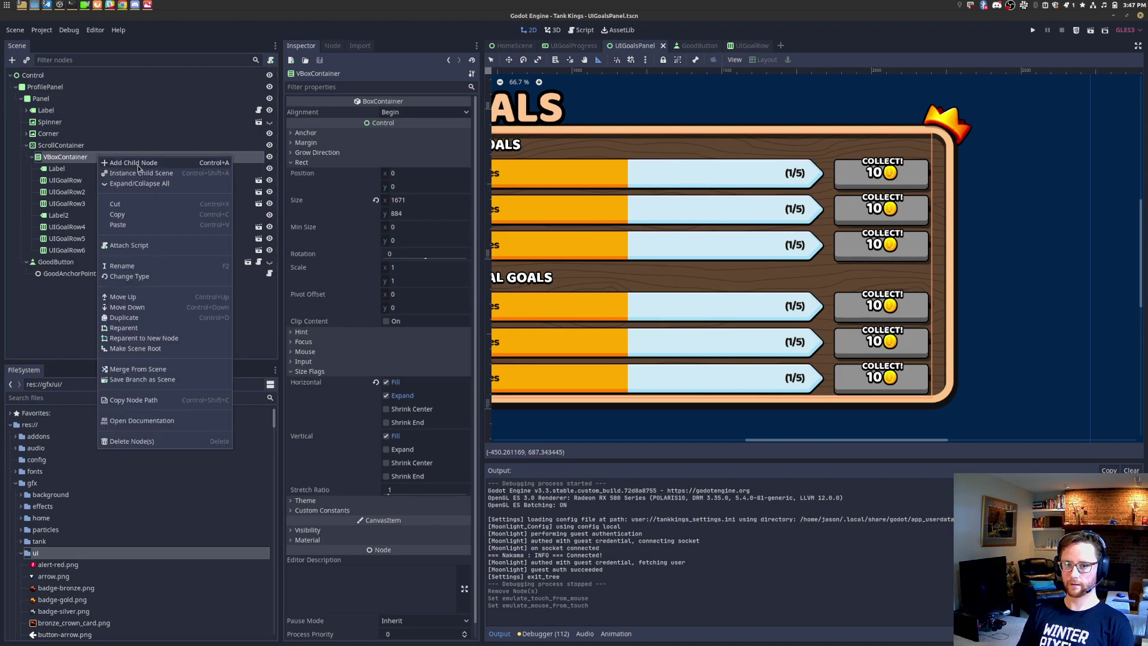
Step: Add an HBoxContainer child to the VBoxContainer and drag it to the top of the list
click(139, 167)
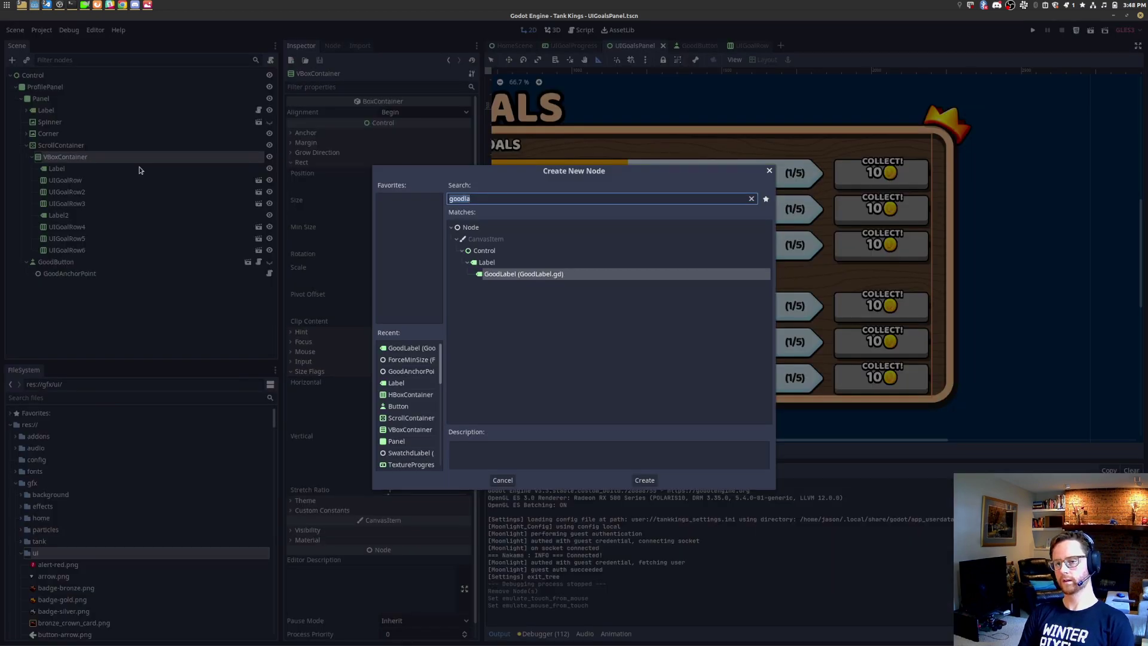
text(hbox)
key(Return)
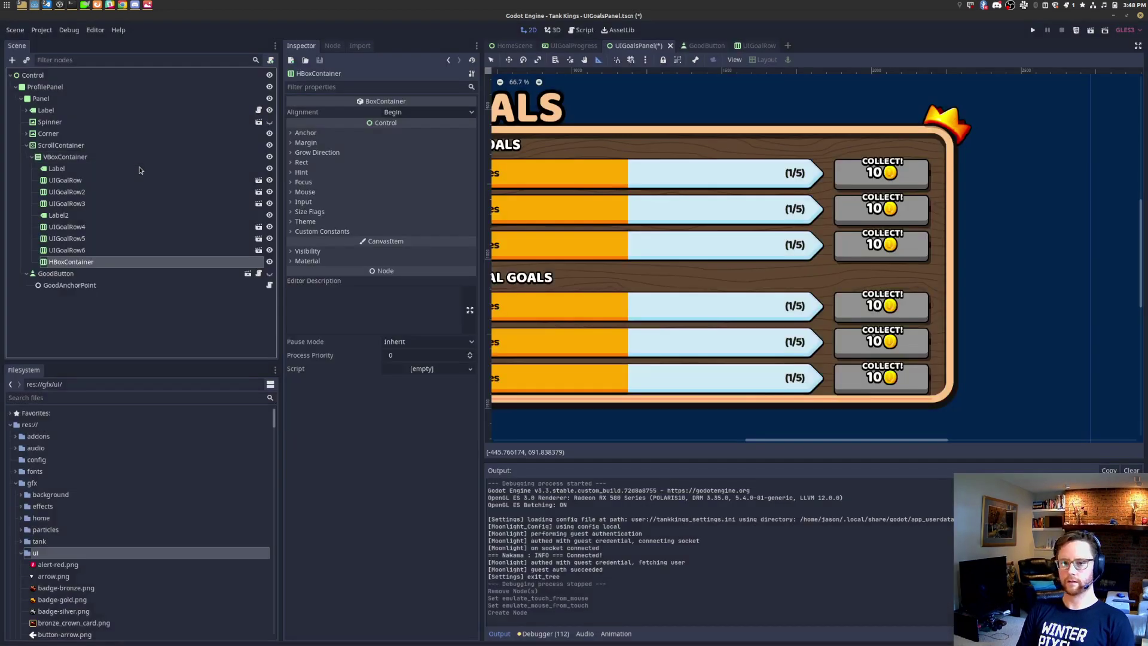
drag(70, 263, 111, 170)
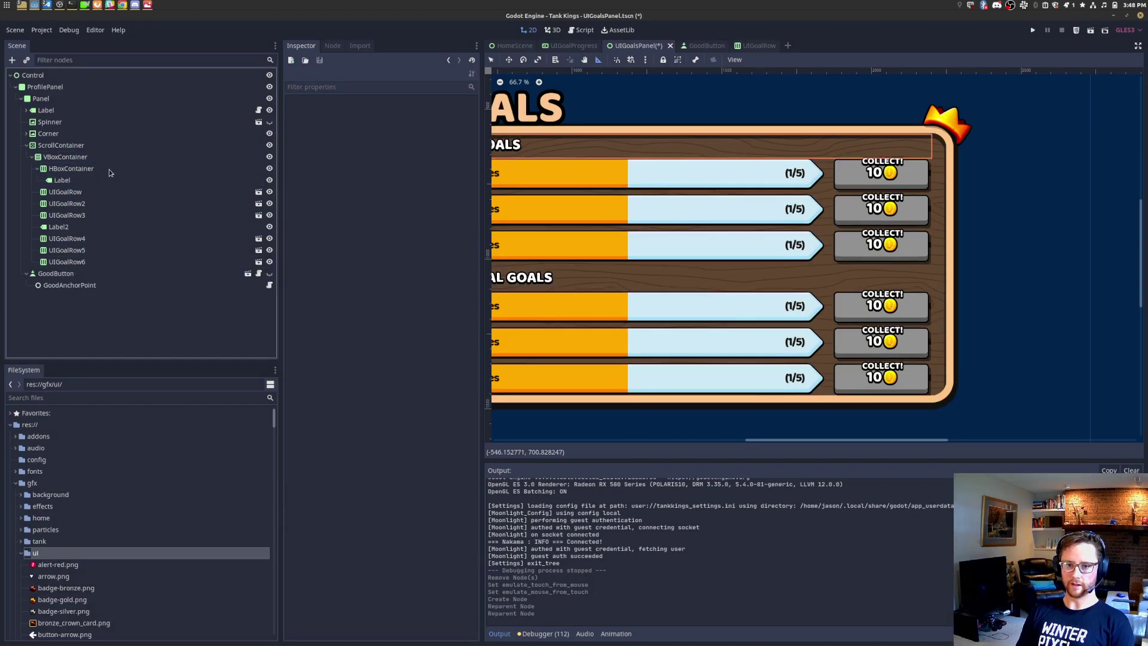
right_click(111, 171)
click(145, 177)
Step: Add a TextureRect and assign goal-timer.png as its texture
text(texturerect)
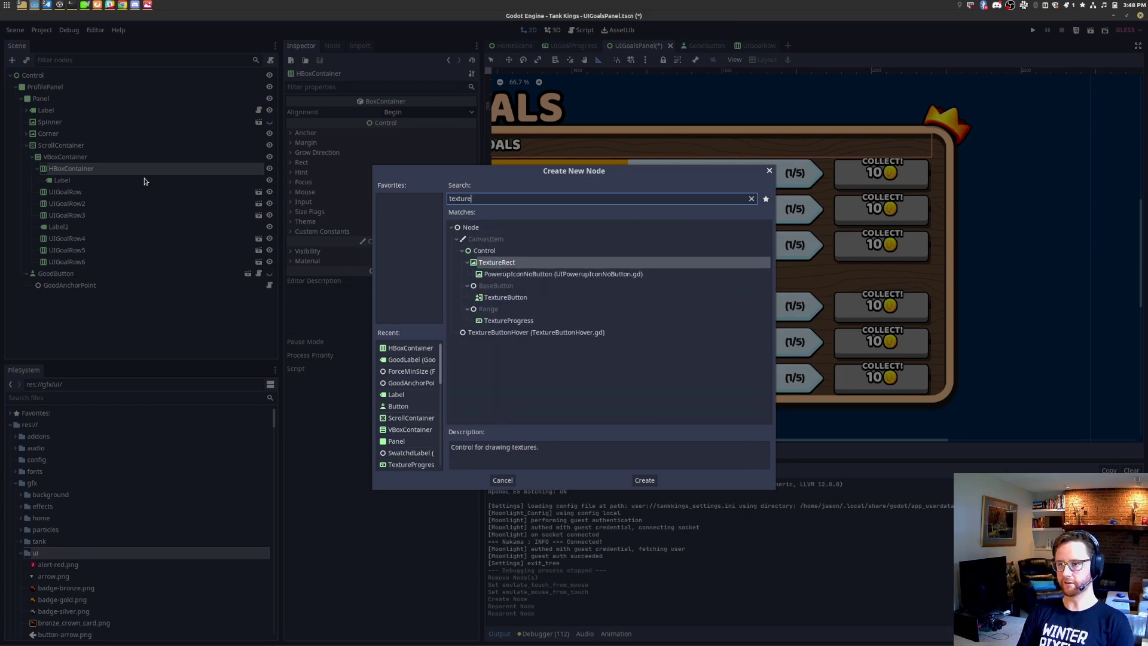
key(Return)
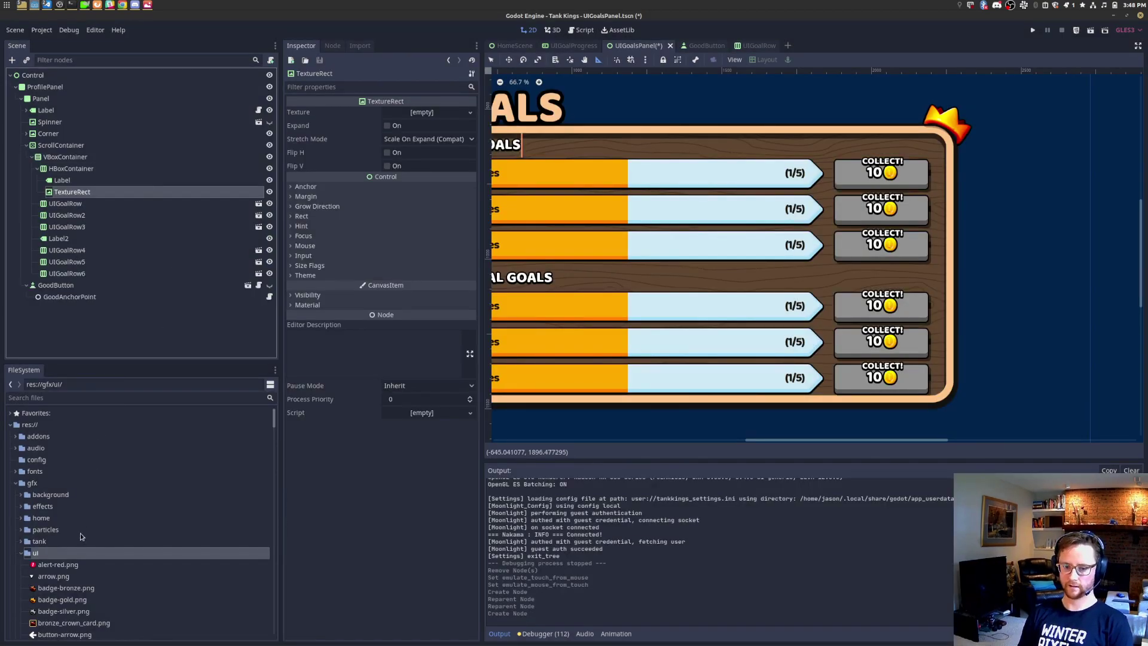
click(109, 399)
text(goal)
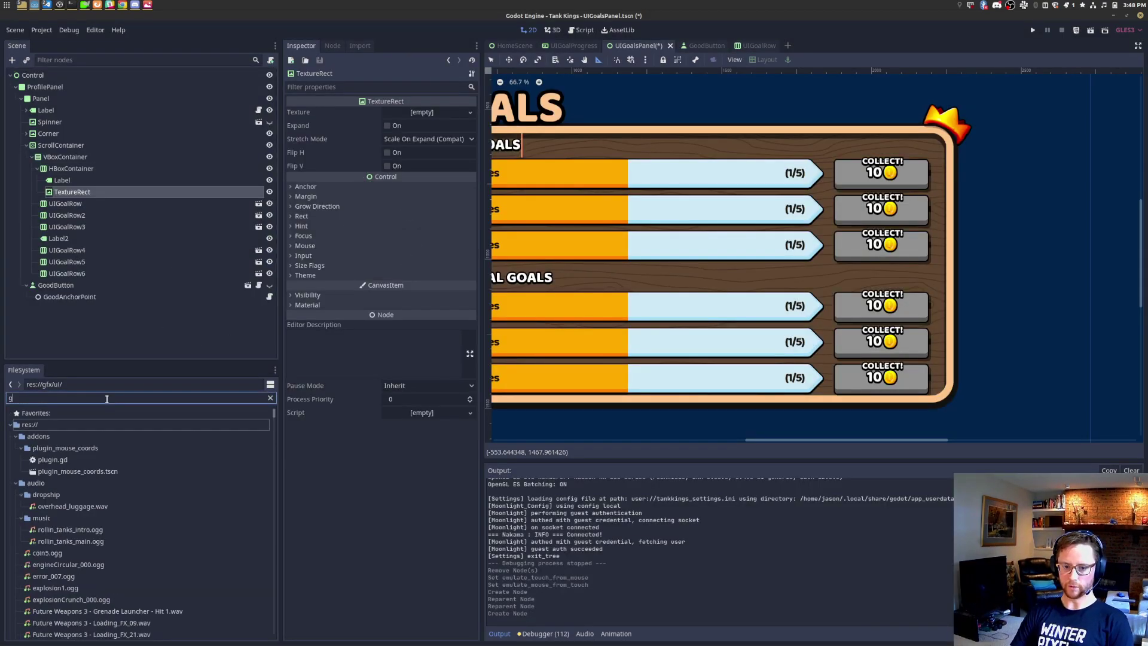
drag(113, 495, 427, 120)
middle_drag(525, 155, 631, 216)
Step: Compare the header with the stopwatch icon against the goals.png mockup
key(alt+Tab)
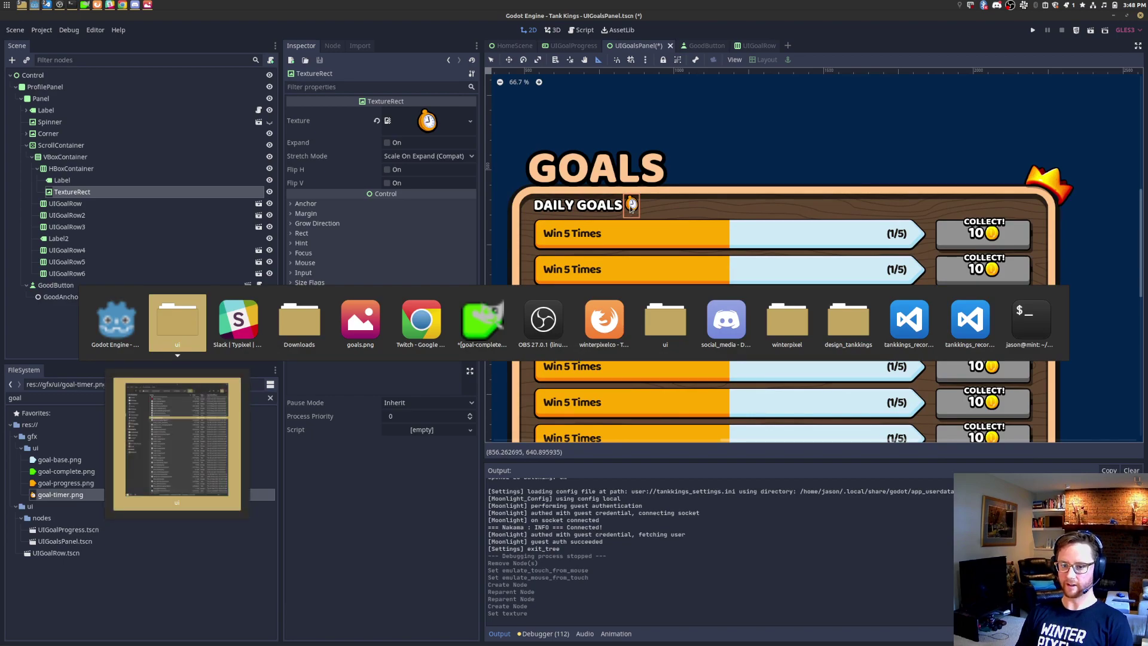
key(alt+Tab)
key(alt+Tab)
key(alt+Tab)
key(alt+Tab)
key(alt+Tab)
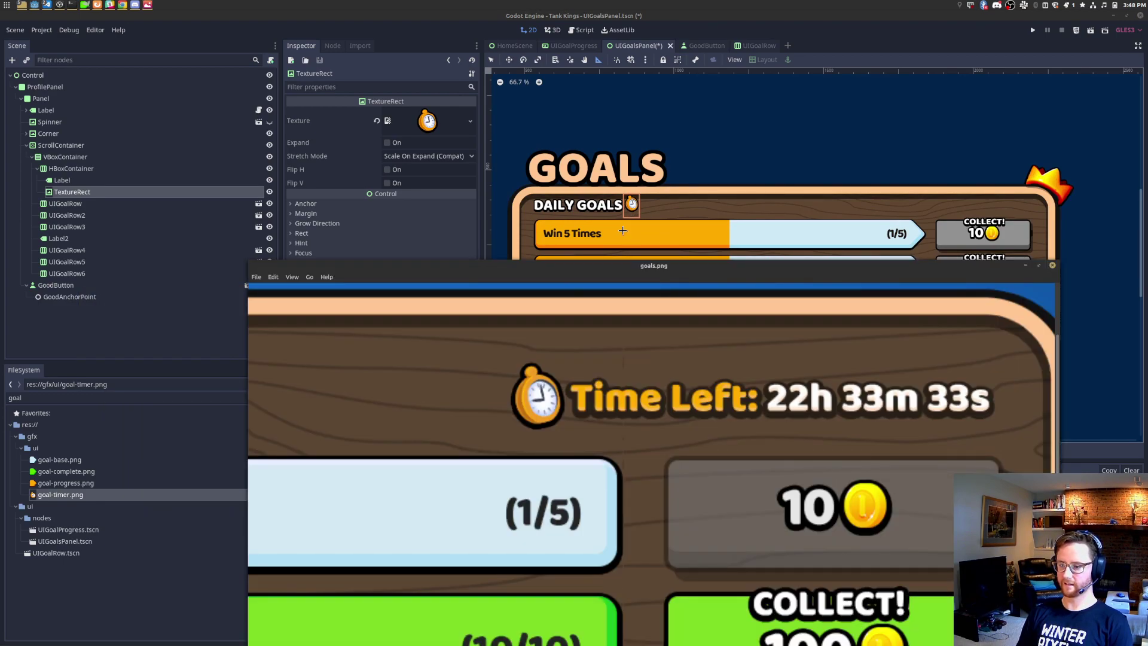
key(alt+Tab)
scroll(636, 207, up, 7)
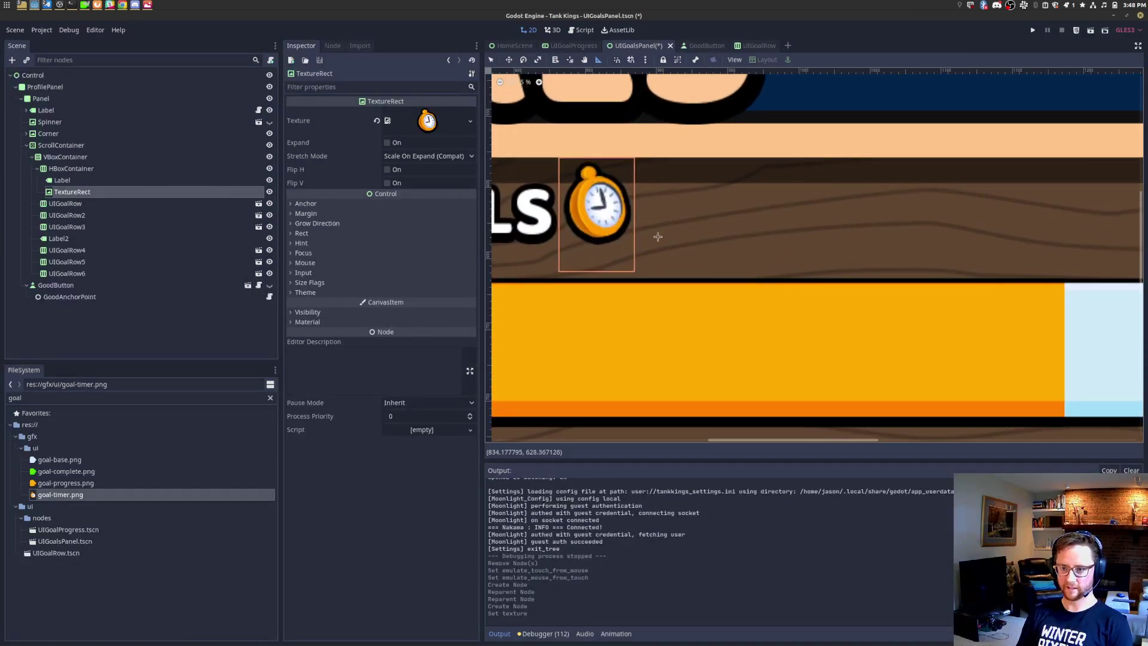
scroll(632, 237, down, 2)
key(alt+Tab)
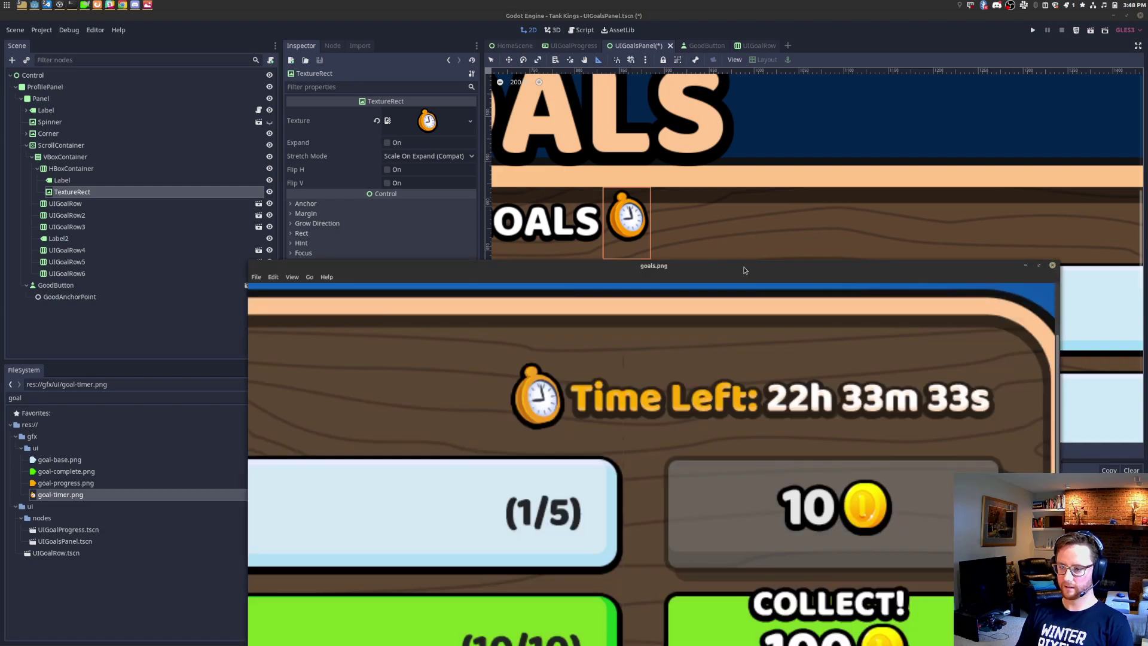
key(alt+Tab)
click(95, 169)
Step: Add a nested HBoxContainer to the header row and move the stopwatch TextureRect into it
right_click(96, 169)
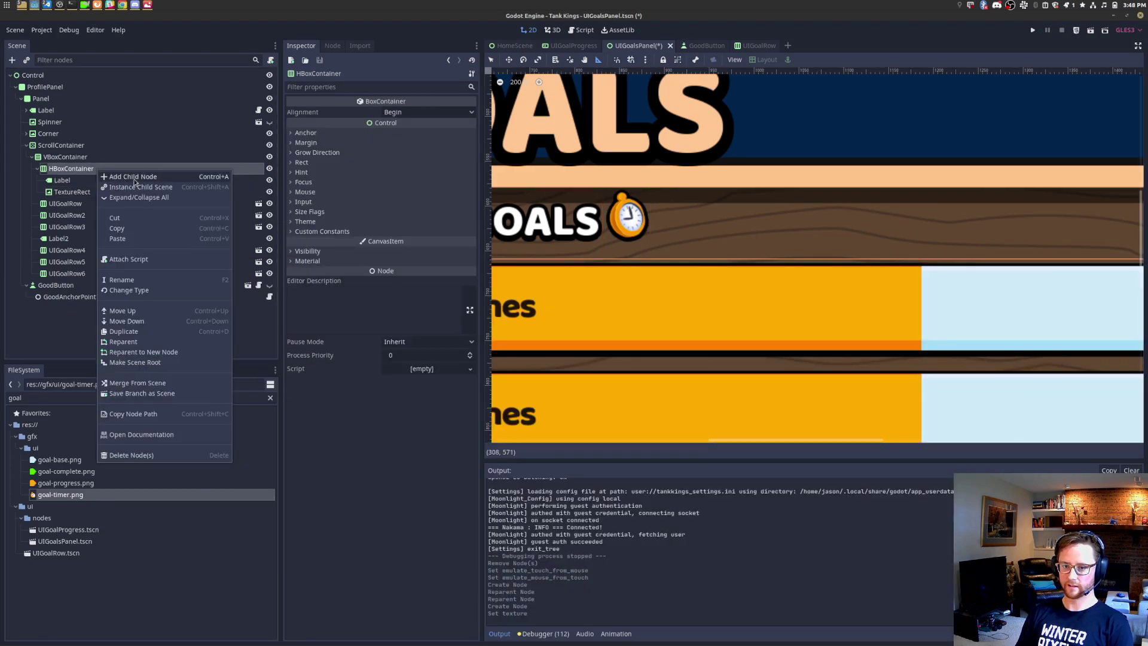
click(134, 178)
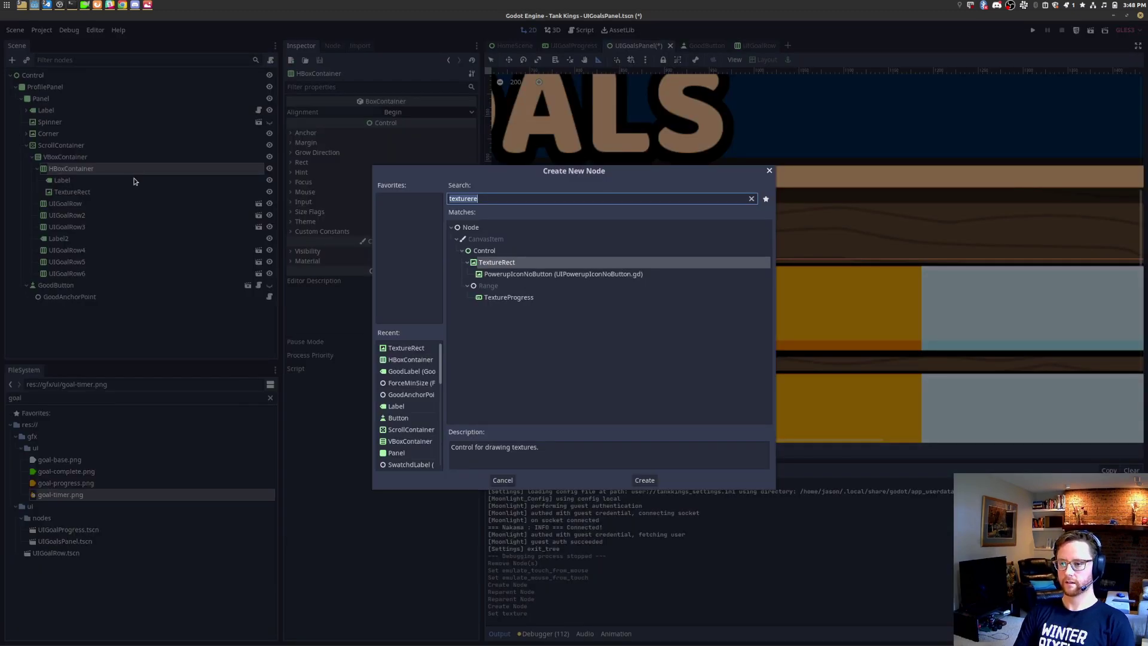
text(hbox)
key(Return)
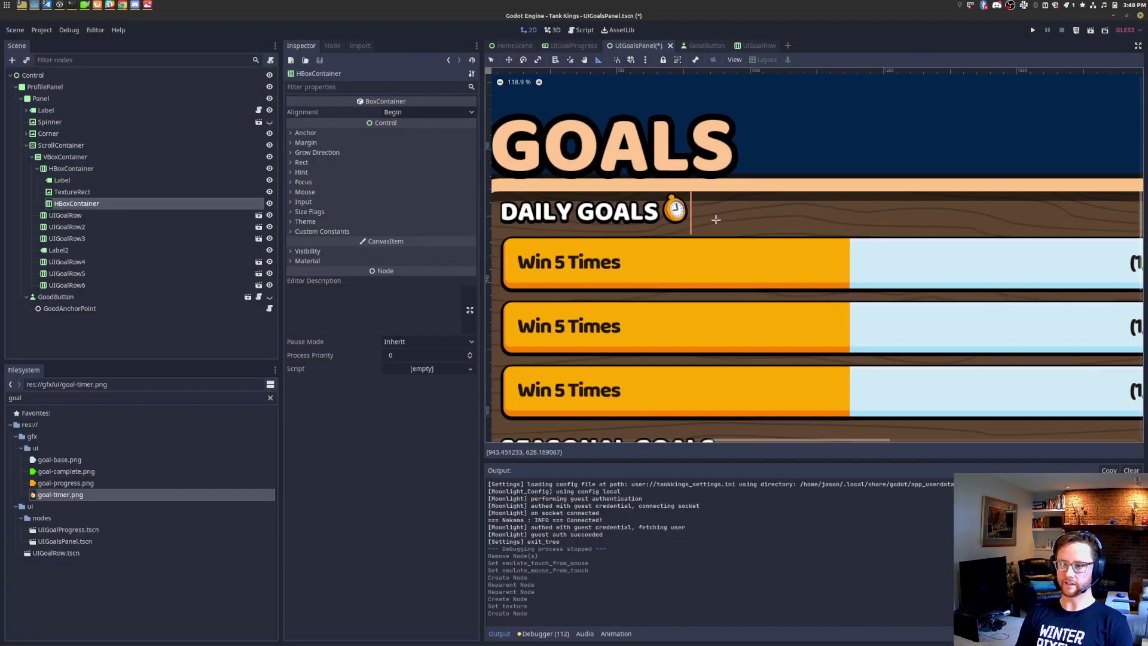
click(87, 194)
click(90, 204)
drag(90, 194, 90, 206)
Step: Add a new Label beside the TextureRect in the nested HBoxContainer
click(93, 192)
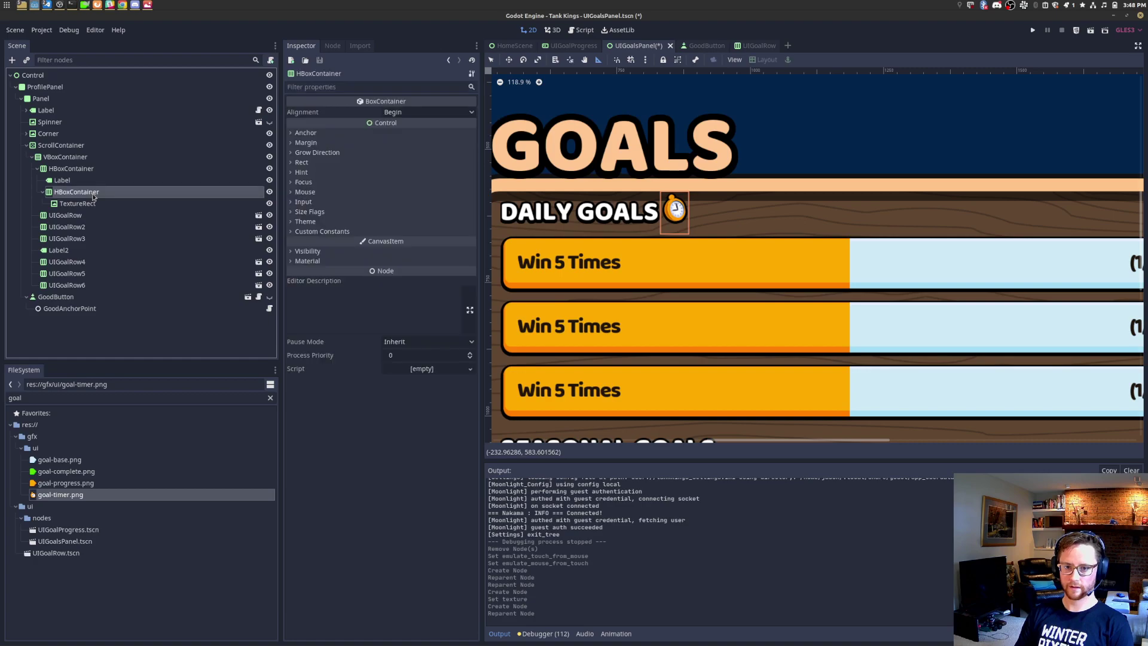
key(ctrl+a)
text(lab)
key(Return)
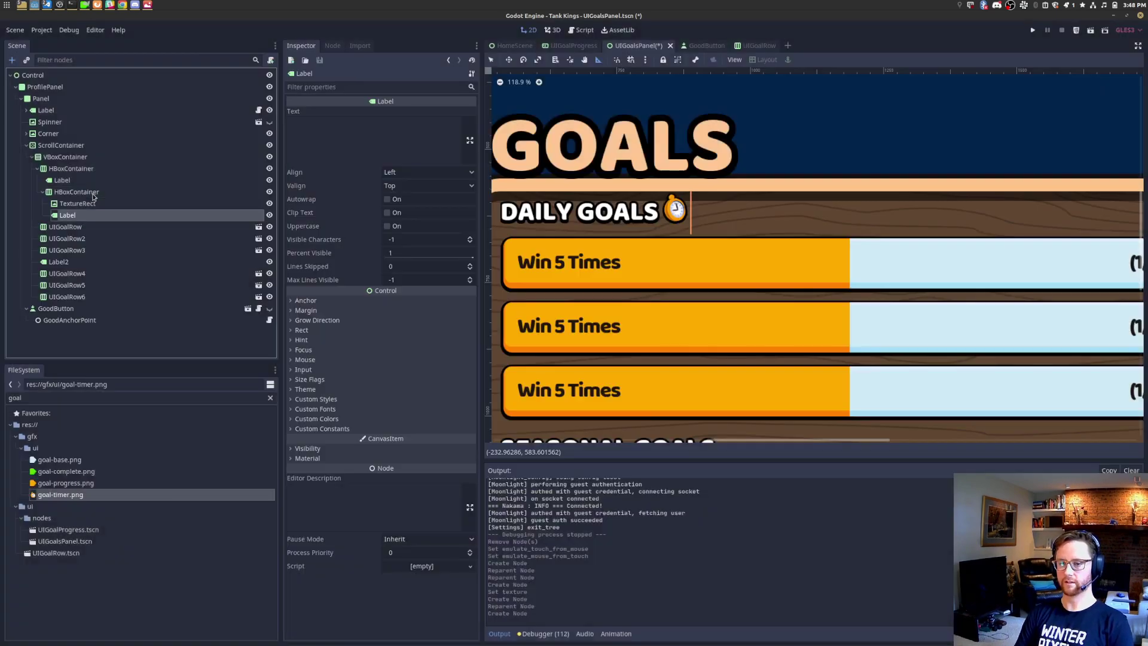
click(95, 203)
click(97, 192)
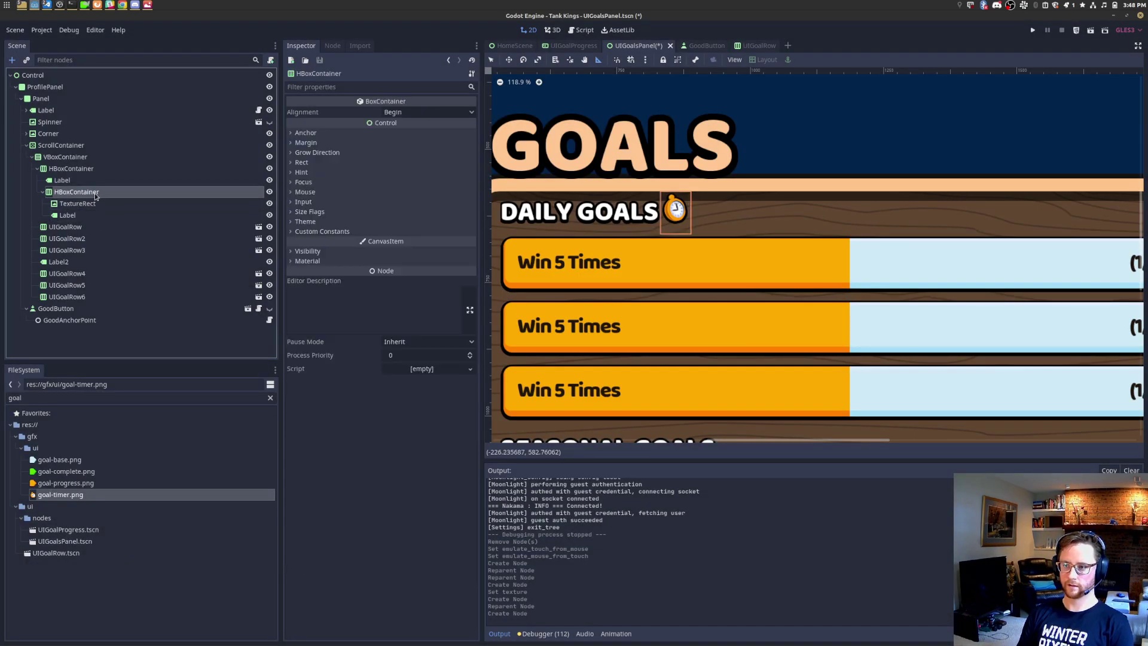
Step: Tick horizontal Size Flags Expand on the DAILY GOALS label to push the group right
click(62, 181)
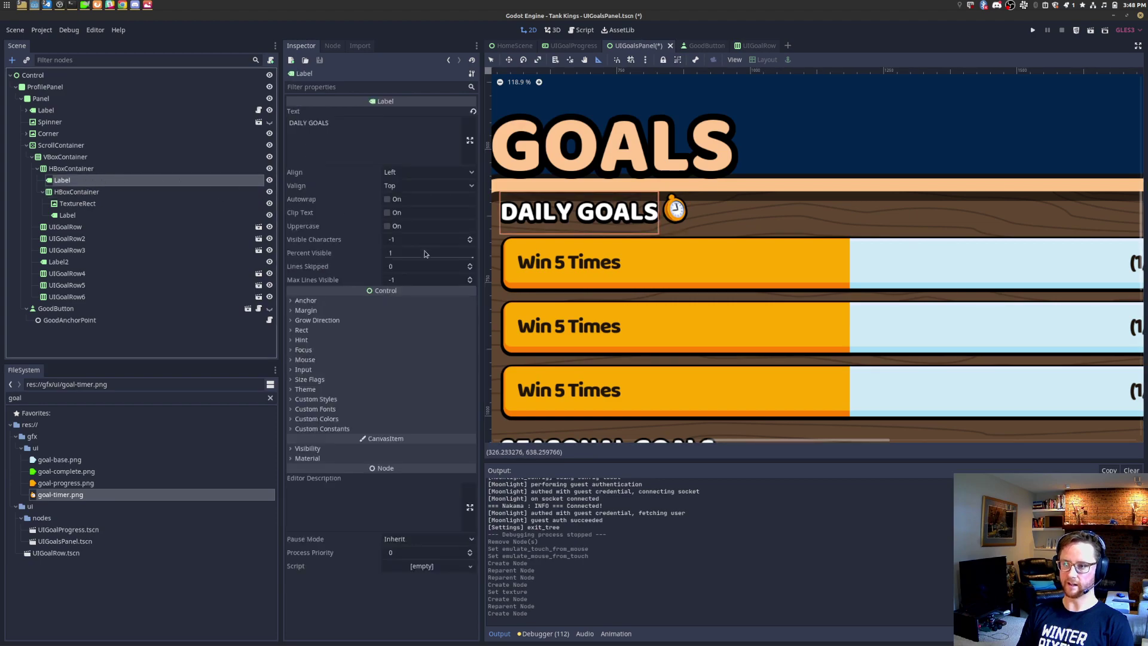
click(311, 379)
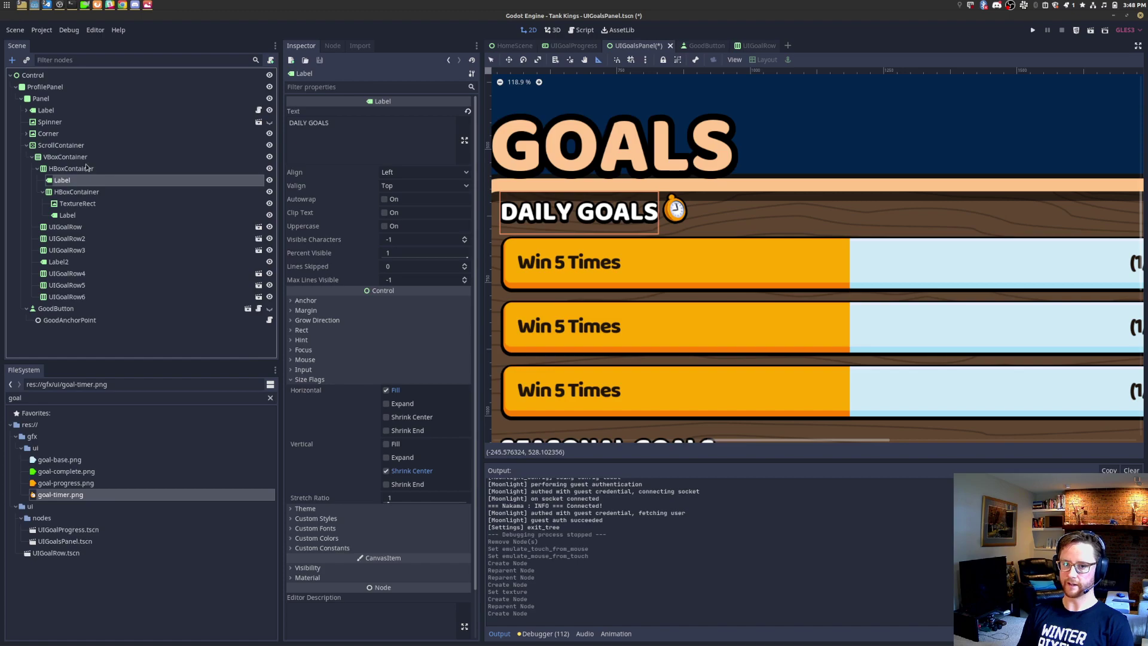
click(71, 168)
scroll(840, 311, down, 2)
click(144, 180)
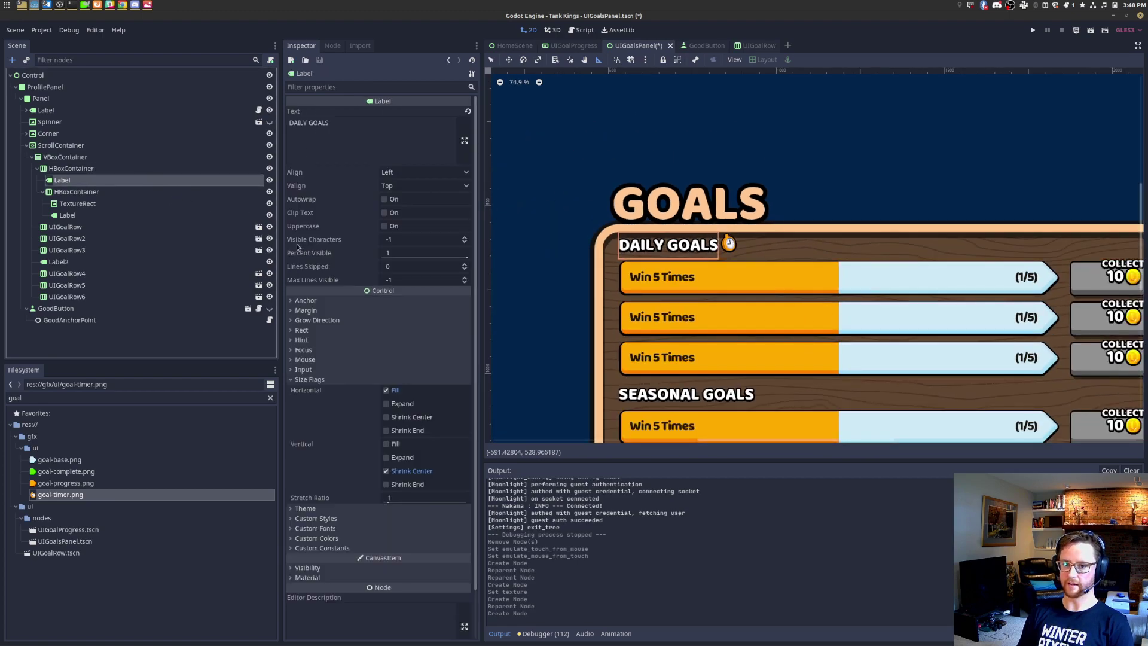
click(409, 405)
middle_drag(890, 356, 684, 341)
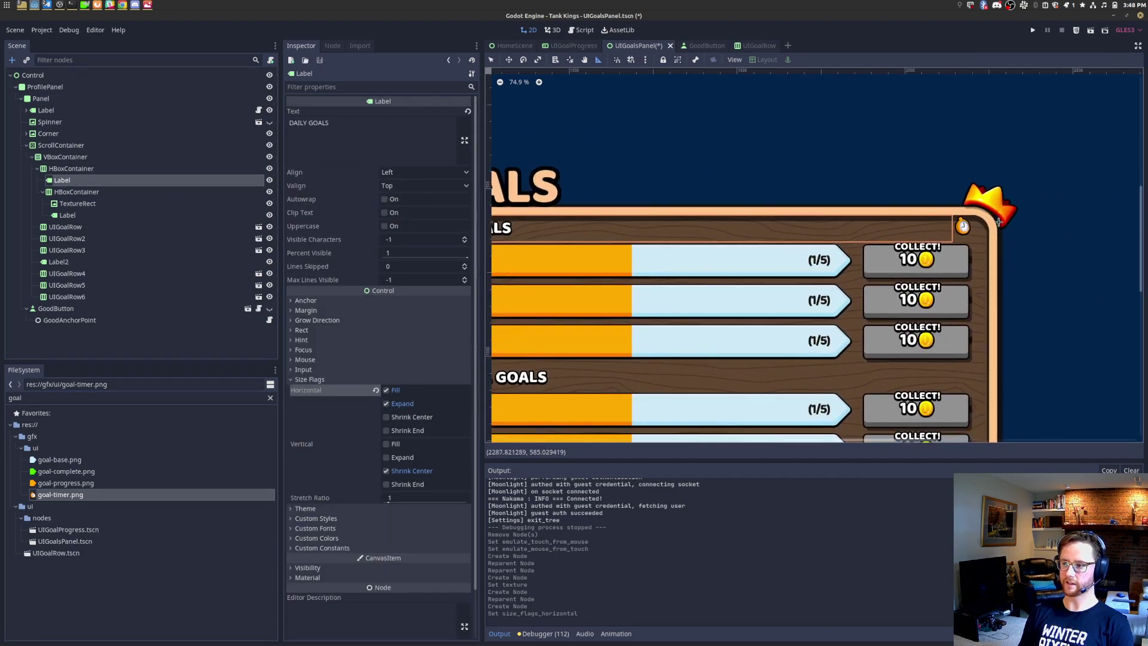
Step: Compare the header layout against the goals.png reference image
key(alt+Tab)
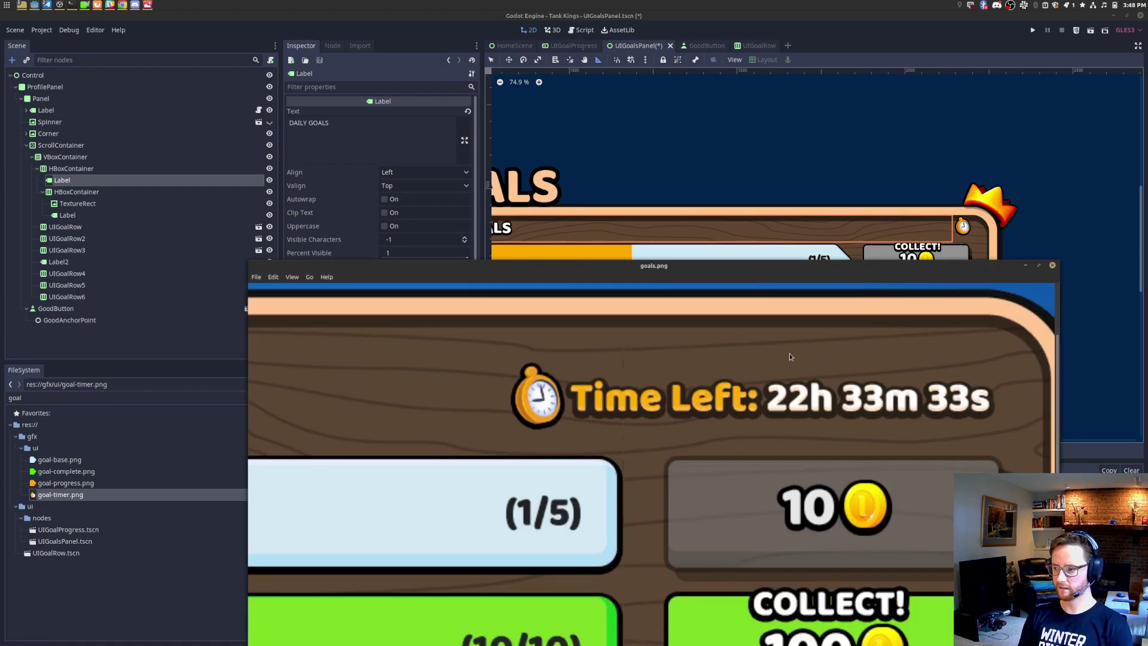
scroll(826, 367, down, 5)
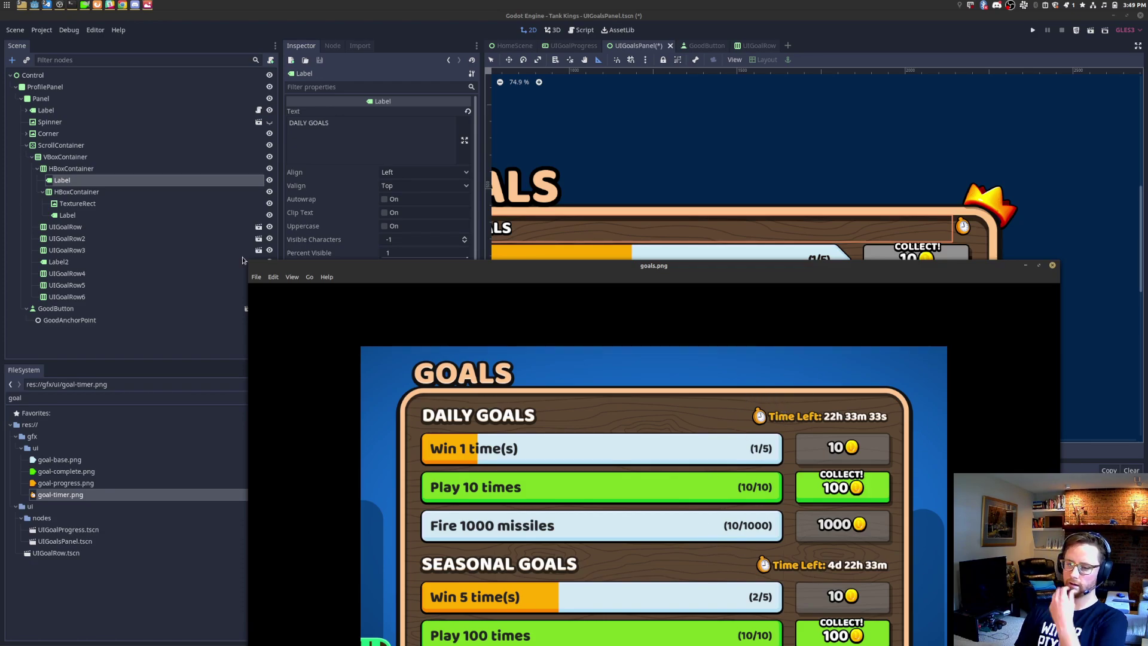
click(80, 194)
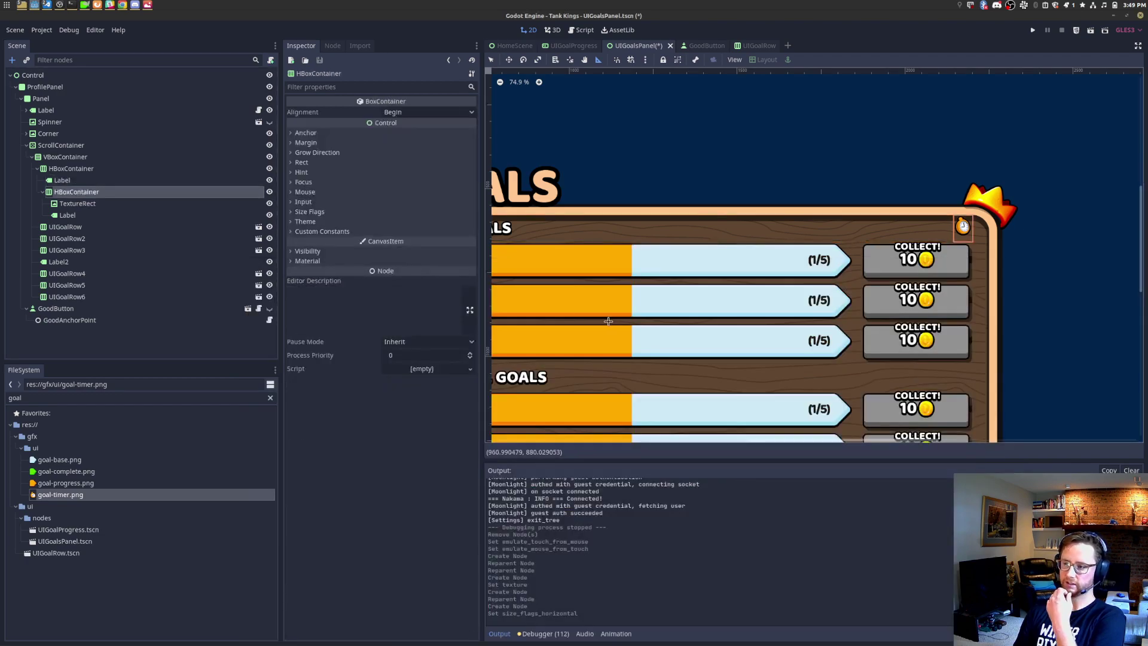
key(alt+Tab)
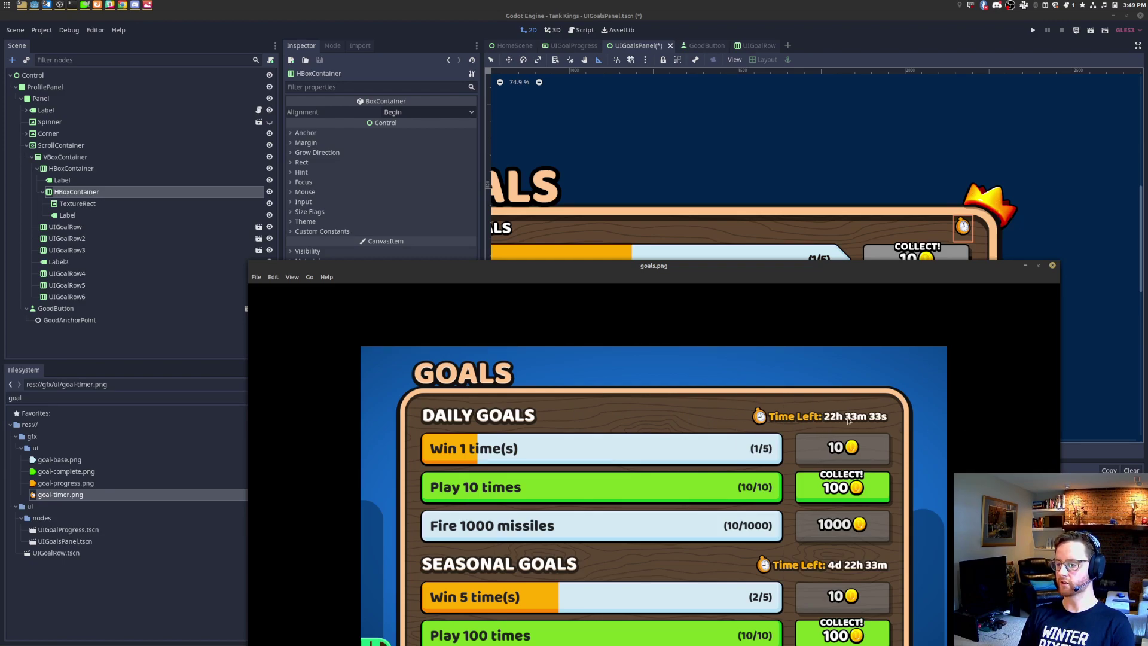
Step: Convert the nested HBoxContainer into a Control node and rename it Control
click(83, 190)
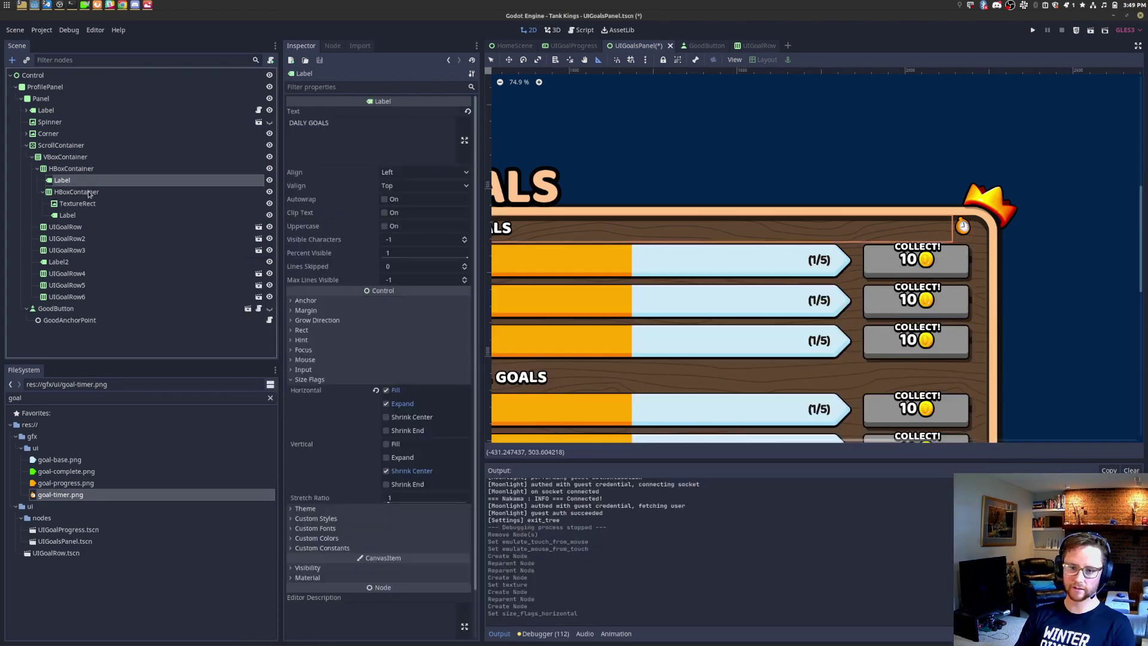
right_click(89, 192)
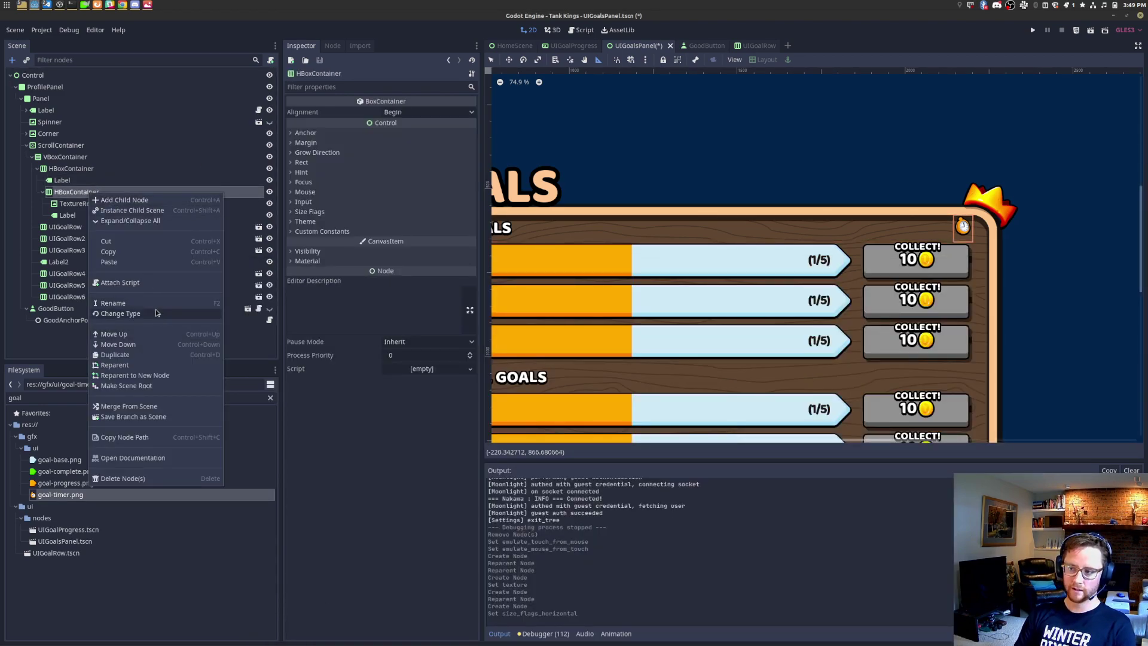
click(153, 311)
text(Control)
key(Return)
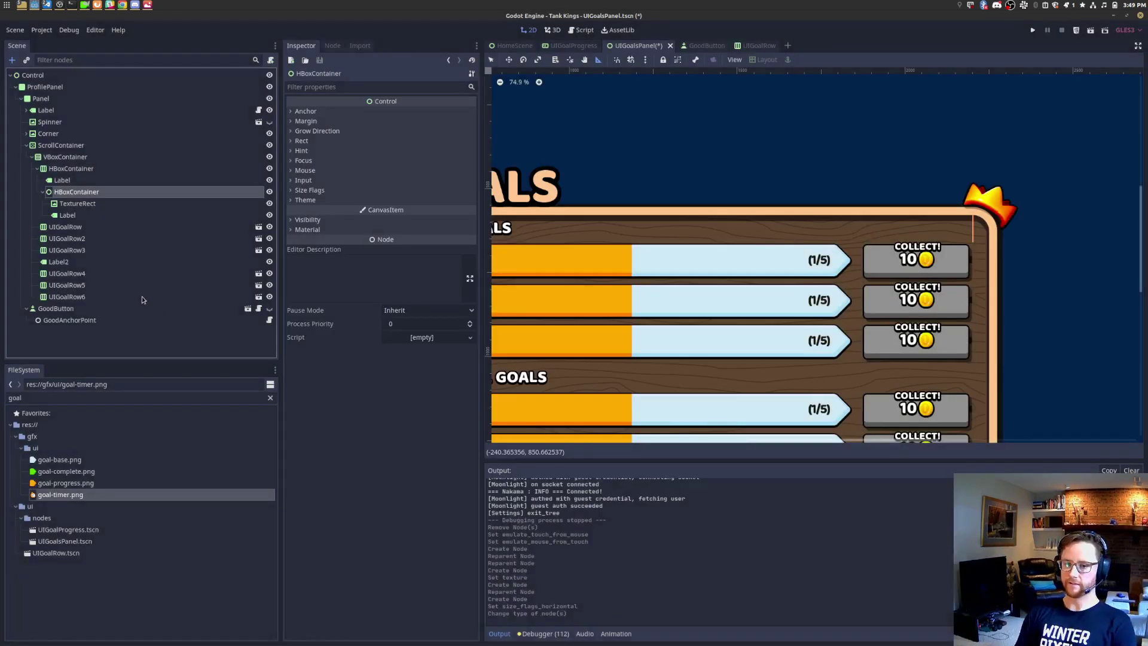
right_click(71, 192)
click(124, 303)
text(Control)
key(Return)
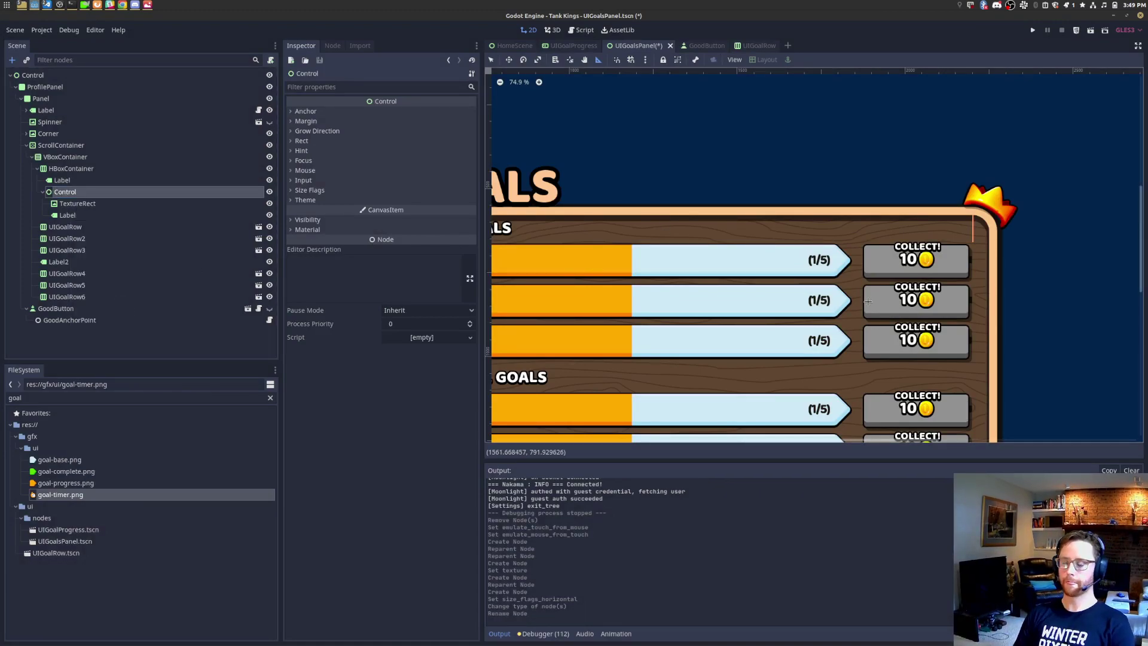
Step: Uncheck horizontal Expand on the DAILY GOALS label's Size Flags
click(151, 204)
click(153, 192)
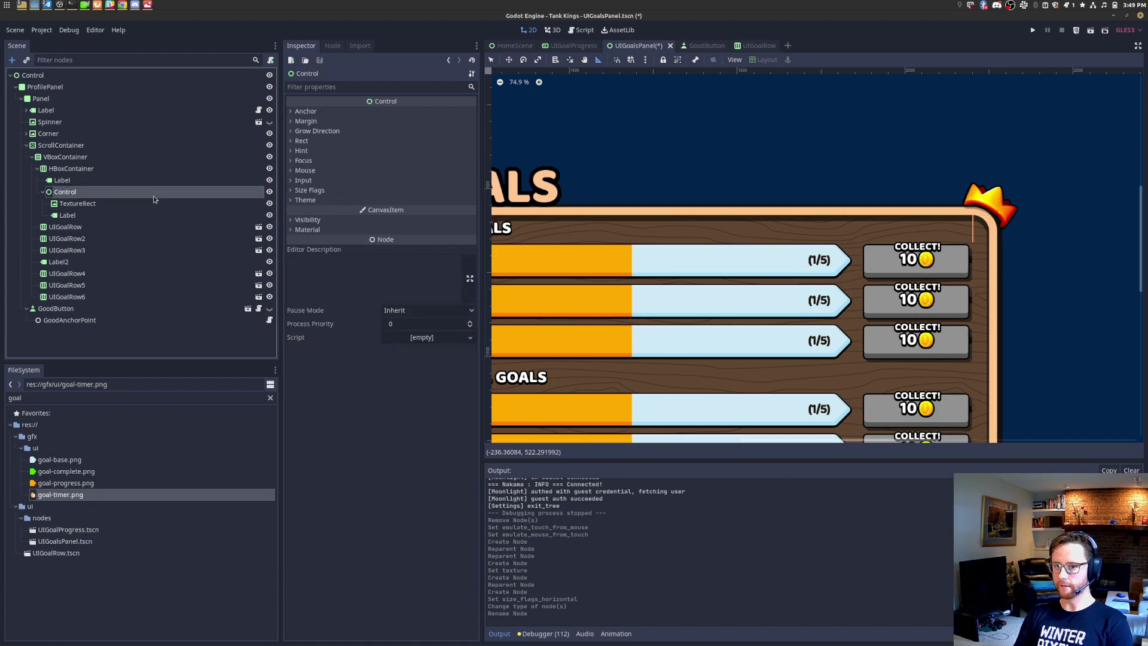
click(157, 180)
click(159, 170)
scroll(683, 318, down, 5)
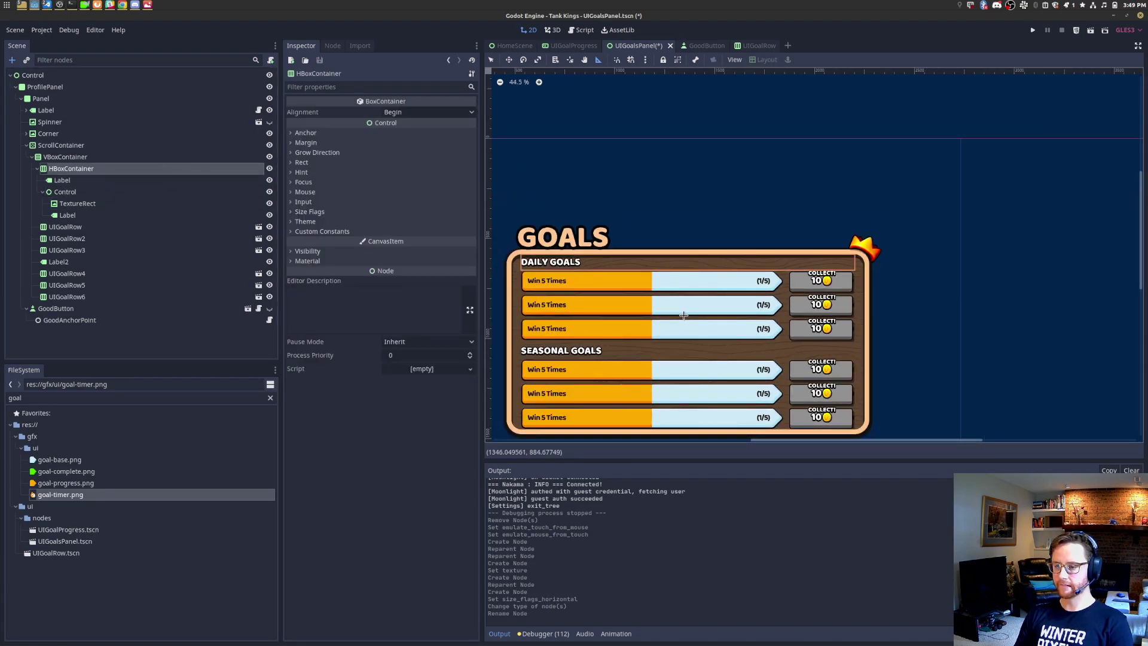
click(119, 181)
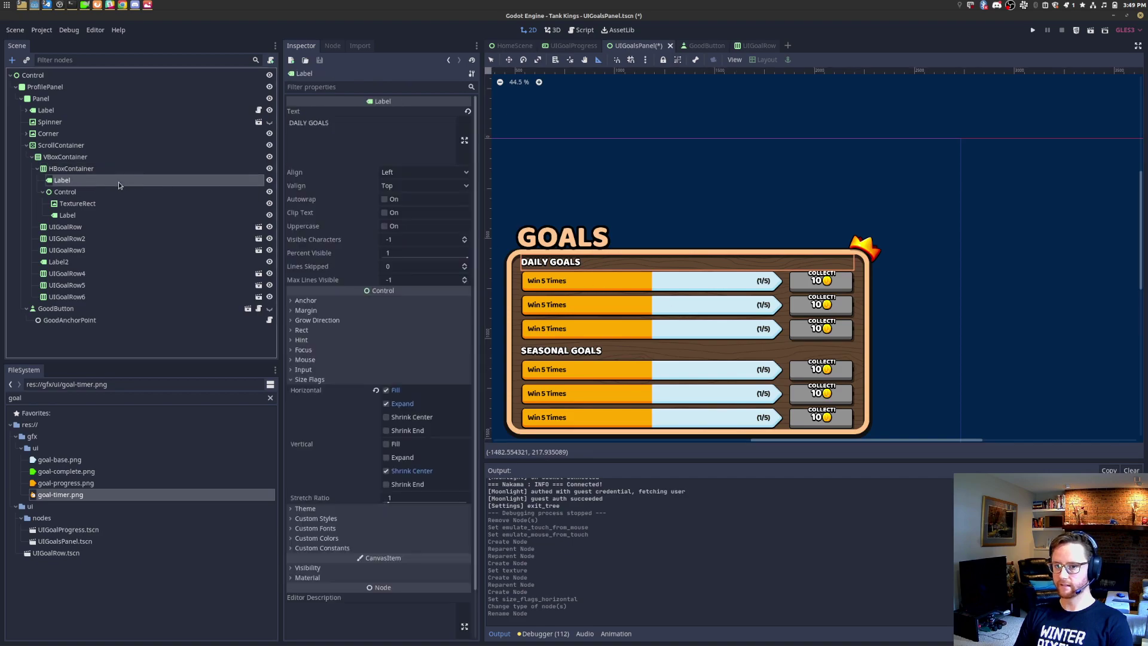
click(393, 408)
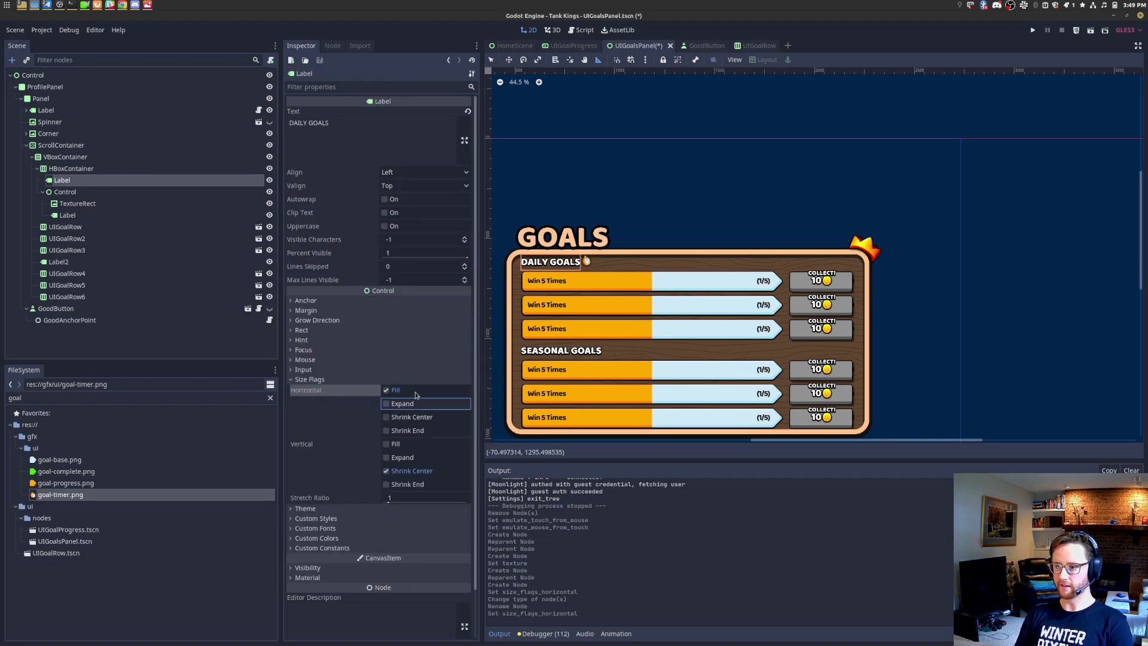
Step: Change the Control node's type back to HBoxContainer
click(90, 194)
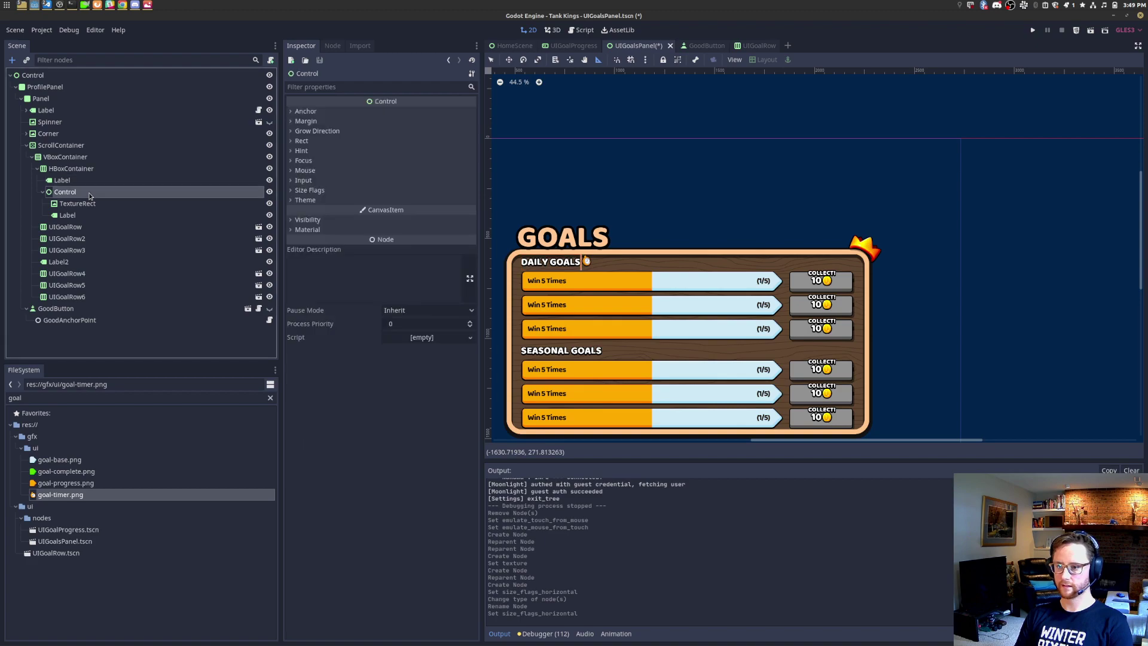
click(89, 183)
click(91, 190)
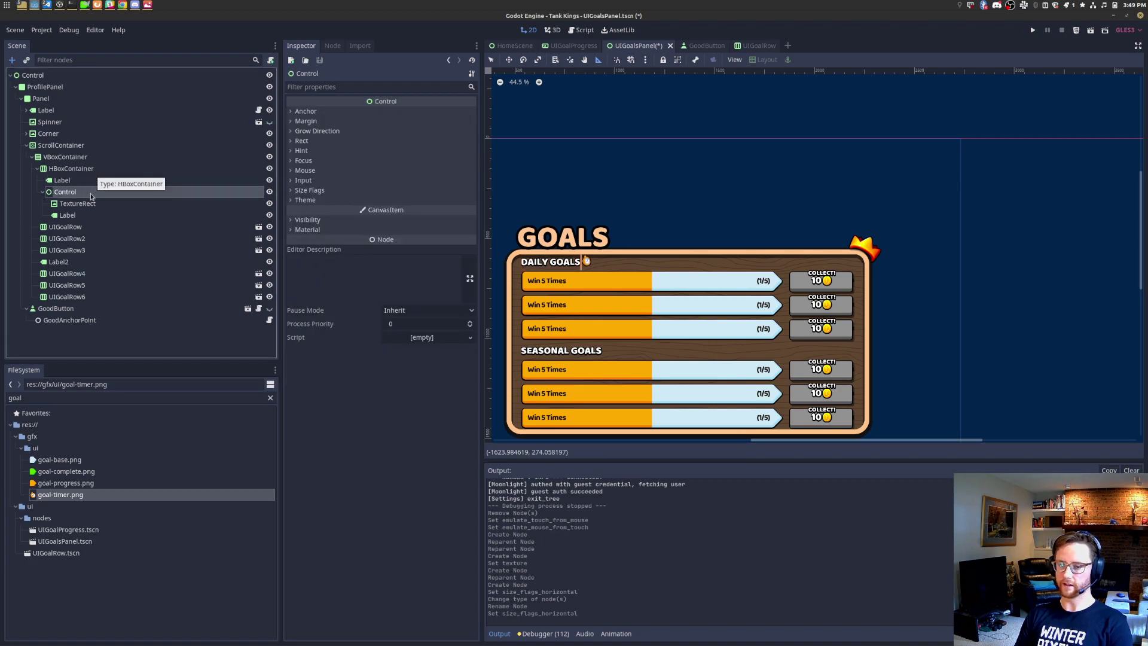
right_click(91, 196)
click(137, 312)
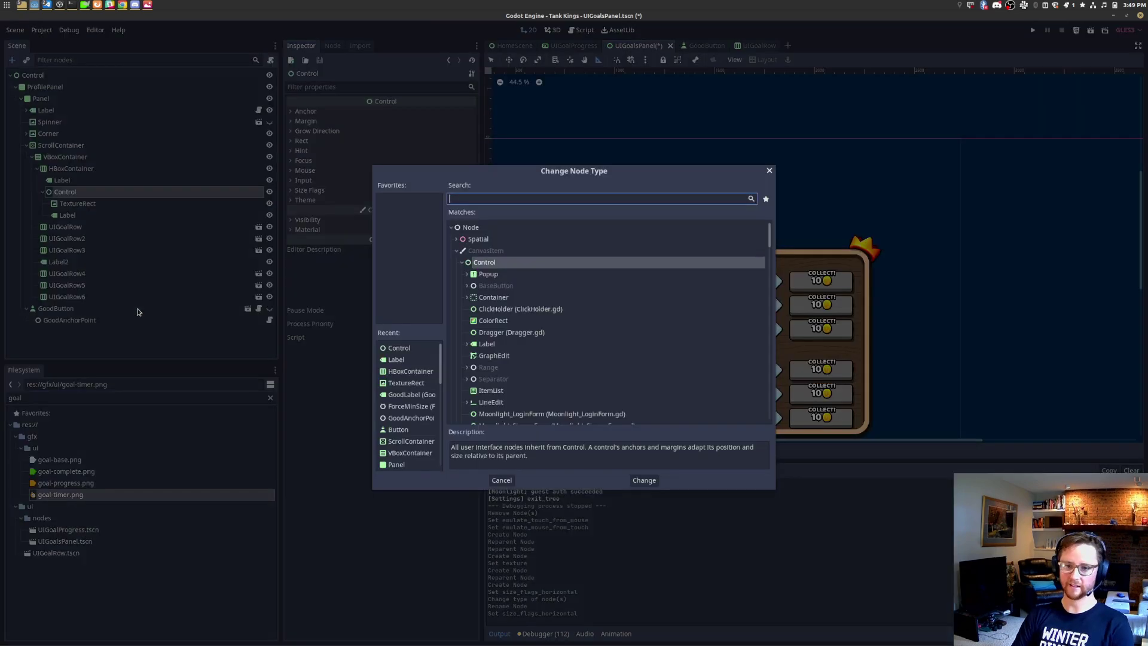
text(hbox)
key(Return)
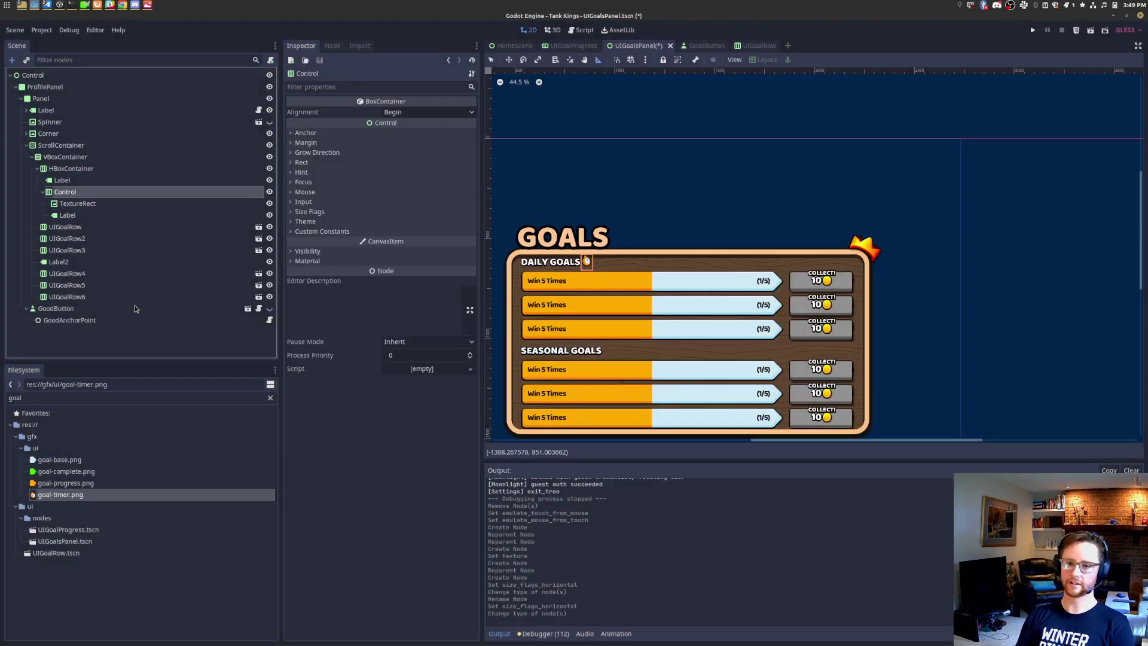
right_click(106, 168)
click(58, 183)
click(71, 161)
click(72, 169)
click(83, 157)
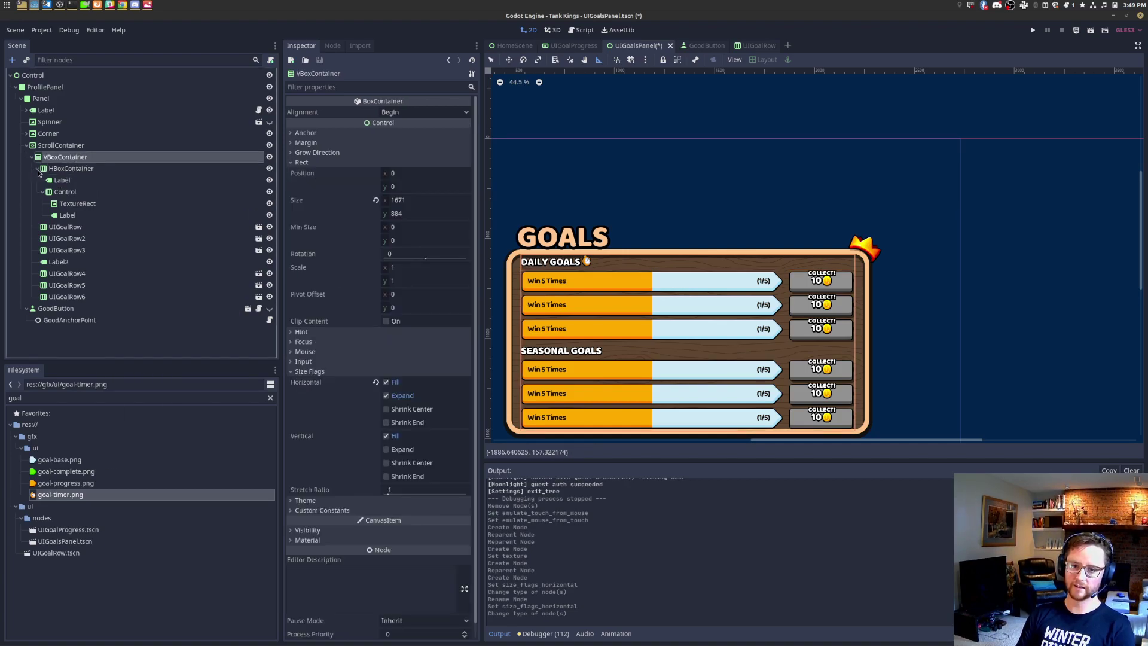
Step: Add HBoxContainer2 under VBoxContainer with a Label inside it
click(37, 170)
key(ctrl+a)
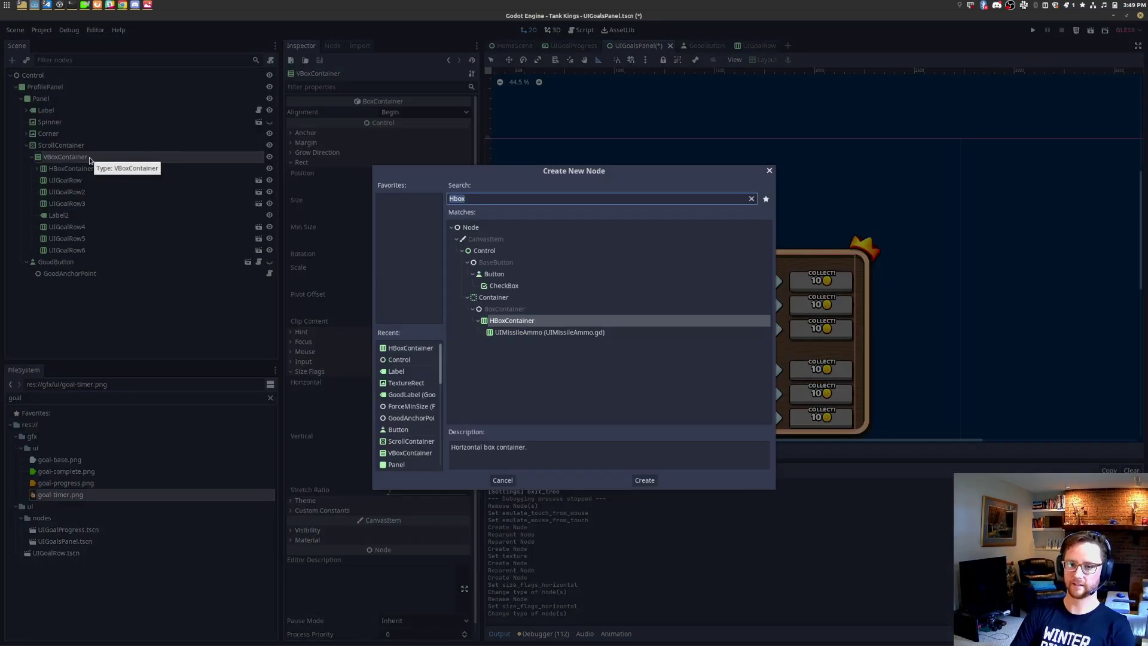
text(hbox)
key(Return)
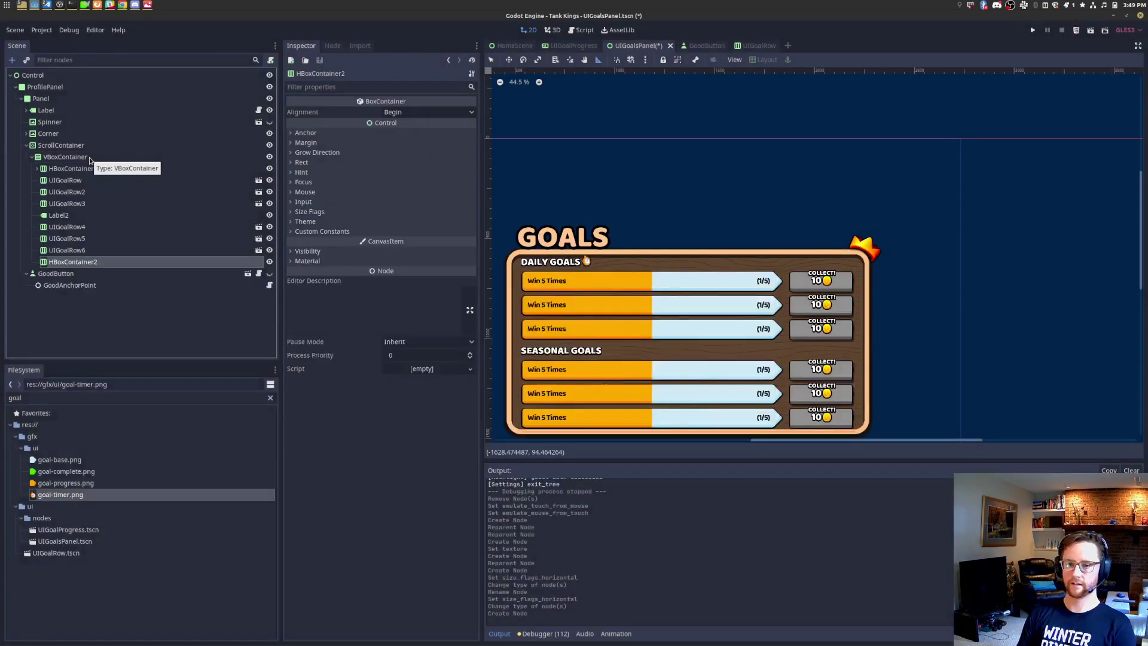
right_click(106, 264)
click(143, 273)
text(label)
key(Return)
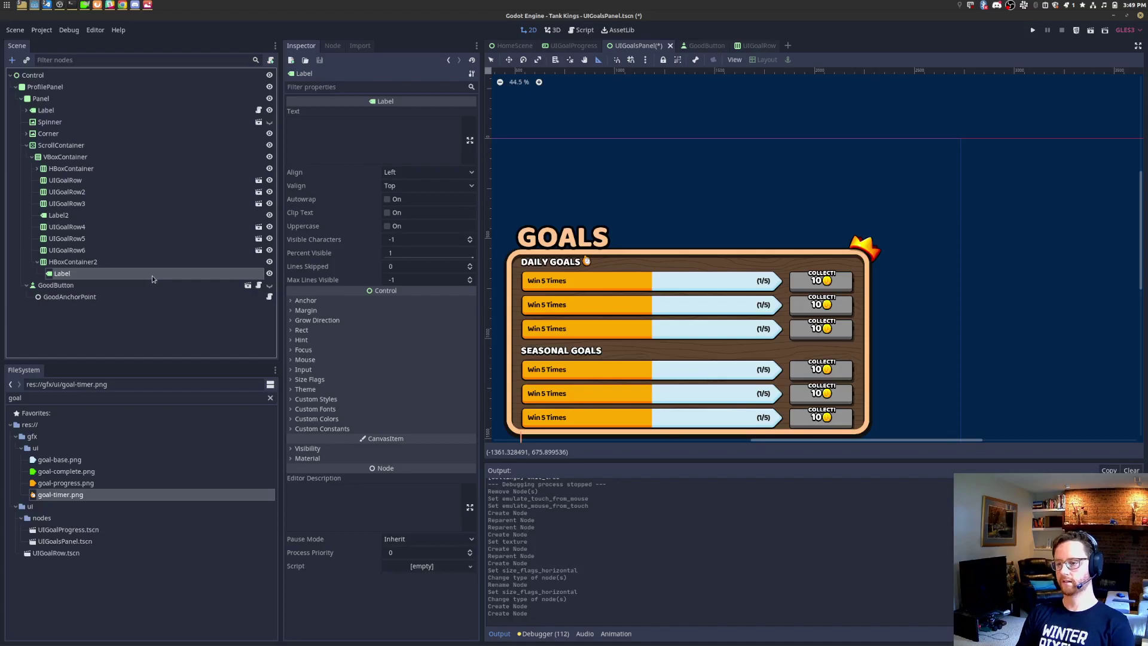
scroll(509, 359, down, 1)
click(67, 275)
Step: Move HBoxContainer2 to the top and set its Label text to 'DAILY GOALS'
drag(75, 264, 90, 165)
click(62, 180)
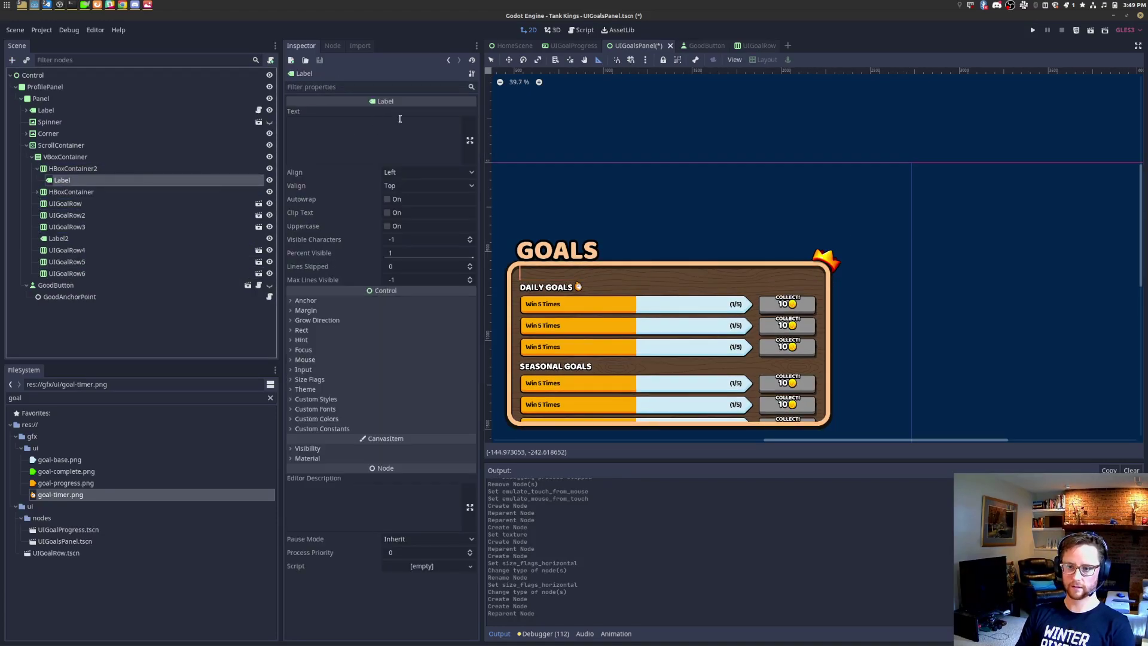
click(392, 132)
text(DAILY GOALS)
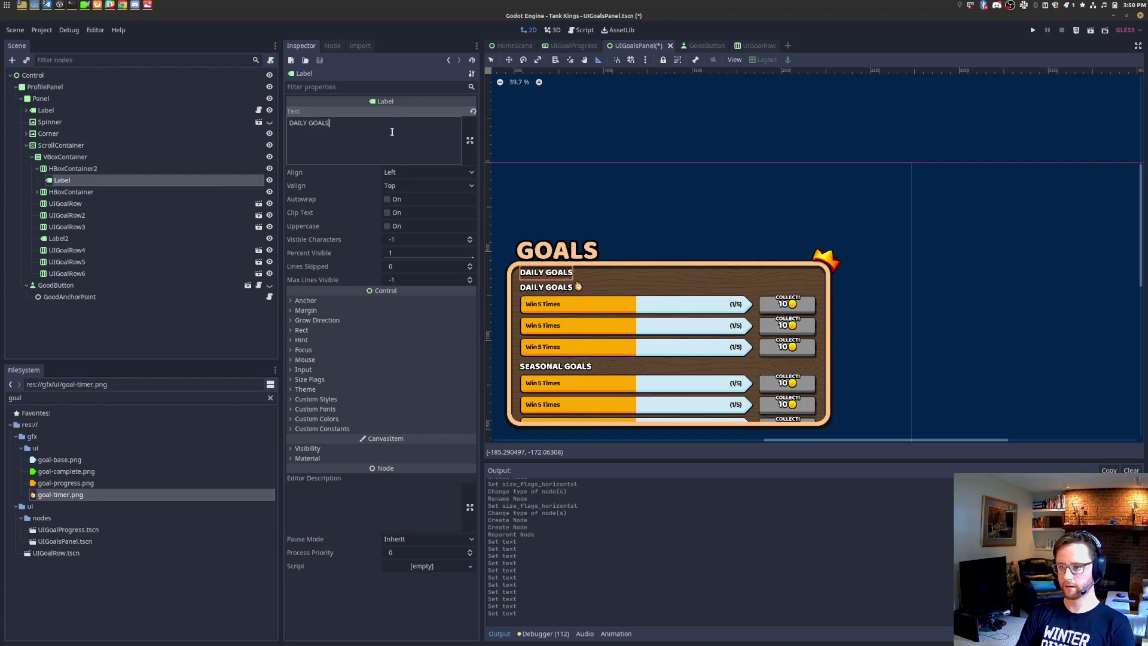
Step: Add a Control beside the DAILY GOALS Label inside HBoxContainer2
right_click(141, 168)
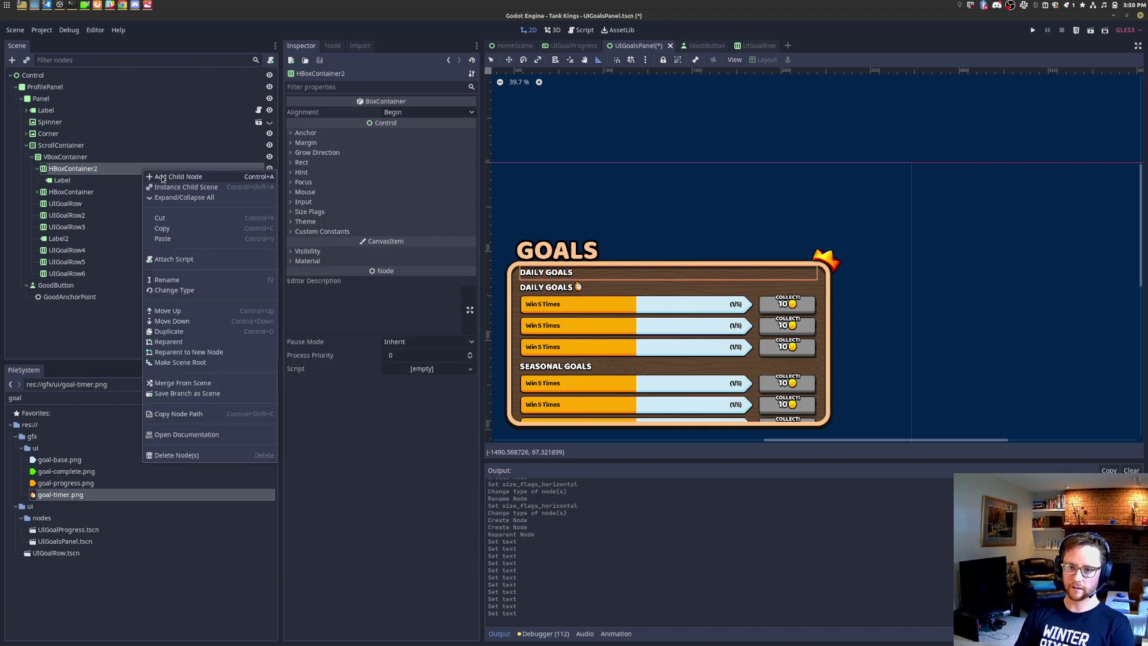
click(163, 179)
key(Escape)
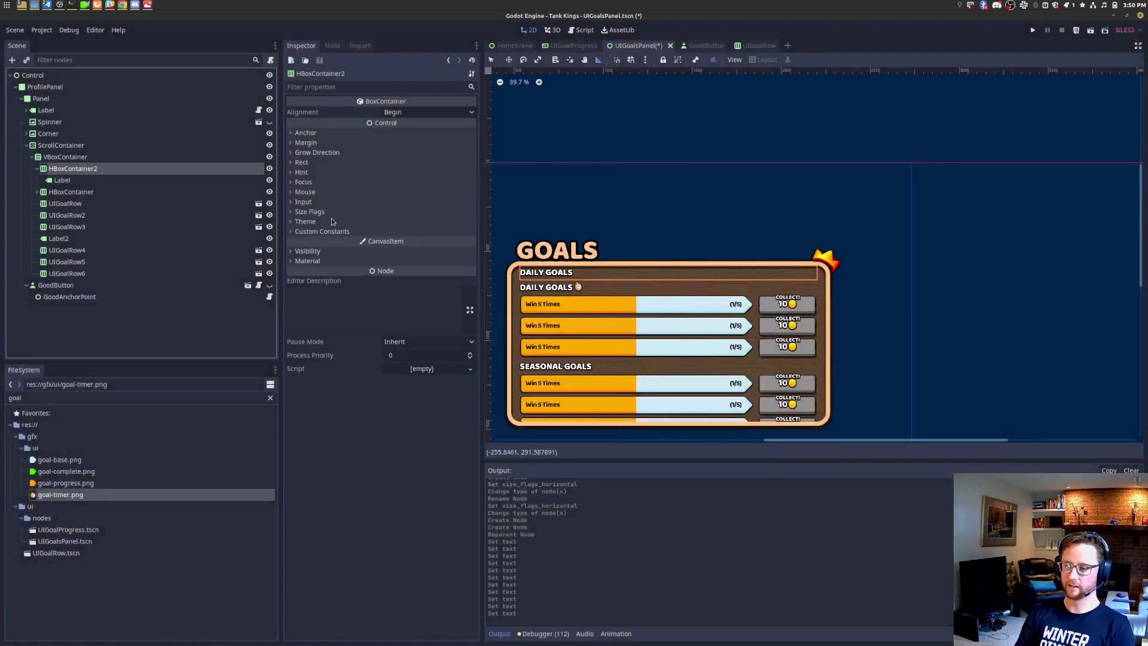
right_click(90, 171)
click(125, 174)
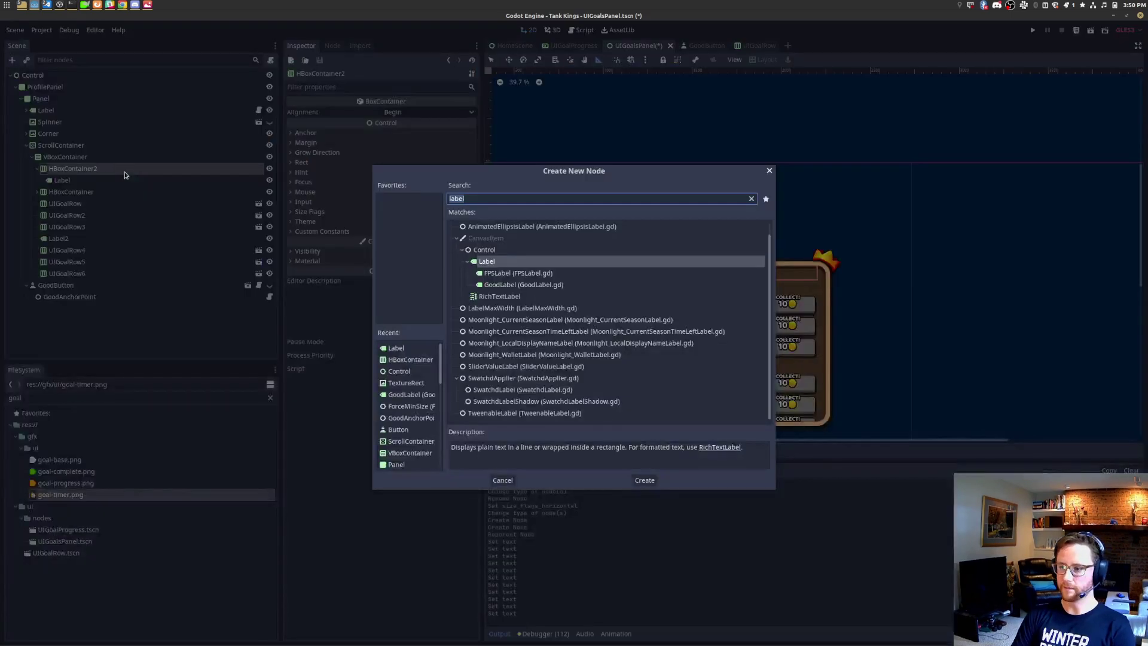
text(control)
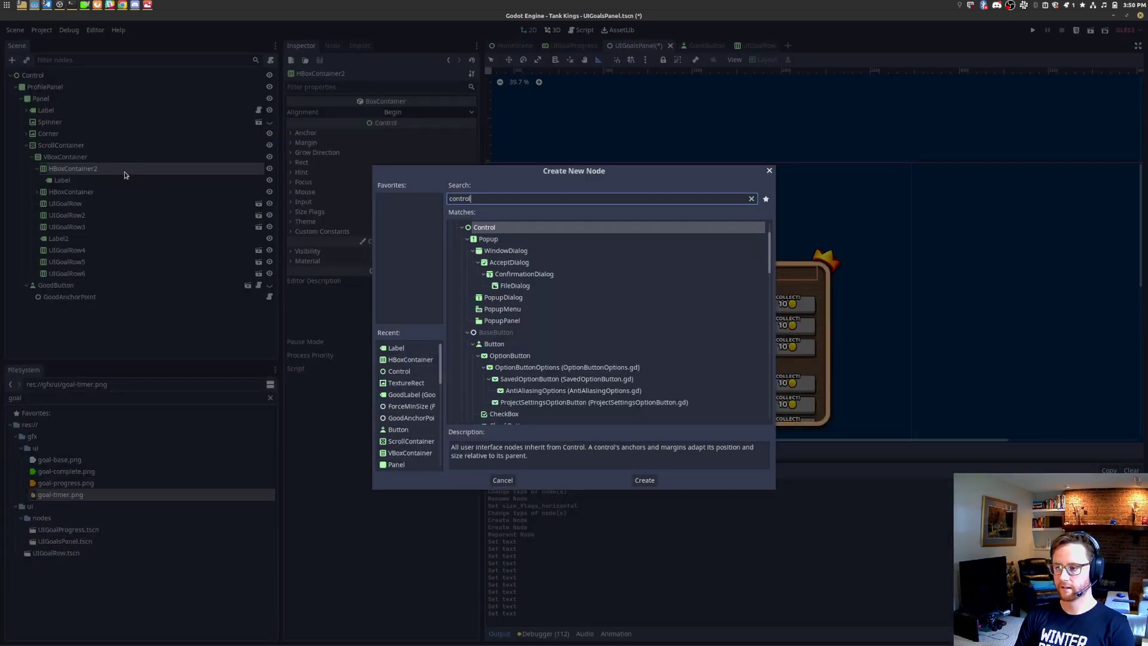
key(Return)
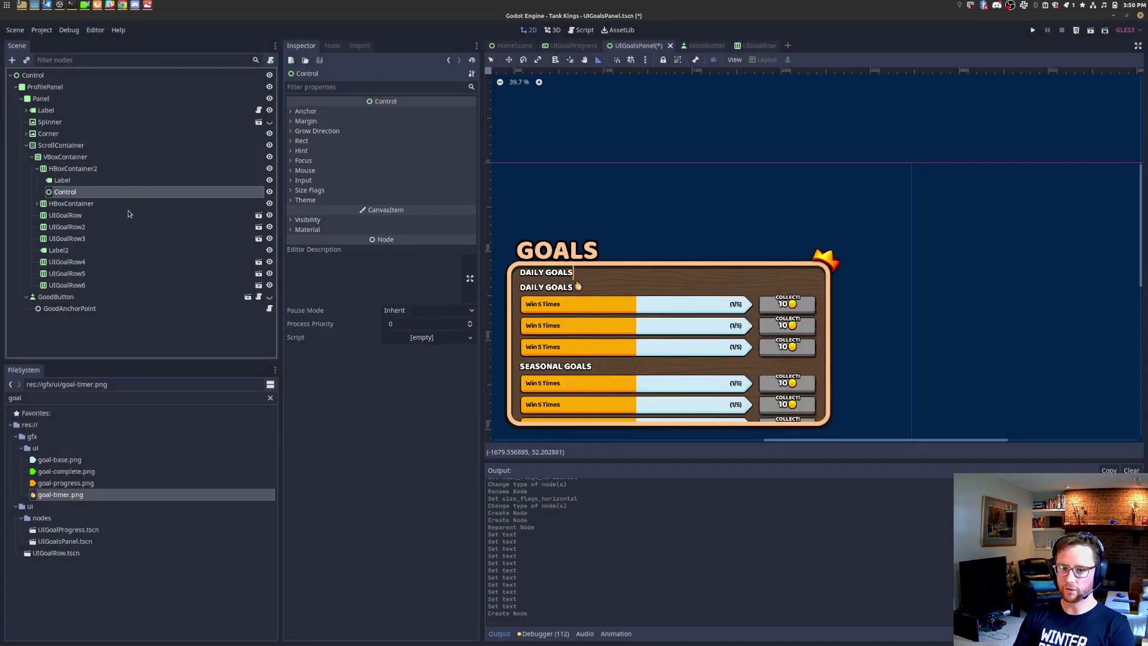
click(93, 181)
click(92, 192)
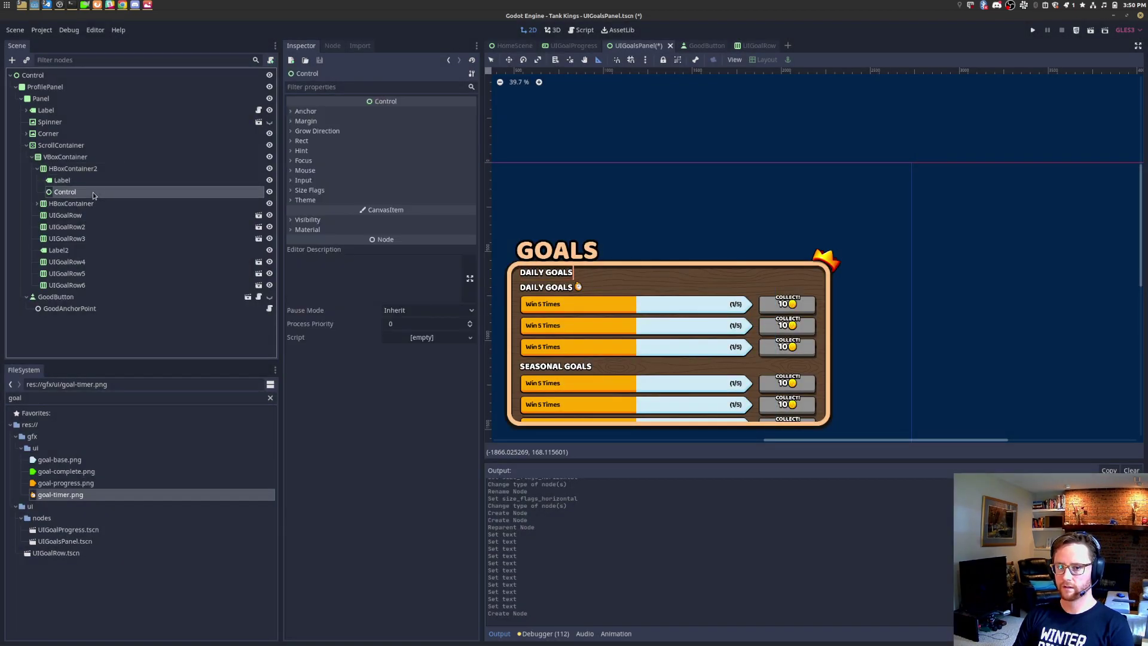
click(104, 167)
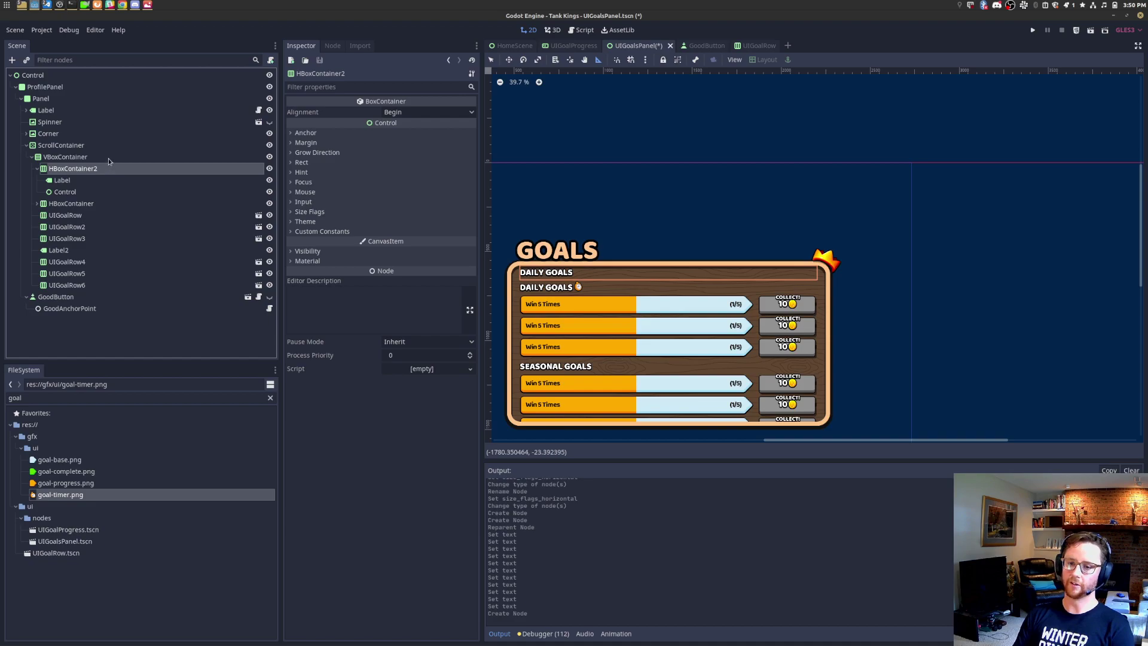
click(109, 157)
Step: Add a Control at the top of VBoxContainer, deleting an accidentally added AnimatedEllipsisLabel
key(ctrl+a)
text(contr)
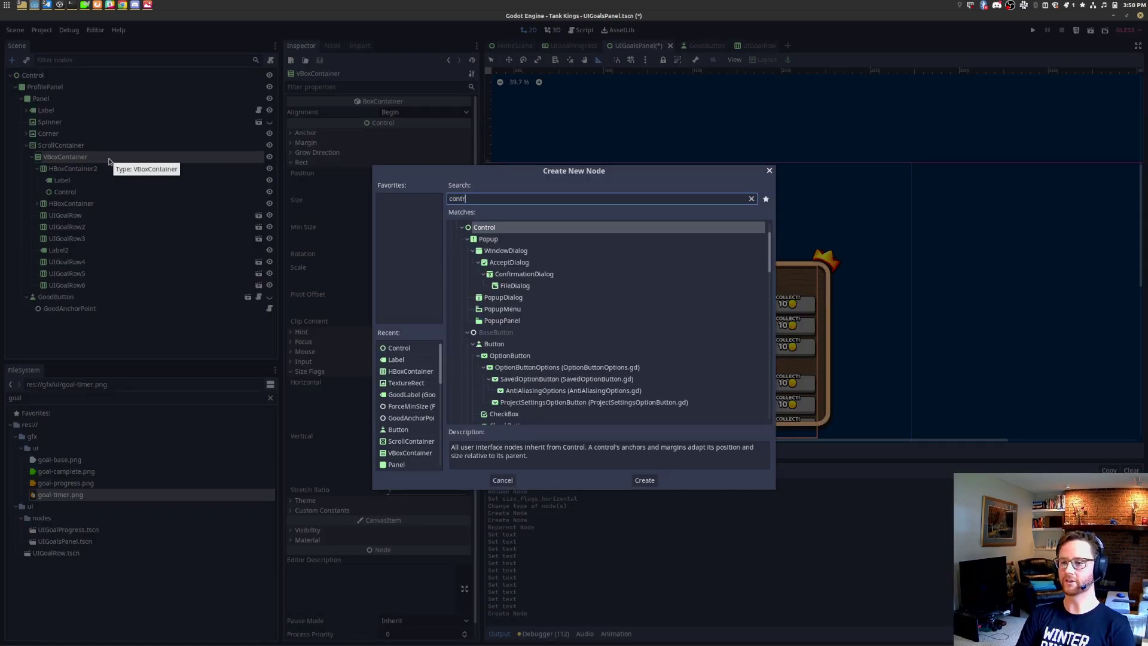
text(ol)
key(Return)
drag(65, 298, 123, 168)
right_click(123, 169)
click(144, 173)
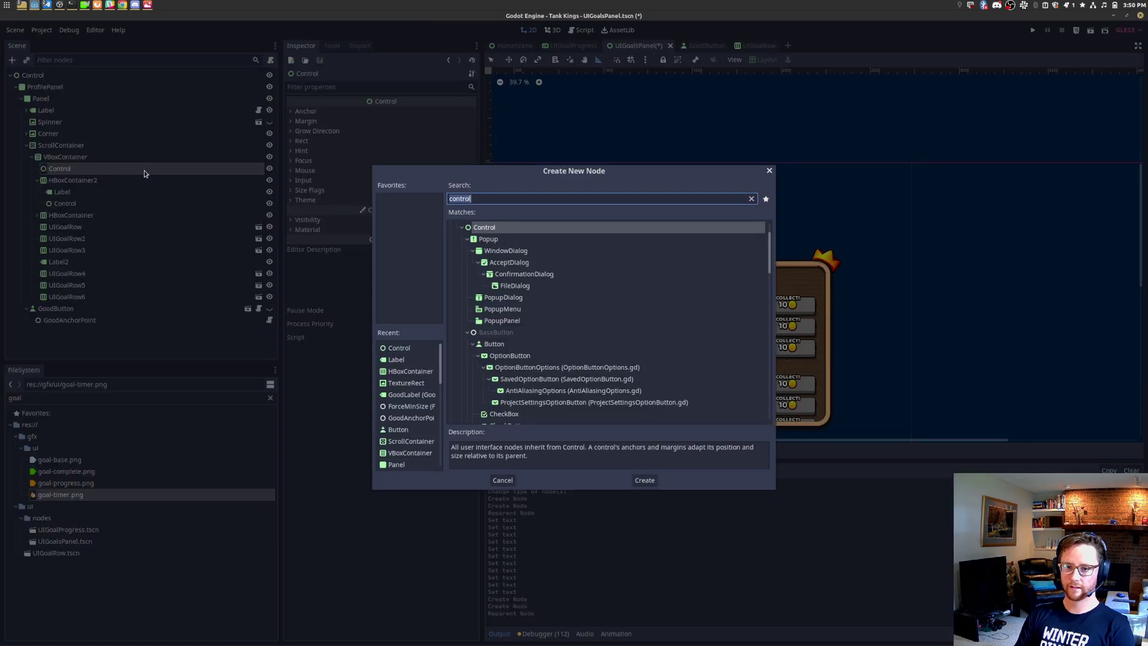
text(label)
key(Return)
click(144, 173)
click(147, 183)
key(Delete)
key(Return)
Step: Give the top Control a Label and an HBoxContainer child
right_click(141, 171)
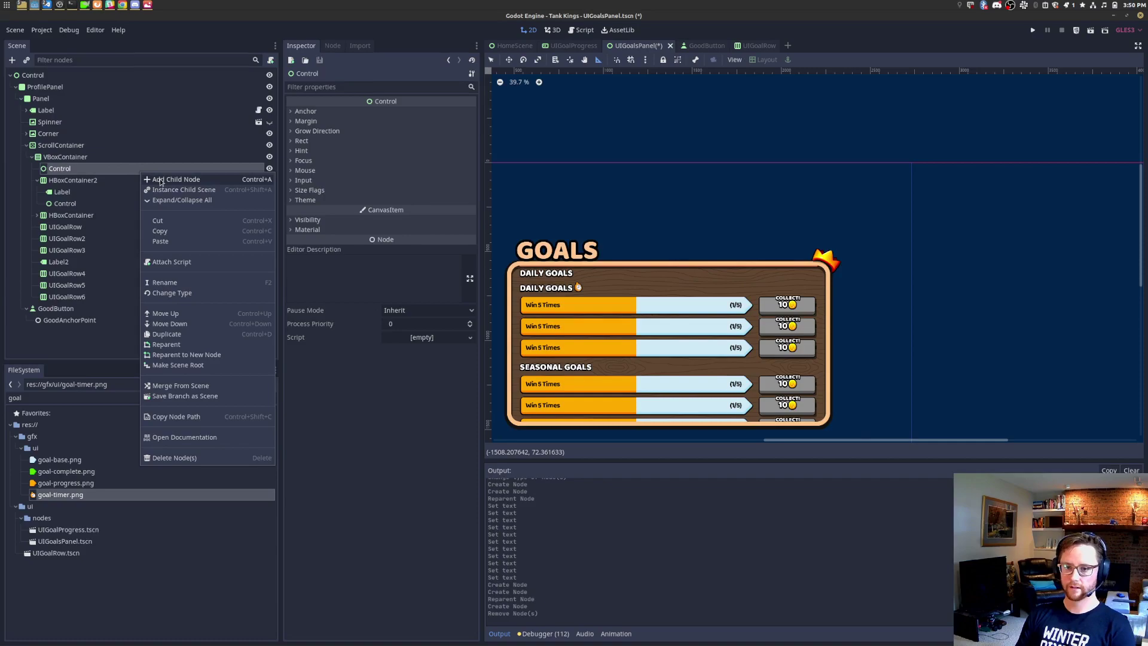
click(162, 180)
text(label)
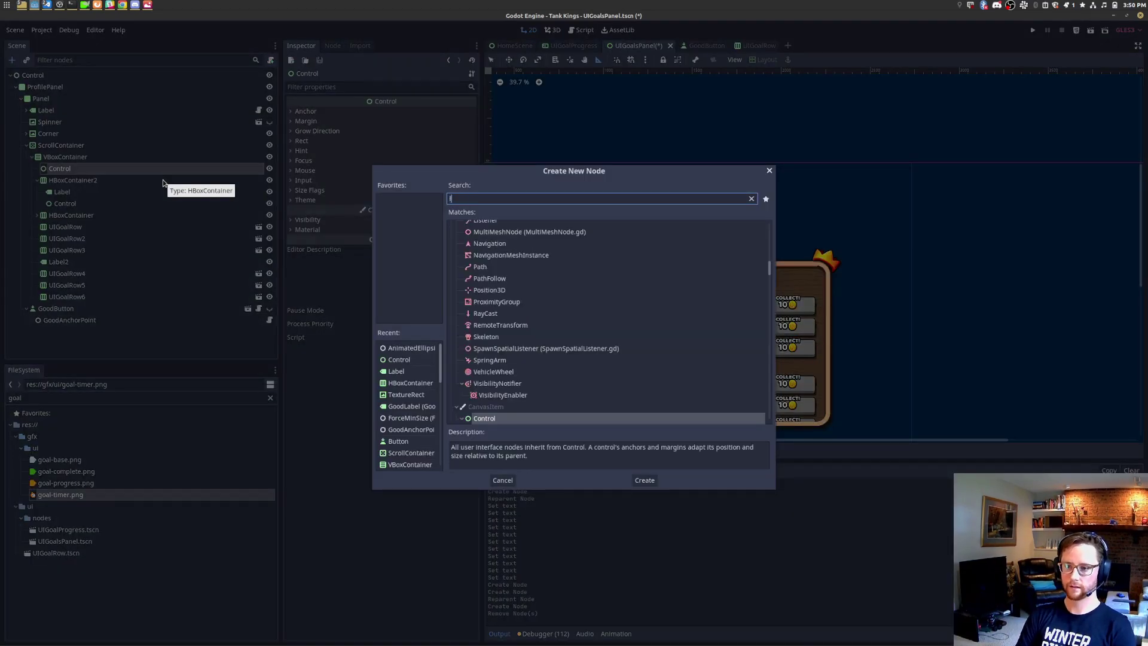
key(Return)
right_click(145, 169)
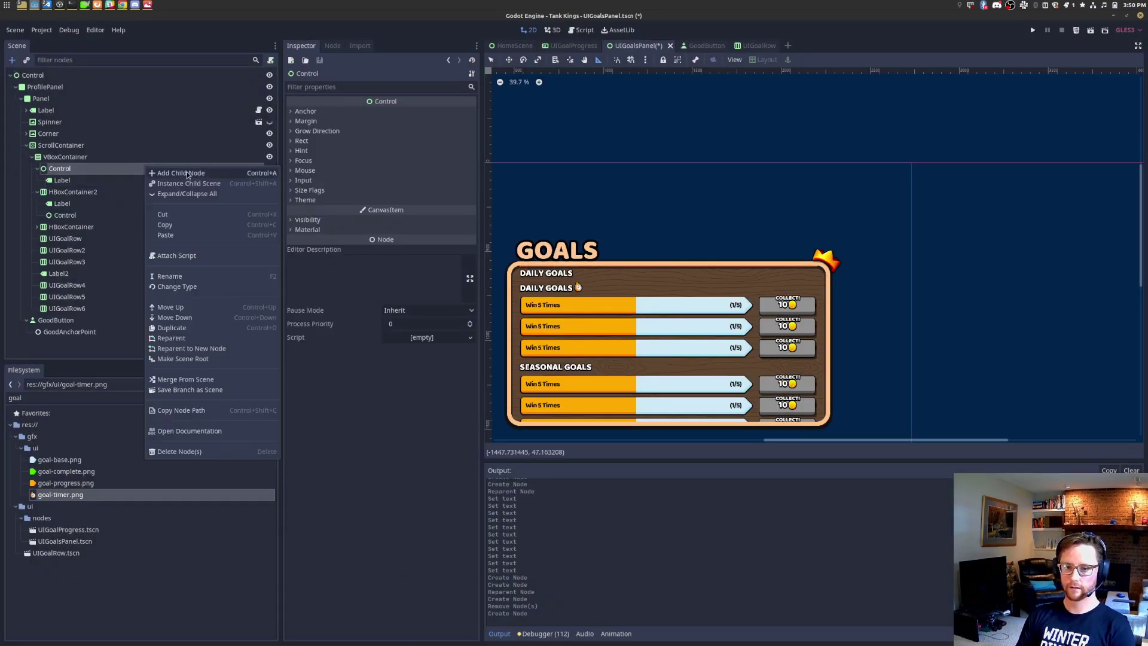
click(192, 173)
text(ox)
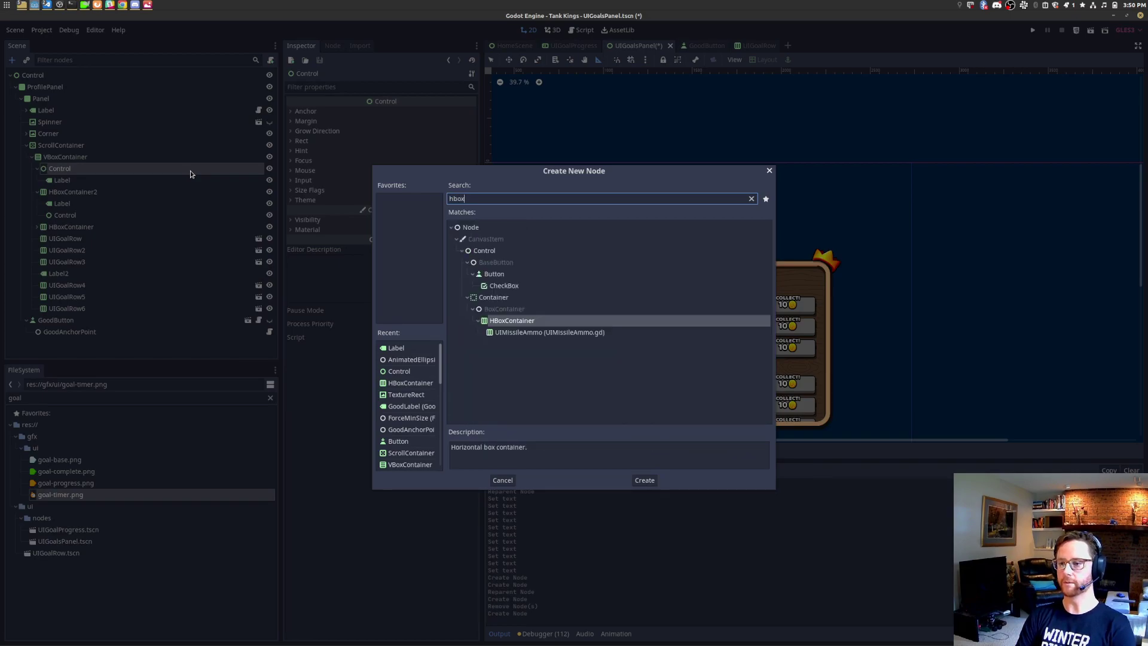
key(Return)
Step: Check the reference image, collapse the header nodes, and select Control with HBoxContainer2
key(alt+Tab)
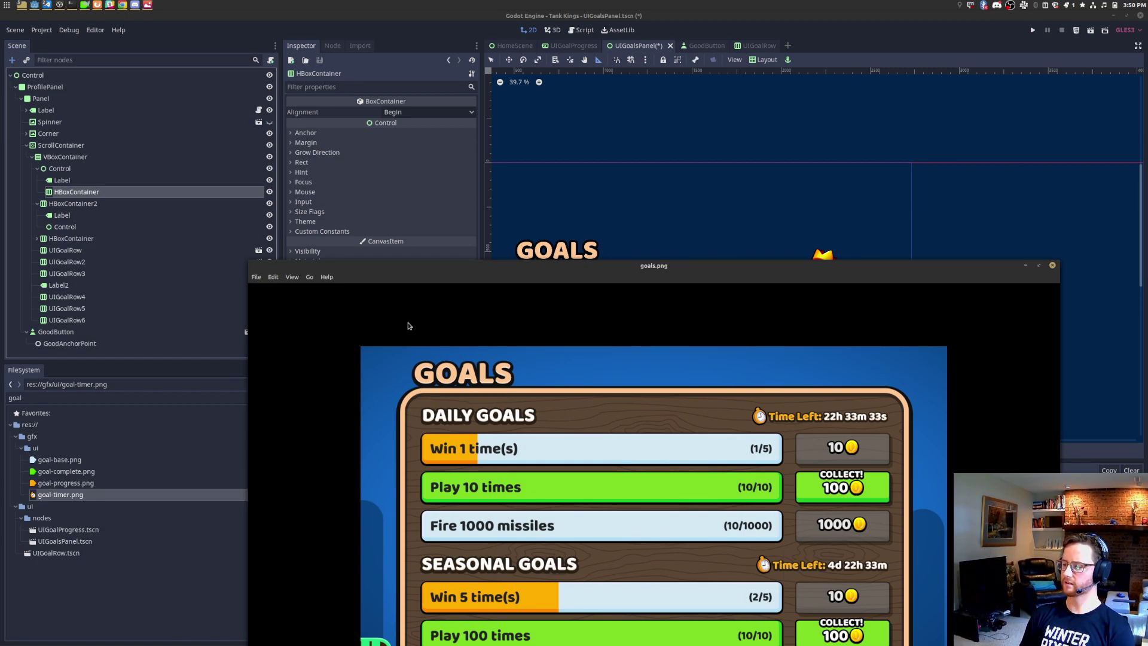
click(75, 180)
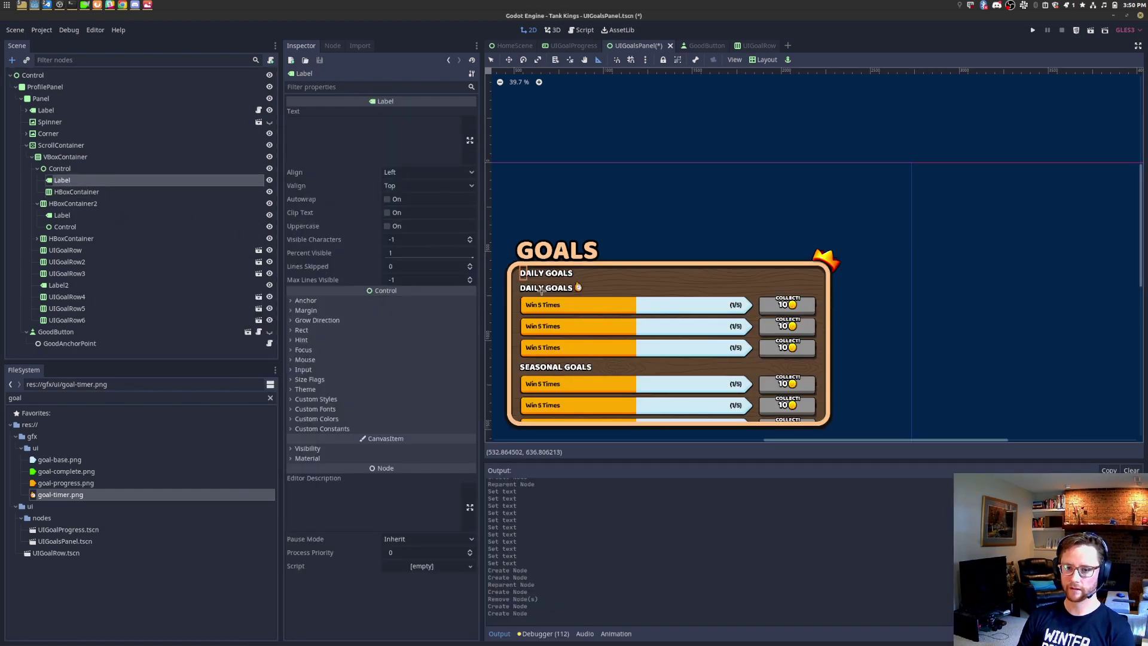
click(79, 169)
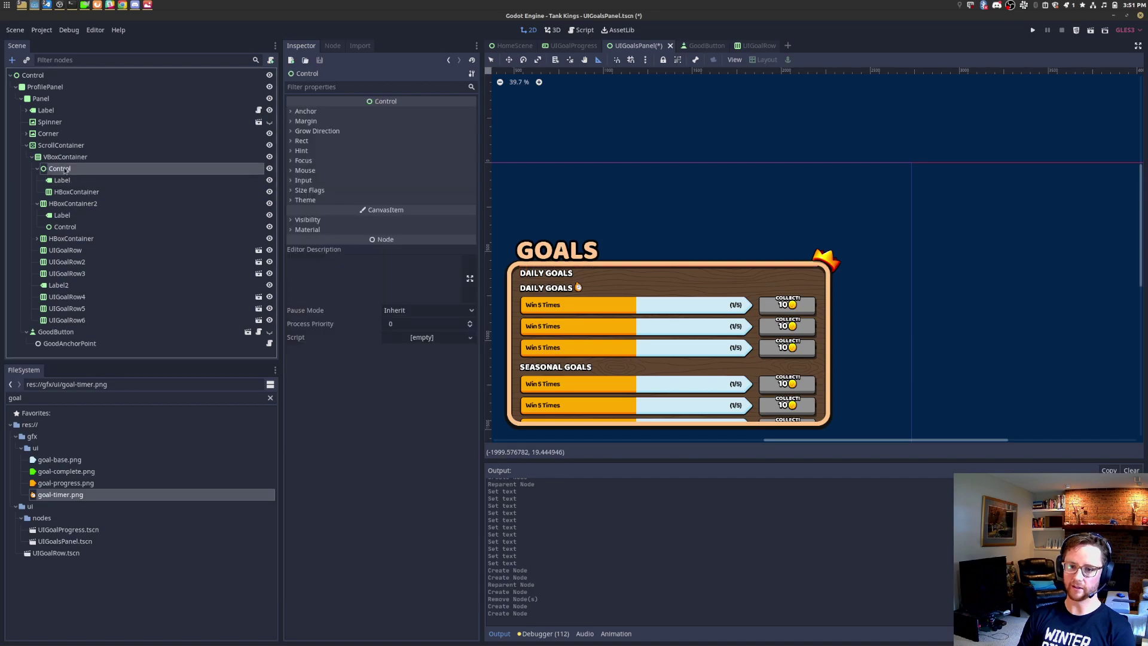
click(38, 169)
click(37, 181)
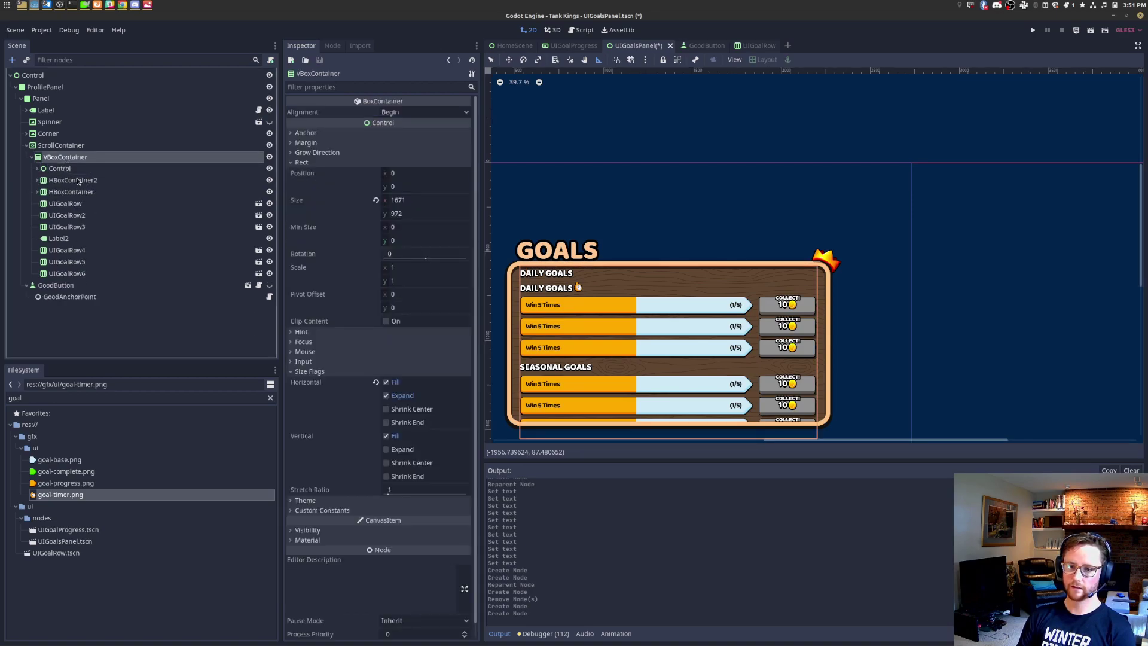
ctrl+click(81, 181)
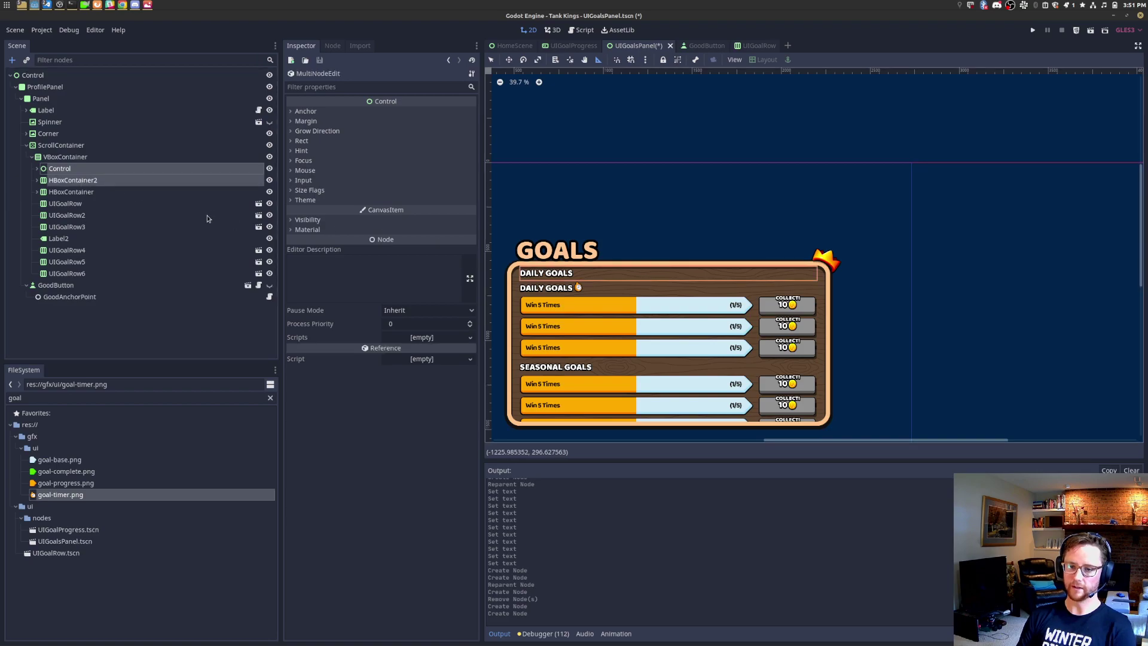
Step: Delete the old header nodes, including the remaining old header row
key(Delete)
key(Return)
click(99, 170)
key(Delete)
key(Return)
Step: Add a new HBoxContainer header row to the goal list and move it to the top
click(102, 159)
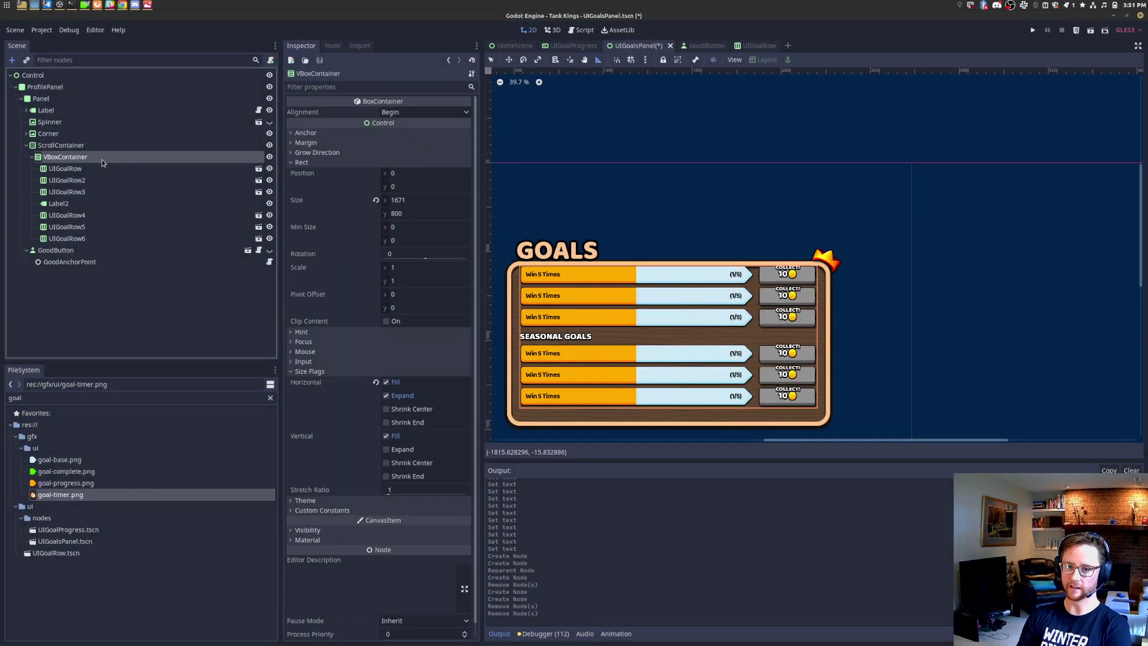
key(ctrl+a)
text(hb)
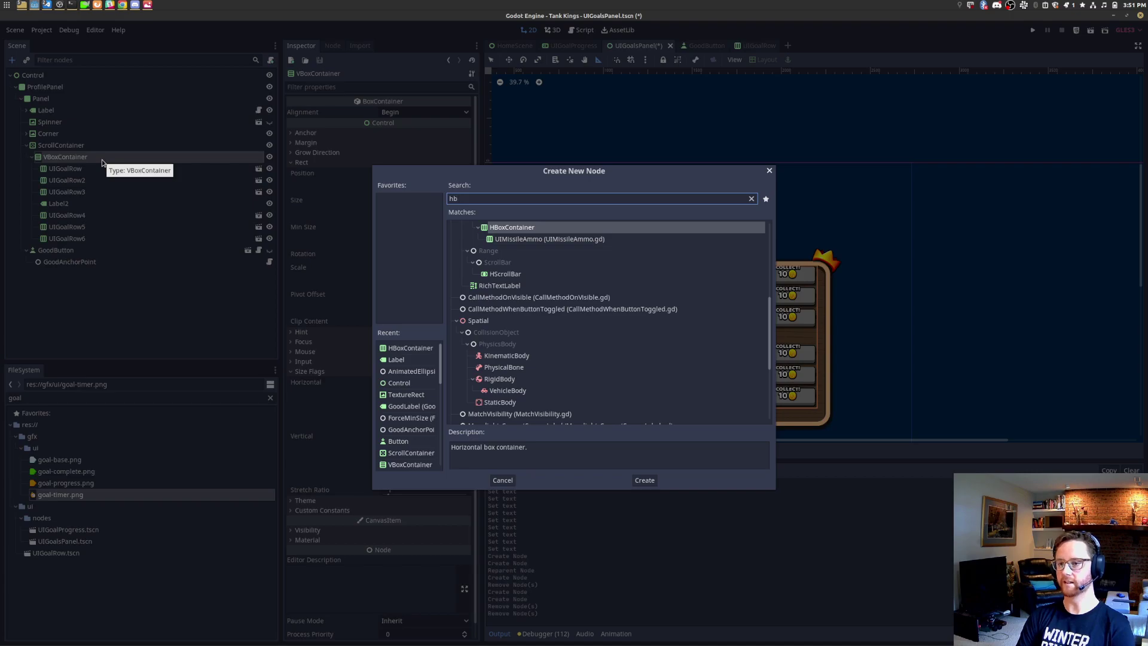
text(ox)
key(Return)
drag(87, 254, 113, 166)
Step: Add a Label and a Control spacer inside the header row
right_click(112, 167)
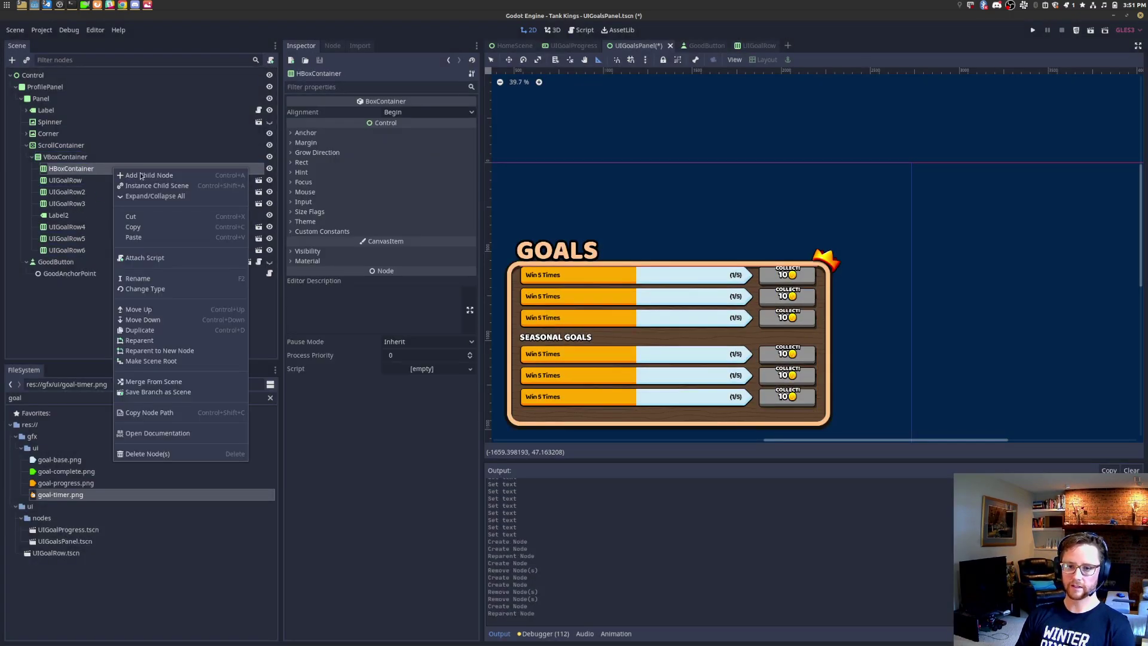
click(141, 176)
text(label)
key(Return)
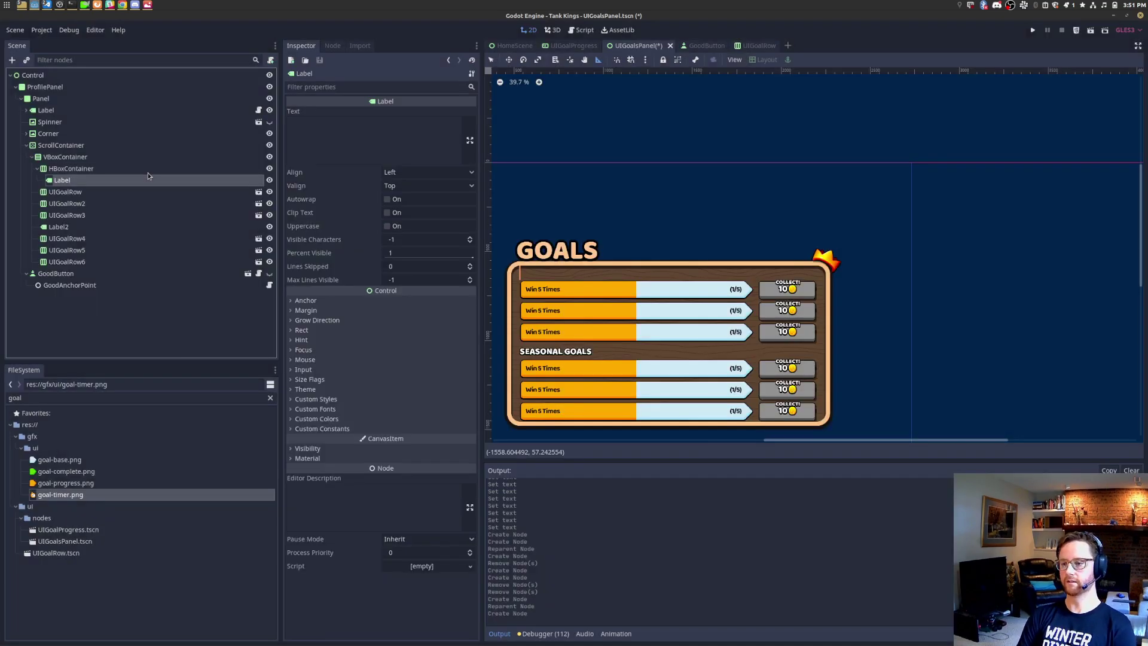
click(152, 170)
key(ctrl+a)
text(c)
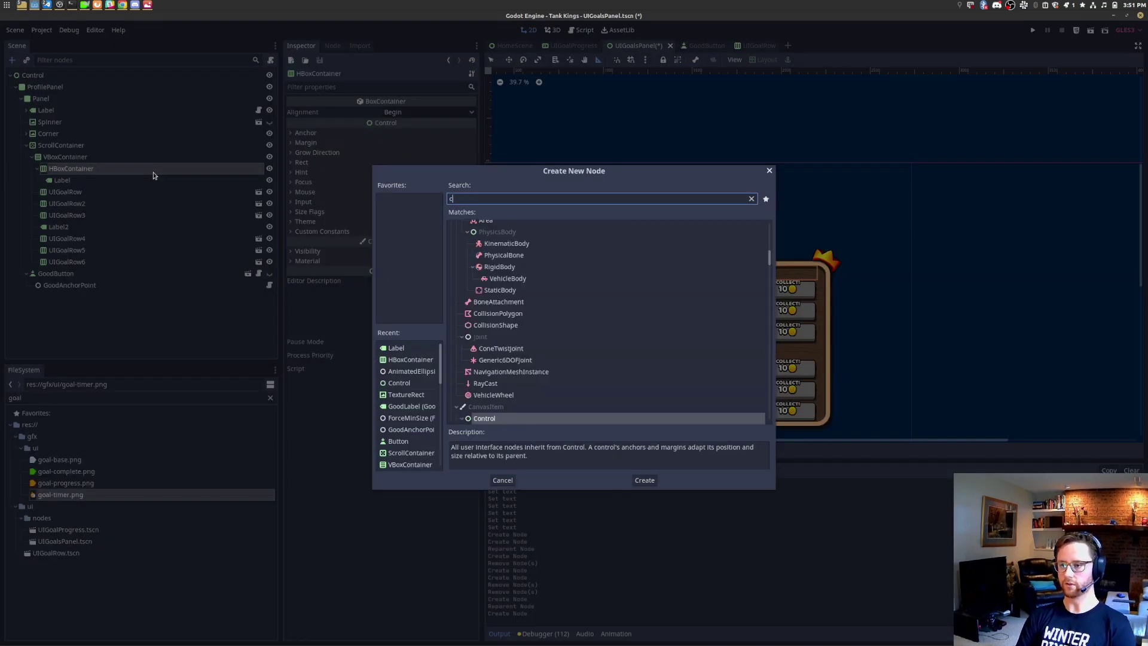
text(ontrol)
key(Return)
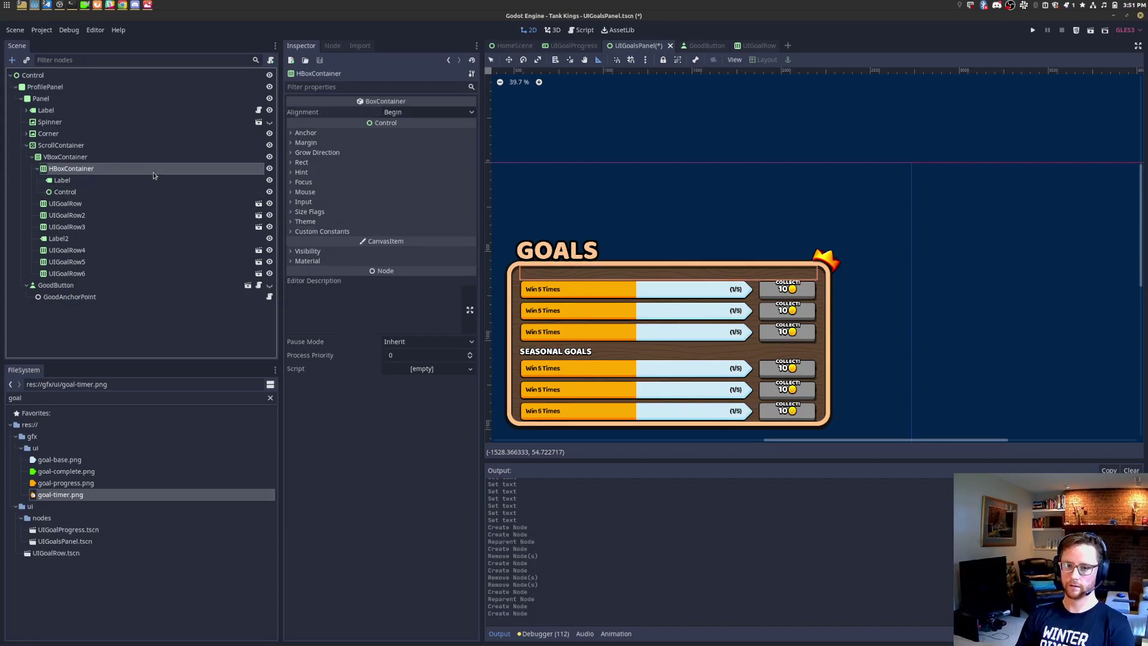
Step: Add a nested HBoxContainer timer group holding a TextureRect and a Label
click(153, 173)
key(ctrl+a)
text(hbox)
key(Return)
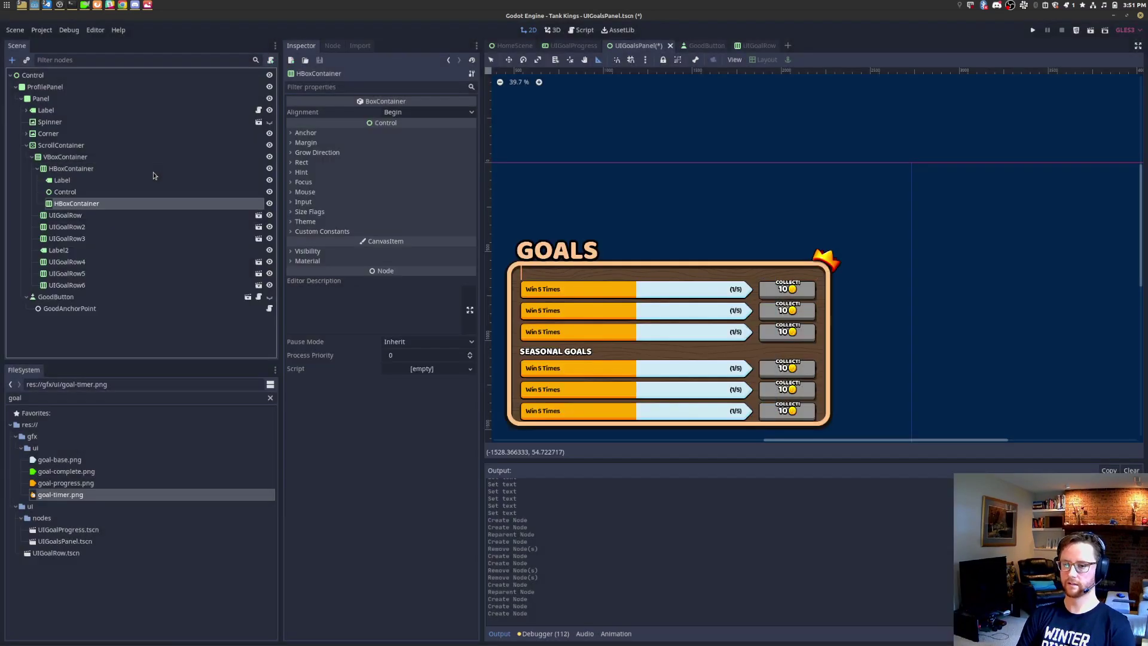
right_click(125, 200)
click(138, 209)
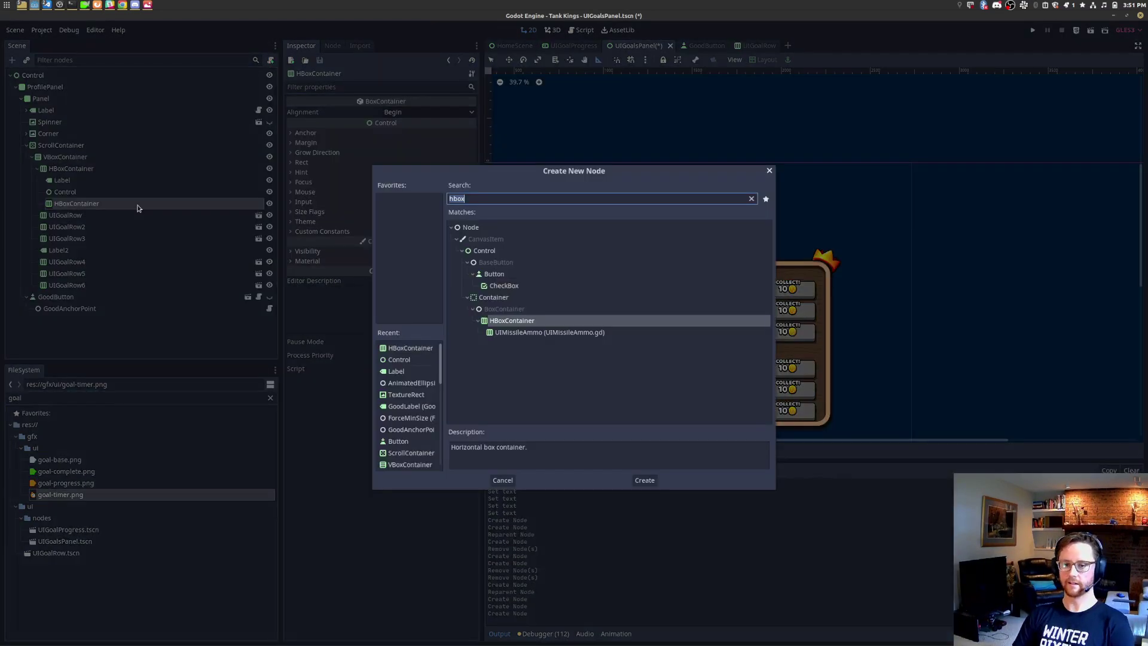
text(texturerect)
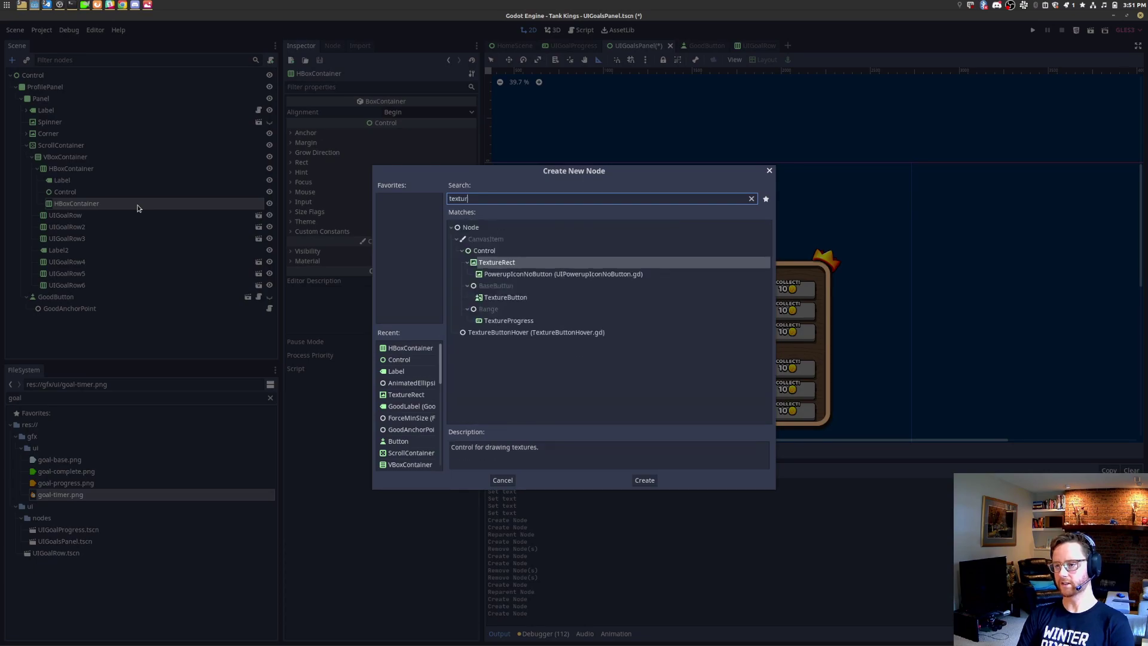
key(Return)
right_click(136, 204)
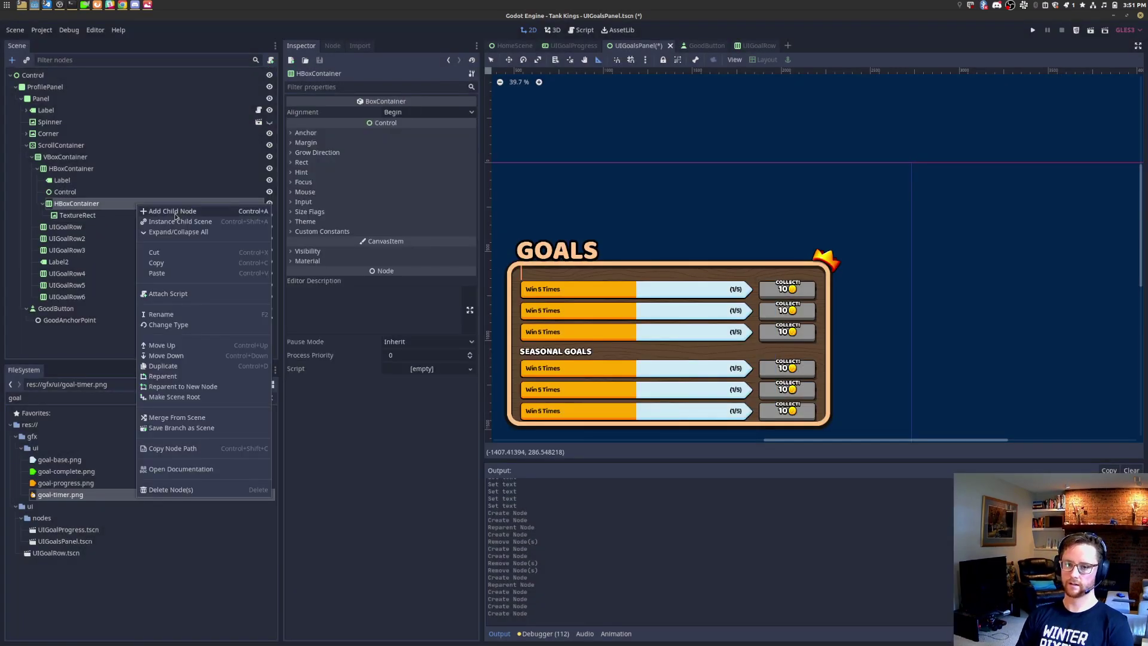
click(154, 209)
text(label)
key(Return)
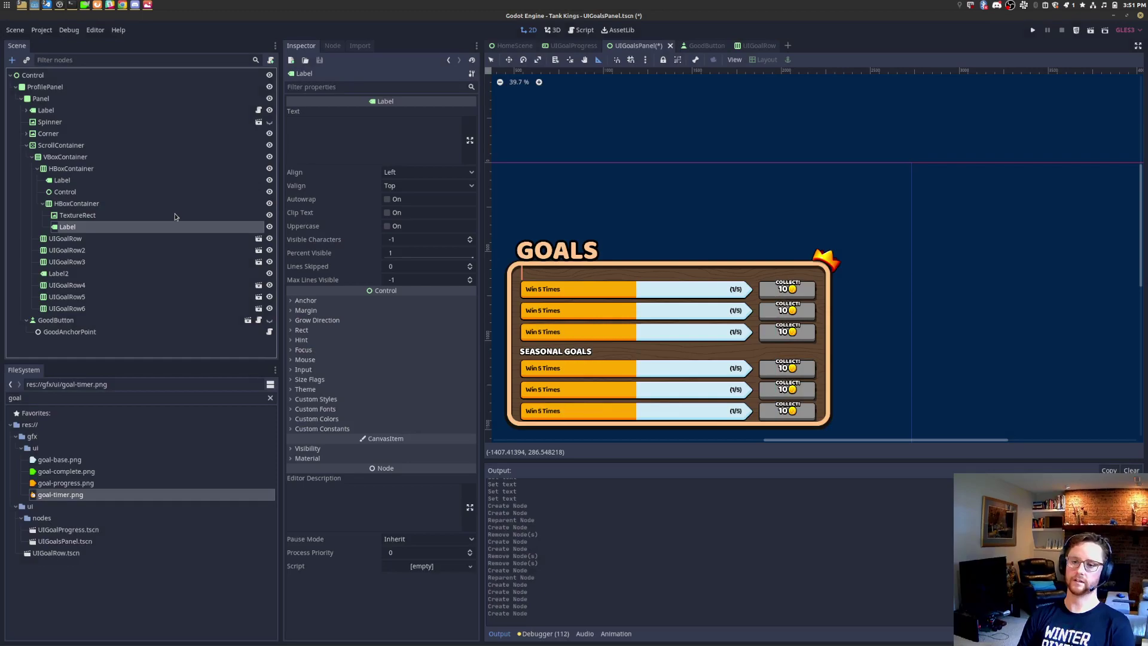
Step: Set the left Label text to 'DAILY GOALS' and make the spacer expand horizontally
click(94, 178)
click(377, 131)
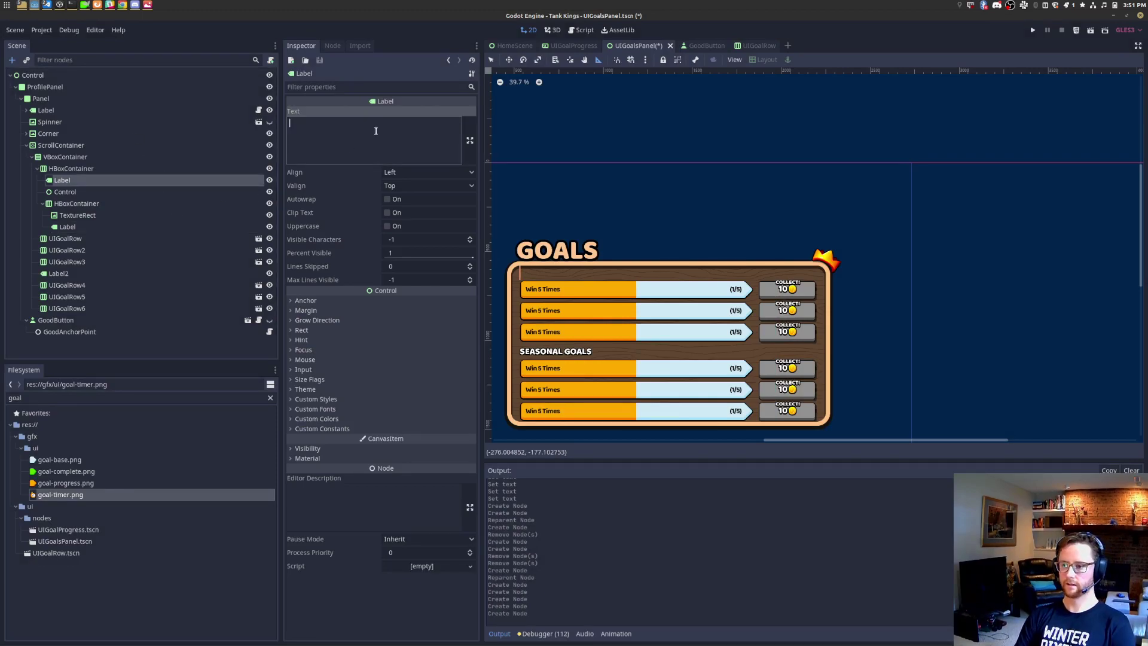
text(DAILY GOALS)
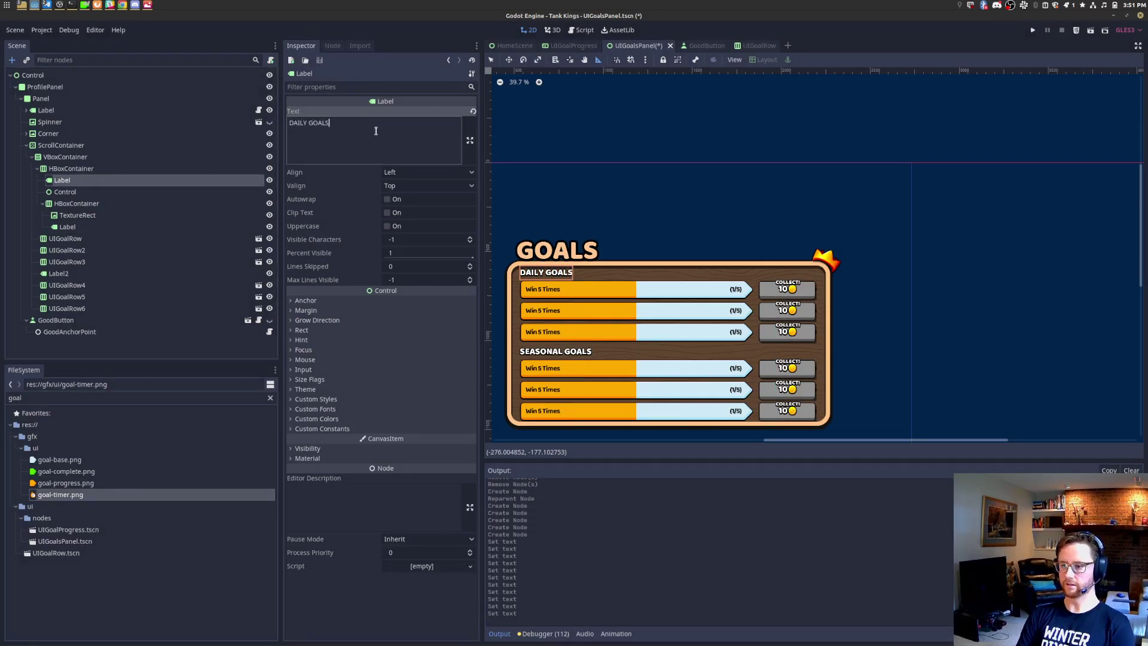
click(115, 191)
click(316, 191)
click(410, 215)
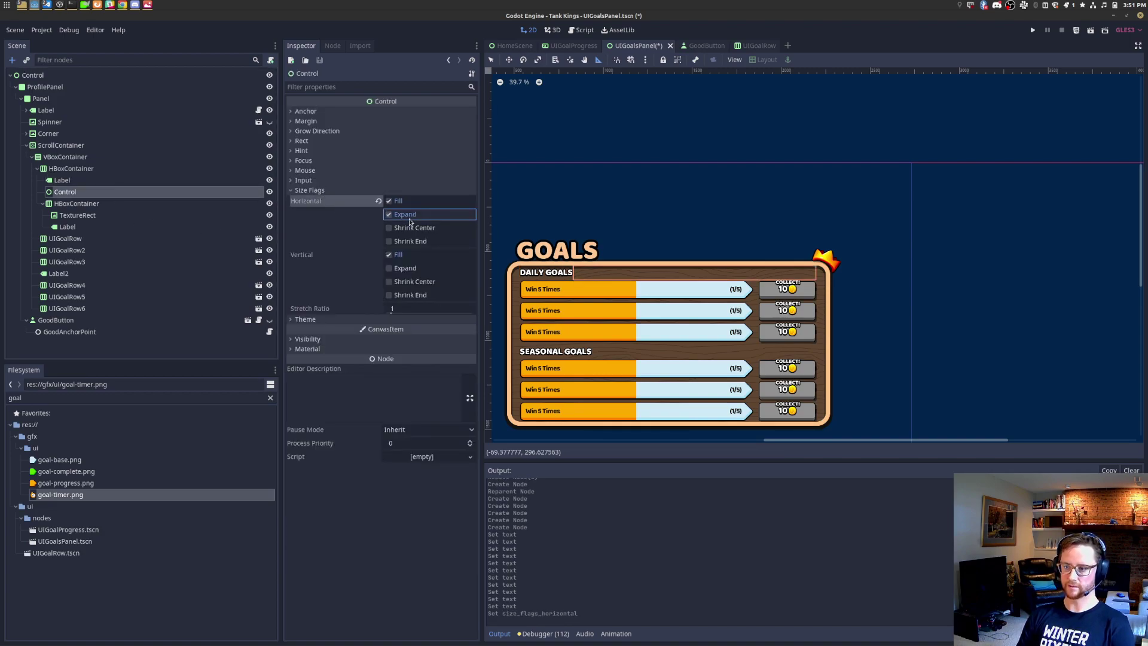
Step: Set the timer Label to 'TIME LEFT' and give the TextureRect the goal-timer.png texture
click(96, 205)
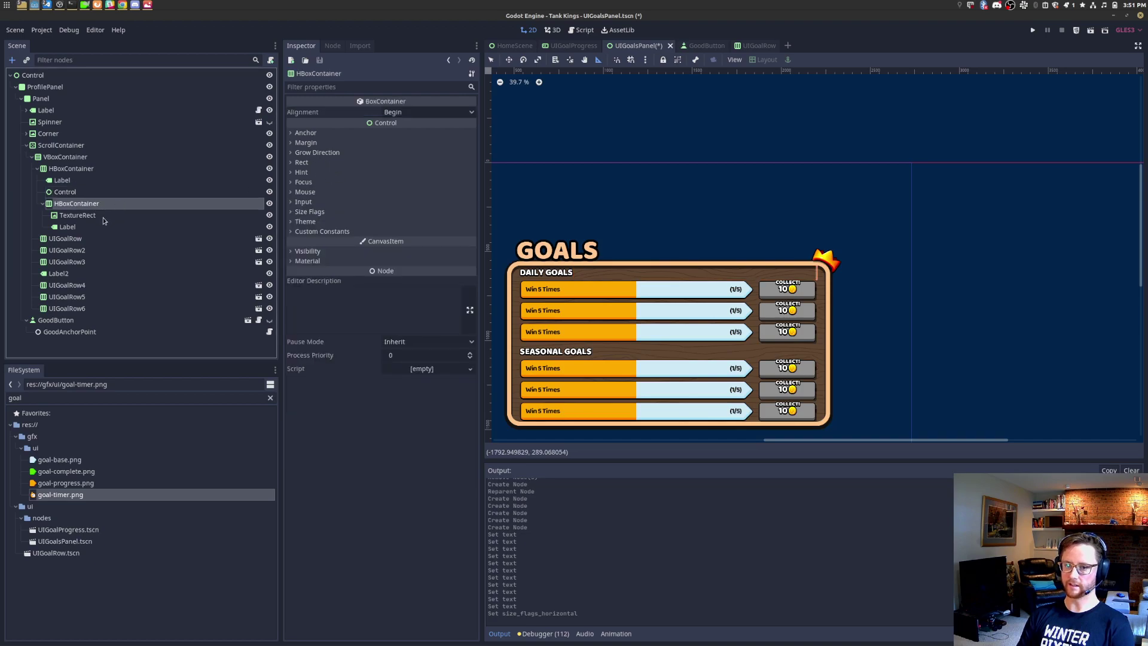
click(119, 227)
click(364, 153)
text(TIME LEFT)
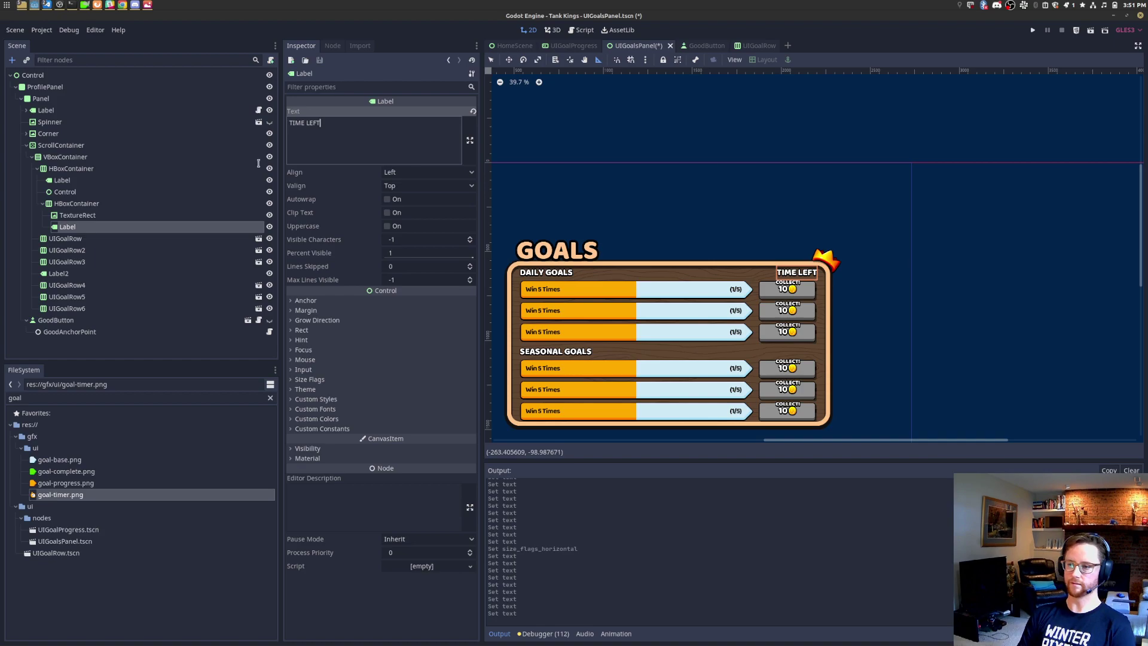
click(109, 214)
drag(61, 495, 422, 114)
scroll(830, 288, up, 4)
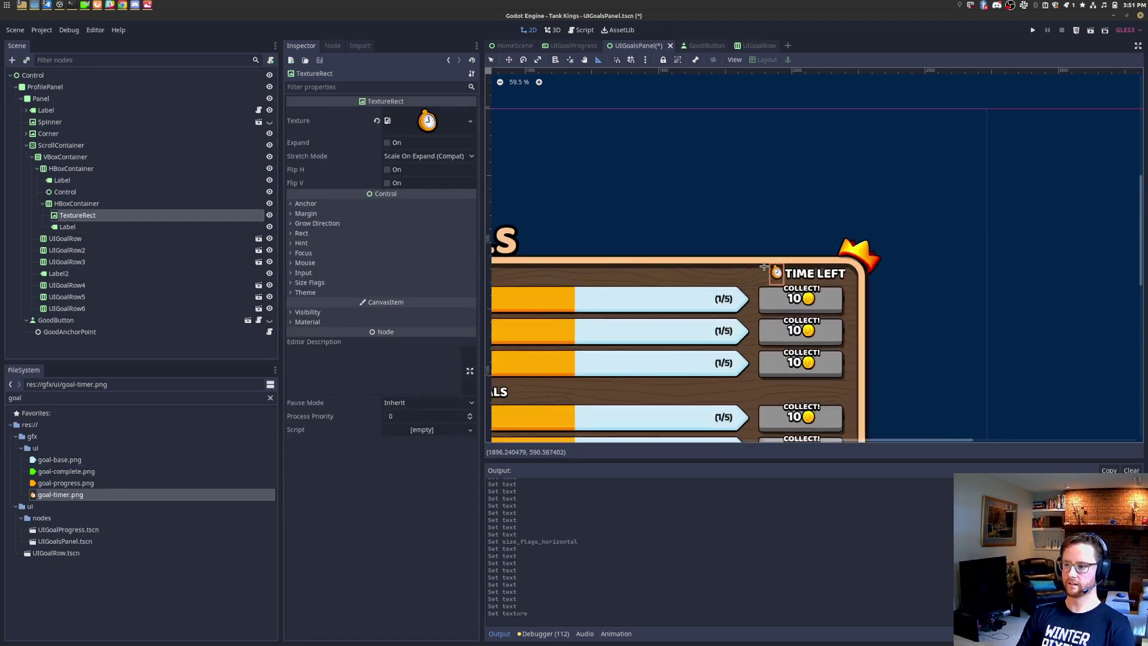
key(alt+Tab)
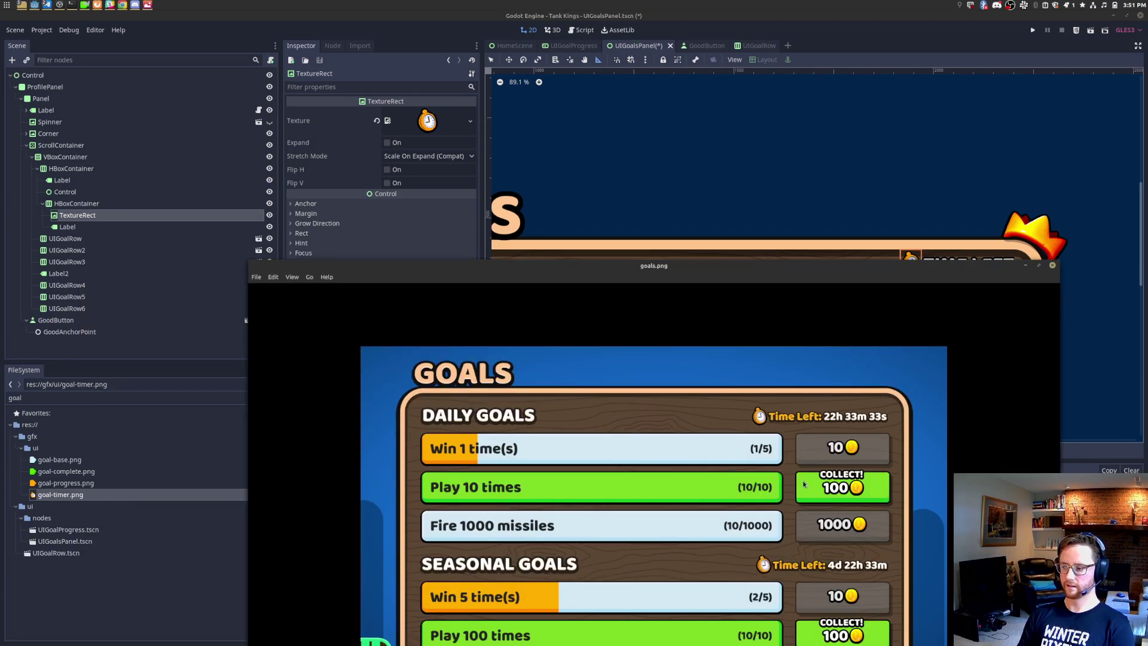
double_click(840, 519)
double_click(783, 271)
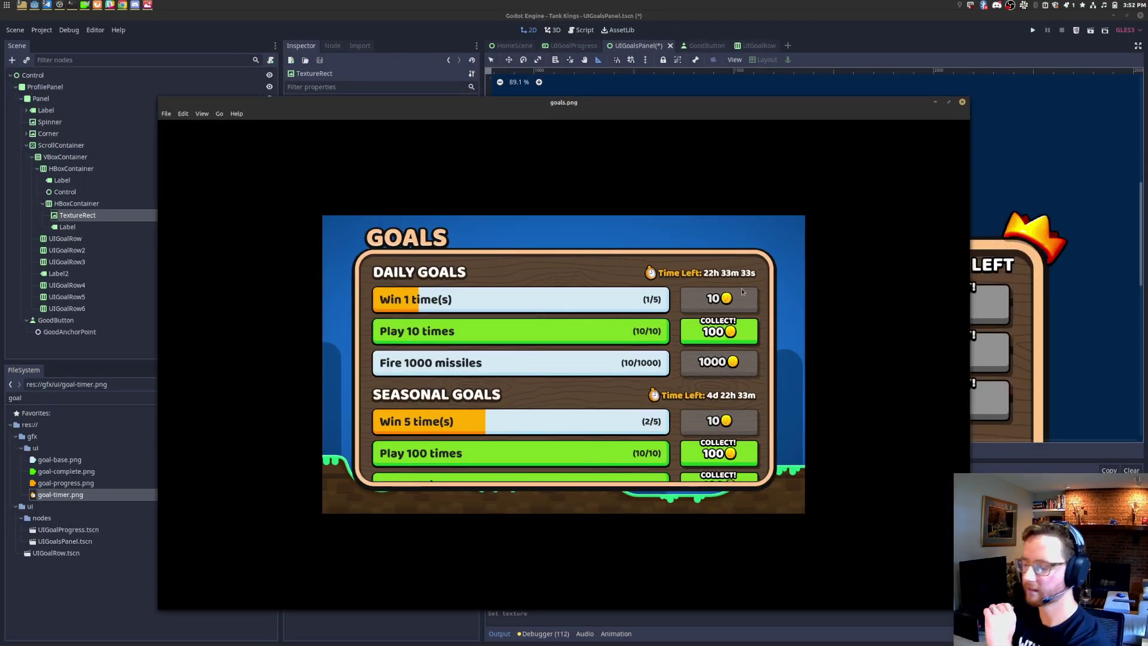
scroll(731, 412, up, 2)
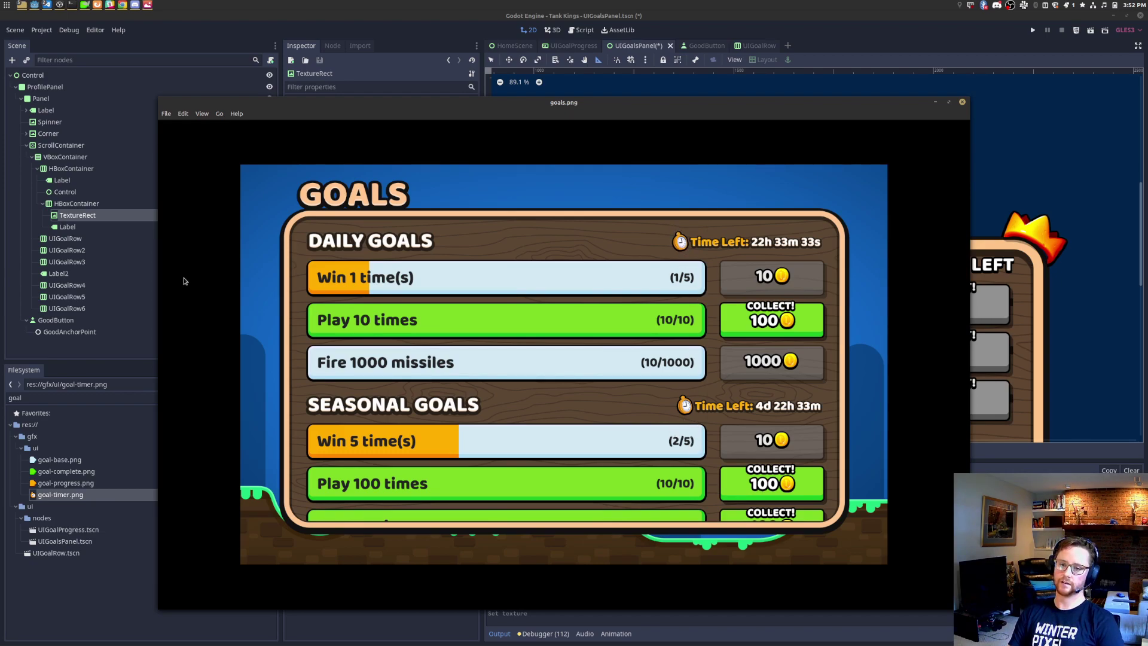
click(87, 214)
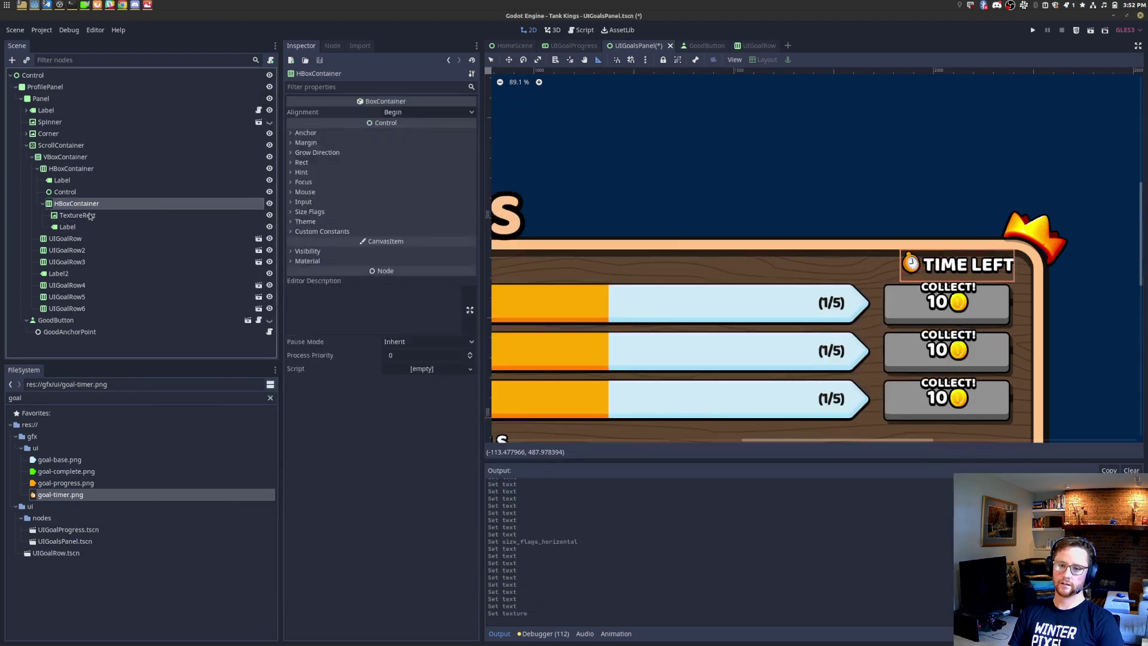
click(86, 227)
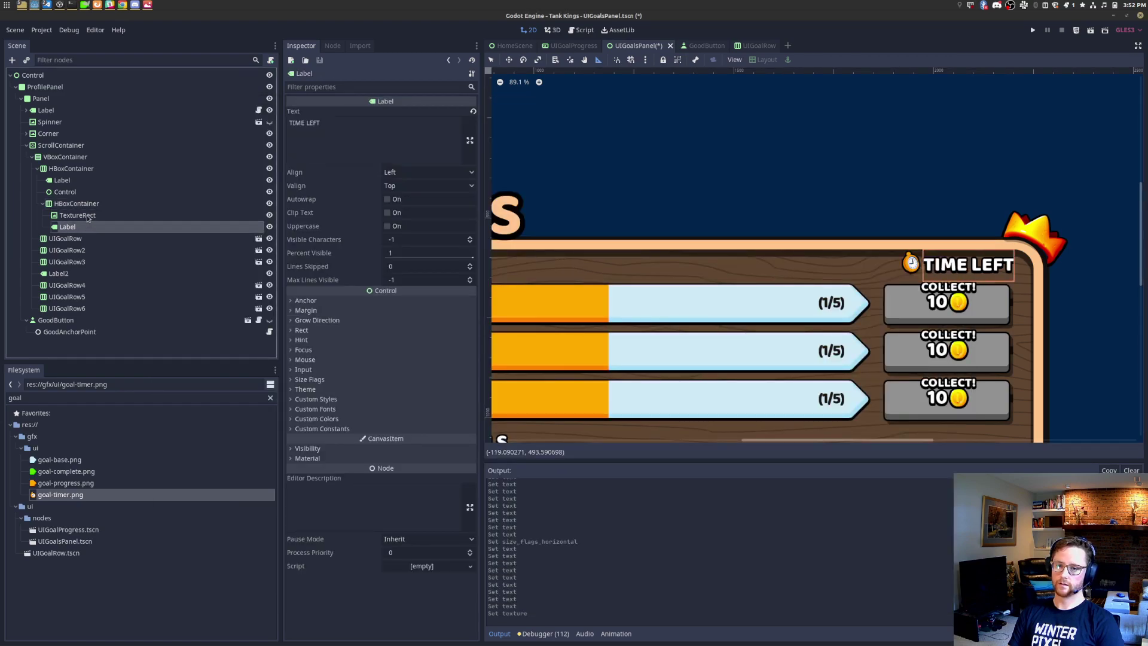
key(alt+Tab)
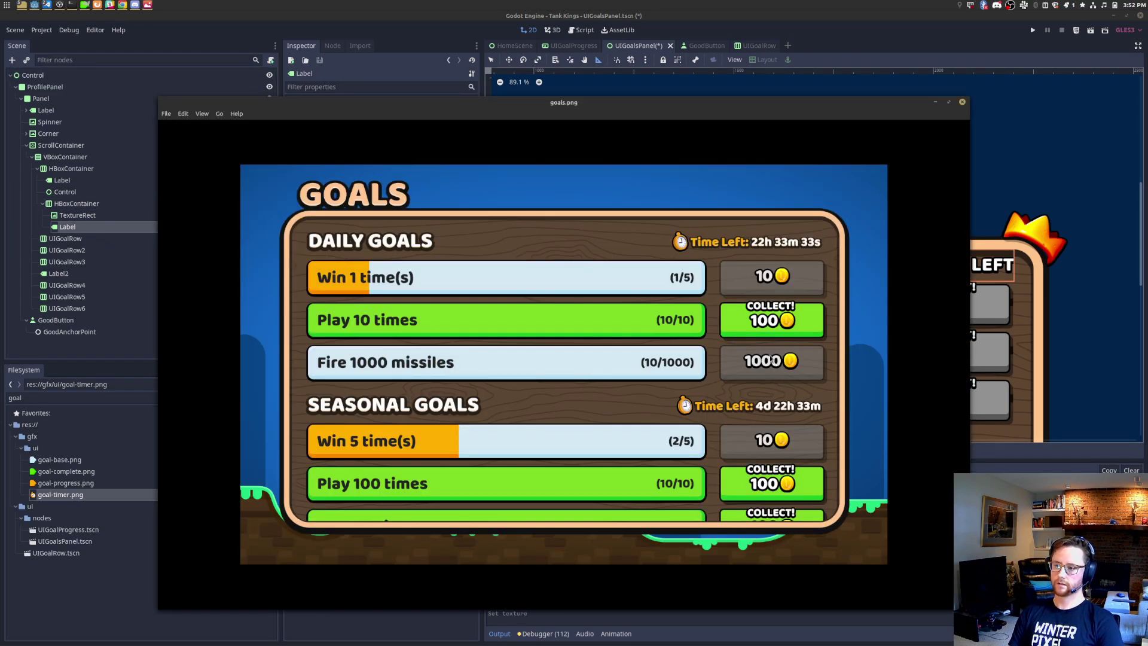
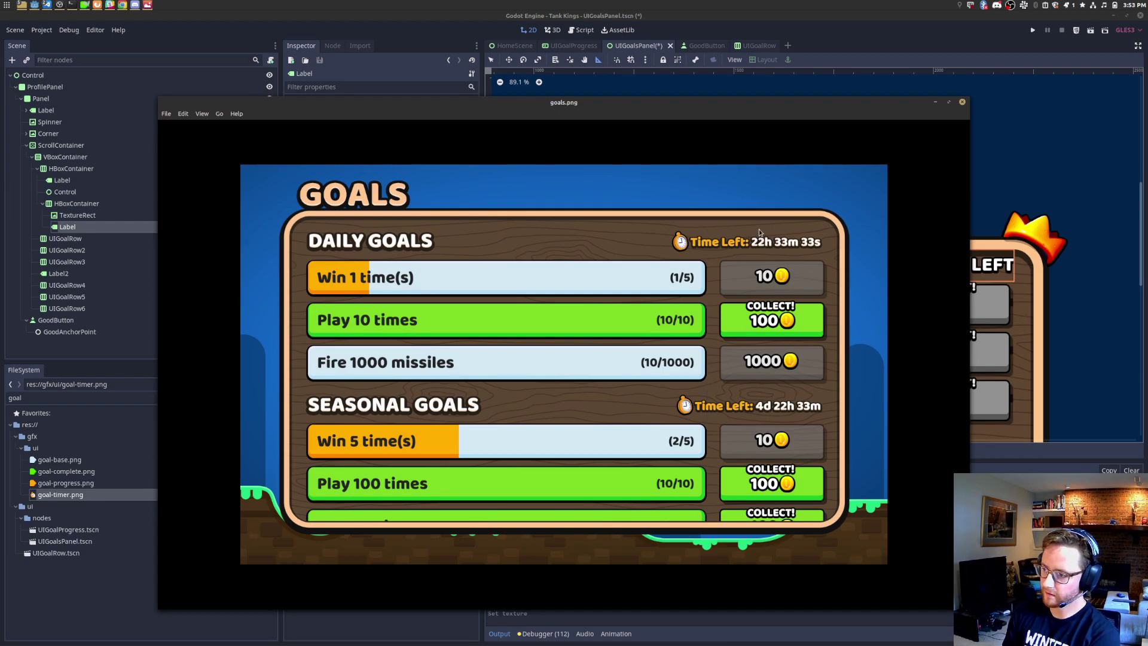
Step: Zoom in and out on the goals.png mockup to study the Time Left row
scroll(763, 242, up, 3)
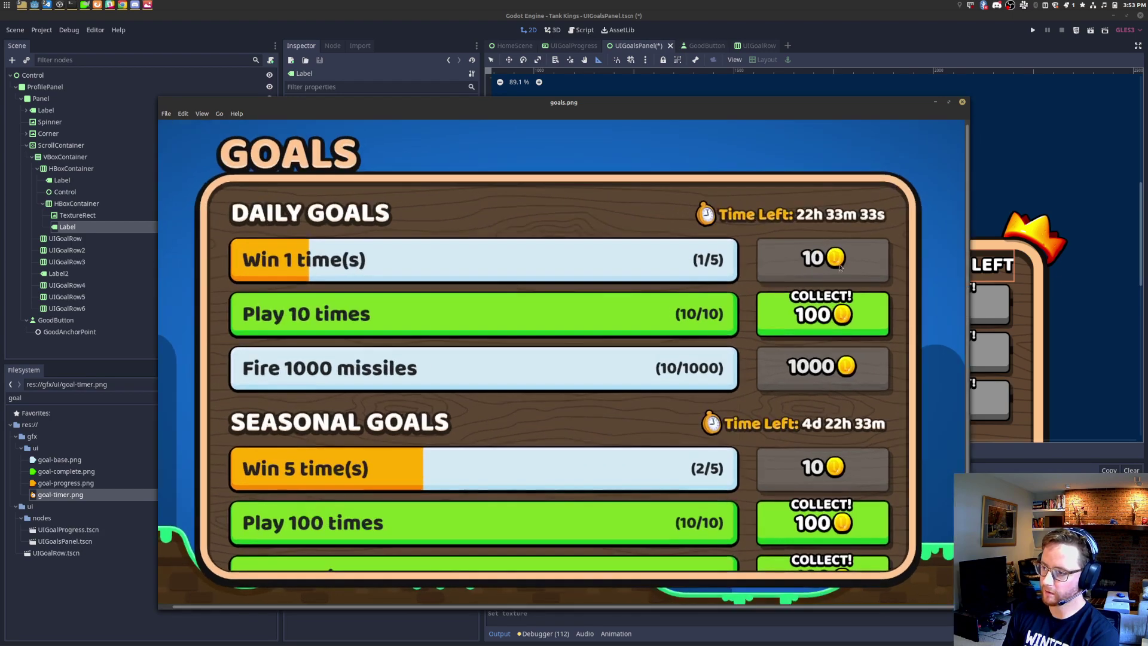
scroll(853, 379, up, 5)
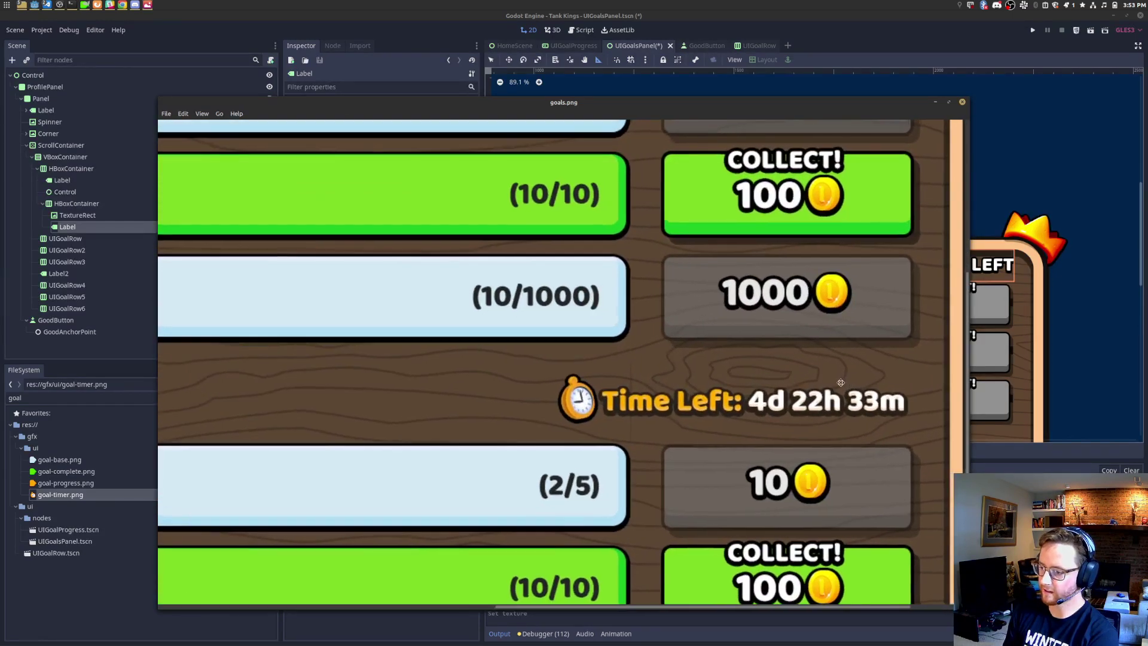
scroll(703, 394, up, 2)
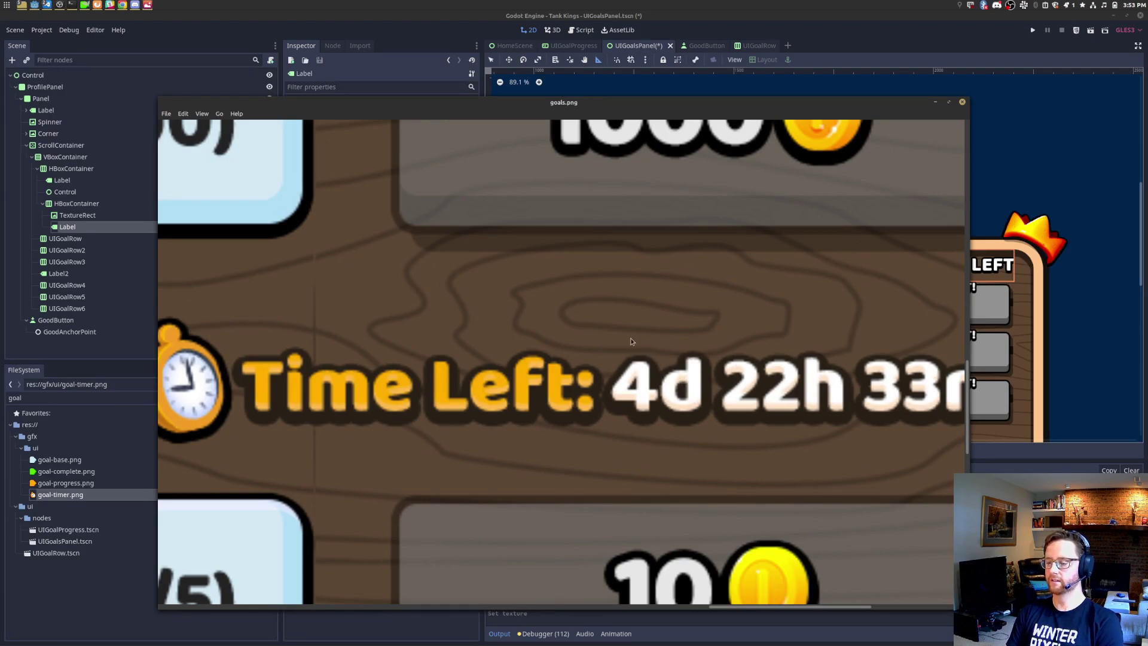
scroll(718, 403, down, 3)
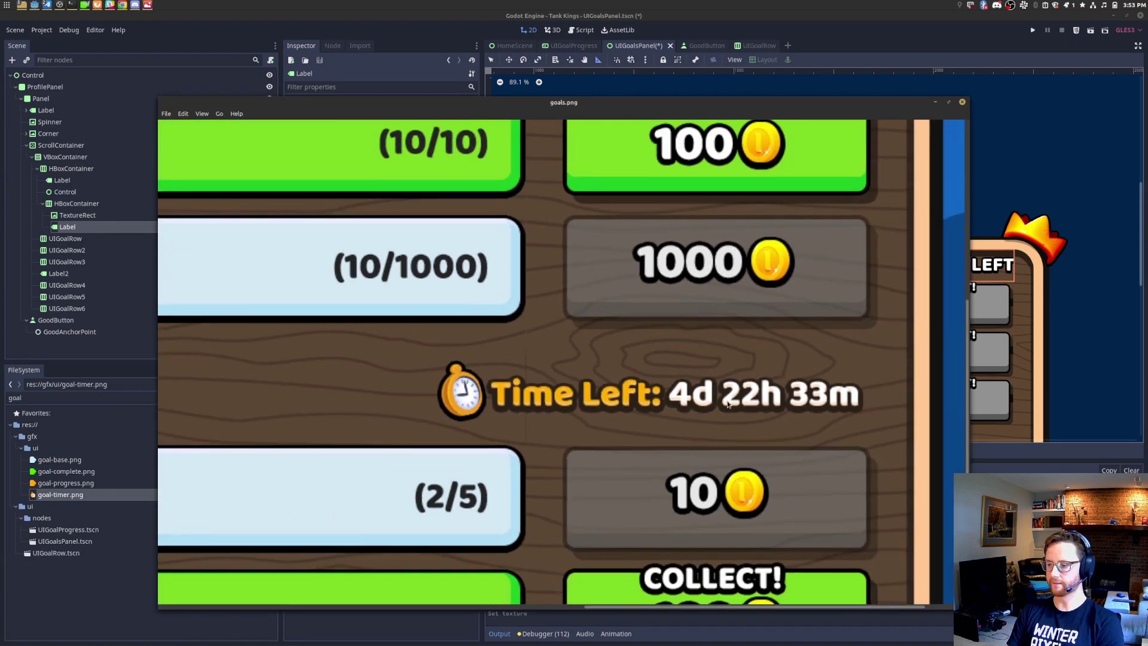
scroll(728, 405, down, 4)
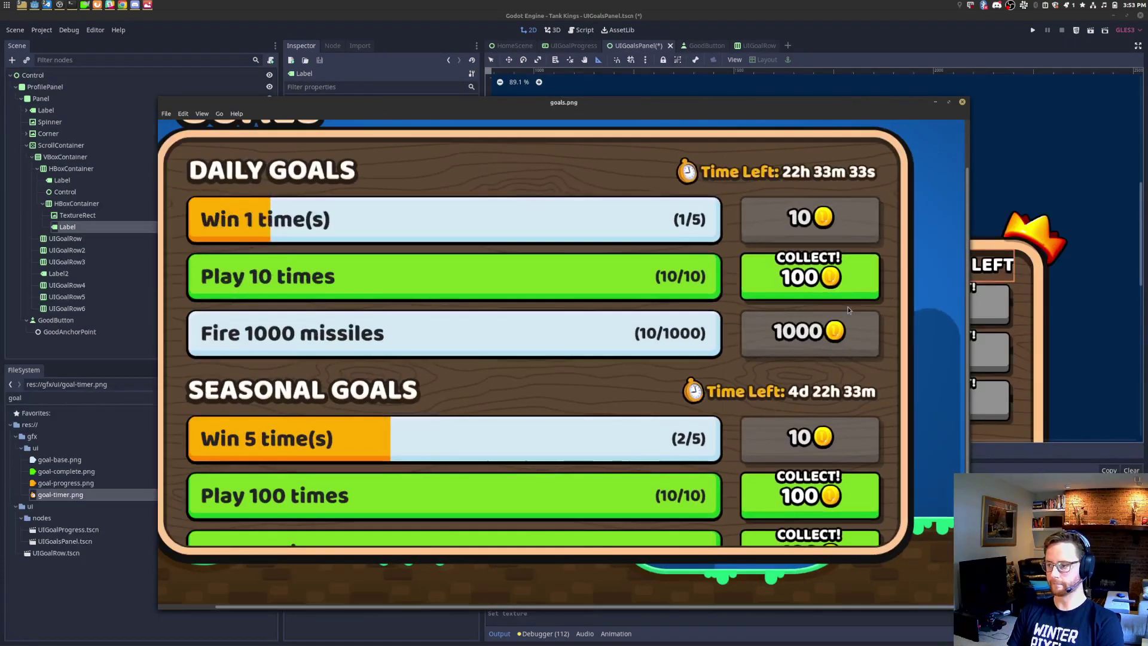
scroll(845, 319, up, 1)
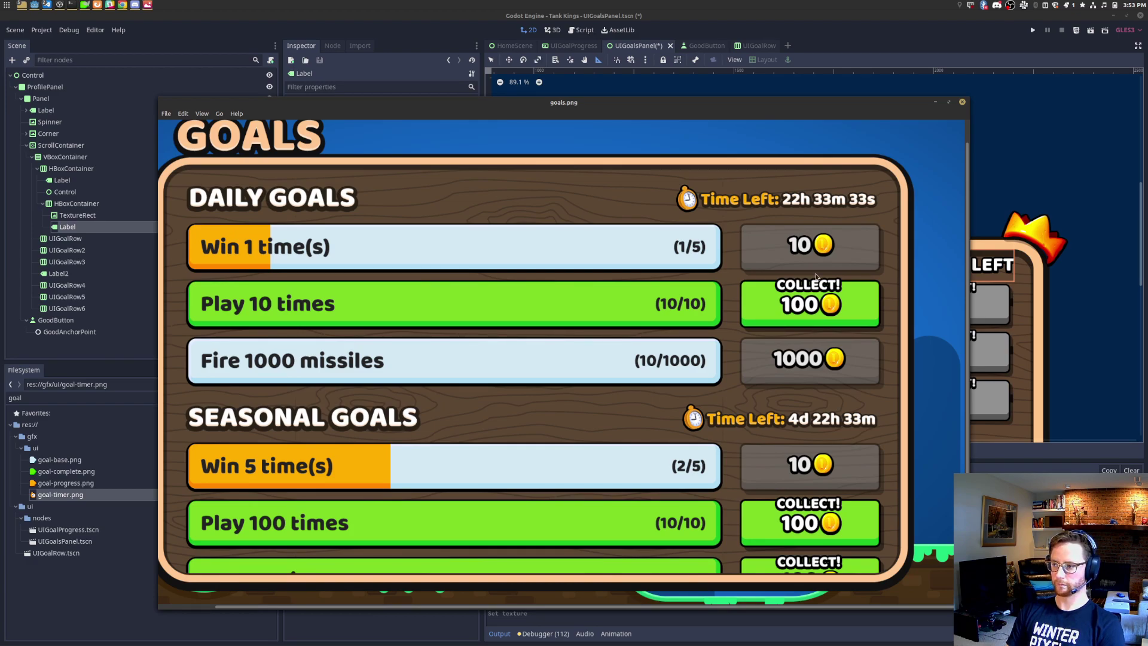
scroll(891, 242, up, 3)
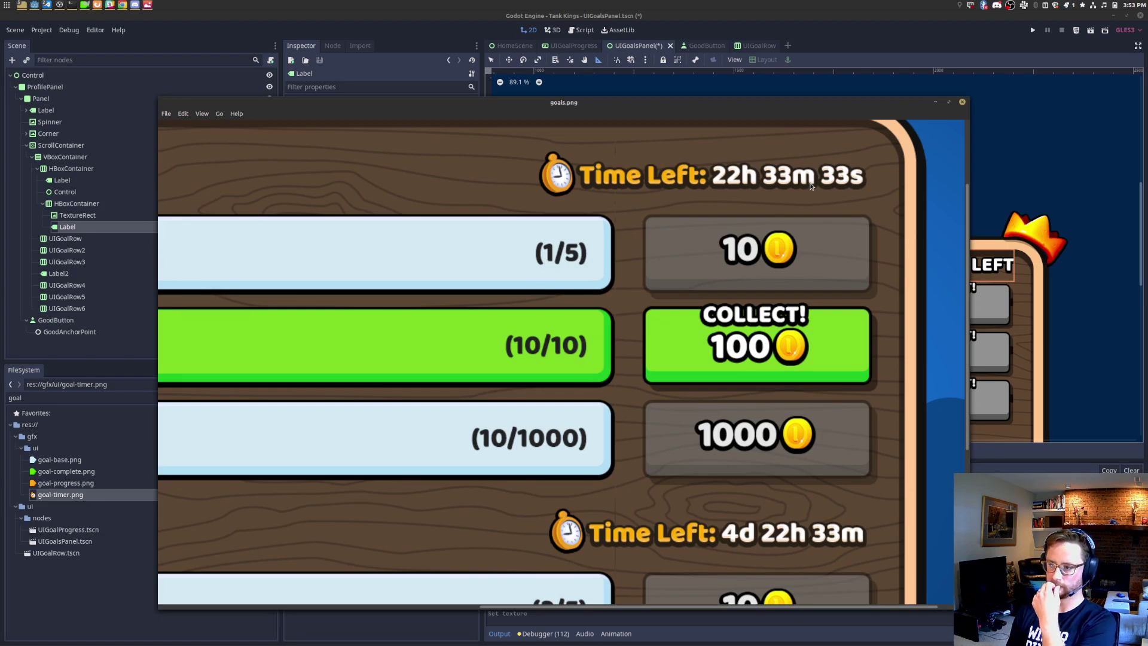
Step: Append a colon to the timer Label so it reads 'TIME LEFT:'
click(634, 51)
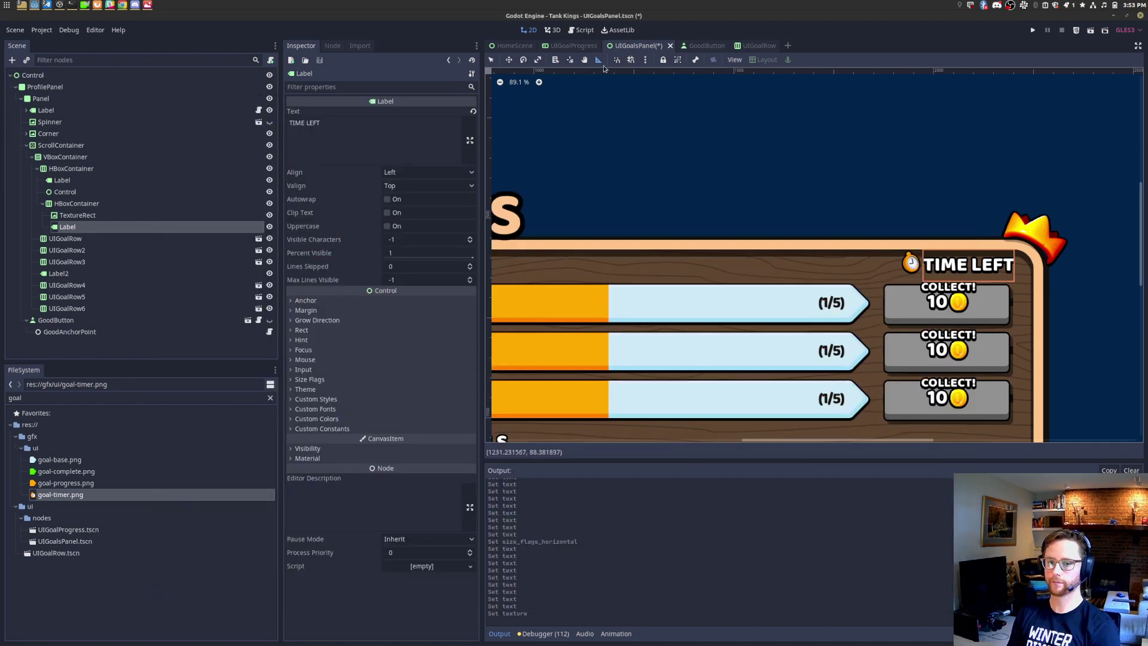
click(132, 215)
click(131, 226)
click(126, 214)
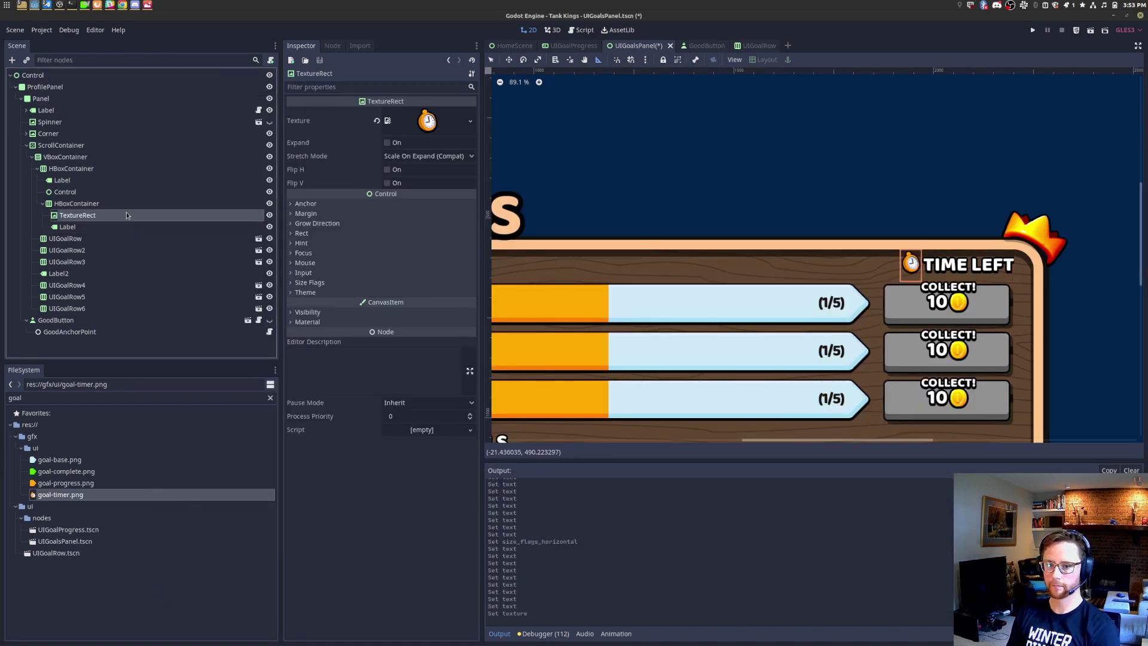
key(Up)
click(126, 228)
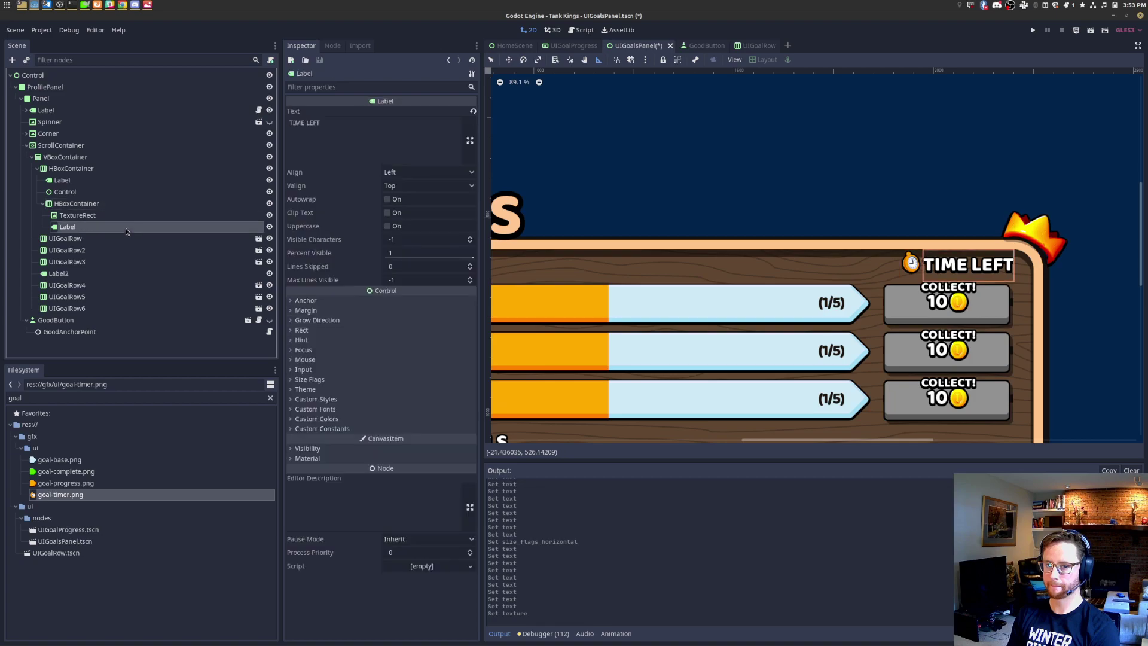
right_click(126, 228)
click(403, 143)
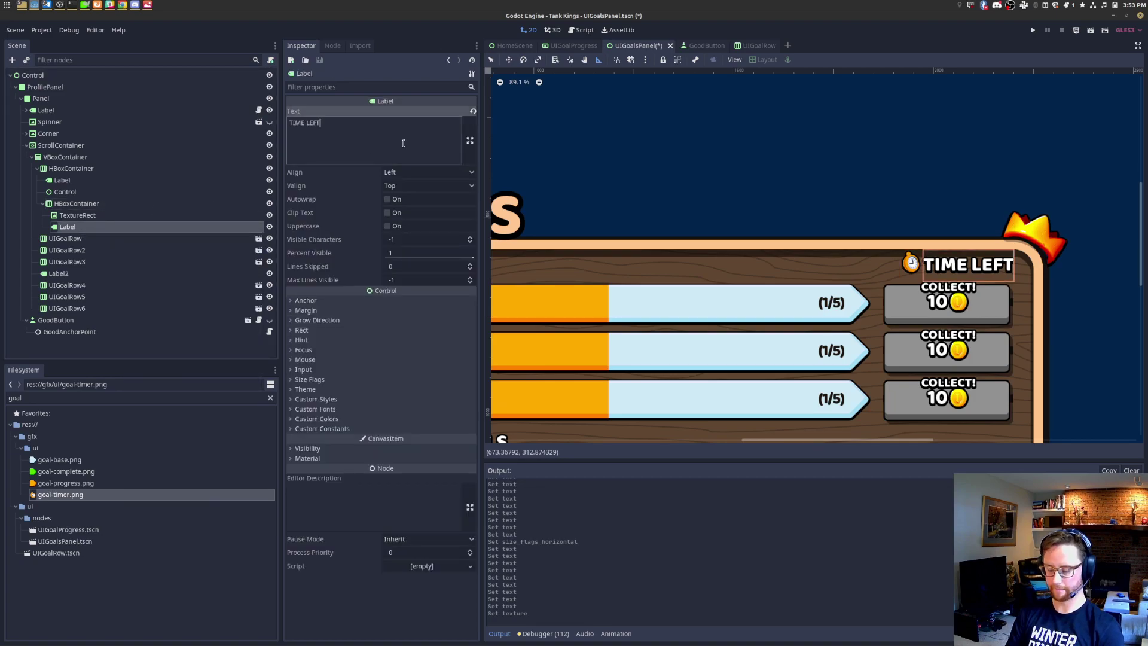
text(:)
Step: Duplicate the label as Label2 and set its text to '1d4h33s'
click(121, 216)
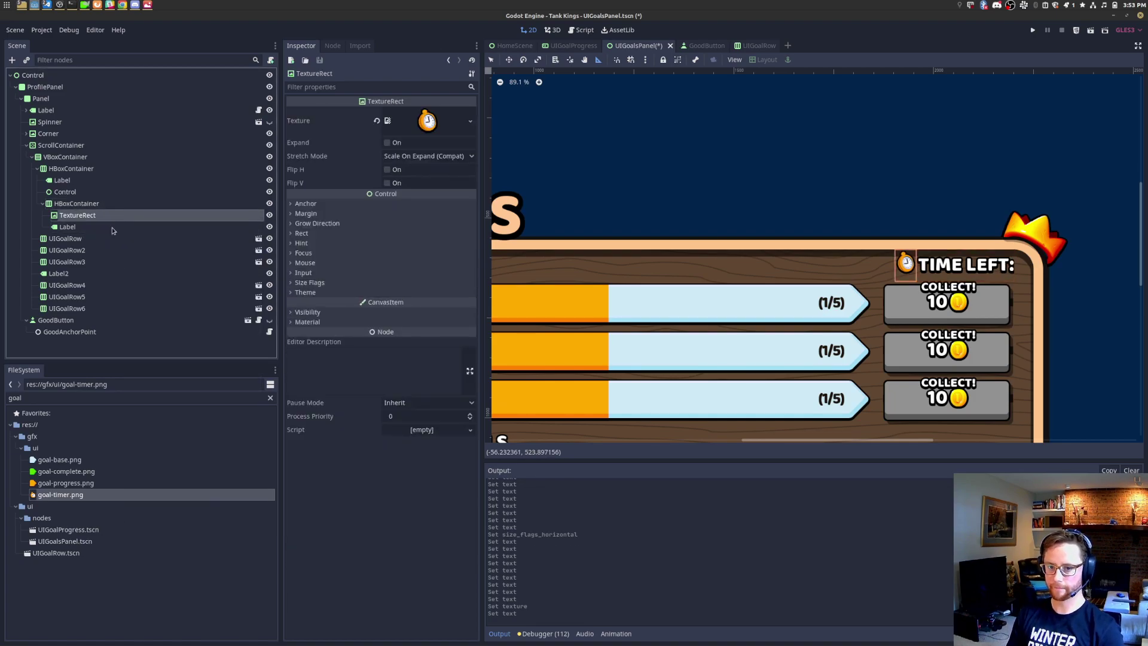
click(112, 229)
key(ctrl+d)
drag(391, 150, 265, 124)
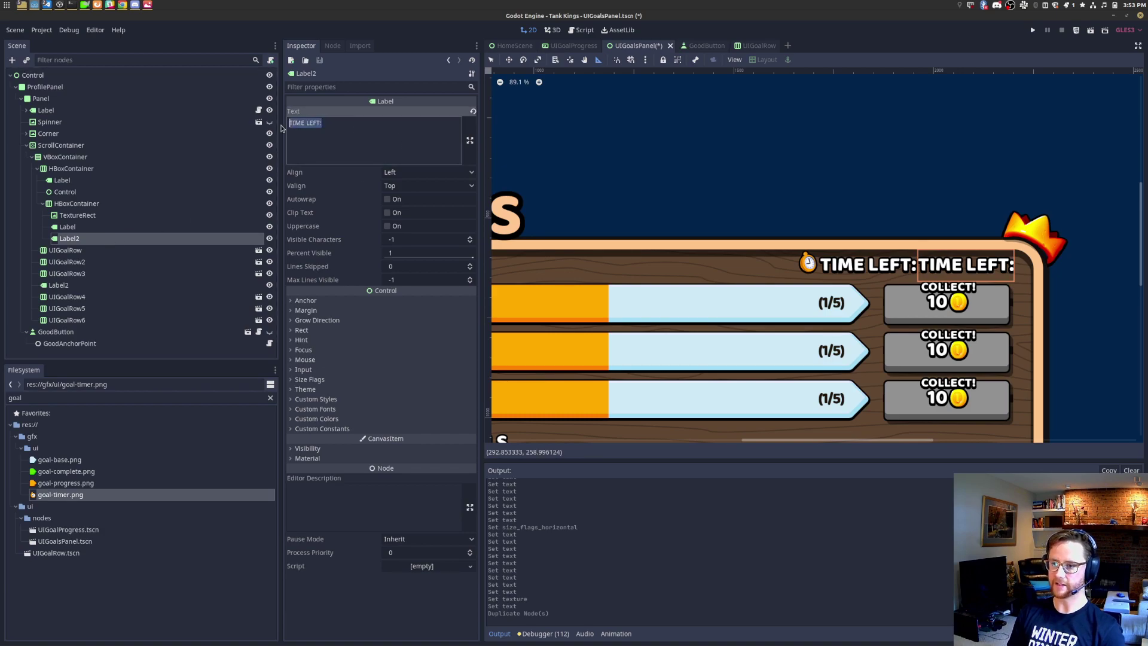
text(1)
text(d)
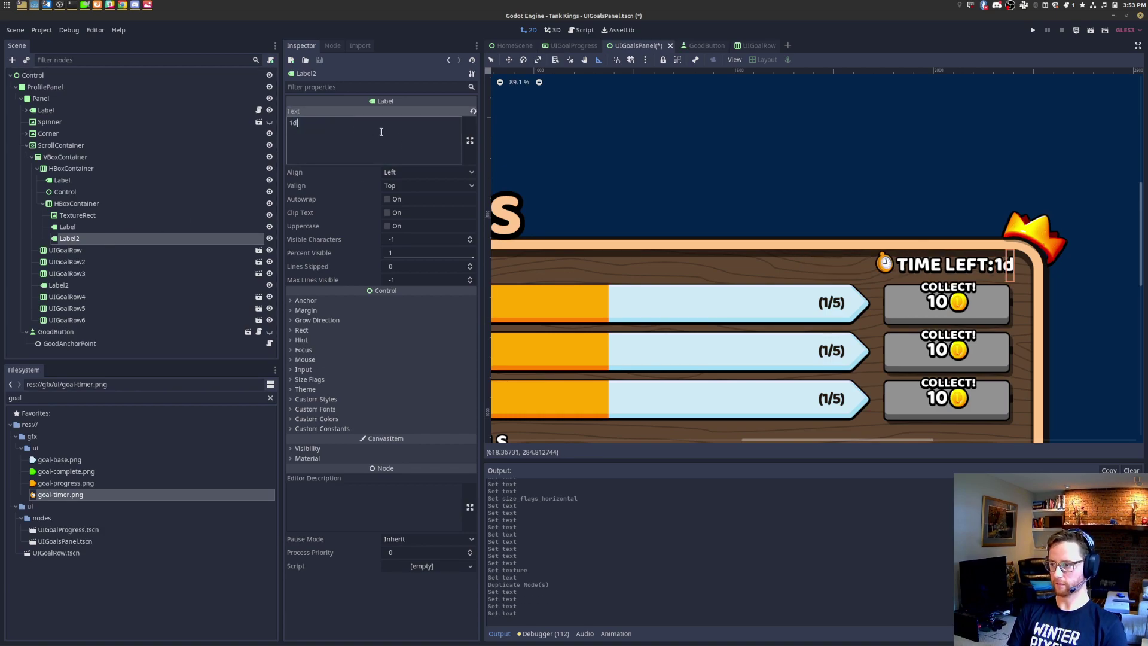
text(4h33s)
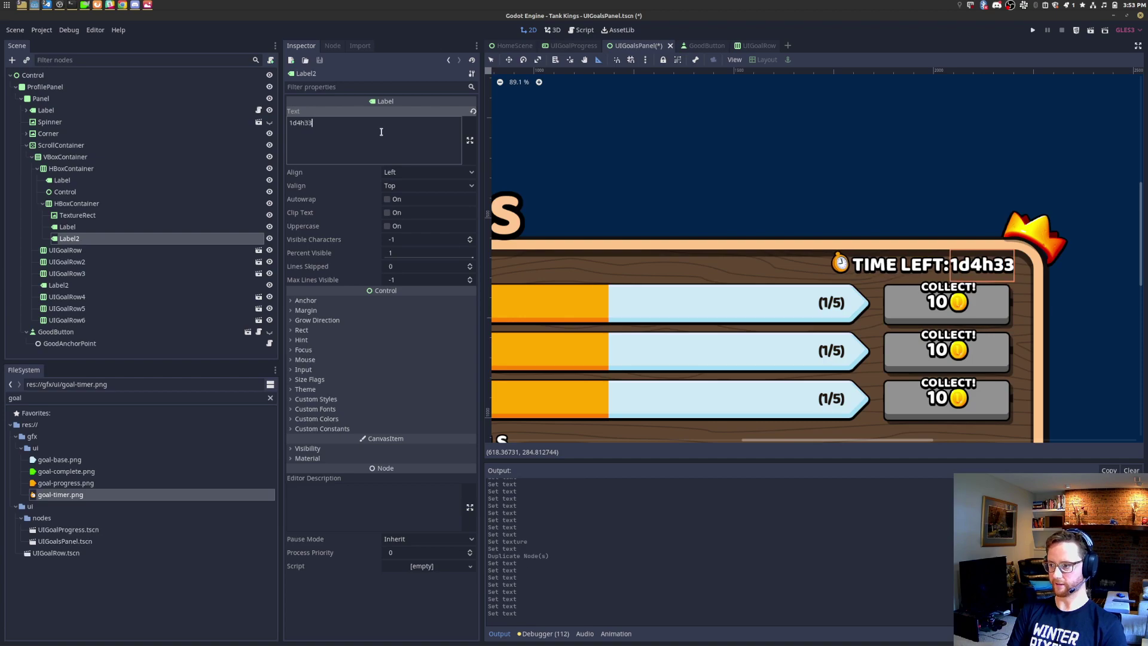
Step: Set the timer TextureRect's Stretch Mode to Keep Aspect Centered
click(109, 215)
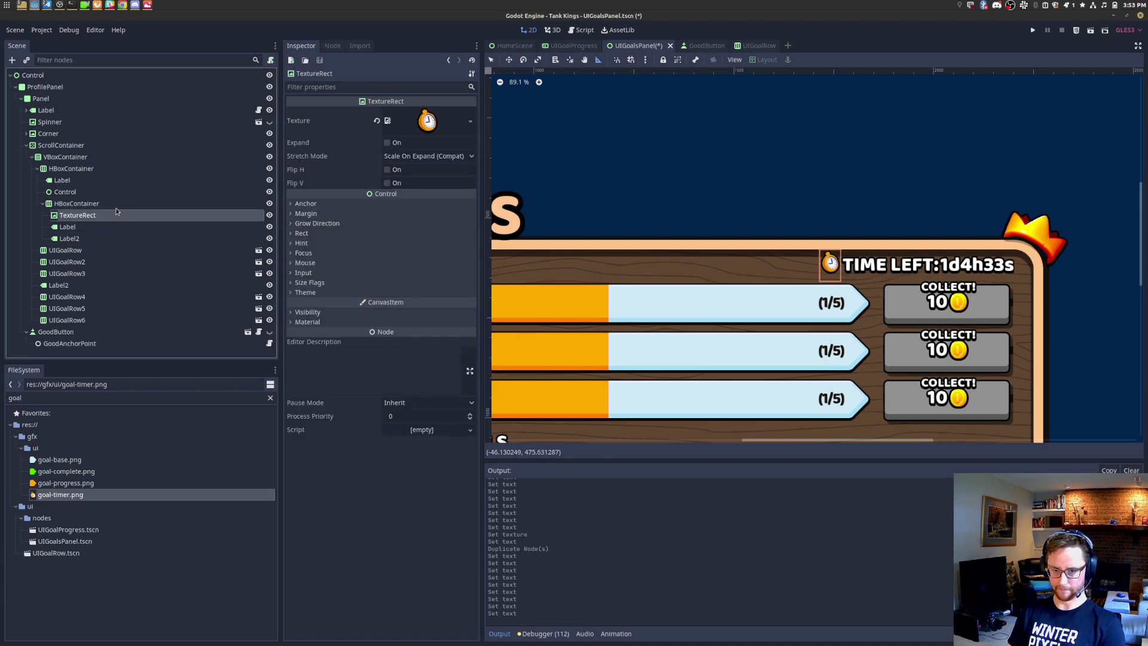
click(142, 205)
scroll(775, 271, down, 3)
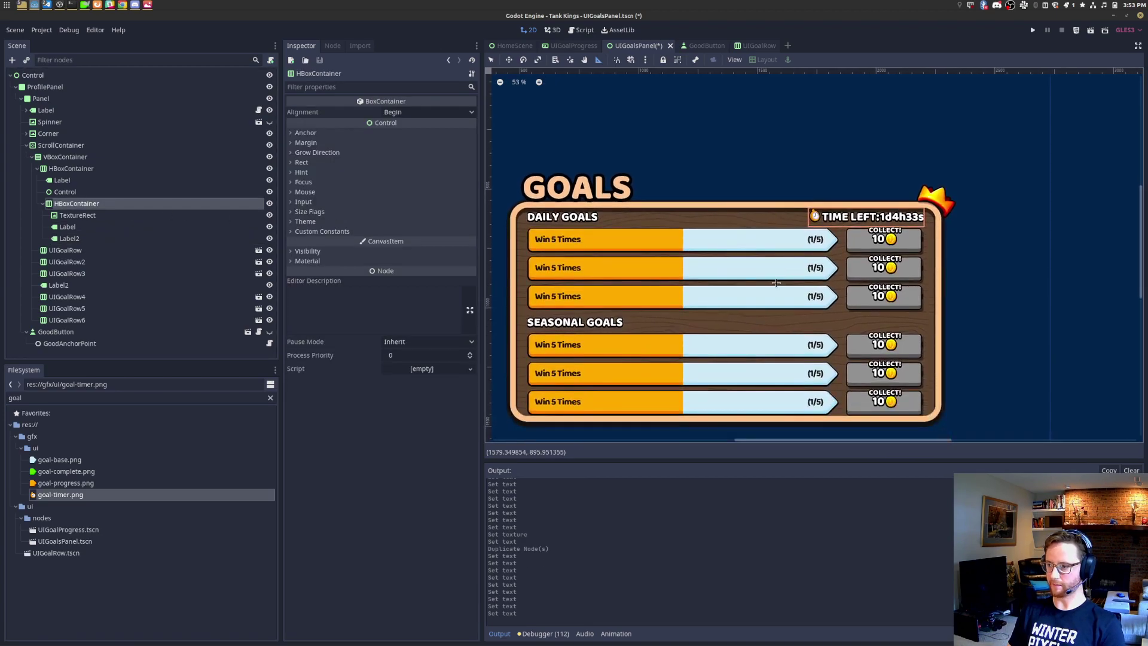
scroll(865, 231, up, 1)
scroll(866, 231, up, 10)
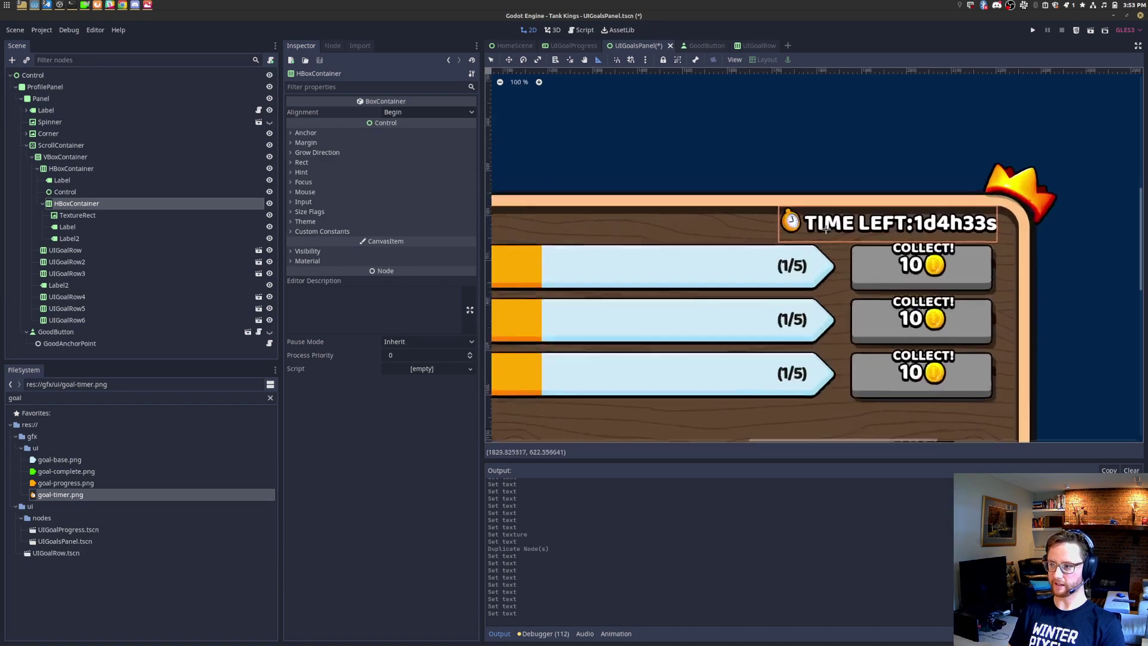
click(87, 215)
click(395, 158)
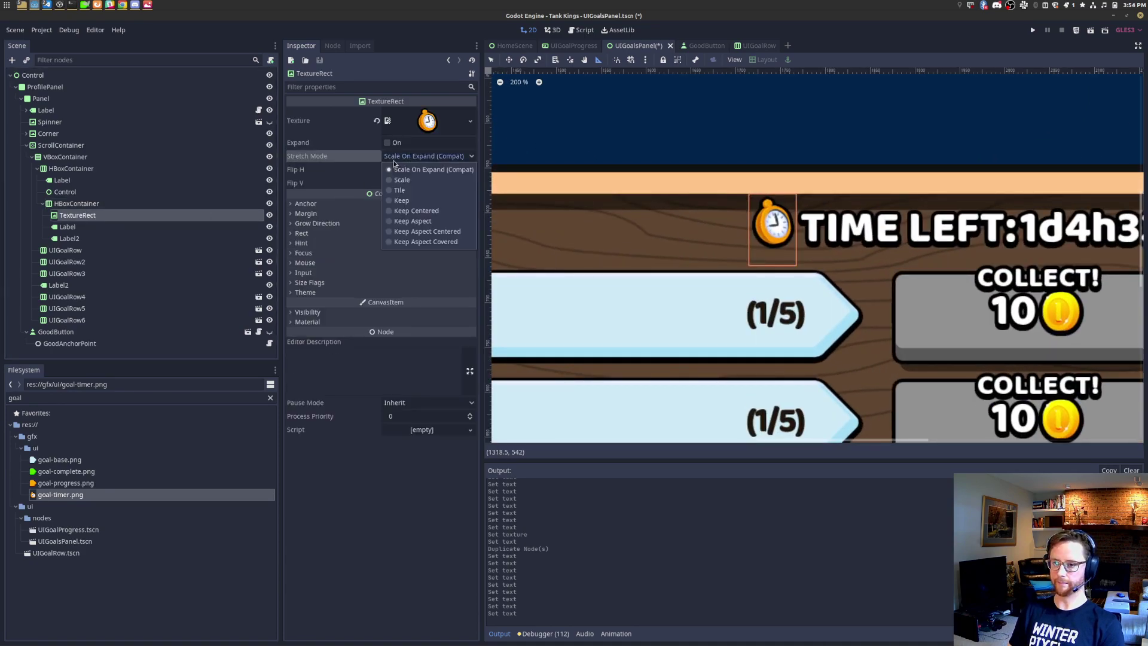
click(446, 233)
middle_drag(836, 257, 663, 275)
Step: Replace the timer label's text with 'Time Left:' in title case
key(alt+Tab)
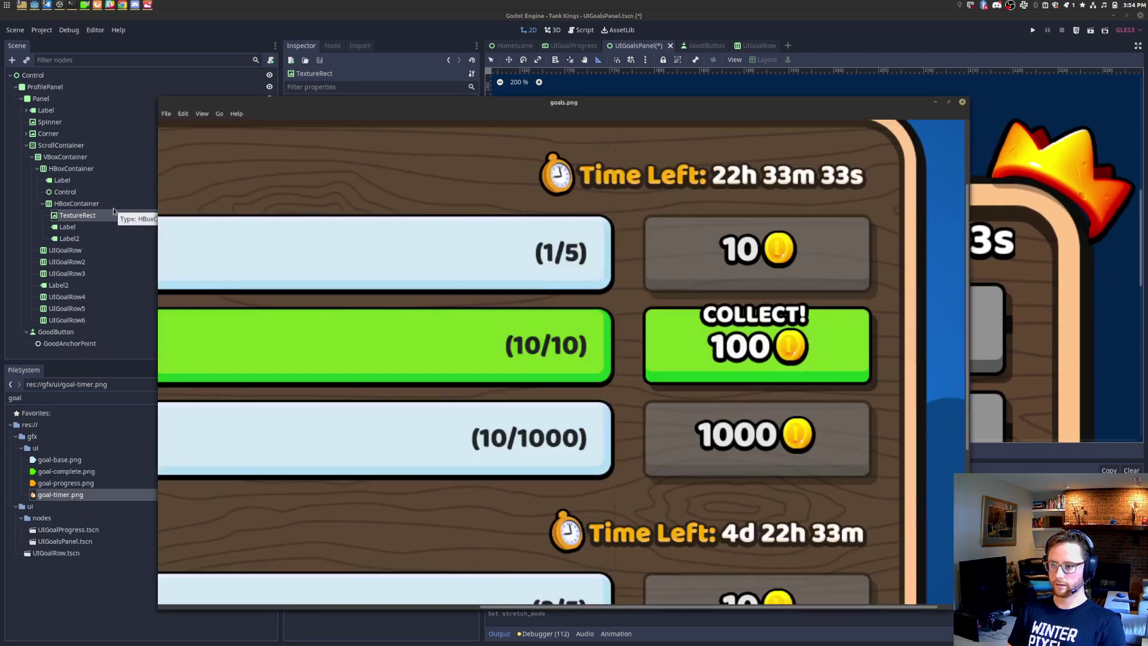
key(alt+Tab)
click(66, 228)
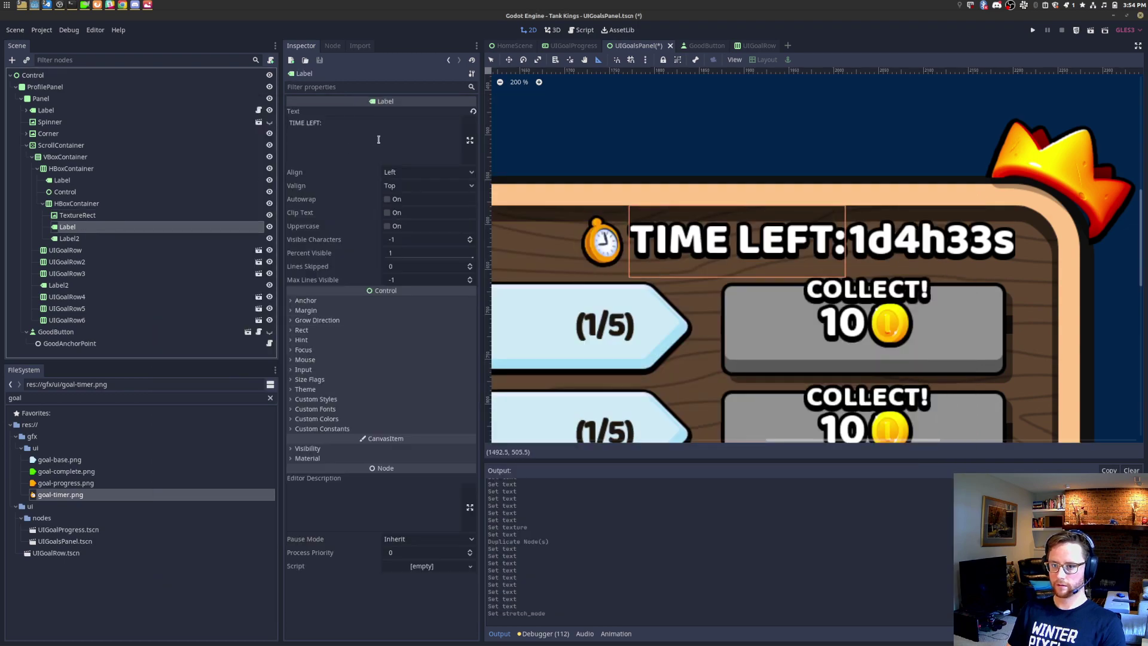
drag(378, 139, 227, 138)
text(Time Left:)
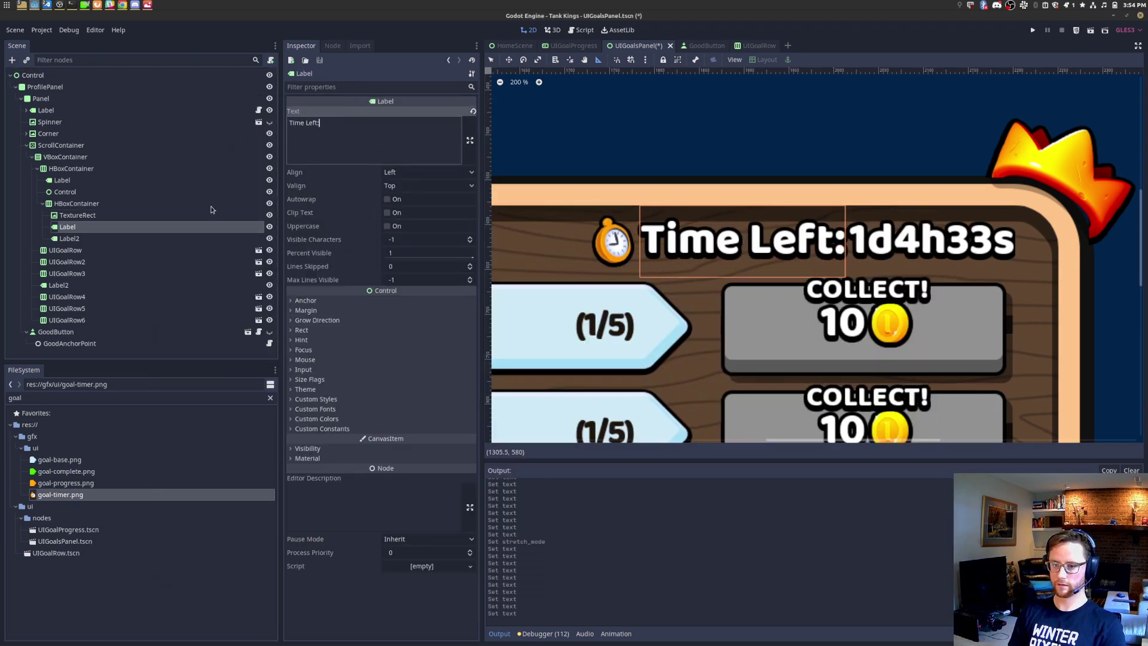
click(148, 227)
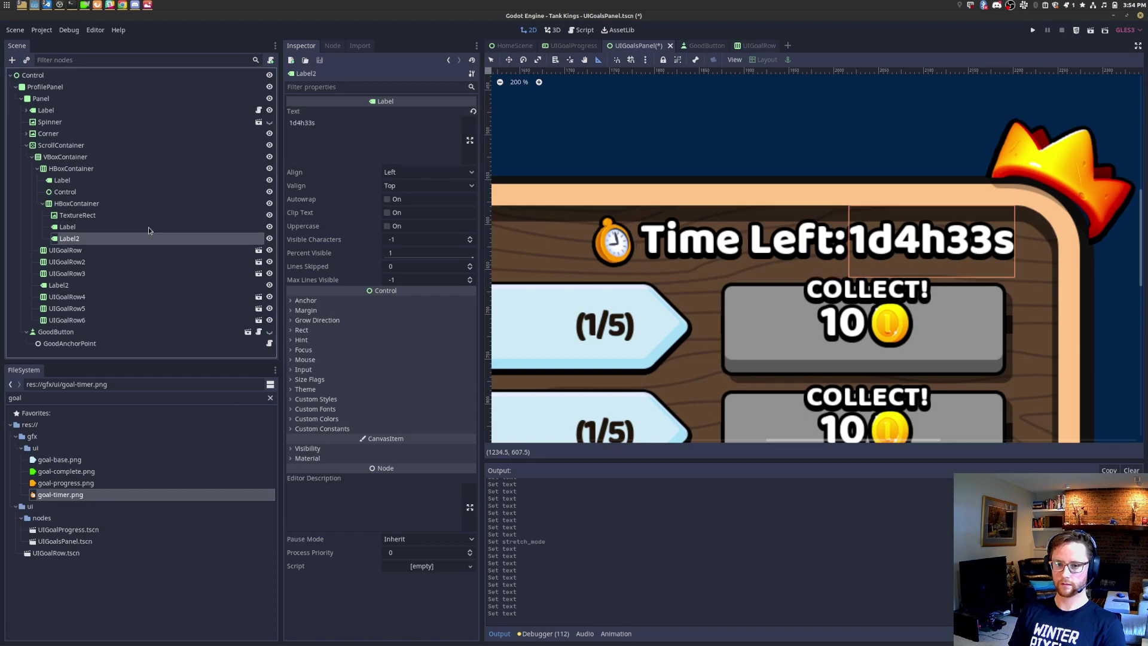
Step: Cycle through the open windows to compare with the mockup, staying in the editor
key(alt+Tab)
key(Tab)
key(Tab)
key(Tab)
key(Tab)
key(Tab)
key(Tab)
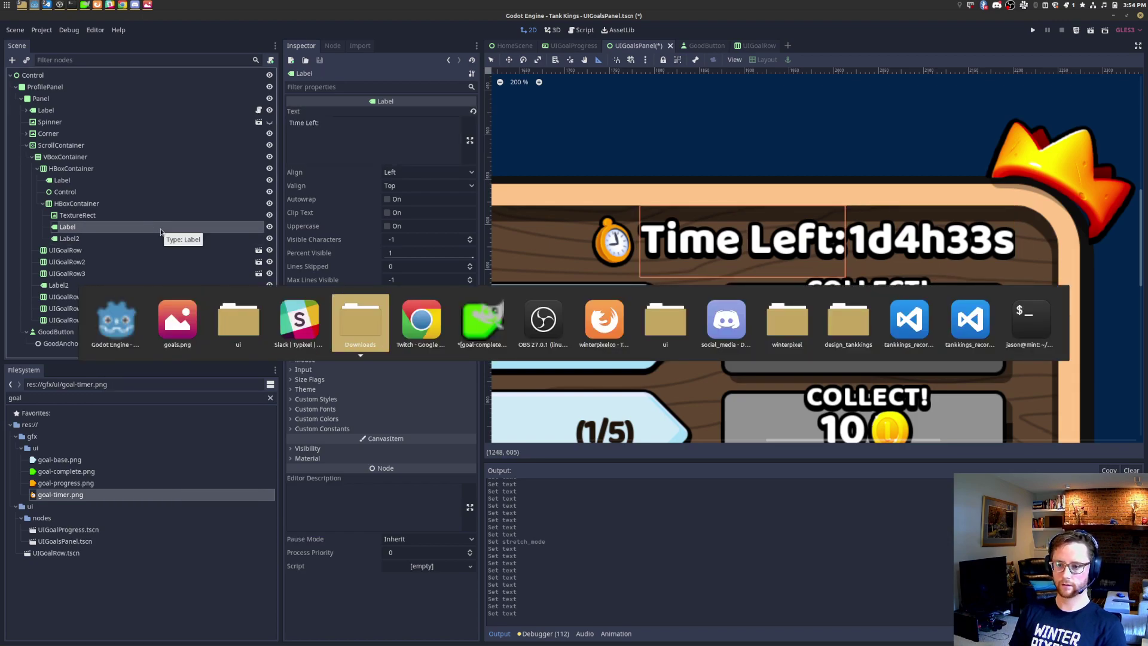
key(Escape)
key(alt+Tab)
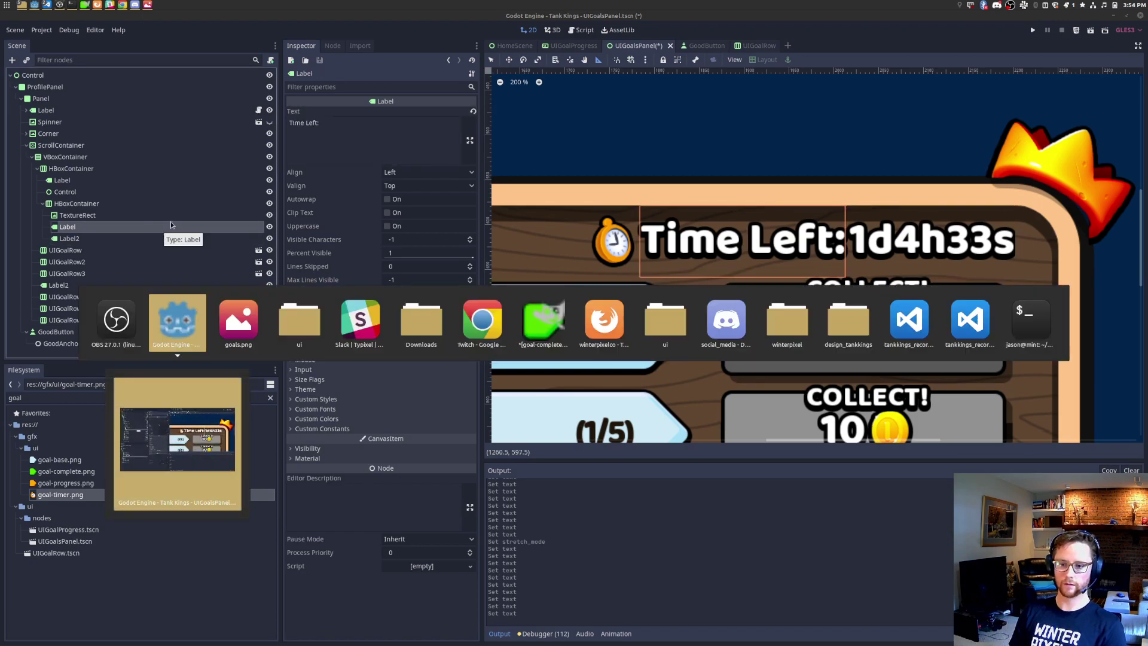
key(Tab)
key(Tab)
key(Tab)
key(Tab)
key(Tab)
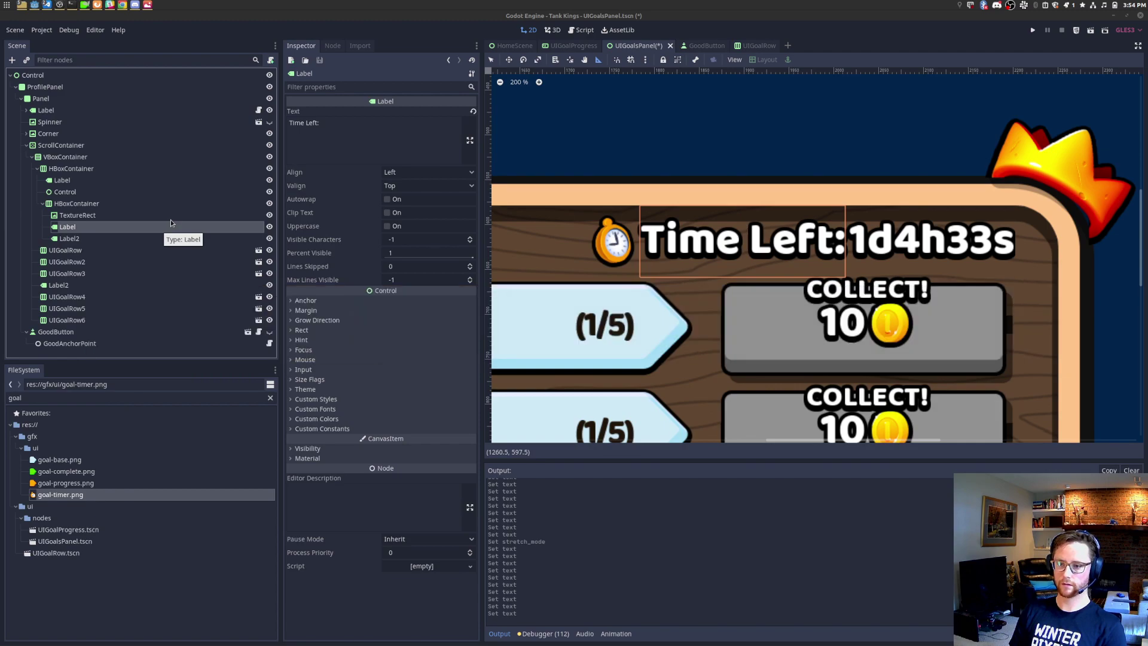
key(Escape)
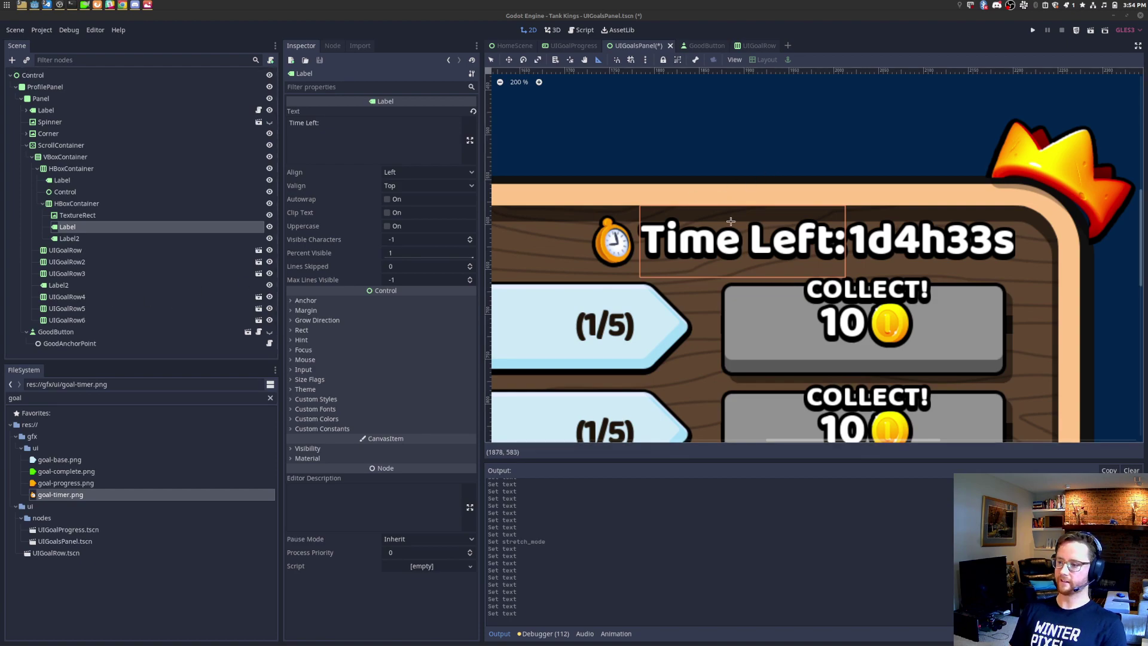
key(alt+Tab)
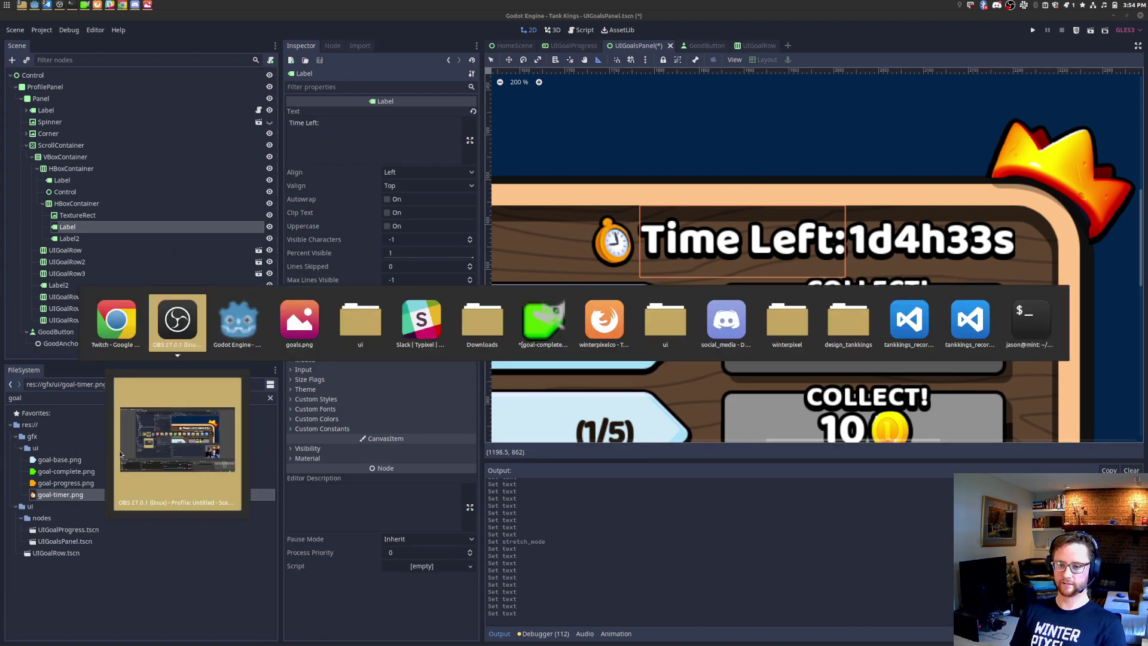
click(230, 323)
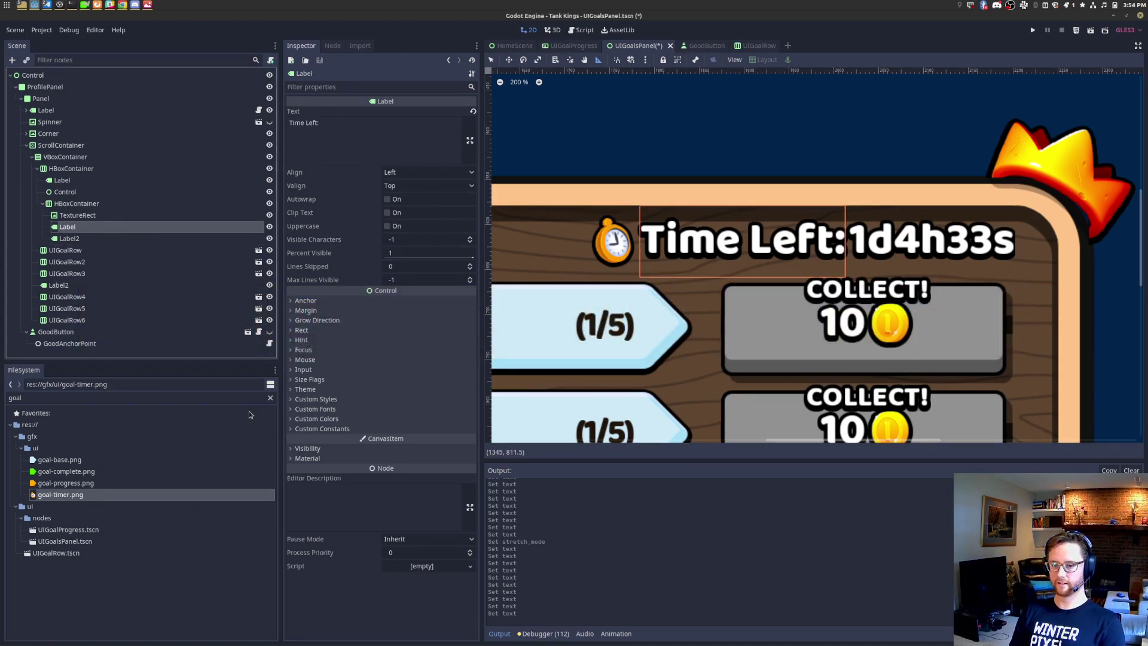
Step: Clear the FileSystem search filter and expand the Time Left label's Theme section
click(264, 399)
click(271, 398)
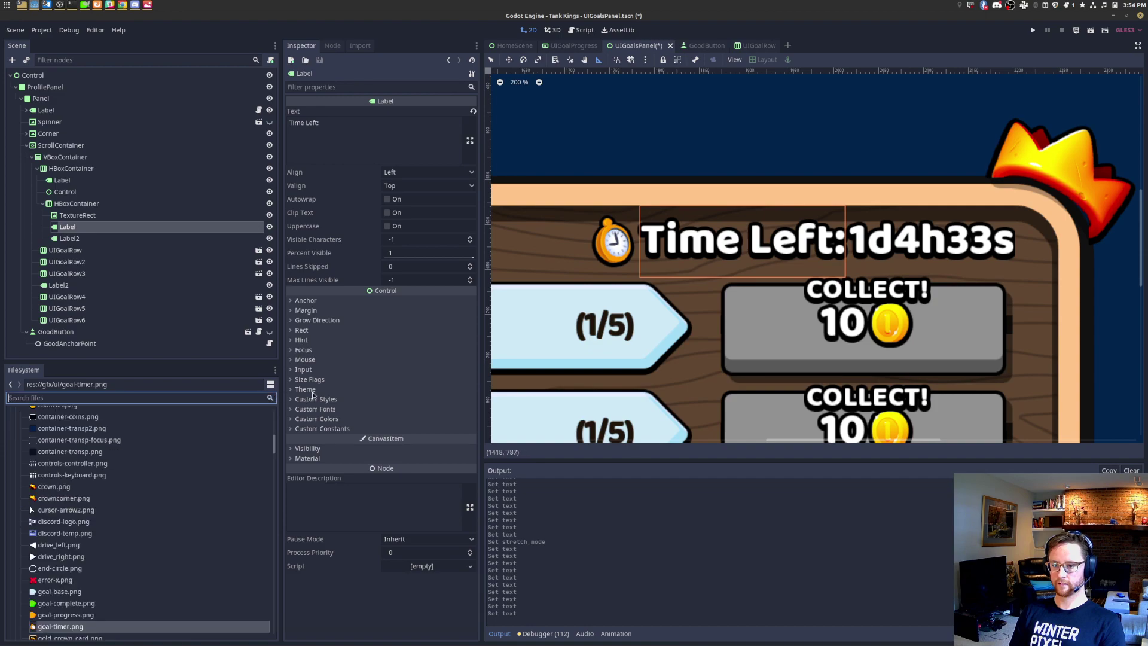
click(306, 390)
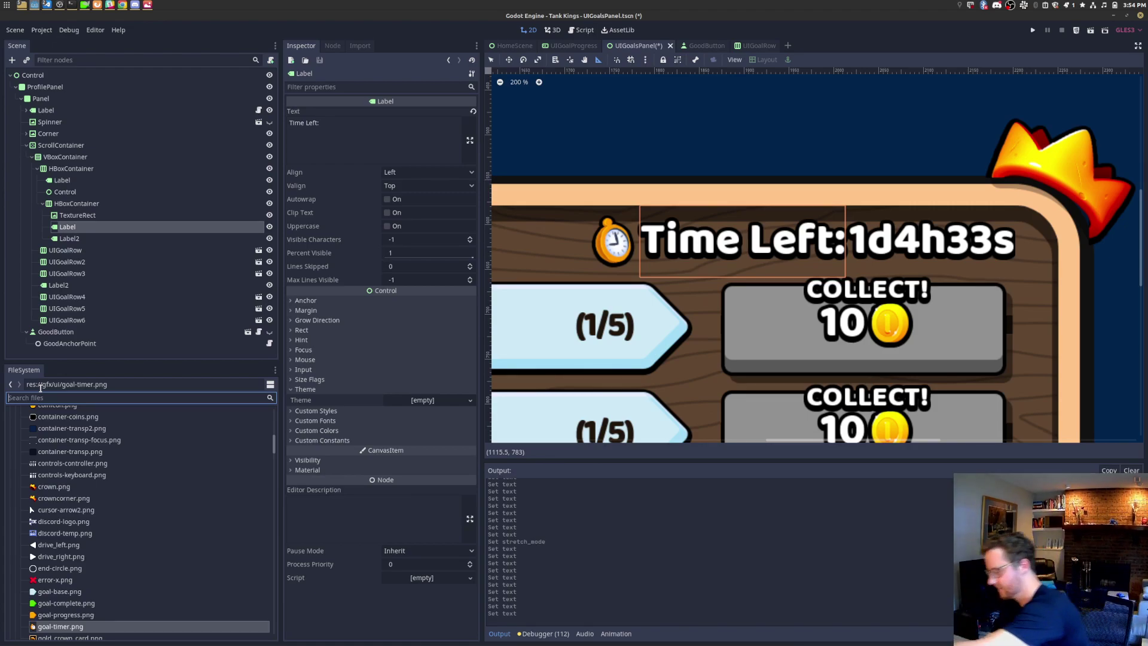
key(alt+Tab)
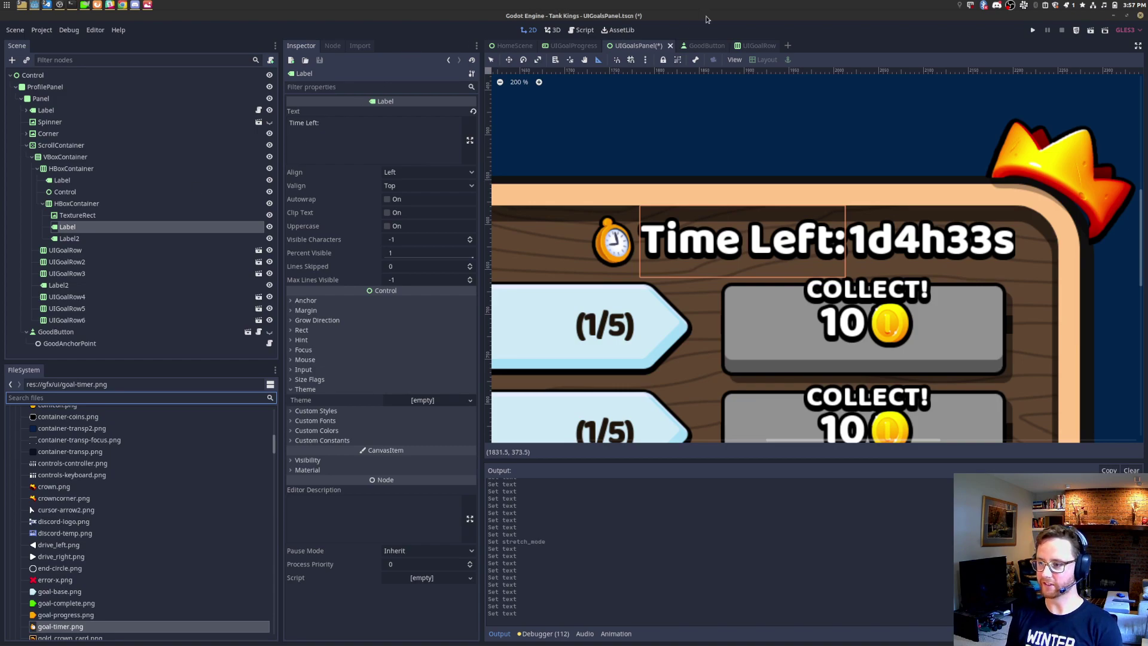
Step: Save the scene and give the 'Time Left:' label the baloo_32.tres custom font
key(ctrl+s)
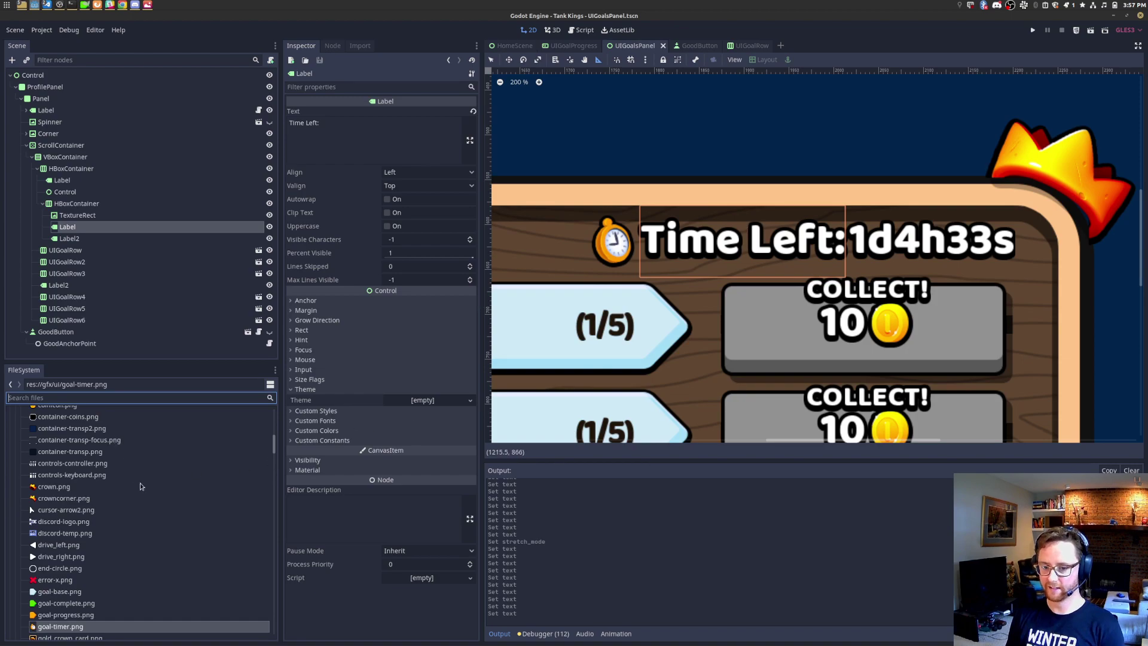
click(160, 397)
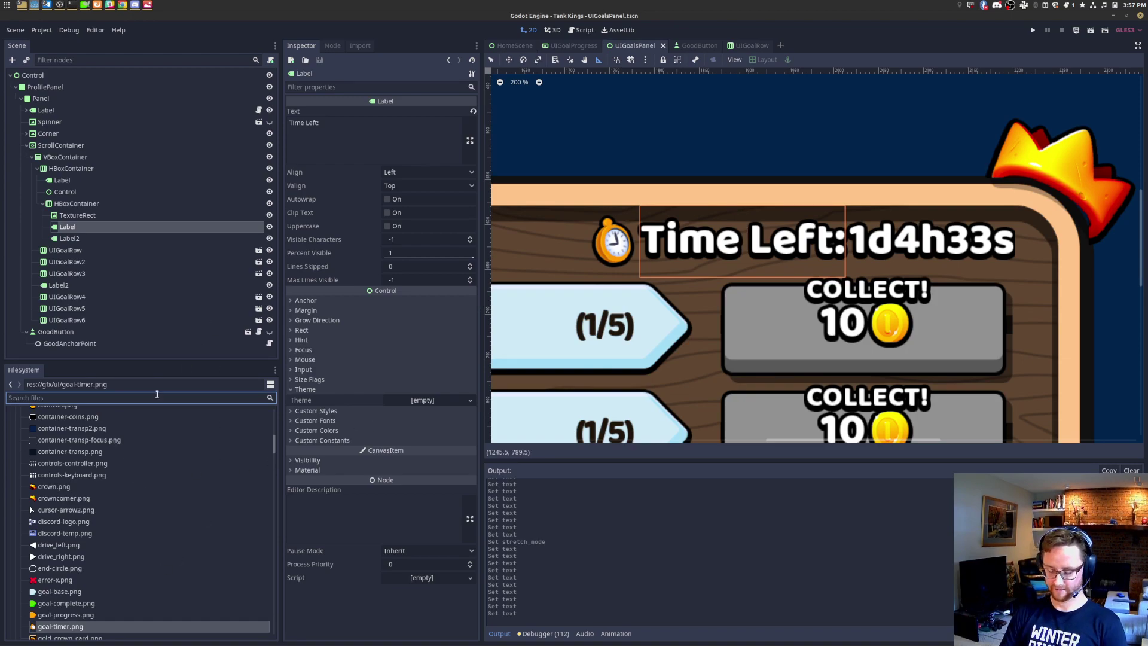
key(alt+Tab)
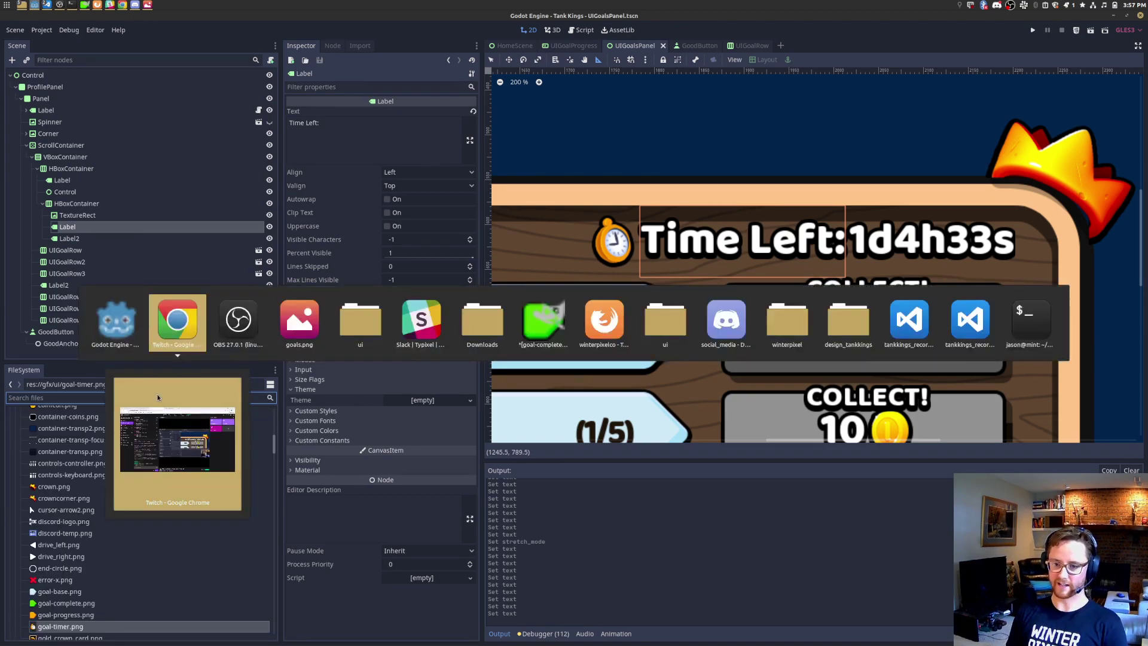
key(alt+Tab)
key(alt+Tab)
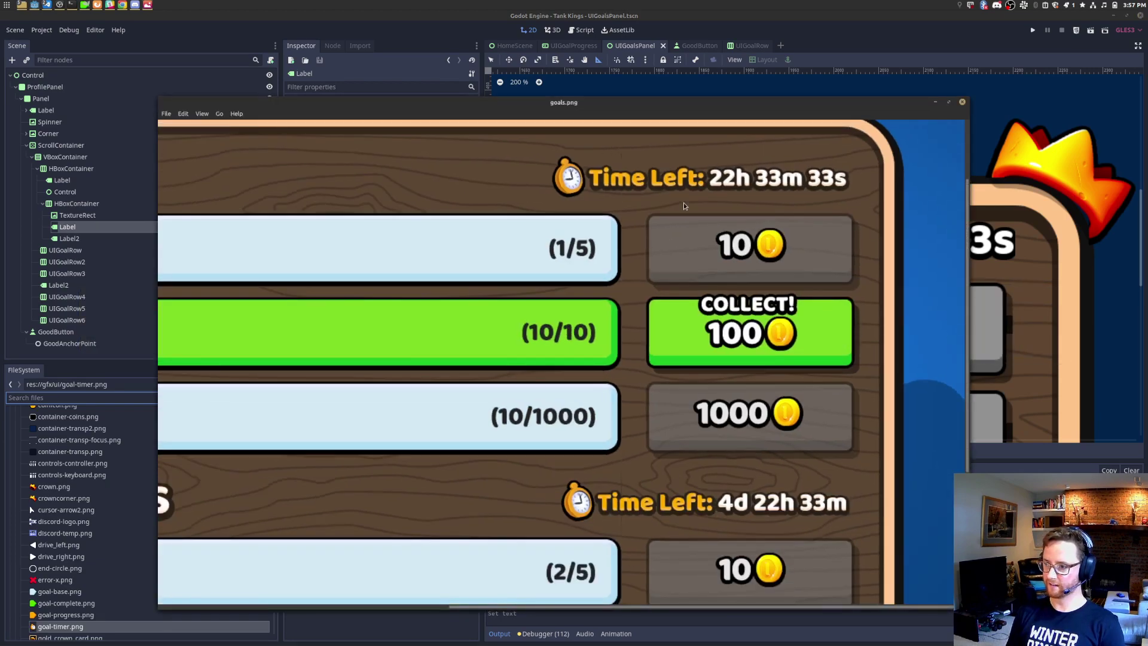
key(alt+Tab)
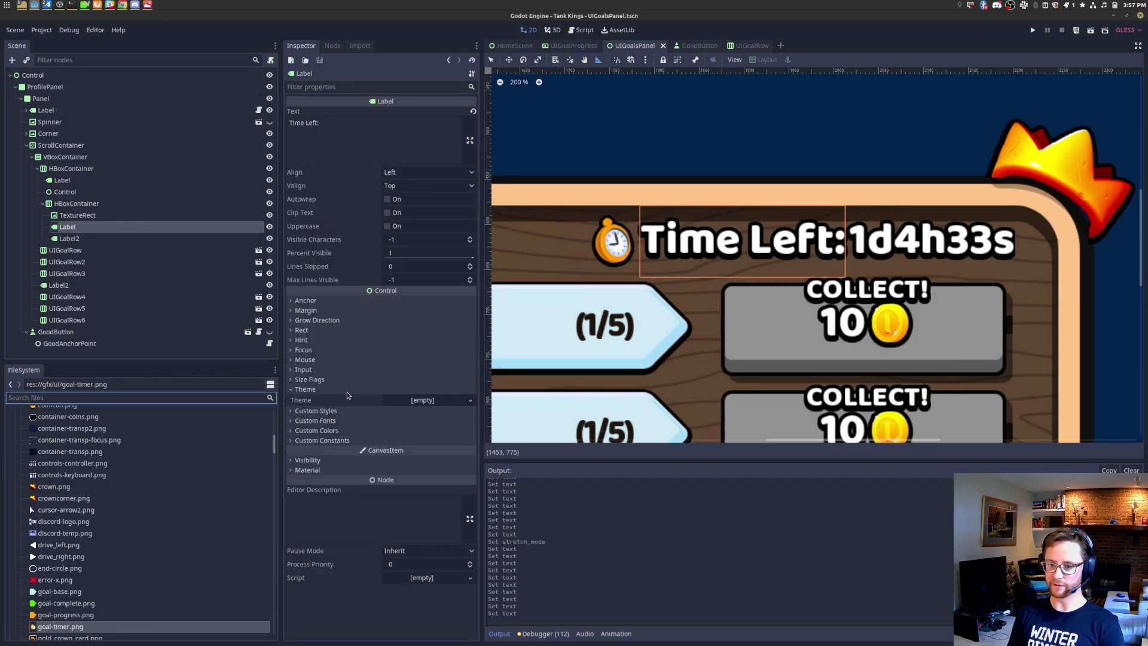
click(315, 421)
text(baloo)
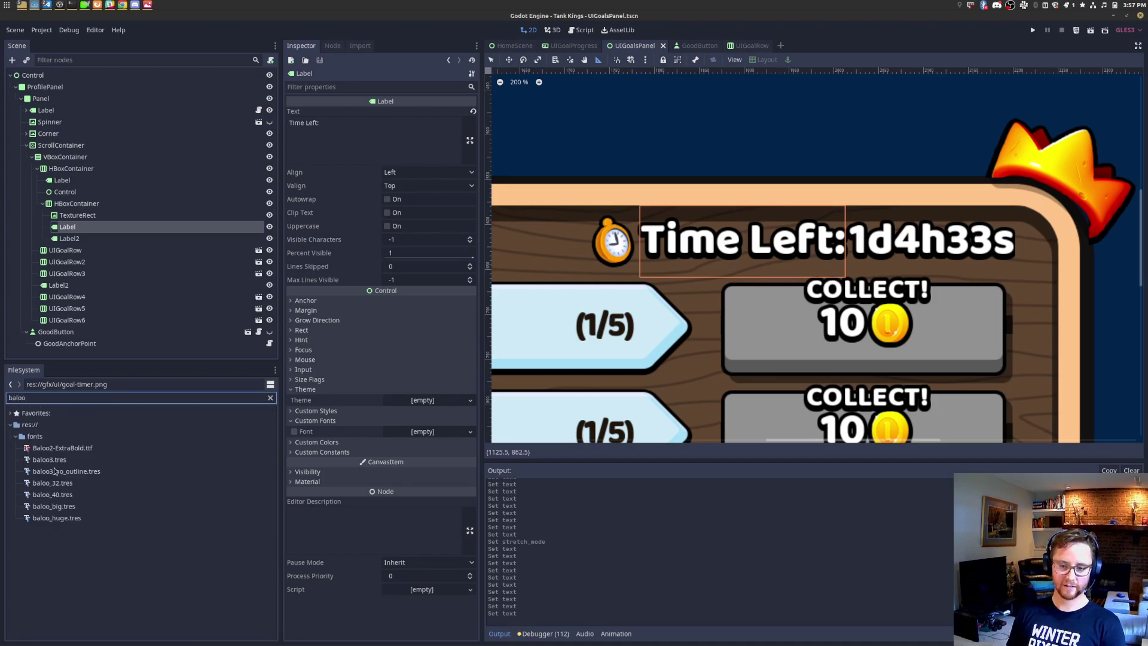
drag(53, 482, 425, 431)
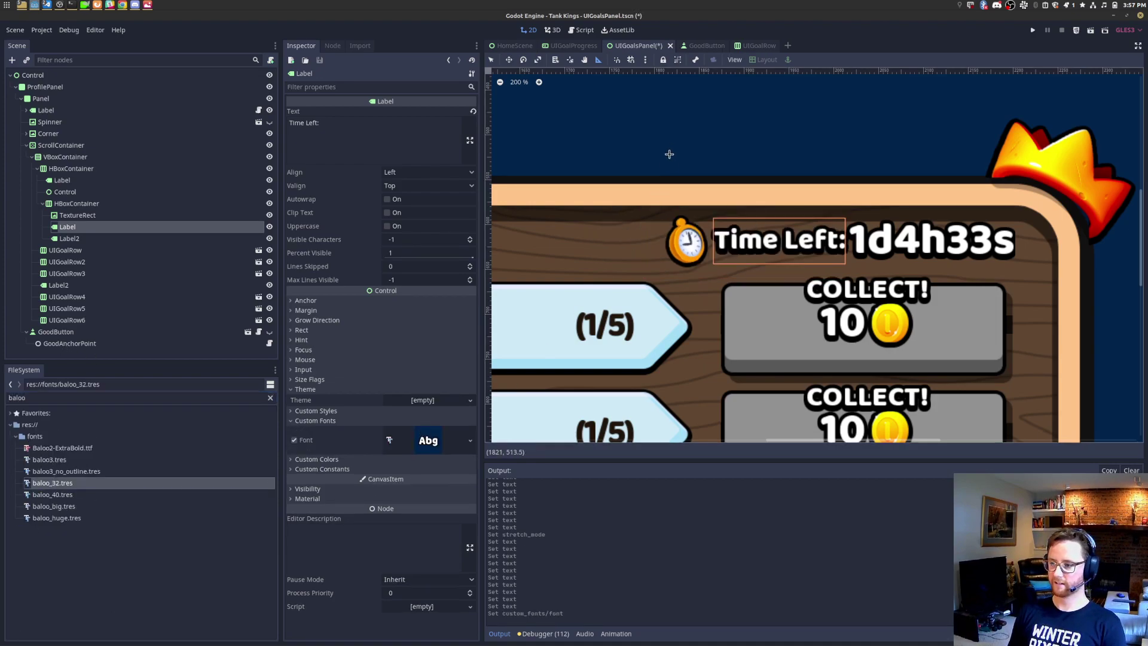
Step: Apply baloo_32.tres to the 1d4h33s value label as well and save the scene
click(126, 239)
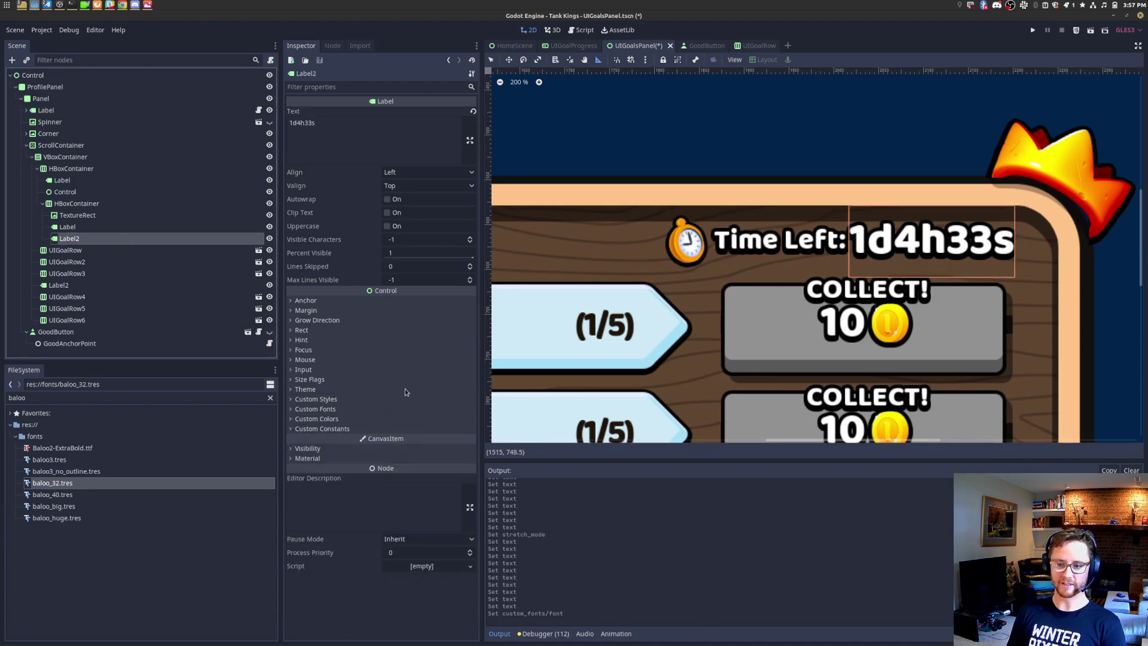
click(332, 411)
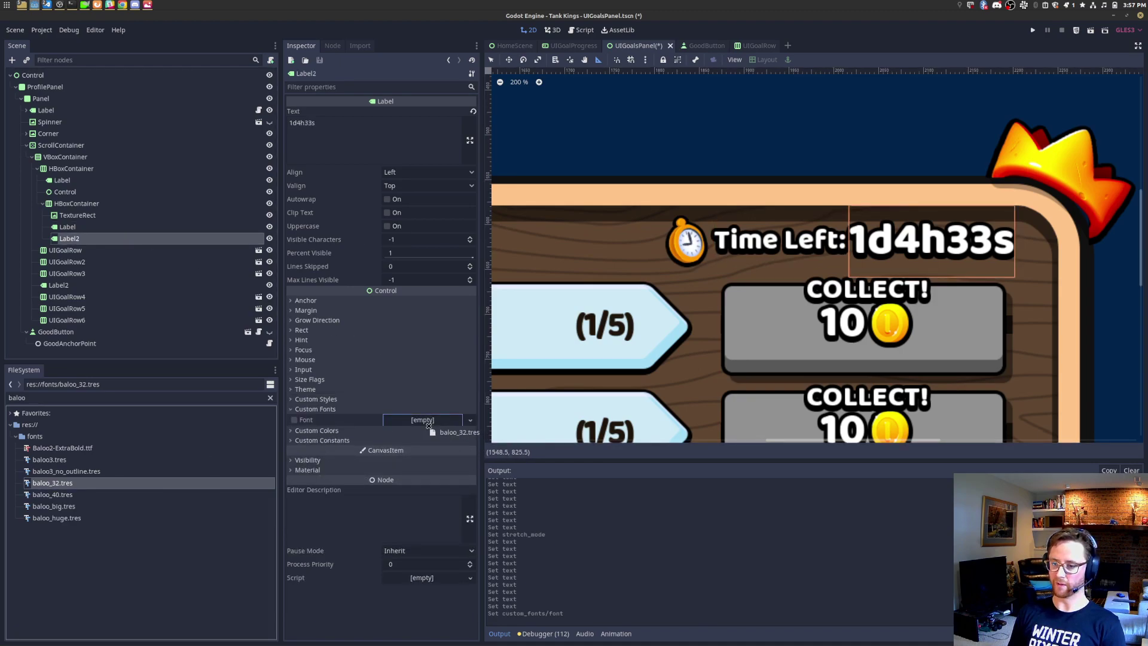
drag(74, 484, 431, 420)
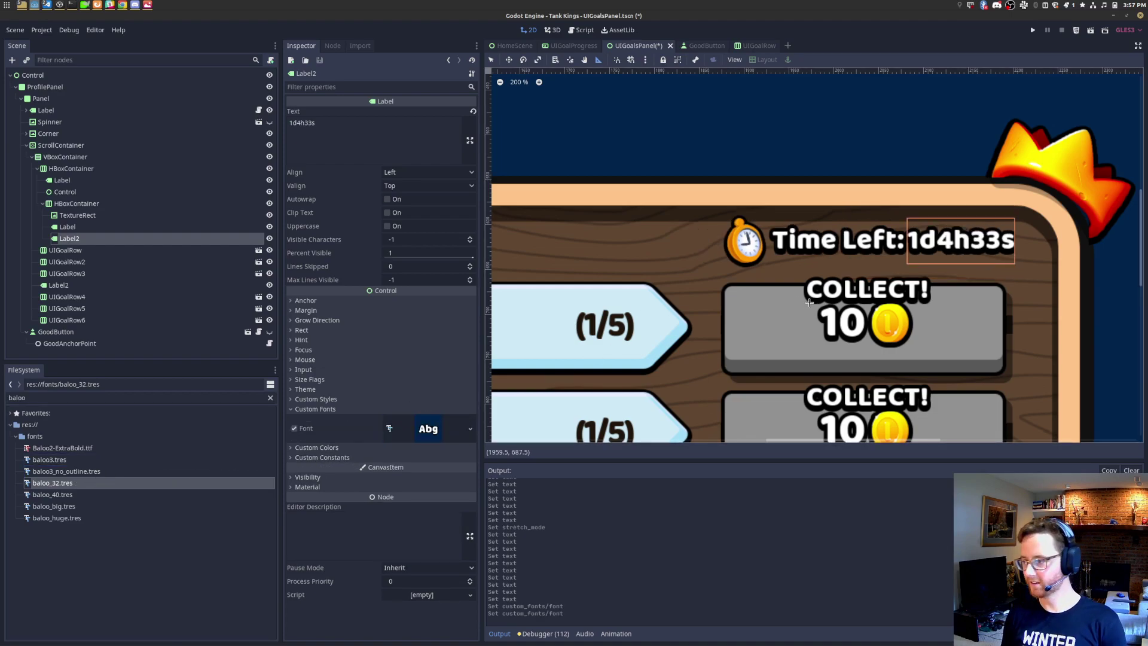
key(ctrl+s)
key(alt+Tab)
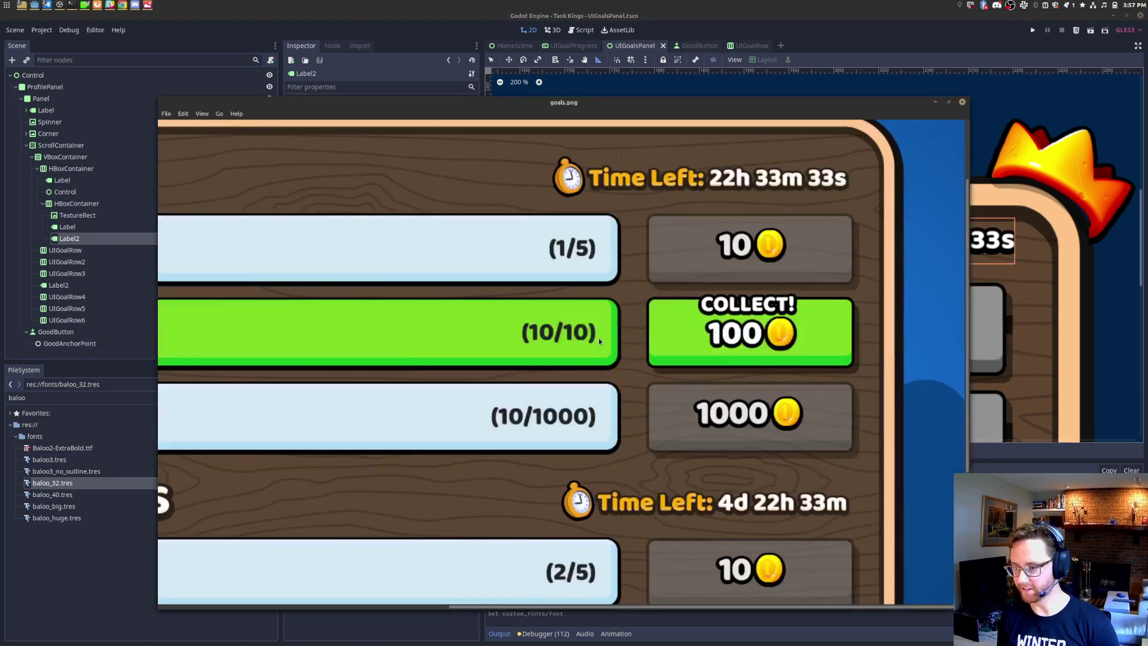
key(alt+Tab)
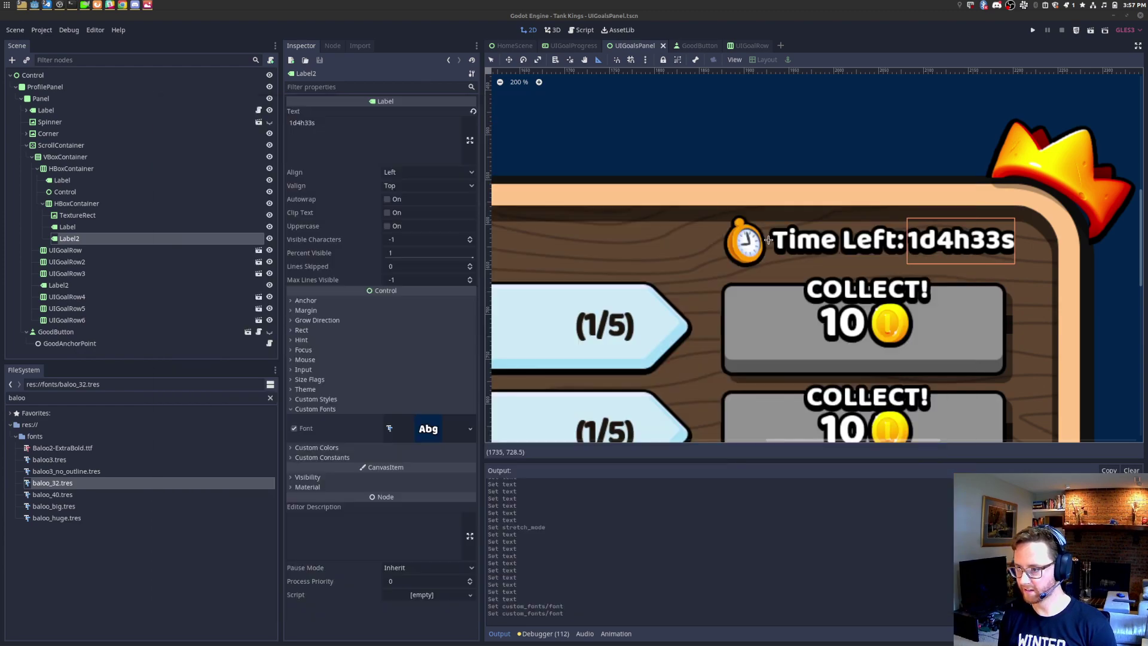
Step: Add a SwatchdLabel child node under the Time Left label
right_click(69, 227)
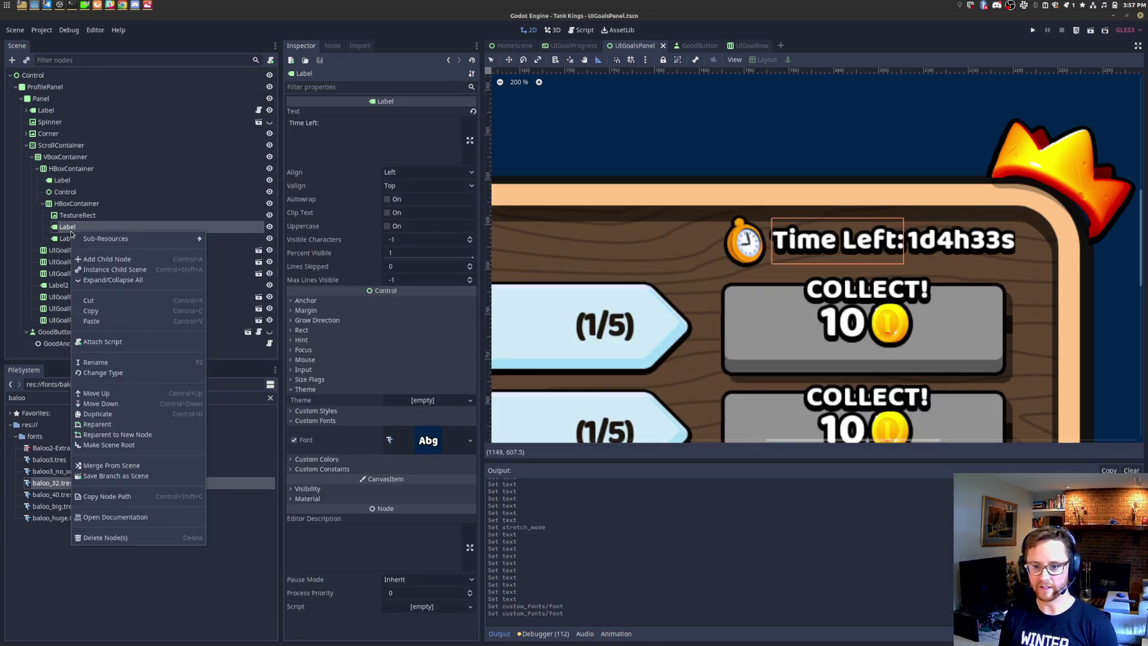
click(96, 235)
text(swa)
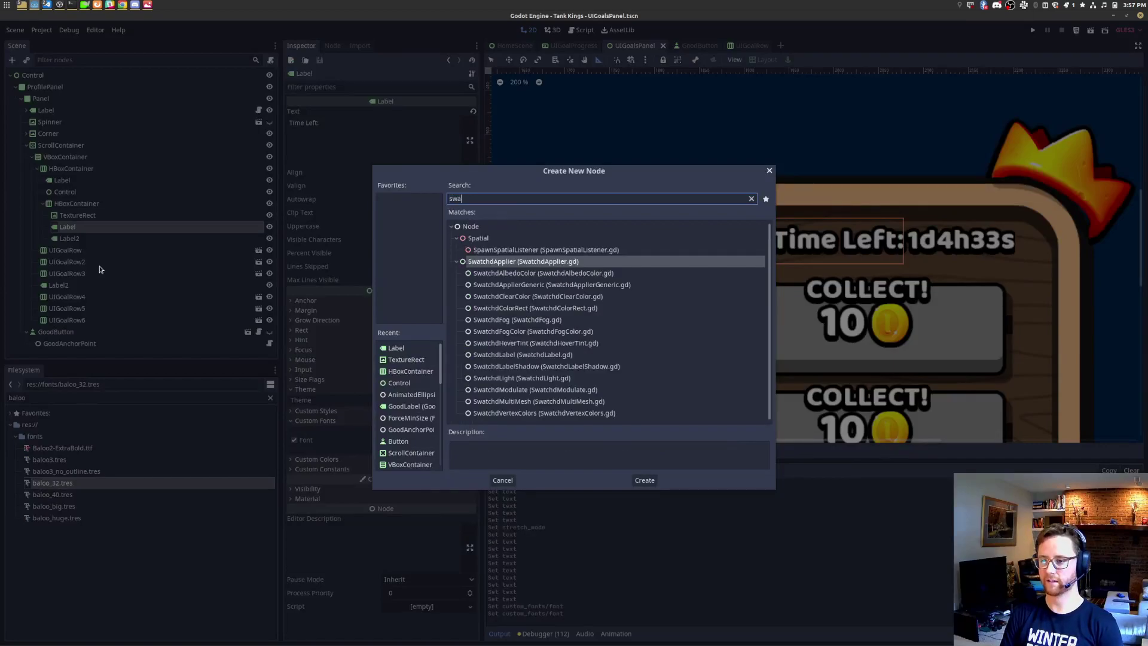
text(tchlabel)
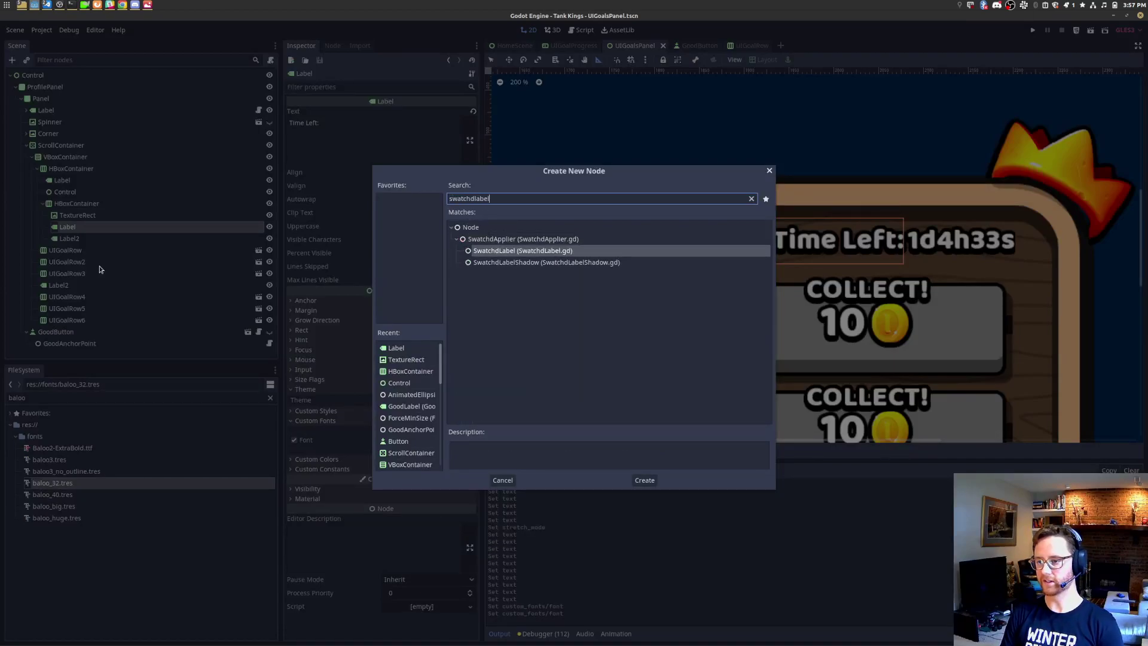
key(Return)
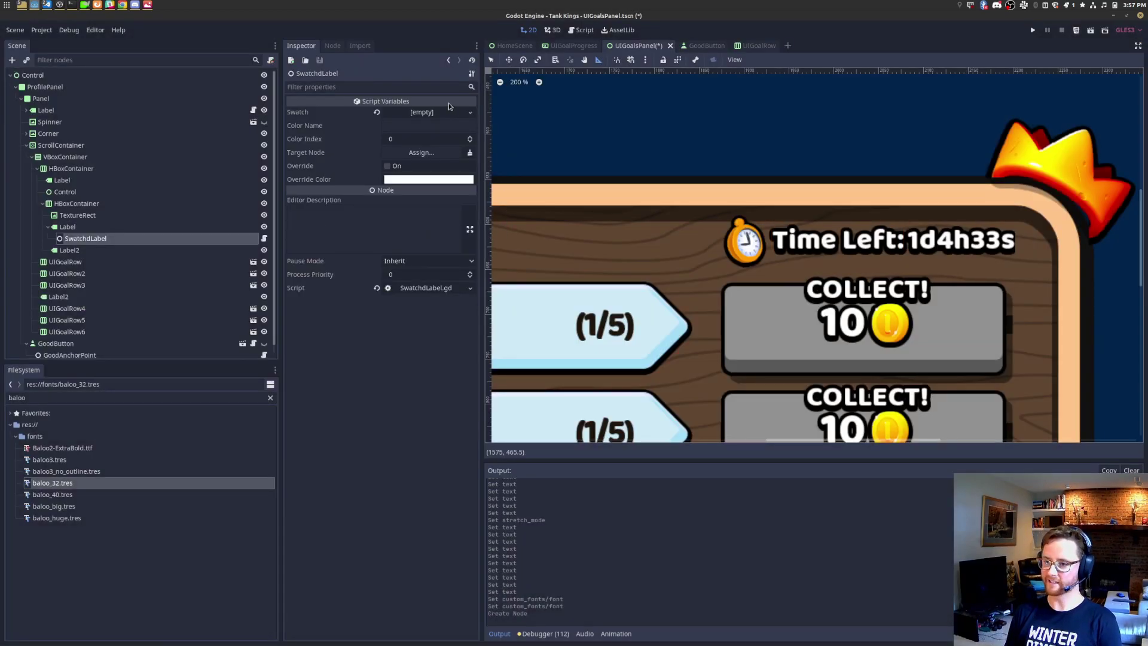
Step: Assign tankkings_ui_swatch.tres to the SwatchdLabel's Swatch property and expand it
click(138, 398)
double_click(138, 398)
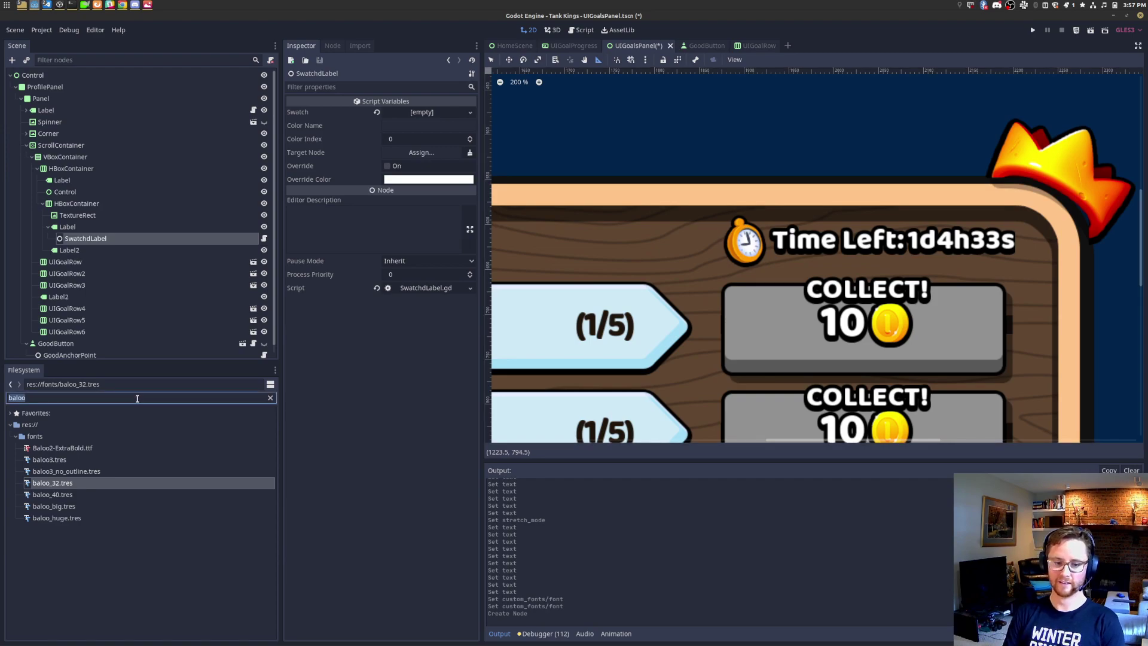
text(swatch)
key(Home)
text(ui_)
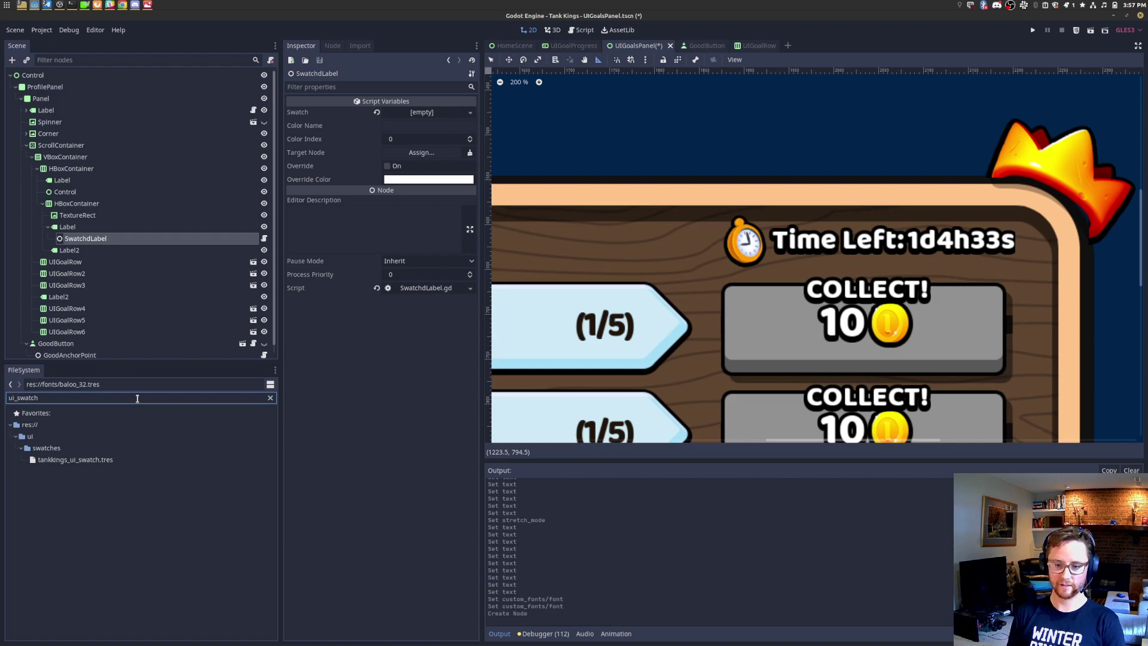
drag(75, 459, 424, 112)
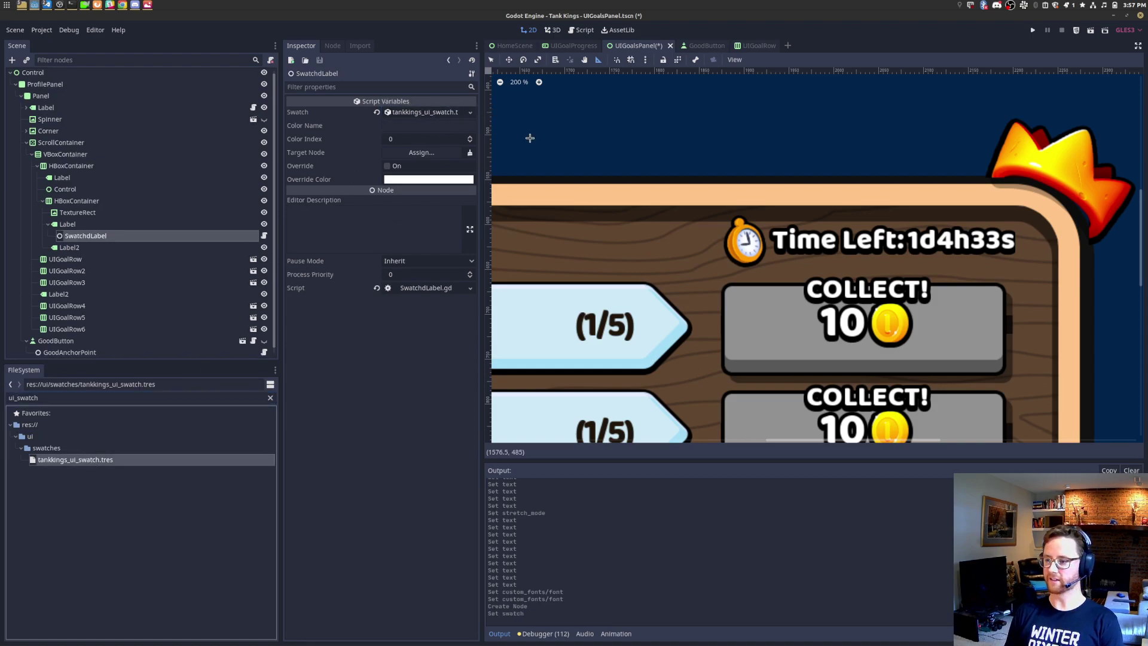
click(428, 125)
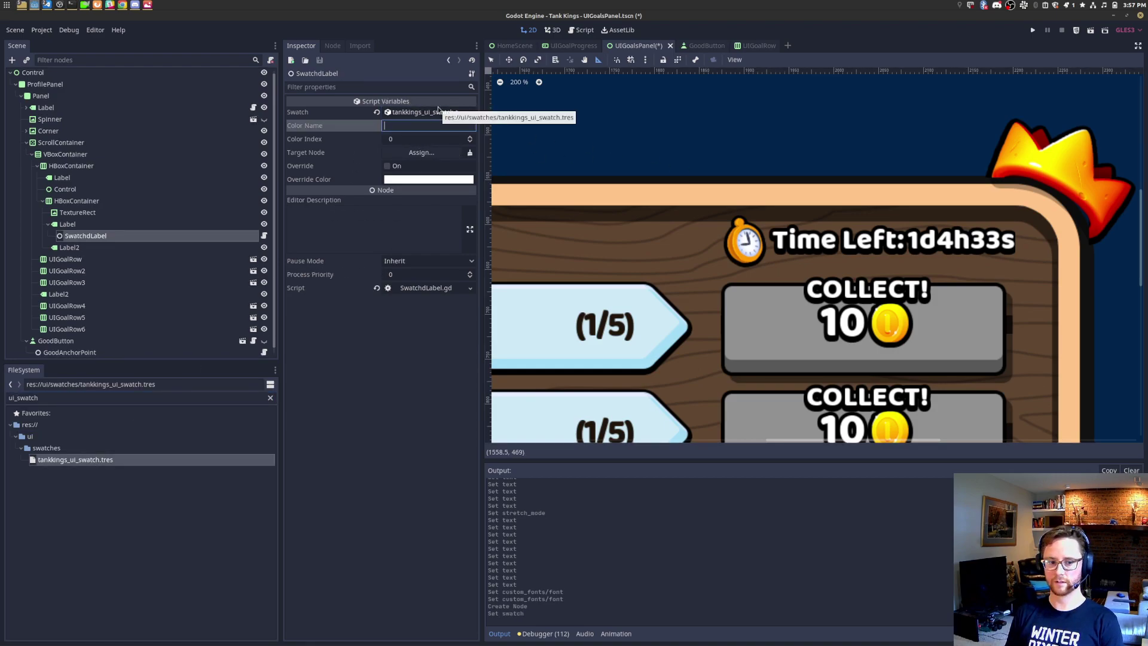
key(alt+Tab)
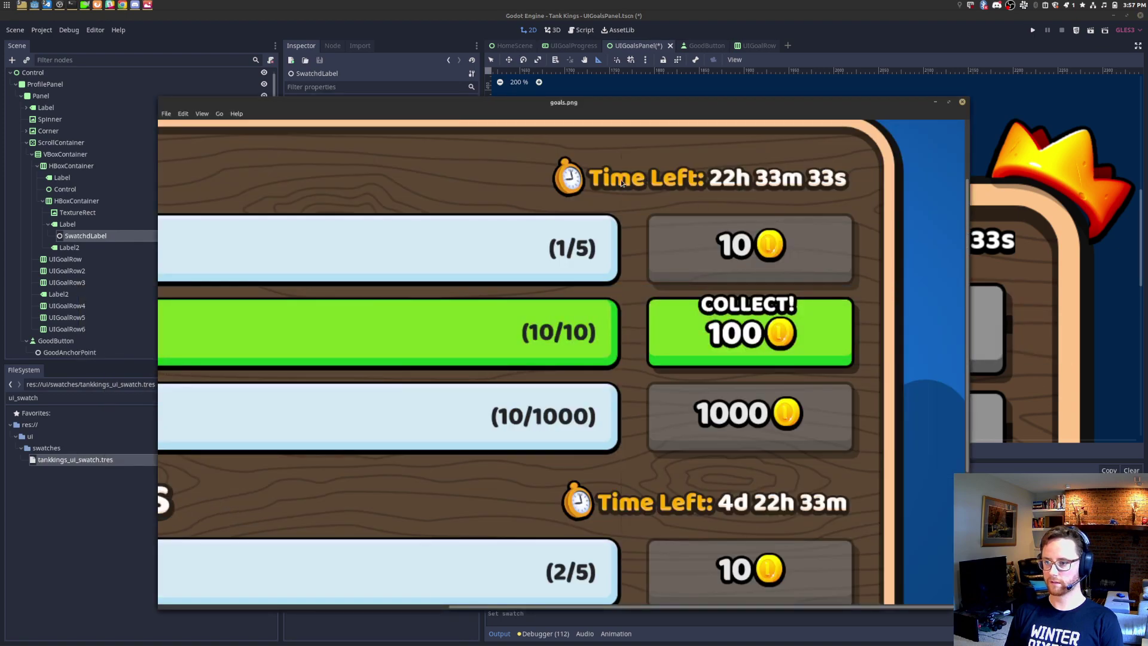
key(alt+Tab)
click(419, 111)
key(alt+Tab)
key(alt+Tab)
Step: Set the SwatchdLabel's Color Name to burnt_citrus_shadow, checking the mockup along the way
click(413, 423)
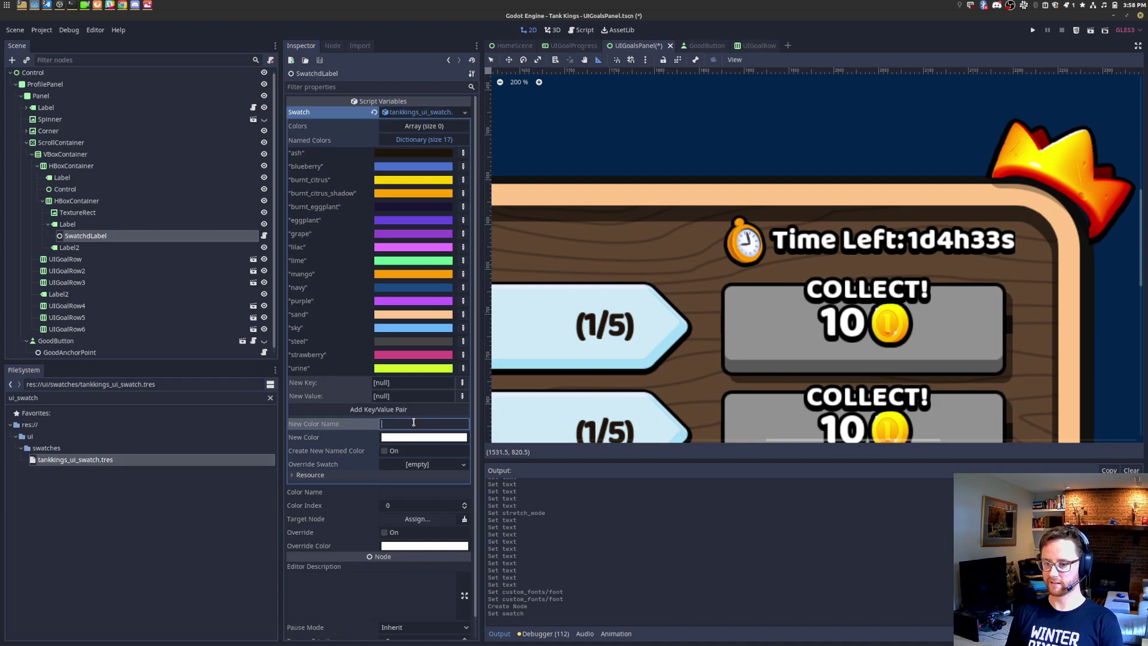
click(430, 491)
text(b)
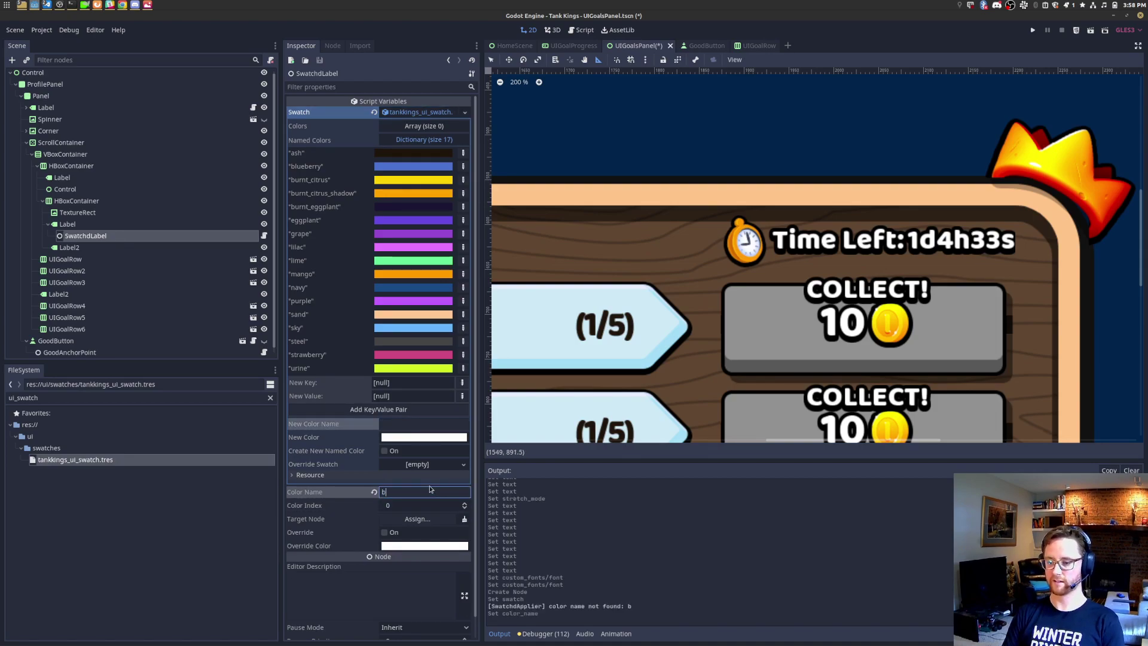
text(urnt_citrus)
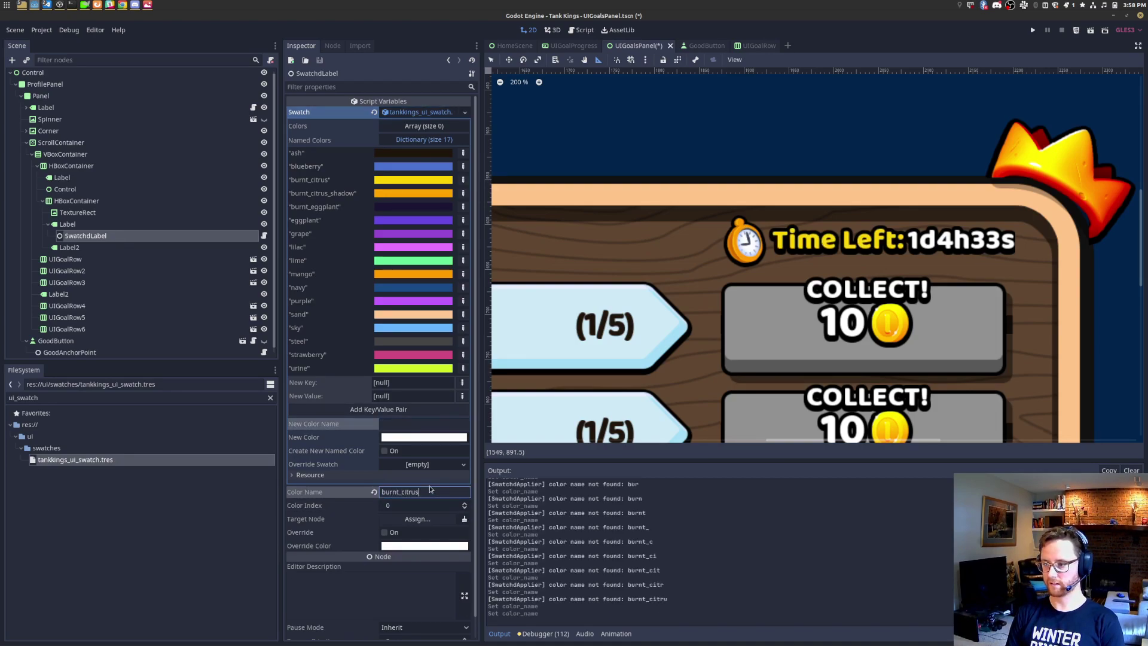
key(alt+Tab)
key(alt+Tab)
scroll(884, 241, up, 4)
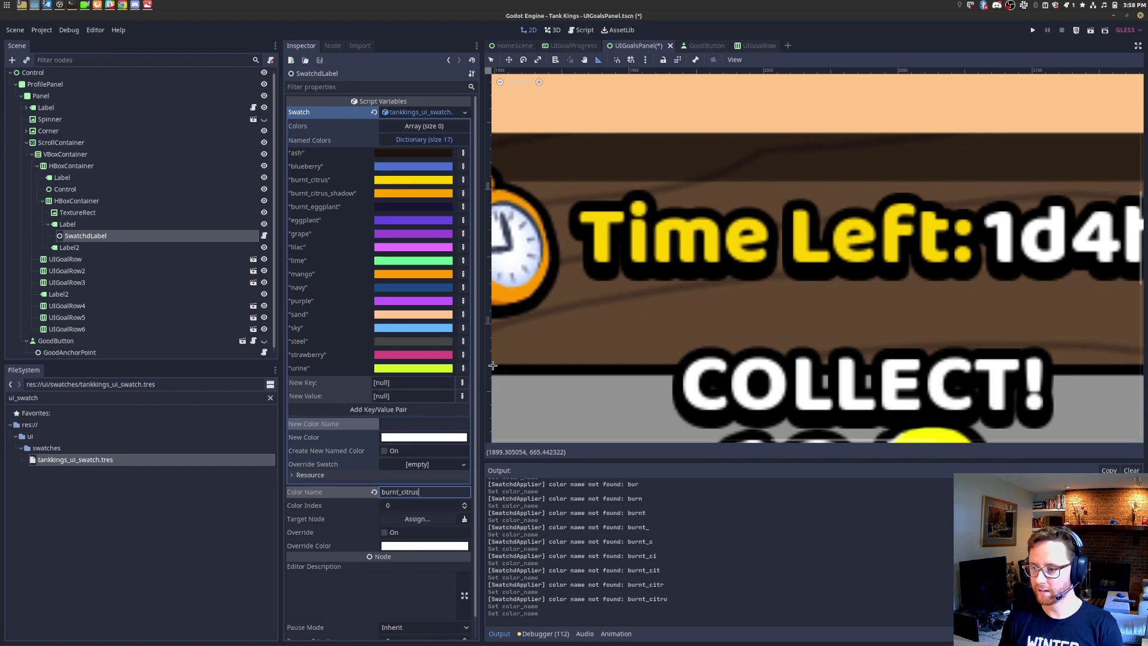
key(alt+Tab)
scroll(590, 199, up, 5)
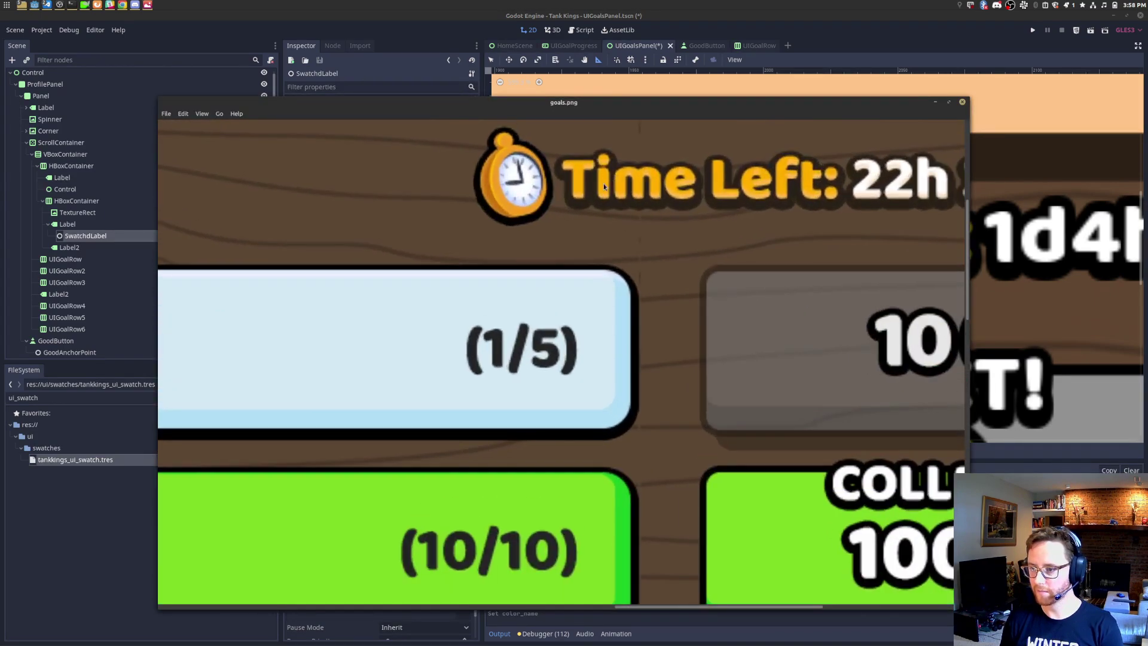
key(alt+Tab)
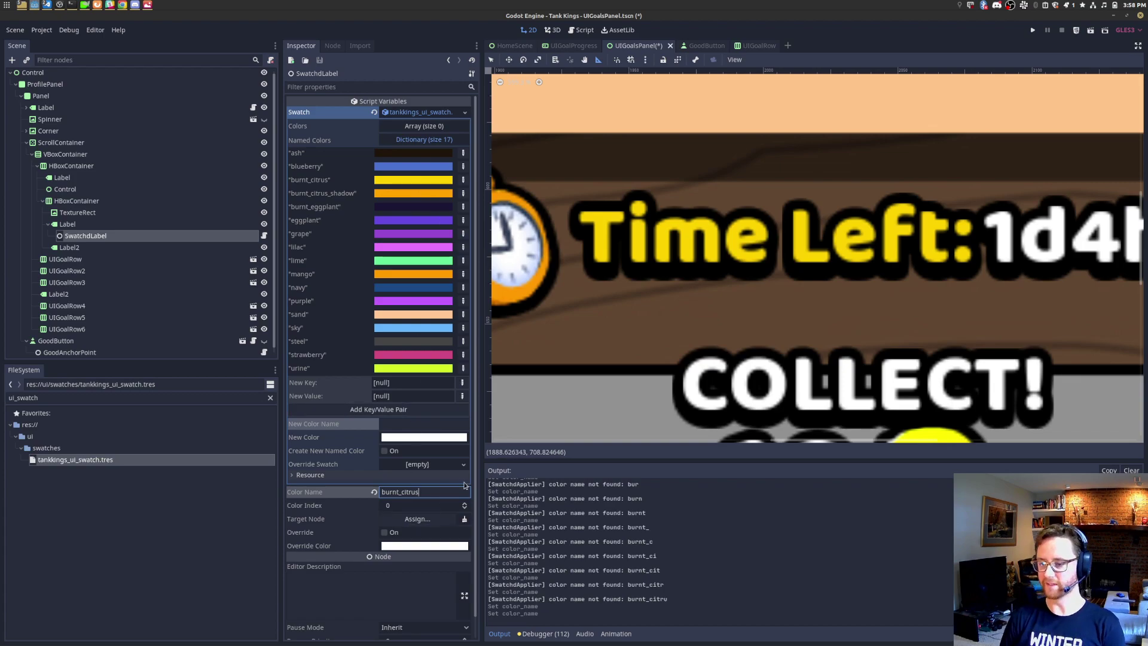
text(_shadow)
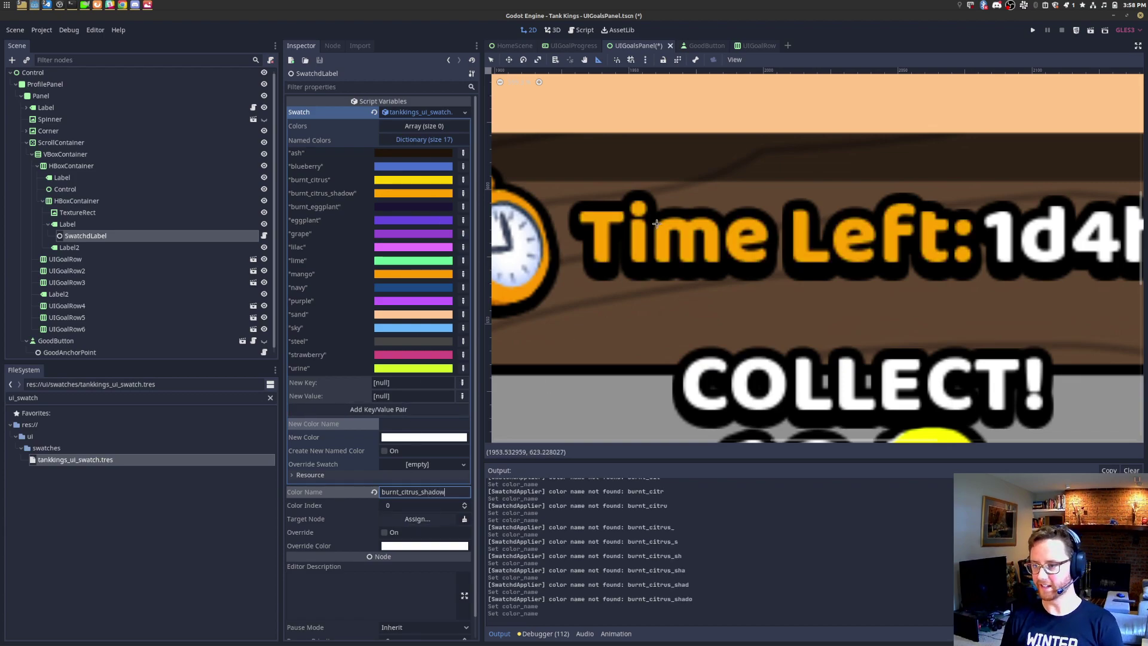
key(alt+Tab)
key(alt+Tab)
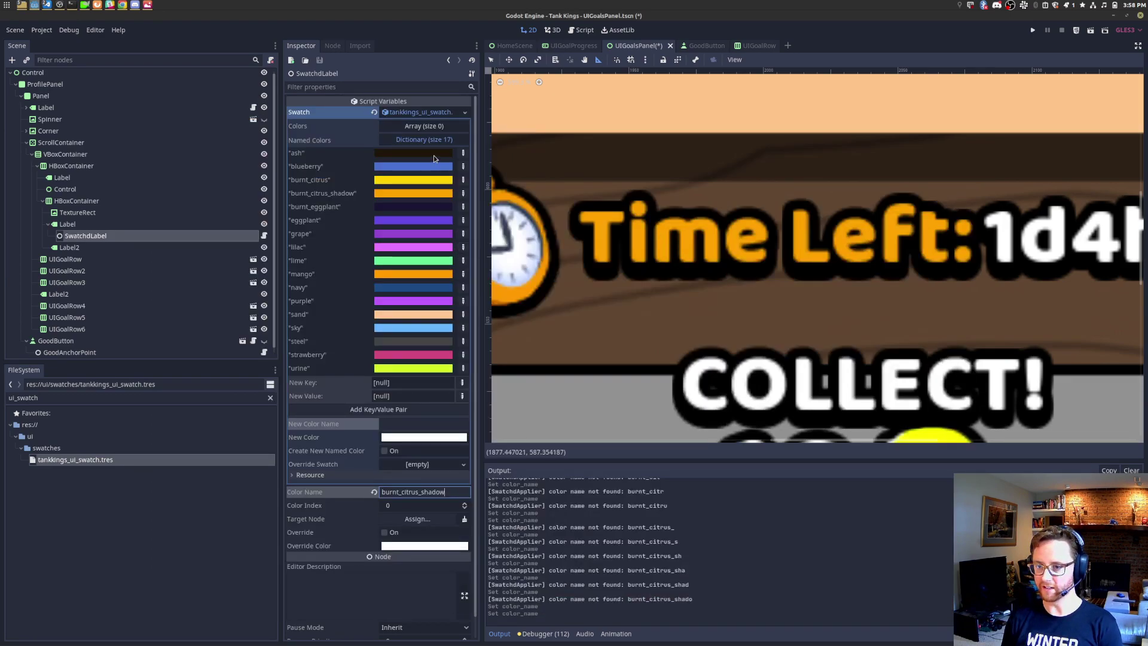
click(96, 225)
Step: Add a SwatchdLabelShadow child node under the Time Left label
key(ctrl+a)
text(swatchdlabel)
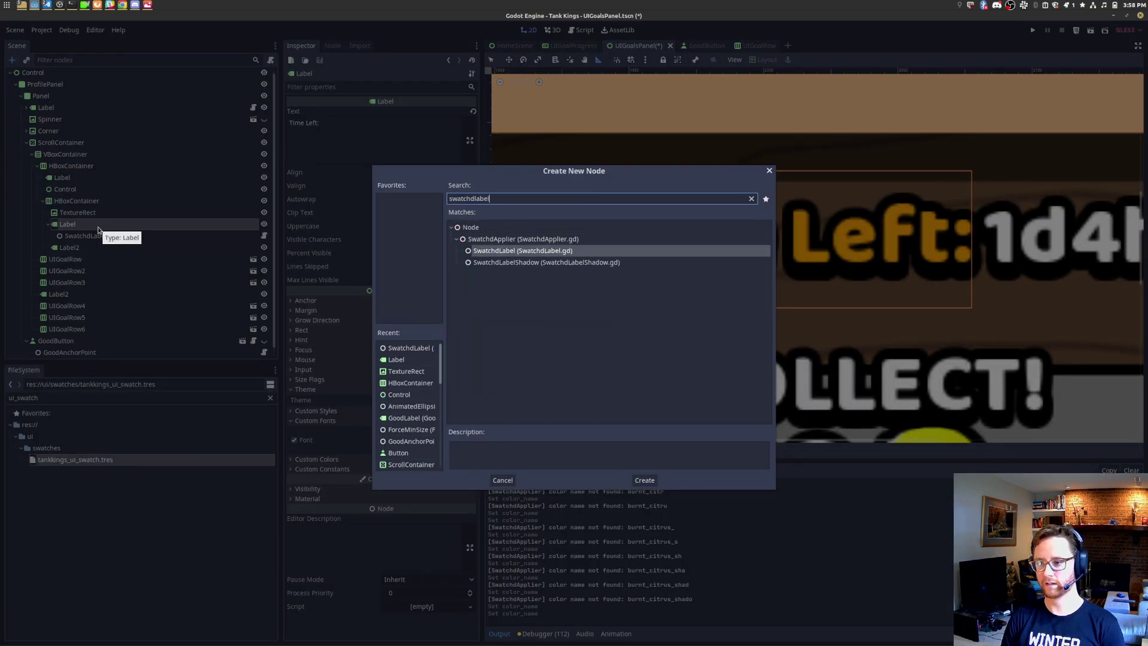
key(Down)
key(Return)
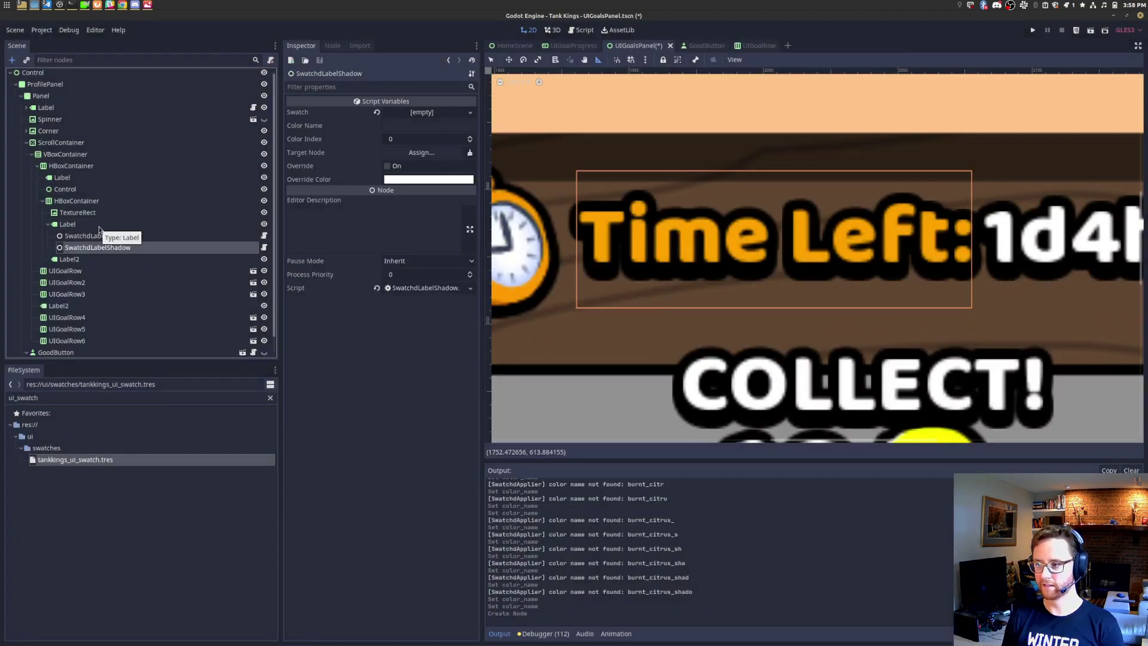
Step: Give the shadow node the tankkings_ui_swatch.tres swatch and the colour name burnt_citrus
drag(94, 465, 426, 114)
click(419, 127)
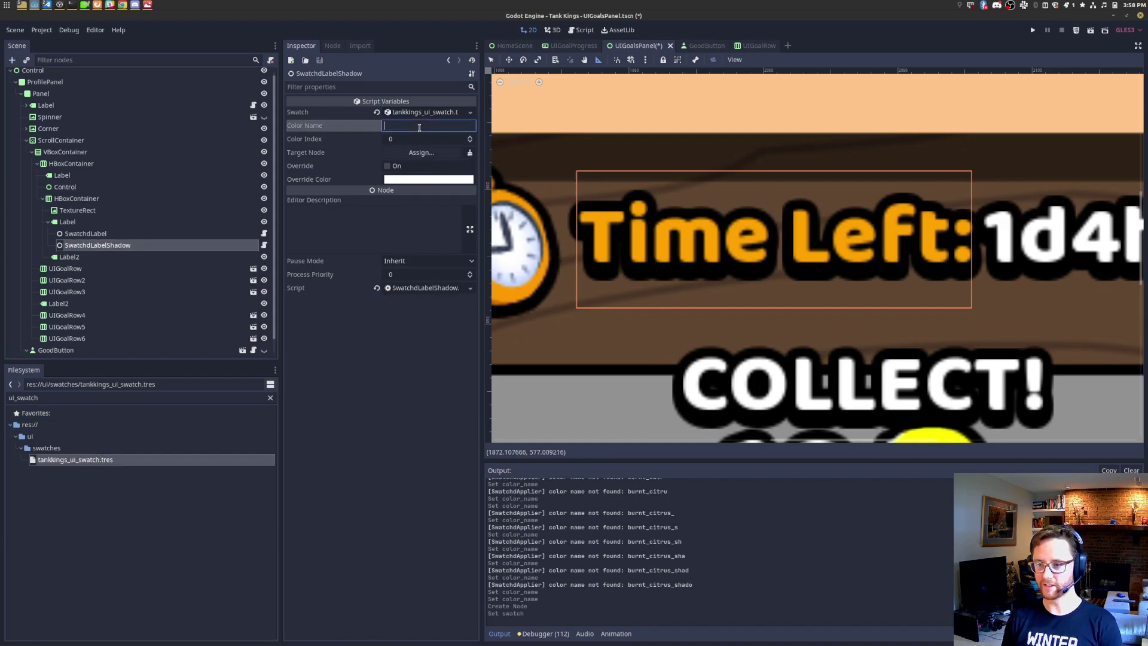
text(swatc)
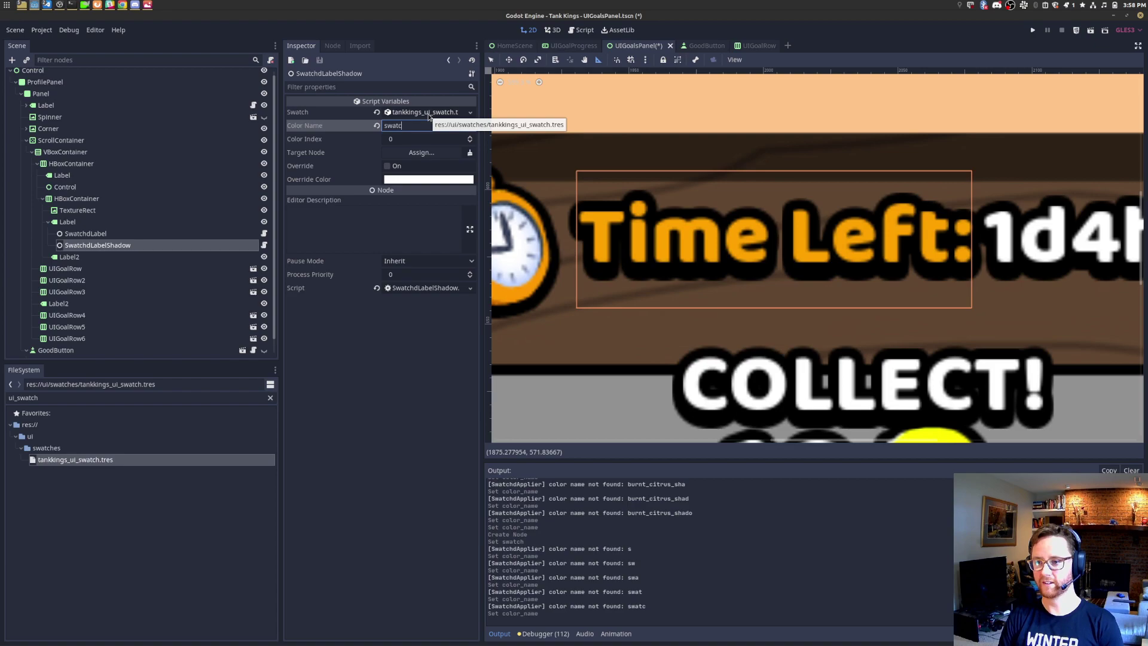
key(ctrl+a)
key(BackSpace)
text(burnt_citr)
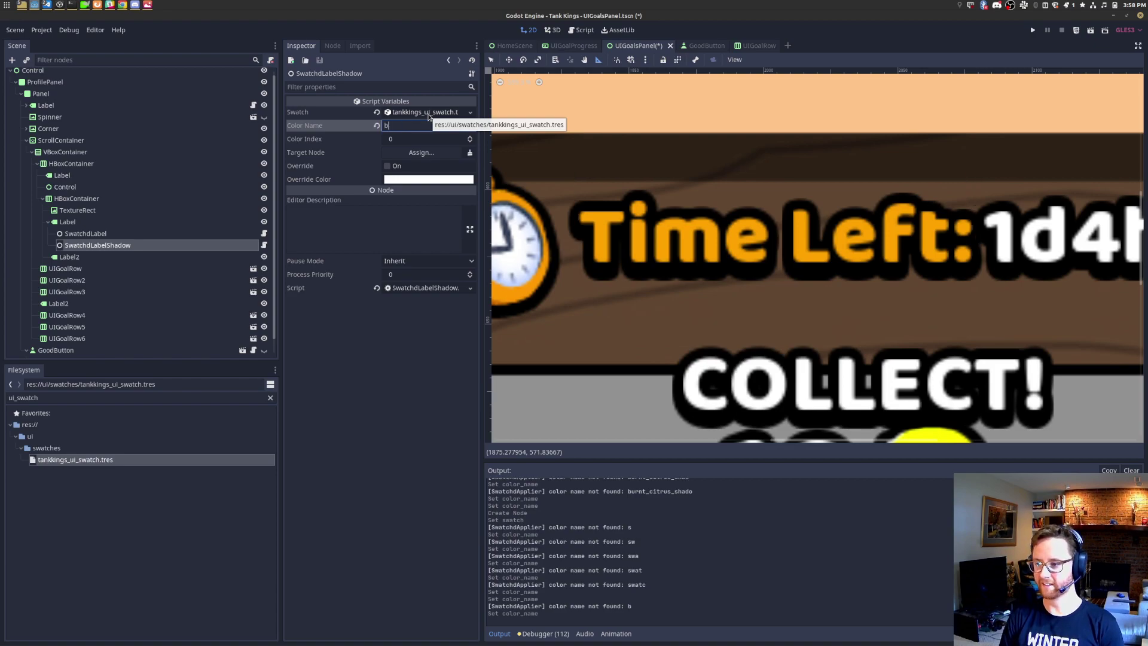
text(us)
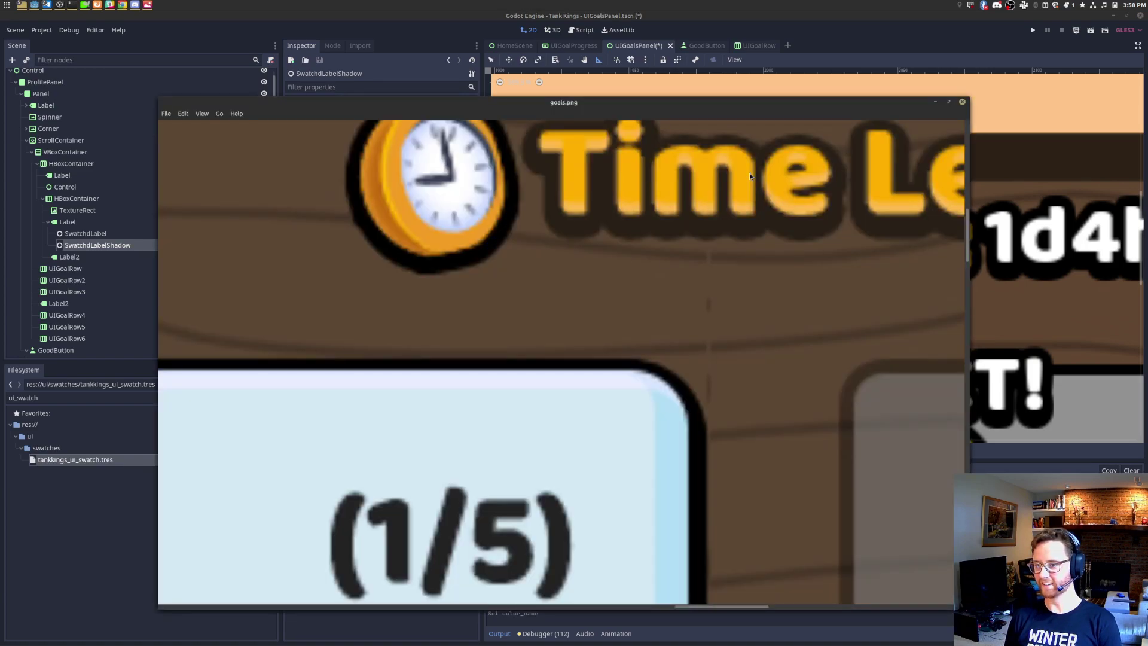
scroll(749, 173, down, 5)
scroll(760, 198, up, 5)
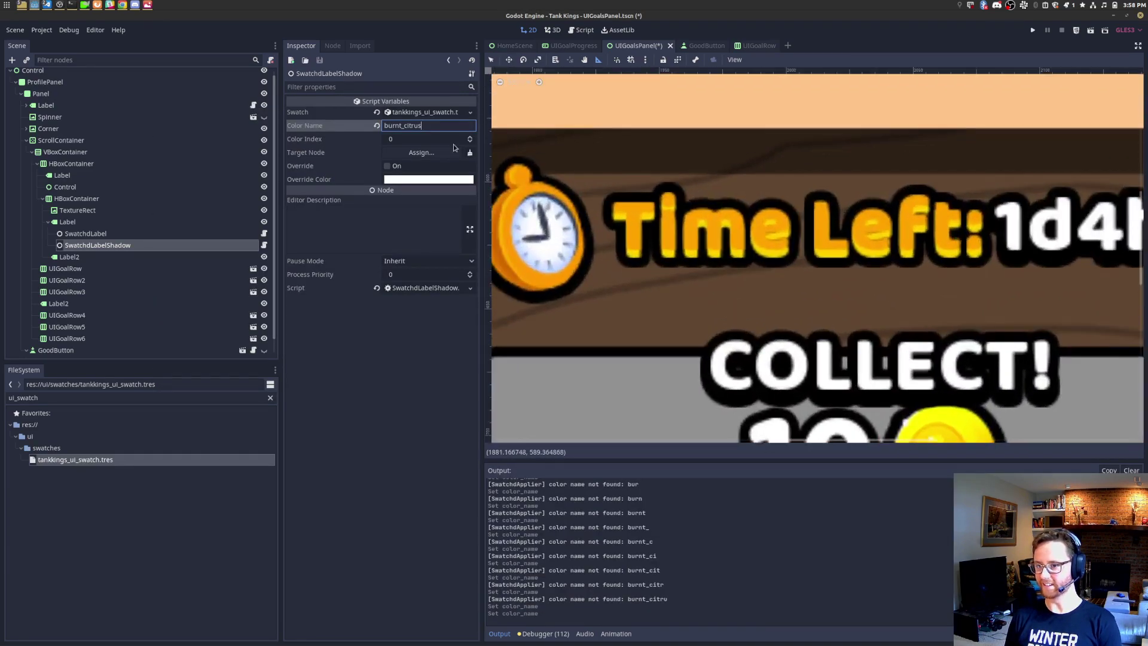
Step: Enable the shadow's colour override and set it to a dark reddish brown
click(387, 167)
click(402, 179)
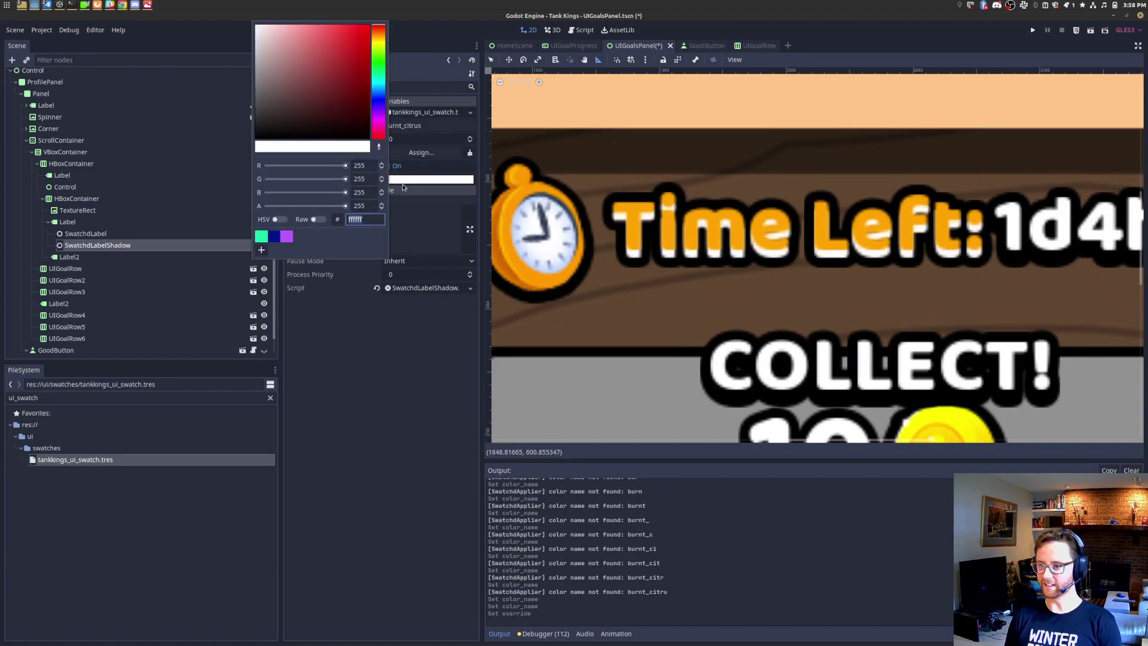
click(382, 47)
drag(361, 44, 321, 98)
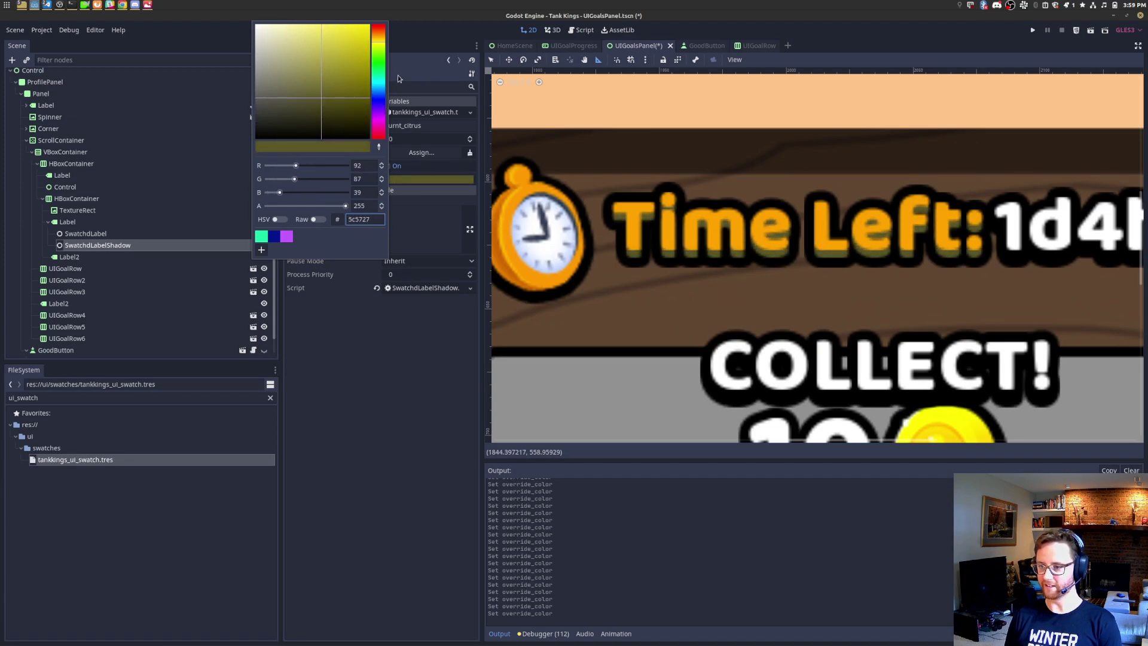
drag(379, 46, 379, 28)
mouse_move(334, 90)
mouse_down()
mouse_move(352, 65)
mouse_move(331, 89)
mouse_up()
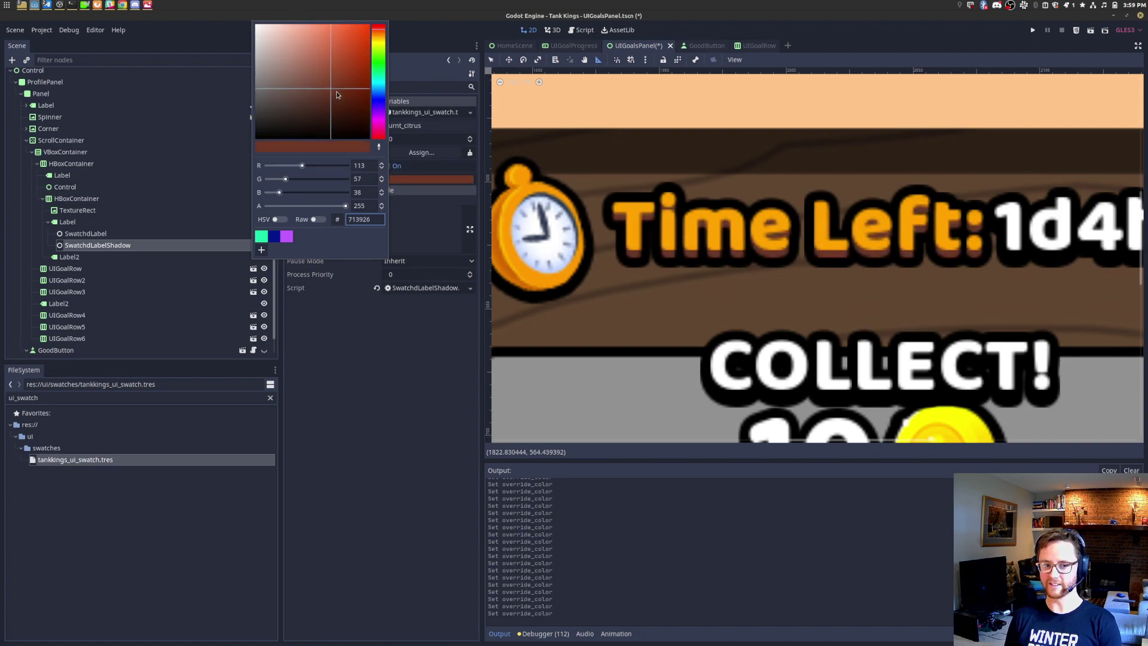
click(892, 37)
Step: Compare the shadowed 'Time Left:' text against the goals.png mockup
key(alt+Tab)
key(alt+Tab)
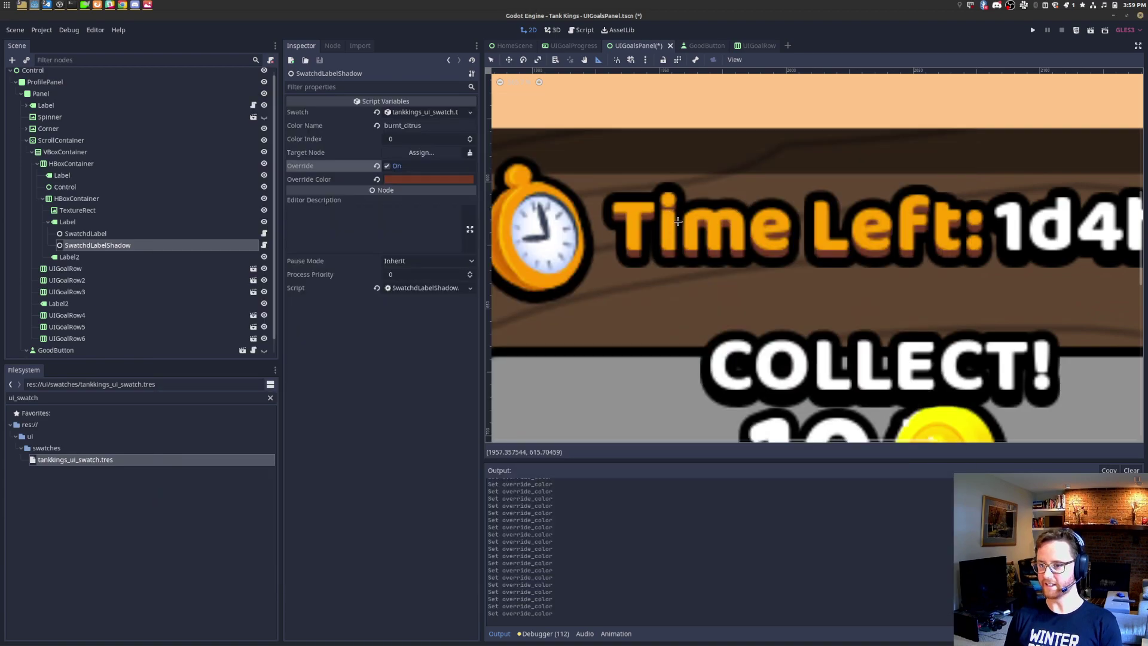
key(alt+Tab)
scroll(573, 177, up, 4)
scroll(603, 196, down, 4)
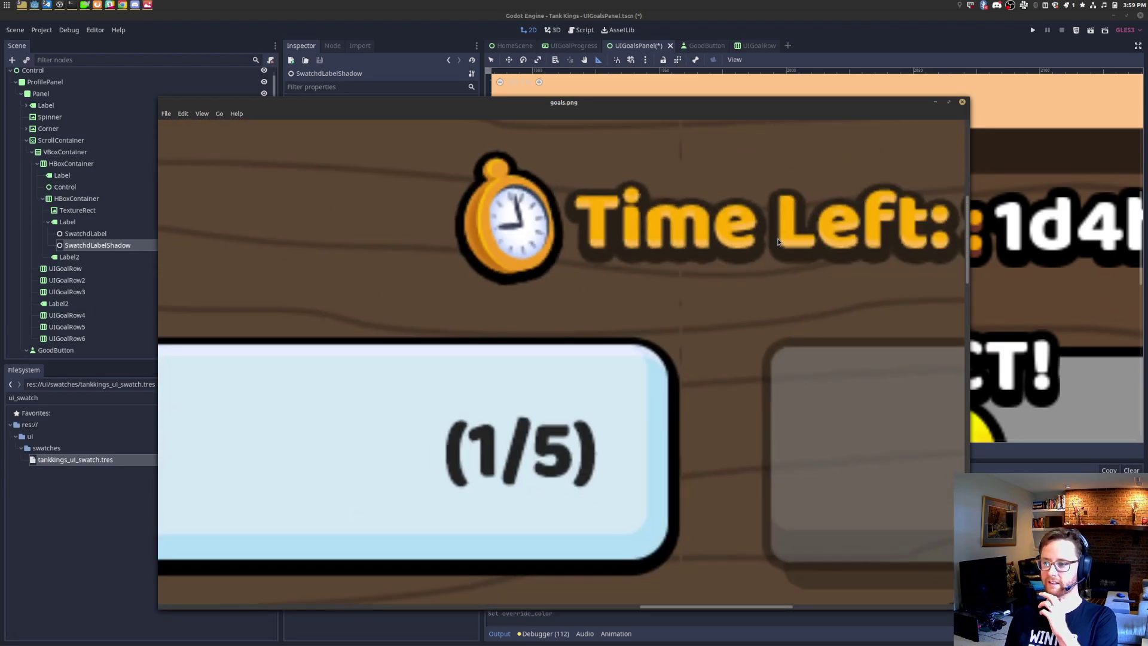
scroll(779, 242, down, 4)
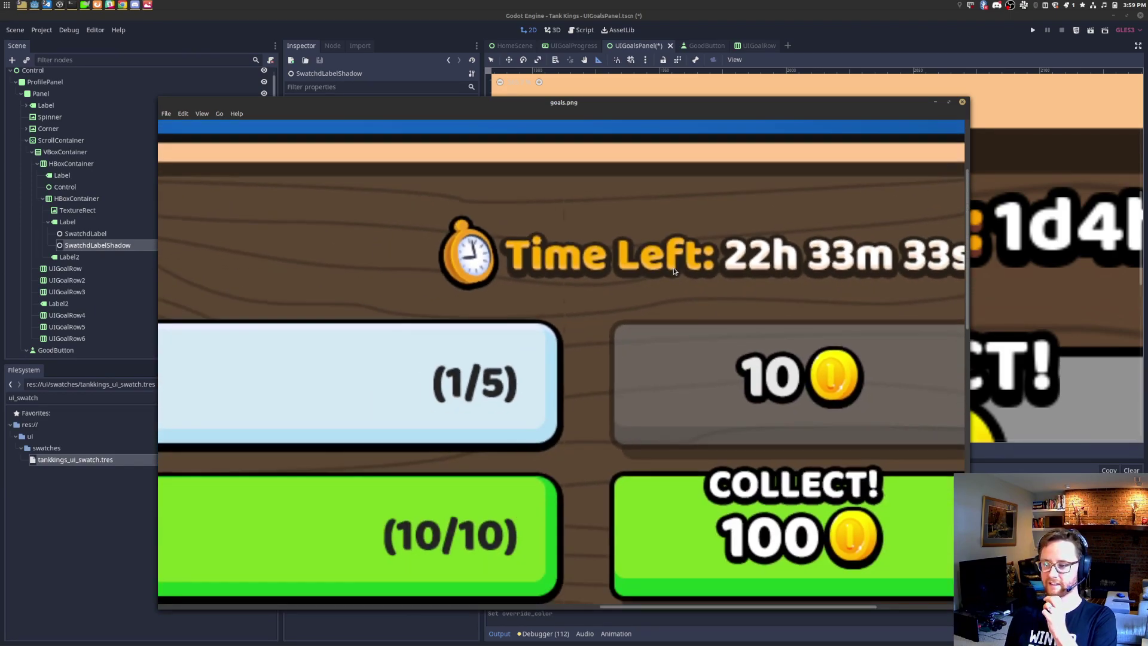
scroll(778, 275, up, 5)
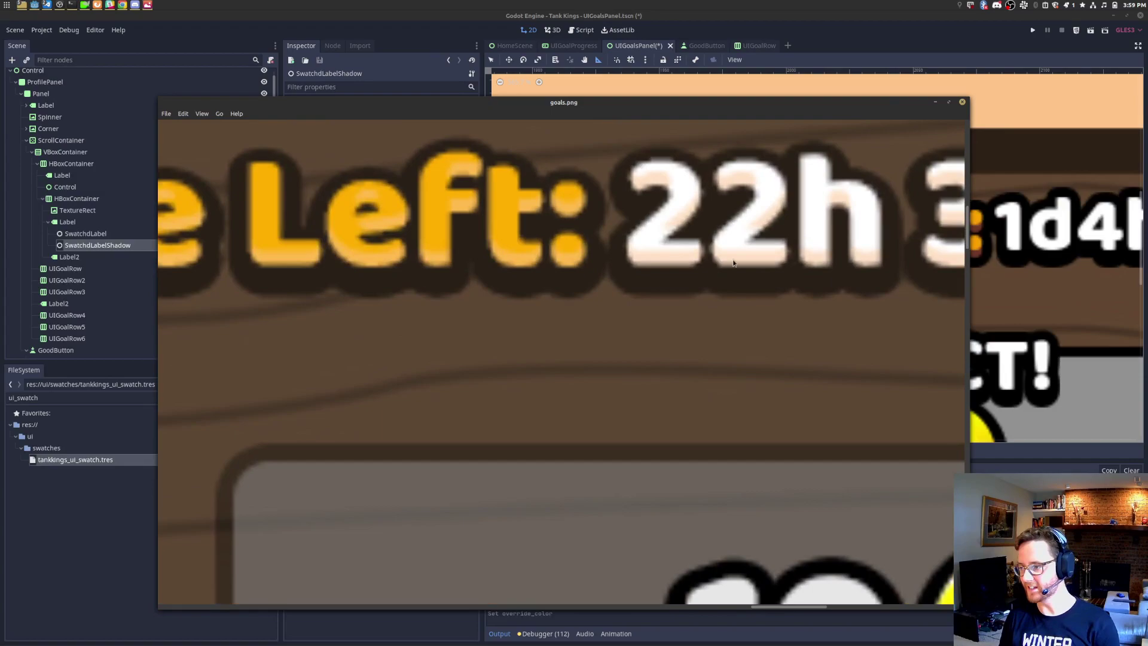
key(alt+Tab)
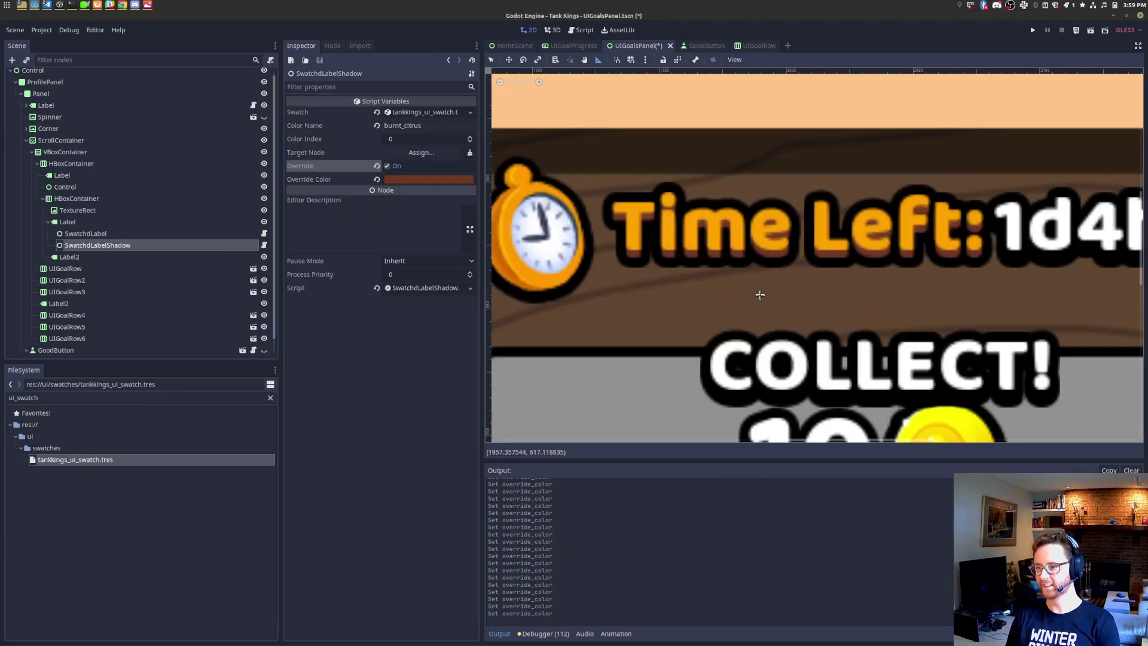
key(alt+Tab)
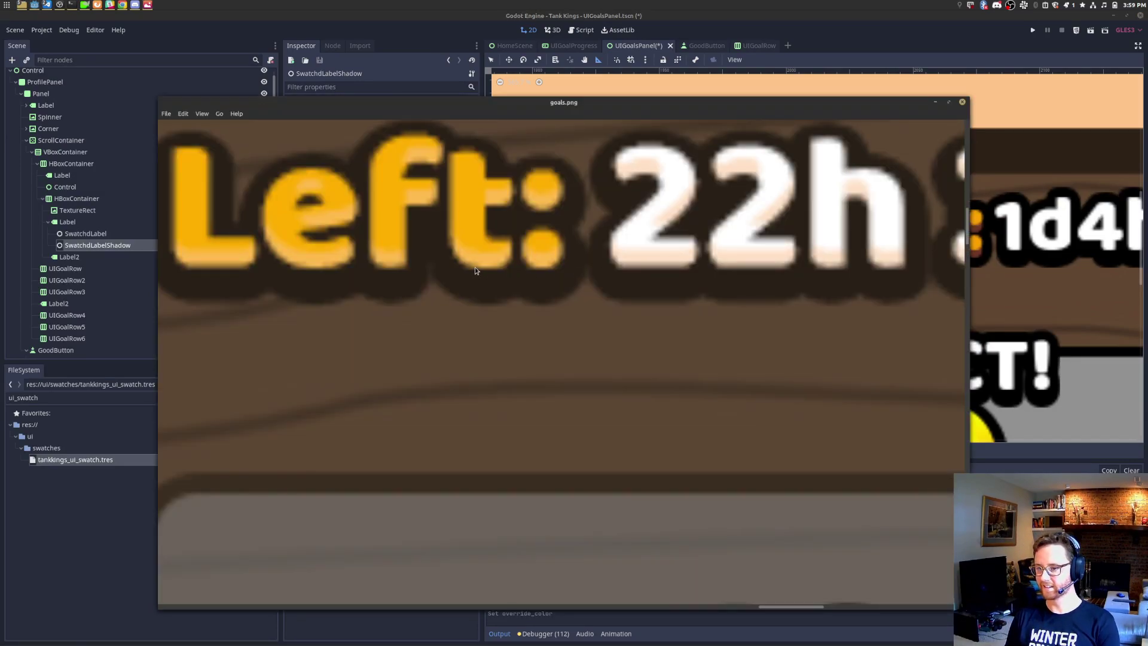
Step: Try green, orange, purple and yellow hues for the shadow override colour
key(alt+Tab)
click(397, 178)
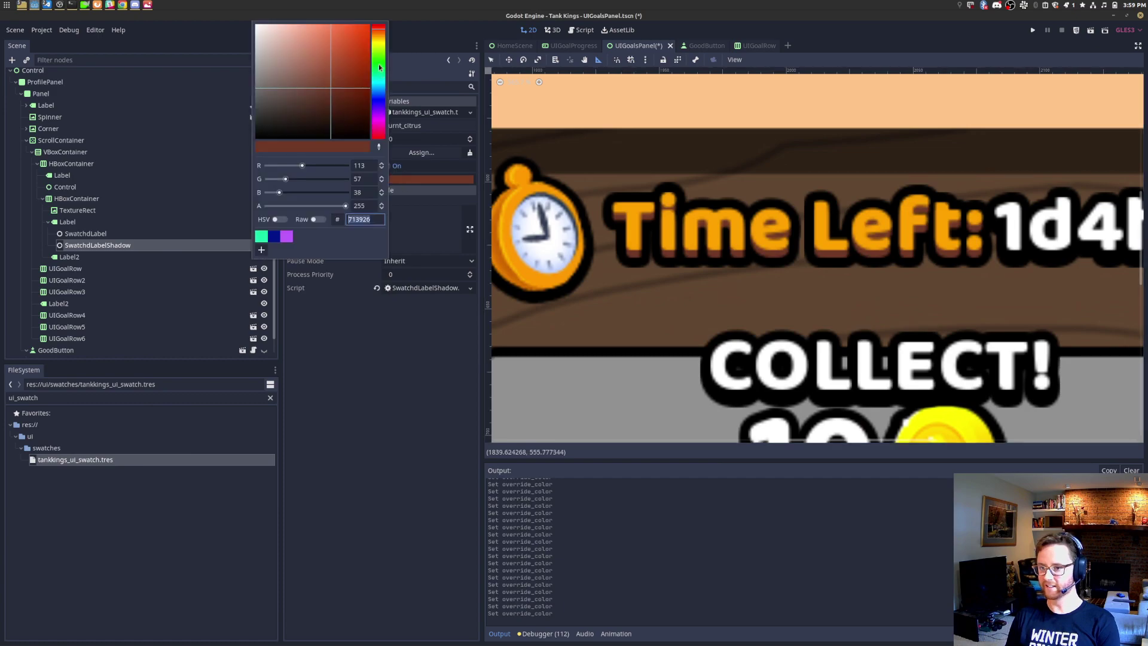
drag(378, 32, 293, 25)
click(333, 41)
drag(373, 48, 383, 34)
drag(298, 37, 340, 53)
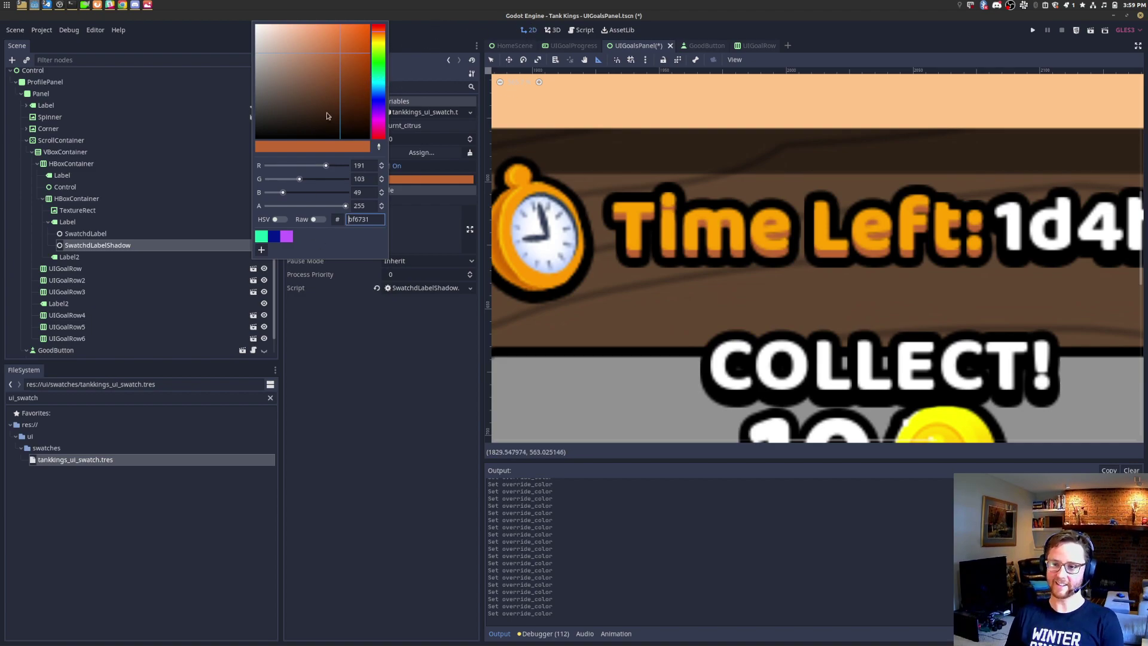
drag(311, 106, 413, 4)
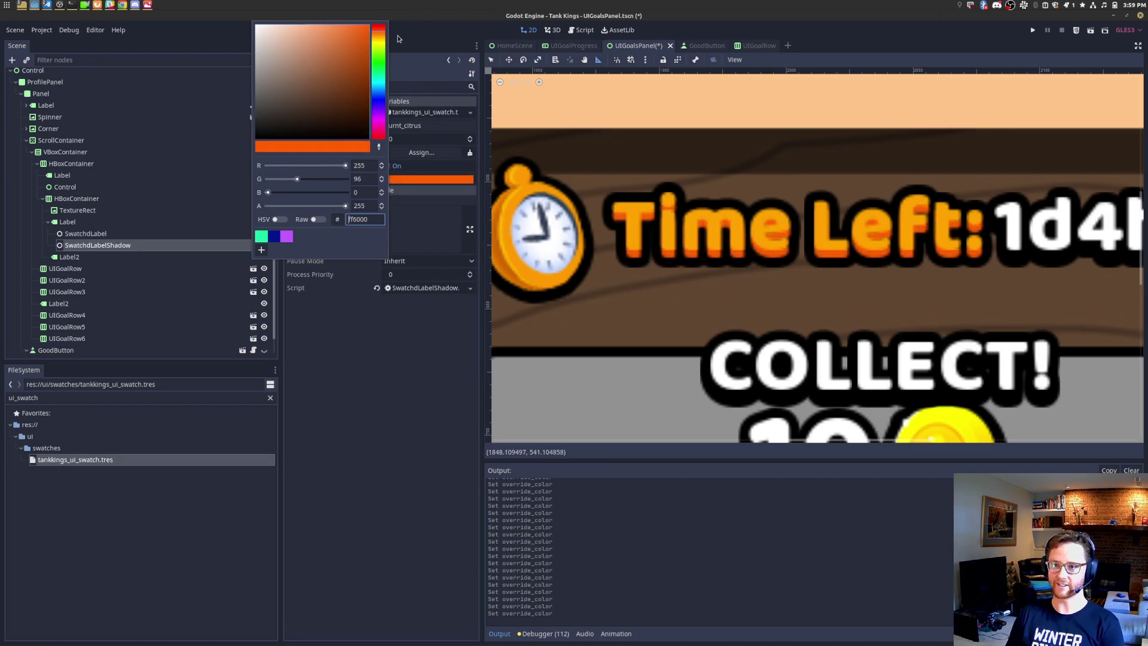
drag(380, 80, 372, 21)
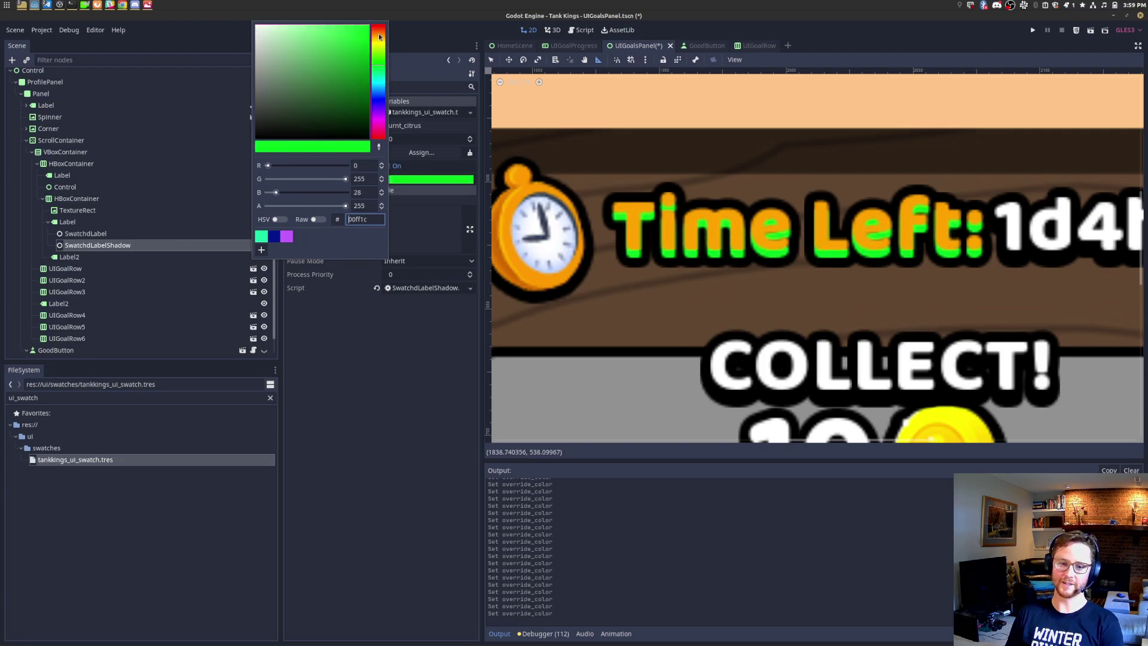
drag(380, 87, 386, 51)
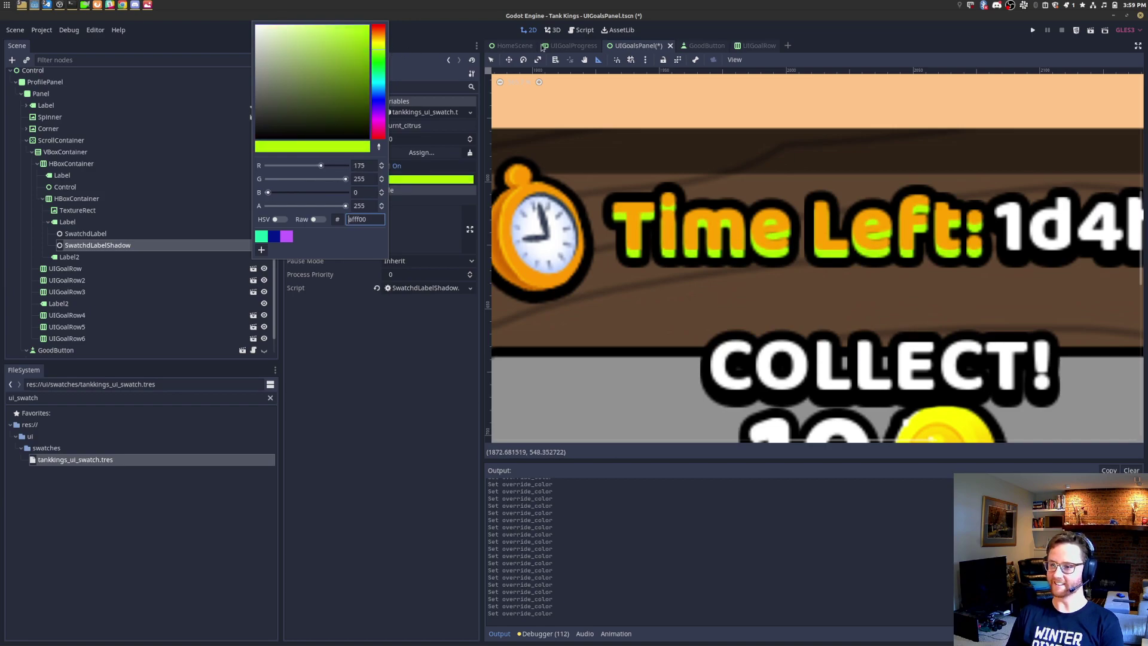
click(853, 28)
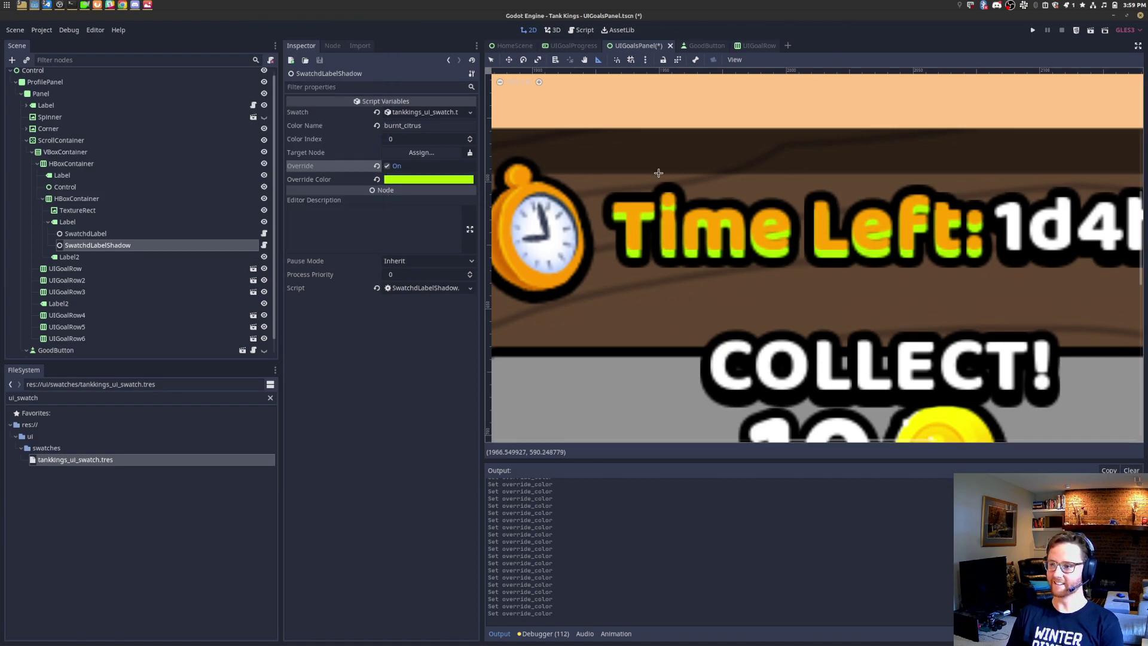
Step: Settle the shadow override colour on the muted orange-brown #ae5c26
click(460, 184)
drag(345, 53, 383, 35)
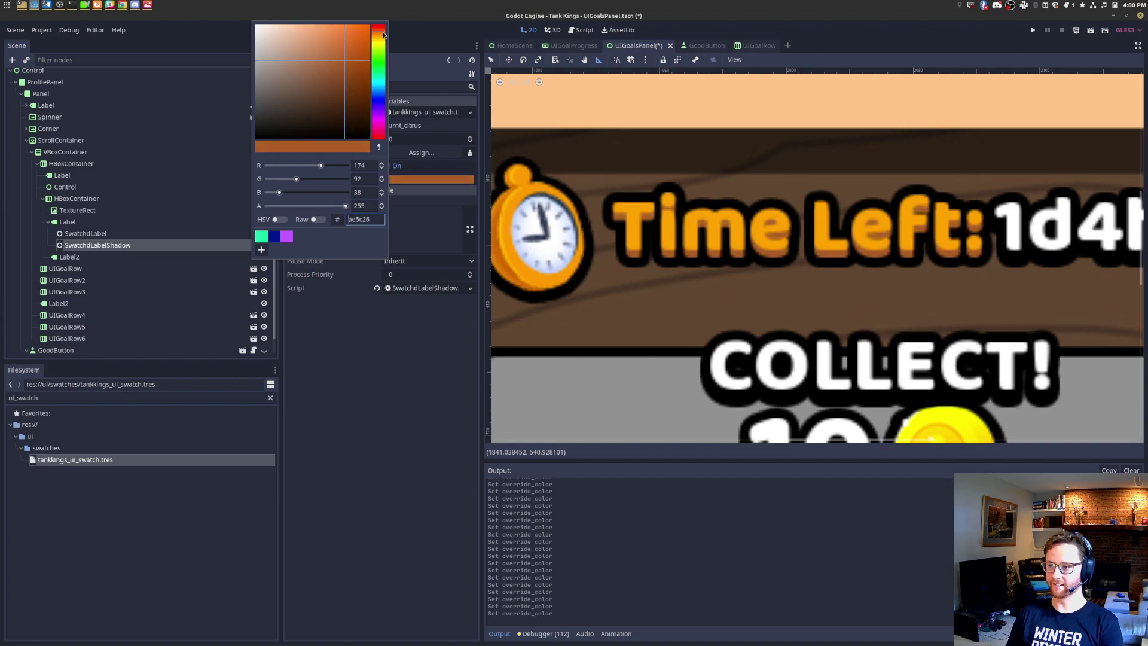
click(831, 52)
scroll(798, 223, down, 5)
scroll(797, 223, up, 1)
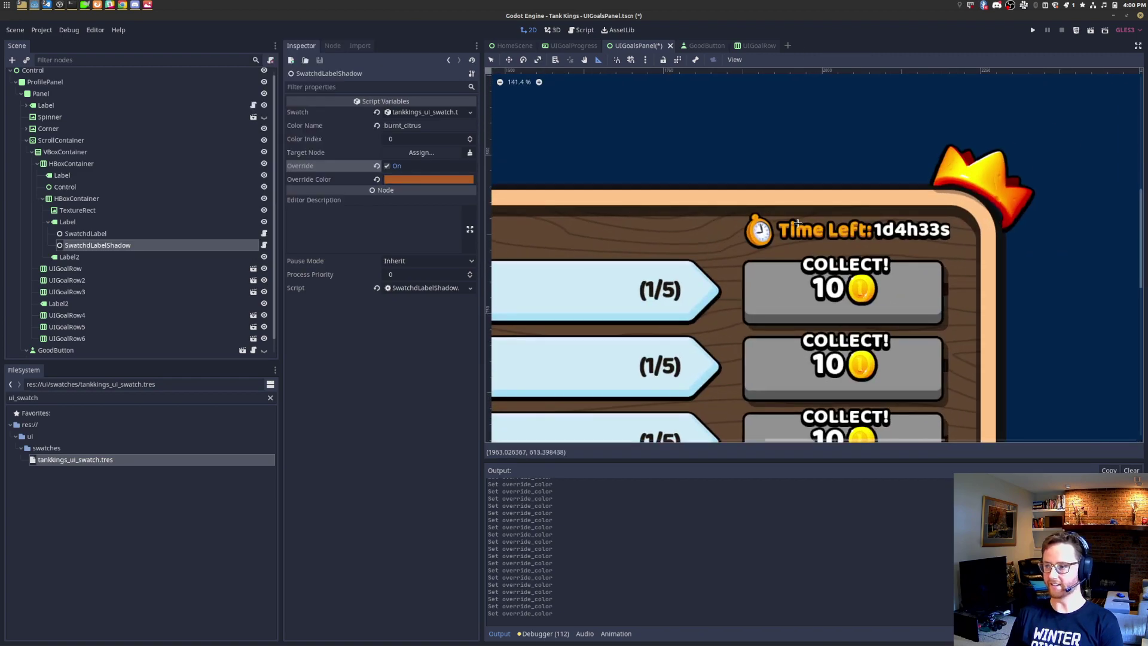
scroll(797, 223, up, 2)
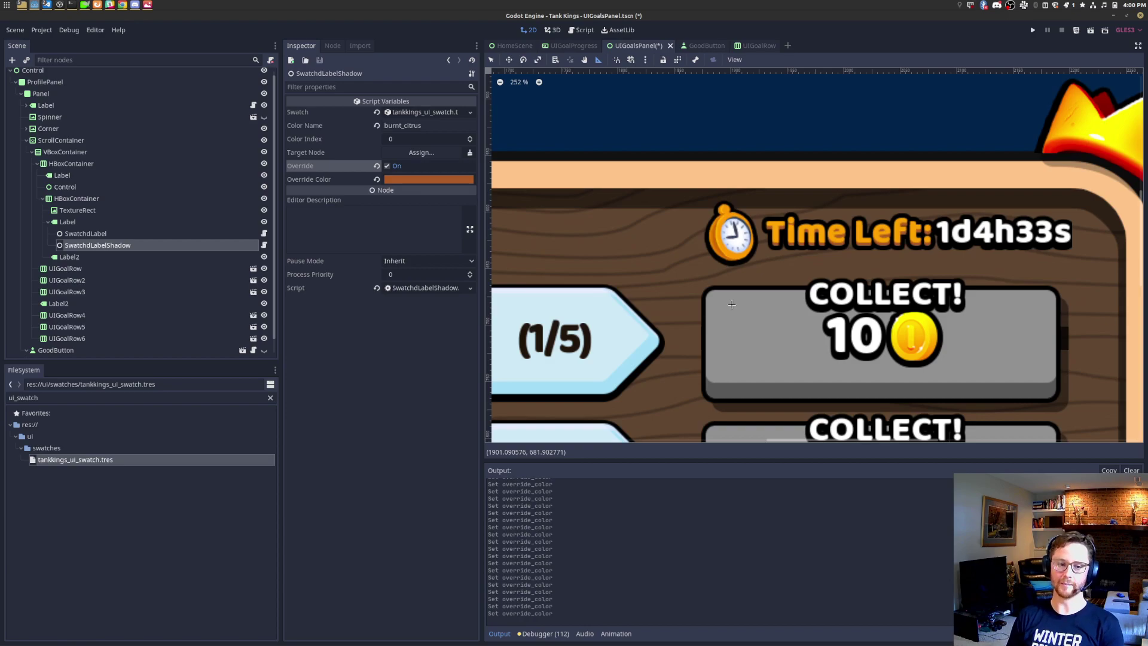
Step: Zoom into the mockup's '22h 33m' Time Left text, compare it with the editor, then close it
key(alt+Tab)
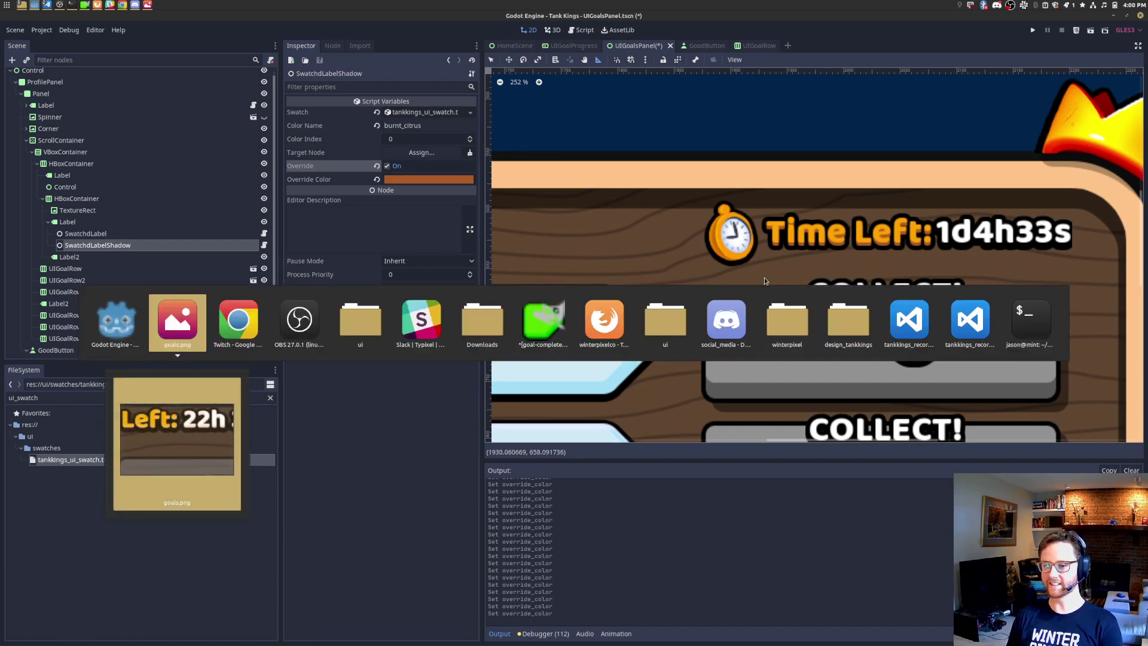
scroll(720, 227, down, 5)
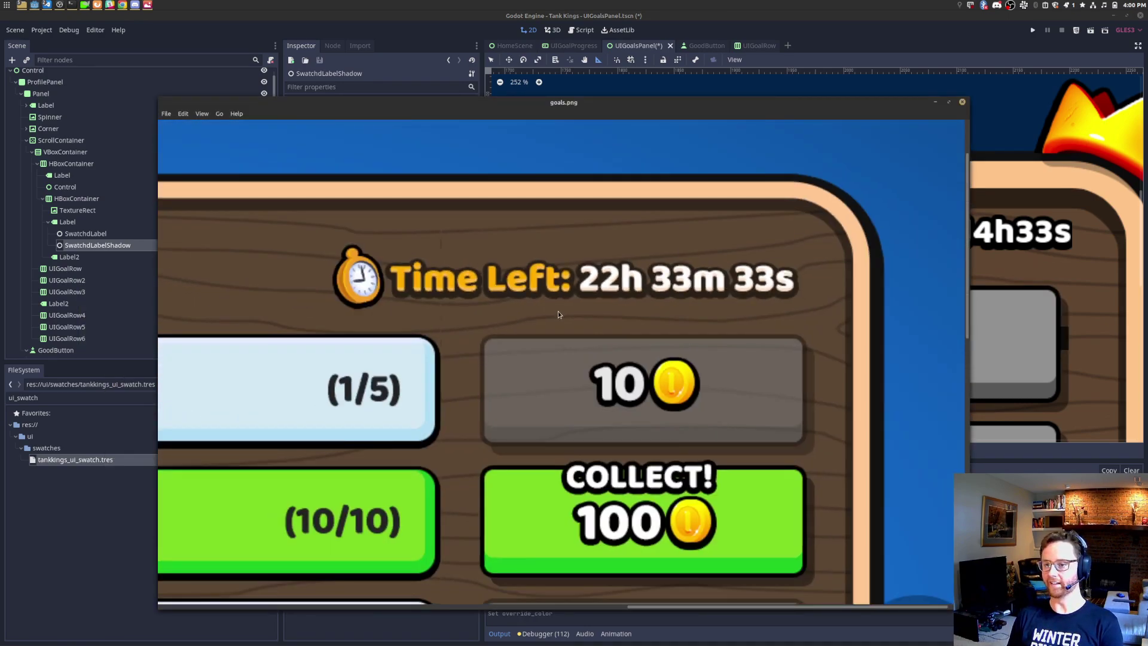
key(alt+Tab)
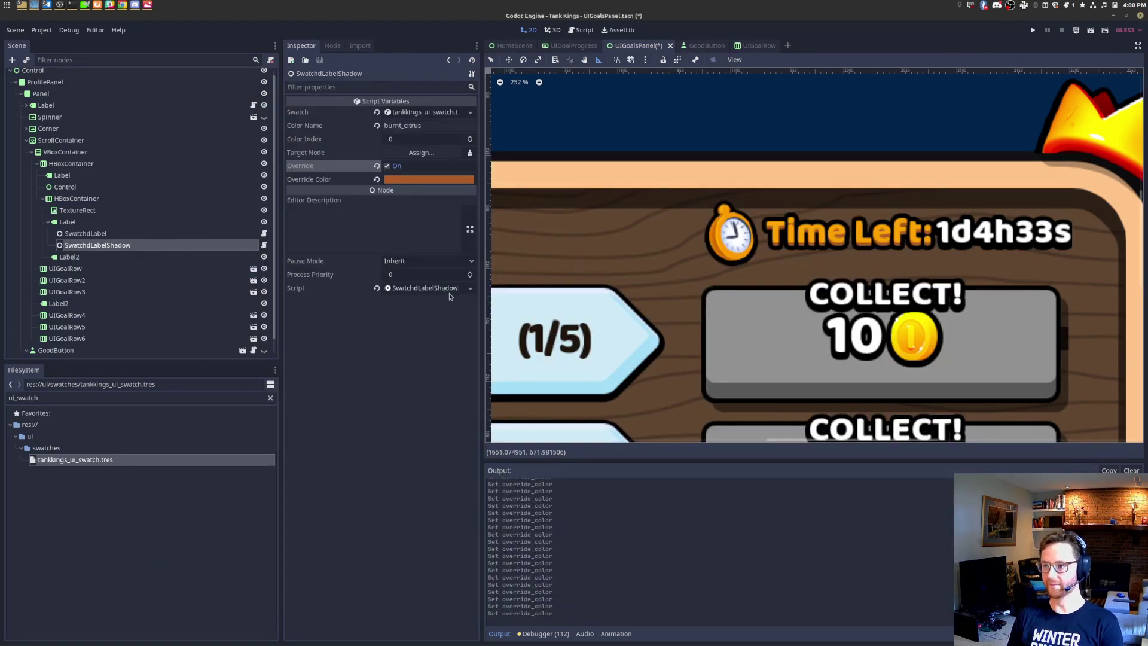
key(alt+Tab)
key(alt+Tab)
key(alt+Tab)
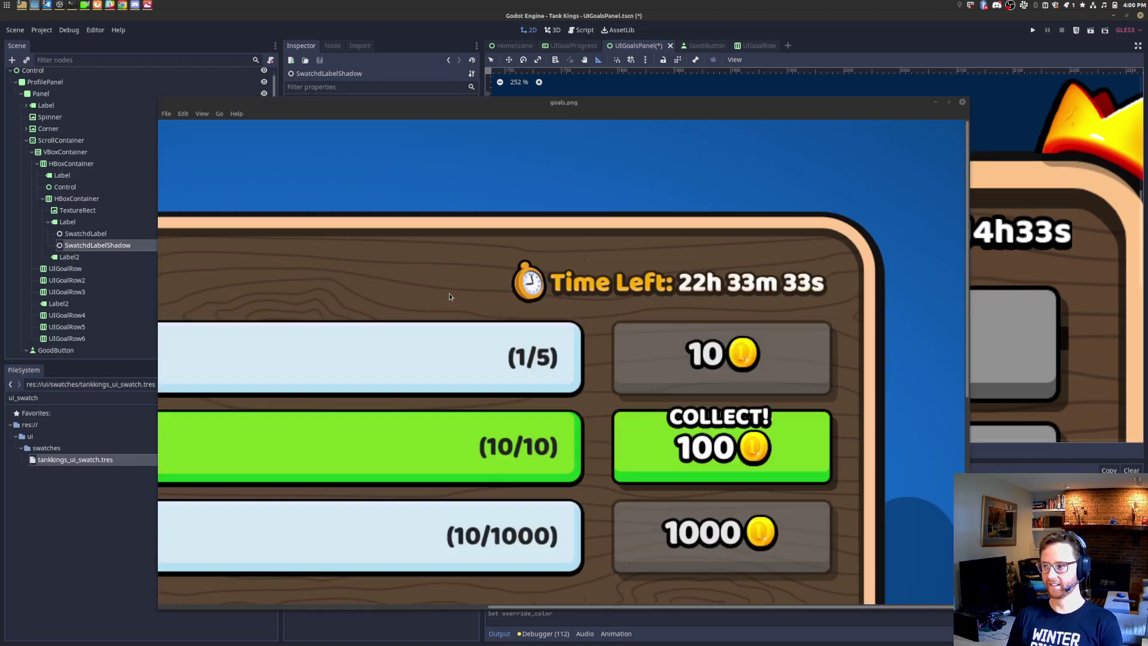
scroll(475, 296, down, 2)
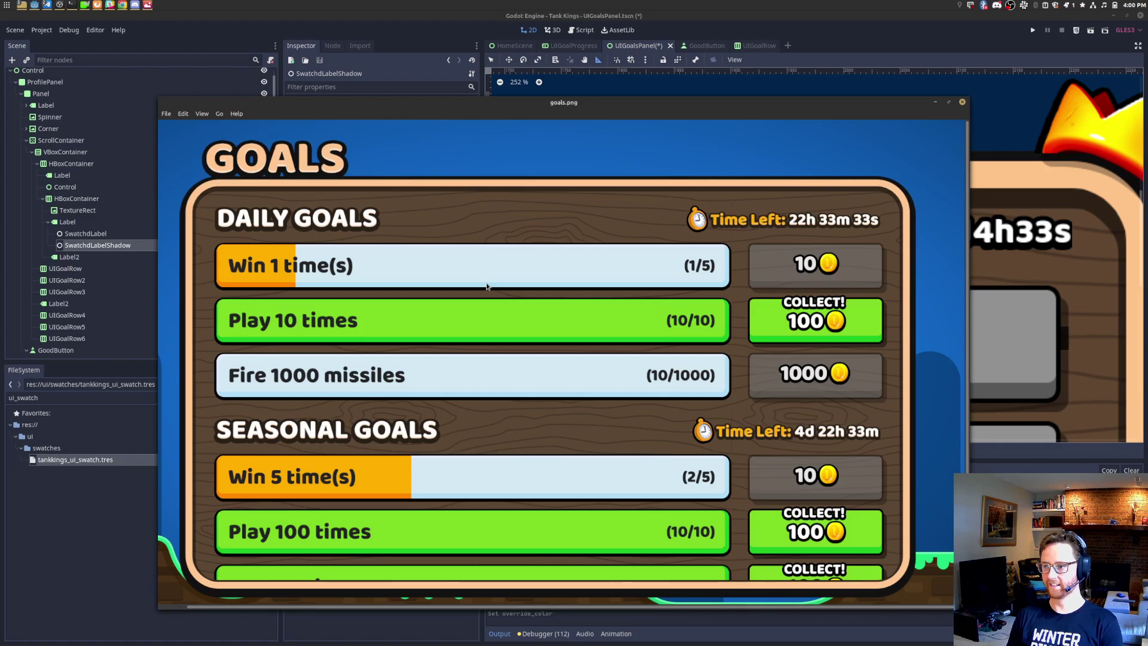
key(alt+Tab)
key(alt+Tab)
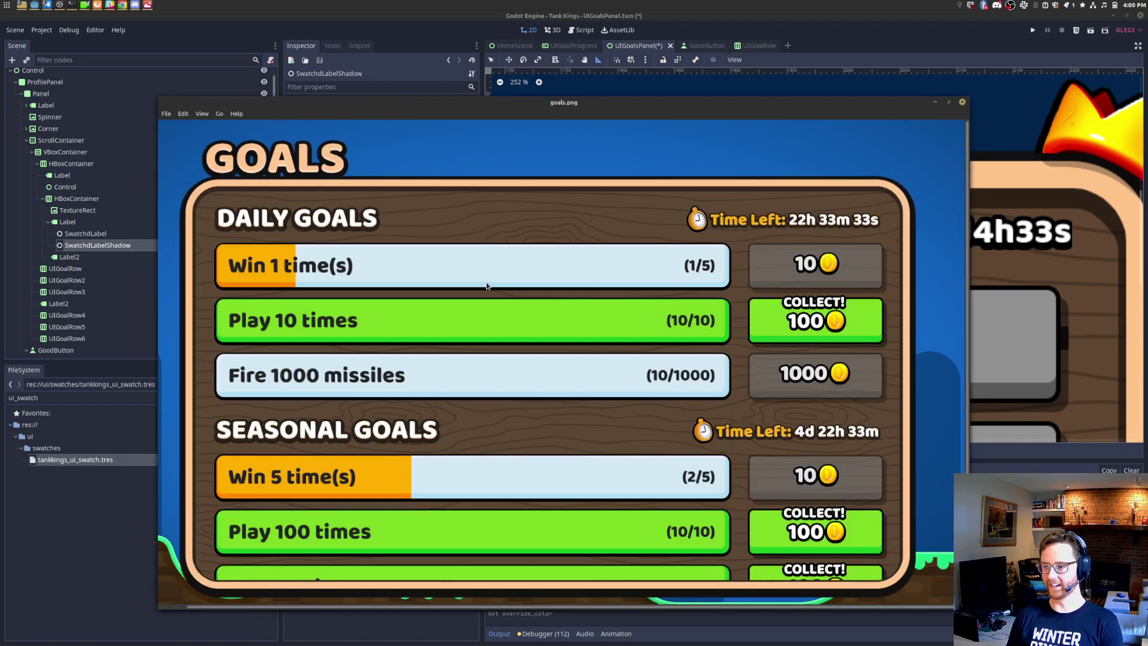
scroll(885, 218, up, 6)
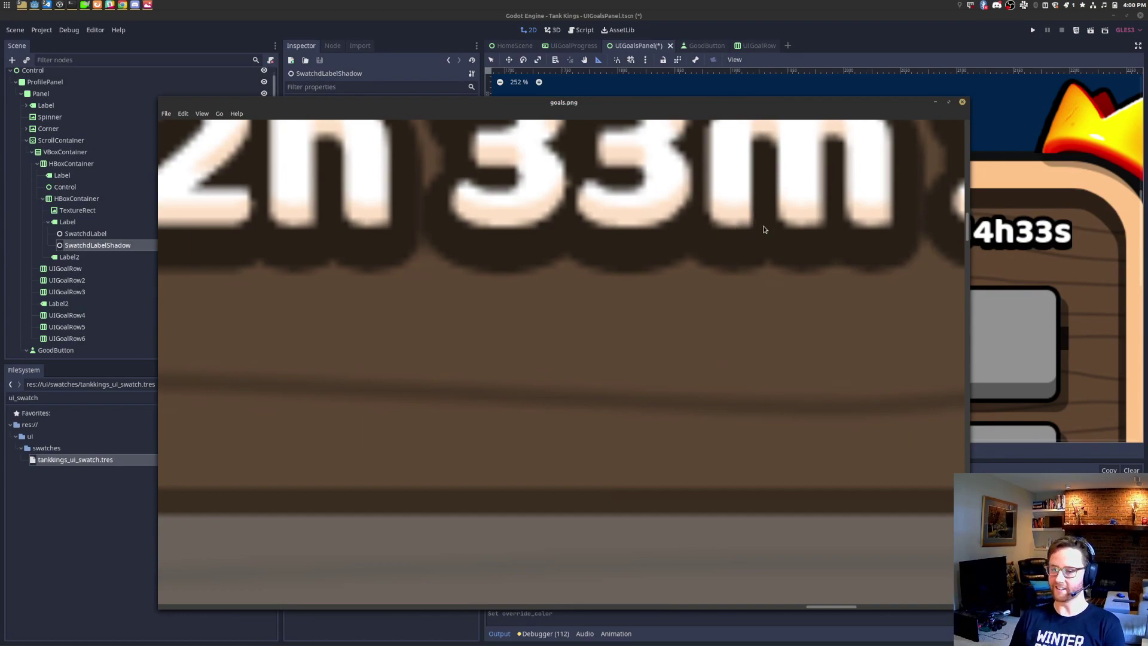
key(alt+Tab)
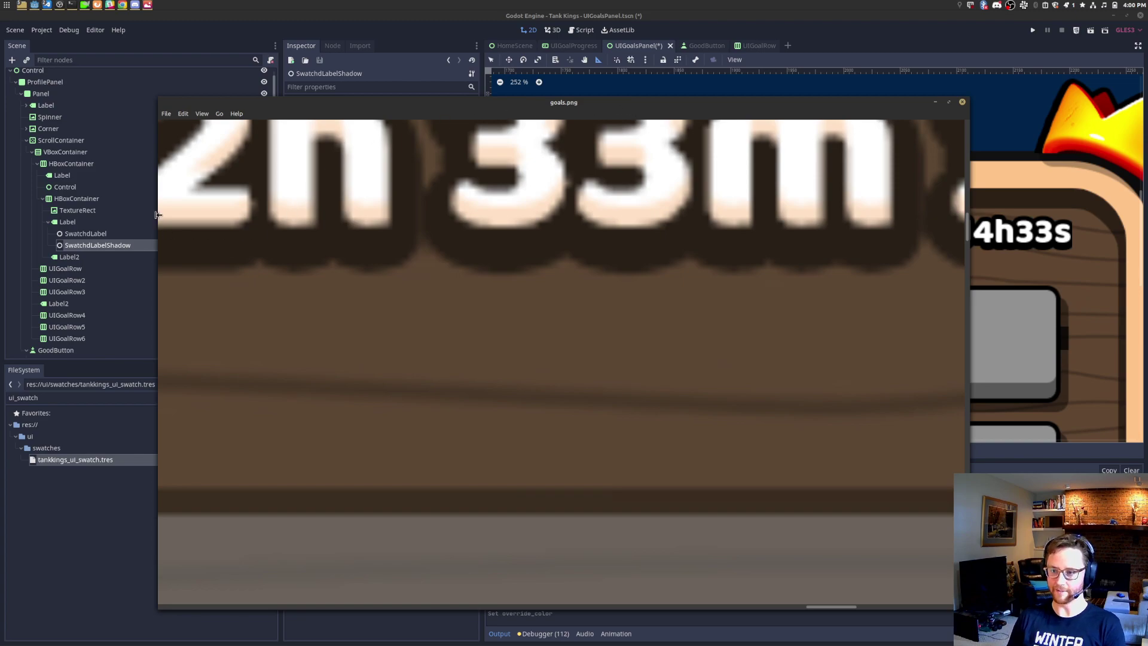
scroll(333, 196, down, 2)
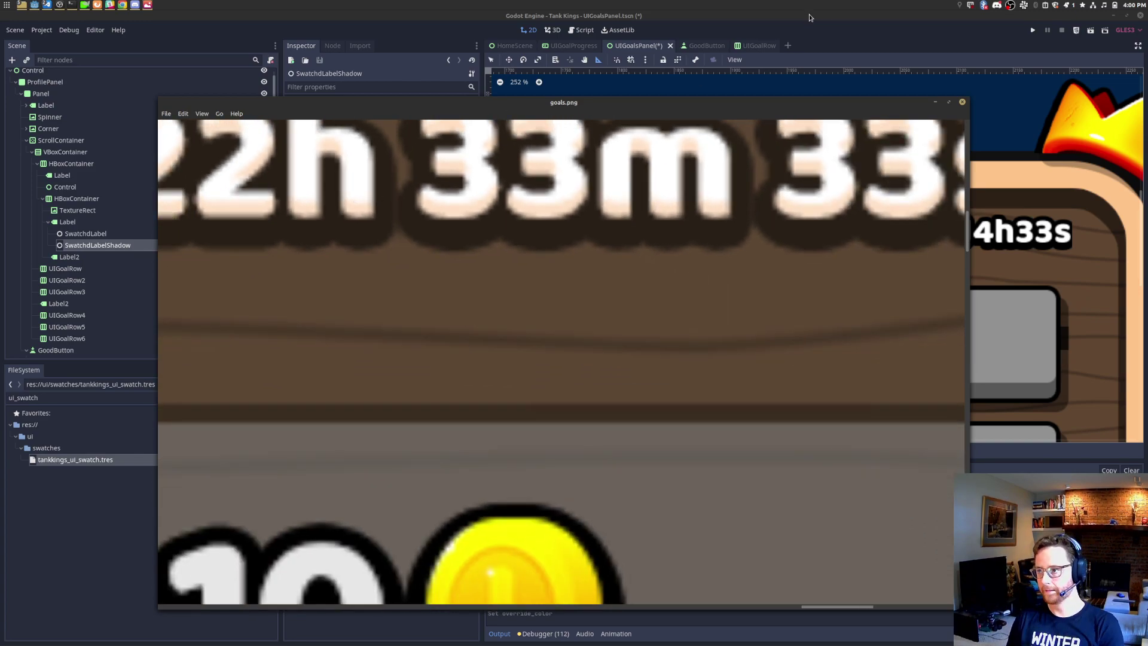
key(Escape)
Step: Add a SwatchdLabelShadow child node under Label2
click(70, 258)
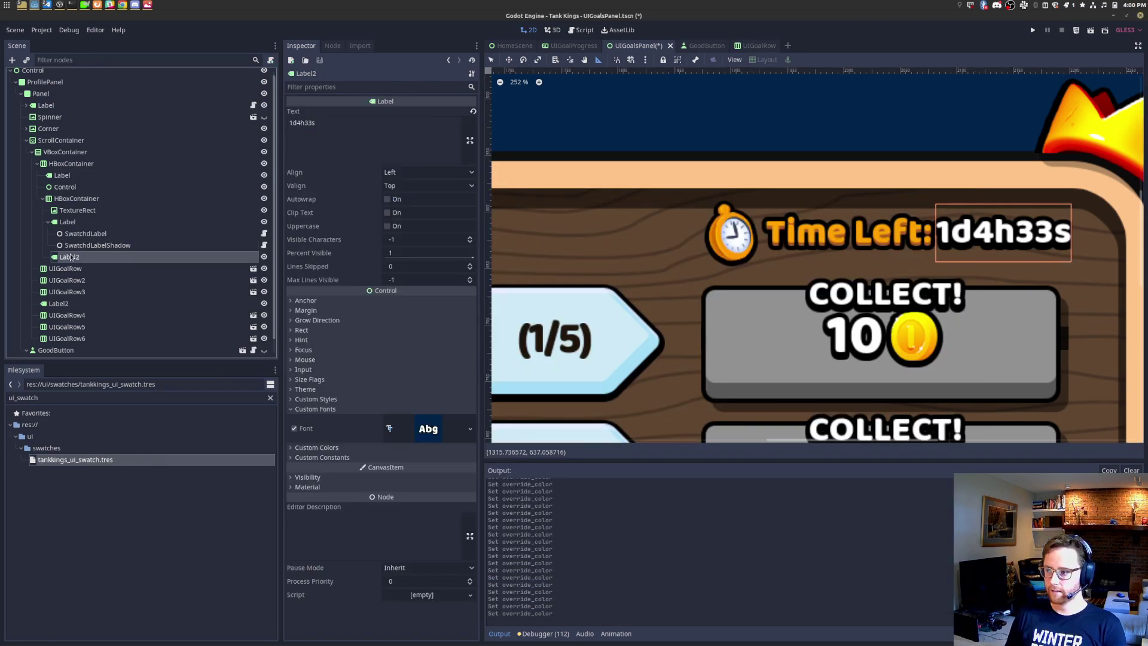
key(ctrl+a)
text(swatchdlabel)
key(Down)
key(Return)
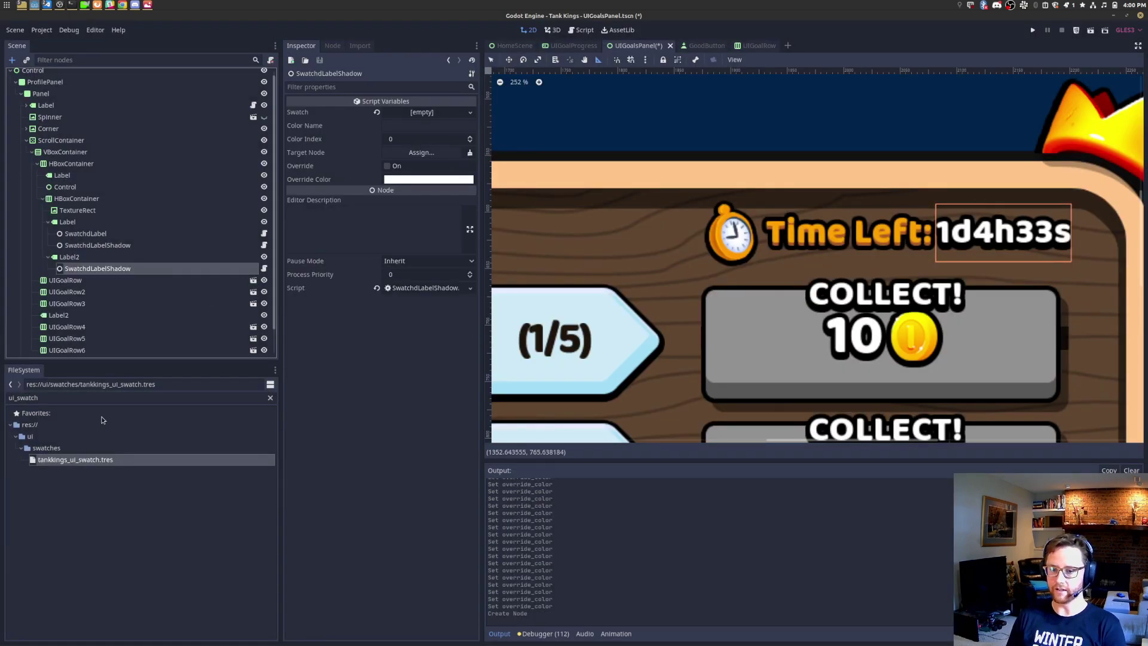
Step: Assign tankkings_ui_swatch.tres to the shadow, enable Override and try a pinkish-orange colour
drag(92, 461, 419, 112)
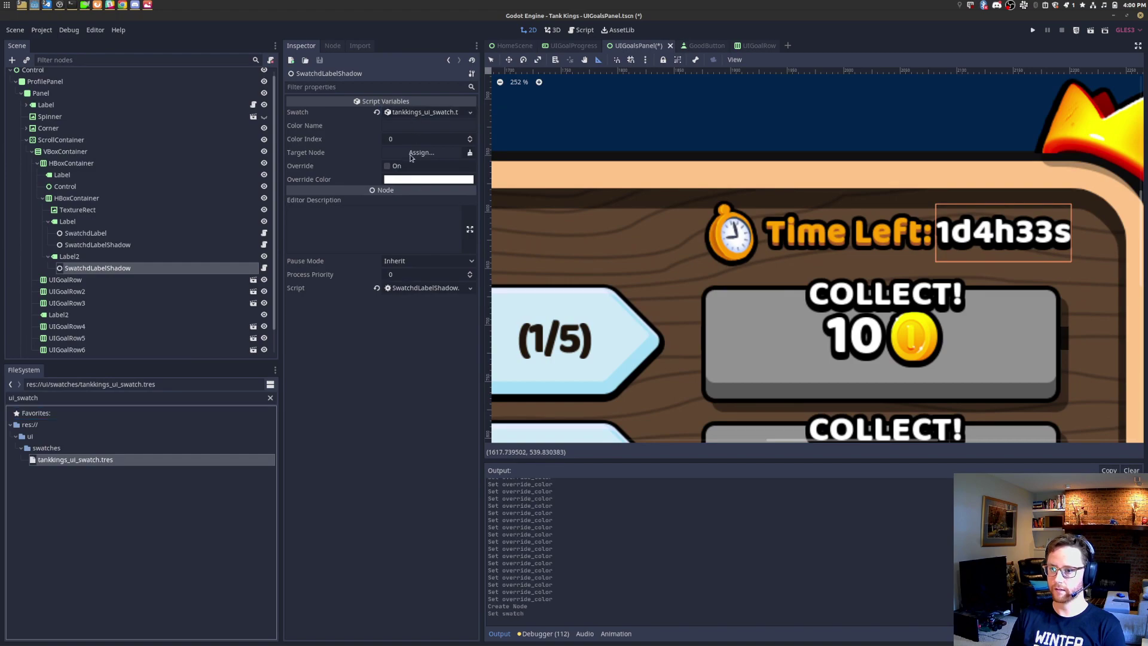
click(389, 165)
click(412, 180)
drag(356, 46, 381, 35)
key(alt+Tab)
key(alt+Tab)
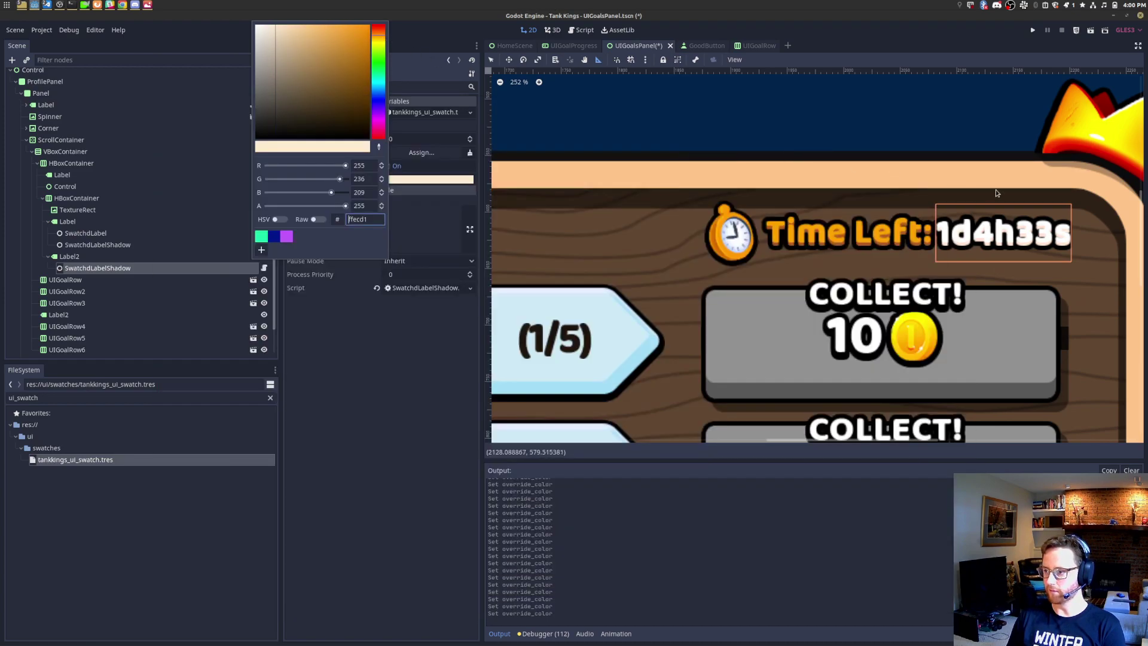
drag(298, 33, 293, 31)
click(850, 30)
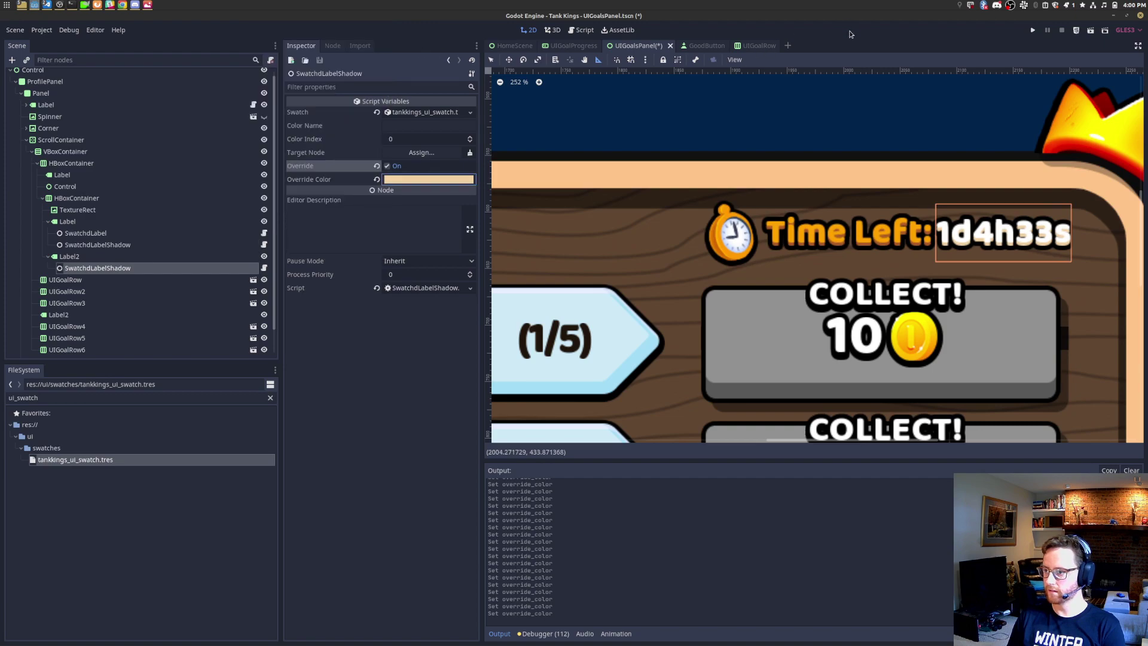
Step: Compare the label's shadow against the mockup with the canvas at actual size
scroll(879, 182, down, 2)
scroll(785, 229, up, 5)
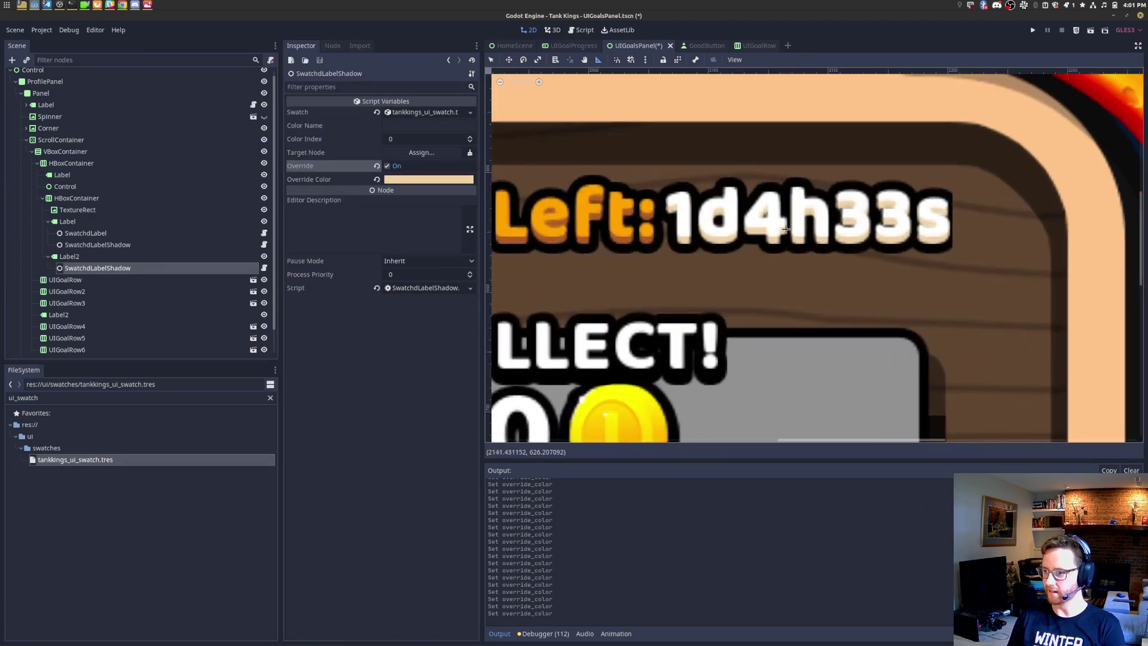
scroll(785, 229, up, 2)
key(alt+Tab)
key(alt+Tab)
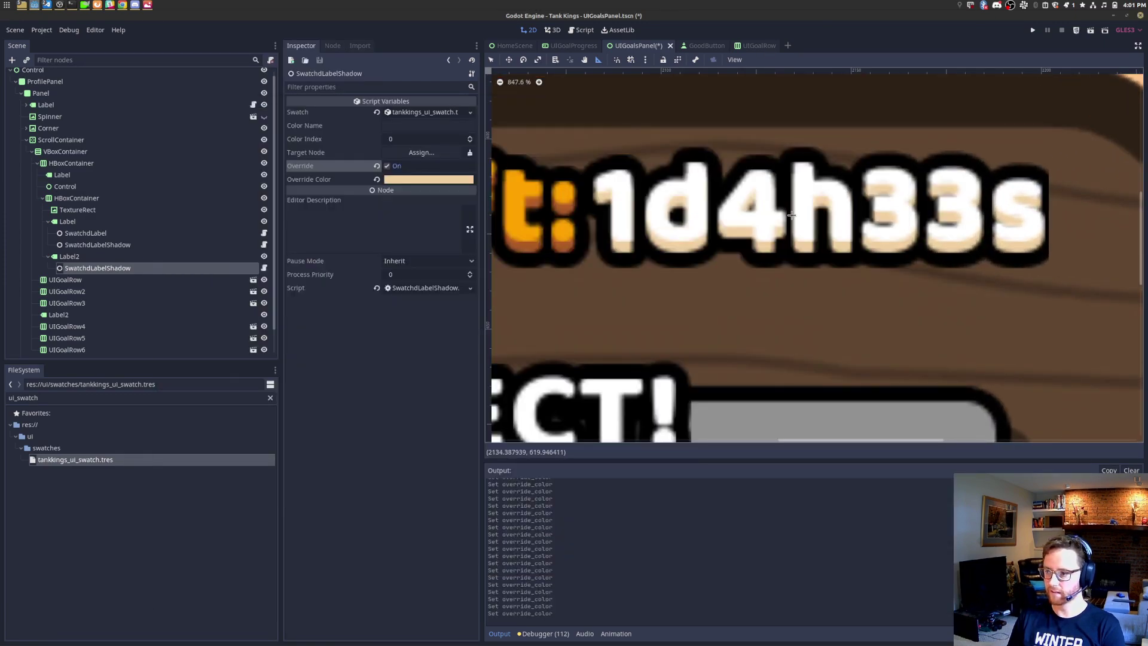
key(alt+Tab)
key(alt+Tab)
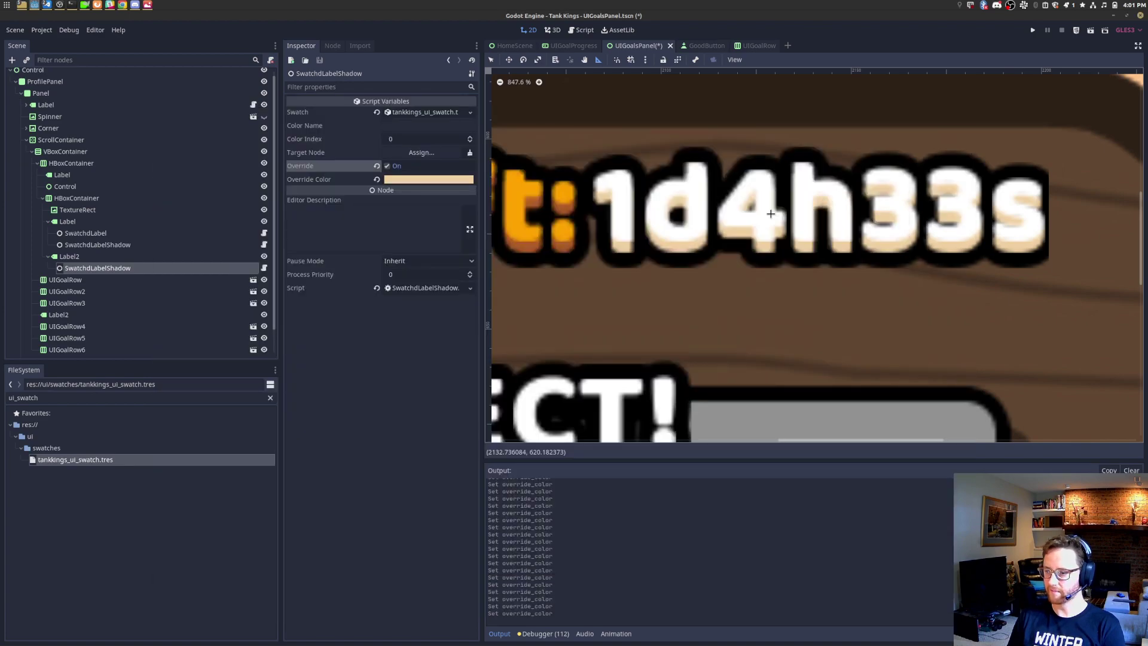
scroll(519, 104, down, 6)
click(520, 83)
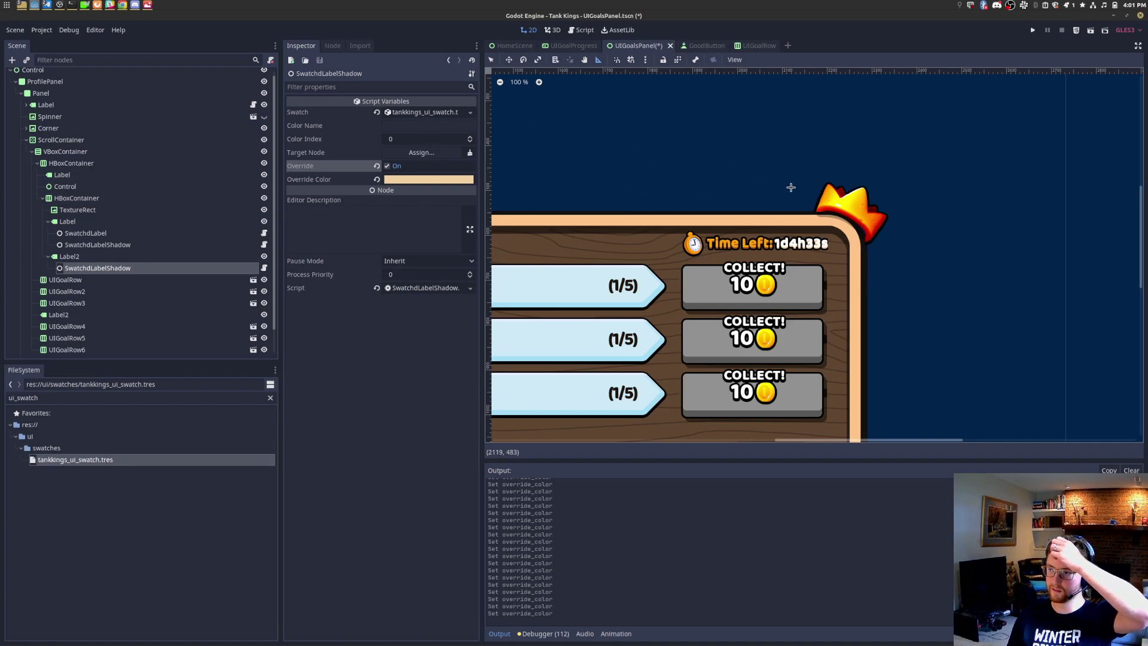
scroll(791, 183, up, 10)
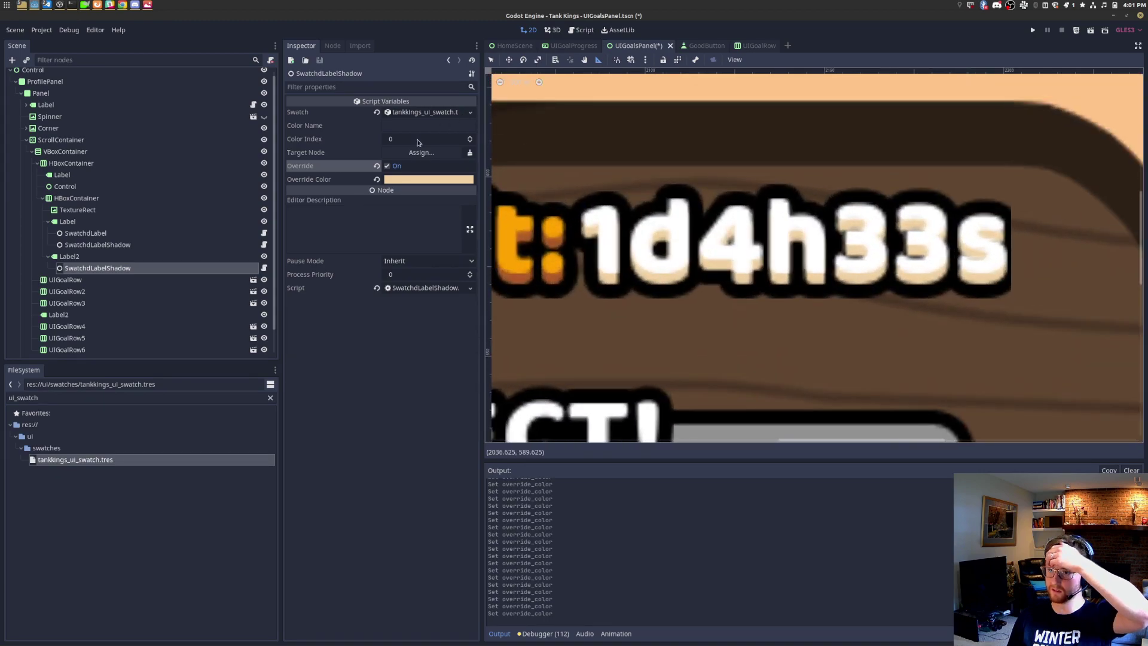
Step: Change the shadow's override colour to tan b19772 and save the scene
click(421, 181)
drag(293, 35, 296, 59)
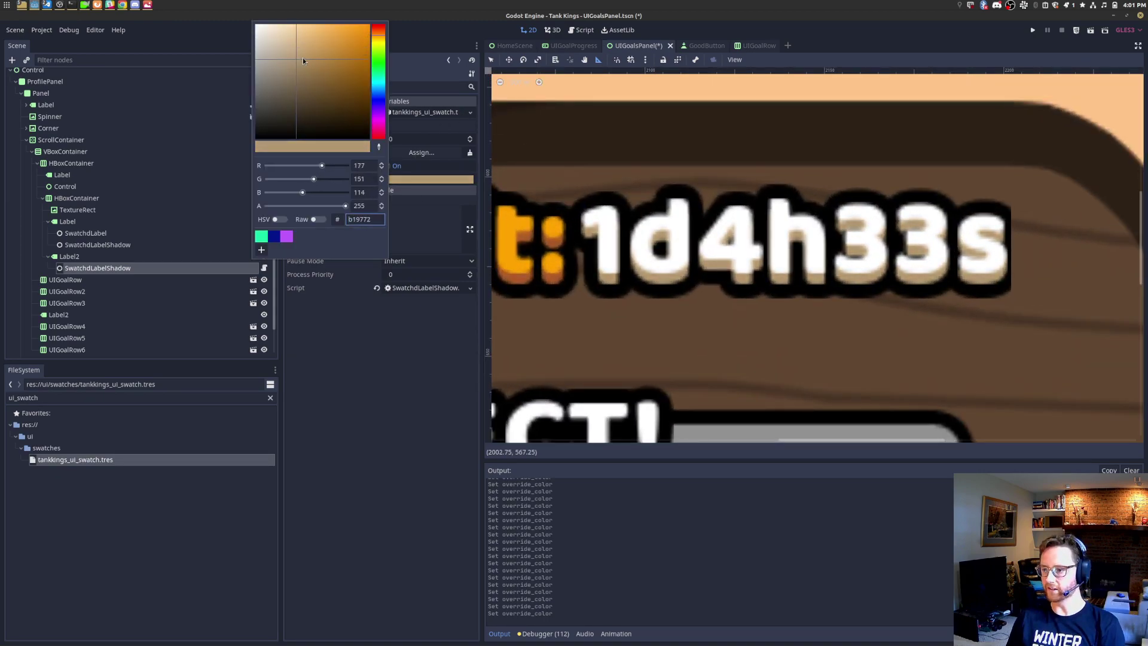
click(529, 110)
click(519, 82)
key(ctrl+s)
middle_drag(655, 238, 907, 202)
scroll(921, 200, down, 5)
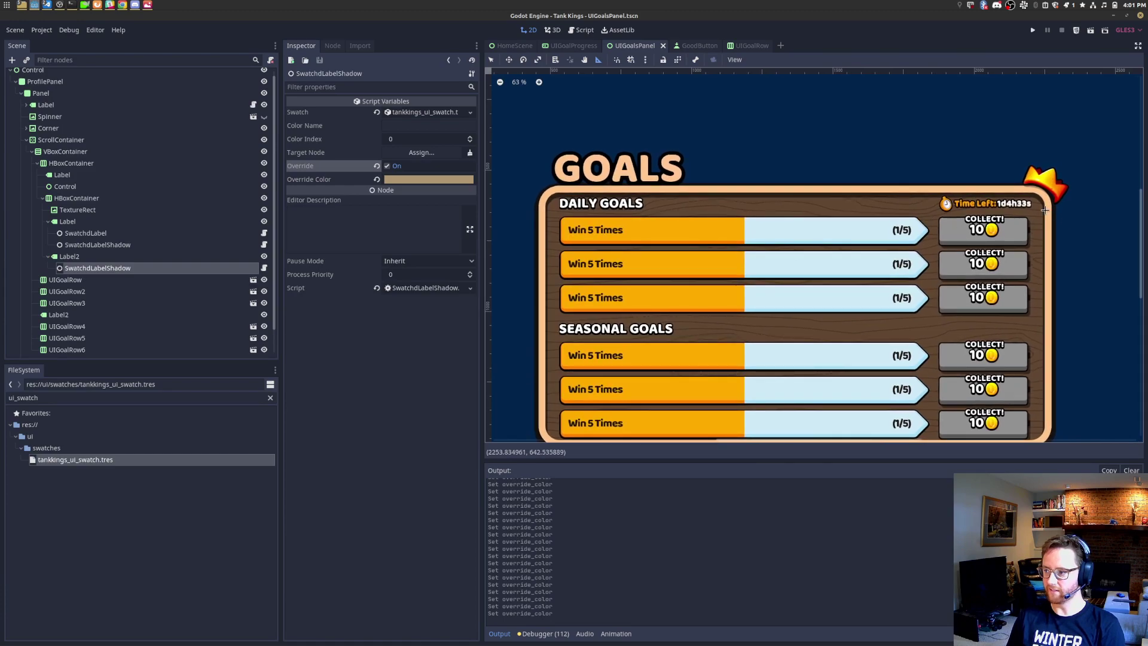
scroll(1043, 210, up, 7)
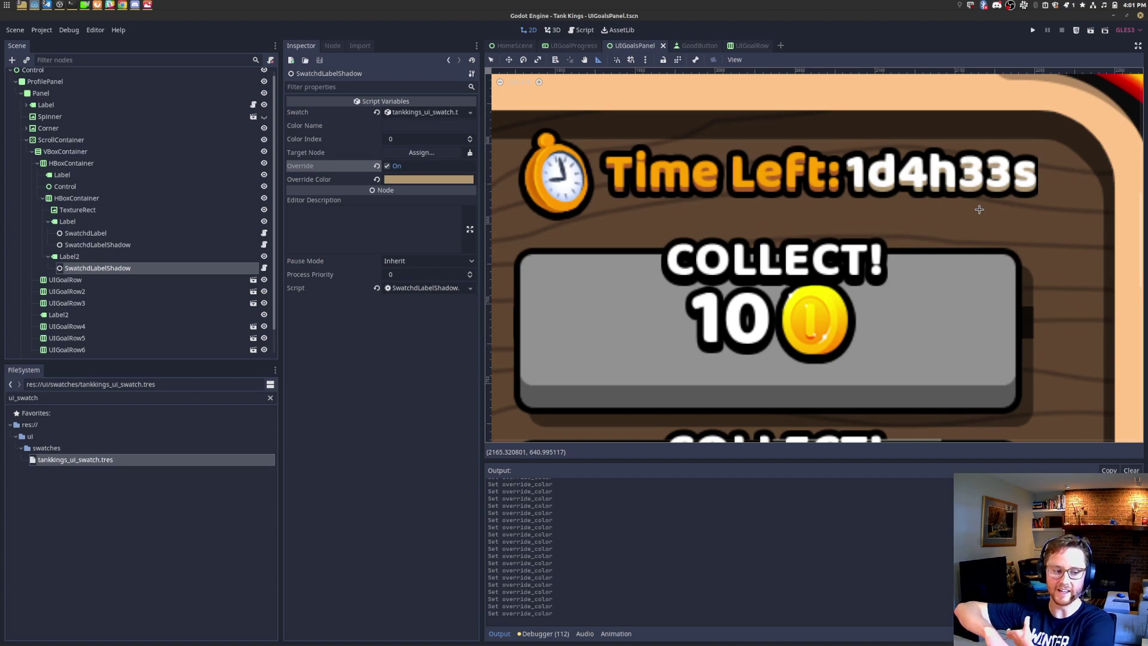
key(alt+Tab)
key(alt+Tab)
key(alt+Tab)
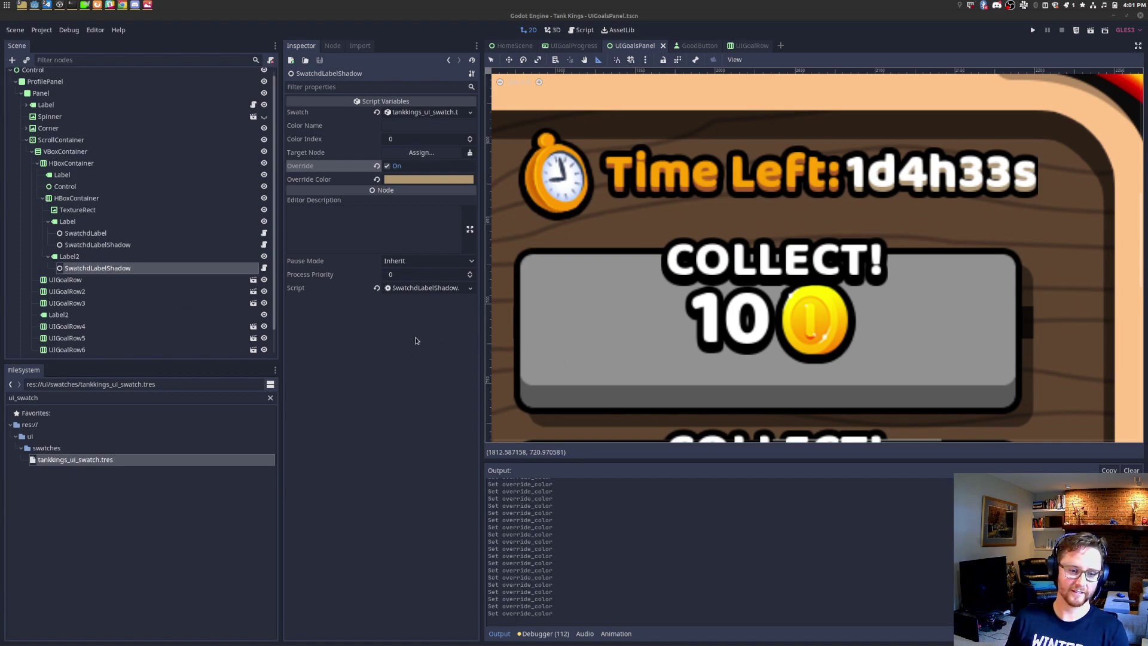
scroll(717, 257, down, 4)
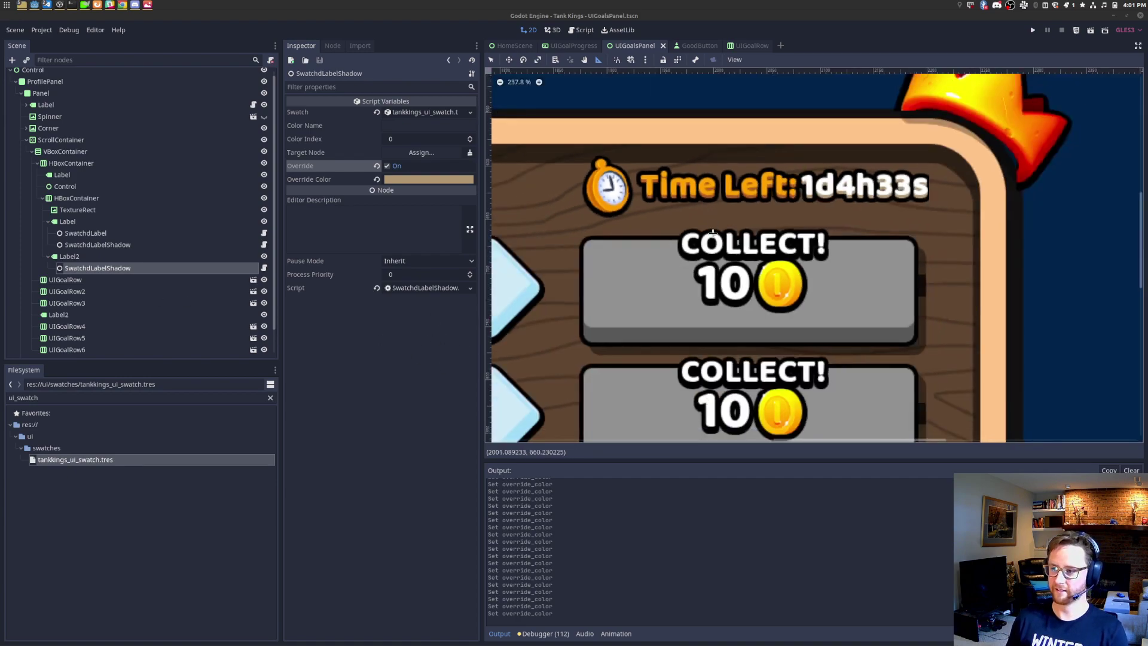
scroll(717, 256, down, 3)
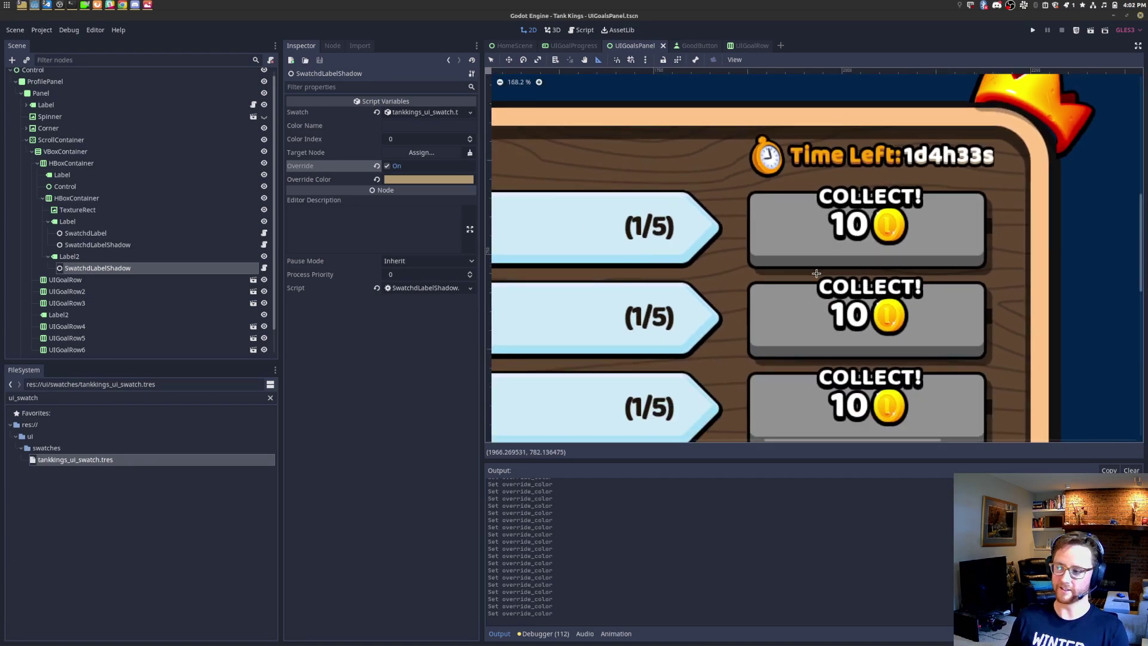
scroll(819, 262, down, 2)
scroll(819, 263, down, 2)
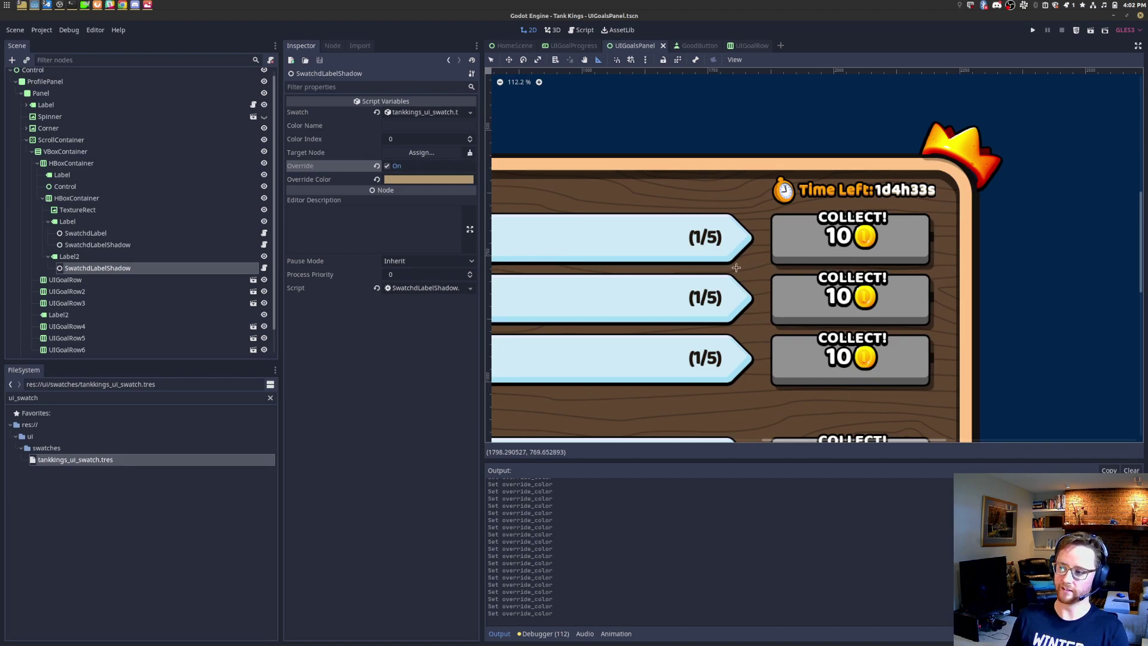
middle_drag(734, 267, 778, 264)
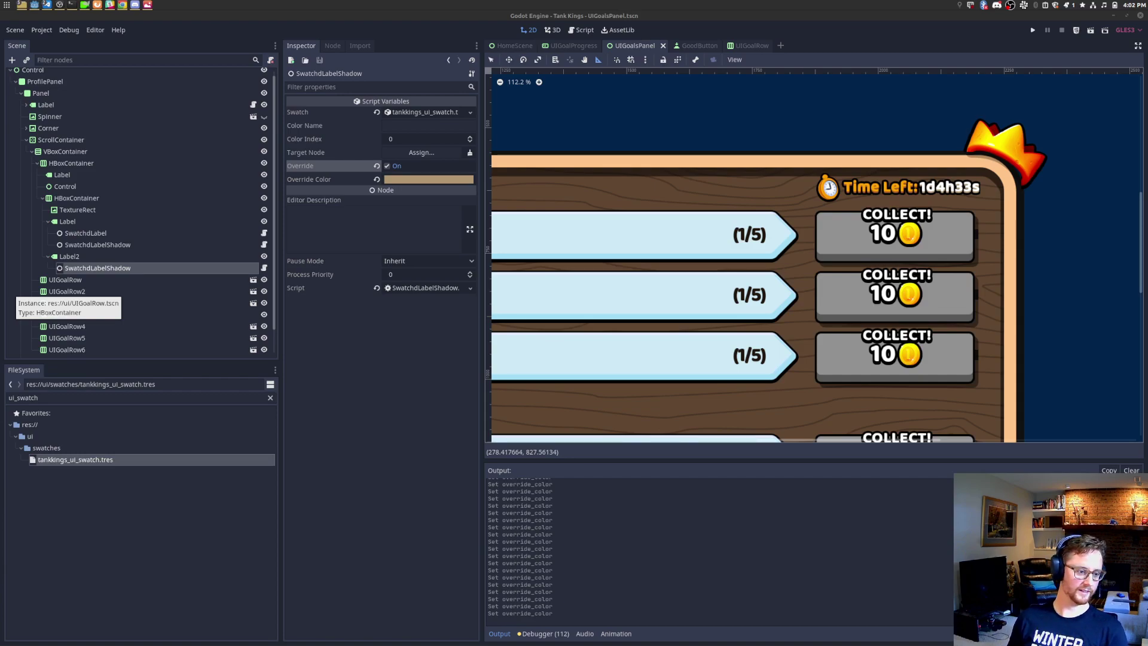
scroll(743, 279, down, 5)
scroll(743, 279, down, 3)
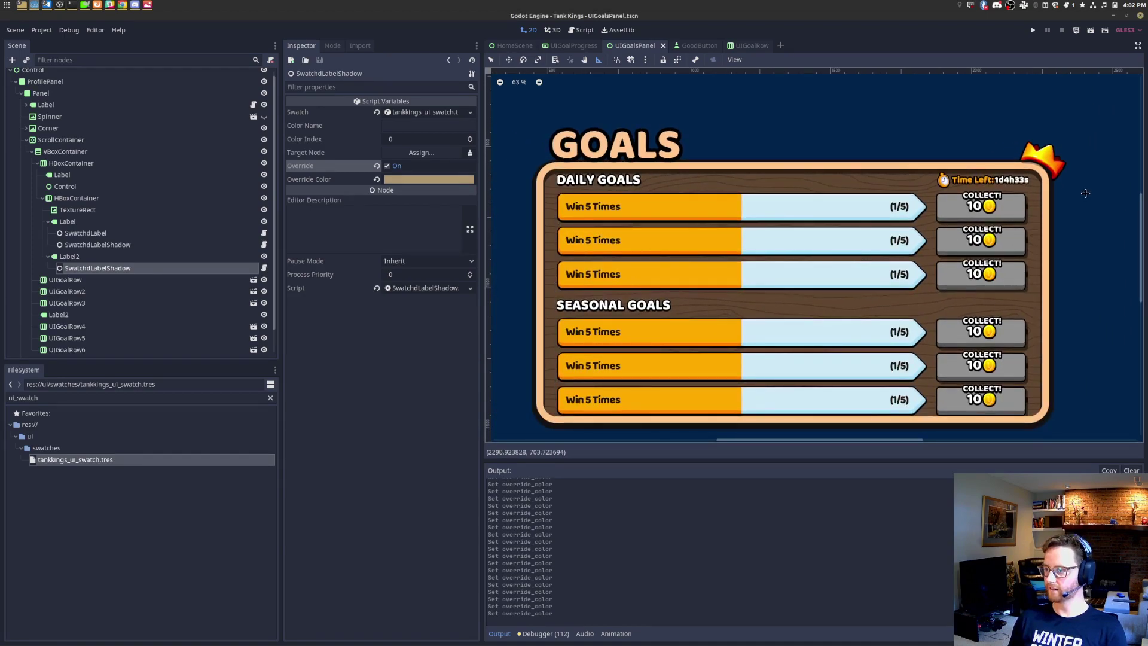
scroll(815, 256, up, 8)
scroll(814, 256, up, 6)
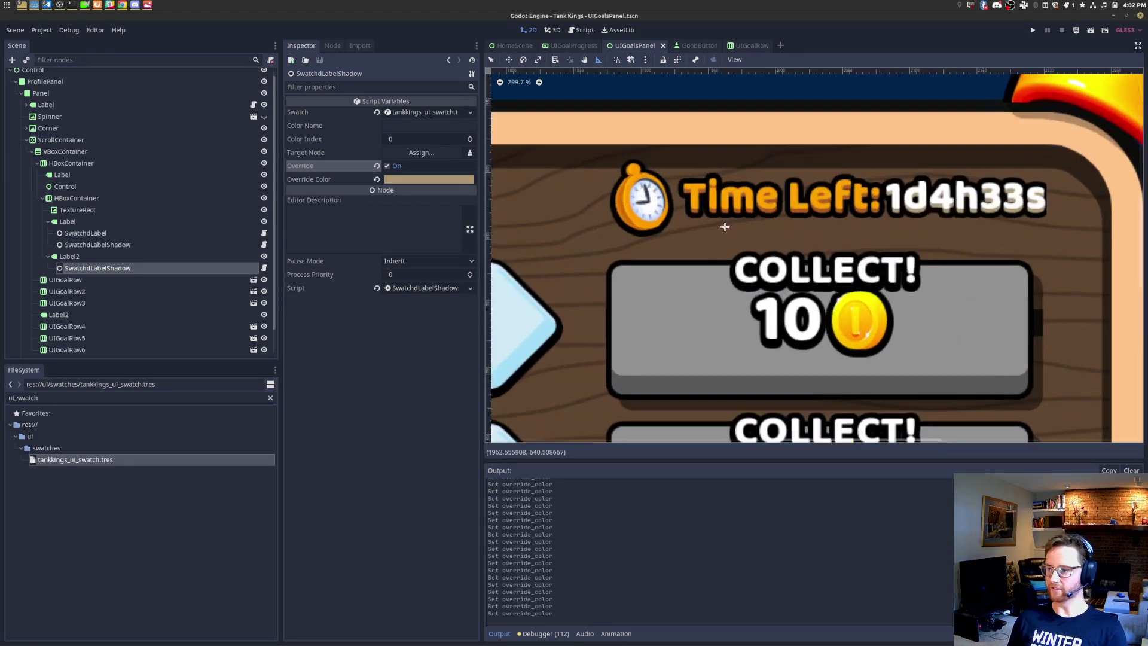
scroll(739, 211, down, 8)
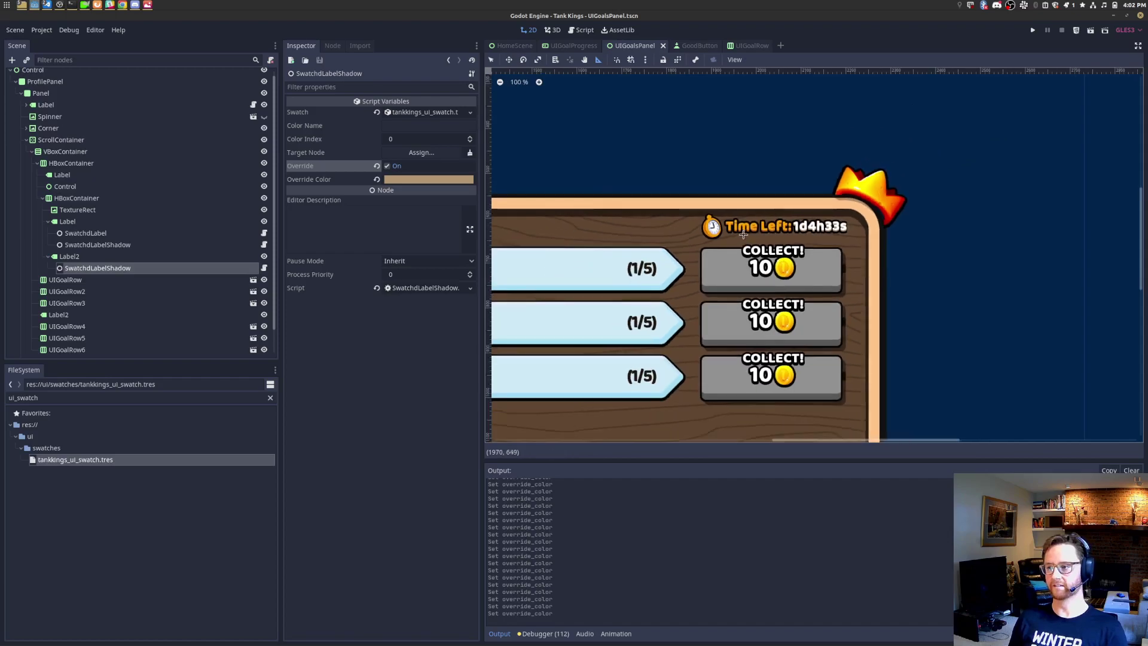
scroll(994, 220, down, 1)
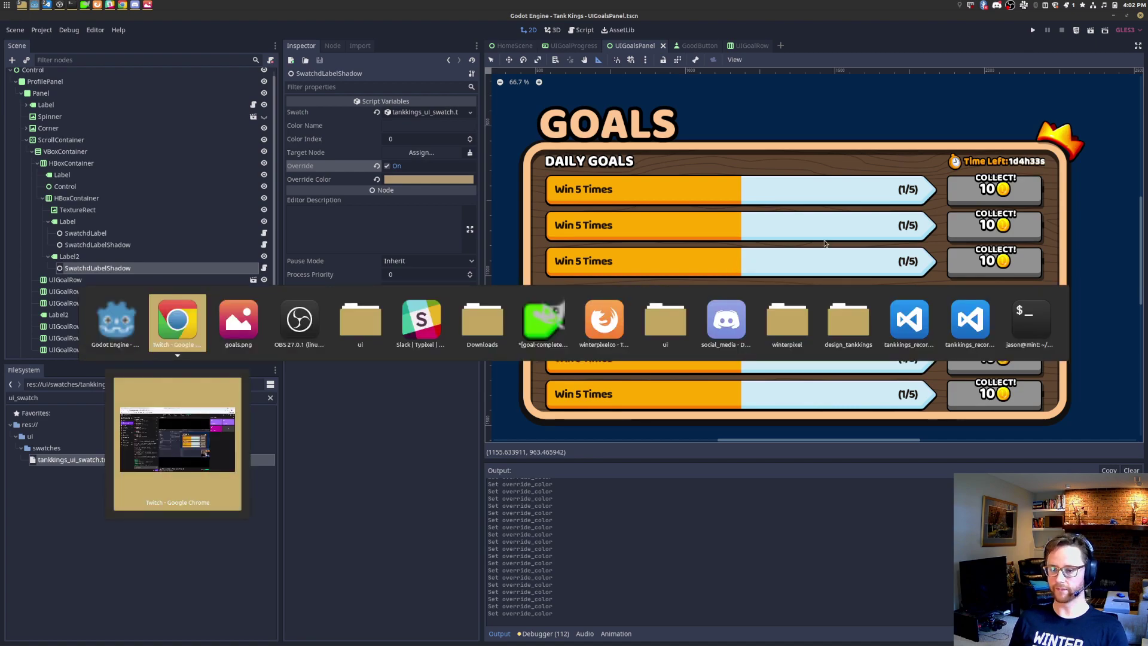
Step: Return to select mode and bring up the UIGoalsPanel scene
scroll(800, 244, up, 3)
scroll(872, 244, up, 7)
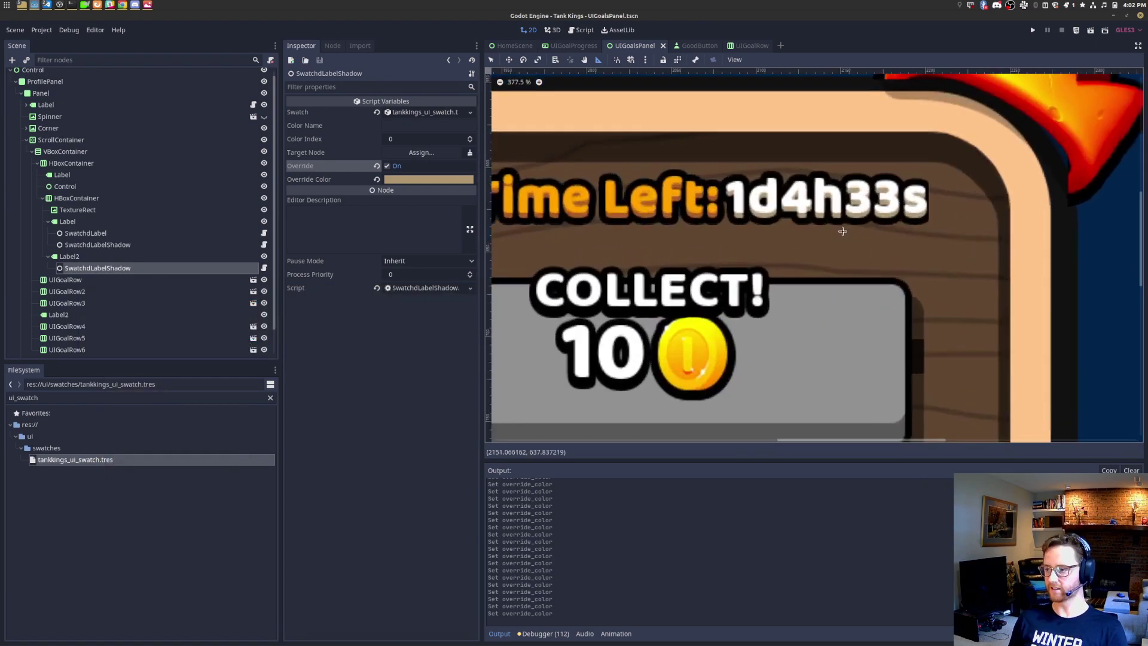
click(492, 60)
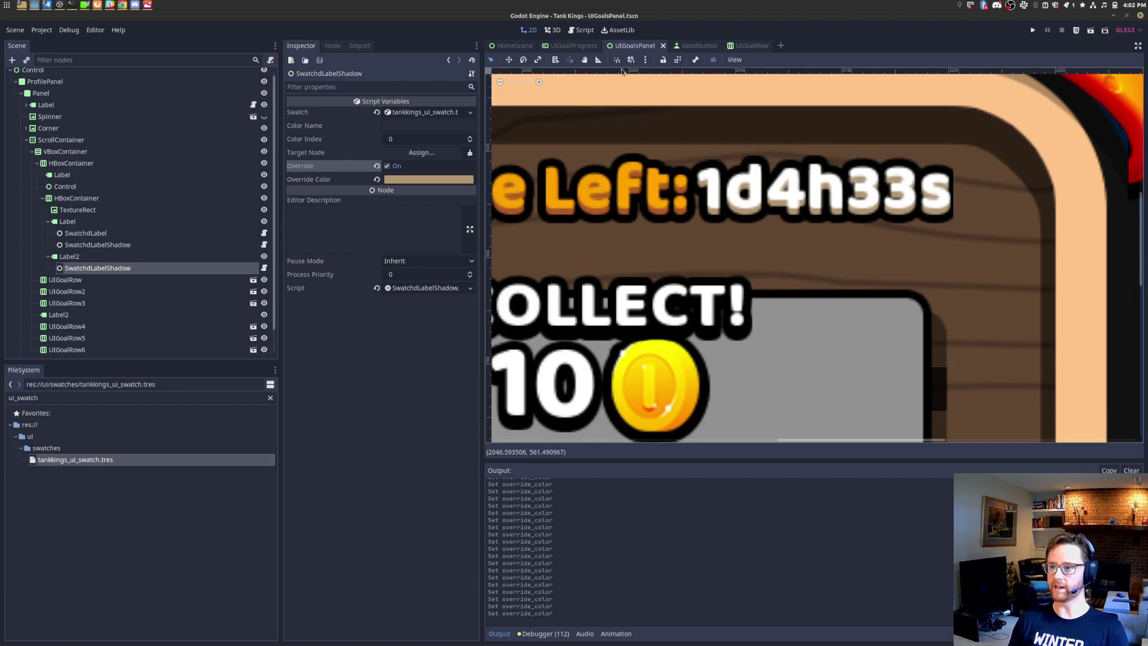
click(507, 46)
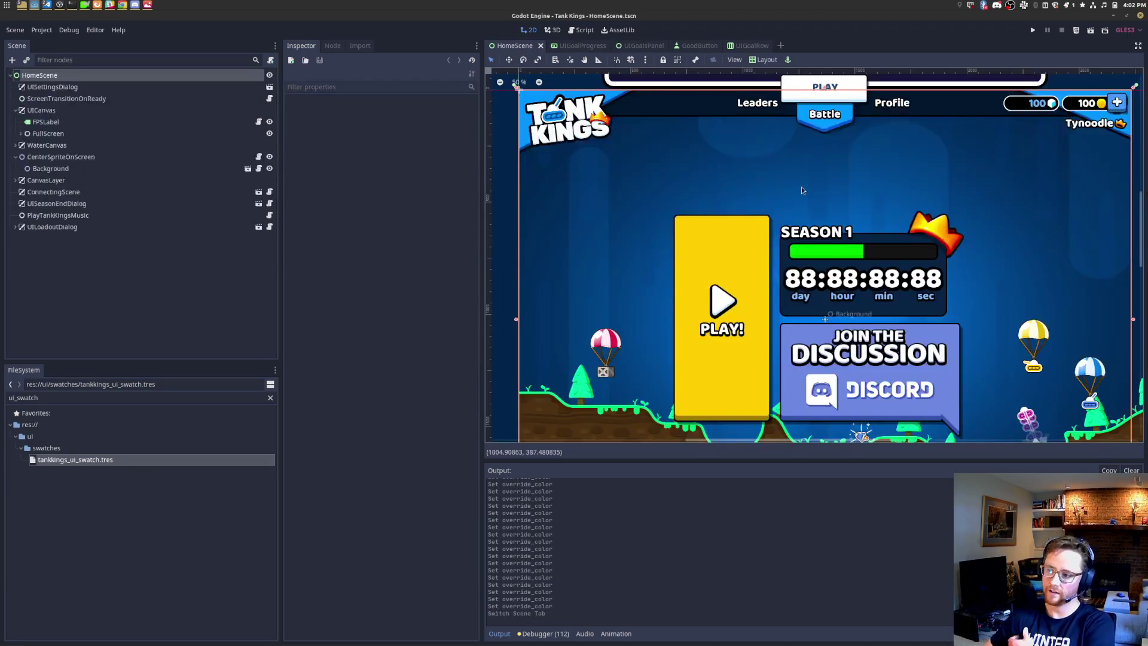
click(640, 46)
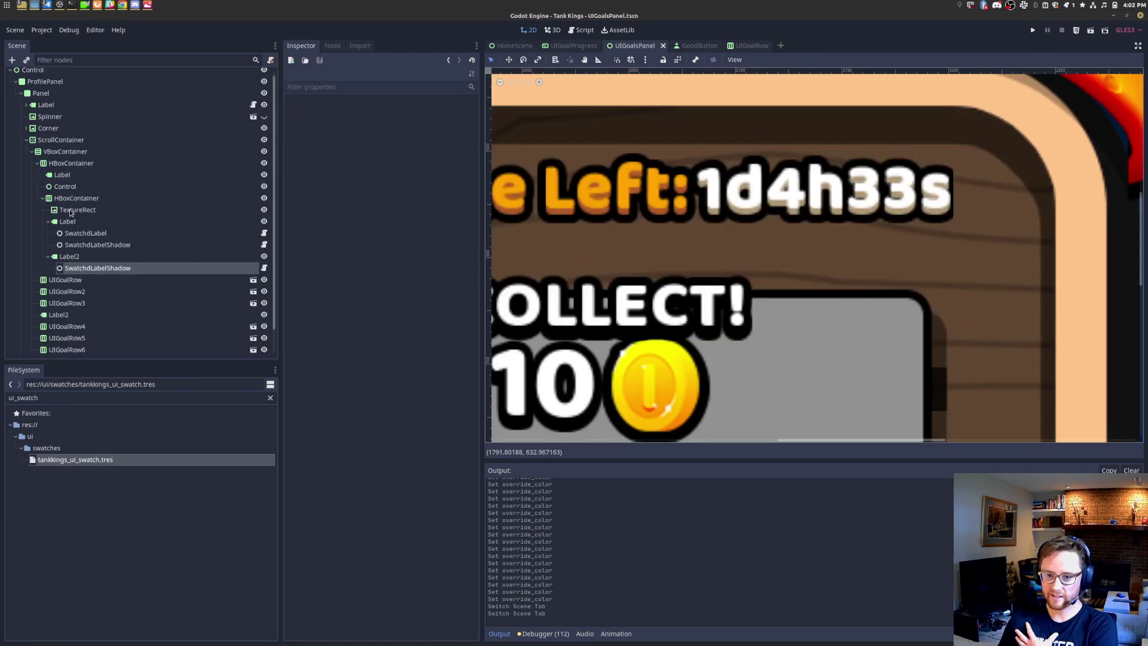
Step: Inspect Label2 and the Time Left row's HBoxContainer, collapsing the Label and Label2 branches
click(129, 258)
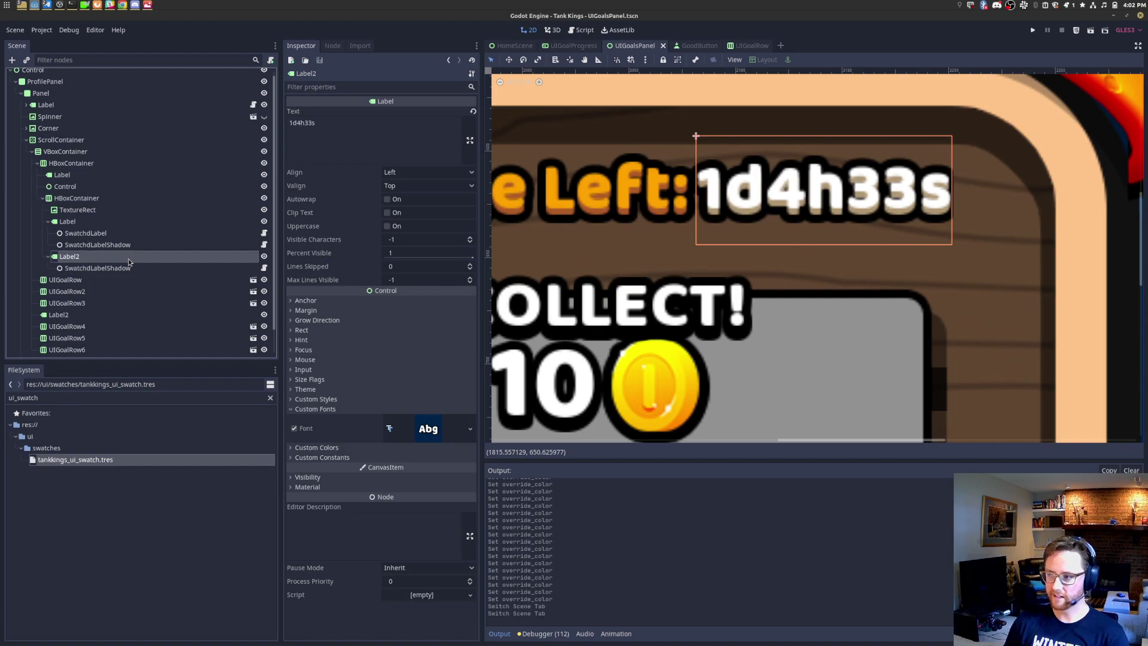
click(97, 203)
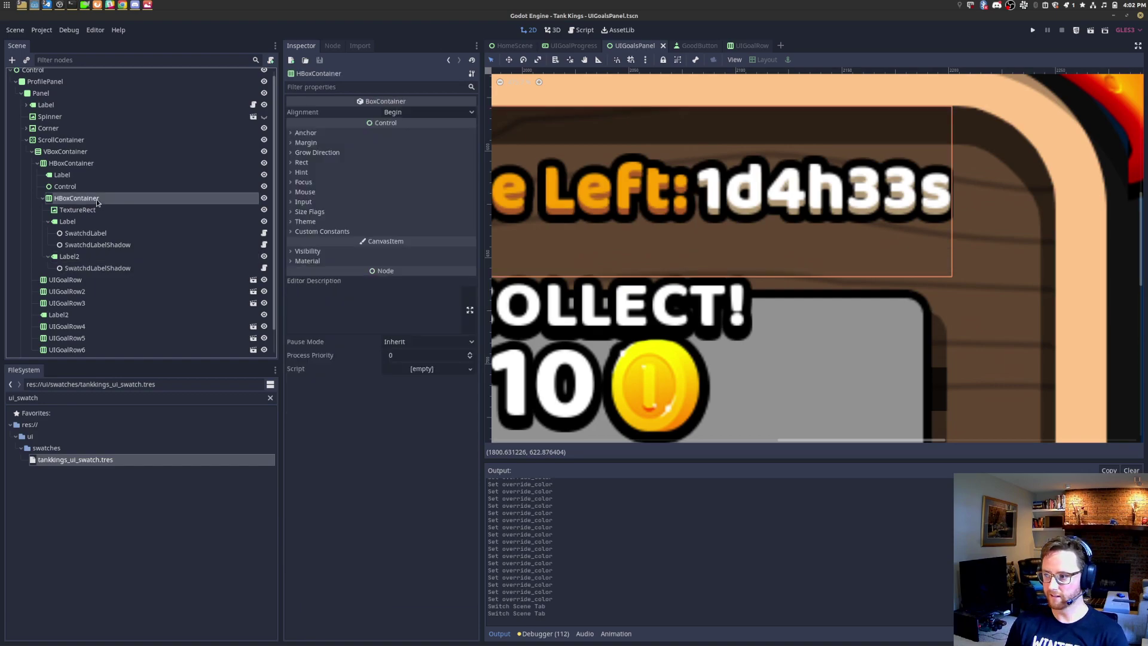
scroll(957, 227, up, 6)
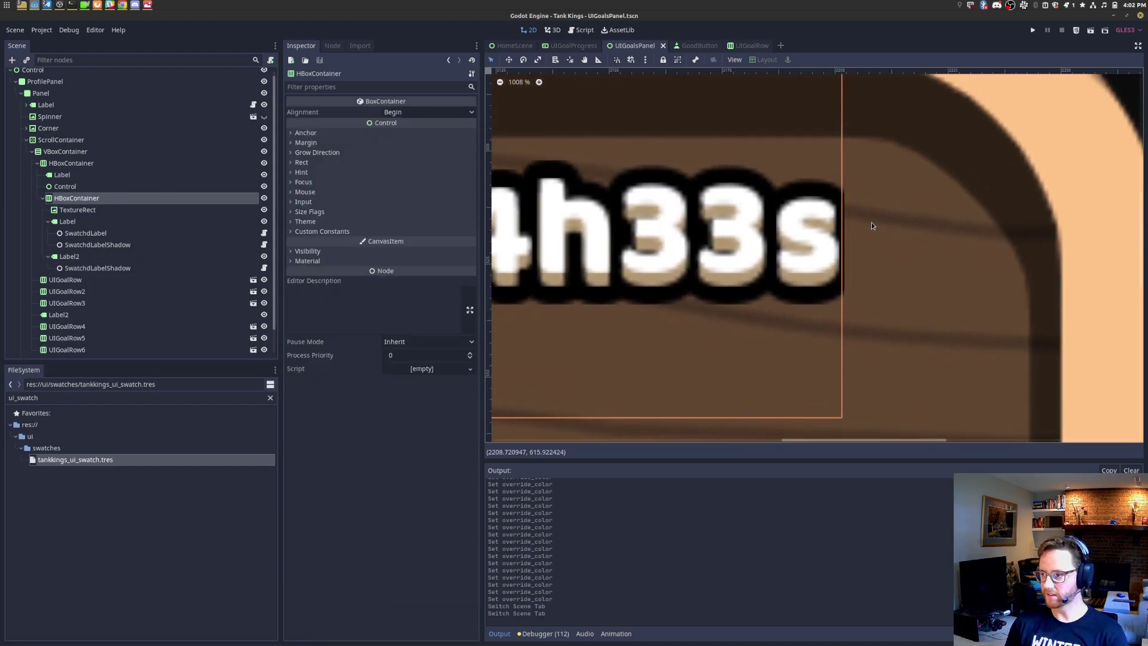
click(127, 261)
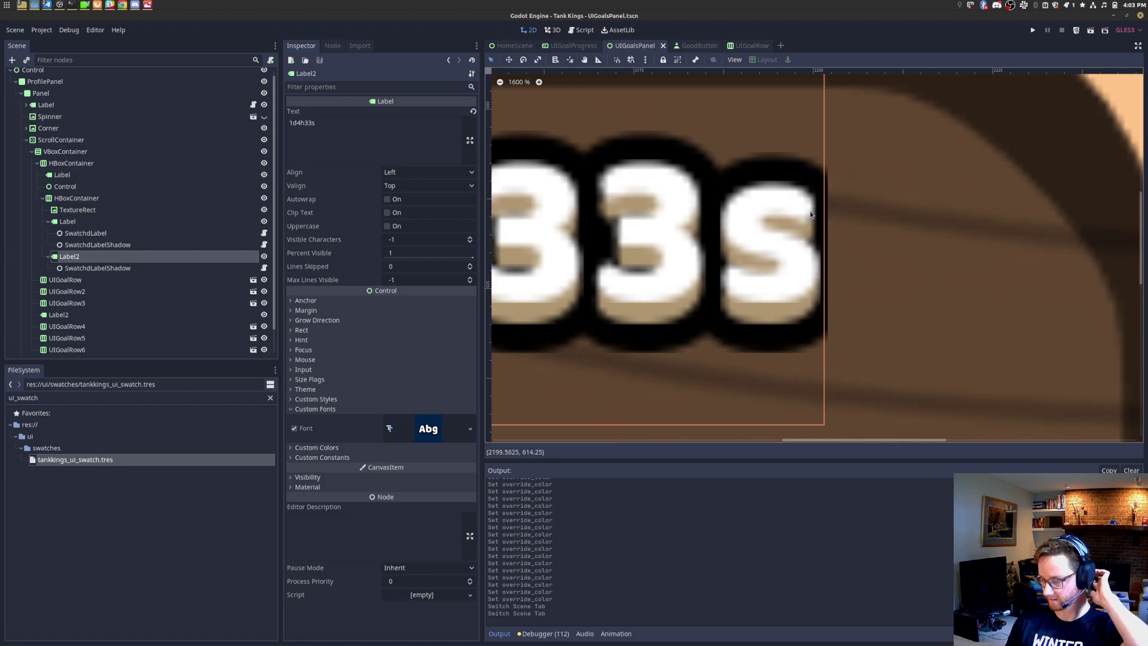
scroll(811, 214, down, 2)
click(48, 221)
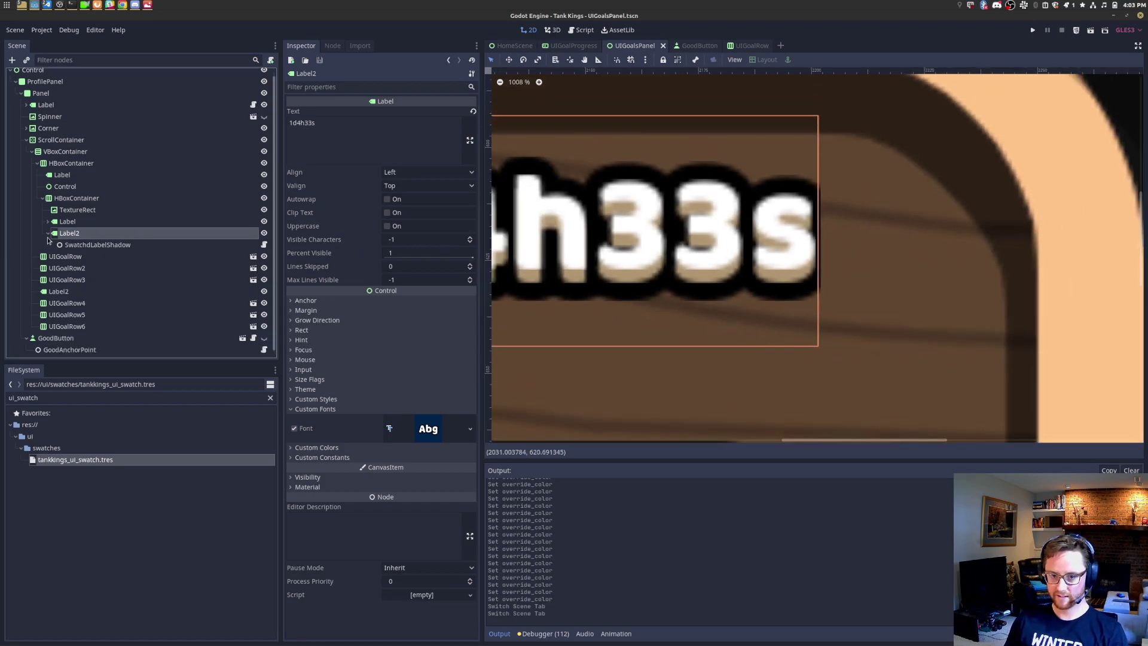
click(48, 233)
click(77, 204)
scroll(651, 232, down, 5)
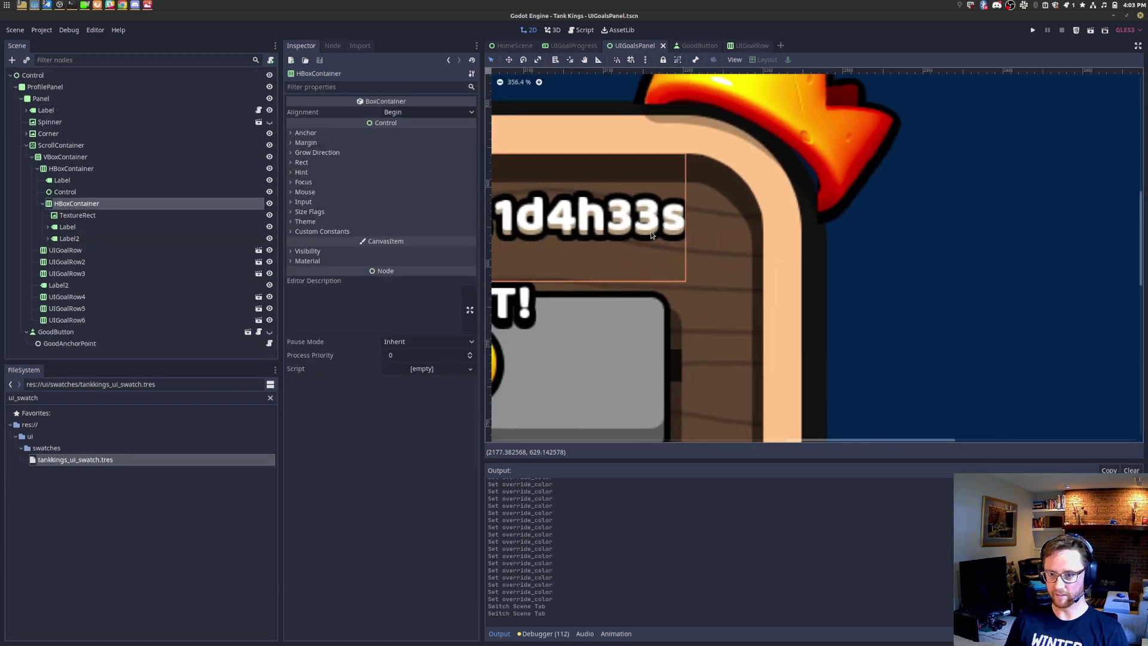
scroll(651, 232, down, 3)
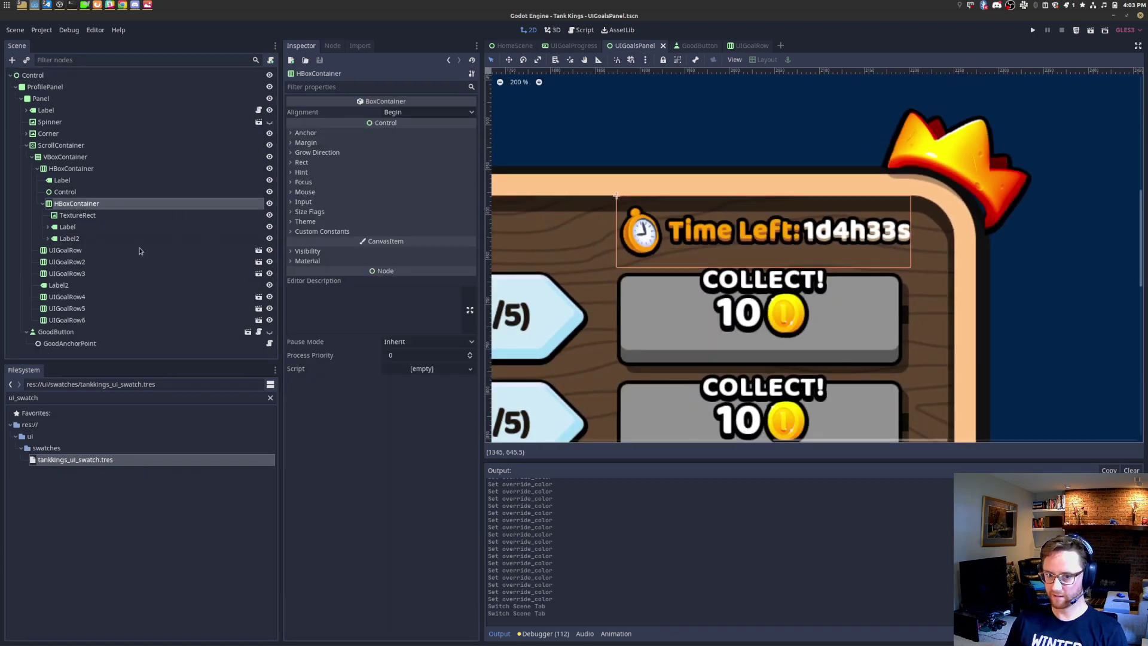
Step: Add a Control child to the HBoxContainer with a minimum width of 4
right_click(69, 206)
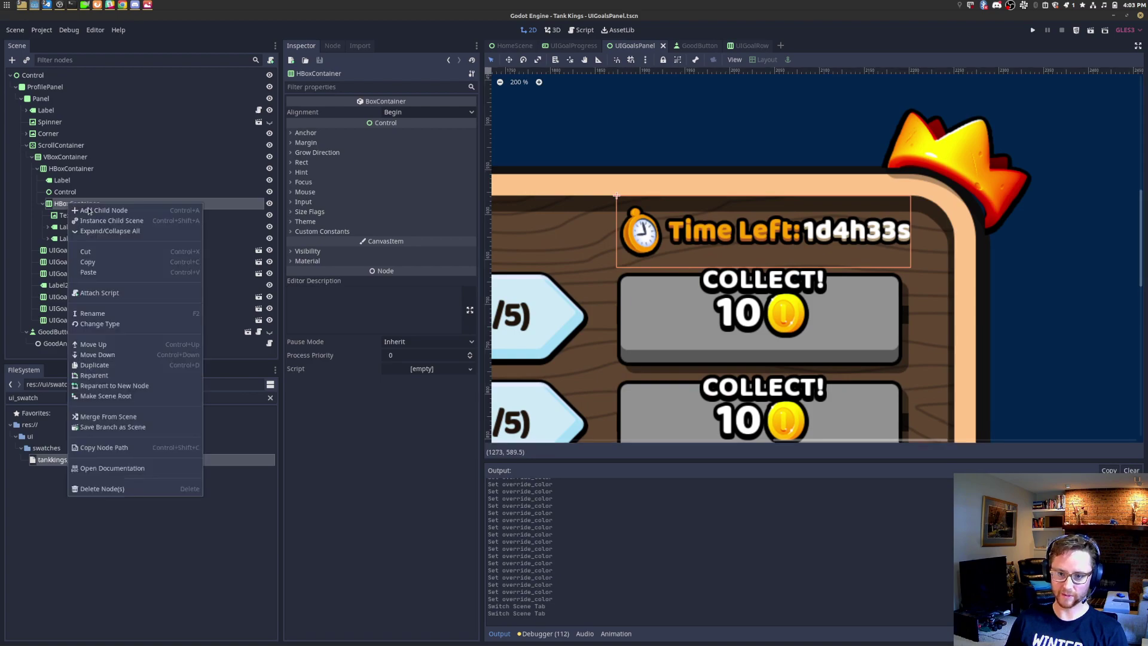
click(102, 211)
text(control)
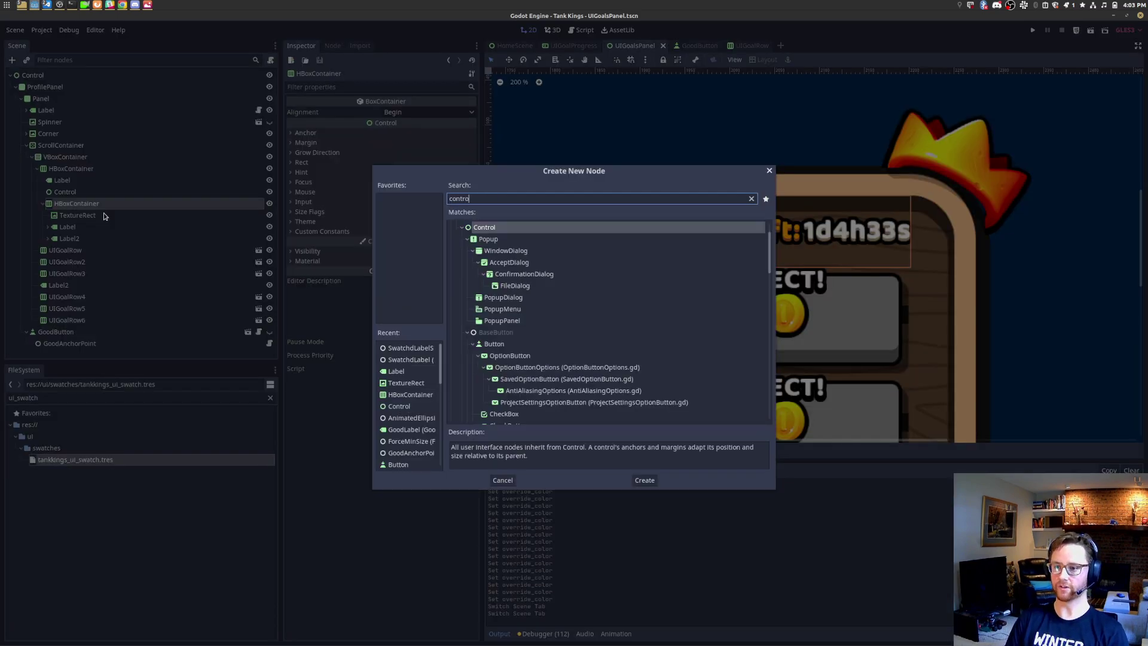
key(Return)
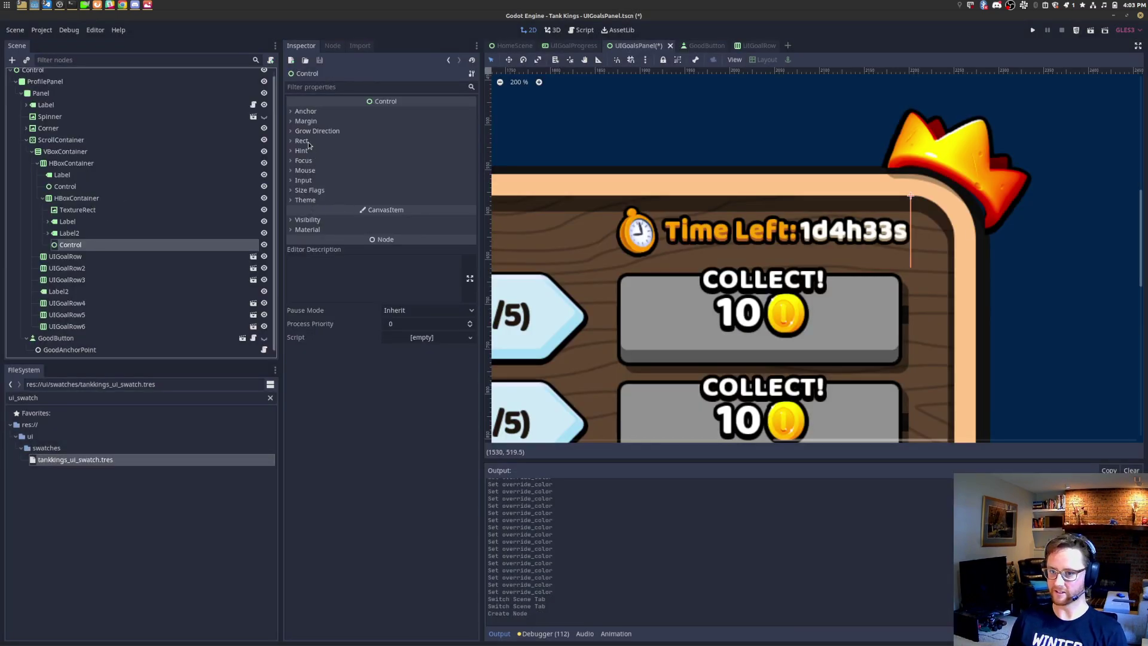
click(305, 141)
click(410, 179)
click(410, 205)
text(4)
key(Return)
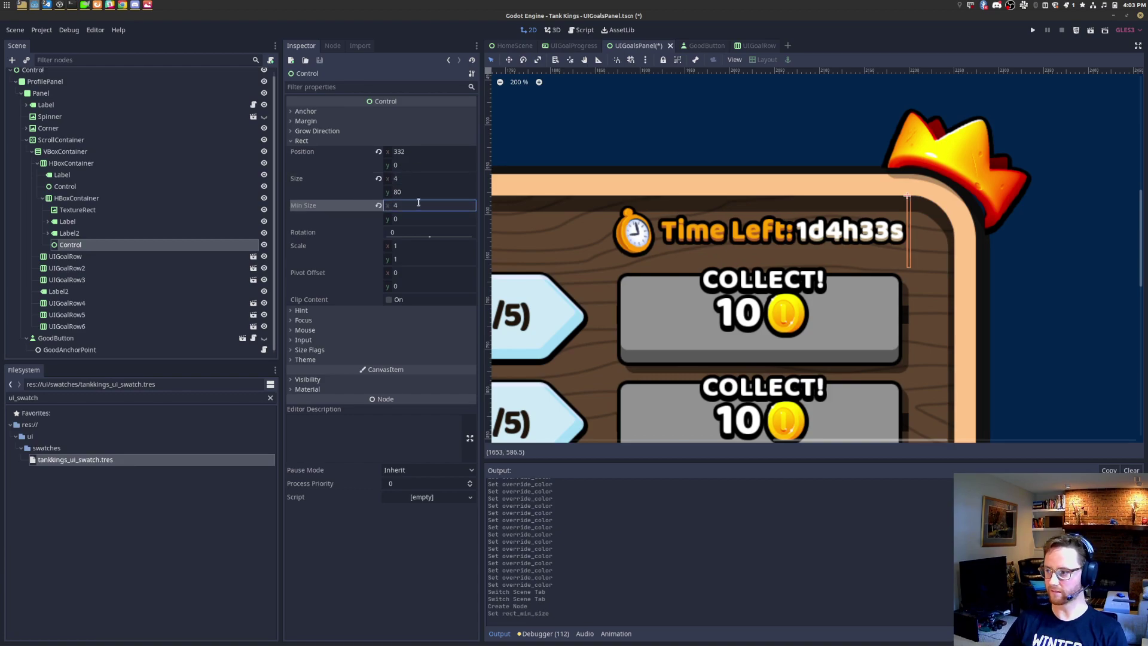
Step: Save UIGoalsPanel and switch back to the HomeScene tab
scroll(964, 201, up, 4)
scroll(819, 263, up, 4)
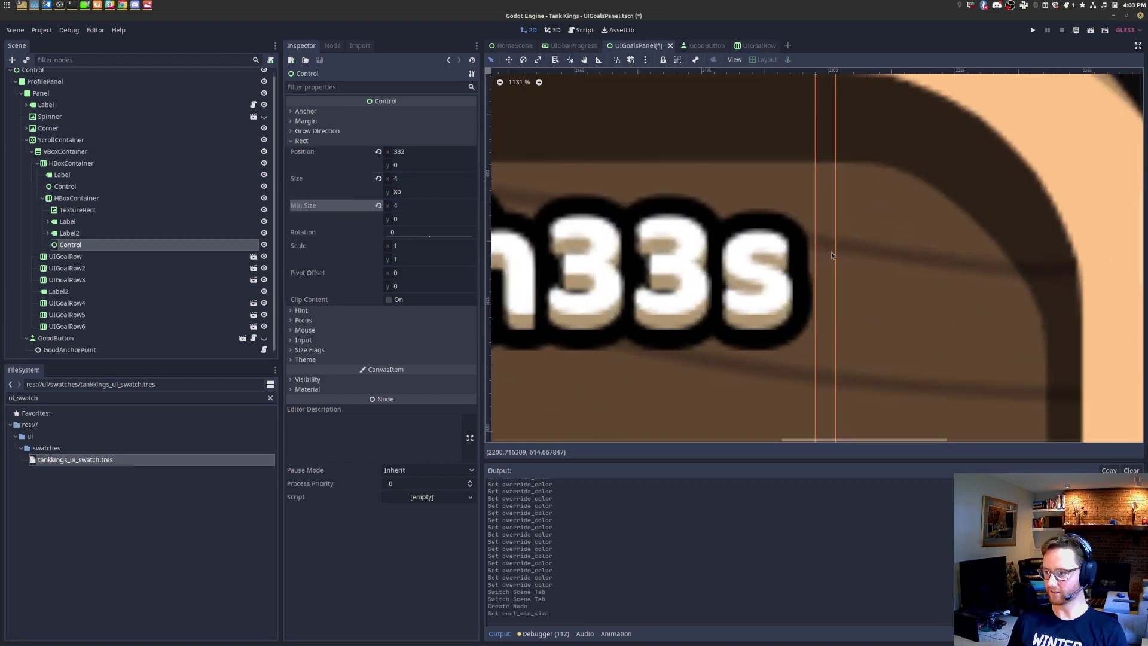
scroll(811, 256, down, 10)
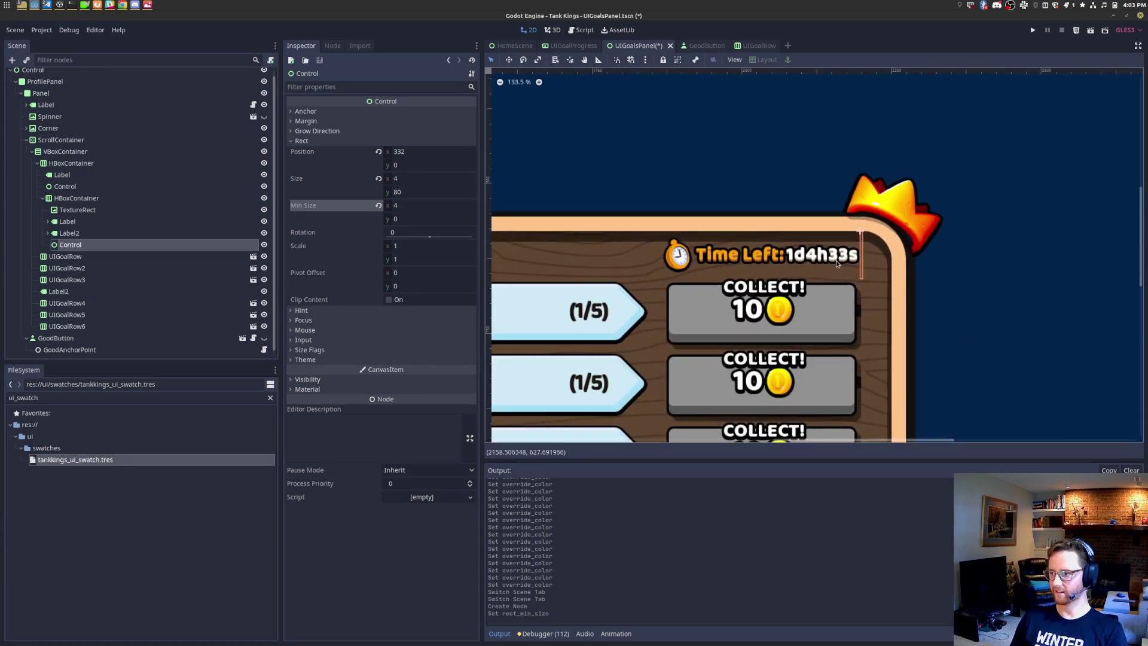
scroll(833, 261, up, 3)
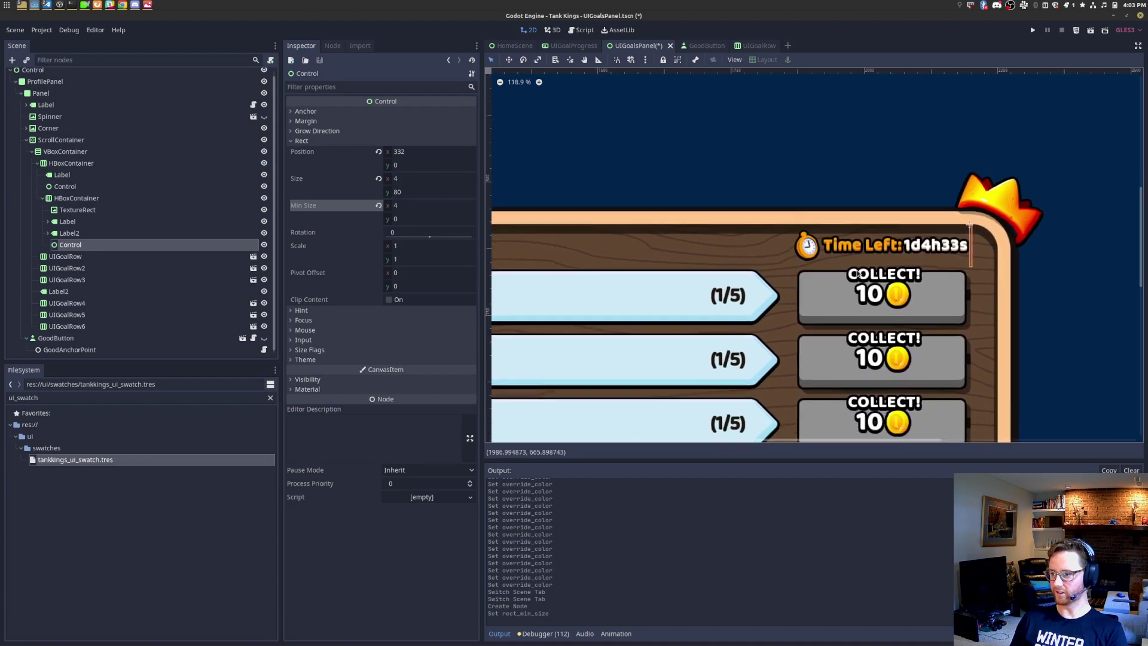
key(ctrl+s)
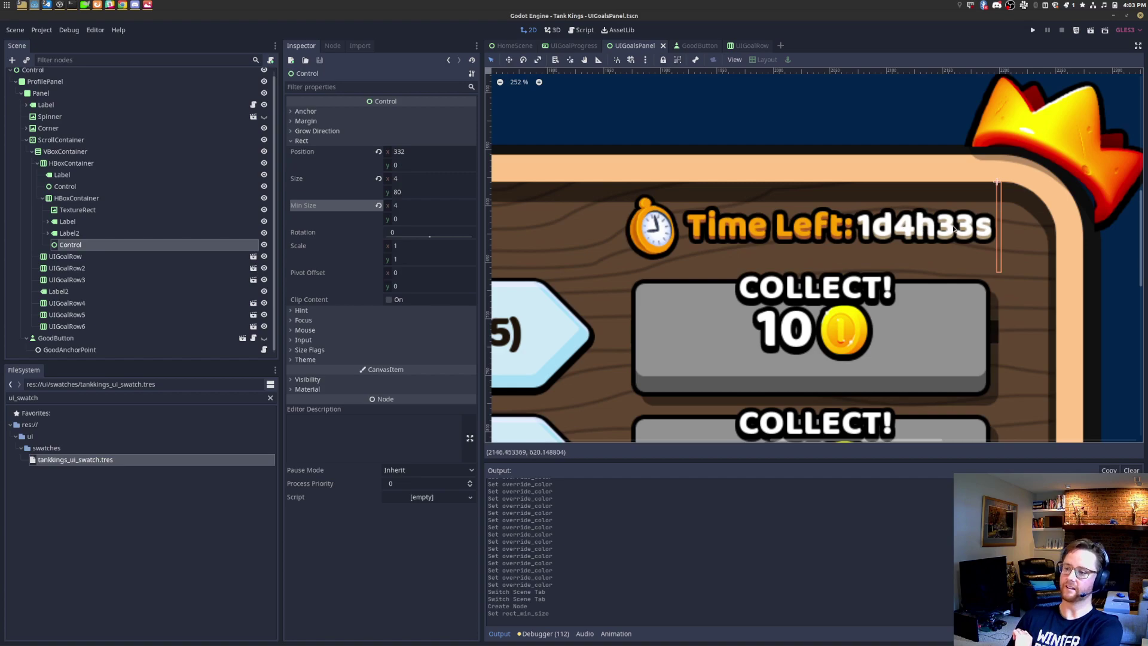
click(514, 46)
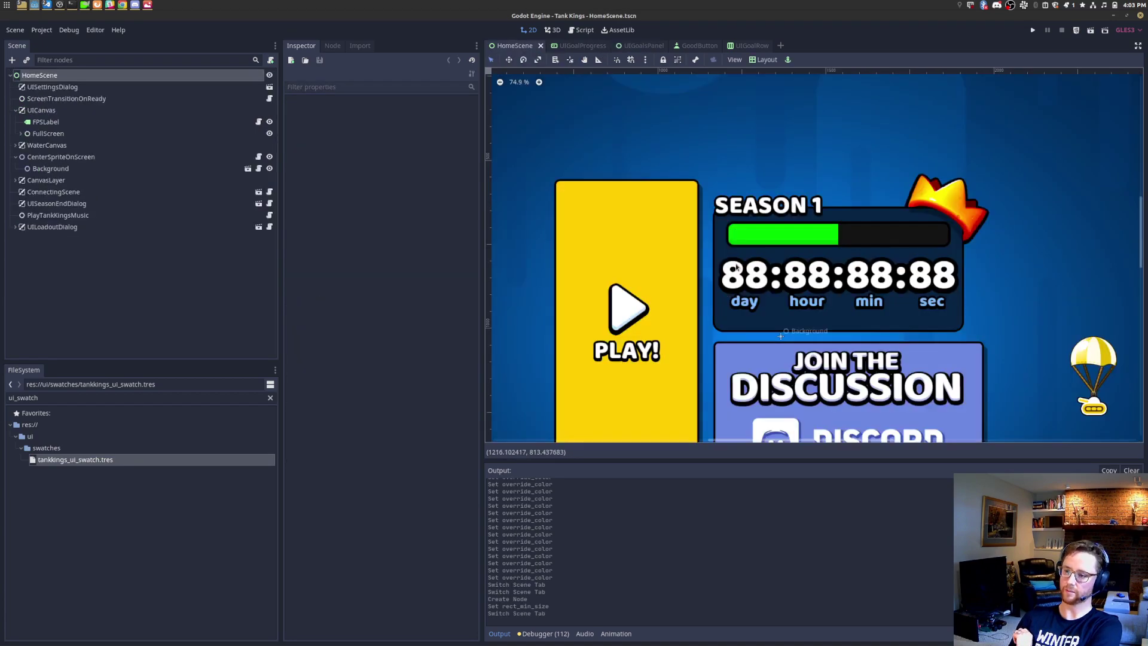
Step: Filter HomeScene's node tree for 'countdo' and open the SeasonCountdownPanel scene
click(762, 288)
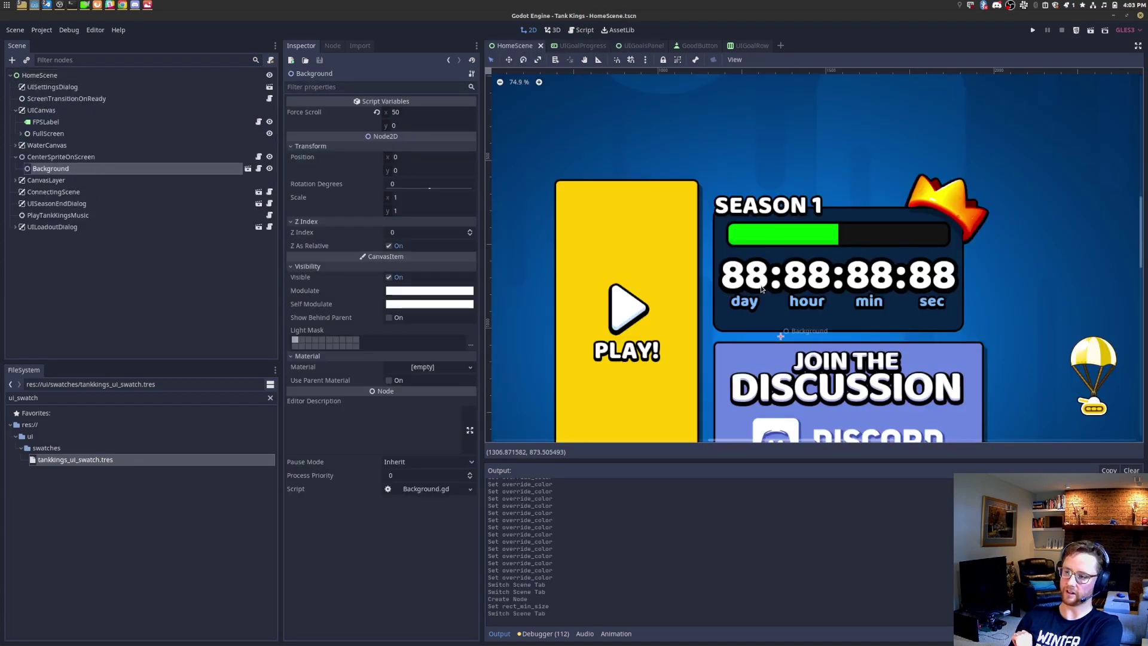
click(136, 59)
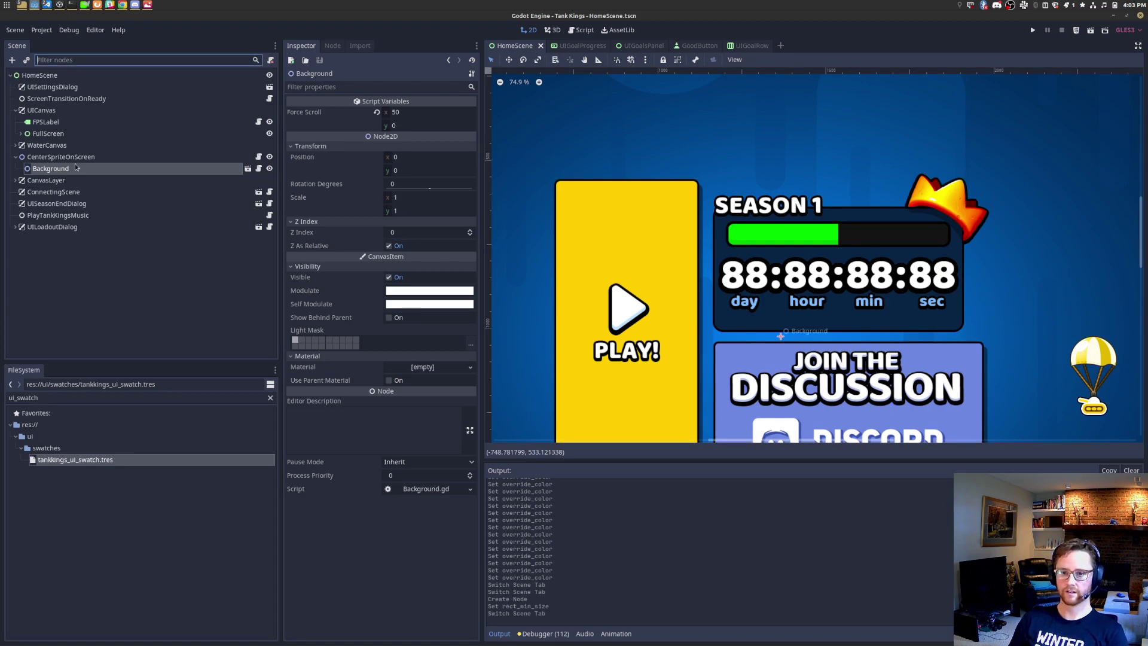
text(countdo)
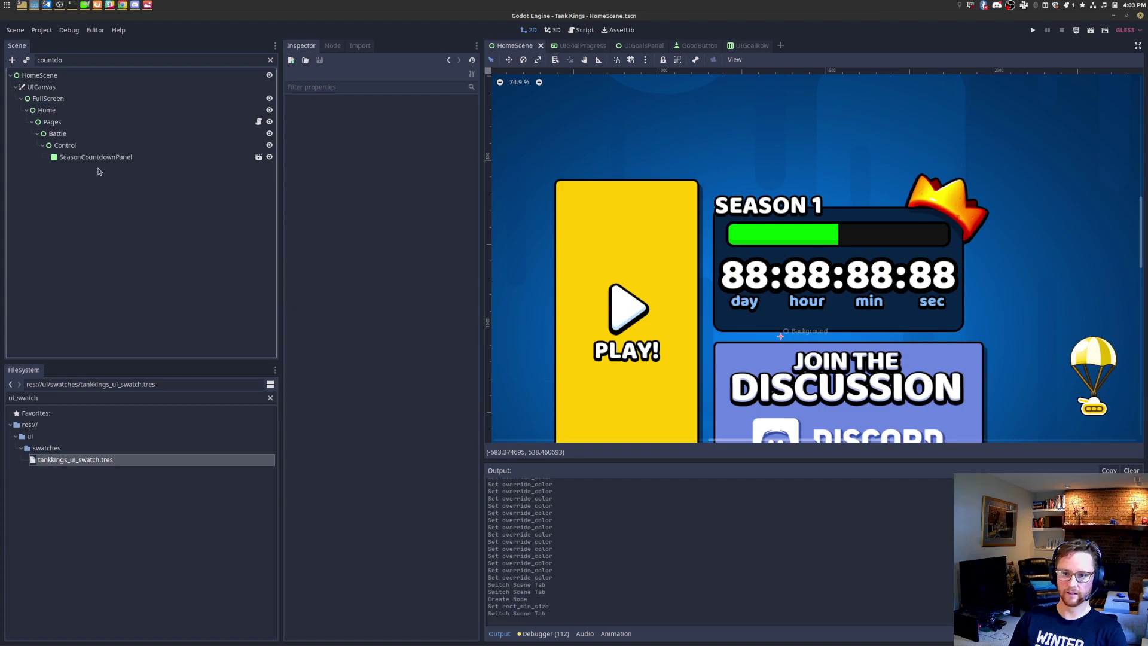
click(108, 157)
click(258, 158)
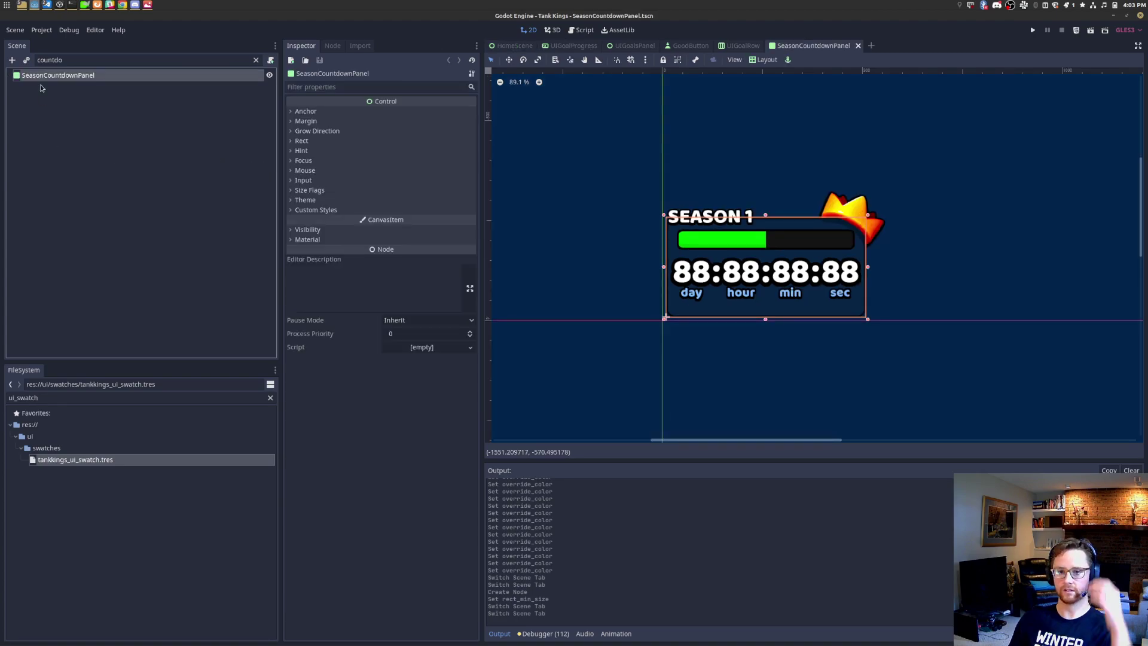
Step: Clear the filter and inspect the TimeLeft group's labels down to Minutes, Colon3 and Seconds
click(59, 76)
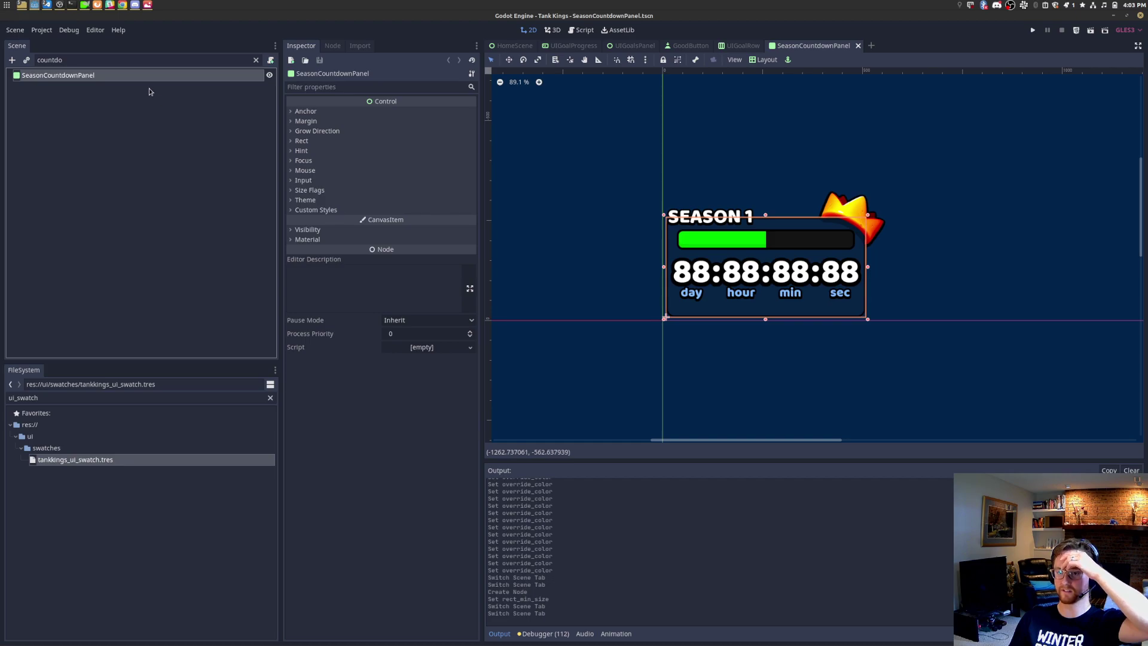
click(256, 60)
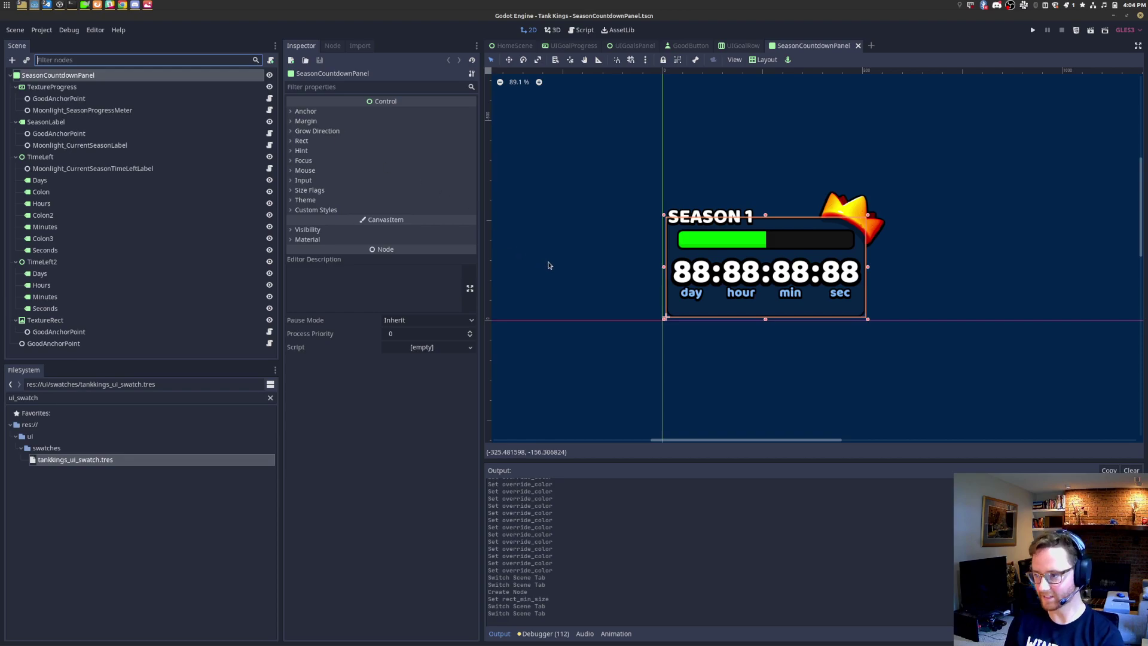
scroll(712, 302, up, 4)
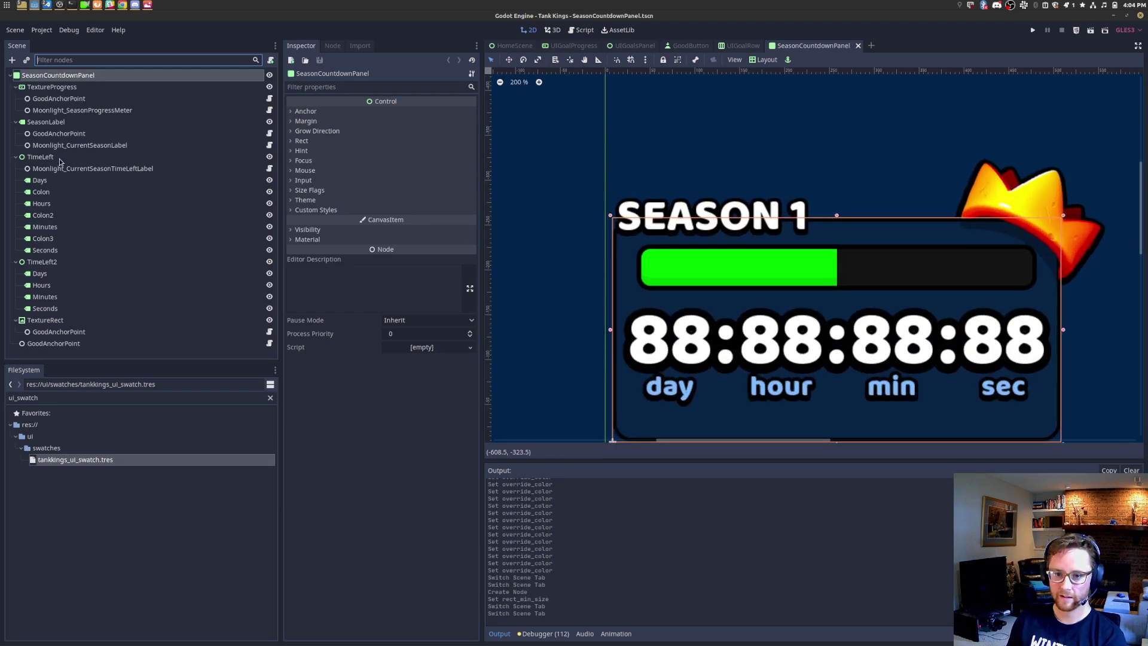
click(58, 159)
click(48, 180)
click(53, 192)
click(57, 204)
click(59, 215)
click(59, 227)
click(58, 239)
click(60, 251)
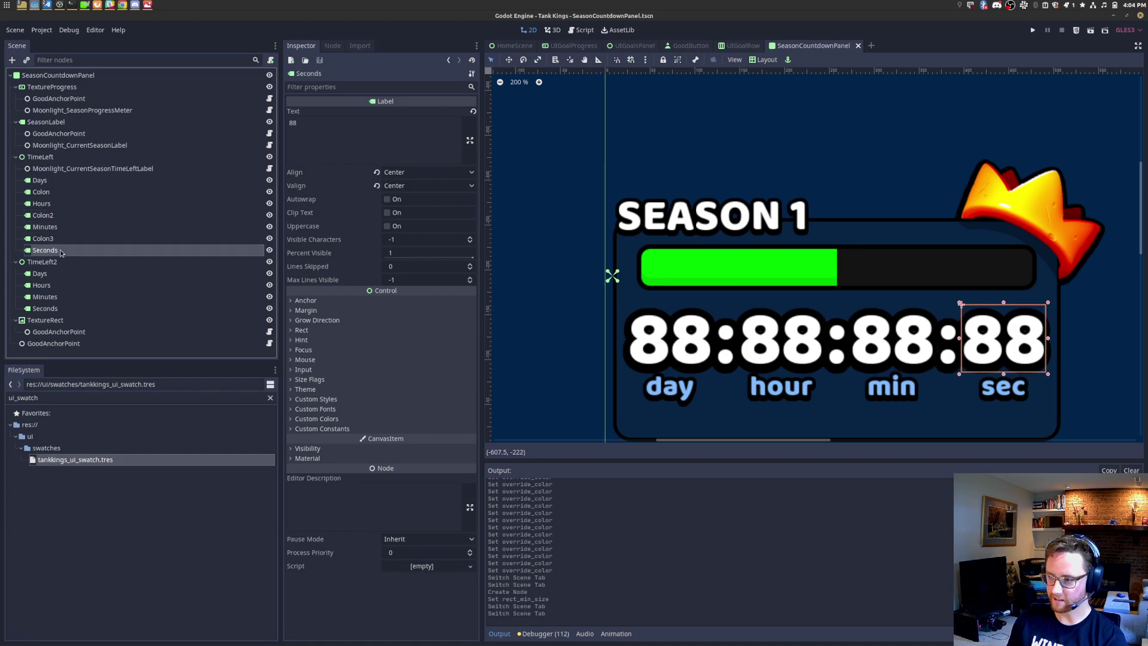
click(51, 157)
Step: Collapse TimeLeft and TimeLeft2, copy both nodes together, and return to UIGoalsPanel
right_click(50, 159)
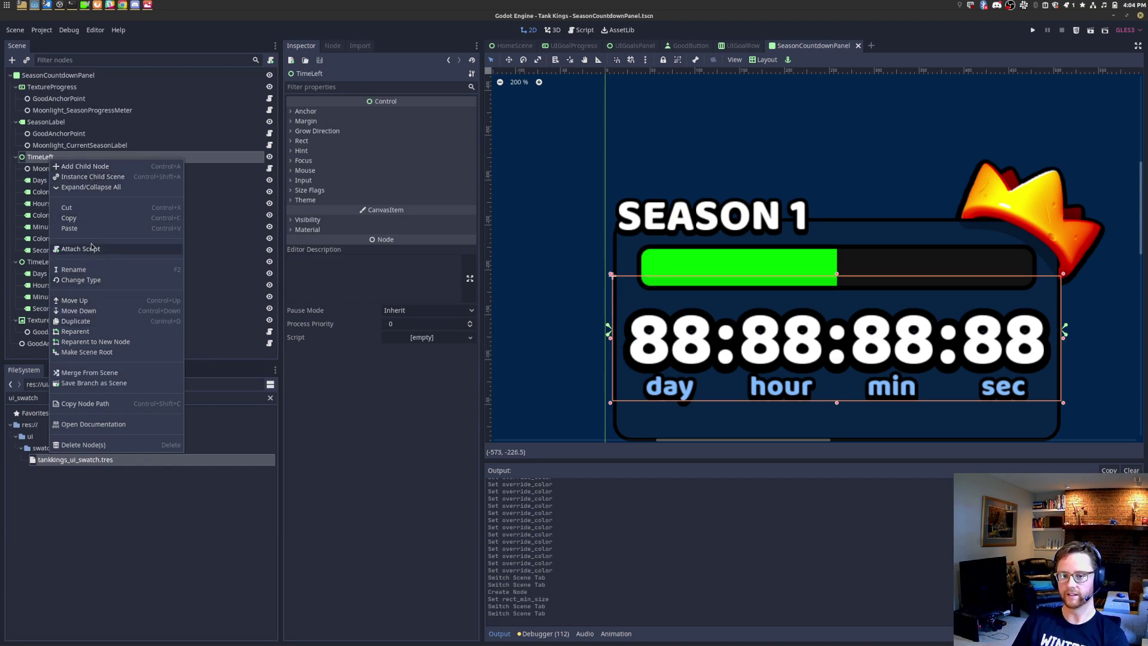
key(Escape)
click(69, 263)
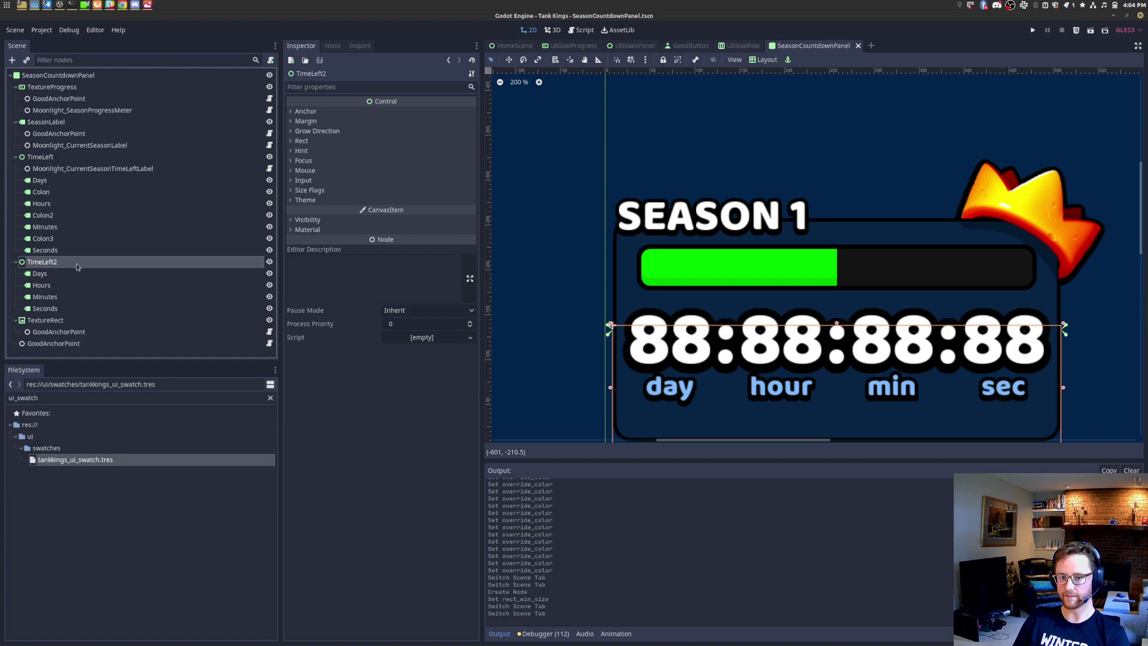
scroll(762, 346, up, 3)
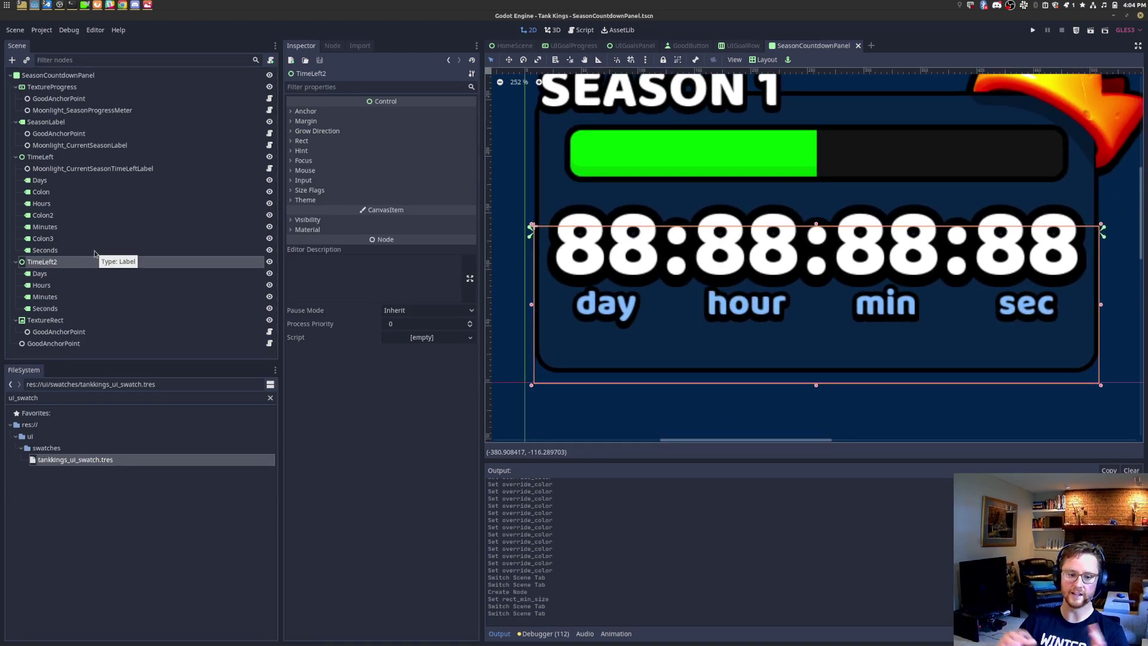
click(56, 157)
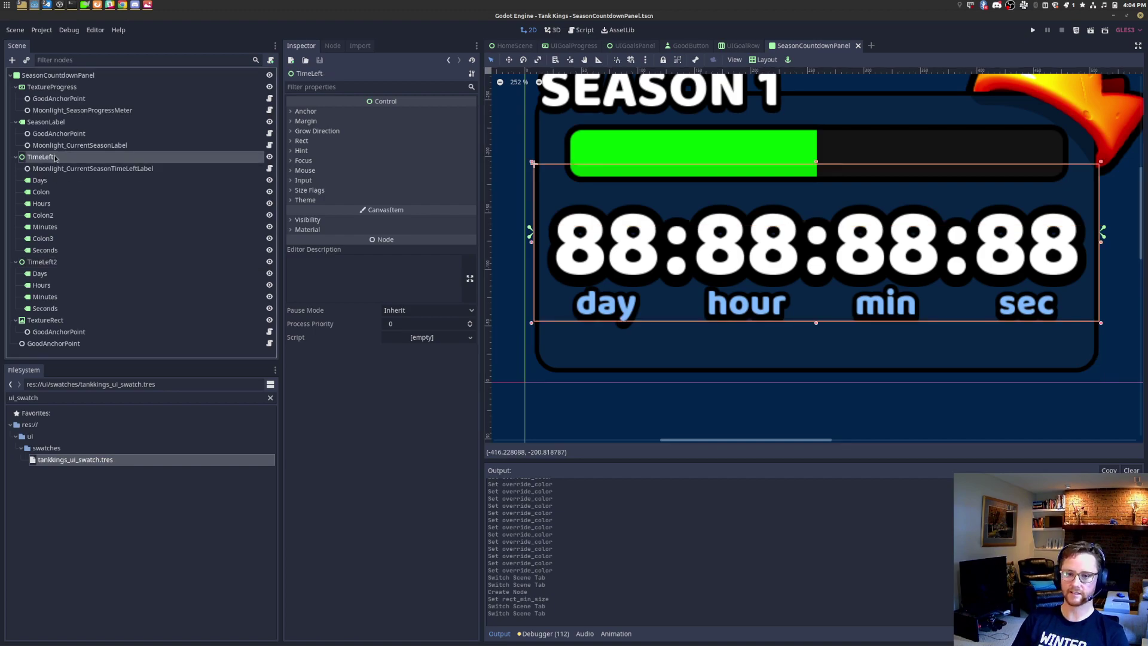
click(15, 158)
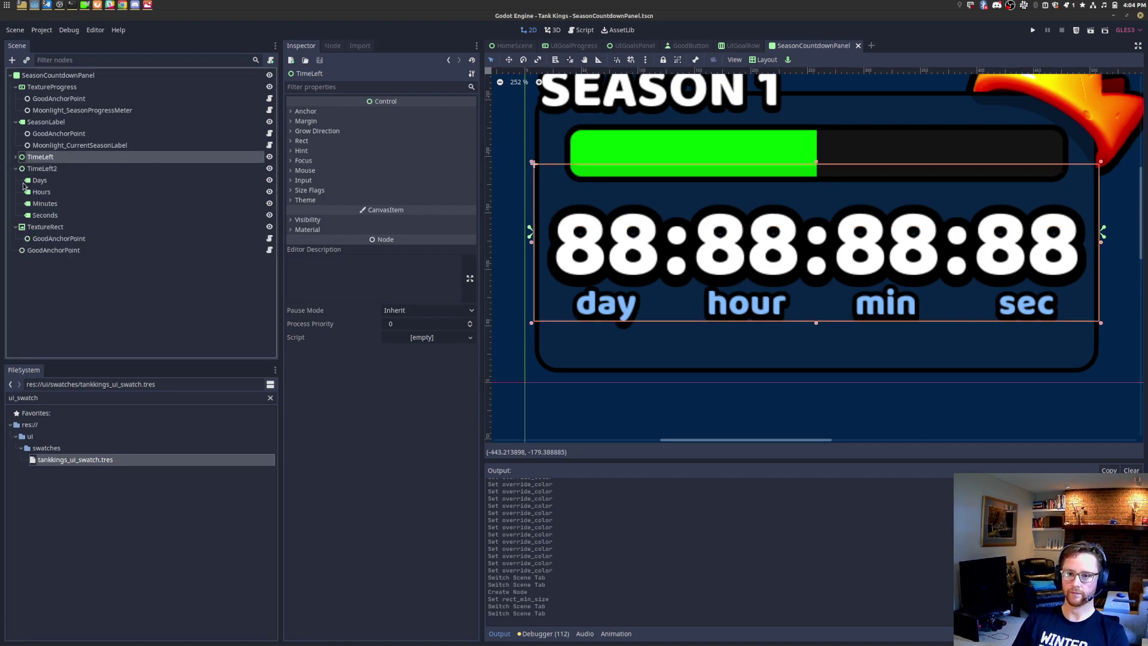
click(16, 169)
shift+click(67, 170)
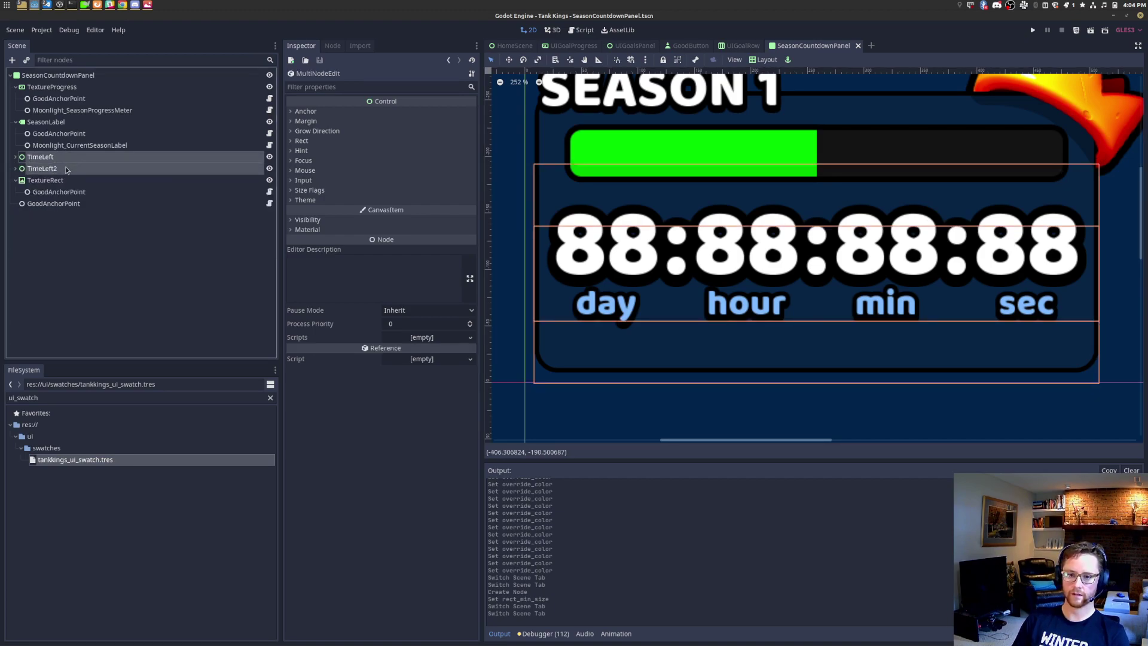
right_click(66, 169)
click(115, 185)
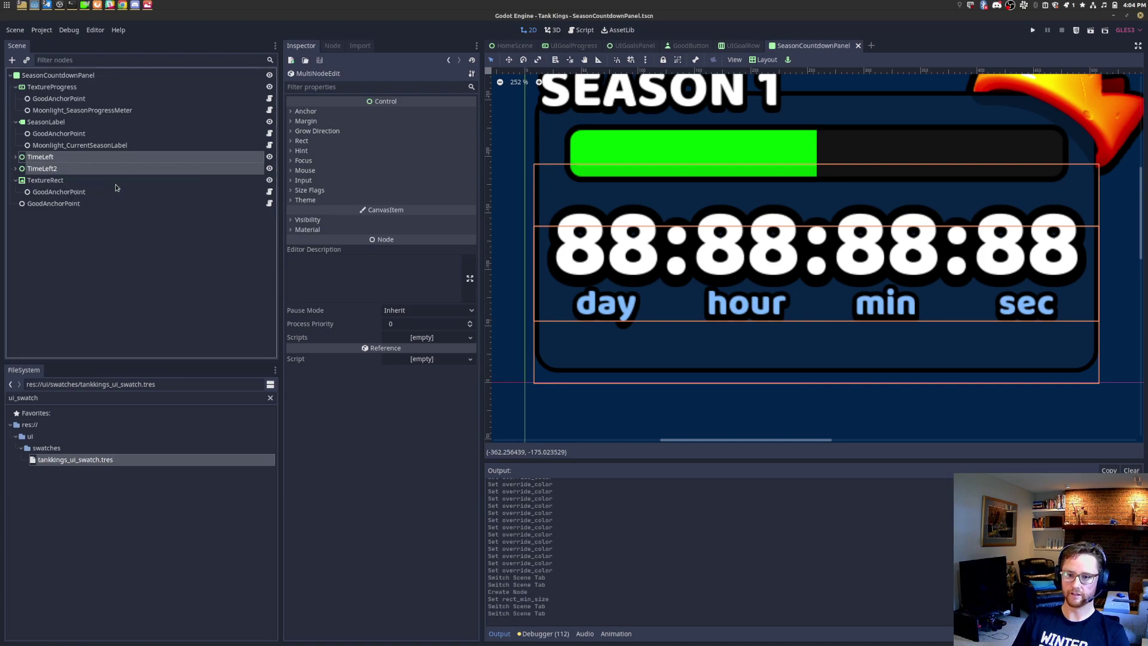
click(636, 46)
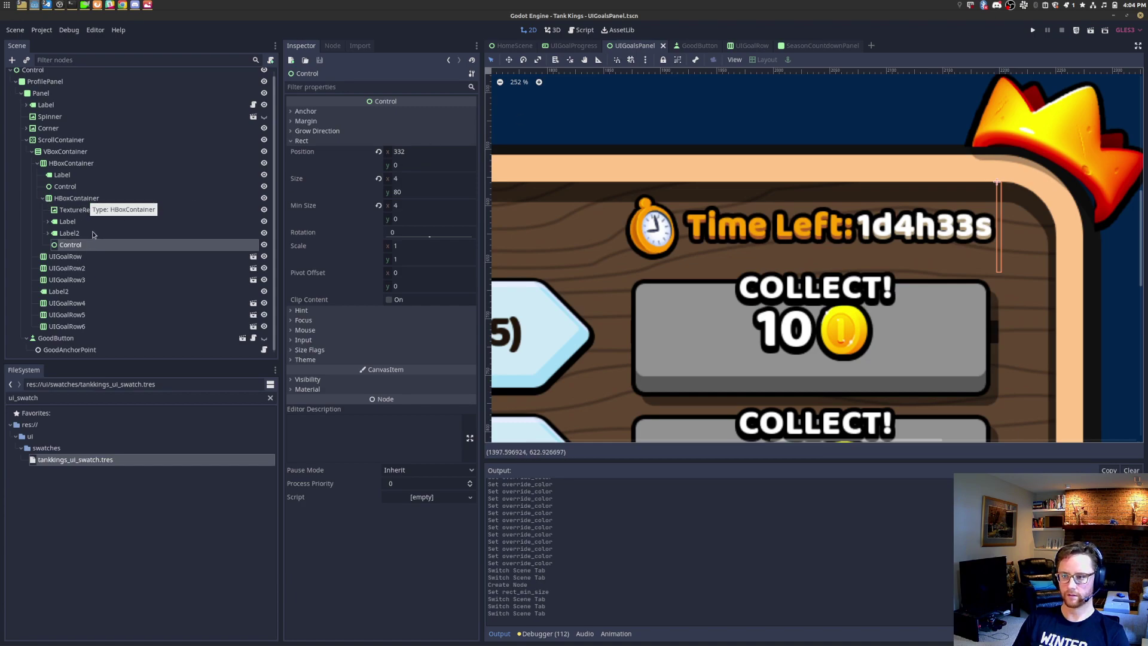
Step: Collapse the HBoxContainer and ScrollContainer branches and add a Control child under Panel
click(88, 244)
click(43, 199)
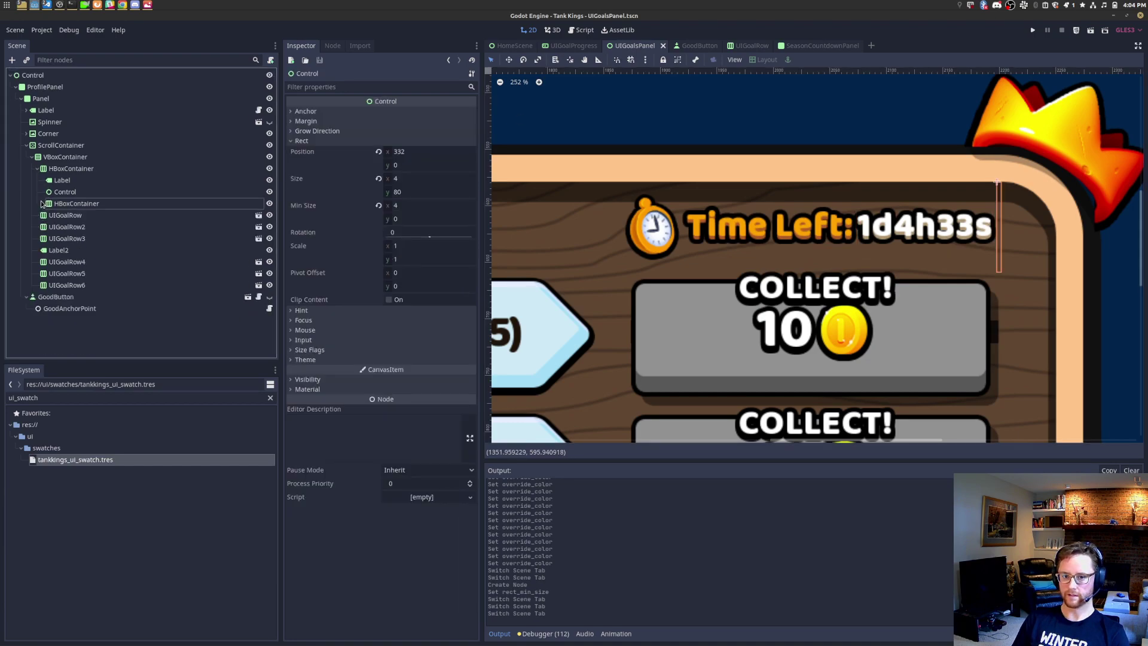
click(27, 147)
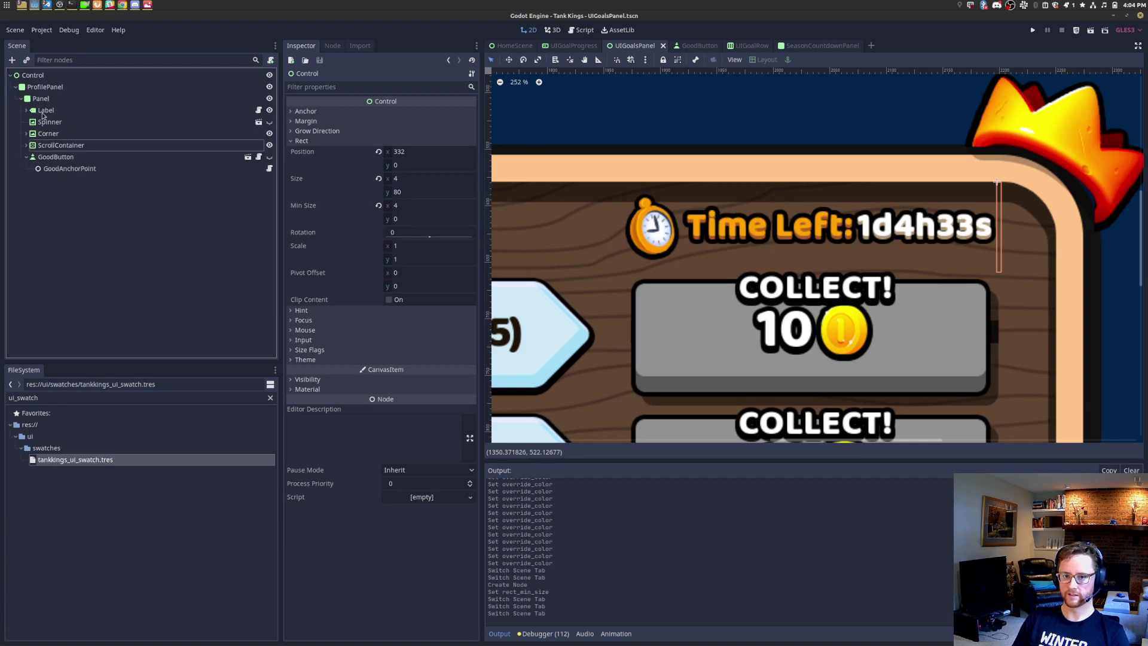
right_click(55, 100)
click(87, 126)
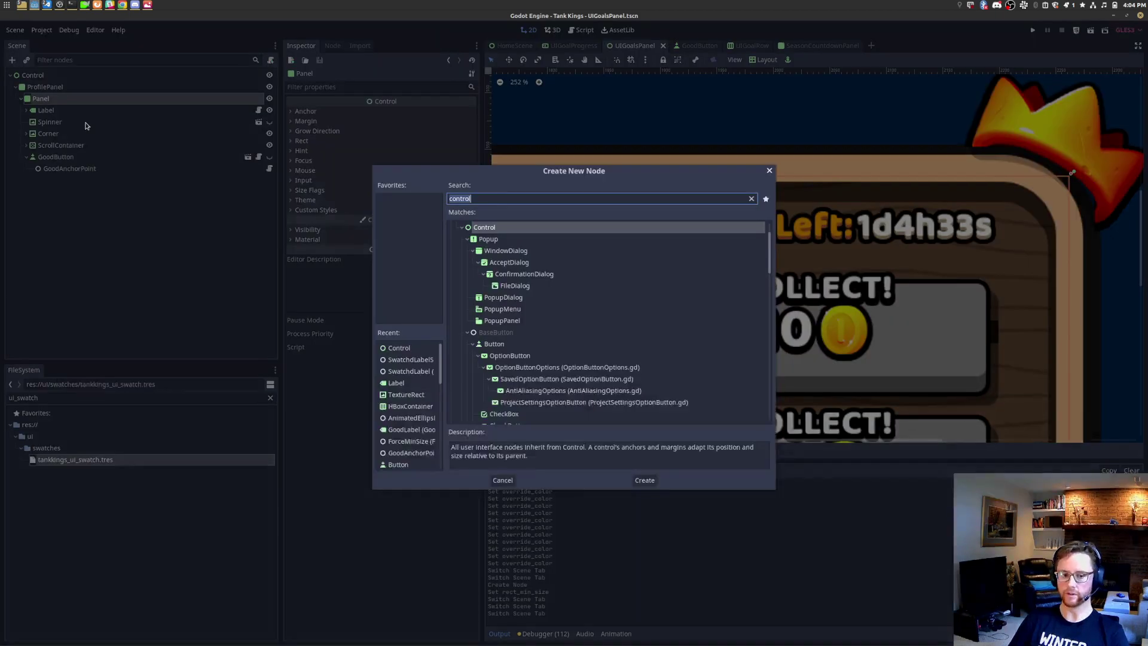
key(Return)
Step: Paste TimeLeft and TimeLeft2 into the new Control and frame them on the canvas
right_click(90, 181)
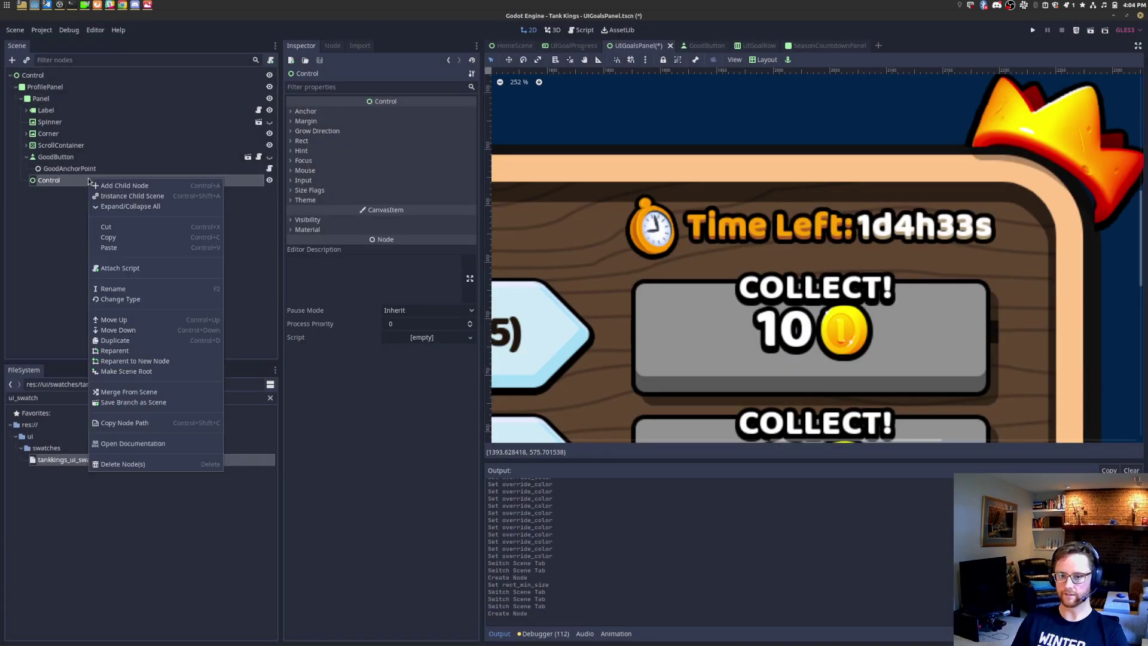
click(132, 245)
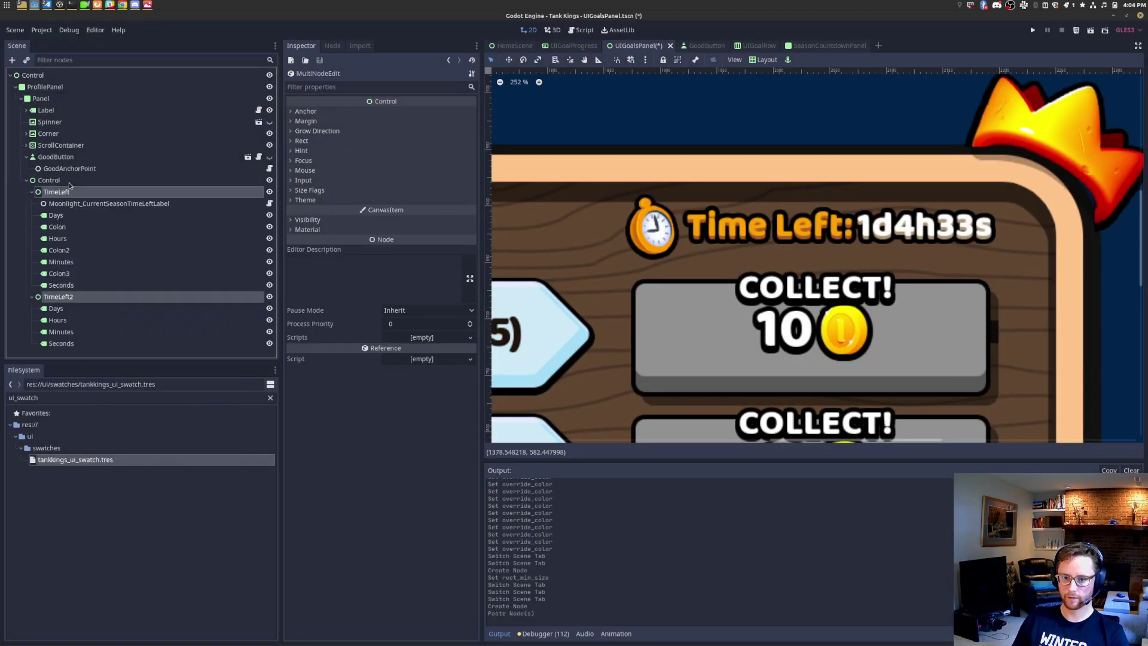
key(f)
scroll(837, 265, down, 6)
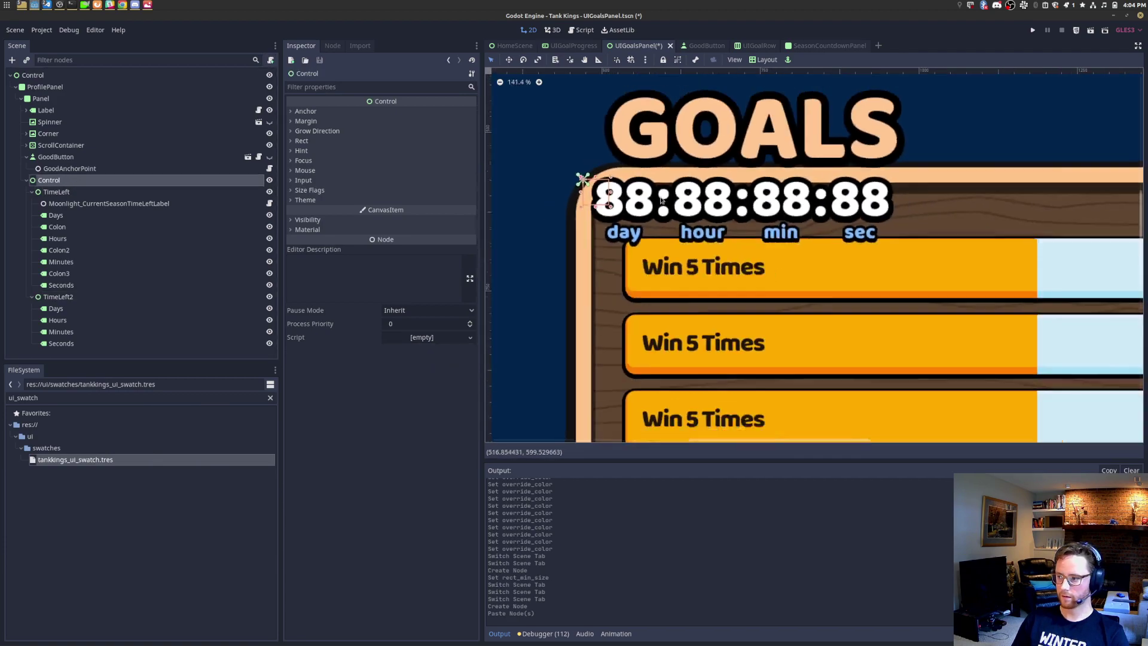
scroll(803, 257, down, 1)
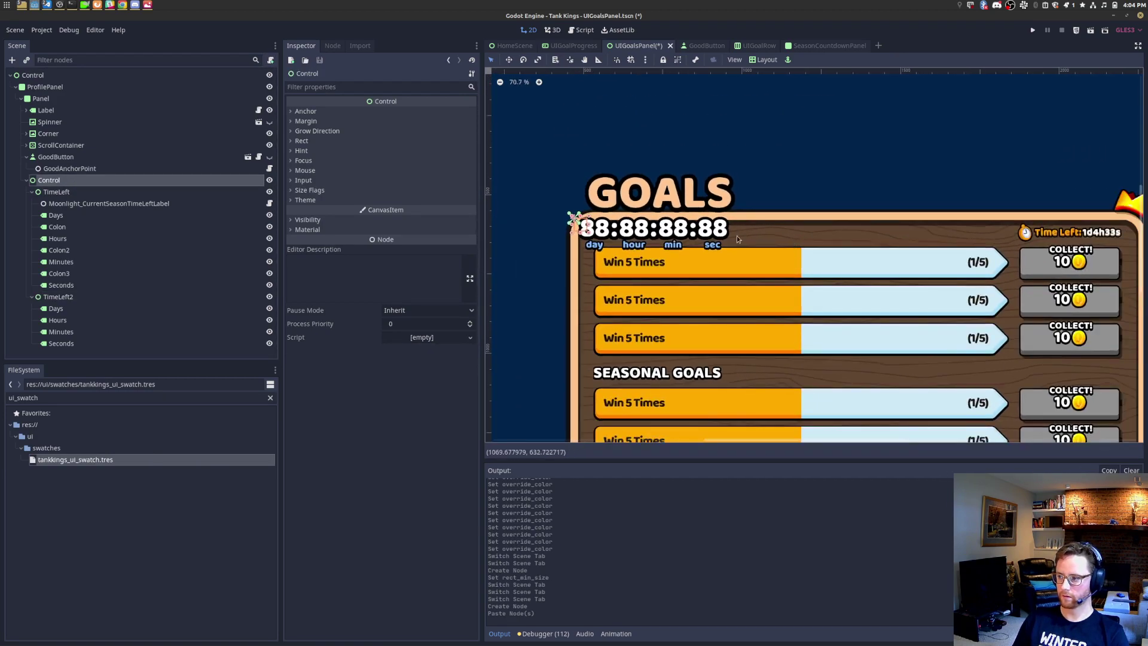
click(70, 218)
Step: Zoom out and pan goals.png to view the (2/5) row, then save UIGoalsPanel
key(alt+Tab)
key(alt+Tab)
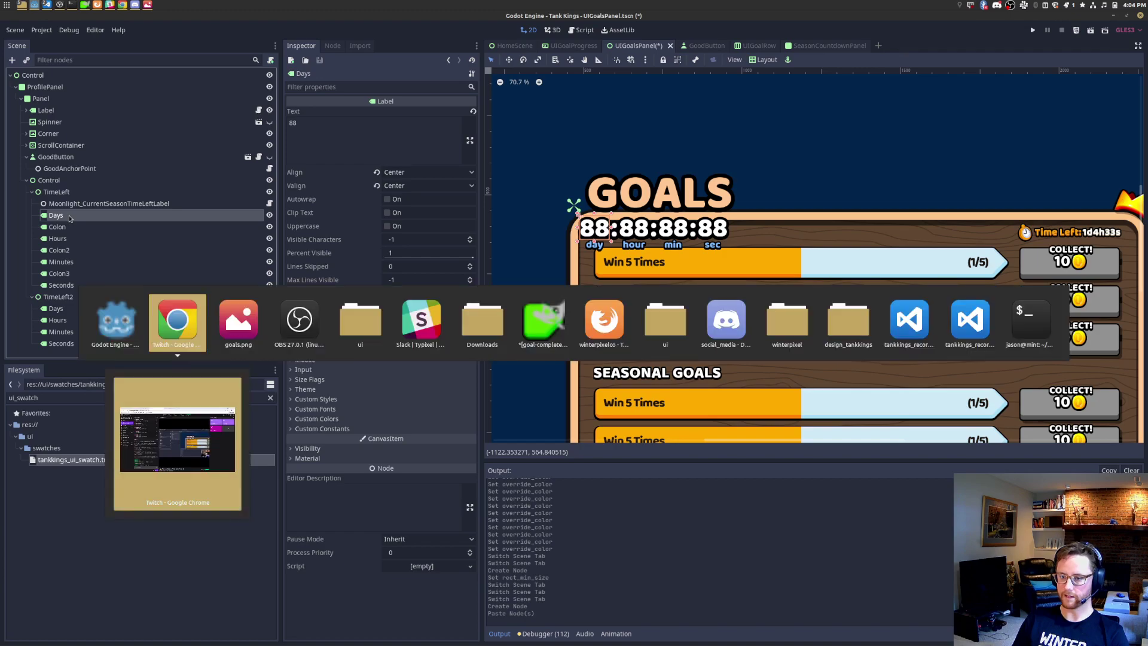
scroll(635, 306, down, 2)
scroll(636, 305, down, 4)
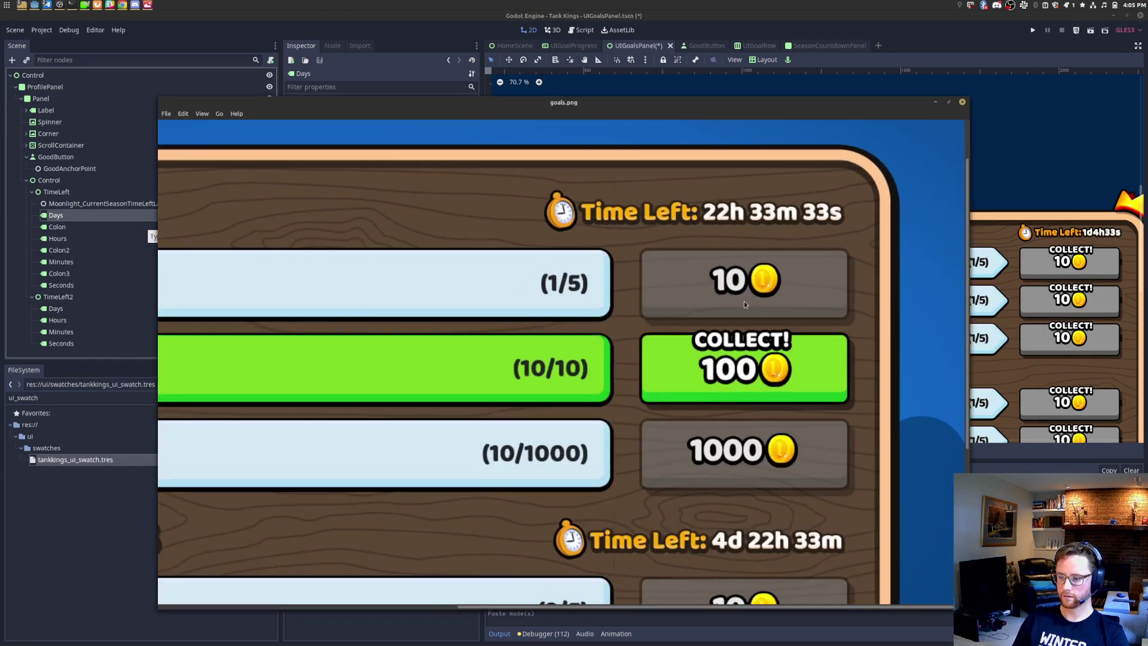
drag(744, 303, 703, 272)
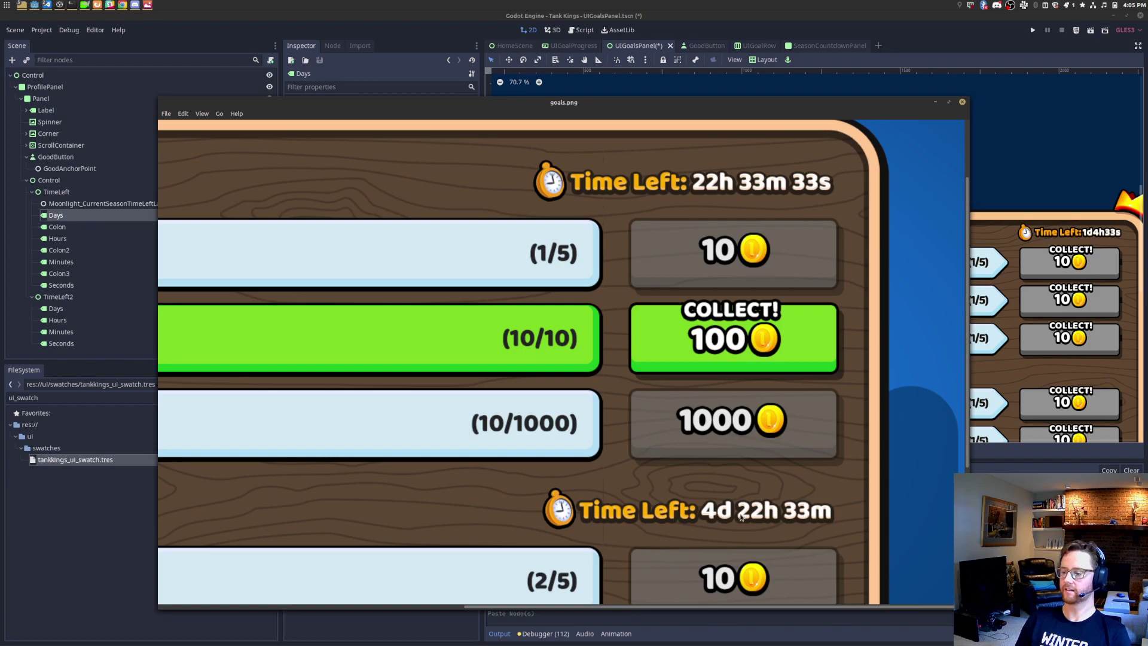
click(639, 45)
key(ctrl+s)
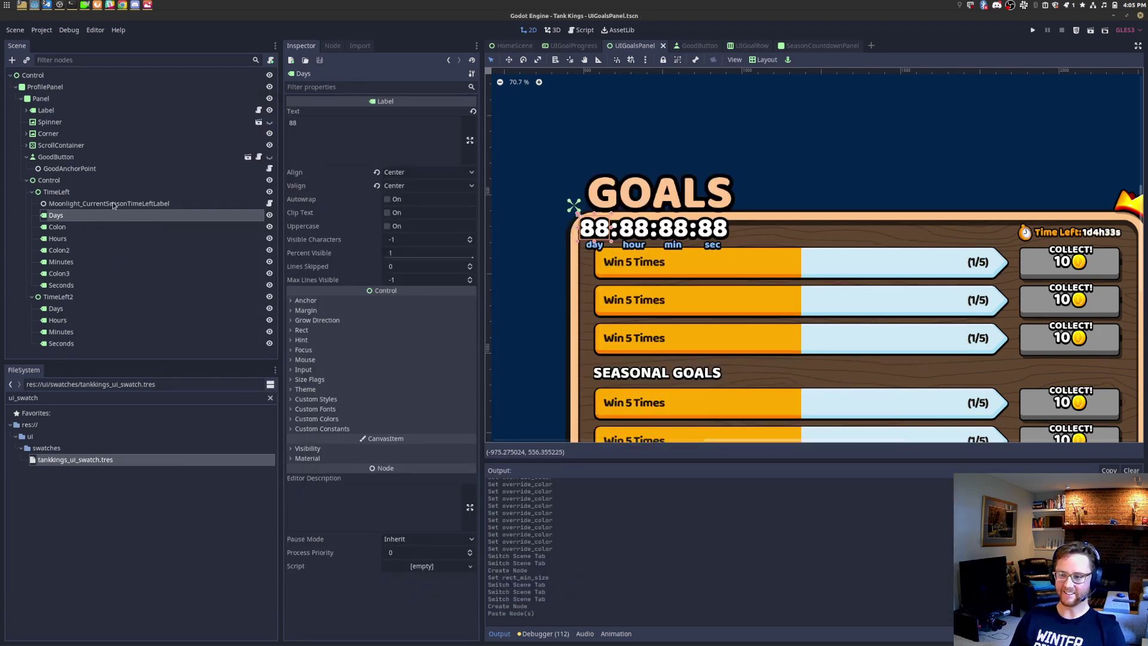
Step: Select the Days, Hours, Minutes and Seconds labels under TimeLeft, leaving their text unchanged
double_click(365, 135)
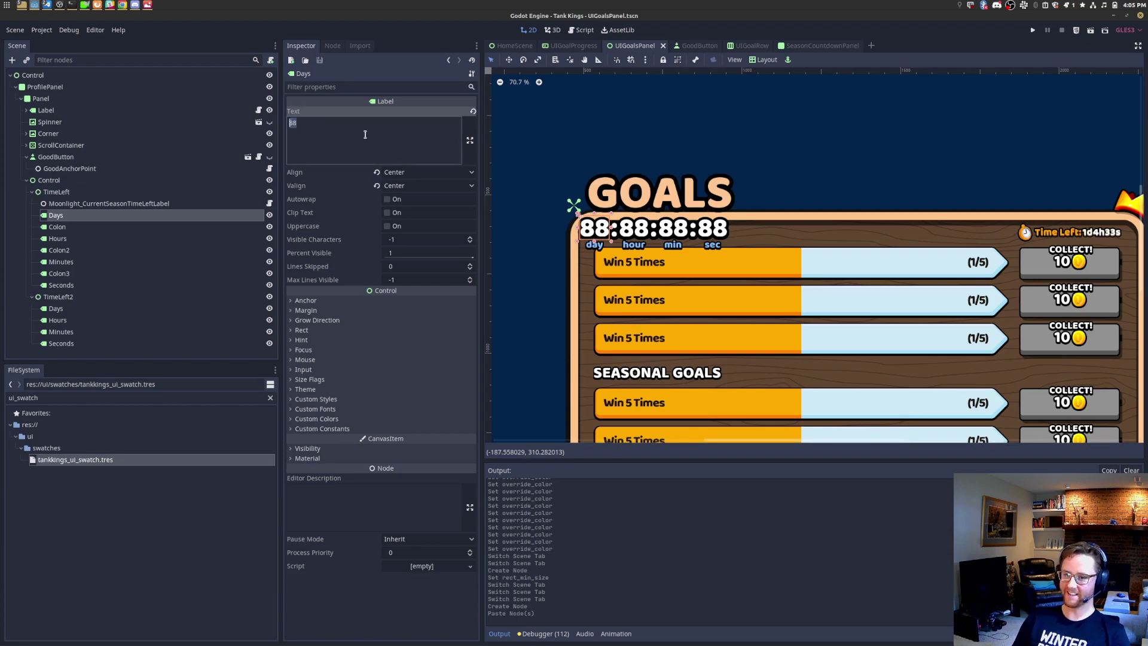
click(88, 218)
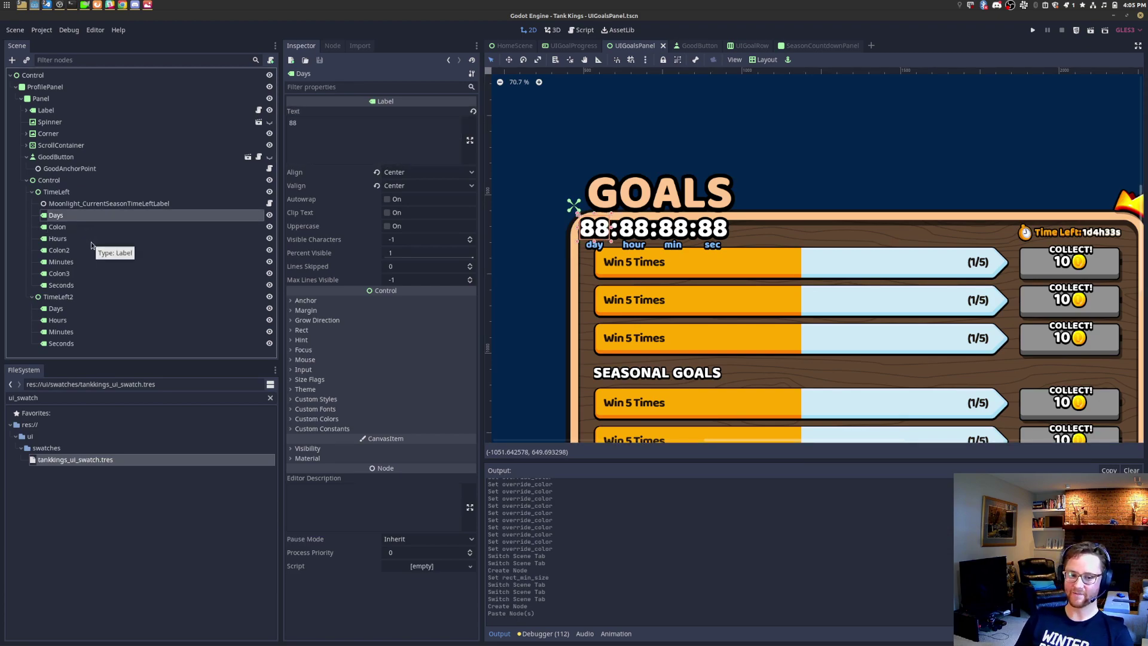
click(91, 241)
ctrl+click(85, 264)
ctrl+click(71, 285)
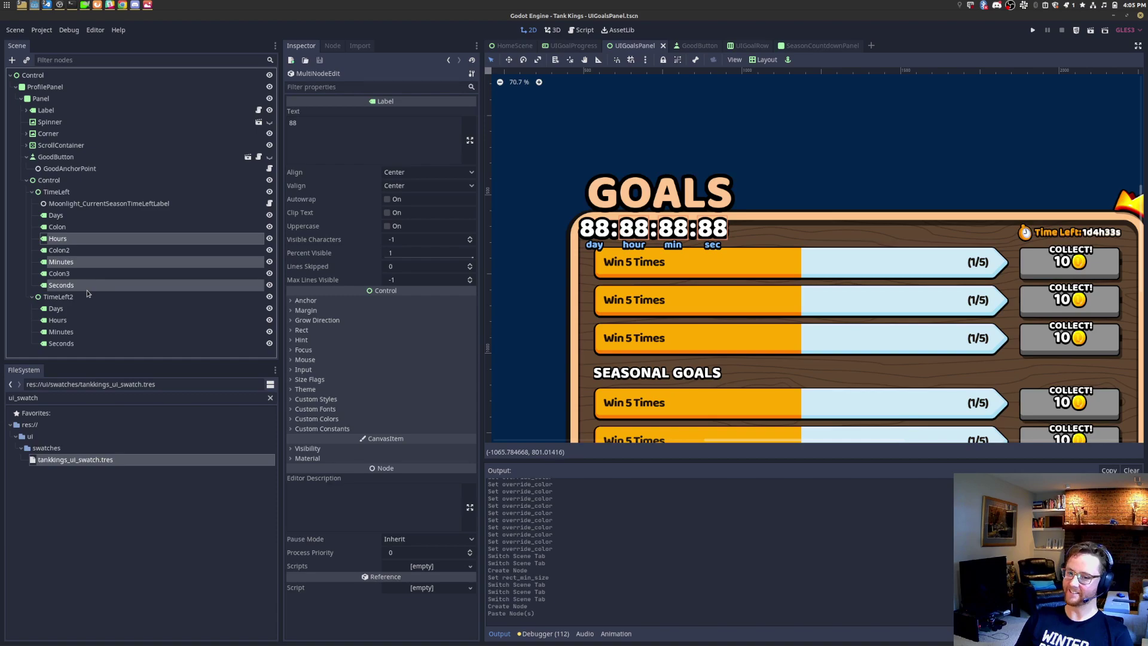
ctrl+click(71, 216)
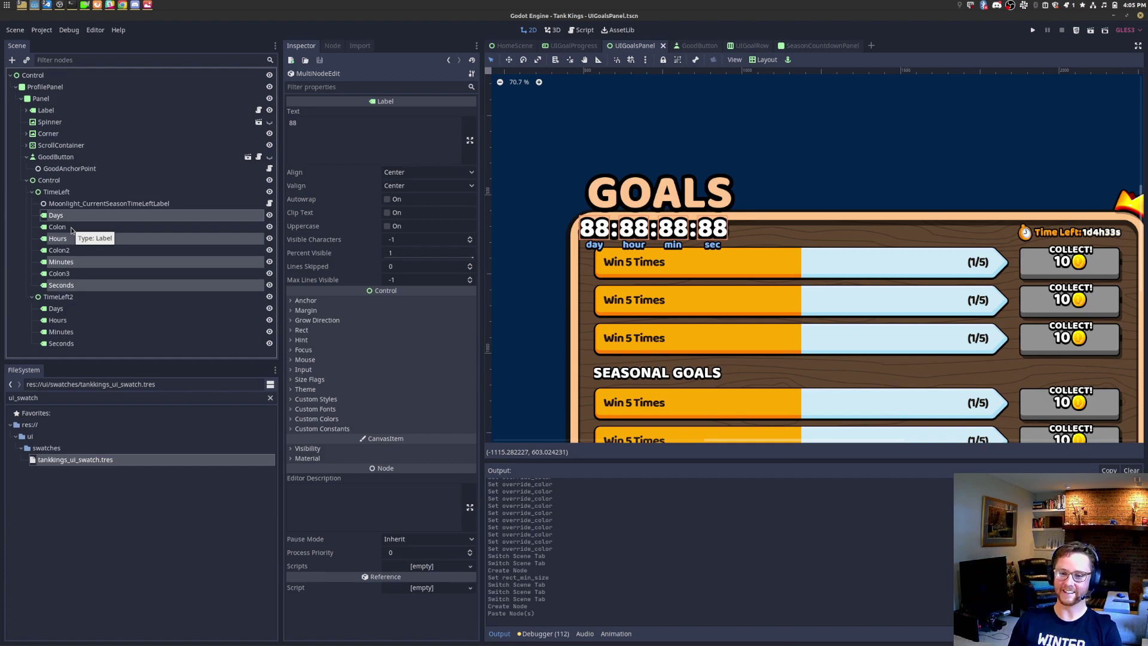
click(98, 204)
click(99, 217)
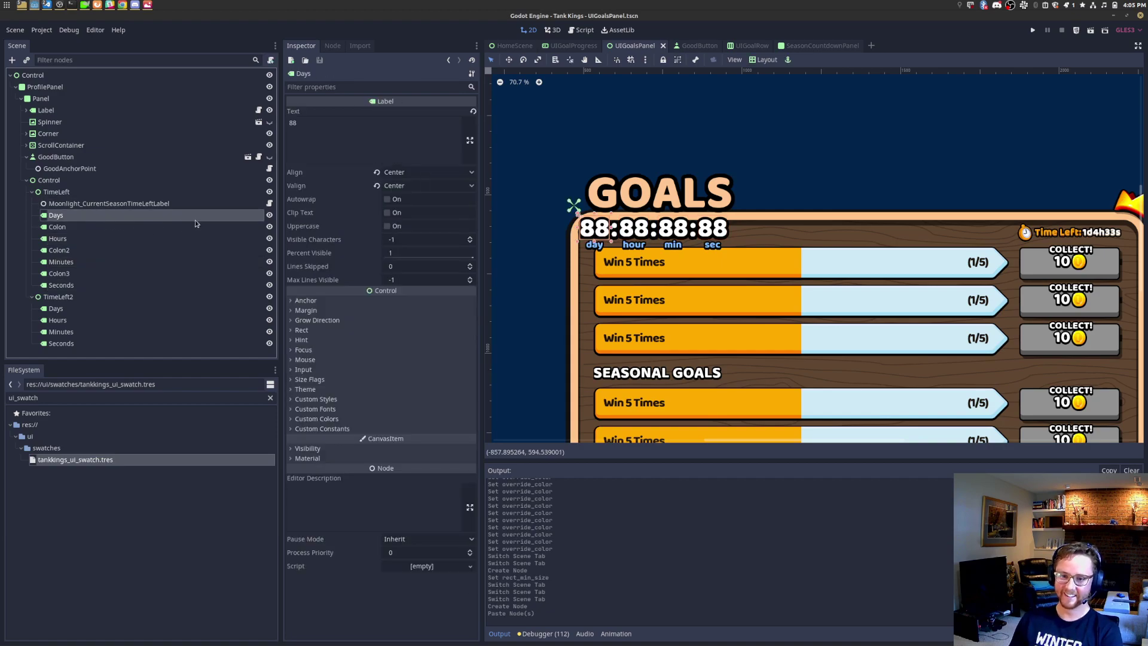
key(Tab)
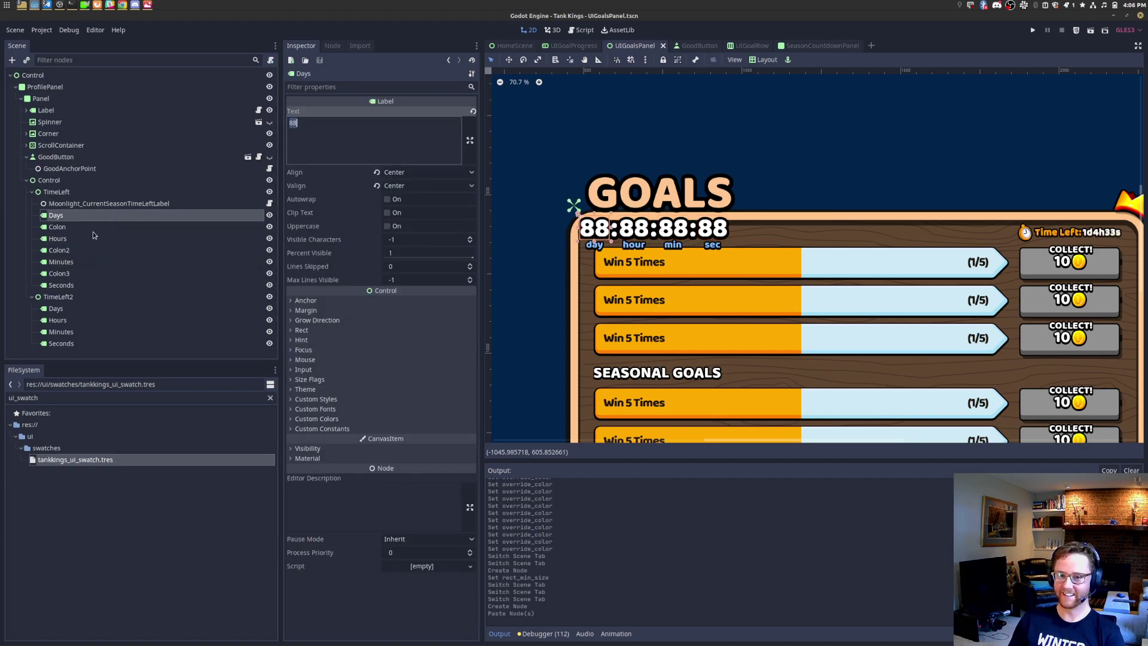
Step: Inspect TimeLeft2's Days through Seconds labels and their custom colour settings
click(77, 299)
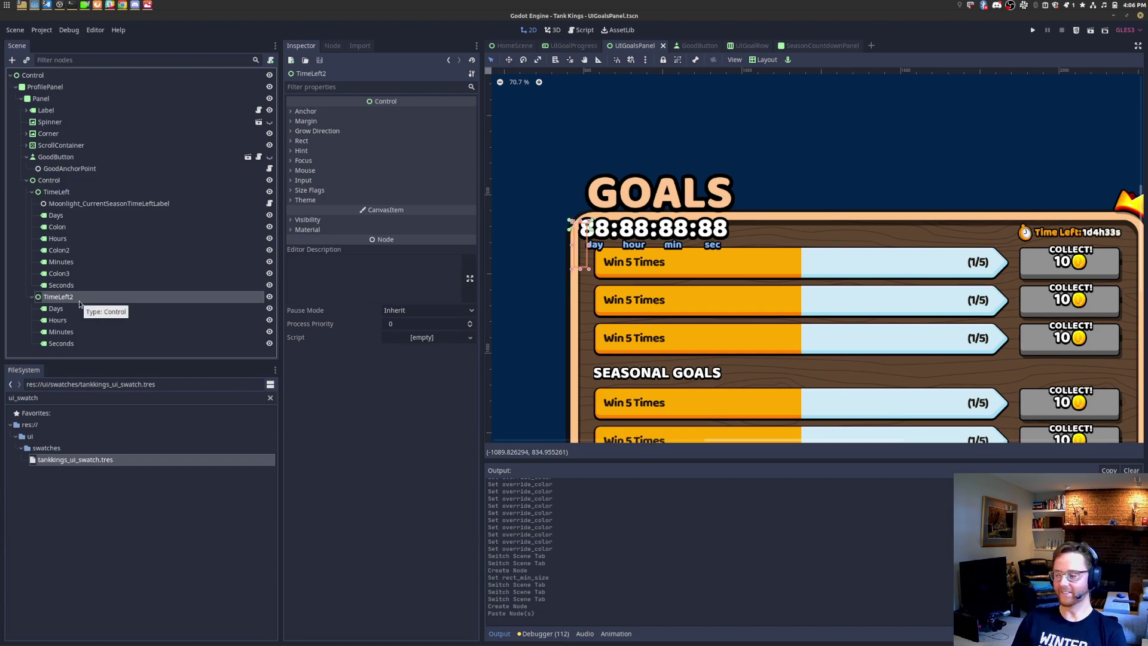
right_click(83, 298)
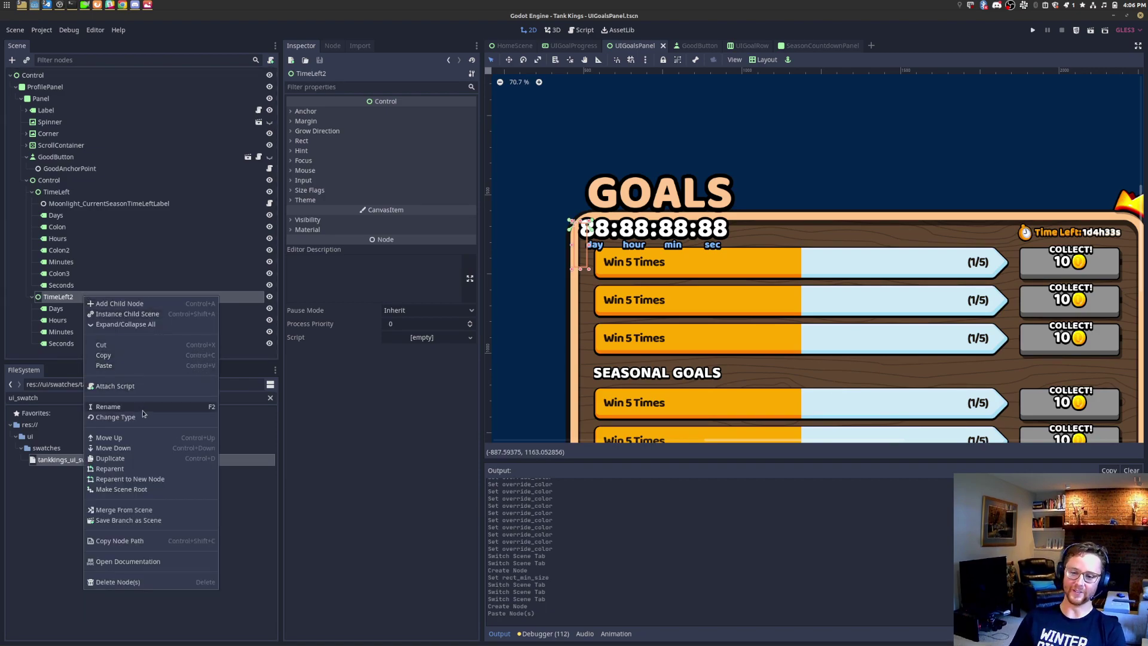
key(Escape)
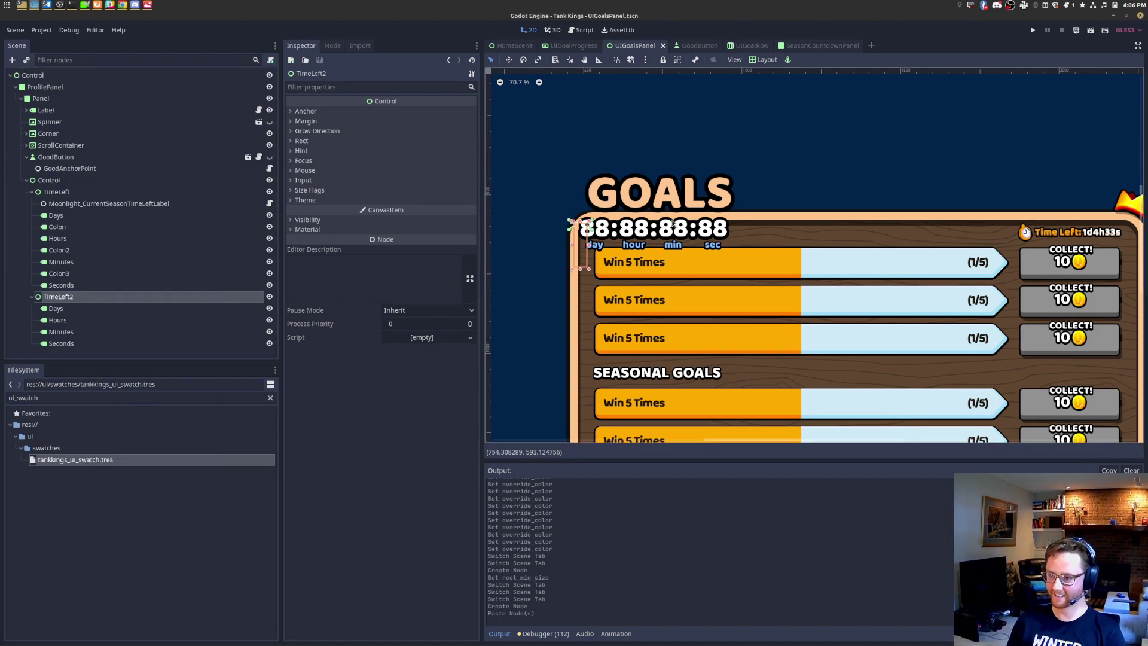
scroll(670, 207, up, 8)
scroll(523, 260, up, 10)
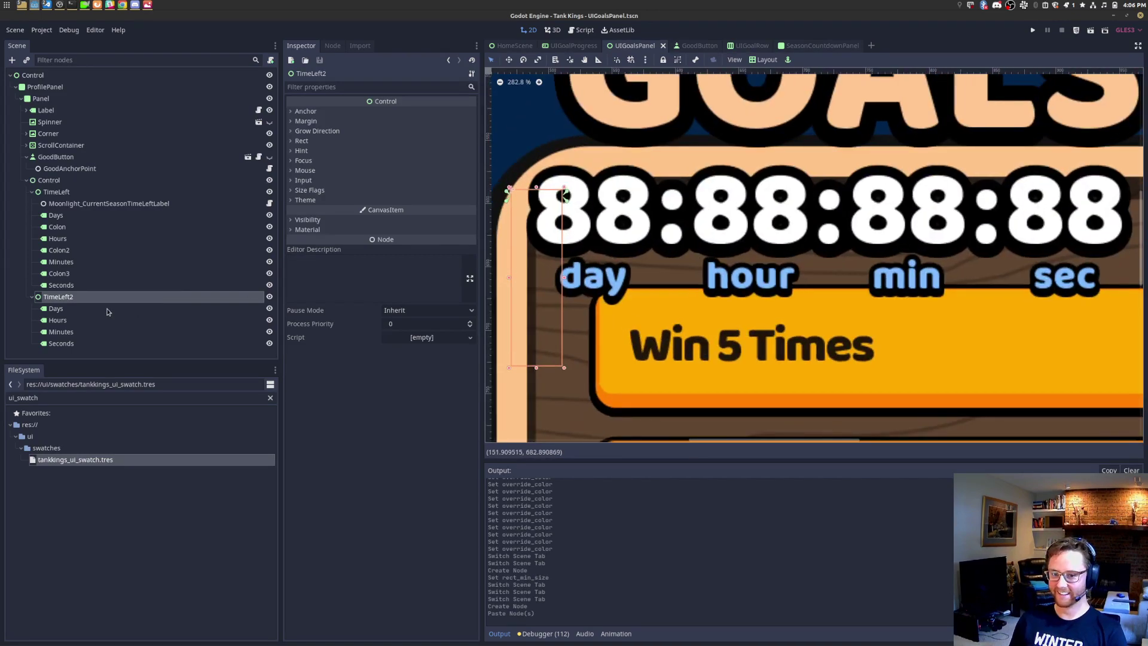
click(557, 275)
click(317, 419)
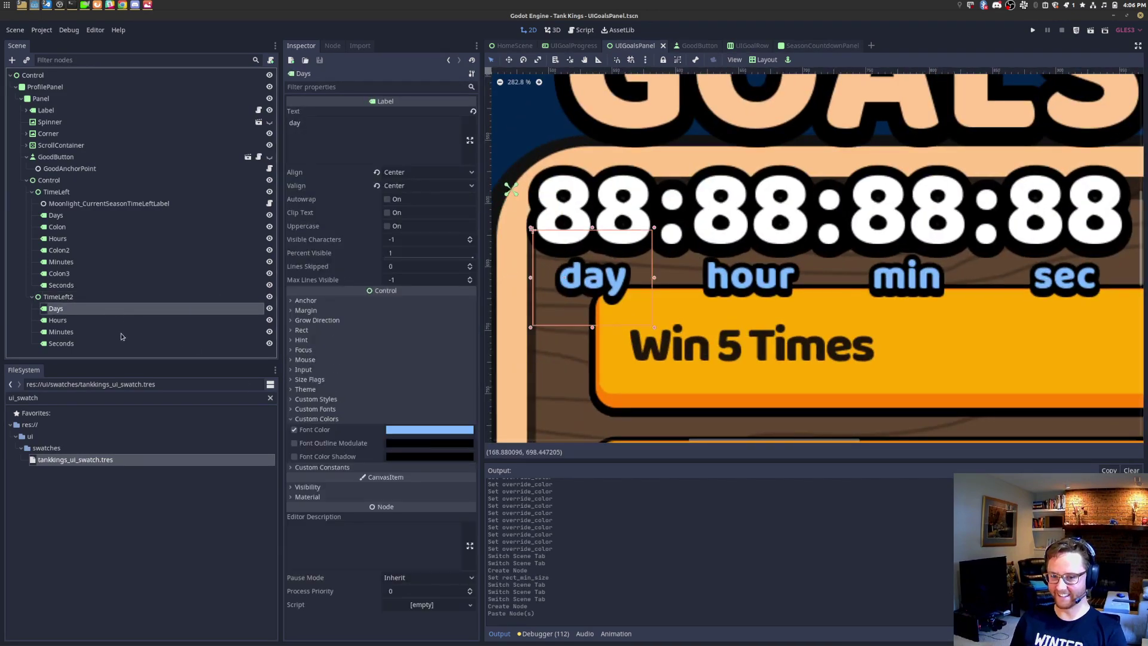
shift+click(93, 349)
Step: After comparing with the mockup, hide the Control holding the 88:88:88:88 countdown
key(alt+Tab)
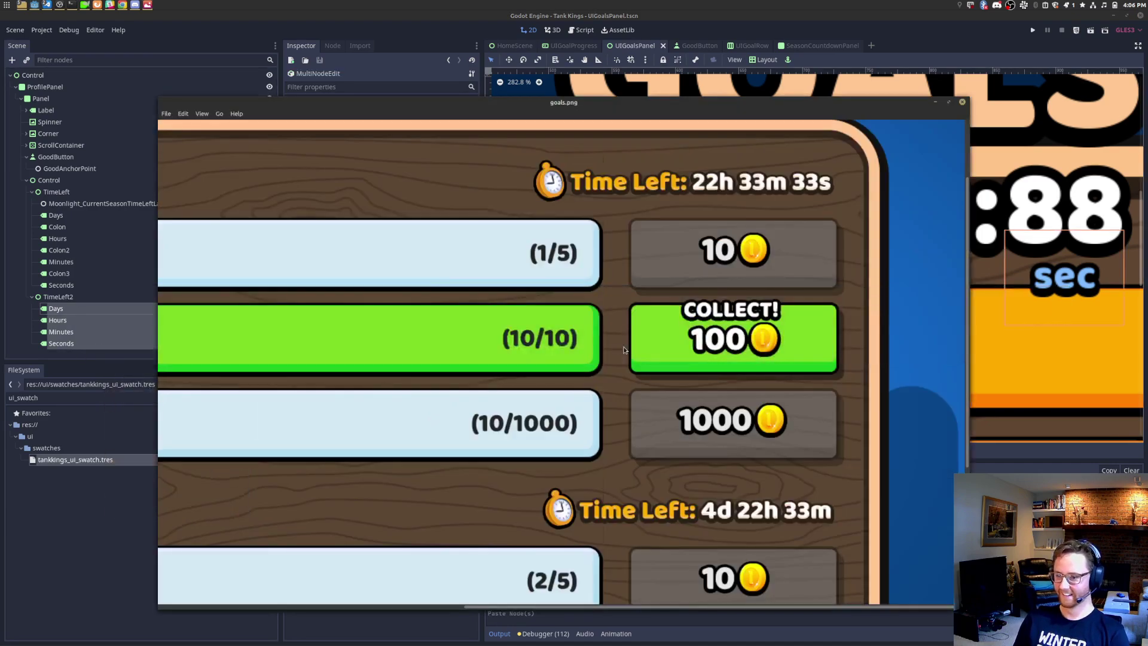
key(alt+Tab)
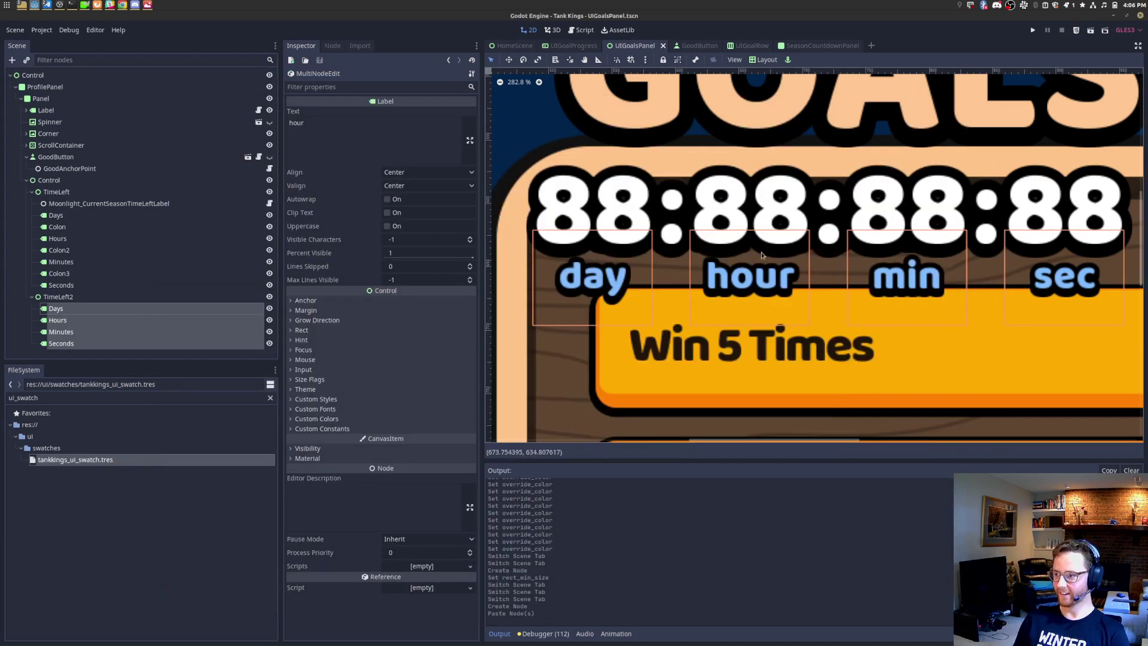
key(alt+Tab)
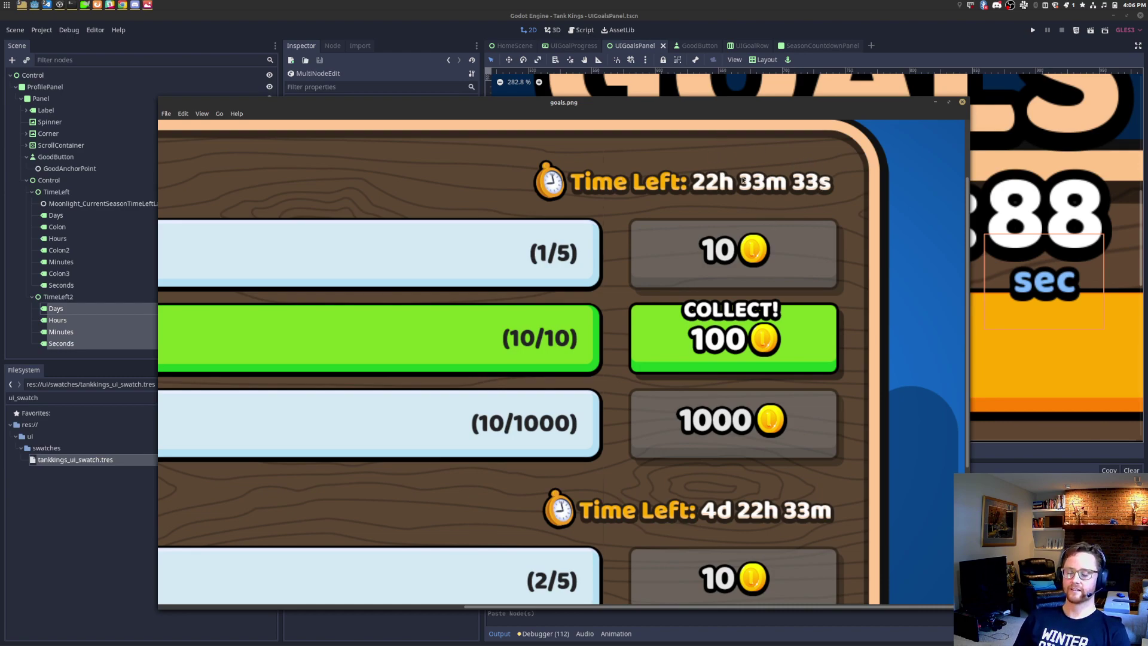
key(alt+Tab)
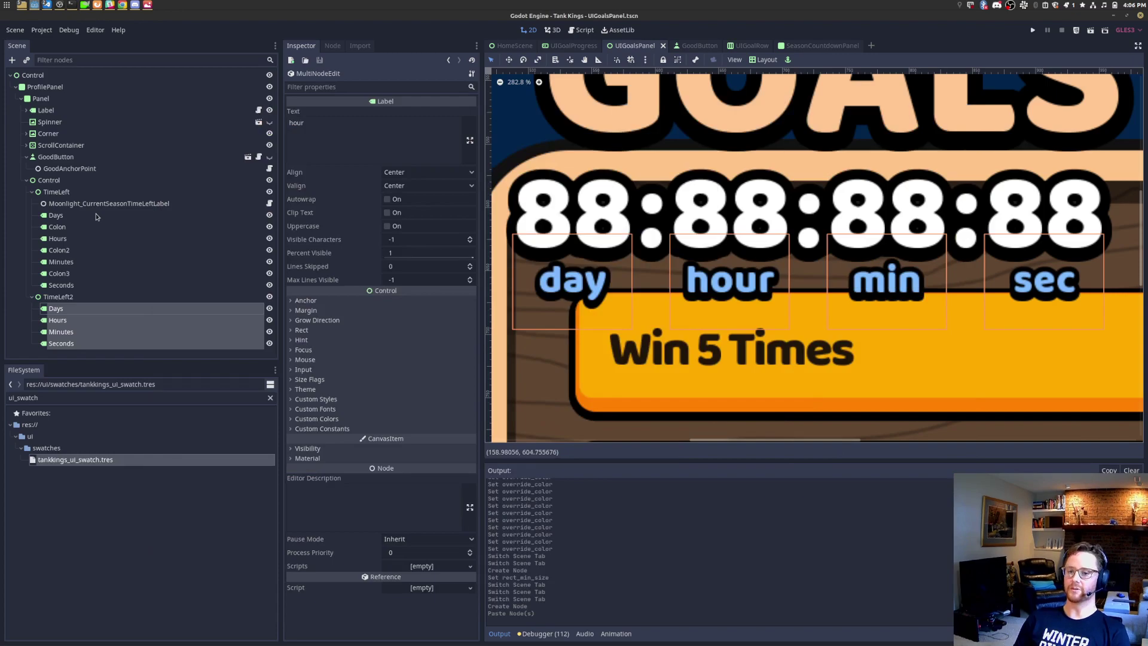
click(98, 216)
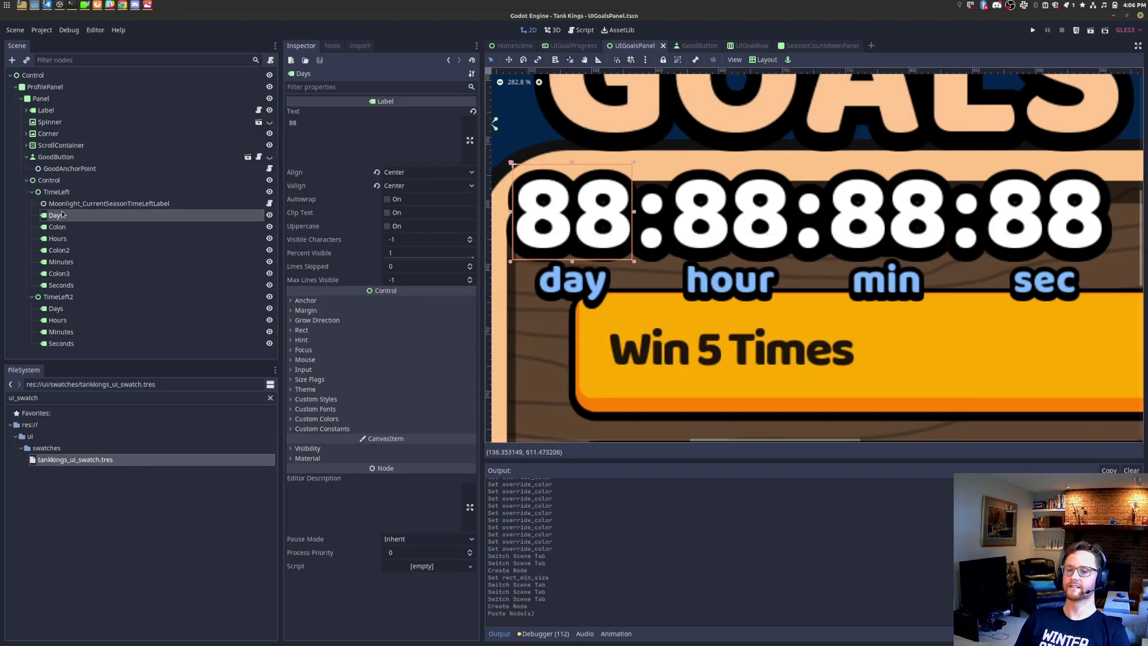
key(alt+Tab)
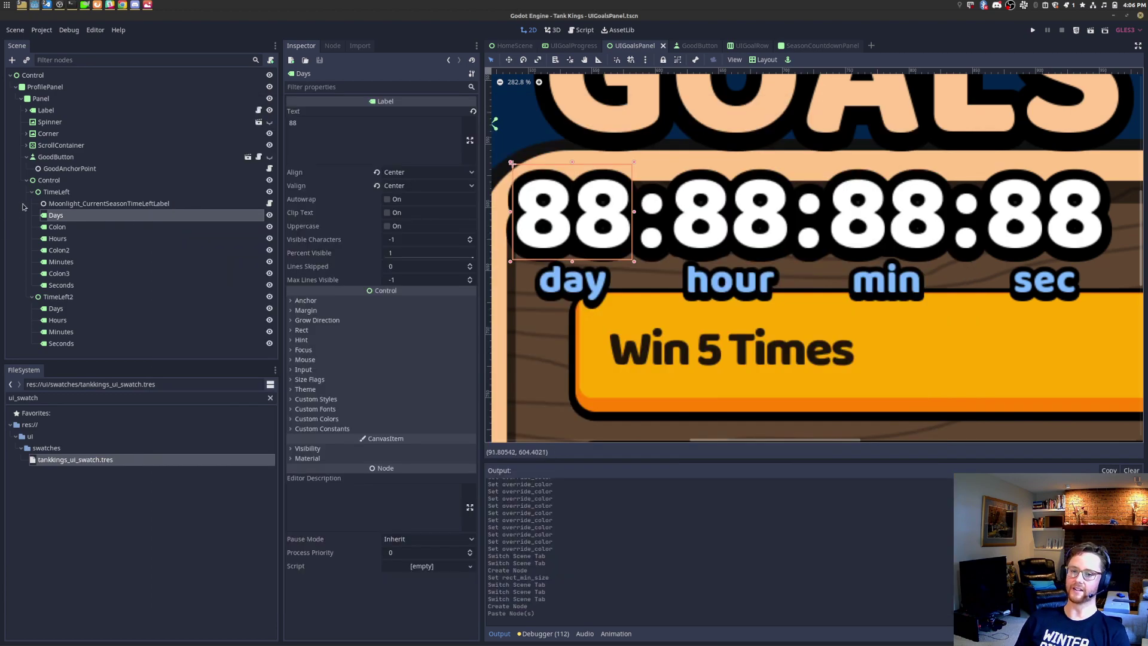
click(108, 217)
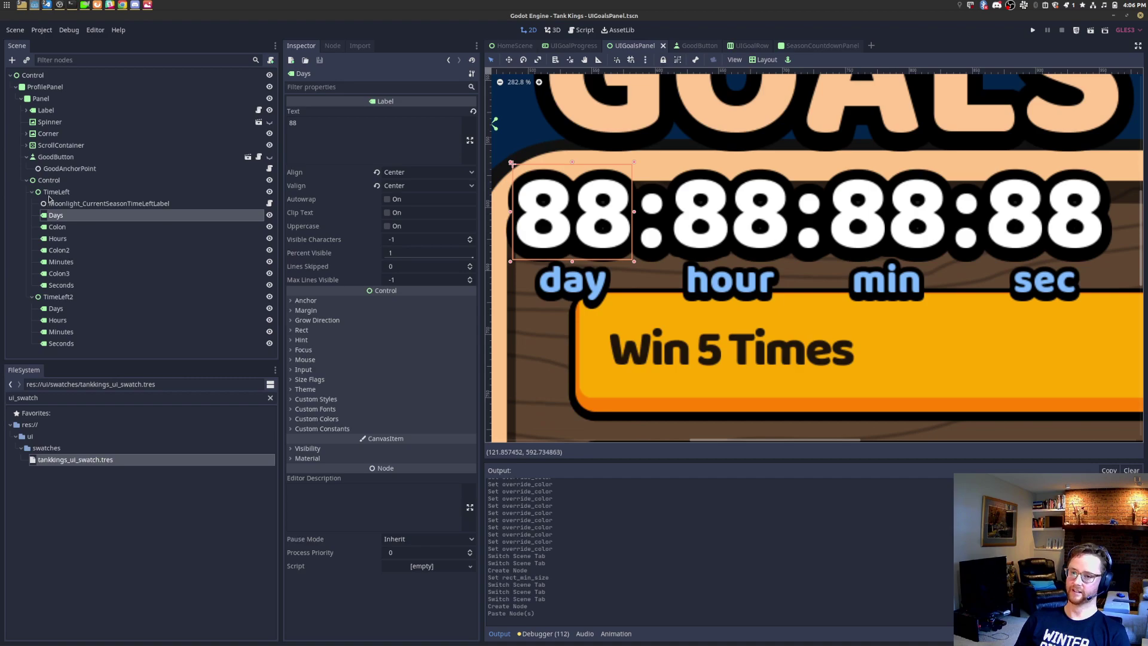
click(90, 182)
Step: Hide the 88:88:88:88 timer group, then select and frame the Time Left row container
click(270, 181)
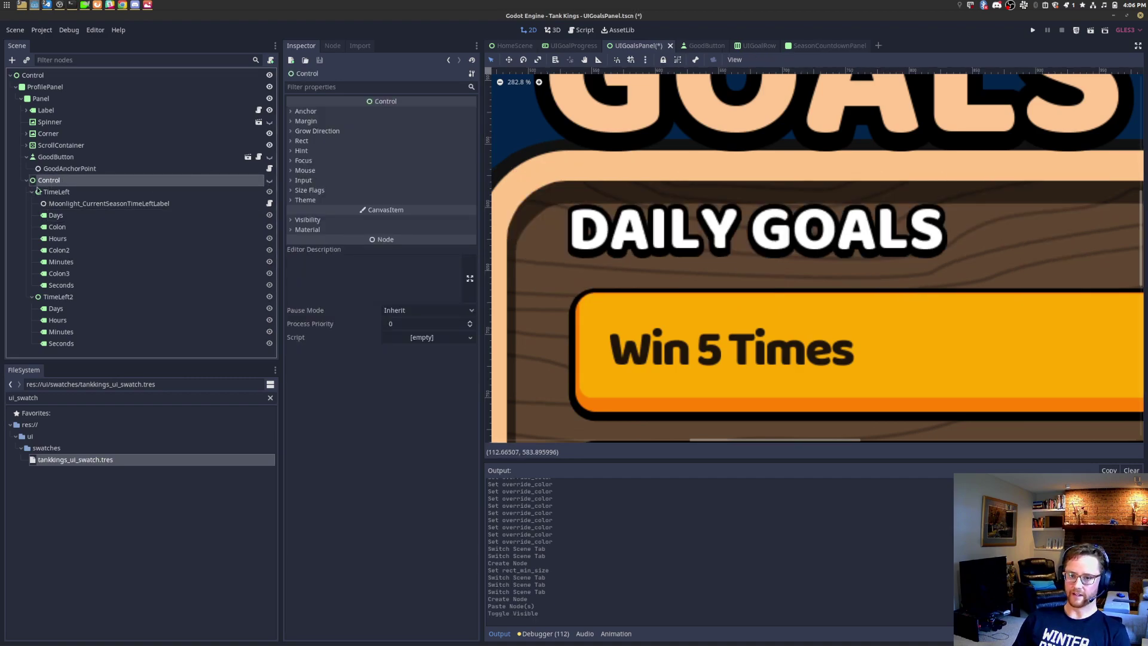
click(27, 180)
click(87, 157)
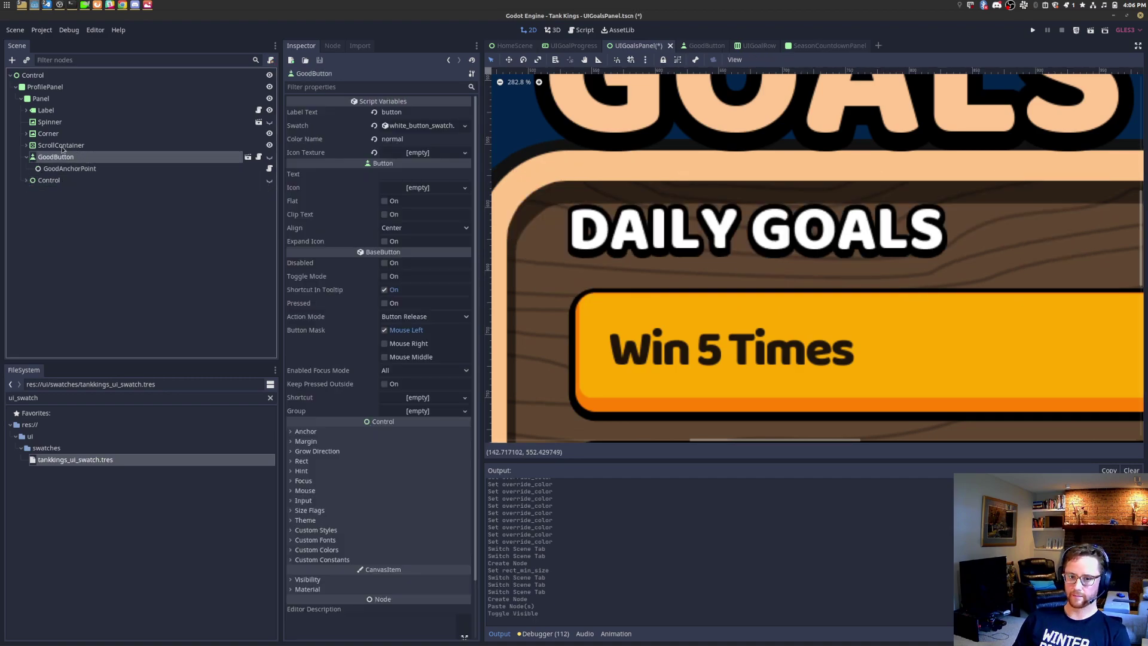
click(26, 146)
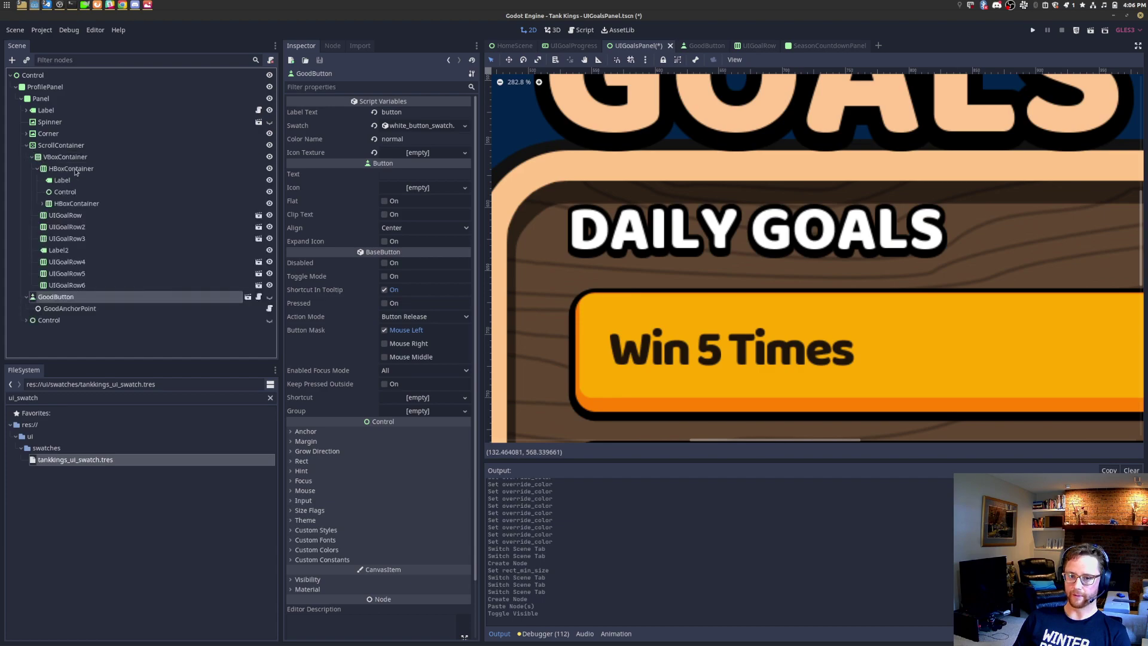
click(84, 169)
click(85, 192)
click(86, 204)
key(f)
click(42, 204)
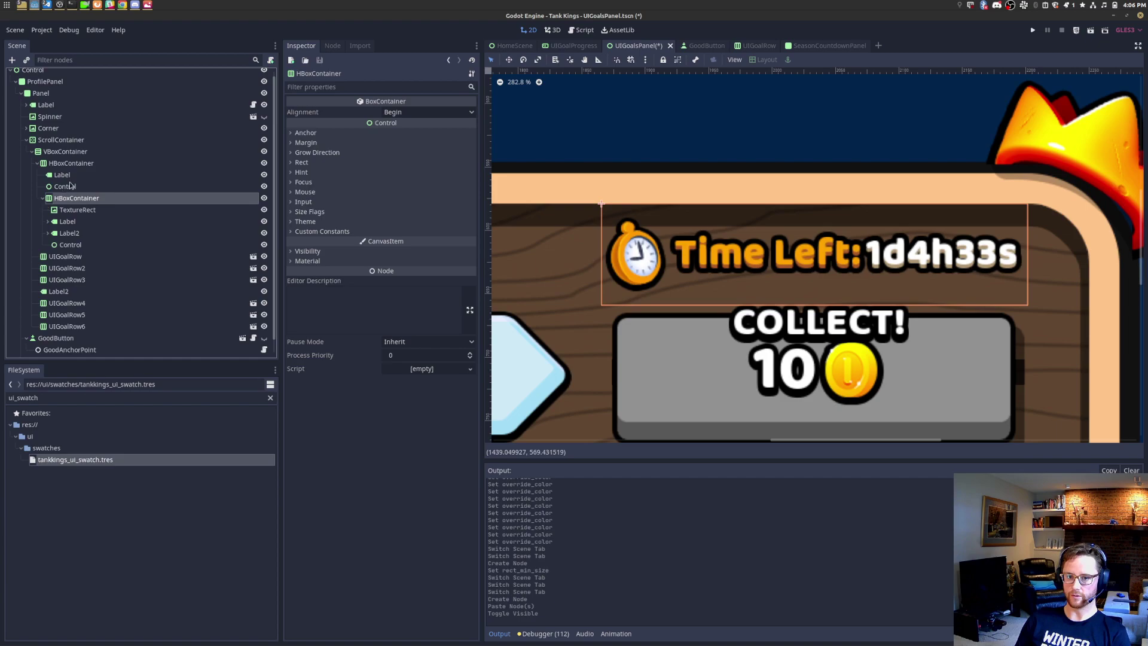
click(76, 165)
Step: Rename HBoxContainer, TextureRect and Label to TimeLeftContainer, ClockIcon and TimeLeftLabel
right_click(78, 199)
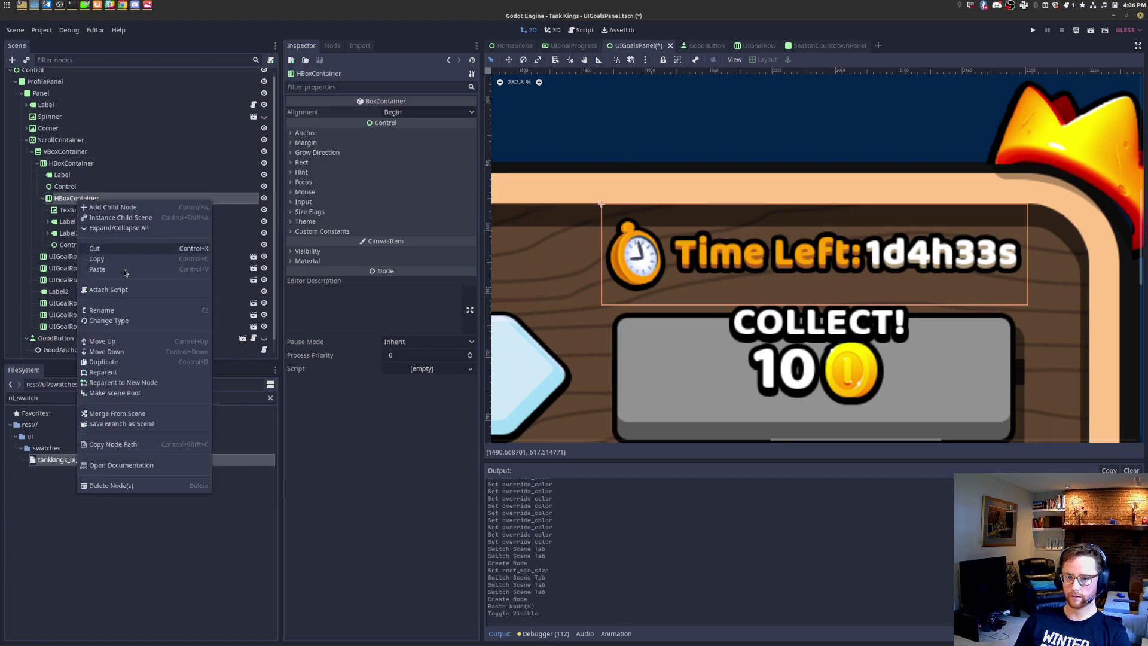
click(124, 311)
text(TimeLeft)
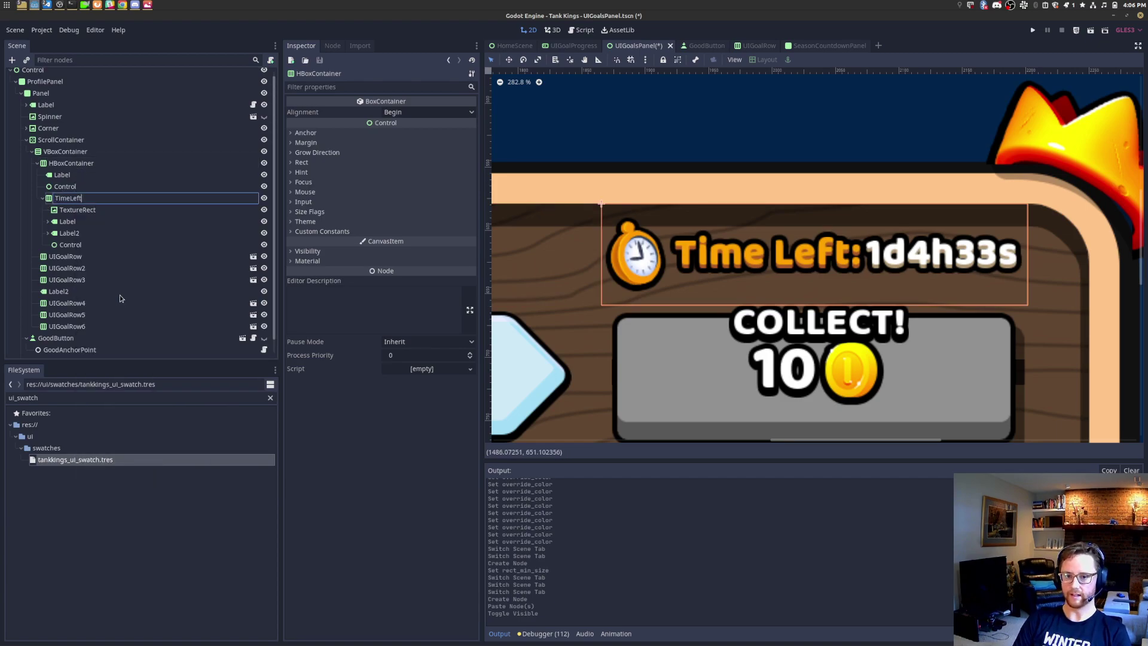
text(Container)
key(Return)
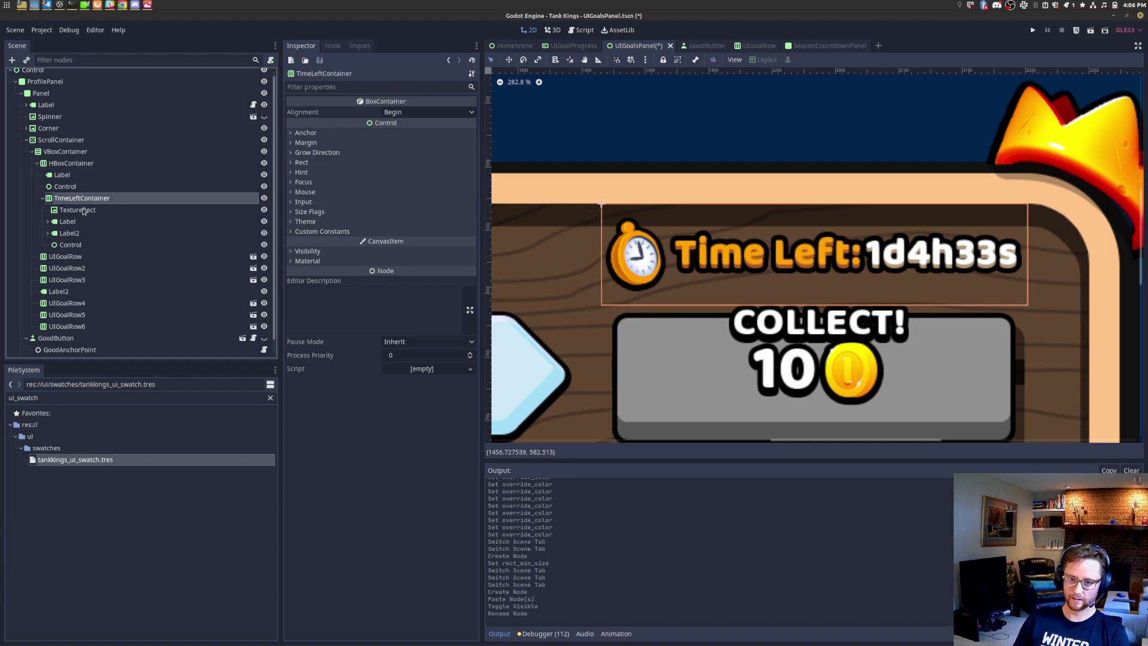
double_click(82, 209)
text(ClockIcon)
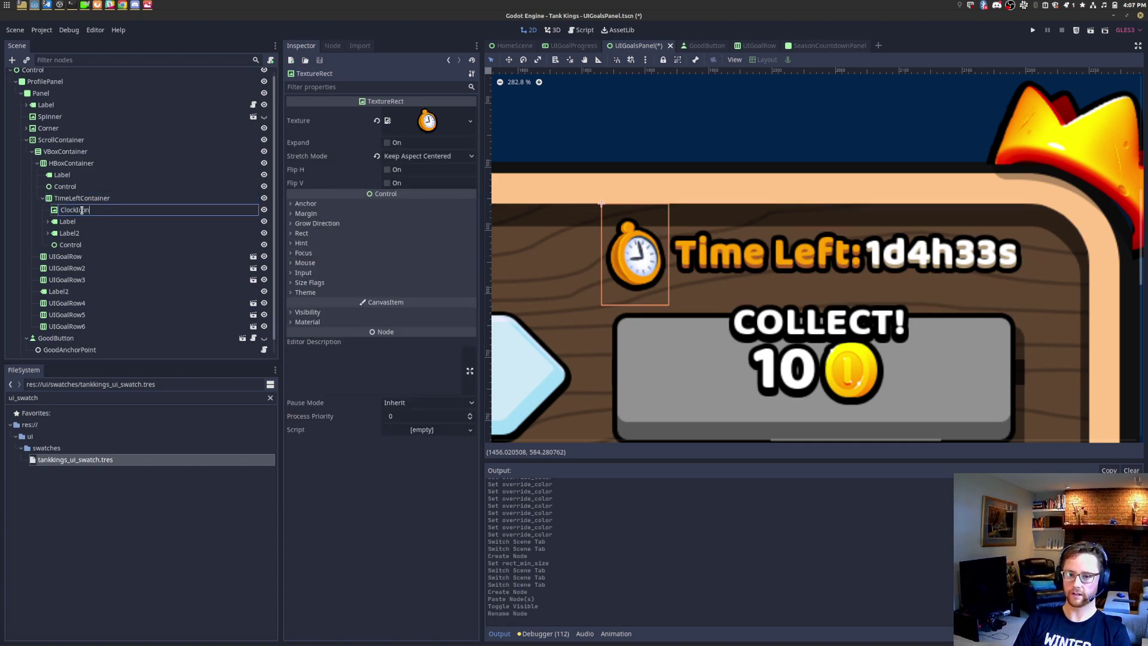
key(Return)
double_click(89, 222)
text(T)
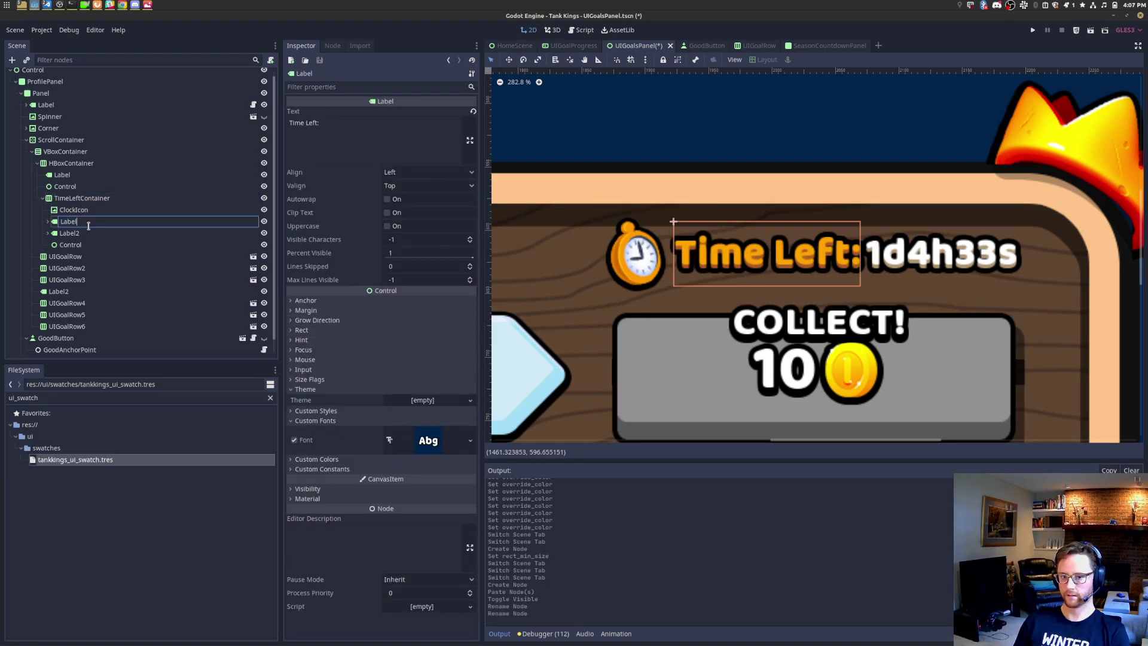
text(imeLef)
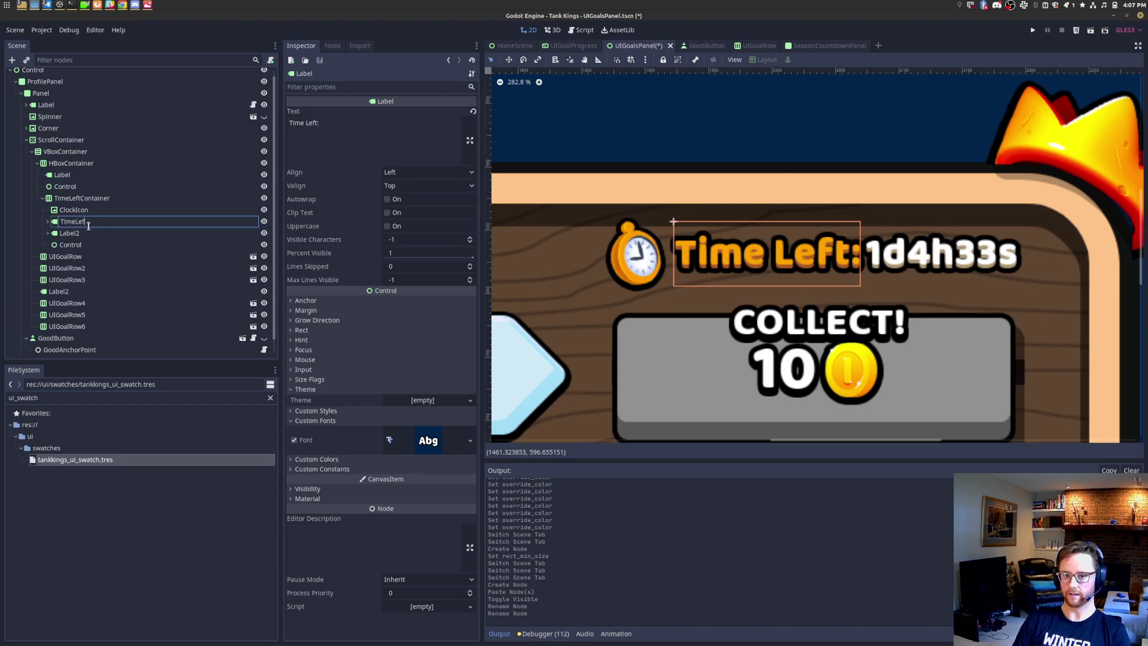
key(Return)
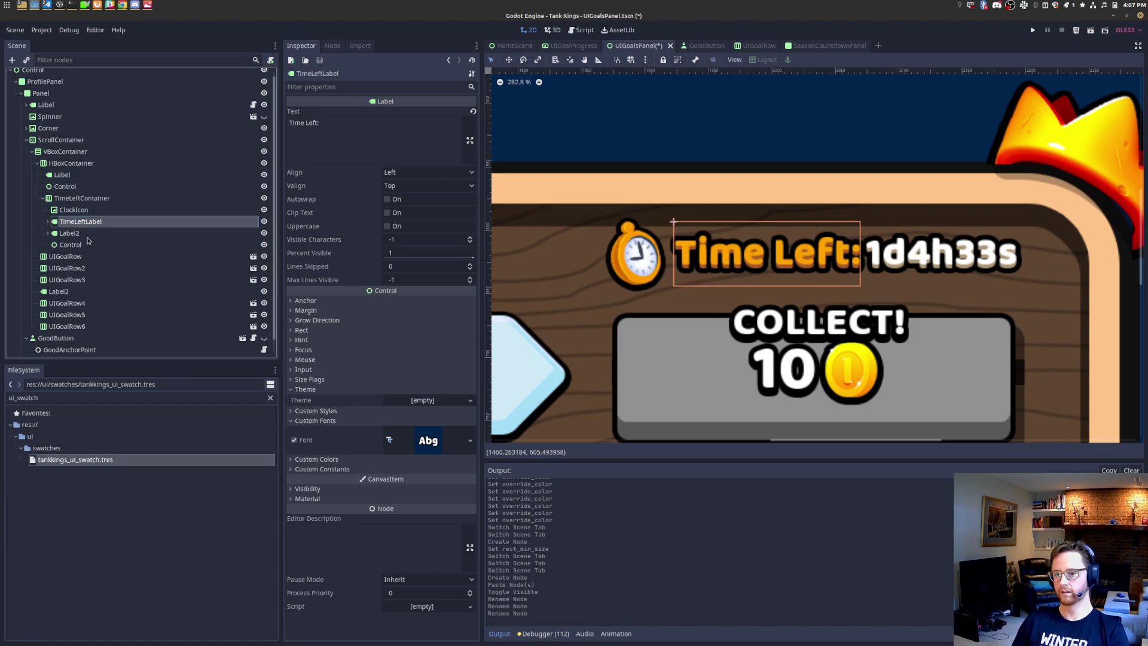
click(87, 237)
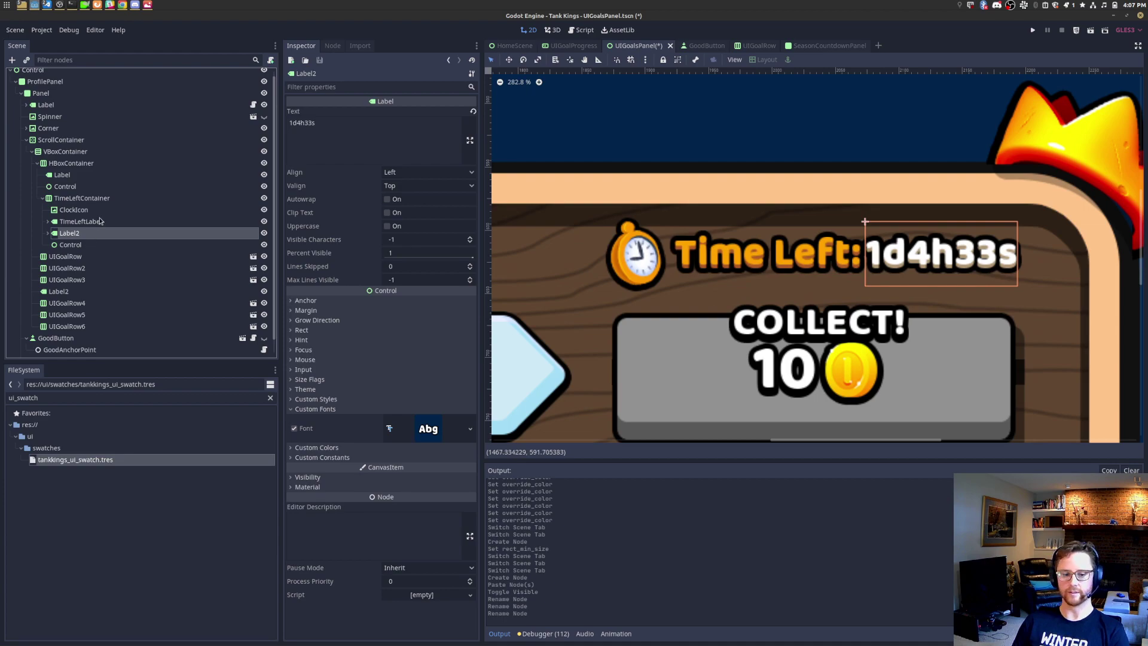
click(93, 245)
Step: Add an HBoxContainer child to TimeLeftContainer, placed above the Control spacer
click(89, 199)
right_click(96, 201)
click(160, 217)
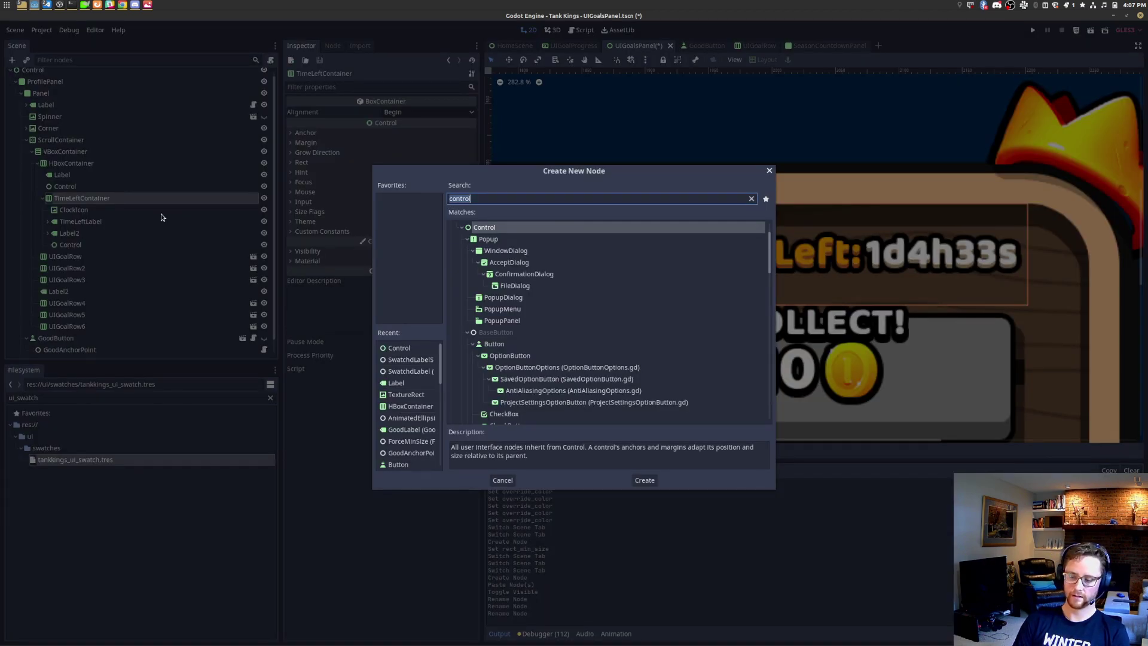
text(hbox)
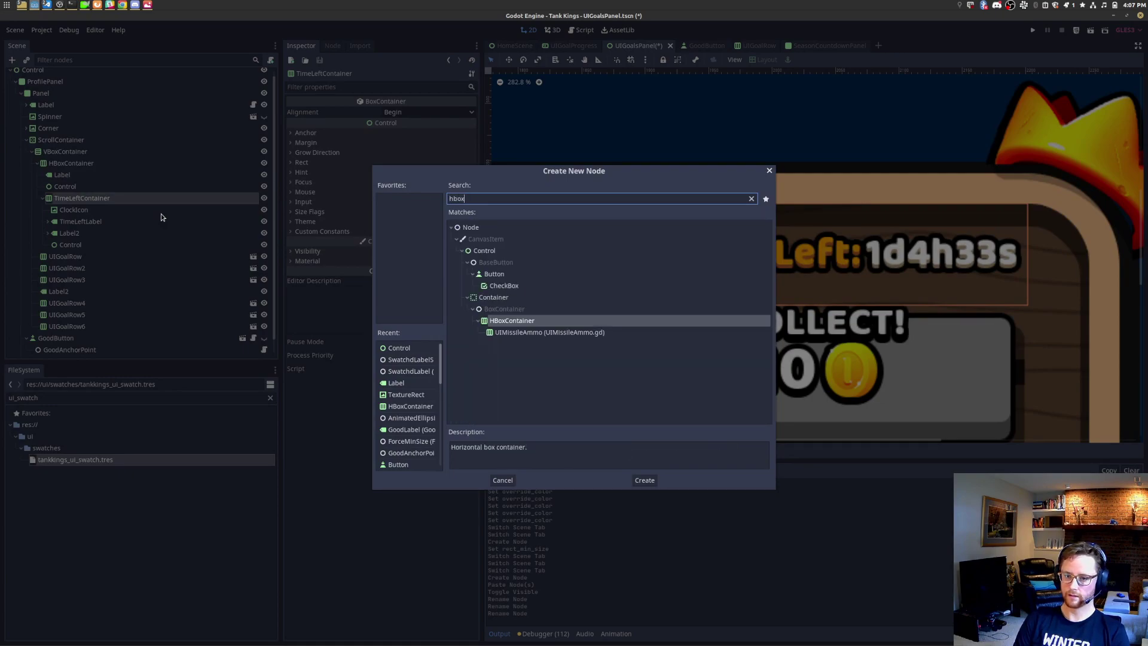
key(Return)
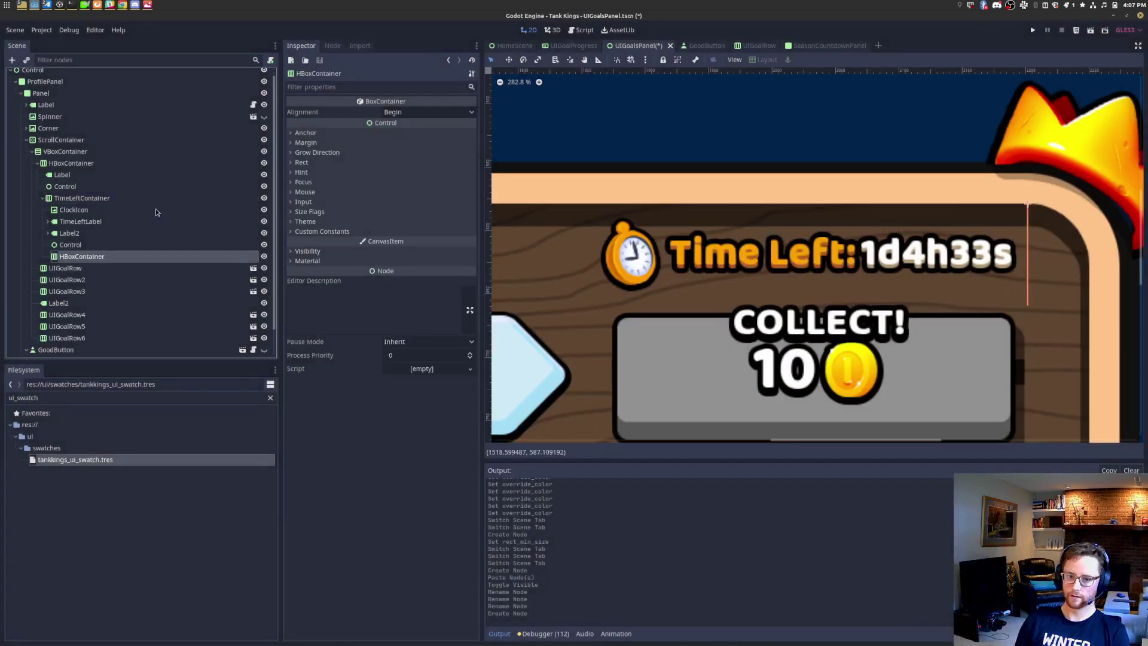
click(114, 245)
drag(109, 258, 117, 246)
Step: Add a Control inside the new HBoxContainer and duplicate it into Control2 and Control3
right_click(117, 248)
click(148, 253)
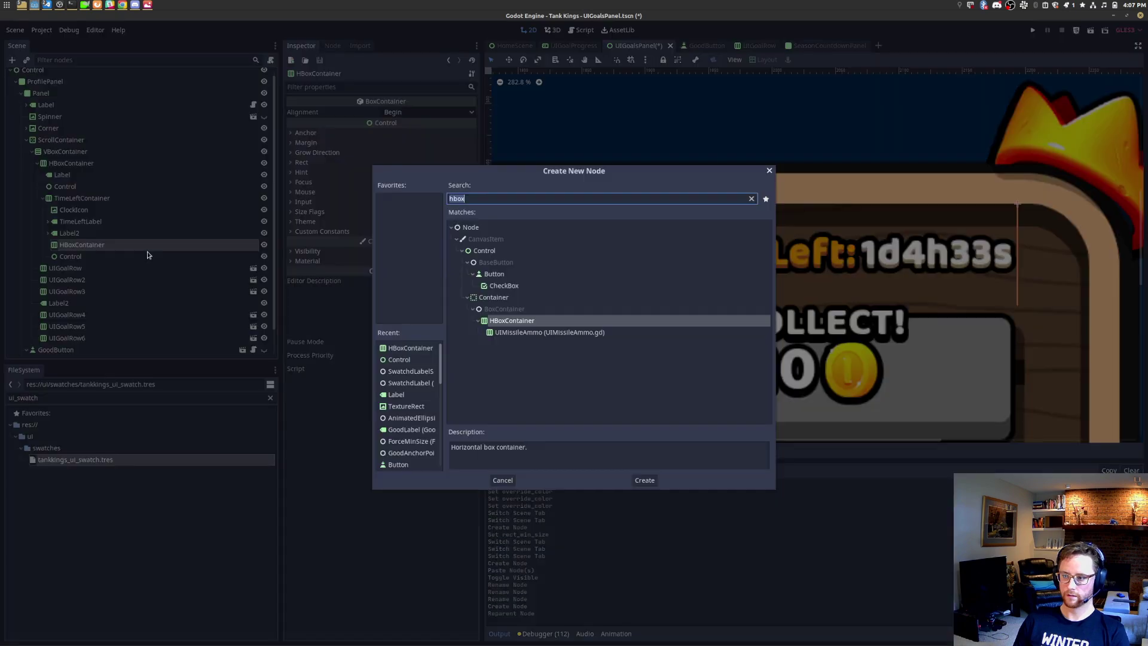
text(label)
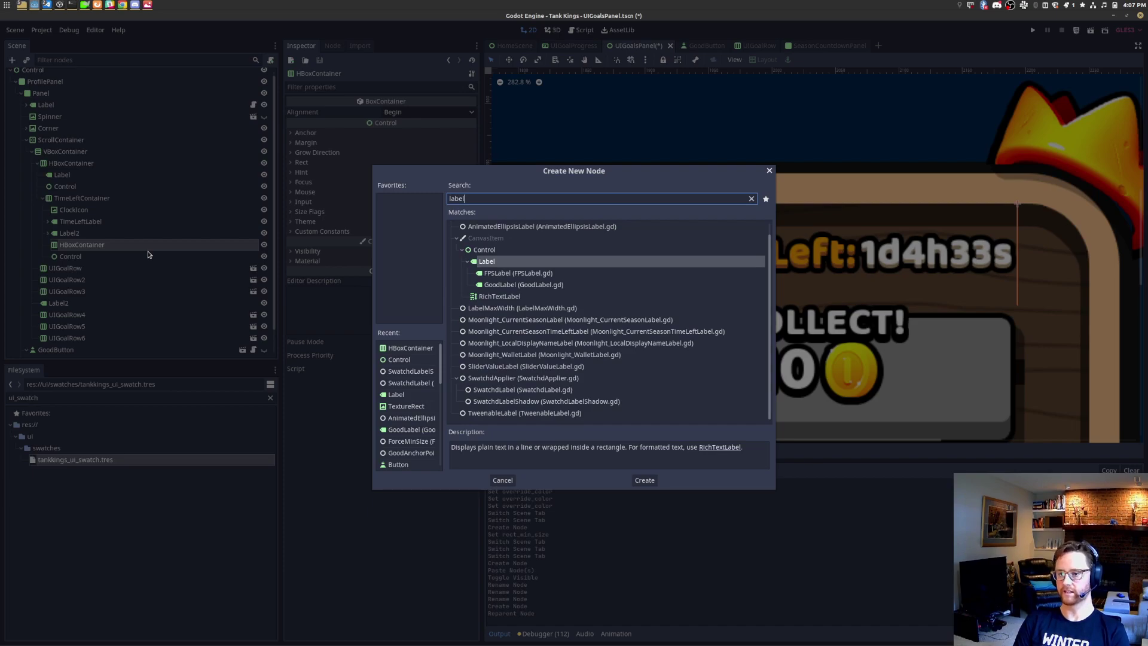
key(BackSpace)
key(BackSpace)
key(BackSpace)
key(BackSpace)
key(BackSpace)
text(control)
key(Return)
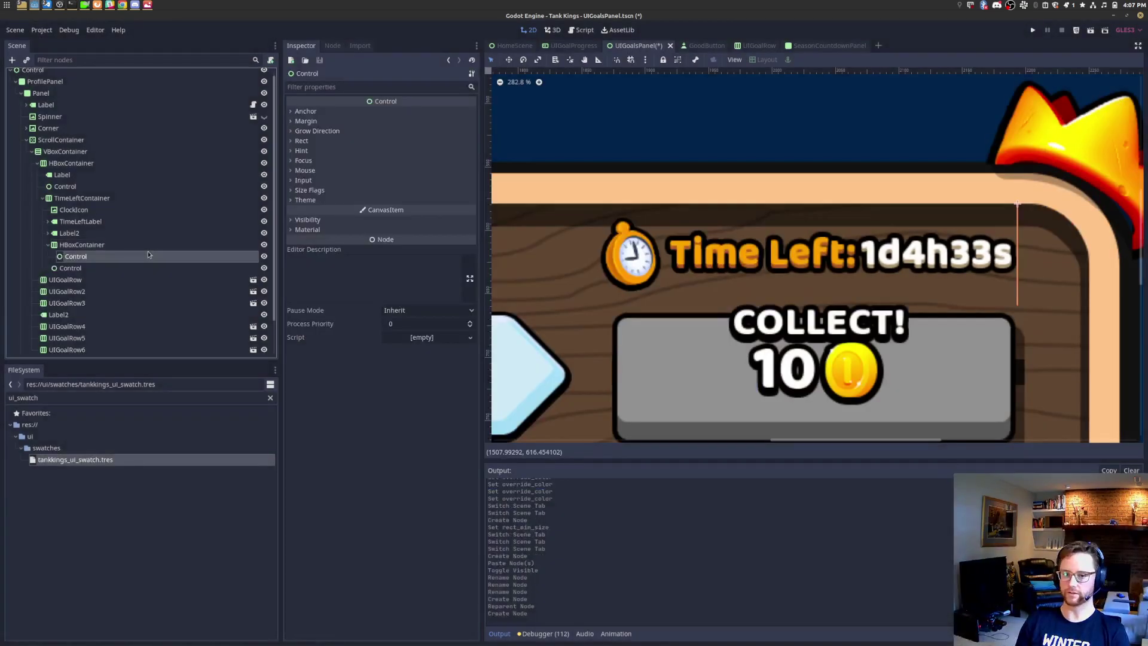
key(ctrl+d)
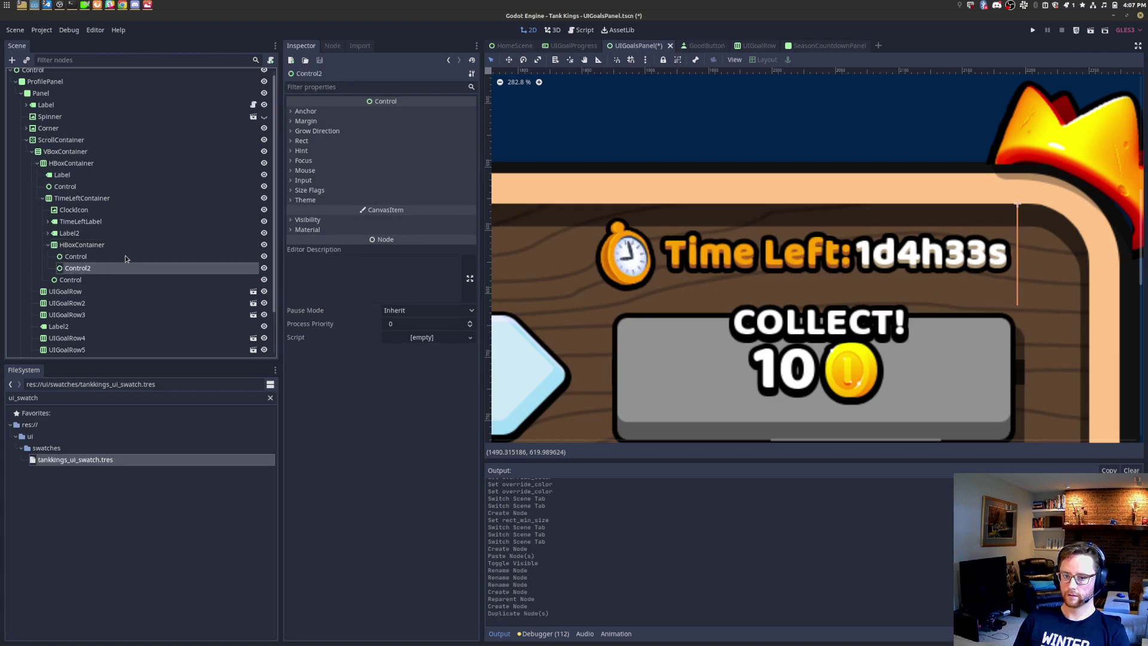
key(ctrl+d)
Step: Set the minimum width of all three Control slots to 50
shift+click(120, 257)
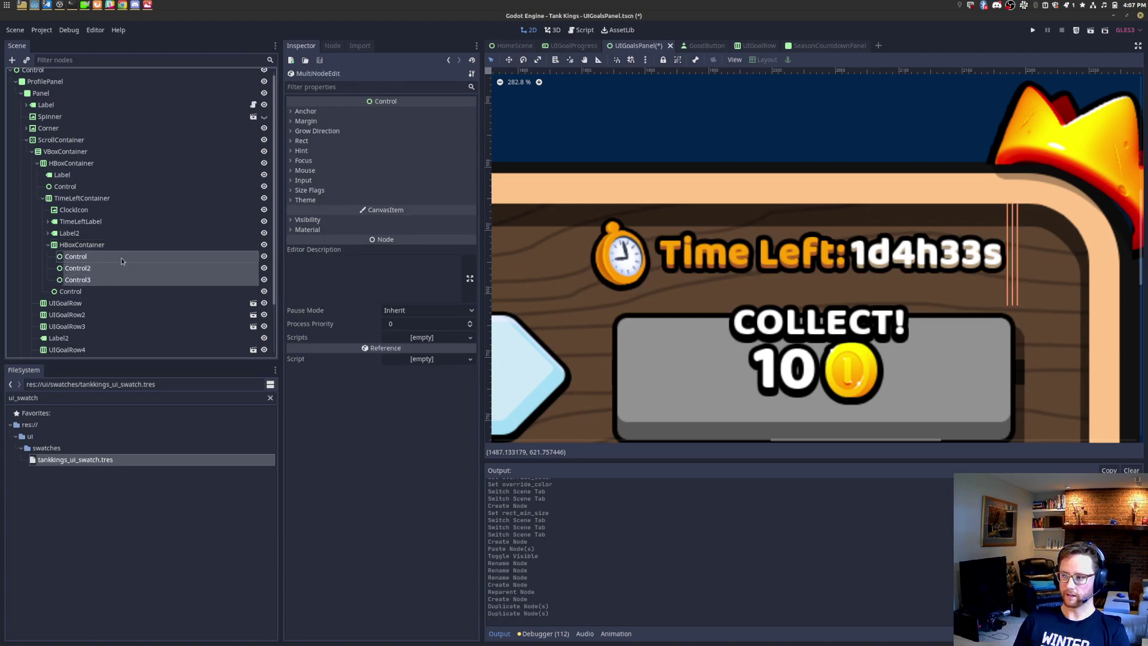
click(302, 141)
click(417, 206)
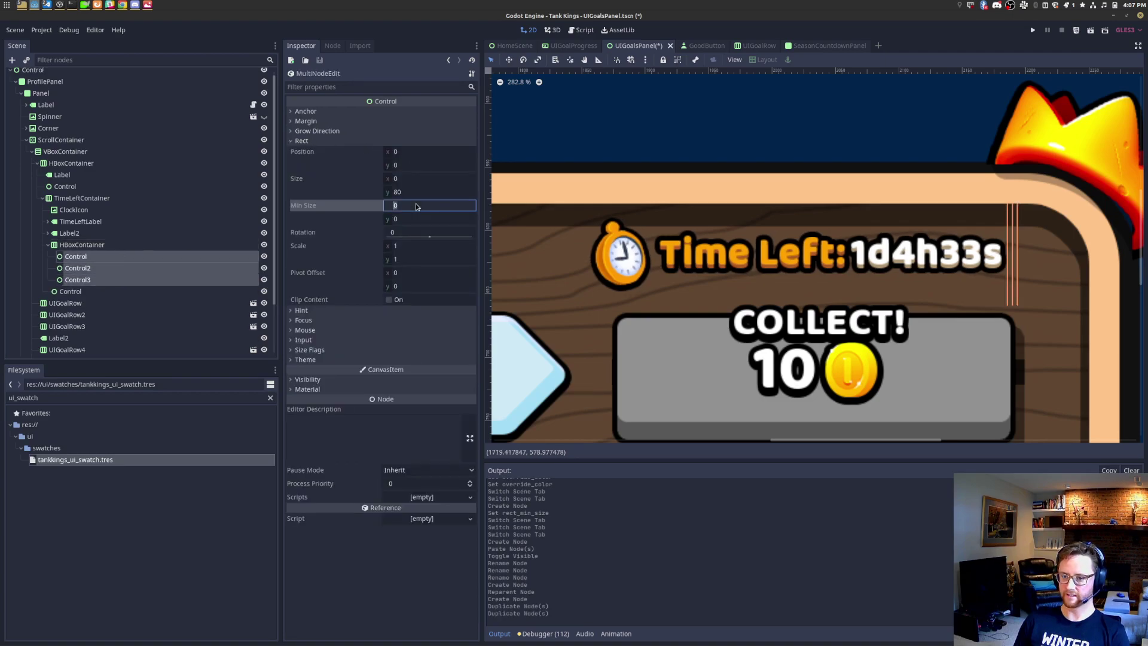
text(10)
key(Return)
text(32)
key(Return)
text(40)
key(Return)
text(50)
key(Return)
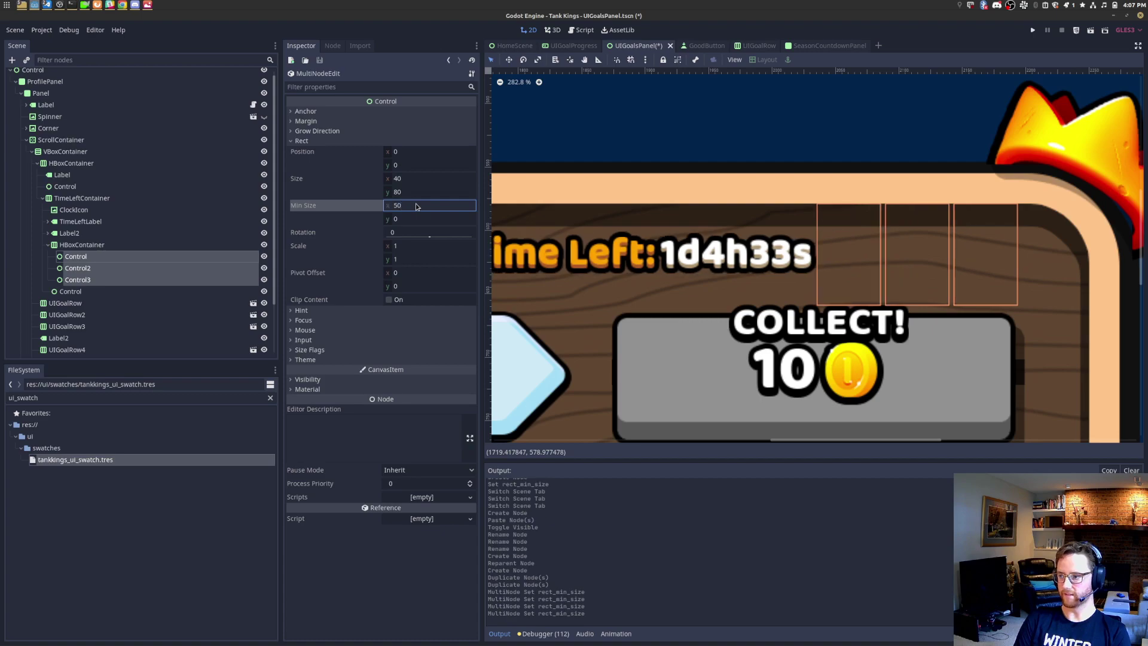
Step: Add a GoodLabel child inside the first Control slot
click(119, 257)
right_click(117, 259)
click(167, 269)
text(goodlab)
key(Return)
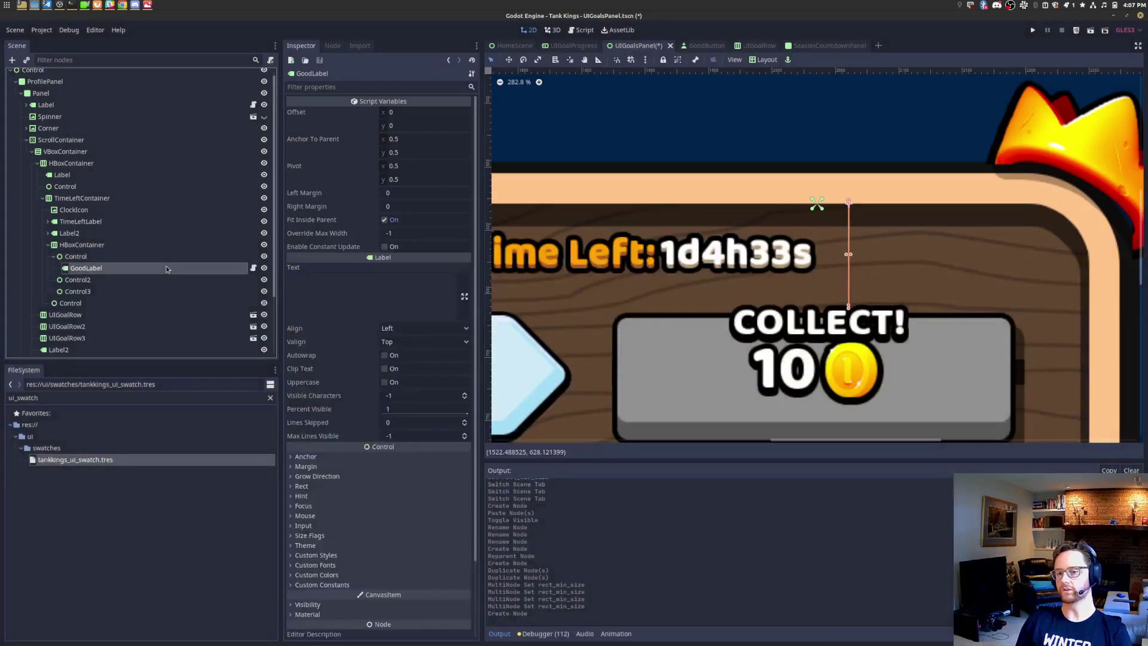
Step: Replace the GoodLabel with a plain Label in the first slot
key(Delete)
click(110, 256)
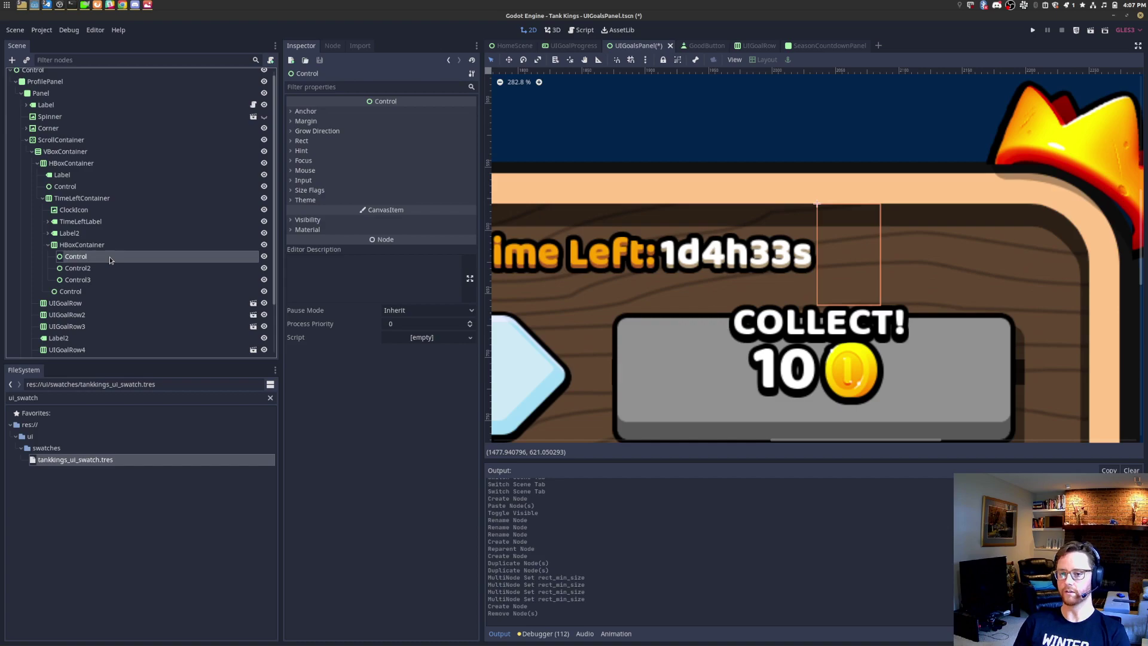
key(ctrl+a)
text(label)
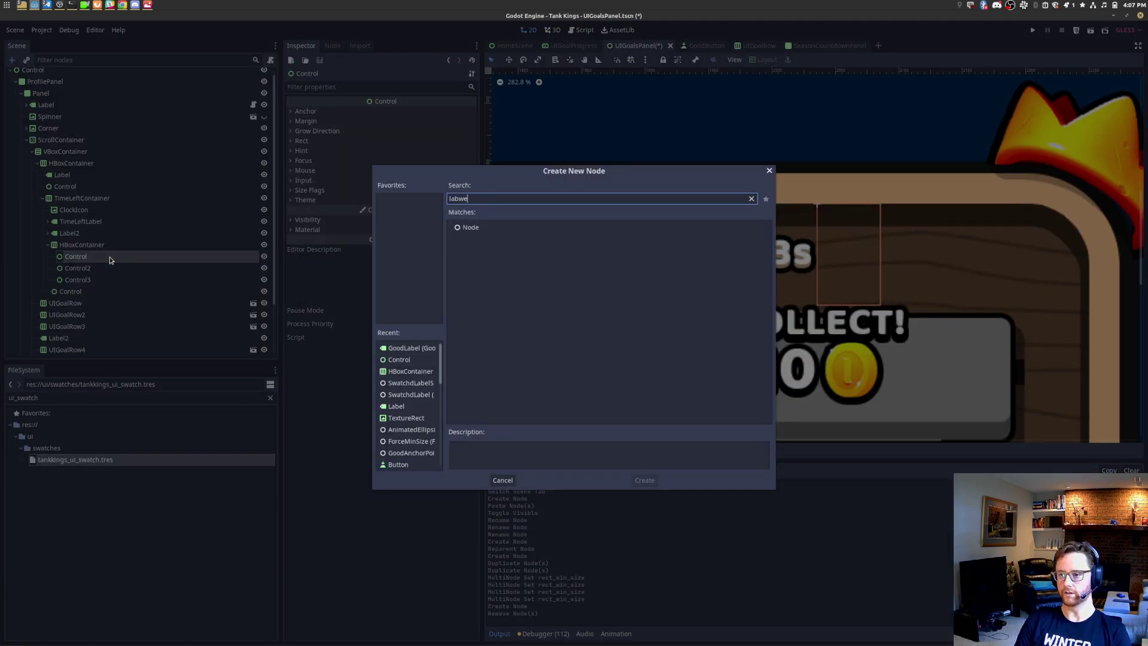
key(Return)
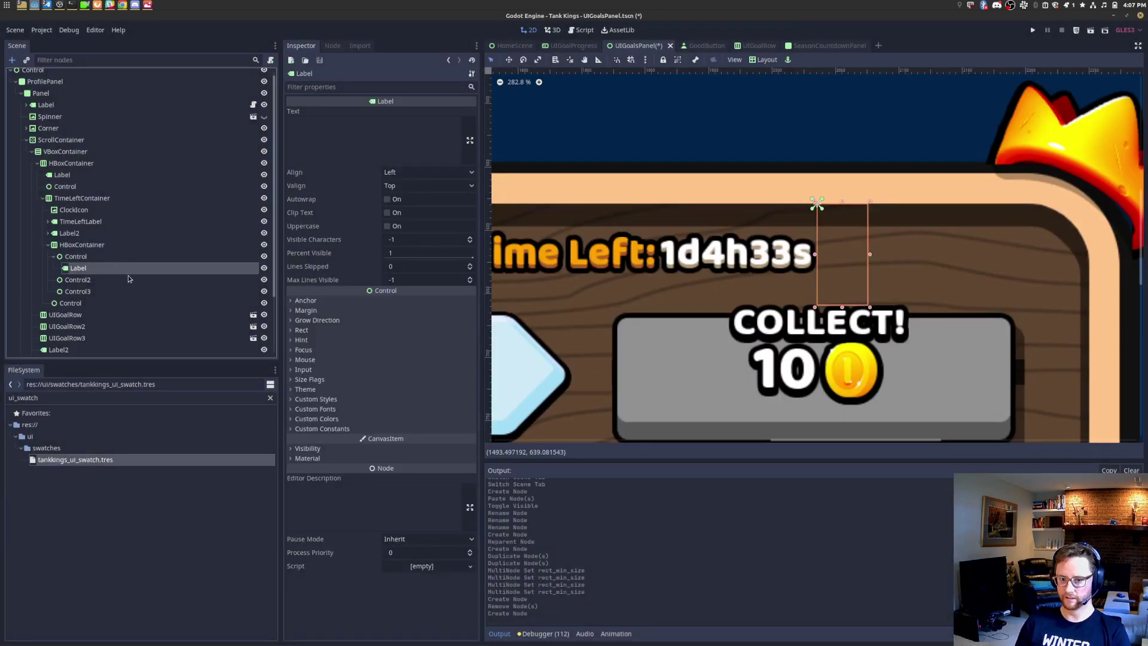
Step: Copy the Label into the second and third slots, and hide the old 1d4h33s label
key(ctrl+d)
drag(96, 282, 98, 309)
click(101, 293)
key(ctrl+d)
click(98, 299)
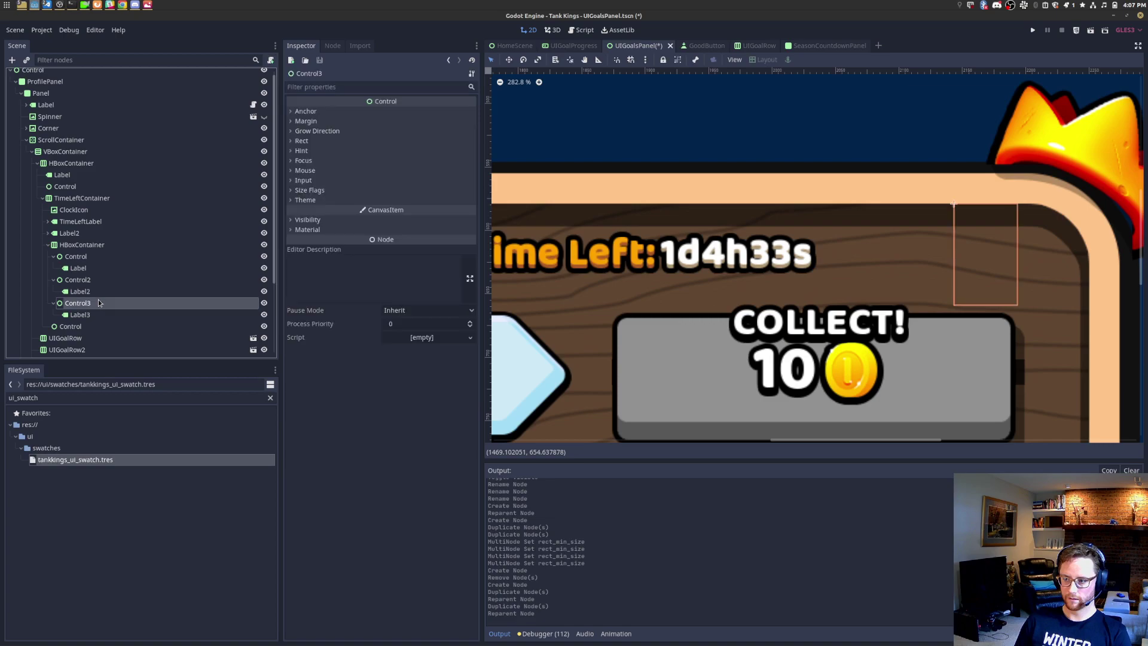
click(98, 232)
click(265, 233)
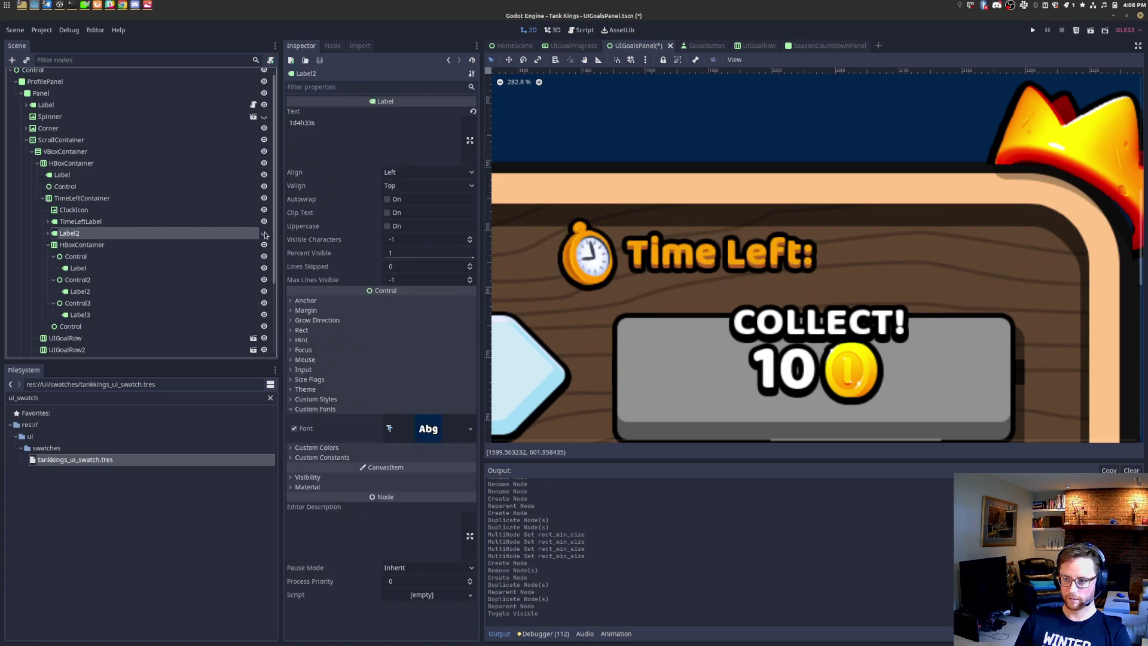
Step: Set the text of all three slot labels to 22d
click(109, 268)
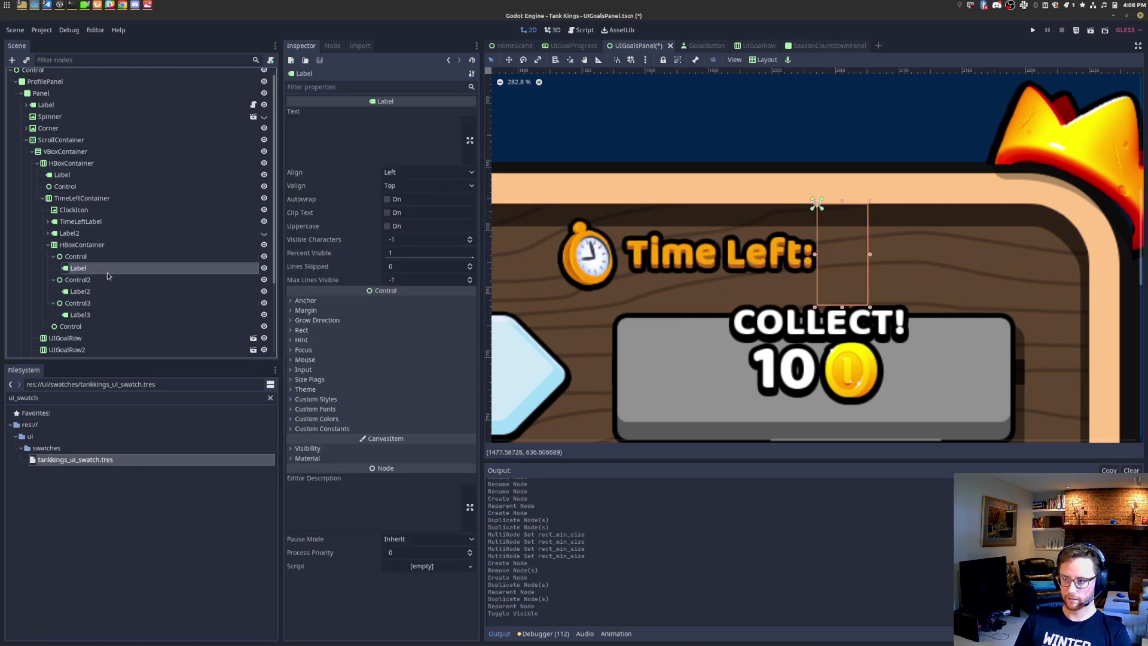
click(106, 257)
click(96, 269)
ctrl+click(89, 292)
ctrl+click(90, 314)
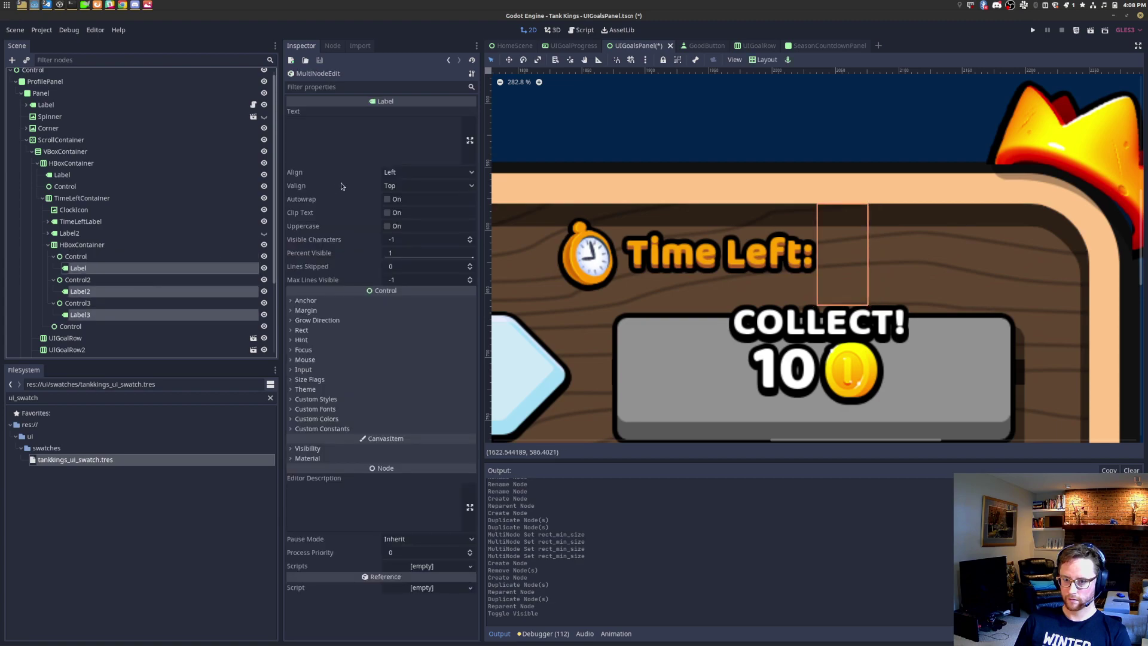
click(371, 144)
text(22d)
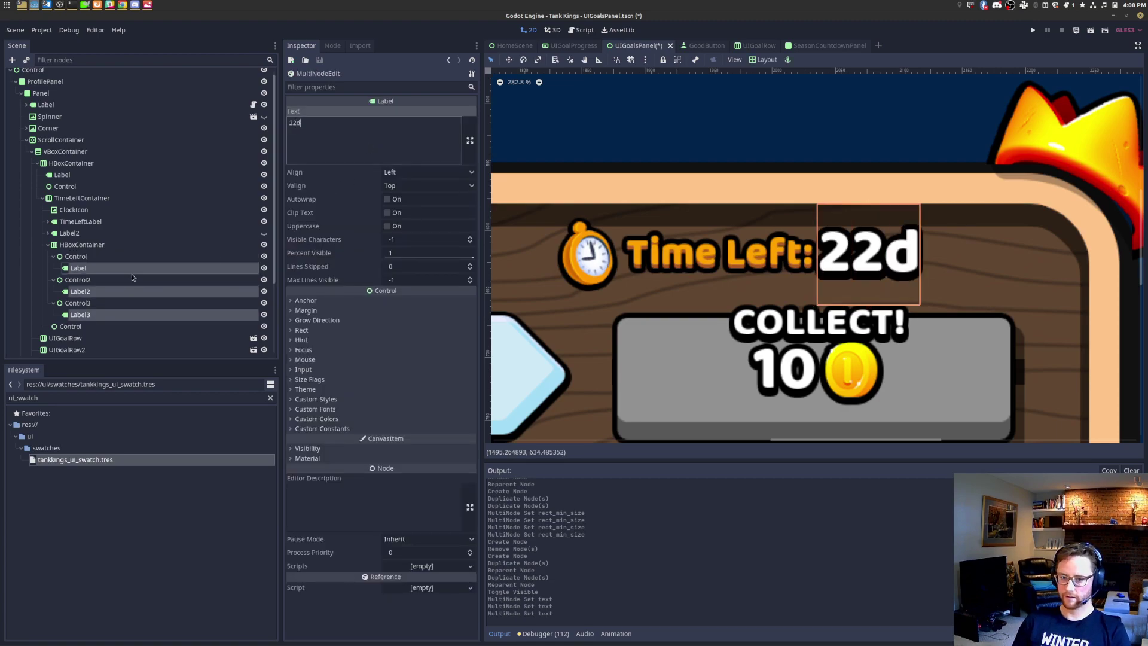
Step: Apply the Full Rect layout preset to each of the three labels
click(122, 291)
click(123, 270)
click(121, 256)
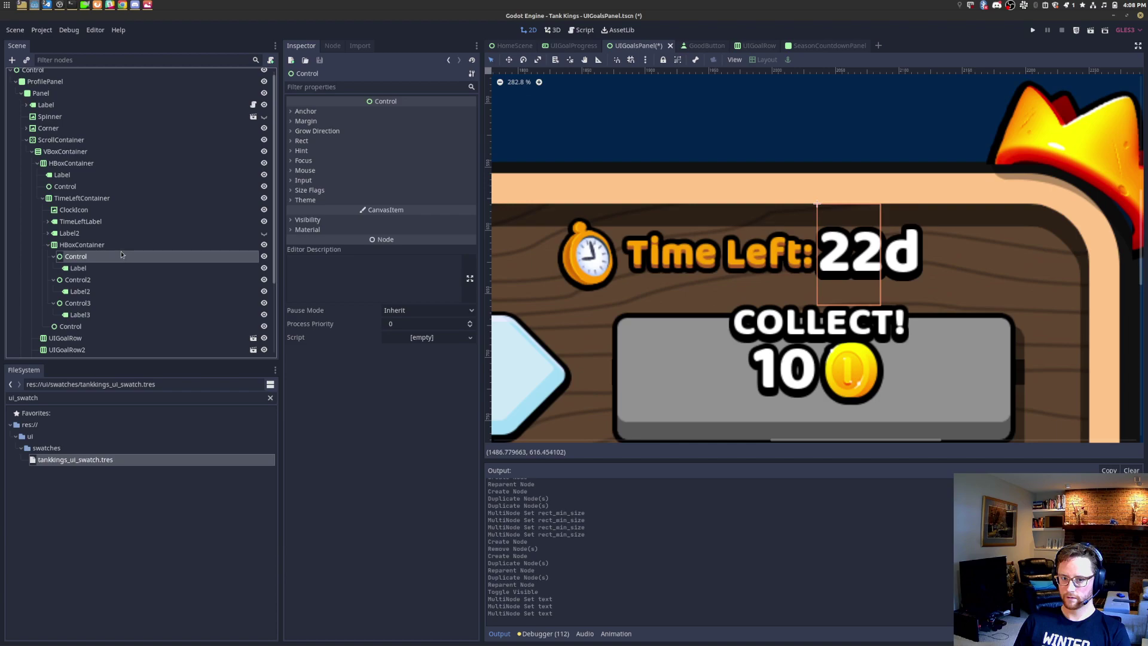
click(120, 268)
click(117, 280)
click(115, 292)
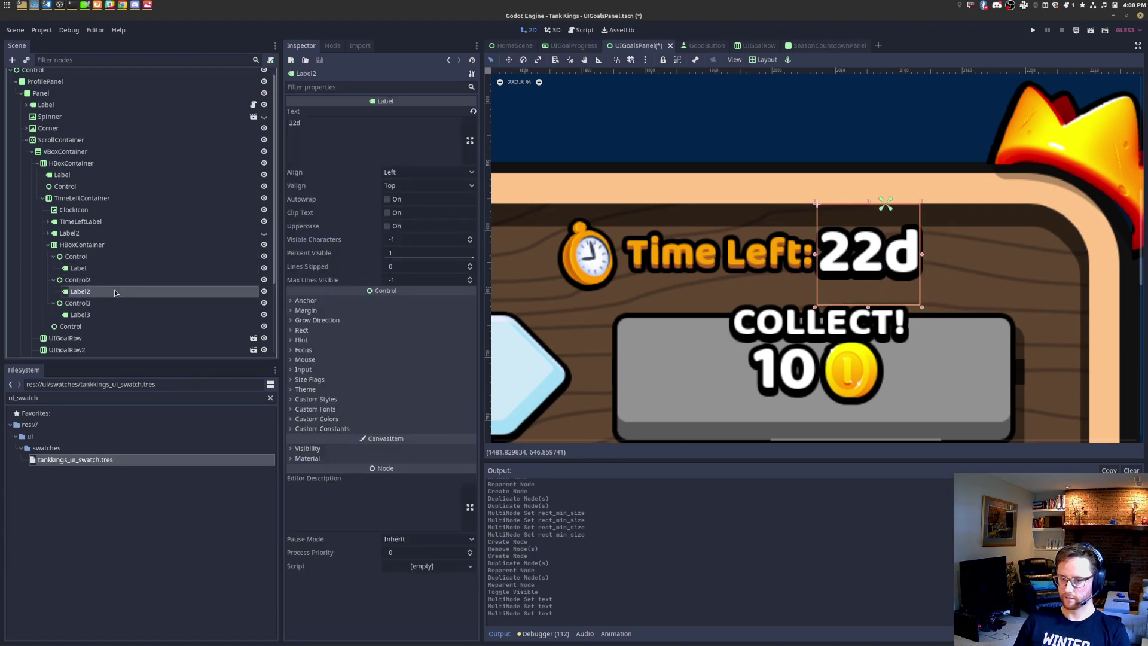
click(764, 59)
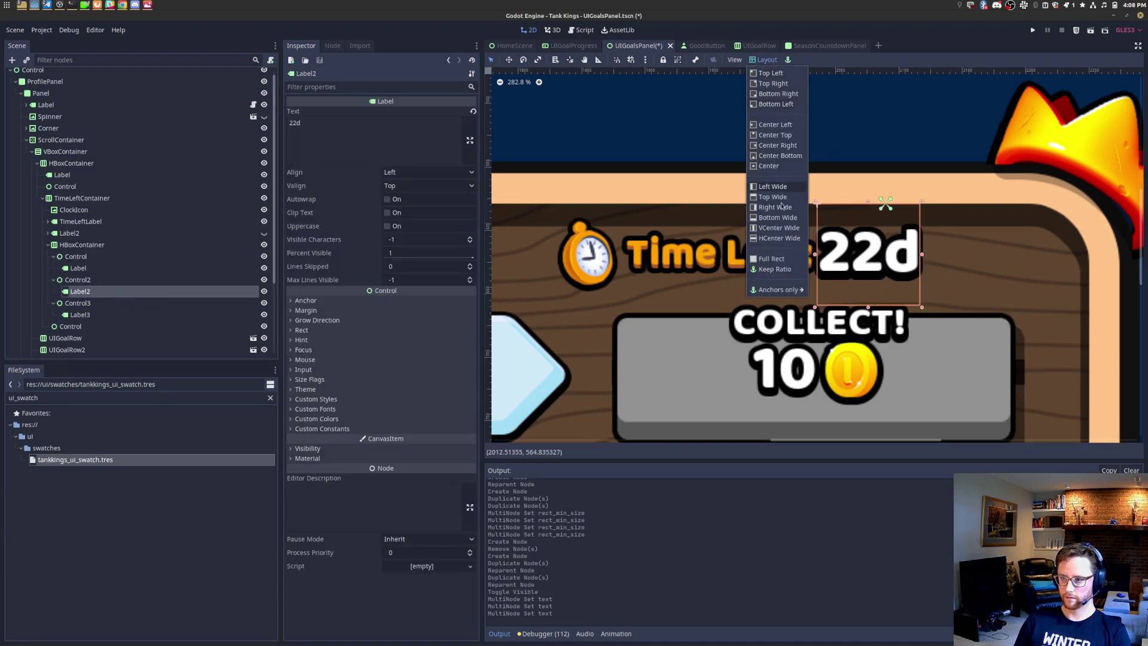
click(787, 262)
click(120, 268)
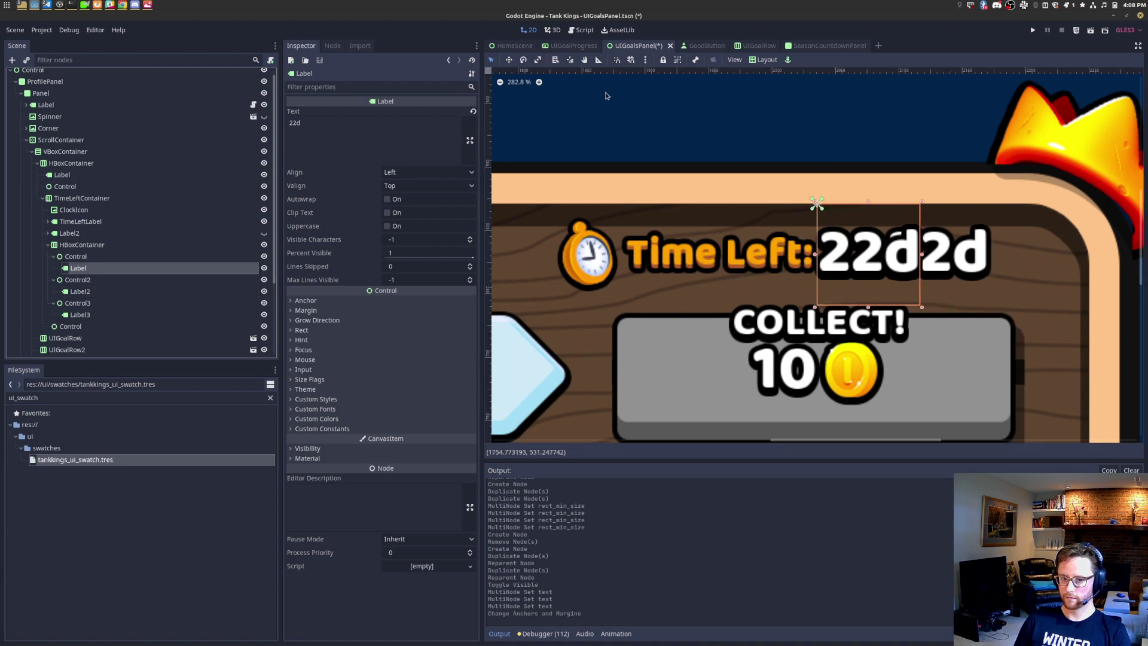
click(763, 60)
click(782, 259)
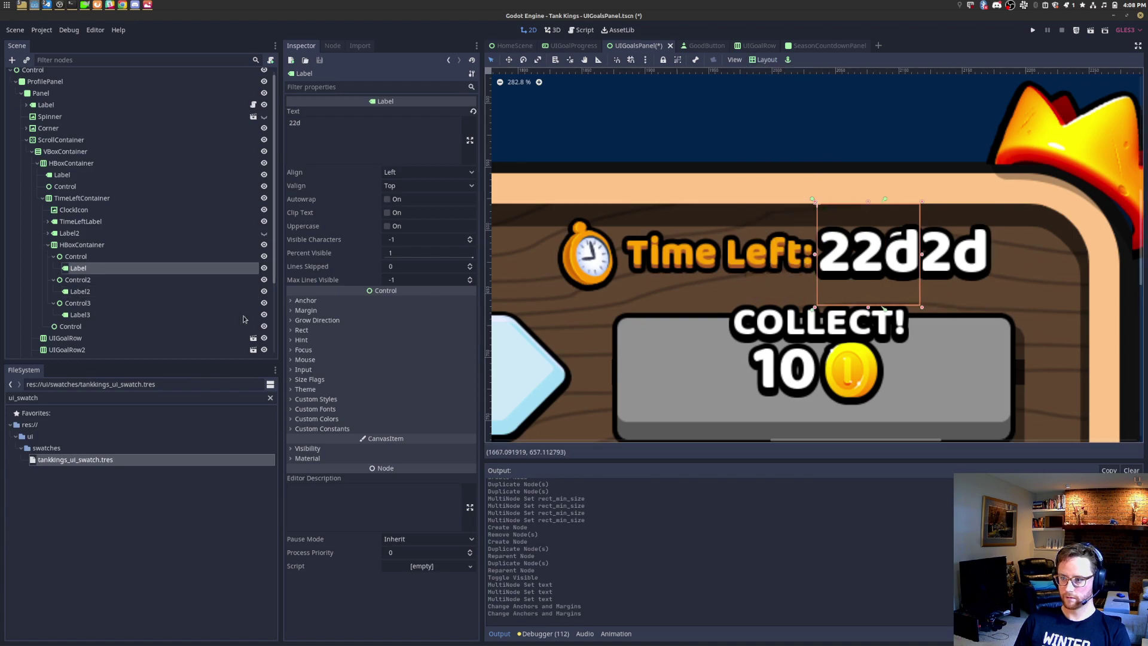
click(117, 315)
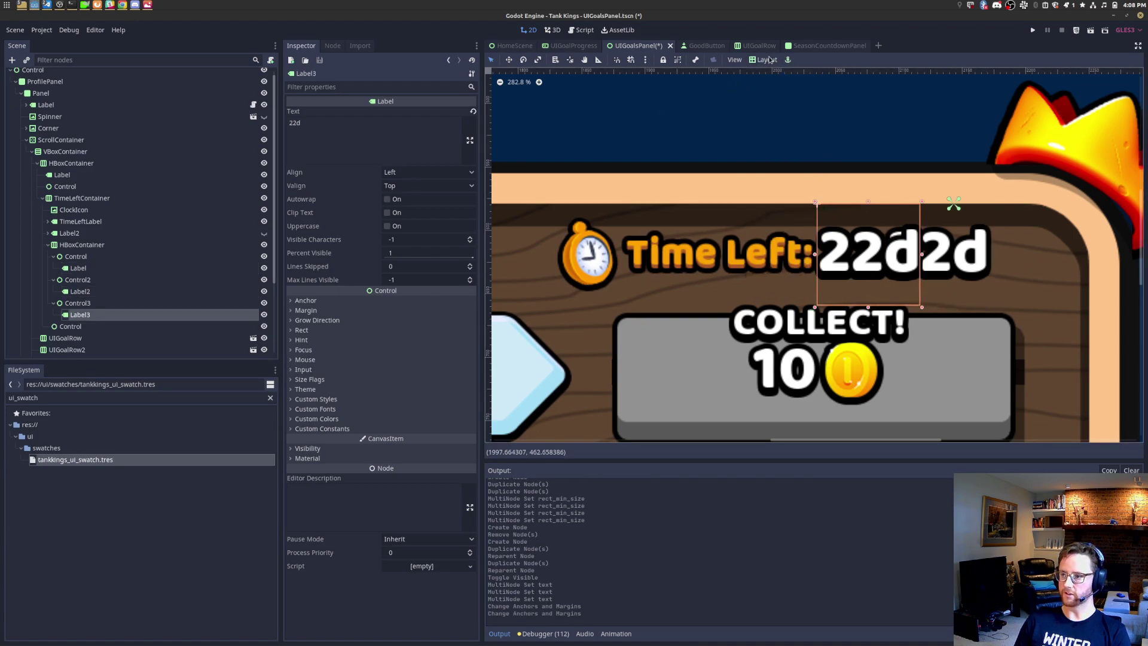
click(769, 59)
click(786, 259)
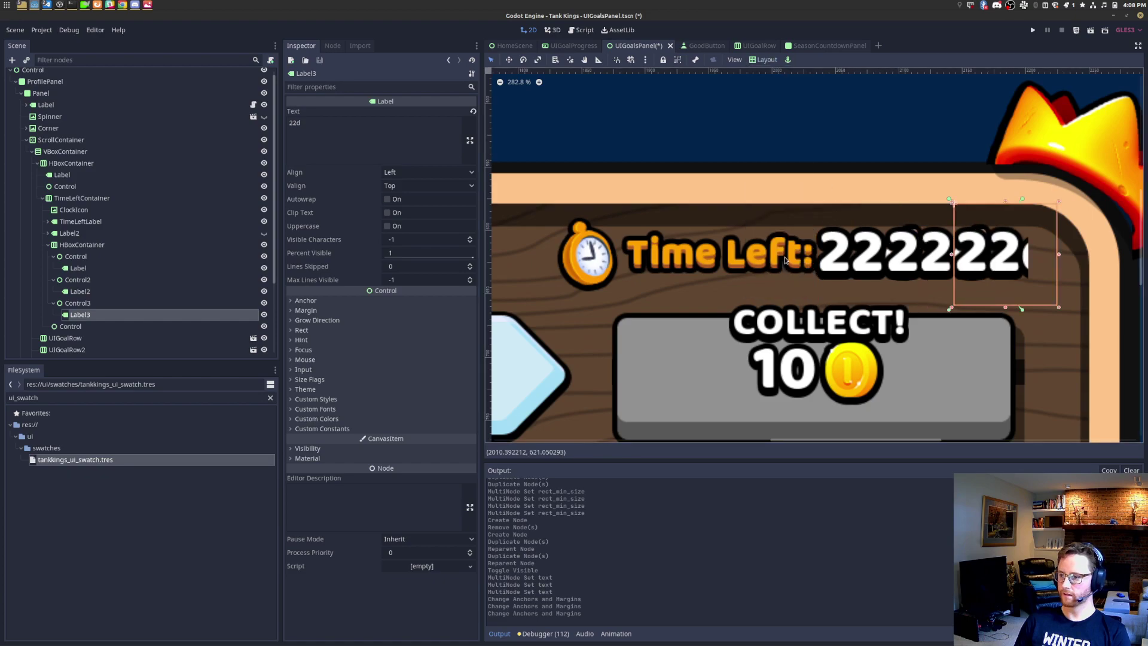
Step: Change the three labels' shared text from 22d to 1d
ctrl+click(92, 270)
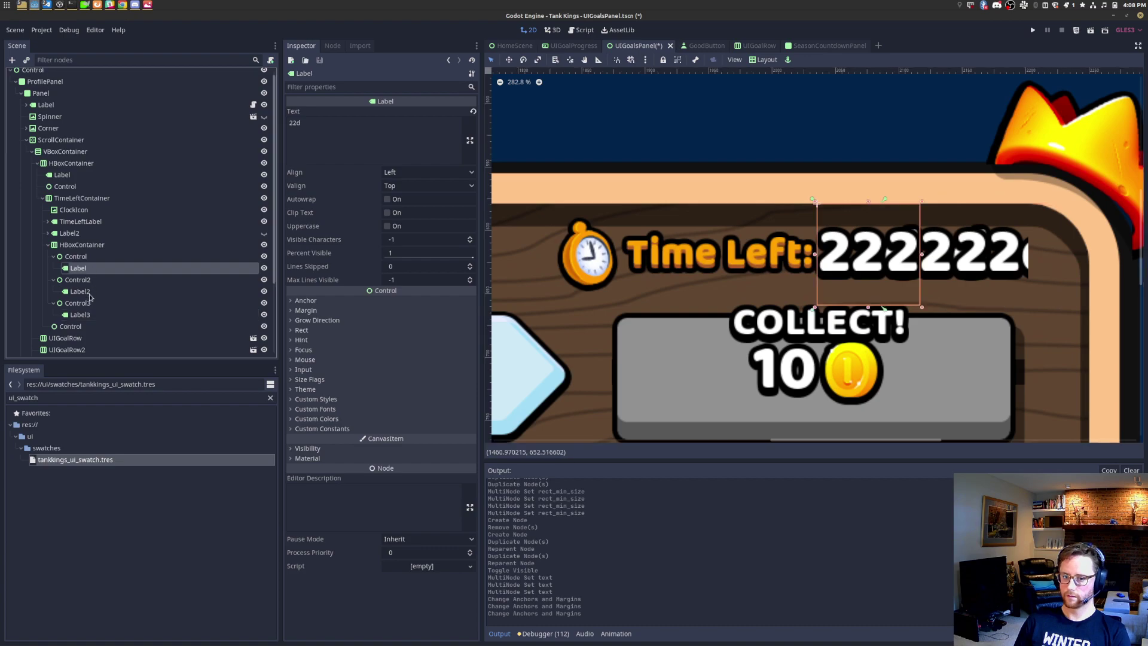
ctrl+click(93, 292)
click(378, 153)
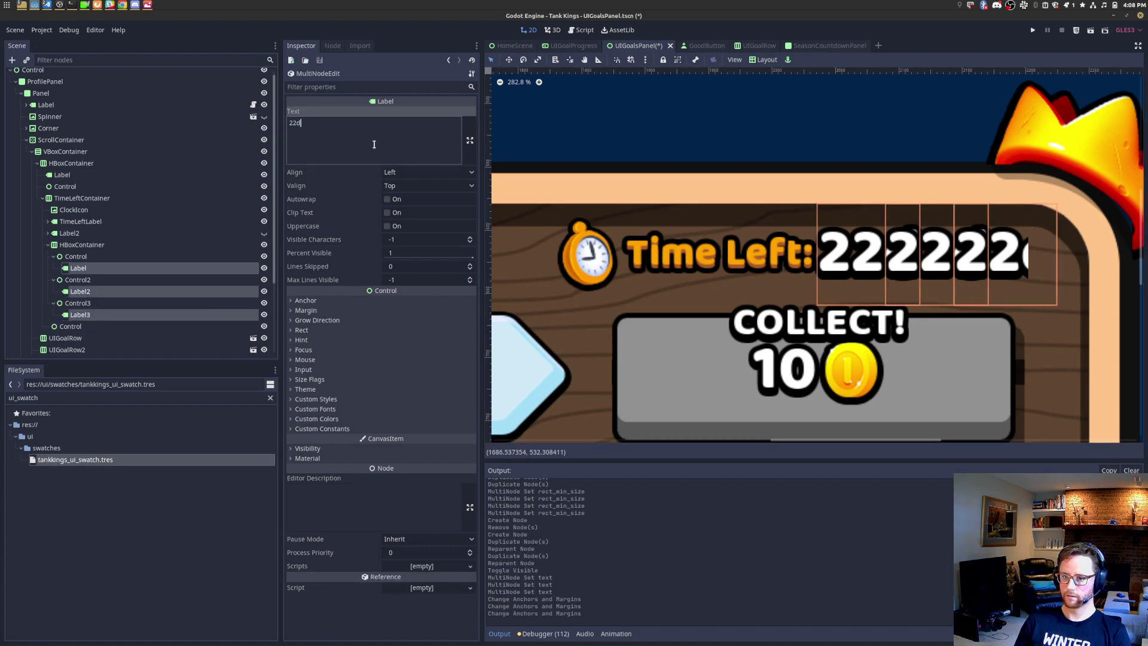
key(ctrl+a)
text(1d)
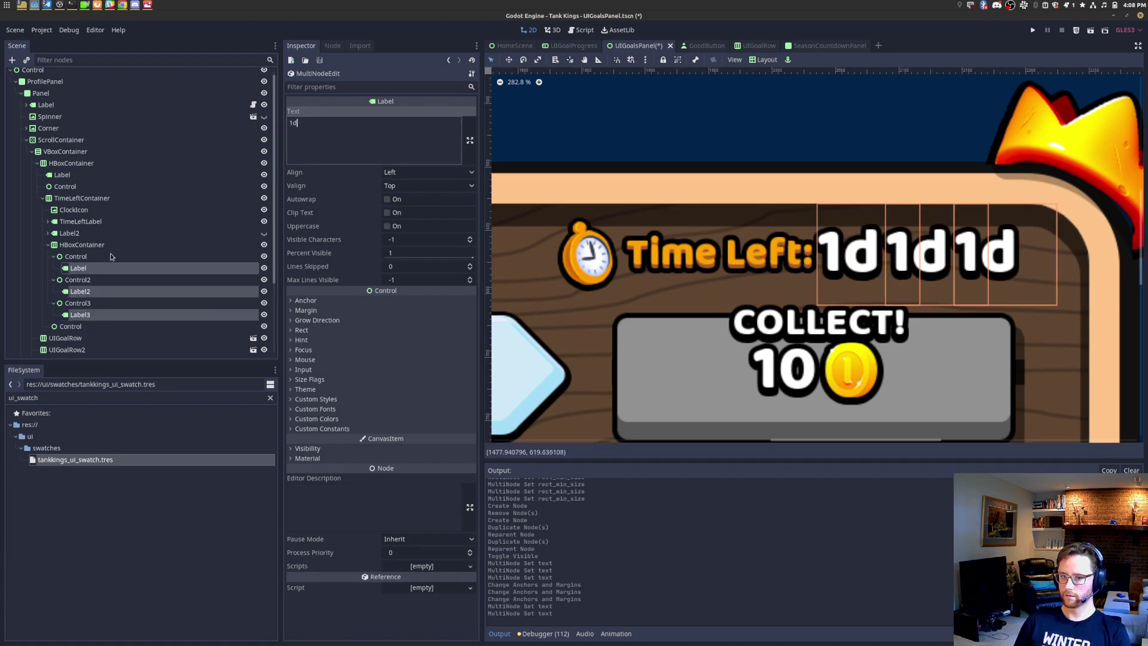
click(116, 256)
click(114, 268)
click(117, 257)
click(114, 268)
click(115, 258)
click(112, 269)
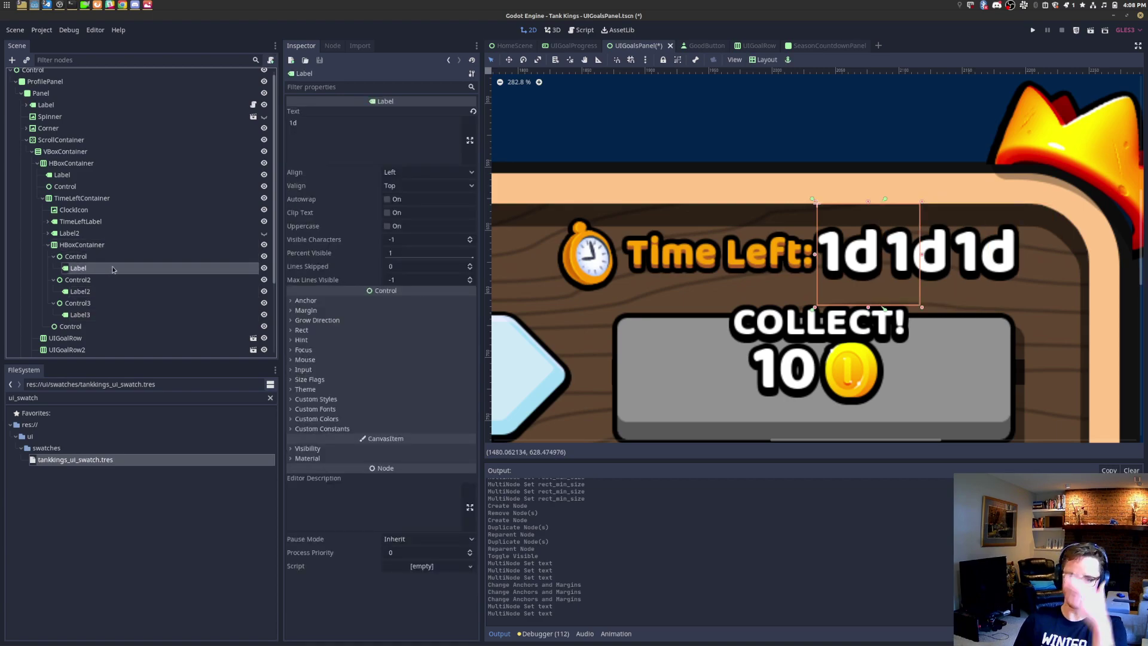
Step: Delete the Labels from all three Control slots
right_click(113, 268)
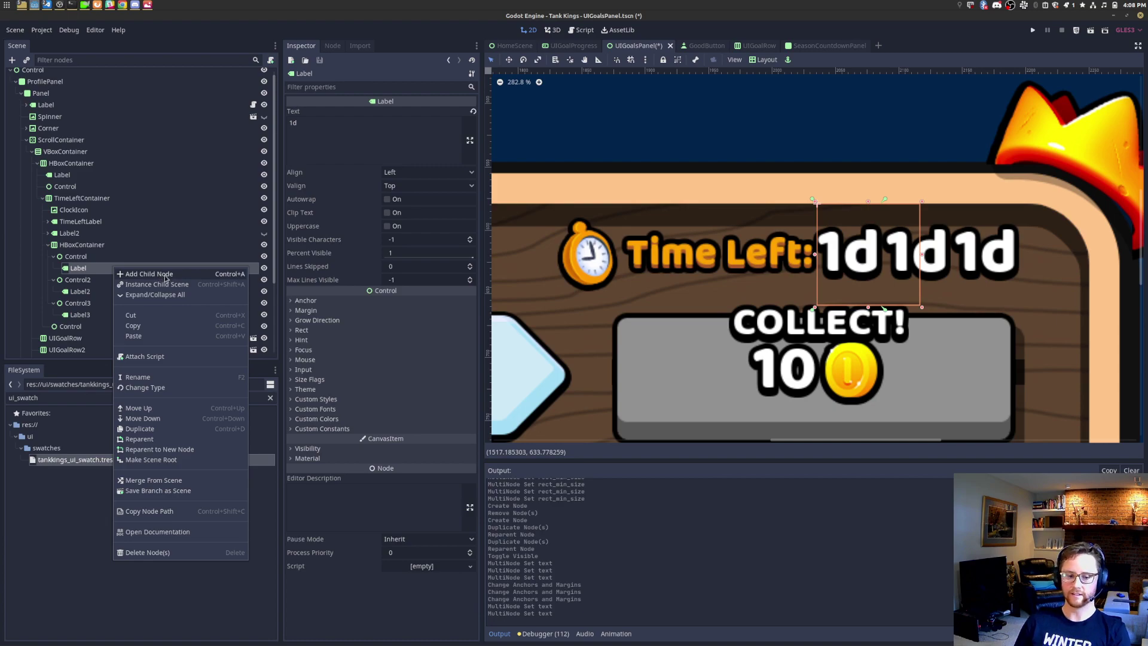
click(163, 276)
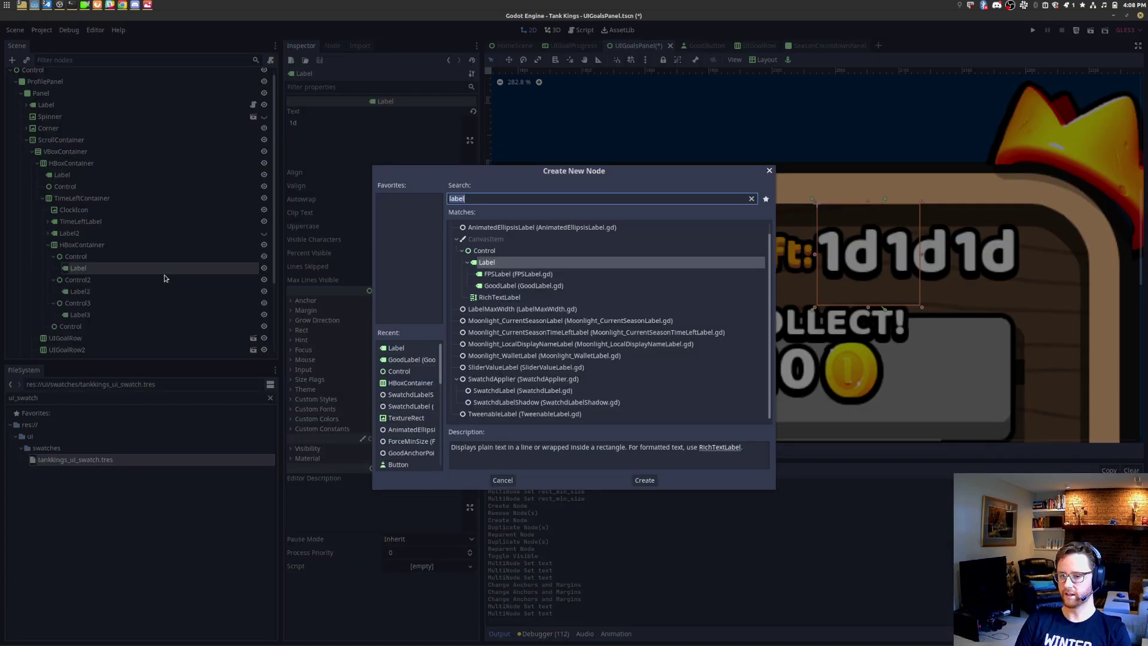
key(Escape)
click(134, 268)
key(Delete)
key(Return)
click(106, 280)
key(Delete)
key(Return)
click(99, 292)
key(Delete)
key(Return)
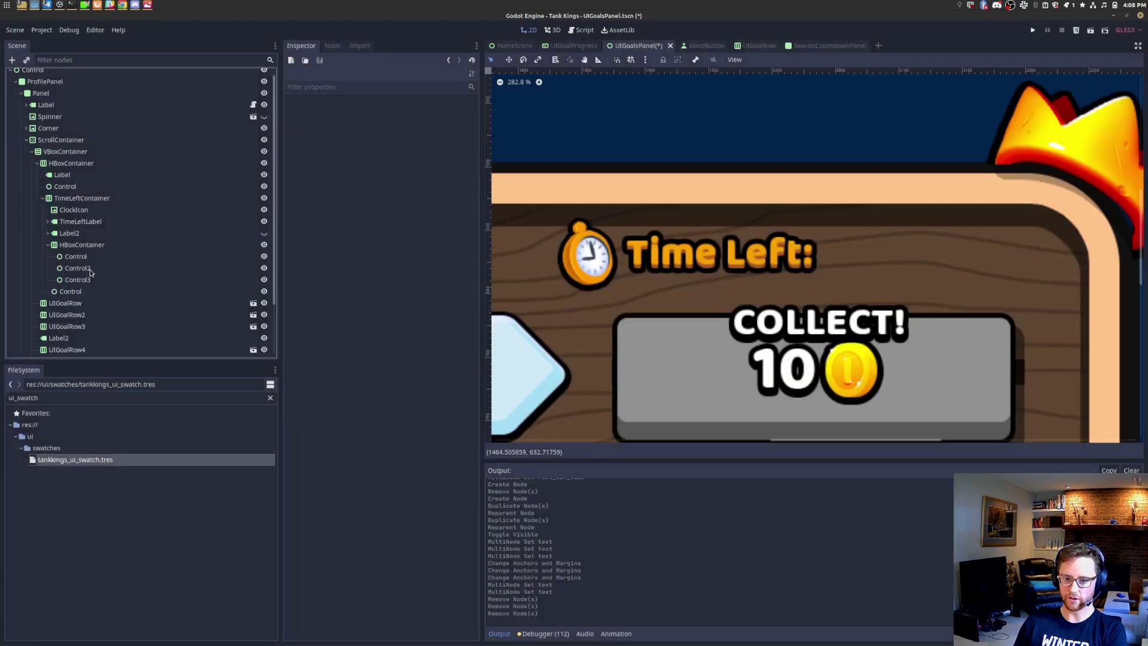
Step: Add a GoodLabel to the first slot with text 1d
click(94, 257)
key(ctrl+a)
text(goodlabel)
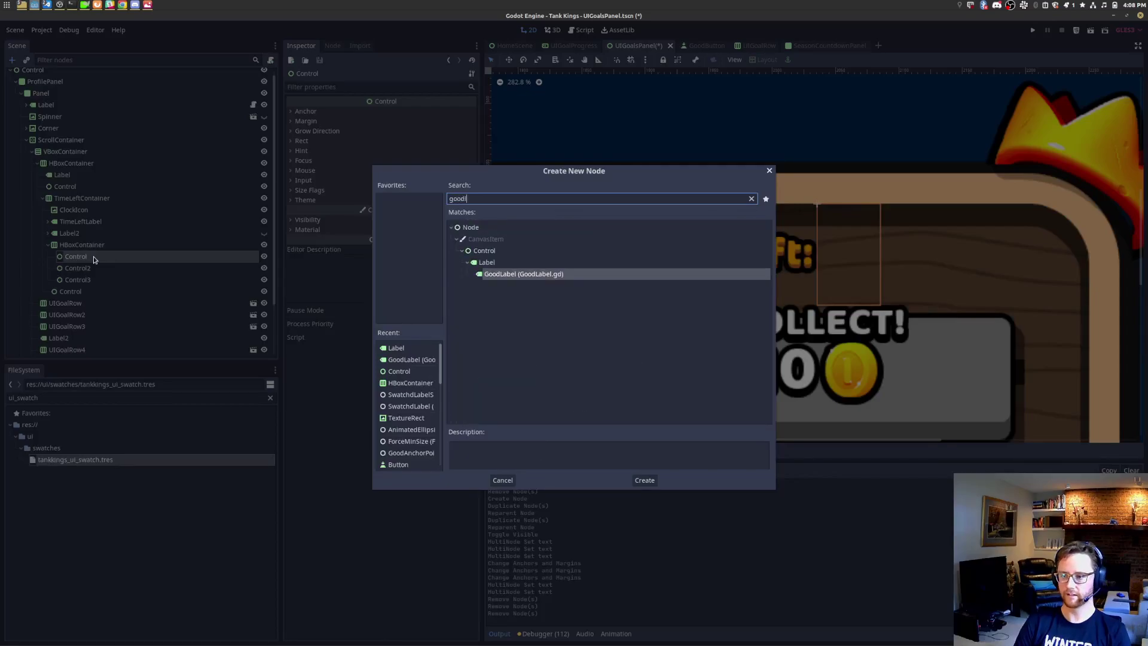
key(Return)
click(290, 286)
text(1d)
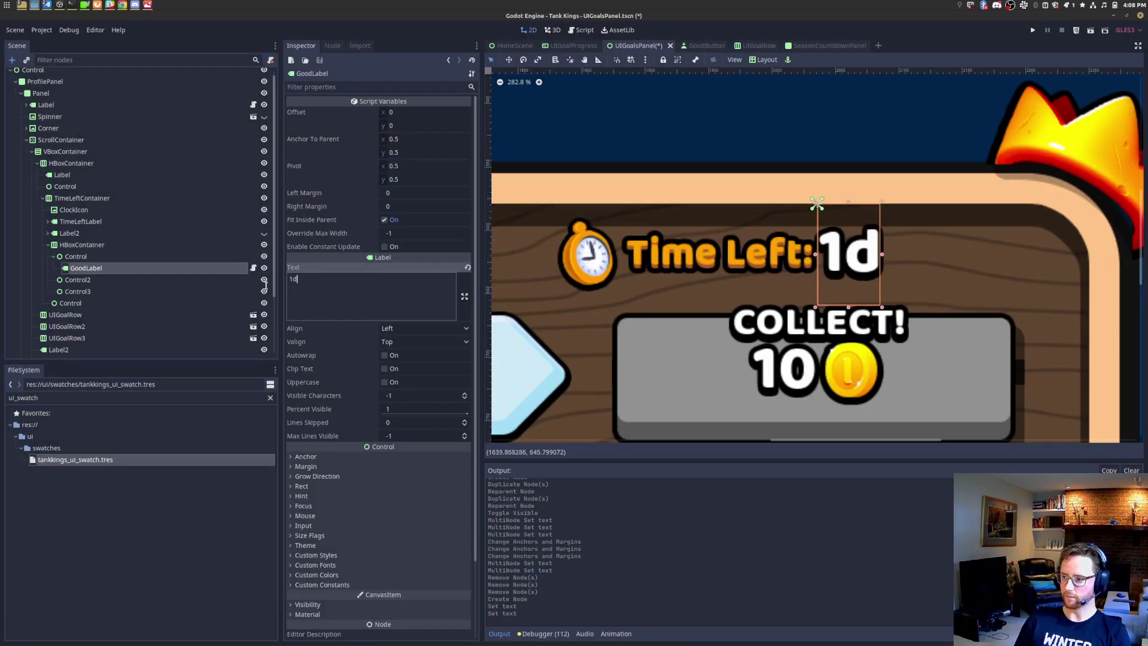
Step: Add GoodLabels to the second and third slots, testing their text with 1
click(90, 280)
key(ctrl+a)
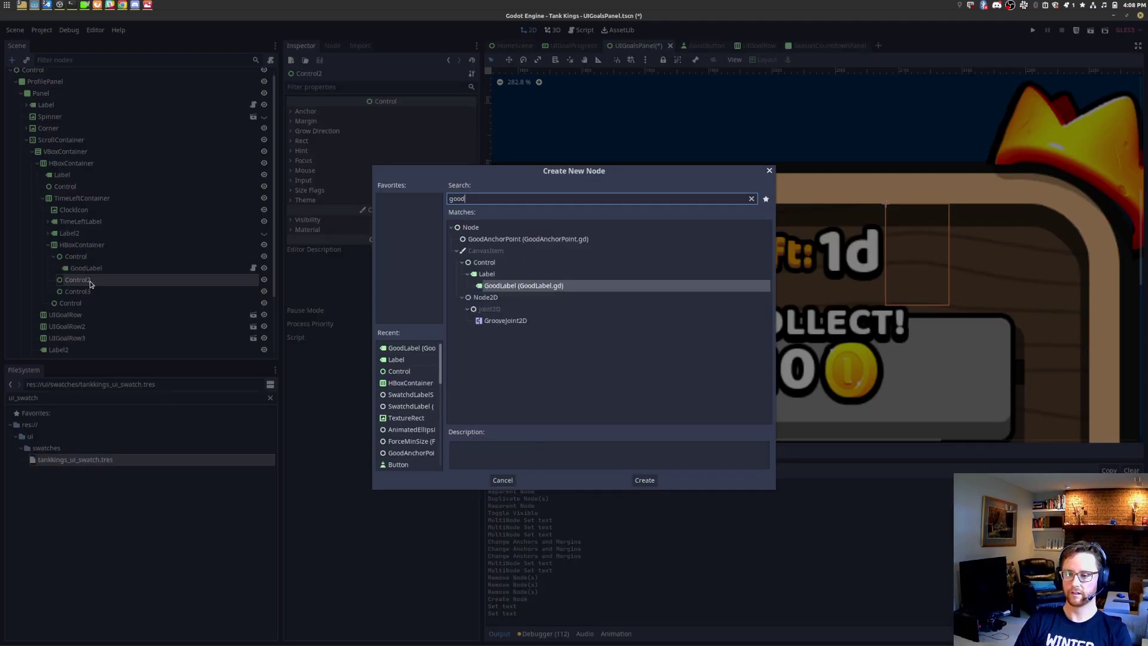
key(Return)
click(81, 303)
key(ctrl+a)
text(g)
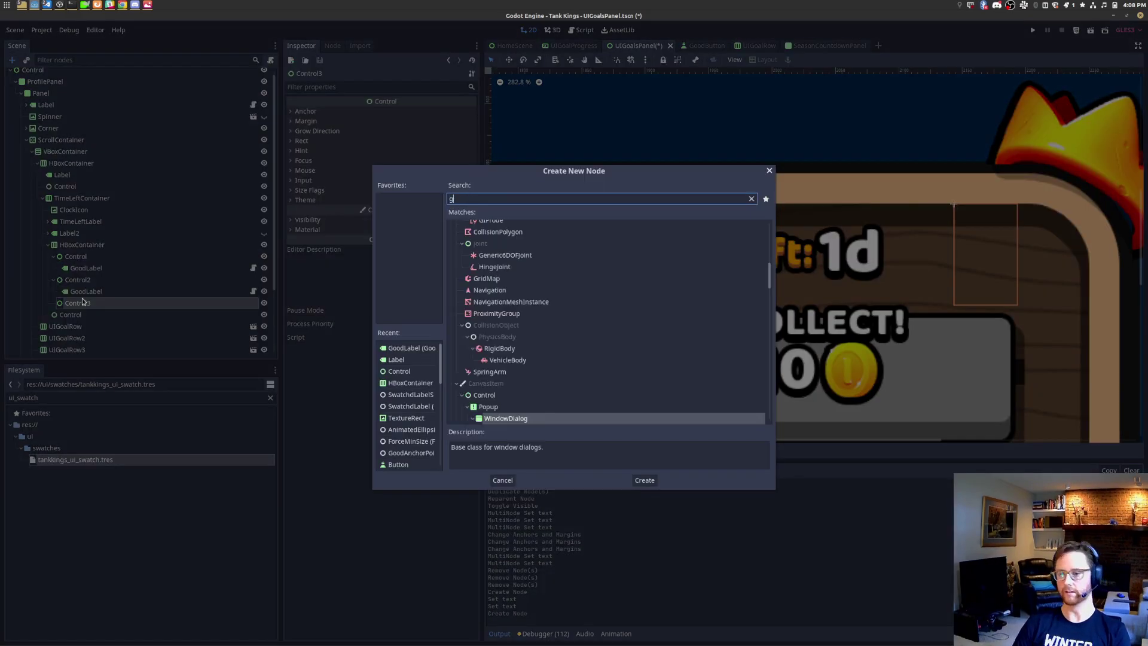
text(oodlabel)
key(Return)
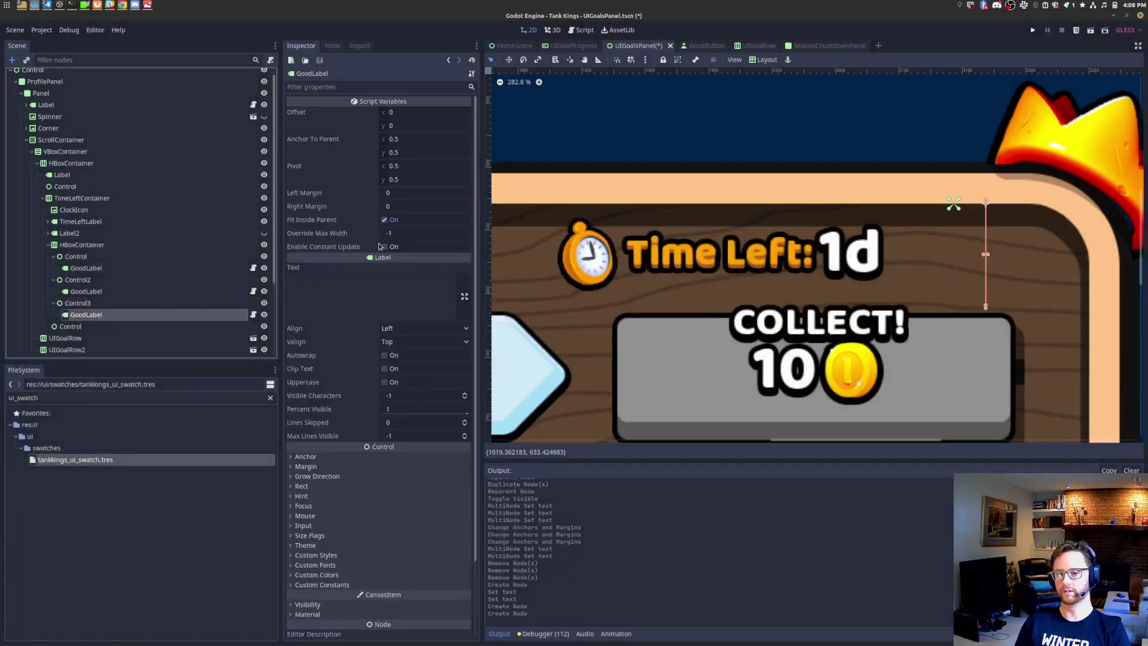
click(371, 281)
text(1)
click(134, 291)
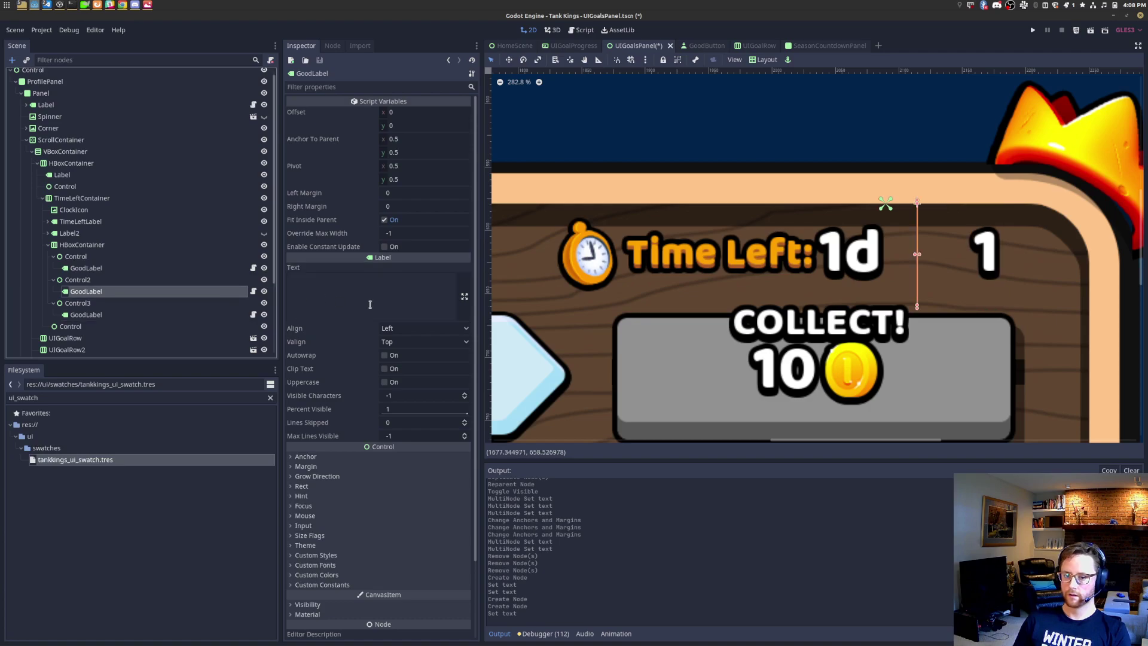
click(370, 305)
text(1d)
Step: Select all three GoodLabels together and type 123 into their shared text
click(114, 268)
ctrl+click(120, 291)
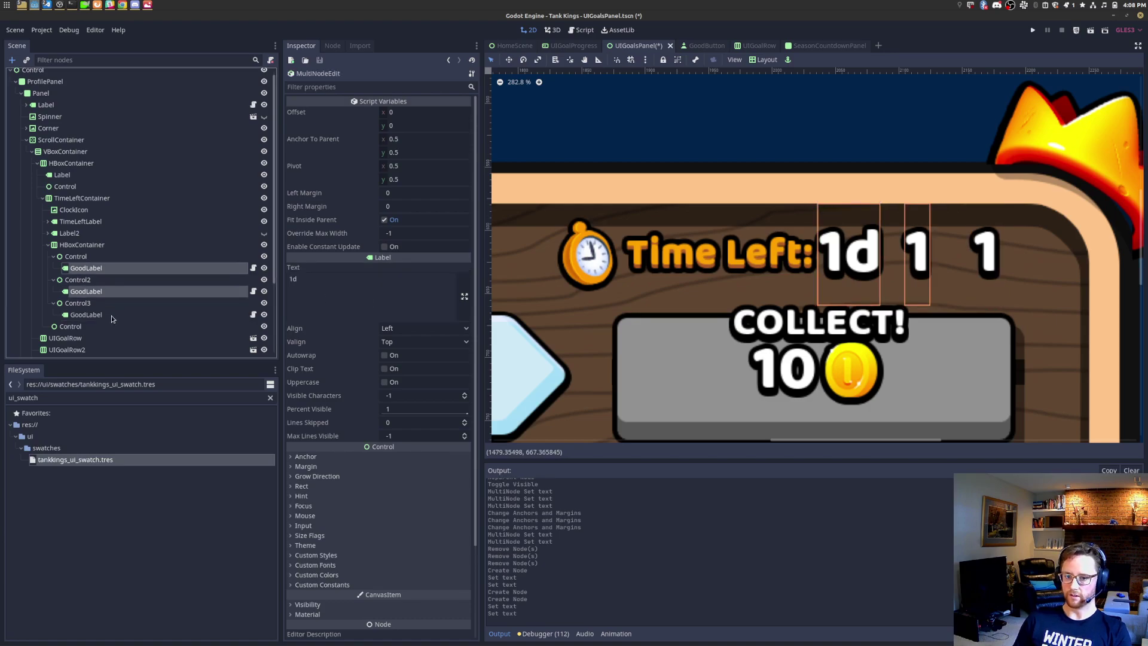
ctrl+click(111, 315)
text(123)
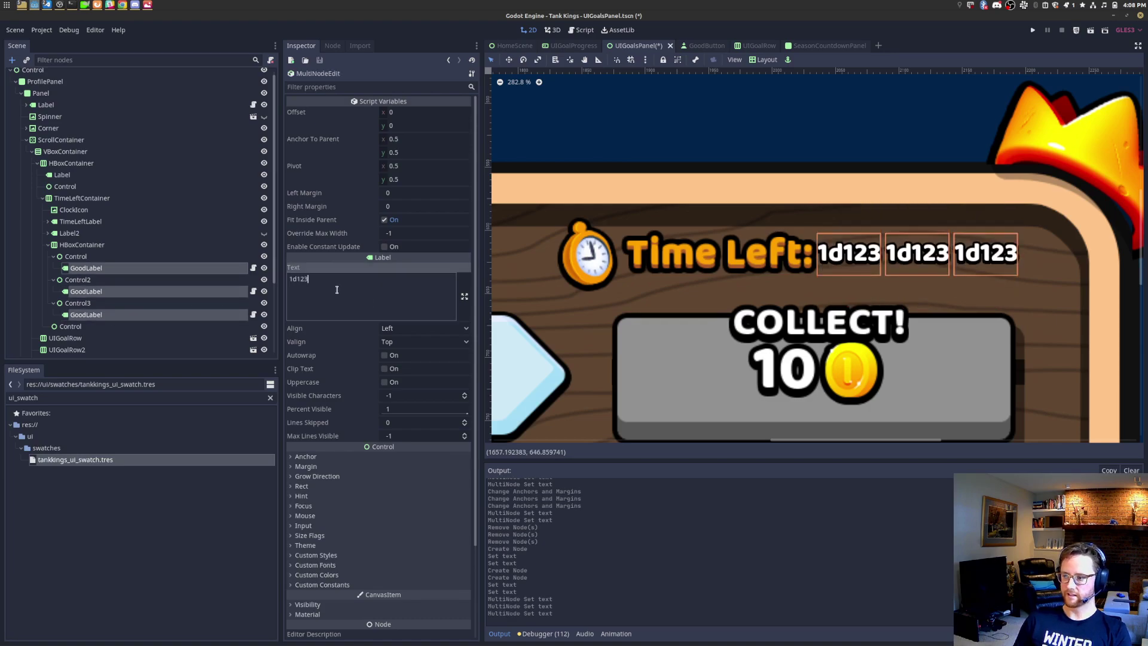
Step: Turn off shrink-to-fit and set the three GoodLabels' shared text to 22h
key(ctrl+a)
key(BackSpace)
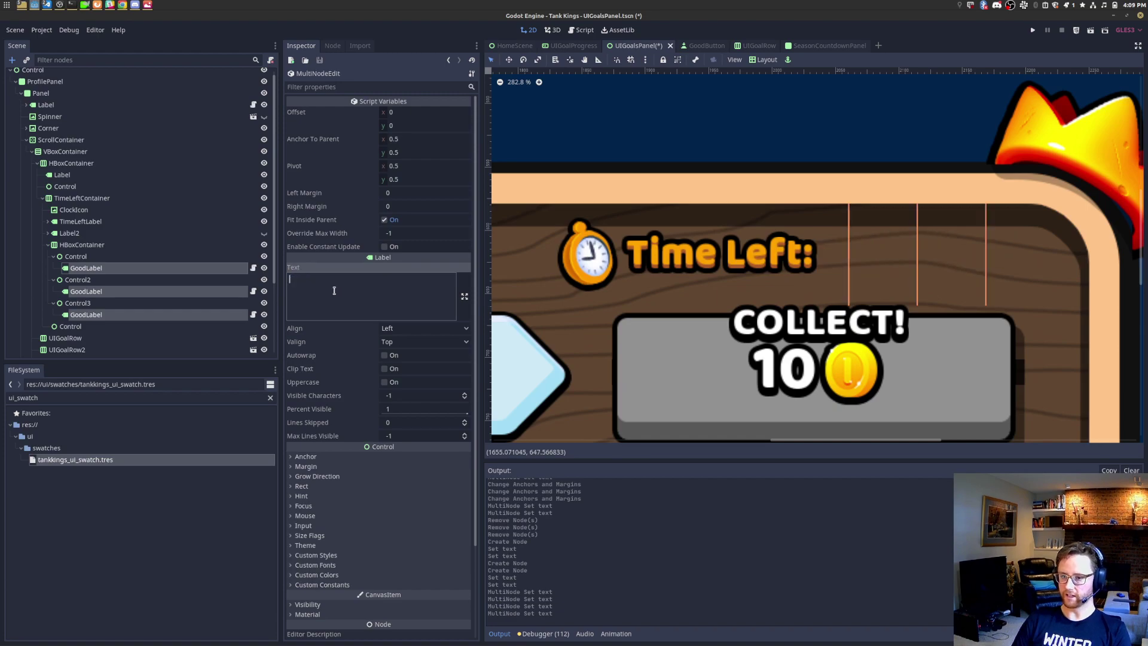
click(385, 220)
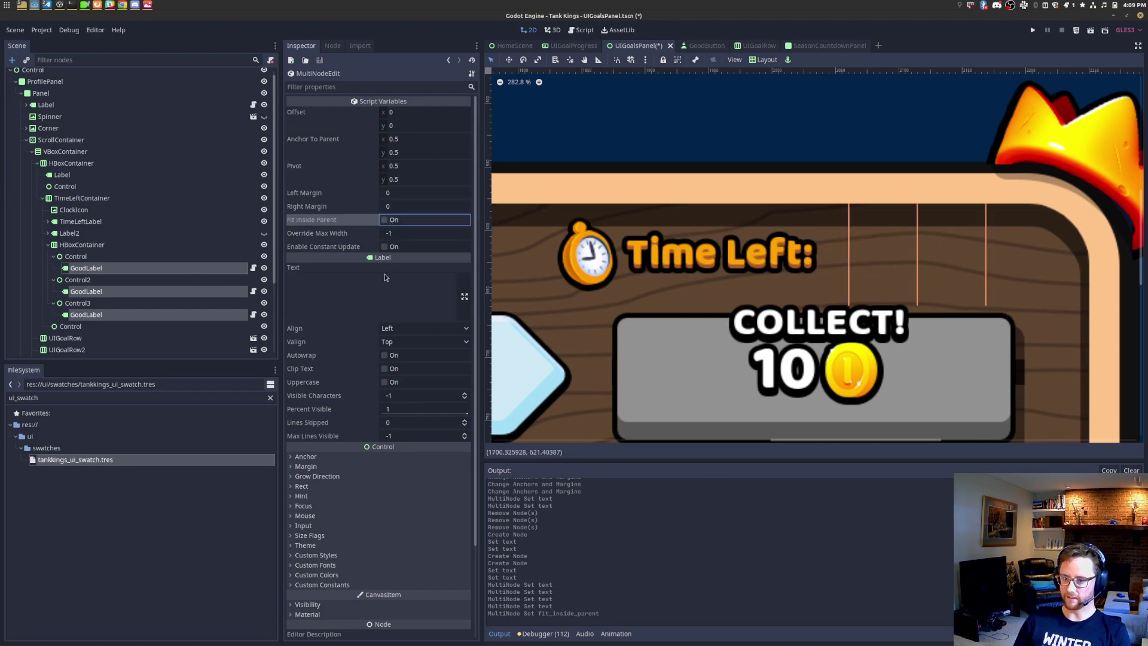
click(363, 298)
text(123)
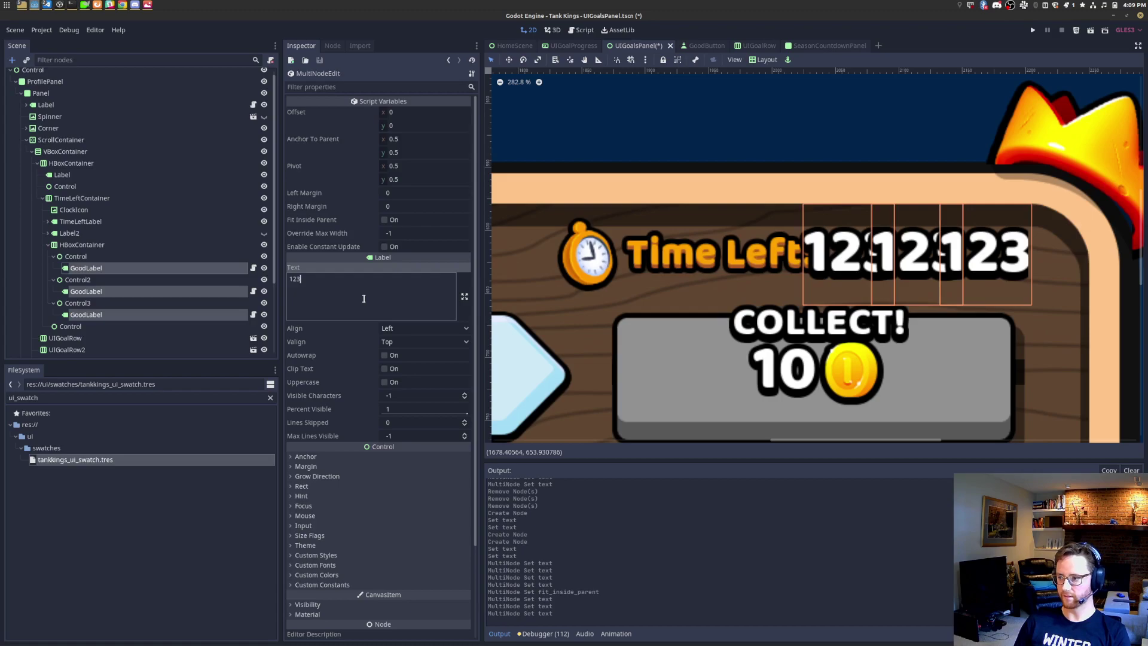
key(ctrl+a)
text(22h)
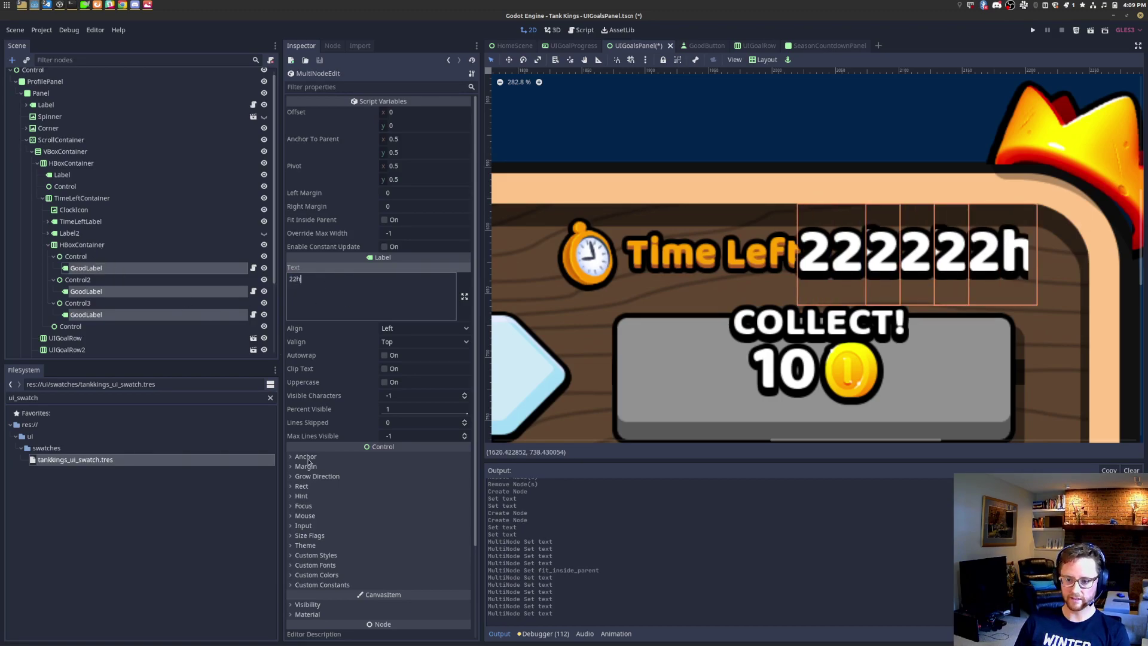
Step: Filter the FileSystem for '32' and apply baloo_32.tres as the labels' custom font
click(316, 565)
double_click(100, 399)
text(32)
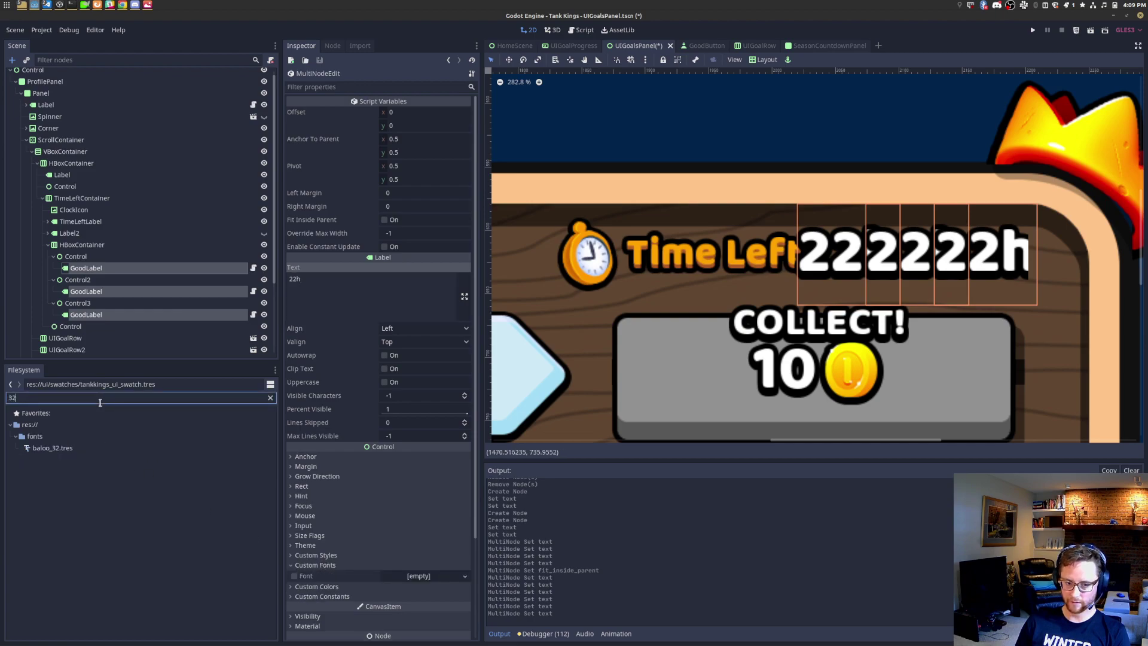
drag(52, 448, 417, 580)
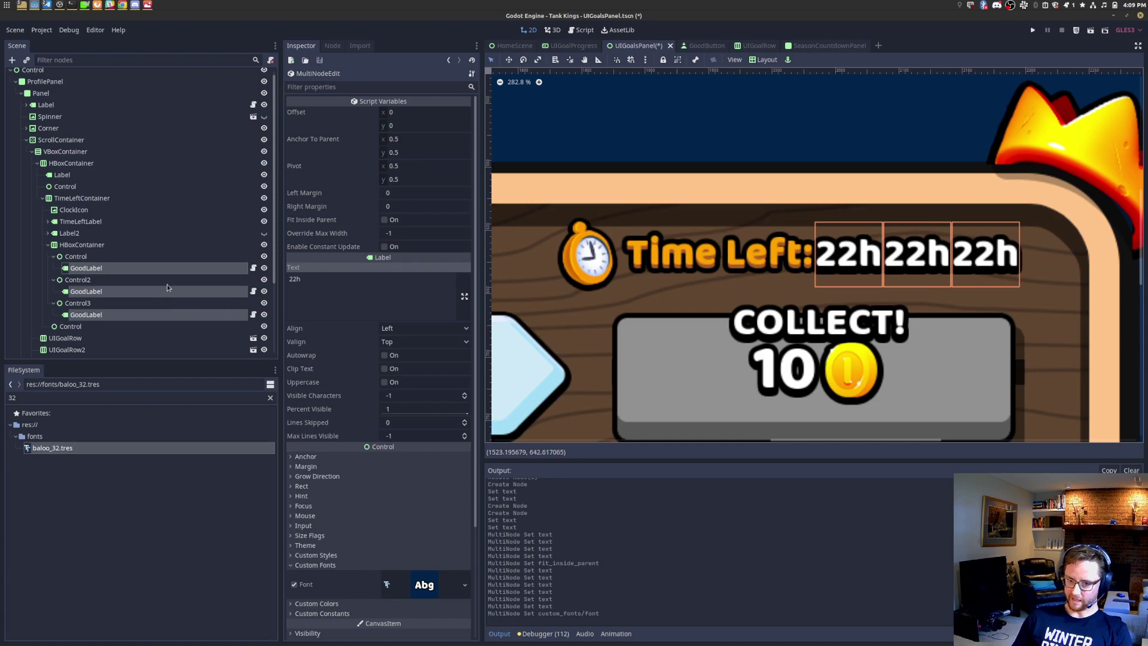
click(114, 259)
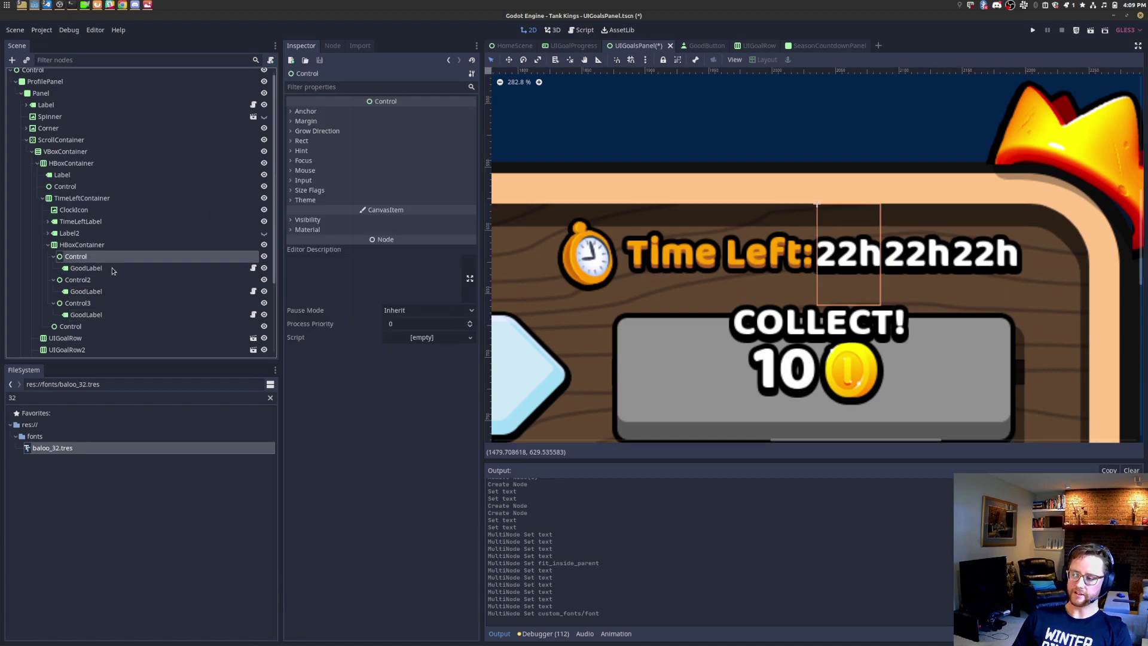
Step: Change the first GoodLabel's text from 22h to 44m
click(90, 269)
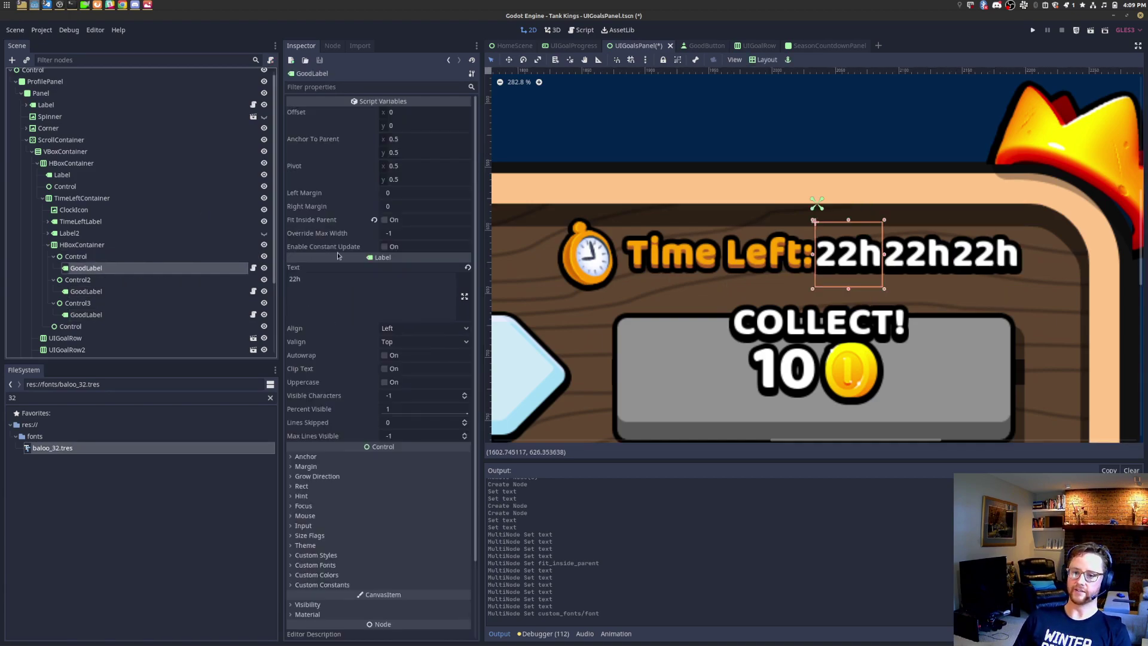
double_click(364, 295)
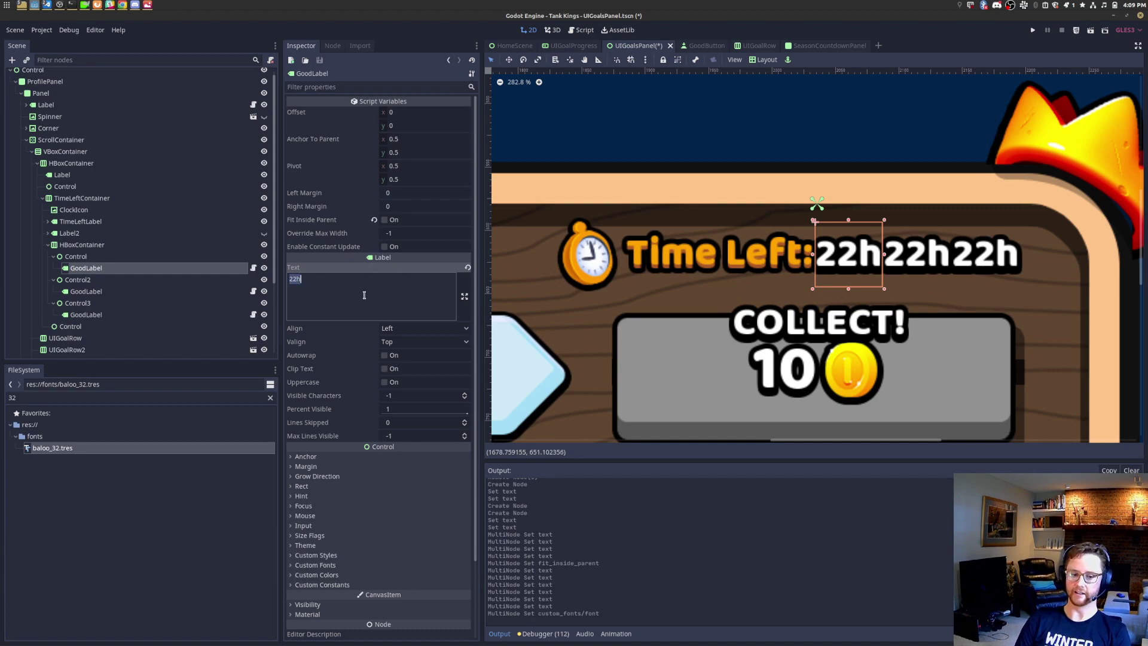
text(24h)
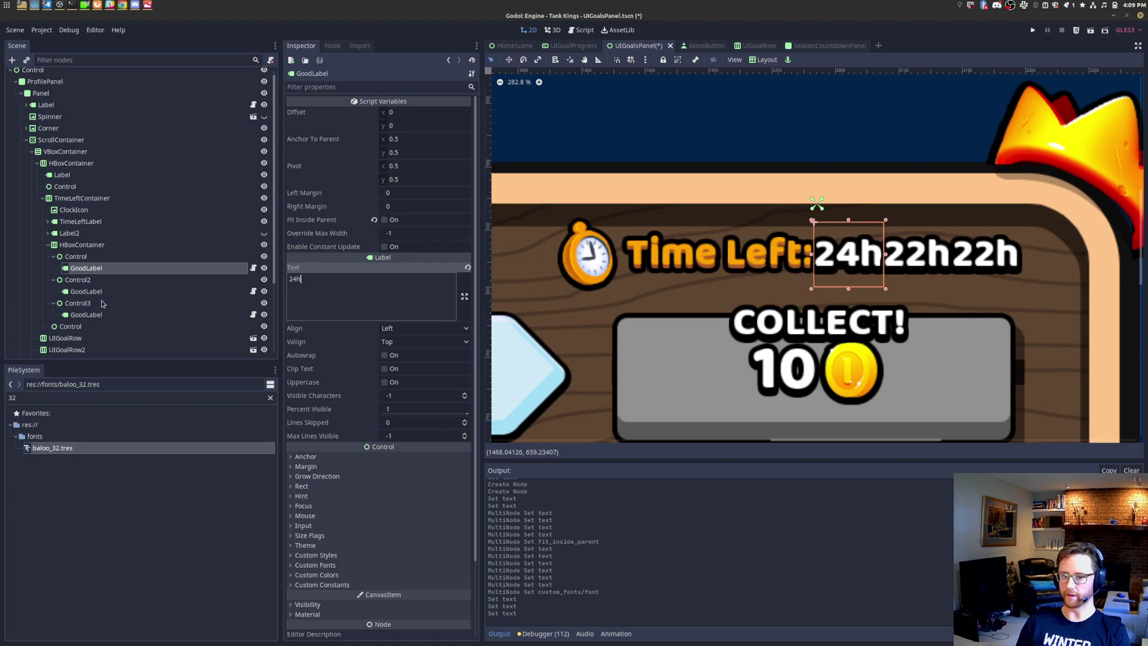
double_click(363, 286)
text(44h)
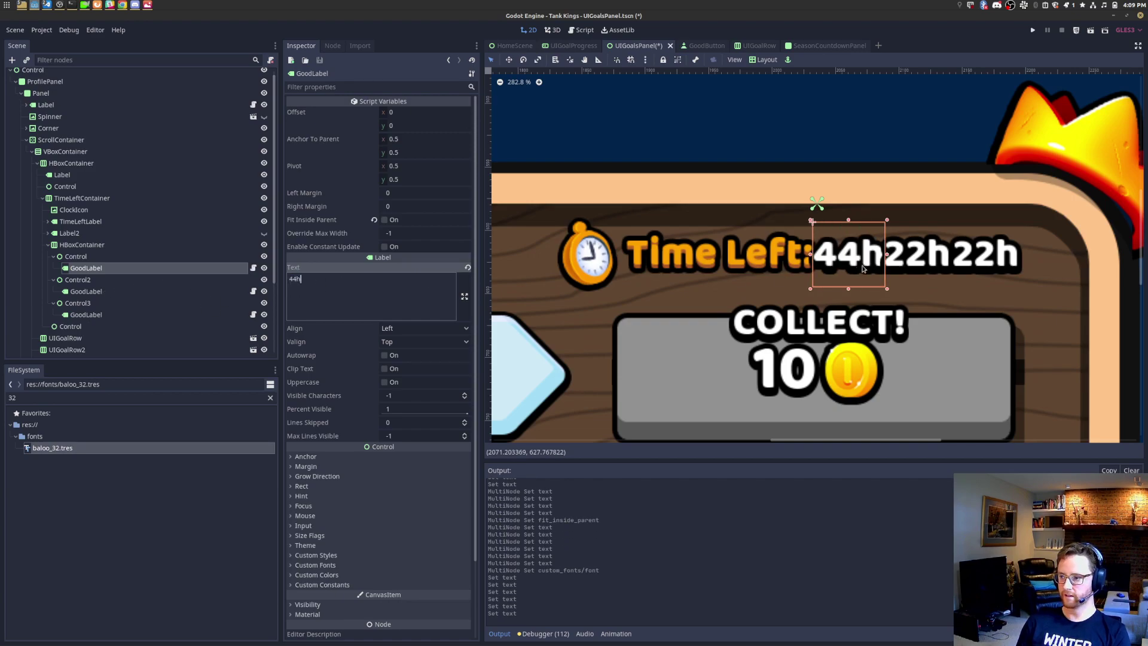
scroll(898, 268, up, 4)
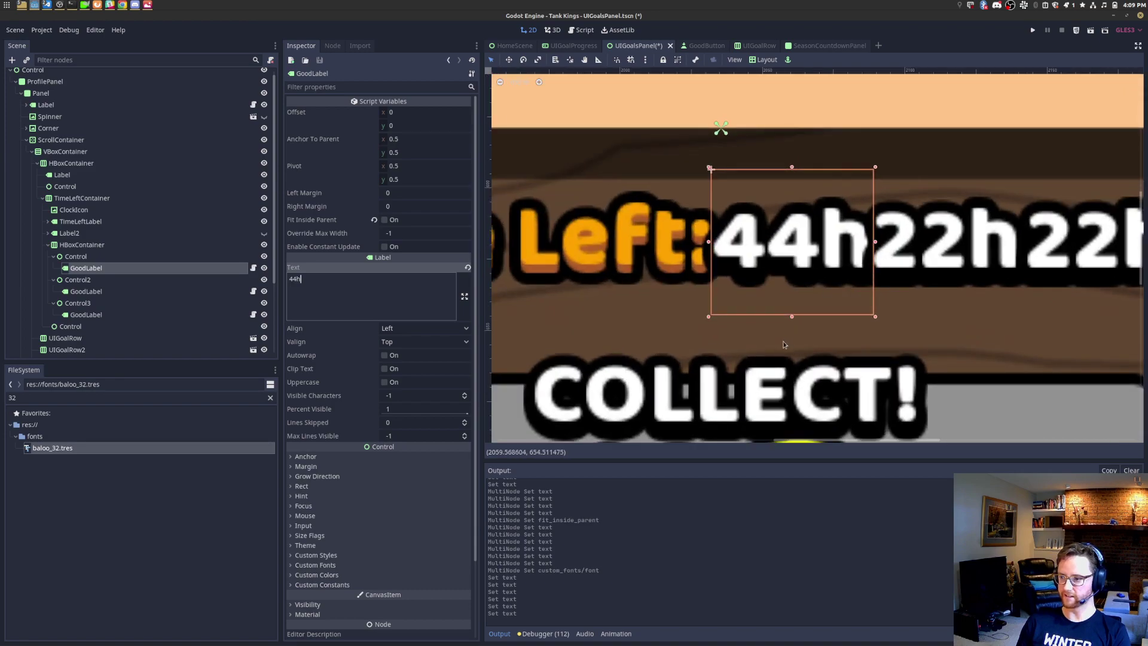
key(BackSpace)
text(m)
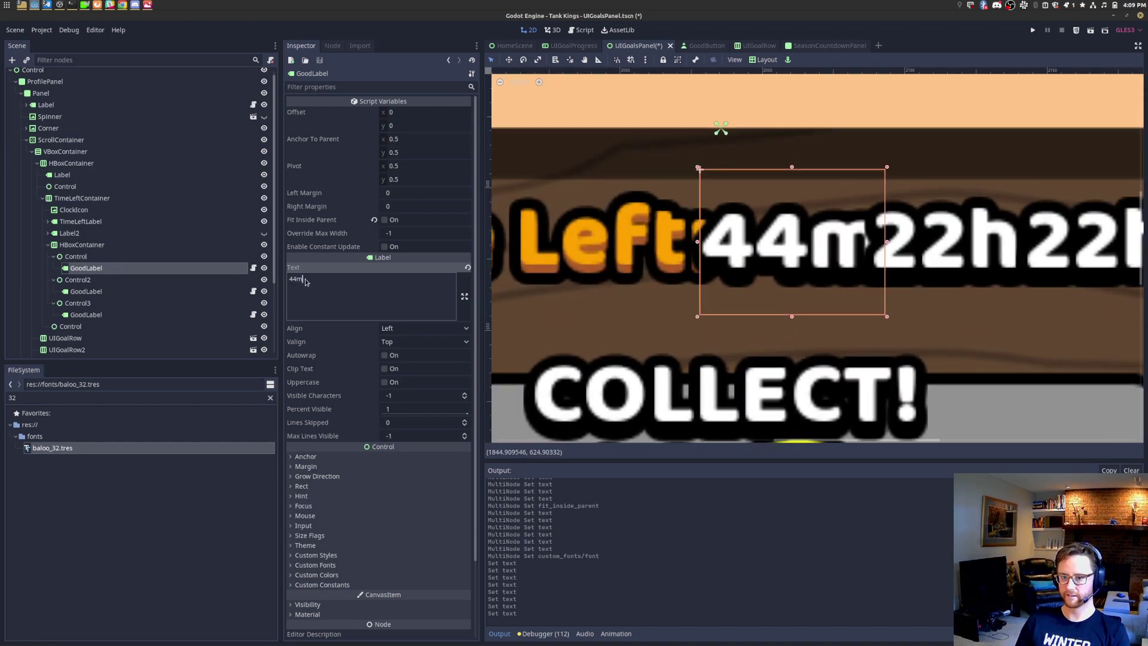
click(302, 486)
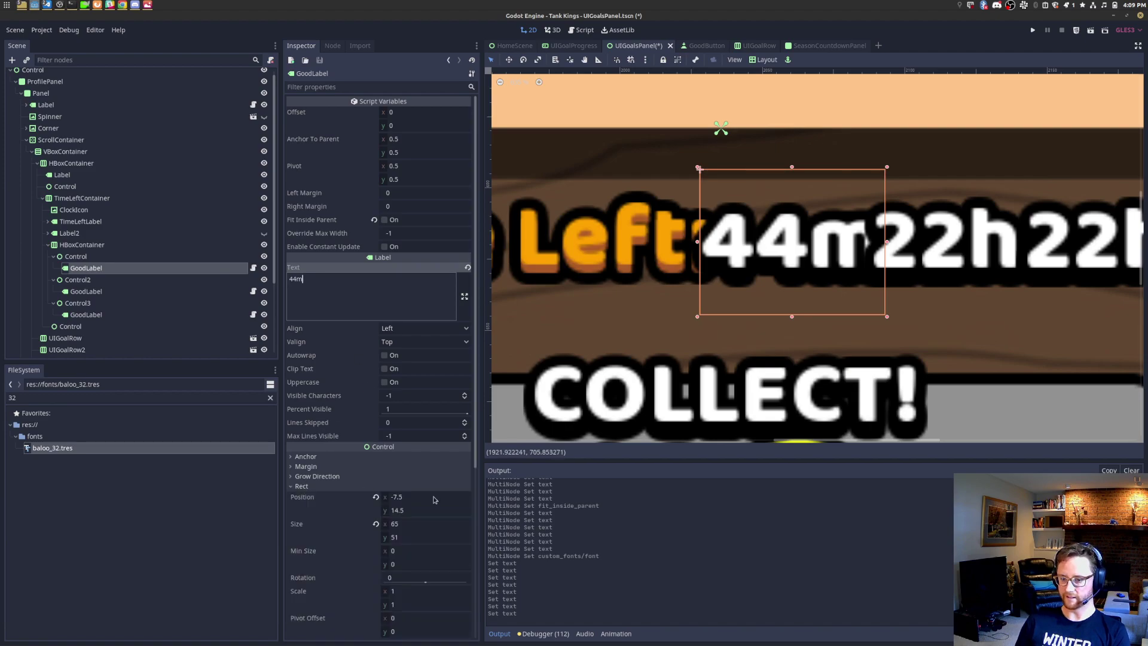
Step: Give Control, Control2 and Control3 a minimum width of 65
click(120, 256)
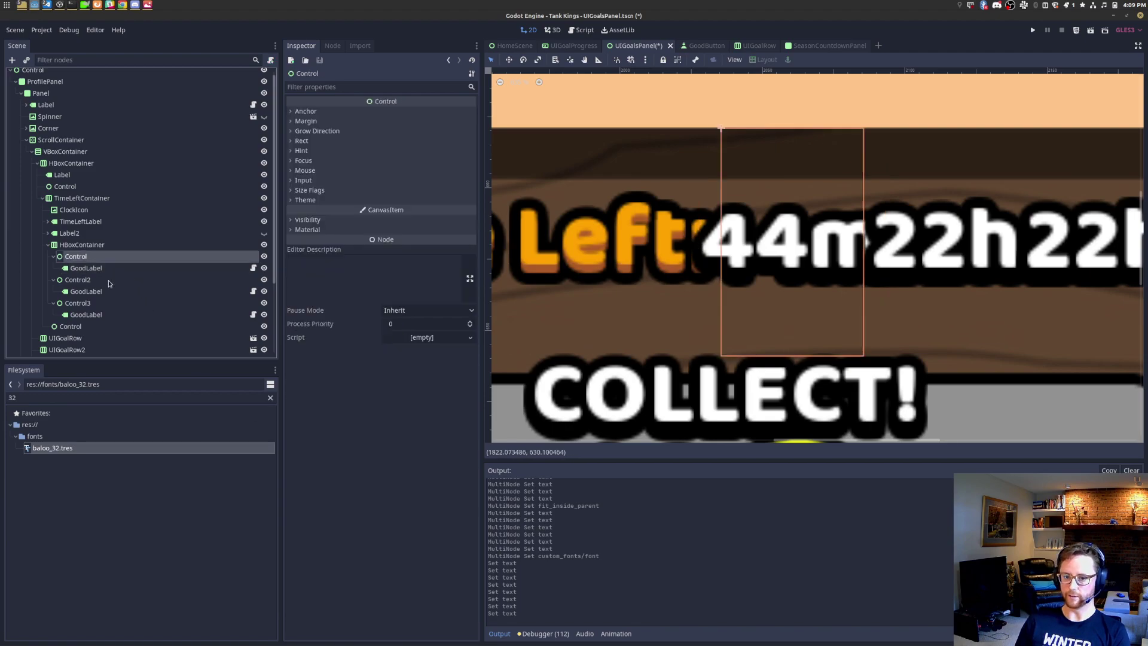
ctrl+click(110, 280)
ctrl+click(96, 303)
click(305, 140)
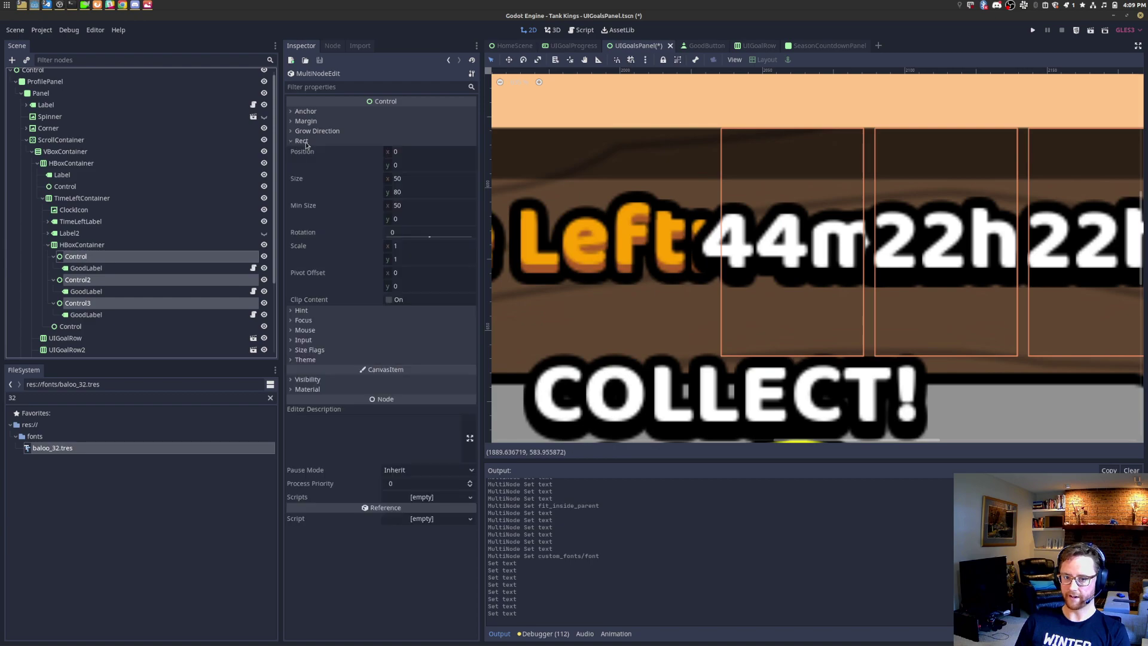
click(435, 183)
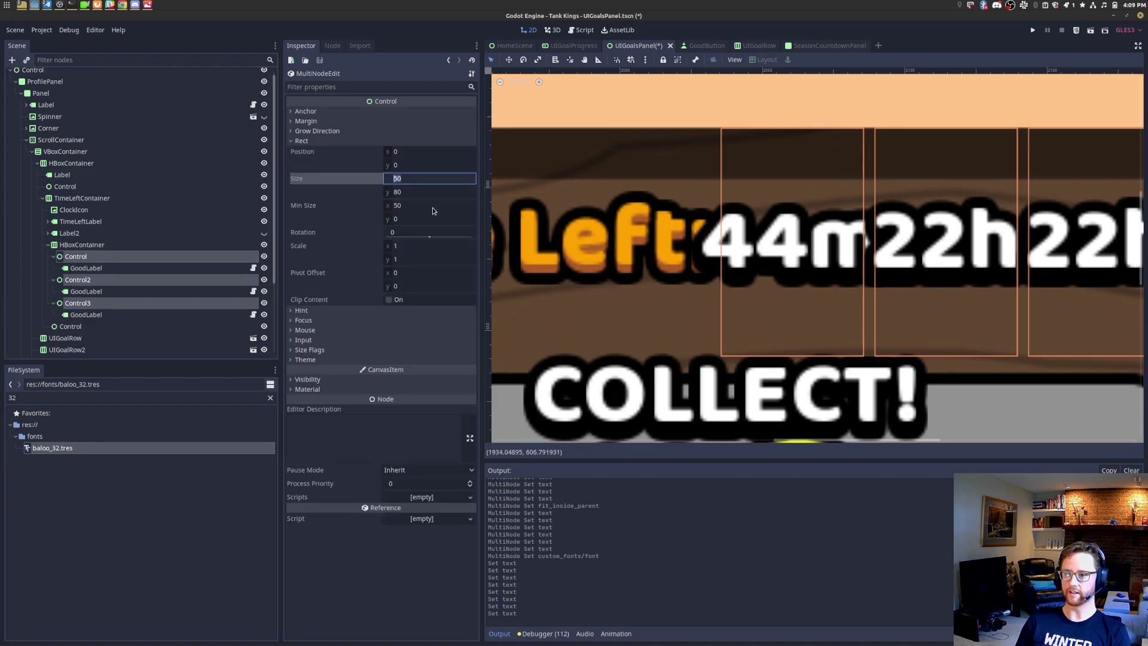
click(434, 206)
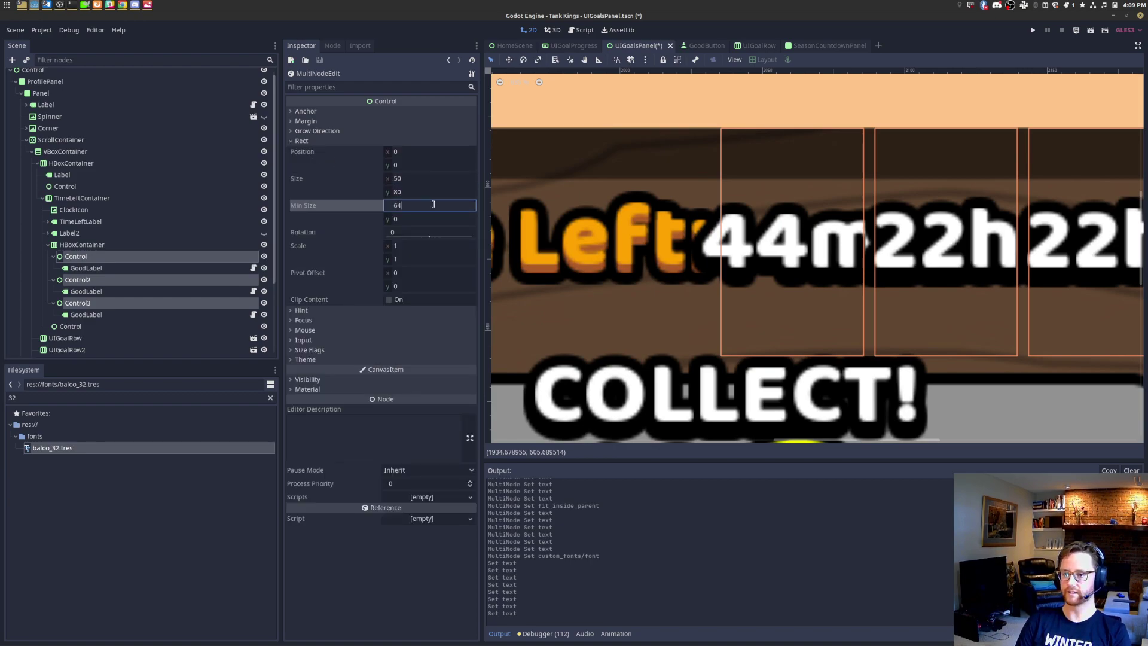
text(65)
key(Return)
scroll(903, 278, down, 4)
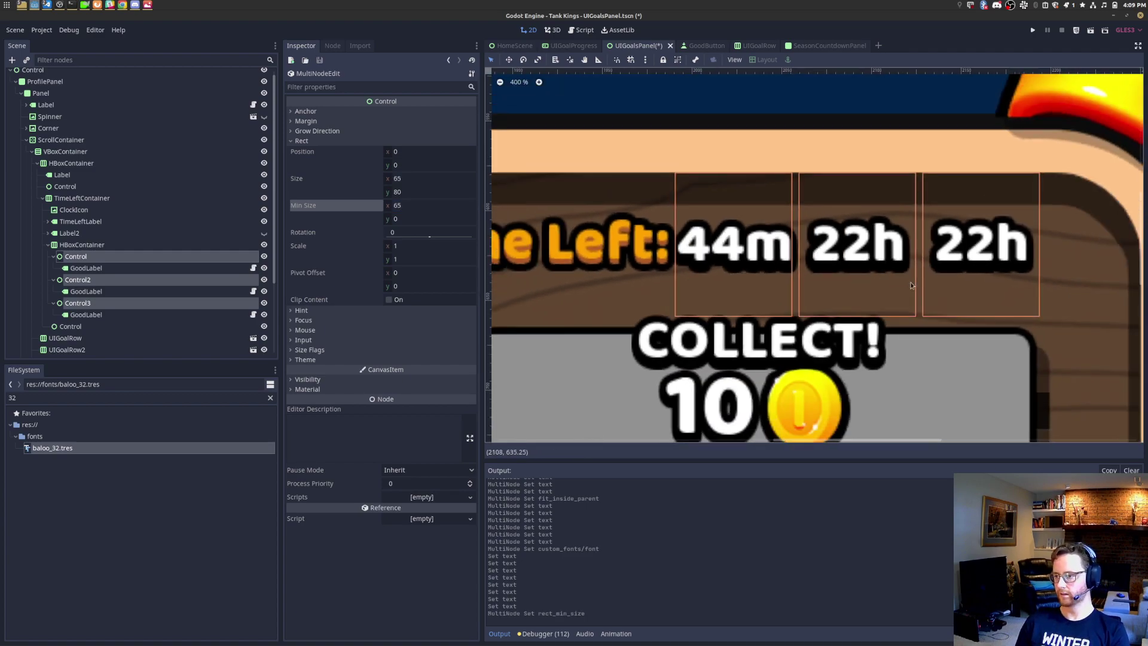
scroll(930, 289, down, 1)
click(416, 205)
key(BackSpace)
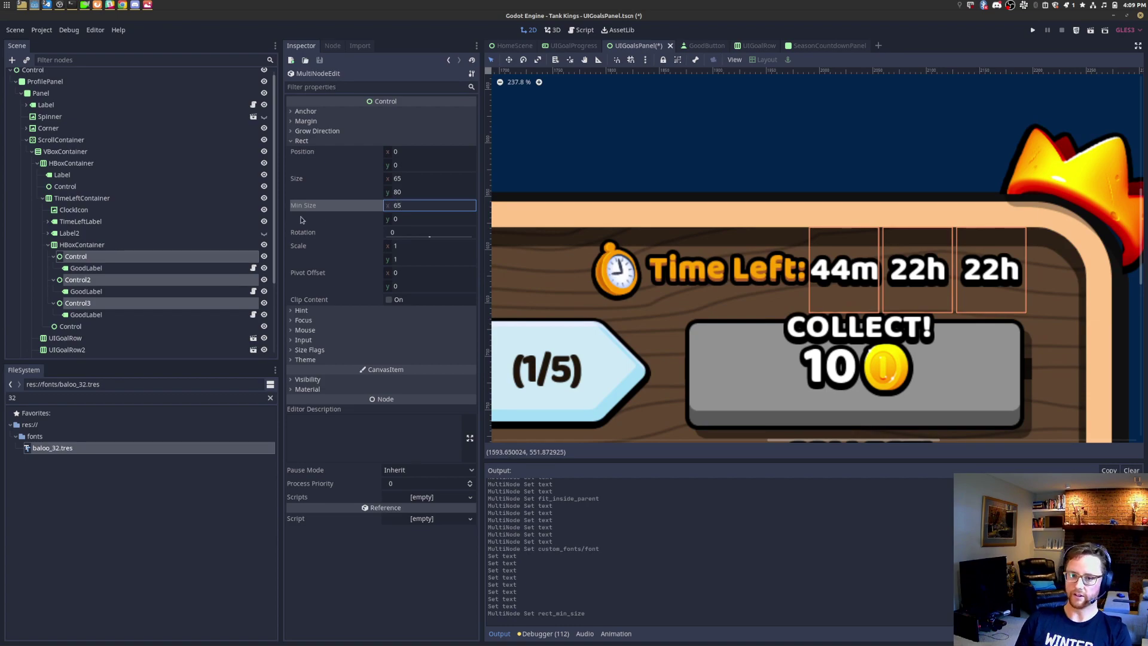
Step: Override the HBoxContainer's separation constant at 0 and frame the value row
click(82, 245)
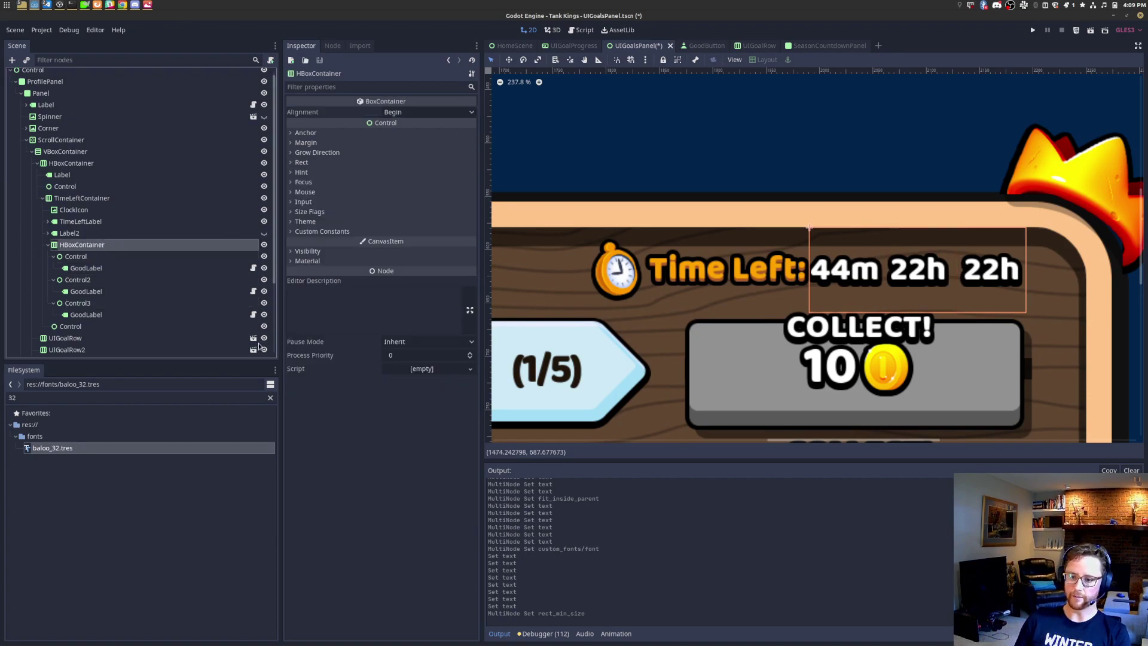
click(316, 234)
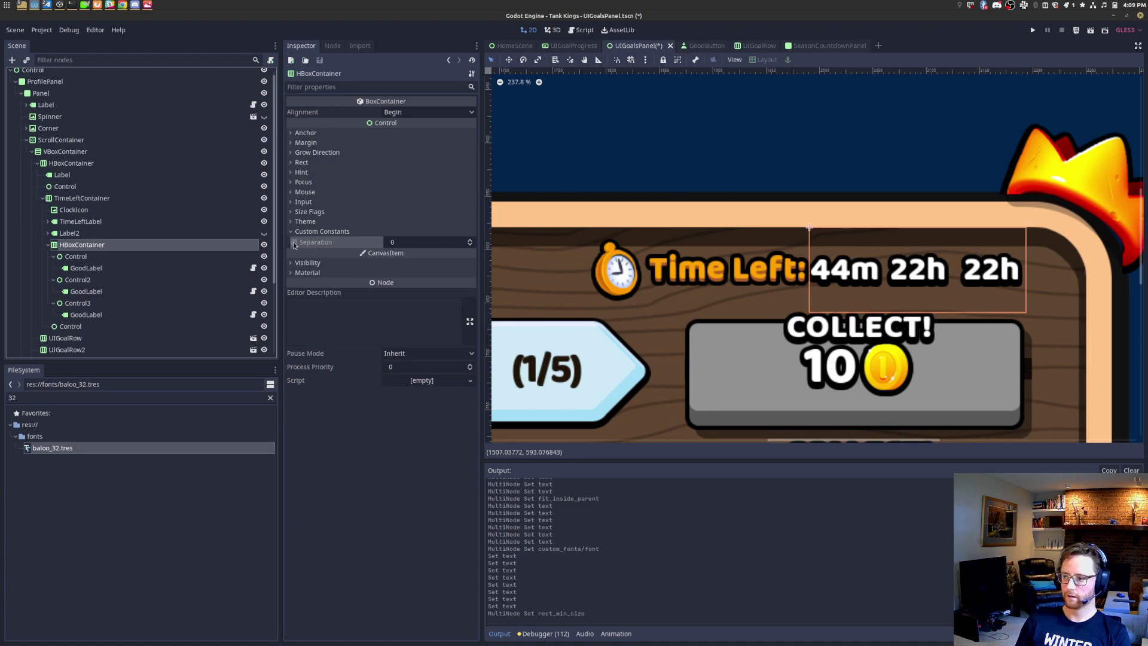
click(294, 243)
key(shift+f)
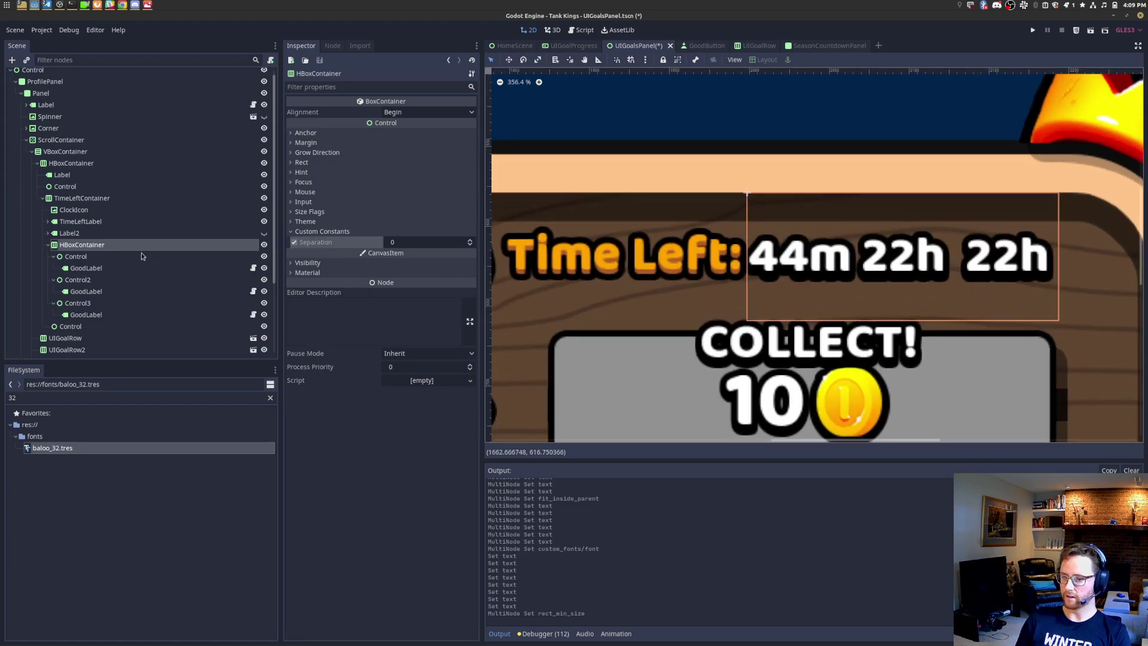
Step: Set the first value label's text to 1d
click(102, 314)
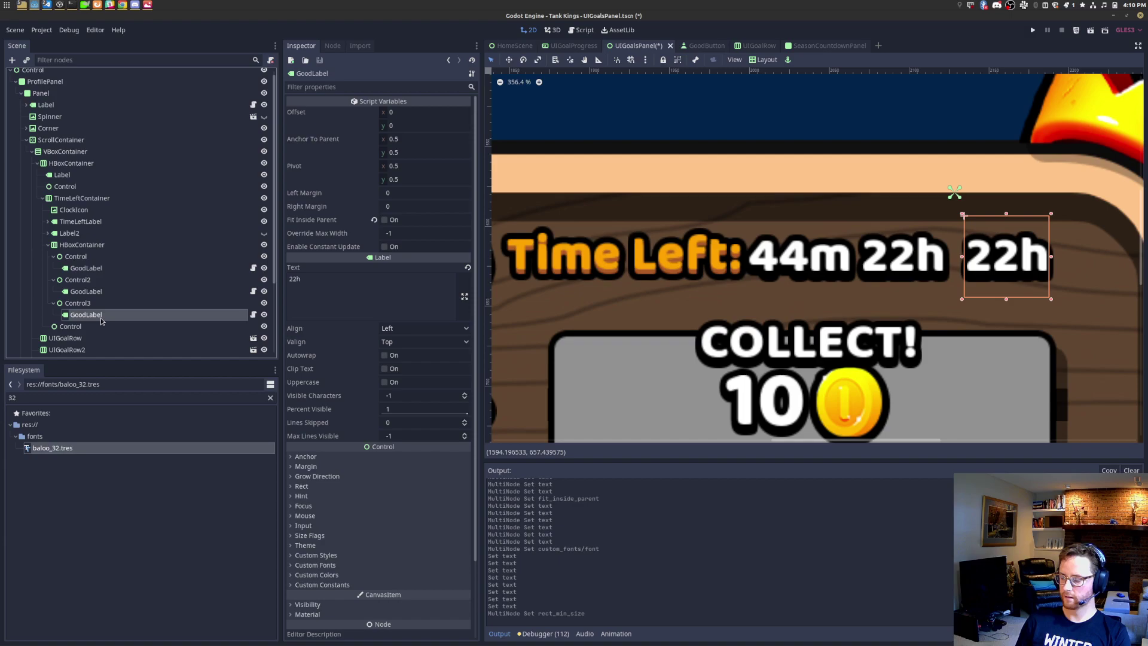
click(107, 292)
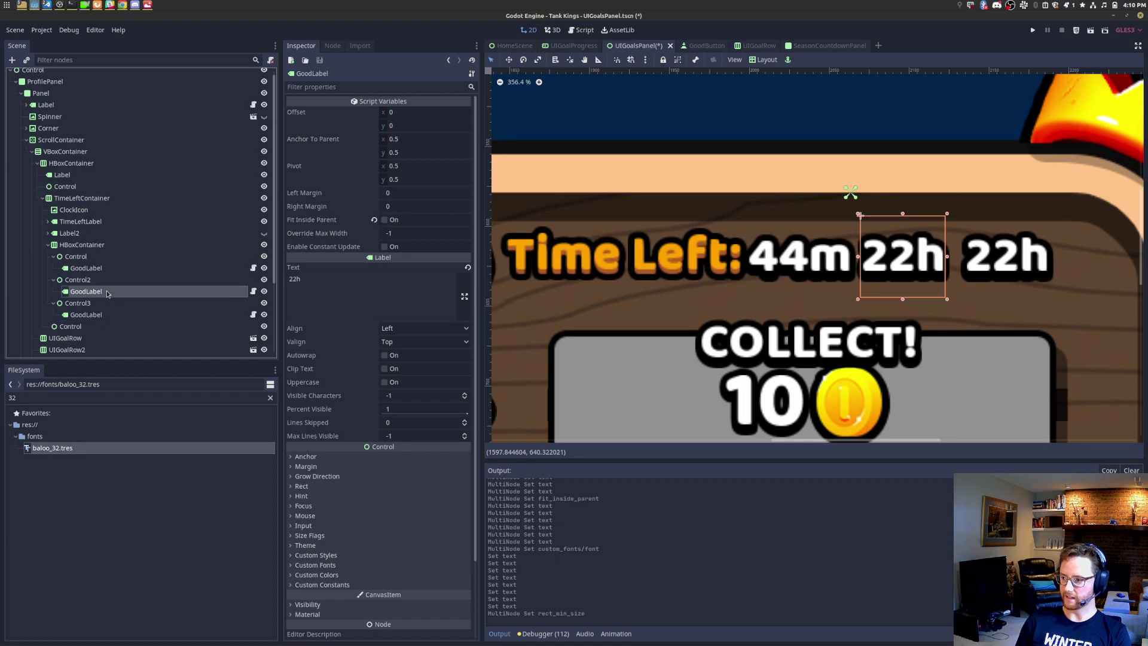
click(110, 281)
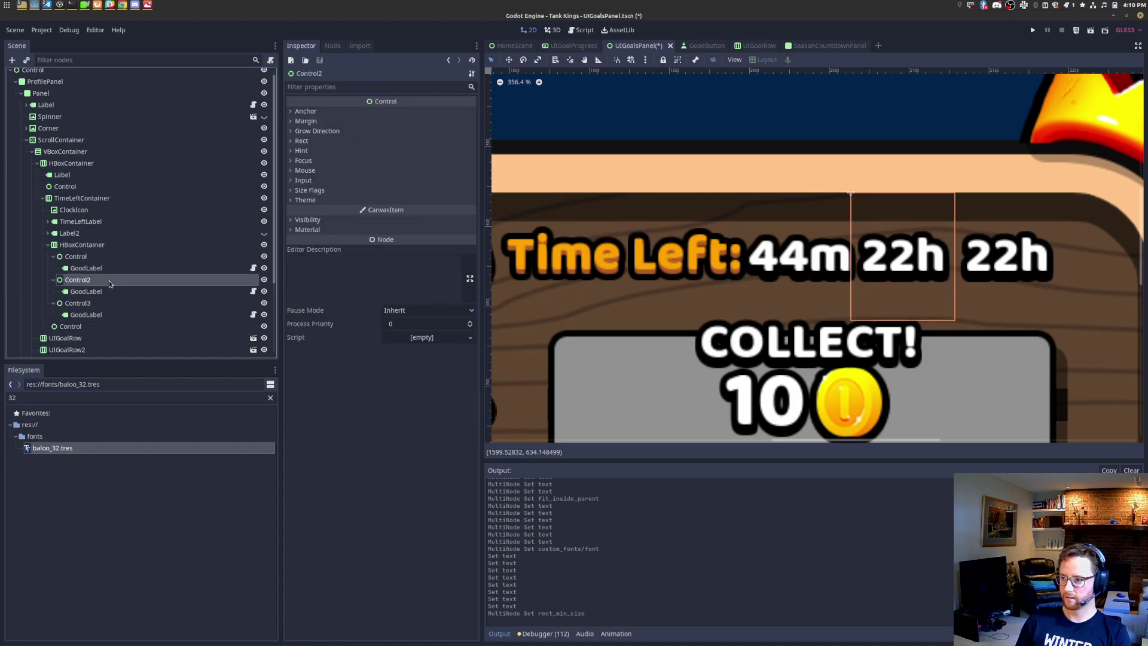
click(116, 245)
click(117, 256)
click(116, 245)
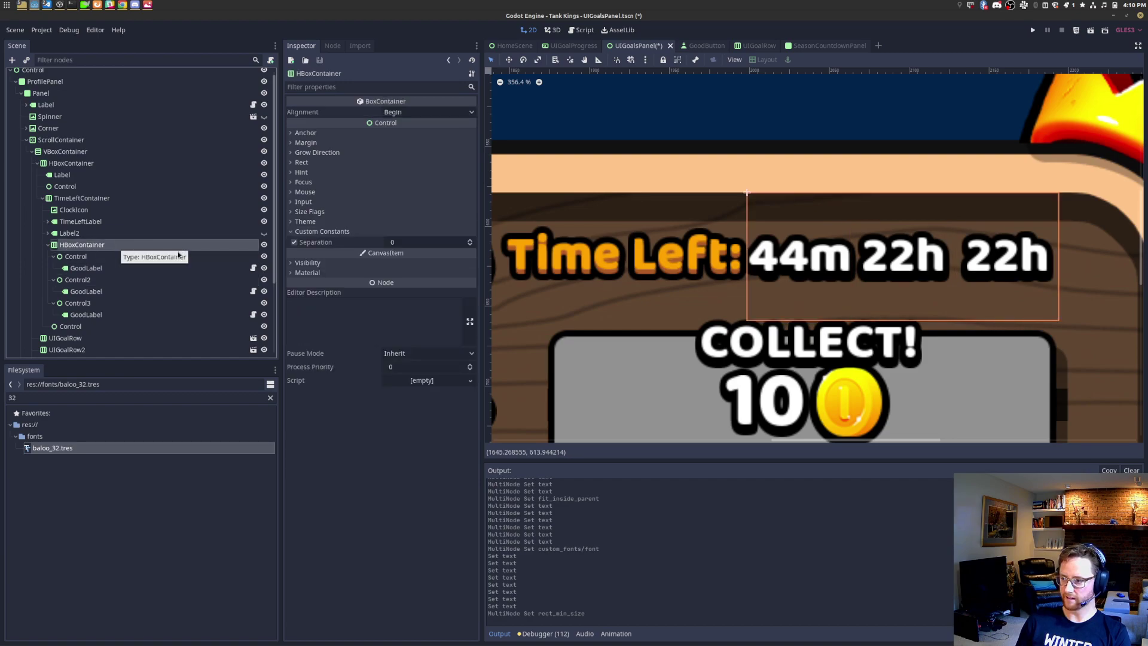
click(129, 267)
click(349, 282)
key(ctrl+a)
text(1d)
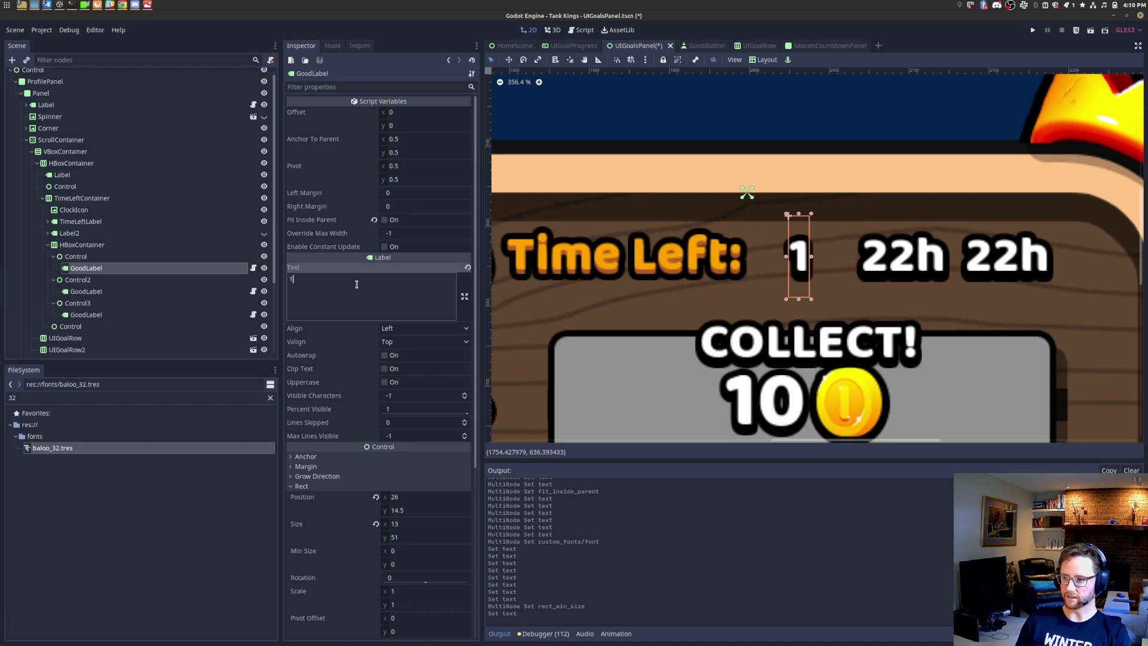
Step: Set the second and third value labels to 8h and 32m
click(99, 291)
click(364, 284)
key(ctrl+a)
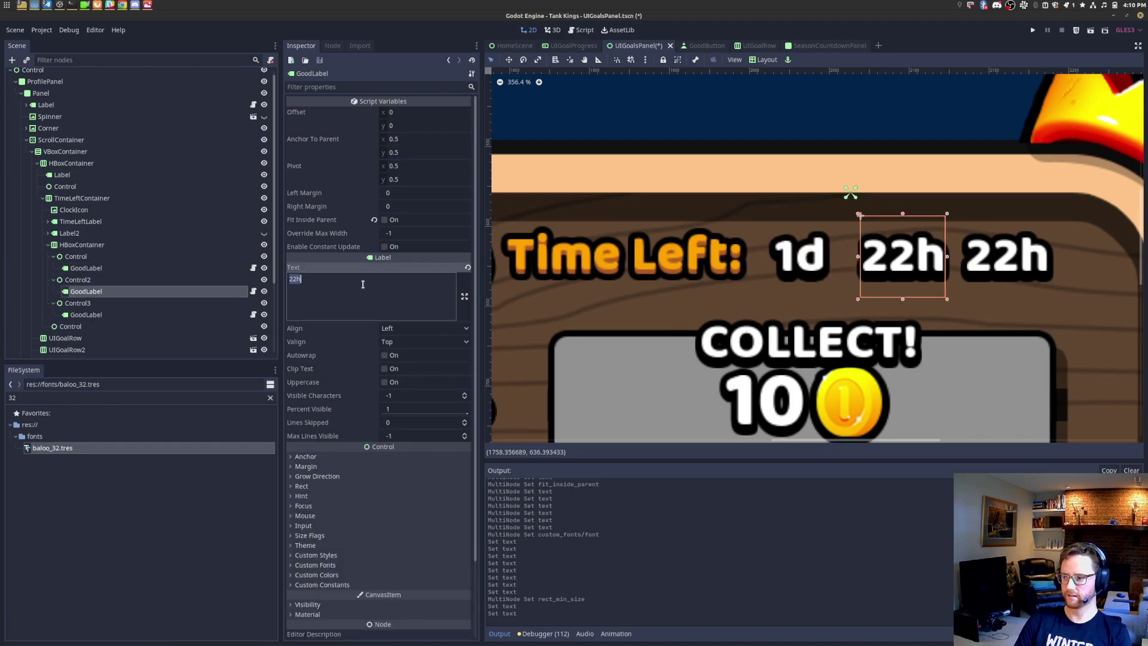
text(8h)
click(122, 315)
click(365, 281)
key(ctrl+a)
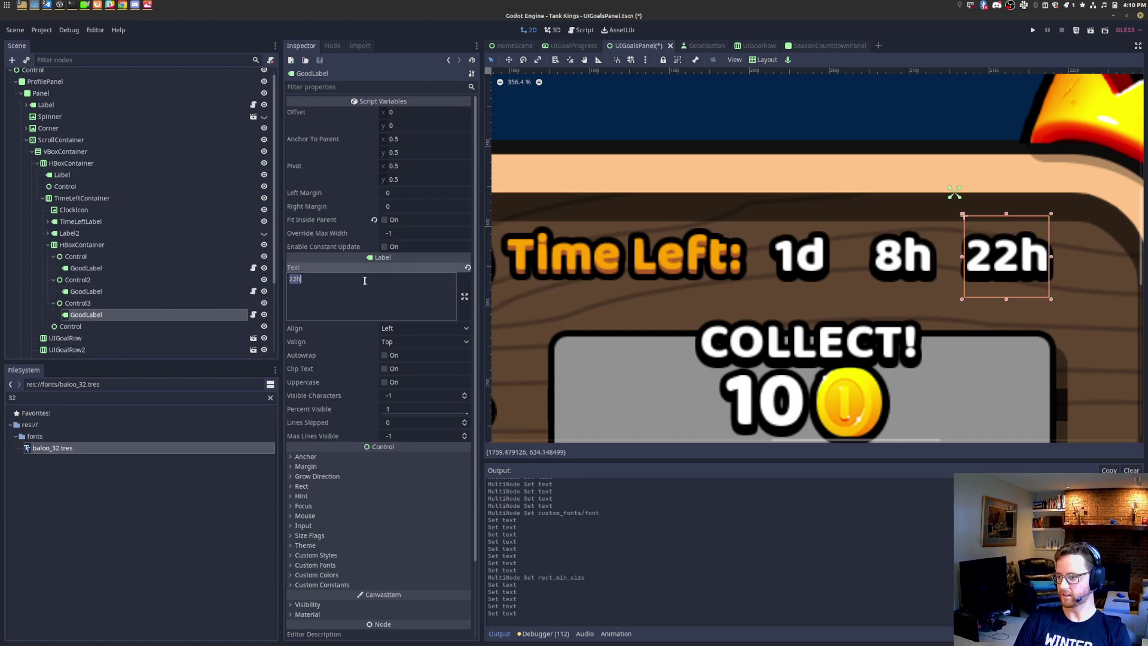
text(32)
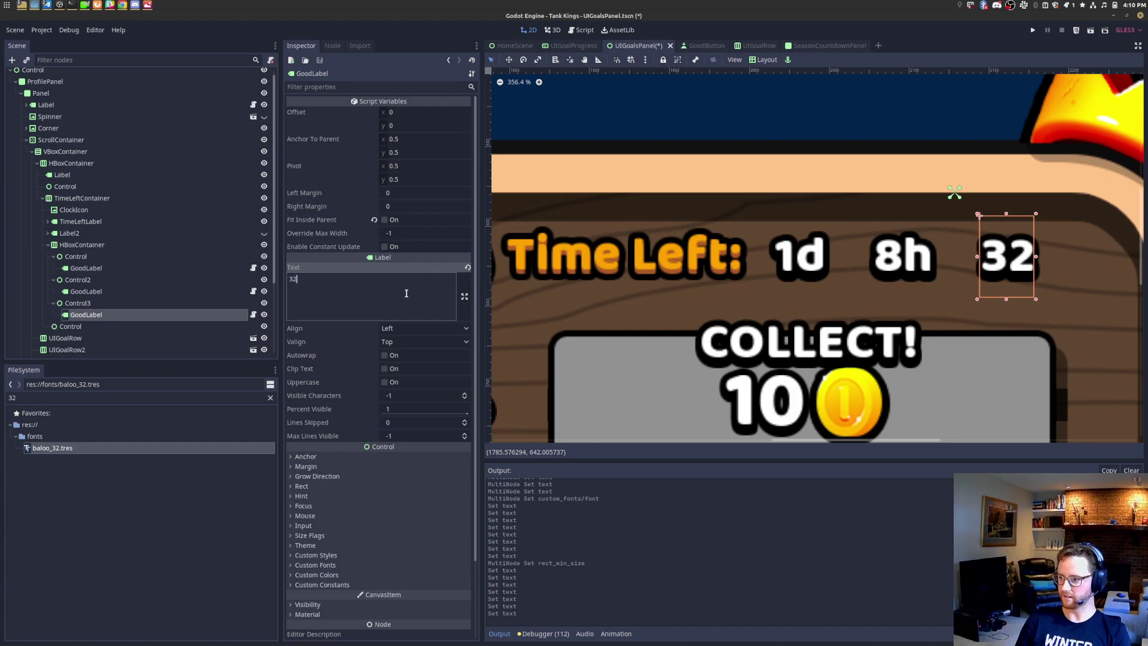
text(m)
Step: Change the first label to 24h and select the second label's 8h text for replacement
scroll(838, 307, down, 10)
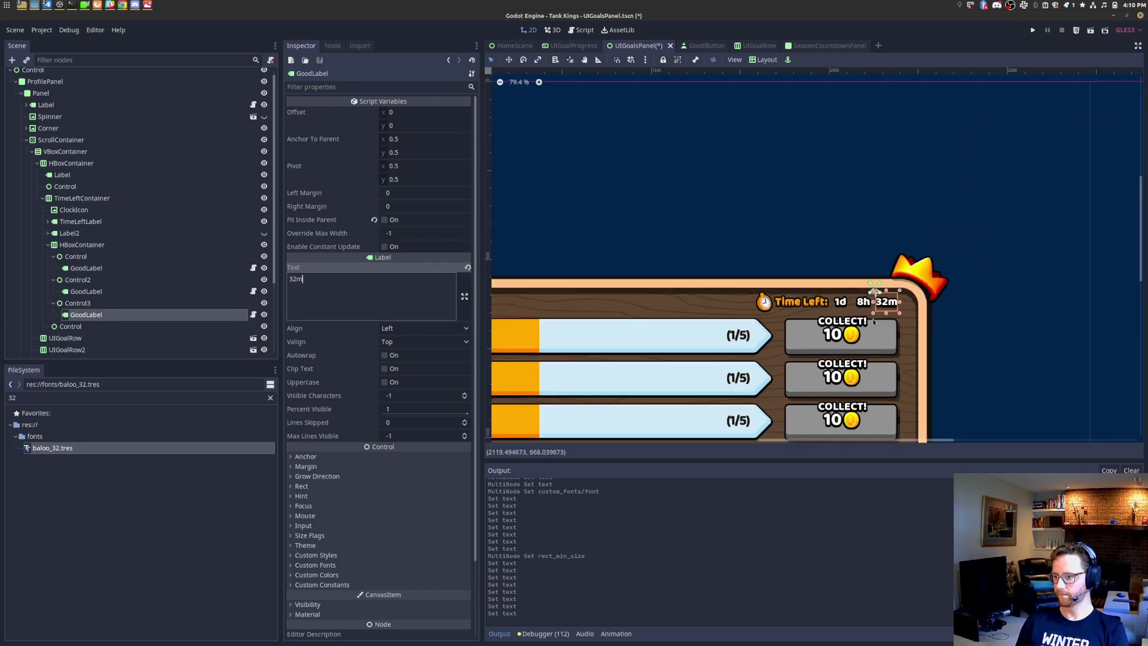
middle_drag(869, 333, 790, 260)
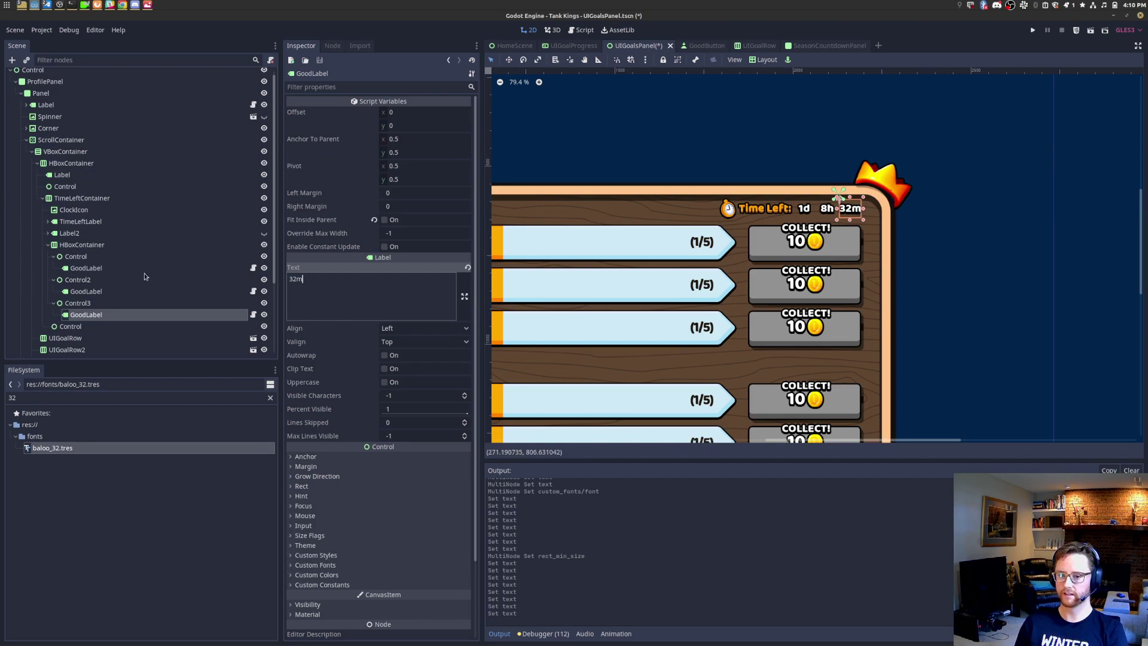
click(125, 267)
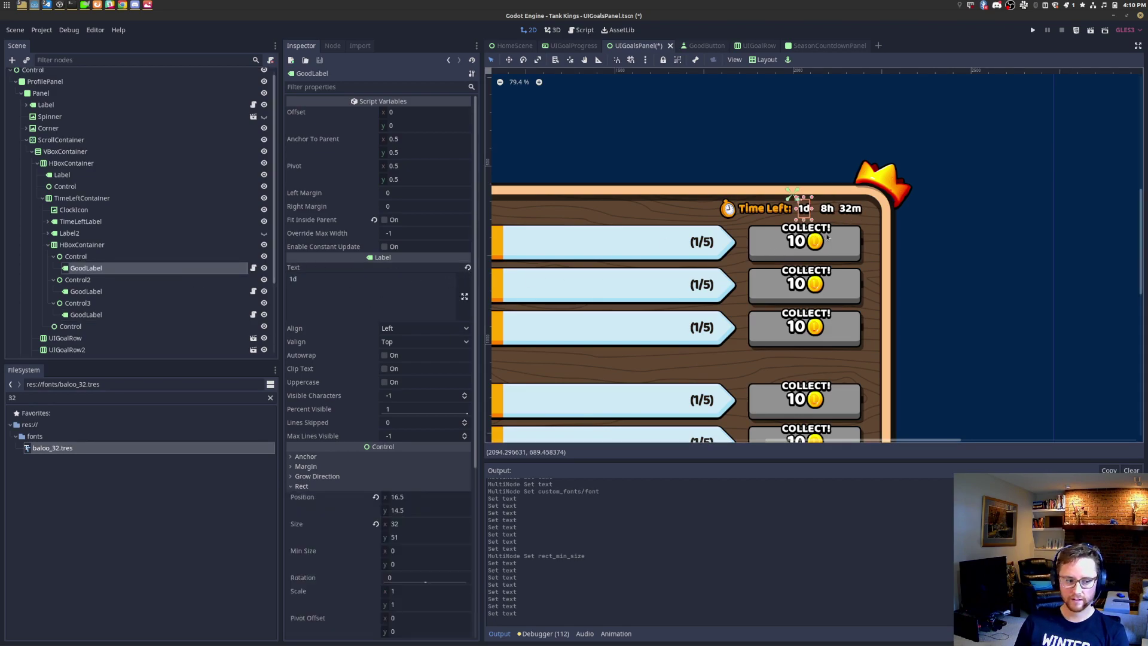
scroll(906, 230, up, 2)
scroll(903, 229, up, 4)
click(375, 292)
key(ctrl+a)
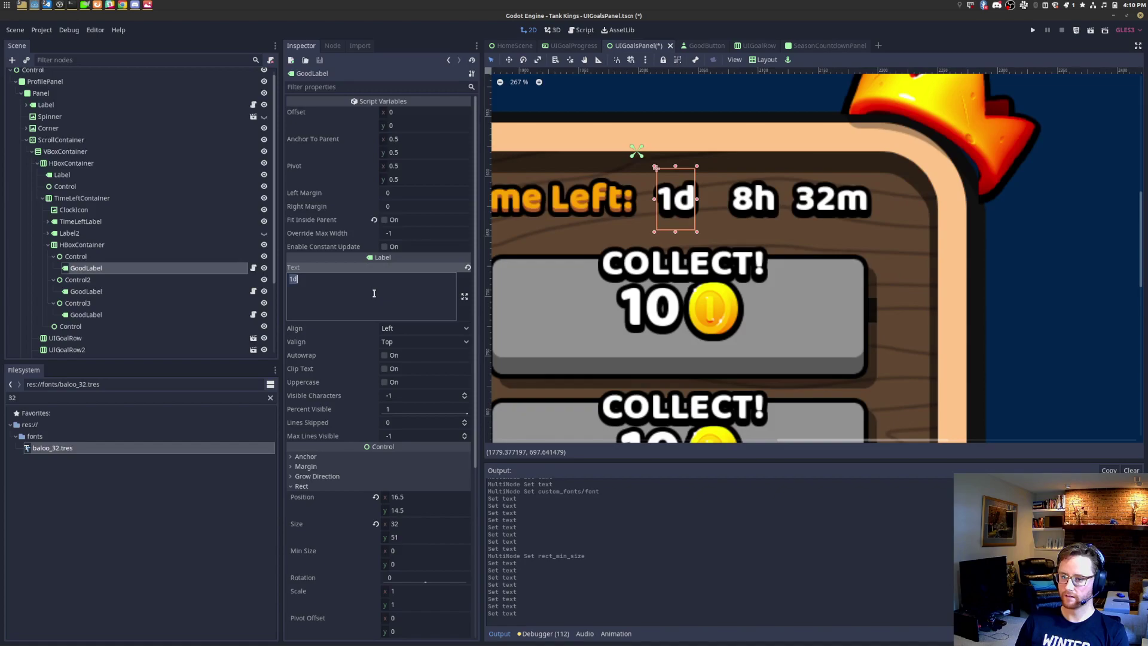
text(24h)
click(92, 292)
click(323, 284)
key(ctrl+a)
Step: Set the second label to 24h, narrow all three slots to minimum width 60, and save
text(24h)
click(120, 256)
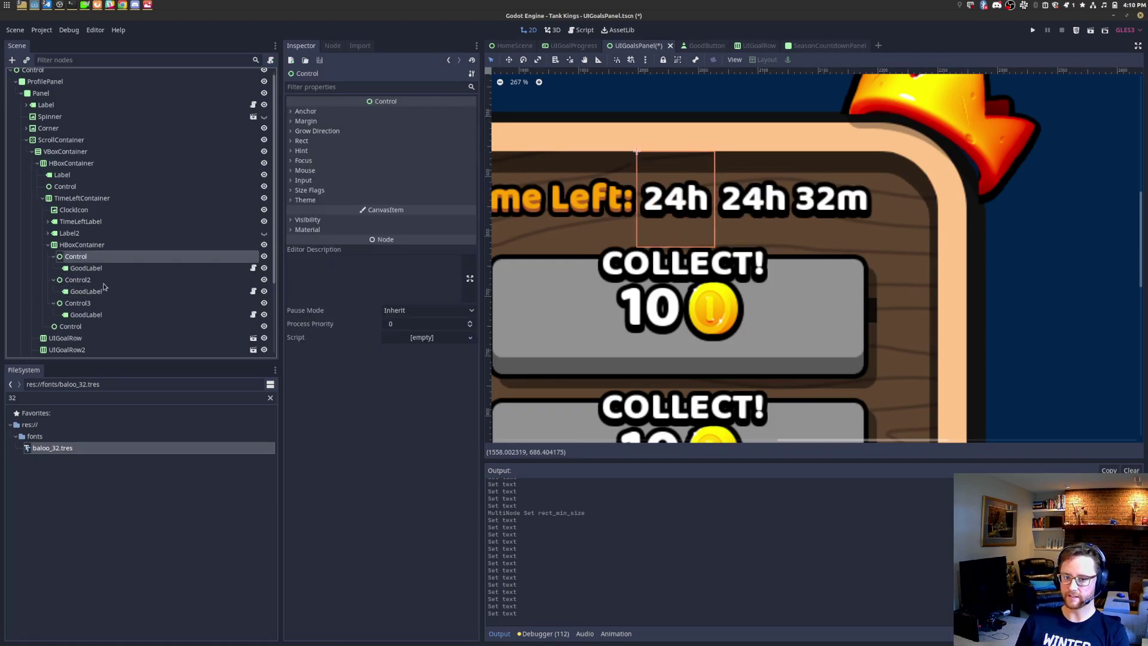
ctrl+click(102, 280)
ctrl+click(87, 303)
click(302, 141)
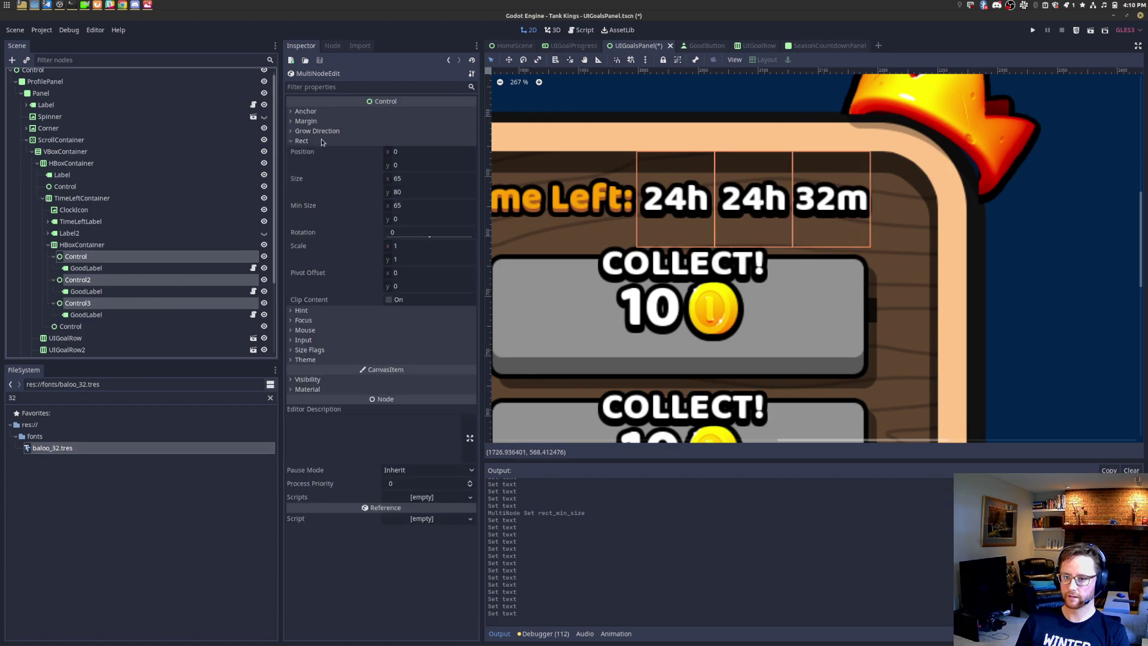
click(426, 206)
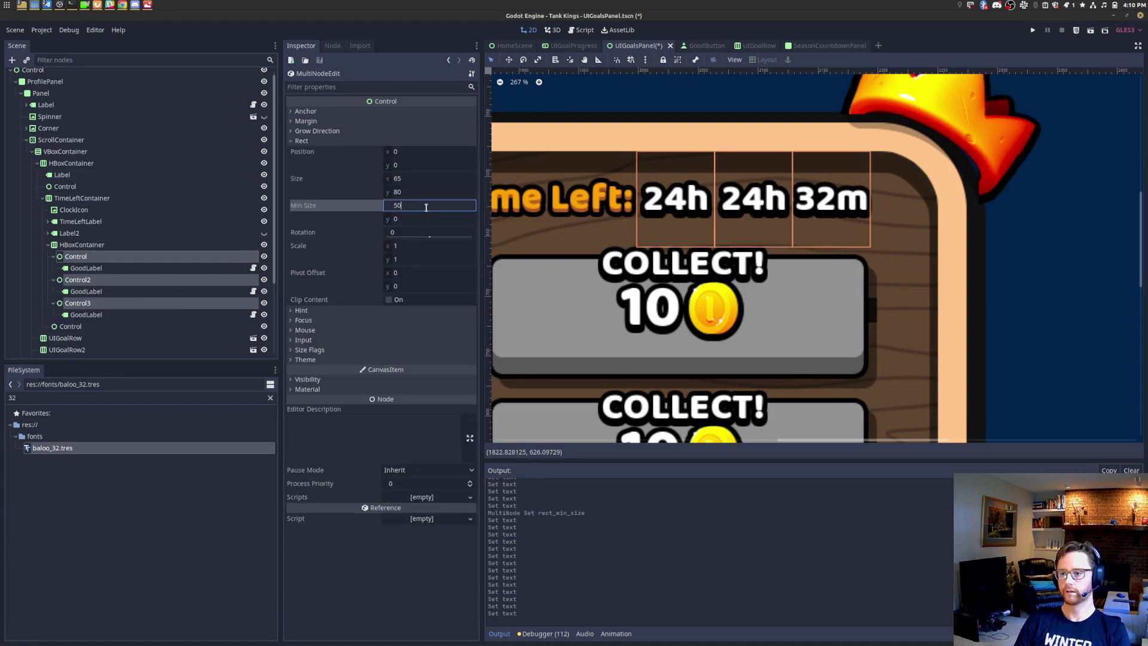
text(60)
key(Return)
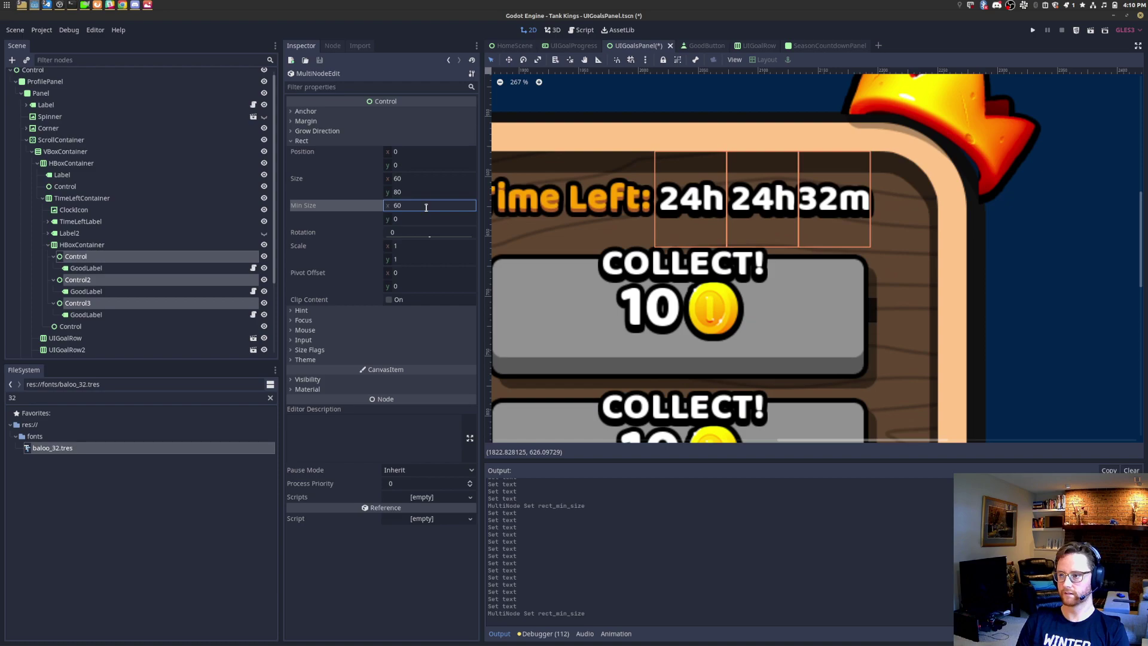
key(ctrl+s)
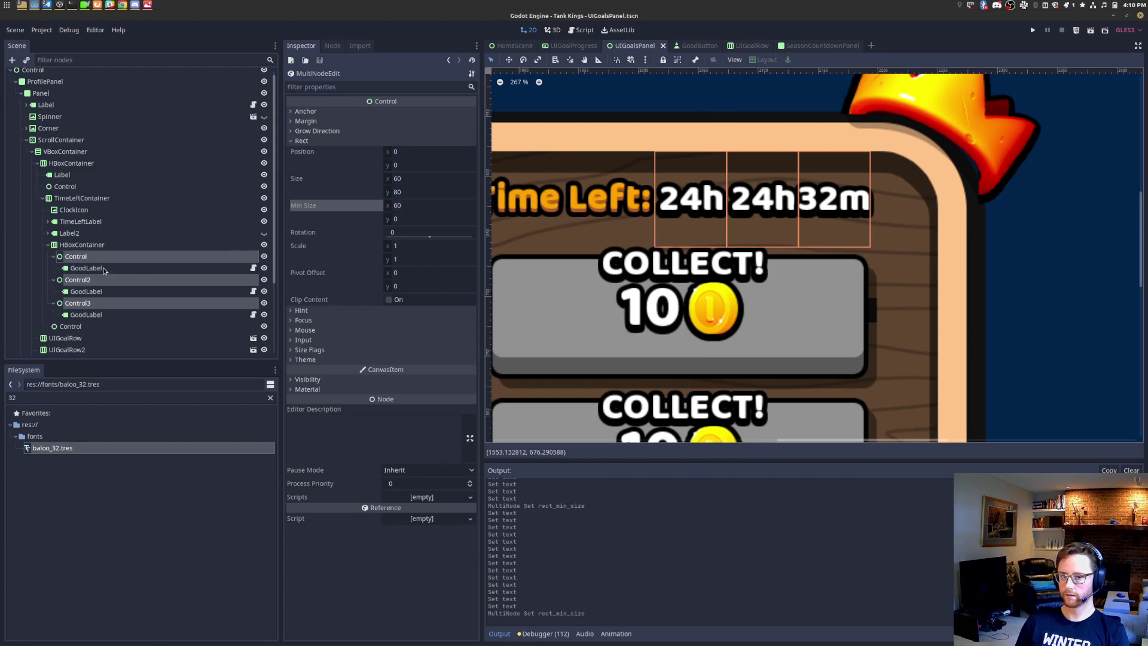
Step: Set all three value labels' shared text to 24h
click(86, 268)
ctrl+click(86, 291)
ctrl+click(86, 315)
click(327, 293)
text(1d)
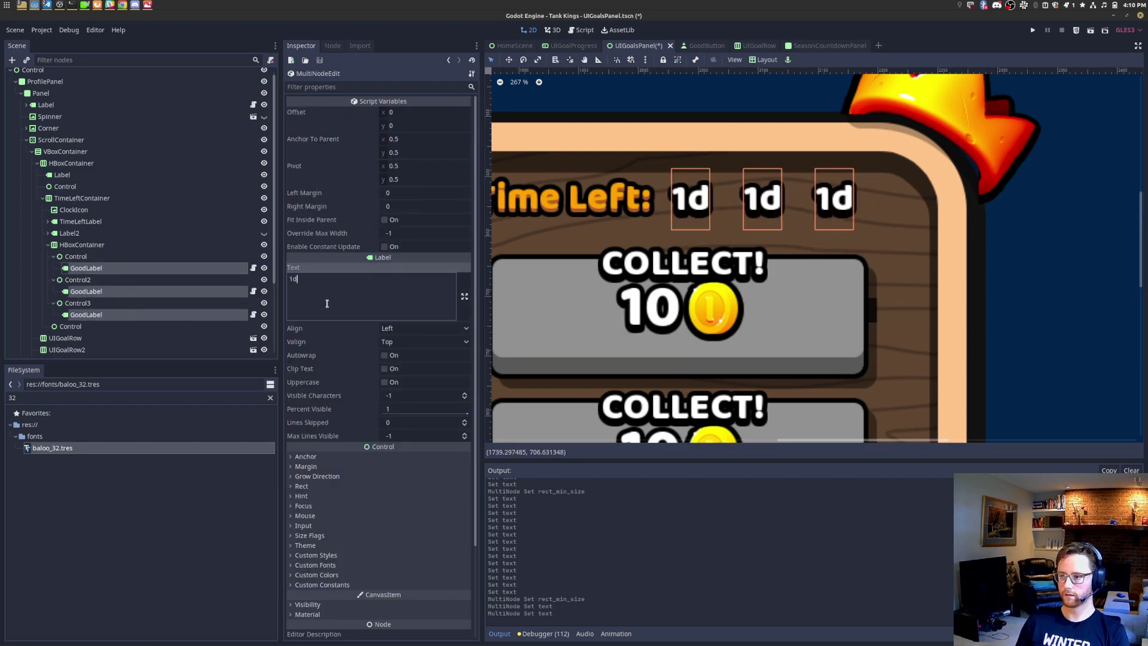
key(BackSpace)
key(BackSpace)
text(2)
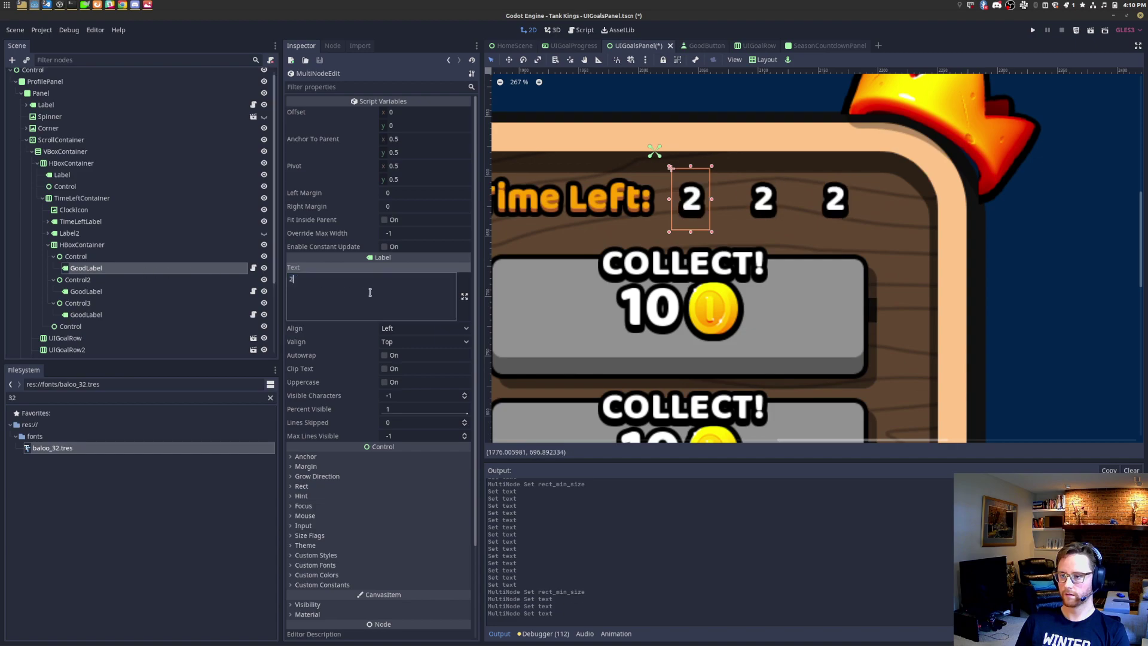
text(4h)
Step: Change the middle value label's text to 15h
click(114, 293)
click(350, 299)
text(2)
key(BackSpace)
key(BackSpace)
key(BackSpace)
key(BackSpace)
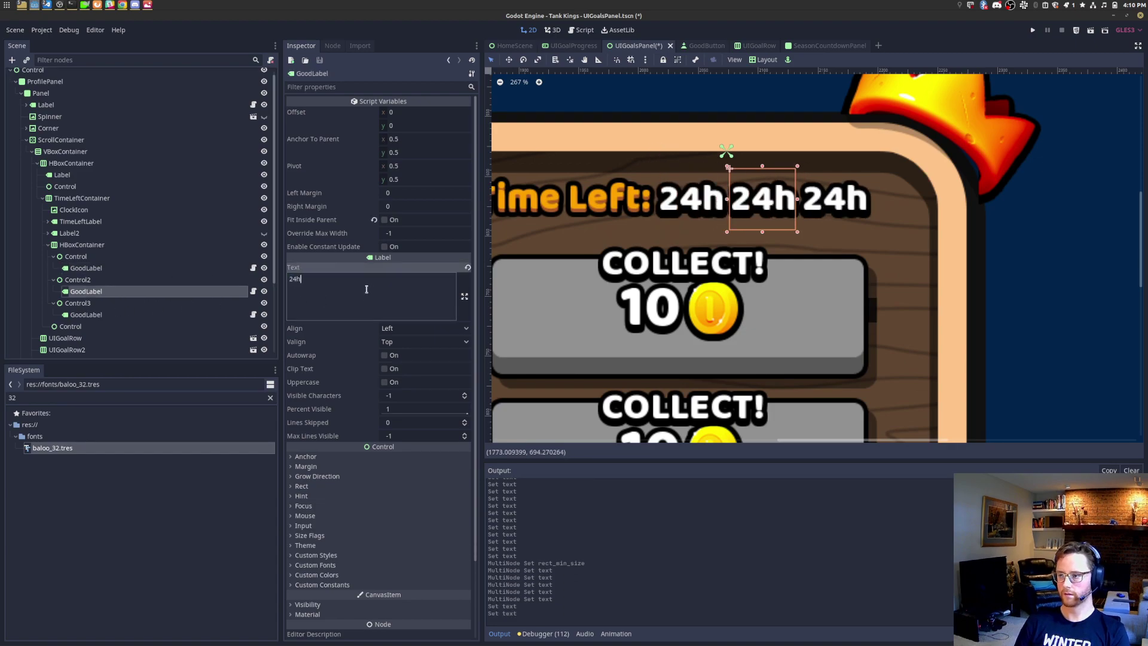
text(4)
key(BackSpace)
text(15h)
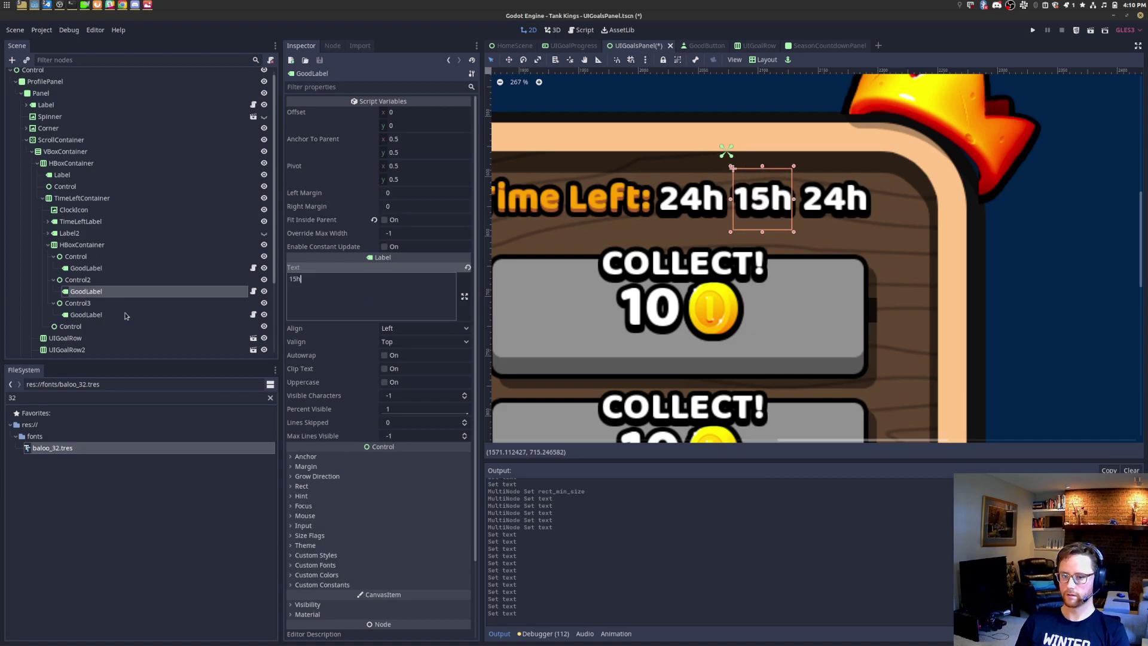
click(90, 314)
scroll(700, 257, down, 7)
middle_drag(653, 268, 747, 240)
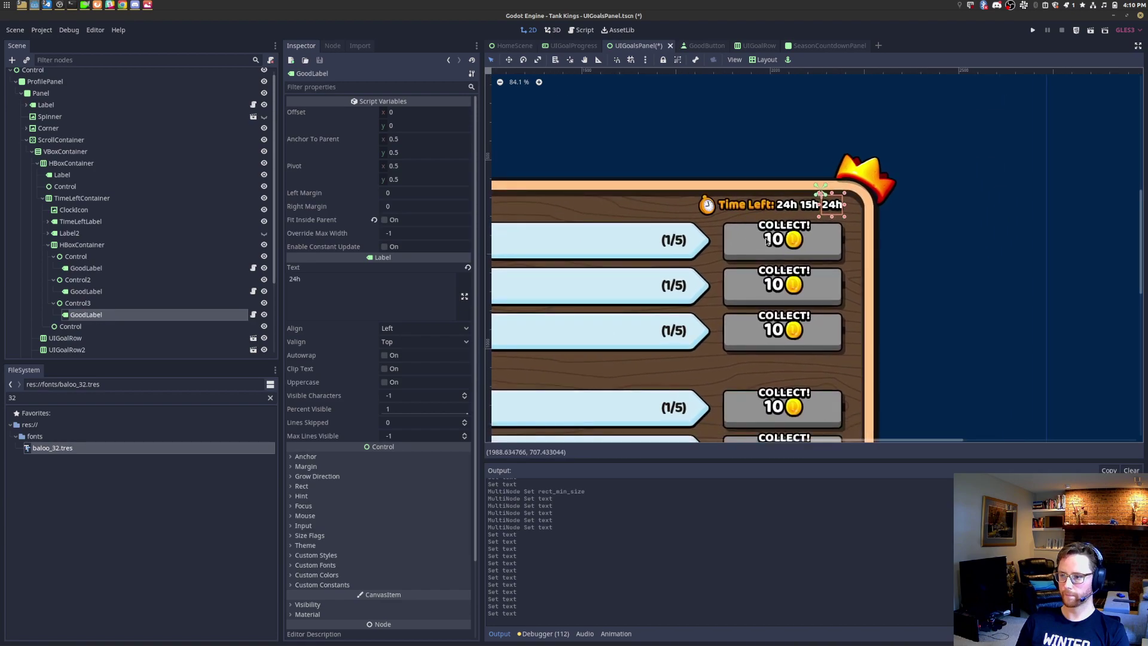
scroll(794, 217, up, 7)
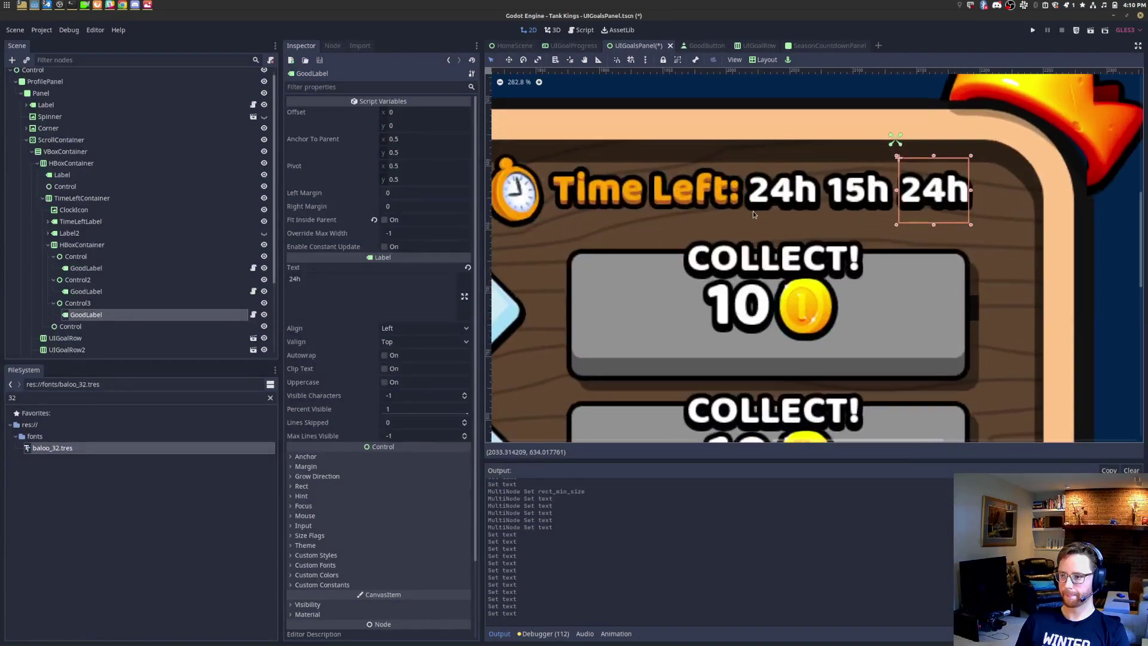
Step: Add a Control child to HBoxContainer, move it first in the group, and rename it Spacer
click(125, 245)
right_click(170, 247)
click(174, 252)
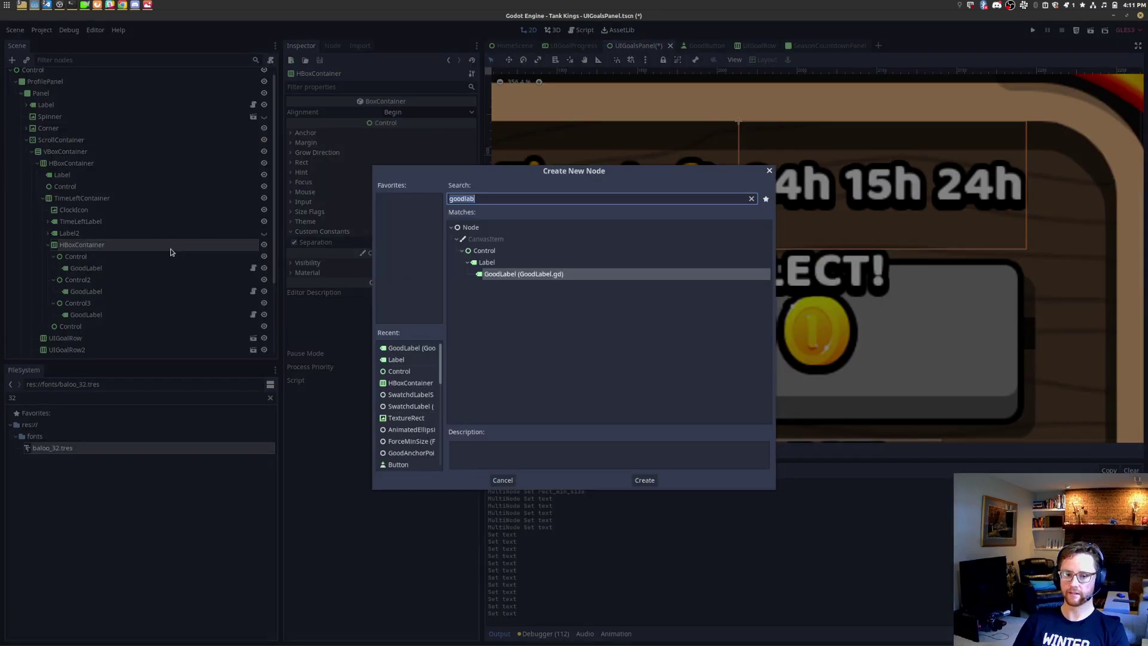
text(control)
key(Return)
drag(89, 328, 108, 263)
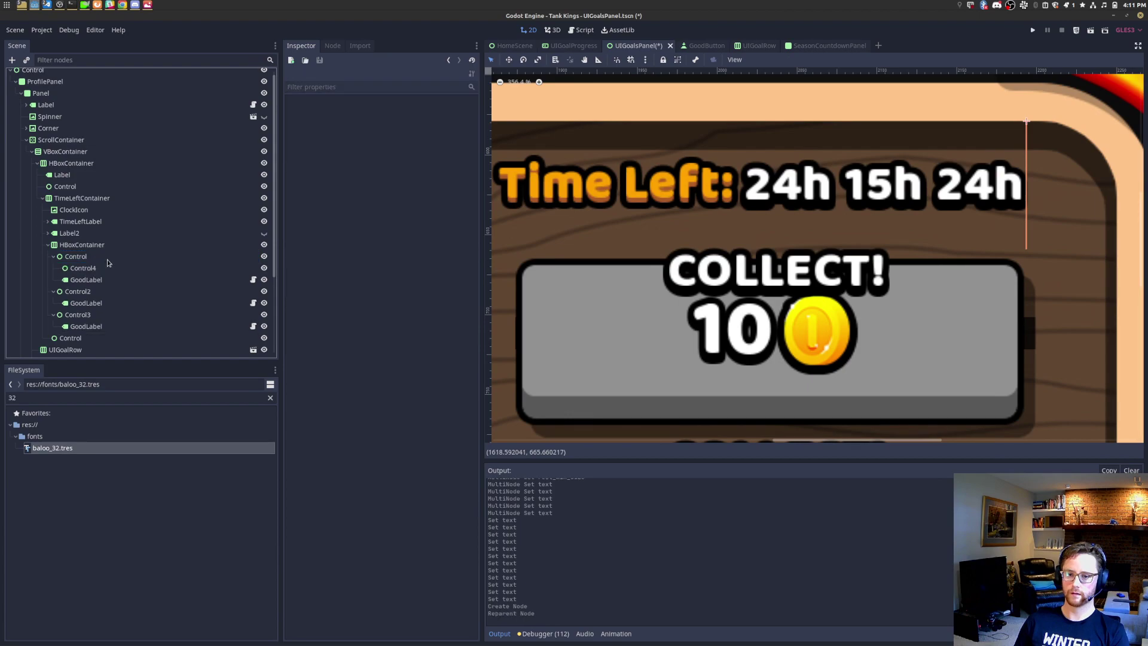
click(108, 260)
key(ctrl+z)
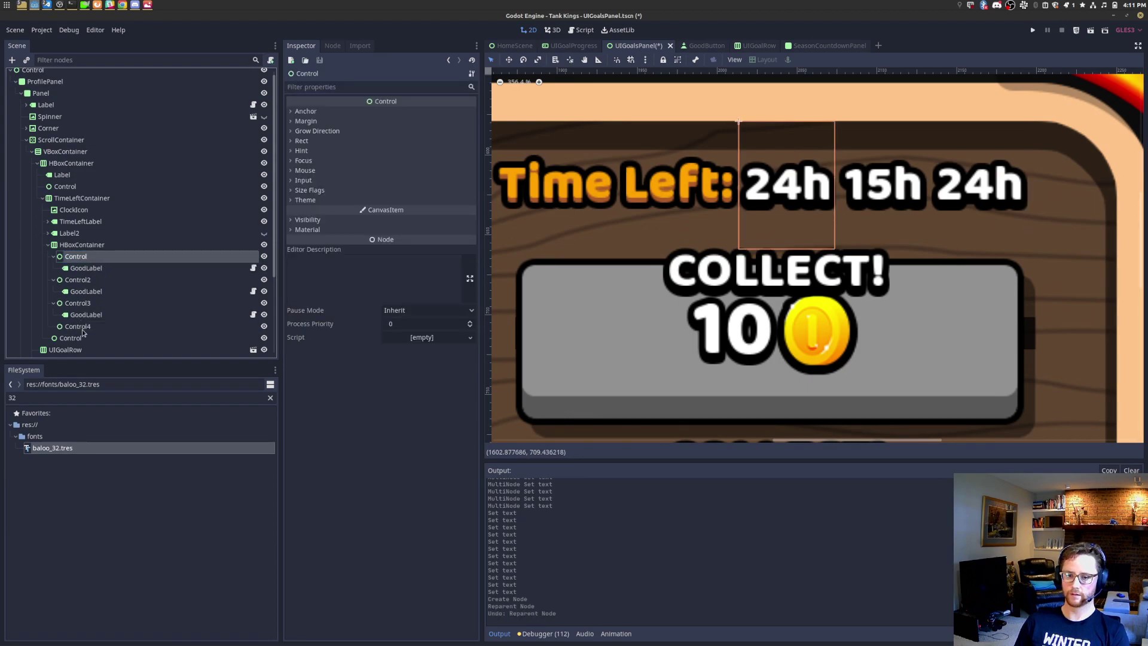
click(82, 327)
drag(84, 312, 89, 253)
key(F2)
text(S)
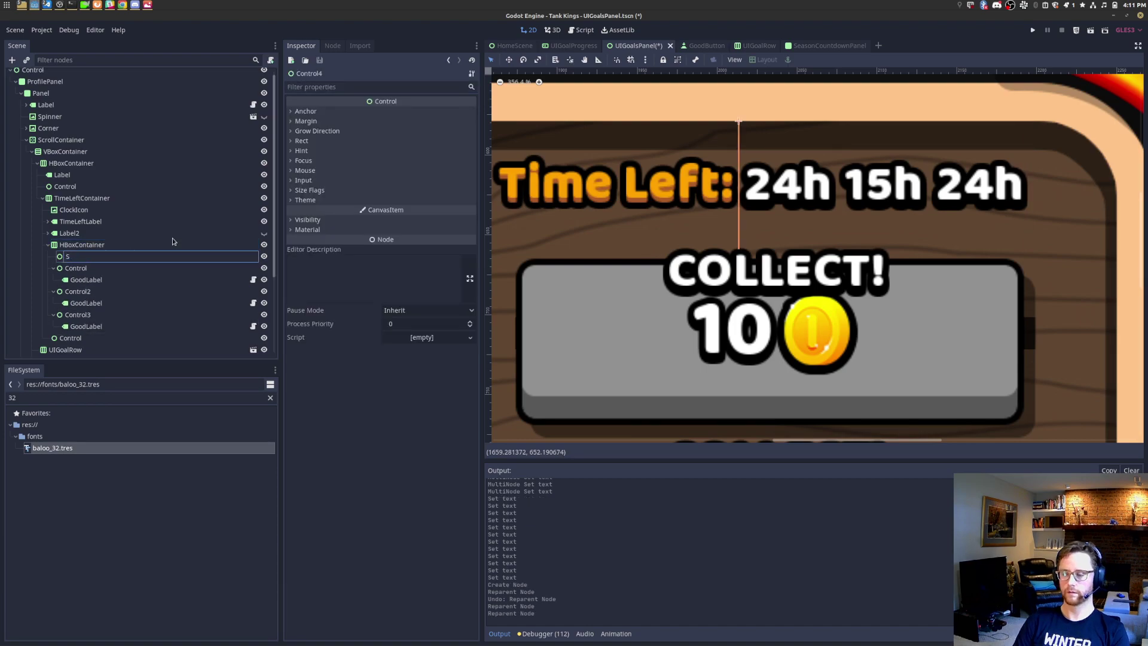
text(pacer)
key(Return)
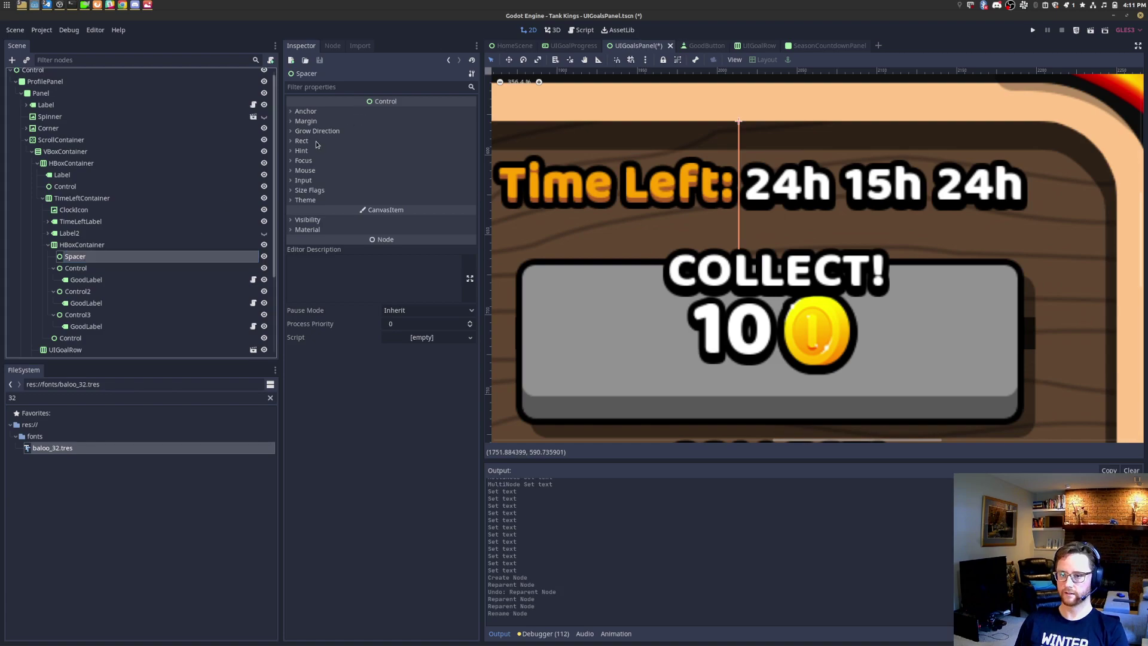
Step: Set the Spacer's size x and minimum width x to 4
click(316, 141)
click(416, 179)
text(4)
key(Tab)
key(Tab)
text(4)
key(Return)
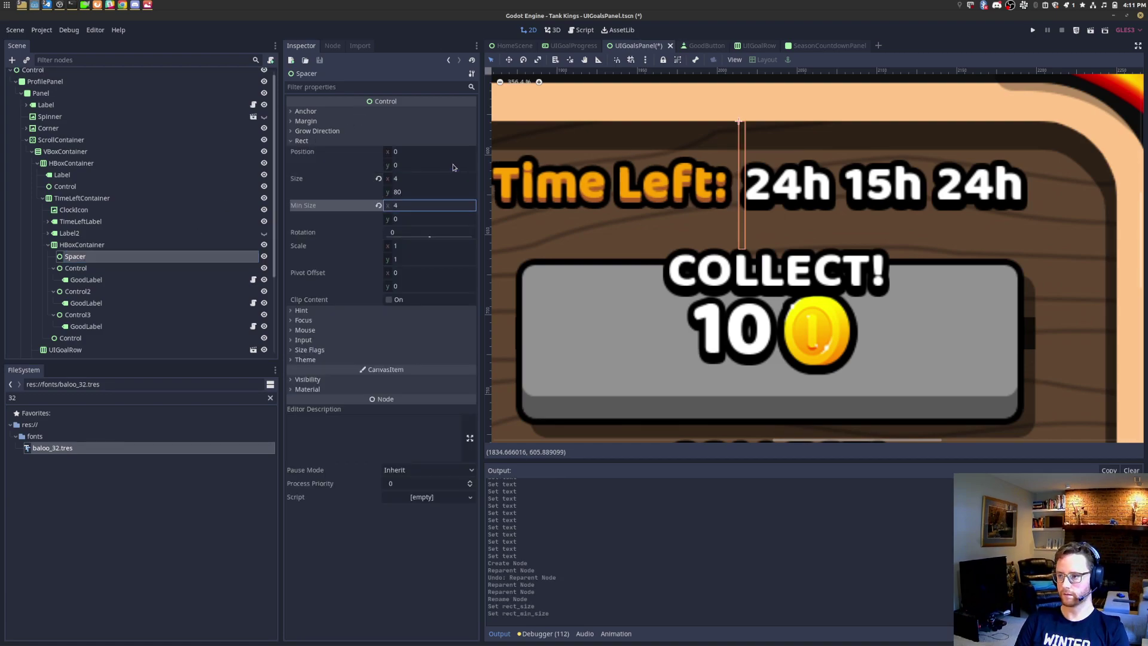
click(171, 245)
Step: Rename HBoxContainer to TimeLeftGroup and the first label to TimeLeftValue1
right_click(200, 245)
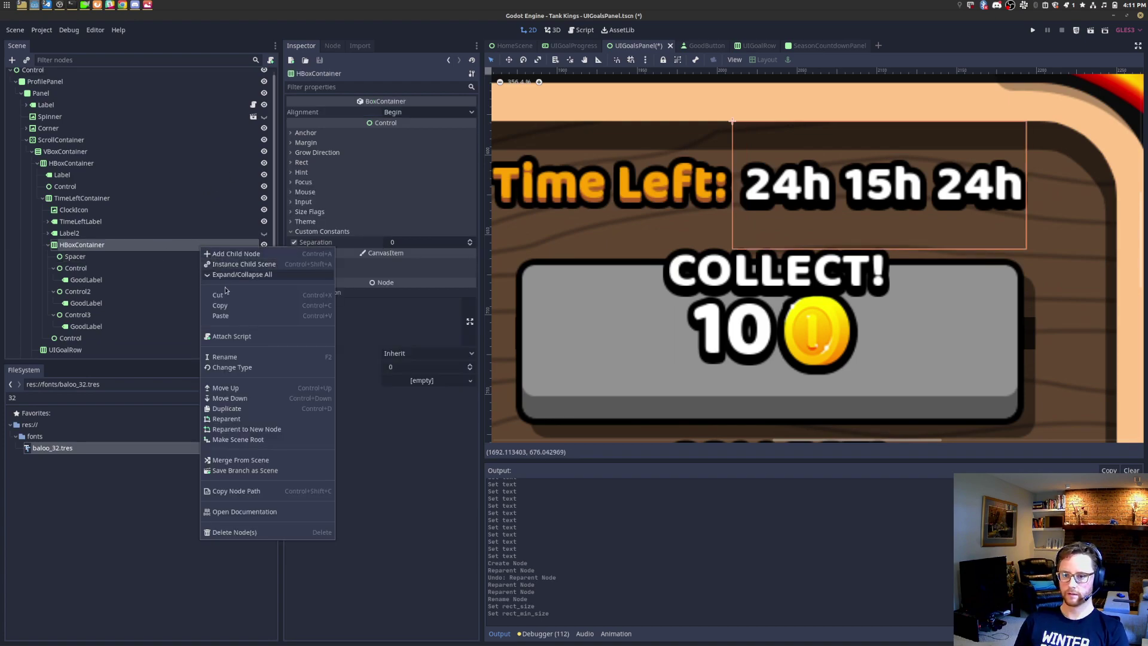
click(250, 358)
text(TimeLef)
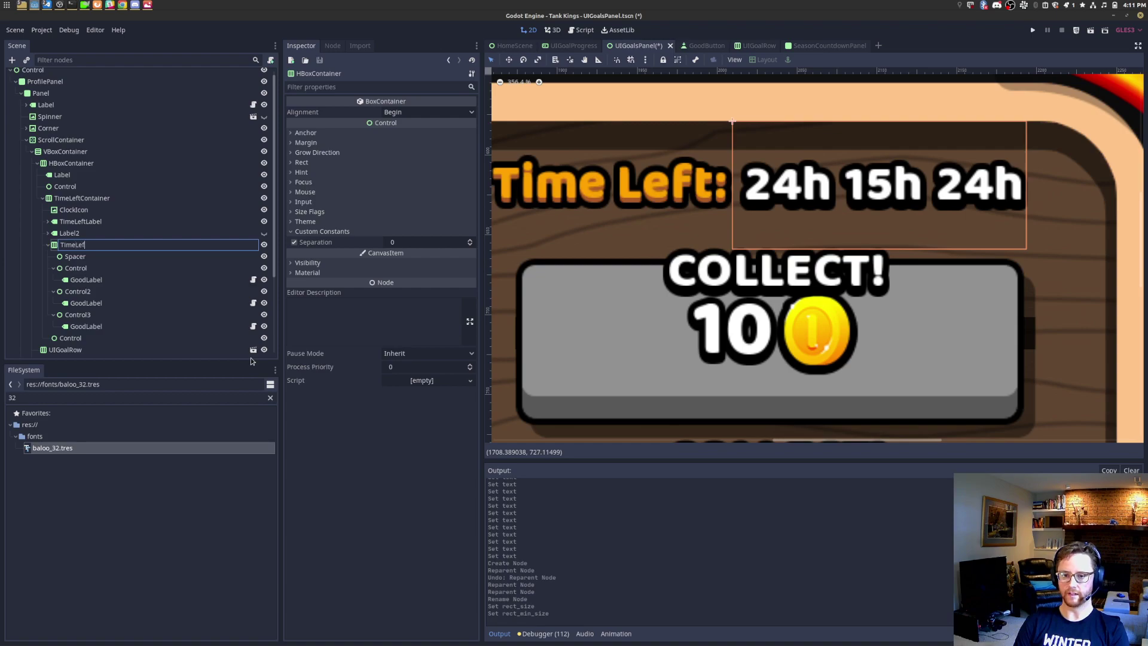
text(tGroup)
key(Return)
click(132, 286)
click(132, 287)
click(367, 296)
key(ctrl+a)
click(127, 280)
text(T)
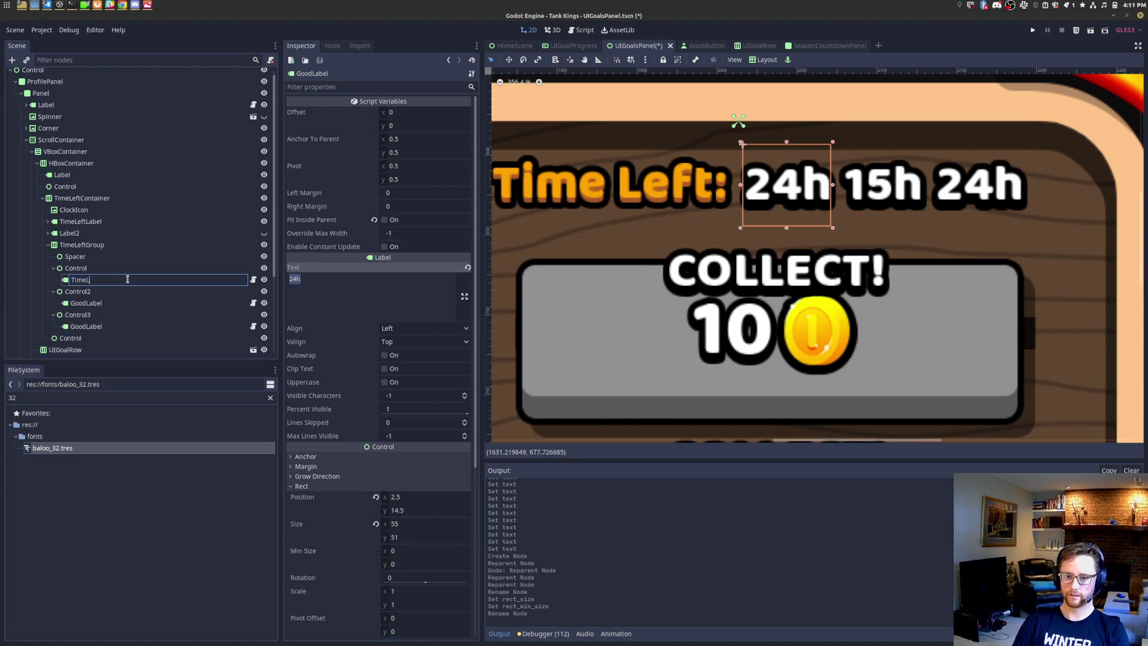
text(imeLeftValue1)
key(Return)
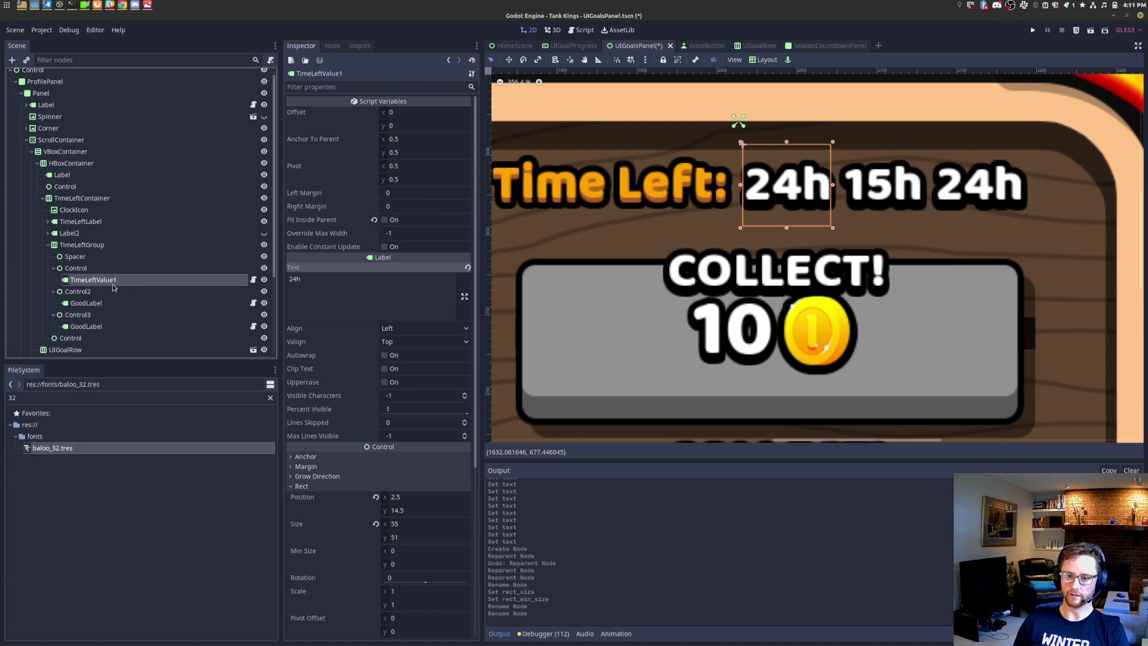
Step: Rename the second and third labels TimeLeftValue2 and TimeLeftValue3
click(107, 304)
click(108, 303)
text(TimeLeftValue2)
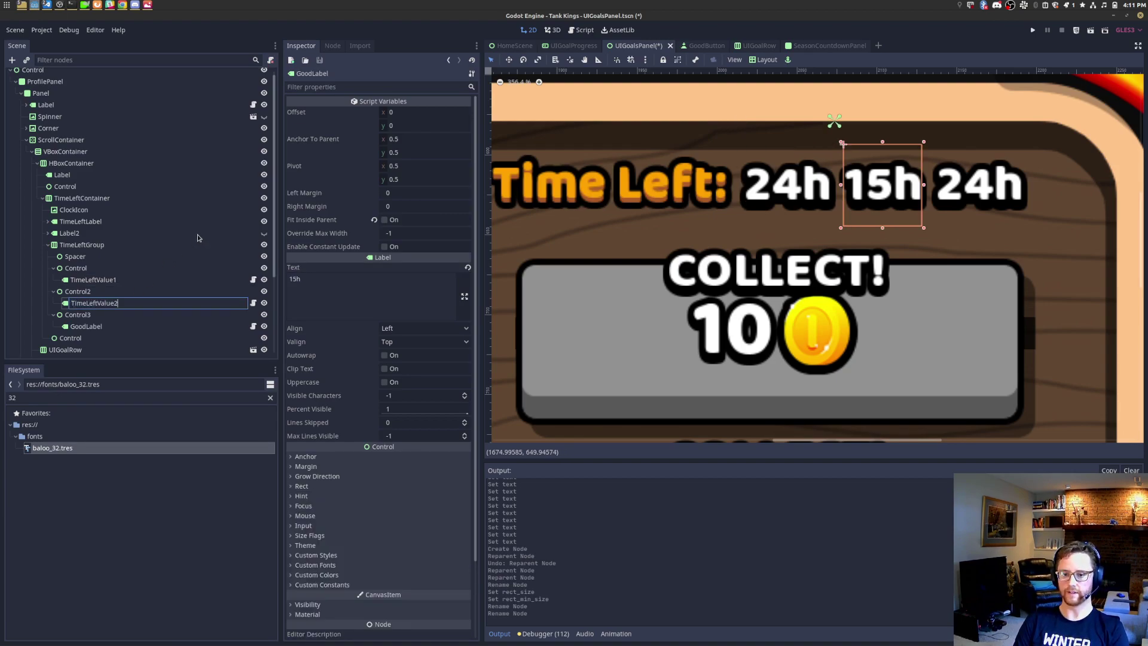
key(Return)
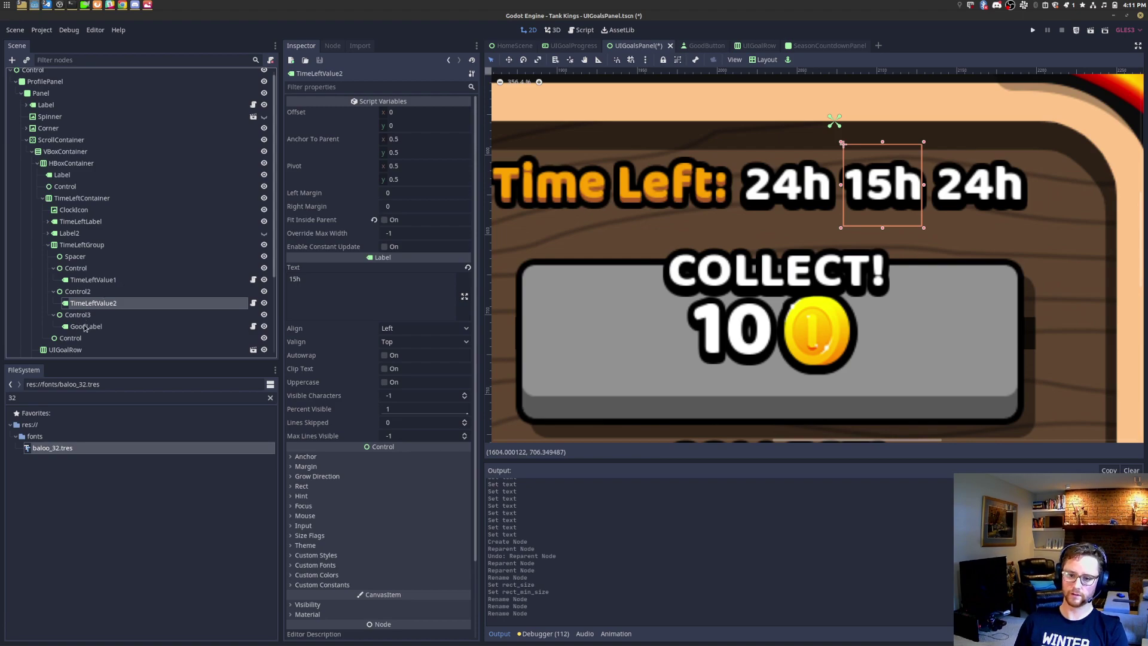
click(86, 326)
click(86, 327)
text(Tim)
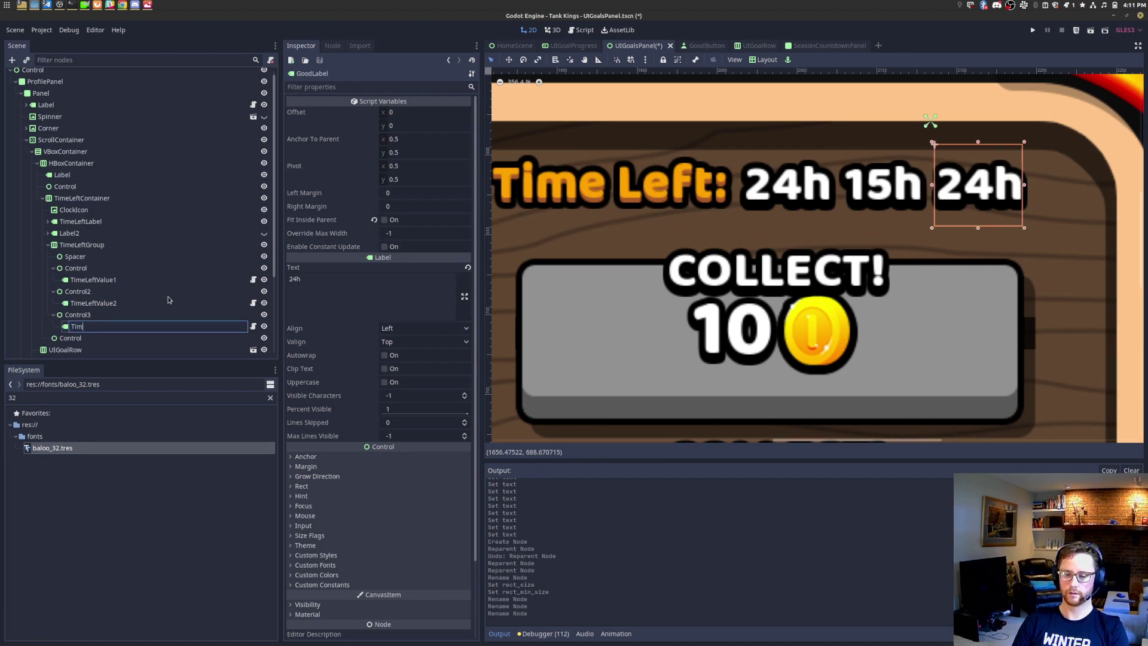
text(eLeftValue3)
key(Return)
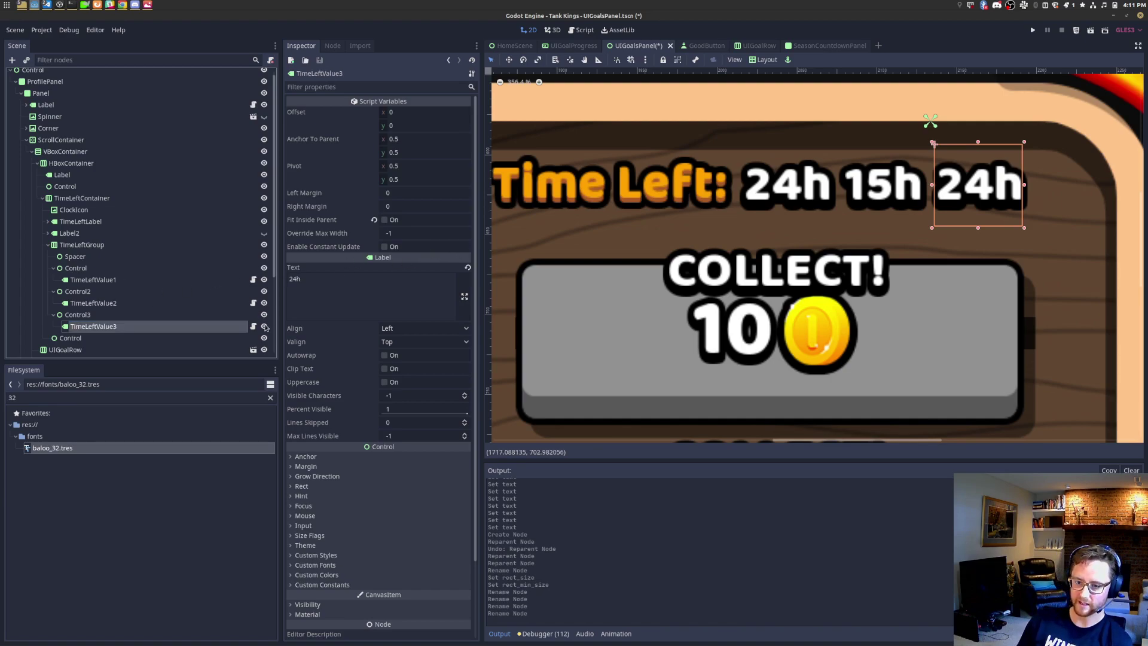
Step: Toggle the third slot's visibility to compare, then switch to the goals.png mockup
click(264, 315)
click(264, 315)
click(263, 315)
click(264, 314)
scroll(750, 265, down, 8)
key(alt+Tab)
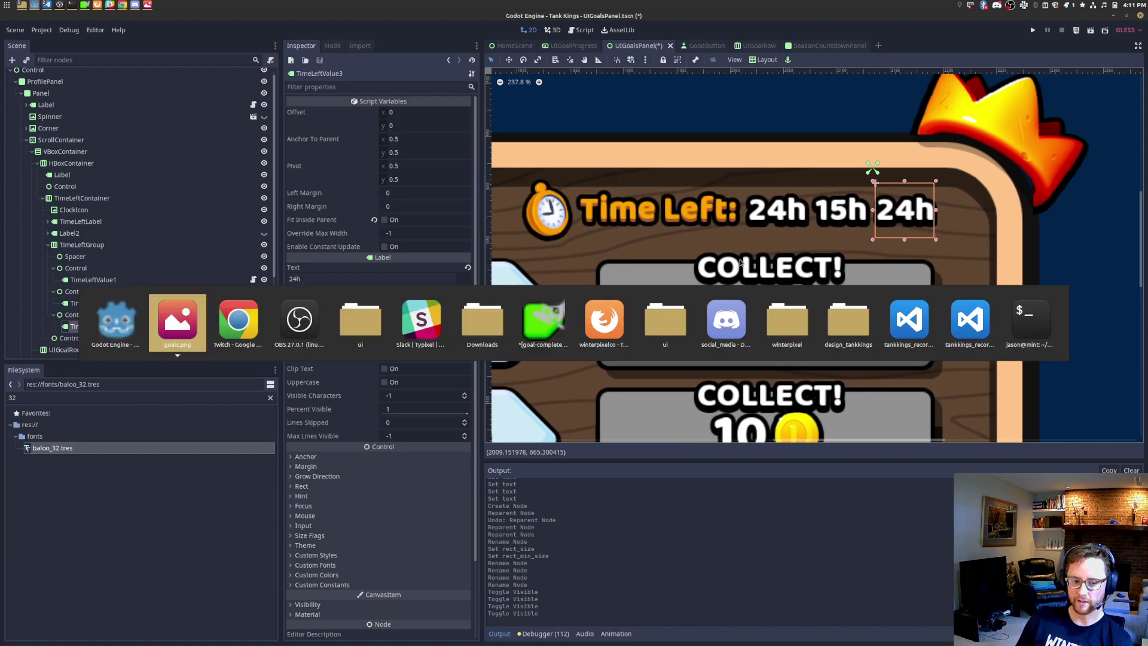
scroll(798, 281, down, 3)
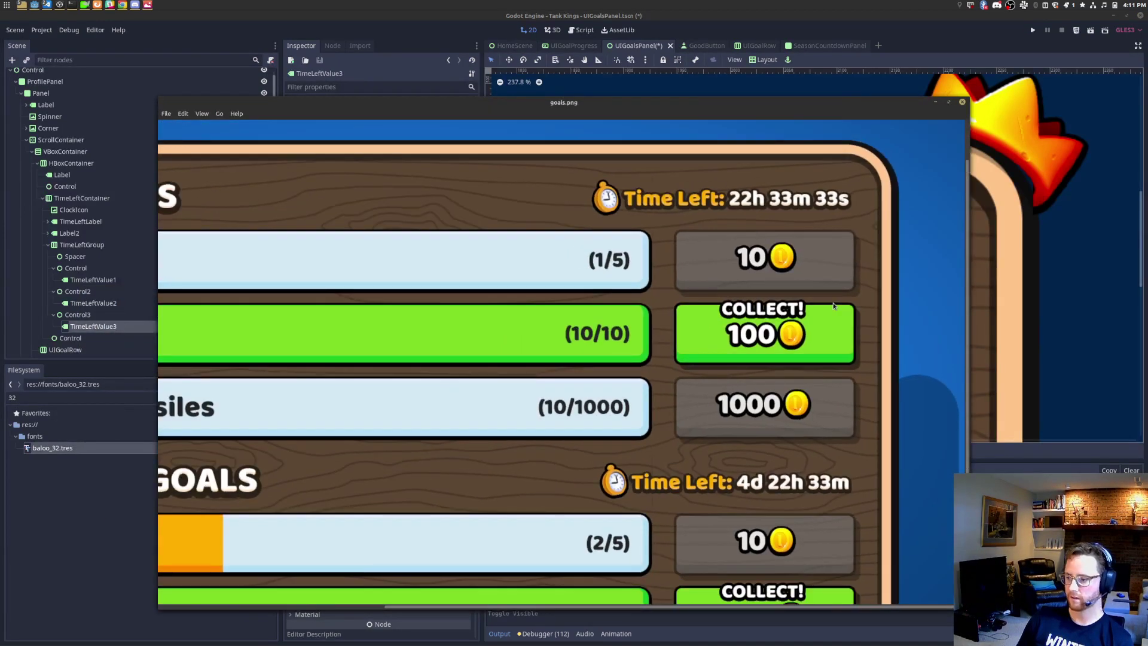
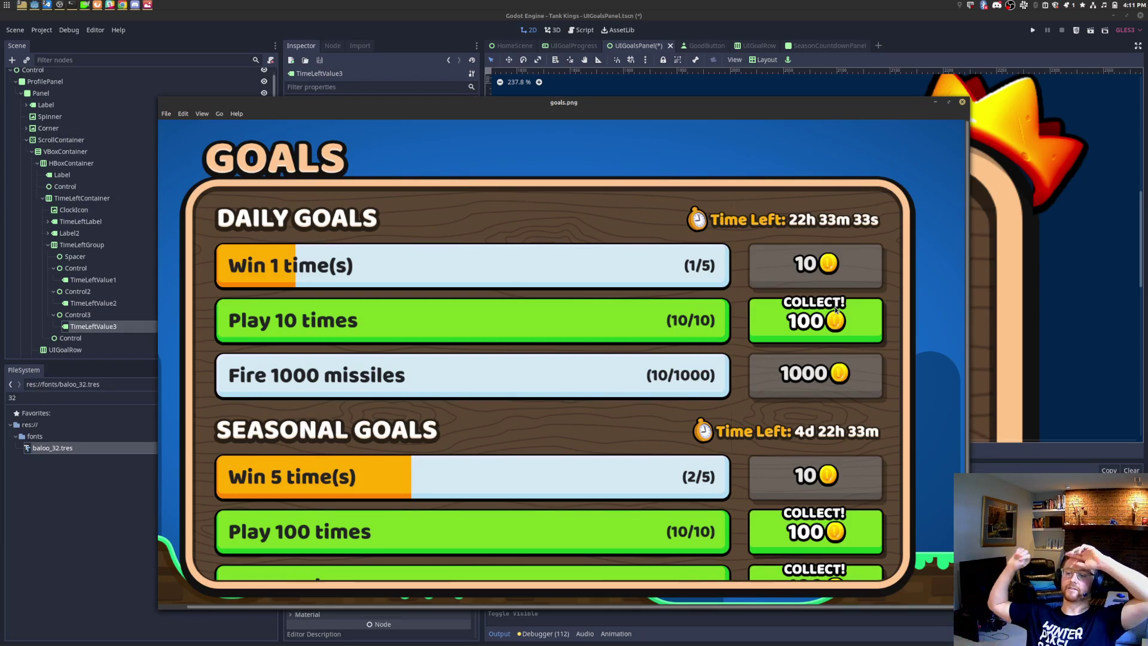
Step: Back in the editor, hide the third 24h time value to preview the row
key(alt+Tab)
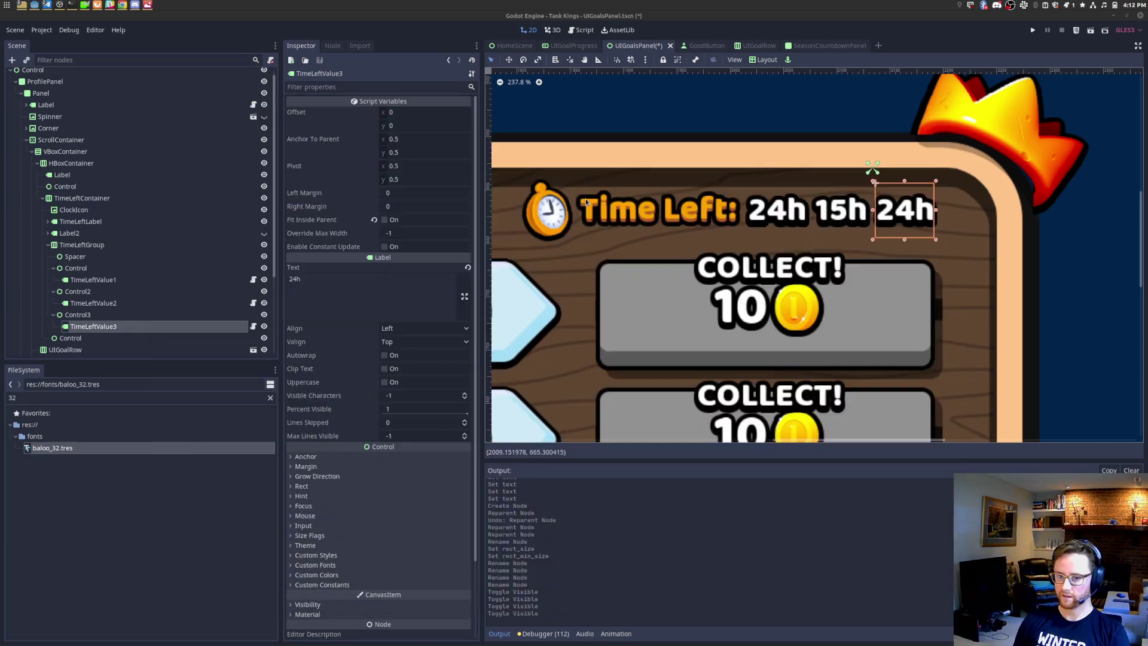
click(264, 315)
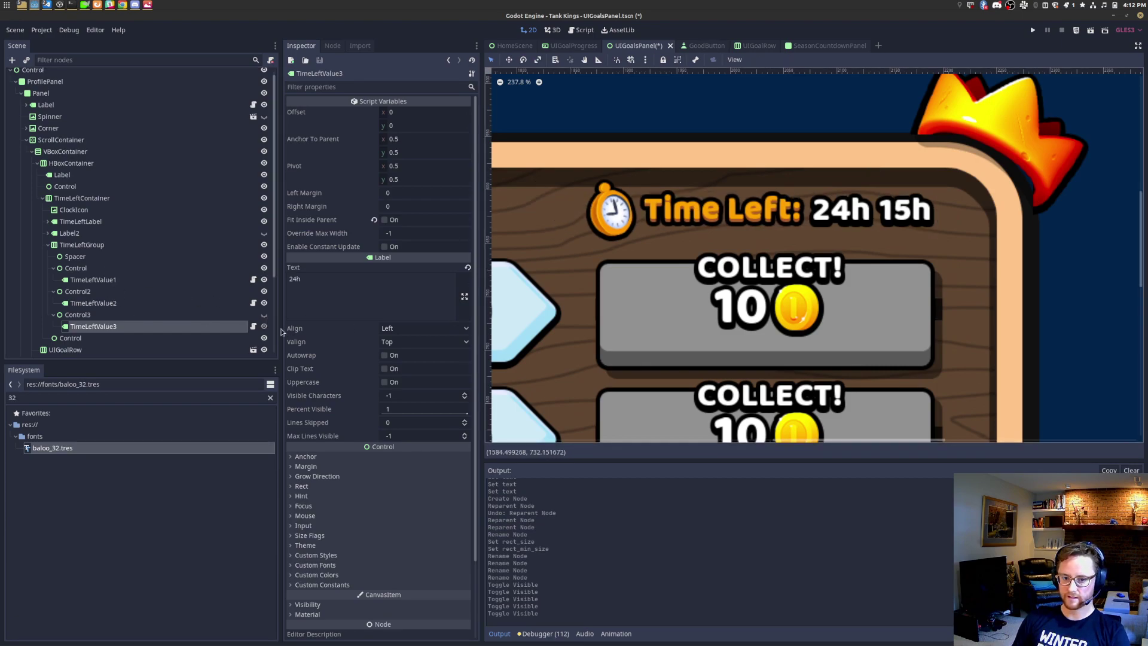
click(264, 315)
click(264, 327)
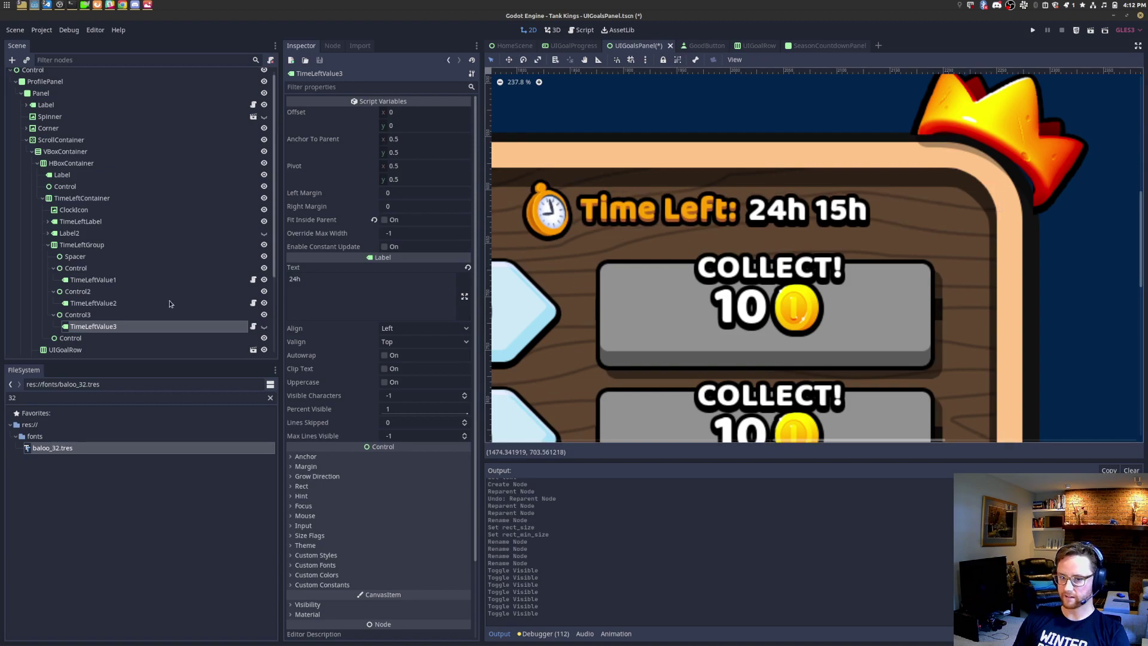
Step: Set TimeLeftValue1's text to 1h and TimeLeftValue2's text from 15h to 30m
click(171, 280)
double_click(367, 297)
text(1h)
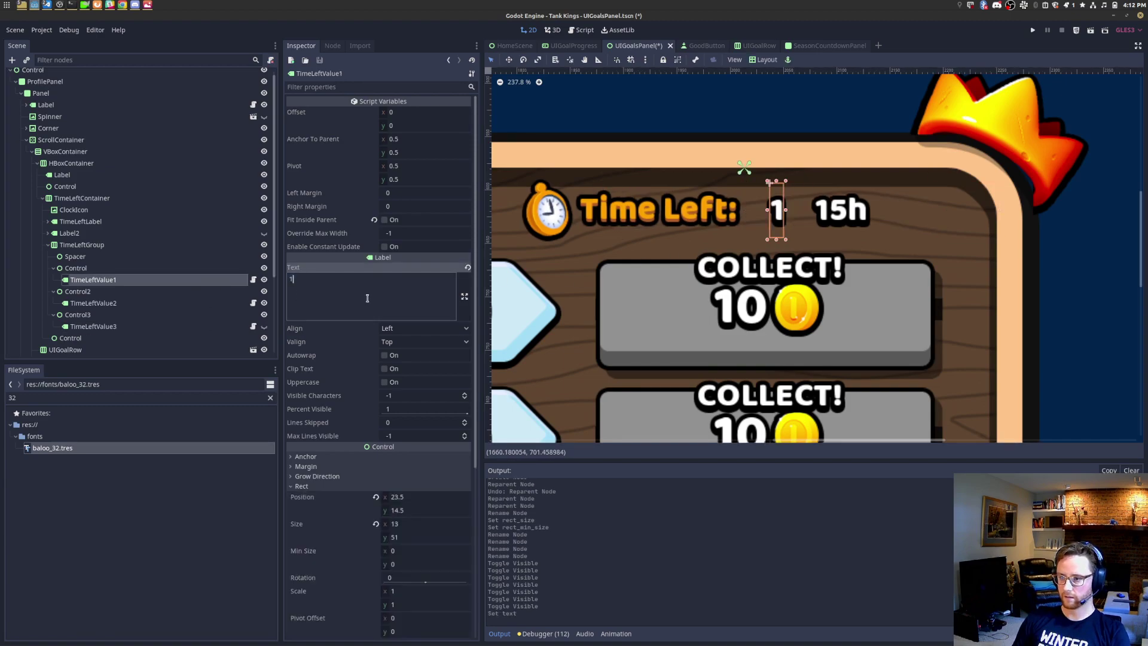
click(99, 304)
double_click(336, 286)
text(30m)
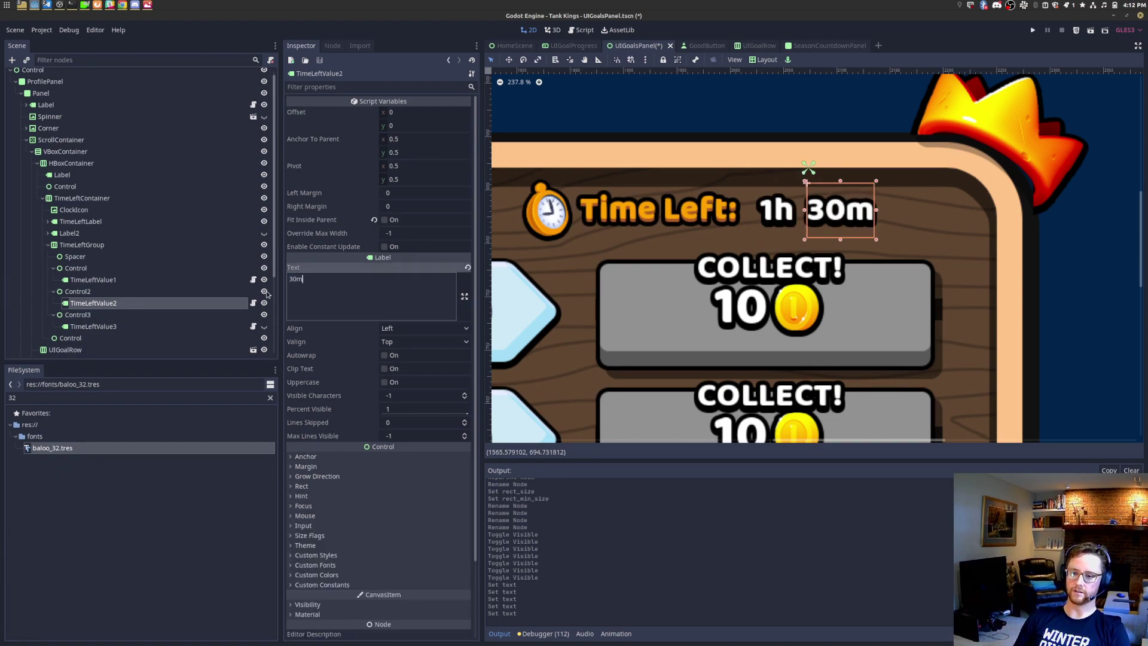
Step: Toggle the time-value labels' visibility against the goals mockup, leaving only 1h shown
click(264, 292)
click(264, 326)
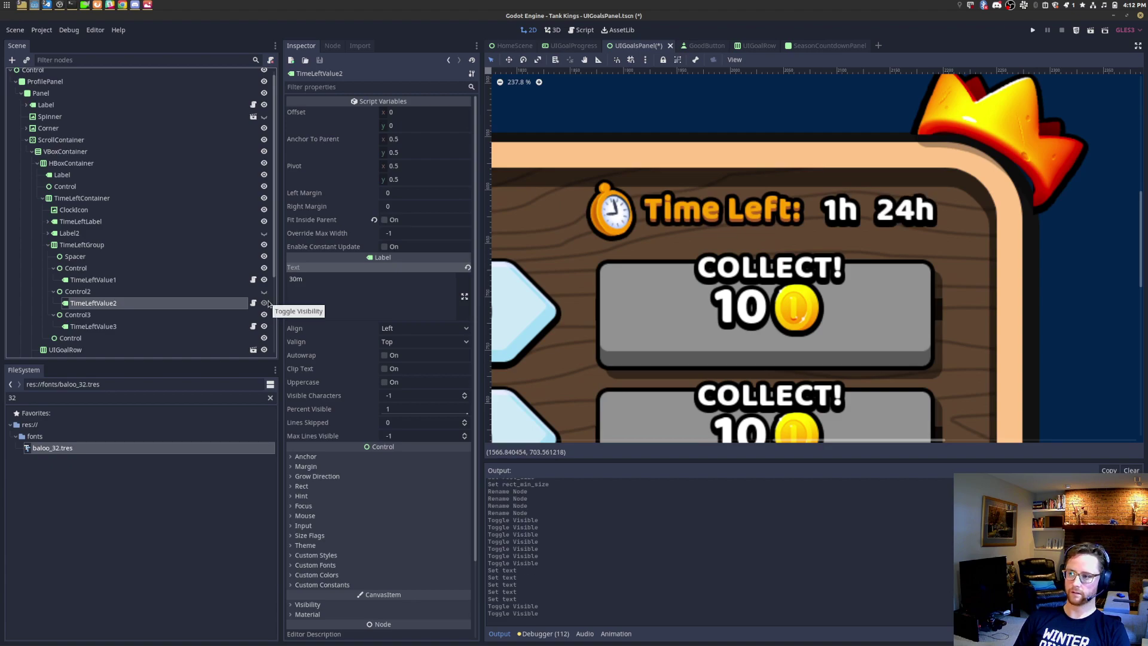
click(264, 292)
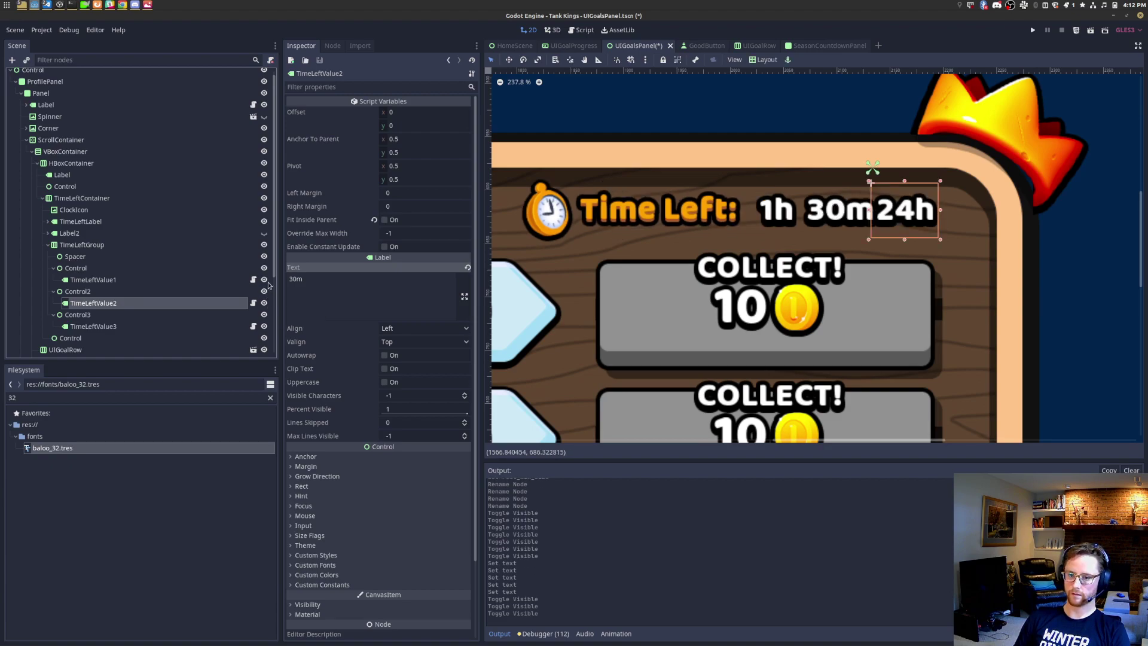
click(264, 280)
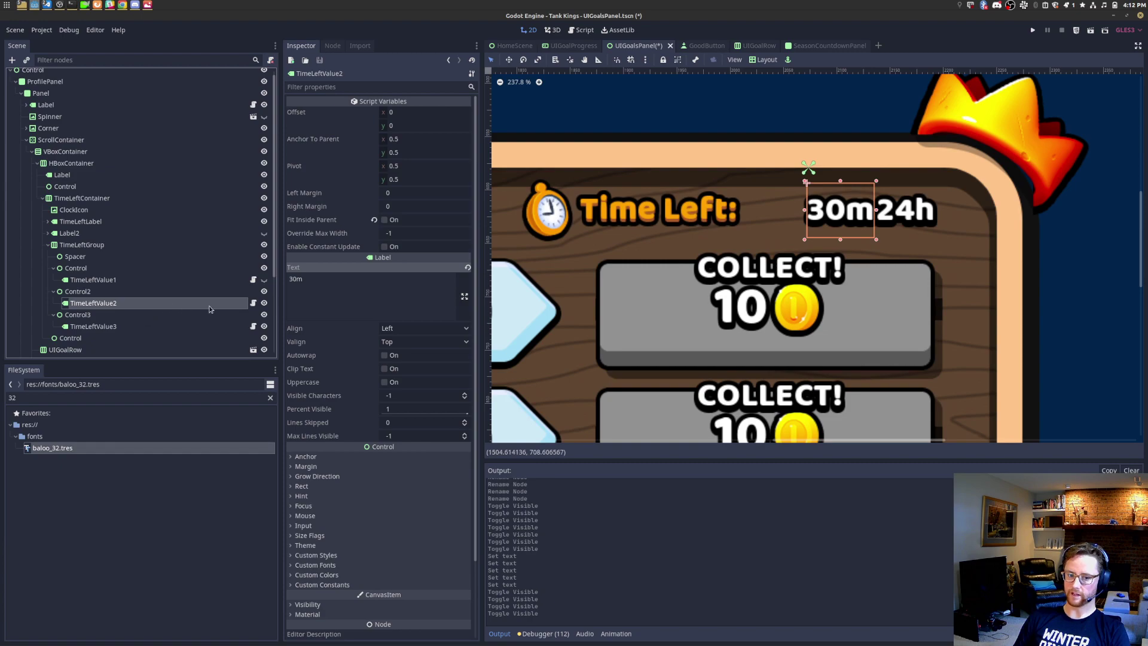
key(alt+Tab)
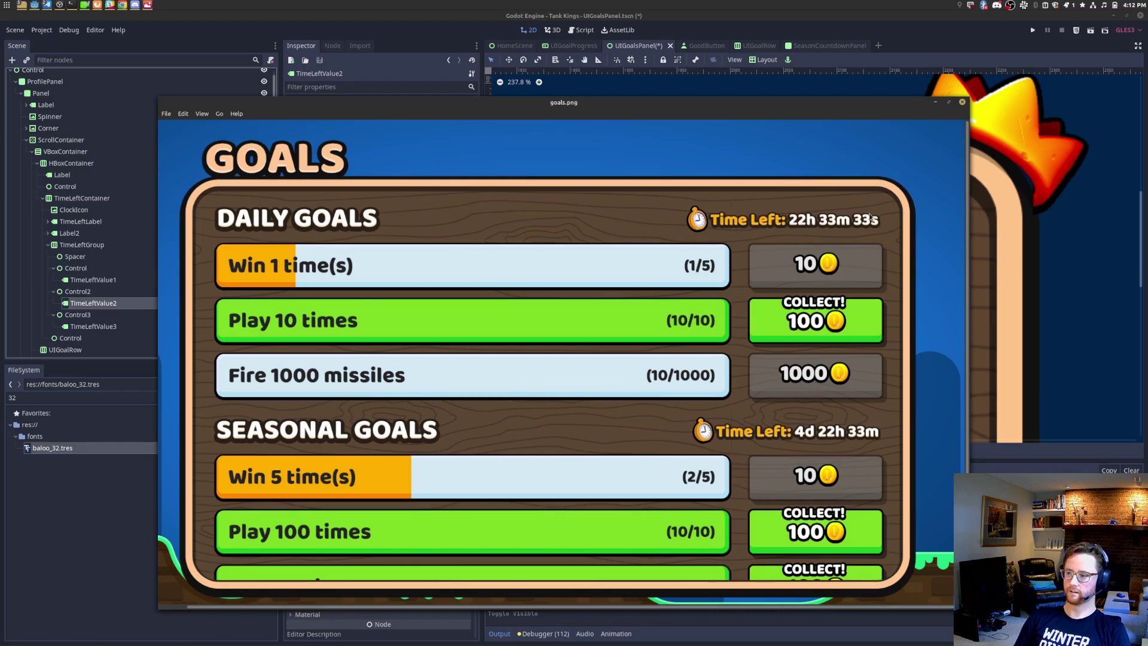
key(alt+Tab)
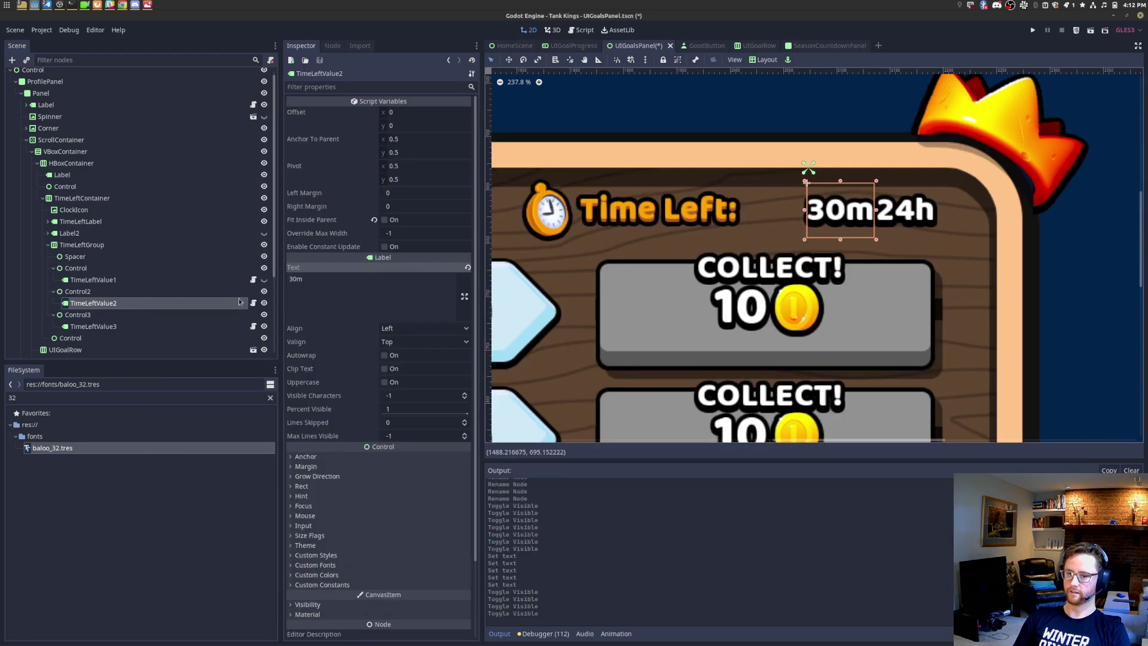
click(264, 304)
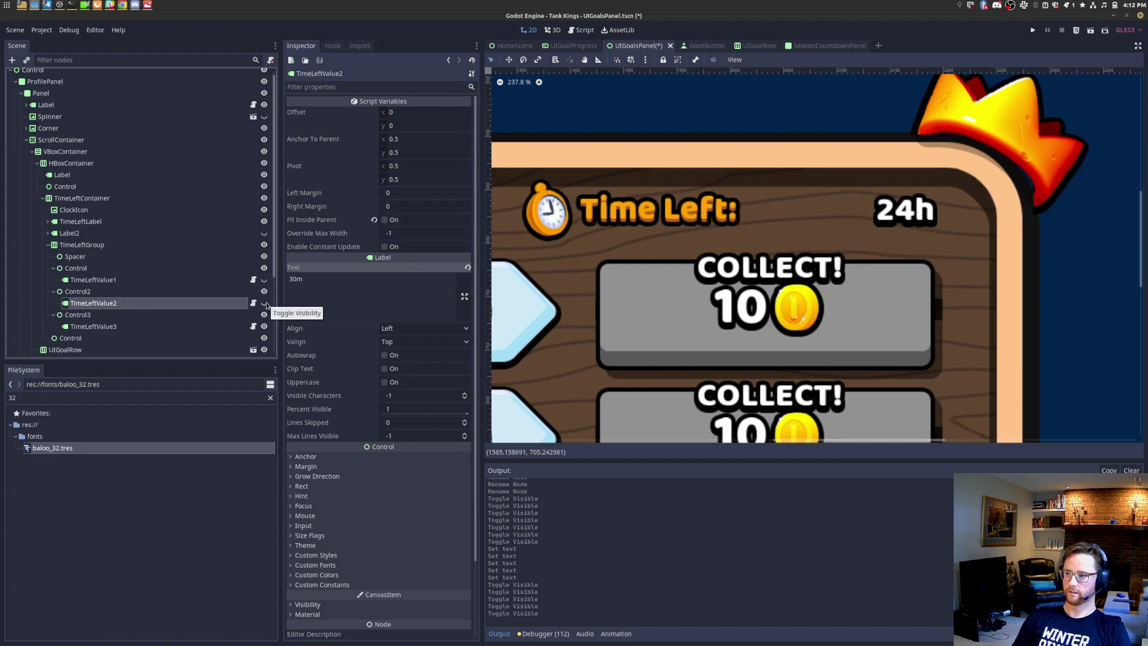
click(264, 303)
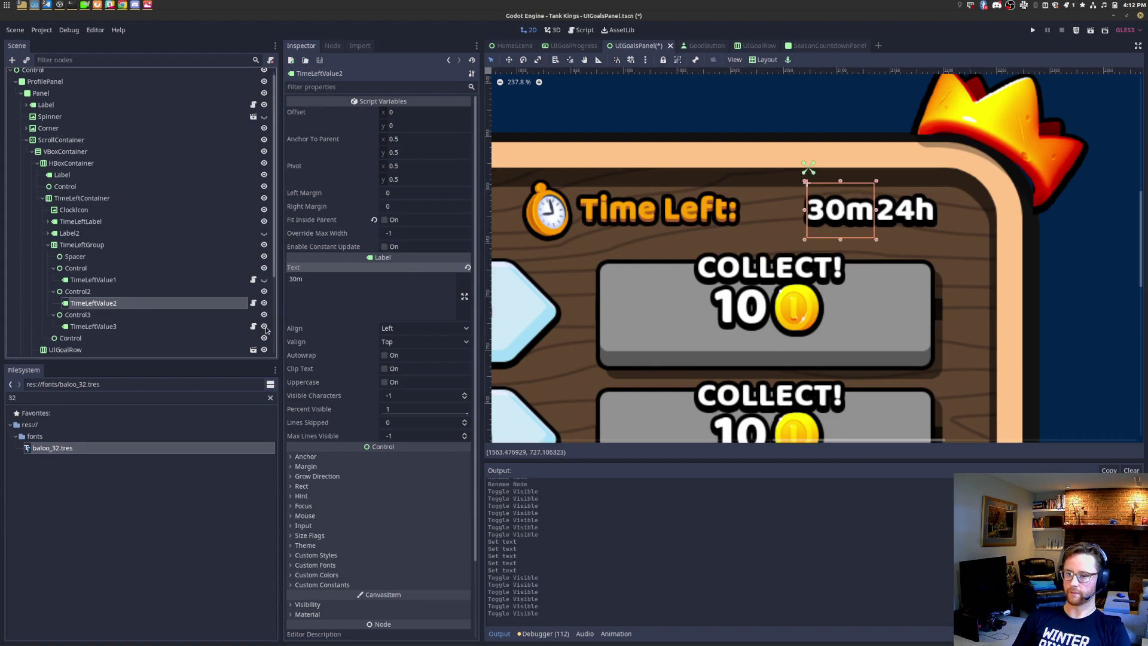
click(265, 327)
click(264, 280)
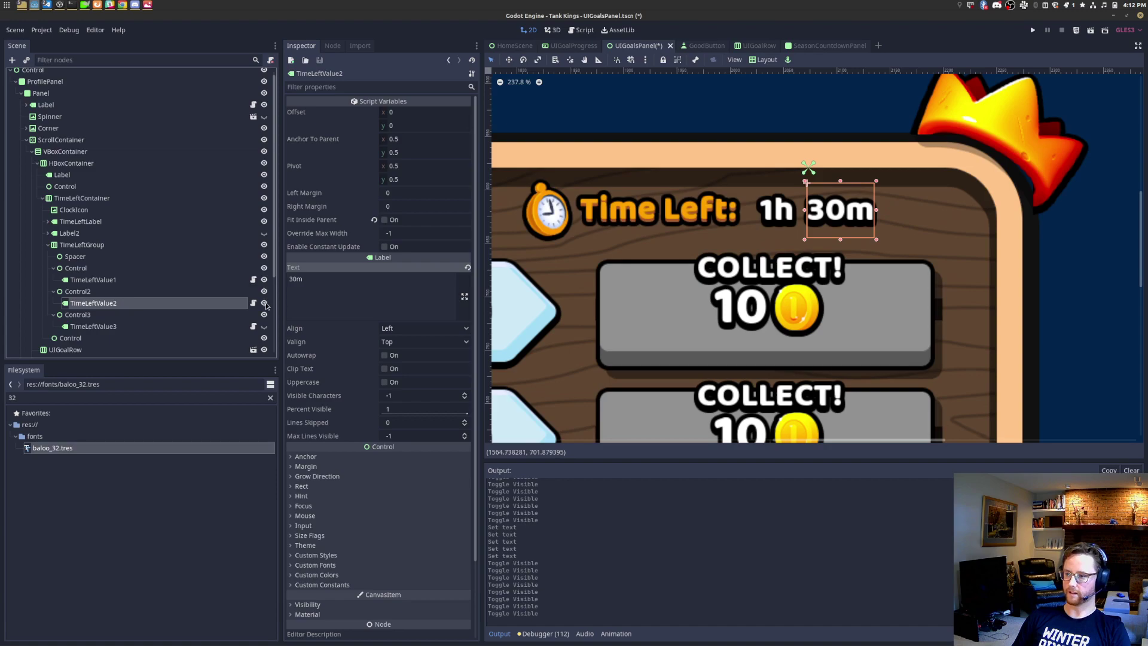
click(264, 303)
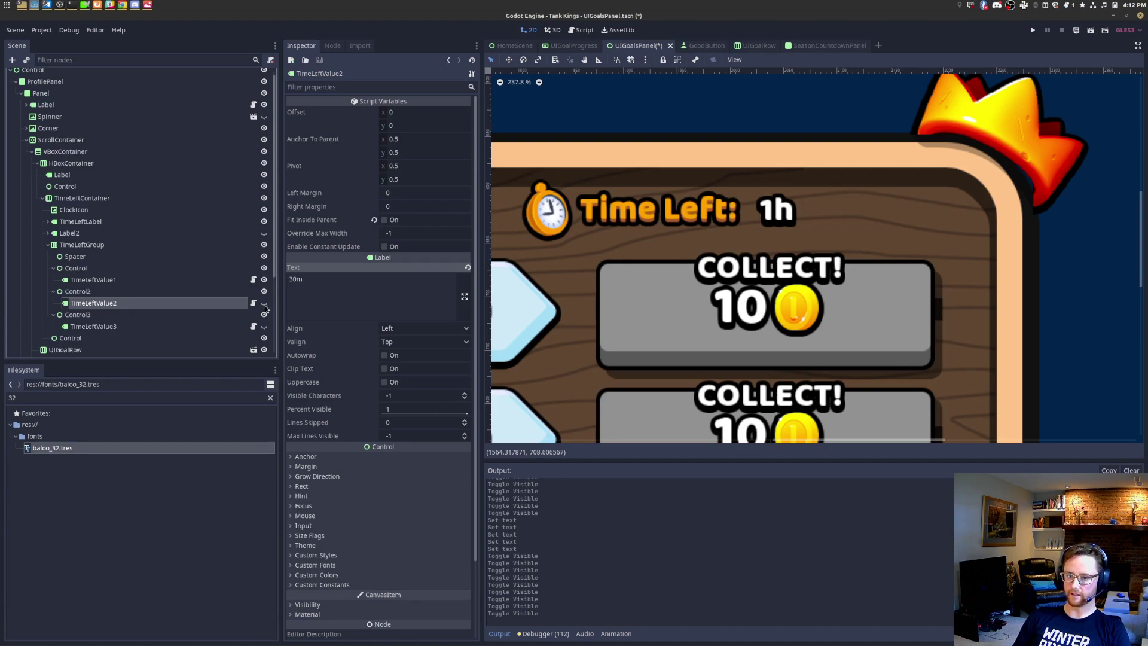
Step: Preview combinations of the 1h, 30m and 24h values by toggling their visibility
scroll(706, 306, down, 4)
scroll(706, 305, down, 3)
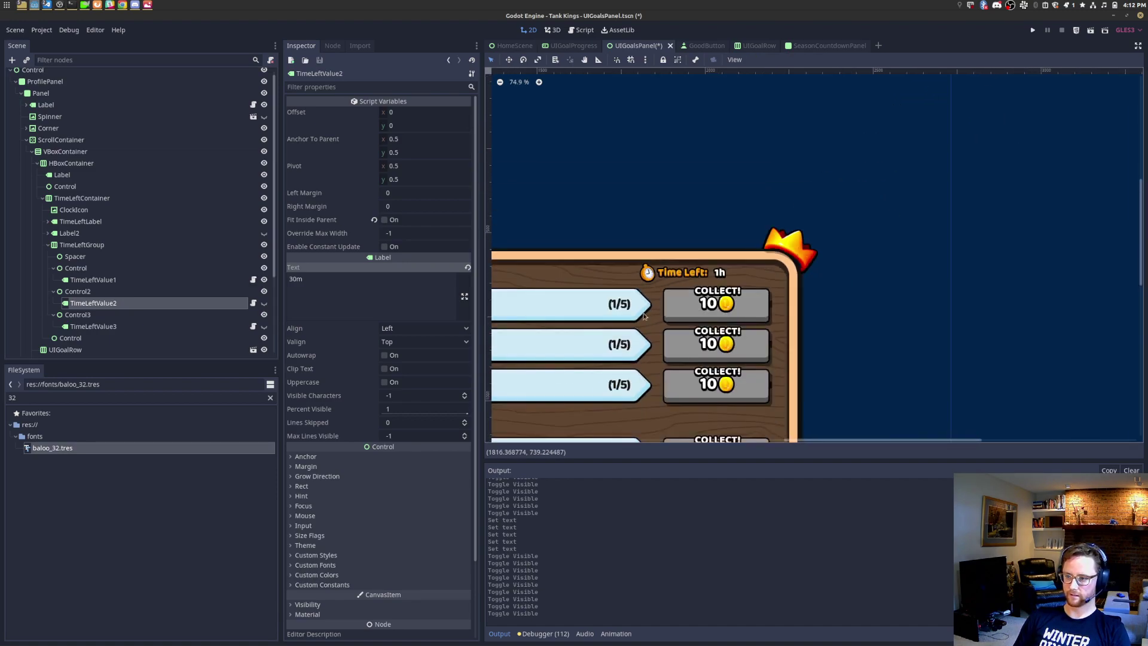
middle_drag(937, 217, 935, 204)
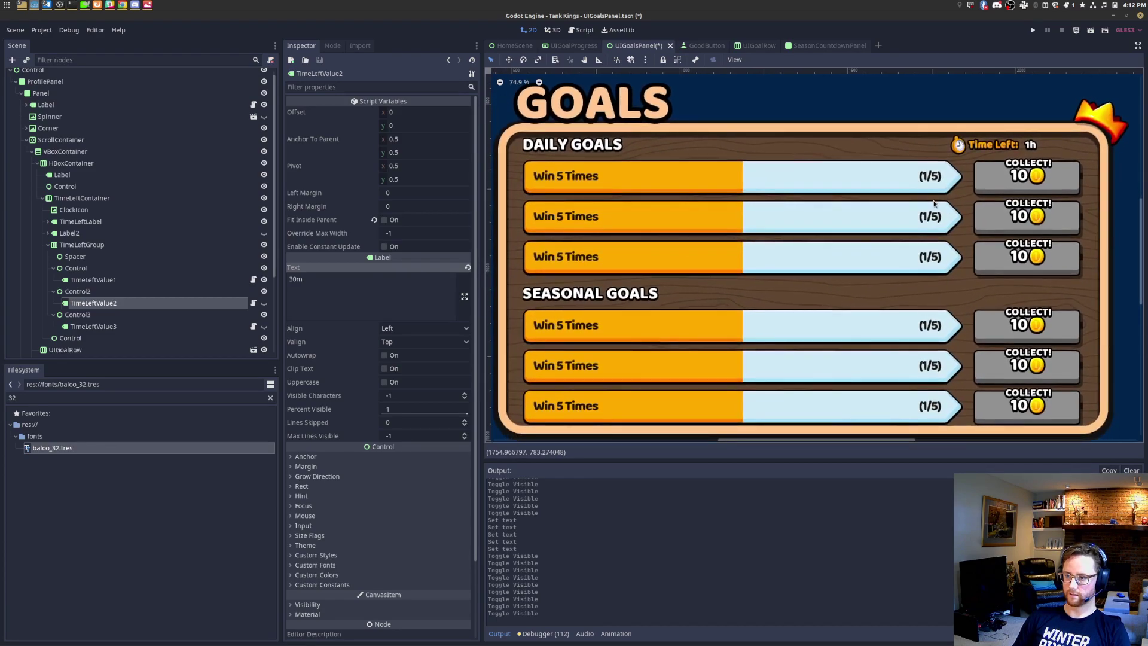
click(265, 305)
click(264, 281)
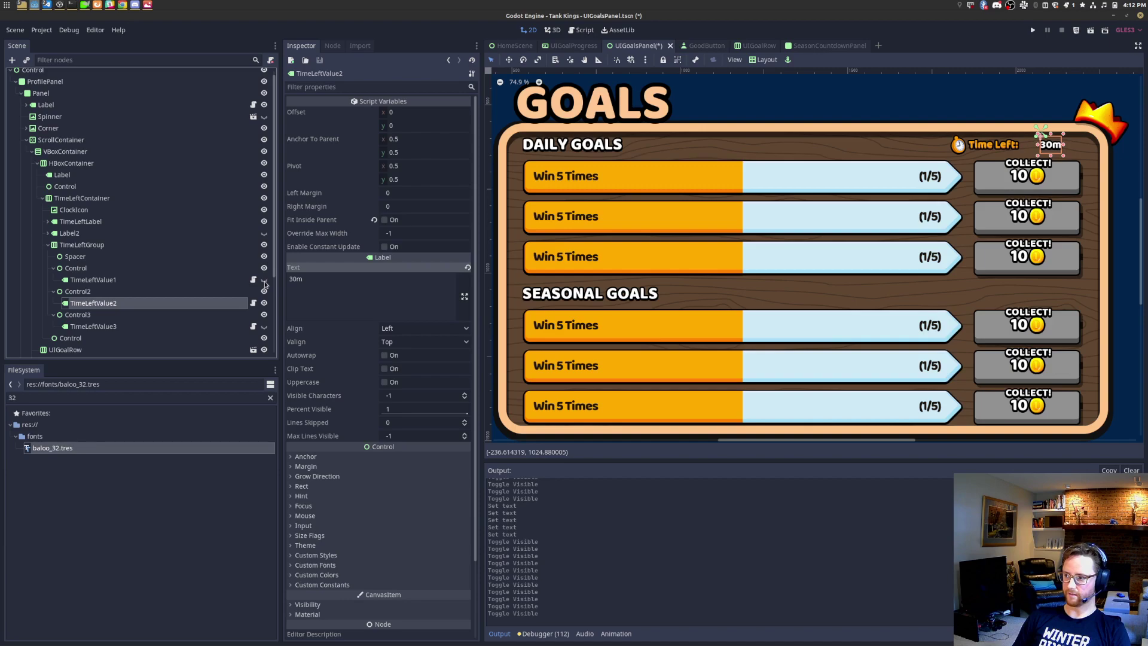
click(264, 327)
click(265, 303)
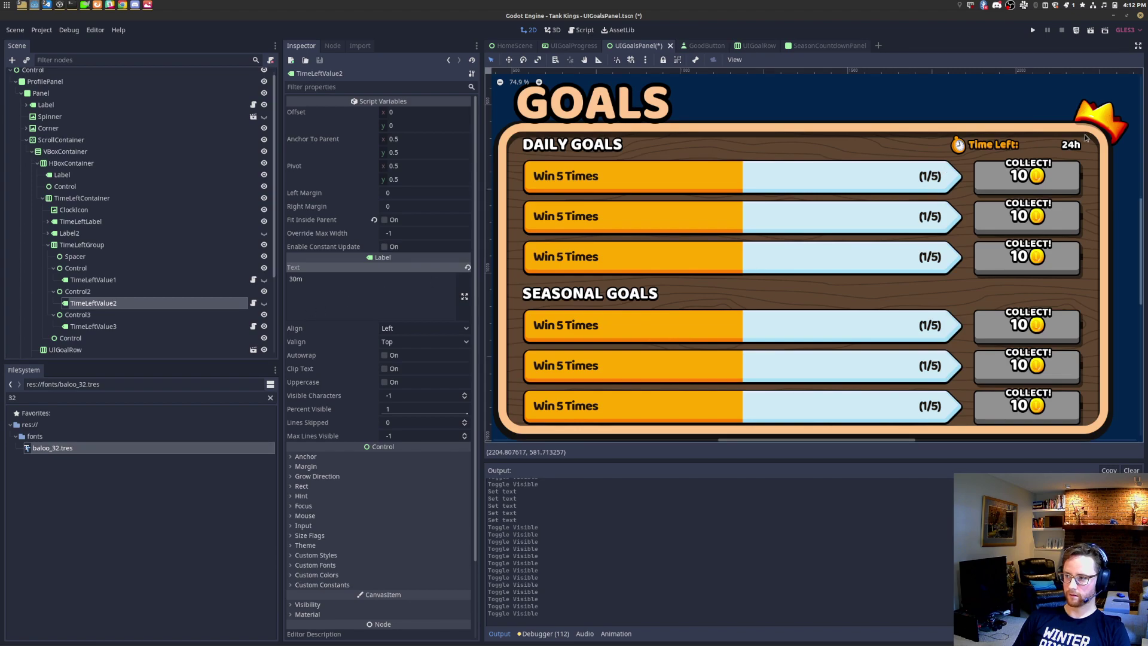
scroll(1073, 164, up, 1)
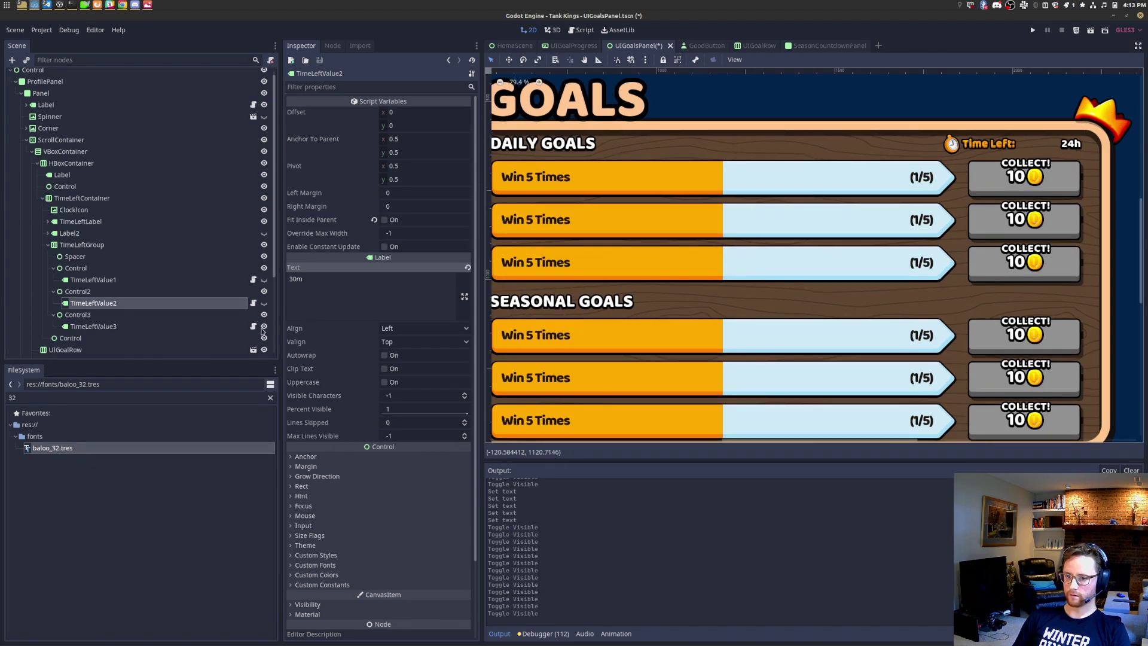
click(264, 304)
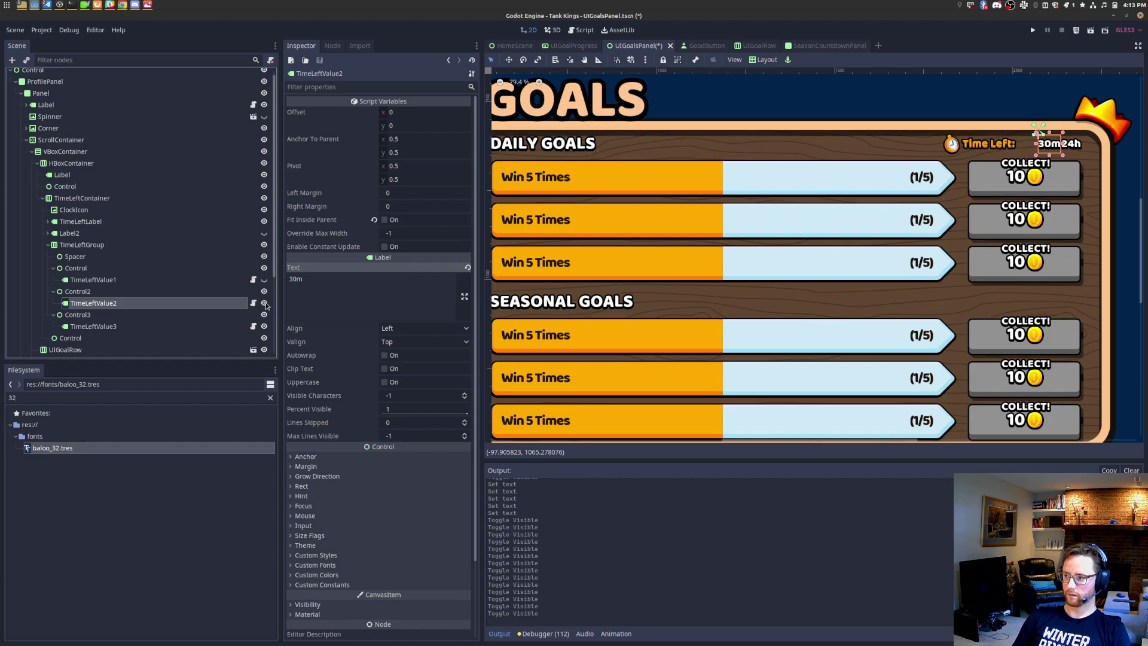
click(265, 304)
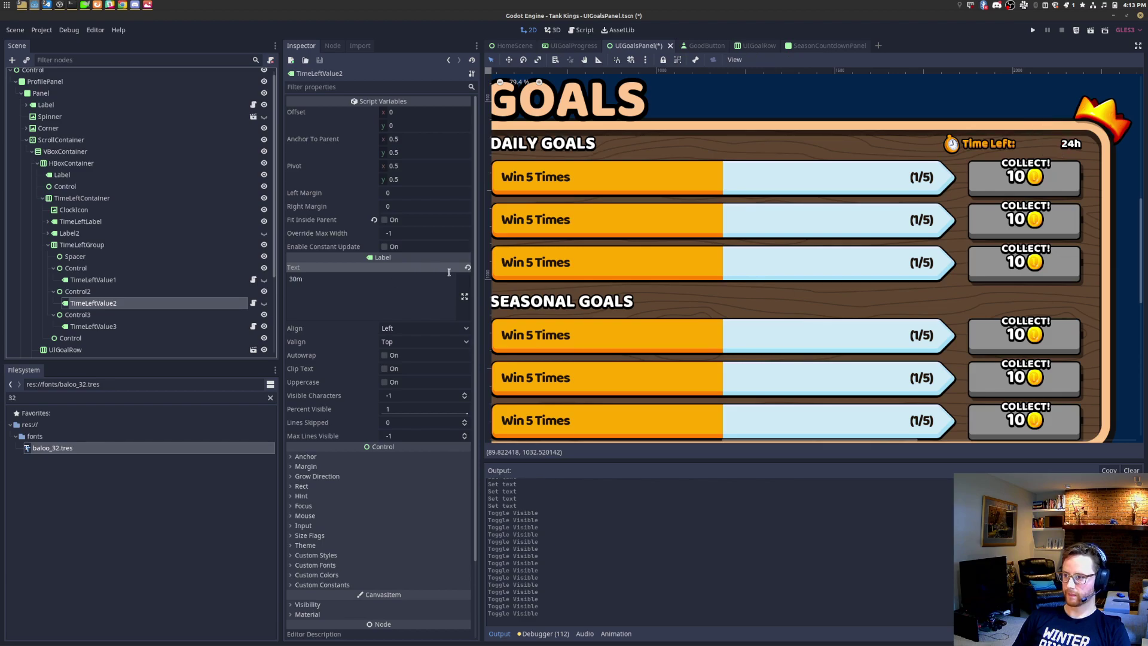
scroll(1085, 131, up, 5)
middle_drag(921, 232, 873, 265)
scroll(928, 232, up, 13)
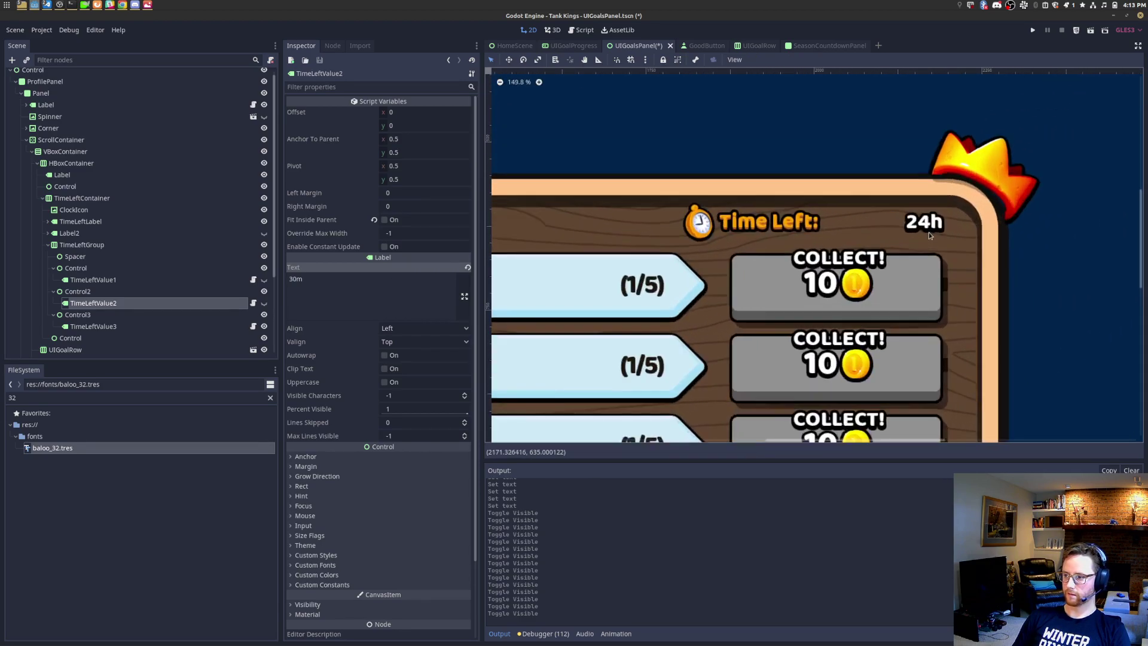
scroll(927, 232, down, 20)
middle_drag(813, 291, 959, 229)
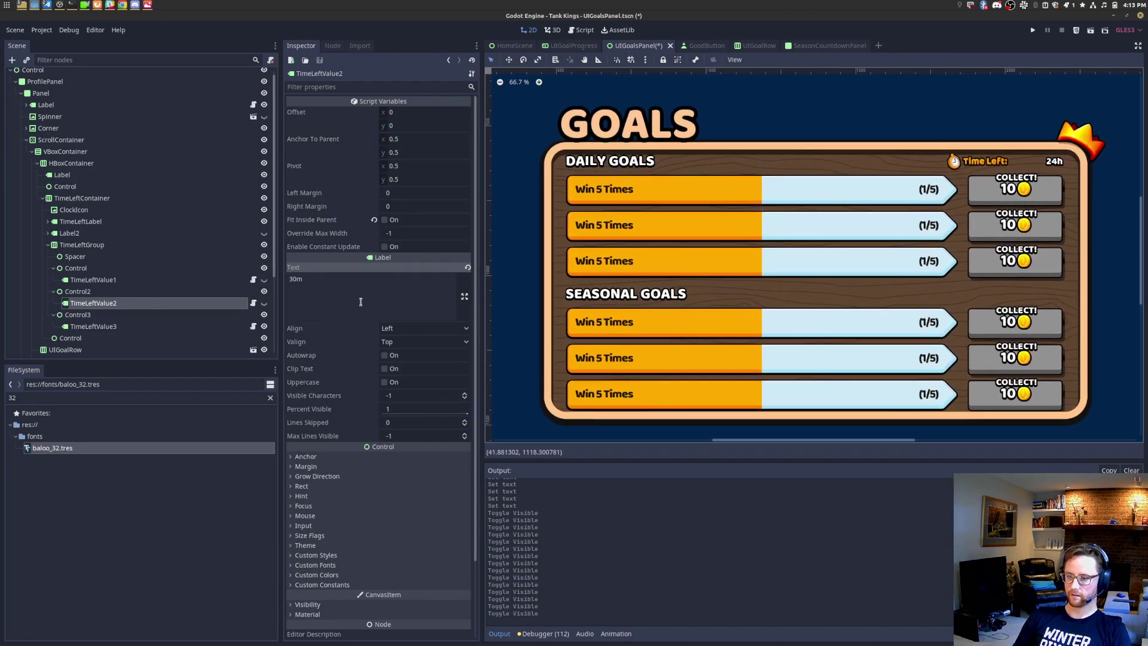
Step: Show TimeLeftValue2 and change its text from 30m to 0m
click(265, 304)
double_click(356, 286)
text(0m)
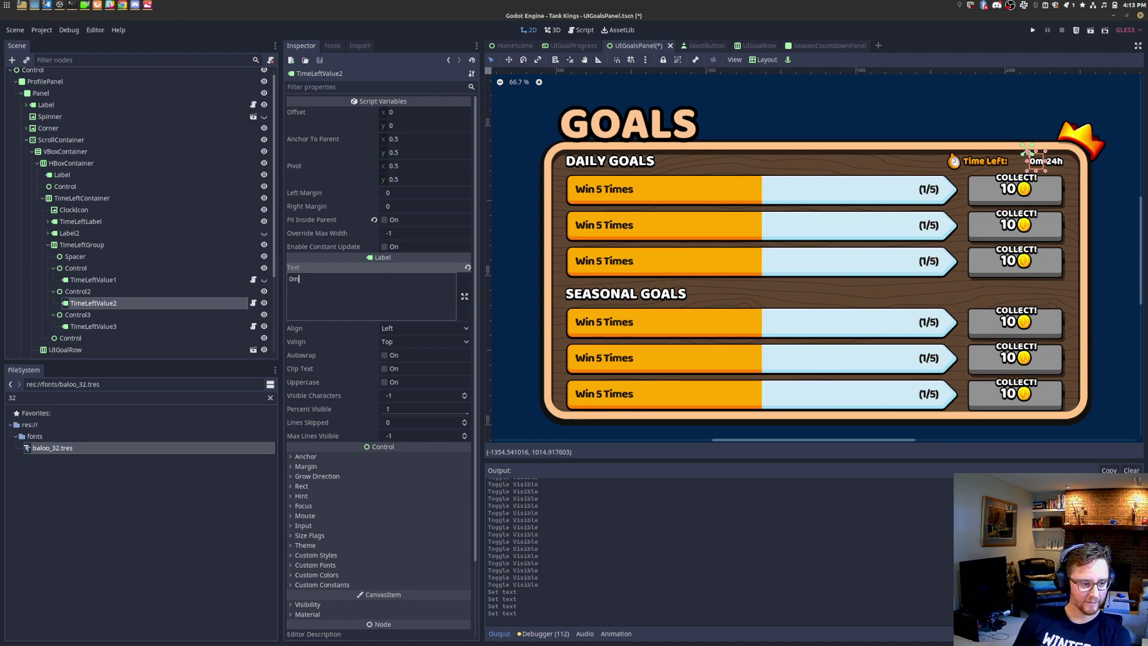
scroll(877, 238, up, 10)
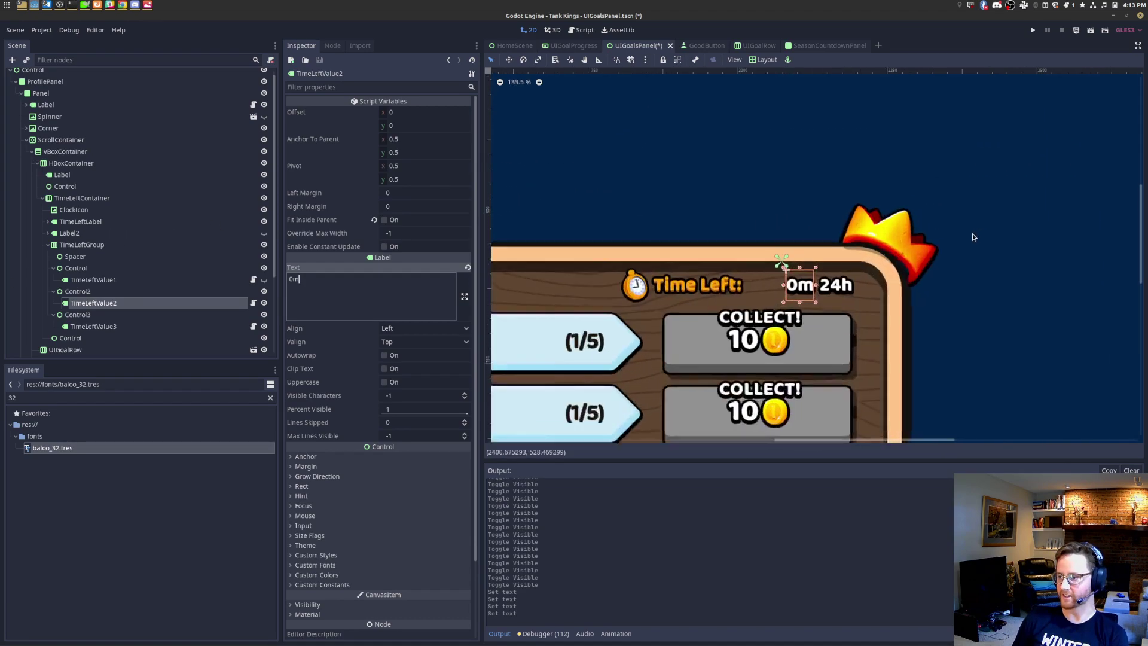
scroll(851, 213, up, 1)
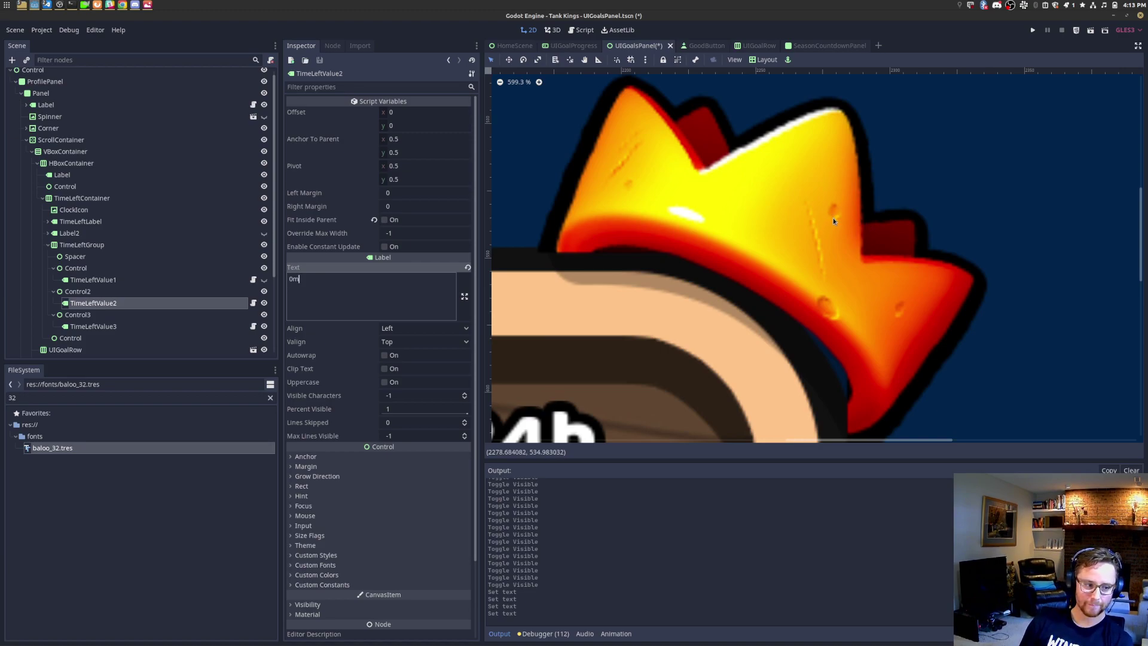
Step: Frame the Time Left row and toggle the 1h and 24h values off
scroll(834, 219, down, 5)
middle_drag(757, 293, 885, 183)
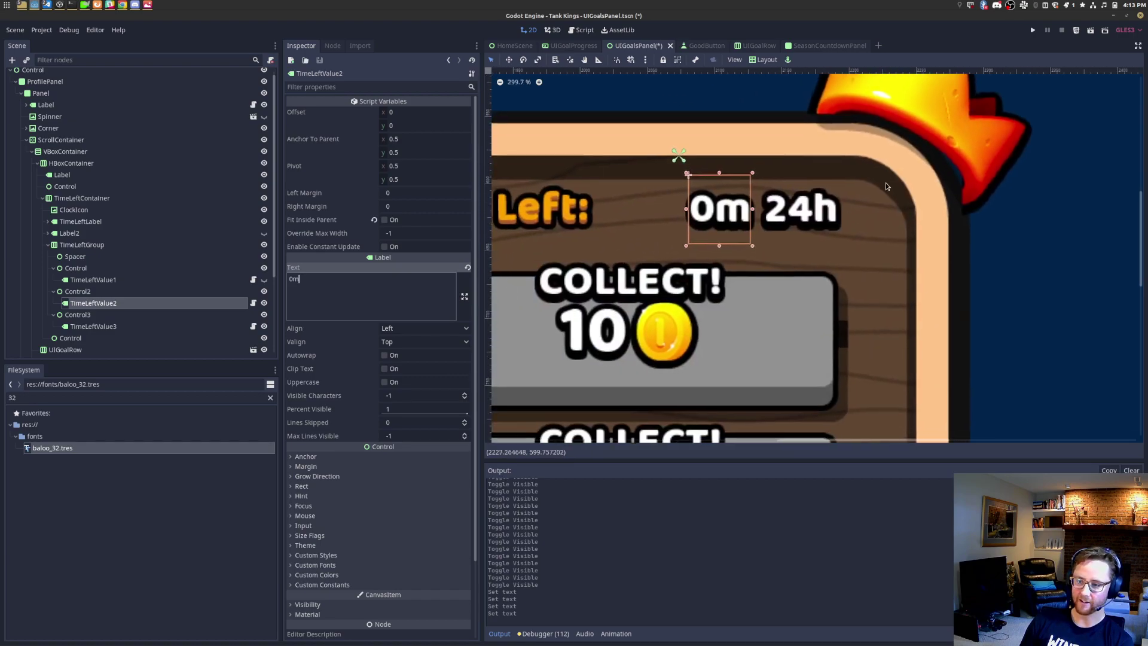
click(264, 280)
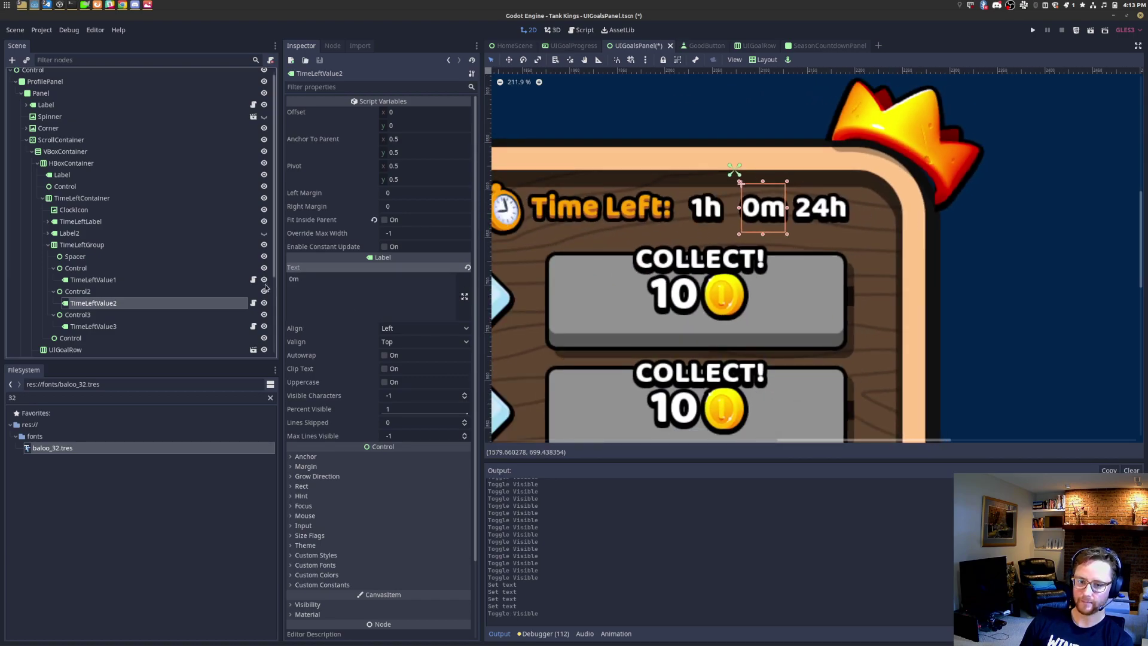
click(177, 291)
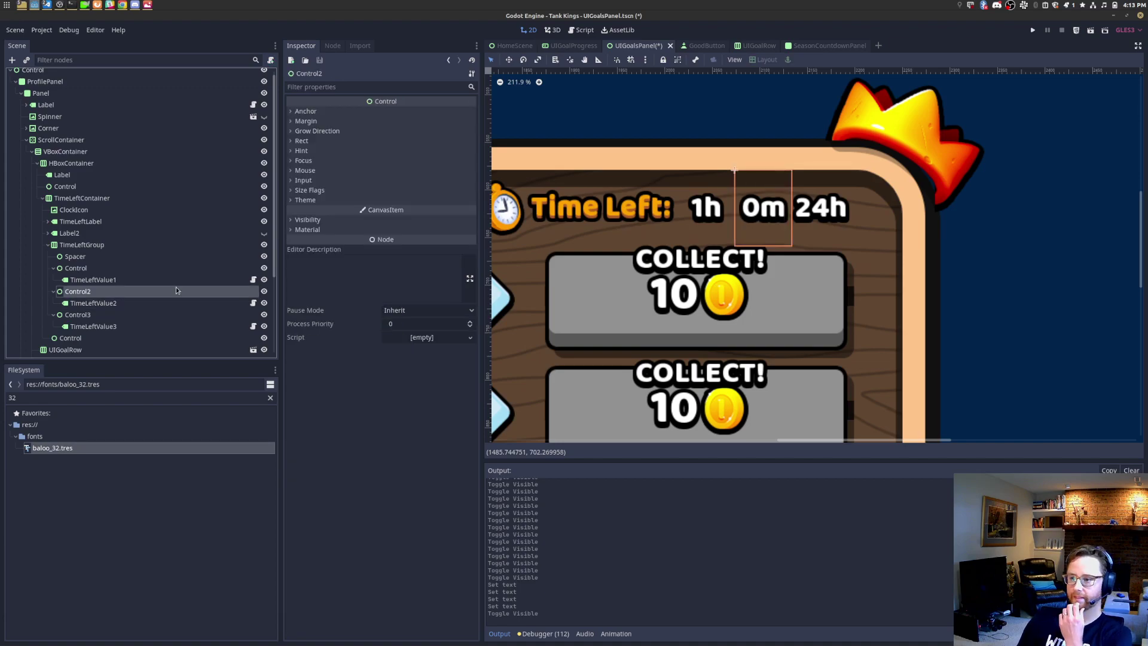
click(263, 280)
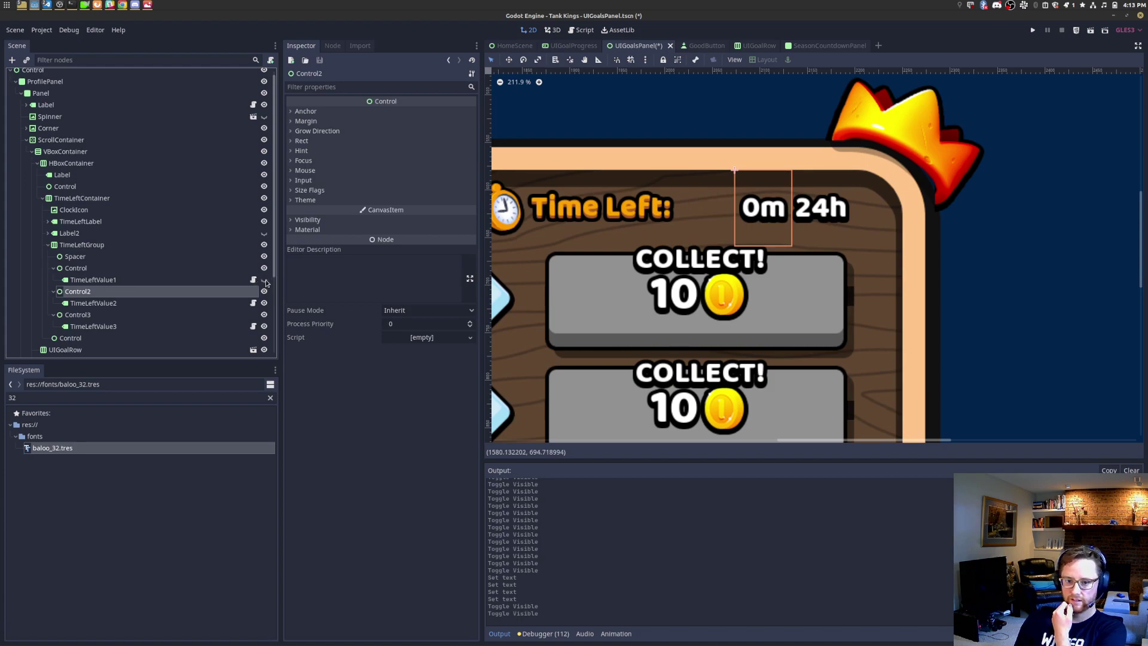
click(264, 329)
Step: Turn on the 1h, 0m and 24h values so all three show together
scroll(676, 296, down, 10)
middle_drag(662, 307, 814, 282)
scroll(965, 202, down, 3)
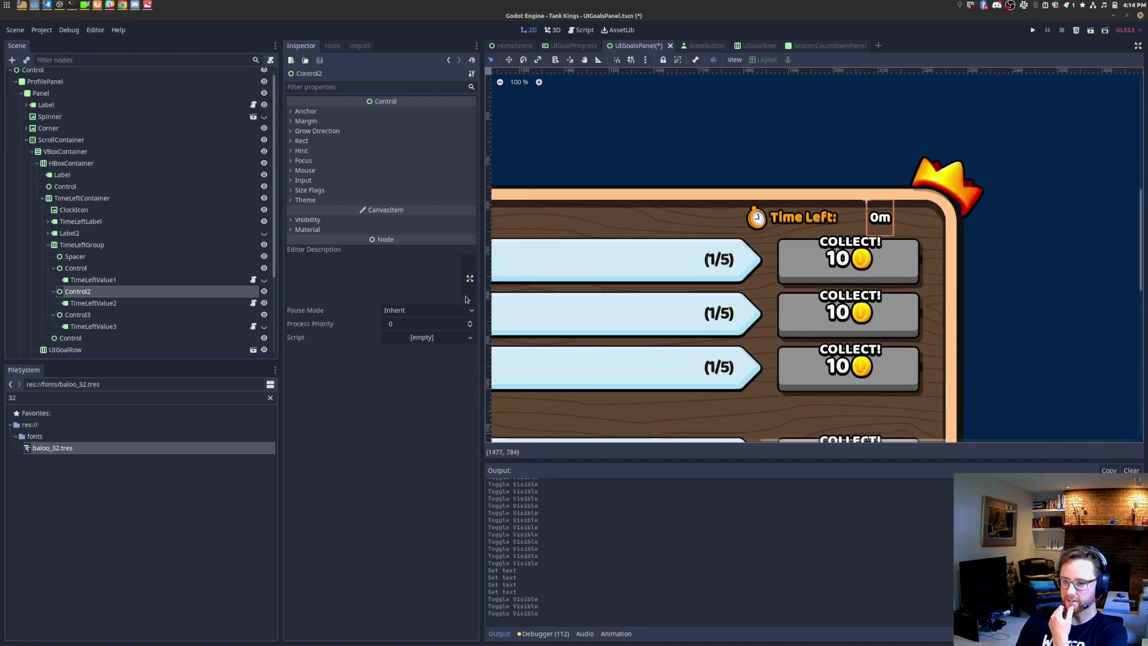
click(264, 326)
click(264, 279)
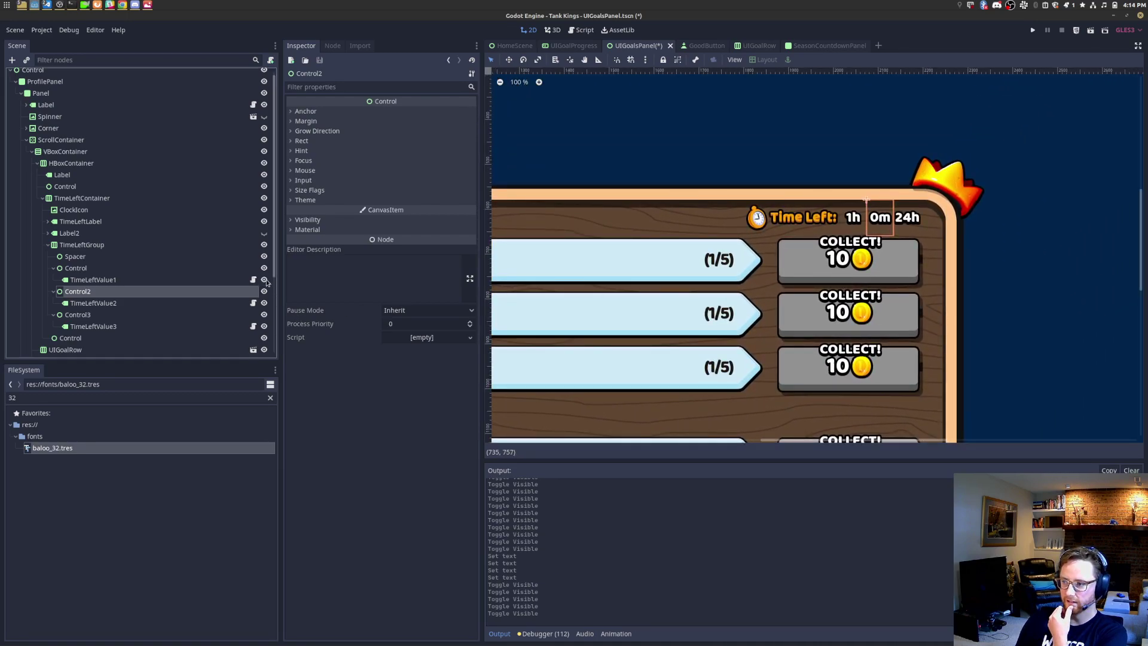
click(265, 327)
click(265, 304)
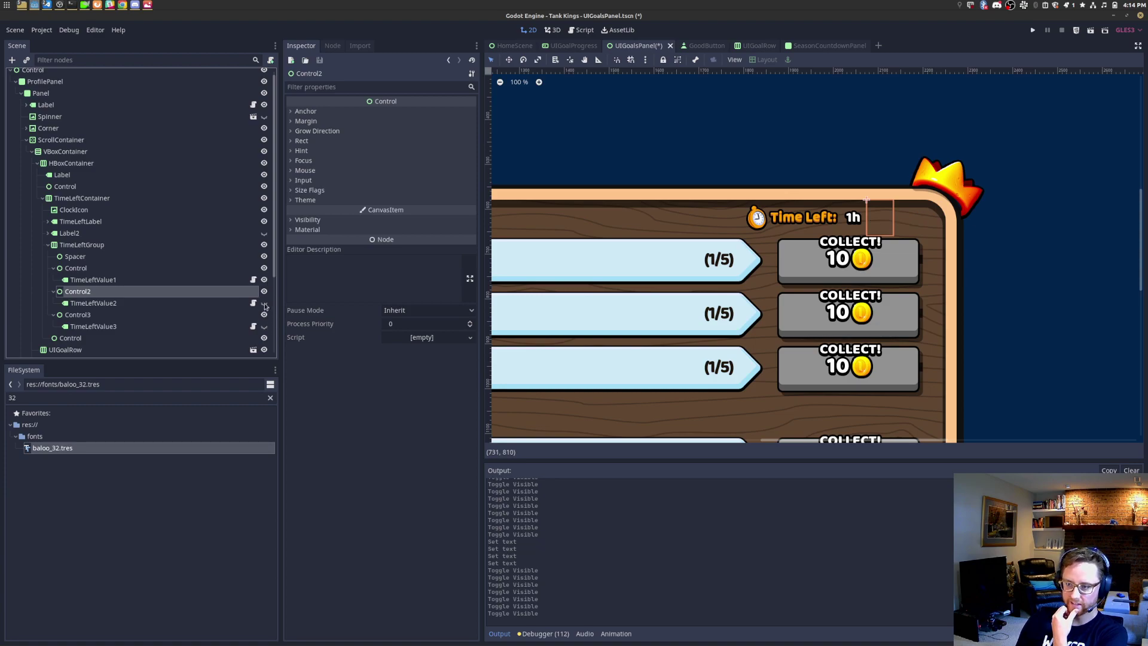
middle_drag(627, 286, 796, 261)
click(264, 304)
click(265, 326)
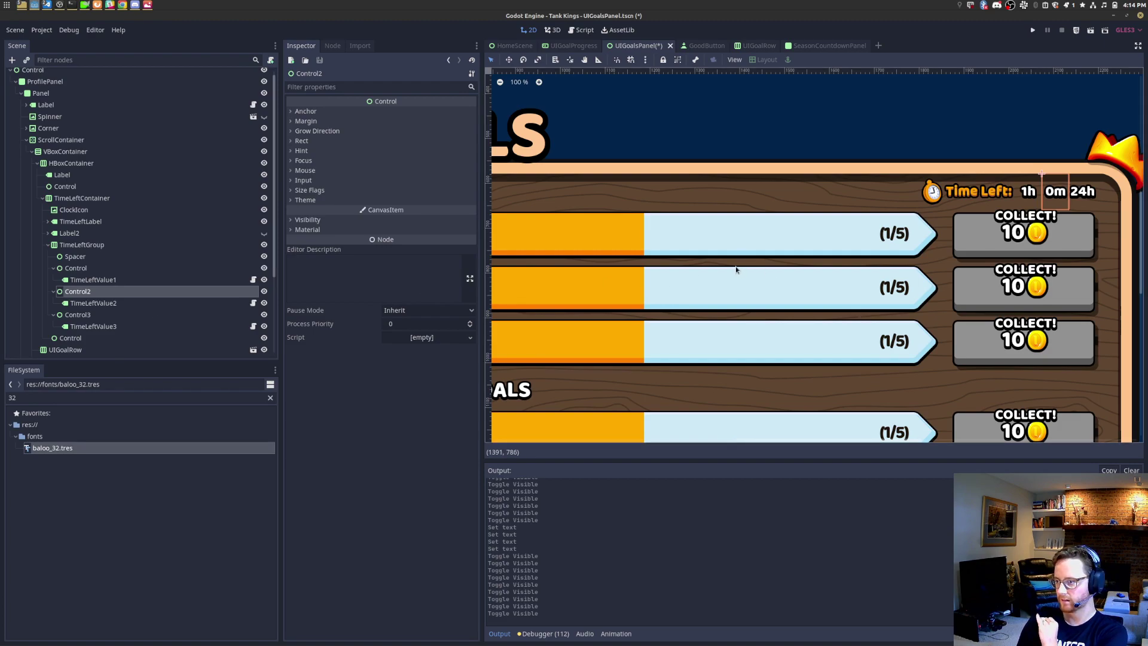
Step: Give TimeLeftValue1 a grey a8a8a8 Font Color override
click(96, 280)
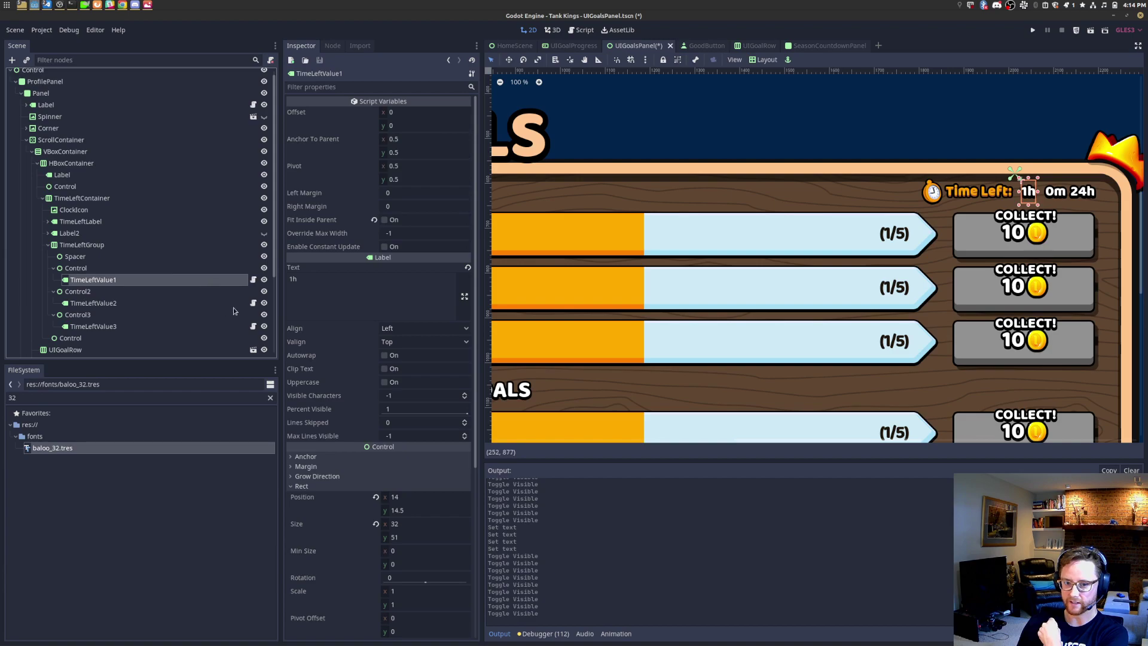
scroll(375, 411, down, 5)
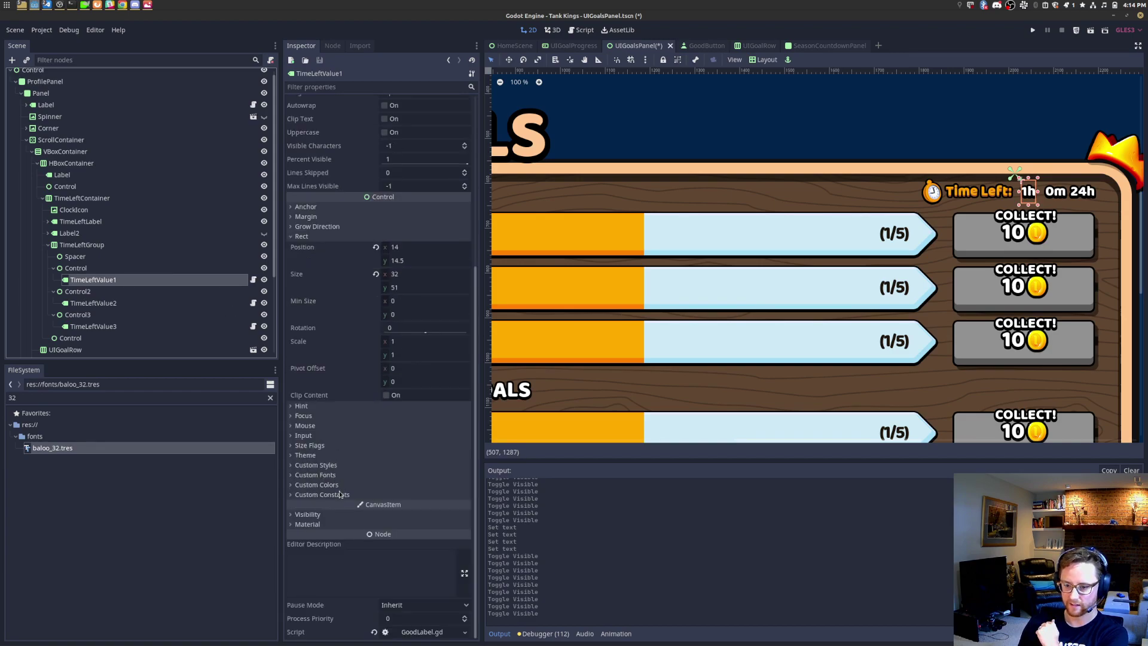
scroll(347, 479, up, 5)
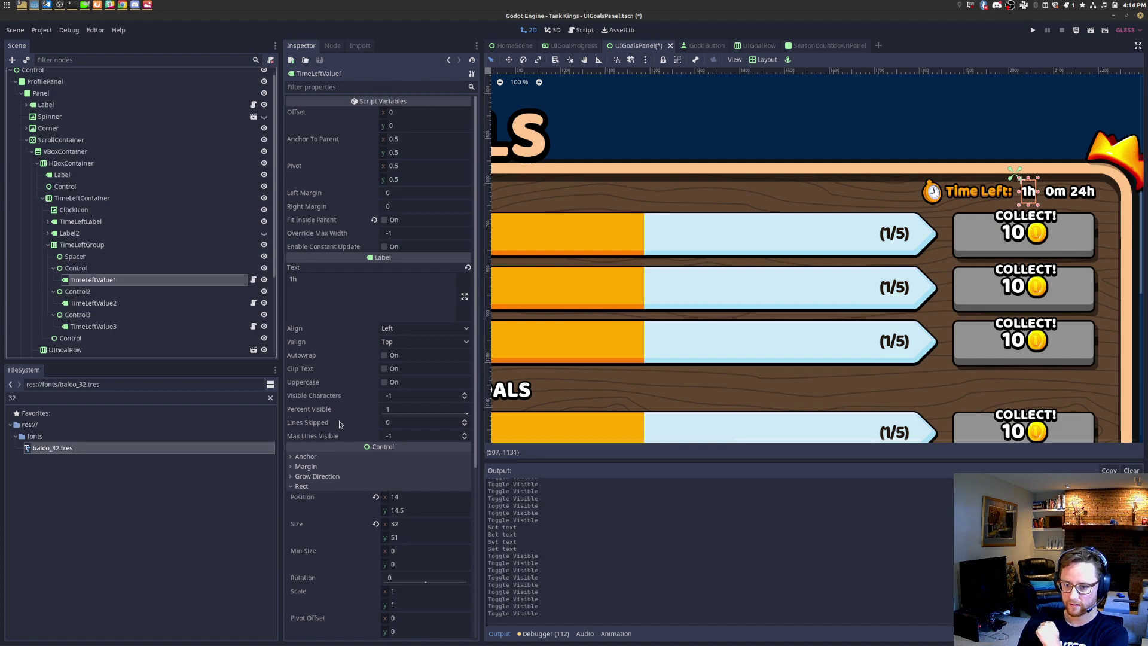
scroll(341, 419, down, 5)
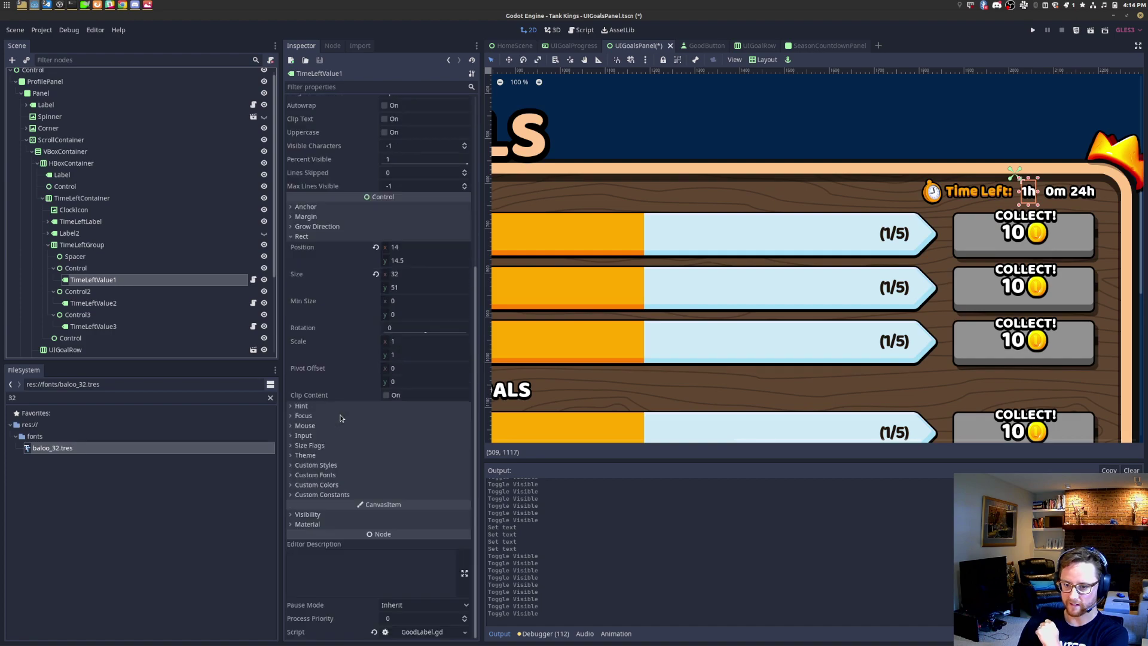
click(335, 485)
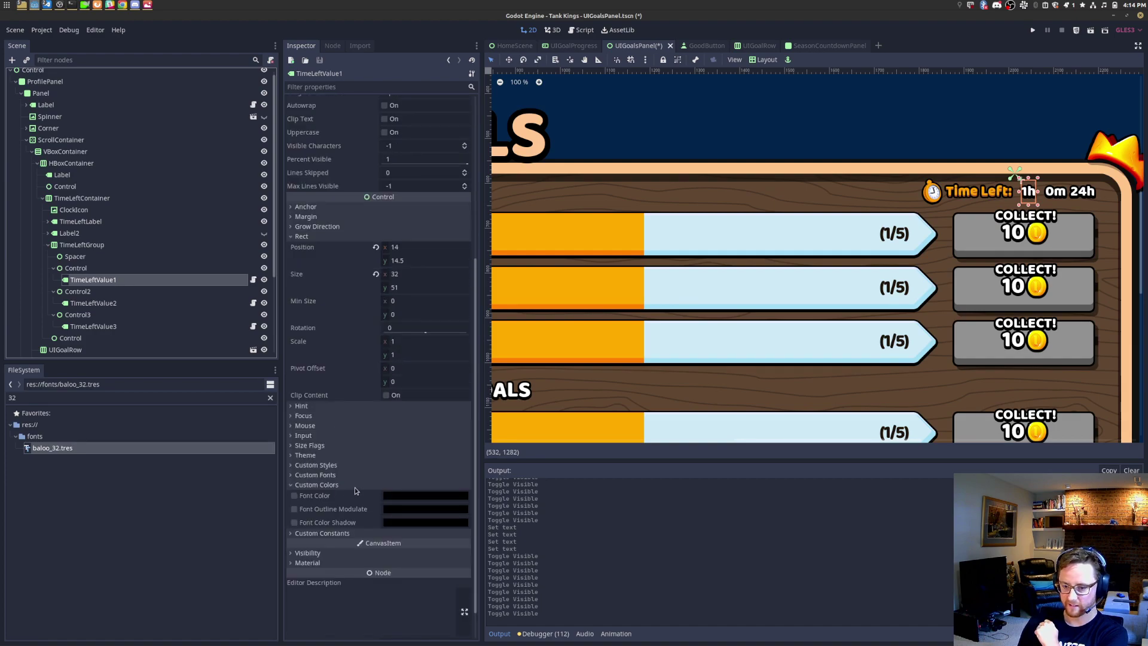
click(298, 501)
click(295, 500)
click(426, 495)
drag(299, 358, 234, 316)
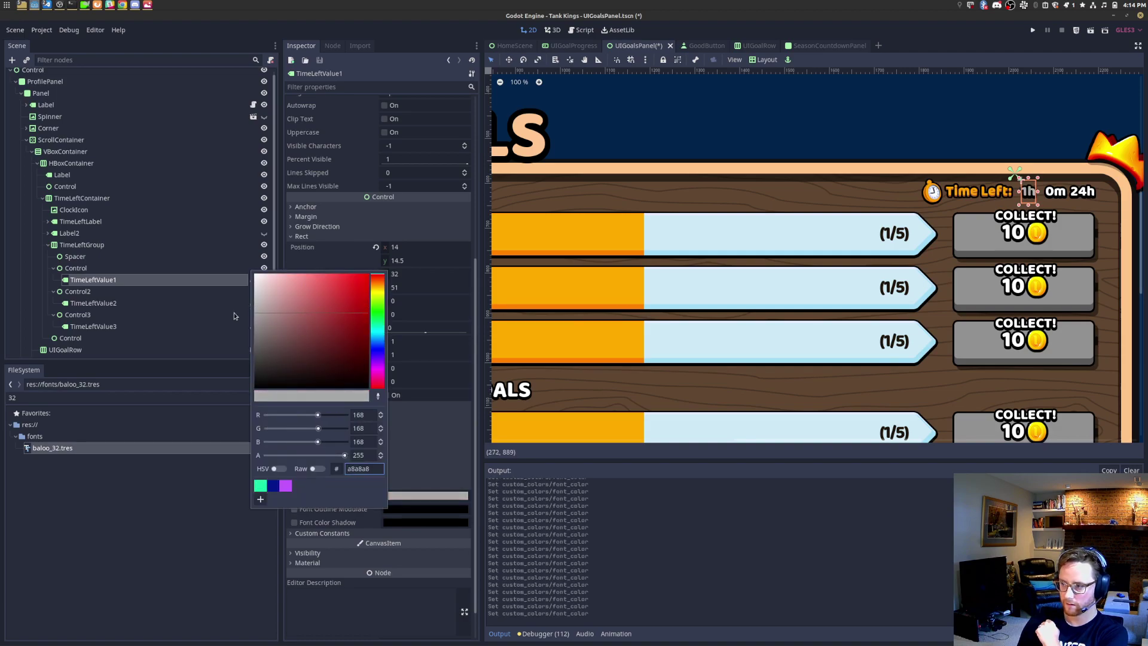
click(857, 126)
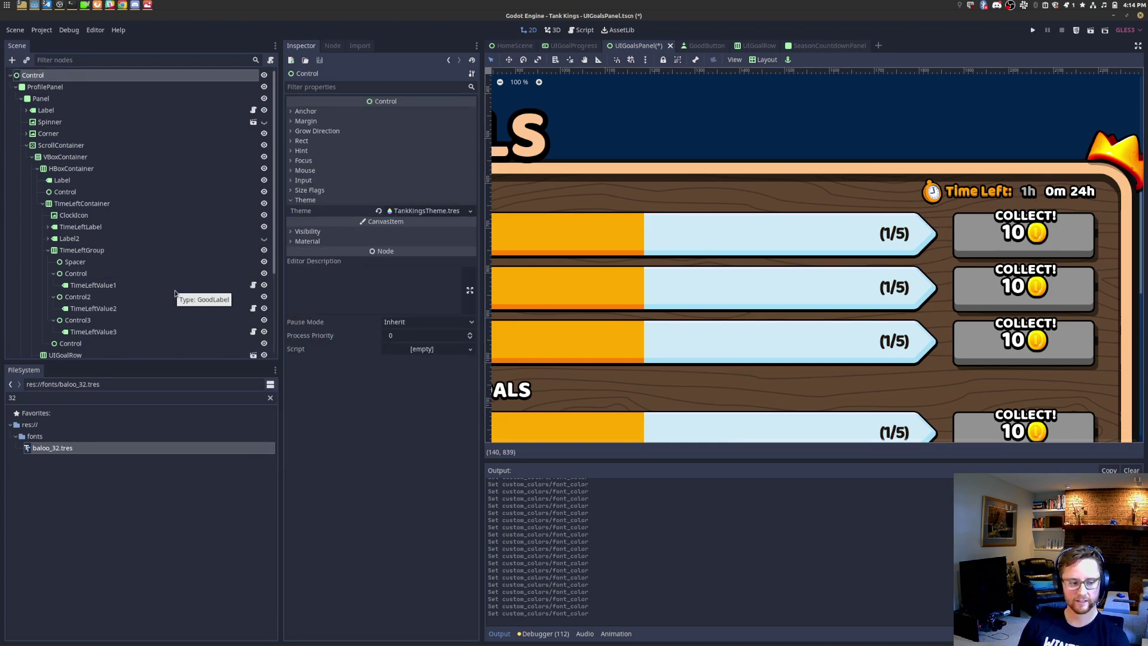
Step: Compare with goals.png and change TimeLeftValue1's text from 1h to 0h
scroll(944, 204, up, 6)
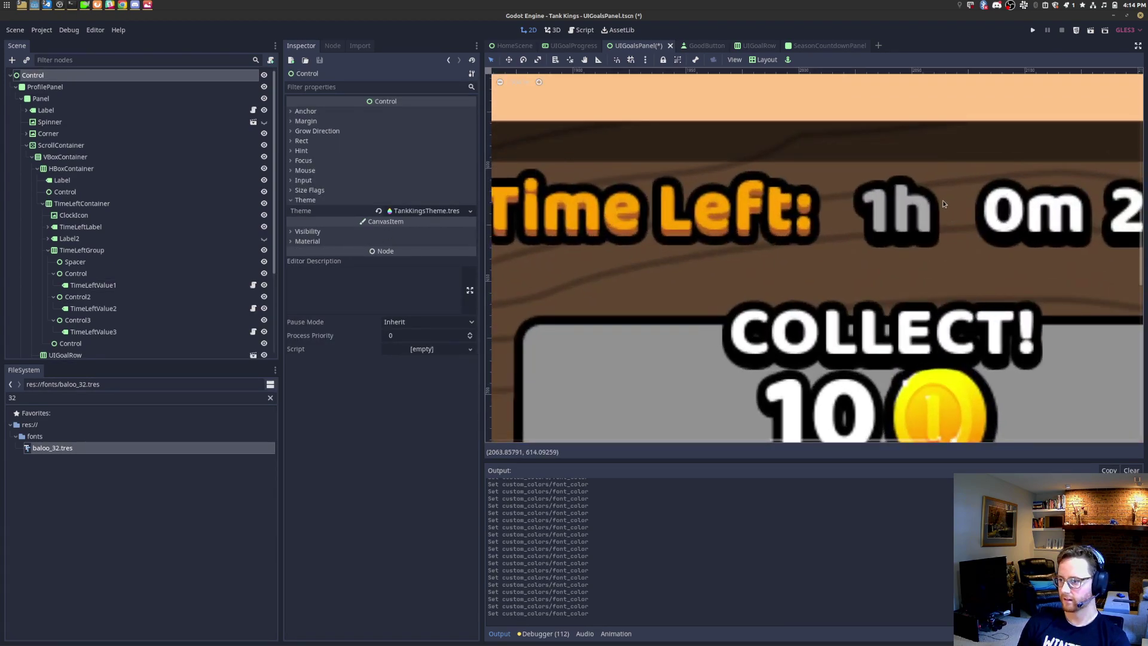
key(alt+Tab)
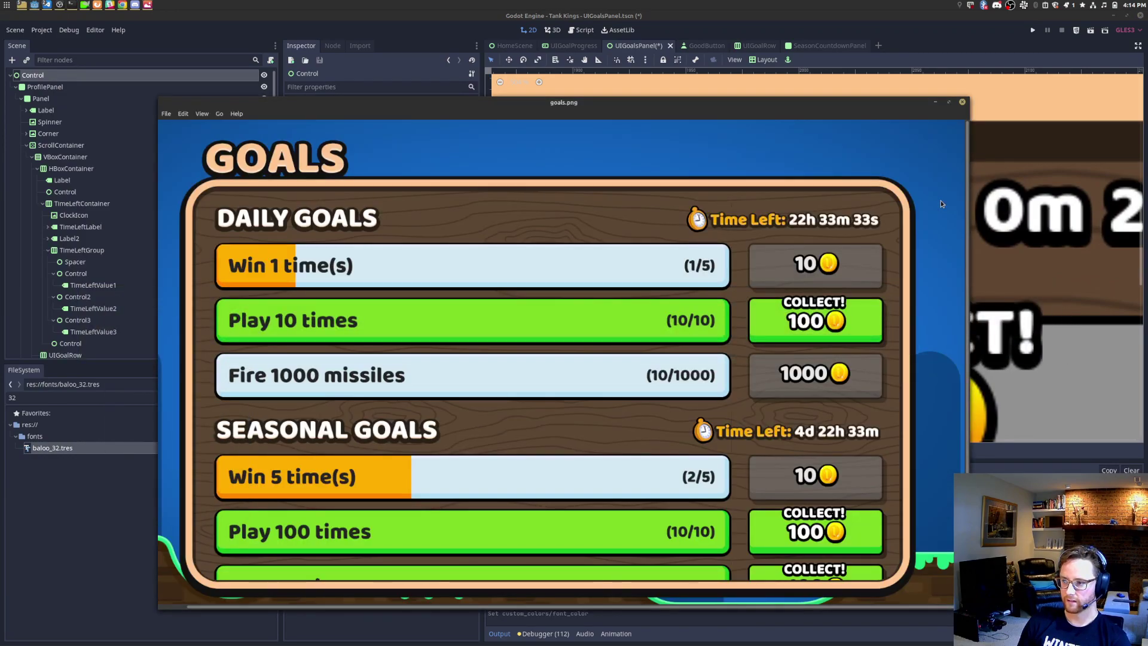
key(alt+Tab)
scroll(940, 200, down, 2)
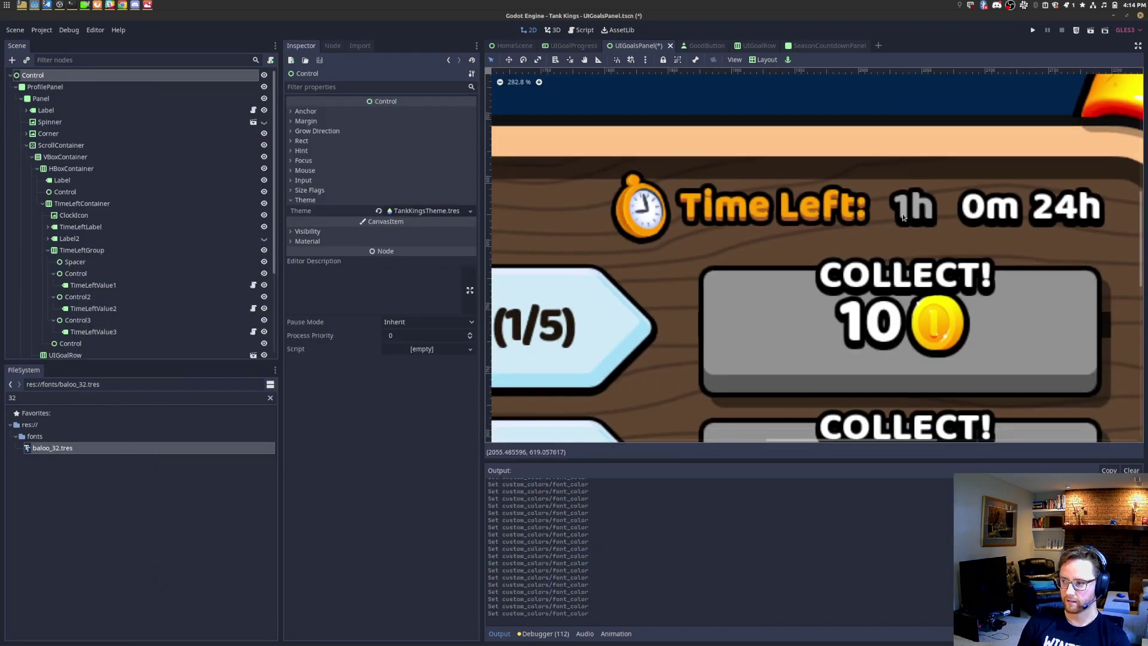
click(129, 286)
drag(336, 290, 238, 268)
text(90)
key(BackSpace)
key(BackSpace)
text(0h)
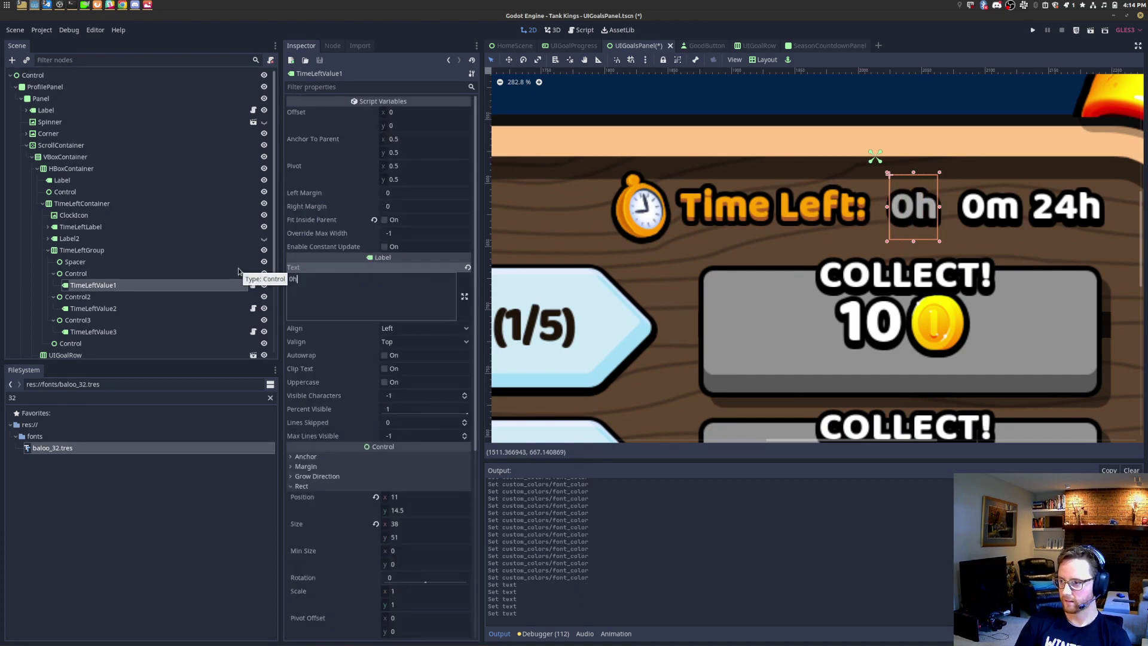
Step: Remove the grey Font Color override and briefly toggle the 0h and 0m values
scroll(742, 212, down, 4)
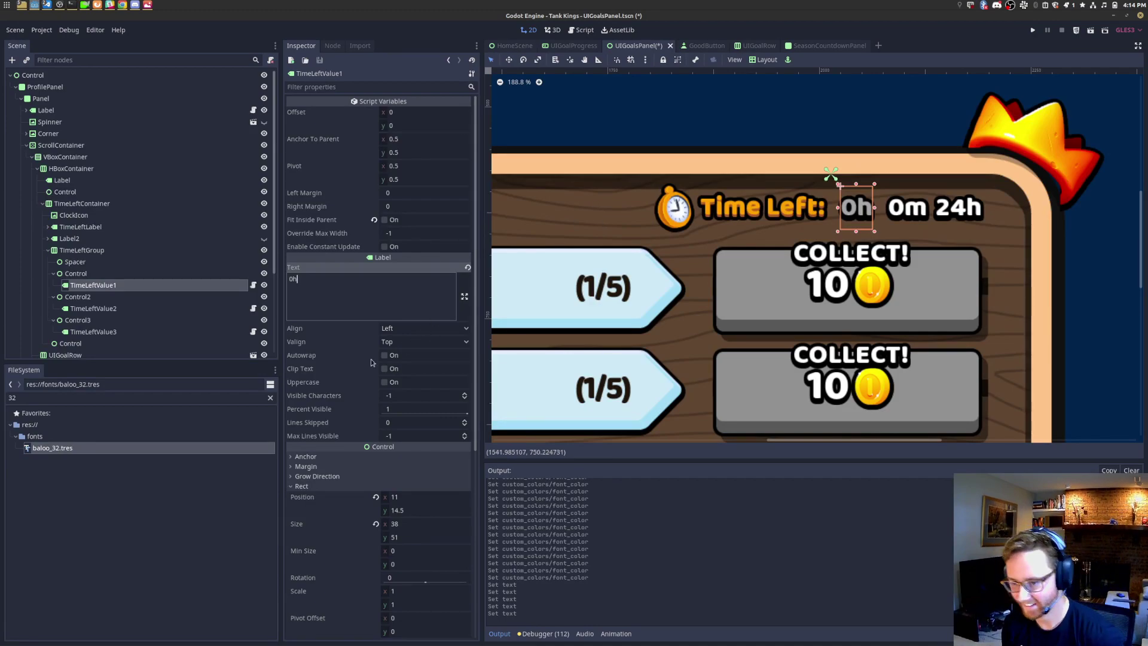
scroll(351, 323, down, 5)
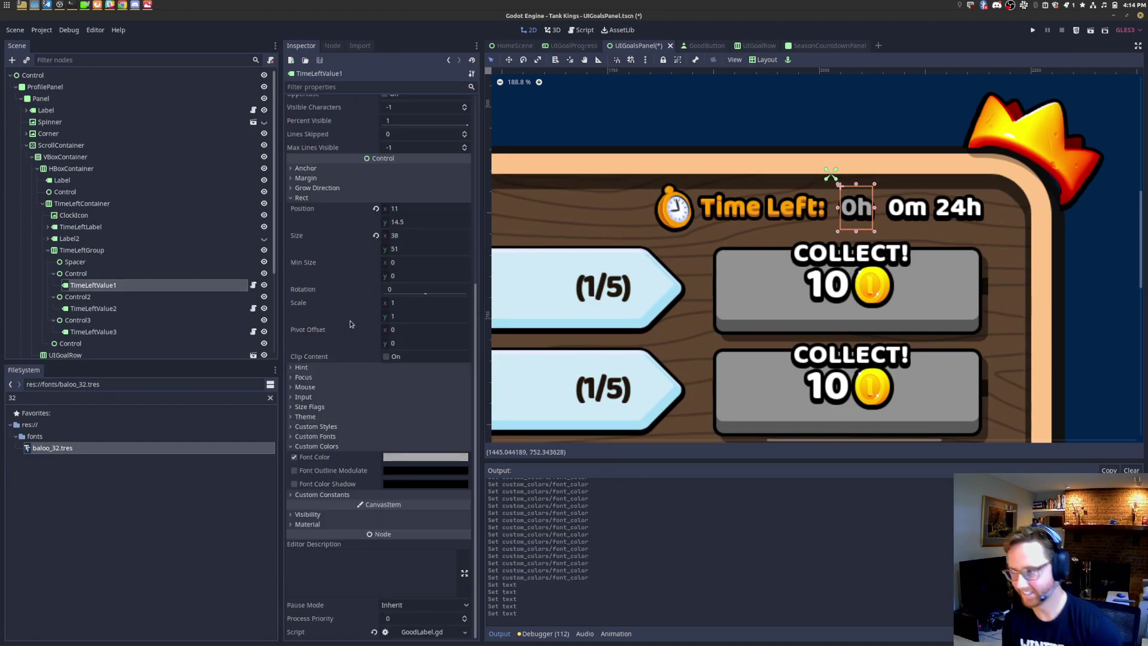
click(294, 458)
scroll(389, 343, up, 5)
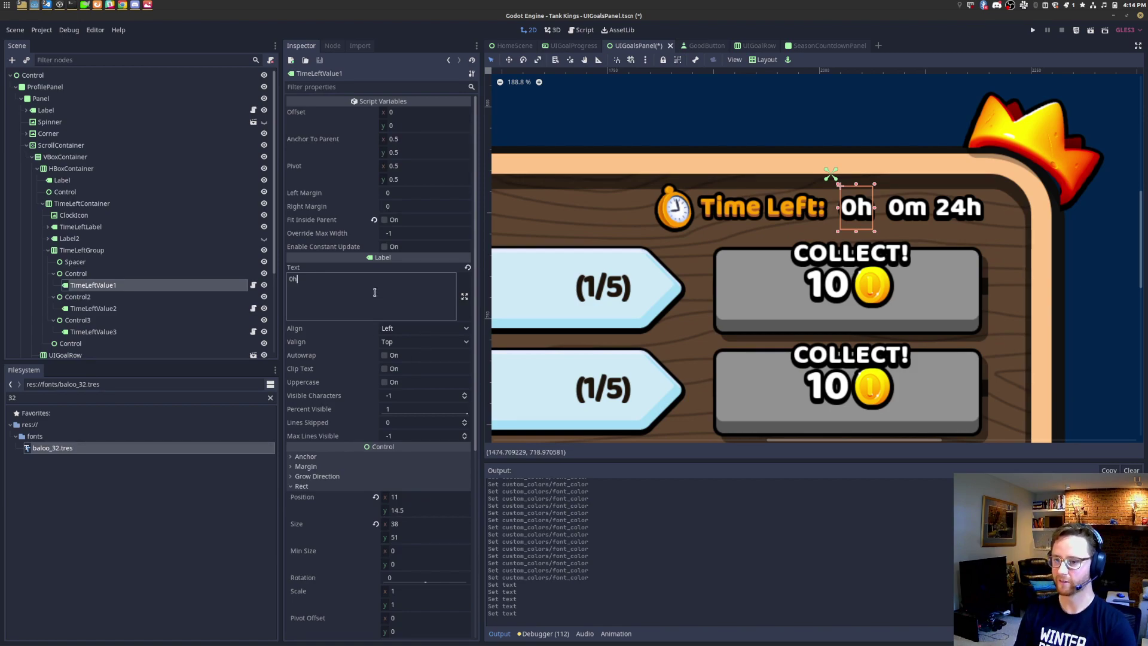
drag(375, 292, 278, 284)
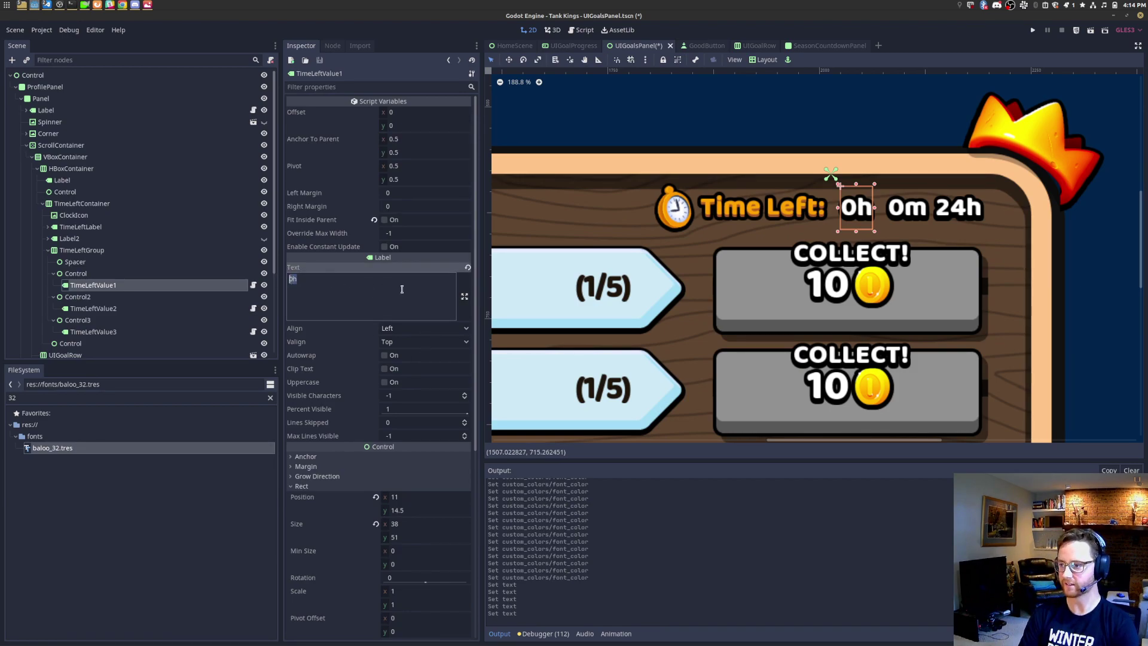
click(264, 285)
click(264, 309)
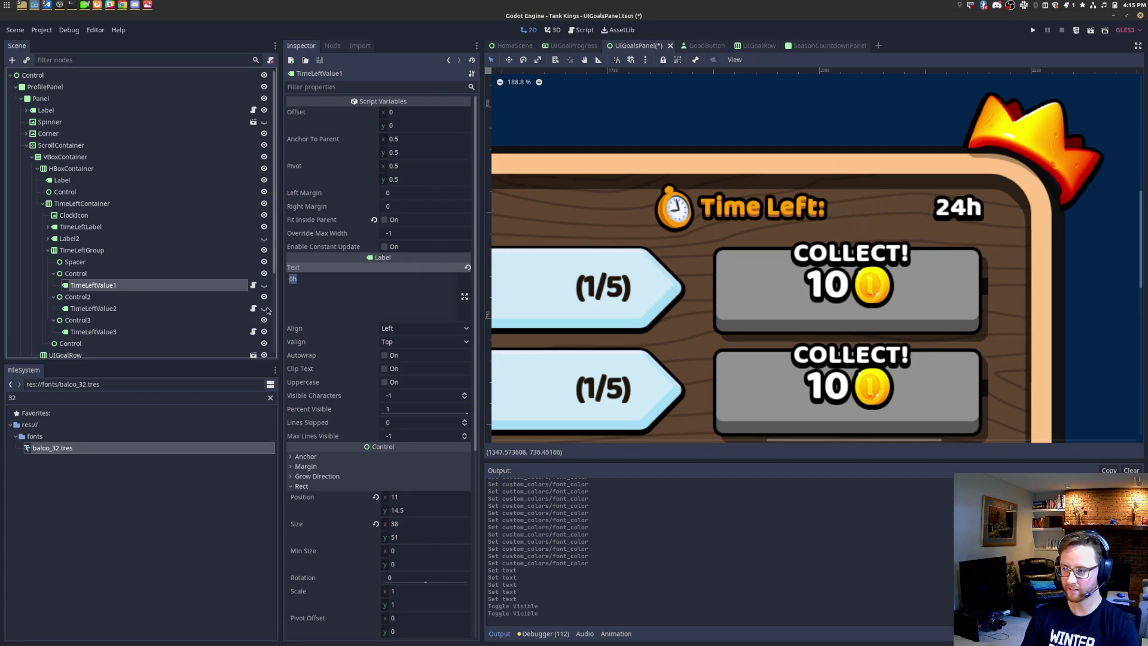
click(264, 309)
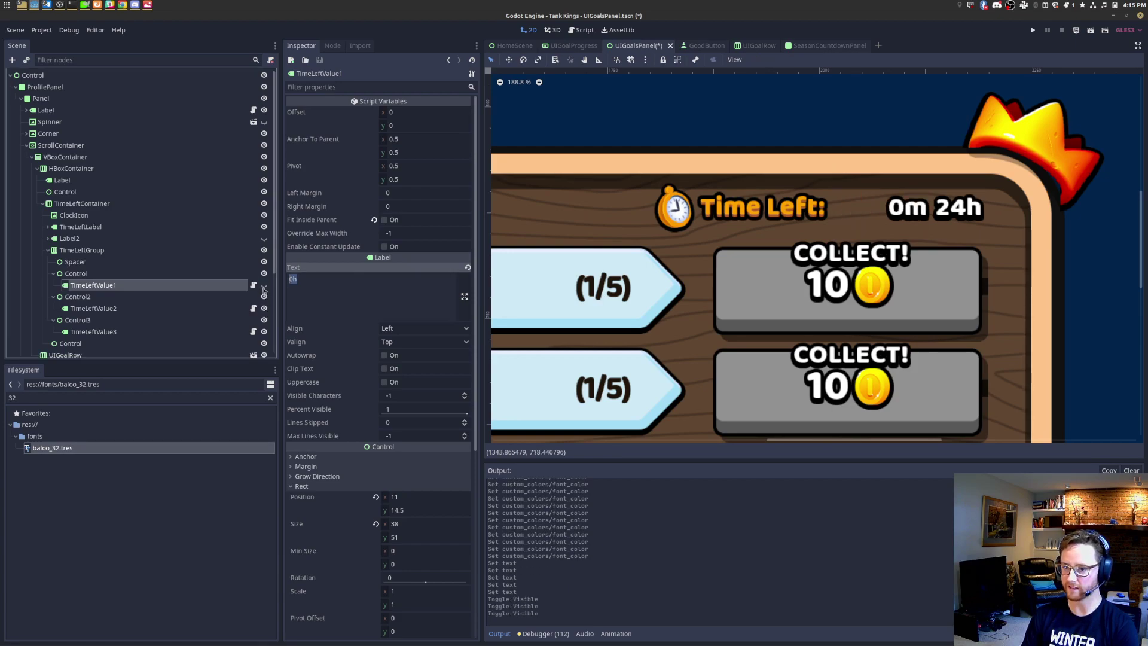
click(263, 285)
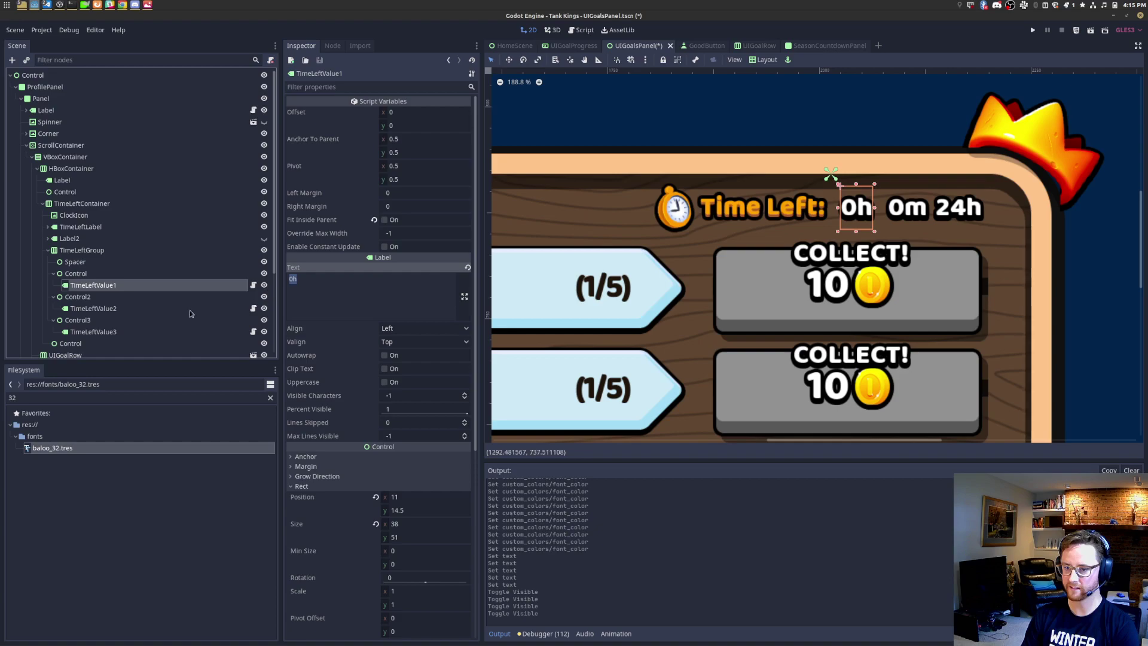
Step: Rename the three value-holder Controls to TimeLeftParent1, TimeLeftParent2 and TimeLeftParent3
right_click(149, 298)
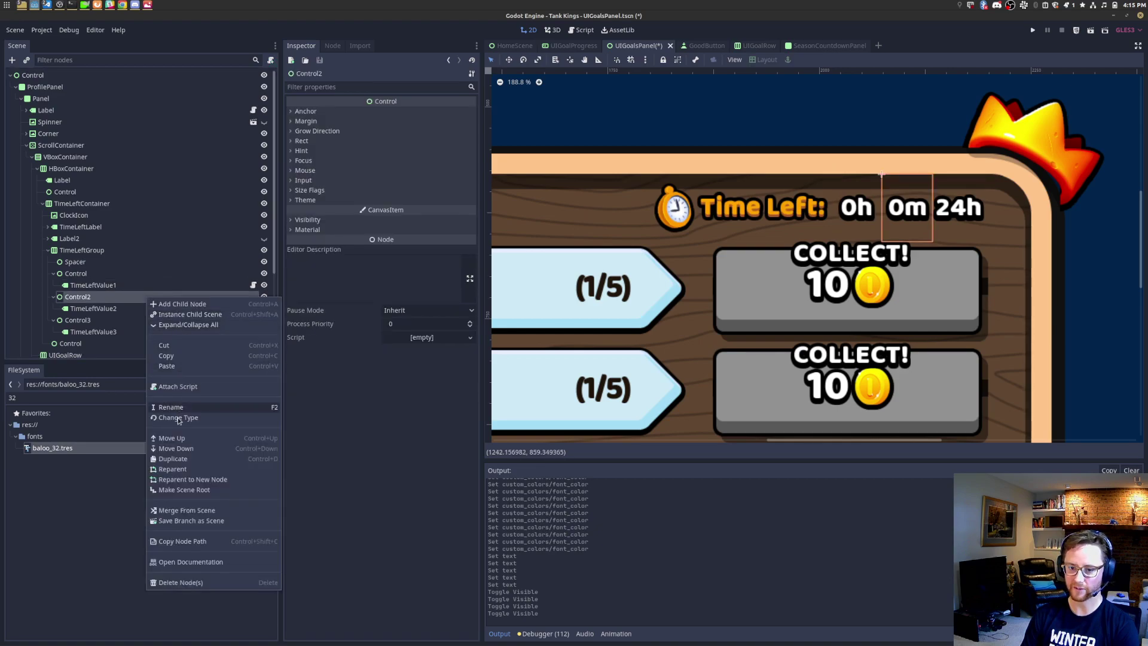
click(185, 407)
text(TimeLeftParent2)
key(Return)
click(97, 274)
double_click(97, 274)
text(TimeLeftParent1)
key(Return)
click(128, 320)
double_click(128, 320)
text(TimeLeftPare)
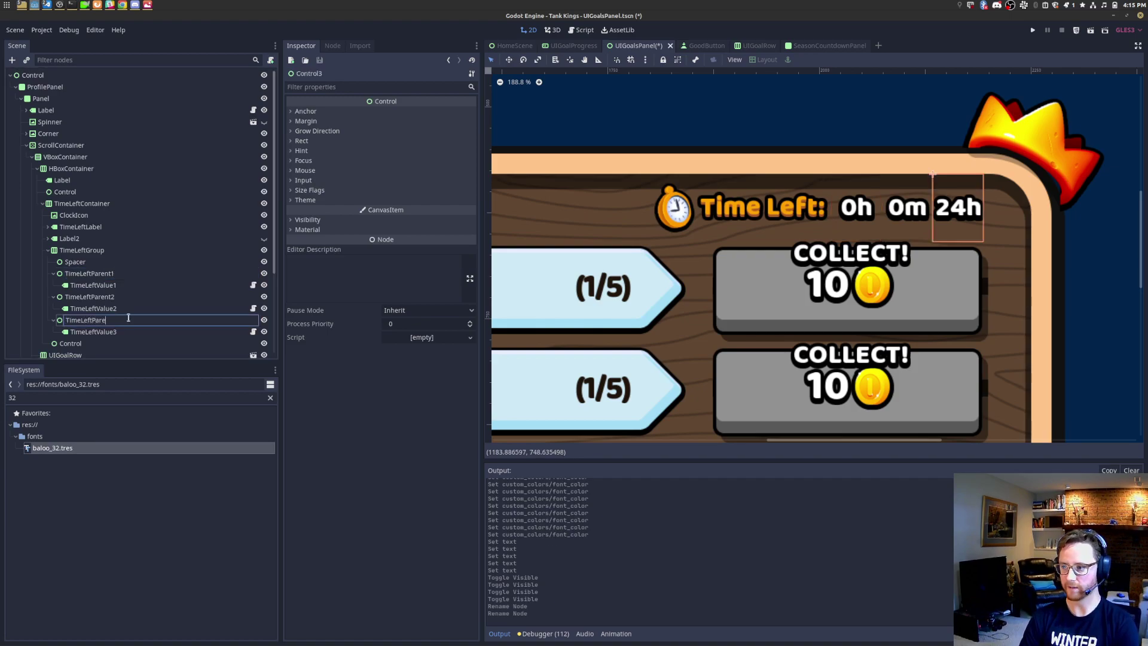
text(nt3)
key(Return)
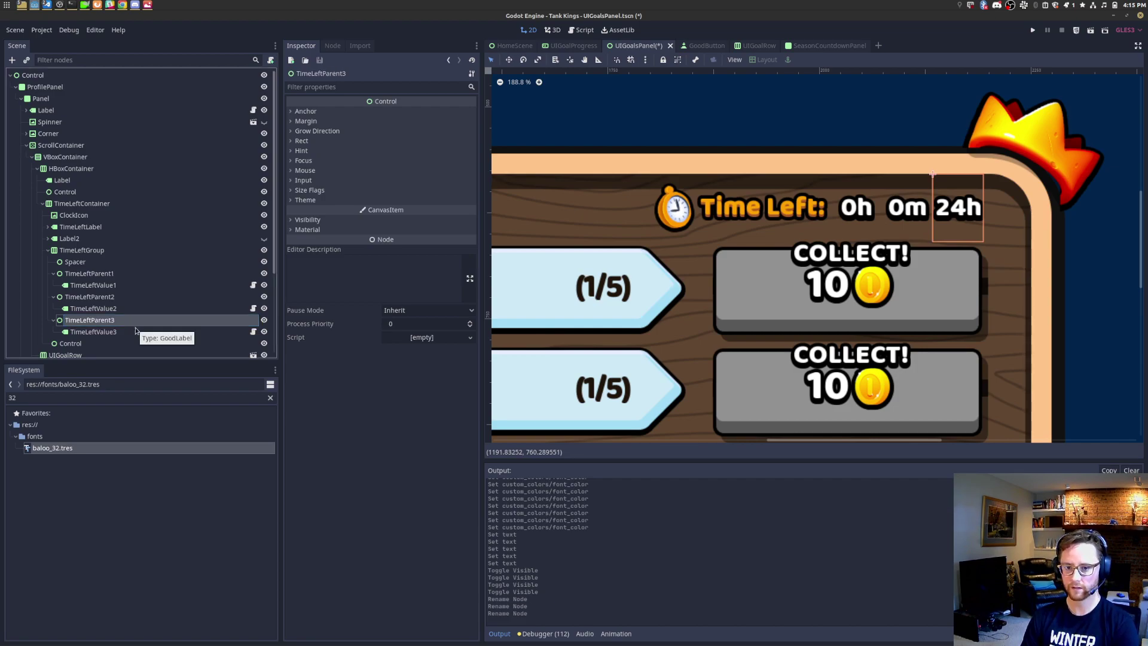
Step: Rename the trailing Control to Spacer and move it under TimeLeftGroup
click(121, 264)
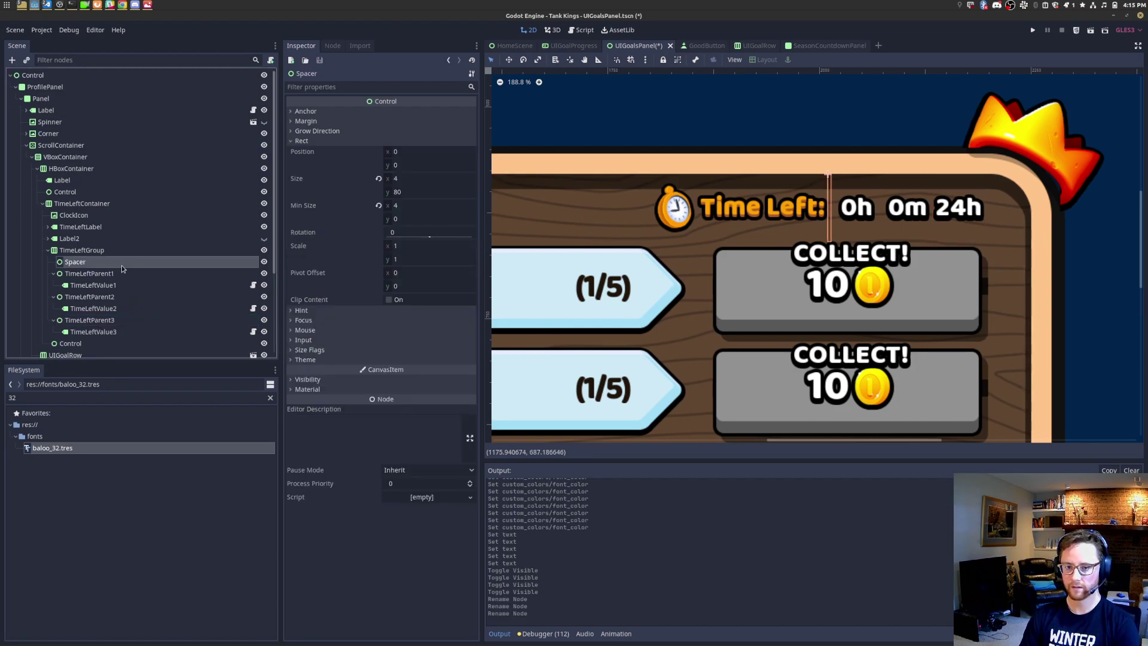
click(70, 346)
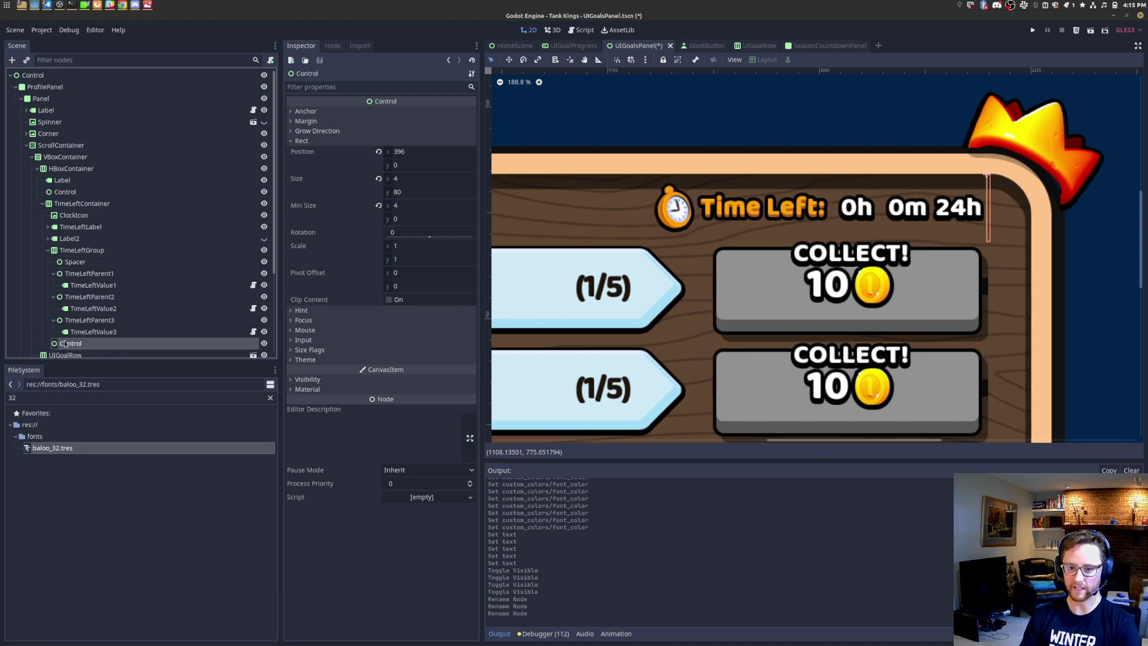
click(64, 343)
text(Spacer)
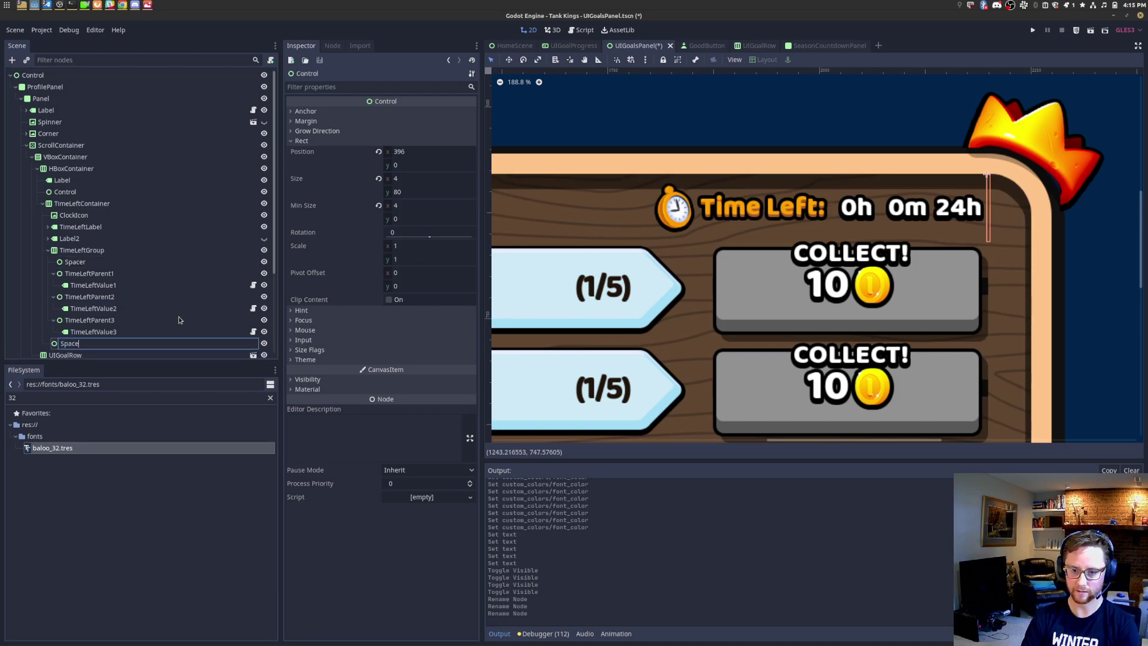
key(Return)
drag(93, 349, 98, 251)
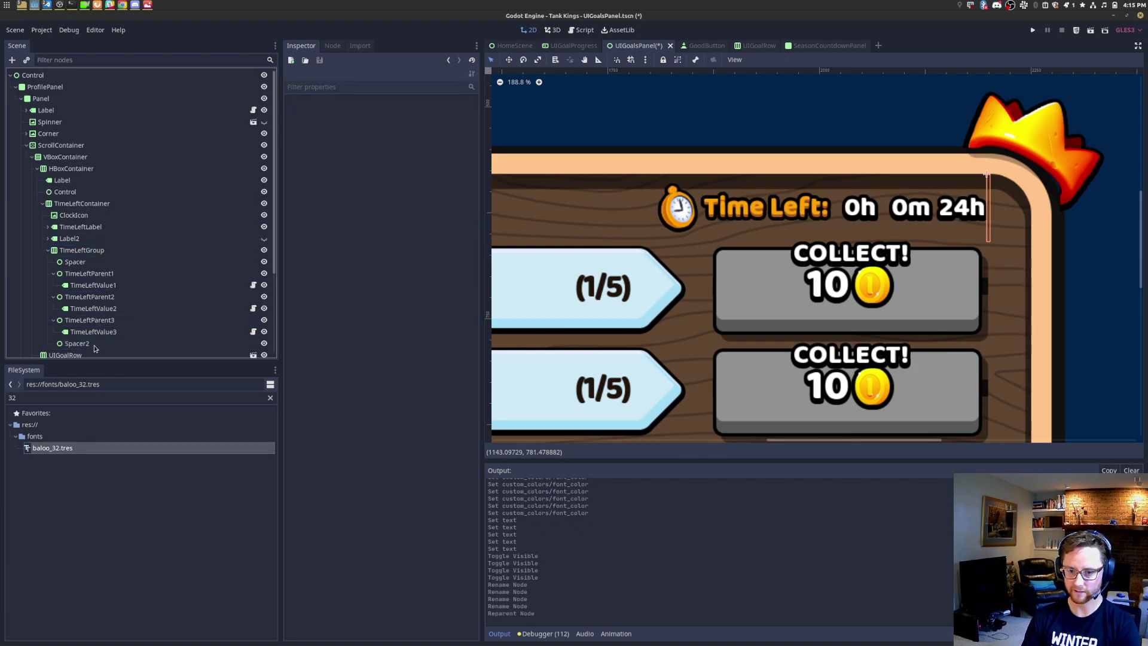
click(94, 347)
click(93, 321)
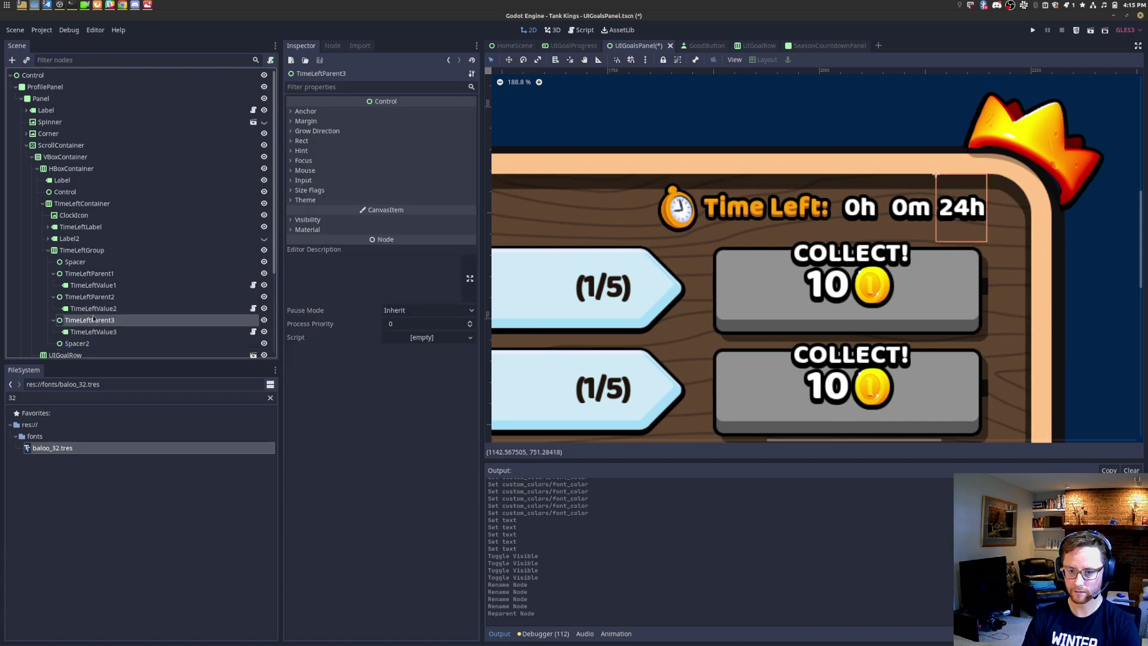
click(47, 252)
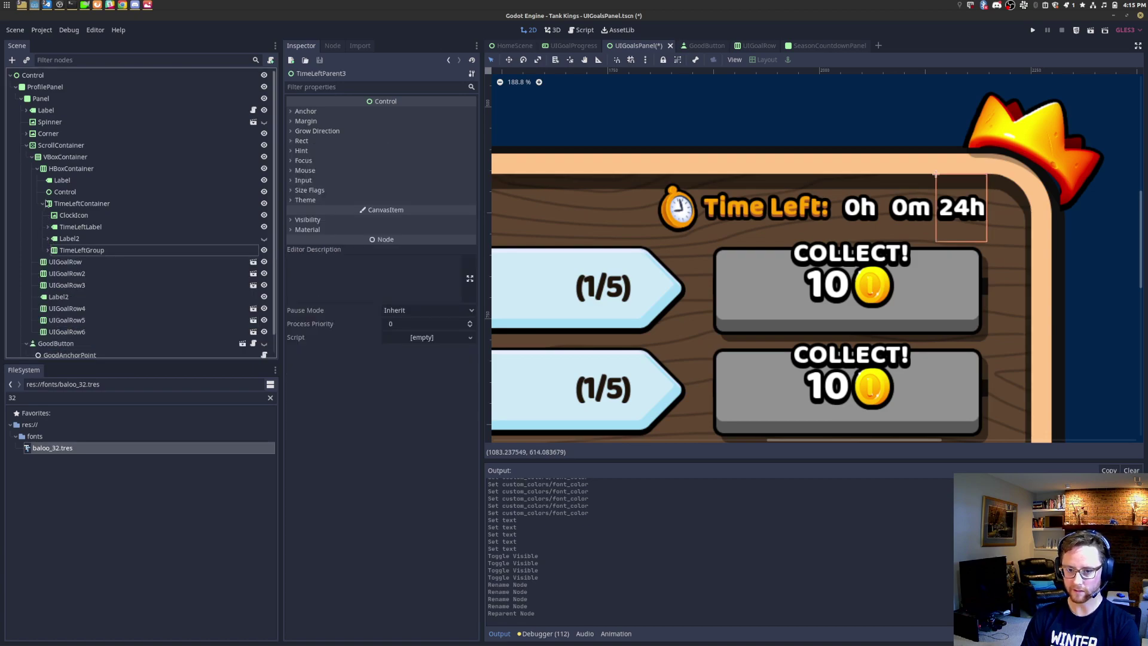
Step: Rename the Control node between Daily Goals and the time-left group to Spacer
click(61, 194)
key(f)
scroll(587, 267, down, 1)
click(108, 192)
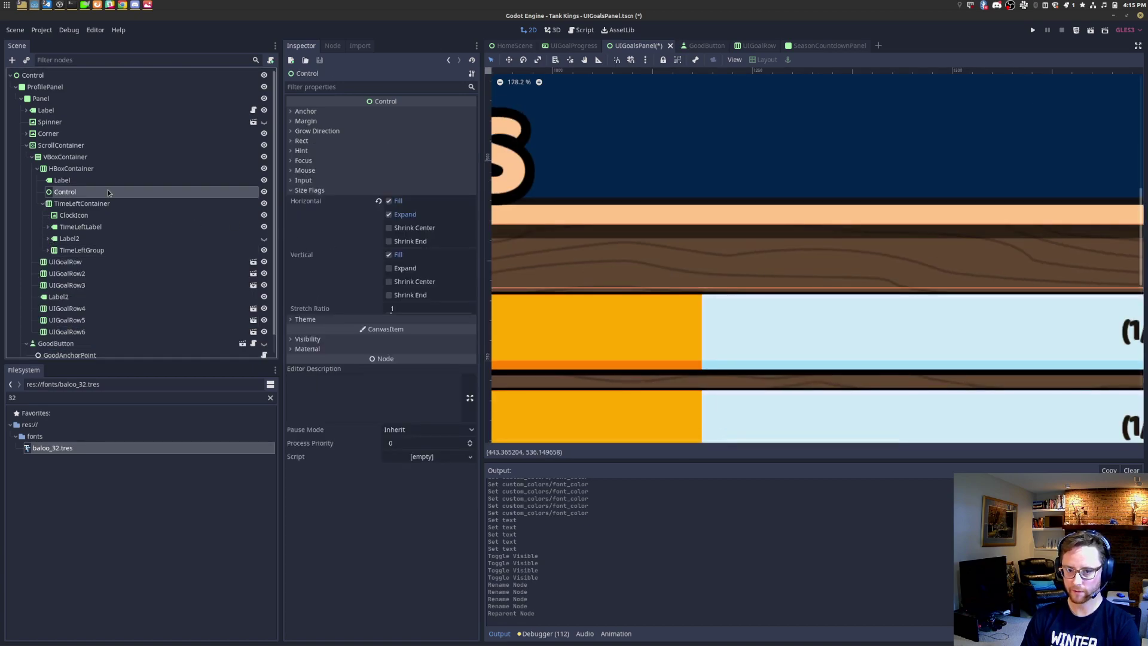
double_click(108, 192)
text(Spa)
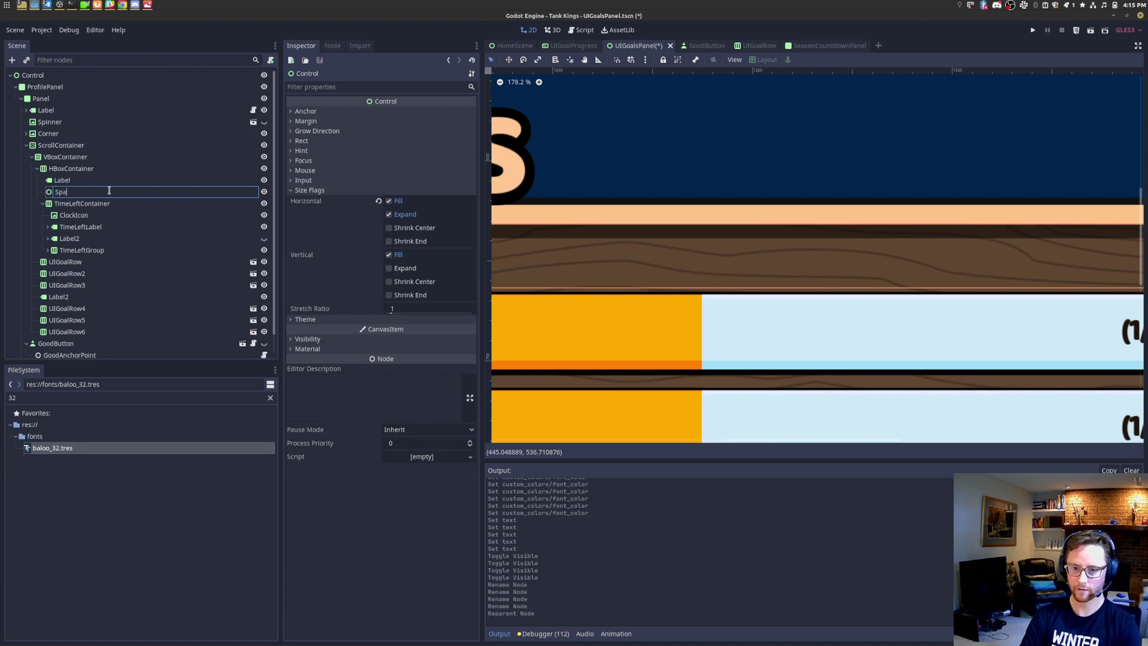
text(cer)
key(Return)
scroll(700, 259, down, 20)
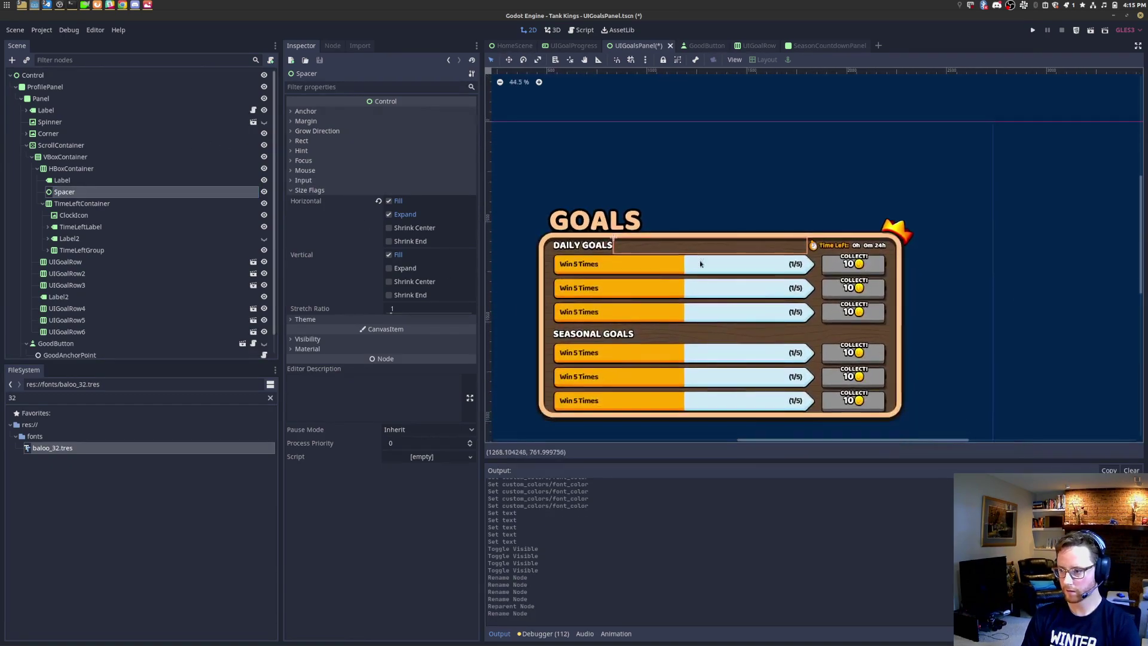
scroll(699, 258, up, 6)
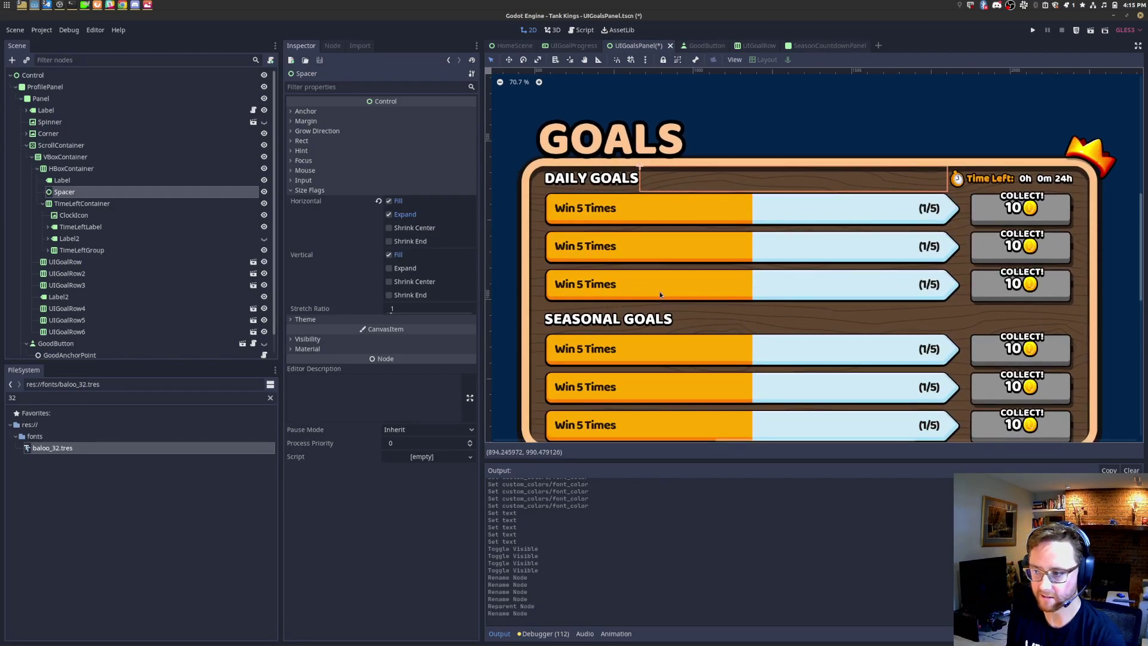
Step: Test-run the goals scene, then duplicate goal rows UIGoalRow4–6
click(1090, 31)
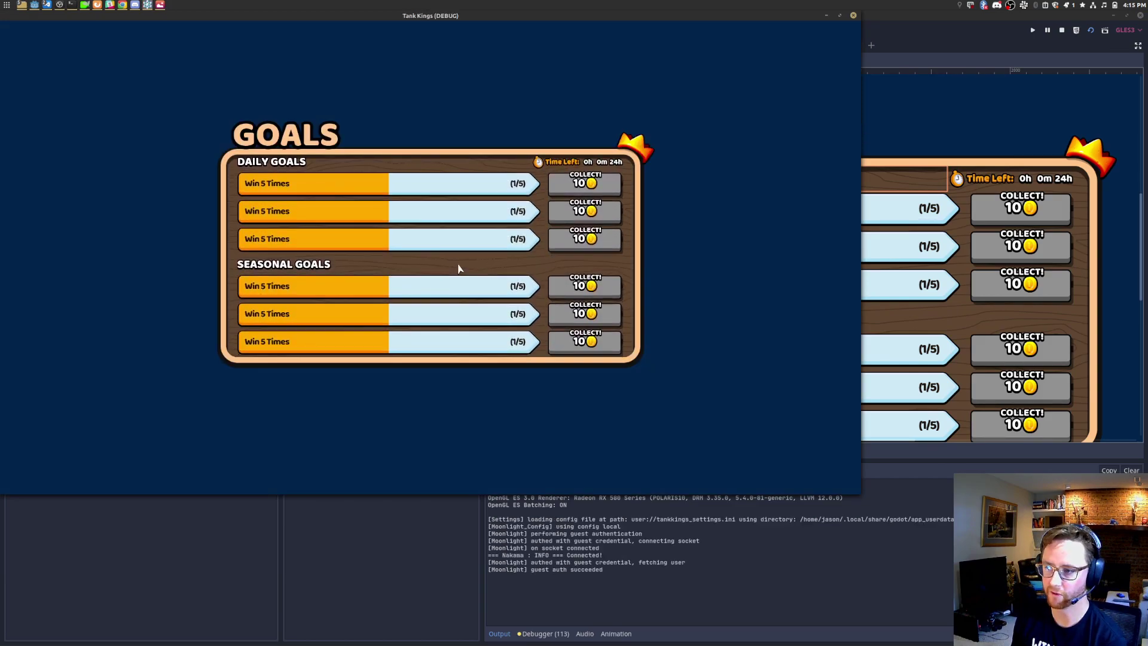
click(854, 16)
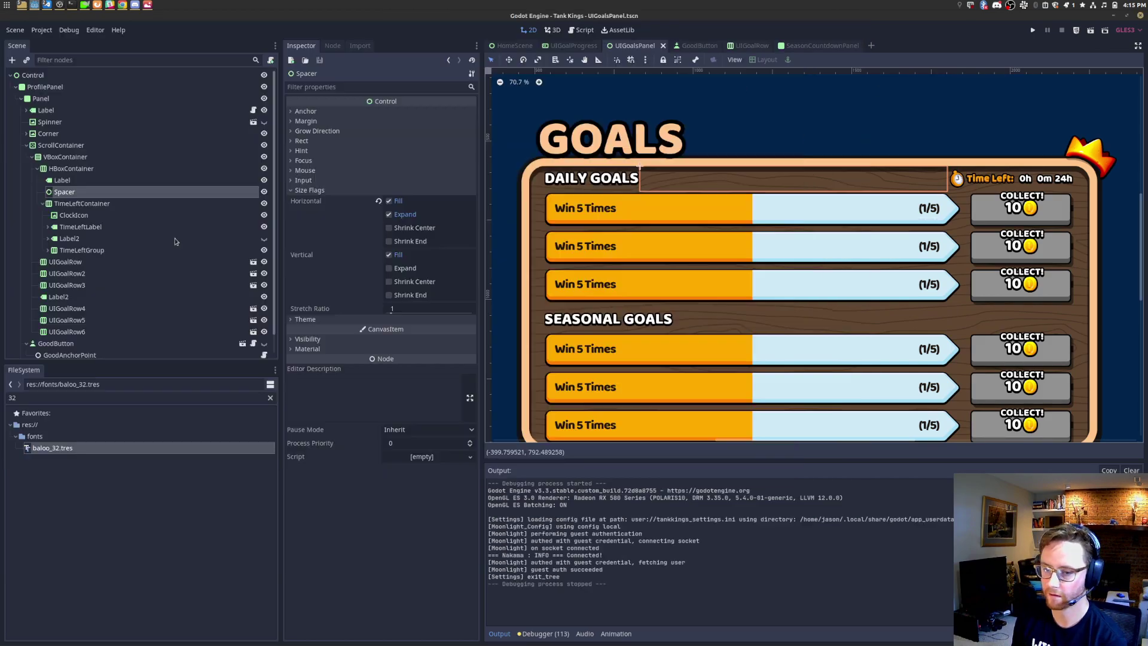
click(76, 333)
shift+click(84, 309)
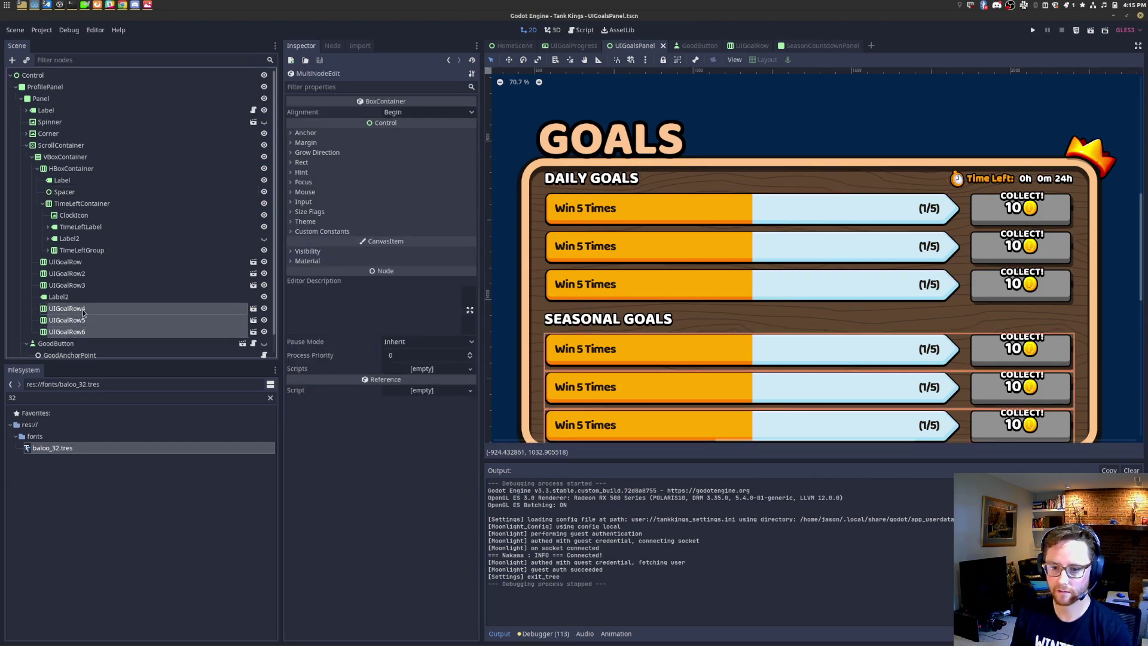
key(ctrl+d)
key(ctrl+d)
Step: Run the scene again and scroll the longer Goals list before closing the game
click(1091, 32)
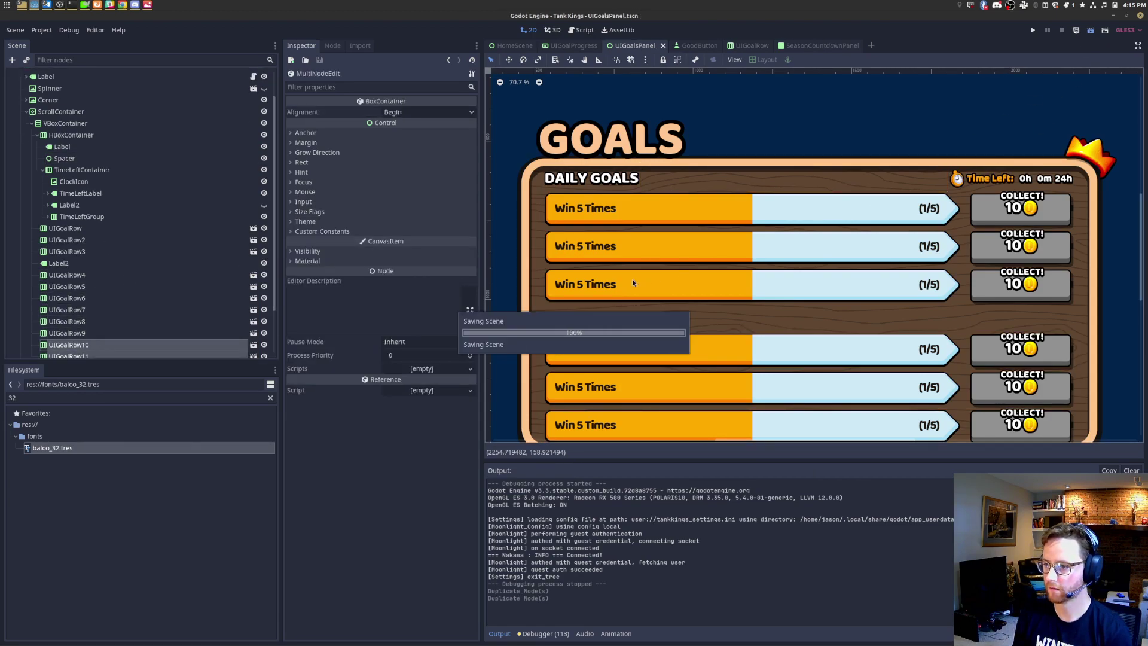
scroll(394, 309, down, 3)
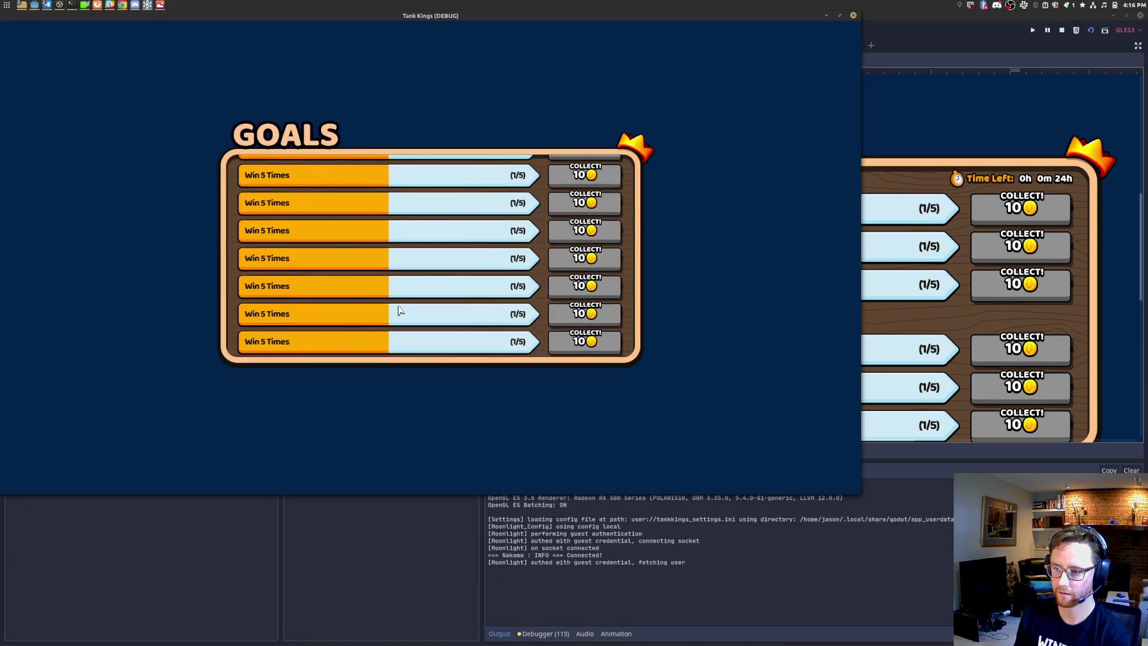
scroll(412, 266, up, 1)
scroll(411, 266, down, 1)
scroll(411, 266, up, 3)
scroll(412, 265, down, 2)
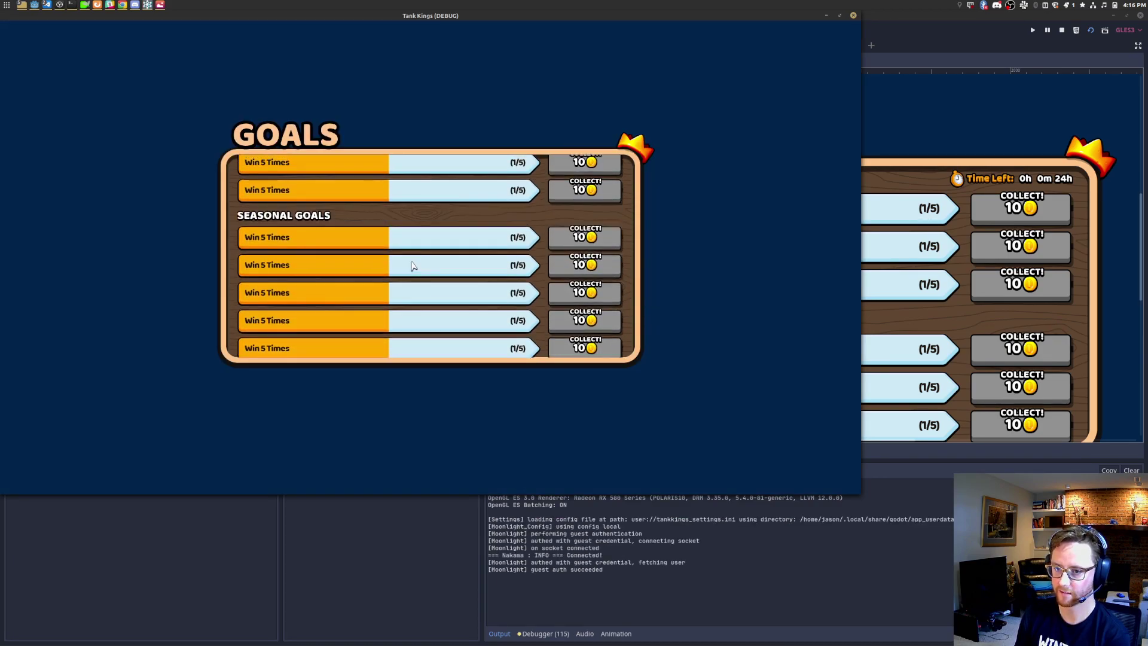
scroll(412, 265, up, 2)
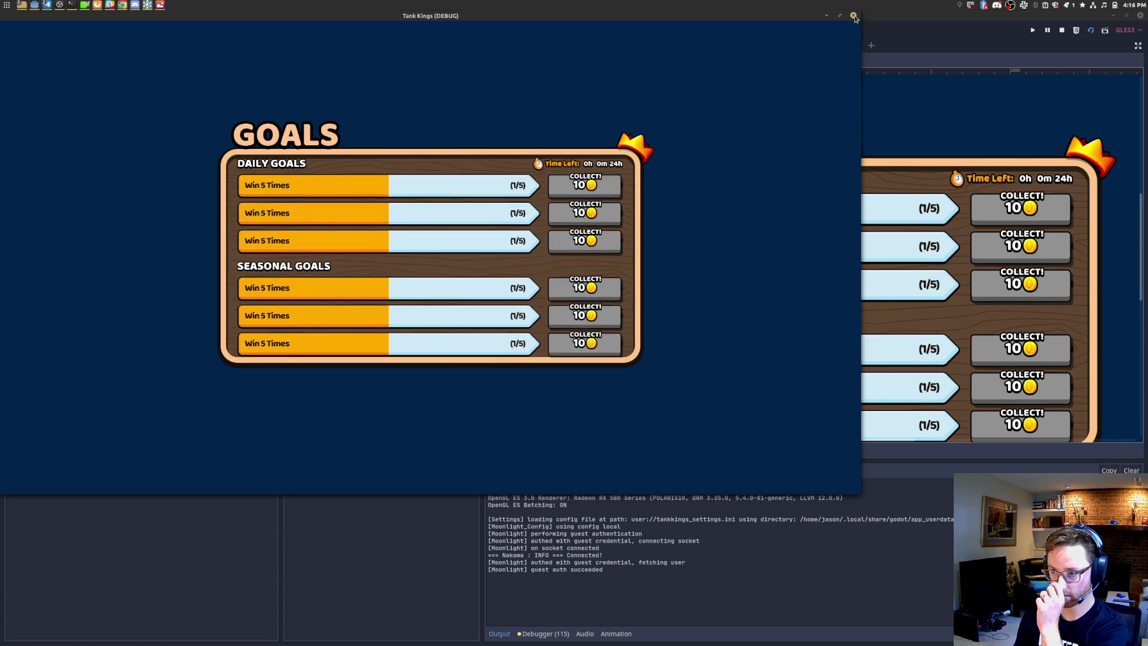
scroll(543, 231, down, 4)
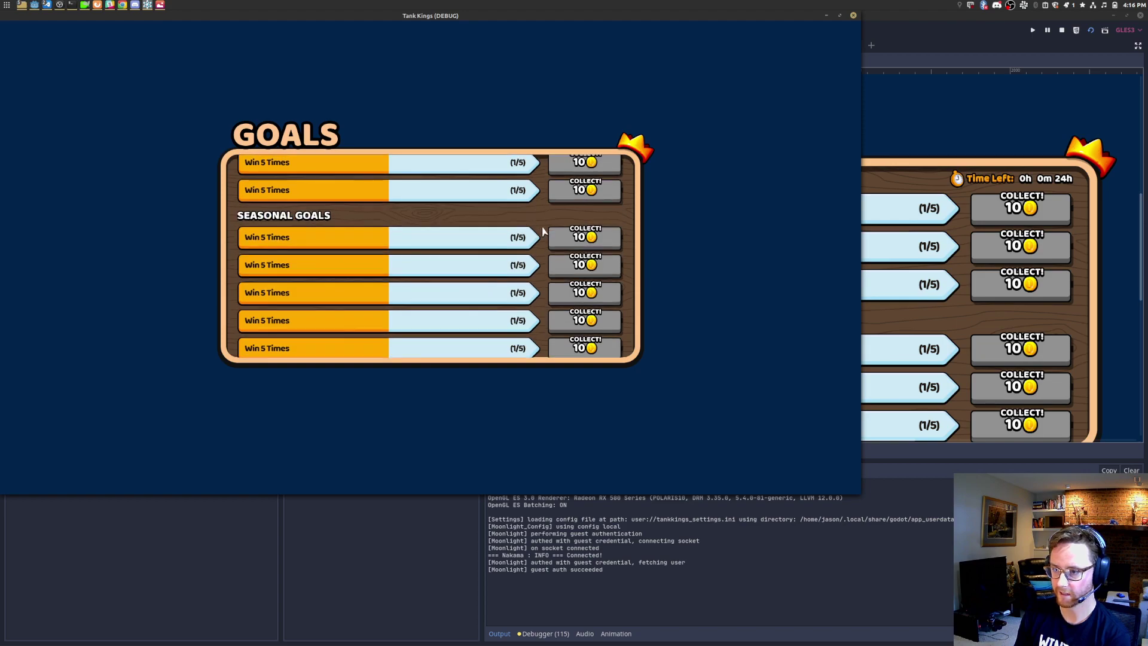
scroll(543, 232, down, 1)
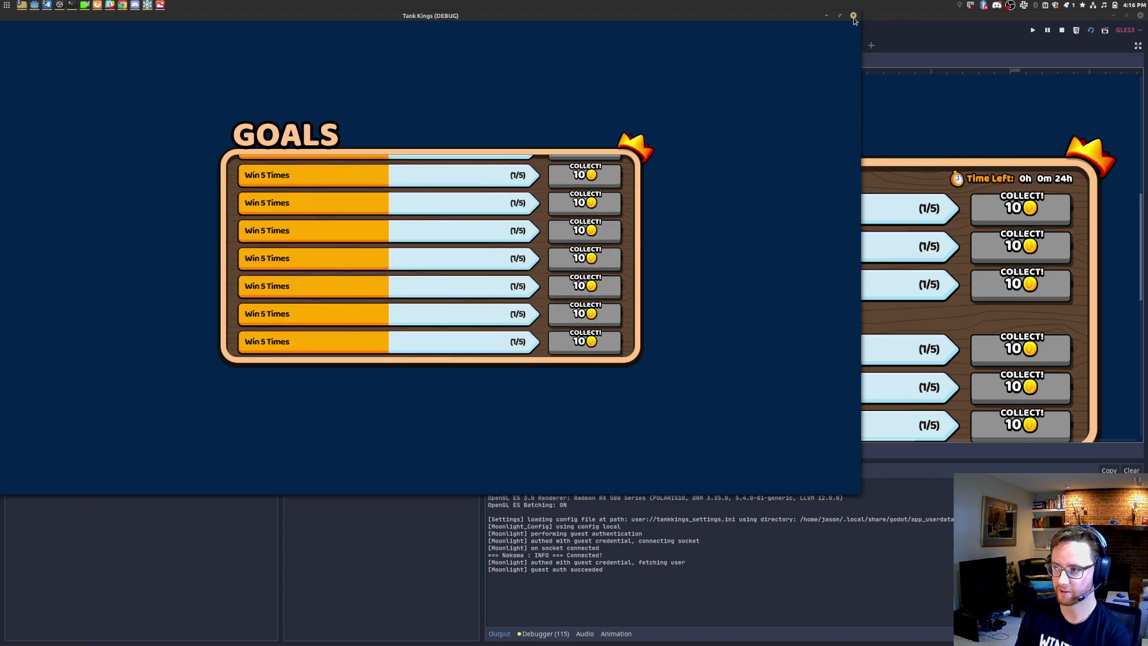
click(854, 15)
scroll(128, 343, down, 2)
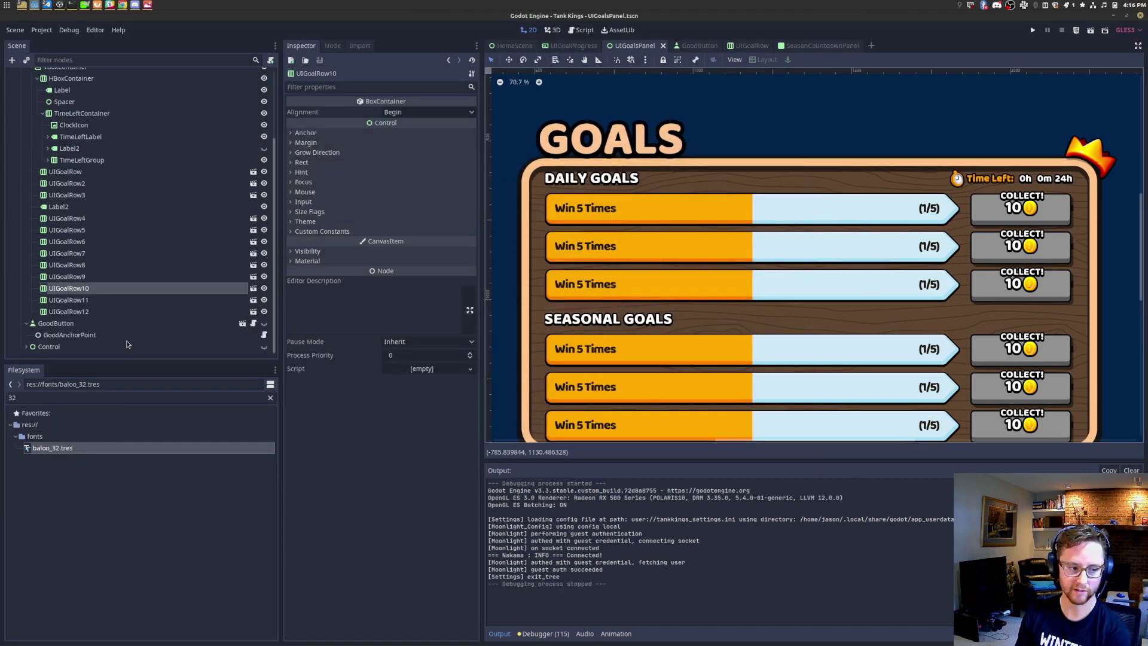
Step: Find and select the HBoxContainer header row above the goal rows in the Scene dock
click(114, 310)
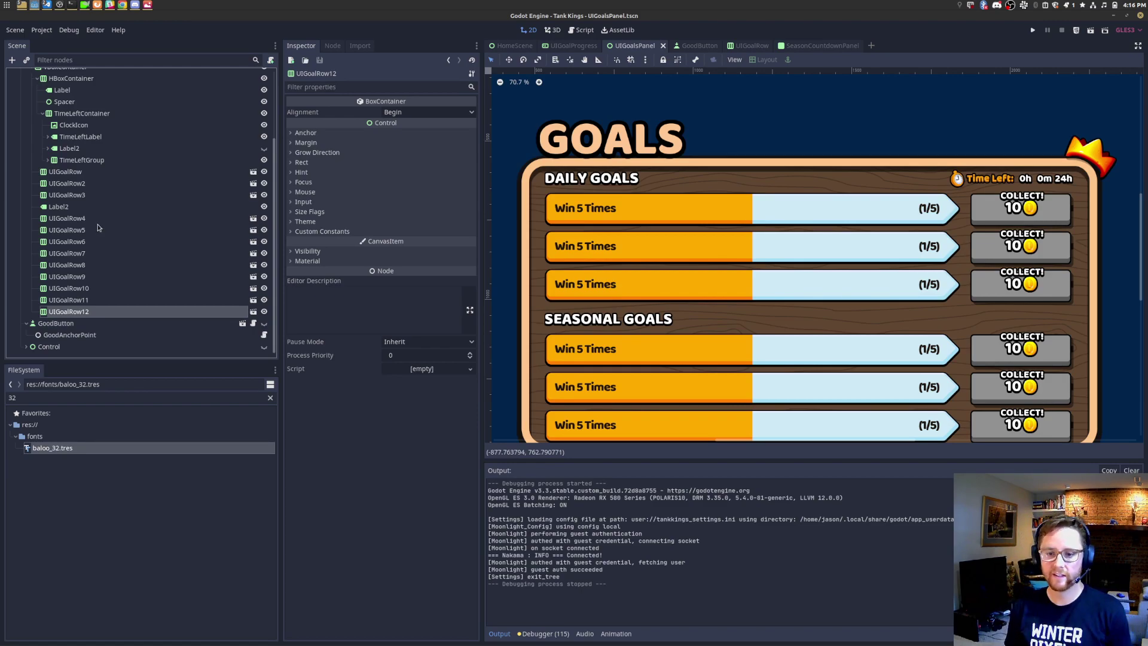
shift+click(102, 254)
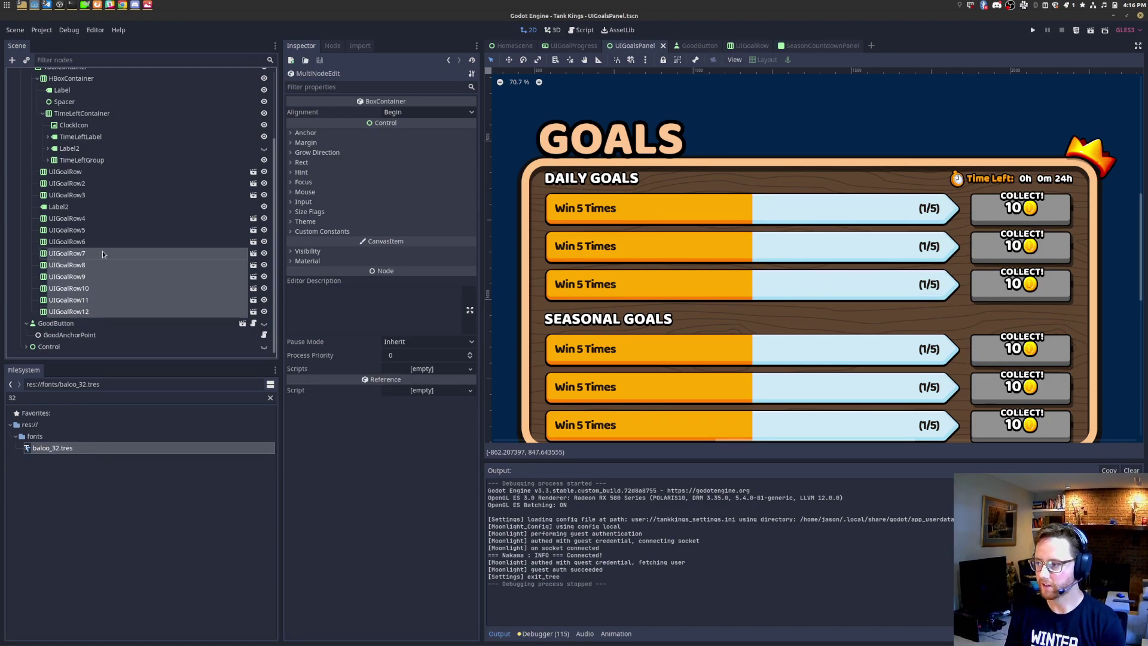
scroll(83, 133, up, 3)
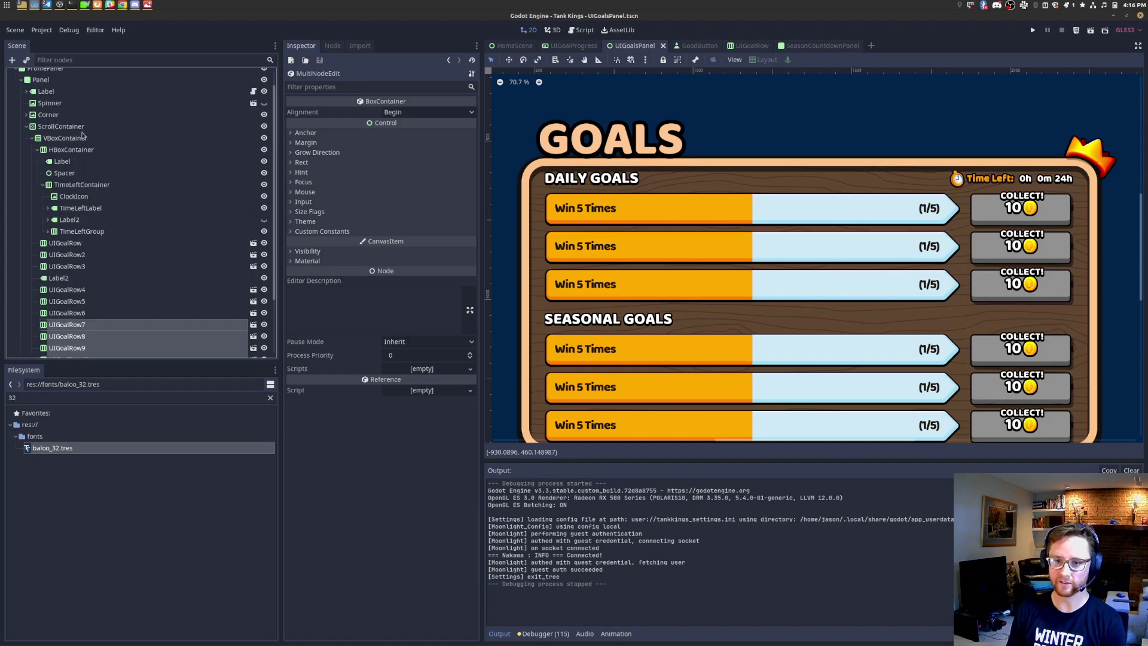
click(86, 152)
key(Left)
key(Right)
click(78, 149)
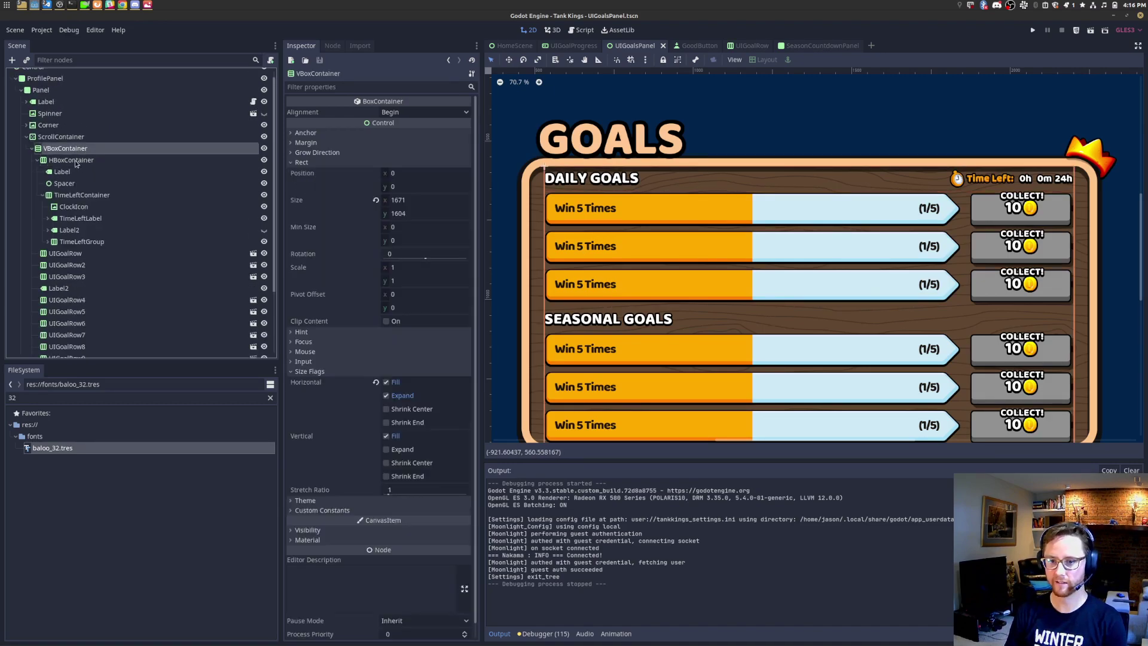
click(37, 160)
click(55, 160)
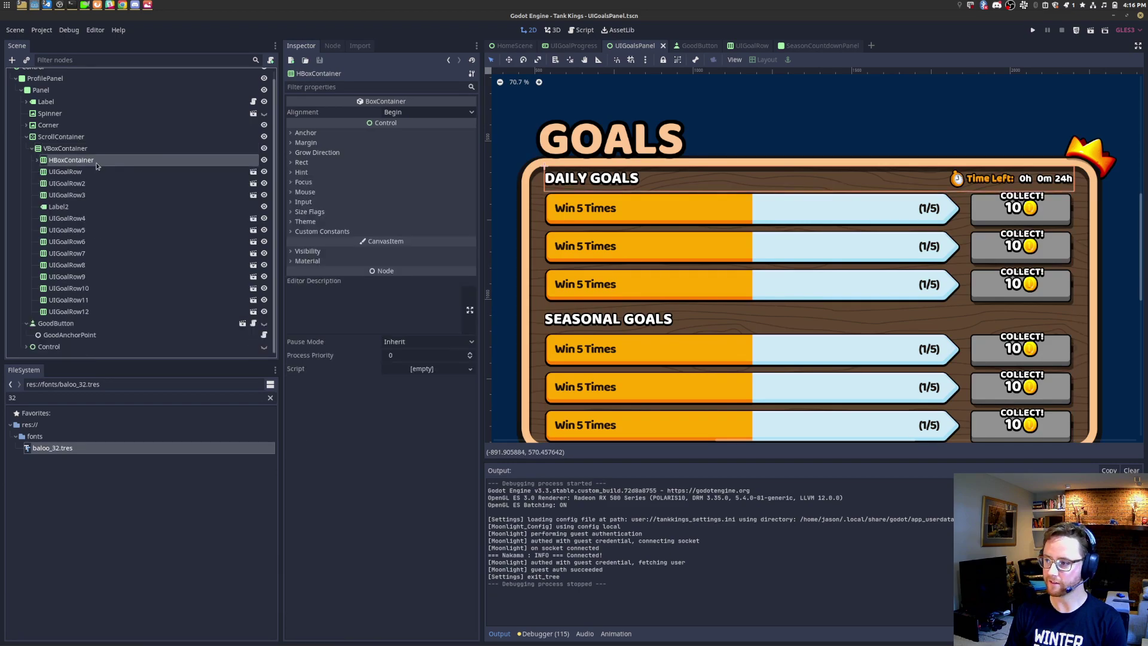
Step: Rename the HBoxContainer header row to UIGoalTitleRow
double_click(99, 160)
text(T)
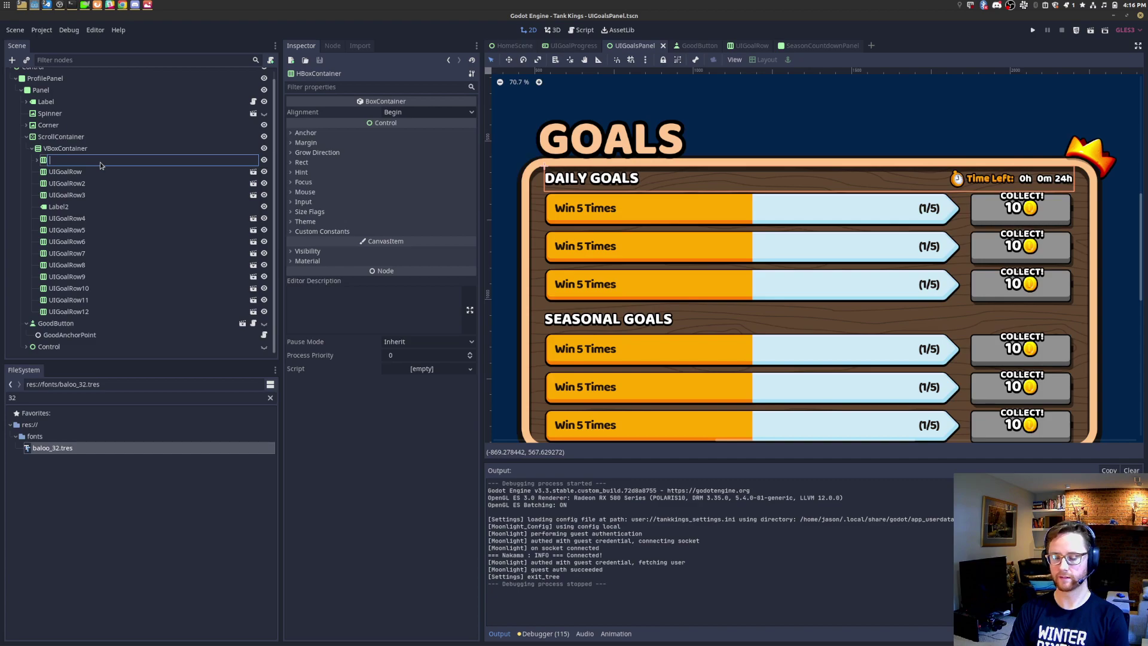
text(itleRow)
key(ctrl+a)
text(UIGoalTitleRow)
key(Return)
Step: Save the UIGoalTitleRow branch as its own scene in the nodes folder
right_click(99, 162)
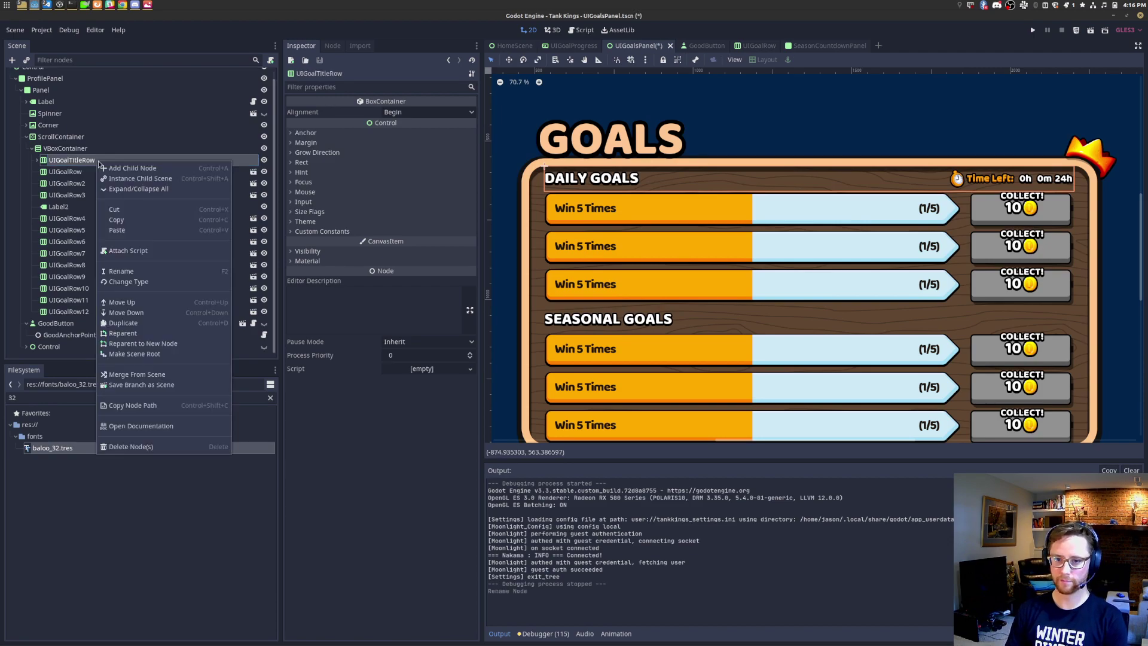
click(165, 386)
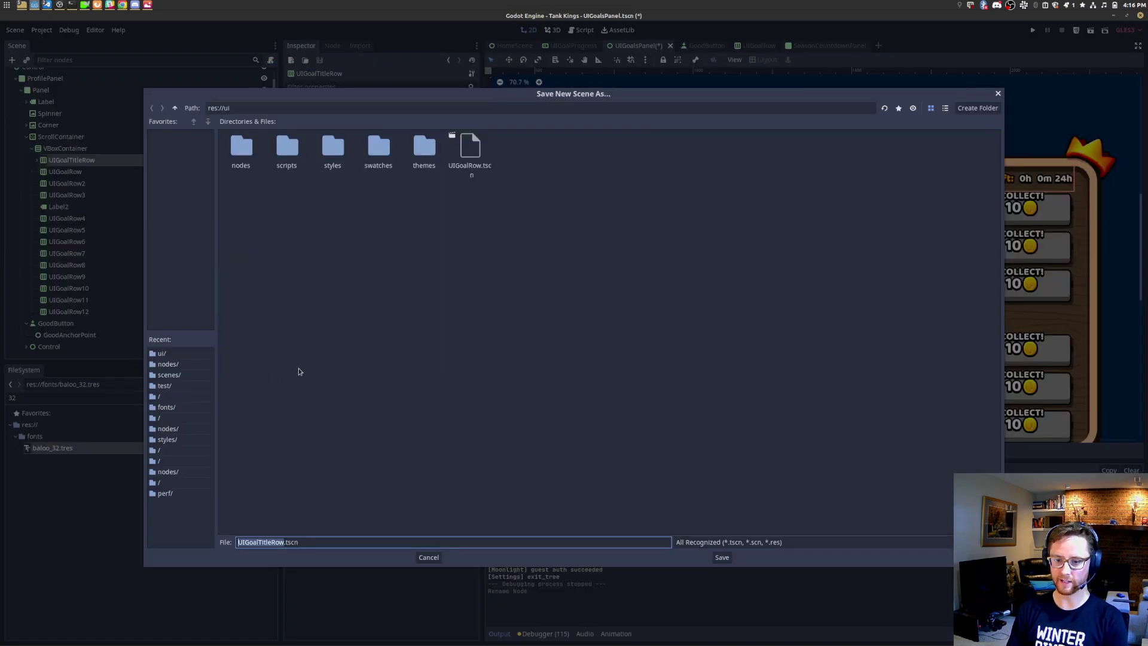
double_click(250, 159)
click(722, 556)
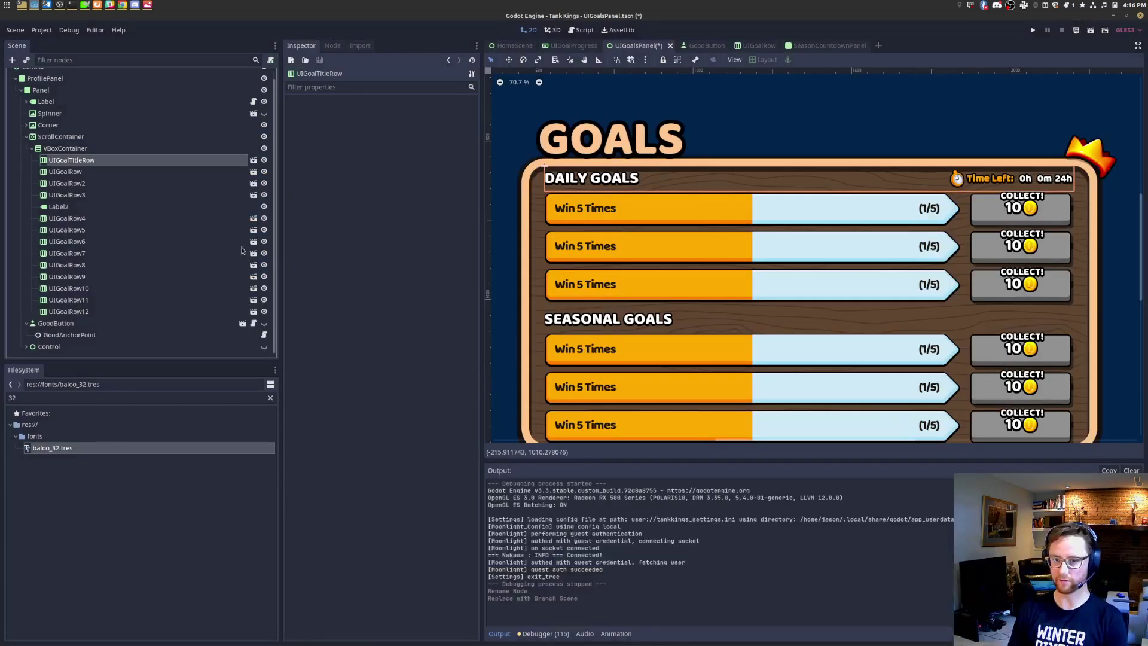
Step: Open the UIGoalTitleRow scene and frame the title row and time-left label
click(254, 159)
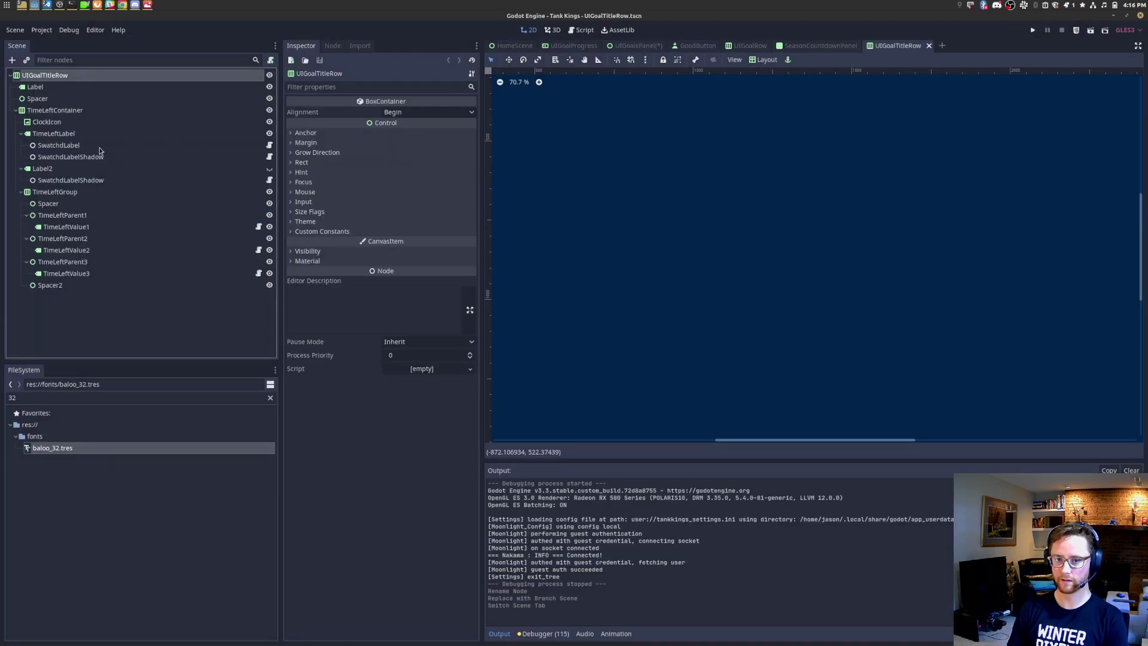
scroll(741, 180, down, 4)
key(f)
scroll(885, 258, up, 5)
scroll(954, 259, up, 6)
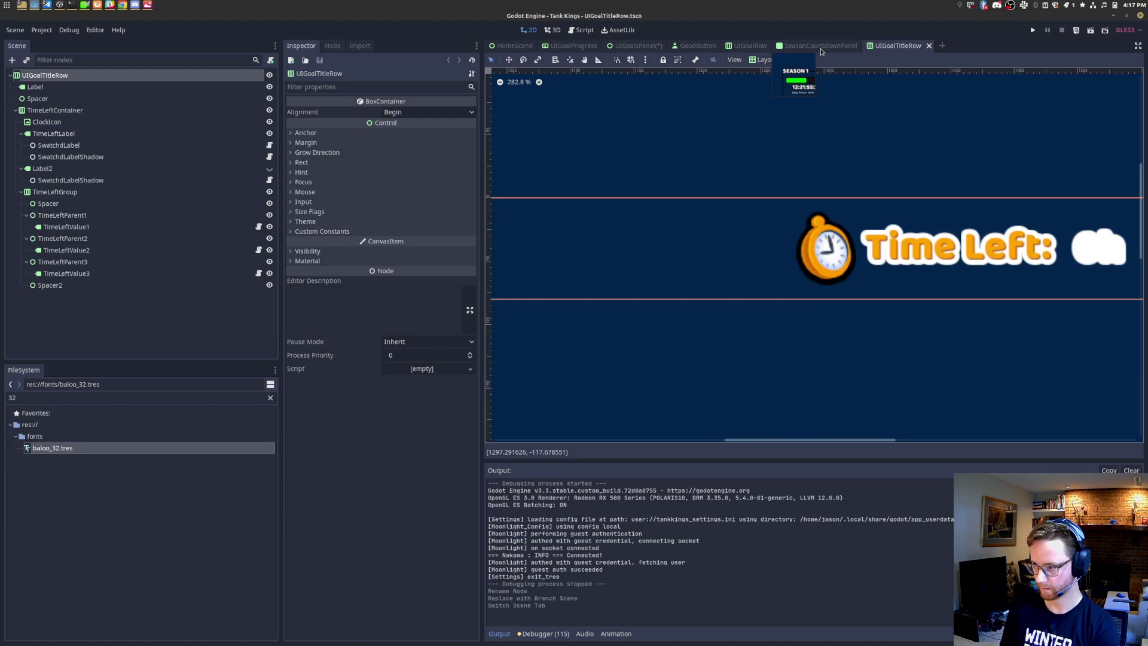
middle_drag(994, 229, 745, 235)
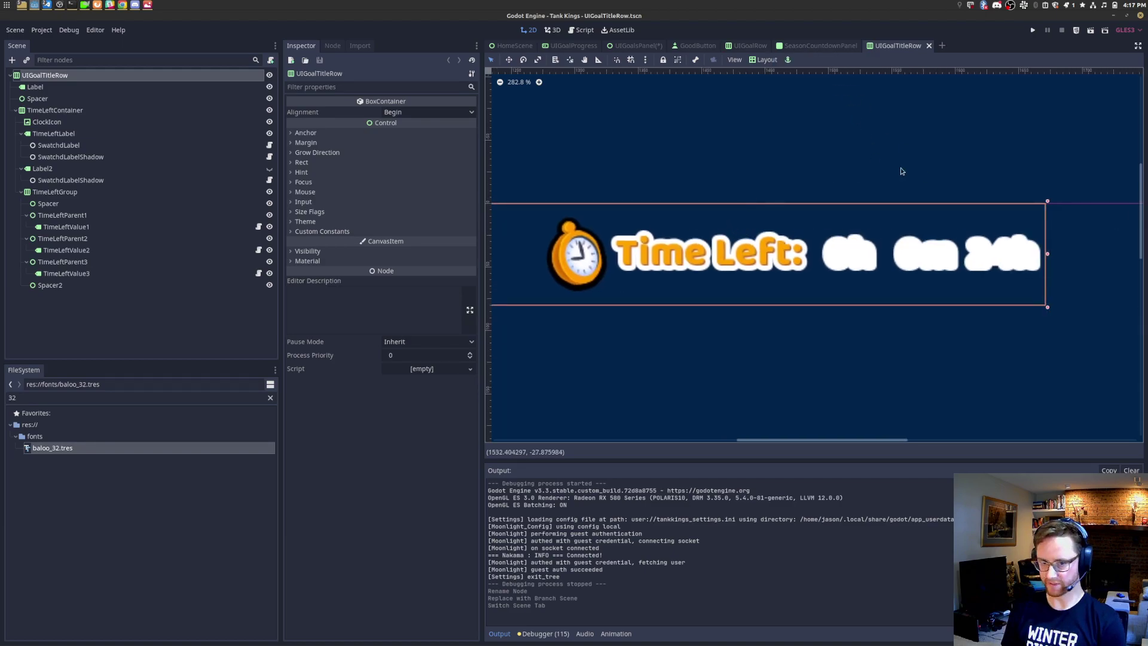
Step: Flip through the SeasonCountdownPanel, UIGoalRow, UIGoalsPanel and UIGoalTitleRow scene tabs
click(814, 46)
click(741, 48)
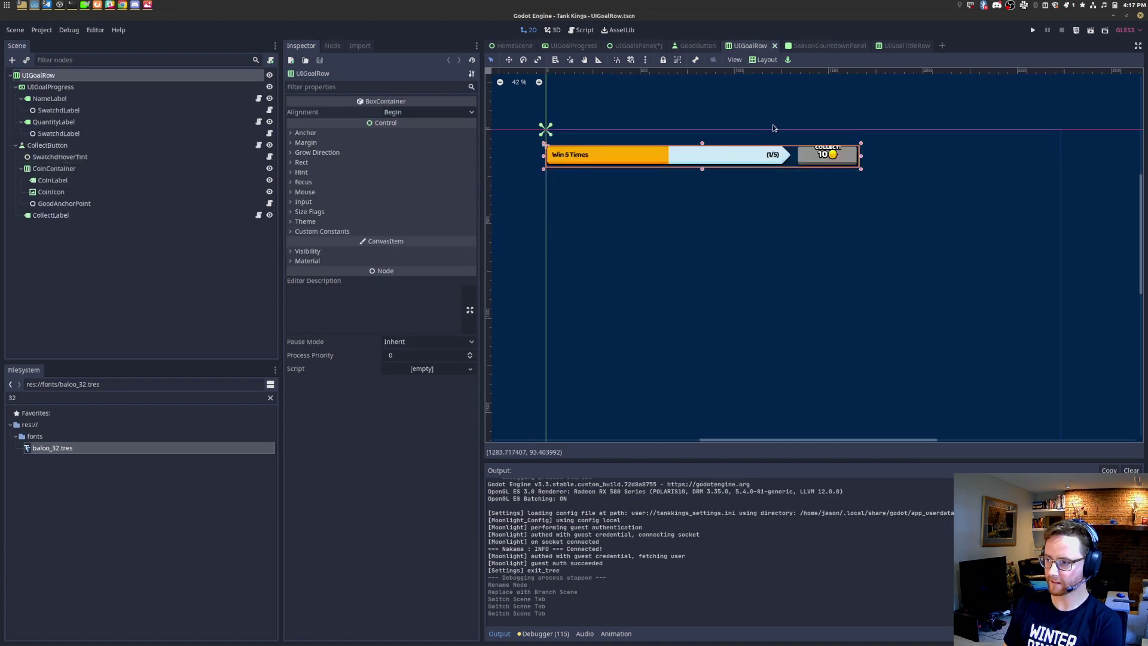
click(643, 47)
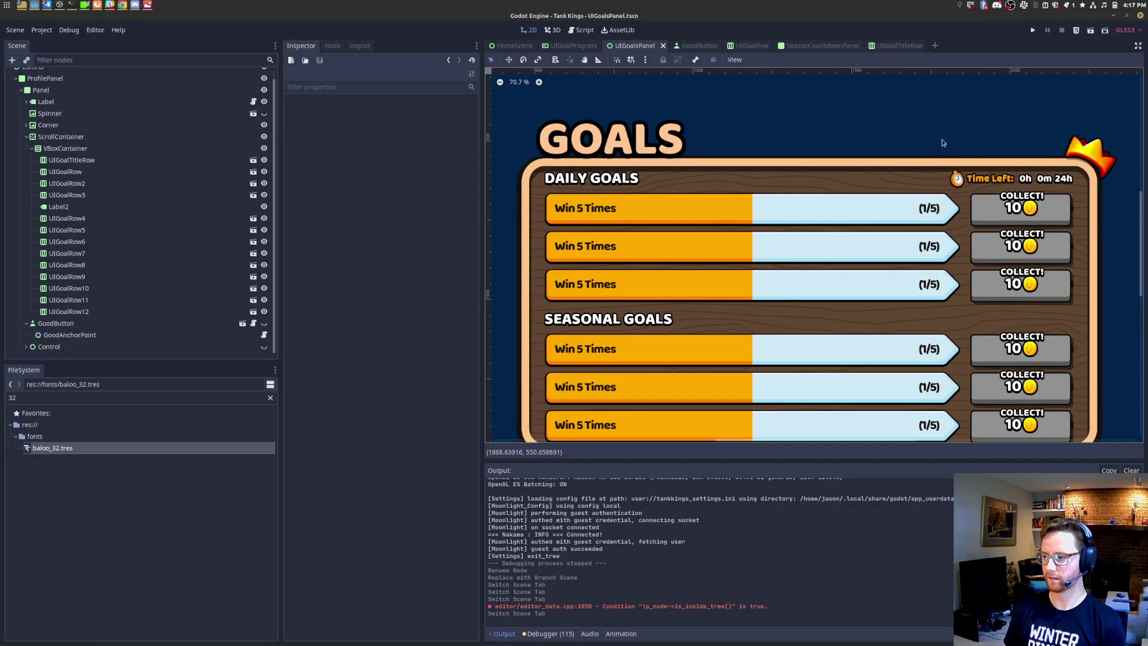
click(898, 46)
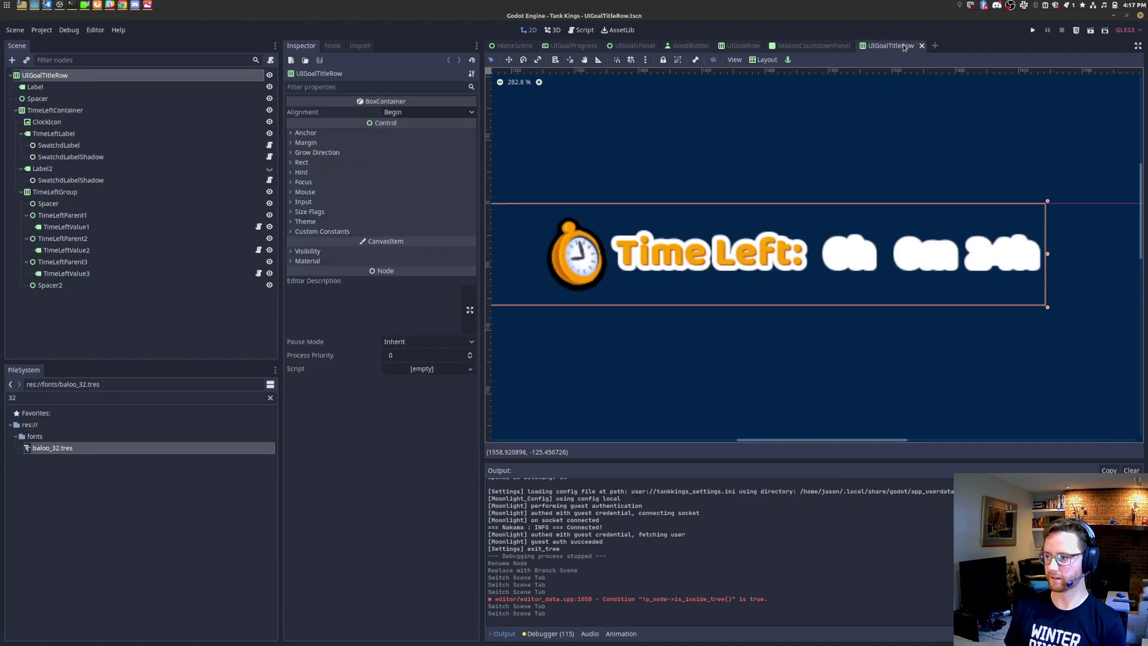
Step: Toggle the title row's visibility, then close the UIGoalTitleRow tab without saving
click(269, 75)
click(270, 75)
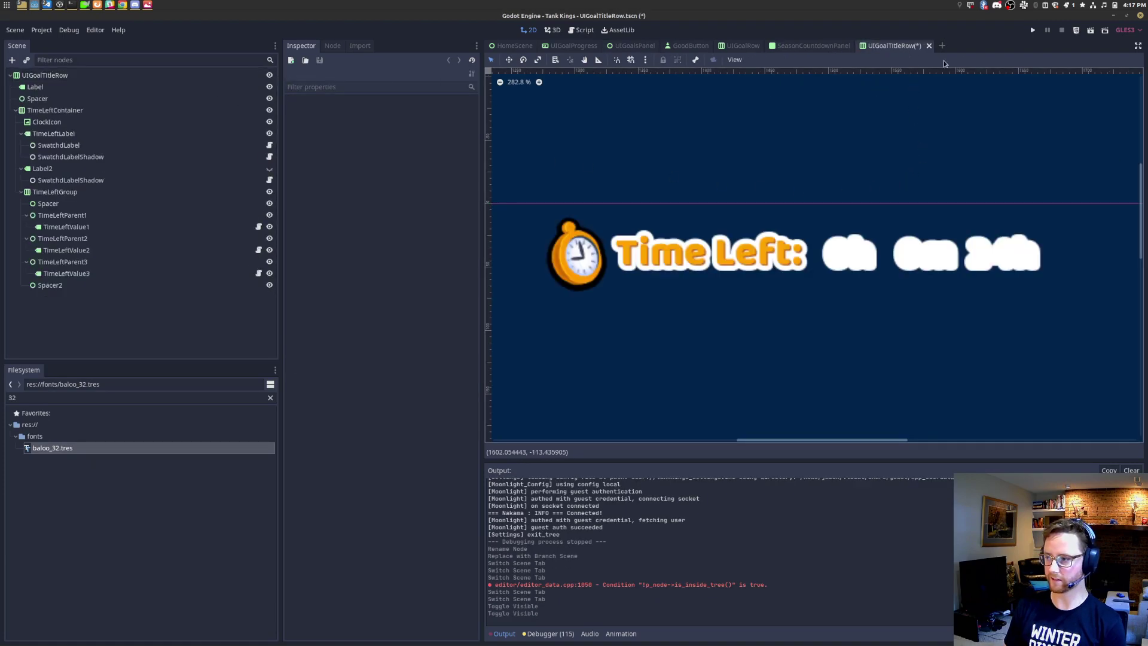
click(929, 45)
key(Return)
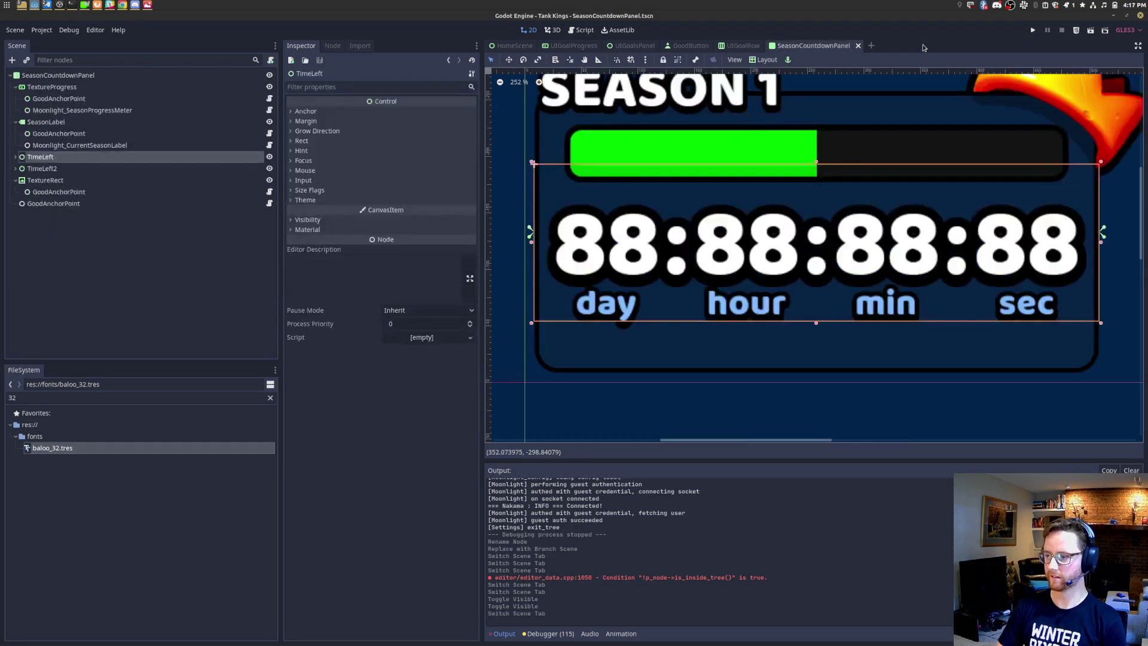
Step: Quick-open the UIGoalRow and UIGoalTitleRow scenes, then close UIGoalTitleRow again
key(ctrl+shift+o)
text(uigoal)
key(Return)
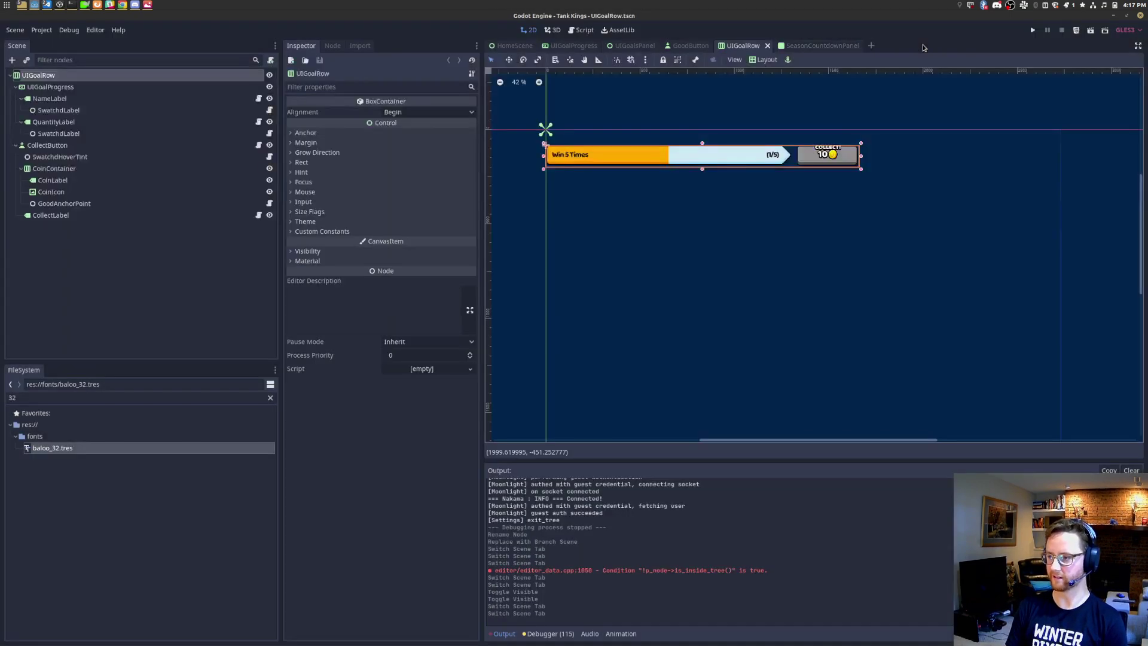
key(ctrl+shift+o)
text(uigoaltitle)
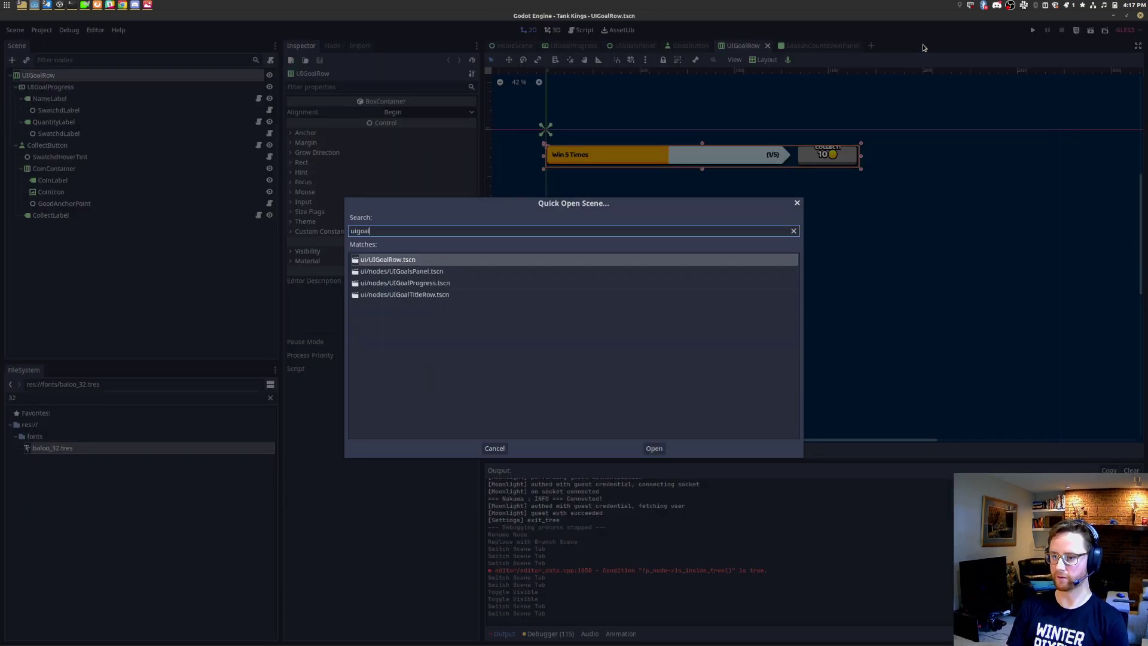
key(Return)
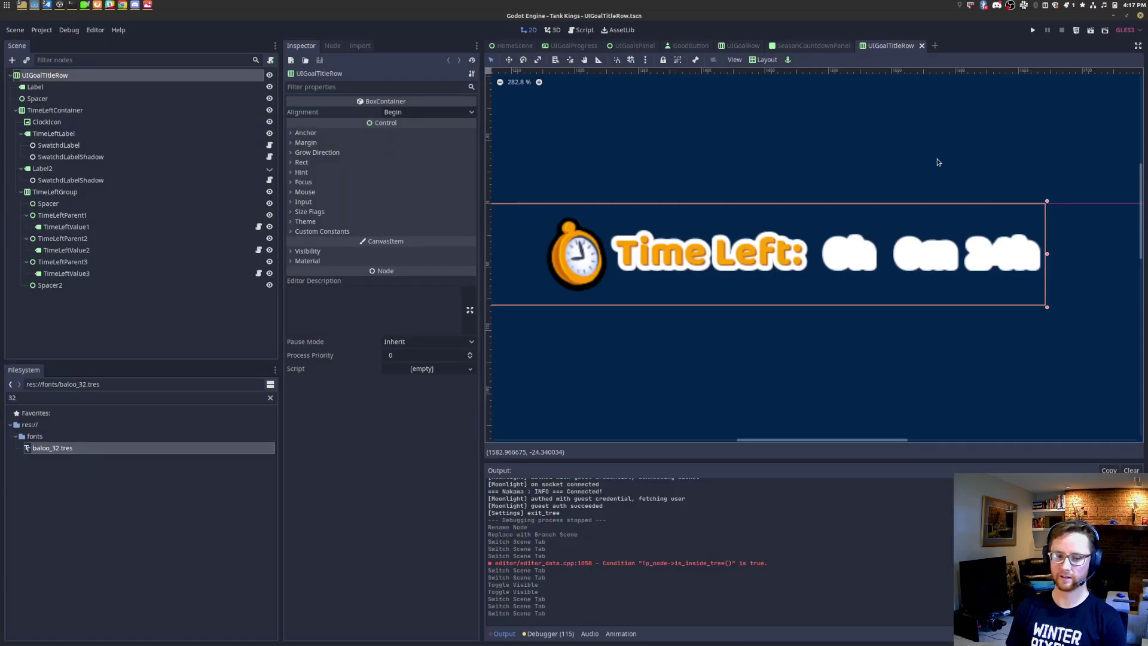
click(922, 45)
Step: Switch through the UIGoalRow tab back to the UIGoalsPanel scene
middle_drag(882, 220, 913, 208)
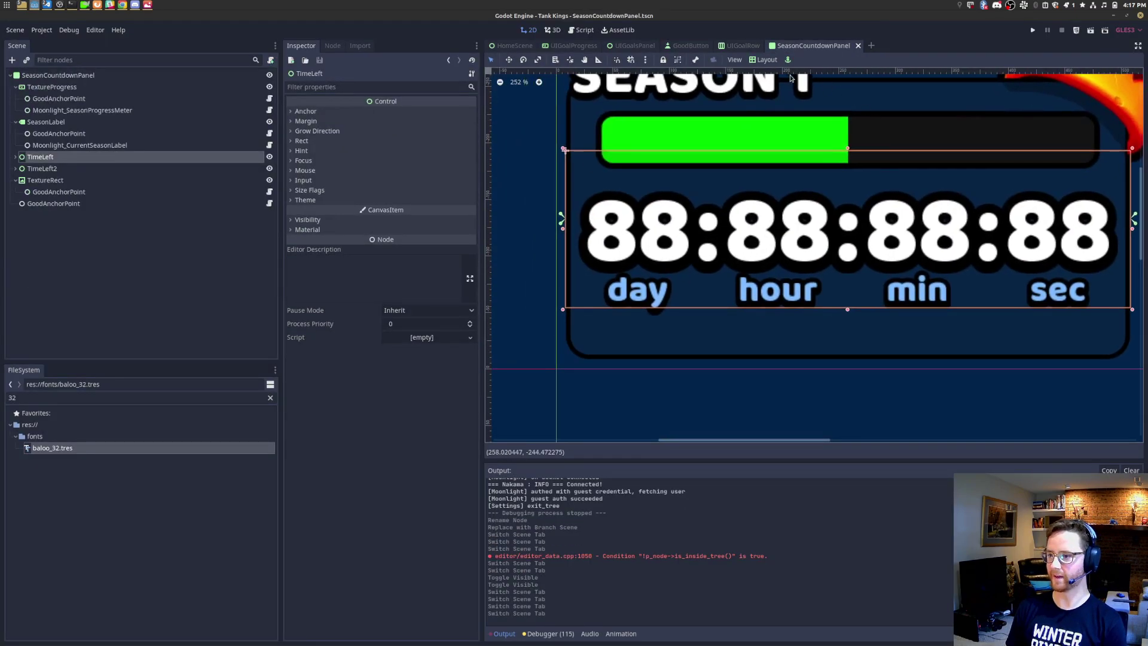
click(741, 46)
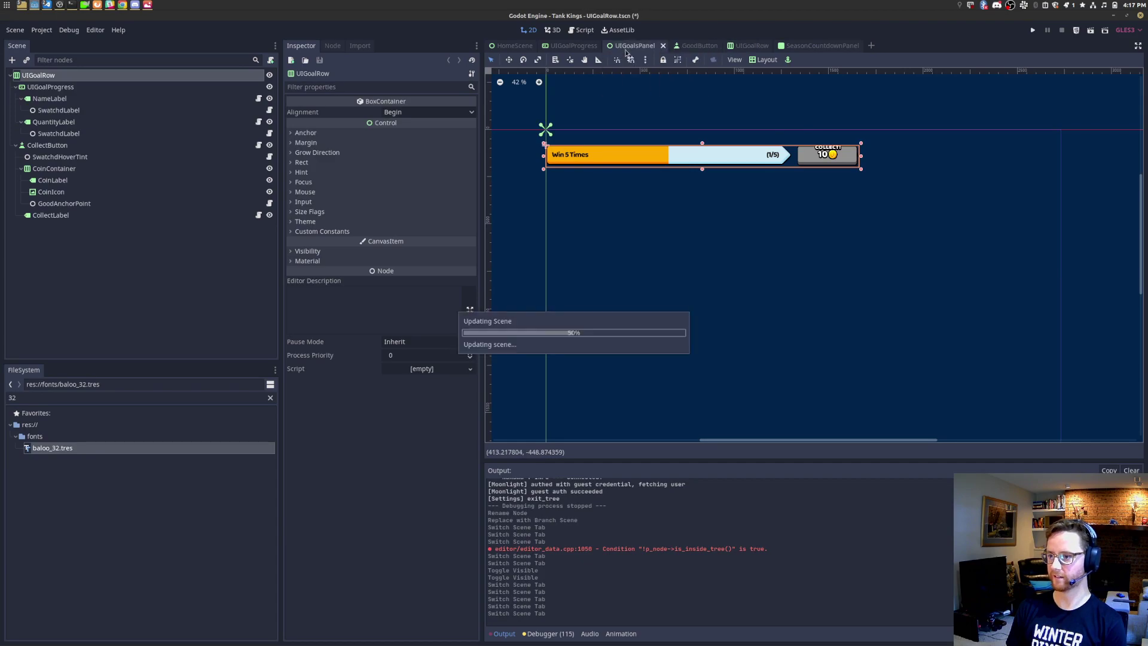
click(633, 46)
scroll(759, 215, down, 3)
scroll(770, 253, down, 2)
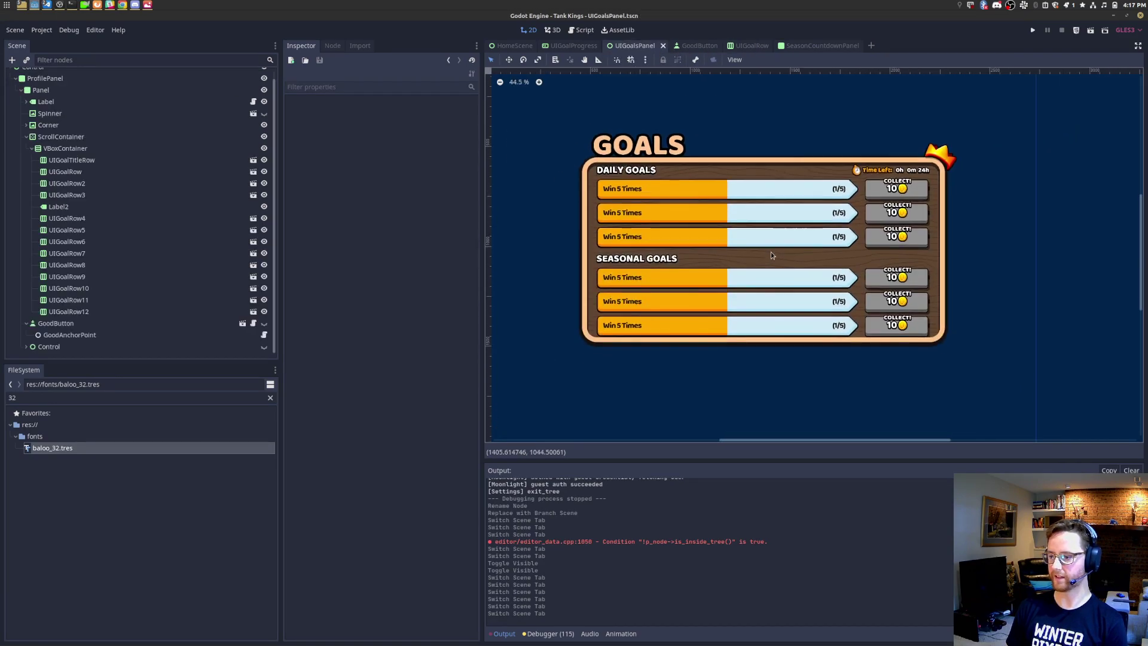
Step: Review the goals.png mockup against the built panel, close it, and return to HomeScene
key(alt+Tab)
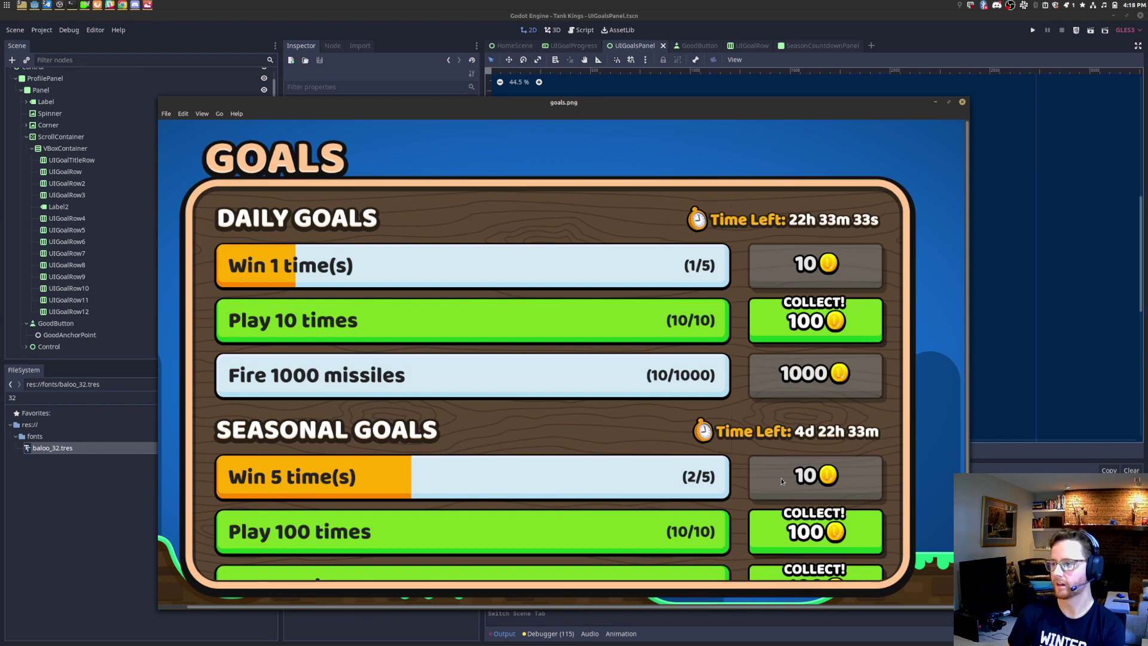
click(915, 20)
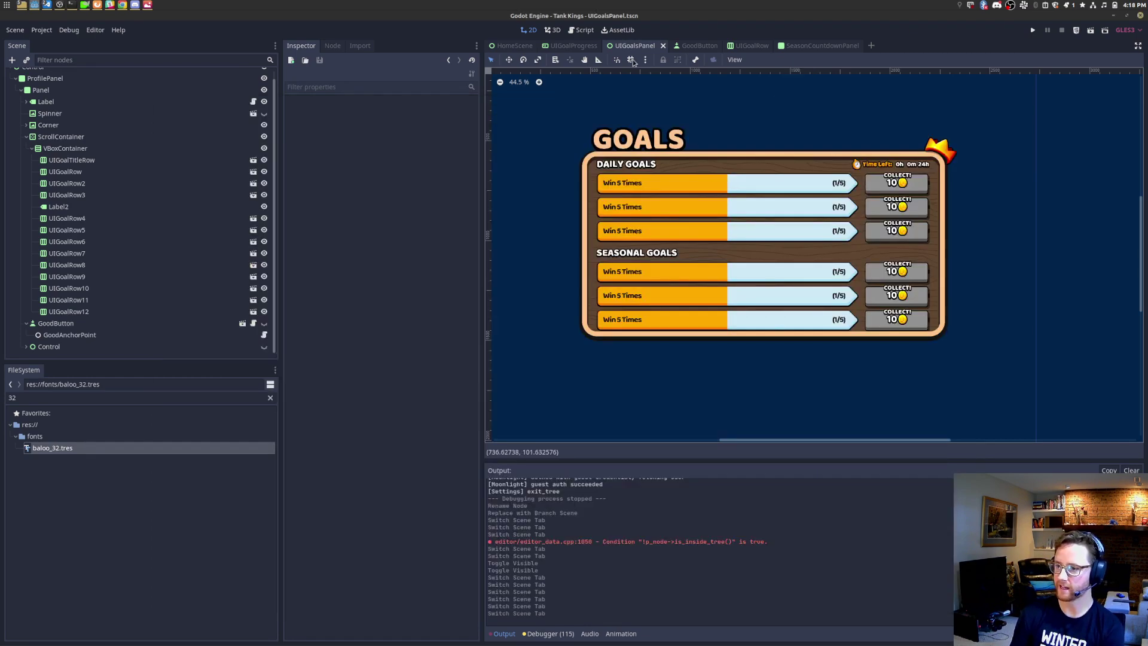
click(511, 45)
scroll(848, 255, down, 9)
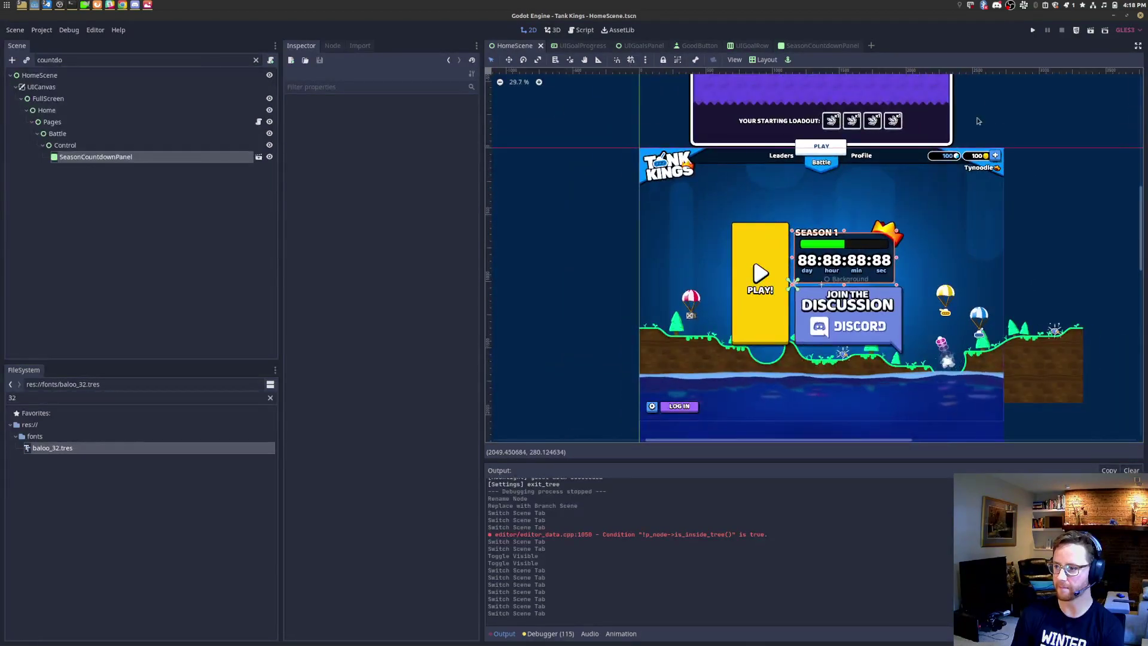
key(ctrl+s)
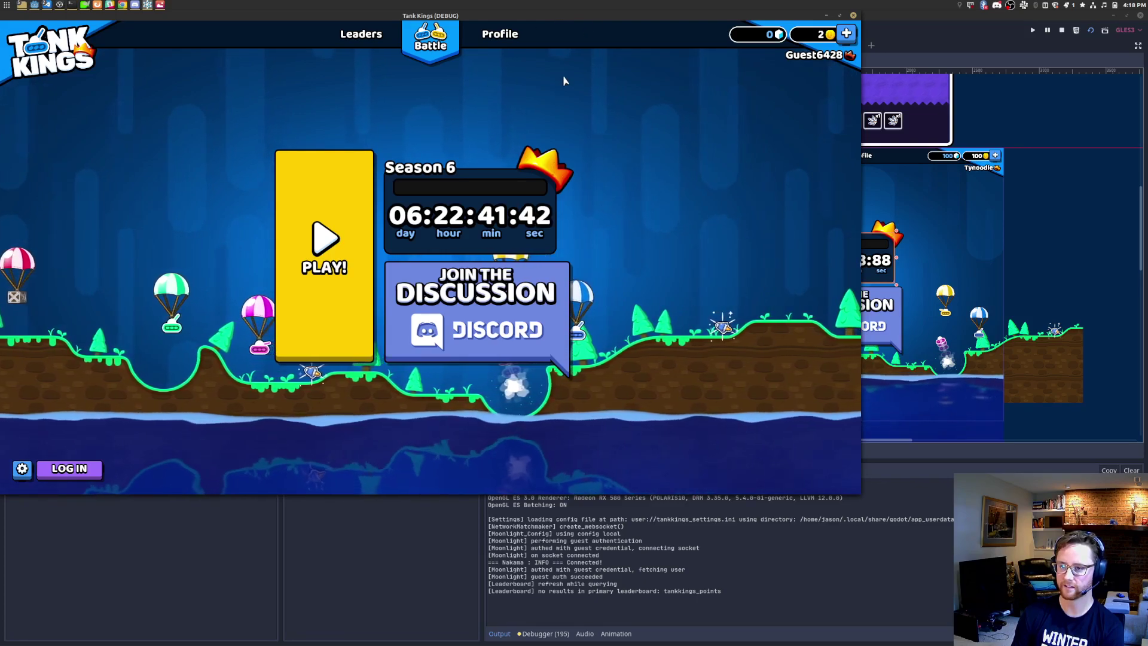
Step: Close the game, filter the Scene tree for 'top', and select TopPanel's Tabs container
click(854, 16)
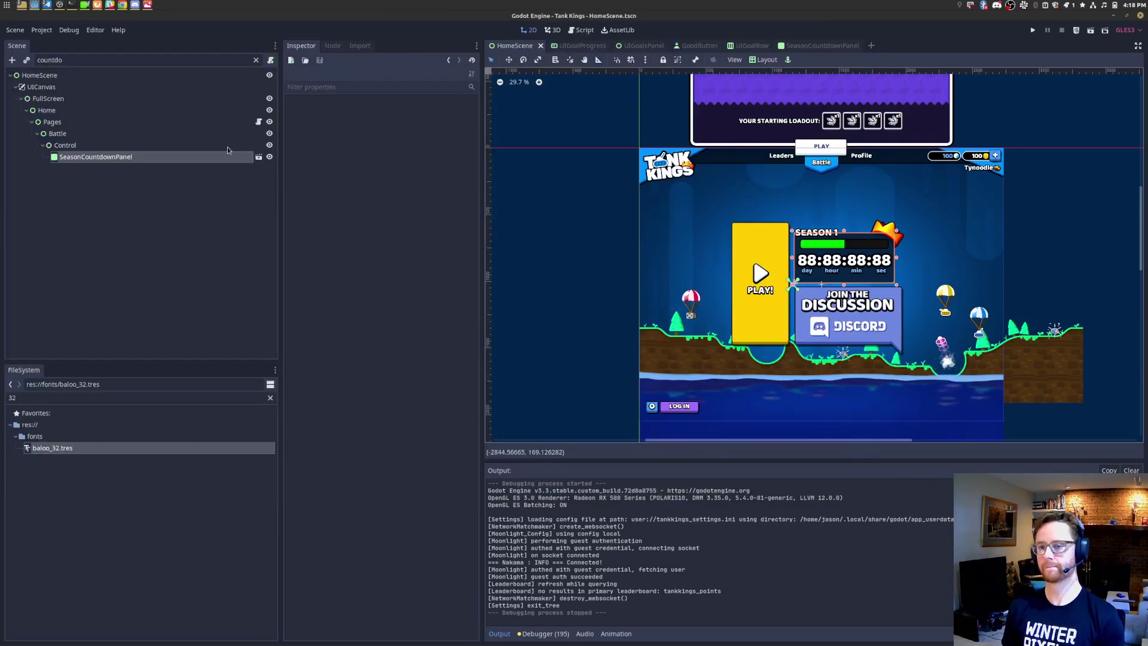
click(257, 61)
text(top)
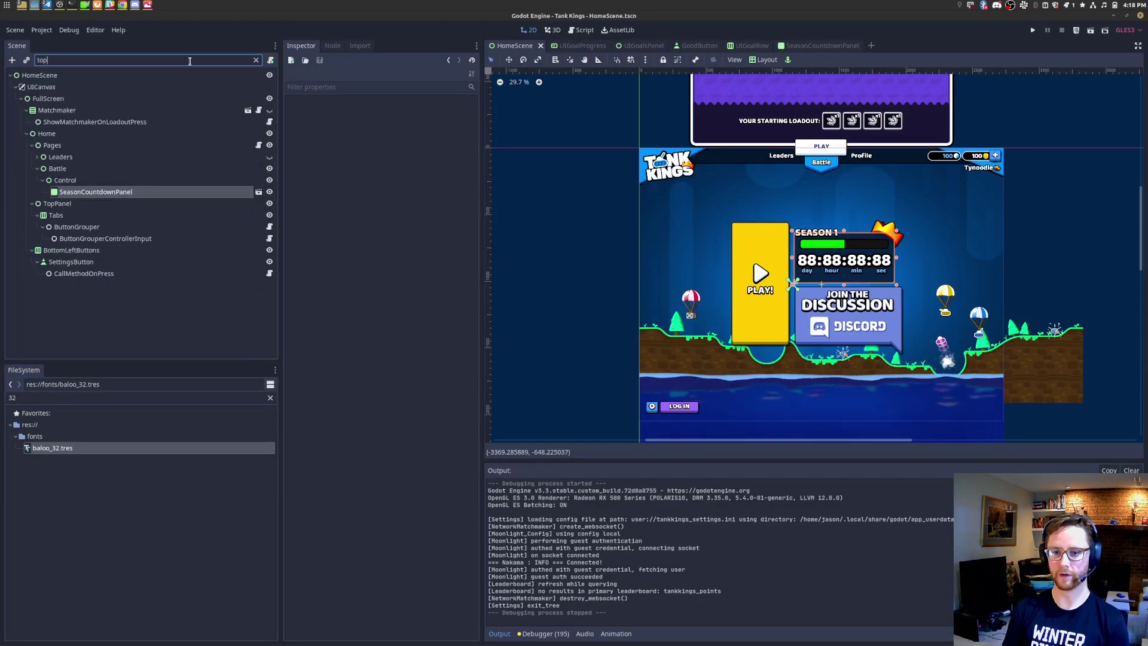
click(71, 204)
click(256, 61)
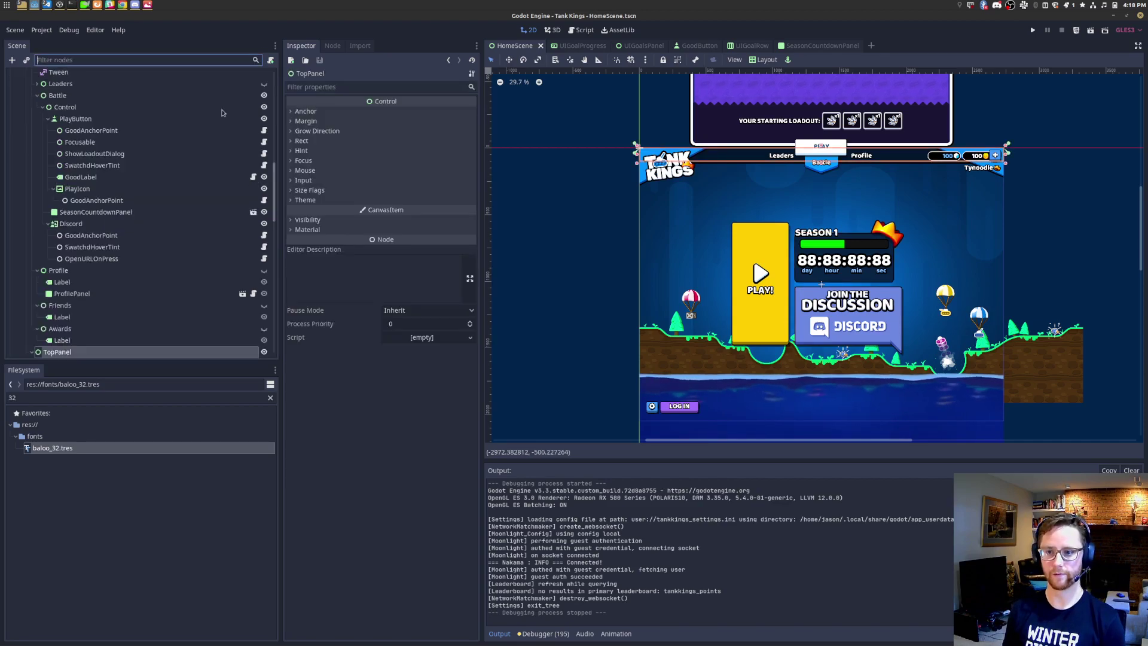
scroll(130, 213, down, 5)
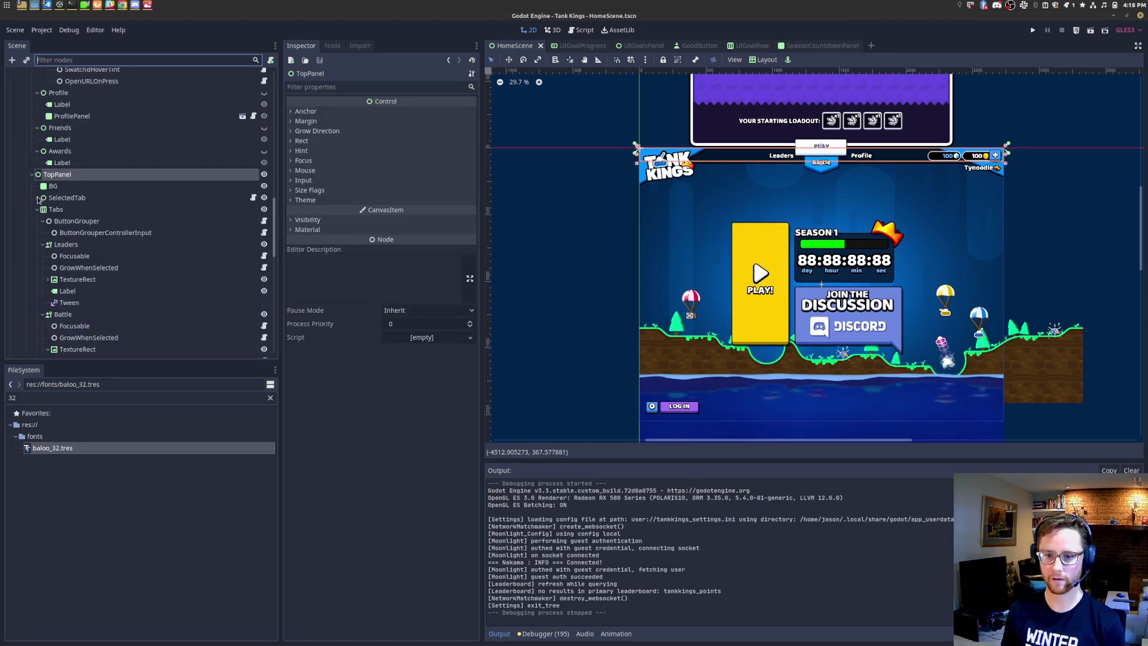
click(57, 210)
Step: Make the hidden Awards tab node visible and save the HomeScene
click(67, 244)
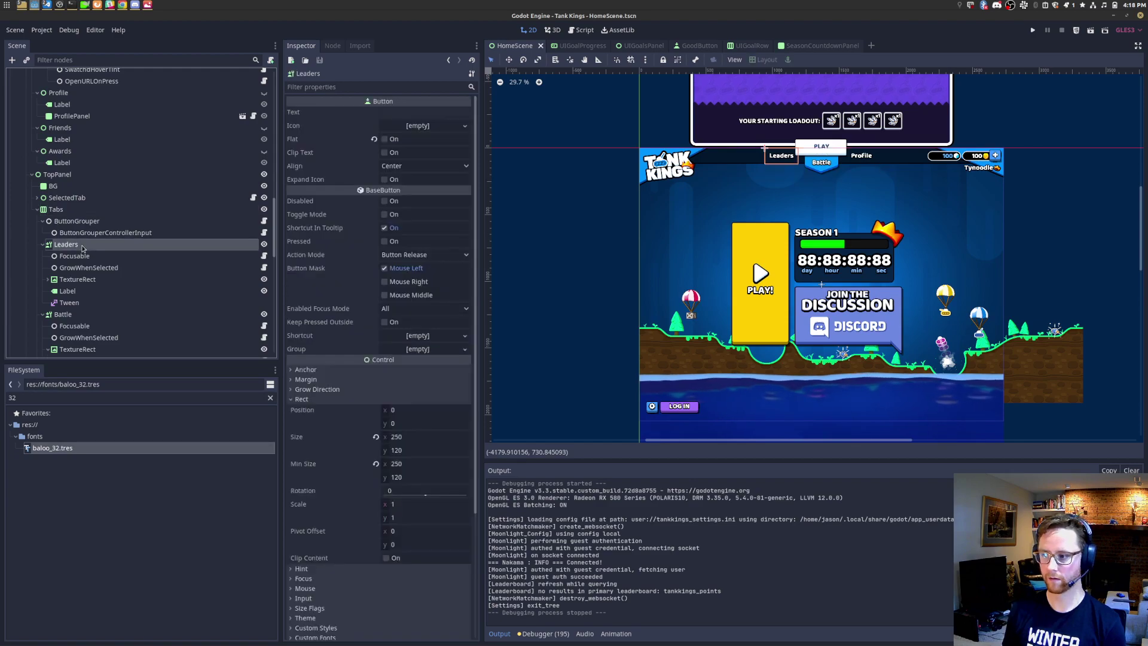
click(77, 314)
scroll(78, 314, down, 3)
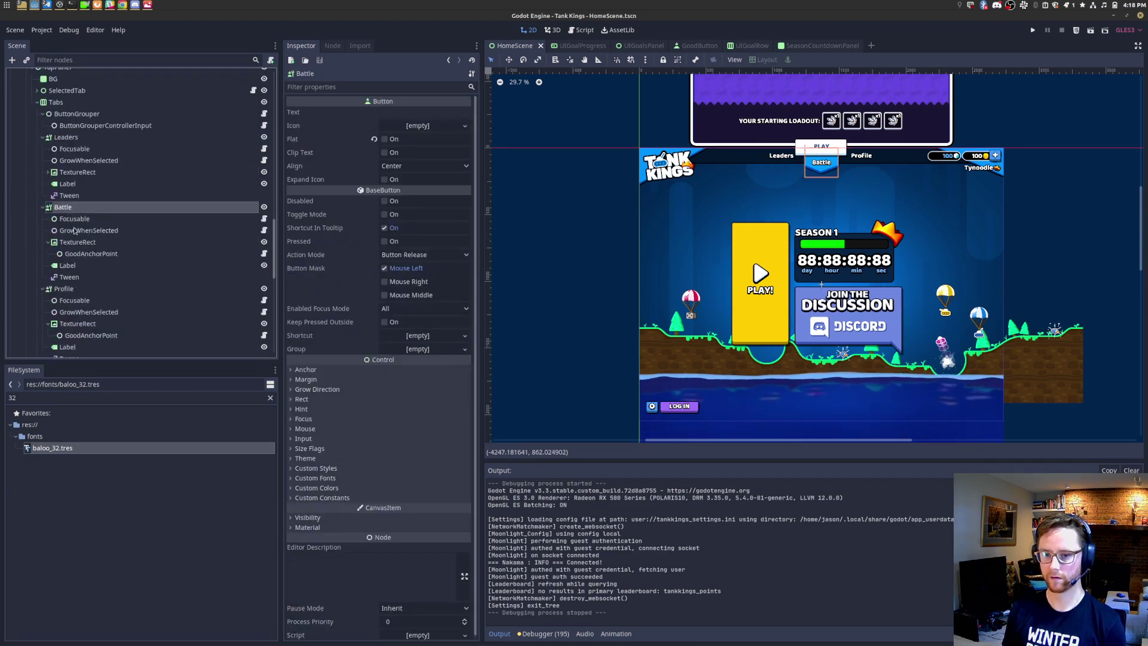
click(63, 102)
scroll(101, 242, down, 1)
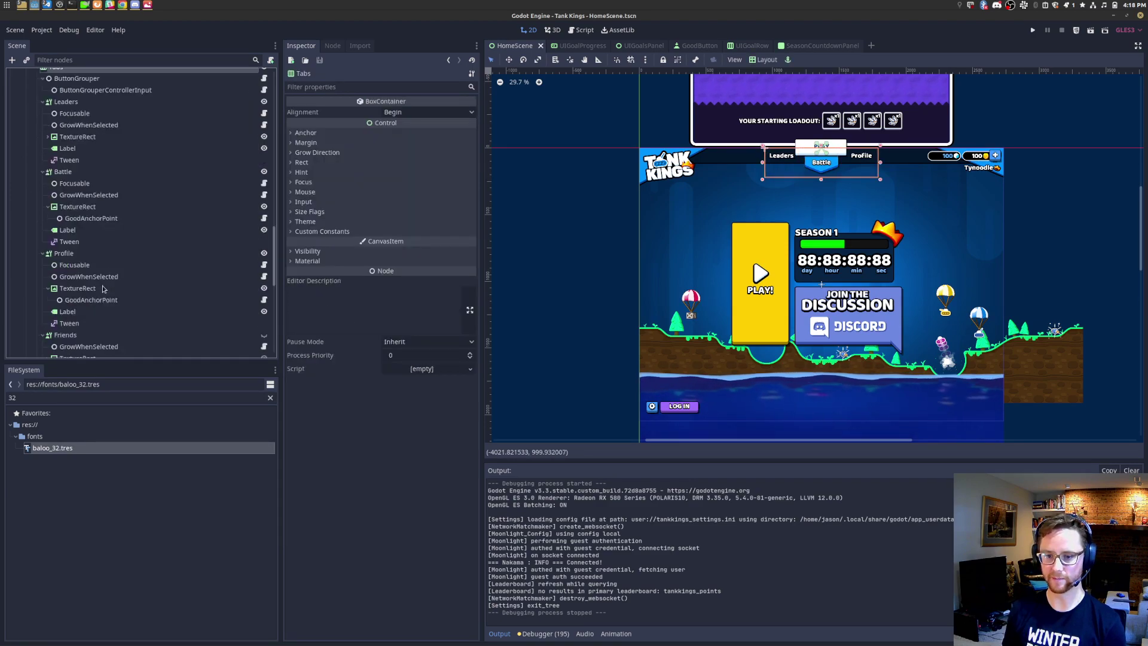
scroll(100, 298, down, 2)
click(263, 334)
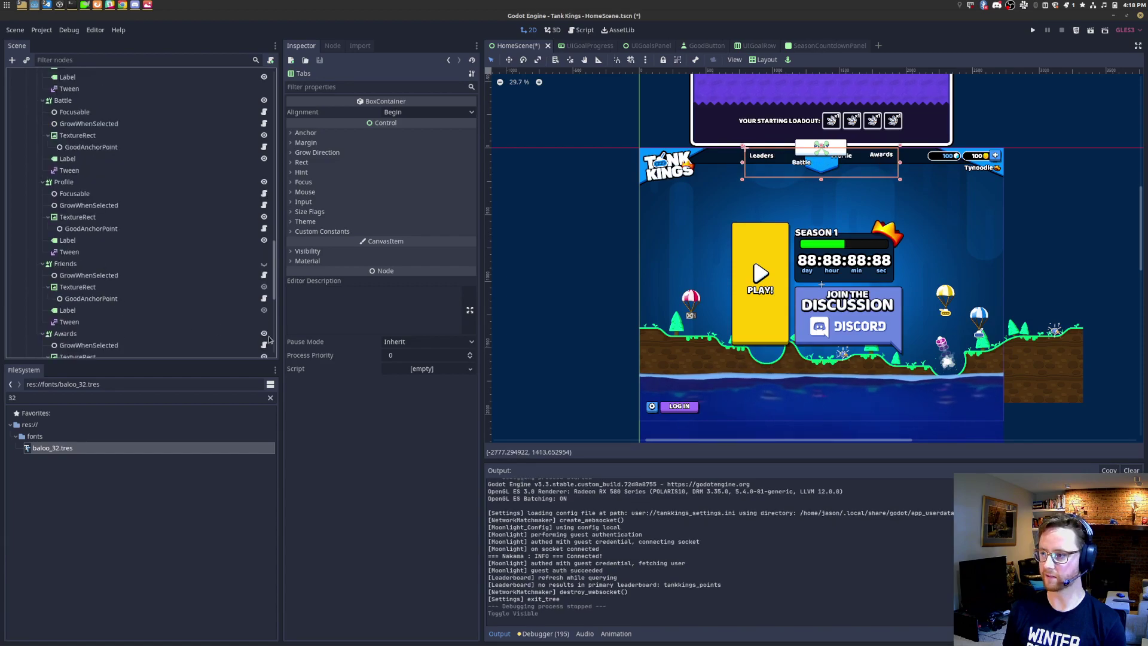
key(ctrl+s)
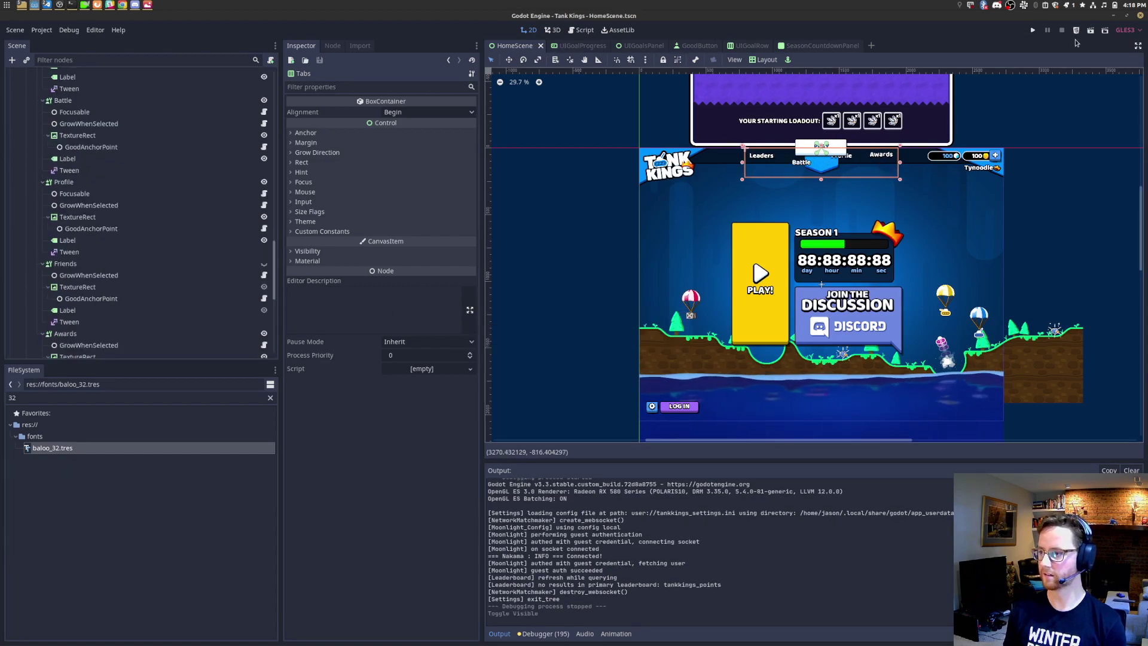
click(1091, 31)
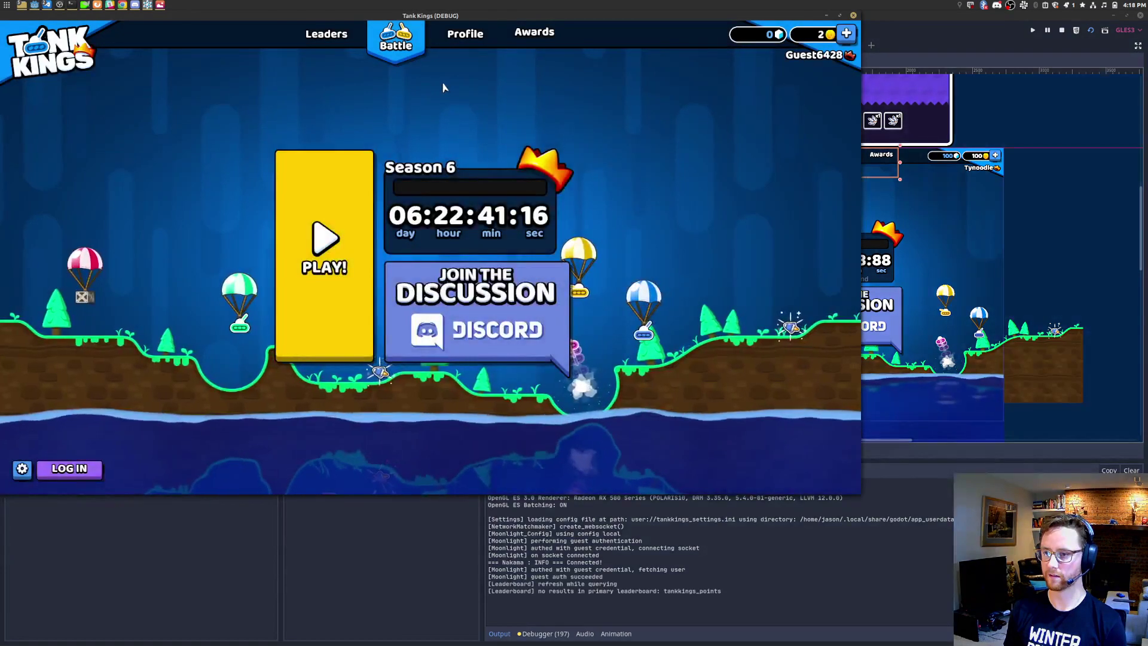
click(534, 34)
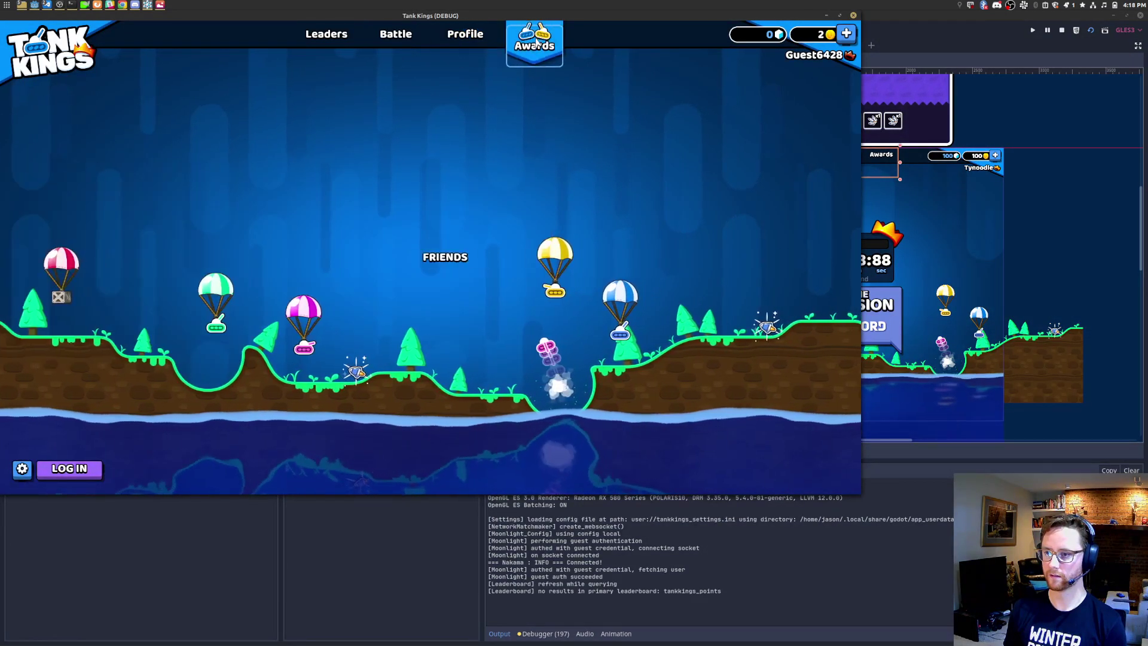
click(470, 34)
click(326, 36)
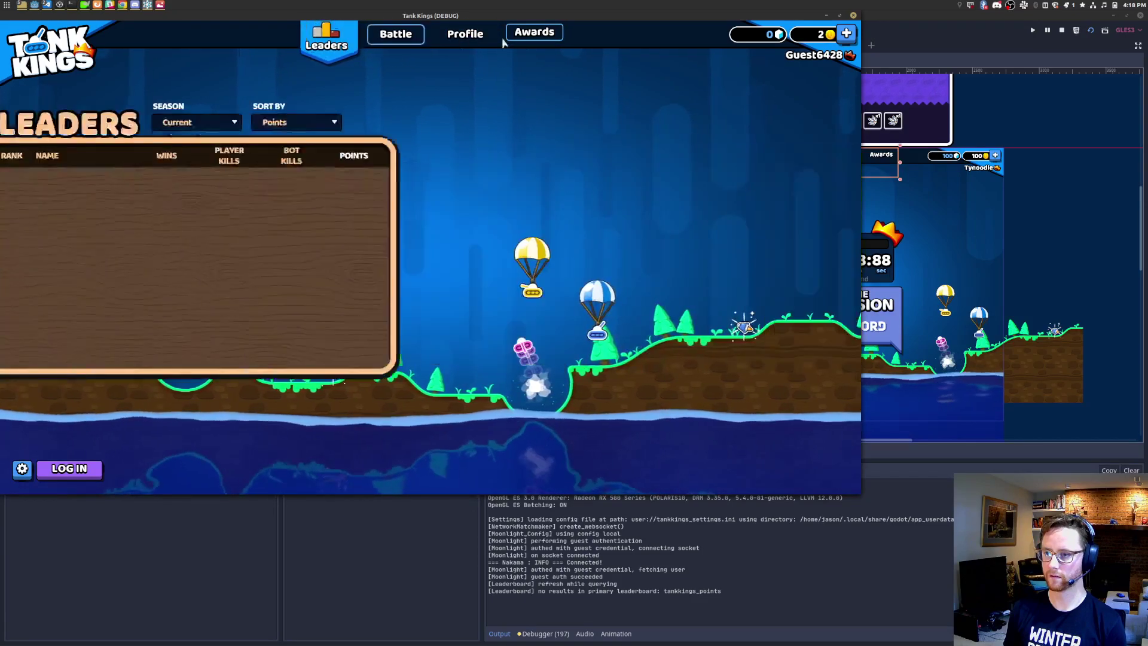
Step: Close the game, enlarge the Scene tree, and add a Focusable child under Awards
click(853, 16)
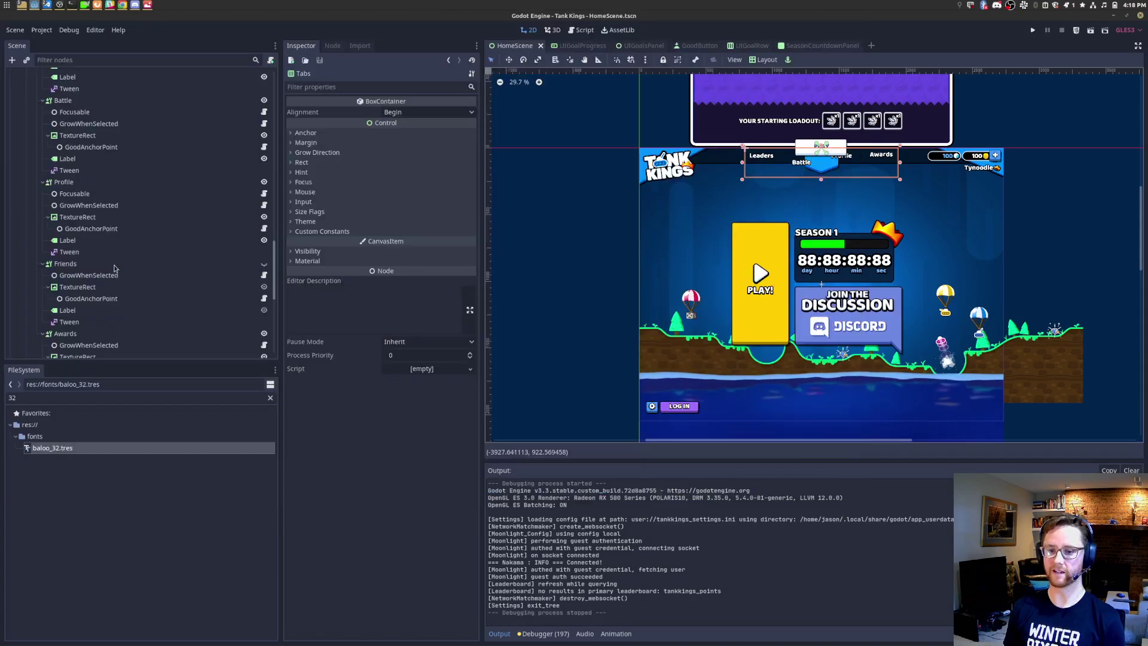
drag(124, 362, 120, 503)
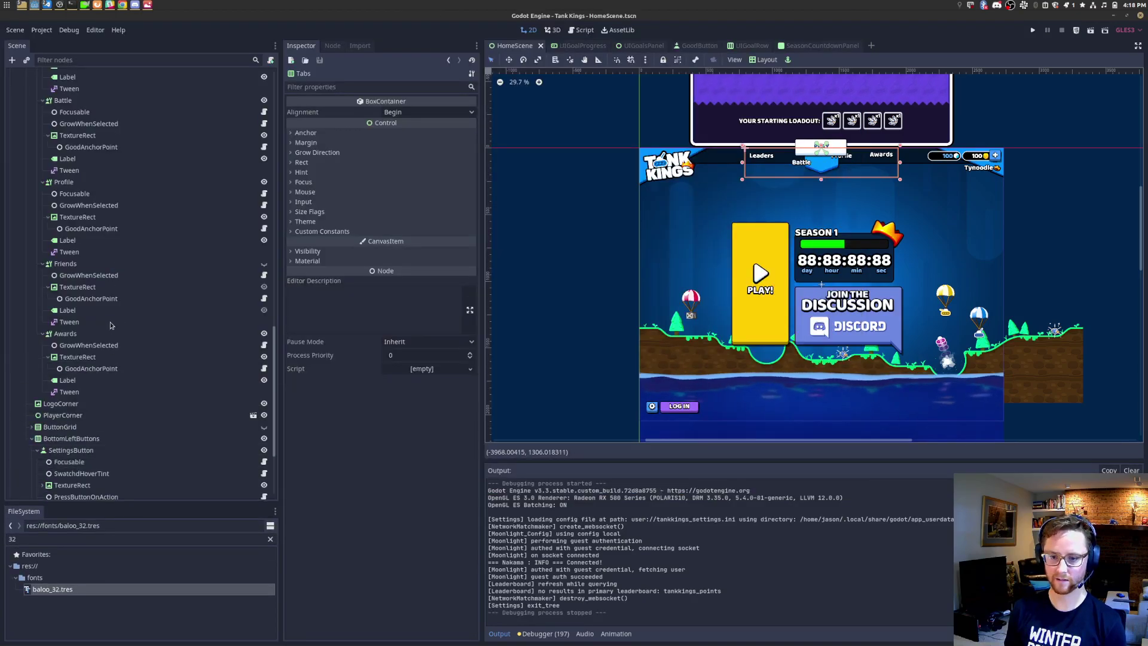
click(83, 334)
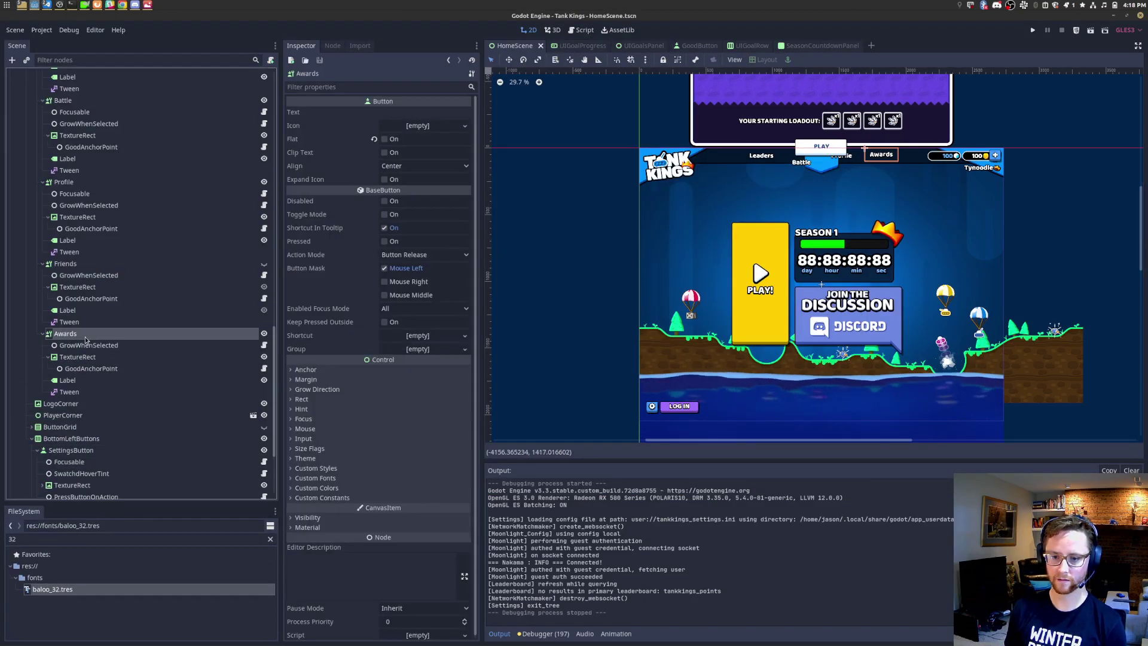
key(ctrl+a)
text(focus)
key(Return)
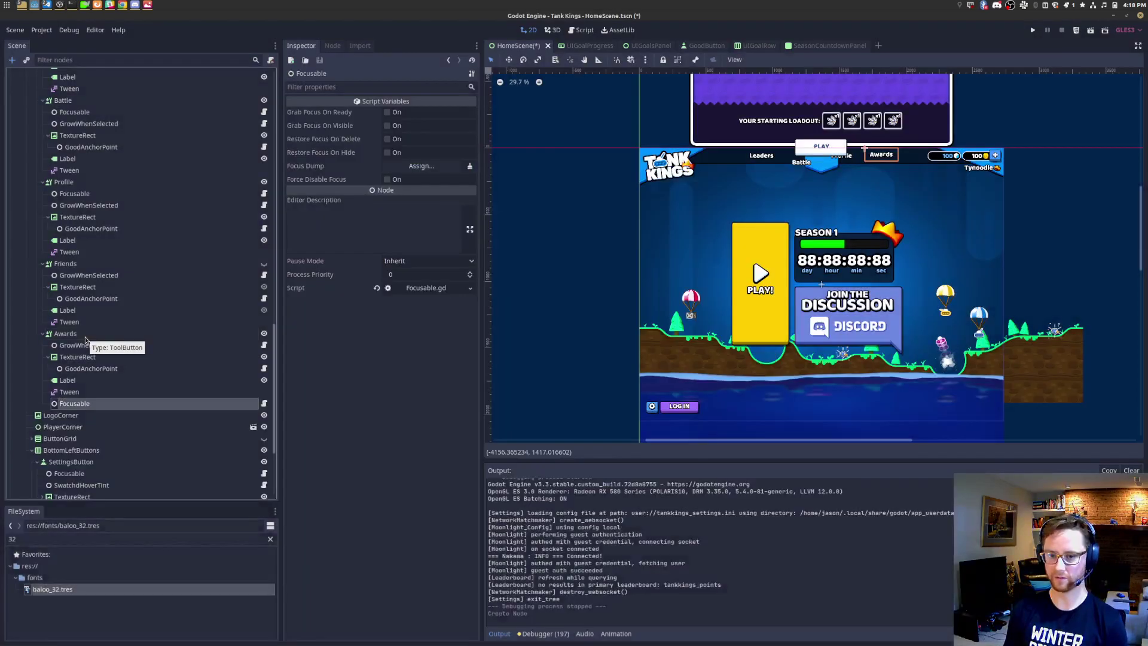
Step: Compare the Friends and Awards tab child nodes, then save and run the home scene
click(69, 264)
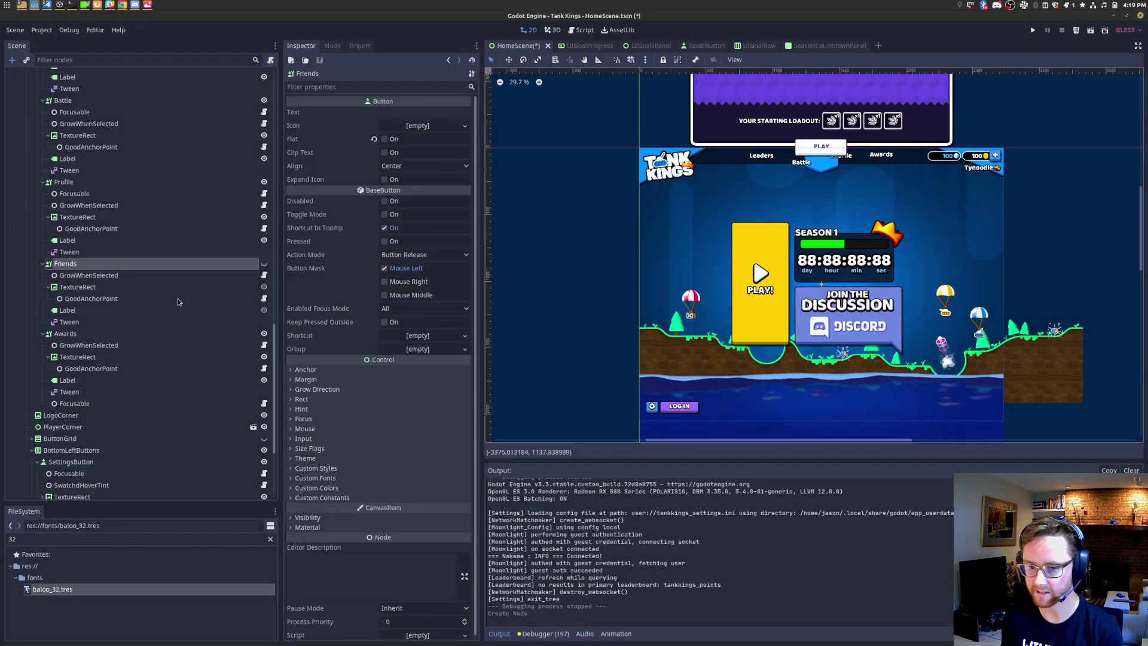
click(124, 285)
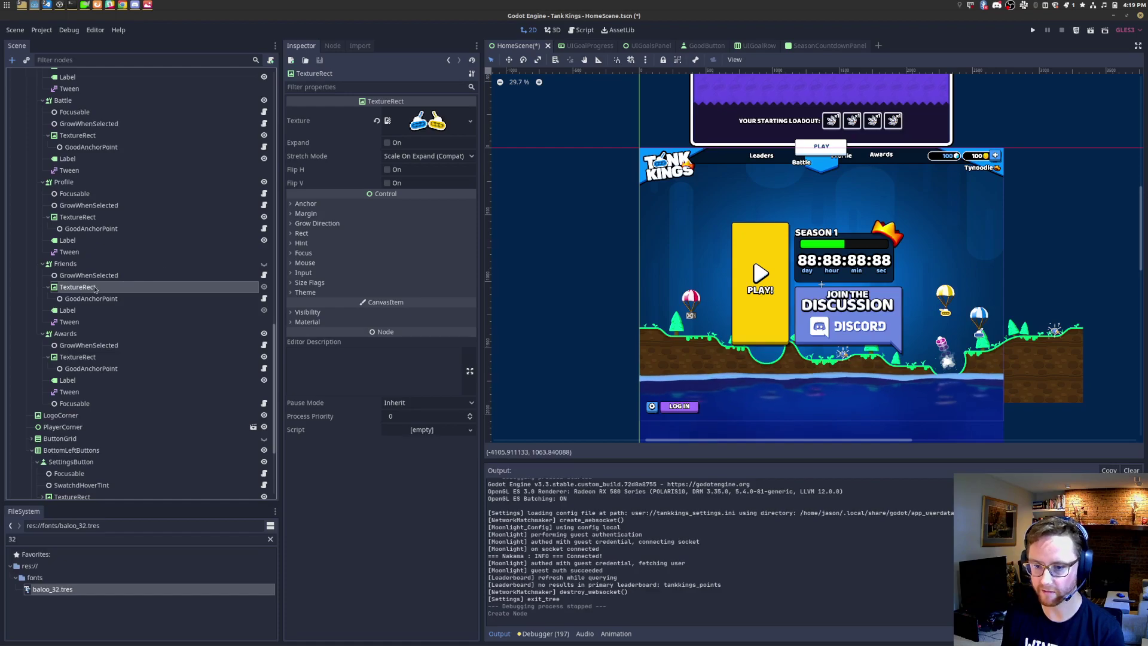
click(103, 277)
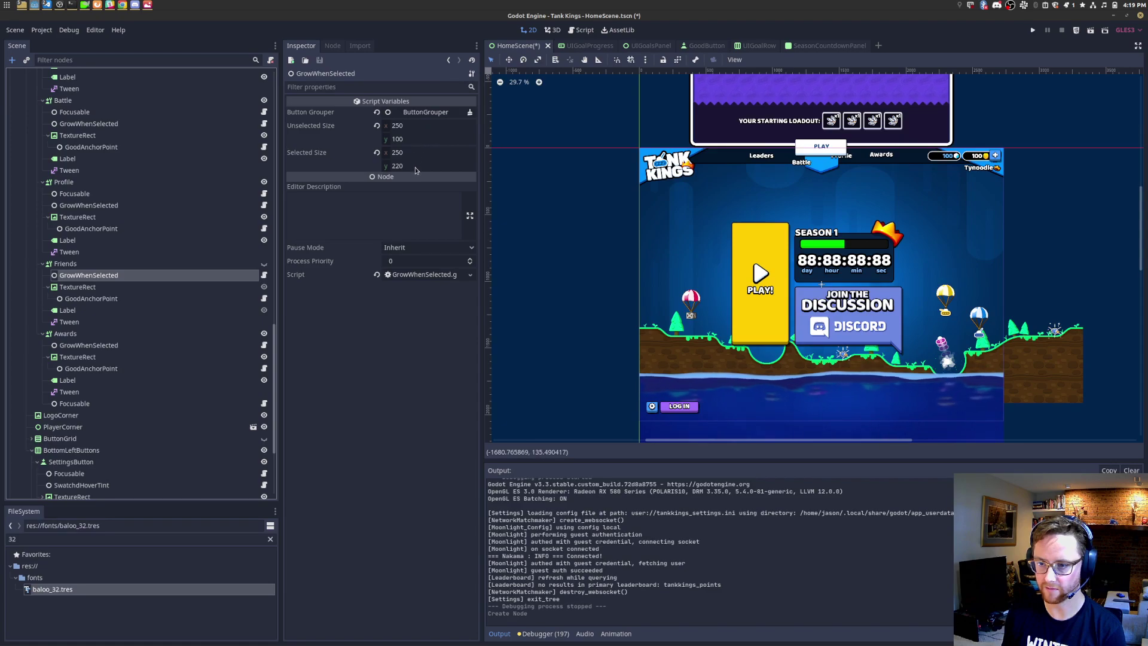
click(88, 346)
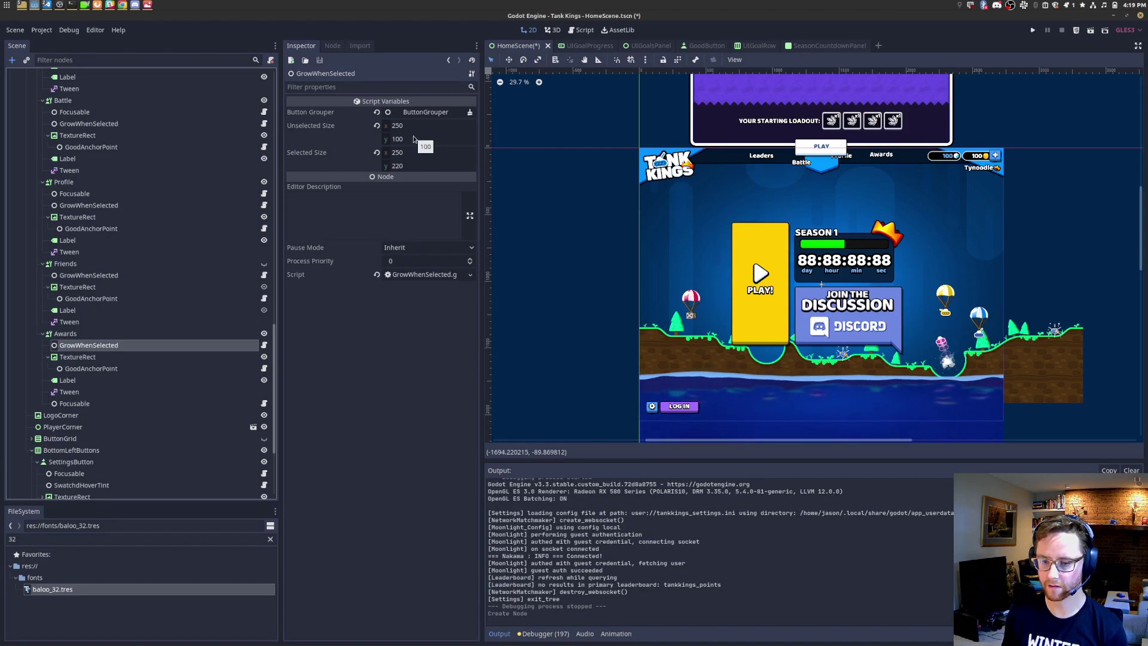
double_click(135, 345)
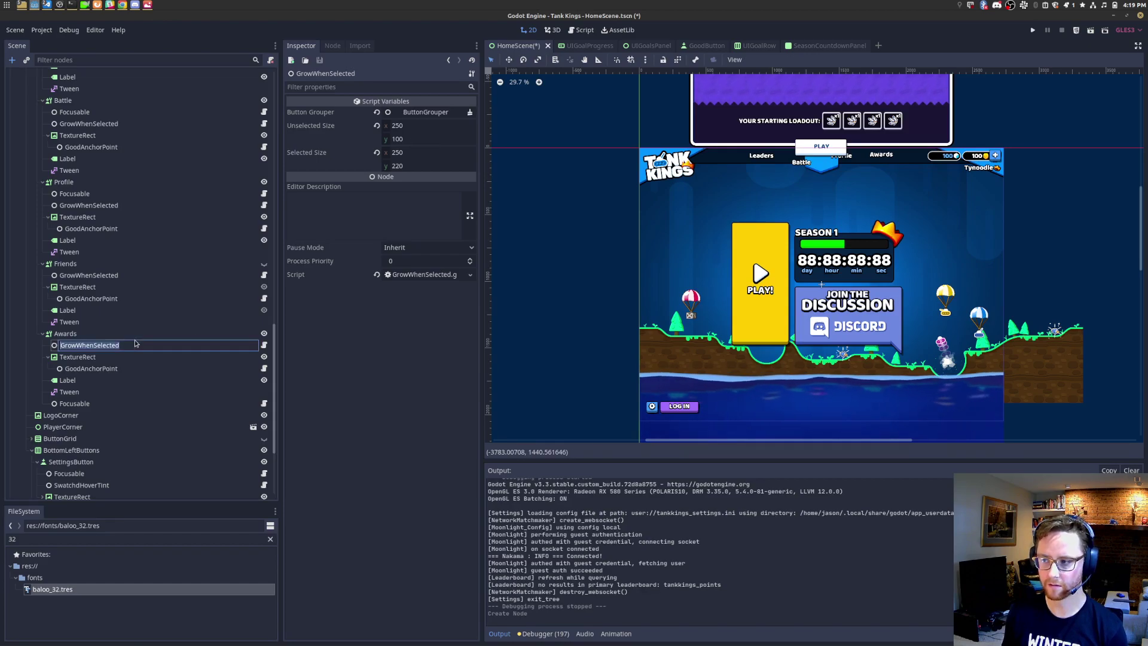
click(90, 381)
key(ctrl+s)
click(1091, 30)
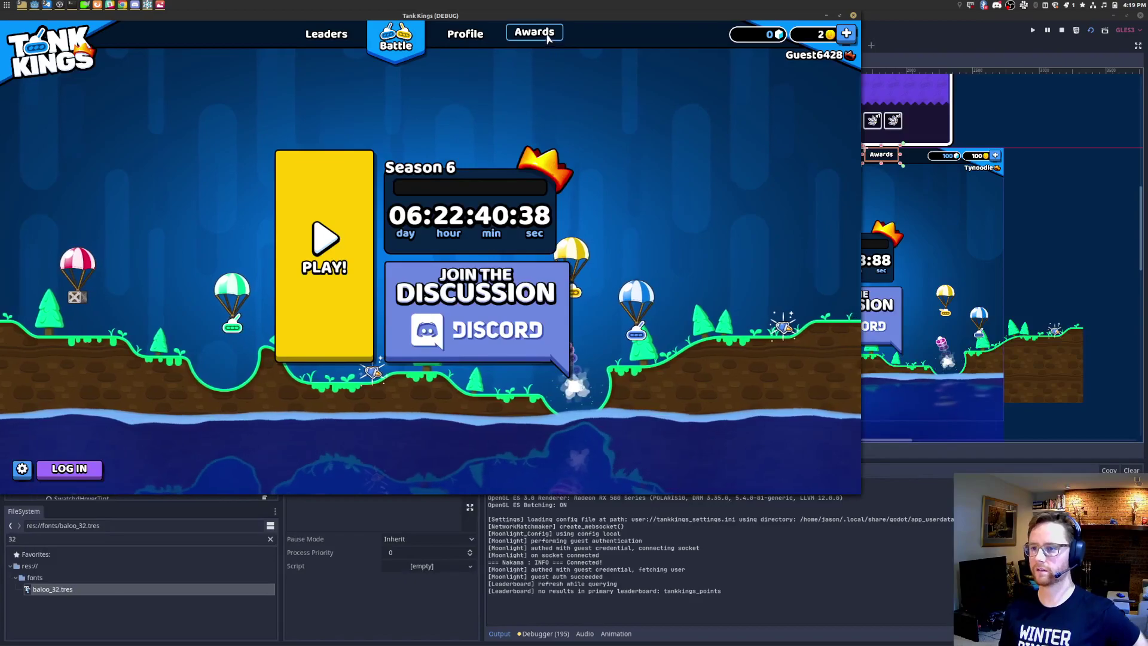
Step: Click through the Awards, Profile and Leaders tabs in the game, then close it
click(465, 34)
click(326, 33)
click(534, 33)
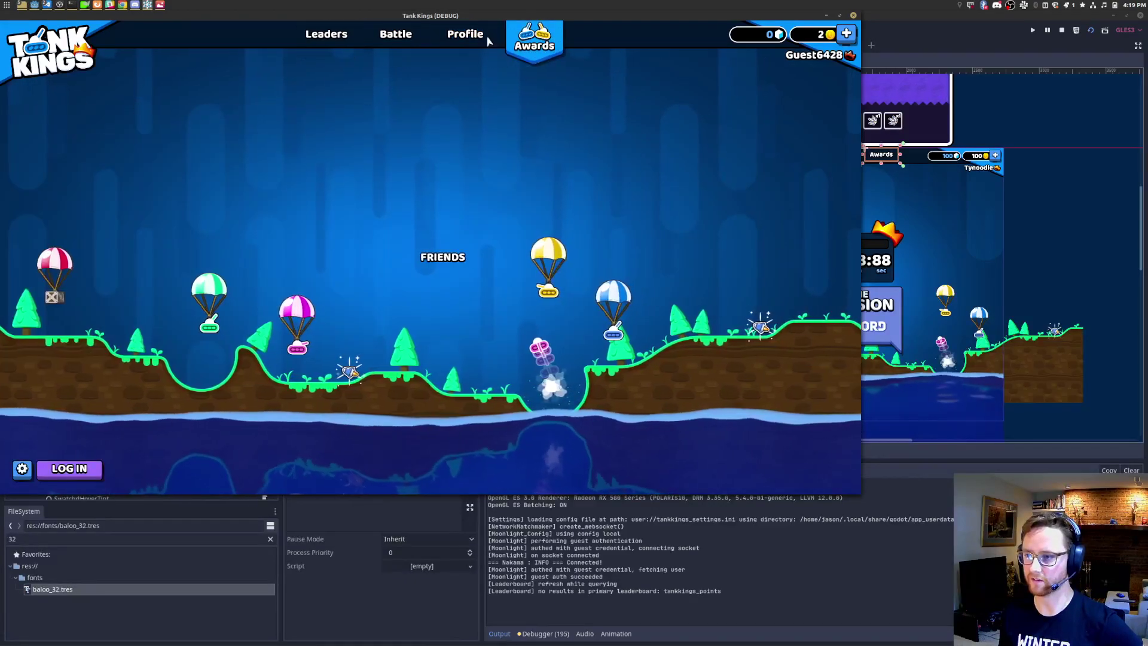
click(465, 33)
click(326, 33)
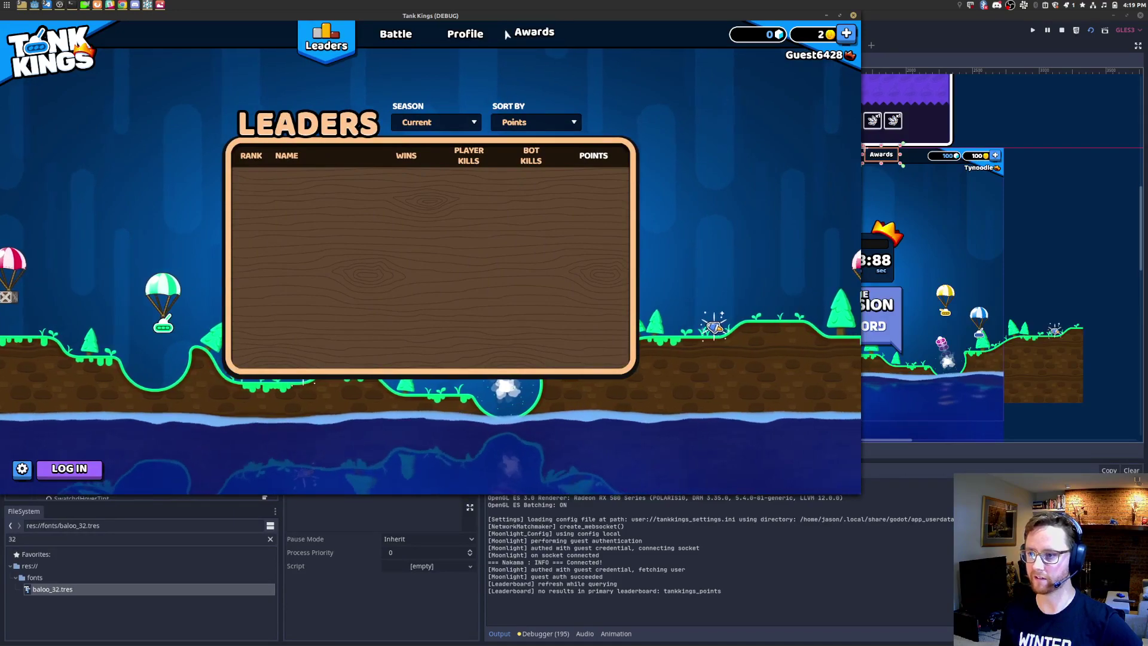
click(853, 15)
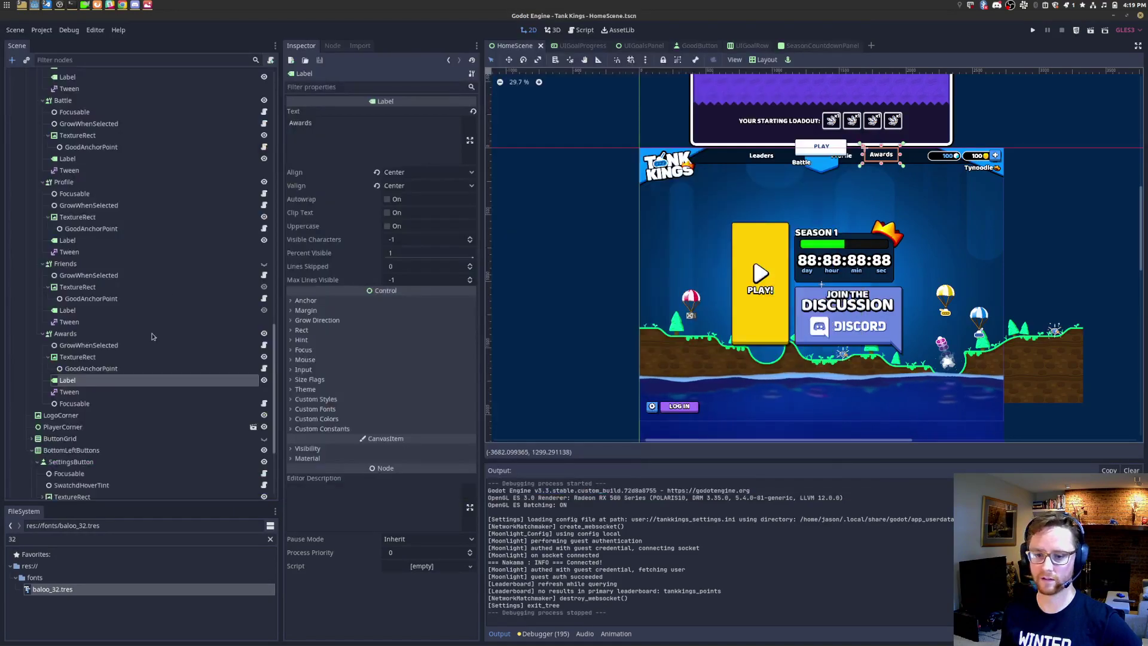
Step: Compare the size values of the Awards and Friends tab labels in the Inspector
click(150, 334)
scroll(903, 162, up, 3)
scroll(948, 156, up, 1)
click(78, 381)
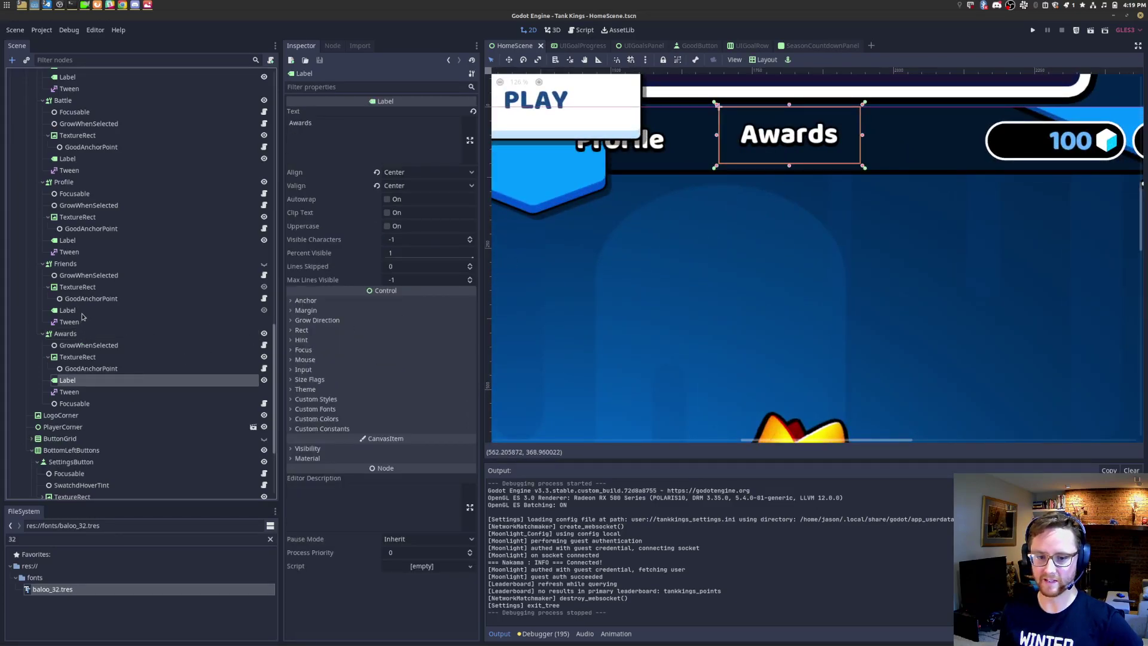
click(75, 311)
click(302, 331)
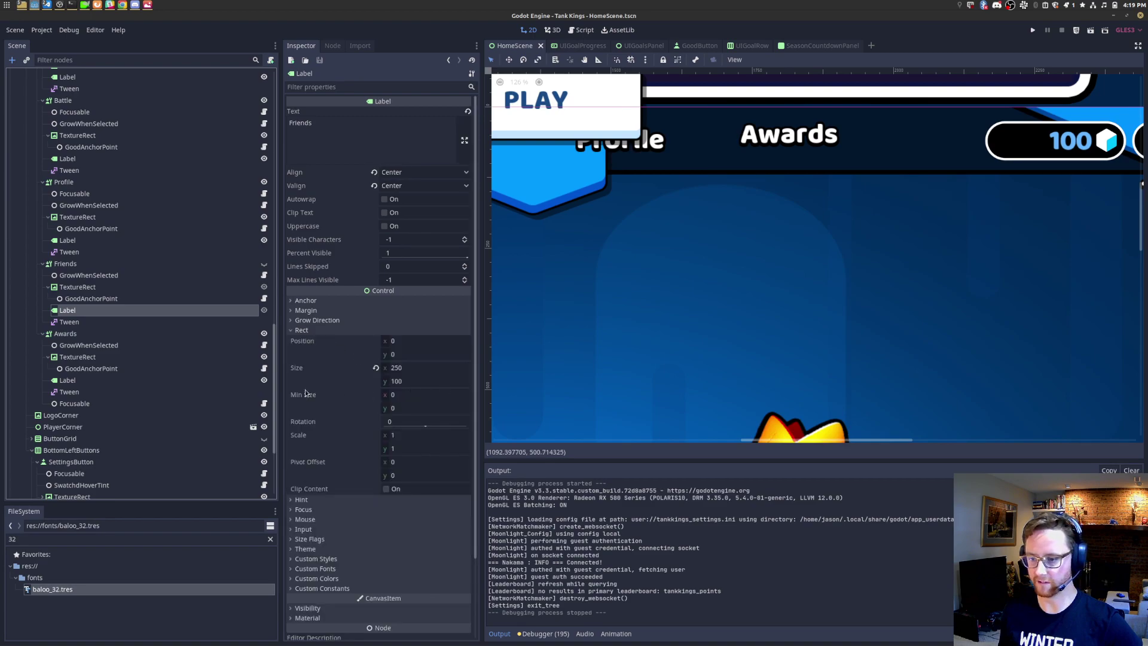
click(111, 383)
click(302, 331)
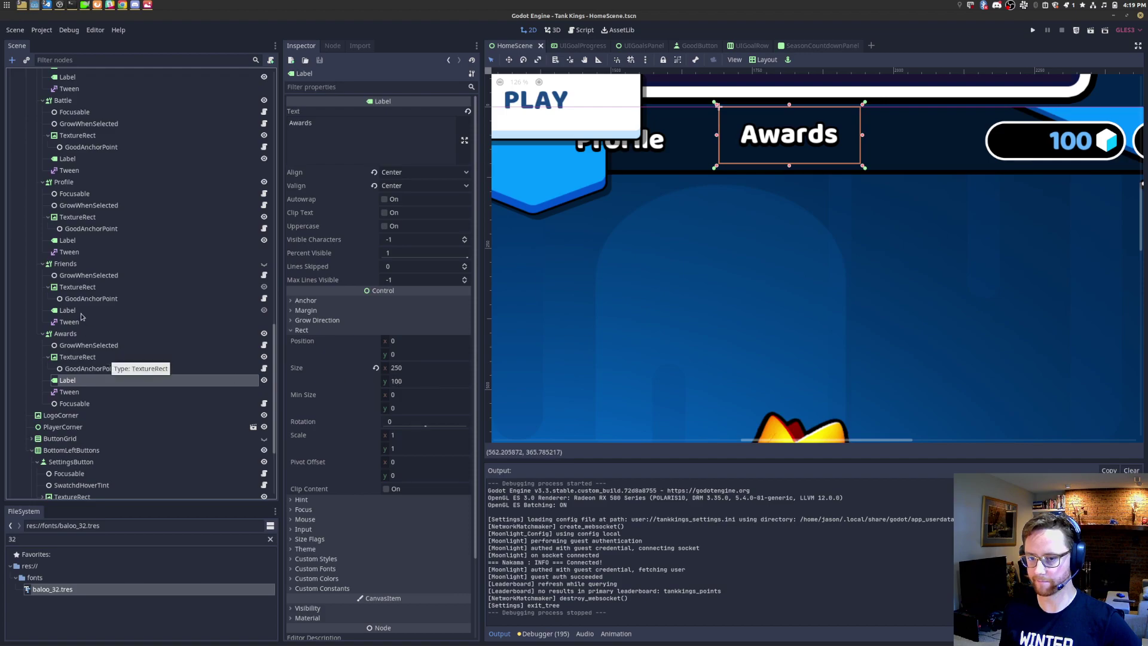
Step: Compare the Friends, Awards and Profile tab button sizes, collapsing their child nodes
click(78, 265)
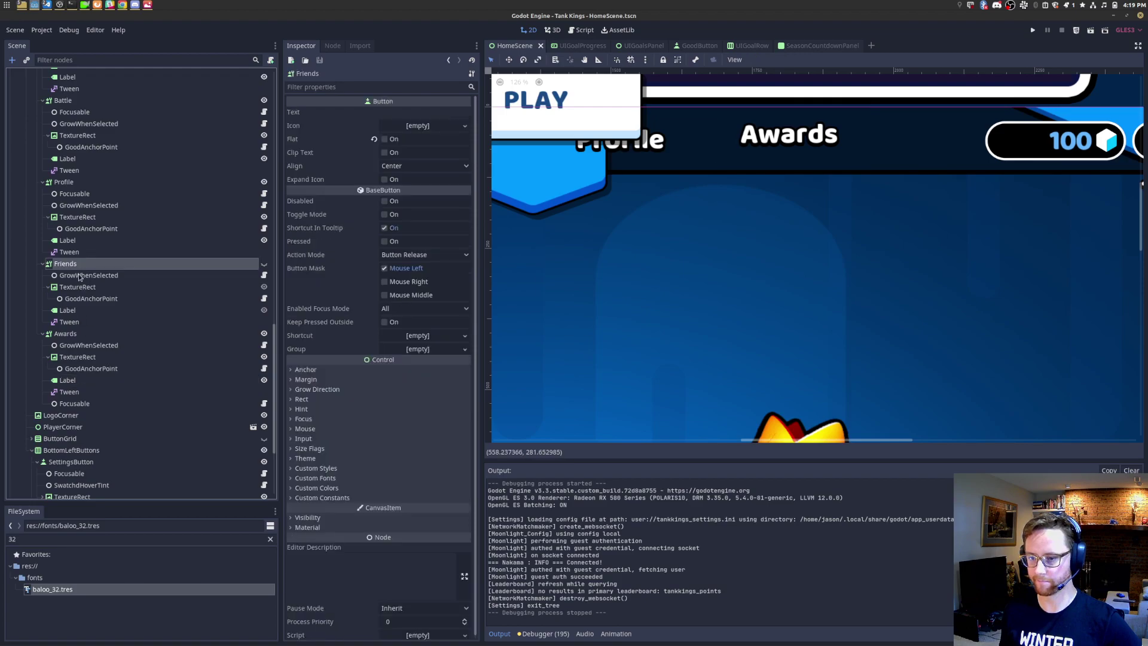
click(302, 400)
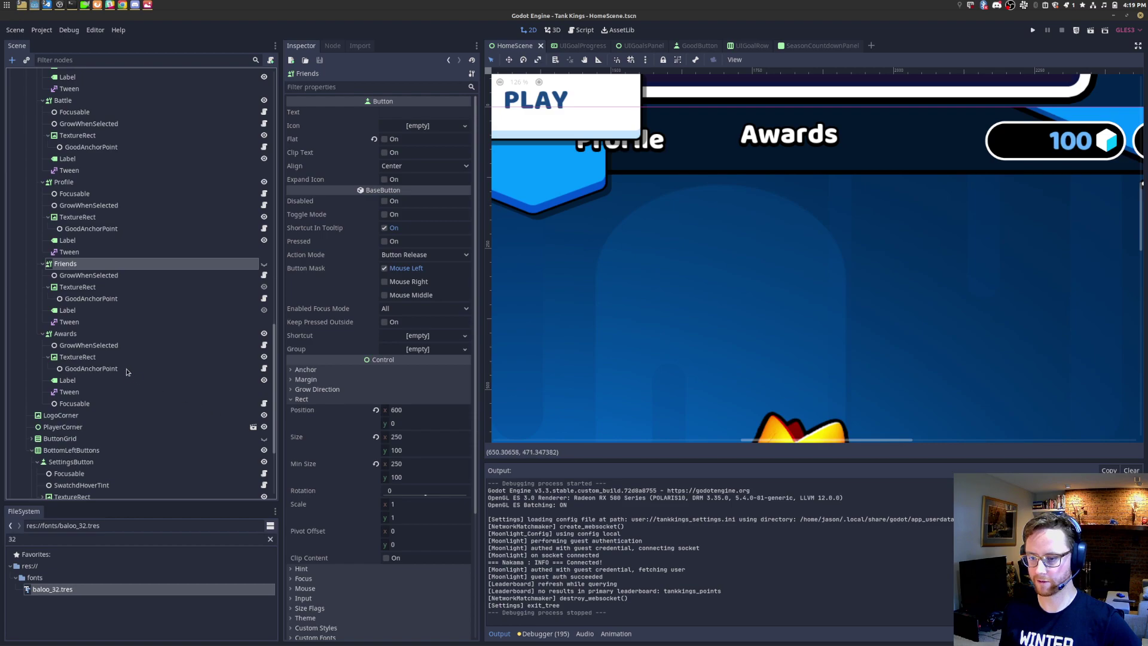
click(92, 335)
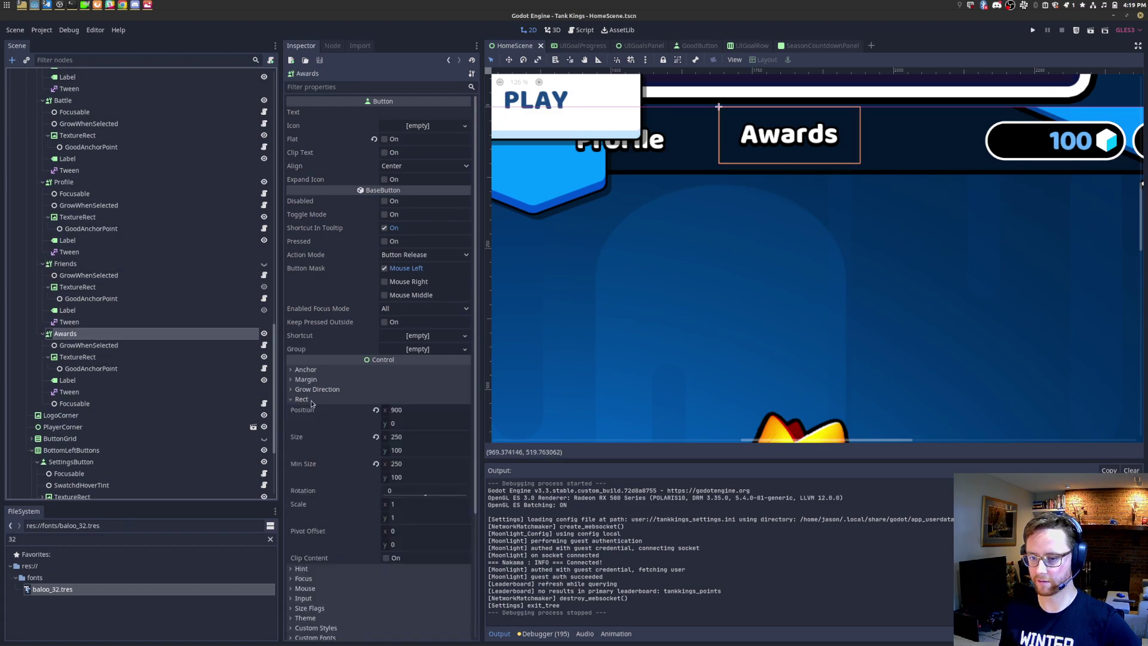
click(73, 265)
click(43, 263)
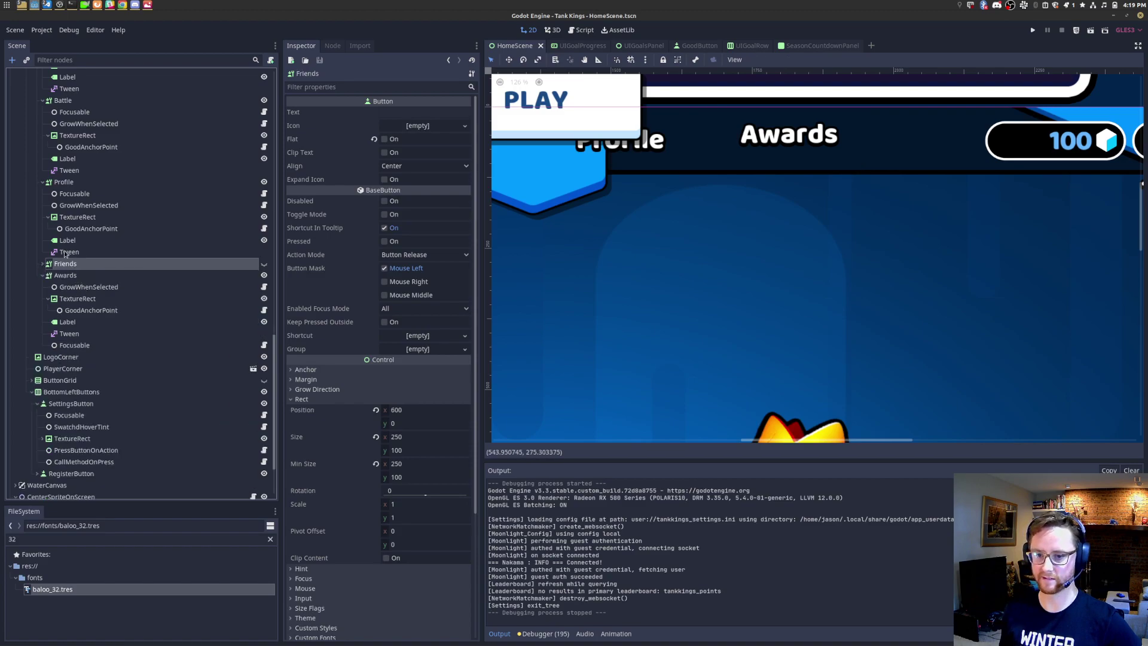
click(59, 183)
click(42, 184)
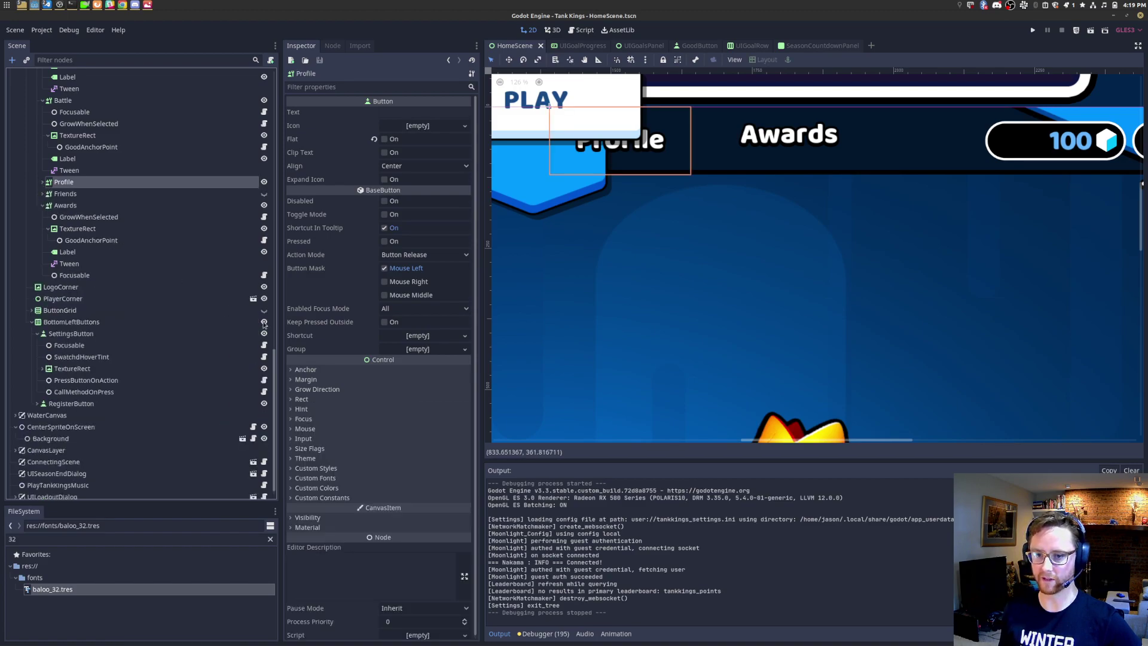
click(322, 401)
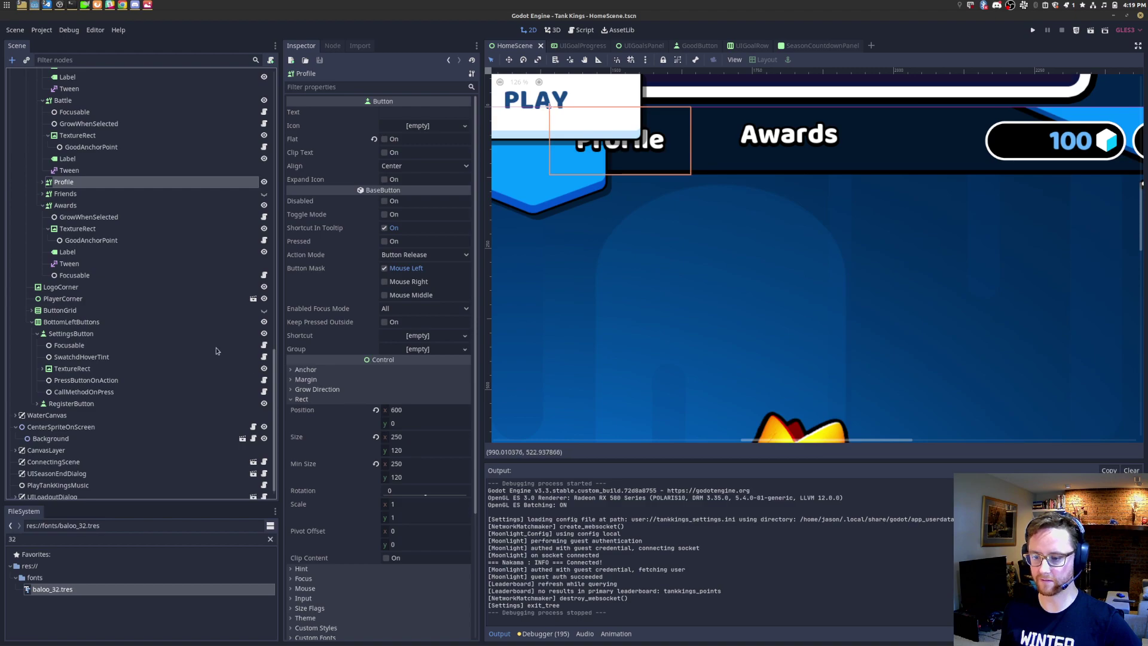
Step: Set the Awards tab height and minimum height to 120, save, and run the scene
click(65, 206)
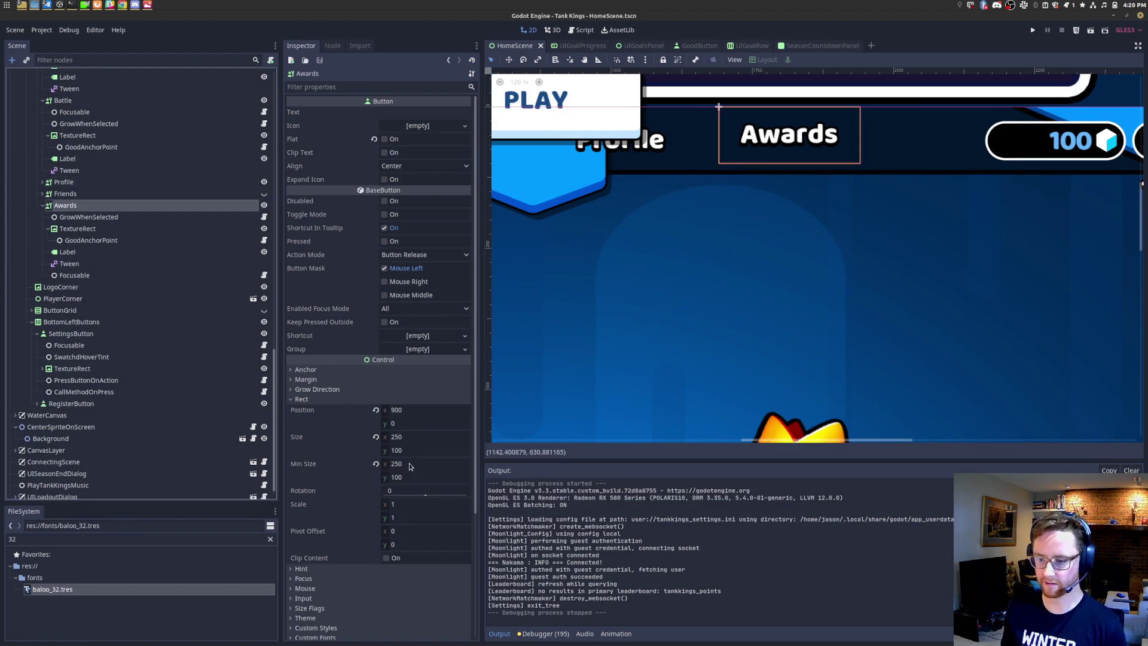
click(422, 452)
text(120)
key(Tab)
key(Tab)
text(120)
key(Return)
key(ctrl+s)
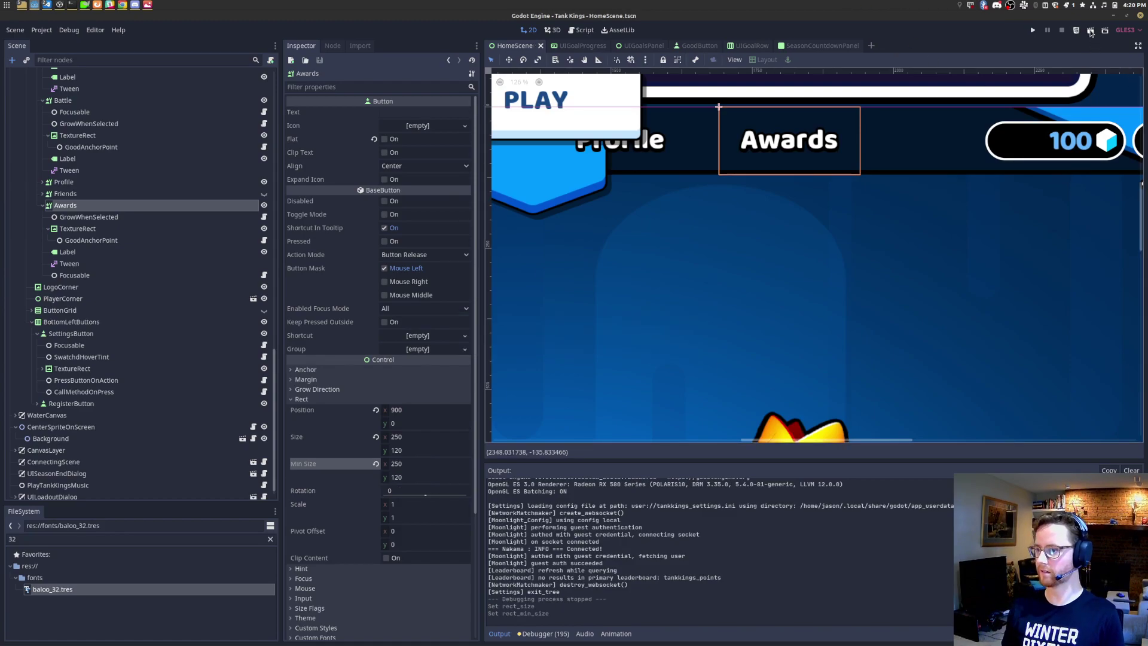
click(1091, 31)
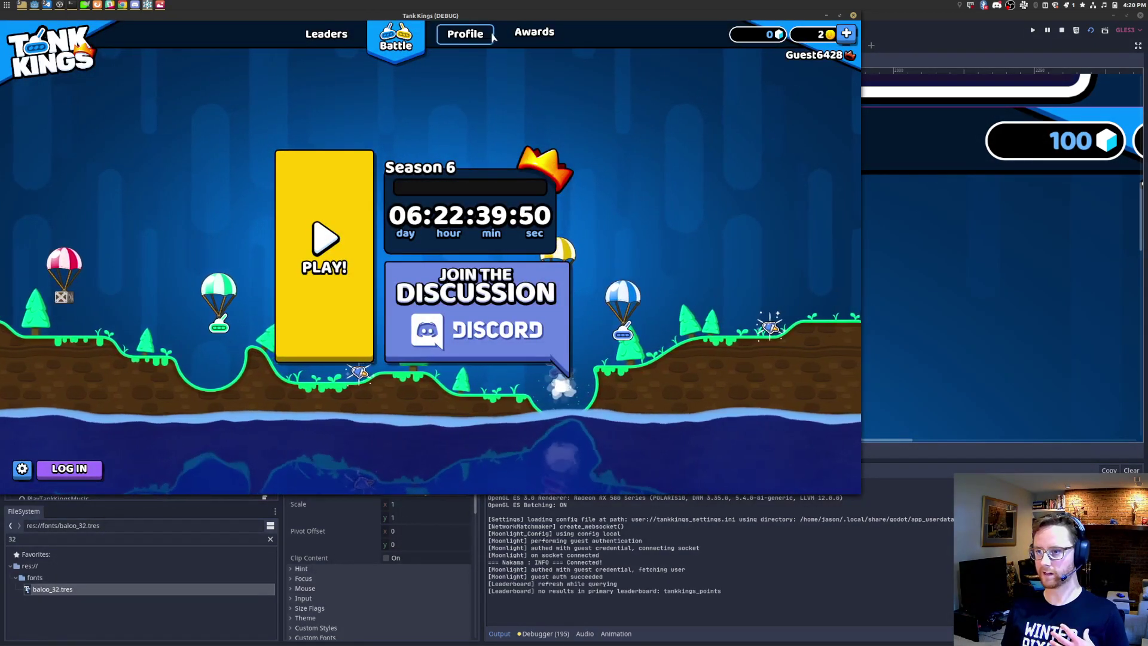
Step: Relaunch and close the home scene several times, hide the Output panel, and save
key(alt+F4)
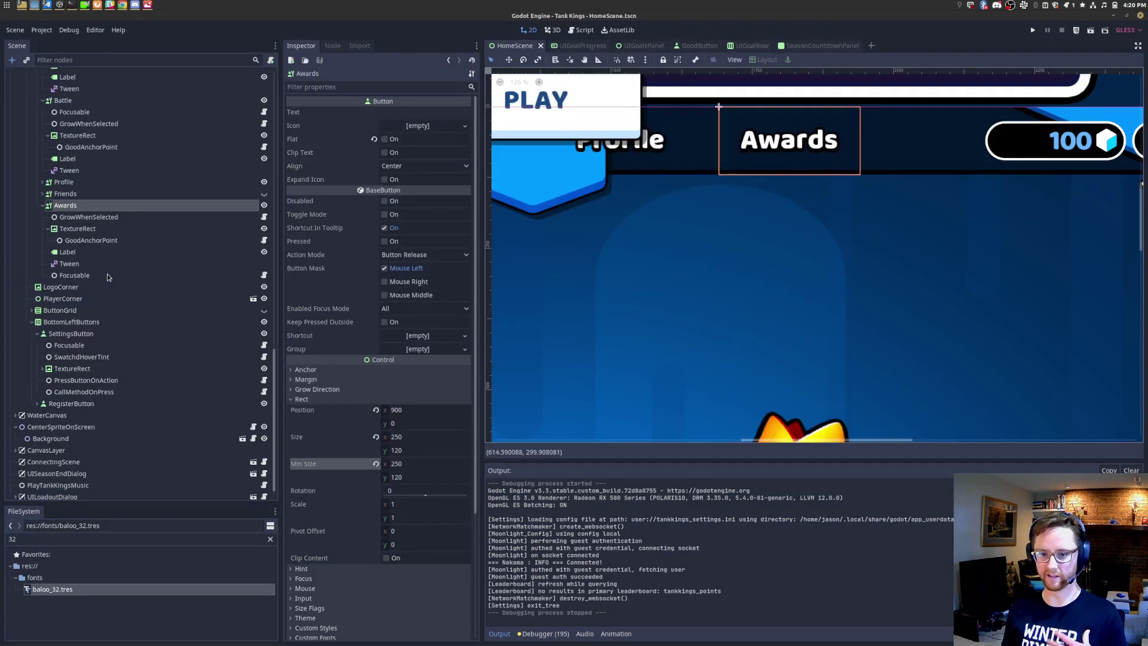
click(68, 251)
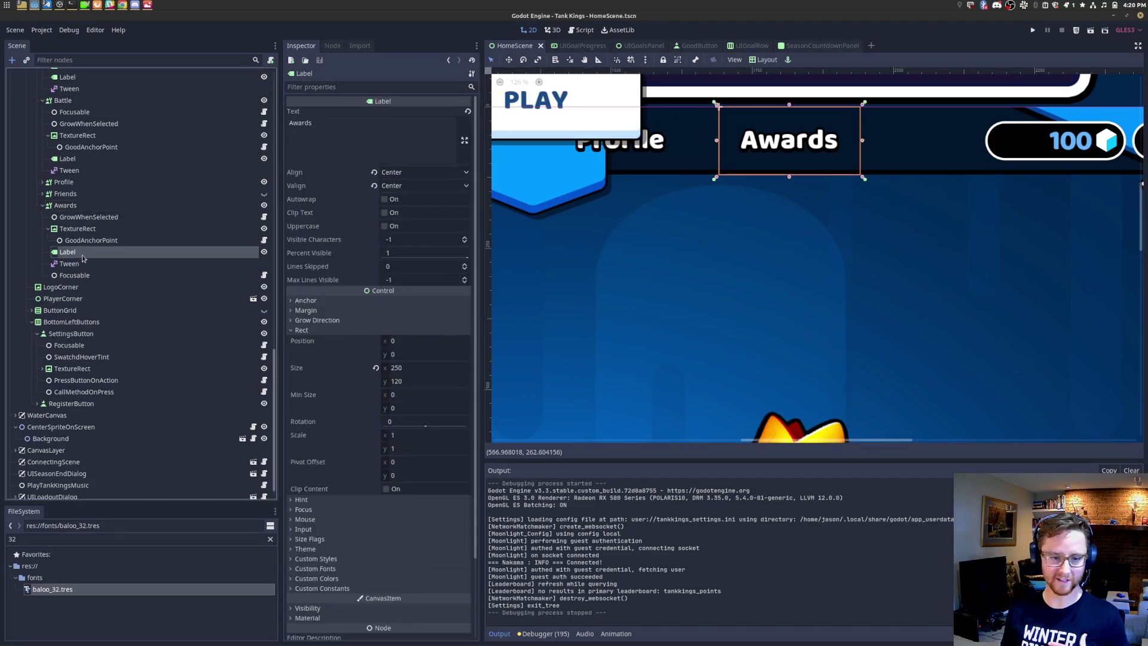
click(1035, 30)
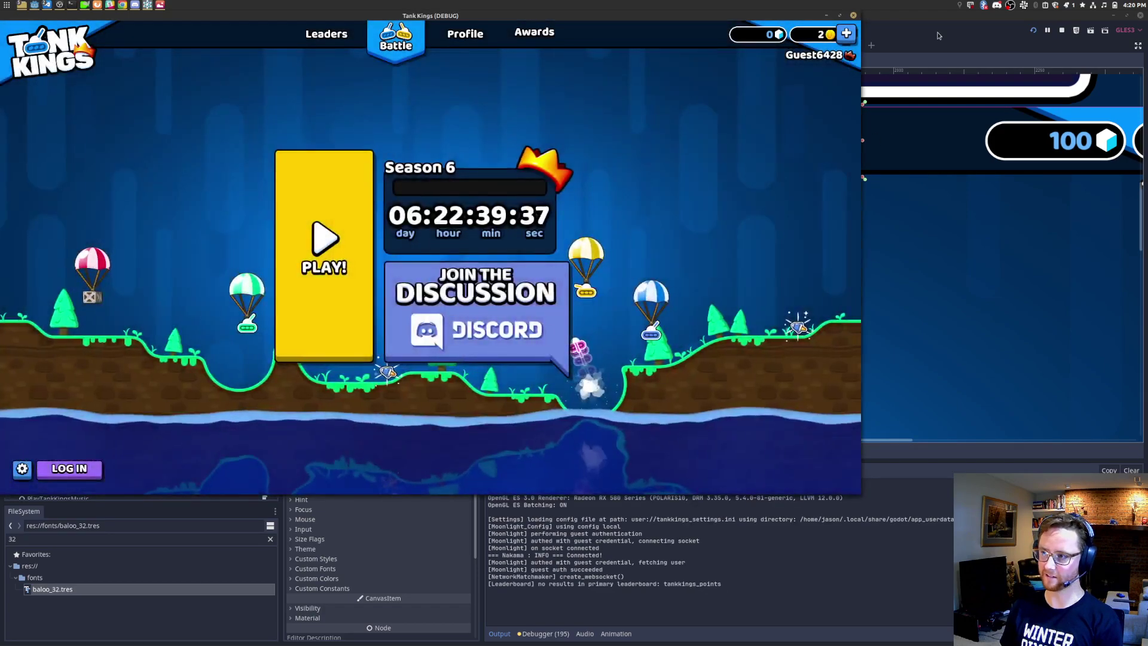
click(1090, 31)
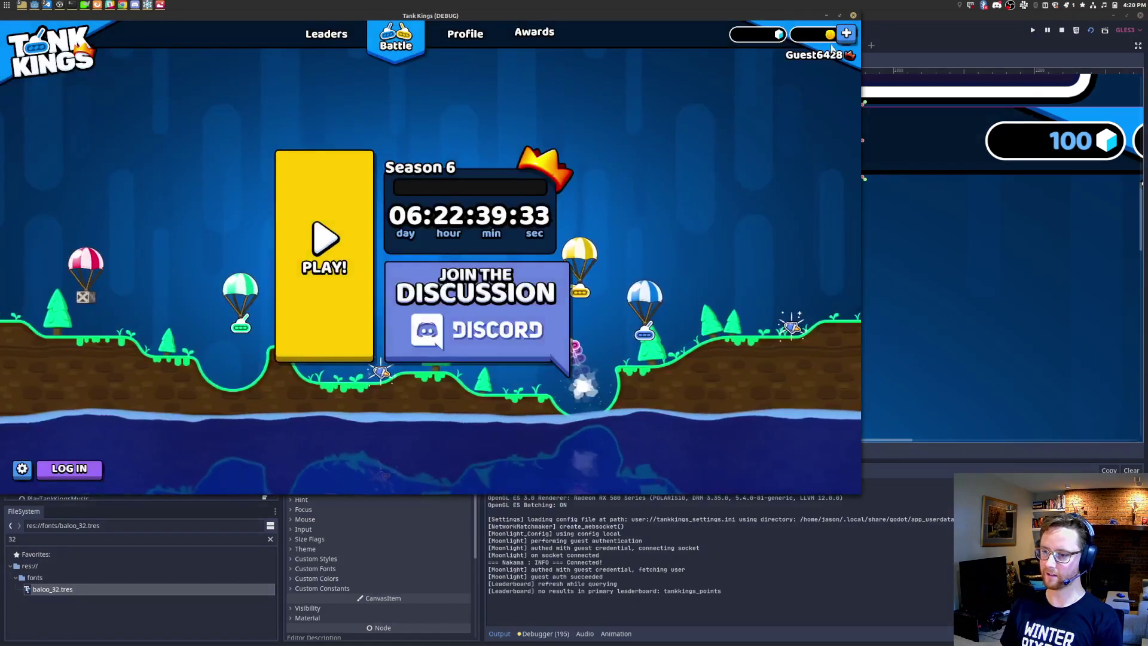
click(1063, 30)
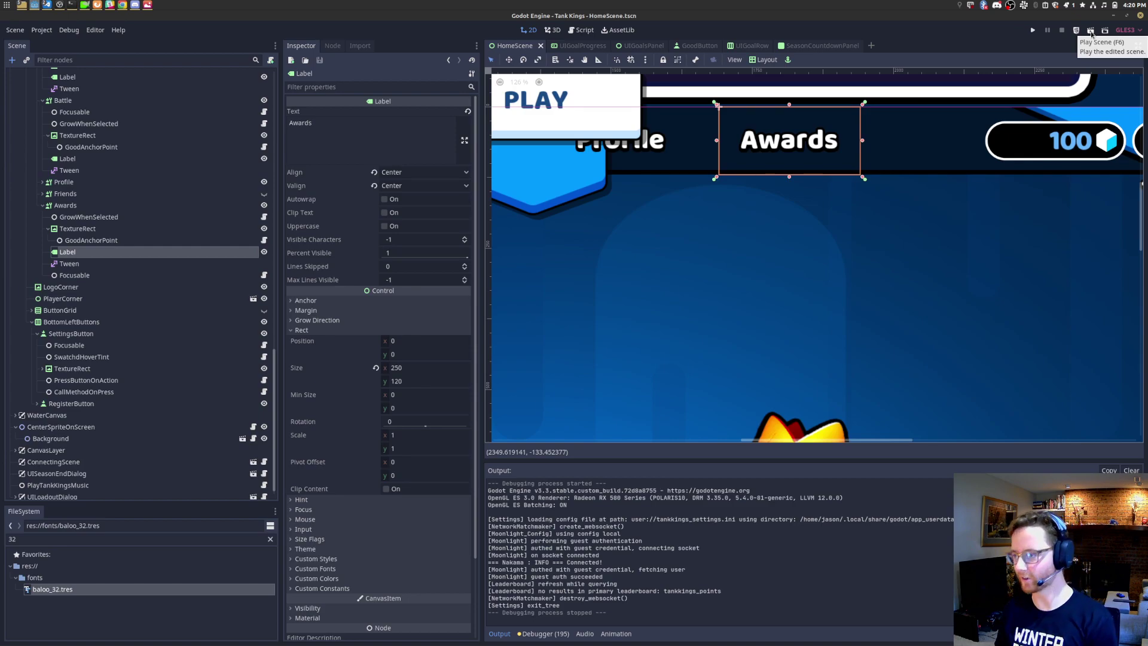
click(1091, 33)
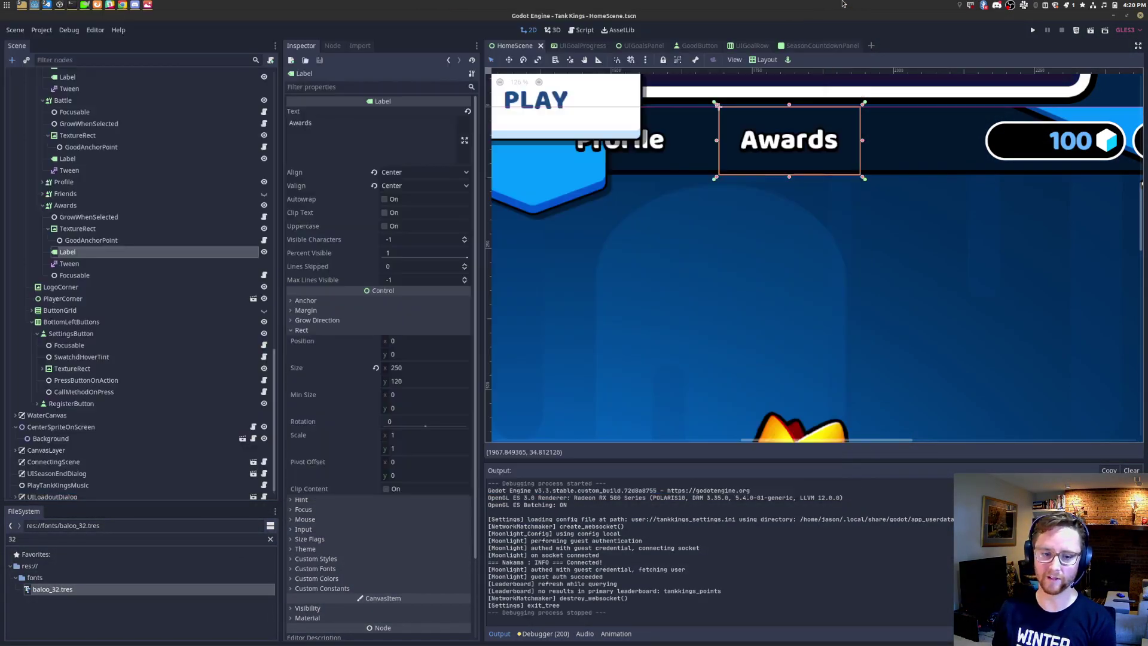
click(853, 15)
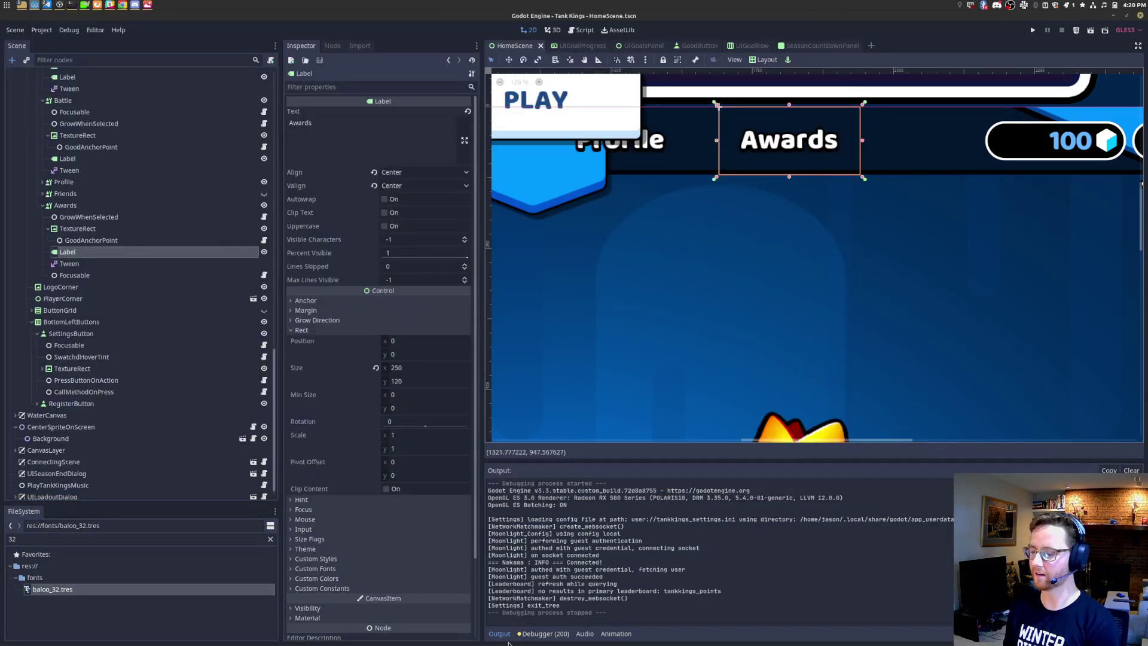
click(500, 634)
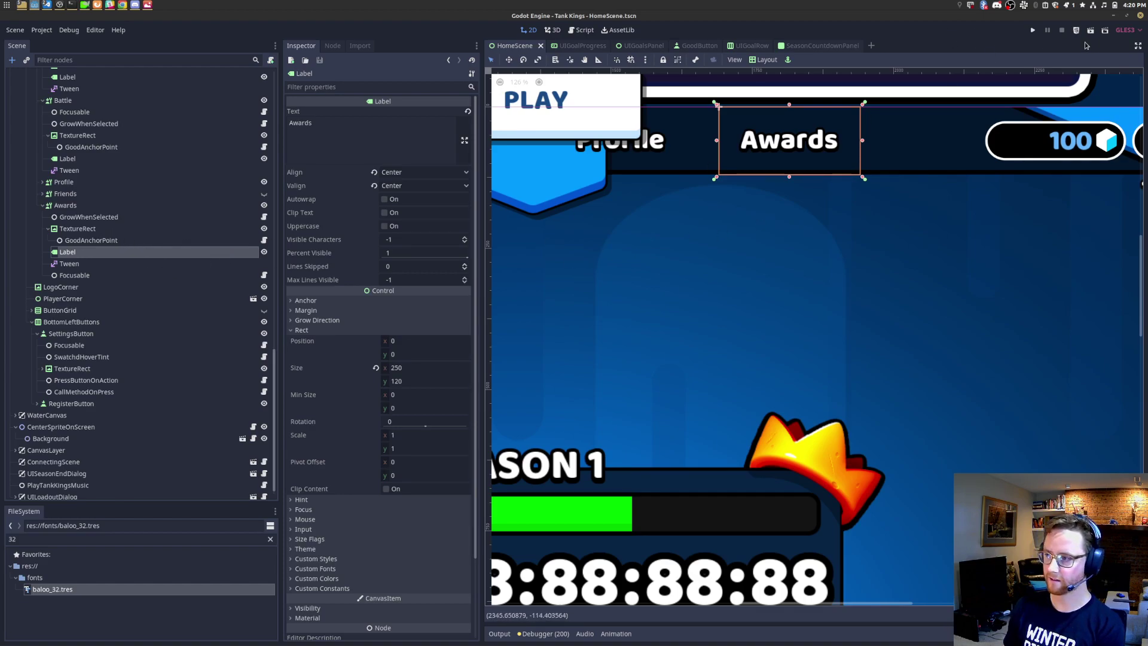
key(ctrl+s)
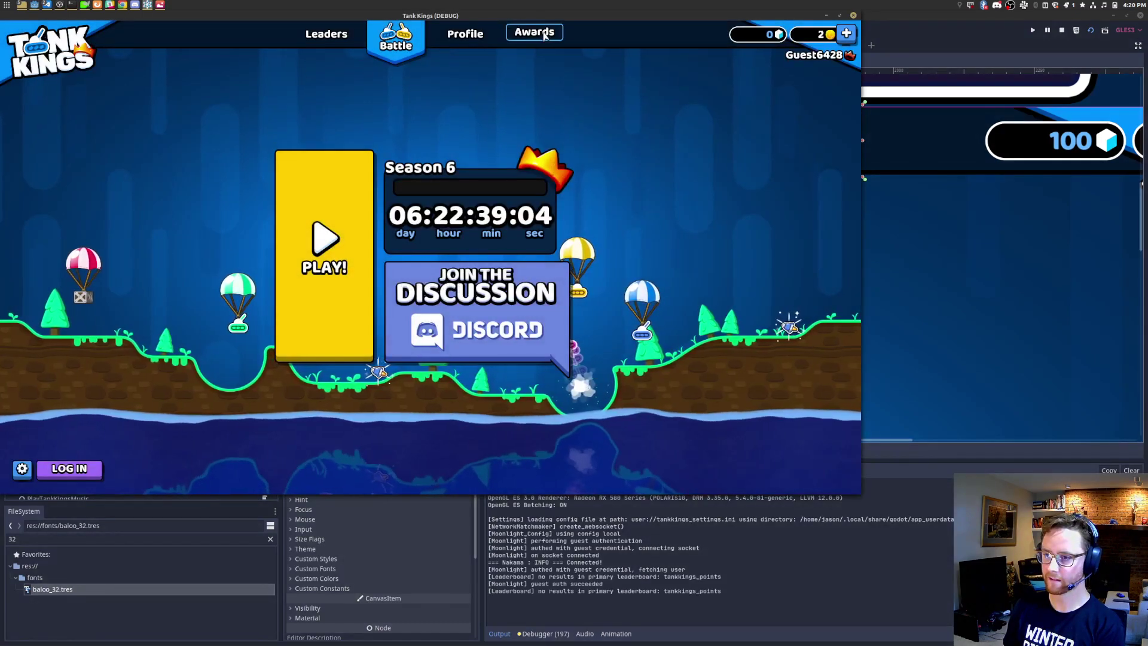
click(853, 15)
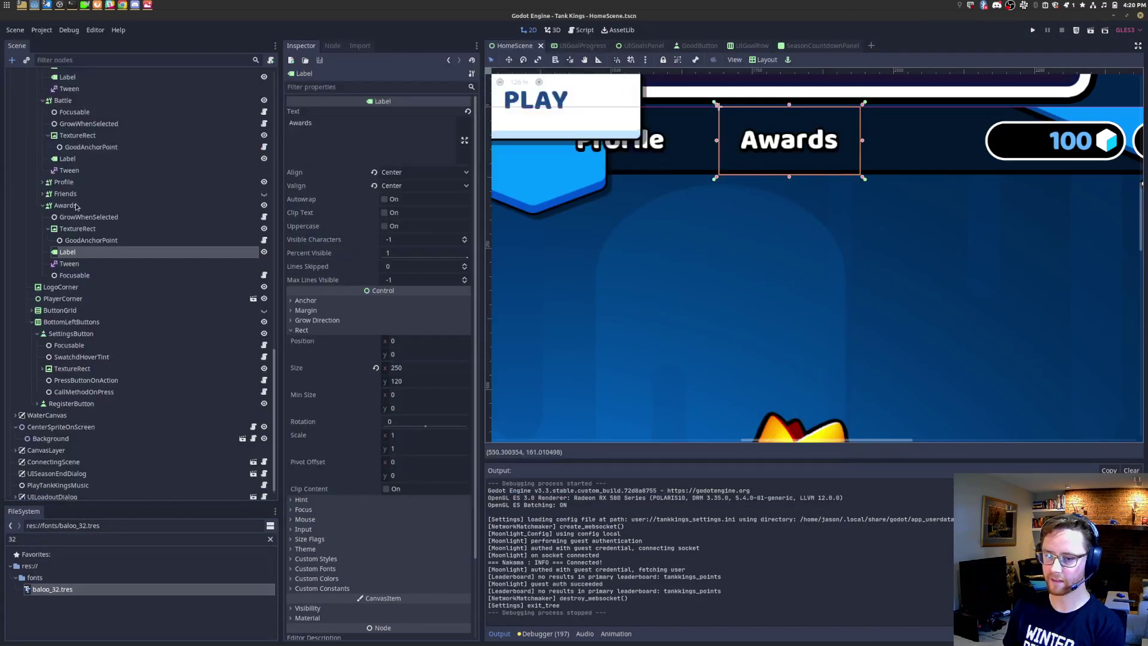
click(42, 183)
click(68, 240)
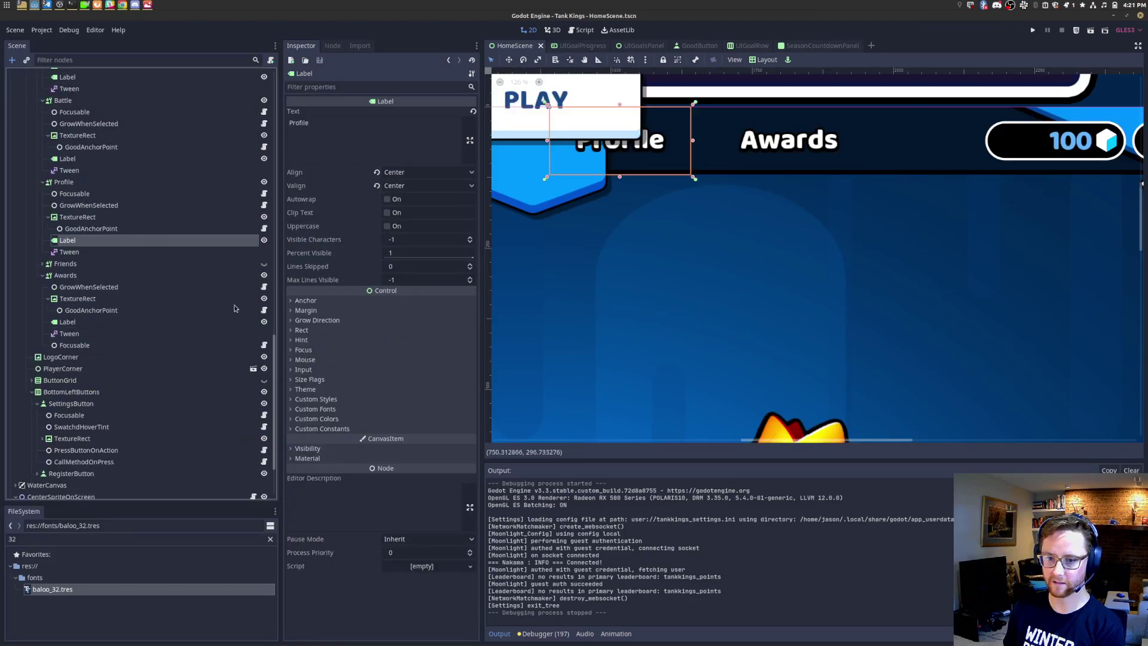
click(301, 331)
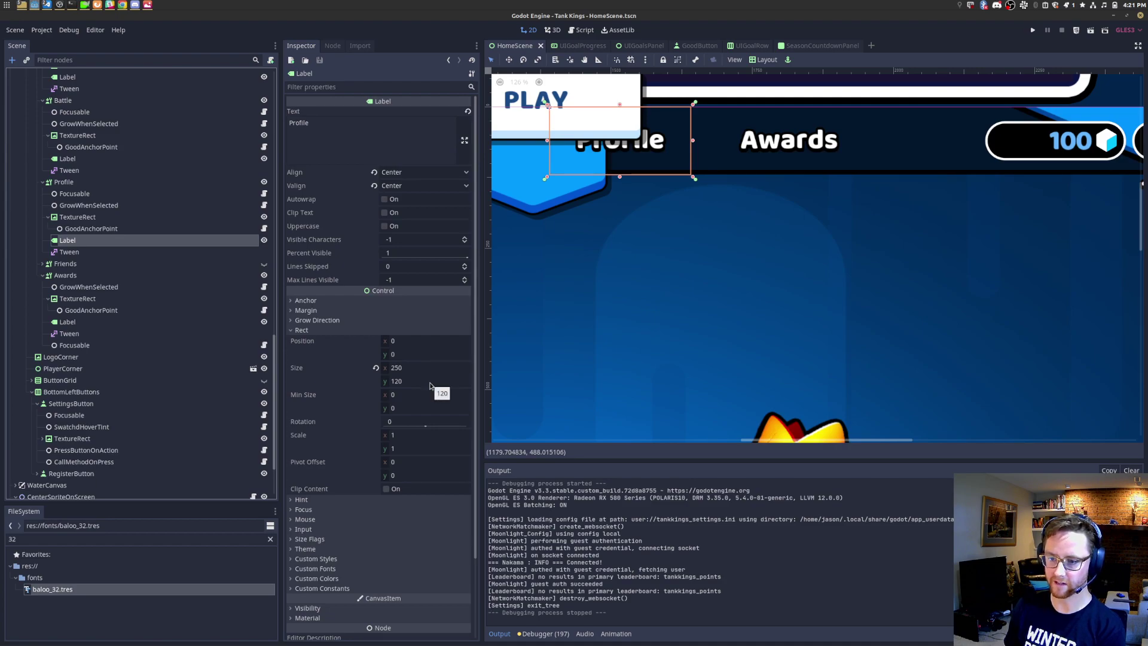
click(68, 322)
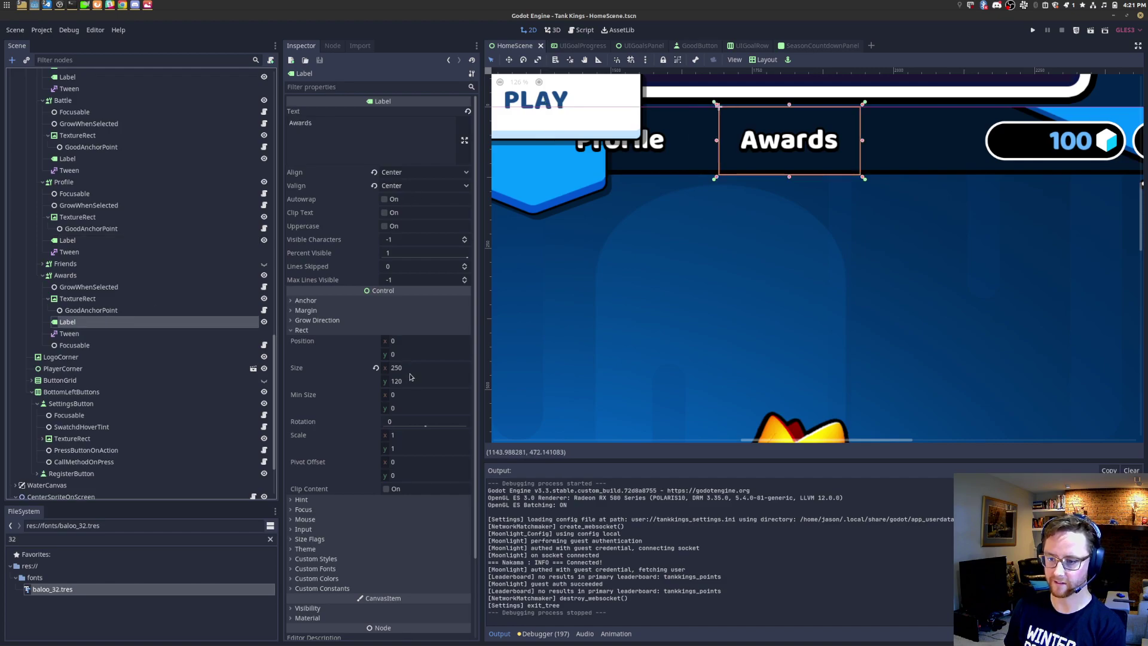
click(79, 217)
click(82, 182)
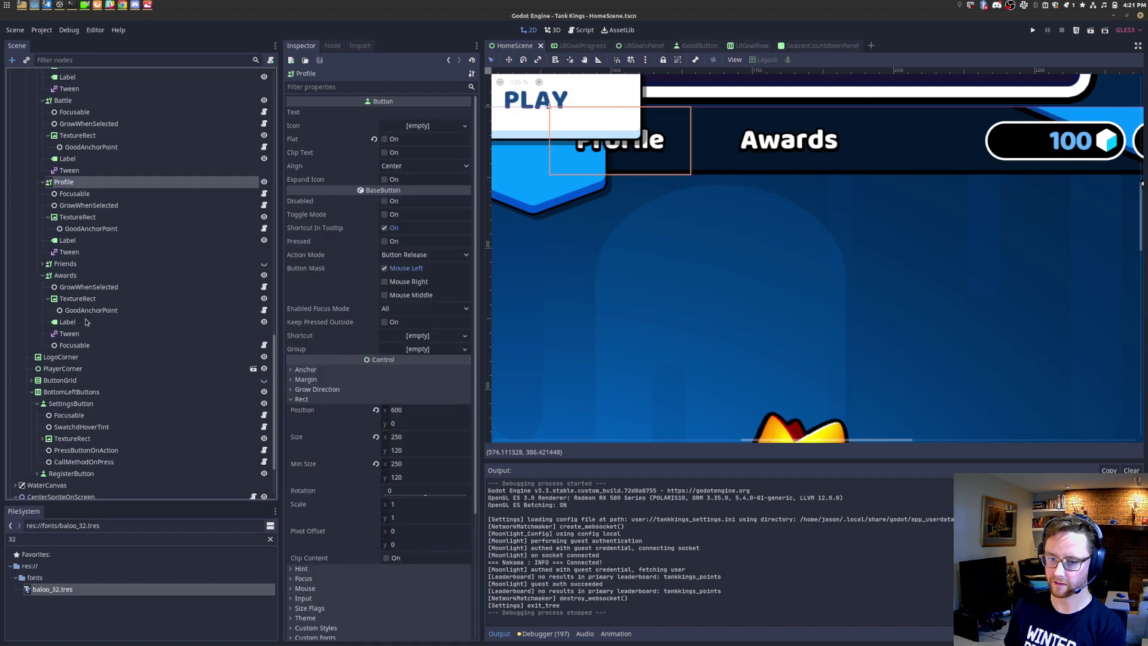
click(86, 277)
click(74, 323)
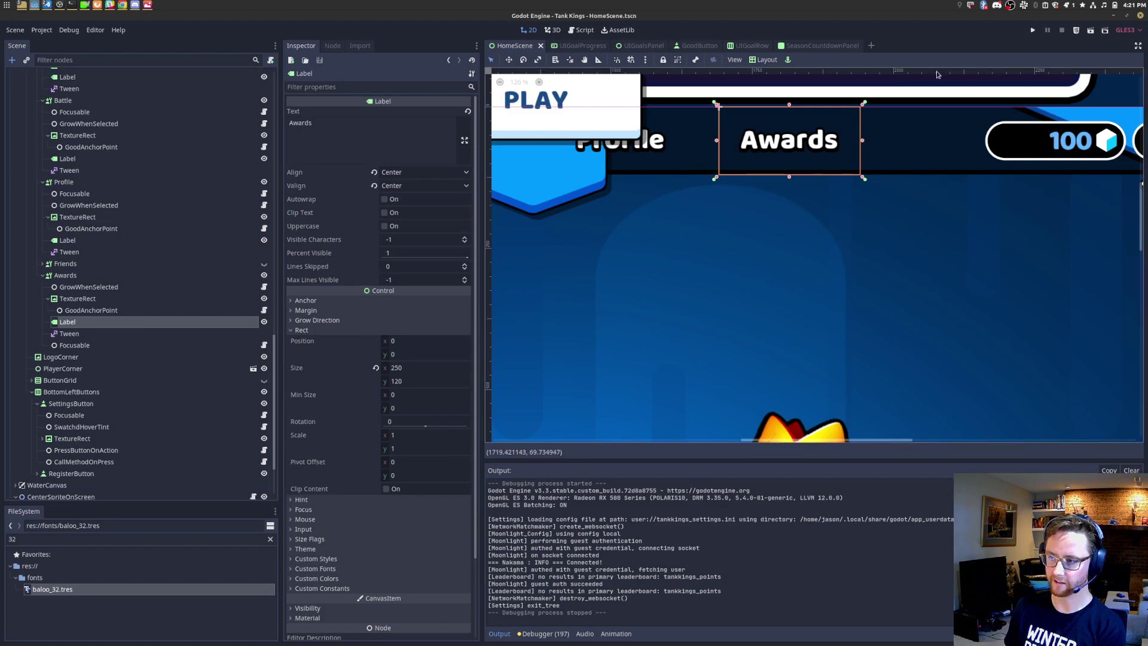
click(1090, 32)
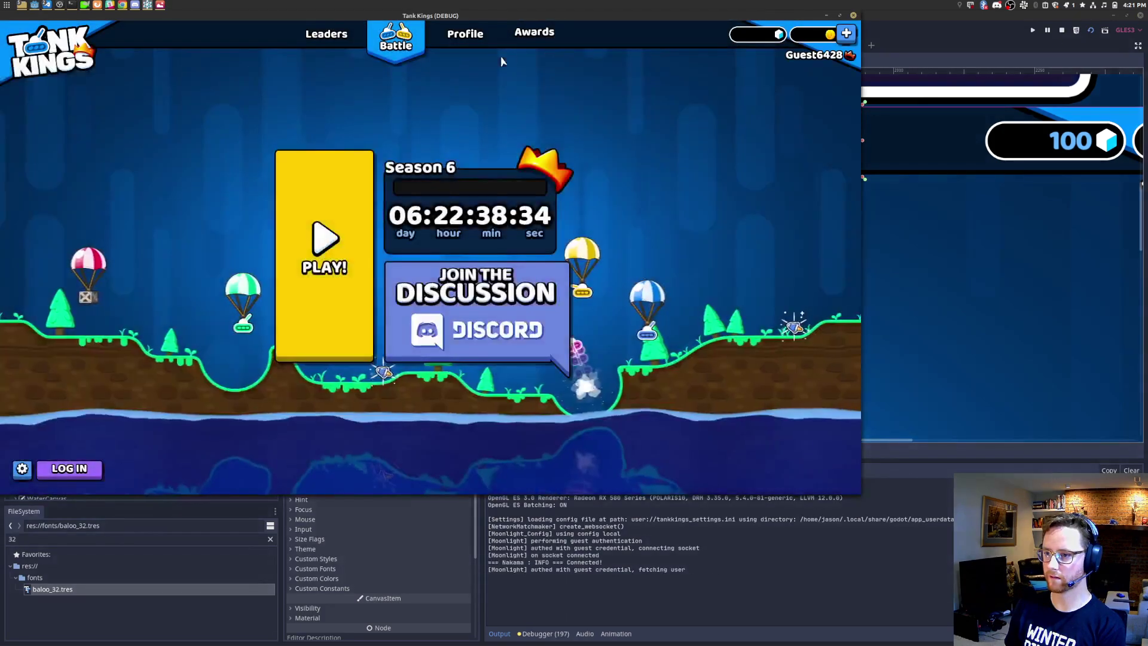
click(468, 36)
key(Left)
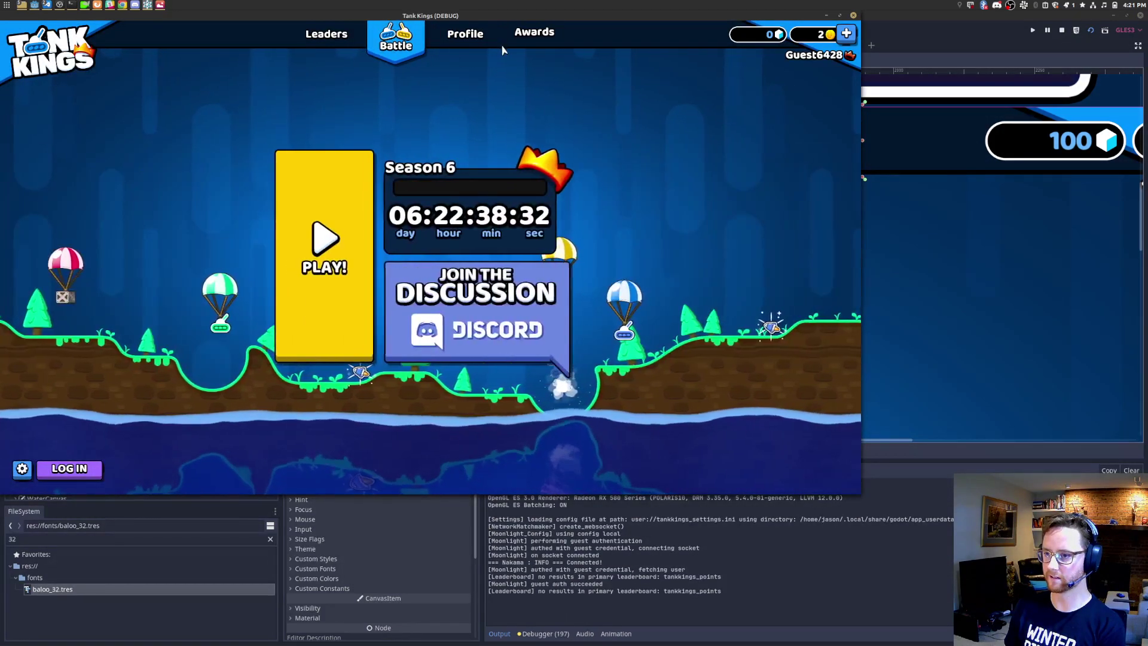
key(Left)
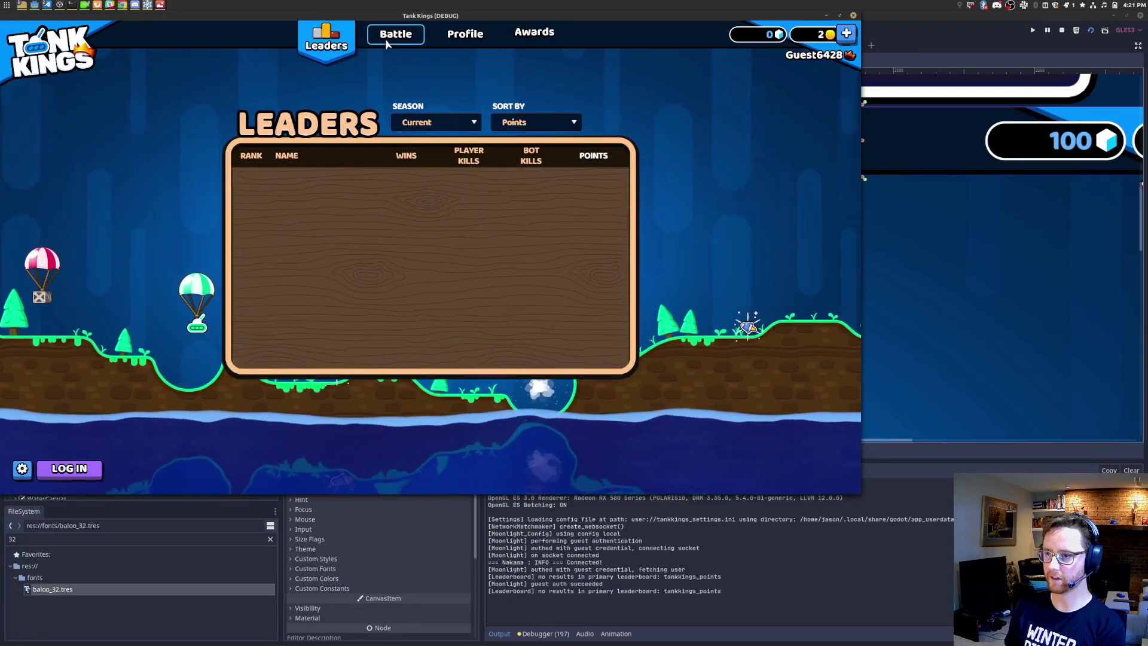
key(Left)
key(Left)
key(Right)
key(Left)
key(Left)
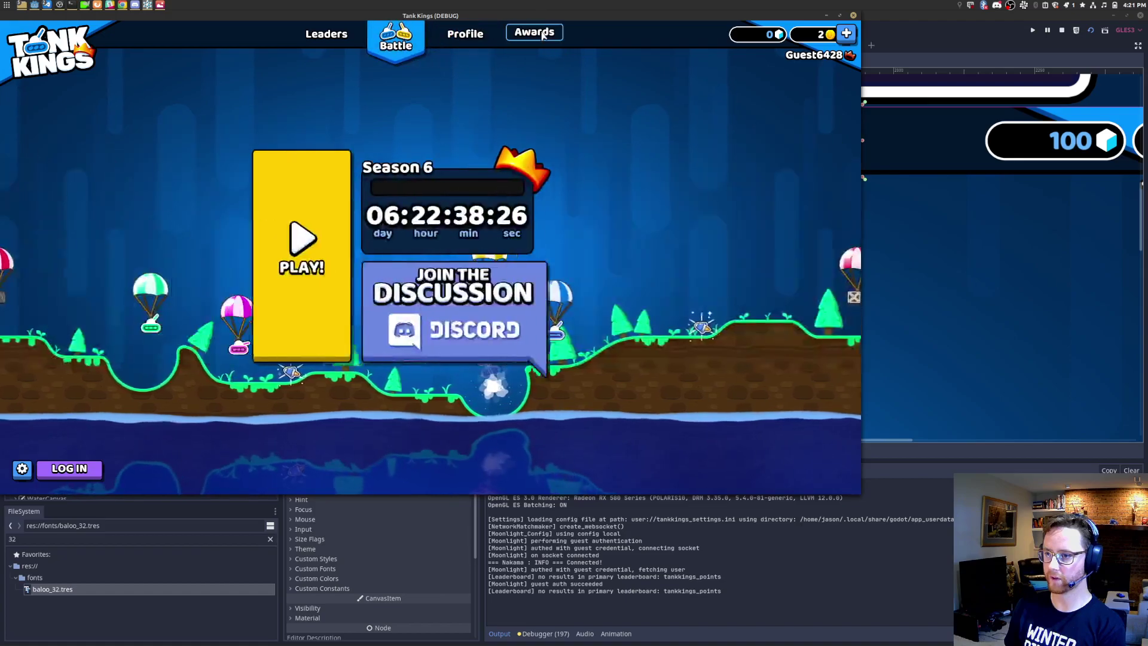
key(Right)
key(Right)
key(Right)
key(Right)
key(Right)
click(538, 37)
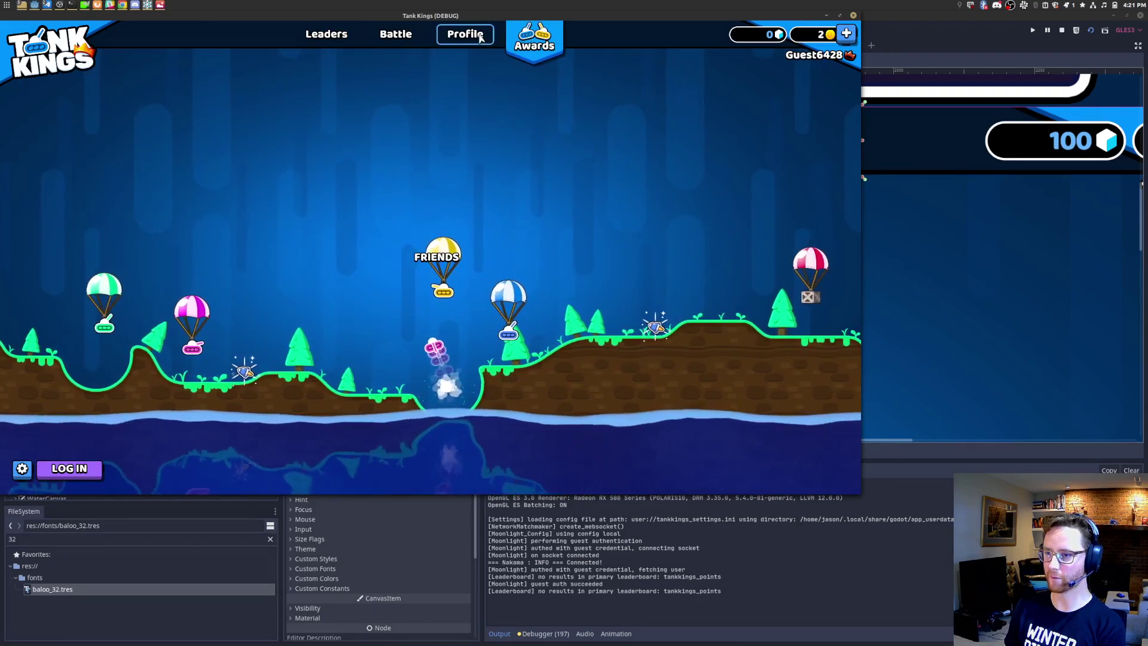
click(480, 37)
key(Left)
key(Left)
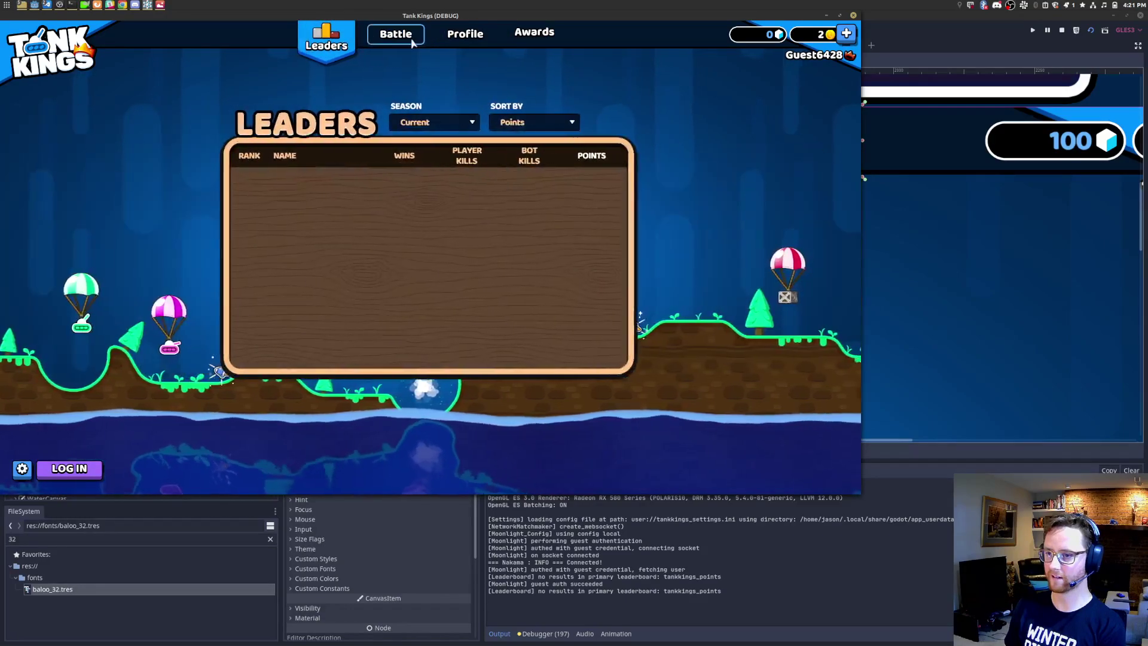
key(Right)
key(Right)
click(519, 38)
key(Left)
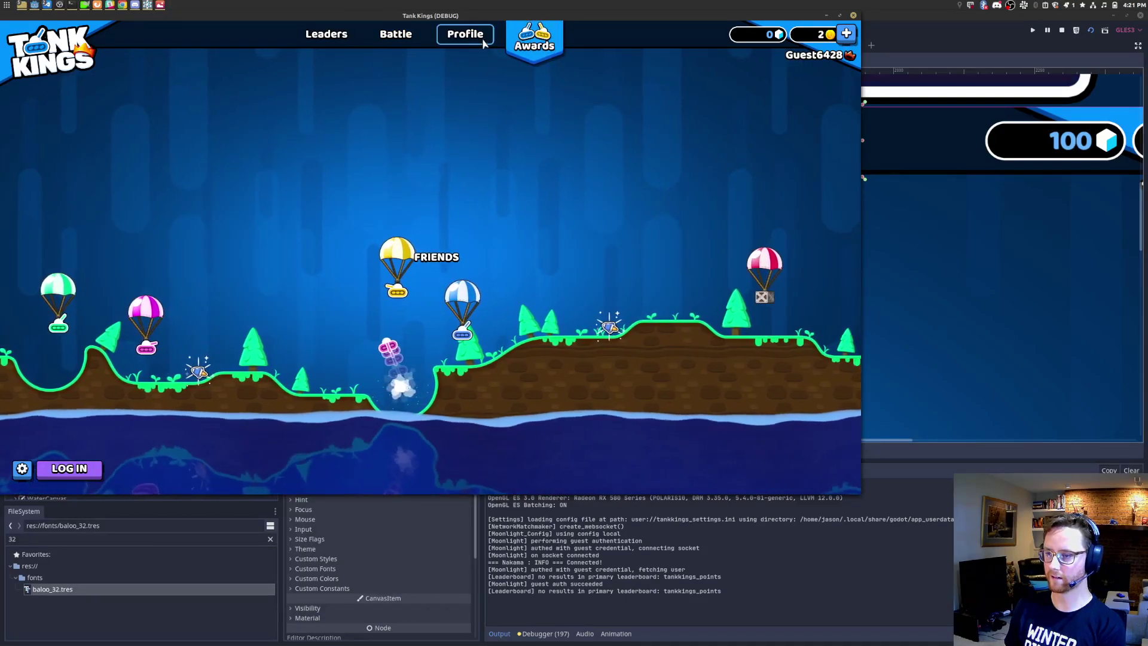
key(Left)
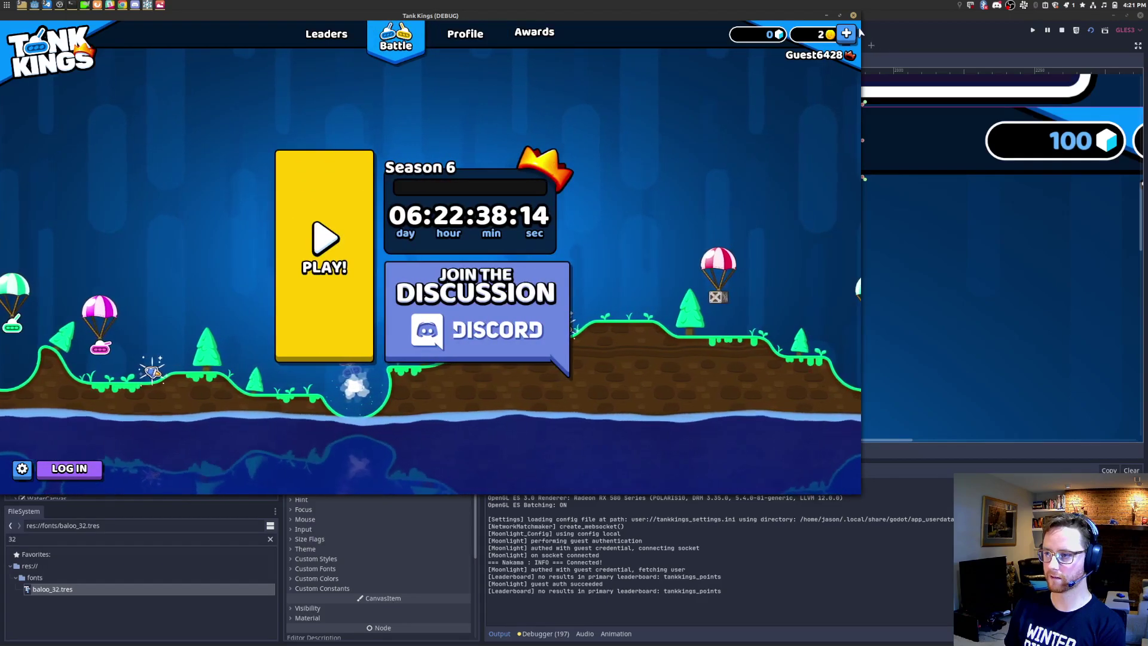
key(alt+F4)
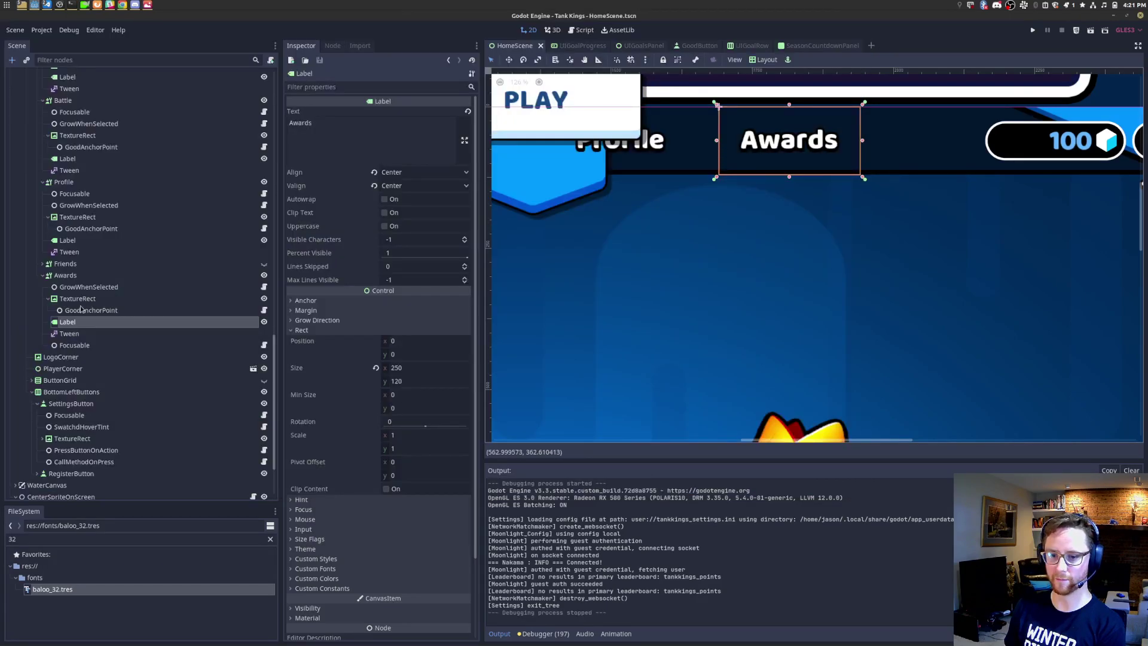
Step: Set the Awards GrowWhenSelected unselected height to 120, matching Profile, and save
click(128, 275)
click(136, 288)
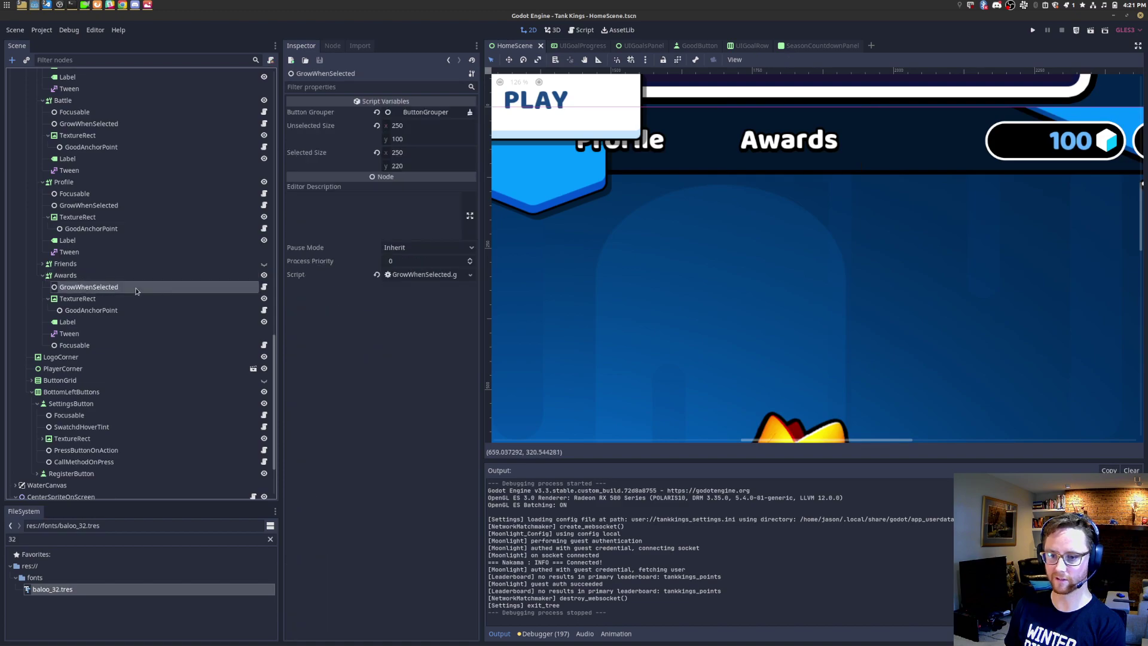
click(79, 209)
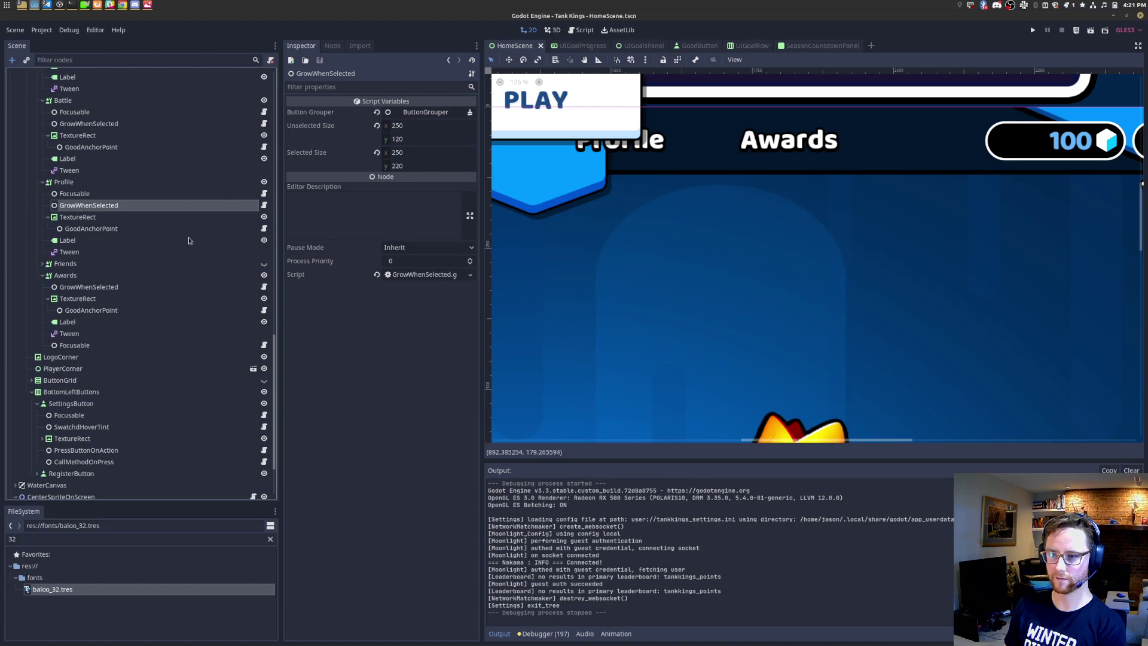
click(101, 288)
click(423, 139)
text(12)
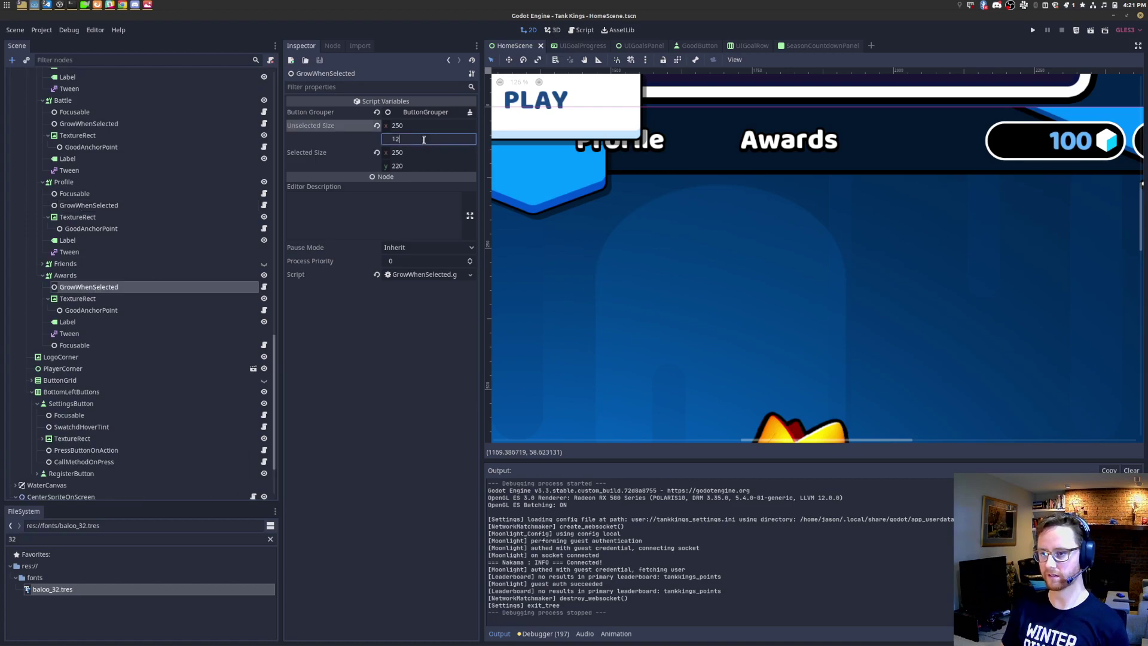
text(0)
key(Return)
key(ctrl+s)
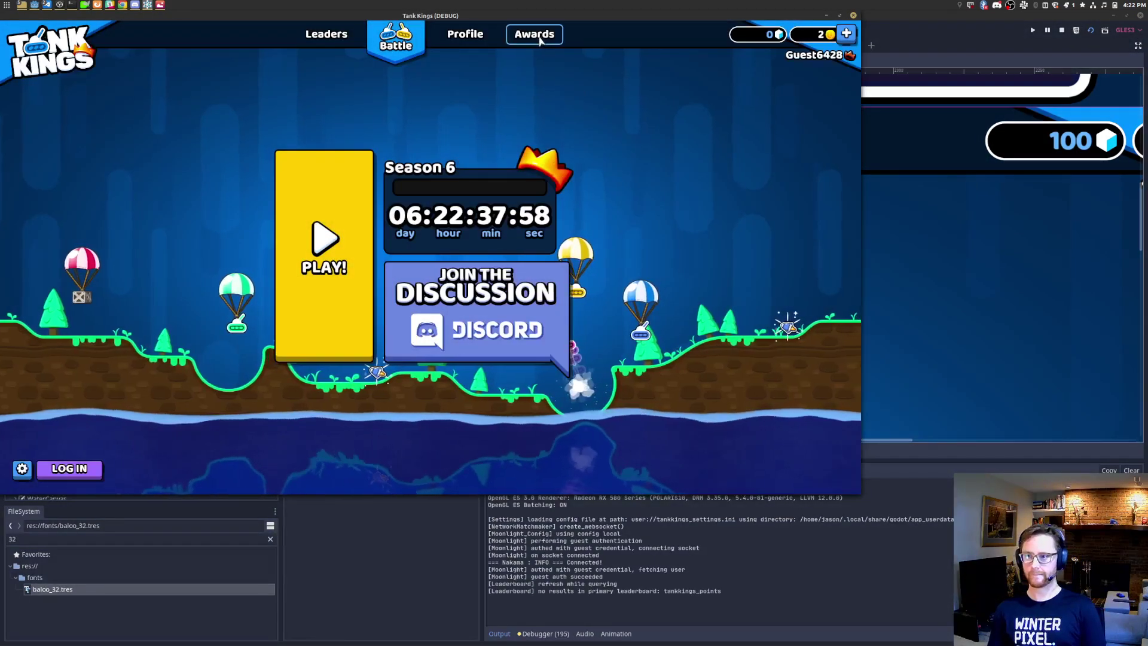
Step: Switch between the Awards, Profile and Leaders tabs in the running game
click(508, 42)
click(466, 34)
click(326, 35)
click(525, 43)
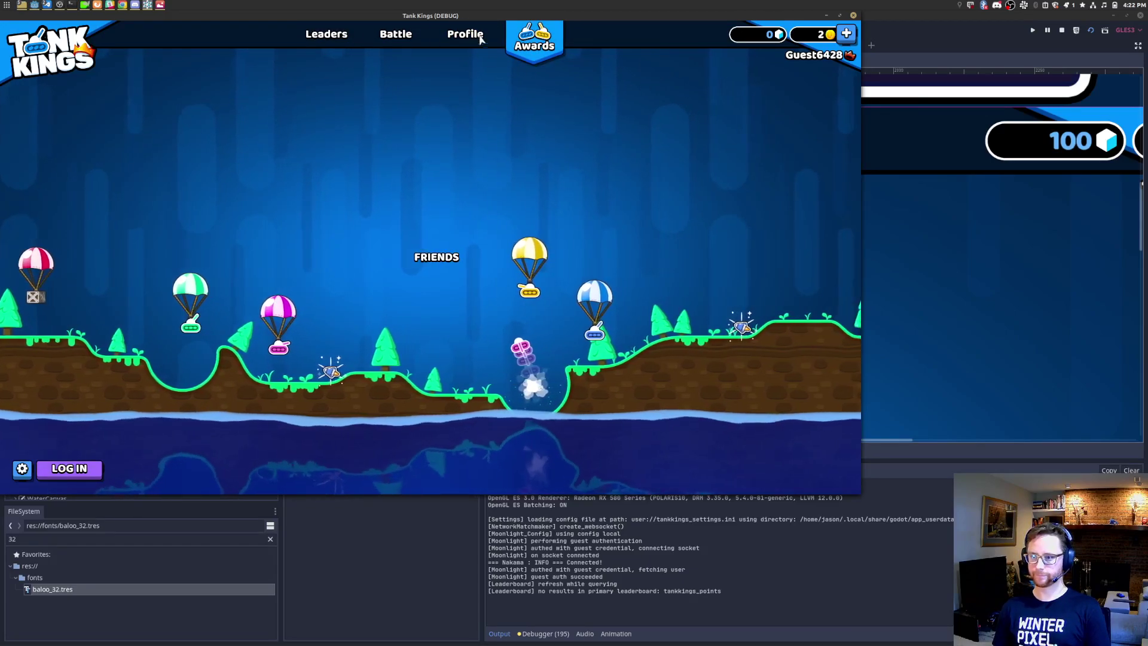
click(474, 37)
click(539, 41)
Step: Close the running game, collapse the Tabs and Battle nodes, and select the Awards page
key(alt+F4)
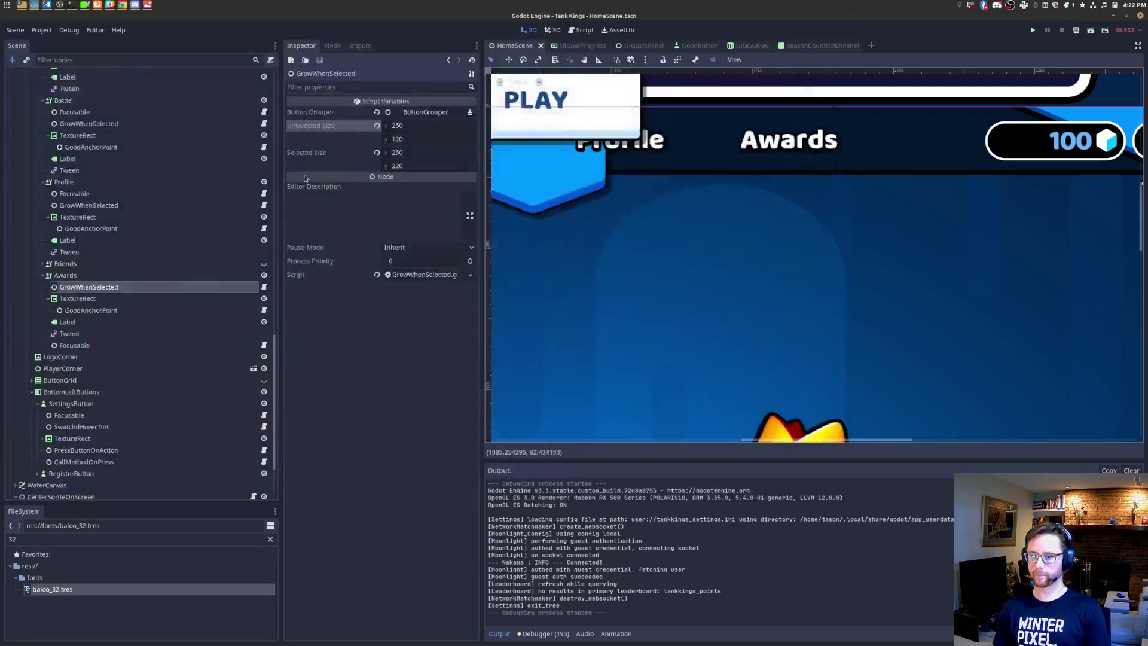
scroll(69, 330, up, 5)
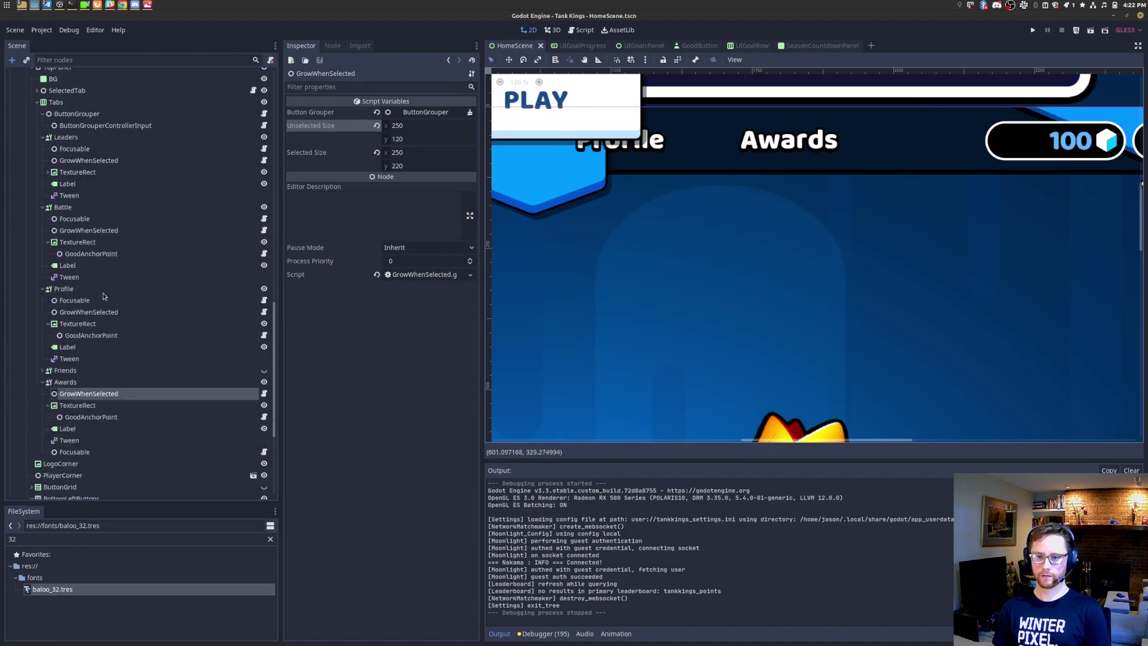
click(38, 157)
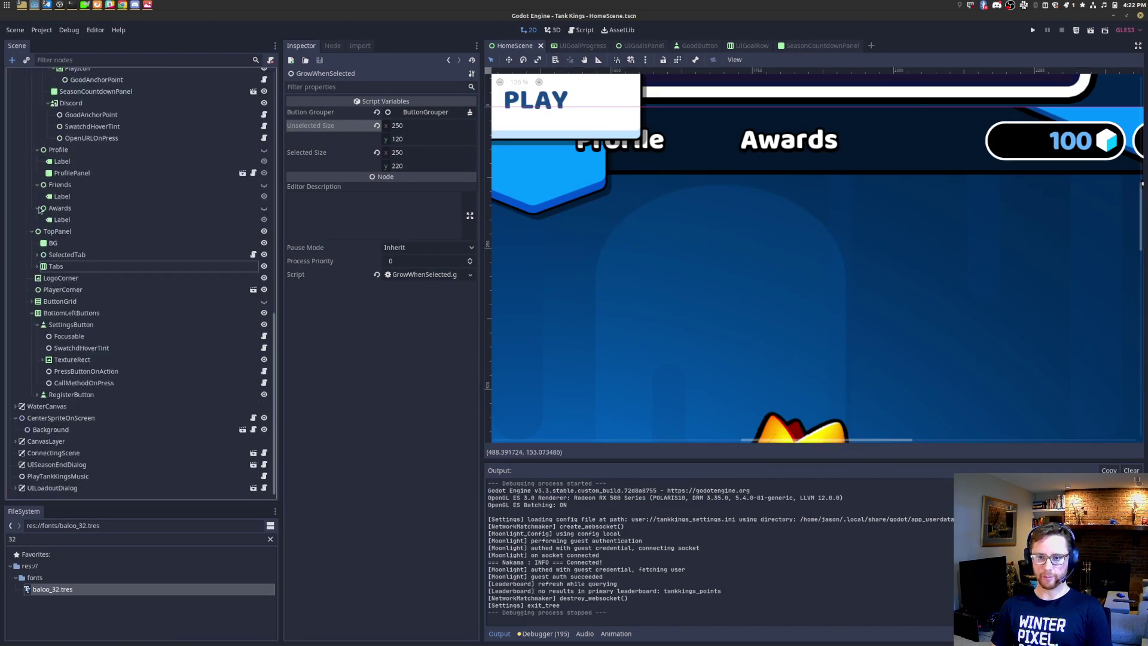
scroll(97, 147, up, 3)
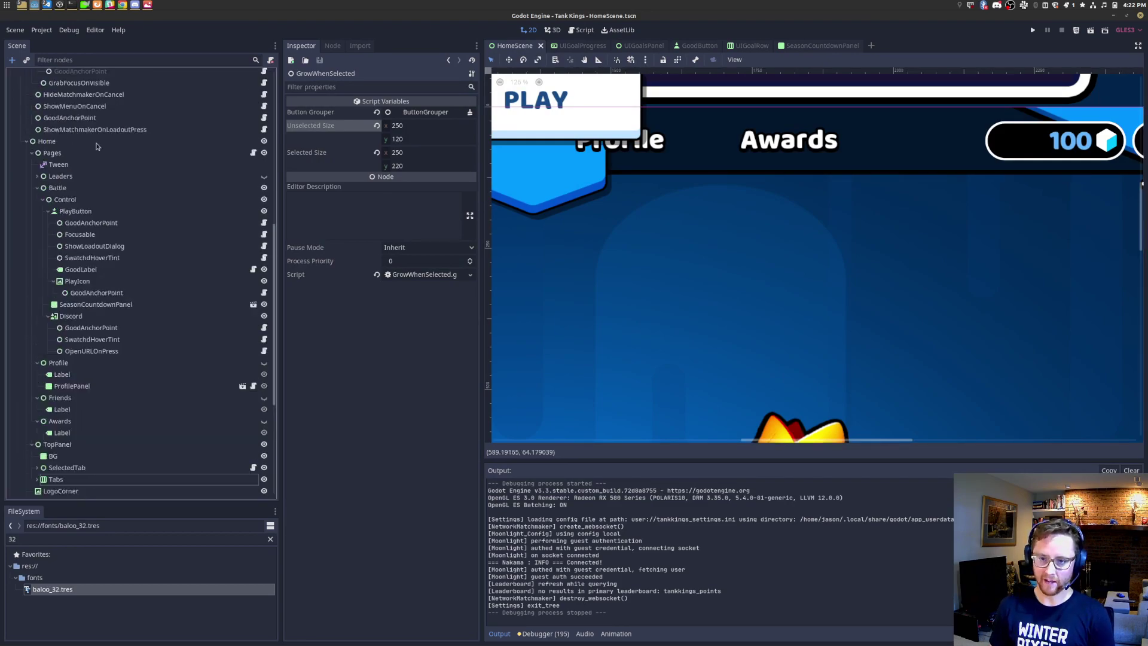
click(37, 188)
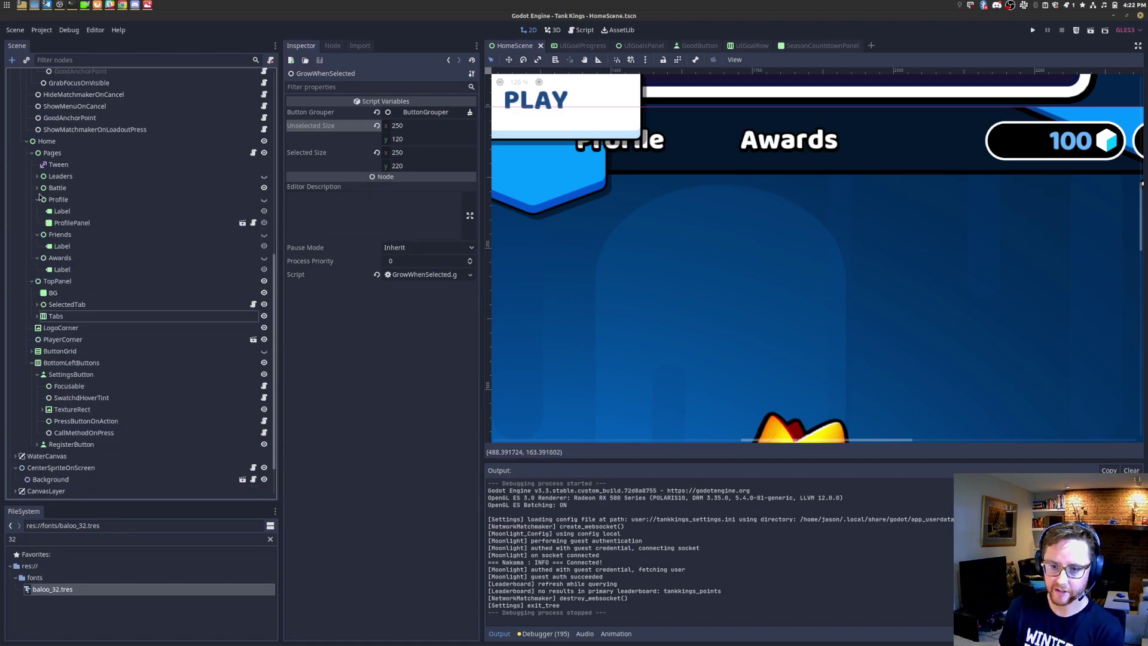
click(59, 259)
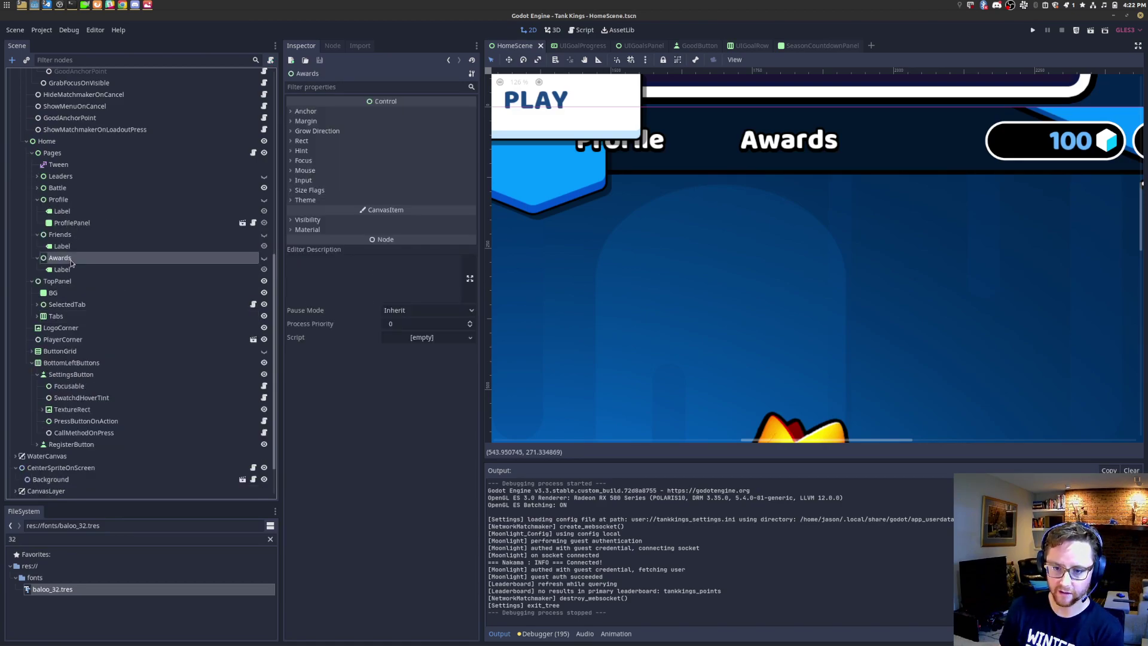
Step: Instance UIGoalsPanel.tscn as a child of the Awards page
key(ctrl+shift+a)
text(uigoal)
key(Down)
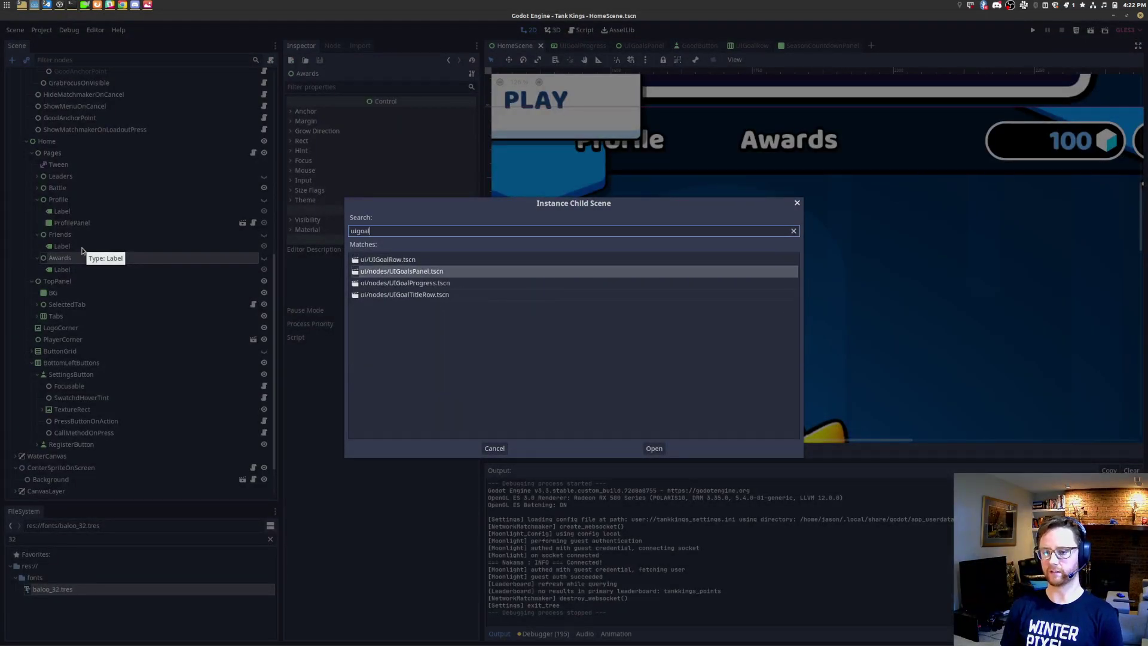
key(Return)
scroll(507, 283, down, 5)
scroll(824, 267, down, 4)
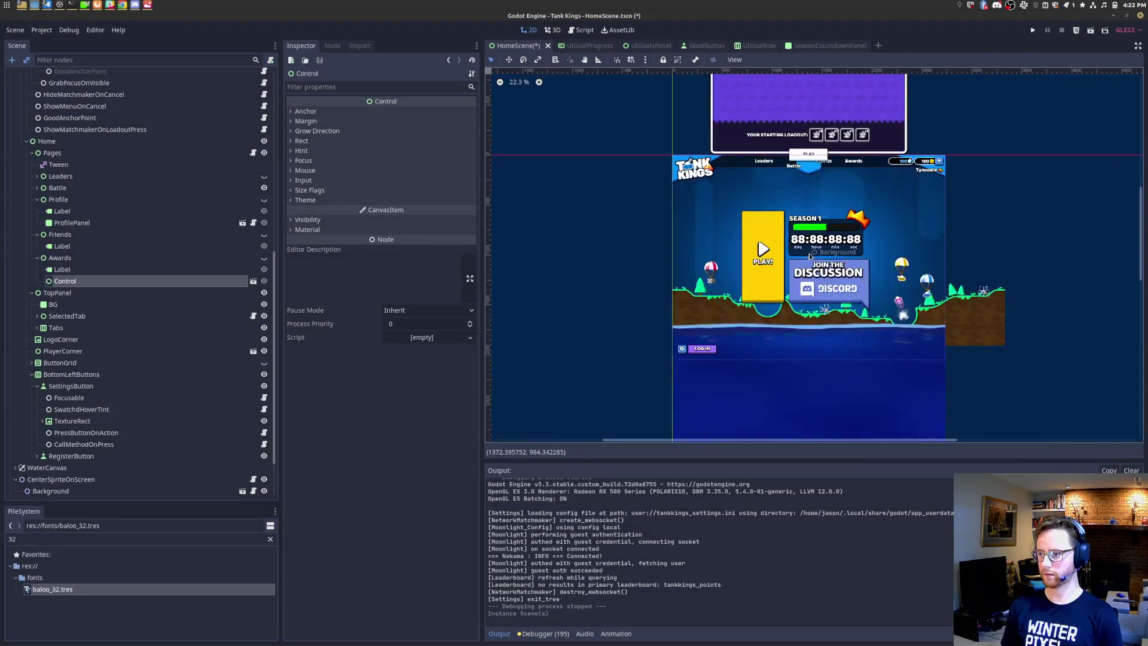
scroll(845, 245, up, 3)
scroll(845, 246, up, 2)
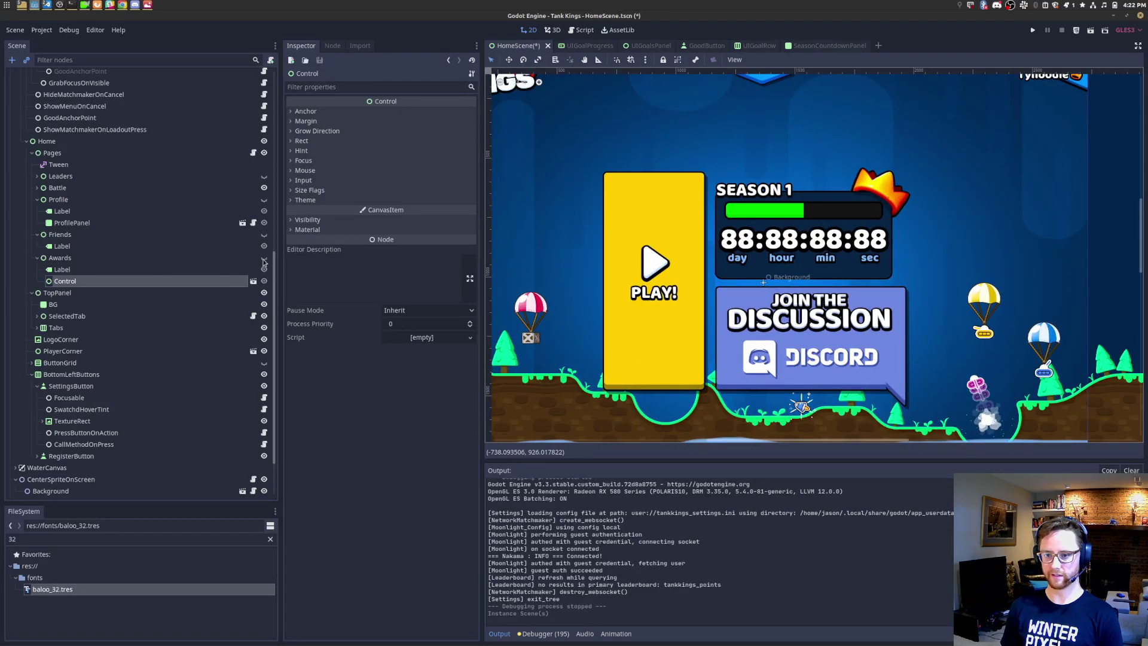
Step: Make the goals panel visible and peek at its scene before returning to HomeScene
click(264, 258)
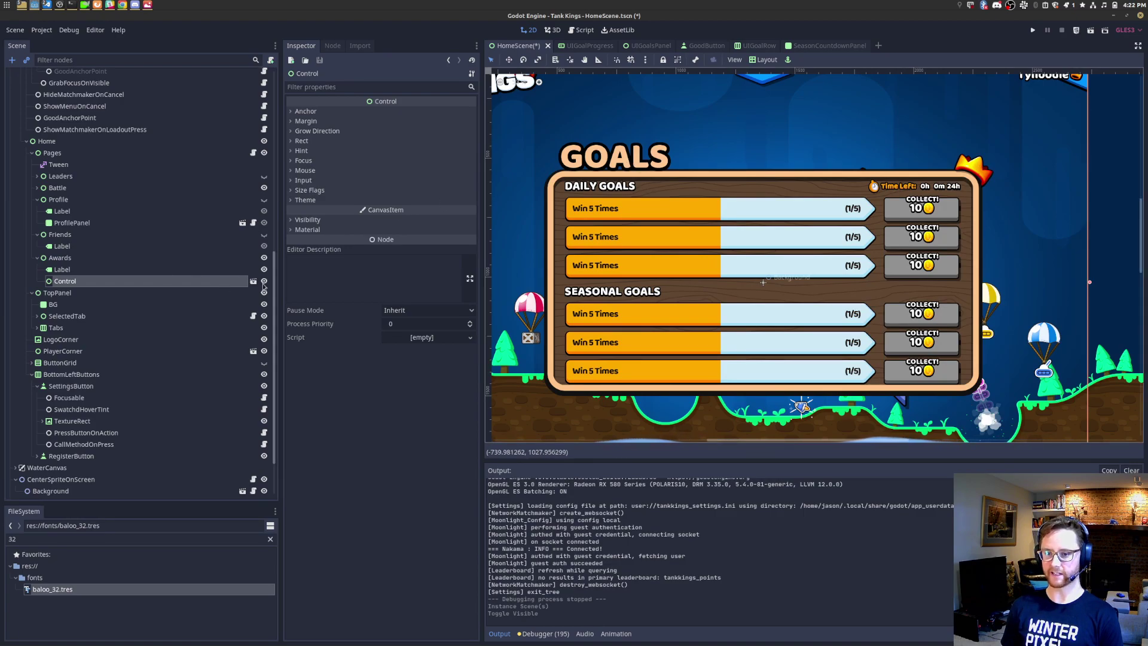
click(253, 281)
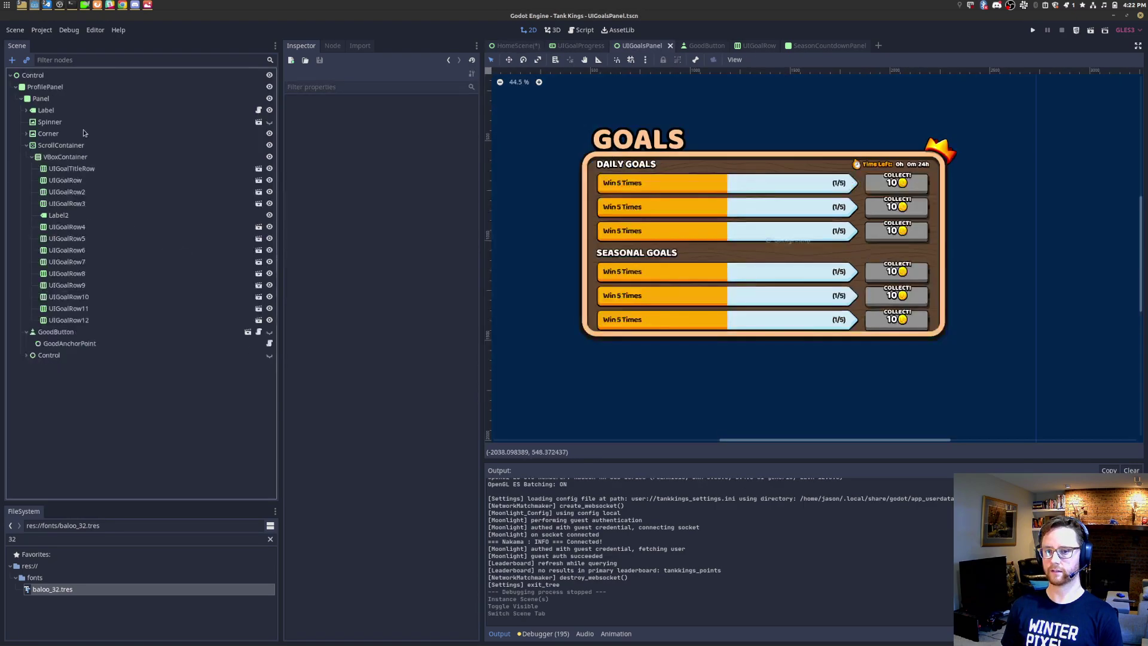
click(516, 46)
Step: Change the Awards page label text to GOALS
scroll(709, 199, up, 3)
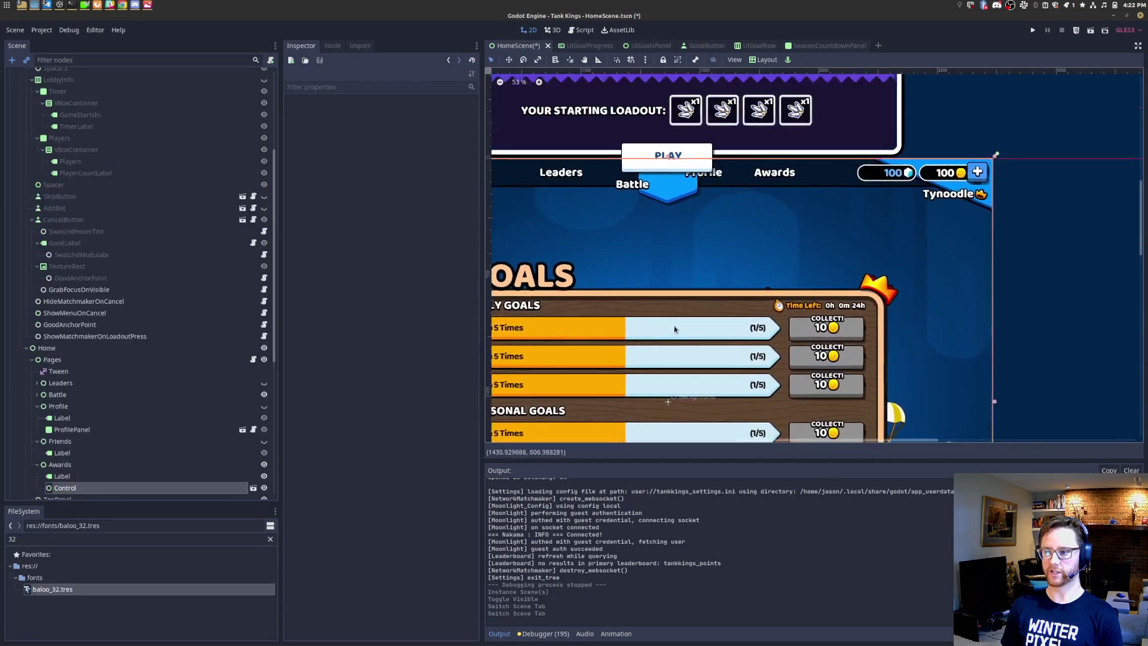
scroll(709, 199, up, 1)
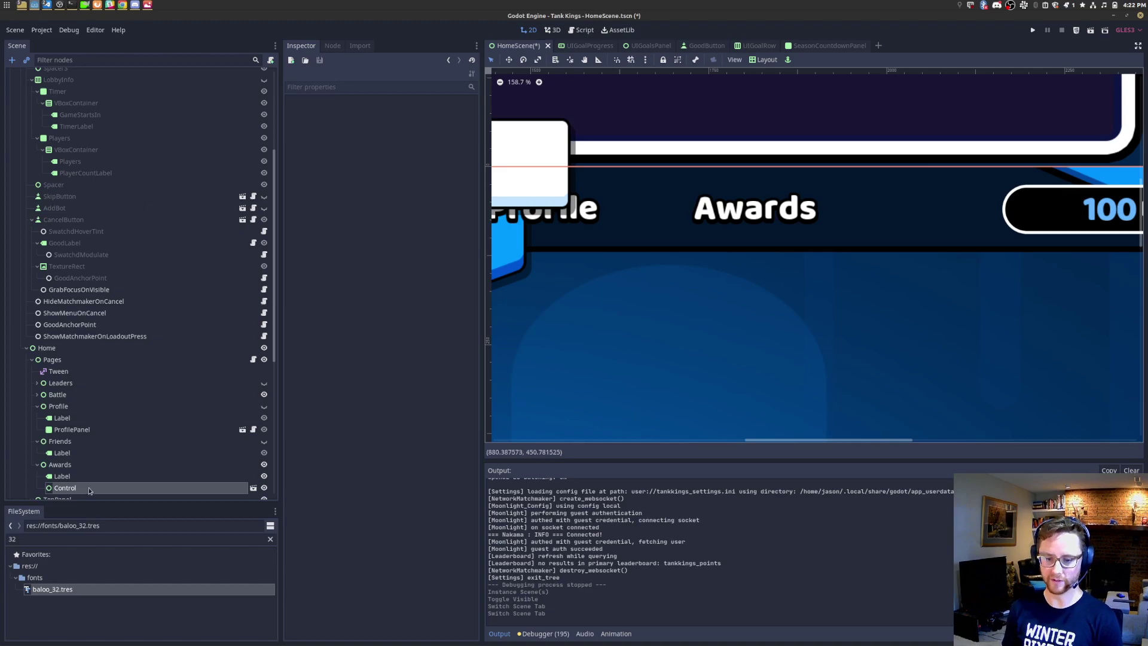
click(62, 476)
click(384, 140)
key(ctrl+a)
text(G)
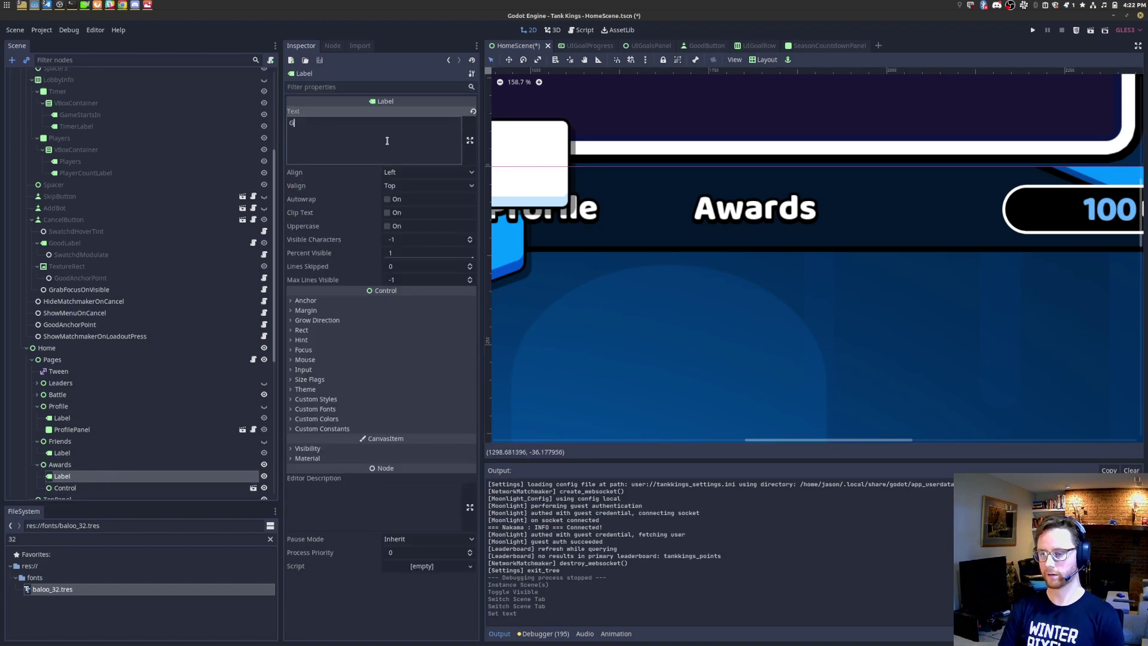
text(OALS)
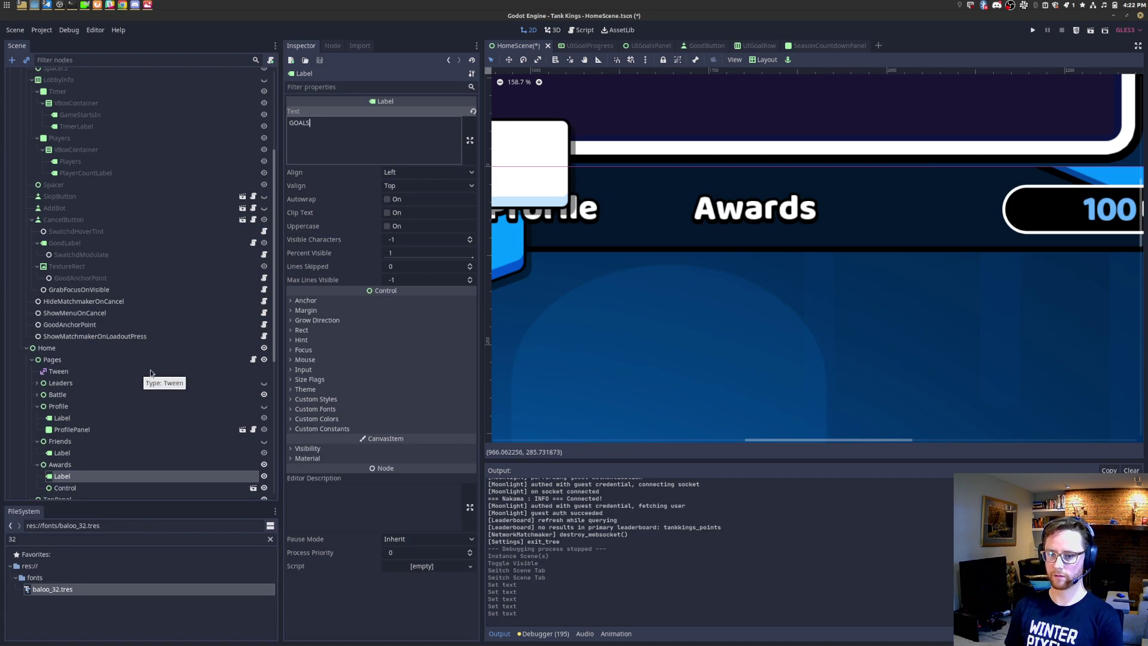
scroll(636, 311, down, 16)
middle_drag(646, 294, 791, 446)
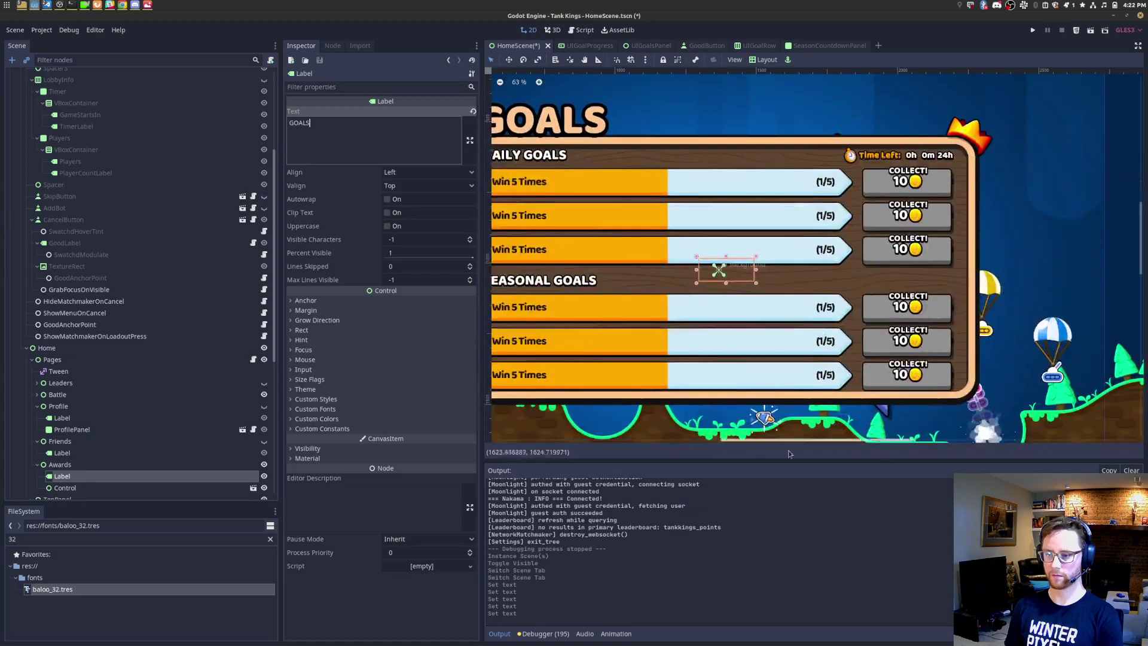
key(Return)
Step: Delete the Awards page Label node
click(124, 475)
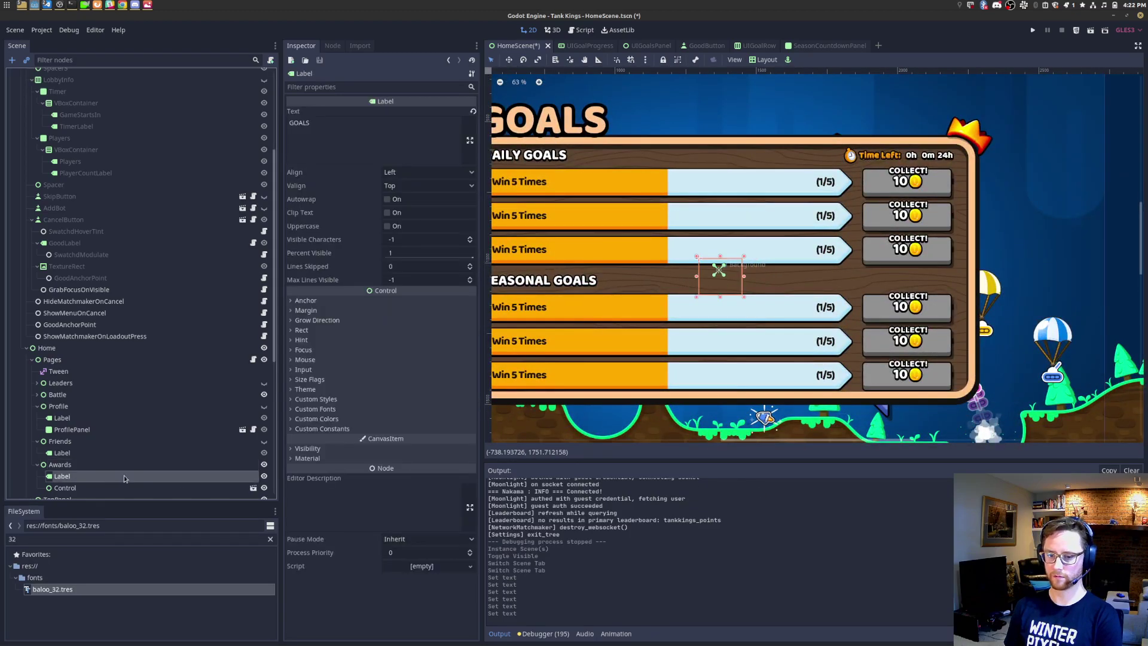
key(Delete)
key(Return)
Step: Rename the Awards tab button node to Goals
scroll(142, 459, down, 5)
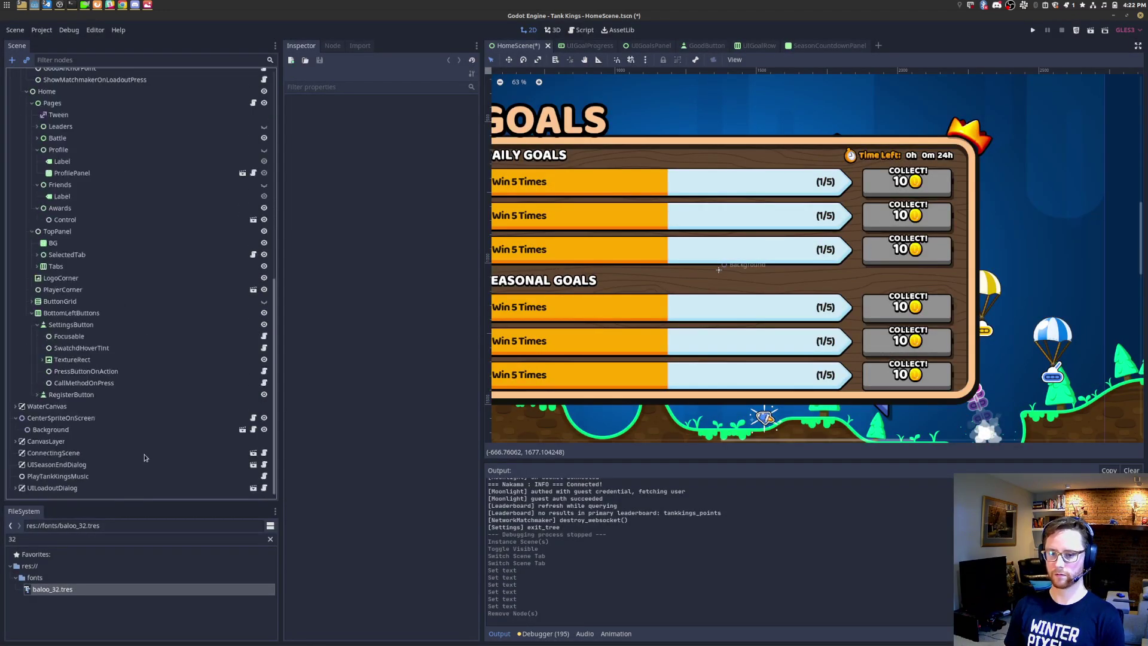
scroll(638, 264, down, 5)
middle_drag(762, 257, 692, 386)
scroll(744, 251, up, 14)
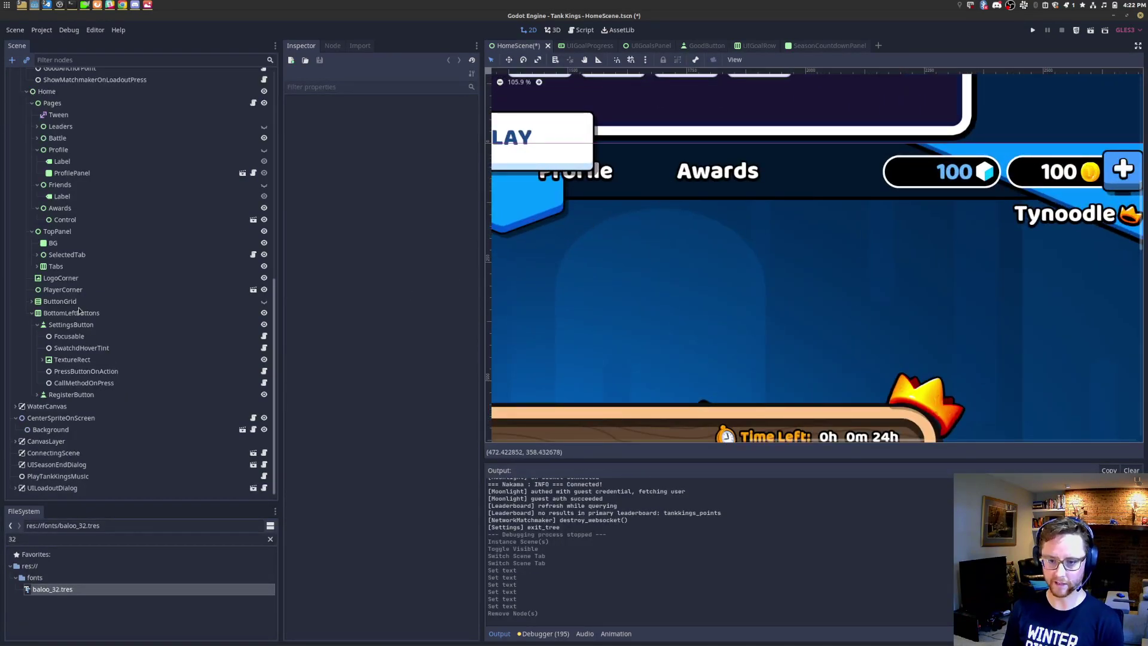
click(38, 267)
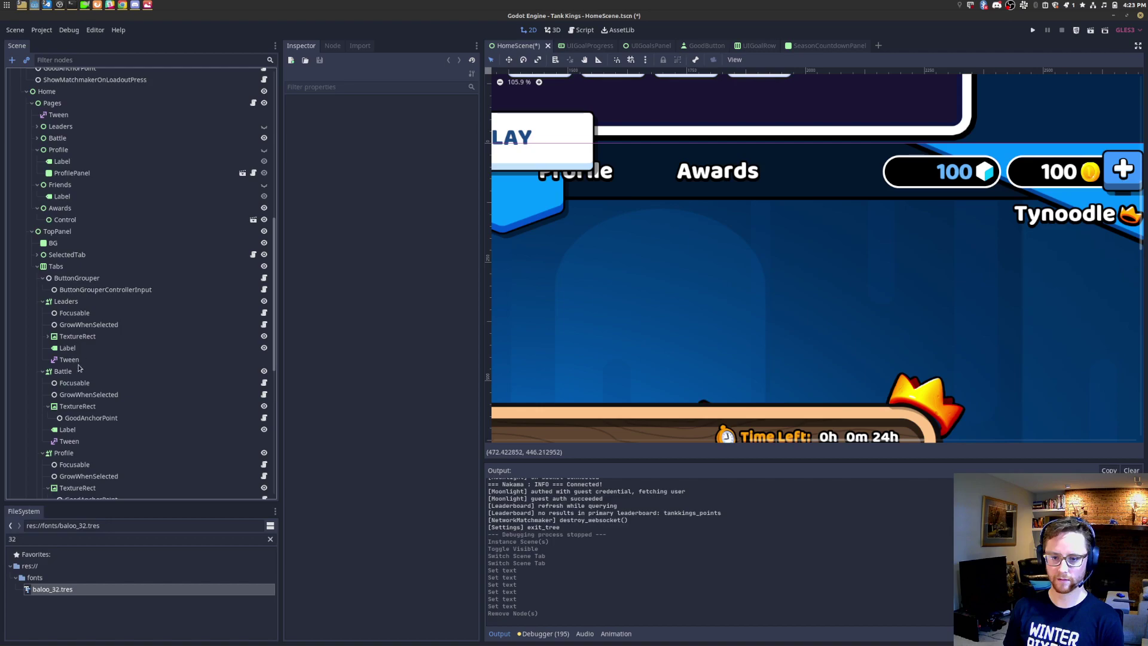
scroll(84, 441, down, 3)
double_click(76, 388)
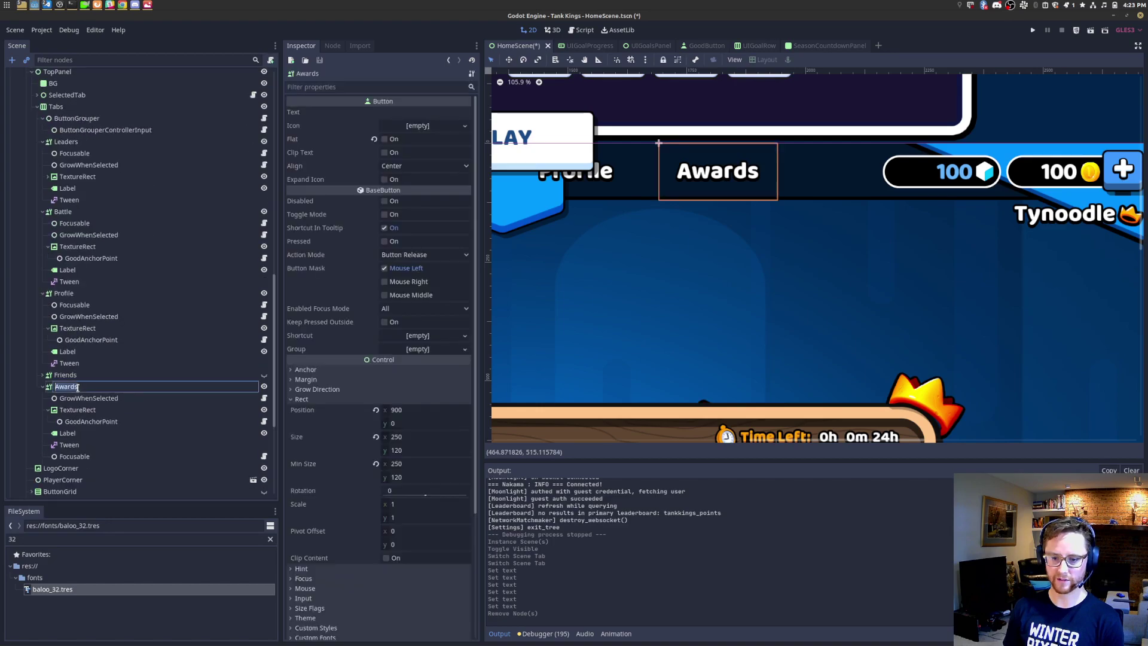
text(Goals)
key(Return)
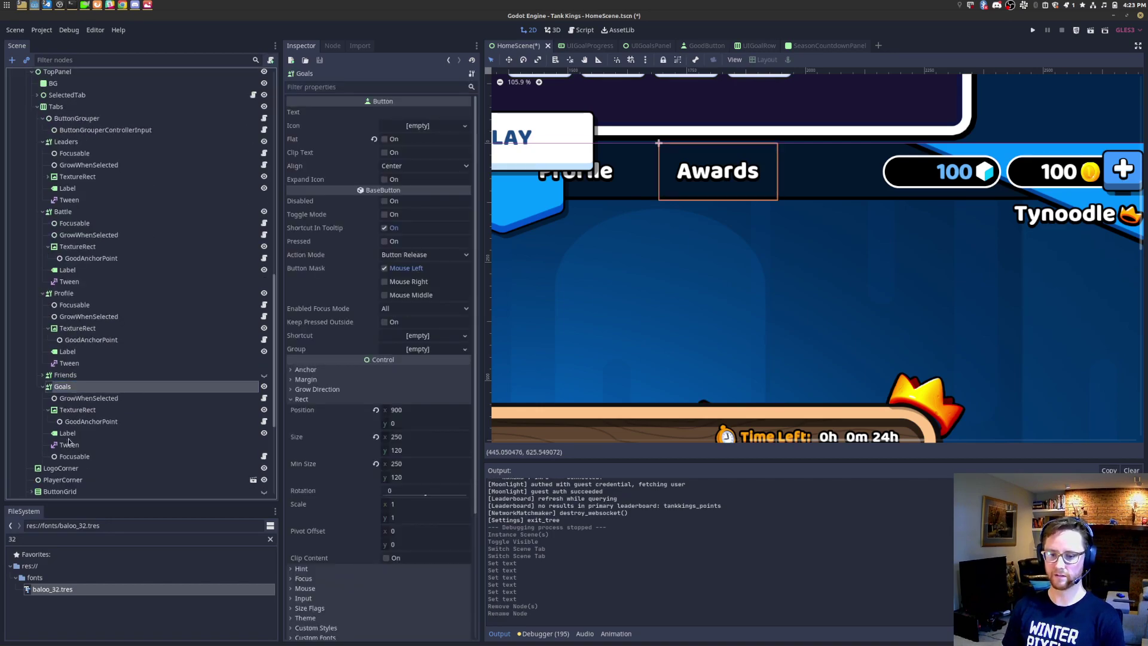
Step: Set the tab's label text to Goals, save the scene, and run the game
click(78, 434)
click(380, 132)
key(ctrl+a)
text(Goals)
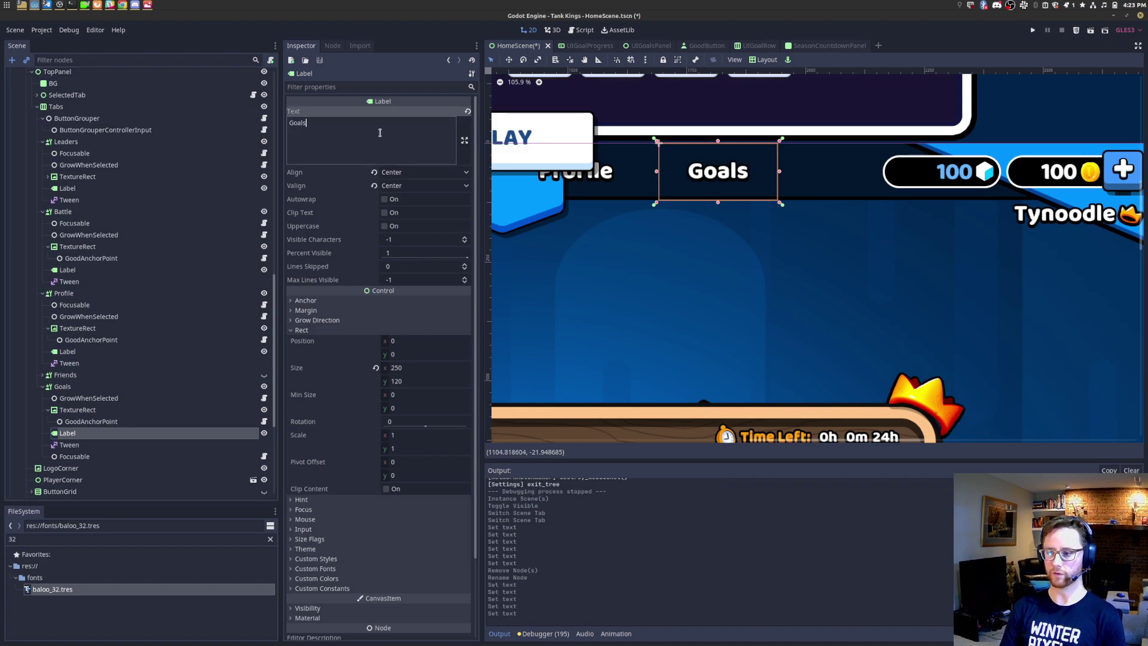
key(ctrl+s)
click(1077, 30)
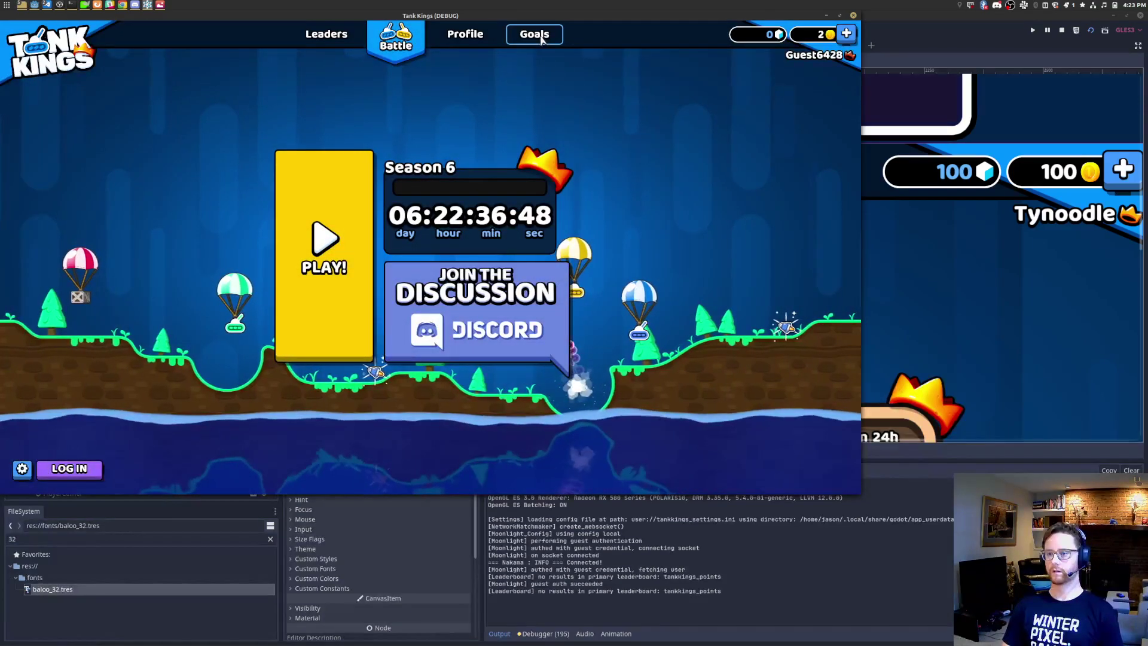
Step: Switch repeatedly among the Goals, Profile, Battle and Leaders tabs in-game, then close the game
click(542, 36)
click(465, 34)
click(396, 34)
click(327, 34)
click(534, 36)
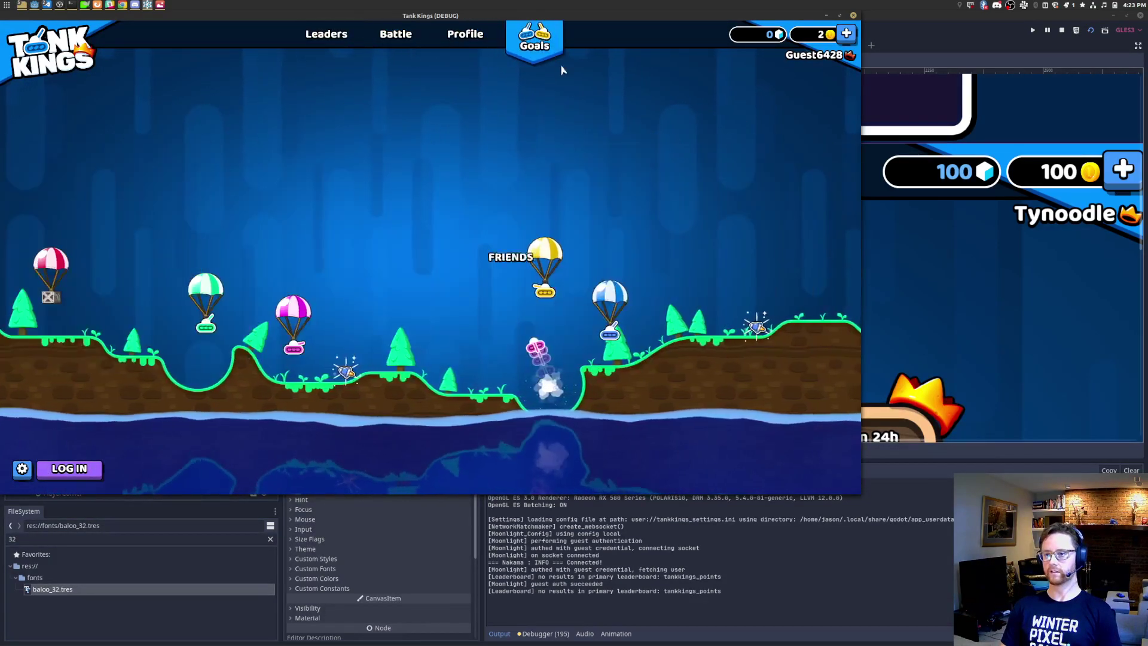
click(474, 36)
click(476, 37)
click(475, 37)
click(397, 36)
click(335, 36)
click(403, 37)
click(469, 38)
click(532, 37)
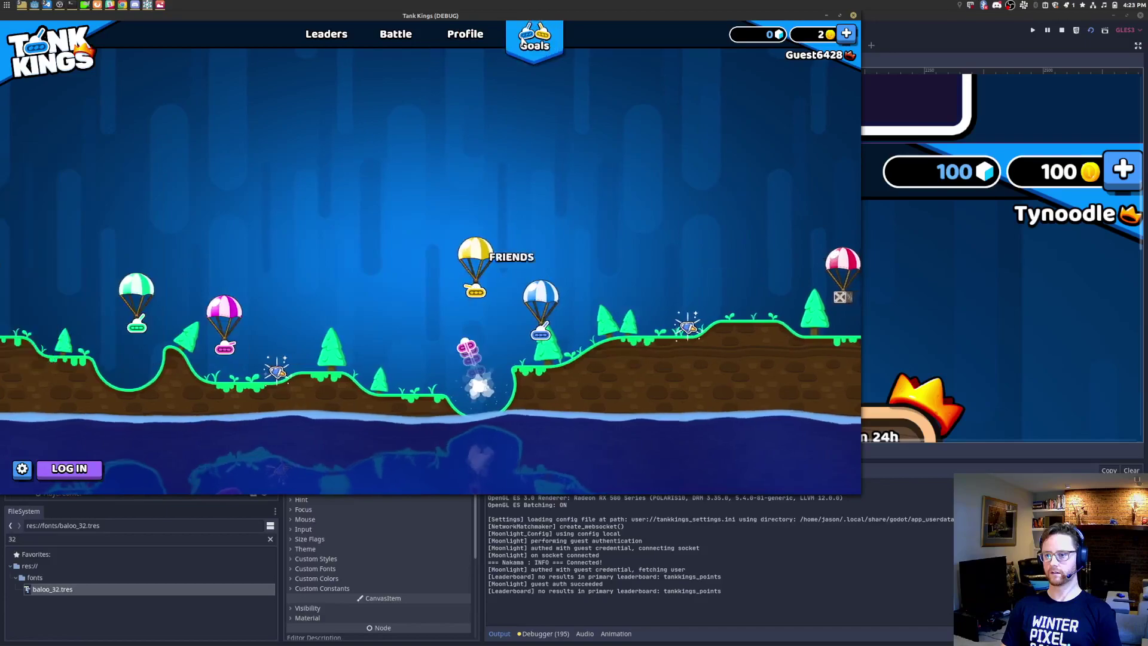
click(853, 16)
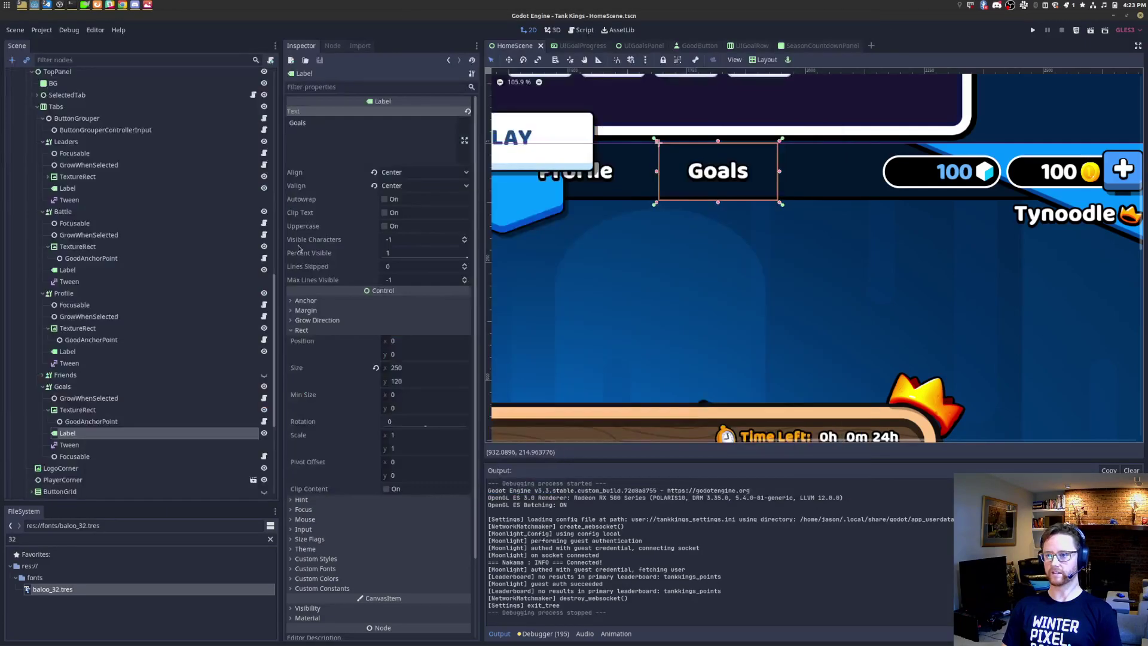
Step: Delete the Friends tab button from the Tabs group
click(80, 387)
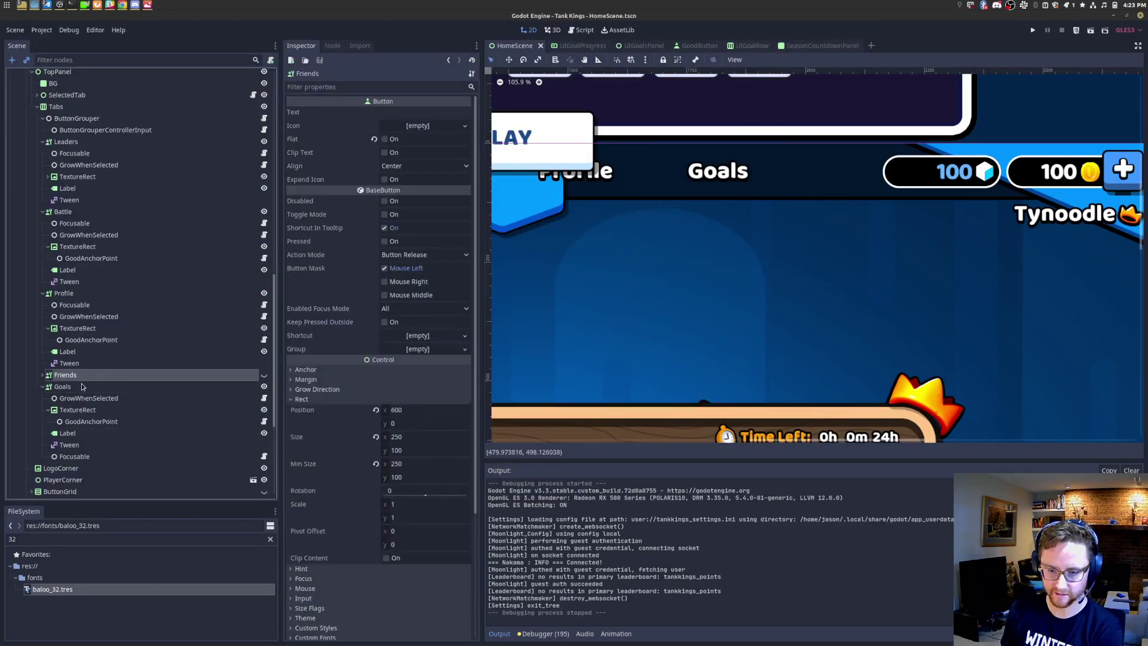
click(43, 387)
click(85, 377)
key(Delete)
key(Return)
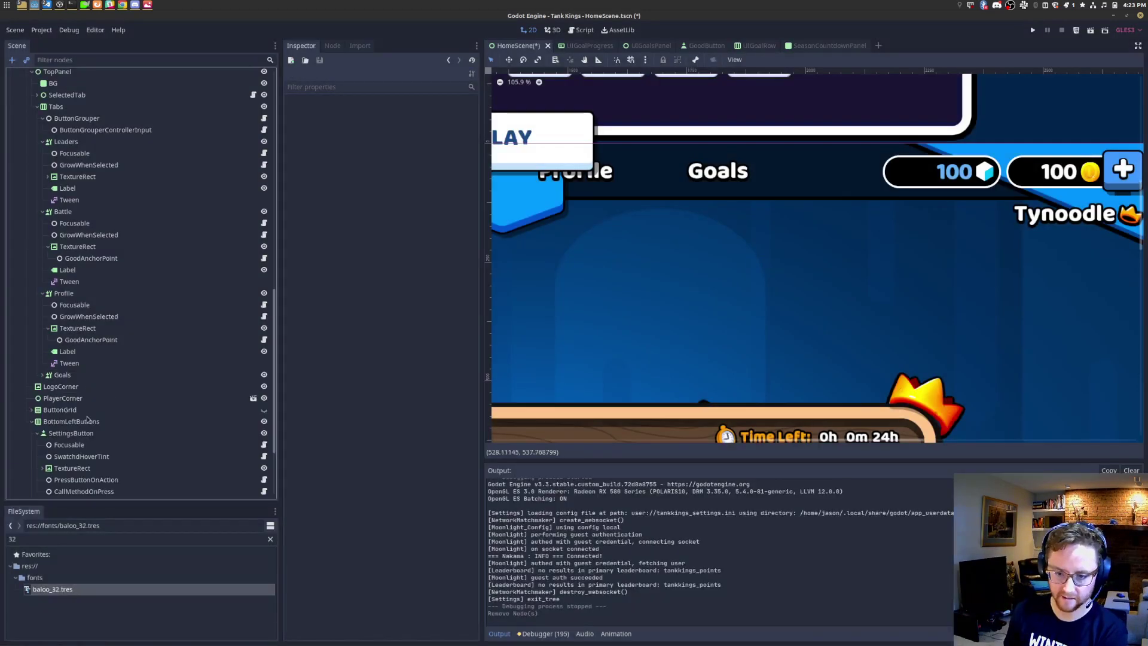
Step: Collapse the Profile and Friends page nodes and toggle the Friends page's visibility
click(31, 422)
scroll(48, 154, up, 6)
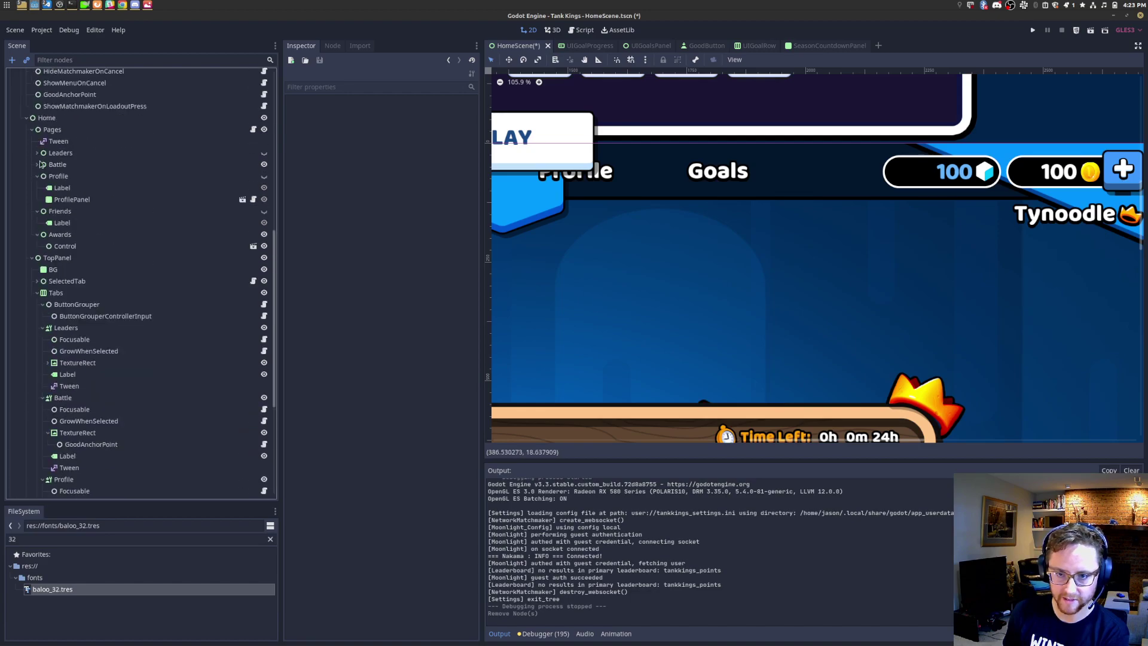
click(38, 177)
click(38, 188)
click(66, 189)
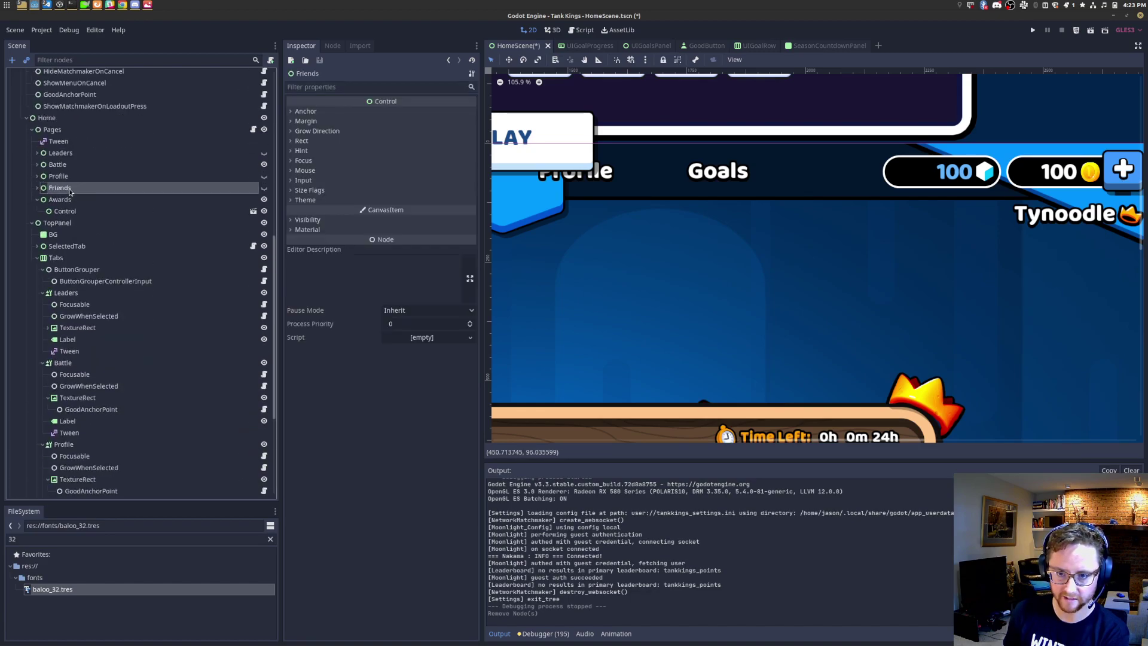
click(265, 188)
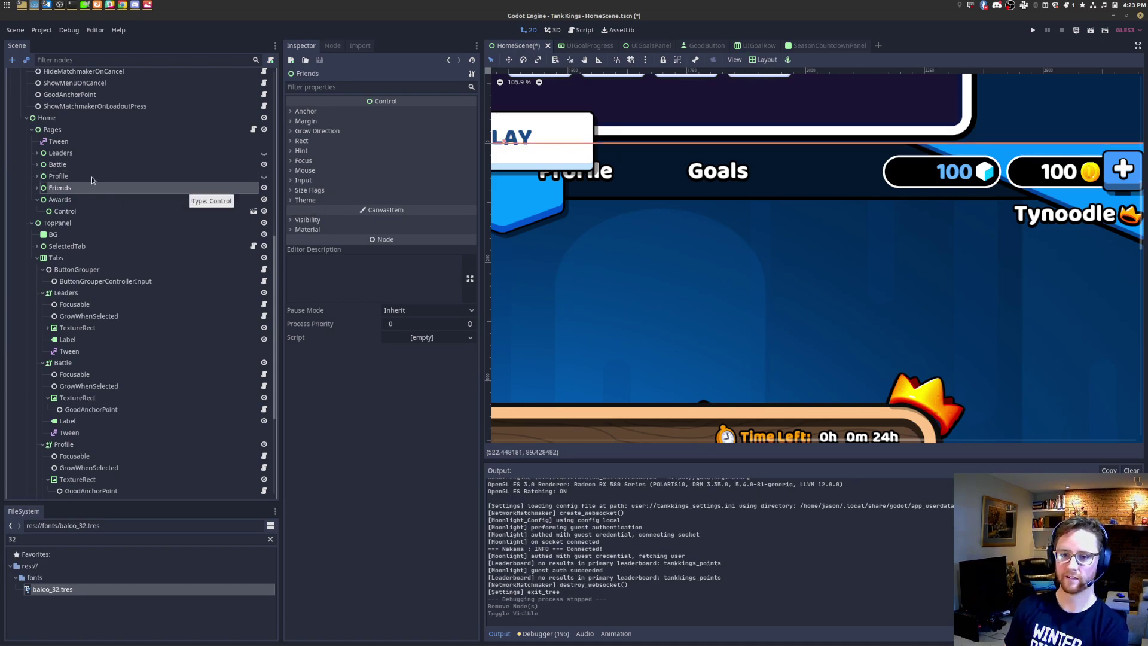
Step: Step through the page nodes, accidentally deleting the Awards page and undoing it
click(95, 154)
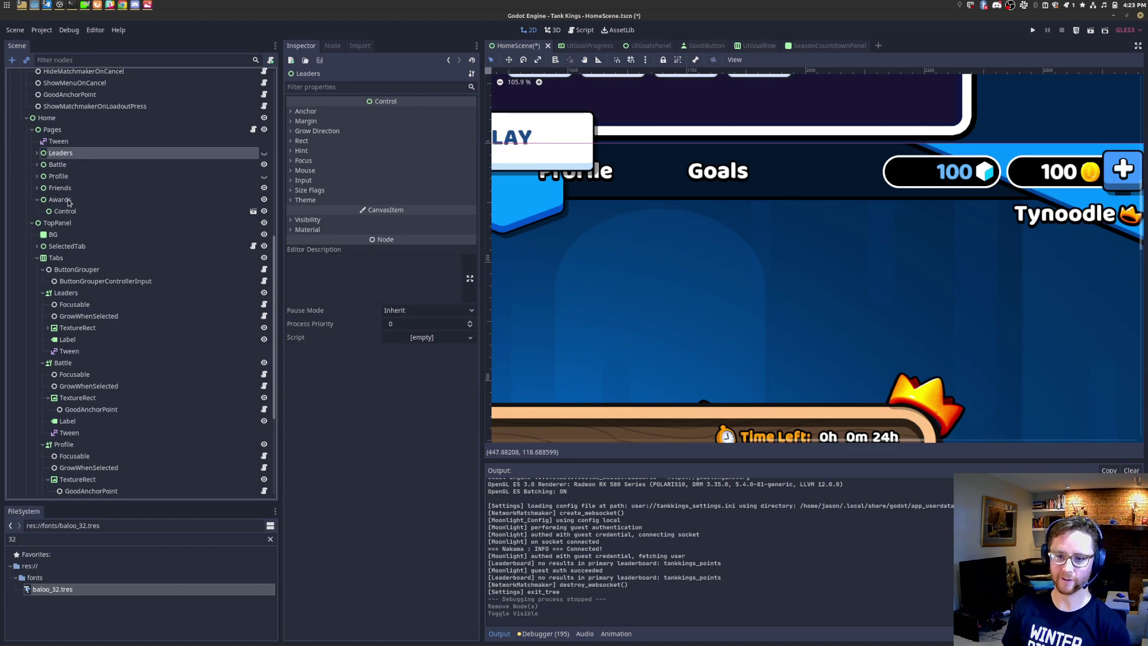
key(Down)
key(Down)
key(Down)
key(Down)
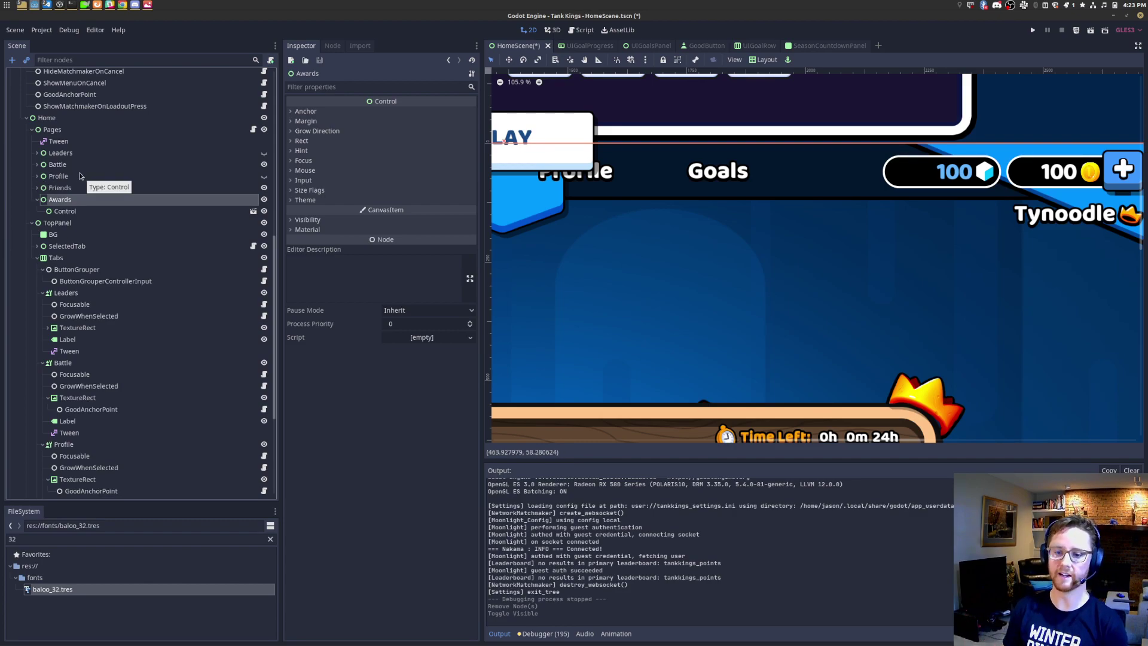
key(Up)
key(Delete)
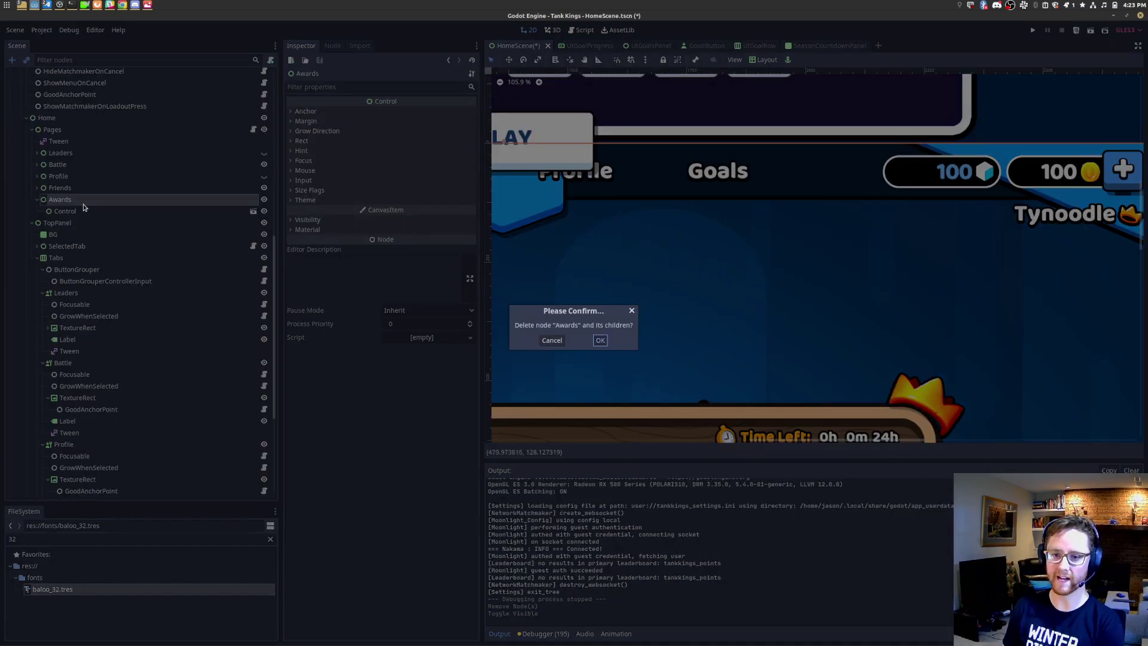
key(Return)
key(ctrl+z)
Step: Delete the Friends page node and save the home scene
click(81, 188)
key(Delete)
key(Return)
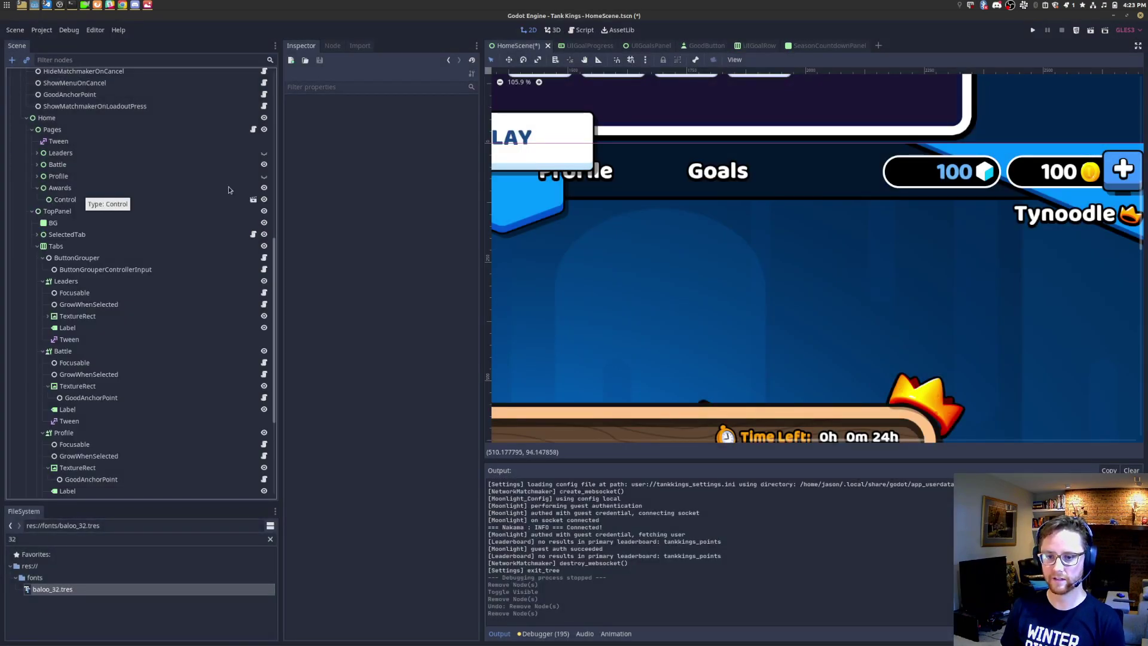
key(ctrl+s)
Step: Run the game and switch among the Goals, Profile, Leaders and Battle tabs
click(1091, 30)
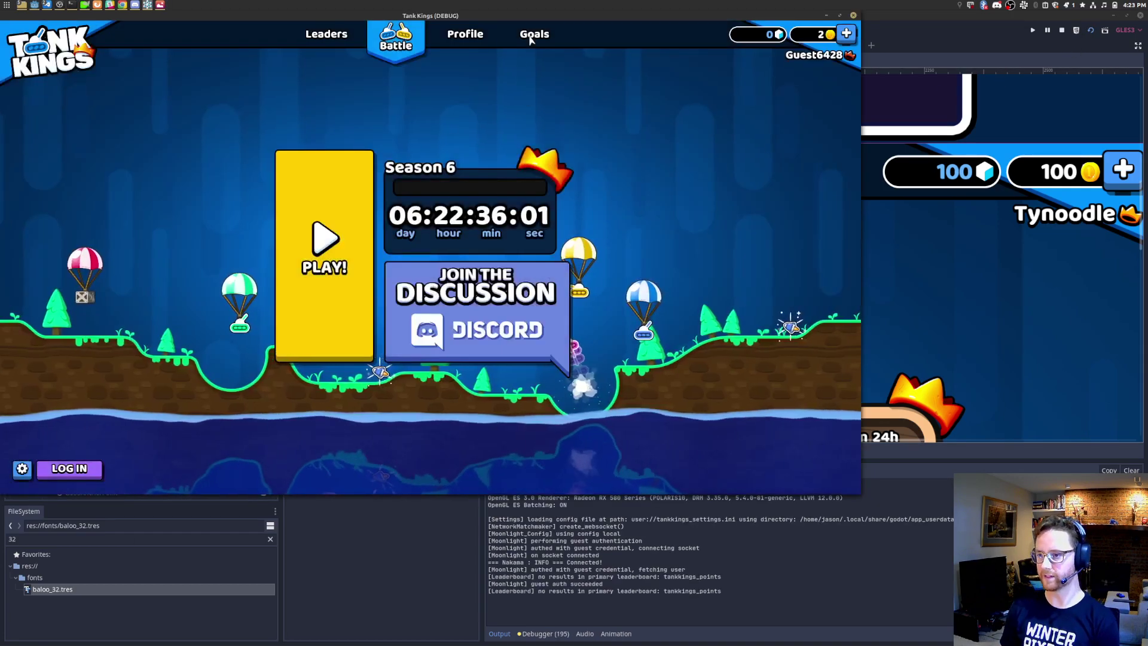
click(534, 40)
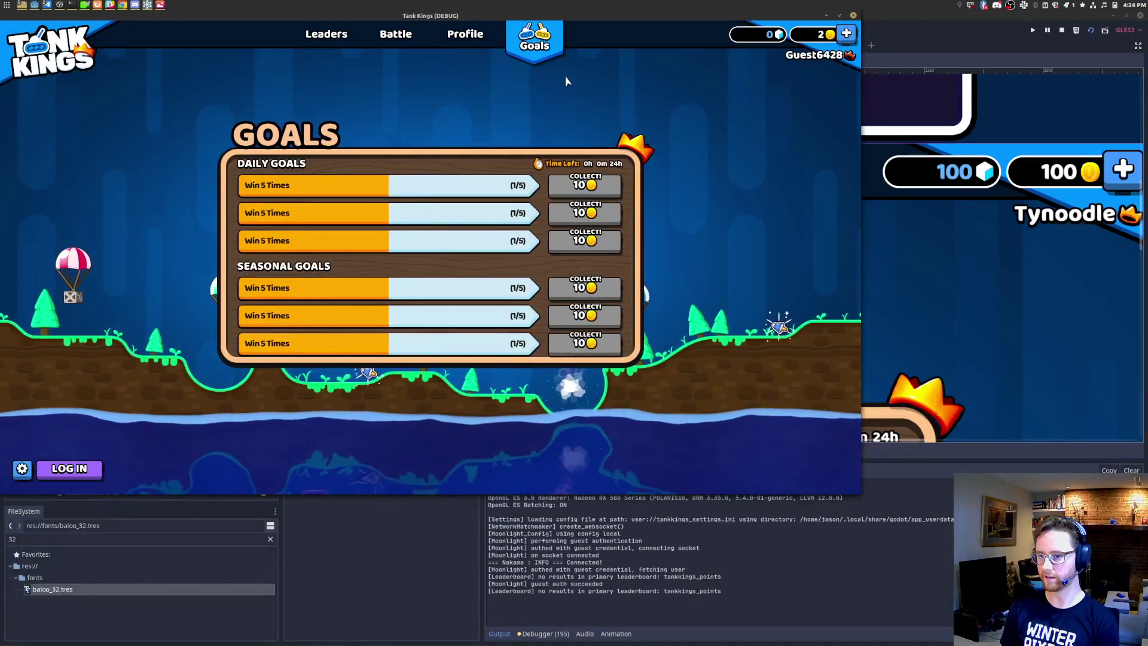
click(479, 35)
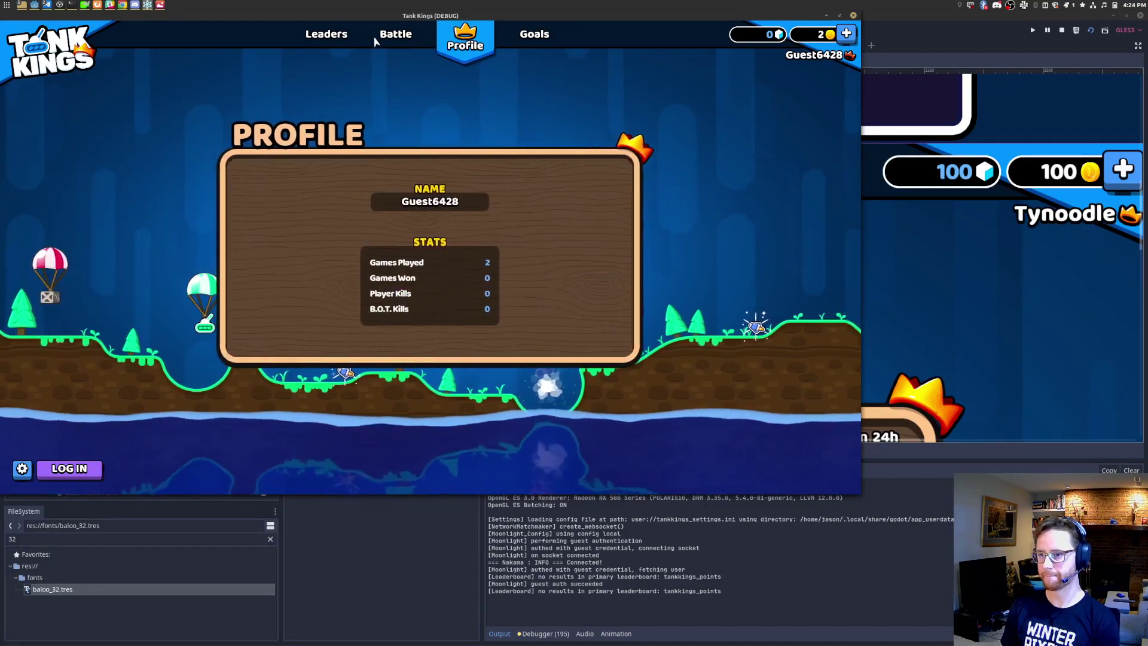
click(534, 41)
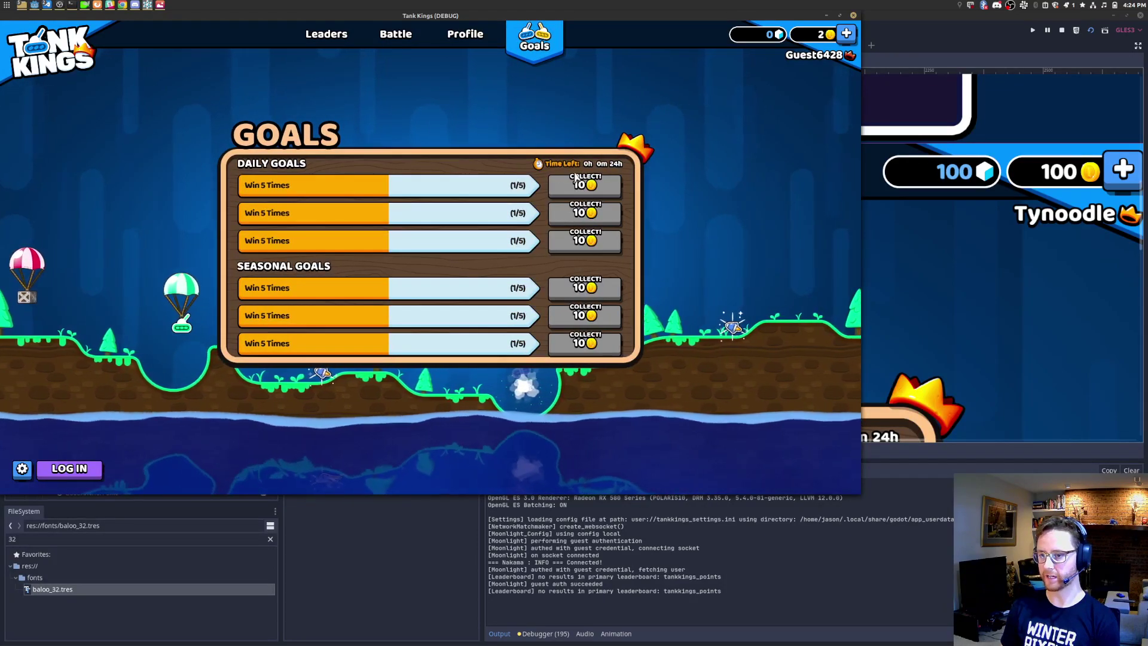
click(466, 36)
click(326, 35)
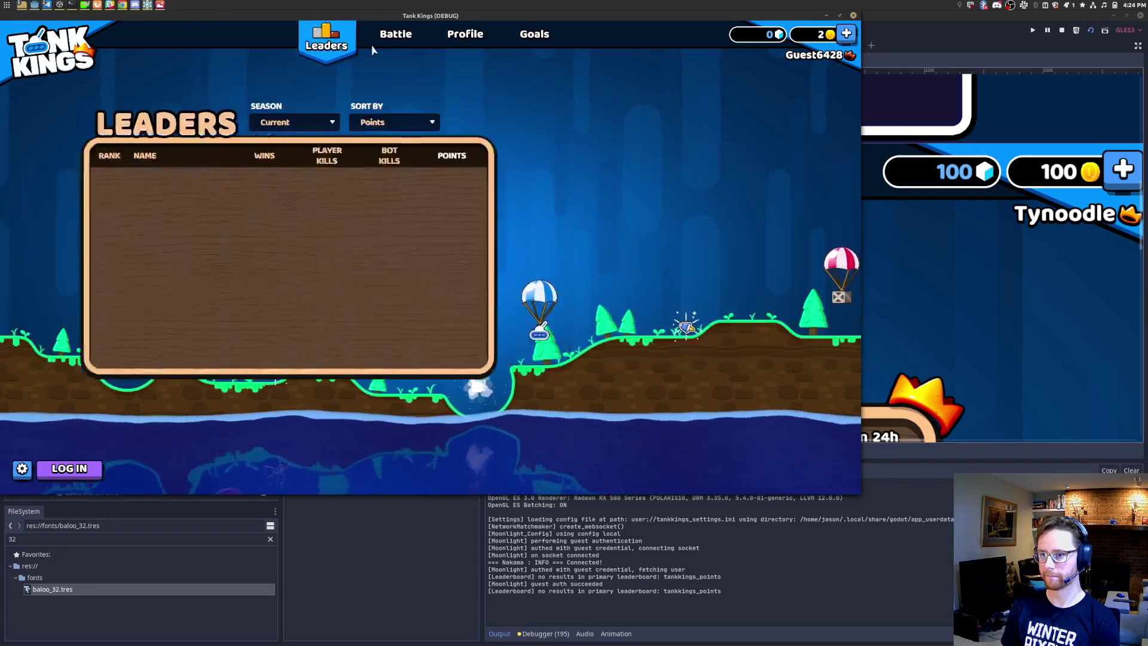
click(481, 43)
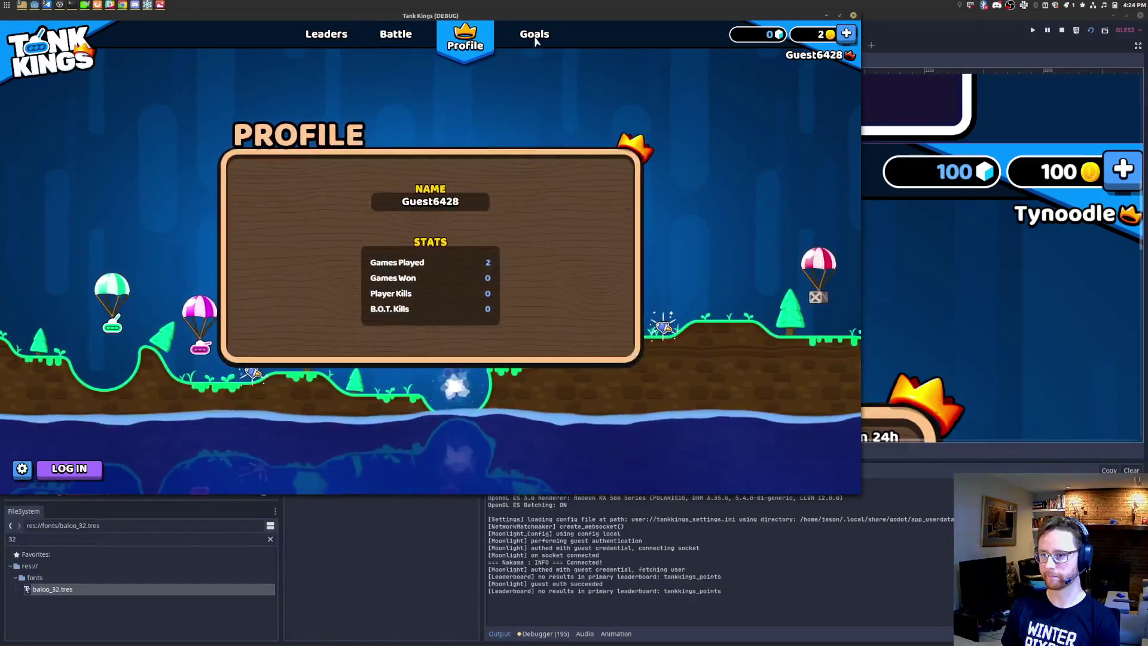
click(534, 36)
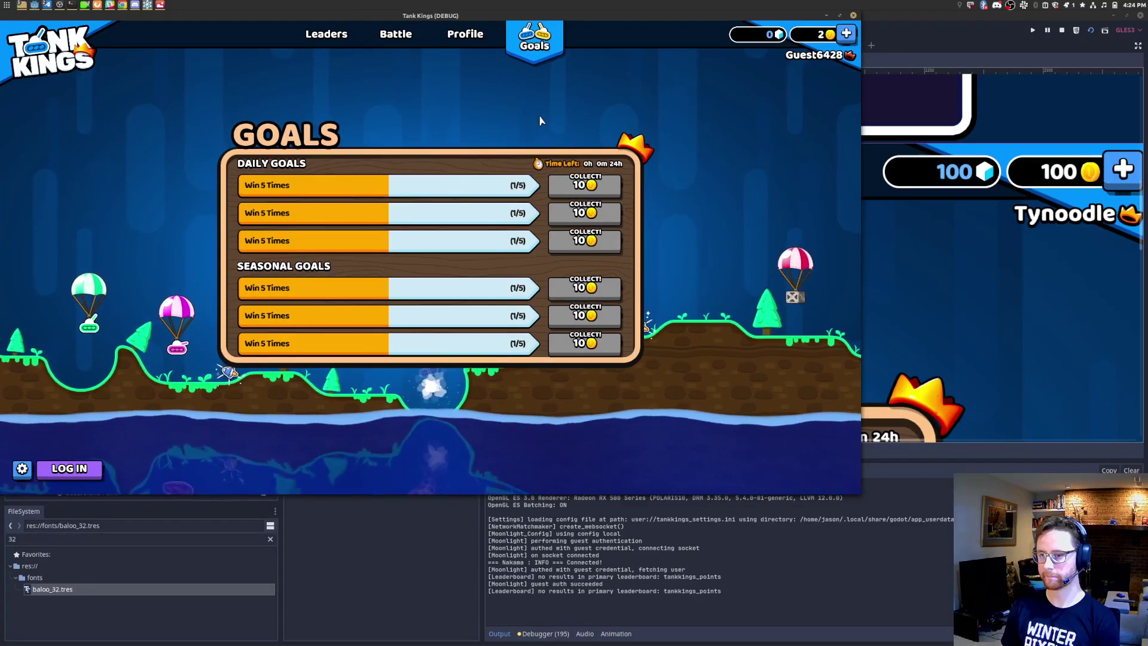
click(465, 36)
click(396, 34)
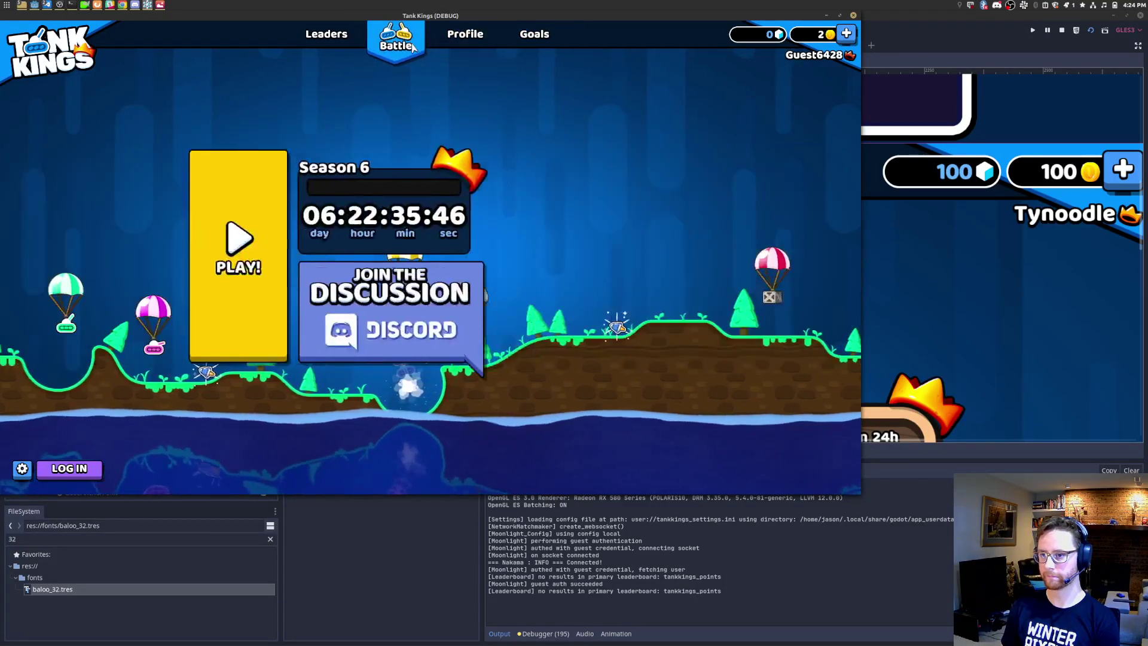
click(534, 34)
Step: Scroll the Goals list down and back up to view the daily and seasonal goals
scroll(478, 250, down, 5)
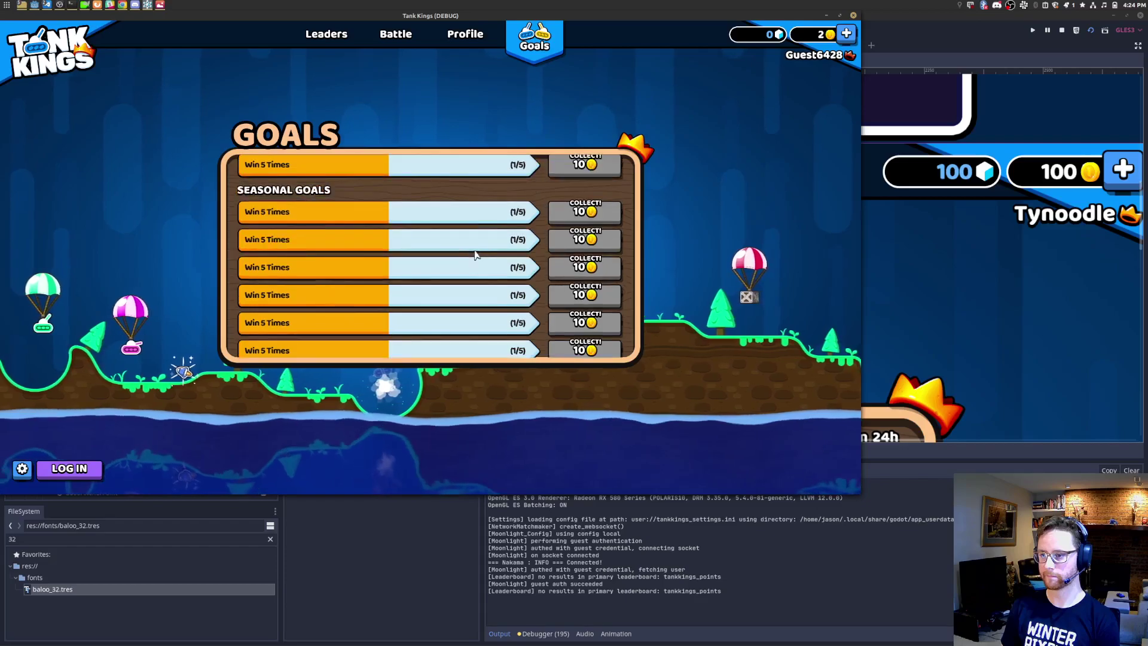
scroll(478, 251, up, 5)
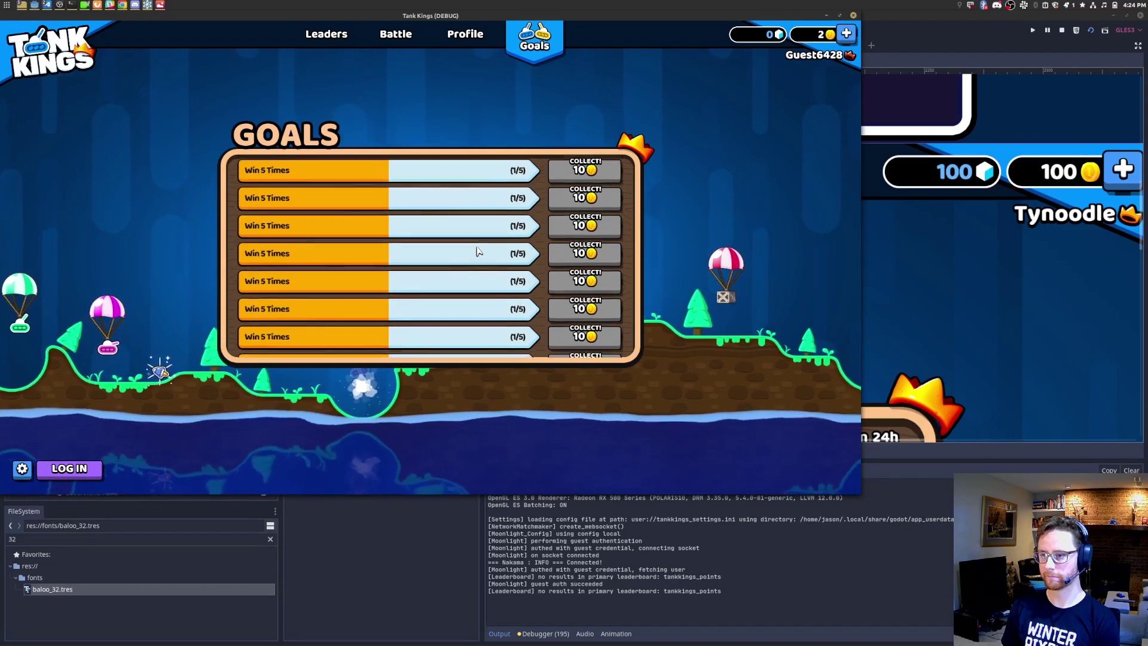
scroll(479, 249, down, 5)
scroll(480, 246, up, 5)
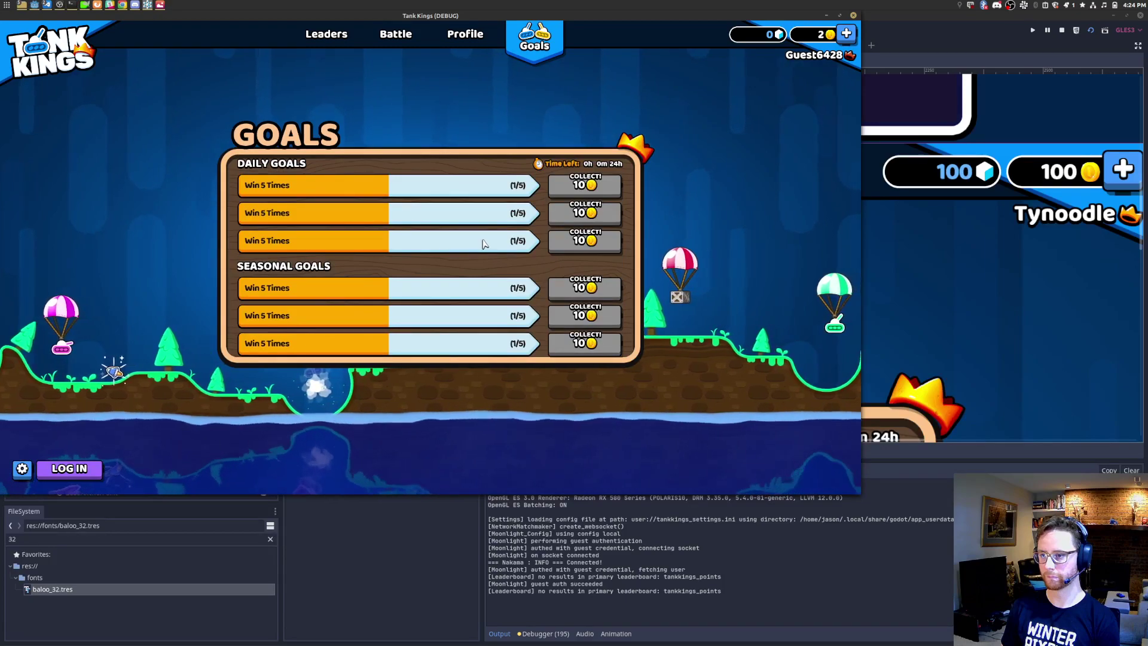
scroll(484, 240, down, 3)
scroll(484, 236, up, 3)
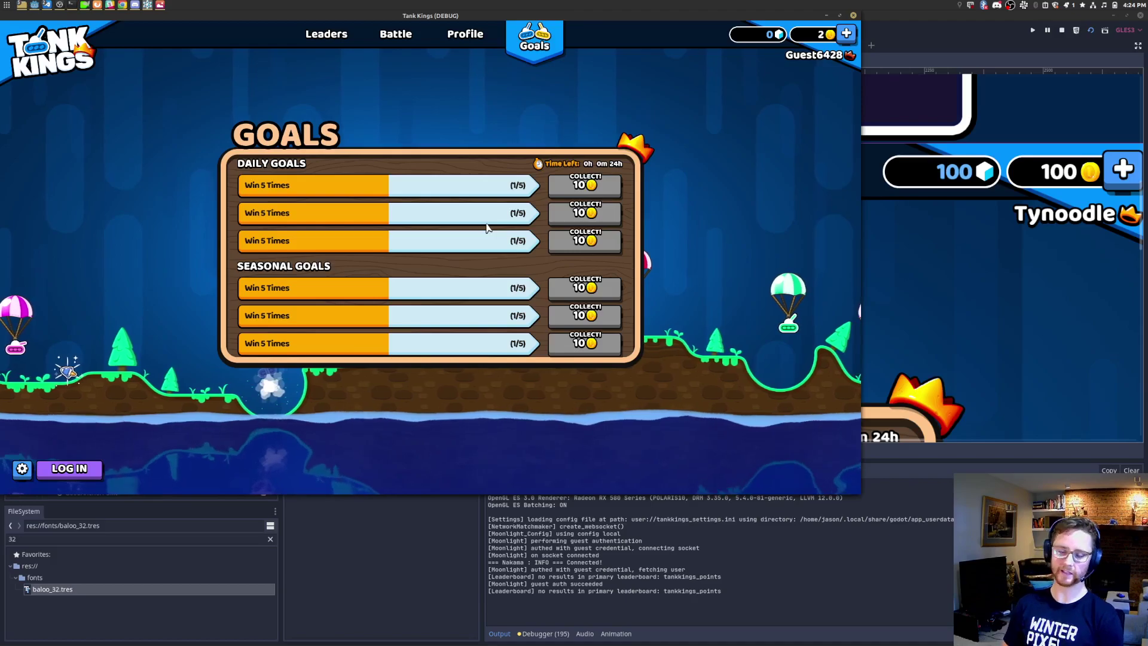
Step: Stop the game, dismiss desktop notifications, and centre the GOALS panel in the 2D view
click(854, 16)
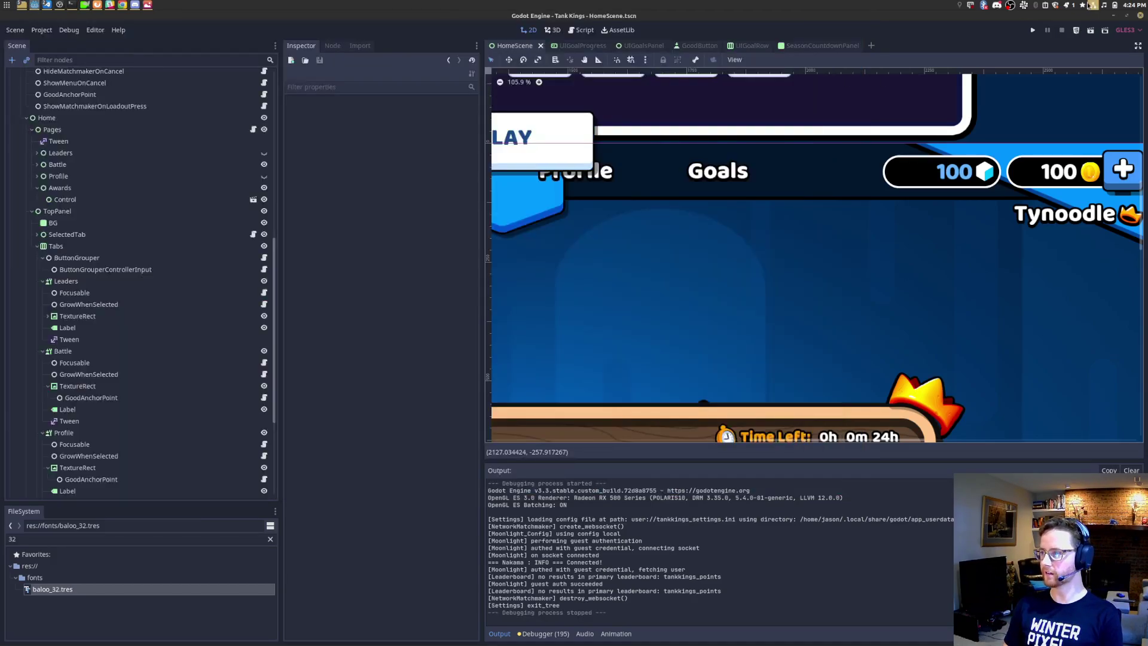
click(1072, 5)
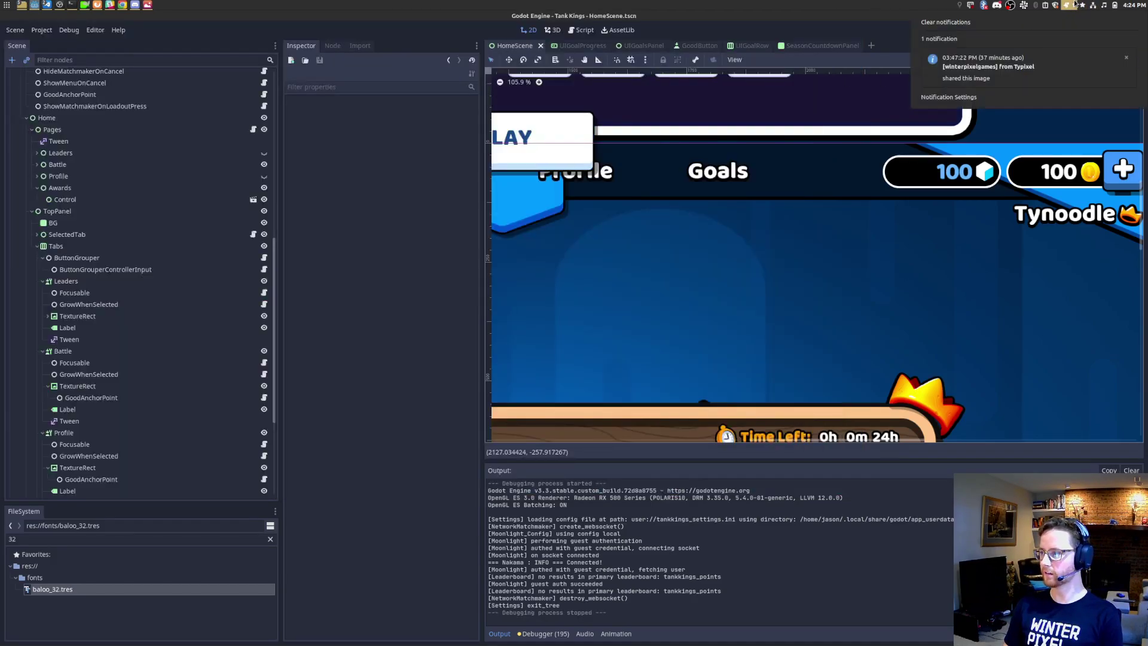
click(1126, 59)
scroll(771, 237, down, 3)
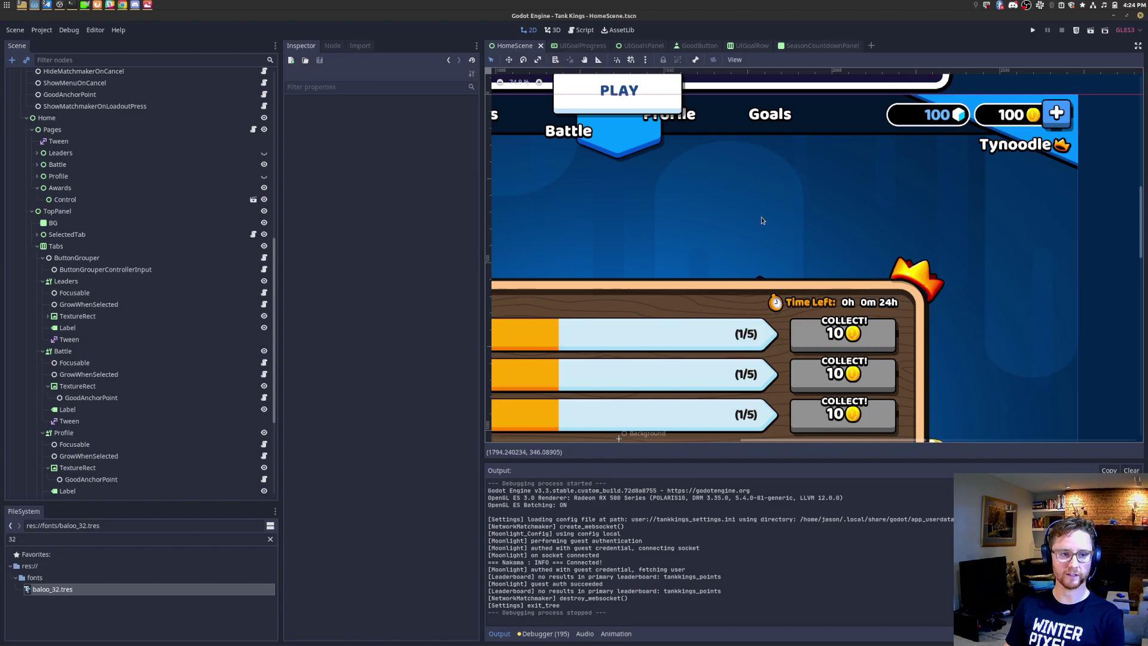
scroll(782, 174, down, 8)
middle_drag(684, 322, 723, 240)
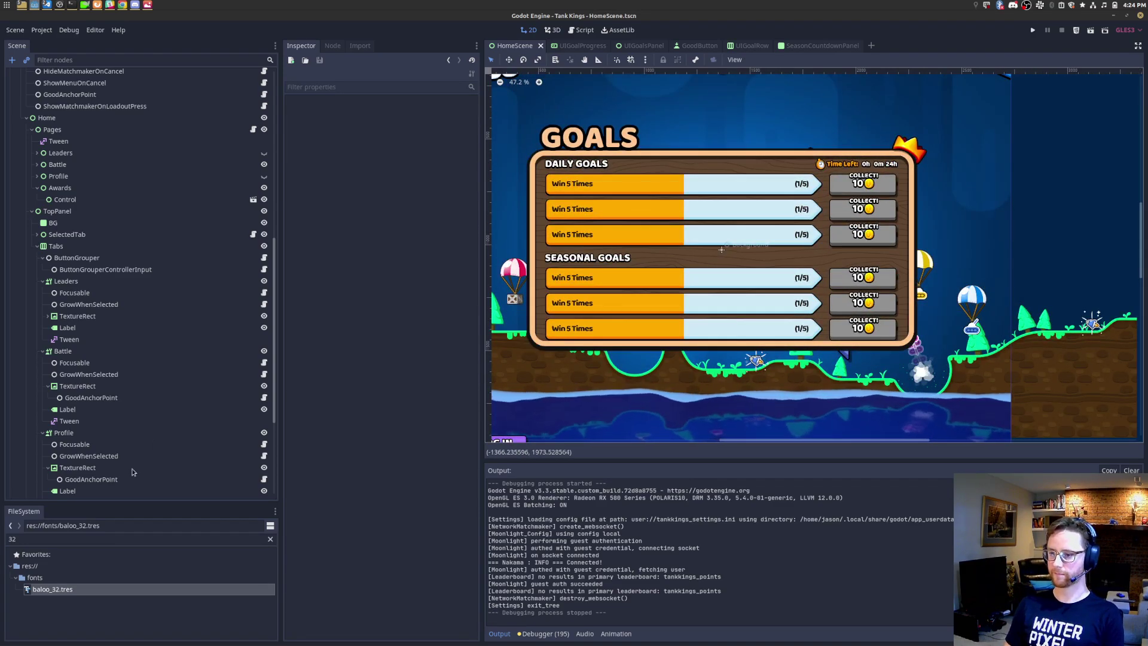
Step: Clear the '32' FileSystem filter and bring the goals.png image window forward
click(55, 539)
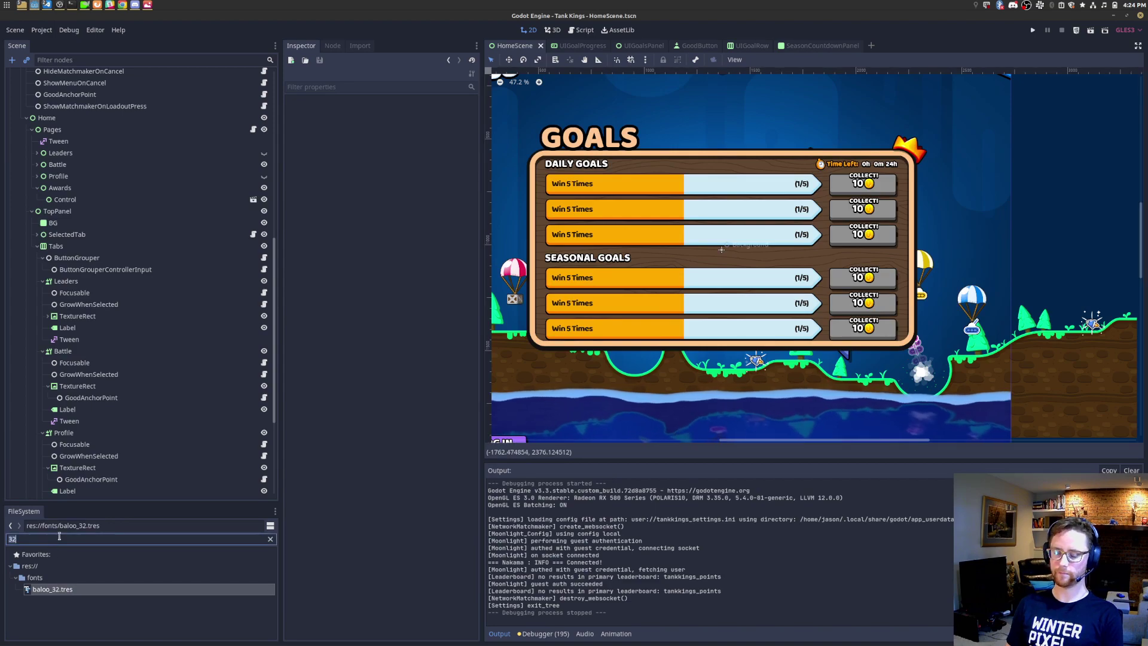
key(BackSpace)
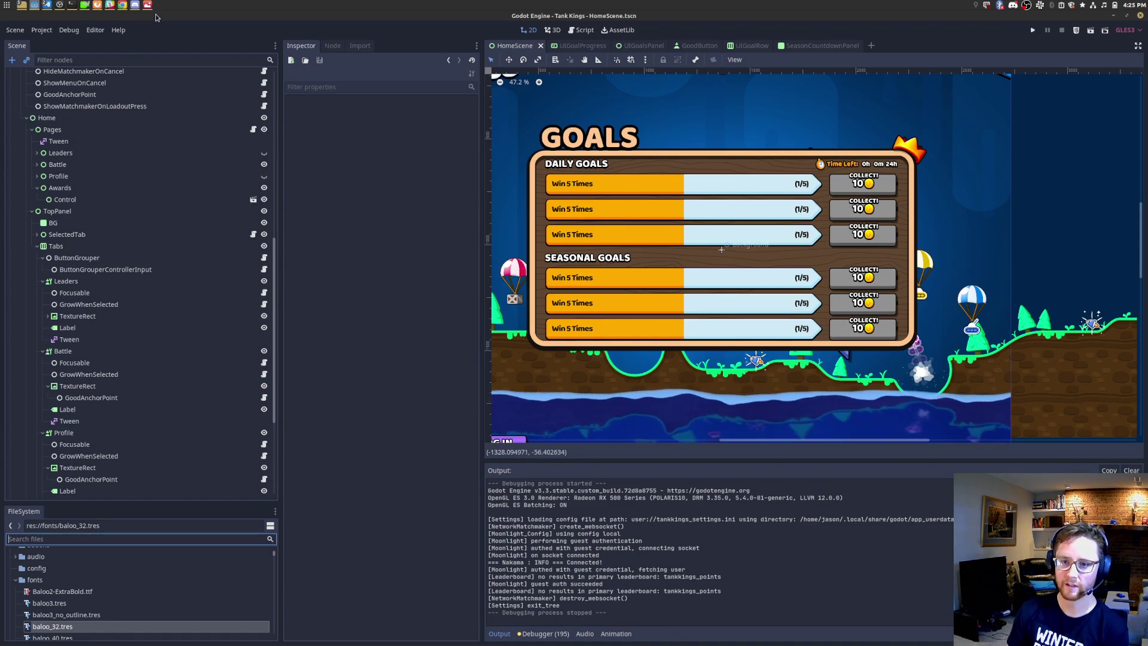
click(149, 42)
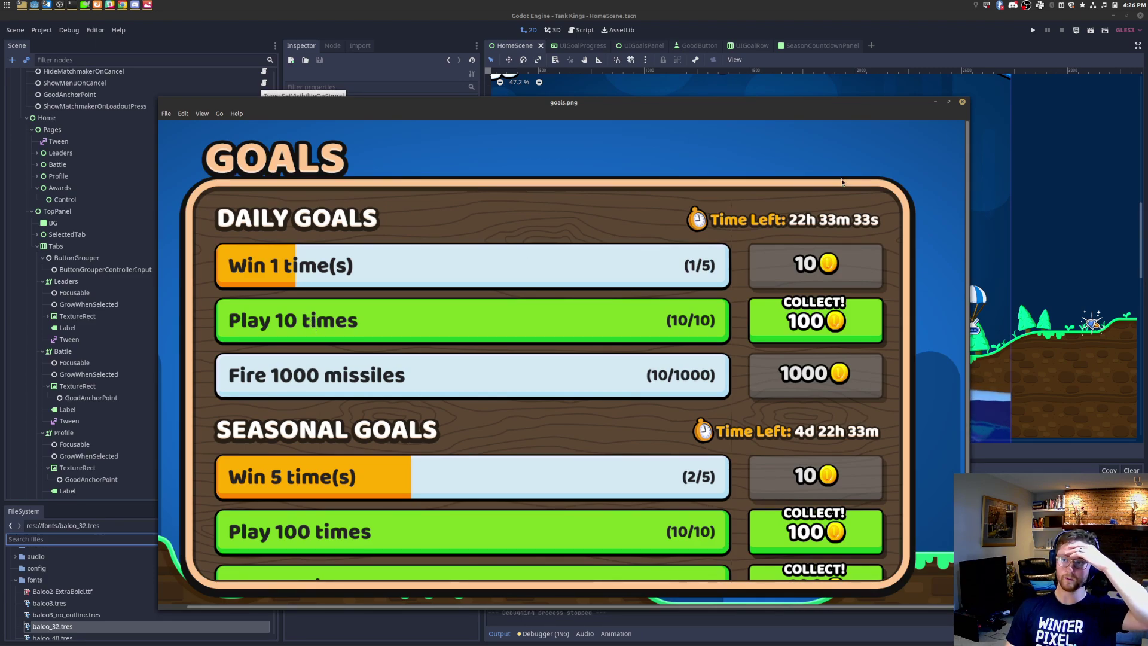
Step: After reviewing the goals.png mockup, launch the game again from Godot
click(1033, 31)
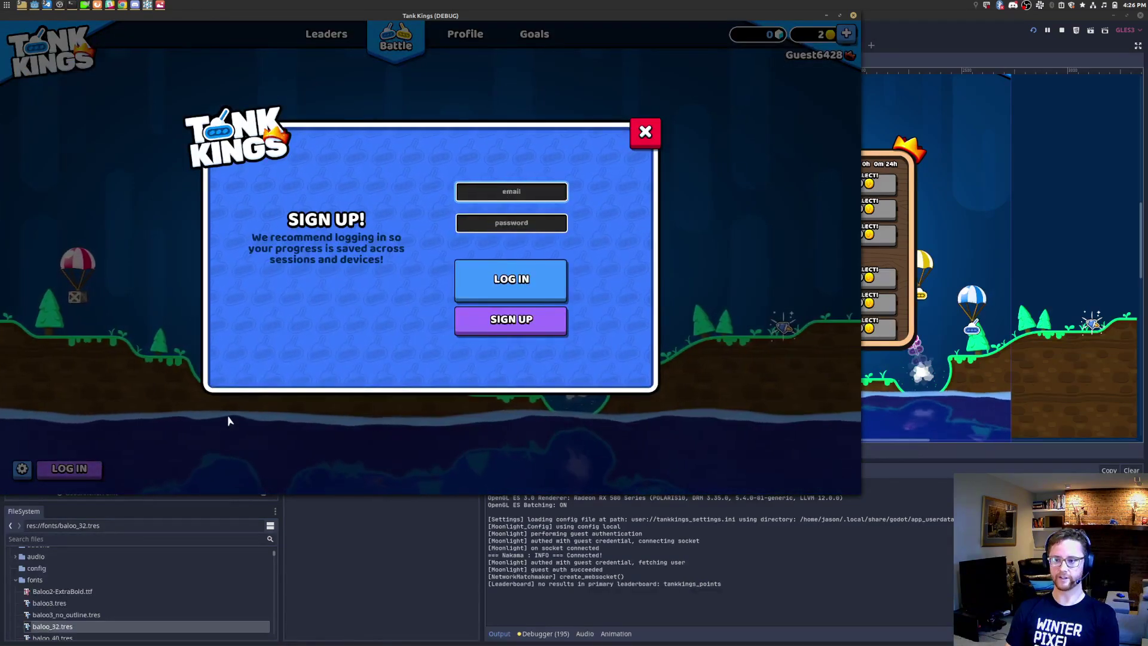
Step: Log in with an unregistered email and password, close the dialog, and retry connecting
text(iello)
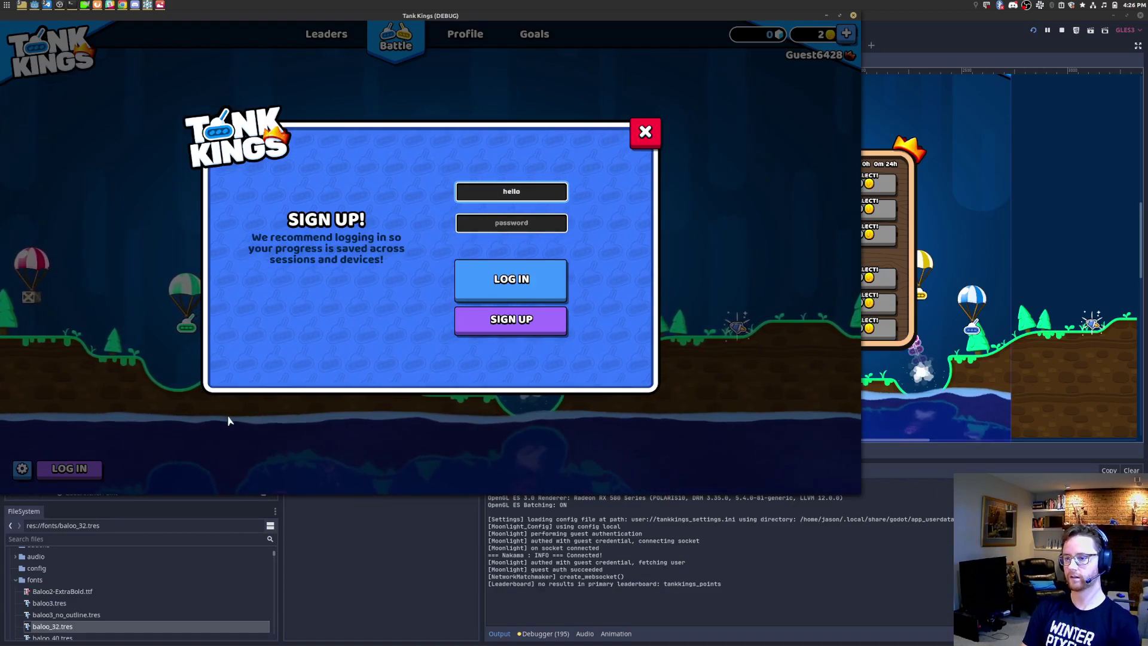
text(@example.com)
key(Tab)
text(password)
key(Return)
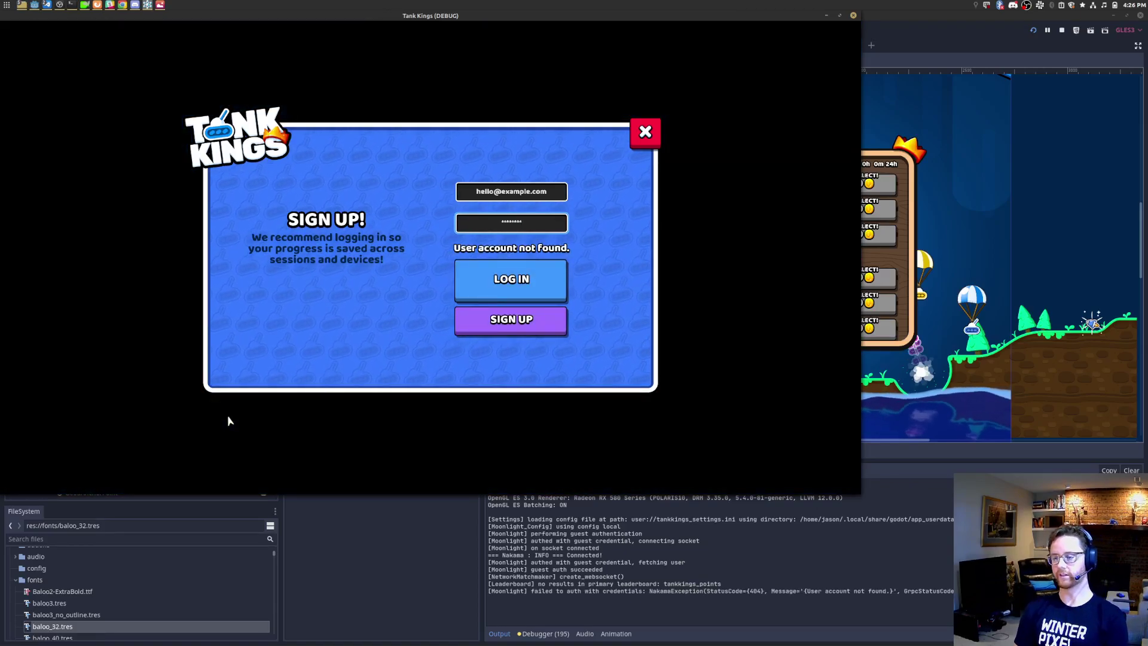
click(645, 132)
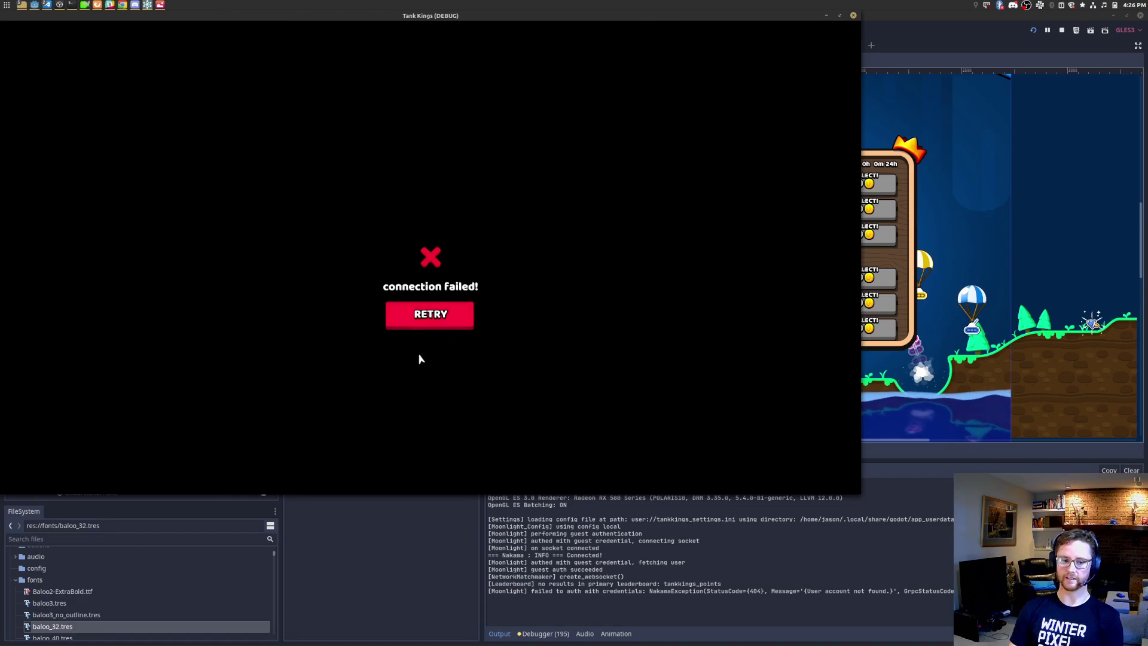
click(430, 315)
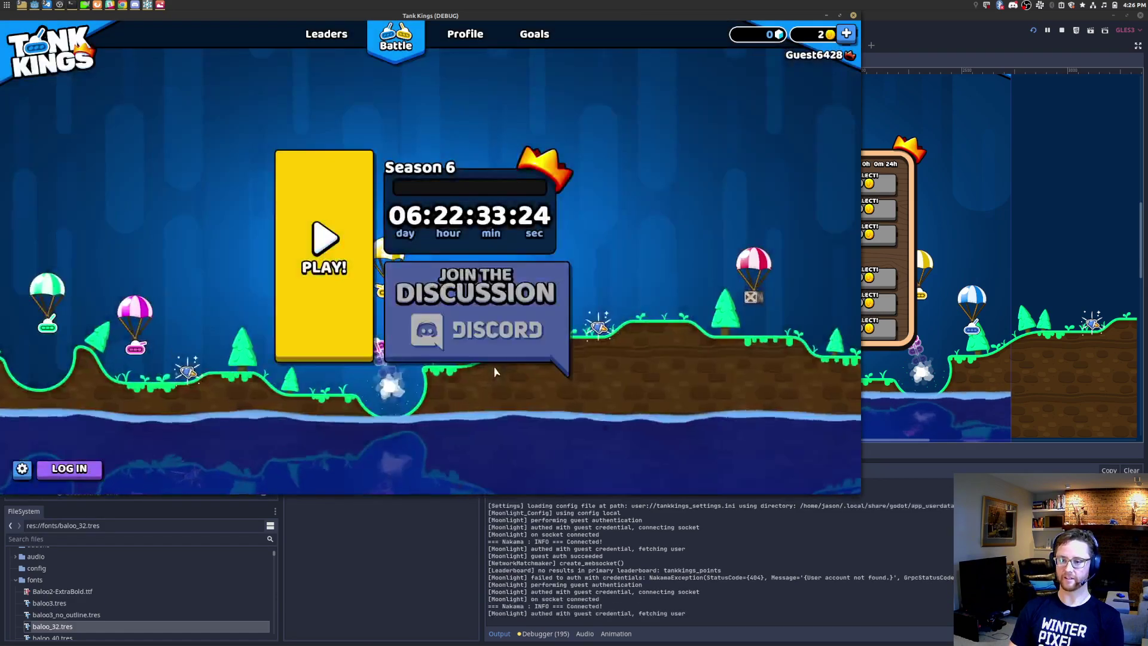
Step: Open the login dialog, enter an email address, and switch to the sign-up form
click(71, 469)
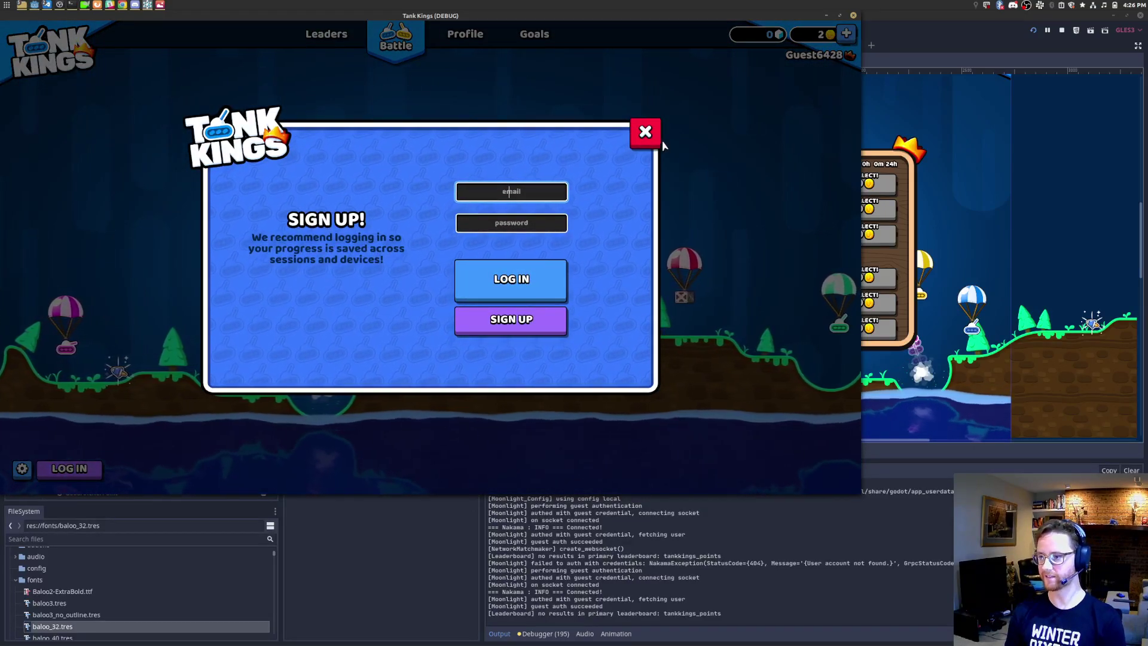
text(oo)
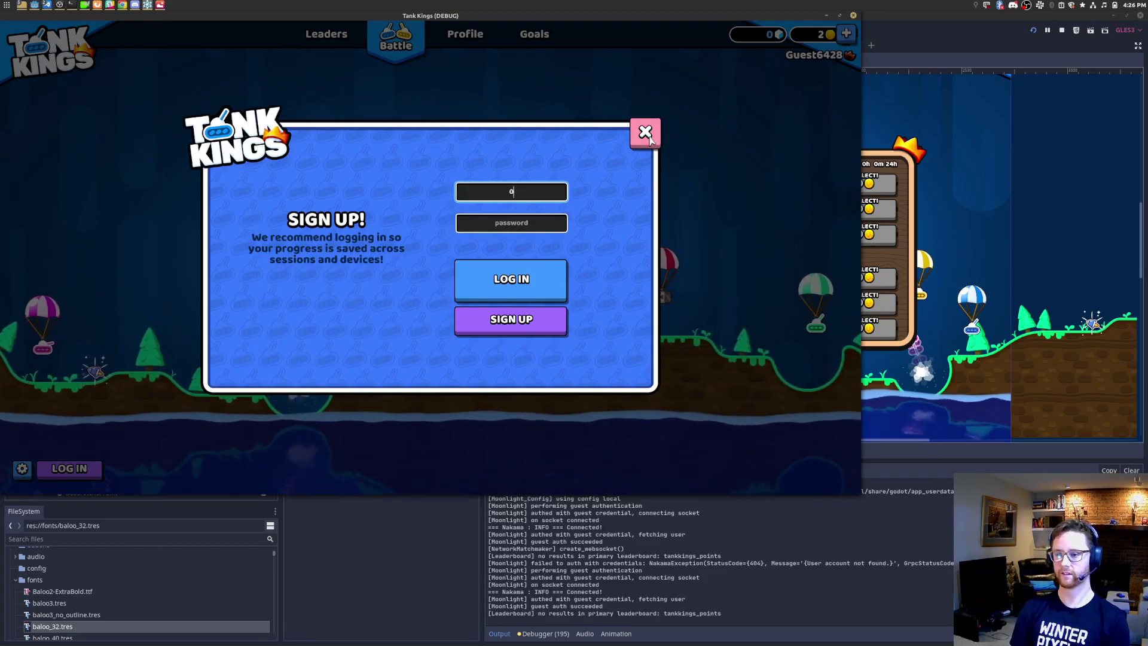
text(jknight)
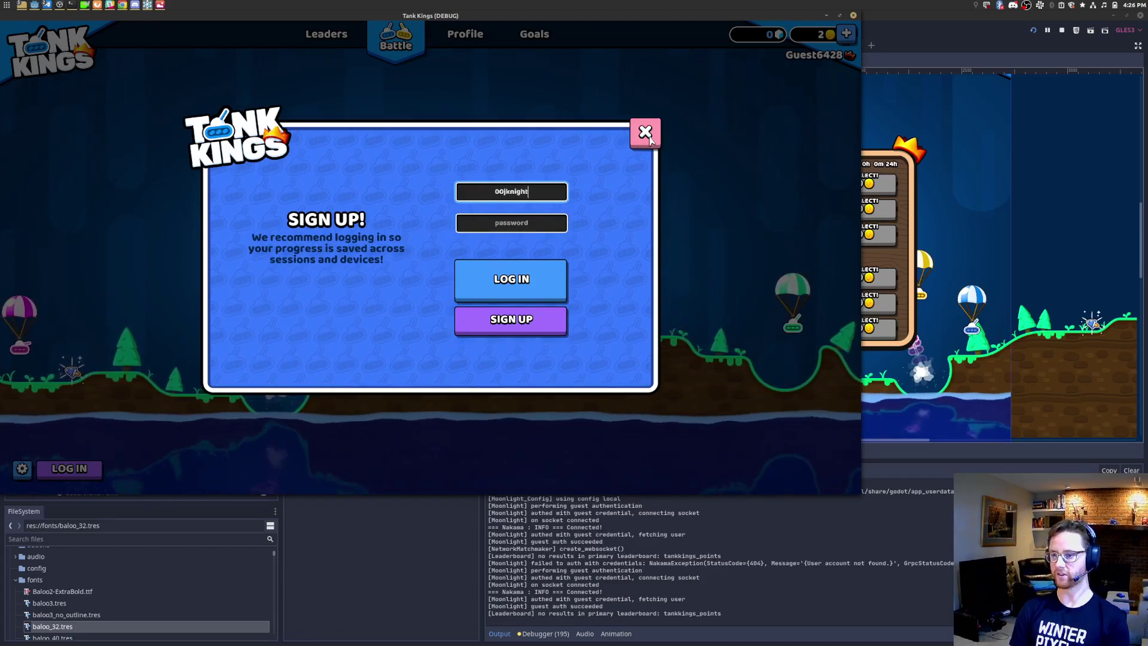
key(ctrl+a)
text(test@example.)
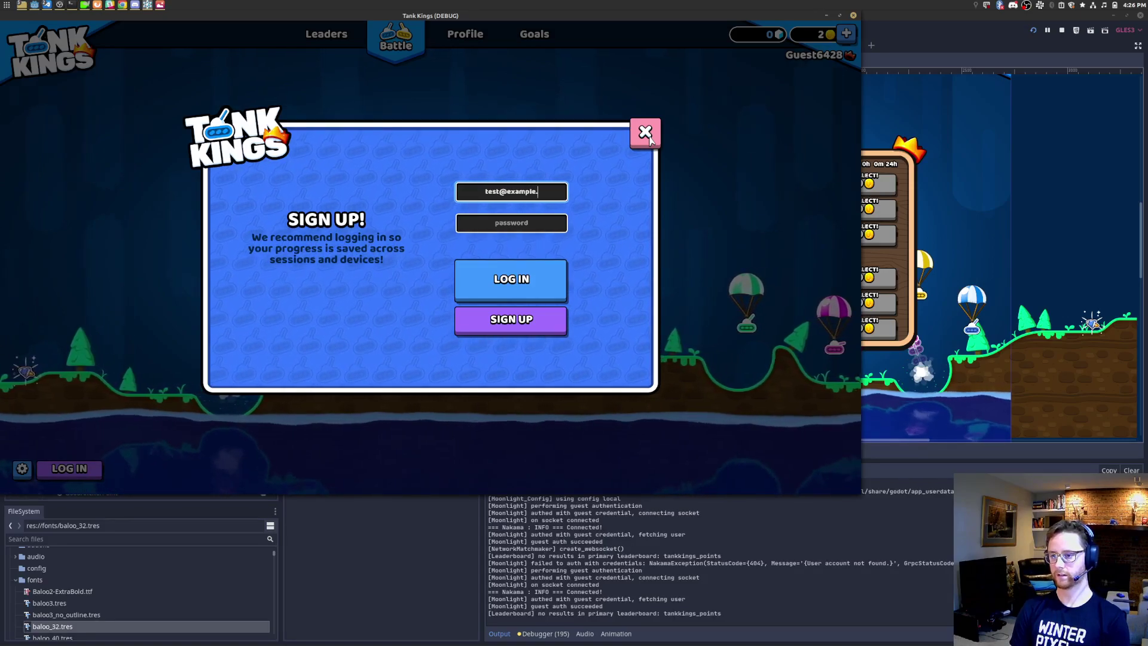
text(com)
key(Tab)
key(Tab)
key(Tab)
key(Return)
Step: Sign up with username hello and a matching password and confirmation
key(Tab)
text(hello)
key(Tab)
text(password)
key(Tab)
text(password)
key(Return)
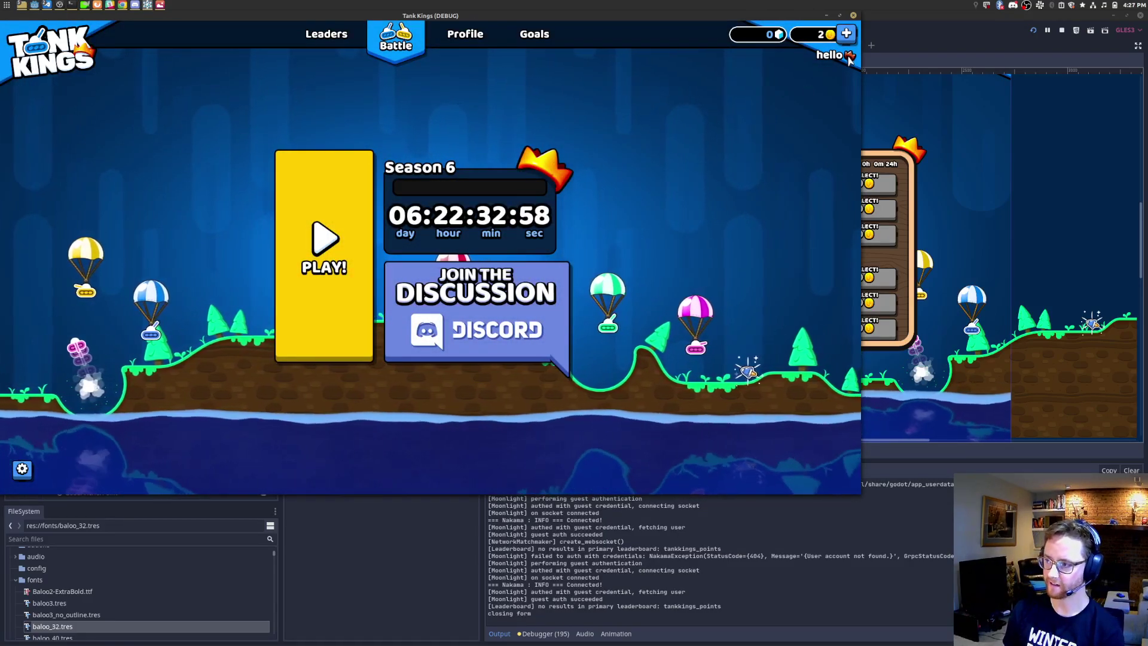
Step: Check the Leaders and Battle pages, then close the game to restart it
click(327, 35)
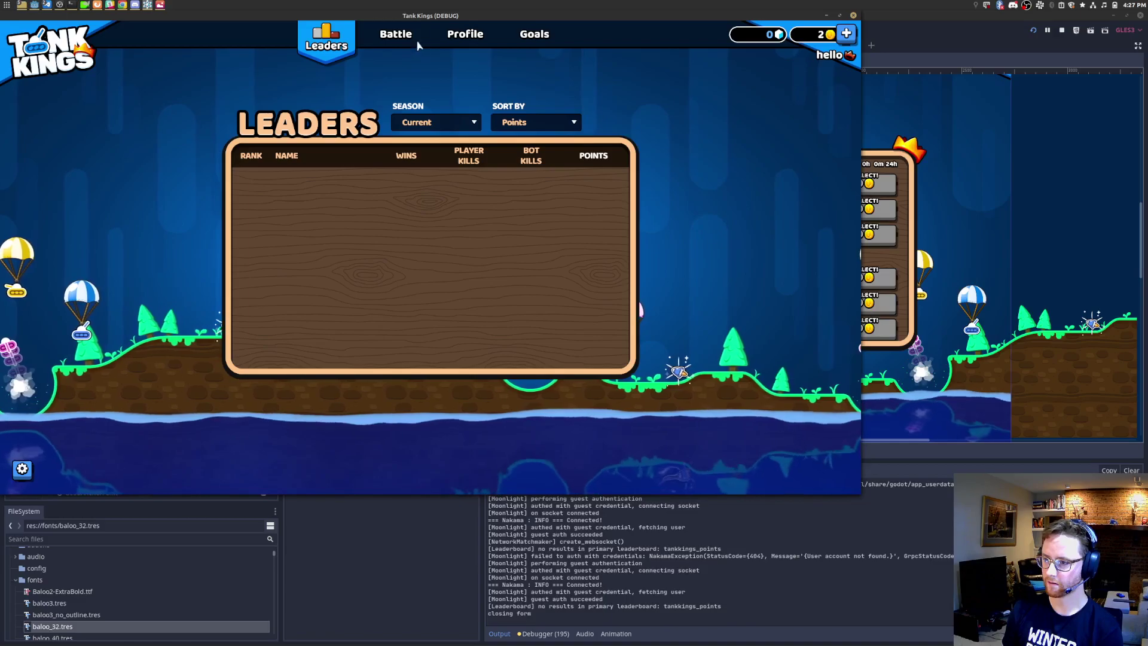
click(417, 41)
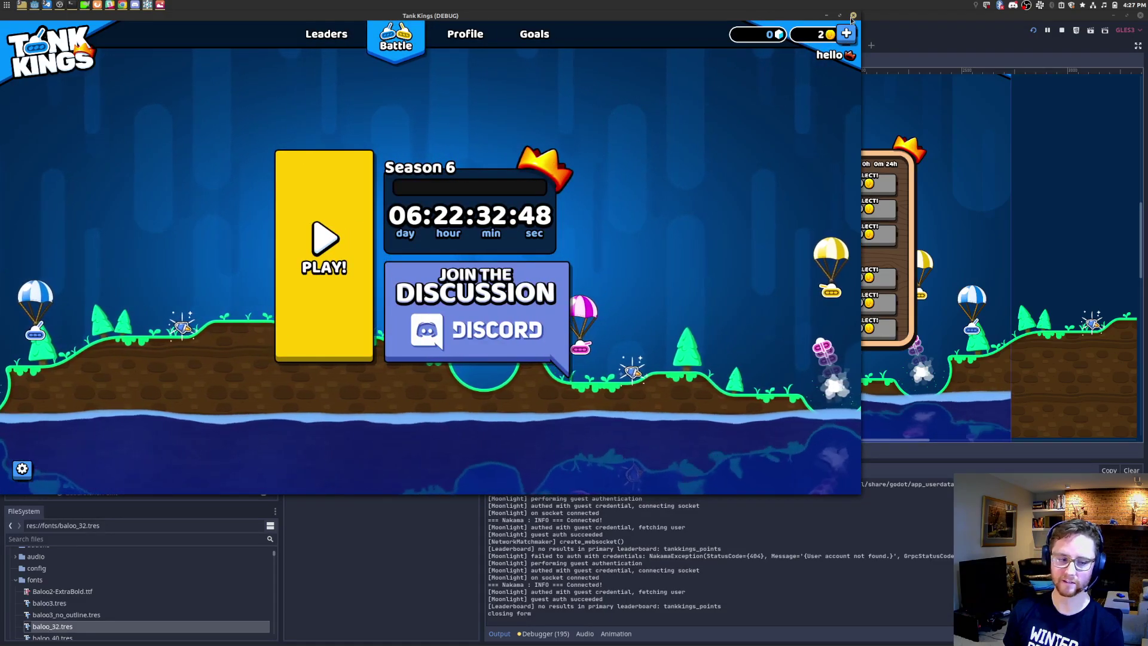
click(854, 15)
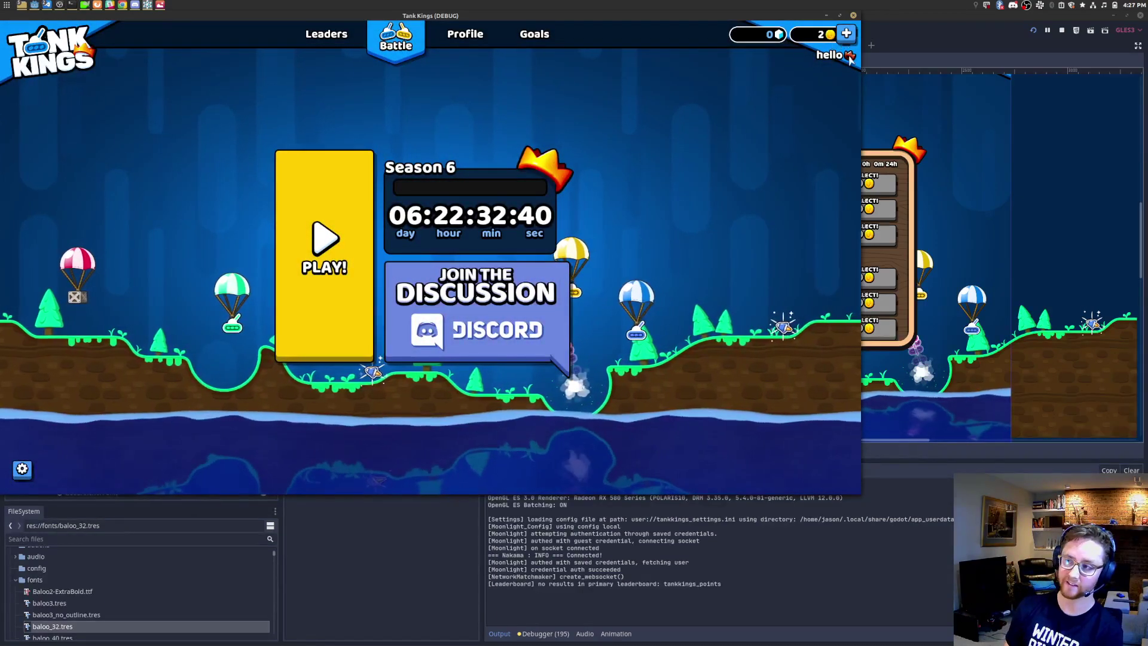
Step: Log out of the current account and bring up the sign-up form
click(22, 470)
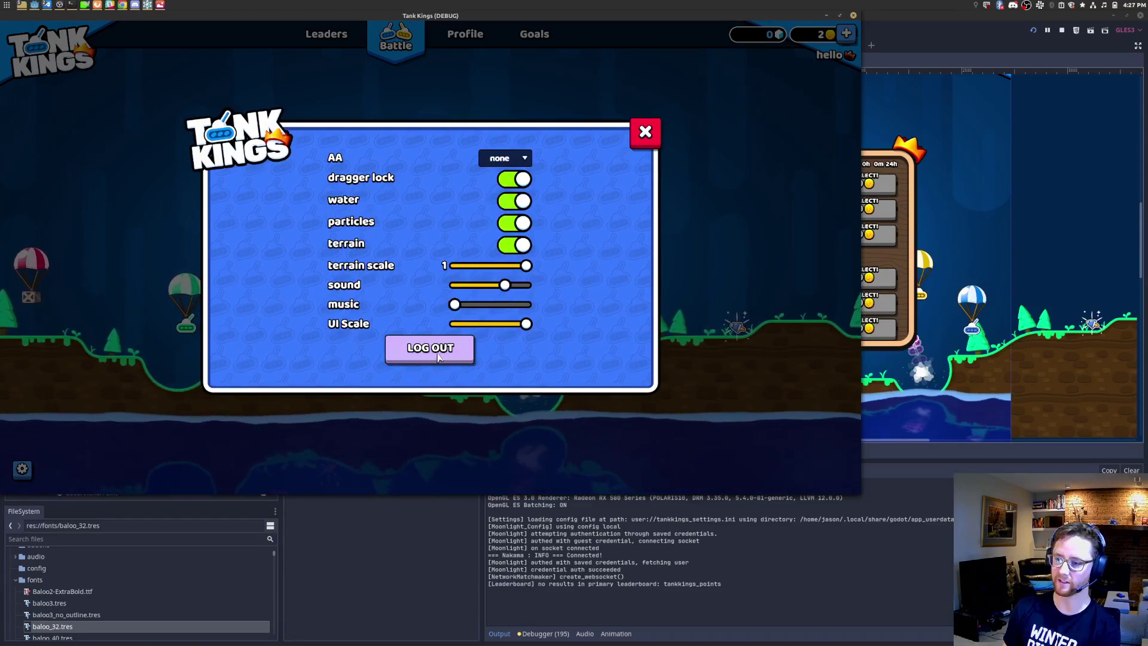
click(436, 355)
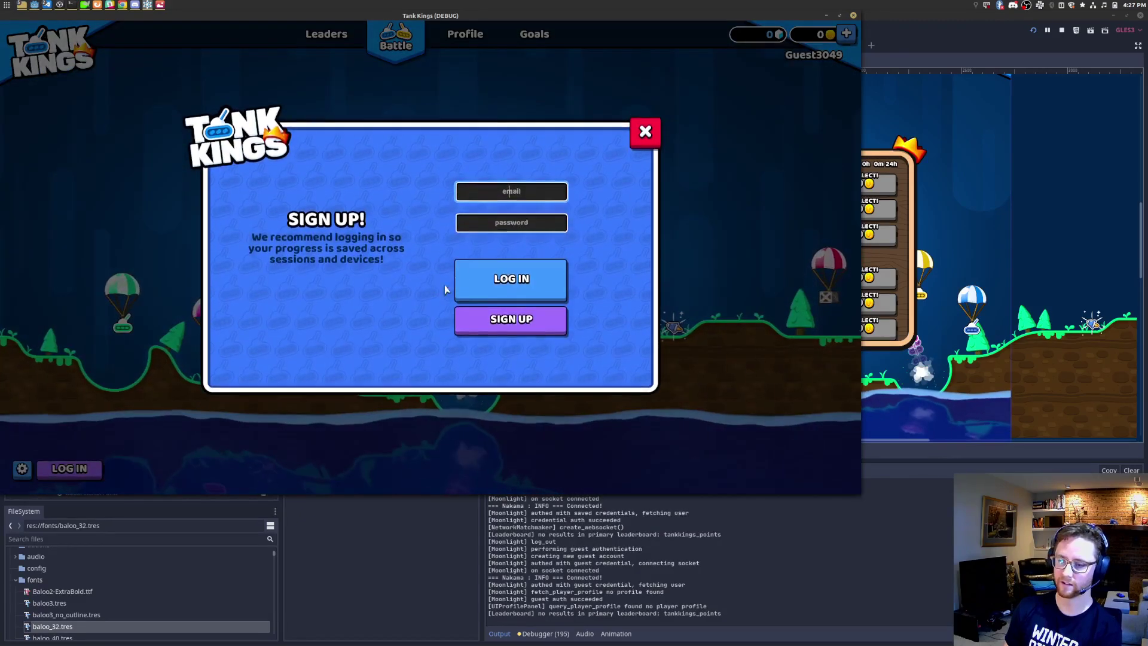
click(70, 469)
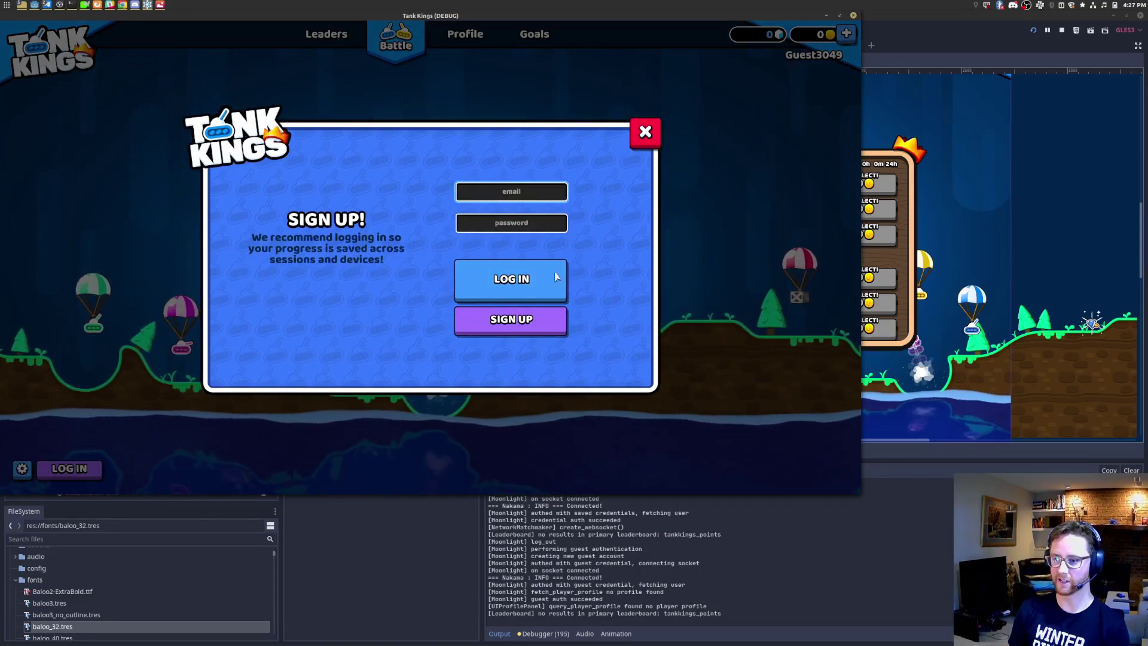
click(531, 326)
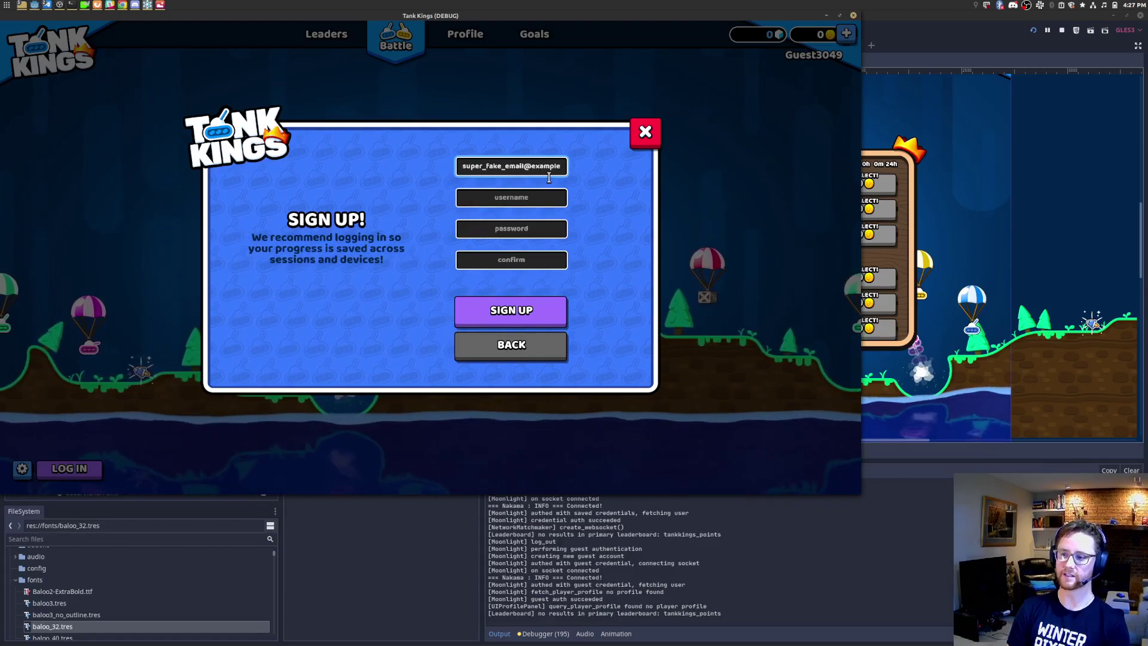
Step: Fill in the username, password and confirmation fields and submit the new sign-up
key(Tab)
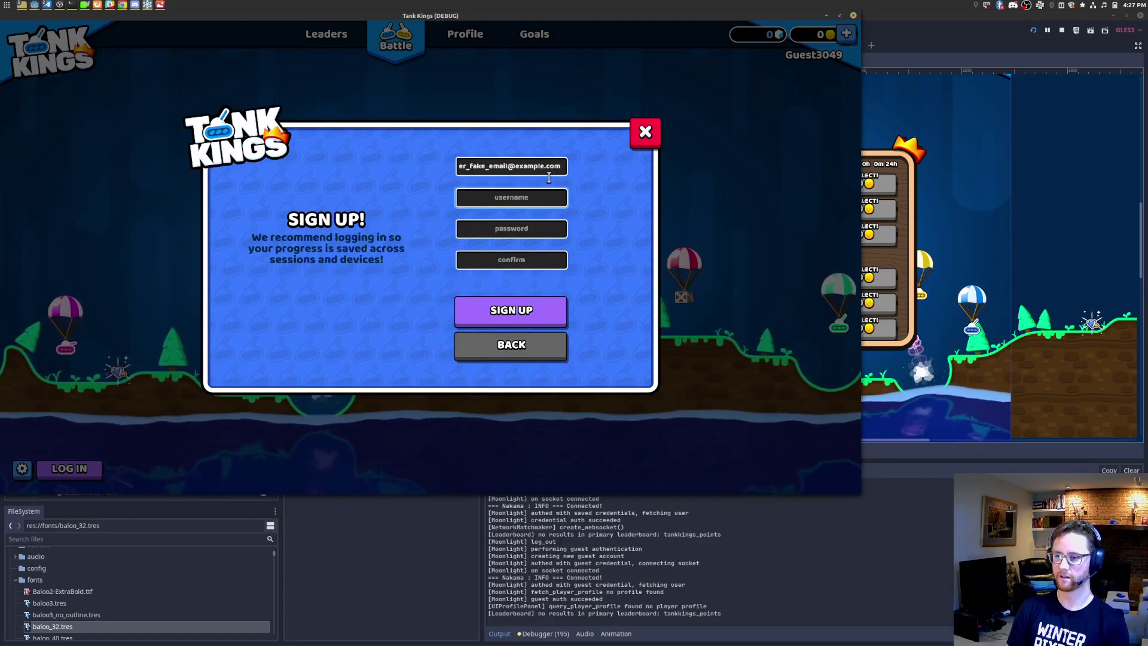
key(Tab)
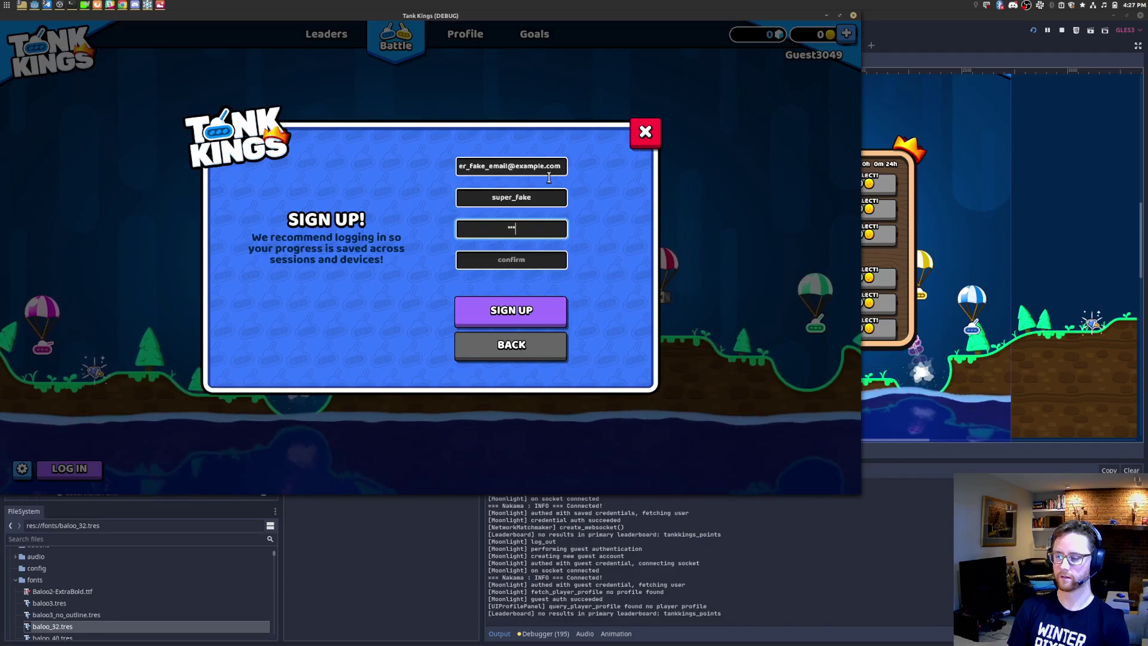
key(Tab)
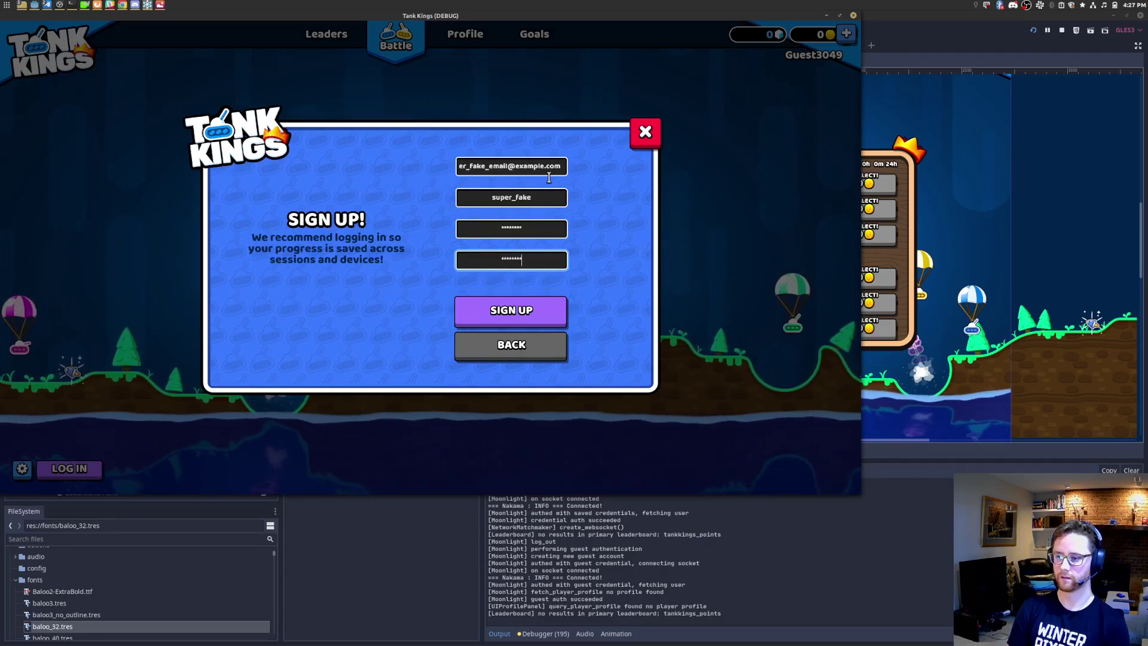
click(544, 316)
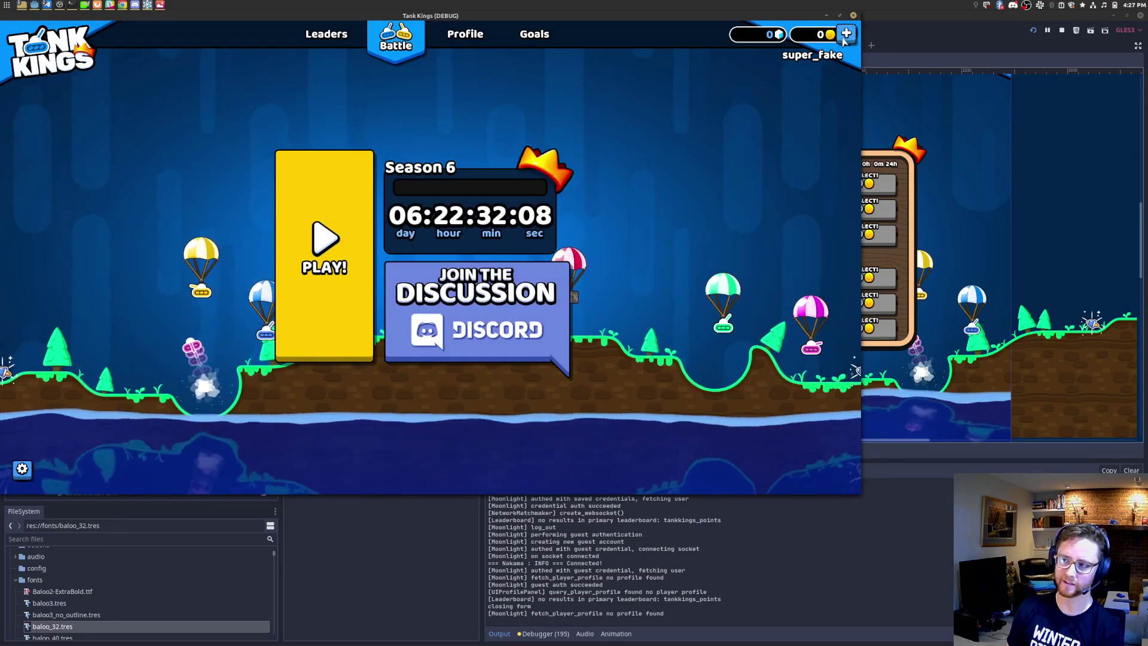
Step: Check the leaderboard, return to the battle home screen, and log out of the new account
click(326, 34)
click(421, 34)
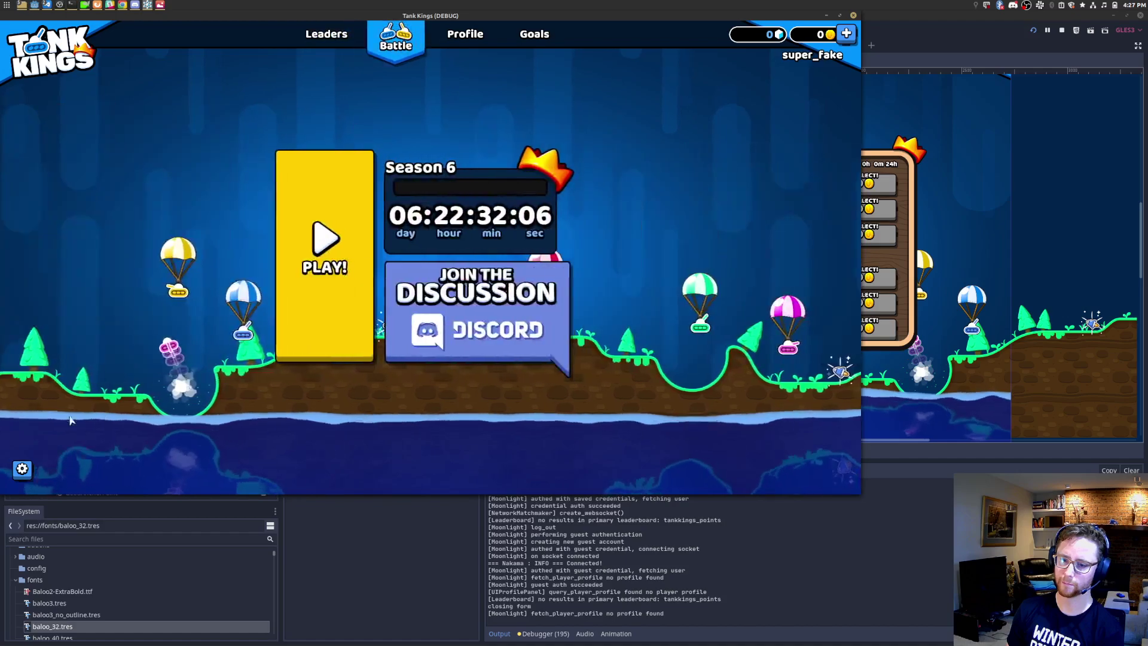
key(Escape)
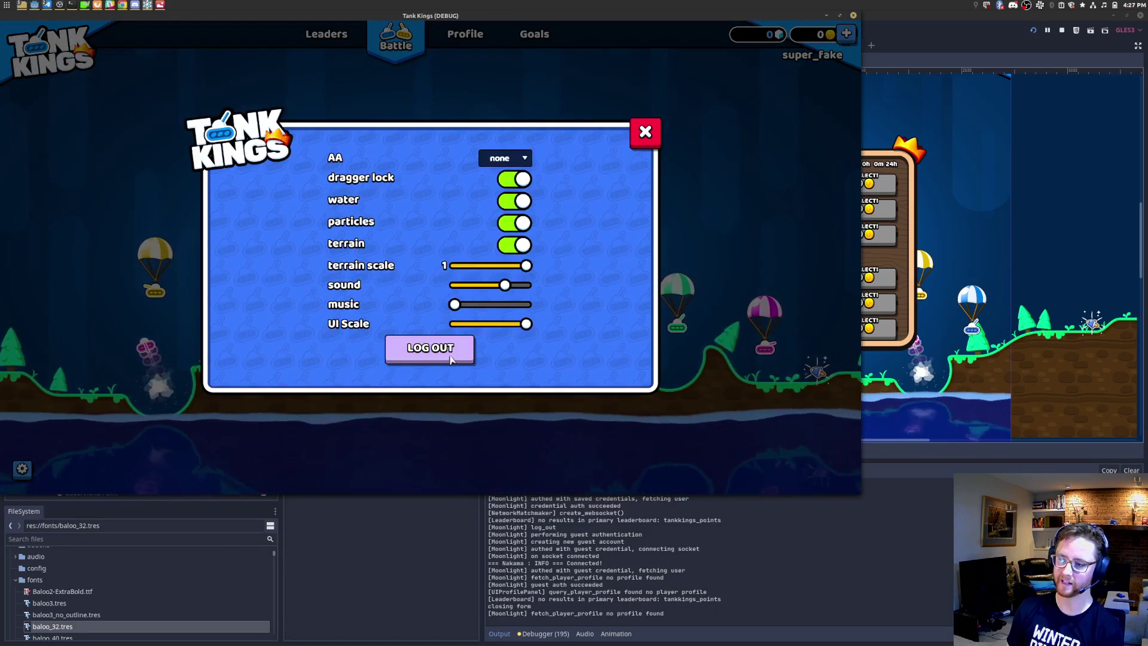
click(430, 348)
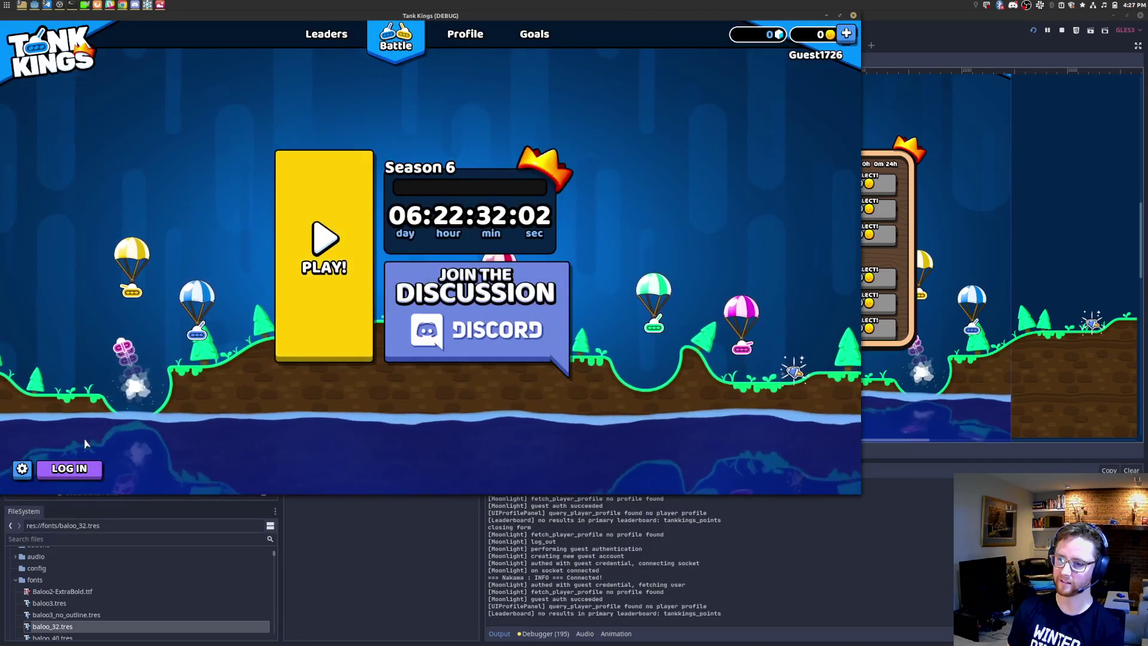
Step: Log in with the test email address and the account password
click(69, 468)
click(515, 192)
text(test@example.com)
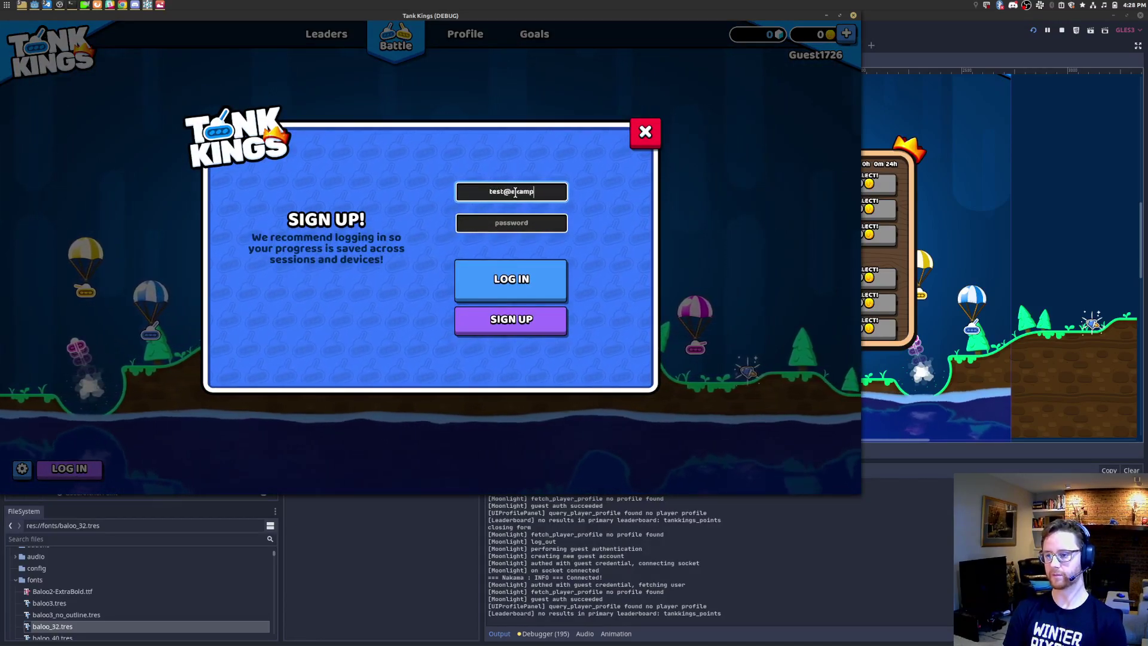
key(Tab)
text(password)
key(Return)
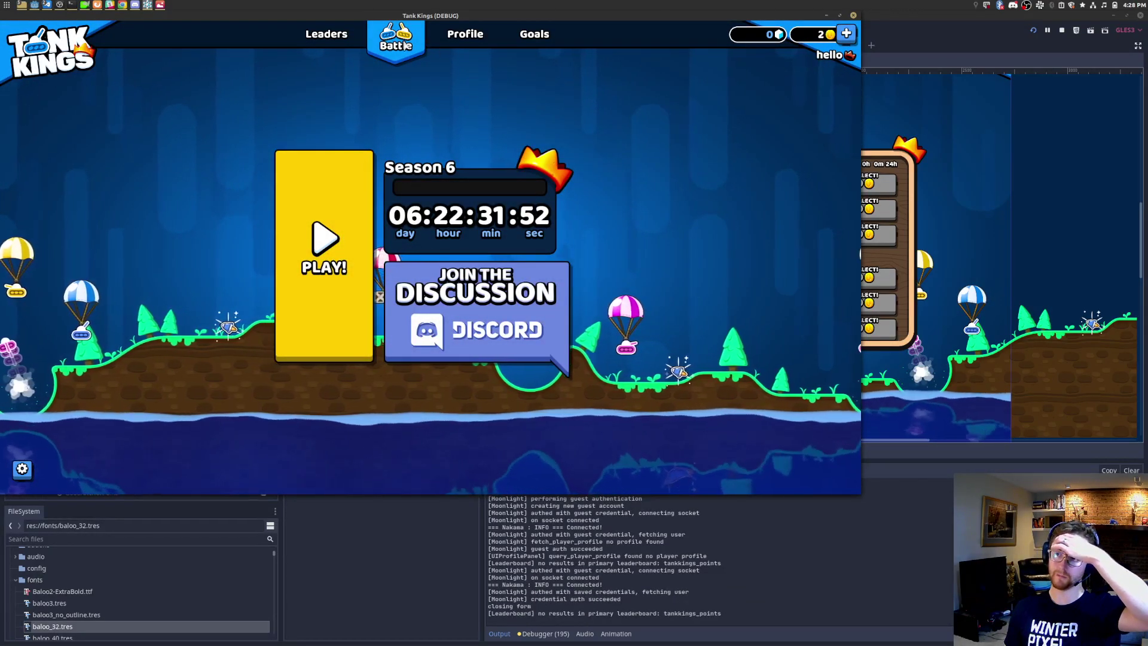
Step: Visit the leaderboard, return home, then log out through the game settings
click(336, 37)
click(408, 42)
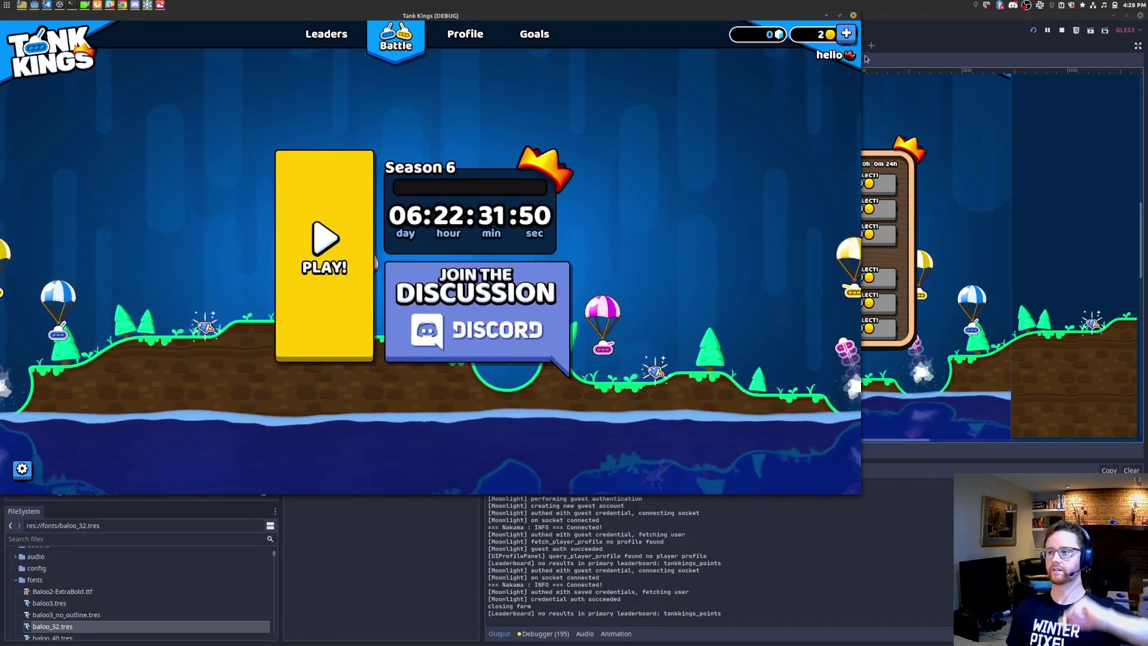
click(22, 469)
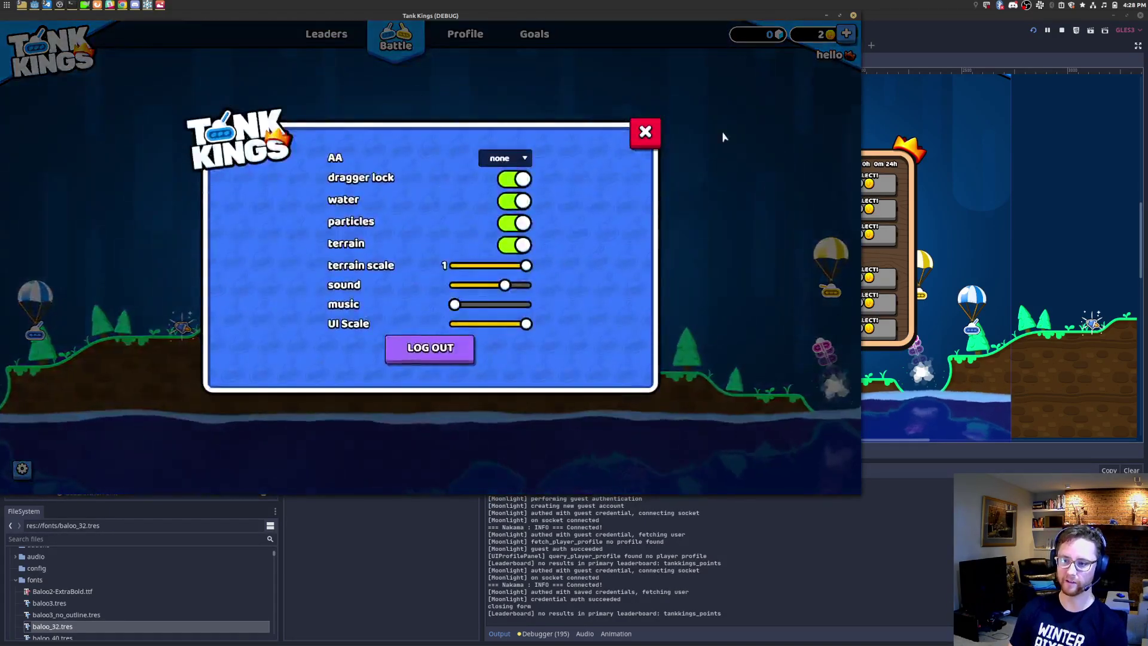
click(644, 131)
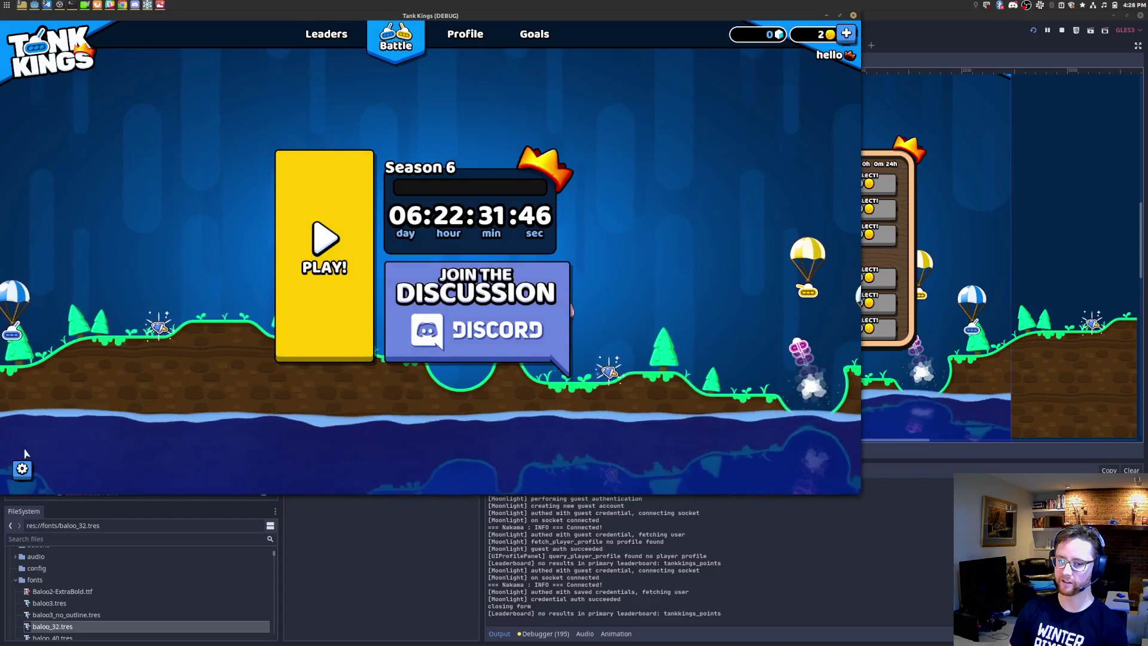
click(23, 469)
click(434, 351)
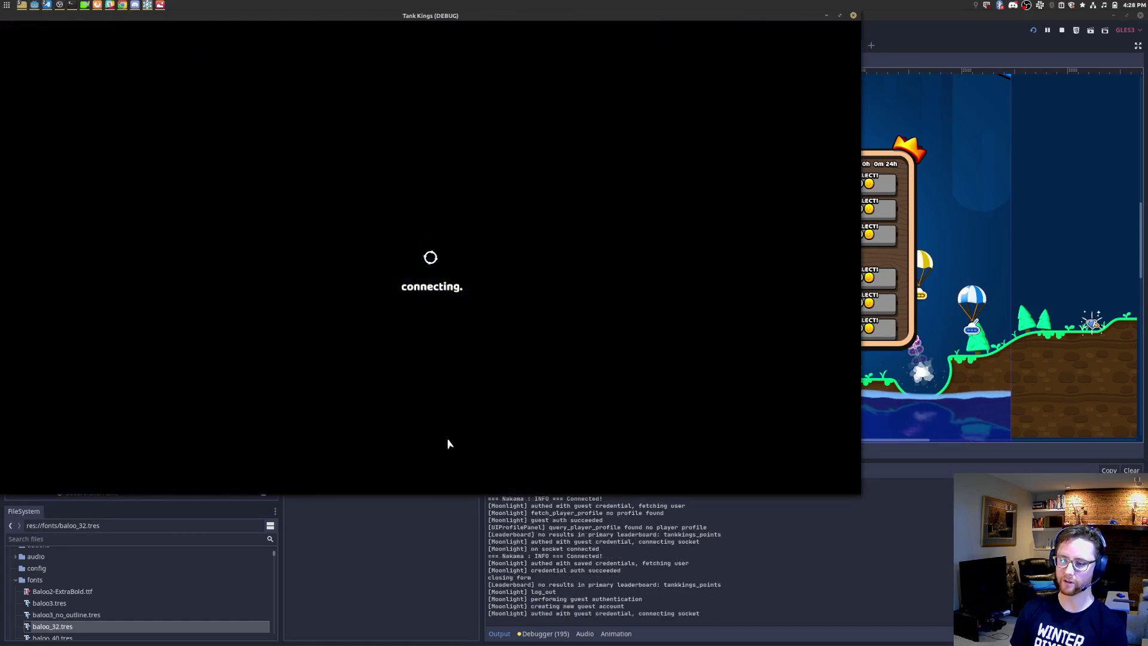
Step: Submit a sign-up reusing the same test email with a new username and matching passwords
click(75, 468)
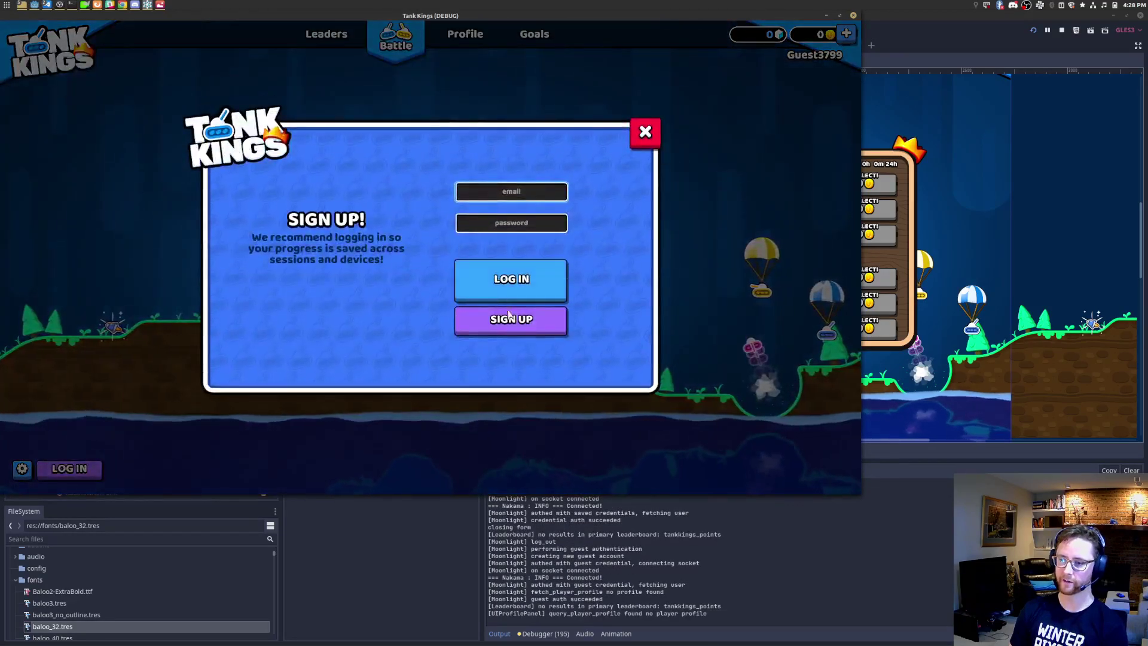
click(511, 319)
text(test@example.com)
key(Tab)
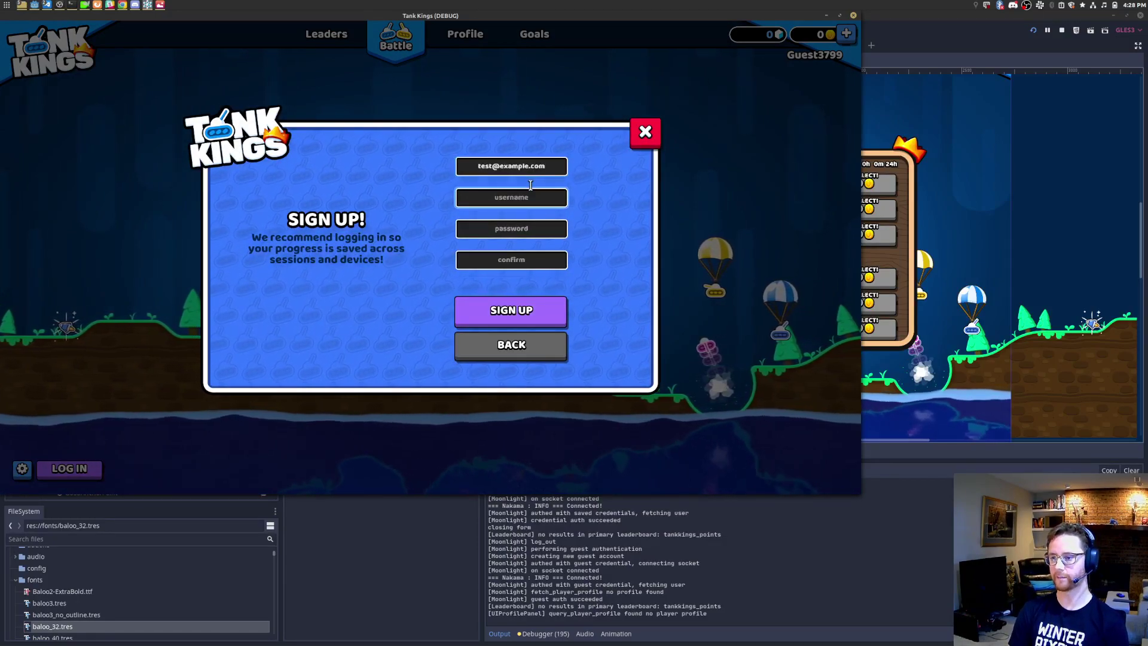
key(BackSpace)
key(BackSpace)
key(BackSpace)
key(BackSpace)
text(new_username)
key(Tab)
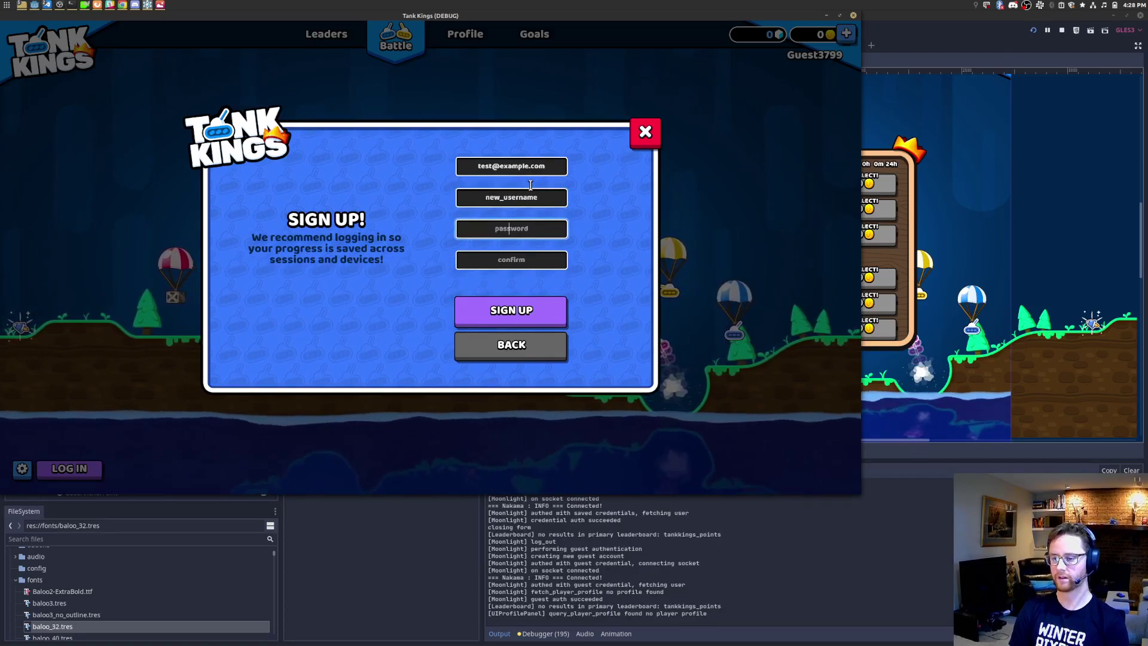
text(password)
key(Tab)
text(password)
key(Return)
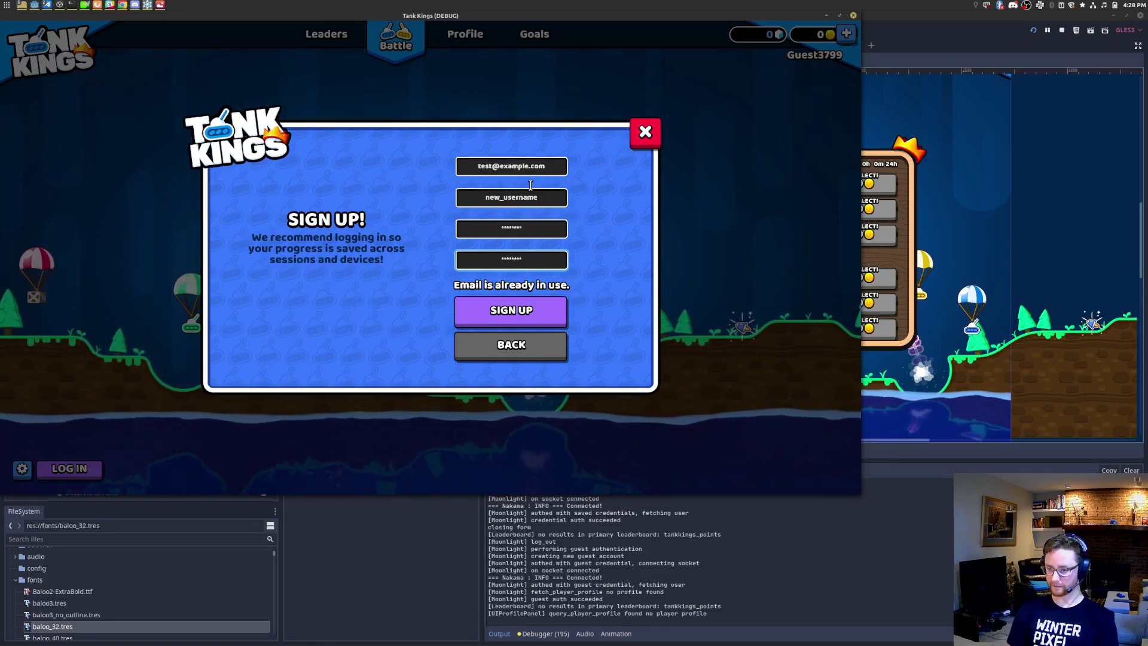
Step: Retry sign-up with a changed username, getting 'Email is already in use', then start editing the email
double_click(551, 197)
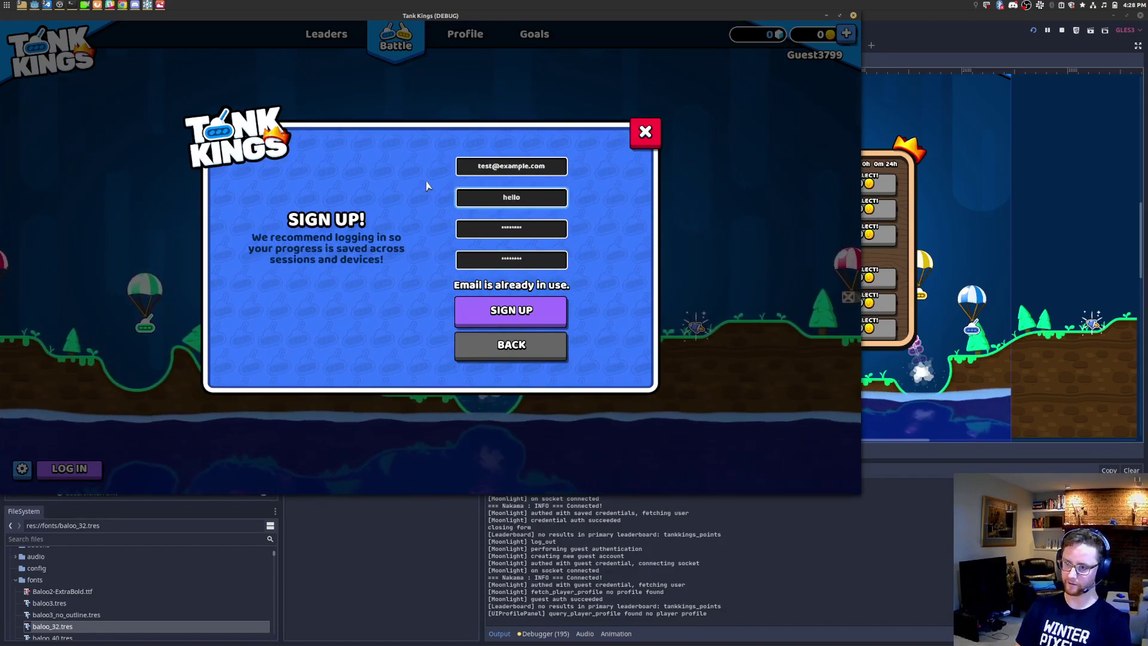
click(530, 301)
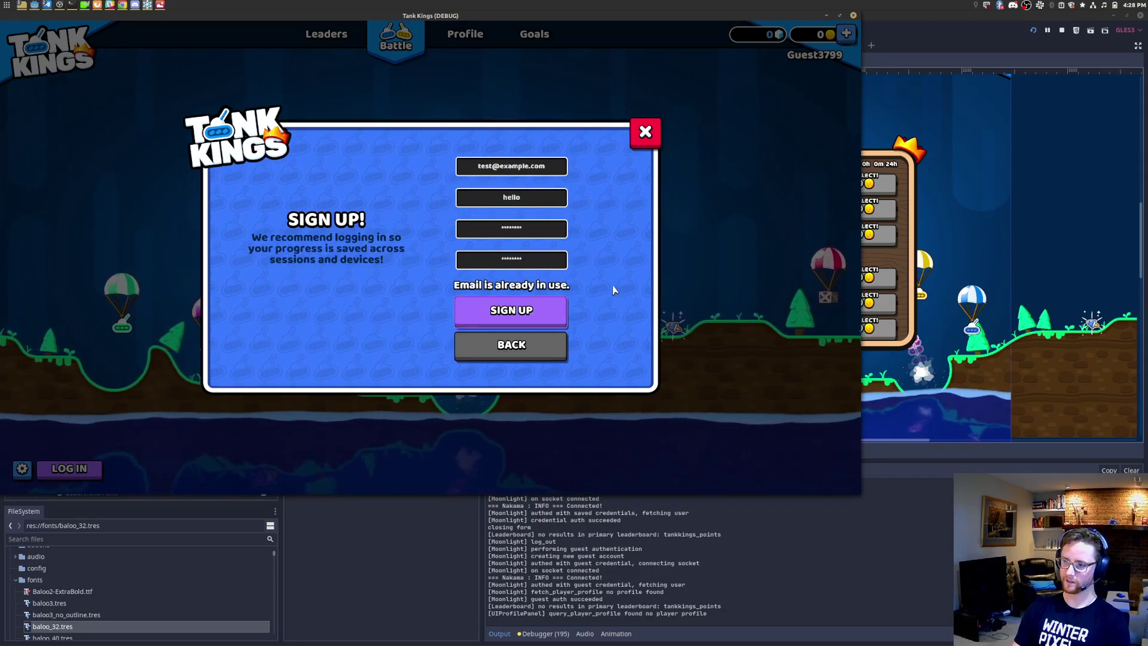
drag(541, 166, 402, 194)
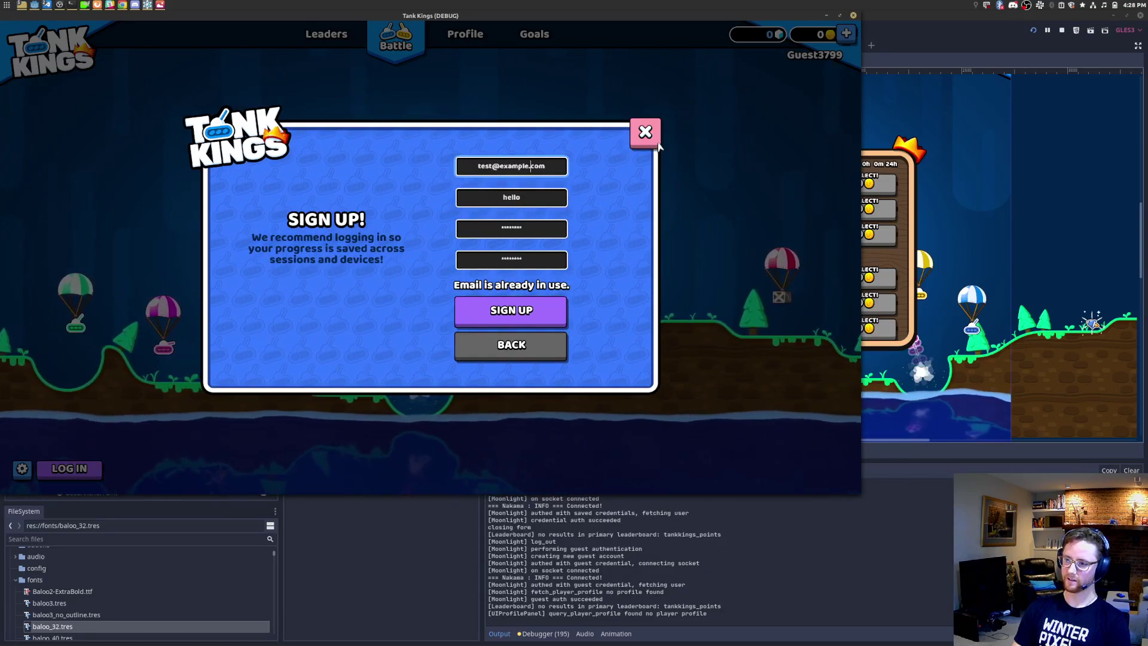
drag(547, 166, 394, 169)
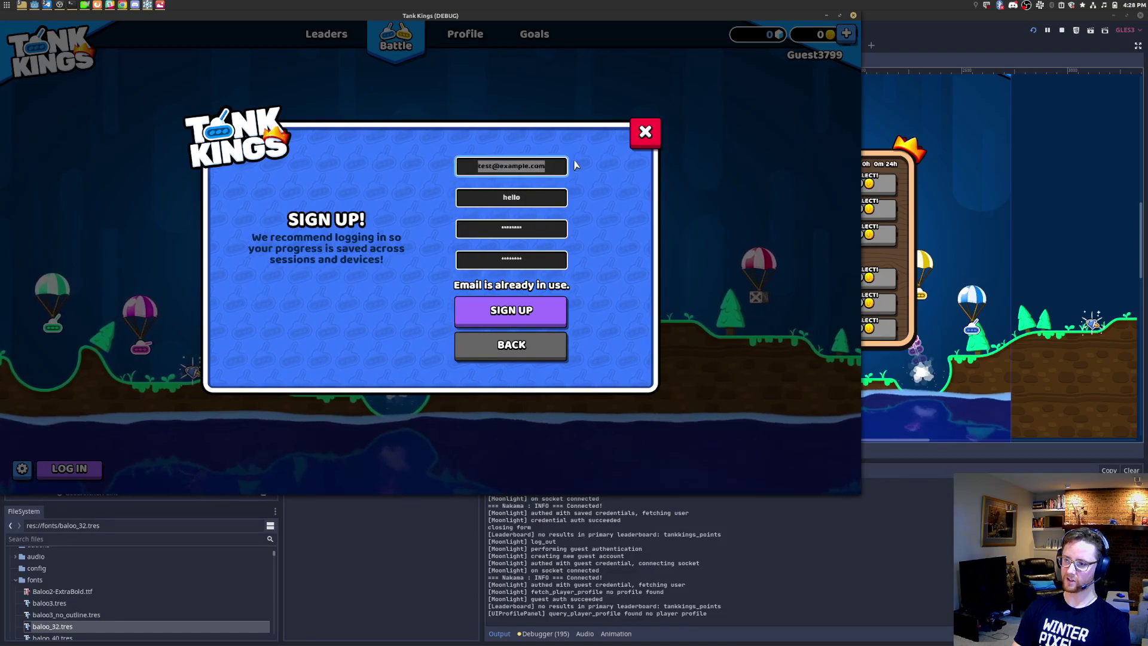
text(test)
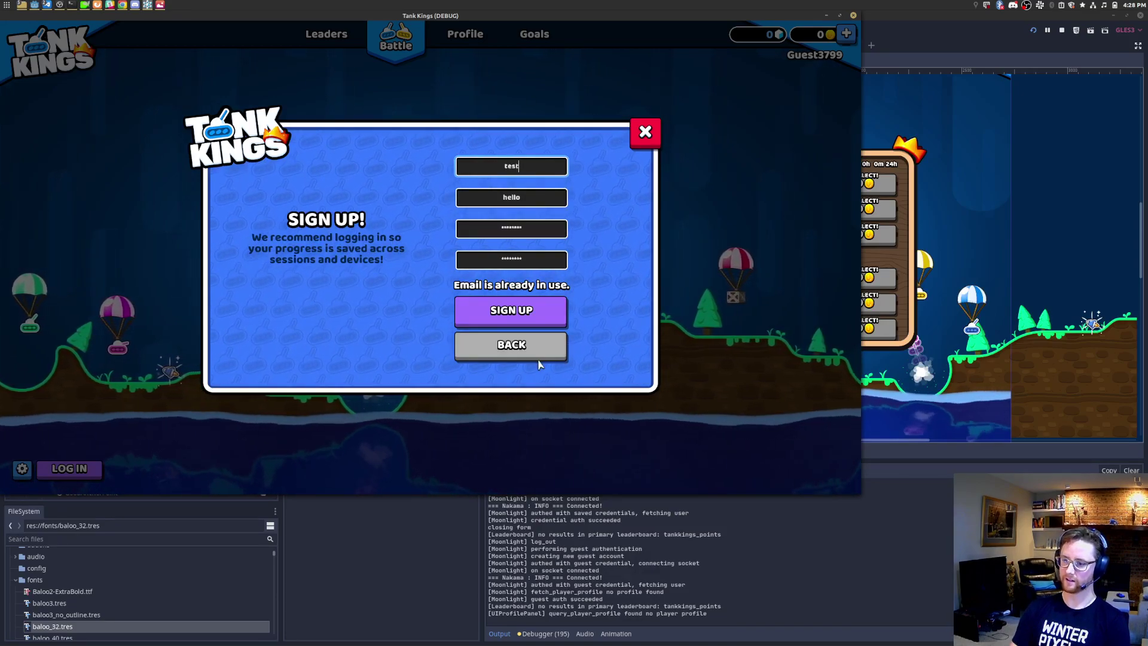
Step: Return to the login form, complete the test email, log back in, and open settings
click(539, 353)
click(533, 224)
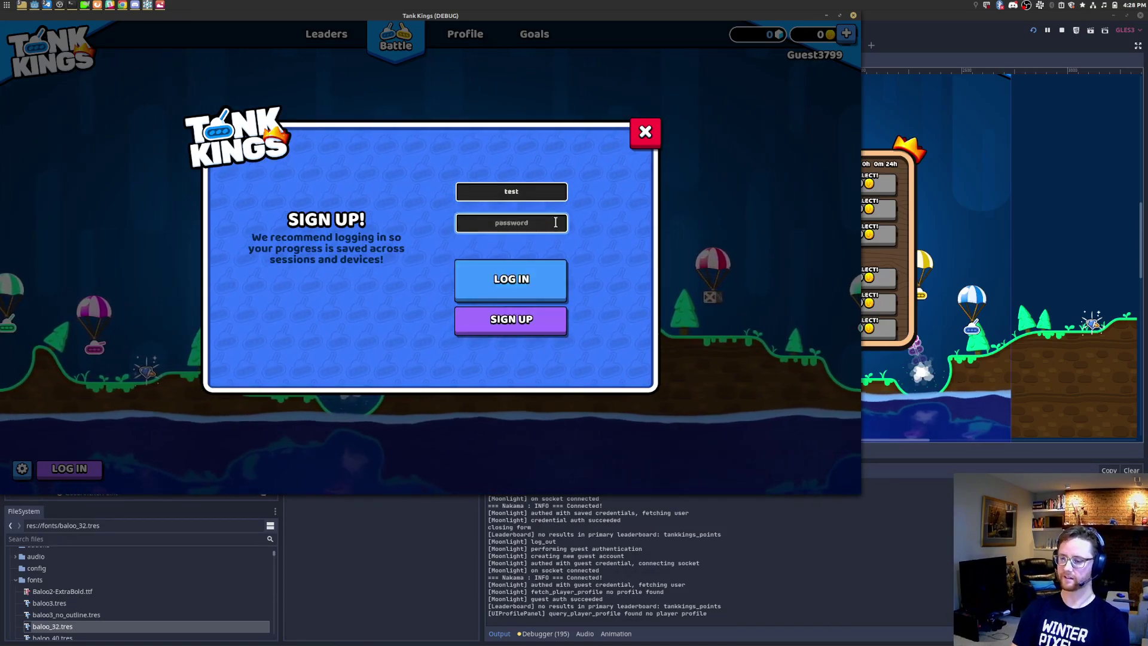
key(shift+Tab)
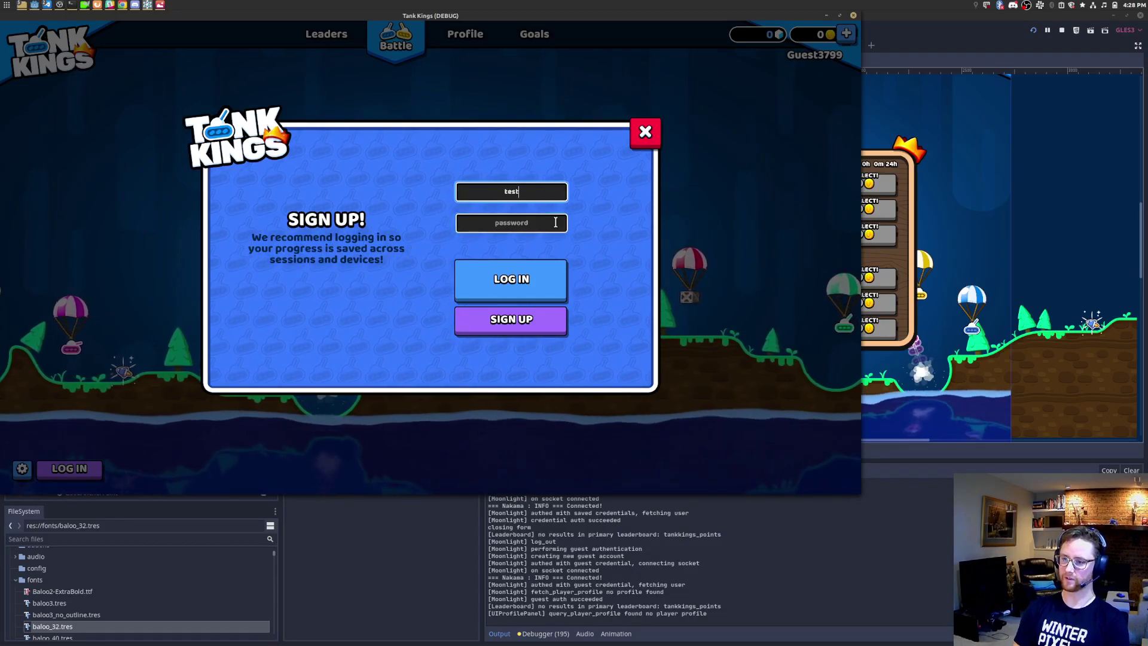
text(@example.com)
key(Tab)
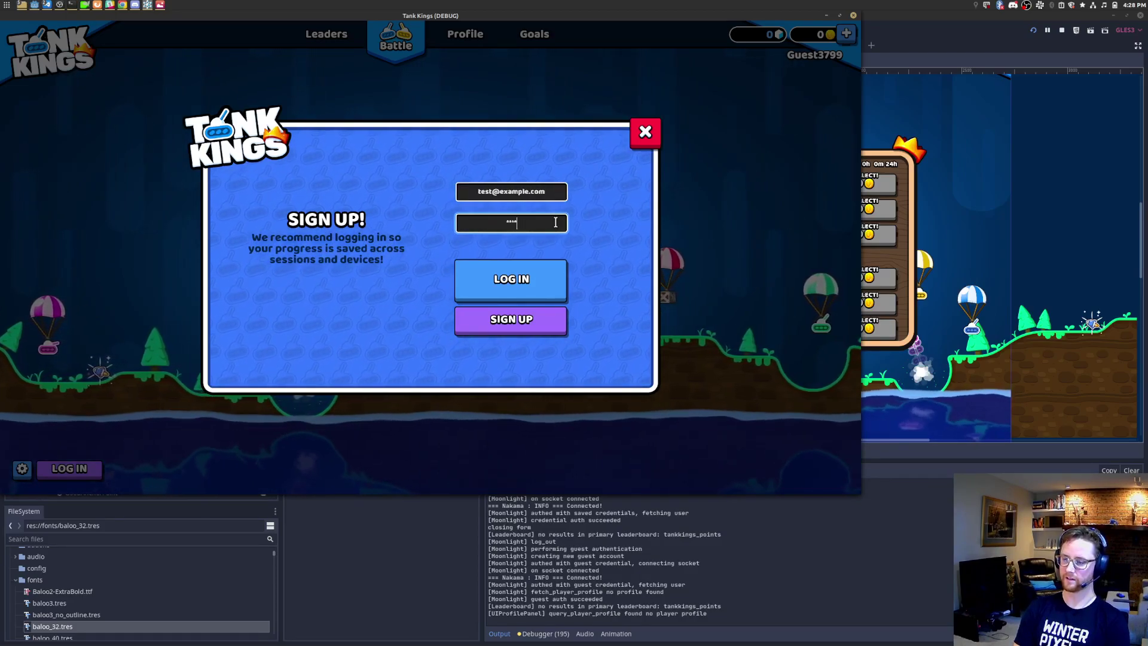
key(Return)
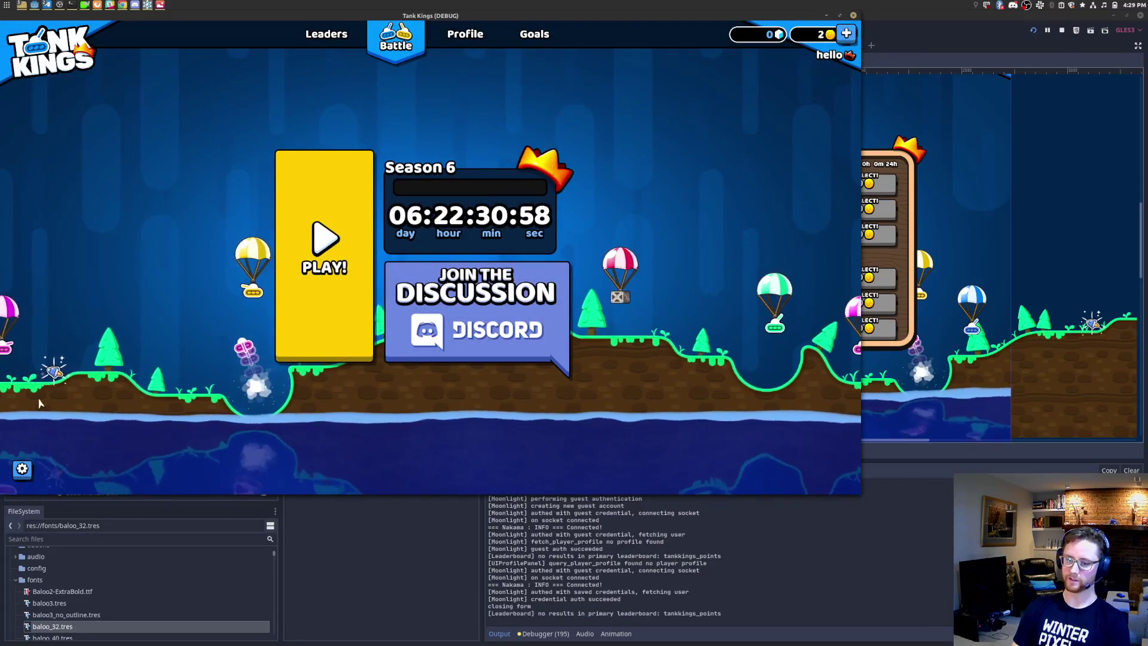
click(23, 469)
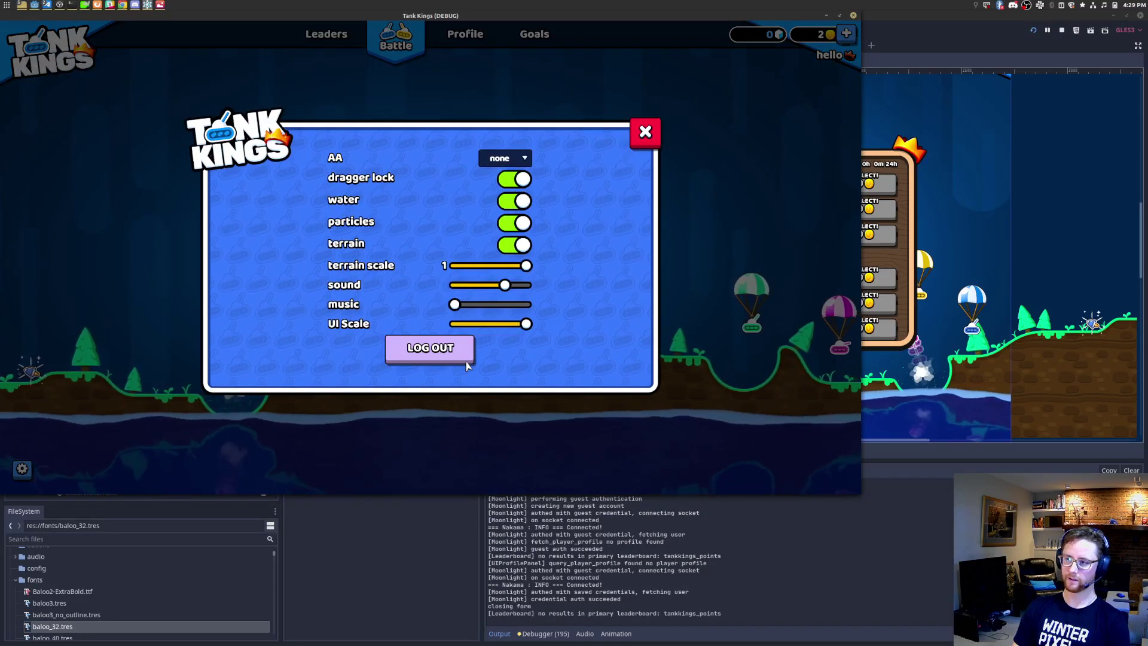
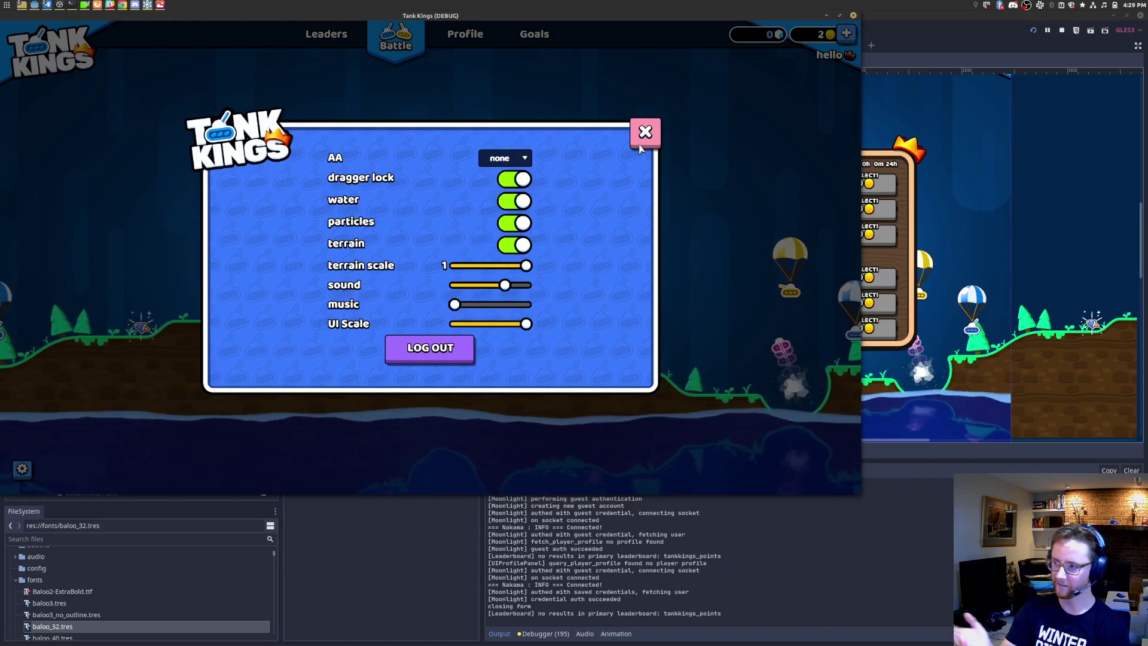
Step: Close Settings, then go through the Leaders and Profile tabs to the Goals page with its 'Win 5 Times' rows
click(641, 144)
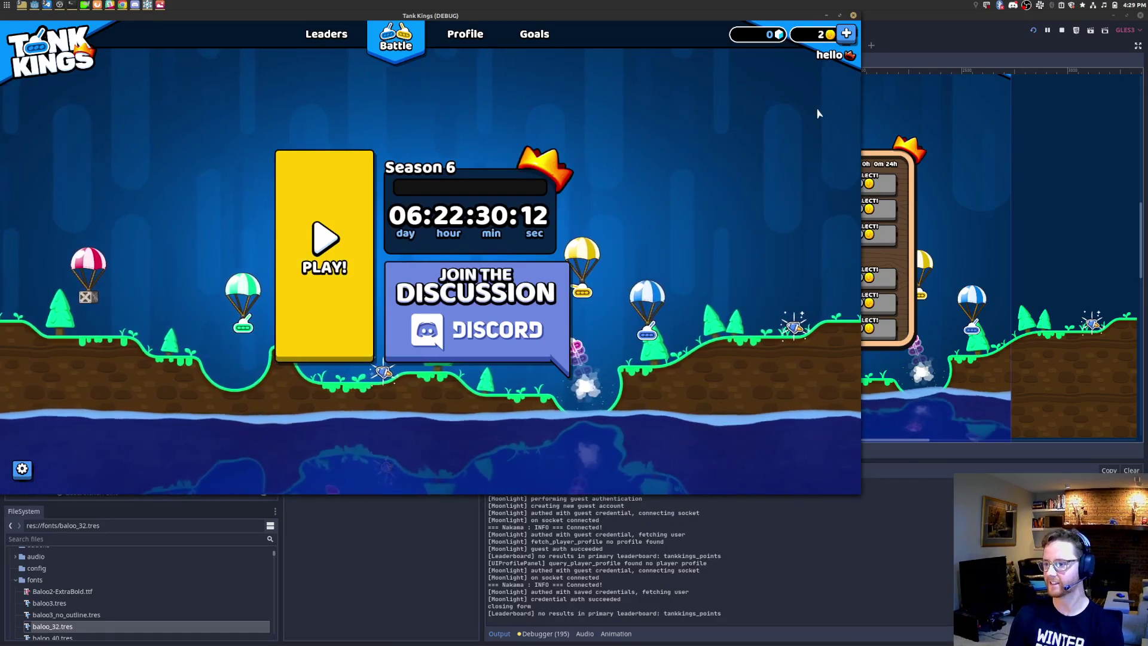
click(326, 34)
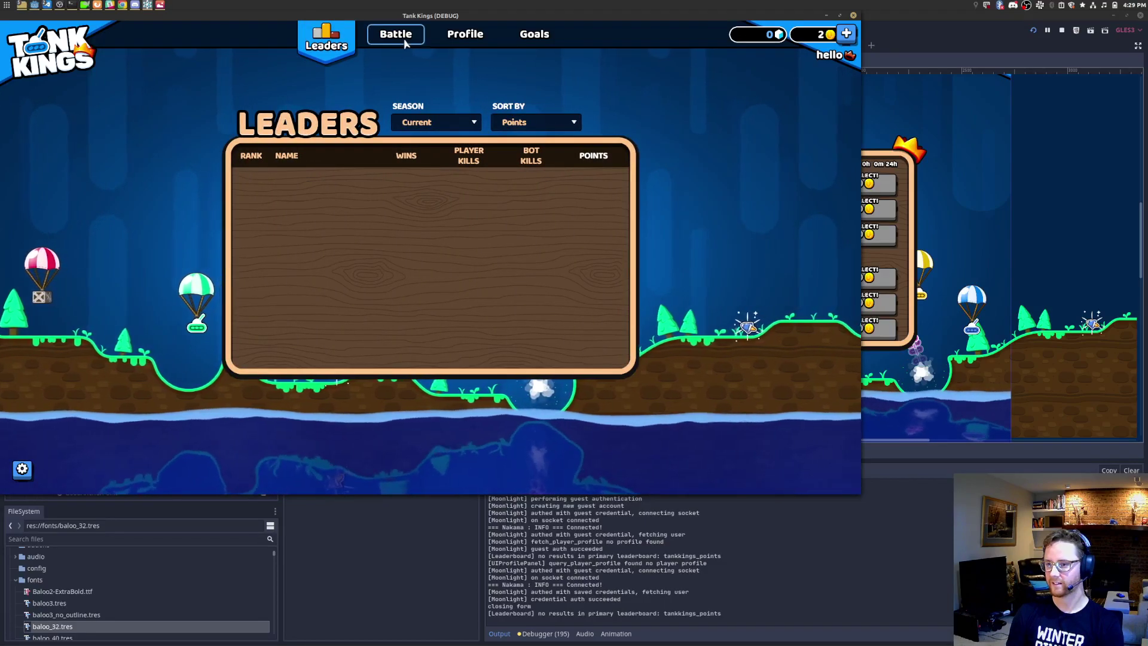
click(465, 34)
click(534, 34)
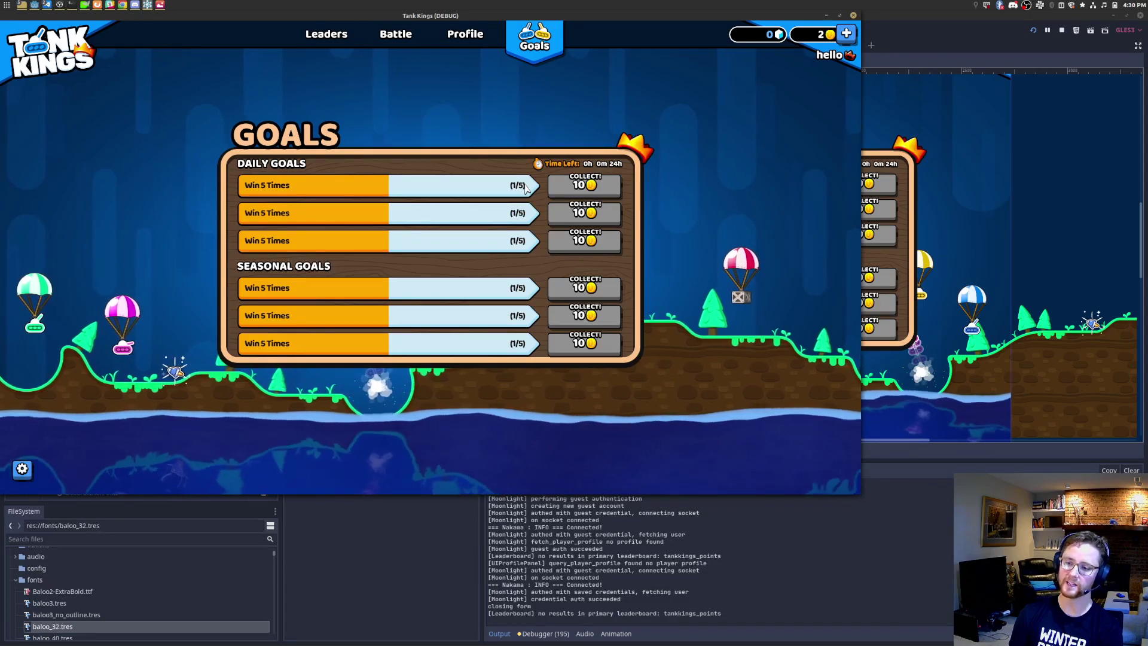
Step: Click through the daily and seasonal Collect buttons to test how focus moves between them
click(604, 192)
click(609, 216)
click(613, 246)
click(609, 314)
click(604, 291)
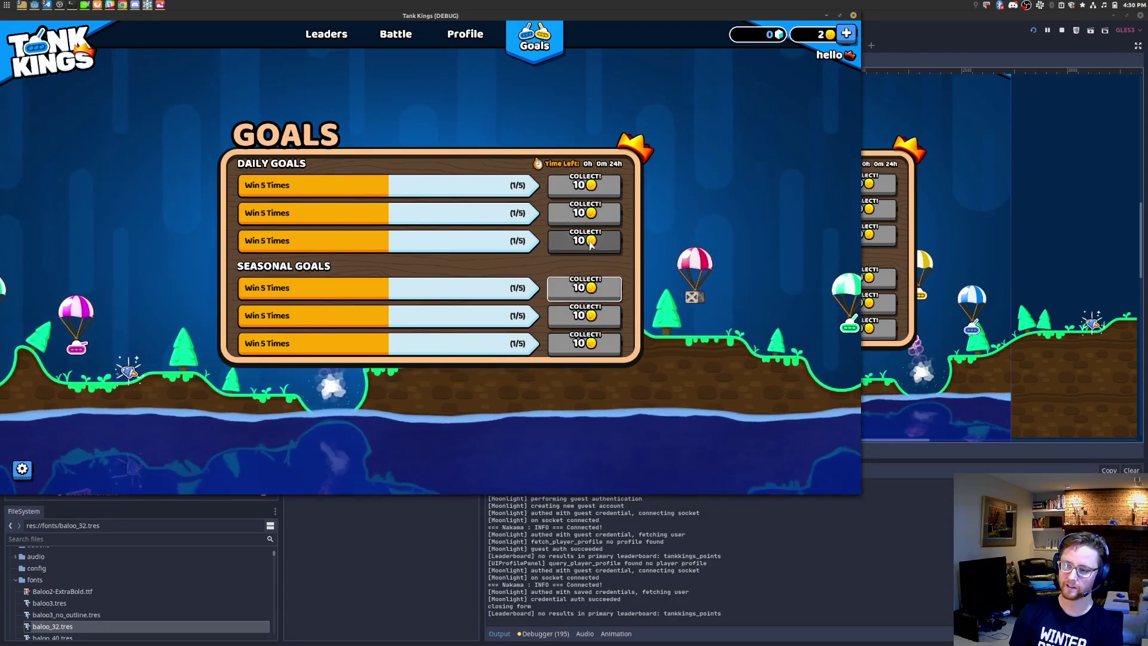
click(593, 243)
click(599, 216)
Step: Cycle focus across the daily Collect buttons again, then close the Tank Kings debug window
click(604, 191)
click(607, 214)
click(608, 242)
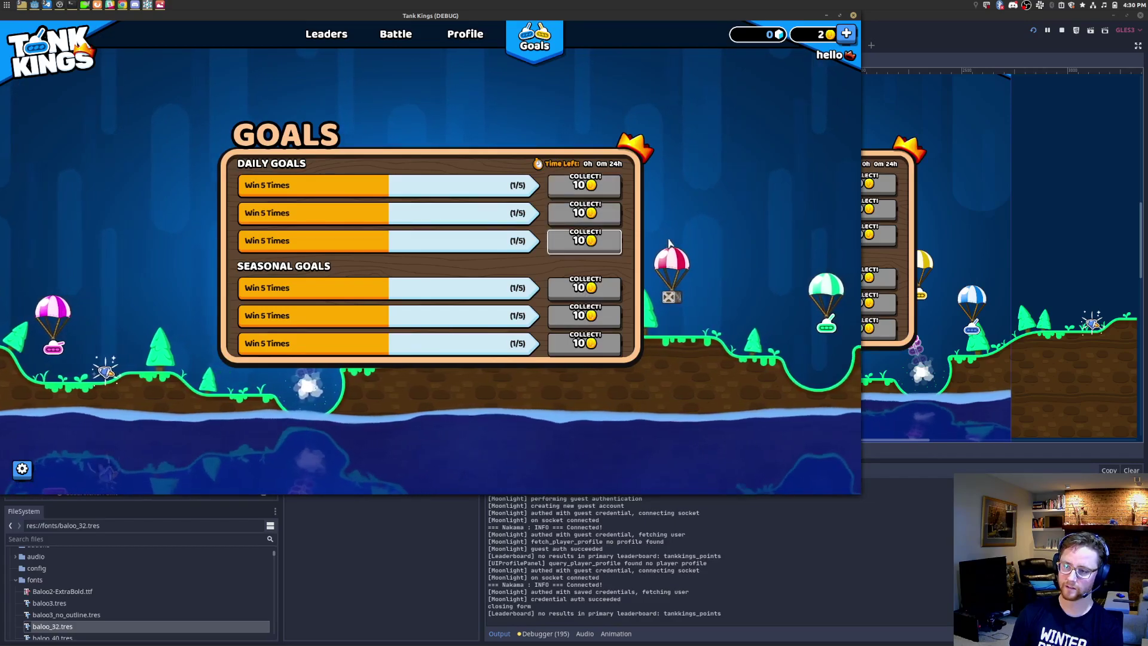
click(605, 217)
click(606, 191)
click(610, 214)
click(604, 248)
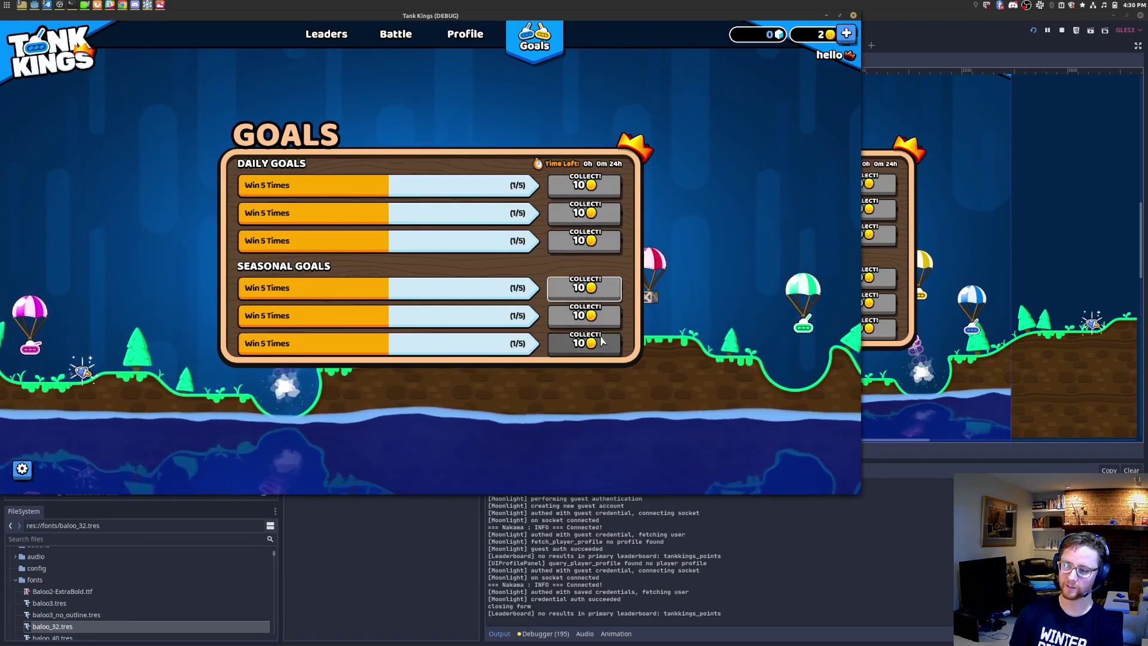
click(606, 217)
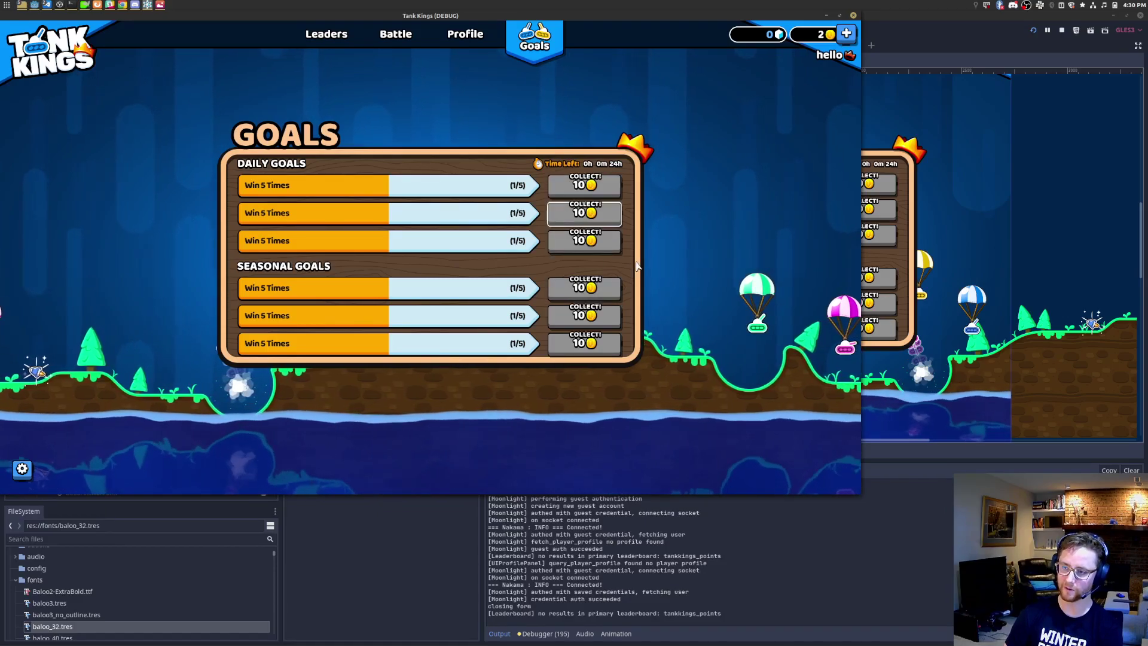
click(854, 16)
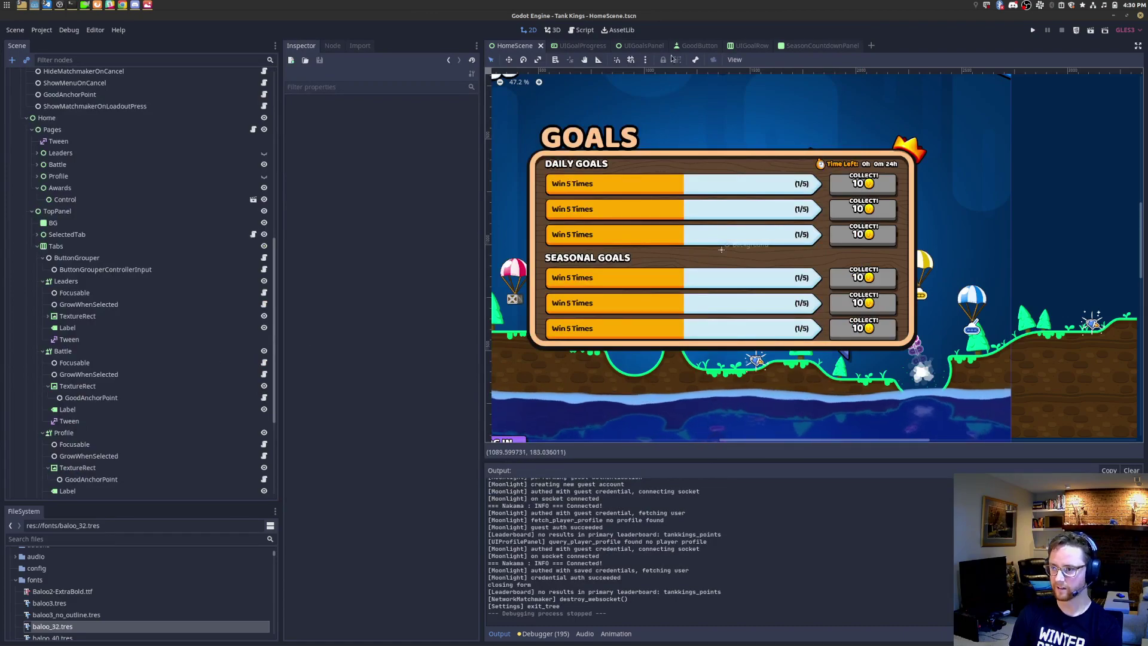
Step: Add a Focusable child under CollectButton in UIGoalRow.tscn, save, and run the game with F5
click(576, 46)
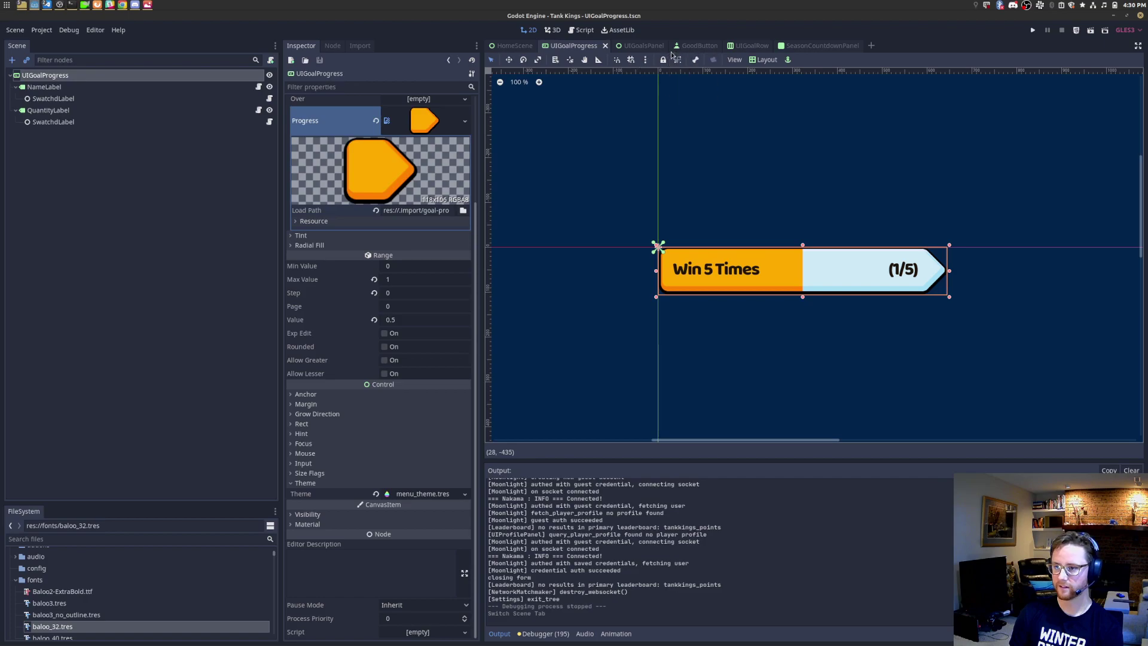
click(752, 47)
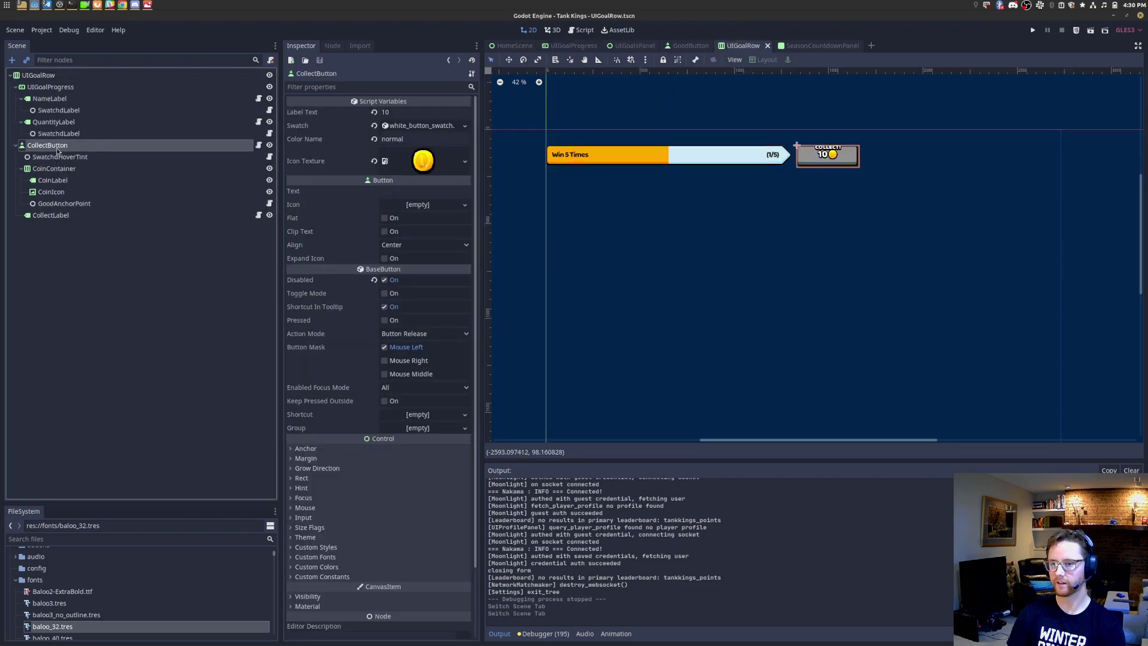
key(ctrl+a)
text(focusa)
key(Return)
key(ctrl+s)
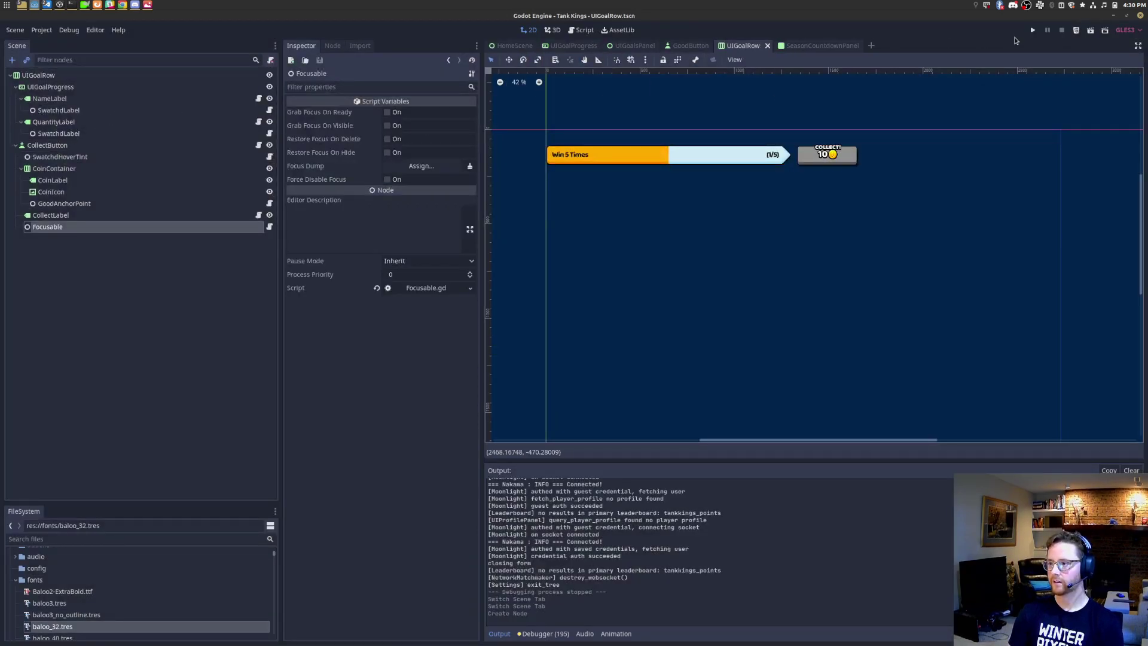
key(F5)
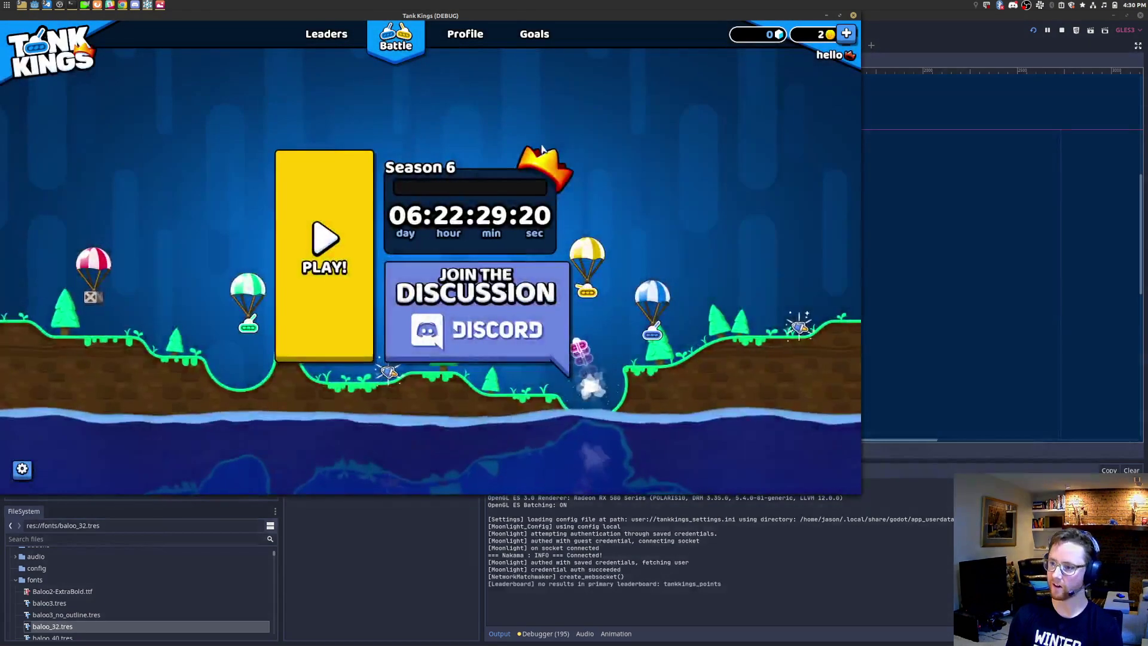
Step: Open the Goals page in the running game, then close the debug window
click(535, 40)
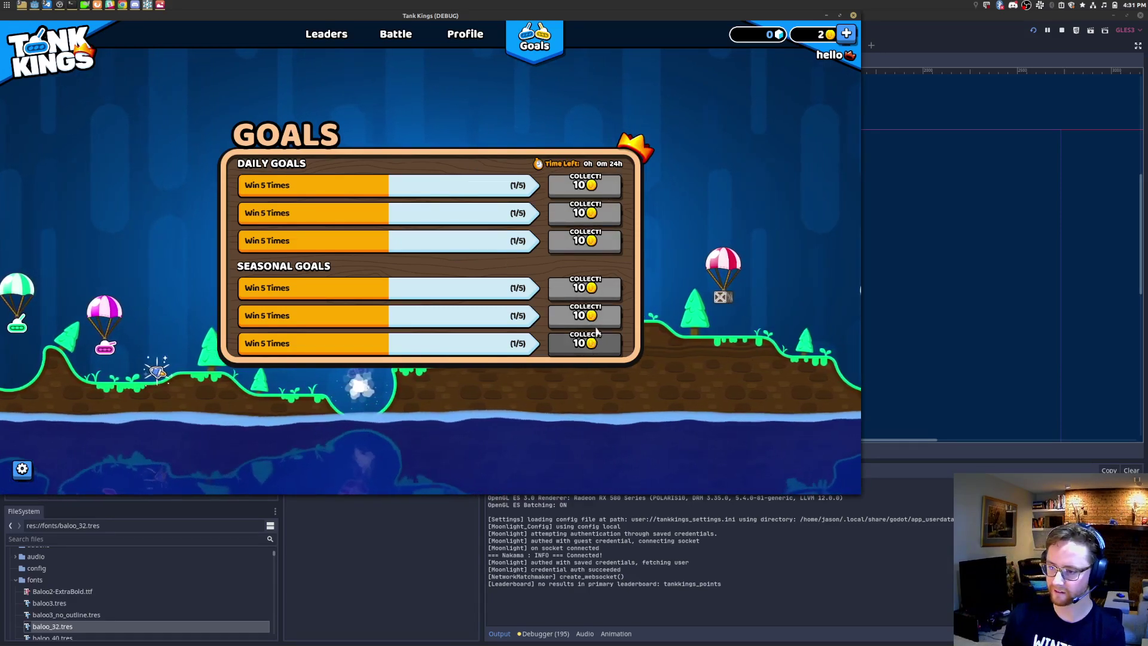
click(853, 15)
Step: Turn on Emulate Touch From Mouse in Project Settings
click(48, 30)
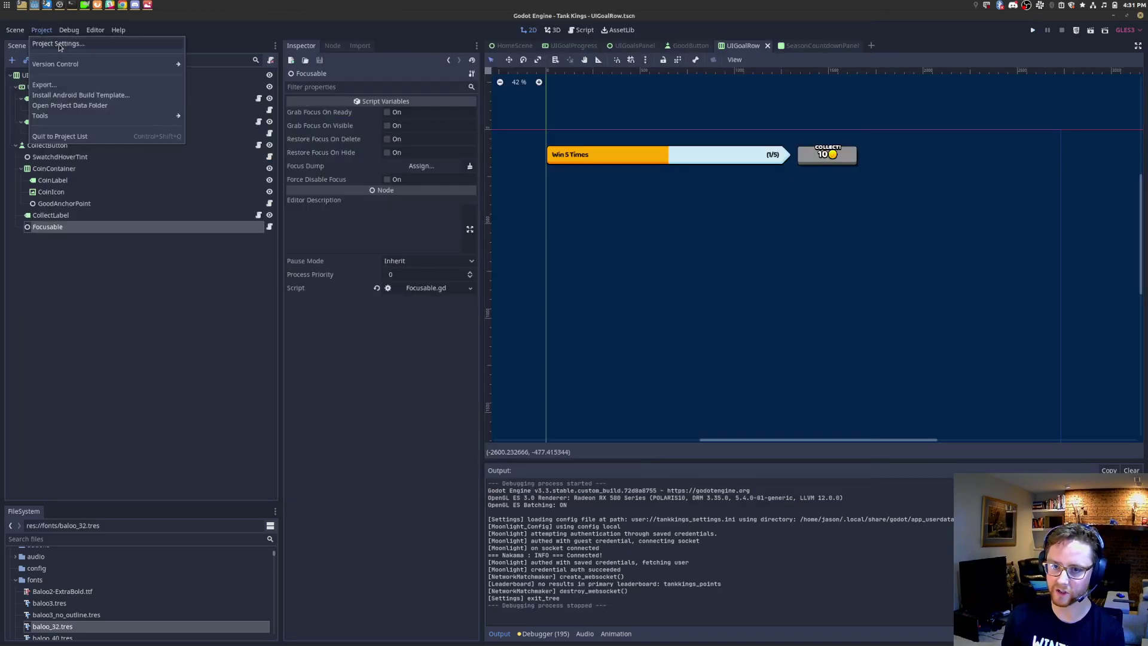
click(62, 42)
click(580, 133)
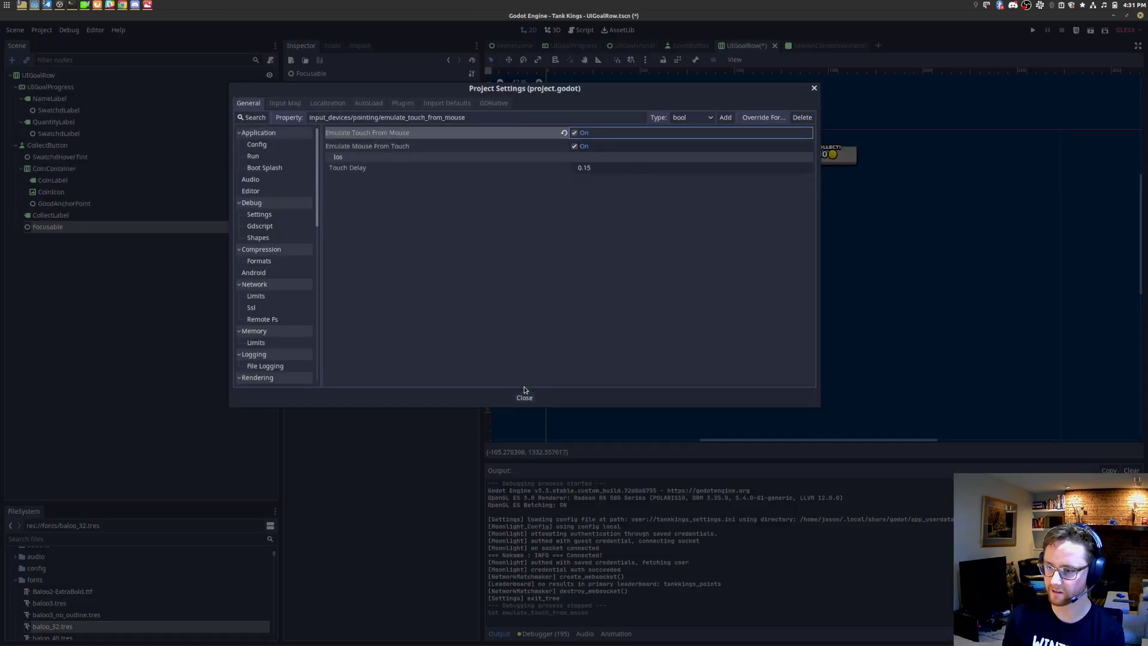
click(524, 398)
Step: Relaunch the game, open Goals and scroll the list between daily and seasonal rows
click(1034, 33)
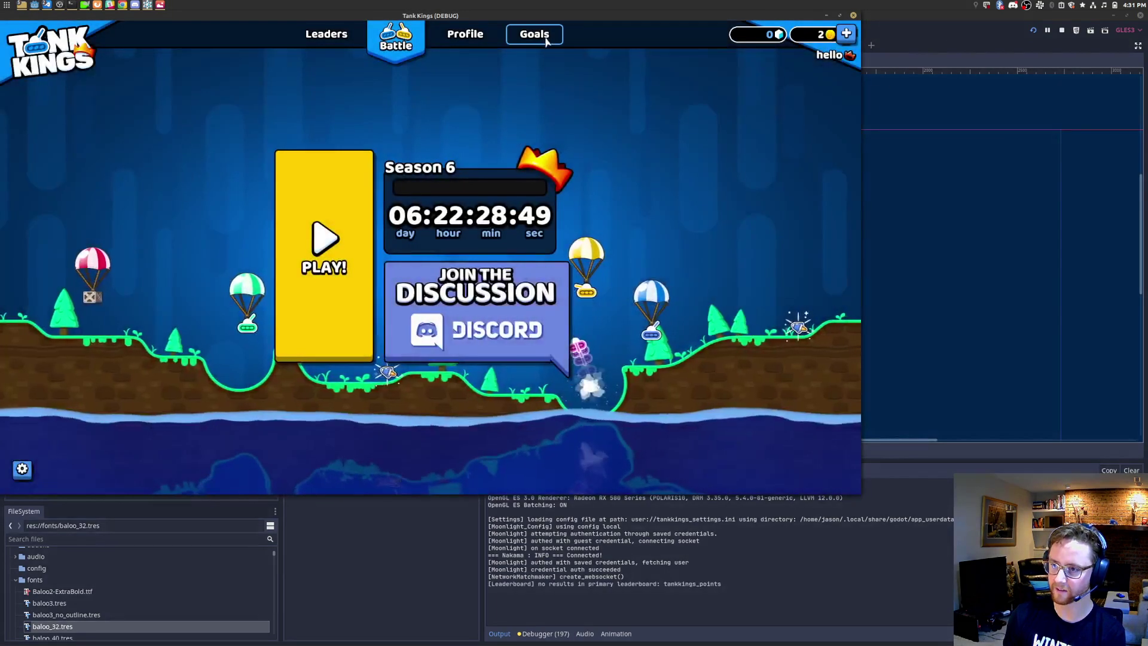
click(546, 37)
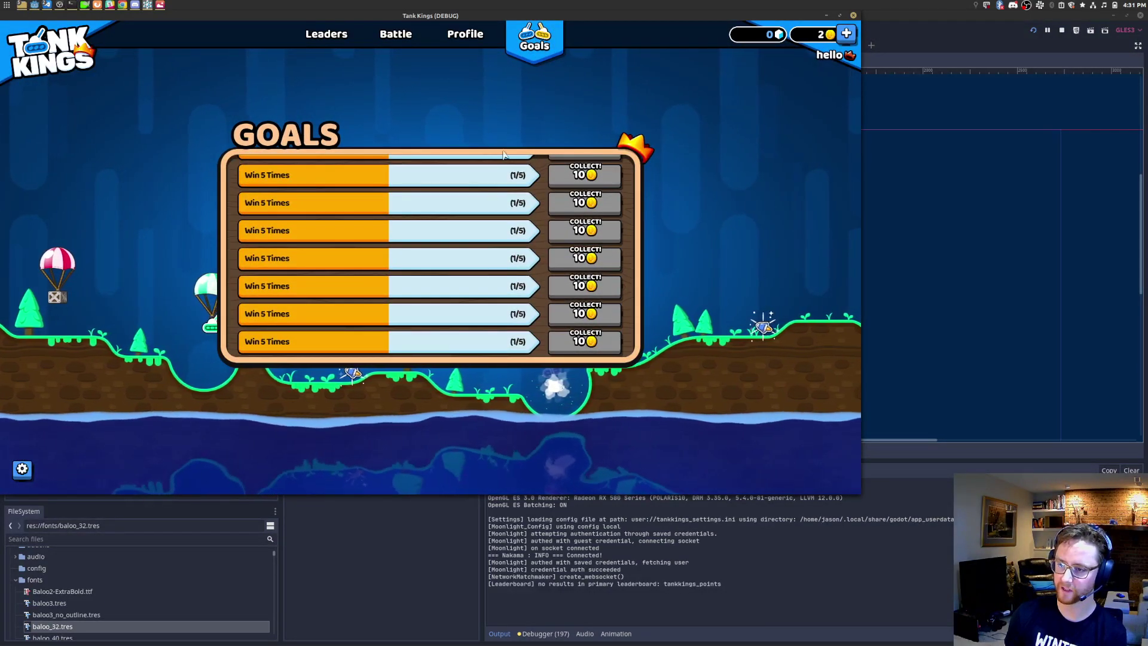
scroll(495, 238, down, 3)
scroll(492, 234, up, 3)
scroll(474, 213, down, 4)
scroll(472, 216, up, 4)
scroll(478, 233, down, 4)
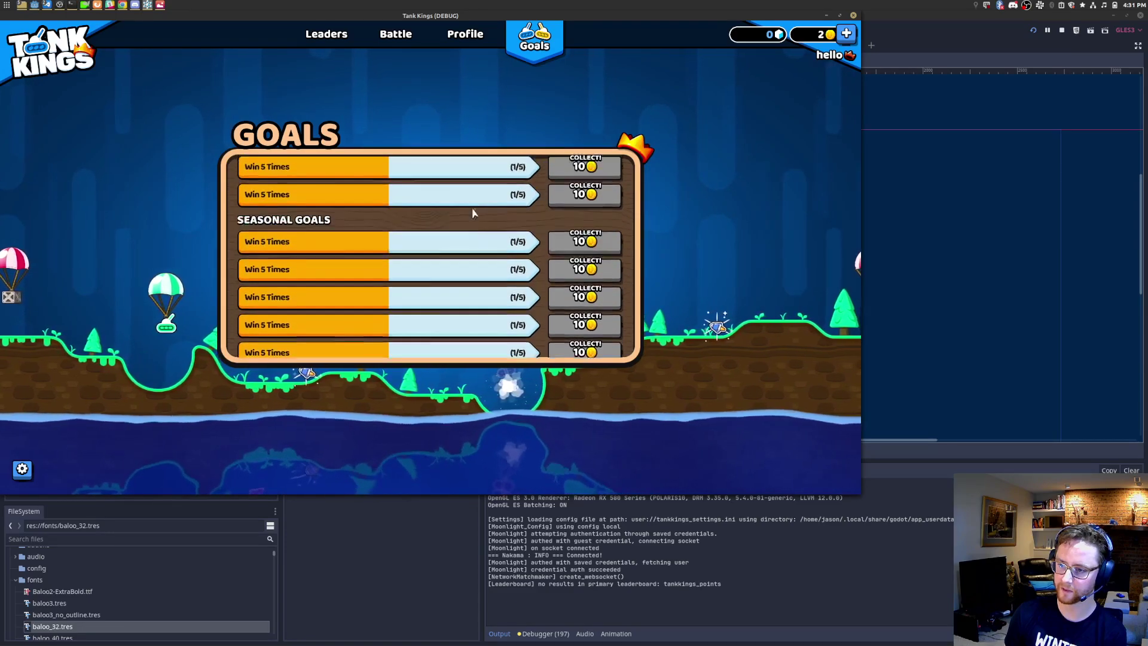
scroll(484, 335, up, 2)
scroll(486, 299, down, 1)
scroll(481, 287, up, 3)
scroll(478, 252, down, 4)
scroll(476, 294, up, 4)
scroll(481, 269, down, 4)
scroll(487, 317, up, 4)
scroll(476, 197, down, 3)
scroll(476, 251, up, 1)
scroll(479, 269, down, 3)
scroll(482, 252, up, 3)
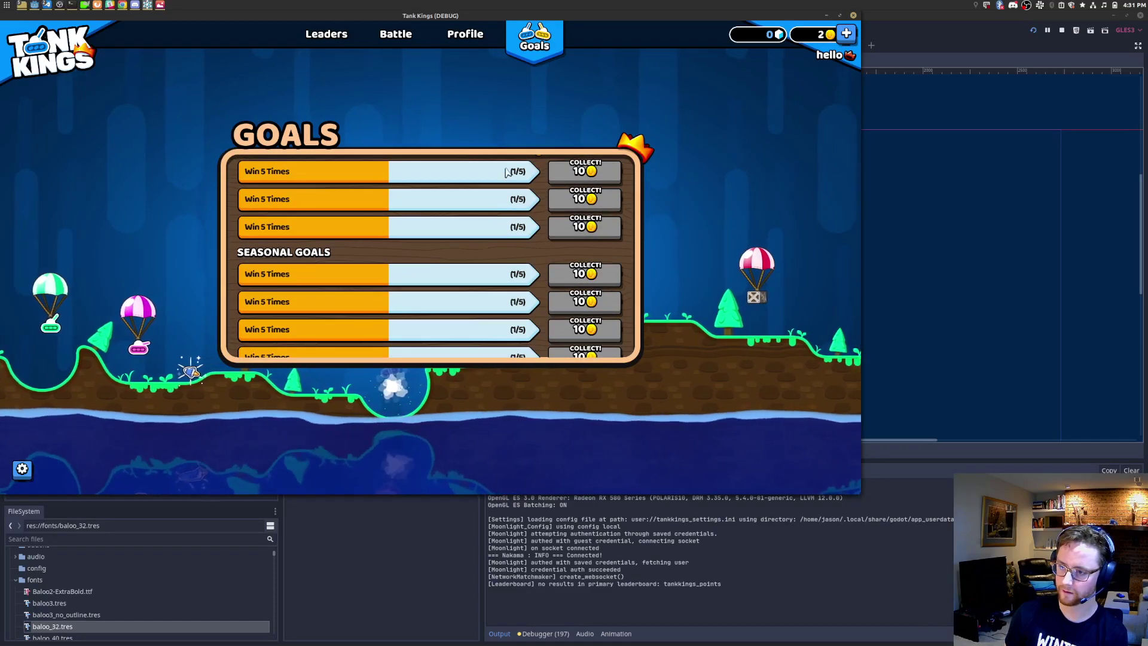
scroll(608, 202, up, 2)
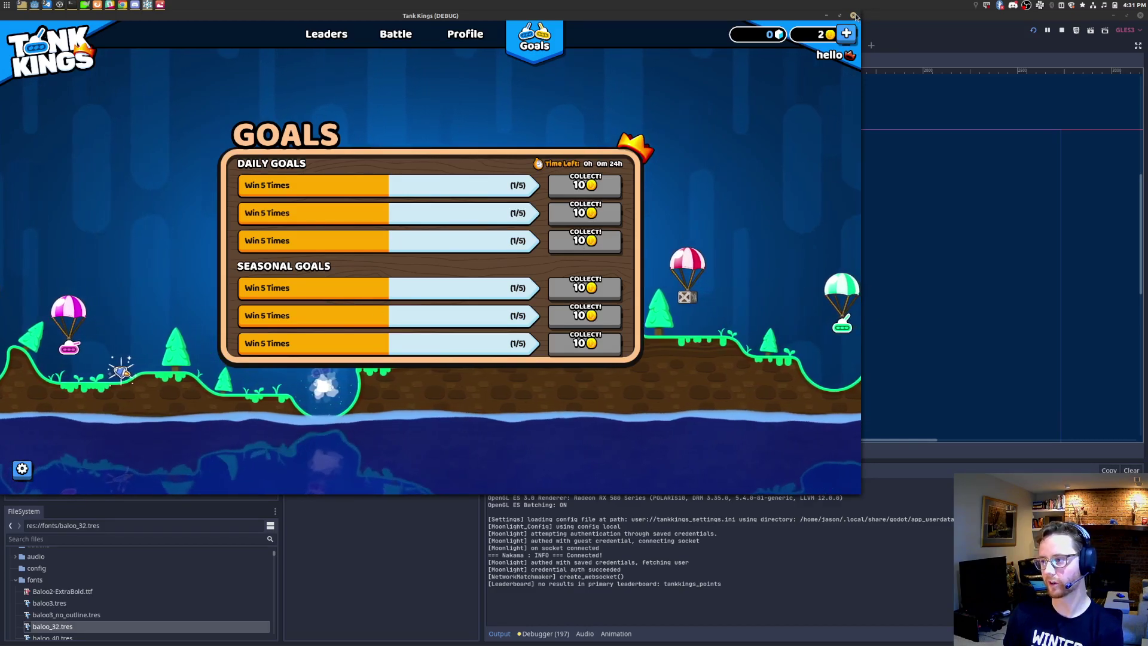
Step: Close the running game with Alt+F4 and dismiss the Quick Open scene search
key(alt+F4)
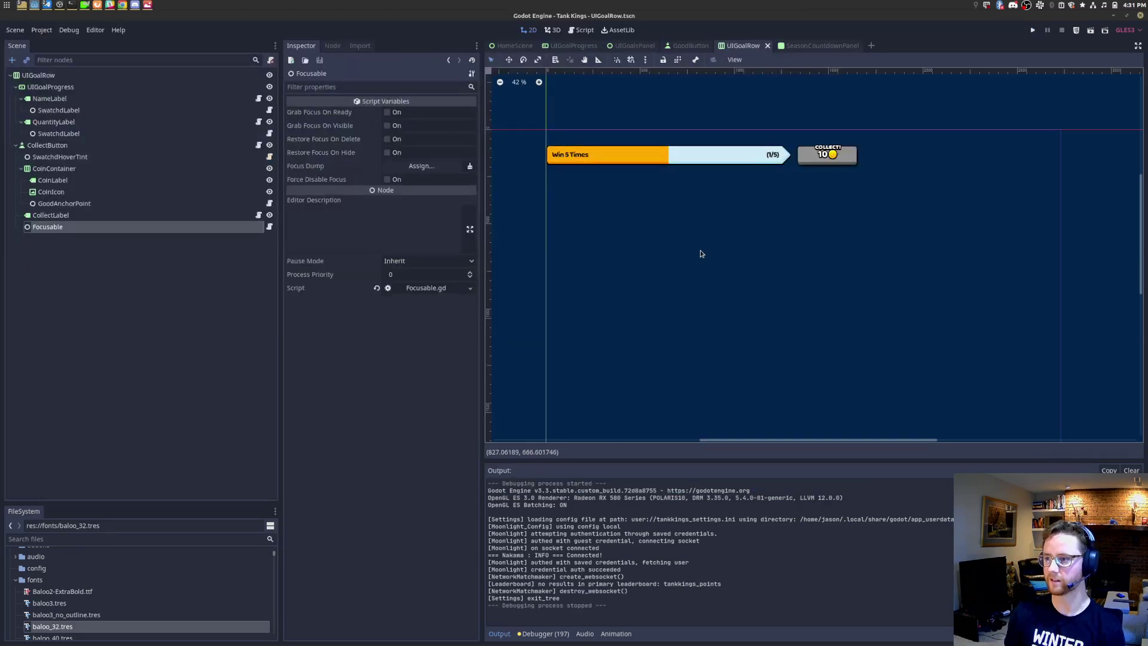
key(ctrl+shift+o)
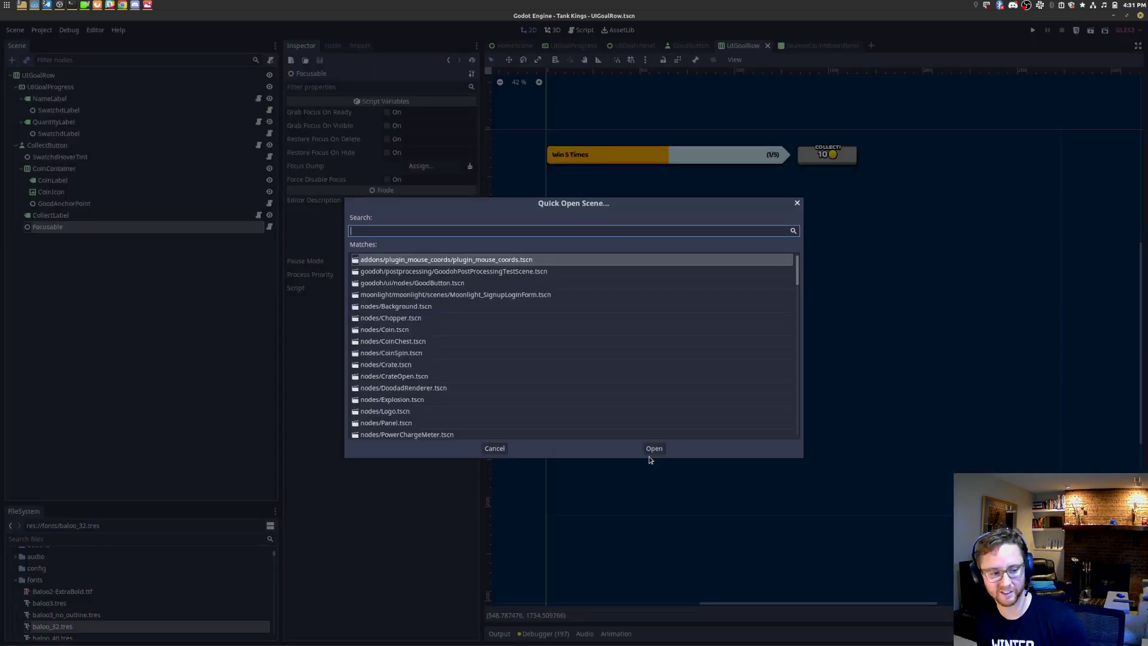
key(Escape)
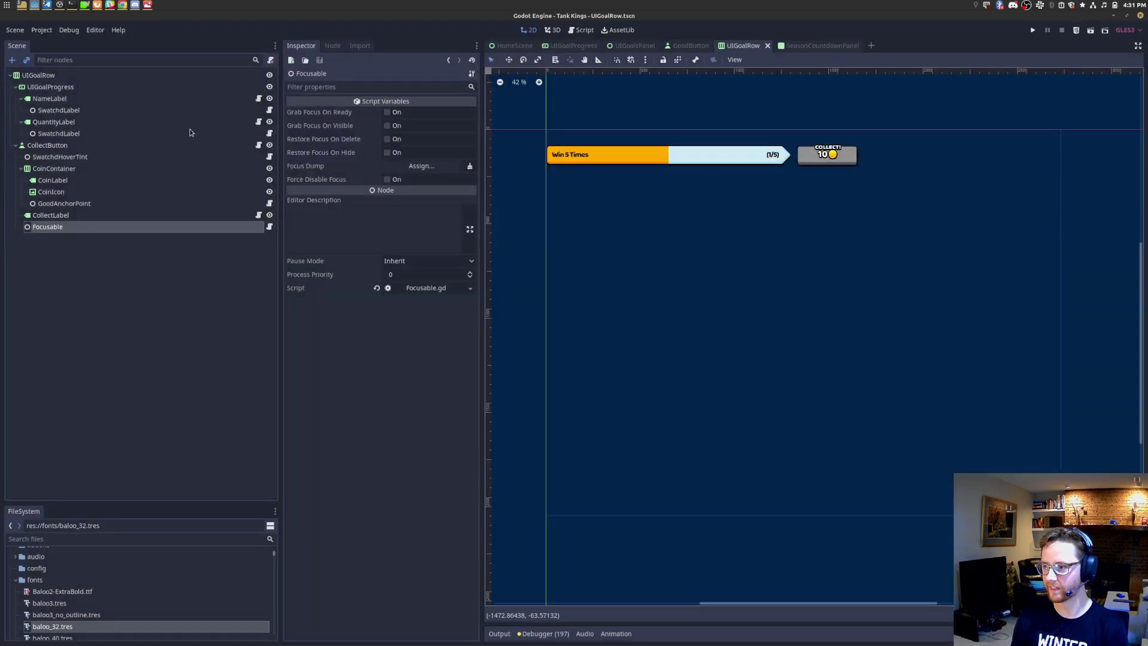
Step: Enlarge the FileSystem dock and switch to the UIGoalsPanel scene, zooming into its layout
click(102, 87)
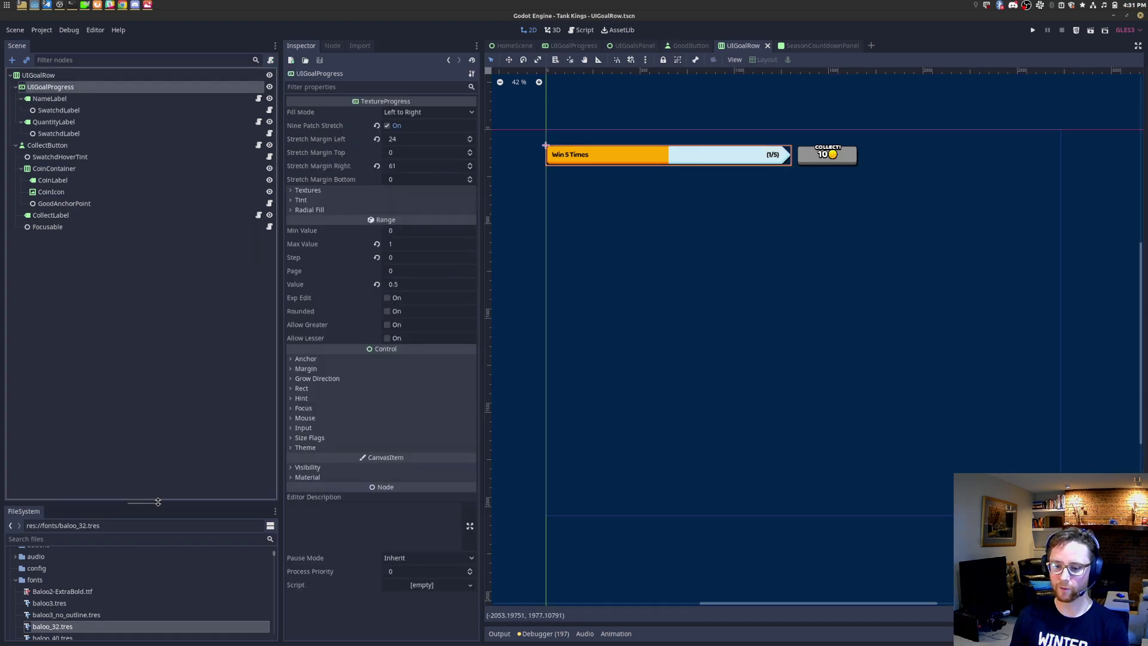
drag(155, 506, 155, 280)
click(634, 45)
scroll(593, 278, up, 5)
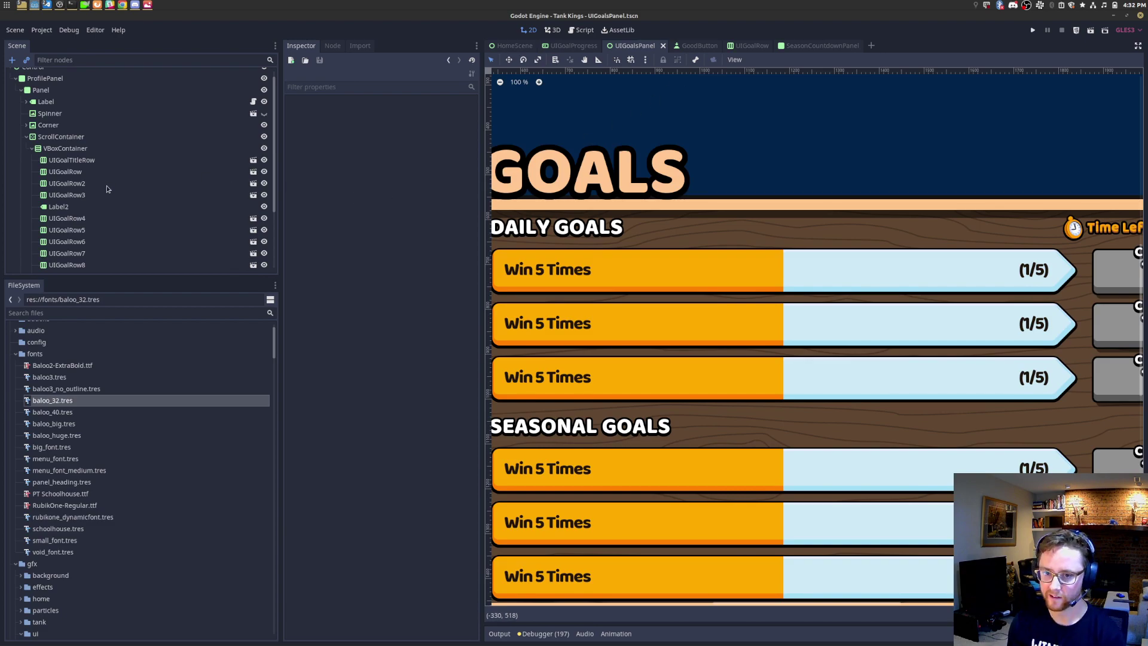
Step: Rename the root Control node to UIGoalsPanel
scroll(128, 159, up, 1)
right_click(58, 75)
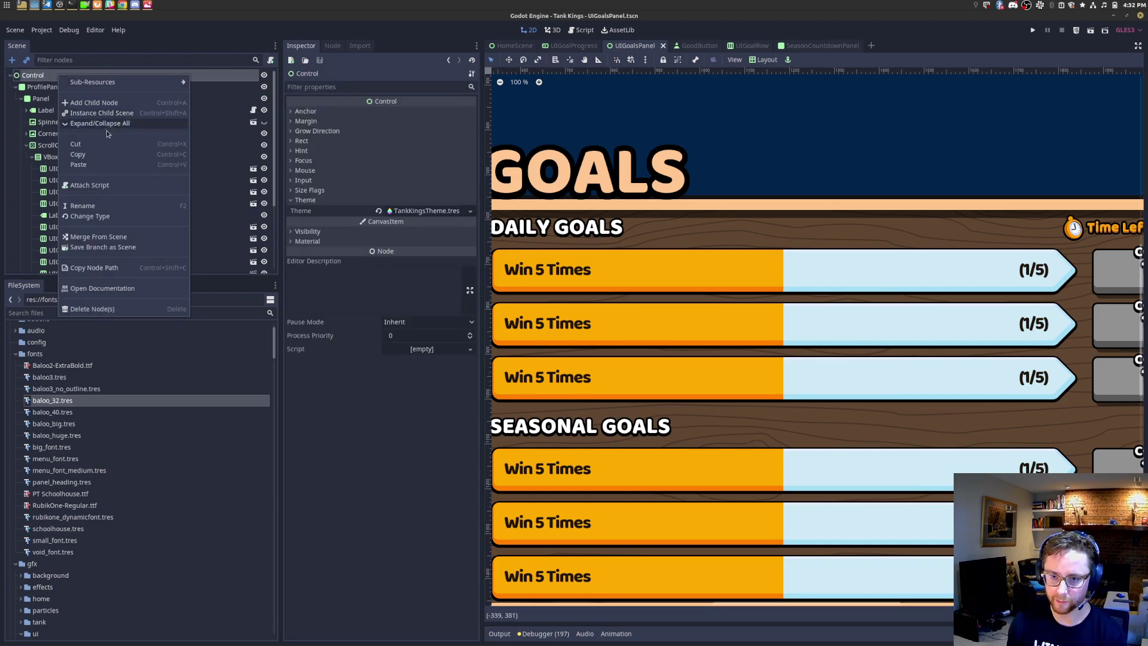
click(99, 205)
text(UI)
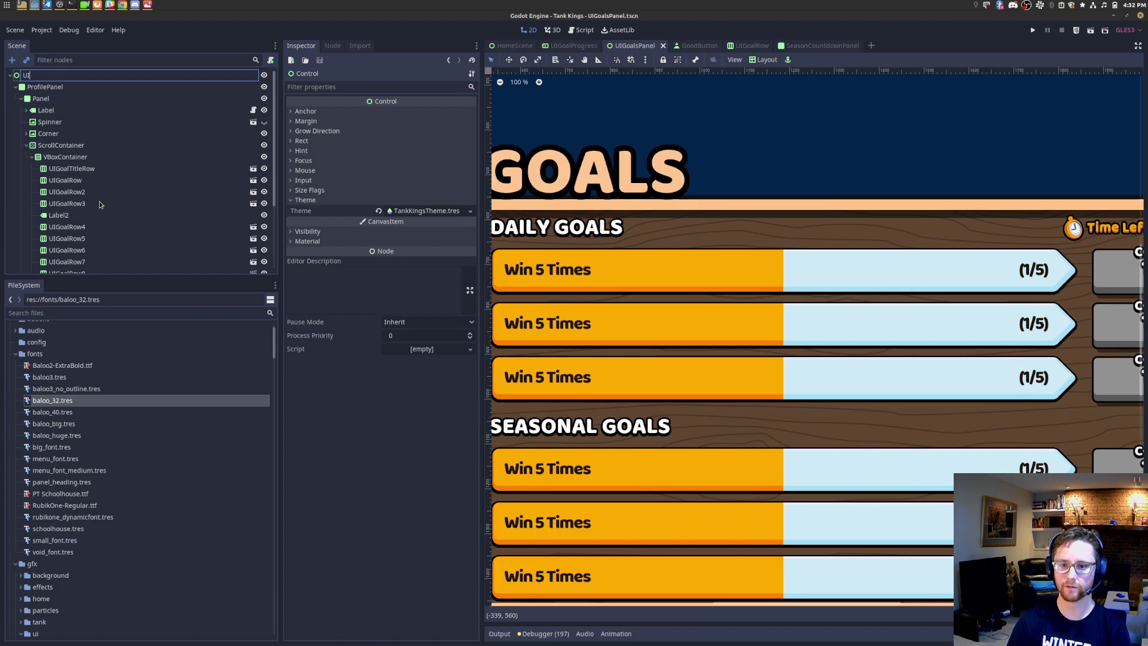
text(GoalPPanel)
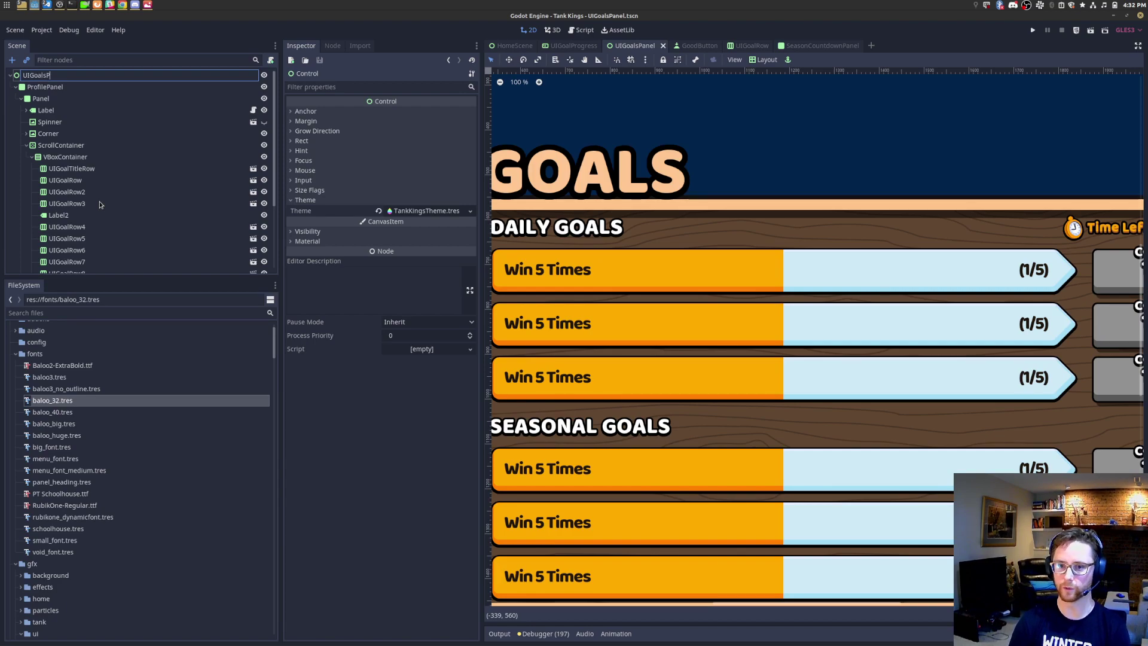
key(Return)
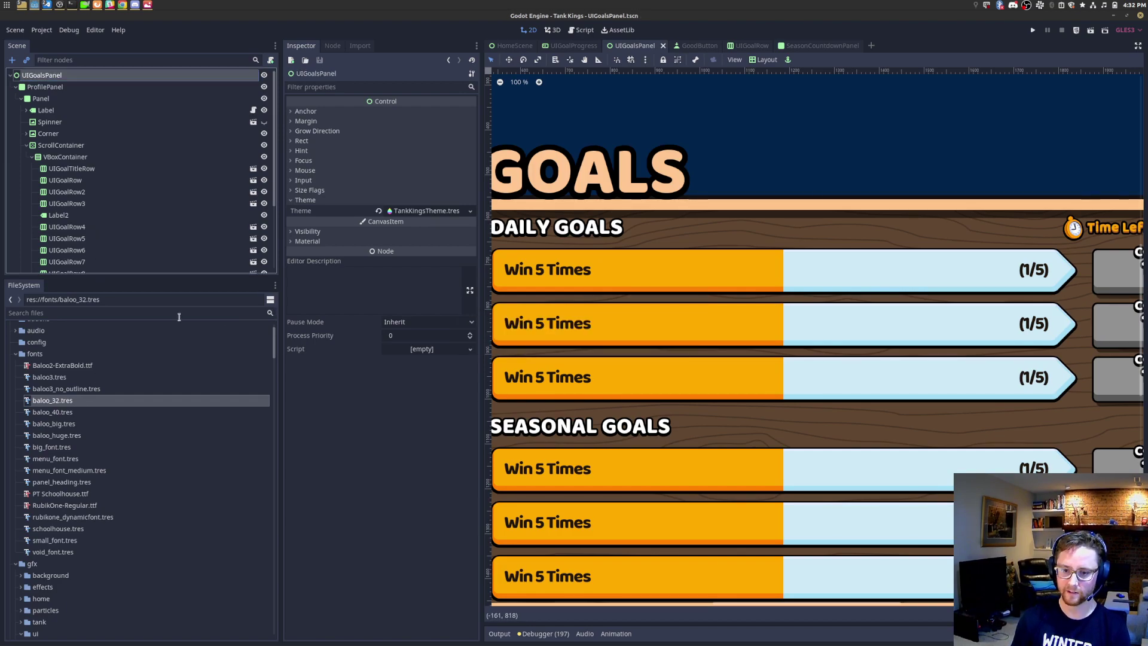
Step: Expand res://ui in the FileSystem dock and open the ui/scripts folder
scroll(174, 467, down, 20)
drag(274, 462, 268, 628)
click(17, 592)
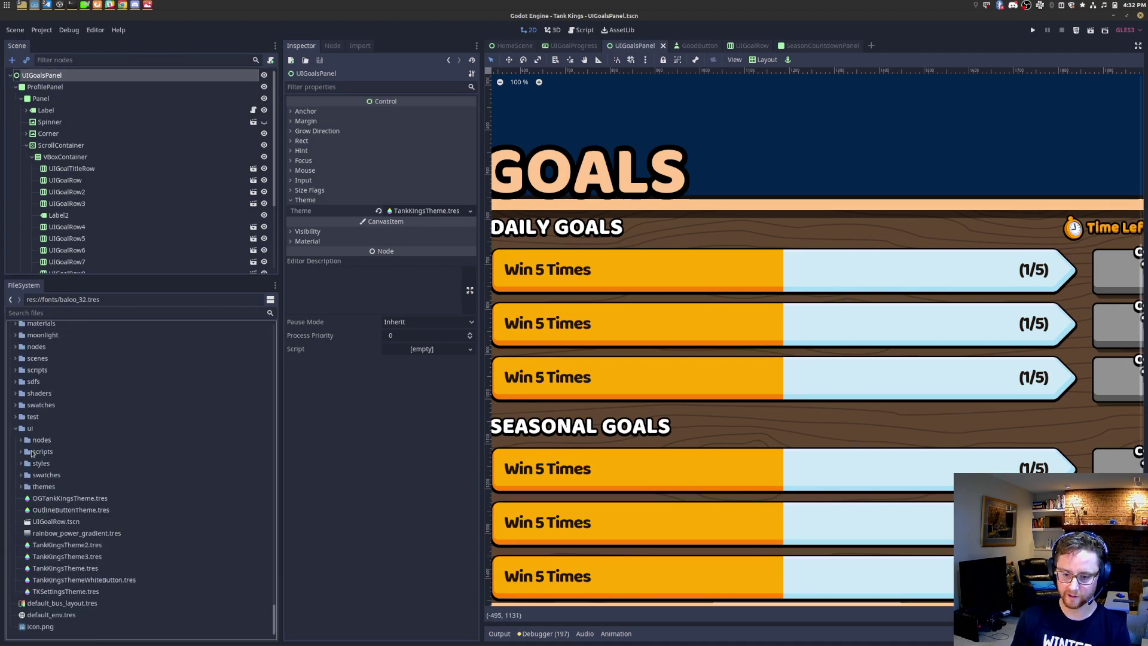
click(25, 453)
click(21, 452)
Step: Create a new UIGoalsPanel.gd script in the ui/scripts folder
right_click(51, 455)
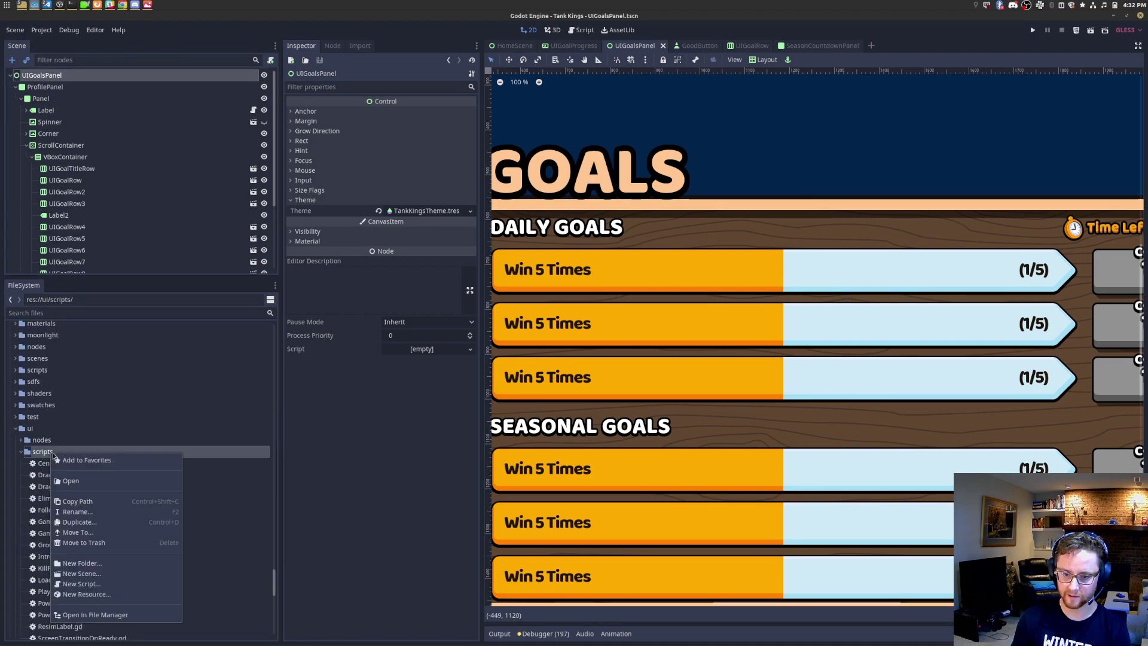
click(106, 584)
text(UIGoalsPan)
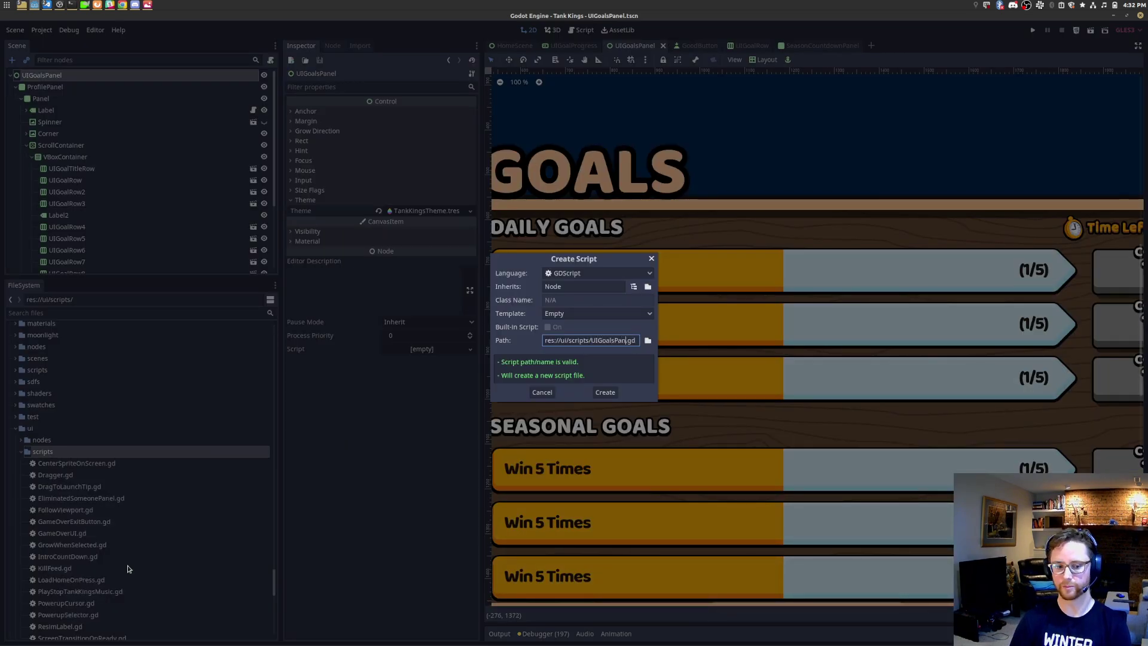
text(el)
key(Return)
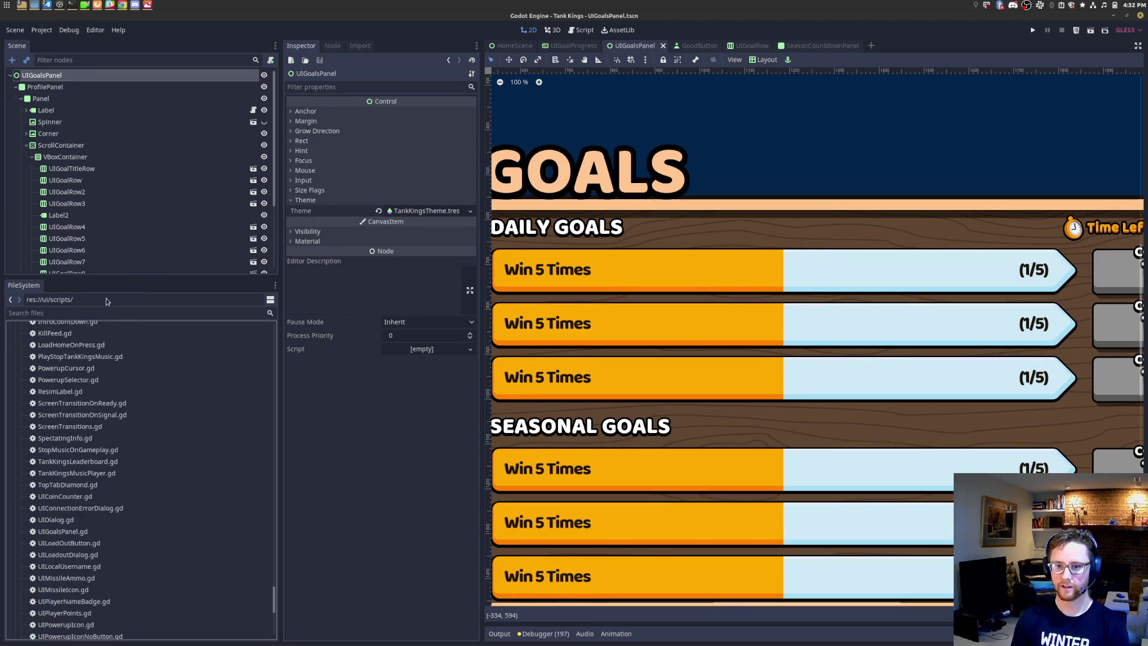
scroll(106, 578, down, 5)
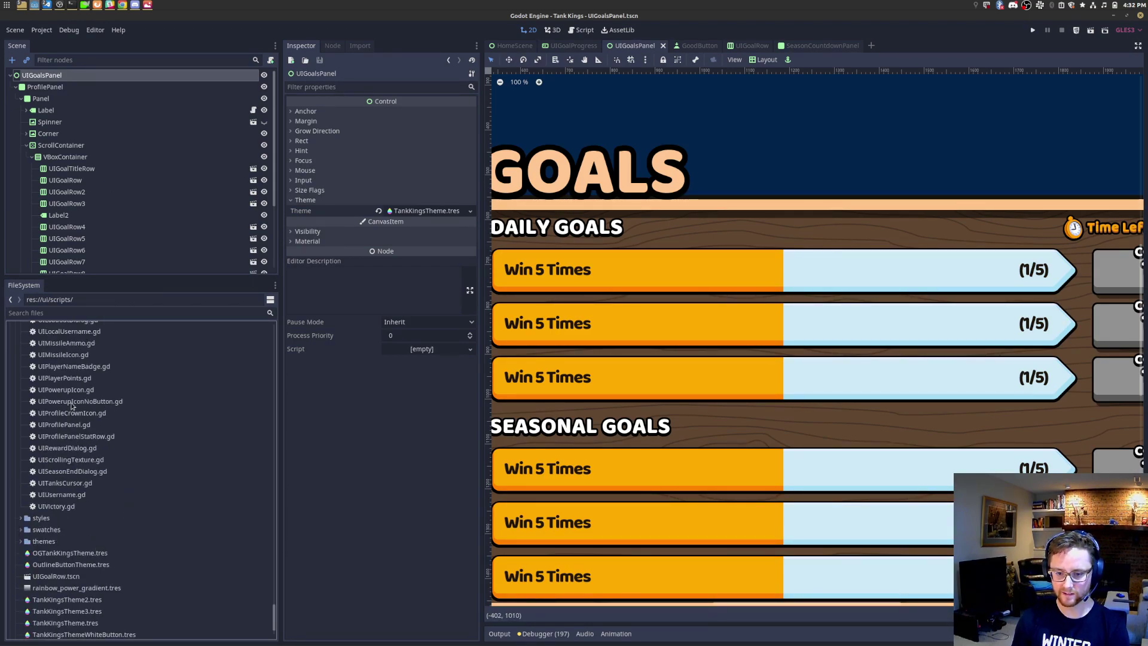
scroll(78, 361, up, 3)
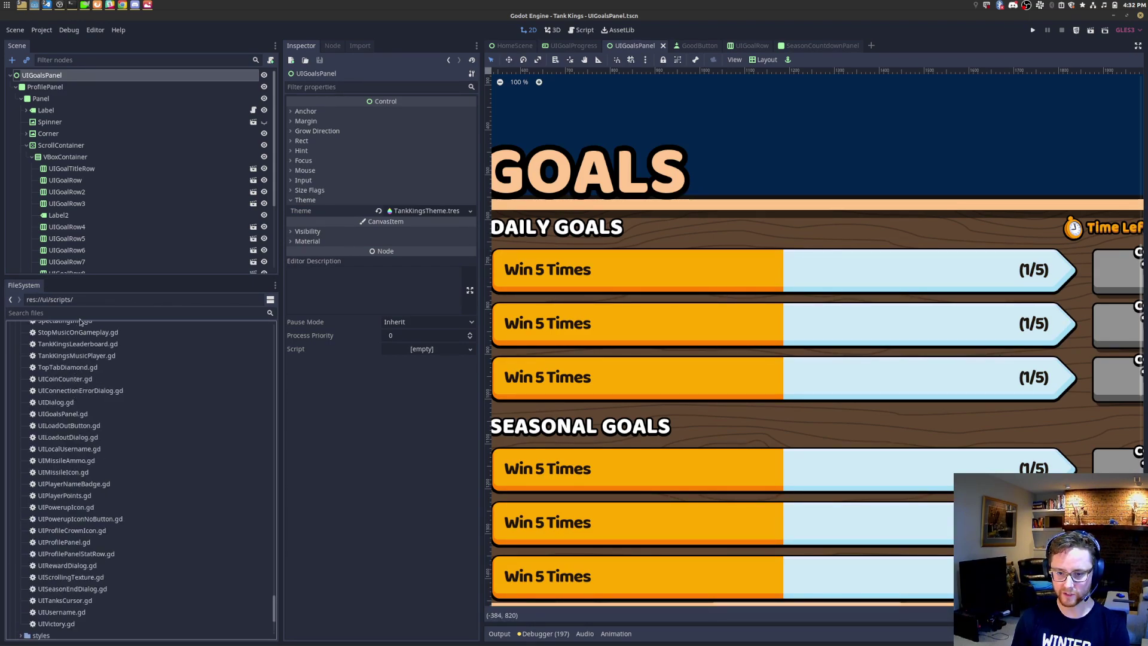
Step: Open UIGoalsPanel.gd, add 'class_name UIGoalsPanel' on line 3, and save it
key(ctrl+alt+o)
text(g)
key(BackSpace)
text(uigoals)
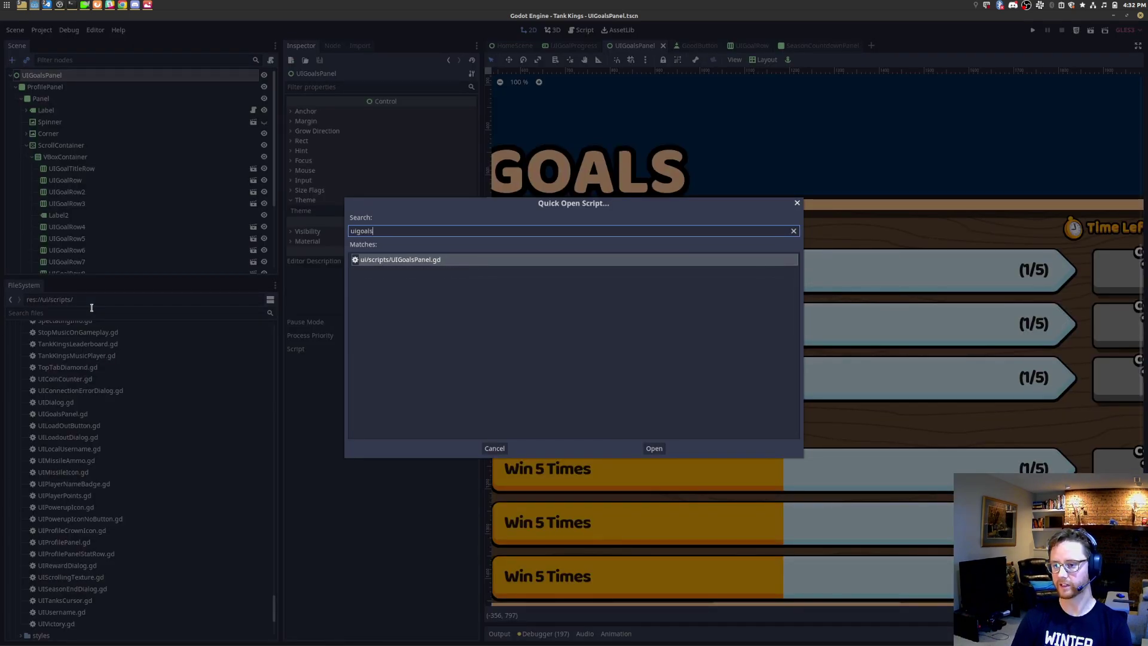
key(Return)
click(828, 164)
text(cla)
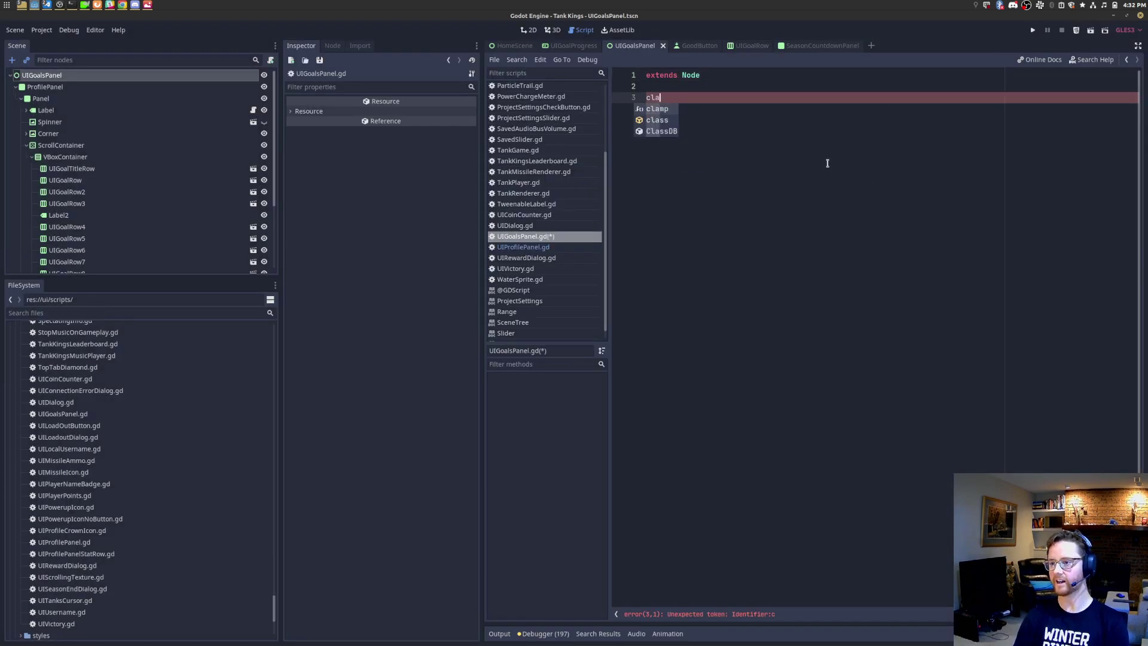
text(ss_name UIGo)
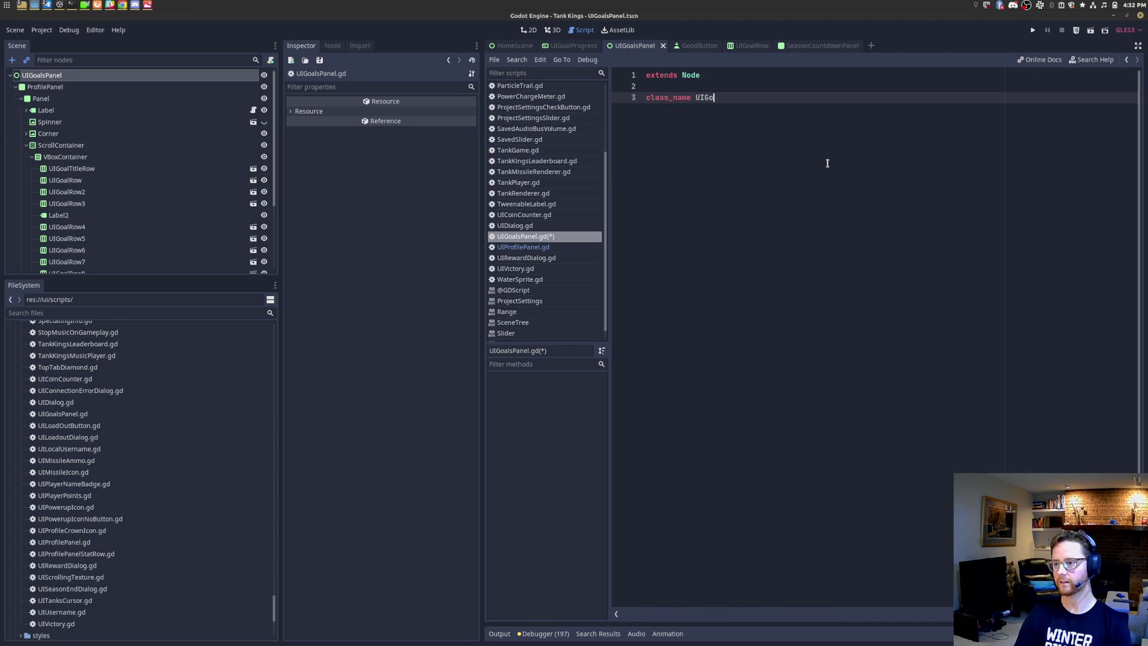
text(alsPanel)
key(Return)
key(ctrl+s)
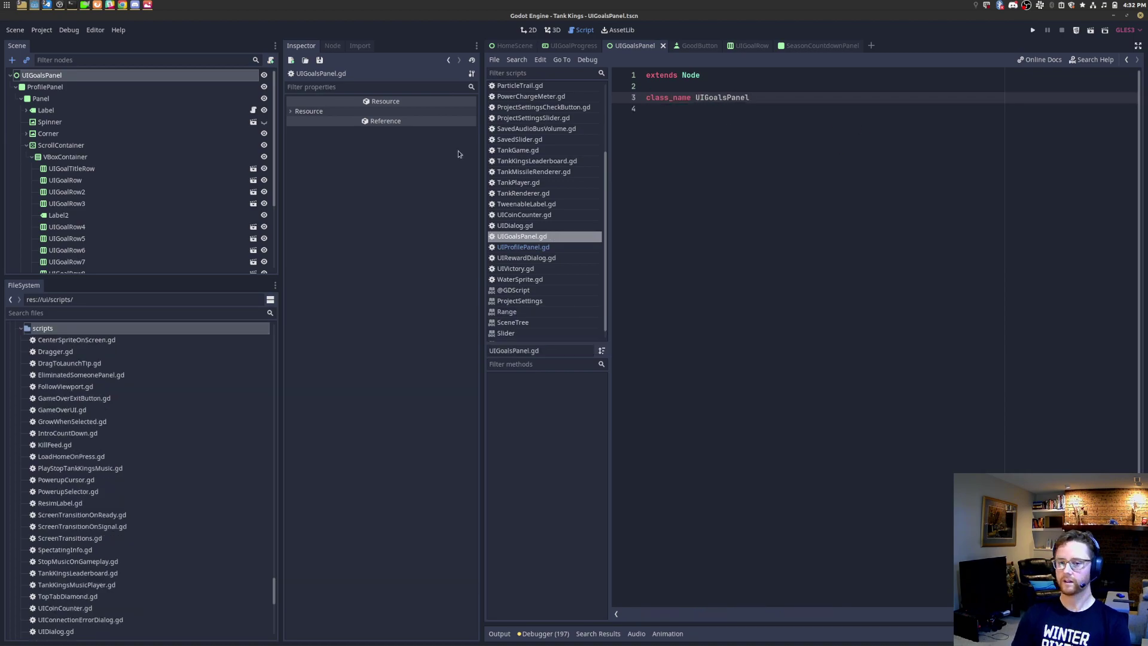
Step: Back in the 2D scene, collapse ProfilePanel and reselect the UIGoalsPanel root node
click(60, 110)
click(57, 73)
click(16, 89)
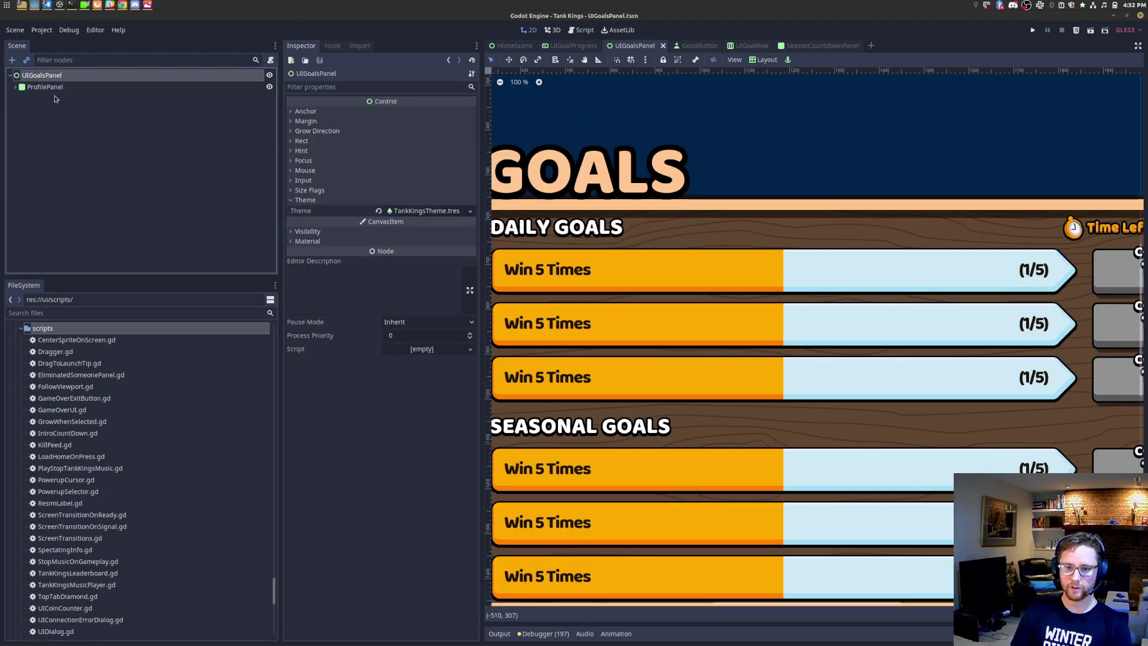
scroll(645, 204, down, 9)
scroll(779, 244, down, 5)
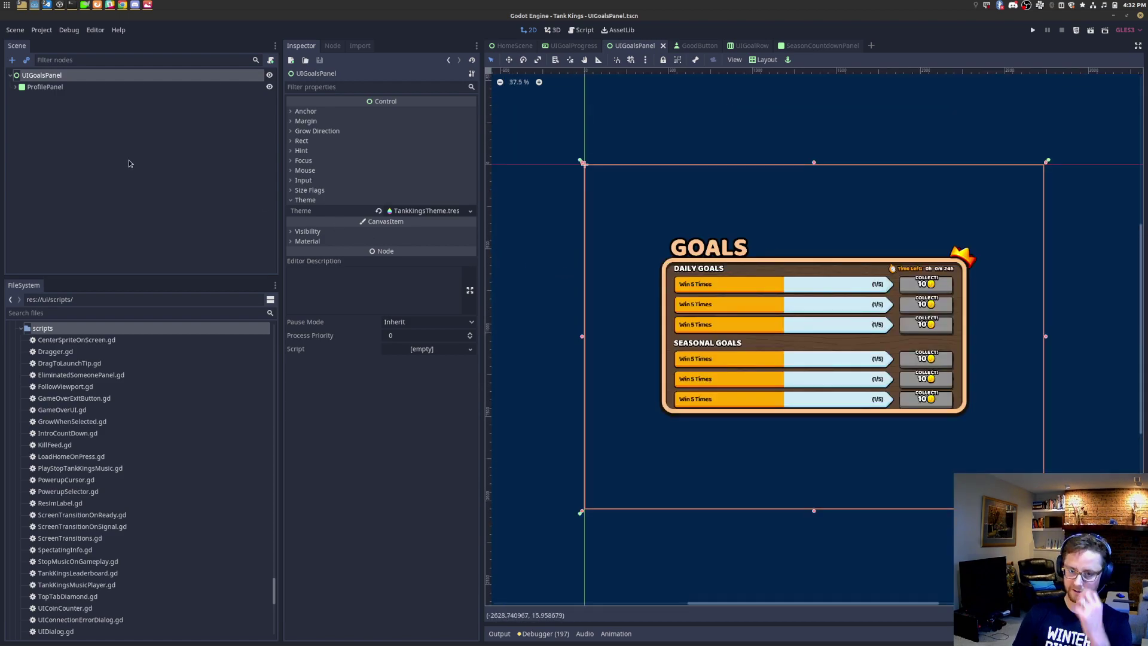
click(53, 87)
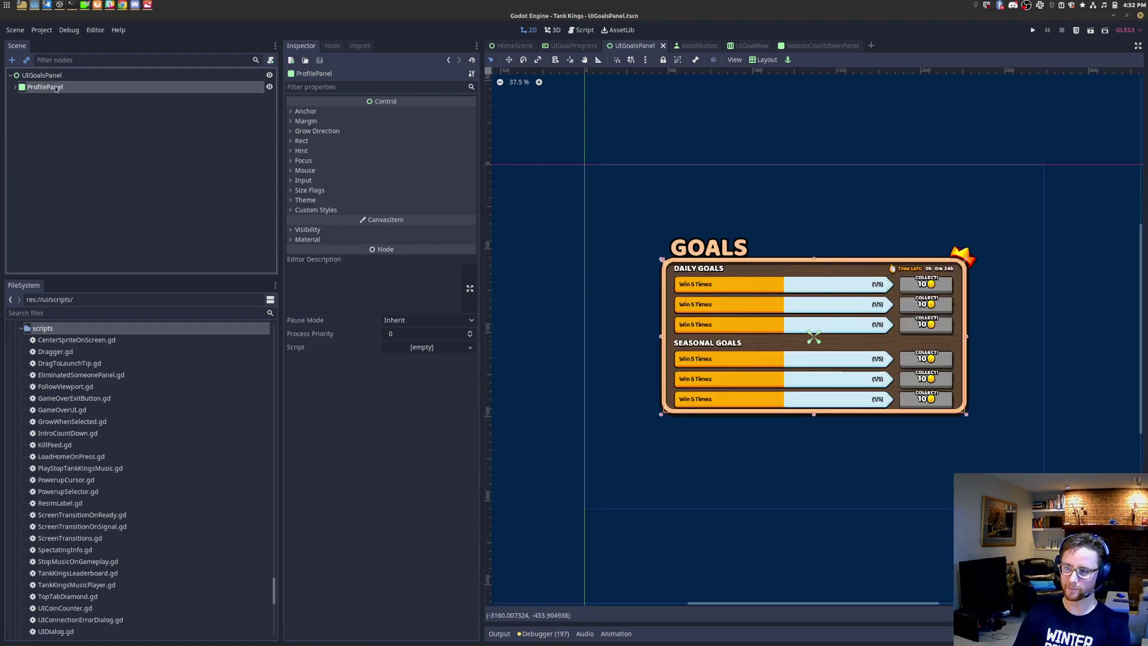
click(60, 76)
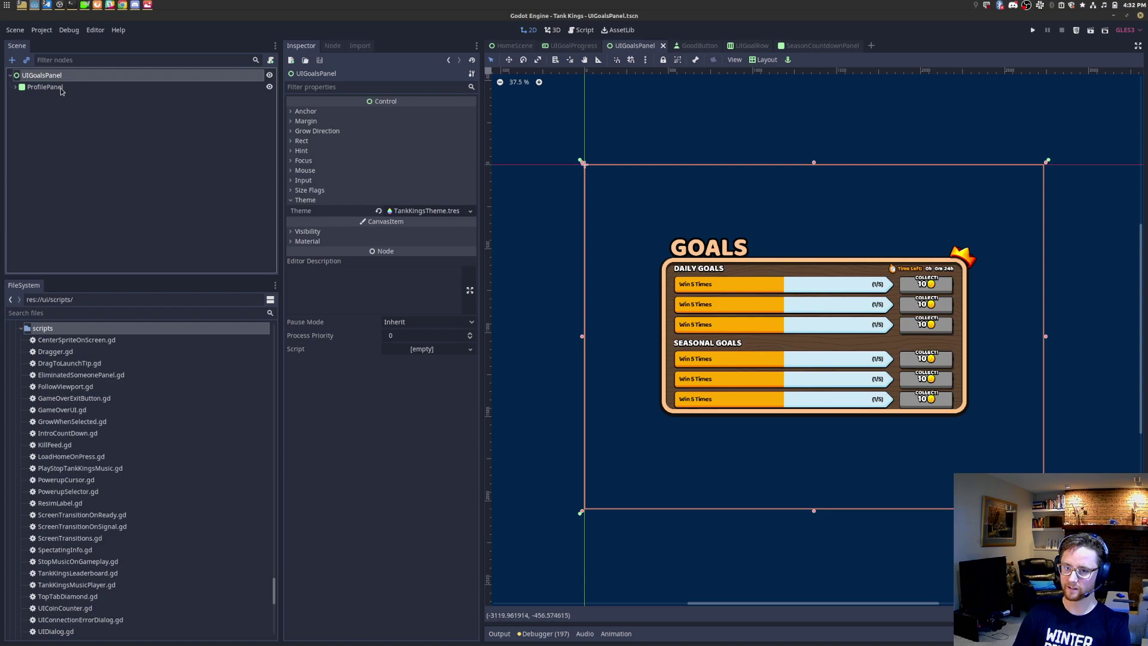
Step: Make ProfilePanel the scene root and rename it UIGoalsPanel
right_click(53, 87)
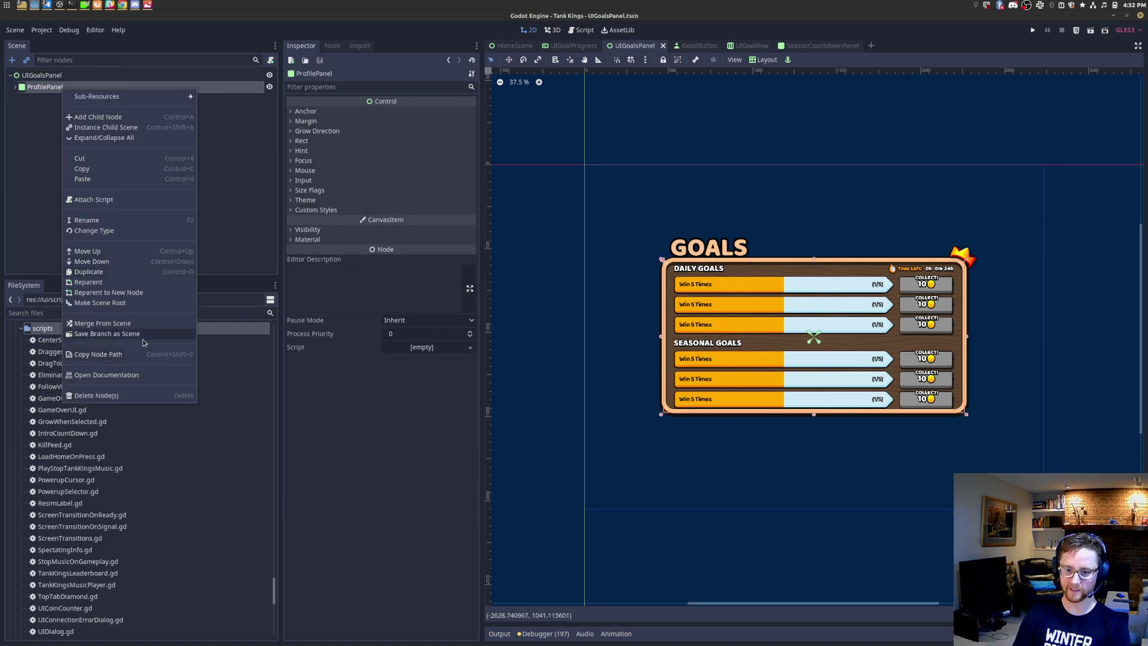
click(139, 303)
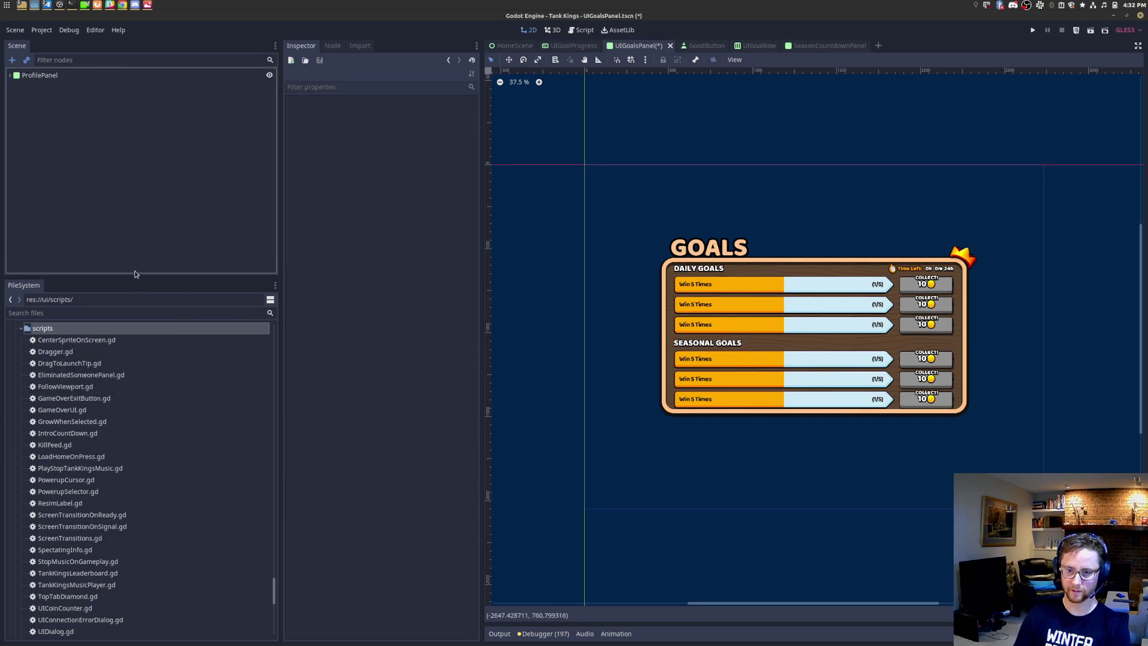
click(61, 75)
right_click(63, 76)
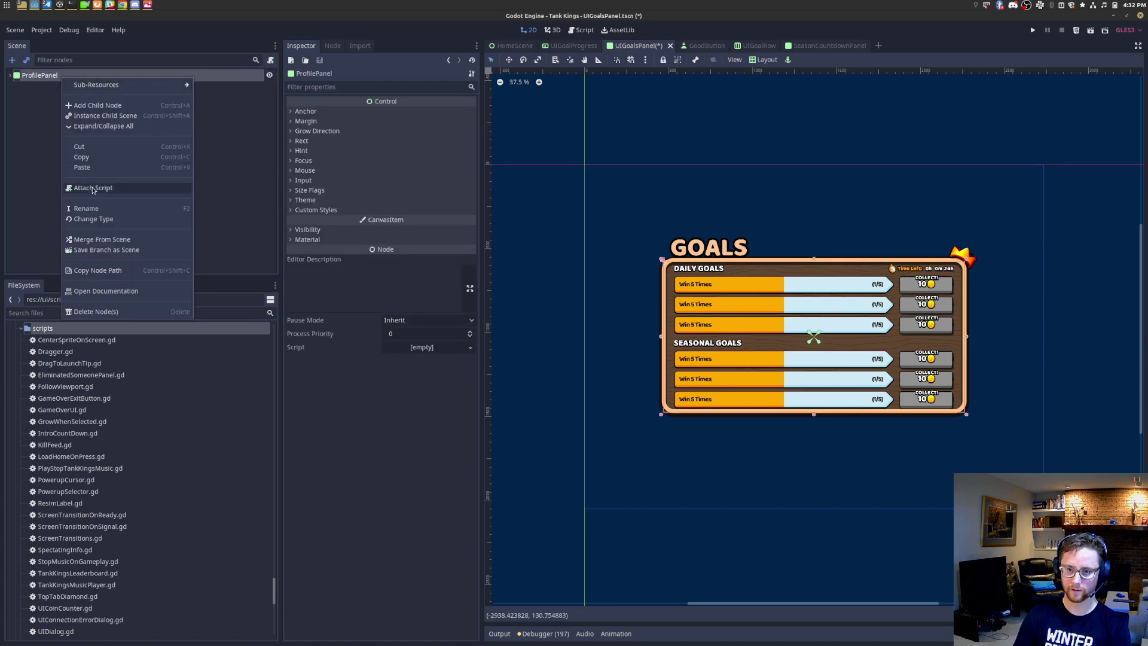
click(116, 213)
text(UIGoalsPanel)
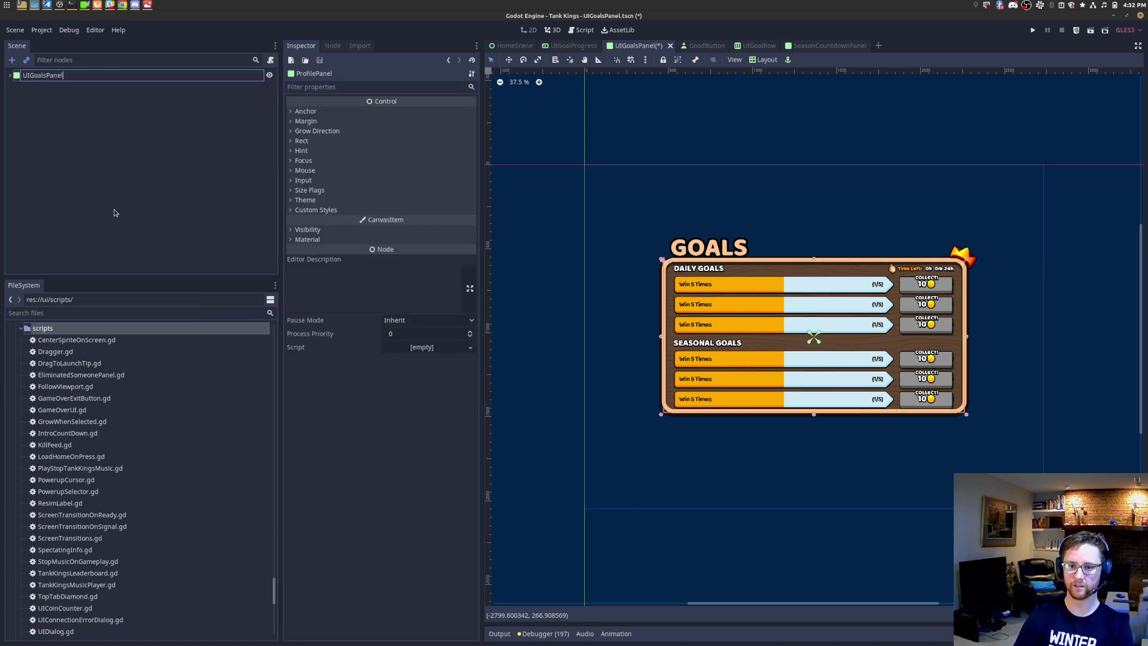
key(Return)
Step: Delete the leftover old root node from the scene tree
click(10, 76)
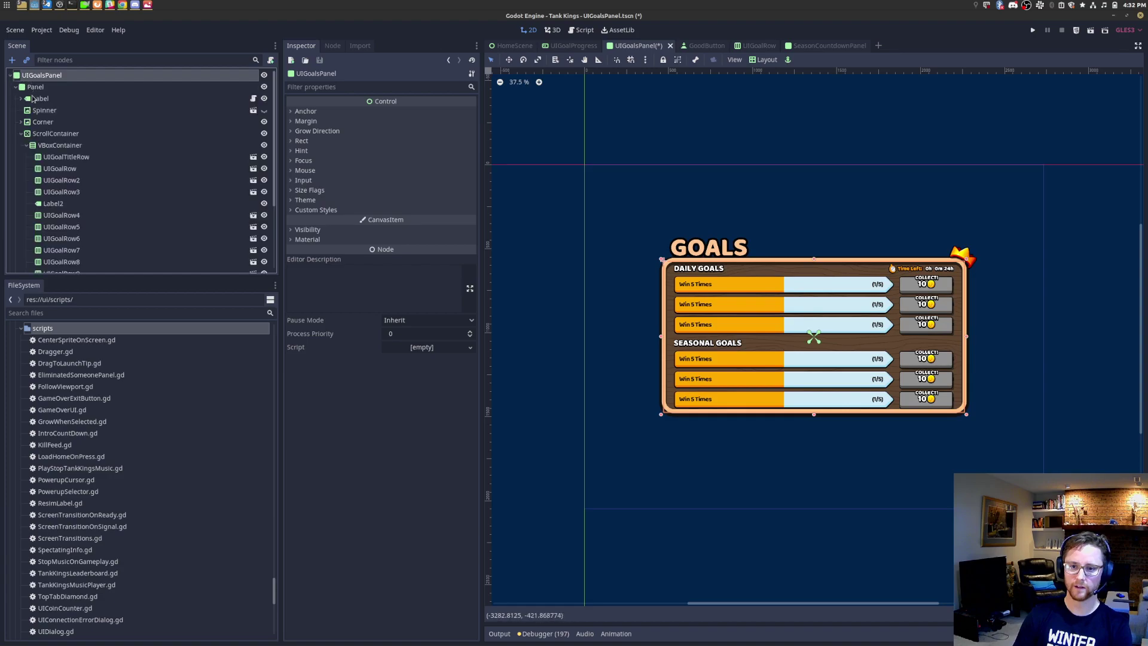
click(16, 88)
click(36, 101)
key(Delete)
key(Return)
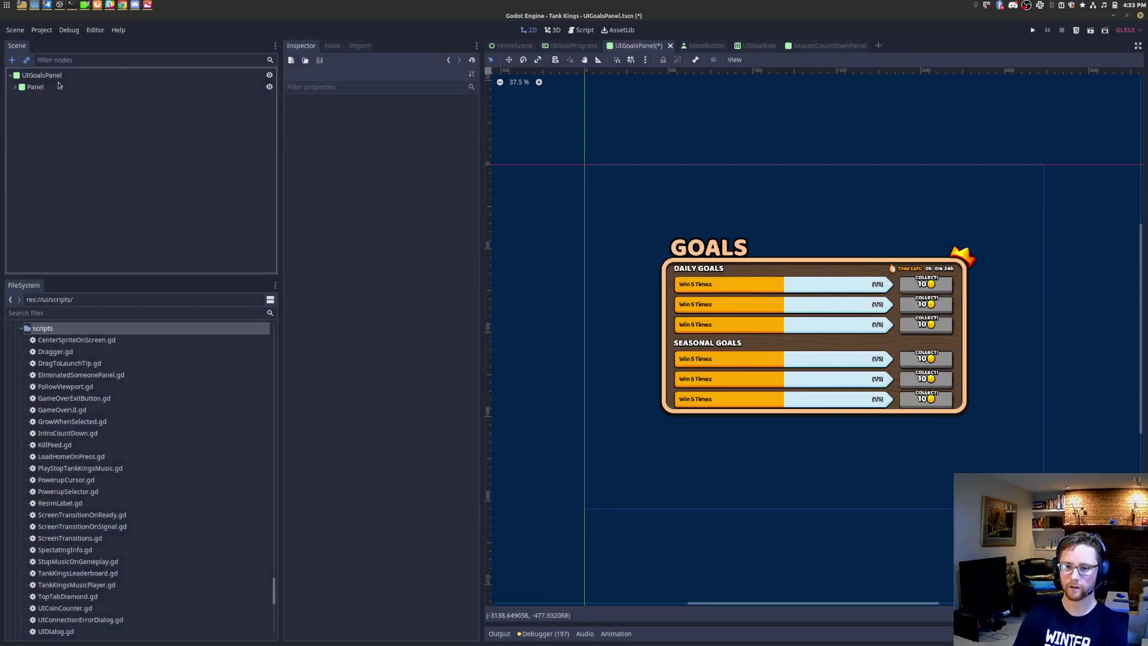
Step: Copy the root's Rect Size into Min Size, giving it 1791 x 900
click(60, 76)
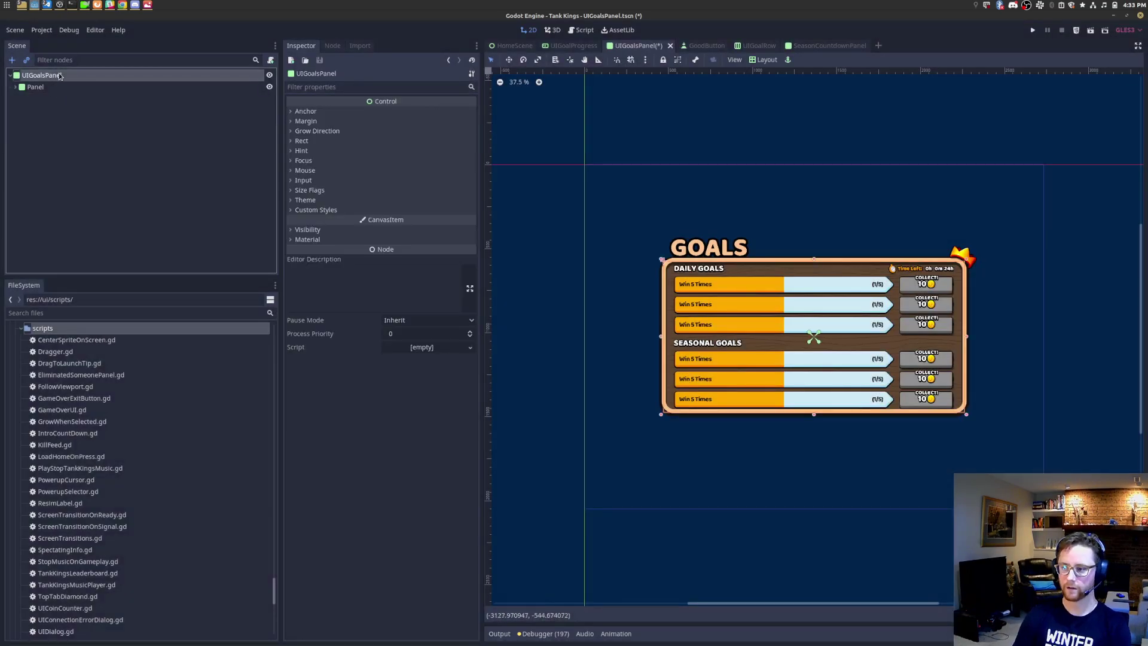
click(302, 141)
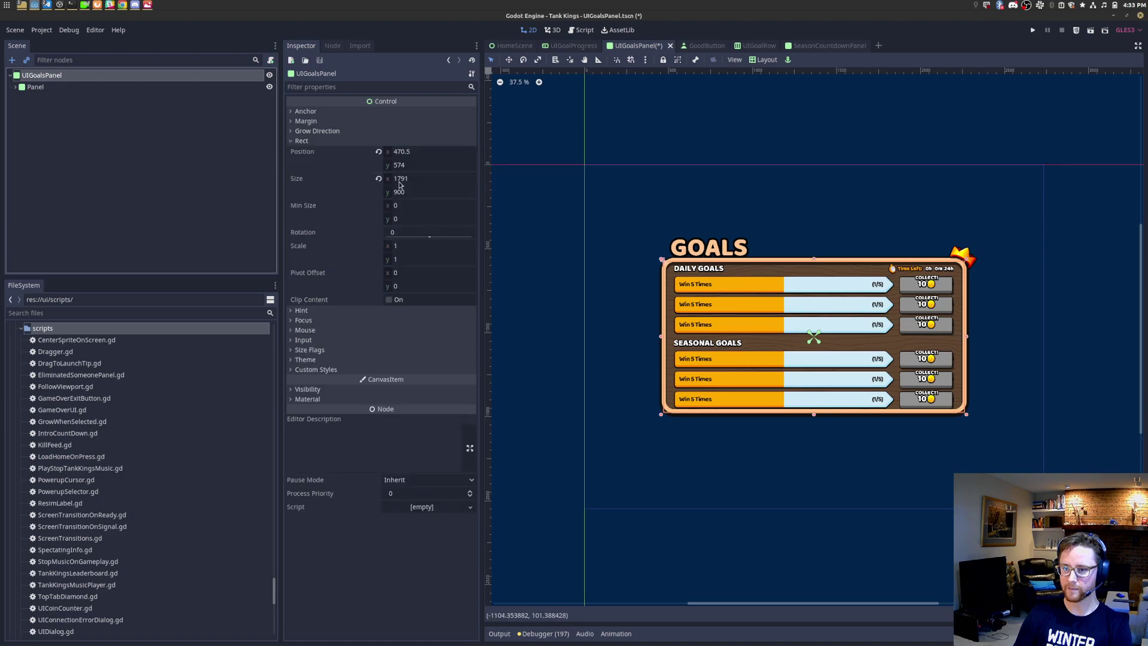
click(430, 182)
key(ctrl+c)
click(429, 207)
key(ctrl+v)
click(432, 192)
key(ctrl+c)
click(426, 219)
key(ctrl+v)
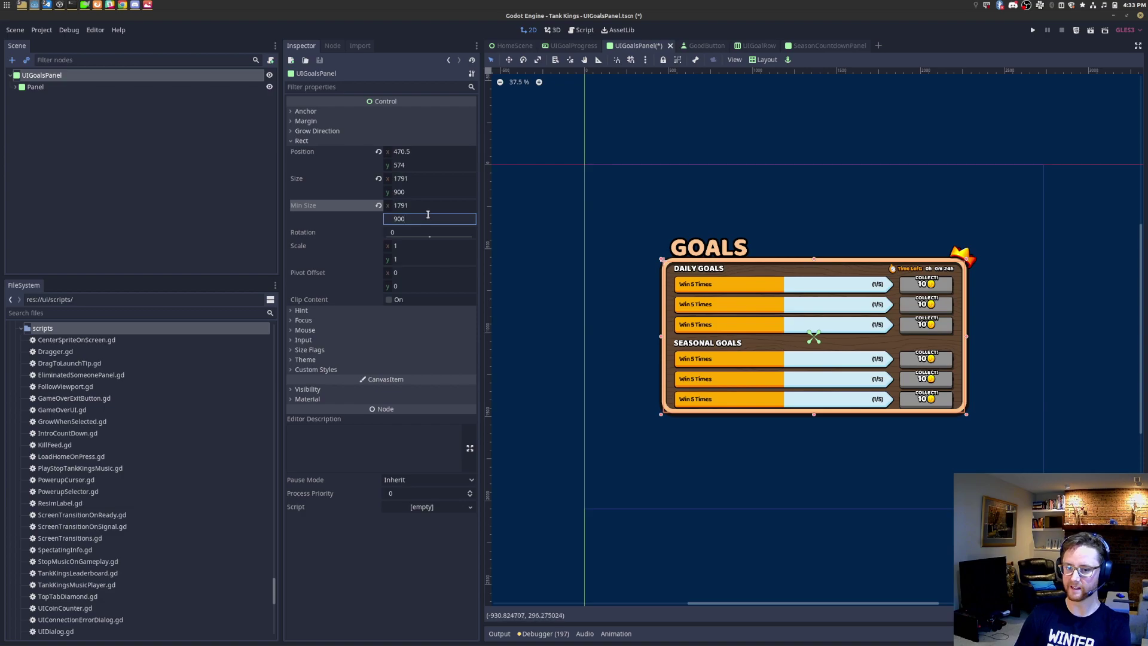
Step: Add a UIGoalsPanel node as a child of the root
click(140, 77)
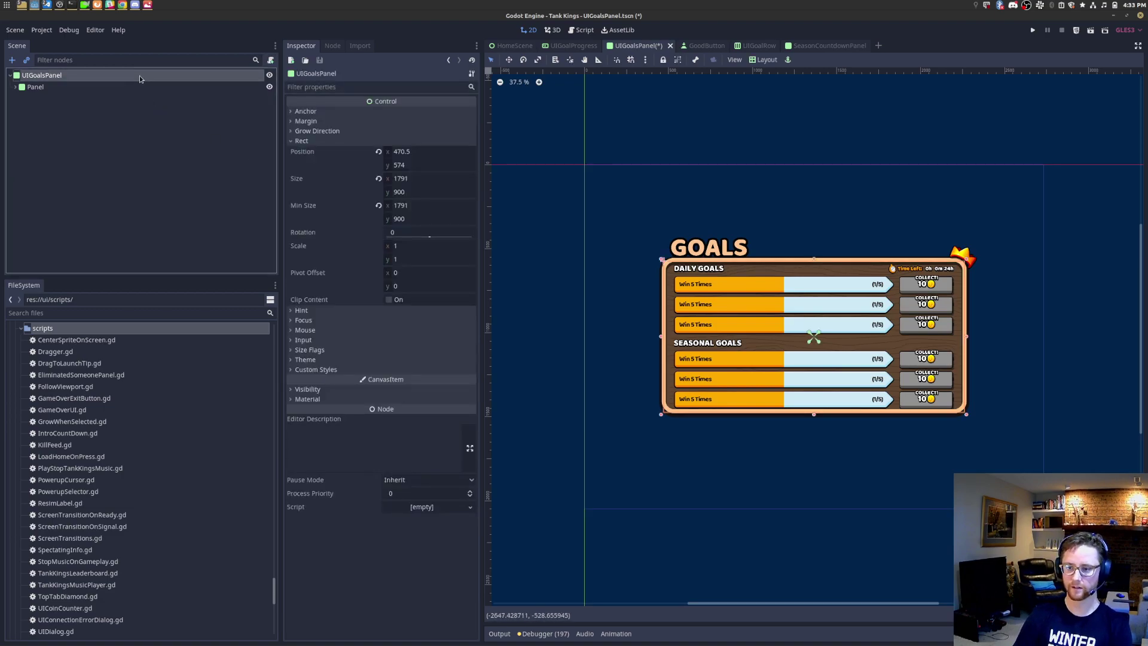
key(ctrl+a)
text(uigoa)
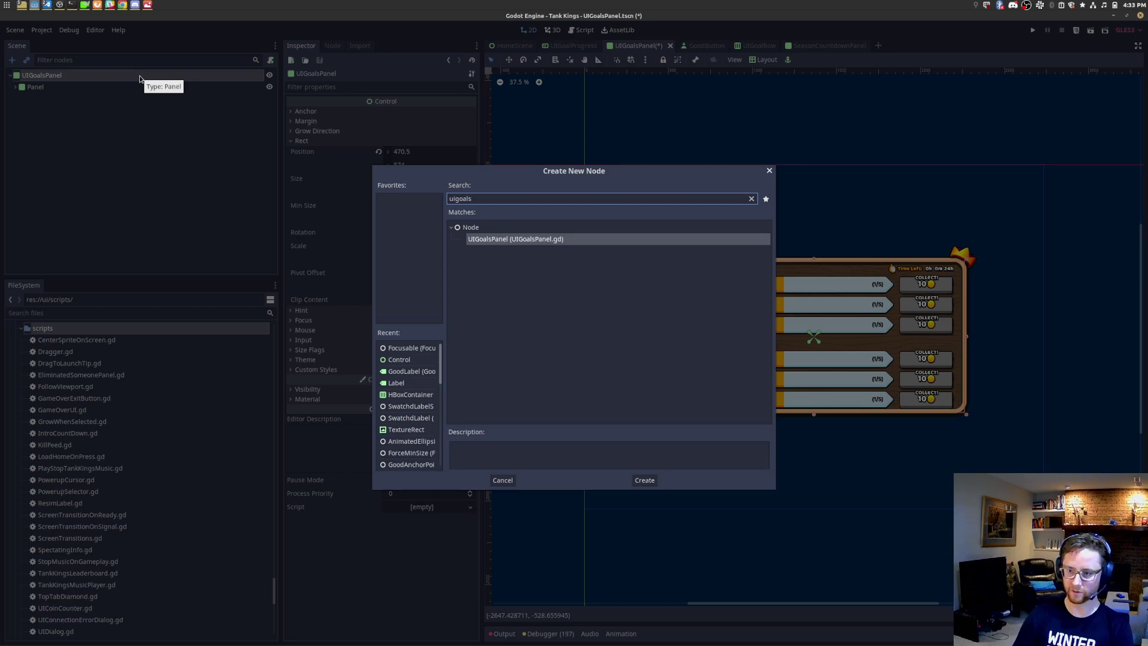
key(Return)
Step: Attach UIGoalsPanel.gd to the root node and delete the extra UIGoalsPanel child
click(102, 312)
text(ui)
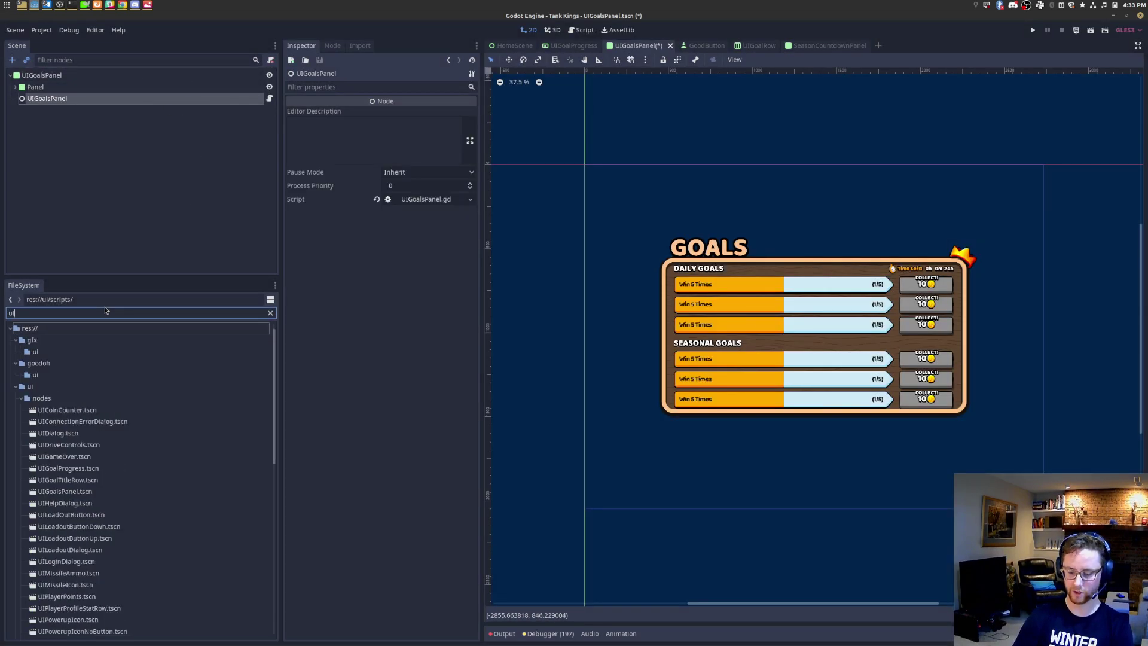
text(go)
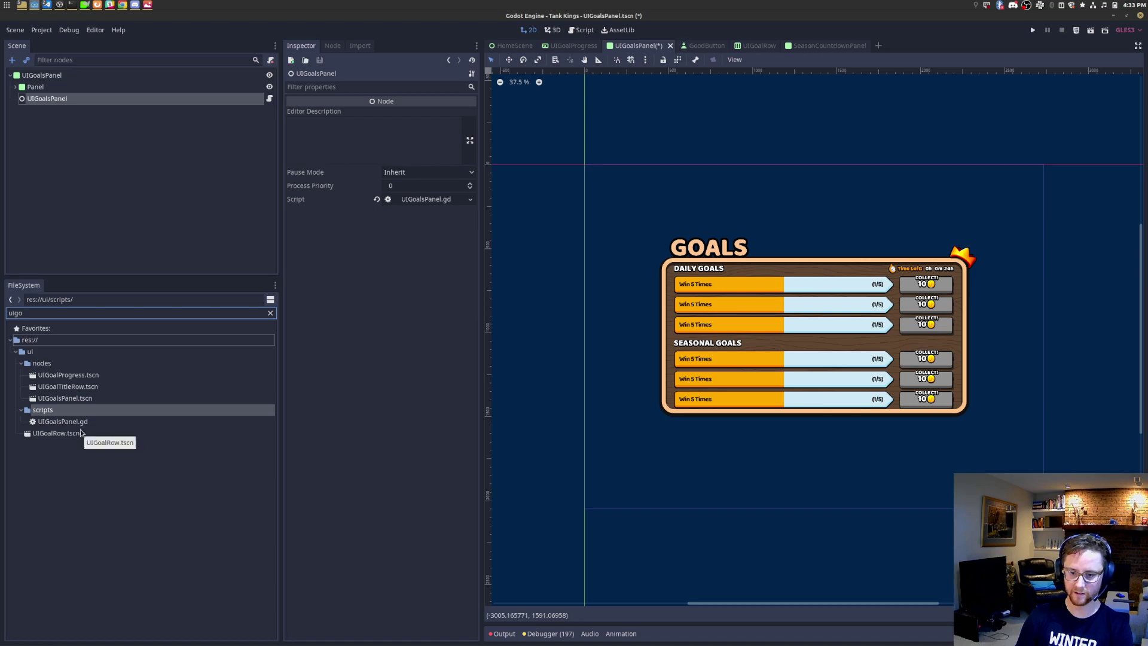
drag(81, 424, 72, 76)
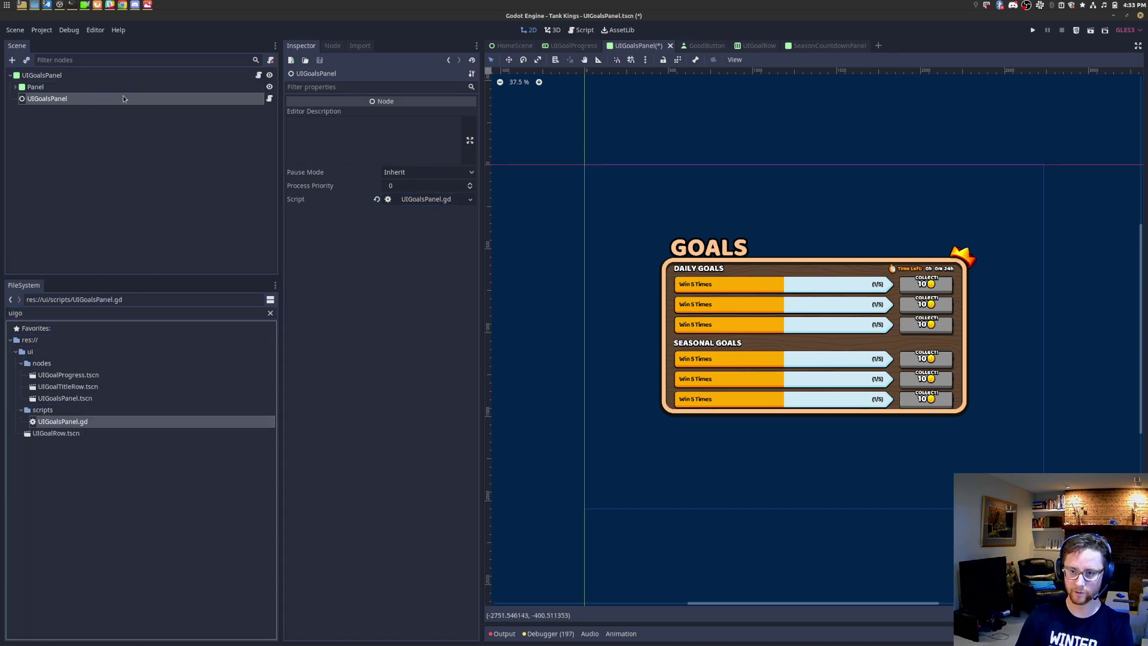
click(124, 90)
click(127, 101)
key(Delete)
key(Return)
Step: Save the scene, begin 'const stat_ids := [' in UIGoalsPanel.gd, then view goals.png
click(259, 75)
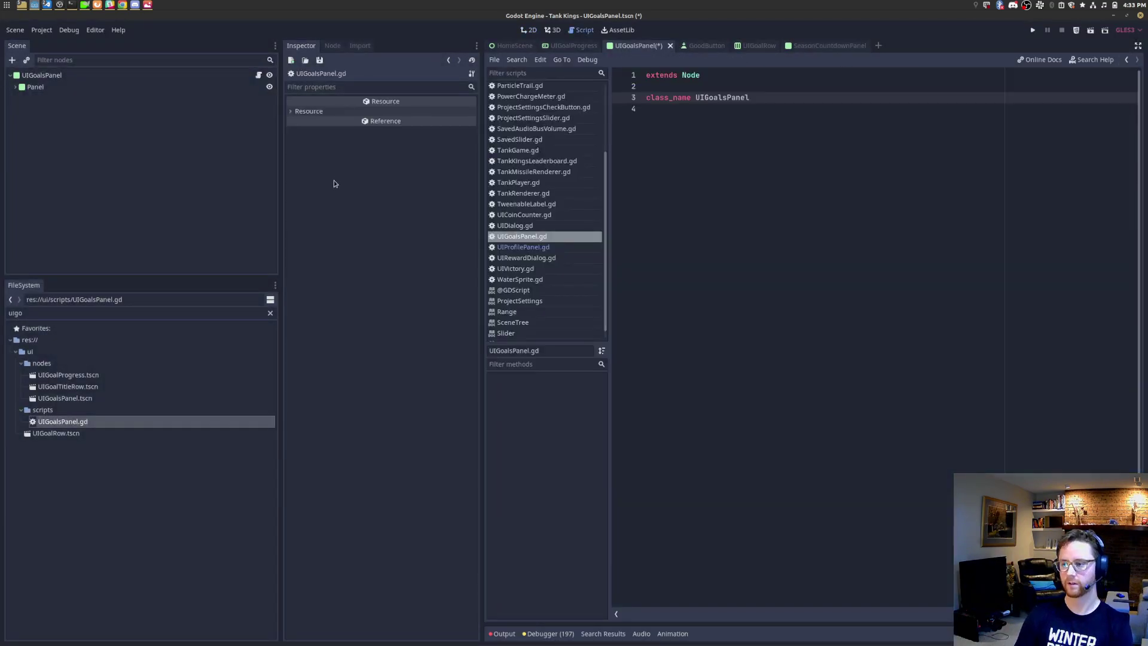
click(871, 174)
key(ctrl+s)
key(Return)
key(Return)
text(fun)
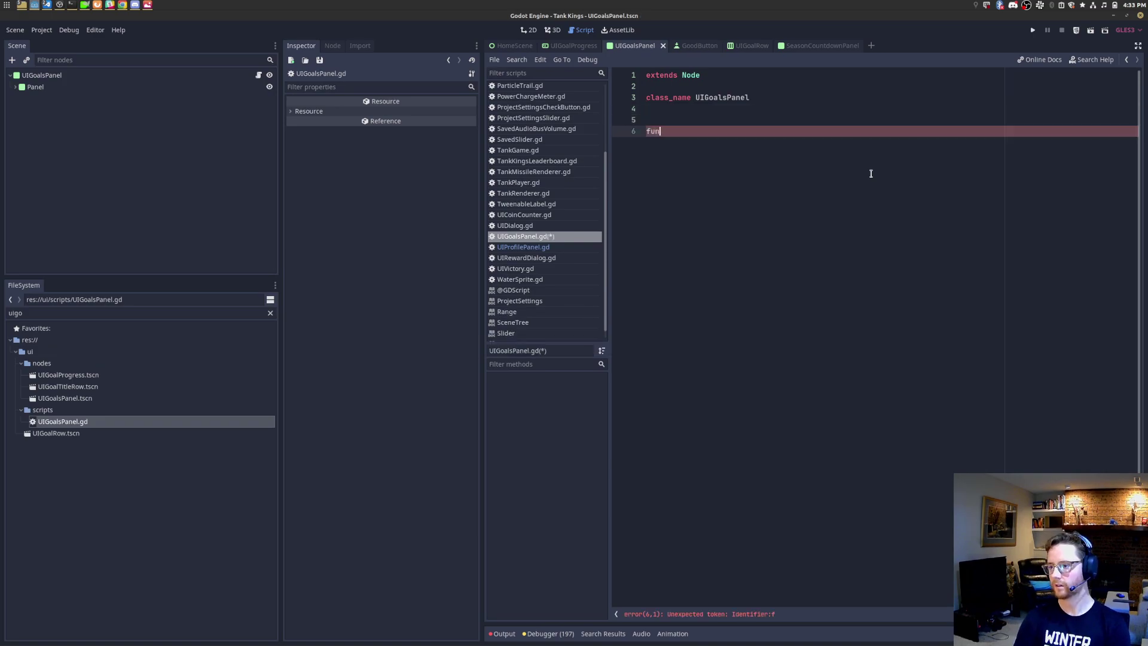
text(c _rea)
key(shift+Home)
key(BackSpace)
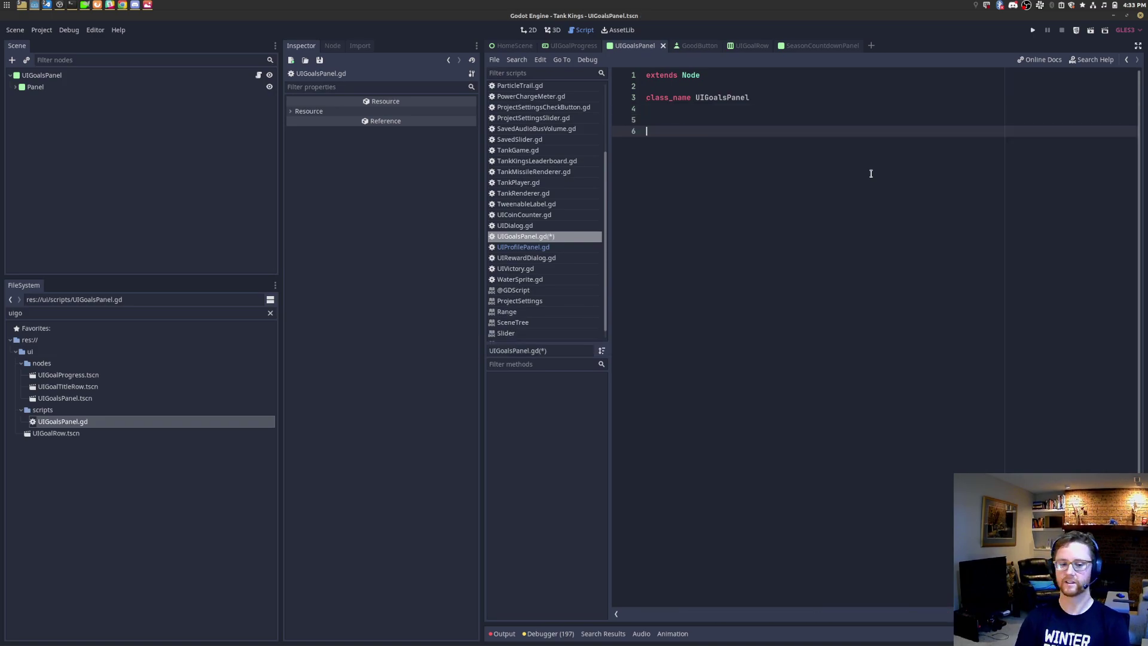
text(const )
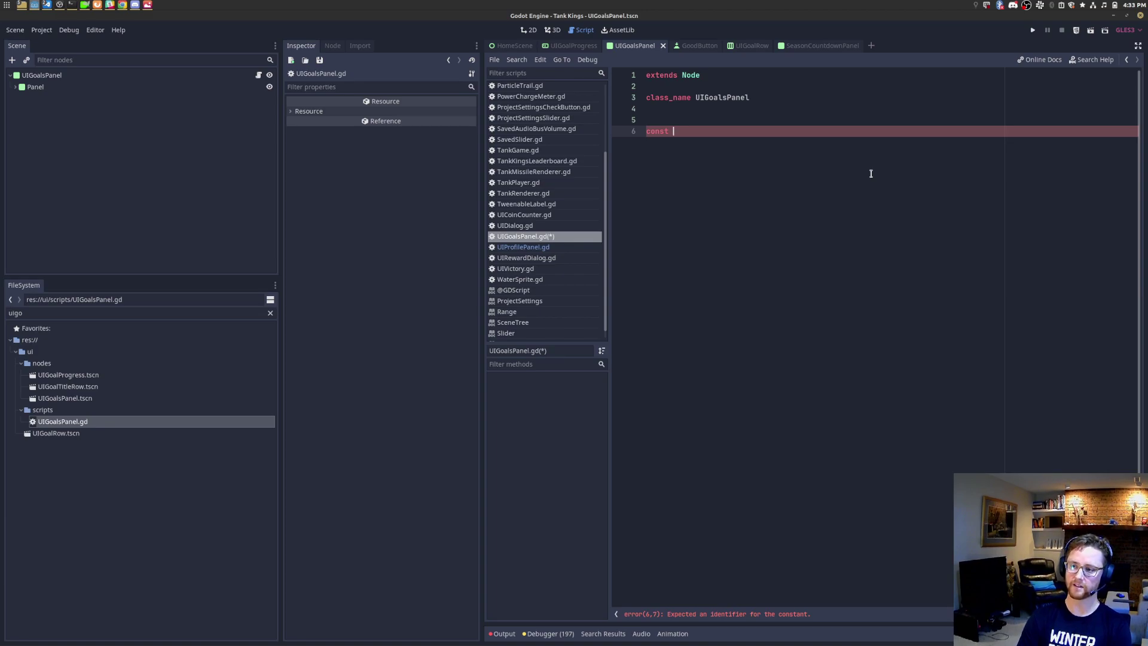
text(stat_ids := ["tankkings_kills",)
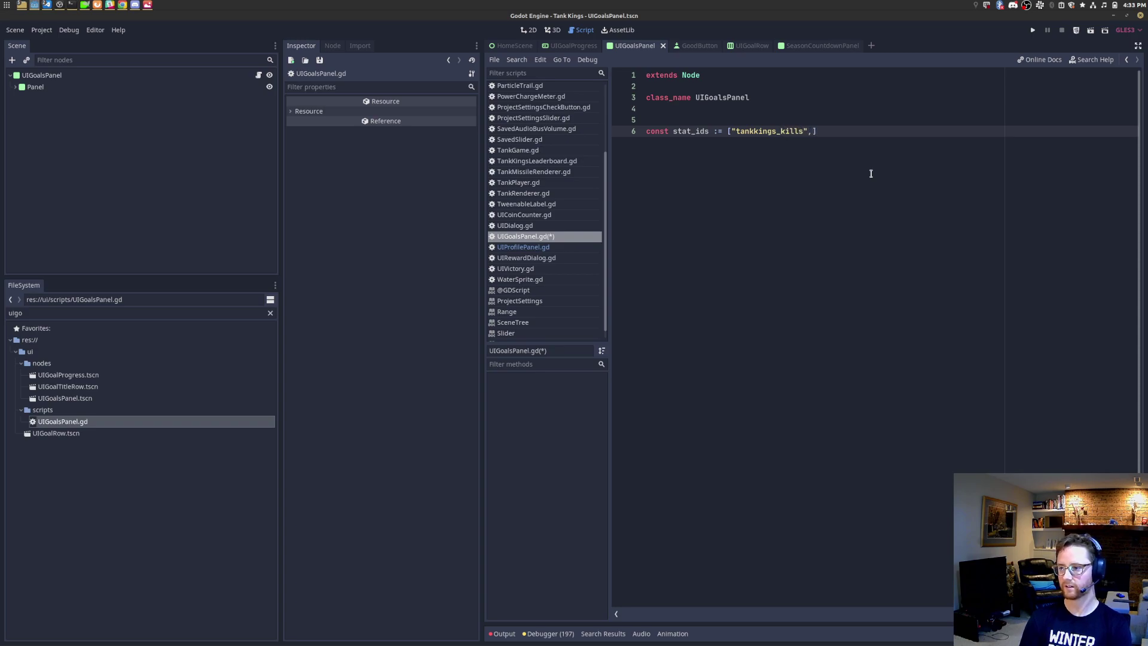
key(alt+Tab)
key(alt+Tab)
key(alt+Tab)
Step: Make the goals.png viewer always on top and shrink it beside the script
key(alt+shift+Tab)
key(alt+shift+Tab)
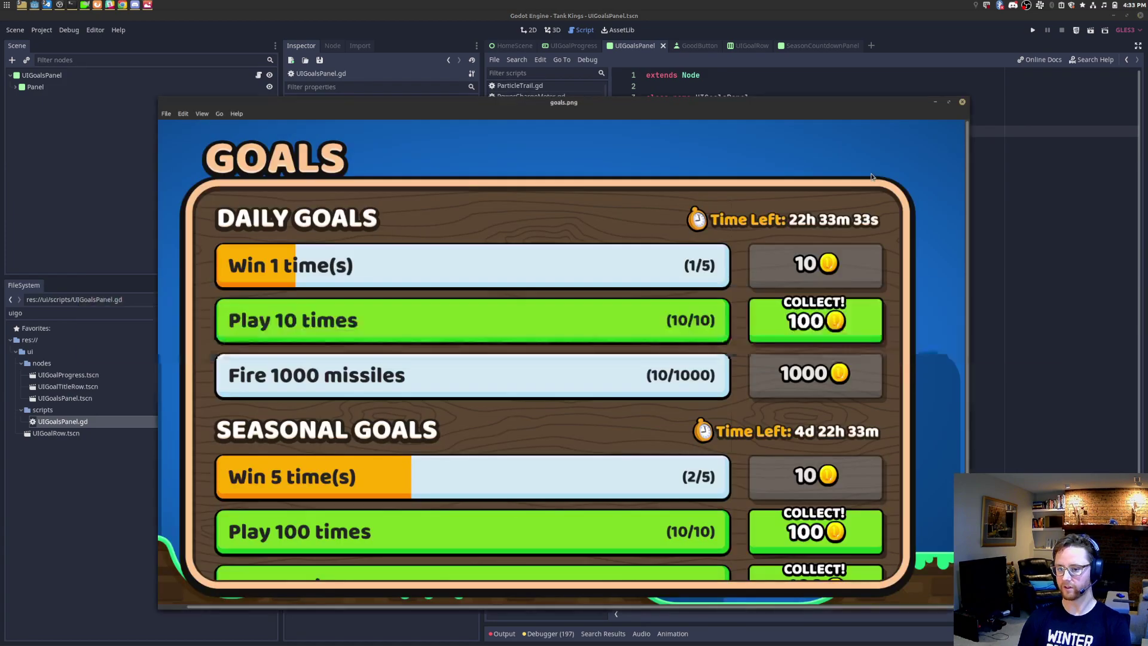
right_click(718, 103)
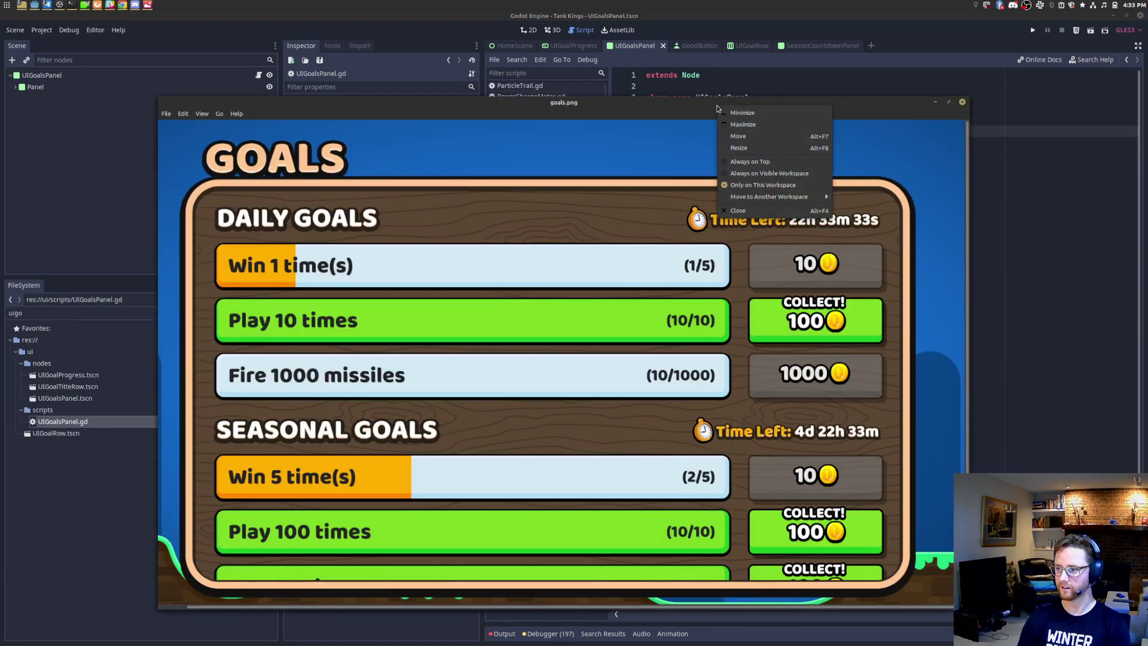
click(790, 162)
drag(970, 99, 548, 312)
drag(450, 317, 360, 177)
drag(460, 243, 781, 243)
drag(541, 178, 476, 261)
Step: Change stat_ids on line 6 to tankkings_wins, tankkings_plays and tankkings_kills, then save
double_click(787, 131)
text(tank)
text(kings_wins)
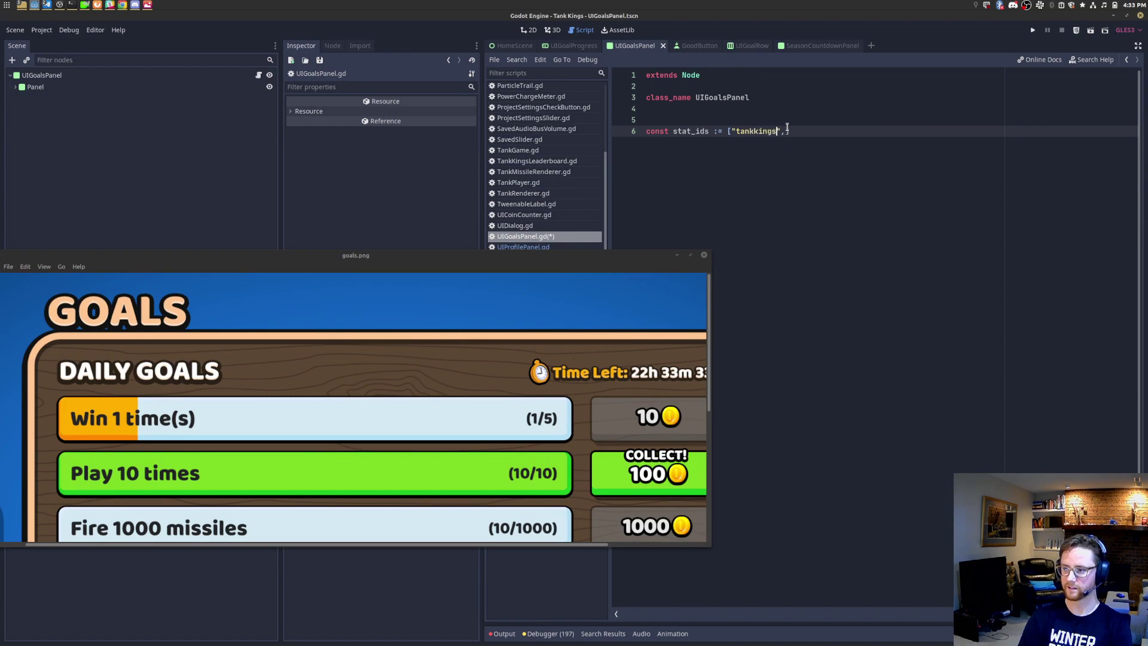
text(", tank)
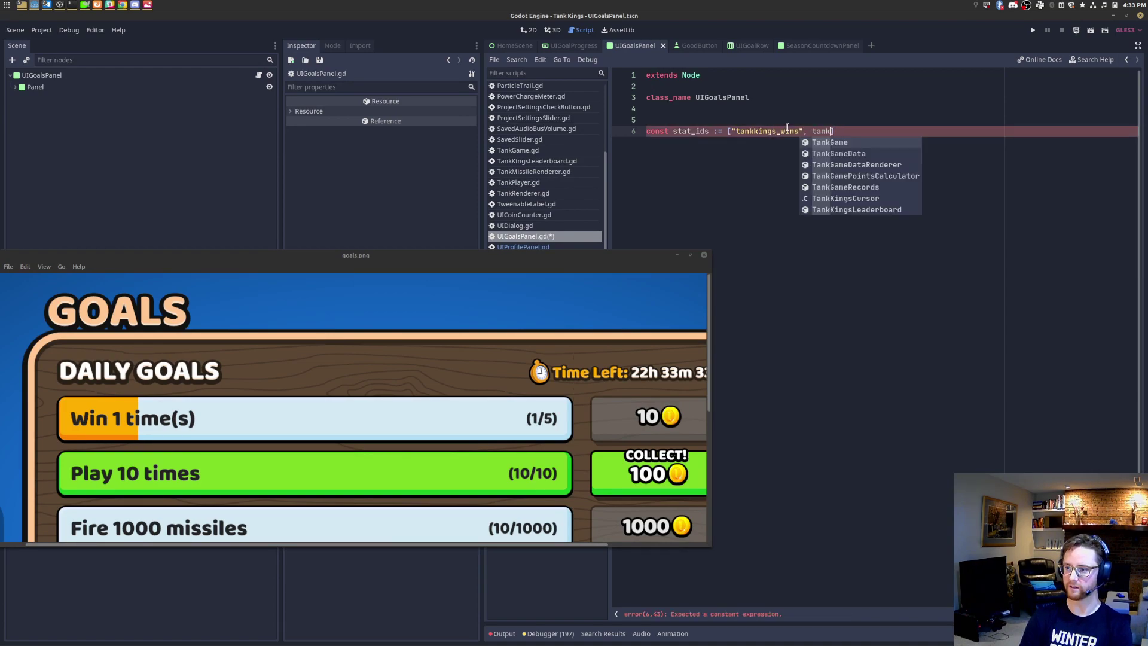
key(BackSpace)
key(BackSpace)
key(BackSpace)
key(BackSpace)
text("tankkings_plays")
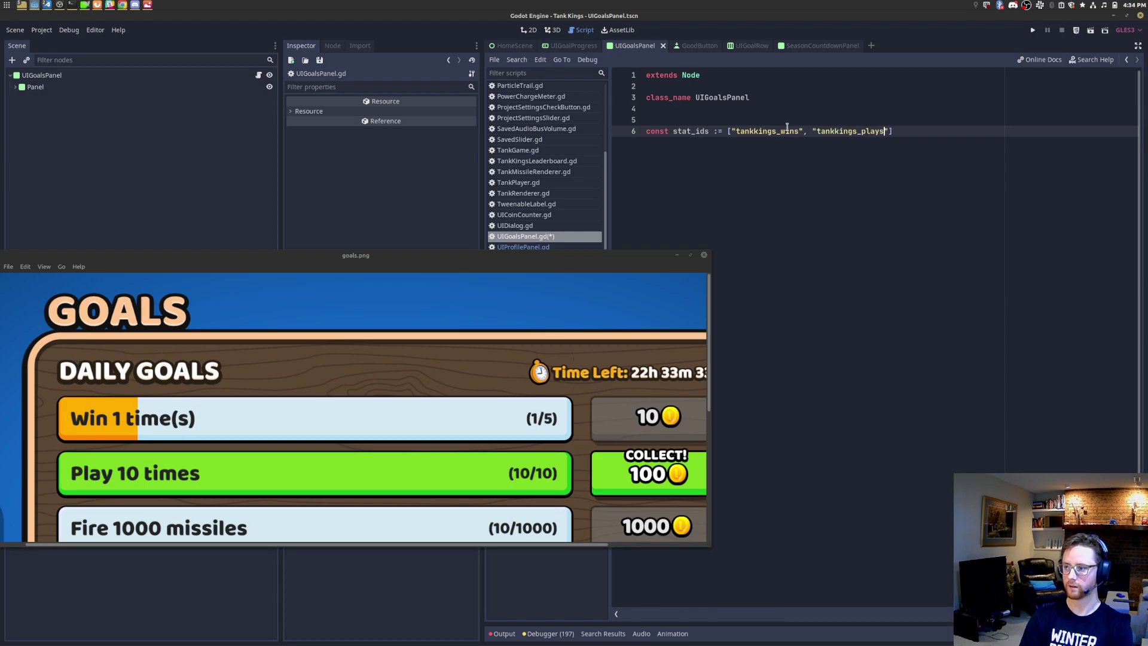
text(, )
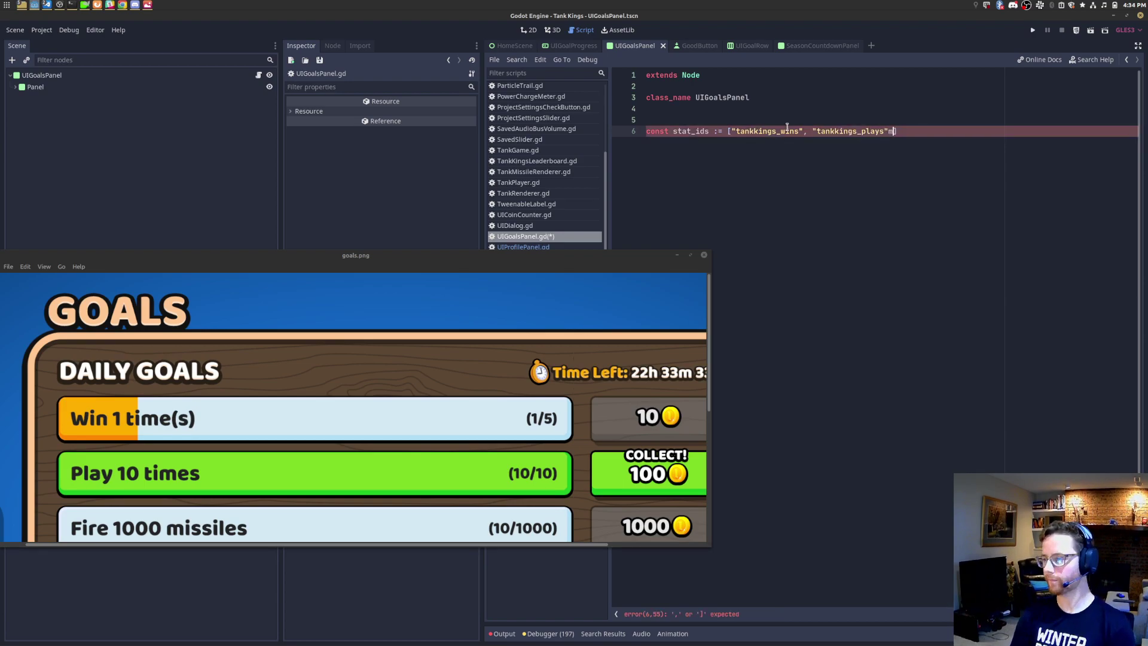
text("tankkings_kil)
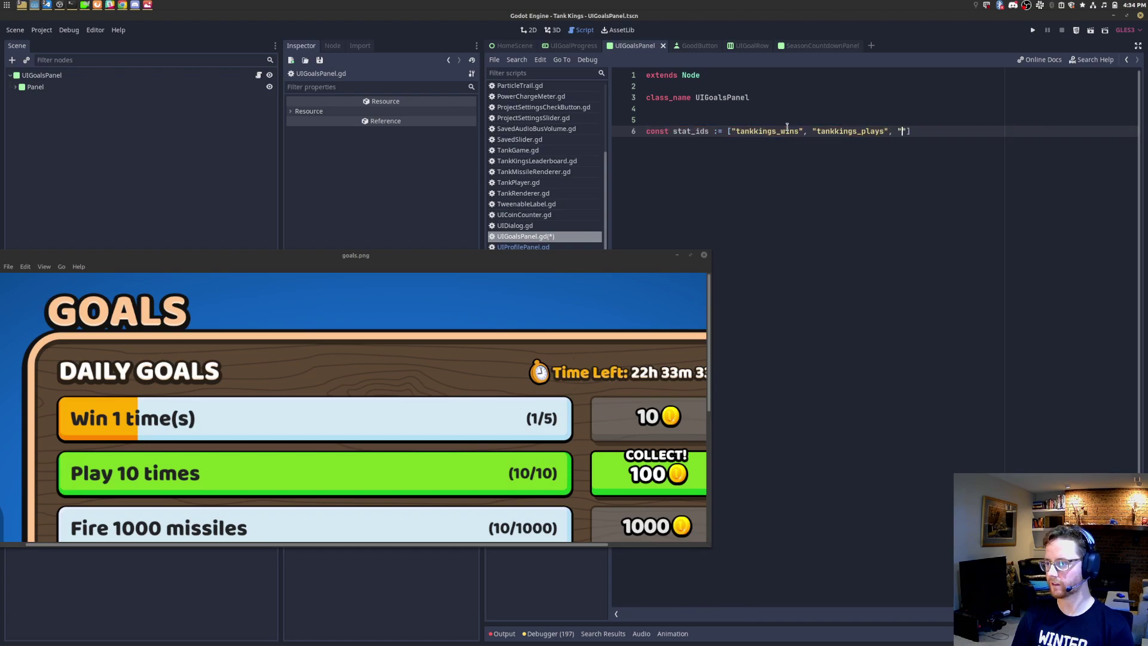
text(ls)
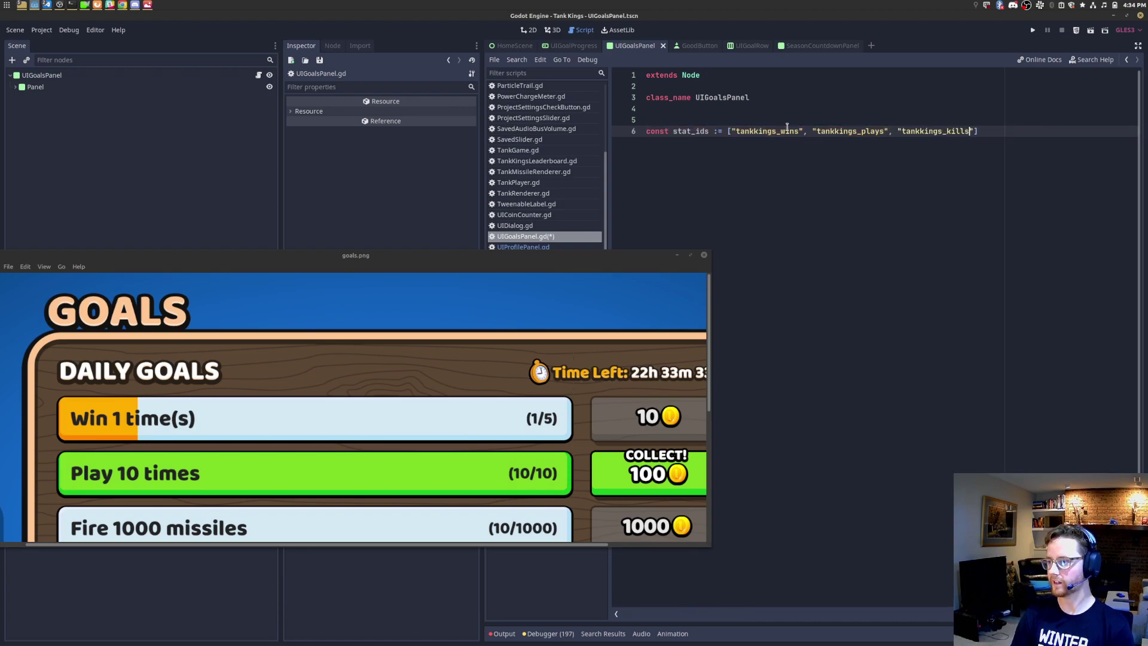
key(ctrl+s)
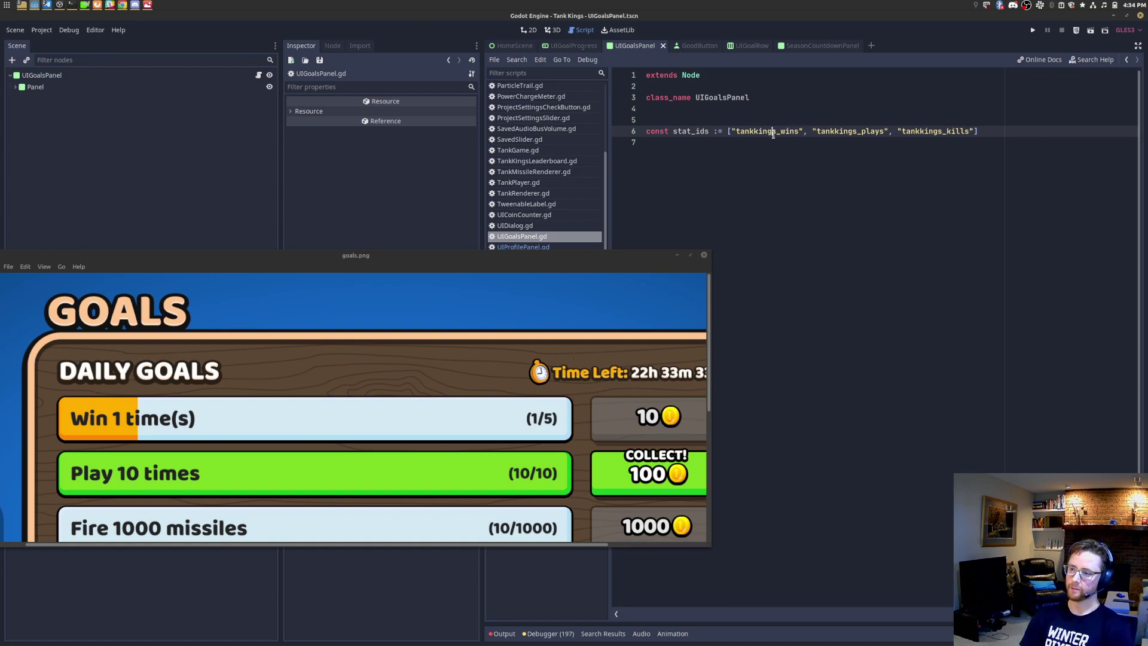
triple_click(1014, 129)
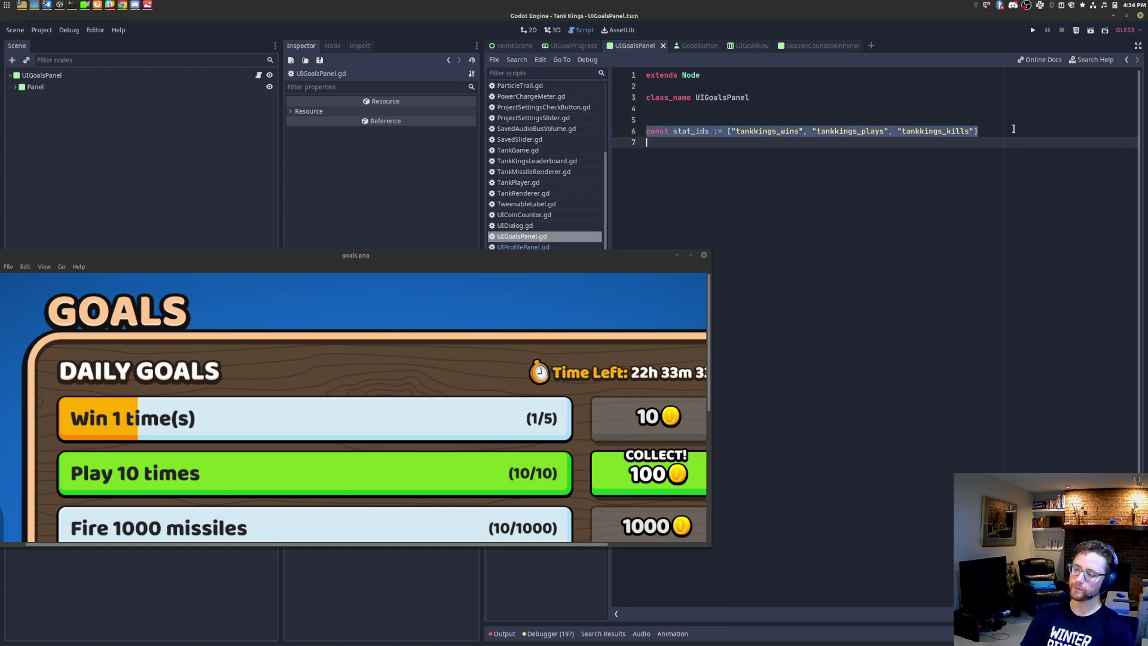
click(1014, 129)
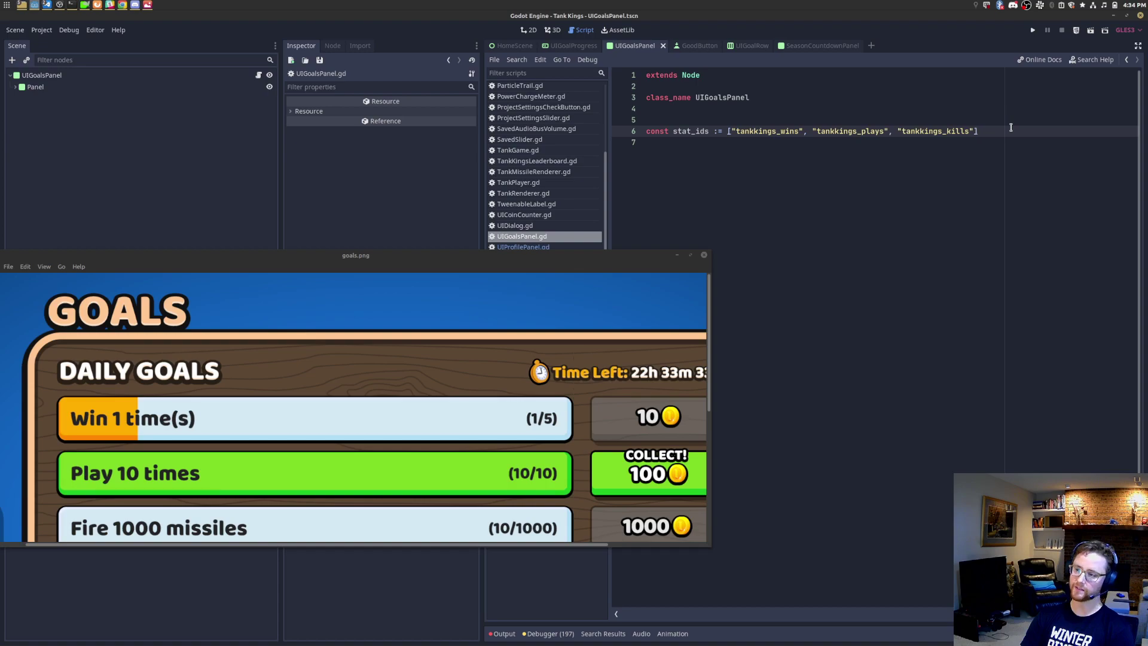
click(742, 146)
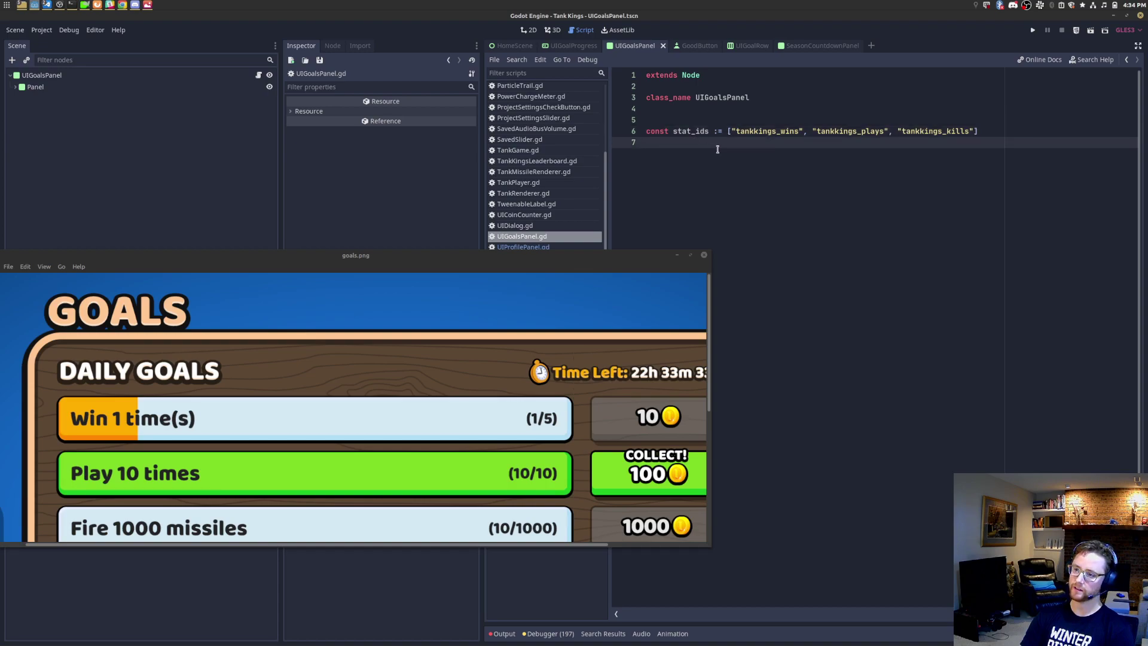
Step: Start a stat_definitions constant whose dictionary is wrapped in an array bracket
key(Return)
text(const stats)
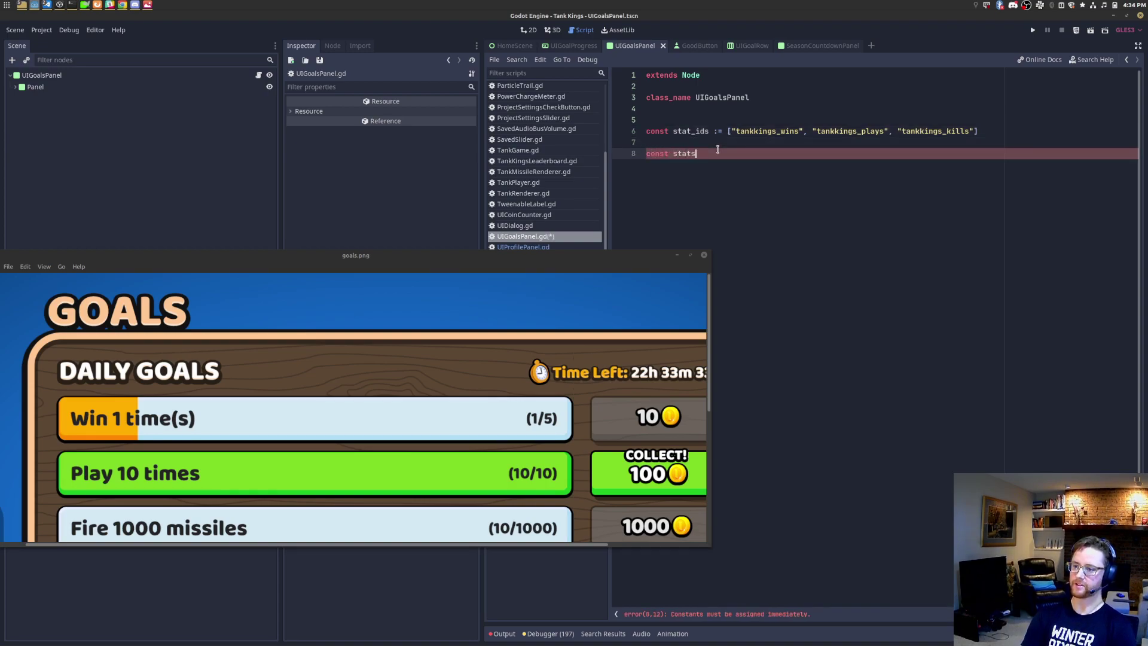
text(definitions := {)
key(Return)
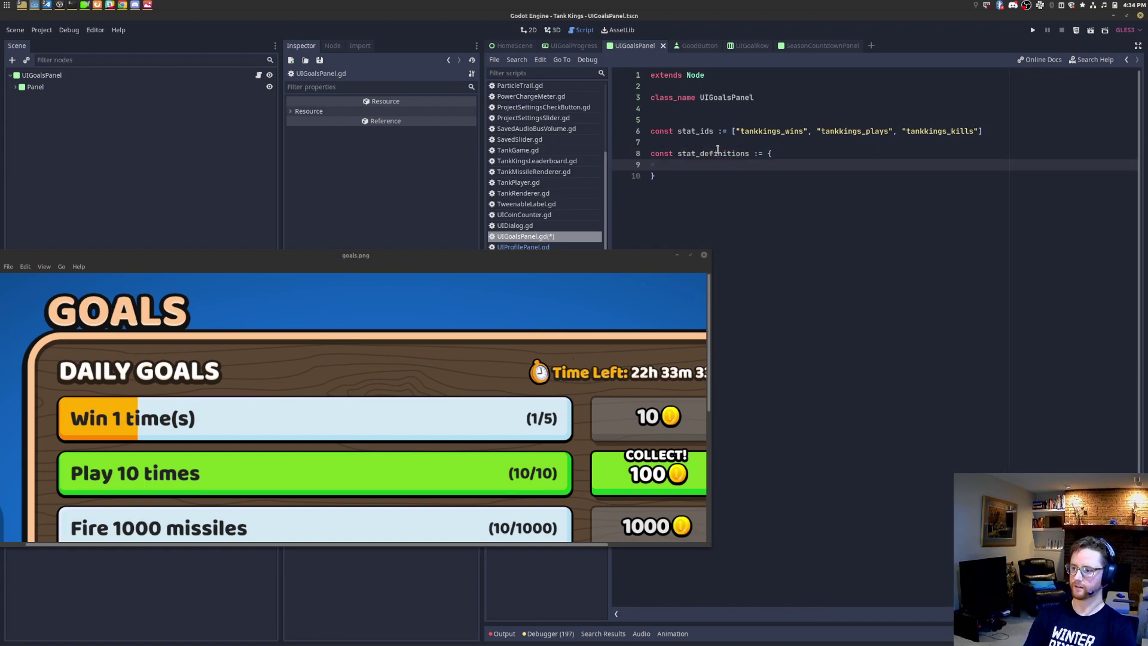
text("tankkings)
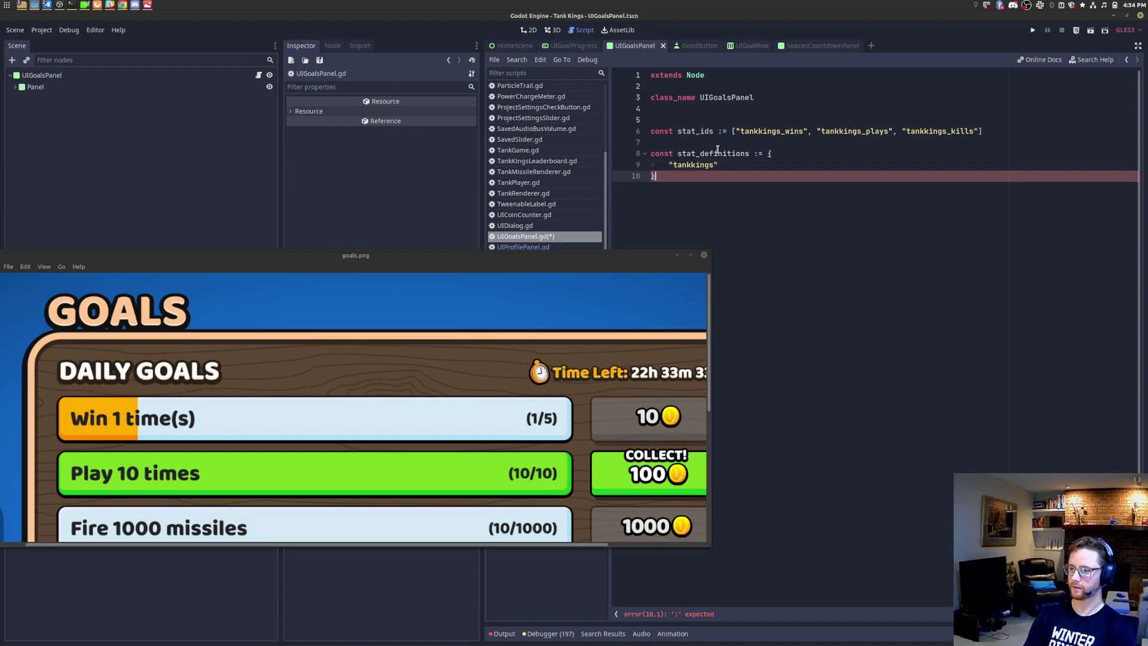
double_click(717, 153)
key(End)
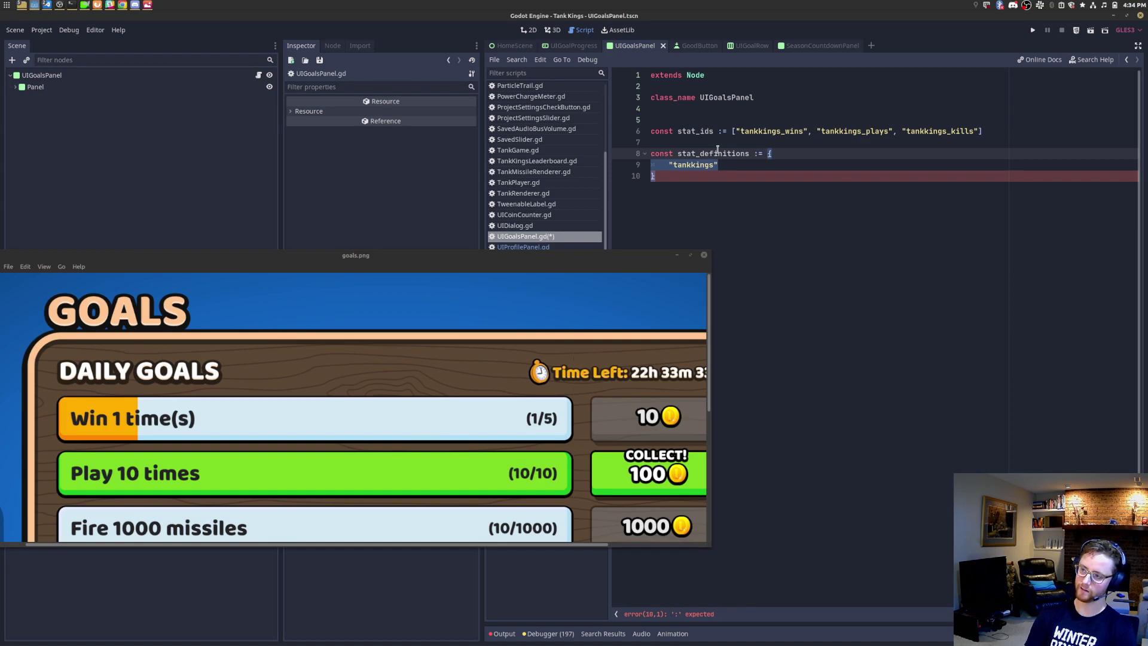
text([)
key(Left)
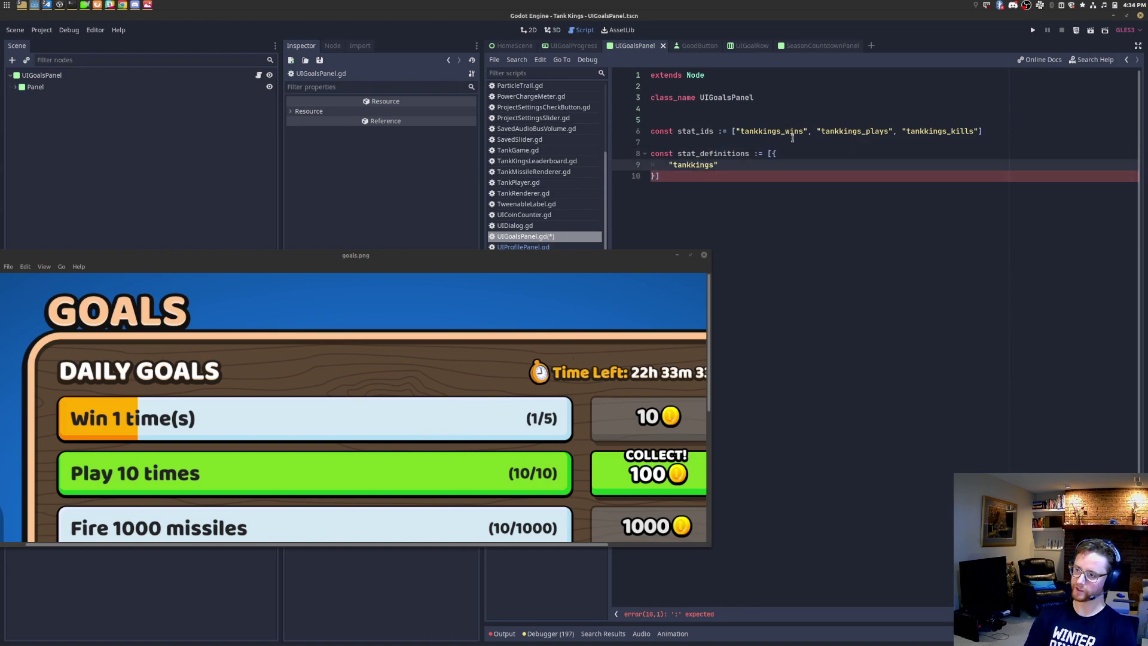
Step: Give the first entry leaderboard_id "tankkings_wins" and max_value 5
key(Down)
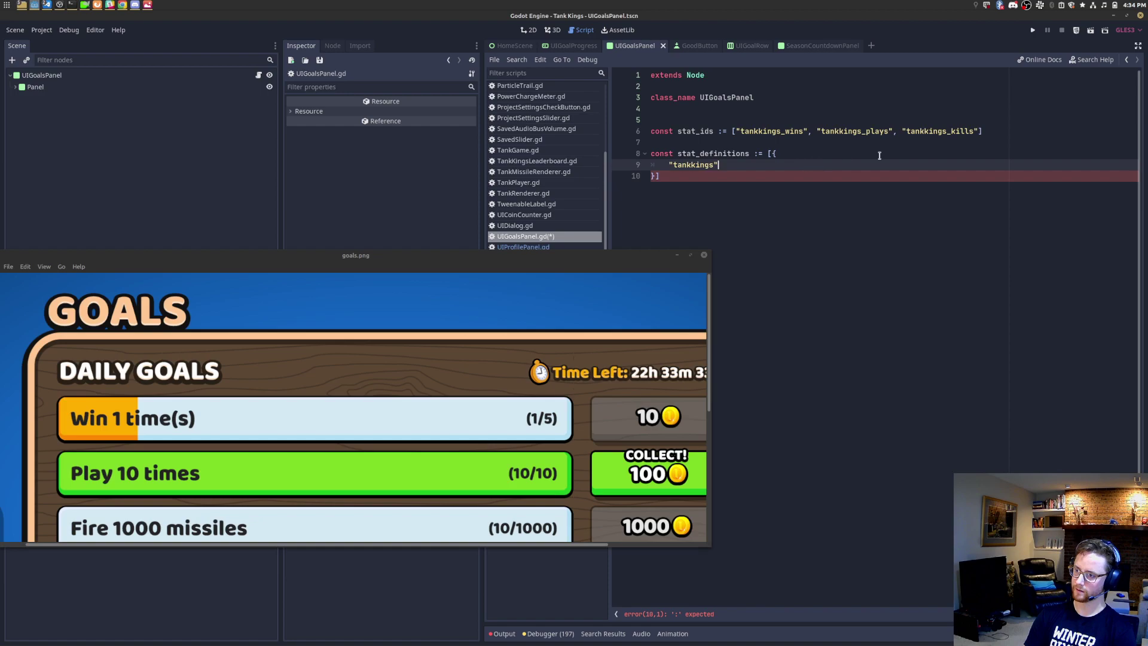
key(shift+Home)
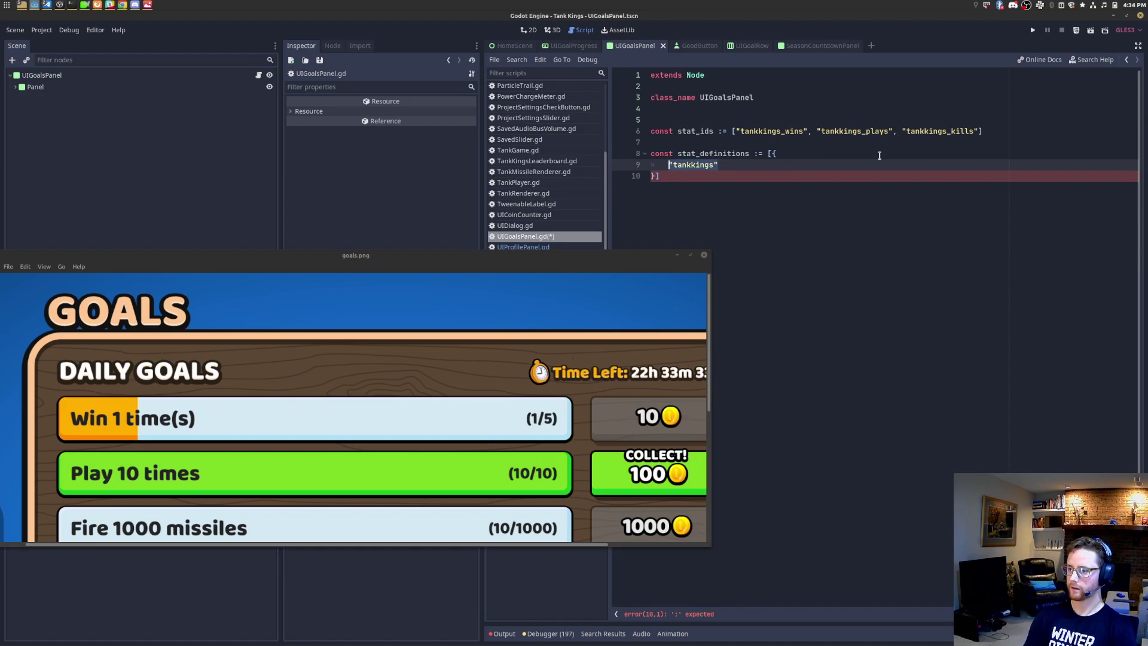
text(")
key(BackSpace)
key(BackSpace)
key(BackSpace)
key(BackSpace)
key(BackSpace)
key(BackSpace)
key(BackSpace)
key(BackSpace)
key(BackSpace)
key(BackSpace)
text(lead)
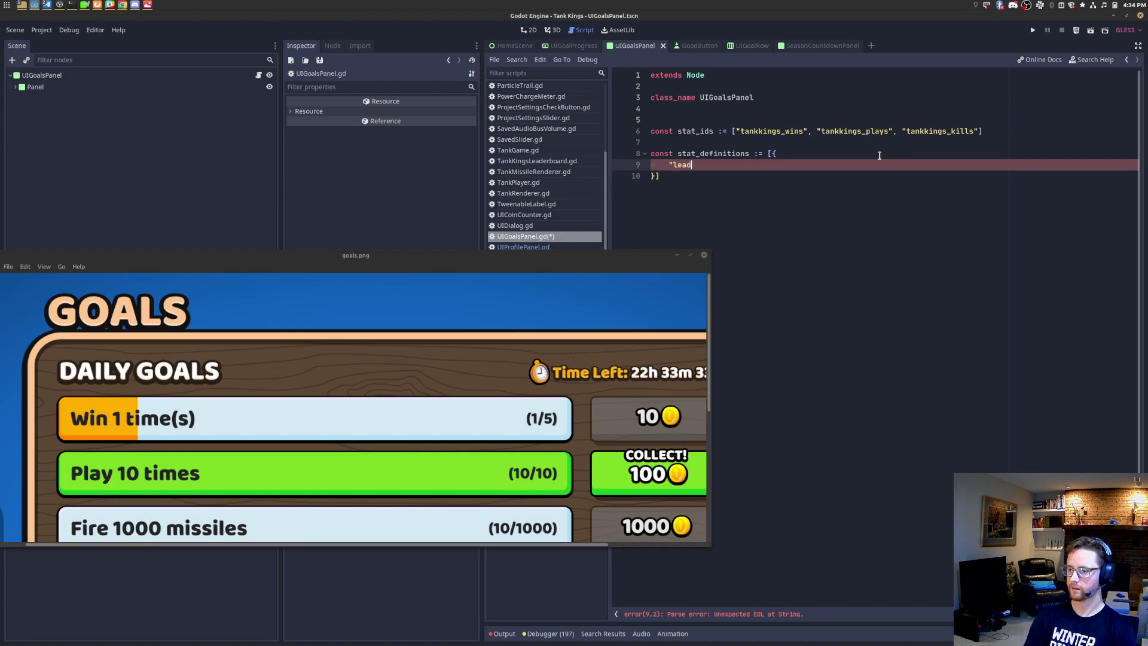
text(erboard_id":)
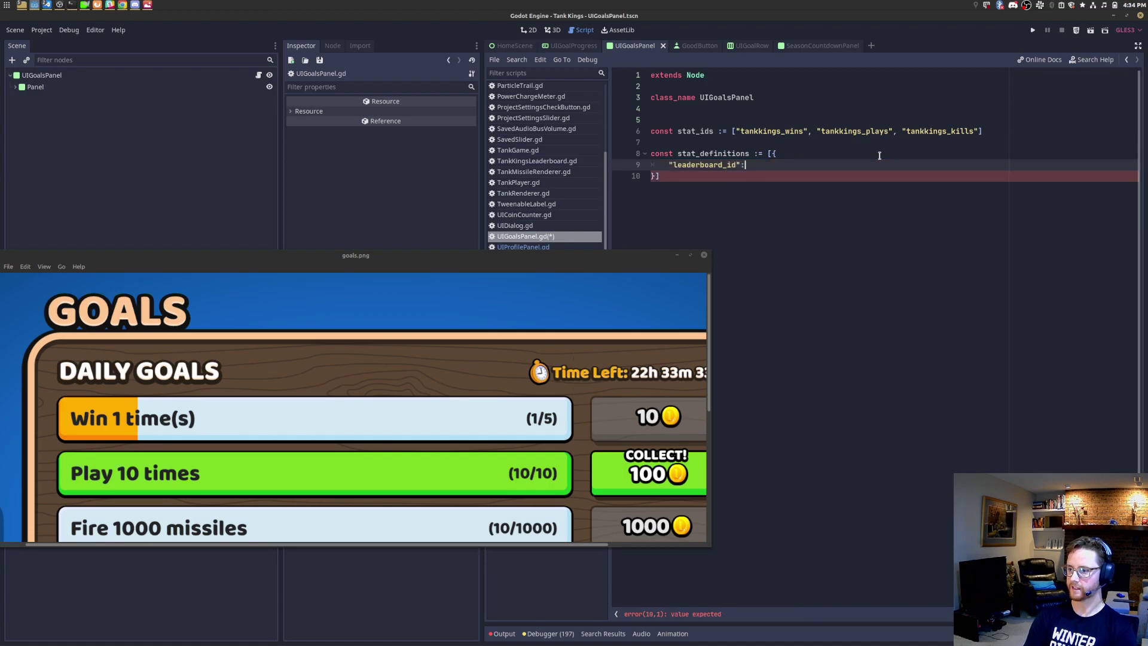
text("tankkings_wins",)
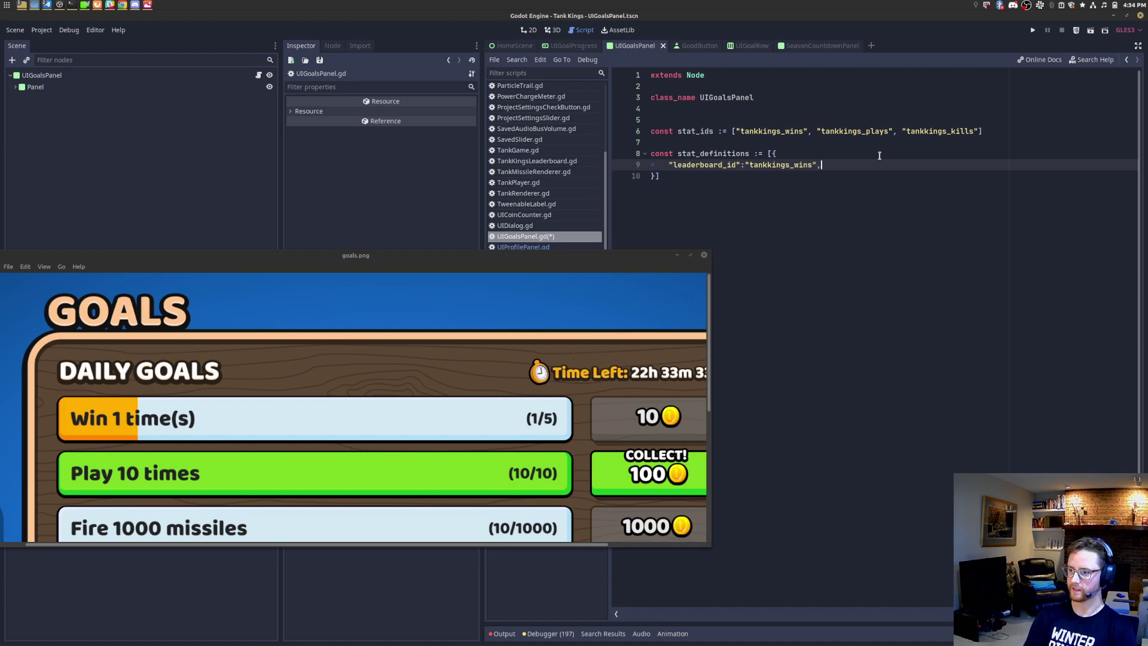
key(Return)
text(")
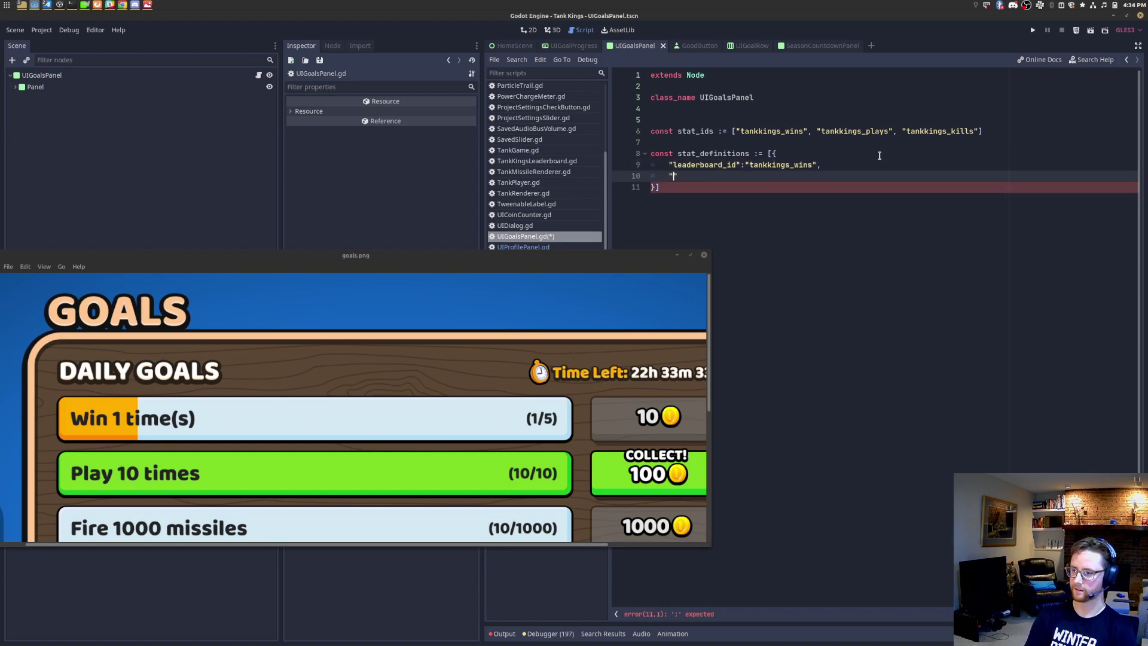
text(max_value":")
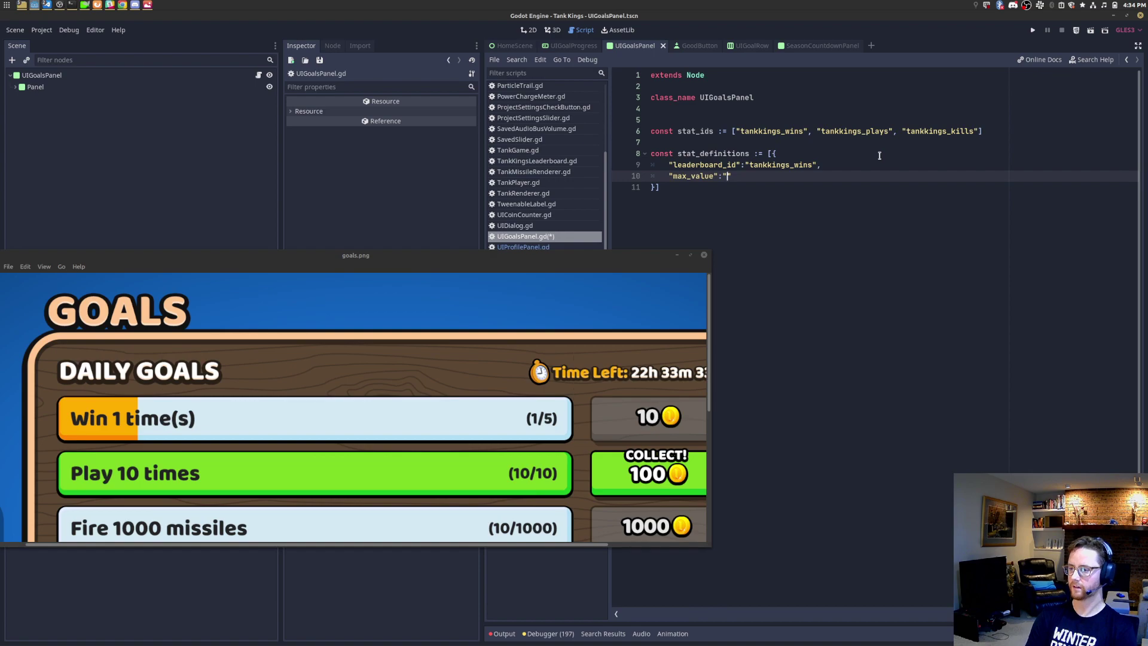
key(BackSpace)
text(5)
Step: Add spaces after the key colons, save, and copy the first entry
double_click(766, 165)
key(Left)
key(Left)
key(Down)
key(Left)
key(ctrl+s)
key(Down)
key(Up)
key(Down)
key(Left)
key(shift+Up)
key(shift+Up)
key(shift+Up)
key(shift+End)
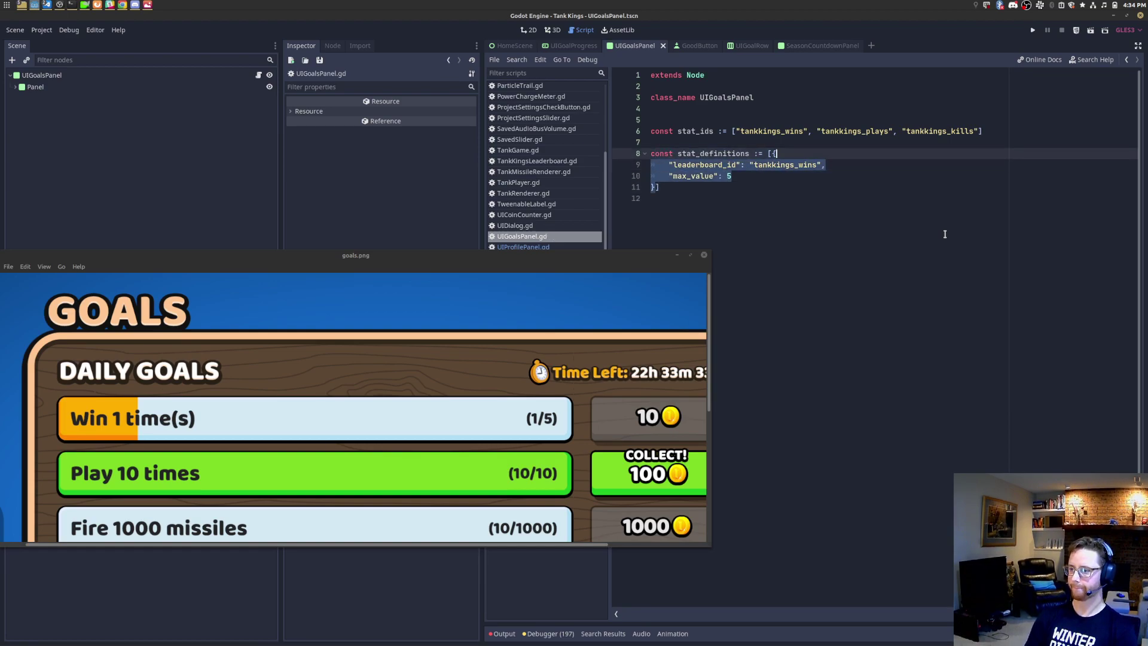
Step: Add a second entry for tankkings_kills and indent the entries one level
key(Down)
key(Down)
key(Down)
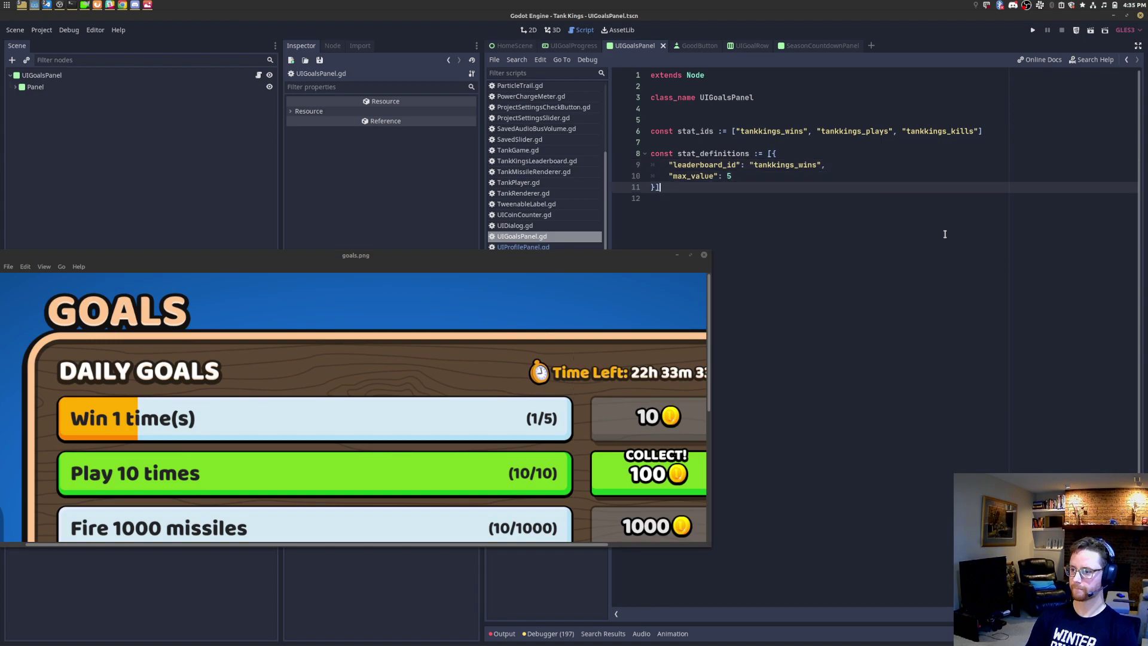
text(,)
key(Return)
text({ 	"leaderboard_id": "tankkings_wins", 	"max_value": 5 })
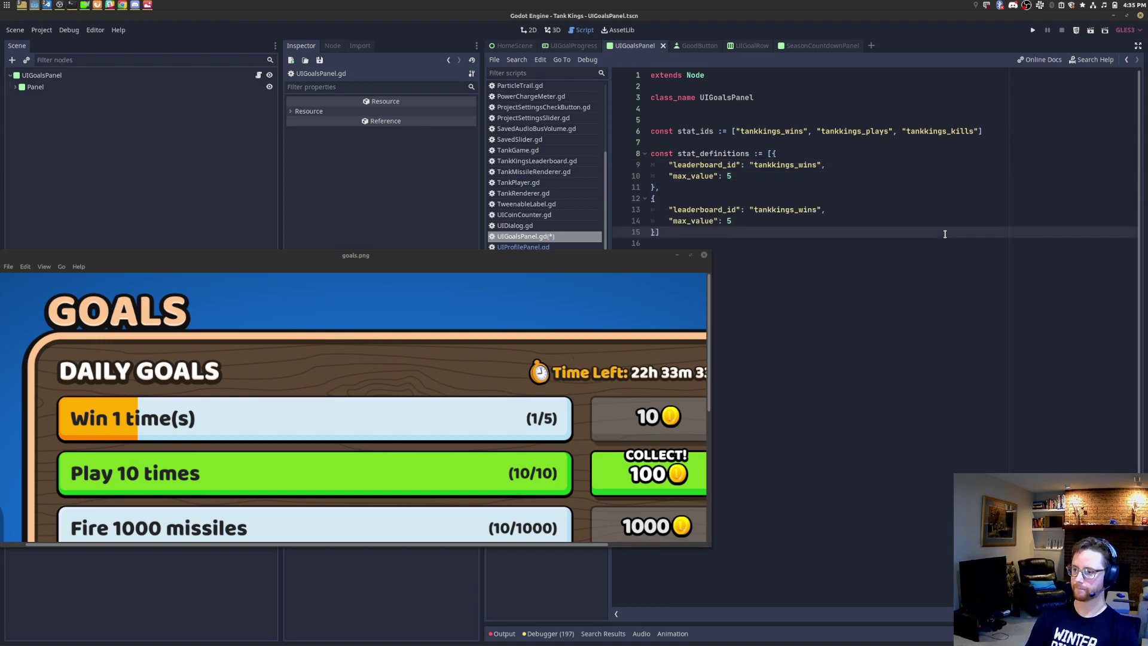
key(shift+Up)
key(shift+Up)
key(shift+Up)
key(shift+Up)
key(shift+Up)
key(shift+Up)
key(shift+Home)
key(Tab)
click(826, 207)
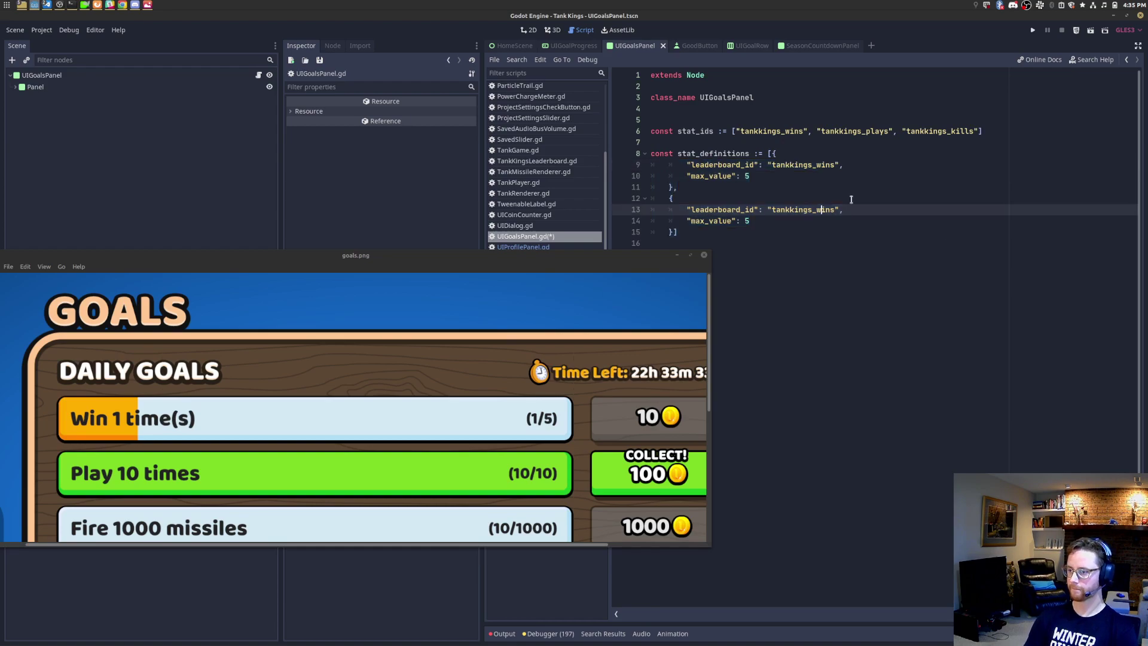
key(ctrl+shift+Right)
text(kills)
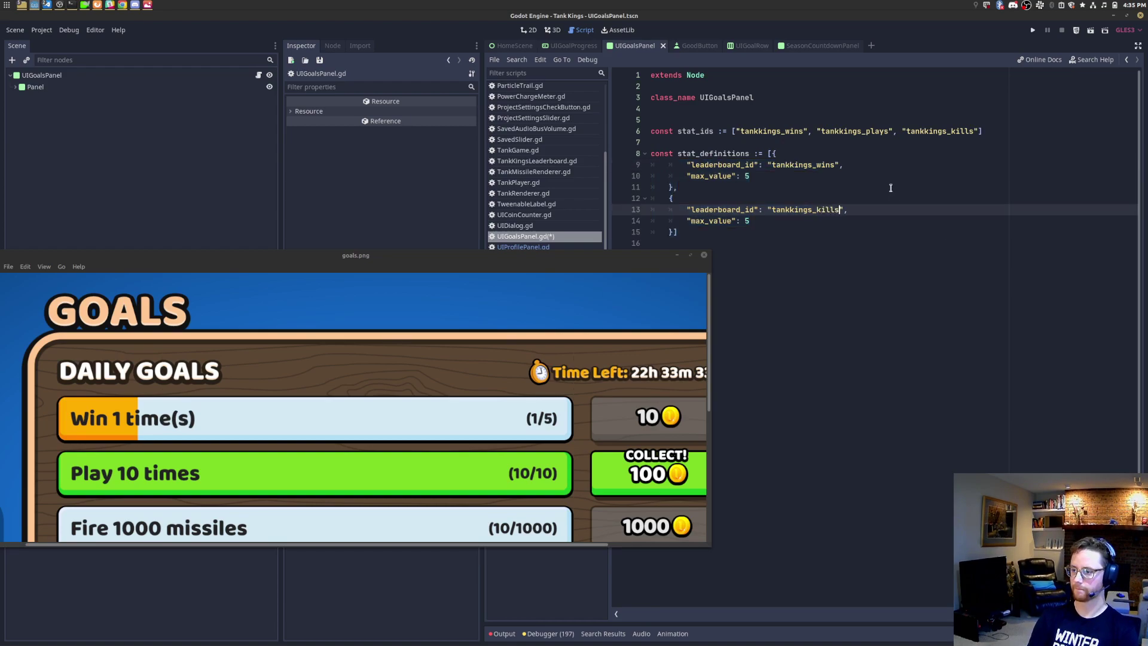
Step: Add a third entry with leaderboard_id tankkings_games_played and save
key(Down)
key(Down)
key(Up)
key(Up)
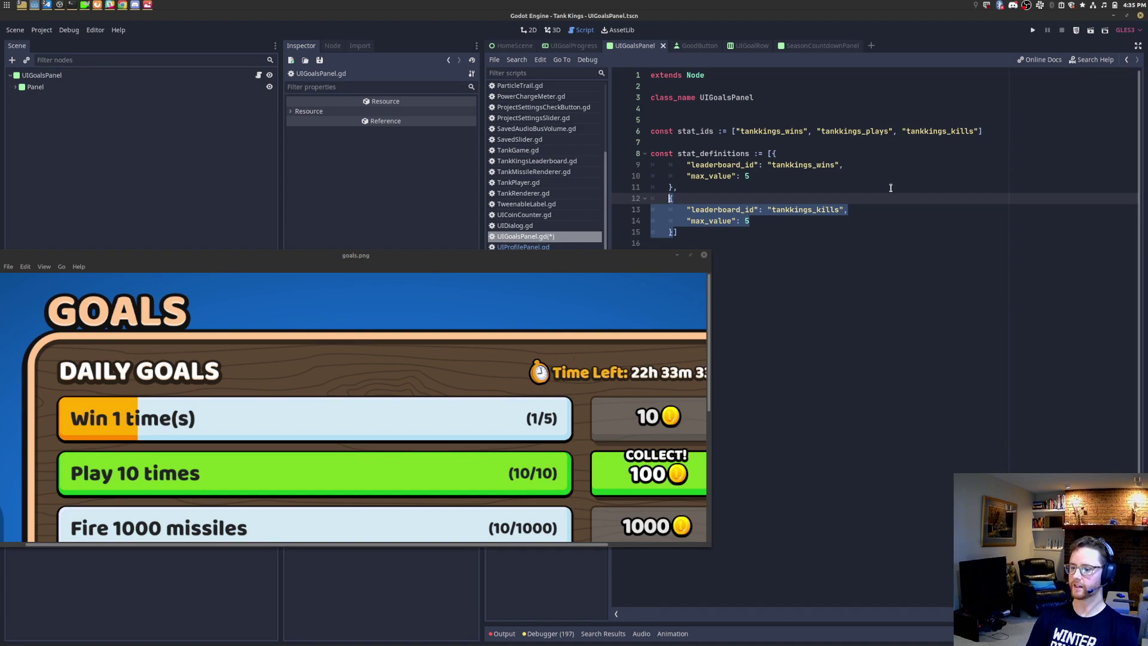
key(Down)
key(Down)
key(Right)
text(,)
key(Return)
text({ 		"leaderboard_id": "tankkings_kills", 		"max_value": 5 	})
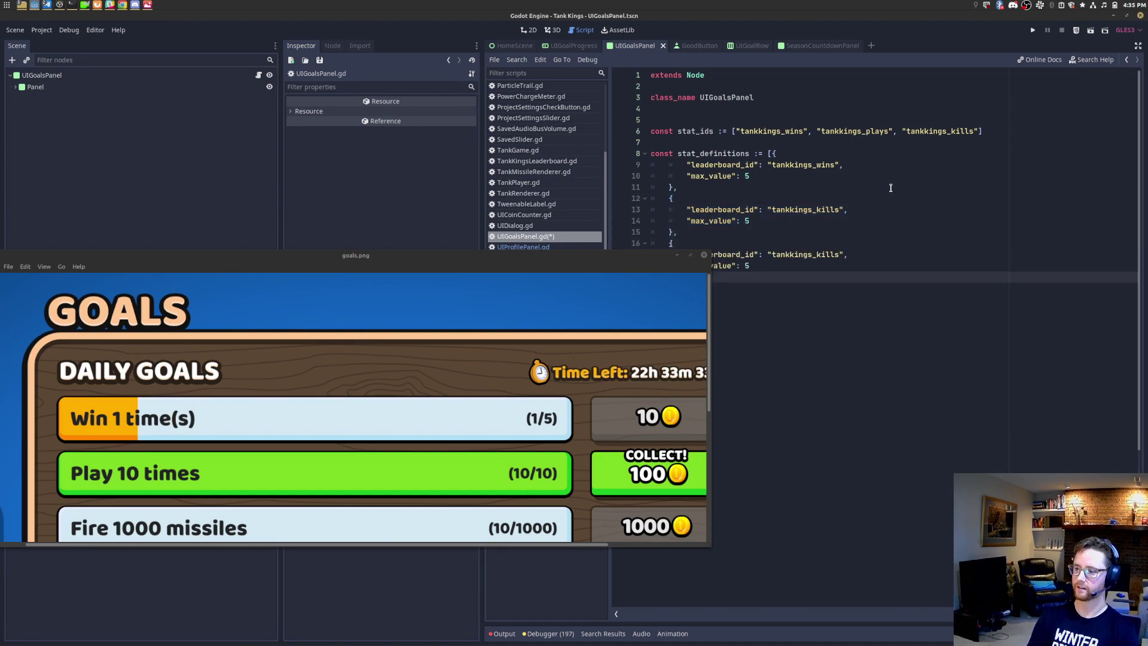
drag(675, 250, 674, 333)
click(816, 255)
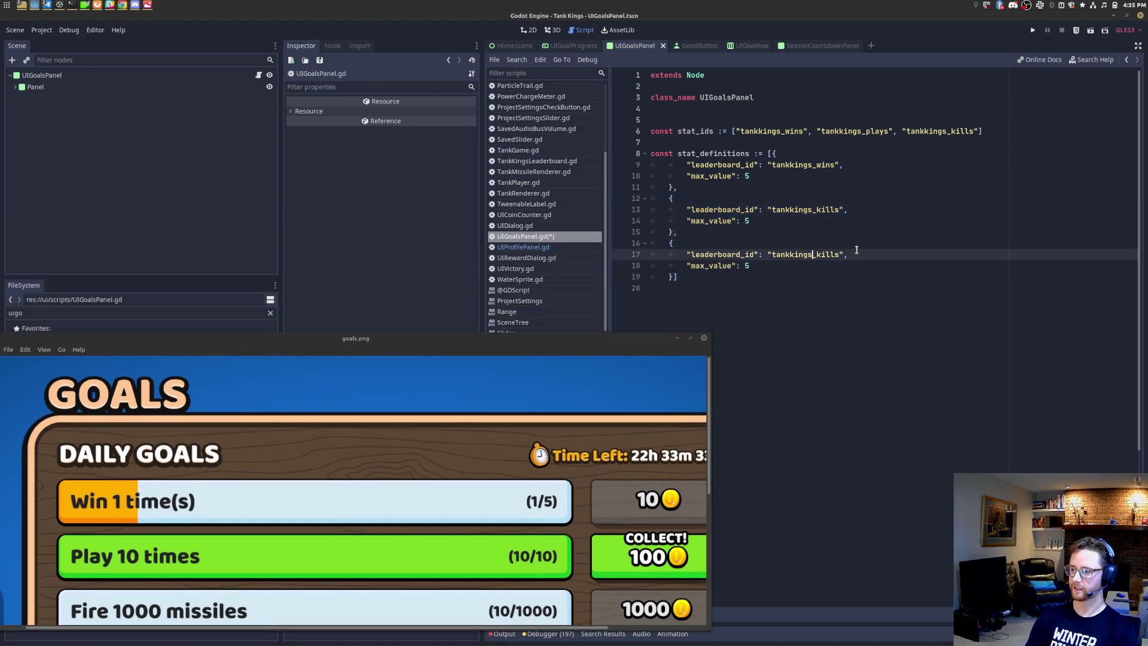
key(ctrl+shift+Right)
text(games_play)
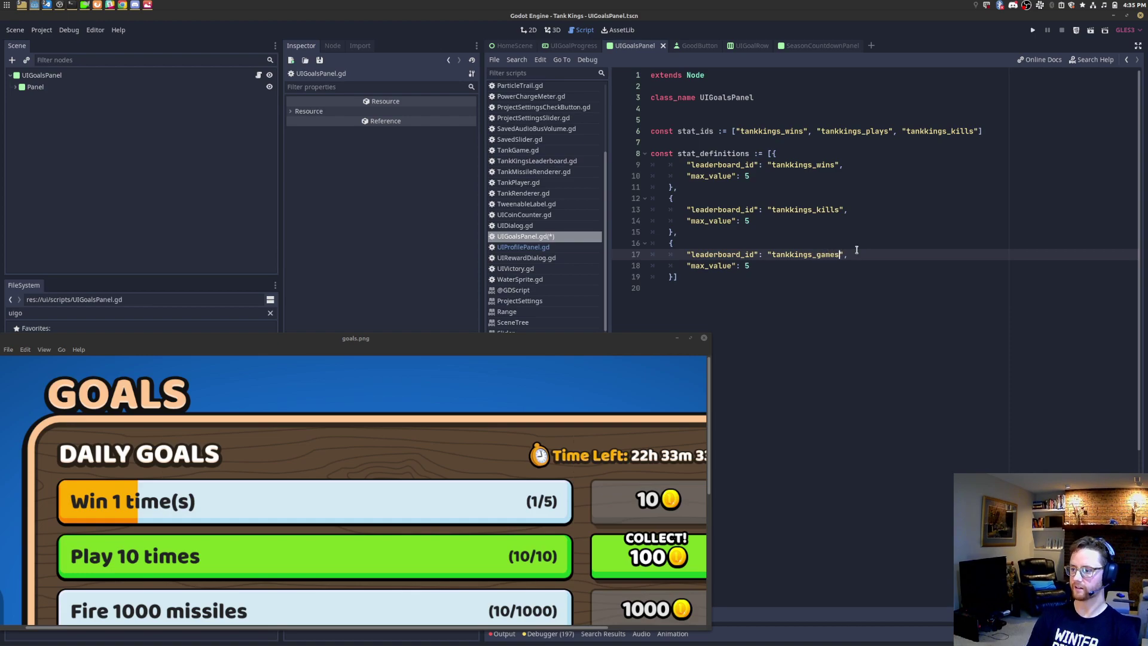
text(ed)
key(ctrl+s)
Step: Look through the other open windows, then re-paste the tankkings_games_played id and save
key(alt+Tab)
key(alt+Tab)
key(alt+Tab)
key(alt+Tab)
key(alt+Tab)
key(alt+shift+Tab)
key(alt+shift+Tab)
key(alt+shift+Tab)
key(alt+shift+Tab)
key(alt+shift+Tab)
key(alt+shift+Tab)
key(alt+shift+Tab)
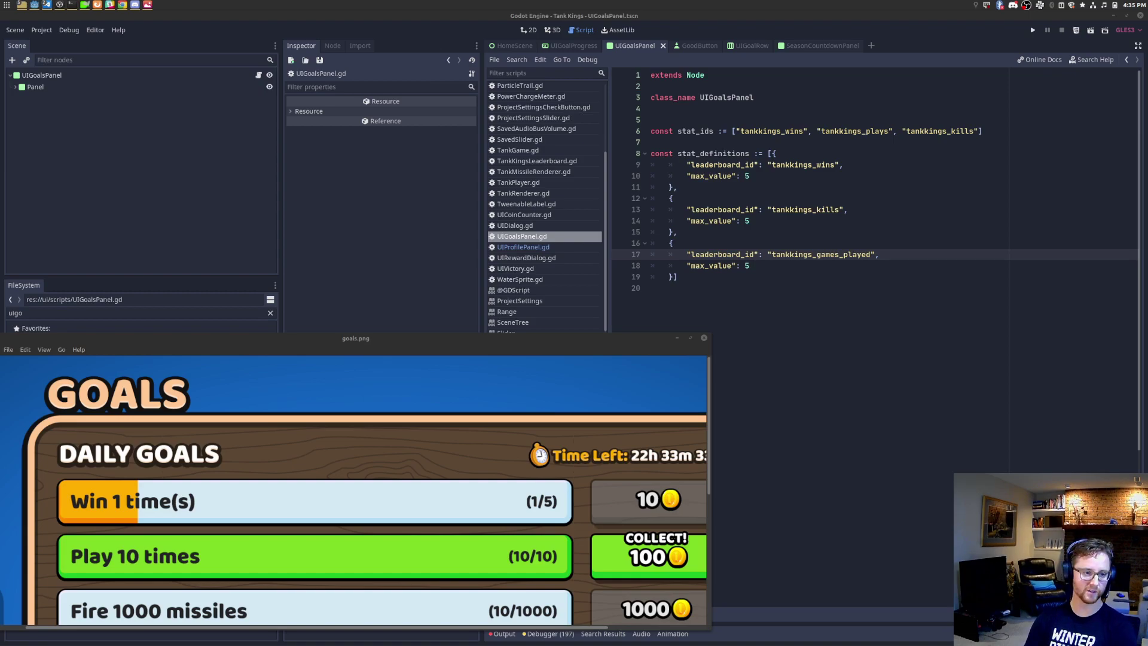
double_click(832, 256)
text(tankkings_games_played)
key(ctrl+s)
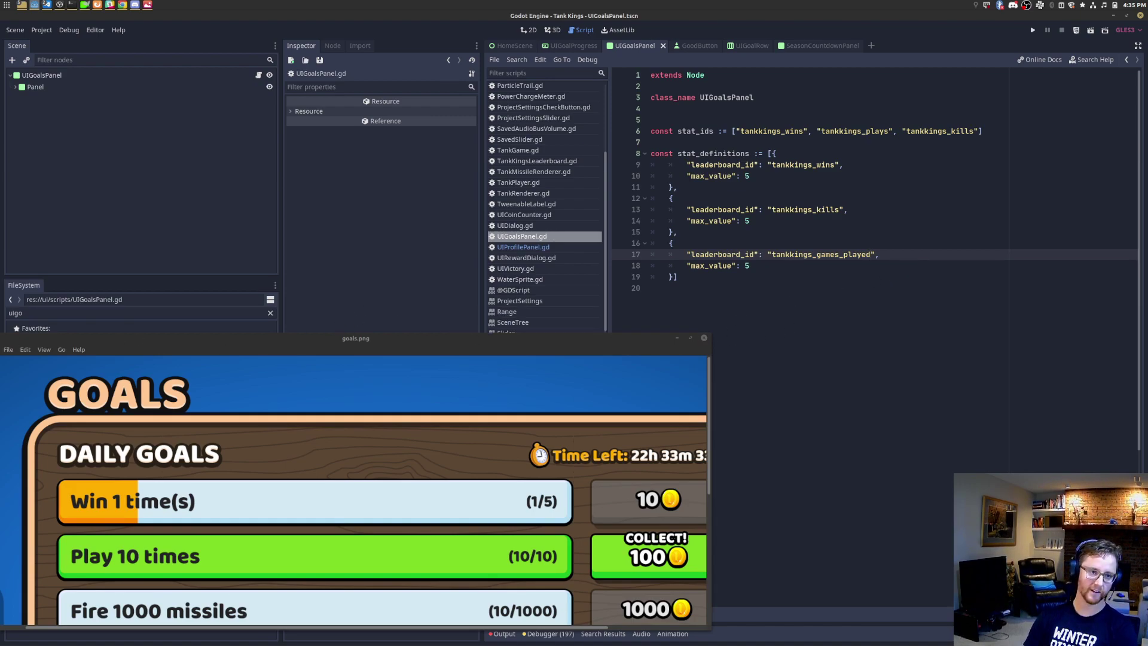
Step: Put the array's closing bracket on its own line and add blank lines below it
click(742, 305)
double_click(829, 255)
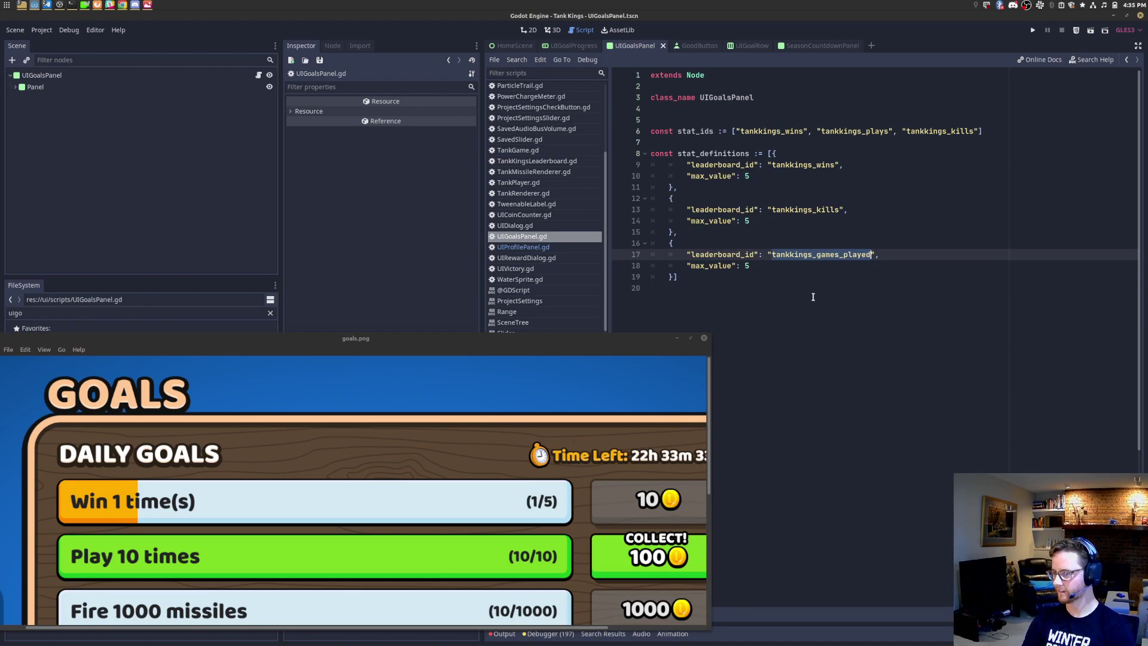
click(813, 278)
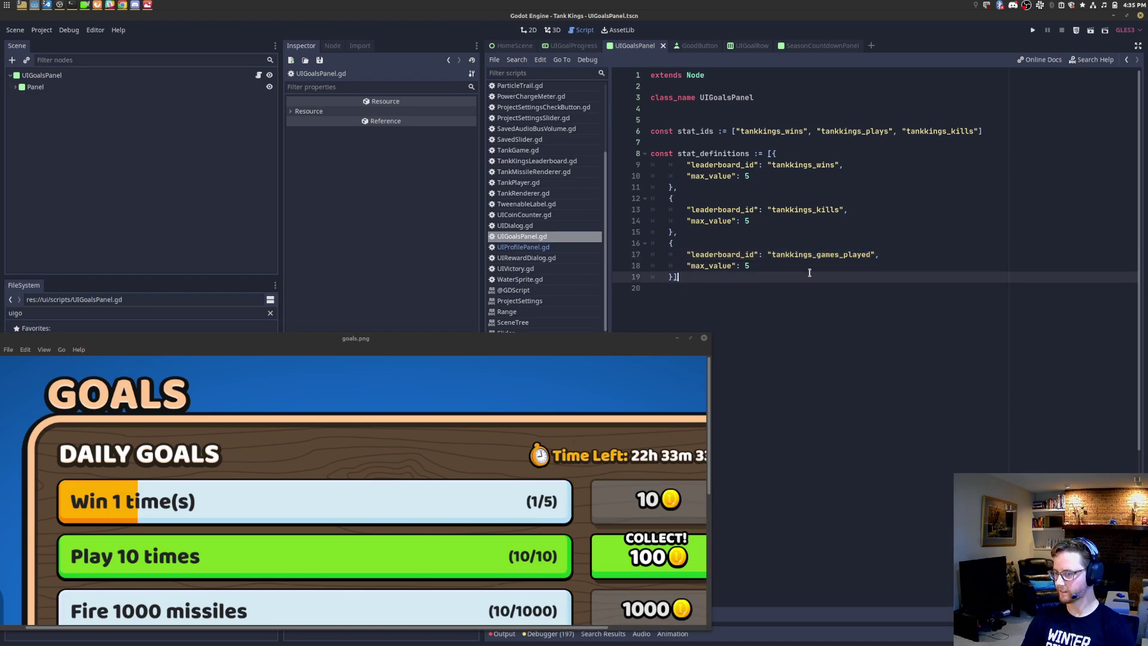
key(Left)
key(Return)
key(BackSpace)
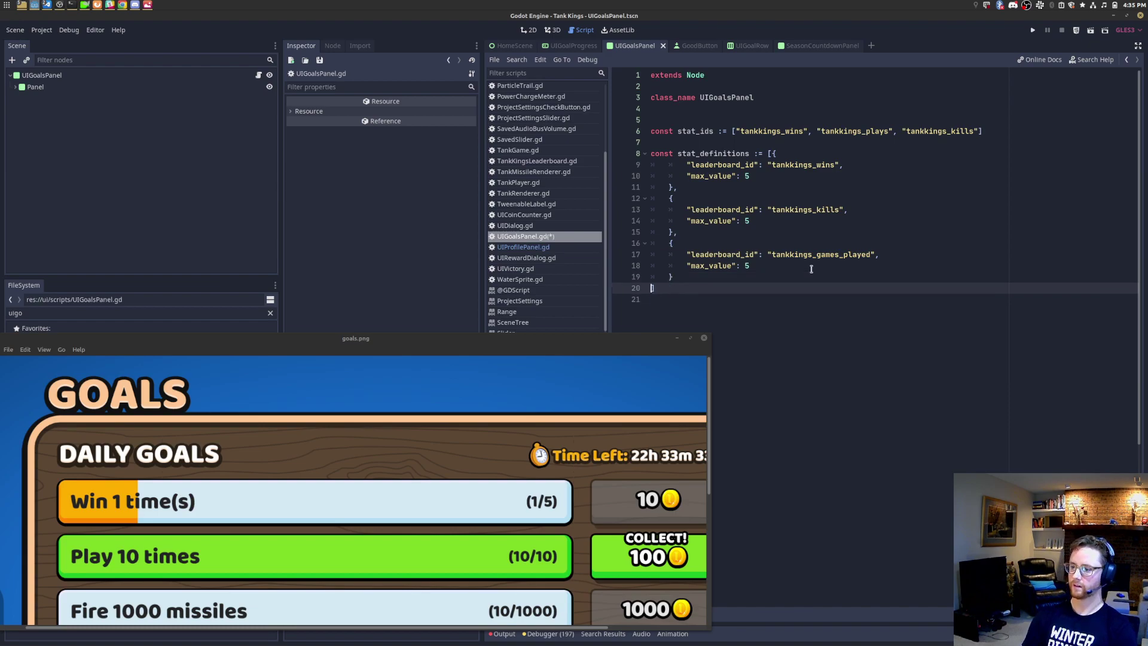
key(End)
key(Return)
key(Return)
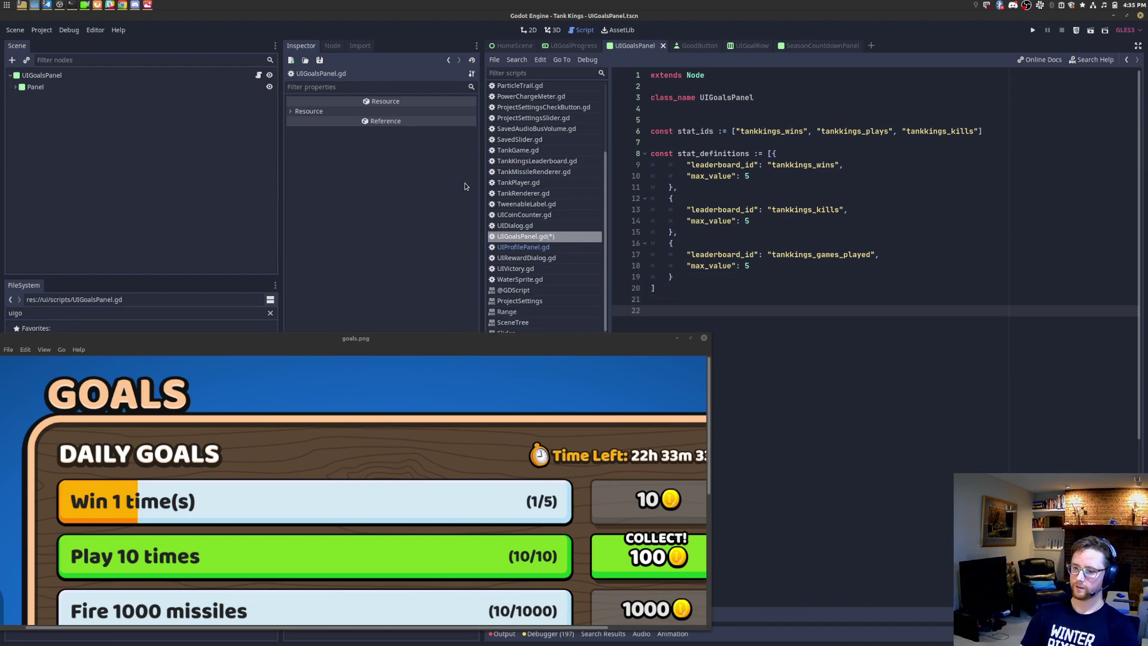
Step: Move the goals.png window higher, enlarge it, and dismiss the pending notification
drag(489, 341, 511, 163)
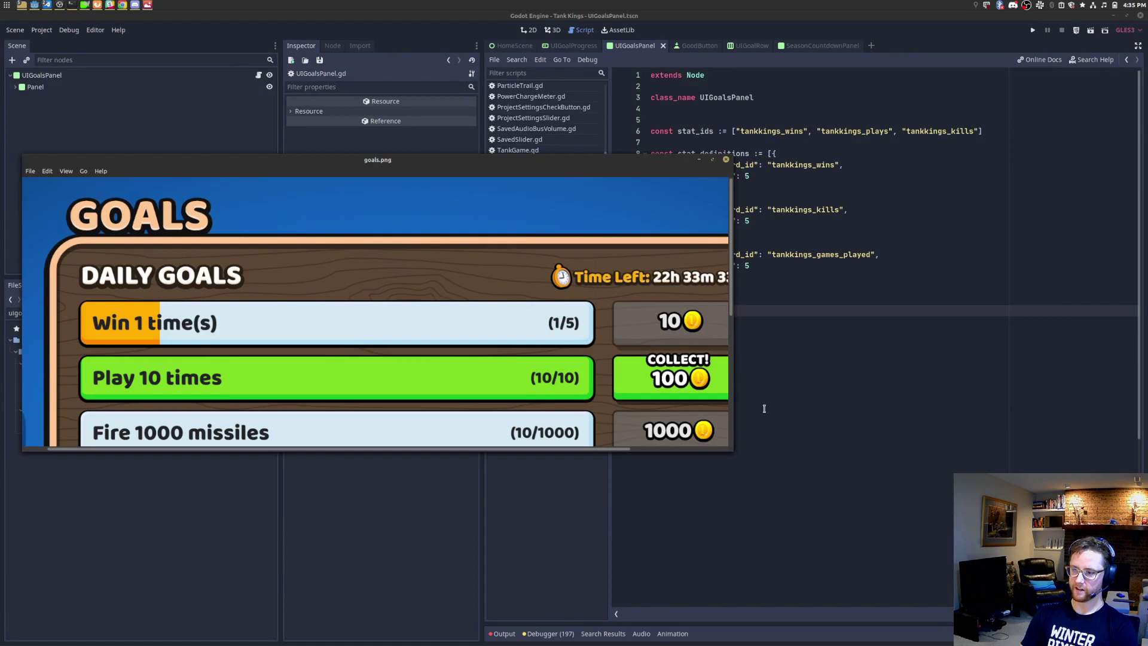
drag(731, 452, 906, 578)
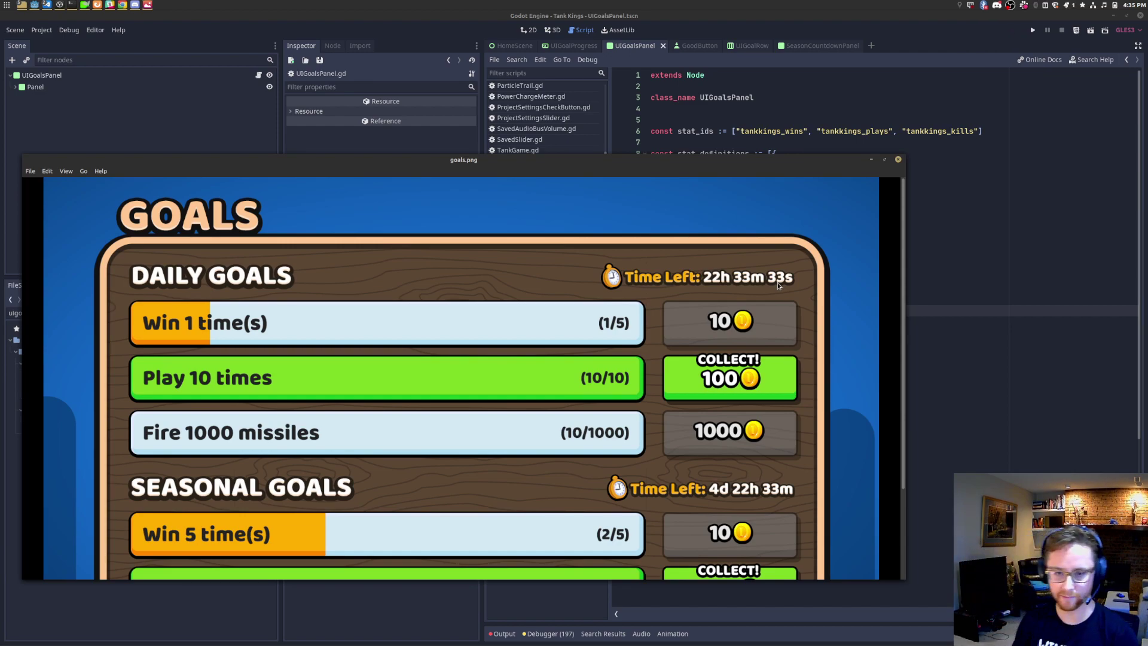
click(1069, 6)
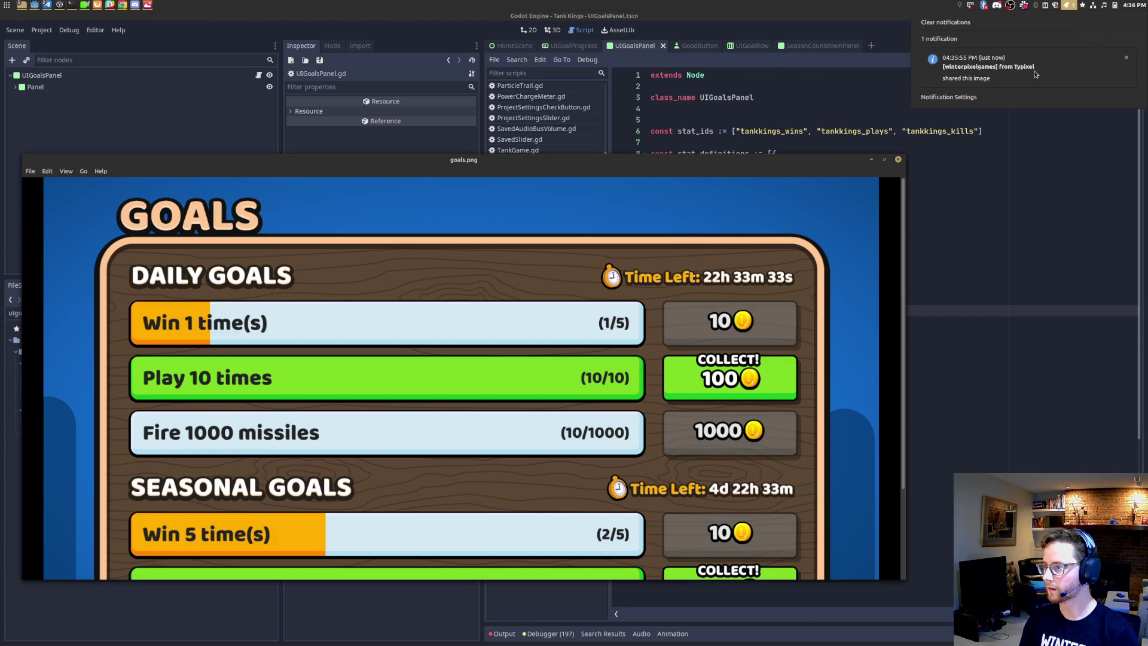
click(1031, 78)
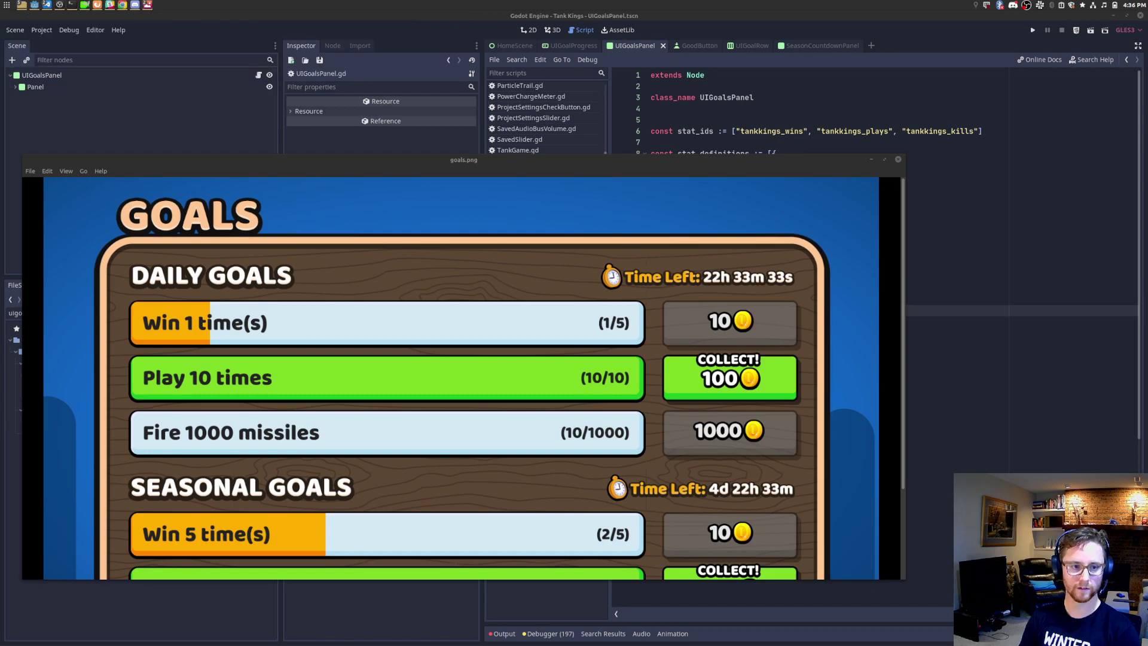
Step: Arrange the icon-goals.png and goals.png windows, then close both image viewers
drag(16, 230, 831, 97)
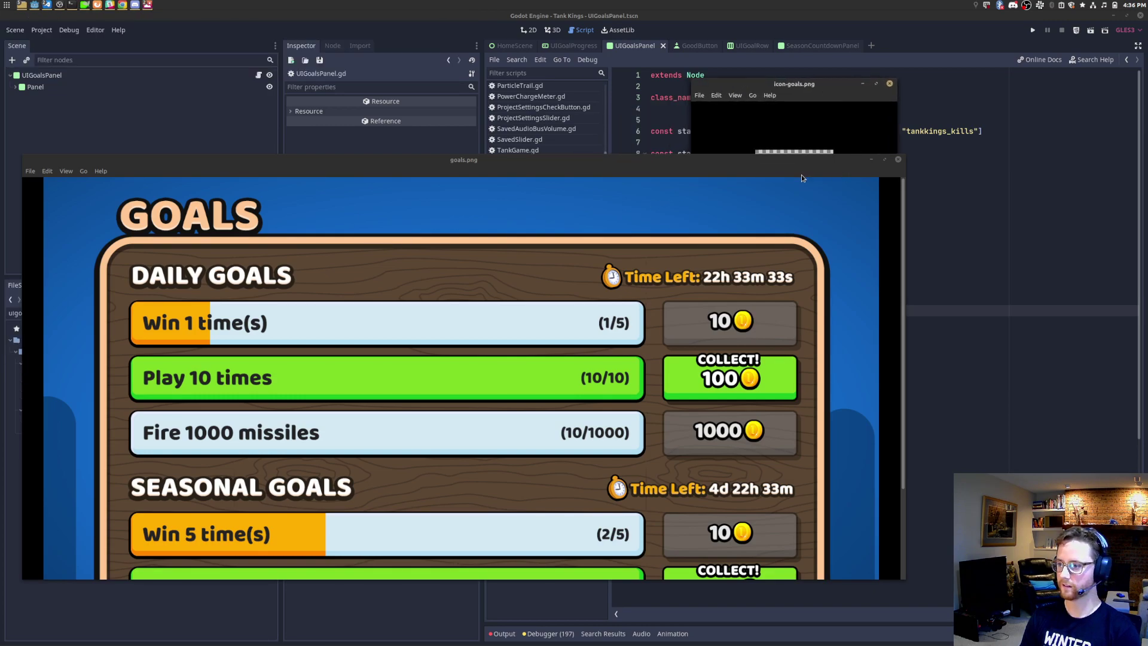
drag(802, 173, 746, 404)
drag(799, 87, 692, 178)
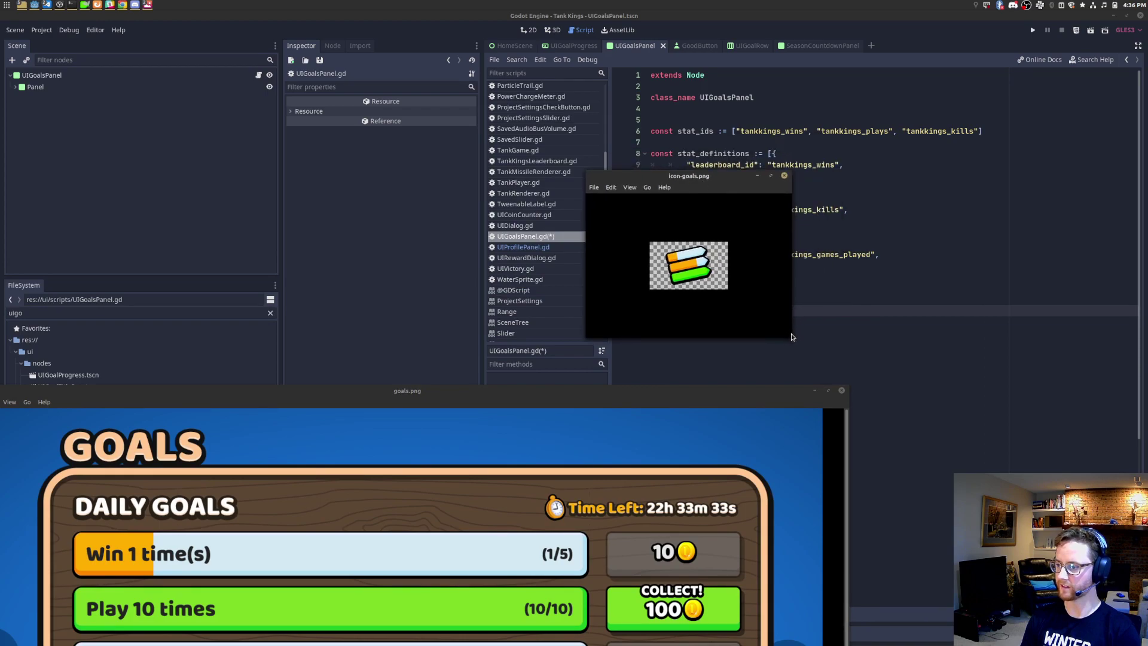
drag(785, 171, 583, 118)
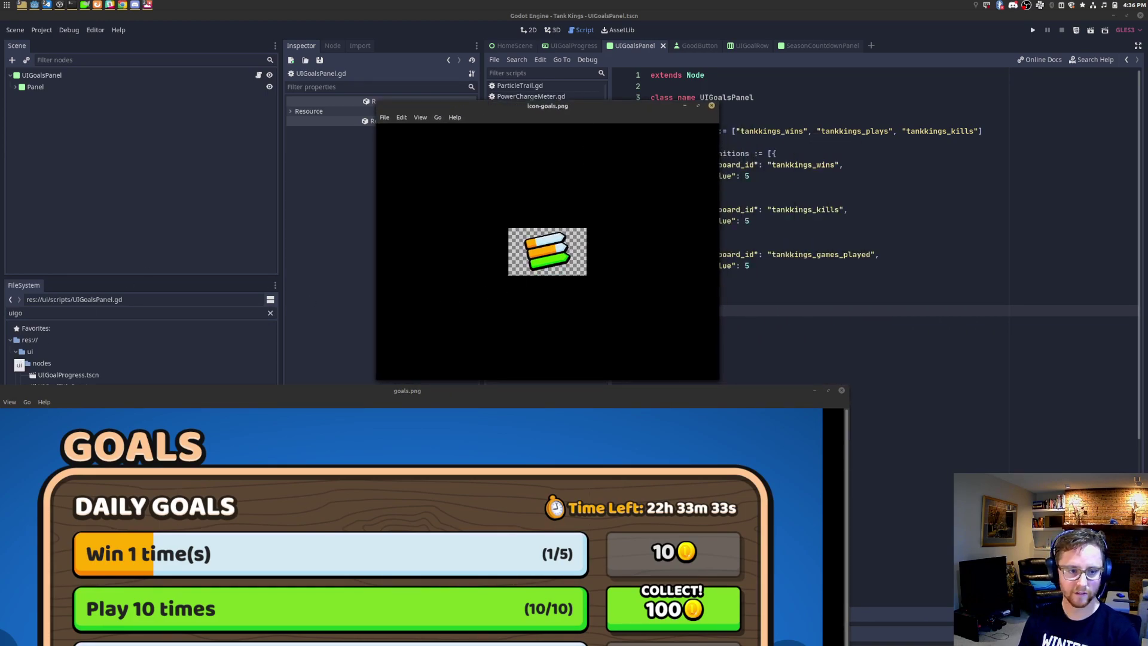
right_click(265, 395)
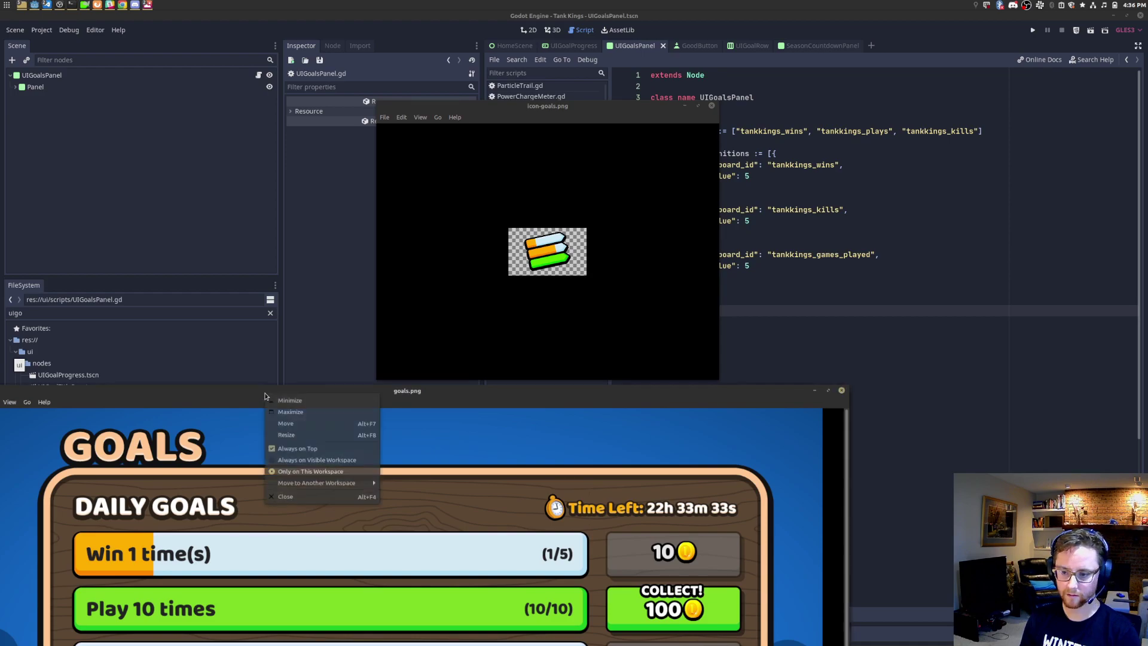
click(308, 448)
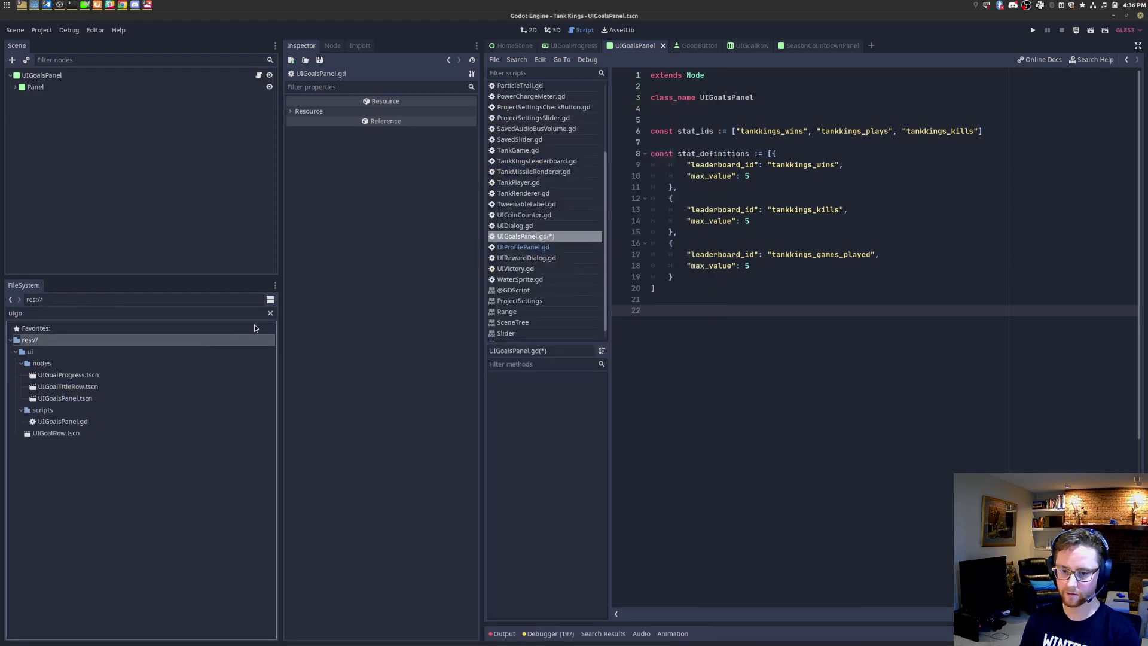
Step: Paste icon-goals.png into the project's gfx/ui folder using the file manager
click(270, 312)
click(16, 398)
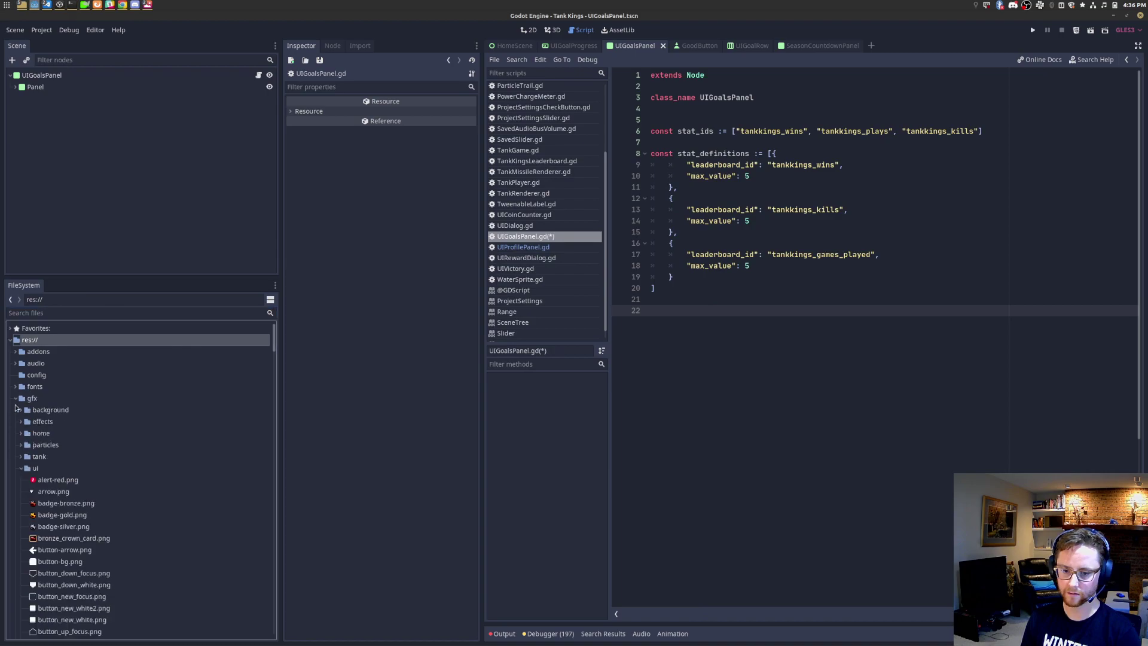
click(53, 468)
right_click(53, 468)
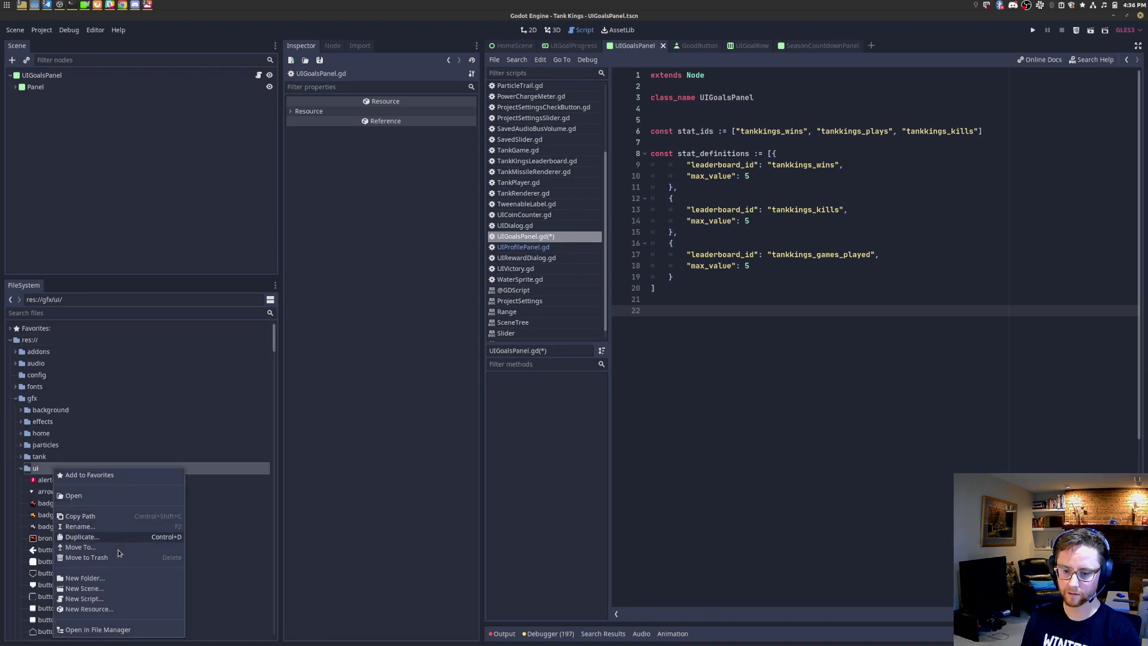
click(99, 630)
right_click(550, 202)
click(578, 279)
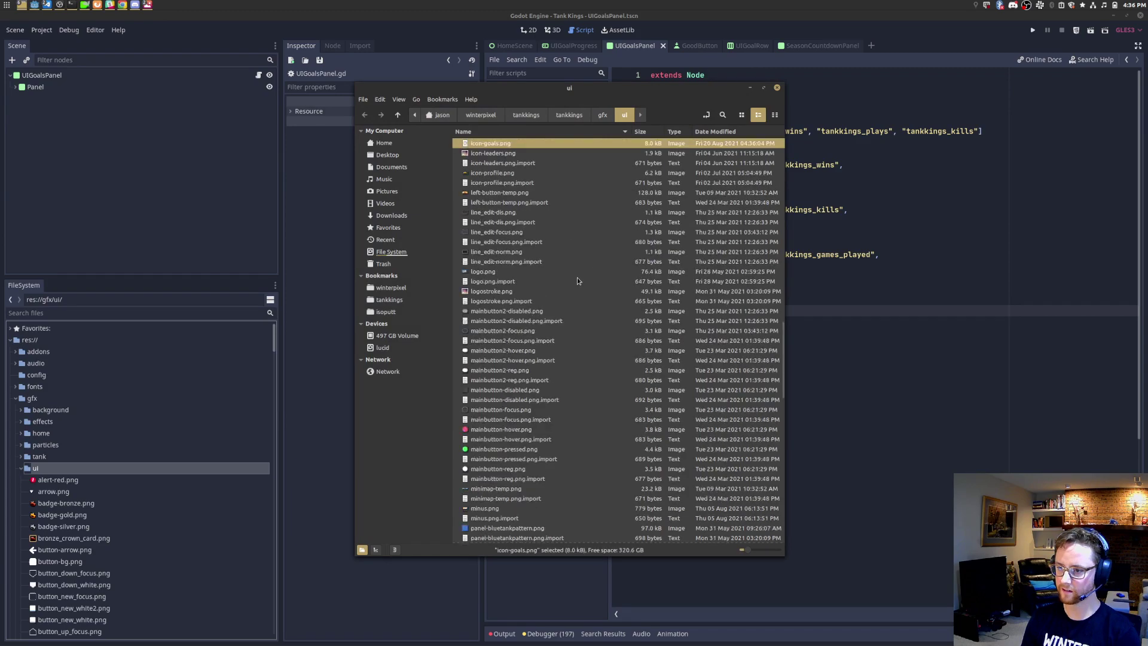
Step: Switch to HomeScene and filter its nodes for 'goals' to select the Goals tab
click(226, 200)
click(515, 47)
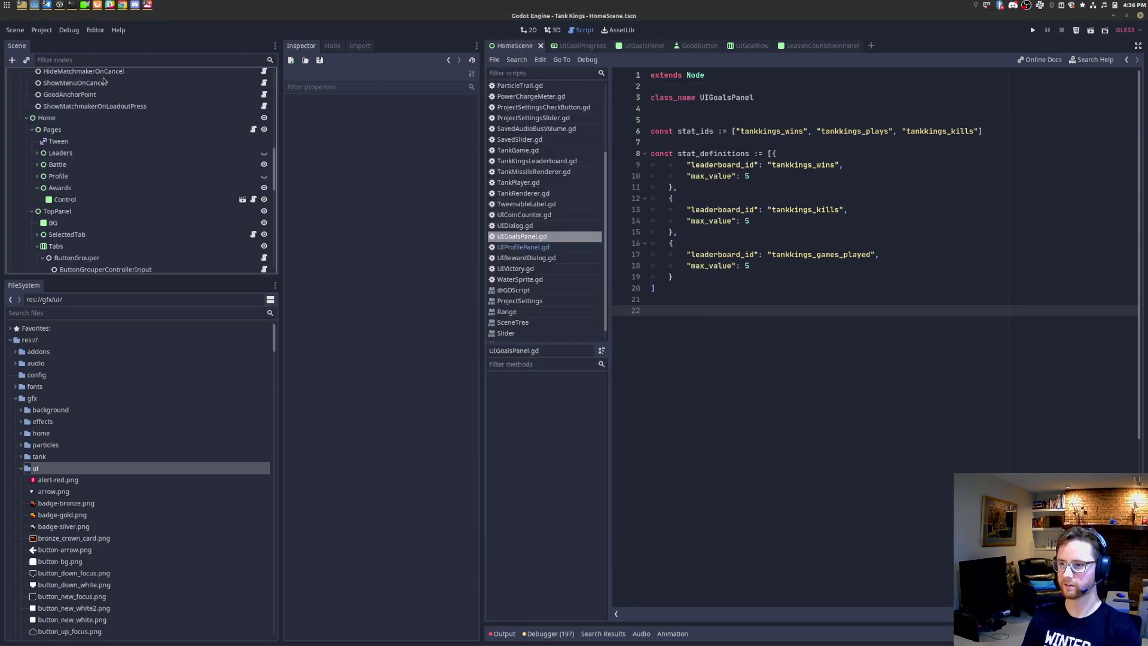
click(107, 60)
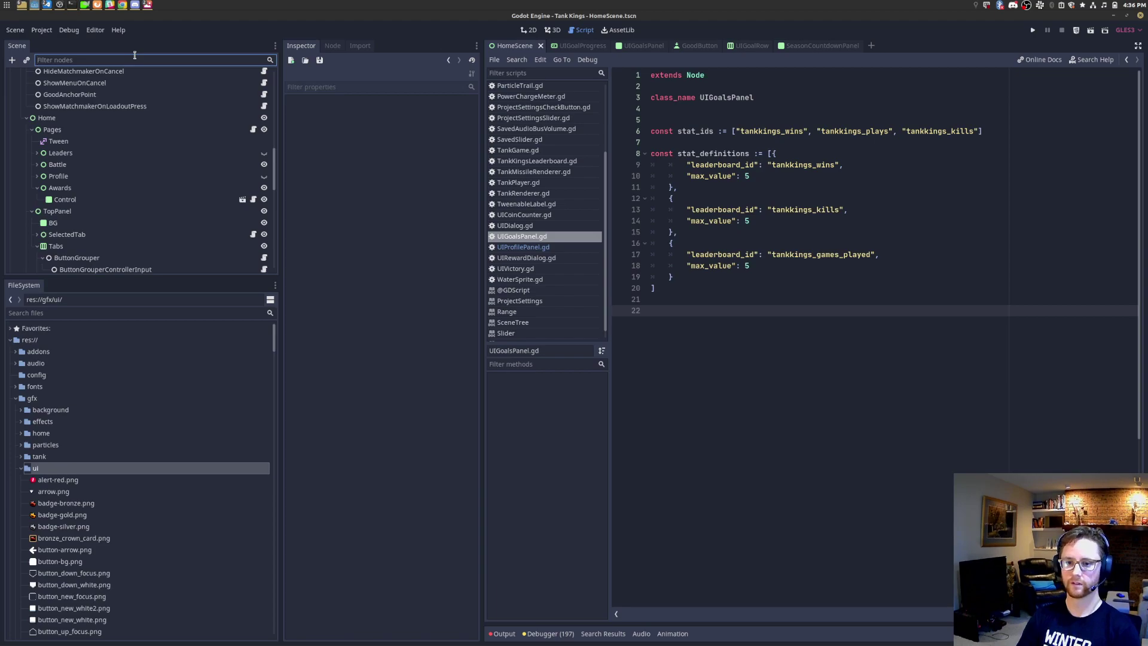
text(awa)
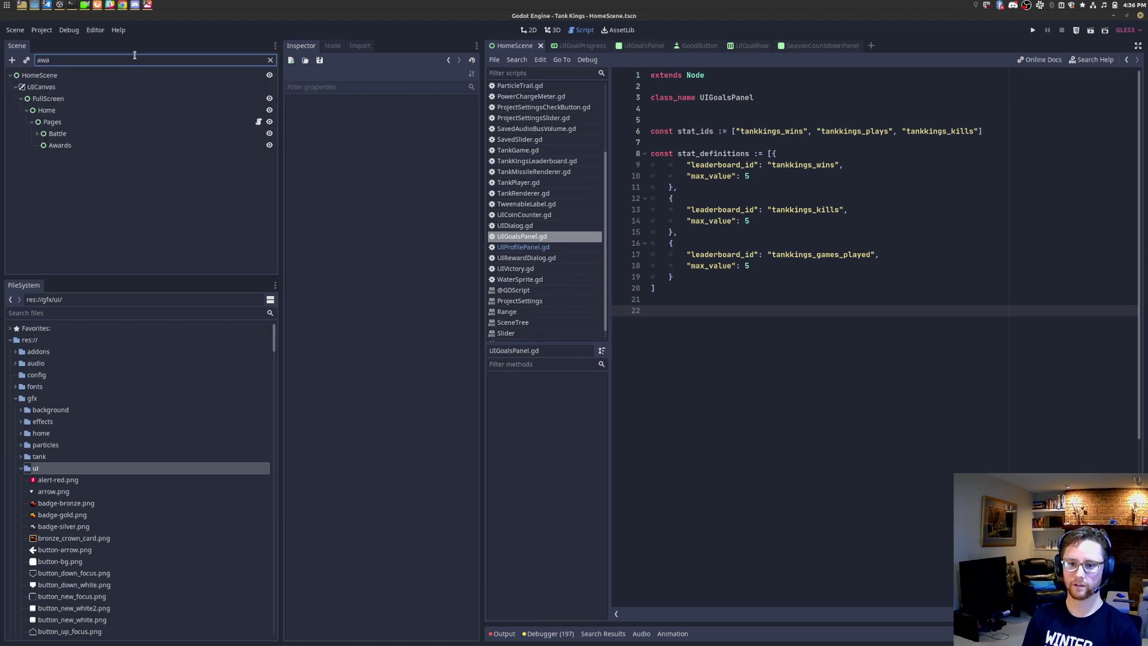
key(BackSpace)
key(BackSpace)
key(BackSpace)
text(goals)
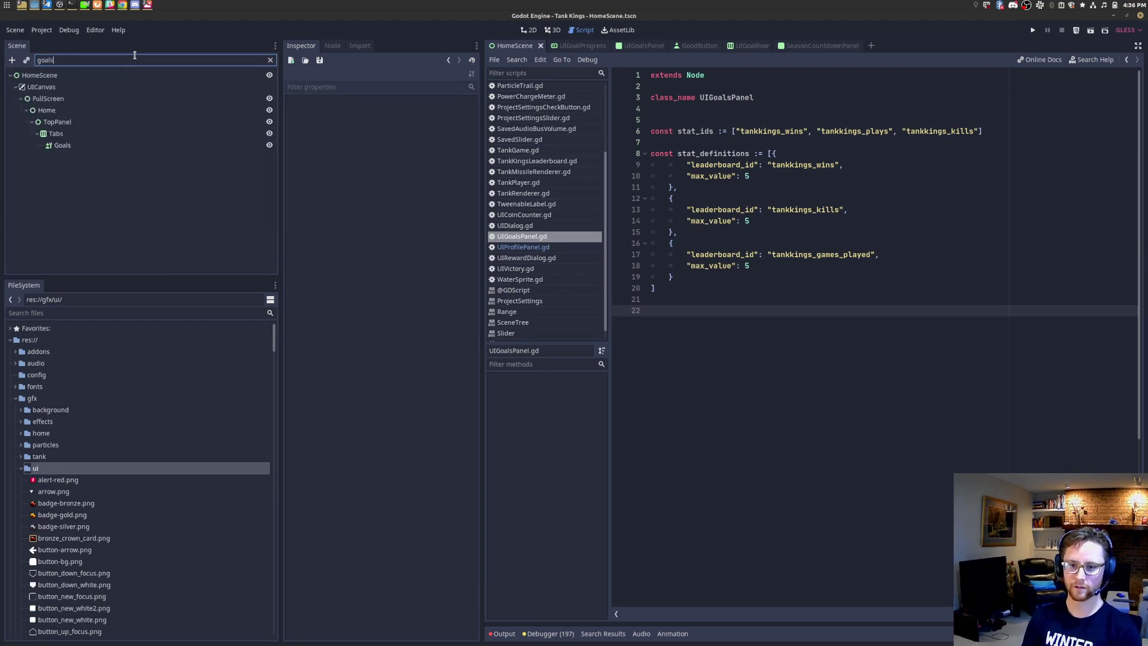
click(110, 146)
click(270, 60)
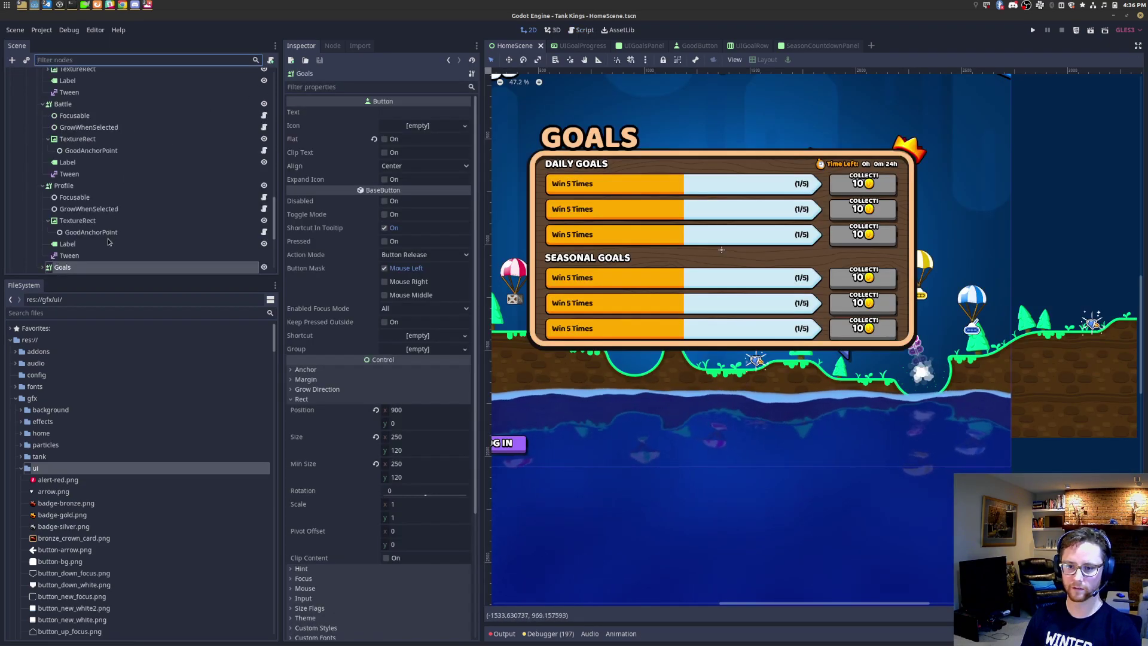
Step: Expand the Goals node, then select and frame its TextureRect
scroll(96, 238, down, 2)
click(42, 217)
scroll(90, 216, down, 2)
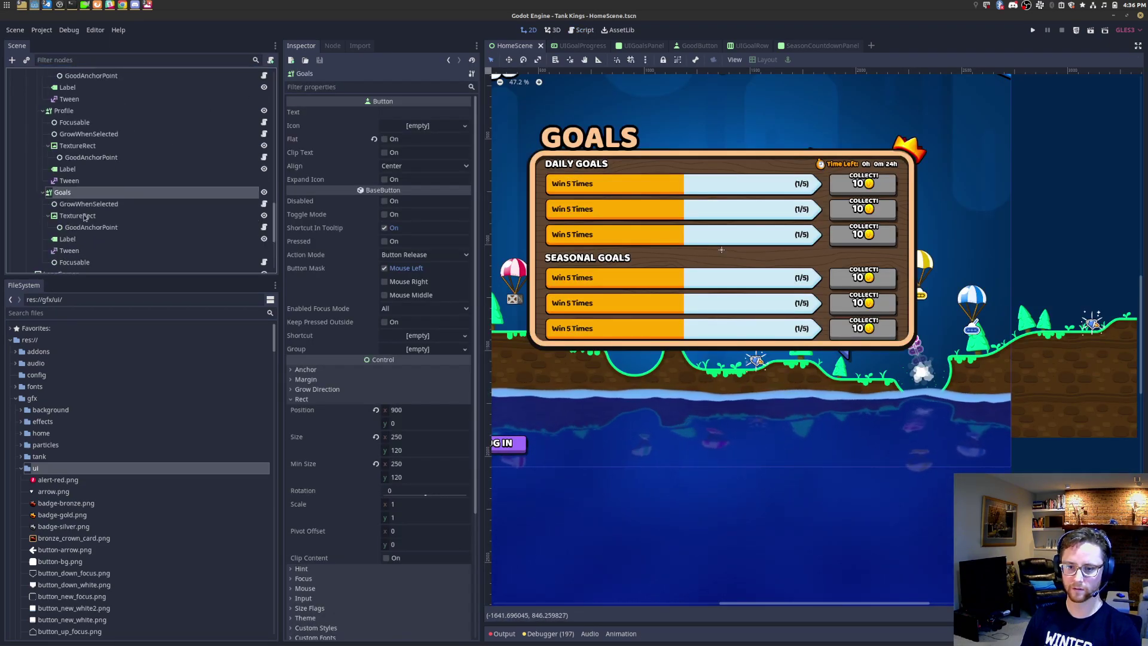
click(78, 216)
key(f)
scroll(804, 330, up, 13)
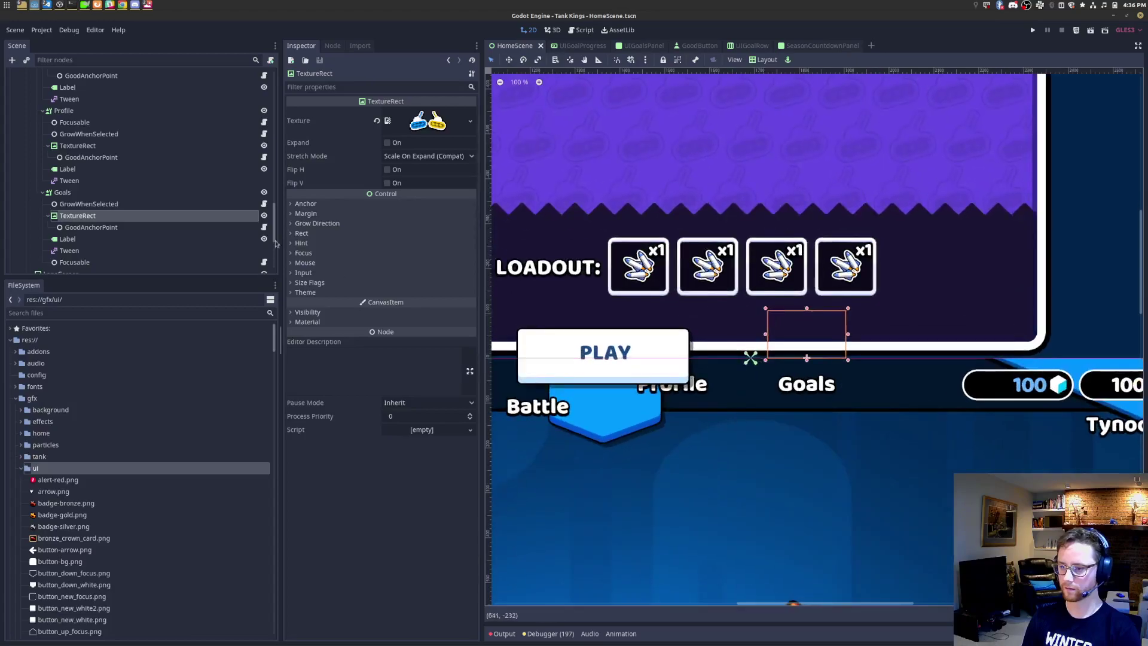
Step: Assign icon-goals.png as the TextureRect's texture, then save and run the game with F5
click(128, 312)
text(icon_)
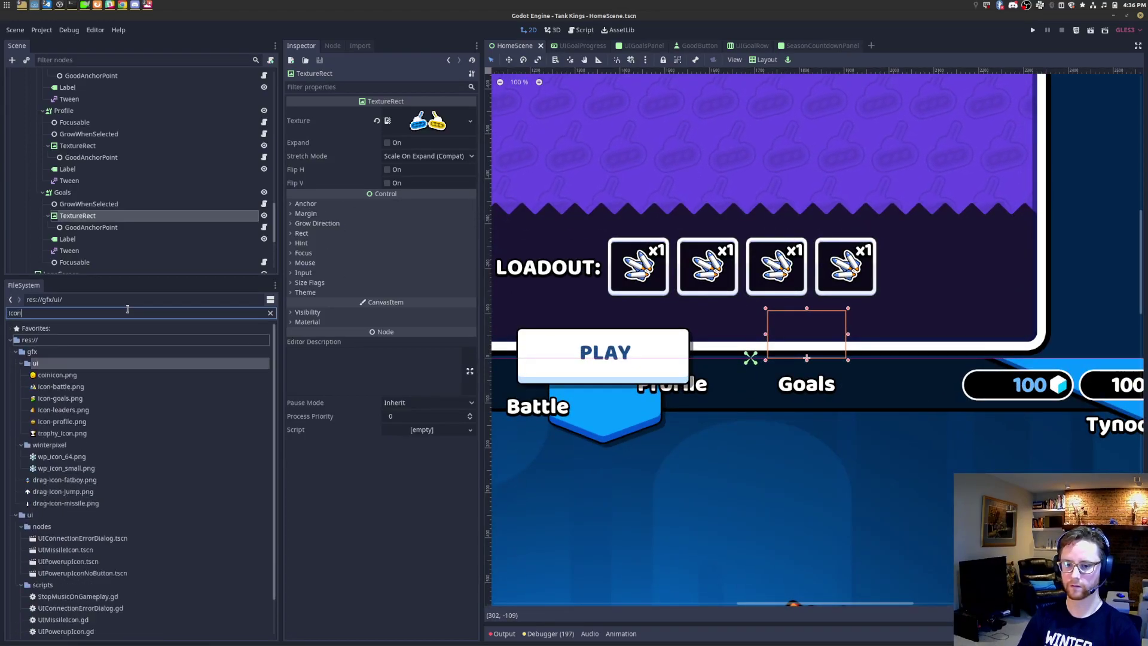
key(BackSpace)
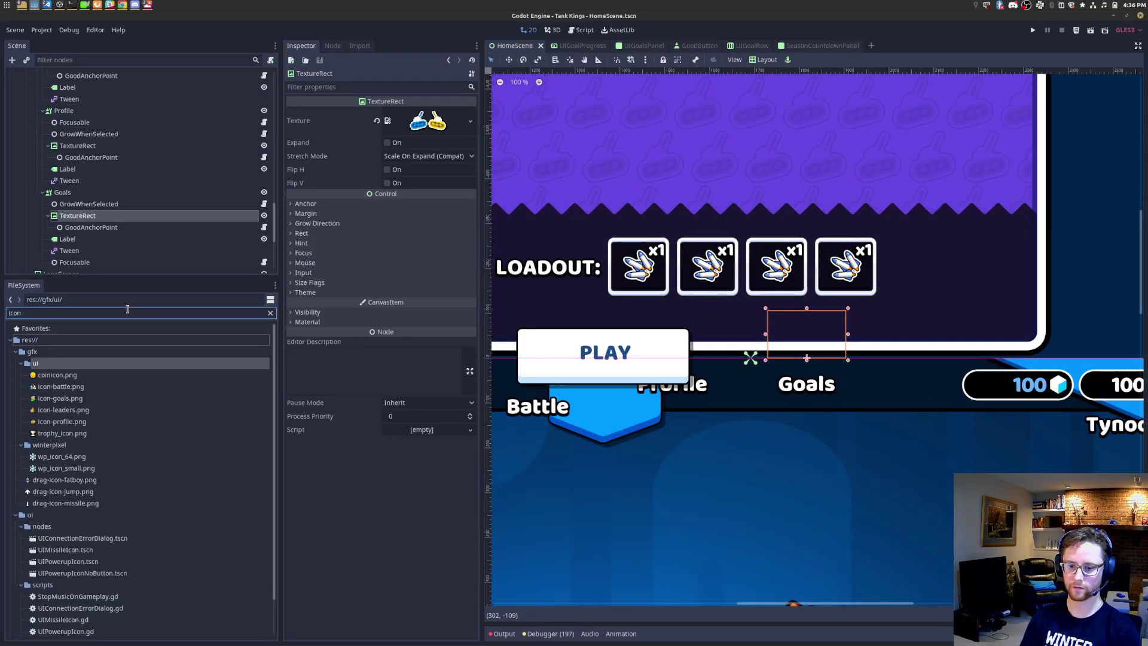
key(ctrl+a)
text(goals)
drag(60, 375, 426, 134)
key(F5)
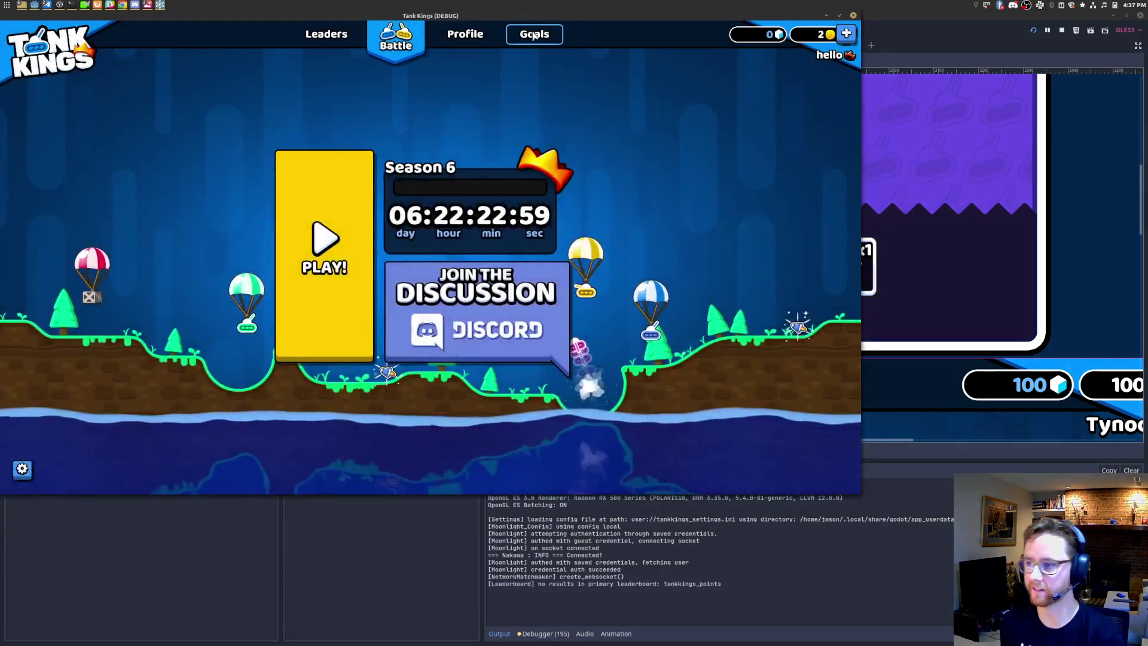
Step: View the game's Goals page, then return to the editor's icon-goals.png import settings
click(535, 37)
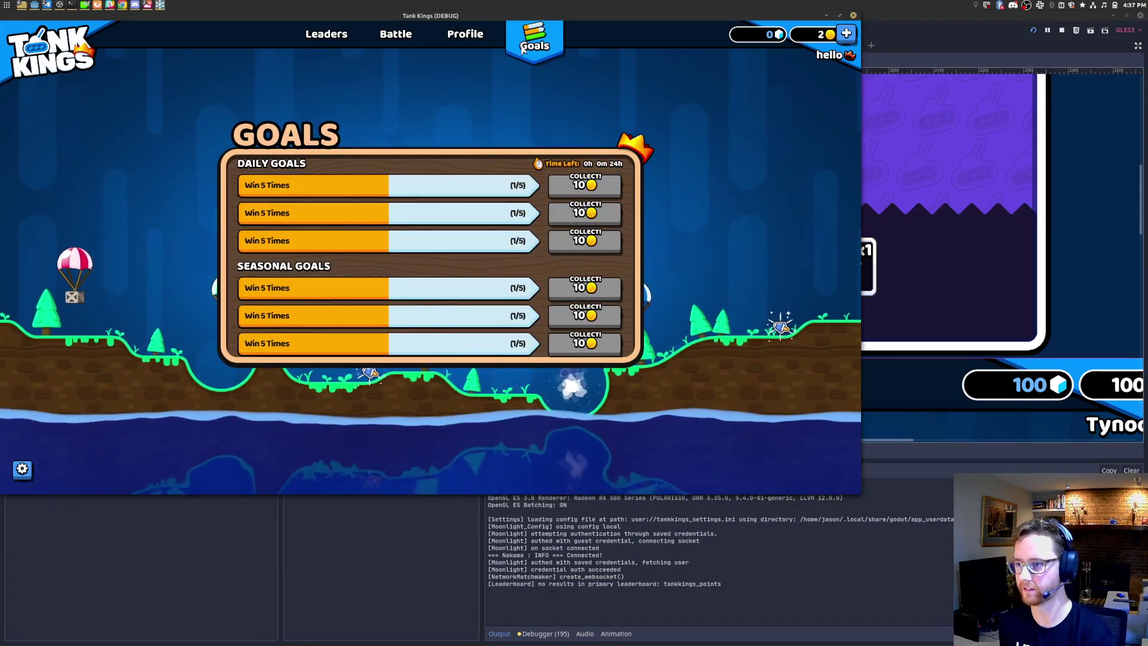
drag(555, 14, 683, 204)
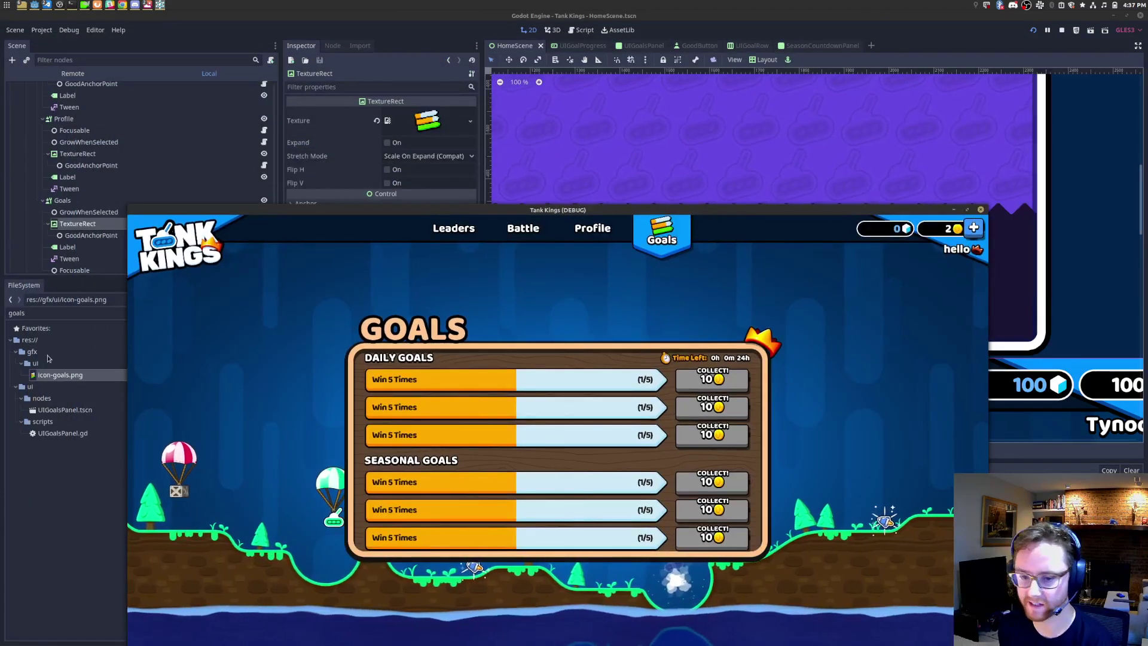
click(60, 375)
click(360, 46)
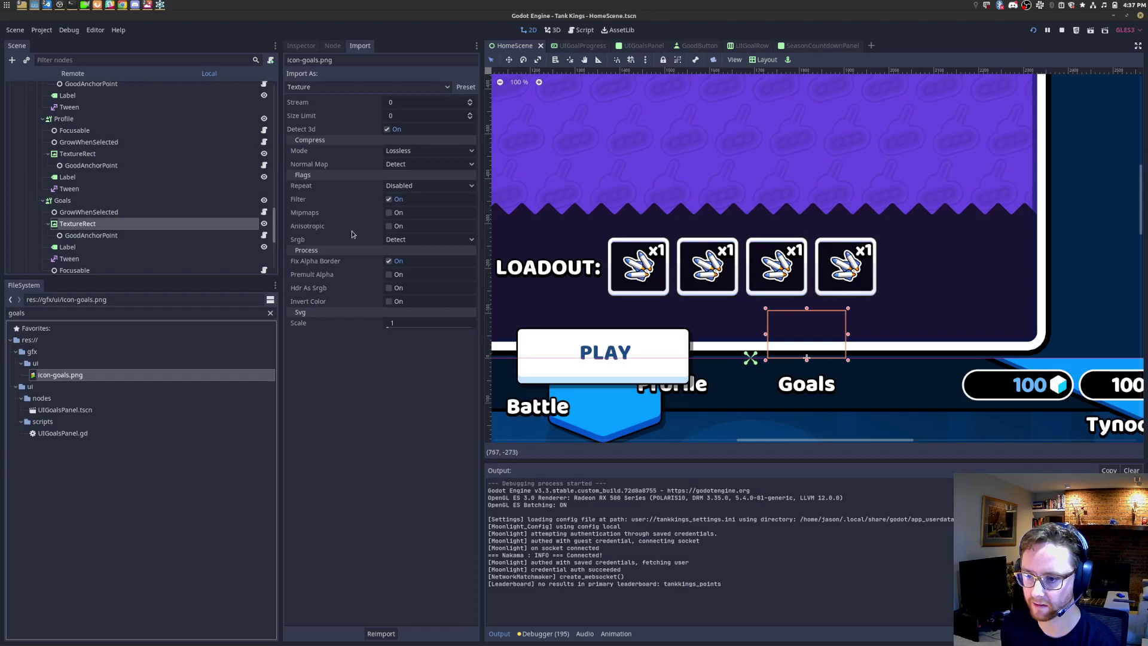
key(alt+Tab)
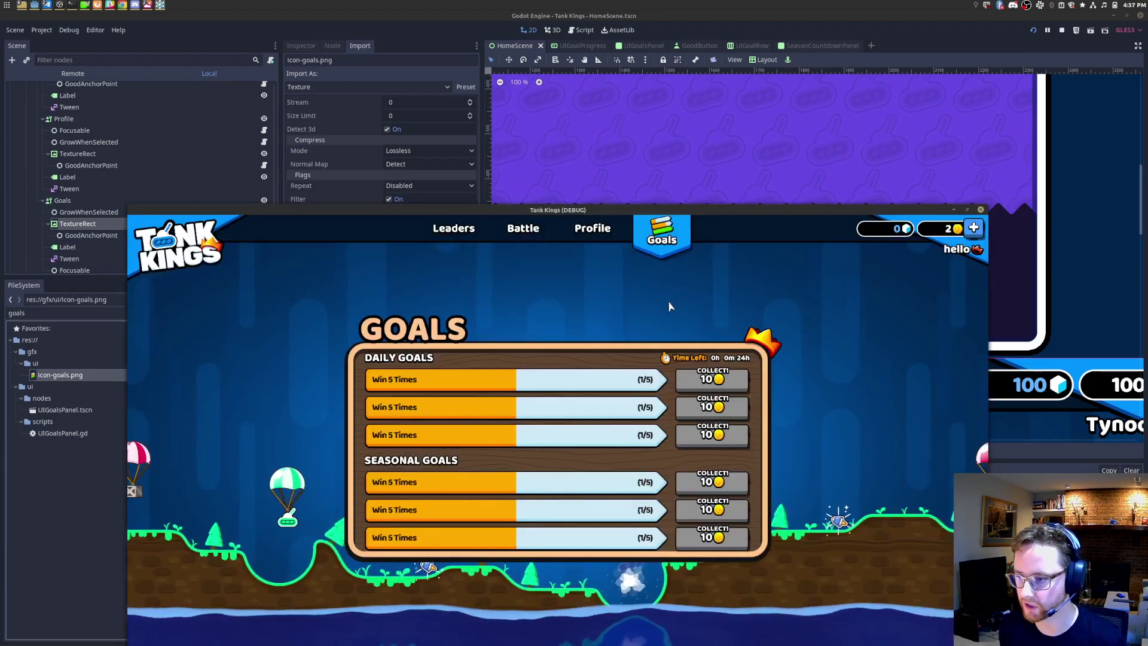
key(alt+Tab)
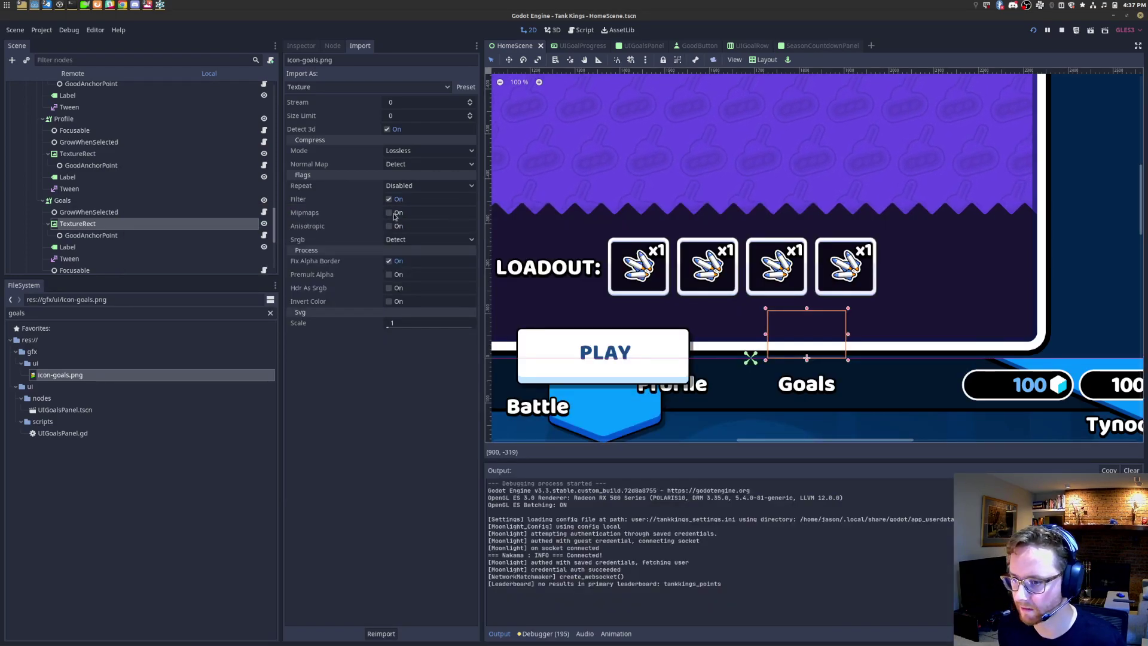
Step: Enable Mipmaps on icon-goals.png and relaunch the game to compare the tab icons
click(390, 213)
key(alt+Tab)
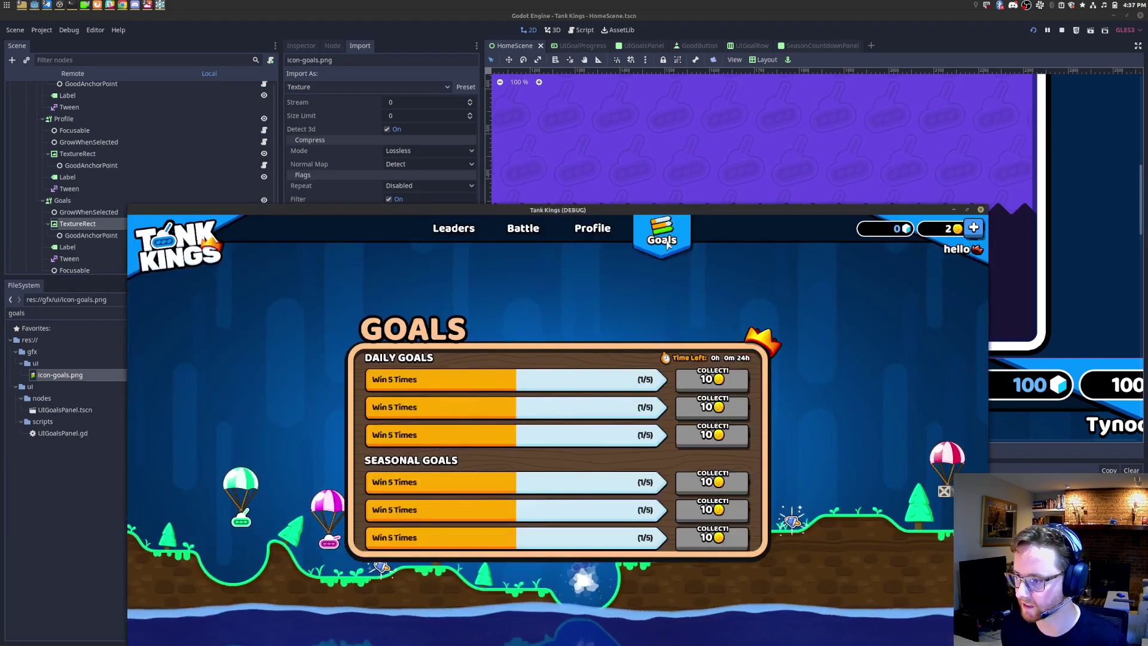
click(981, 210)
click(1033, 30)
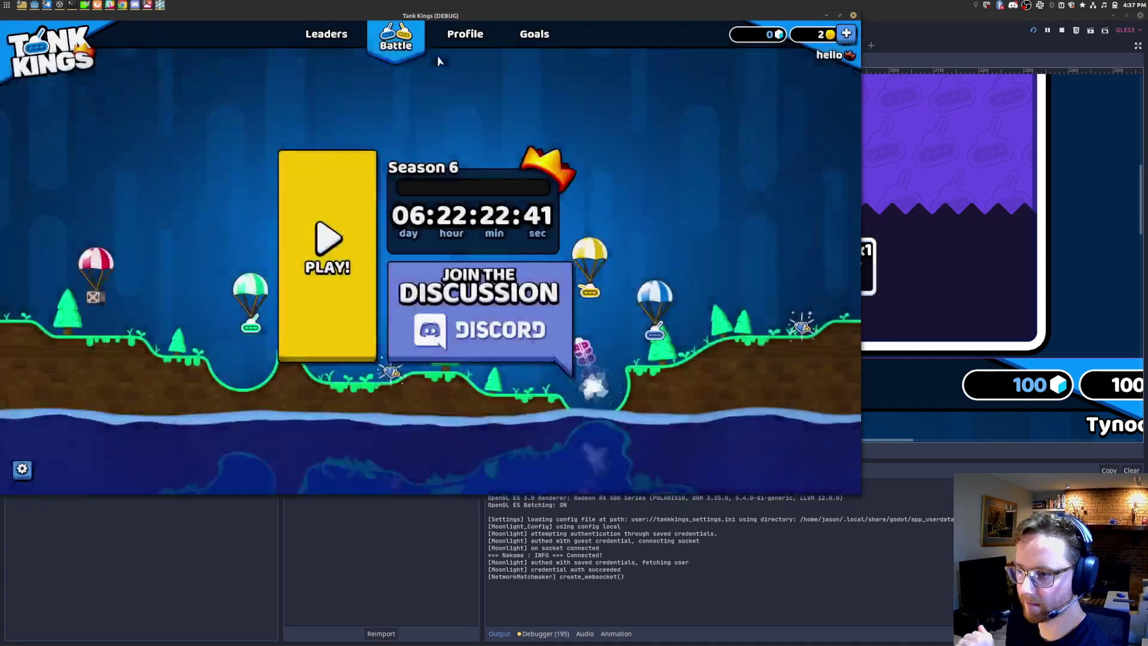
click(530, 47)
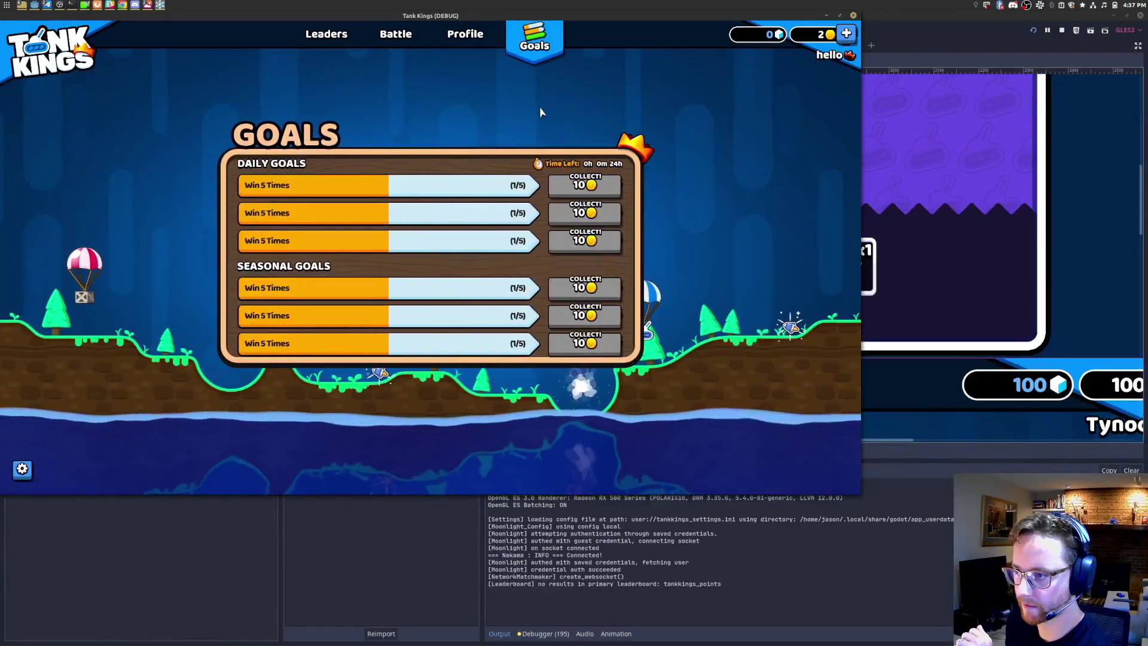
click(466, 35)
click(396, 35)
click(335, 36)
click(396, 35)
click(466, 35)
click(534, 34)
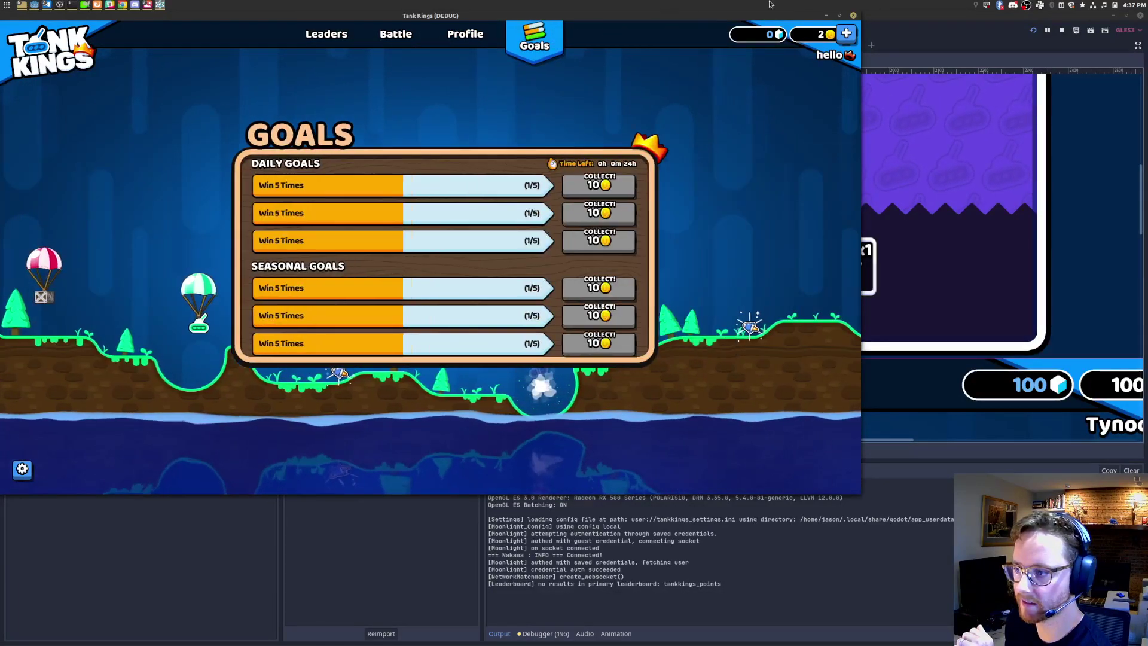
Step: Stop the game, reimport icon-goals.png without mipmaps, and show the TextureRect in the Inspector
click(853, 15)
click(389, 213)
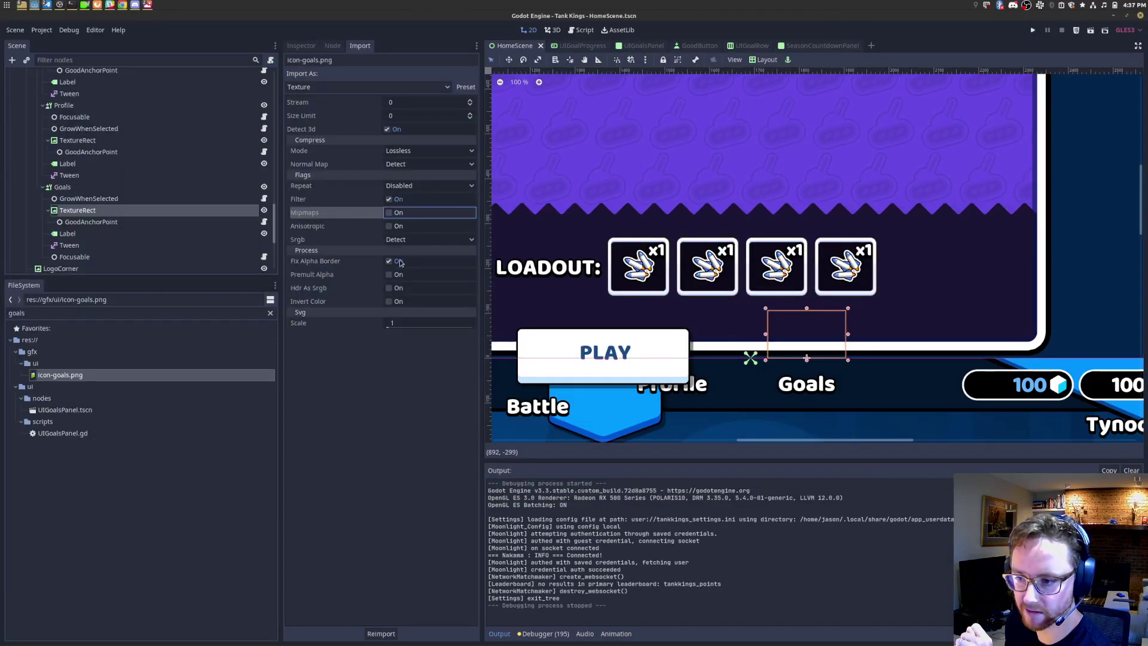
click(372, 635)
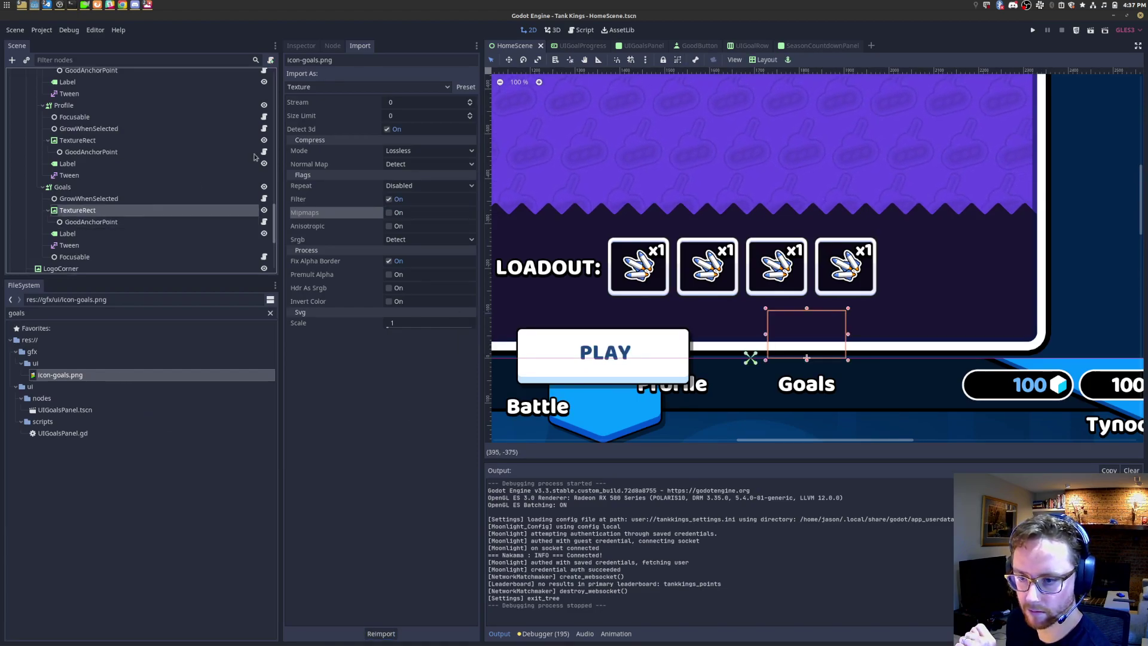
click(302, 46)
scroll(860, 353, up, 2)
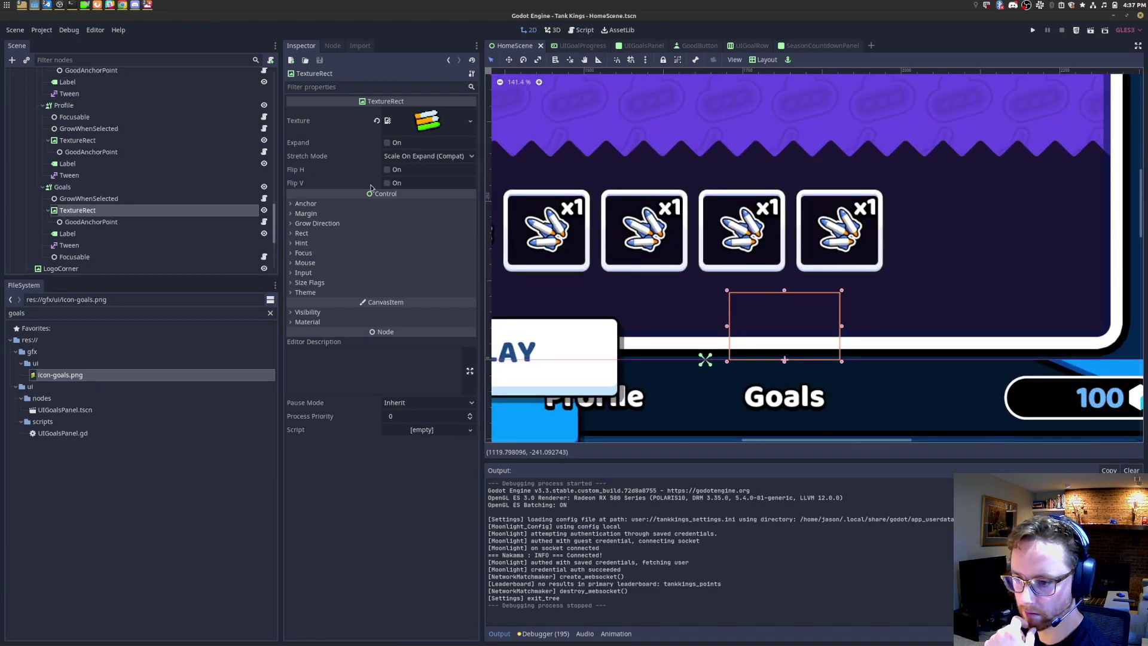
Step: Check the goals icon's texture and Rect size, then run the game and open its Goals tab
click(428, 121)
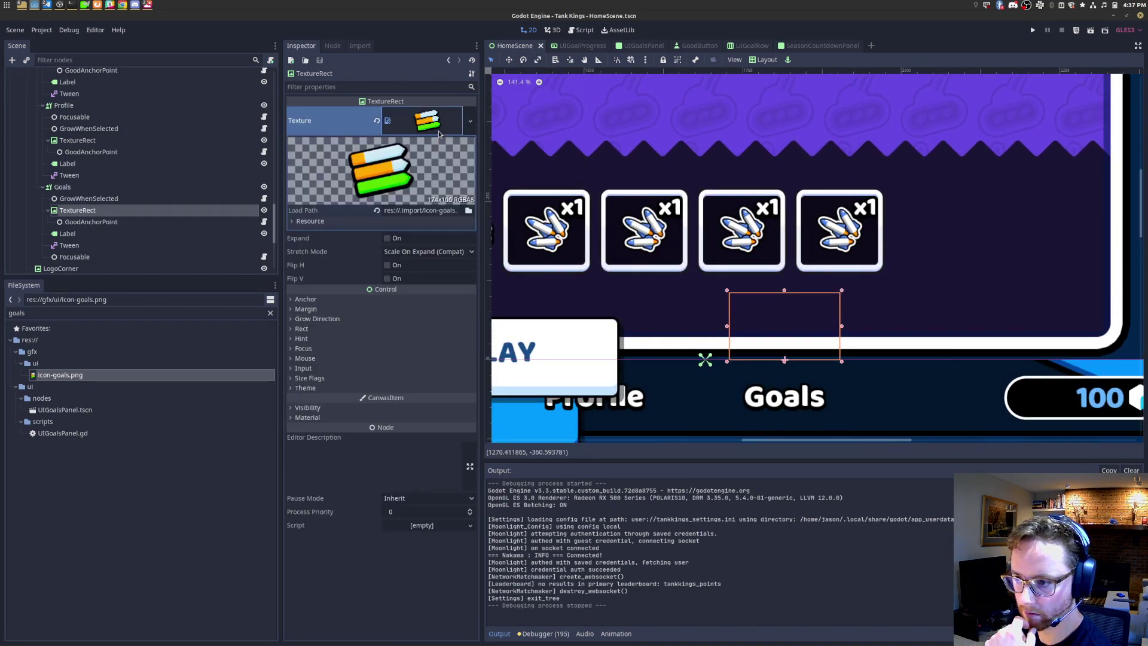
click(302, 329)
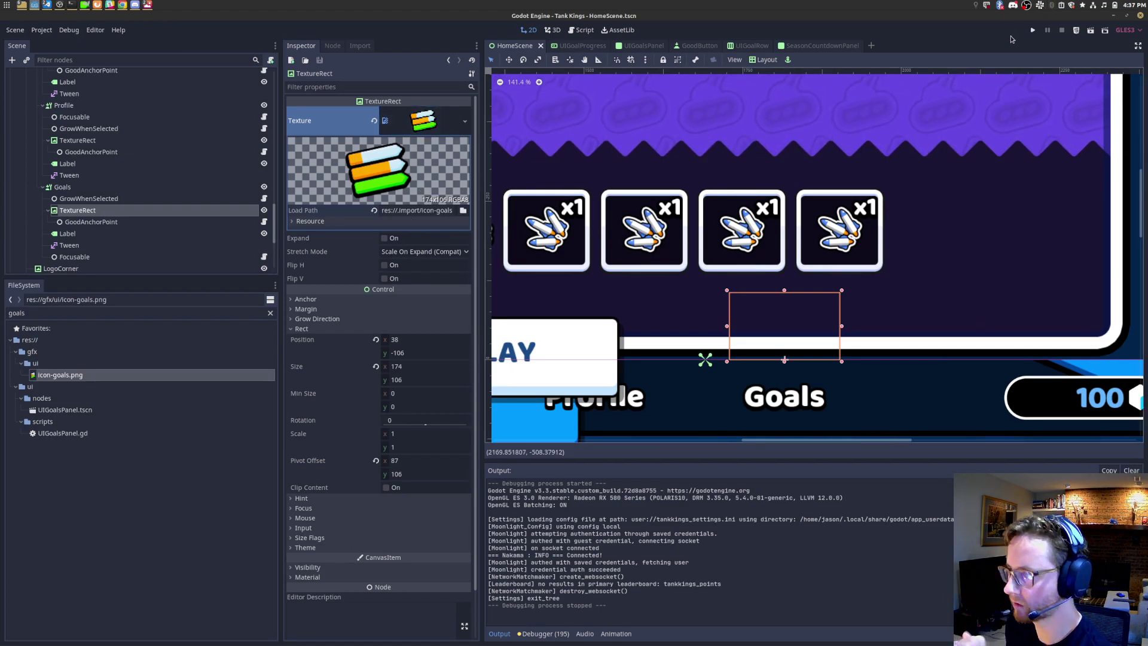
click(1034, 30)
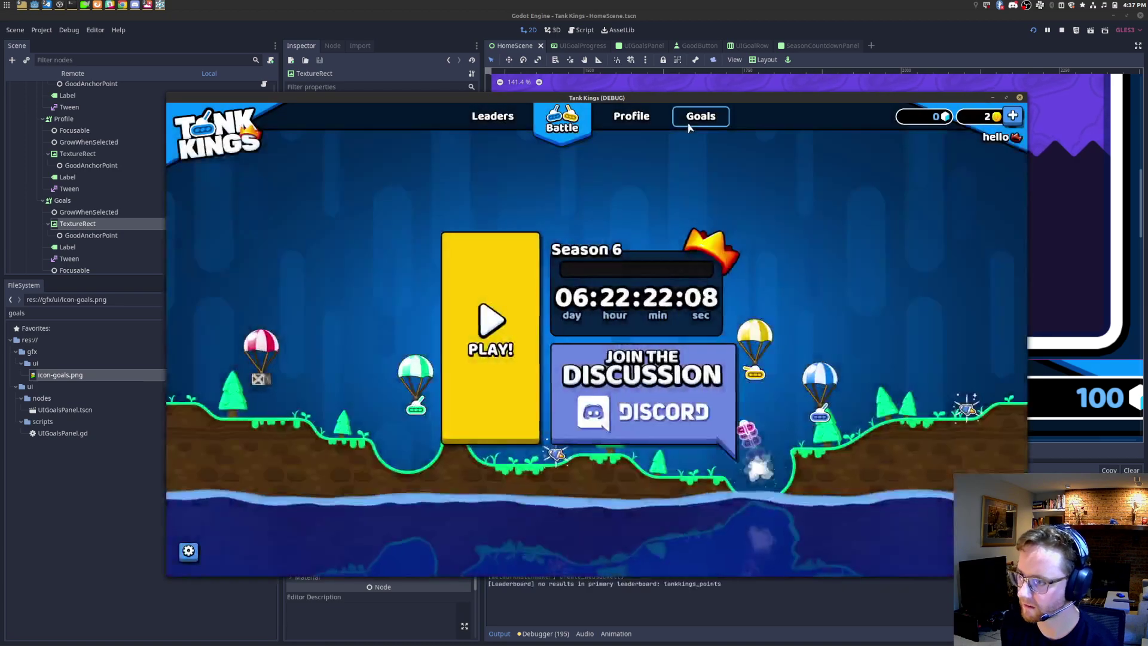
click(711, 123)
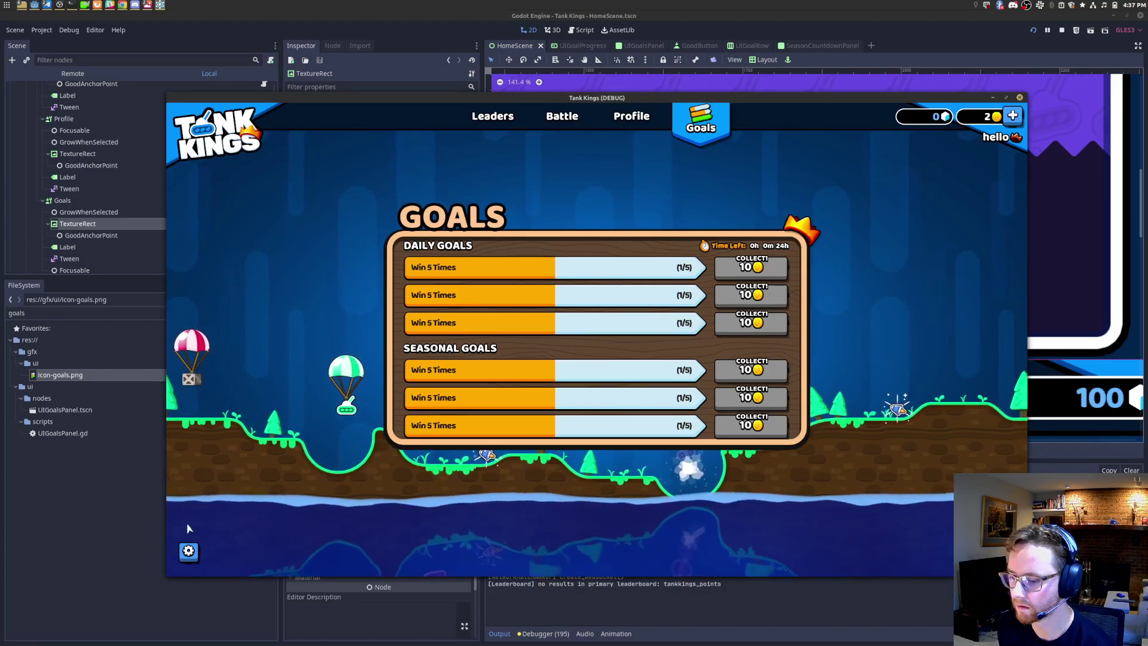
Step: Compare the Goals tab in a maximized window with UI Scale at minimum and maximum
click(189, 551)
mouse_move(687, 409)
mouse_down()
mouse_move(628, 428)
mouse_move(594, 415)
mouse_move(705, 411)
mouse_up()
click(878, 175)
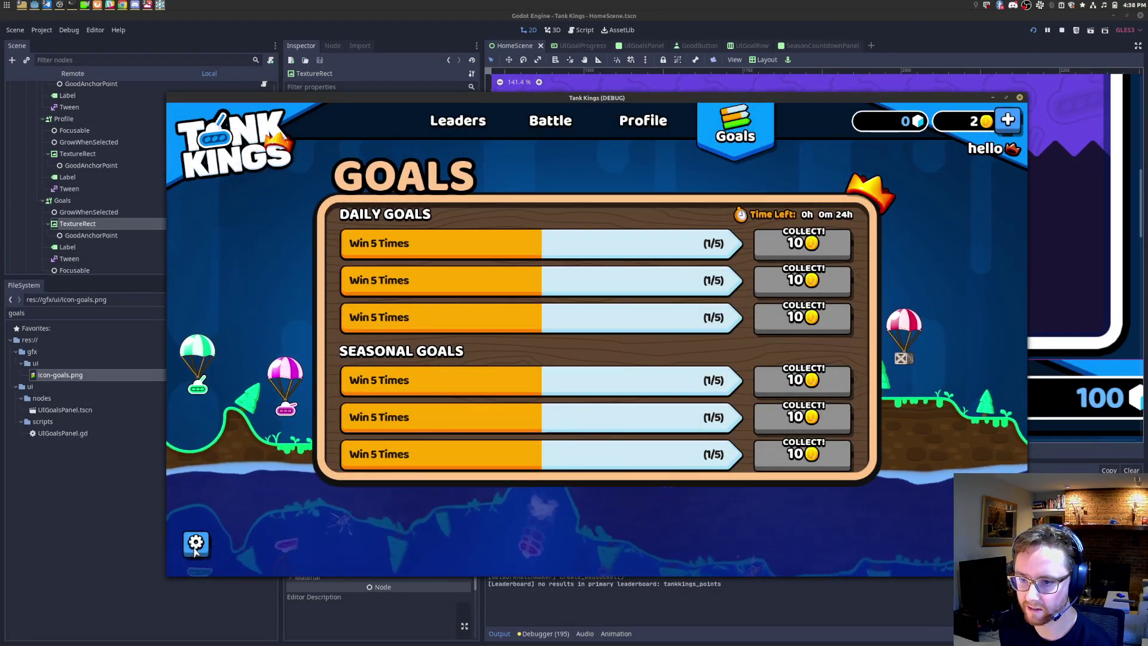
double_click(490, 97)
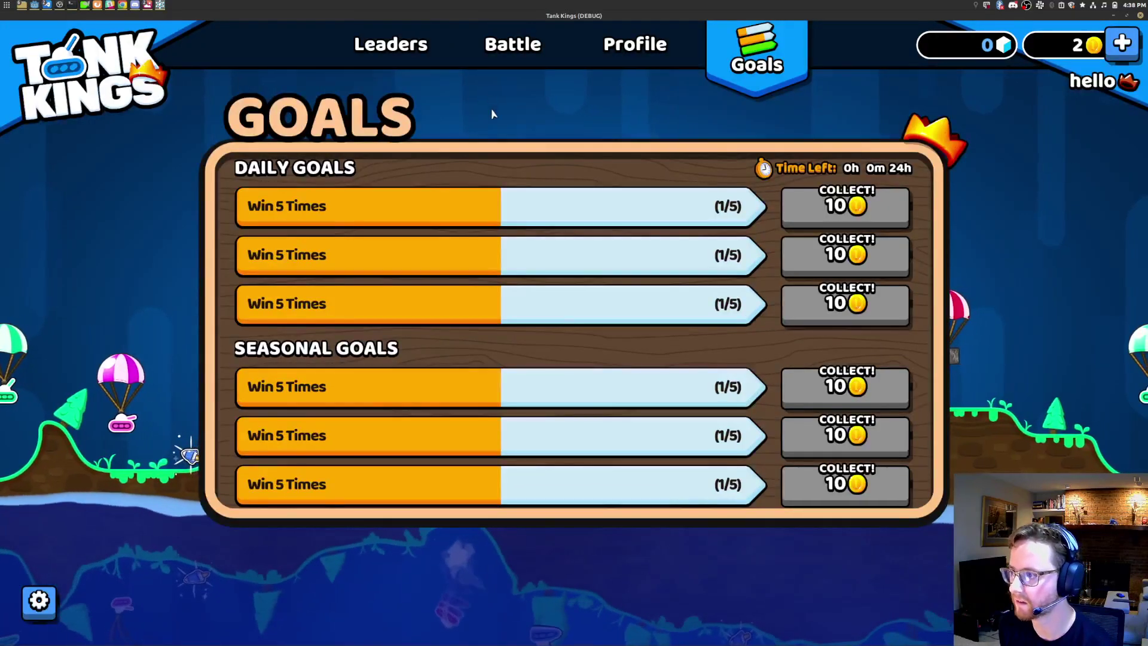
click(39, 601)
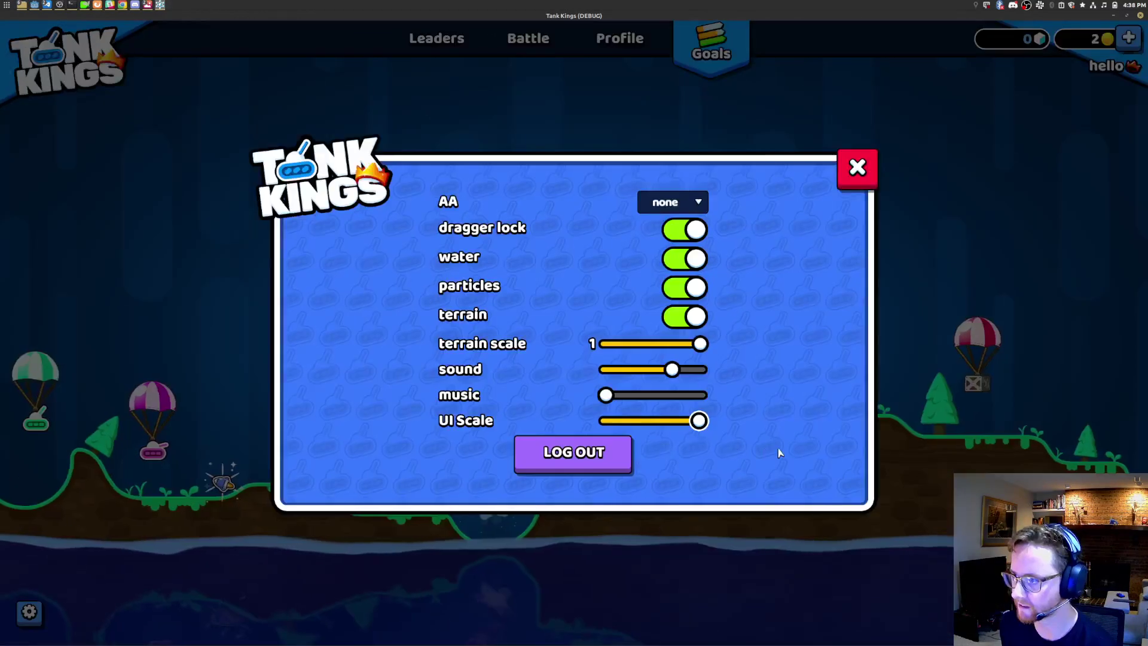
drag(698, 421, 638, 441)
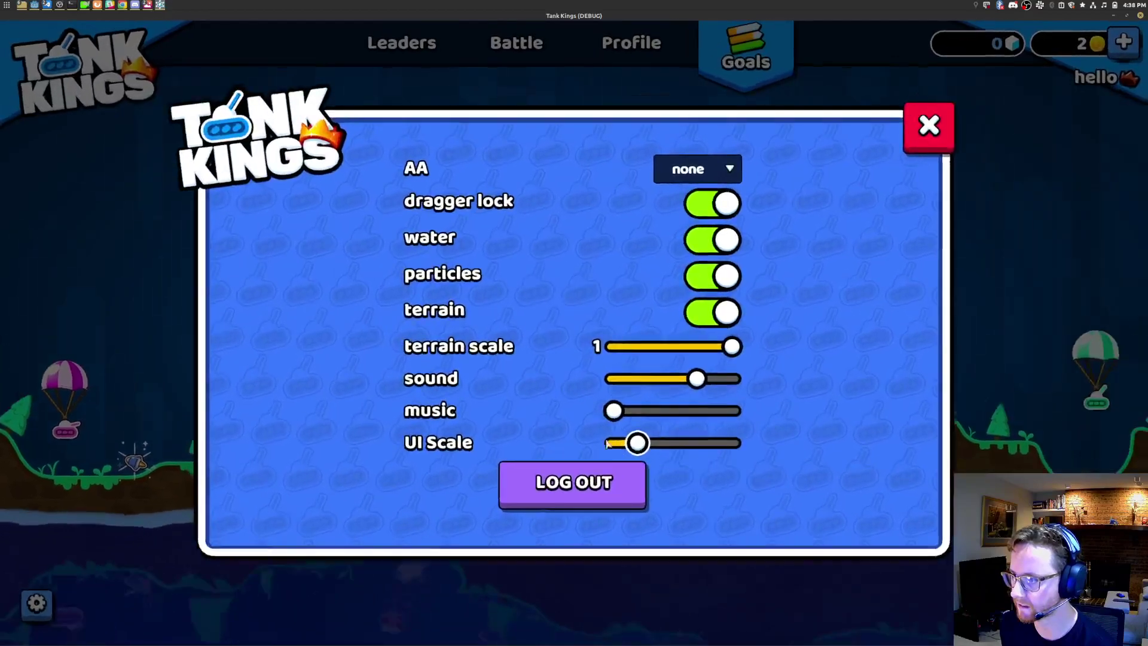
click(951, 113)
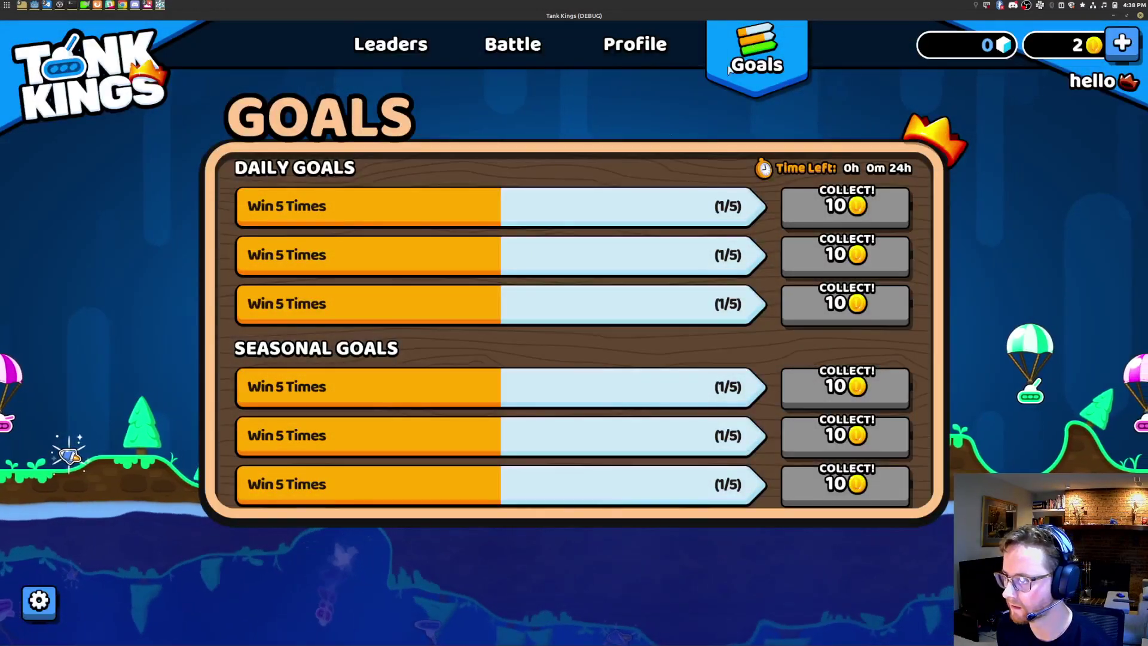
click(39, 601)
drag(624, 452, 698, 418)
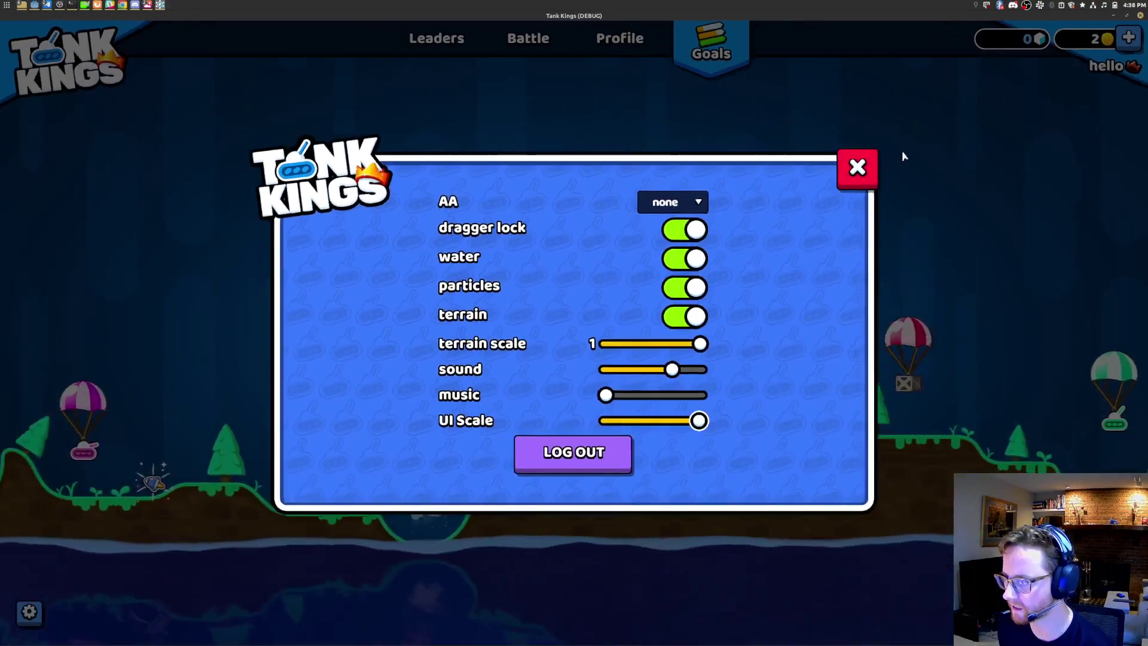
click(857, 167)
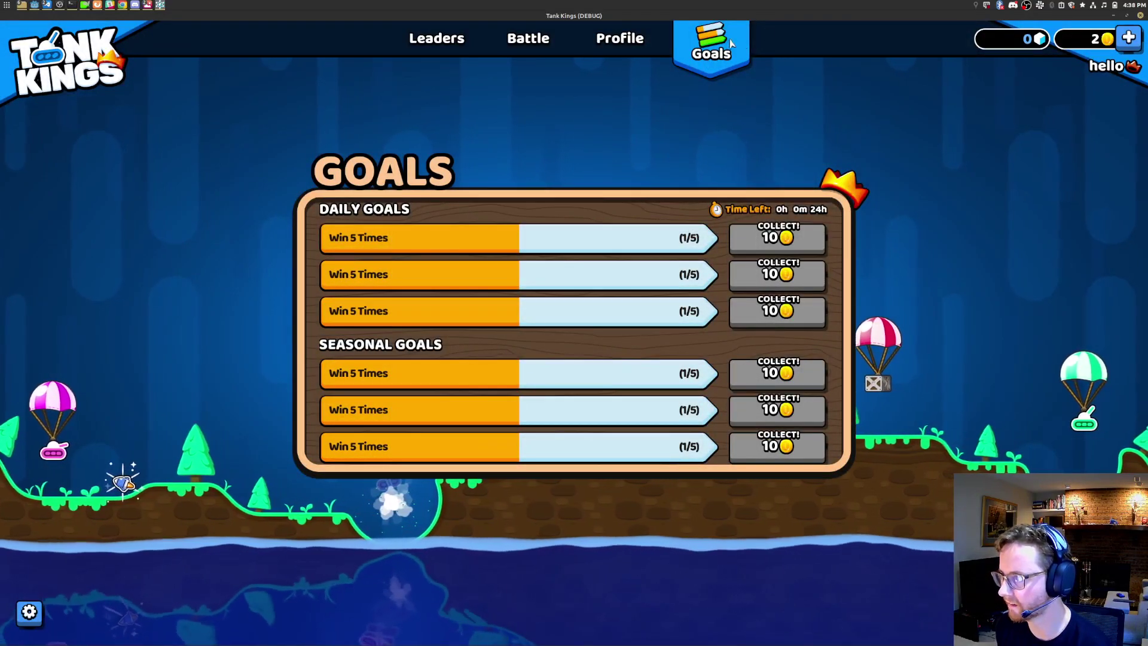
Step: Browse the Profile, Battle and Leaders tabs in the game, then return to Goals
click(621, 38)
click(528, 38)
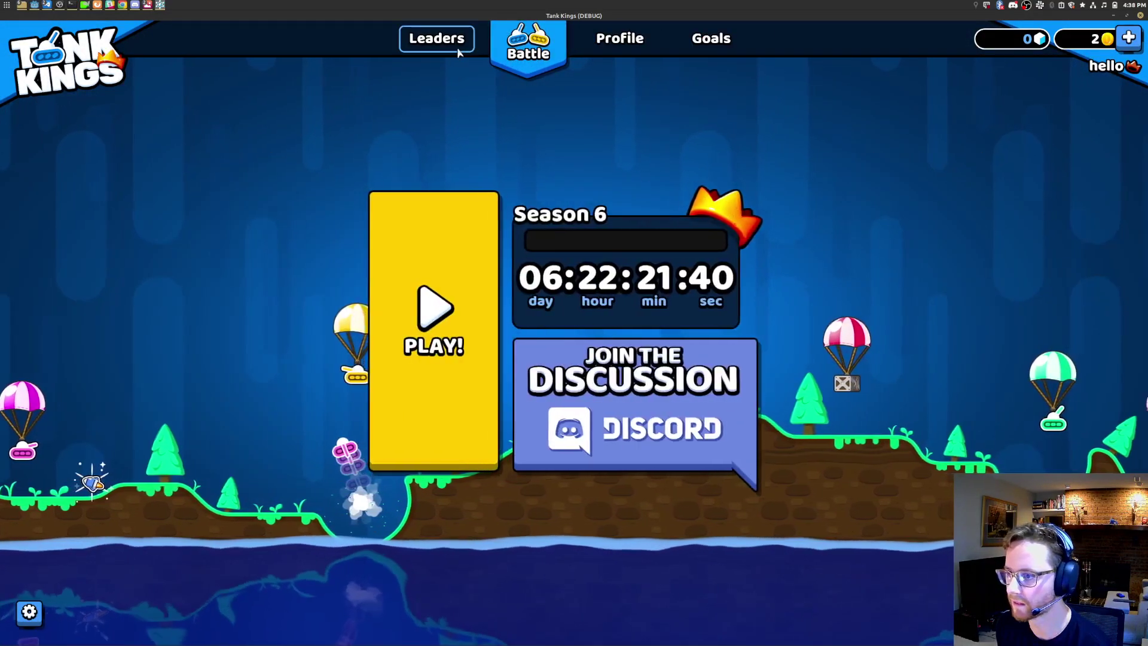
click(455, 43)
click(519, 53)
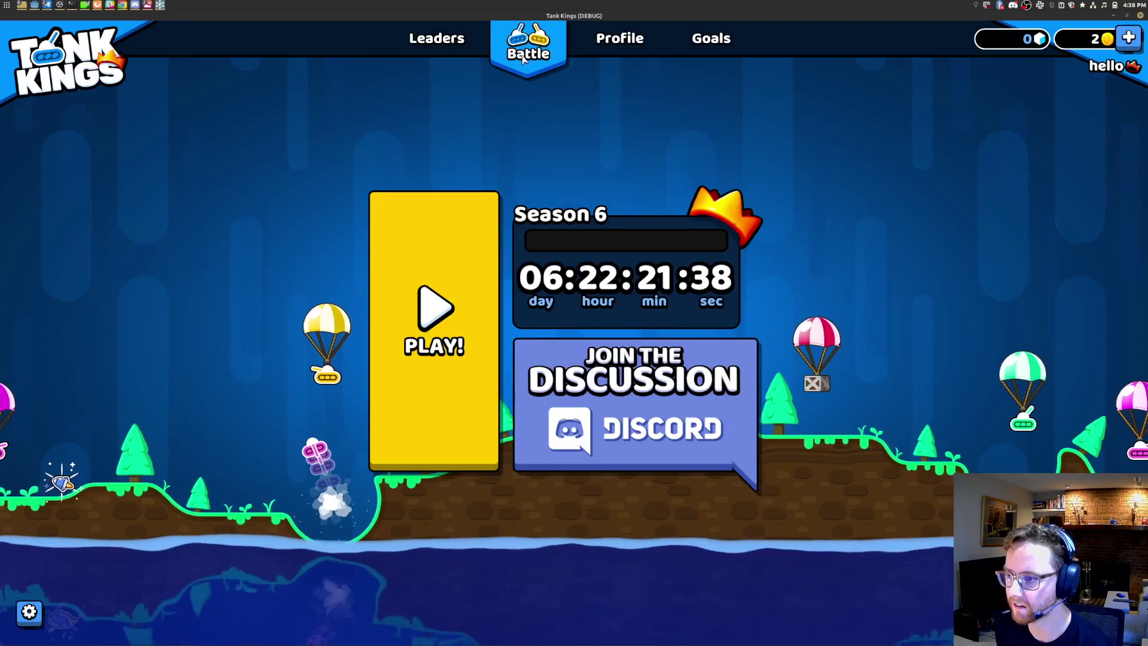
click(464, 40)
click(533, 38)
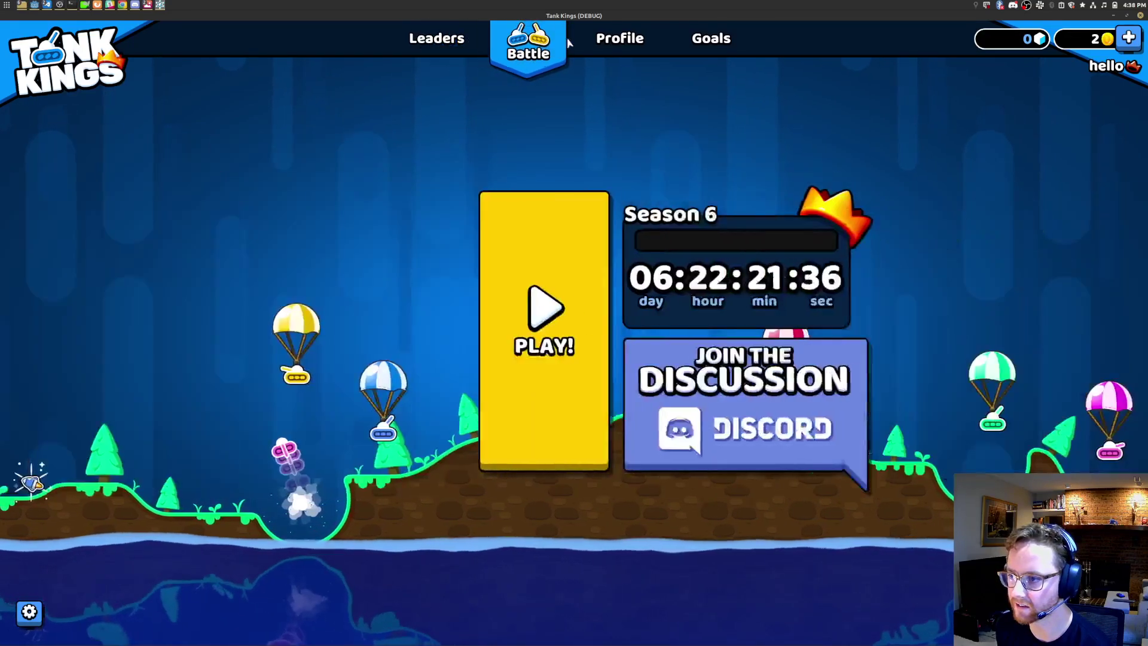
click(620, 38)
click(713, 54)
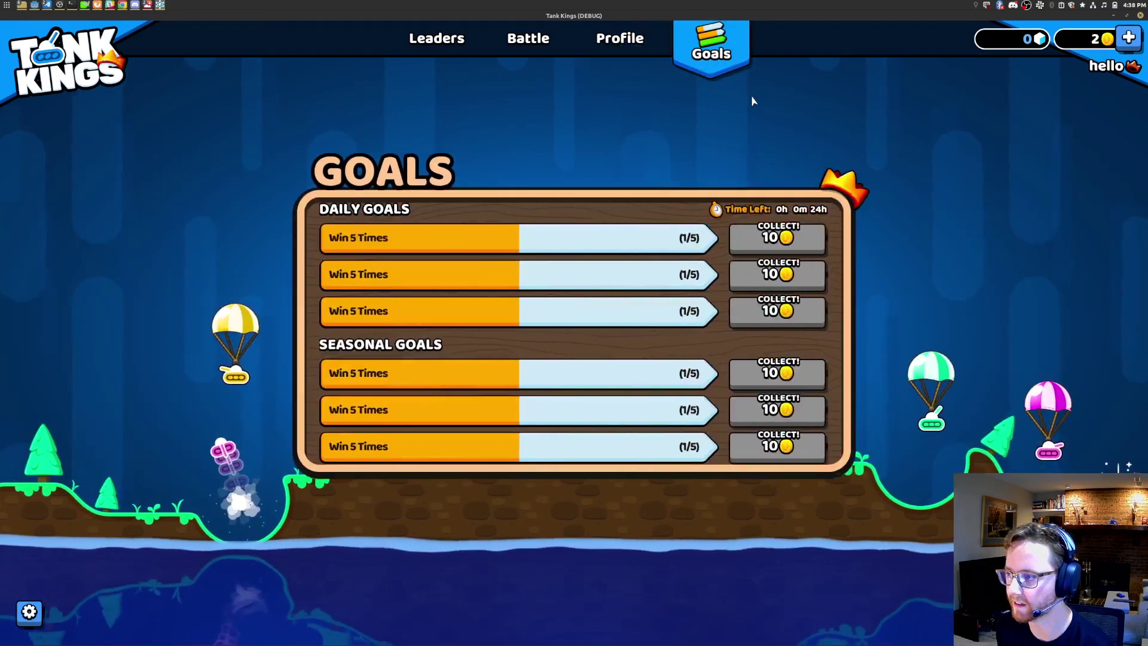
Step: Stop the game, turn off Filter in icon-goals.png's import settings and reimport it
key(alt+F4)
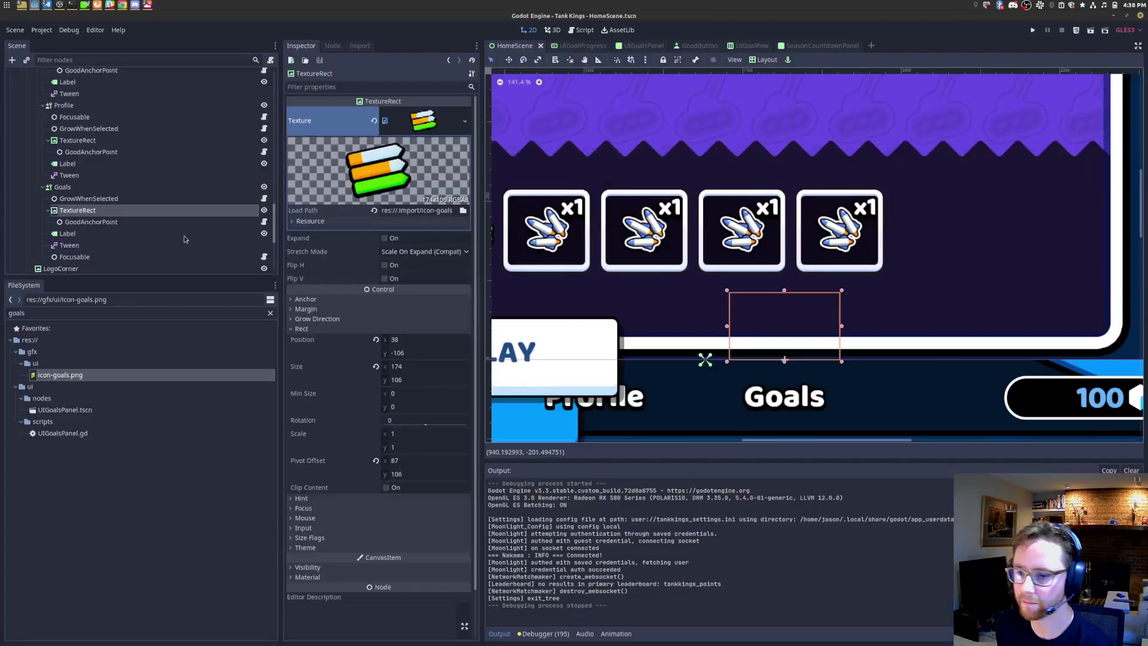
key(F2)
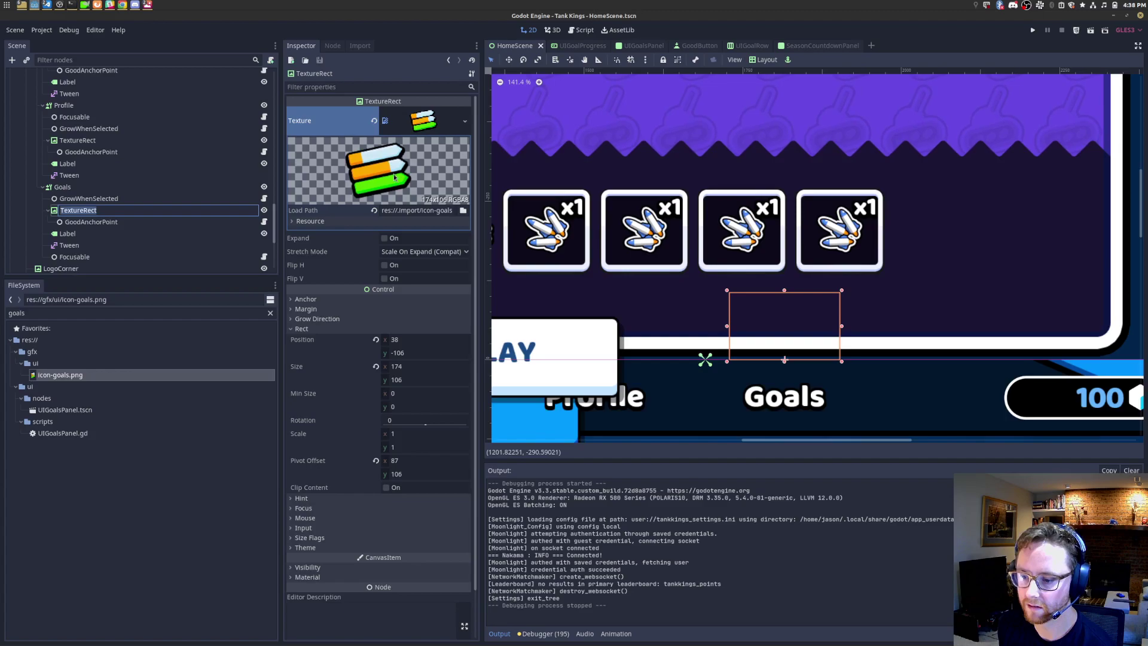
click(361, 45)
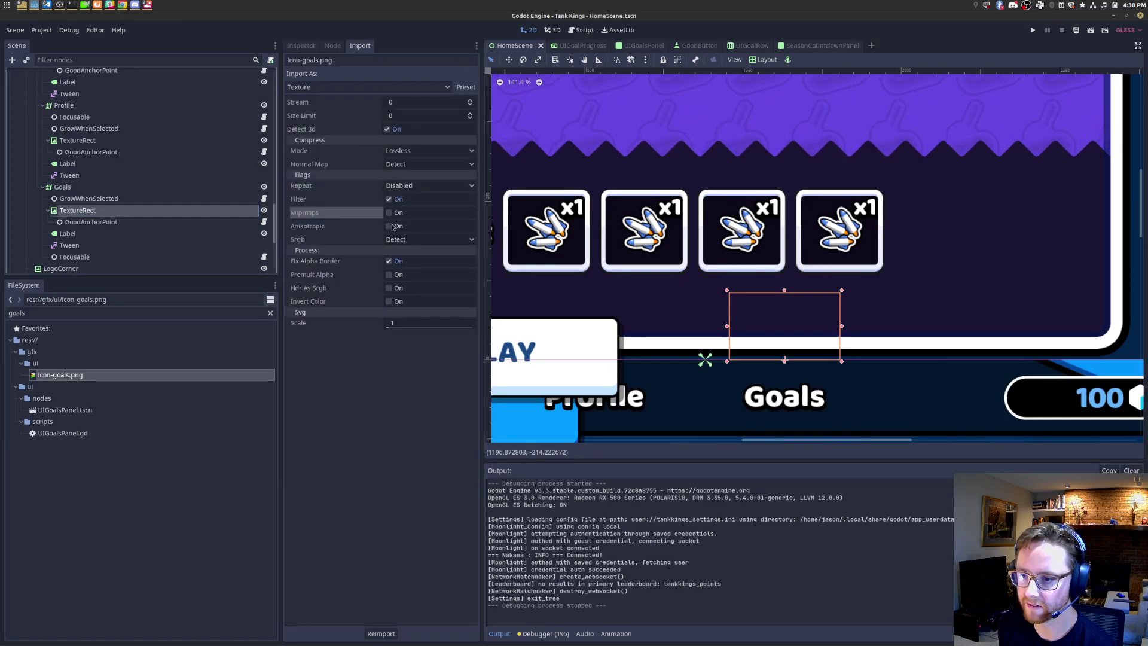
click(390, 200)
click(374, 637)
Step: Run the game to compare the unfiltered icon across tabs, then stop it and re-enable Filter
click(1090, 31)
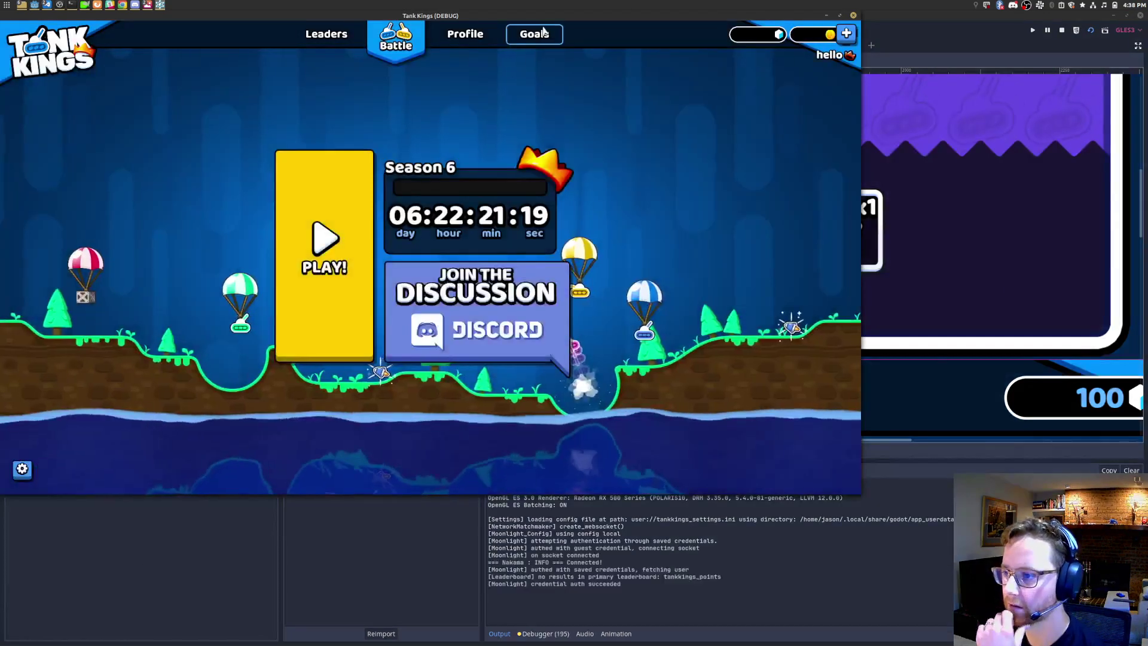
click(541, 35)
click(469, 38)
click(397, 39)
click(334, 38)
click(534, 36)
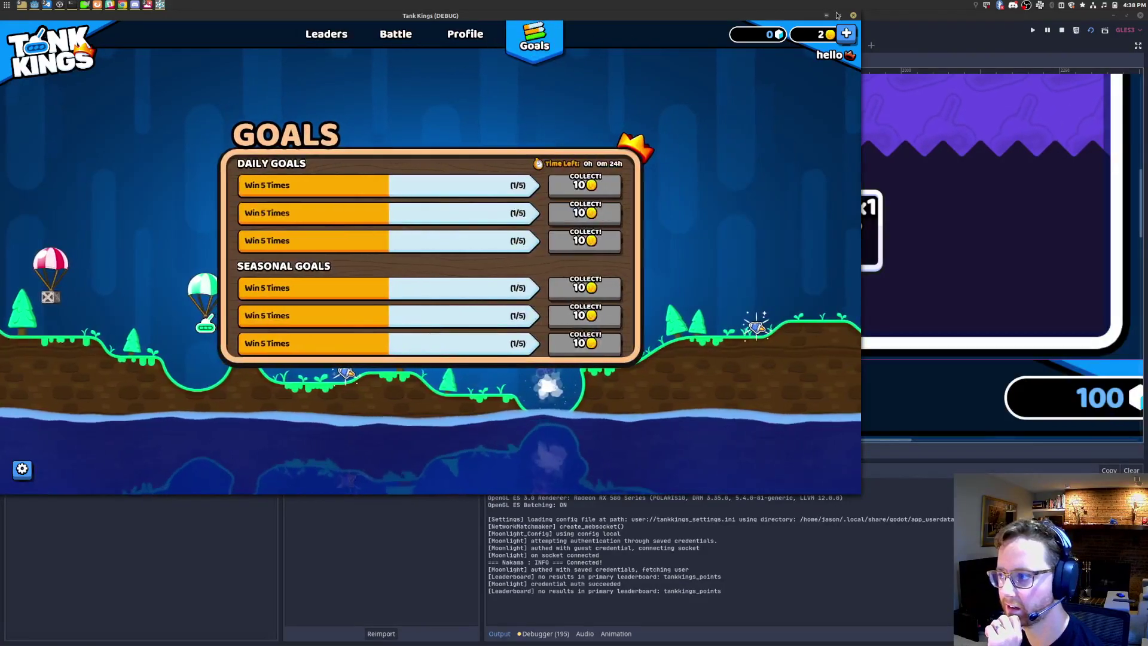
key(alt+F4)
click(390, 199)
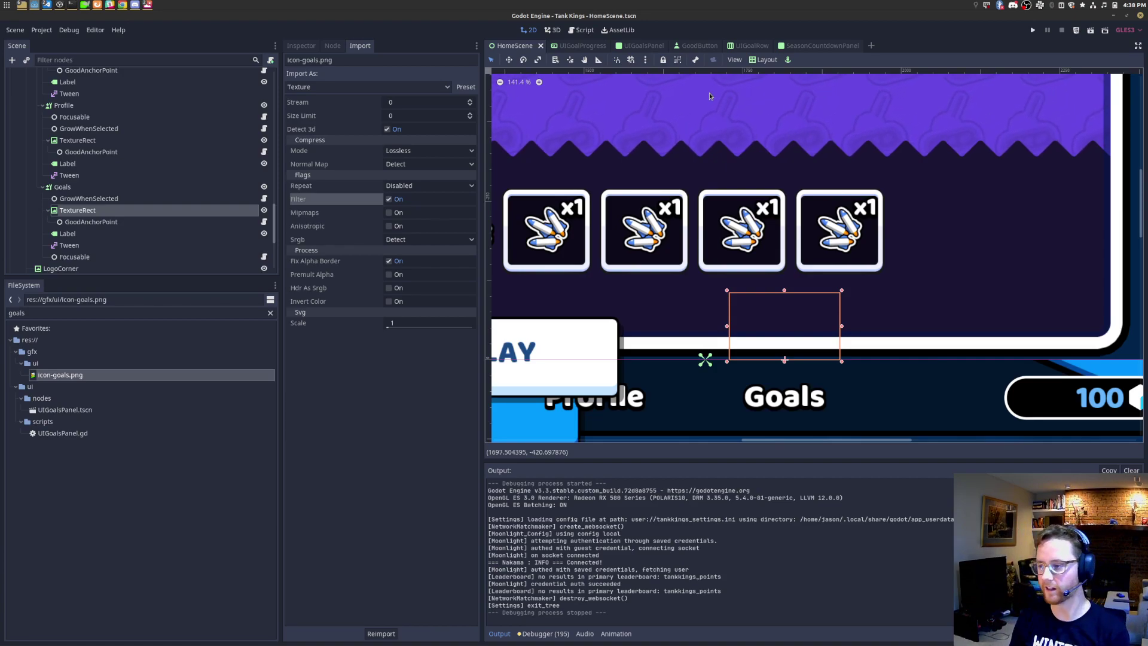
scroll(729, 195, down, 5)
scroll(795, 270, down, 3)
click(635, 45)
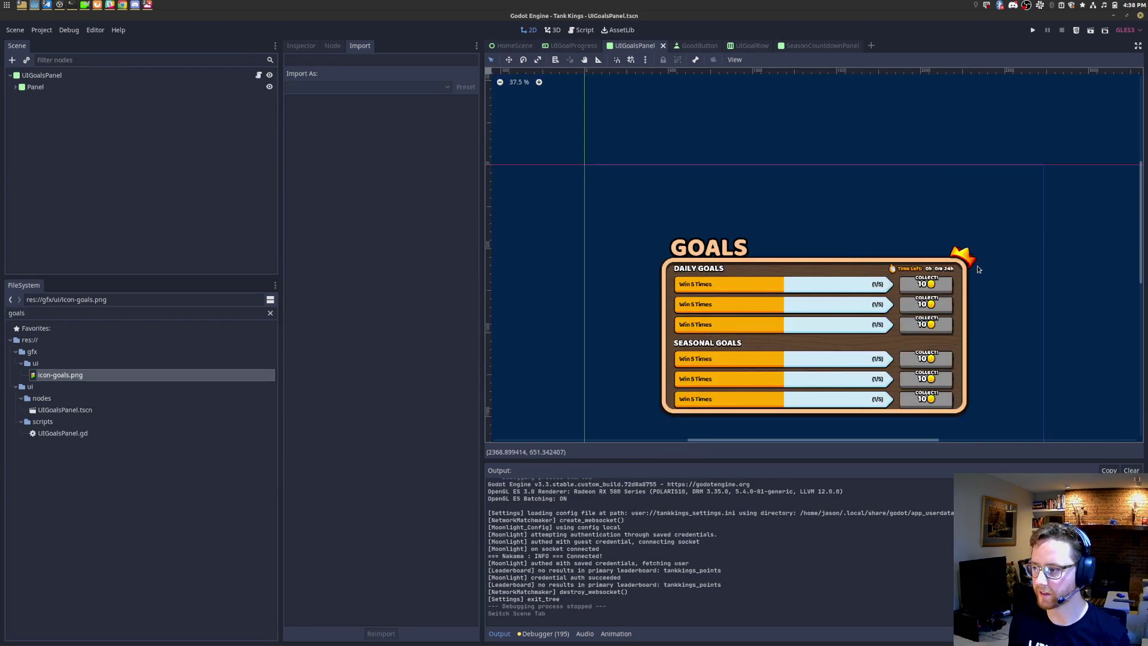
scroll(980, 273, up, 10)
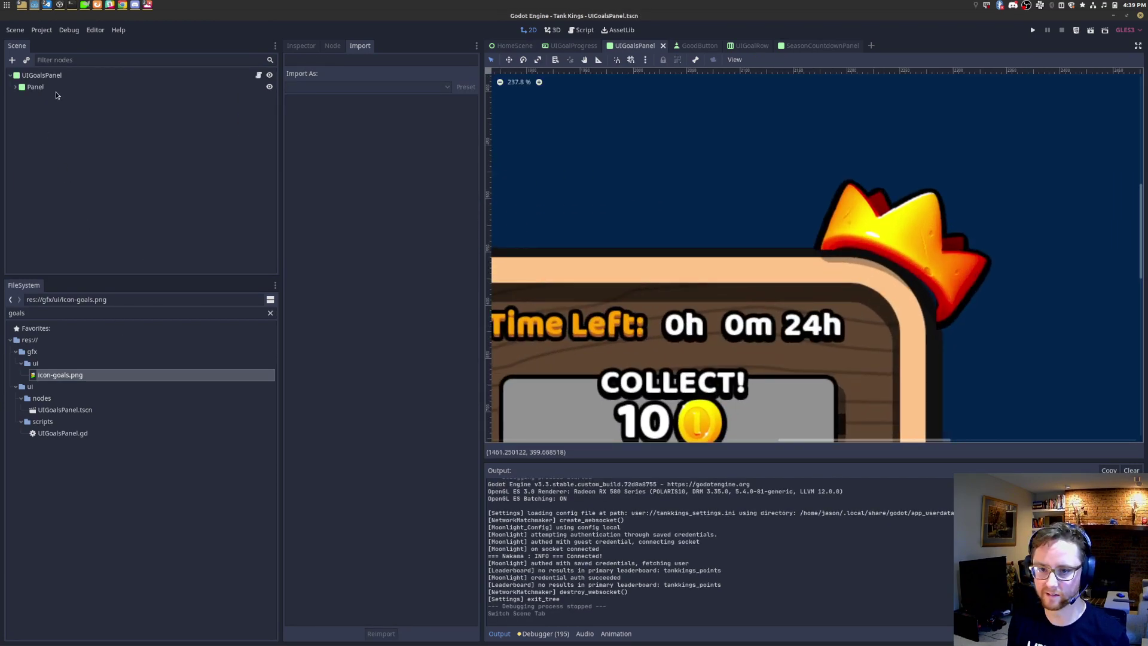
click(15, 88)
click(45, 123)
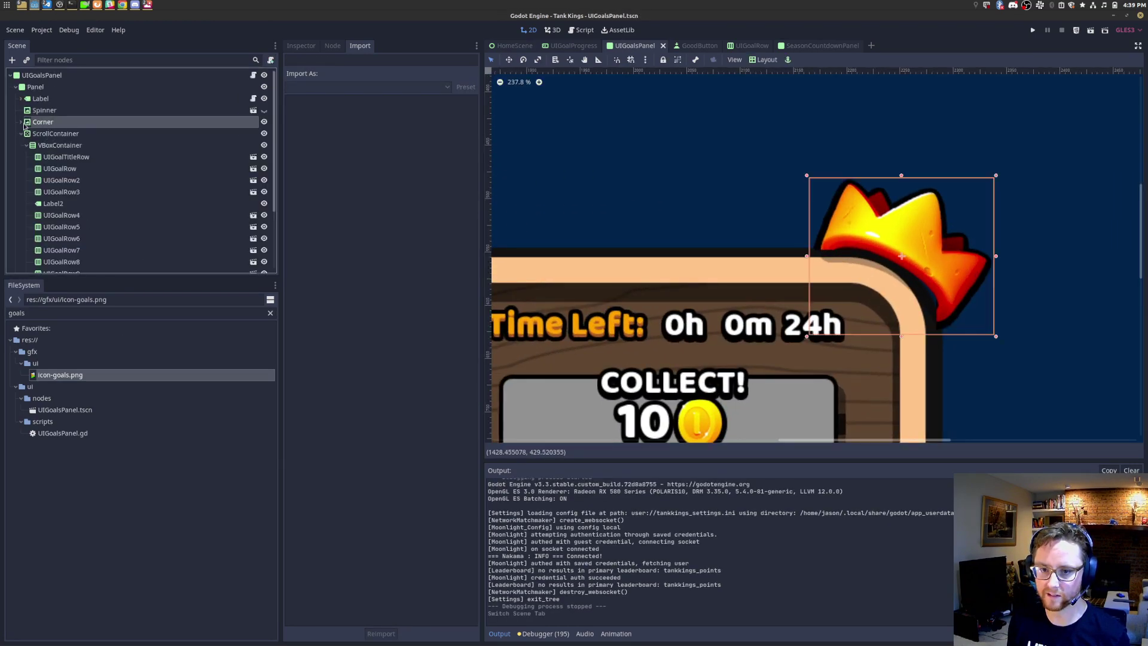
key(f)
click(299, 50)
click(21, 122)
drag(87, 381, 428, 121)
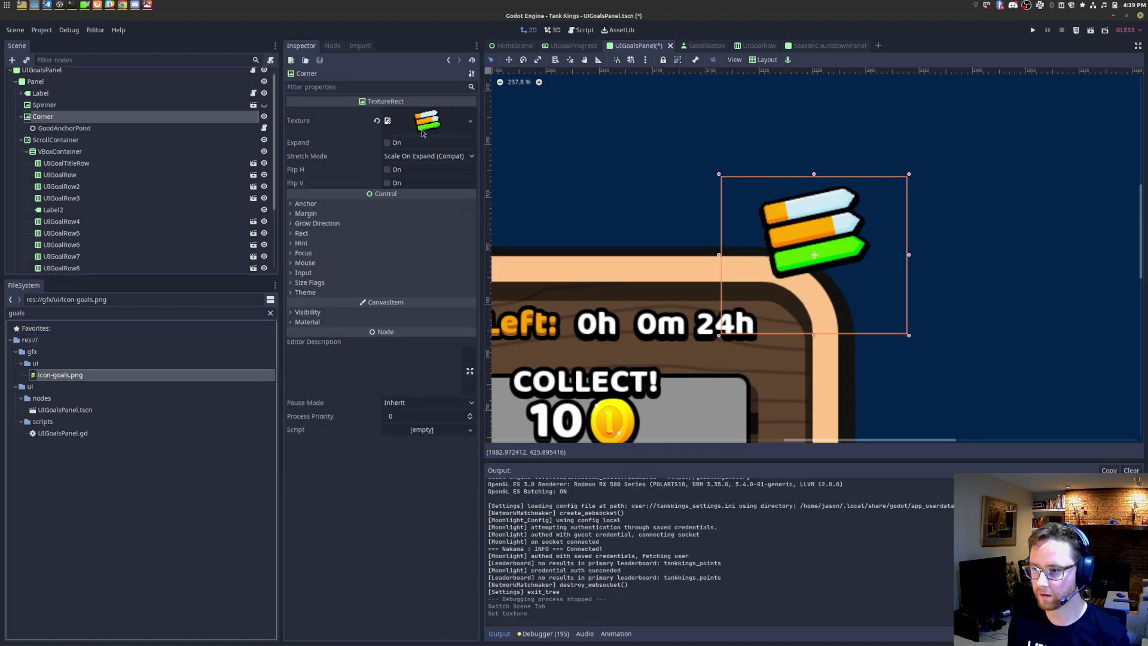
scroll(743, 259, down, 3)
scroll(742, 259, down, 4)
scroll(756, 245, up, 2)
scroll(756, 245, up, 4)
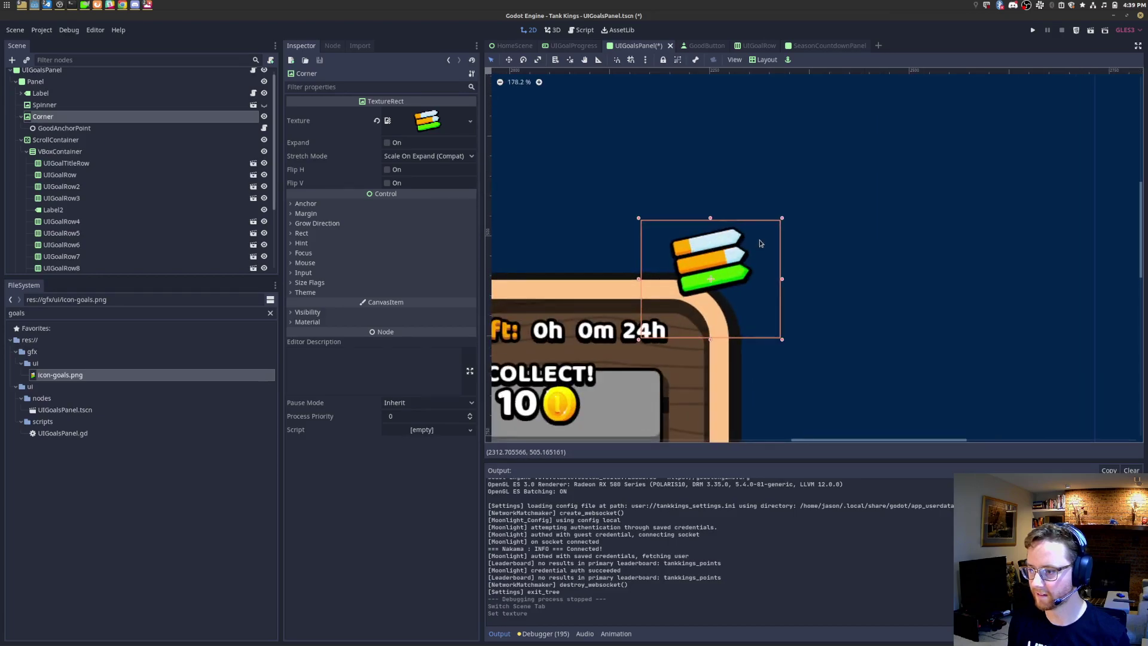
scroll(760, 244, down, 1)
click(388, 143)
click(421, 156)
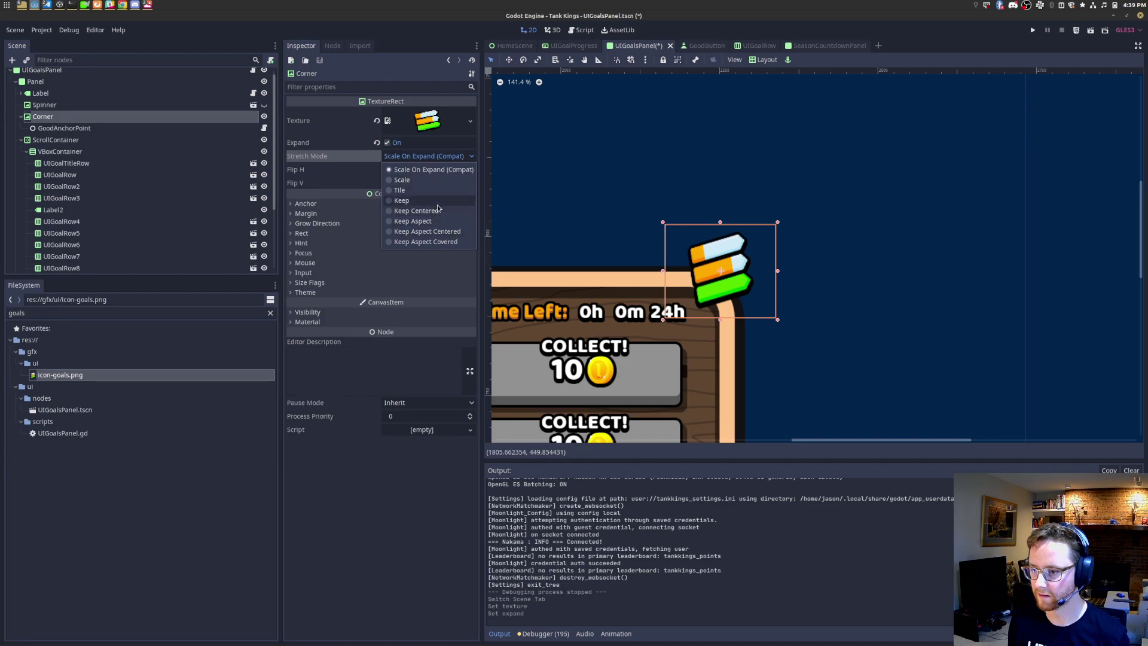
click(439, 201)
drag(778, 224, 839, 162)
click(423, 156)
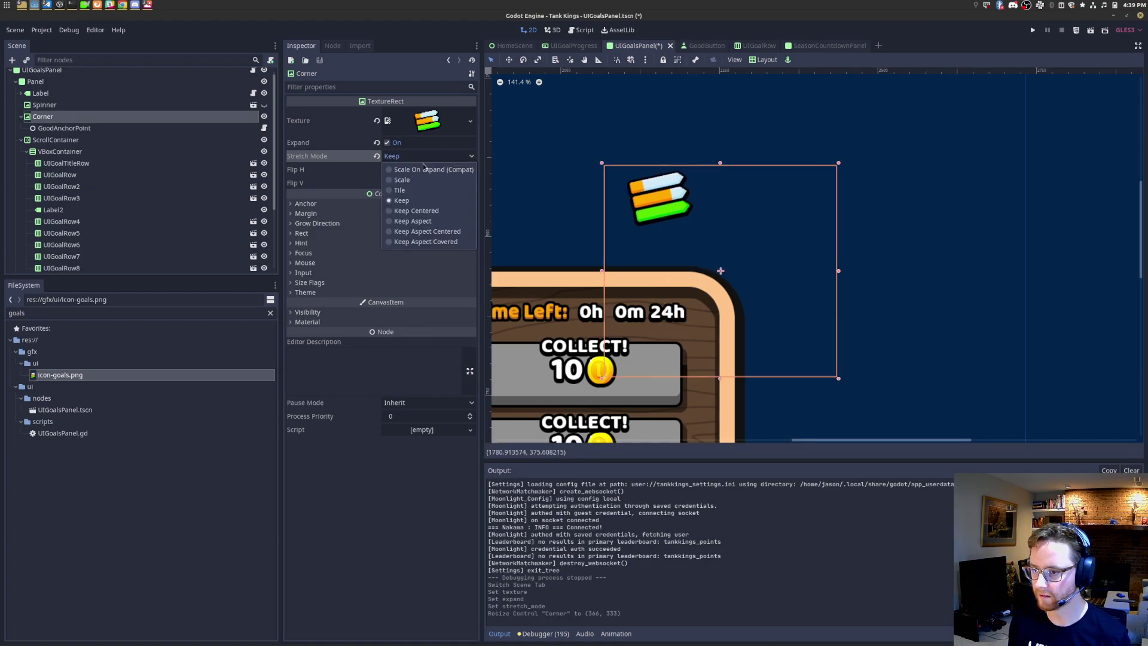
click(427, 232)
drag(839, 165, 907, 129)
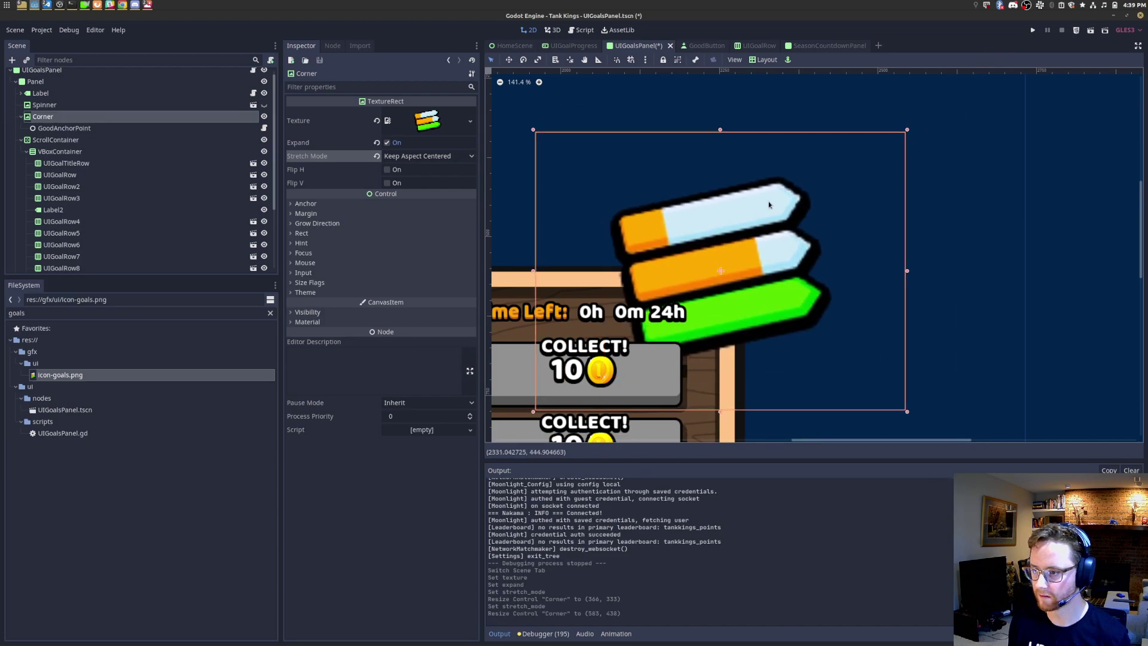
scroll(769, 204, down, 4)
scroll(772, 268, down, 1)
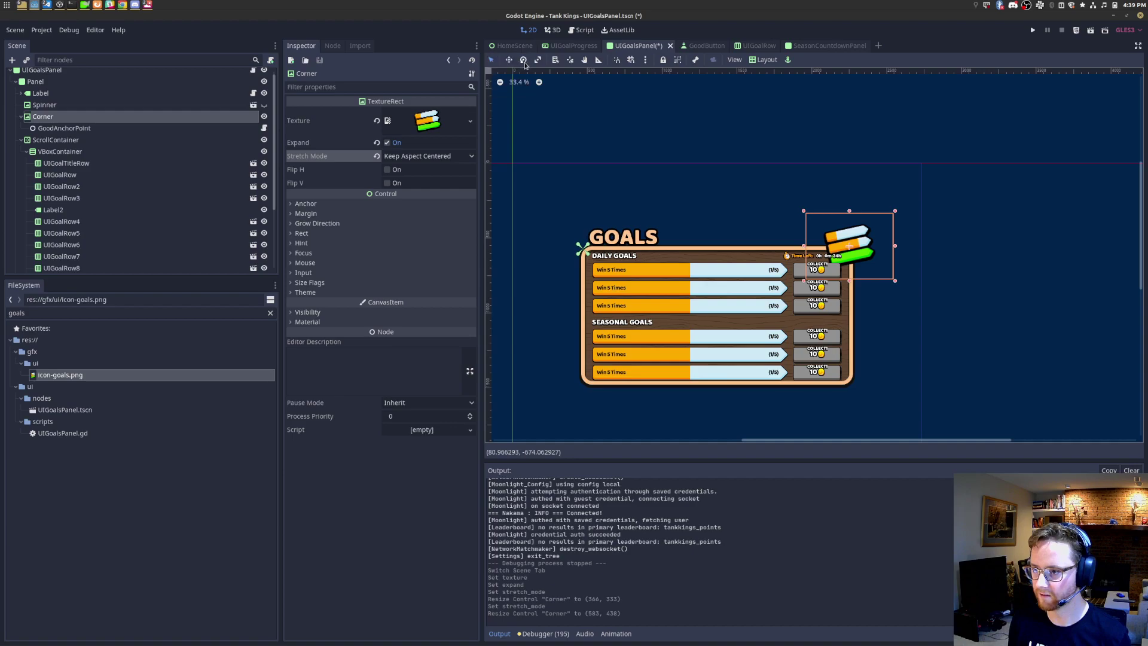
drag(886, 209, 903, 267)
click(346, 323)
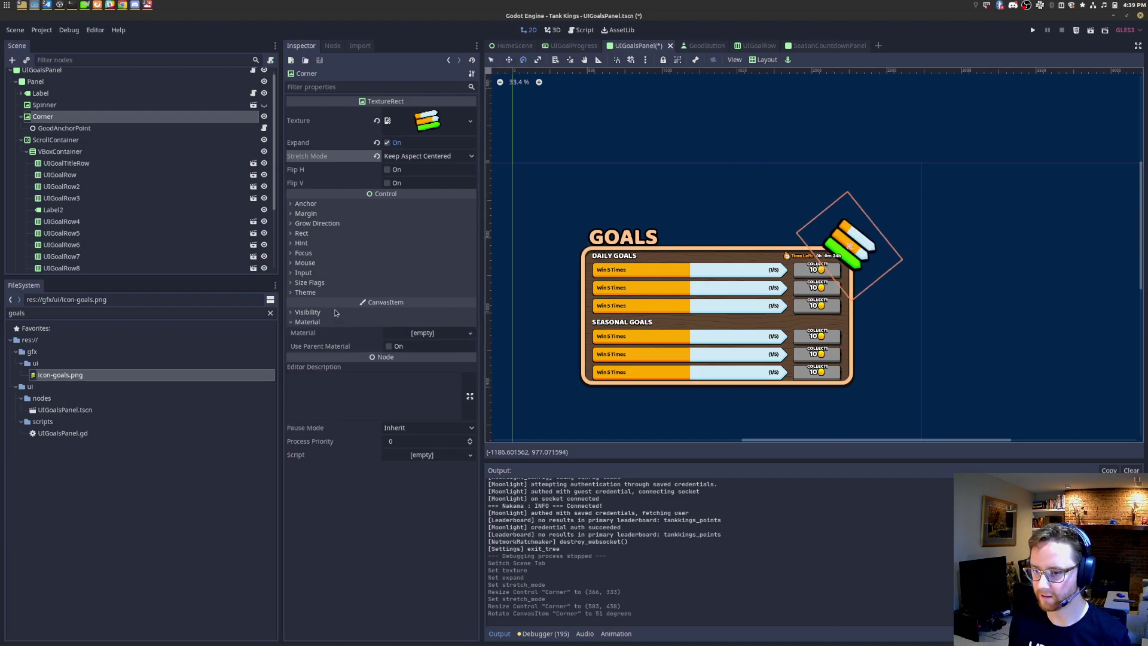
click(308, 311)
click(389, 363)
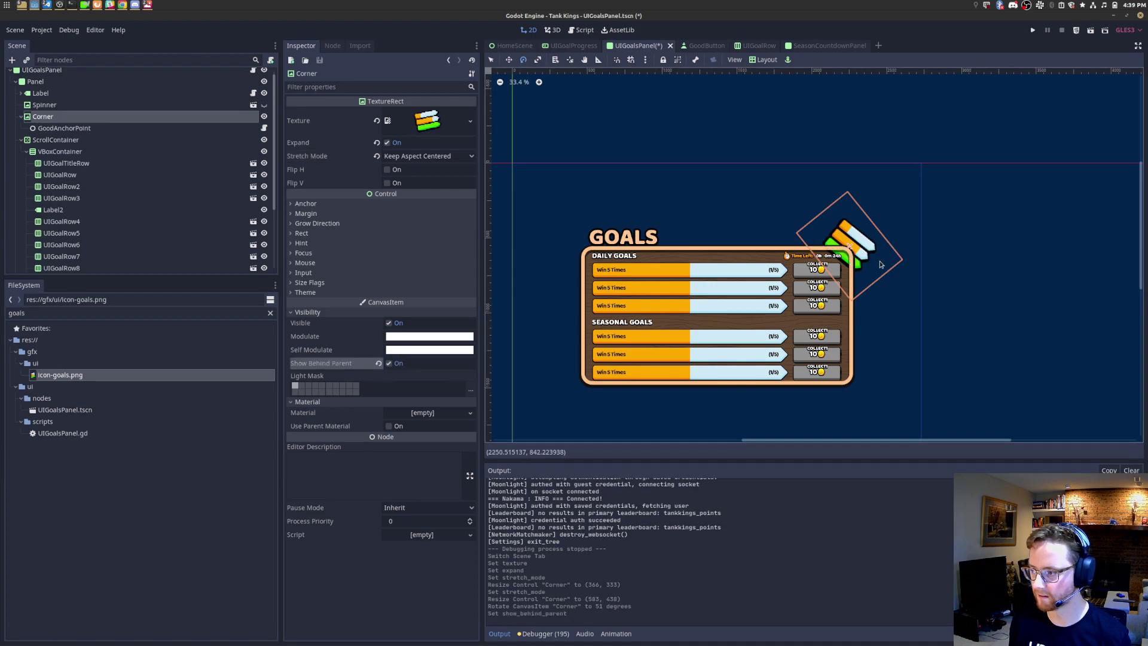
scroll(838, 271, up, 6)
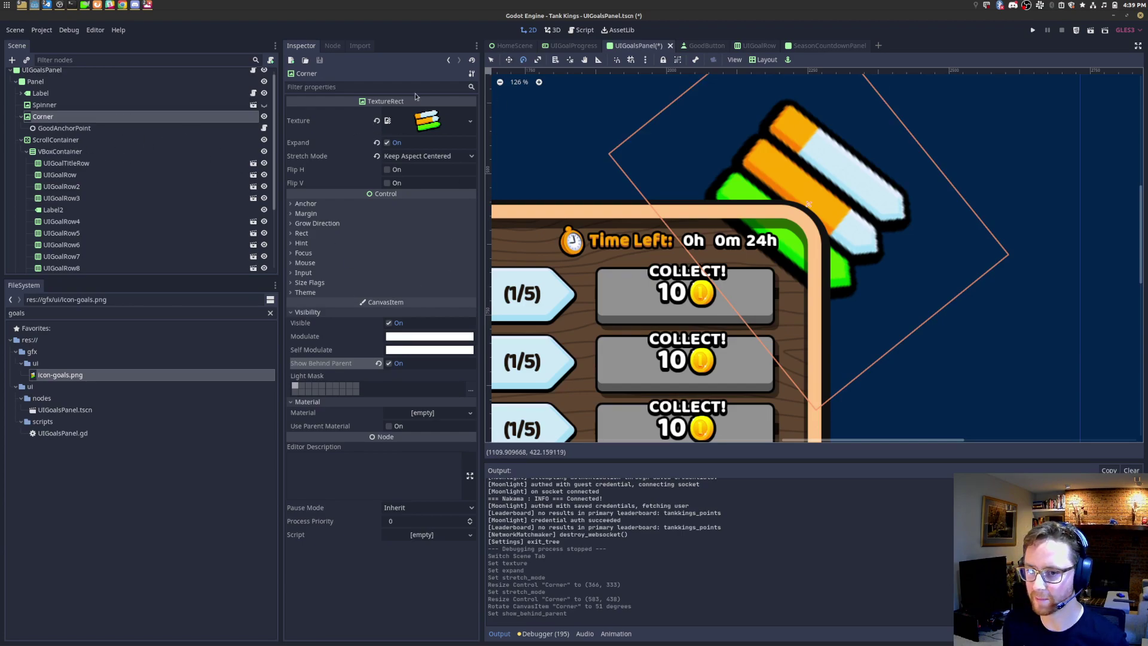
right_click(663, 47)
click(693, 144)
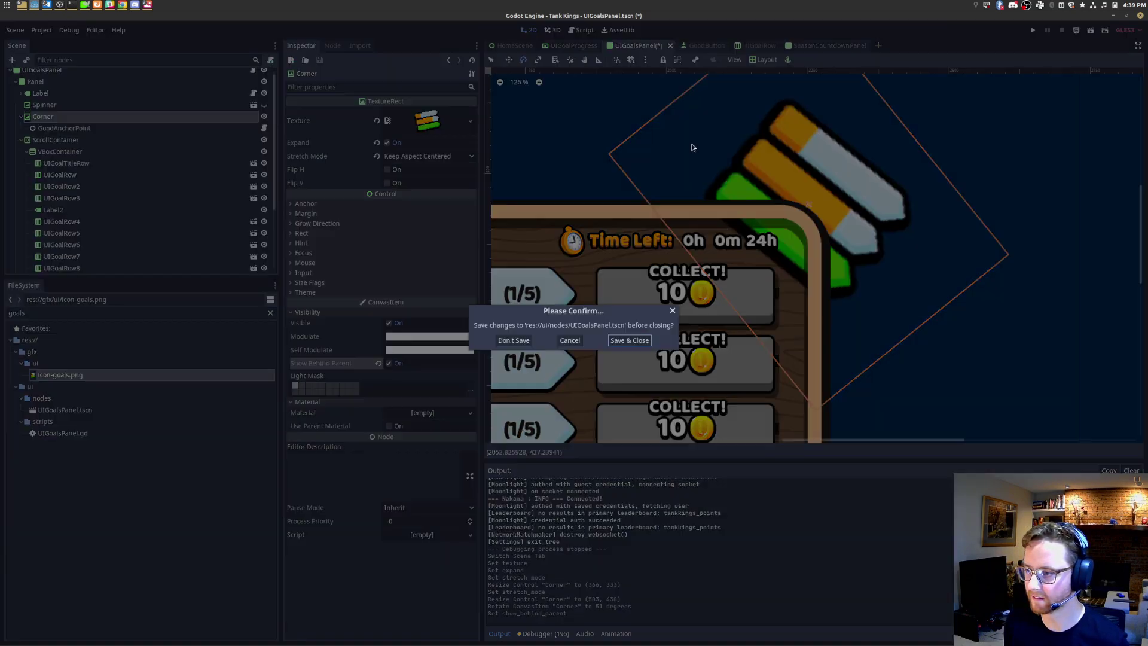
click(518, 340)
key(ctrl+shift+o)
text(uigoalsp)
key(Return)
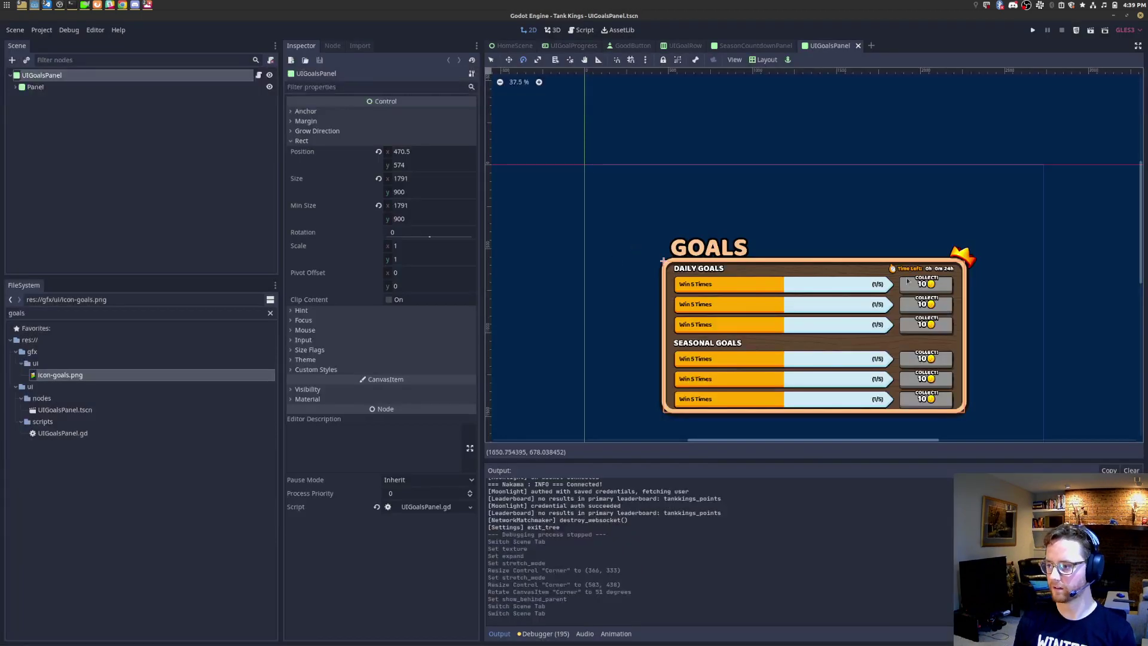
scroll(979, 281, up, 7)
scroll(953, 246, up, 14)
scroll(837, 245, down, 8)
Step: Open UIGoalsPanel.gd and add an empty func _ready(): below the constants
middle_drag(580, 297, 624, 198)
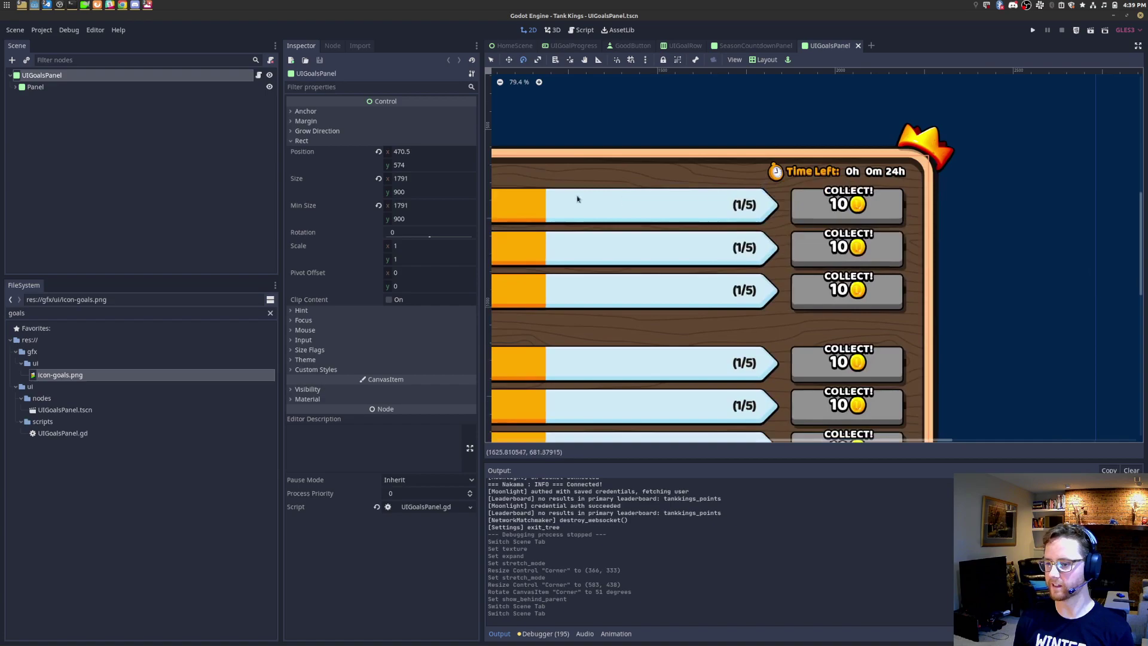
click(258, 75)
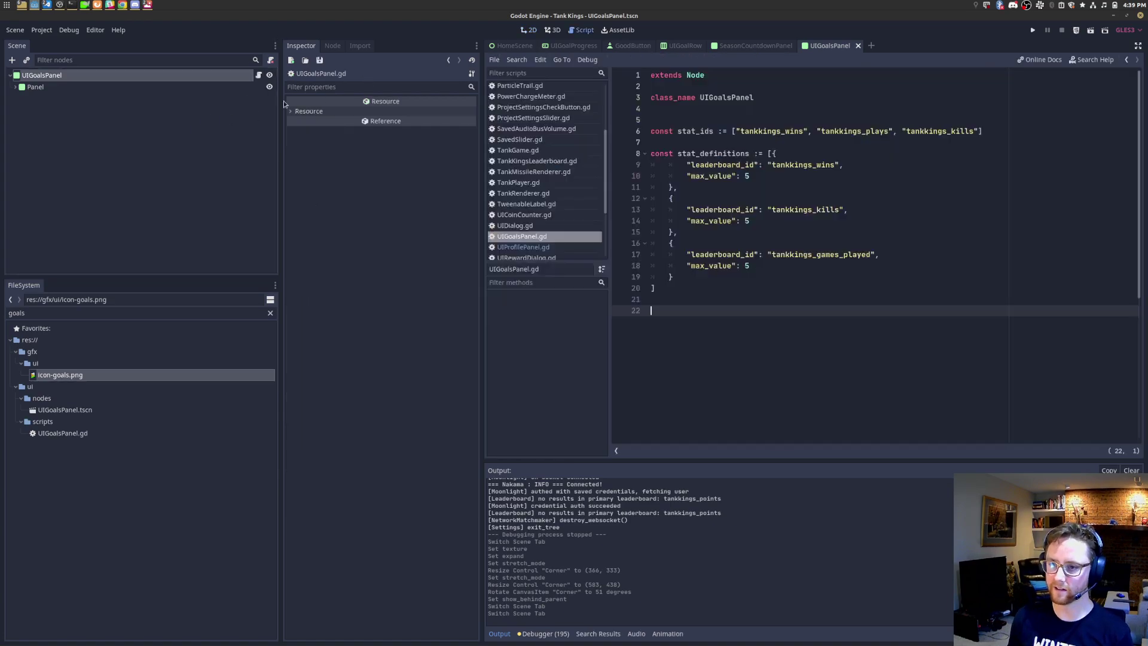
key(Return)
text(func _ready():)
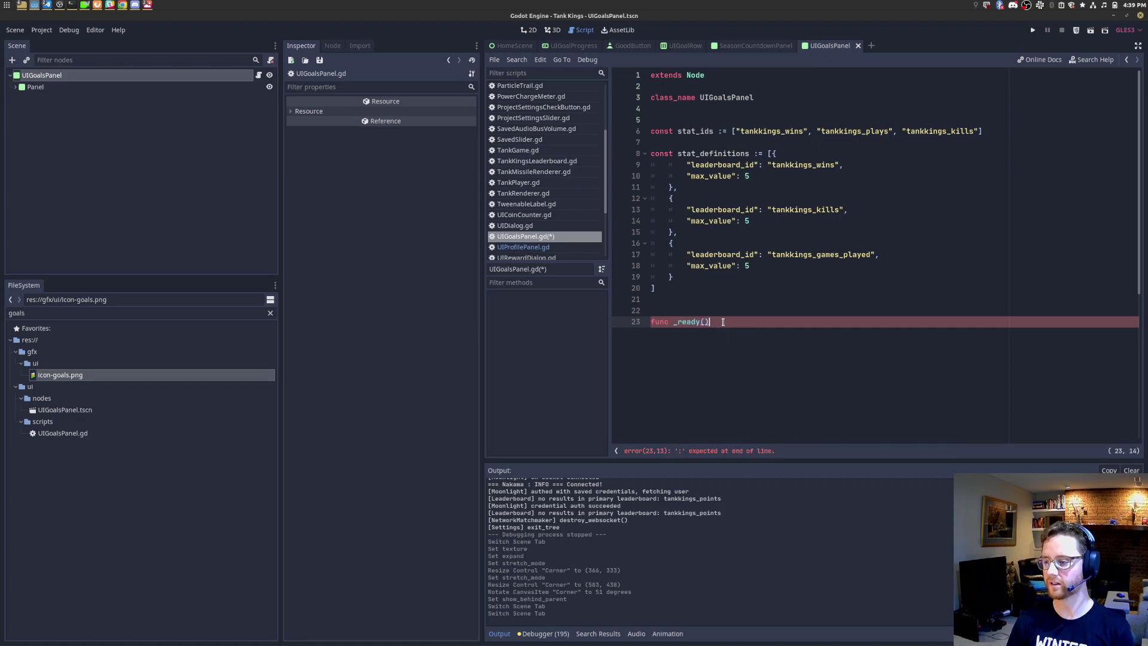
key(Return)
text(a)
text(ass)
key(Return)
key(BackSpace)
key(ctrl+s)
key(Left)
key(ctrl+shift+Left)
Step: Loop over stat_definitions, reading leaderboard_id with stat_definition.get("leaderboard_id", "") as String
text(for )
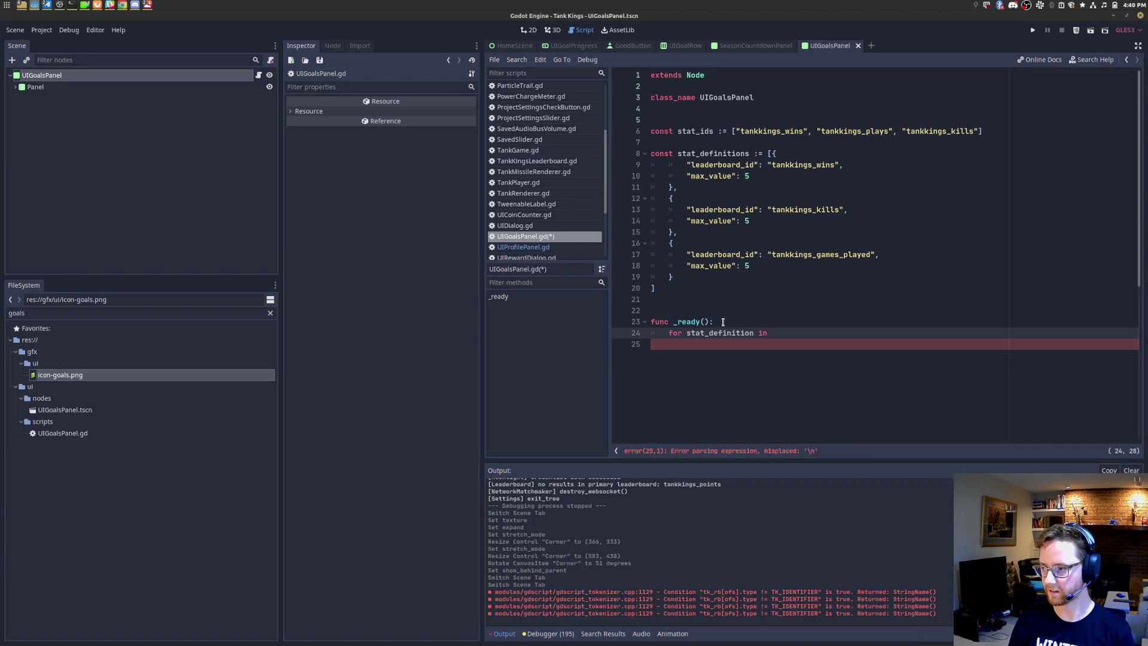
text(stat_)
key(Return)
text(.k)
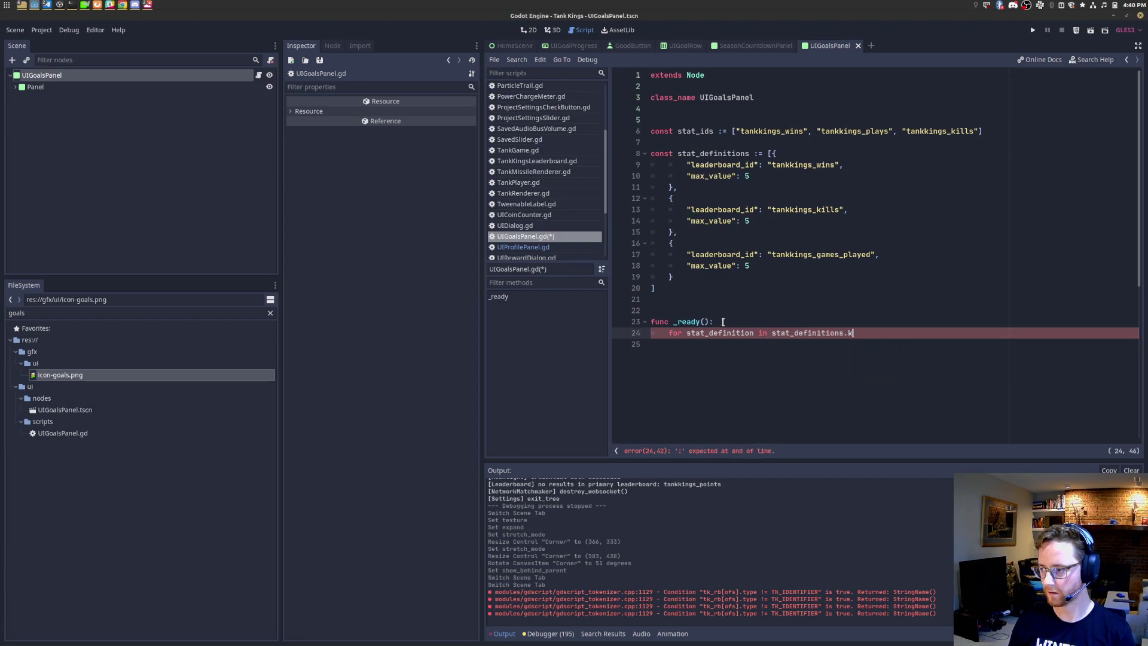
text(ey:)
key(Return)
text(va)
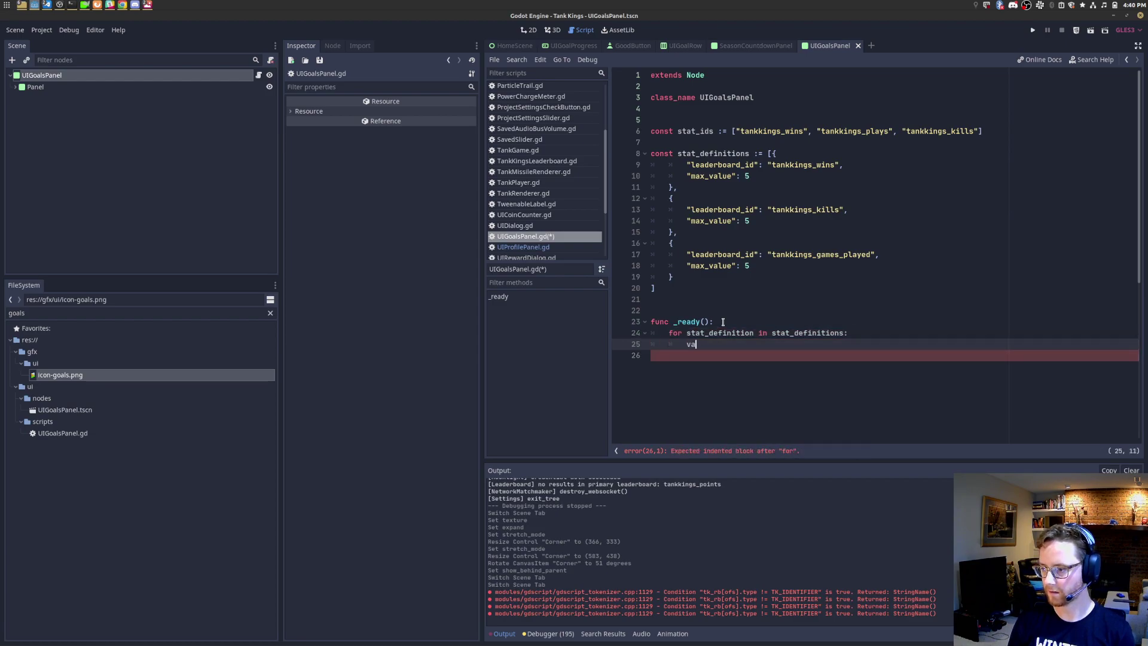
text(r leaderboard_id )
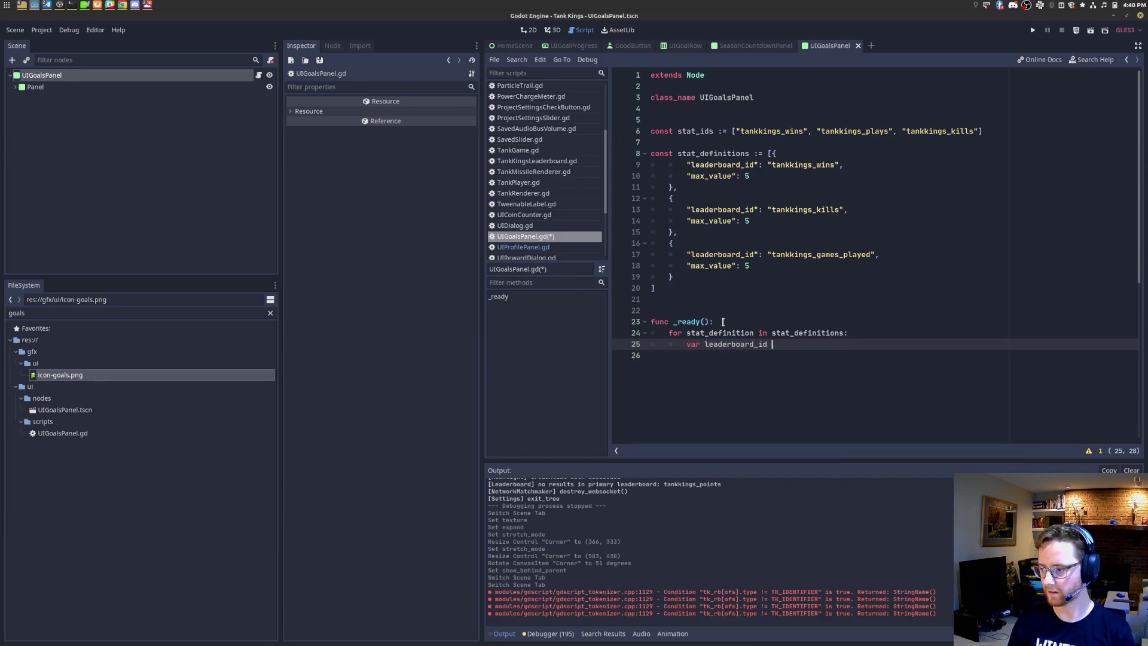
text(:= stat)
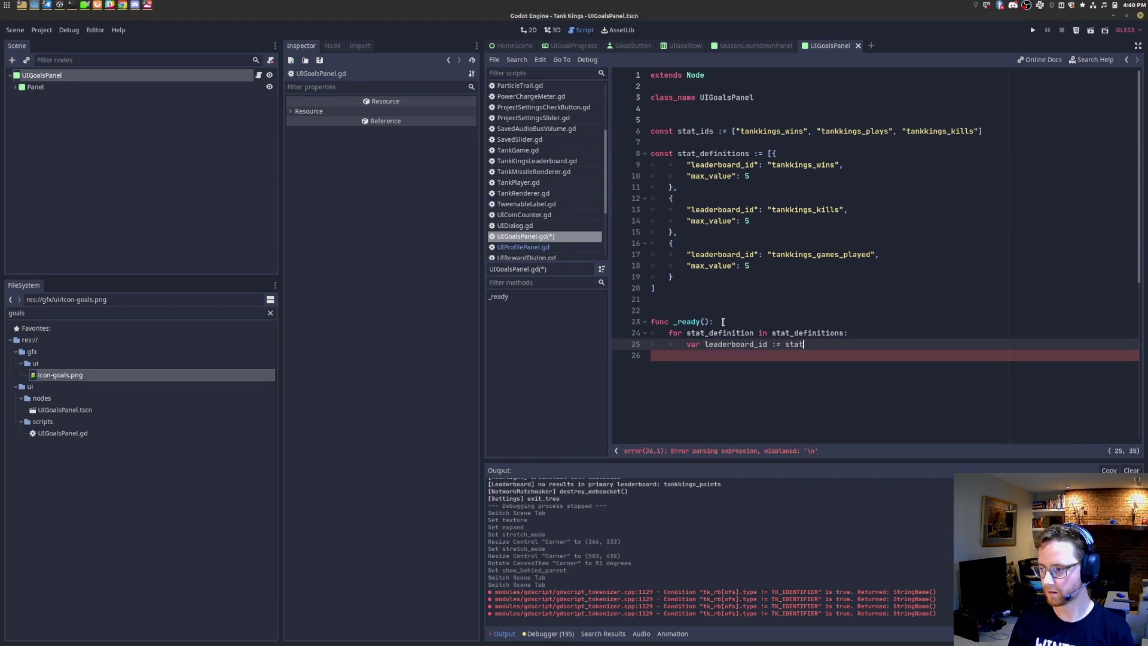
text(_definition.get(")
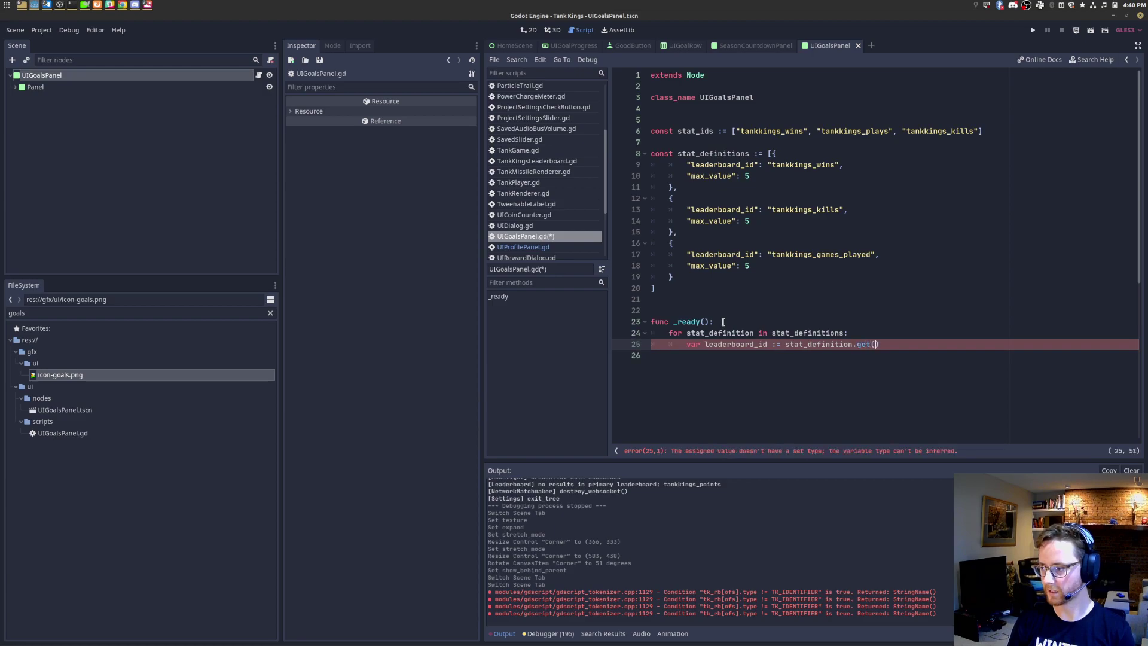
double_click(743, 165)
click(881, 344)
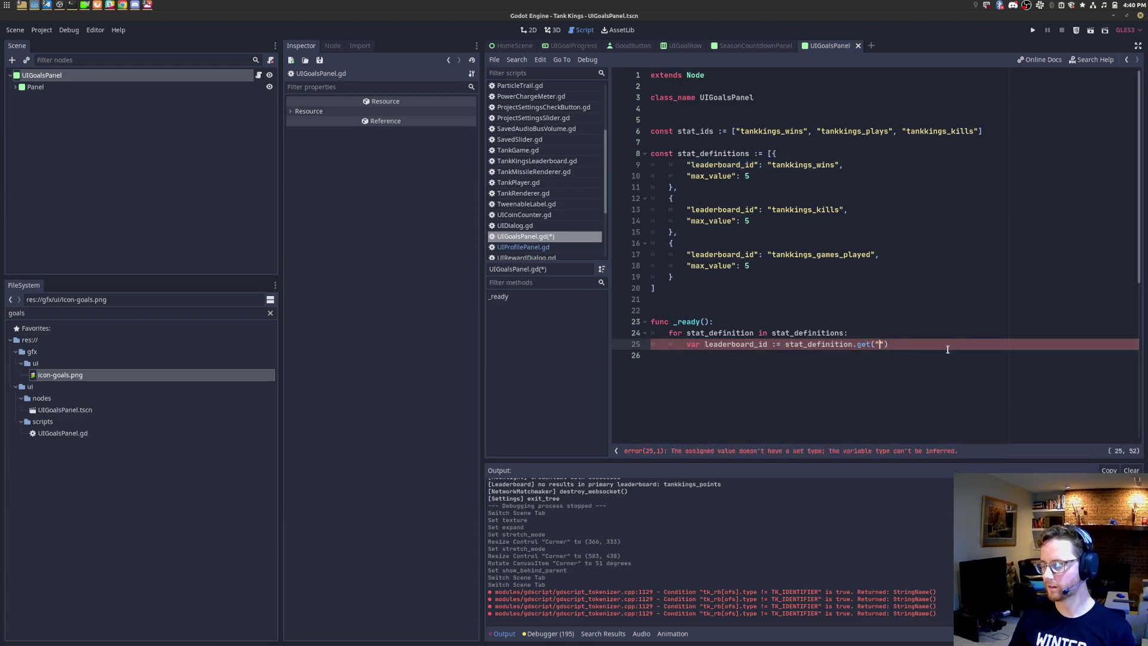
text(", )
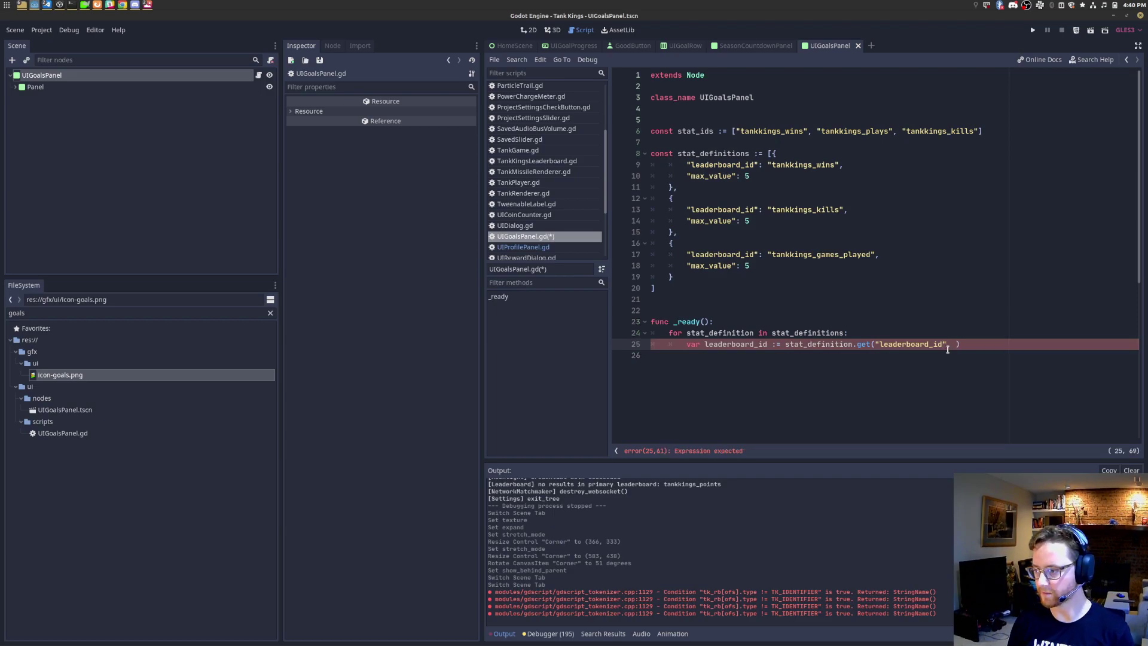
text(,)
text(, "")
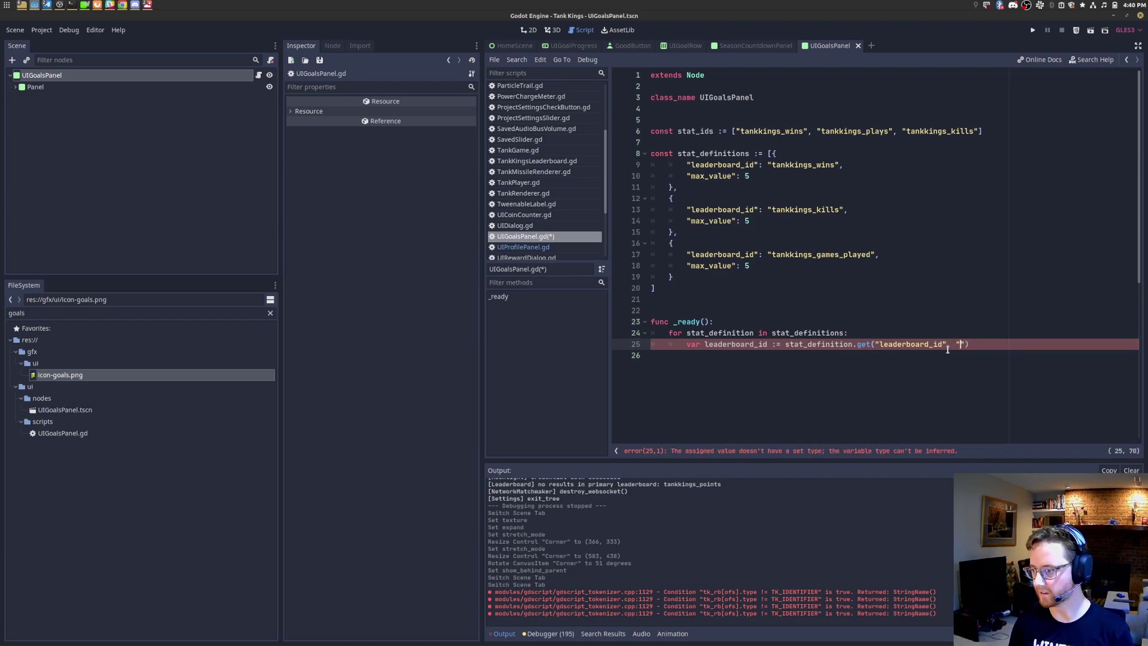
text( as String)
Step: Duplicate that line as var max_value reading the "max_value" key, and save
key(Return)
key(Up)
key(shift+End)
key(ctrl+c)
key(Down)
key(ctrl+v)
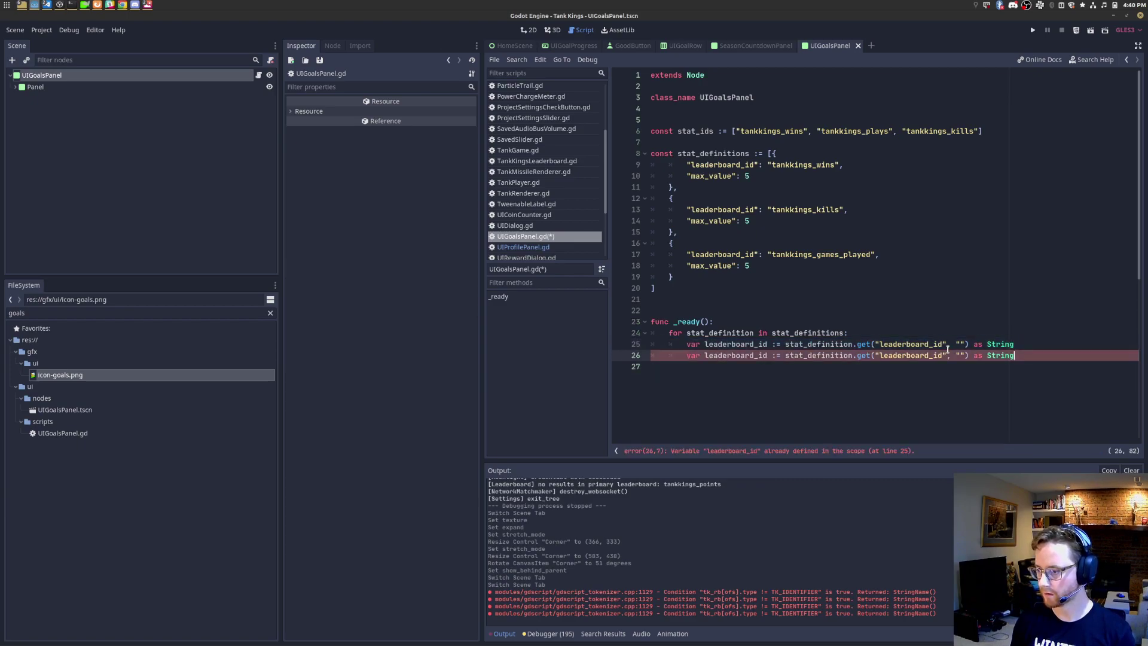
double_click(702, 175)
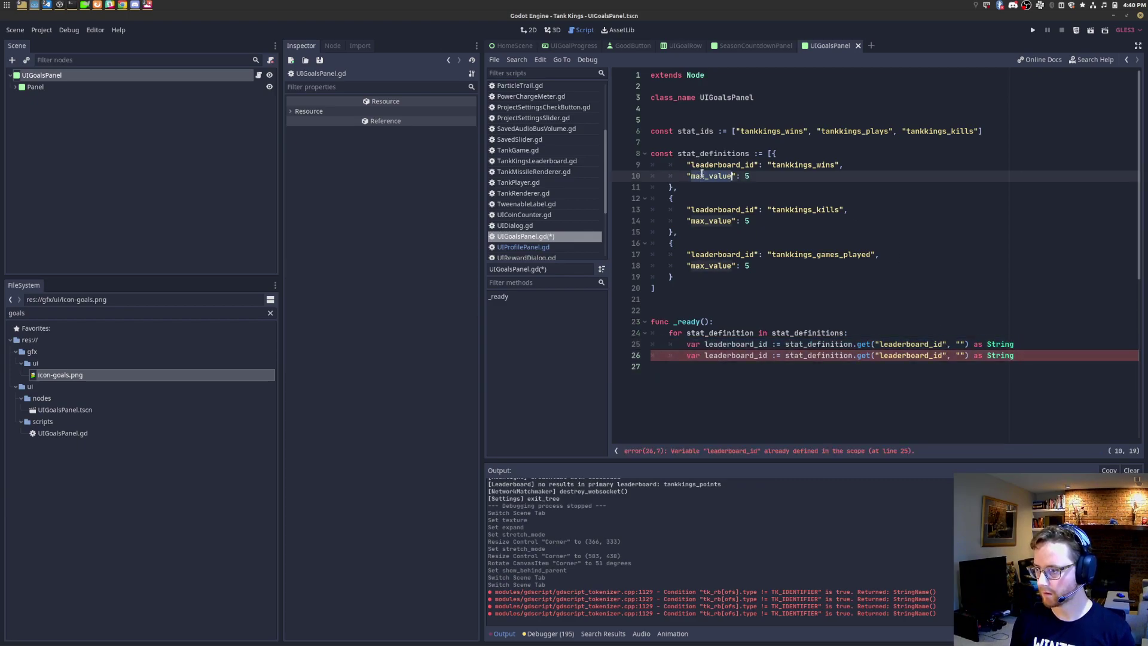
double_click(918, 355)
key(ctrl+v)
click(712, 355)
key(ctrl+s)
text(max_value)
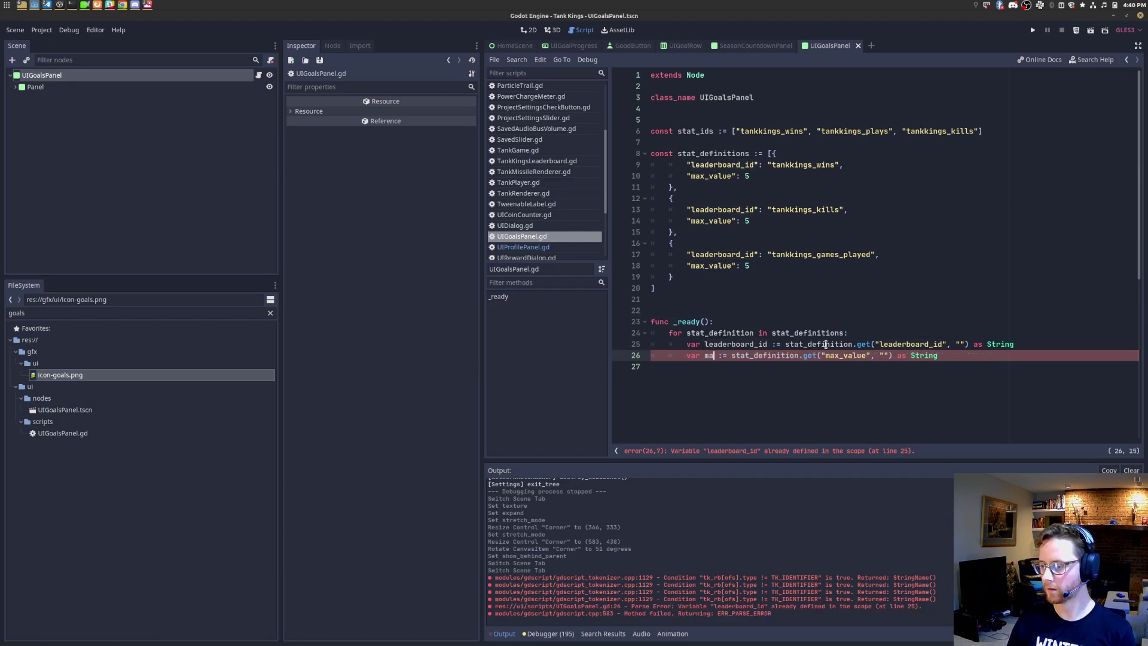
key(ctrl+s)
Step: Add a new blank line inside the _ready loop body
drag(969, 355, 561, 345)
scroll(851, 312, down, 3)
click(859, 269)
scroll(908, 262, up, 2)
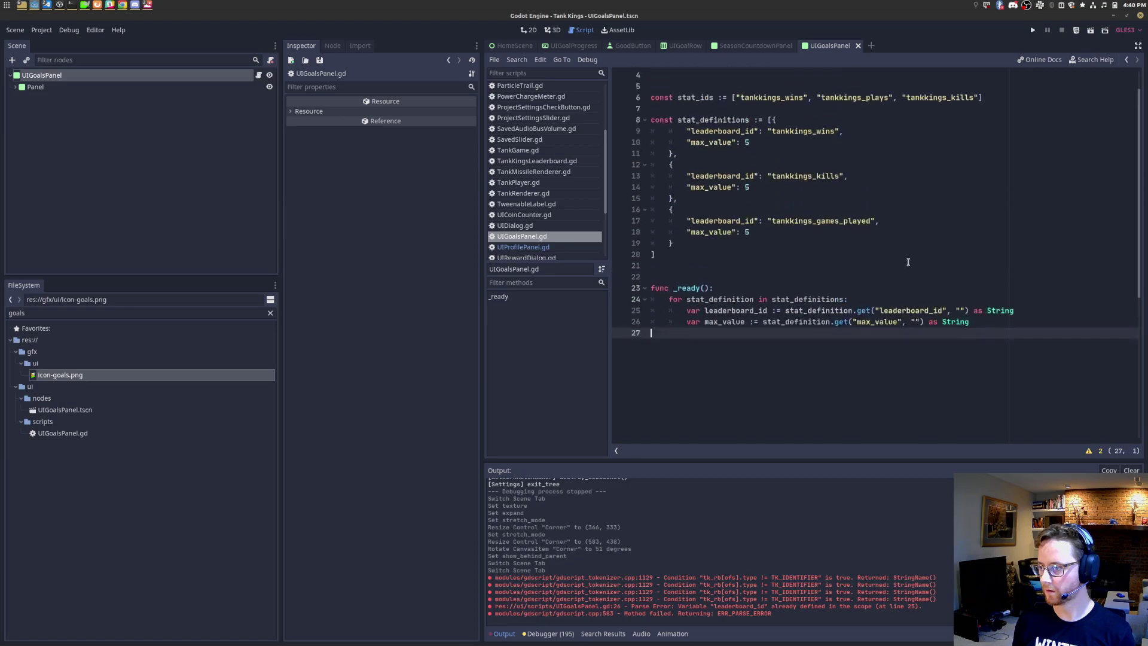
key(Up)
key(End)
key(Return)
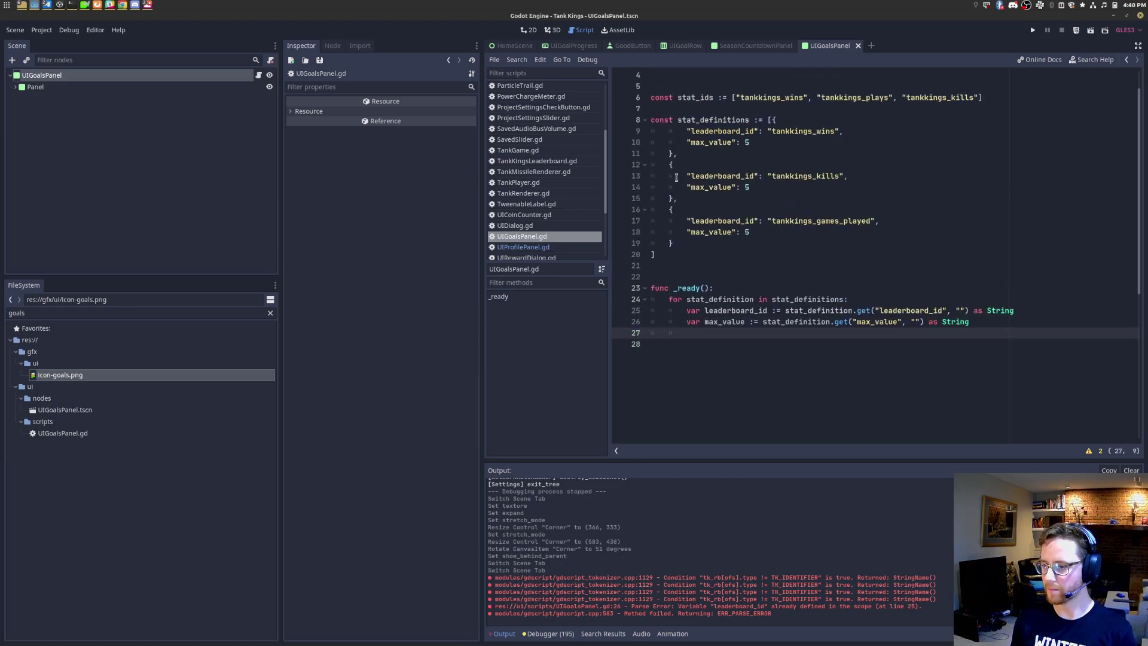
scroll(729, 146, up, 1)
Step: Declare export(PackedScene) var stat_row_scene:PackedScene on line 7 and save the script
click(729, 145)
text(export)
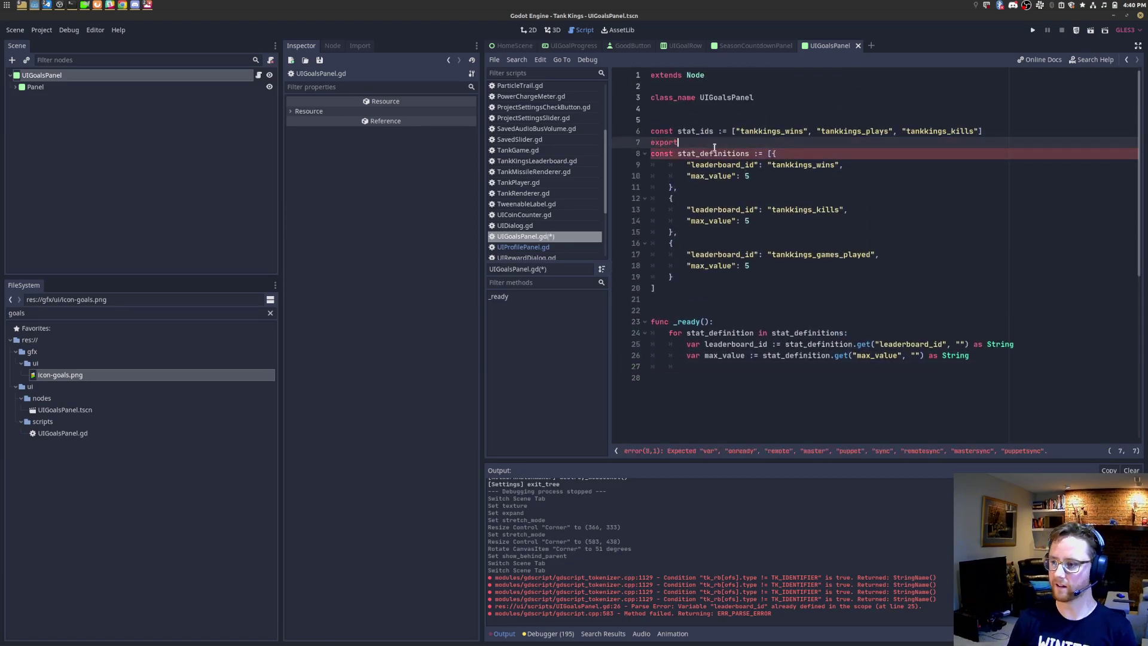
text((PackedScene) var )
text(stat_row_scene)
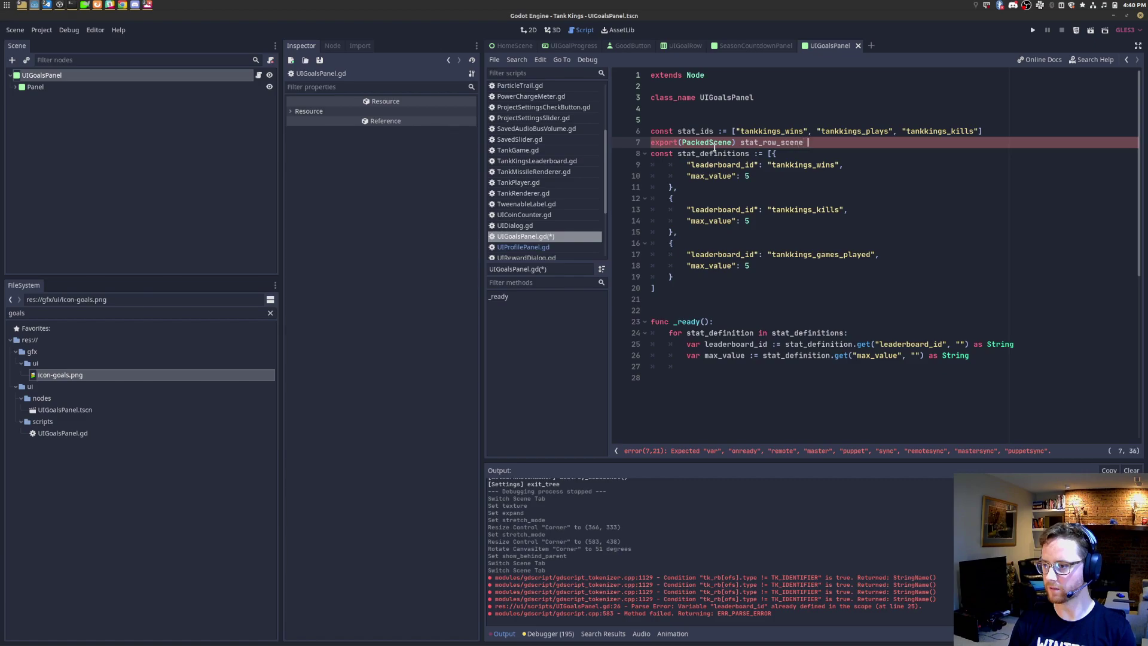
text(:Packed)
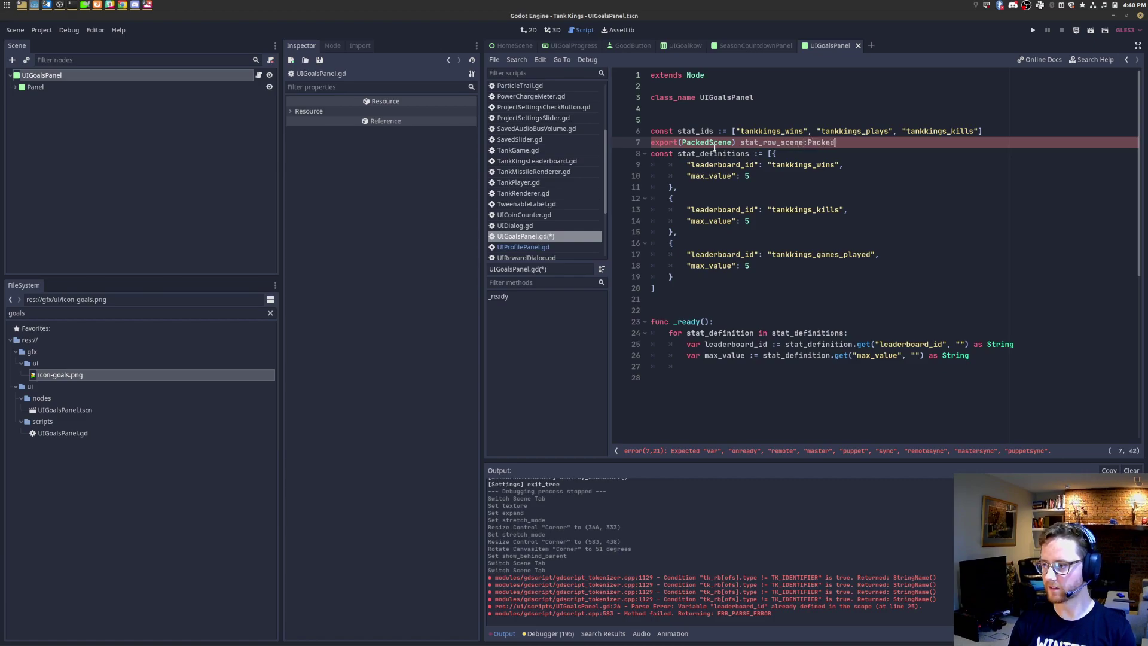
text(Scene)
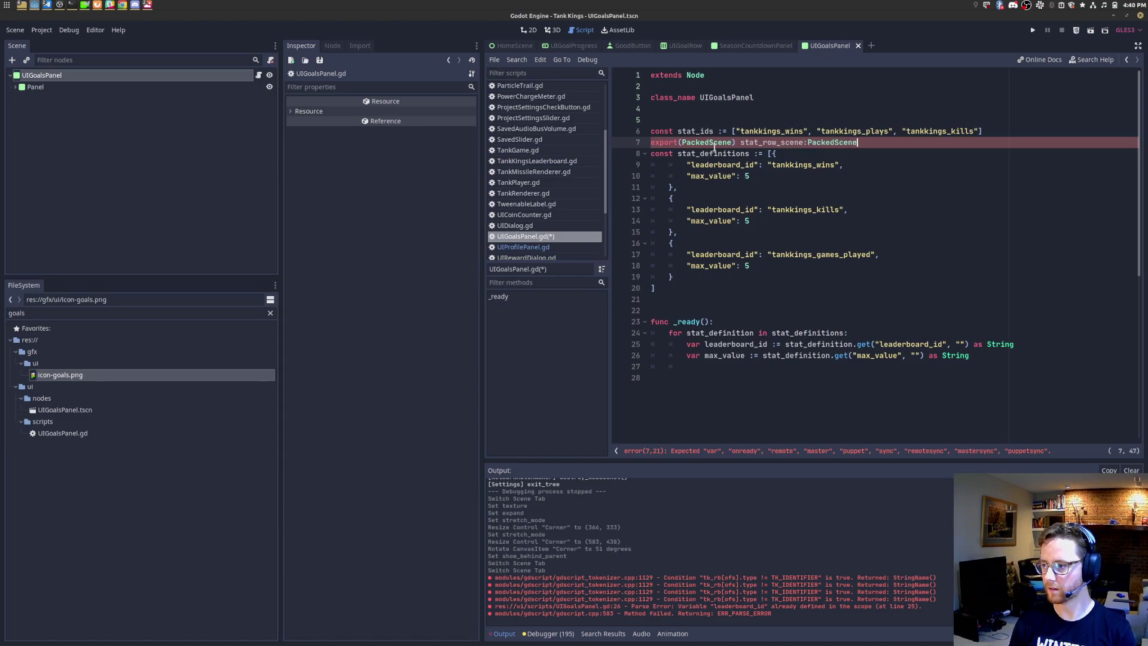
click(714, 148)
key(Up)
key(ctrl+Right)
key(ctrl+Right)
text(var)
key(End)
key(Return)
key(ctrl+s)
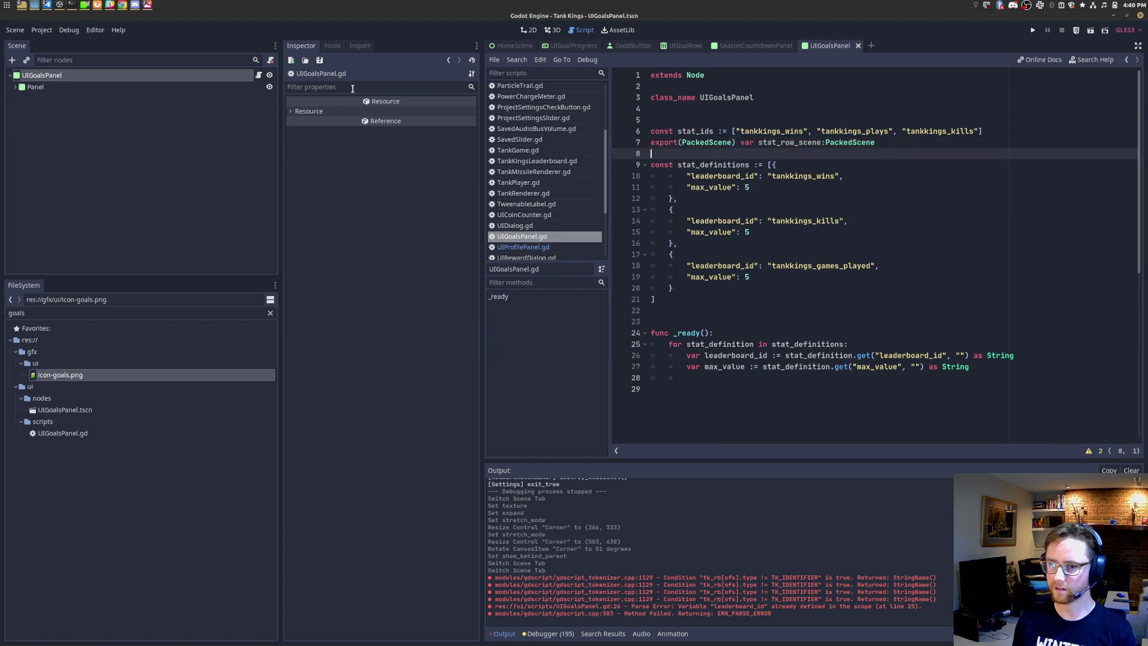
Step: Switch to the SeasonCountdownPanel scene
key(alt+Tab)
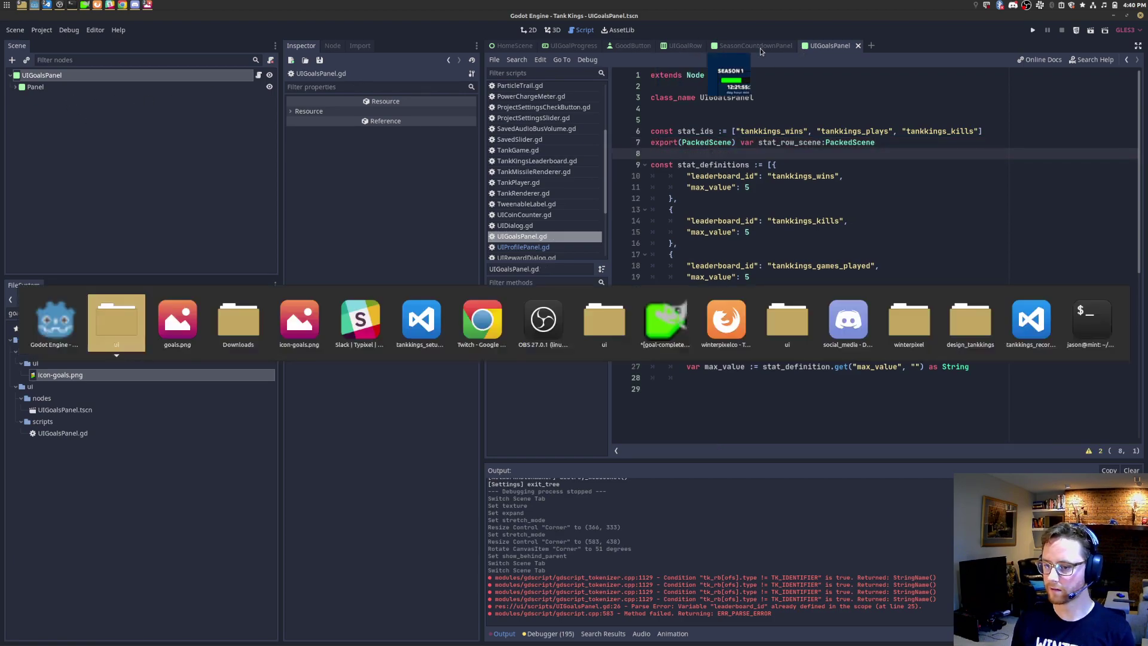
key(alt+Tab)
key(alt+Tab)
key(alt+Tab)
key(alt+Tab)
key(alt+Tab)
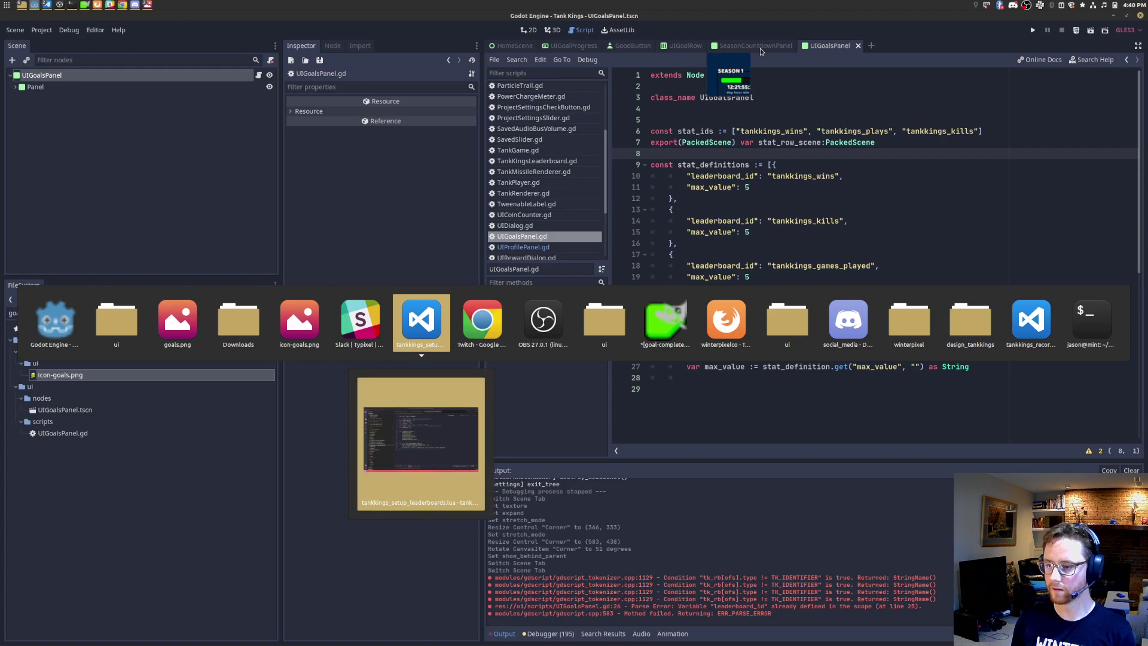
key(Escape)
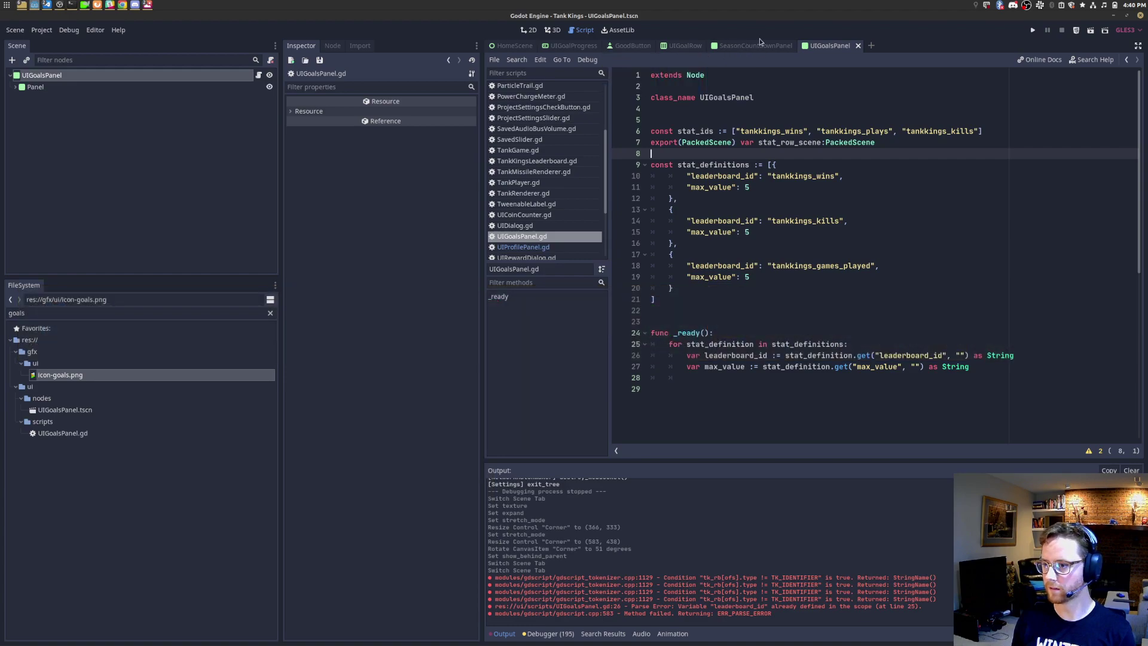
click(757, 47)
Step: Review the stat definitions and _ready loop code in UIGoalsPanel.gd
key(alt+Tab)
key(alt+Tab)
key(alt+Tab)
key(alt+Tab)
key(alt+Tab)
key(alt+Tab)
key(alt+Tab)
key(alt+Tab)
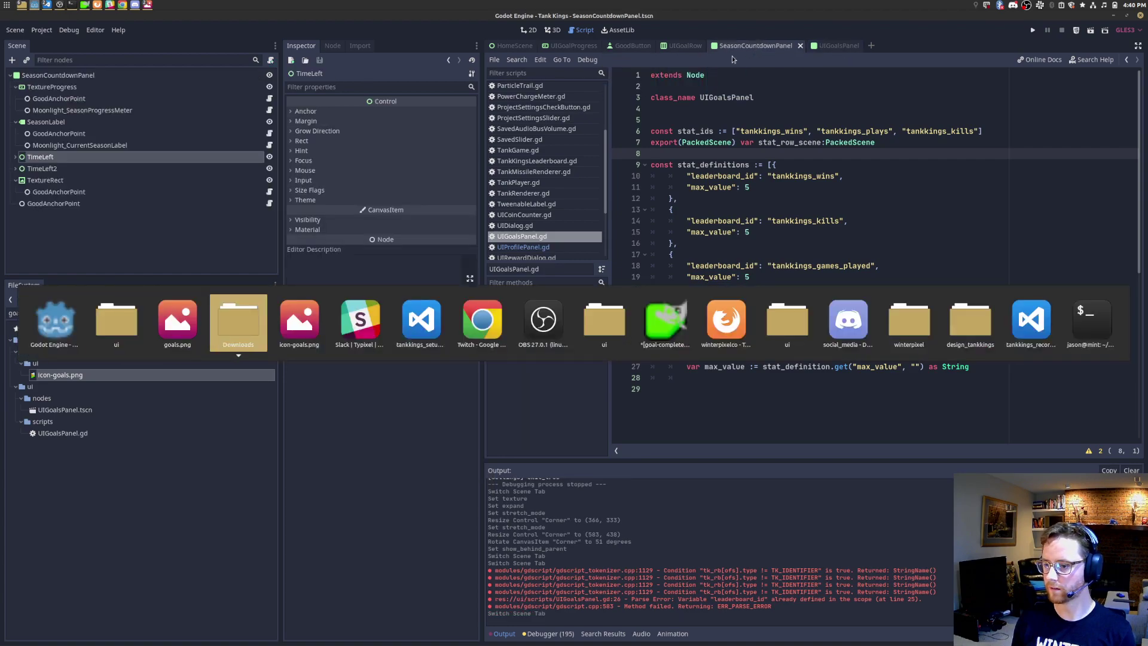
key(Escape)
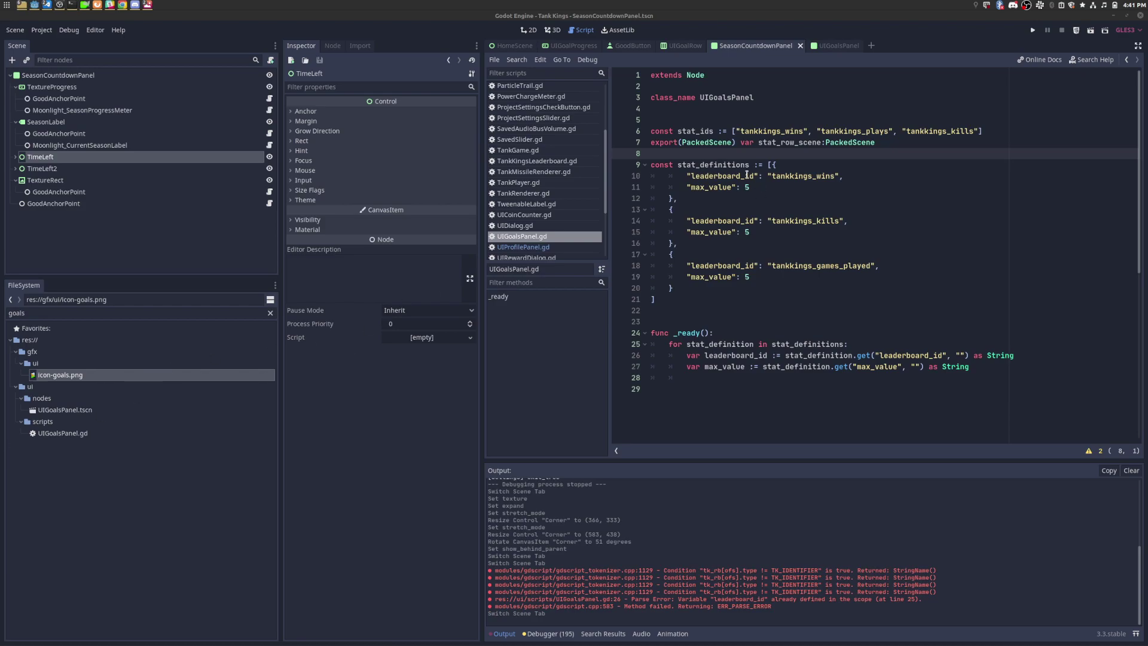
drag(719, 306, 666, 144)
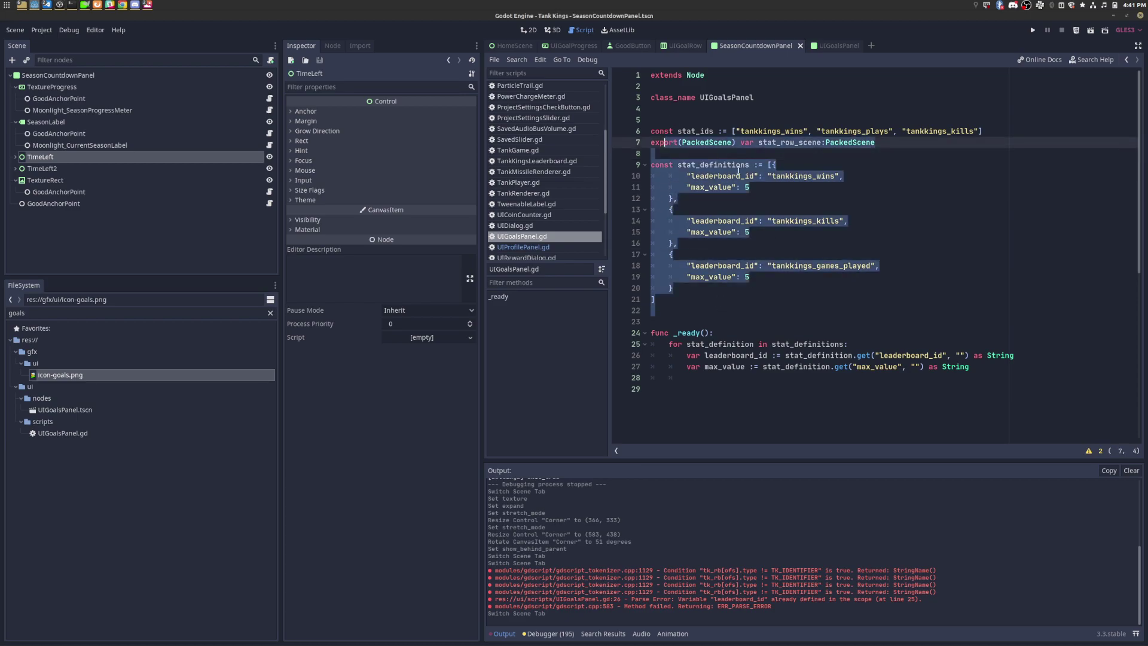
click(739, 173)
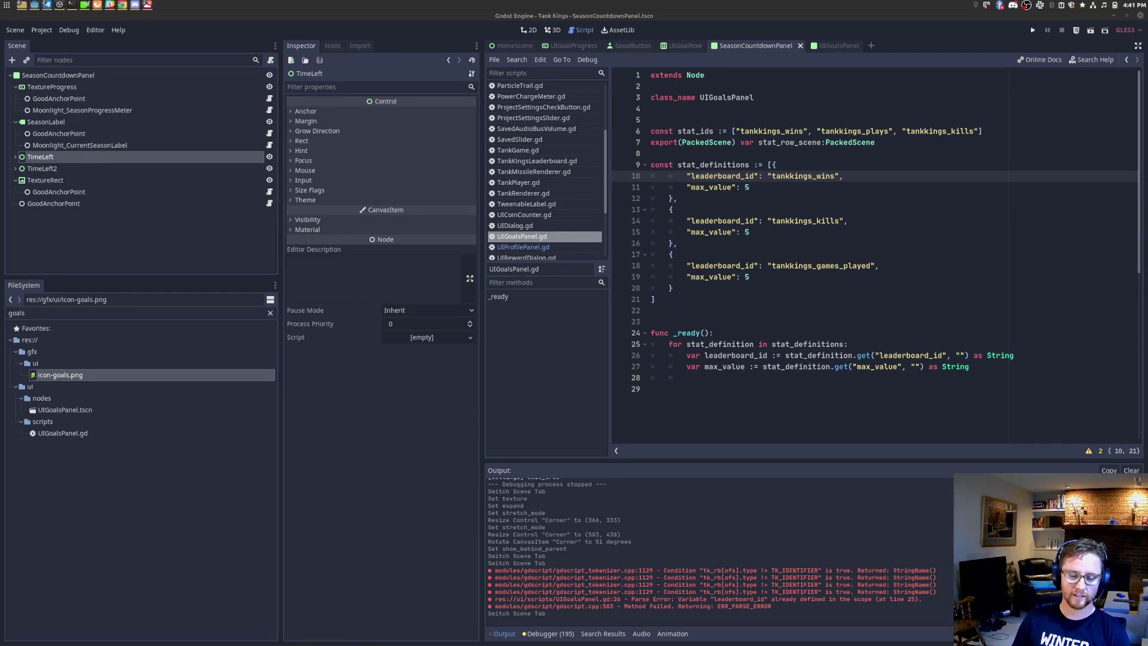
drag(758, 324, 784, 109)
click(822, 187)
key(alt+Tab)
key(alt+Tab)
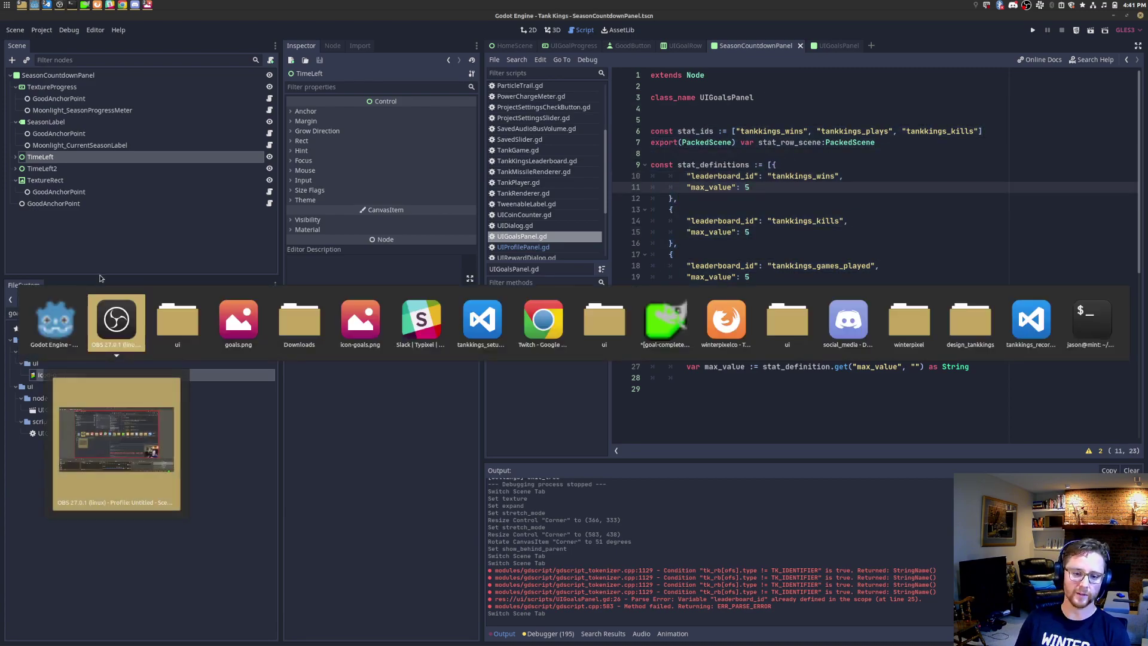
key(alt+Tab)
key(alt+Tab)
key(alt+Tab)
key(alt+Tab)
key(alt+Tab)
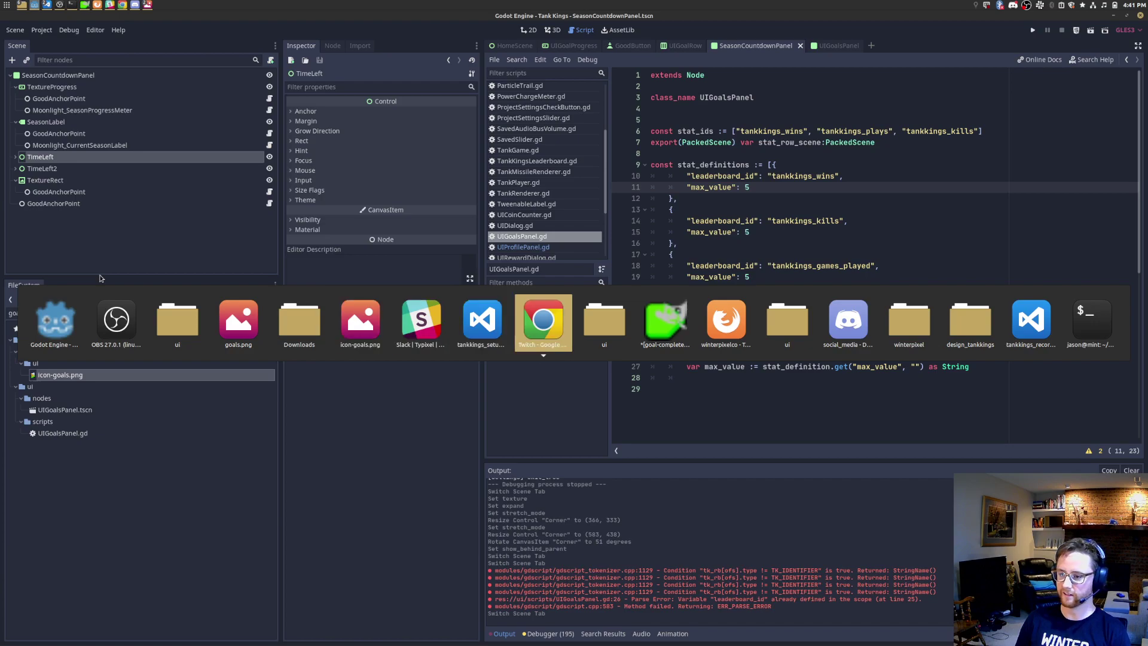
key(Escape)
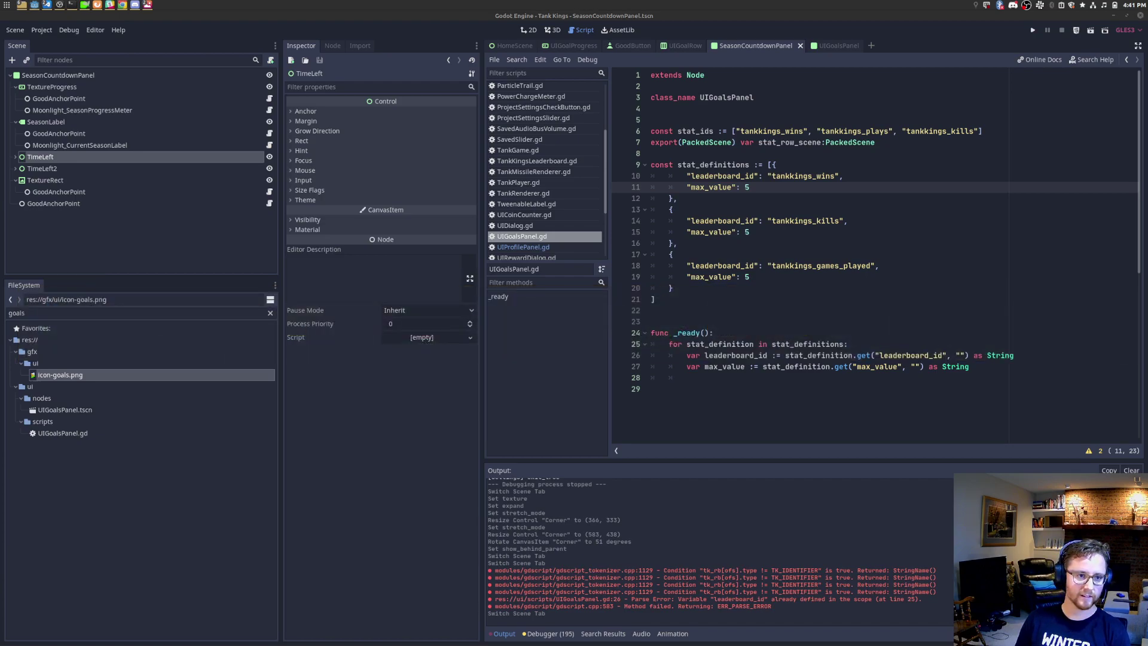
click(824, 244)
click(1033, 341)
drag(1039, 377, 887, 271)
click(889, 300)
Step: On line 28 add var stat_row := stat_row_scene.instance() and save
click(900, 376)
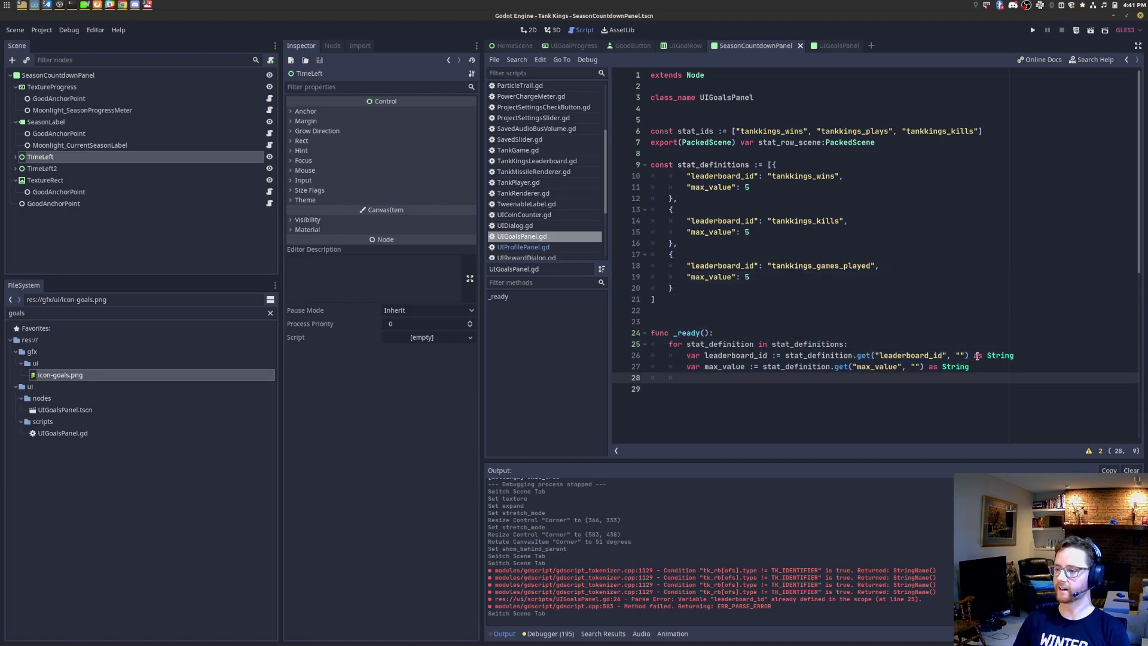
text(var sce)
key(BackSpace)
text(tat_row )
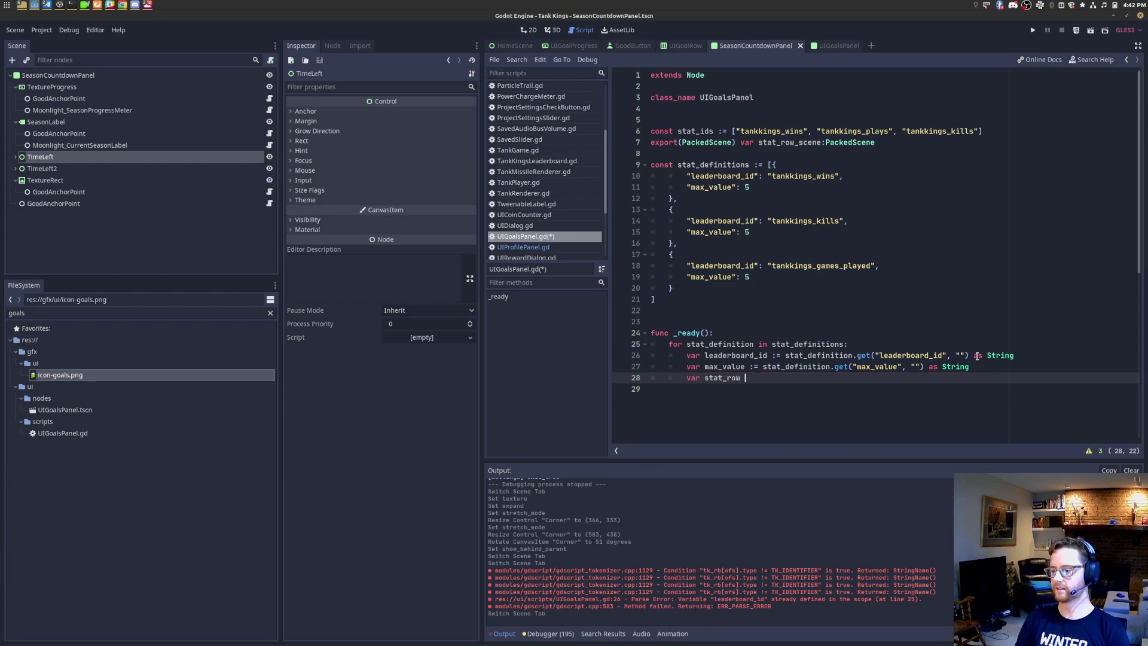
text(:= stat_row_scene.instance())
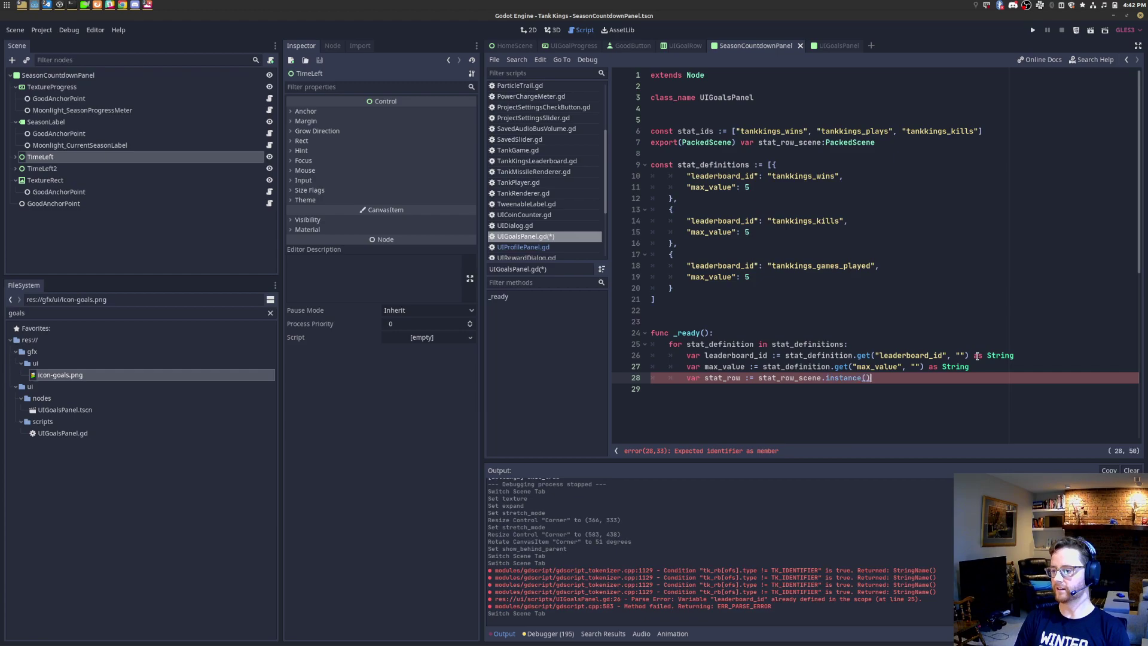
key(Return)
key(ctrl+s)
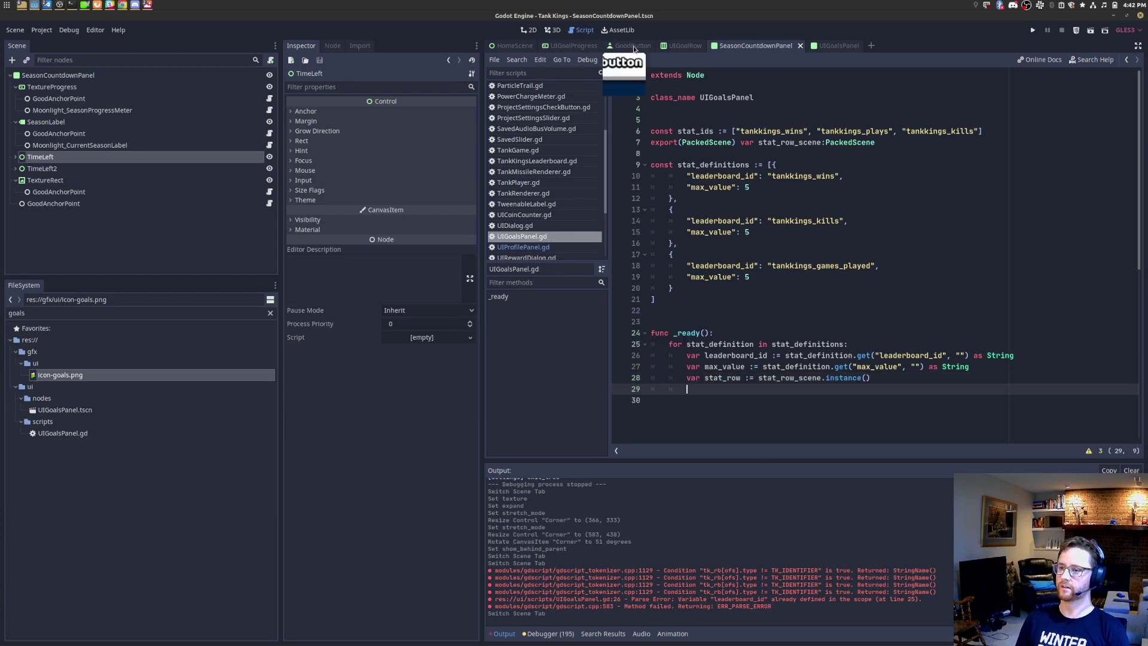
Step: Open the UIGoalRow scene, select its root node and clear the FileSystem goals filter
click(683, 45)
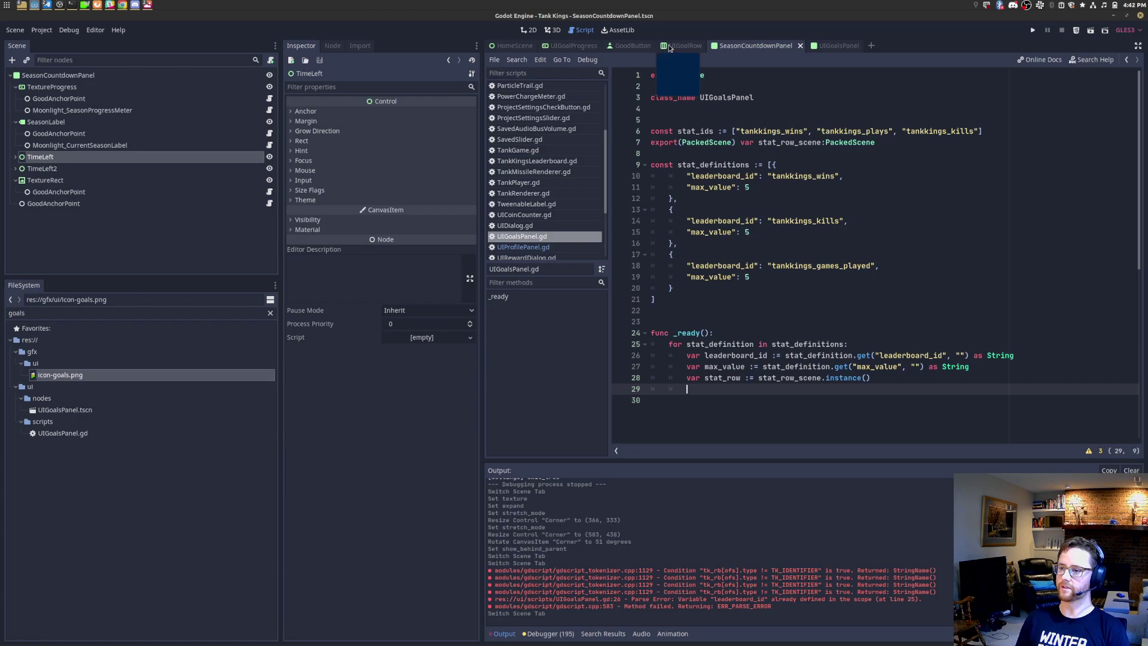
click(133, 74)
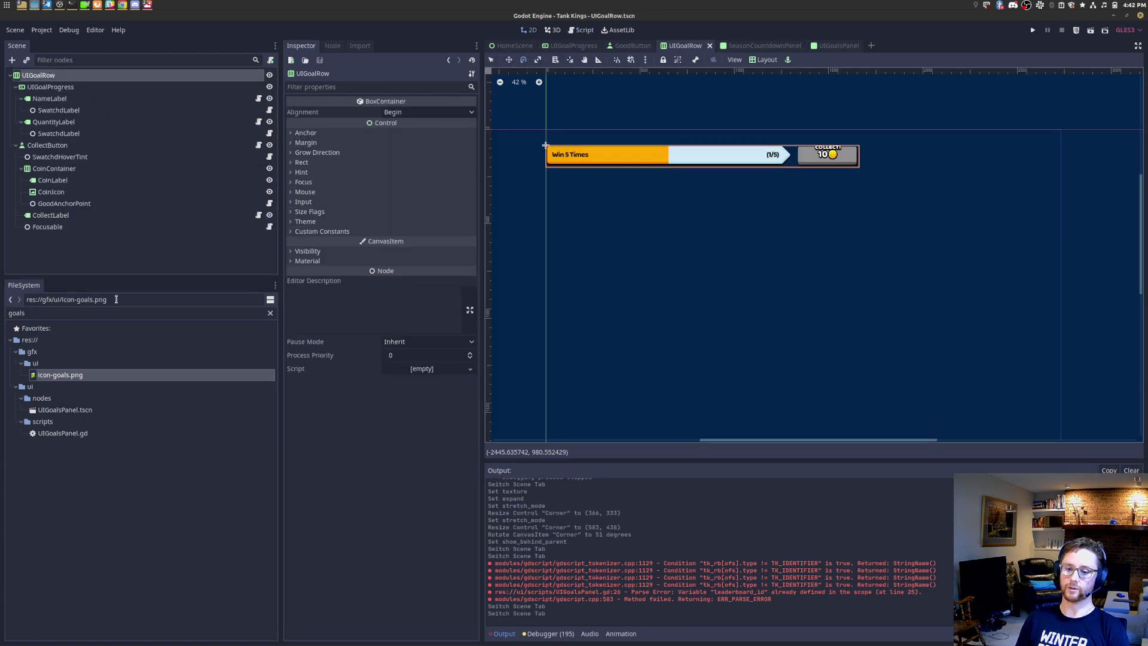
click(271, 313)
scroll(153, 433, down, 15)
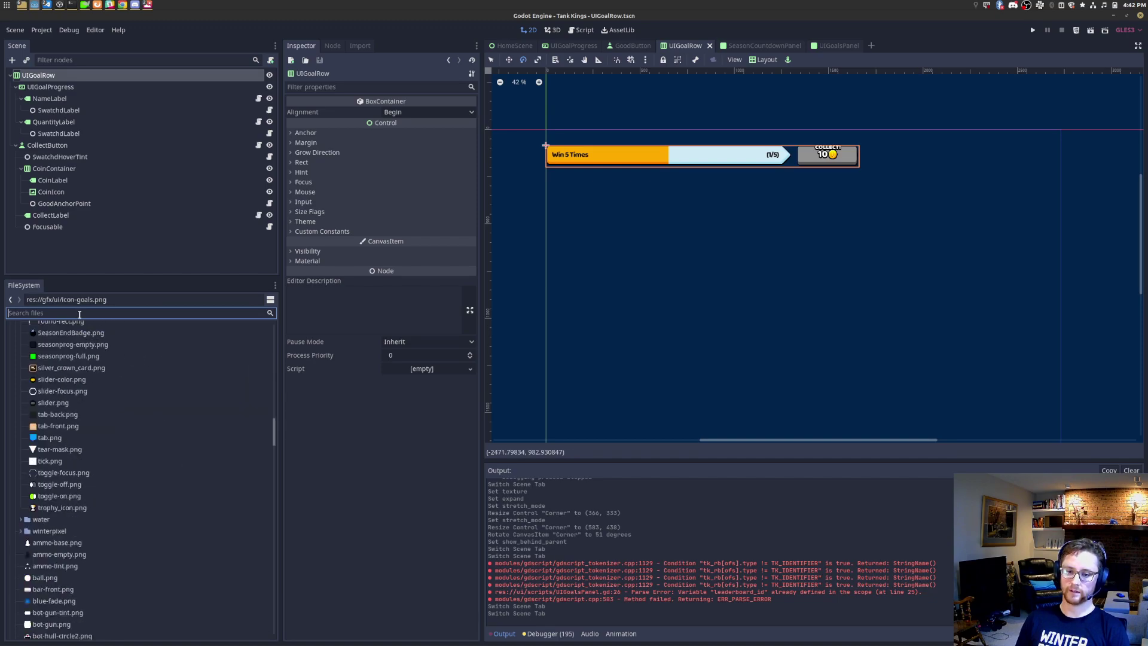
drag(158, 276, 158, 173)
drag(274, 467, 277, 224)
Step: Create a new script named UIGoalRow in the ui/scripts folder
click(24, 364)
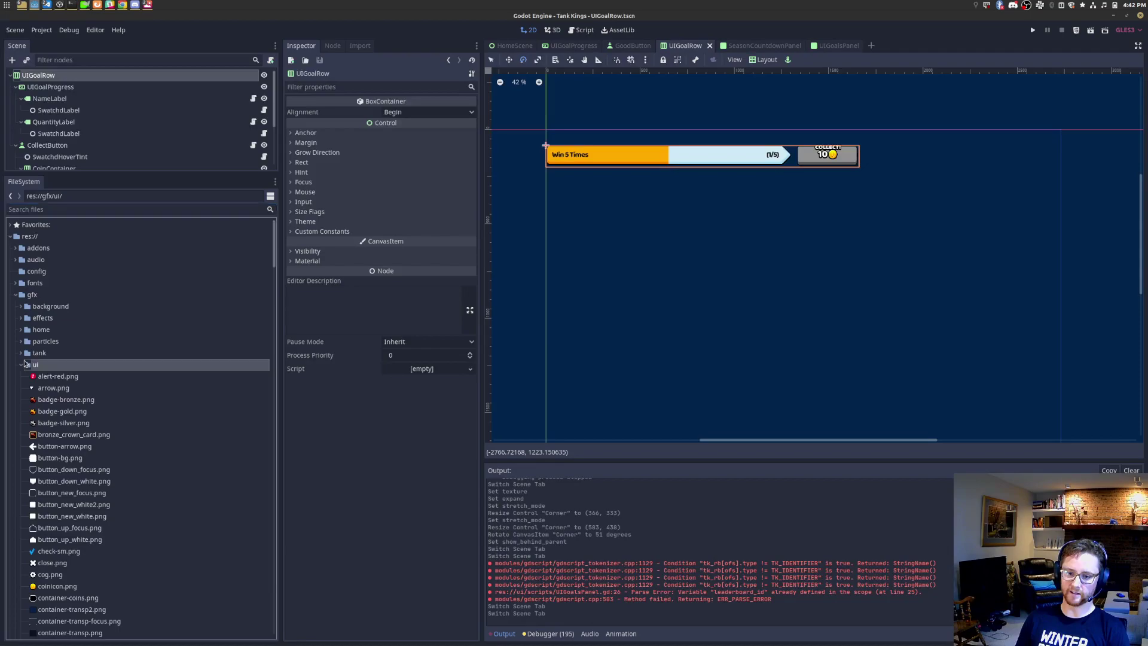
click(17, 295)
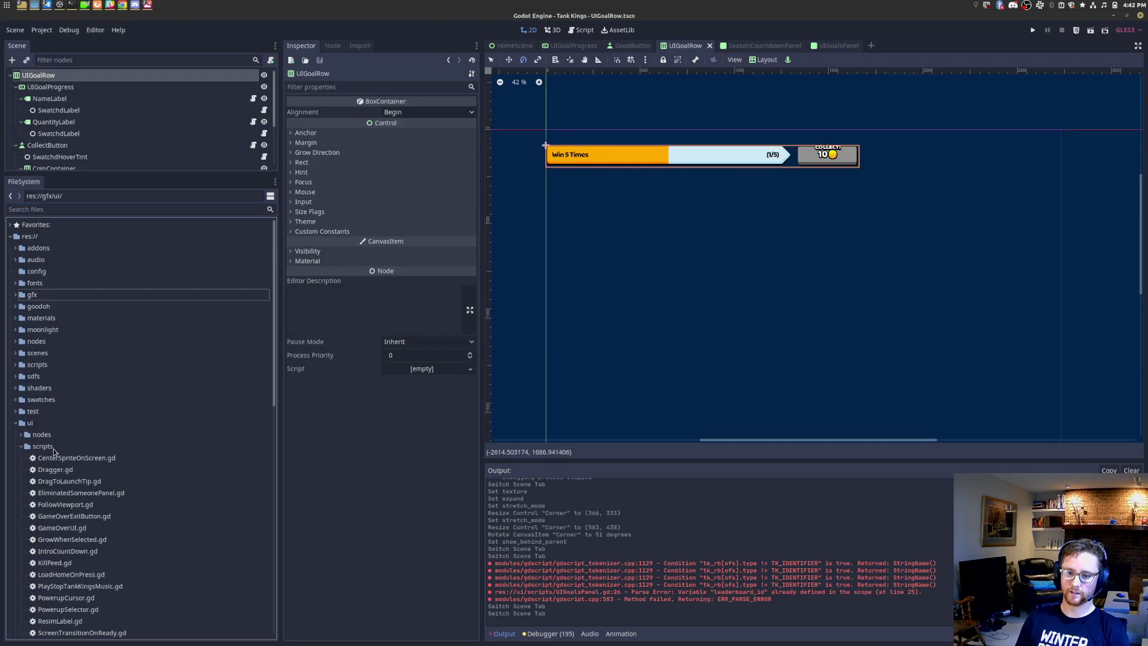
right_click(53, 450)
click(120, 579)
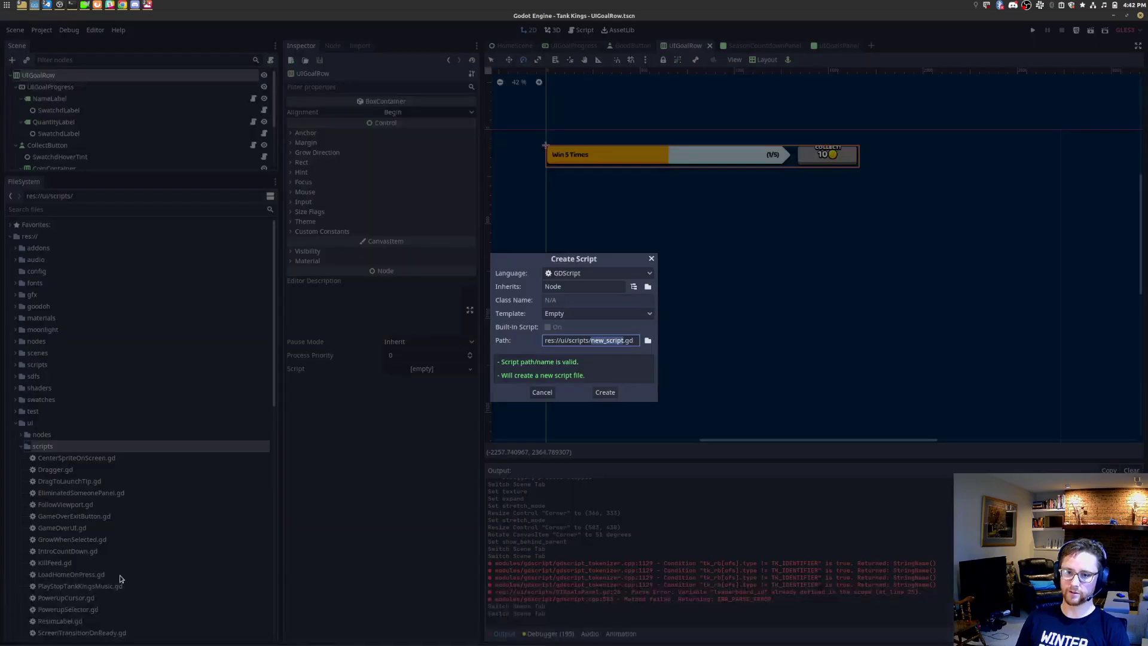
text(UIGoalRow)
key(Return)
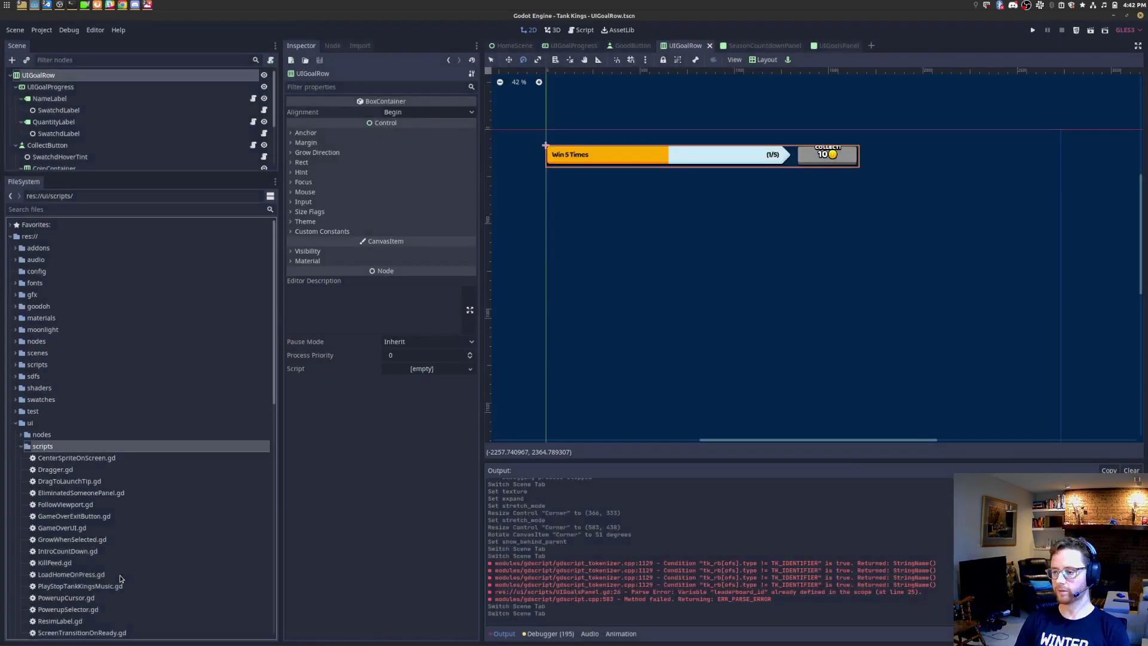
Step: Filter files for 'uig', attach UIGoalRow.gd to the UIGoalRow root node and open it
click(75, 209)
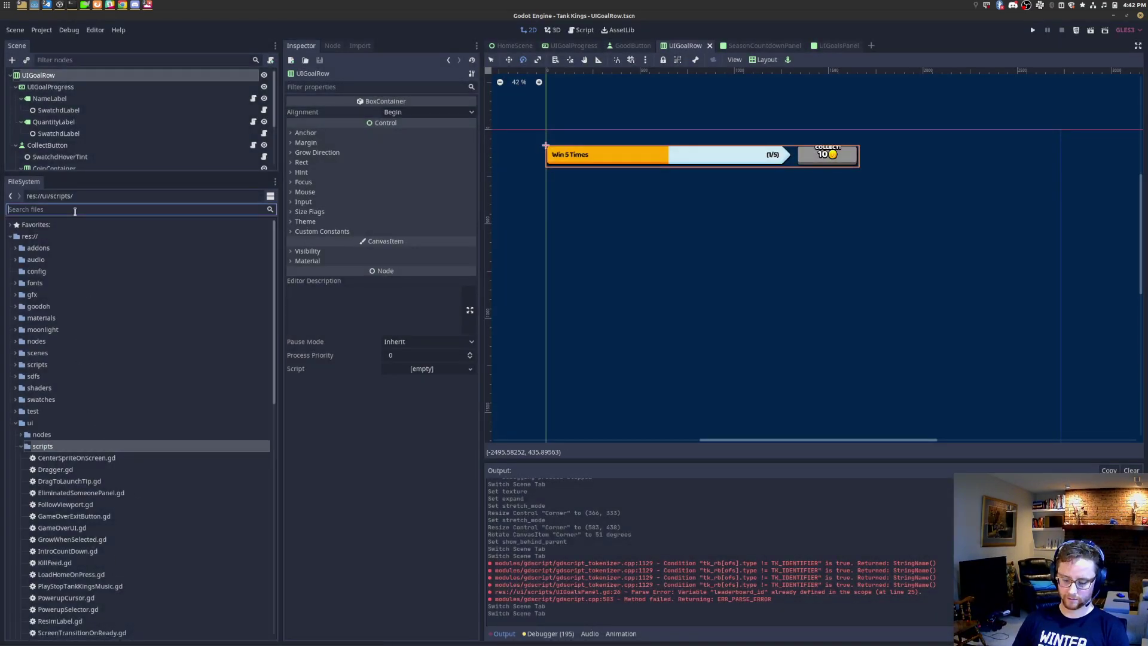
text(uig)
drag(59, 329, 66, 76)
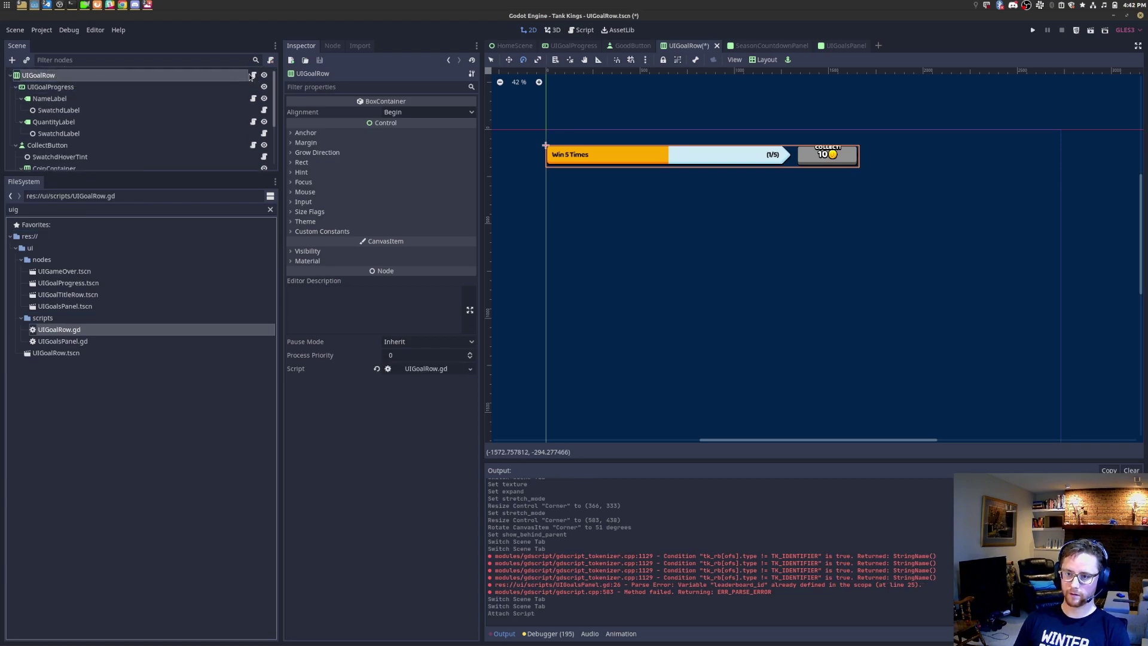
click(252, 75)
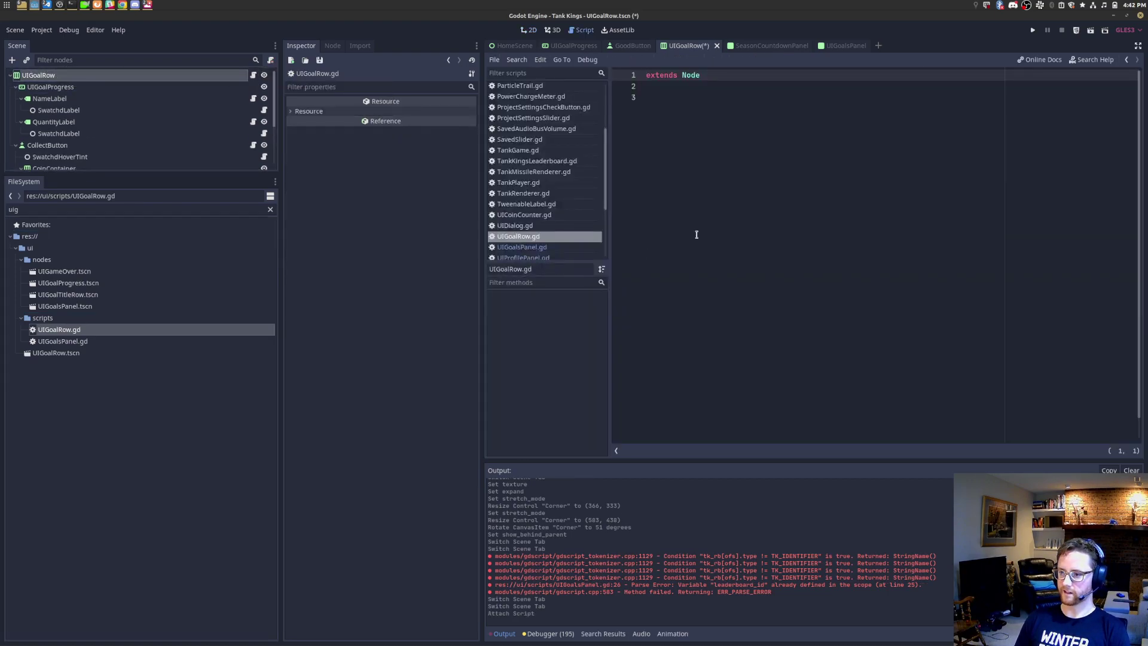
click(91, 88)
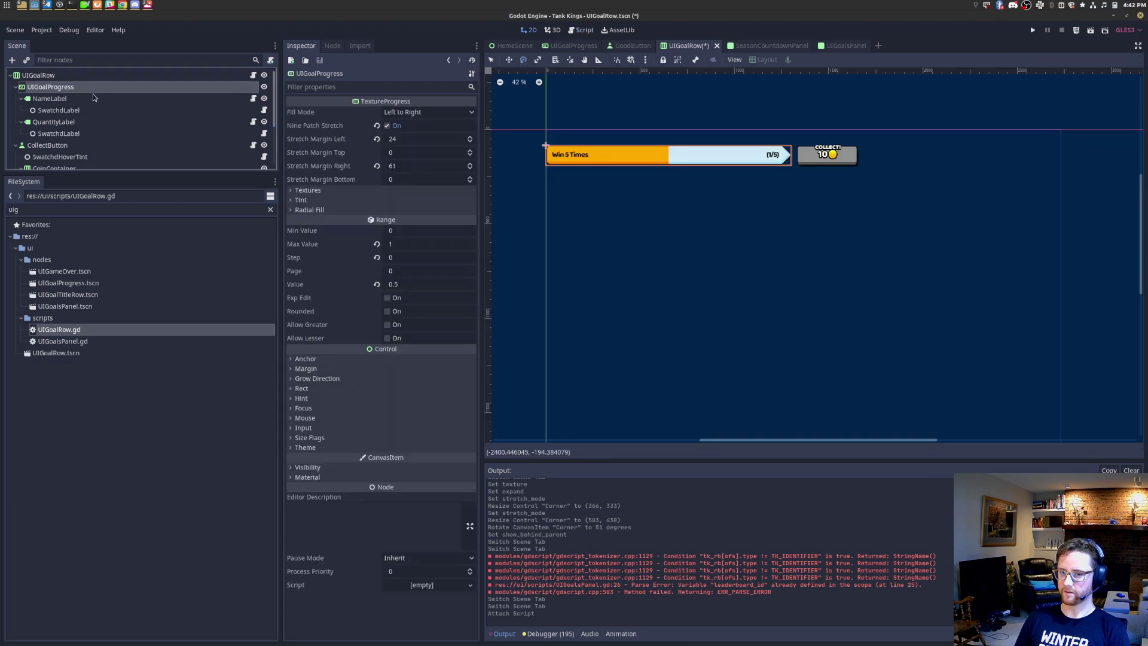
click(252, 75)
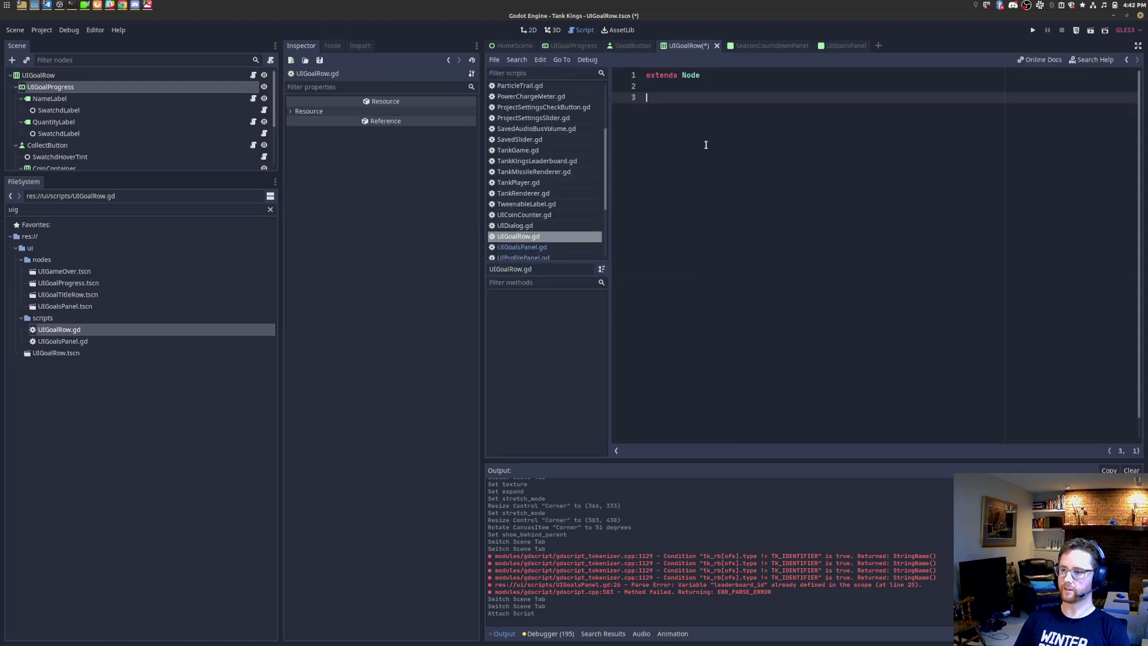
Step: Add export(NodePath) variables _name_label, _quantity_label and _texture_progress
text(export()
text(NodePath))
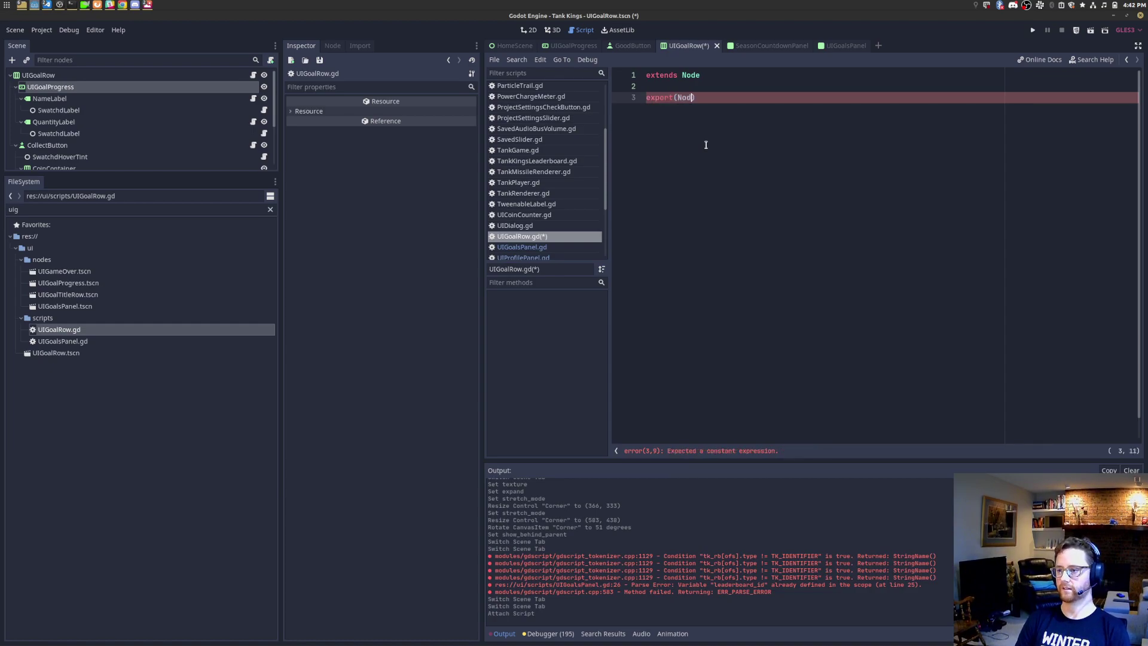
text( var )
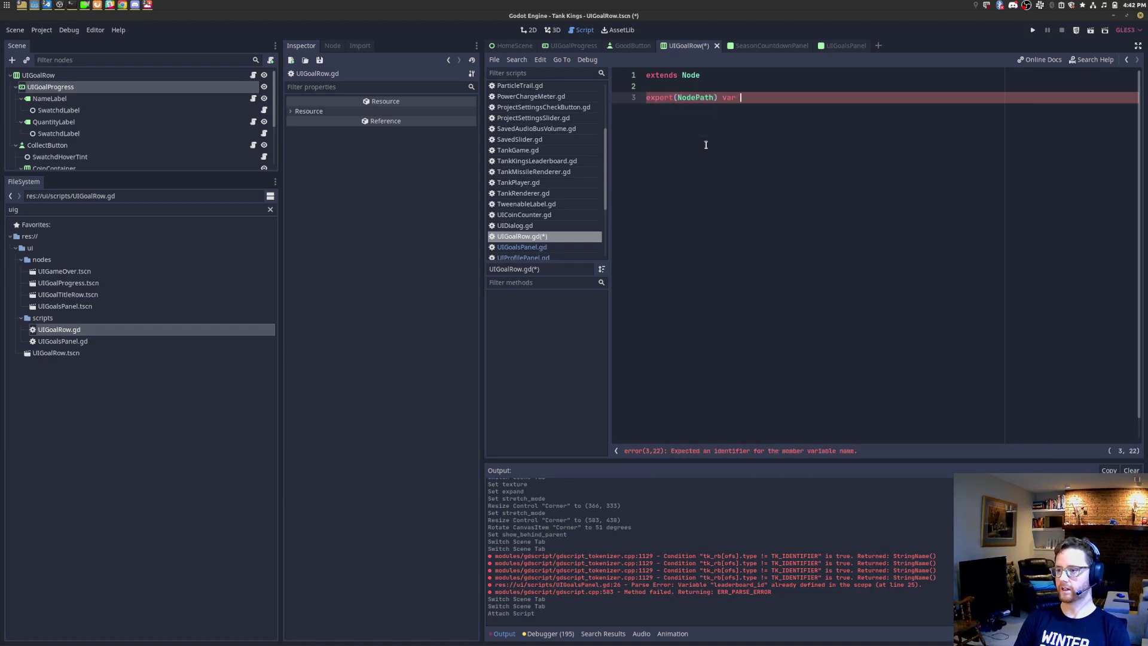
text(_name_label)
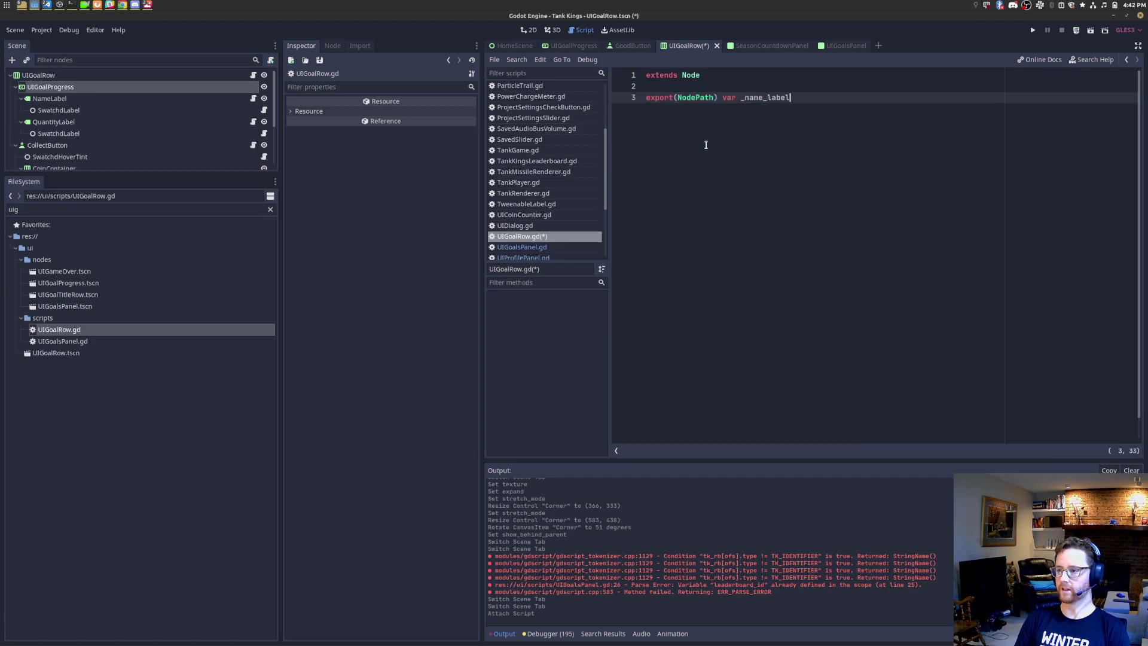
key(Return)
text(export(NodePath) var _q)
key(BackSpace)
text(max_value_)
key(ctrl+BackSpace)
text(quantity_label)
key(ctrl+Left)
text(_)
key(ctrl+s)
key(Return)
text(export(NodePath) var _te)
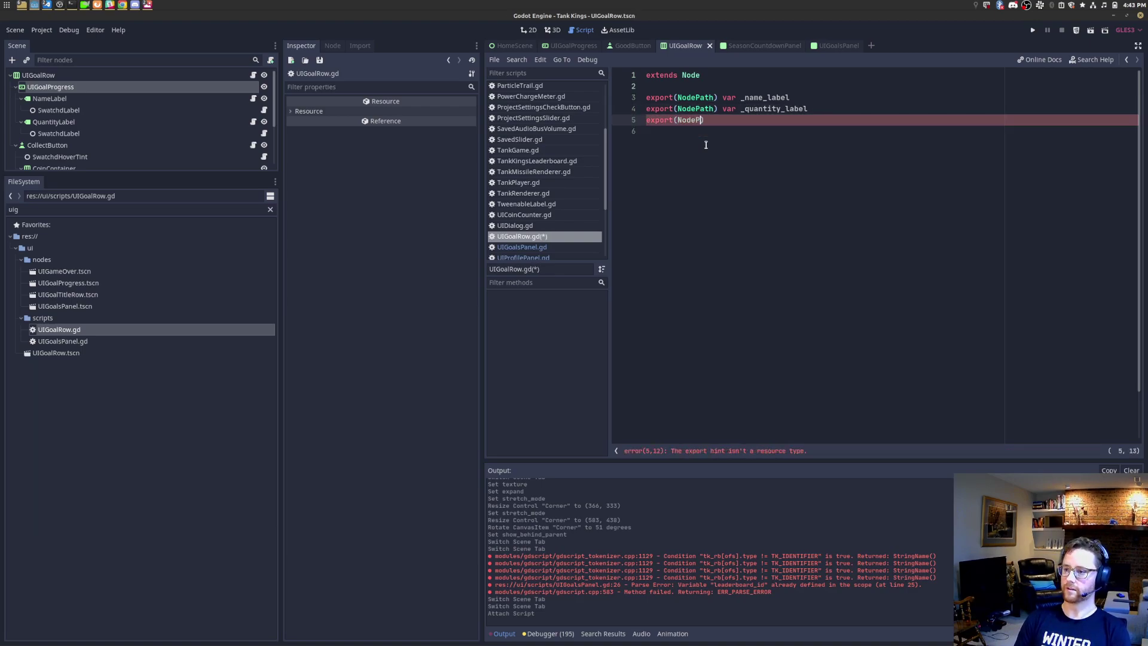
text(xture_progress)
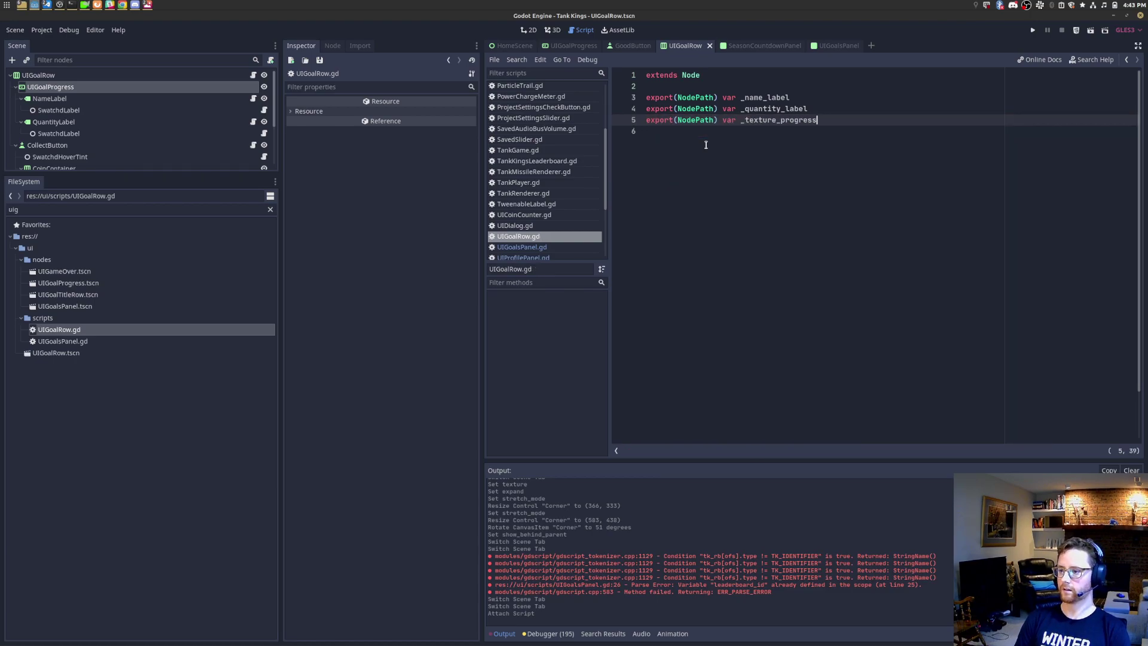
key(Return)
key(Return)
Step: Declare onready name_label and quantity_label as Label and texture_progress as TextureProgress via get_node, then save
text(onready)
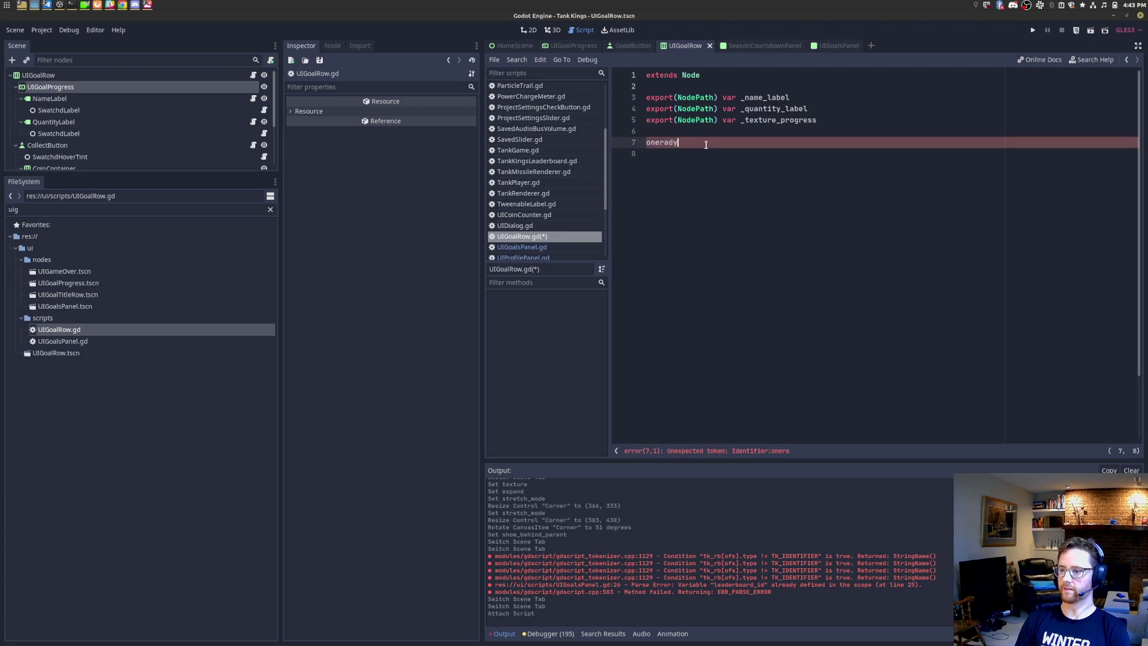
text( var )
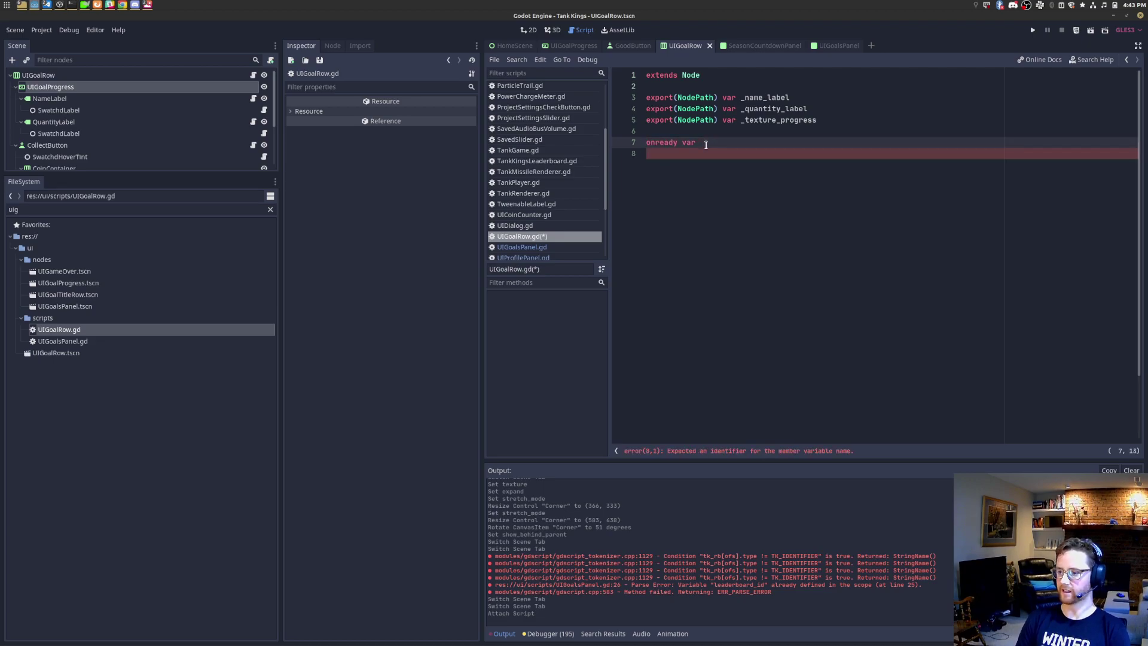
text(name_label := )
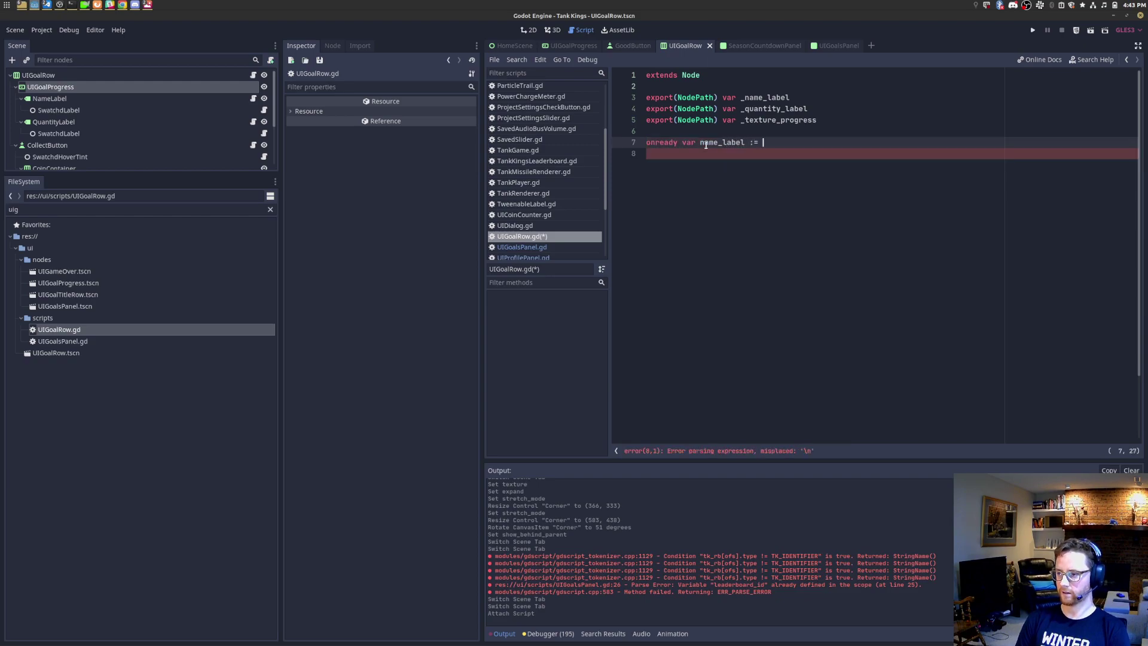
text(get_node(-name_label))
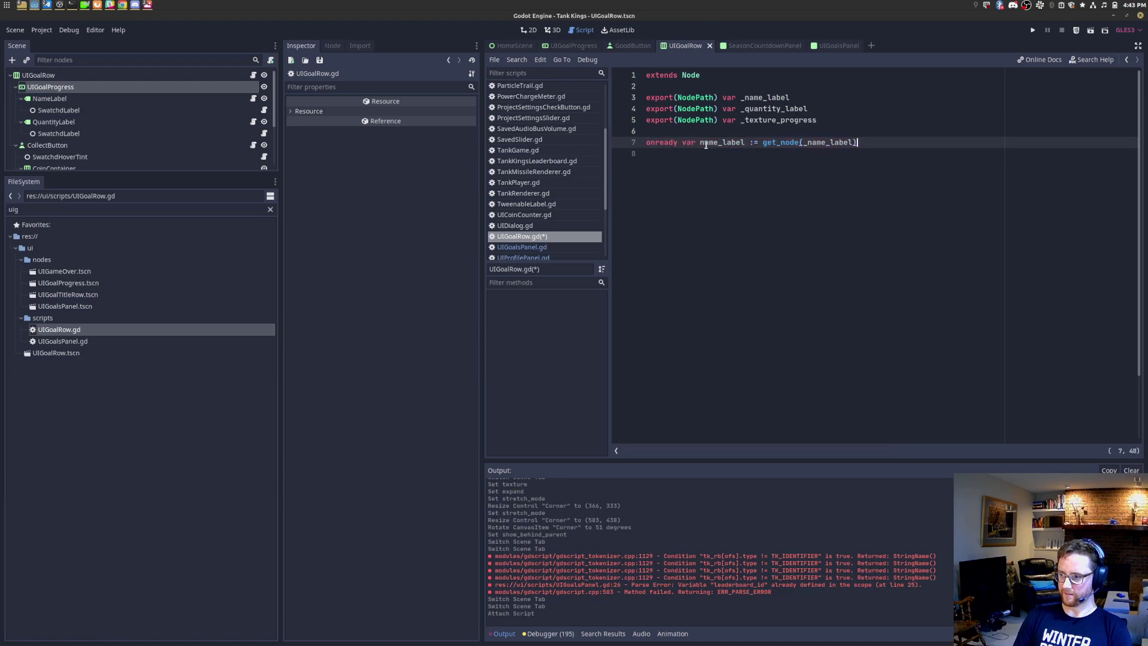
text( as Label)
key(Return)
text(onready var _quan)
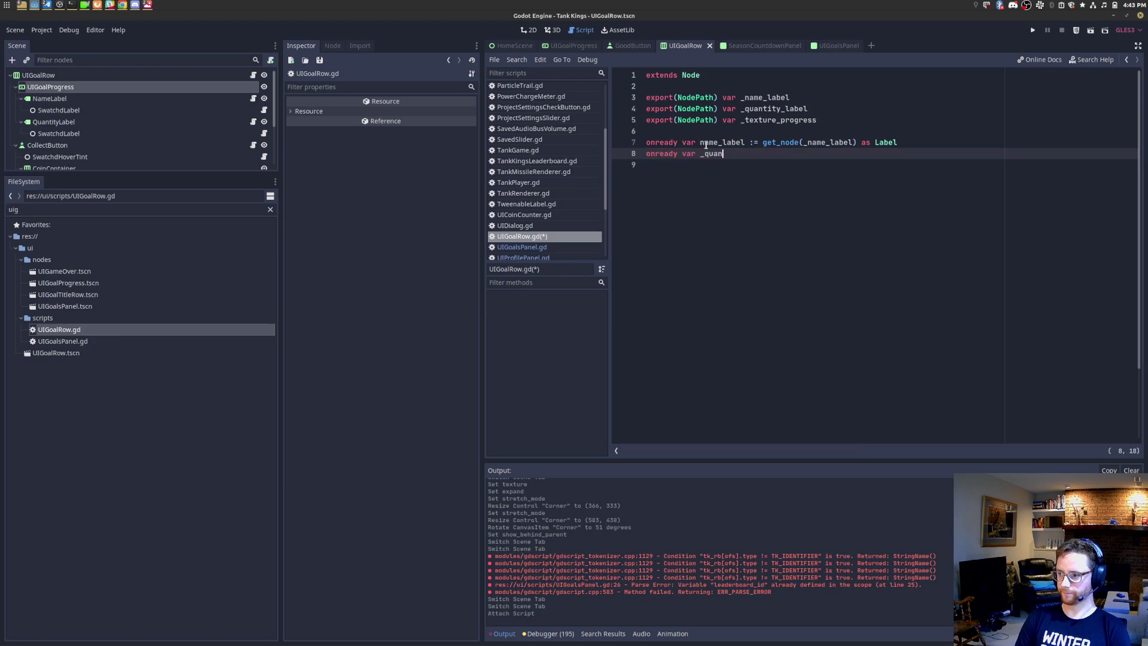
key(BackSpace)
text(quantity_label := ge)
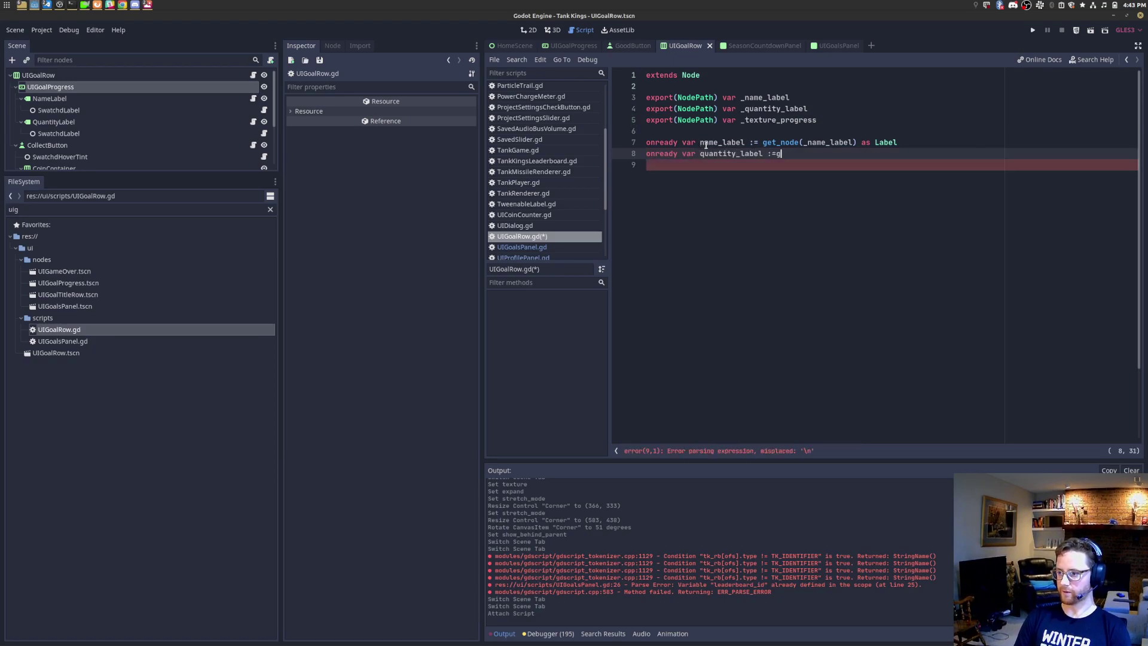
text(t_node(_qua)
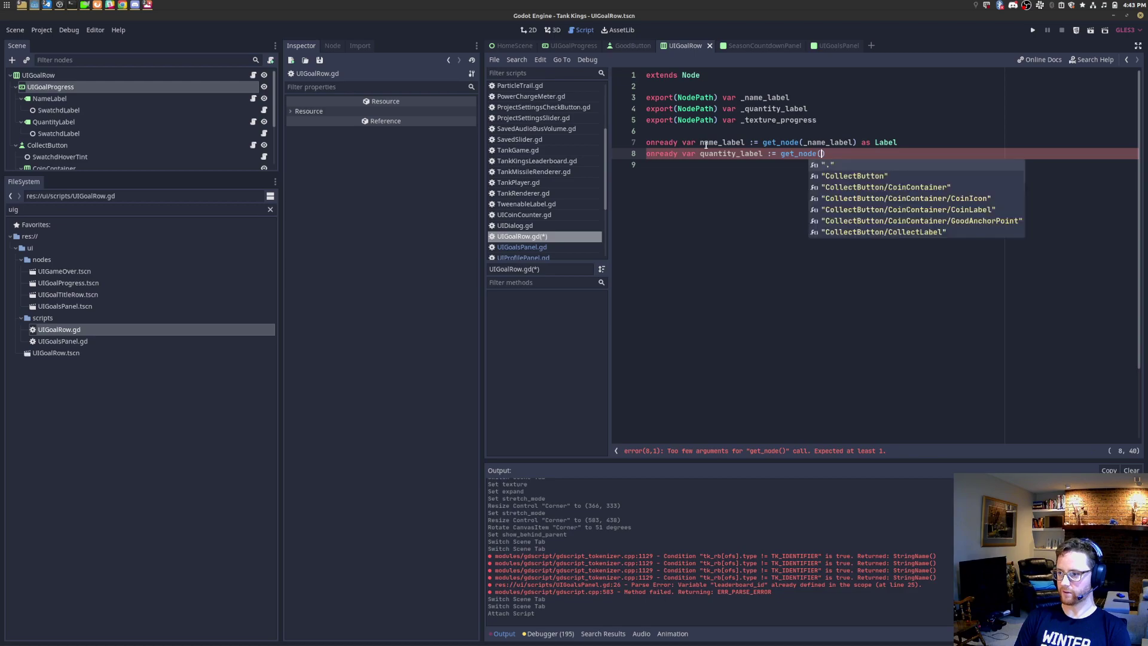
text(ntity_la)
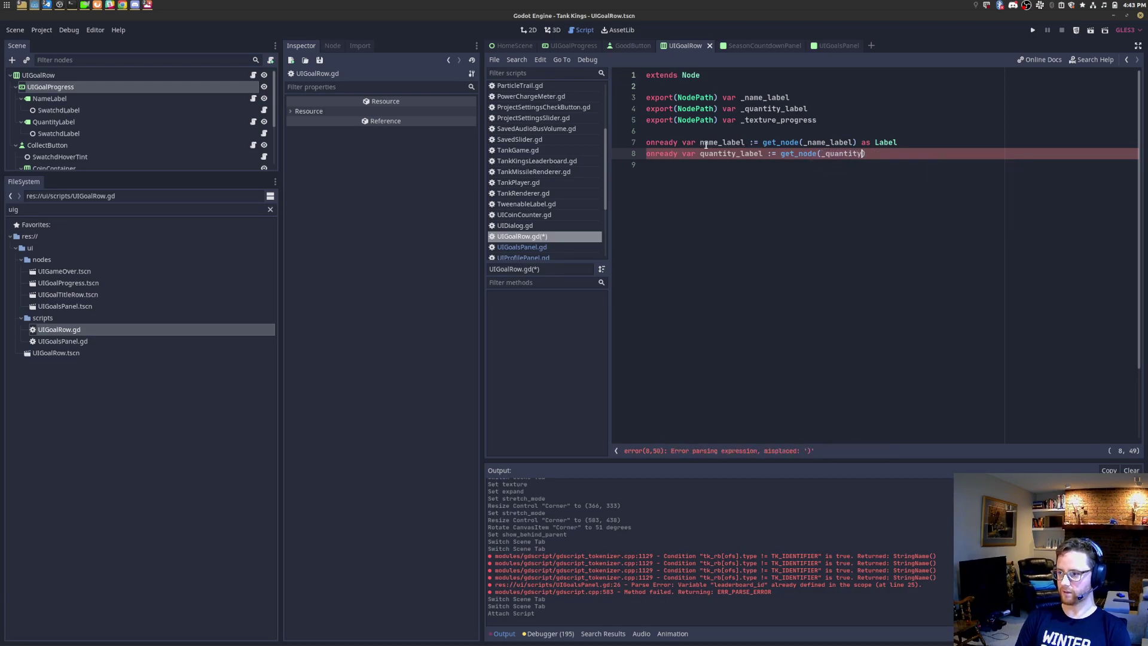
text(bel) as Label)
key(Return)
text(onready var )
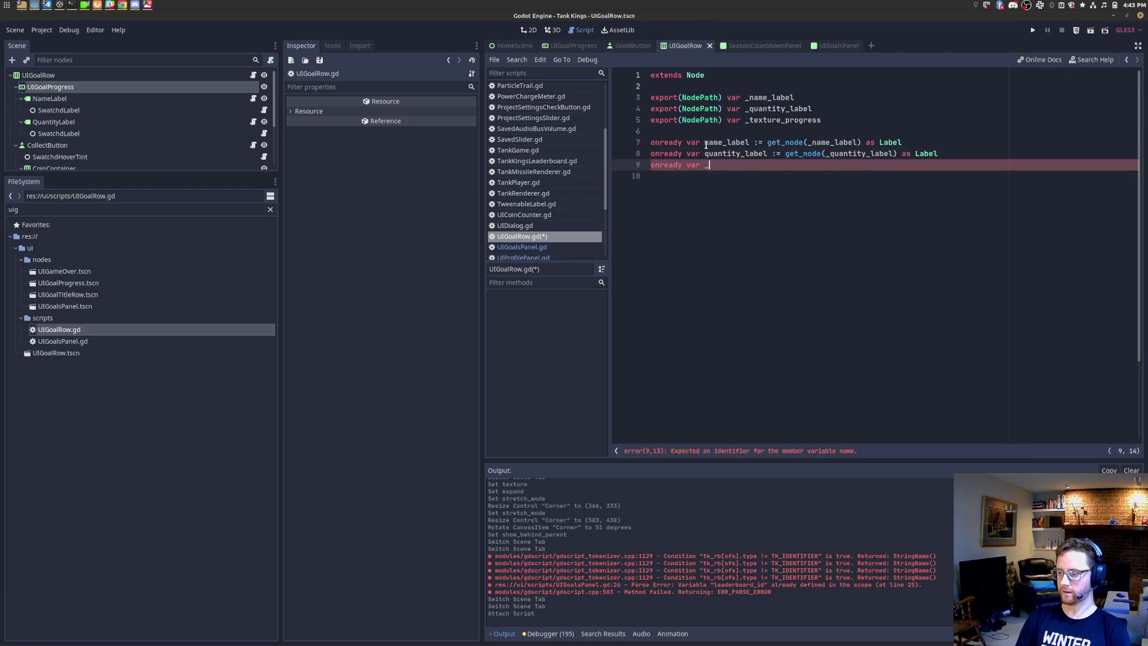
text(texture_progr)
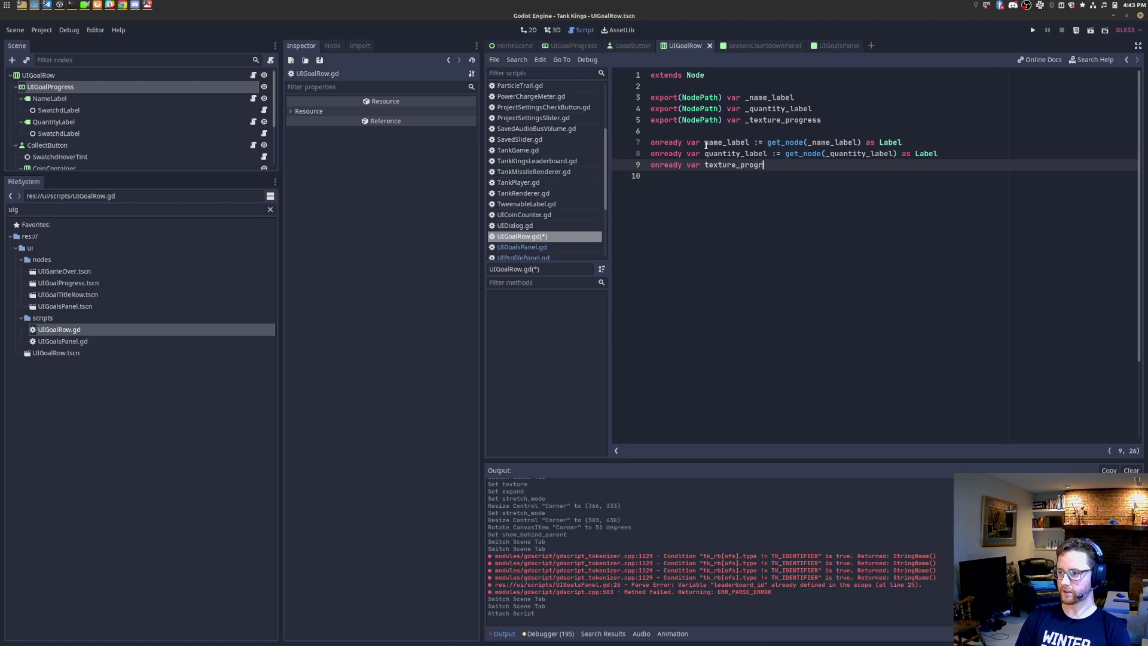
text(ess := get_node(_q)
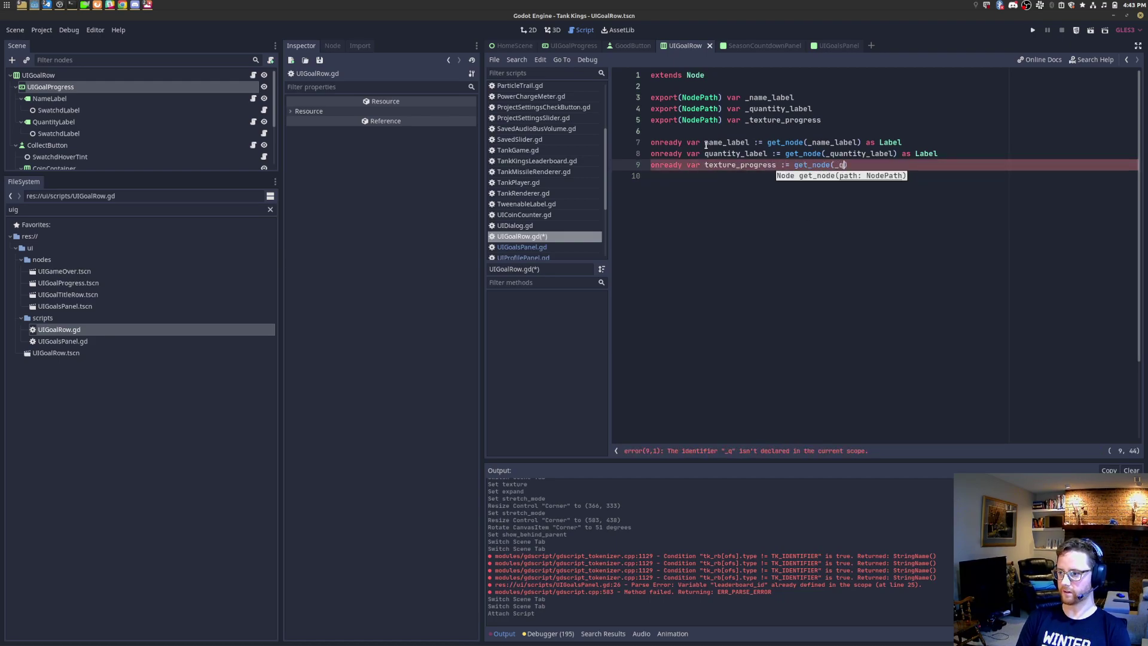
key(BackSpace)
text(texture_progress) as )
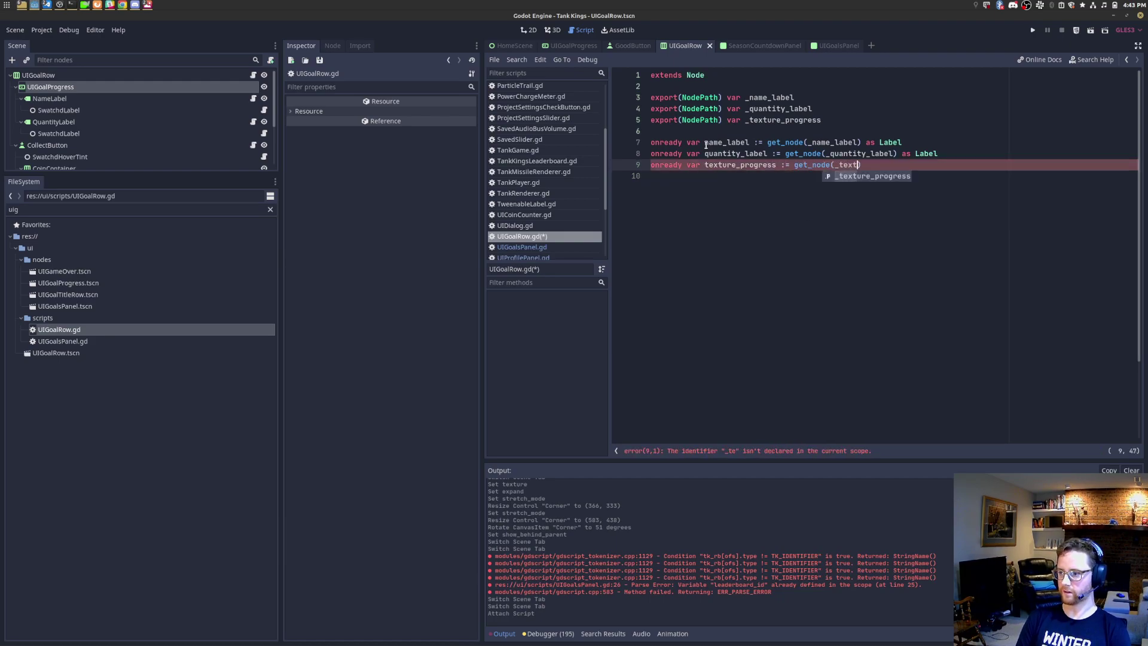
text(TextureProgress)
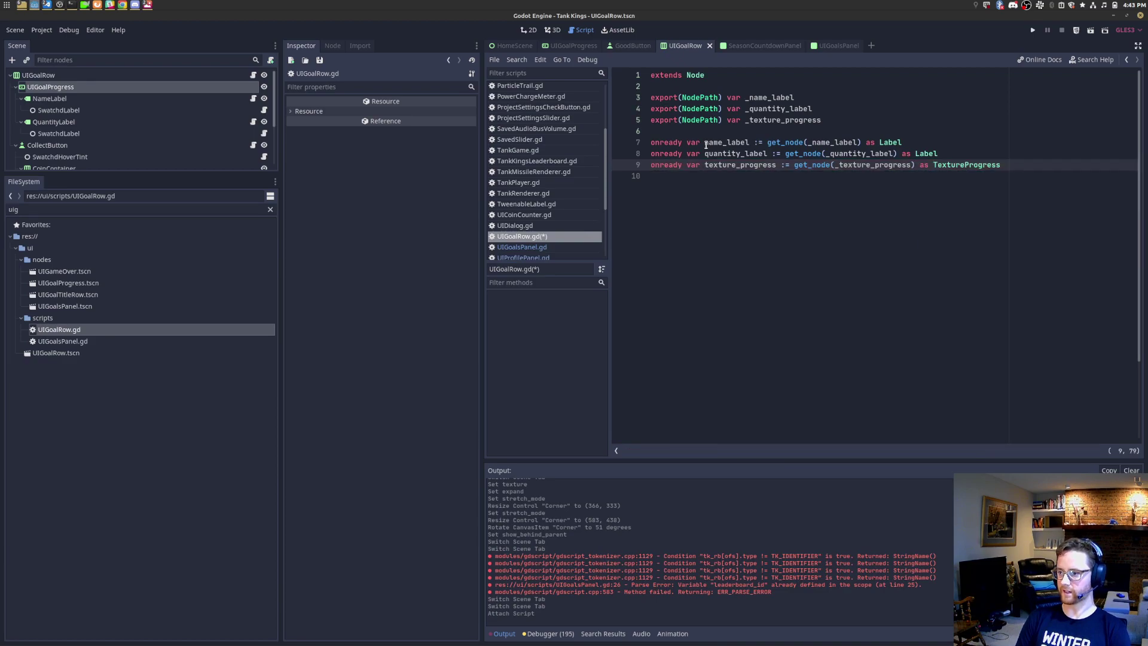
key(ctrl+s)
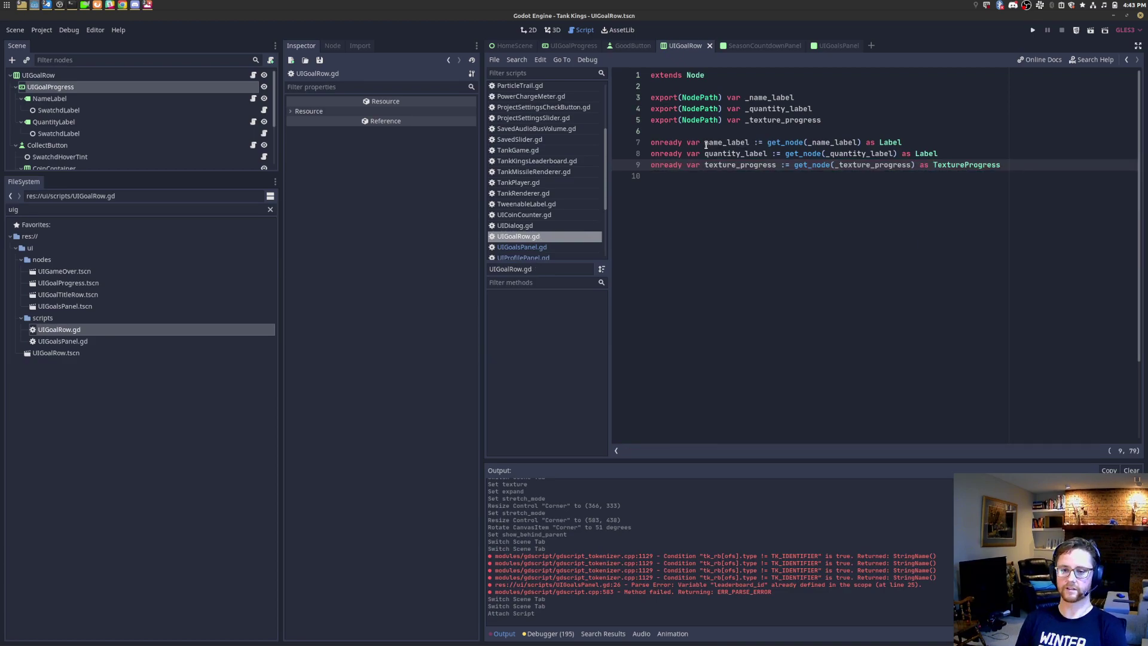
Step: Review the goal row's nodes in the enlarged Scene dock and reopen UIGoalRow.gd for editing
click(60, 122)
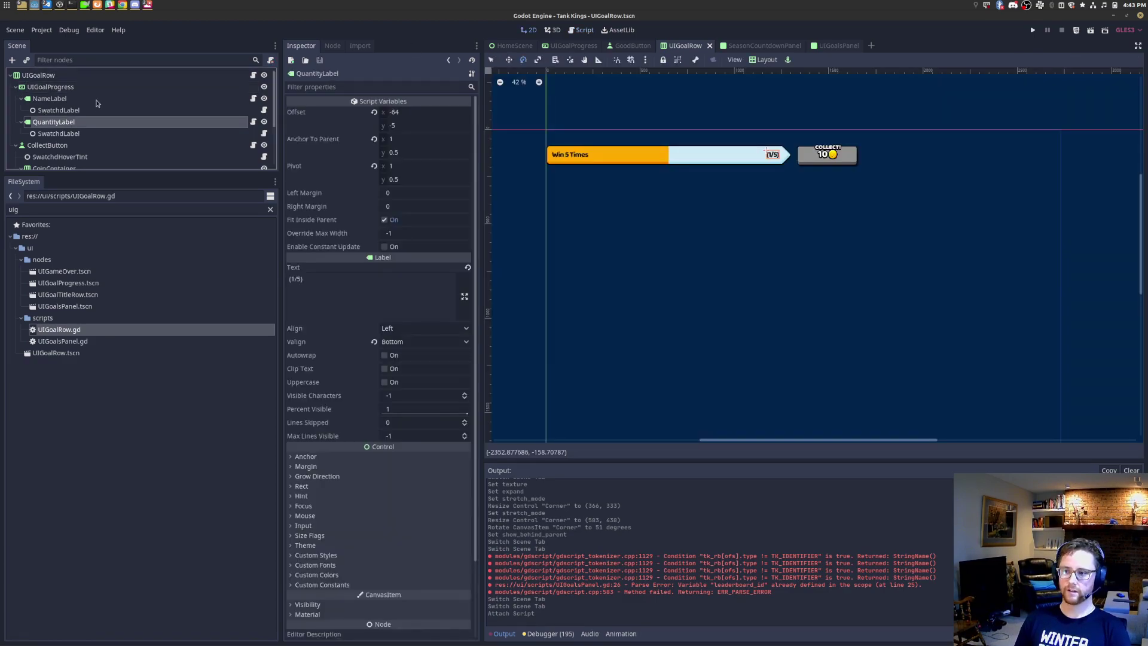
drag(75, 173, 75, 447)
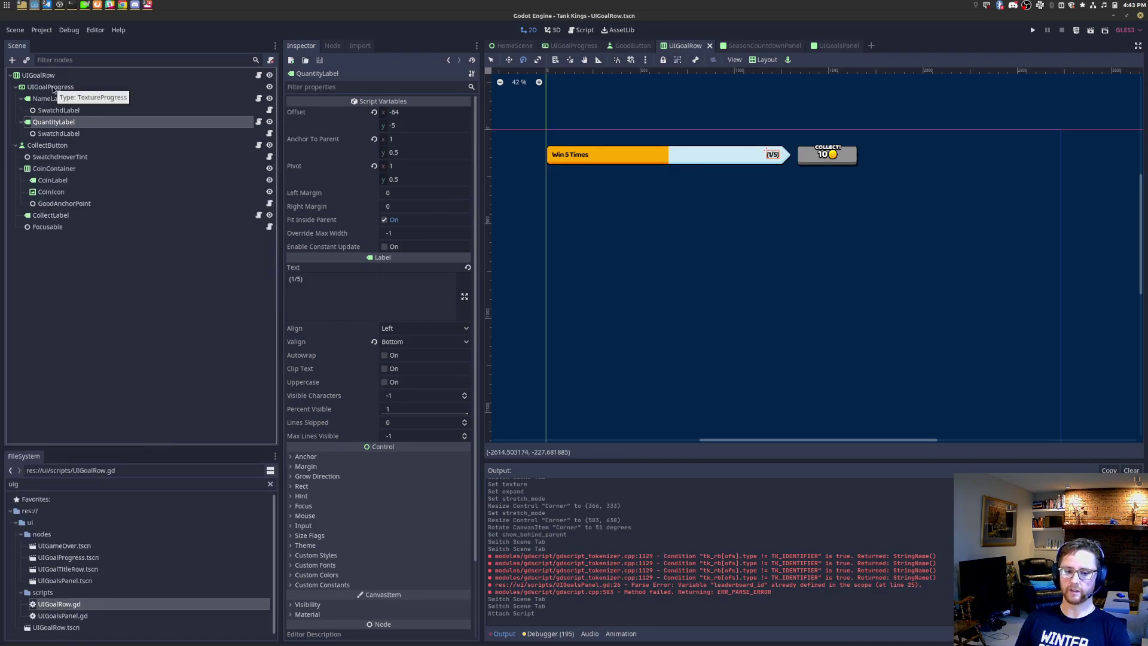
click(259, 76)
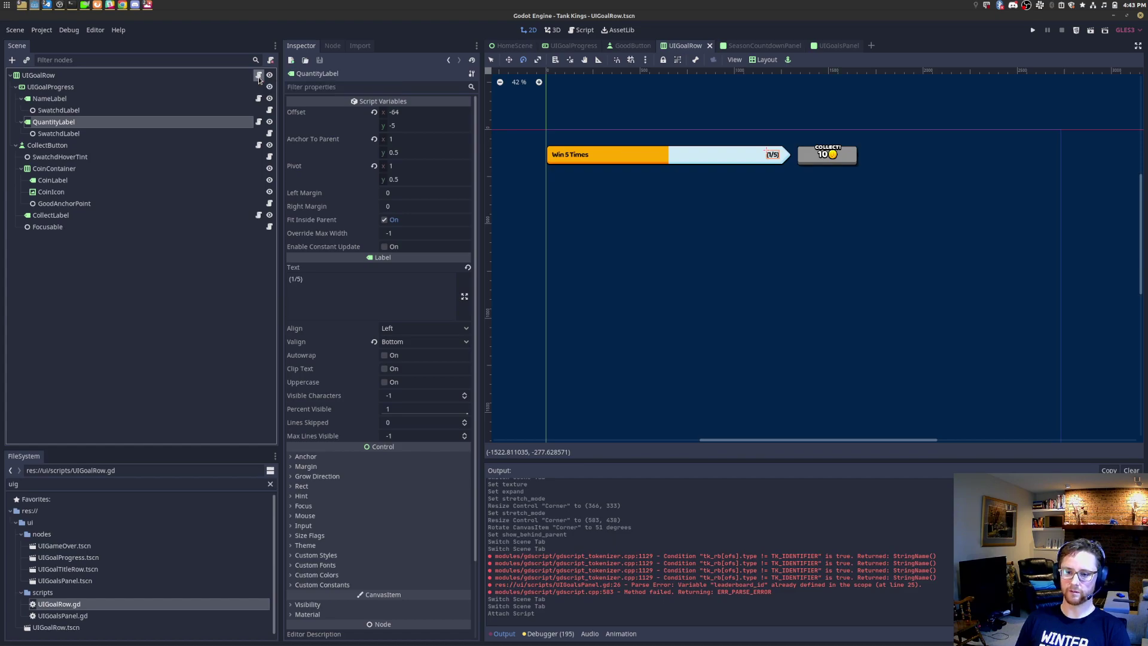
click(259, 75)
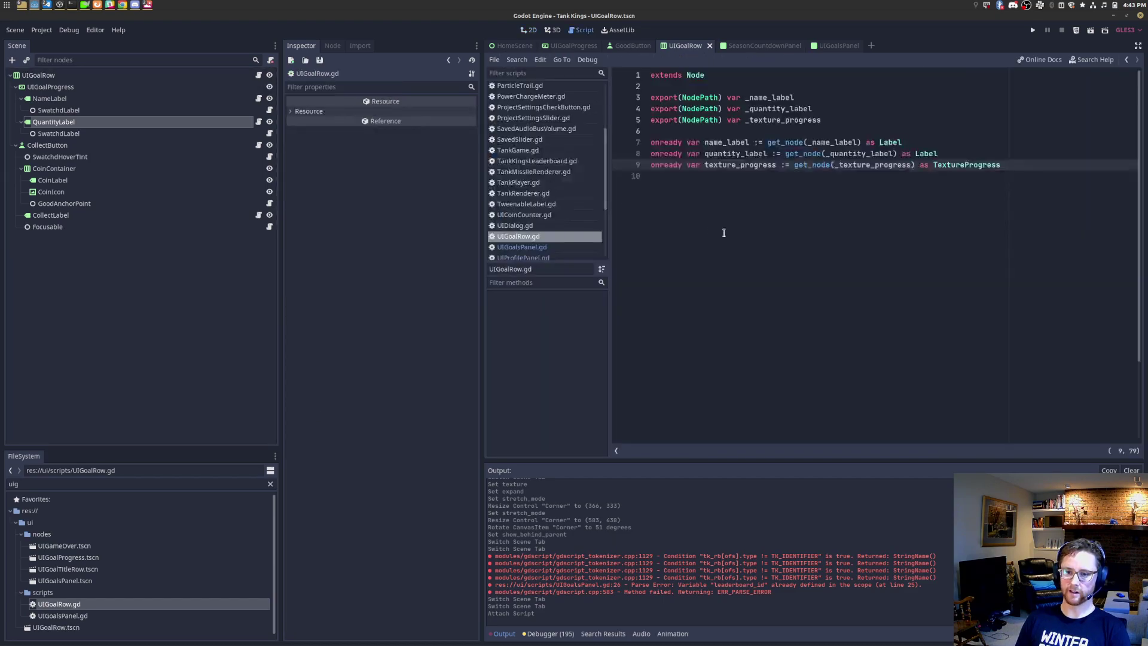
Step: Add export(NodePath) variables _coin_label and _collect_button above the onready references
key(Up)
key(Up)
key(Up)
key(Up)
text(ex)
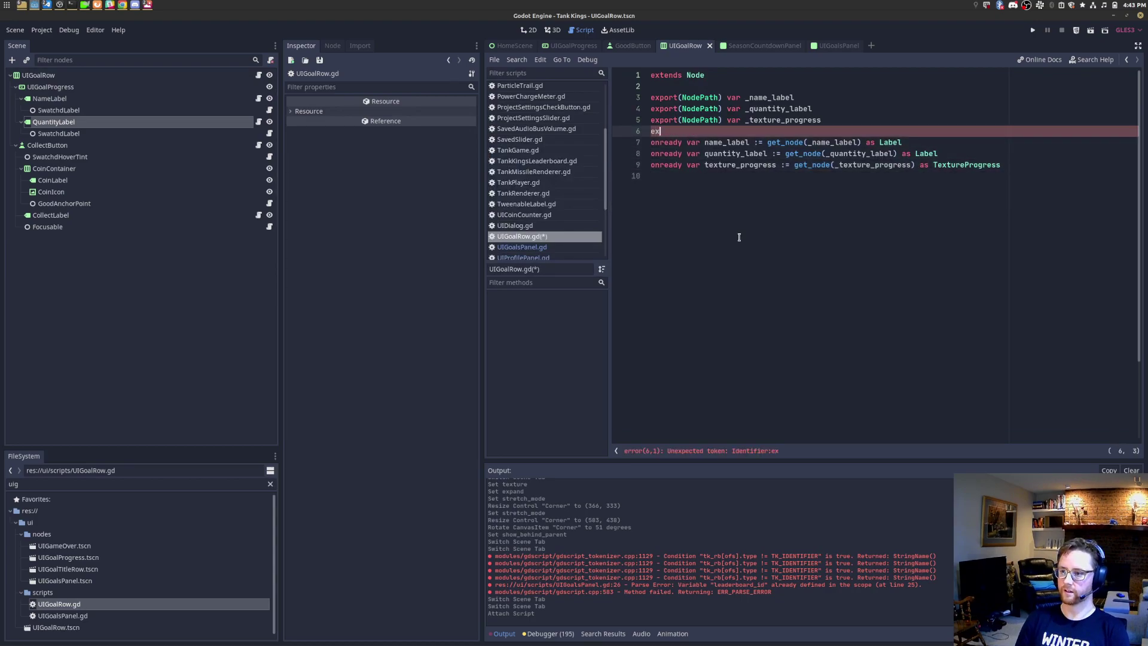
text(port(NodePath) va r)
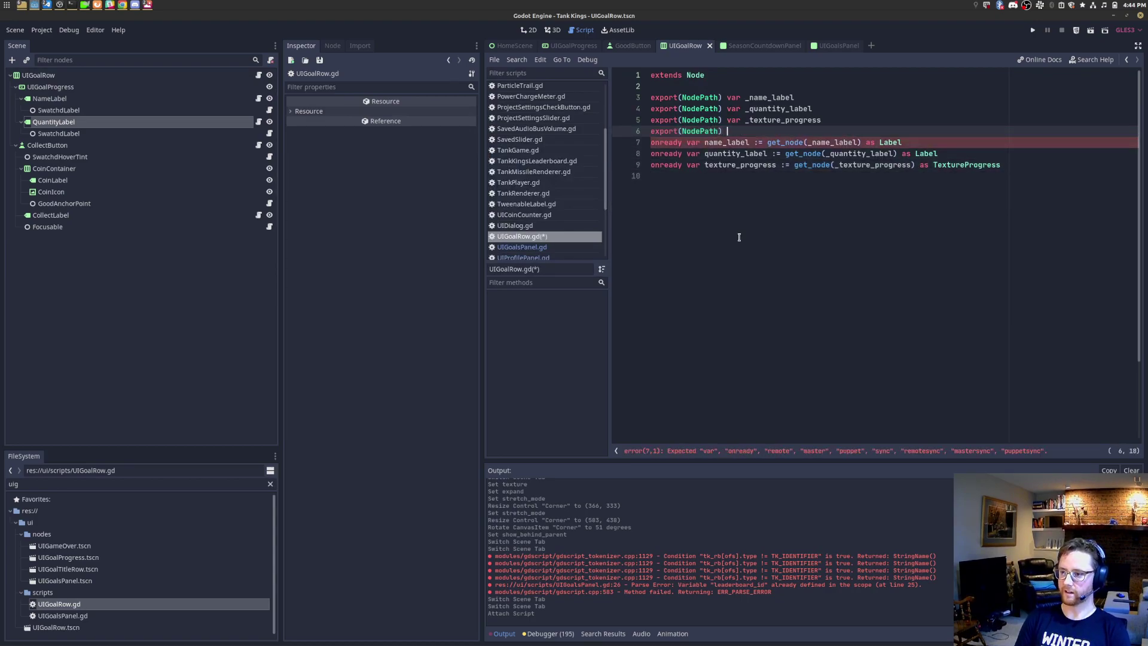
text( _q)
text(oin_label)
key(Return)
text(export(Nod)
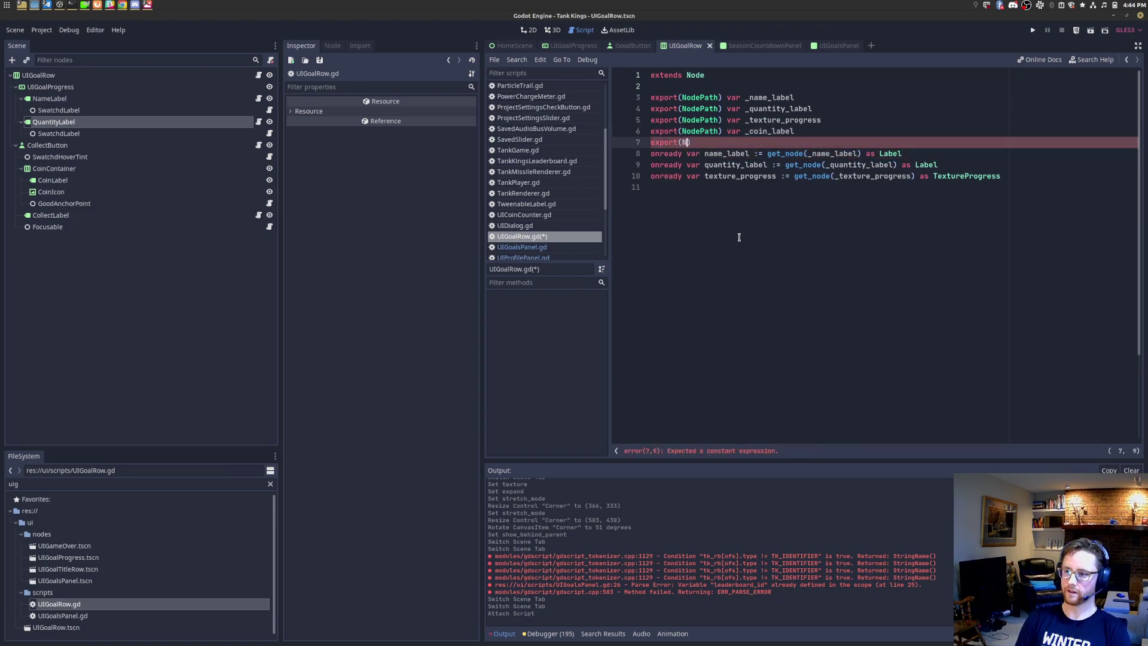
text(ePath) var c)
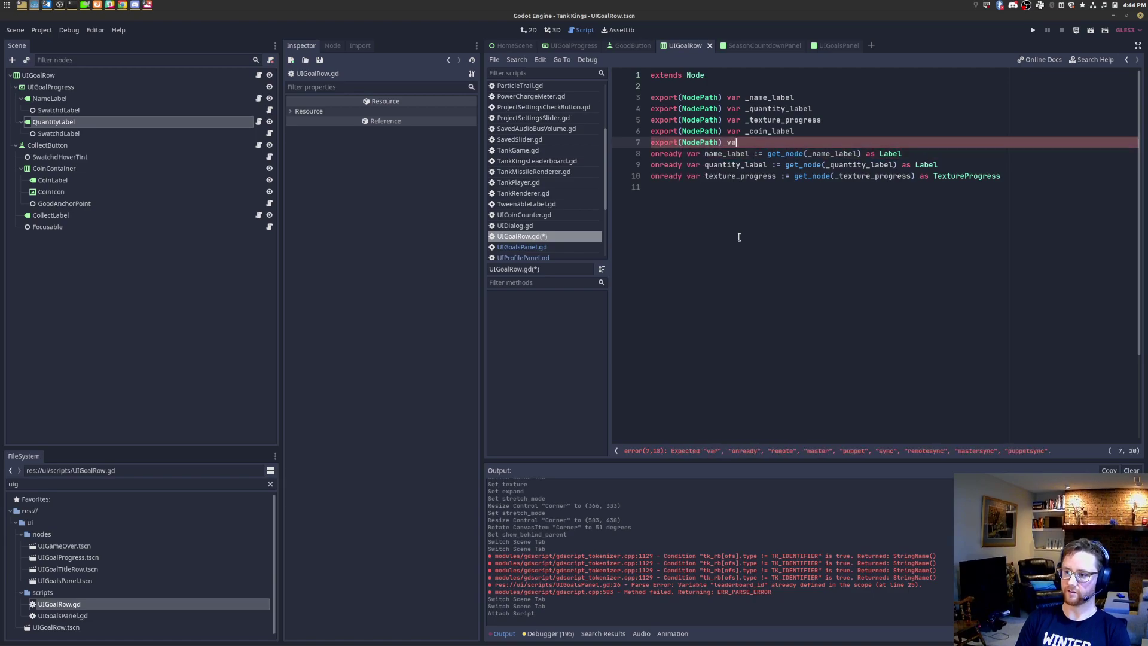
key(BackSpace)
text(_coin_butto)
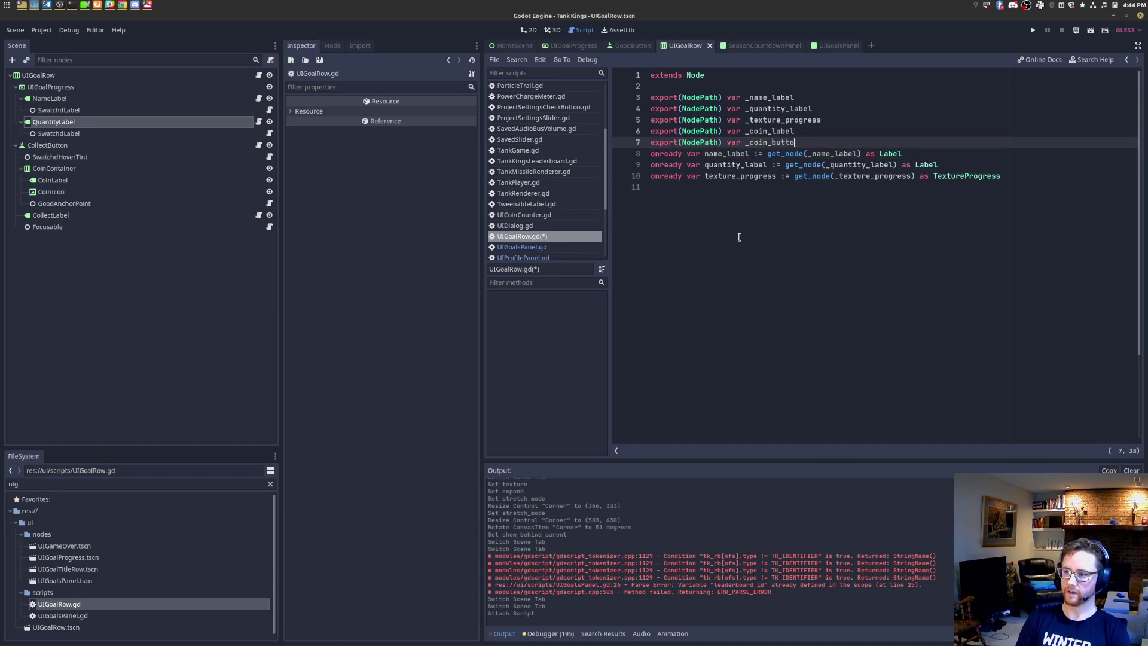
key(BackSpace)
key(BackSpace)
key(BackSpace)
key(BackSpace)
key(BackSpace)
key(BackSpace)
key(BackSpace)
text(llect_button)
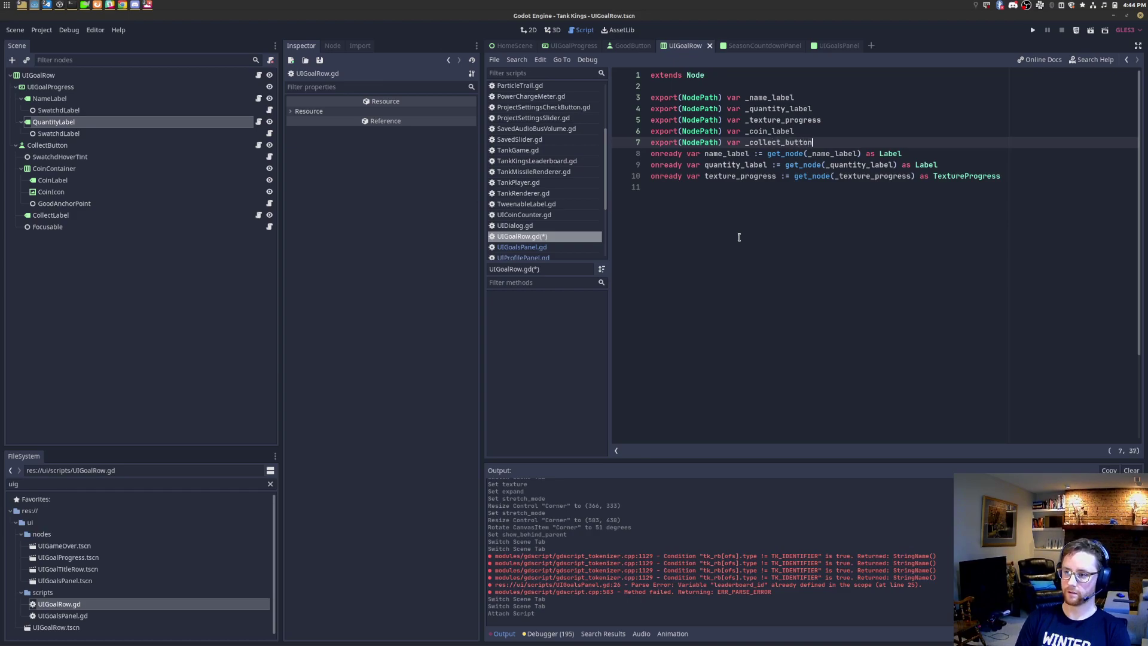
key(Return)
Step: Add the _collect_label NodePath export, followed by a blank line before the onready references
text(export(NodePath))
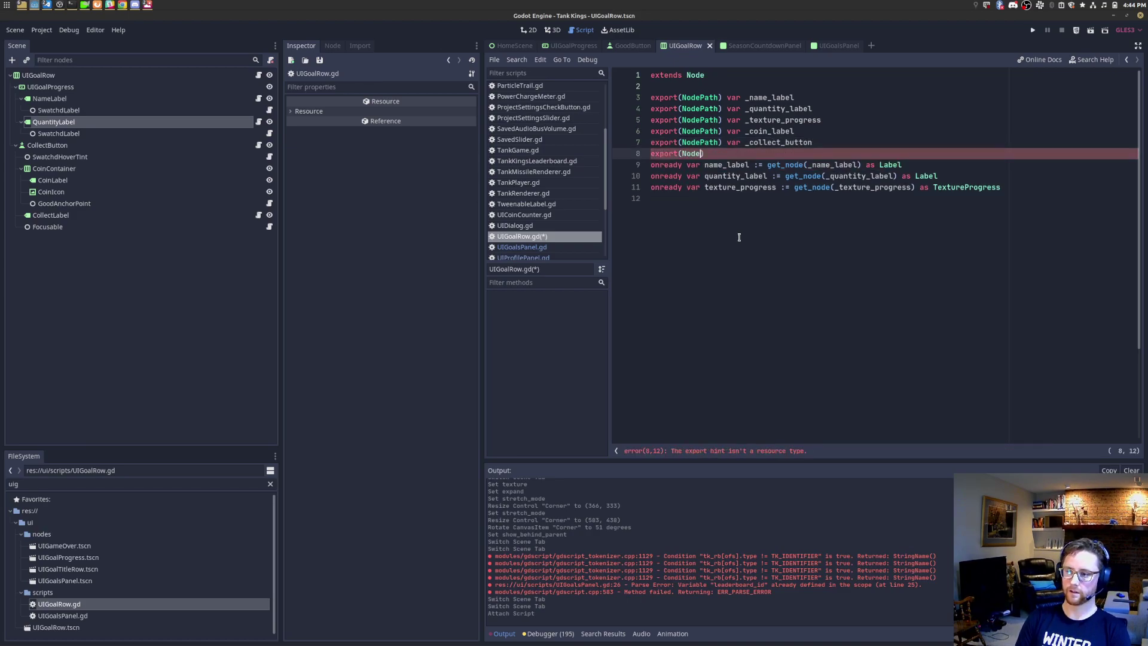
text( var )
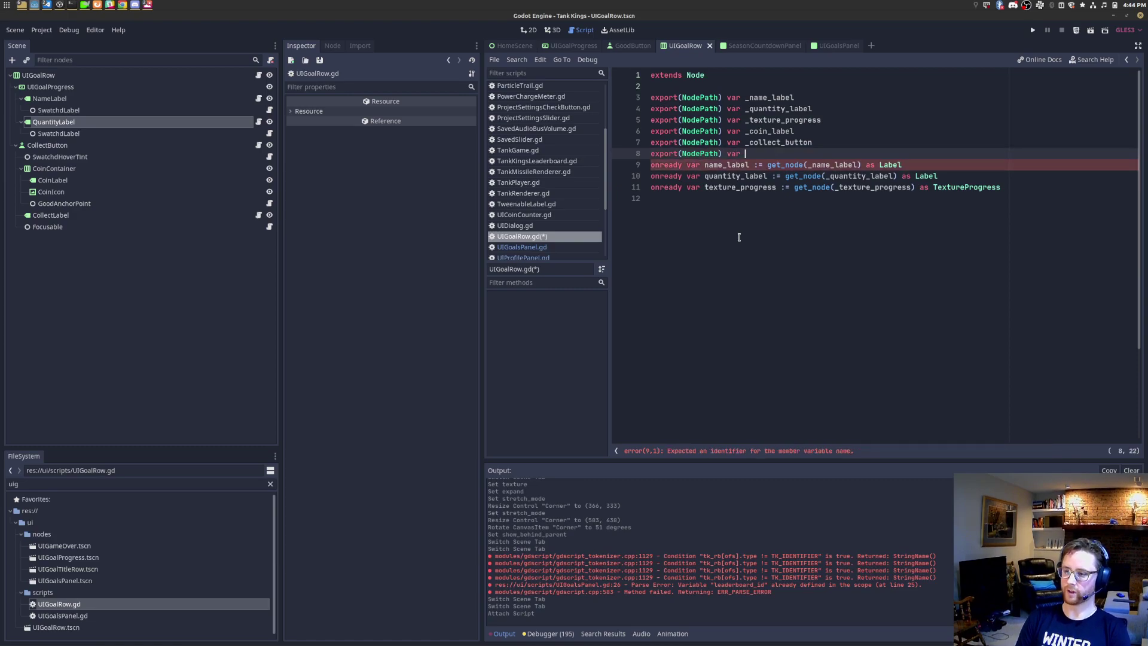
text(_collect_label)
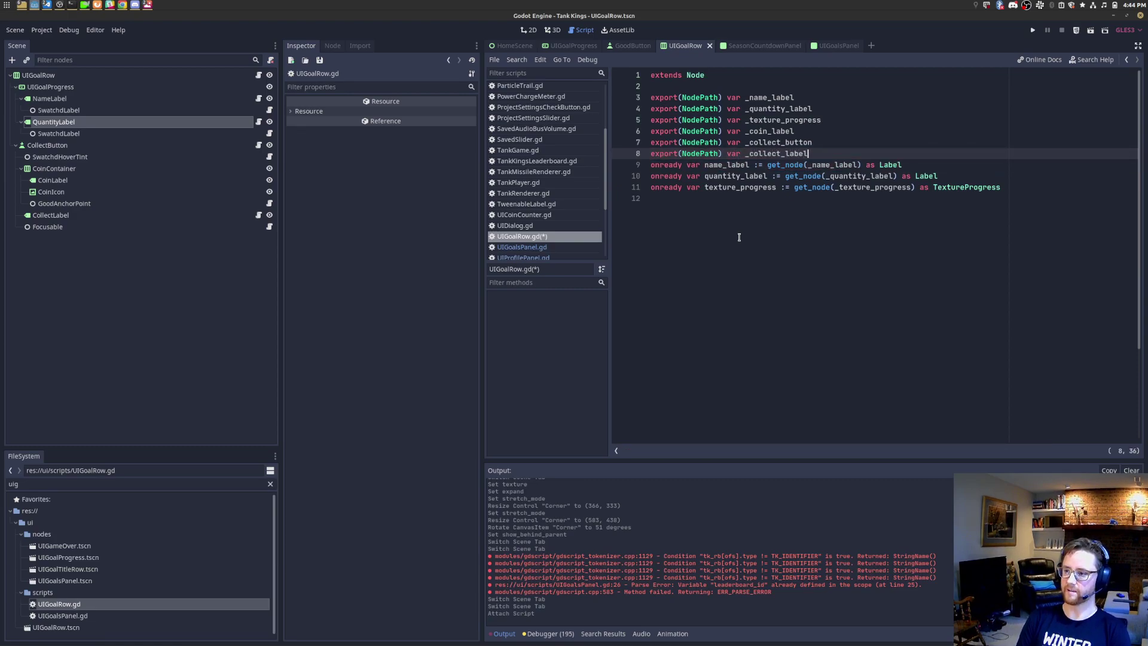
key(Return)
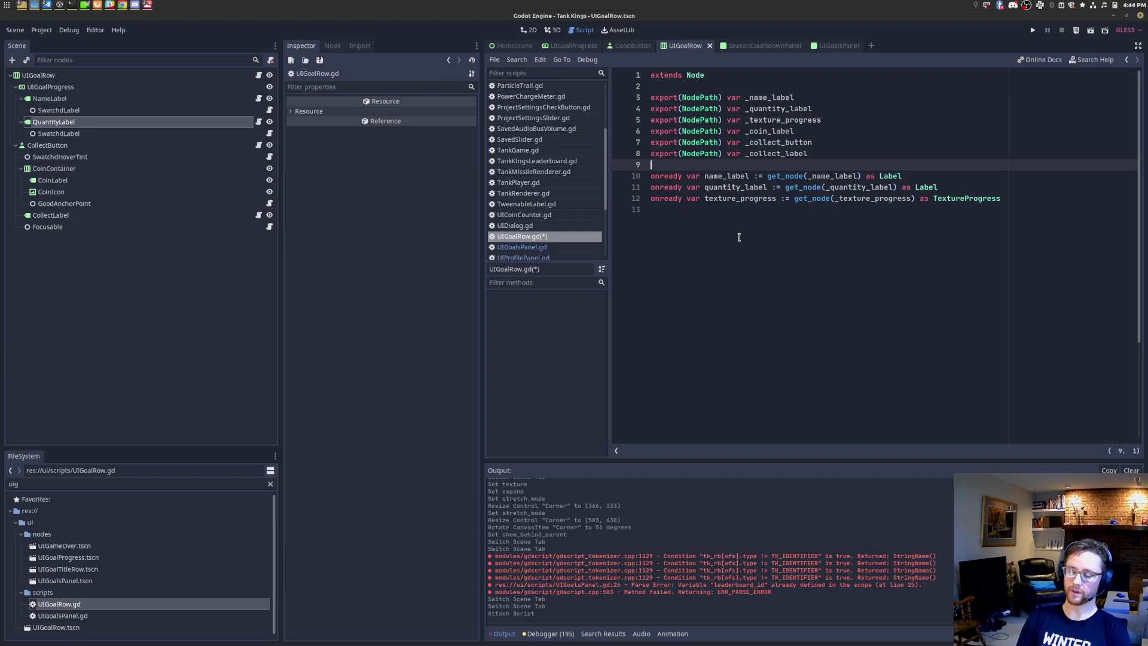
key(Up)
key(shift+End)
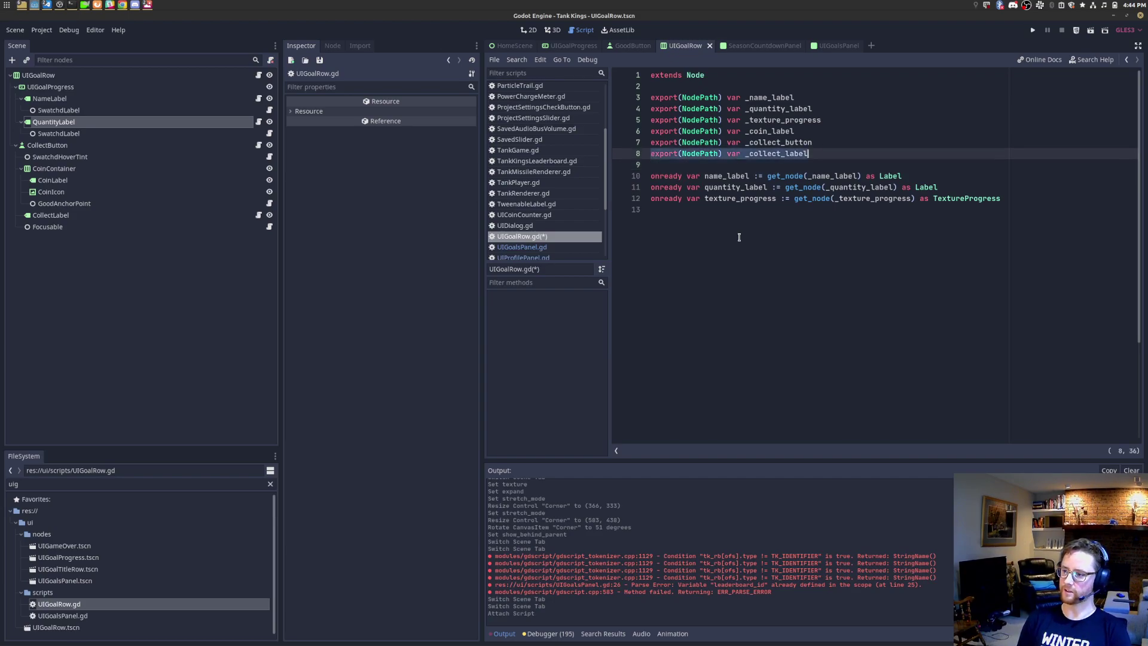
key(Up)
key(Up)
key(shift+Home)
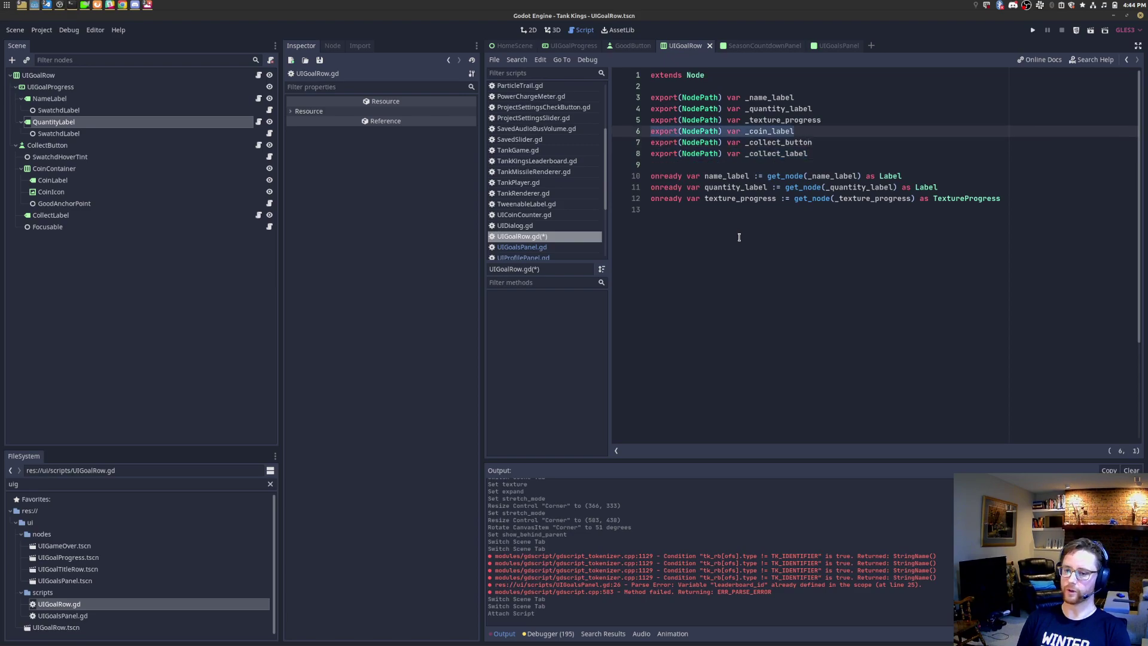
key(Down)
key(Down)
key(Down)
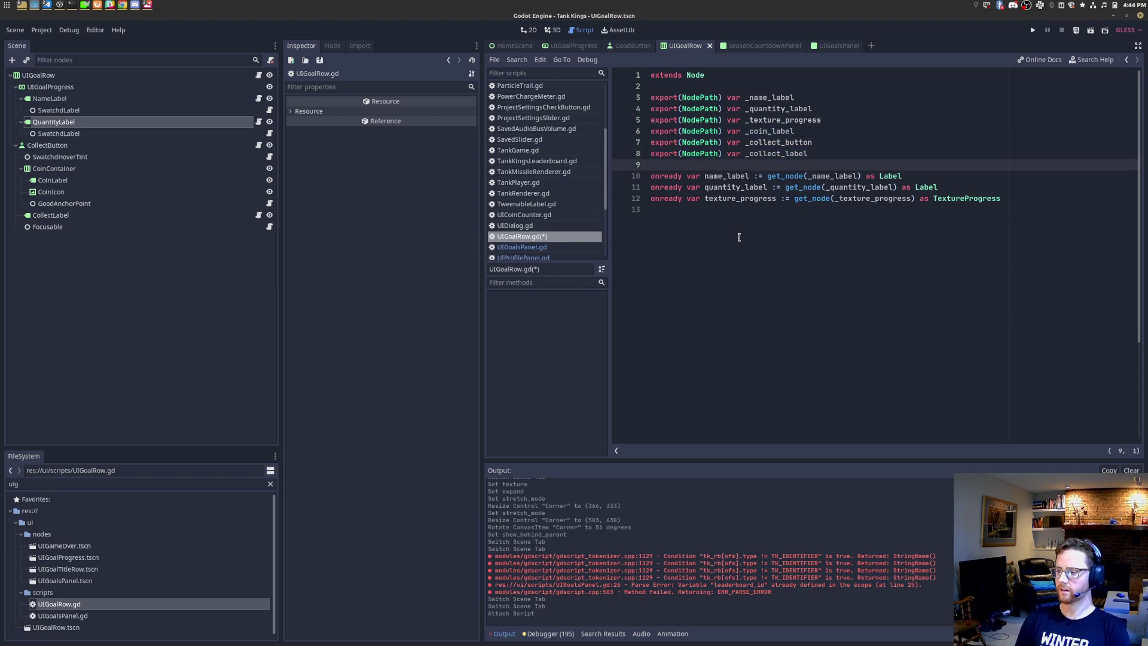
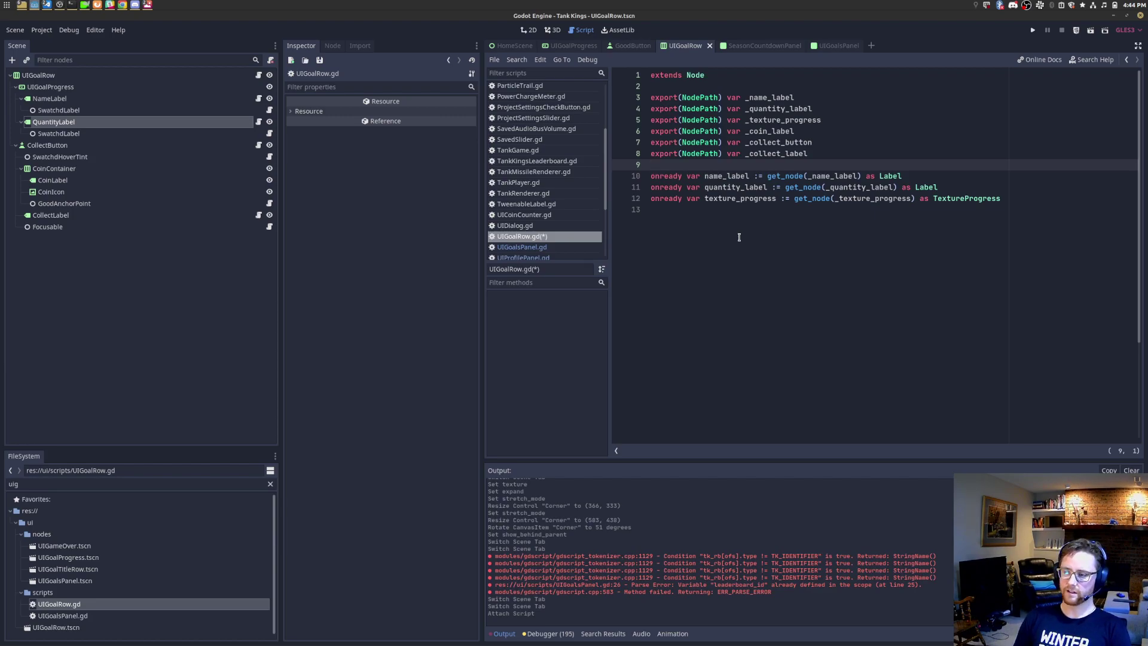
Step: Add onready vars coin_label (as Label) and collect_button (as Button) using get_node on their exported paths
click(794, 211)
text(onready)
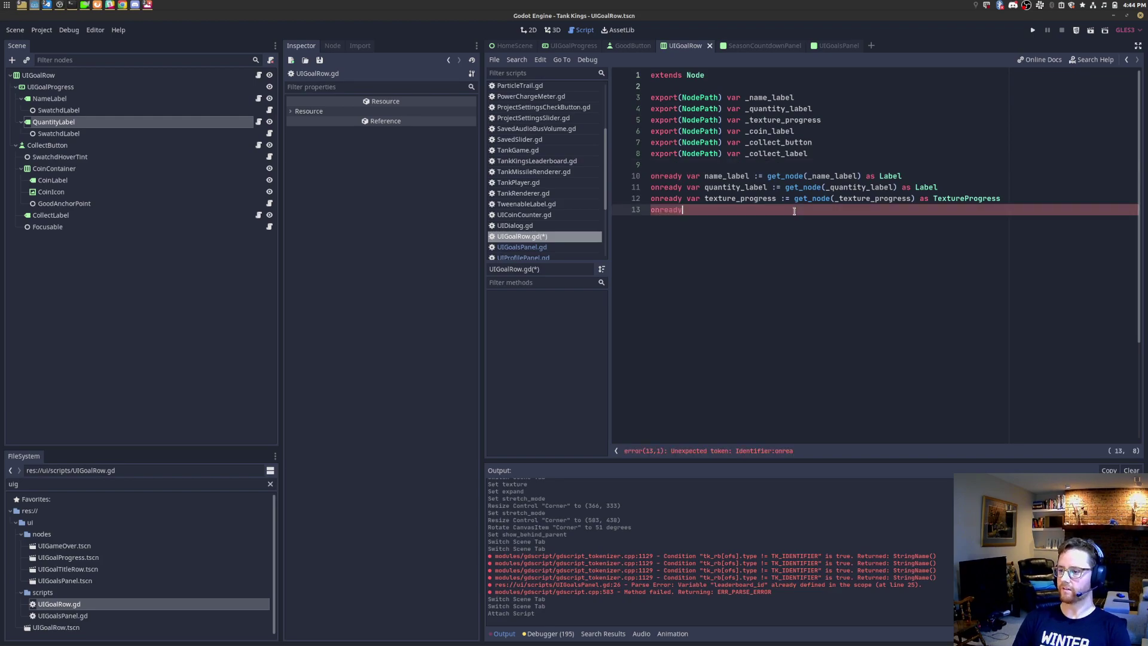
text( var coin_label := )
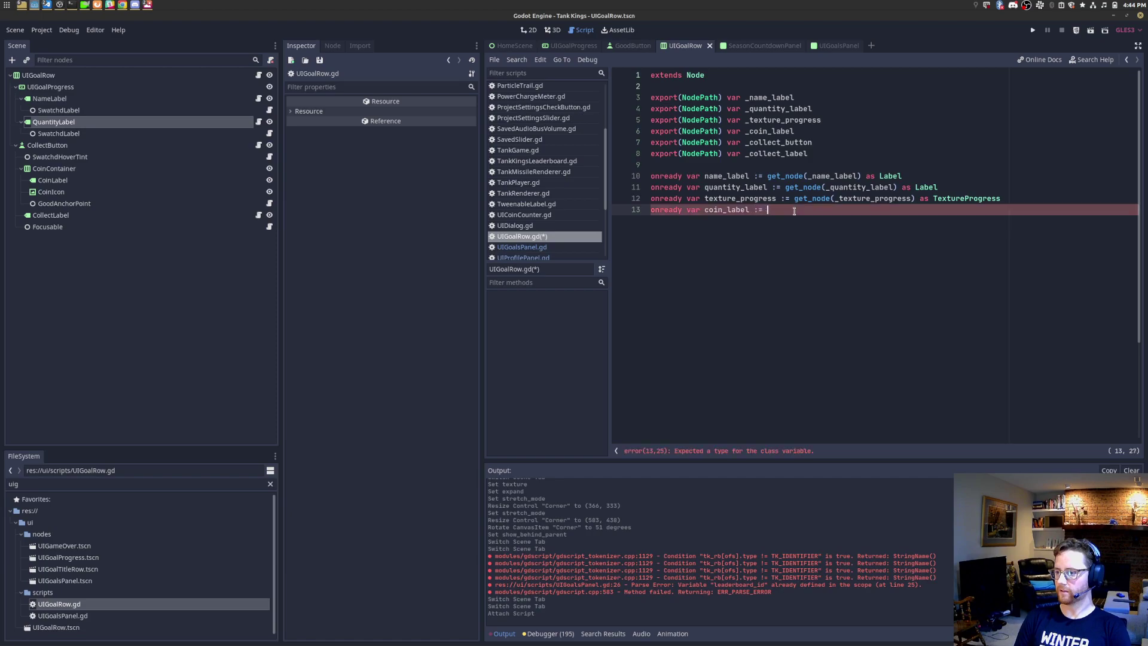
text(get_node(_coin_label) as Label)
key(Return)
text(onready var)
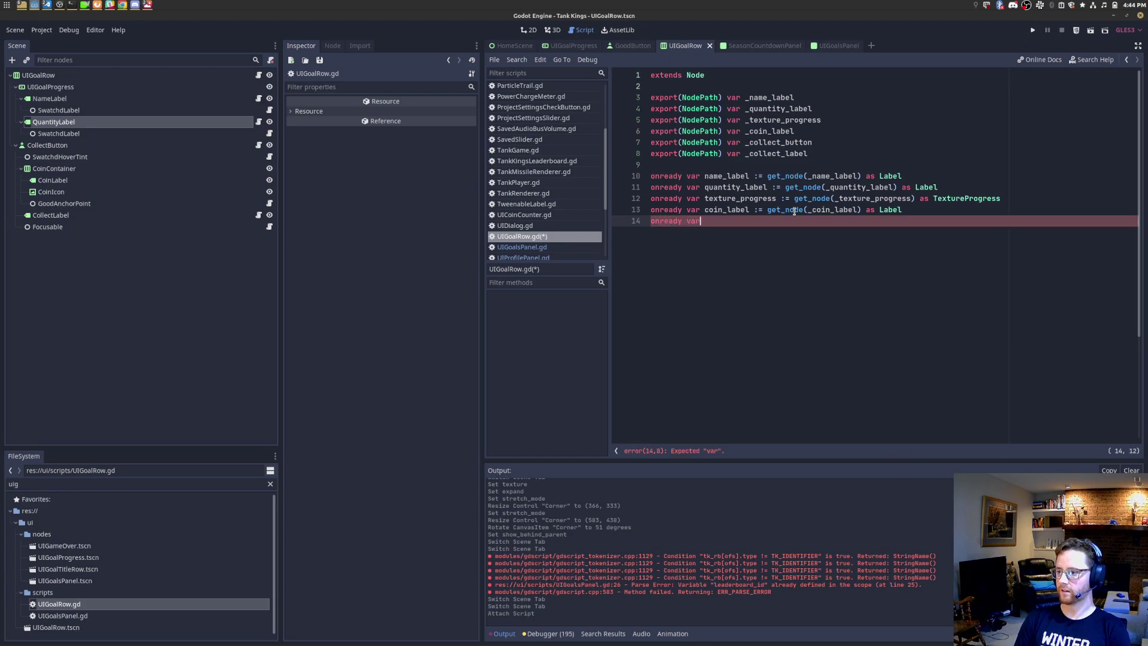
text( collect_button L:)
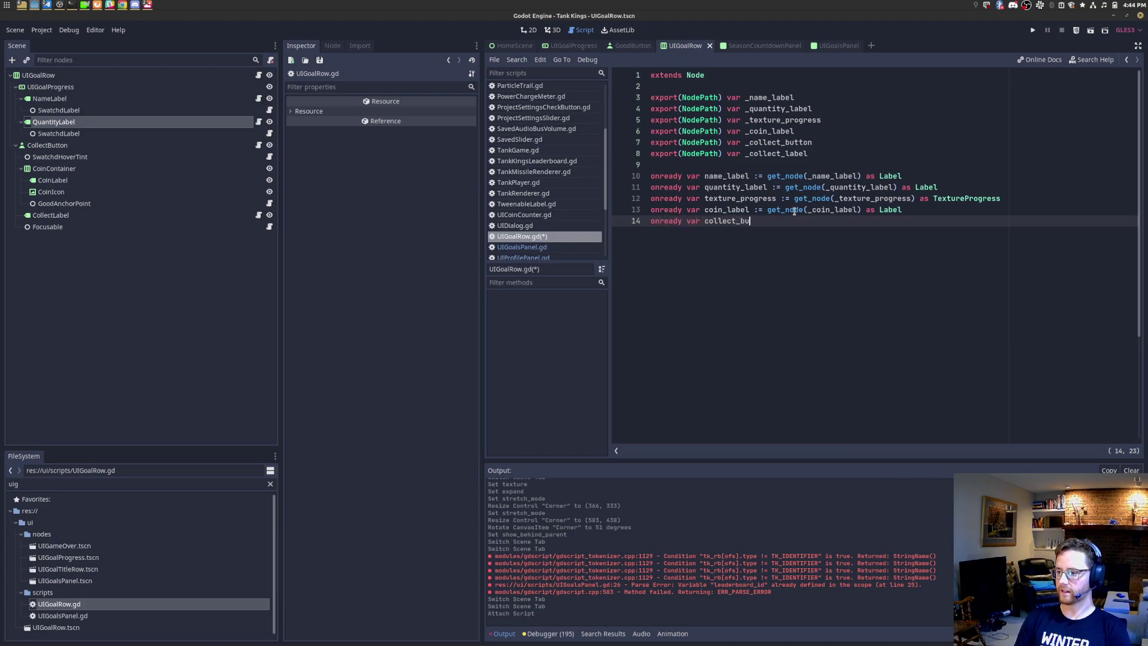
key(BackSpace)
key(BackSpace)
text(:= ge)
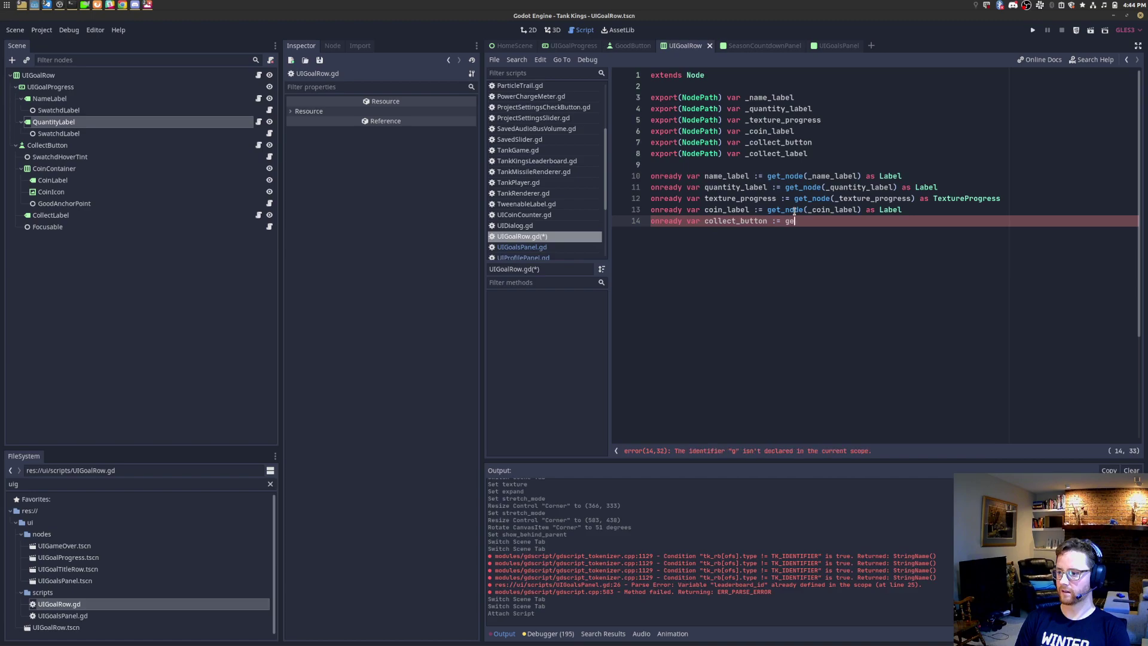
text(t_node(col)
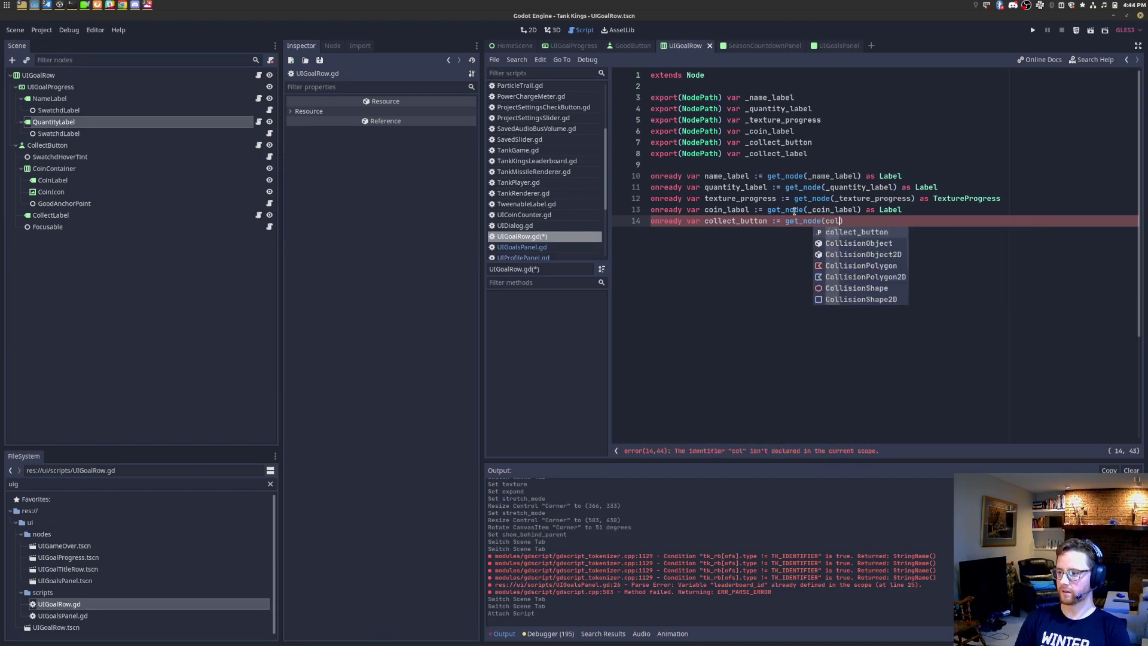
key(BackSpace)
key(BackSpace)
key(BackSpace)
text(_collect_but)
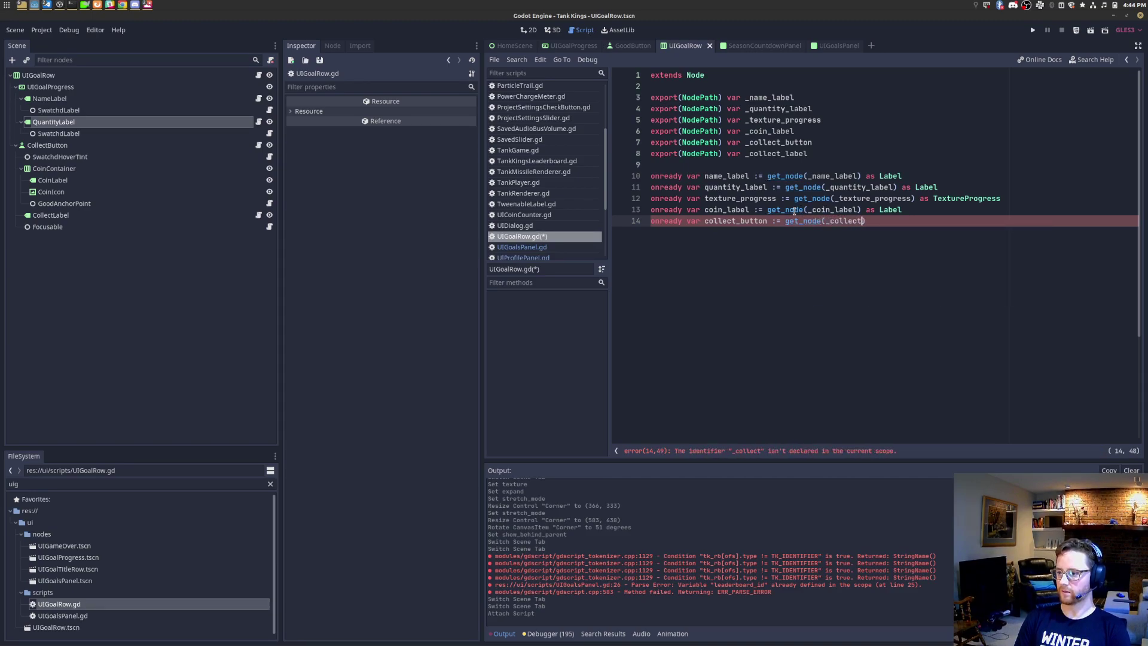
text(ton) )
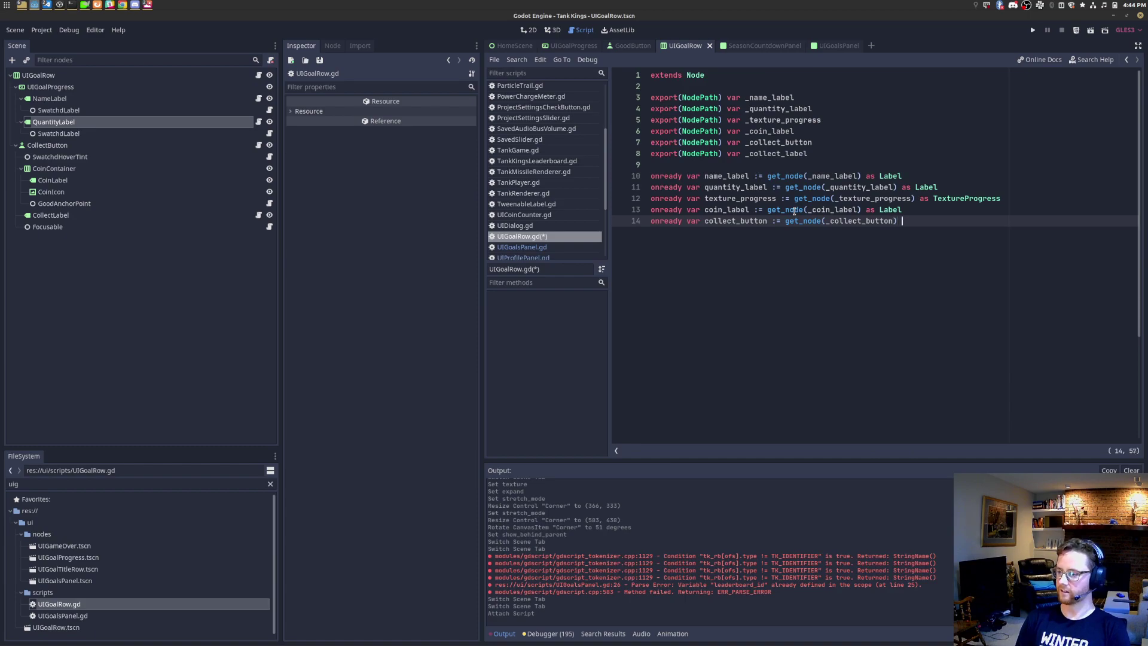
text(as )
text(Button)
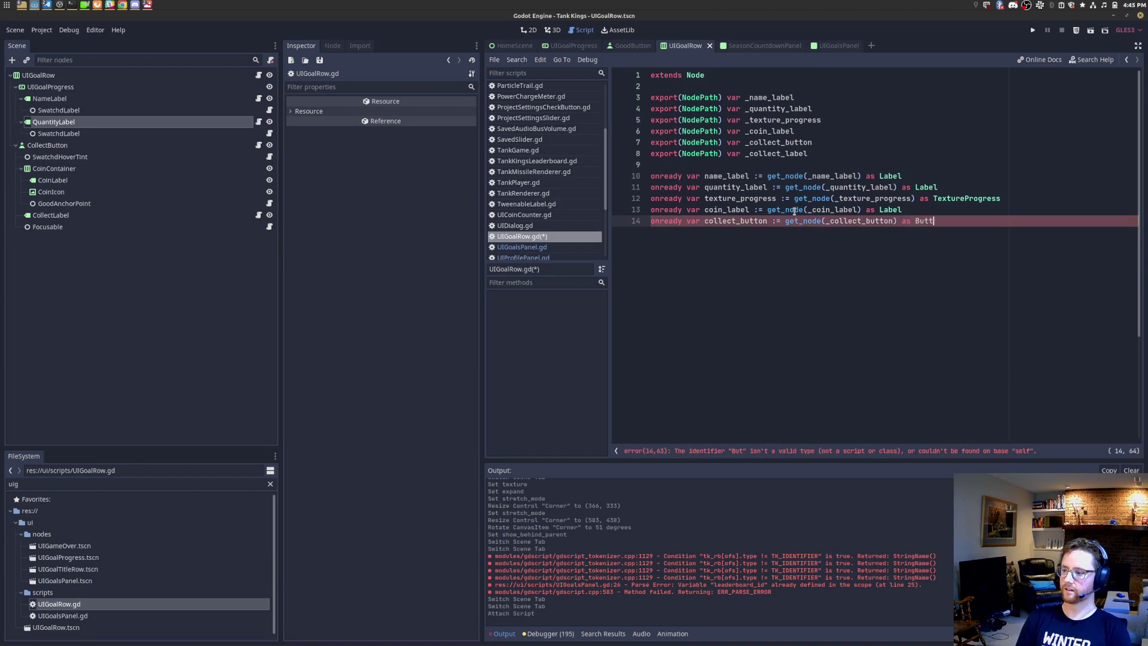
key(Return)
Step: Add onready var collect_label := get_node(_collect_label) as Label, save, and select the UIGoalRow root
text(onready var)
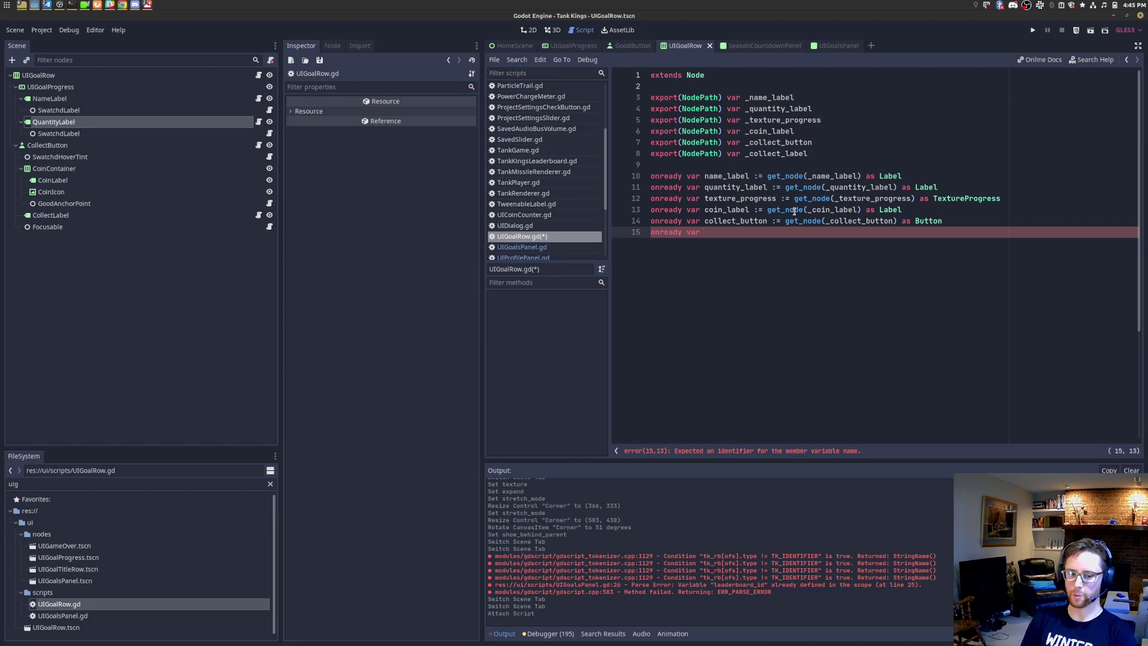
text(collec)
key(ctrl+BackSpace)
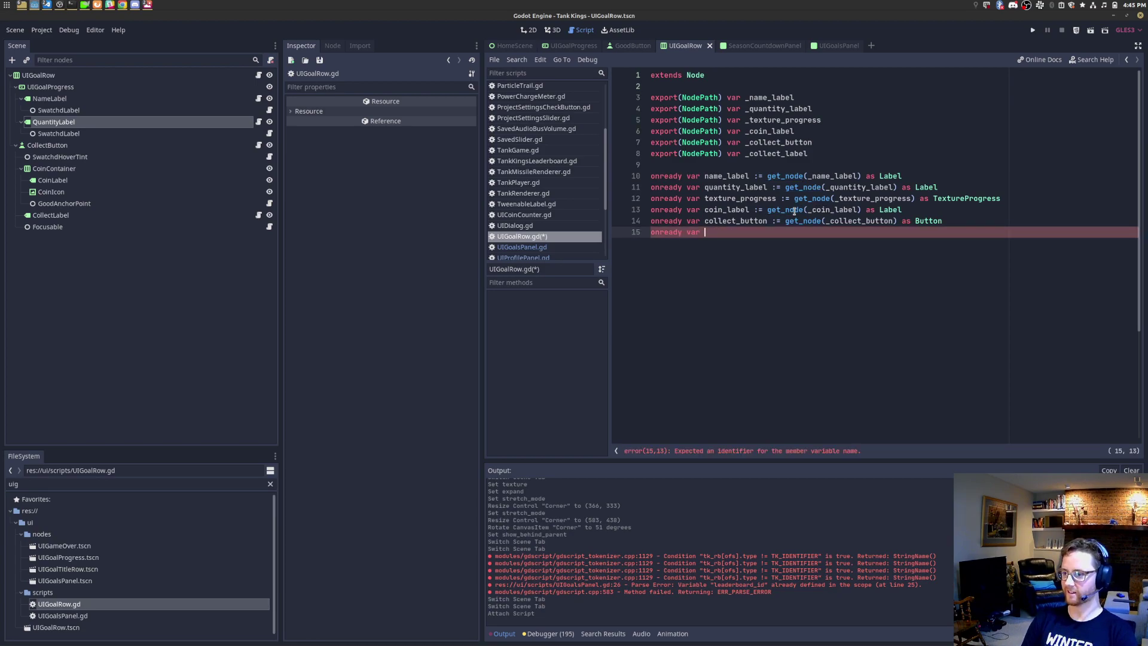
text(coll)
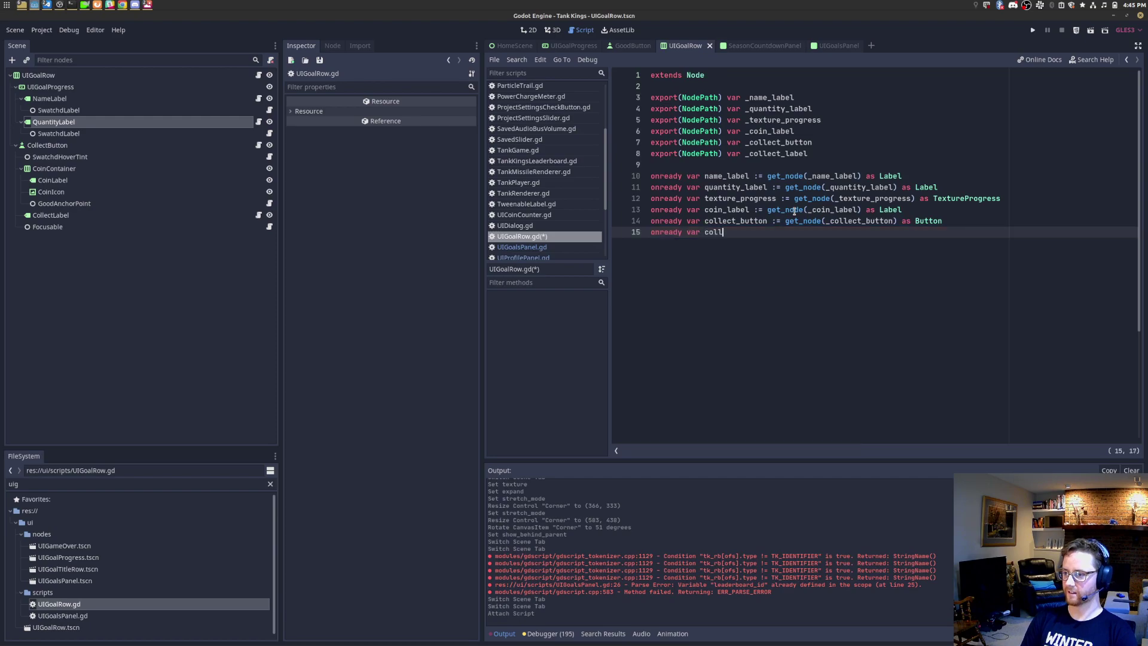
text(ect_labne := g)
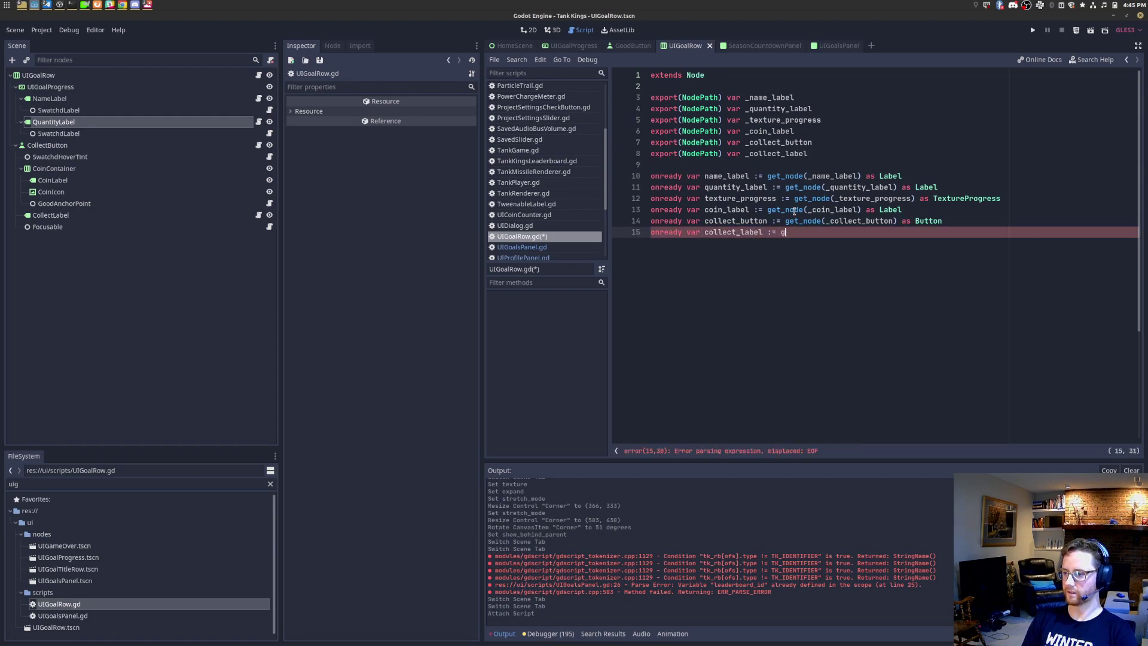
text(et_node(_collect_label))
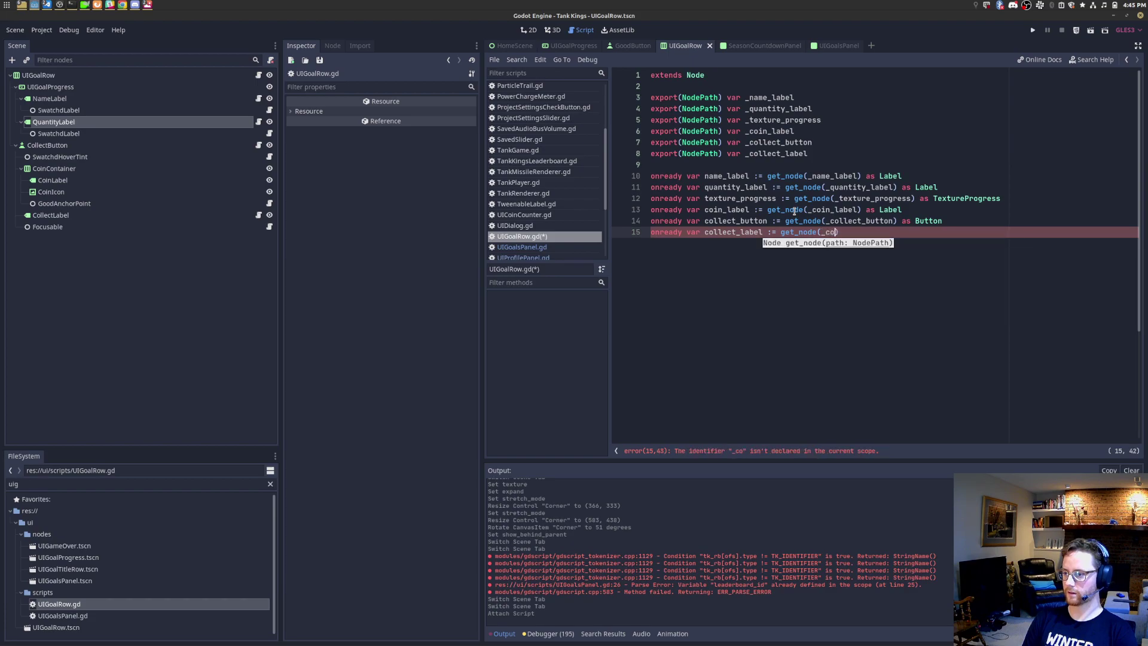
text( as Label)
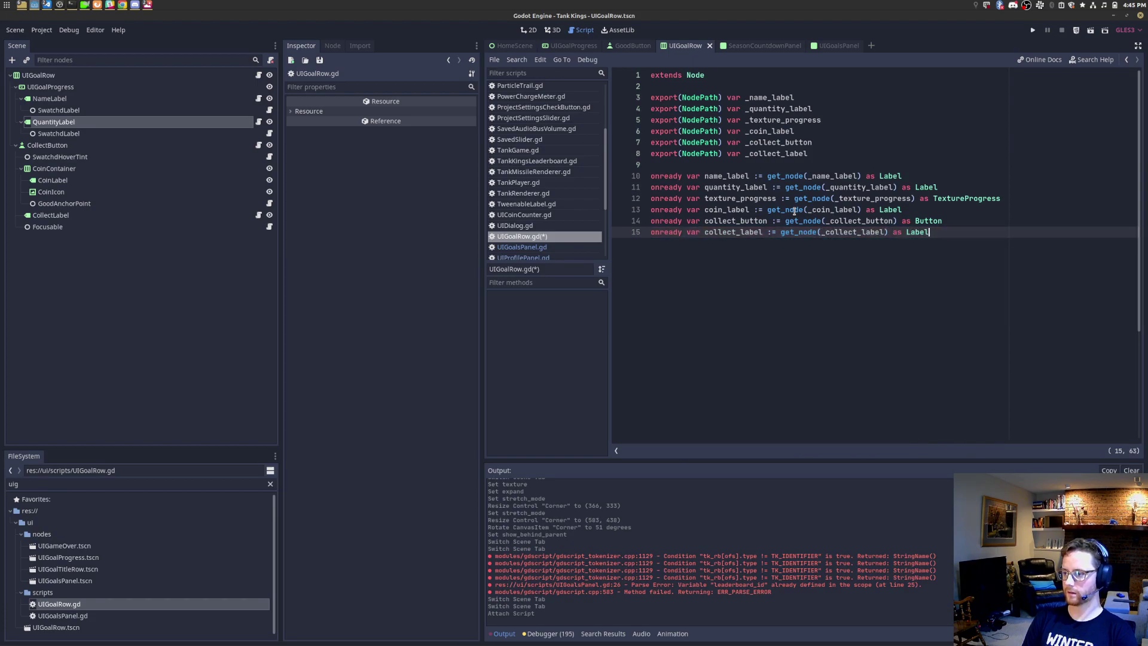
key(ctrl+s)
key(Return)
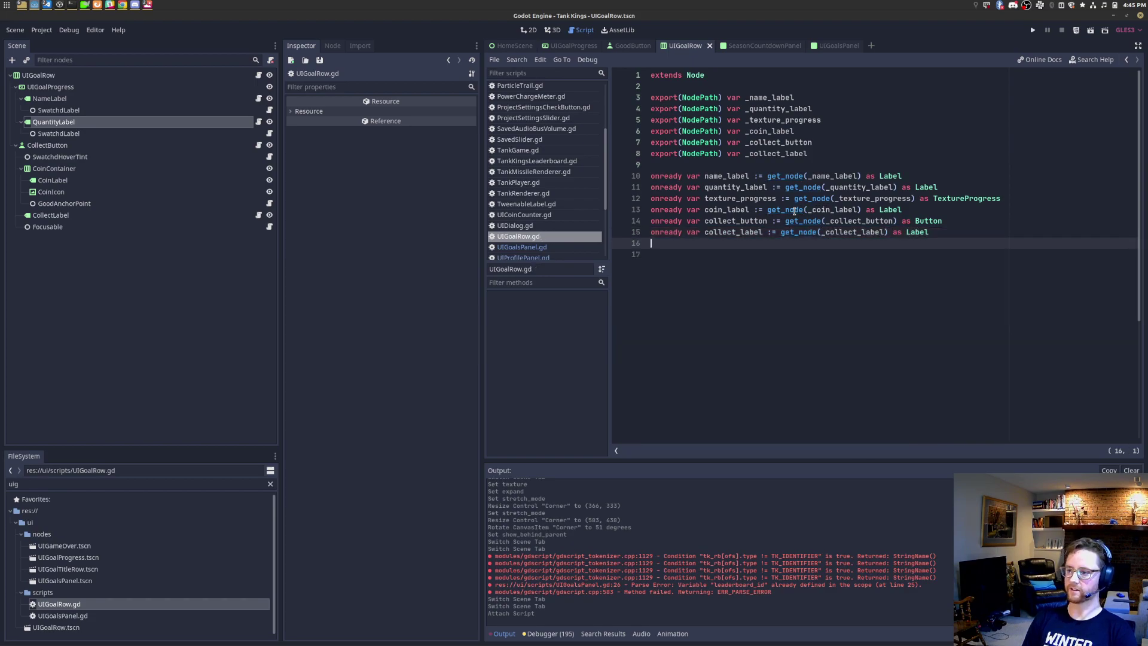
click(38, 75)
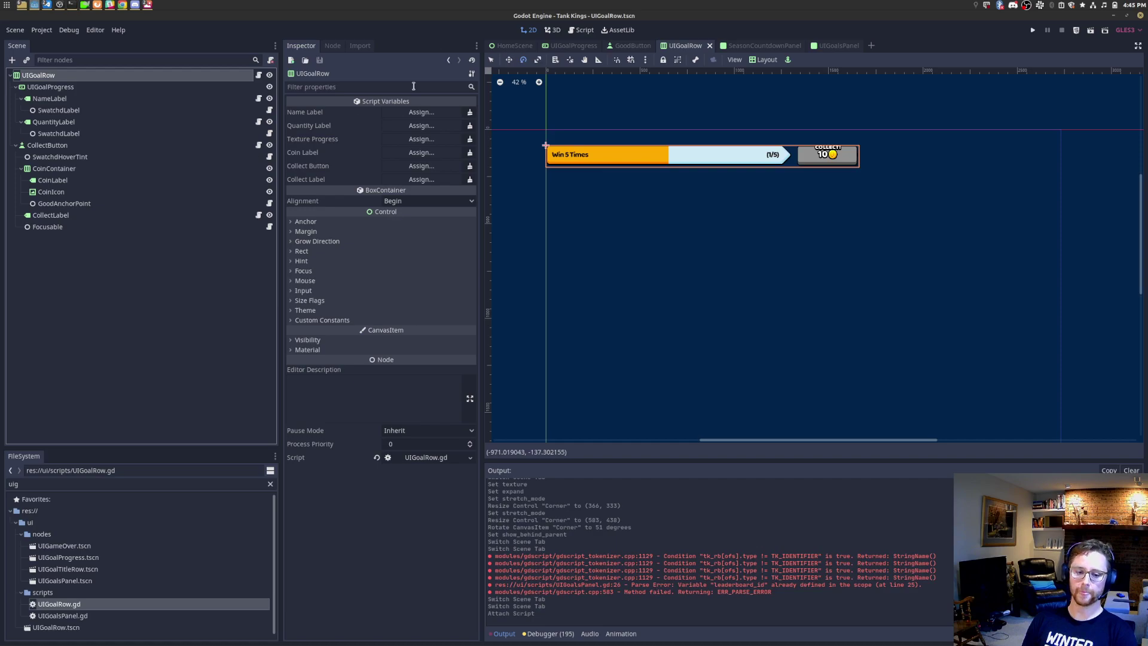
Step: Assign NameLabel, QuantityLabel and UIGoalProgress to the Name Label, Quantity Label and Texture Progress paths
scroll(581, 153, up, 4)
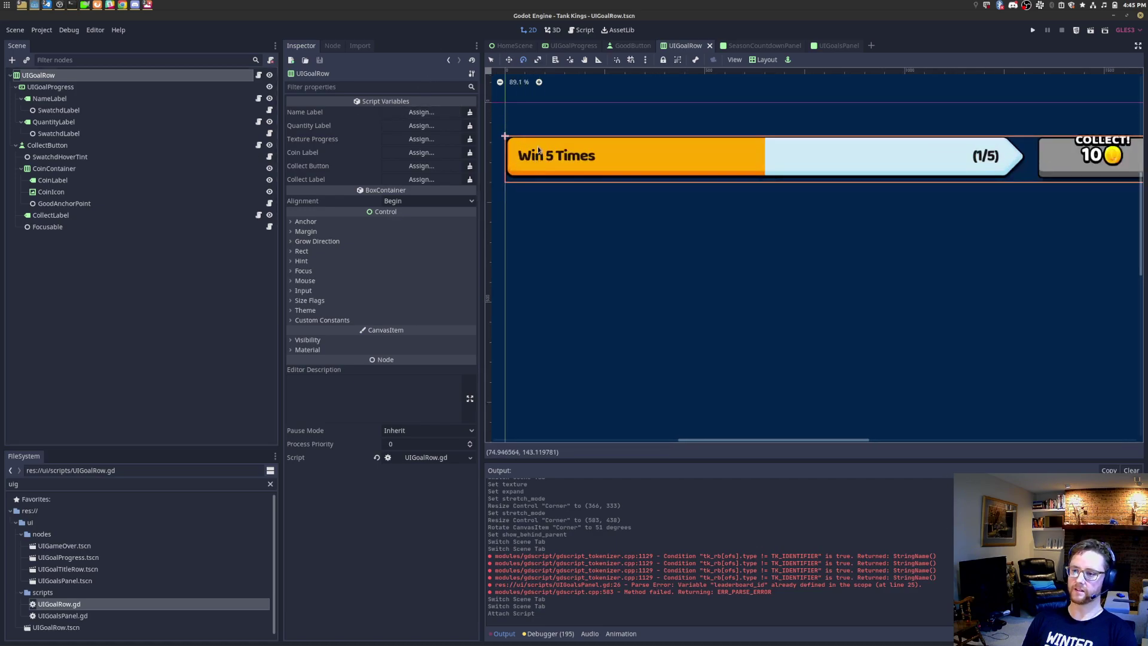
click(429, 116)
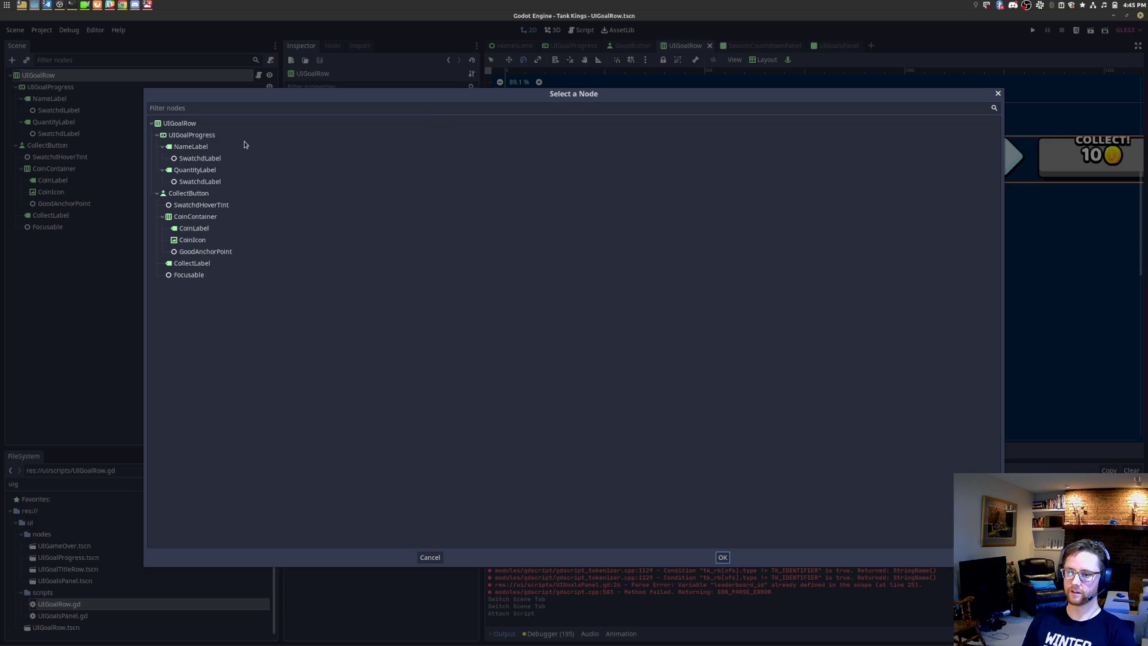
double_click(221, 147)
click(421, 141)
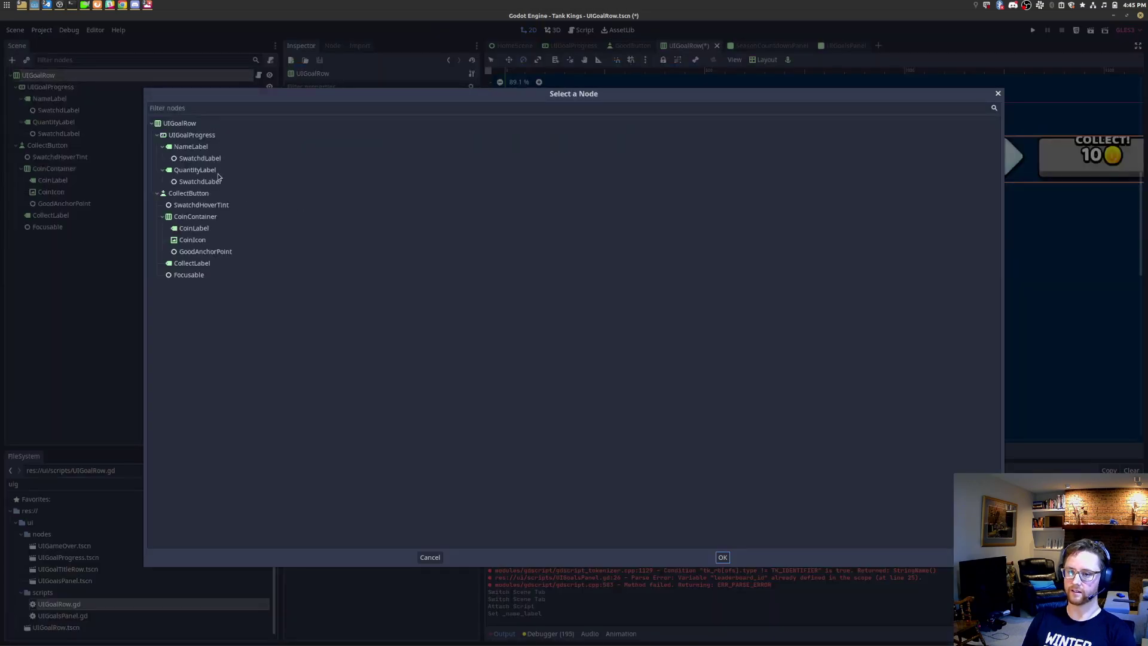
double_click(232, 170)
click(418, 143)
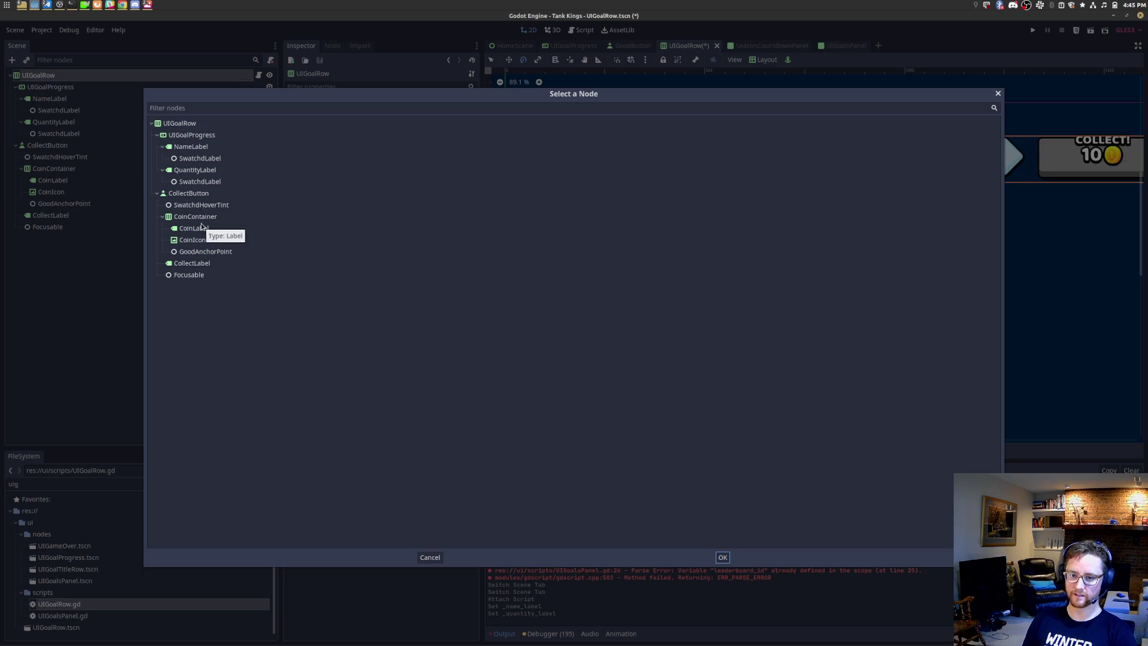
double_click(188, 135)
Step: Assign CoinLabel, CollectButton and CollectLabel to the Coin Label, Collect Button and Collect Label paths
click(423, 156)
click(200, 229)
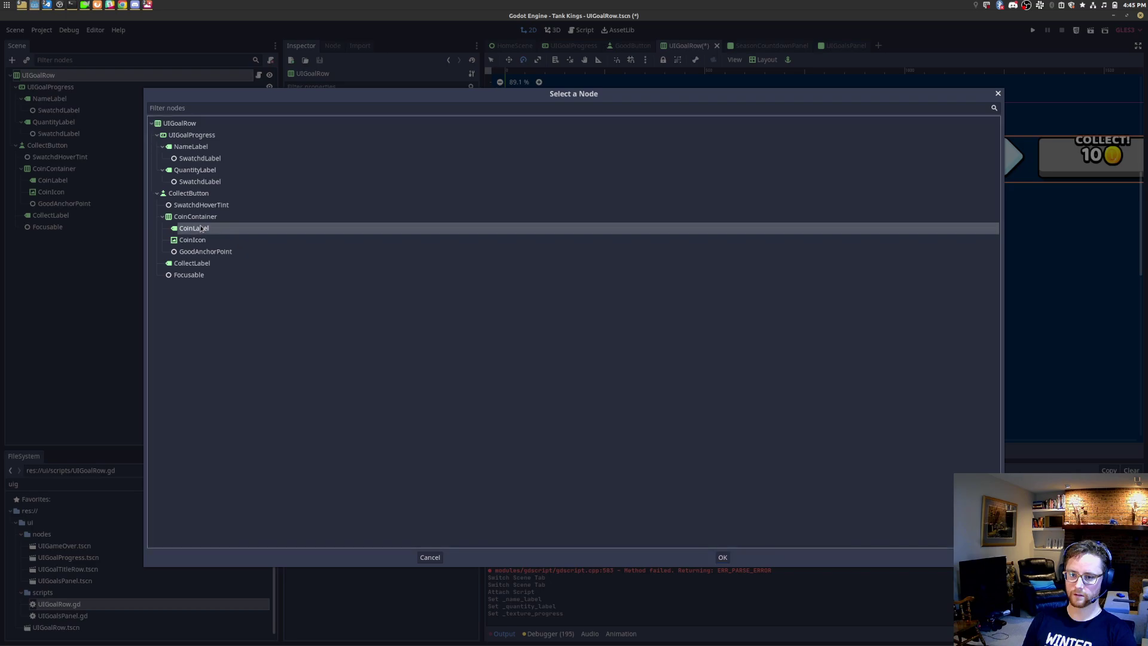
double_click(200, 229)
click(423, 168)
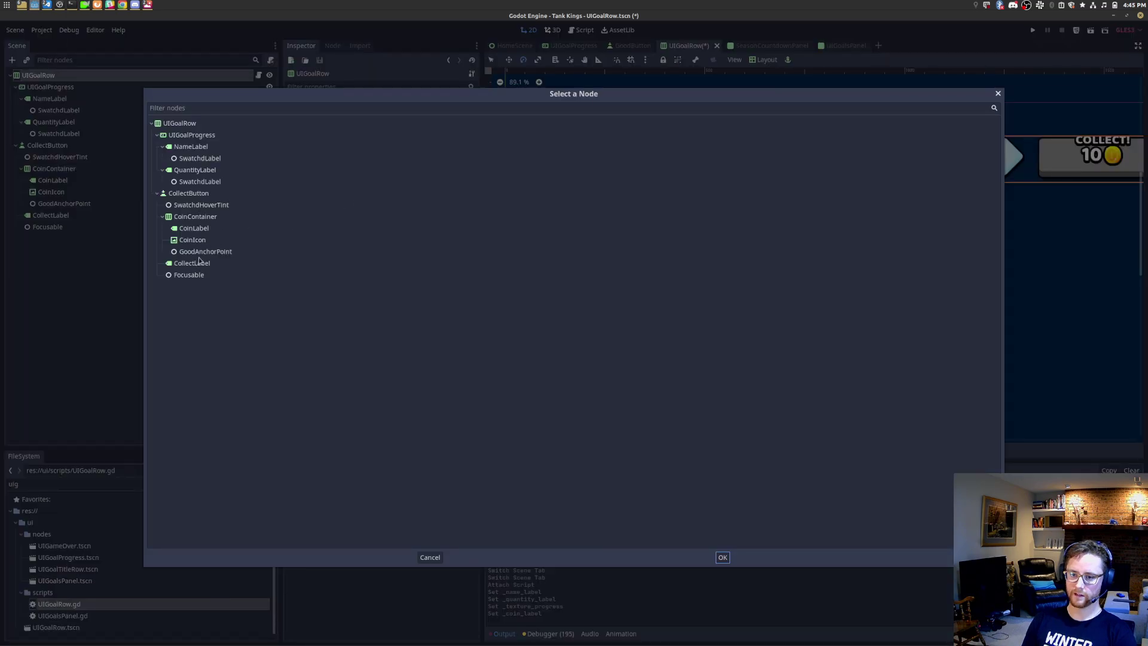
double_click(200, 193)
click(422, 179)
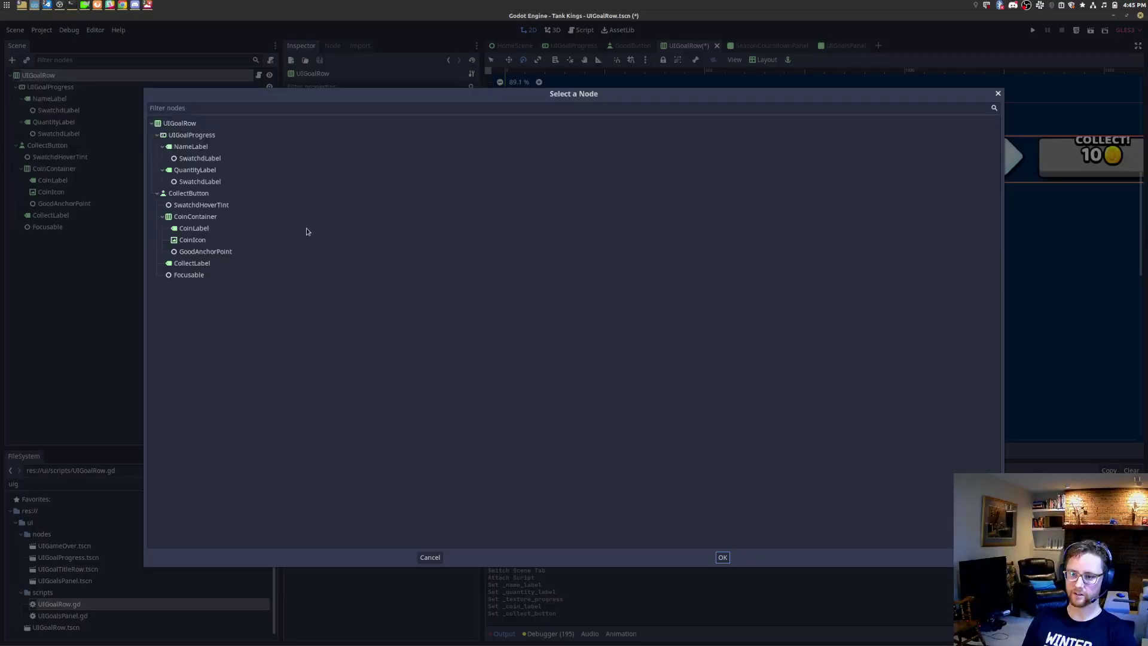
double_click(197, 263)
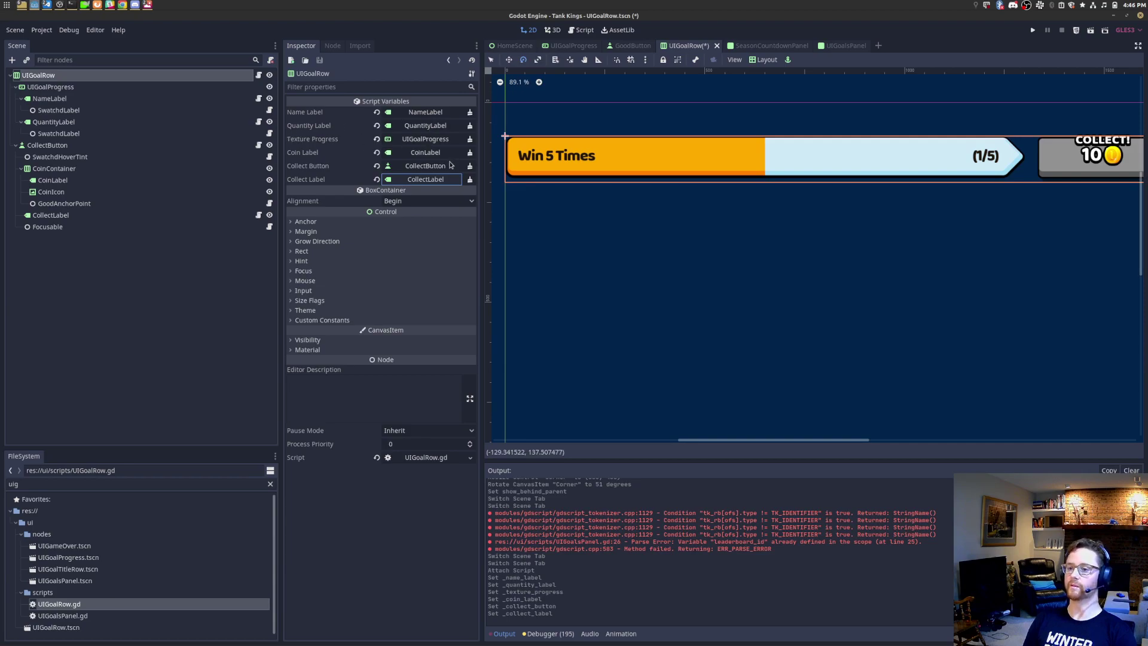
Step: Save the UIGoalRow scene and start a quick script search
key(ctrl+s)
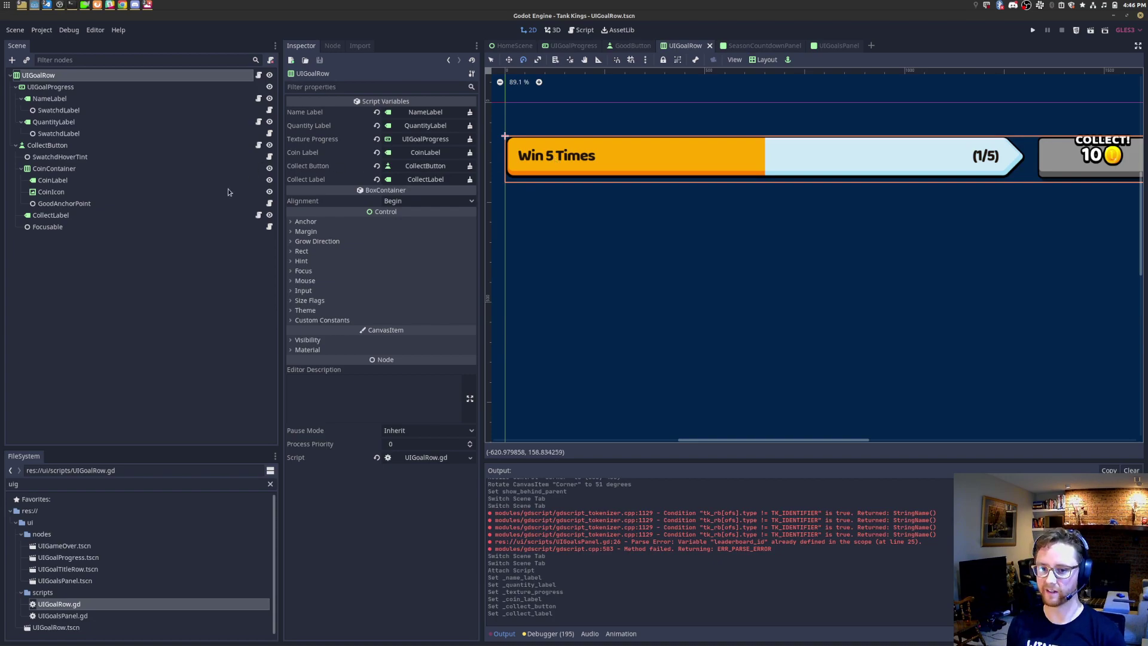
scroll(847, 226, down, 1)
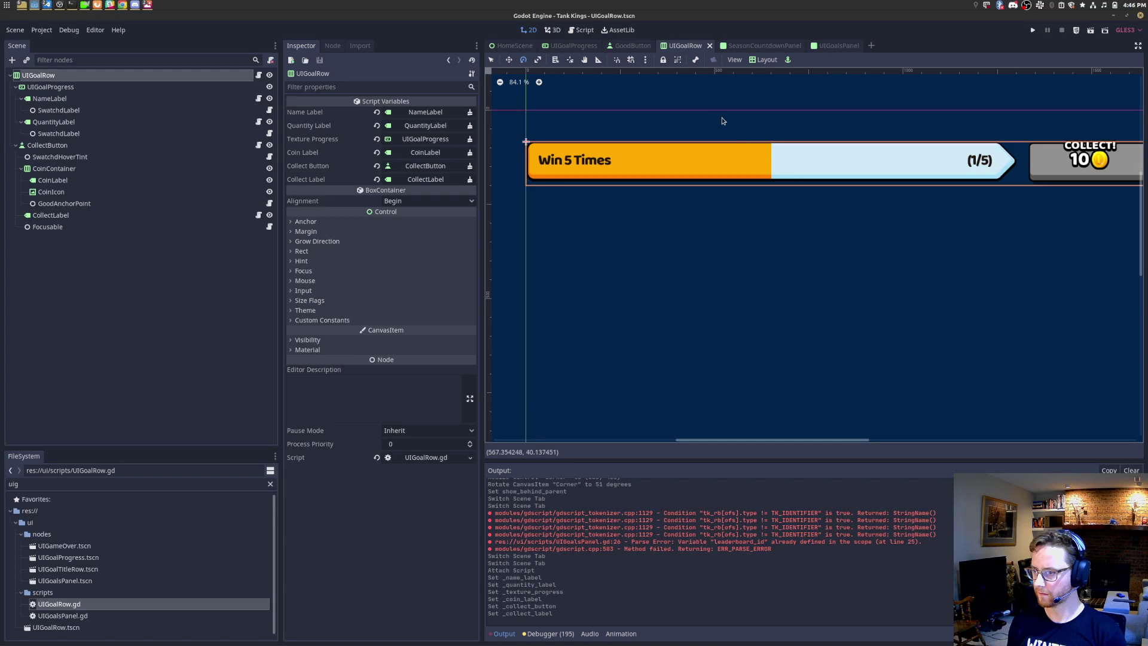
mouse_move(822, 45)
key(ctrl+alt+o)
Step: In UIGoalsPanel.gd, rename stat_row_scene to goal_row_scene and stat_ids to goal_ids, then save
text(uigoa)
key(Down)
key(Return)
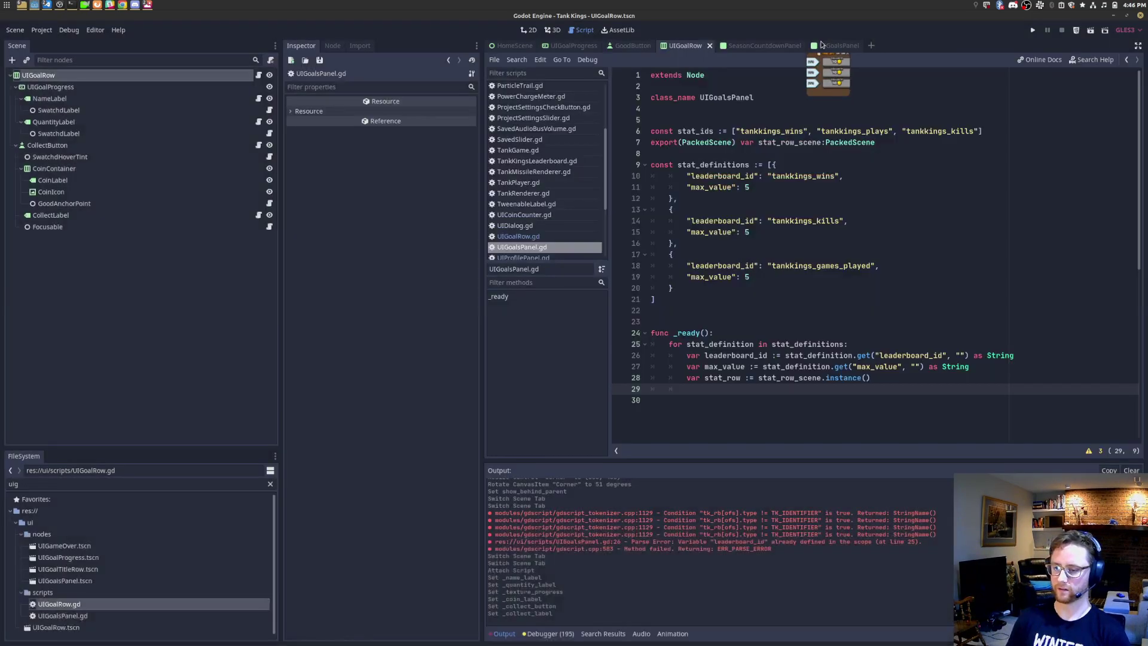
click(794, 143)
double_click(784, 144)
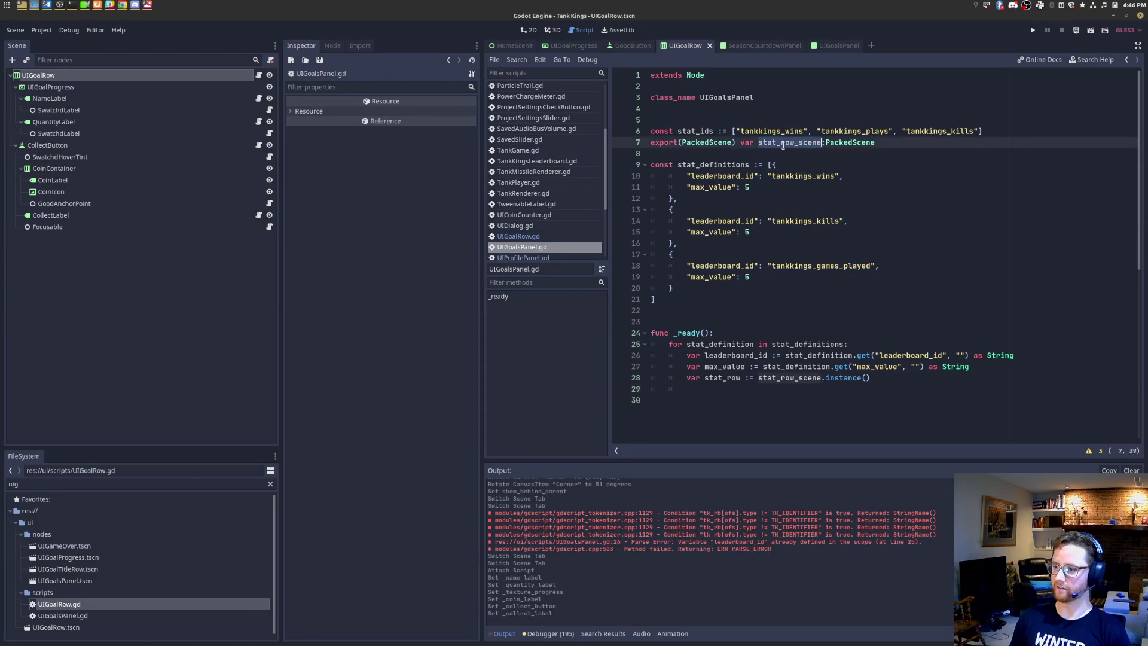
text(goal_row_scene)
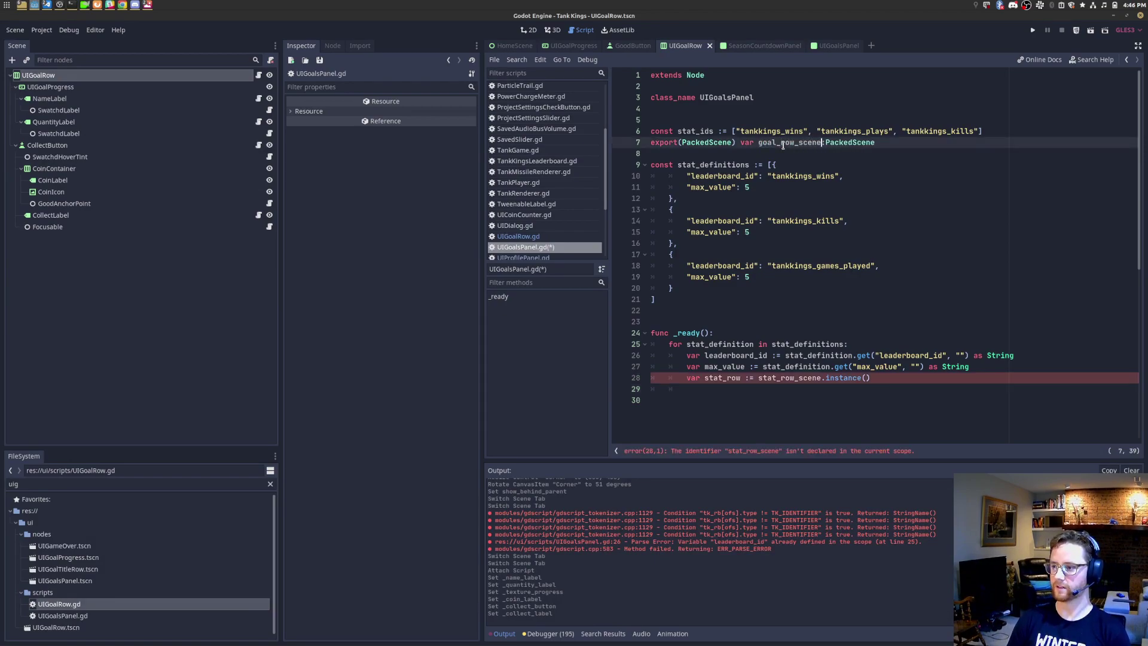
drag(701, 131, 678, 131)
text(goal)
key(ctrl+s)
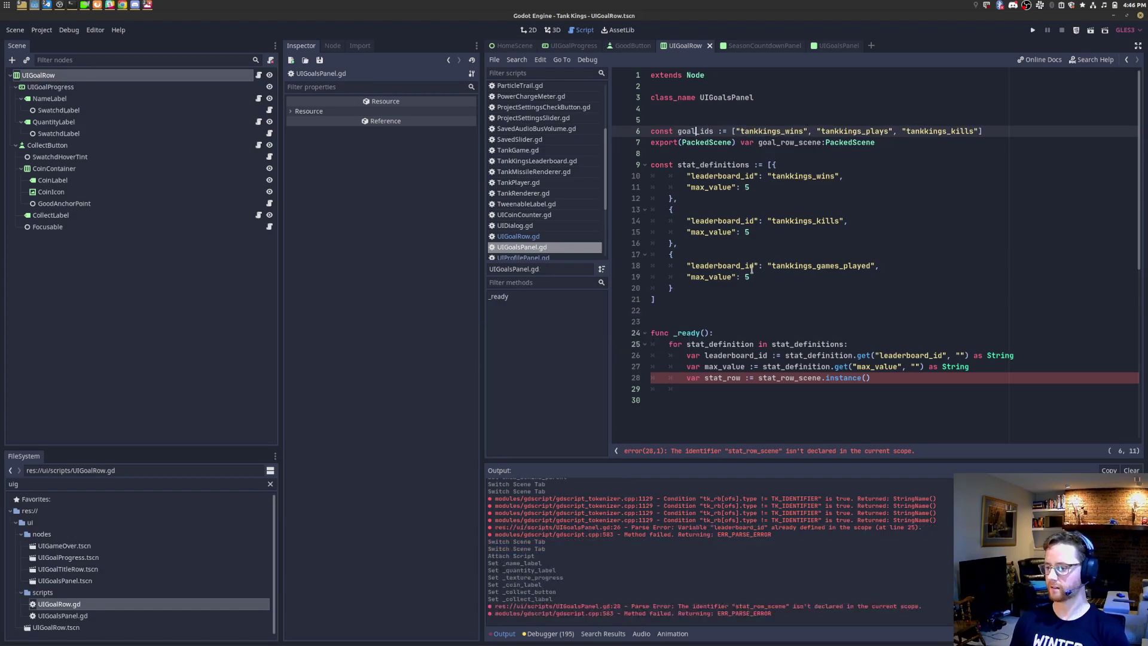
Step: Rename the stat_definitions constant to goal_definitions
double_click(695, 131)
double_click(743, 344)
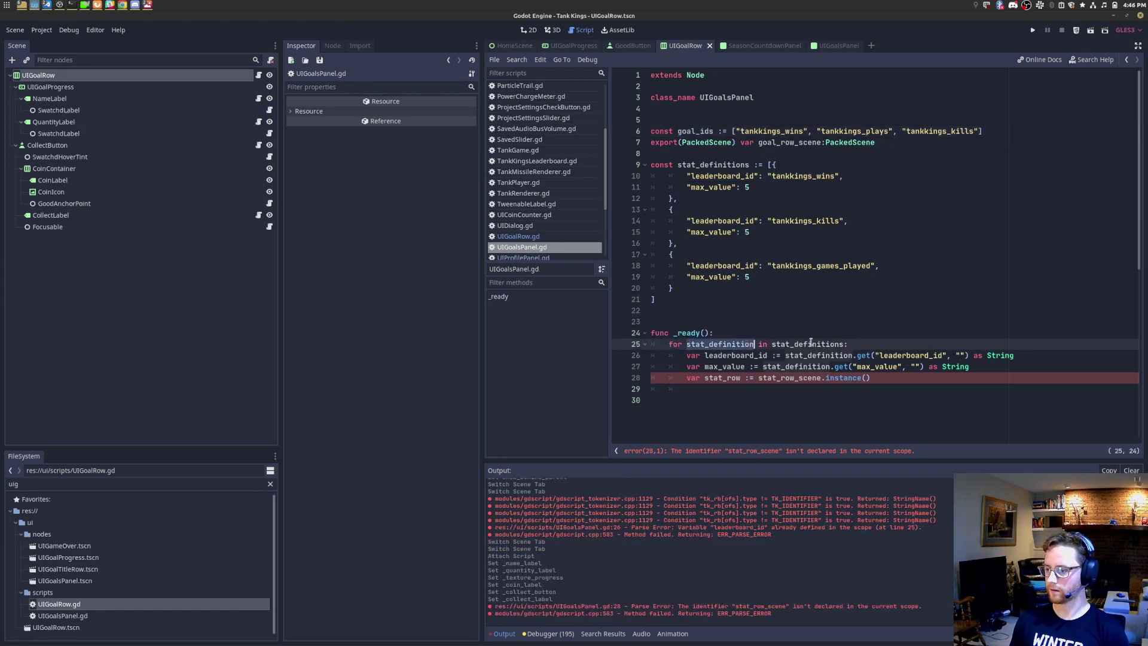
click(696, 166)
key(ctrl+BackSpace)
text(goal)
key(ctrl+Left)
key(ctrl+shift+Right)
key(ctrl+c)
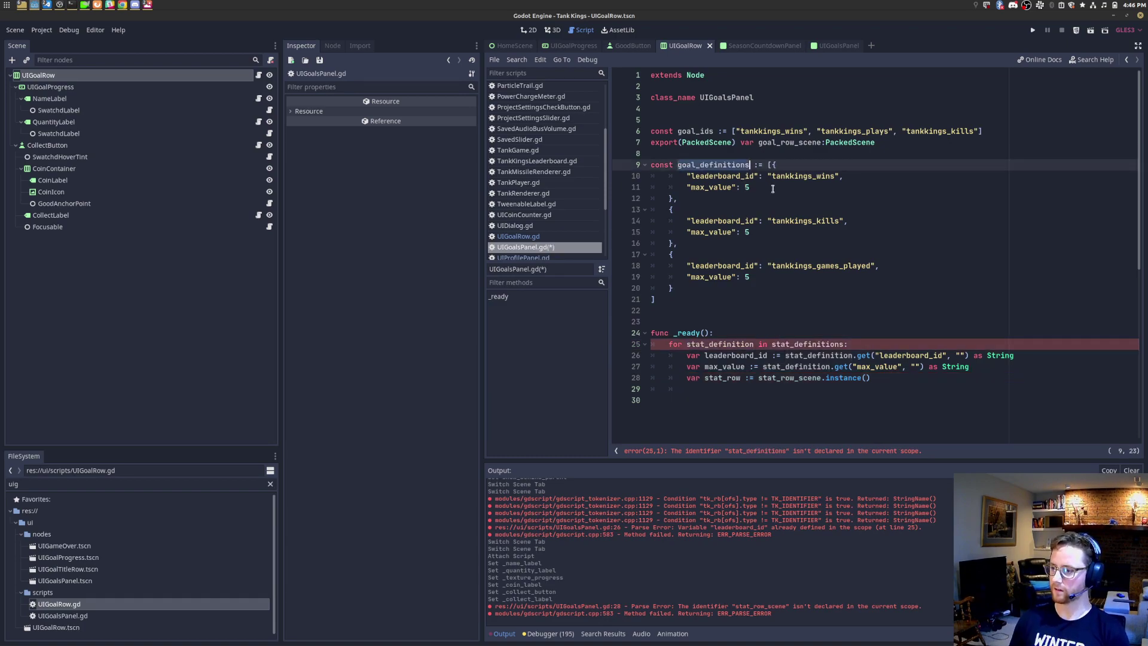
Step: Make the for loop iterate goal_definitions with goal_definition as the loop variable, and save
double_click(824, 344)
key(ctrl+v)
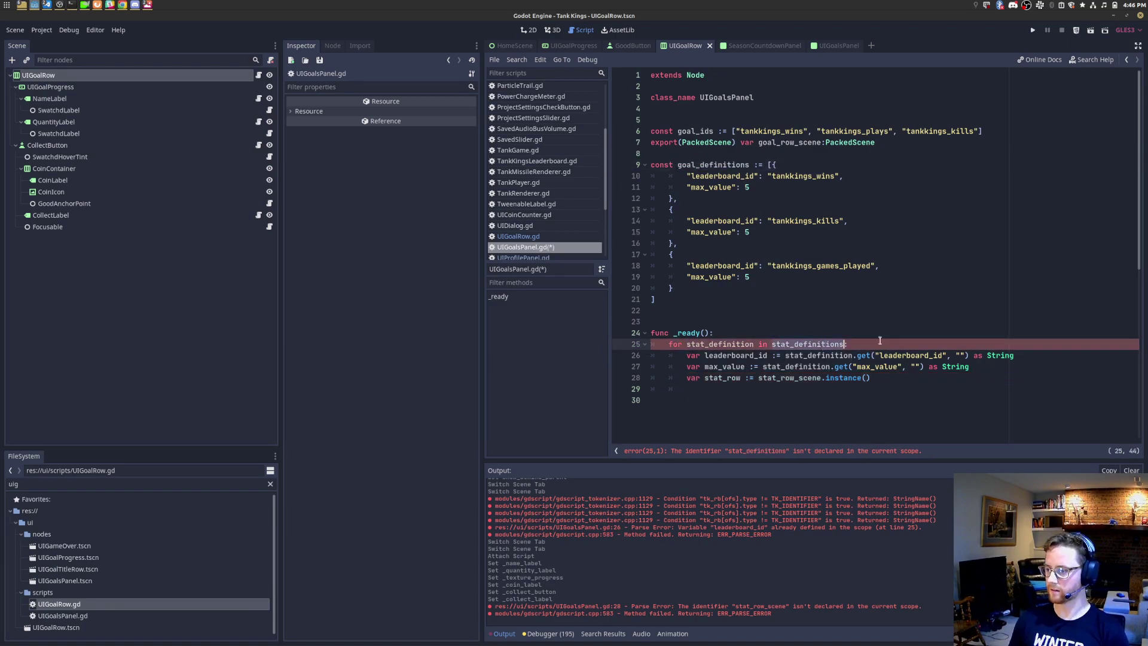
key(ctrl+Left)
key(ctrl+Left)
key(ctrl+Left)
key(ctrl+shift+Right)
text(goal_defin)
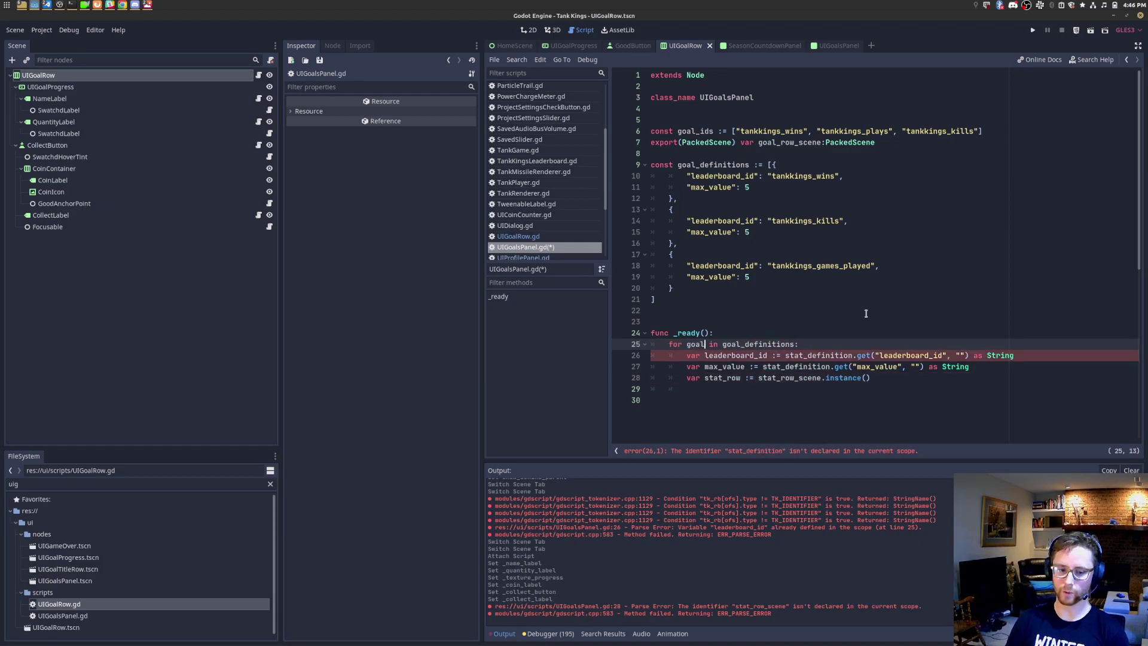
text(itions)
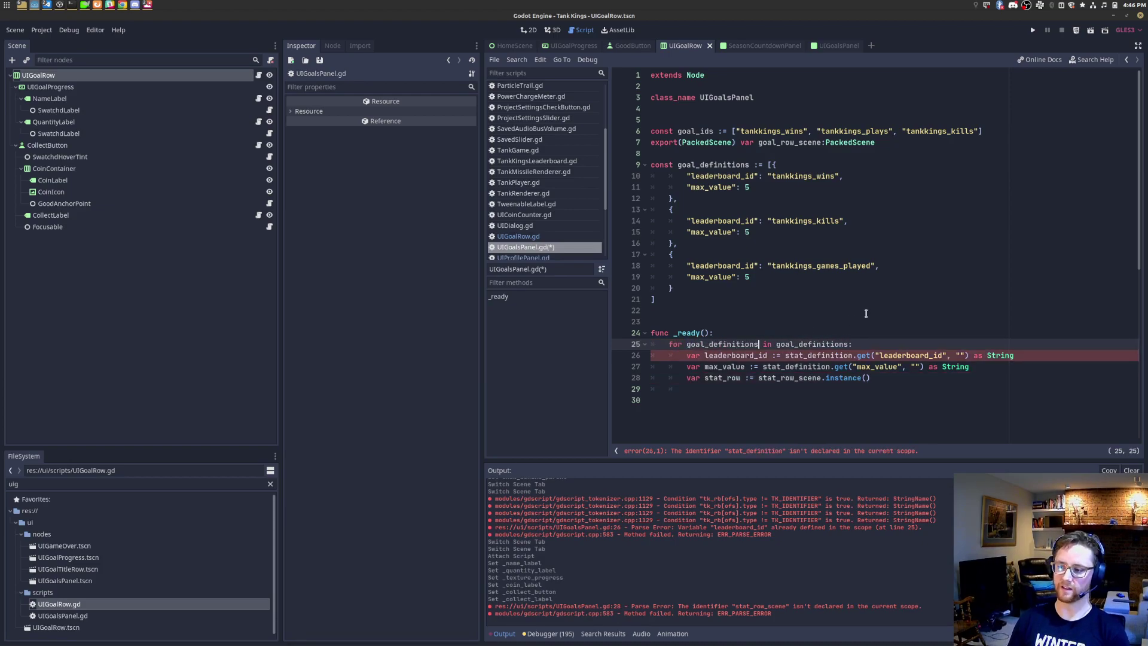
key(ctrl+s)
key(BackSpace)
key(Escape)
key(Down)
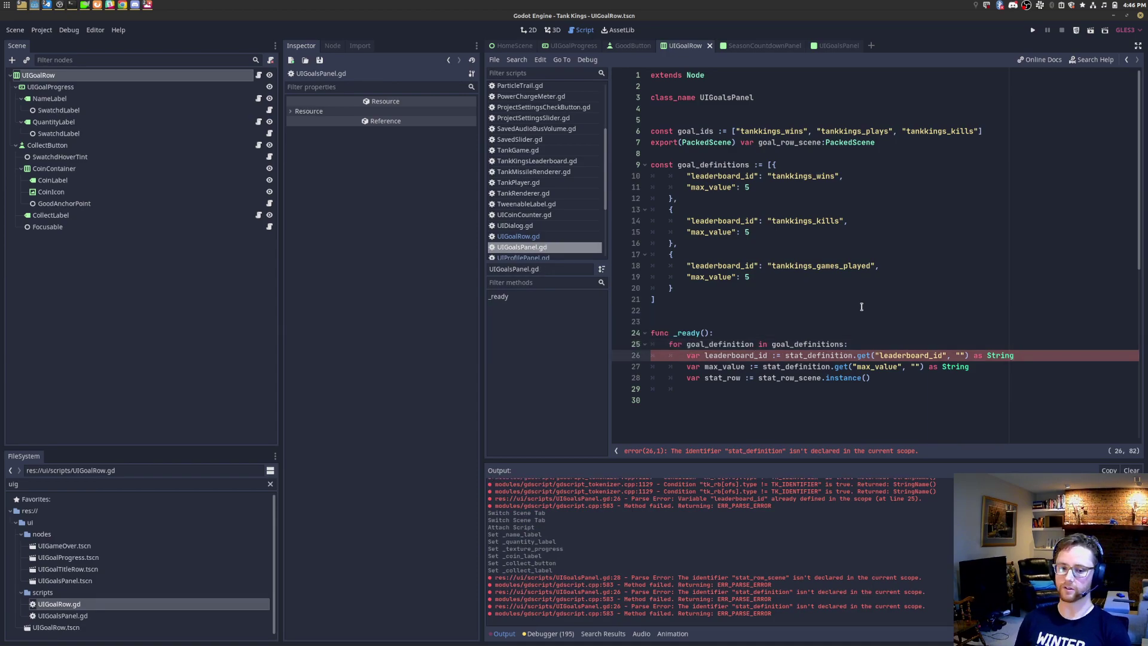
Step: Read leaderboard_id and max_value from goal_definition on lines 26 and 27
double_click(813, 355)
text(goal_definition)
double_click(796, 367)
text(goal_definition)
Step: Rewrite line 28 as goal_row := goal_row_scene.instance() with a cast to UIGoalRow
double_click(793, 380)
text(goal_definition)
key(ctrl+shift+Left)
key(ctrl+shift+Left)
key(BackSpace)
text(.)
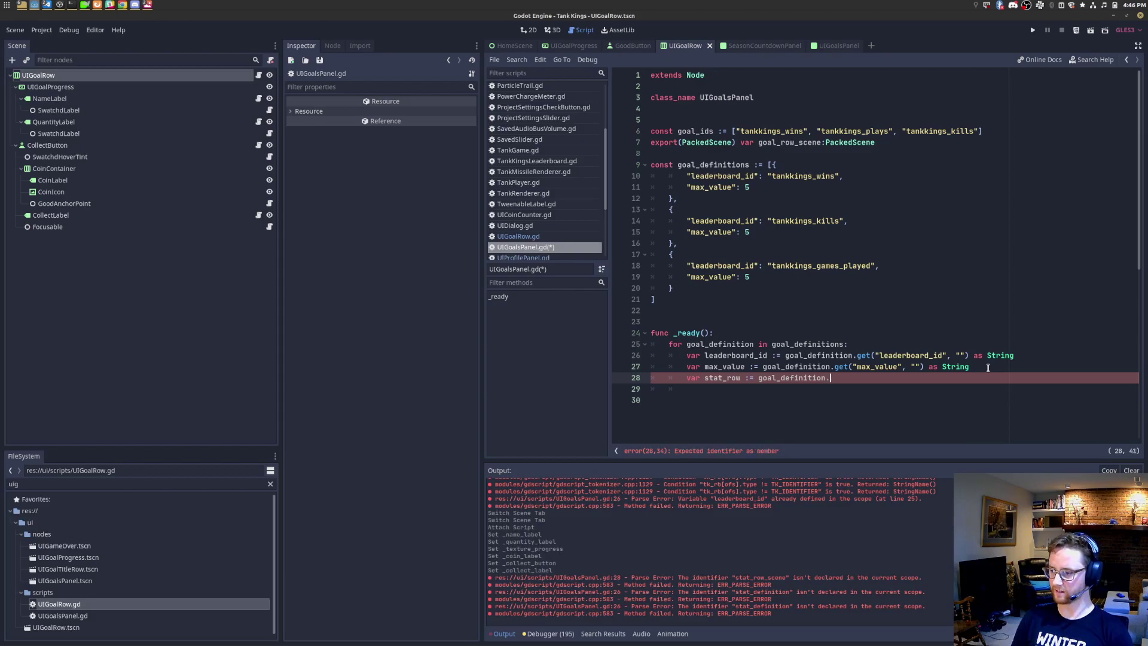
double_click(781, 142)
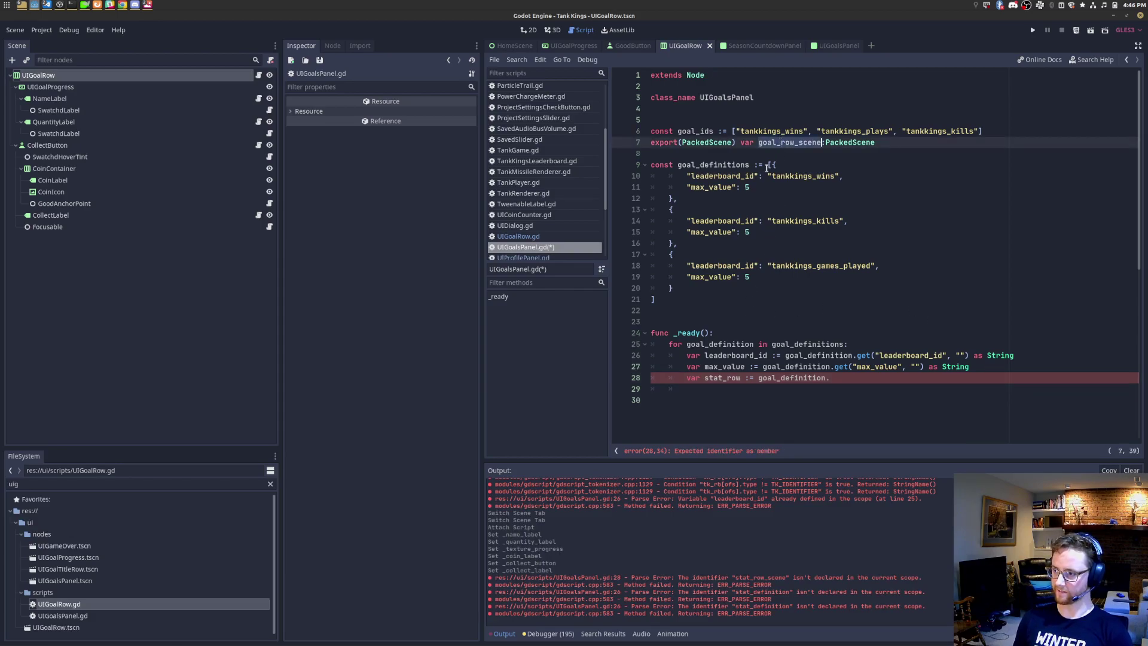
key(ctrl+c)
double_click(767, 378)
key(ctrl+v)
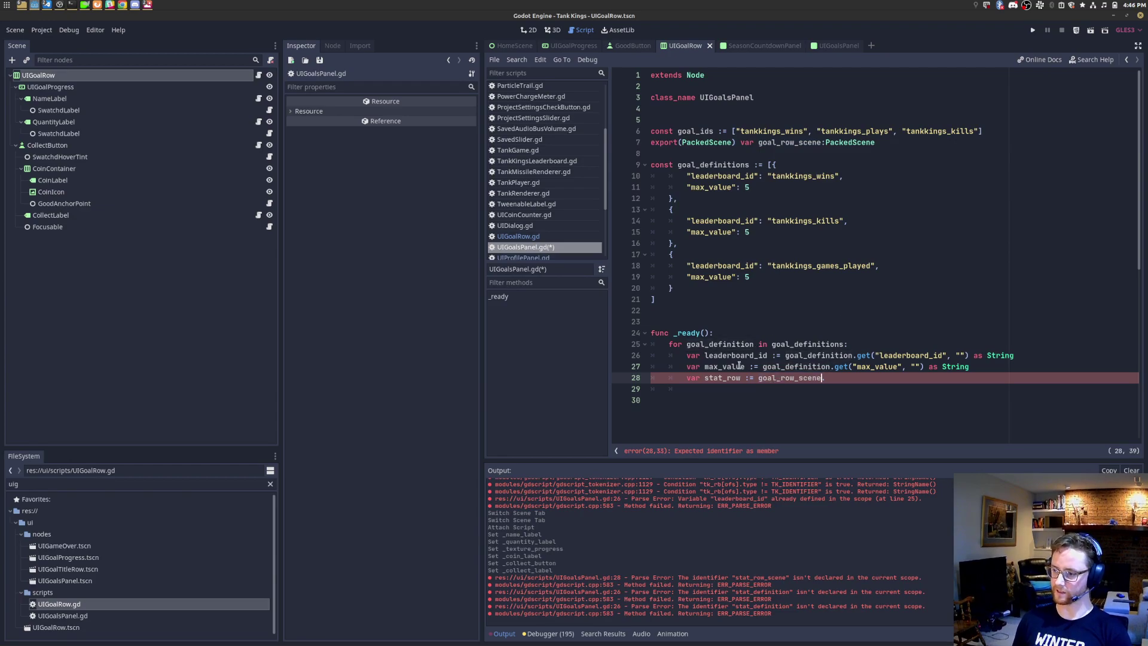
key(BackSpace)
key(BackSpace)
key(BackSpace)
key(BackSpace)
text(goal)
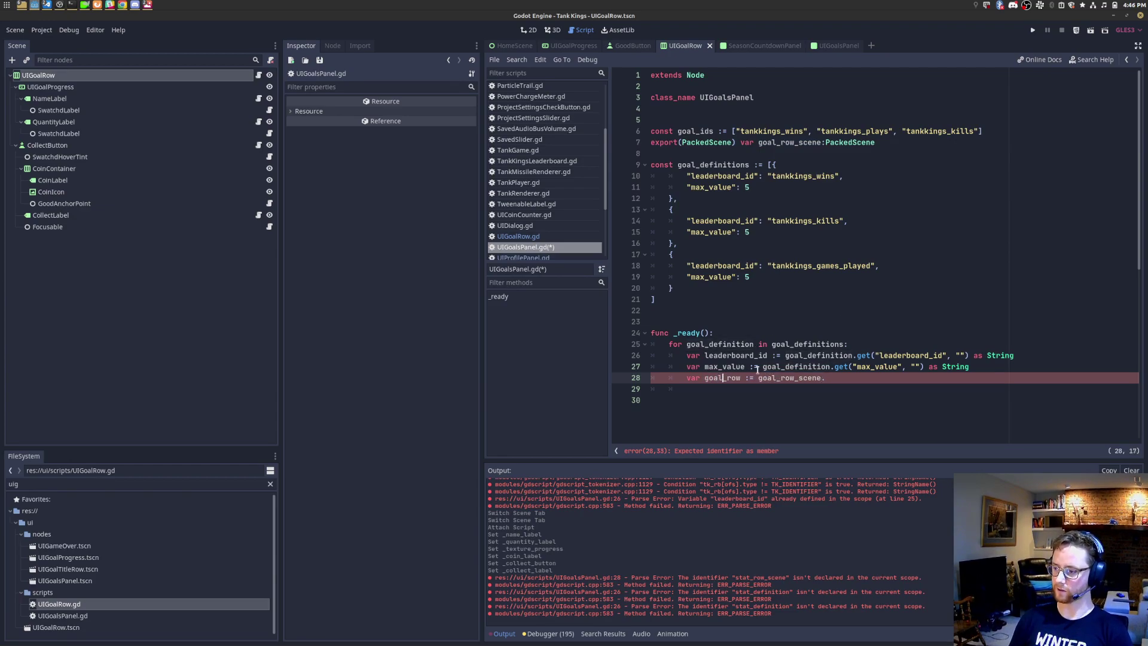
key(BackSpace)
text(instance())
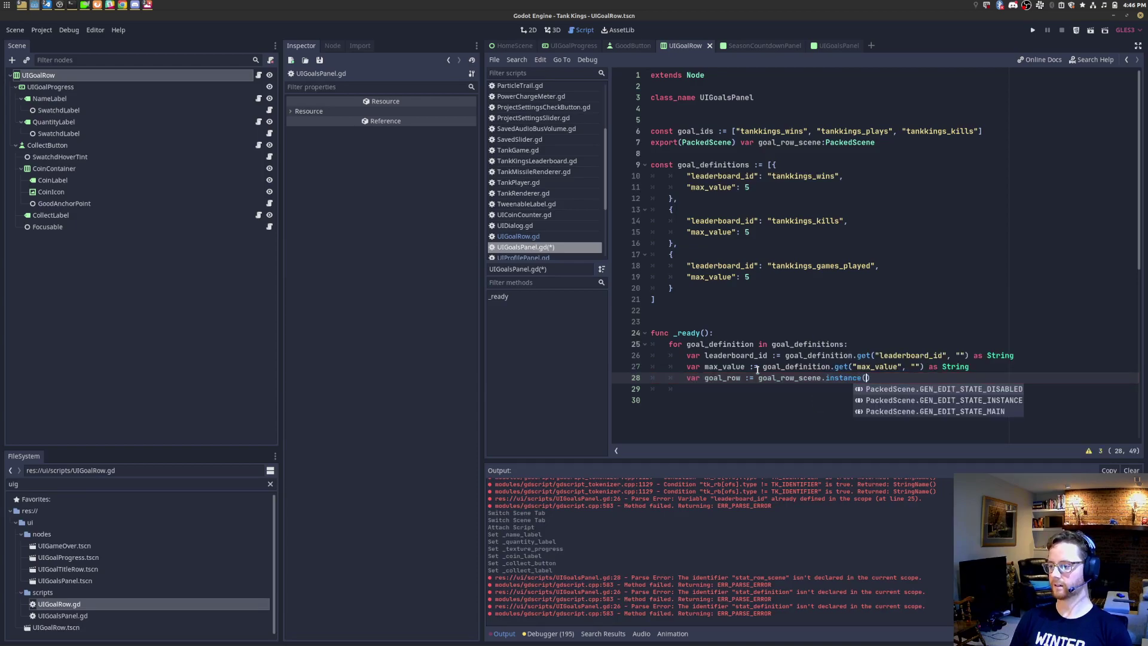
key(Escape)
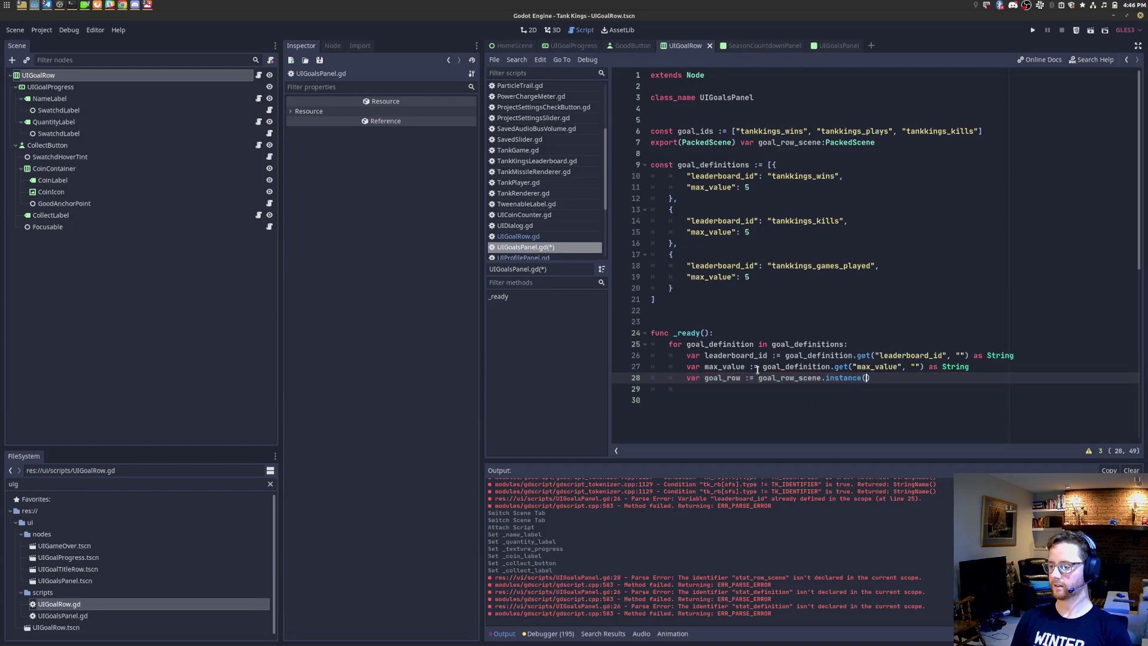
text(as UIGo)
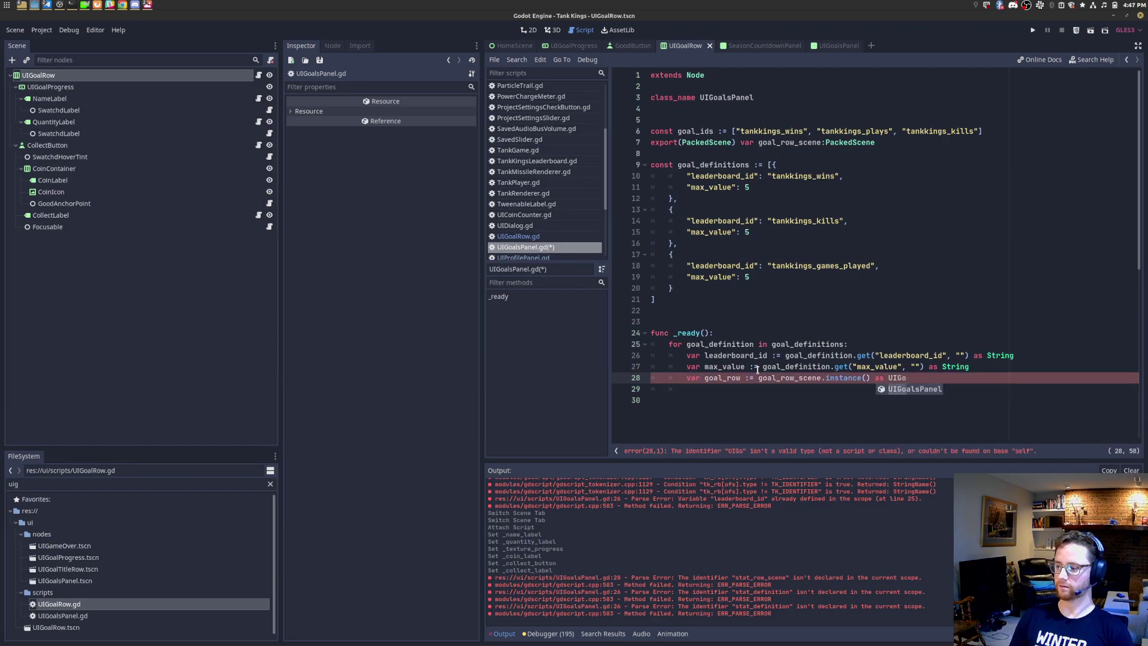
Step: Add class_name UIGoalRow to UIGoalRow.gd, save, and complete the 'as UIGoalRow' cast
click(554, 237)
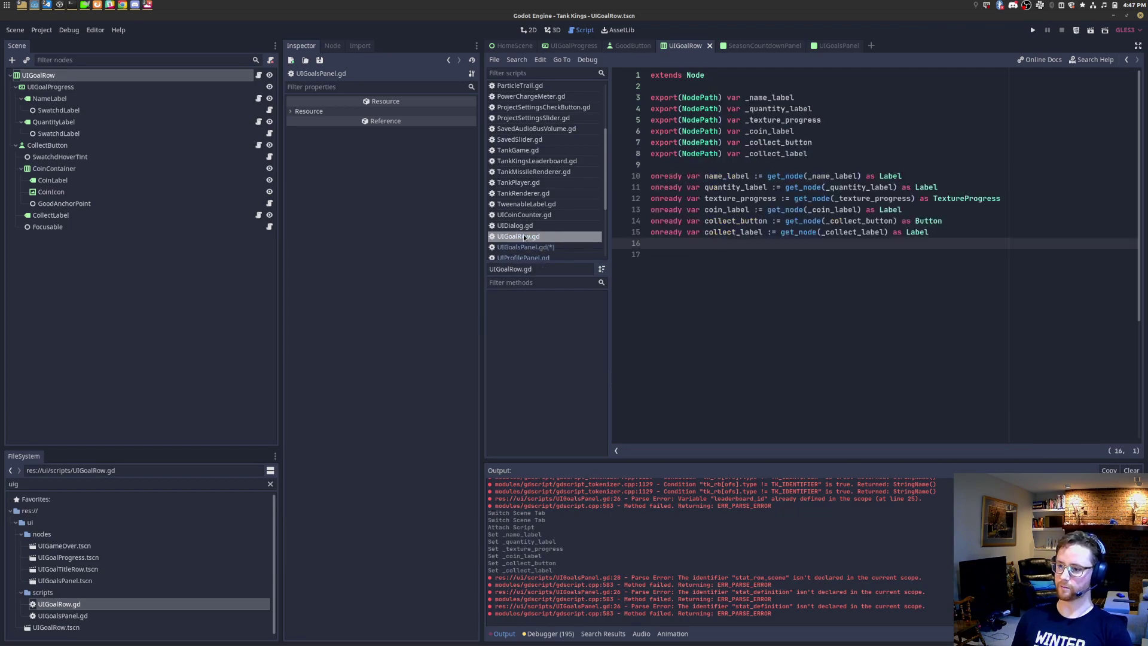
click(716, 86)
text(class_)
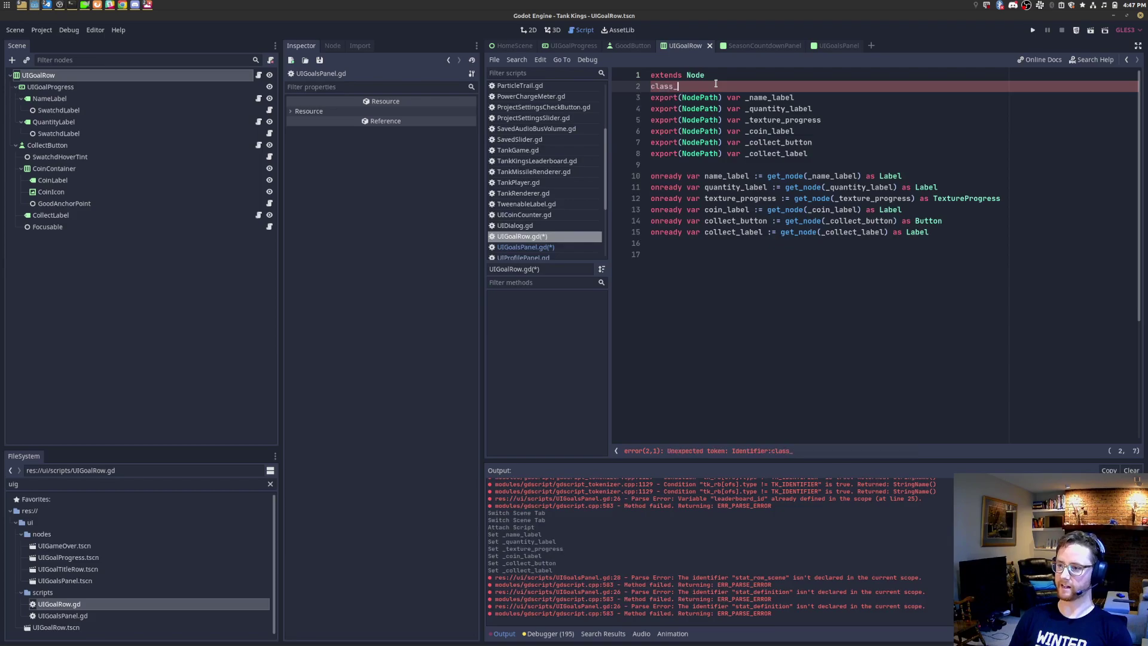
text(name UIGoalRow)
key(Return)
key(ctrl+s)
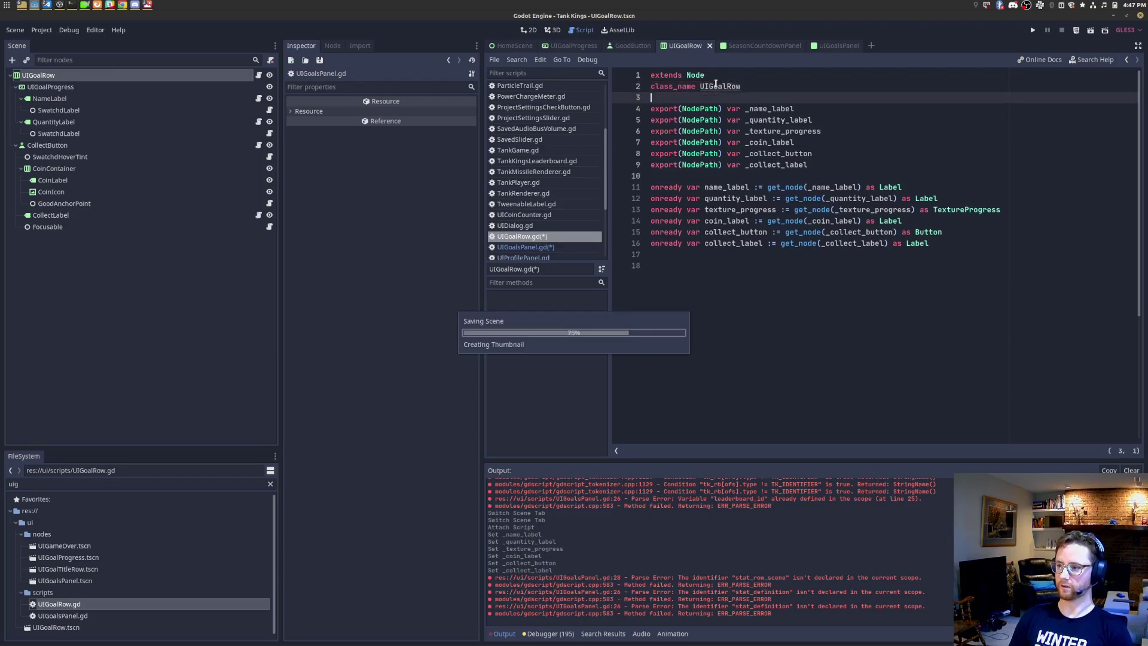
key(alt+Left)
text(alRow)
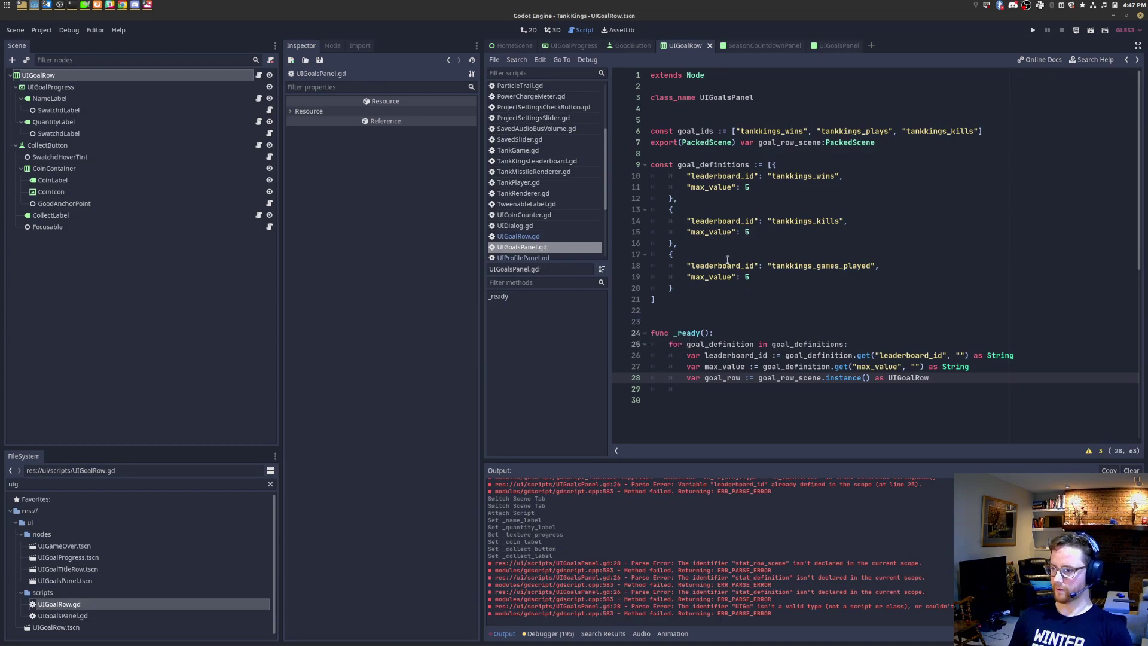
Step: Remove an extra blank line after the definitions, save, and check the UIGoalRow root node
click(719, 296)
click(714, 310)
key(Delete)
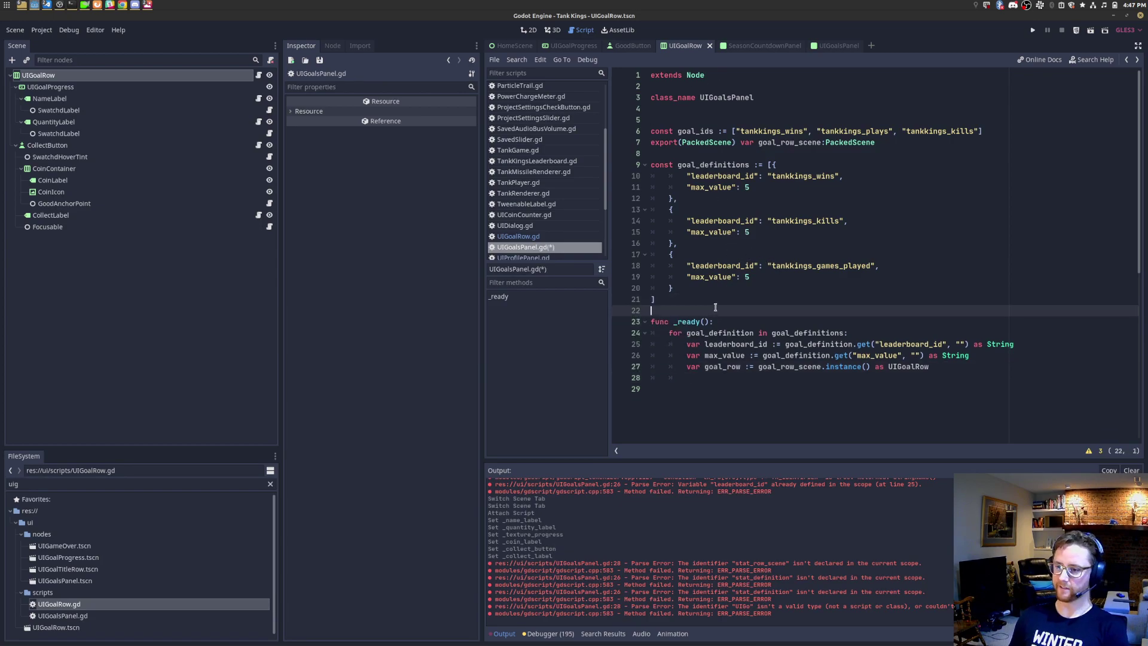
key(ctrl+s)
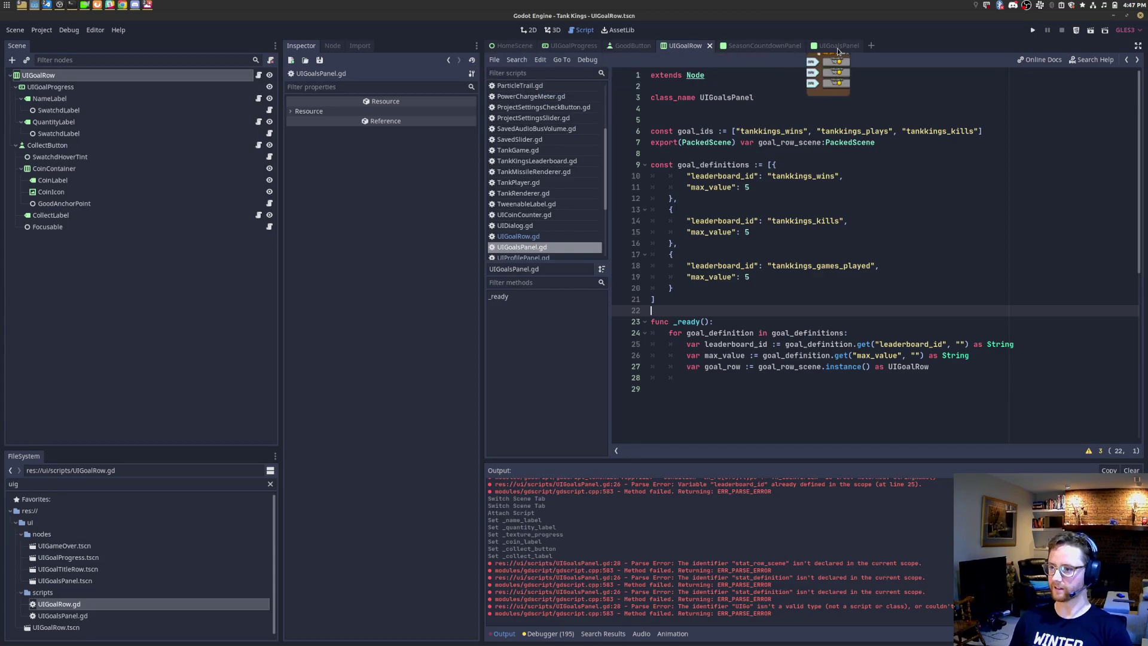
click(94, 99)
click(90, 76)
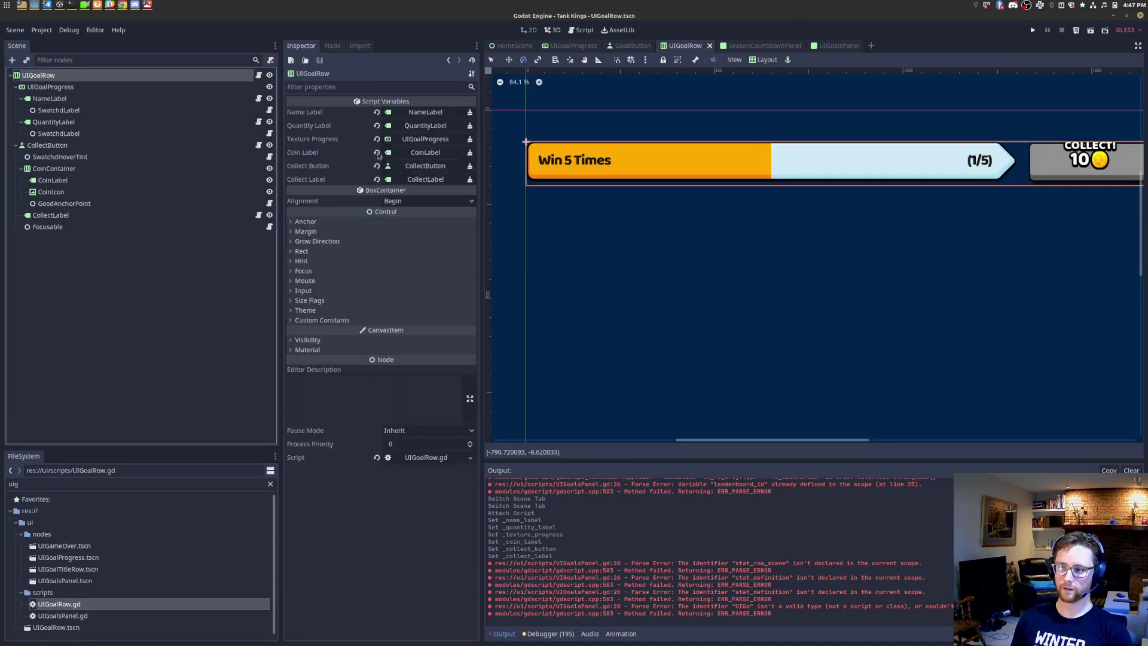
scroll(704, 228, down, 8)
key(F3)
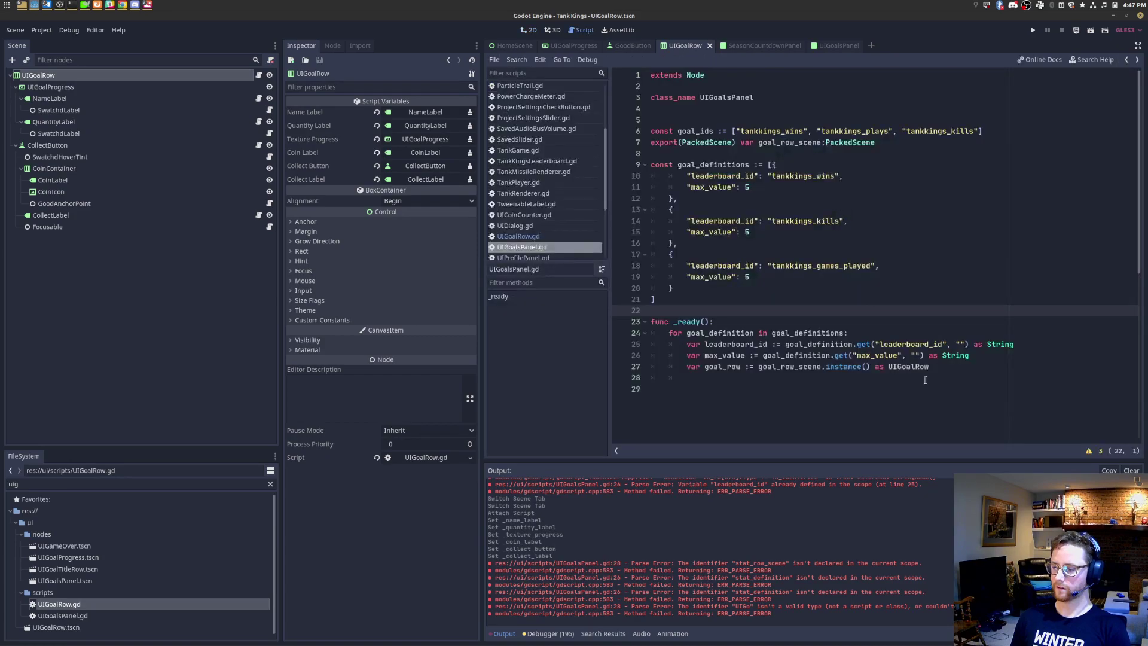
Step: Delete the trailing empty line, save, and restore the blank line above func _ready
click(1020, 384)
key(BackSpace)
key(BackSpace)
key(BackSpace)
key(BackSpace)
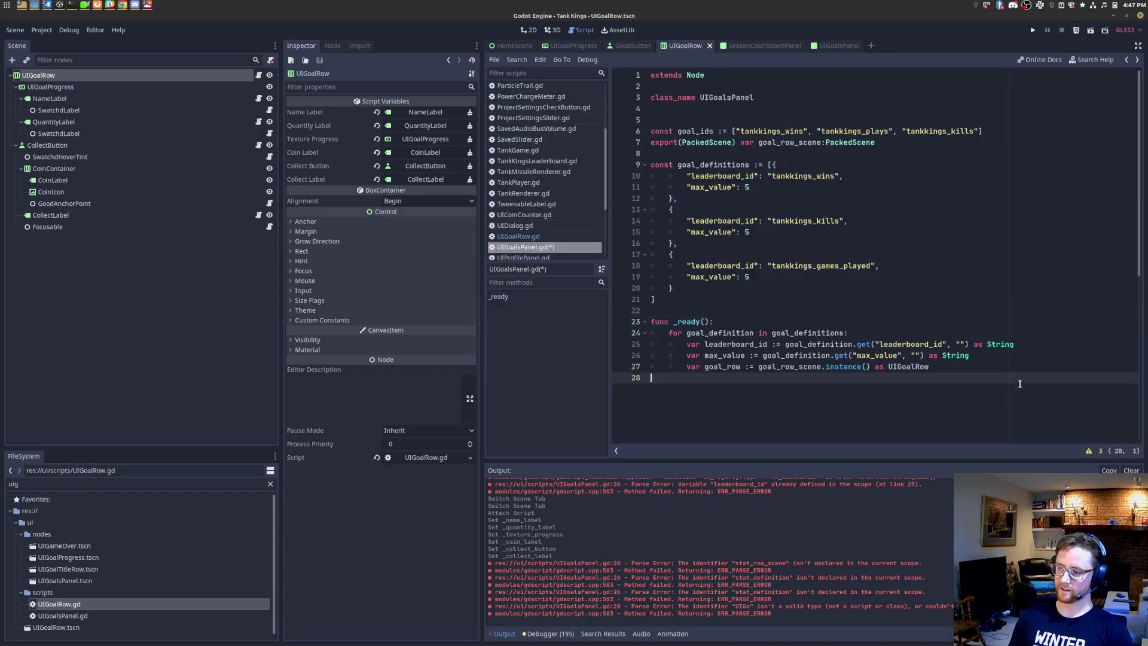
key(ctrl+s)
click(814, 326)
key(Up)
key(Return)
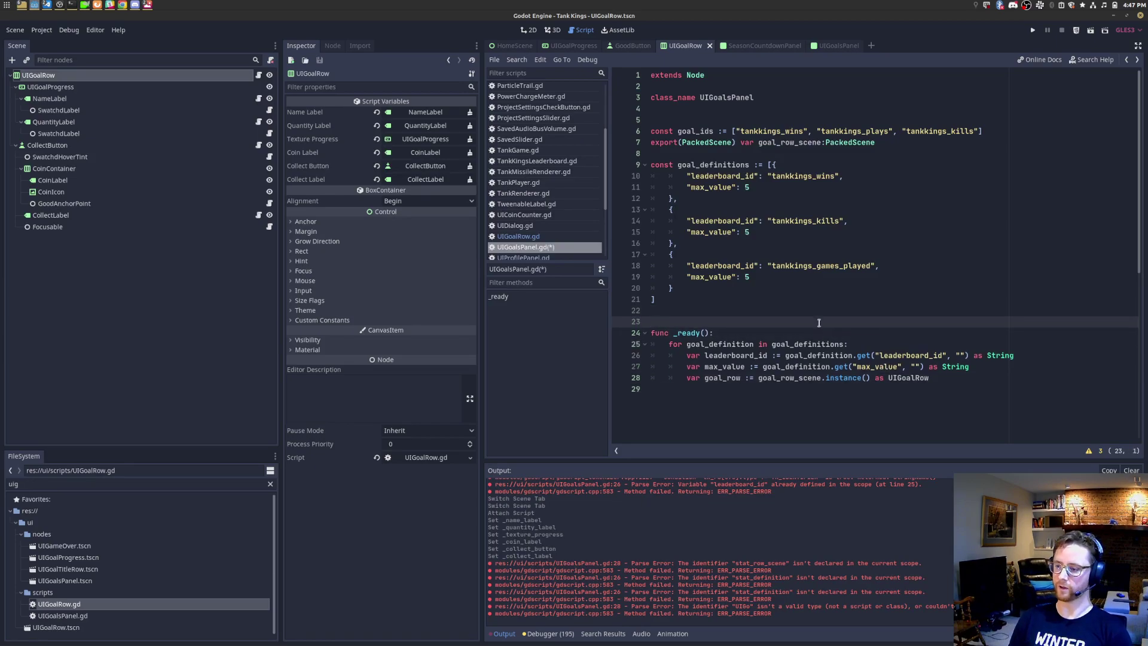
click(964, 385)
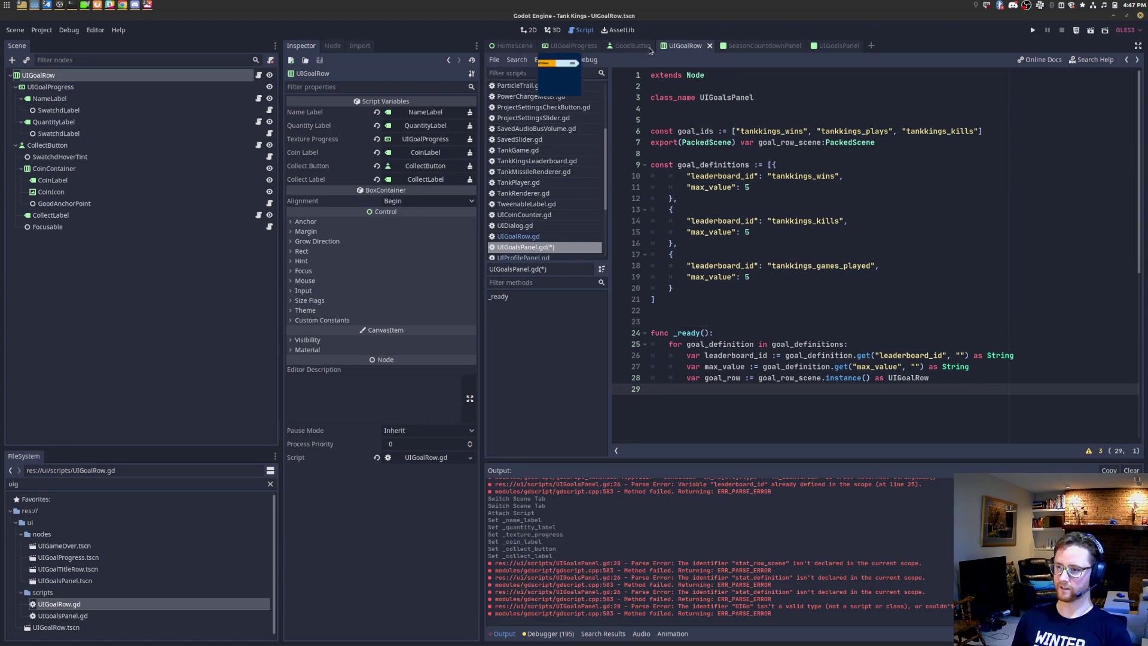
click(829, 46)
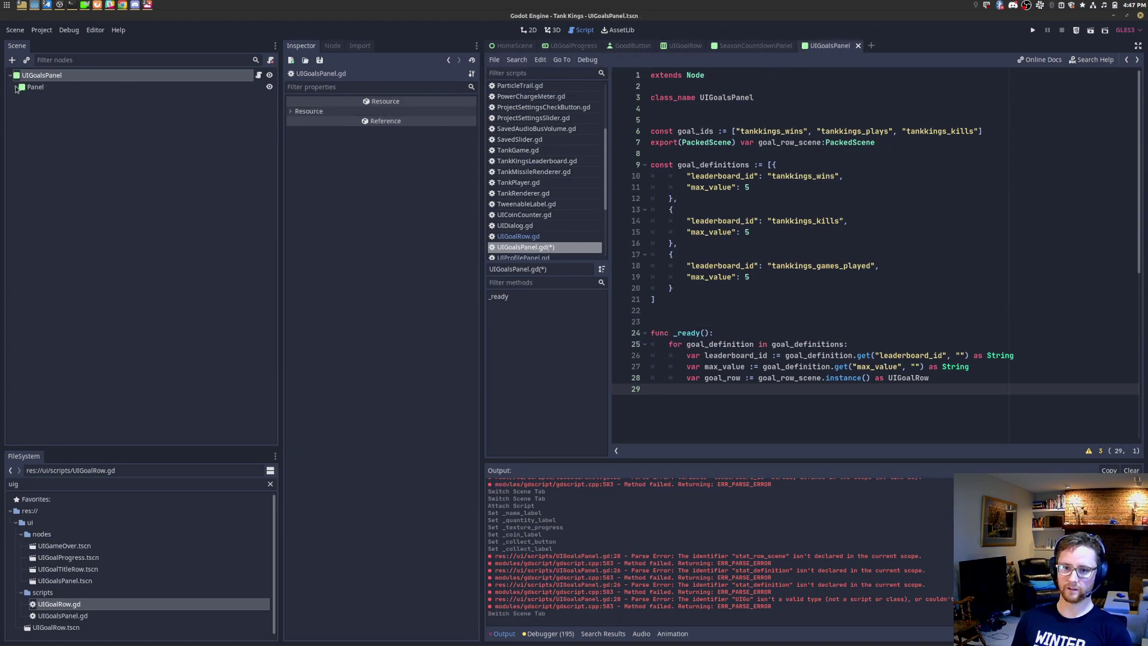
Step: Delete the SEASONAL GOALS label and the extra goal rows through UIGoalRow12
click(60, 146)
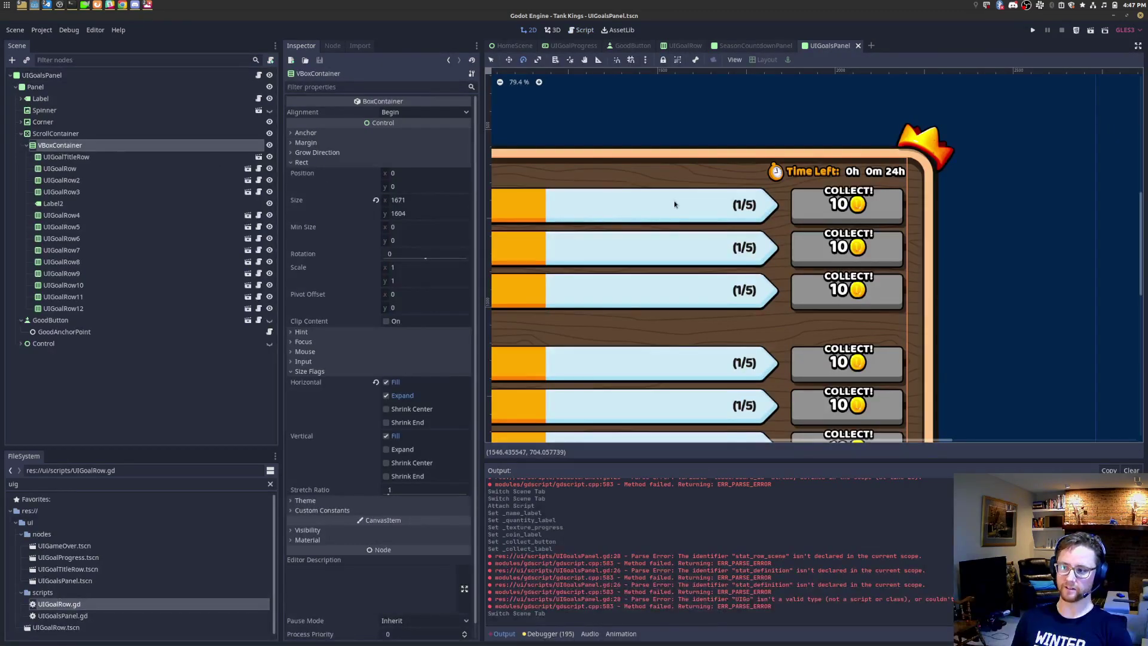
scroll(682, 209, down, 3)
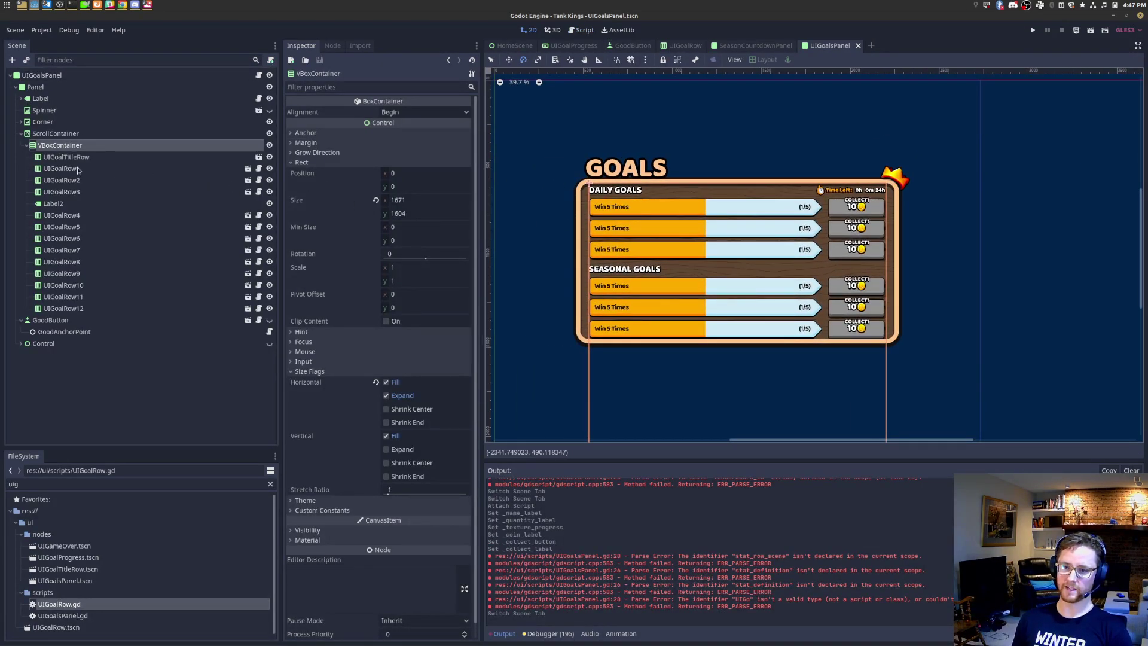
click(72, 204)
shift+click(85, 311)
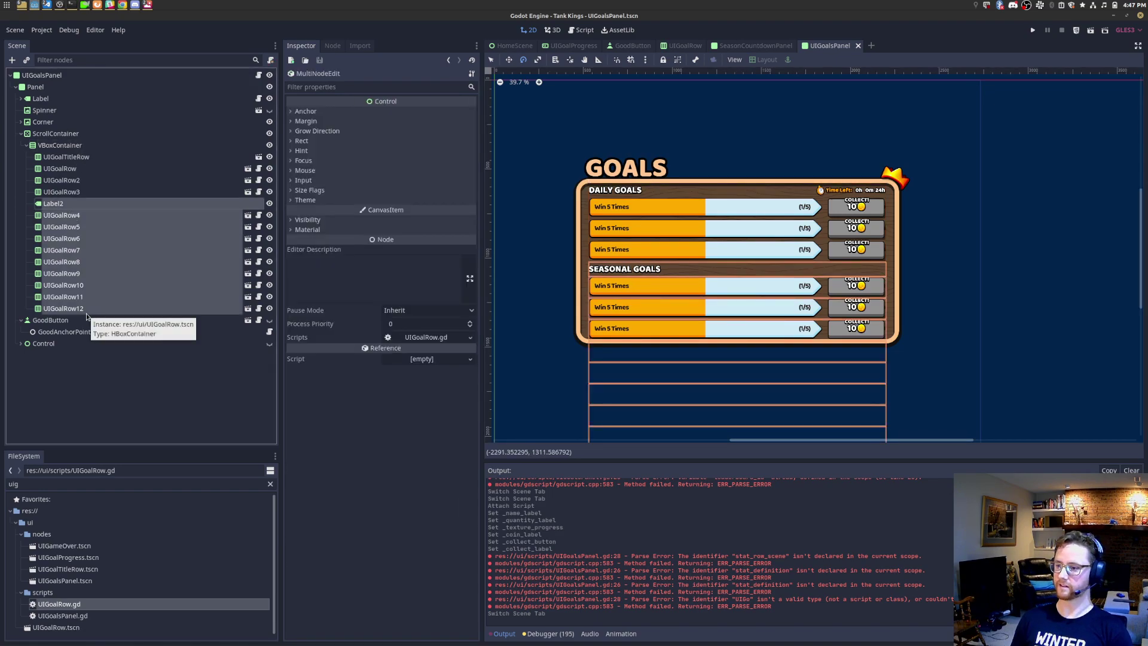
key(Delete)
key(Return)
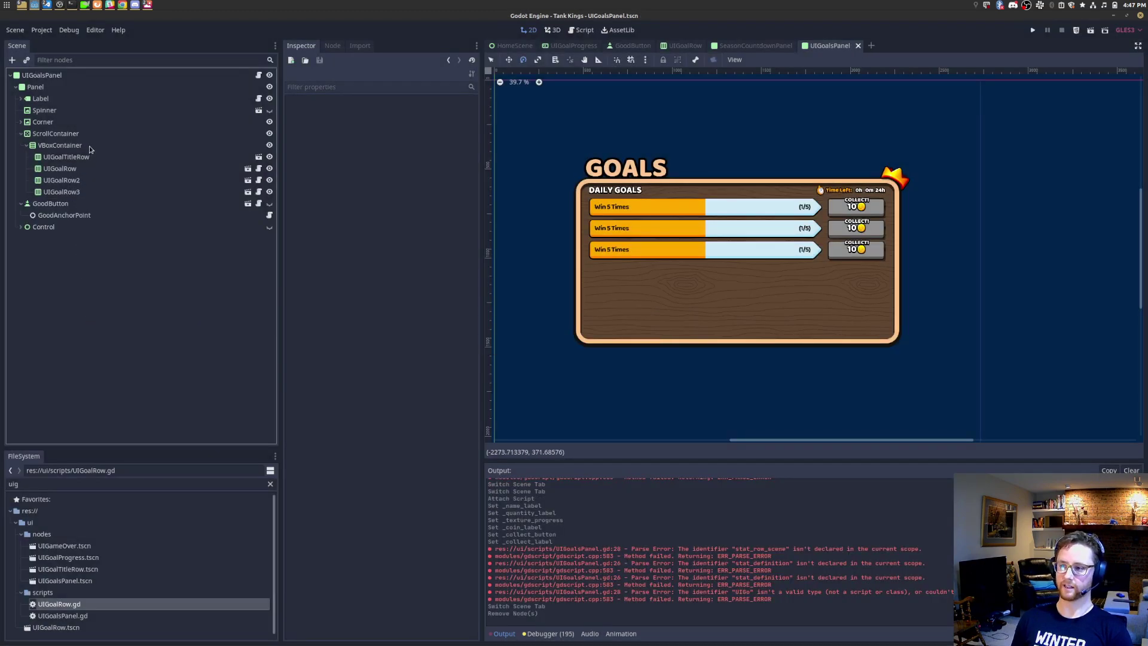
Step: Rename the VBoxContainer to DailyGoals and duplicate it with its rows
click(90, 147)
right_click(90, 147)
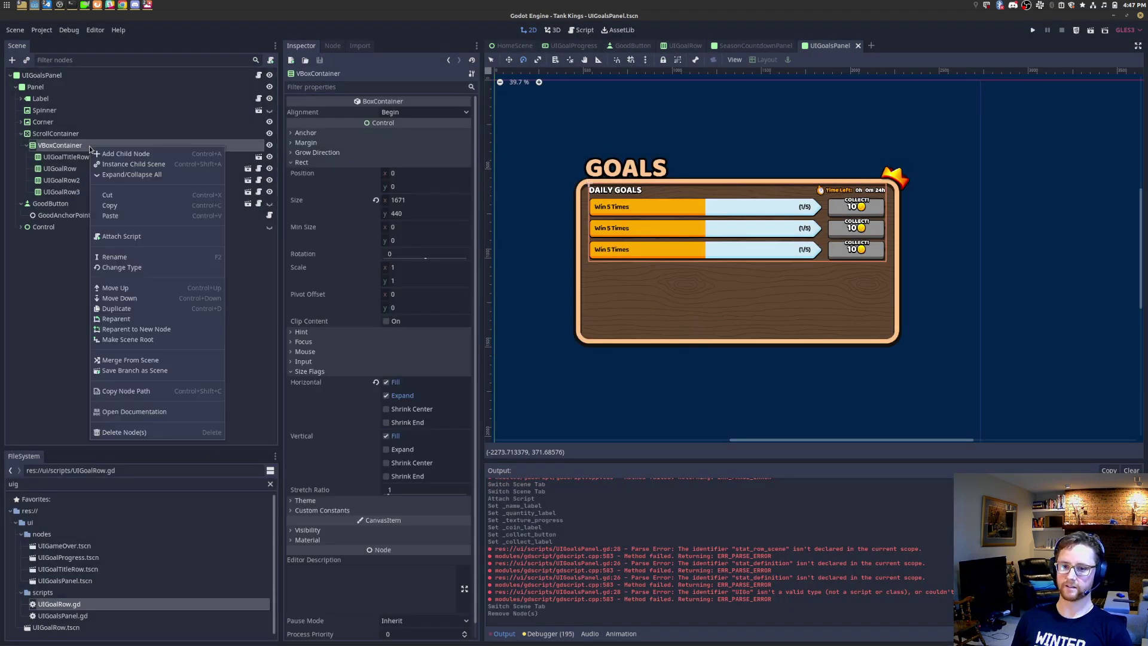
click(142, 257)
text(DailyGoals)
key(Return)
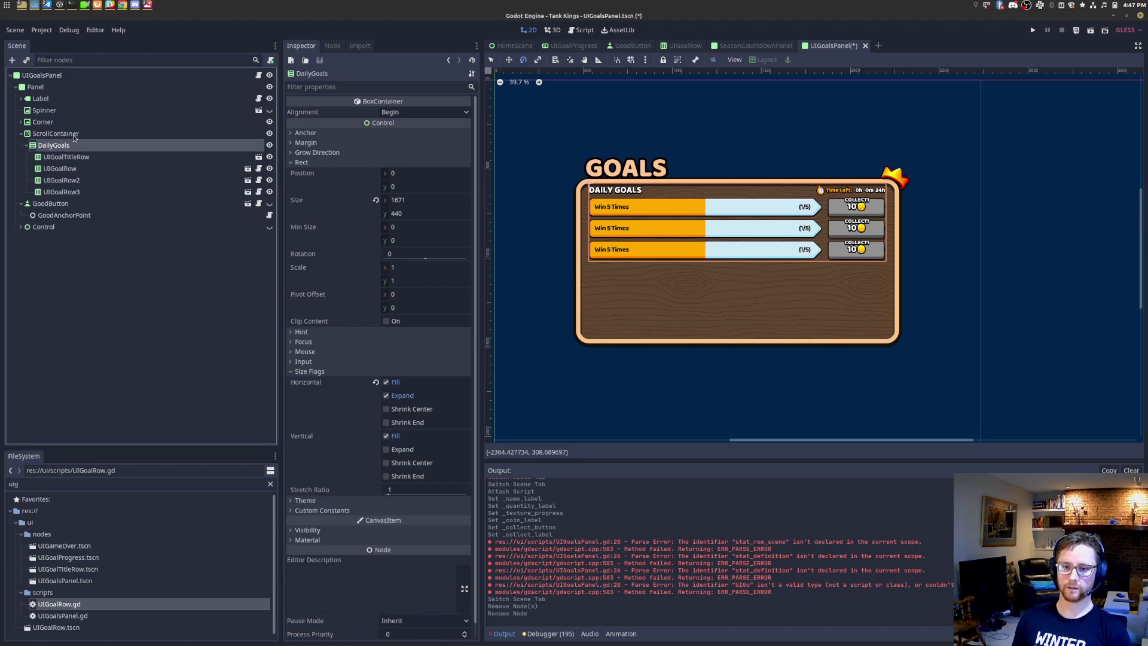
key(ctrl+d)
Step: Enable Editable Children on both sections' UIGoalTitleRow nodes
click(74, 215)
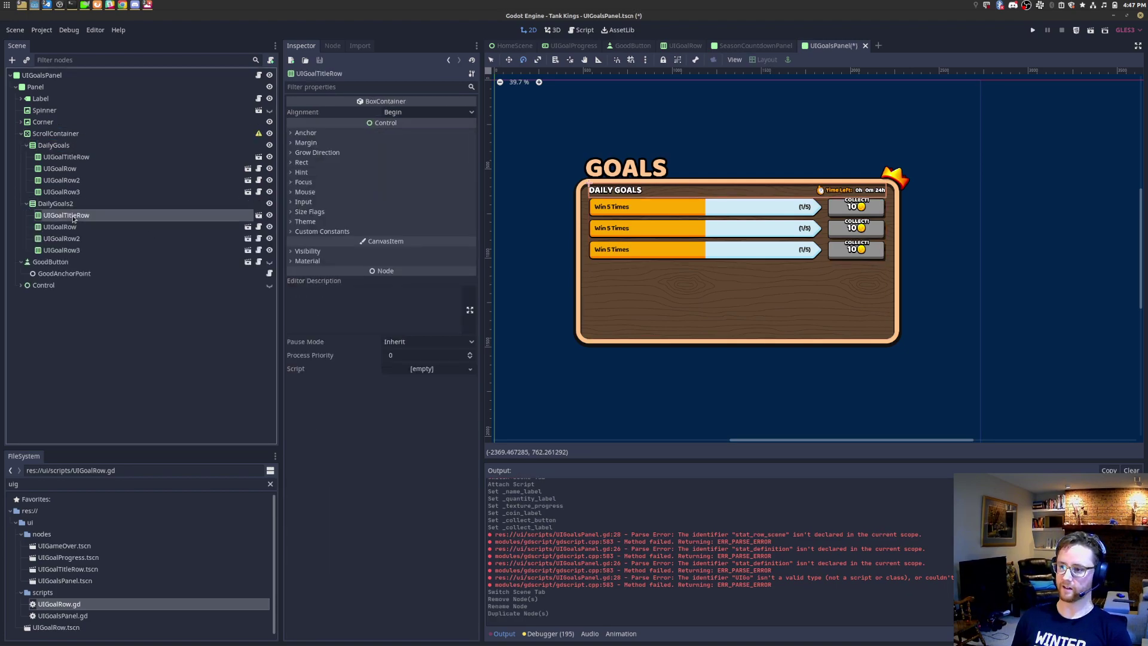
click(73, 159)
right_click(73, 159)
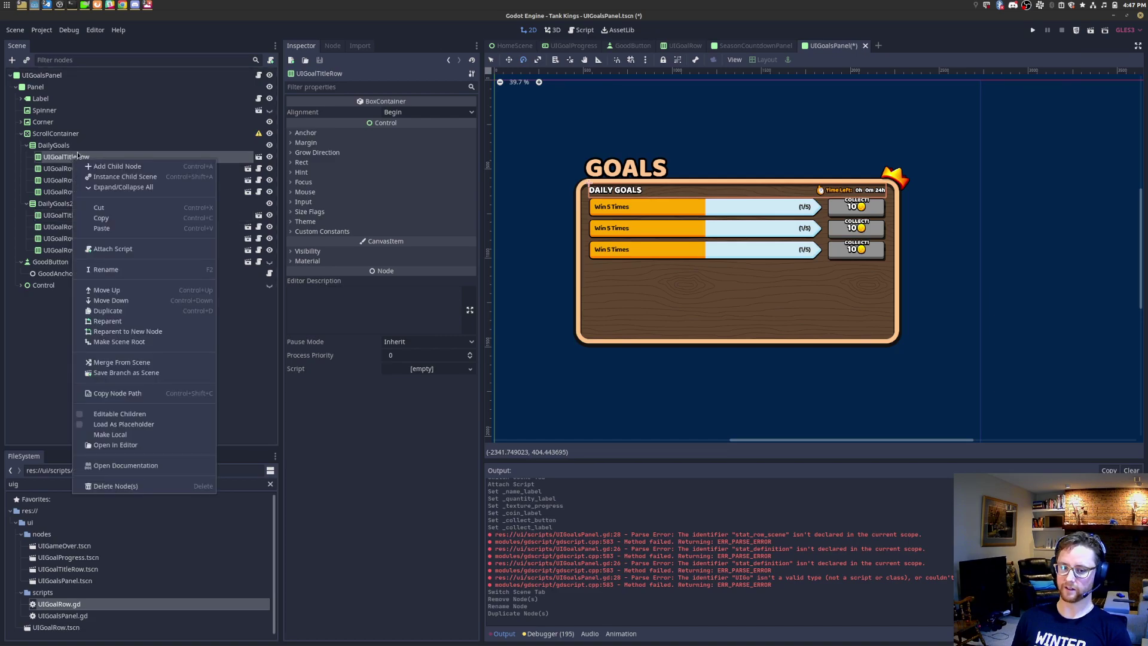
click(71, 216)
right_click(71, 216)
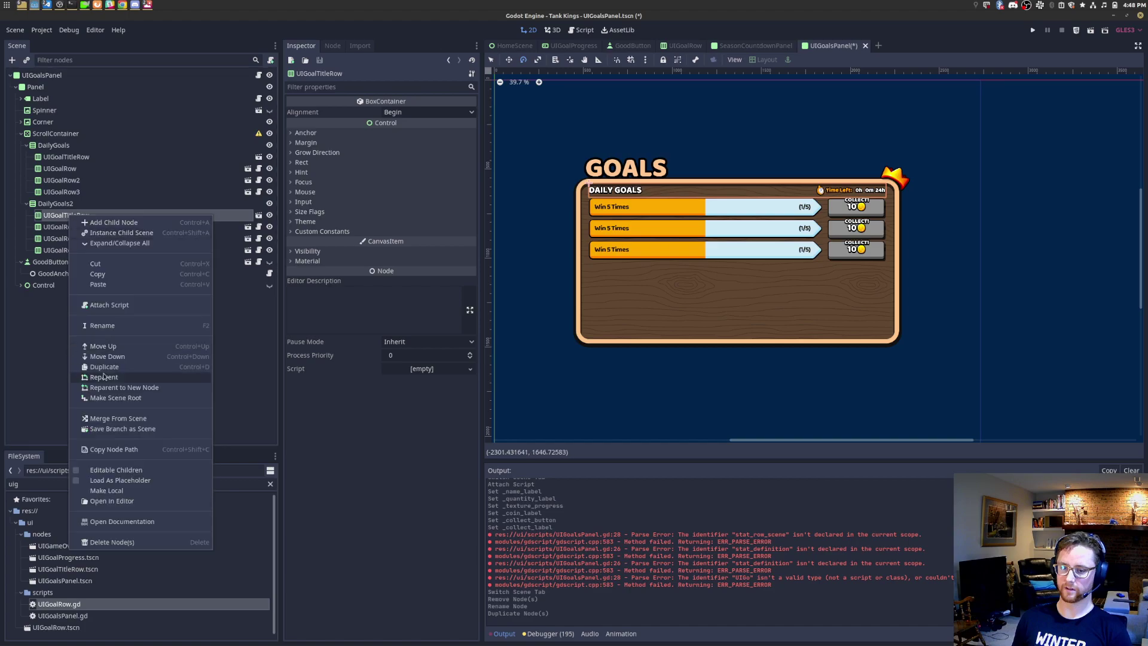
click(113, 470)
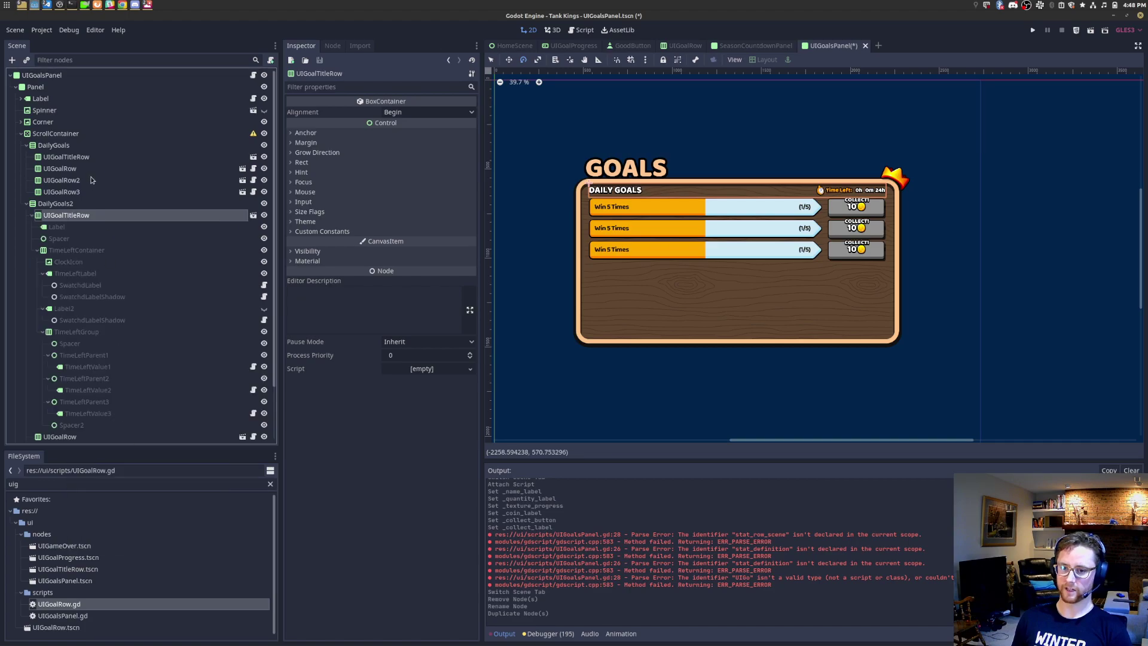
click(91, 158)
right_click(90, 158)
click(114, 412)
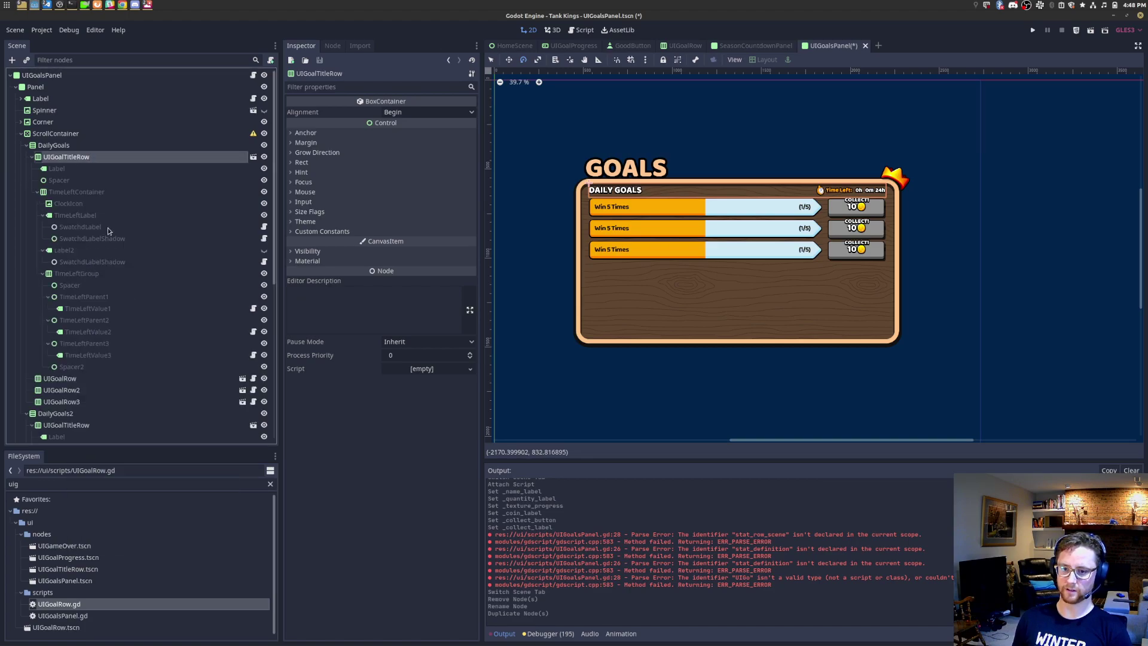
click(31, 156)
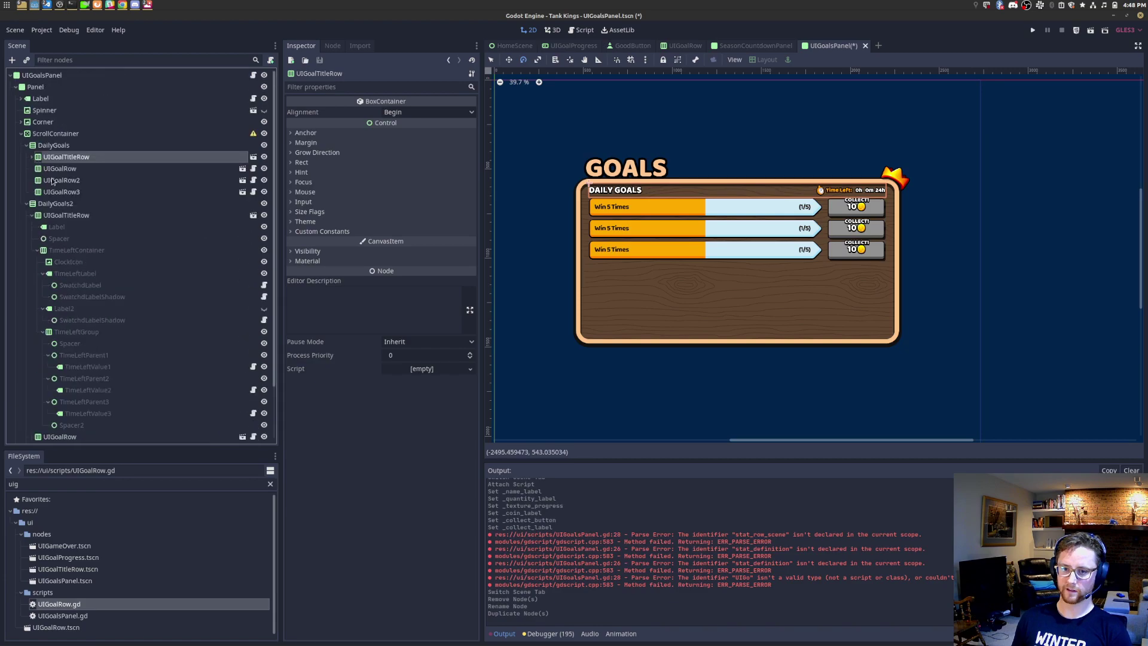
Step: Set the second title row's Label text to SEASONAL GOALS and save the scene
click(57, 228)
triple_click(392, 134)
text(Season)
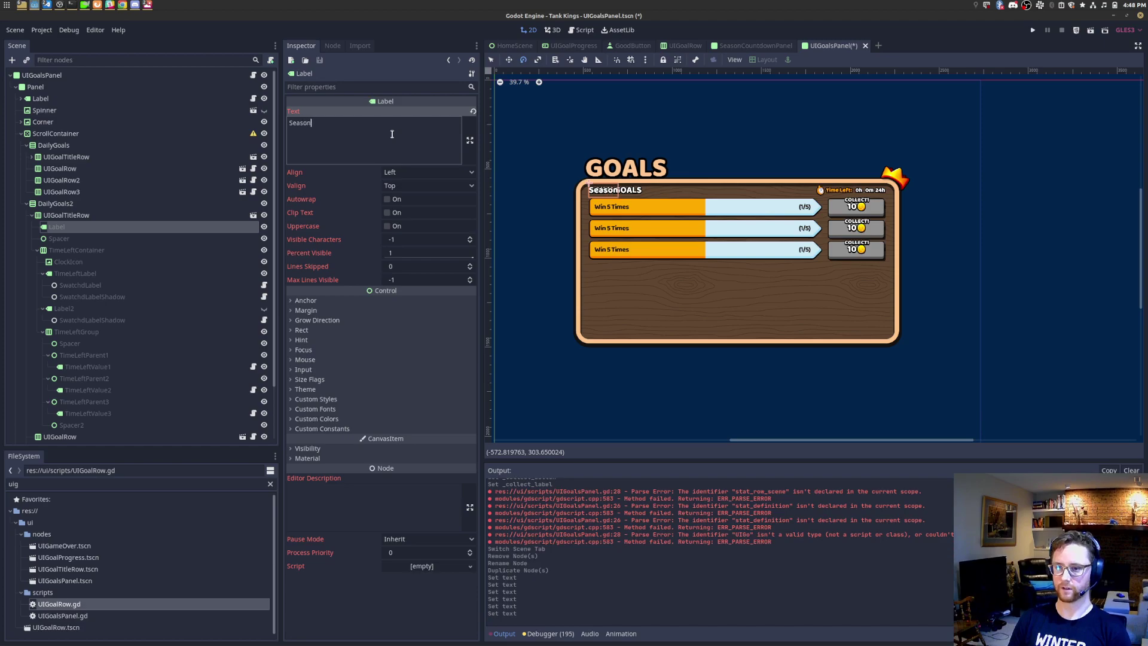
text(al Goals)
triple_click(392, 134)
text(SEASONAL )
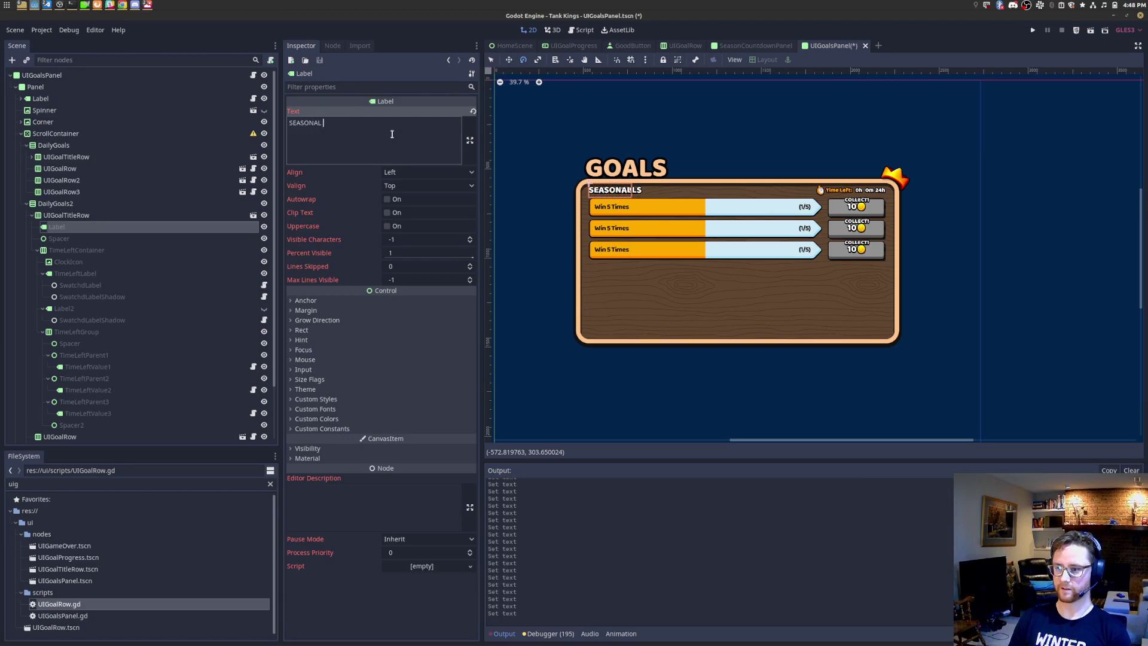
text(GOALS)
key(ctrl+s)
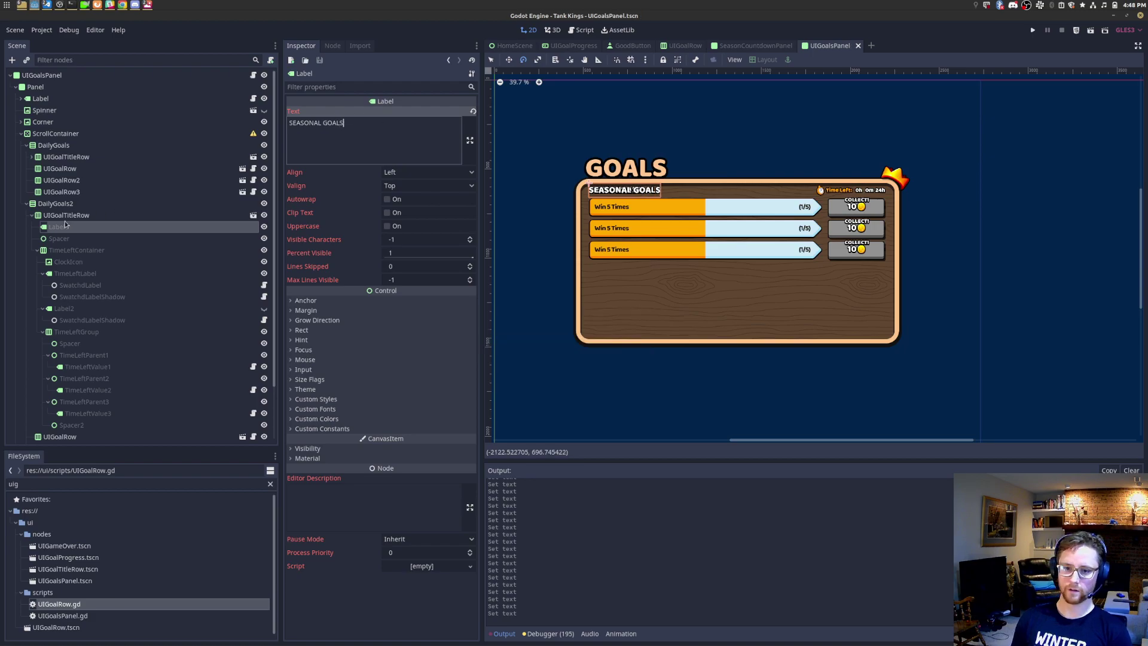
click(26, 145)
Step: Add a VBoxContainer as a child of the ScrollContainer
click(26, 157)
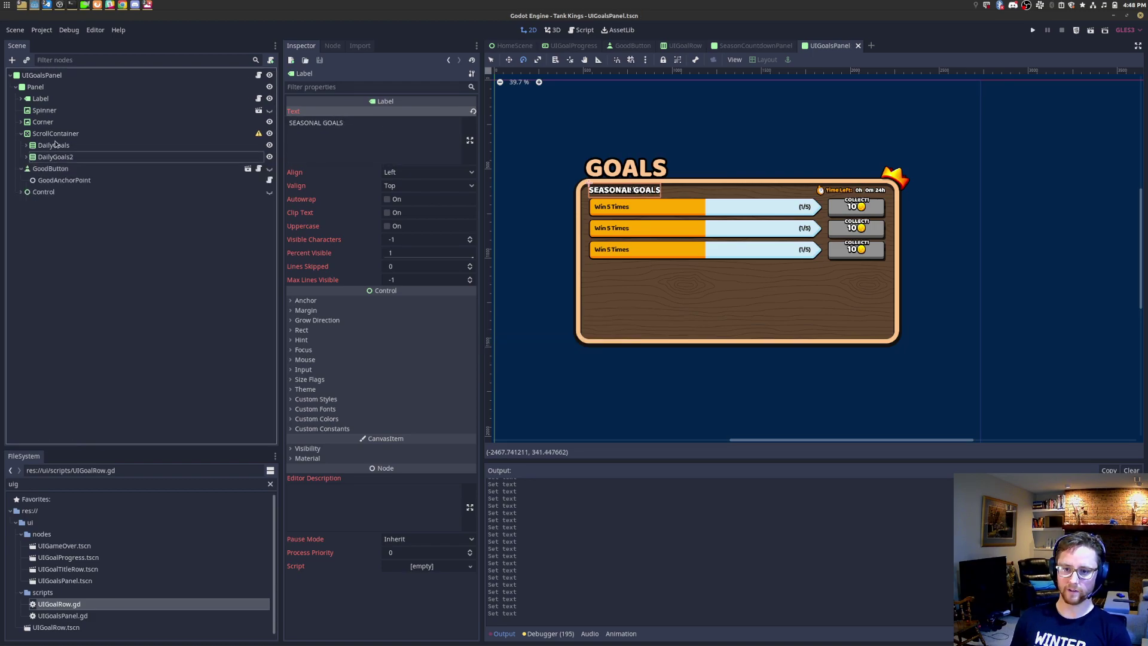
click(75, 142)
click(78, 134)
key(ctrl+a)
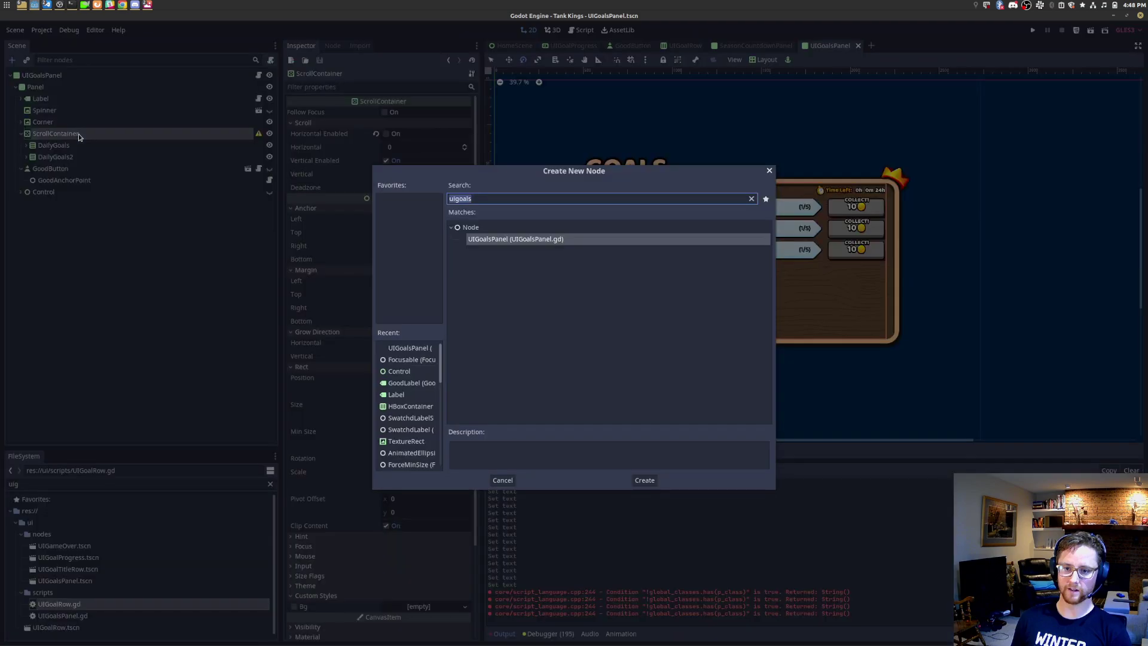
text(vboxc)
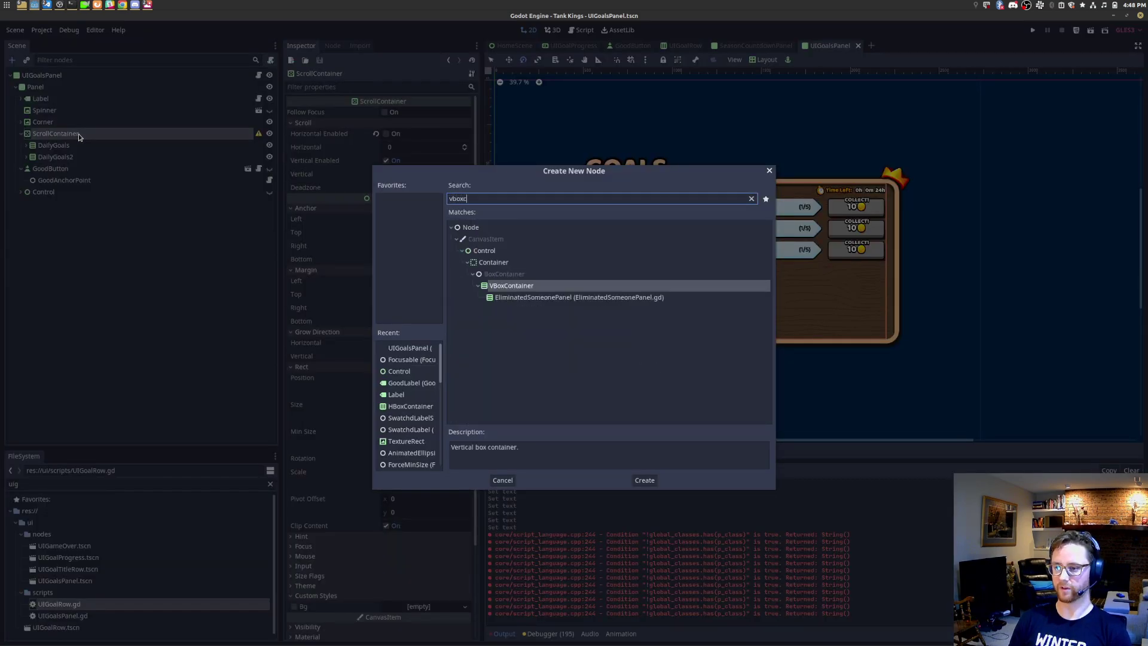
key(Return)
Step: Move DailyGoals and DailyGoals2 into the VBoxContainer, set it to expand horizontally, and save
click(53, 146)
shift+click(55, 157)
drag(55, 157, 69, 172)
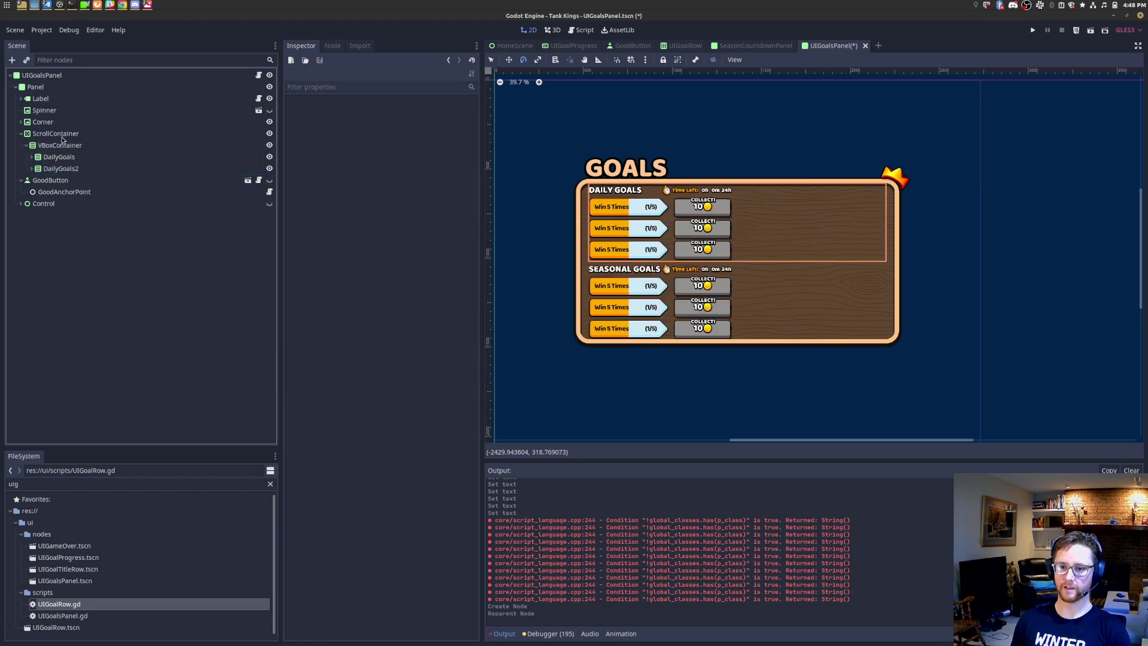
click(62, 146)
click(310, 212)
click(389, 236)
key(ctrl+s)
Step: Rename DailyGoals2 to SeasonalGoals and bring up the UIGoalsPanel.gd script
click(94, 170)
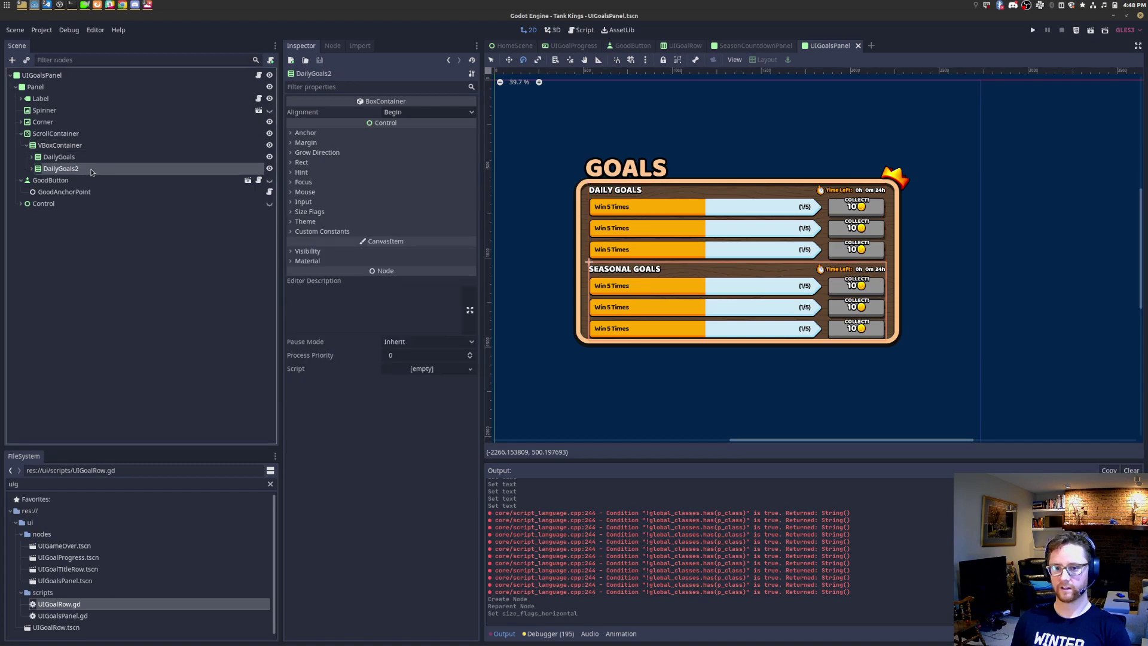
right_click(93, 171)
click(165, 279)
text(Sea)
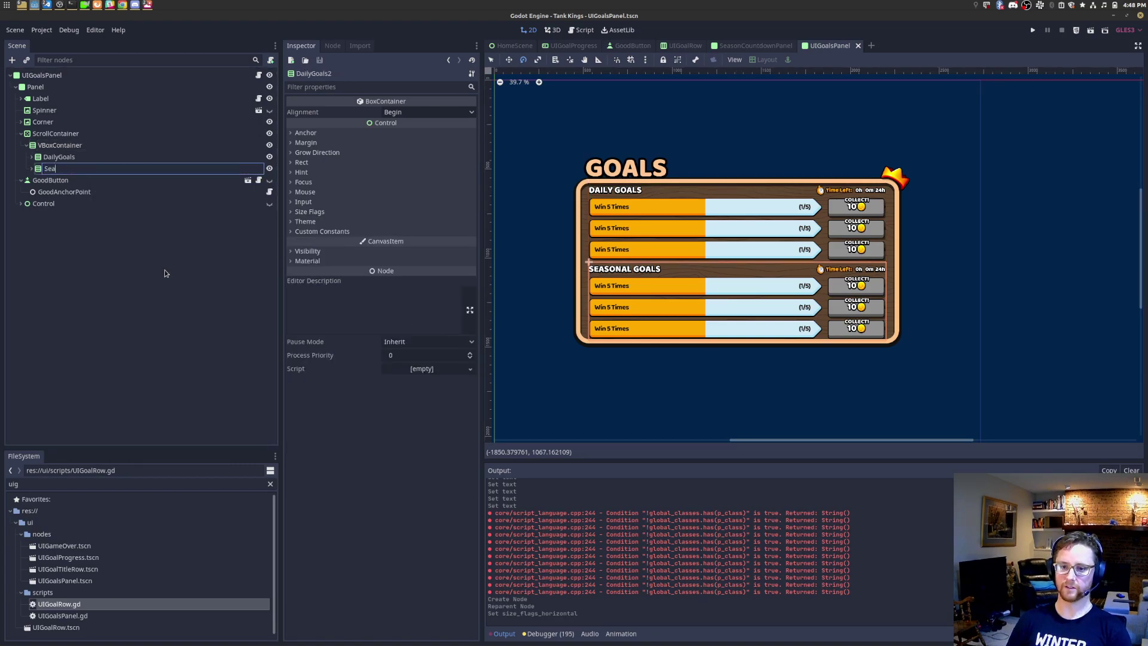
text(sonalGoals)
key(Return)
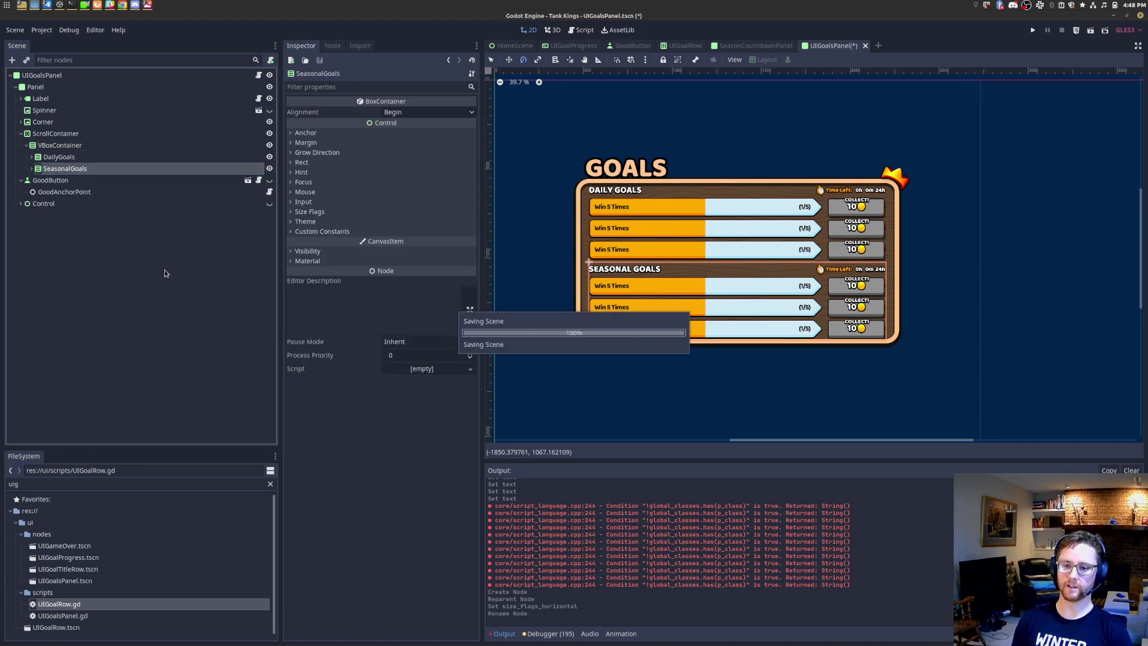
click(259, 75)
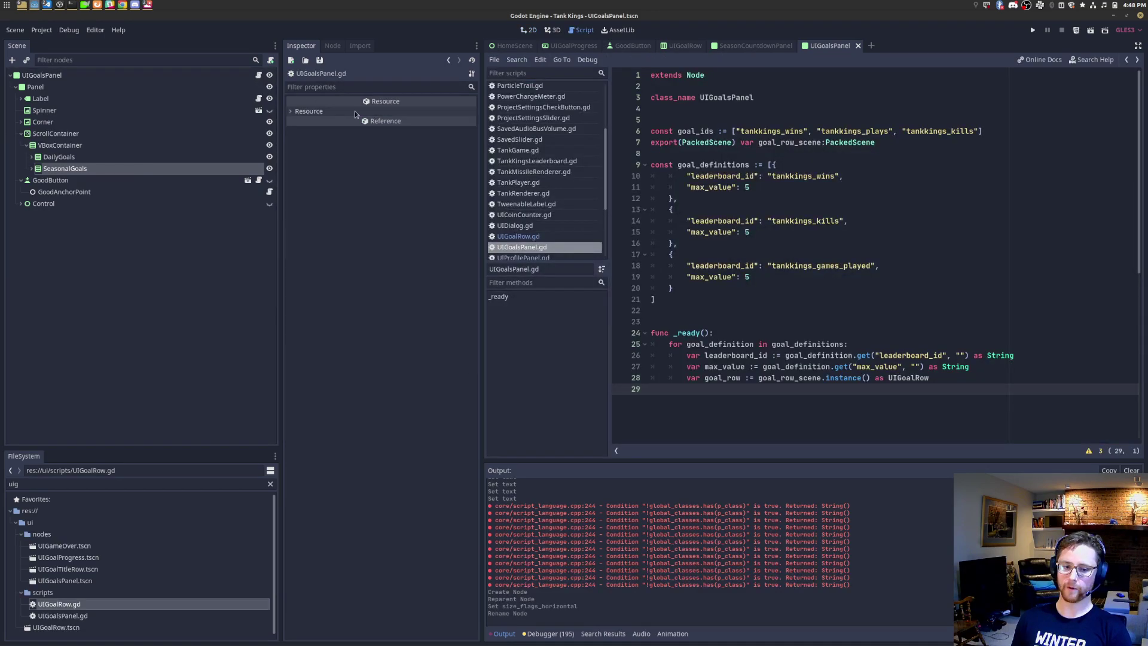
Step: Declare export(NodePath) variables _daily_goals_container and _season_goals_container after goal_row_scene
click(716, 156)
key(Return)
key(BackSpace)
text(e)
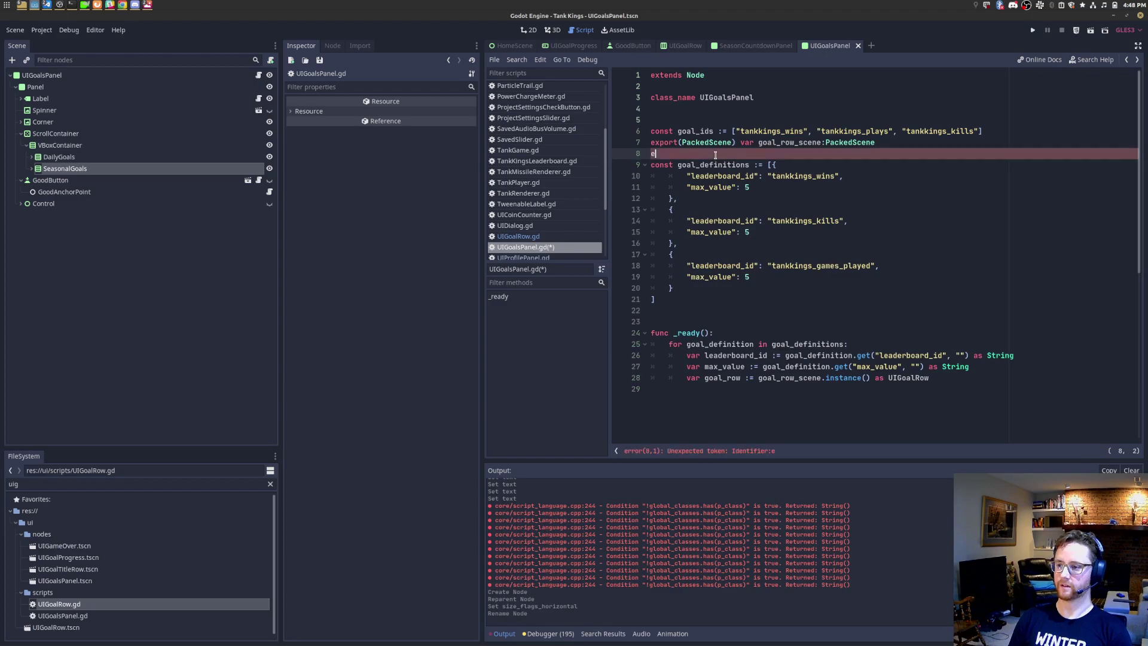
text(xport(NodePath) v)
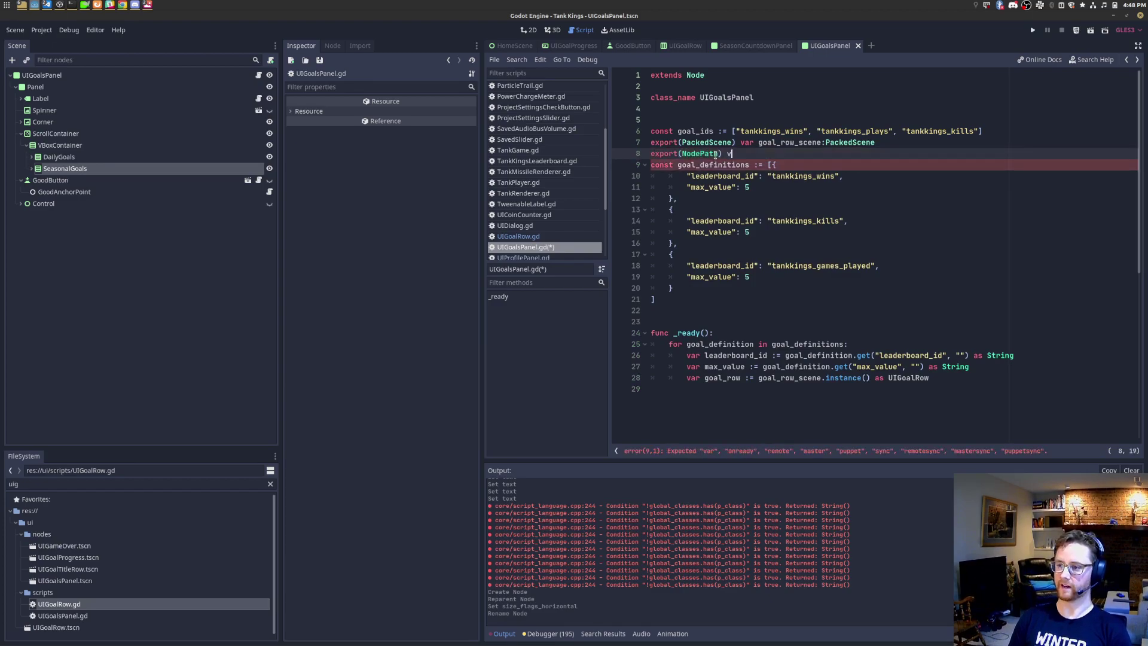
text(ar daily_goa_daily_goal)
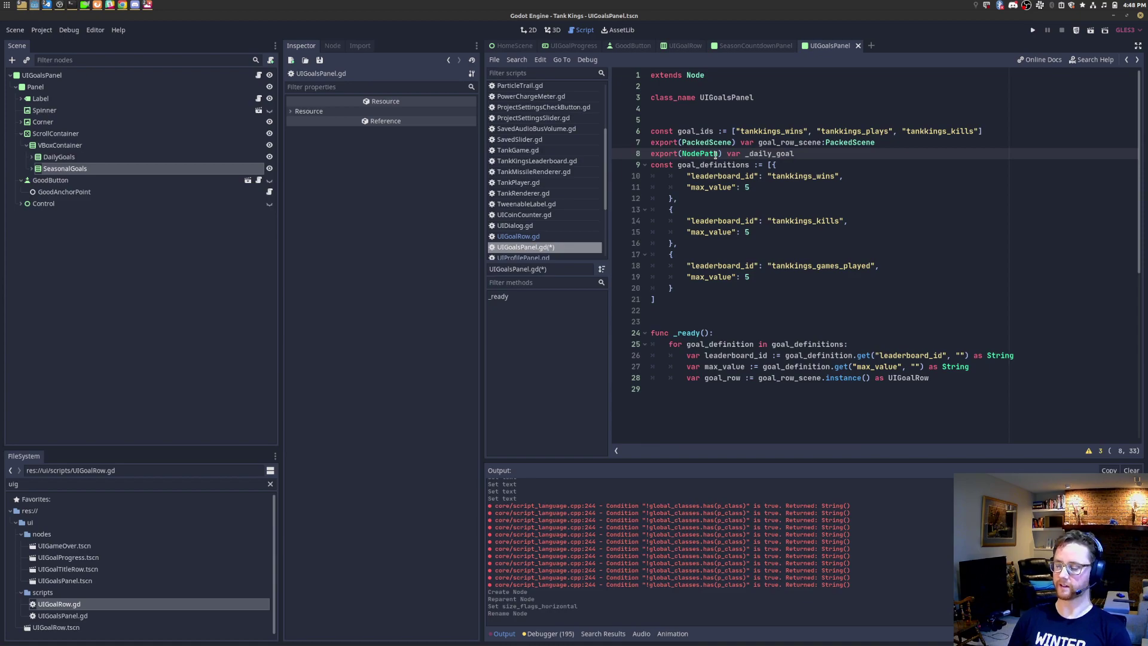
text(s_conta)
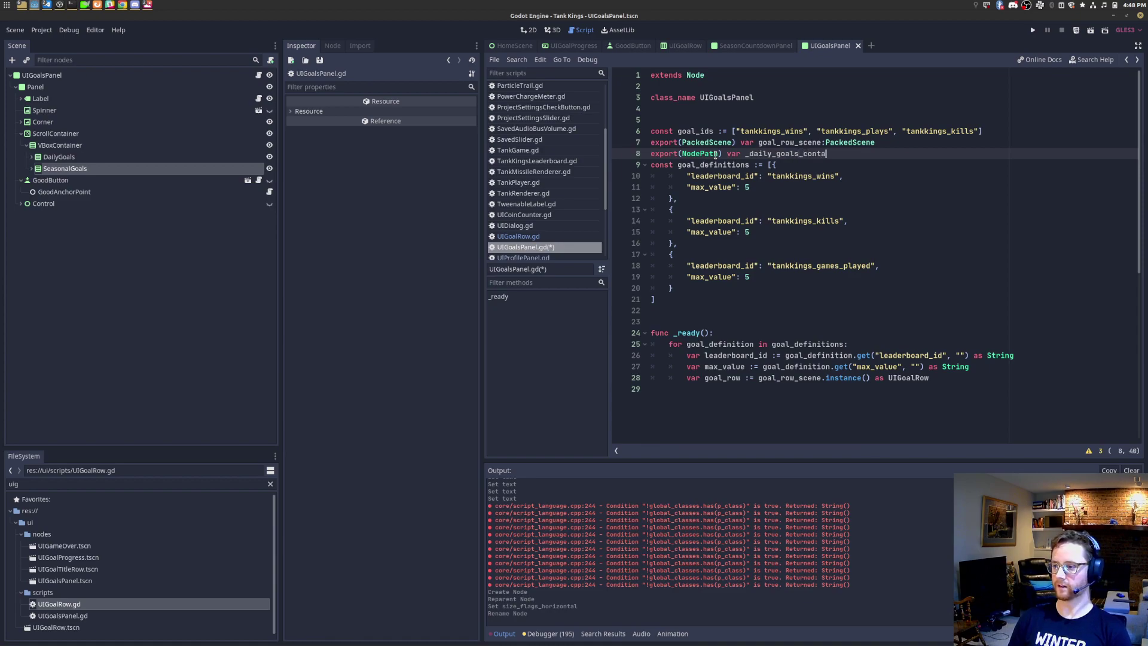
text(iner)
key(Return)
text(export(NodePath) var _)
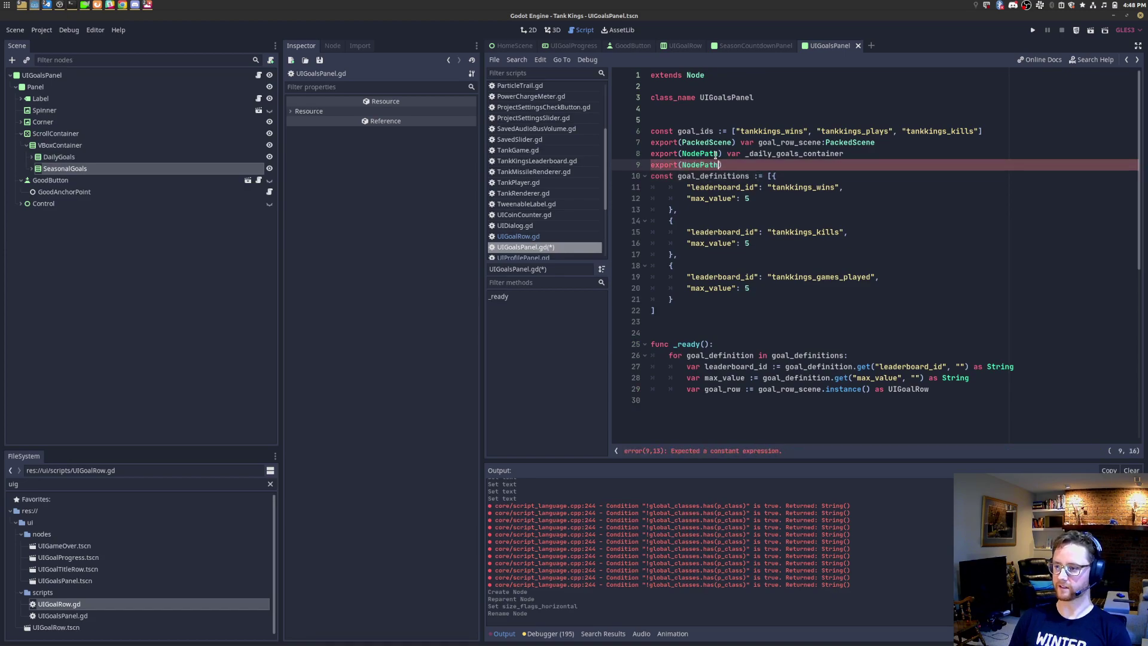
text(se)
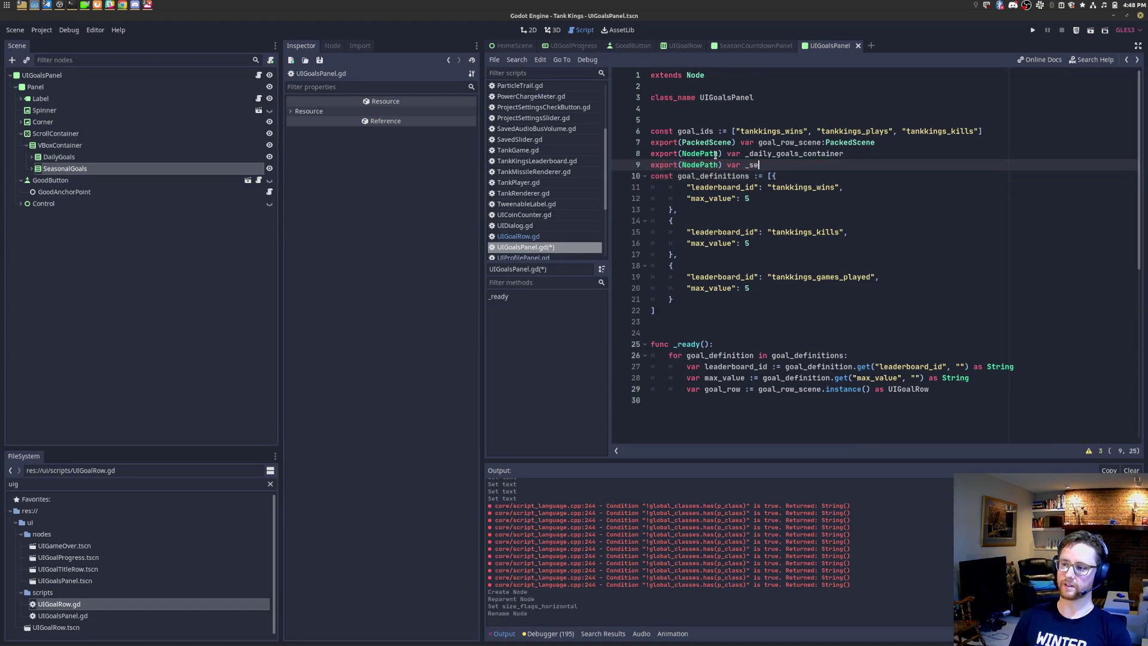
text(ason_goal)
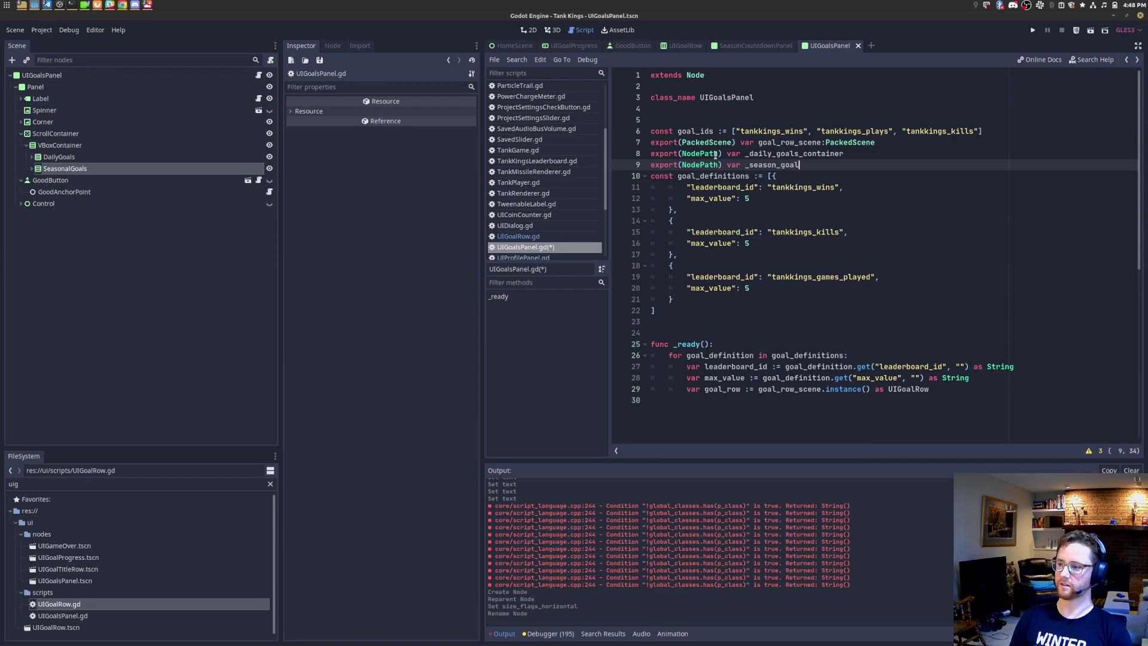
text(s_container)
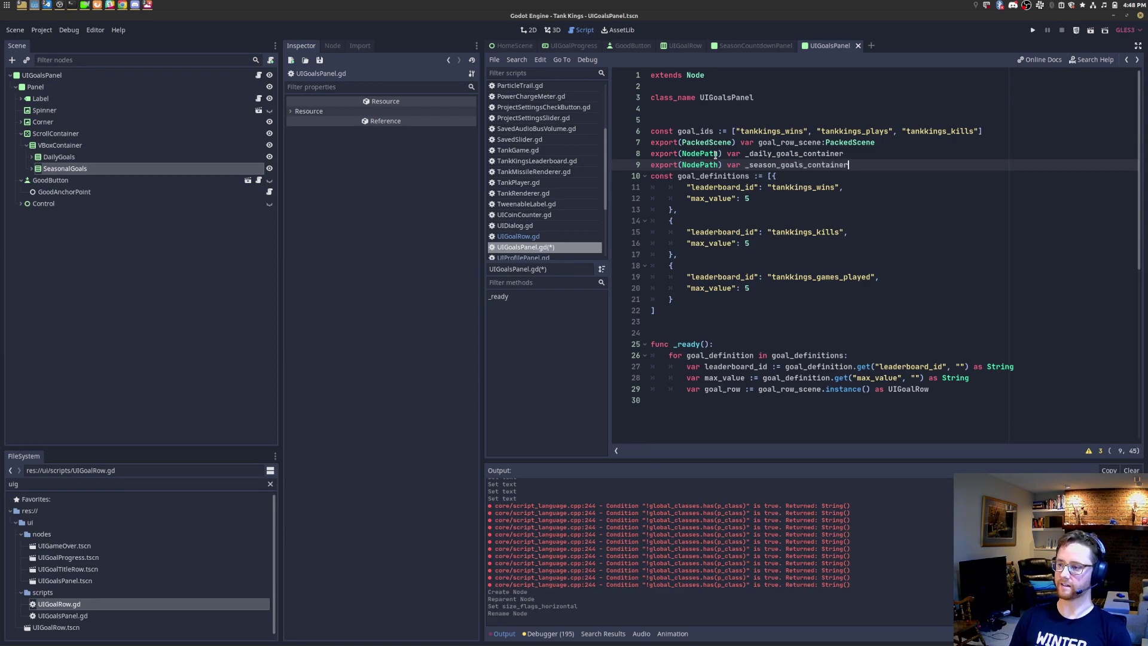
Step: Add blank lines around the NodePath exports and begin an onready var daily_goals line
key(Return)
key(Up)
key(Up)
key(Return)
key(Down)
key(Down)
key(Return)
key(BackSpace)
key(Up)
key(Down)
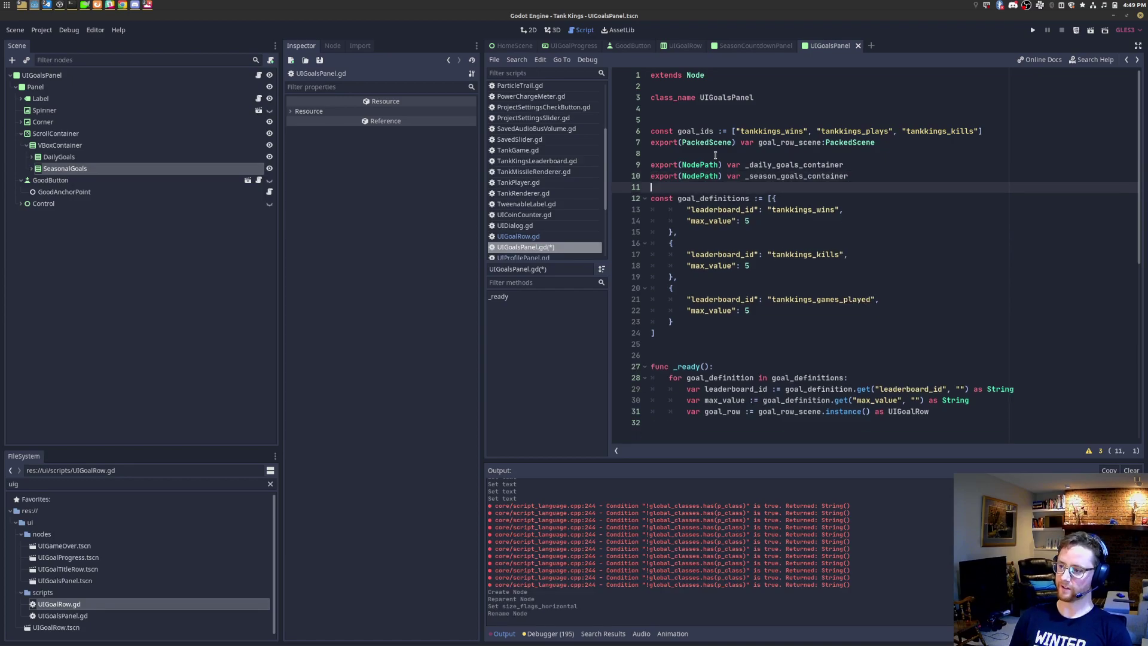
key(Return)
text(onready var)
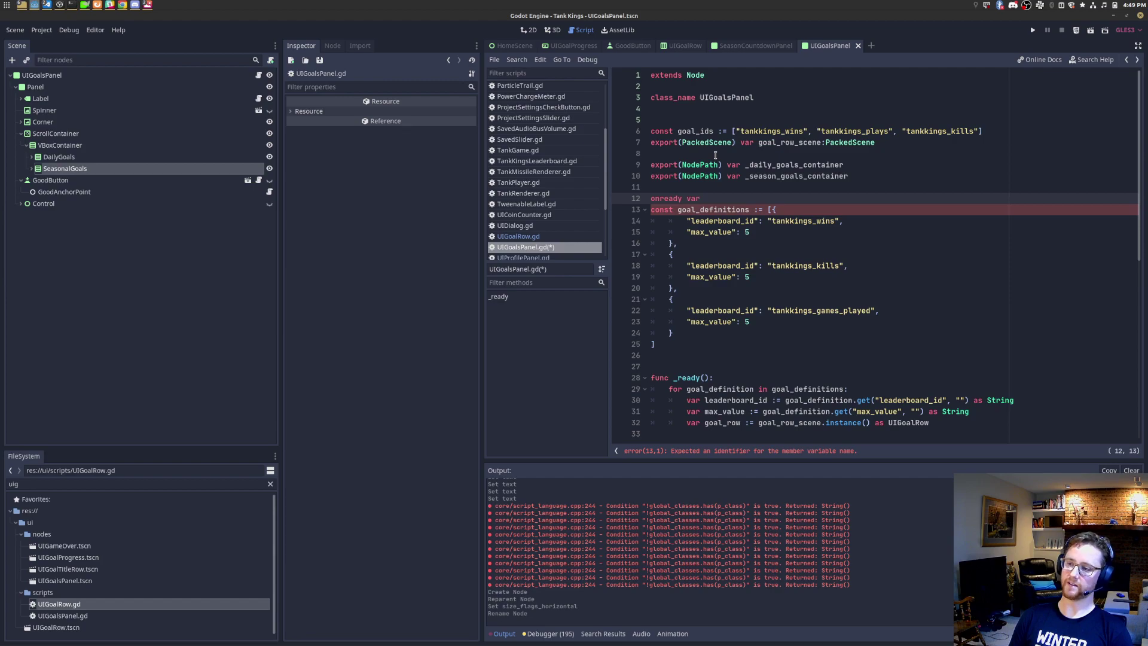
text( daily)
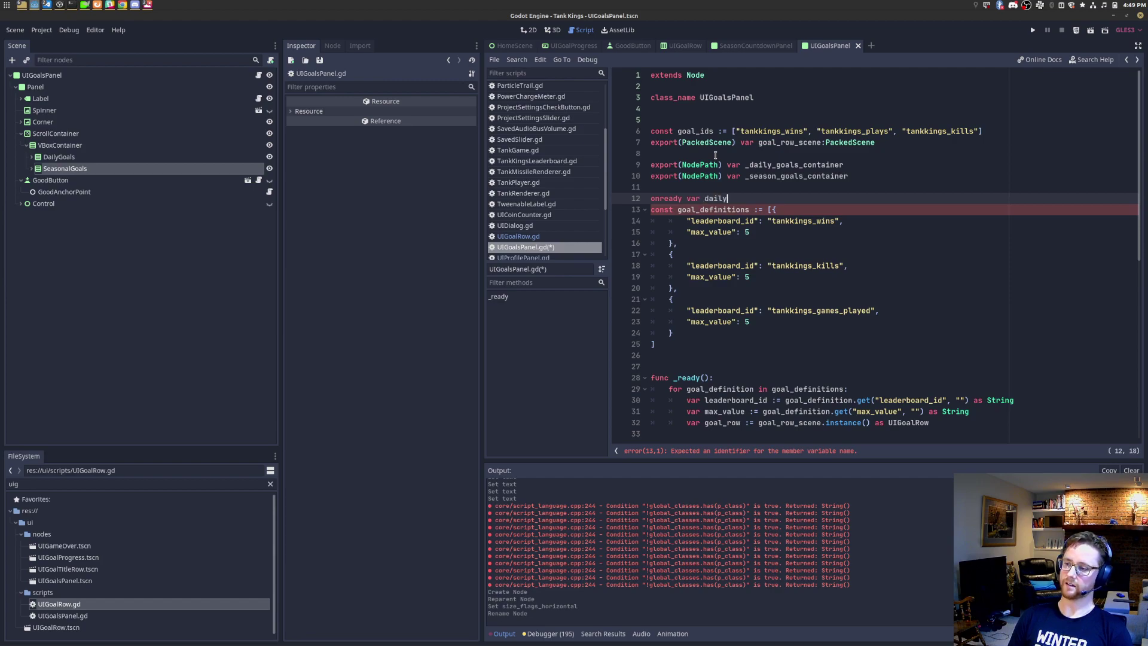
text(_goa)
Step: Complete 'onready var daily_goals_container := get_node(_daily_goals_container) as Control'
key(BackSpace)
text(ls_container := get_node(_daily_)
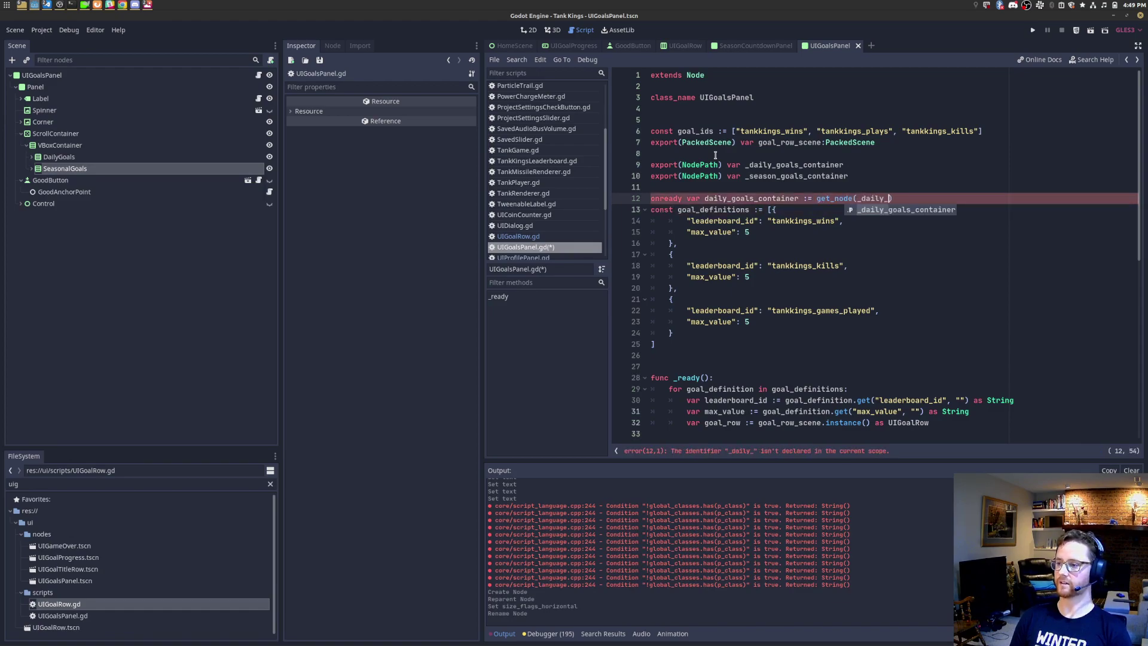
key(Return)
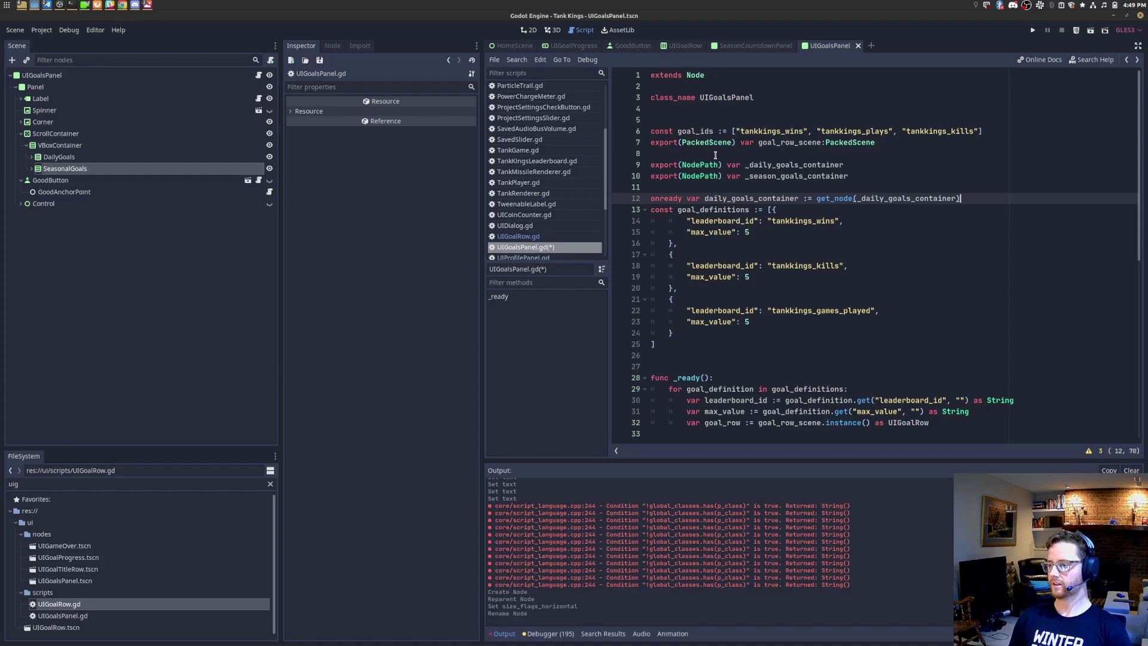
text(sa)
key(BackSpace)
key(BackSpace)
text(as C)
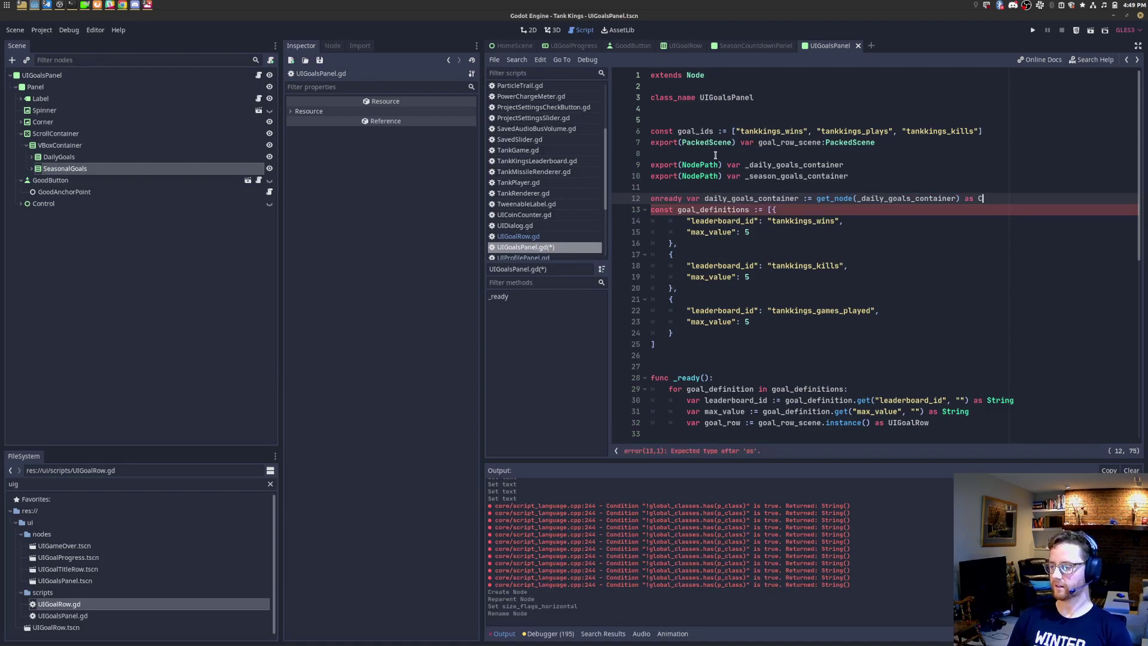
text(ontrol)
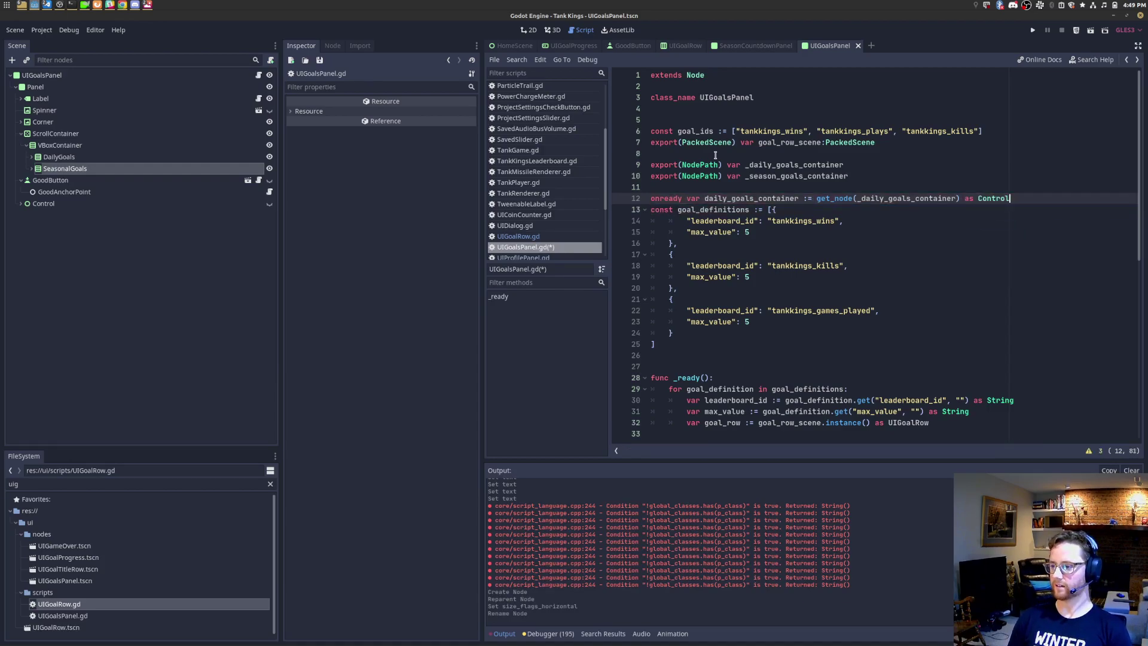
Step: Duplicate the daily container line and point the copy at _season_goals_container, then save
key(ctrl+b)
double_click(775, 177)
key(ctrl+c)
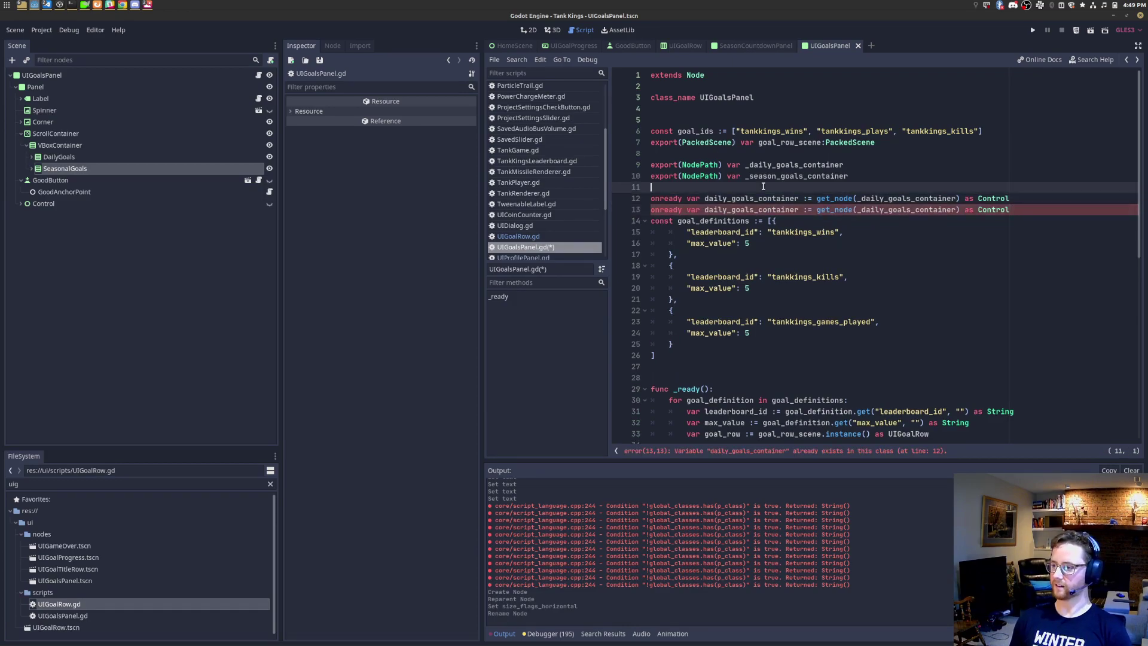
double_click(914, 211)
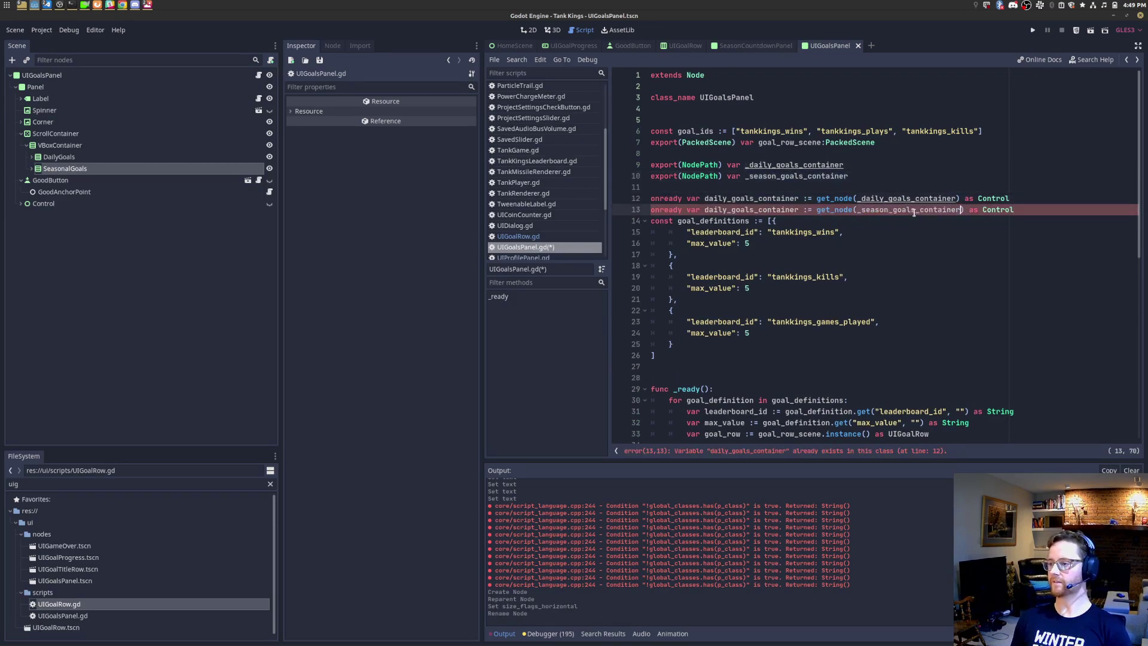
key(ctrl+s)
key(ctrl+v)
key(End)
key(Return)
key(ctrl+s)
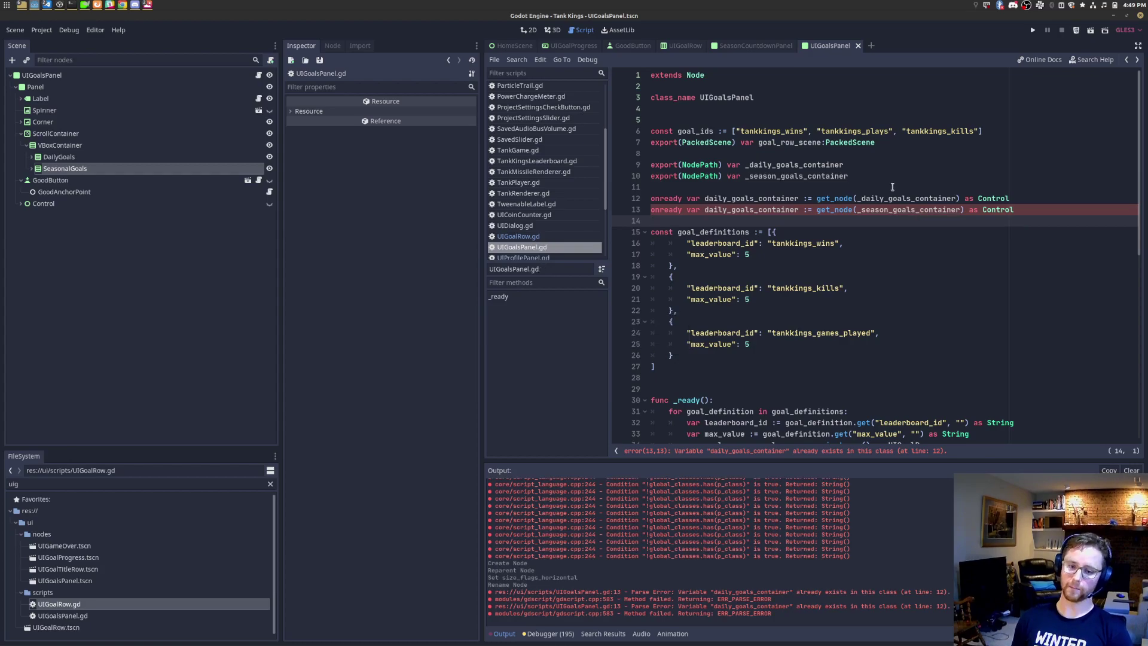
Step: Rename the duplicated variable to season_goals_container and save the script
double_click(756, 210)
key(ctrl+v)
key(ctrl+Left)
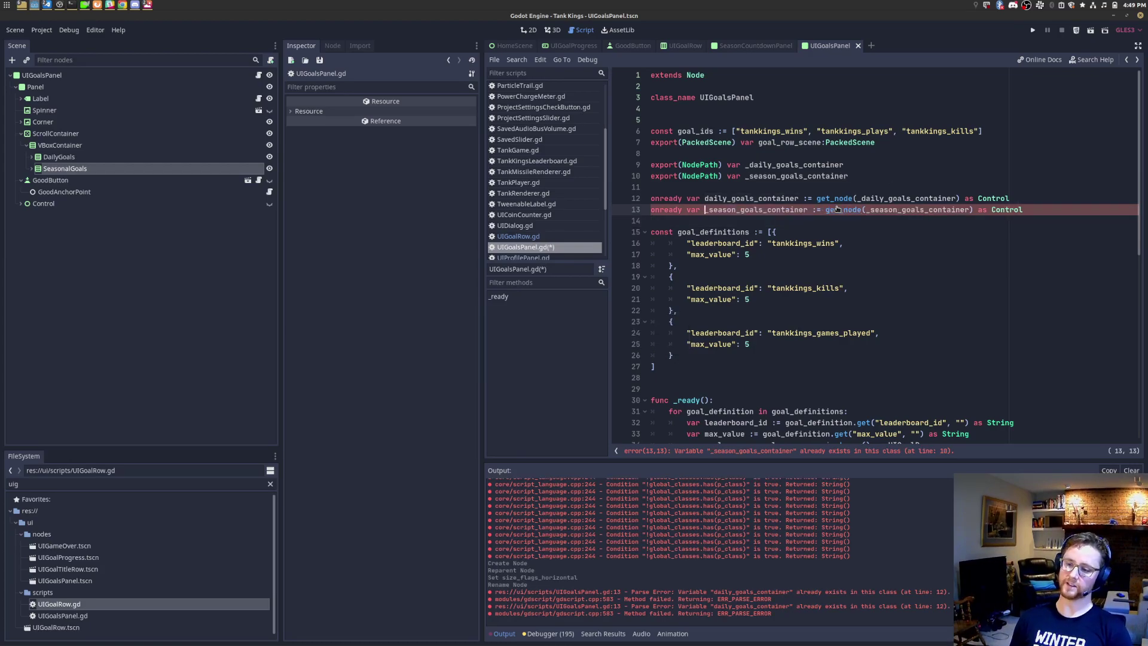
key(Delete)
key(ctrl+s)
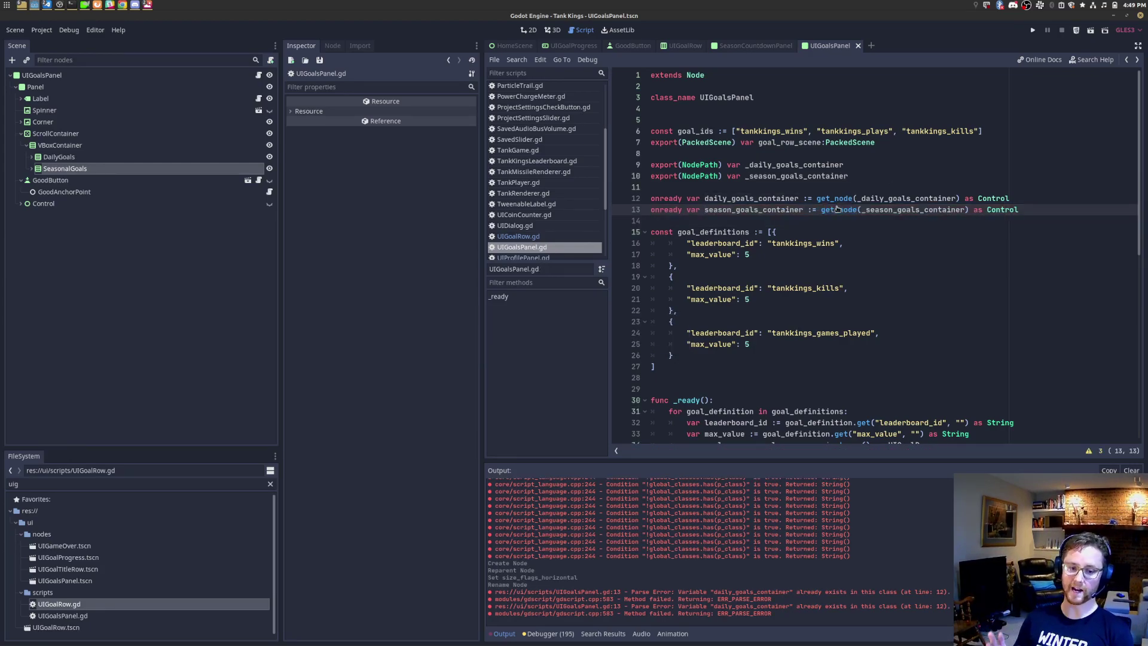
double_click(767, 199)
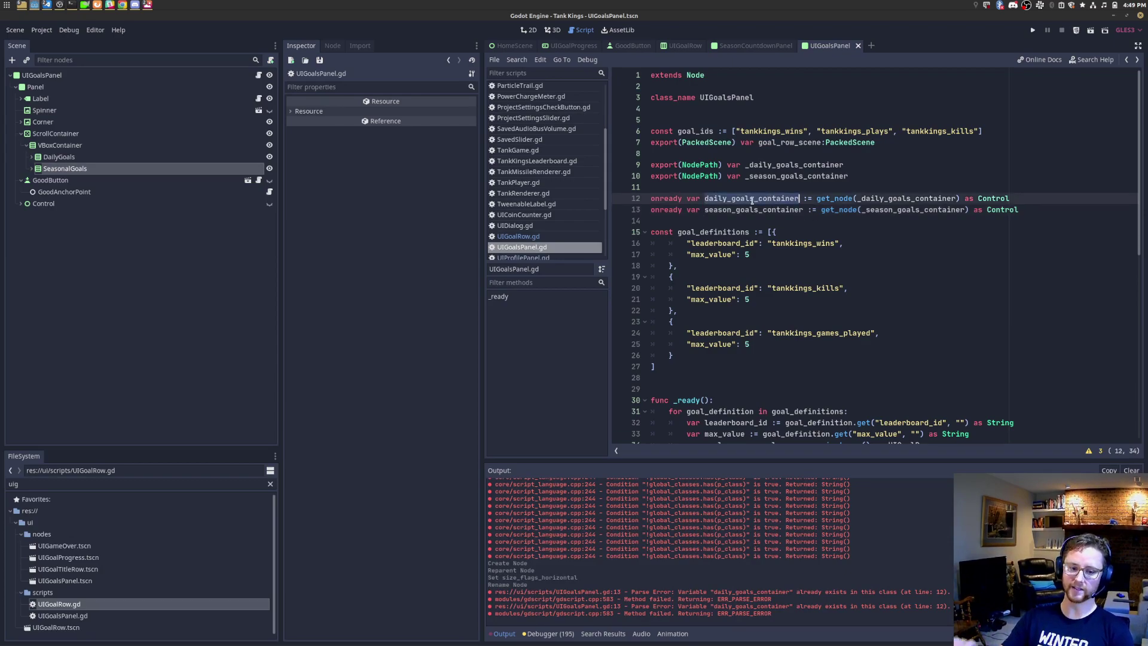
Step: Move the _daily_goals_container export line directly above its onready daily_goals_container line
click(860, 177)
key(Up)
key(shift+Home)
key(ctrl+x)
key(Down)
key(Down)
key(Return)
key(ctrl+v)
Step: Cut the _season_goals_container export line and paste it near its onready line
key(Down)
key(End)
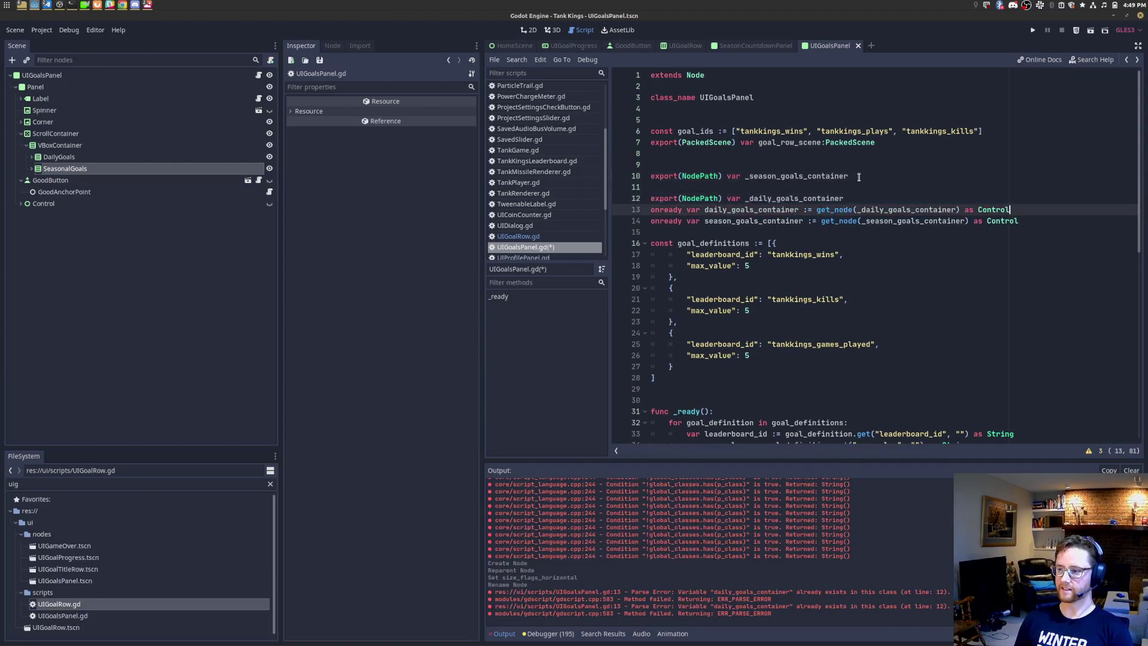
key(Return)
click(859, 177)
key(shift+Home)
key(ctrl+x)
key(Down)
key(Down)
key(Down)
key(Down)
key(Down)
key(Down)
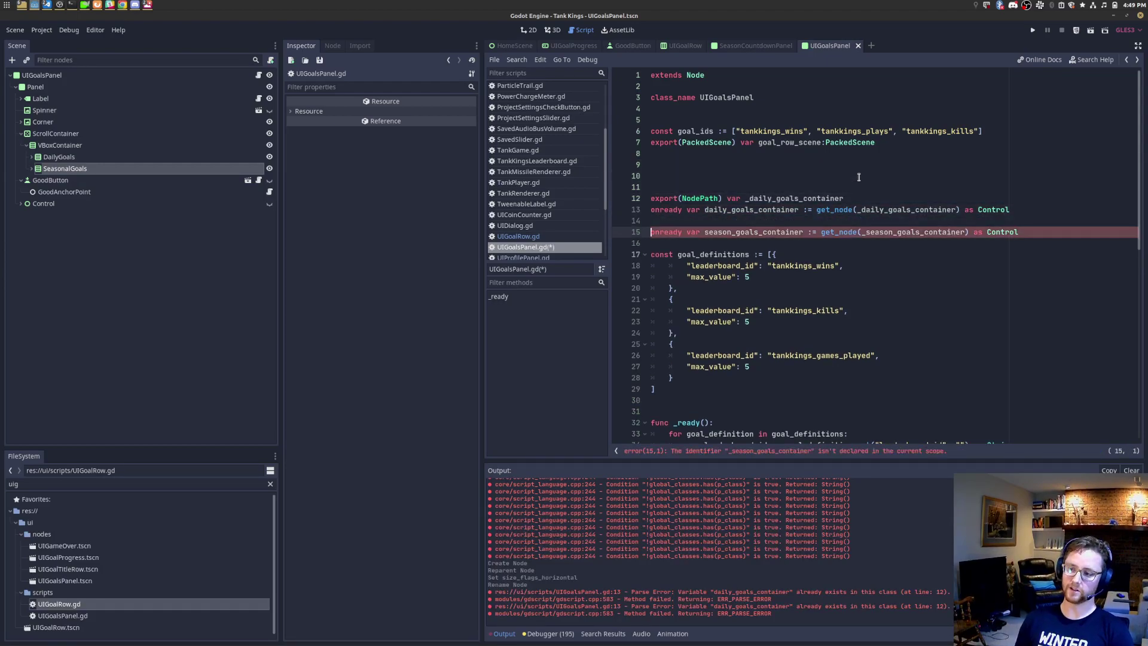
key(ctrl+v)
key(Return)
key(Up)
key(End)
Step: Place the season export line directly above onready season_goals_container and save
key(ctrl+x)
key(Up)
key(Up)
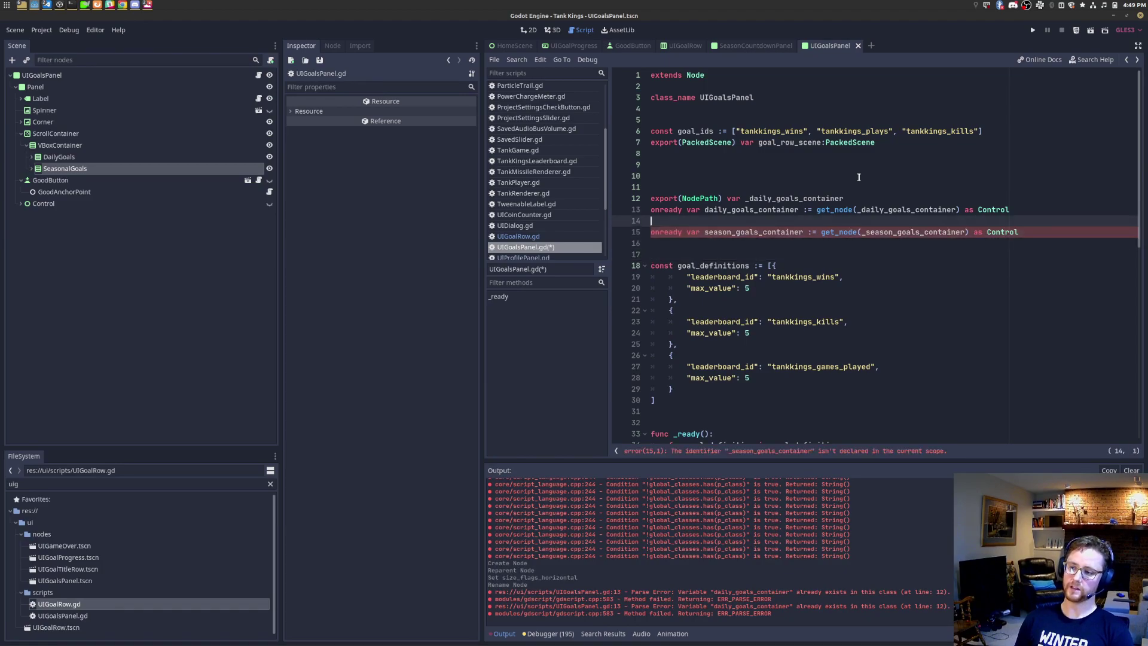
key(Return)
key(ctrl+v)
key(Down)
key(ctrl+s)
key(End)
key(shift+Home)
key(shift+Up)
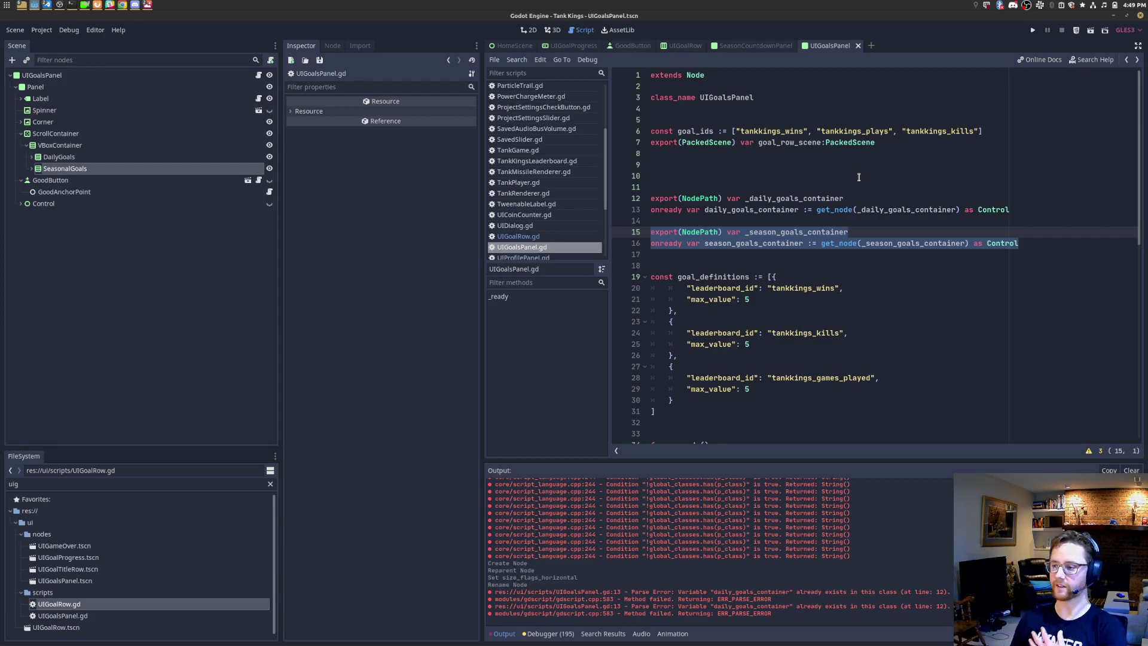
Step: Delete the extra blank line above the container declarations and save
double_click(791, 232)
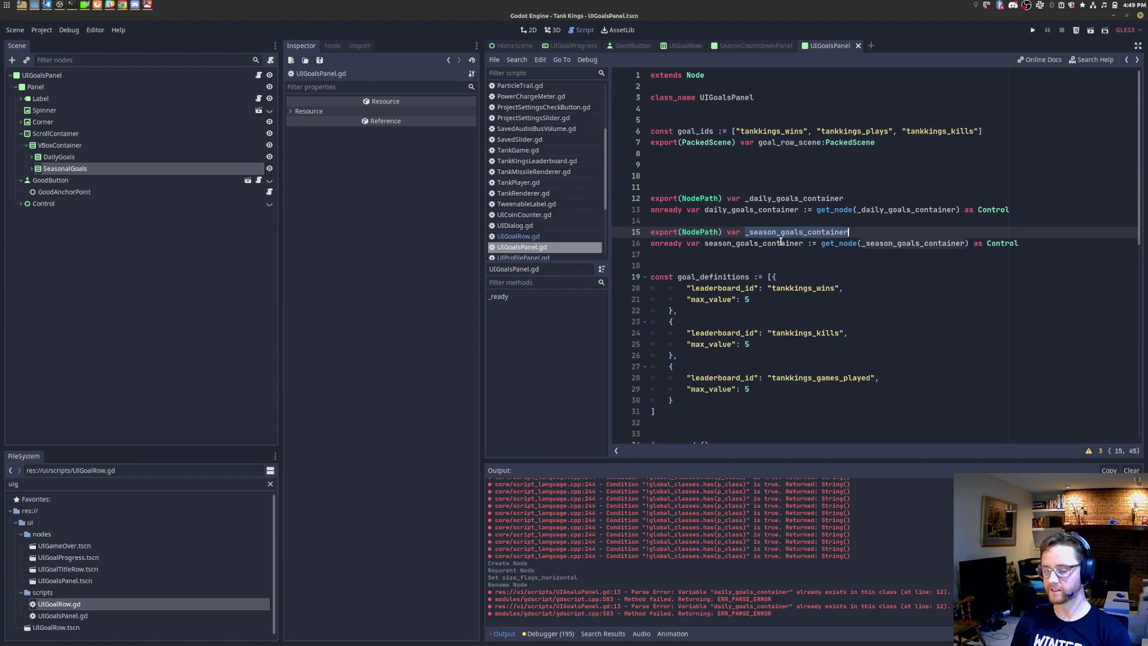
double_click(795, 228)
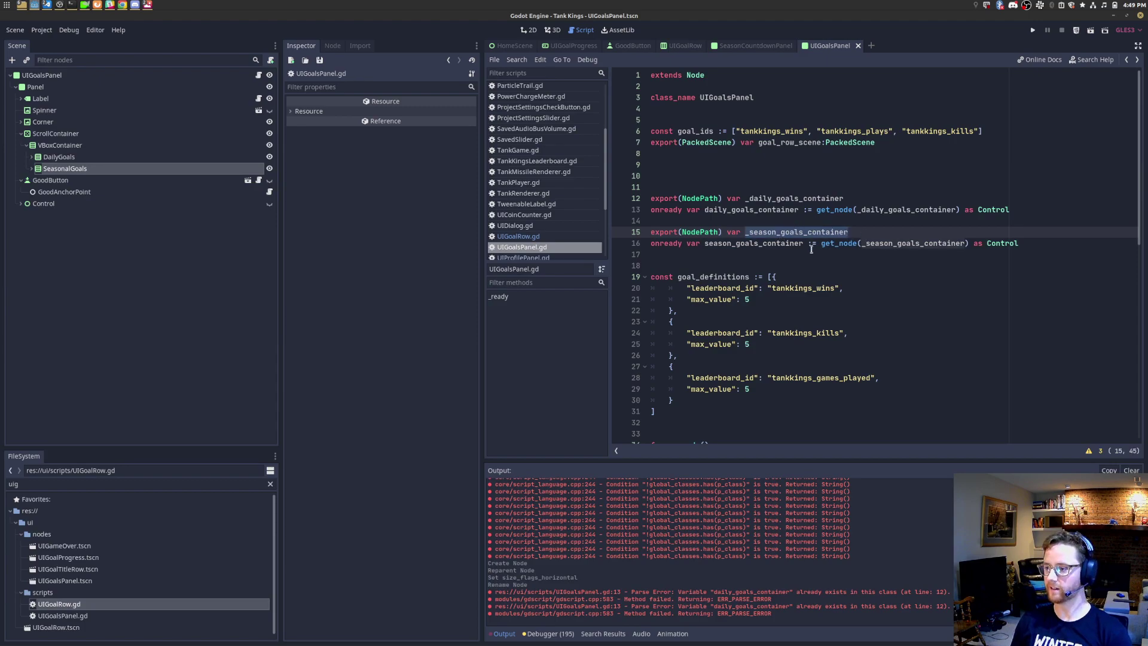
double_click(779, 244)
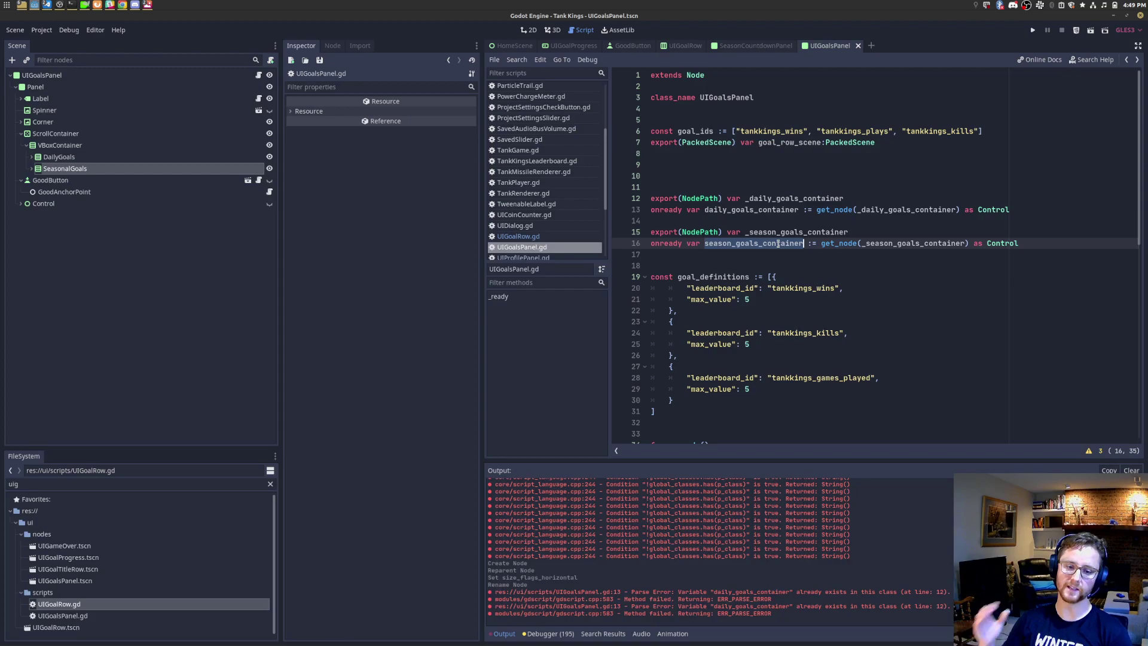
click(749, 233)
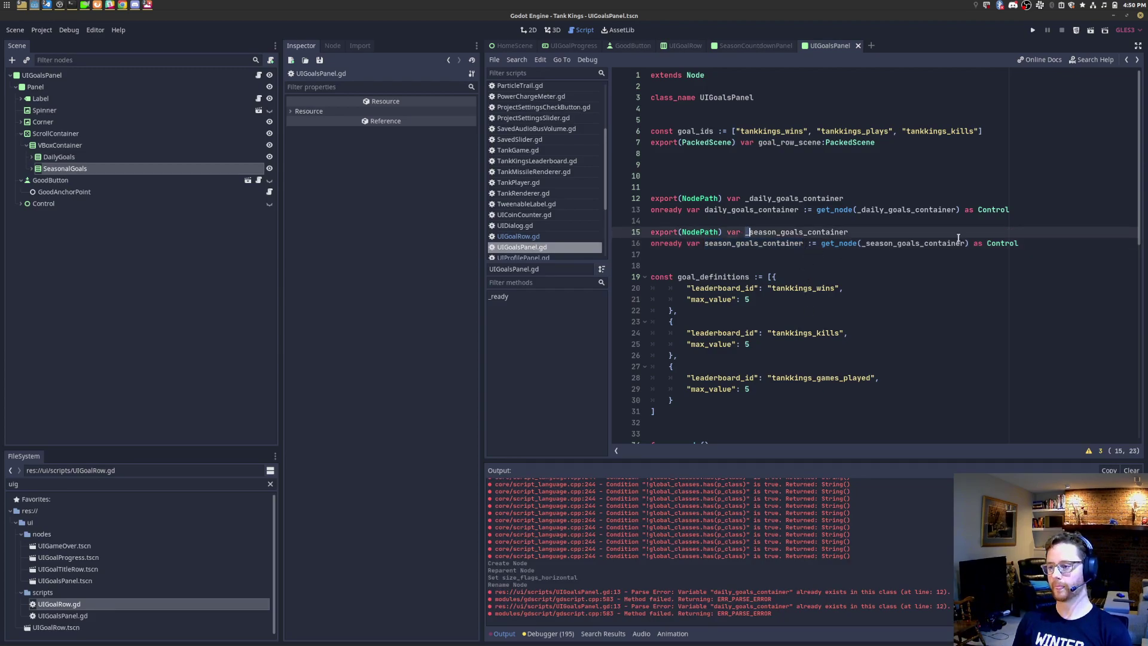
shift+click(1058, 244)
click(697, 187)
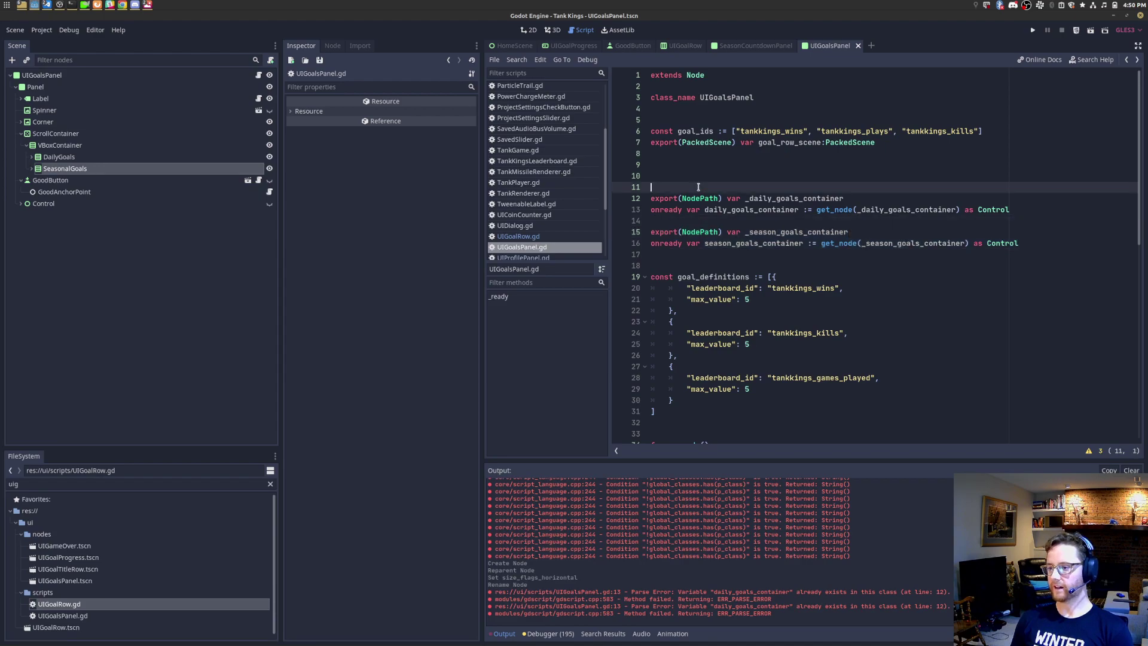
key(BackSpace)
key(BackSpace)
key(BackSpace)
key(ctrl+s)
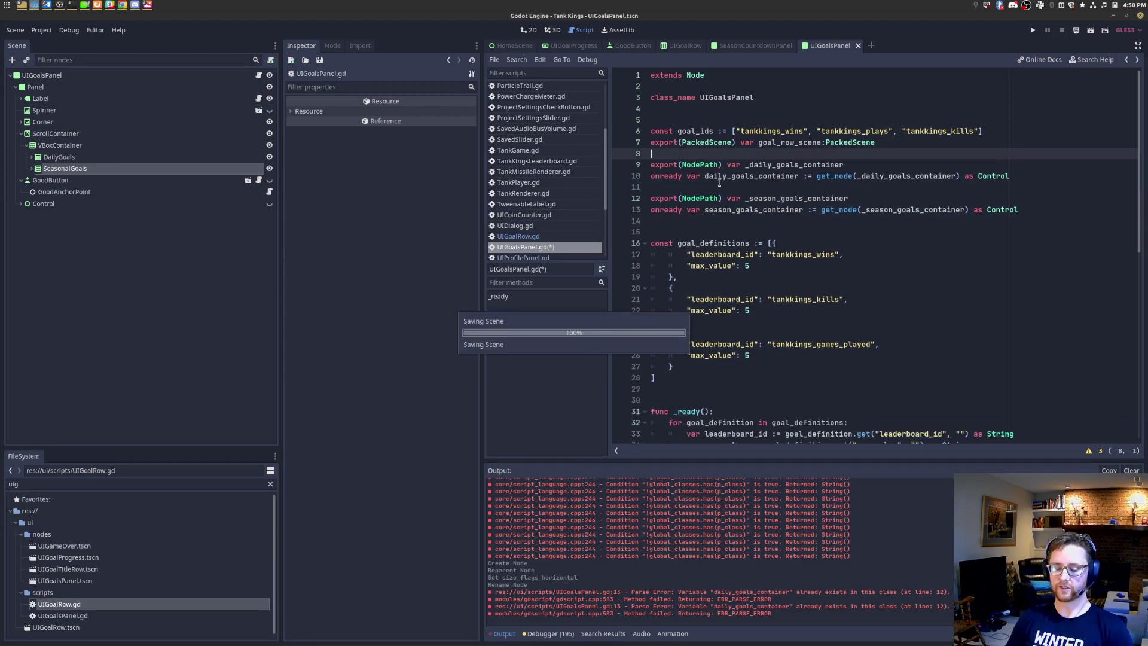
Step: Widen the code editor and remove the extra blank line so goal_definitions starts on line 15
drag(1095, 221, 703, 197)
click(697, 200)
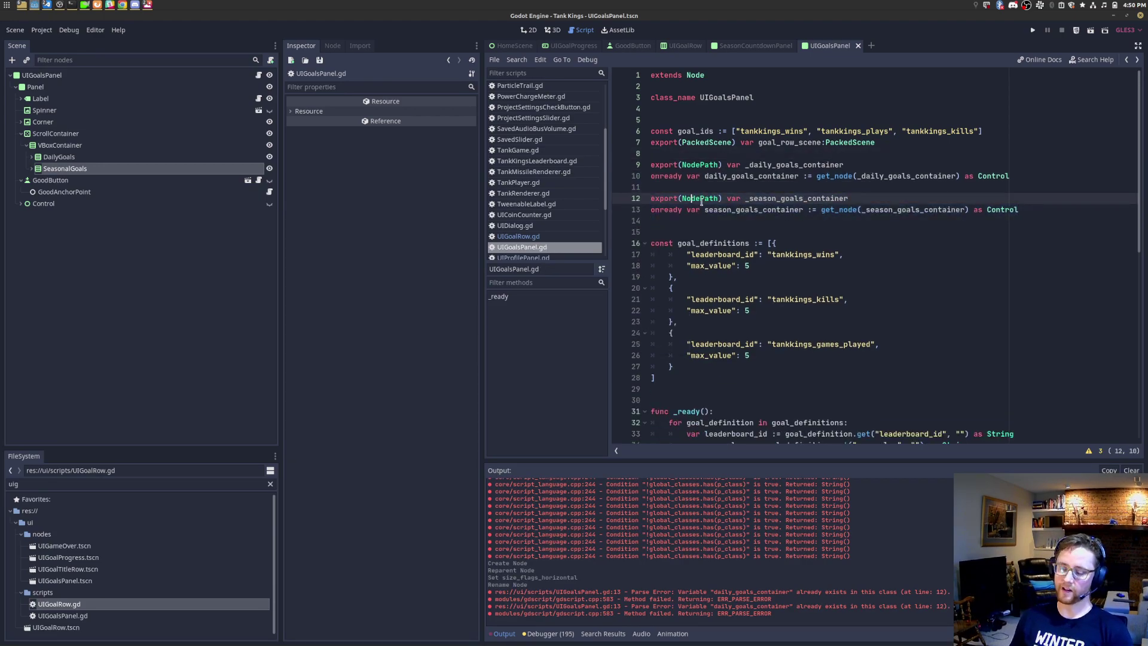
drag(1041, 210, 632, 201)
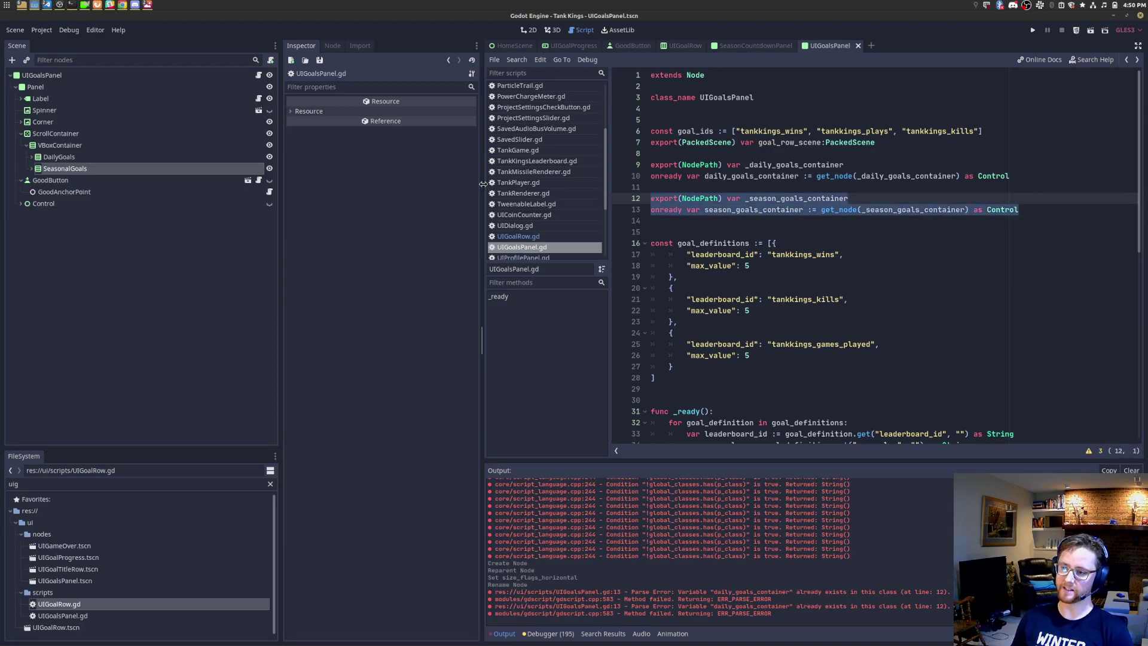
drag(483, 187, 450, 187)
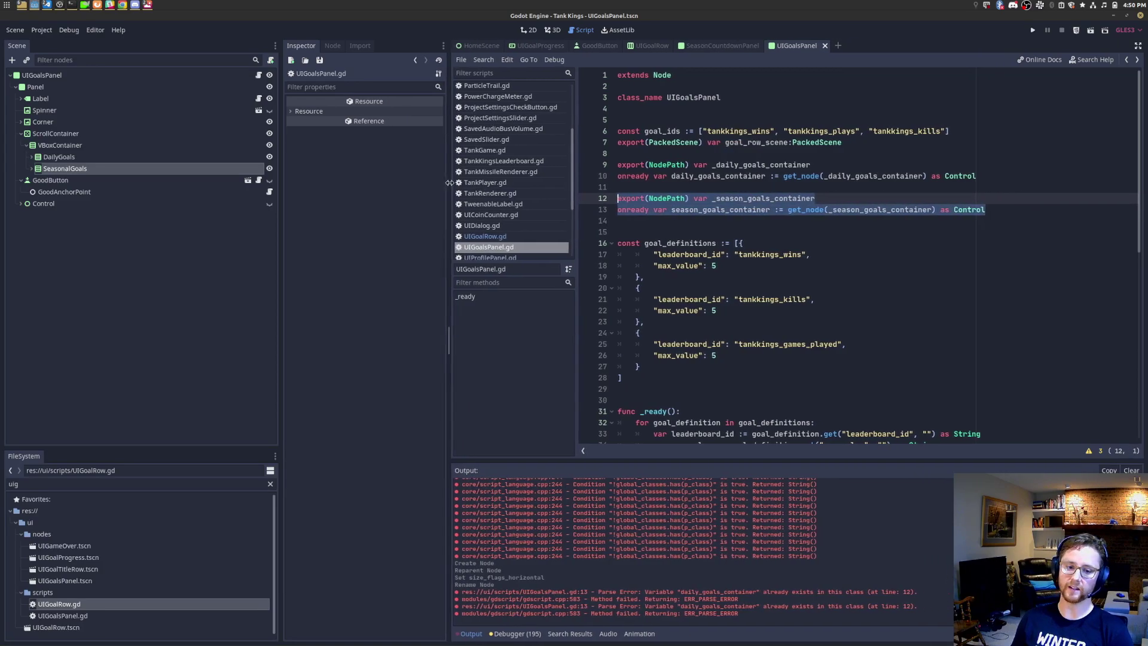
click(727, 233)
key(BackSpace)
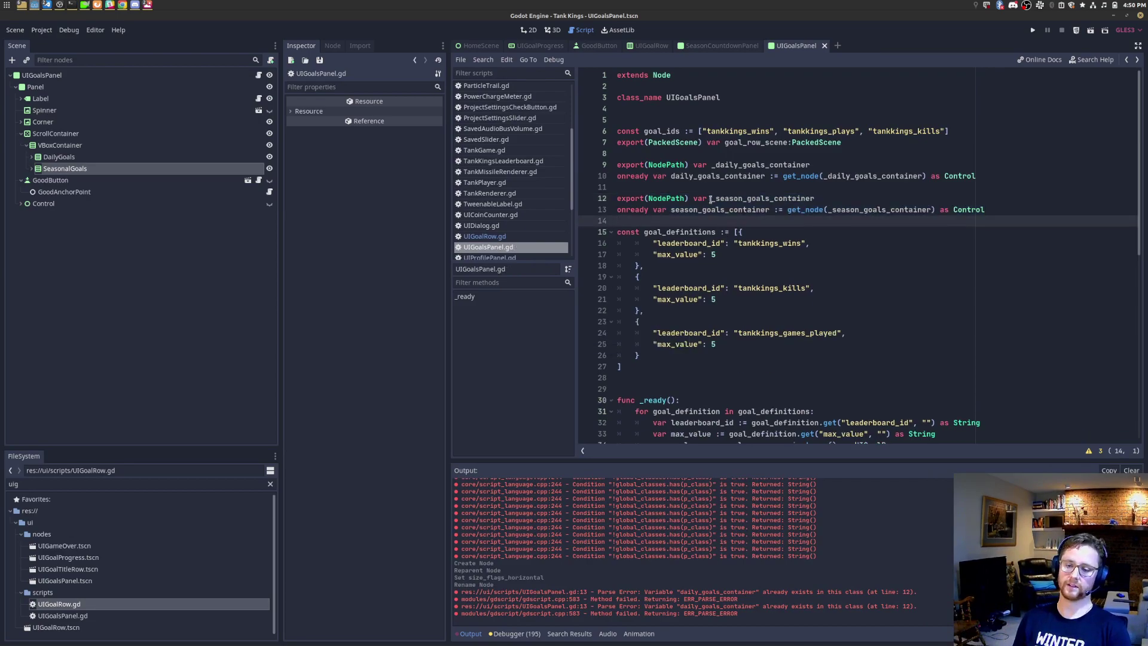
Step: Try an 'onready var example := $' line with SeasonalGoals' copied node path, then delete it and save
right_click(79, 168)
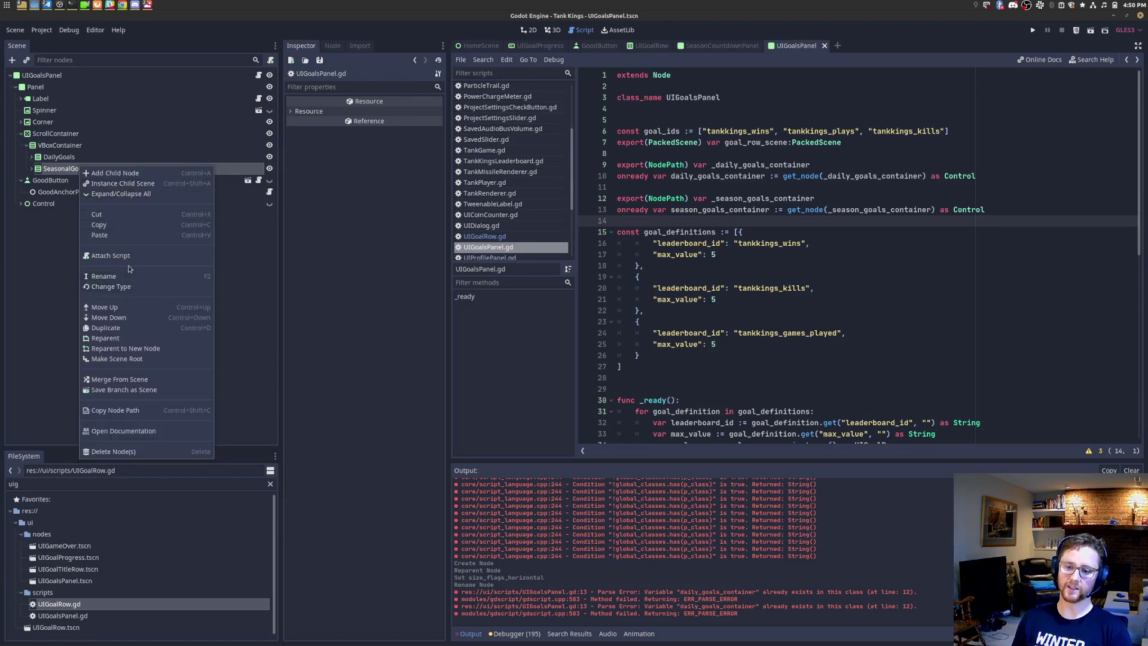
click(139, 410)
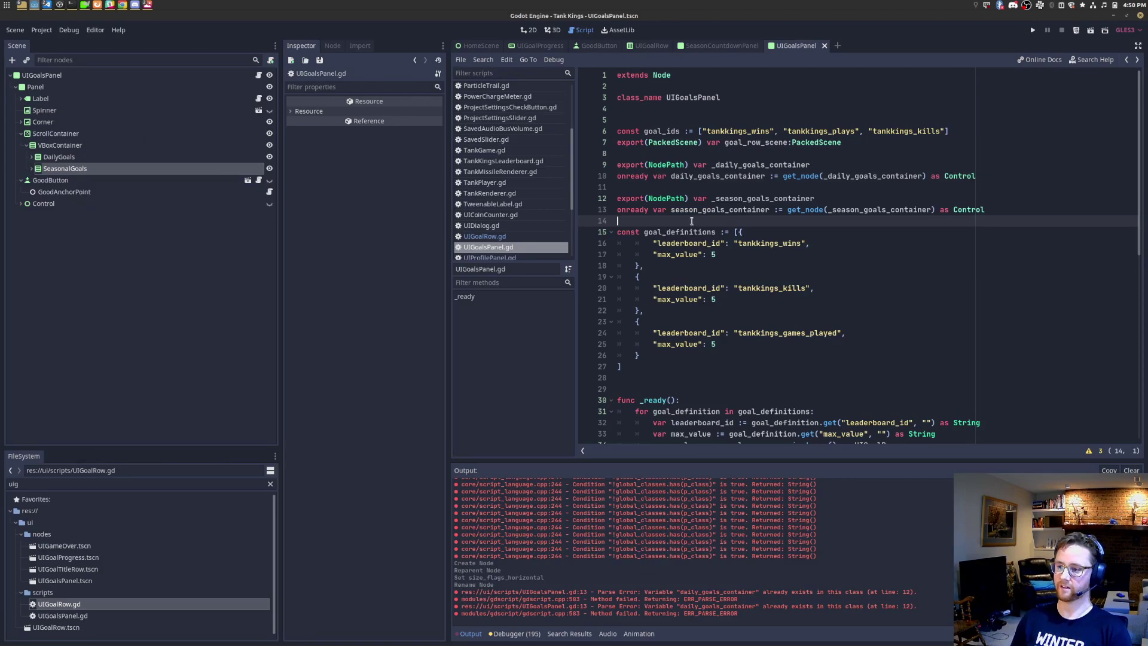
key(Return)
text(onready var example := $)
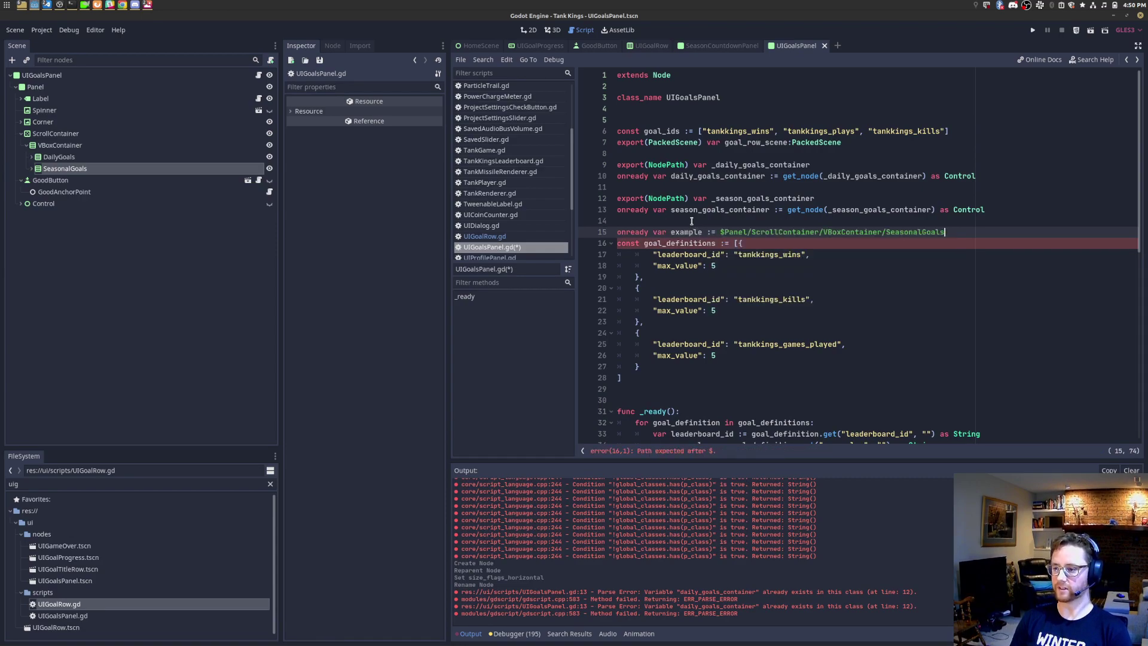
key(ctrl+v)
text(as Control)
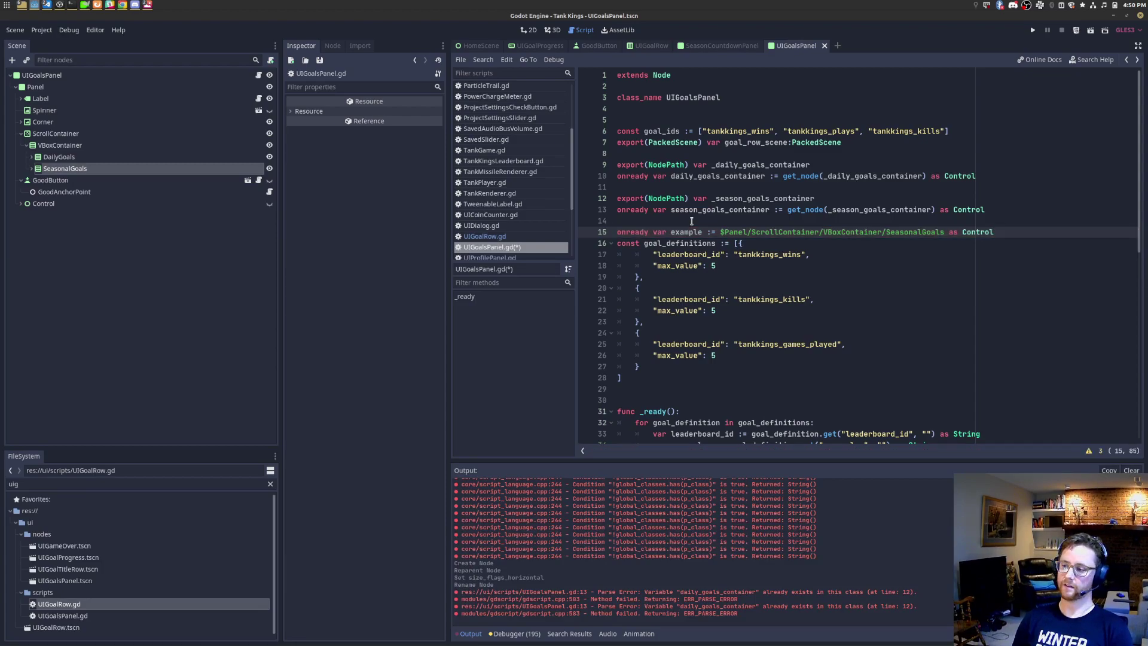
key(shift+Home)
key(BackSpace)
key(BackSpace)
key(ctrl+s)
Step: In the UIGoalRow scene, rename NameLabel to NameLabel2 and check the root's label path
click(140, 176)
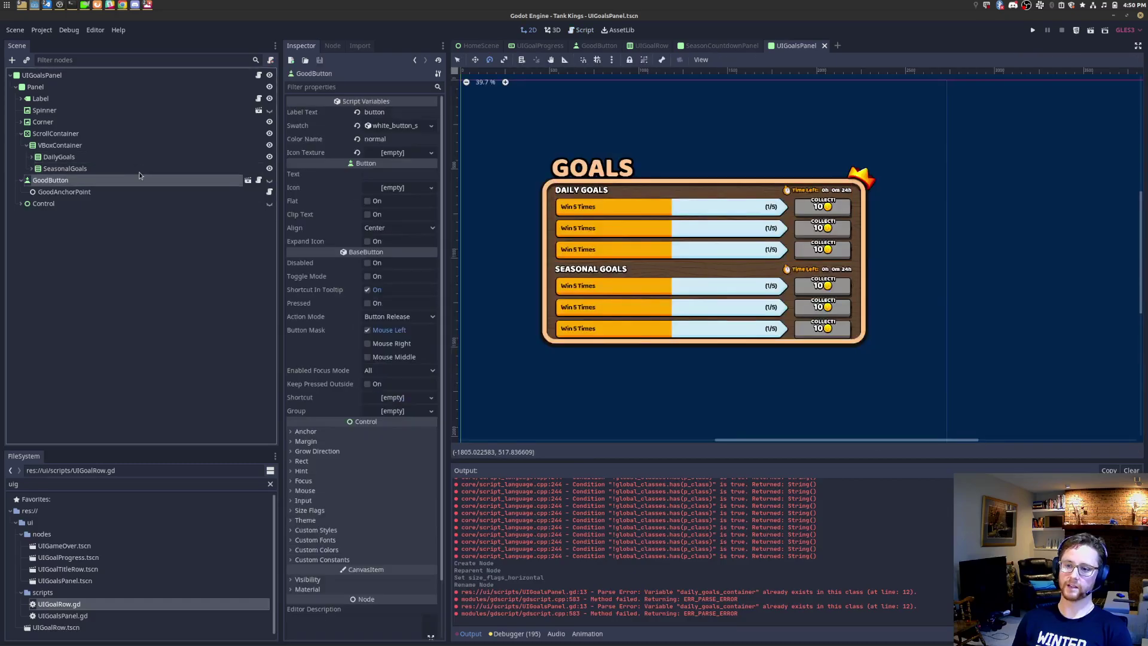
click(102, 155)
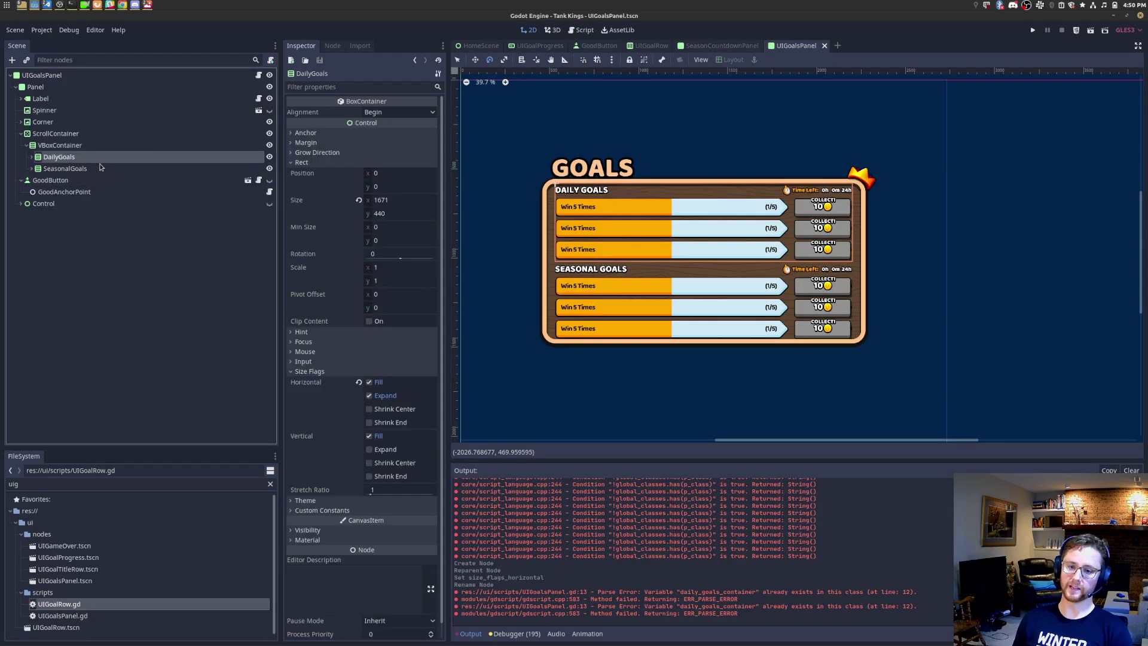
click(650, 46)
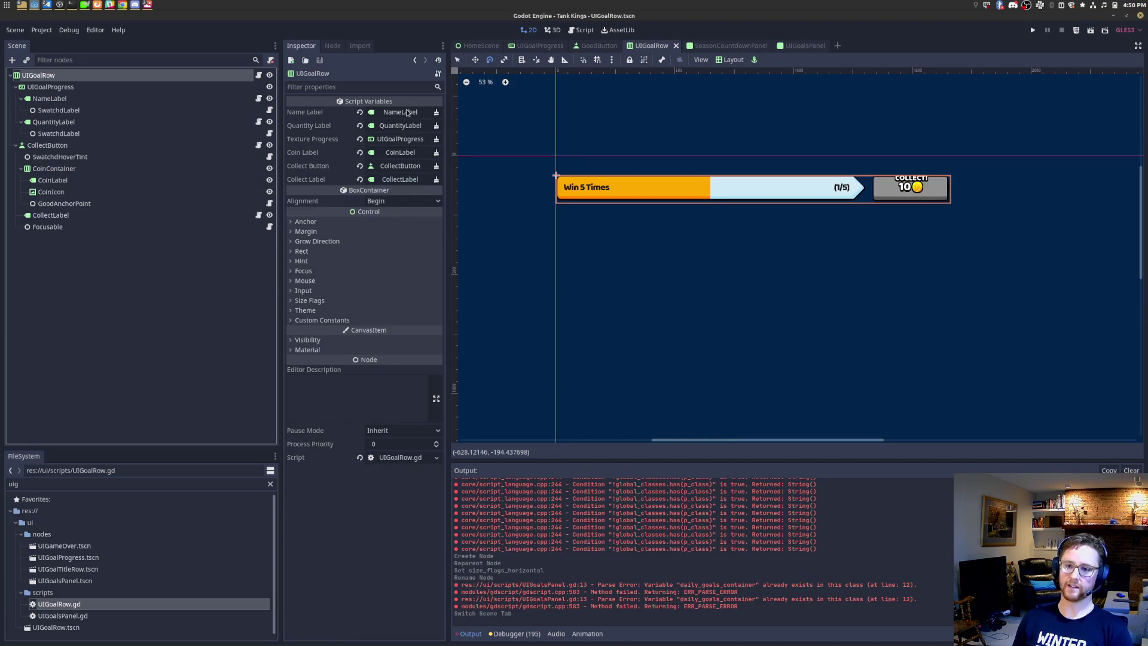
click(91, 102)
right_click(92, 100)
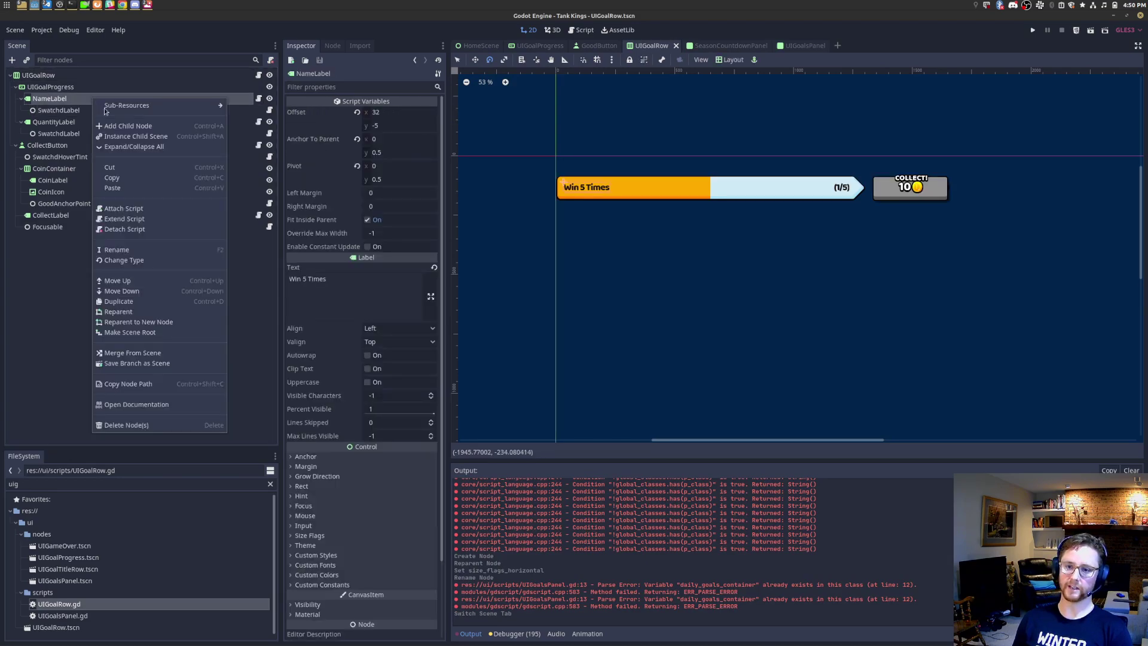
click(137, 249)
key(End)
text(2)
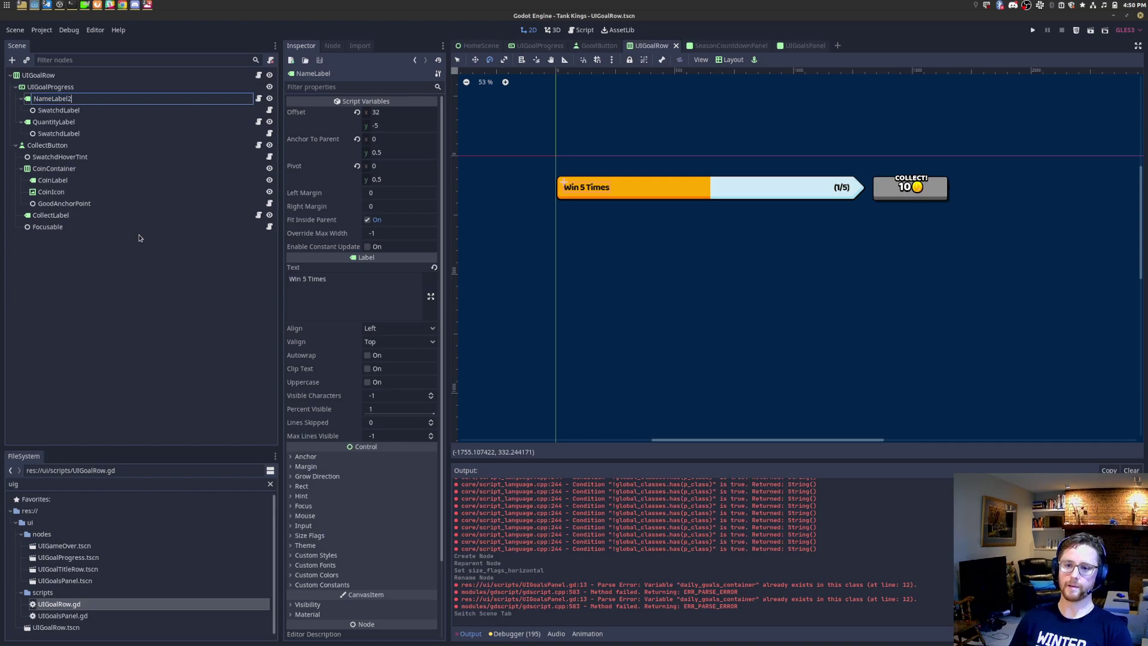
key(Return)
click(109, 77)
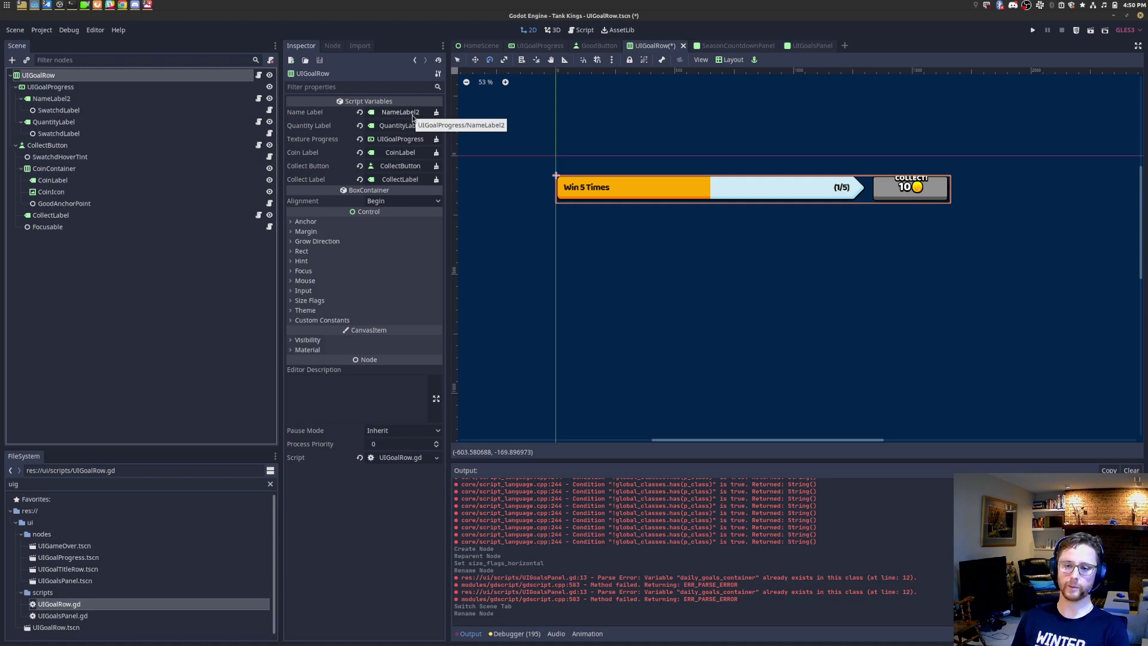
Step: Start renaming NameLabel2 back by removing the trailing 2
right_click(66, 105)
click(60, 99)
right_click(63, 99)
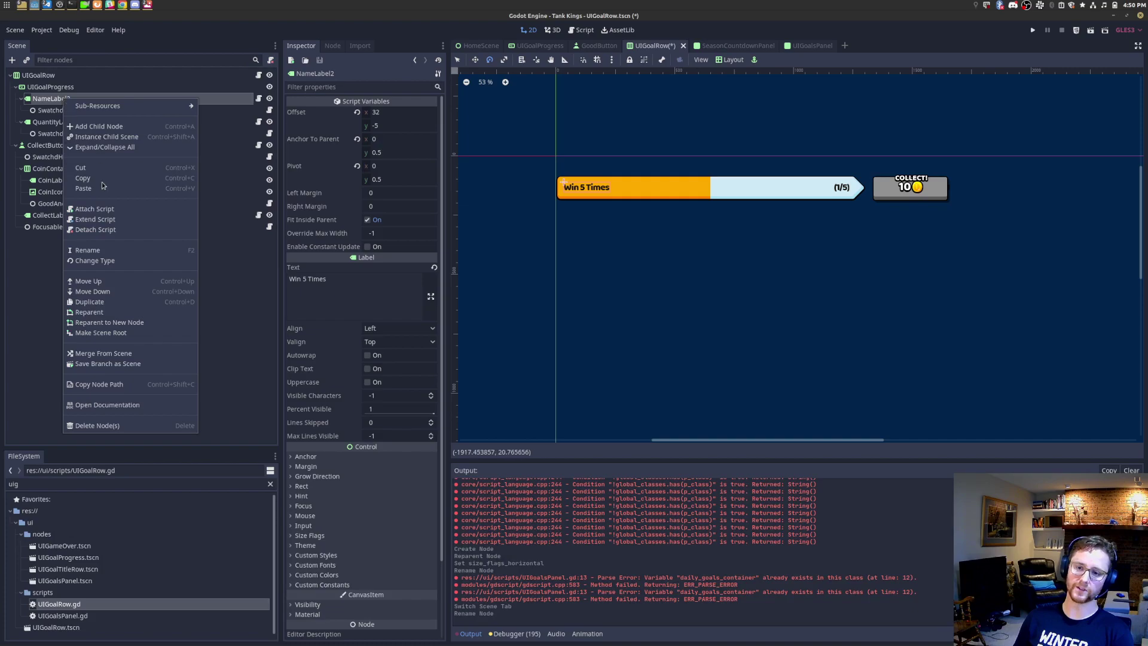
click(106, 253)
key(End)
key(BackSpace)
Step: Confirm the NameLabel name, save UIGoalRow, and return to the UIGoalsPanel root node
key(Return)
key(ctrl+s)
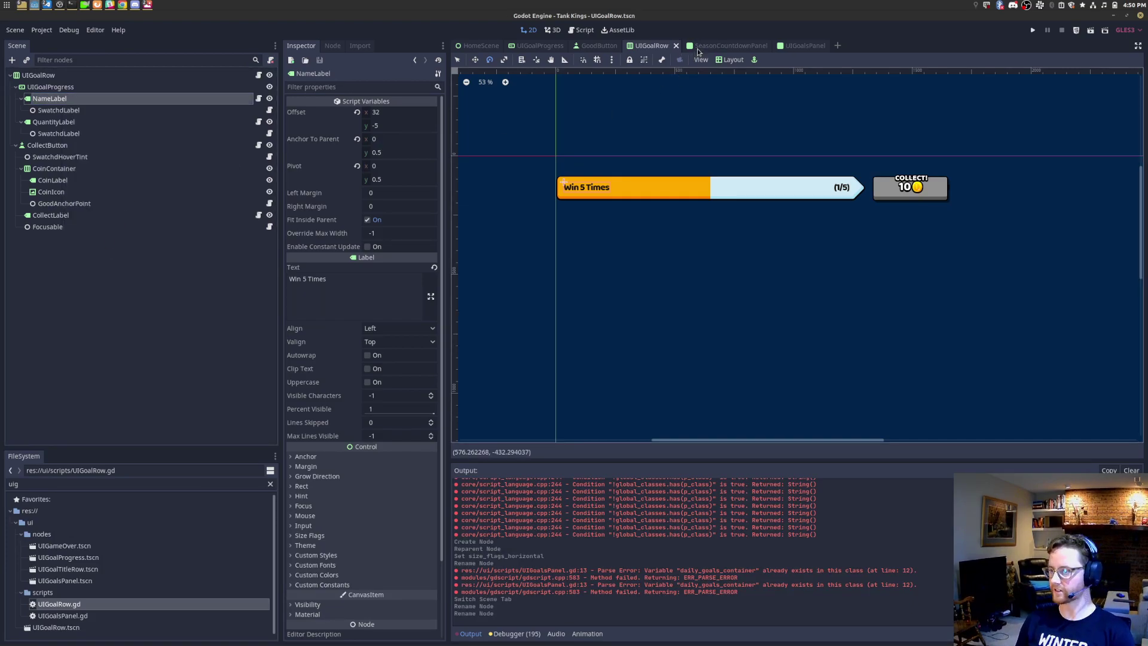
click(805, 48)
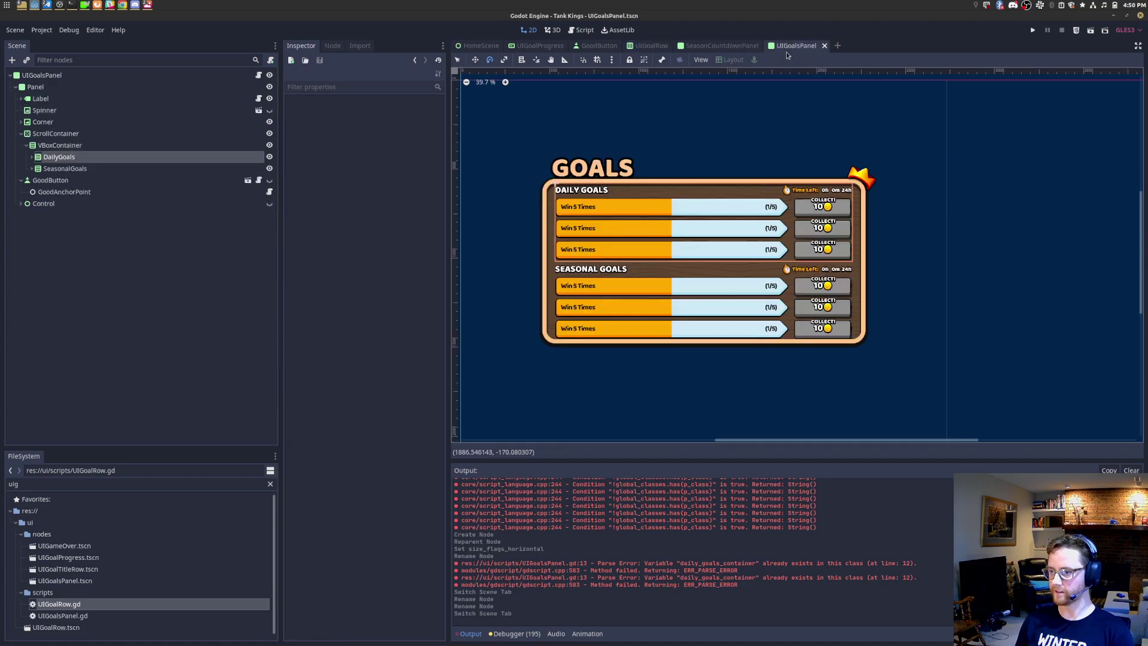
click(116, 77)
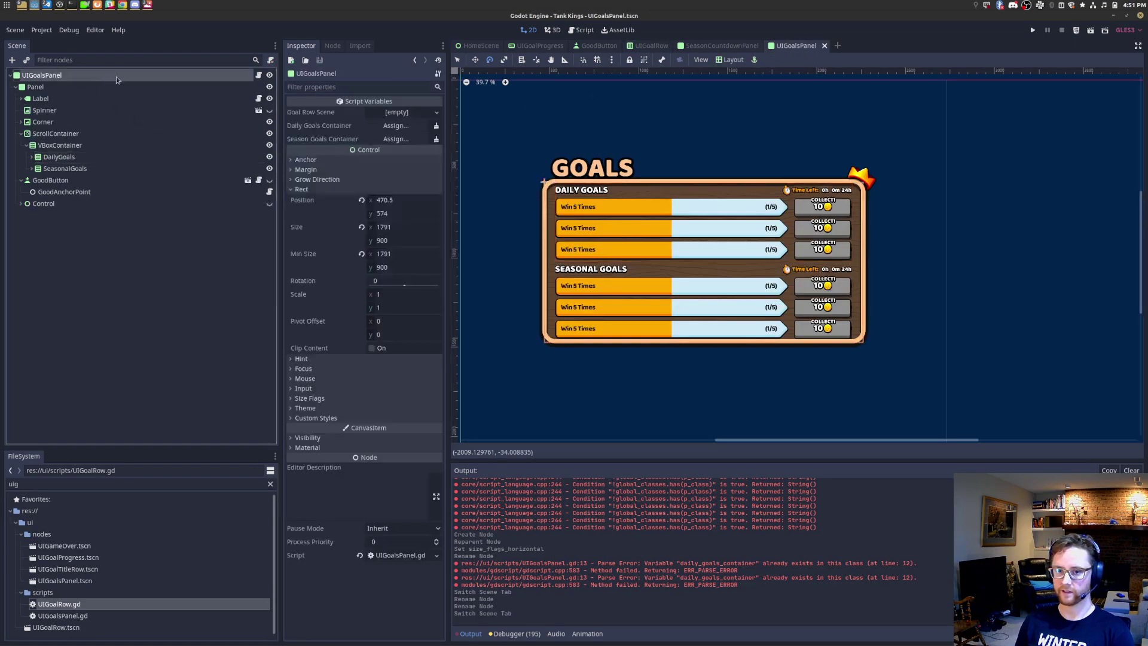
Step: Point Daily Goals Container to DailyGoals and Season Goals Container to SeasonalGoals, then save
click(393, 125)
scroll(253, 465, down, 5)
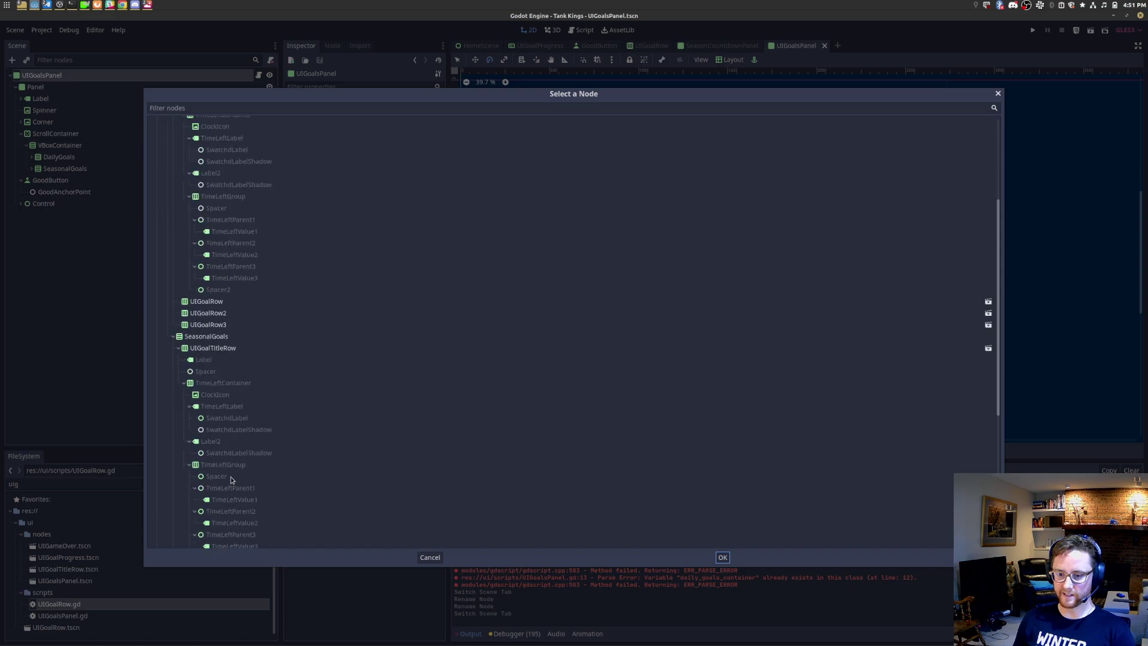
scroll(219, 390, up, 2)
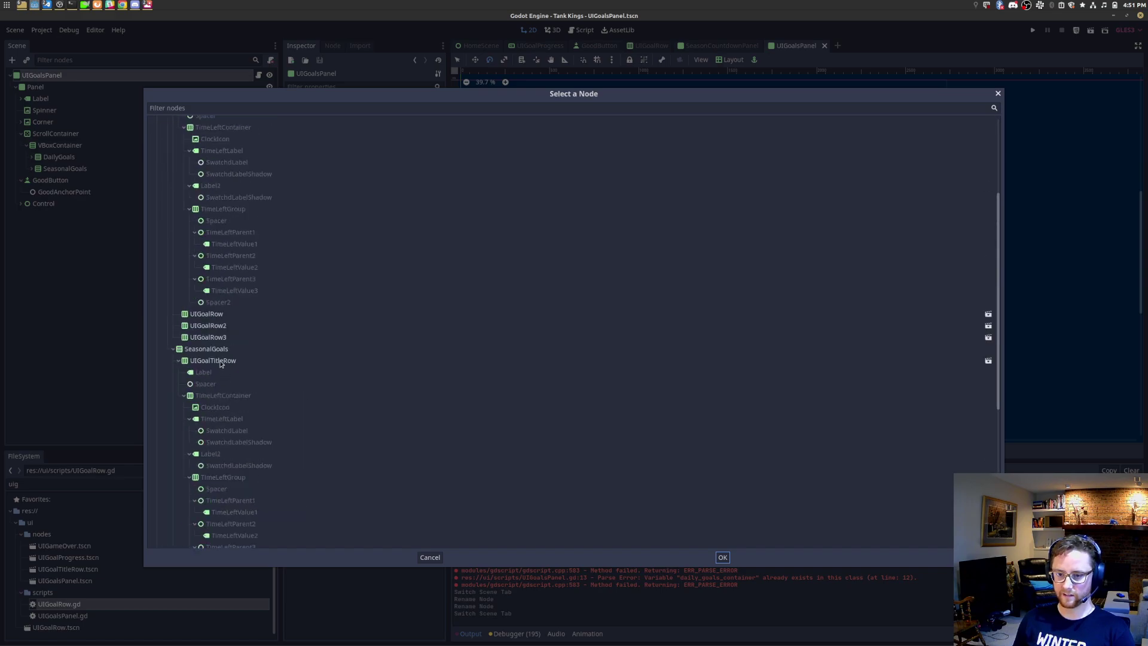
scroll(220, 357, up, 4)
double_click(213, 229)
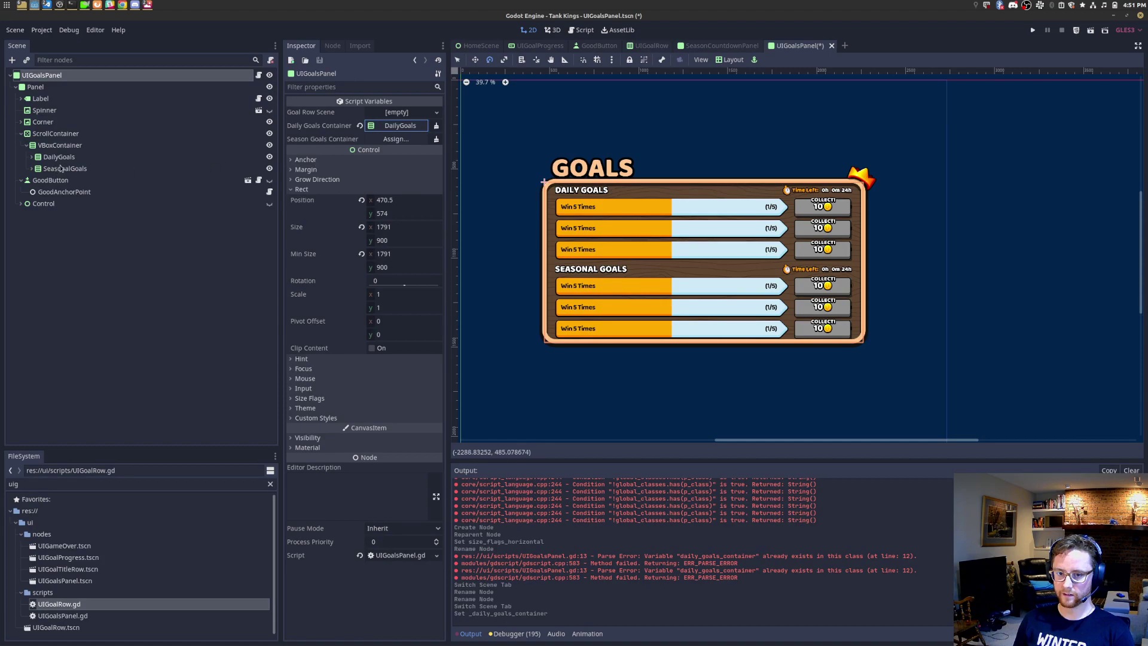
click(396, 139)
scroll(264, 308, down, 6)
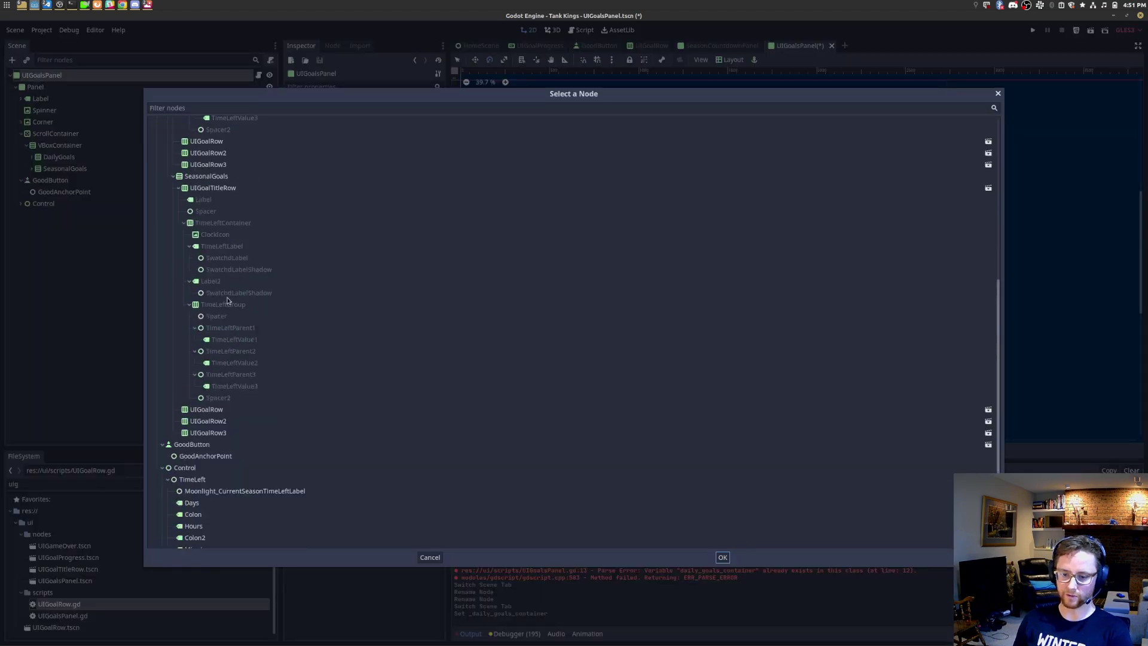
double_click(213, 184)
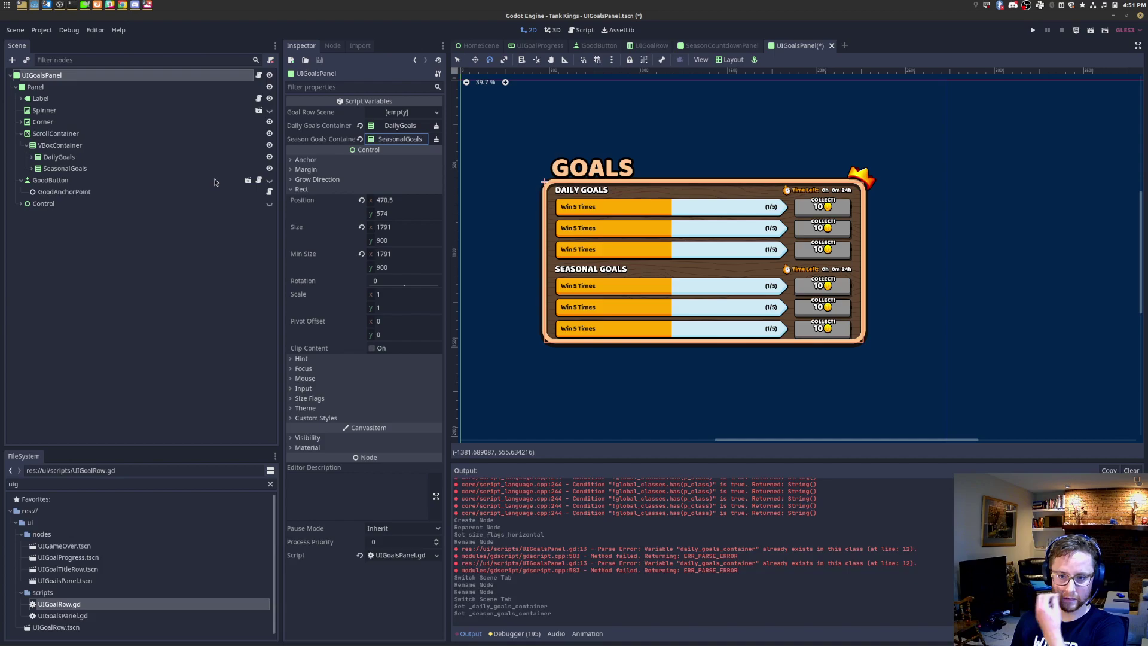
key(ctrl+s)
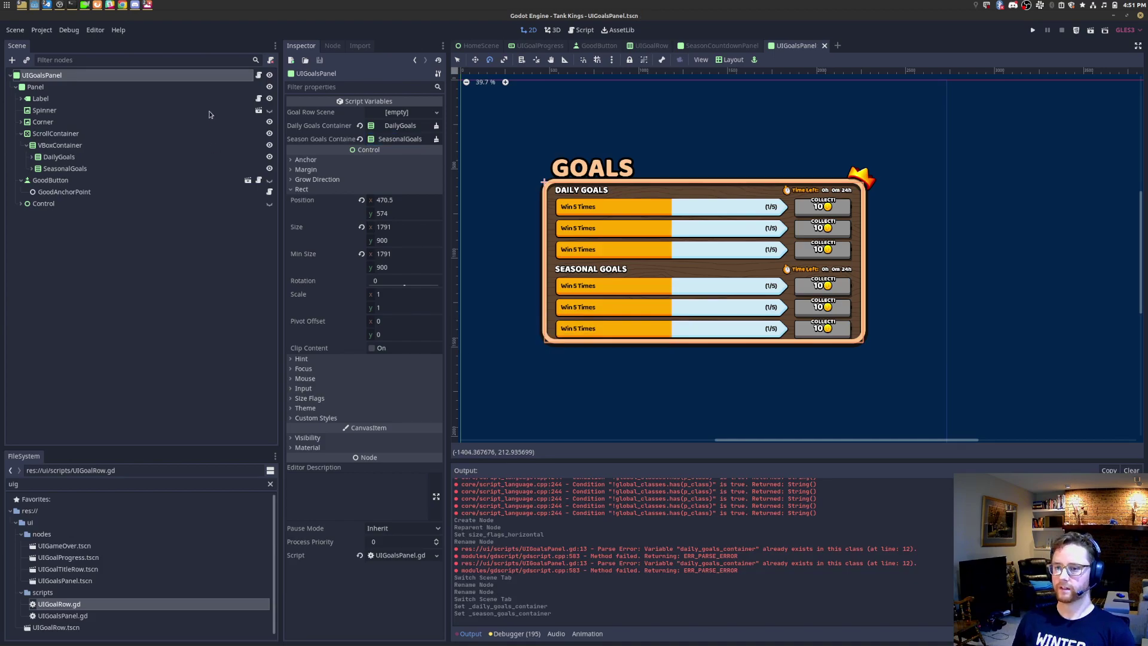
click(258, 75)
Step: Add a trailing comma after the last max_value entry in the goal definitions array
double_click(755, 209)
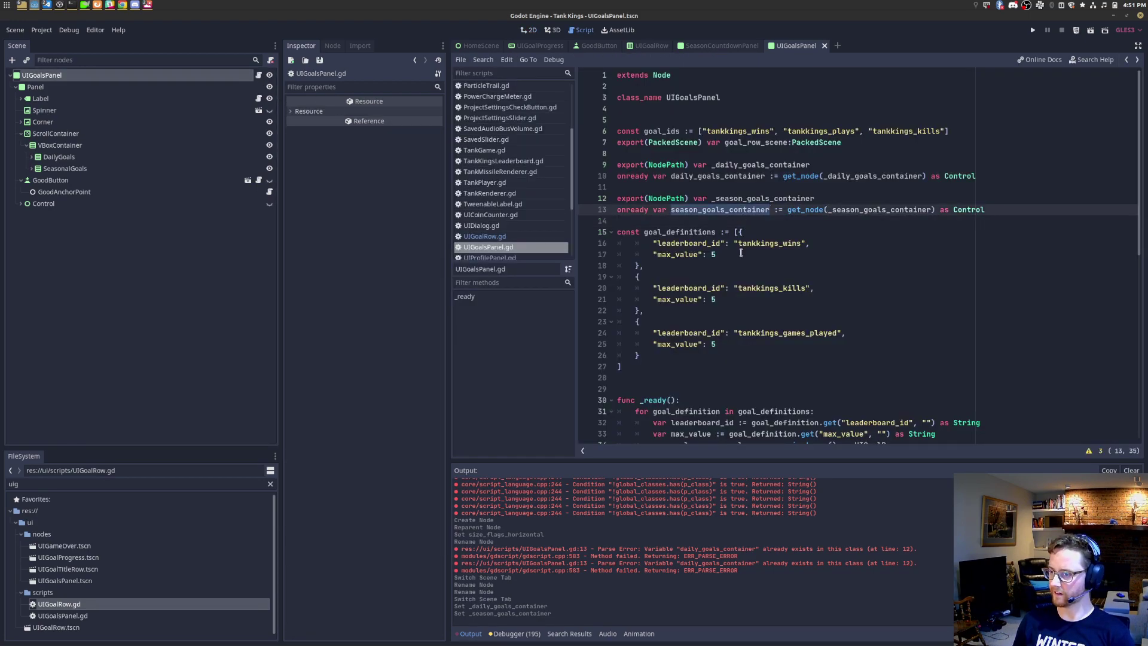
double_click(734, 176)
double_click(733, 209)
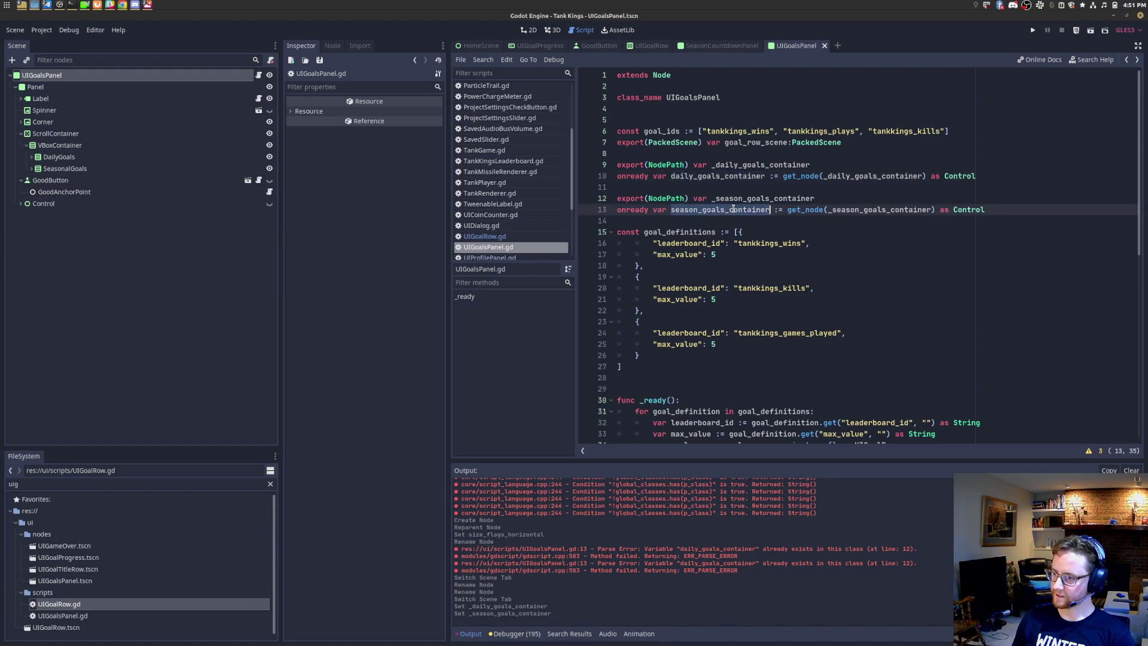
scroll(735, 210, down, 3)
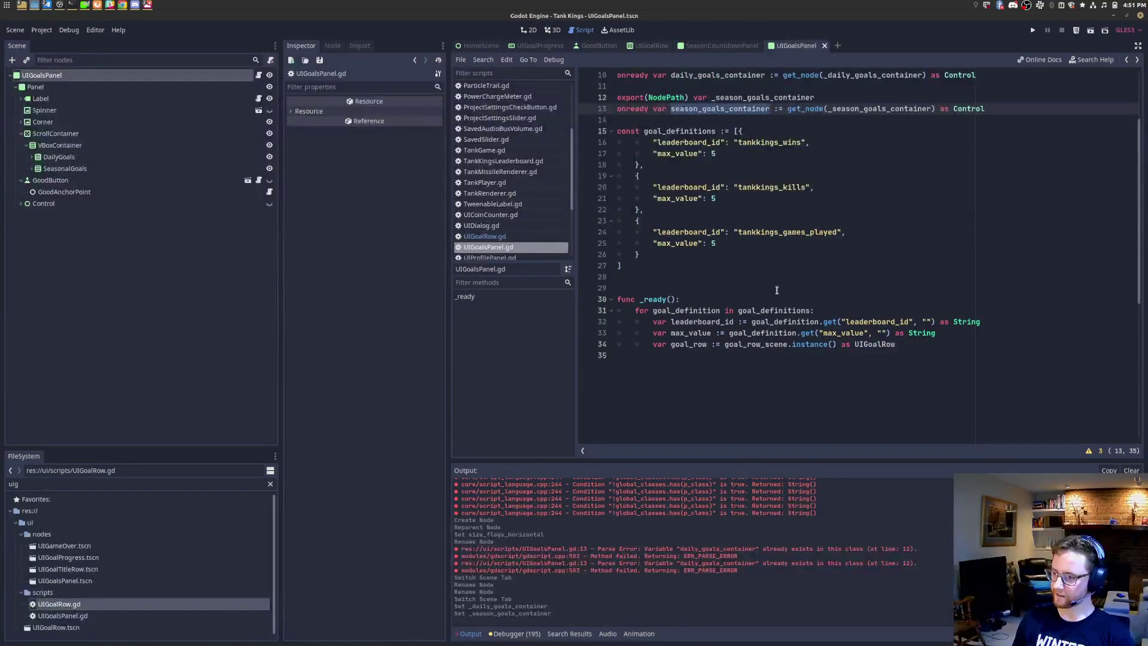
drag(909, 355, 519, 292)
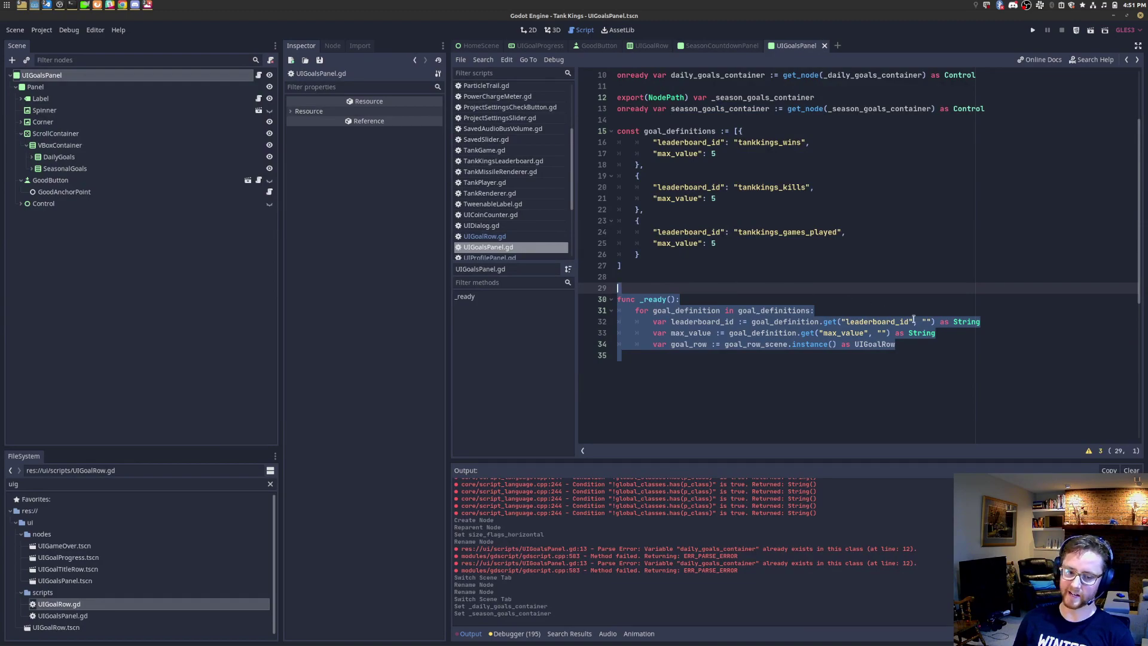
click(952, 344)
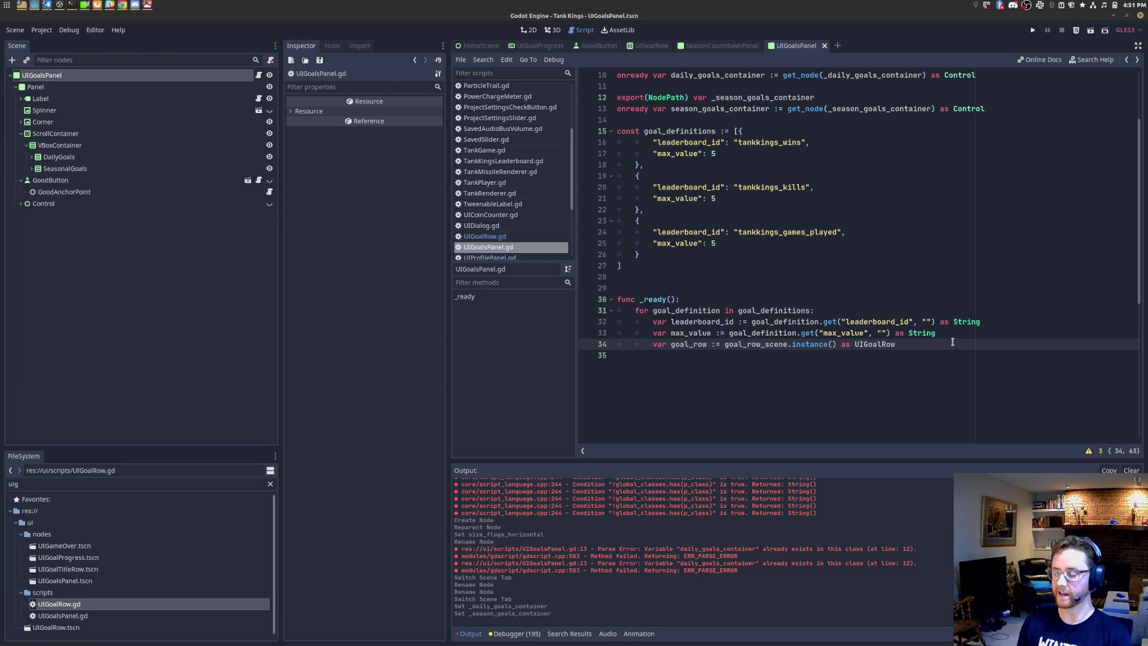
click(811, 243)
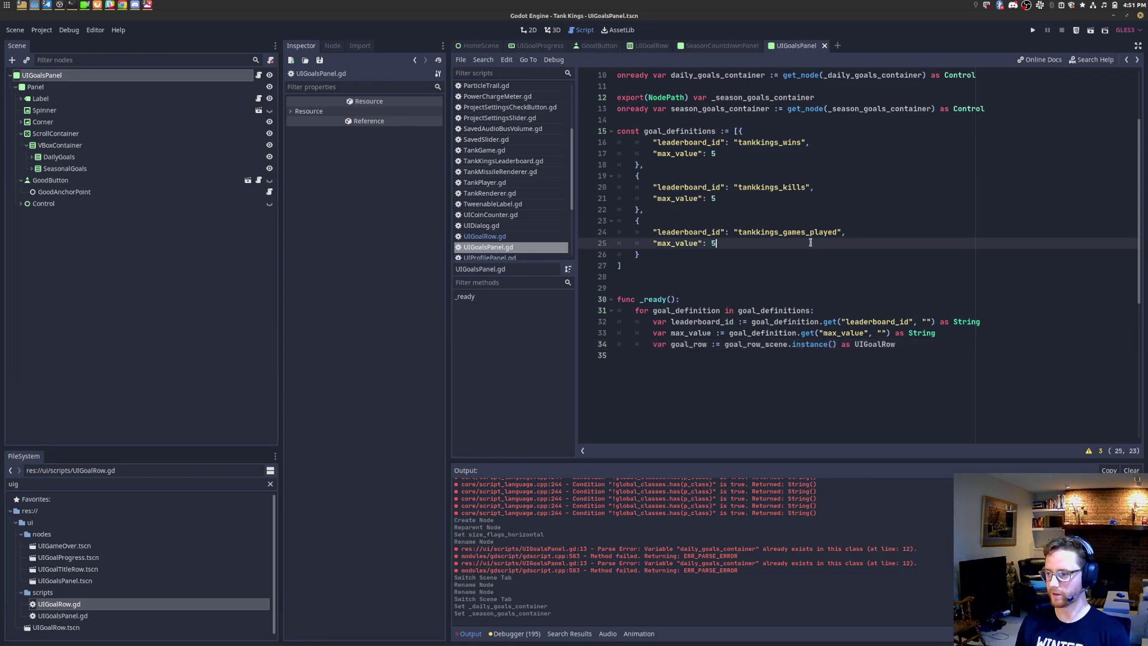
text(,)
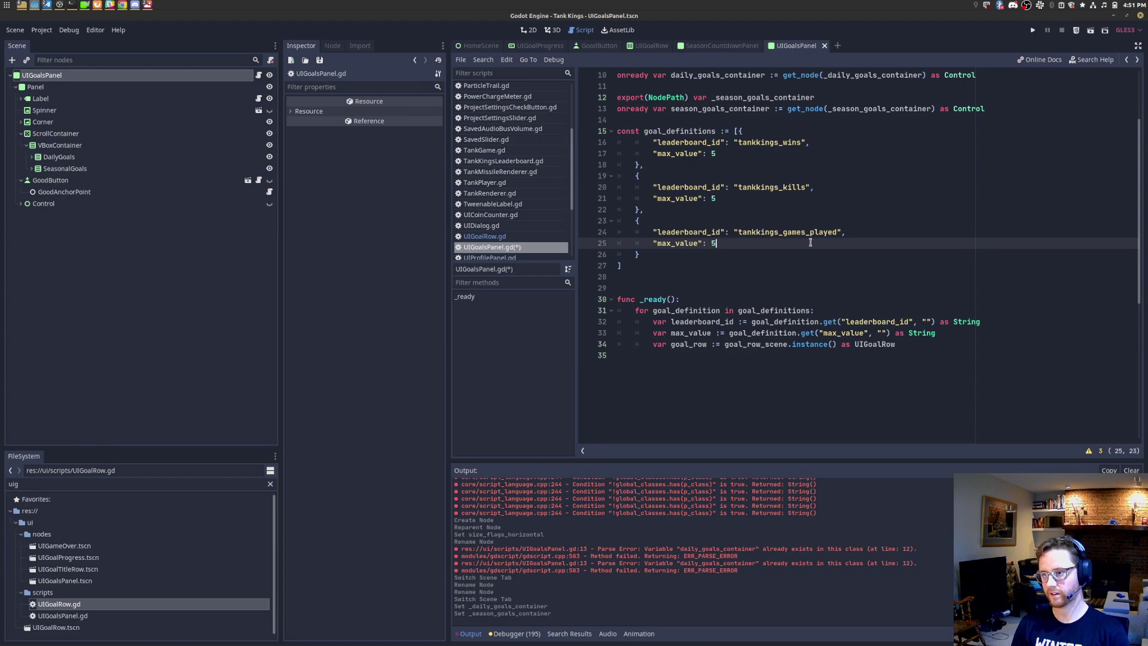
Step: Rename the goal row instance in the _ready loop to daily_goal_row
drag(670, 277, 560, 129)
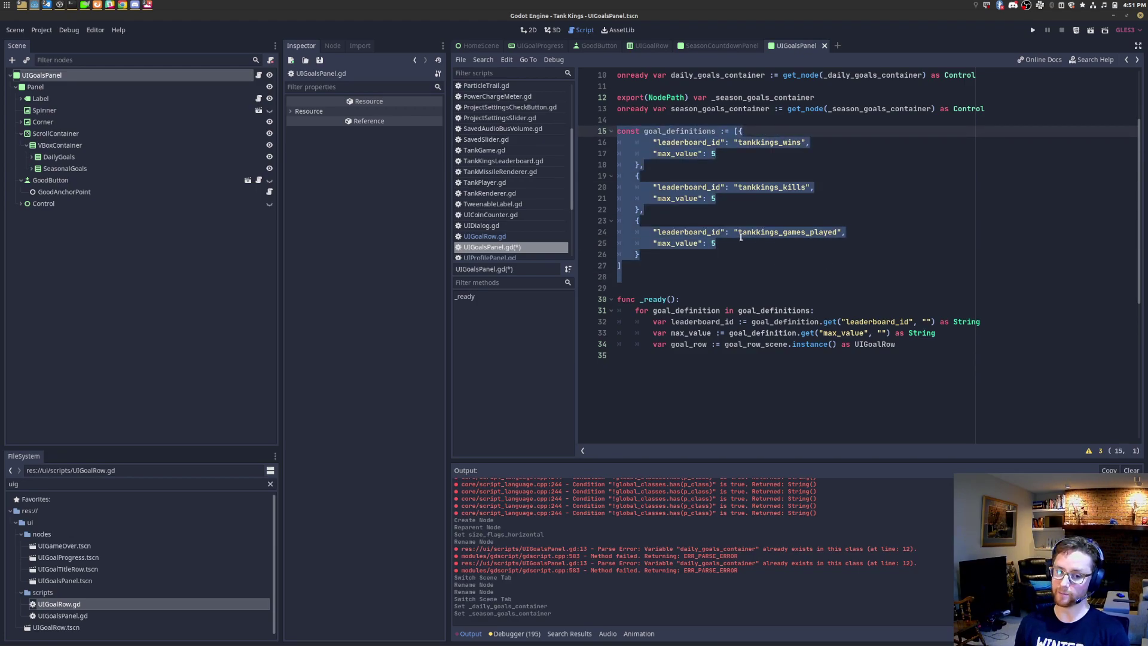
click(963, 345)
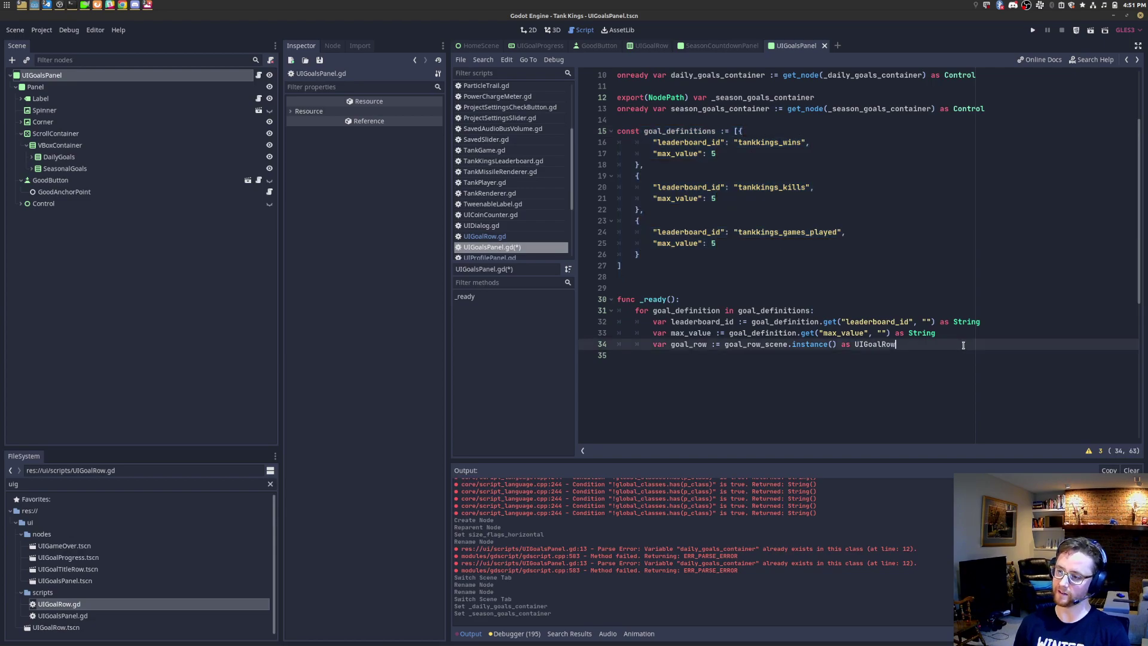
key(Right)
key(Right)
key(Right)
key(Right)
text(daily_)
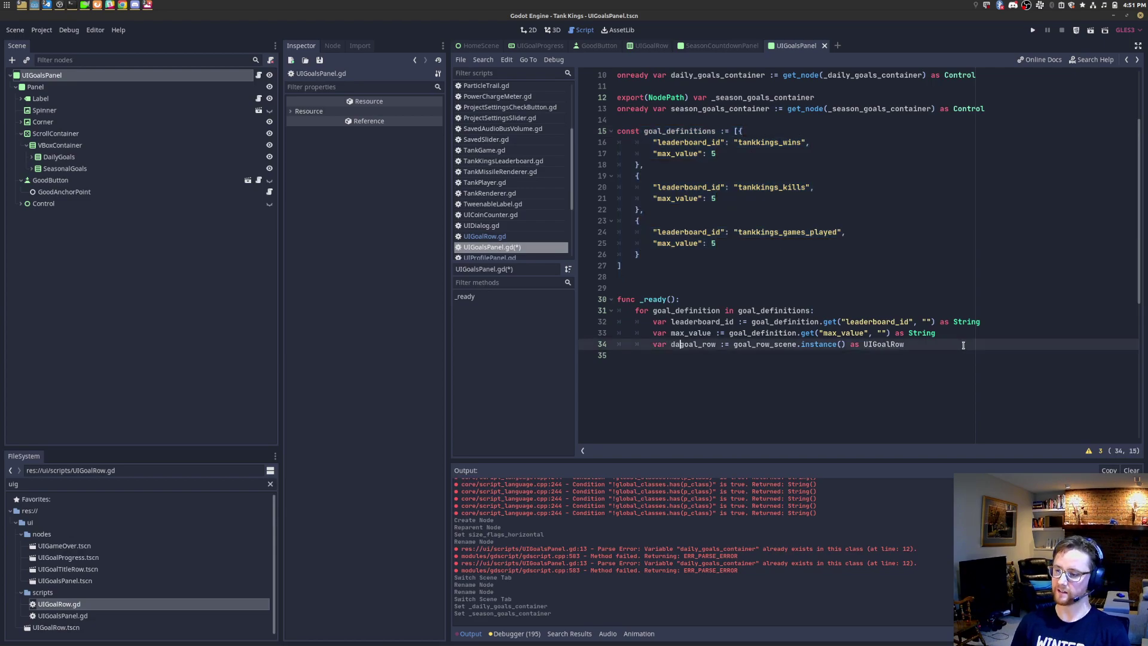
Step: Duplicate the daily_goal_row line below as a seasonal_goal_row instance
key(End)
key(shift+Home)
key(ctrl+x)
key(ctrl+z)
key(ctrl+c)
key(End)
key(Return)
key(ctrl+v)
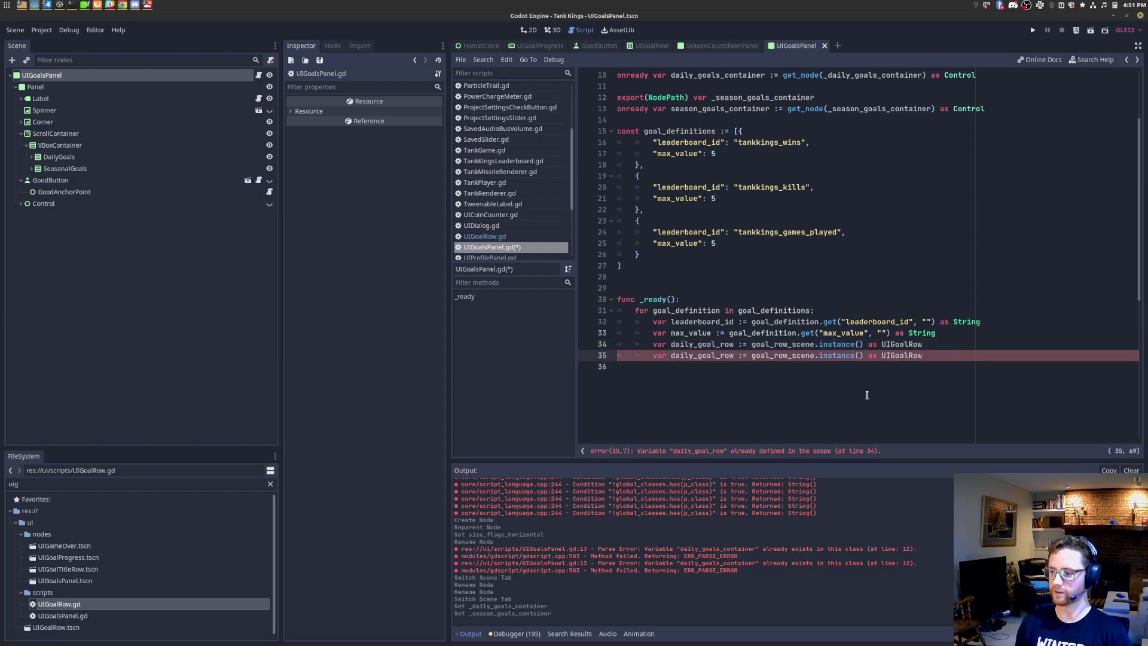
click(694, 347)
key(Down)
key(ctrl+shift+Left)
text(season)
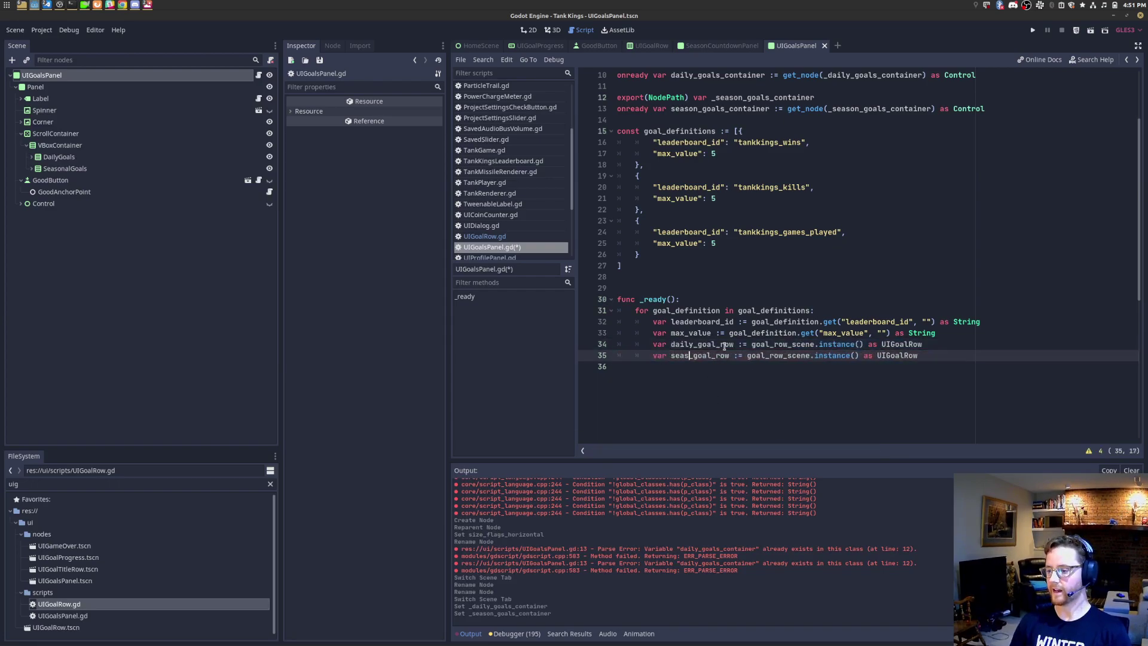
text(al)
key(Up)
Step: Add daily_goals_container.add_child(daily_goal_row) below the daily row line
key(End)
key(Return)
text(daily_goal_row)
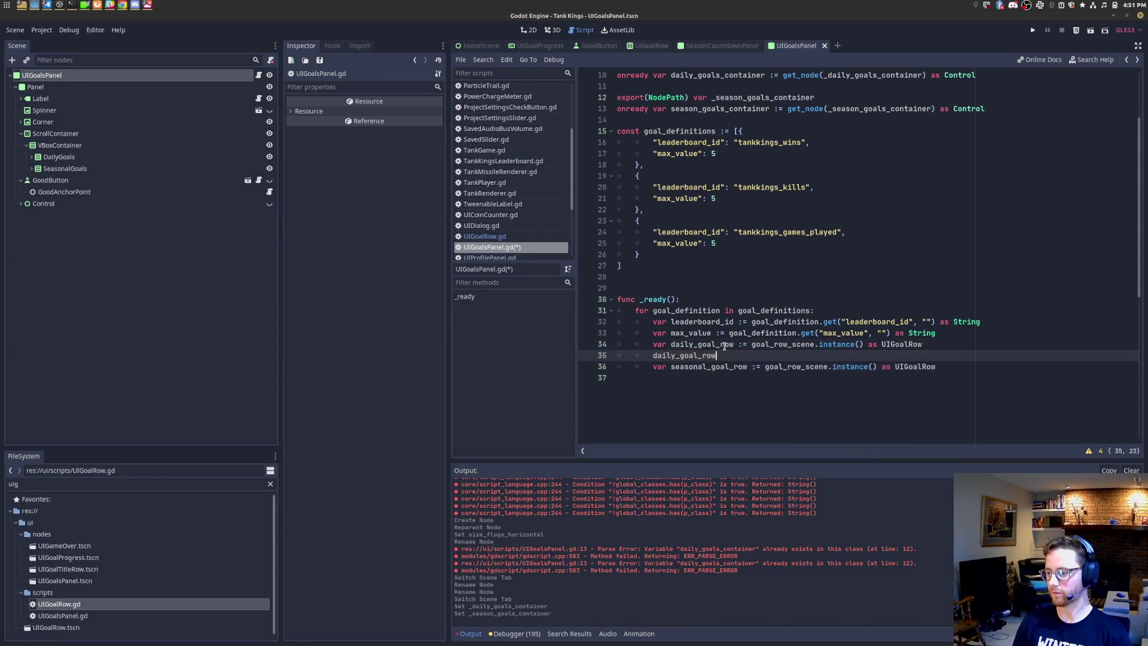
text(daily_)
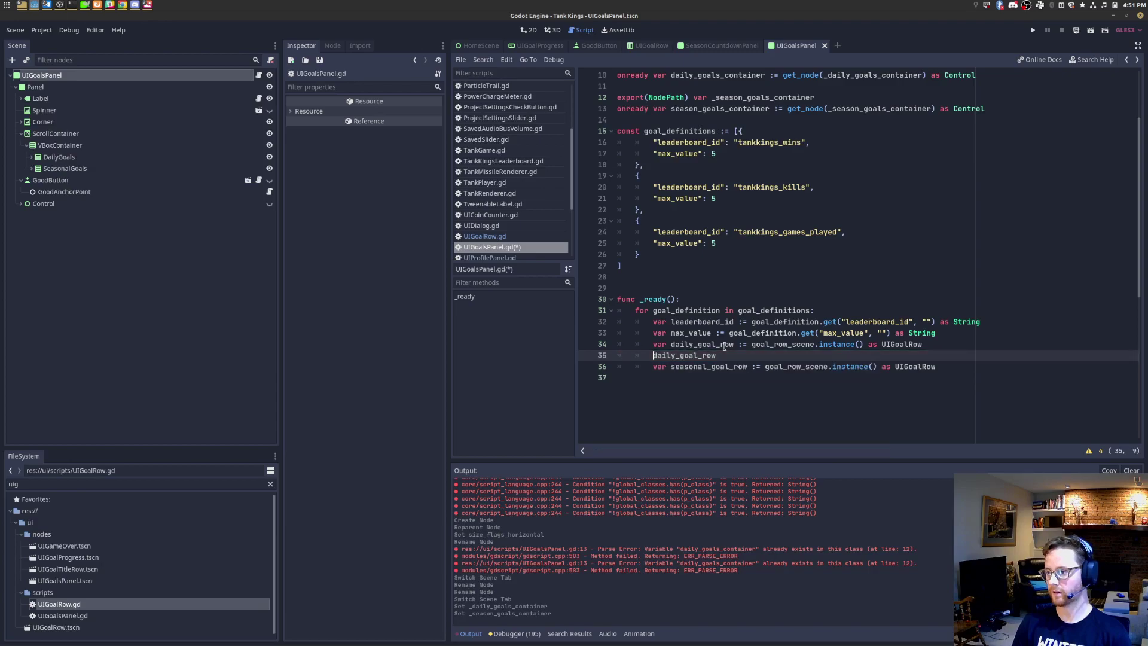
text(goals_)
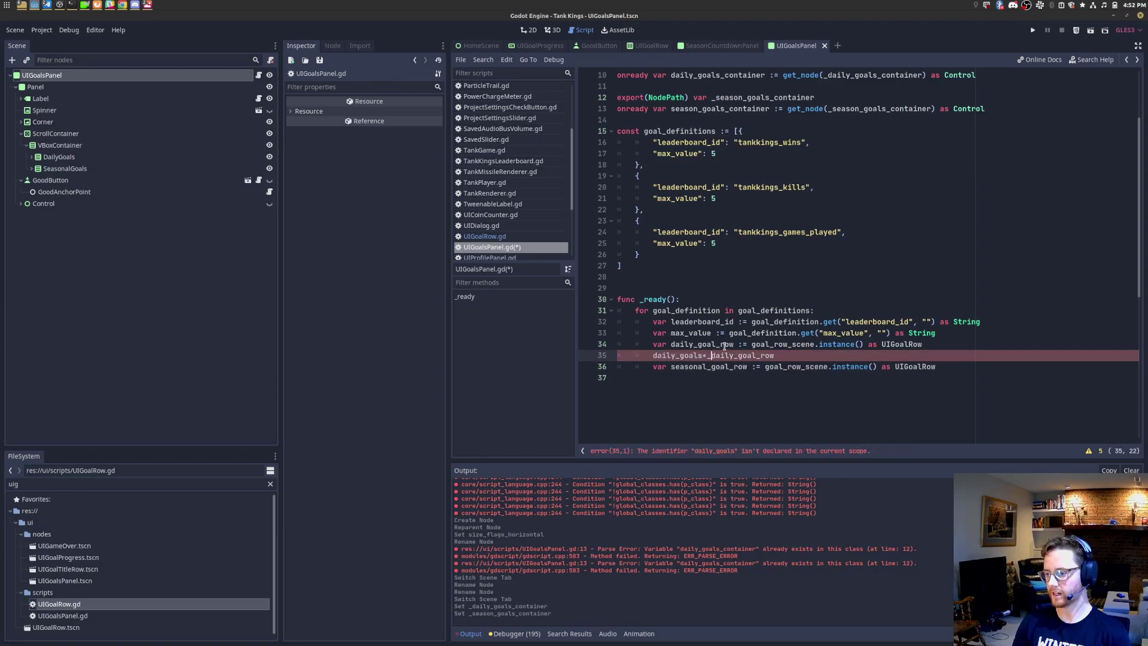
text(container.add_chil)
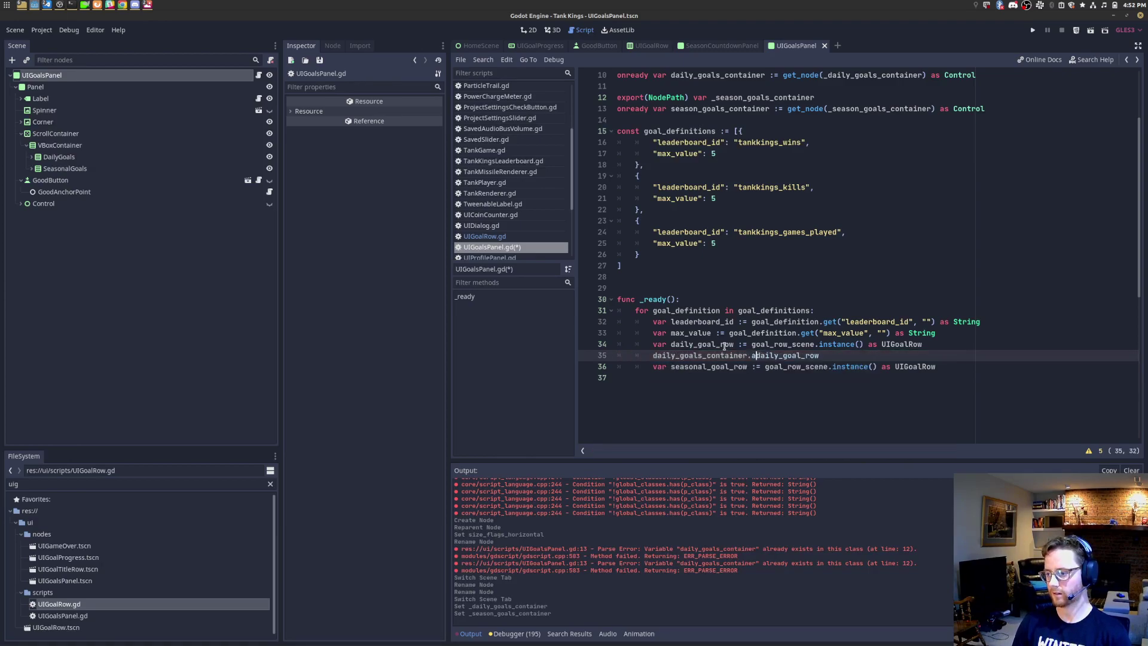
text(d(d)
key(End)
text())
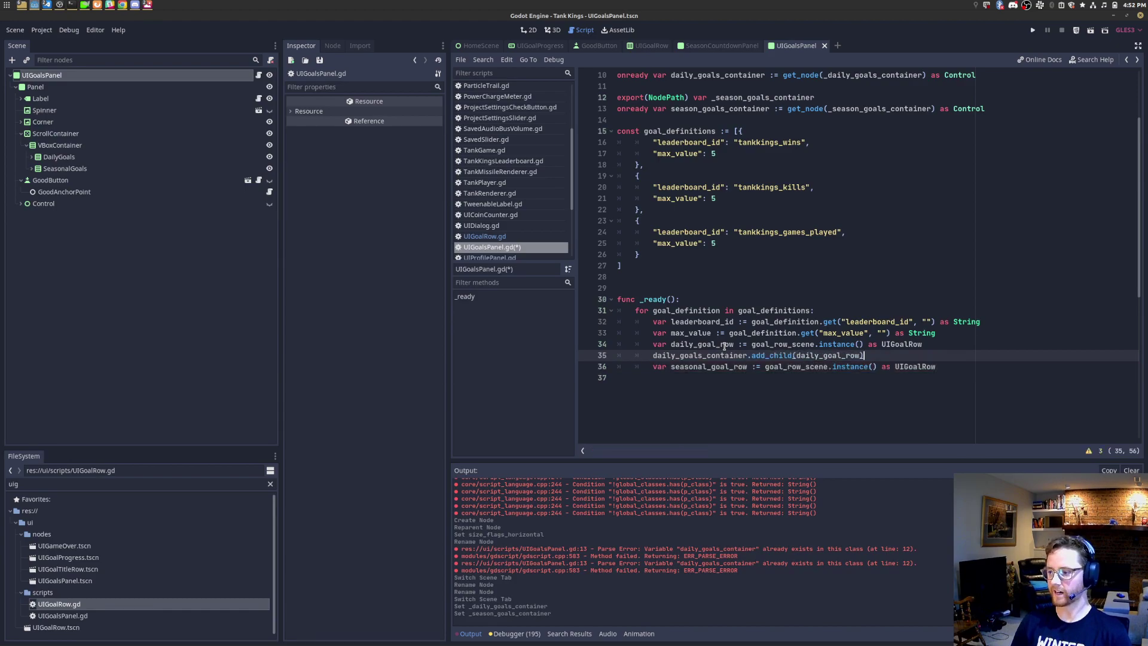
Step: Add seasonal_goals_container.add_child(seasonal_goal_row) after the seasonal row, spacing it with a blank line, and save
key(Down)
key(End)
key(Return)
text(seasonal_)
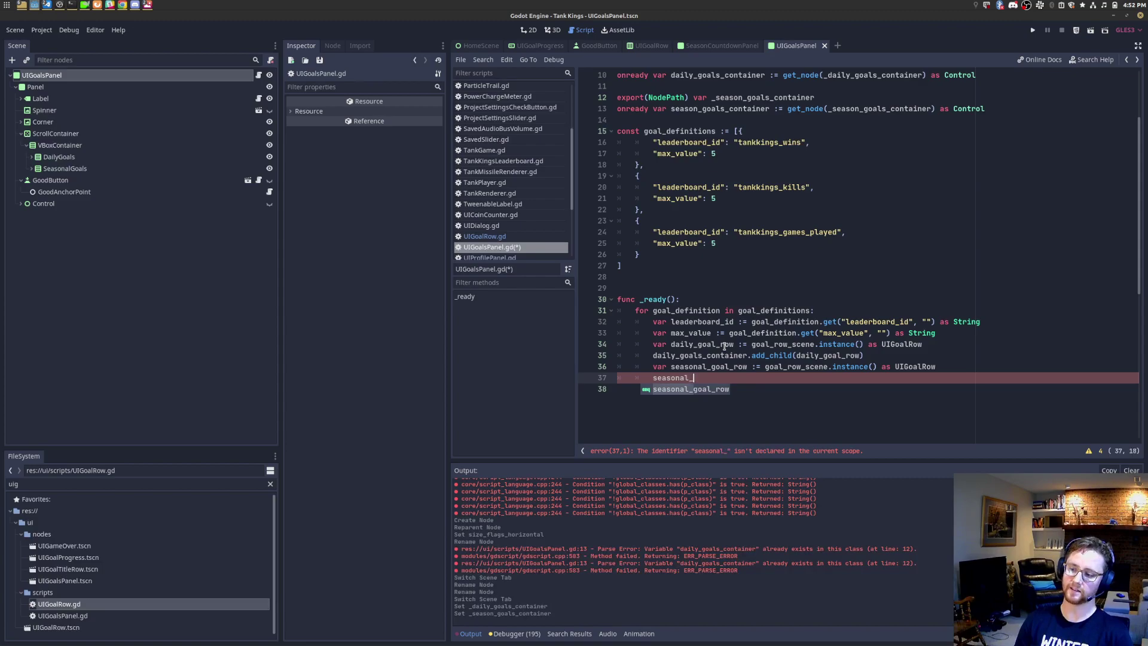
text(goals_c)
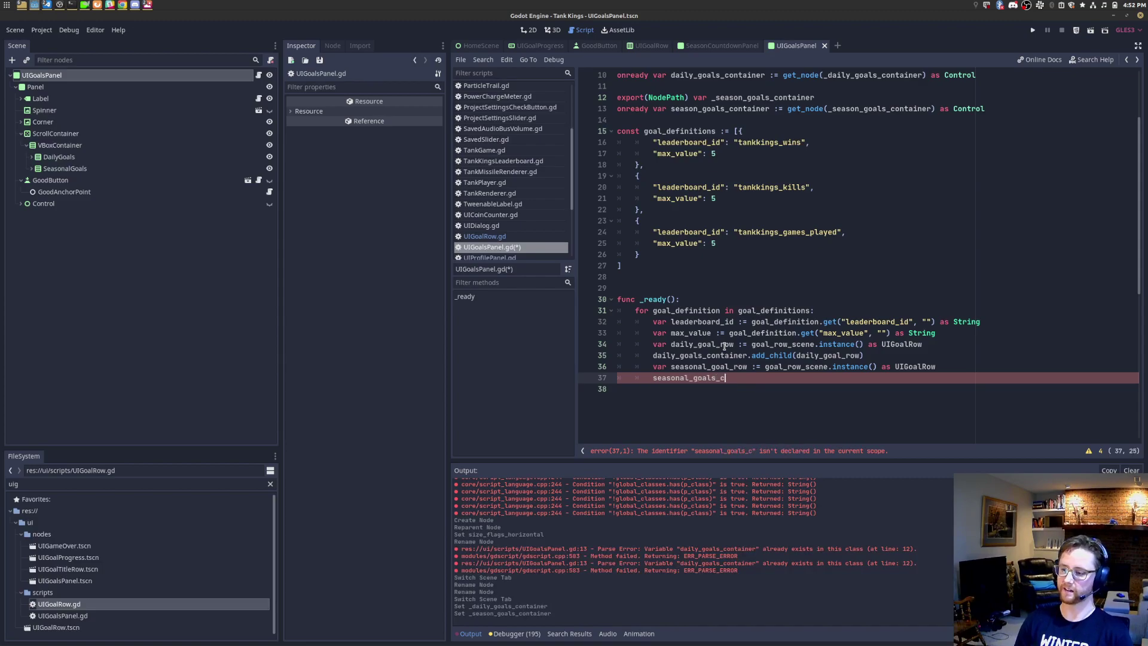
text(ontainer.add)
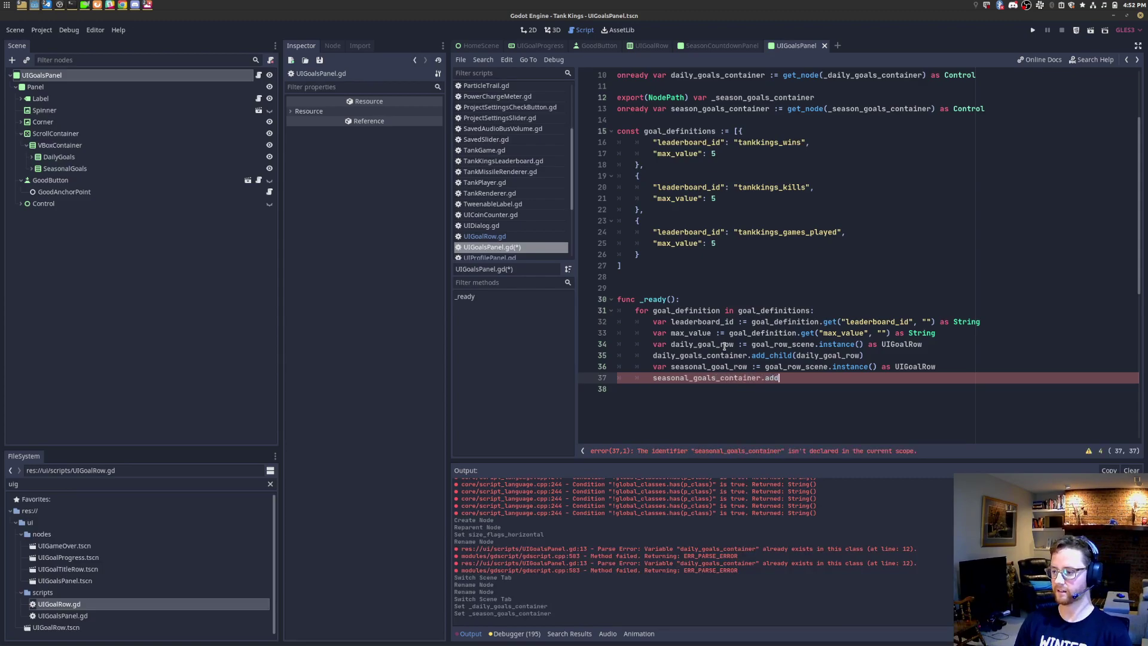
text(_child(seas)
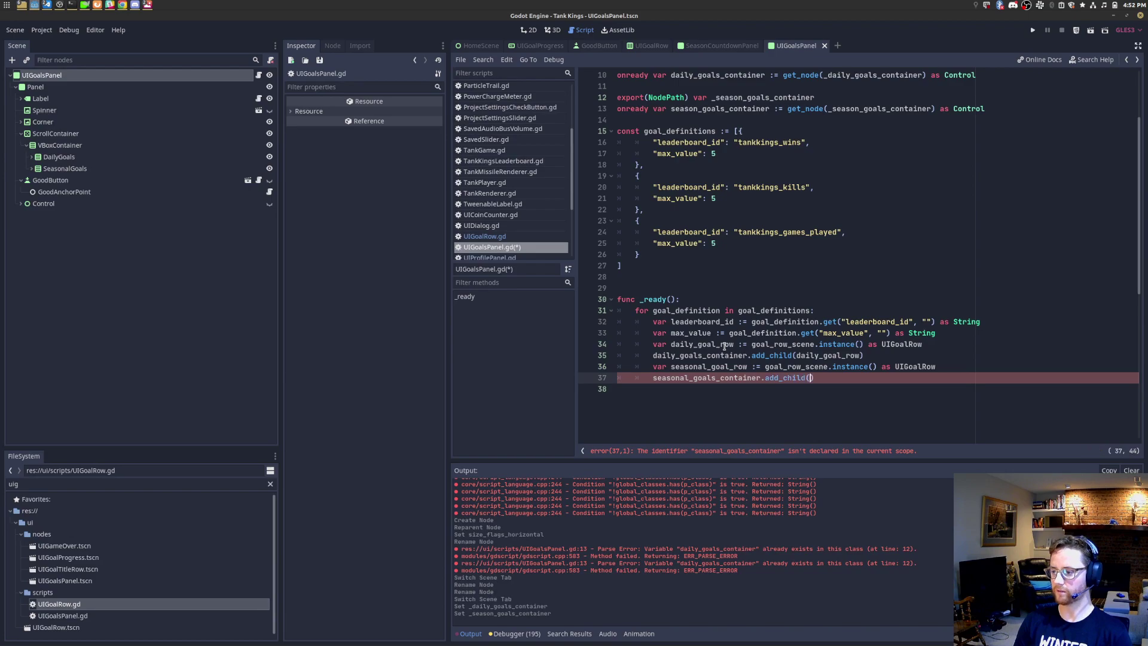
text(onal_goal_row)
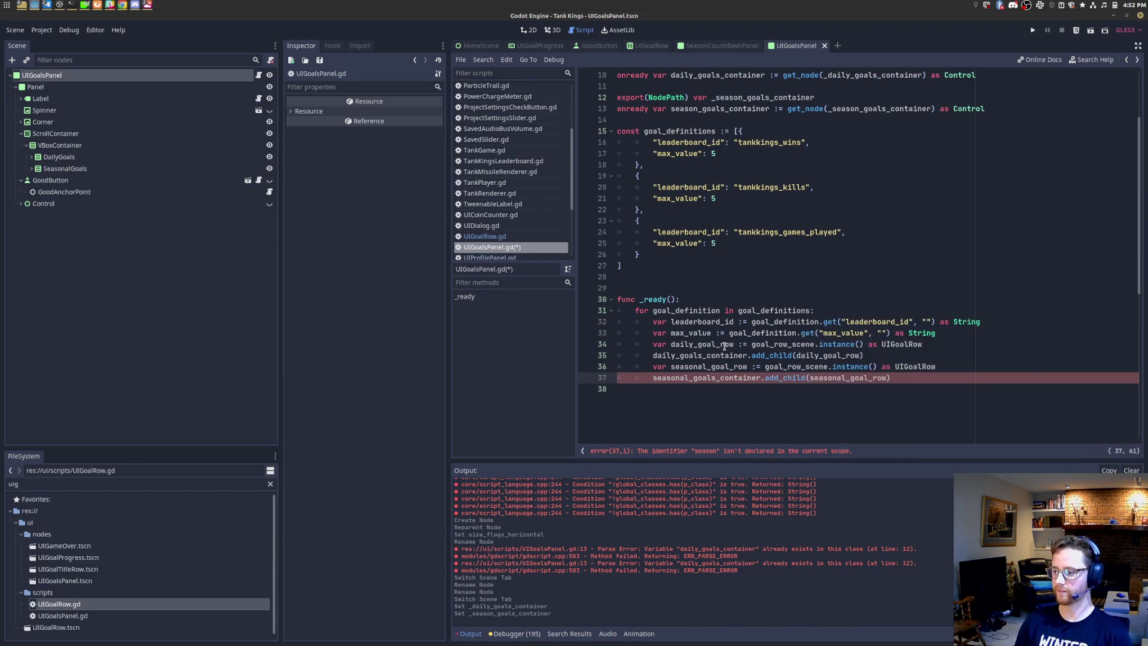
key(ctrl+s)
key(Up)
key(Return)
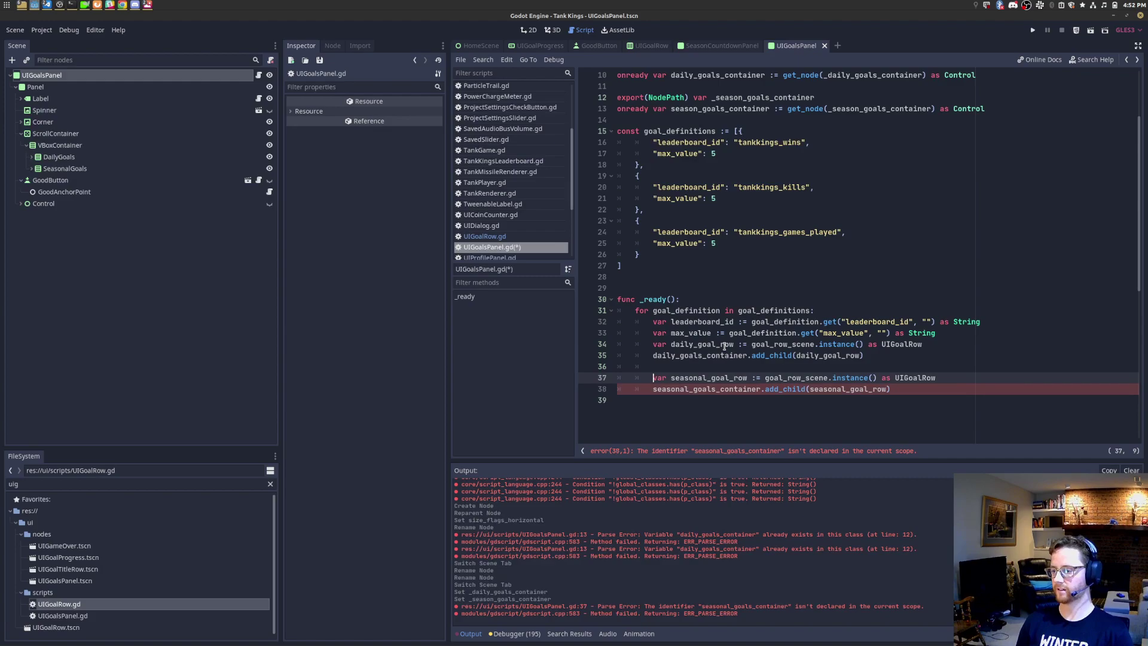
key(ctrl+s)
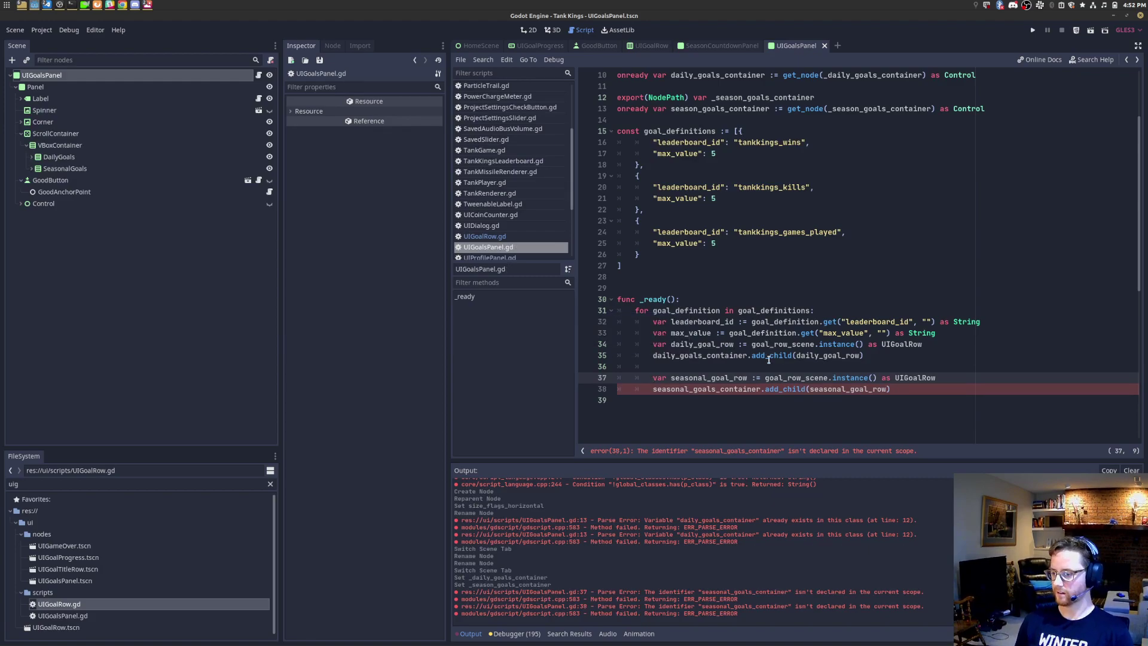
Step: Rename the season container variables on lines 12–13 to seasonal and save the script
double_click(734, 110)
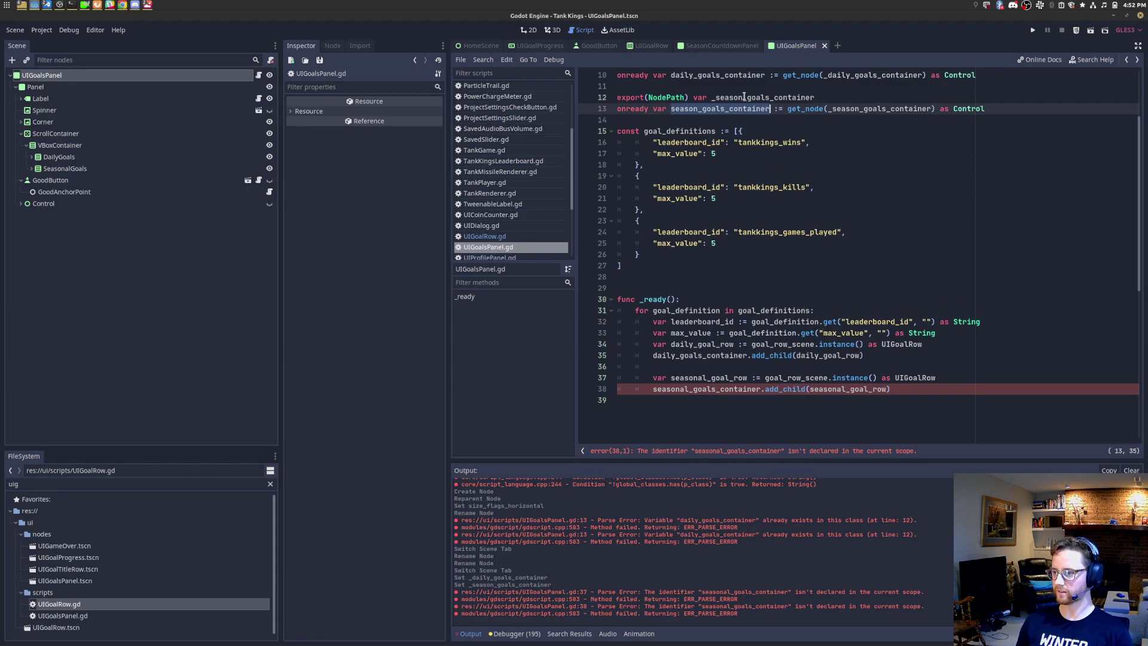
double_click(699, 388)
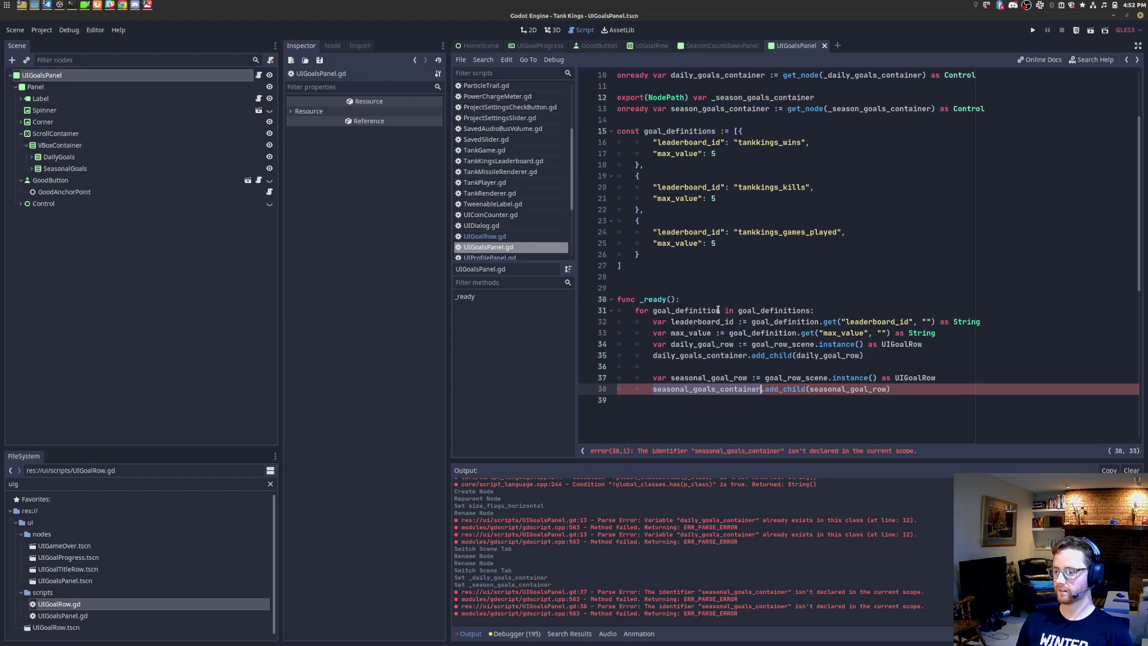
click(740, 98)
text(al)
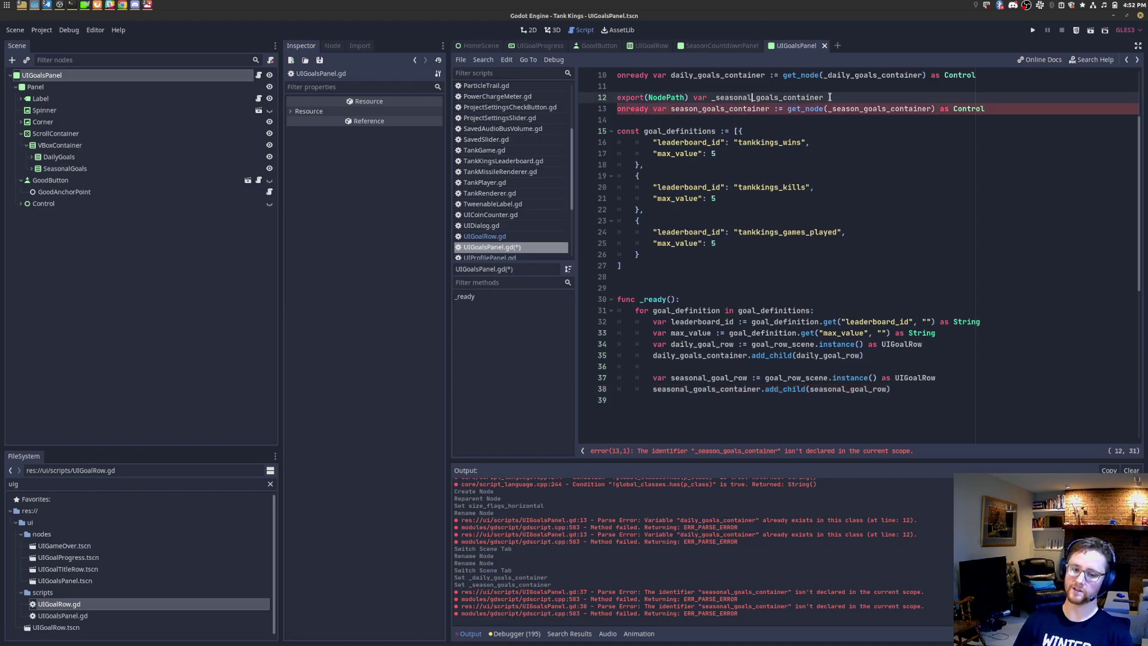
click(698, 108)
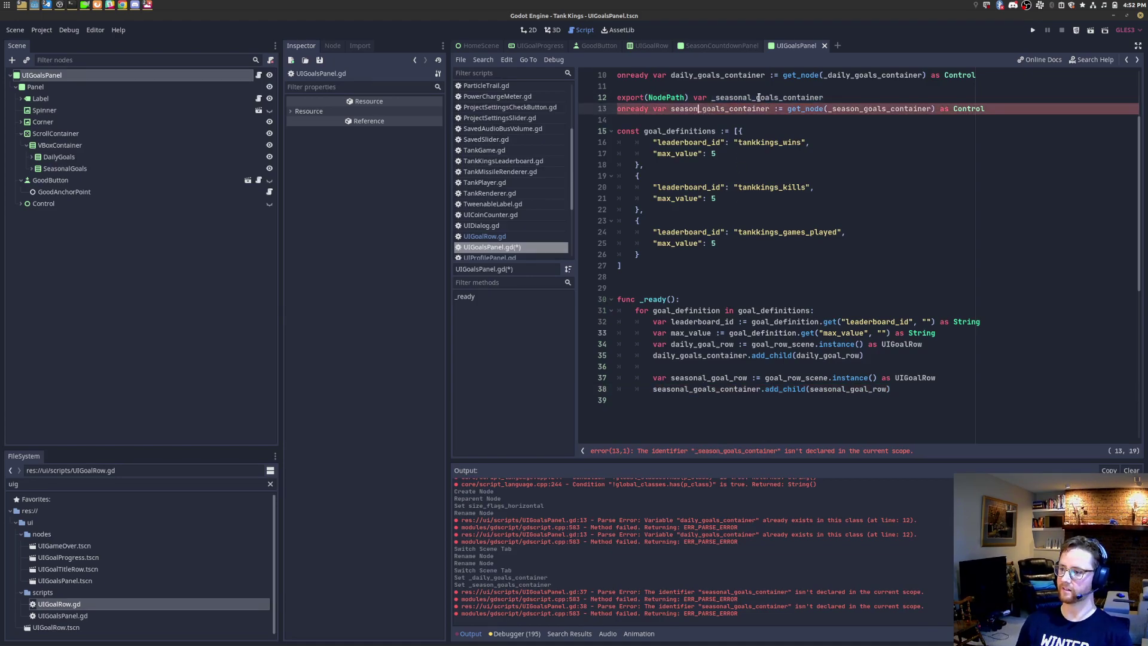
text(al)
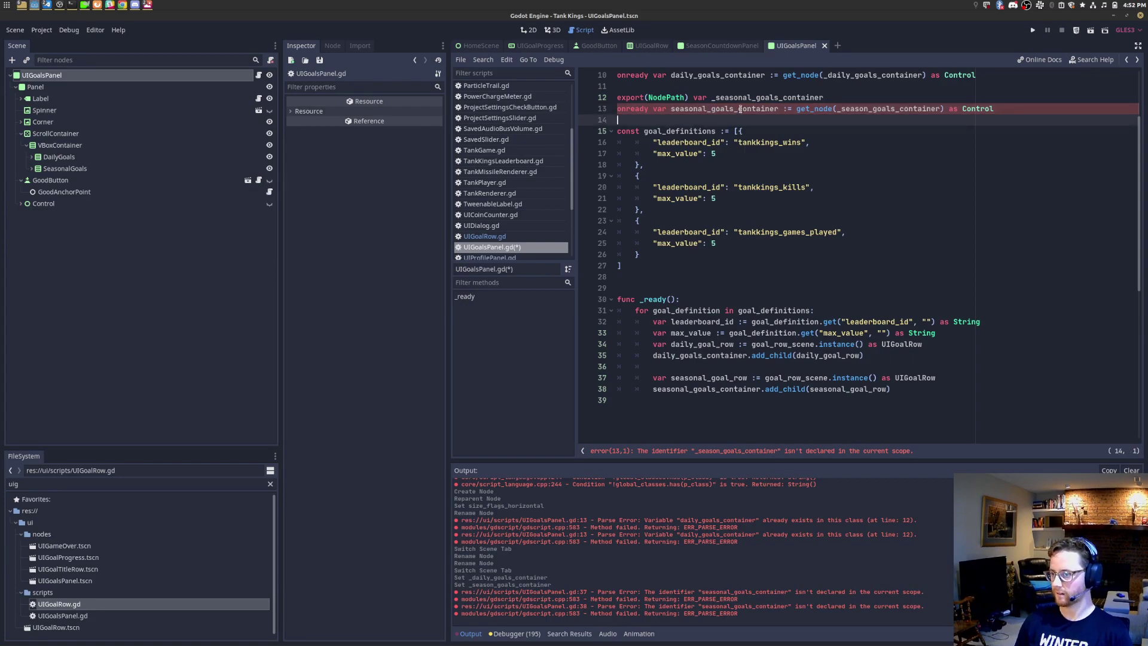
double_click(741, 109)
click(788, 389)
key(ctrl+s)
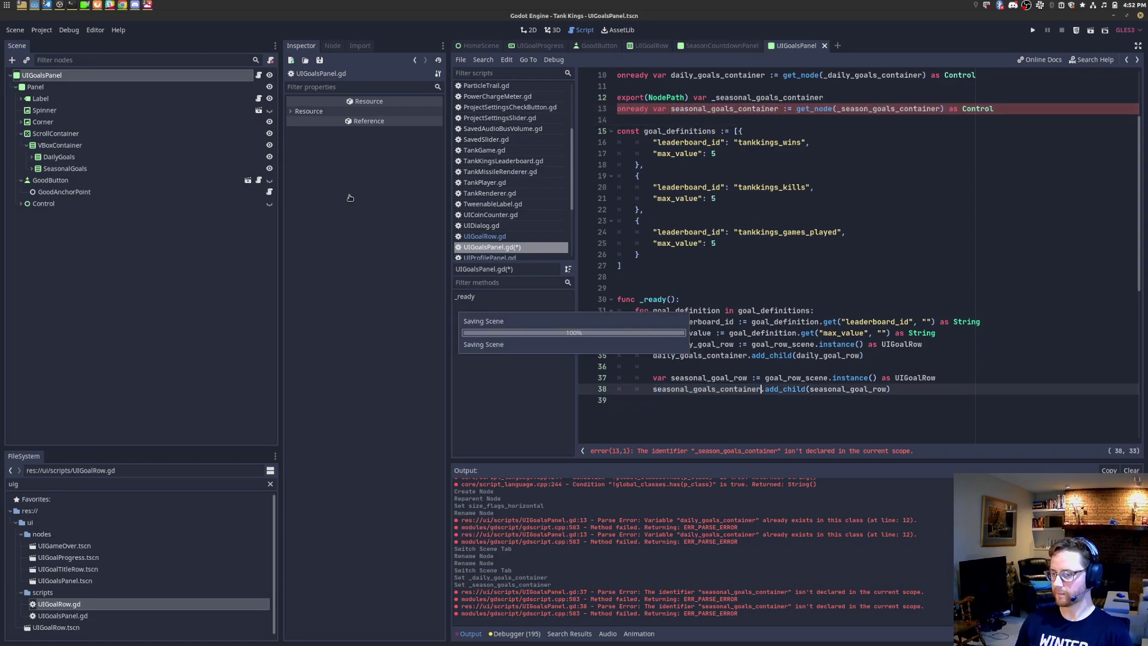
Step: Paste the _seasonal_goals_container name over the misspelled path name on line 13
click(74, 76)
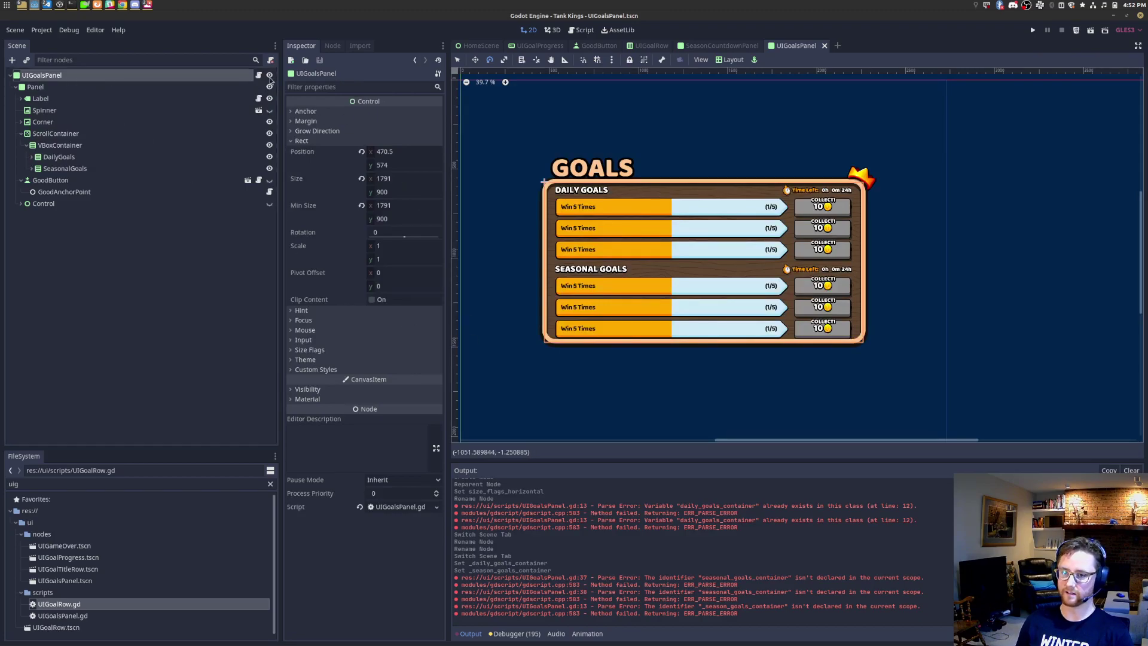
key(ctrl+F3)
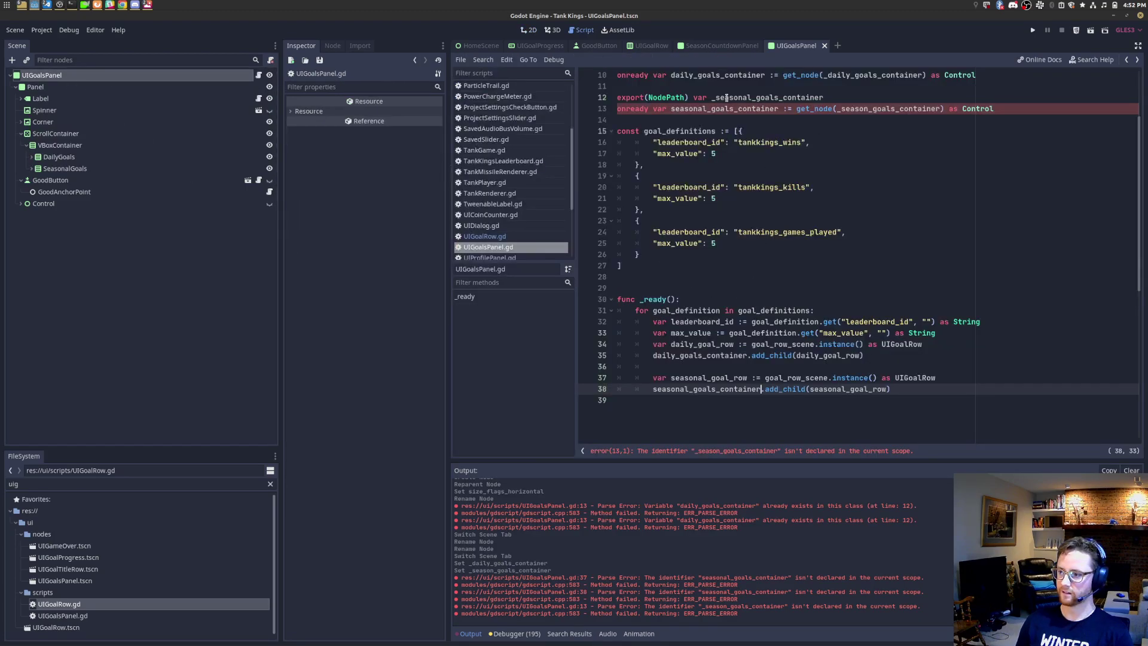
double_click(727, 97)
key(ctrl+c)
double_click(885, 108)
key(ctrl+v)
Step: Select UIGoalsPanel and choose a node for its Seasonal Goals Container path
click(57, 87)
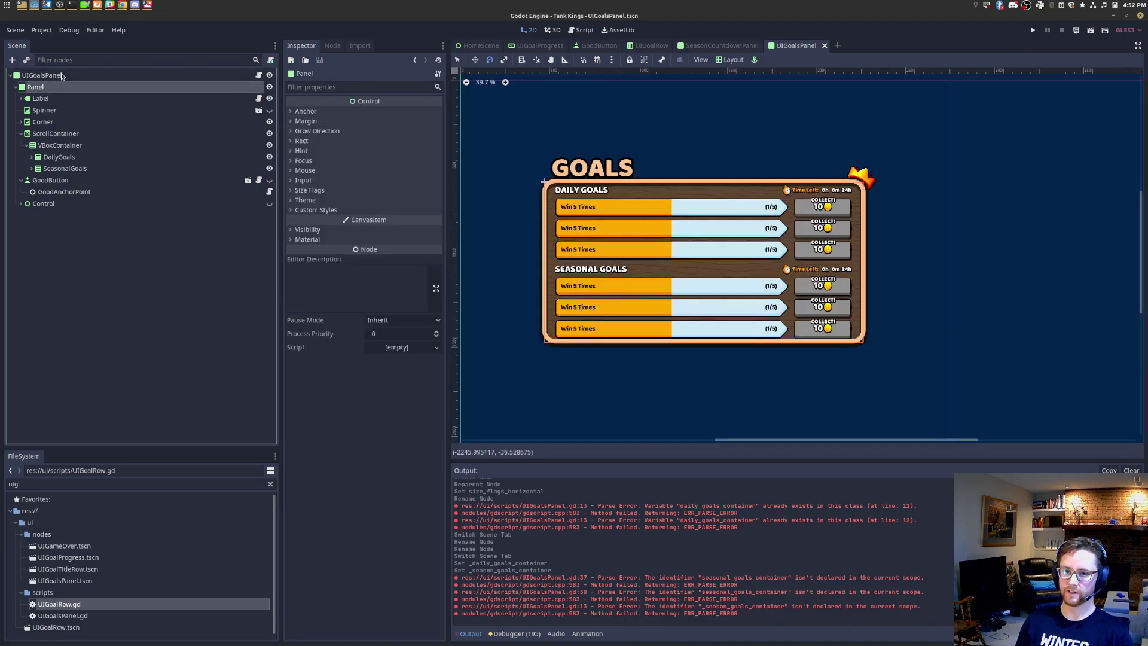
click(62, 76)
click(395, 139)
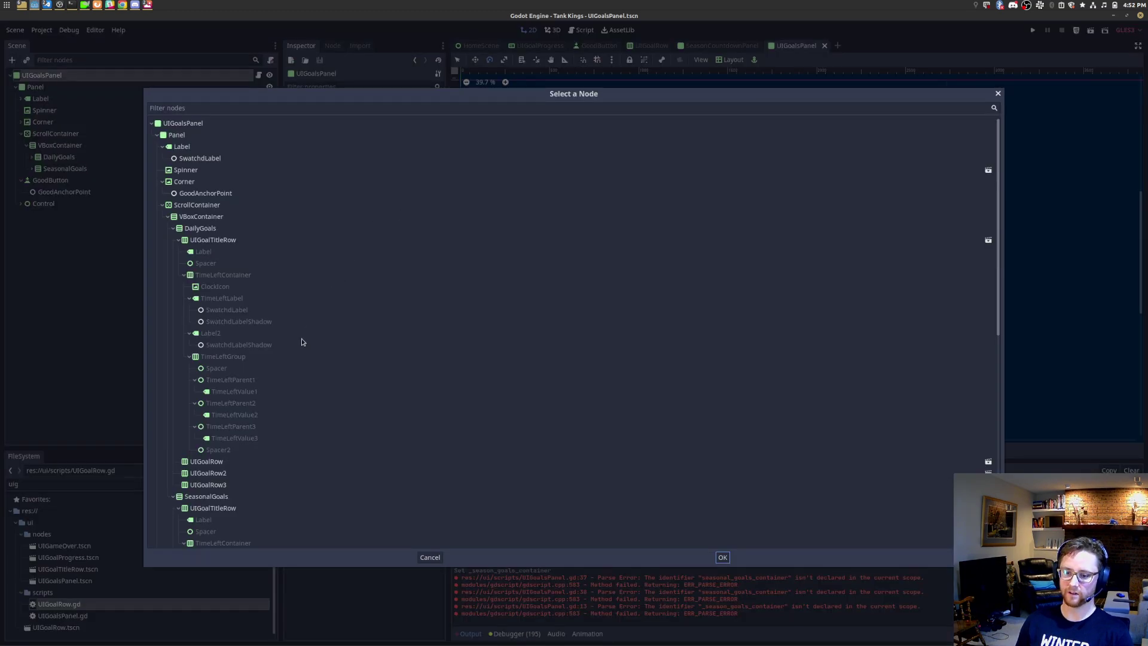
Step: Point Seasonal Goals Container at SeasonalGoals and assign UIGoalRow.tscn as the Goal Row Scene
double_click(207, 496)
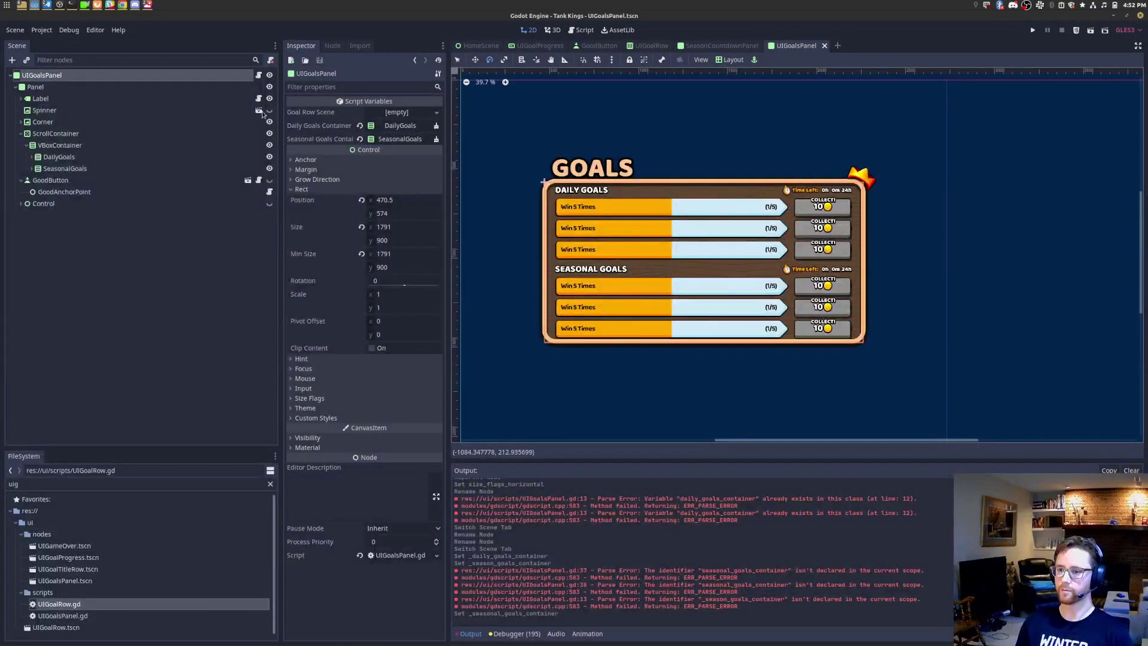
double_click(99, 486)
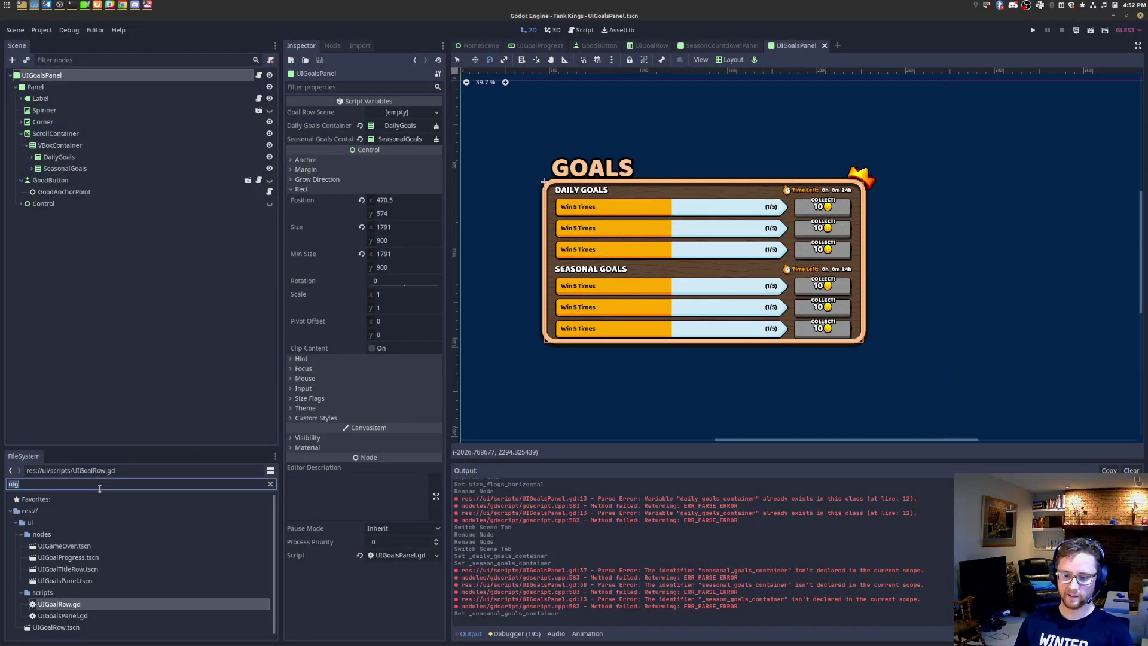
right_click(76, 631)
click(65, 631)
drag(61, 630, 397, 113)
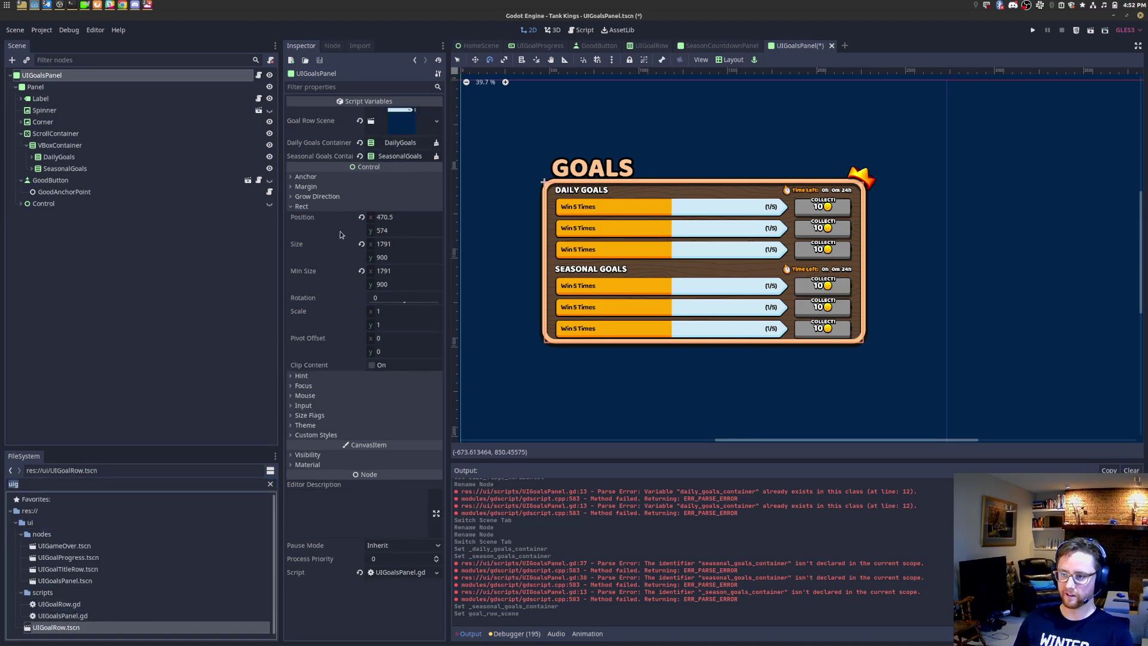
Step: Delete the three placeholder UIGoalRow nodes under SeasonalGoals and DailyGoals, then save the scene
click(32, 169)
click(32, 158)
click(37, 227)
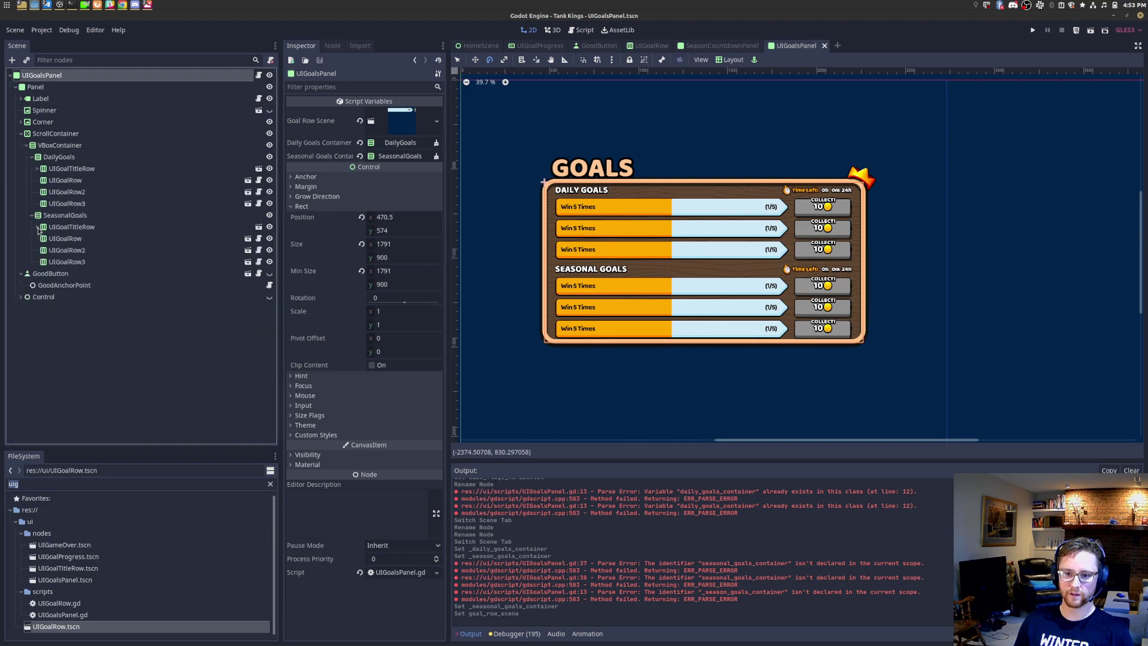
click(68, 242)
shift+click(69, 262)
key(Delete)
key(Return)
click(67, 203)
shift+click(84, 181)
key(Delete)
key(Return)
key(ctrl+s)
Step: Run the goals panel scene in the Tank Kings window, check the generated rows, then close it
click(1090, 31)
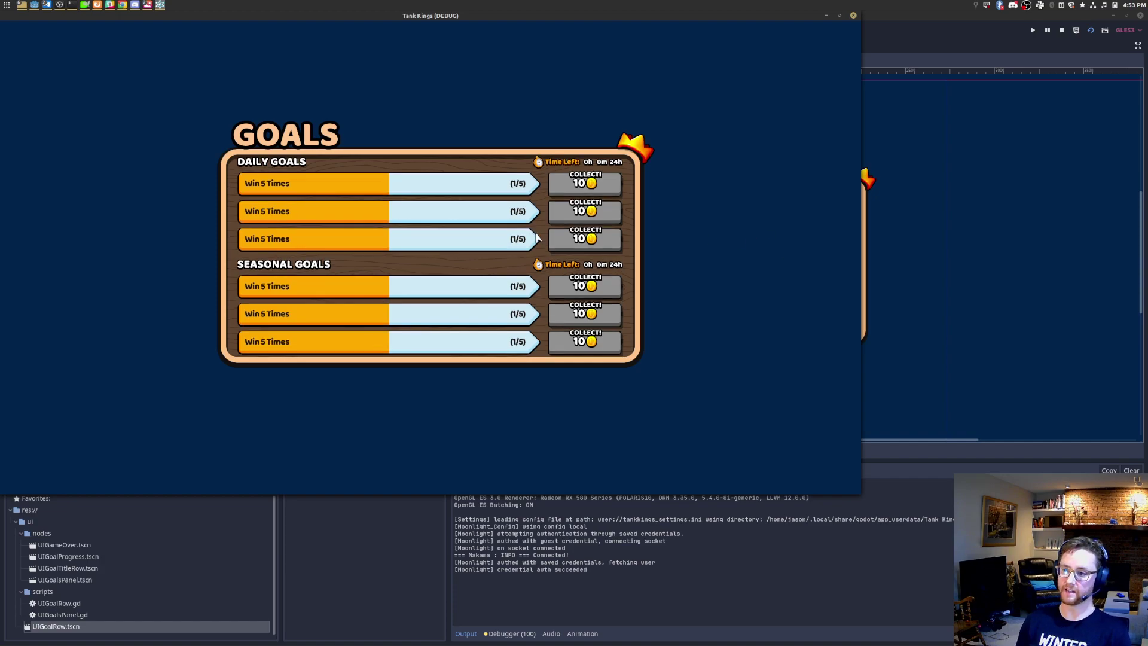
click(854, 16)
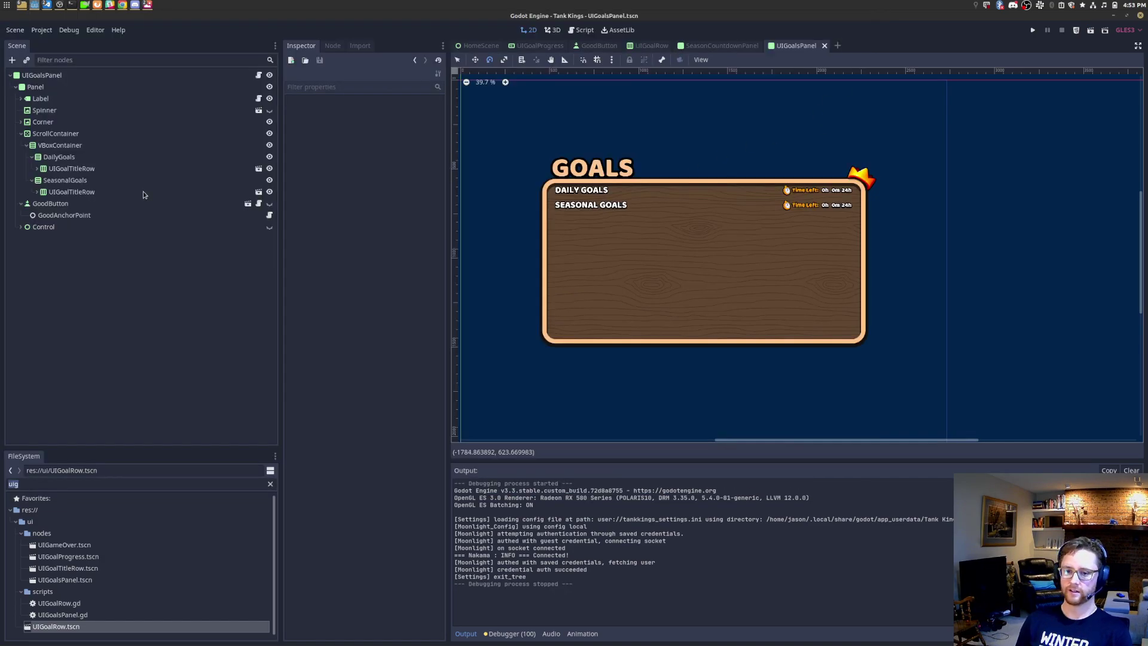
click(258, 75)
Step: Add a "description": "Win %s times" entry after "max_value": 5 in the first goal definition
click(791, 152)
text(,)
key(Return)
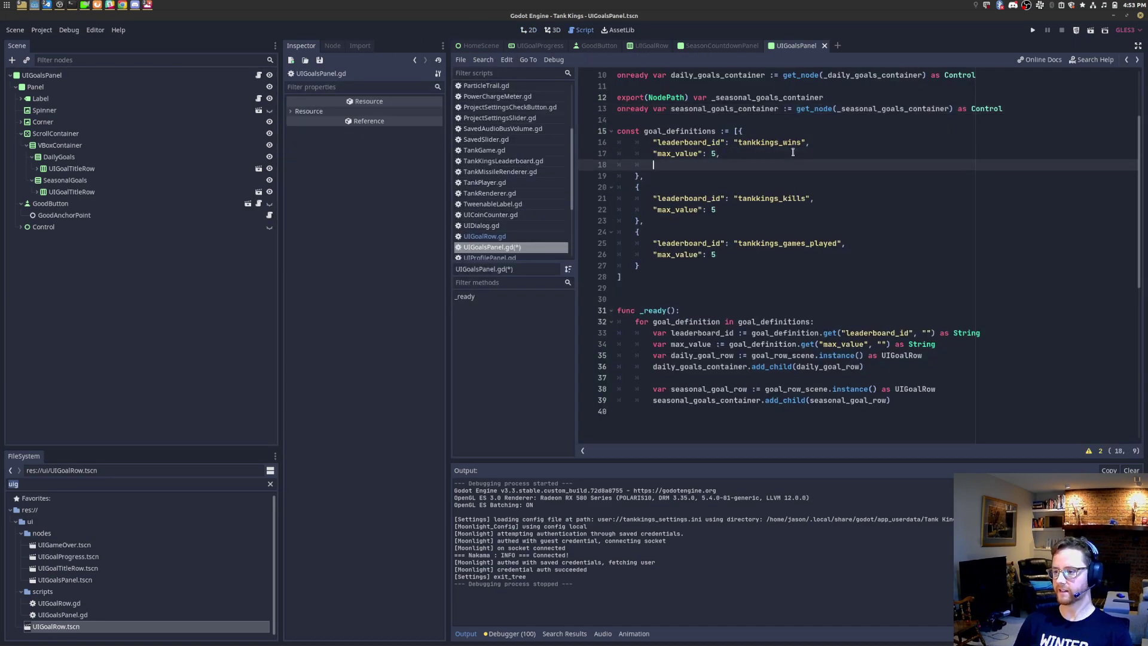
text(")
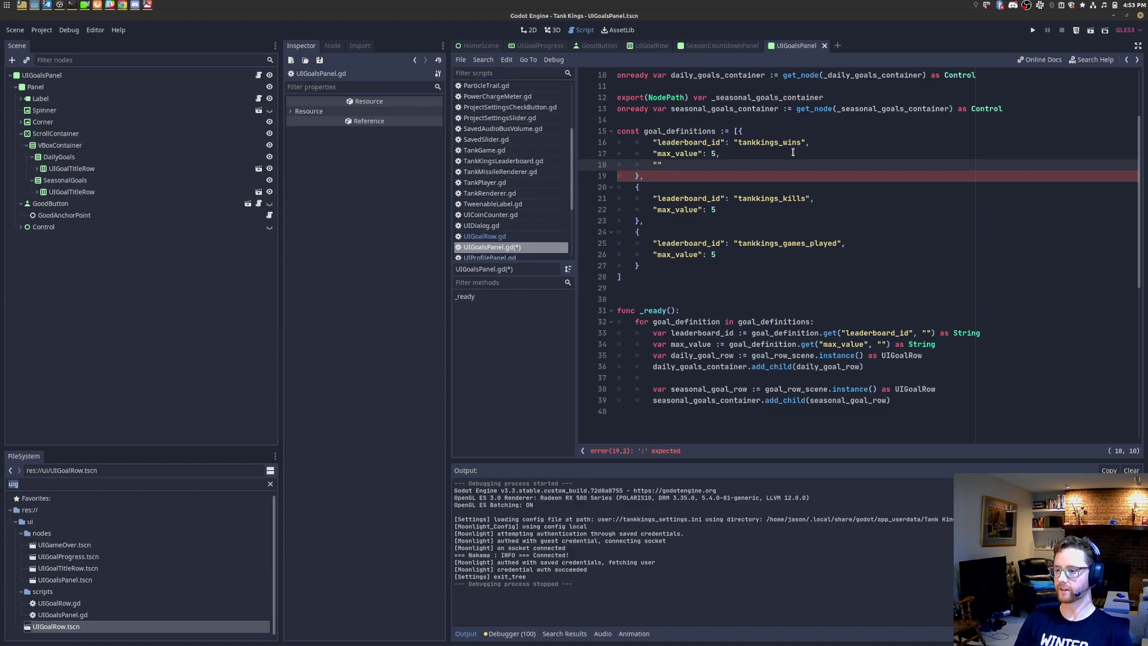
text(goal_)
key(BackSpace)
key(BackSpace)
key(BackSpace)
key(BackSpace)
key(BackSpace)
text(description")
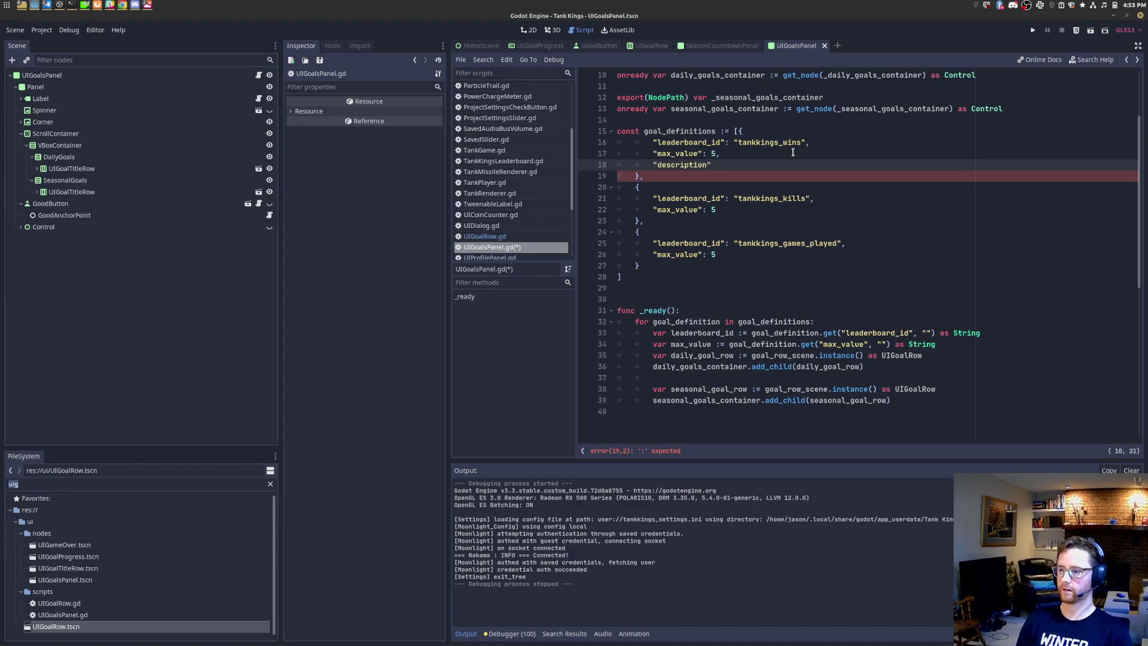
text(: "Win)
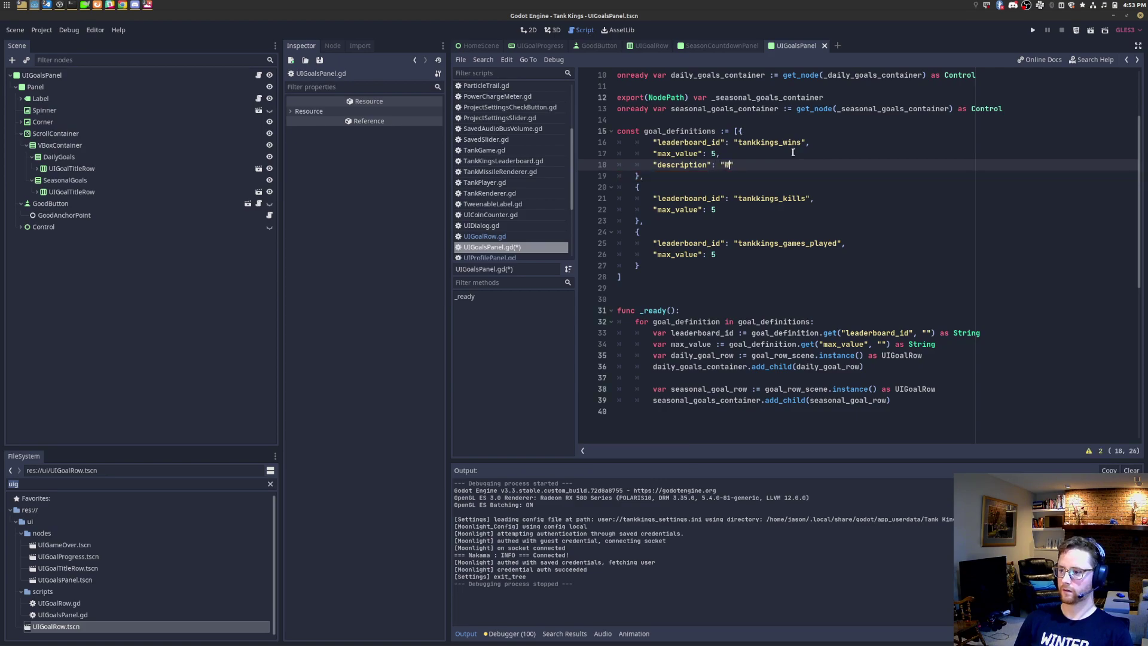
text( %s)
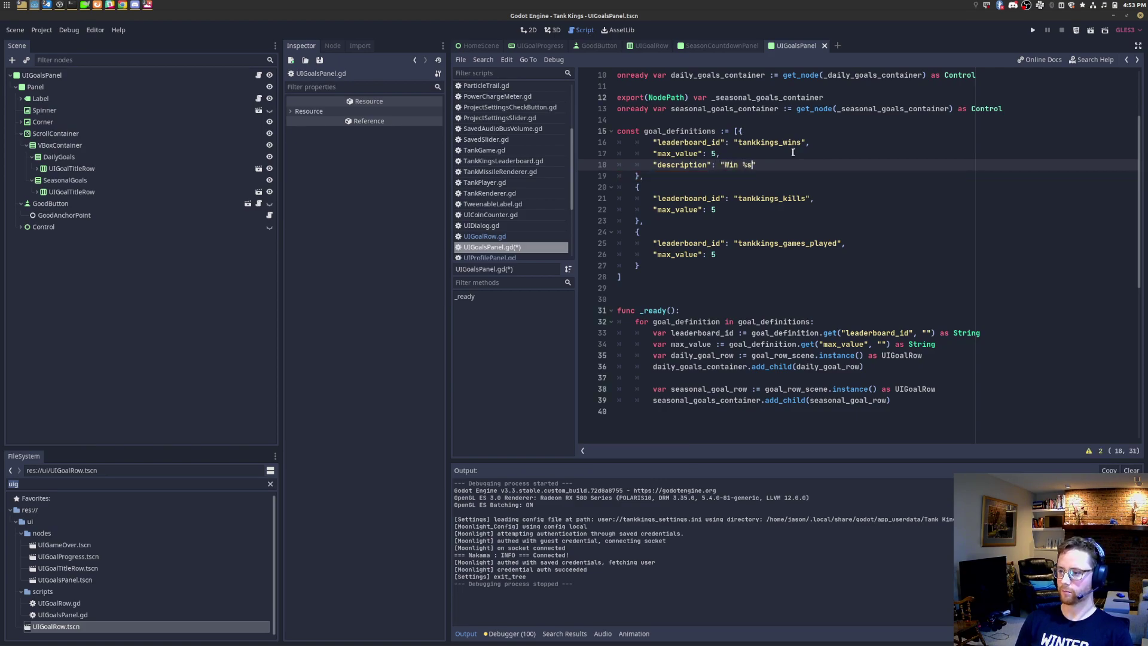
text( times)
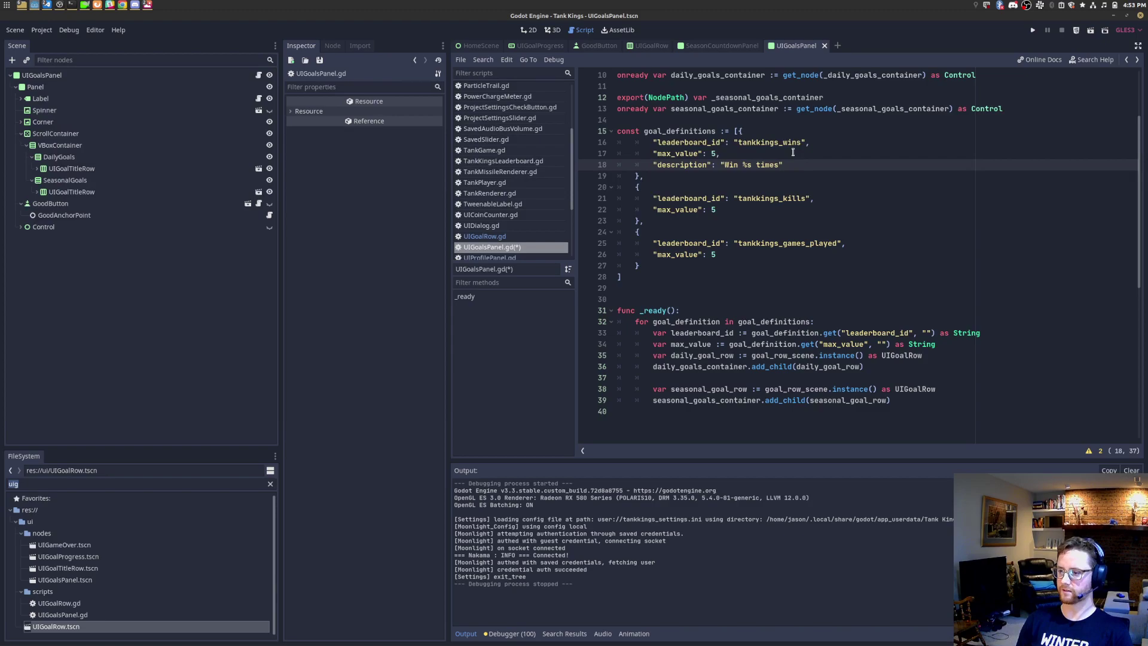
key(Left)
key(BackSpace)
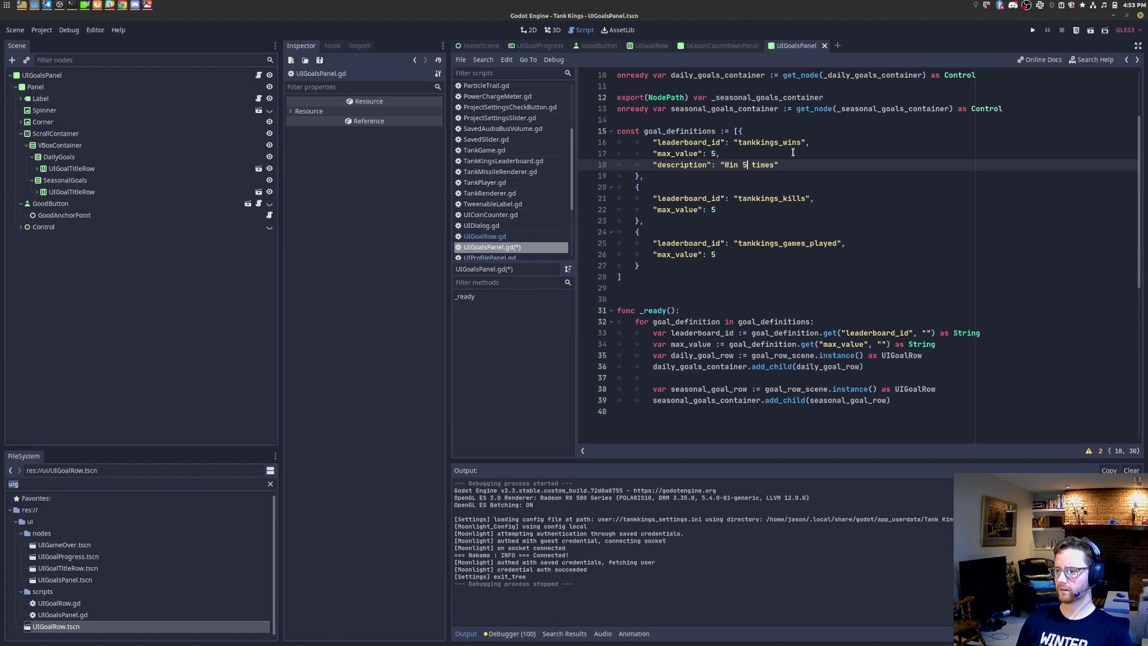
text(s)
Step: Highlight the max_value and description entries to compare them, then switch to the goals mockup
key(Up)
key(shift+Home)
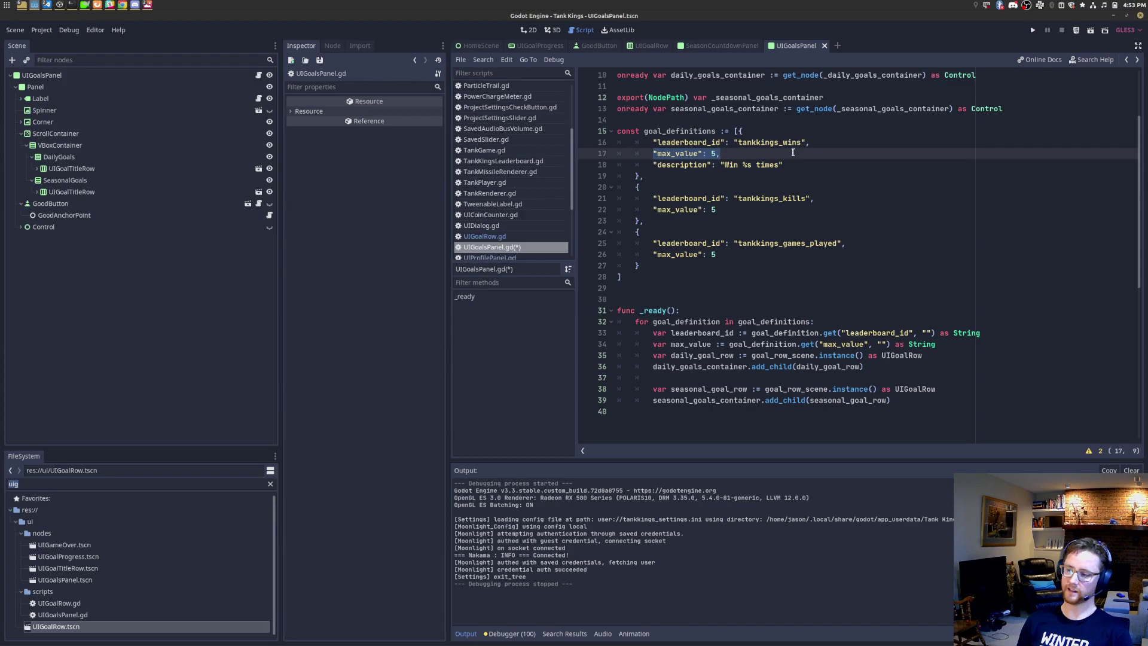
key(Down)
key(shift+Home)
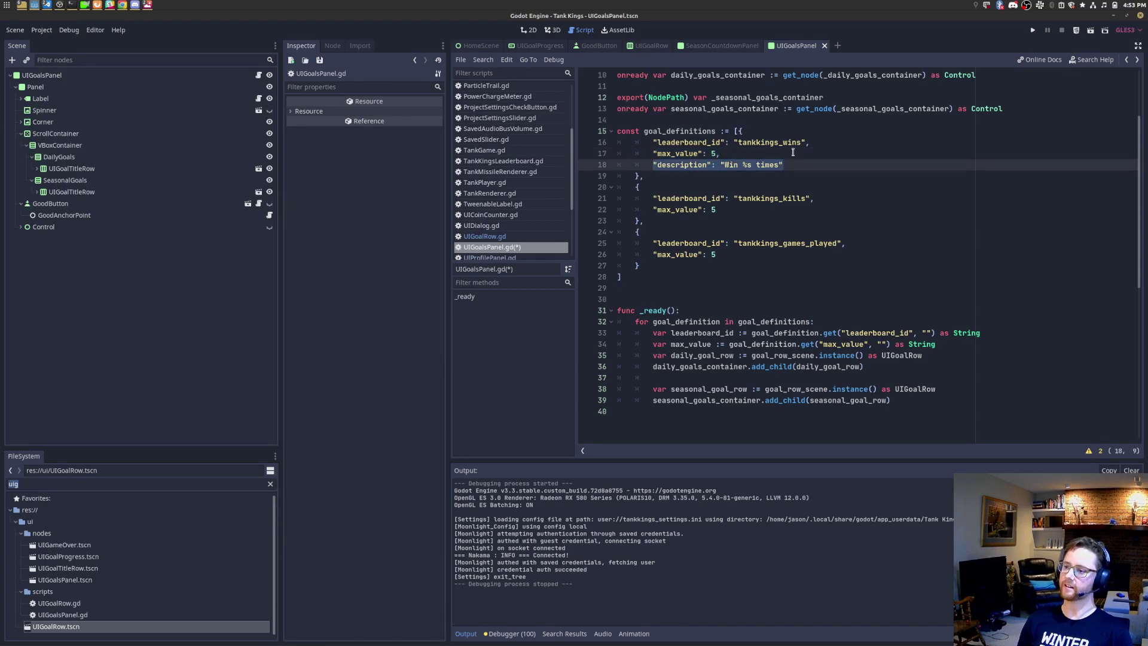
key(End)
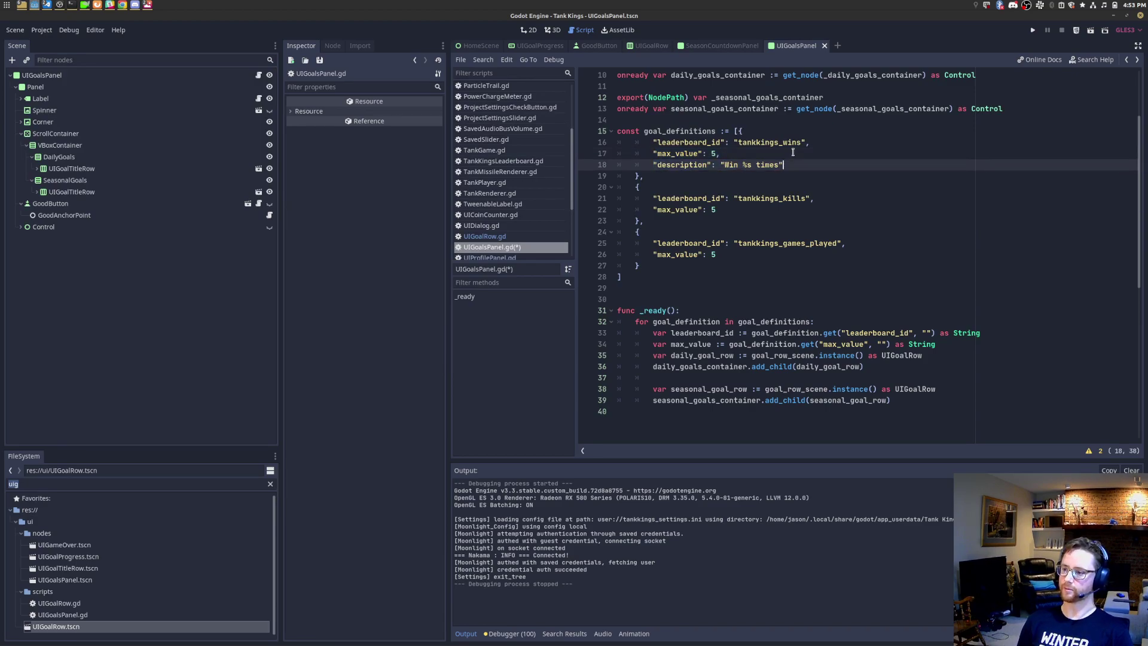
key(alt+Tab)
key(alt+Tab)
key(alt+Tab)
key(alt+Tab)
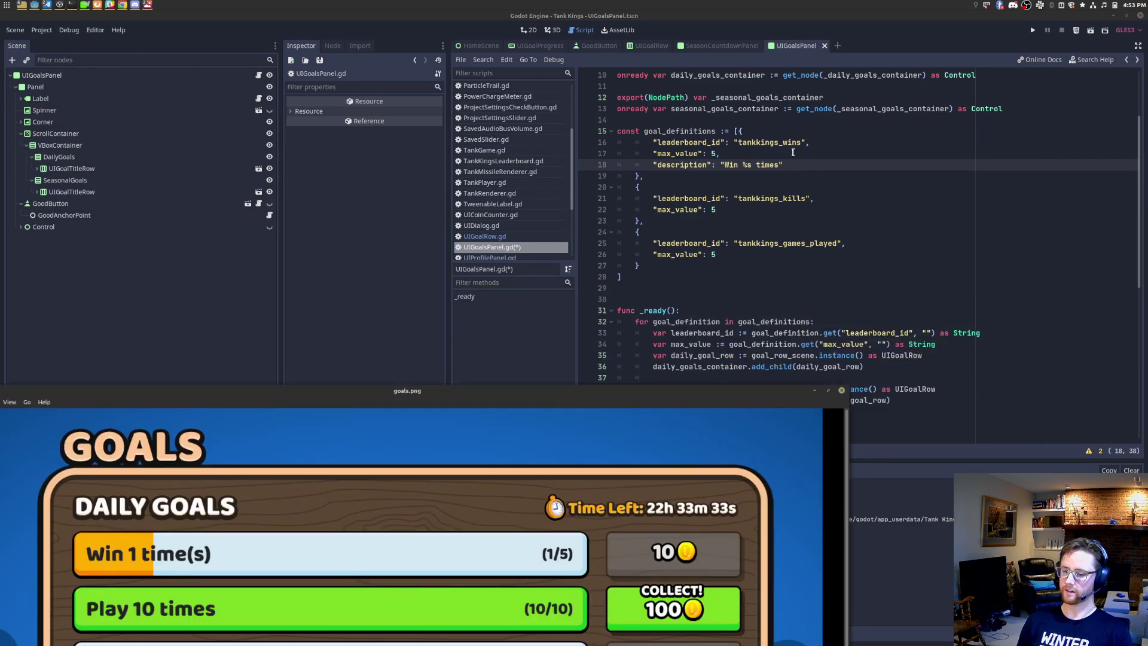
Step: Zoom around goals.png to read wording like "Win 1 time(s)", then close the viewer
scroll(211, 548, up, 5)
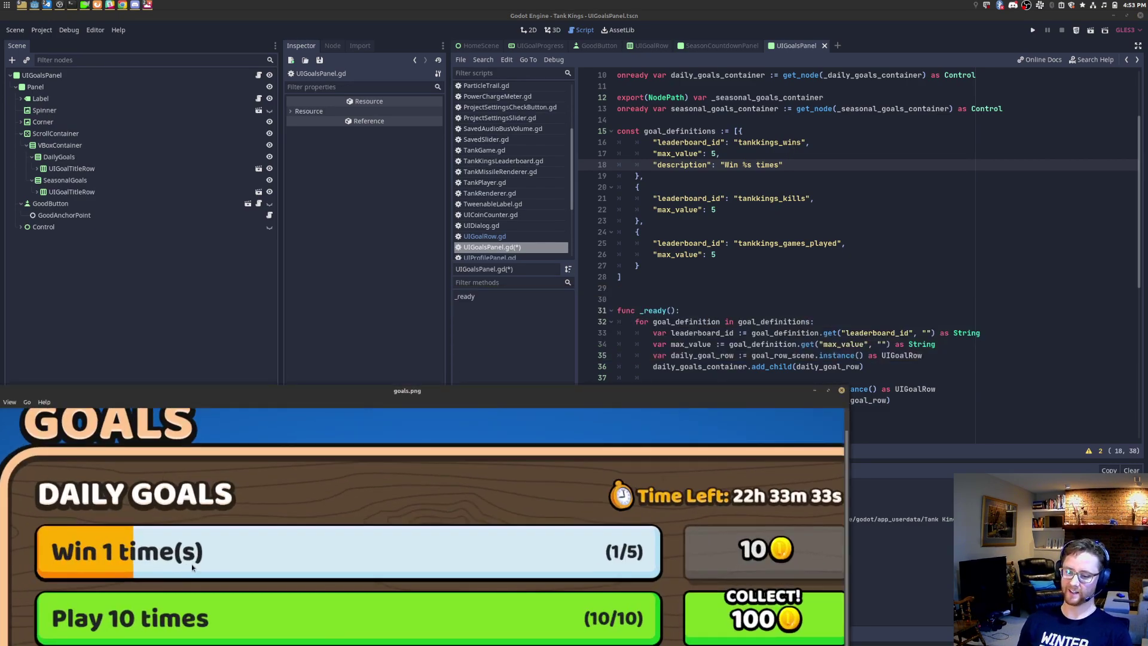
scroll(211, 547, up, 4)
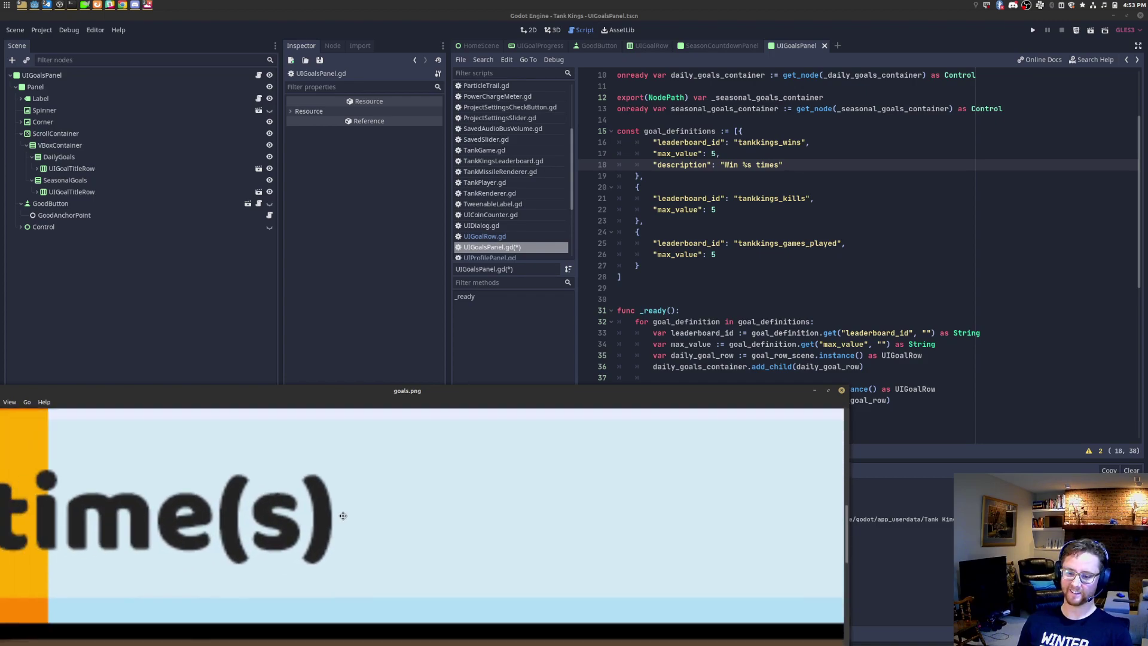
double_click(340, 394)
scroll(530, 271, down, 6)
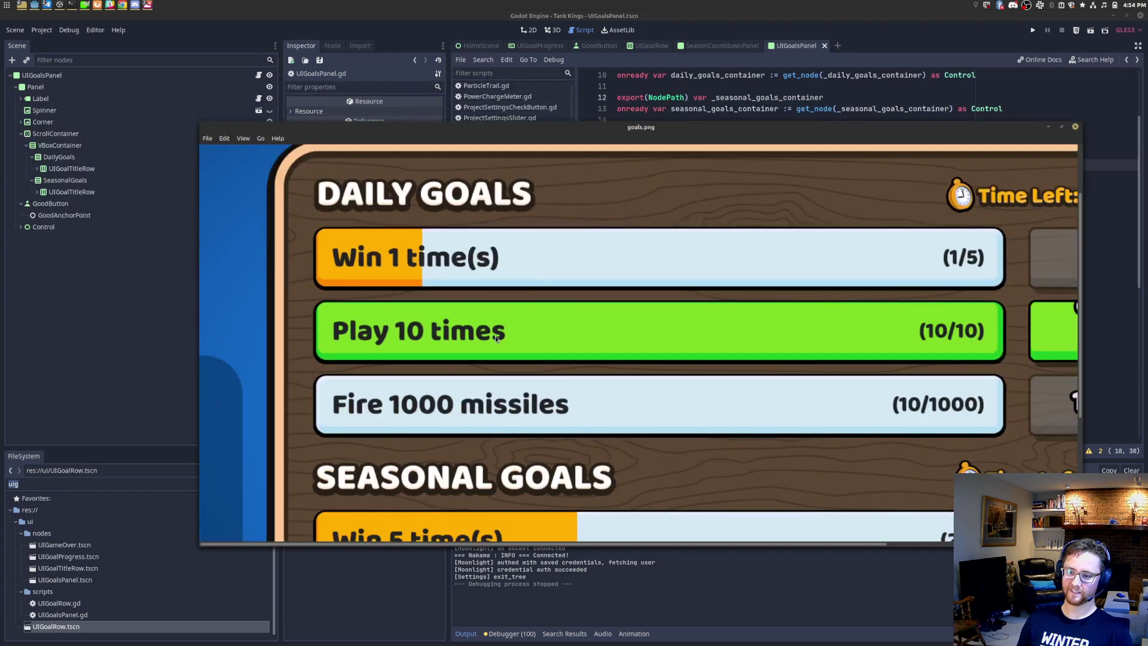
scroll(495, 336, up, 4)
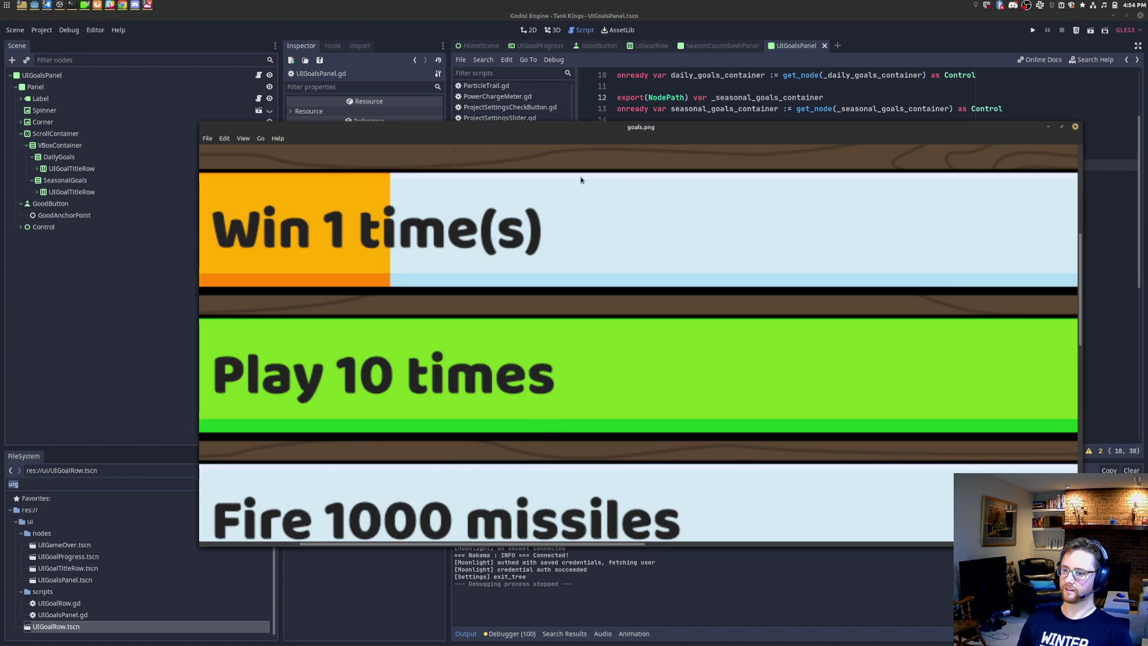
click(801, 39)
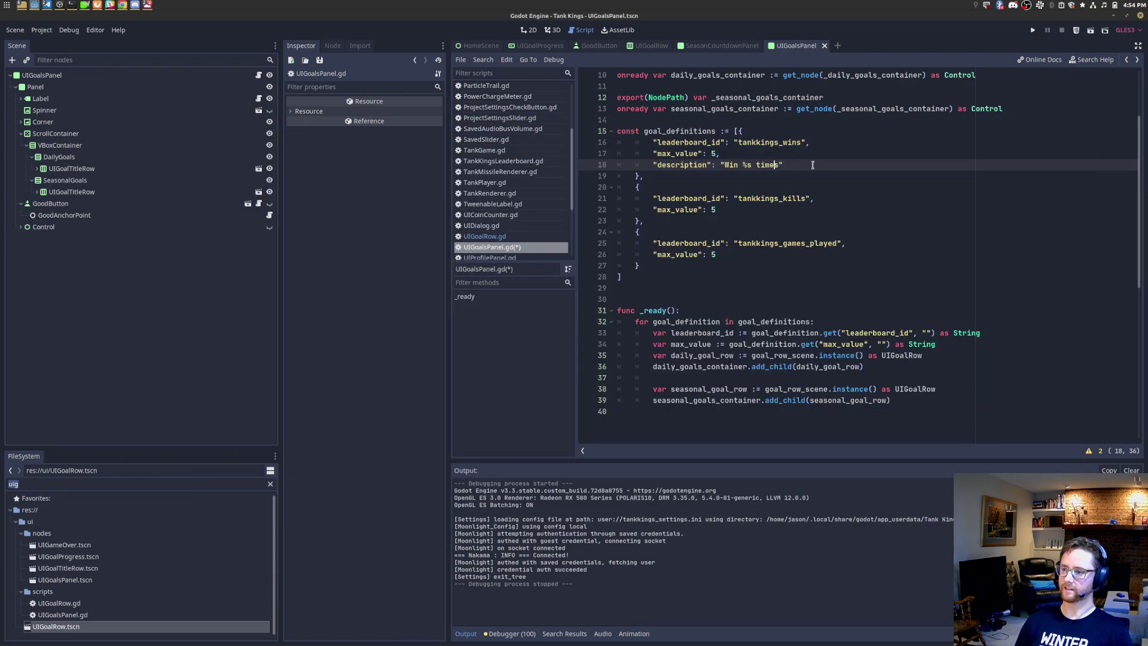
Step: Change the first description to "Win %s time(s)" and save
key(Left)
key(Left)
text((s))
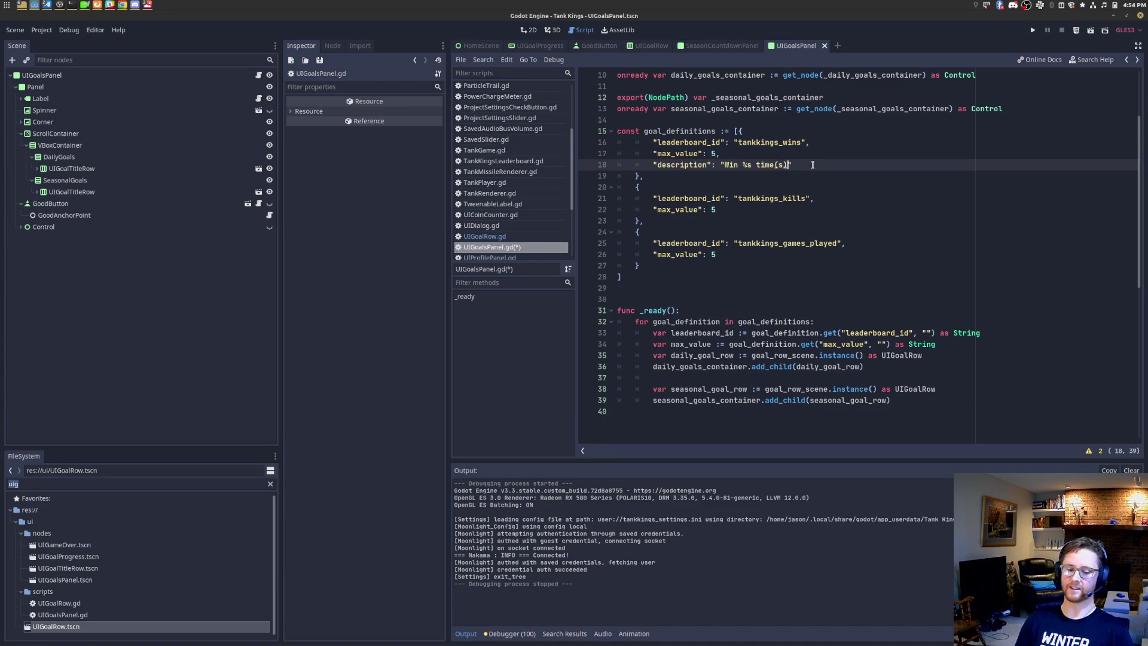
key(ctrl+s)
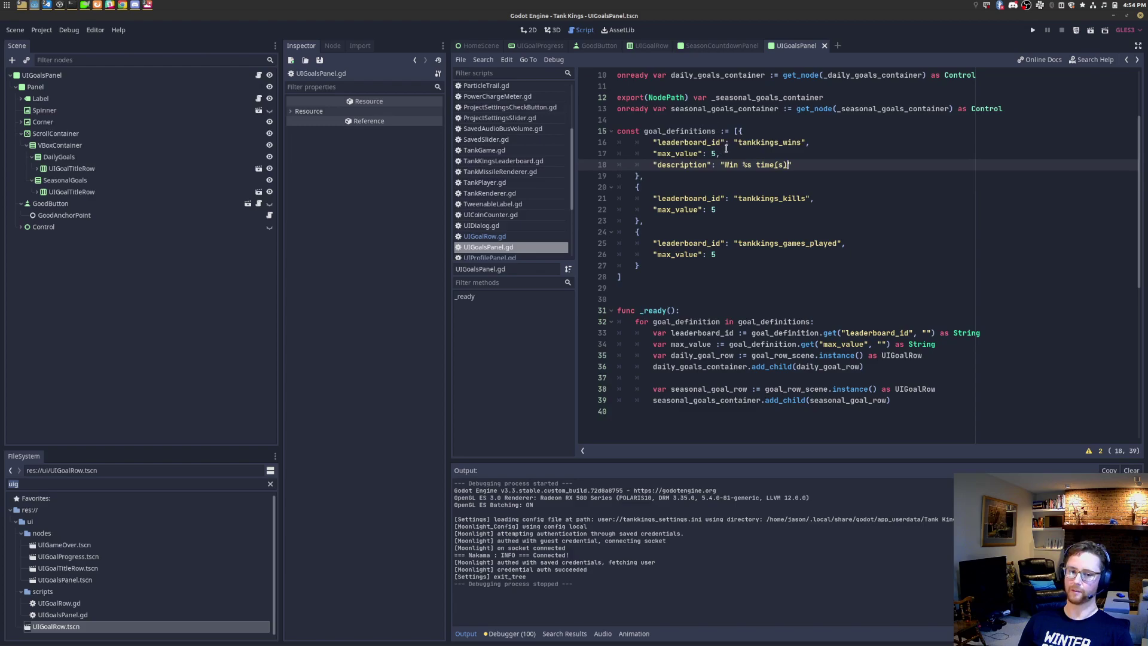
key(Left)
key(Left)
key(Left)
key(Left)
key(ctrl+shift+Right)
key(shift+Right)
key(shift+Right)
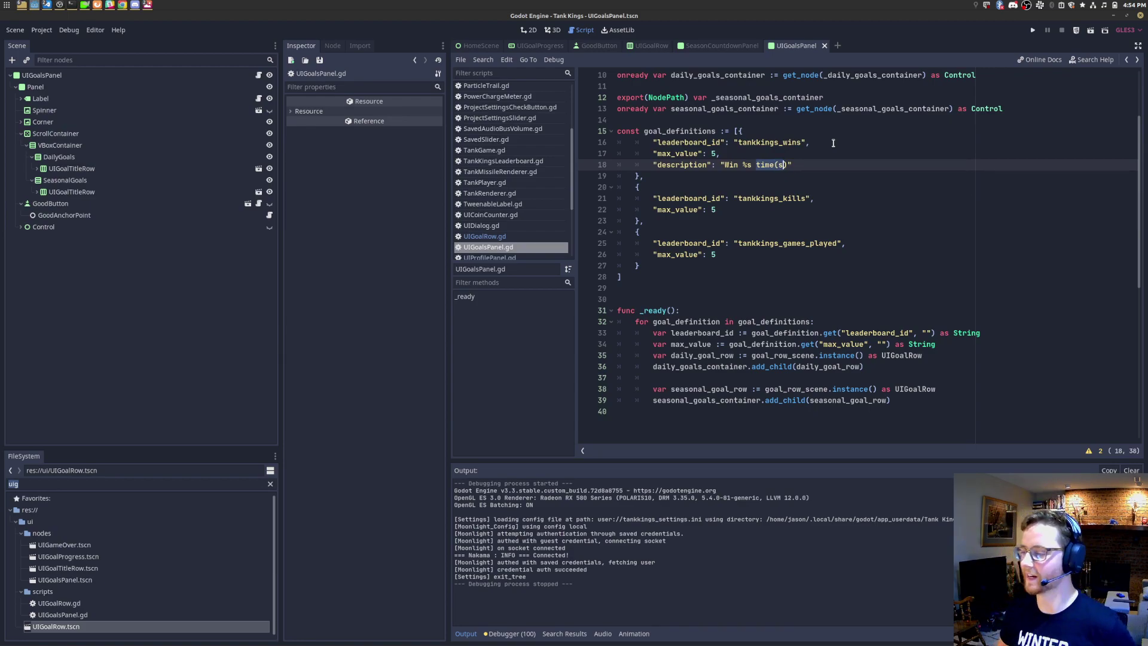
Step: Copy the description line into the kills and games_played goal definitions and save
key(Down)
key(Down)
key(Down)
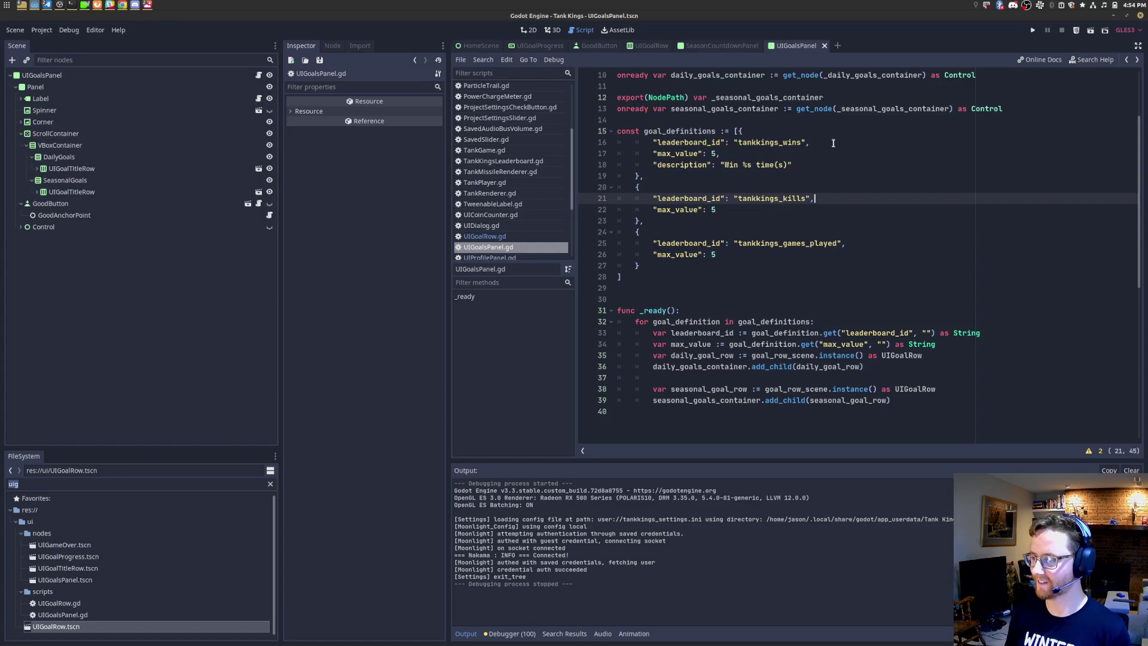
key(Up)
key(Up)
key(Up)
key(Up)
key(Down)
key(shift+Home)
key(ctrl+c)
click(834, 213)
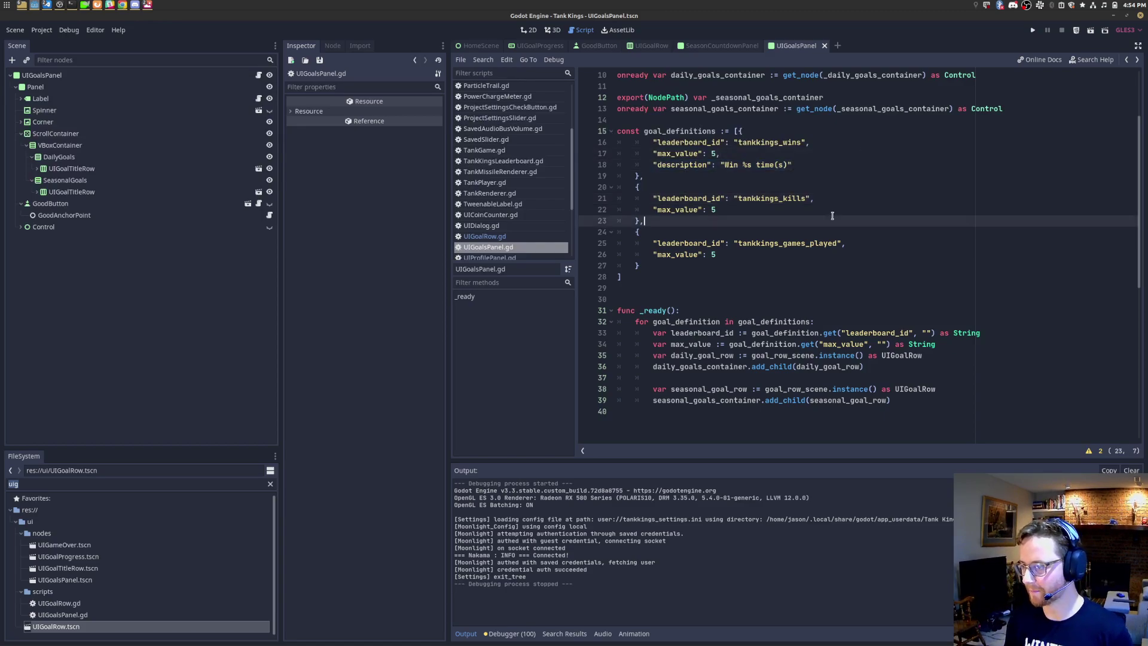
text(,)
key(Return)
key(ctrl+v)
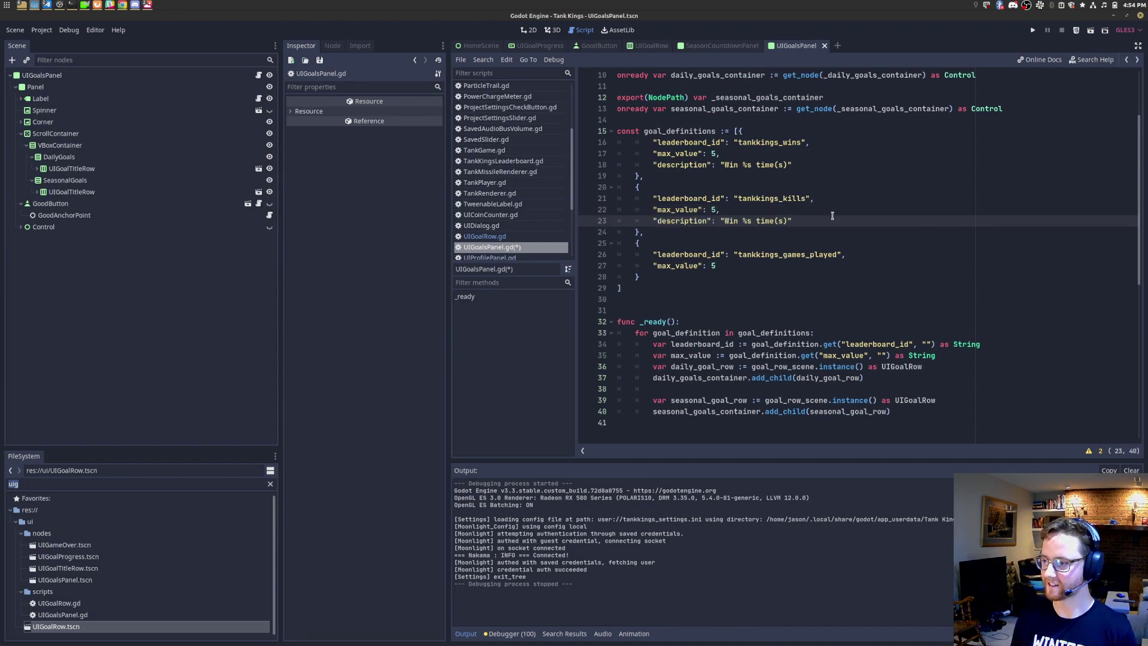
click(770, 267)
text(,)
key(Return)
key(ctrl+v)
key(ctrl+s)
Step: Reword the kills goal description to "Get %s kills"
click(756, 221)
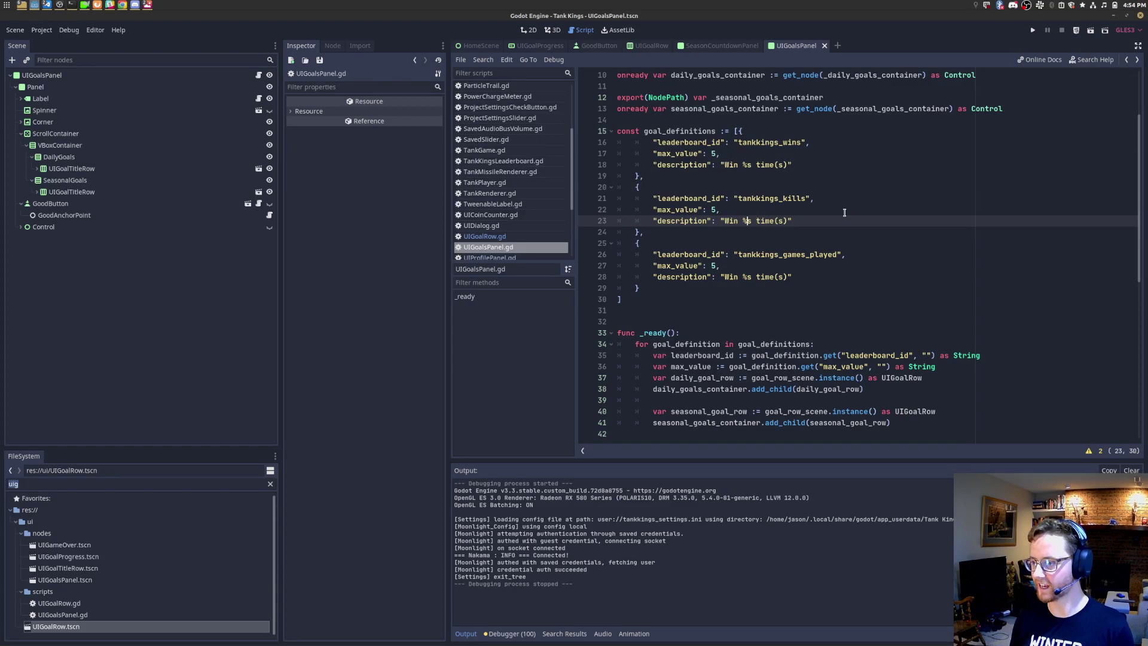
key(ctrl+shift+Right)
key(alt+Tab)
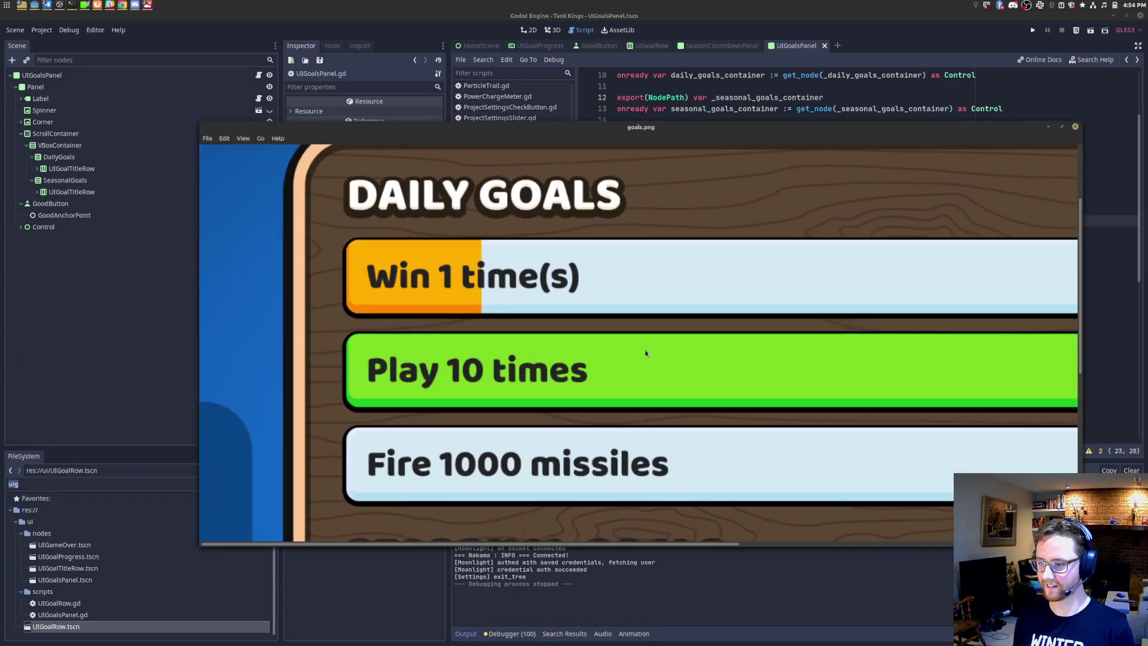
key(alt+Tab)
text(Get)
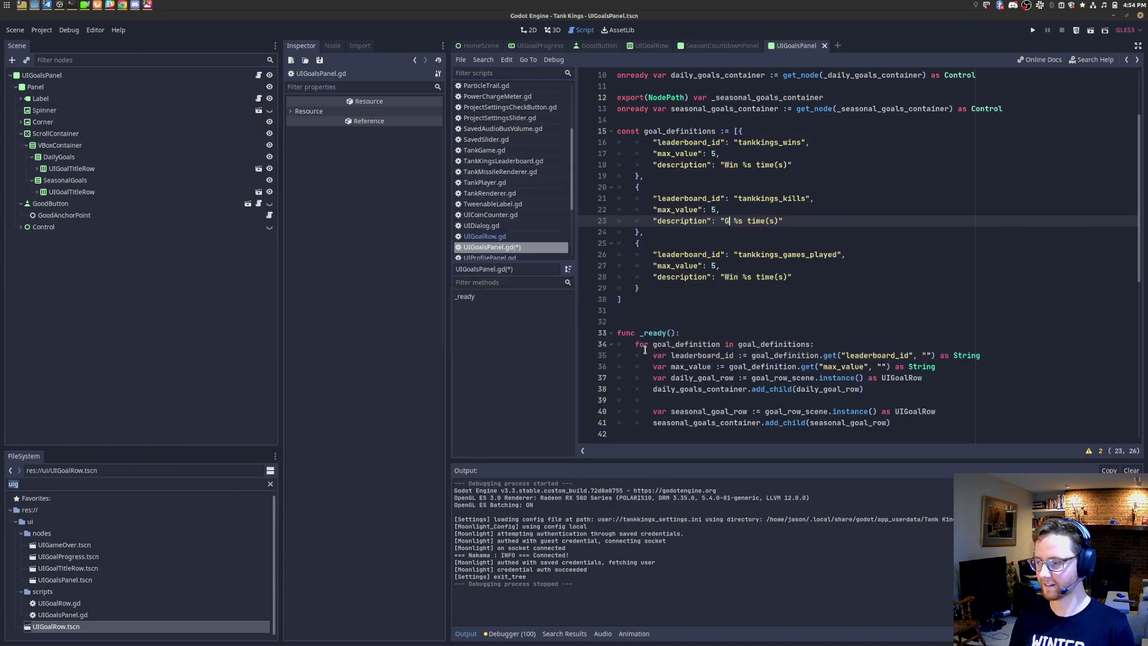
key(ctrl+Right)
key(Right)
key(shift+End)
key(shift+Left)
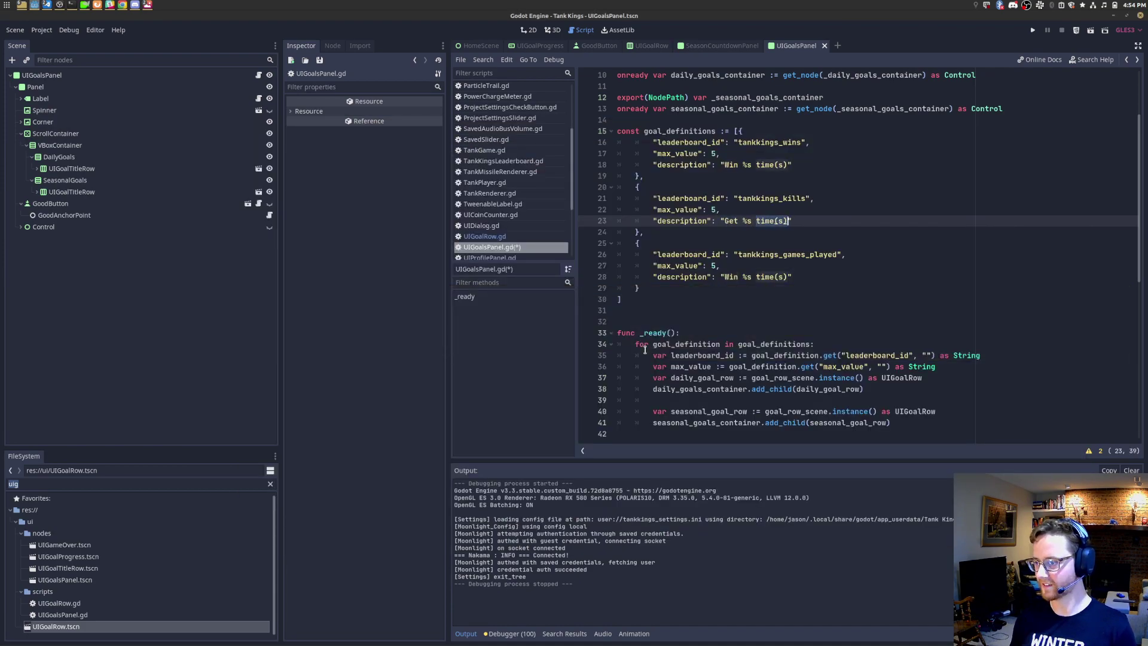
text(kills)
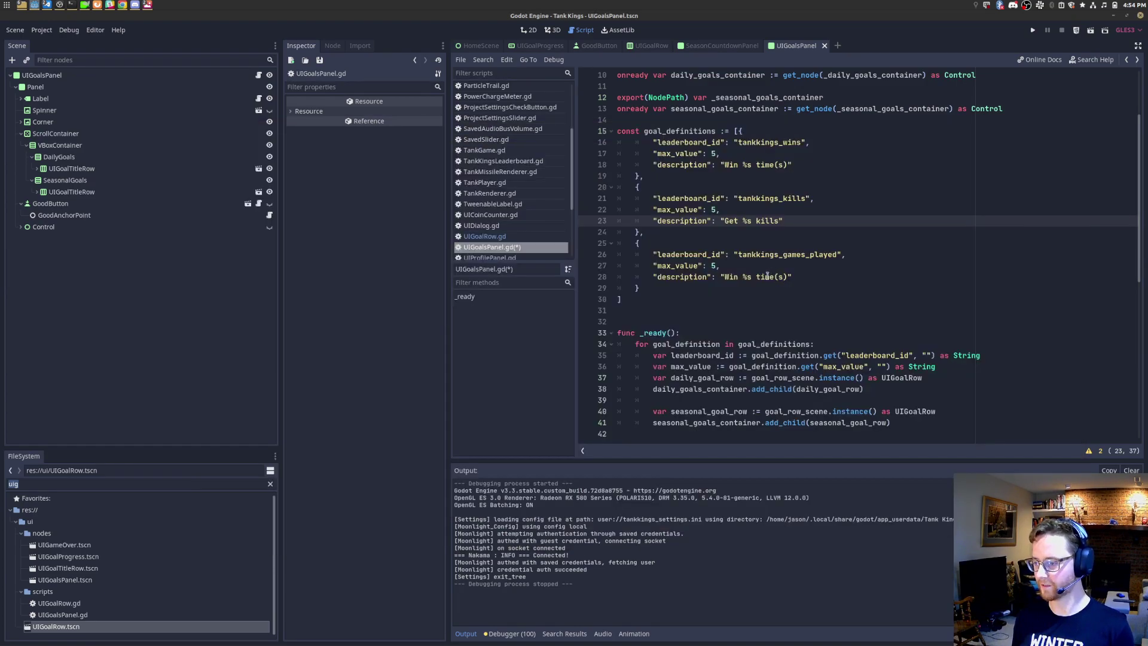
Step: Reword the games_played description to "Play %s times" and save
double_click(729, 278)
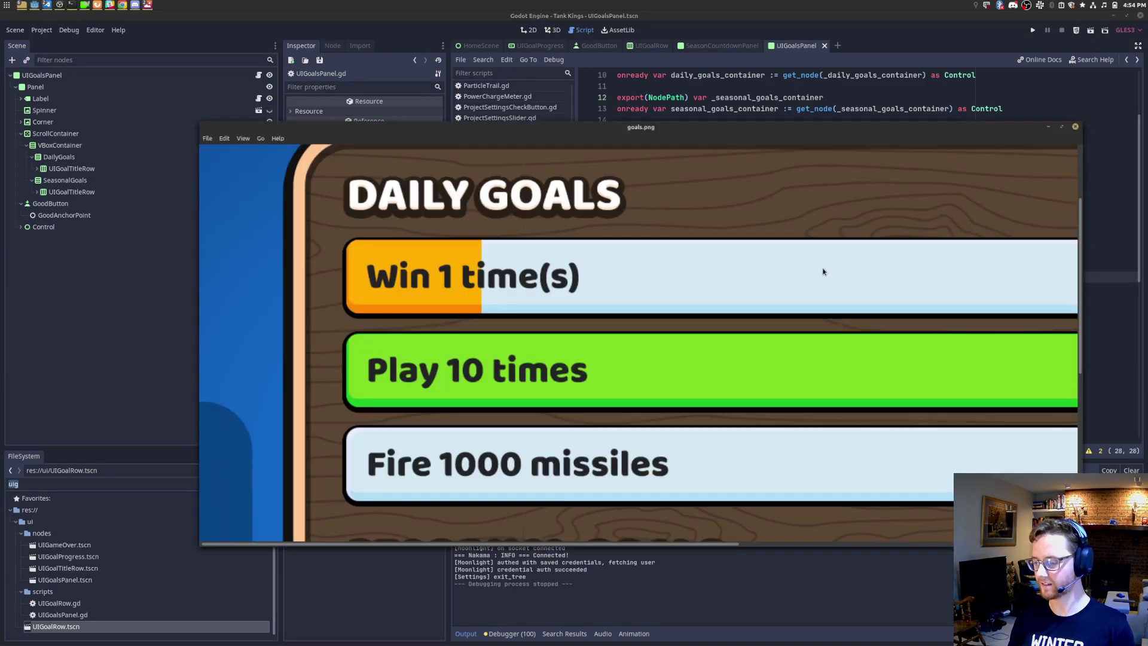
text(Play %s time(s)")
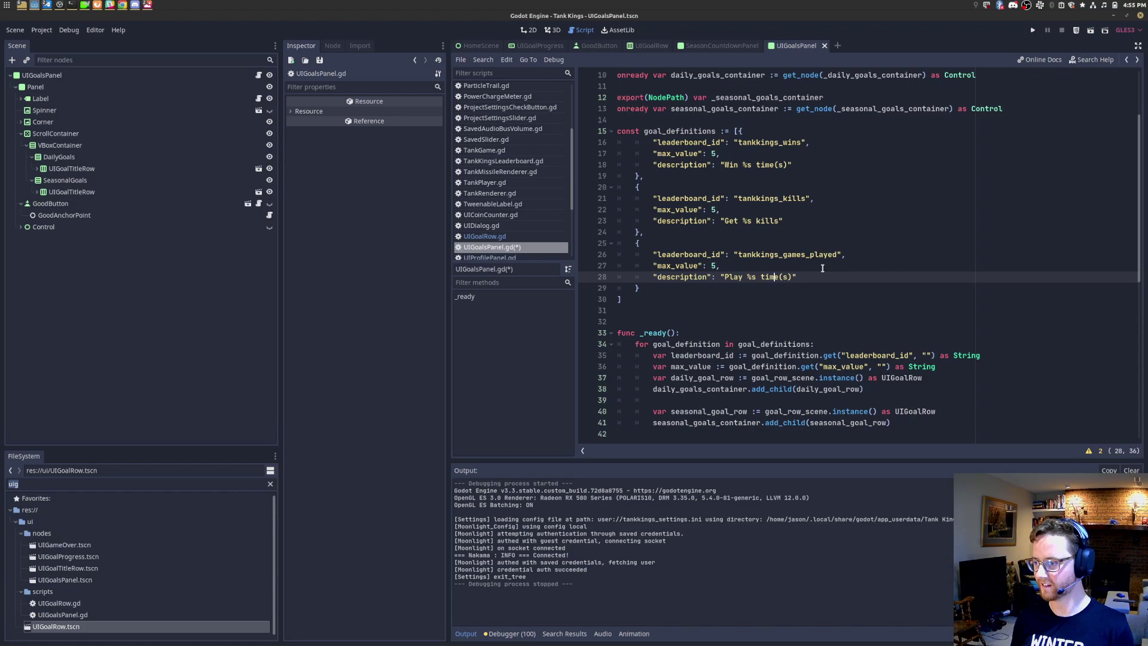
key(Right)
key(Delete)
key(Right)
key(Delete)
key(ctrl+s)
Step: Restore the first description to "Win %s times" and save
click(775, 162)
key(Delete)
key(Delete)
key(ctrl+s)
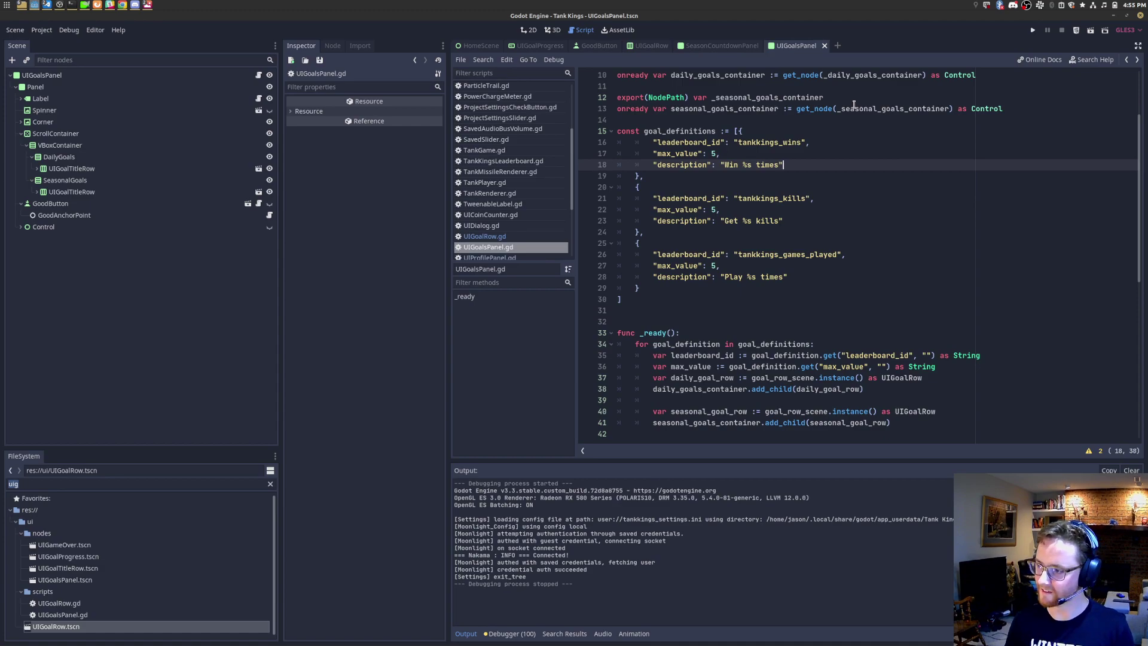
Step: Start a daily_goal_row.name_label.text = assignment at the end of _ready
key(Up)
key(Up)
key(Home)
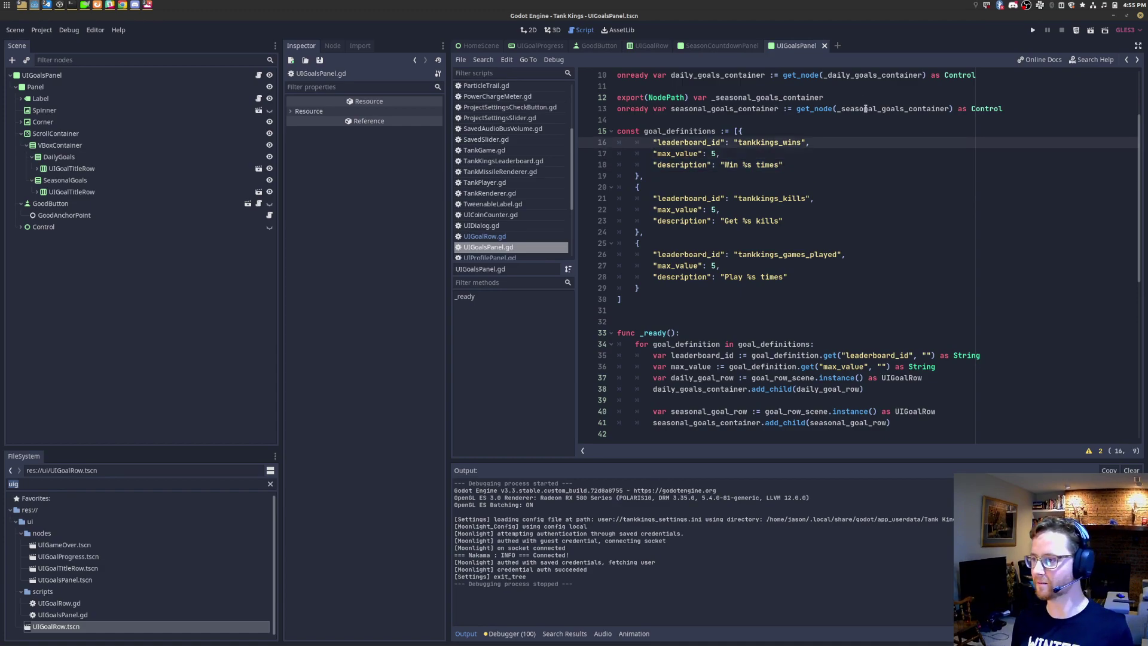
scroll(759, 286, down, 2)
click(937, 353)
key(Up)
key(Up)
text(daily_goal.ro)
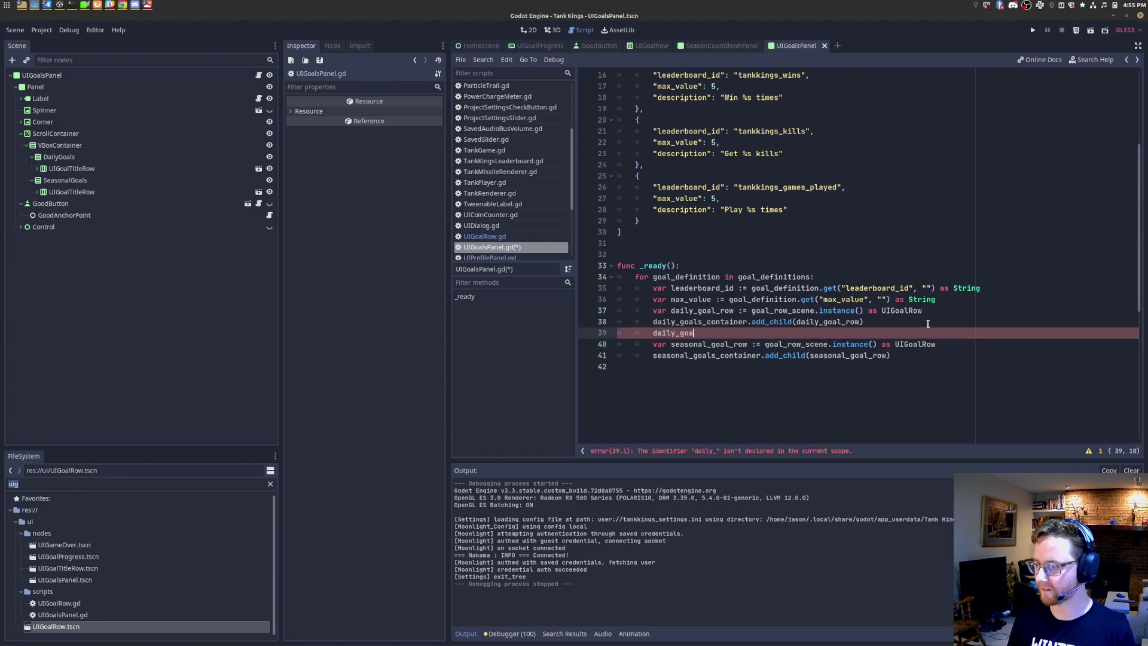
key(BackSpace)
key(BackSpace)
key(BackSpace)
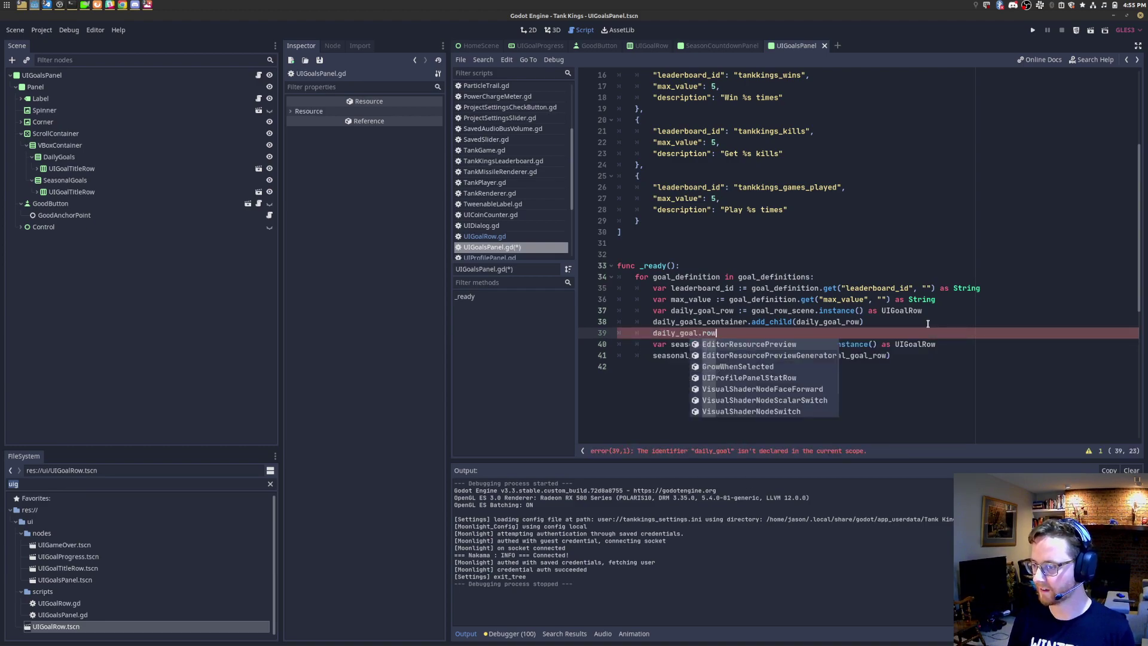
text(_row.)
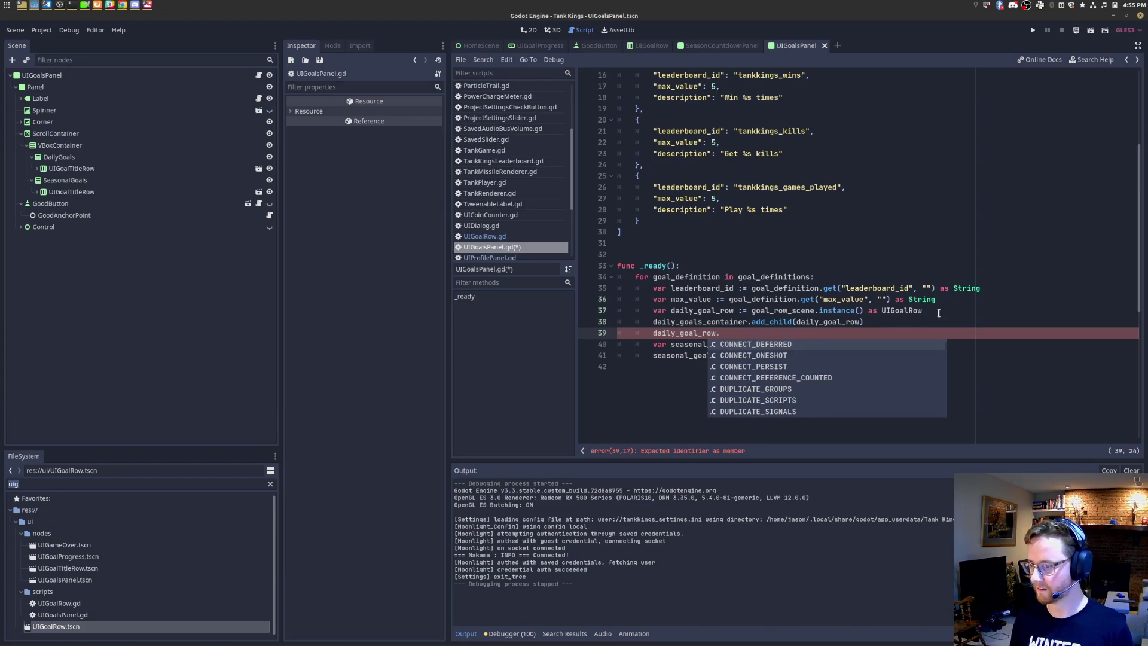
text(nam)
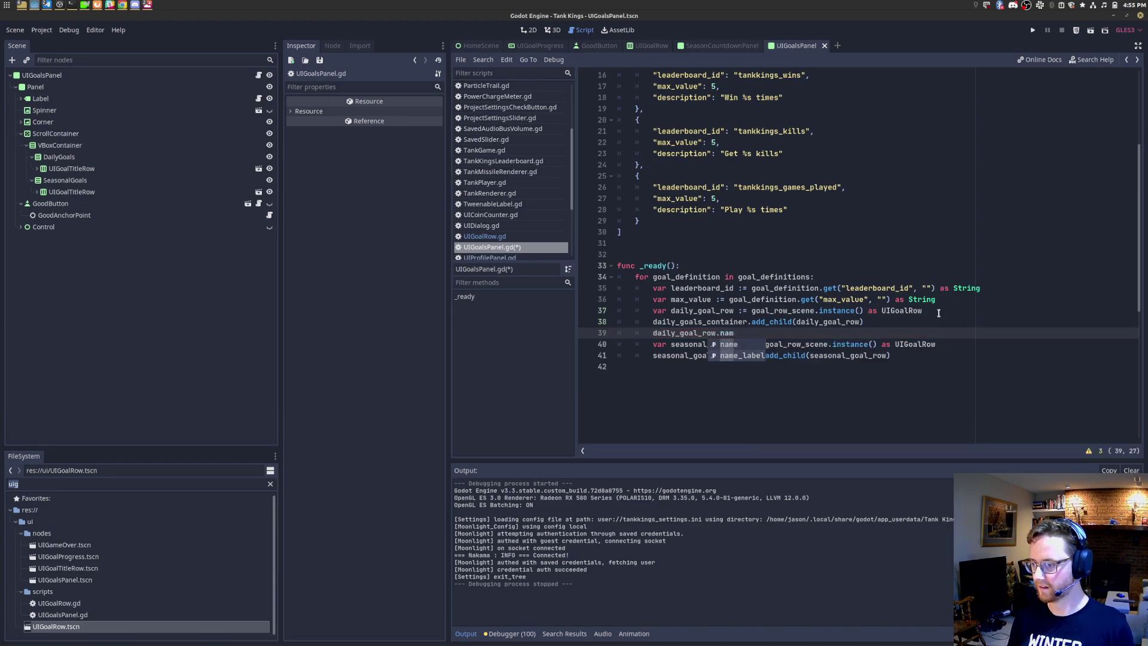
text(e_label.)
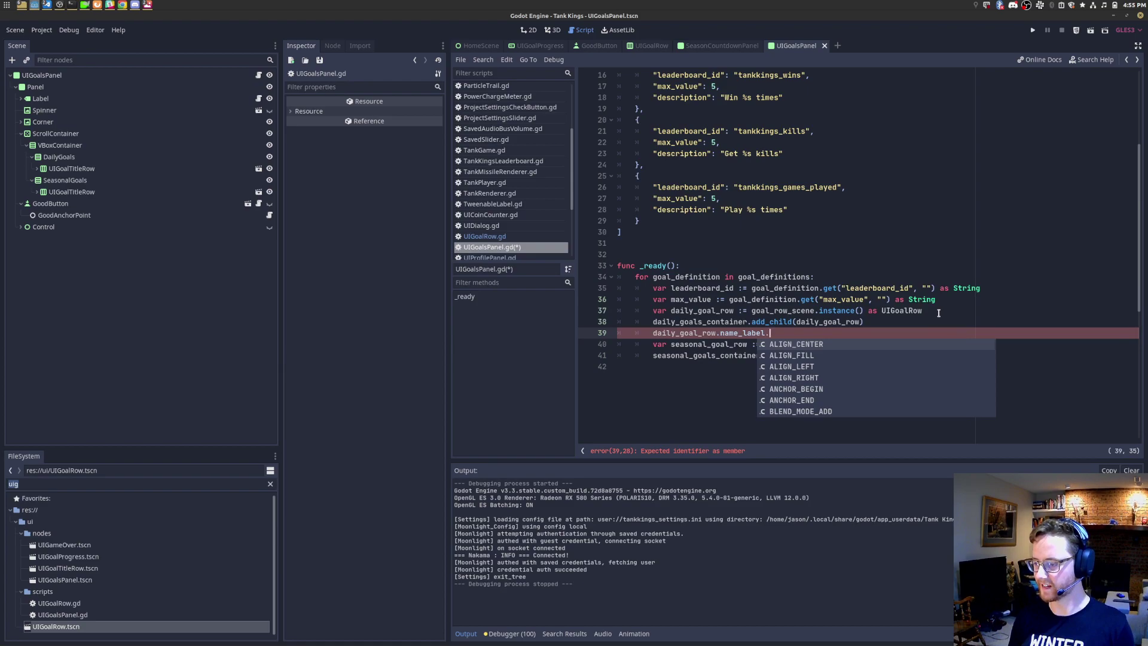
text(text =)
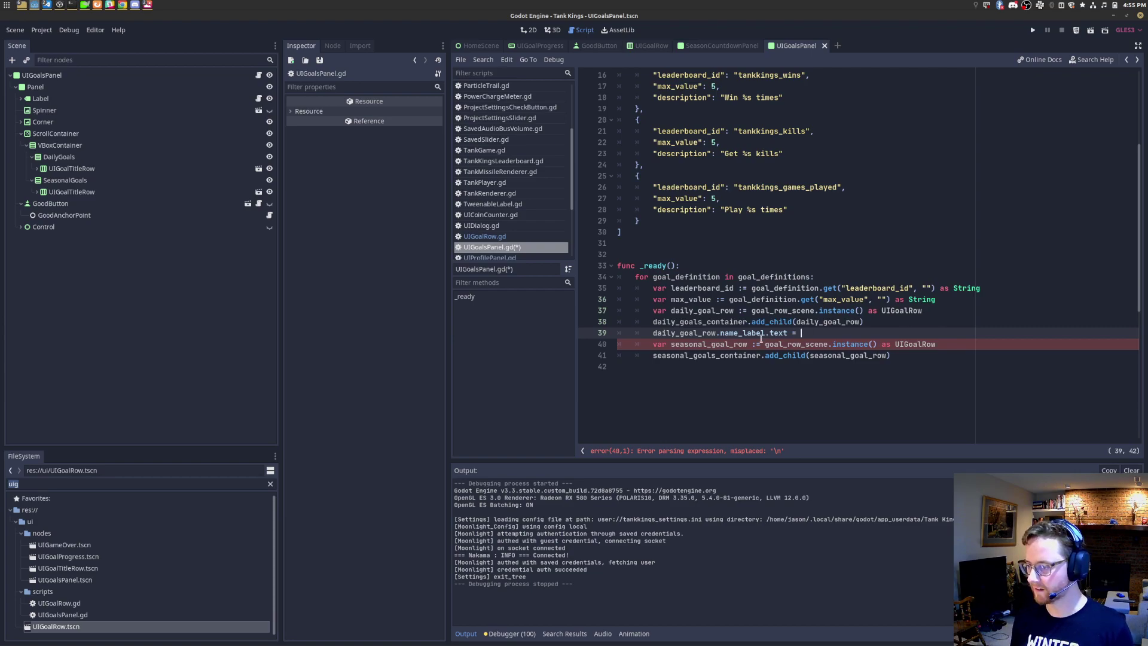
Step: Rename the description key to name in the kills, wins and games played goals
double_click(694, 154)
text(name)
double_click(680, 98)
text(name)
click(696, 216)
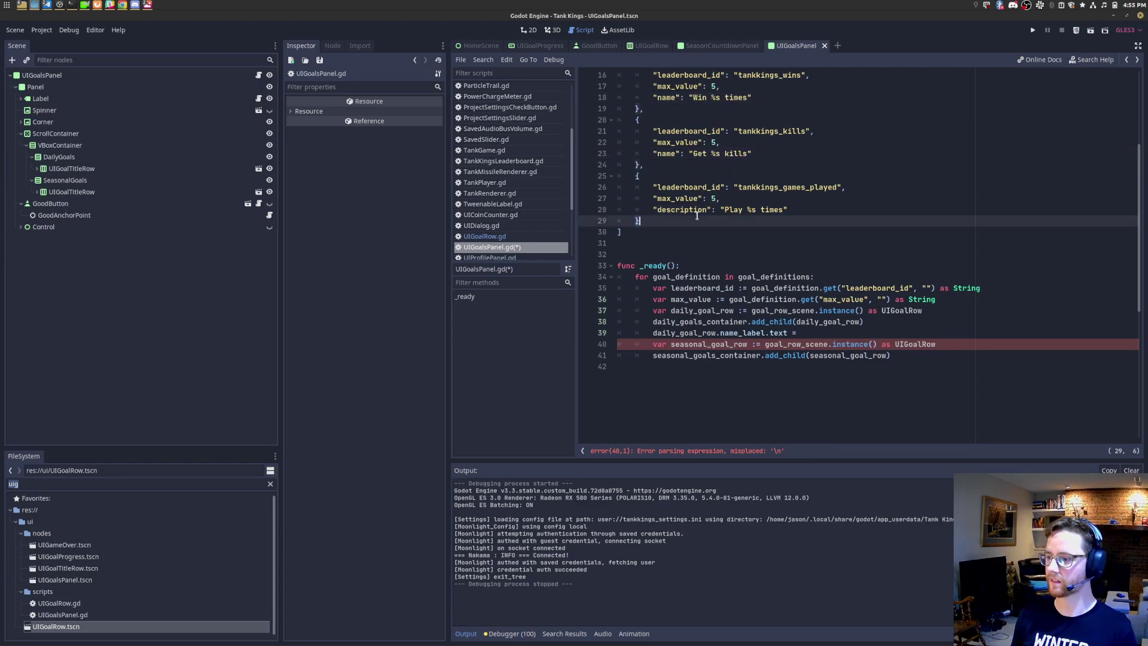
click(712, 210)
double_click(708, 211)
text(name)
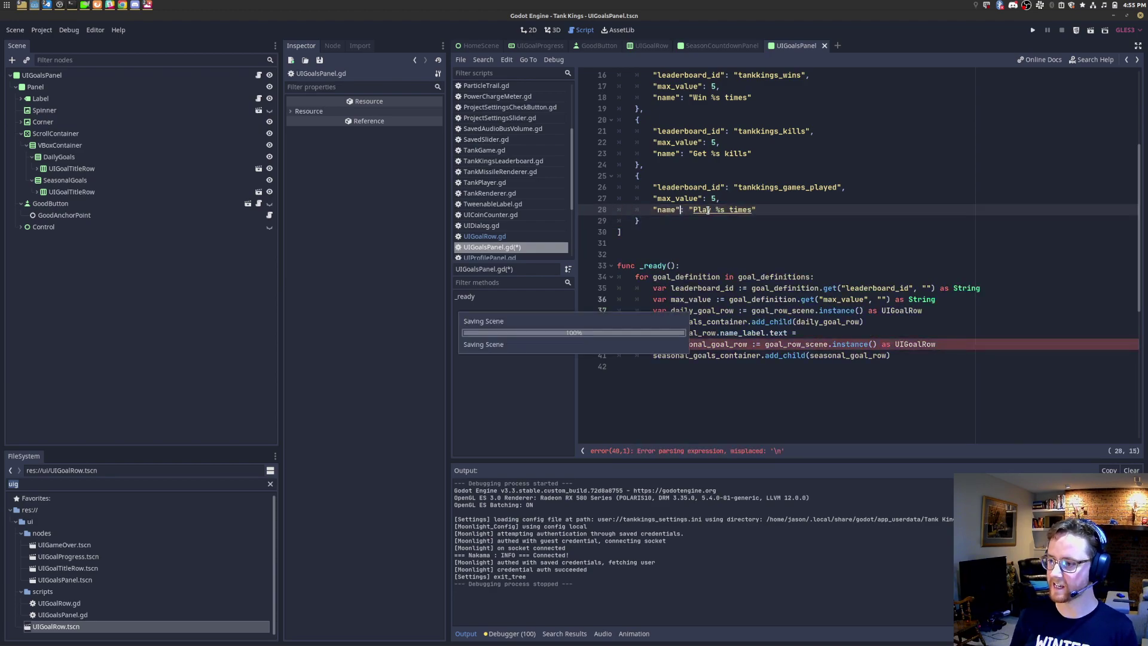
Step: Complete the daily label assignment with goal_definition.get("name", "")
click(844, 329)
text(daily)
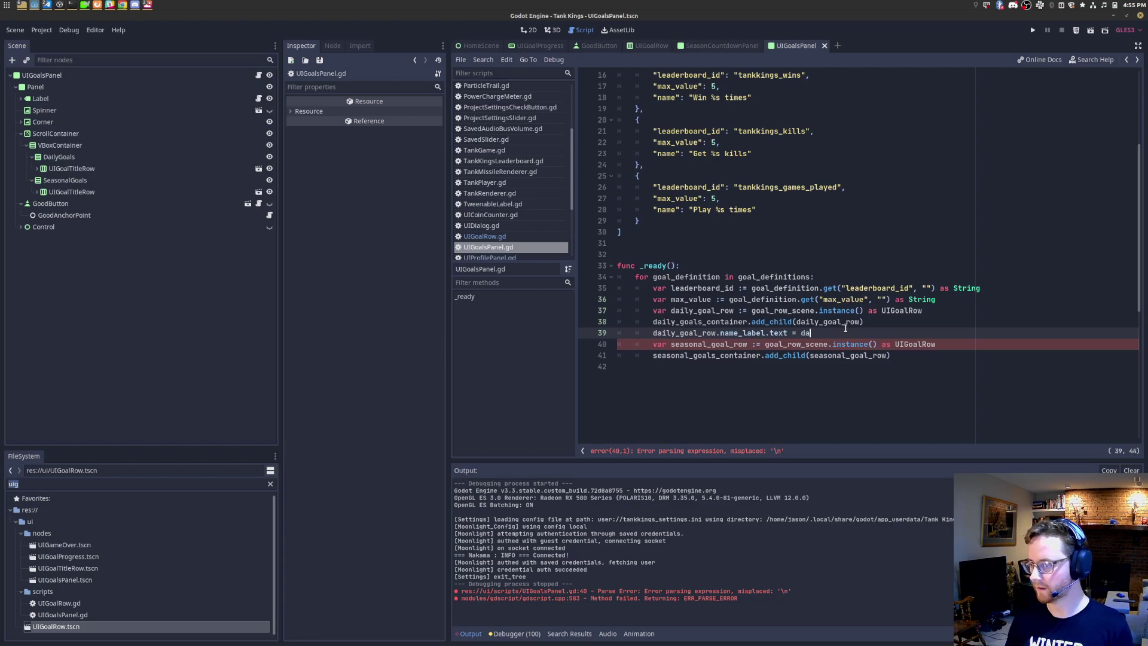
key(BackSpace)
key(BackSpace)
key(BackSpace)
key(BackSpace)
key(BackSpace)
text(goal_definition.)
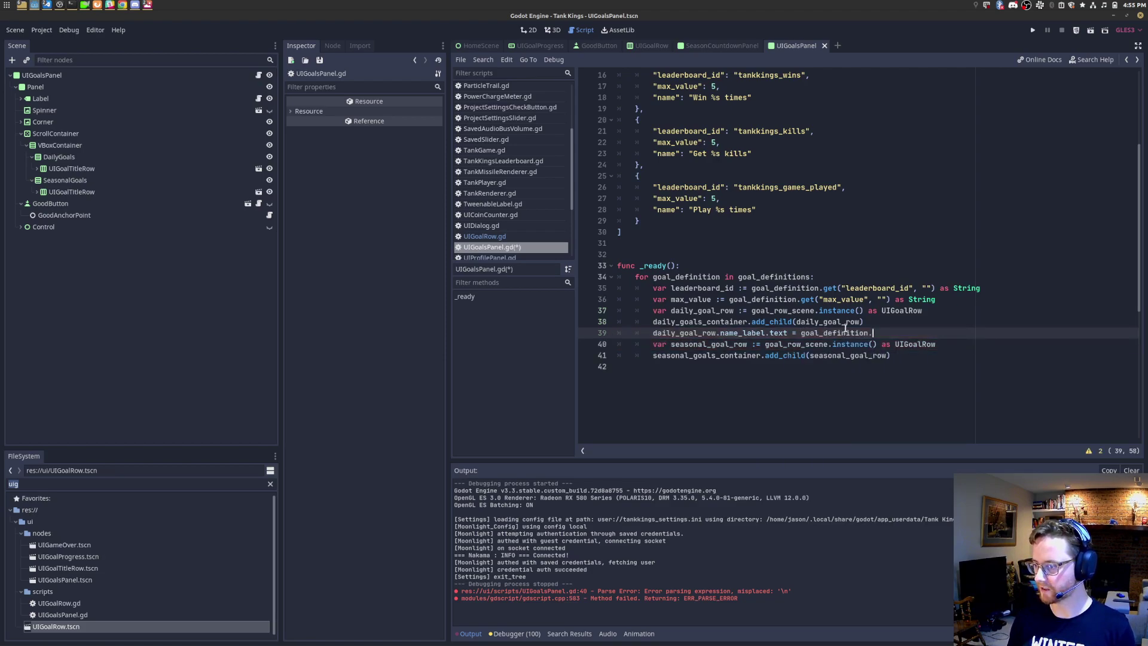
text(get(")
text(name",)
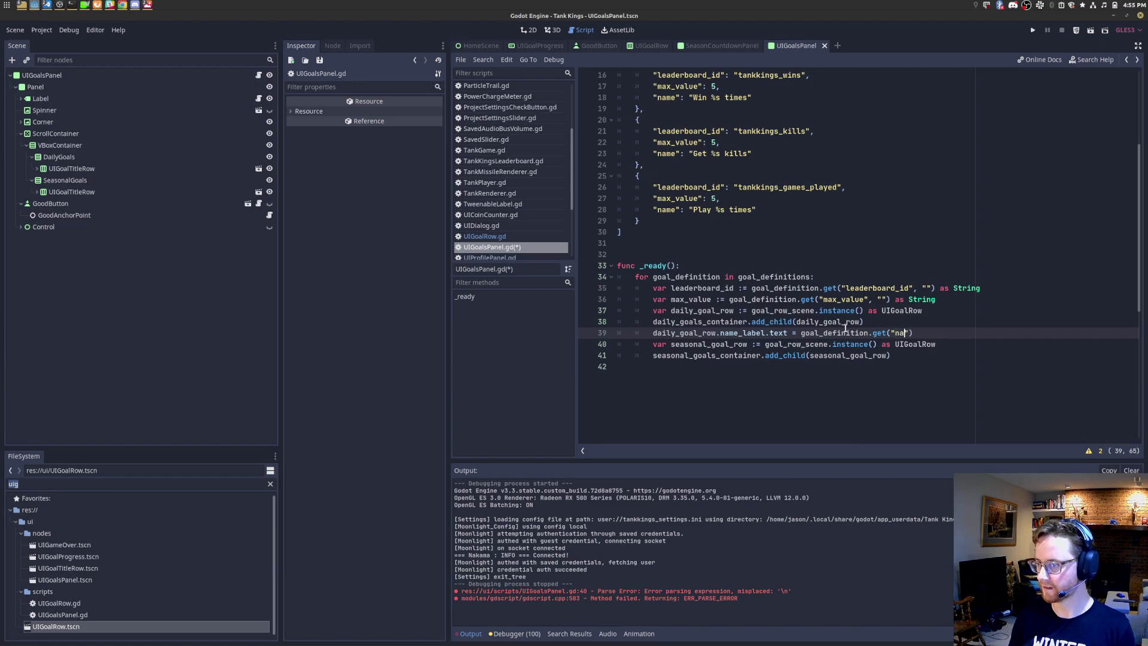
text( "")
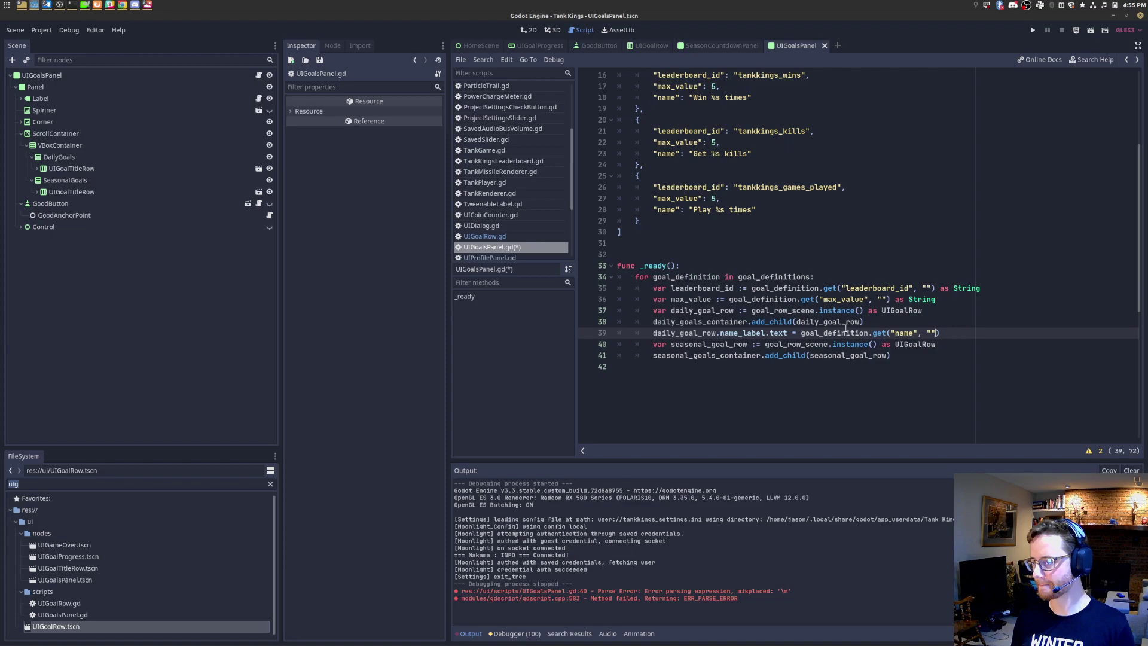
Step: Add a new line after the seasonal row code for its name_label
key(Return)
key(Down)
key(Down)
key(End)
key(Return)
text(sea)
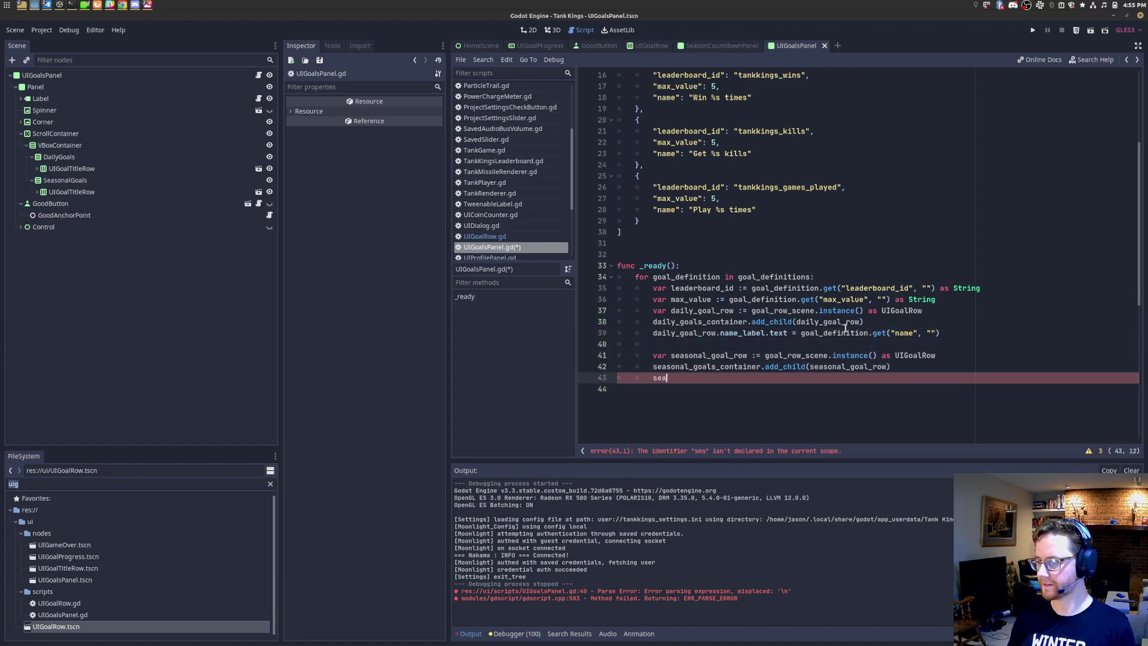
key(Down)
key(Return)
text(.)
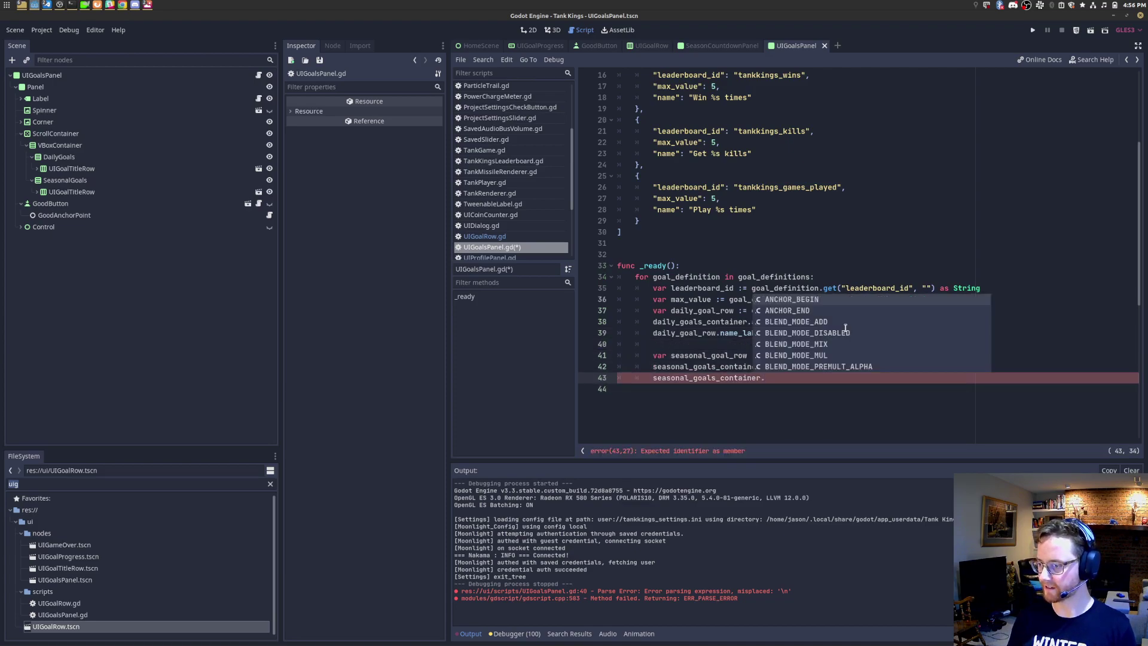
text(name_label)
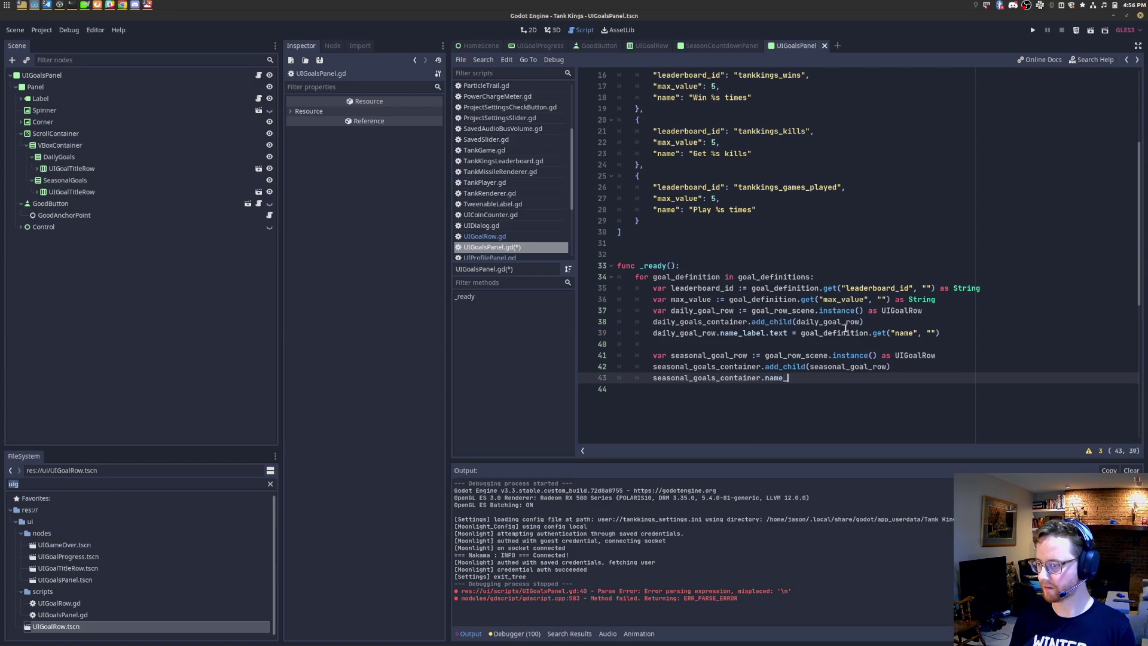
Step: Make it seasonal_goal_row.name_label.text = goal_definition.get("name", "")
key(BackSpace)
key(BackSpace)
key(BackSpace)
key(BackSpace)
key(BackSpace)
key(BackSpace)
key(BackSpace)
key(BackSpace)
key(BackSpace)
key(BackSpace)
key(BackSpace)
key(BackSpace)
key(BackSpace)
key(BackSpace)
key(BackSpace)
key(BackSpace)
key(BackSpace)
key(BackSpace)
key(BackSpace)
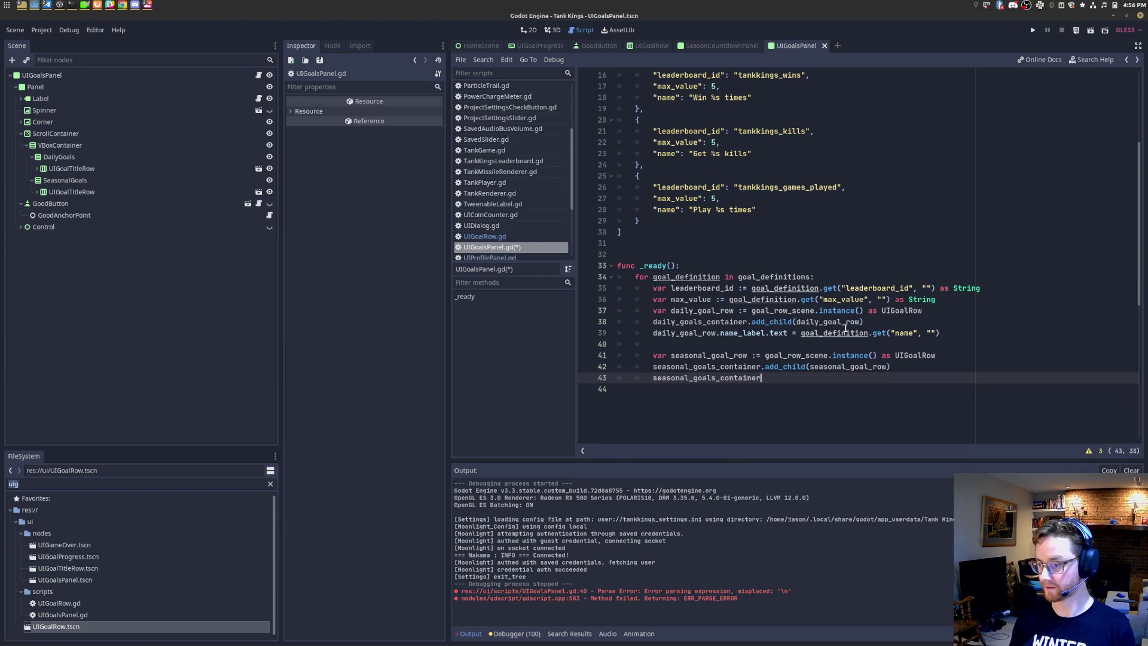
key(BackSpace)
key(BackSpace)
key(BackSpace)
text(_row.name_)
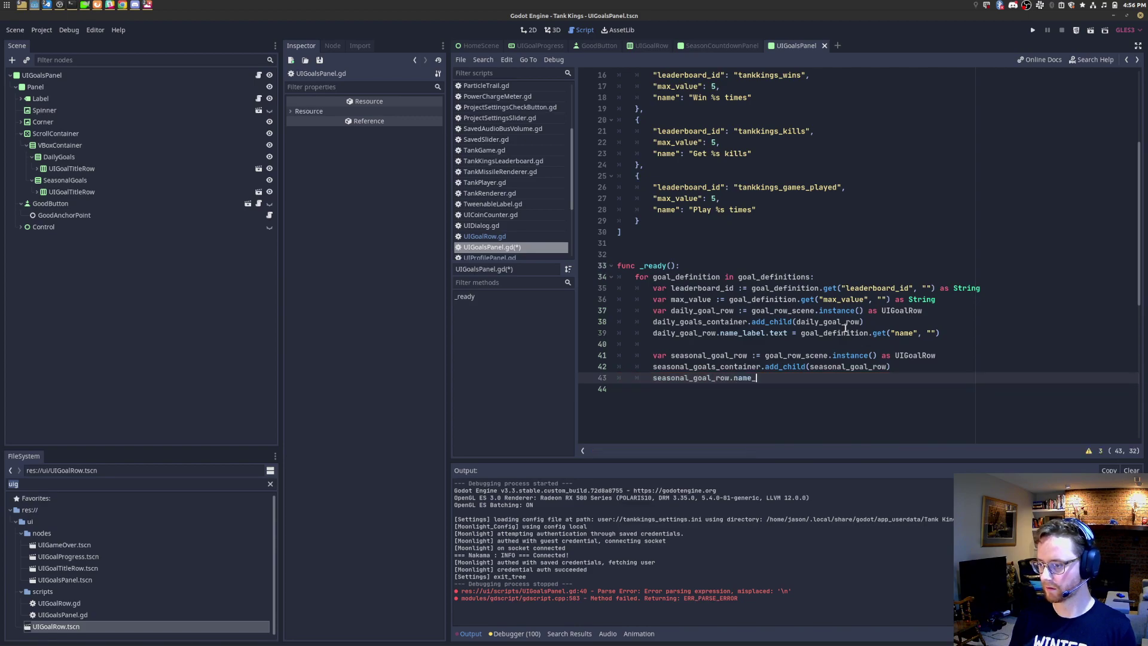
text(label.text = goal)
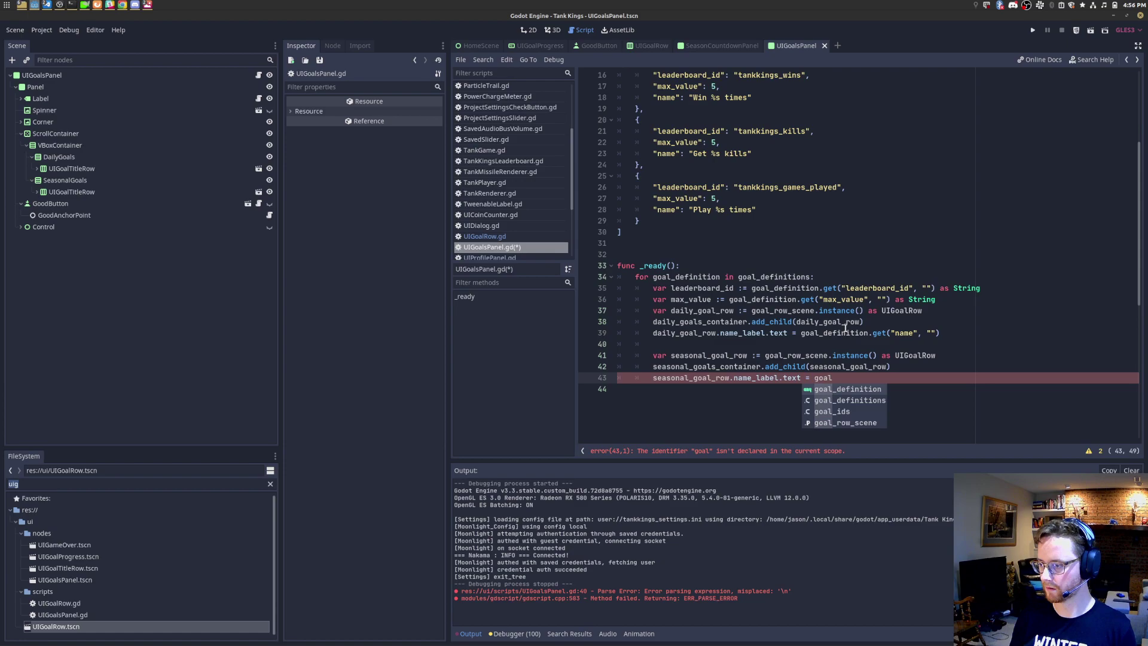
key(Return)
text(.ge)
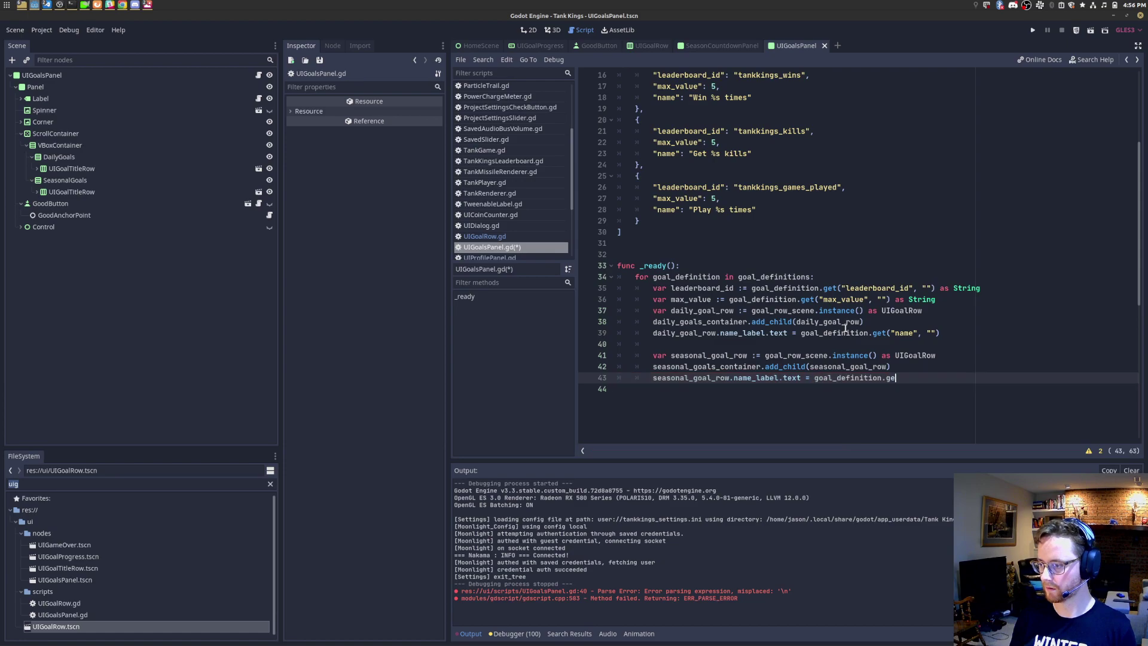
text(t("name")
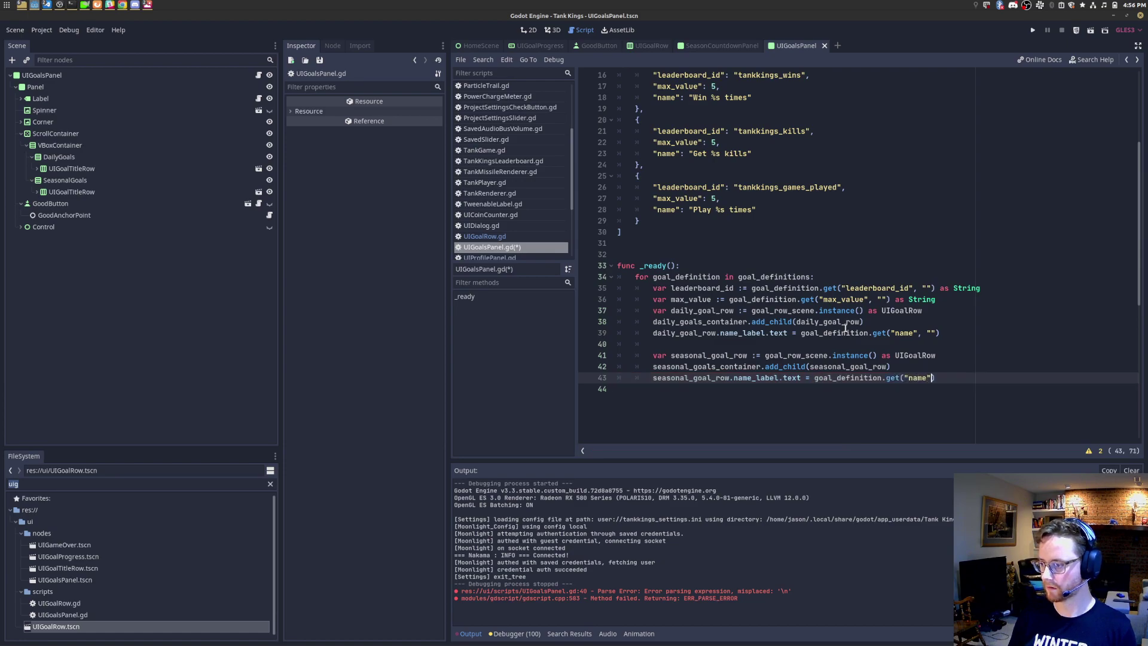
text(, "")
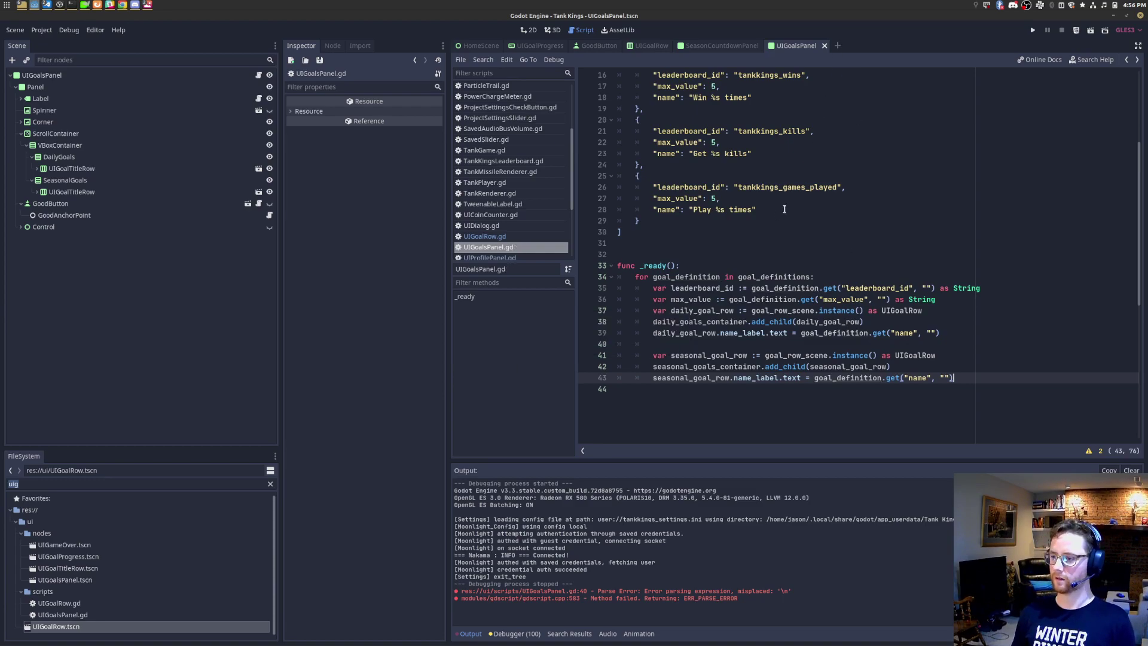
drag(996, 202, 597, 202)
Step: Append % [goal_definition.get("max_value", 0)] to the name lookup on line 39 and copy the expression
click(961, 374)
key(Up)
key(Up)
key(Up)
key(Up)
key(Up)
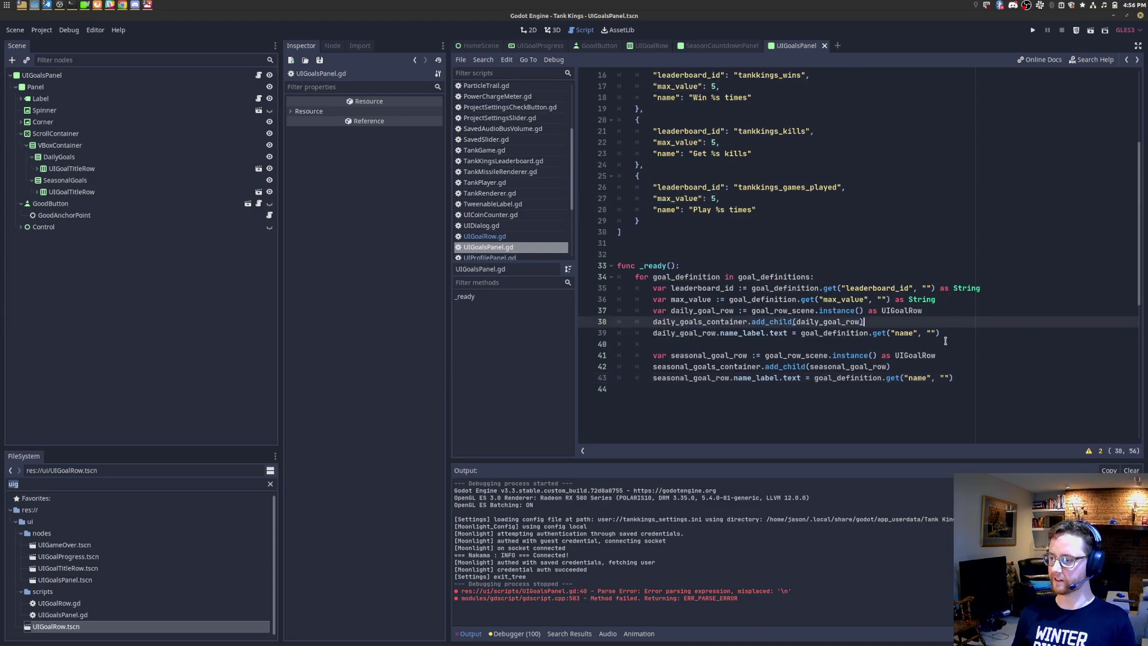
click(919, 334)
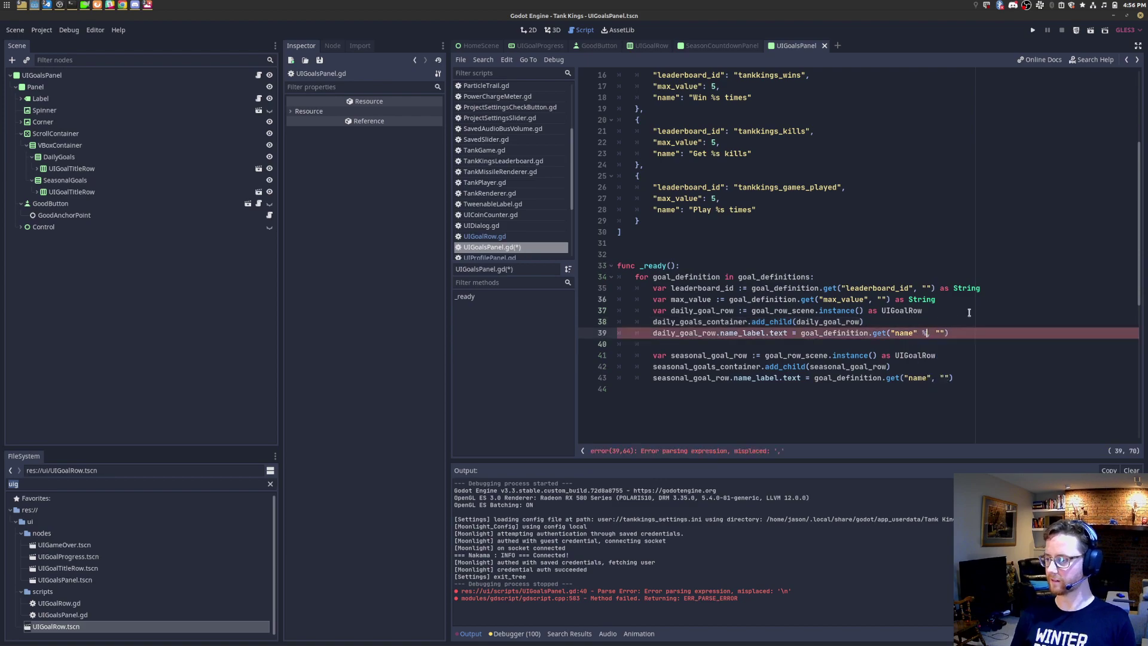
text(% [)
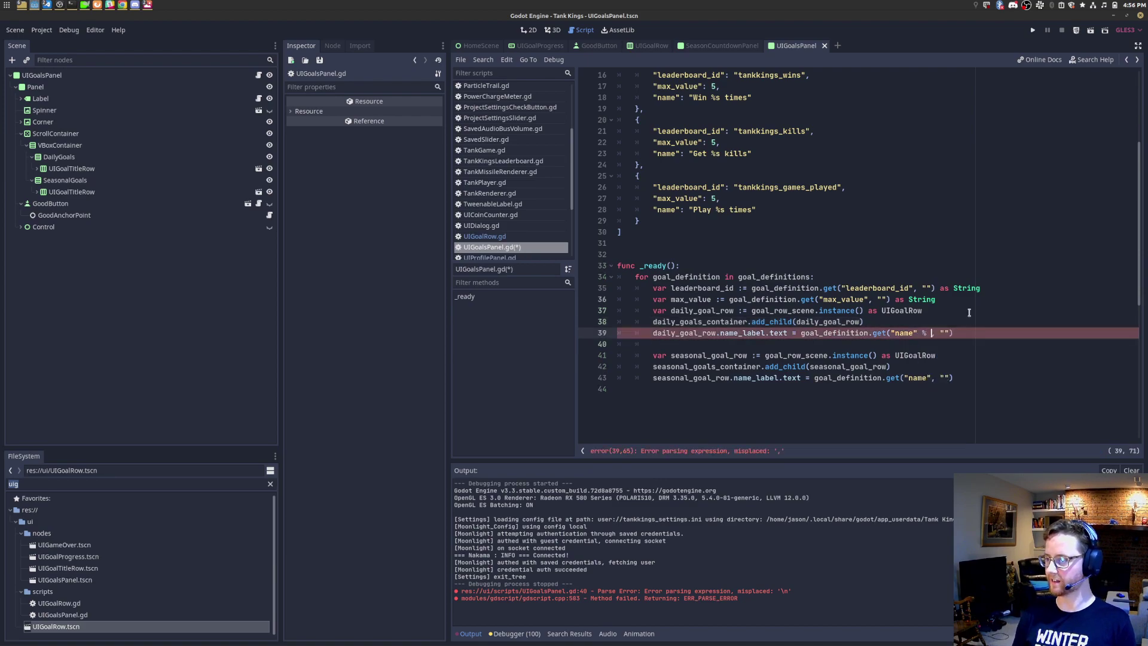
text(goa)
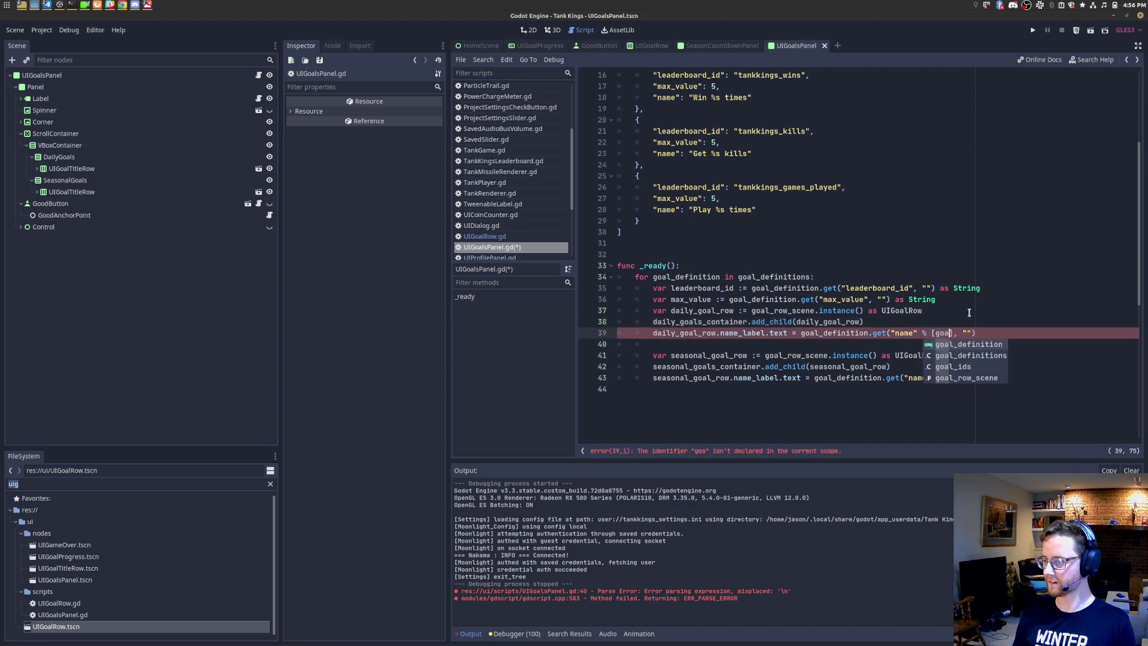
text(l_definition)
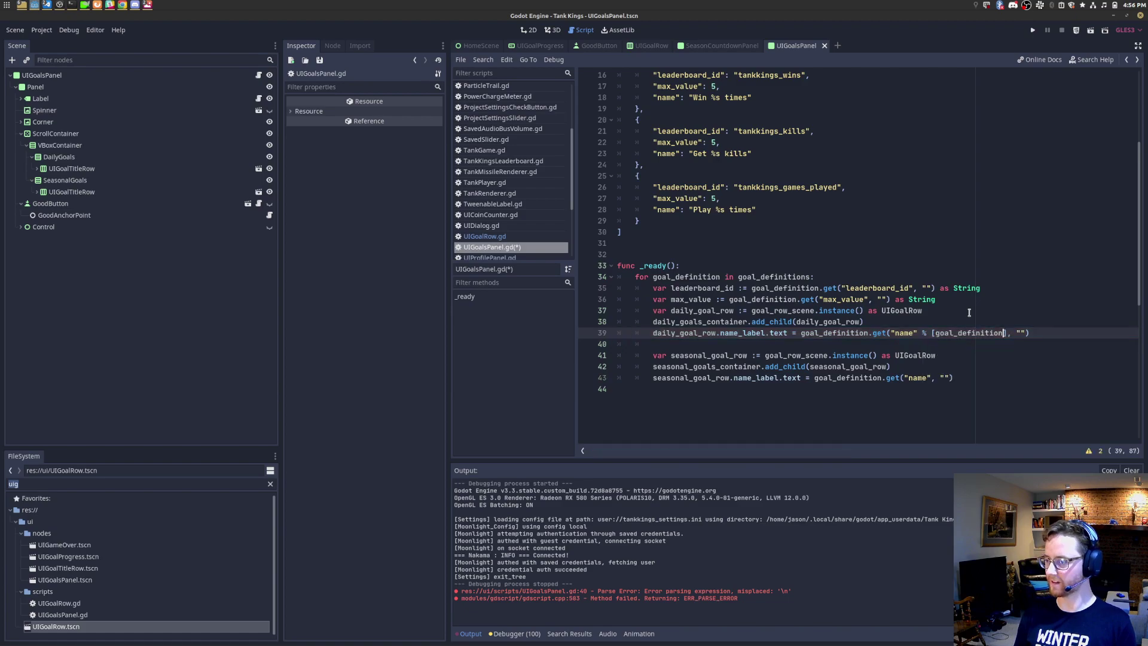
text(.get("max)
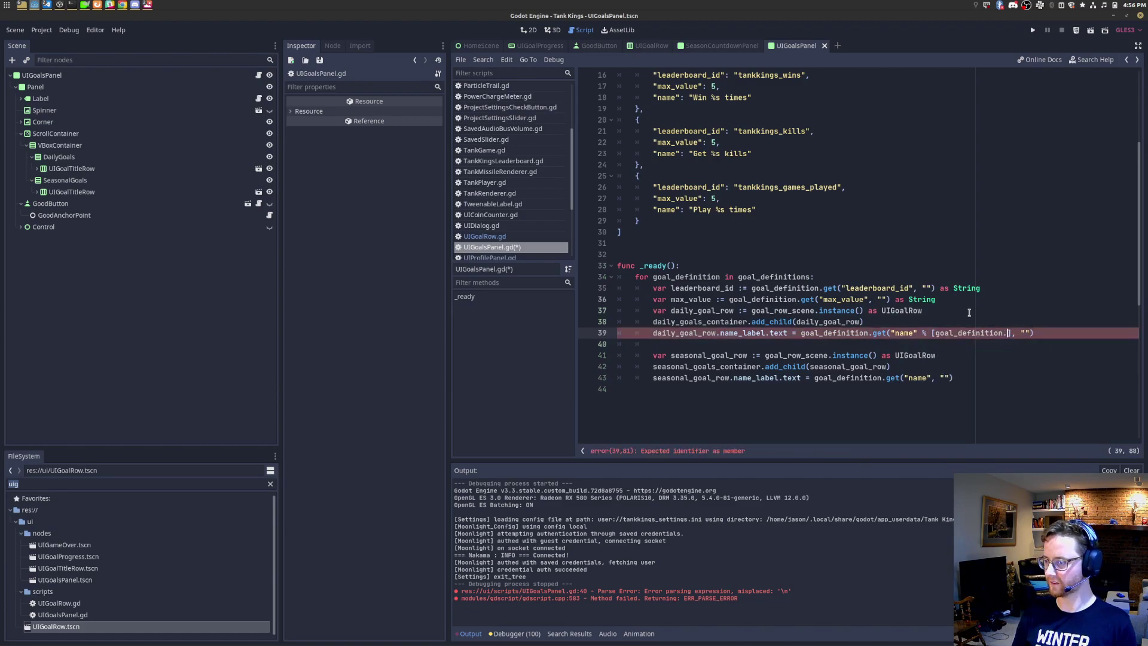
text(_value", 0)
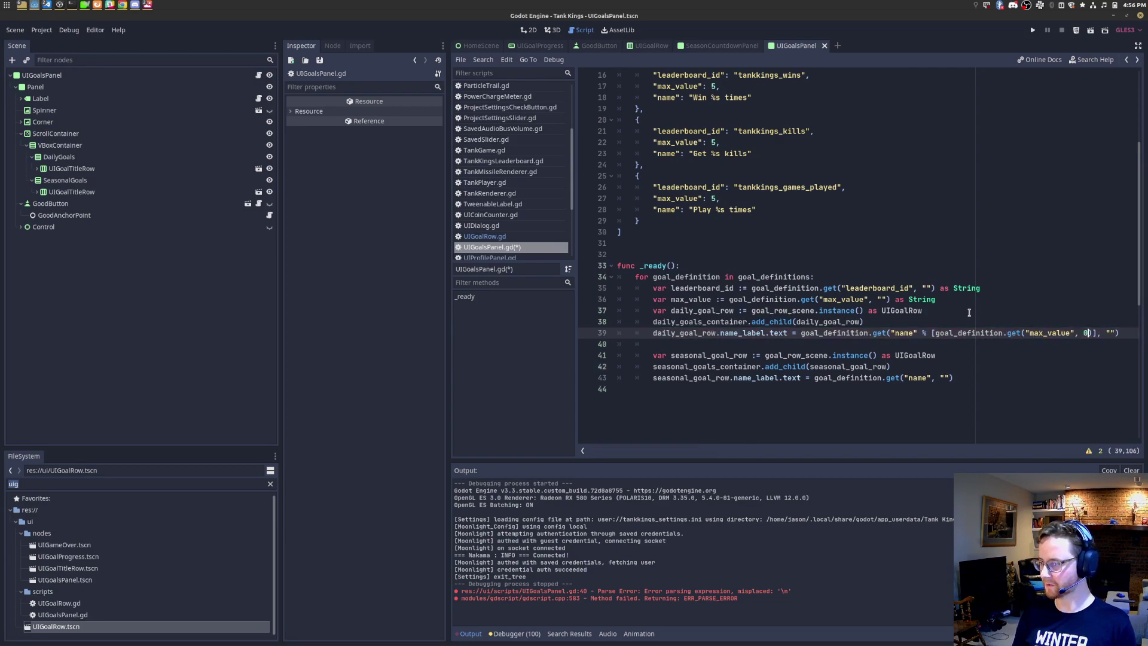
key(ctrl+Left)
key(ctrl+Left)
key(ctrl+Left)
key(ctrl+Left)
key(ctrl+Left)
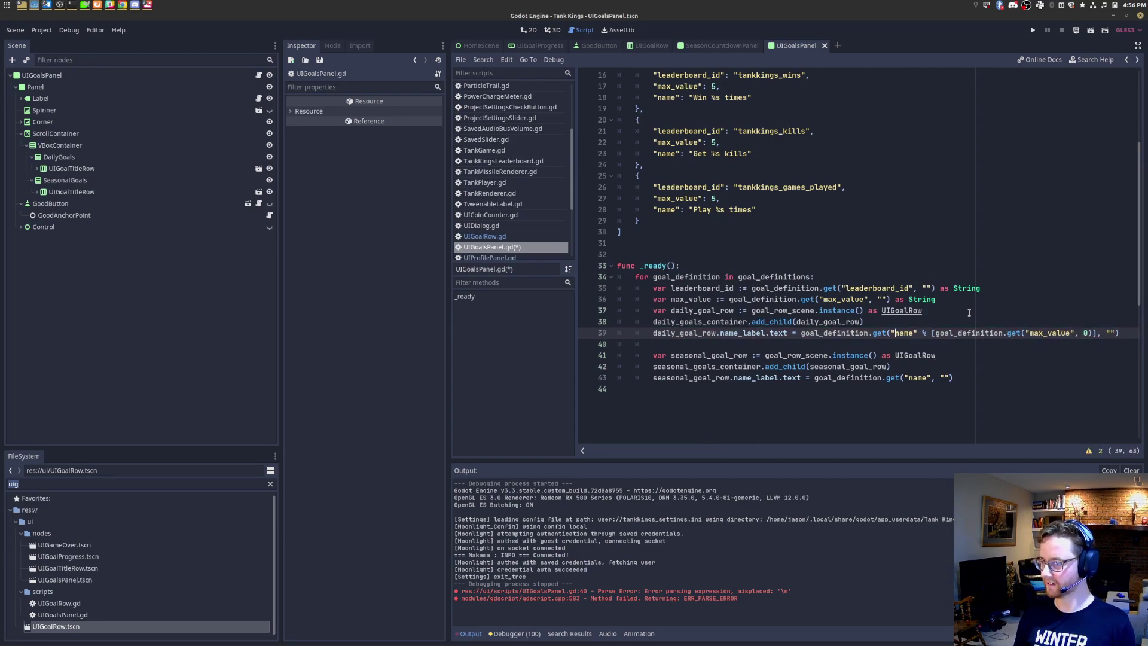
key(shift+End)
key(ctrl+x)
key(ctrl+z)
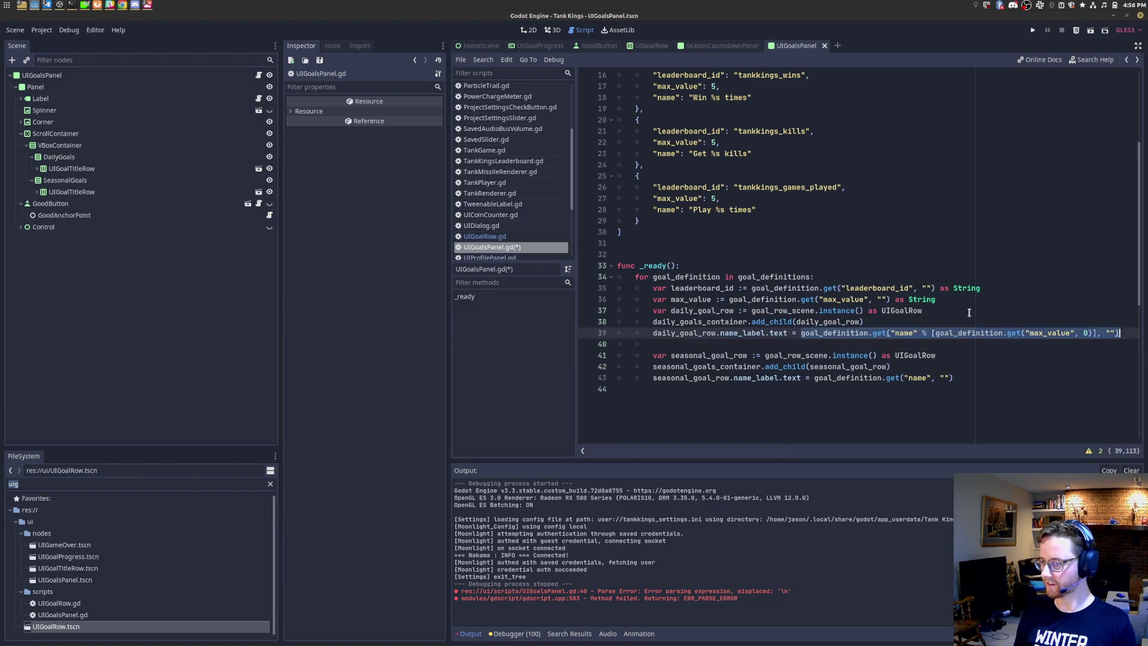
Step: Declare var goal_name := the formatted name expression as String above line 39
key(Up)
key(Return)
text(var name )
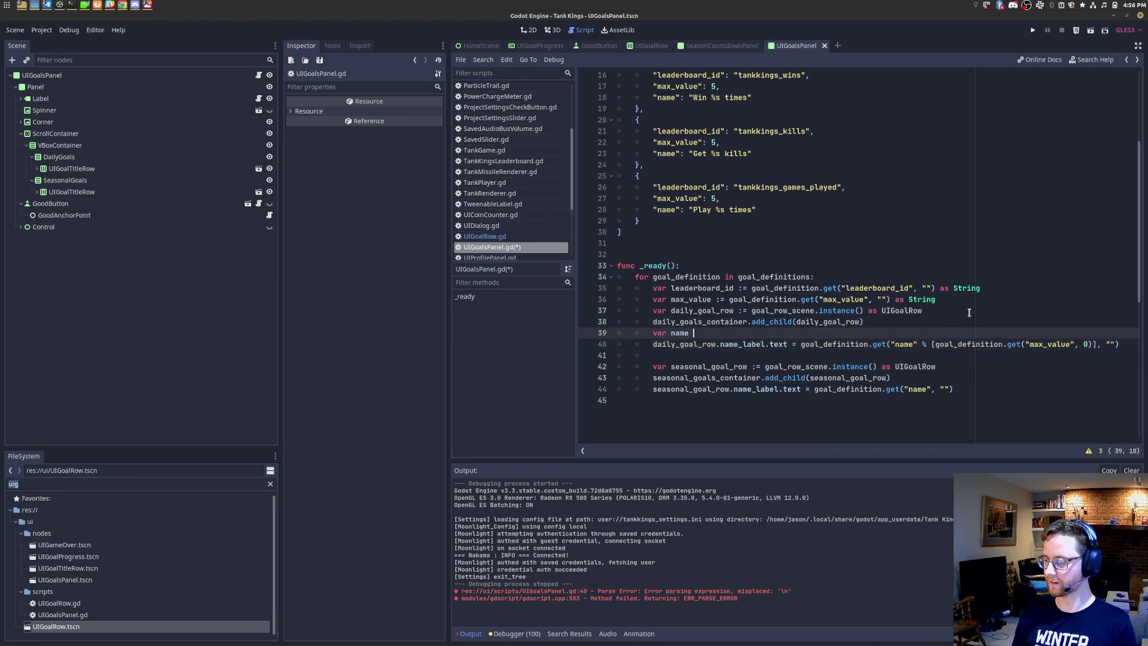
text(text)
key(ctrl+BackSpace)
text(goal)
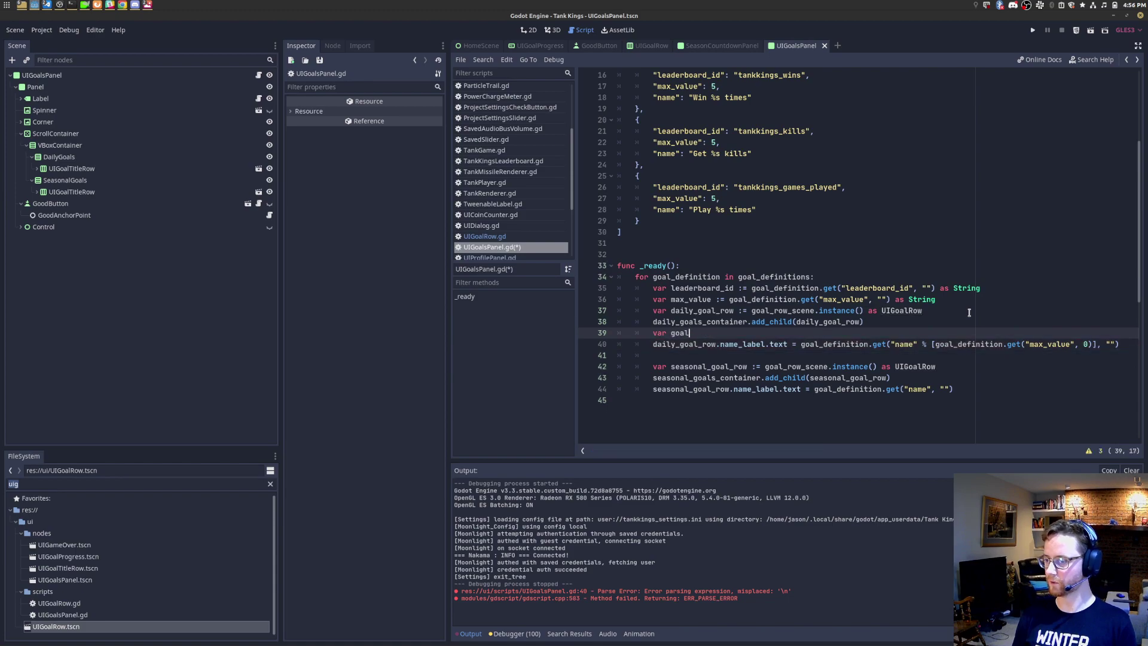
text(_name :=)
key(ctrl+v)
text(as String)
Step: Replace the daily and seasonal label expressions with goal_name
key(Down)
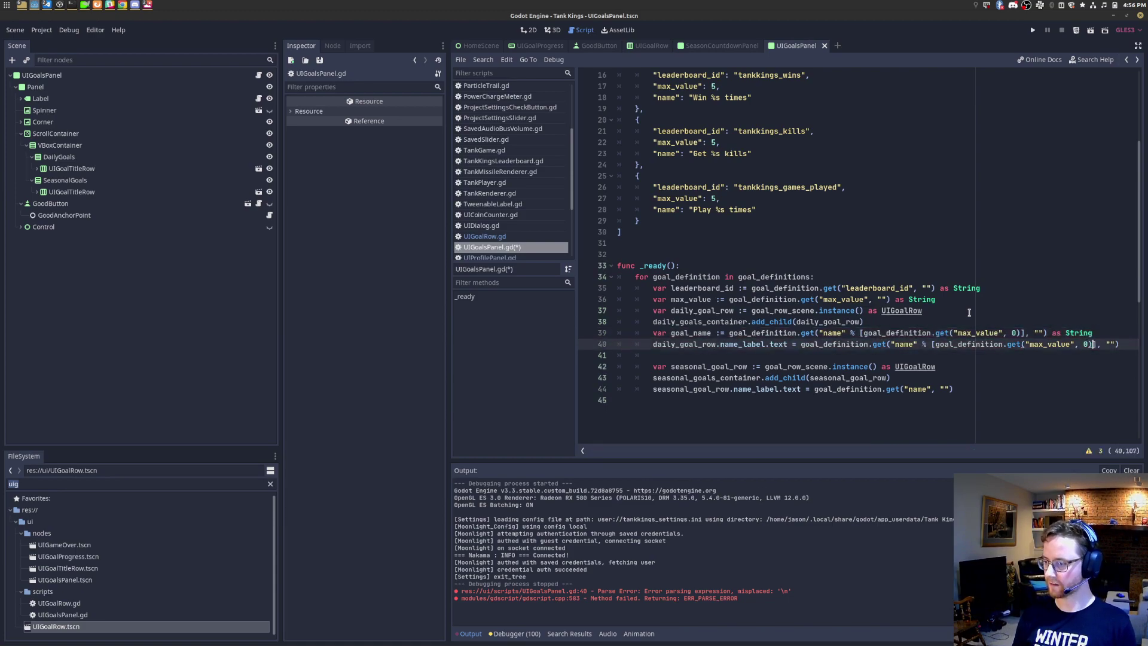
key(ctrl+Left)
key(ctrl+Left)
key(ctrl+Left)
key(ctrl+Left)
key(shift+End)
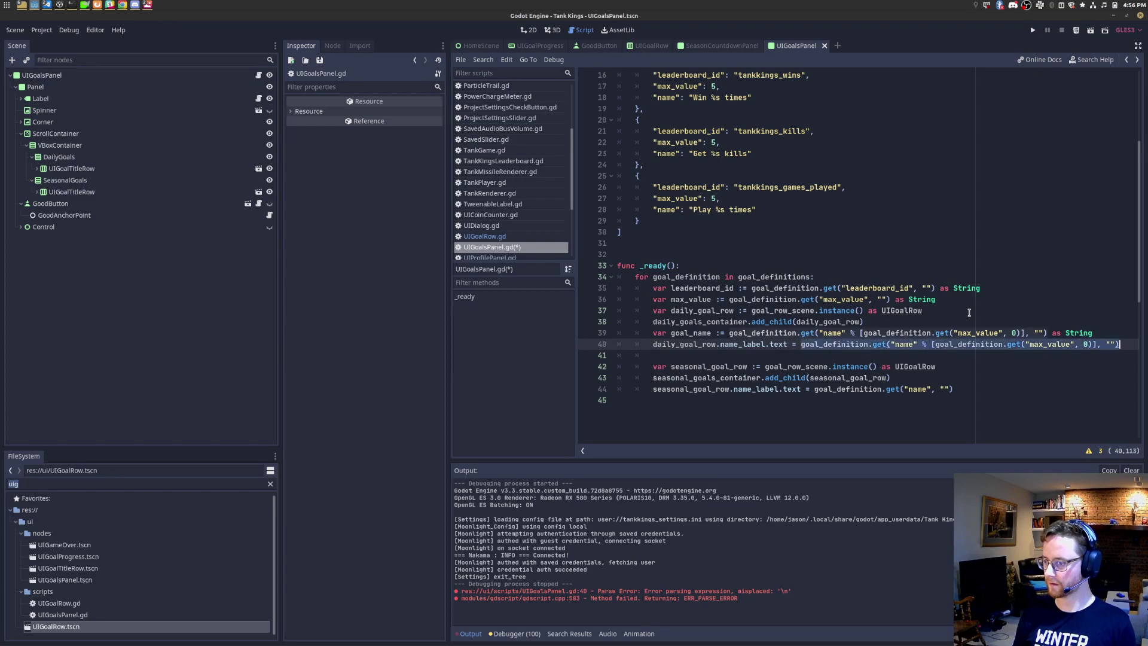
key(BackSpace)
text(goal_name)
key(ctrl+shift+Left)
key(Down)
key(Down)
key(Down)
key(Down)
key(Right)
key(Right)
key(Right)
key(shift+Down)
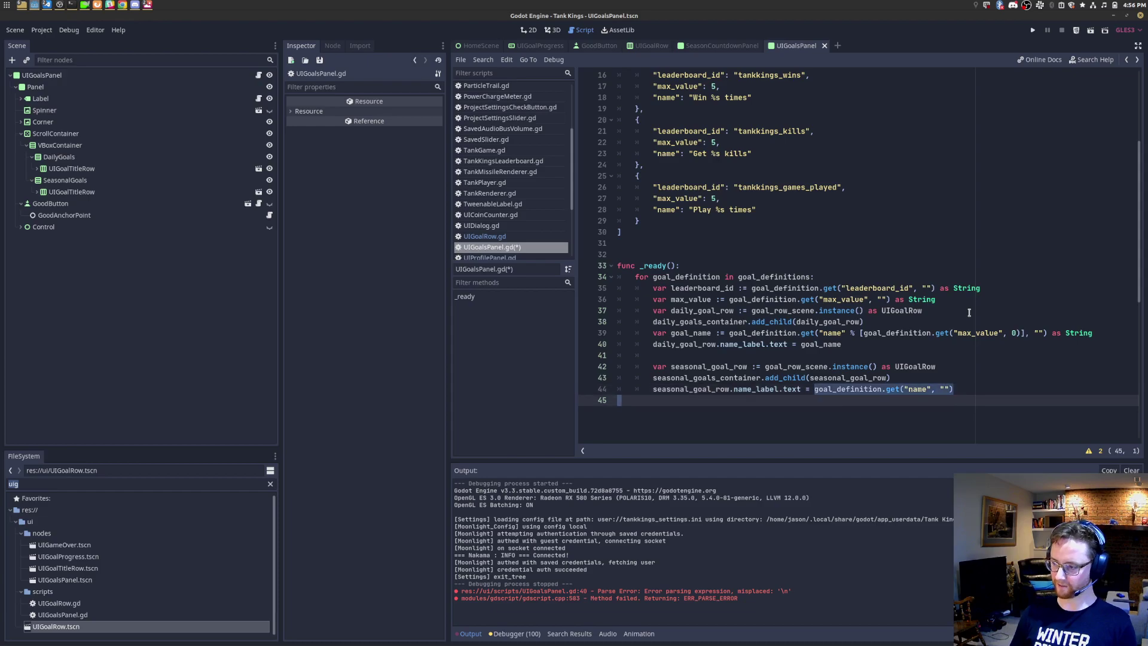
key(ctrl+v)
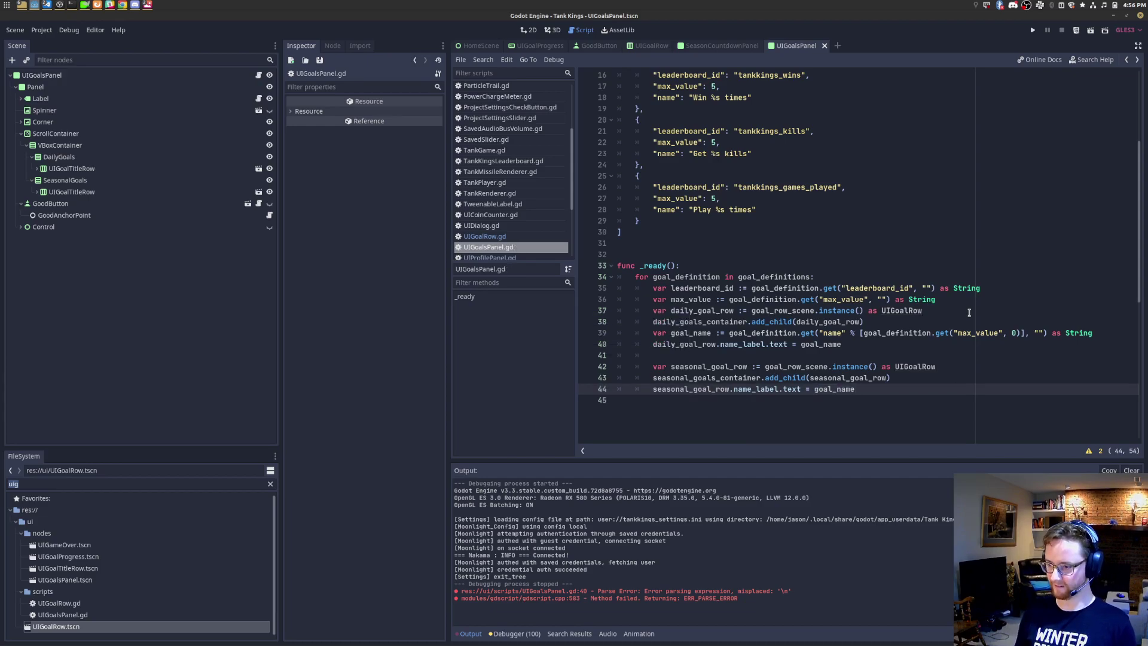
click(1092, 32)
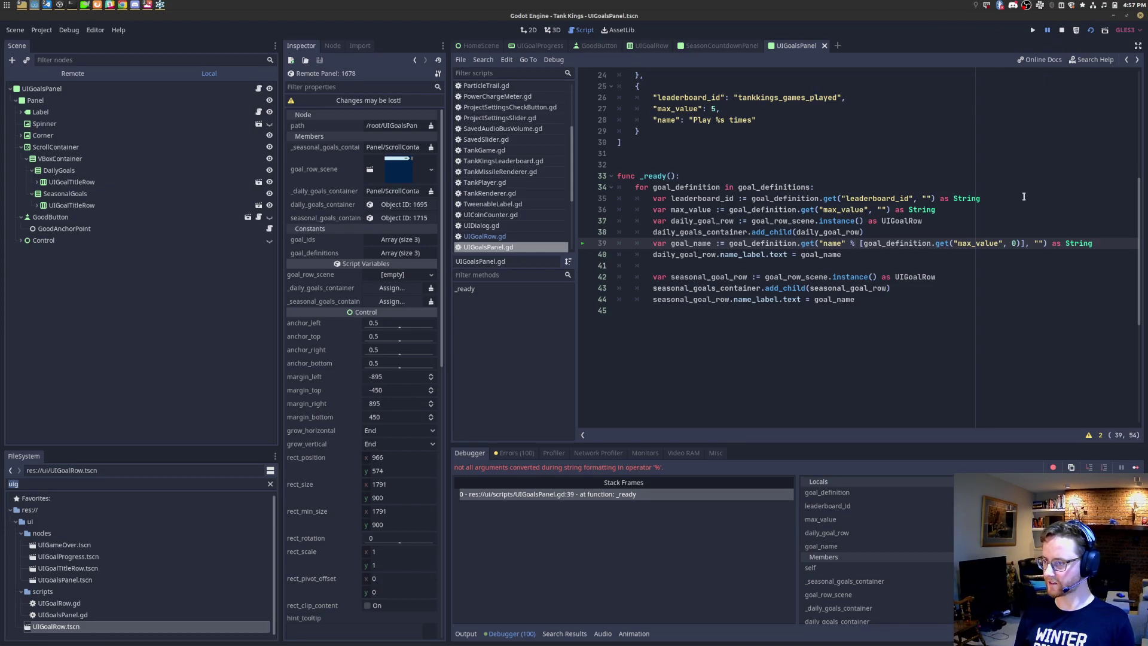
scroll(1027, 186, up, 2)
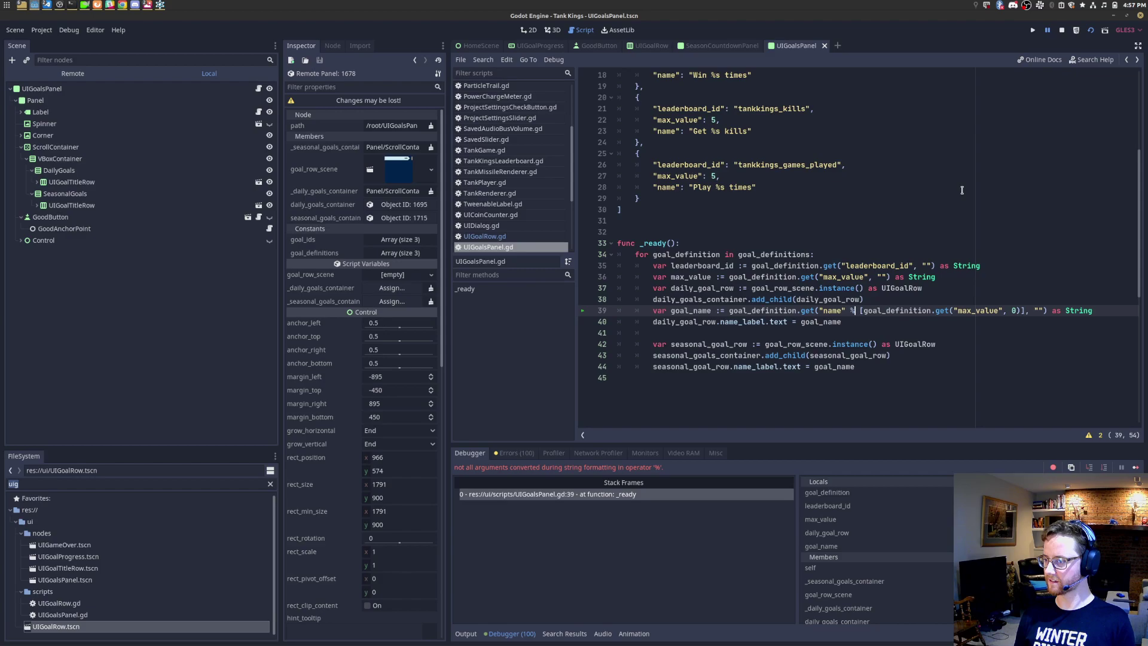
scroll(962, 191, up, 1)
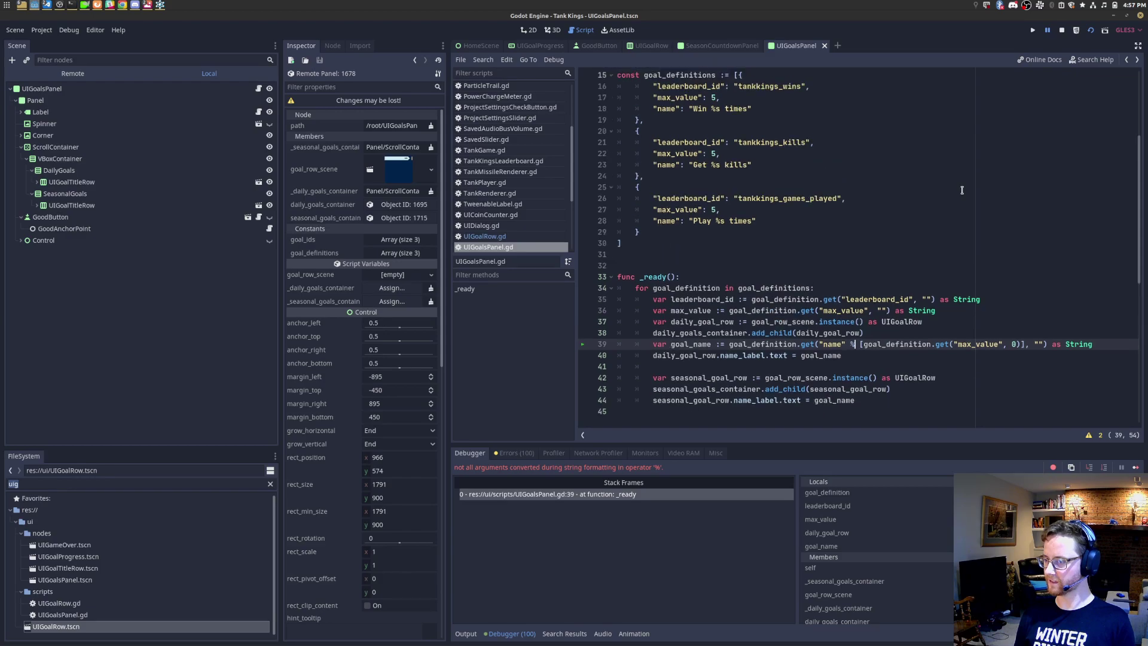
Step: Stop the game and move the max_value formatting after a get("name", "%s") lookup
click(1062, 30)
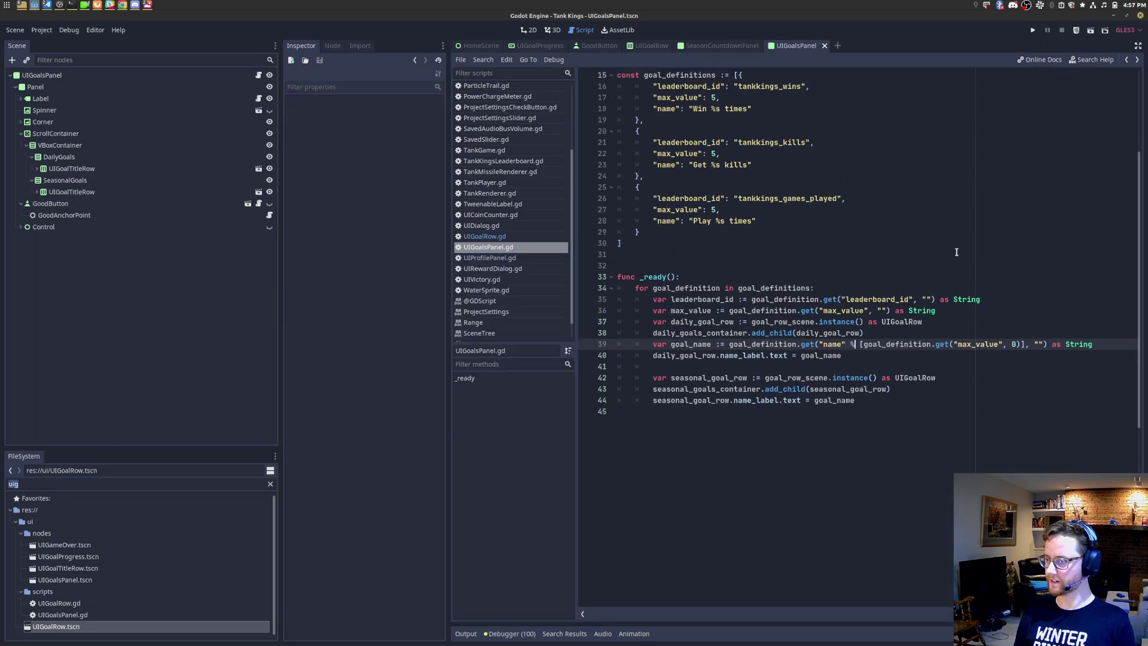
drag(850, 345, 1024, 345)
key(BackSpace)
key(BackSpace)
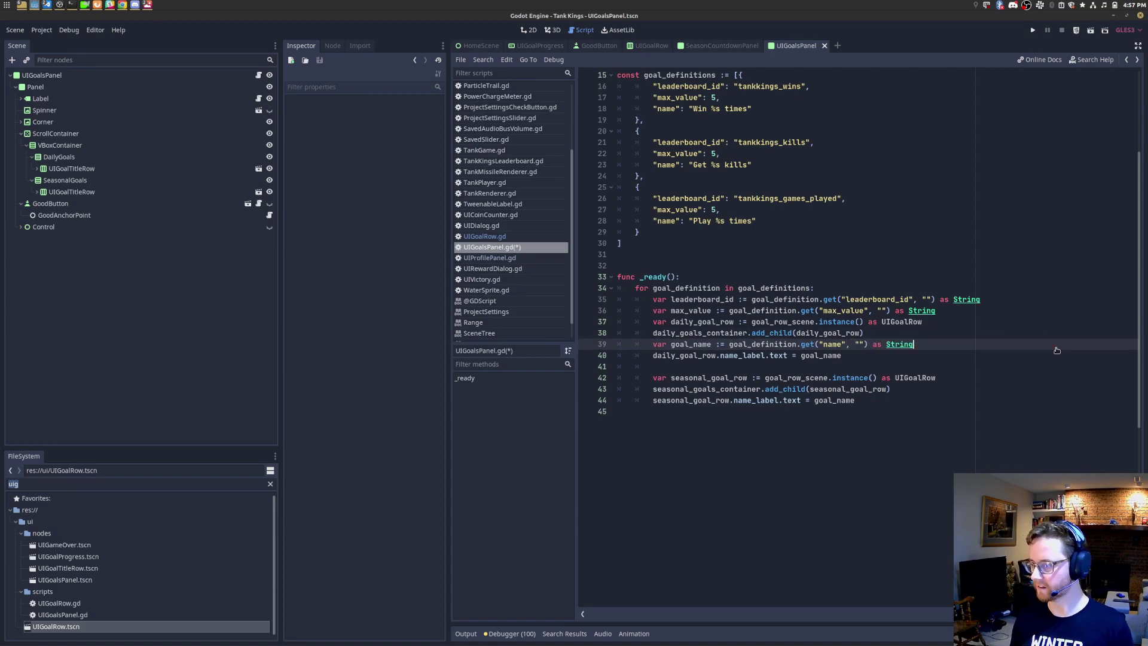
key(Left)
key(Left)
key(Left)
text(%s)
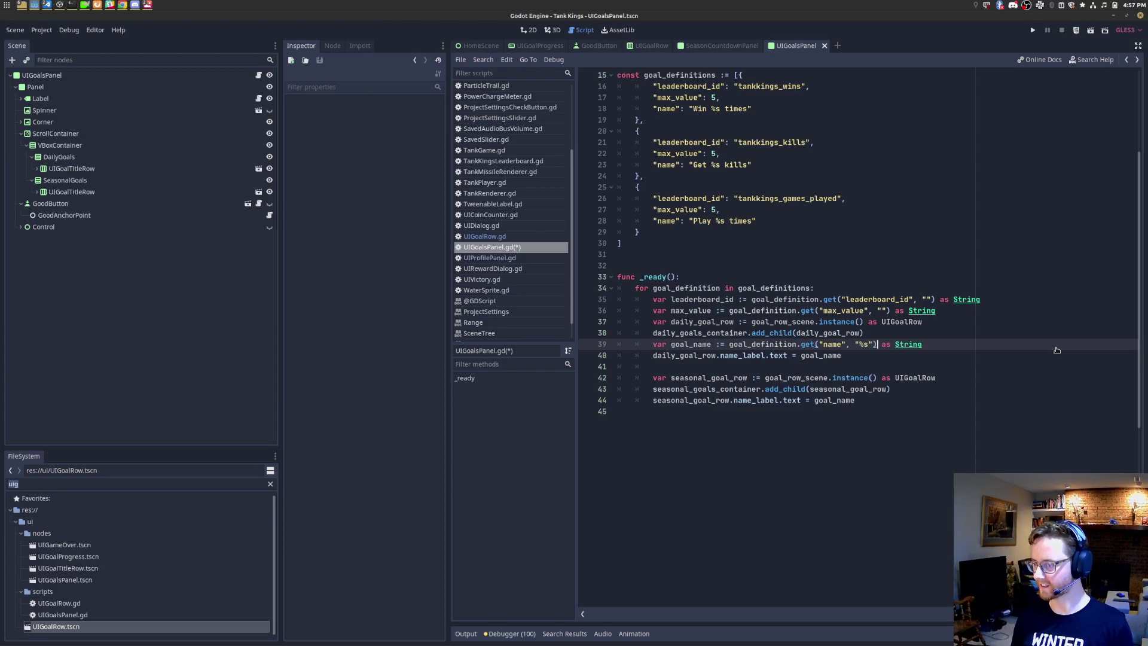
key(Right)
key(Right)
key(ctrl+v)
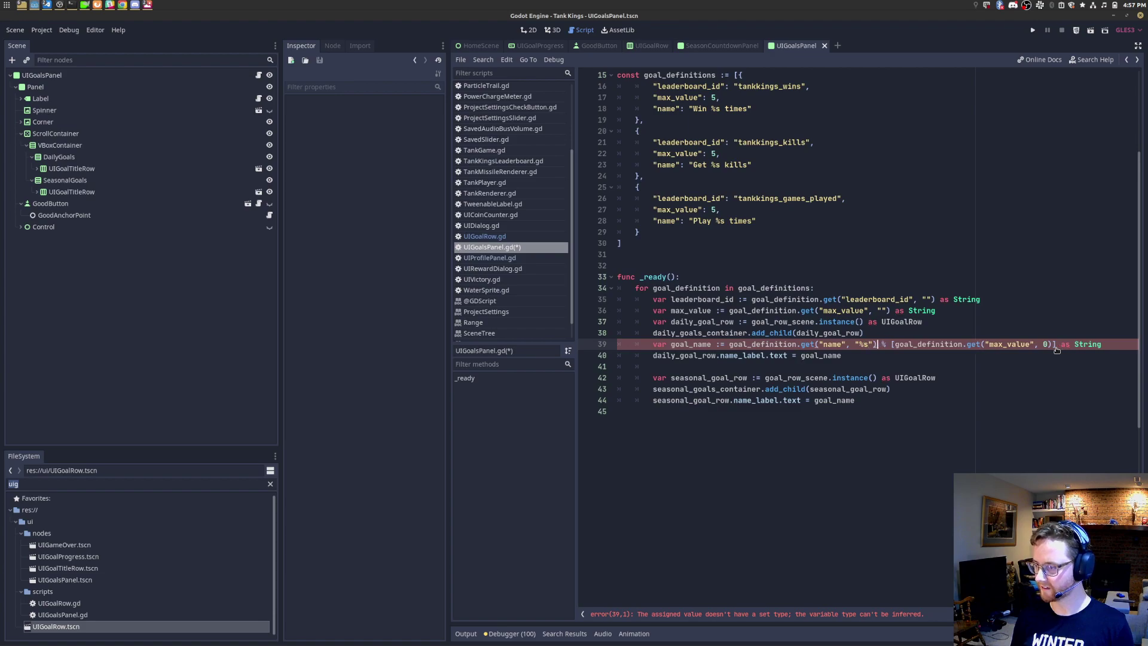
Step: Wrap the name lookup in parentheses, save the script, and run the Goals panel scene again
text(()
key(End)
key(ctrl+Left)
key(ctrl+Left)
text())
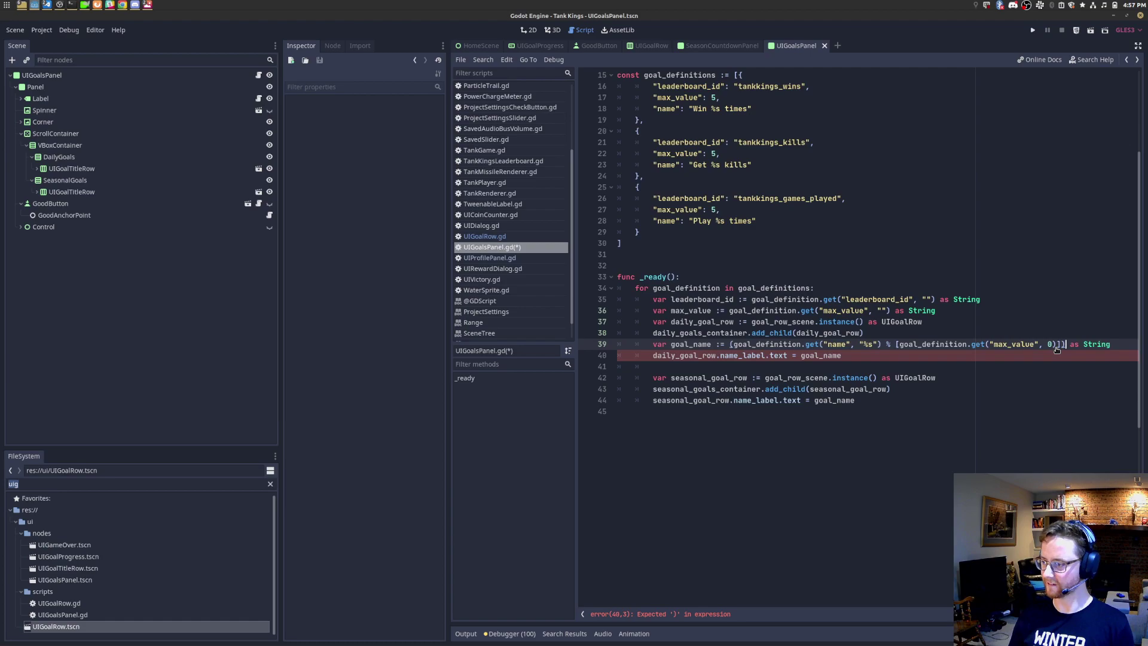
key(ctrl+s)
click(1089, 33)
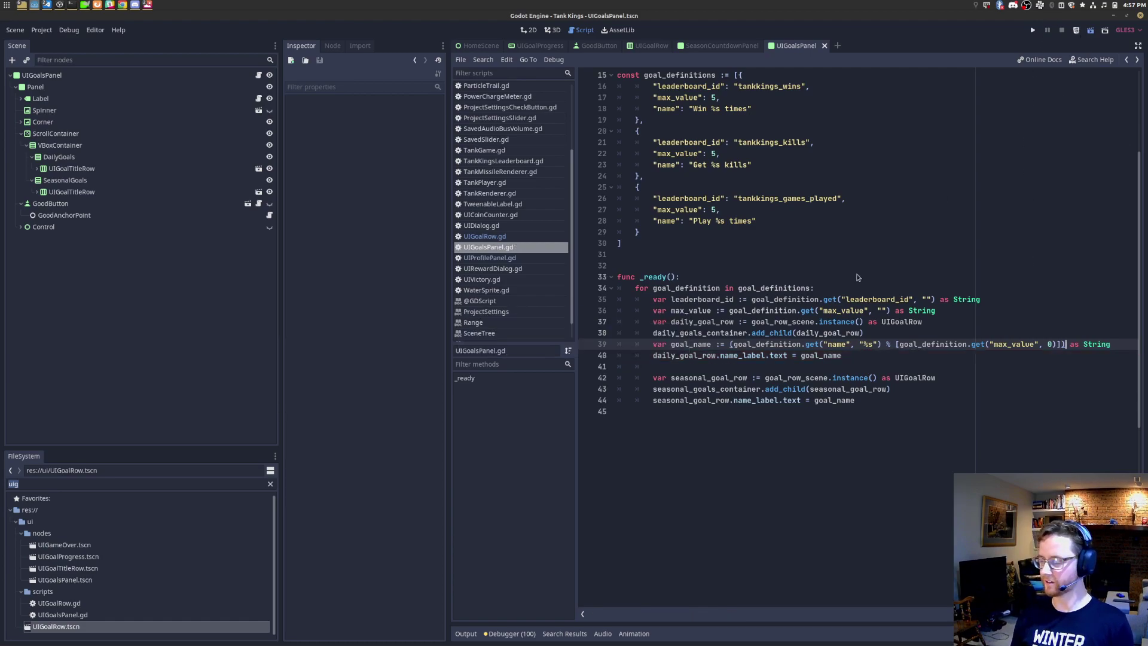
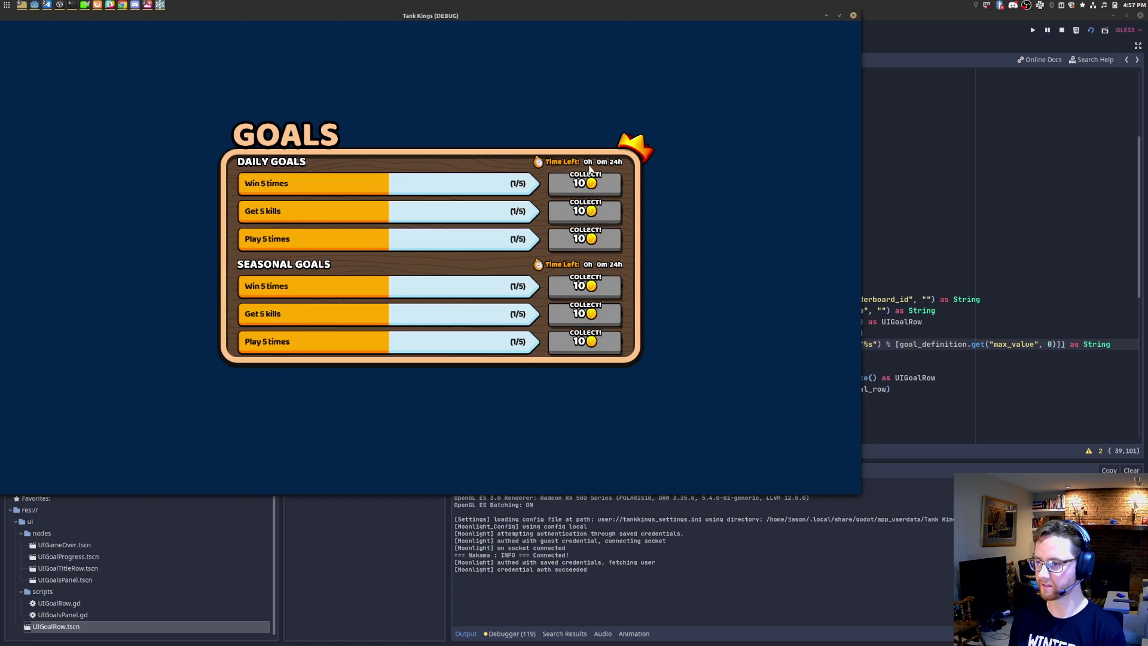
Step: Stop the running Tank Kings game and go back to the goal definitions in UIGoalsPanel.gd
click(855, 17)
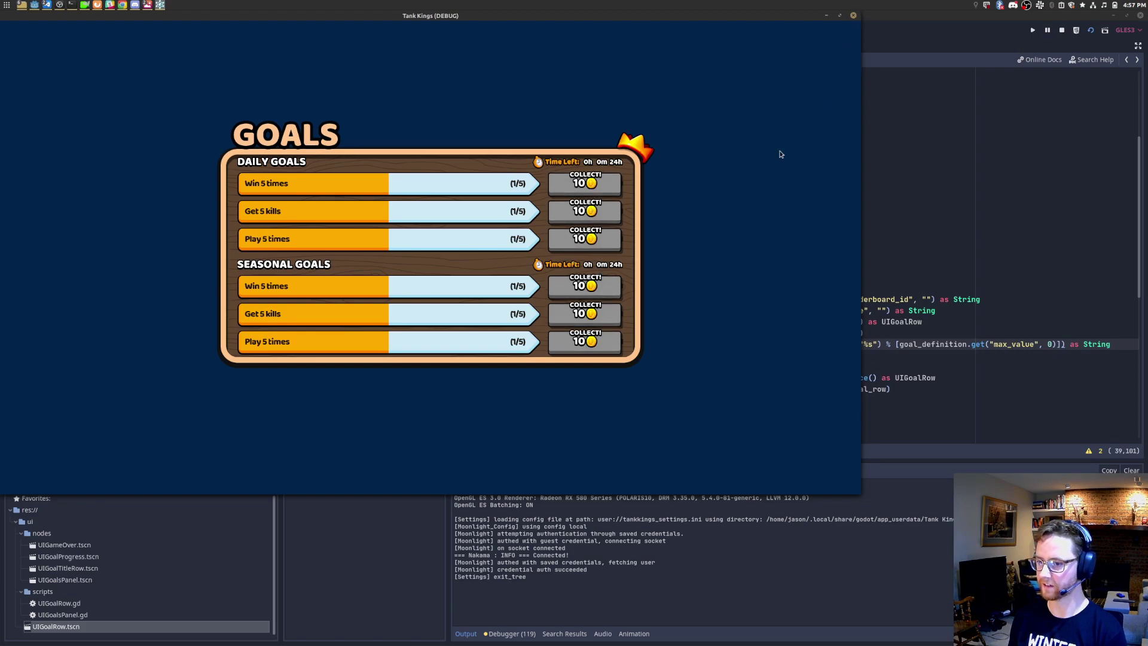
scroll(822, 221, up, 3)
click(822, 221)
Step: Add a "coins": 10 entry under the wins goal's name, copy it into the plays goal, and save
key(Up)
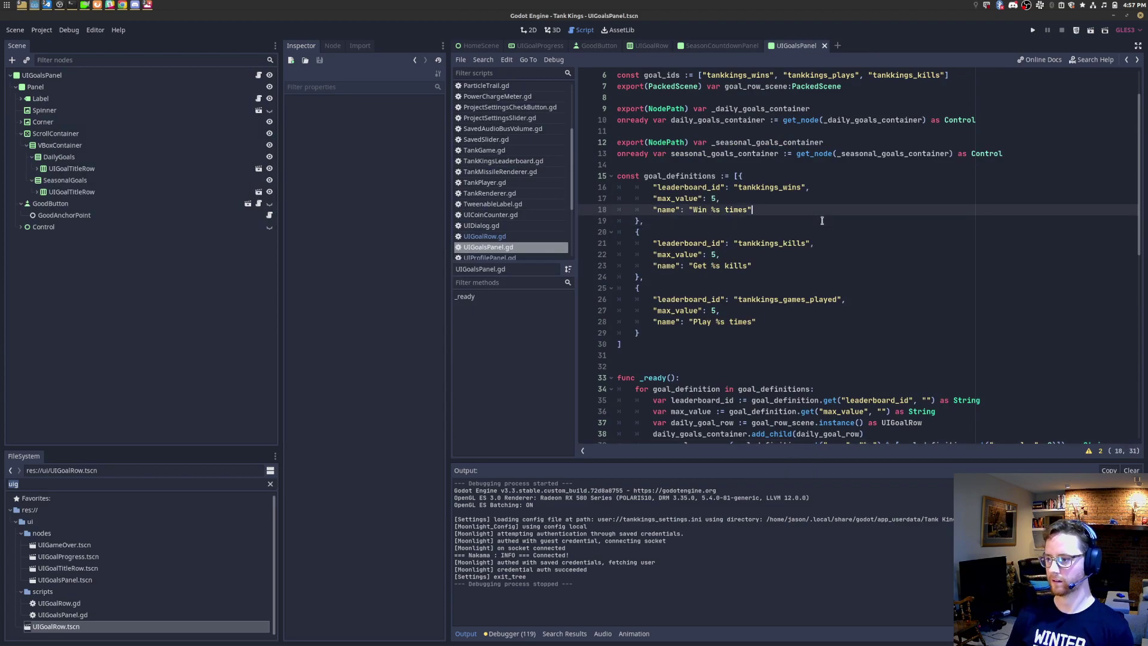
text(,)
key(Return)
text("coins")
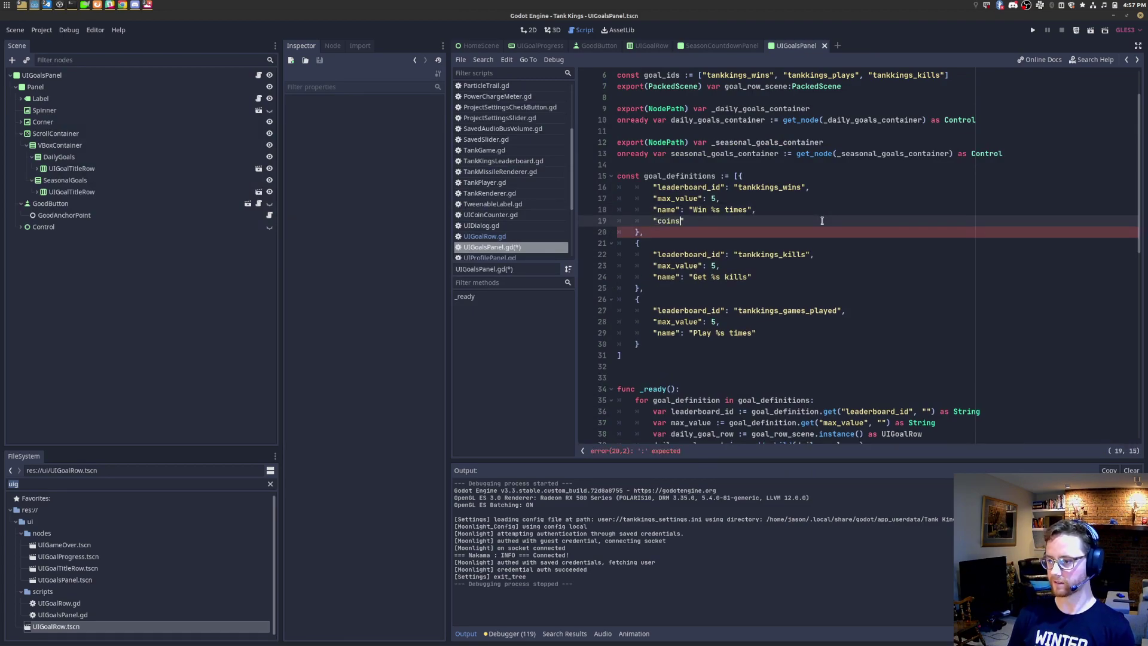
text(: 10)
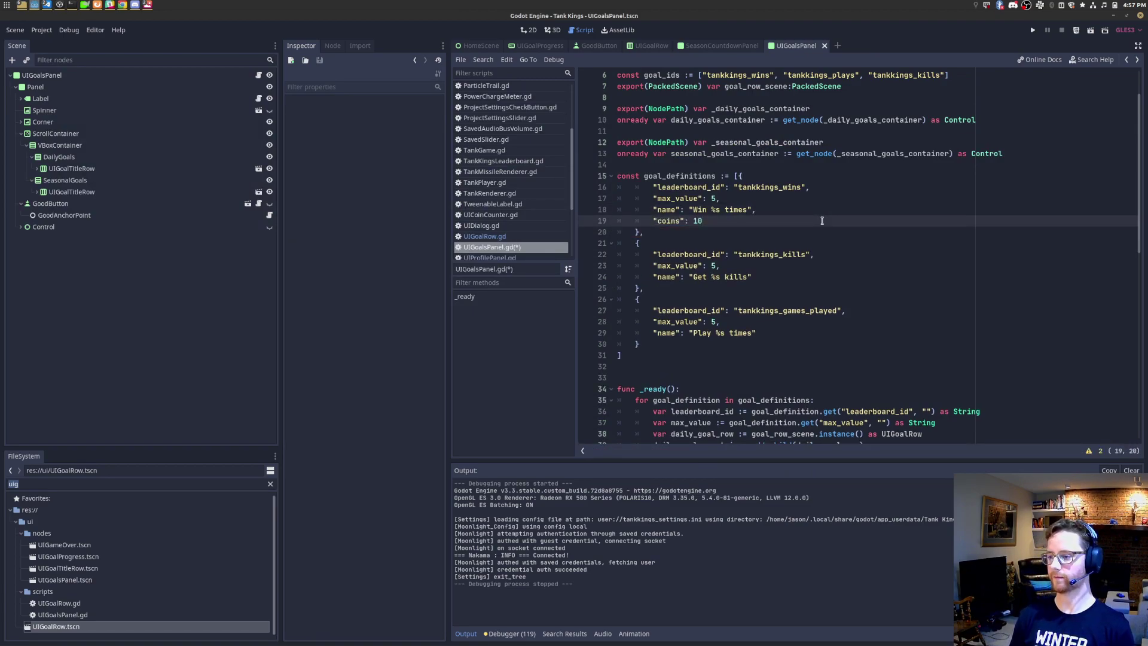
key(BackSpace)
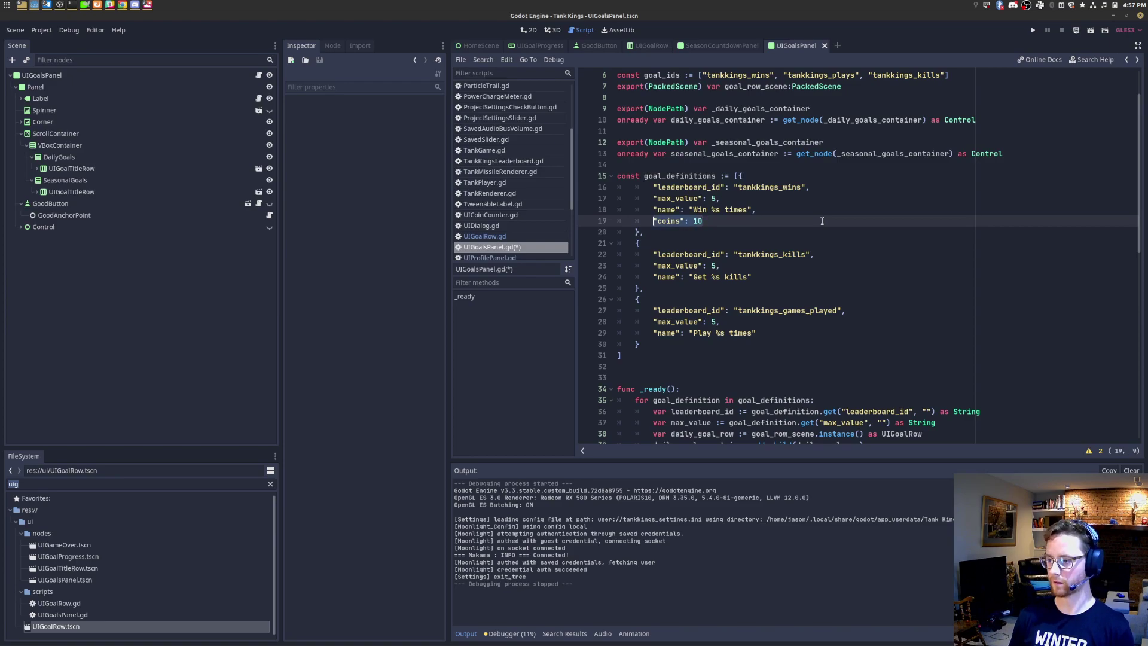
key(Down)
key(Down)
key(Down)
key(Home)
key(Down)
key(Down)
key(End)
key(Down)
key(Down)
key(Down)
key(Down)
key(Down)
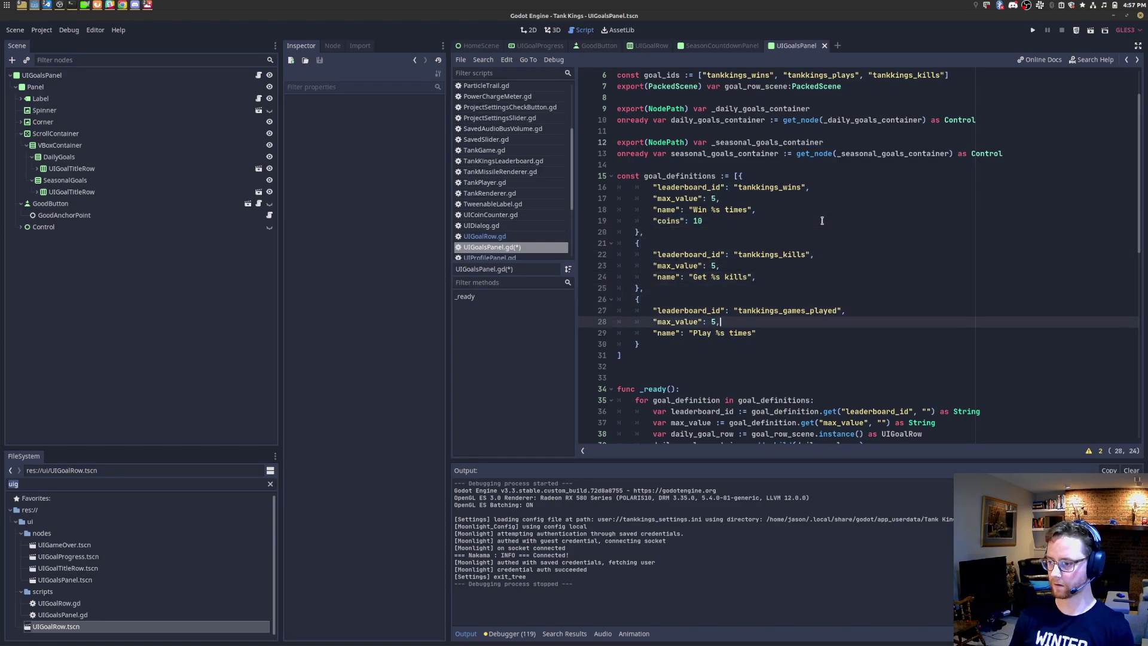
key(Return)
text("coins": 10)
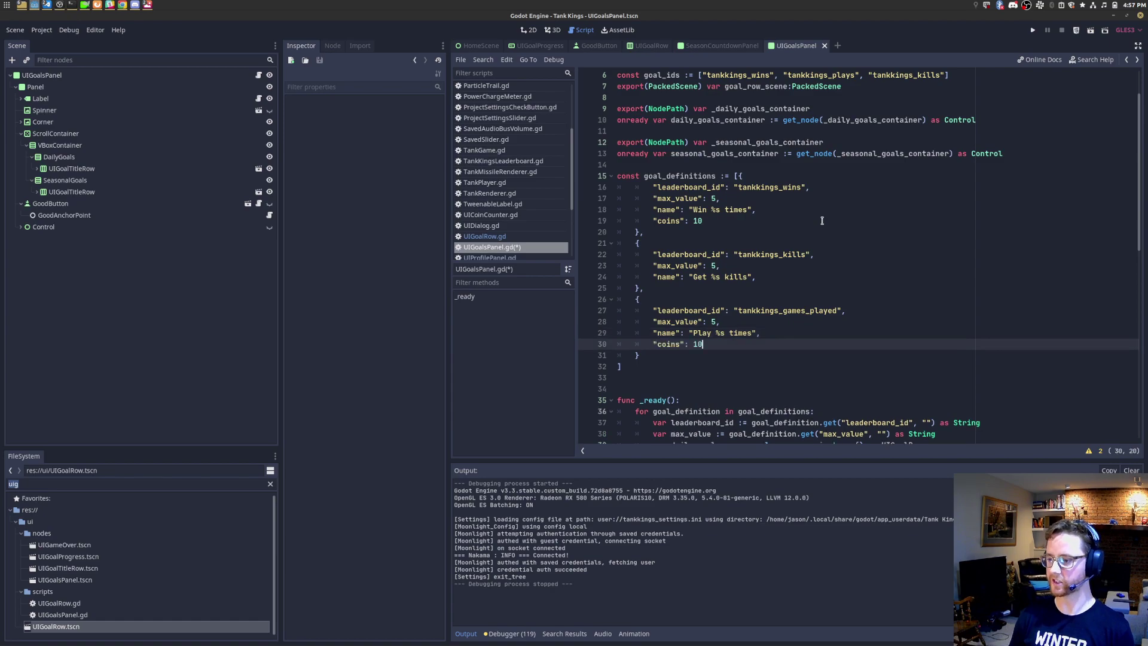
key(ctrl+s)
Step: Add the coins entry to the kills goal and fix the trailing commas between entries
key(Up)
key(Up)
key(Up)
key(Up)
key(Up)
key(Up)
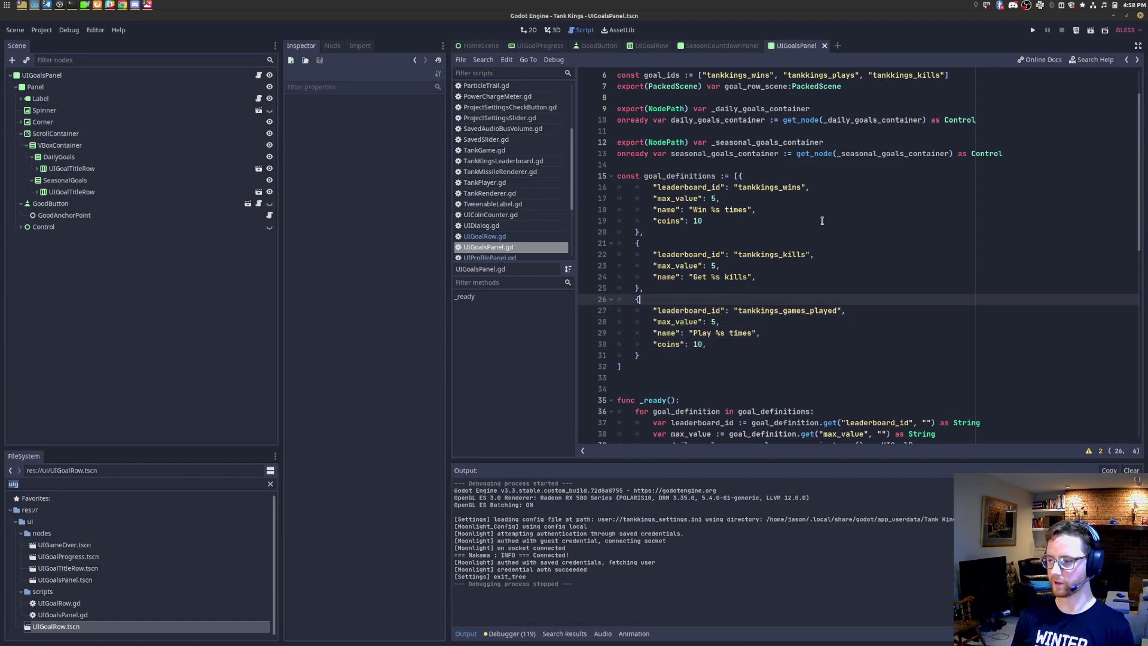
key(Return)
text("coins": 10)
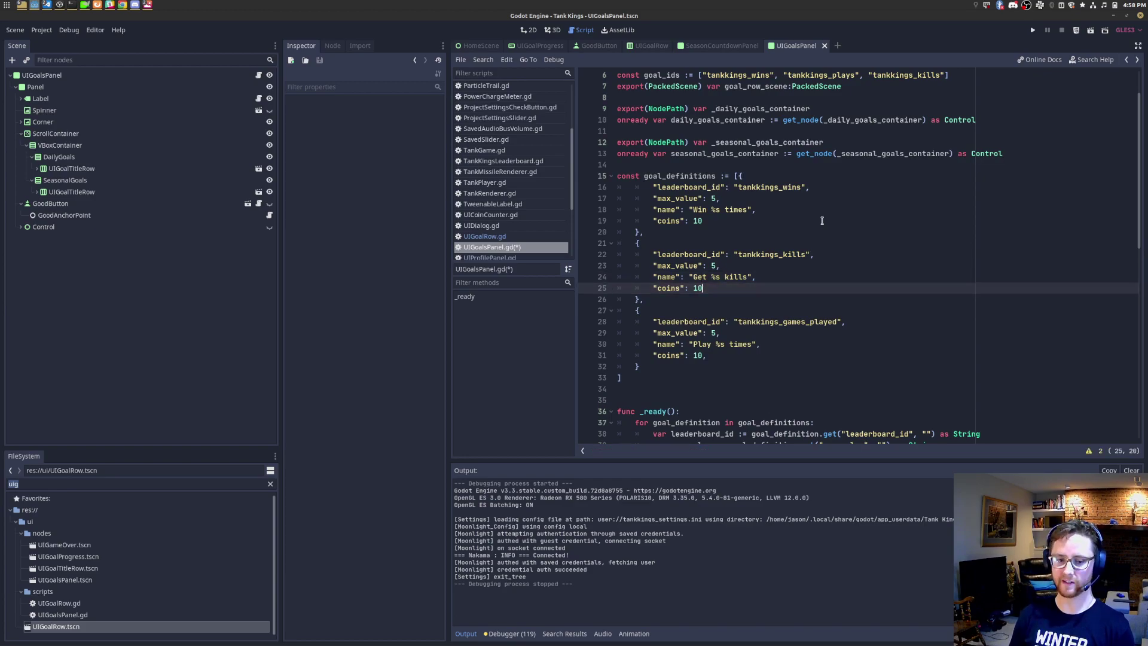
key(BackSpace)
key(Up)
key(Up)
key(Up)
key(Up)
key(Up)
key(Up)
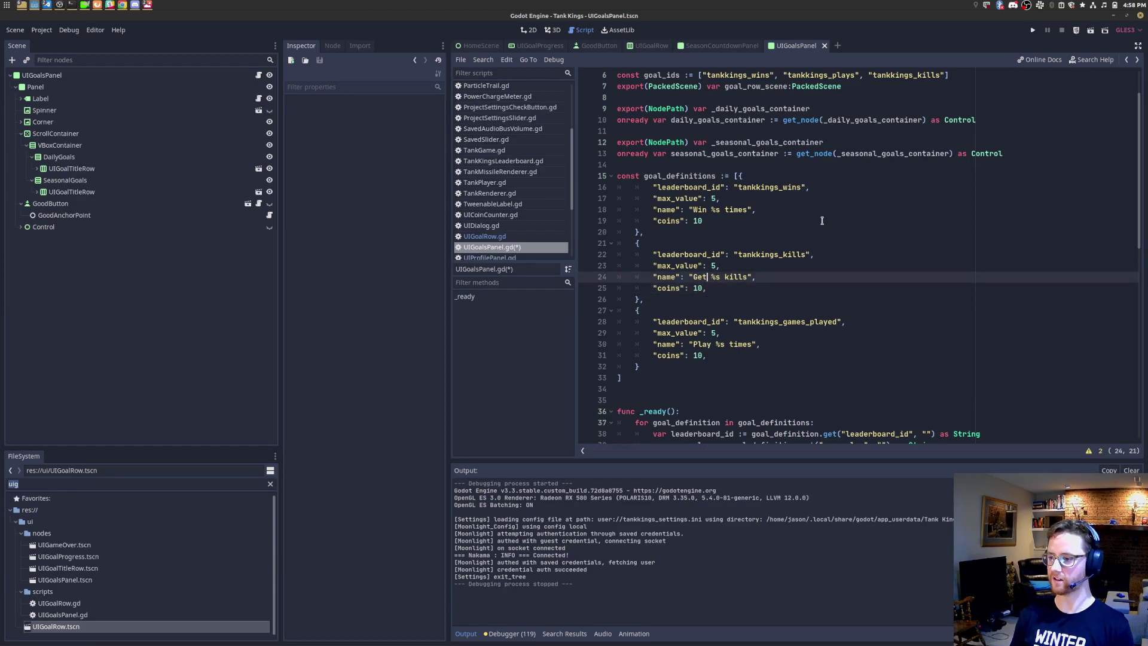
text(,)
key(ctrl+s)
key(shift+Home)
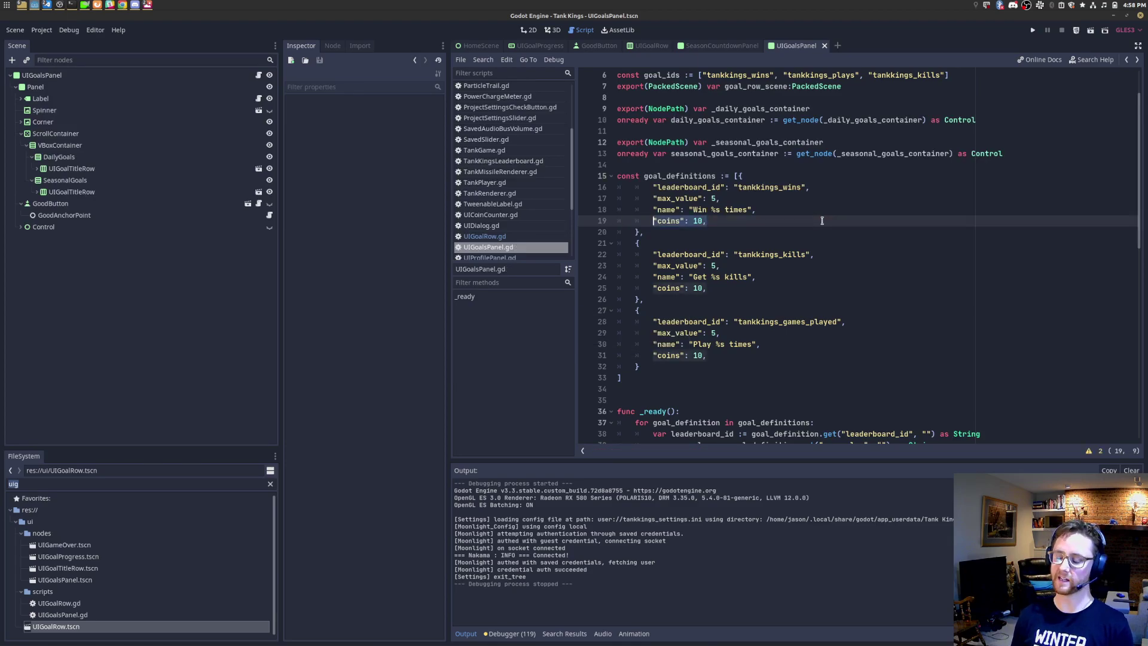
key(ctrl+c)
key(End)
key(Return)
key(ctrl+v)
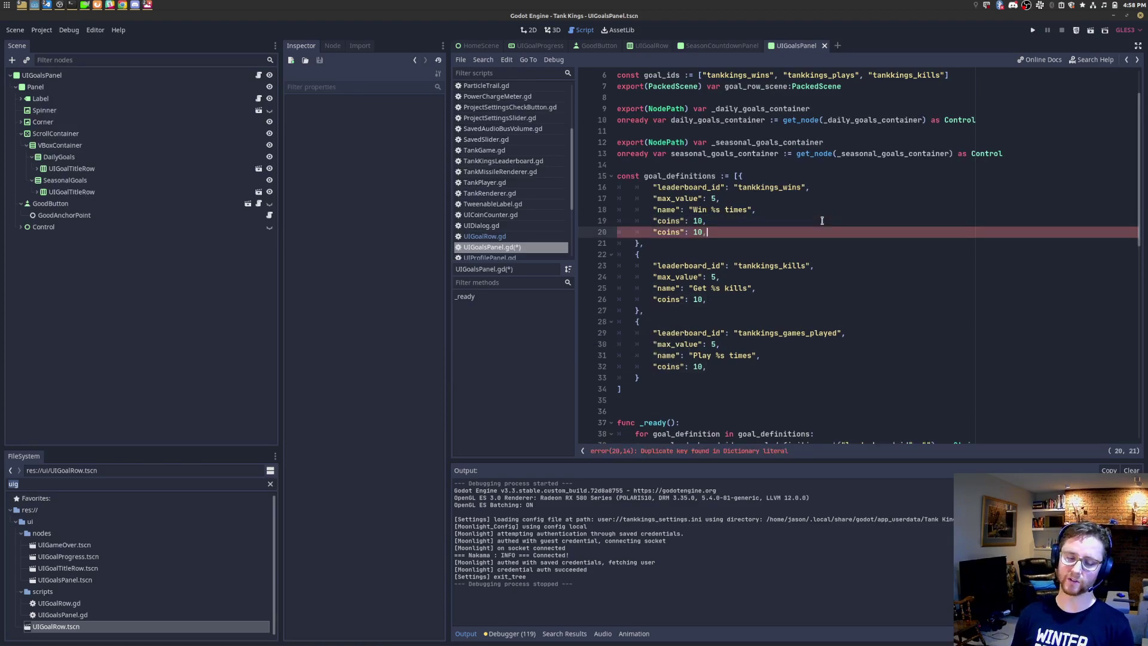
key(ctrl+z)
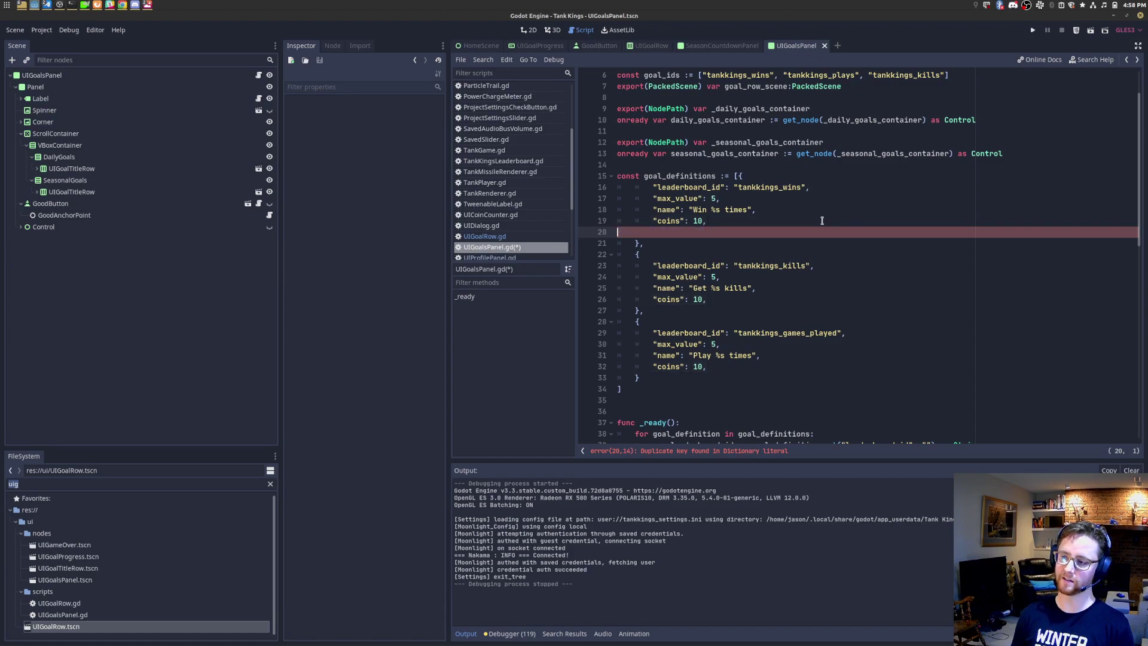
key(ctrl+z)
Step: Change the kills reward to 20 coins and the plays reward to 40, then save
click(699, 289)
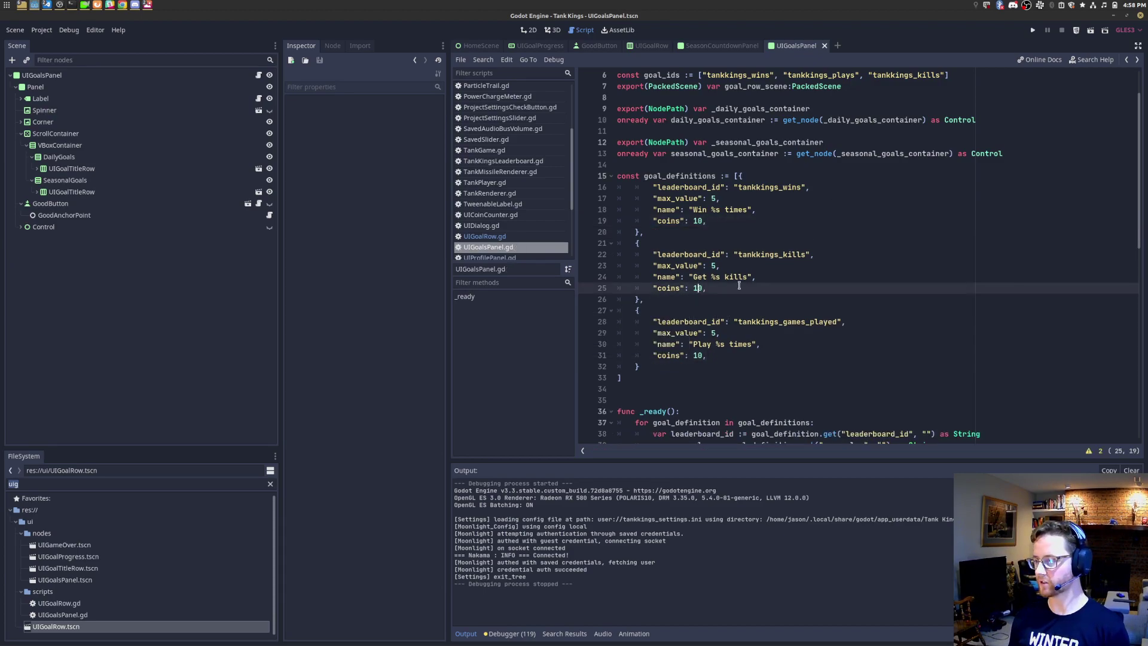
key(BackSpace)
text(2)
key(Down)
key(Down)
key(Down)
key(Down)
key(Down)
key(Down)
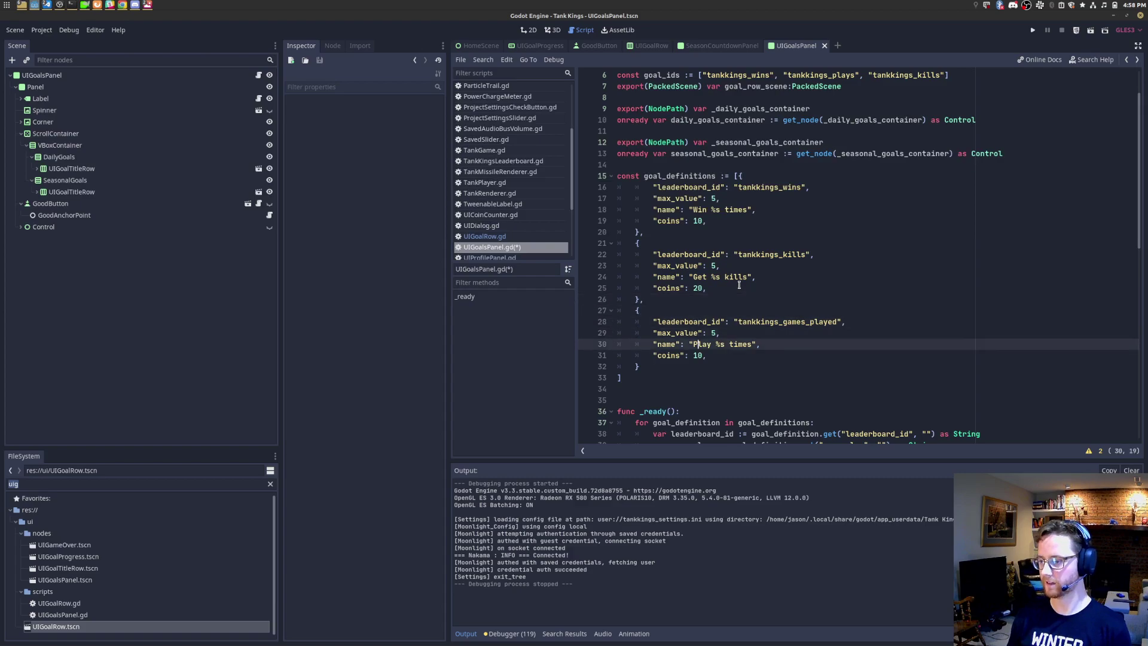
key(ctrl+s)
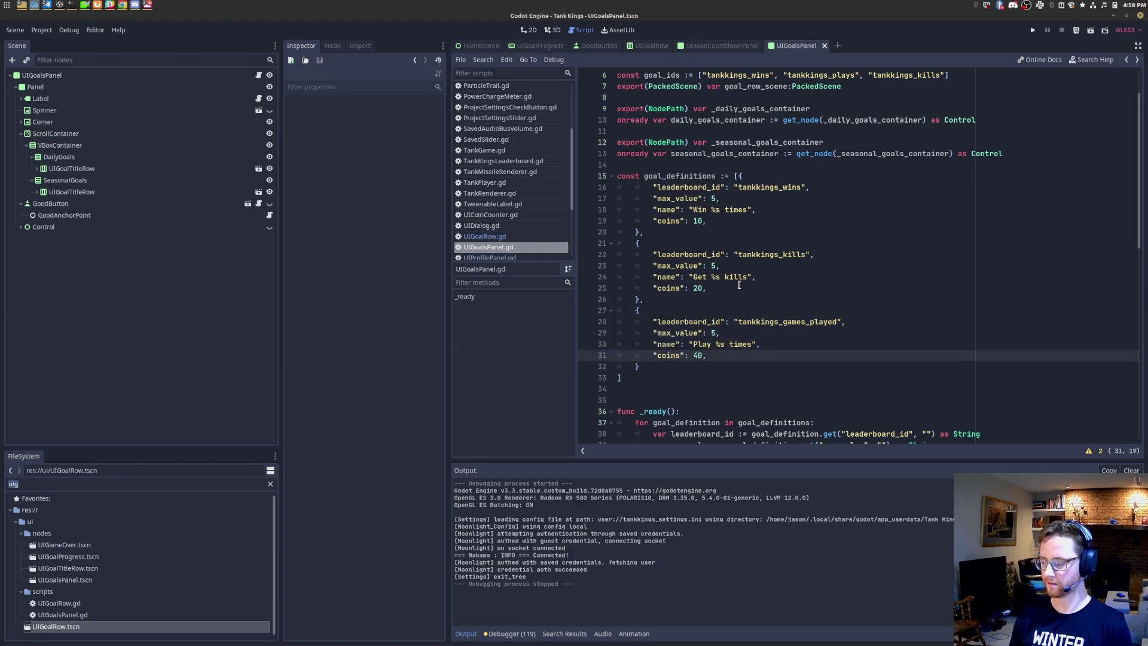
Step: Delete the extra blank lines before _ready and above goal_ids, saving the script
click(659, 397)
key(BackSpace)
key(ctrl+s)
scroll(760, 260, up, 2)
click(670, 120)
key(BackSpace)
key(ctrl+s)
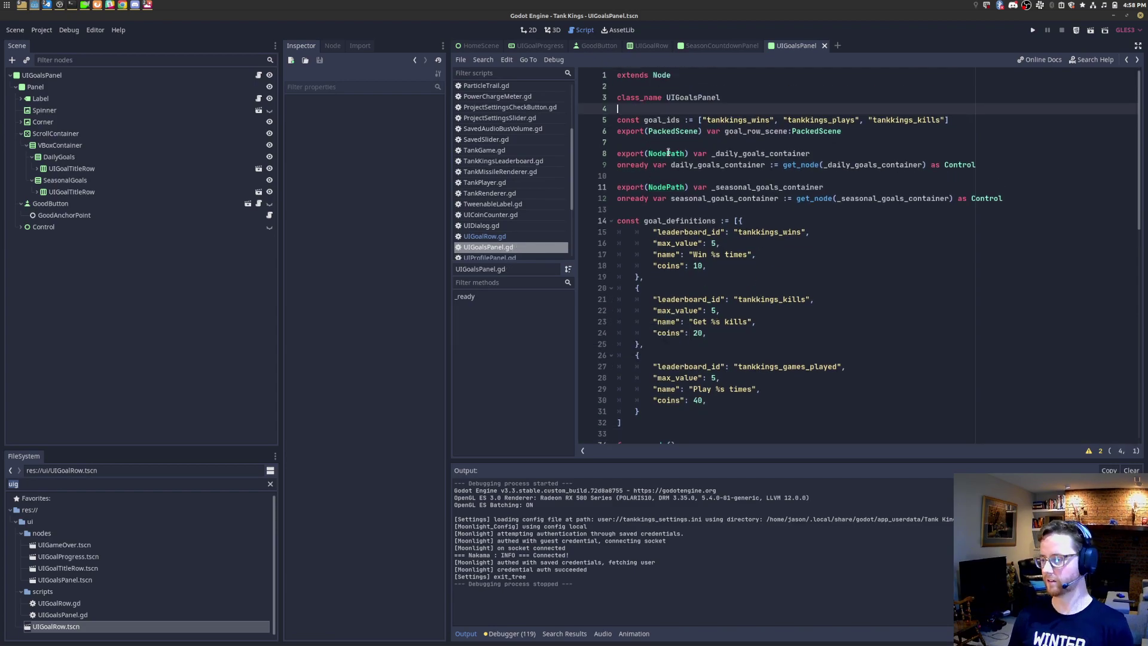
scroll(740, 179, down, 6)
click(745, 232)
click(695, 403)
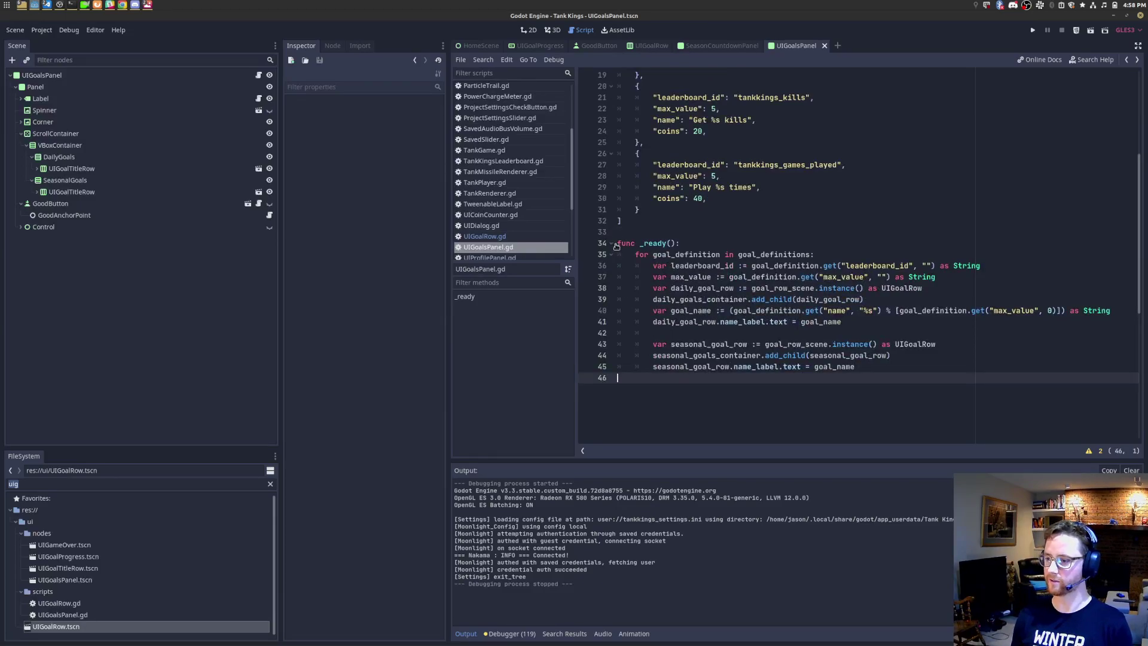
shift+click(621, 243)
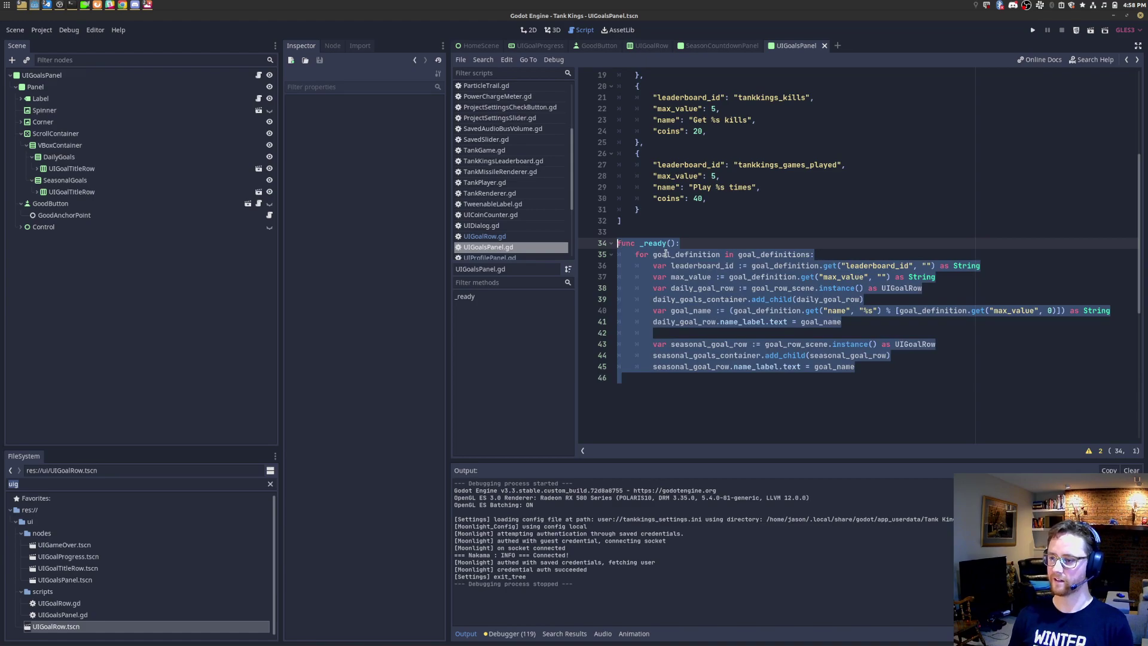
click(726, 410)
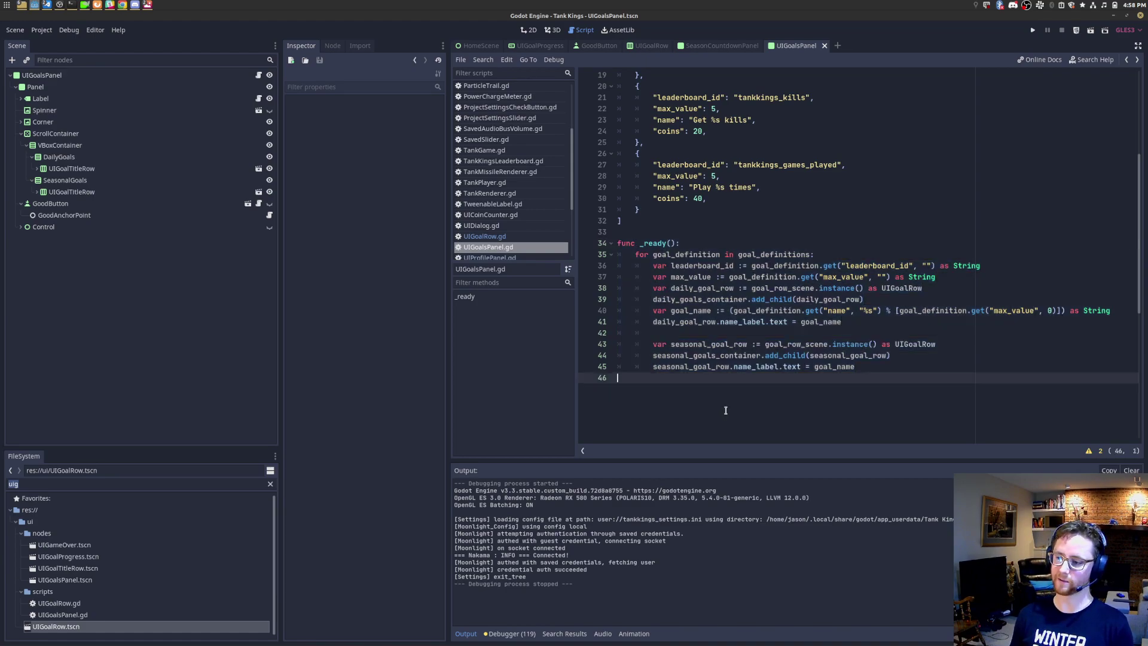
click(1090, 30)
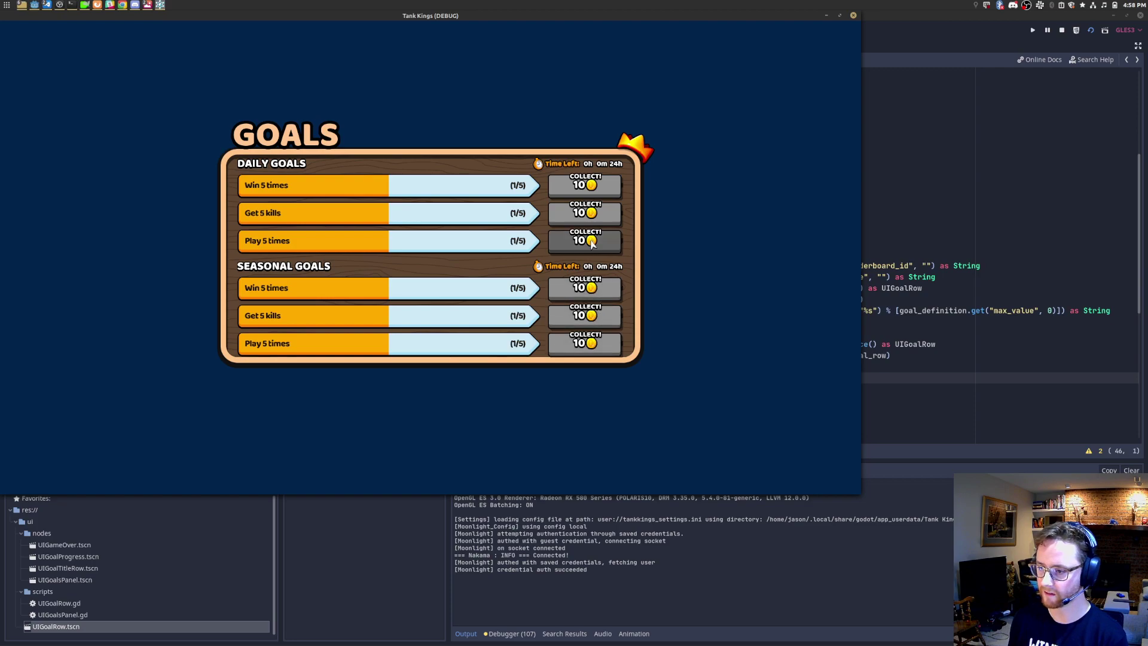
click(853, 15)
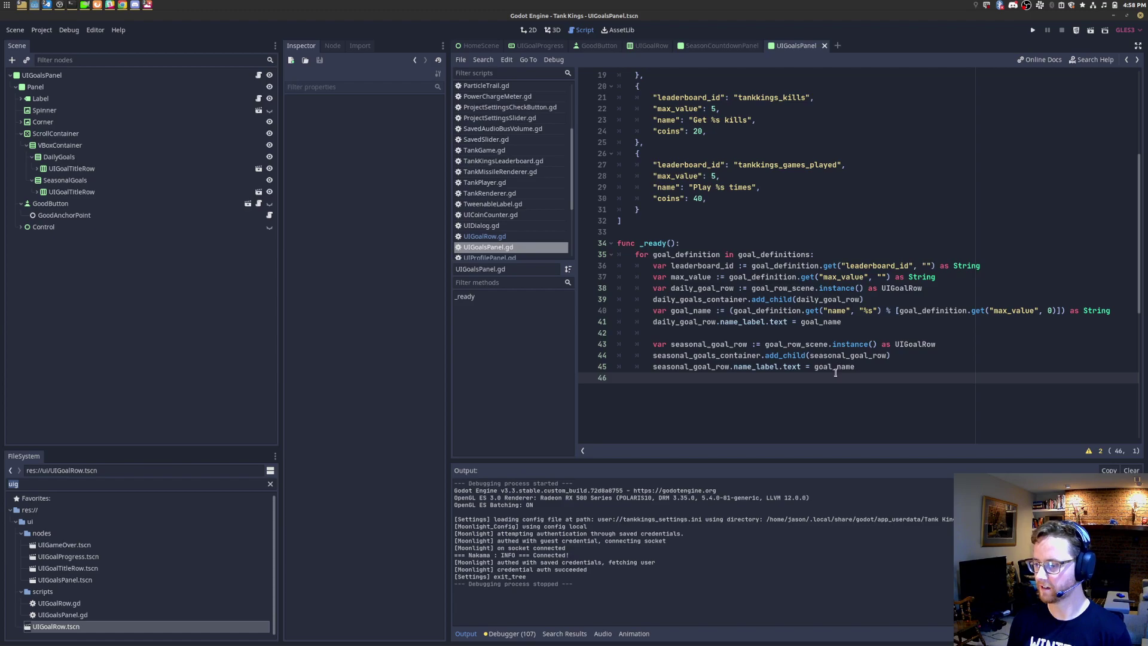
Step: Remove the stray indentation on the last line and review the daily row's lines in _ready
key(BackSpace)
key(BackSpace)
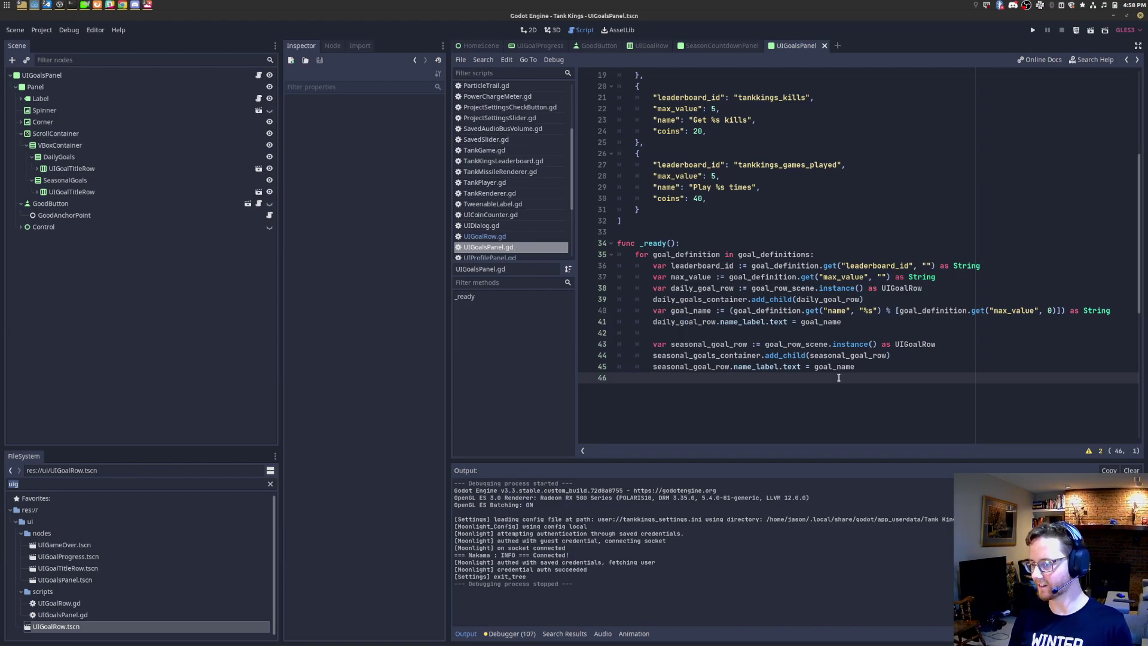
drag(878, 380, 634, 254)
click(700, 253)
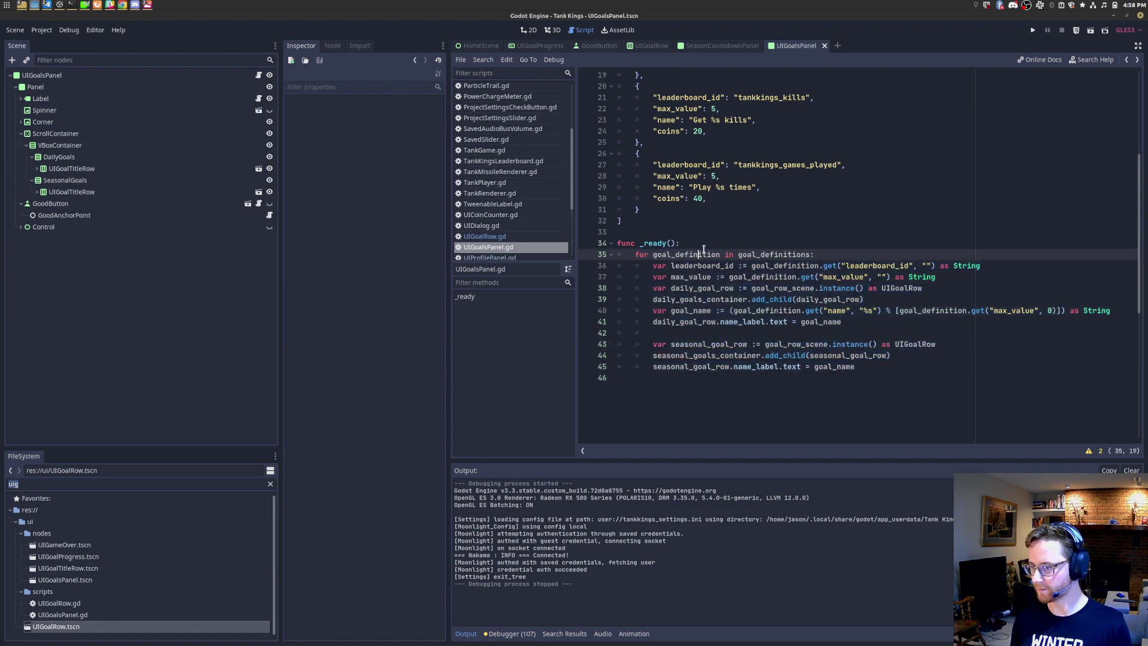
key(Up)
key(Up)
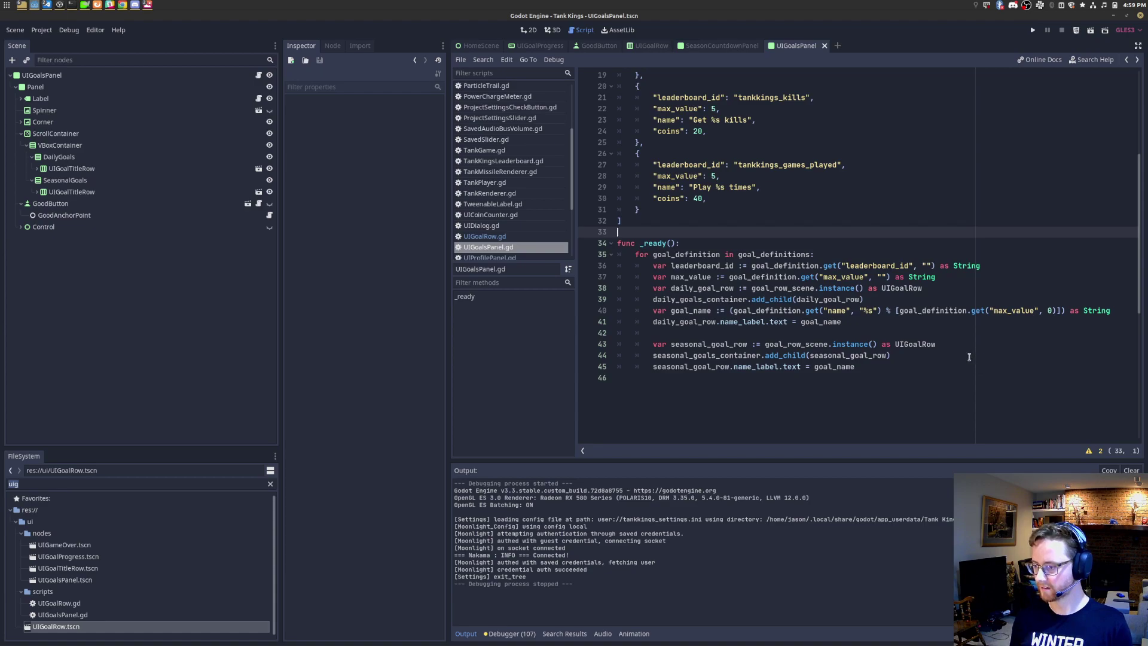
click(970, 357)
click(955, 336)
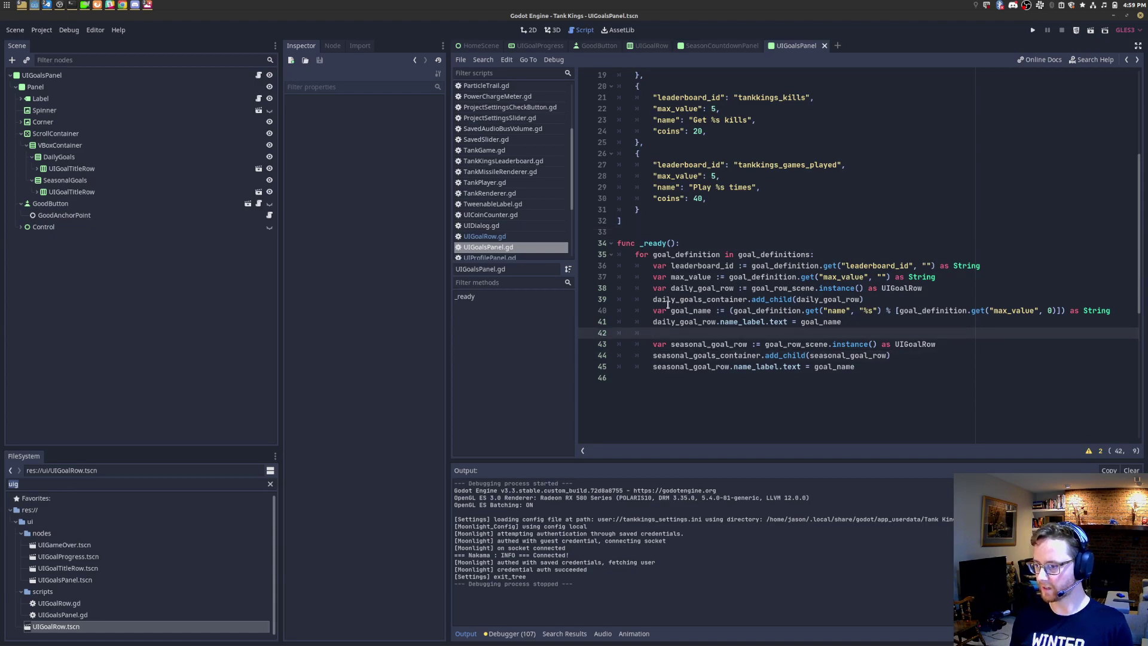
click(919, 358)
click(726, 312)
key(Down)
key(shift+Home)
key(BackSpace)
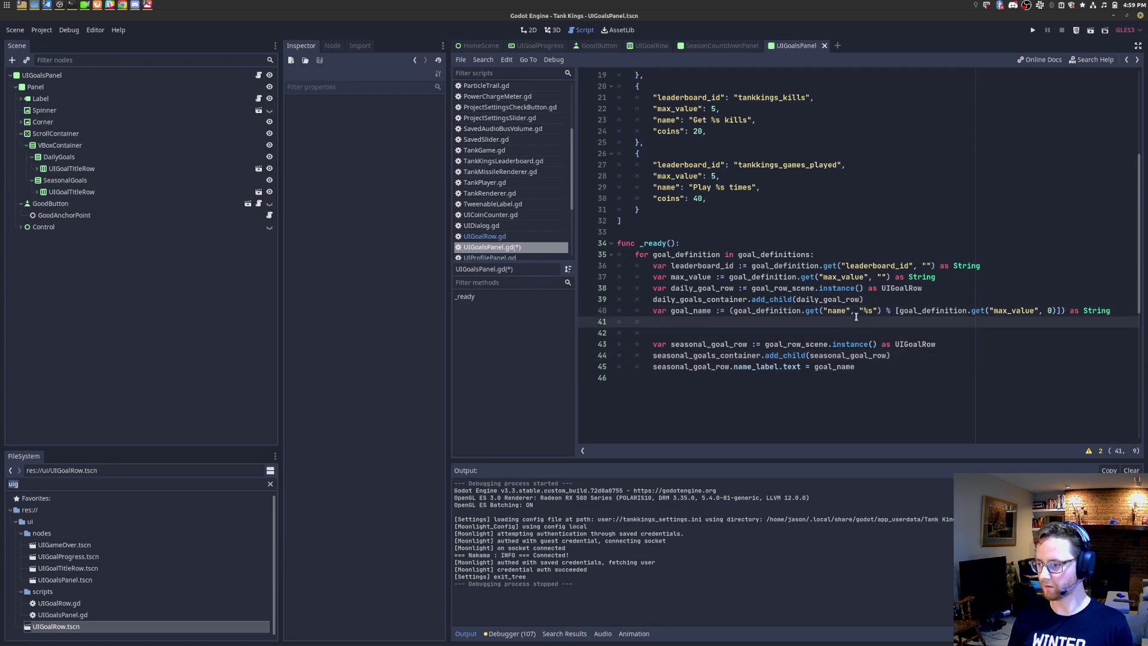
key(ctrl+z)
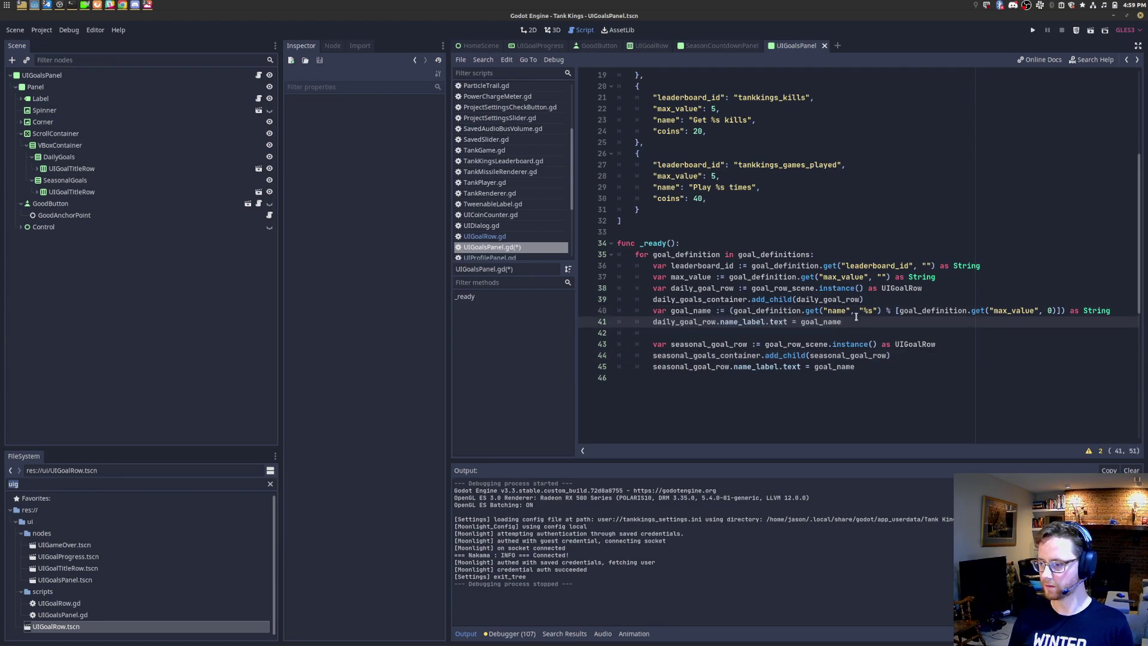
Step: Move the seasonal name_label assignment up next to the daily row's name assignment
key(Up)
key(Up)
key(End)
key(shift+Home)
key(ctrl+x)
key(Down)
key(End)
key(Return)
key(ctrl+v)
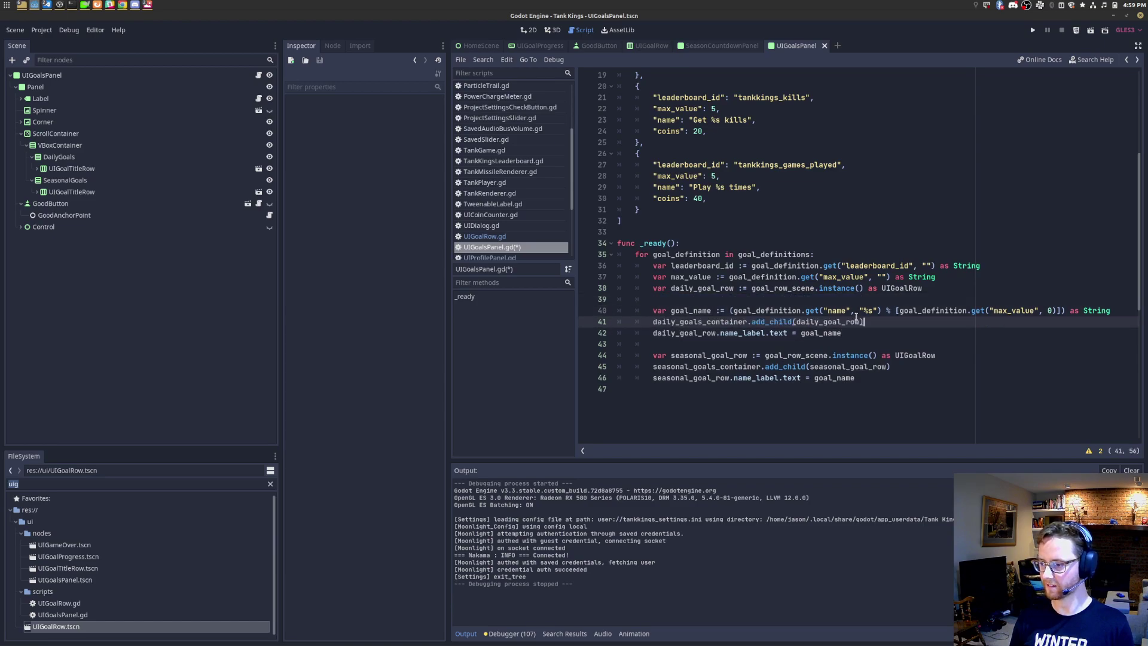
key(Return)
key(Return)
key(Down)
key(Down)
key(Down)
key(Down)
key(Down)
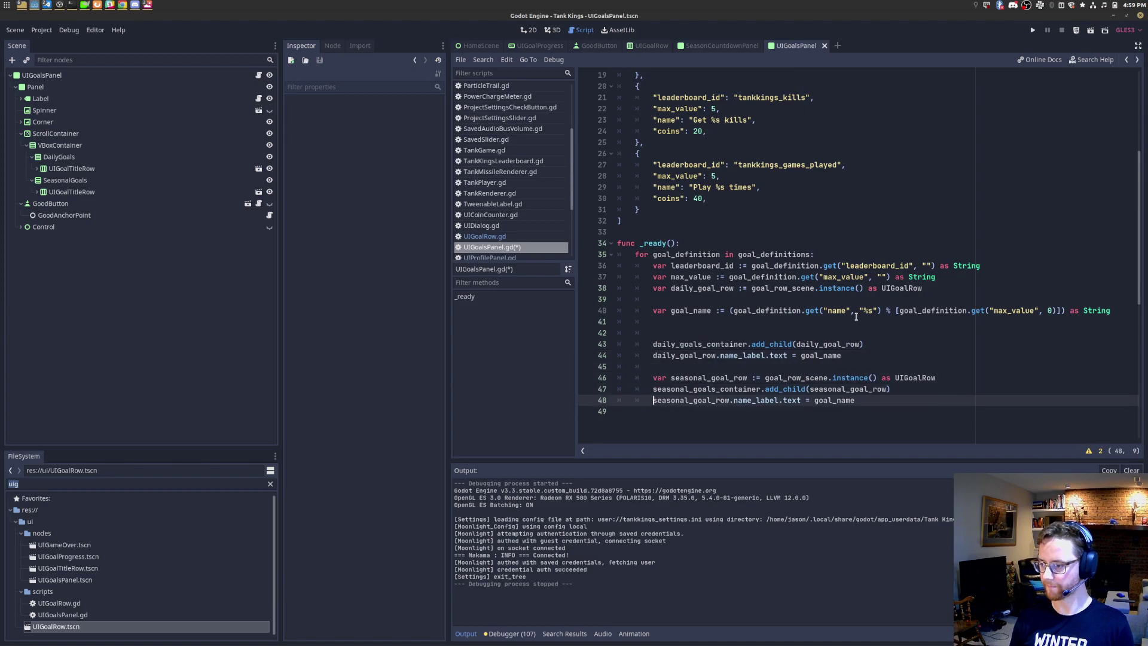
key(ctrl+x)
key(Up)
key(Up)
key(Up)
key(End)
key(Return)
key(ctrl+v)
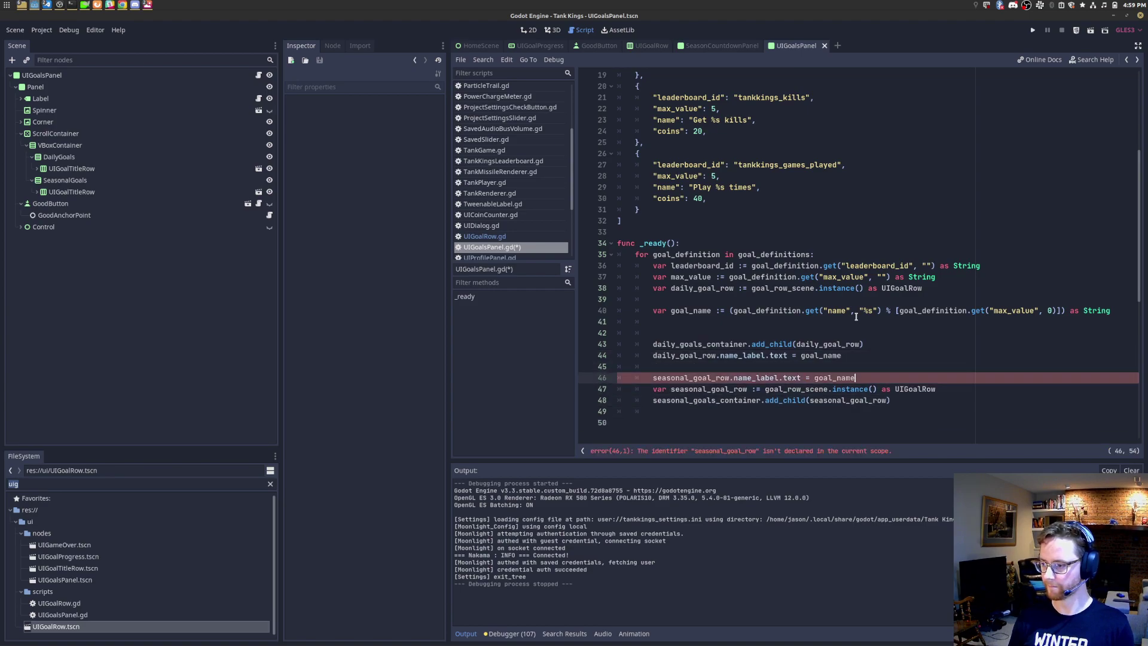
key(Down)
key(Up)
key(Up)
key(Up)
key(Up)
key(End)
key(shift+Home)
key(ctrl+x)
key(Up)
key(Up)
key(Up)
key(Up)
key(ctrl+v)
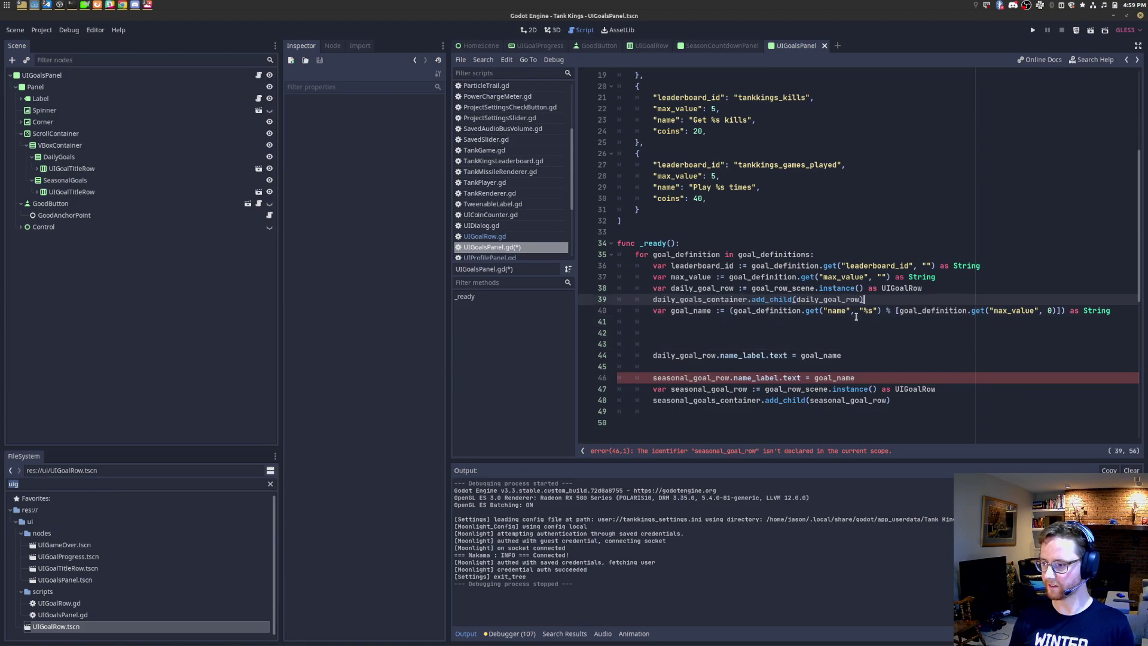
click(856, 316)
Step: Place the seasonal instance() call right after the daily one and lift out both add_child lines
key(Down)
key(Down)
key(Down)
key(Down)
key(Down)
key(Down)
key(Down)
key(Down)
key(shift+Home)
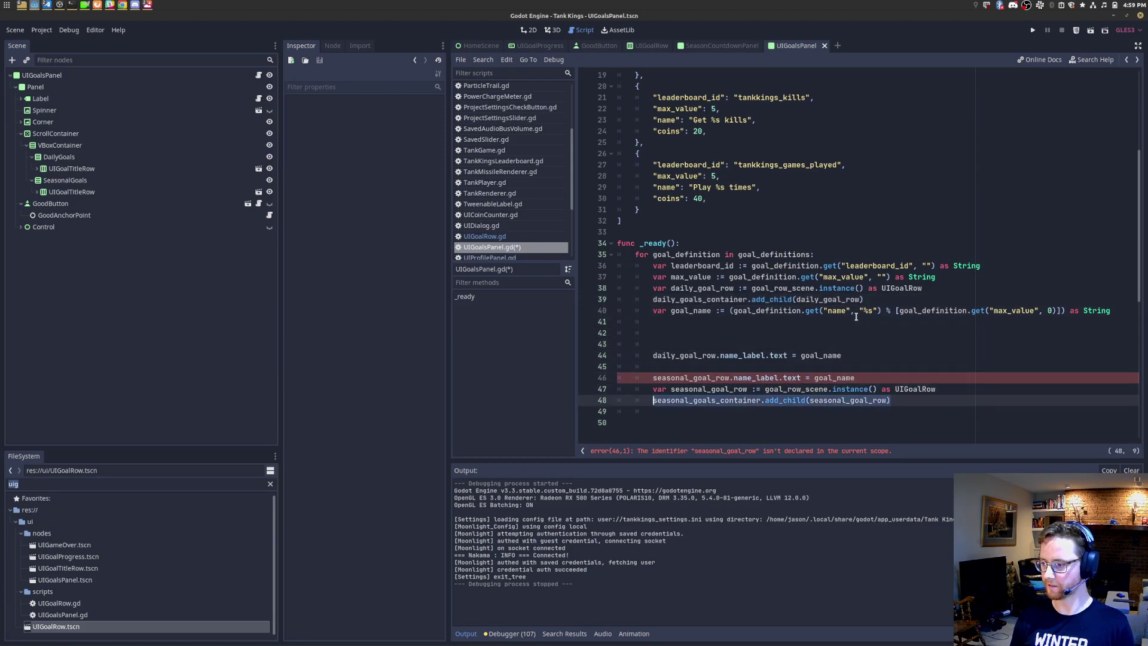
key(shift+Up)
key(shift+Home)
key(ctrl+x)
key(Up)
key(Up)
key(Up)
key(Up)
key(Up)
key(Up)
key(Up)
key(Up)
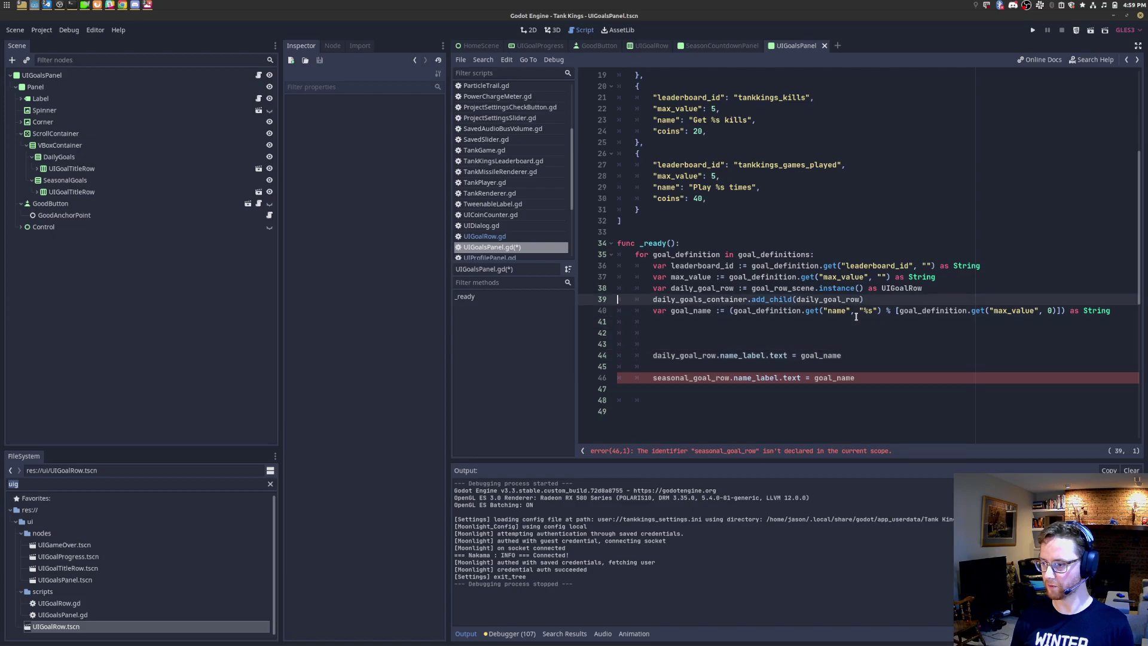
key(End)
key(Return)
key(ctrl+v)
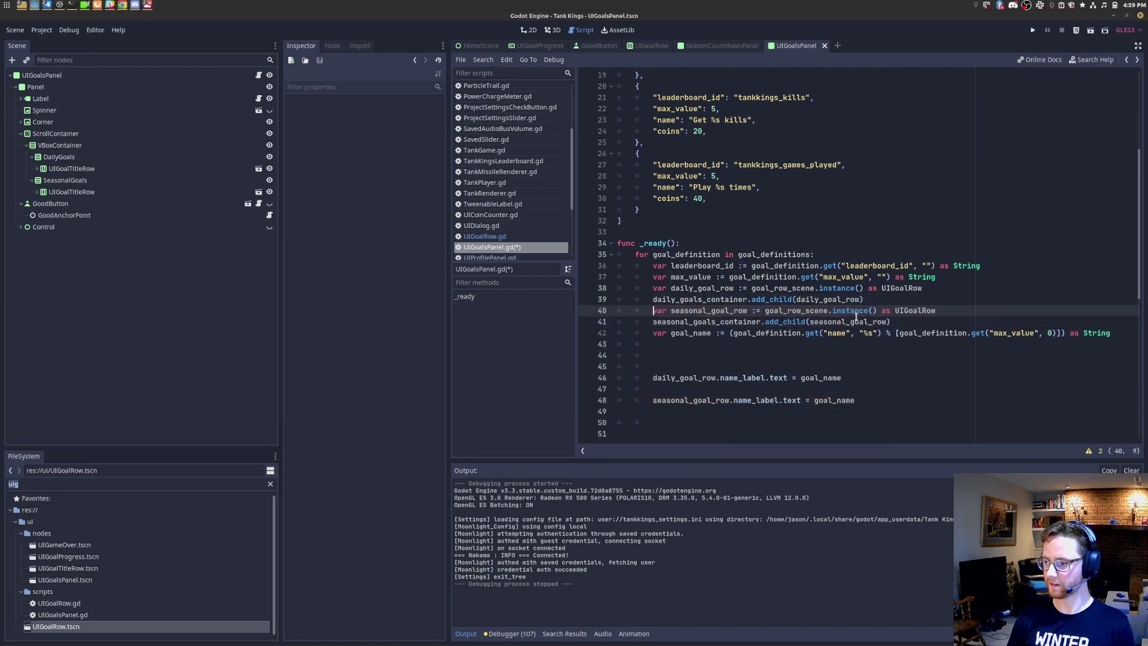
key(End)
key(Return)
key(Down)
key(Down)
key(Down)
key(Down)
key(shift+Up)
key(shift+Up)
key(shift+Home)
key(BackSpace)
key(BackSpace)
key(Up)
key(Up)
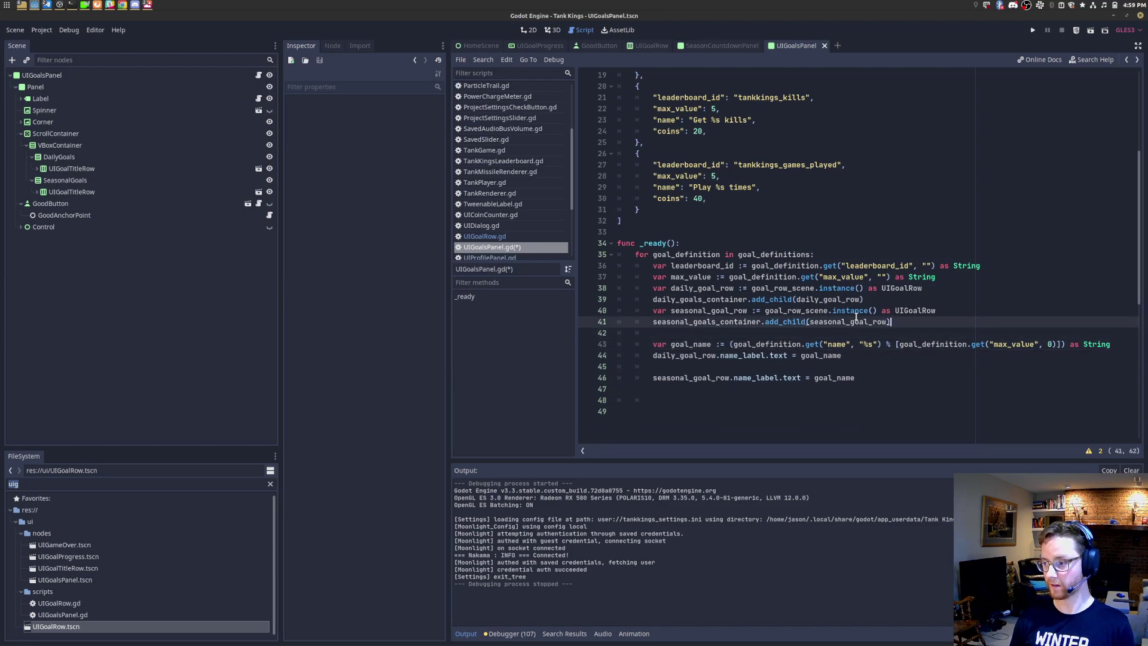
key(shift+Home)
key(ctrl+x)
key(Up)
key(Up)
key(End)
key(Return)
key(ctrl+v)
key(shift+Up)
key(shift+Home)
key(ctrl+x)
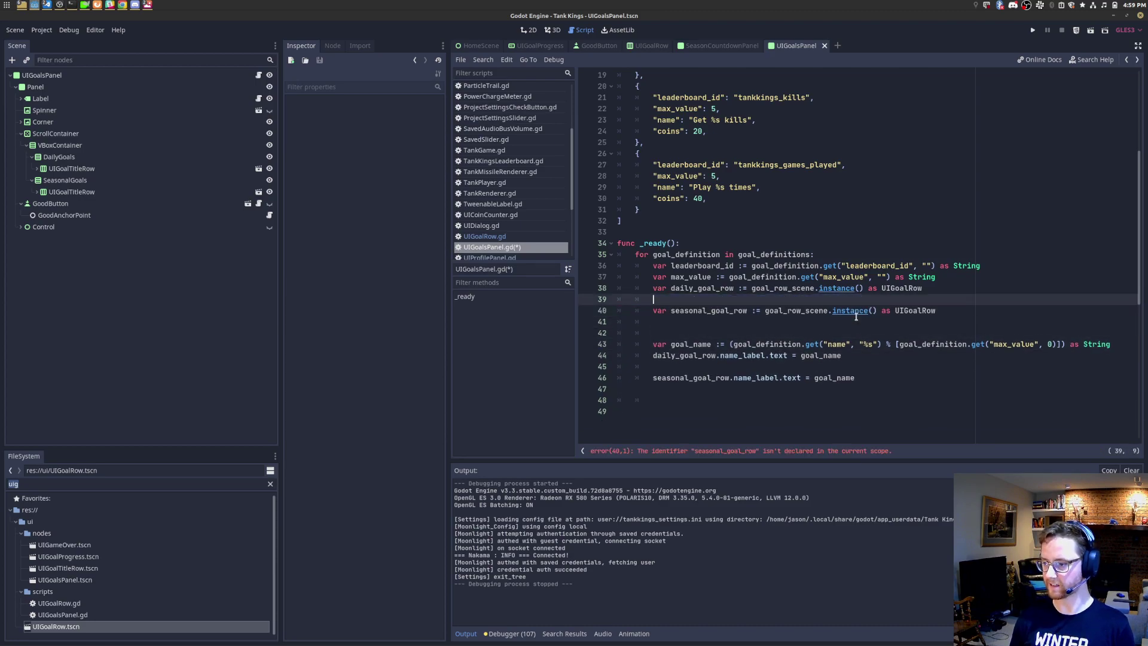
key(Down)
key(Down)
key(Down)
key(Down)
key(Down)
key(Down)
key(Down)
key(Down)
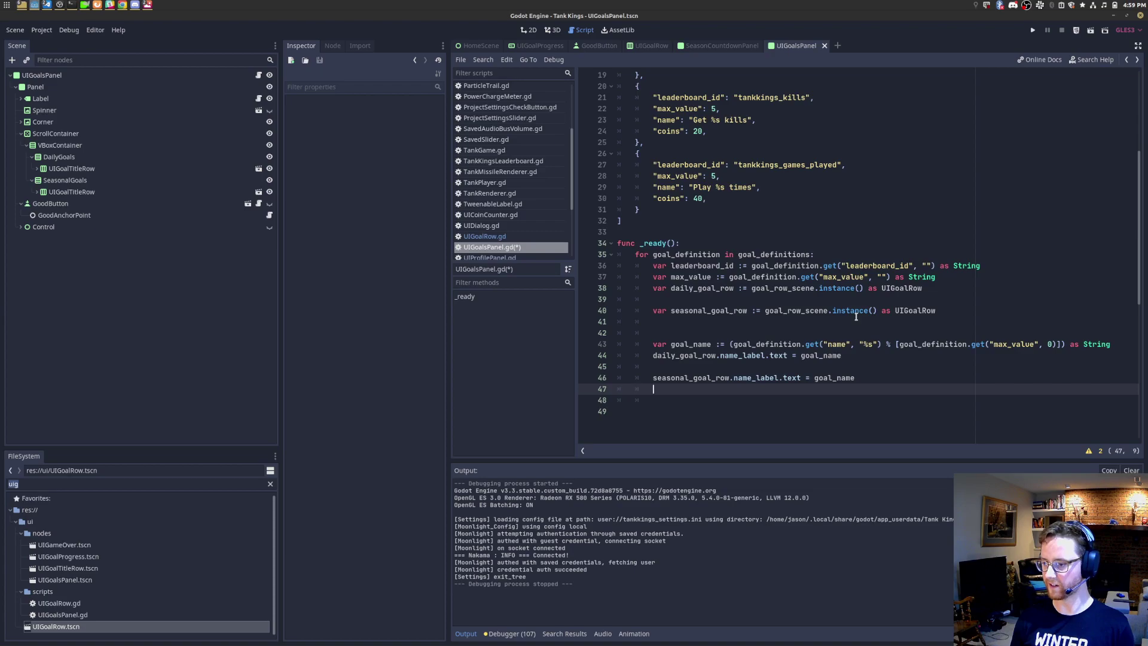
Step: Paste both add_child calls at the loop's end, tidy blank lines around goal_name, and save
key(Return)
key(ctrl+v)
key(shift+Up)
key(shift+Home)
key(Down)
key(Down)
key(shift+Home)
key(BackSpace)
key(BackSpace)
key(ctrl+s)
key(Up)
key(Up)
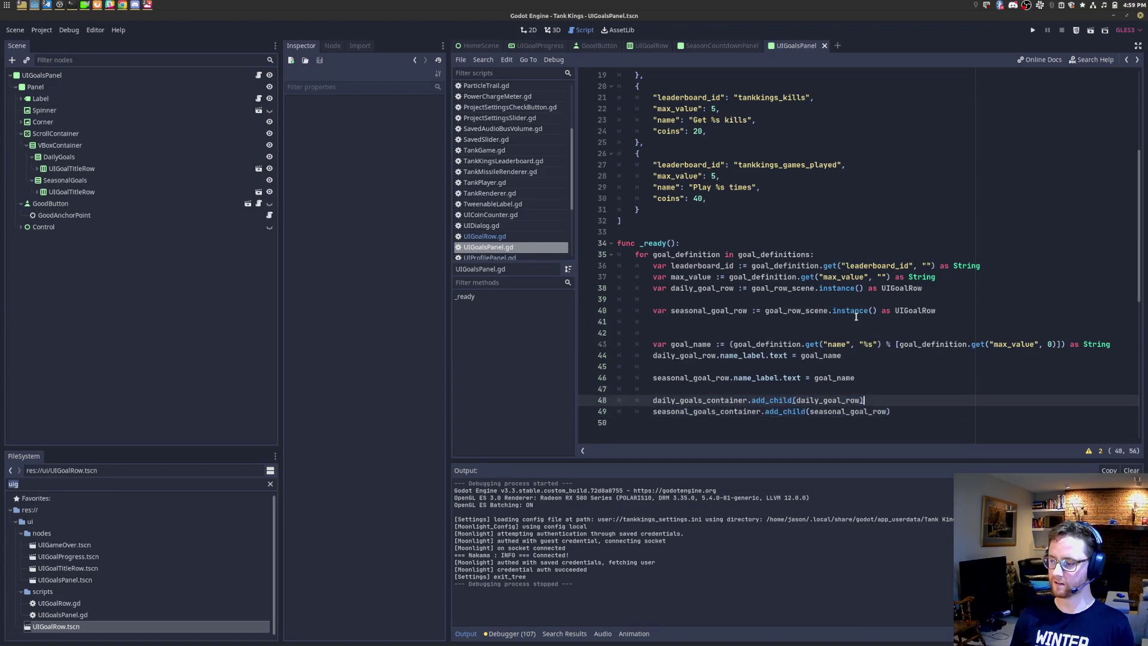
key(shift+Home)
key(BackSpace)
key(BackSpace)
key(Return)
key(Up)
key(Up)
key(shift+Home)
key(BackSpace)
key(BackSpace)
key(Up)
key(Up)
key(shift+Up)
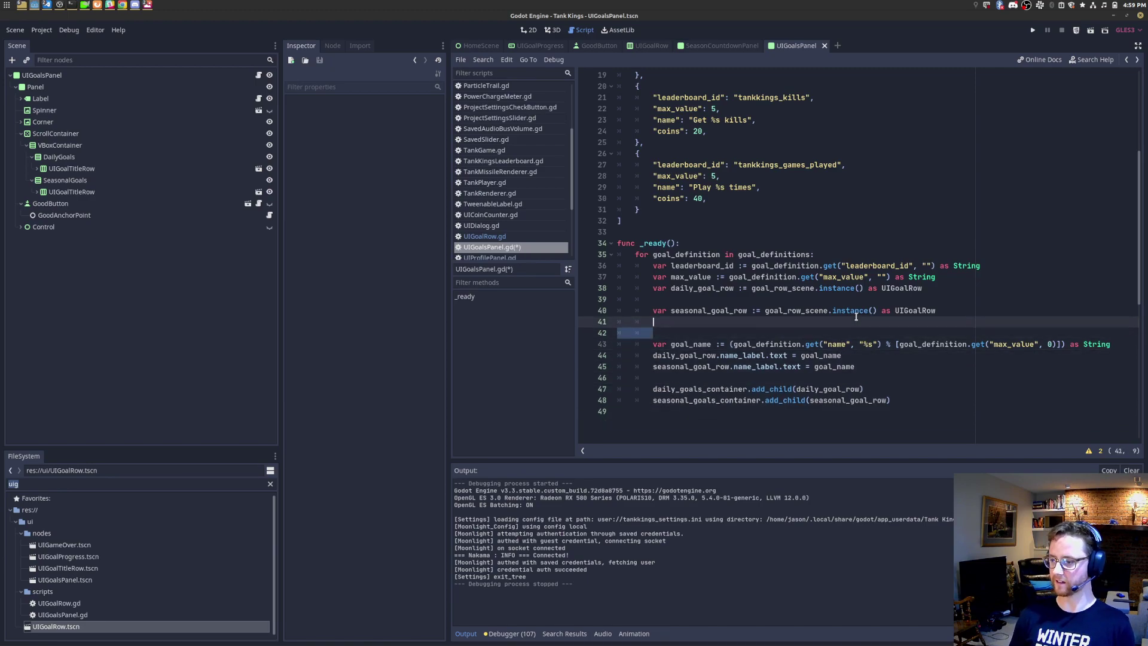
key(shift+Home)
key(BackSpace)
key(BackSpace)
key(Up)
key(shift+Home)
key(BackSpace)
key(BackSpace)
key(Down)
key(Down)
key(Home)
key(Return)
key(Down)
key(Return)
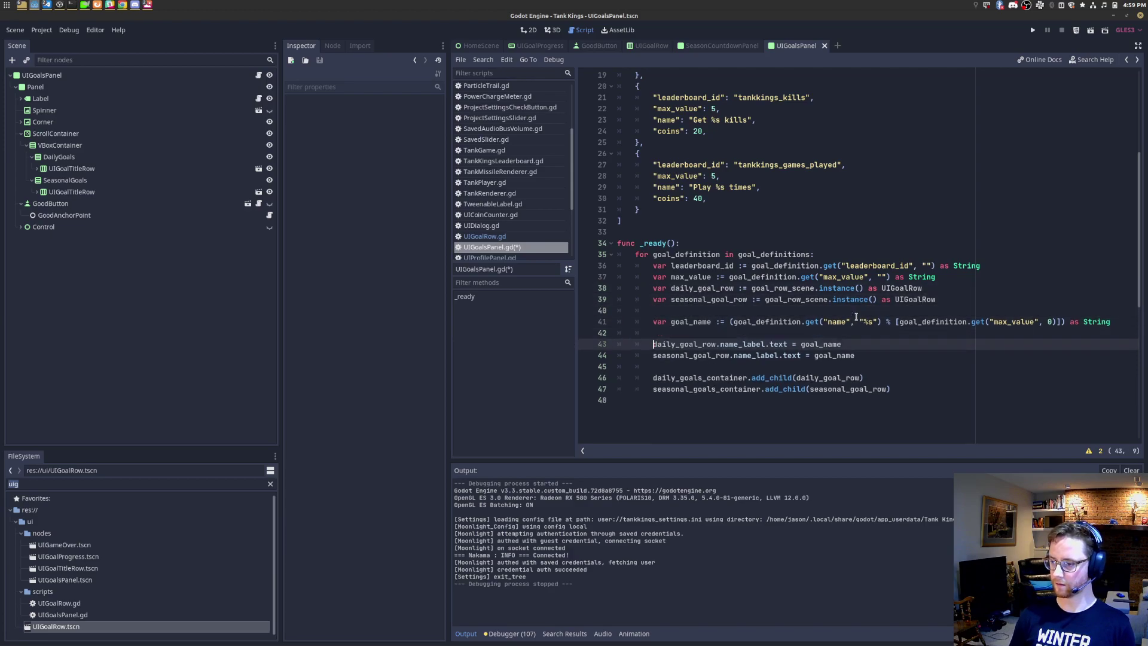
key(ctrl+s)
key(Down)
Step: Declare coins_amount as goal_definition.get("coins", 0) cast to int
key(Up)
key(Up)
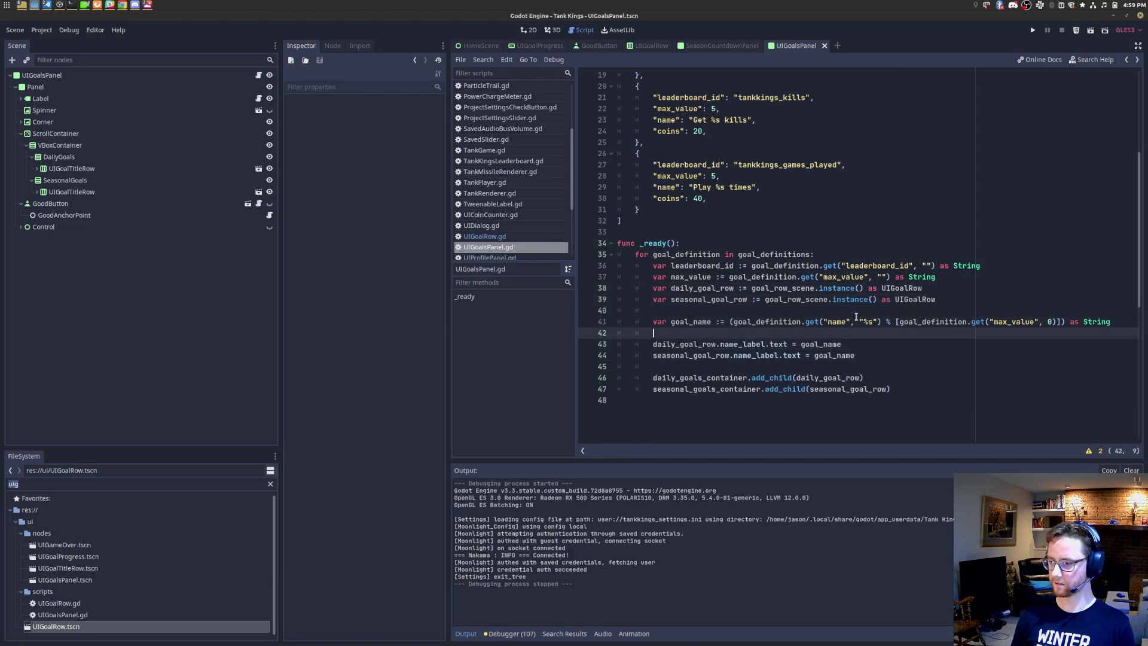
text(var coins_)
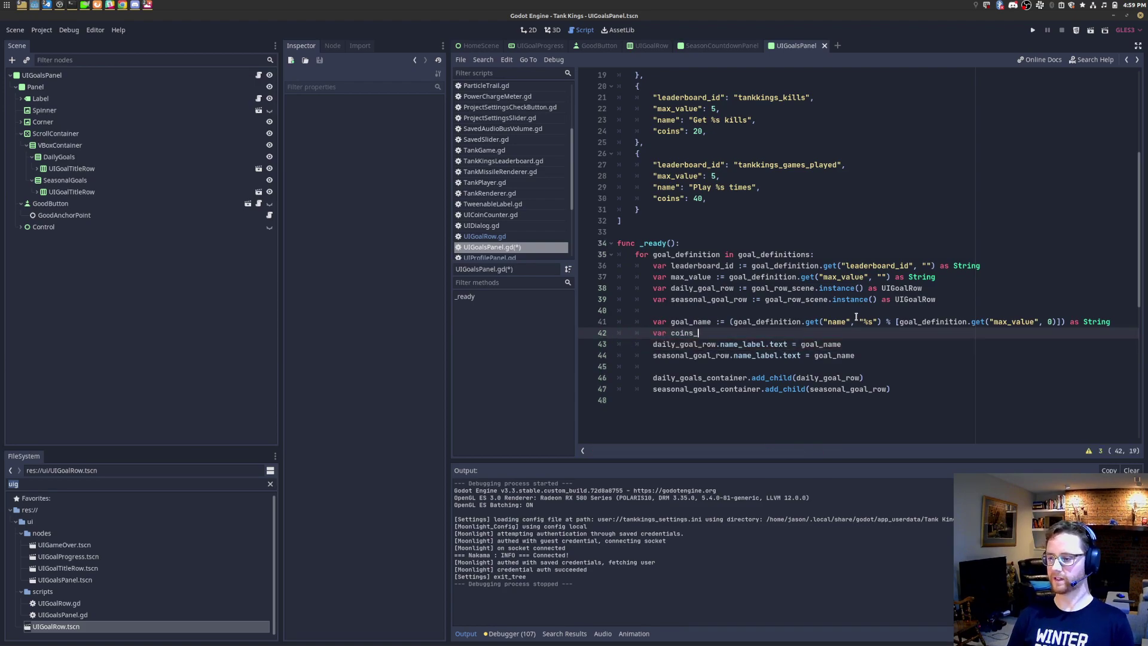
text(amount := goals.)
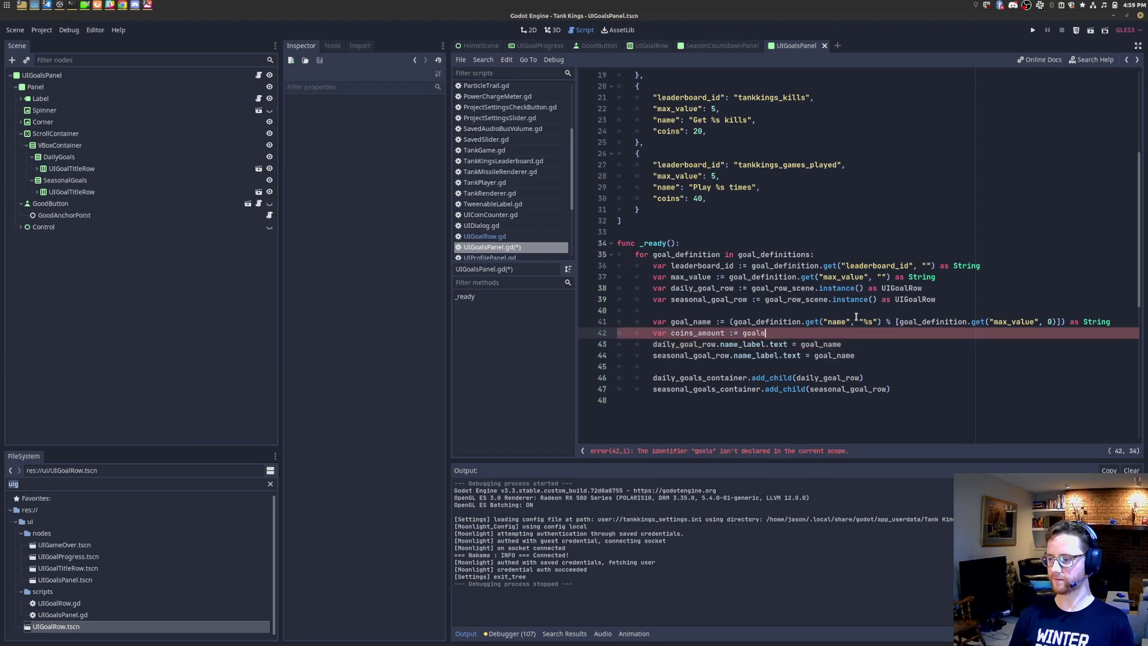
key(BackSpace)
key(BackSpace)
text(_definition.get(")
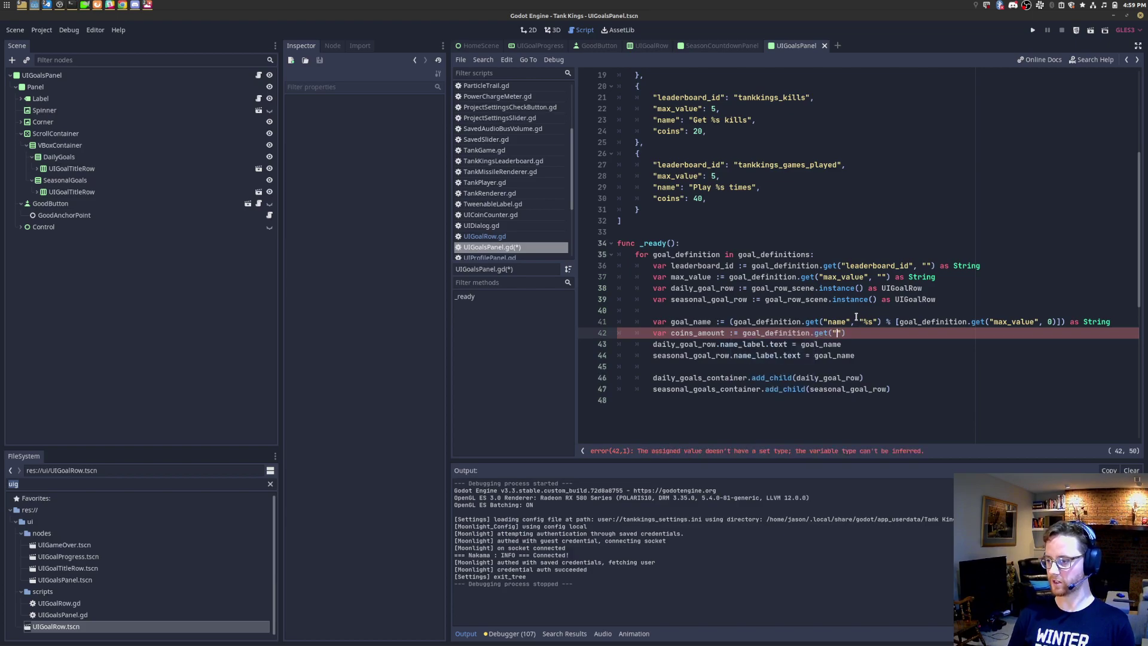
text(coins")
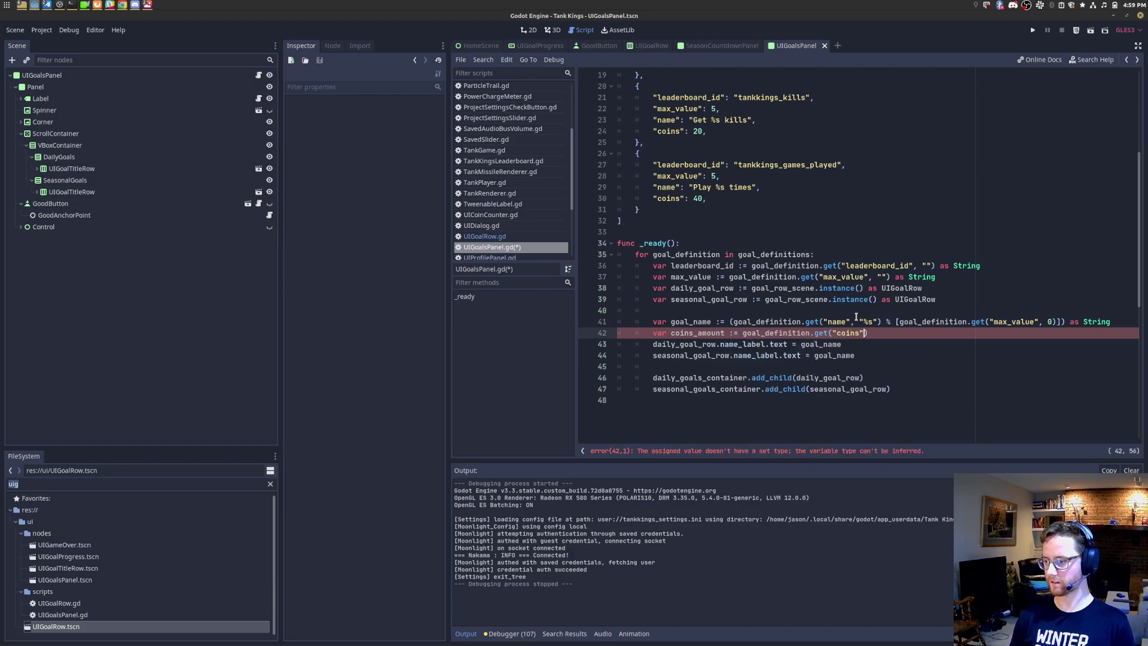
text(, 0) a)
key(BackSpace)
text(as int)
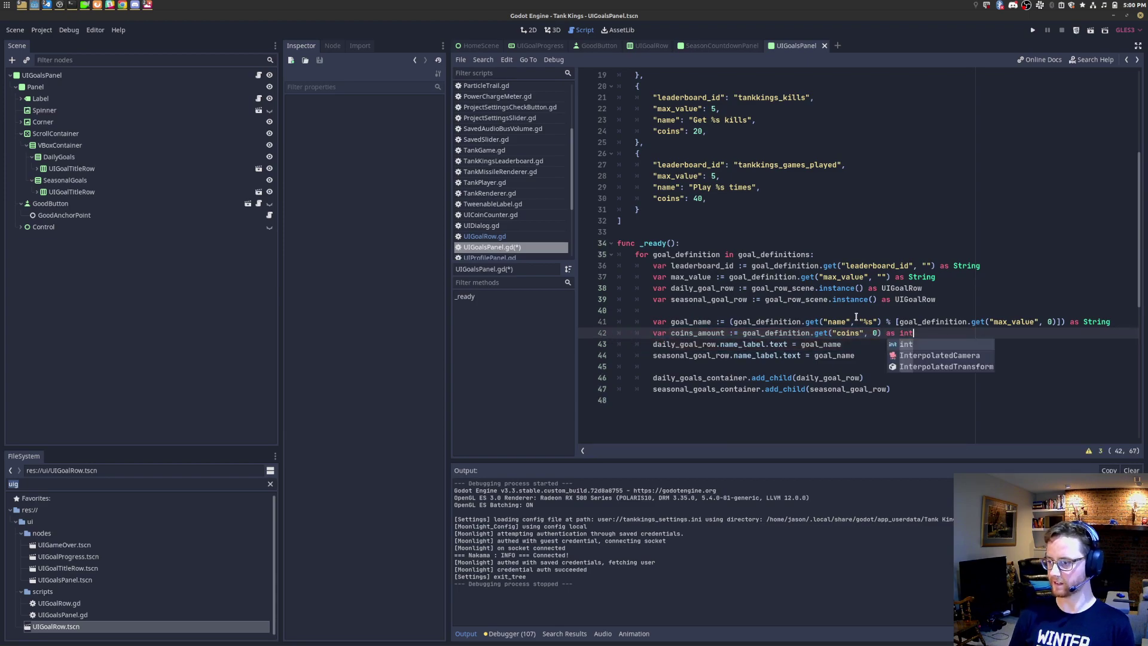
key(Return)
Step: Add daily_goal_row.coin_label.text = str(coins_amount) after the daily name label line
key(Down)
key(Down)
key(Down)
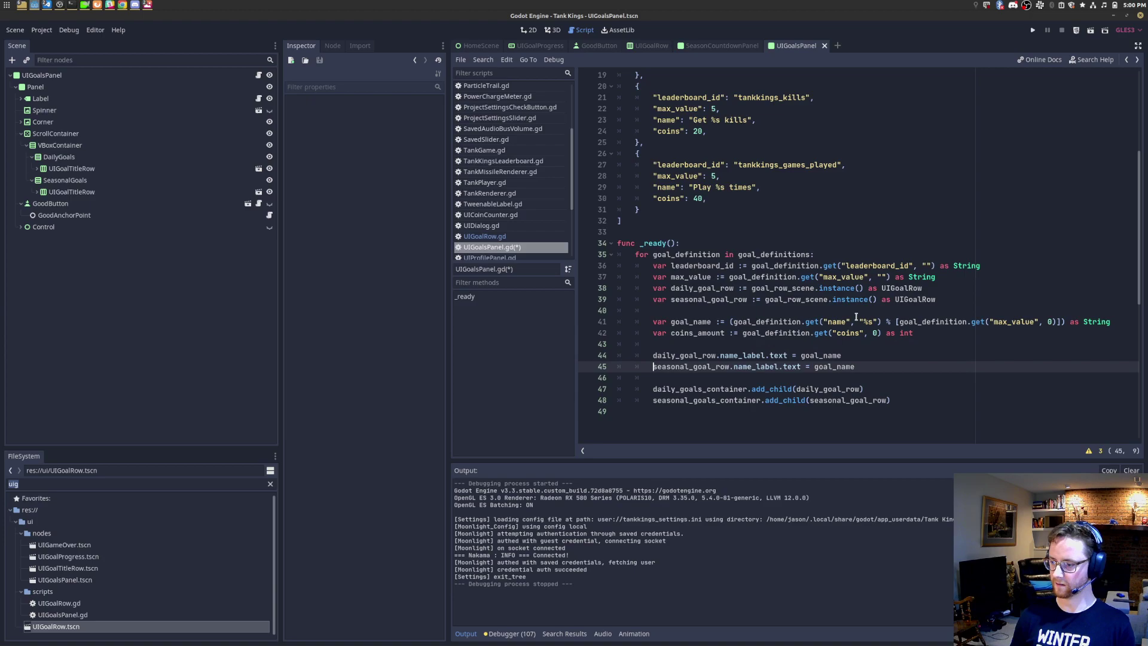
key(Up)
key(Up)
key(End)
key(Return)
text(dea)
key(BackSpace)
key(BackSpace)
text(aily_goal_row.c)
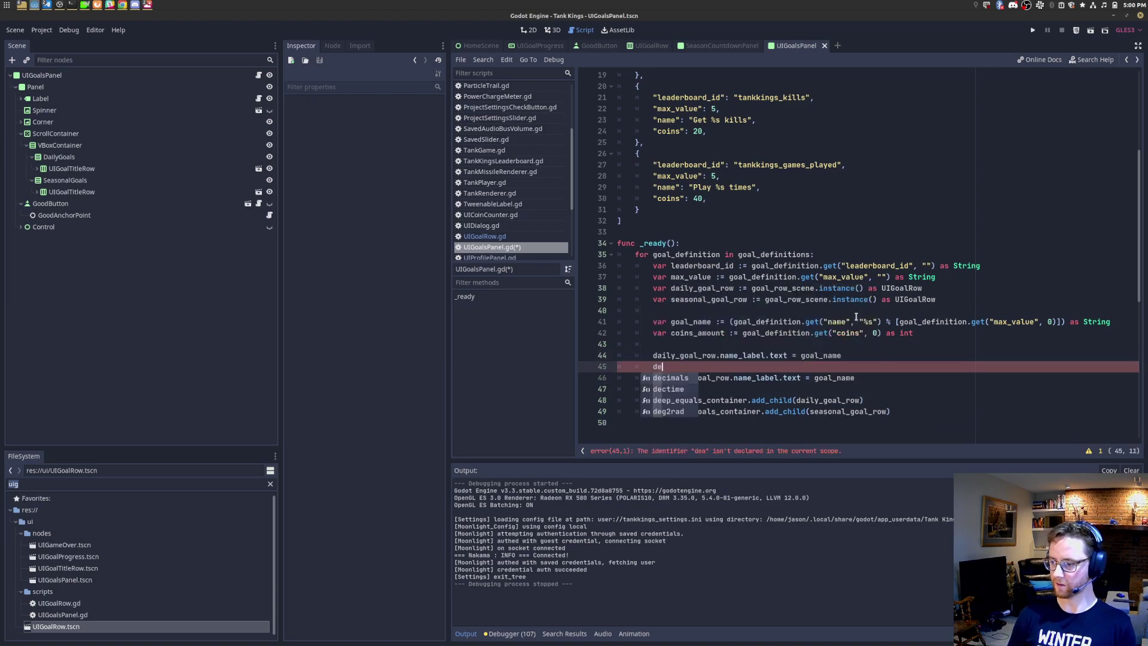
text(oin_label.text = )
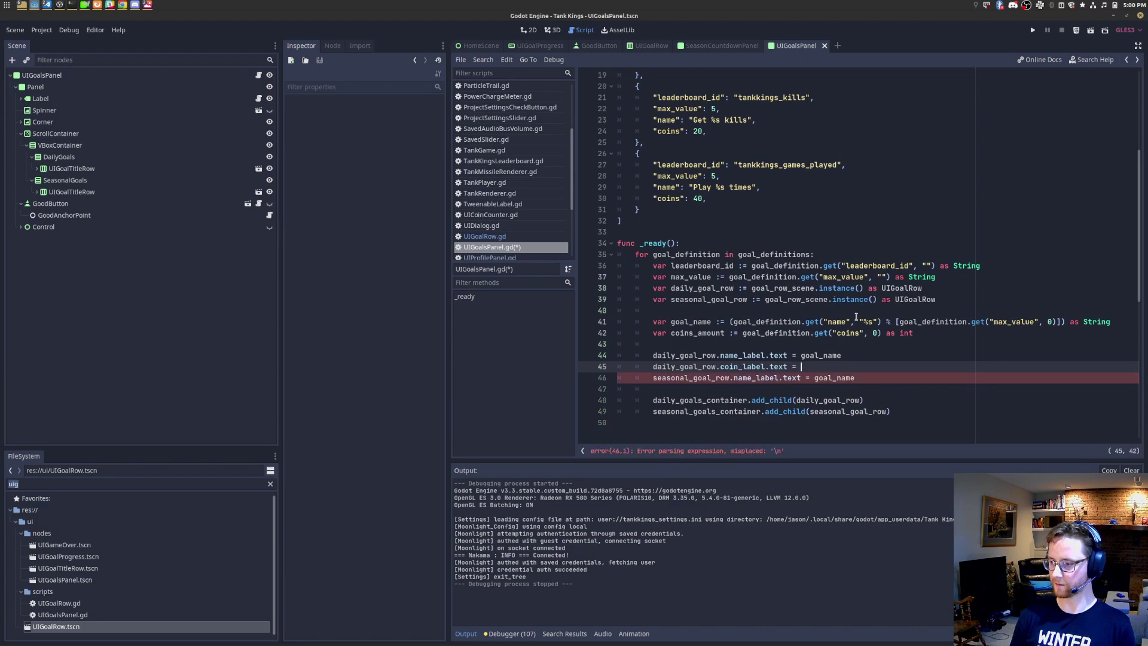
text(str(coins)
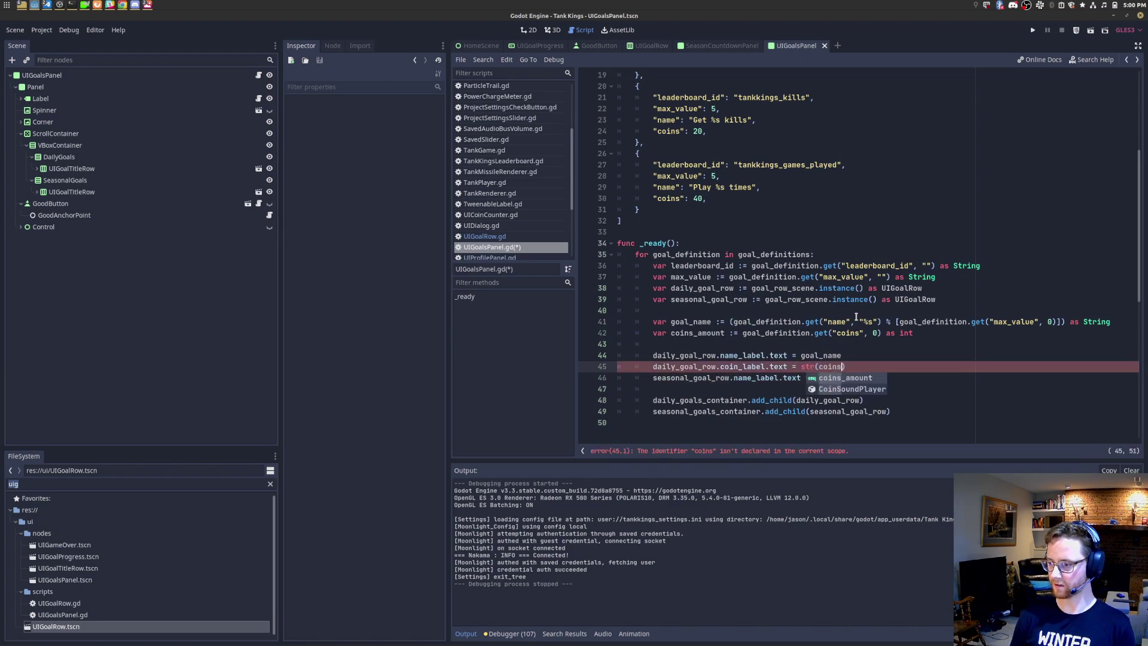
key(Return)
Step: Make coins_amount a String via str(), and assign it directly to the daily coin label
key(Up)
key(Up)
key(Up)
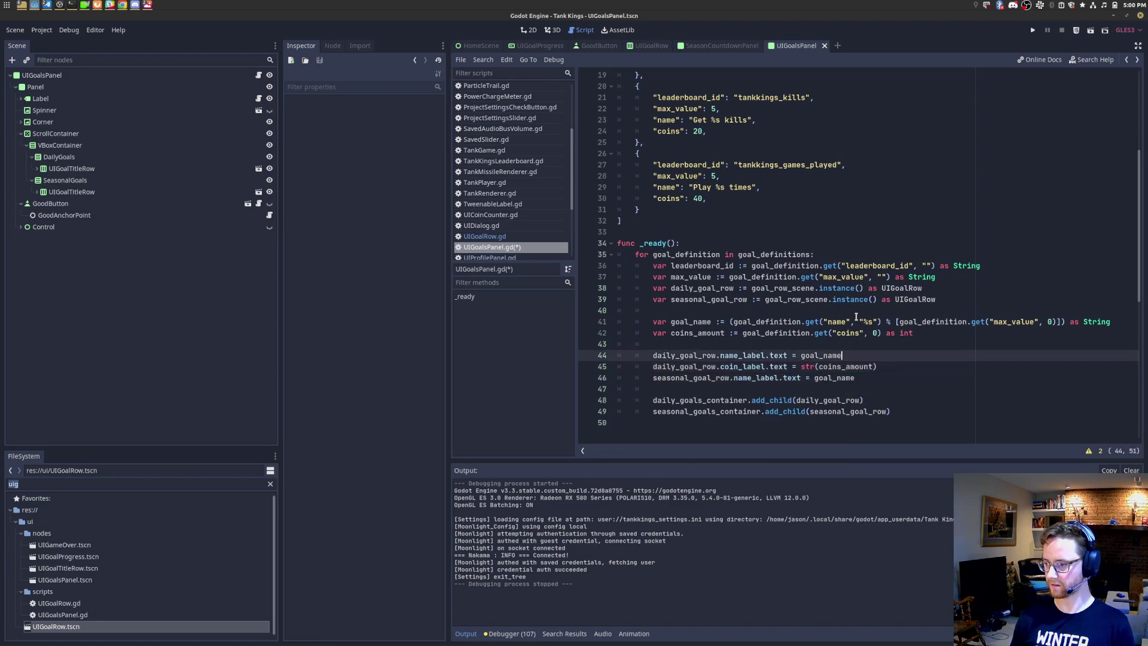
key(Right)
key(Right)
key(Right)
key(Right)
text(str()
key(ctrl+Right)
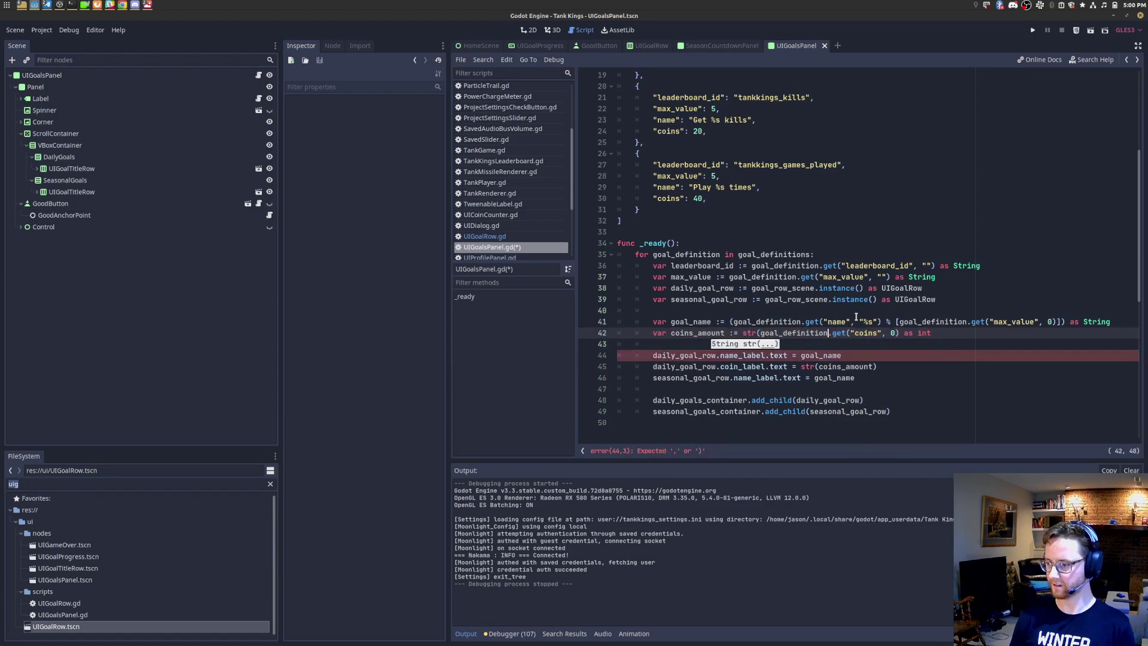
text() as int)
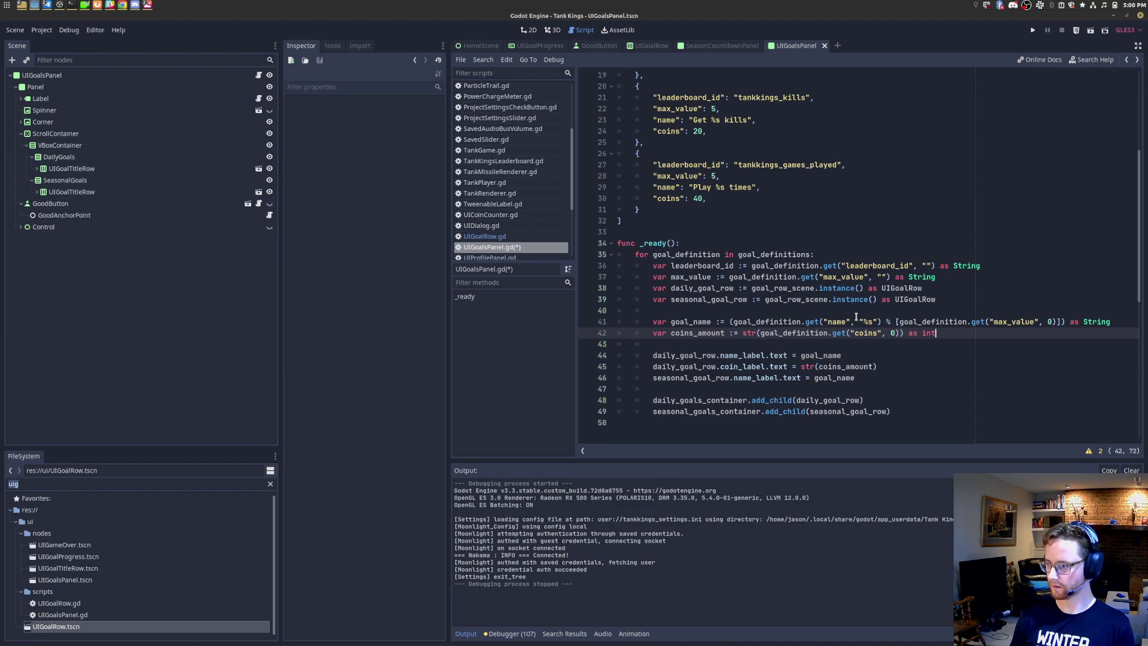
key(BackSpace)
key(BackSpace)
key(BackSpace)
text(String)
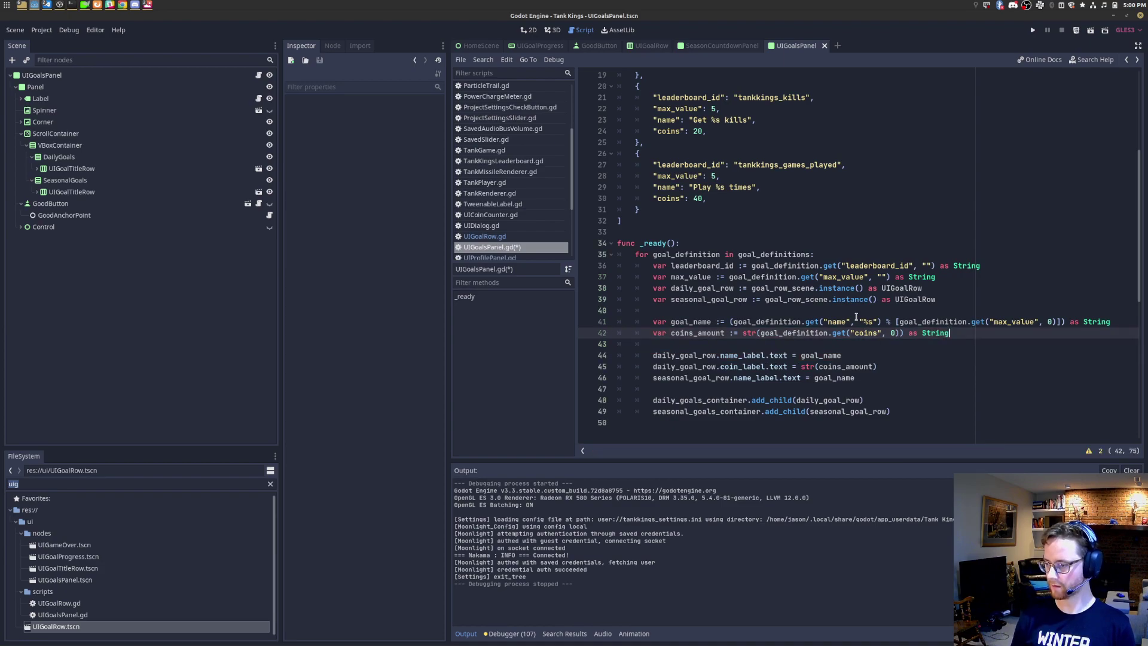
key(Down)
key(Down)
key(Down)
key(Down)
key(Up)
key(Down)
key(Up)
key(ctrl+shift+Left)
key(ctrl+shift+Left)
text(coins_amoun)
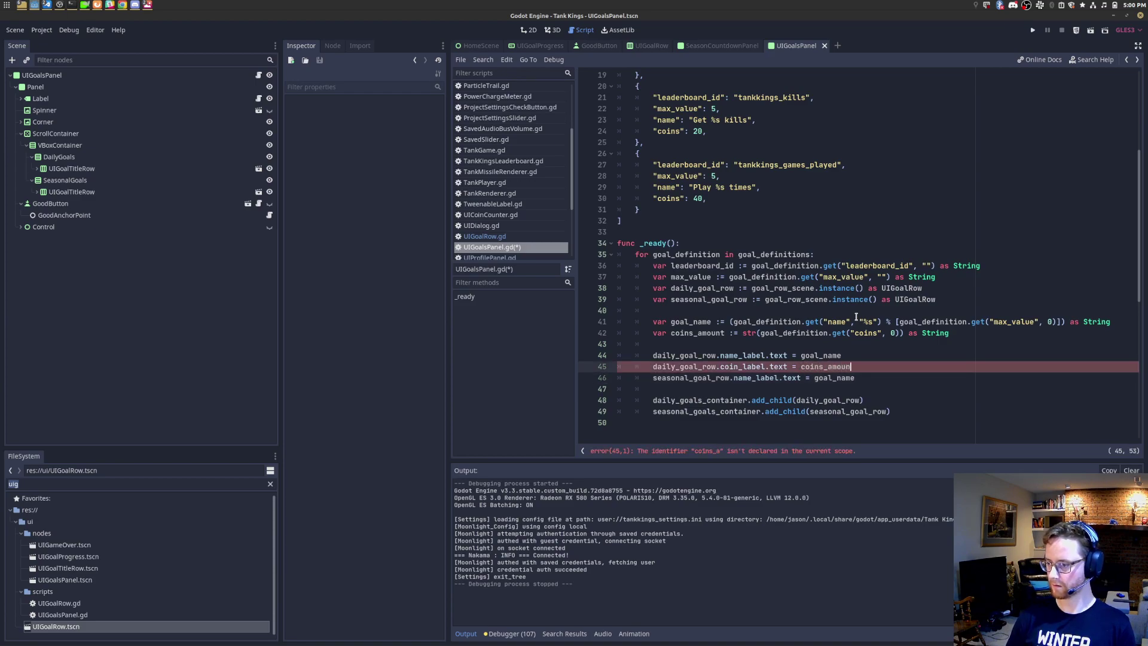
text(t)
Step: Duplicate the coin label line under the seasonal name line, retargeted to seasonal_goal_row
key(Down)
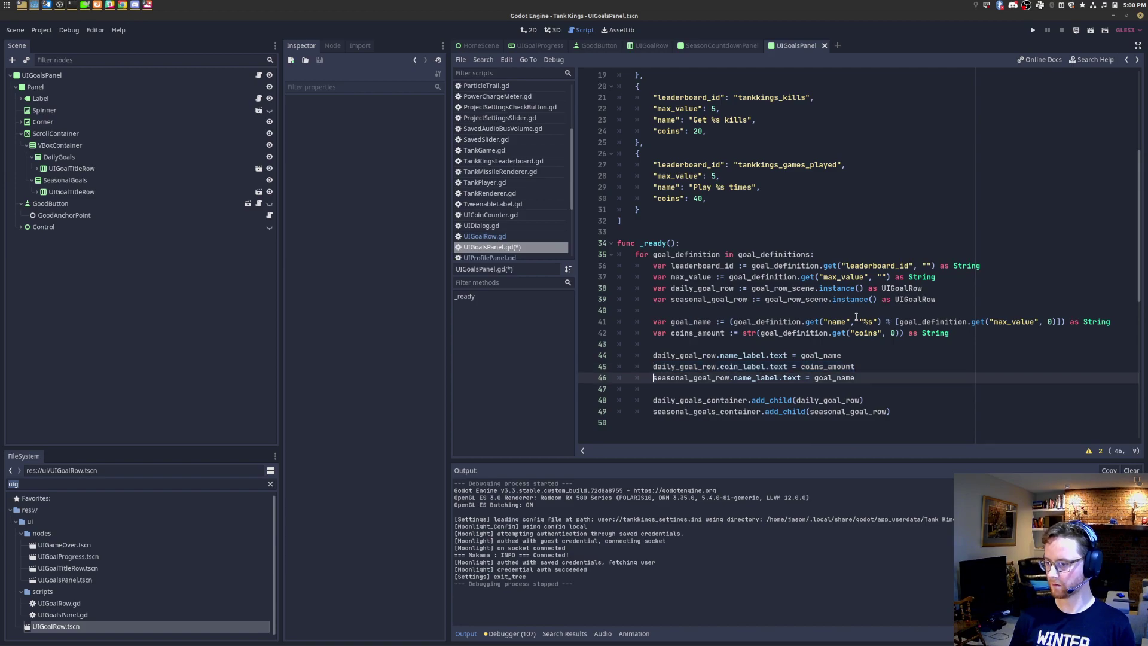
key(Return)
key(Down)
key(ctrl+v)
key(Return)
key(Up)
key(Up)
key(ctrl+shift+Right)
key(ctrl+c)
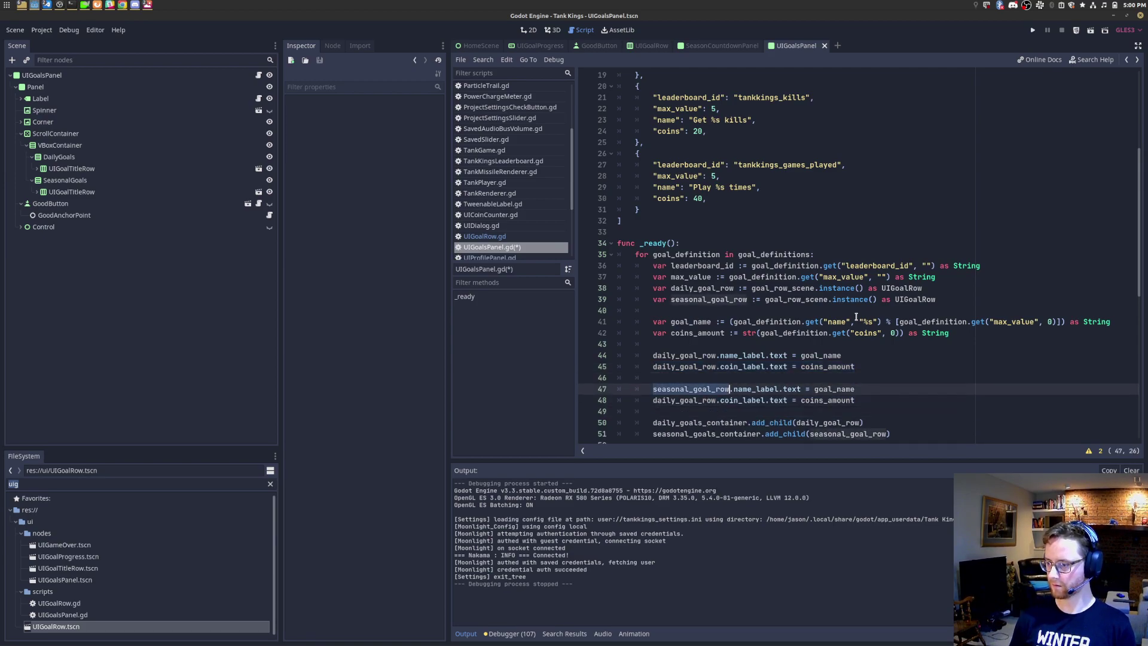
key(Down)
key(Home)
key(ctrl+shift+Right)
key(ctrl+v)
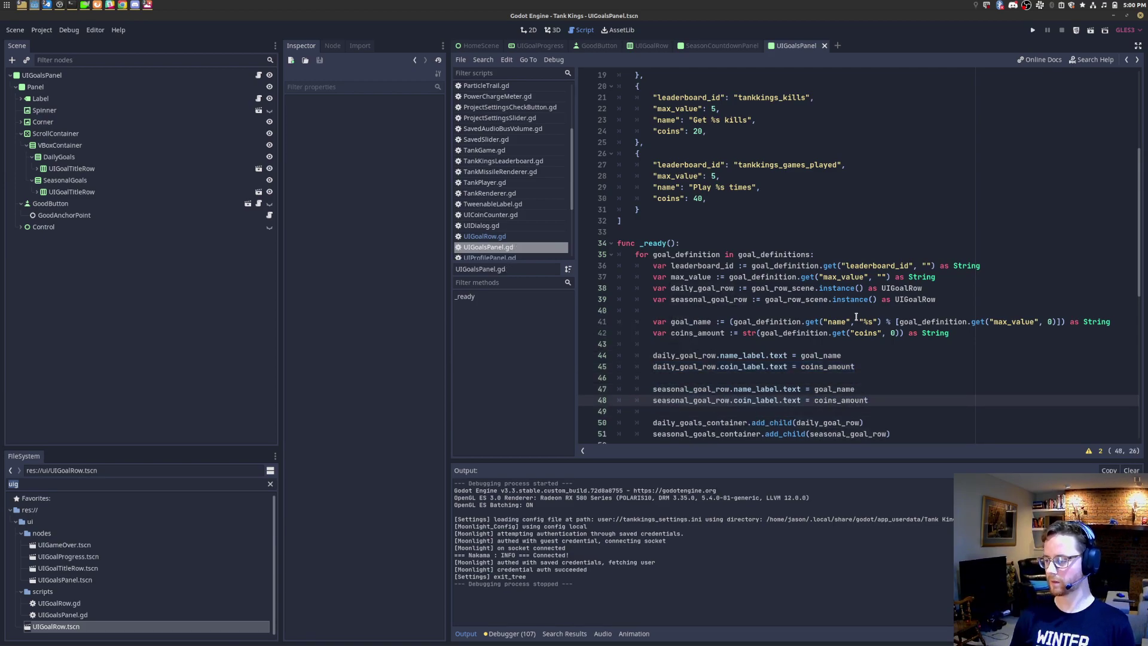
Step: Test-run the scene, stop it after the error, cut the two add_child lines, and save
click(1091, 32)
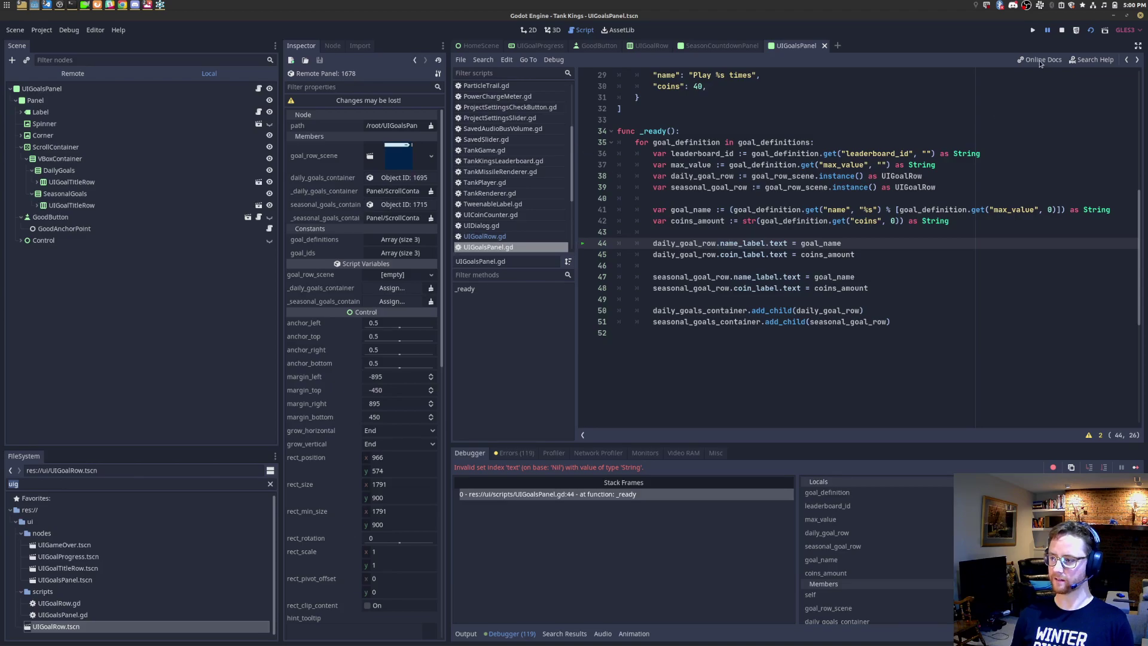
key(F8)
drag(891, 323, 606, 310)
key(BackSpace)
key(BackSpace)
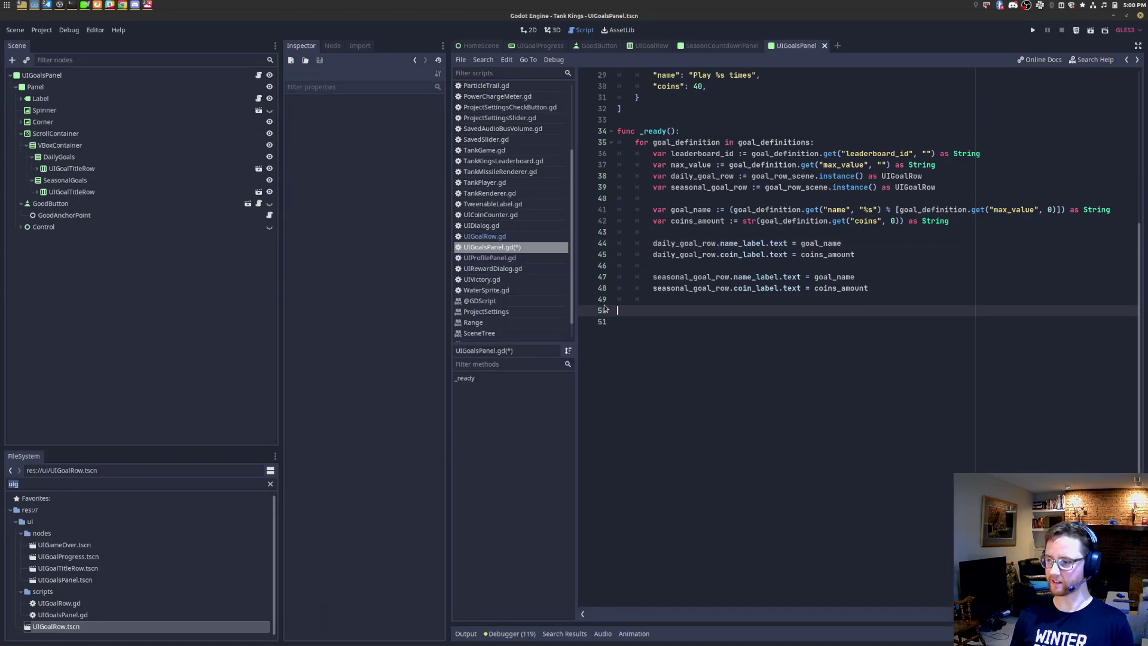
key(BackSpace)
key(ctrl+s)
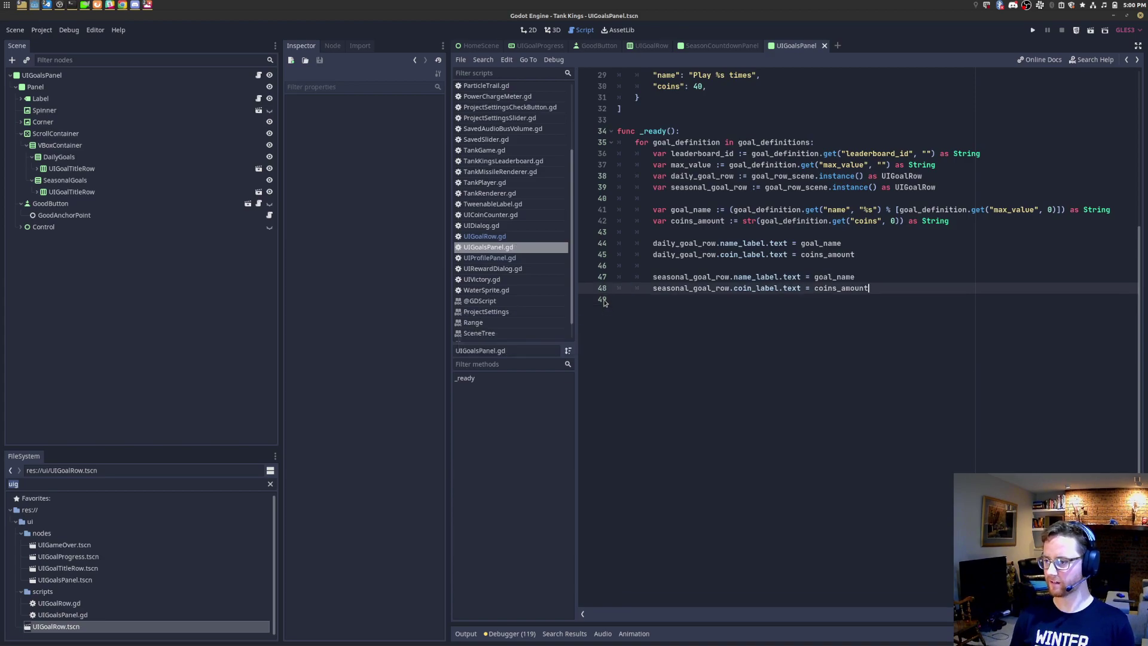
Step: Paste the add_child lines right after the row instancing lines, save, and rerun the scene
click(742, 198)
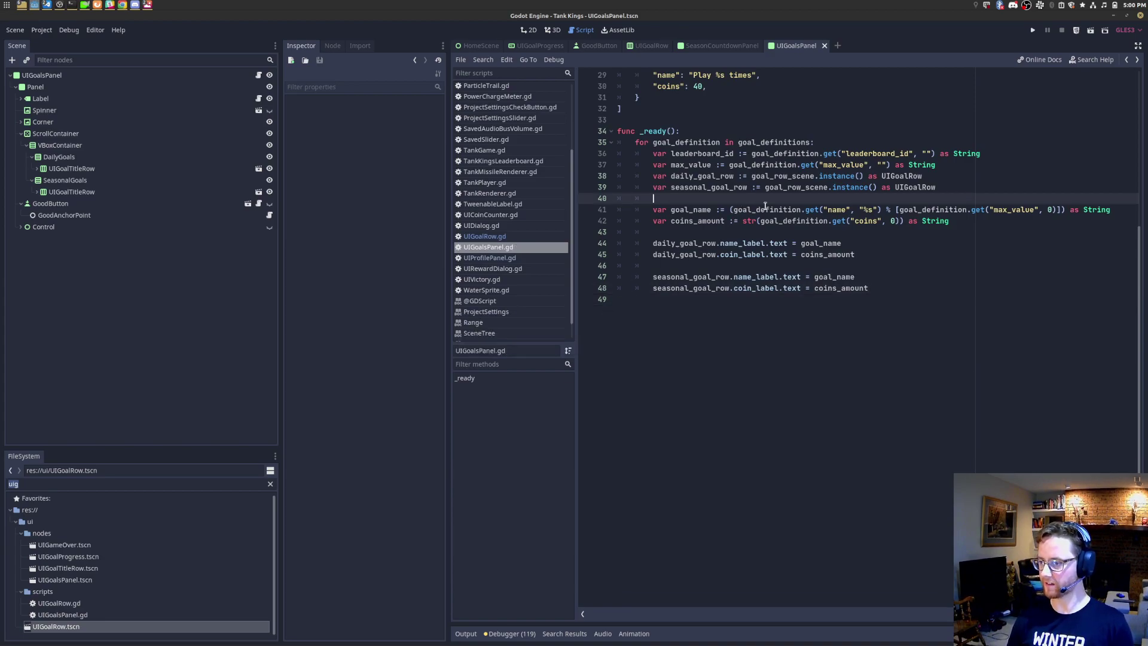
key(Return)
key(ctrl+v)
key(Return)
key(Up)
key(Up)
key(Delete)
key(Delete)
key(ctrl+s)
click(1035, 30)
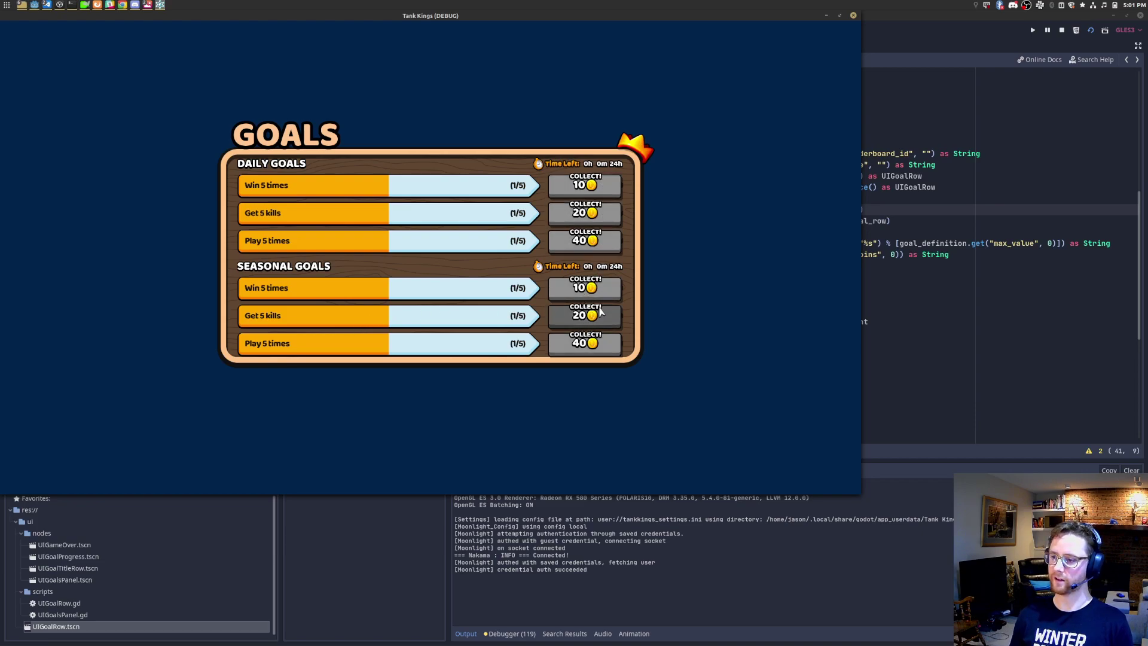
Step: Close the game and review the _ready goal-row code and loop body in UIGoalsPanel.gd
click(853, 16)
drag(873, 335, 667, 143)
click(717, 232)
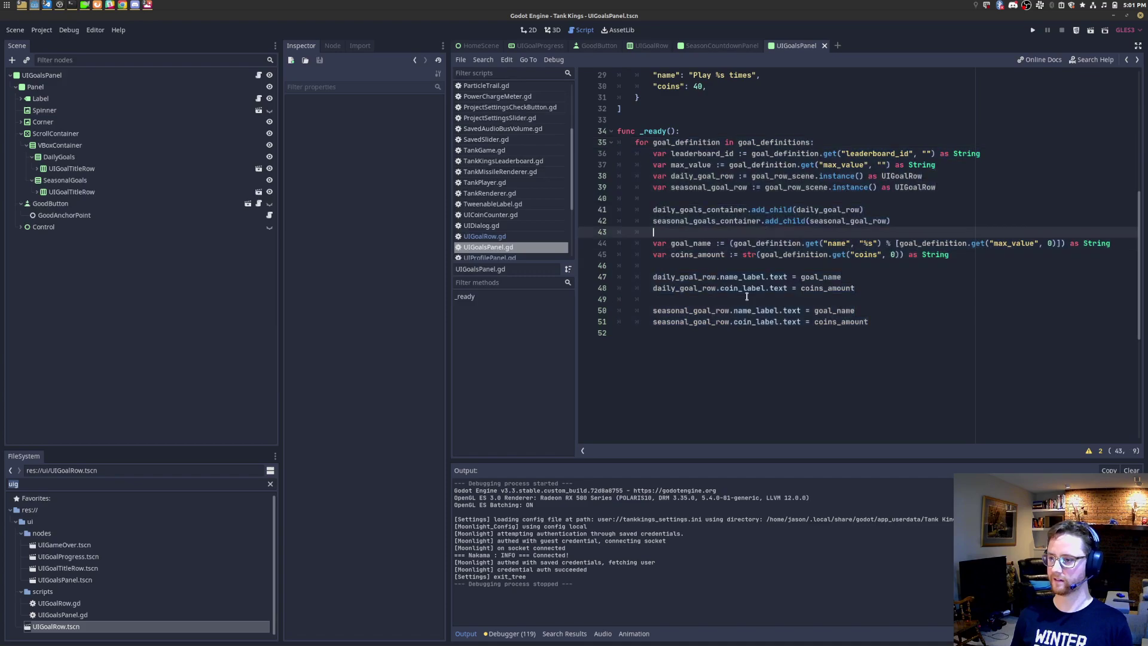
click(759, 298)
key(Up)
key(Up)
key(Up)
key(Up)
key(Up)
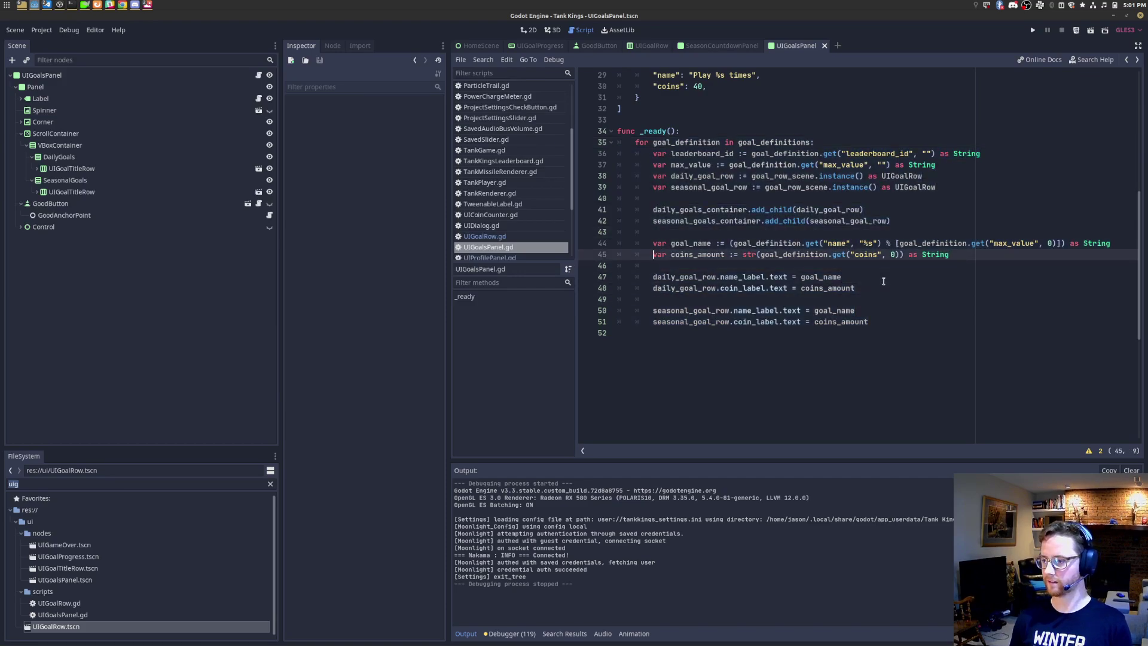
click(902, 346)
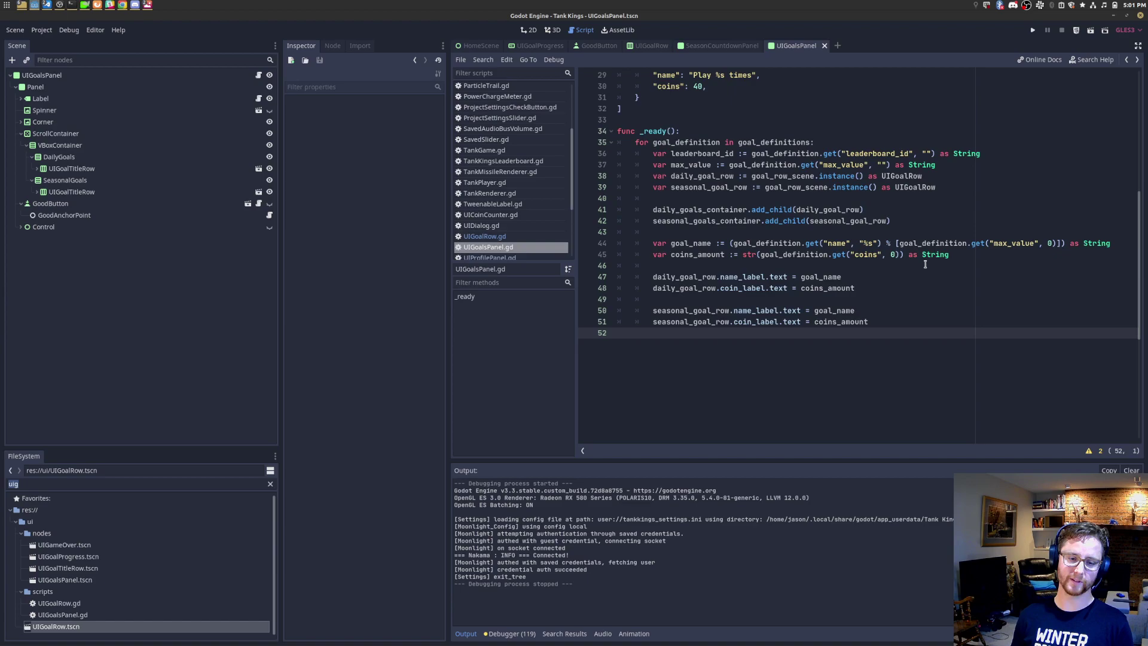
drag(889, 318, 720, 154)
click(813, 241)
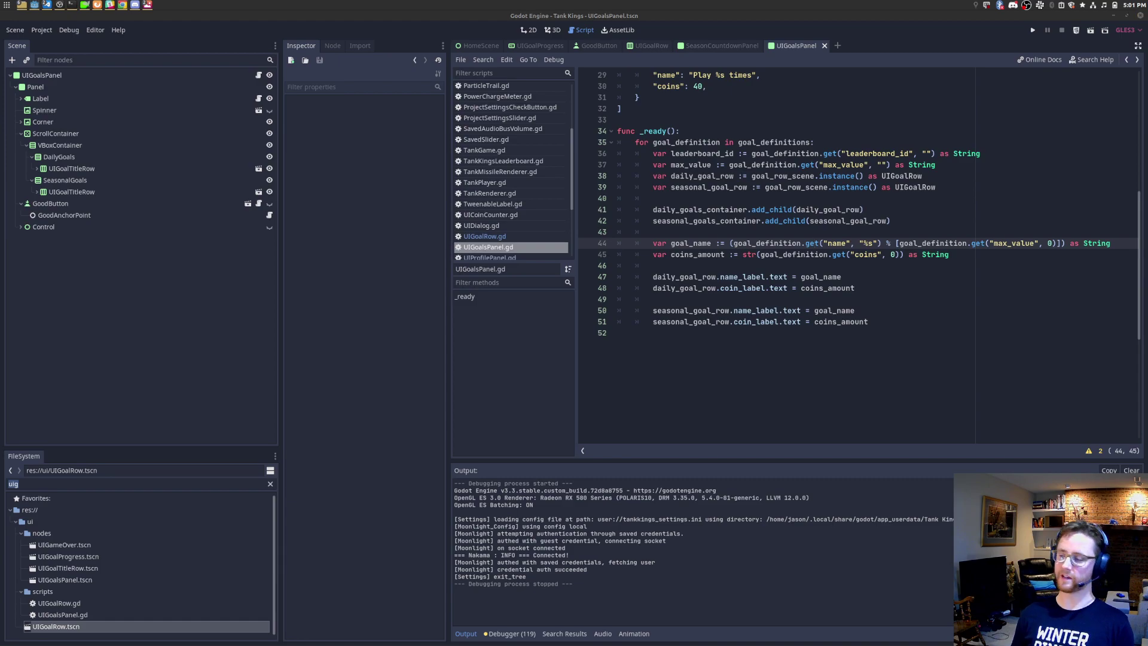
click(717, 277)
drag(951, 331, 722, 198)
click(803, 221)
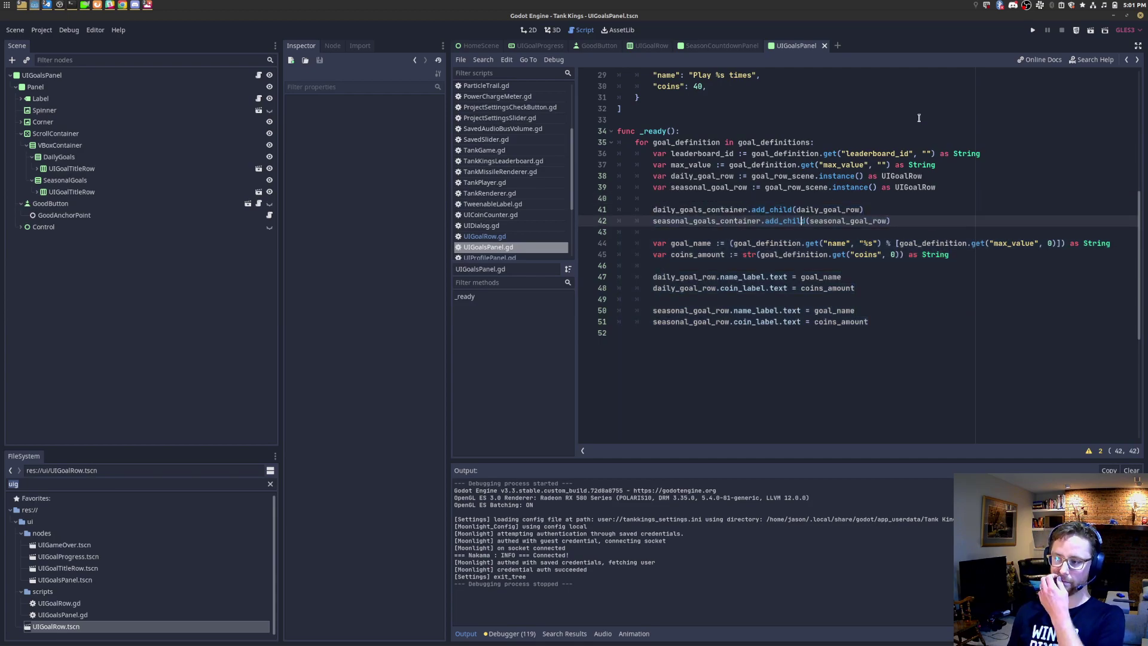
scroll(920, 118, up, 3)
Step: Rerun the Goals panel scene twice, closing the game each time, and scroll up to goal_definitions
click(1092, 30)
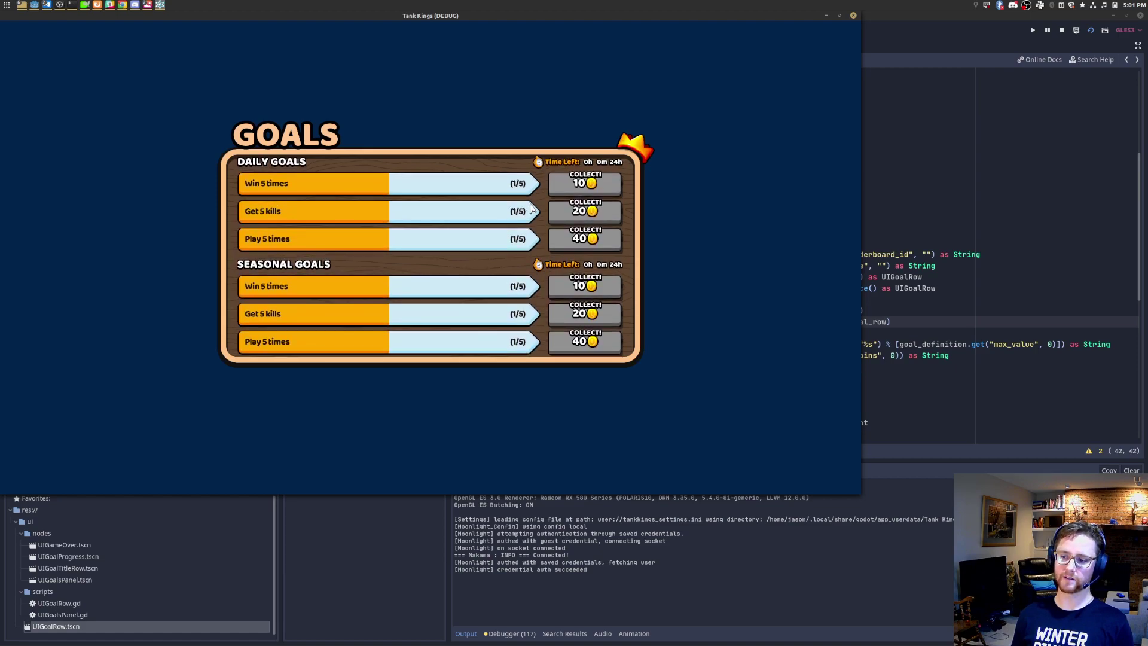
click(854, 16)
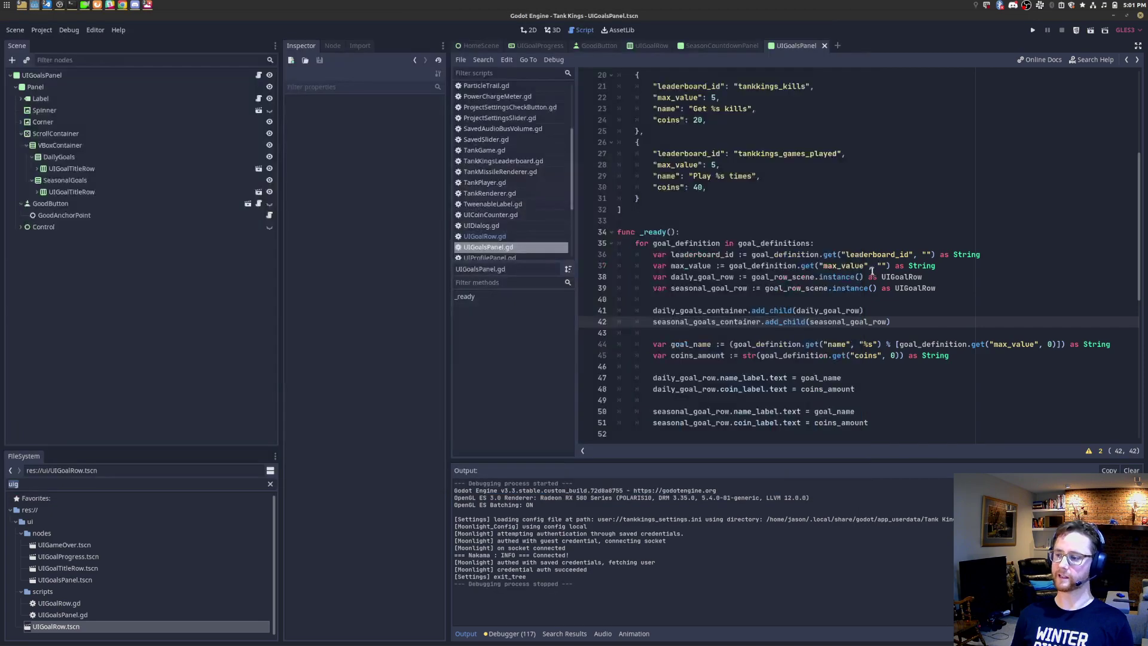
scroll(927, 317, down, 3)
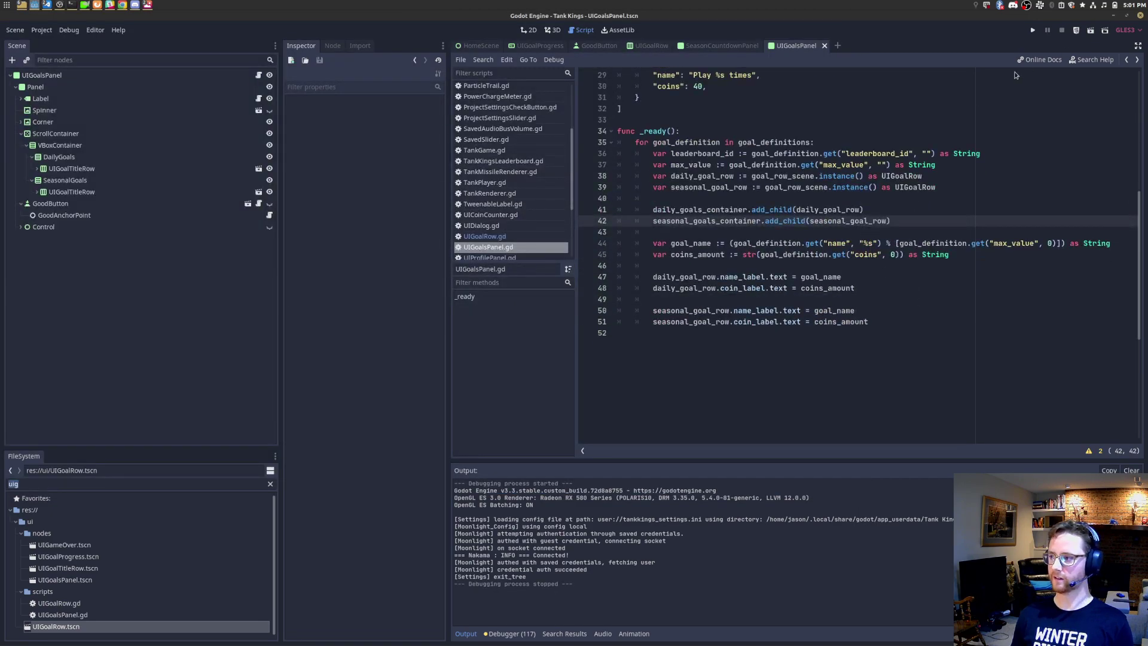
scroll(707, 146, up, 3)
drag(644, 153, 846, 154)
scroll(968, 167, up, 3)
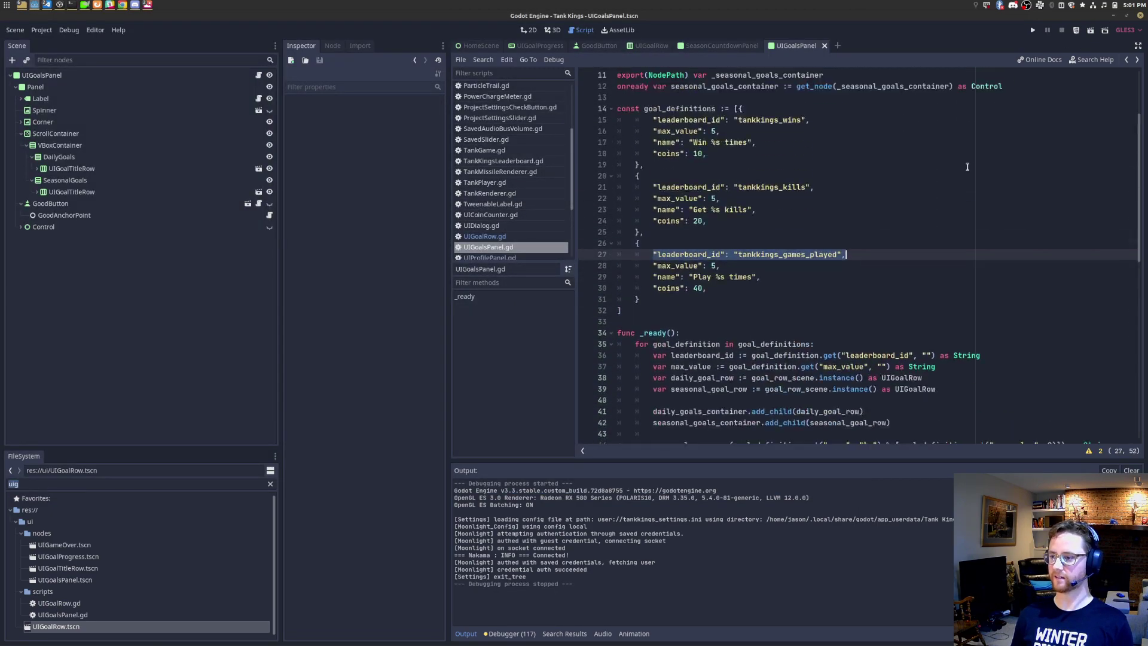
key(F6)
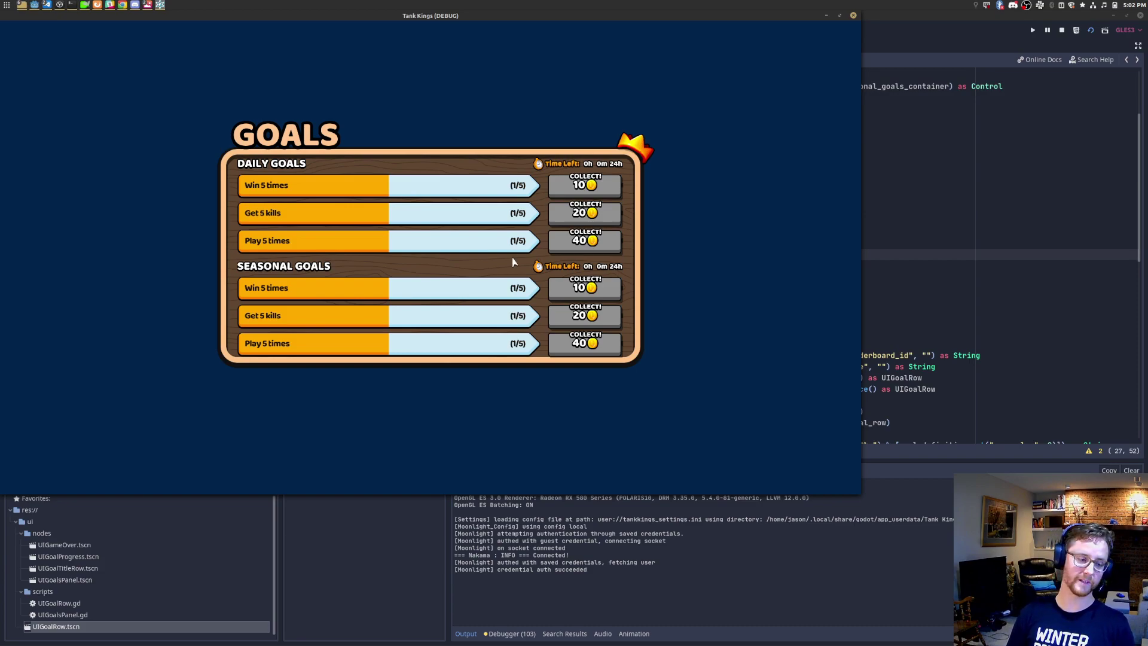
click(853, 16)
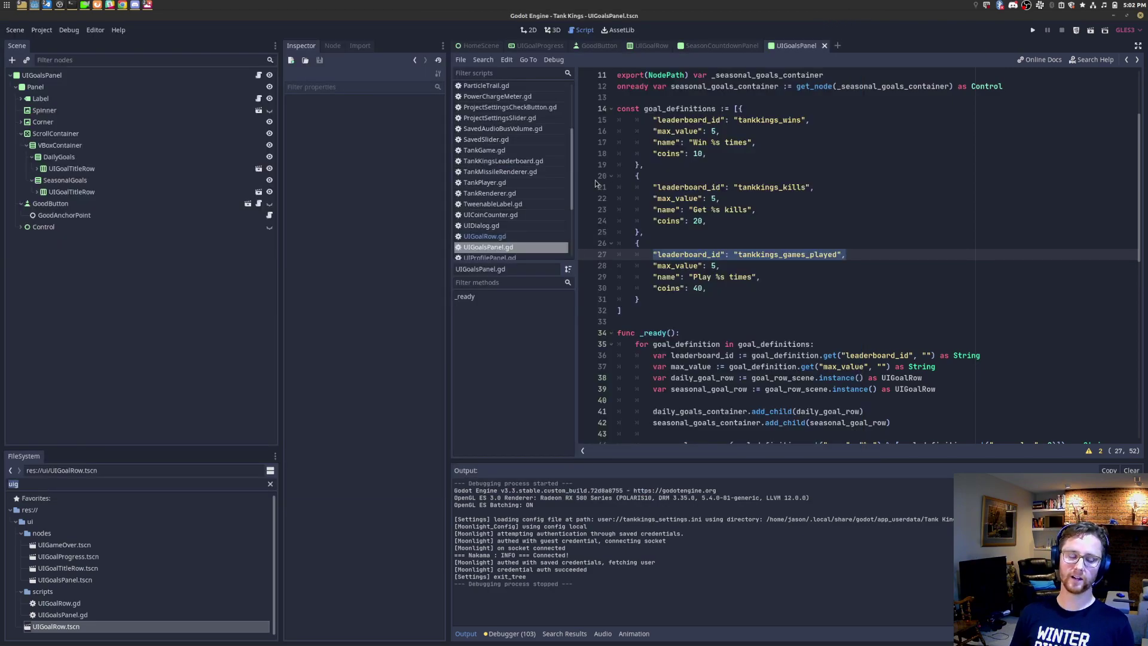
Step: Launch the full Tank Kings game with F5 and switch to its Goals screen
key(F5)
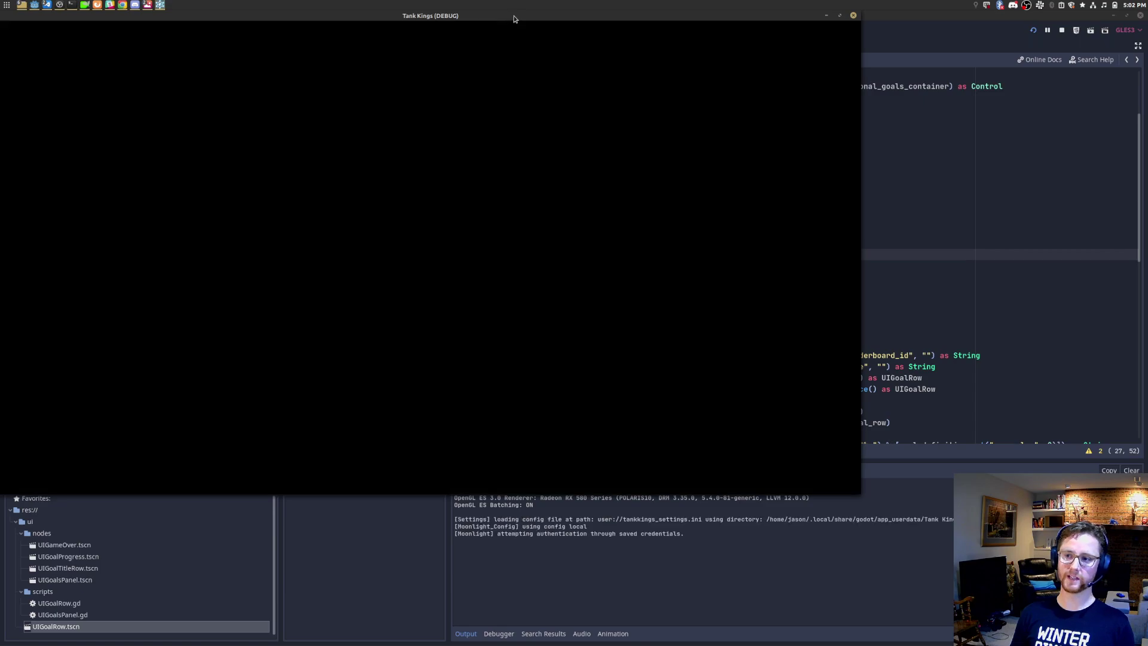
drag(514, 19, 706, 57)
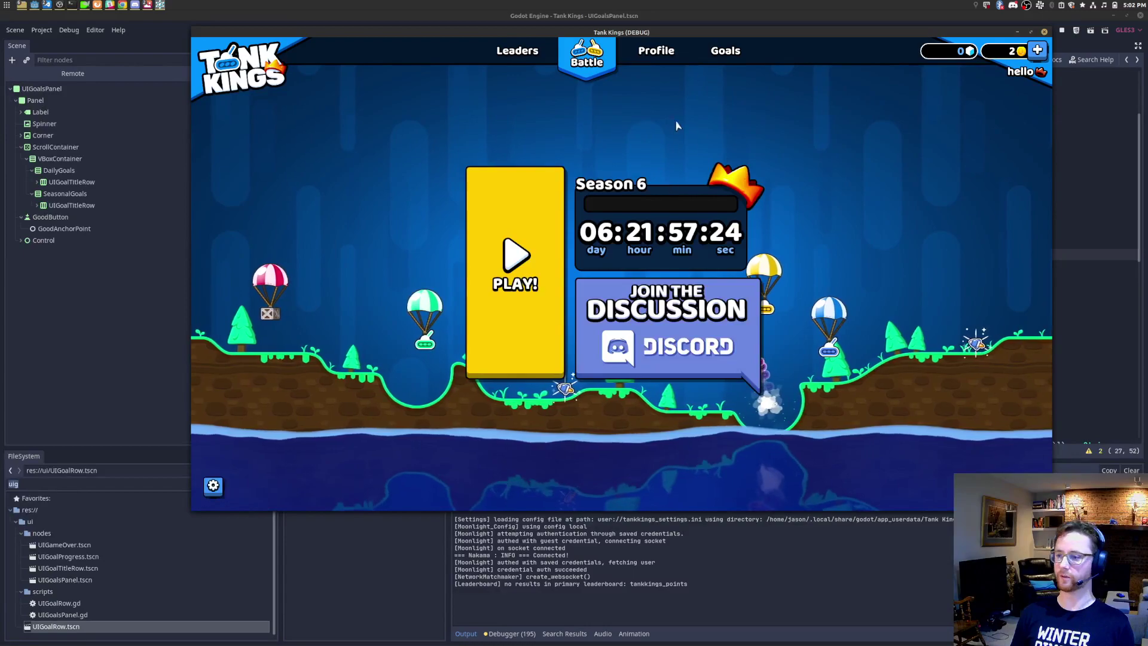
click(726, 54)
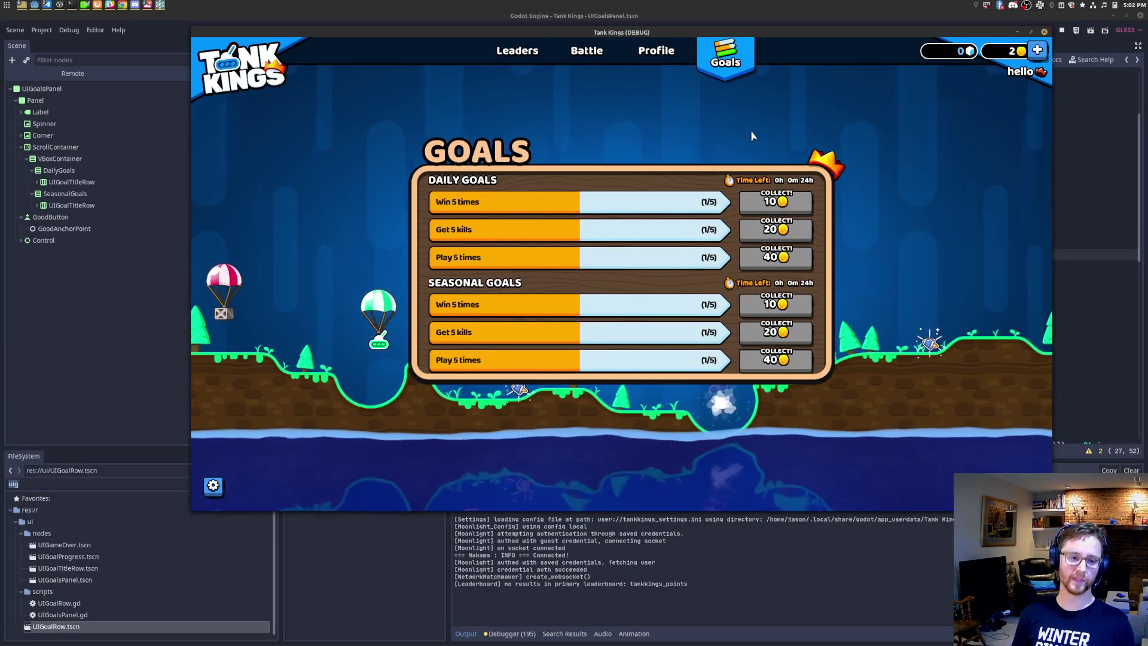
scroll(692, 214, down, 2)
scroll(691, 212, up, 2)
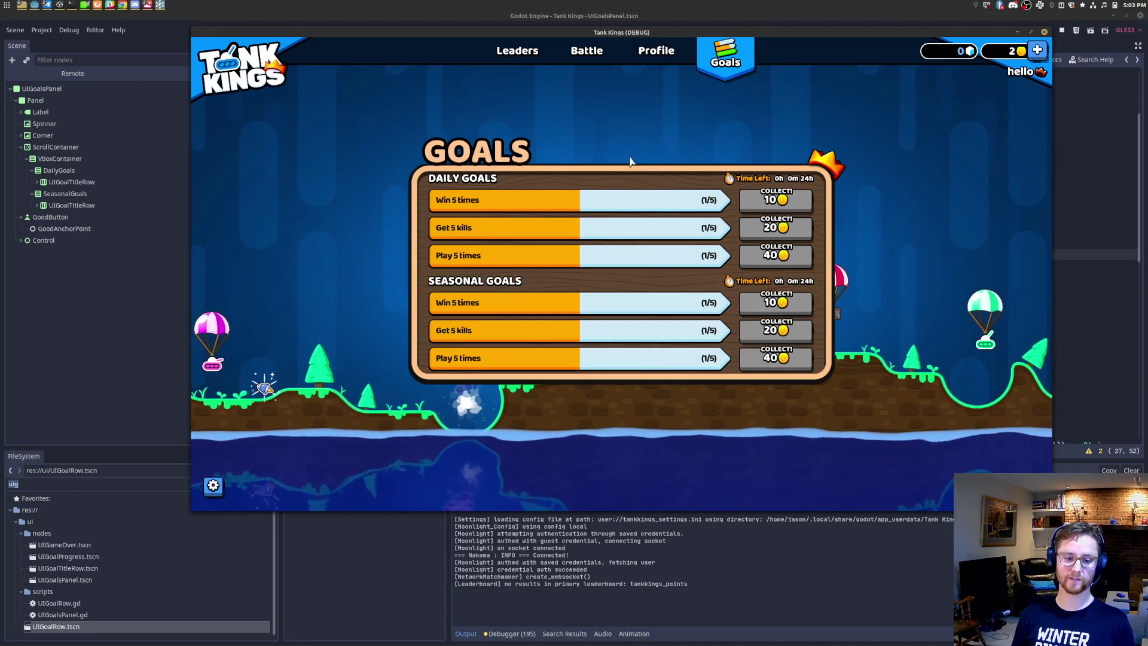
Step: Enlarge the UI Scale in the game's settings, close them, and switch back to the editor
click(213, 487)
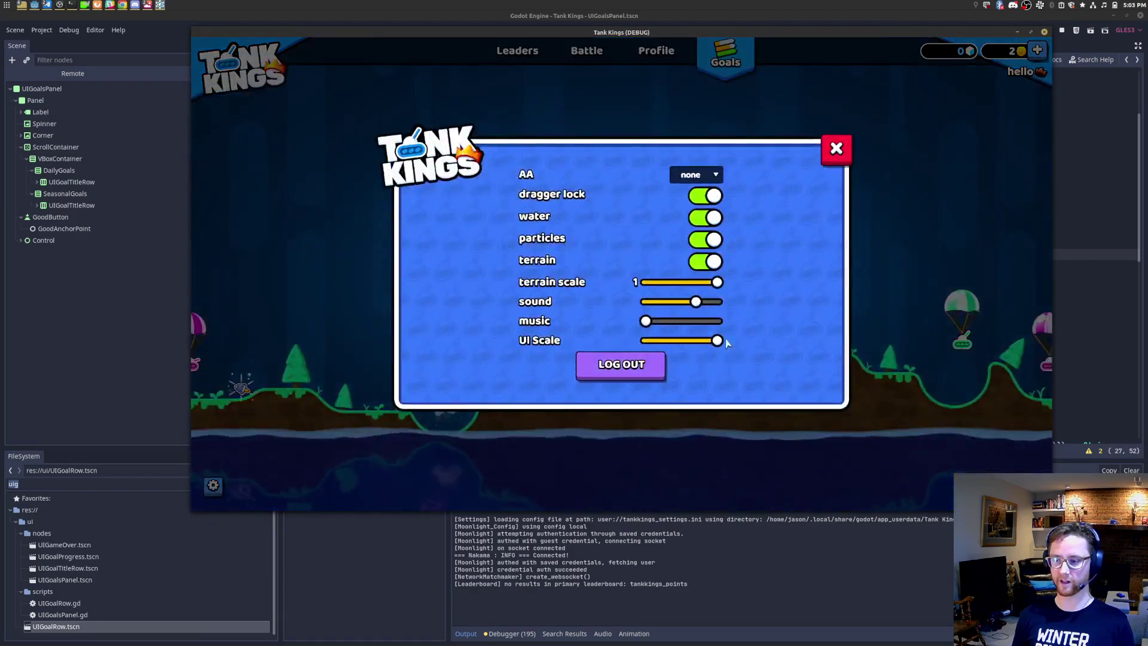
drag(719, 341, 651, 362)
click(908, 106)
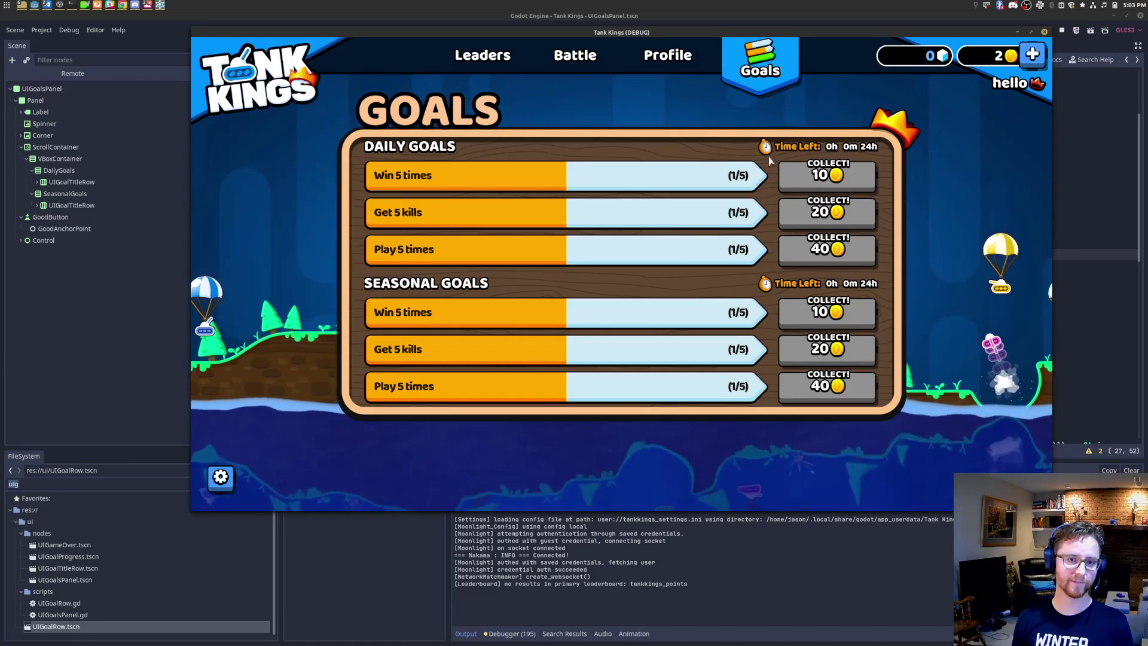
key(alt+Tab)
key(alt+Tab)
key(alt+Tab)
key(alt+Tab)
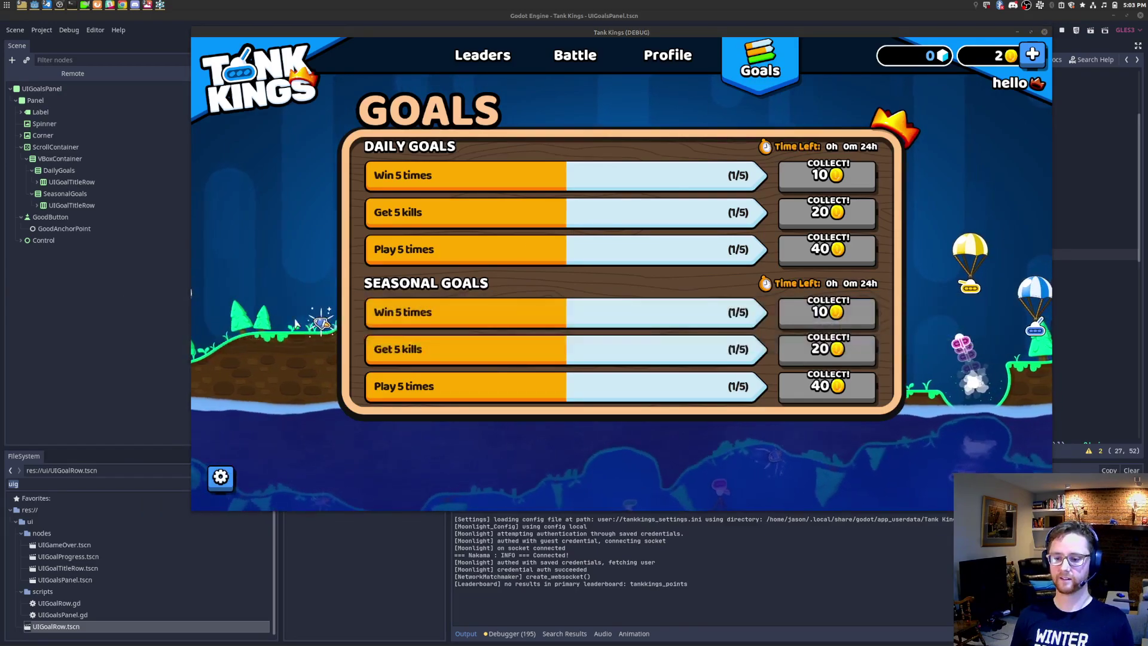